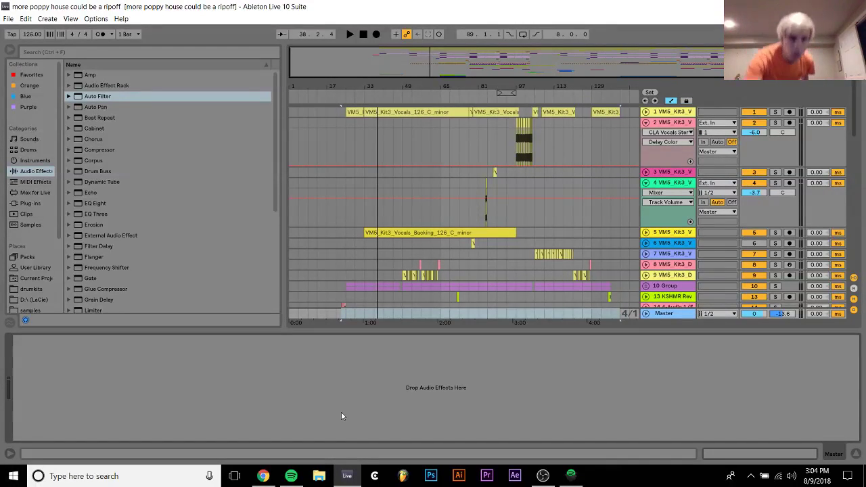
{"action": "key", "text": "space"}
{"action": "key", "text": "space"}
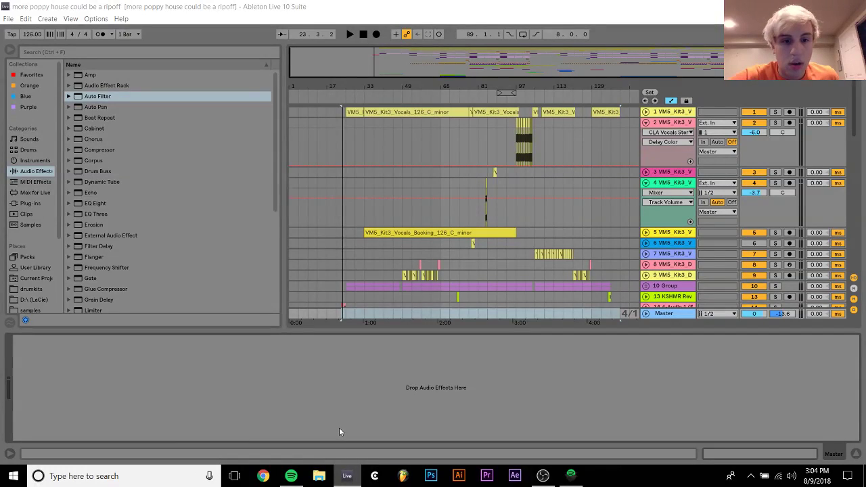
{"action": "right_click", "coordinate": [347, 476]}
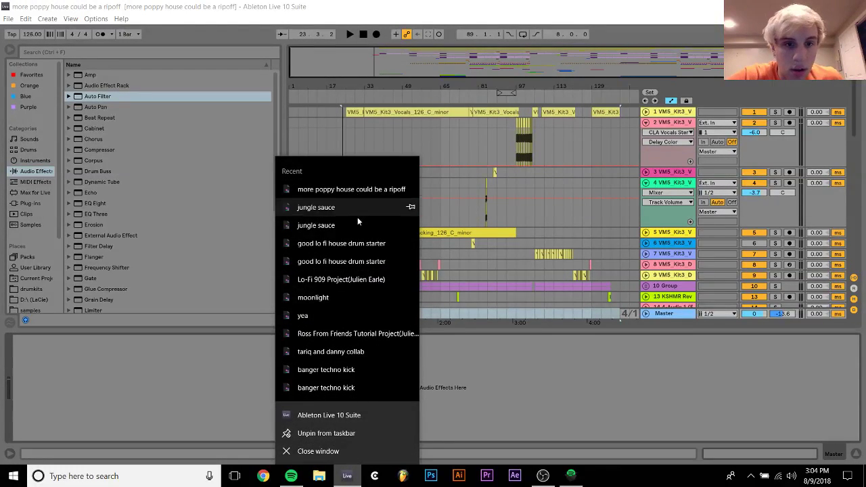
{"action": "left_click", "coordinate": [509, 414]}
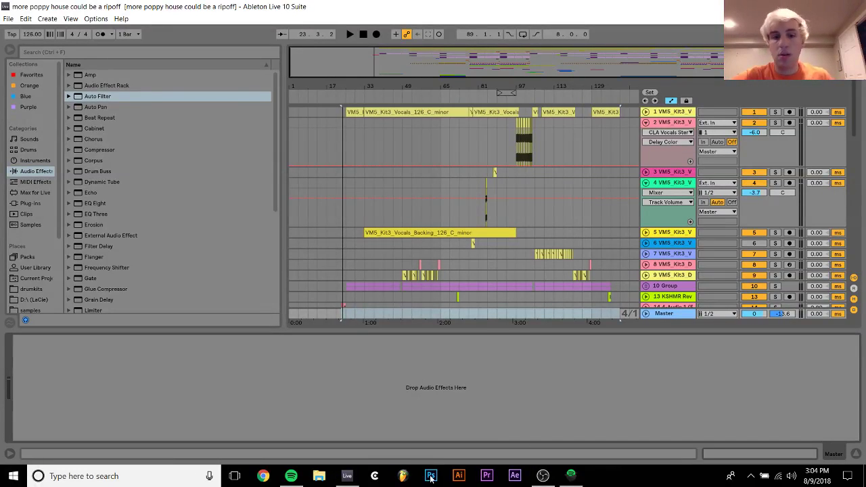
Open the streamingandvideo Live Set from the streamingandvideo Project folder in File Explorer.
{"action": "left_click", "coordinate": [318, 476]}
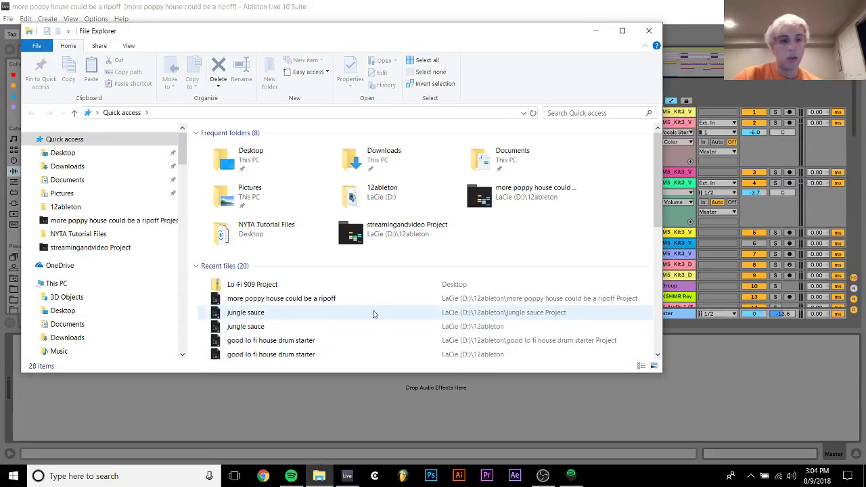
{"action": "scroll", "coordinate": [371, 313], "scroll_direction": "down", "scroll_amount": 4}
{"action": "scroll", "coordinate": [328, 269], "scroll_direction": "down", "scroll_amount": 2}
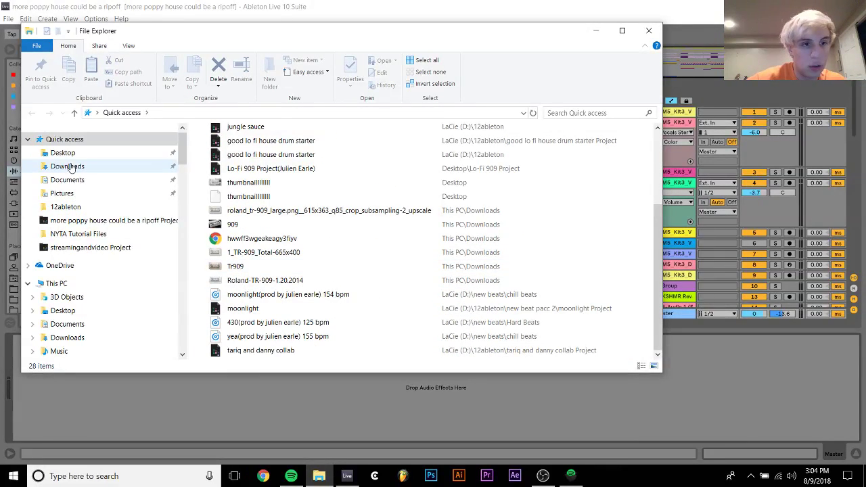
{"action": "left_click", "coordinate": [76, 249]}
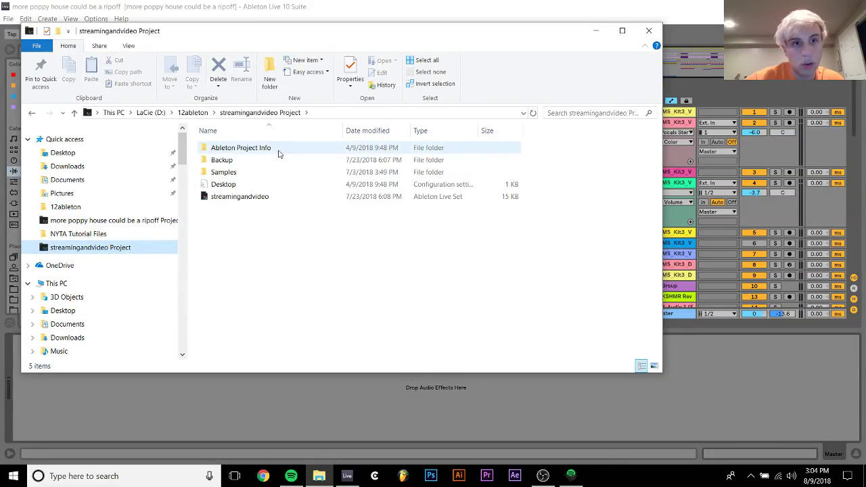
{"action": "left_click", "coordinate": [248, 197]}
{"action": "double_click", "coordinate": [249, 197]}
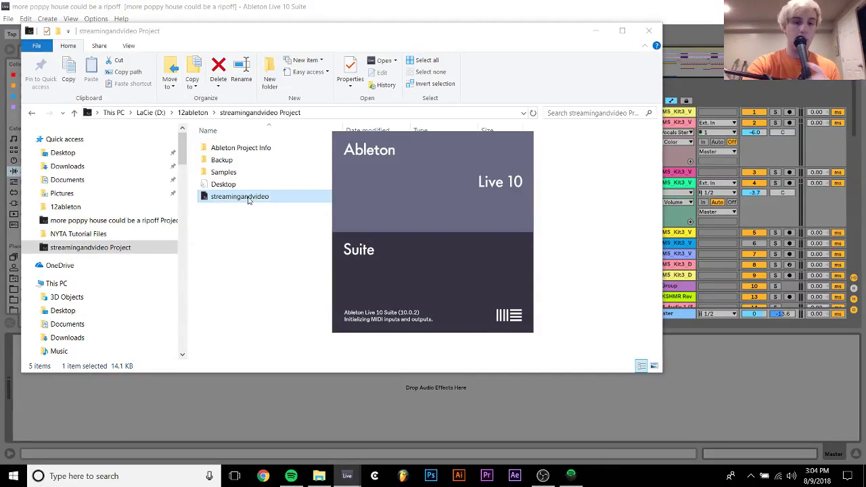
{"action": "key", "text": "Return"}
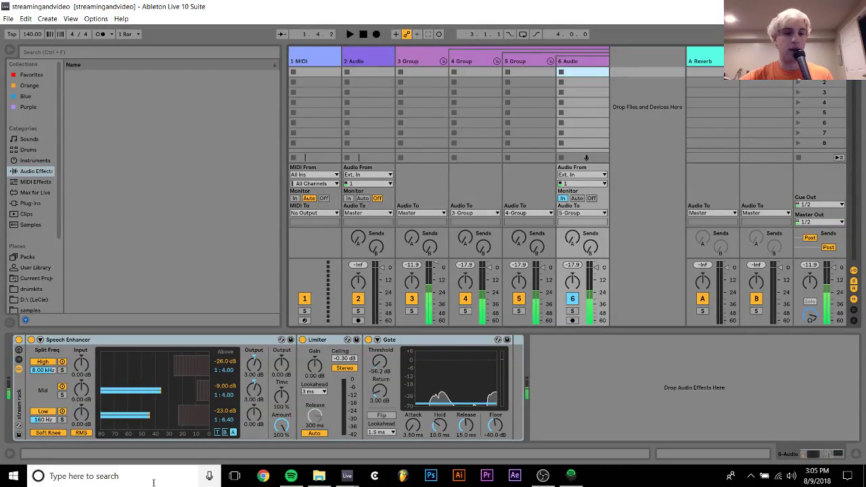
Return to the "more poppy house could be a ripoff" set's window and open the recent set jungle sauce there.
{"action": "mouse_move", "coordinate": [348, 475]}
{"action": "left_click", "coordinate": [334, 426]}
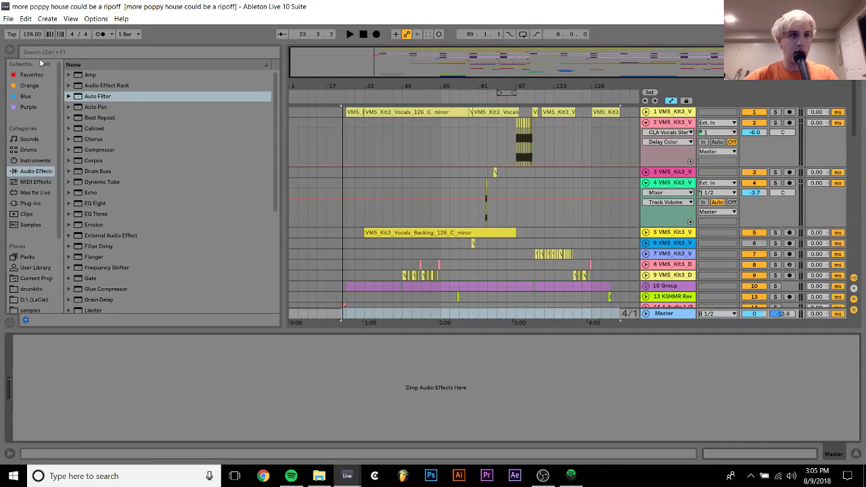
{"action": "left_click", "coordinate": [8, 18]}
{"action": "mouse_move", "coordinate": [30, 52]}
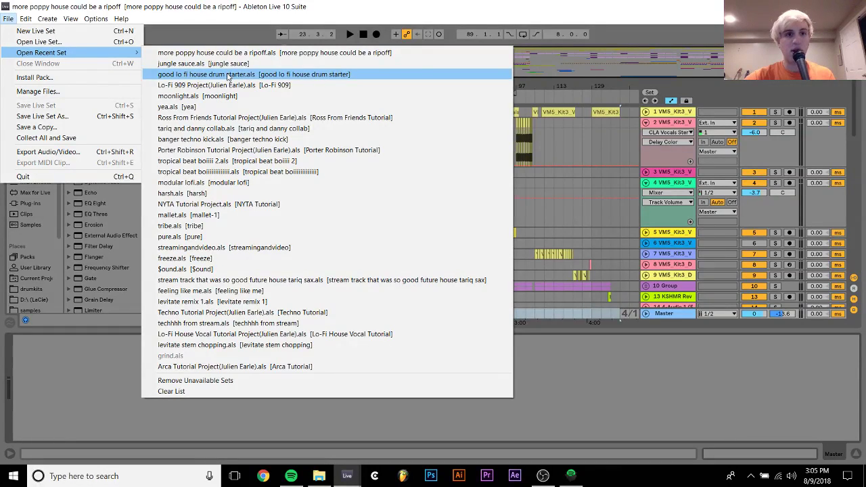
{"action": "left_click", "coordinate": [223, 64]}
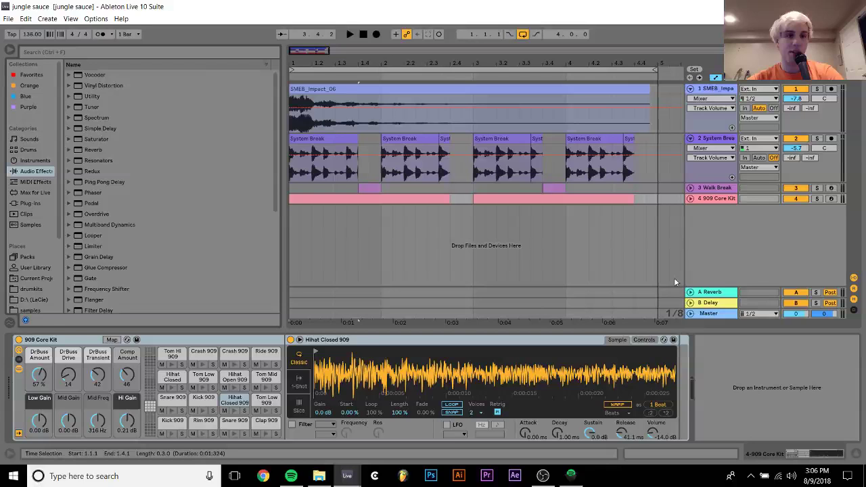
Play the drum loop, fold the SMEB_Impact track and show the System Break track's devices.
{"action": "left_click", "coordinate": [359, 198]}
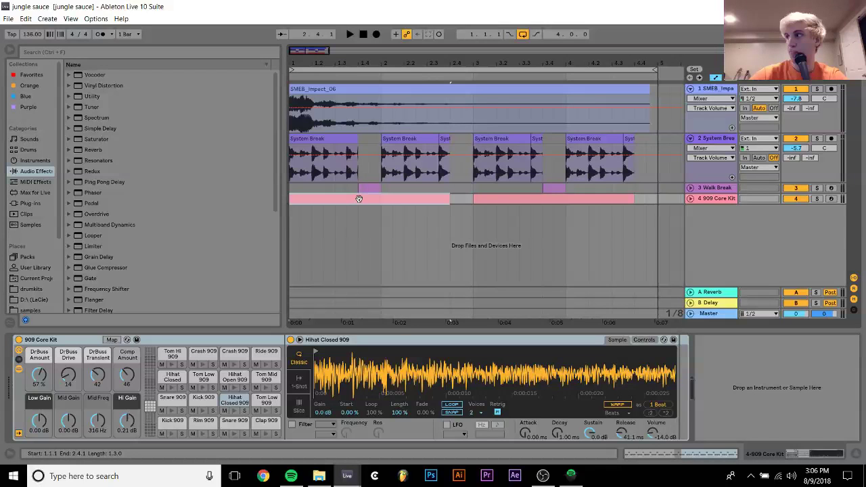
{"action": "key", "text": "space"}
{"action": "left_click", "coordinate": [690, 89]}
{"action": "left_click", "coordinate": [712, 100]}
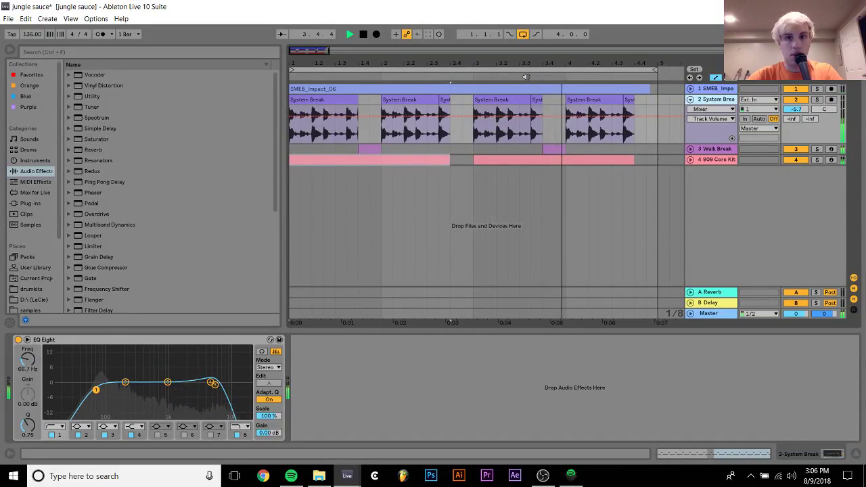
Examine the chopped System Break clips and the gaps between them, playing the loop to hear the edits.
{"action": "left_click_drag", "start_coordinate": [525, 68], "coordinate": [379, 96]}
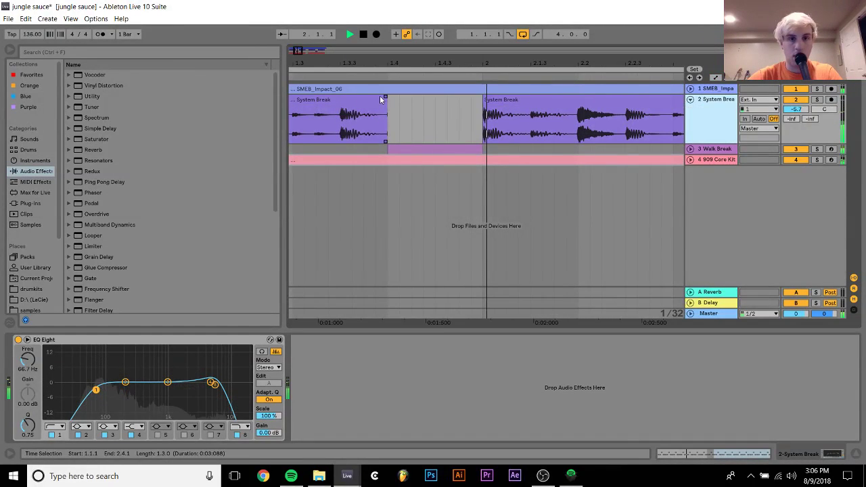
{"action": "left_click", "coordinate": [380, 95]}
{"action": "key", "text": "space"}
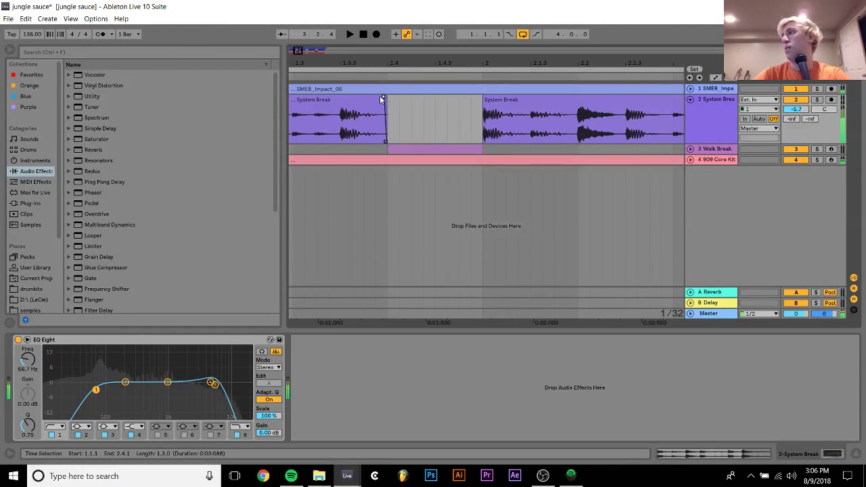
{"action": "left_click_drag", "start_coordinate": [370, 63], "coordinate": [521, 37]}
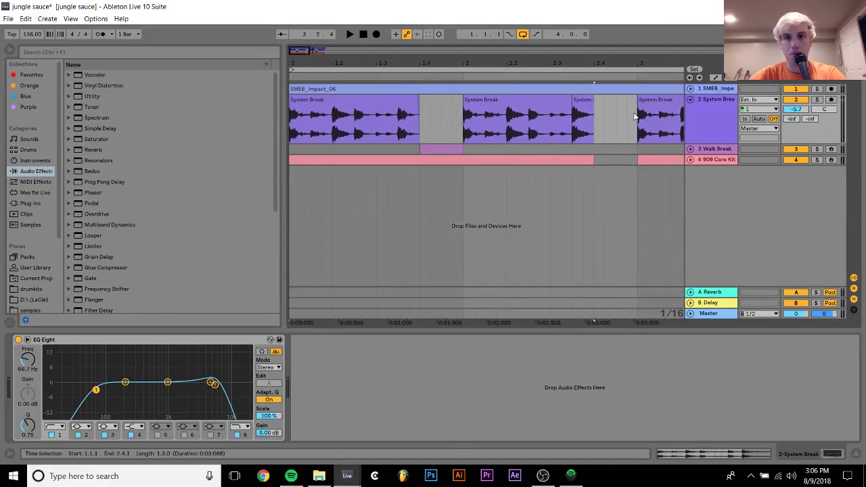
{"action": "left_click", "coordinate": [593, 98]}
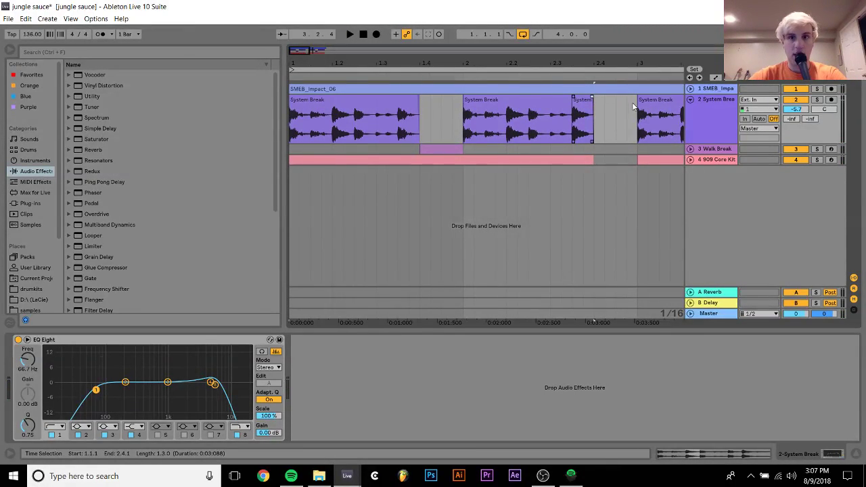
{"action": "key", "text": "space"}
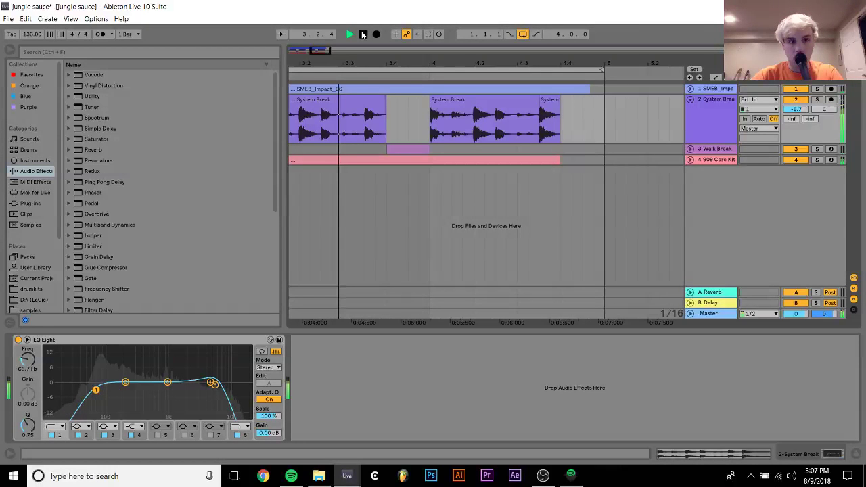
{"action": "left_click", "coordinate": [364, 35]}
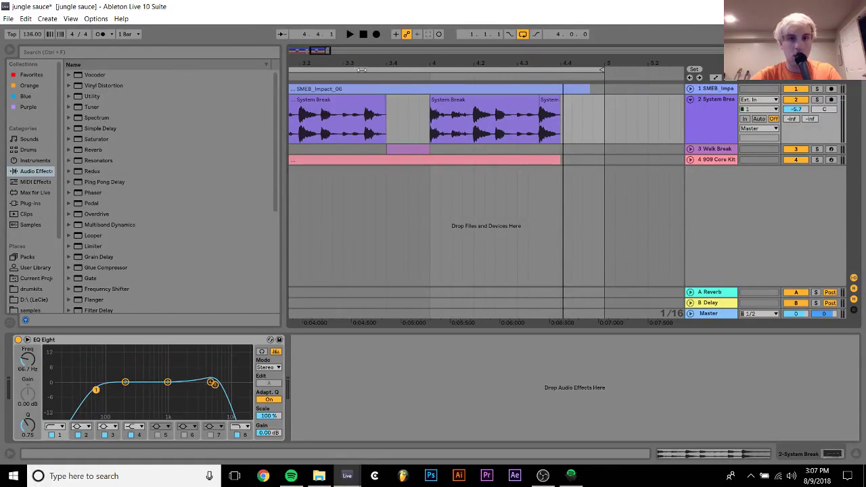
{"action": "left_click_drag", "start_coordinate": [357, 67], "coordinate": [358, 31]}
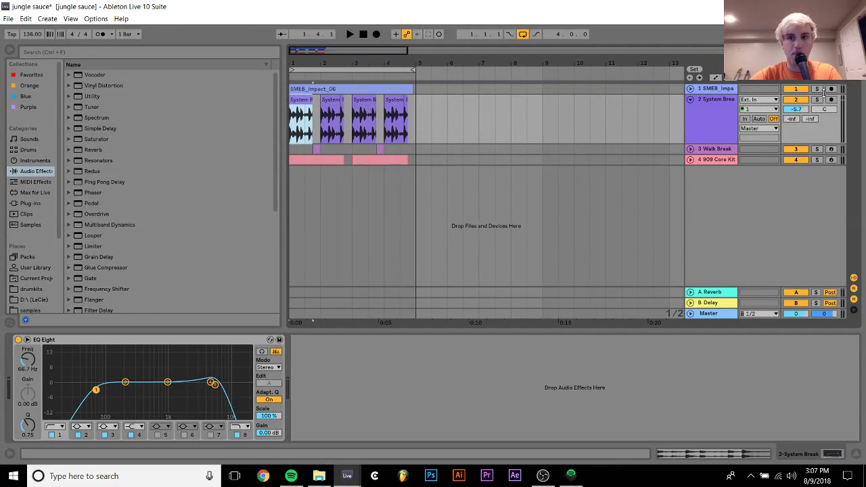
Solo the System Break track and listen to the start of its loop several times.
{"action": "left_click", "coordinate": [817, 100]}
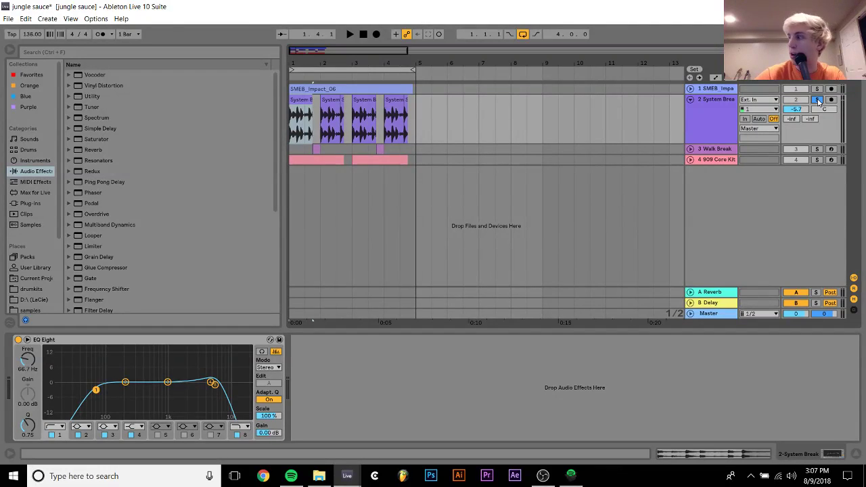
{"action": "key", "text": "space"}
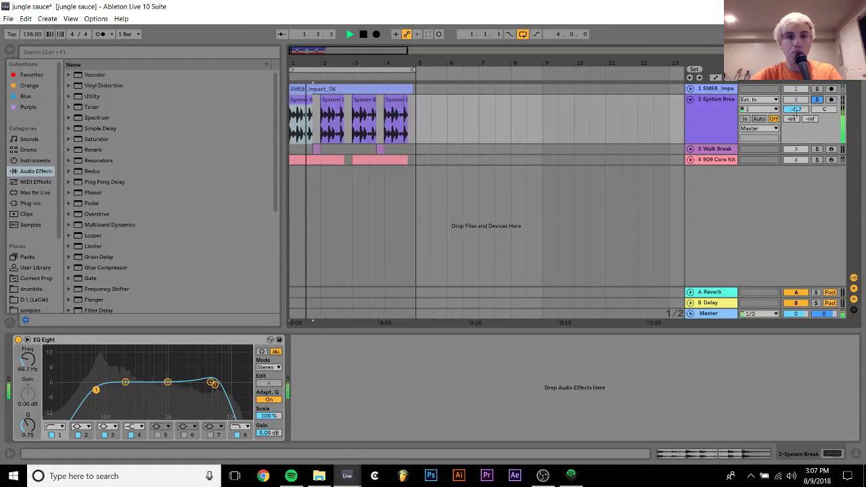
{"action": "key", "text": "space"}
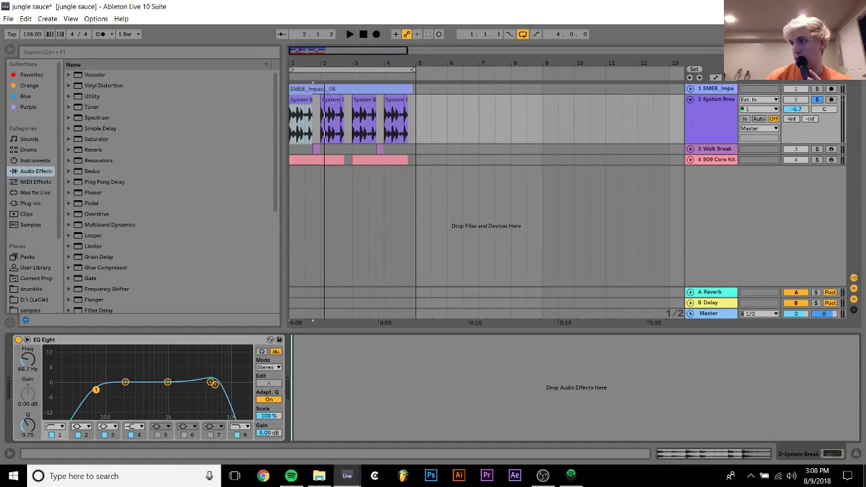
{"action": "key", "text": "space"}
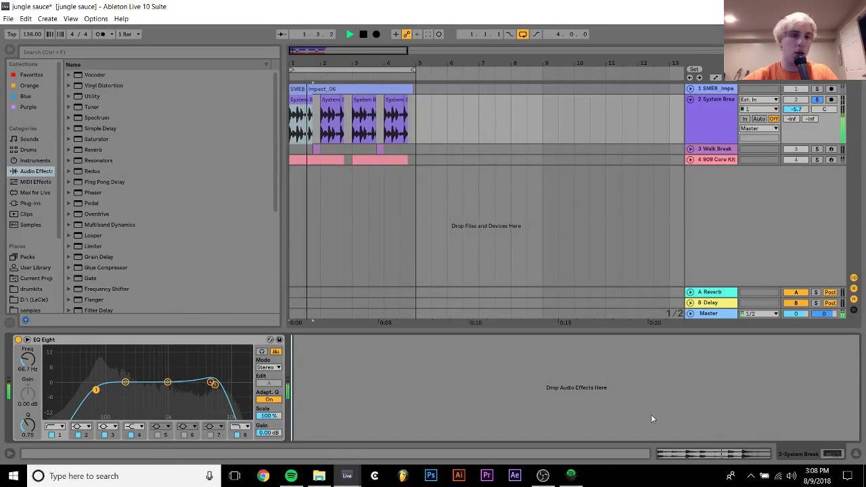
{"action": "key", "text": "space"}
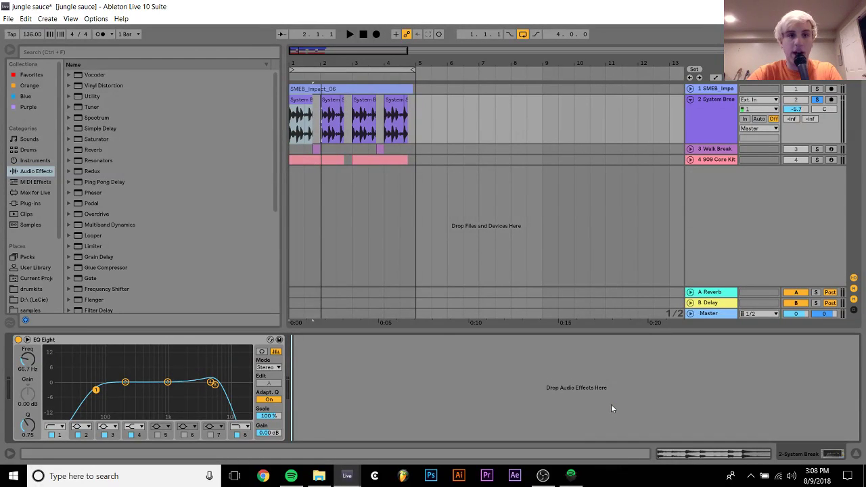
{"action": "key", "text": "space"}
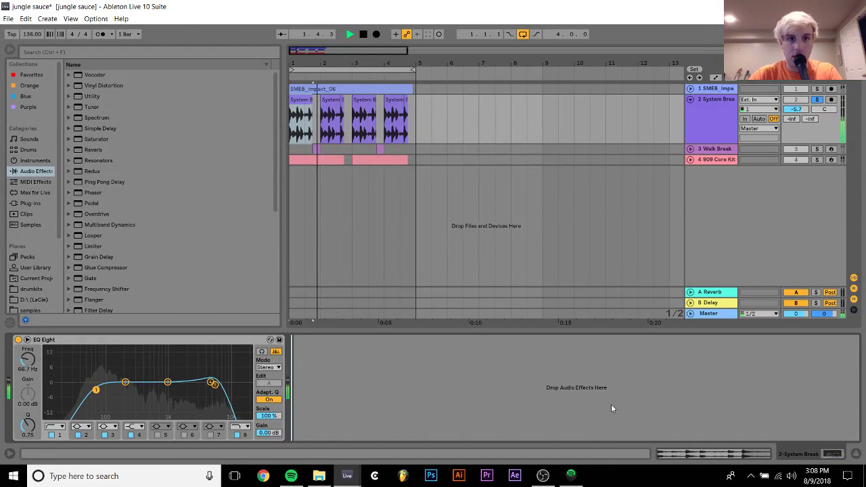
{"action": "key", "text": "space"}
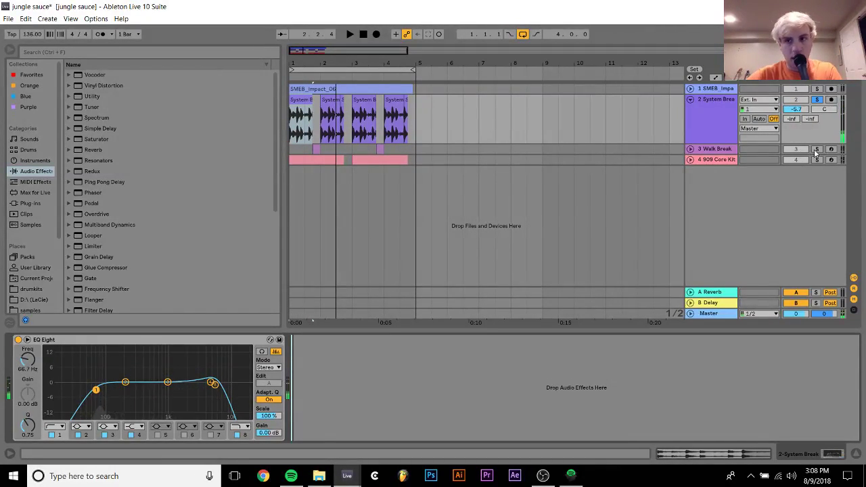
Solo the Walk Break track instead of System Break and listen to its part in the loop.
{"action": "left_click", "coordinate": [817, 149]}
{"action": "key", "text": "space"}
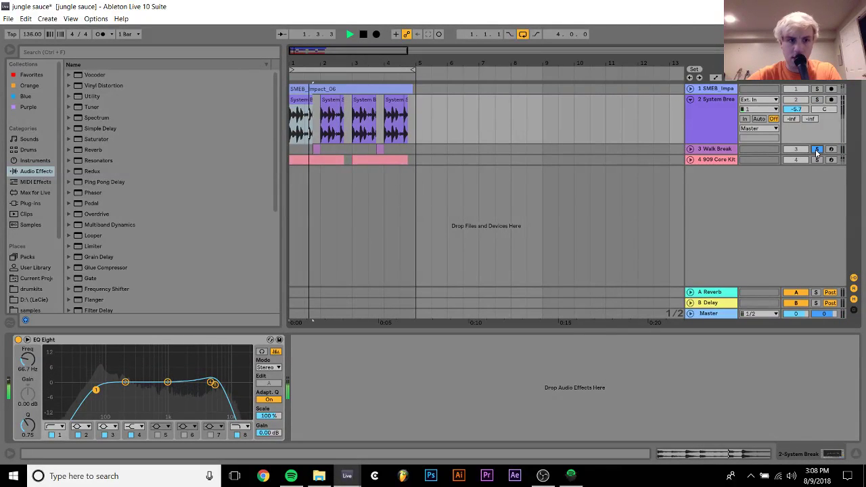
{"action": "key", "text": "space"}
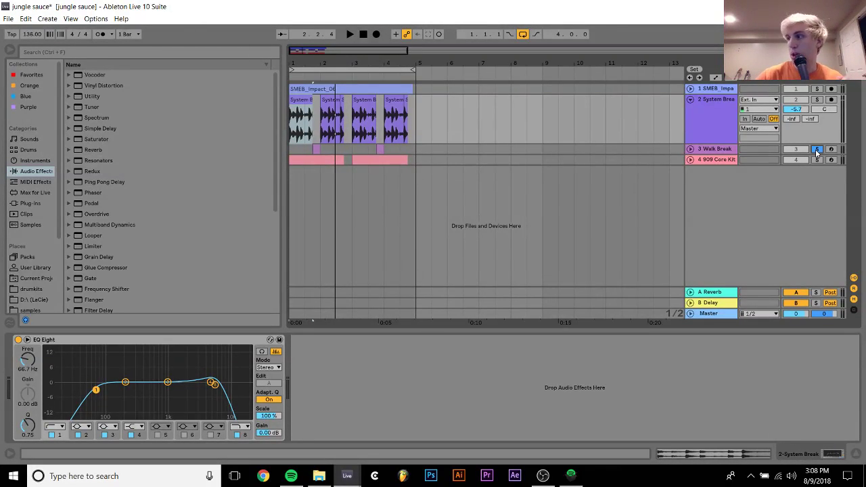
{"action": "key", "text": "space"}
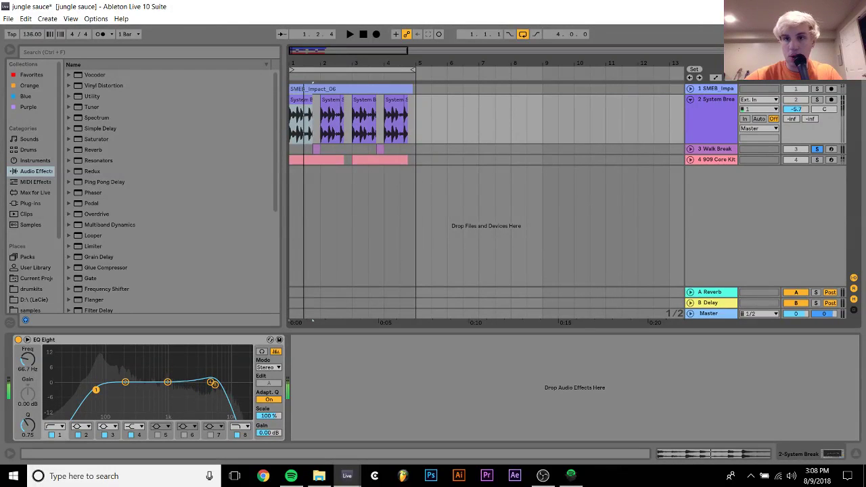
Unsolo Walk Break, solo the SMEB_Impact track and listen to it while showing its Simple Delay effect.
{"action": "left_click", "coordinate": [817, 150]}
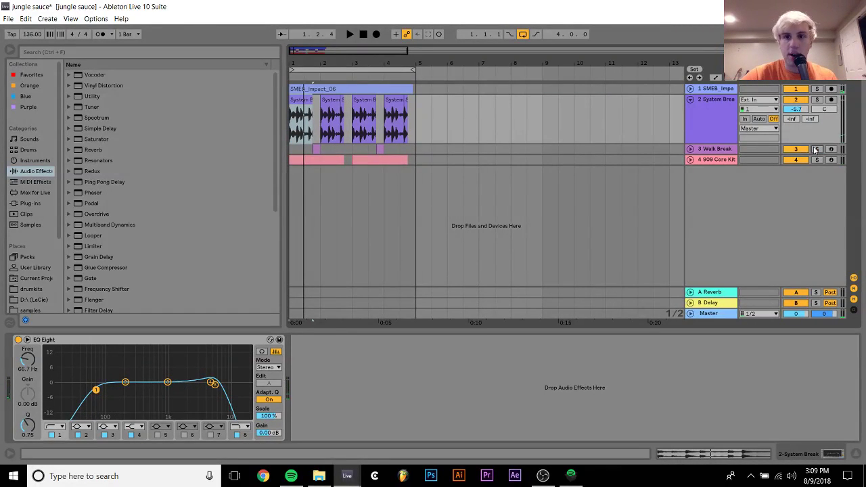
{"action": "left_click", "coordinate": [817, 89]}
{"action": "key", "text": "space"}
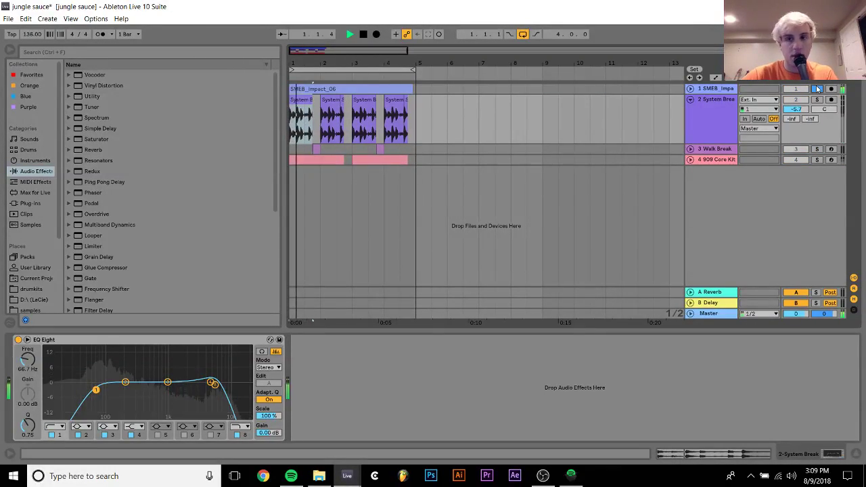
{"action": "left_click", "coordinate": [717, 89]}
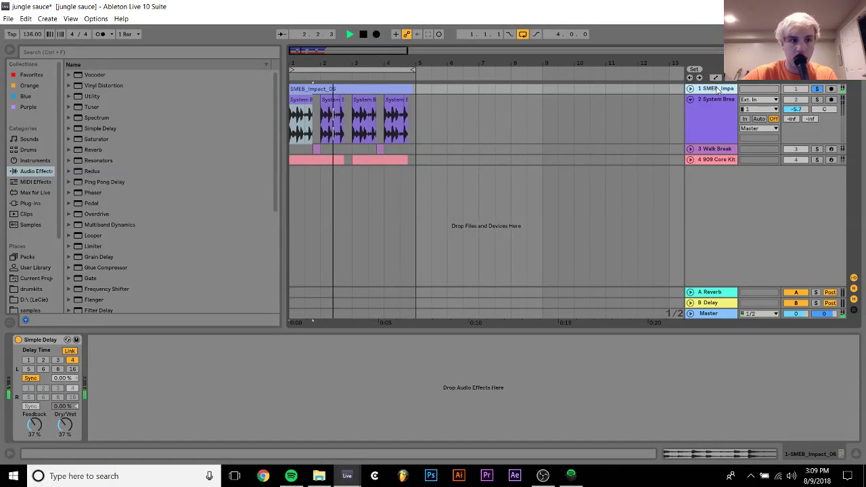
{"action": "key", "text": "space"}
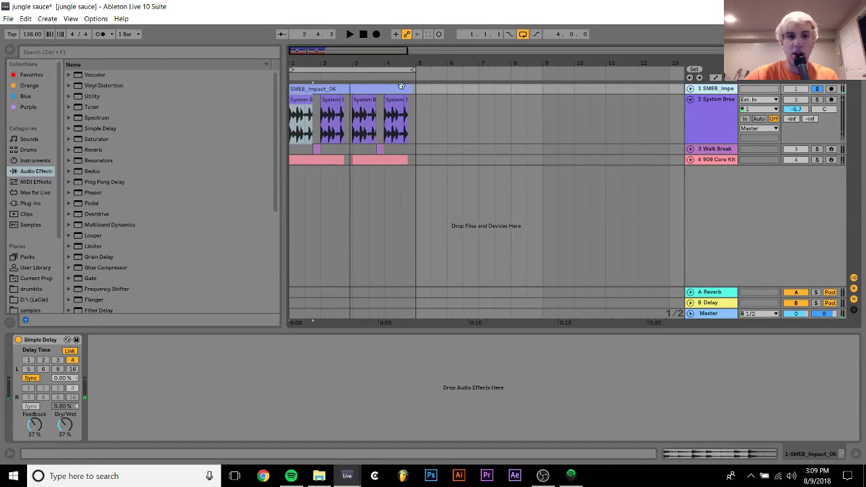
Solo the System Break track in place of SMEB_Impact and listen to the loop's opening.
{"action": "left_click", "coordinate": [817, 100]}
{"action": "key", "text": "space"}
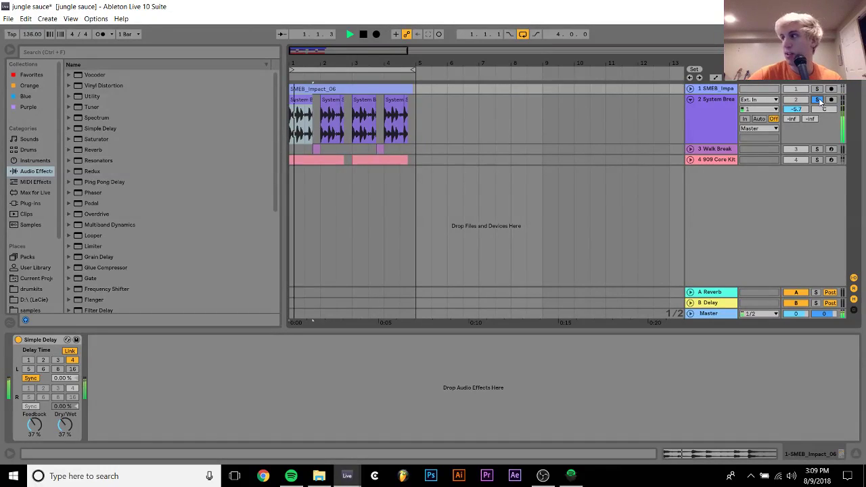
{"action": "key", "text": "space"}
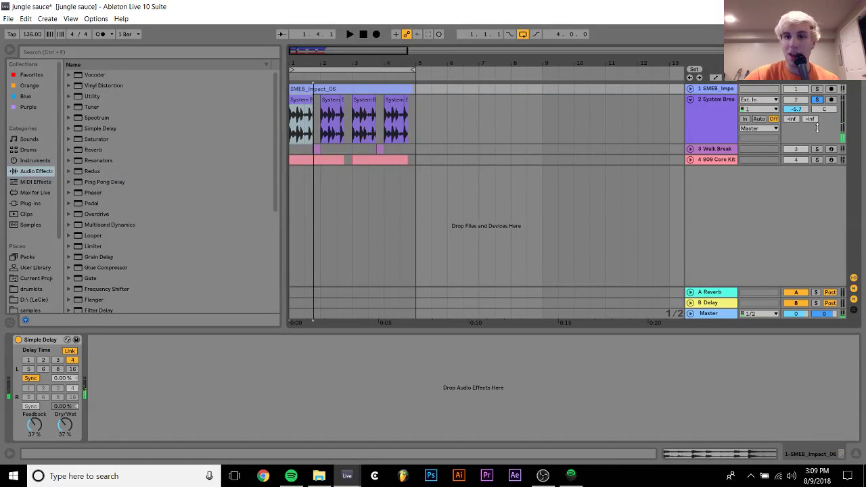
Solo the Walk Break track, listen to its first clip at 1.4.1, and unsolo it to bring all tracks back.
{"action": "left_click", "coordinate": [816, 149]}
{"action": "left_click", "coordinate": [316, 149]}
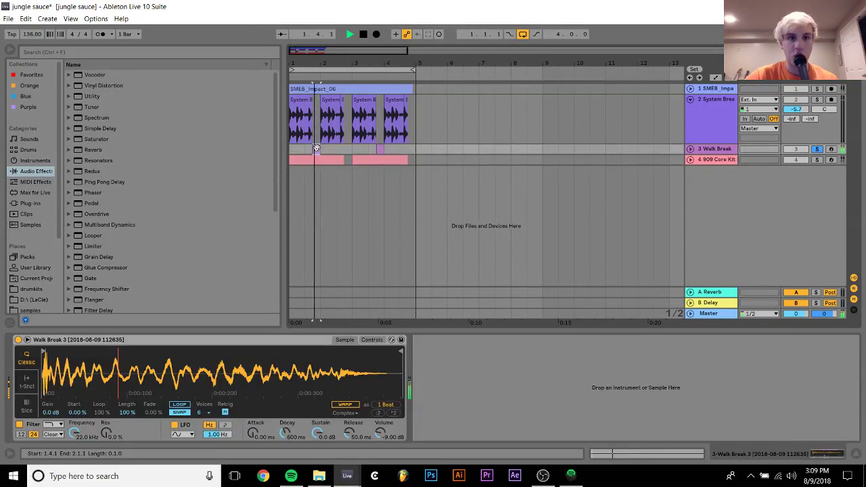
{"action": "key", "text": "space"}
{"action": "key", "text": "space"}
{"action": "left_click", "coordinate": [817, 148]}
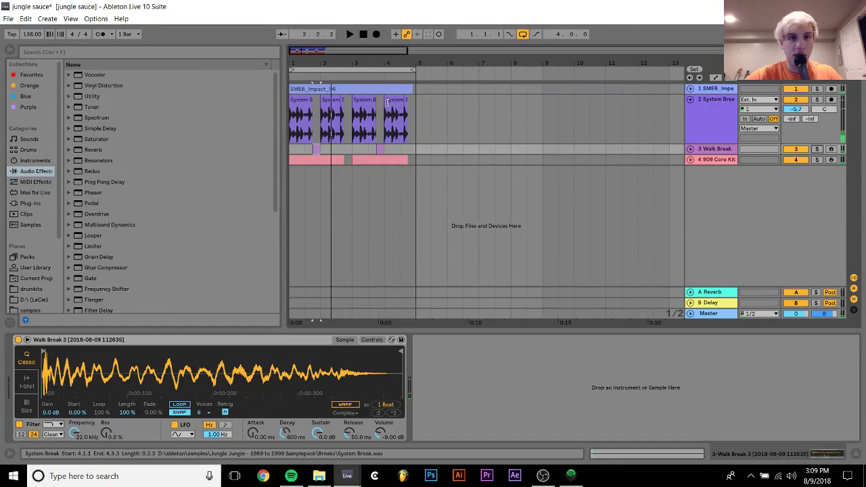
Solo the 909 Core Kit track, listen to its part from the start of the loop, and restore all tracks.
{"action": "left_click", "coordinate": [302, 140]}
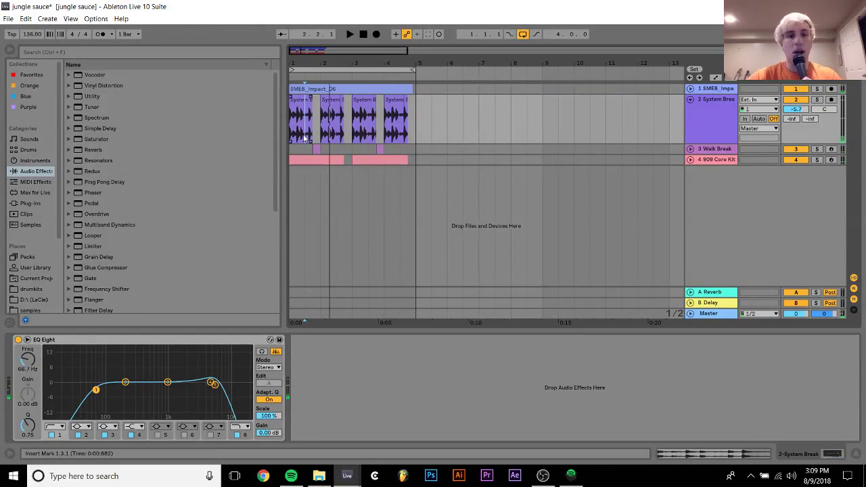
{"action": "left_click", "coordinate": [817, 160]}
{"action": "key", "text": "space"}
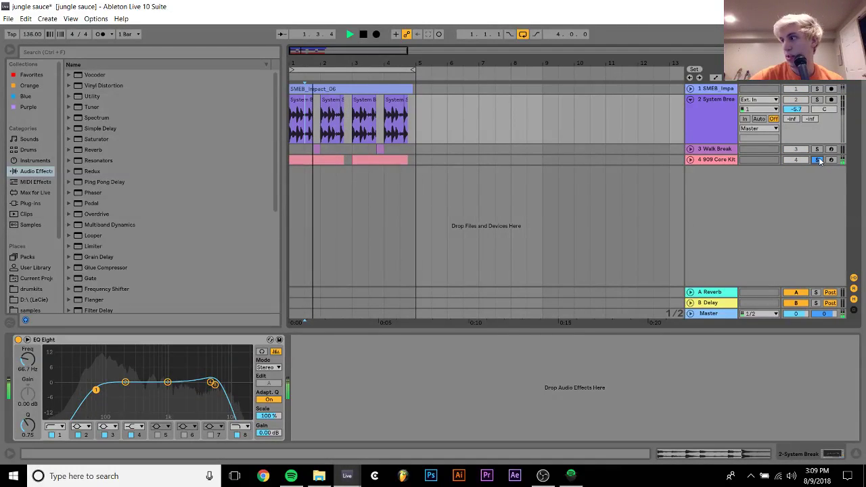
{"action": "key", "text": "space"}
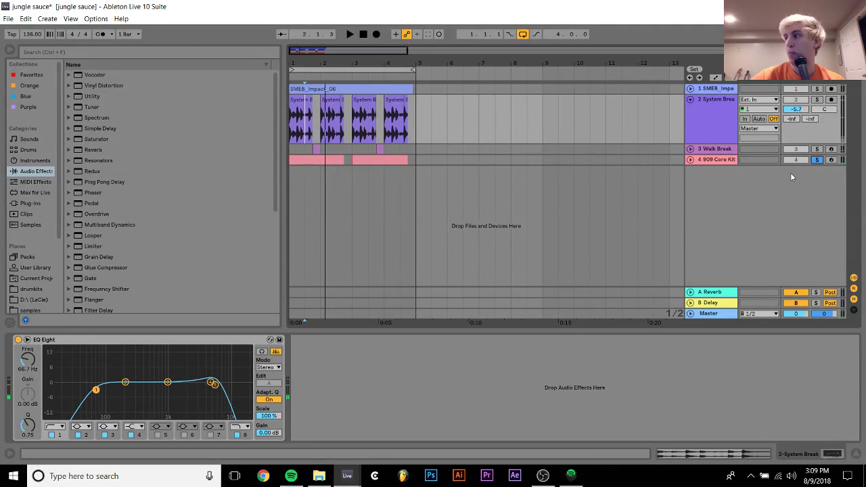
{"action": "left_click", "coordinate": [305, 112]}
{"action": "left_click", "coordinate": [817, 100]}
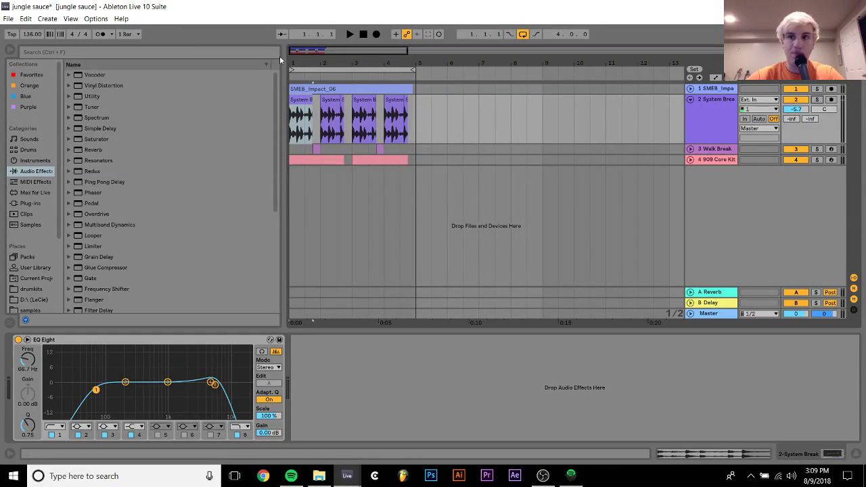
Show the first System Break clip's sample in the browser and audition the preceding breaks up to Sovreign Break.wav.
{"action": "right_click", "coordinate": [305, 100]}
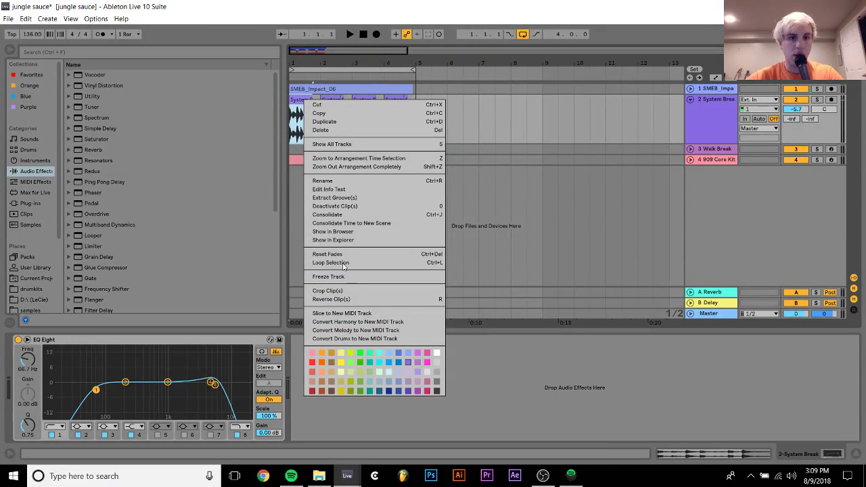
{"action": "left_click", "coordinate": [333, 232]}
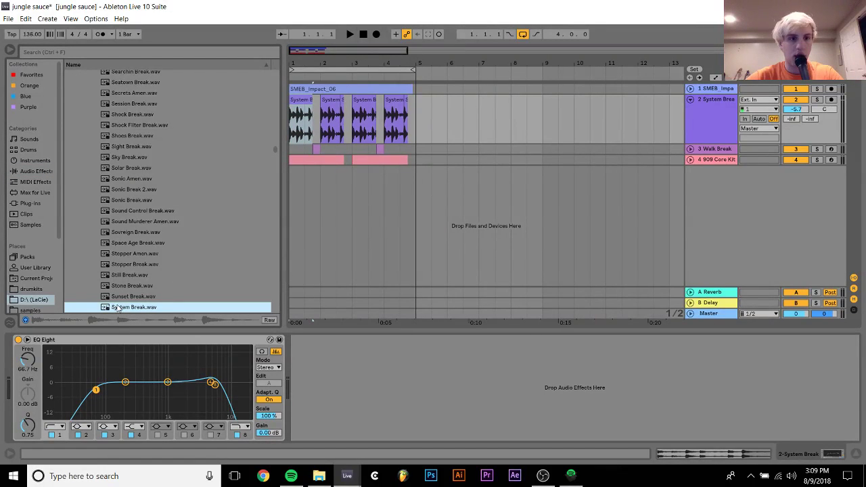
{"action": "key", "text": "Up"}
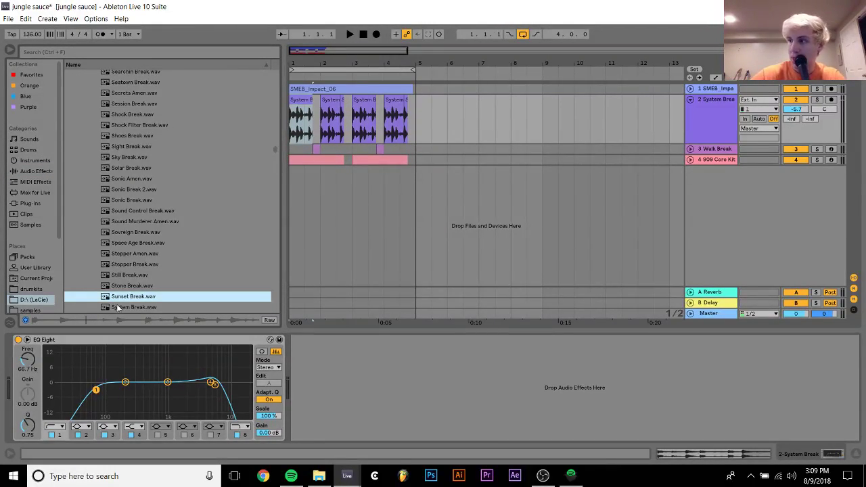
{"action": "key", "text": "Up"}
{"action": "key", "text": "Up"}
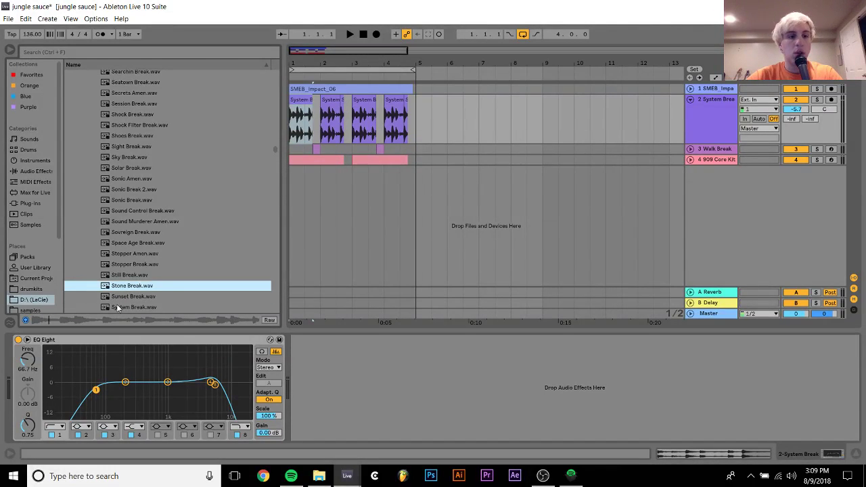
{"action": "key", "text": "Up"}
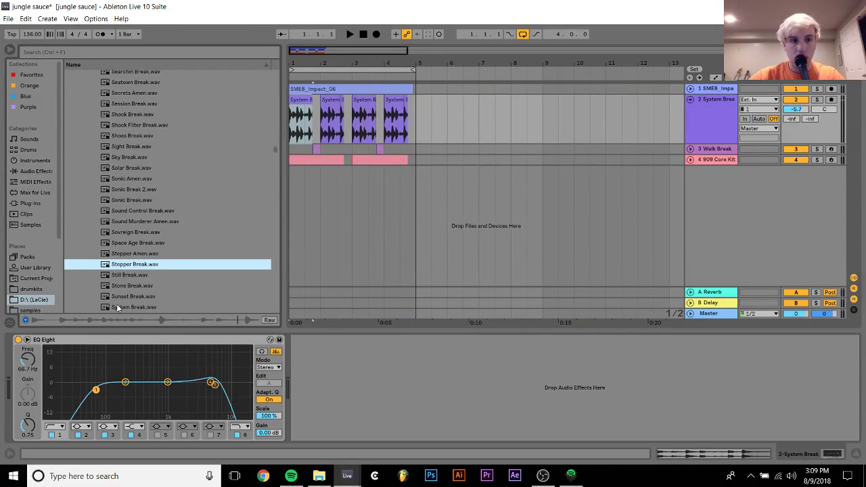
{"action": "key", "text": "Up"}
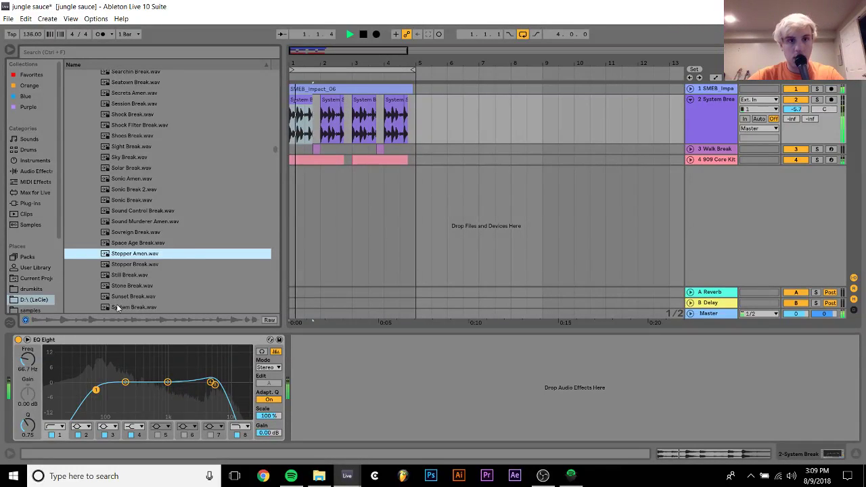
{"action": "key", "text": "Up"}
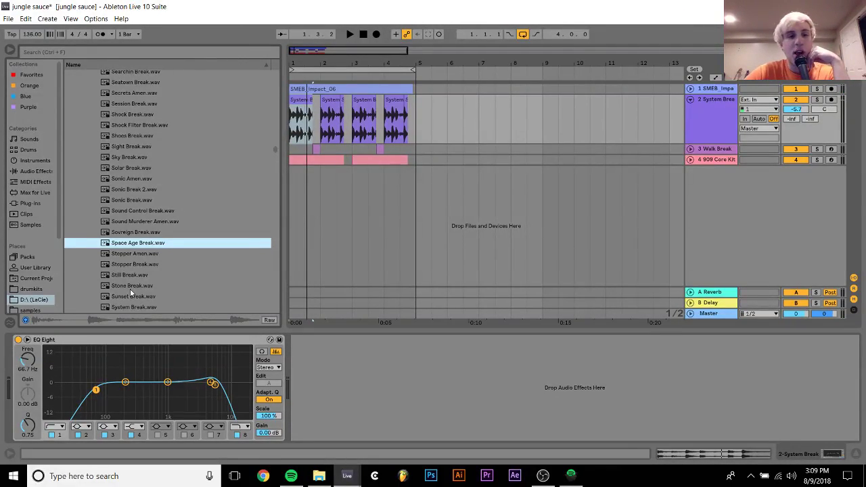
{"action": "key", "text": "Up"}
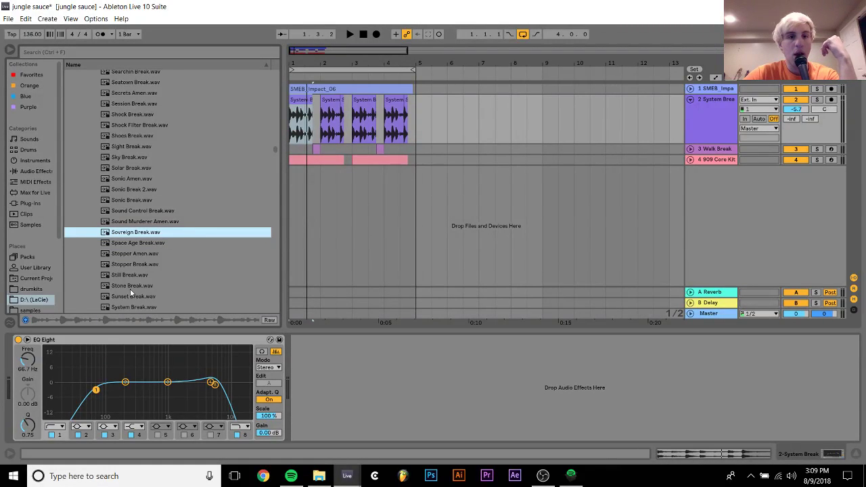
Place Sovreign Break.wav at the start of the System Break track, over the existing clips in the first two bars.
{"action": "left_click_drag", "start_coordinate": [290, 63], "coordinate": [290, 63]}
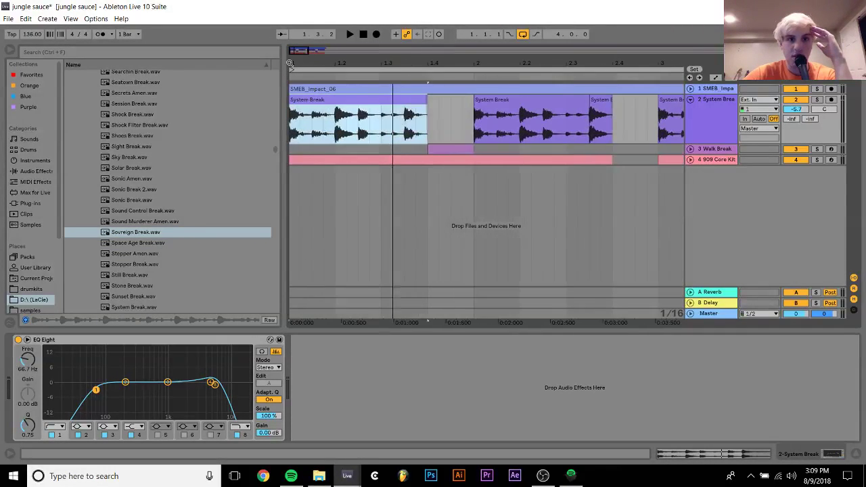
{"action": "key", "text": "space"}
{"action": "key", "text": "space"}
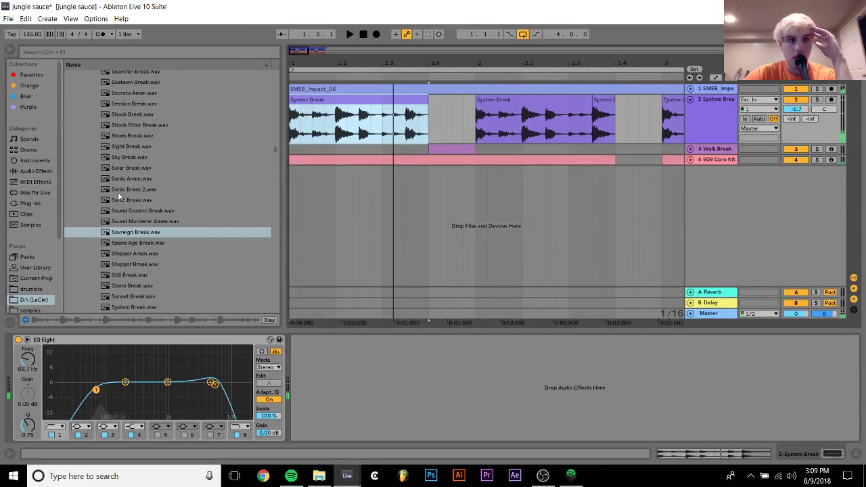
{"action": "left_click_drag", "start_coordinate": [133, 232], "coordinate": [291, 129]}
Split the Sovreign Break clip at 1.4.1 and trim its second part to run from 2.1.1 to 2.4.1.
{"action": "left_click", "coordinate": [431, 124]}
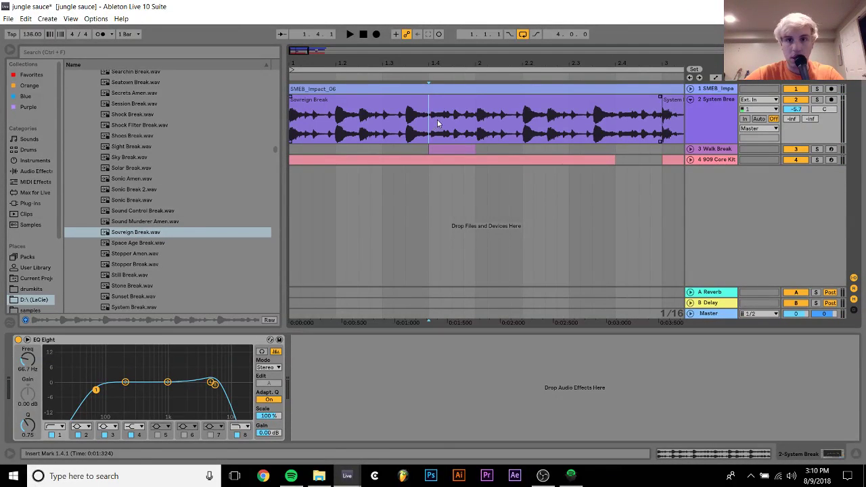
{"action": "key", "text": "ctrl+e"}
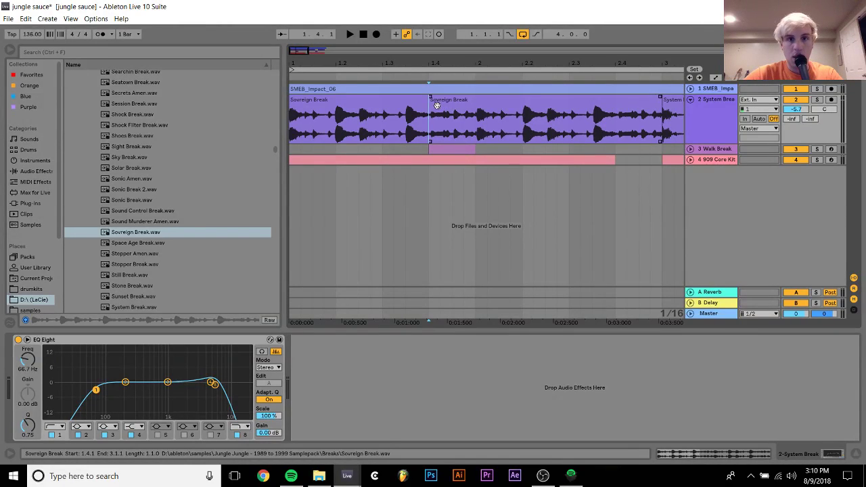
{"action": "left_click_drag", "start_coordinate": [434, 106], "coordinate": [476, 107]}
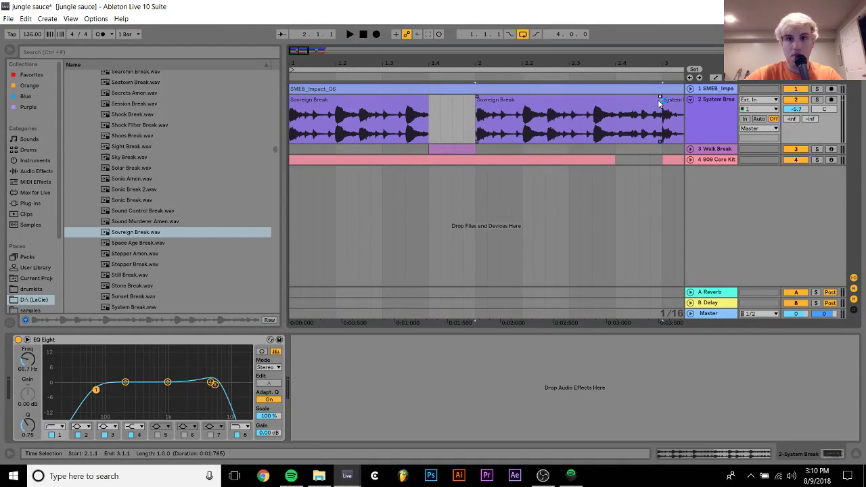
{"action": "left_click", "coordinate": [657, 101]}
{"action": "left_click_drag", "start_coordinate": [658, 102], "coordinate": [611, 102]}
Play the loop from its beginning to hear the chopped Sovreign Break with the other tracks.
{"action": "left_click", "coordinate": [386, 100]}
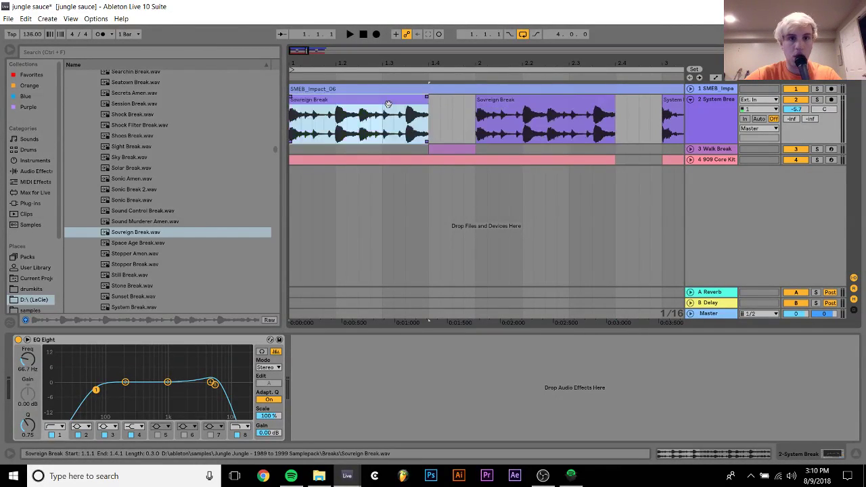
{"action": "key", "text": "space"}
{"action": "key", "text": "space"}
{"action": "key", "text": "minus"}
{"action": "key", "text": "minus"}
{"action": "key", "text": "minus"}
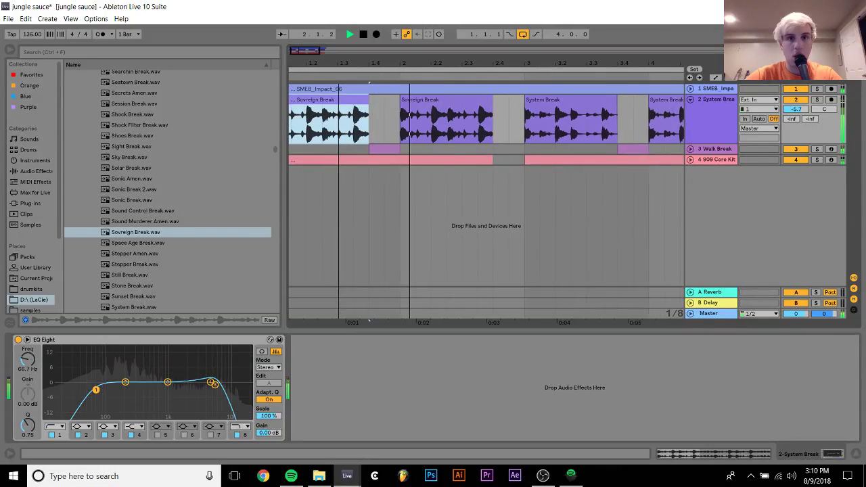
Delete both Sovreign Break clips from the first two bars of the System Break track.
{"action": "left_click", "coordinate": [613, 102], "text": "shift"}
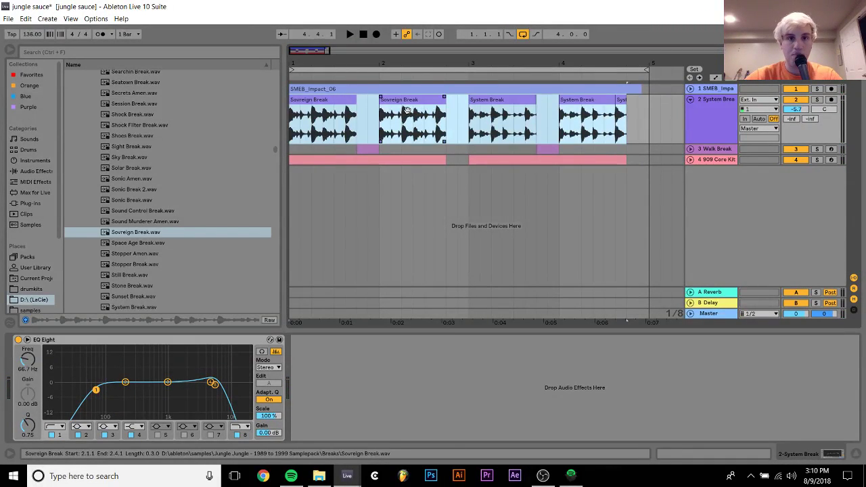
{"action": "left_click", "coordinate": [330, 101]}
{"action": "key", "text": "Delete"}
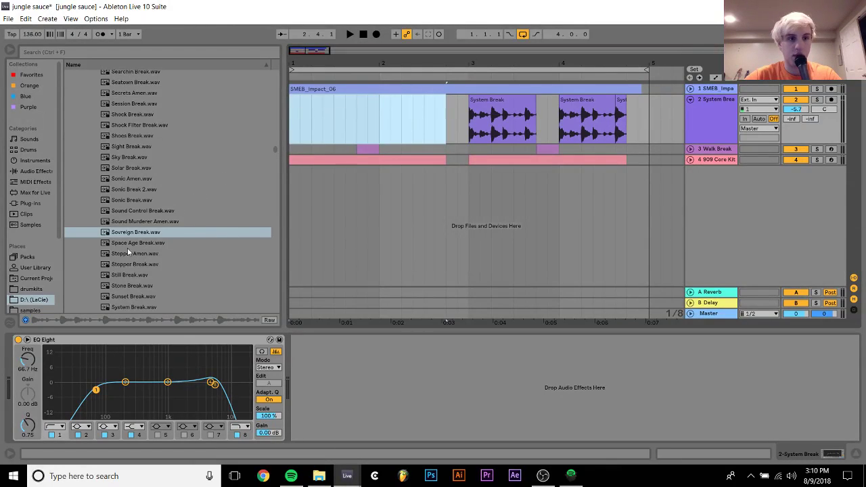
Audition the break samples from Sound Murderer Amen.wav upward through the list to Session Break.wav for a replacement.
{"action": "left_click", "coordinate": [123, 222]}
{"action": "key", "text": "Up"}
{"action": "key", "text": "Up"}
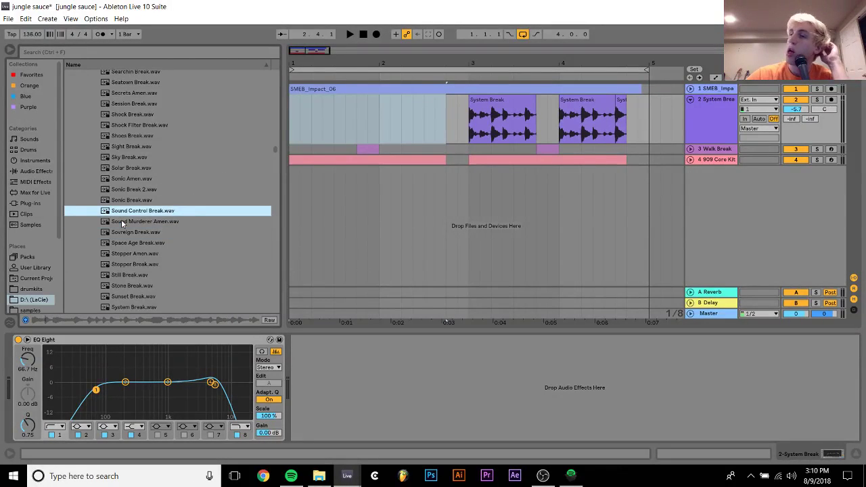
{"action": "key", "text": "Up"}
{"action": "key", "text": "Up"}
{"action": "key", "text": "Up"}
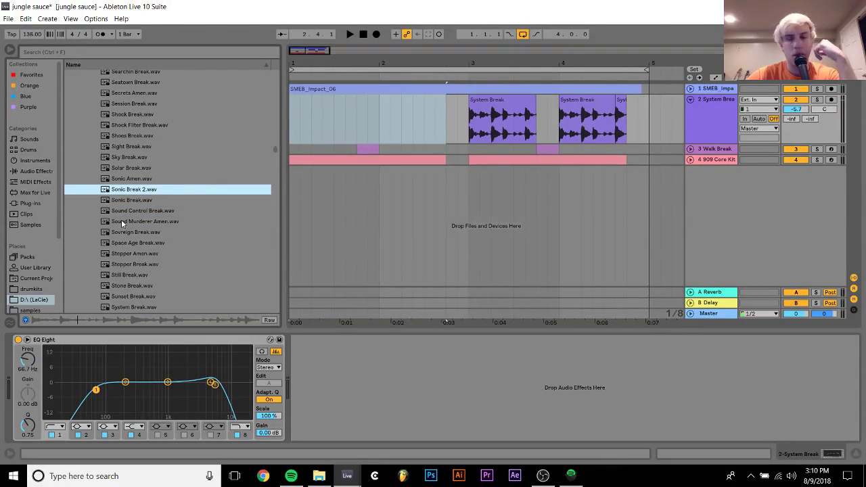
{"action": "key", "text": "Up"}
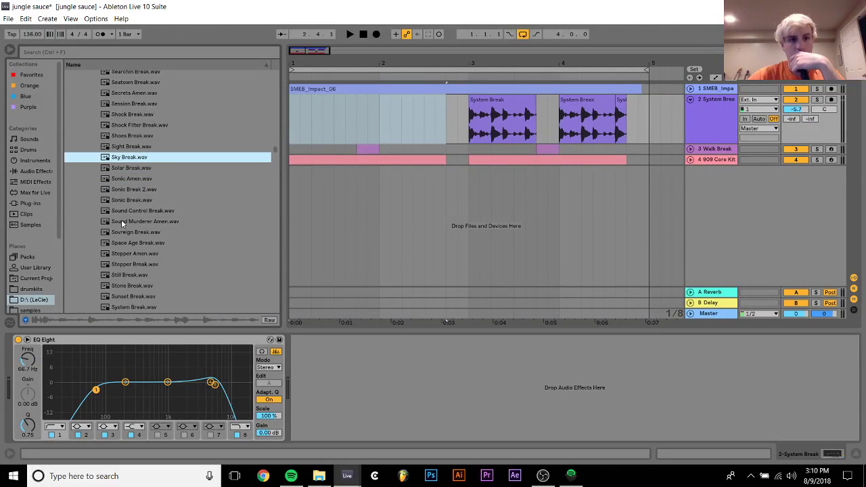
{"action": "key", "text": "Up"}
{"action": "key", "text": "Up"}
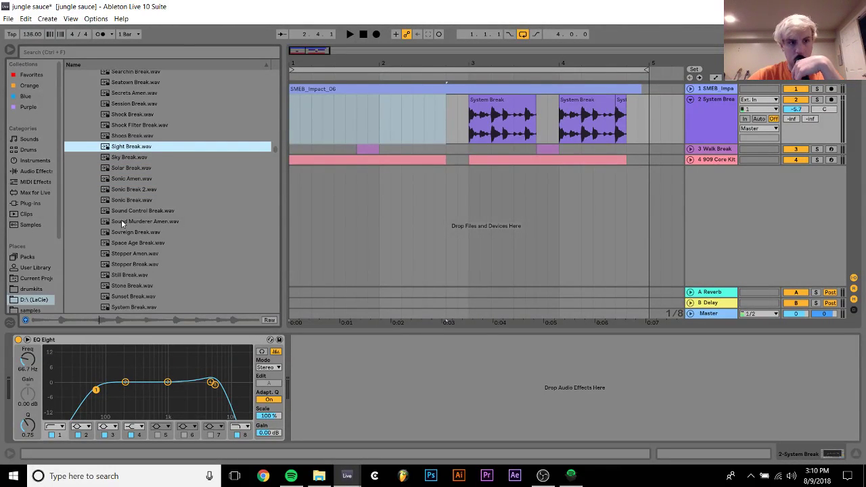
{"action": "key", "text": "Up"}
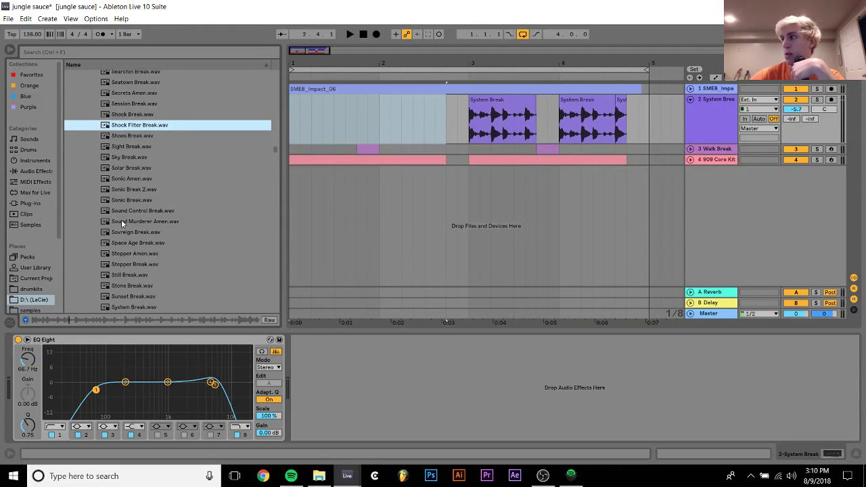
{"action": "key", "text": "Up"}
{"action": "key", "text": "Up"}
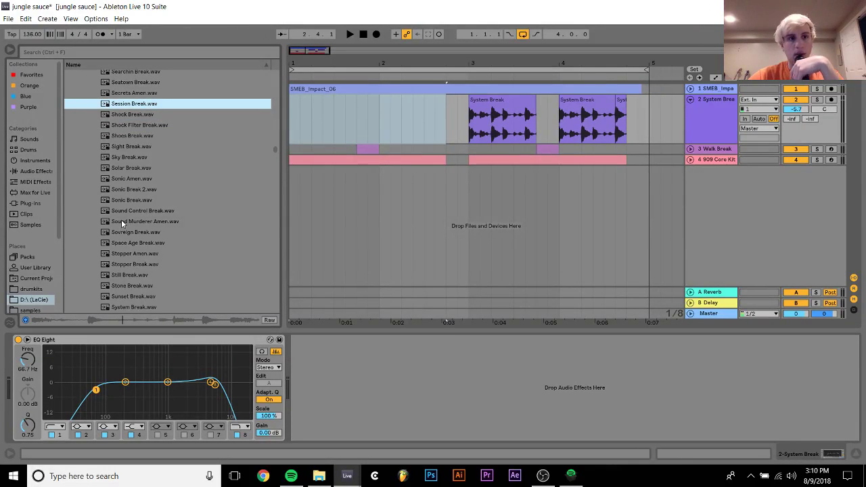
{"action": "key", "text": "Up"}
{"action": "key", "text": "Down"}
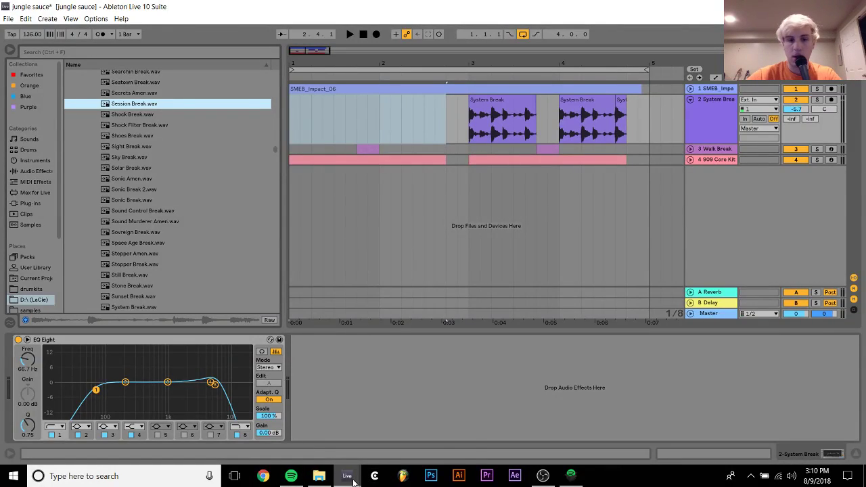
Check the mixer in the open streamingandvideo set and return to the jungle sauce set.
{"action": "mouse_move", "coordinate": [353, 481]}
{"action": "left_click", "coordinate": [406, 420]}
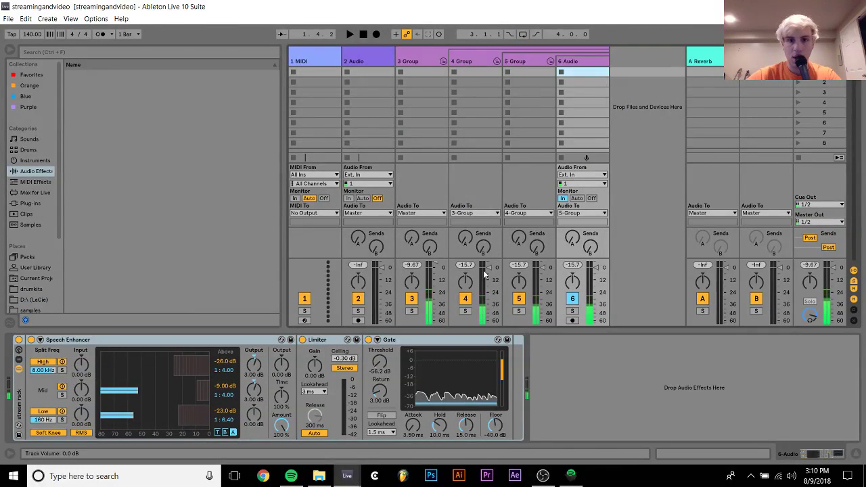
{"action": "mouse_move", "coordinate": [347, 477]}
{"action": "left_click", "coordinate": [313, 447]}
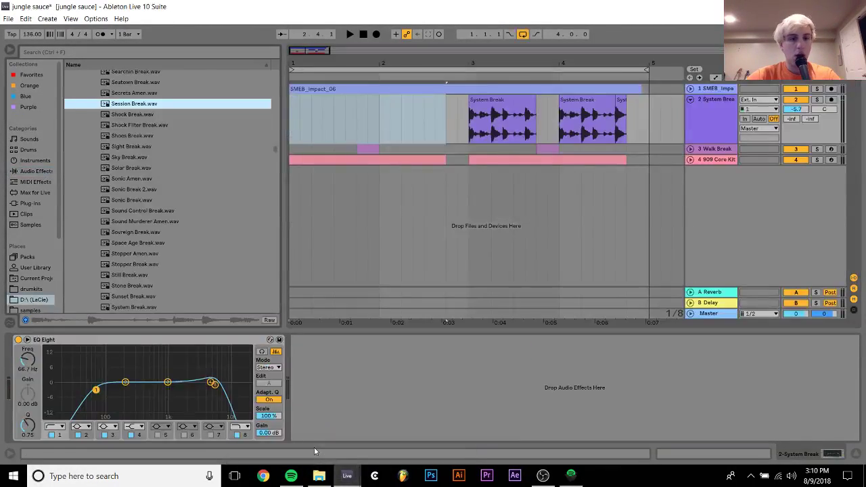
Audition the break samples from Secrets Amen.wav up to Searchin Break.wav and play the arrangement for comparison.
{"action": "scroll", "coordinate": [129, 156], "scroll_direction": "up", "scroll_amount": 5}
{"action": "left_click", "coordinate": [130, 148]}
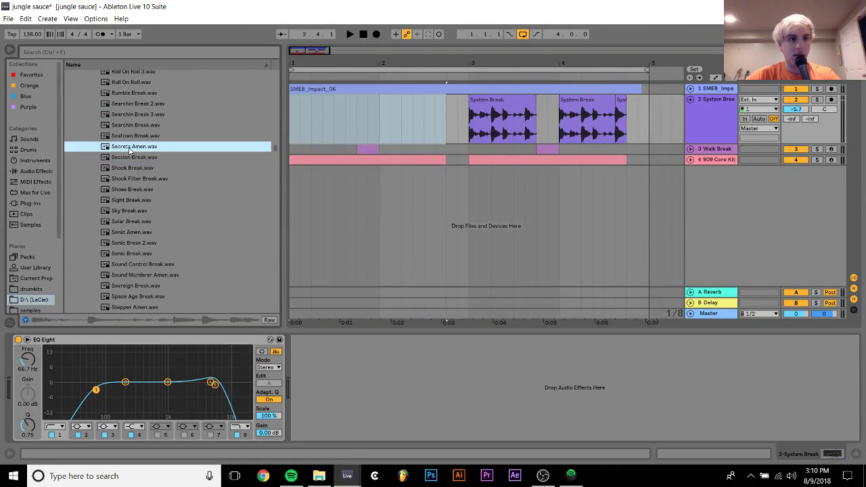
{"action": "key", "text": "Up"}
{"action": "key", "text": "Up"}
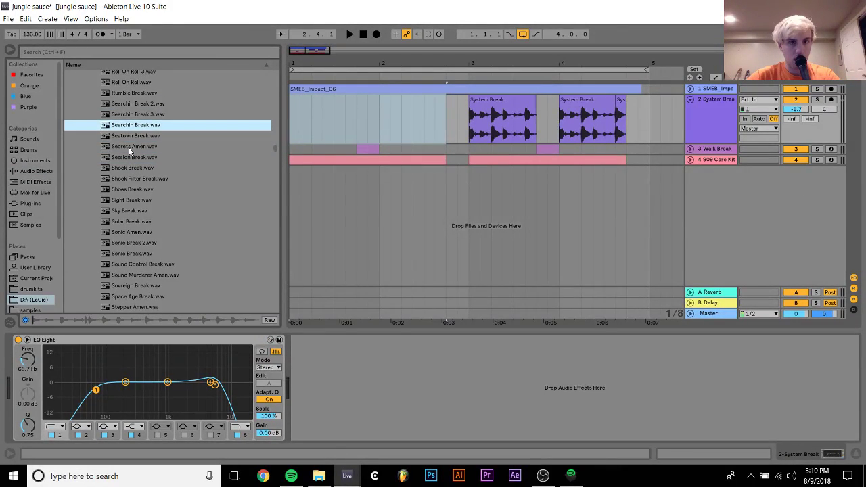
{"action": "key", "text": "space"}
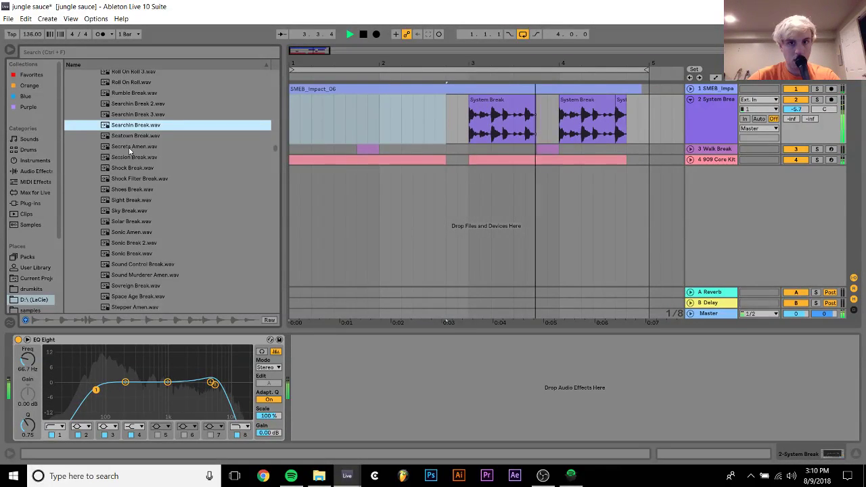
{"action": "key", "text": "space"}
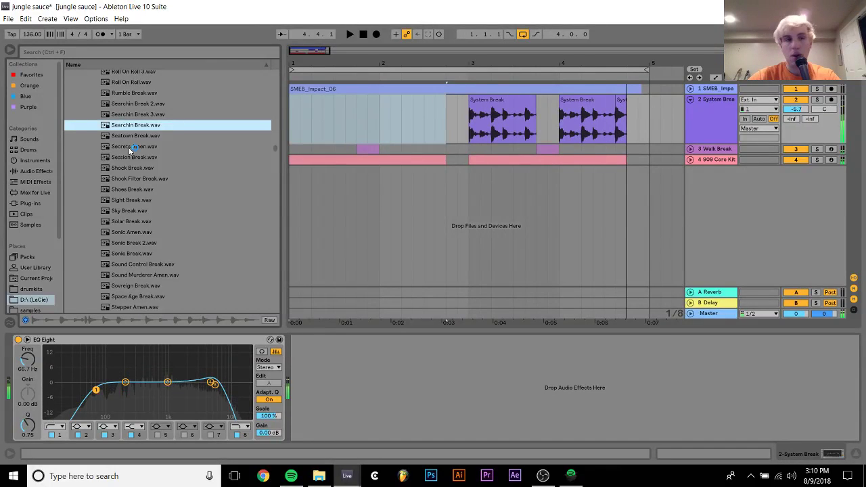
Audition the break samples from Searchin Break 3.wav upward through the list to Right Break.wav.
{"action": "left_click", "coordinate": [126, 114]}
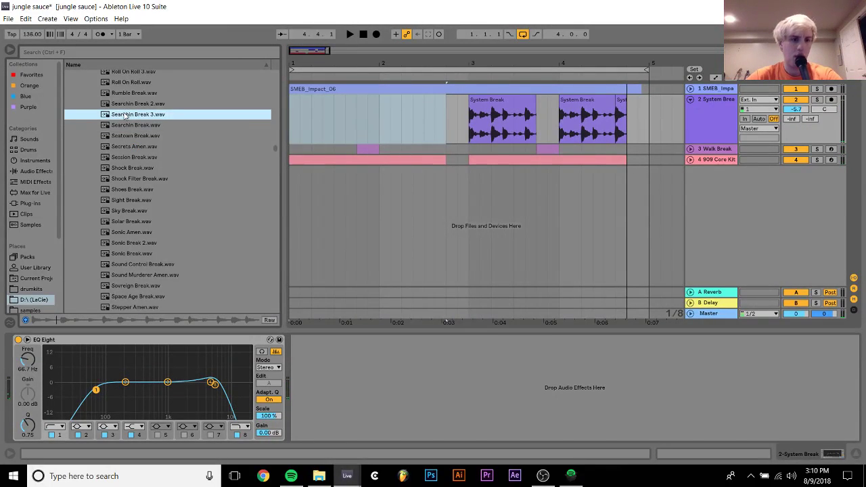
{"action": "key", "text": "Up"}
{"action": "key", "text": "Up"}
{"action": "key", "text": "Up"}
{"action": "key", "text": "Up"}
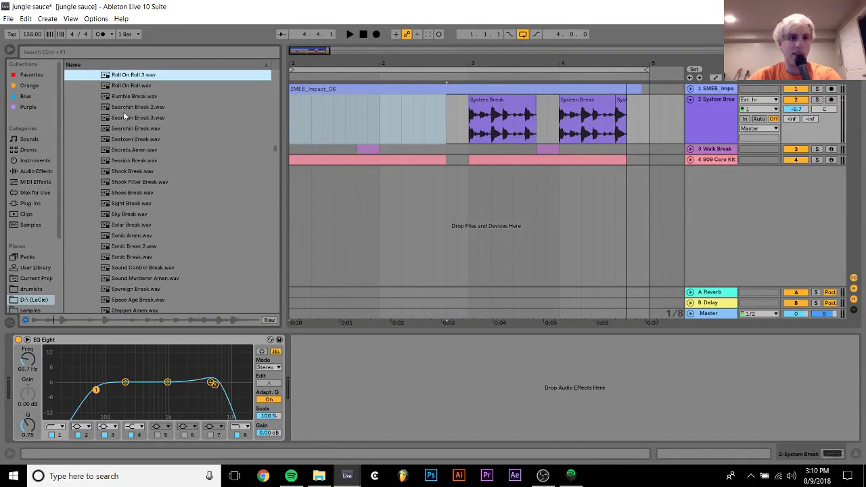
{"action": "key", "text": "Up"}
{"action": "key", "text": "Up"}
{"action": "key", "text": "Up"}
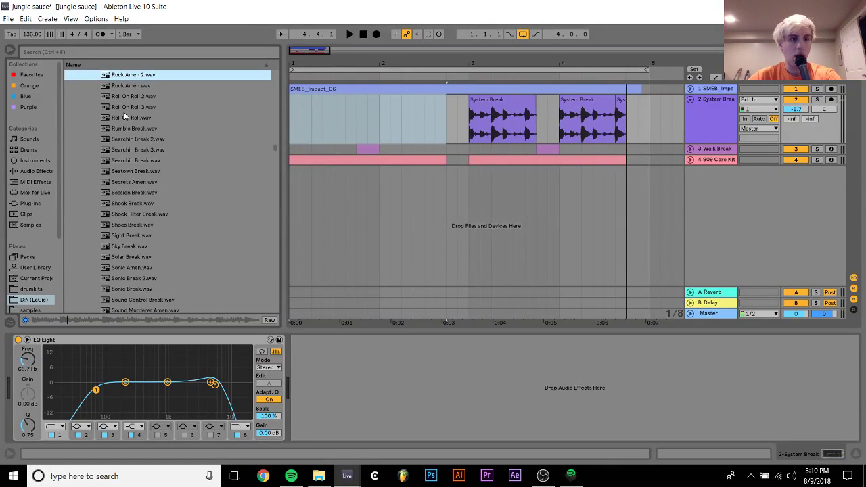
{"action": "key", "text": "Up"}
{"action": "key", "text": "Up"}
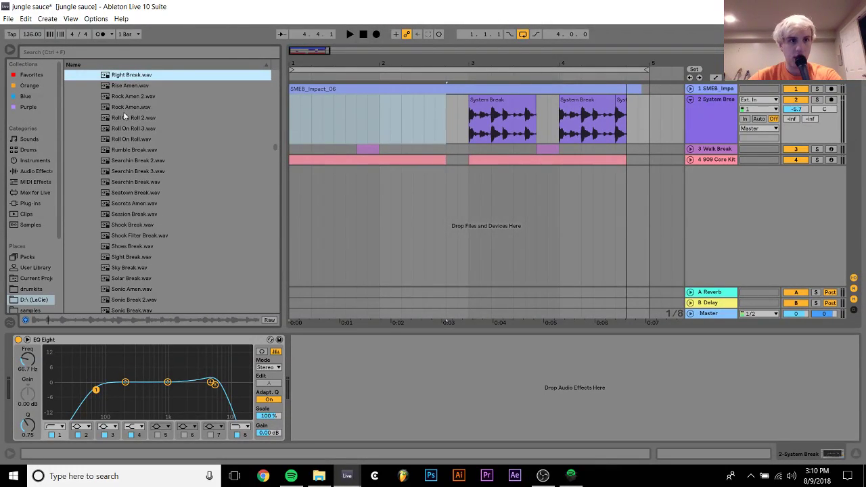
{"action": "key", "text": "Up"}
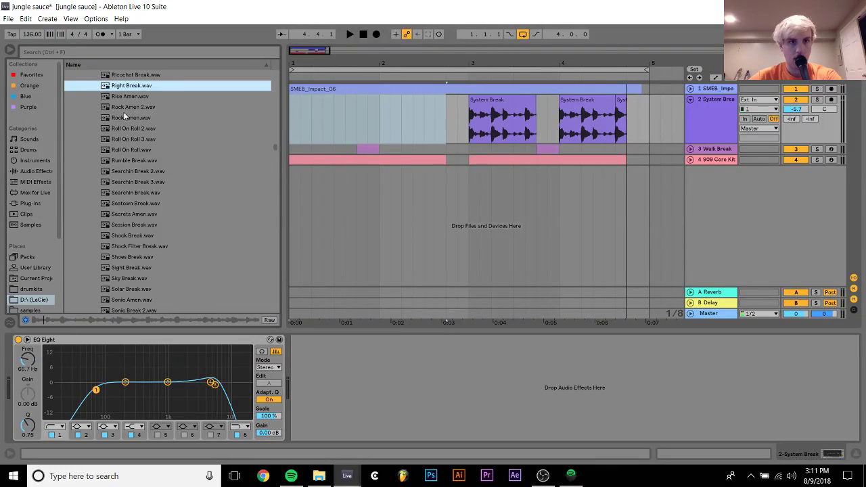
Place Ricochet Break.wav at 1.1.1 on the System Break track and chop it into two clips ending at 1.4.1 and 2.4.1.
{"action": "left_click_drag", "start_coordinate": [129, 75], "coordinate": [292, 129]}
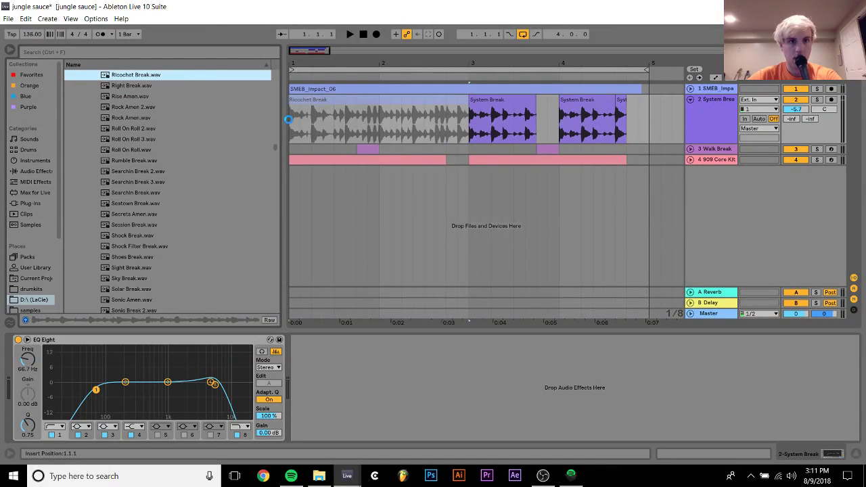
{"action": "key", "text": "space"}
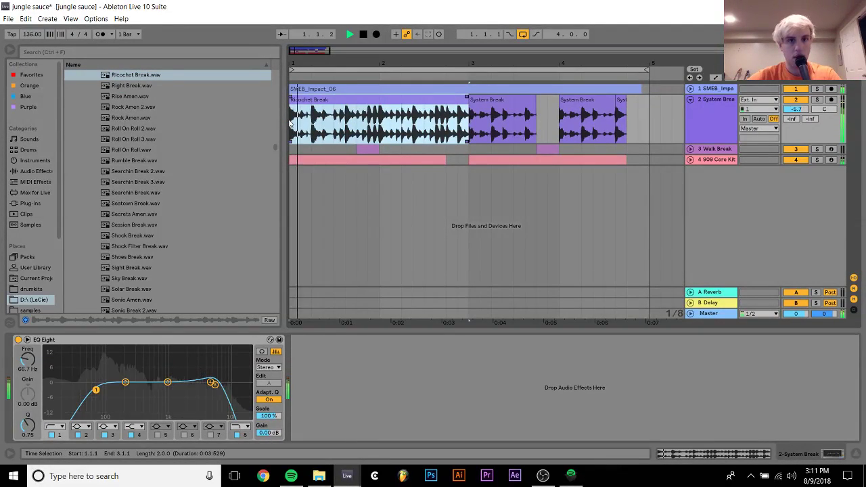
{"action": "key", "text": "space"}
{"action": "left_click_drag", "start_coordinate": [357, 119], "coordinate": [379, 119]}
{"action": "key", "text": "Delete"}
{"action": "left_click", "coordinate": [324, 95]}
{"action": "key", "text": "space"}
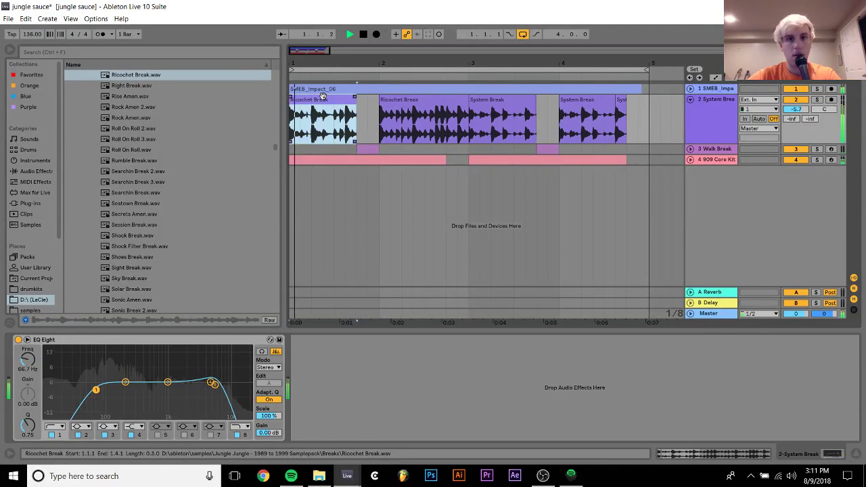
{"action": "left_click_drag", "start_coordinate": [323, 96], "coordinate": [414, 95]}
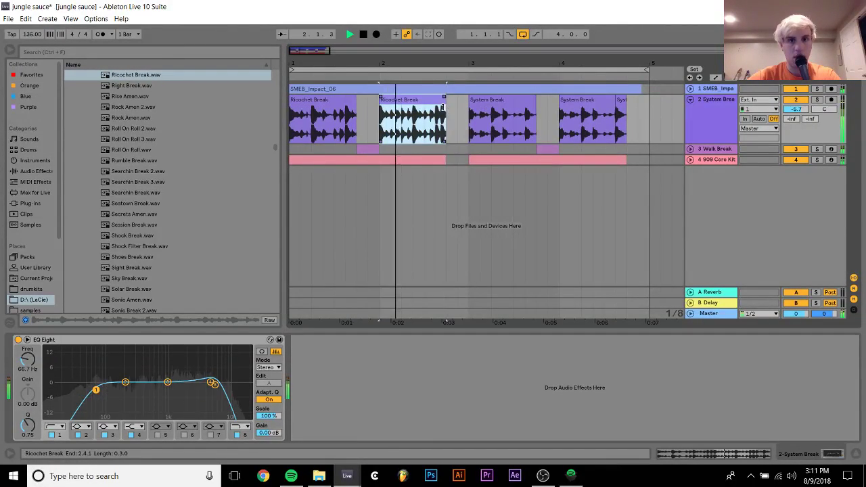
Try the Re-Pitch warp mode on both Ricochet Break clips during playback, and delete both clips from the track.
{"action": "left_click", "coordinate": [305, 101], "text": "shift"}
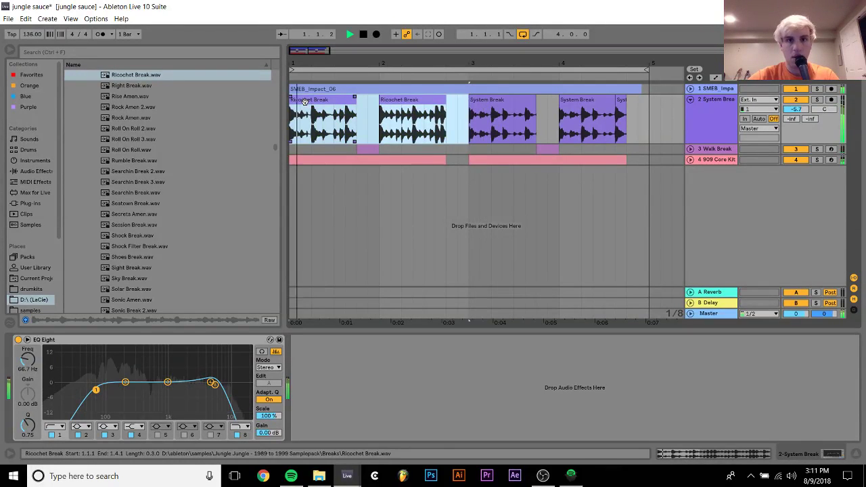
{"action": "key", "text": "shift+Tab"}
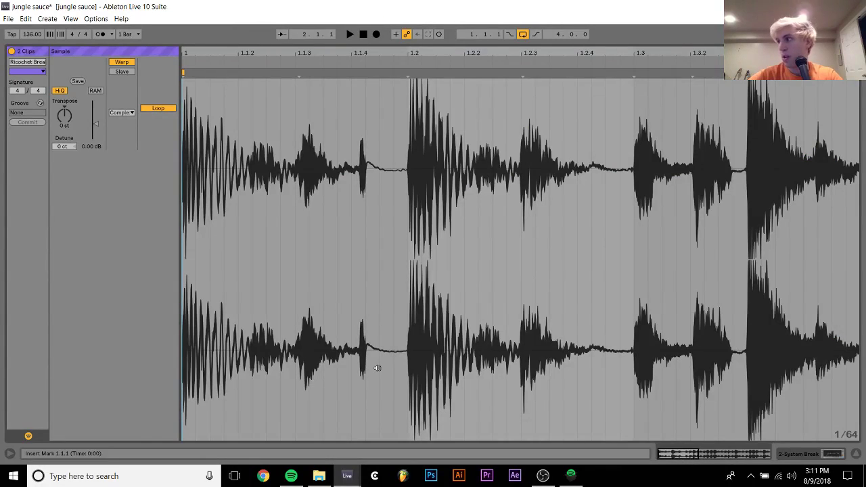
{"action": "left_click", "coordinate": [123, 113]}
{"action": "left_click", "coordinate": [122, 146]}
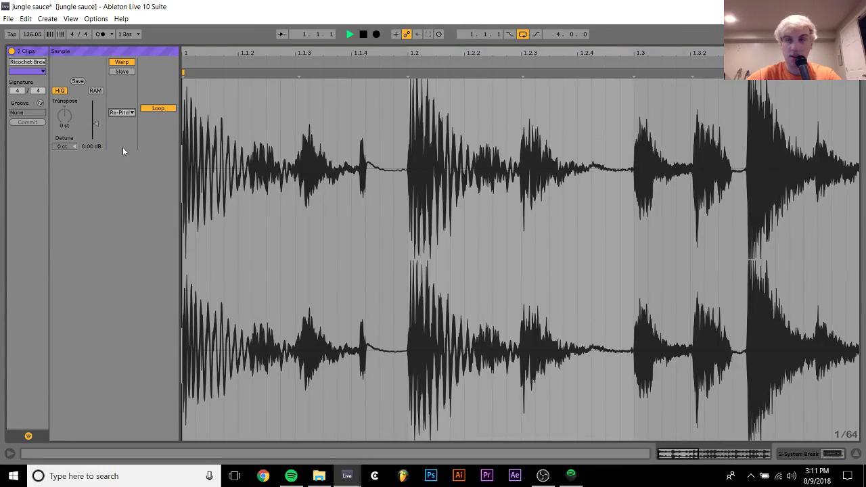
{"action": "key", "text": "shift+Tab"}
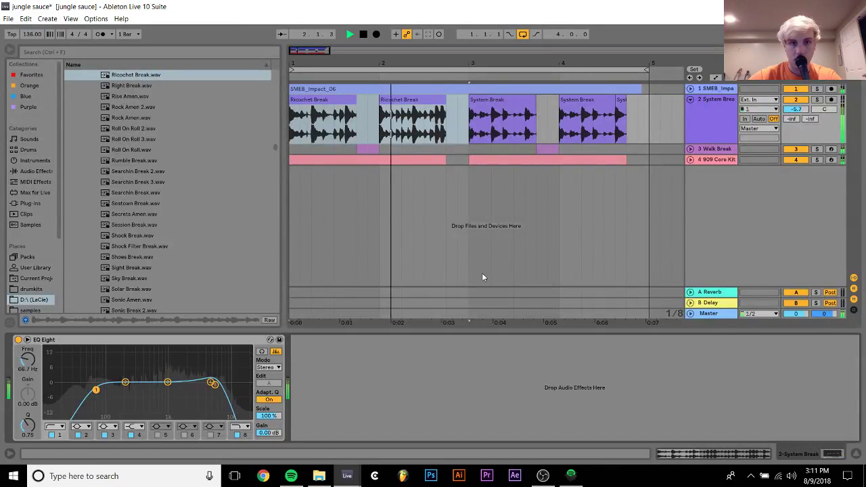
{"action": "key", "text": "space"}
{"action": "key", "text": "Delete"}
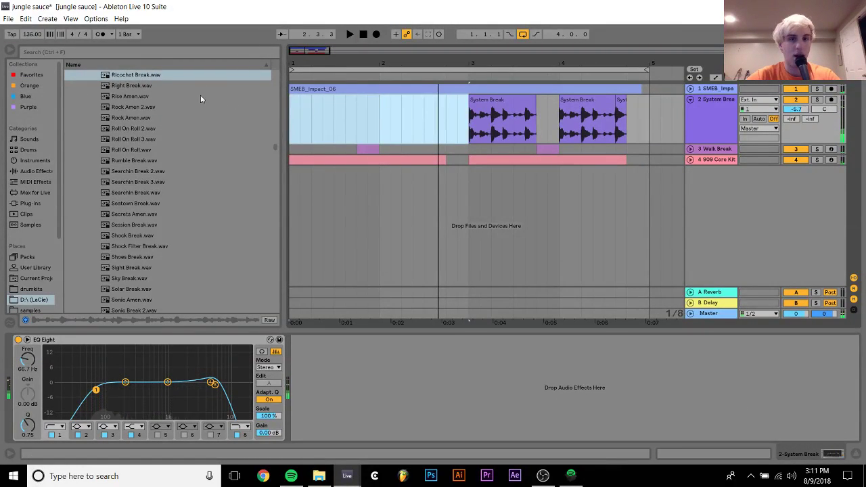
Audition the break samples around Ricochet Break.wav and continue down the list to Rock Amen 2.wav.
{"action": "scroll", "coordinate": [201, 100], "scroll_direction": "up", "scroll_amount": 3}
{"action": "scroll", "coordinate": [200, 99], "scroll_direction": "up", "scroll_amount": 3}
{"action": "left_click", "coordinate": [138, 149]}
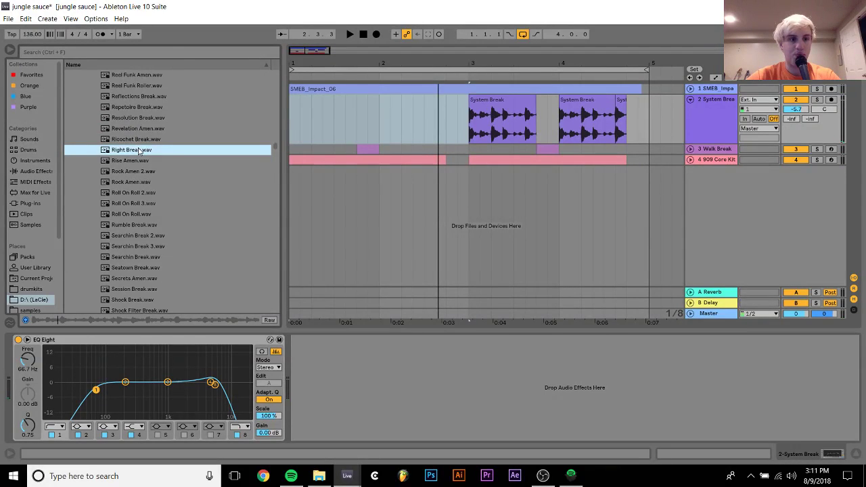
{"action": "key", "text": "Up"}
{"action": "key", "text": "Up"}
{"action": "key", "text": "Down"}
{"action": "key", "text": "Down"}
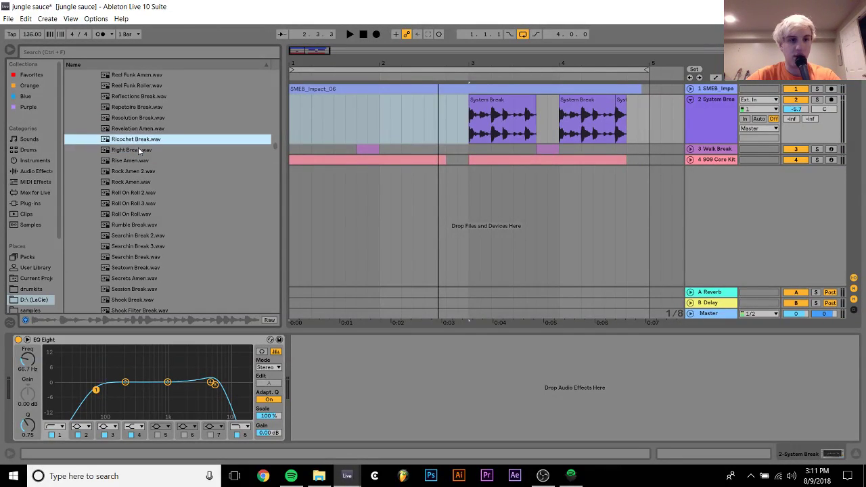
{"action": "key", "text": "Down"}
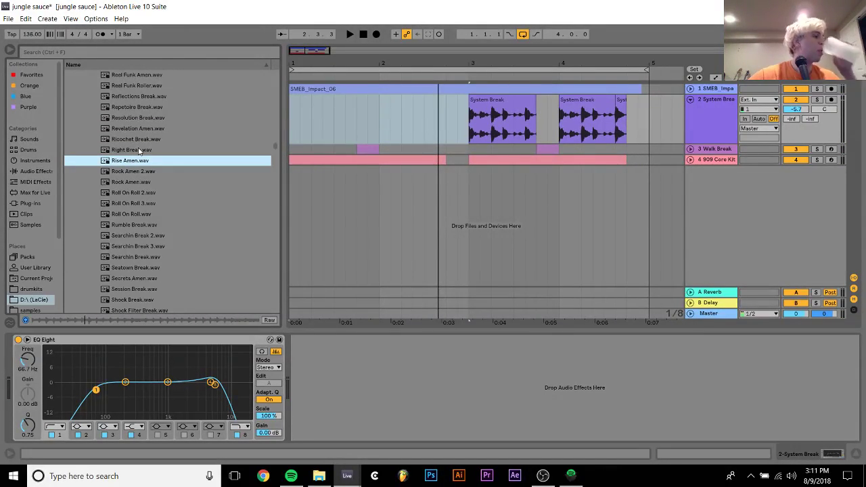
{"action": "key", "text": "Down"}
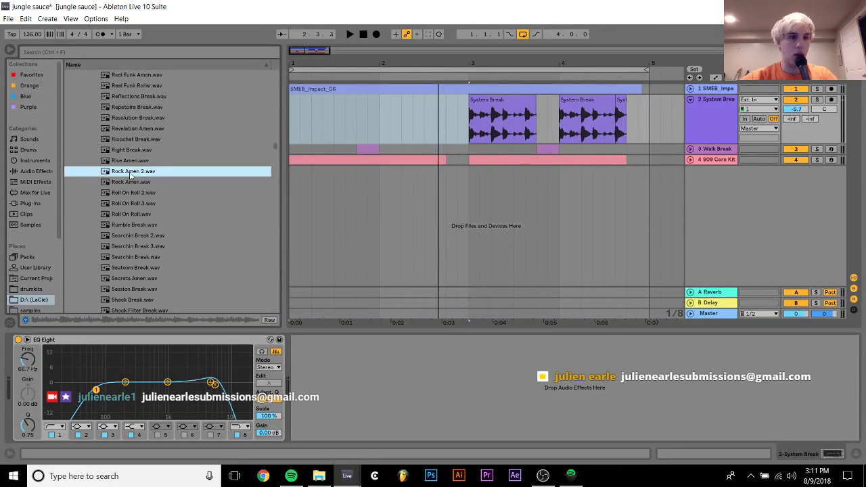
Audition the break samples from Rise Amen.wav downward through the list to choose Secrets Amen.wav.
{"action": "key", "text": "Up"}
{"action": "key", "text": "Up"}
{"action": "key", "text": "Down"}
{"action": "key", "text": "Down"}
{"action": "key", "text": "Down"}
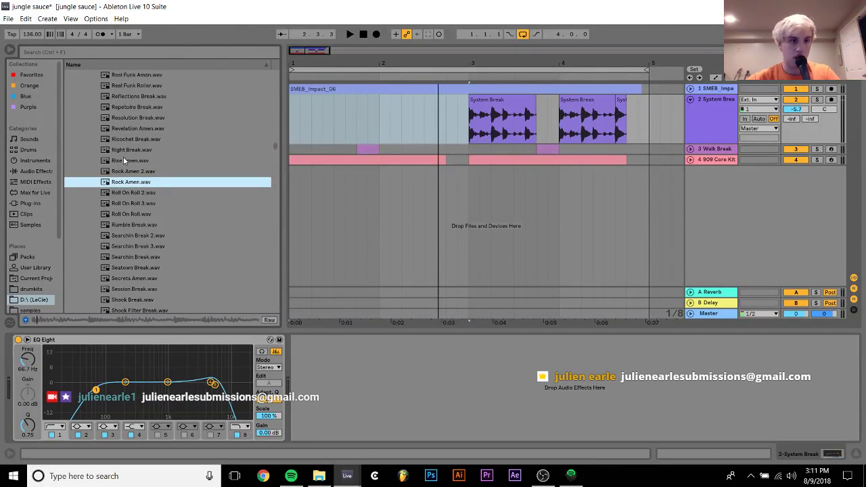
{"action": "key", "text": "Down"}
{"action": "key", "text": "Down"}
{"action": "scroll", "coordinate": [124, 160], "scroll_direction": "down", "scroll_amount": 2}
{"action": "key", "text": "Down"}
{"action": "key", "text": "Down"}
{"action": "key", "text": "Down"}
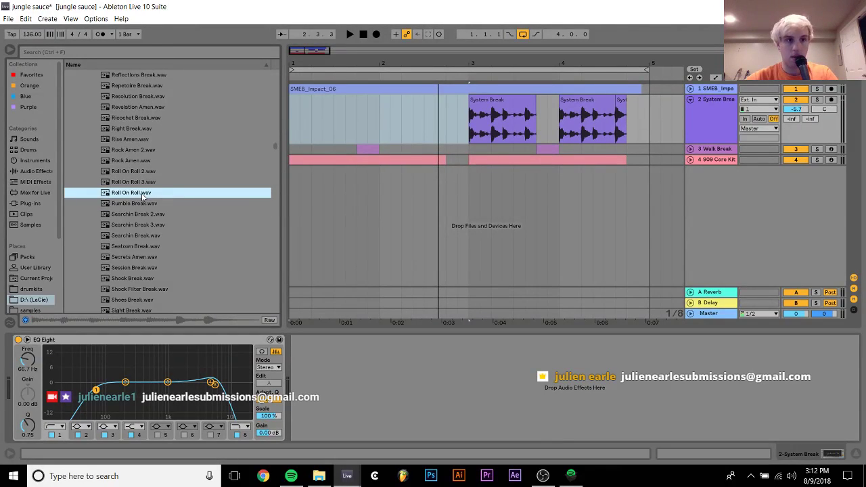
{"action": "key", "text": "Down"}
{"action": "key", "text": "Down"}
{"action": "key", "text": "Down"}
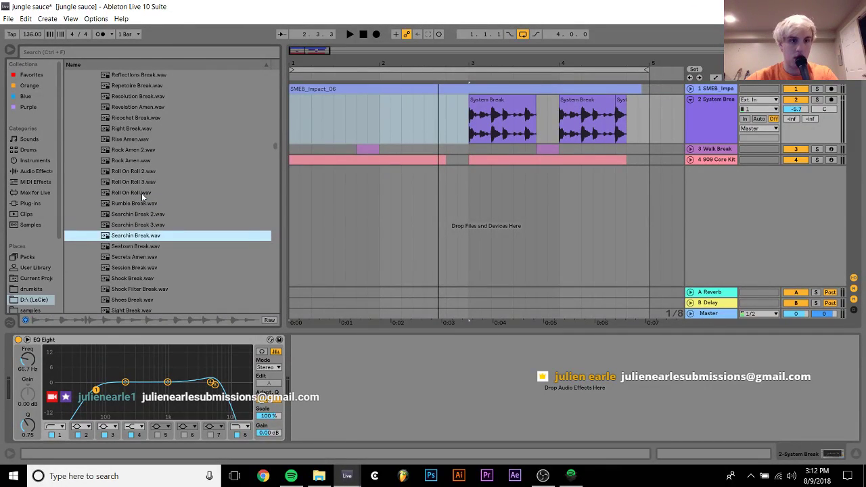
{"action": "key", "text": "Down"}
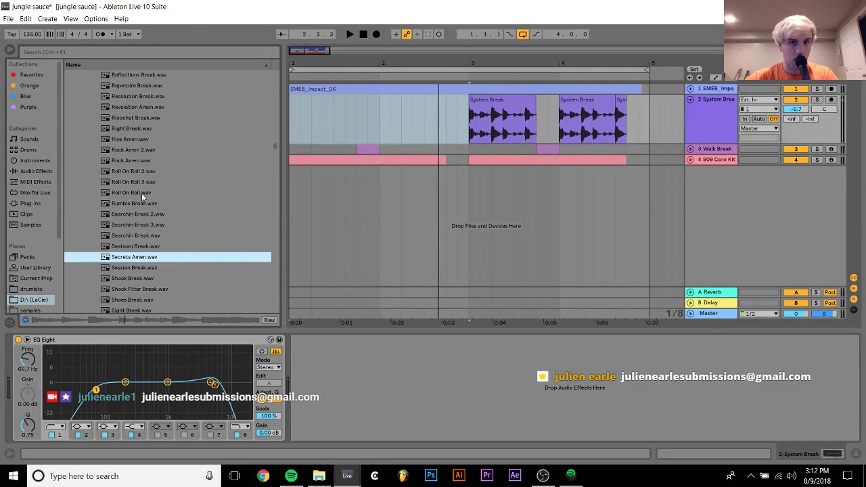
{"action": "key", "text": "Down"}
{"action": "key", "text": "Up"}
Place Secrets Amen.wav at 1.1.1 on the System Break track, cut it off at 1.4.1, and play it with the other tracks.
{"action": "left_click_drag", "start_coordinate": [129, 259], "coordinate": [292, 129]}
{"action": "key", "text": "space"}
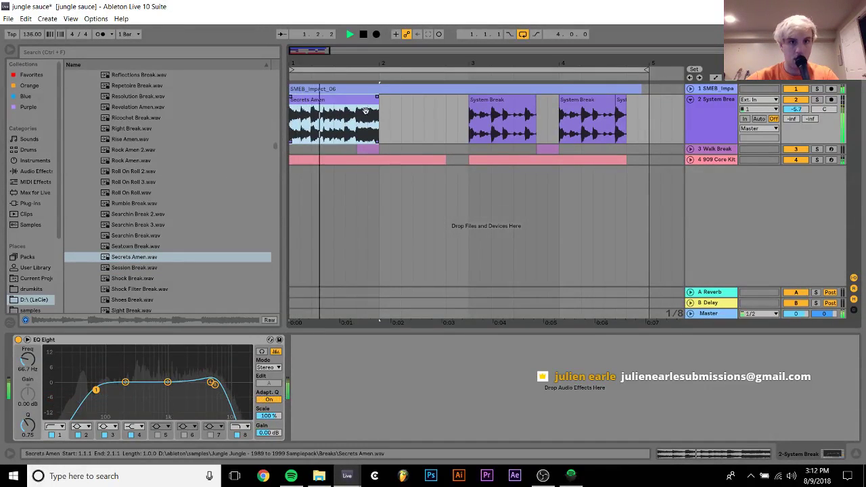
{"action": "left_click_drag", "start_coordinate": [373, 105], "coordinate": [357, 105]}
{"action": "key", "text": "space"}
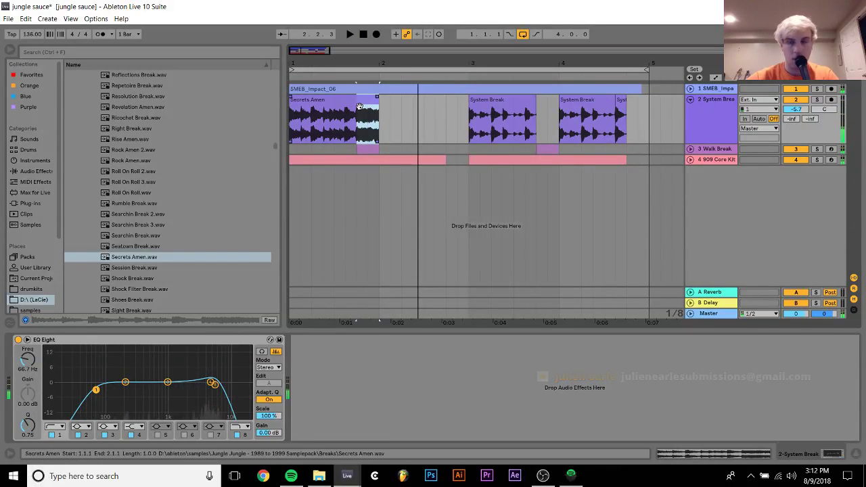
{"action": "key", "text": "space"}
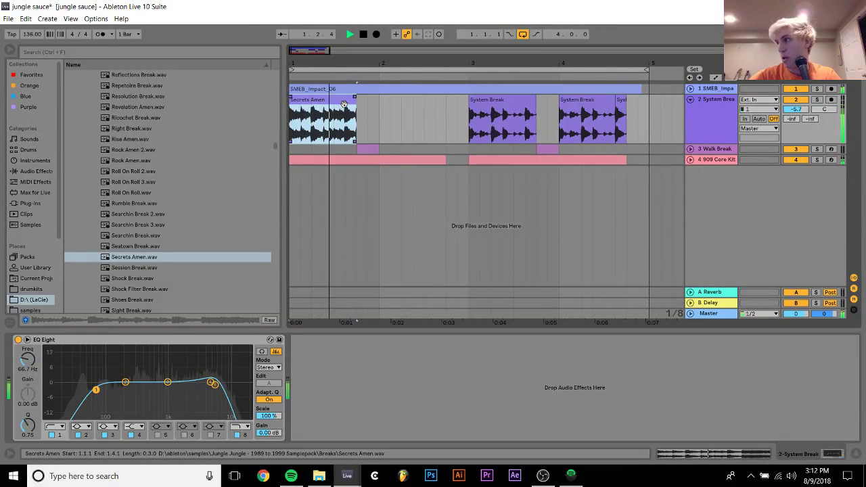
{"action": "key", "text": "space"}
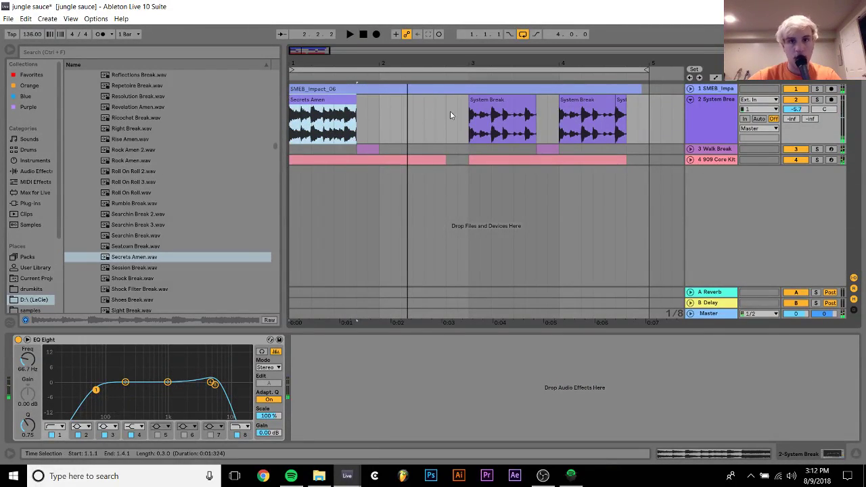
Replace the Secrets Amen clip with a copy of the System Break pattern from bars 3 and 4 at 1.1.1, and play the loop.
{"action": "left_click", "coordinate": [311, 117]}
{"action": "left_click", "coordinate": [504, 102]}
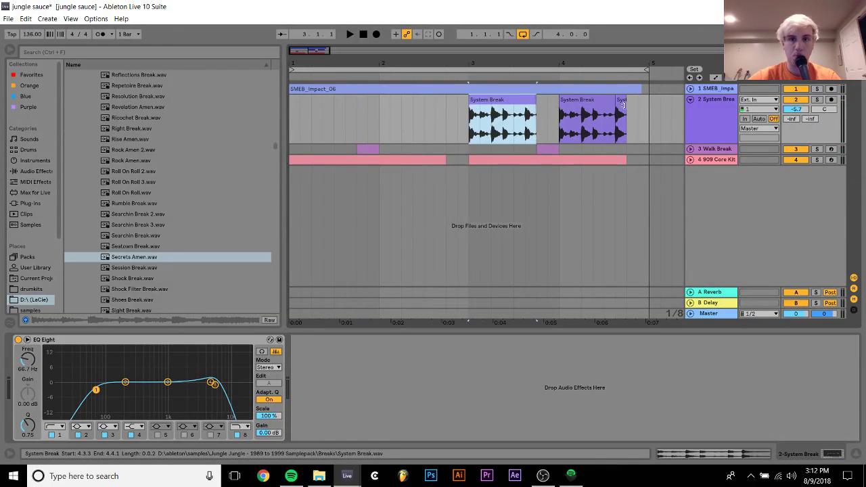
{"action": "left_click", "coordinate": [648, 113], "text": "shift"}
{"action": "left_click", "coordinate": [294, 125]}
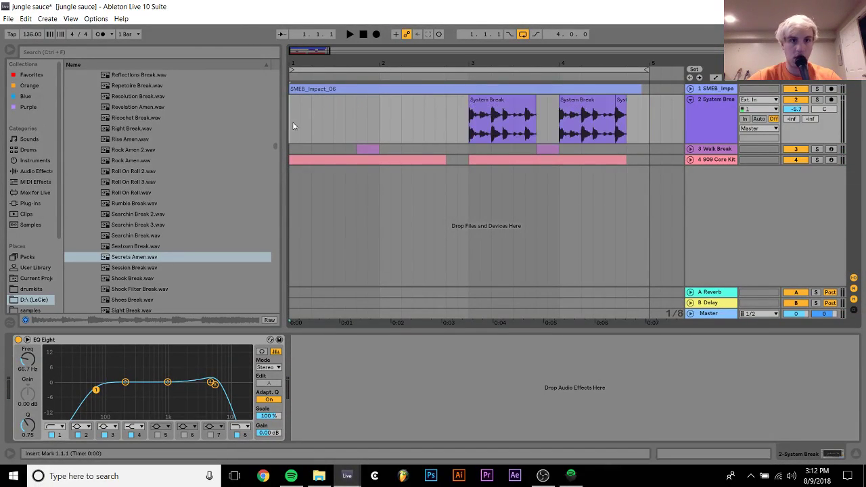
{"action": "key", "text": "ctrl+v"}
{"action": "key", "text": "space"}
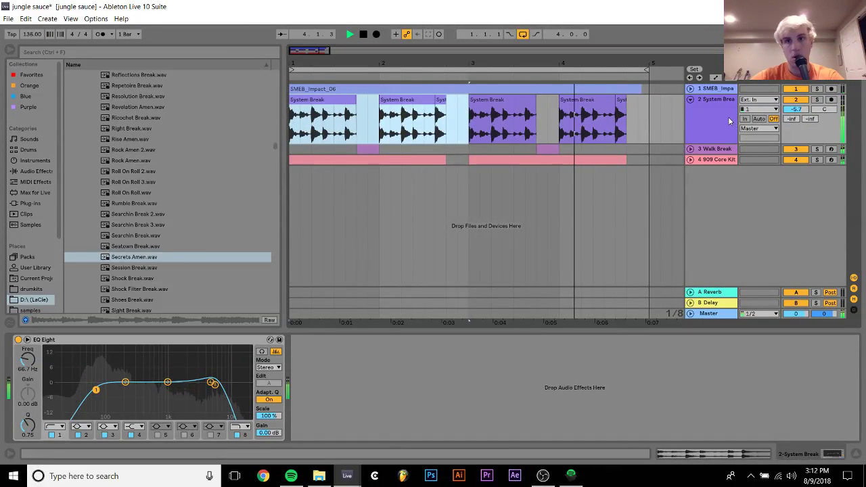
Solo the System Break track and add the RoughRider_x64 compressor plug-in after its EQ Eight.
{"action": "left_click", "coordinate": [817, 99]}
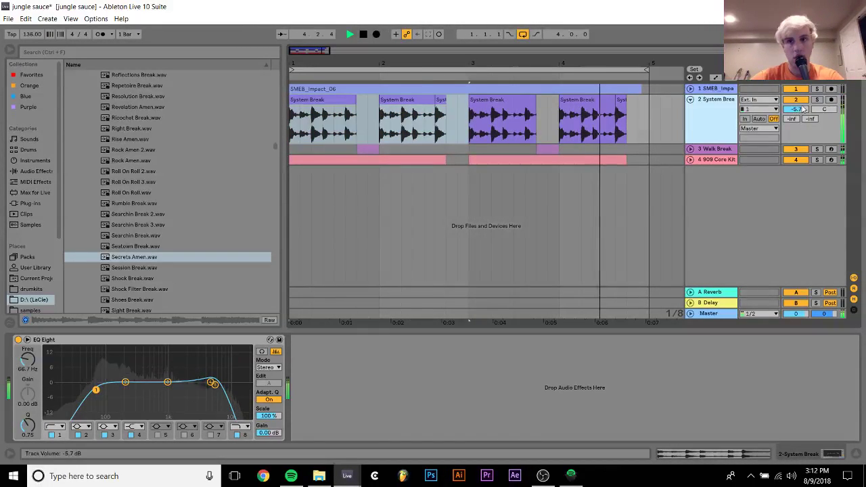
{"action": "left_click", "coordinate": [34, 194]}
{"action": "left_click", "coordinate": [37, 205]}
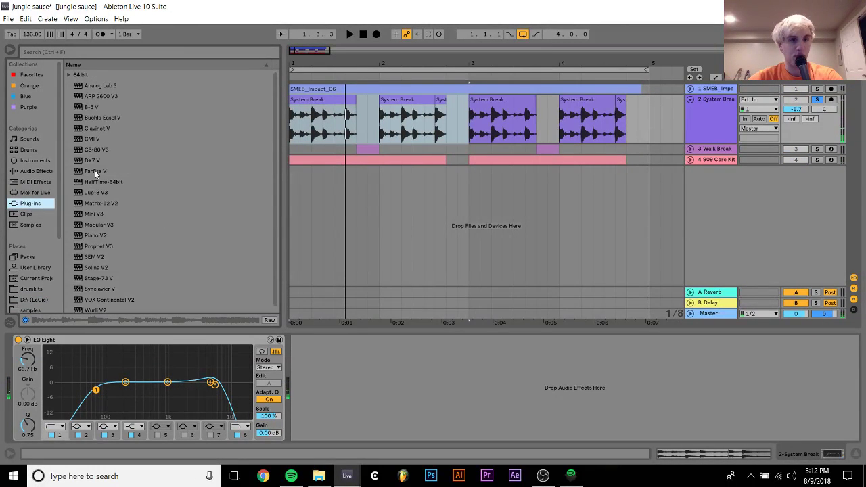
{"action": "left_click", "coordinate": [69, 76]}
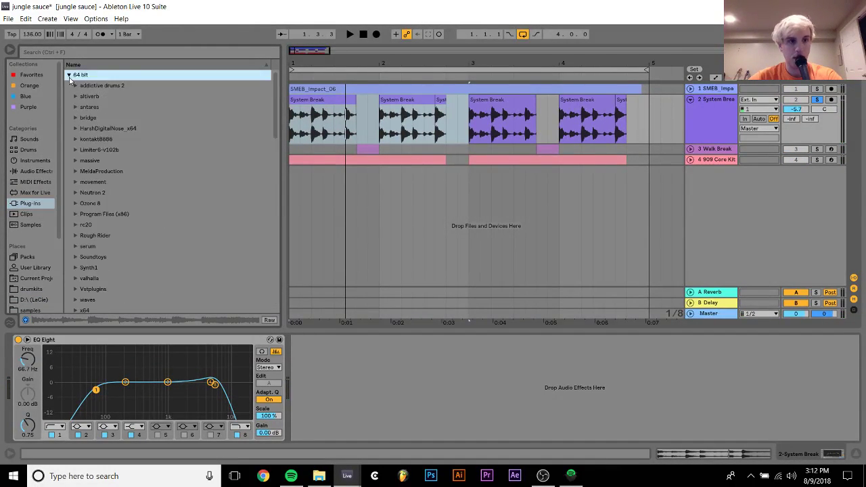
{"action": "scroll", "coordinate": [106, 208], "scroll_direction": "down", "scroll_amount": 3}
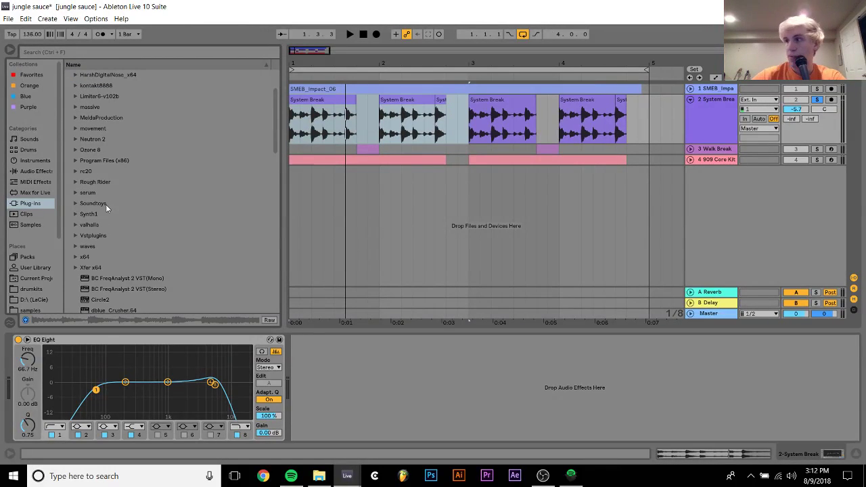
{"action": "left_click", "coordinate": [74, 181]}
{"action": "double_click", "coordinate": [105, 194]}
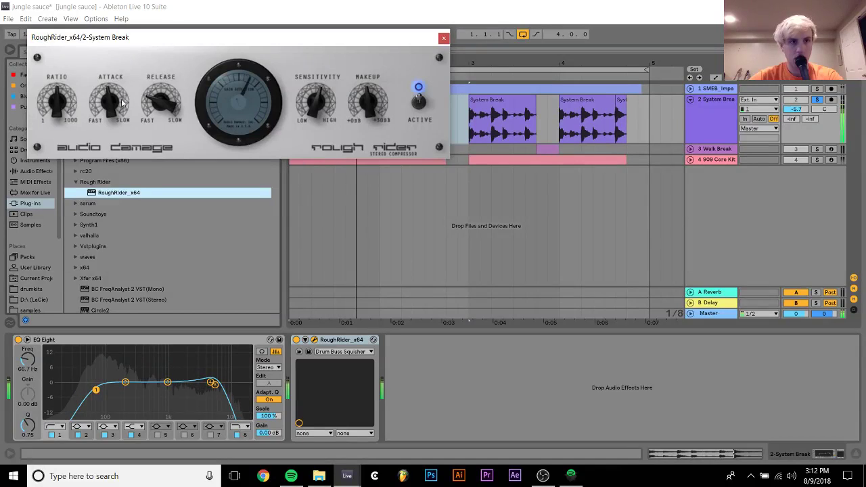
Load RoughRider's Gone Nuclear preset and adjust the compressor's attack and ratio while the soloed System Break plays.
{"action": "left_click", "coordinate": [343, 352]}
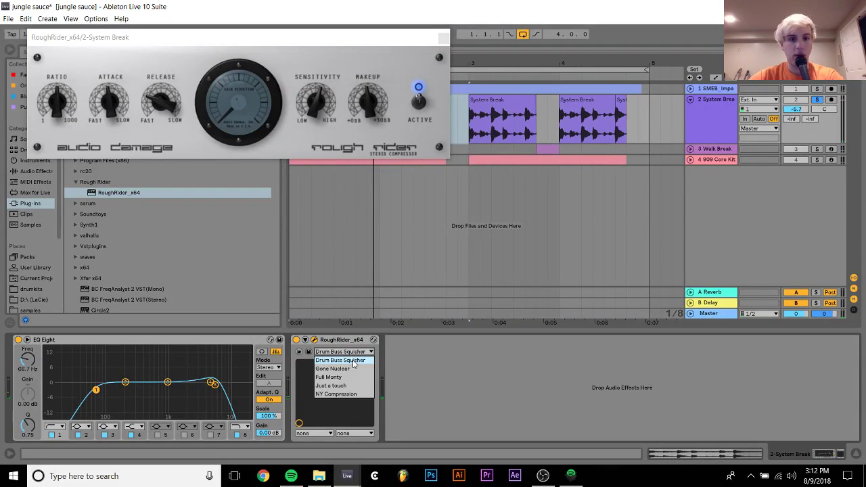
{"action": "left_click", "coordinate": [349, 368]}
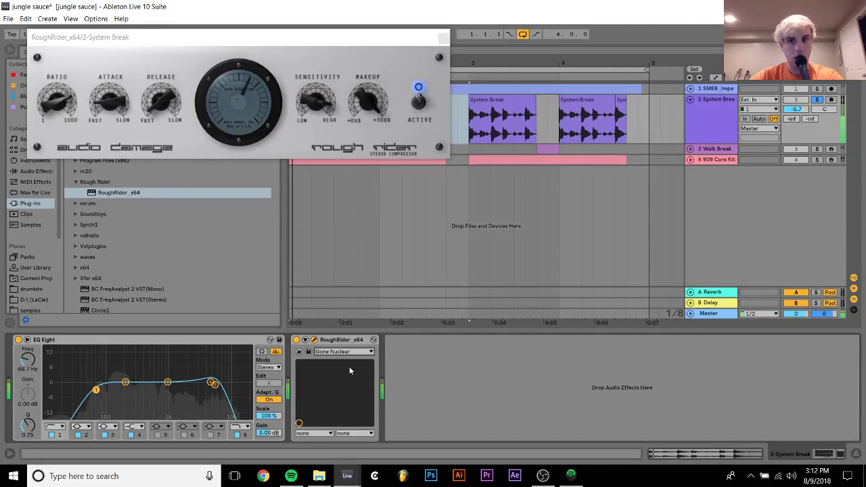
{"action": "left_click", "coordinate": [443, 38]}
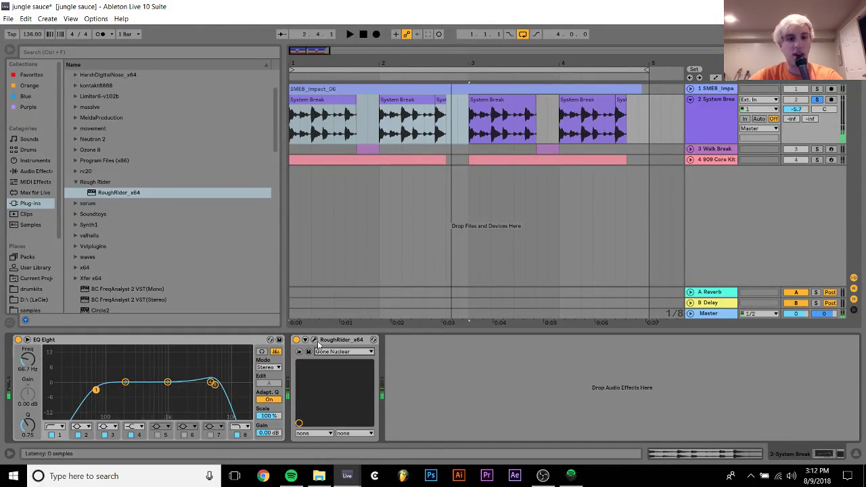
{"action": "left_click", "coordinate": [315, 340]}
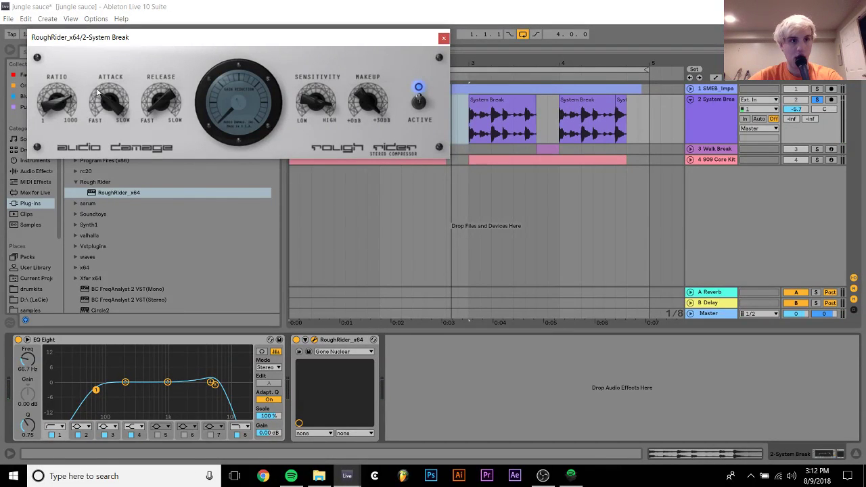
{"action": "key", "text": "space"}
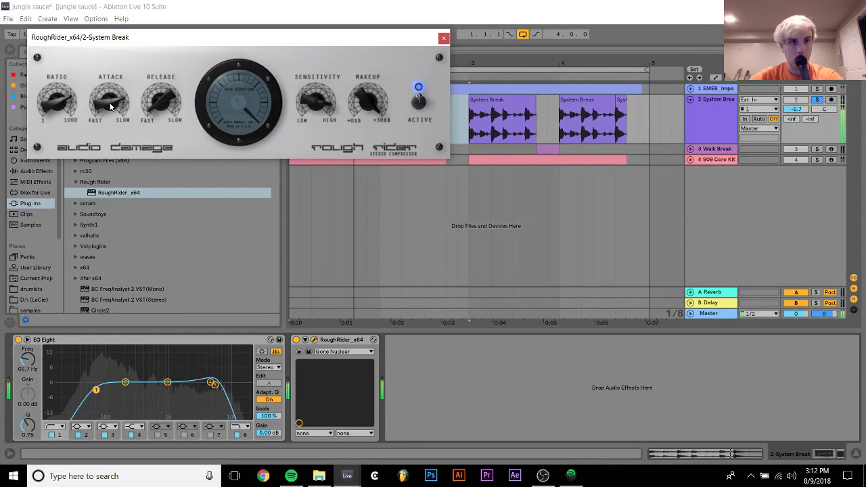
{"action": "left_click_drag", "start_coordinate": [110, 86], "coordinate": [109, 100]}
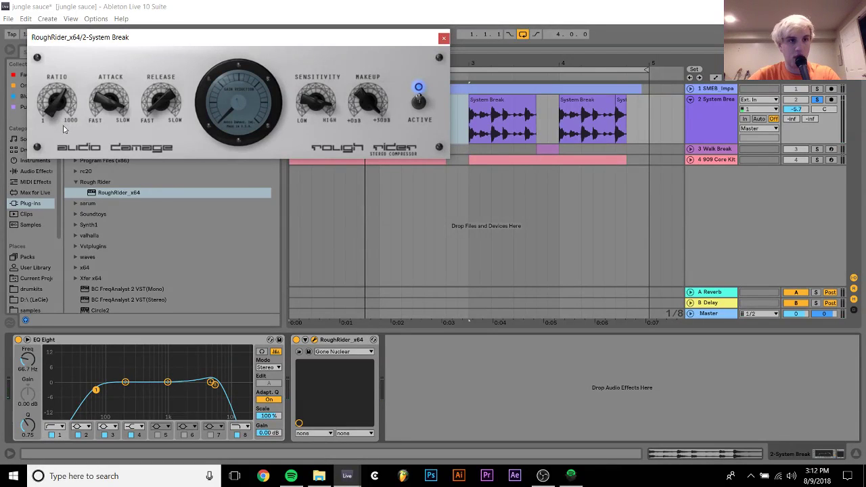
Lower the System Break track's volume to -14.6 dB while playing it unsoloed with the other tracks.
{"action": "left_click", "coordinate": [796, 109]}
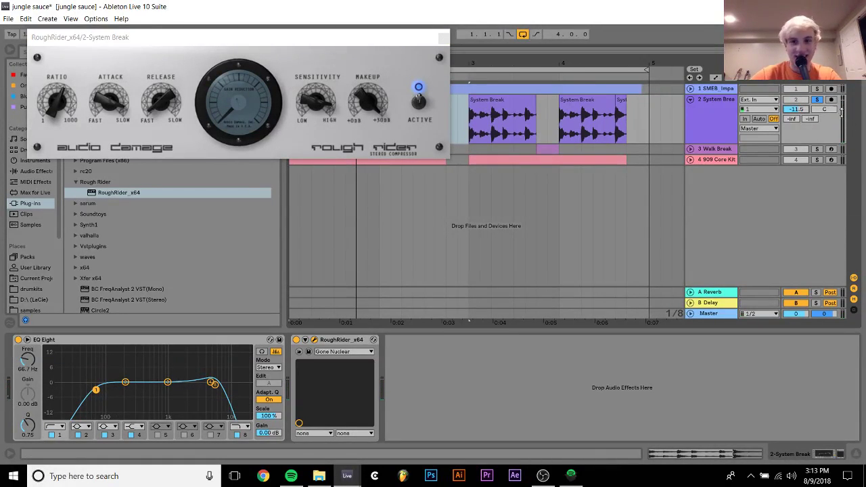
{"action": "key", "text": "space"}
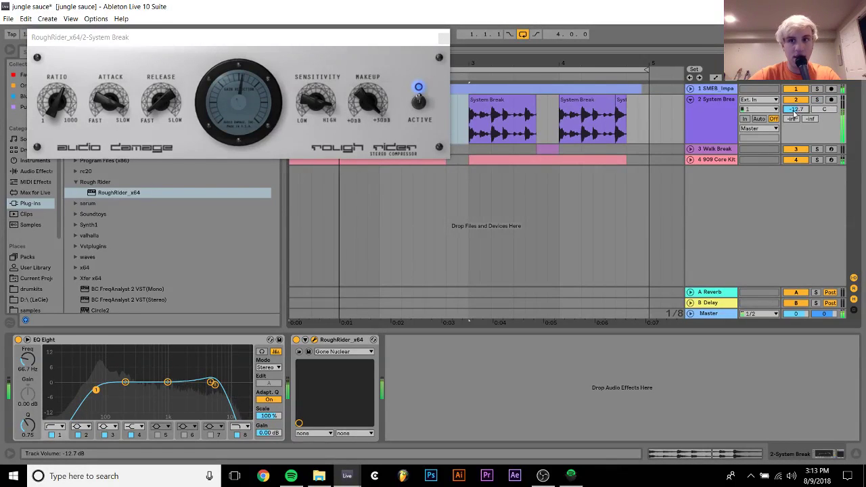
{"action": "left_click", "coordinate": [443, 38]}
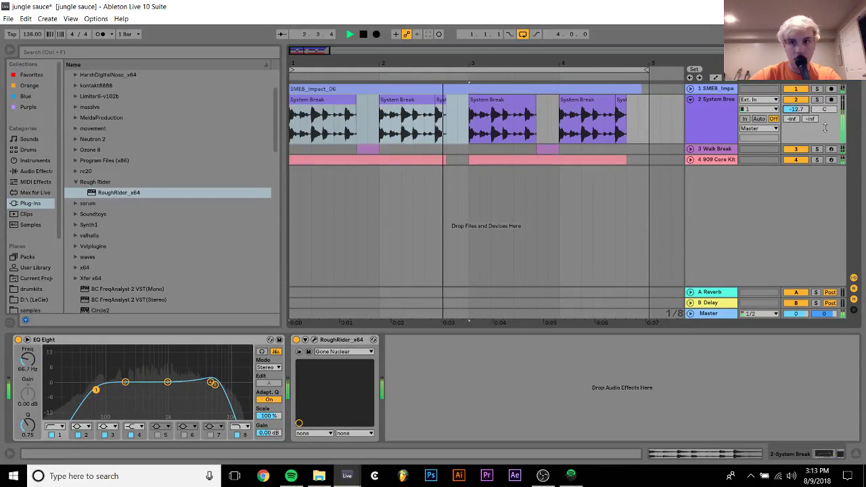
{"action": "left_click_drag", "start_coordinate": [796, 109], "coordinate": [786, 126]}
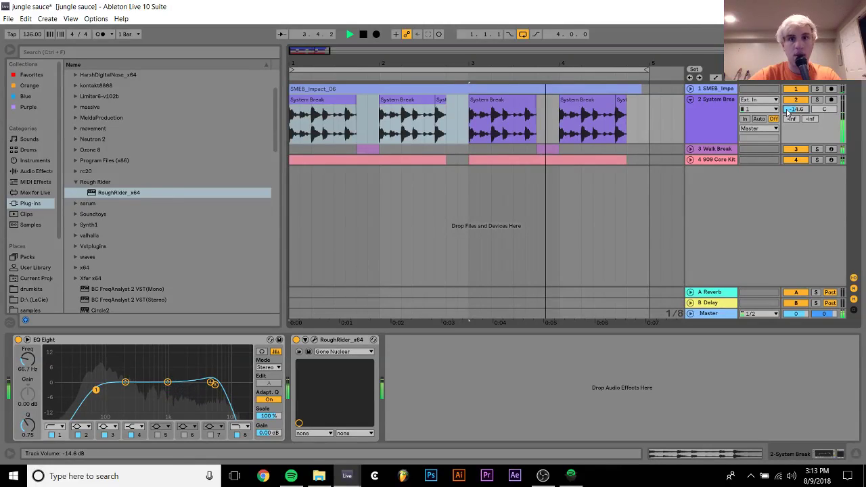
Lower the 909 Core Kit track's volume, show the kit's devices and fold the track again.
{"action": "left_click", "coordinate": [690, 159]}
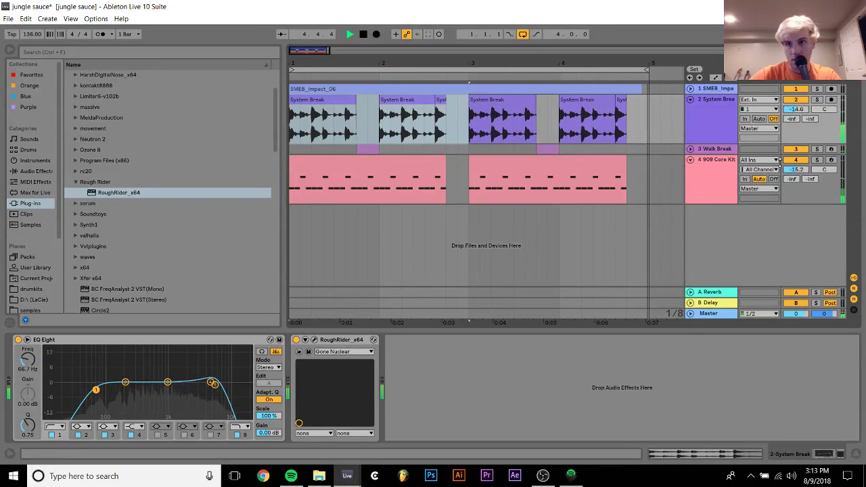
{"action": "left_click_drag", "start_coordinate": [796, 169], "coordinate": [796, 178]}
{"action": "left_click", "coordinate": [758, 160]}
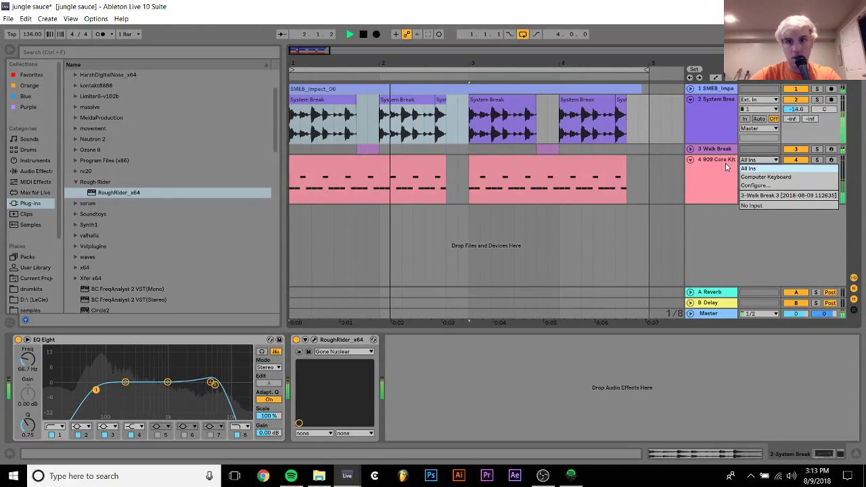
{"action": "left_click", "coordinate": [724, 163]}
{"action": "left_click", "coordinate": [724, 163]}
{"action": "left_click", "coordinate": [690, 160]}
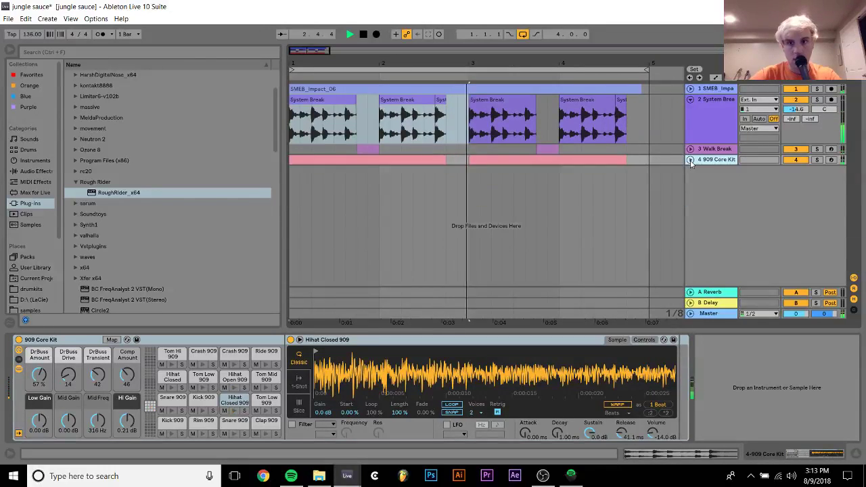
Fold the System Break track and unfold Walk Break to show its notes and sampler while the loop plays.
{"action": "left_click", "coordinate": [690, 100]}
{"action": "left_click", "coordinate": [714, 110]}
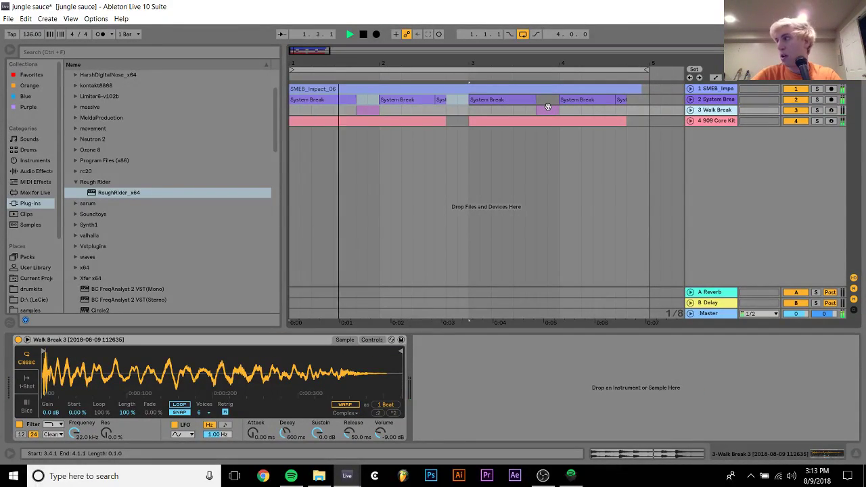
{"action": "left_click", "coordinate": [690, 110]}
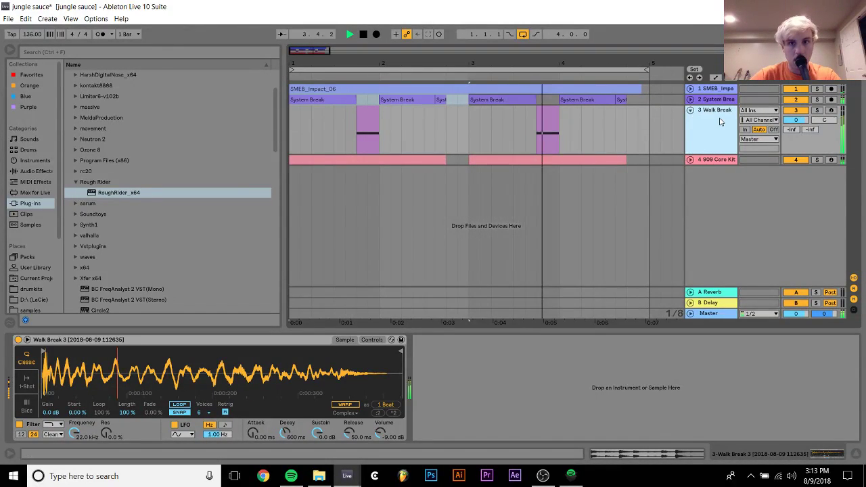
{"action": "key", "text": "Tab"}
{"action": "key", "text": "Tab"}
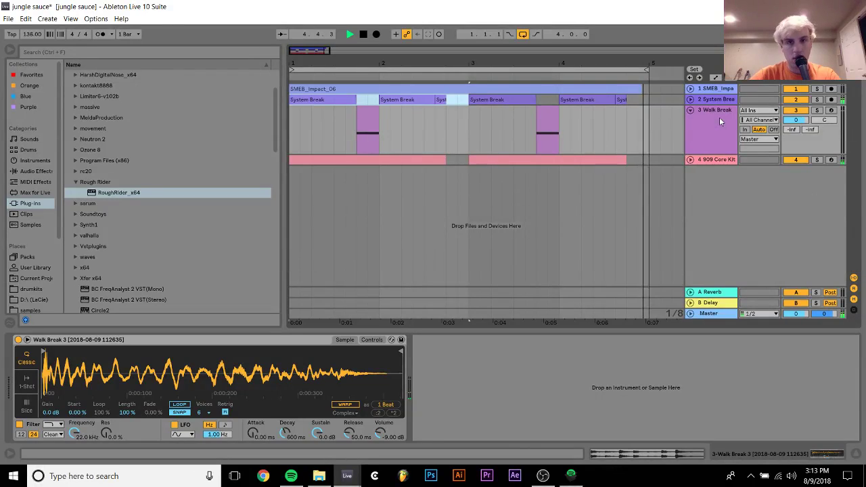
Stop the loop, show the System Break track's devices, and compare the track soloed and unsoloed in a brief playback.
{"action": "key", "text": "space"}
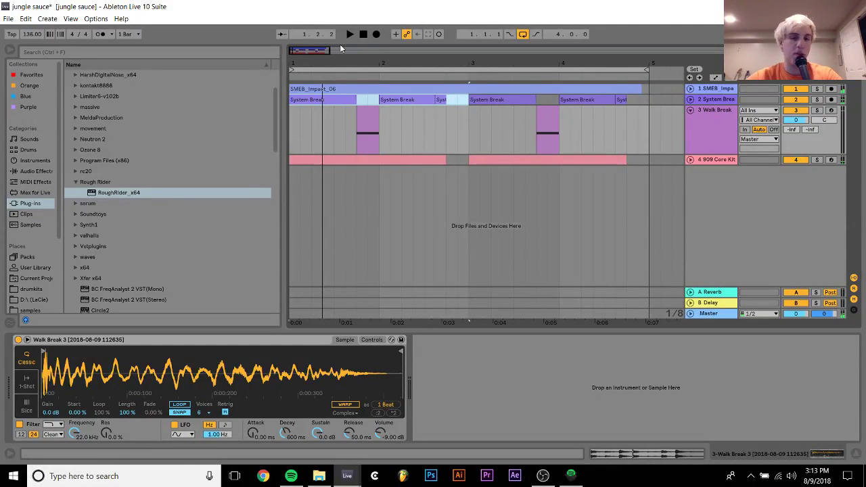
{"action": "left_click", "coordinate": [716, 99]}
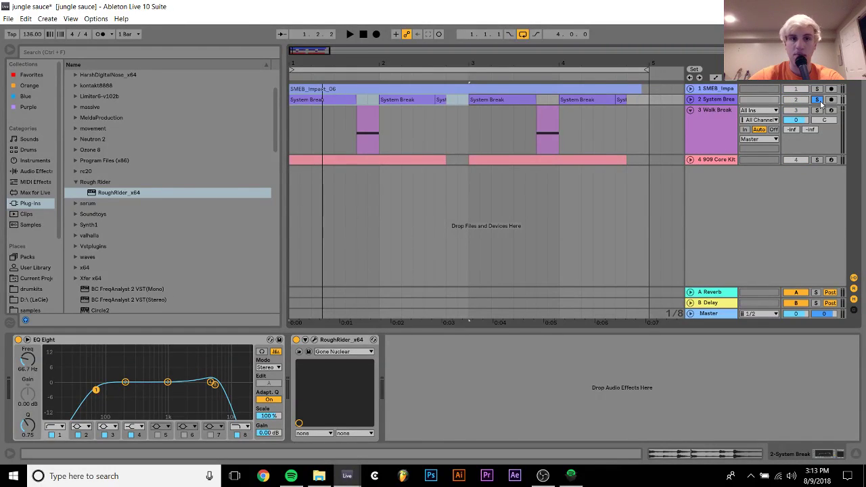
{"action": "key", "text": "space"}
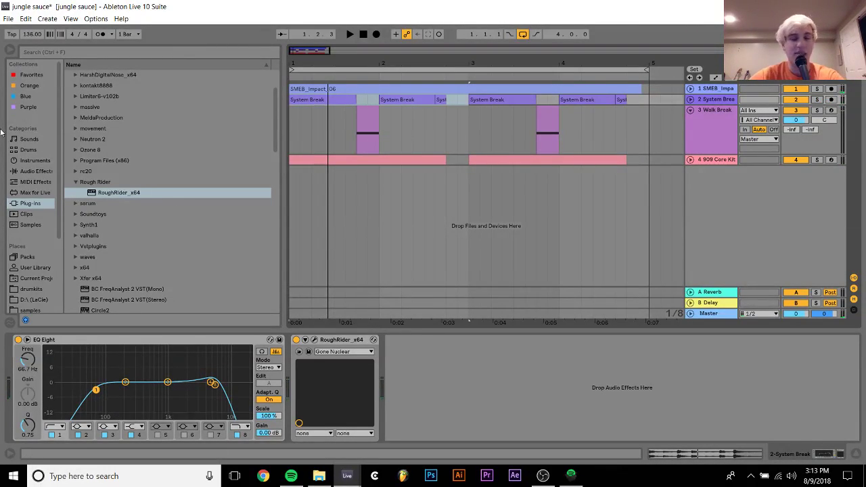
Browse through the sample packs in the Splice folder.
{"action": "scroll", "coordinate": [28, 283], "scroll_direction": "down", "scroll_amount": 3}
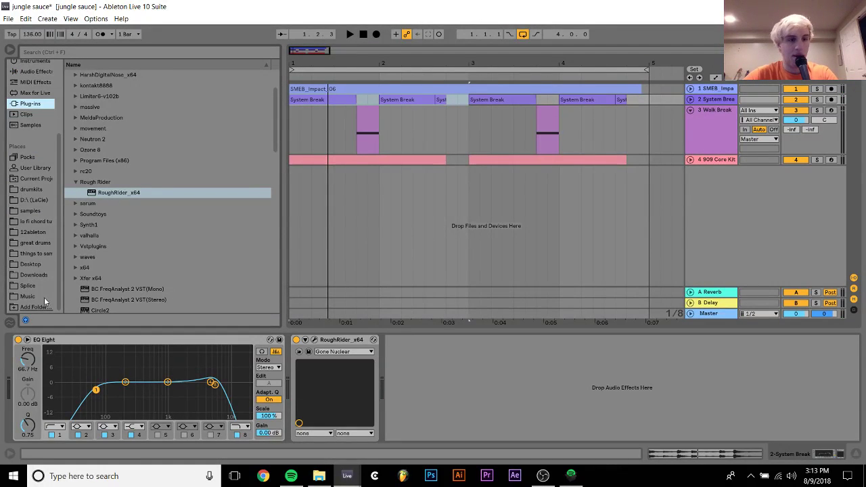
{"action": "left_click", "coordinate": [27, 286]}
{"action": "left_click", "coordinate": [69, 75]}
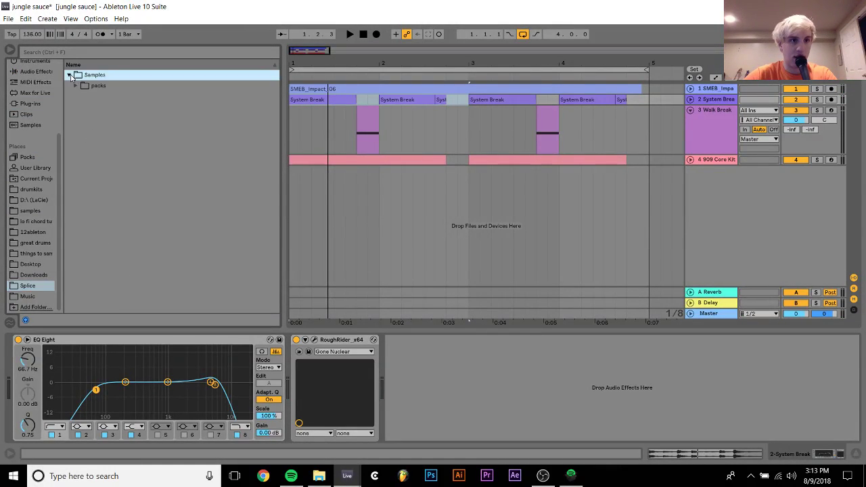
{"action": "left_click", "coordinate": [75, 86]}
{"action": "scroll", "coordinate": [129, 171], "scroll_direction": "down", "scroll_amount": 15}
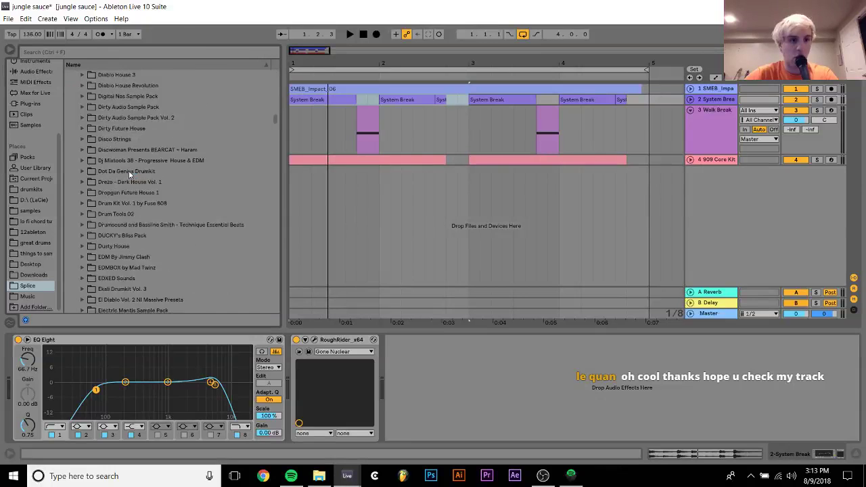
Reopen RoughRider on the System Break track and adjust its attack while listening to the break soloed.
{"action": "left_click", "coordinate": [314, 340]}
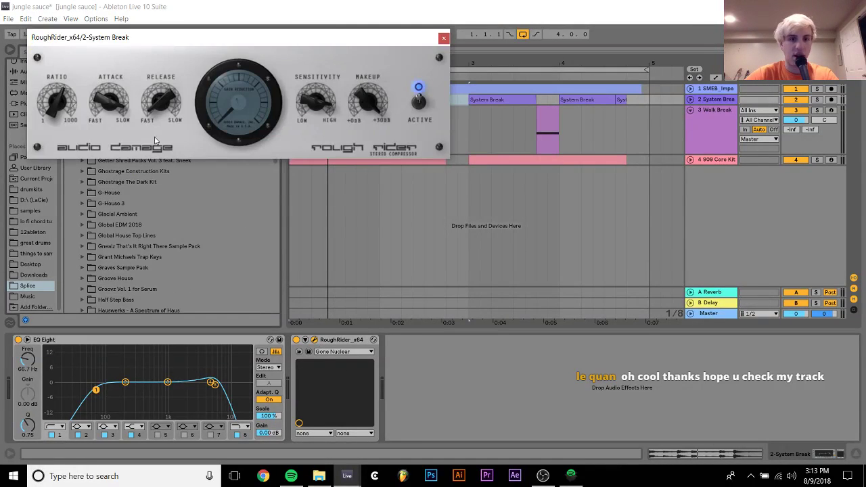
{"action": "key", "text": "space"}
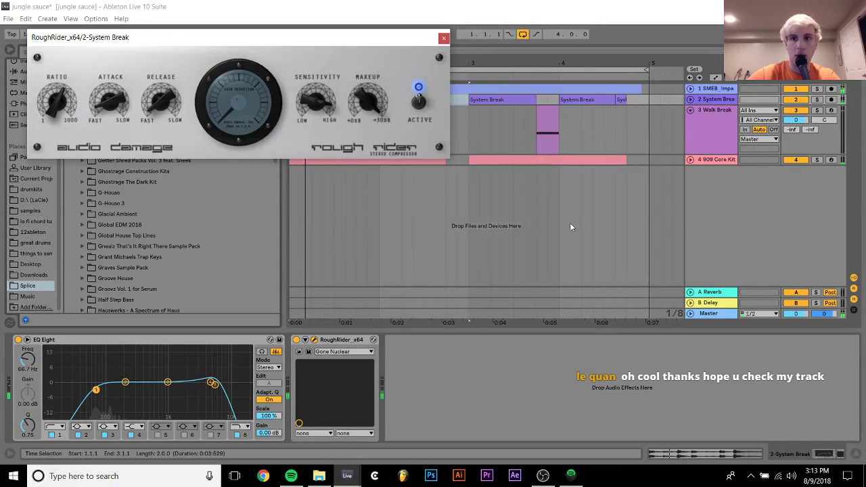
{"action": "left_click", "coordinate": [816, 99]}
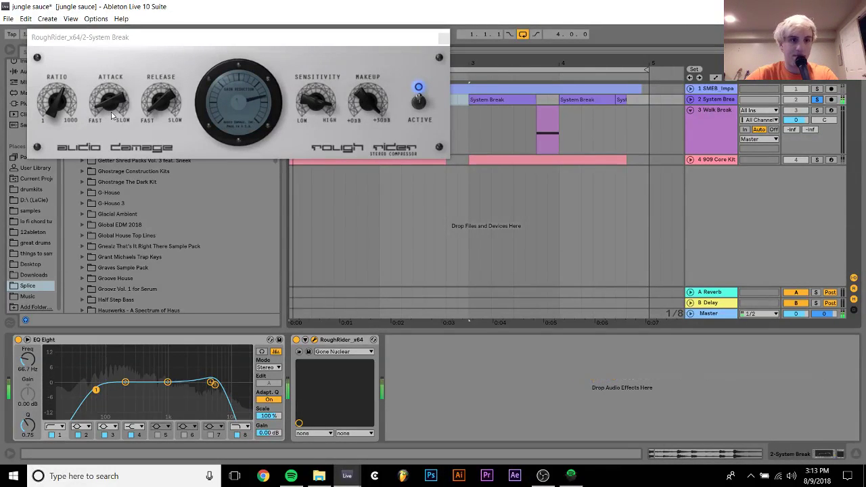
{"action": "left_click", "coordinate": [101, 108]}
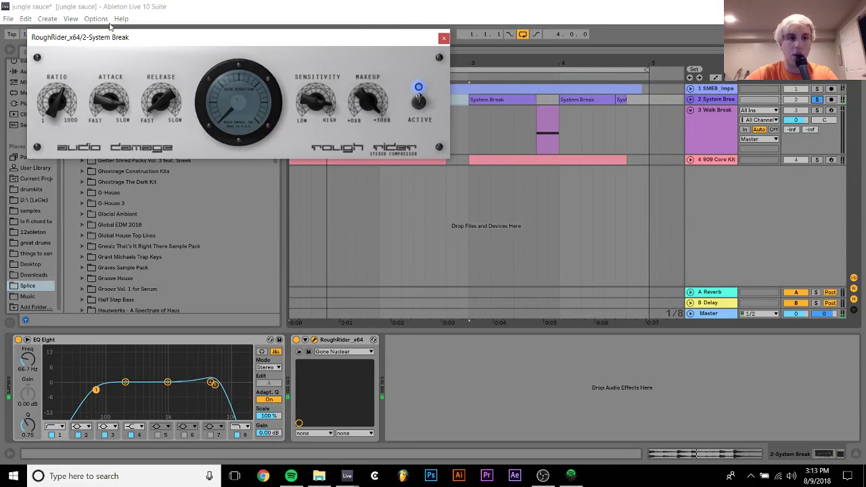
{"action": "key", "text": "space"}
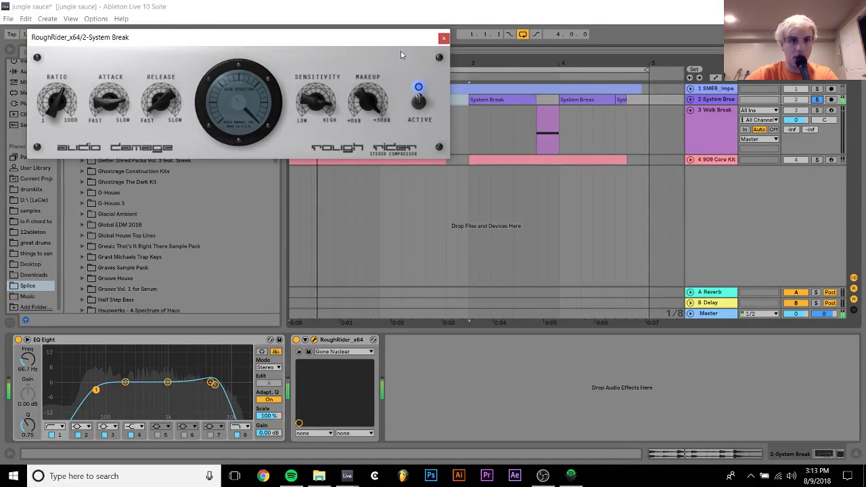
{"action": "left_click", "coordinate": [443, 40]}
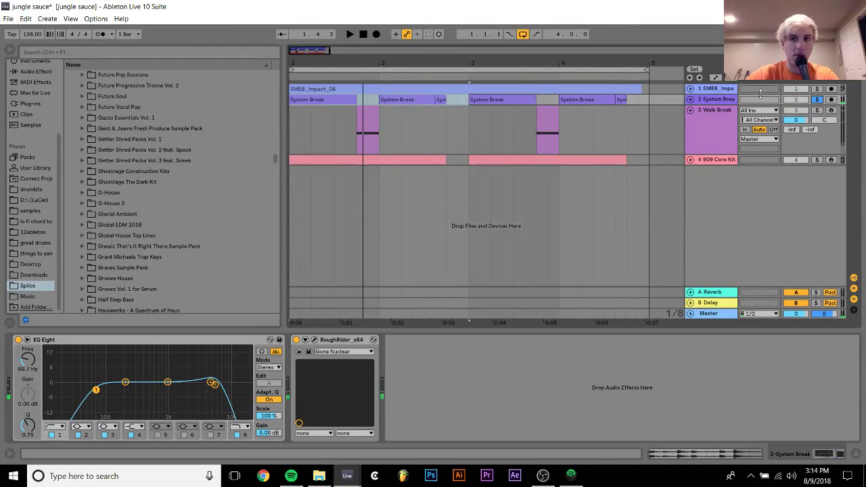
Unsolo the System Break track, play the loop with all tracks, and fold the Walk Break track.
{"action": "left_click", "coordinate": [817, 99]}
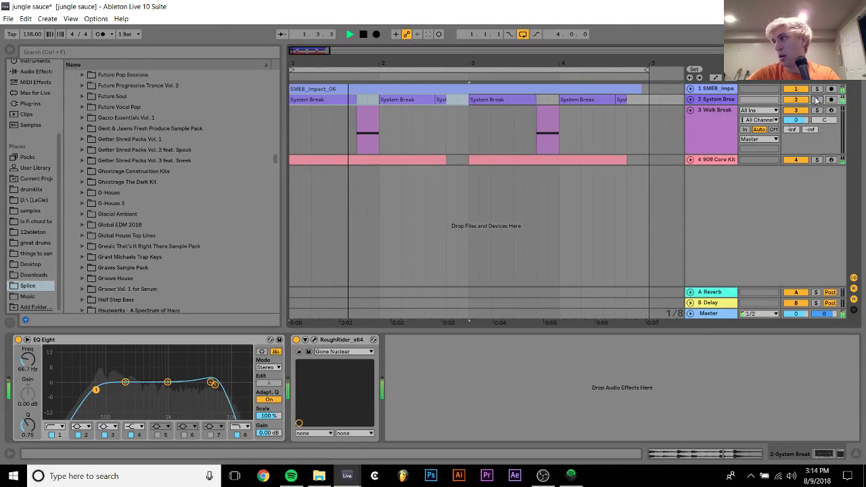
{"action": "left_click", "coordinate": [690, 110]}
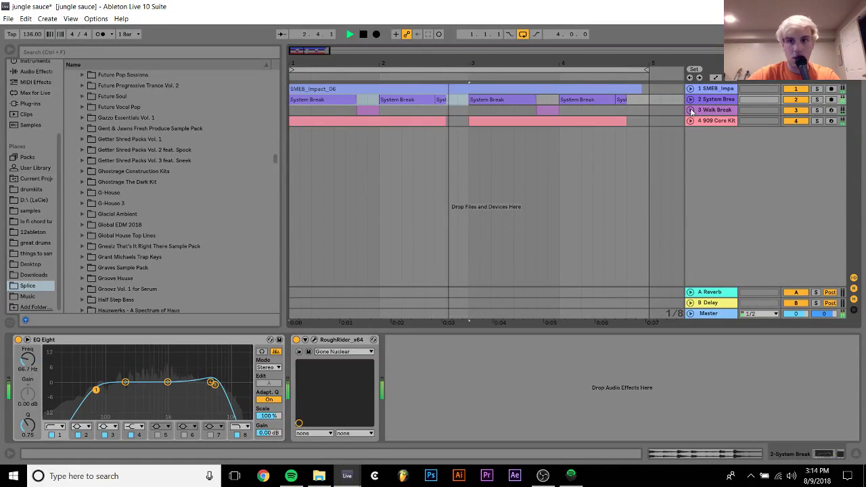
Show the 909 Core Kit track's devices, look through the Splice sample packs down to the Urban packs, and stop the loop.
{"action": "left_click", "coordinate": [712, 120]}
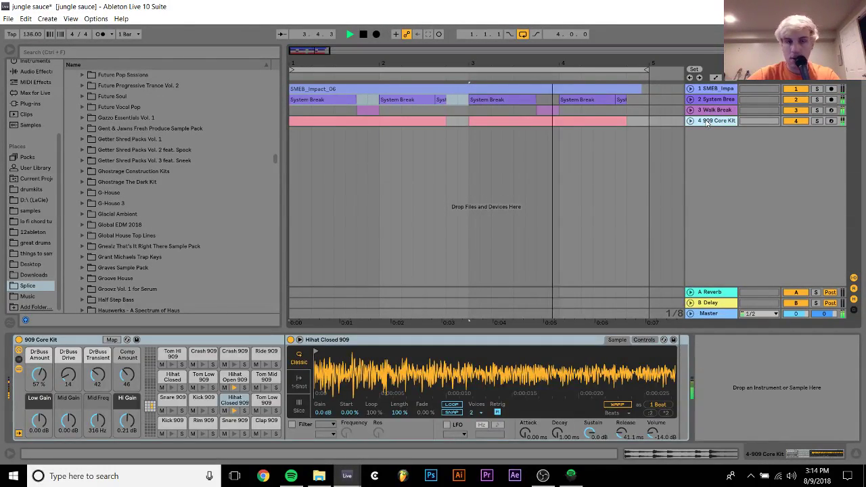
{"action": "scroll", "coordinate": [123, 184], "scroll_direction": "down", "scroll_amount": 20}
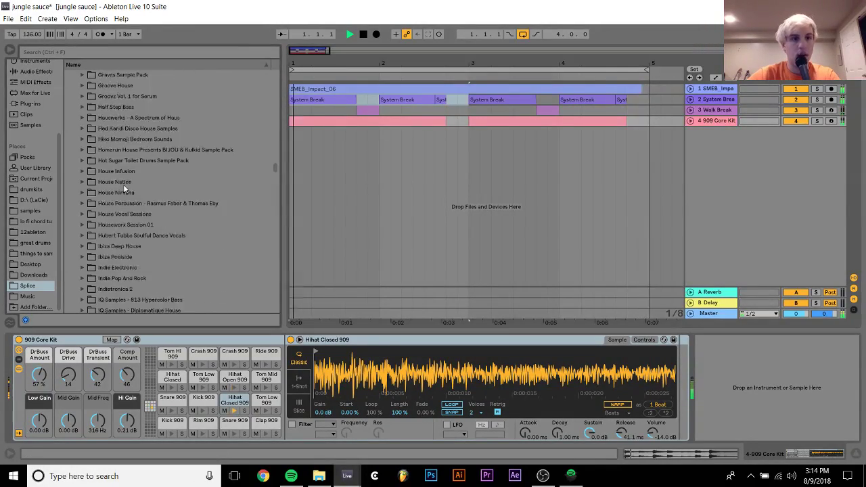
{"action": "scroll", "coordinate": [123, 185], "scroll_direction": "down", "scroll_amount": 20}
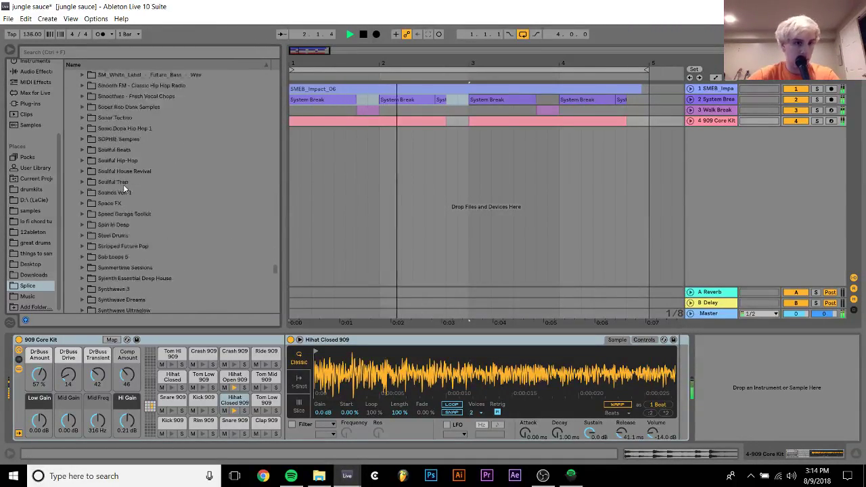
{"action": "scroll", "coordinate": [123, 184], "scroll_direction": "up", "scroll_amount": 2}
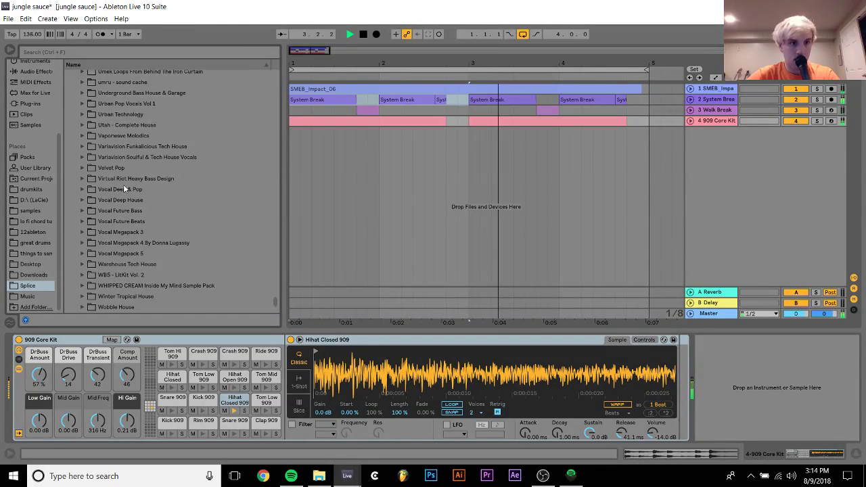
{"action": "scroll", "coordinate": [124, 184], "scroll_direction": "up", "scroll_amount": 3}
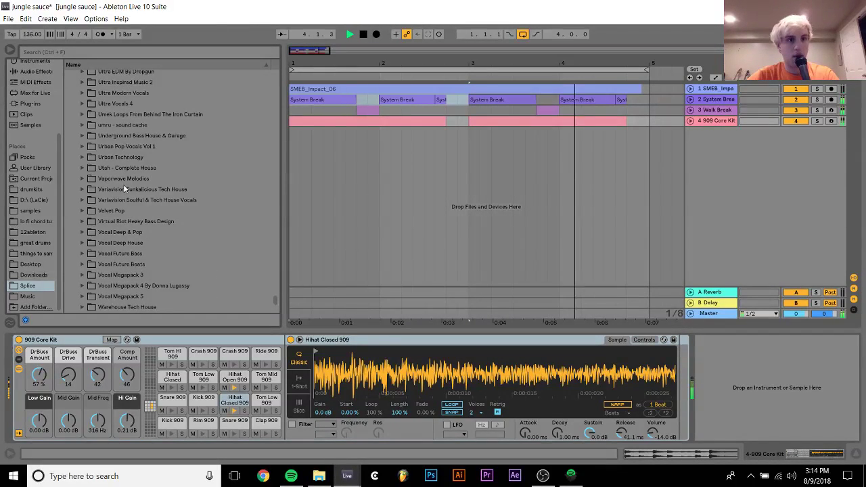
{"action": "left_click", "coordinate": [125, 146]}
{"action": "key", "text": "space"}
{"action": "key", "text": "Down"}
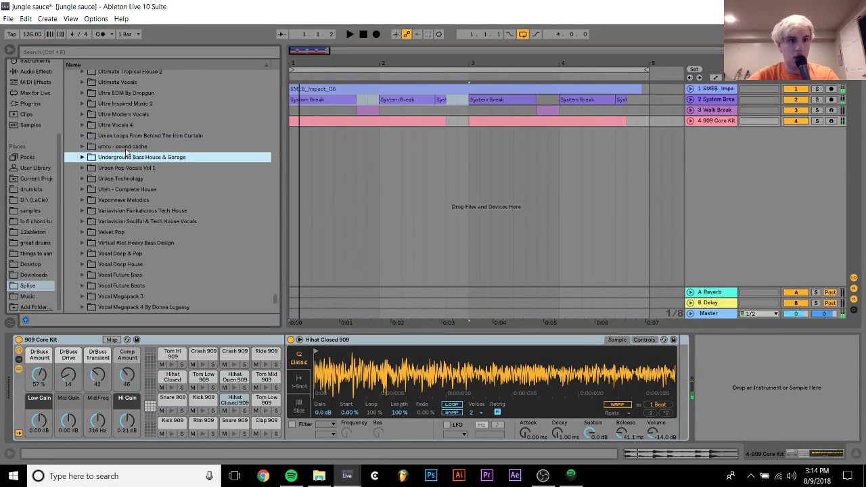
Expand the Urban Technology pack down to its MID_TEMPO_BREAKS folder and preview UT_080_MID_BRK_131_D#.wav.
{"action": "key", "text": "Up"}
{"action": "key", "text": "Up"}
{"action": "key", "text": "Down"}
{"action": "key", "text": "Down"}
{"action": "key", "text": "Down"}
{"action": "key", "text": "Down"}
{"action": "key", "text": "Right"}
{"action": "key", "text": "Down"}
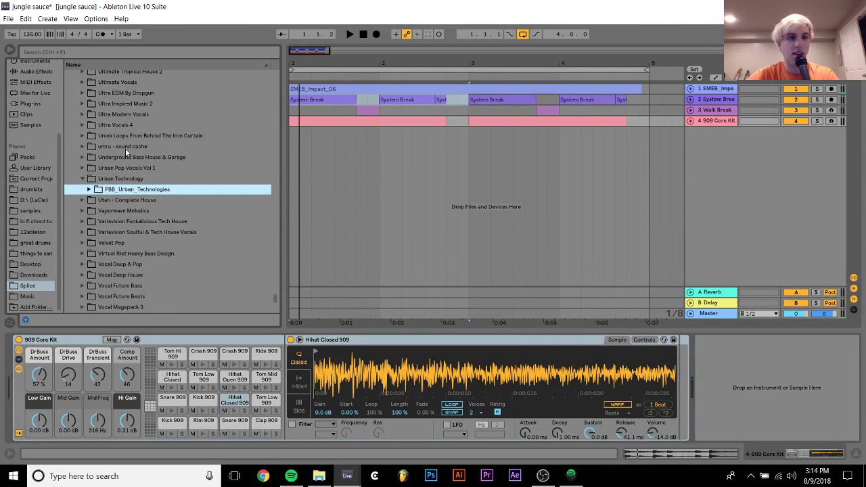
{"action": "key", "text": "Right"}
{"action": "key", "text": "Down"}
{"action": "key", "text": "Right"}
{"action": "key", "text": "Down"}
{"action": "key", "text": "Right"}
{"action": "key", "text": "Down"}
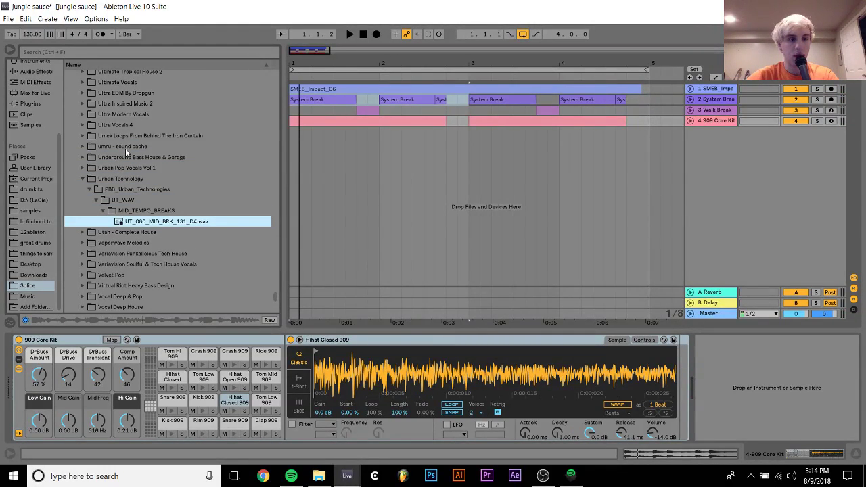
Place UT_080_MID_BRK_131_D#.wav on a new audio track at bar 5 and audition the clip from its start.
{"action": "left_click_drag", "start_coordinate": [165, 225], "coordinate": [650, 151]}
{"action": "key", "text": "space"}
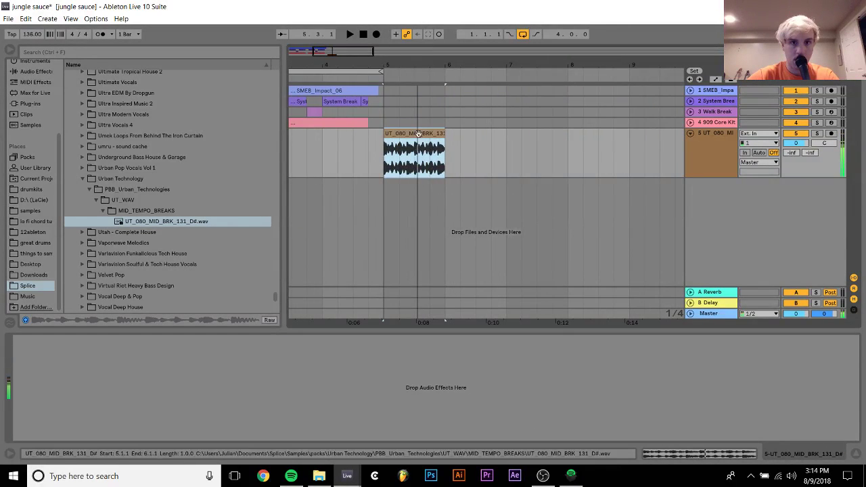
{"action": "key", "text": "space"}
{"action": "key", "text": "z"}
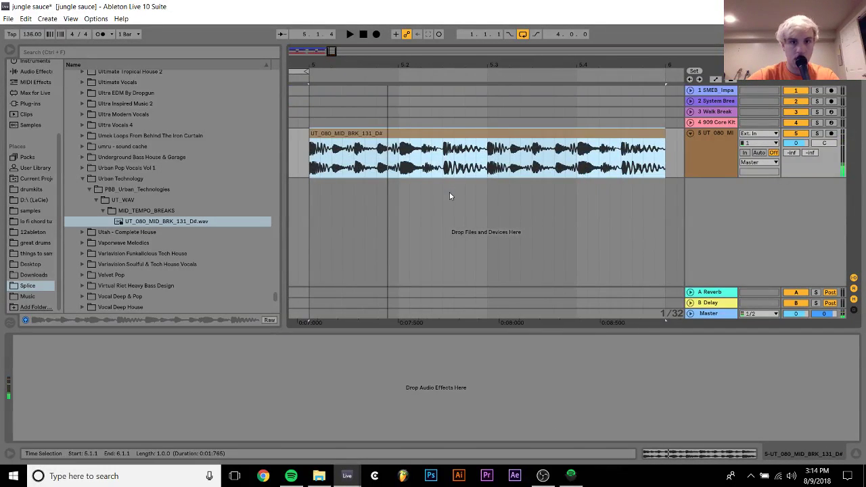
{"action": "left_click_drag", "start_coordinate": [444, 171], "coordinate": [455, 169]}
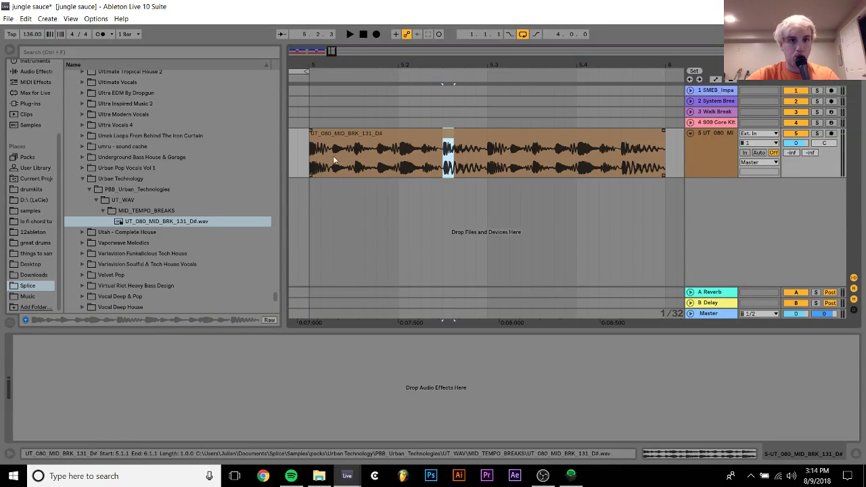
{"action": "left_click", "coordinate": [309, 170]}
{"action": "key", "text": "space"}
{"action": "key", "text": "space"}
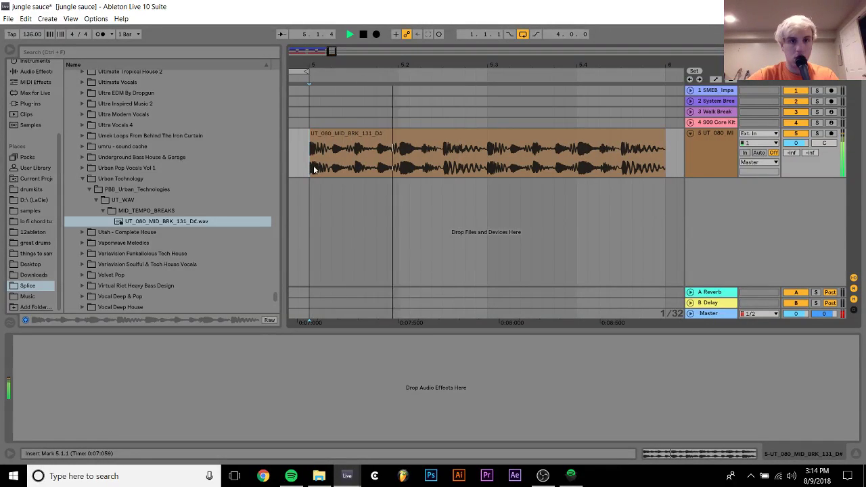
{"action": "key", "text": "space"}
Split the break clip at 5.1.4 and 5.2.1, play it, and duplicate its first half over the second half.
{"action": "left_click_drag", "start_coordinate": [313, 170], "coordinate": [398, 165]}
{"action": "key", "text": "ctrl+e"}
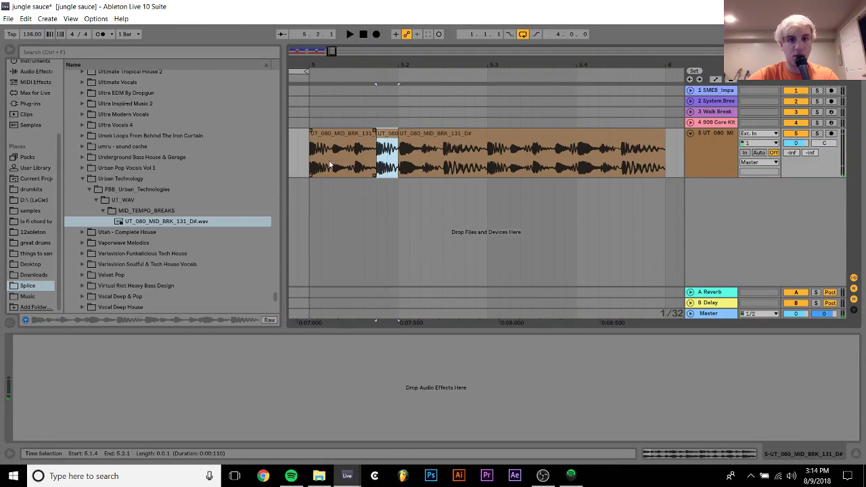
{"action": "left_click", "coordinate": [312, 163]}
{"action": "key", "text": "space"}
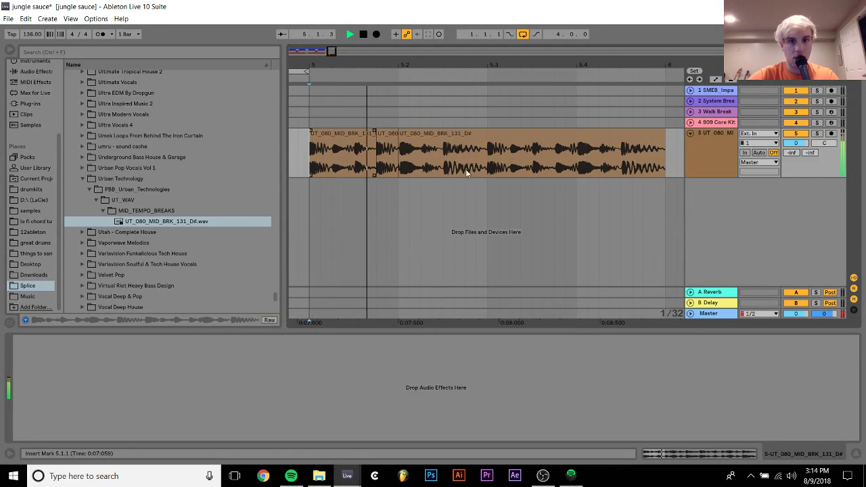
{"action": "left_click_drag", "start_coordinate": [494, 170], "coordinate": [310, 168]}
{"action": "key", "text": "ctrl+d"}
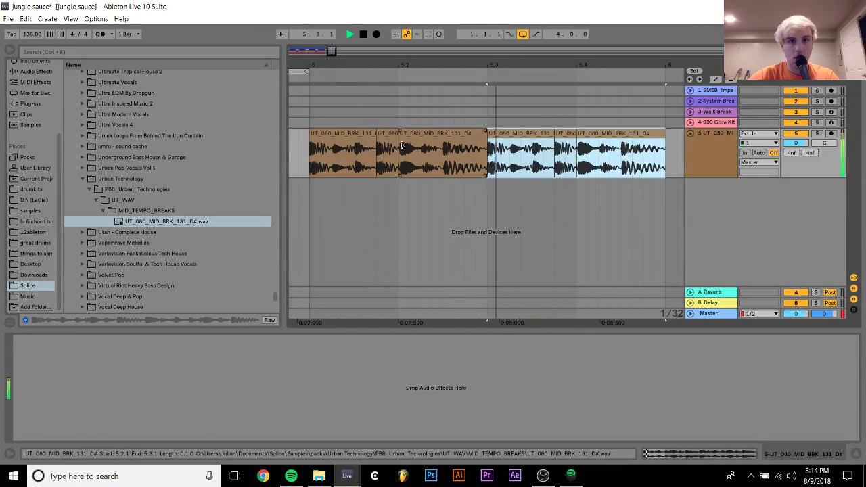
Delete the chopped break slices at bar 5, restart the loop, and remove the empty fifth audio track.
{"action": "key", "text": "space"}
{"action": "left_click", "coordinate": [358, 136], "text": "shift"}
{"action": "key", "text": "Delete"}
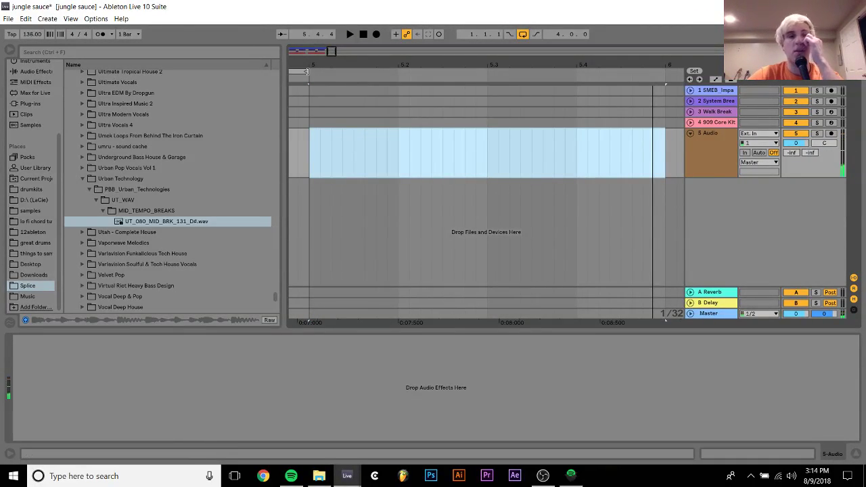
{"action": "key", "text": "minus"}
{"action": "key", "text": "minus"}
{"action": "key", "text": "minus"}
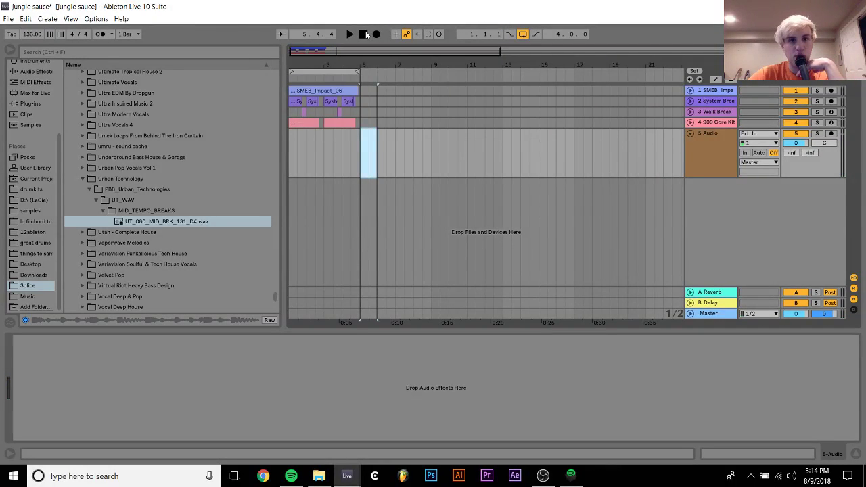
{"action": "left_click", "coordinate": [363, 34]}
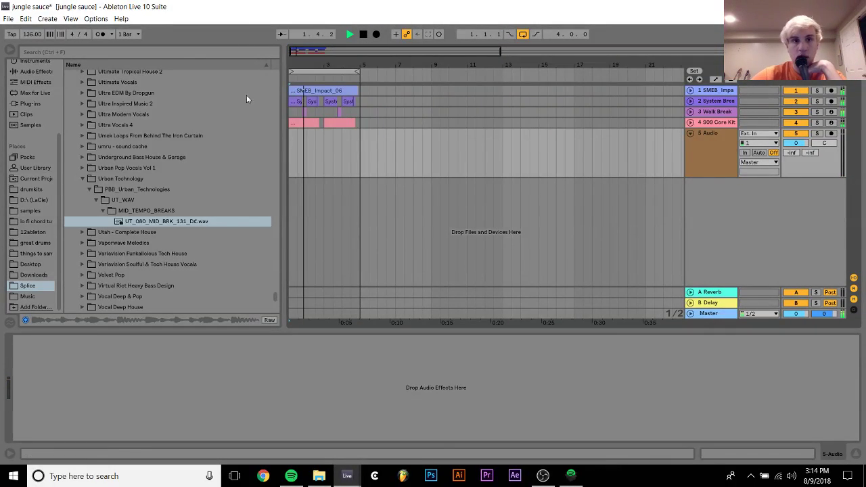
{"action": "left_click_drag", "start_coordinate": [291, 61], "coordinate": [291, 111]}
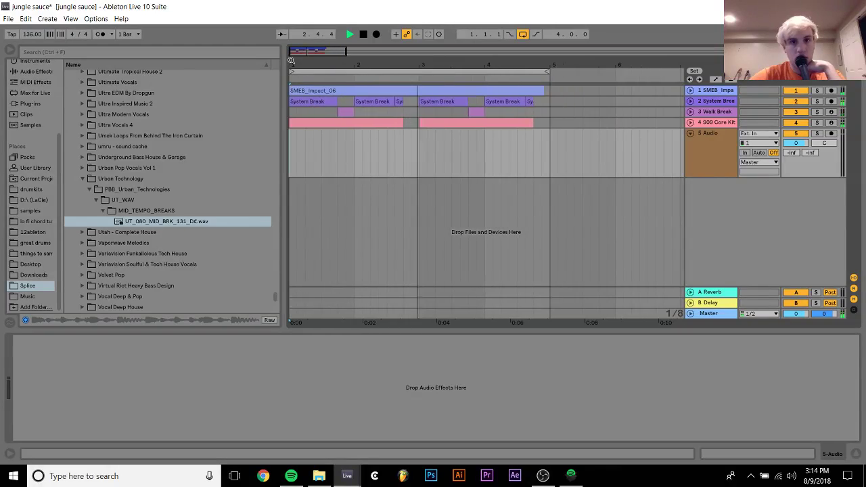
{"action": "key", "text": "Delete"}
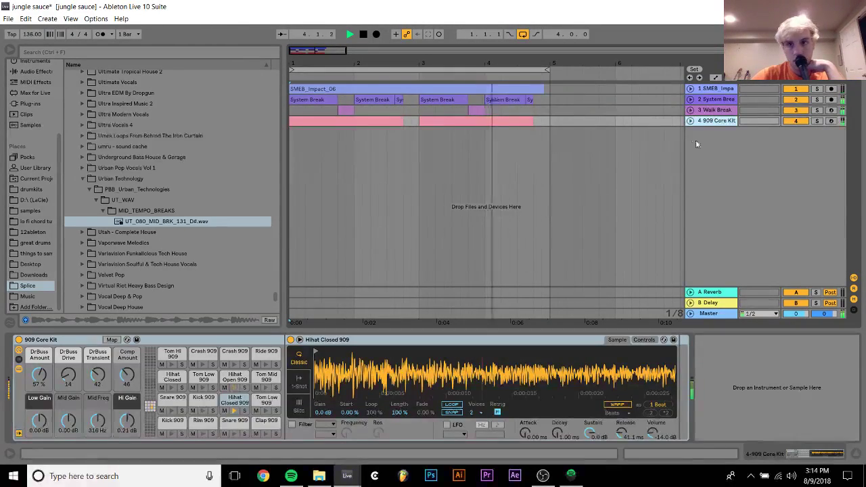
Unfold the SMEB_Impact track and raise the System Break EQ Eight's high-cut band to about 6.39 kHz with Q about 1.31.
{"action": "left_click", "coordinate": [690, 89]}
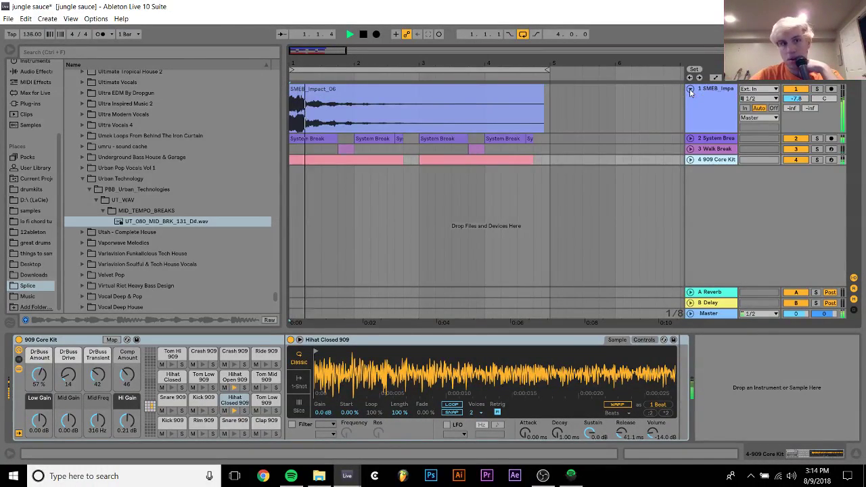
{"action": "left_click", "coordinate": [717, 139]}
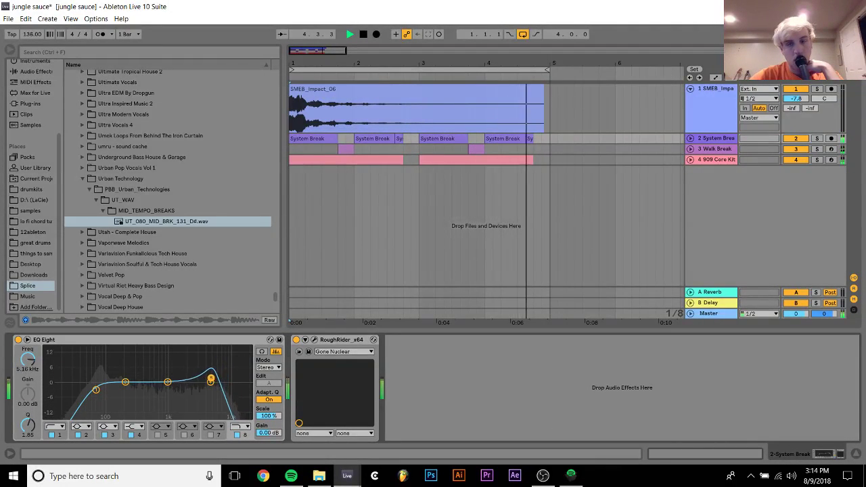
{"action": "left_click_drag", "start_coordinate": [210, 379], "coordinate": [216, 386]}
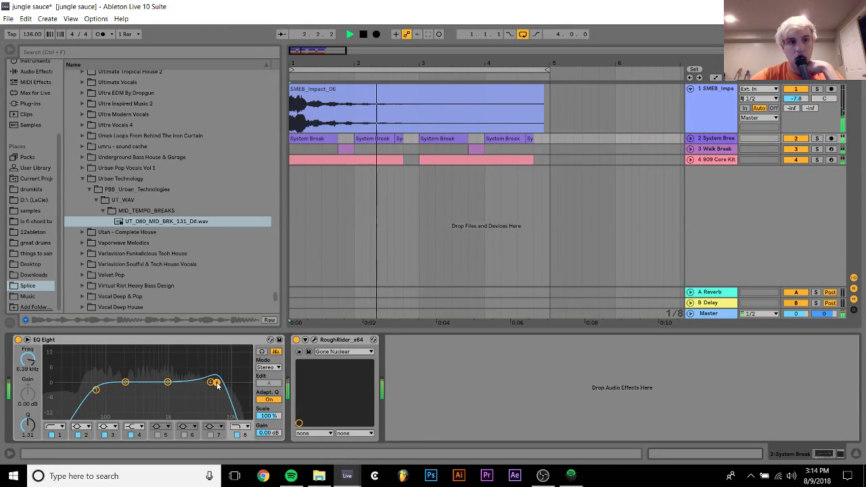
Try the Saturator preset A Bit Warmer after RoughRider on the System Break track, then remove it.
{"action": "left_click", "coordinate": [34, 71]}
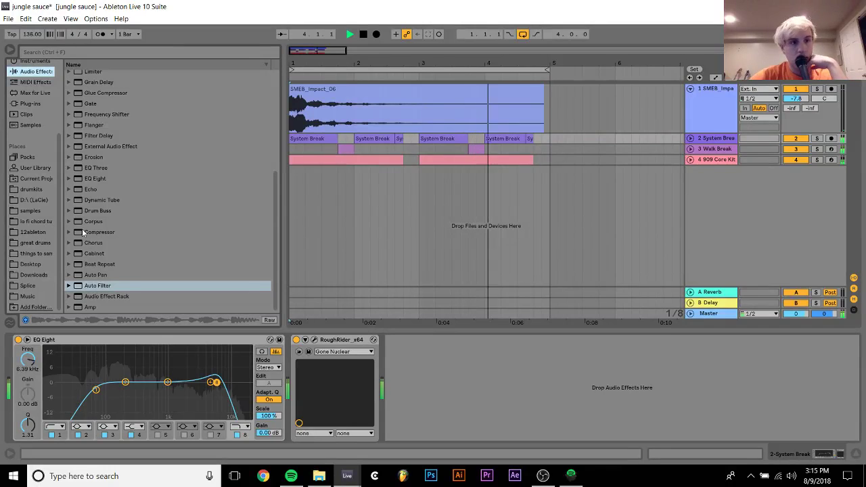
{"action": "left_click", "coordinate": [84, 62]}
{"action": "scroll", "coordinate": [154, 203], "scroll_direction": "down", "scroll_amount": 5}
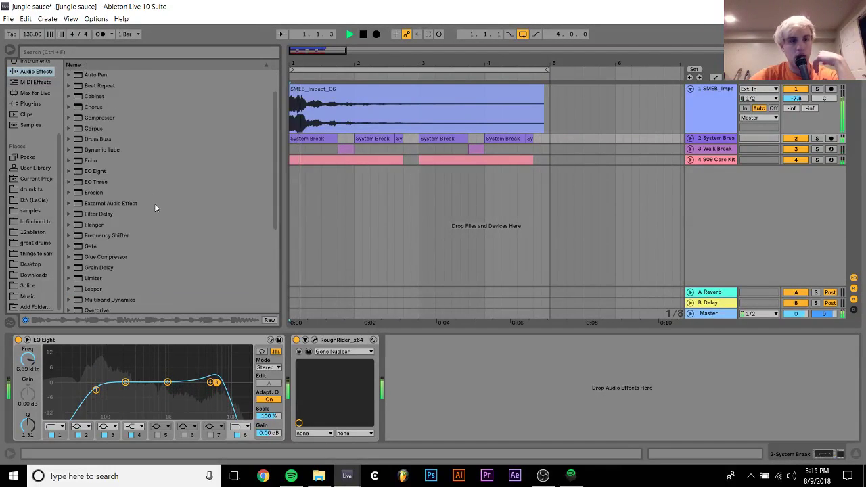
{"action": "left_click", "coordinate": [69, 243]}
{"action": "double_click", "coordinate": [113, 253]}
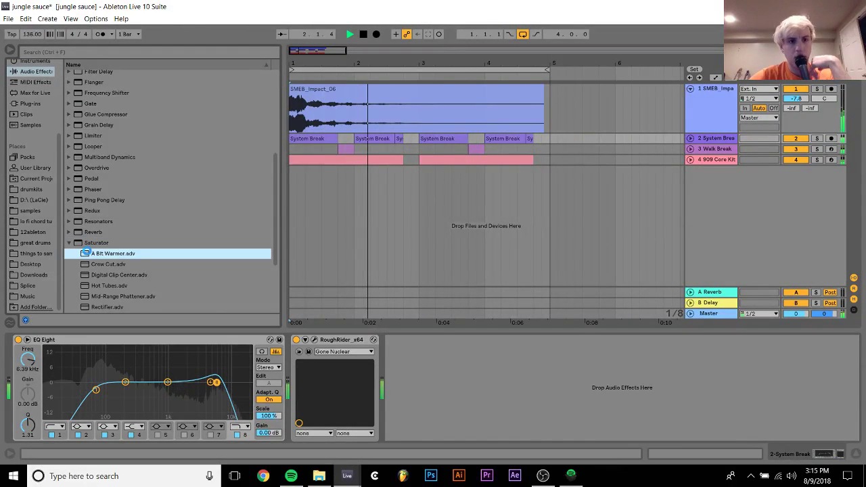
{"action": "left_click", "coordinate": [409, 359]}
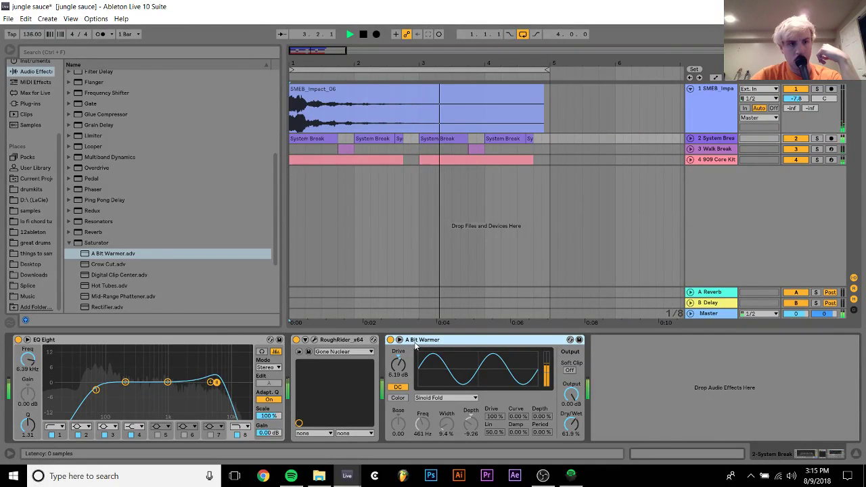
{"action": "key", "text": "Delete"}
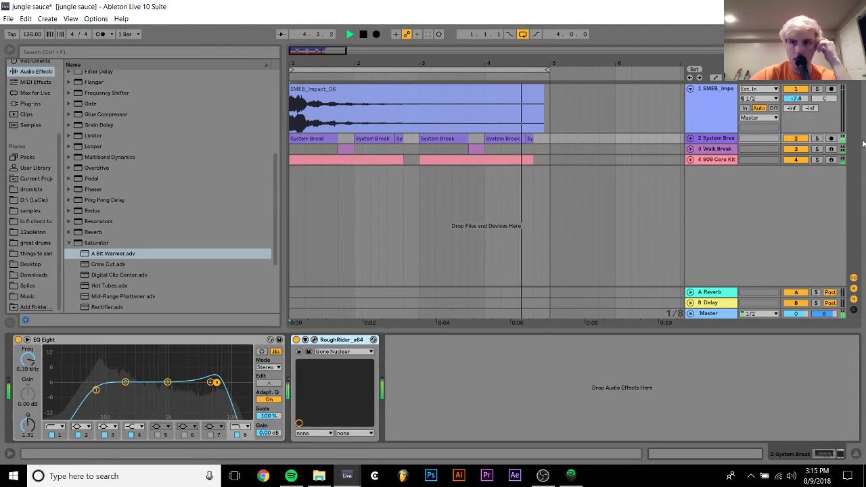
Solo the Walk Break track, audition the A Bit Warmer Saturator preset on it, and remove the preset again.
{"action": "left_click", "coordinate": [817, 149]}
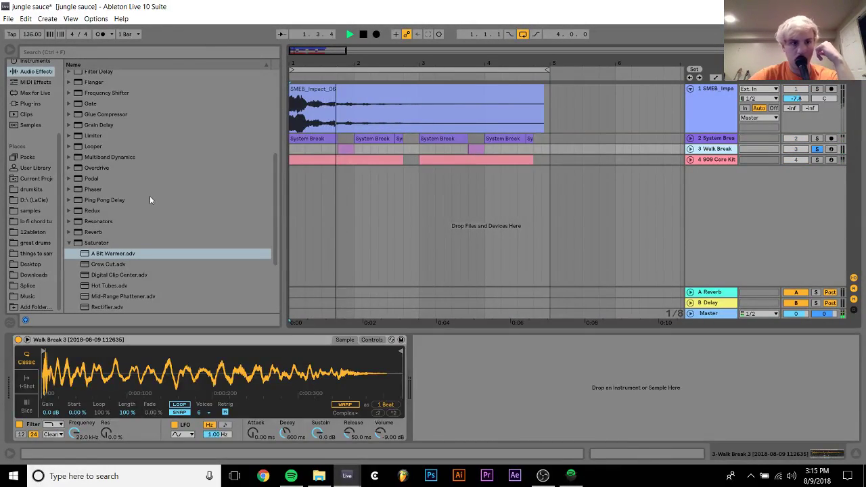
{"action": "left_click_drag", "start_coordinate": [104, 255], "coordinate": [345, 148]}
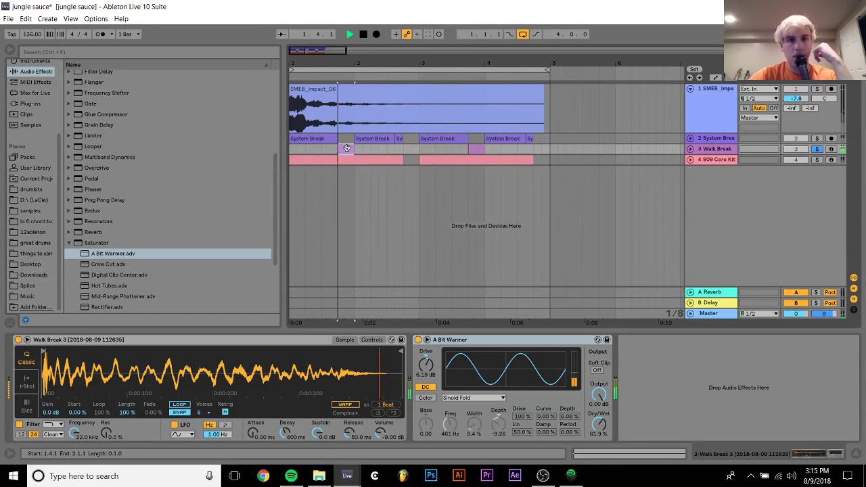
{"action": "key", "text": "space"}
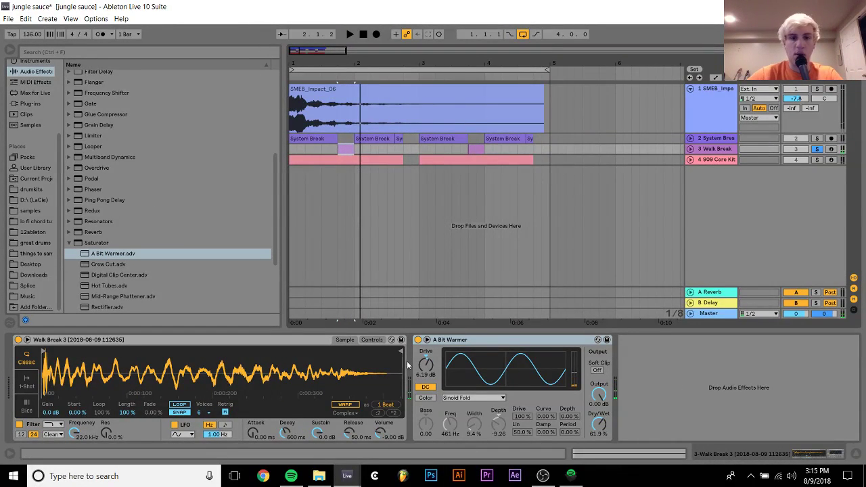
{"action": "left_click", "coordinate": [444, 340]}
{"action": "key", "text": "Delete"}
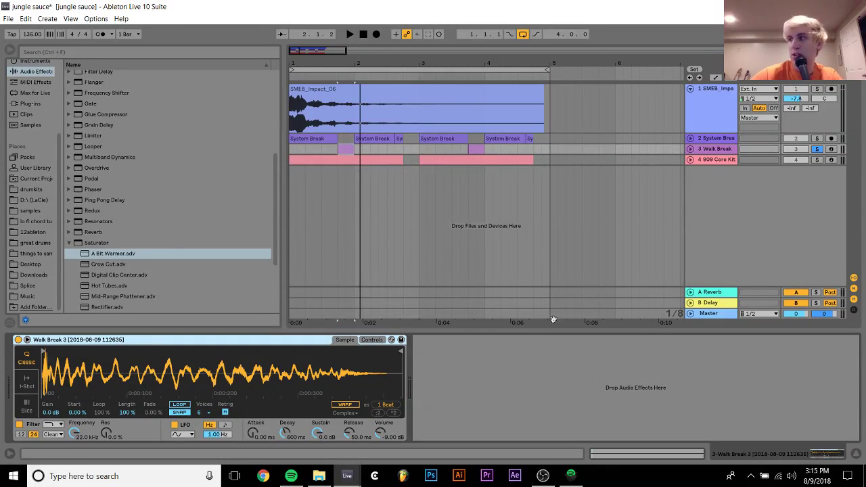
Put the System Break track's RoughRider compressor on the Walk Break track and listen to that break soloed.
{"action": "left_click", "coordinate": [713, 140]}
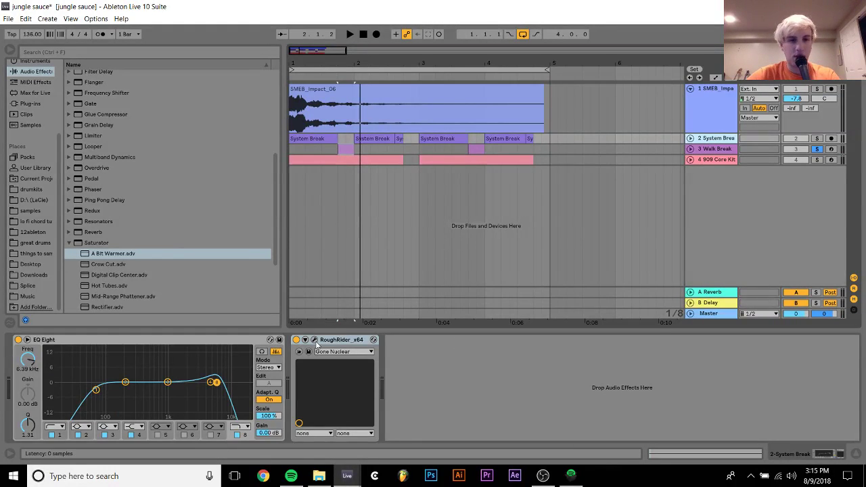
{"action": "left_click", "coordinate": [339, 339]}
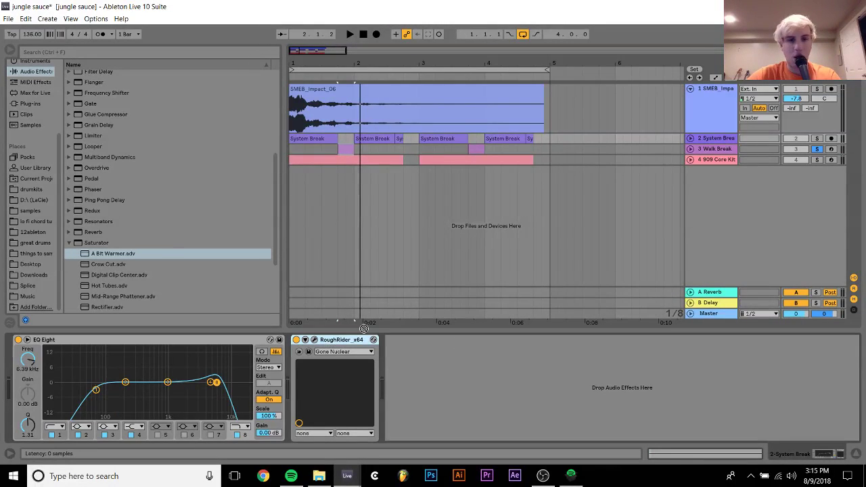
{"action": "left_click", "coordinate": [360, 146]}
{"action": "left_click", "coordinate": [328, 145]}
{"action": "key", "text": "space"}
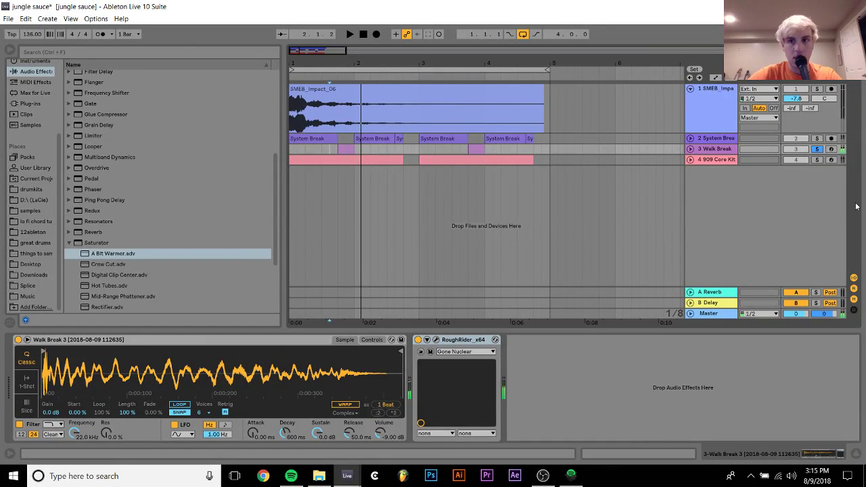
Unfold the Walk Break track and set its volume to -10.5 dB while listening to the whole loop.
{"action": "left_click", "coordinate": [690, 149]}
{"action": "left_click", "coordinate": [318, 139]}
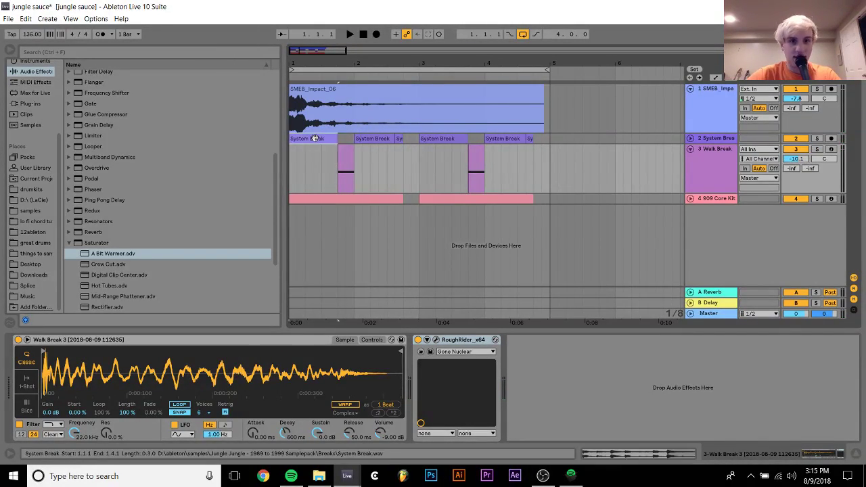
{"action": "key", "text": "space"}
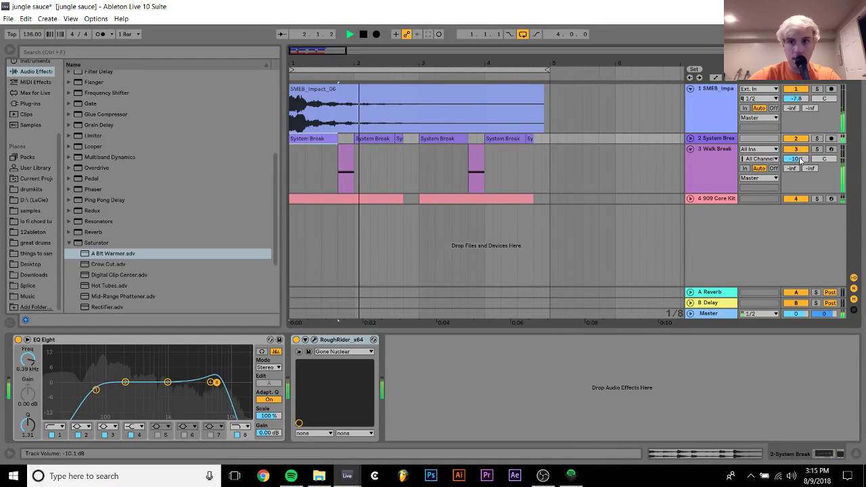
{"action": "left_click_drag", "start_coordinate": [796, 160], "coordinate": [801, 160]}
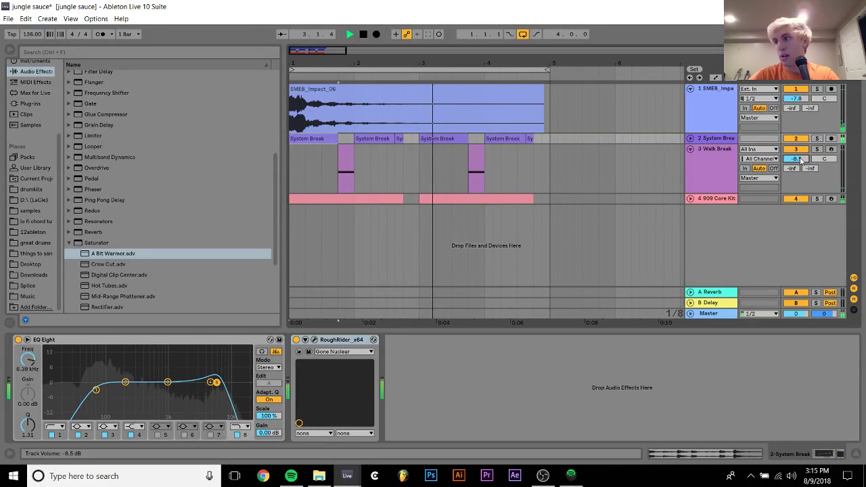
{"action": "left_click_drag", "start_coordinate": [801, 159], "coordinate": [801, 166]}
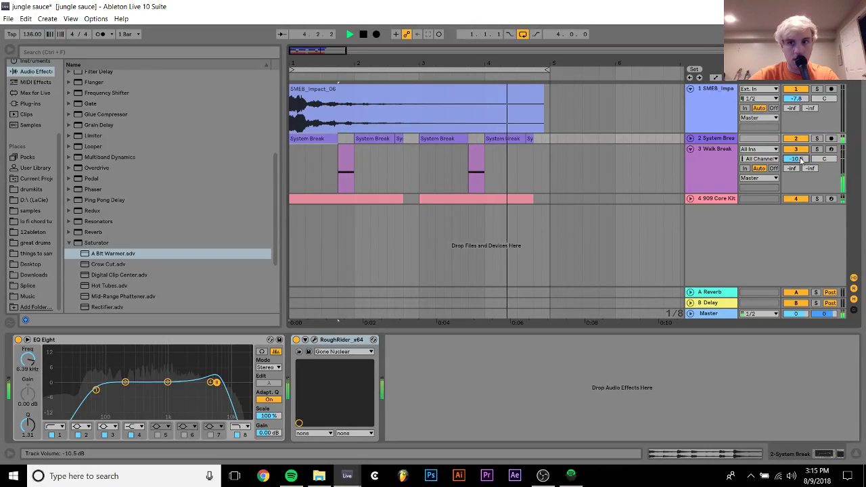
Arm the Walk Break track, show automation lanes, and turn off the pitch envelope in the controls of its Simpler.
{"action": "left_click", "coordinate": [702, 162]}
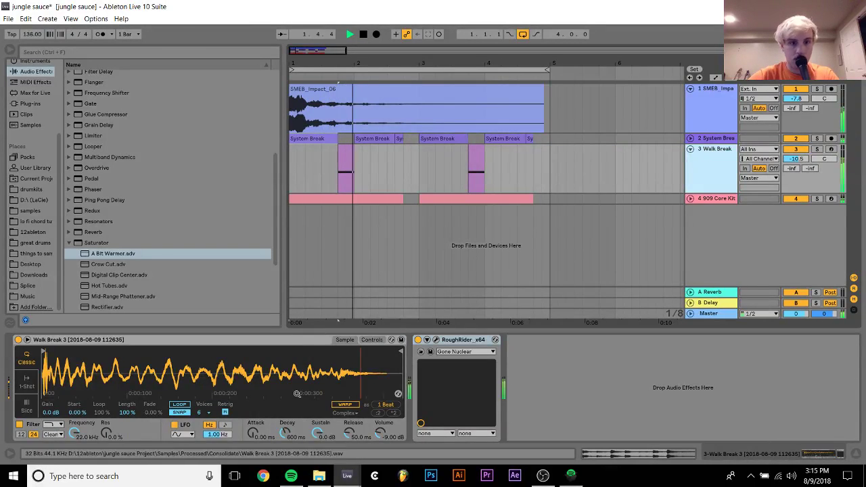
{"action": "left_click", "coordinate": [372, 339]}
{"action": "key", "text": "space"}
{"action": "left_click", "coordinate": [336, 397]}
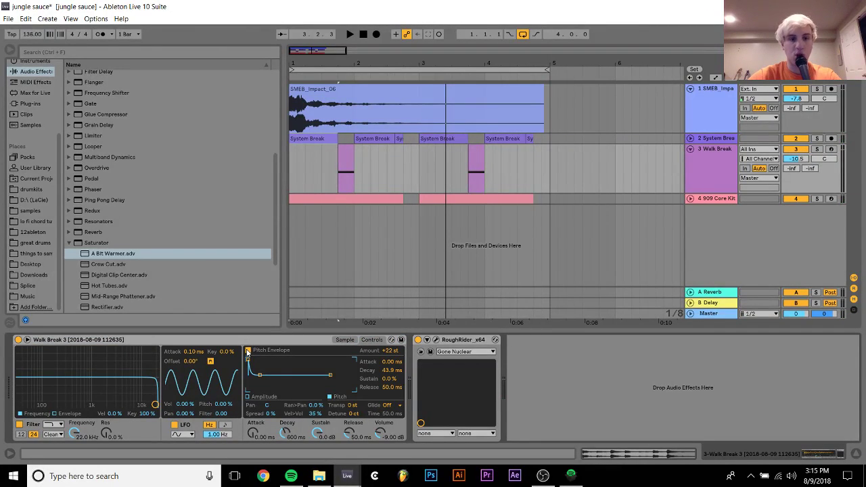
{"action": "left_click", "coordinate": [833, 150]}
{"action": "key", "text": "a"}
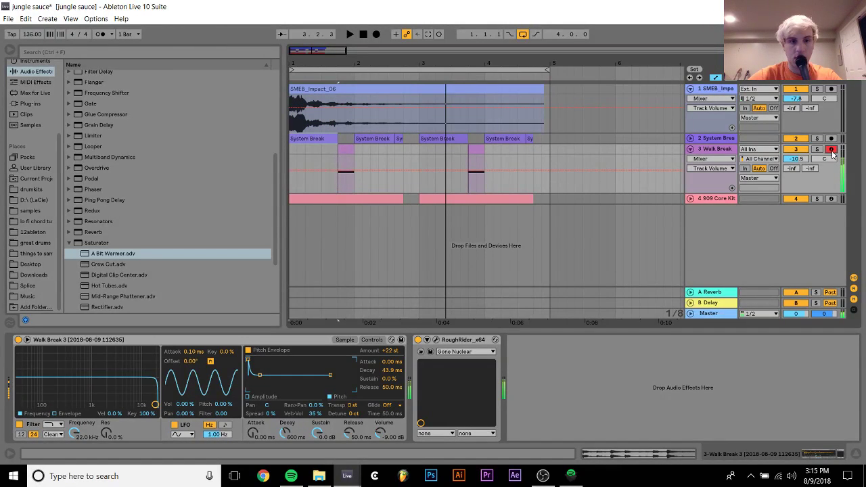
{"action": "left_click", "coordinate": [249, 350]}
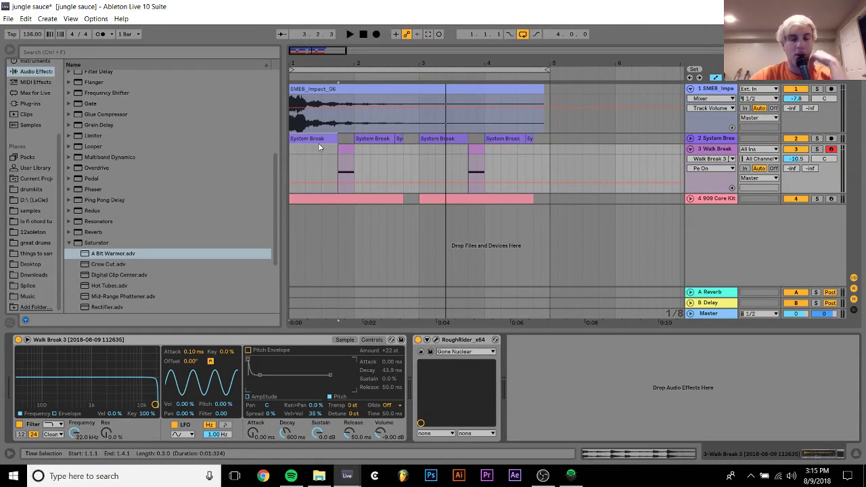
Lower the Walk Break track's volume to -11.5 dB during playback and fold all the tracks.
{"action": "key", "text": "space"}
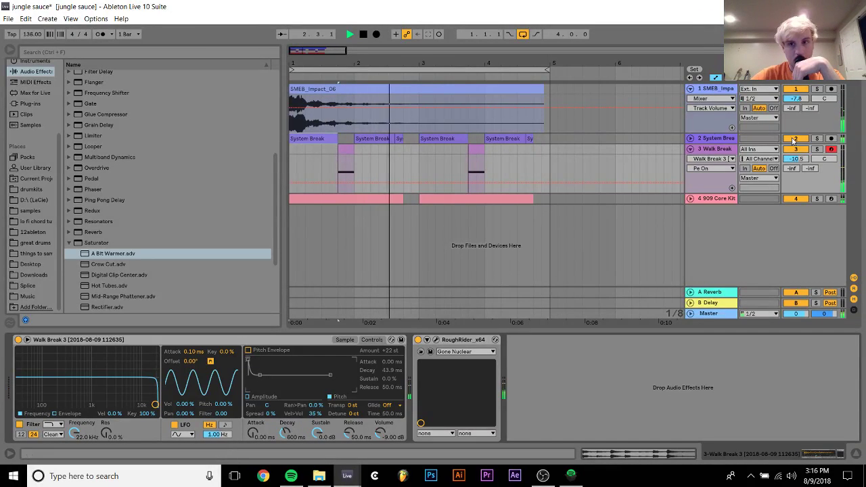
{"action": "left_click", "coordinate": [797, 159]}
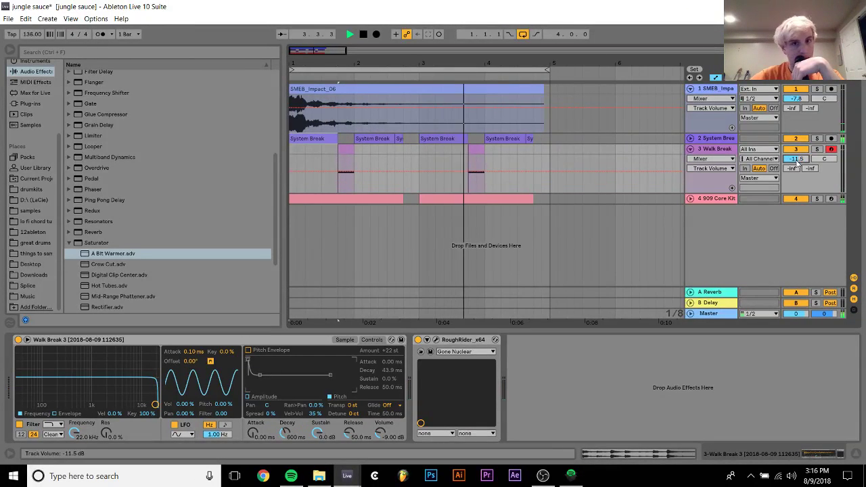
{"action": "key", "text": "Down"}
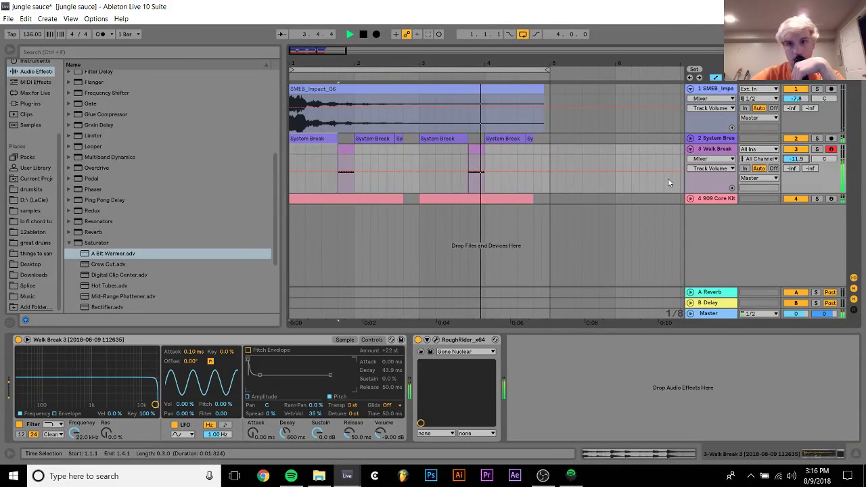
{"action": "left_click", "coordinate": [690, 149]}
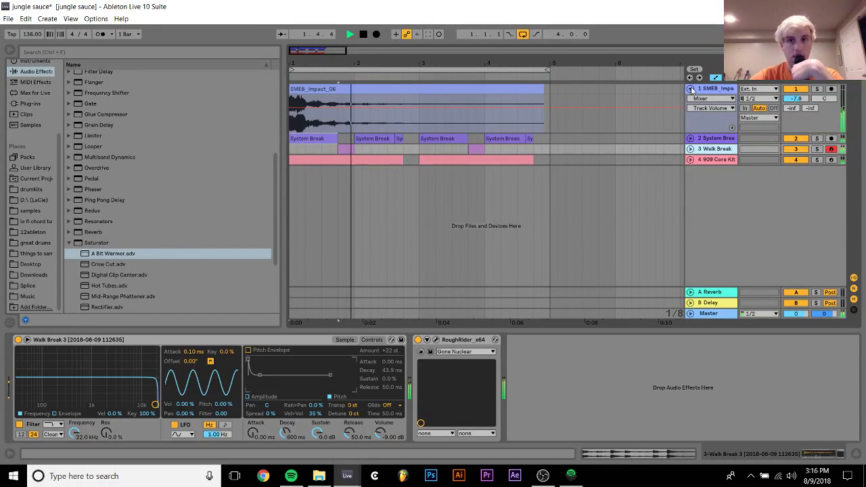
{"action": "left_click", "coordinate": [691, 150], "text": "alt"}
Show the 909 Core Kit's devices, stop playback, and look through the samples folder.
{"action": "left_click", "coordinate": [697, 121]}
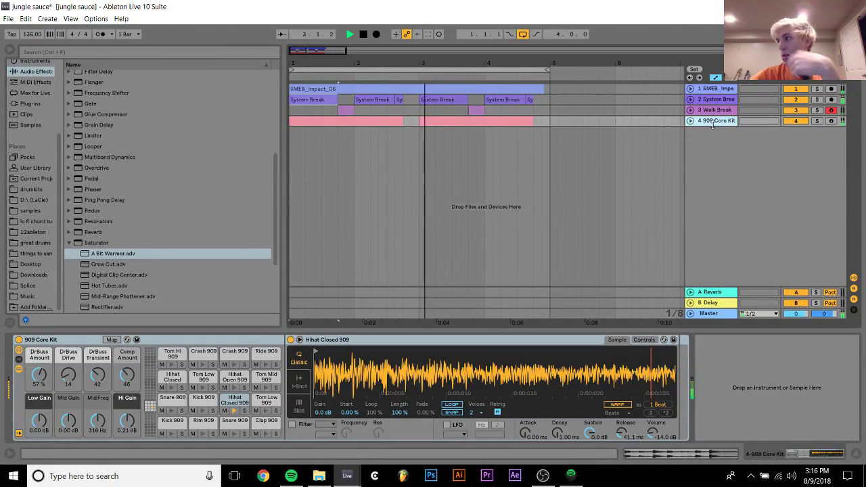
{"action": "left_click", "coordinate": [32, 210]}
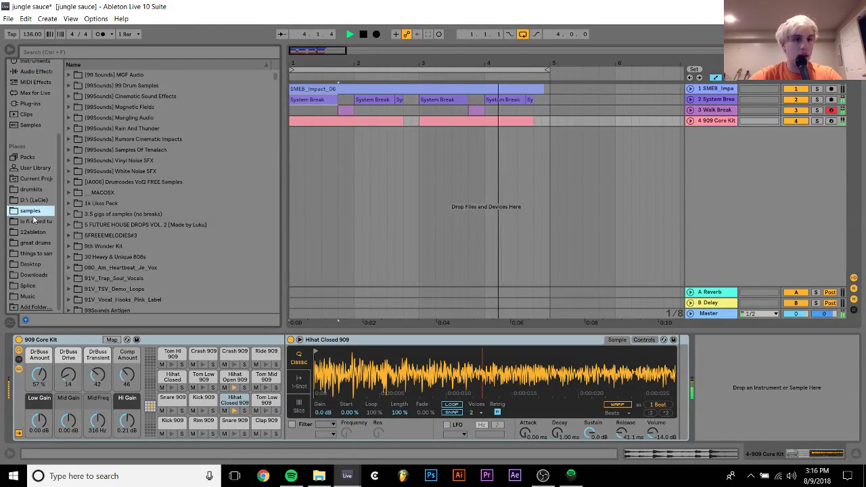
{"action": "key", "text": "space"}
{"action": "left_click_drag", "start_coordinate": [275, 78], "coordinate": [289, 244]}
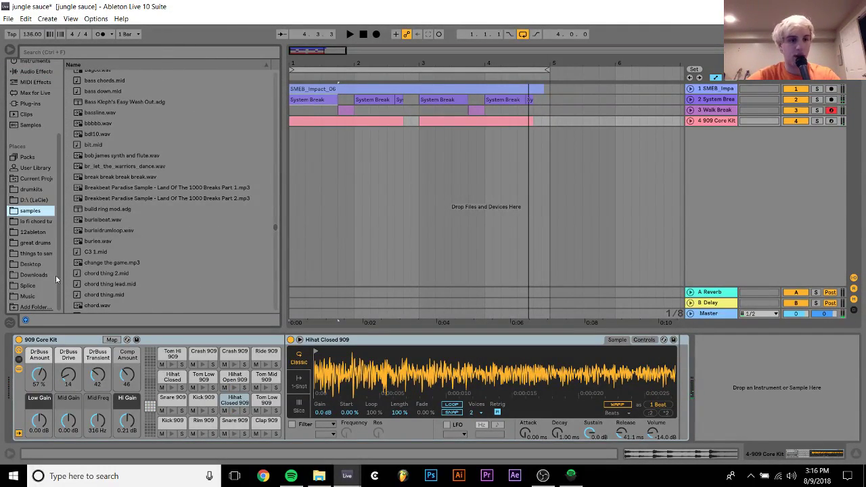
Place hardstyle.wav from the D:\ (LaCie) drive on a new audio track, starting at 4.4.1 right after the last 909 clip.
{"action": "left_click", "coordinate": [31, 199]}
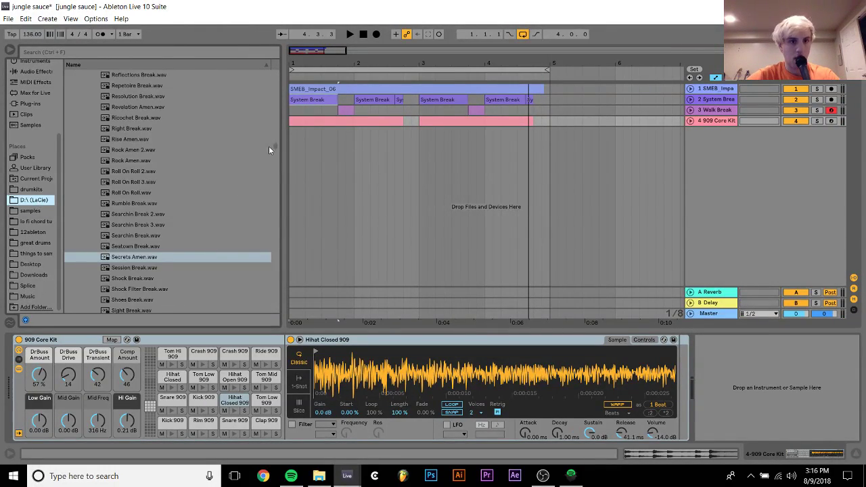
{"action": "left_click_drag", "start_coordinate": [275, 148], "coordinate": [274, 308]}
{"action": "scroll", "coordinate": [243, 196], "scroll_direction": "up", "scroll_amount": 8}
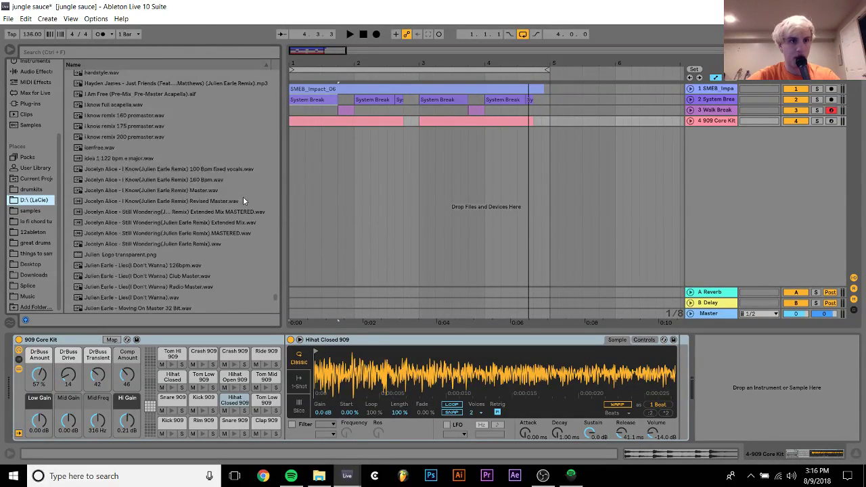
{"action": "scroll", "coordinate": [244, 199], "scroll_direction": "up", "scroll_amount": 3}
{"action": "left_click", "coordinate": [118, 129]}
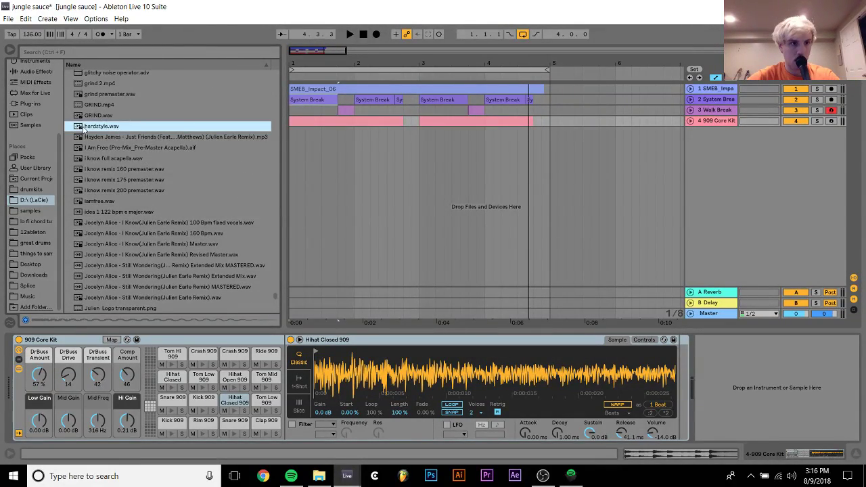
{"action": "mouse_move", "coordinate": [81, 130]}
{"action": "left_mouse_down"}
{"action": "mouse_move", "coordinate": [565, 151]}
{"action": "mouse_move", "coordinate": [535, 147]}
{"action": "left_mouse_up"}
{"action": "left_click", "coordinate": [451, 155]}
{"action": "key", "text": "space"}
Transpose the hardstyle clip to -5 st and listen to it.
{"action": "double_click", "coordinate": [538, 142]}
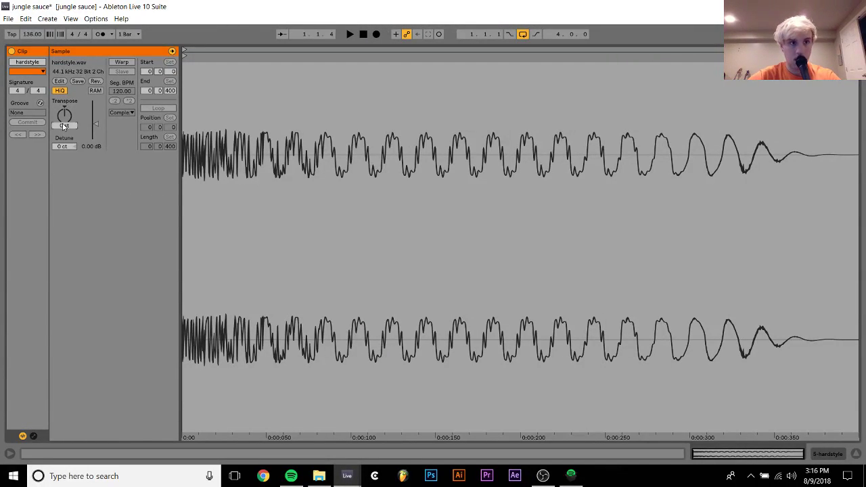
{"action": "key", "text": "space"}
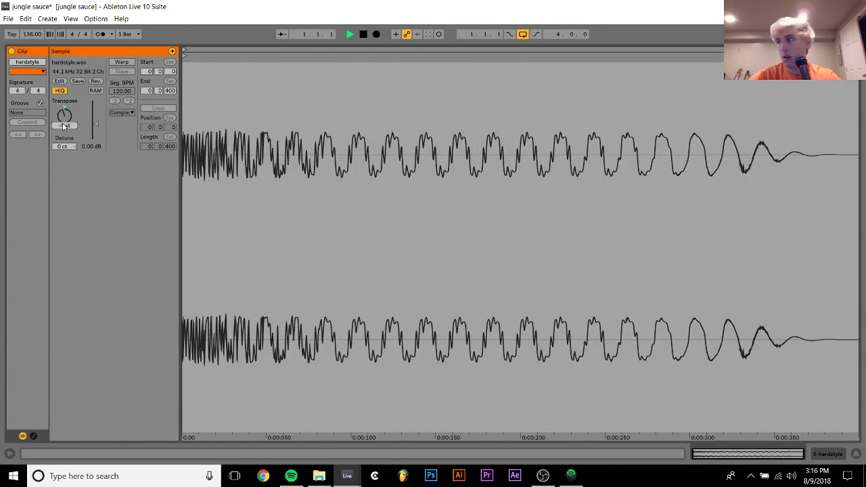
{"action": "key", "text": "space"}
{"action": "key", "text": "space"}
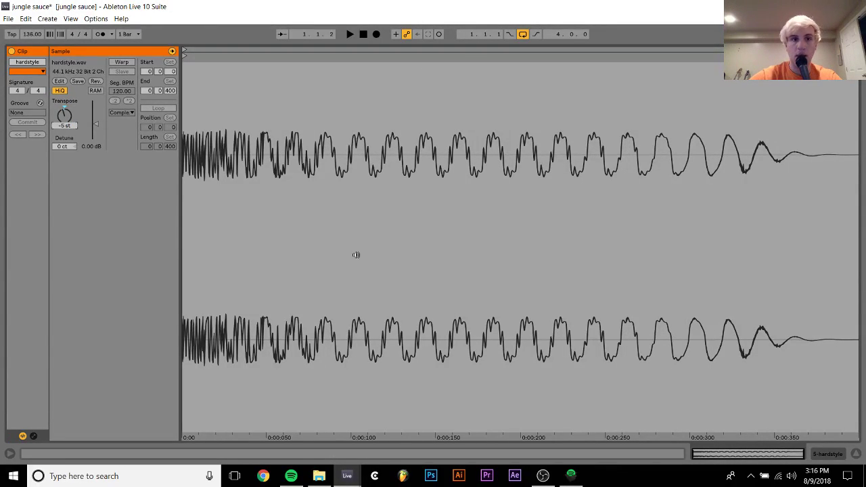
Return to the arrangement and trim the end of the hardstyle clip to the start of bar 5.
{"action": "left_click", "coordinate": [827, 454]}
{"action": "left_click", "coordinate": [549, 139]}
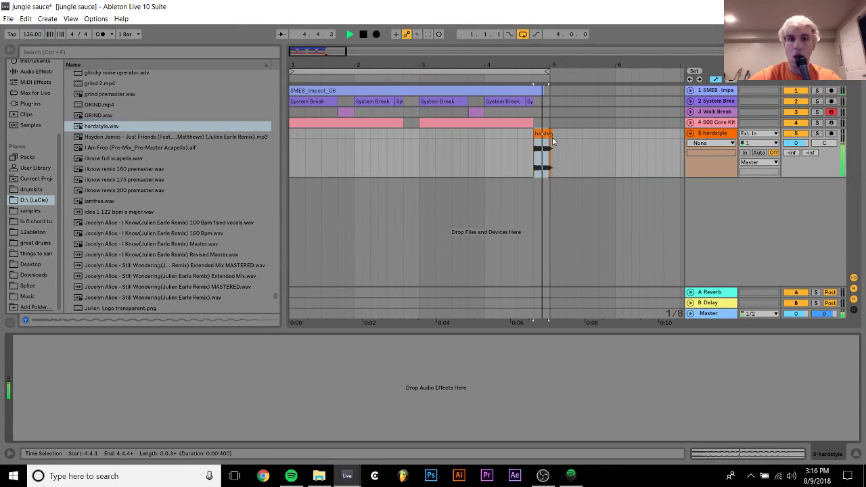
{"action": "left_click_drag", "start_coordinate": [550, 133], "coordinate": [545, 134]}
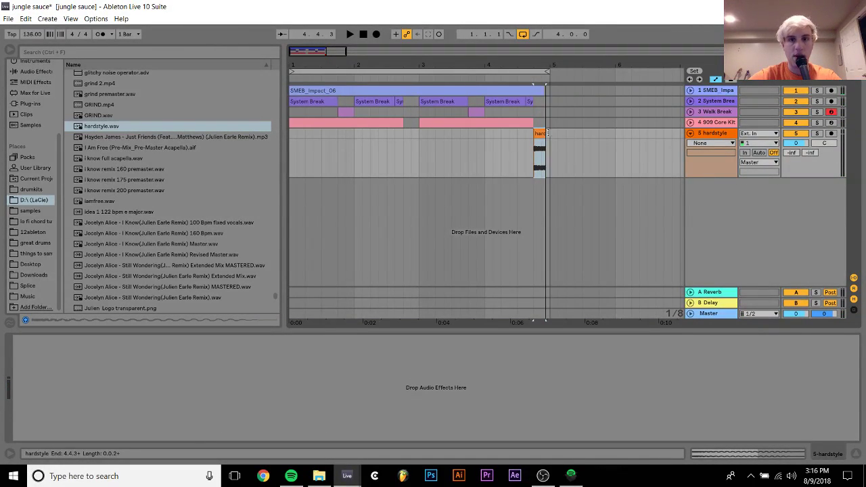
{"action": "left_click_drag", "start_coordinate": [548, 133], "coordinate": [550, 134]}
Solo the hardstyle track and set its volume to -9.0 dB.
{"action": "left_click", "coordinate": [817, 133]}
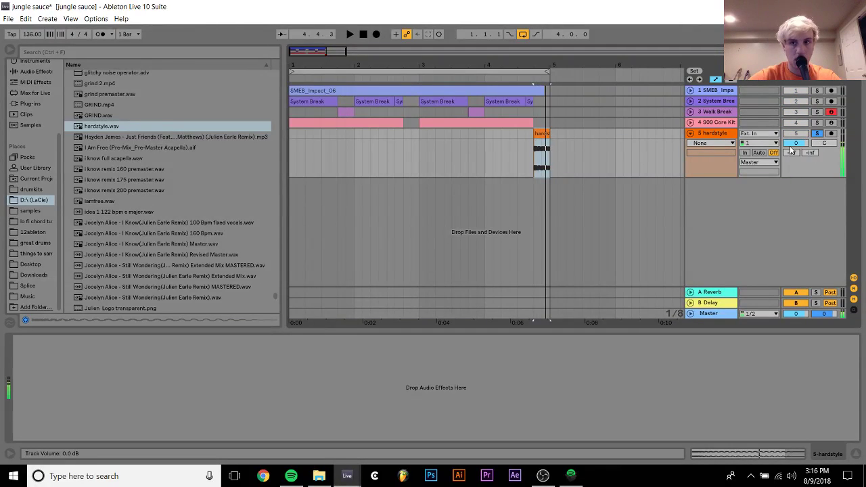
{"action": "left_click_drag", "start_coordinate": [795, 142], "coordinate": [796, 152]}
{"action": "key", "text": "Home"}
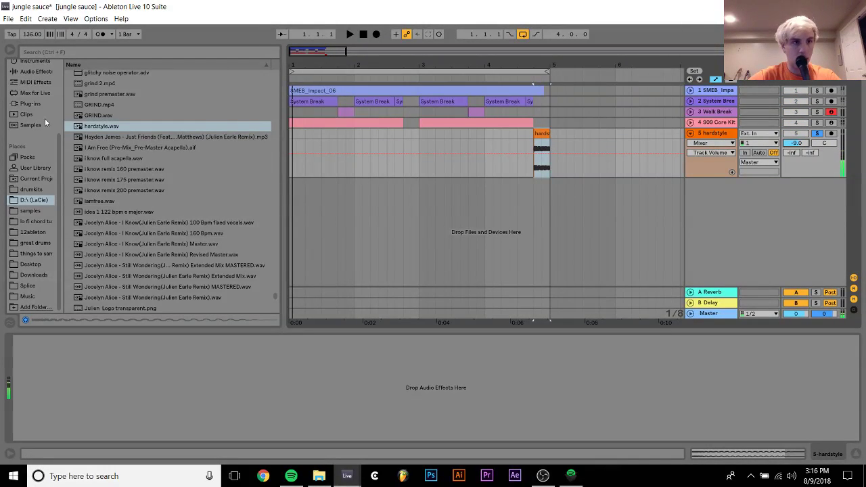
Add a default Saturator to the hardstyle track, expand its extra controls, and set Drive to 6.29 dB.
{"action": "left_click", "coordinate": [34, 71]}
{"action": "scroll", "coordinate": [146, 220], "scroll_direction": "down", "scroll_amount": 3}
{"action": "left_click", "coordinate": [88, 147]}
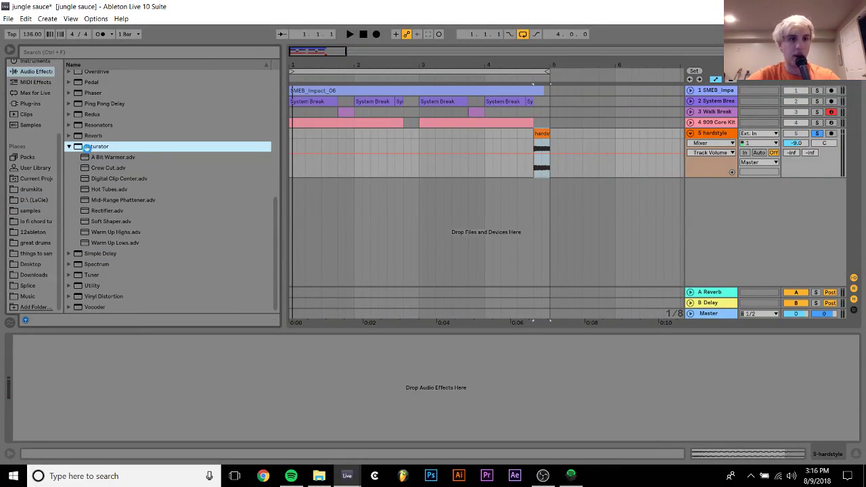
{"action": "double_click", "coordinate": [88, 147]}
{"action": "left_click", "coordinate": [27, 339]}
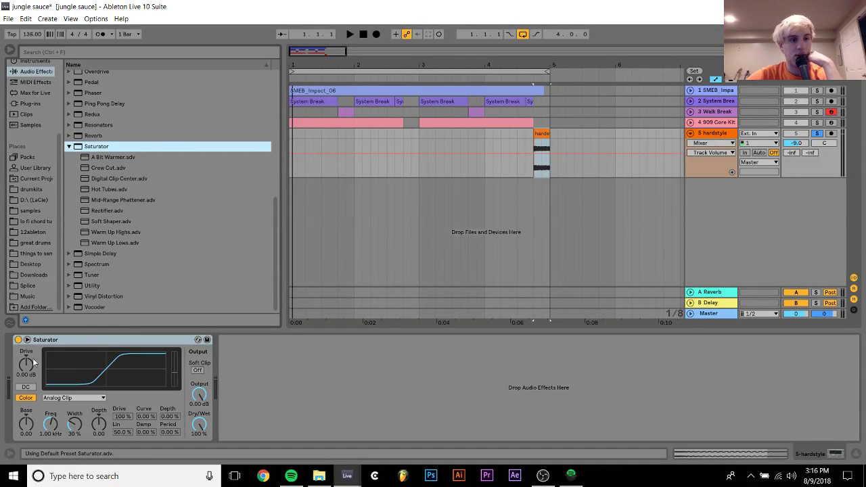
{"action": "left_click", "coordinate": [28, 371]}
{"action": "key", "text": "space"}
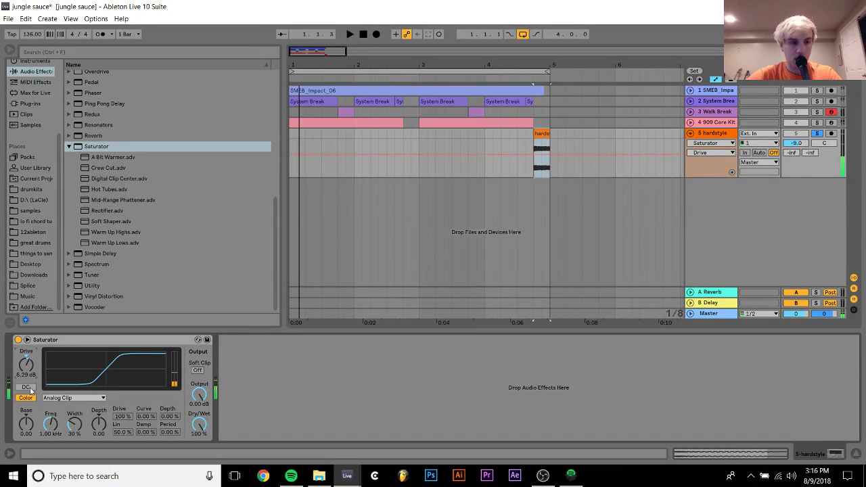
Switch the Saturator's curve type to Waveshaper and set the waveshaper Depth to 71.1 %.
{"action": "left_click", "coordinate": [55, 399]}
{"action": "left_click", "coordinate": [60, 458]}
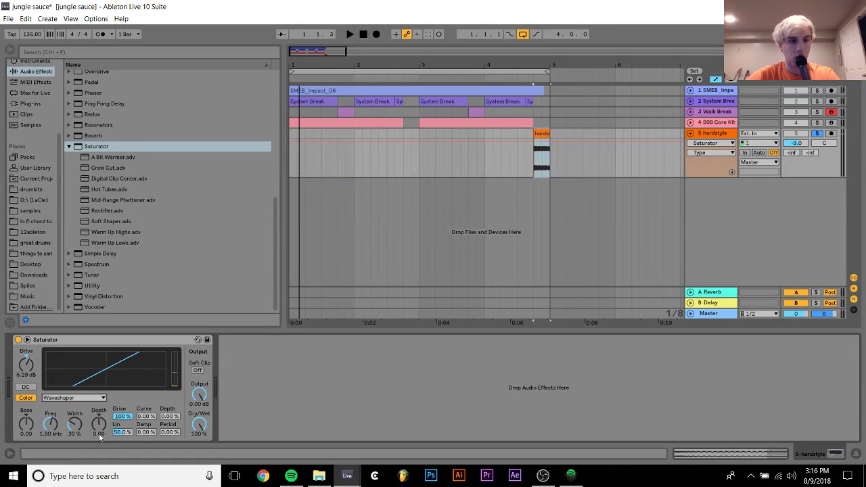
{"action": "left_click_drag", "start_coordinate": [170, 417], "coordinate": [170, 392]}
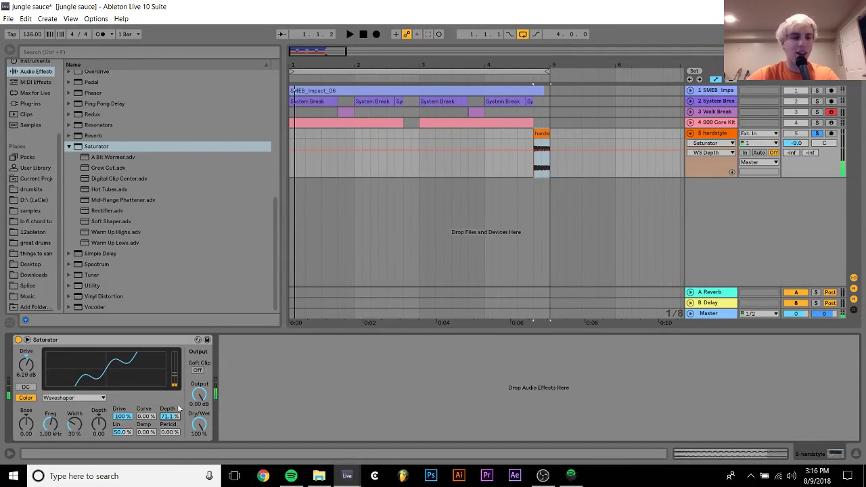
Try the waveshaper's Curve at 100 % and its Period while listening, and return both to 0 %.
{"action": "left_click", "coordinate": [150, 416]}
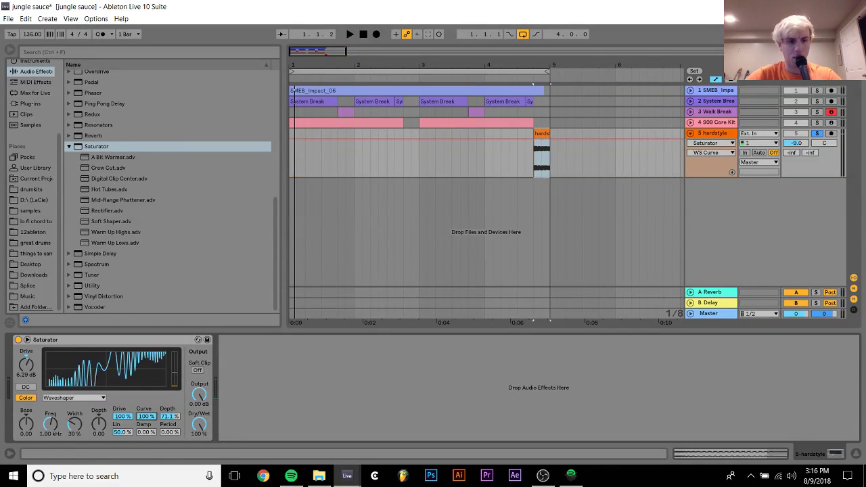
{"action": "key", "text": "space"}
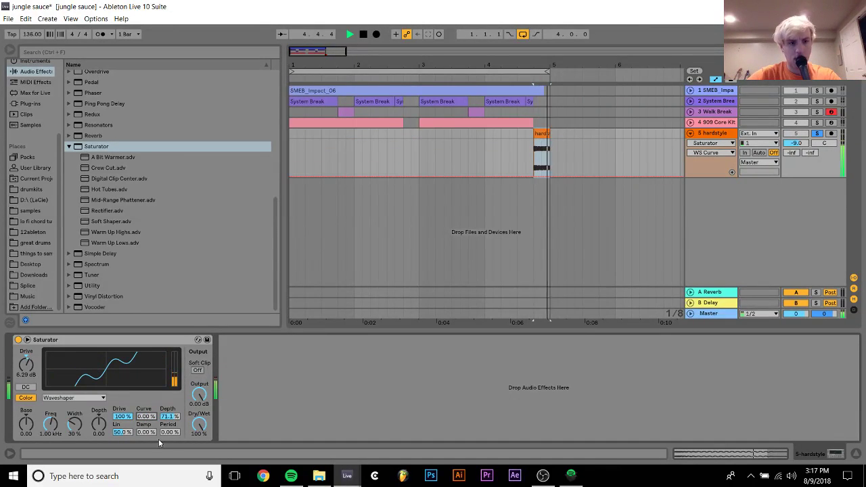
{"action": "mouse_move", "coordinate": [169, 432]}
{"action": "left_mouse_down"}
{"action": "mouse_move", "coordinate": [169, 396]}
{"action": "mouse_move", "coordinate": [170, 432]}
{"action": "left_mouse_up"}
{"action": "key", "text": "space"}
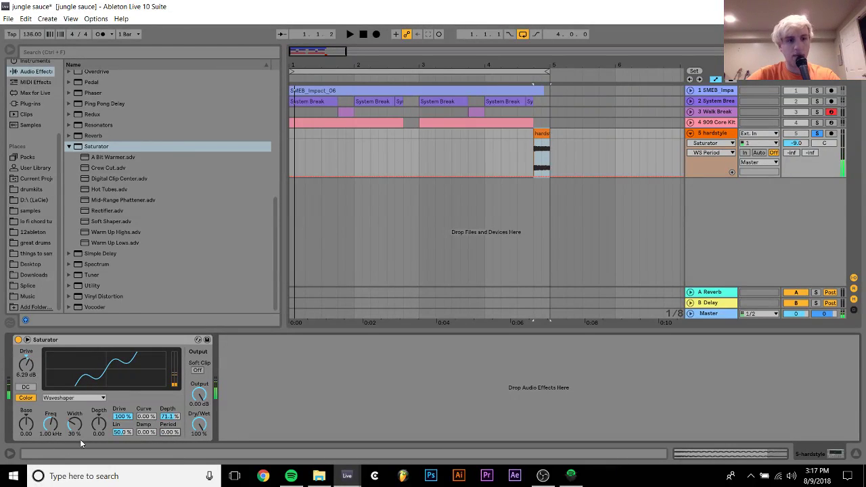
Set the Saturator's color Depth to -16.4, Base to 12.0 and Freq to about 75 Hz while listening.
{"action": "left_click_drag", "start_coordinate": [99, 424], "coordinate": [99, 414]}
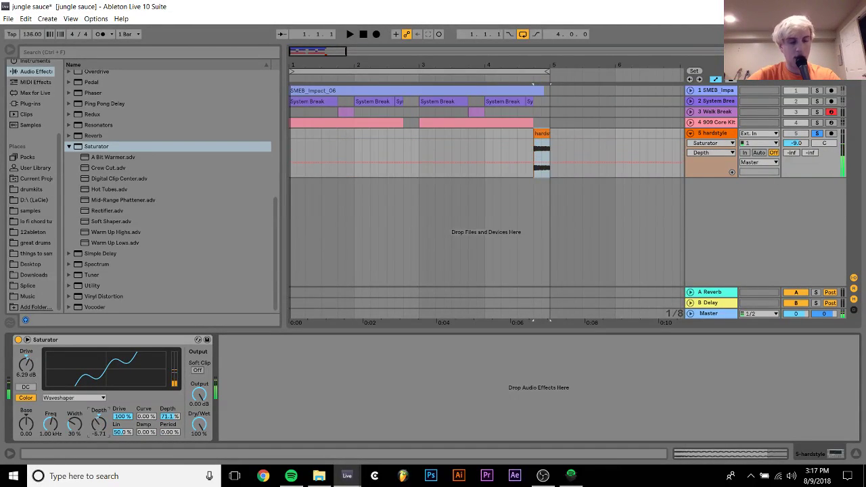
{"action": "key", "text": "space"}
{"action": "left_click_drag", "start_coordinate": [26, 425], "coordinate": [50, 438]}
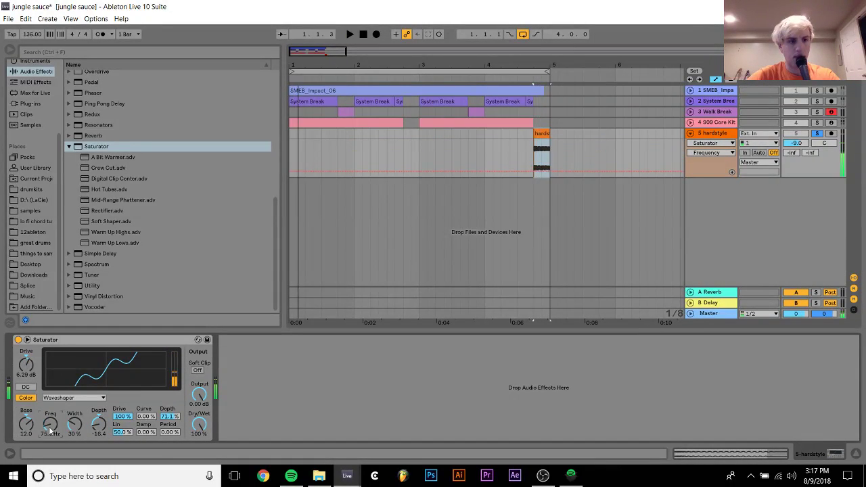
Raise the Saturator's Base to 18.9, unsolo the hardstyle track and listen to its clip with the full mix.
{"action": "left_click", "coordinate": [26, 425]}
{"action": "key", "text": "space"}
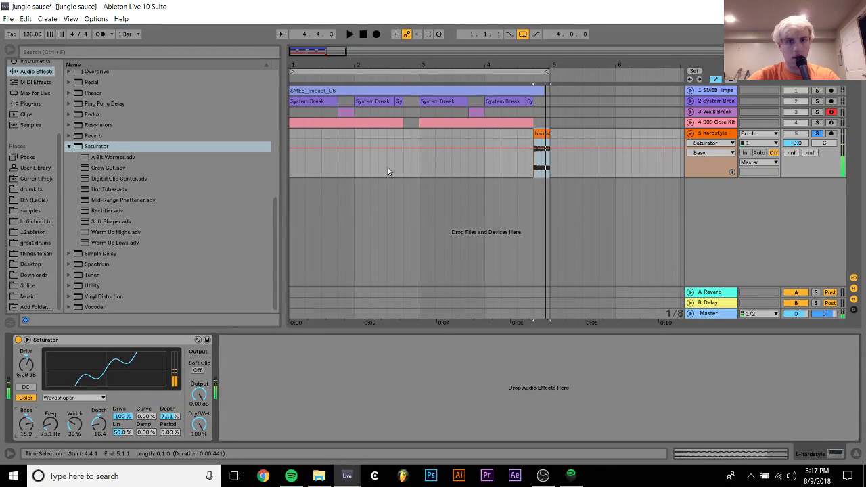
{"action": "left_click", "coordinate": [514, 136]}
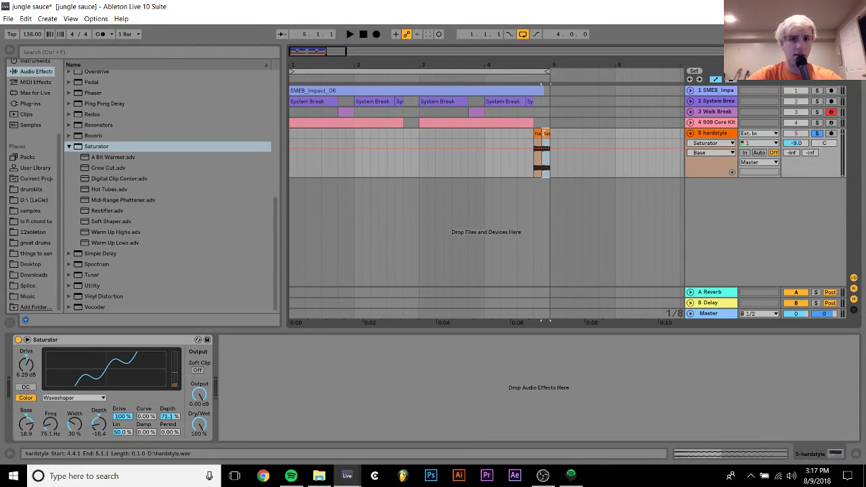
{"action": "key", "text": "space"}
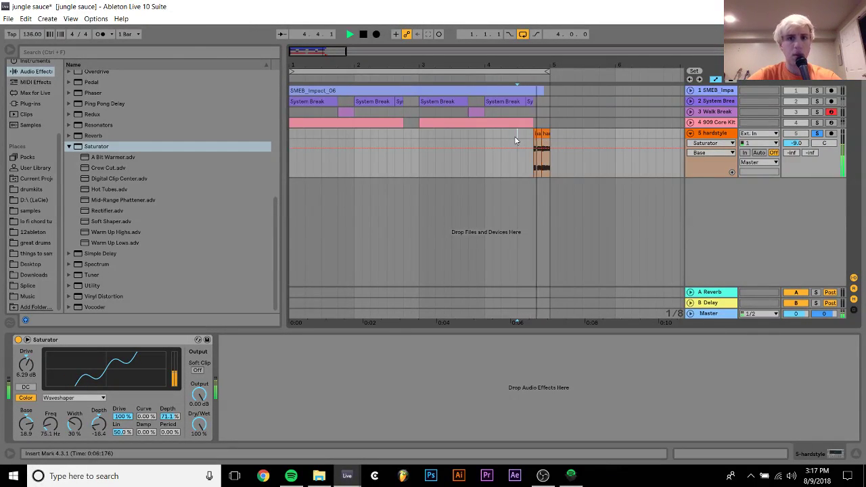
{"action": "left_click", "coordinate": [817, 133]}
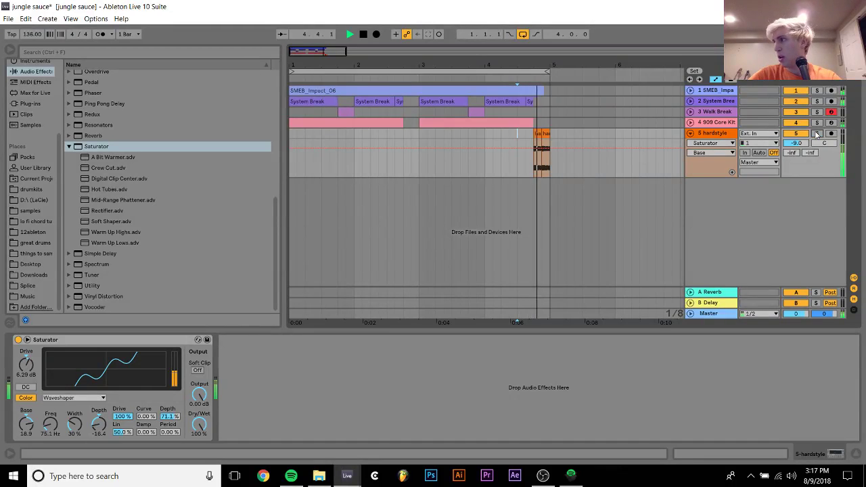
{"action": "left_click", "coordinate": [538, 134]}
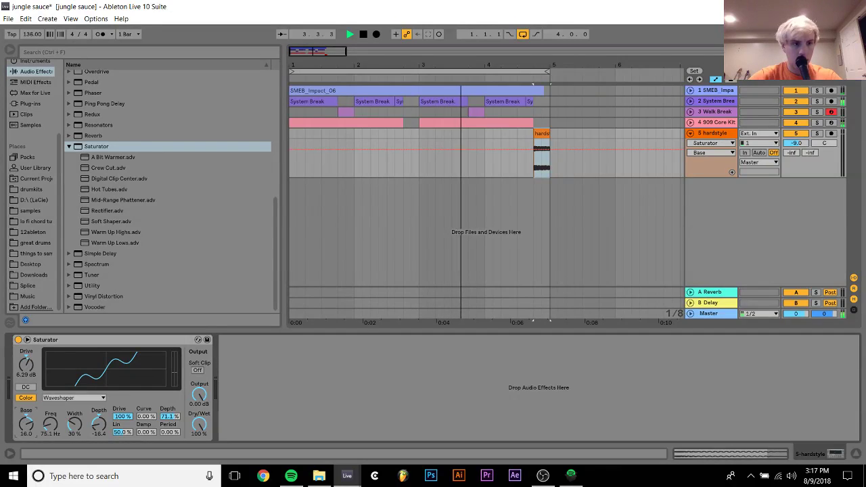
Set the Saturator's Base to 13.7 and the hardstyle track's volume to -7.9 dB while the loop plays.
{"action": "left_click_drag", "start_coordinate": [27, 418], "coordinate": [29, 422]}
{"action": "left_click_drag", "start_coordinate": [145, 417], "coordinate": [149, 447]}
{"action": "key", "text": "space"}
{"action": "key", "text": "space"}
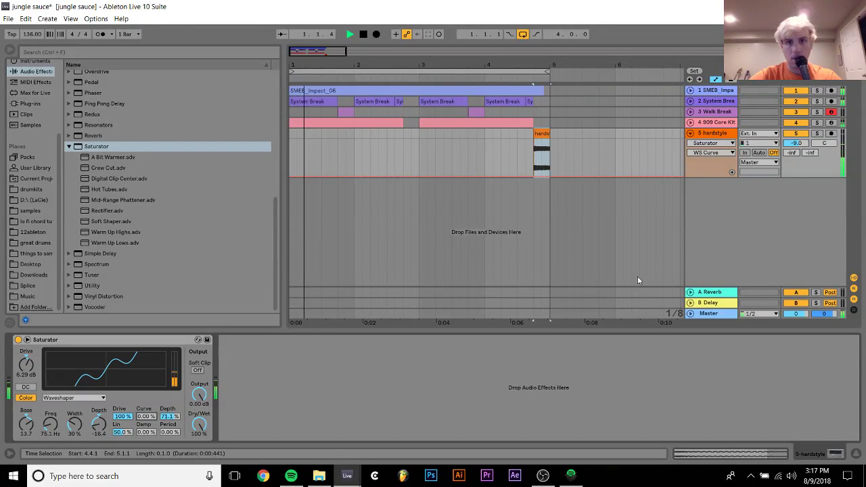
{"action": "left_click_drag", "start_coordinate": [796, 144], "coordinate": [793, 147]}
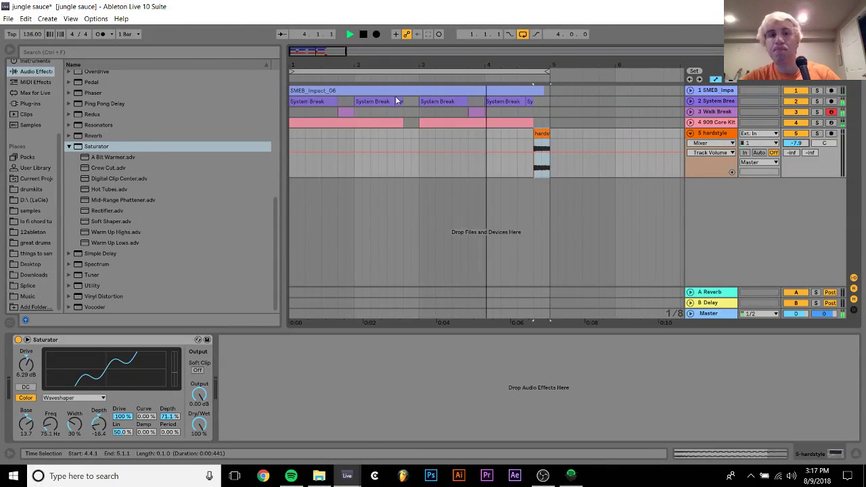
Duplicate the whole four-bar arrangement directly after itself and extend the loop over all eight bars.
{"action": "key", "text": "ctrl+a"}
{"action": "key", "text": "ctrl+d"}
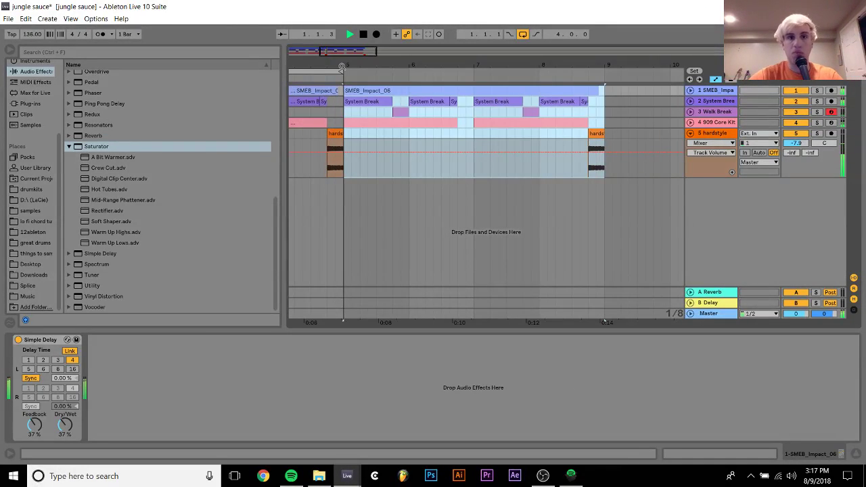
{"action": "left_click_drag", "start_coordinate": [342, 68], "coordinate": [305, 65]}
{"action": "key", "text": "ctrl+a"}
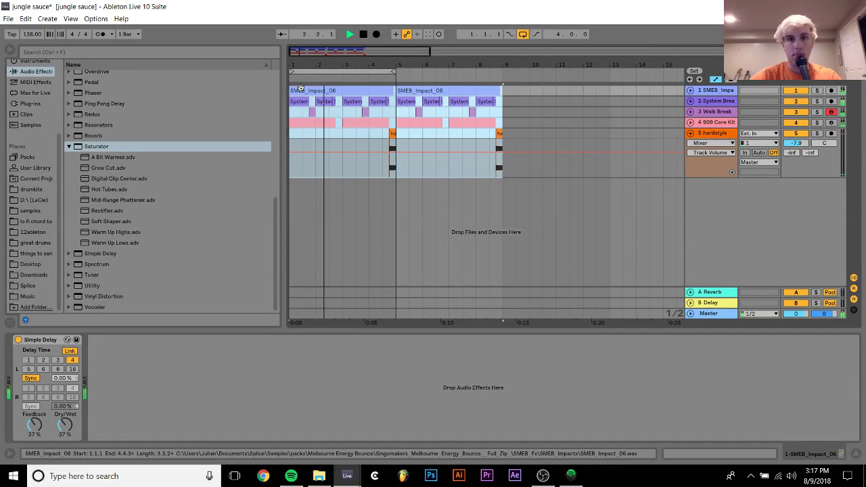
{"action": "key", "text": "ctrl+l"}
{"action": "key", "text": "space"}
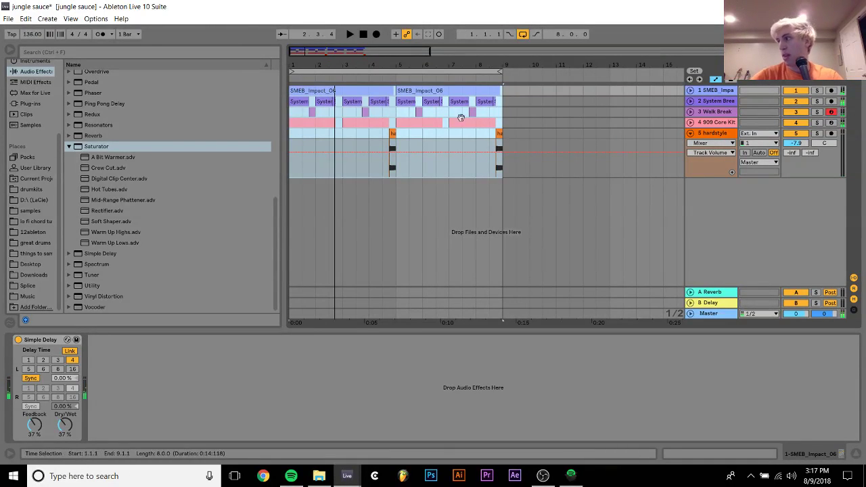
Delete the first hardstyle clip at the end of bar 4 and play the arrangement from the start.
{"action": "left_click", "coordinate": [393, 134]}
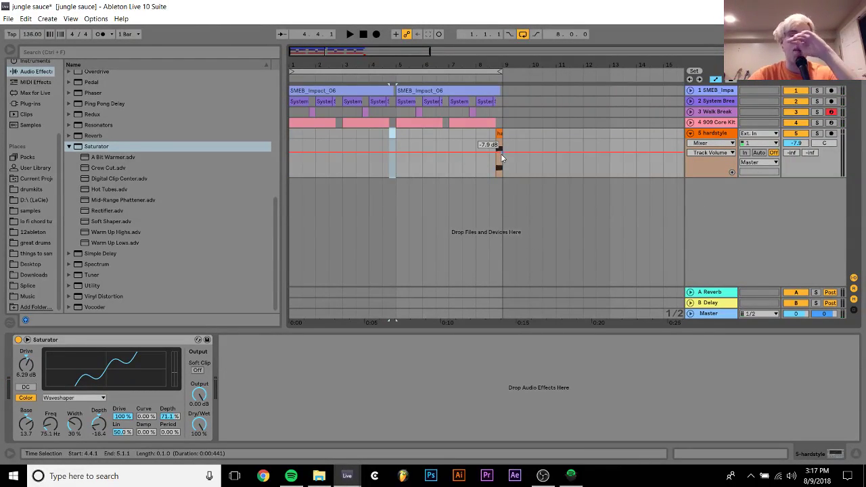
{"action": "left_click", "coordinate": [471, 142]}
{"action": "key", "text": "space"}
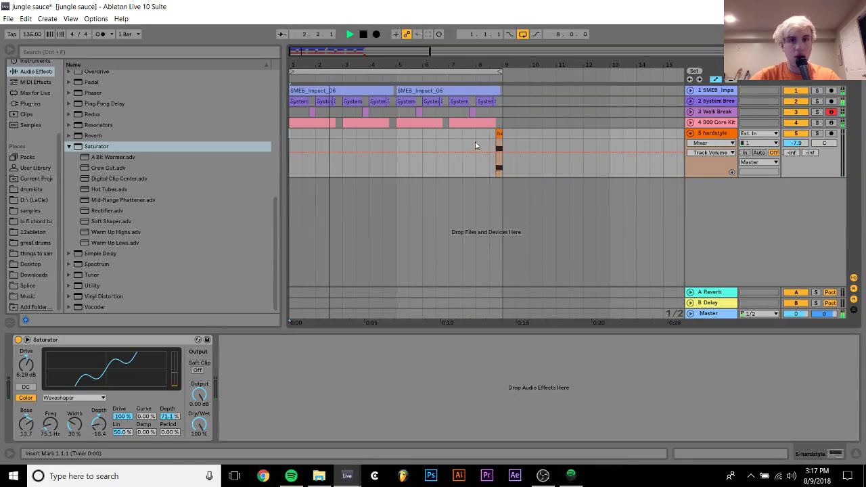
Try reversing the remaining hardstyle clip at the end of bar 8, reverse it back and deactivate the hardstyle track.
{"action": "left_click", "coordinate": [502, 137]}
{"action": "key", "text": "space"}
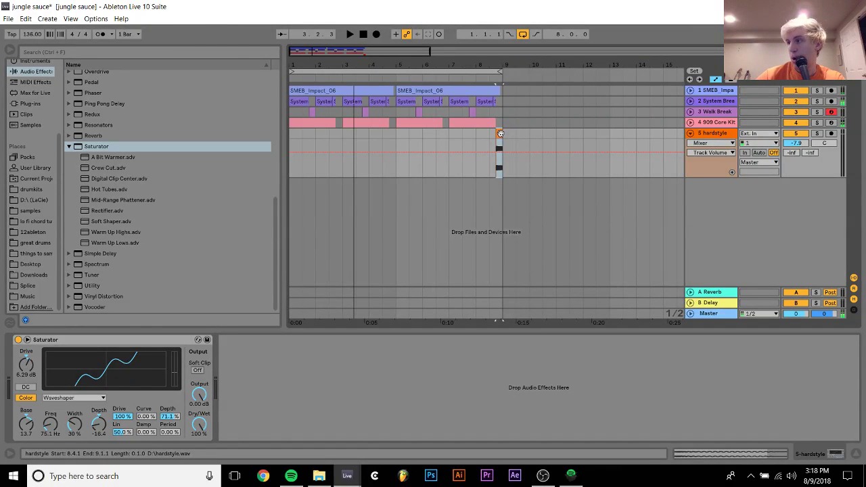
{"action": "key", "text": "r"}
{"action": "key", "text": "space"}
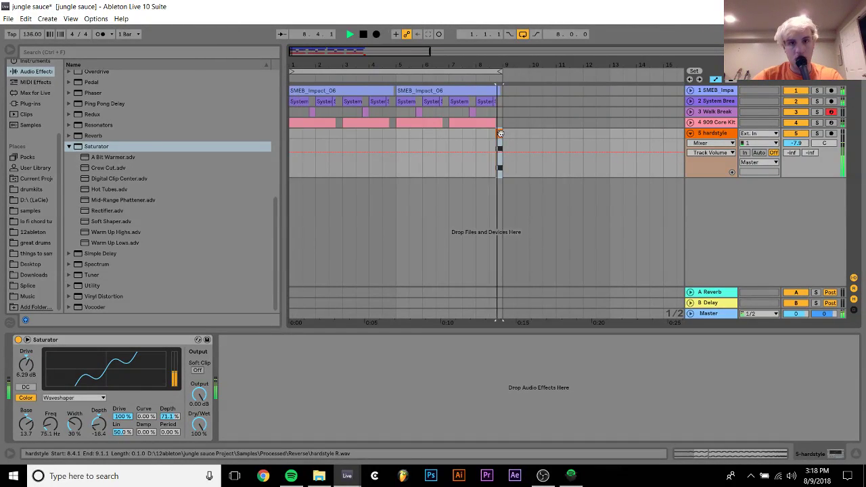
{"action": "key", "text": "r"}
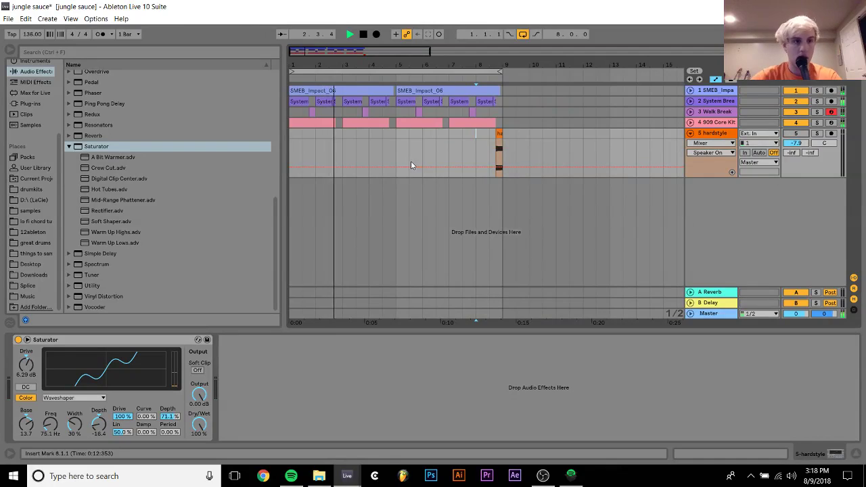
Browse the samples and great drums folders for another sound and preview xx ambient sound.wav.
{"action": "left_click", "coordinate": [23, 211]}
{"action": "scroll", "coordinate": [144, 173], "scroll_direction": "down", "scroll_amount": 15}
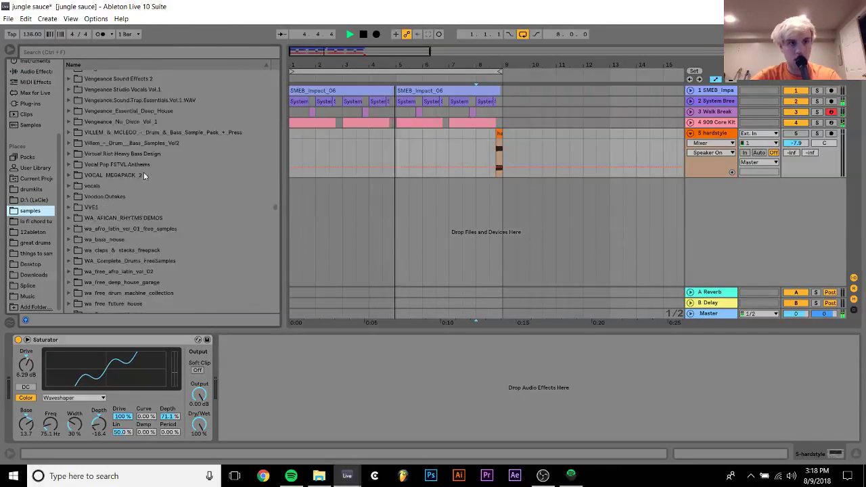
{"action": "scroll", "coordinate": [143, 173], "scroll_direction": "up", "scroll_amount": 15}
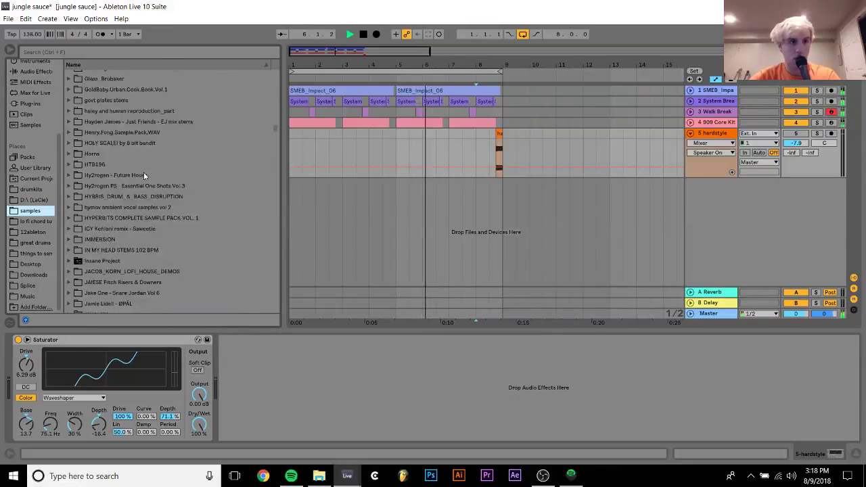
{"action": "scroll", "coordinate": [143, 174], "scroll_direction": "up", "scroll_amount": 10}
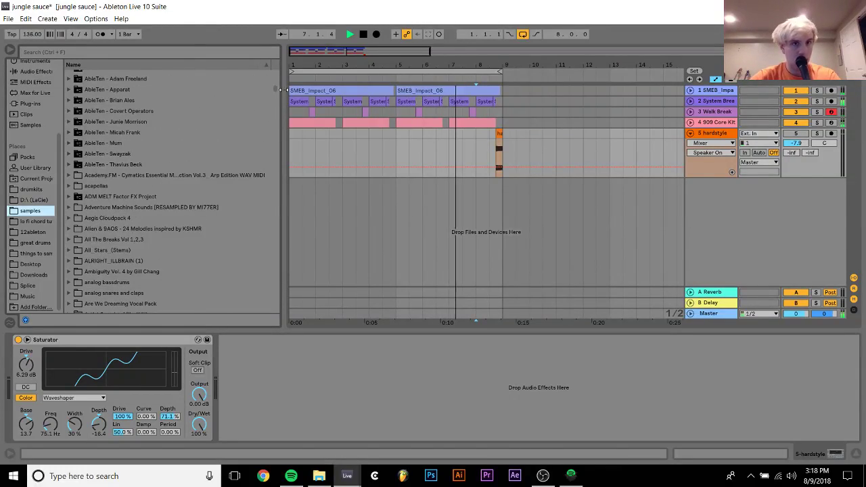
{"action": "left_click", "coordinate": [35, 243]}
{"action": "key", "text": "space"}
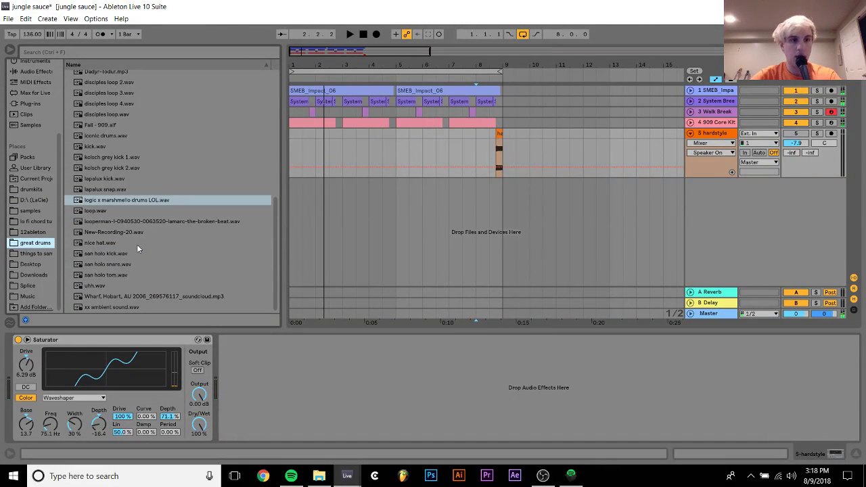
{"action": "scroll", "coordinate": [102, 142], "scroll_direction": "up", "scroll_amount": 5}
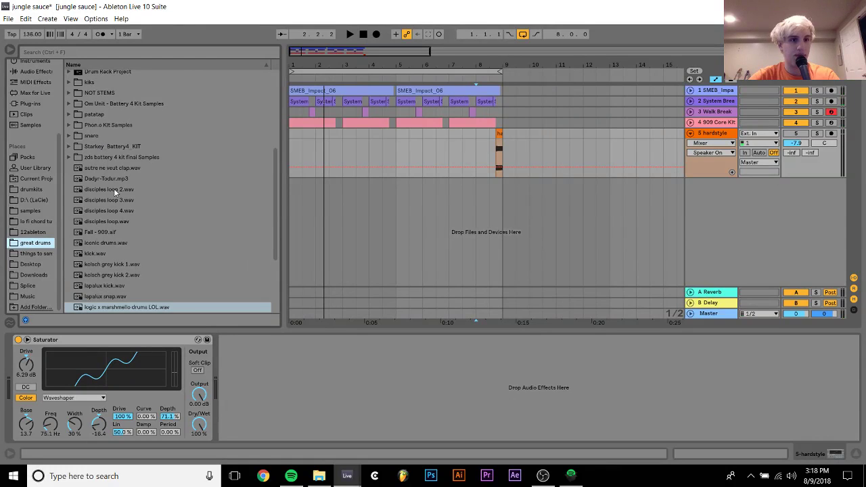
{"action": "scroll", "coordinate": [115, 192], "scroll_direction": "down", "scroll_amount": 5}
{"action": "left_click", "coordinate": [98, 309]}
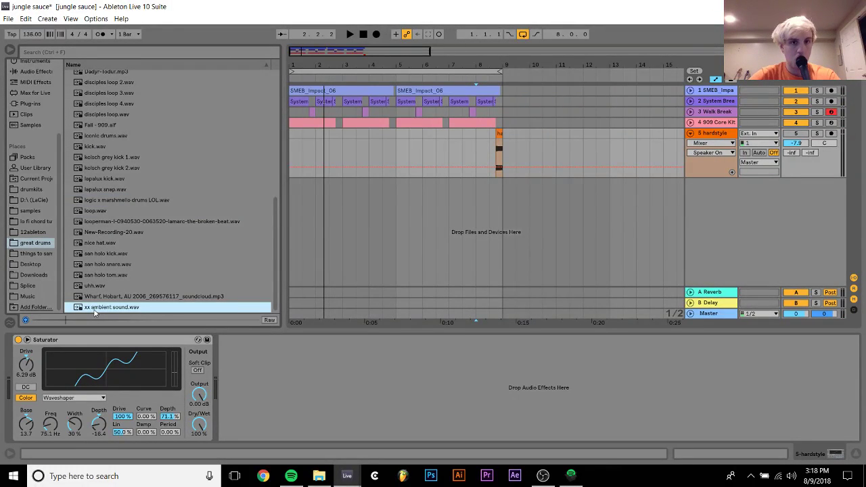
Place xx ambient sound.wav on a new audio track at bar 3 and turn off Warp for the clip.
{"action": "left_click_drag", "start_coordinate": [95, 312], "coordinate": [339, 199]}
{"action": "double_click", "coordinate": [371, 186]}
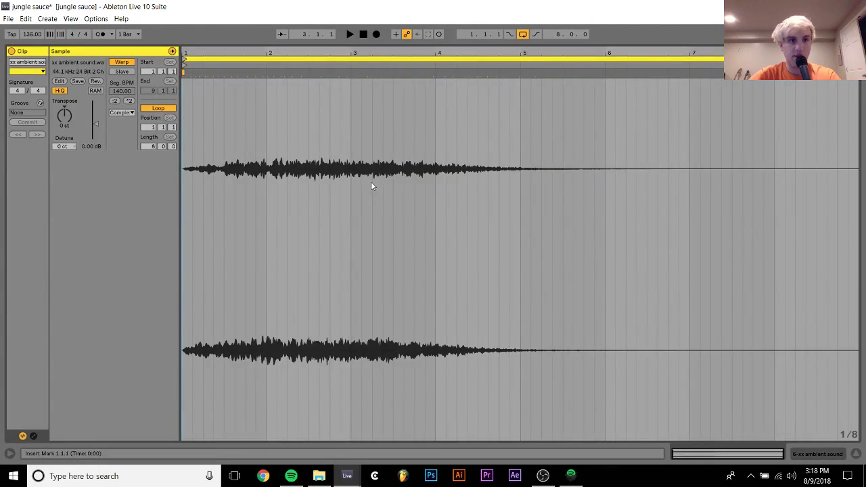
{"action": "left_click", "coordinate": [119, 63]}
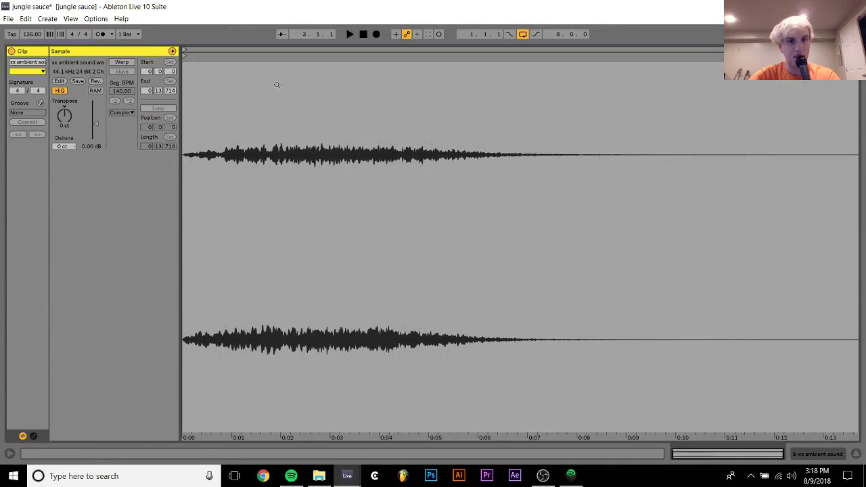
{"action": "left_click", "coordinate": [821, 454]}
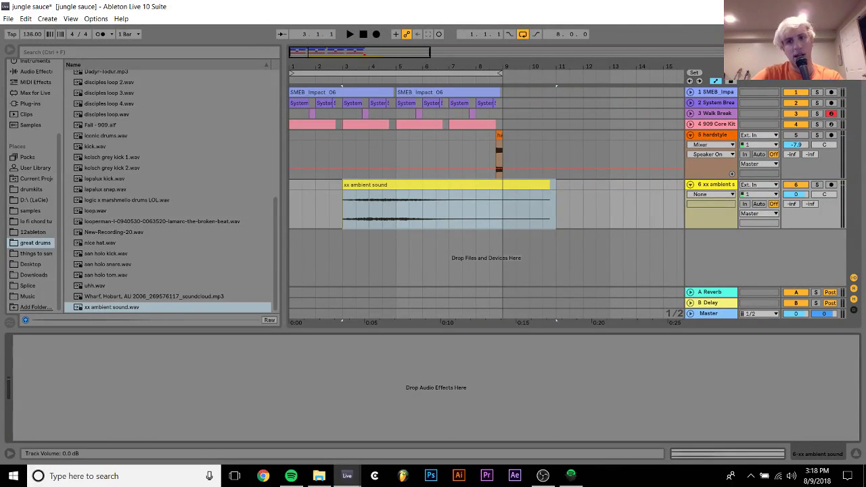
Lower the xx ambient sound track's volume to -6.6 dB while listening from just before its clip.
{"action": "left_click", "coordinate": [400, 219]}
{"action": "left_click", "coordinate": [330, 184]}
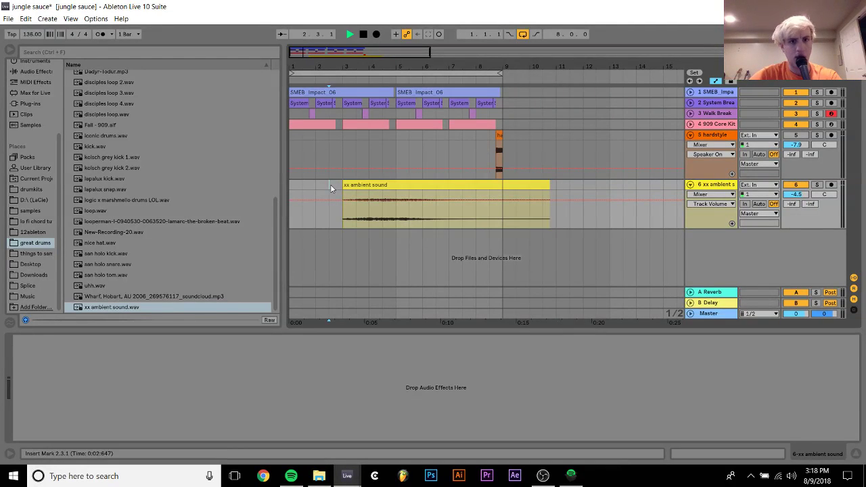
{"action": "key", "text": "space"}
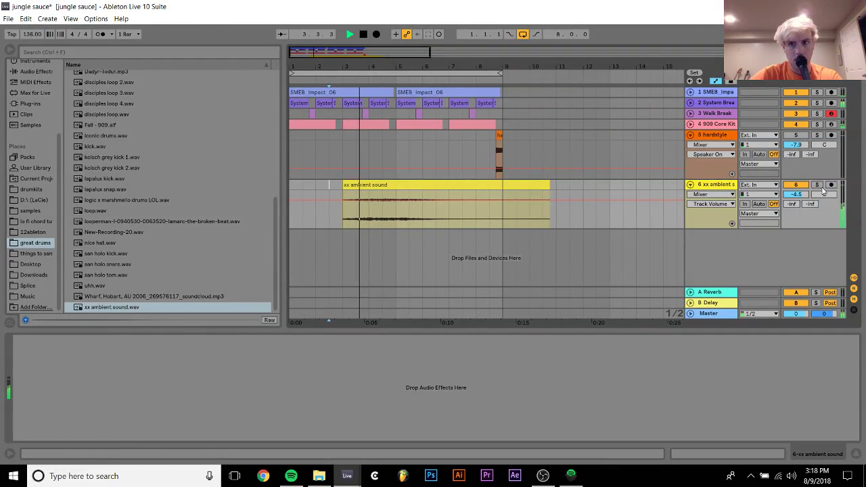
{"action": "left_click_drag", "start_coordinate": [796, 195], "coordinate": [797, 201]}
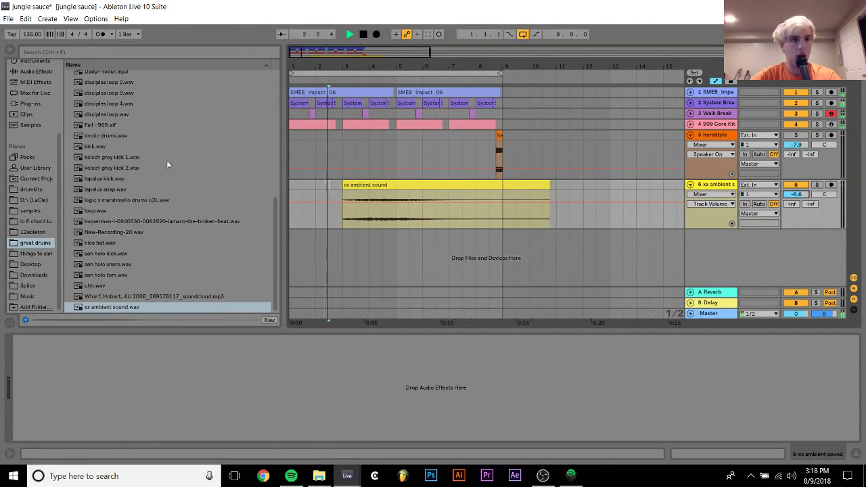
Stop playback and delete the xx ambient sound track.
{"action": "right_click", "coordinate": [324, 197]}
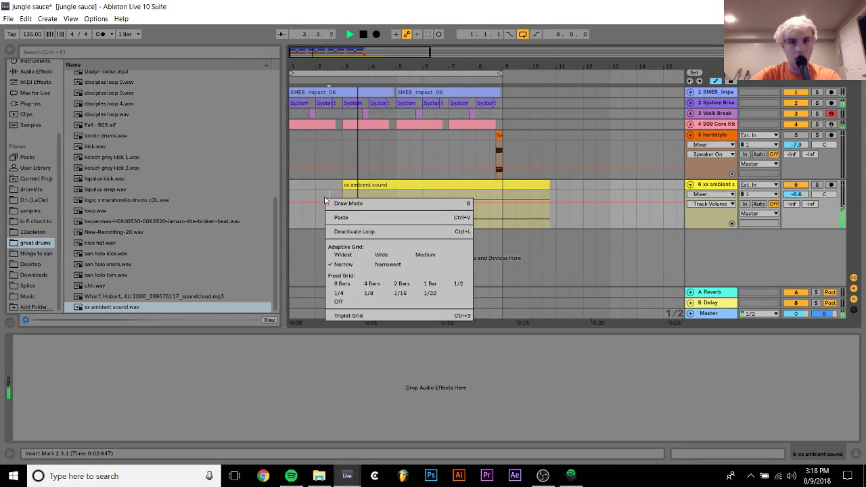
{"action": "key", "text": "Escape"}
{"action": "left_click", "coordinate": [736, 221]}
{"action": "key", "text": "space"}
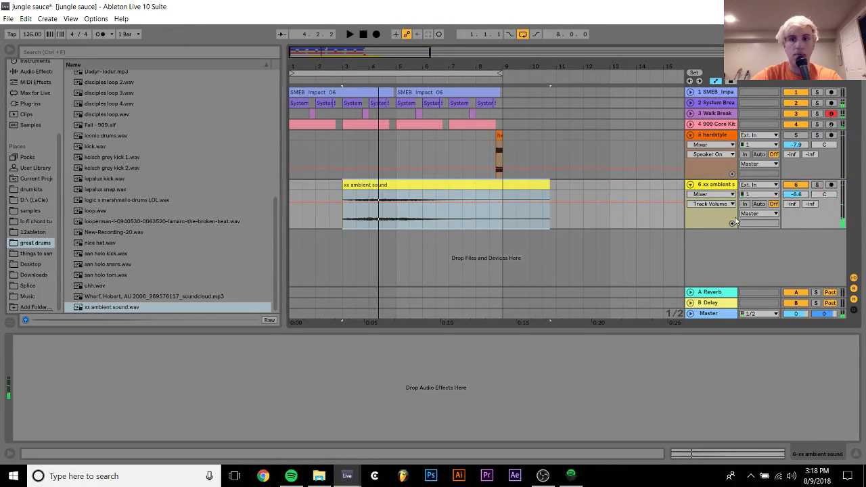
{"action": "left_click", "coordinate": [722, 190]}
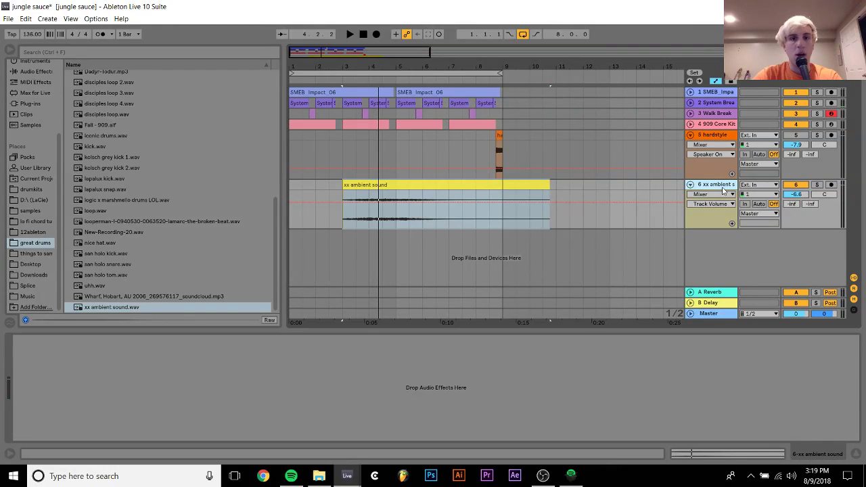
{"action": "key", "text": "Delete"}
Listen to the arrangement from the start and preview the kicks, loops and other samples in the great drums folder.
{"action": "left_click", "coordinate": [295, 135]}
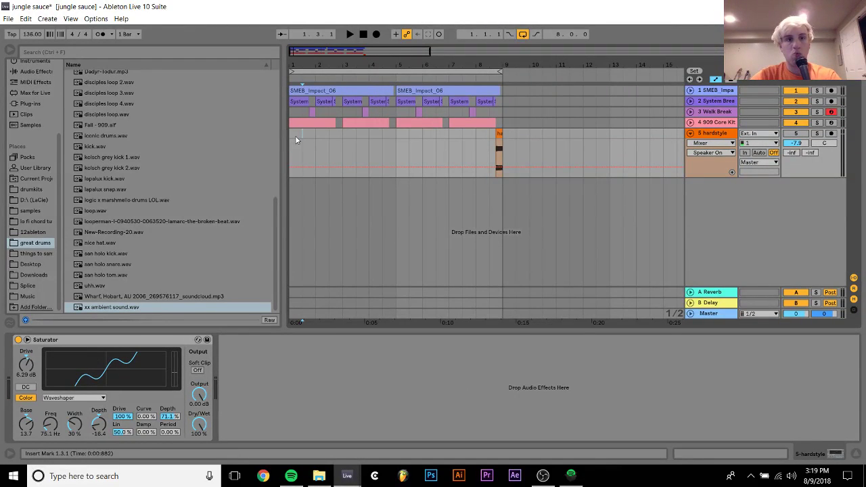
{"action": "key", "text": "space"}
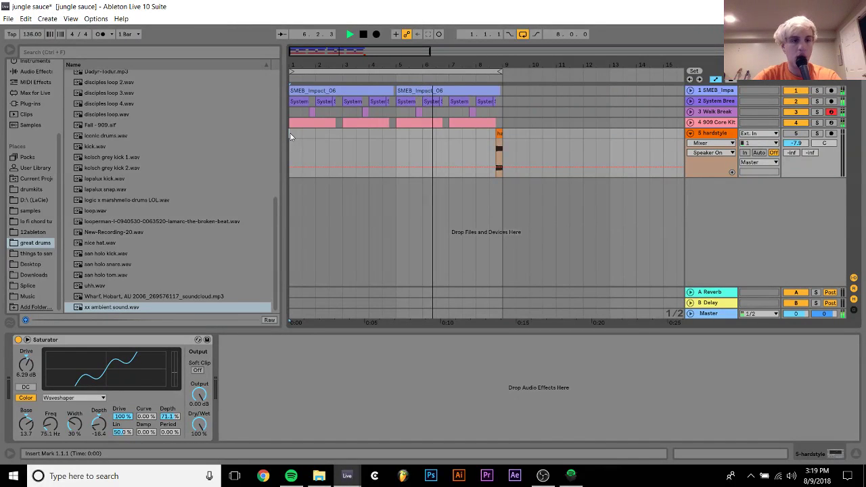
{"action": "left_click", "coordinate": [95, 290]}
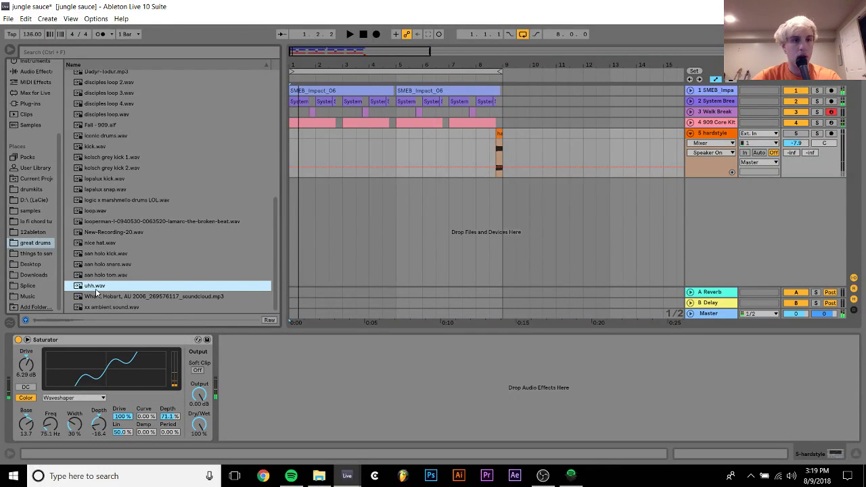
{"action": "left_click", "coordinate": [99, 179]}
{"action": "key", "text": "Up"}
{"action": "key", "text": "Up"}
{"action": "key", "text": "Up"}
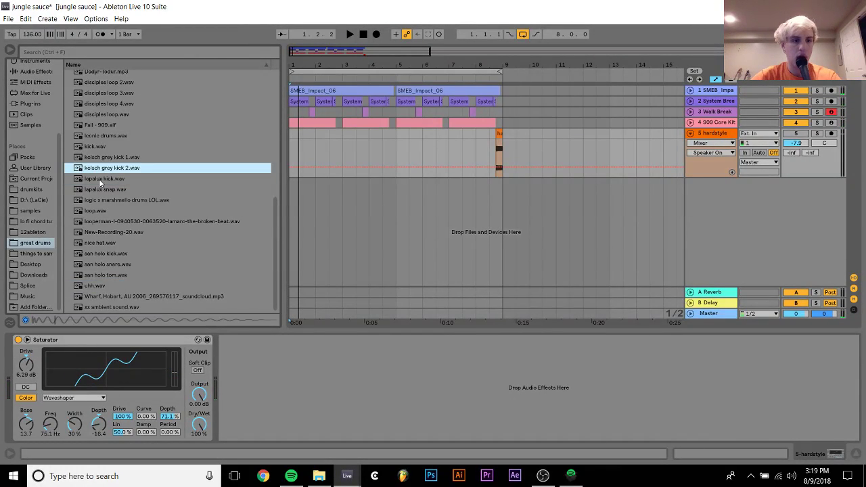
{"action": "key", "text": "Up"}
{"action": "key", "text": "Up"}
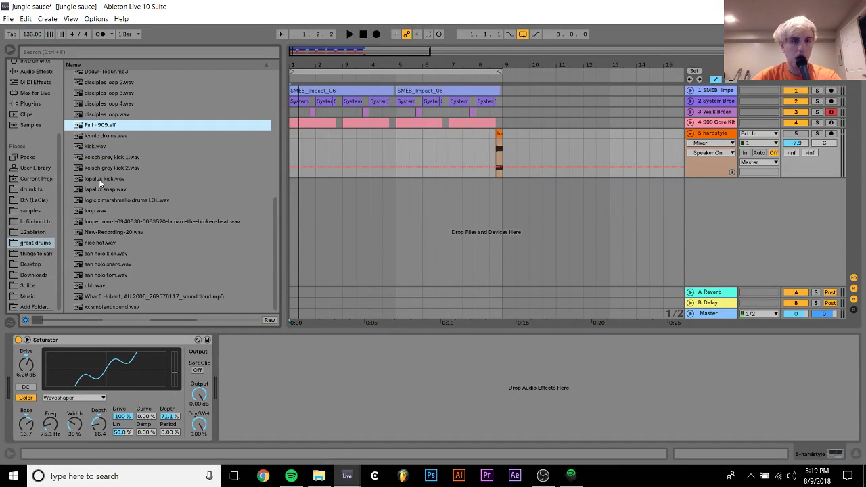
{"action": "key", "text": "Down"}
{"action": "key", "text": "Down"}
{"action": "key", "text": "Up"}
{"action": "key", "text": "Up"}
{"action": "key", "text": "Up"}
{"action": "key", "text": "Up"}
{"action": "key", "text": "Up"}
{"action": "key", "text": "Up"}
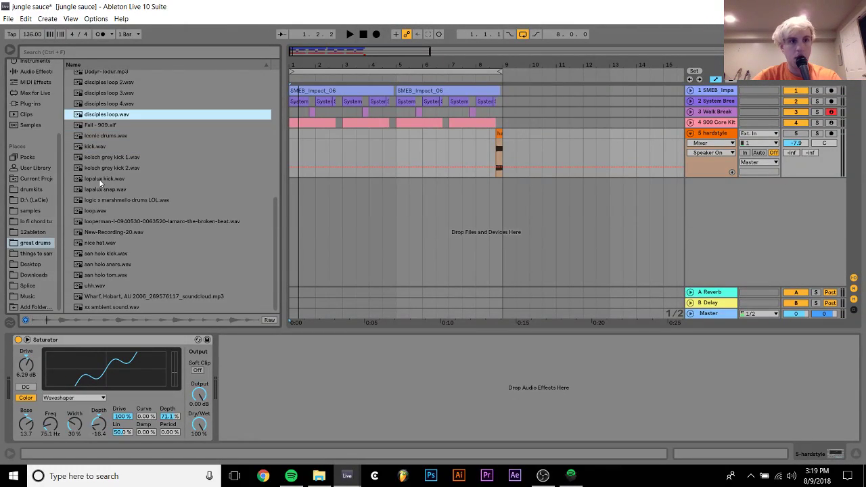
{"action": "key", "text": "Up"}
{"action": "key", "text": "Up"}
{"action": "key", "text": "Up"}
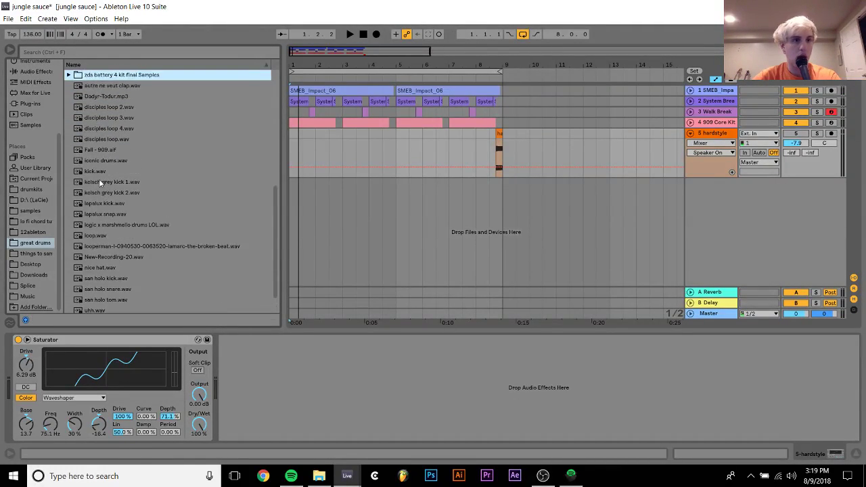
{"action": "key", "text": "Down"}
Save the current set and open the recent set good lo fi house drum starter.als.
{"action": "left_click", "coordinate": [7, 18]}
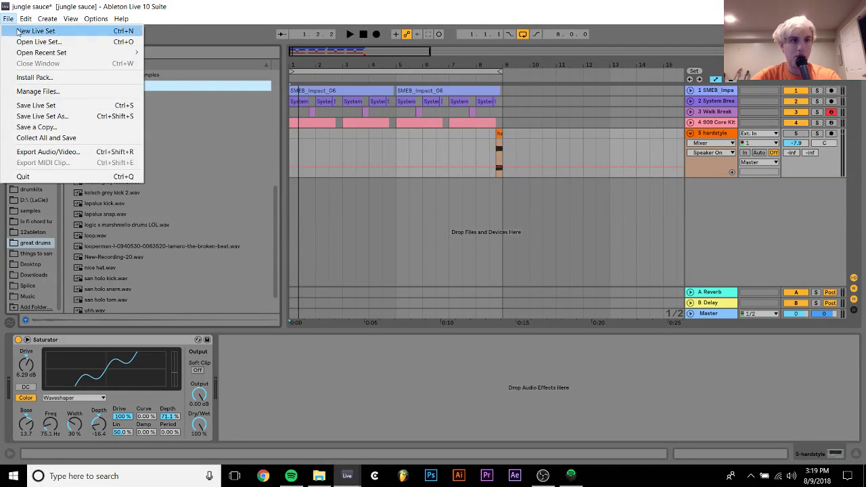
{"action": "mouse_move", "coordinate": [36, 53]}
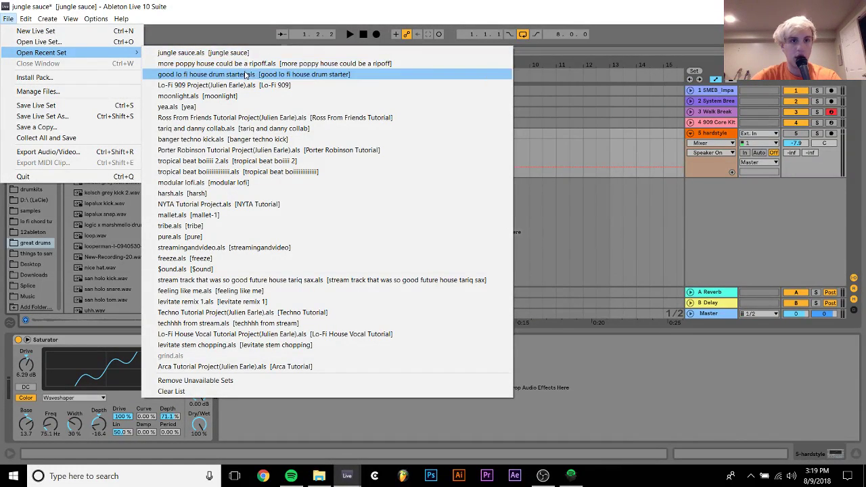
{"action": "left_click", "coordinate": [245, 74]}
{"action": "key", "text": "Return"}
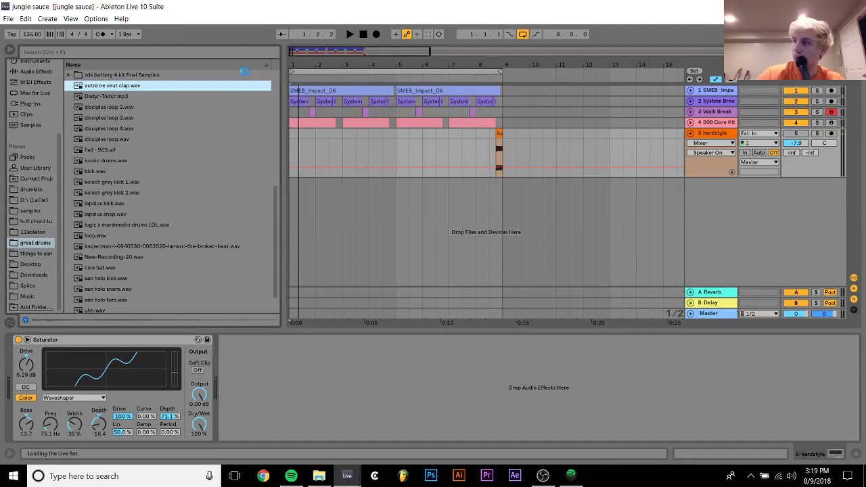
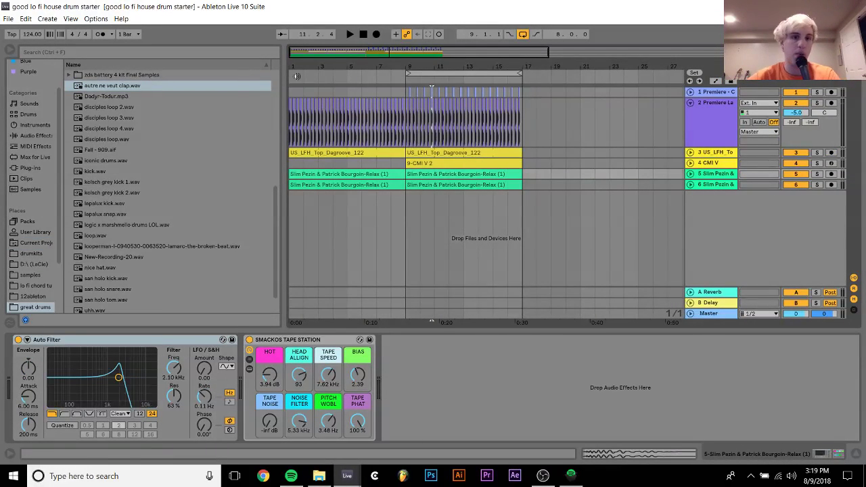
Play the set and mute the US_LFH_Top_Dagroove_122, CMI V and both Slim Pezin tracks.
{"action": "left_click", "coordinate": [293, 93]}
{"action": "key", "text": "space"}
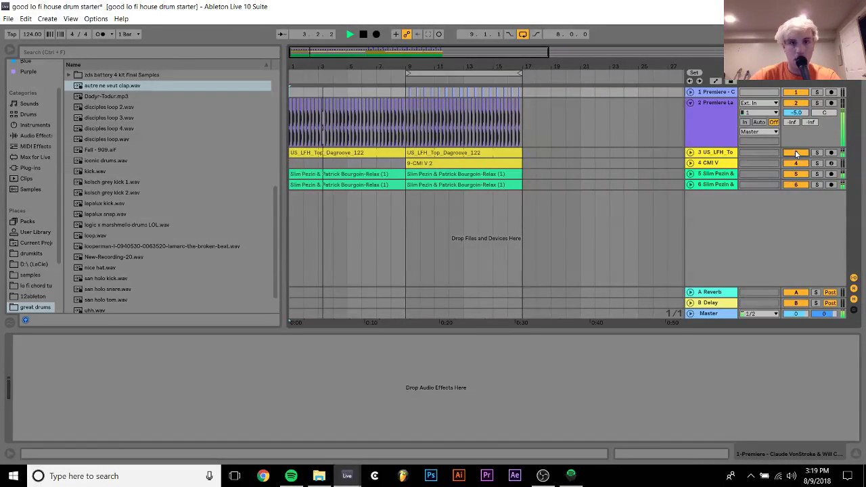
{"action": "left_click", "coordinate": [395, 162]}
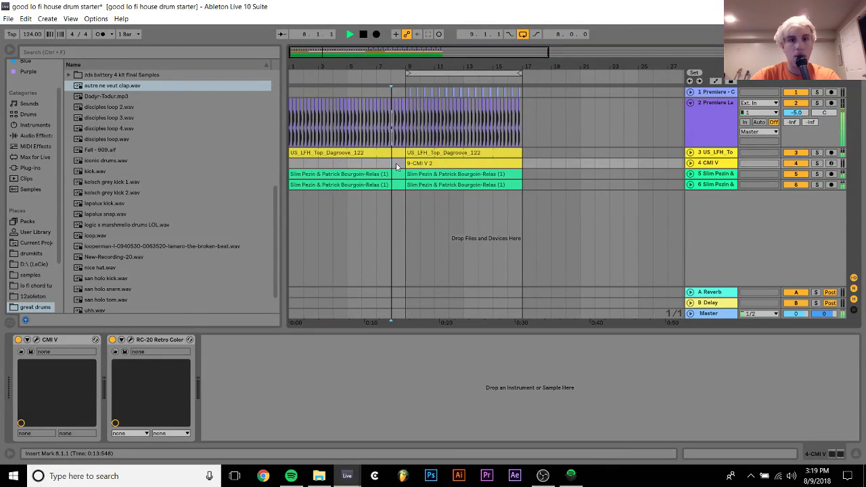
{"action": "left_click", "coordinate": [796, 163]}
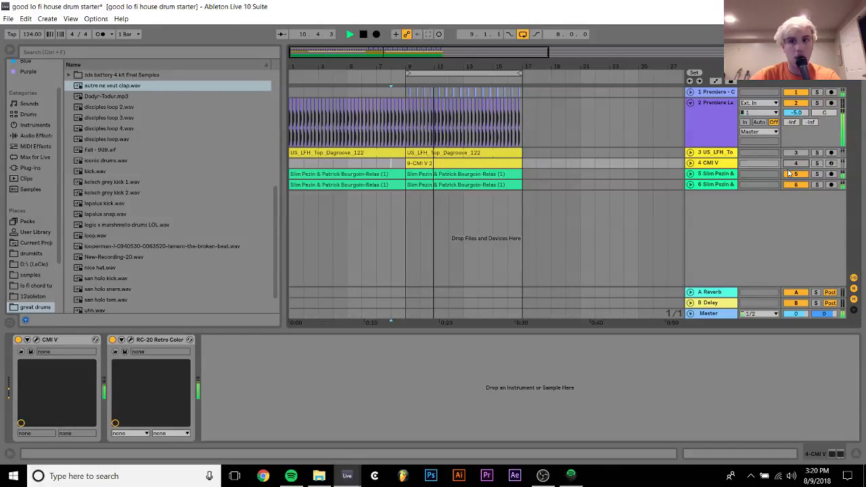
{"action": "left_click", "coordinate": [794, 174]}
{"action": "left_click", "coordinate": [792, 184]}
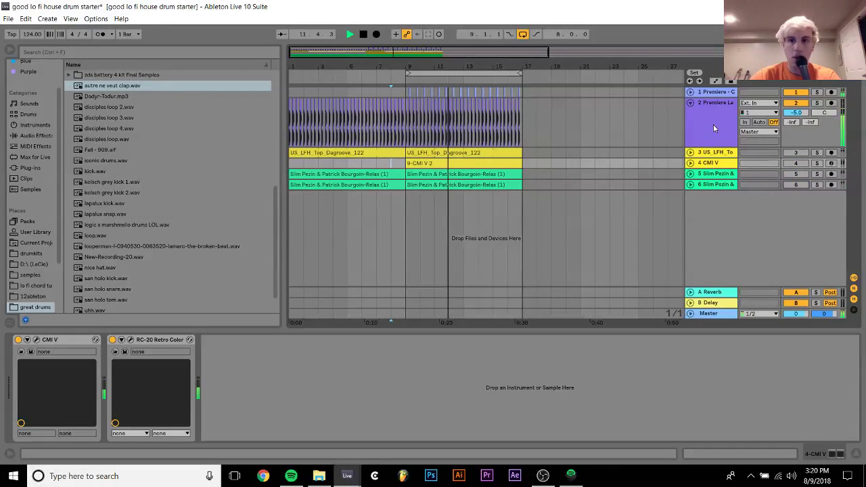
Set the unfolded Premiere - Claude VonStroke track's volume to -11.9 dB and unmute the US_LFH_Top_Dagroove_122 track.
{"action": "left_click", "coordinate": [713, 127]}
{"action": "left_click", "coordinate": [690, 91]}
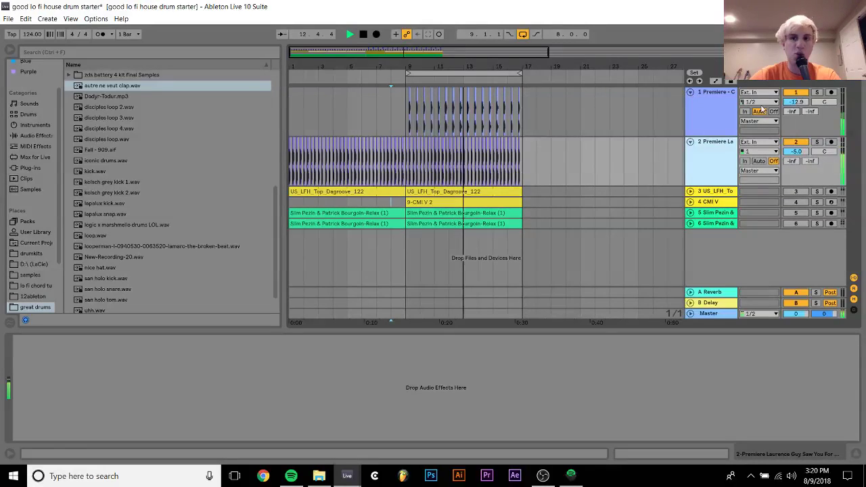
{"action": "left_click", "coordinate": [796, 192]}
{"action": "left_click", "coordinate": [771, 192]}
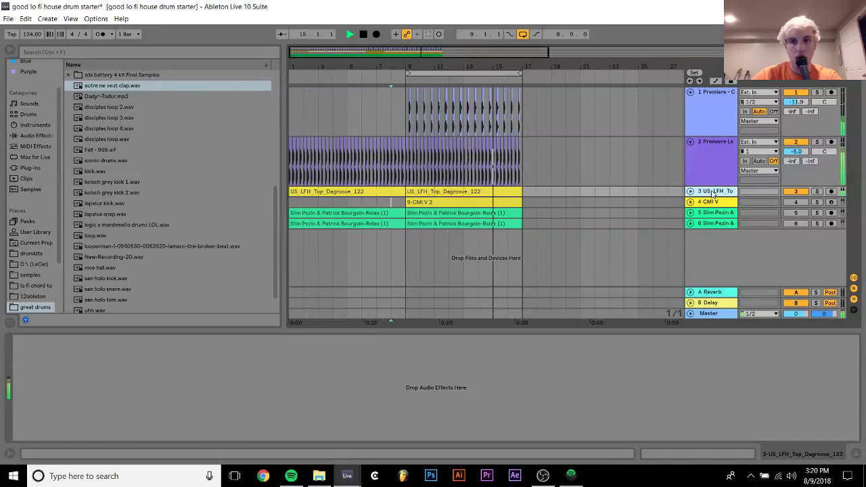
Delete all clips in the first eight bars and set the tempo to 125 BPM.
{"action": "left_click_drag", "start_coordinate": [409, 114], "coordinate": [253, 271]}
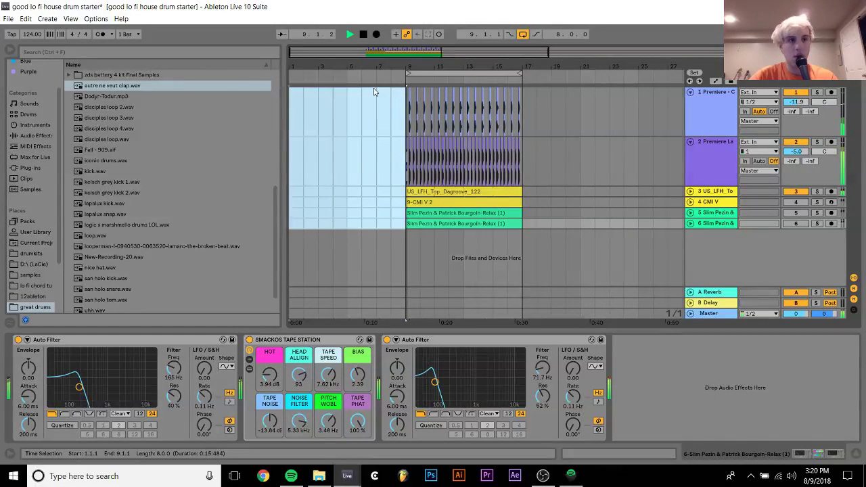
{"action": "left_click_drag", "start_coordinate": [29, 38], "coordinate": [29, 36]}
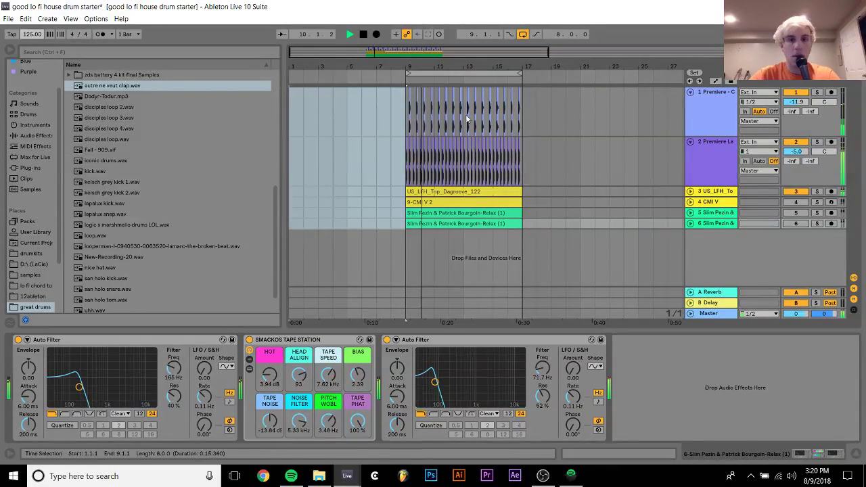
Move the two Premiere tracks' clips and the US_LFH_Top_Dagroove_122 clip from bar 9 to bar 1 and loop those eight bars.
{"action": "left_click_drag", "start_coordinate": [404, 109], "coordinate": [527, 193]}
{"action": "left_click", "coordinate": [375, 191]}
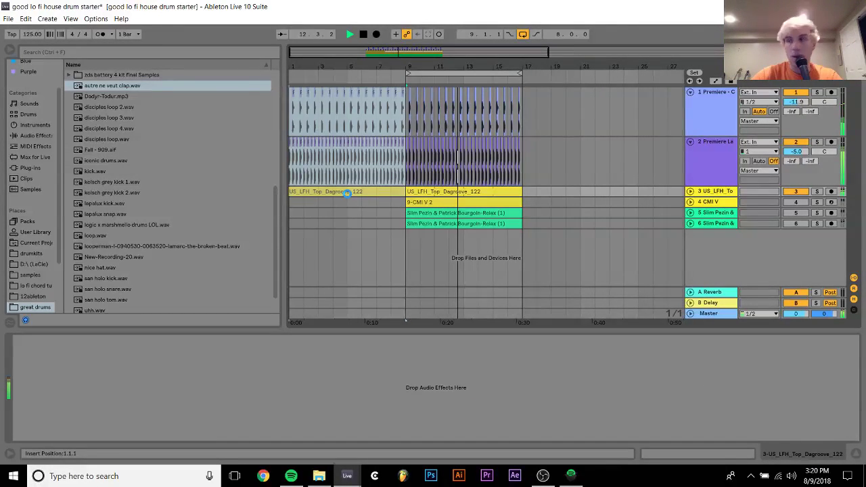
{"action": "key", "text": "Delete"}
{"action": "left_click", "coordinate": [347, 193]}
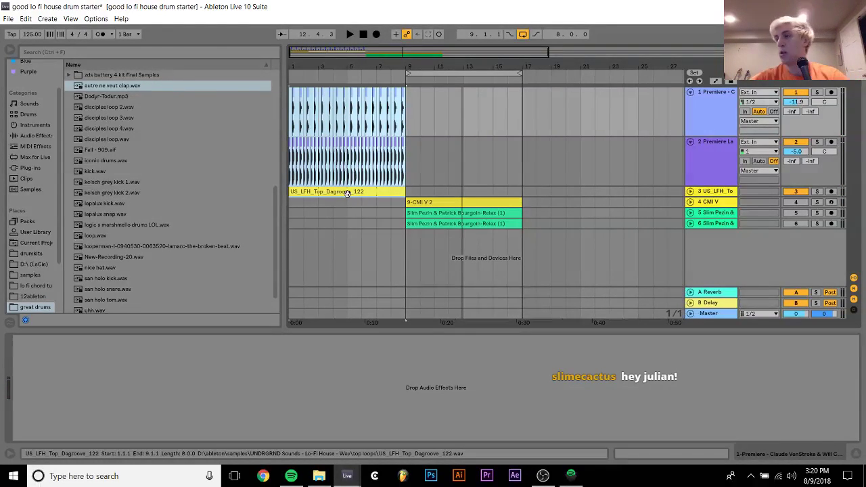
{"action": "key", "text": "ctrl+l"}
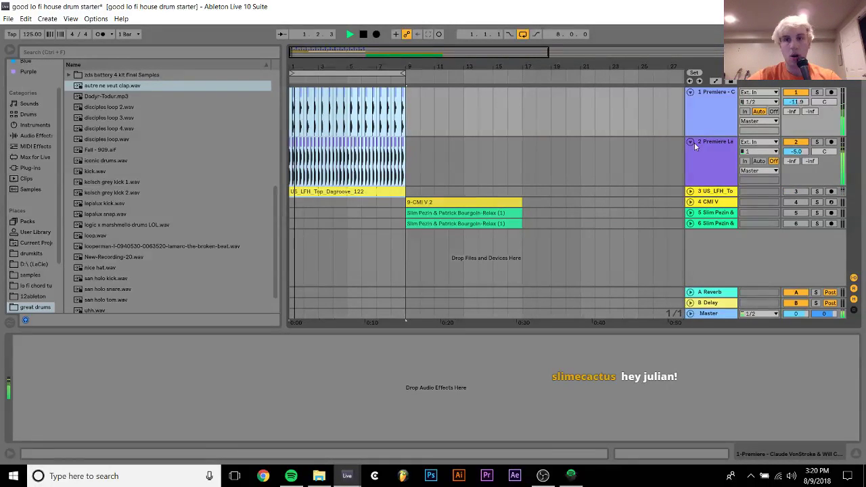
Place Dadyr-Todur.mp3 at bar 1 on a new track below the Premiere tracks and lower its volume to -2.7 dB.
{"action": "left_click", "coordinate": [717, 156]}
{"action": "key", "text": "ctrl+shift+t"}
{"action": "scroll", "coordinate": [163, 187], "scroll_direction": "up", "scroll_amount": 2}
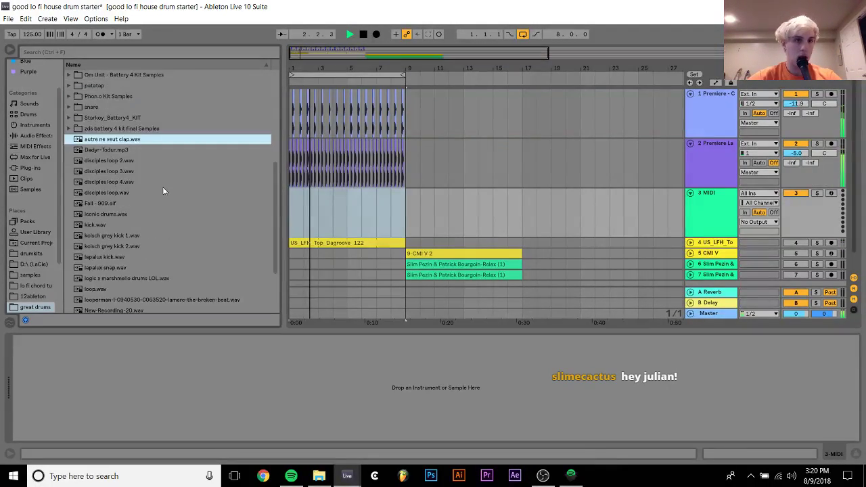
{"action": "left_click", "coordinate": [101, 151]}
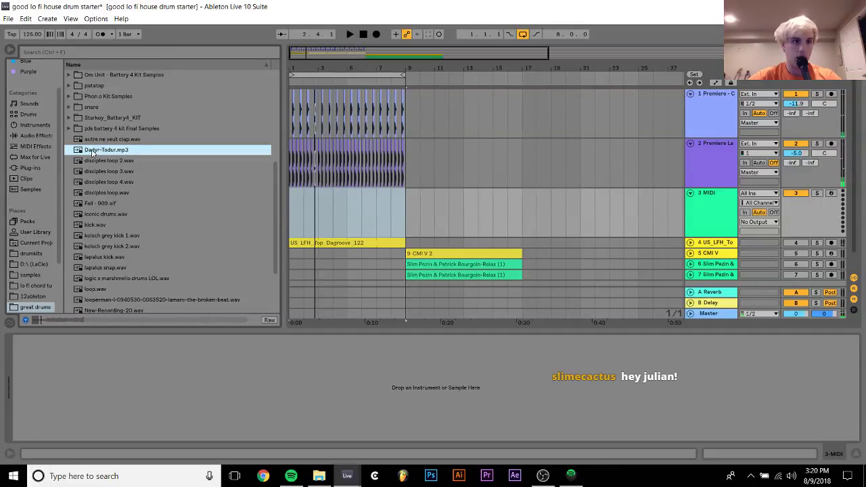
{"action": "left_click_drag", "start_coordinate": [93, 153], "coordinate": [291, 198]}
{"action": "key", "text": "space"}
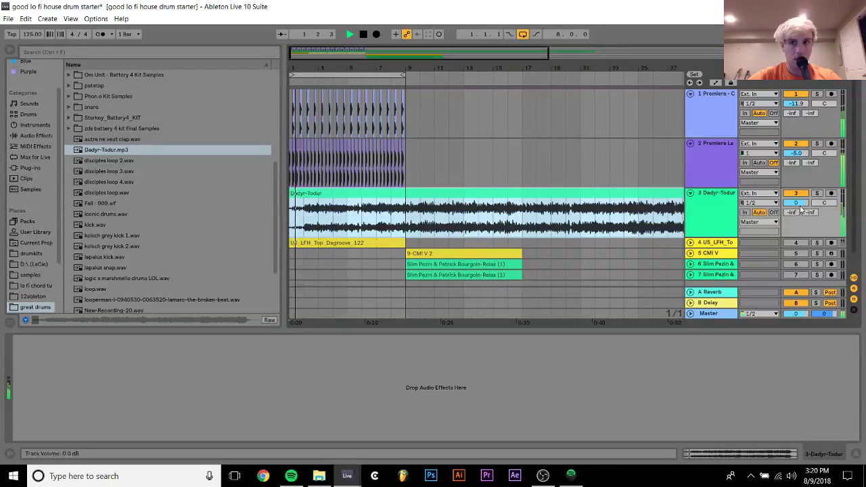
{"action": "key", "text": "space"}
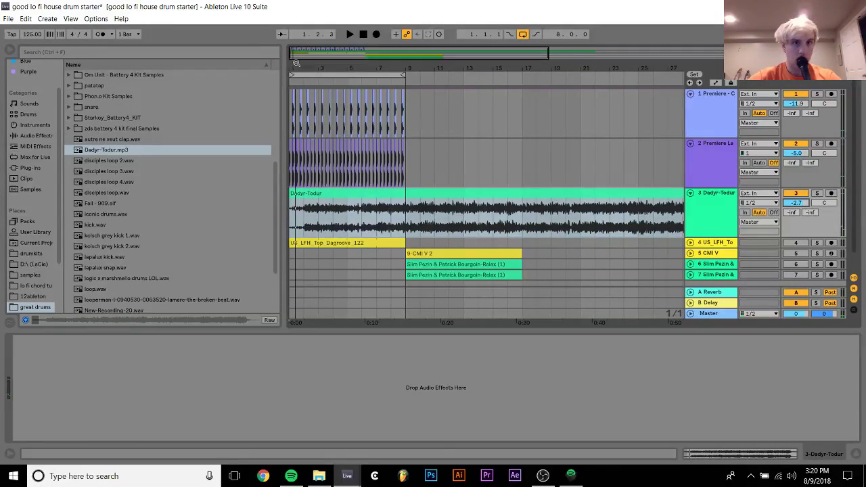
Delete the Dadyr-Todur track and the US_LFH_Top_Dagroove_122 track.
{"action": "left_click_drag", "start_coordinate": [298, 67], "coordinate": [299, 108]}
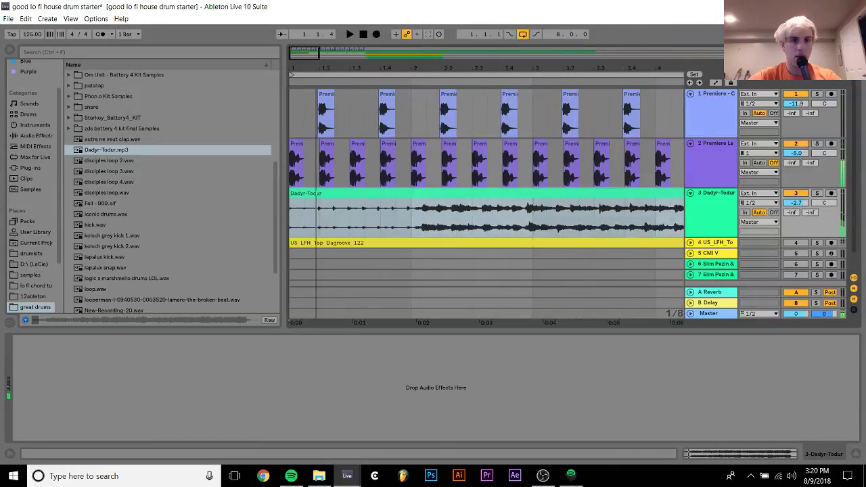
{"action": "double_click", "coordinate": [334, 194]}
{"action": "key", "text": "shift+Tab"}
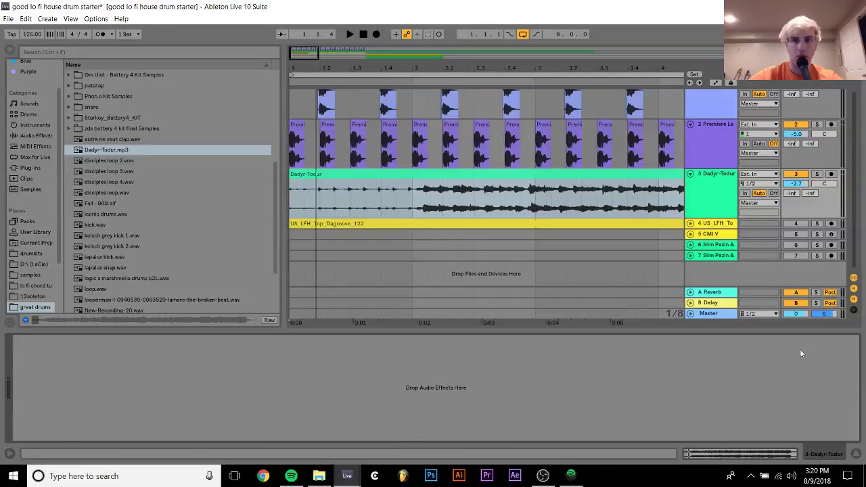
{"action": "key", "text": "Delete"}
{"action": "key", "text": "space"}
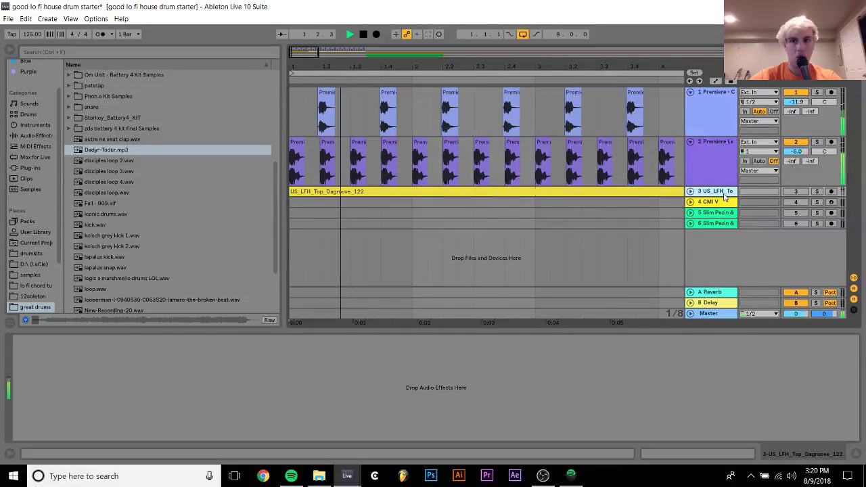
{"action": "key", "text": "Delete"}
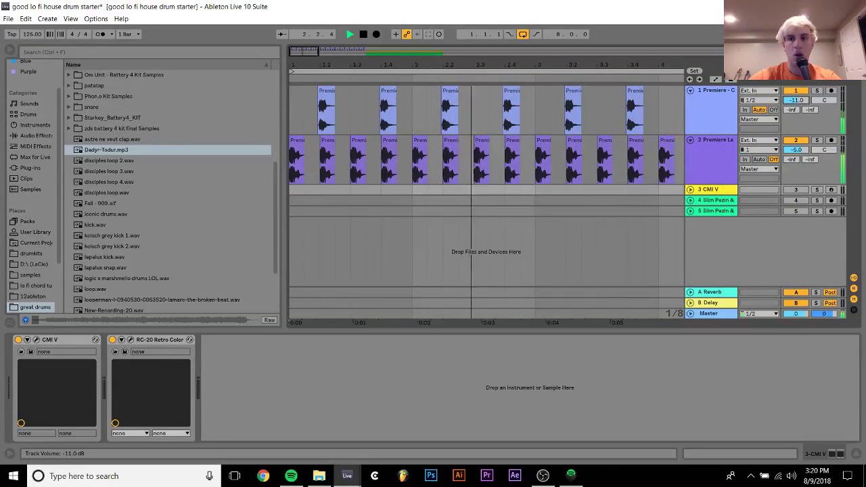
Raise the Premiere - Claude VonStroke track's volume to -10.4 dB and add EQ Eight to it.
{"action": "left_click", "coordinate": [705, 94]}
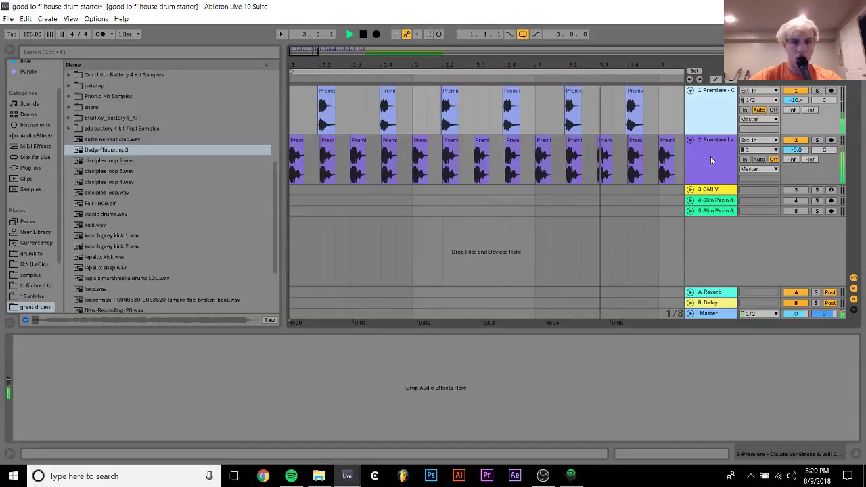
{"action": "left_click", "coordinate": [48, 136]}
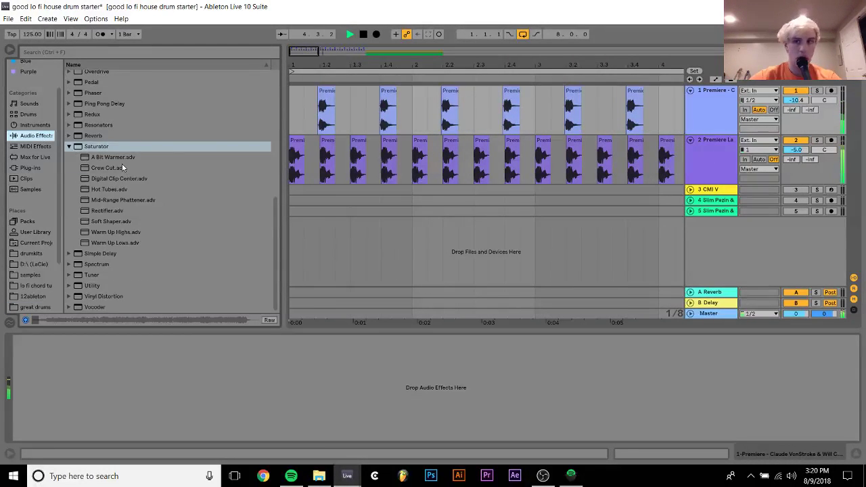
{"action": "scroll", "coordinate": [122, 168], "scroll_direction": "up", "scroll_amount": 8}
{"action": "double_click", "coordinate": [98, 202]}
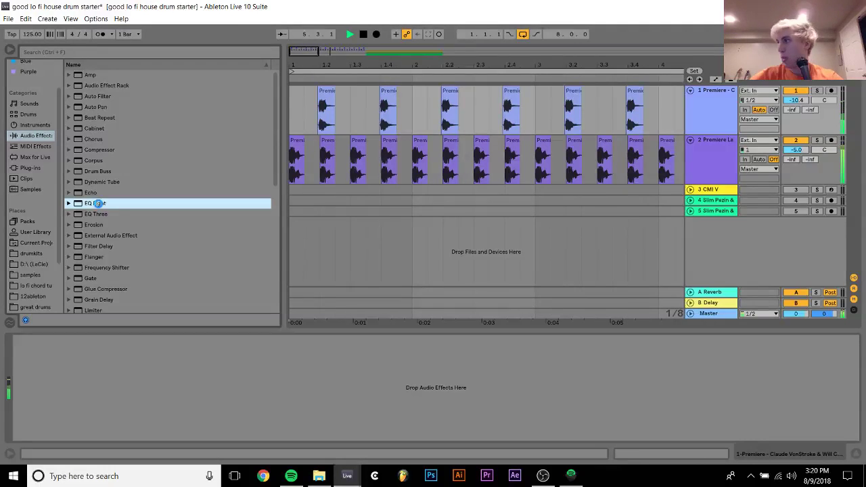
{"action": "key", "text": "space"}
Boost EQ Eight's band 4 high shelf by 3.60 dB at 5.05 kHz and listen to the drums.
{"action": "left_click", "coordinate": [211, 382]}
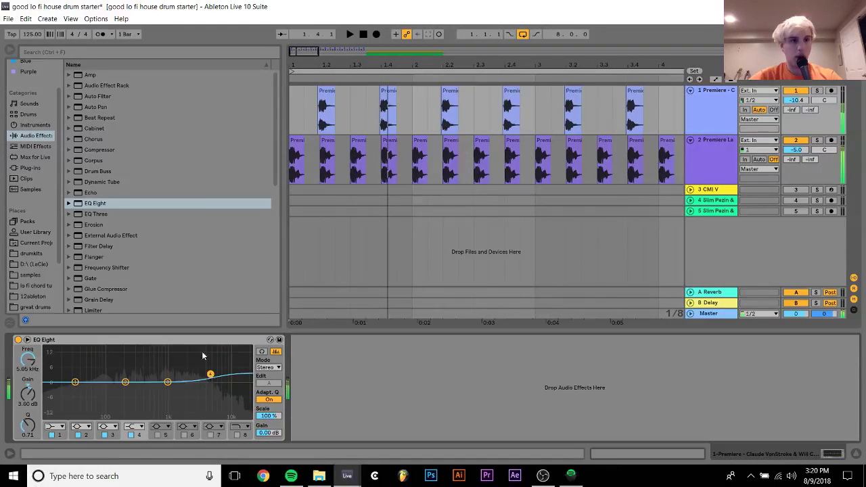
{"action": "left_click", "coordinate": [383, 154]}
{"action": "key", "text": "space"}
{"action": "left_click", "coordinate": [421, 141]}
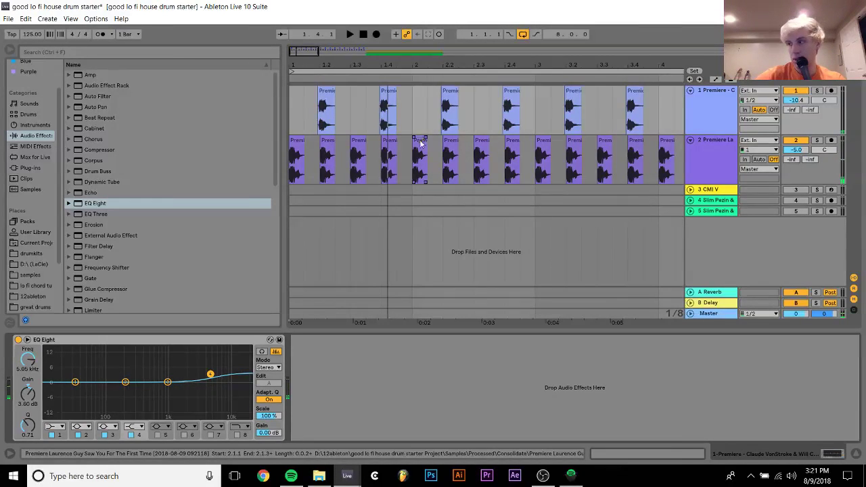
Insert a MIDI track between the two Premiere tracks, start playback and open the samples folder.
{"action": "key", "text": "ctrl+shift+t"}
{"action": "left_click", "coordinate": [31, 222]}
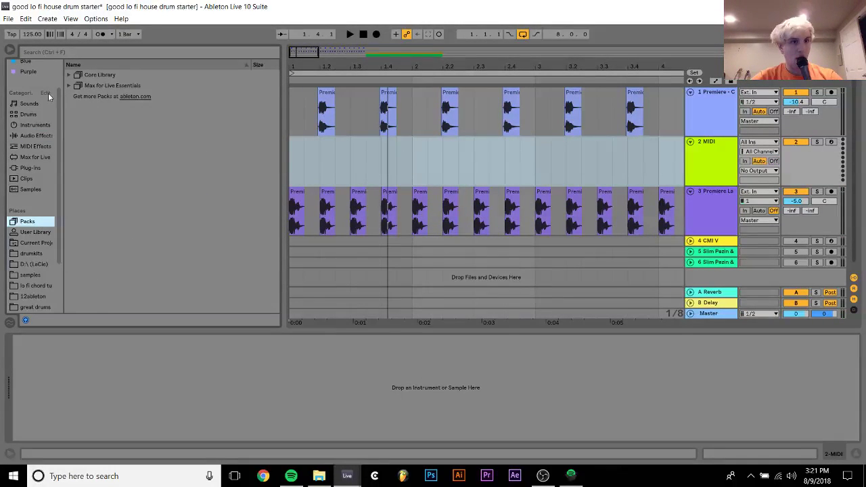
{"action": "key", "text": "space"}
{"action": "left_click", "coordinate": [31, 275]}
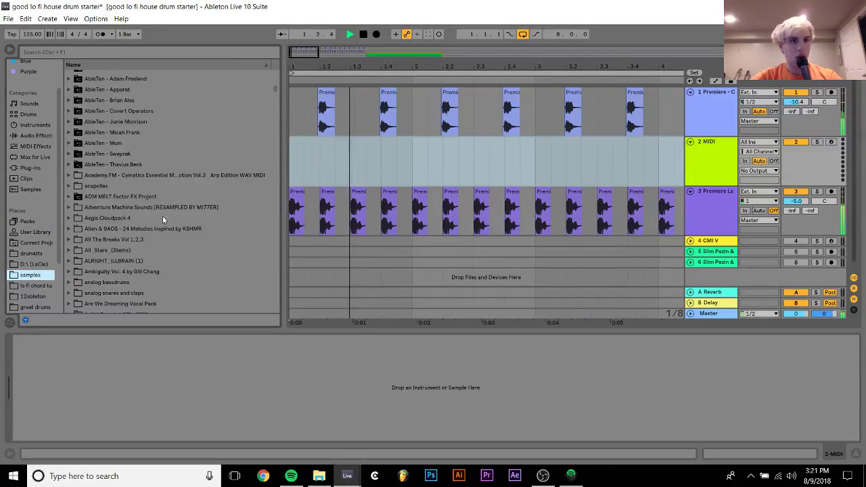
Look through the samples folder for a house sample pack to layer with the drums.
{"action": "scroll", "coordinate": [182, 212], "scroll_direction": "down", "scroll_amount": 3}
{"action": "scroll", "coordinate": [183, 212], "scroll_direction": "down", "scroll_amount": 5}
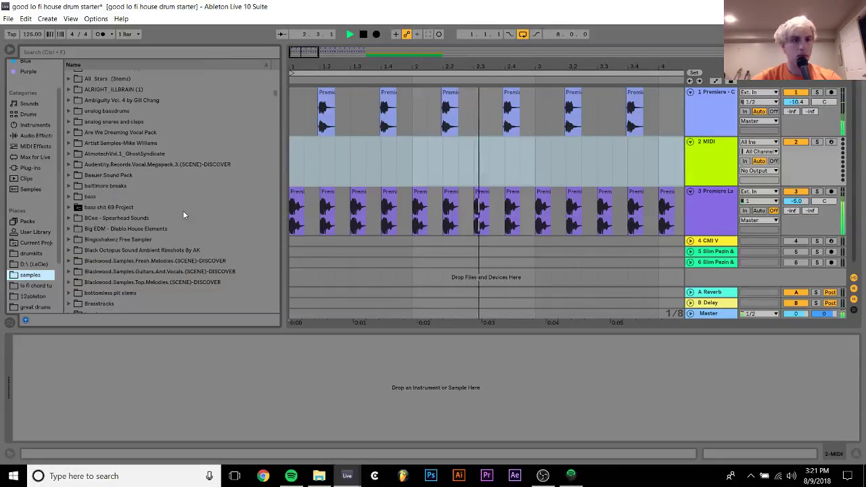
{"action": "scroll", "coordinate": [182, 215], "scroll_direction": "down", "scroll_amount": 3}
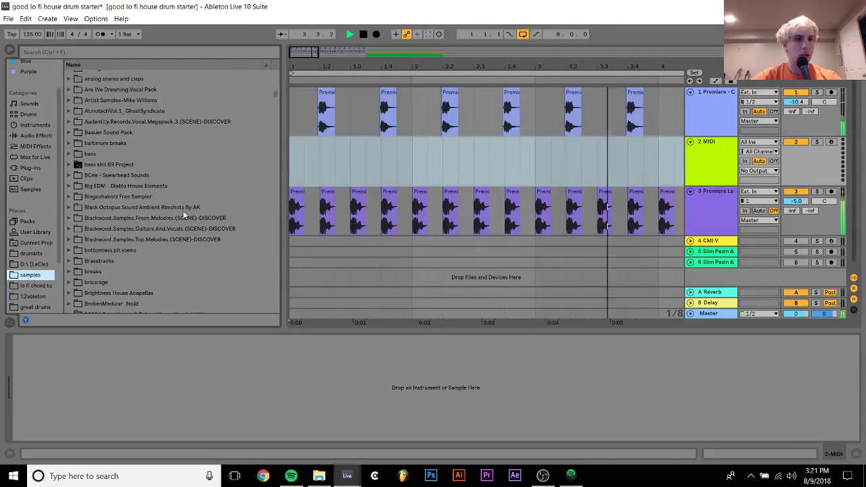
{"action": "key", "text": "space"}
{"action": "scroll", "coordinate": [183, 215], "scroll_direction": "down", "scroll_amount": 15}
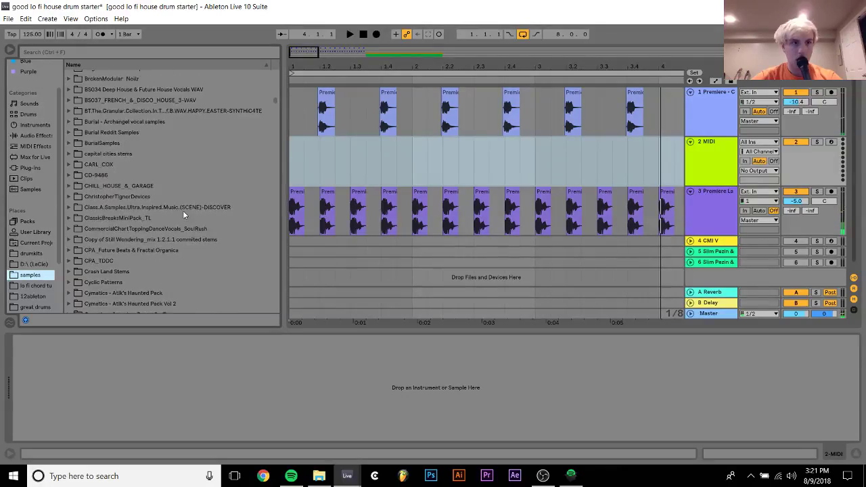
{"action": "scroll", "coordinate": [183, 215], "scroll_direction": "up", "scroll_amount": 20}
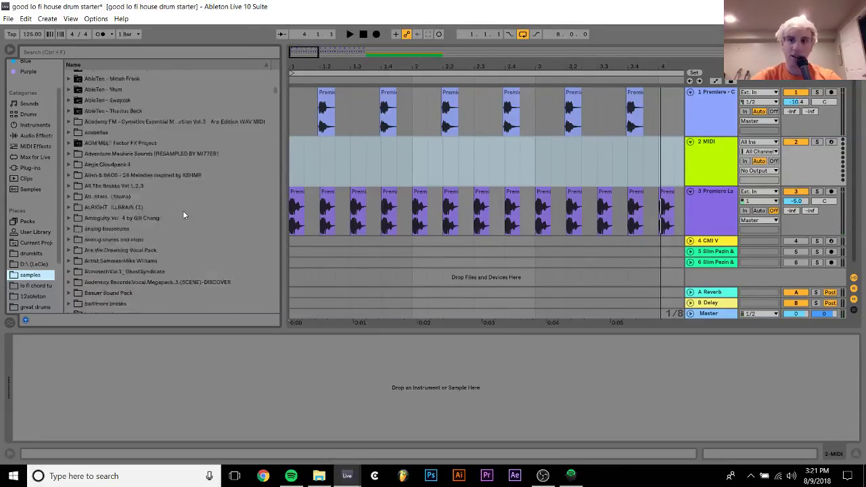
{"action": "scroll", "coordinate": [182, 214], "scroll_direction": "down", "scroll_amount": 20}
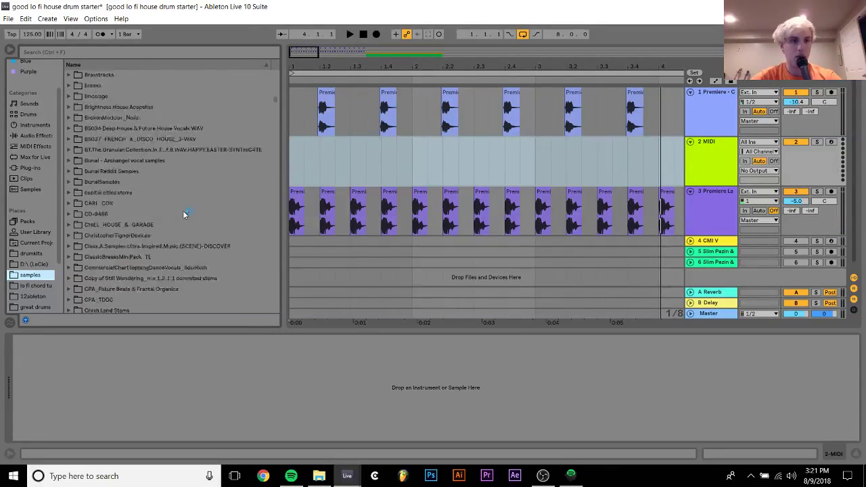
{"action": "scroll", "coordinate": [183, 215], "scroll_direction": "up", "scroll_amount": 20}
{"action": "scroll", "coordinate": [182, 215], "scroll_direction": "down", "scroll_amount": 12}
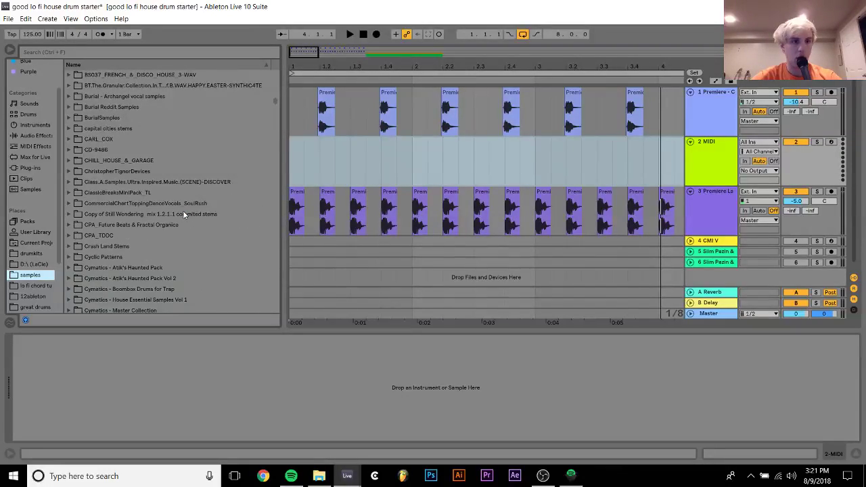
{"action": "scroll", "coordinate": [183, 214], "scroll_direction": "up", "scroll_amount": 2}
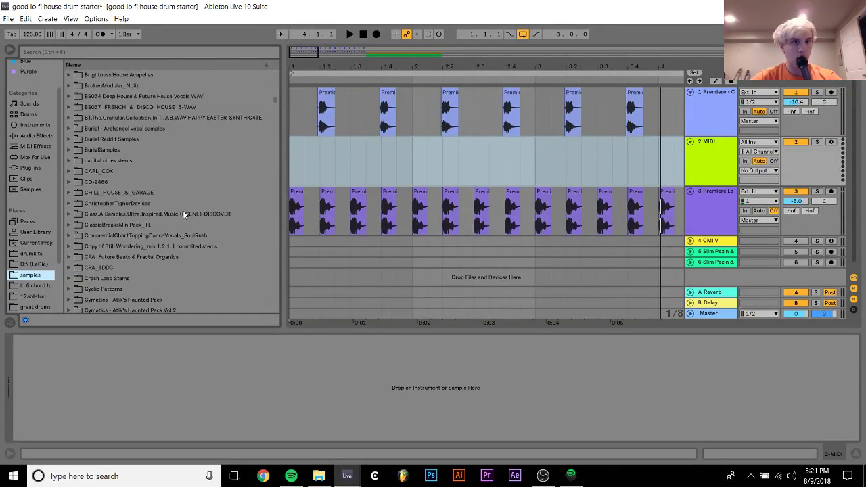
Open the PIANO & RHODE LOOPS(EXTRA) folder of the BS037_FRENCH_&_DISCO_HOUSE_3-WAV pack.
{"action": "left_click", "coordinate": [150, 150]}
{"action": "key", "text": "Up"}
{"action": "key", "text": "Up"}
{"action": "key", "text": "Up"}
{"action": "key", "text": "Up"}
{"action": "key", "text": "Right"}
{"action": "key", "text": "Down"}
{"action": "key", "text": "Right"}
{"action": "key", "text": "Down"}
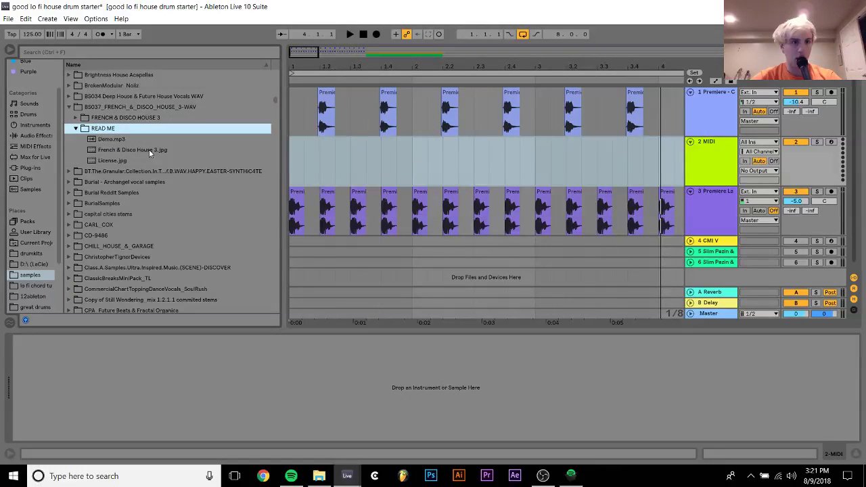
{"action": "key", "text": "Down"}
{"action": "key", "text": "Down"}
{"action": "key", "text": "Right"}
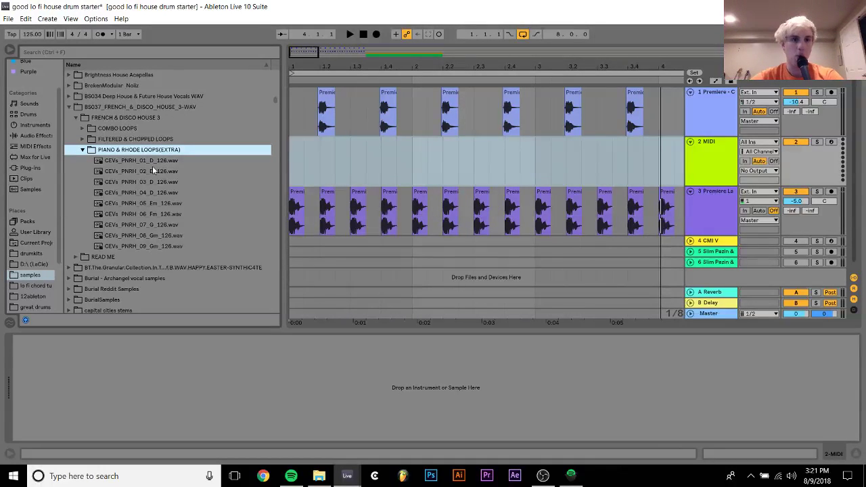
Audition the CEVs_PNRH piano and Rhodes loops one after another.
{"action": "key", "text": "Down"}
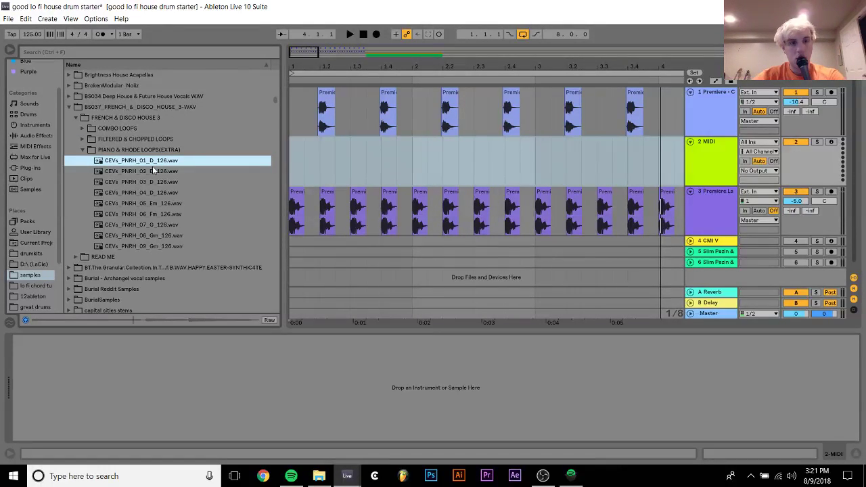
{"action": "key", "text": "Down"}
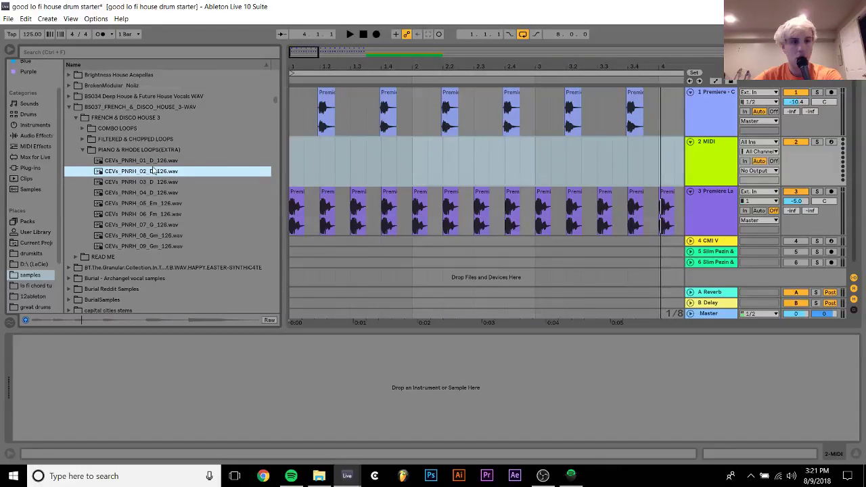
{"action": "key", "text": "Down"}
{"action": "key", "text": "Down"}
{"action": "key", "text": "Down"}
{"action": "key", "text": "Down"}
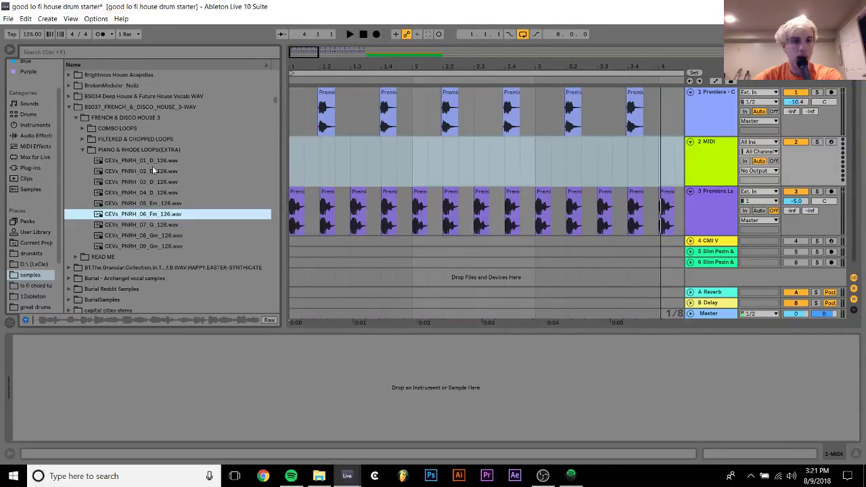
{"action": "key", "text": "Down"}
{"action": "key", "text": "Down"}
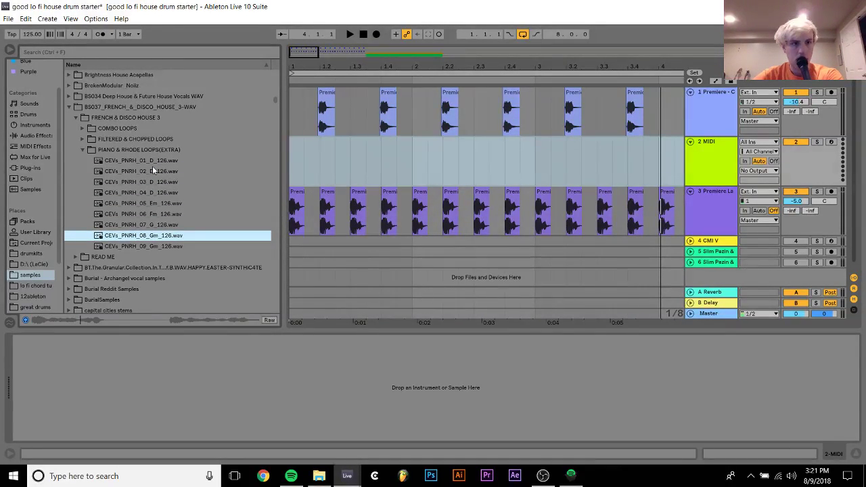
{"action": "key", "text": "Down"}
Close the piano loops and open the 128 BPM folder in FILTERED & CHOPPED LOOPS.
{"action": "key", "text": "Left"}
{"action": "key", "text": "Left"}
{"action": "key", "text": "Up"}
{"action": "key", "text": "Right"}
{"action": "key", "text": "Down"}
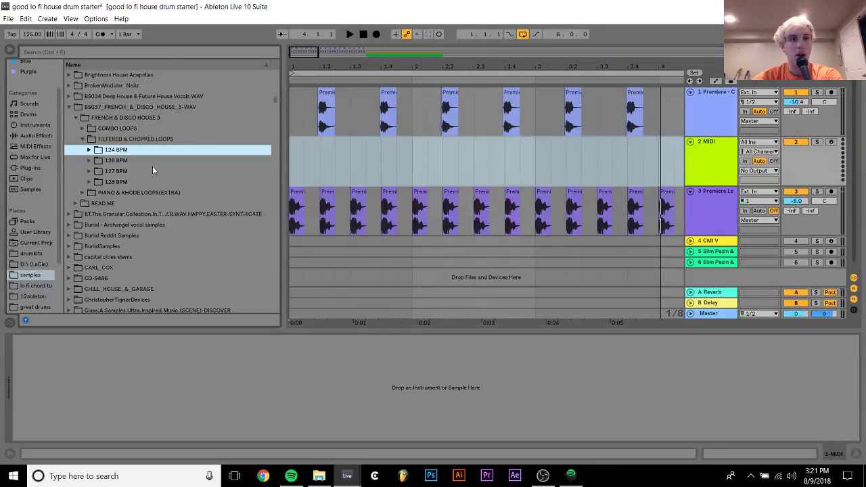
{"action": "key", "text": "Down"}
{"action": "key", "text": "Down"}
{"action": "key", "text": "Down"}
{"action": "key", "text": "Right"}
Audition the A and C# chopped loops at 128 BPM, comparing the ME_GOING and WOWAH loops.
{"action": "key", "text": "Down"}
{"action": "key", "text": "Down"}
{"action": "key", "text": "Down"}
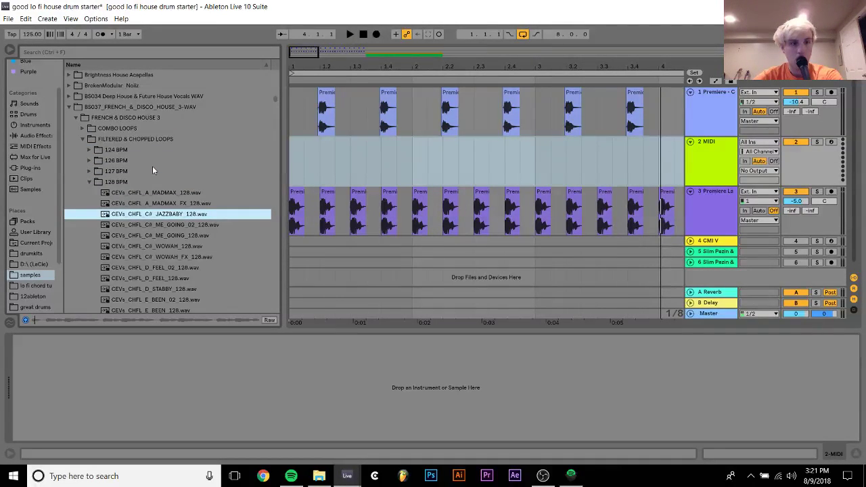
{"action": "key", "text": "Down"}
{"action": "key", "text": "Down"}
{"action": "key", "text": "Down"}
{"action": "key", "text": "Up"}
{"action": "key", "text": "Up"}
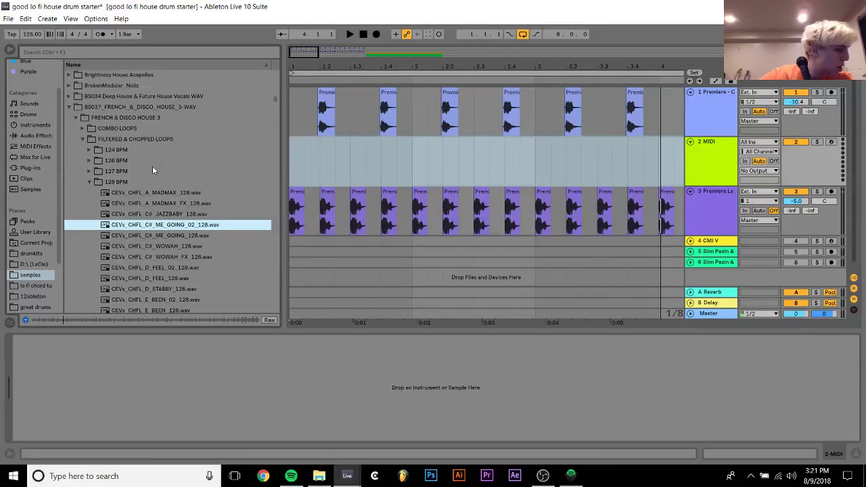
{"action": "key", "text": "Down"}
{"action": "key", "text": "Down"}
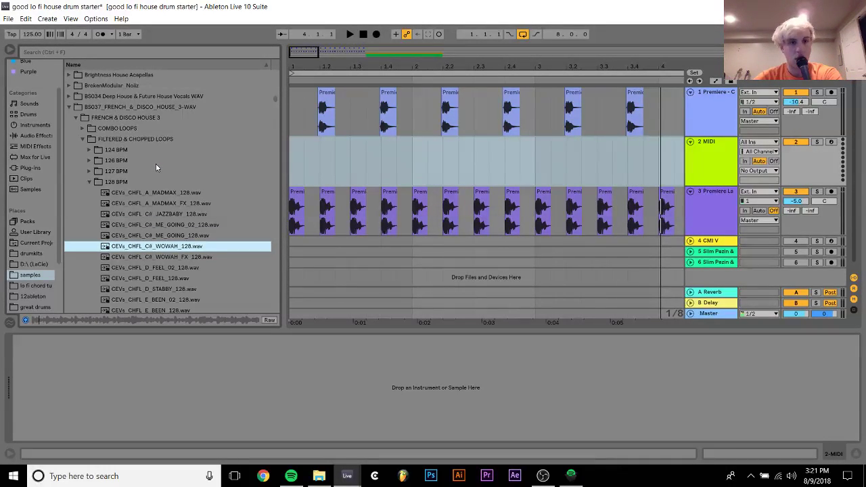
{"action": "key", "text": "Up"}
{"action": "key", "text": "Up"}
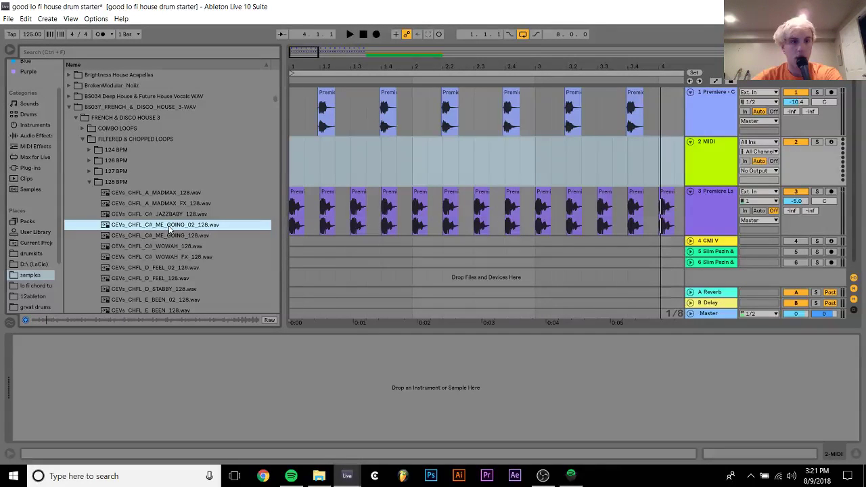
Place CEVs_CHFL_C#_ME_GOING_02_128.wav at bar 1 on the new track and lower its volume to -6.7 dB.
{"action": "left_click_drag", "start_coordinate": [171, 230], "coordinate": [291, 159]}
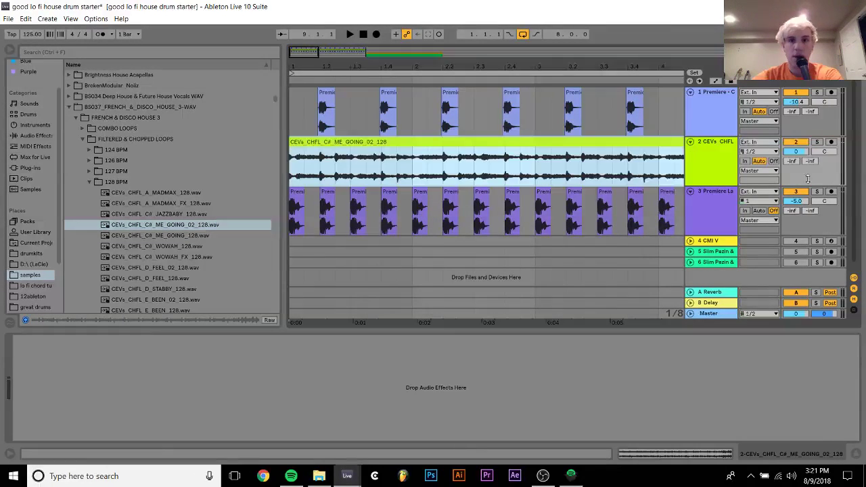
{"action": "left_click_drag", "start_coordinate": [797, 152], "coordinate": [797, 159]}
{"action": "key", "text": "space"}
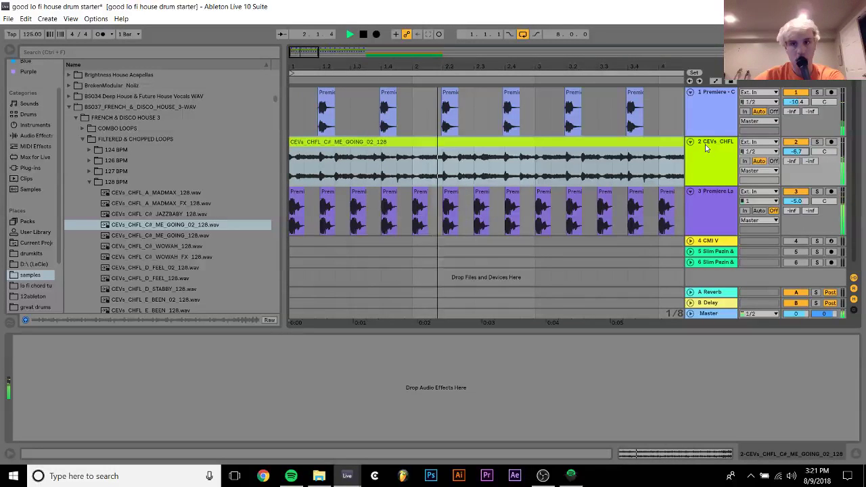
Solo the CEVs_CHFL track and set the loop region to its first two bars.
{"action": "left_click", "coordinate": [833, 149]}
{"action": "left_click", "coordinate": [817, 142]}
{"action": "key", "text": "space"}
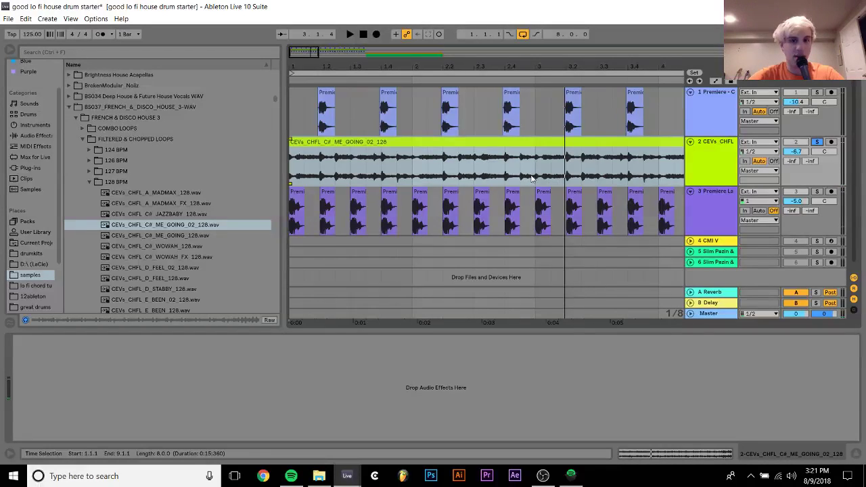
{"action": "left_click_drag", "start_coordinate": [531, 178], "coordinate": [272, 143]}
{"action": "key", "text": "ctrl+l"}
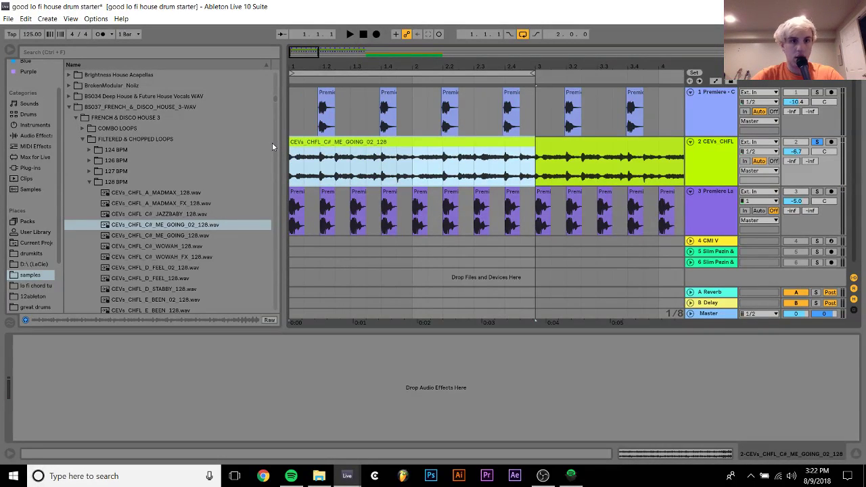
Add EQ Eight to the CEVs_CHFL track and make band 1 a steep low cut at 3.74 kHz.
{"action": "left_click", "coordinate": [34, 136]}
{"action": "double_click", "coordinate": [92, 204]}
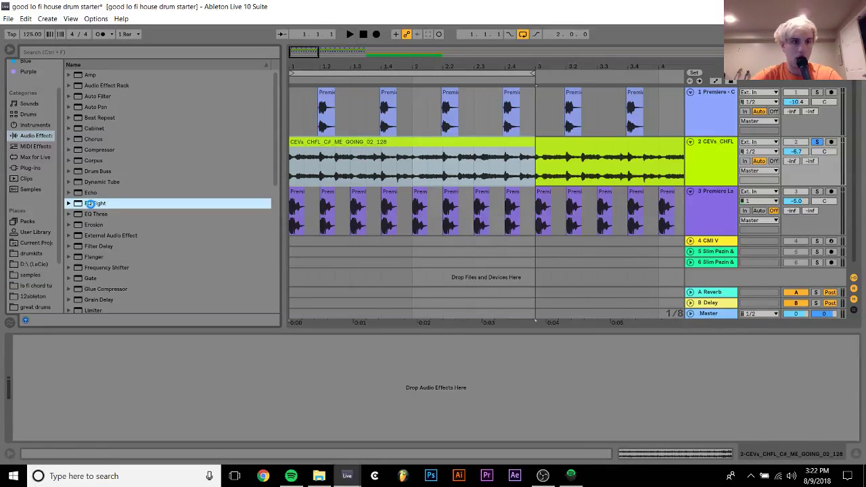
{"action": "key", "text": "space"}
{"action": "left_click", "coordinate": [51, 435]}
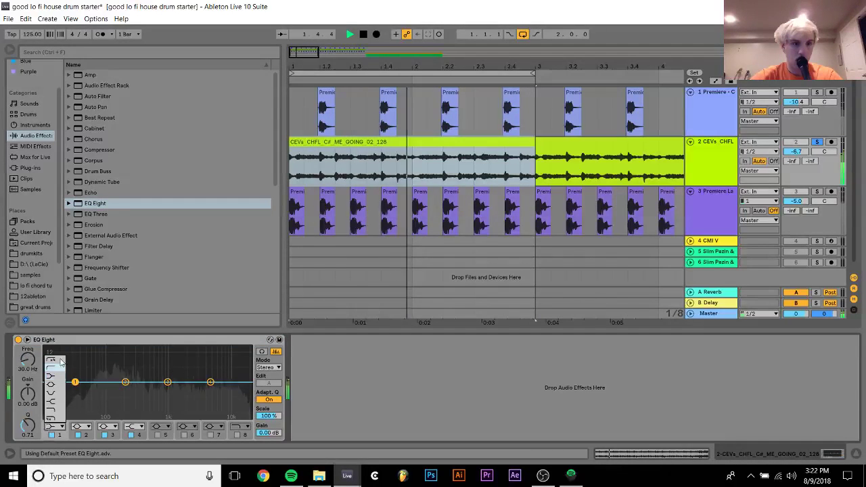
{"action": "left_click_drag", "start_coordinate": [75, 382], "coordinate": [202, 390]}
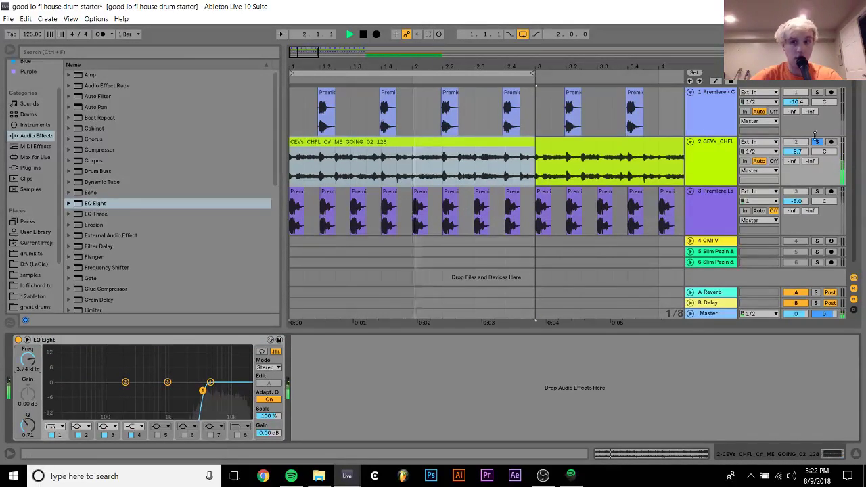
Stop playback and delete the CEVs_CHFL track between the two Premiere tracks.
{"action": "left_click", "coordinate": [726, 158]}
{"action": "key", "text": "space"}
{"action": "key", "text": "Delete"}
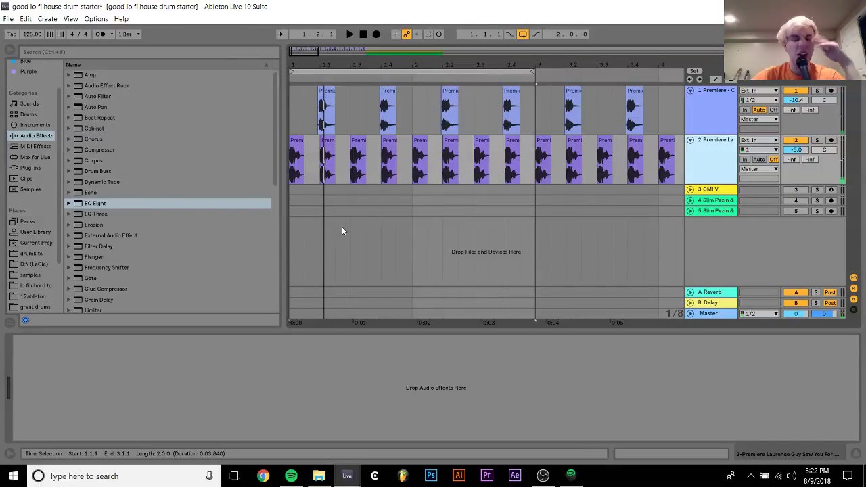
Return to the samples folder and audition more 128 BPM chopped loops, through WOWAH_FX and D_FEEL_02.
{"action": "left_click", "coordinate": [30, 275]}
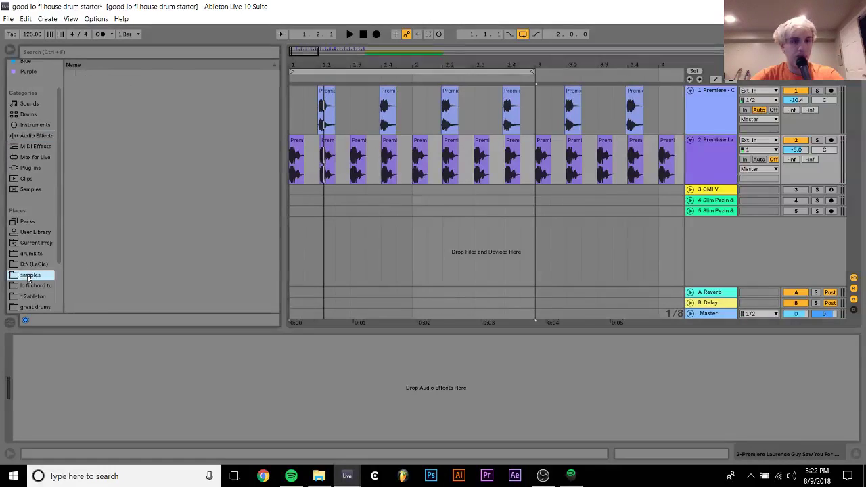
{"action": "left_click", "coordinate": [256, 236]}
{"action": "key", "text": "Down"}
{"action": "key", "text": "Down"}
{"action": "key", "text": "Down"}
{"action": "key", "text": "Down"}
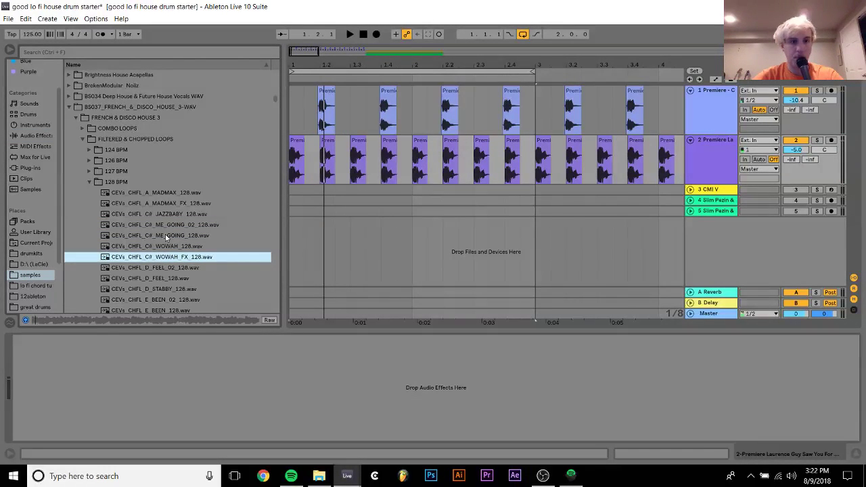
{"action": "key", "text": "Up"}
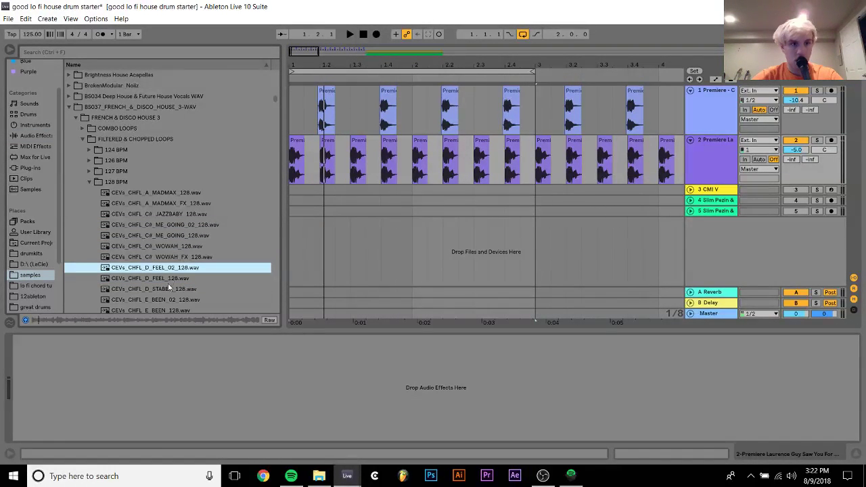
Place CEVs_CHFL_D_FEEL_02_128.wav at bar 1 on a new track, duplicate its first eighth note to 1.1.3 and listen.
{"action": "left_click_drag", "start_coordinate": [142, 270], "coordinate": [290, 241]}
{"action": "left_click", "coordinate": [301, 244]}
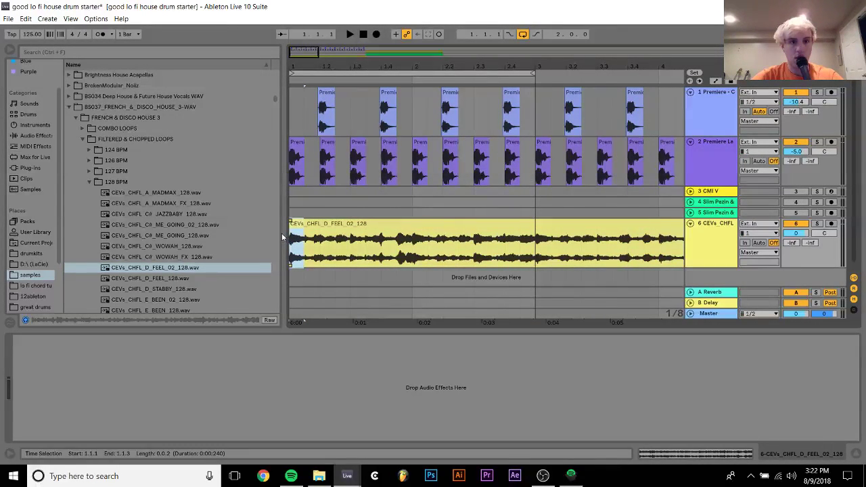
{"action": "key", "text": "ctrl+d"}
{"action": "left_click", "coordinate": [395, 251]}
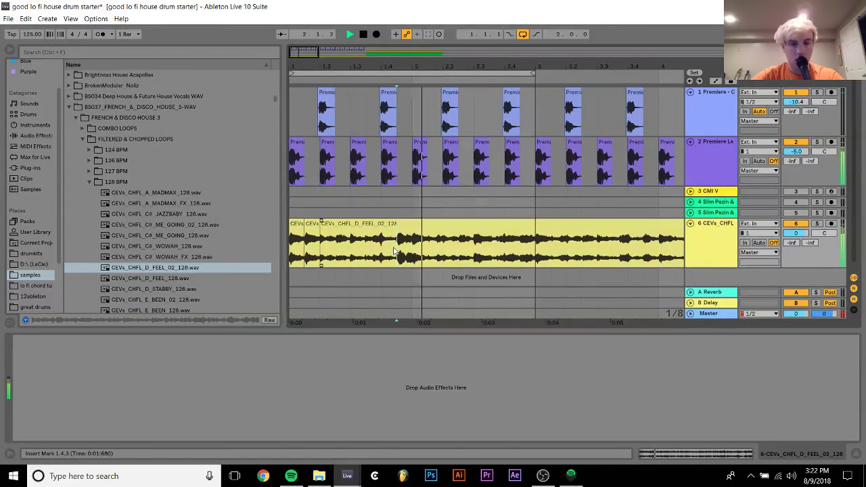
{"action": "key", "text": "space"}
Solo the CEVs_CHFL track and play it from bar 1.
{"action": "left_click", "coordinate": [818, 224]}
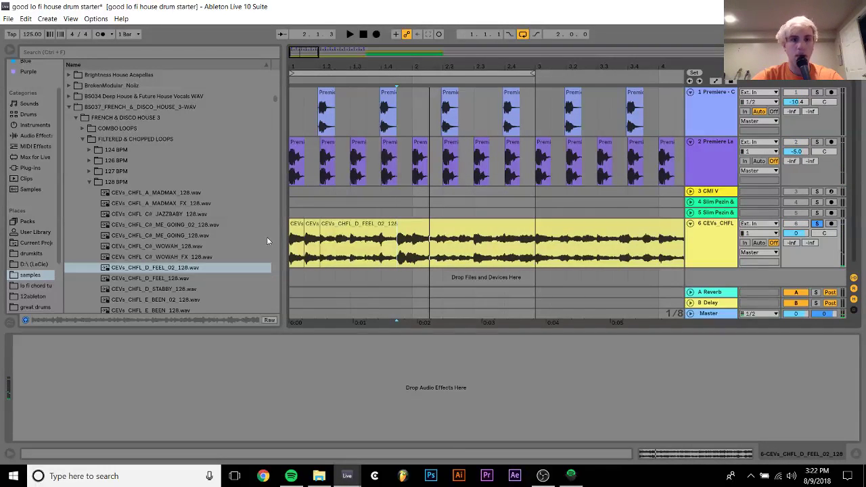
{"action": "left_click", "coordinate": [291, 227]}
{"action": "key", "text": "space"}
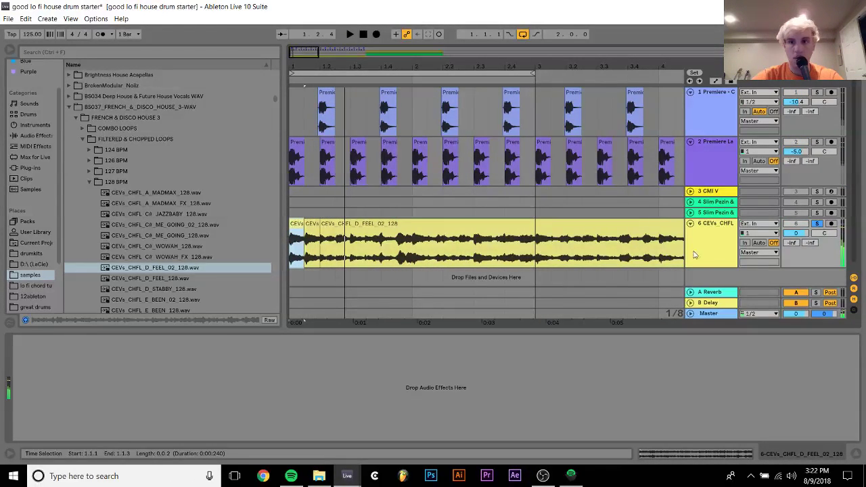
Set the CEVs_CHFL track's volume to -5.2 dB and play it from bar 1.
{"action": "left_click_drag", "start_coordinate": [803, 235], "coordinate": [804, 243]}
{"action": "key", "text": "space"}
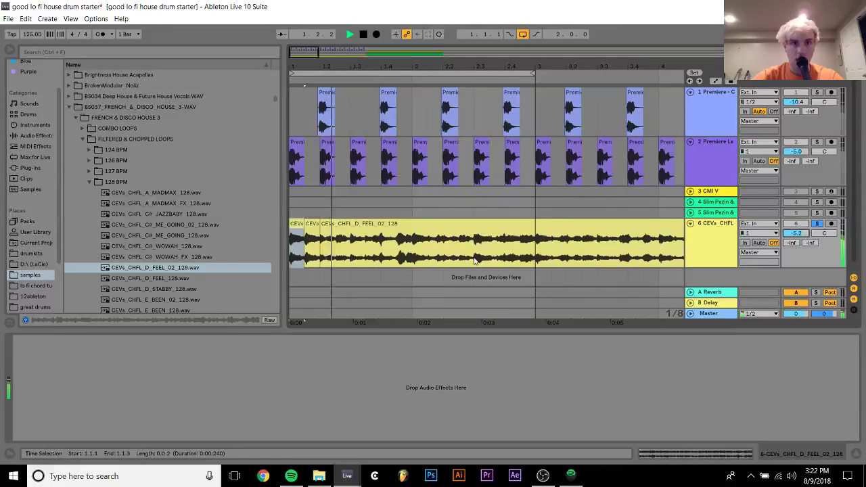
{"action": "key", "text": "space"}
Fill the eighth note at 1.4.1 on the CEVs_CHFL track with a separate eighth-note slice.
{"action": "left_click_drag", "start_coordinate": [351, 245], "coordinate": [372, 224]}
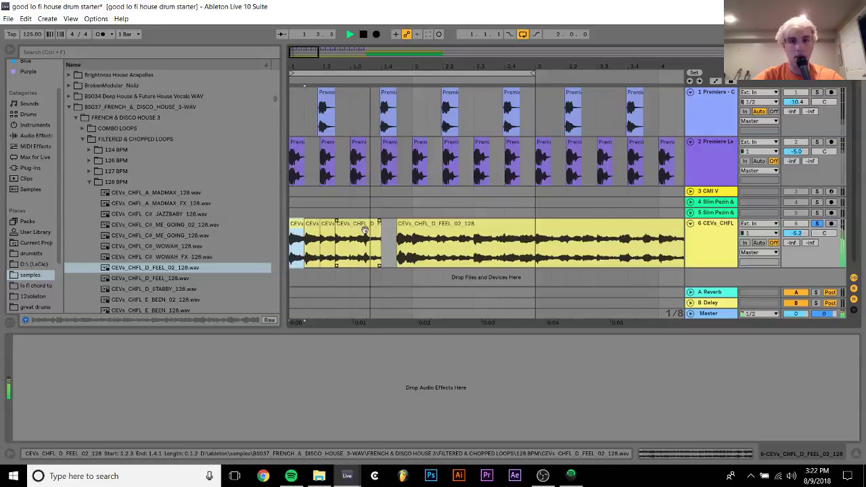
{"action": "key", "text": "space"}
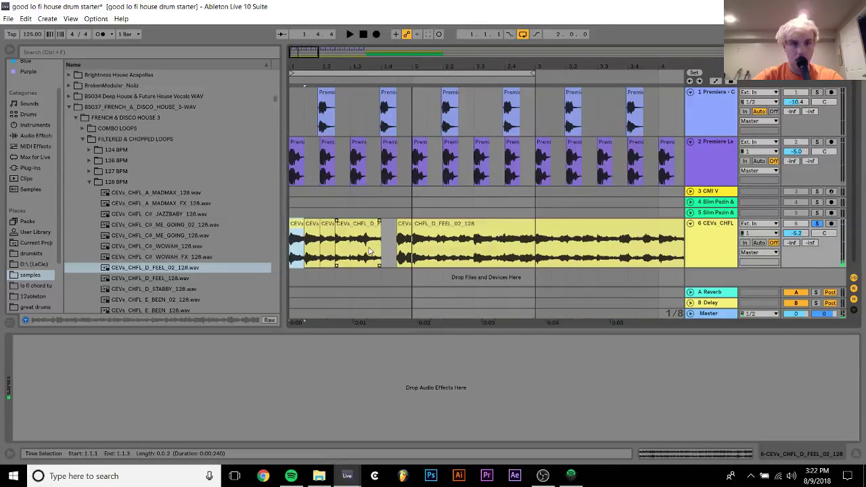
{"action": "left_click_drag", "start_coordinate": [370, 252], "coordinate": [381, 250]}
{"action": "key", "text": "ctrl+d"}
Copy the first eighth-note CEVs_CHFL slice from 1.1.1 to 2.1.3 while listening.
{"action": "left_click", "coordinate": [296, 228]}
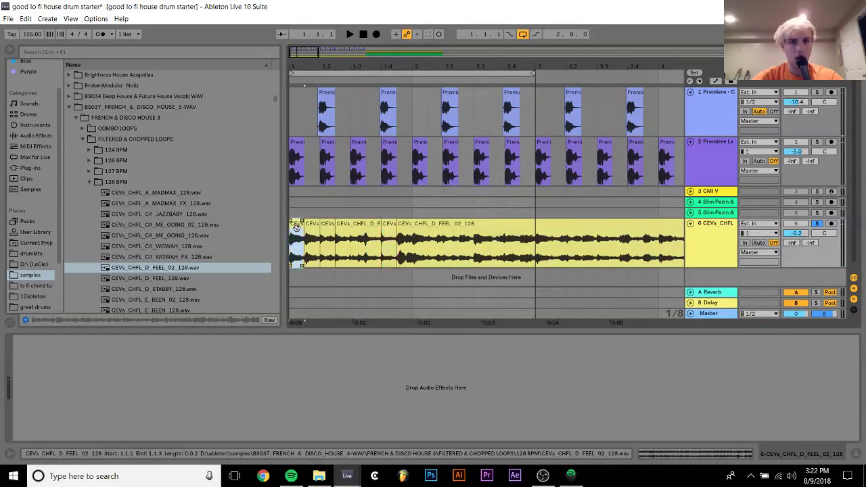
{"action": "key", "text": "space"}
{"action": "key", "text": "ctrl+c"}
{"action": "left_click", "coordinate": [426, 254]}
{"action": "key", "text": "ctrl+v"}
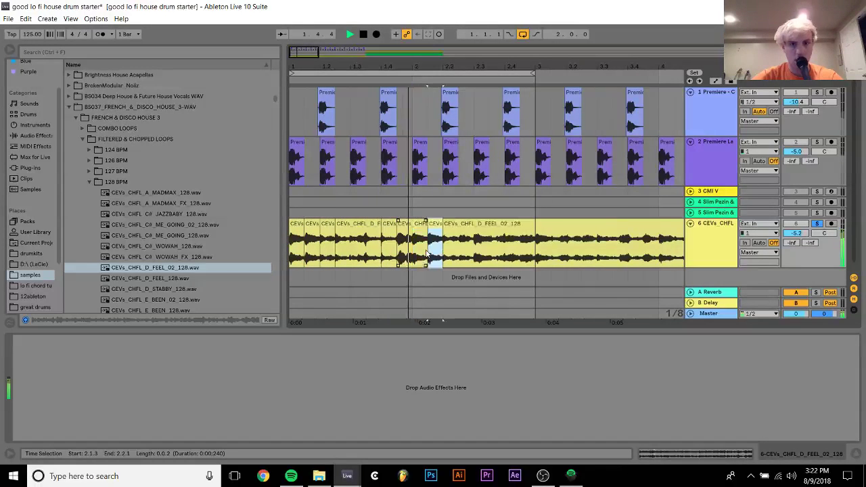
Split the remaining CEVs_CHFL clip at 2.2.3 and play the chops from bar 2.
{"action": "key", "text": "space"}
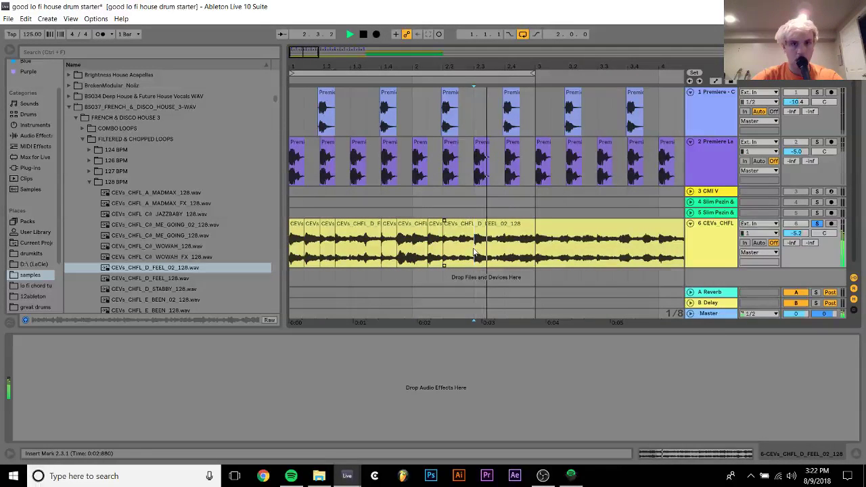
{"action": "left_click_drag", "start_coordinate": [512, 227], "coordinate": [465, 228]}
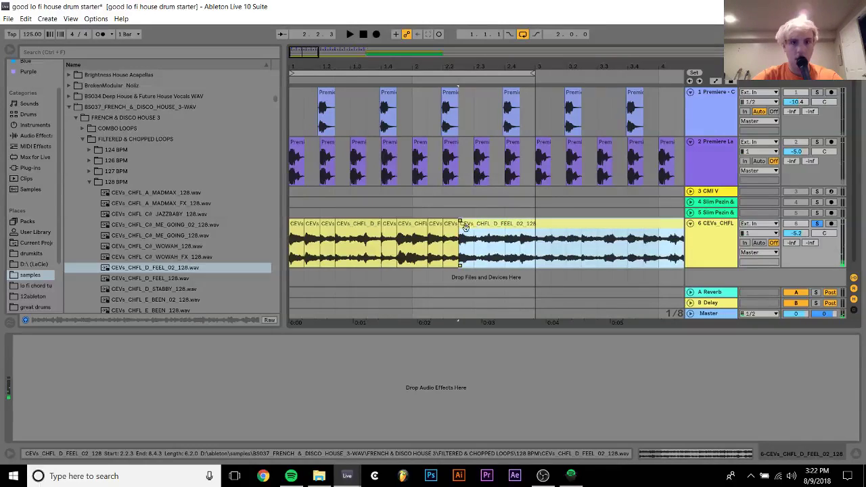
{"action": "left_click", "coordinate": [412, 244]}
{"action": "key", "text": "space"}
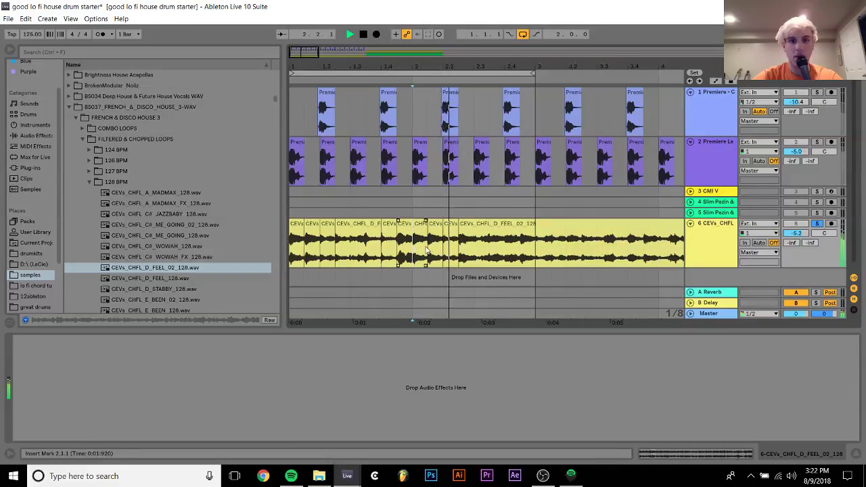
Delete the CEVs_CHFL audio from 3.1.1 onward and make the eighth note at 2.4.3 a separate slice.
{"action": "left_click", "coordinate": [556, 233]}
{"action": "key", "text": "Delete"}
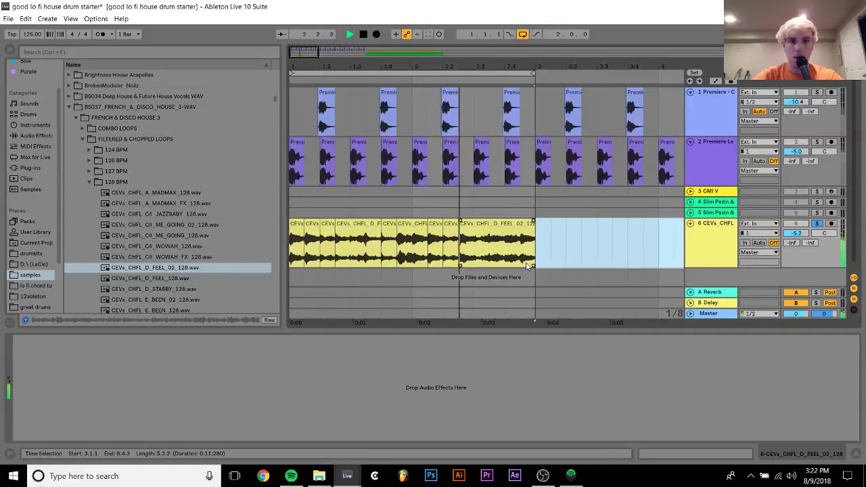
{"action": "left_click_drag", "start_coordinate": [520, 256], "coordinate": [534, 256]}
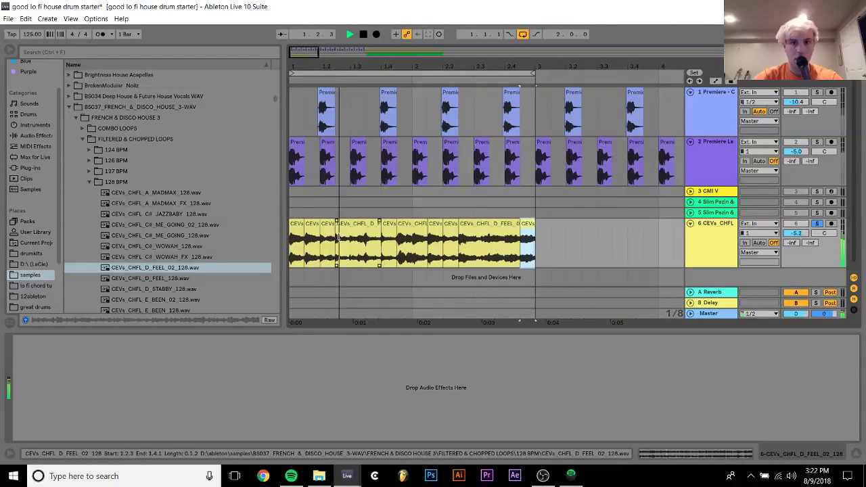
Unsolo the CEVs_CHFL track and lower its volume to -8.2 dB against the drums.
{"action": "left_click", "coordinate": [296, 226]}
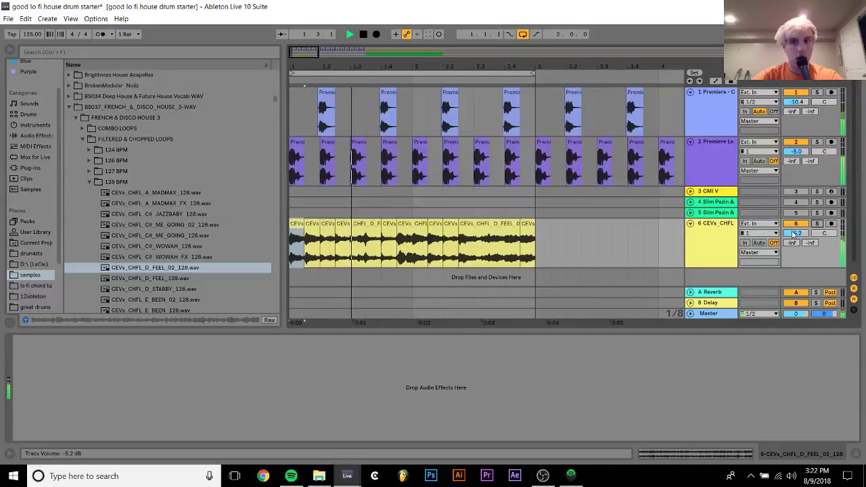
{"action": "left_click_drag", "start_coordinate": [798, 233], "coordinate": [797, 251]}
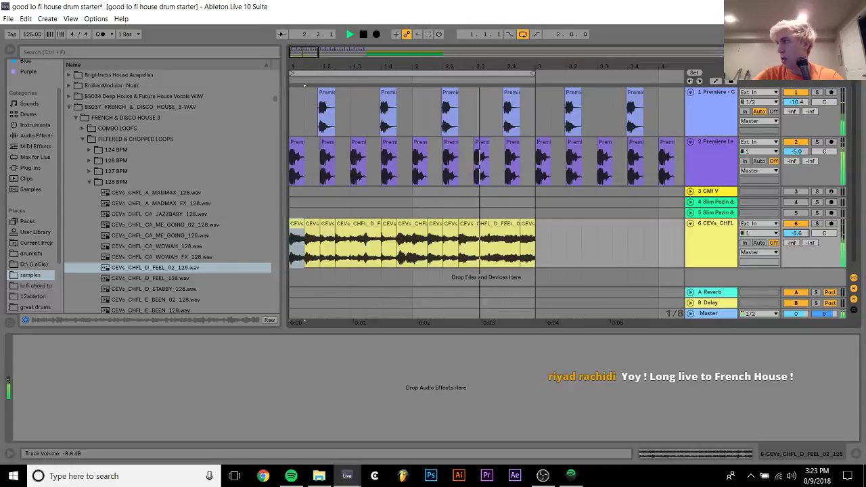
Duplicate the chopped two-bar CEVs_CHFL pattern into bars 3 and 4, and stop playback.
{"action": "left_click_drag", "start_coordinate": [575, 243], "coordinate": [275, 241]}
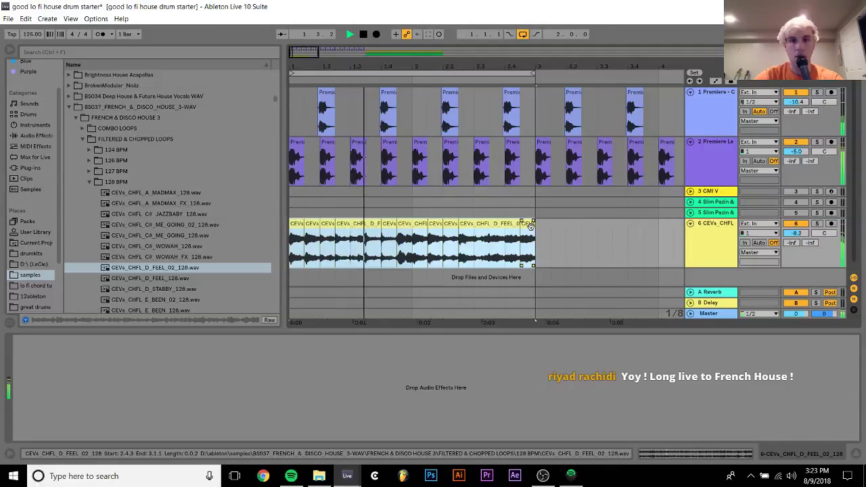
{"action": "key", "text": "ctrl+d"}
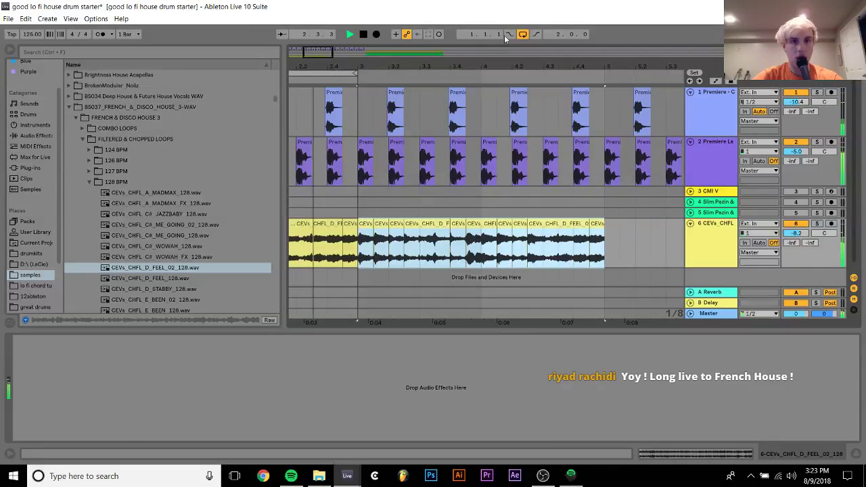
{"action": "left_click_drag", "start_coordinate": [524, 53], "coordinate": [493, 56]}
{"action": "key", "text": "space"}
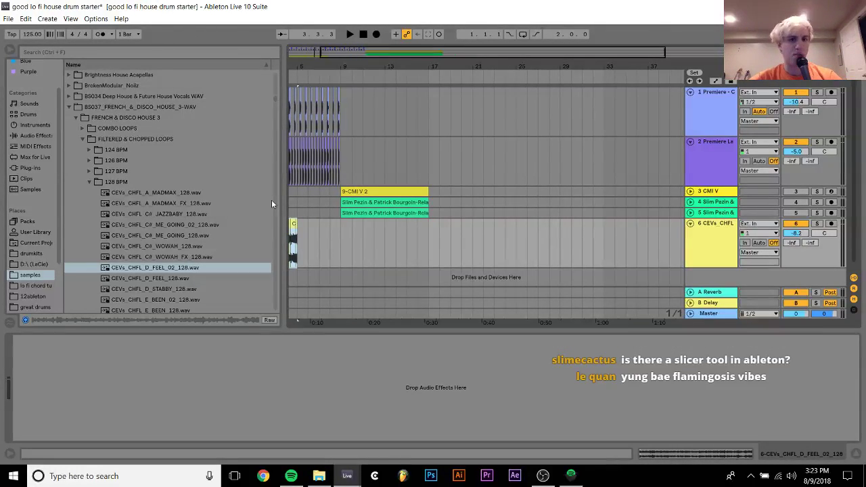
Place CEVs_CHFL_D_FEEL_02_128.wav at bar 17 on a new track and play it.
{"action": "scroll", "coordinate": [245, 220], "scroll_direction": "down", "scroll_amount": 2}
{"action": "left_click_drag", "start_coordinate": [191, 224], "coordinate": [430, 270]}
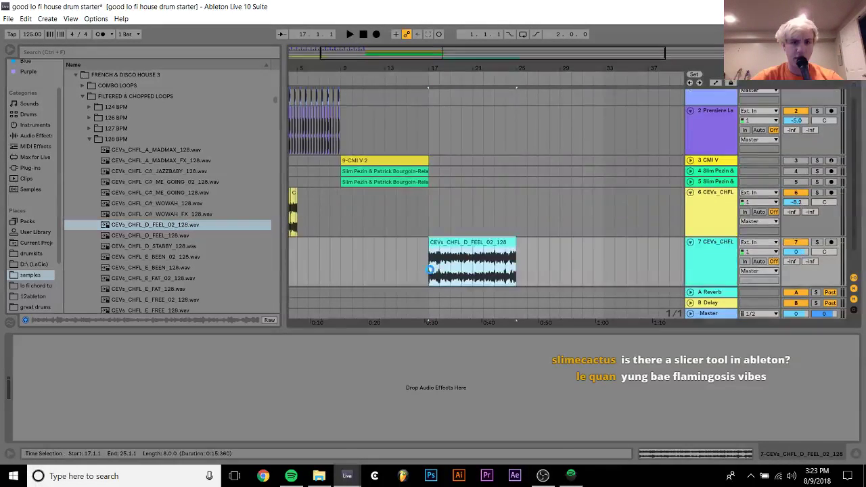
{"action": "key", "text": "space"}
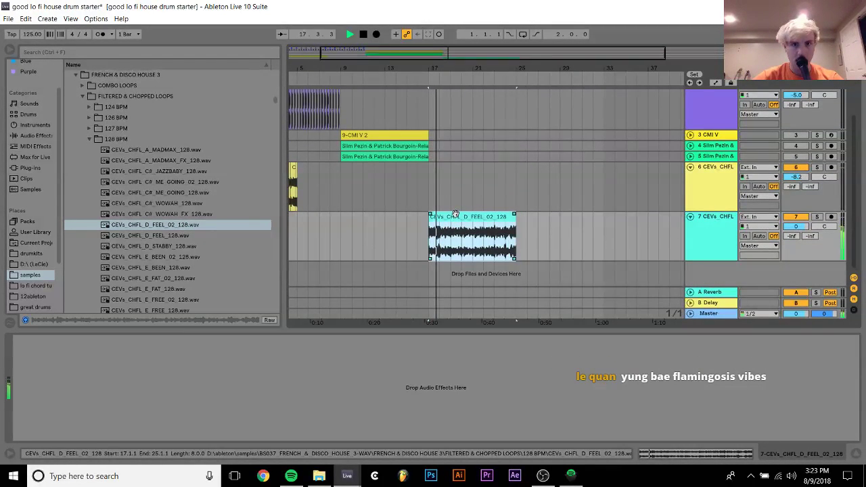
Examine the note divisions offered by Slice to New MIDI Track for the bar 17 clip, cancel, and delete that clip's track.
{"action": "right_click", "coordinate": [455, 217]}
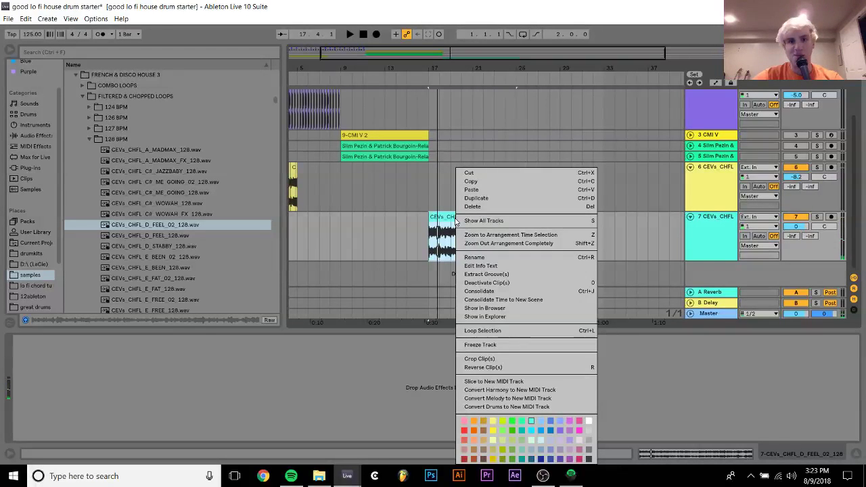
{"action": "left_click", "coordinate": [514, 382]}
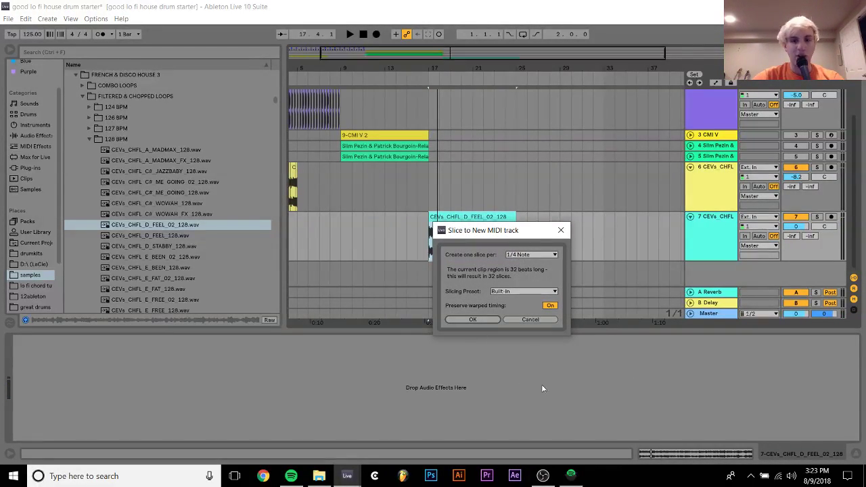
{"action": "left_click", "coordinate": [514, 255]}
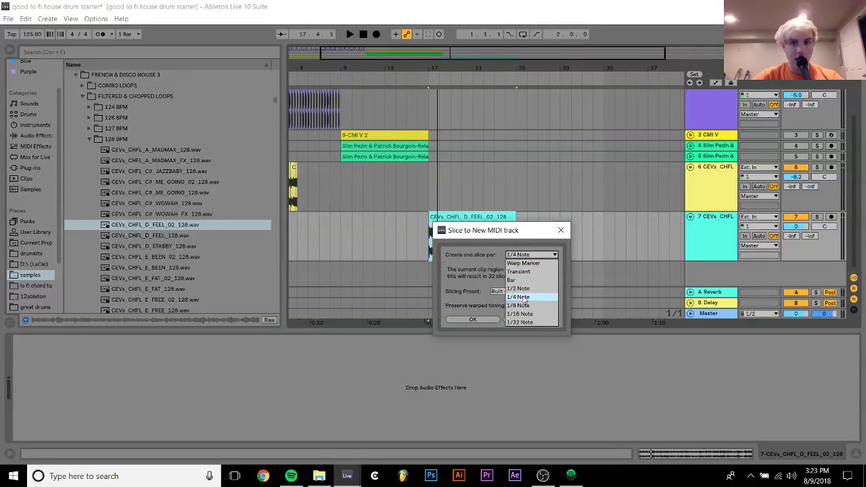
{"action": "left_click", "coordinate": [457, 266]}
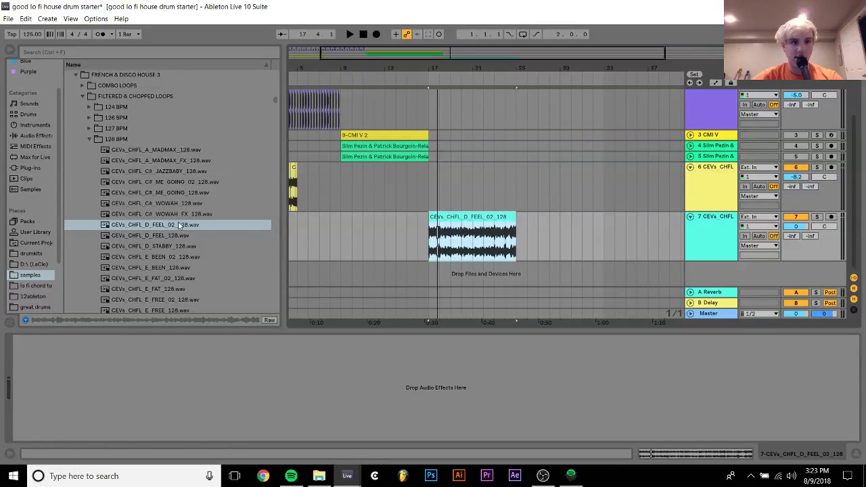
{"action": "left_click", "coordinate": [715, 232]}
{"action": "key", "text": "Delete"}
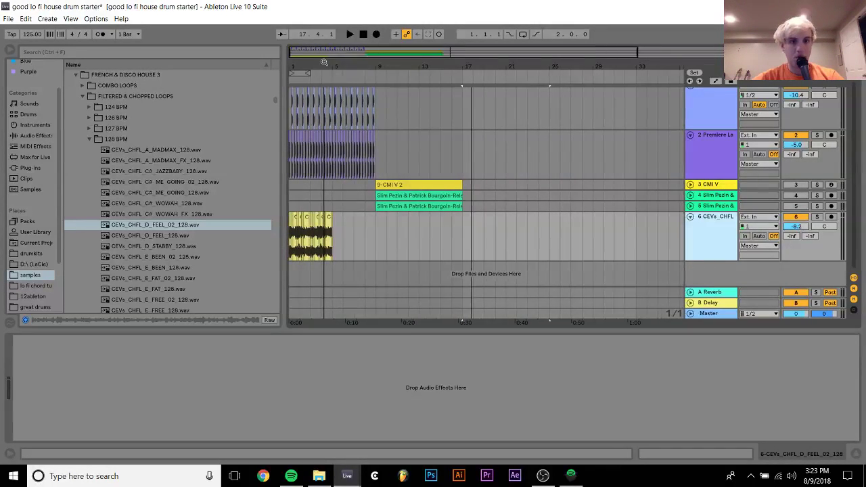
Loop the four bars of chopped CEVs_CHFL clips from 1.1.1 and play them with the drums.
{"action": "left_click_drag", "start_coordinate": [296, 65], "coordinate": [291, 64]}
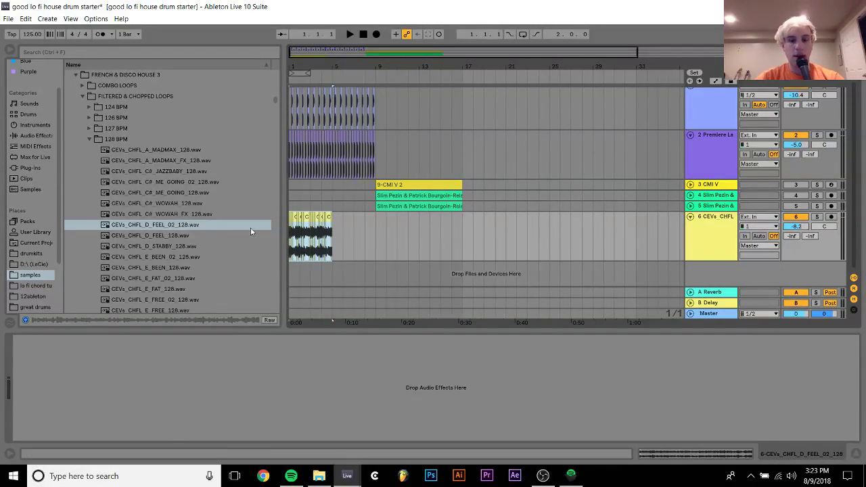
{"action": "key", "text": "ctrl+l"}
{"action": "left_click_drag", "start_coordinate": [297, 65], "coordinate": [297, 114]}
{"action": "key", "text": "space"}
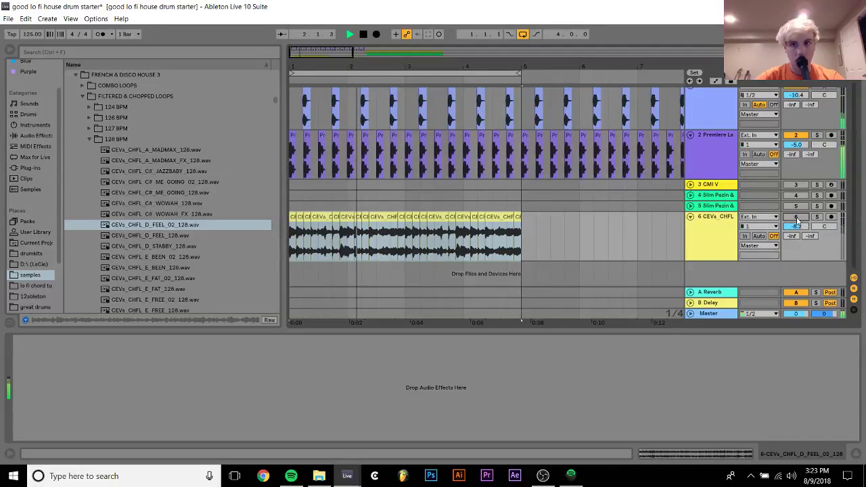
{"action": "scroll", "coordinate": [800, 139], "scroll_direction": "up", "scroll_amount": 1}
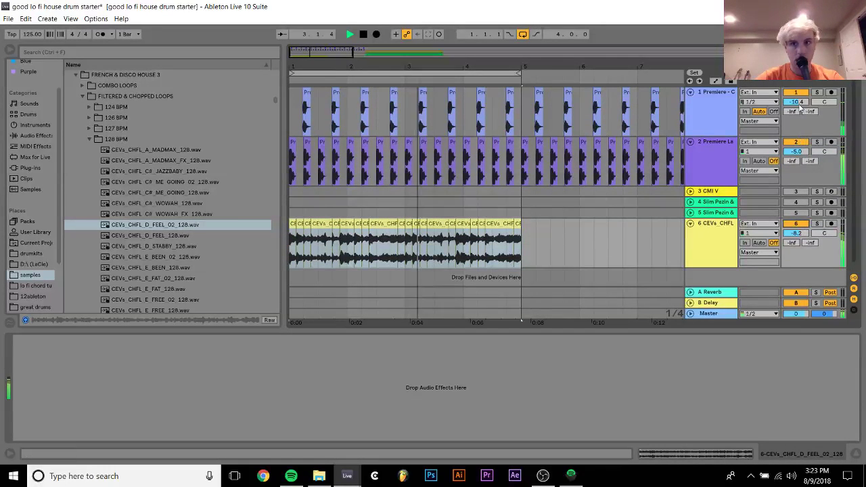
Add an Auto Filter to the CEVs_CHFL track and set its low-pass to 3.24 kHz with 61% resonance.
{"action": "left_click", "coordinate": [715, 235]}
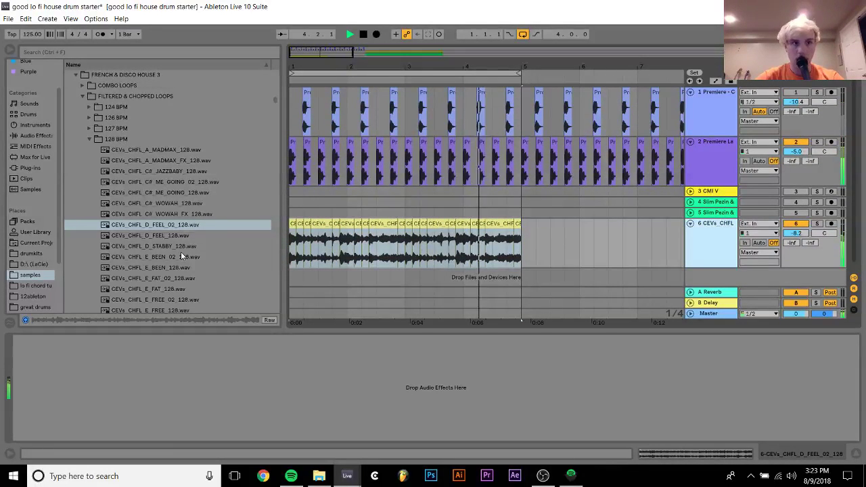
{"action": "left_click", "coordinate": [34, 136]}
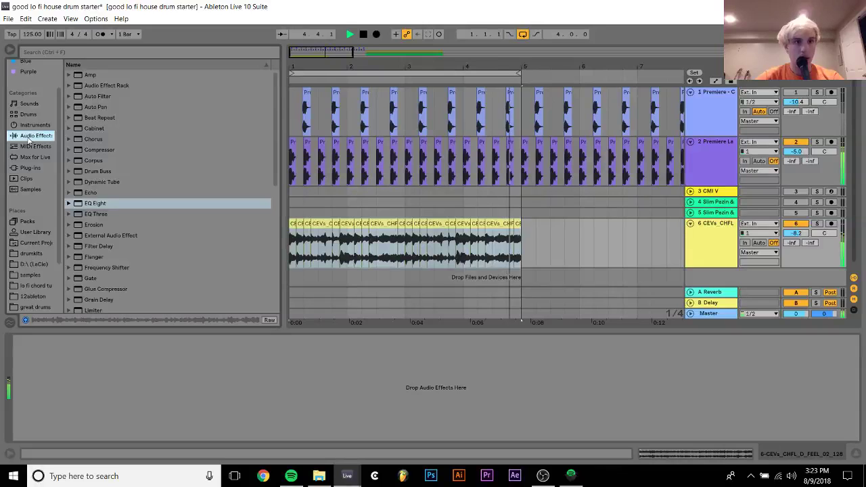
{"action": "left_click", "coordinate": [101, 85]}
{"action": "key", "text": "space"}
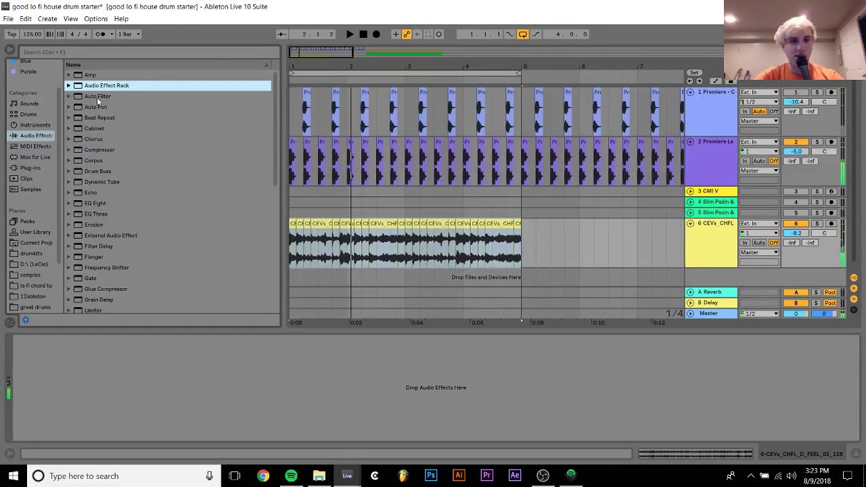
{"action": "double_click", "coordinate": [99, 96]}
{"action": "left_click_drag", "start_coordinate": [145, 399], "coordinate": [126, 377]}
{"action": "key", "text": "space"}
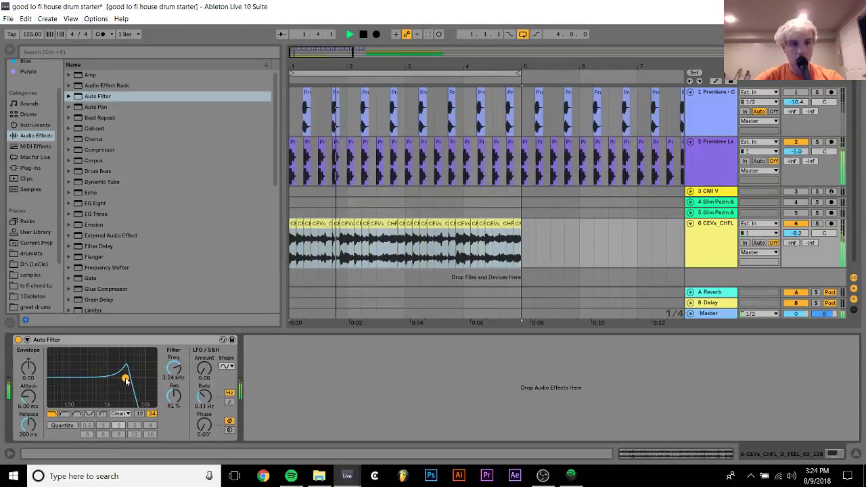
Add the Saturator preset A Bit Warmer after the Auto Filter on the CEVs_CHFL track.
{"action": "scroll", "coordinate": [140, 242], "scroll_direction": "down", "scroll_amount": 5}
{"action": "left_click", "coordinate": [139, 241]}
{"action": "double_click", "coordinate": [105, 158]}
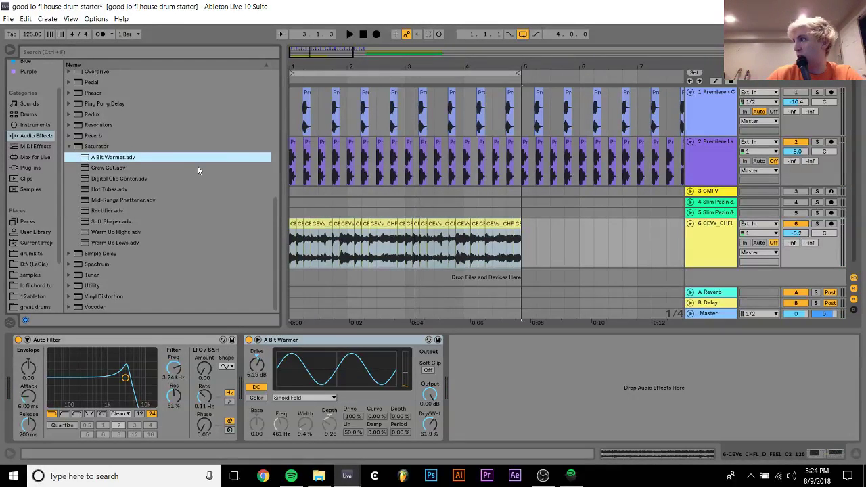
Set the Auto Filter to 5.39 kHz with 36% resonance while listening to the loop.
{"action": "key", "text": "space"}
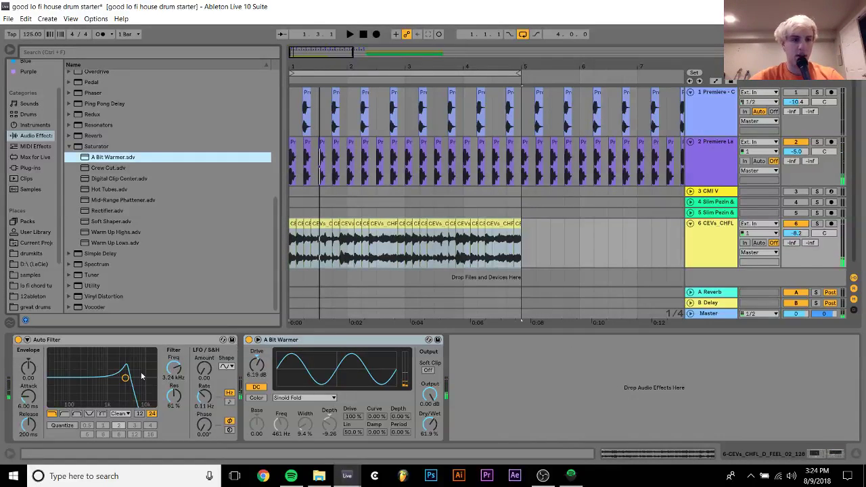
{"action": "key", "text": "space"}
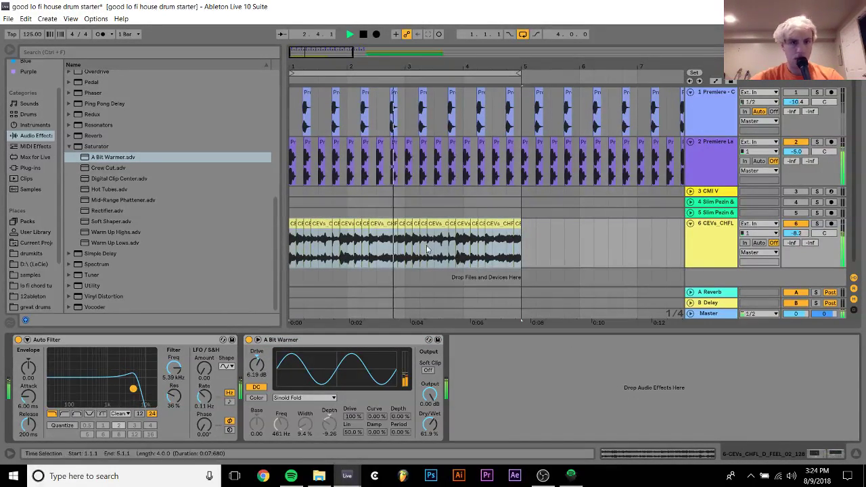
{"action": "key", "text": "space"}
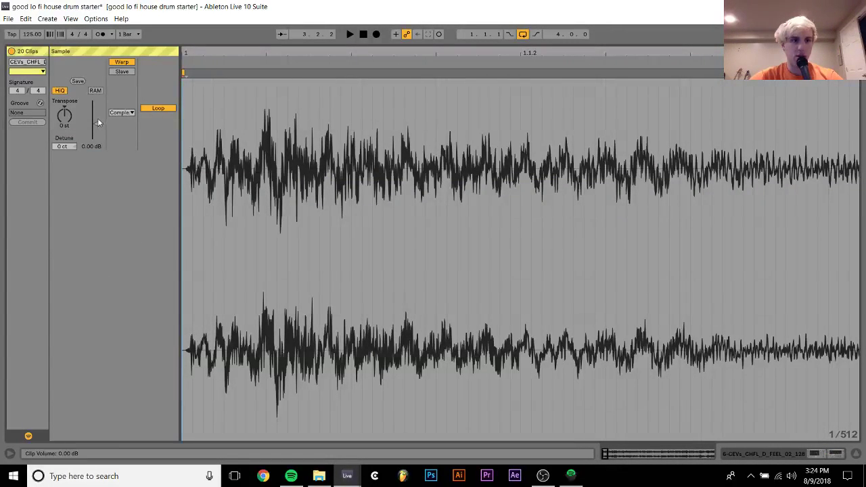
Lower the clip gain of all selected CEVs_CHFL slices and play the loop.
{"action": "left_click_drag", "start_coordinate": [98, 118], "coordinate": [97, 125]}
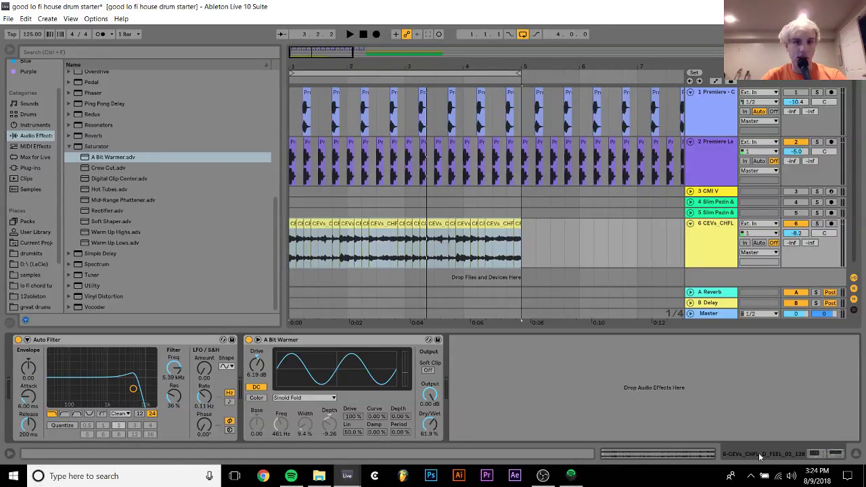
{"action": "key", "text": "space"}
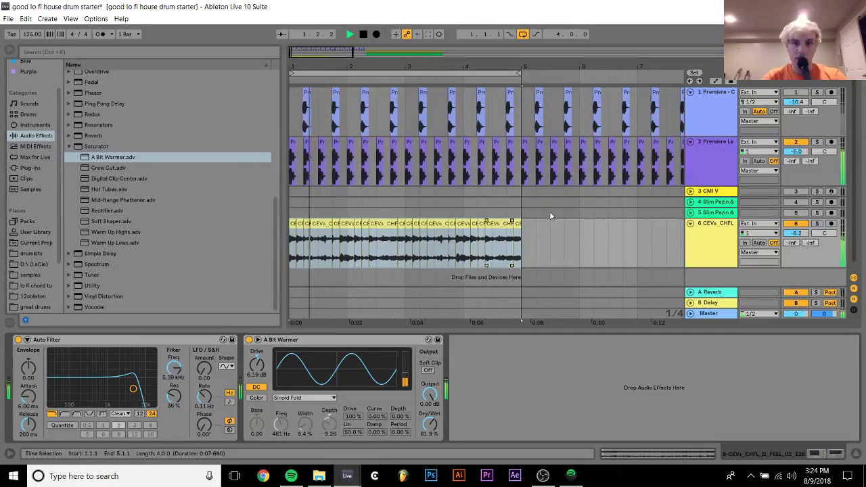
Reactivate the first Premiere drum track and add a Compressor at the end of the CEVs_CHFL track's effect chain.
{"action": "left_click", "coordinate": [720, 266]}
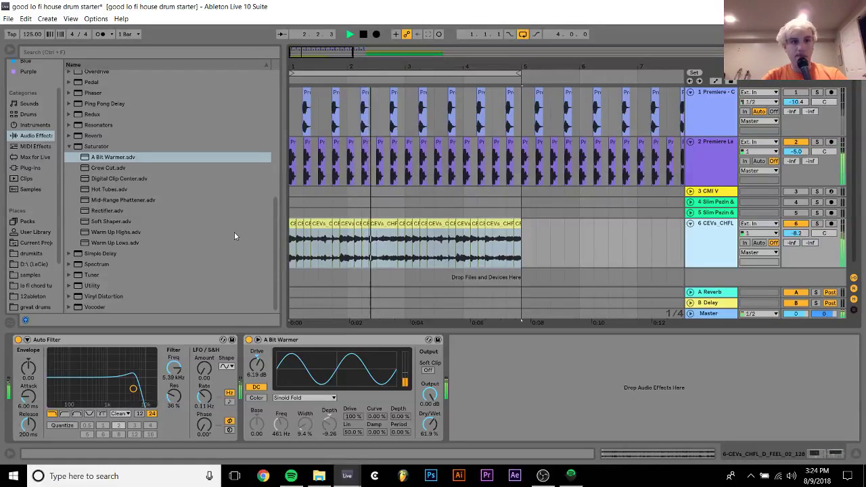
{"action": "left_click", "coordinate": [797, 92]}
{"action": "left_click", "coordinate": [696, 248]}
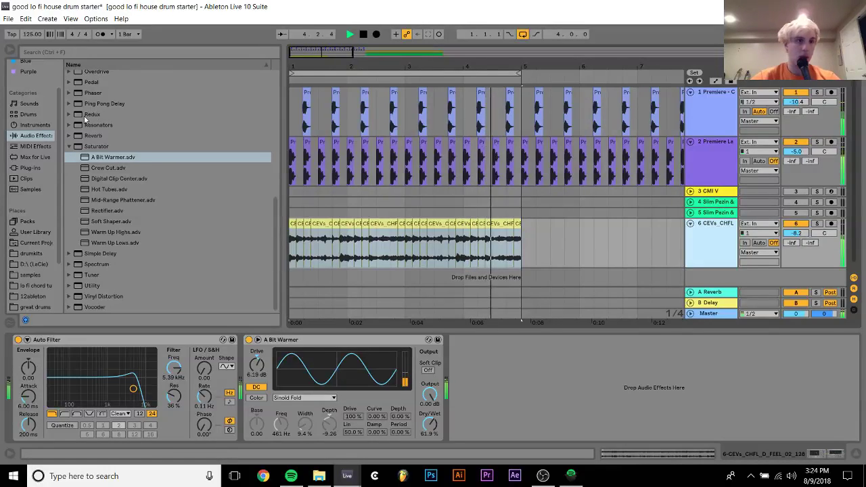
{"action": "scroll", "coordinate": [107, 131], "scroll_direction": "up", "scroll_amount": 10}
{"action": "left_click_drag", "start_coordinate": [113, 150], "coordinate": [508, 366]}
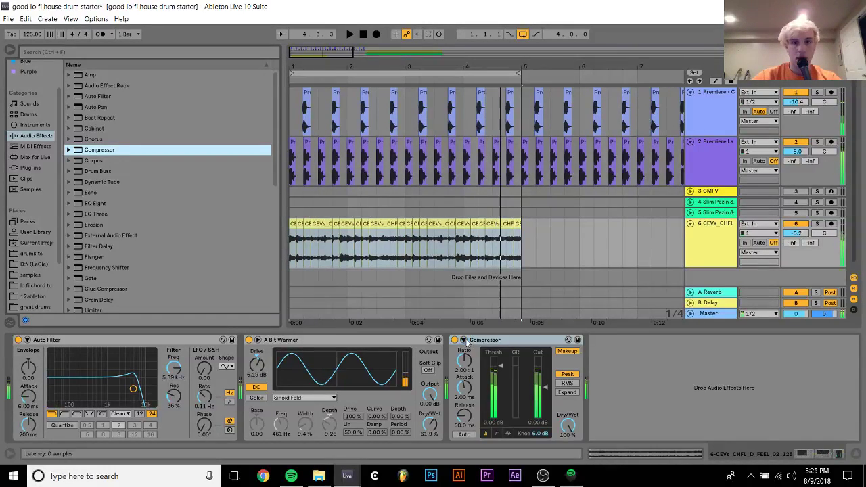
Sidechain the Compressor to the 2-Premiere drum track, set its threshold to -38.9 dB and play the loop.
{"action": "left_click", "coordinate": [472, 353]}
{"action": "left_click", "coordinate": [472, 367]}
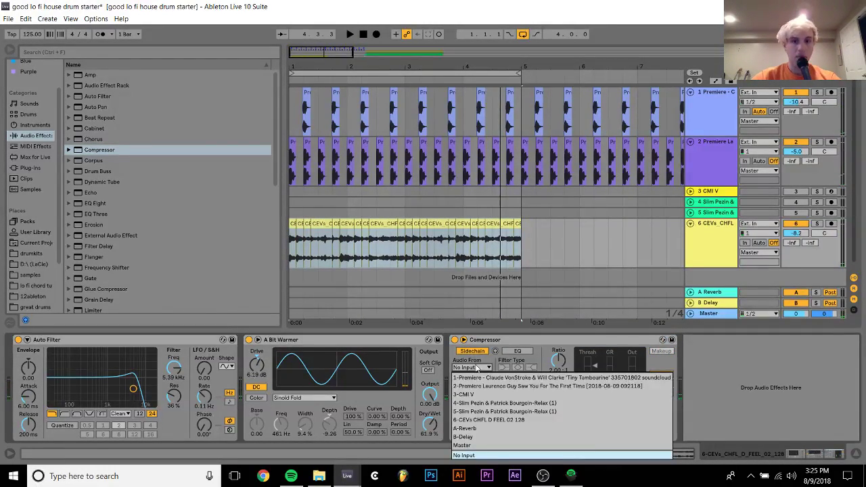
{"action": "left_click", "coordinate": [491, 387]}
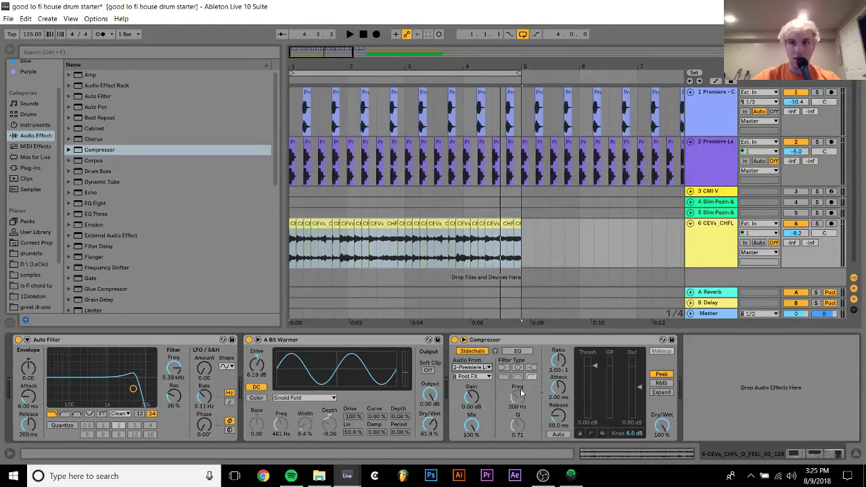
{"action": "left_click", "coordinate": [594, 411]}
{"action": "key", "text": "space"}
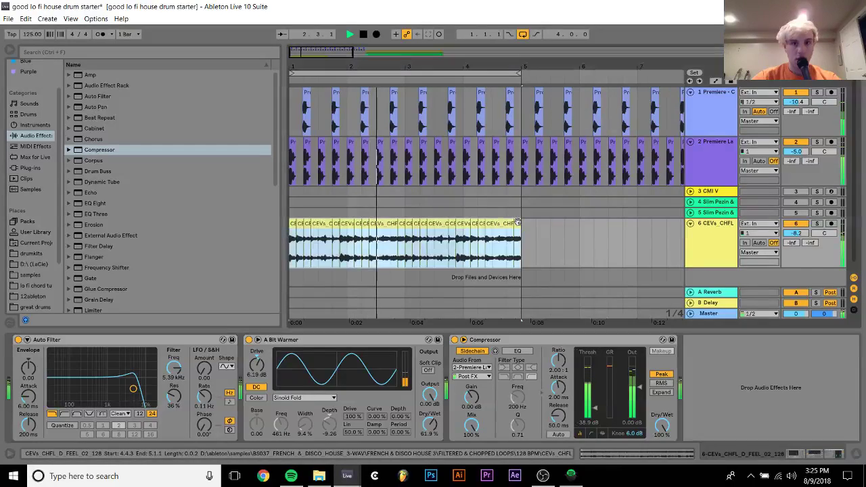
Insert a MIDI track below CEVs_CHFL and open the samples folder in the browser.
{"action": "key", "text": "ctrl+shift+t"}
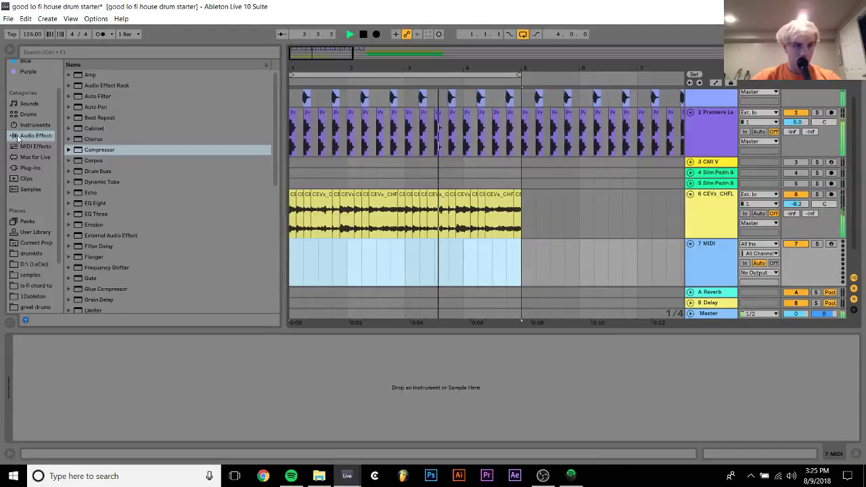
{"action": "left_click", "coordinate": [28, 276]}
{"action": "scroll", "coordinate": [144, 247], "scroll_direction": "down", "scroll_amount": 3}
{"action": "key", "text": "space"}
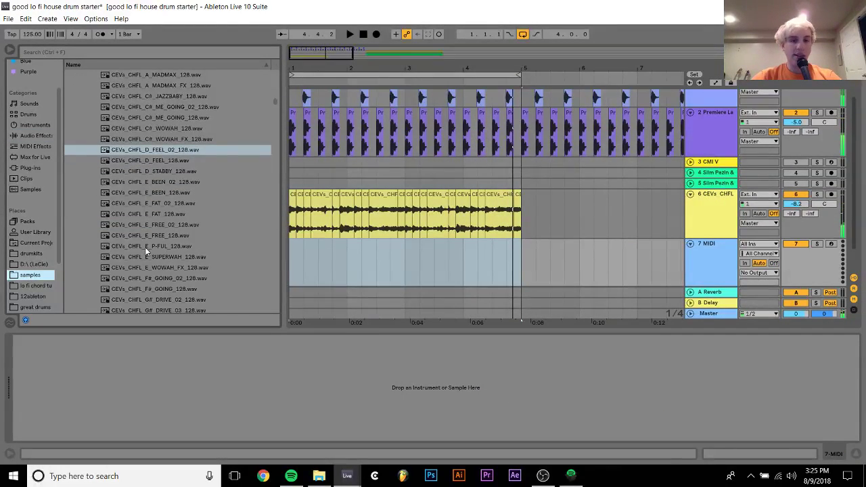
Select all CEVs_CHFL slices and check their shared transposition in the clip settings.
{"action": "left_click_drag", "start_coordinate": [519, 213], "coordinate": [264, 213]}
{"action": "double_click", "coordinate": [406, 203]}
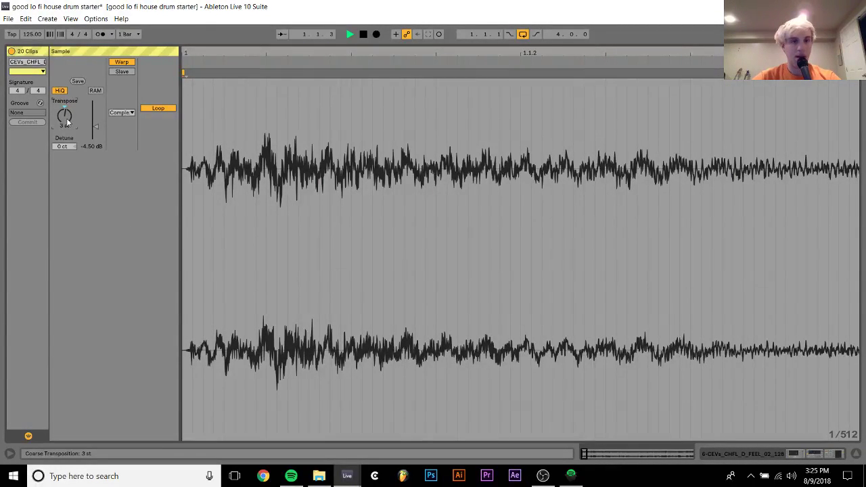
{"action": "left_click", "coordinate": [794, 453]}
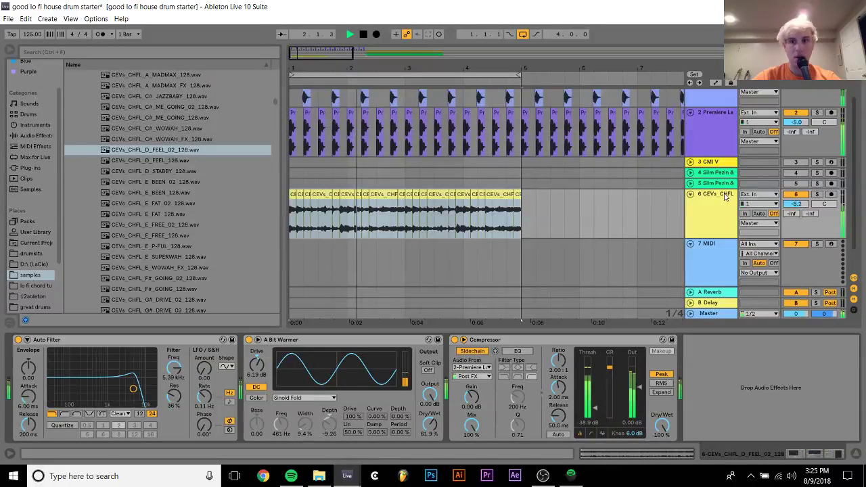
Stop playback and duplicate the CEVs_CHFL track with its slices and effects.
{"action": "left_click", "coordinate": [701, 196]}
{"action": "key", "text": "space"}
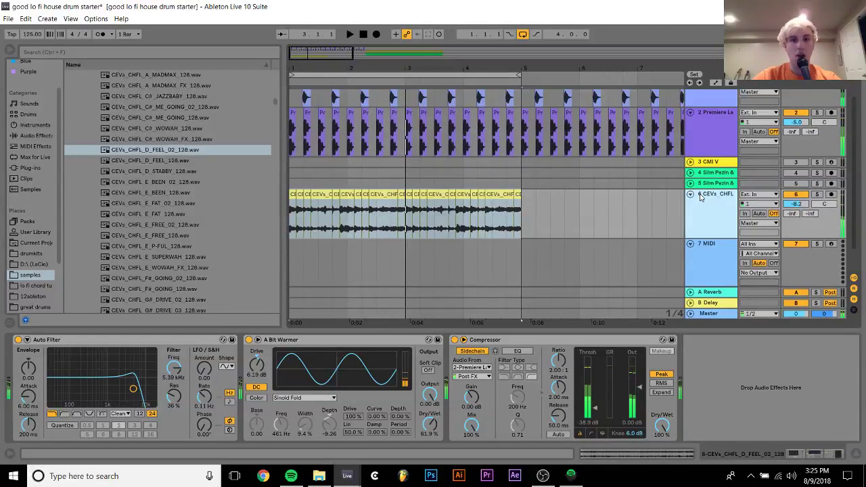
{"action": "key", "text": "ctrl+d"}
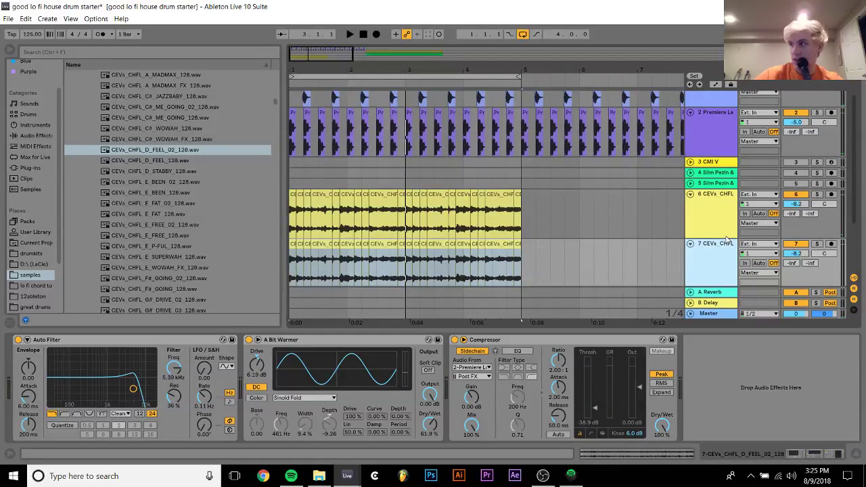
{"action": "key", "text": "ctrl+shift+t"}
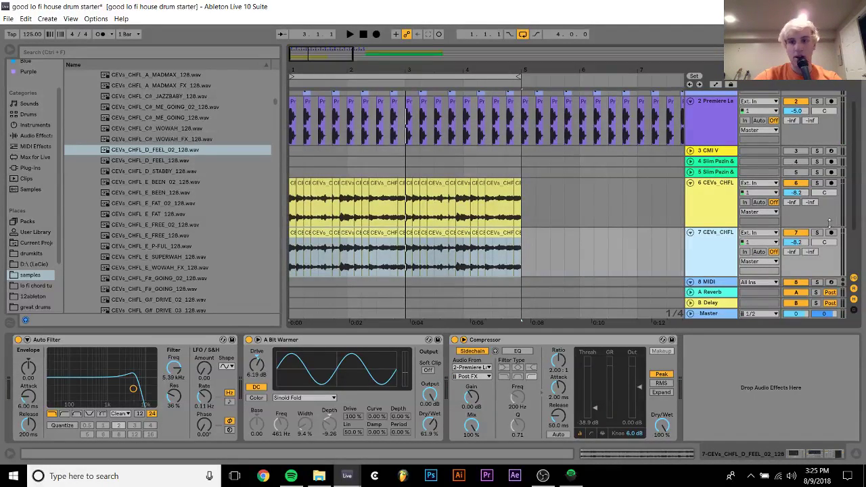
On the soloed duplicate, delete A Bit Warmer, set the Auto Filter to 148 Hz with 68% resonance, and set the unsoloed track's volume to -7.5.
{"action": "left_click", "coordinate": [817, 232]}
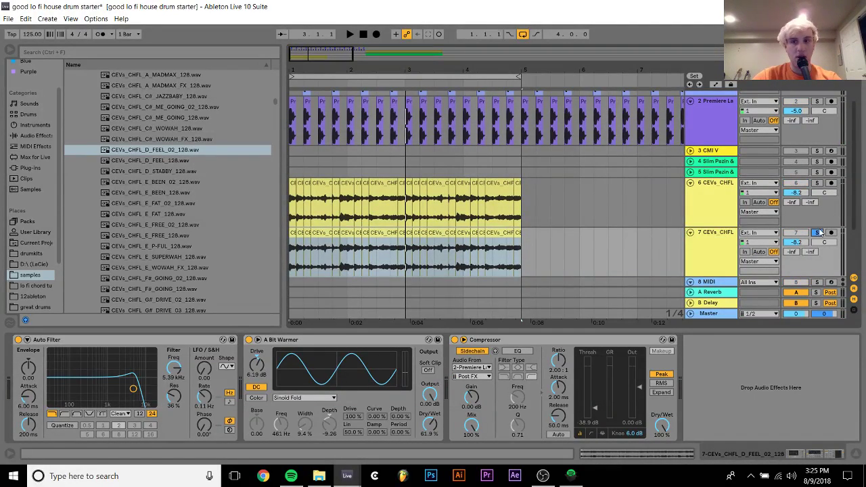
{"action": "left_click", "coordinate": [263, 341]}
{"action": "key", "text": "Delete"}
{"action": "key", "text": "space"}
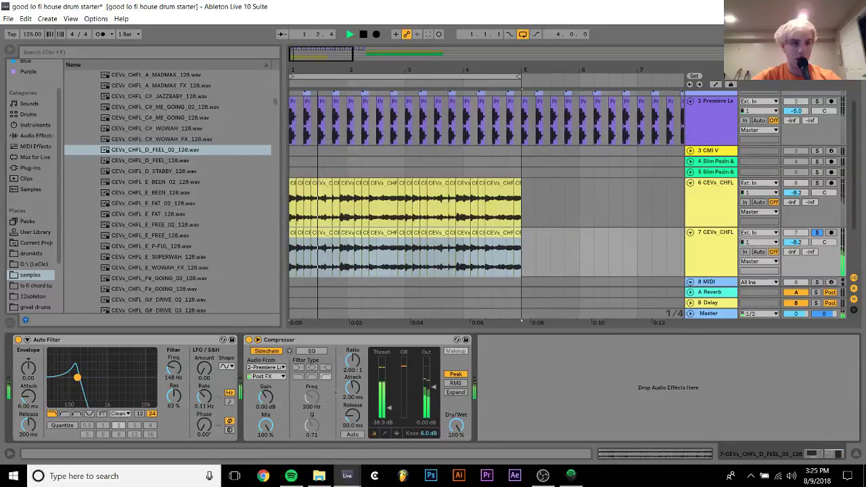
{"action": "left_click", "coordinate": [817, 232]}
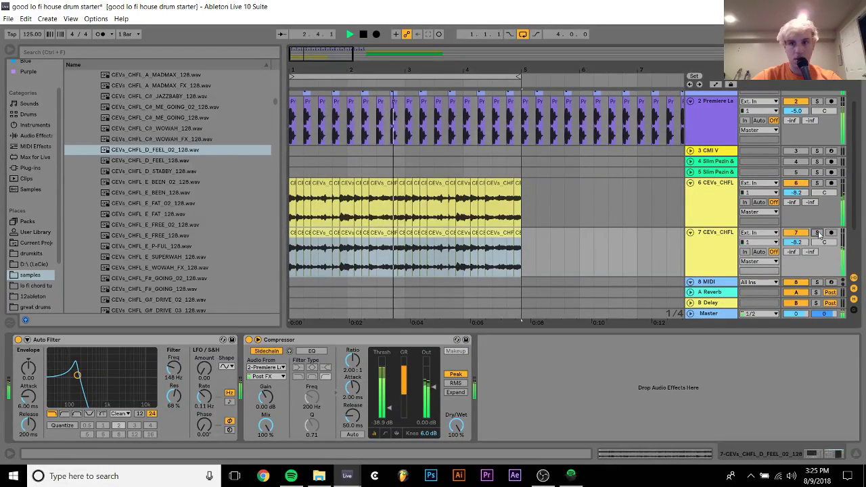
{"action": "left_click", "coordinate": [701, 244]}
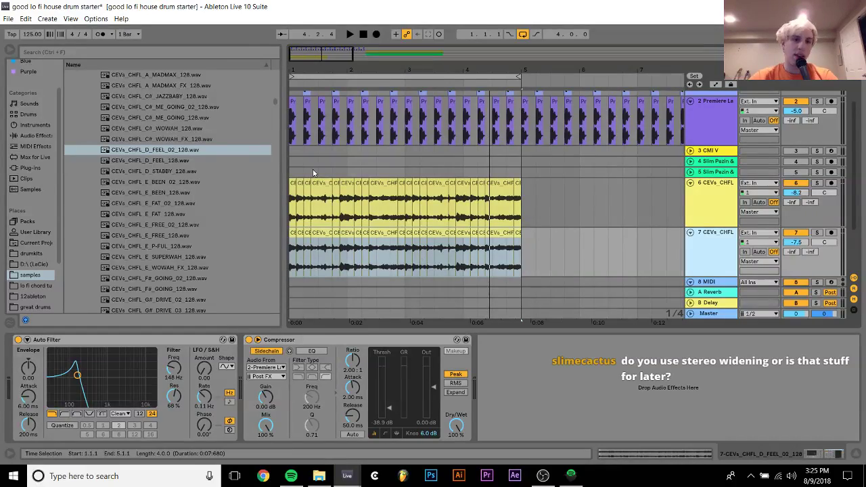
Insert another MIDI track directly below the original CEVs_CHFL track.
{"action": "left_click", "coordinate": [716, 184]}
{"action": "scroll", "coordinate": [714, 182], "scroll_direction": "up", "scroll_amount": 2}
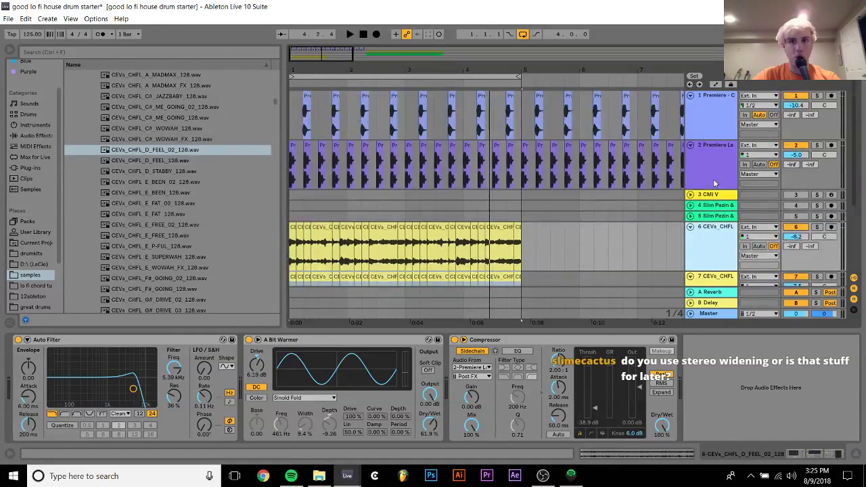
{"action": "scroll", "coordinate": [714, 183], "scroll_direction": "down", "scroll_amount": 3}
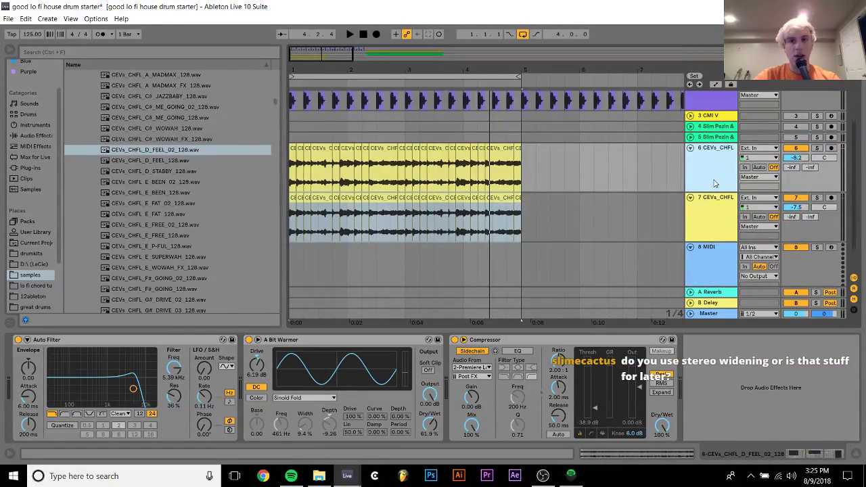
{"action": "key", "text": "ctrl+z"}
Delete the CMI V track and the two Slim Pezin tracks, and play the loop.
{"action": "left_click", "coordinate": [711, 128]}
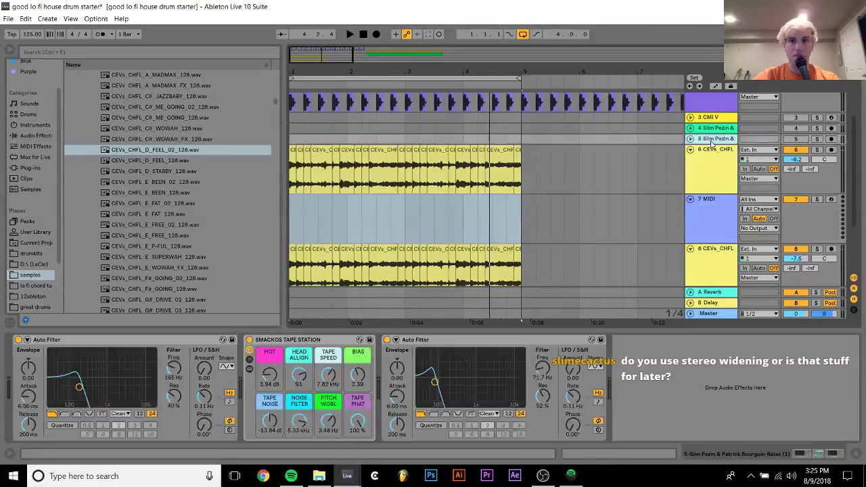
{"action": "left_click", "coordinate": [707, 118]}
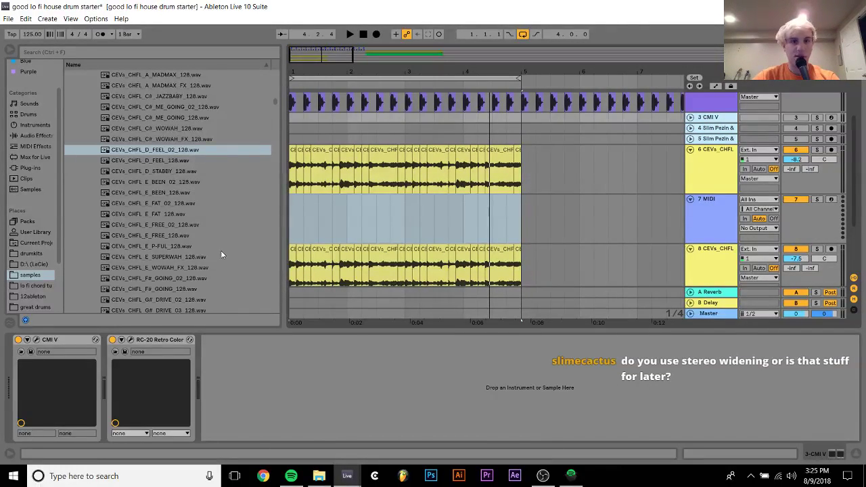
{"action": "key", "text": "ctrl+z"}
{"action": "key", "text": "space"}
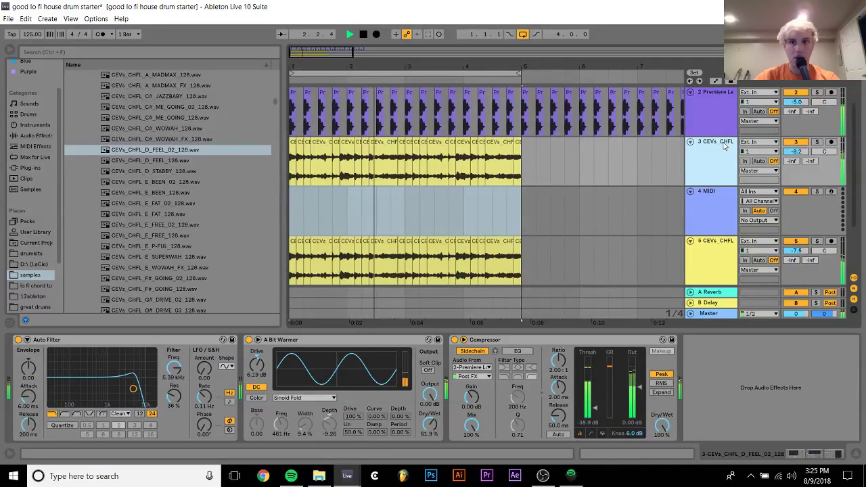
Delete both CEVs_CHFL tracks and the lower MIDI track, keeping the two Premiere drum tracks and one MIDI track.
{"action": "key", "text": "ctrl+z"}
{"action": "key", "text": "ctrl+z"}
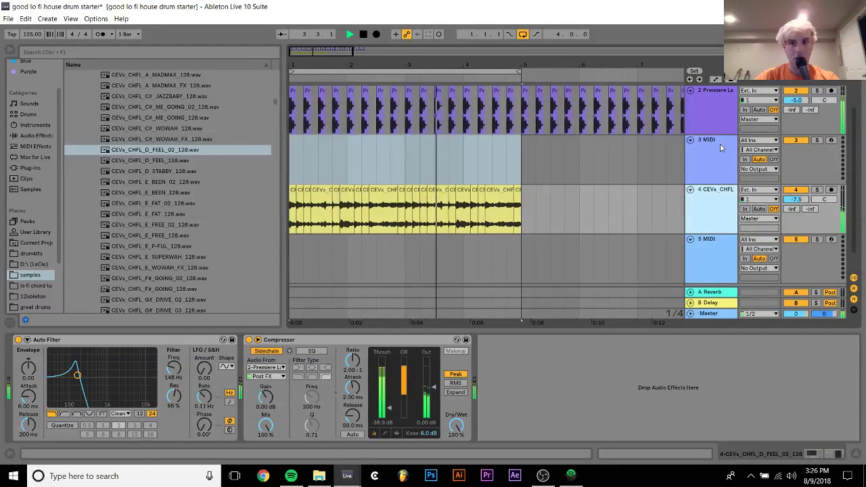
{"action": "key", "text": "ctrl+z"}
{"action": "key", "text": "ctrl+z"}
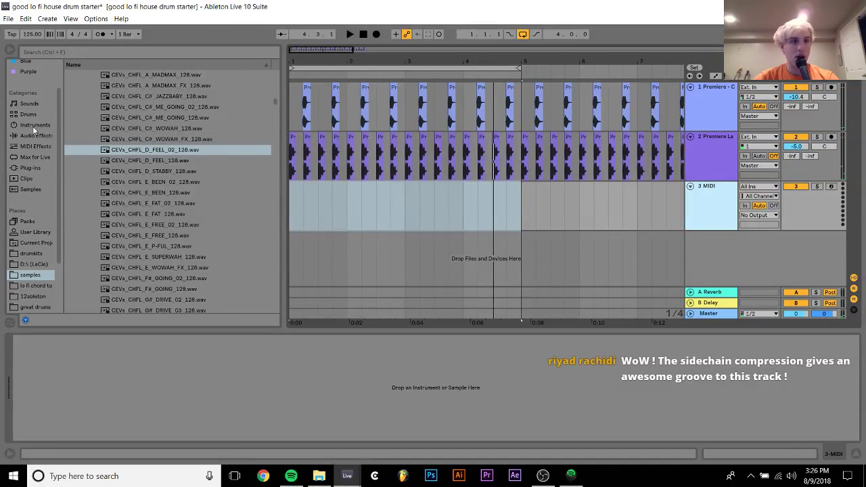
Search the 12ableton folder for "modular".
{"action": "left_click", "coordinate": [34, 168]}
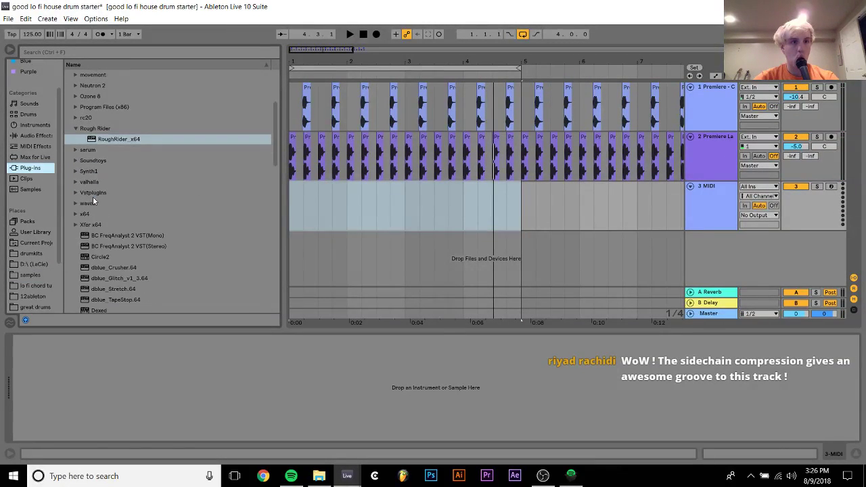
{"action": "left_click", "coordinate": [29, 275]}
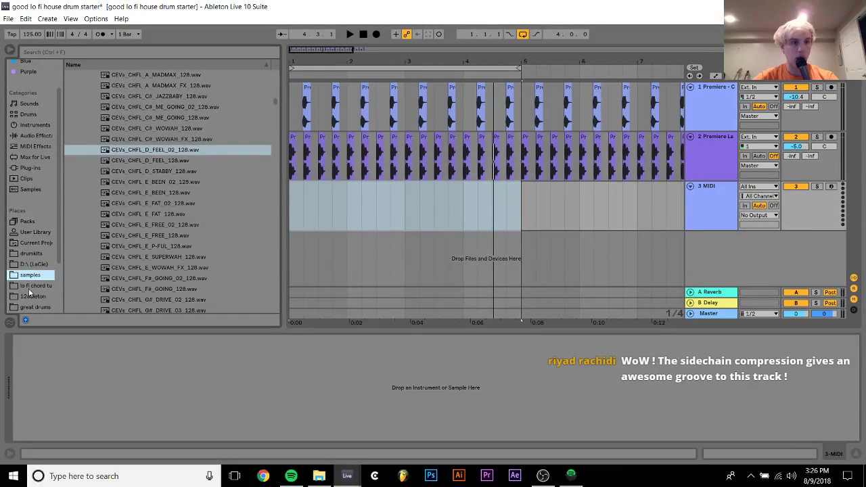
{"action": "left_click", "coordinate": [30, 295]}
{"action": "left_click", "coordinate": [76, 50]}
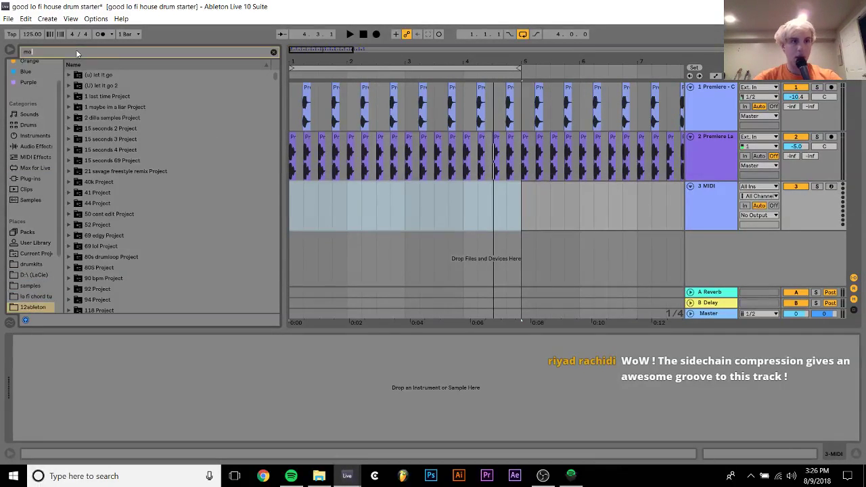
{"action": "type", "text": "modular"}
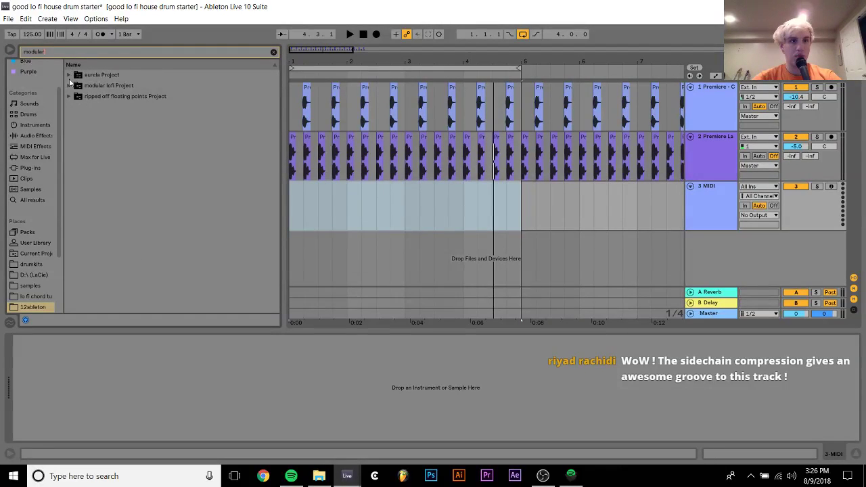
Expand the modular lofi Project and its modular lofi.als set to list the tracks inside.
{"action": "left_click", "coordinate": [69, 86]}
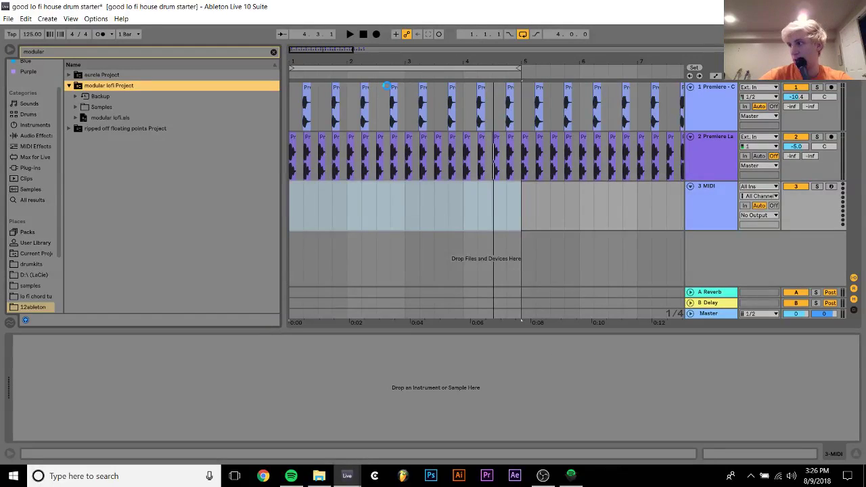
{"action": "key", "text": "Down"}
{"action": "key", "text": "Down"}
{"action": "key", "text": "Down"}
{"action": "key", "text": "Right"}
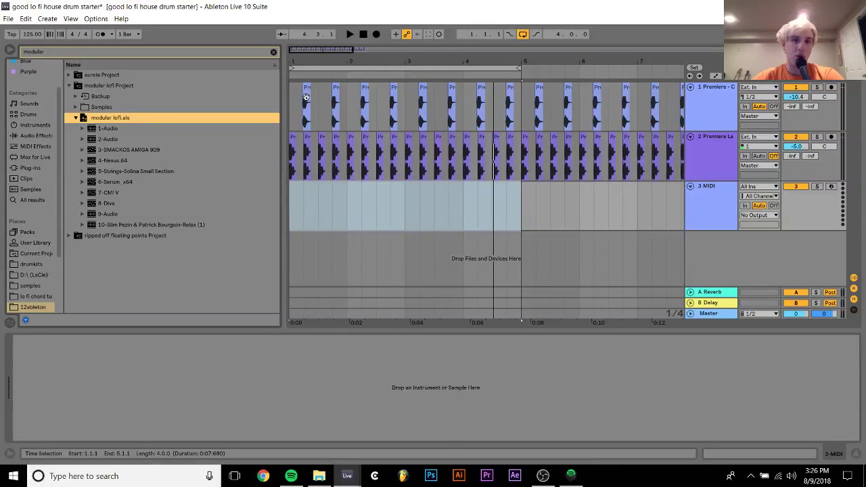
Import the 4-Nexus.64 track from modular lofi.als below the empty MIDI track.
{"action": "key", "text": "minus"}
{"action": "key", "text": "minus"}
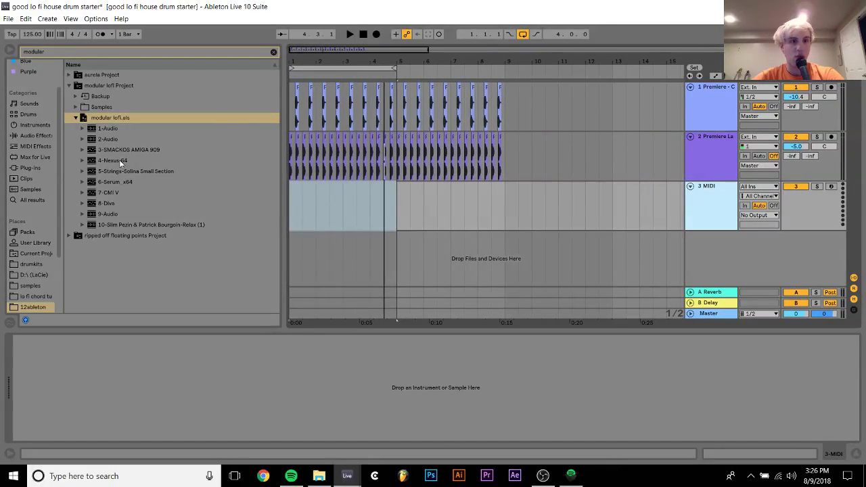
{"action": "left_click", "coordinate": [121, 161]}
{"action": "left_click_drag", "start_coordinate": [347, 236], "coordinate": [331, 234]}
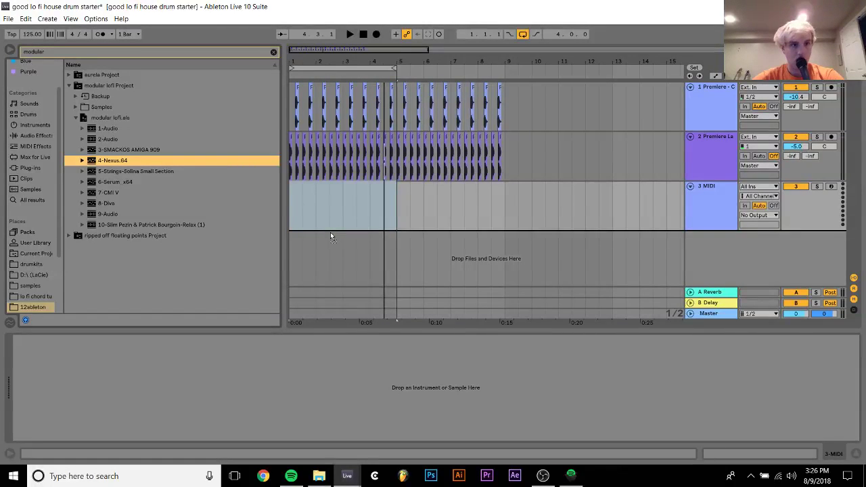
{"action": "double_click", "coordinate": [106, 160]}
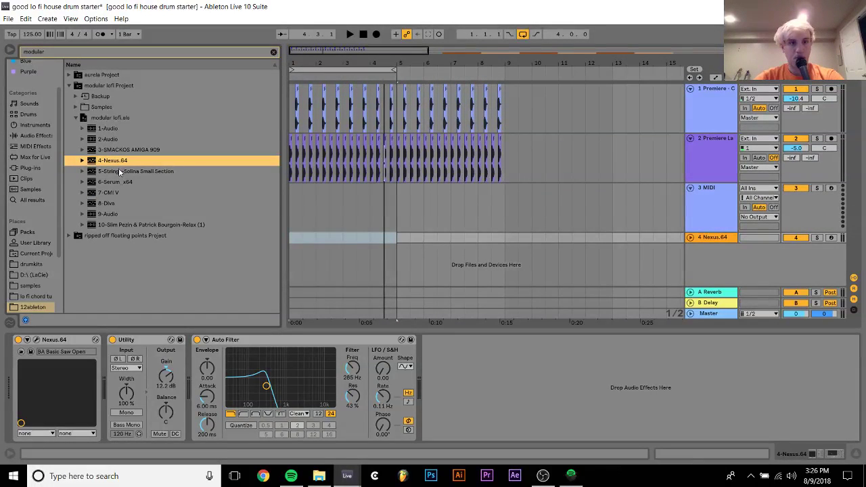
Import the 5-Strings-Solina Small Section track below Nexus.64 and play the arrangement from the first Nexus.64 clip at bar 17.
{"action": "left_click", "coordinate": [121, 171]}
{"action": "left_click_drag", "start_coordinate": [364, 250], "coordinate": [359, 249]}
{"action": "left_click_drag", "start_coordinate": [453, 76], "coordinate": [424, 63]}
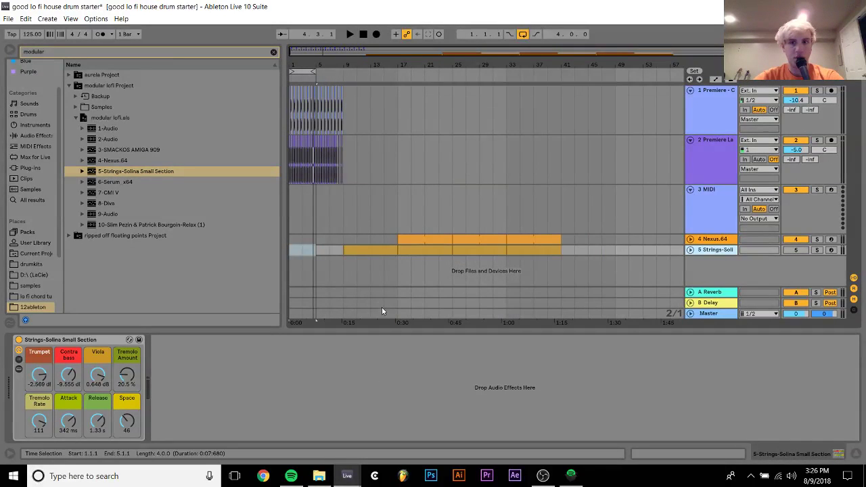
{"action": "left_click", "coordinate": [440, 235]}
{"action": "key", "text": "space"}
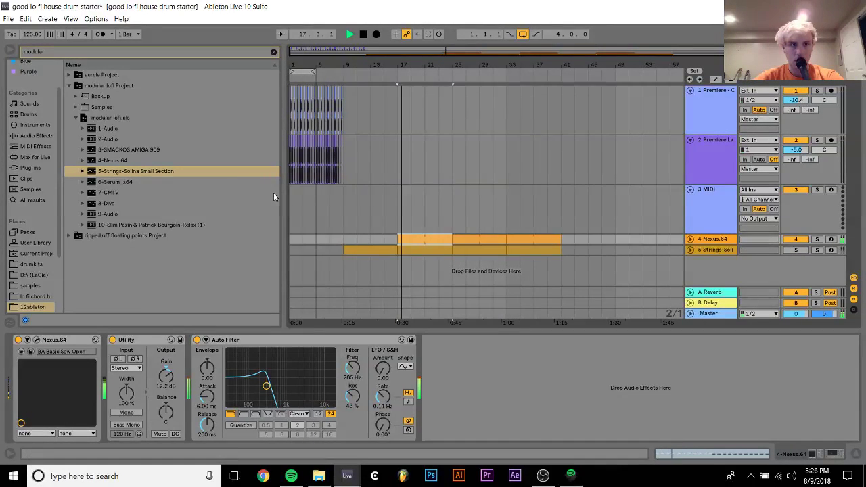
Replace the Nexus.64 track with the 6-Serum_x64 track from modular lofi.als, placed below Strings-Solina, and play the arrangement from bar 17.
{"action": "left_click", "coordinate": [700, 242]}
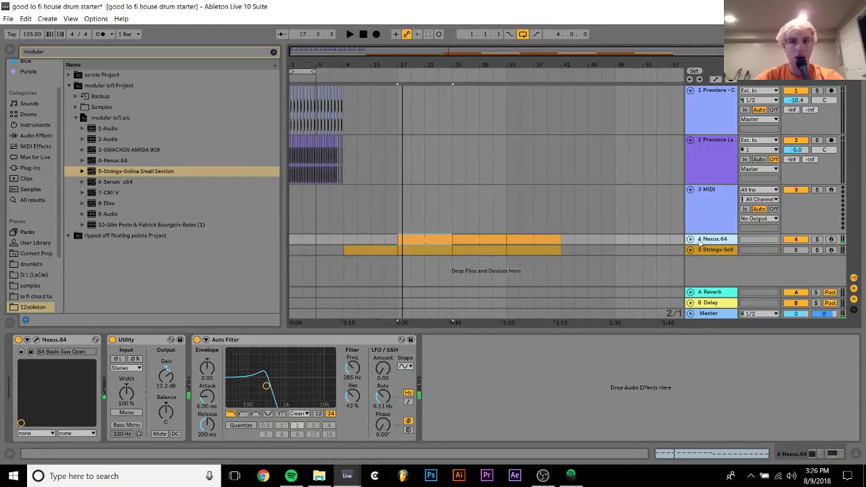
{"action": "key", "text": "Delete"}
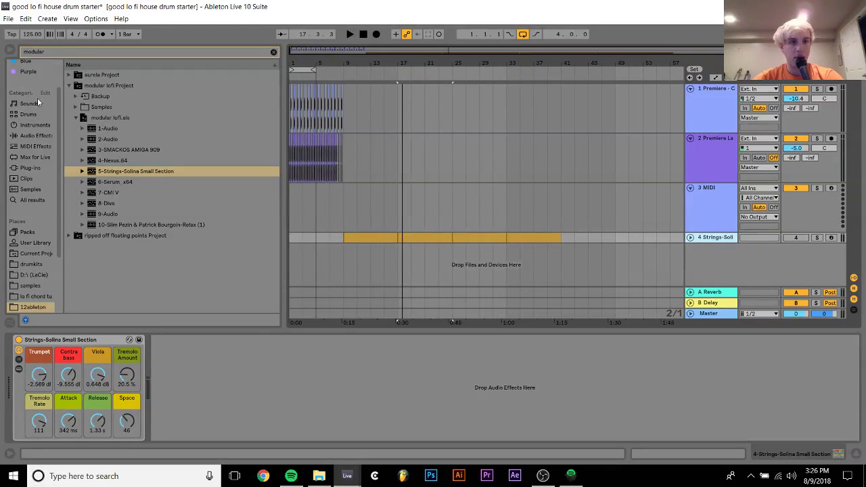
{"action": "left_click", "coordinate": [112, 181]}
{"action": "left_click_drag", "start_coordinate": [368, 257], "coordinate": [364, 242]}
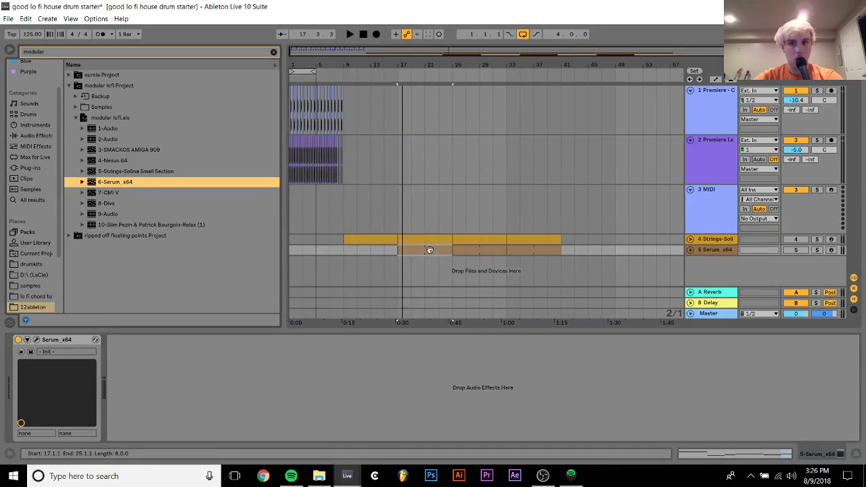
{"action": "key", "text": "space"}
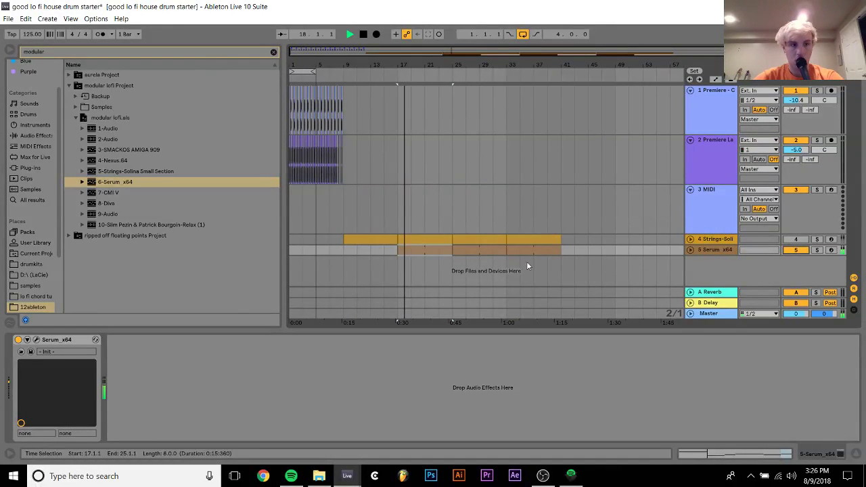
{"action": "left_click", "coordinate": [408, 252]}
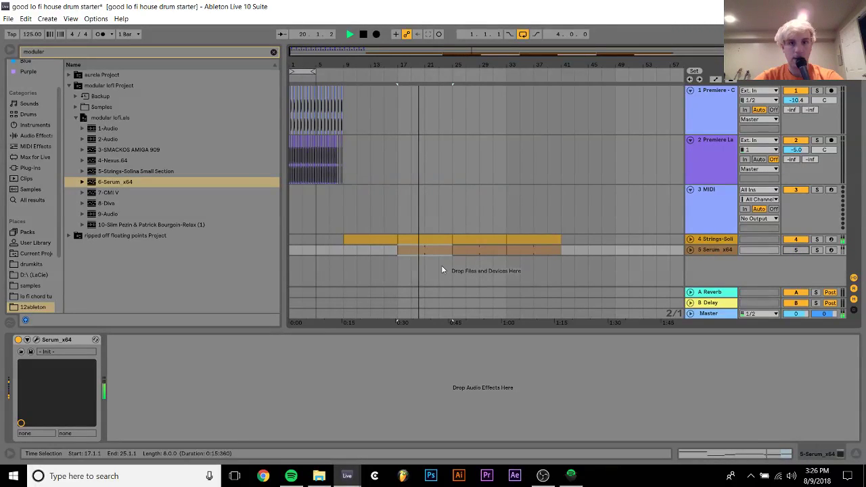
Try the first Strings-Solina clip at bar 1 over the Premiere drums and undo the move.
{"action": "left_click", "coordinate": [373, 238]}
{"action": "left_click_drag", "start_coordinate": [373, 238], "coordinate": [313, 237]}
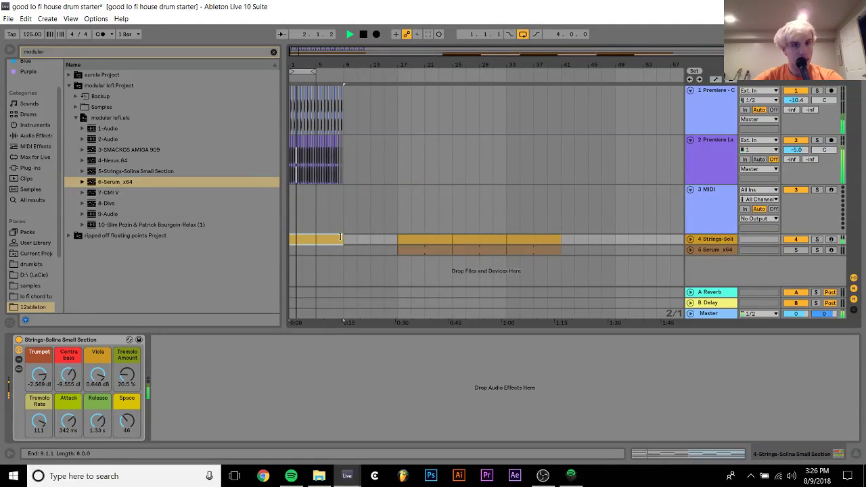
{"action": "key", "text": "space"}
{"action": "key", "text": "ctrl+z"}
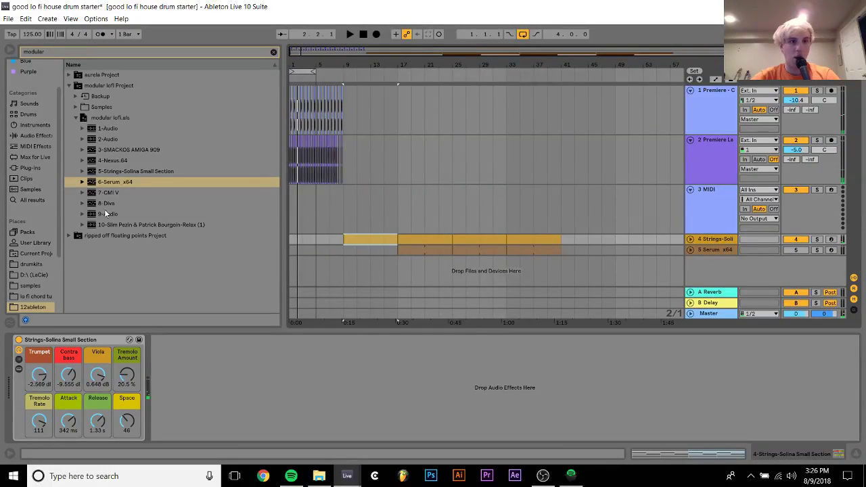
Import the 8-Diva track from modular lofi.als below the Serum_x64 track.
{"action": "left_click", "coordinate": [105, 203]}
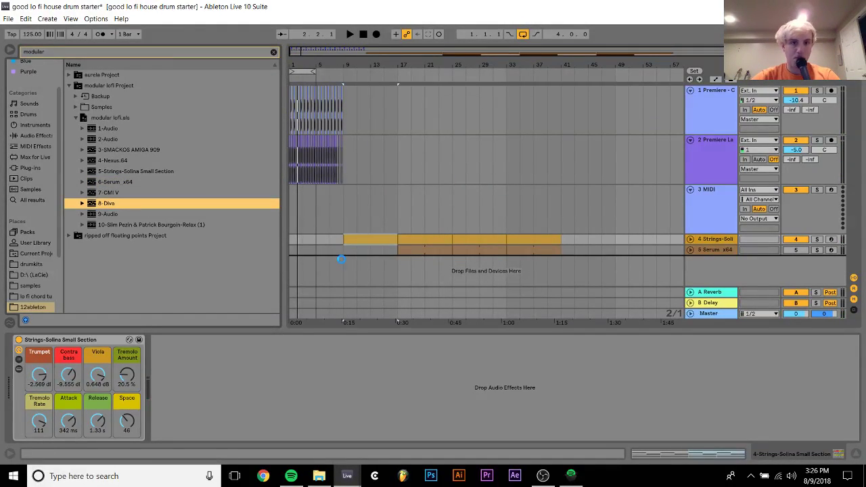
Play back the imported Diva part, and delete the Strings-Solina, Serum and Diva tracks from the arrangement.
{"action": "left_click_drag", "start_coordinate": [341, 259], "coordinate": [425, 260]}
{"action": "key", "text": "space"}
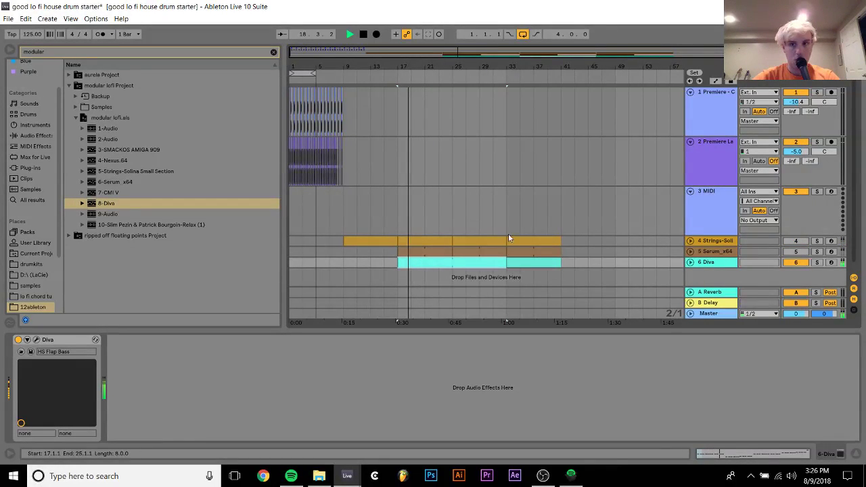
{"action": "left_click", "coordinate": [714, 268]}
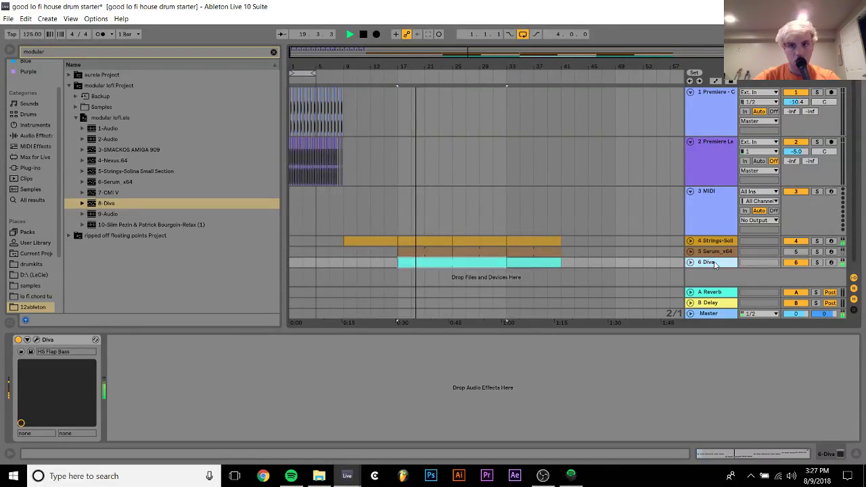
{"action": "key", "text": "space"}
{"action": "key", "text": "Delete"}
{"action": "key", "text": "Delete"}
{"action": "key", "text": "Delete"}
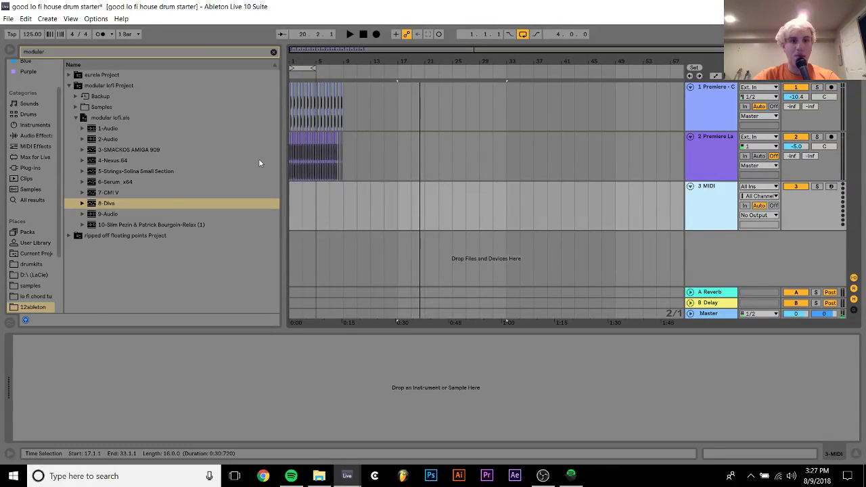
Load the Operator instrument onto the empty MIDI track and lower the track's volume to -12.1 dB.
{"action": "left_click", "coordinate": [291, 214]}
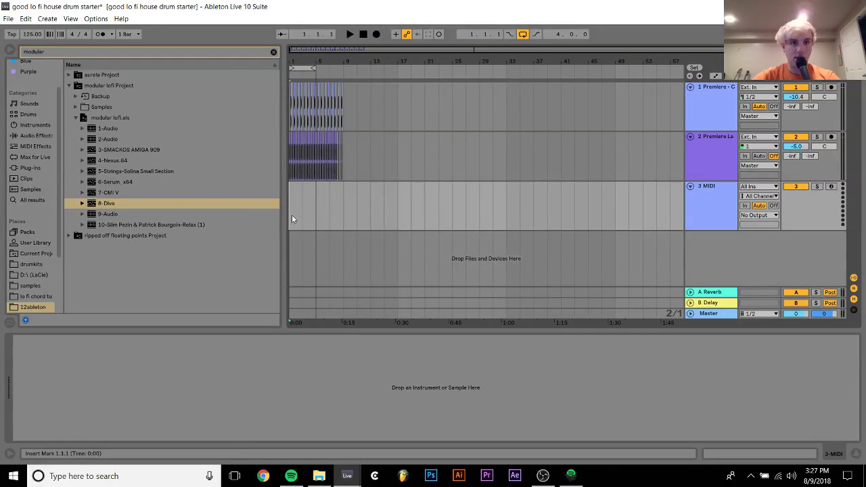
{"action": "left_click", "coordinate": [274, 52]}
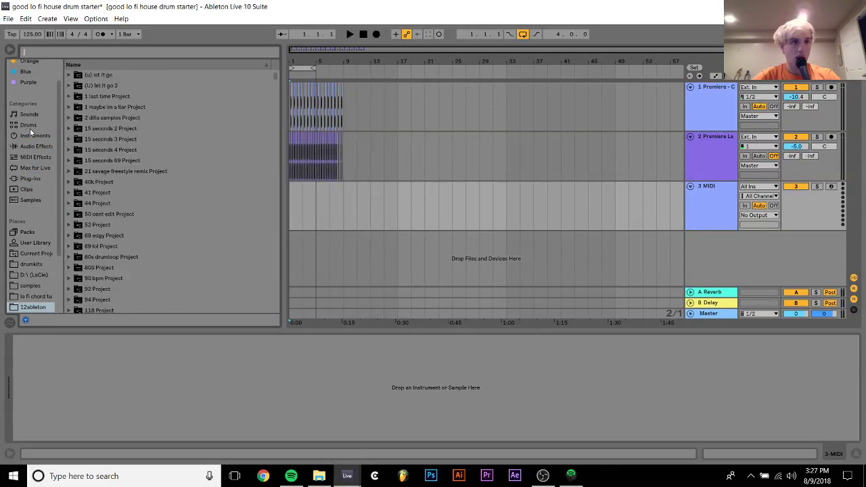
{"action": "left_click", "coordinate": [28, 125]}
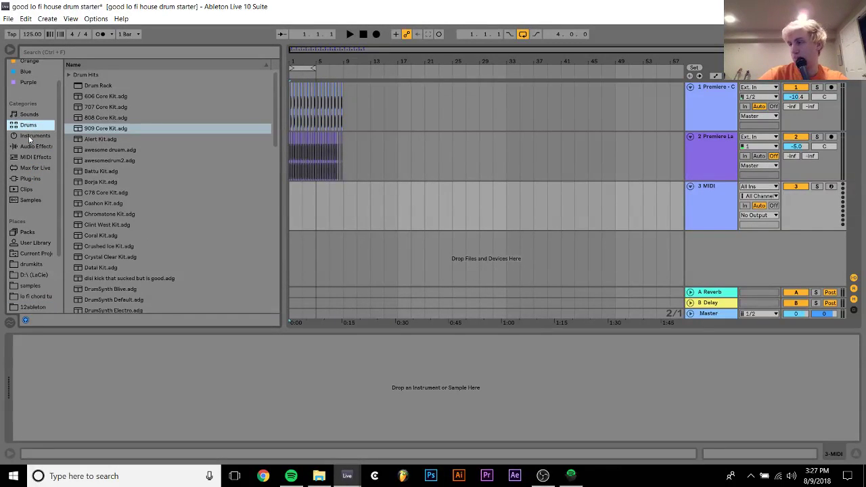
{"action": "left_click", "coordinate": [30, 137]}
{"action": "double_click", "coordinate": [96, 151]}
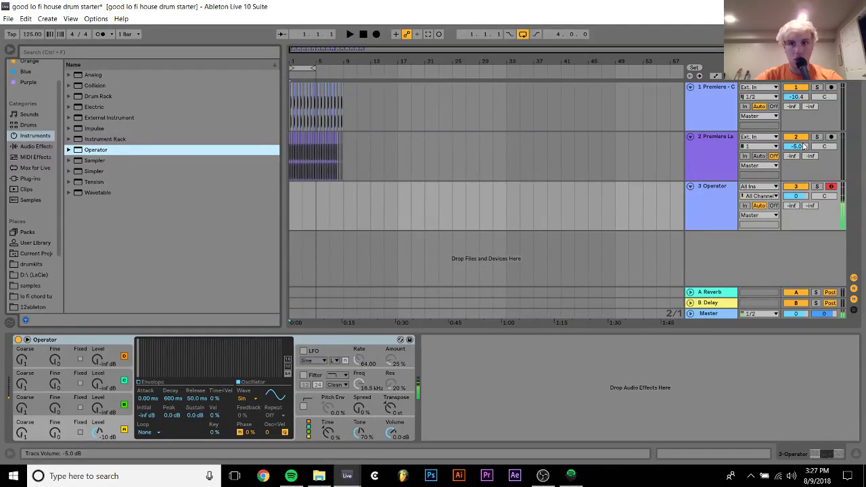
{"action": "left_click", "coordinate": [795, 195]}
{"action": "left_click_drag", "start_coordinate": [796, 196], "coordinate": [796, 205]}
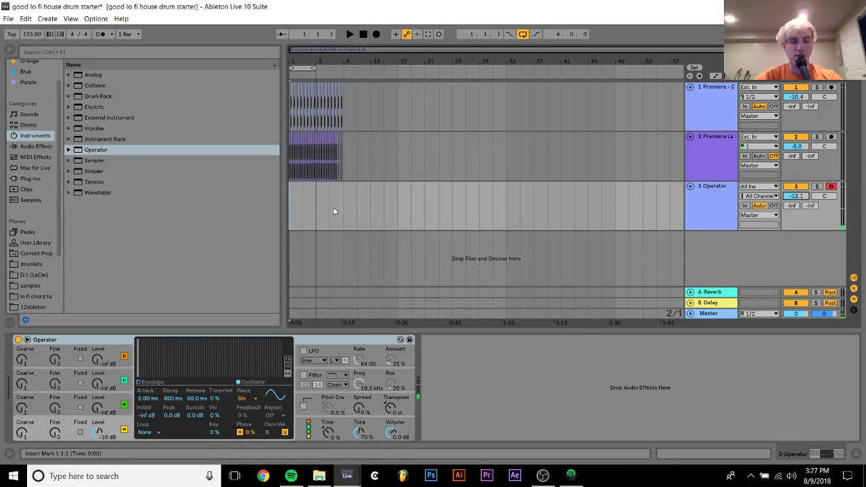
Listen to the clap and kick drum loop from bar 1 with the Operator track armed.
{"action": "key", "text": "space"}
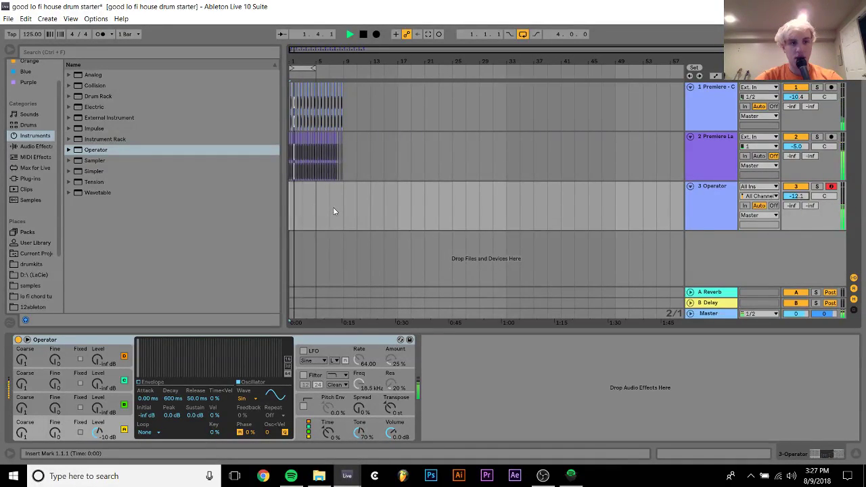
{"action": "key", "text": "space"}
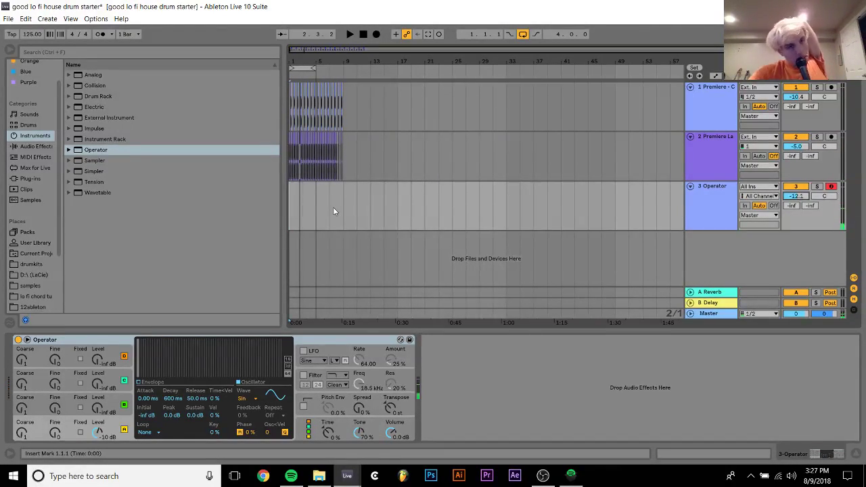
{"action": "key", "text": "space"}
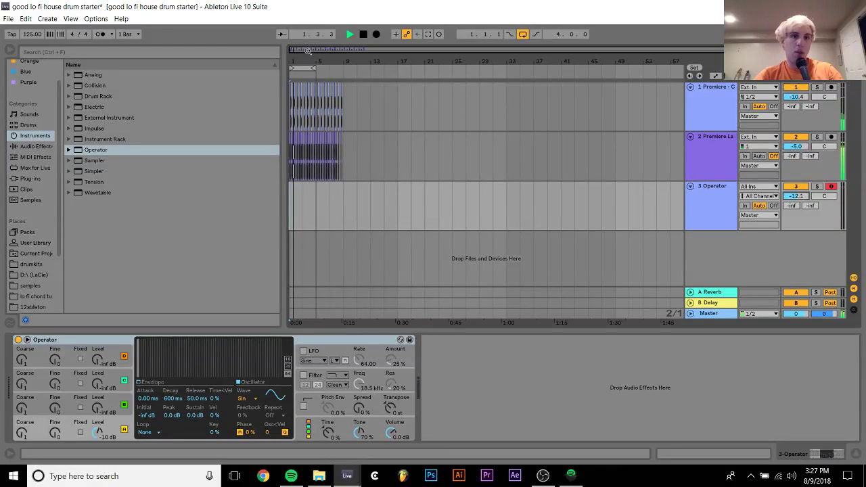
{"action": "key", "text": "plus"}
{"action": "key", "text": "plus"}
{"action": "key", "text": "plus"}
{"action": "key", "text": "space"}
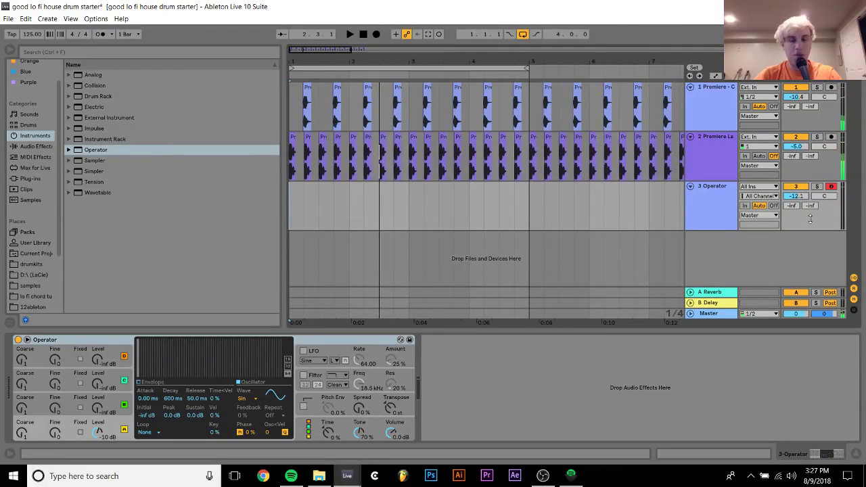
Search the samples folder for "break".
{"action": "left_click", "coordinate": [25, 285]}
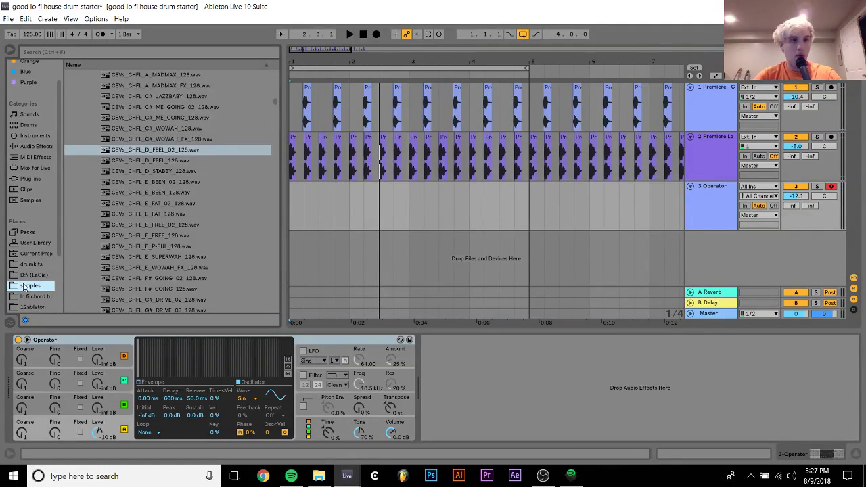
{"action": "left_click", "coordinate": [79, 51]}
{"action": "type", "text": "break"}
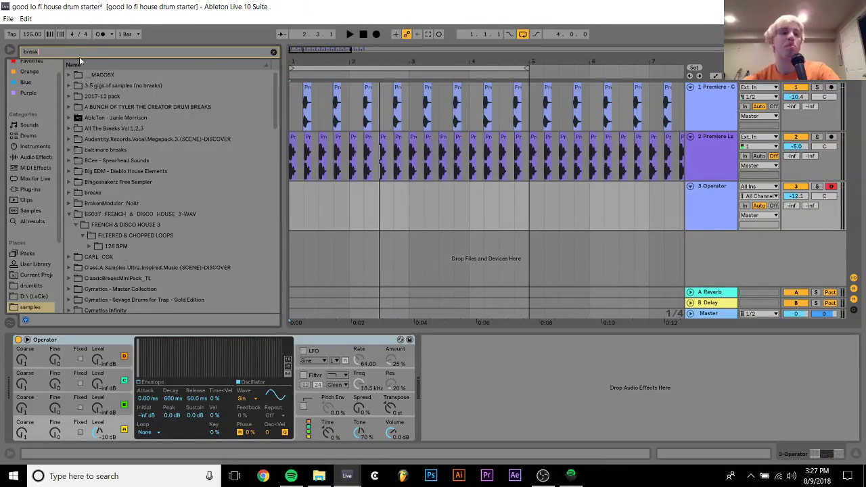
Expand the All The Breaks folder inside All The Breaks Vol 1,2,3.
{"action": "left_click", "coordinate": [80, 87]}
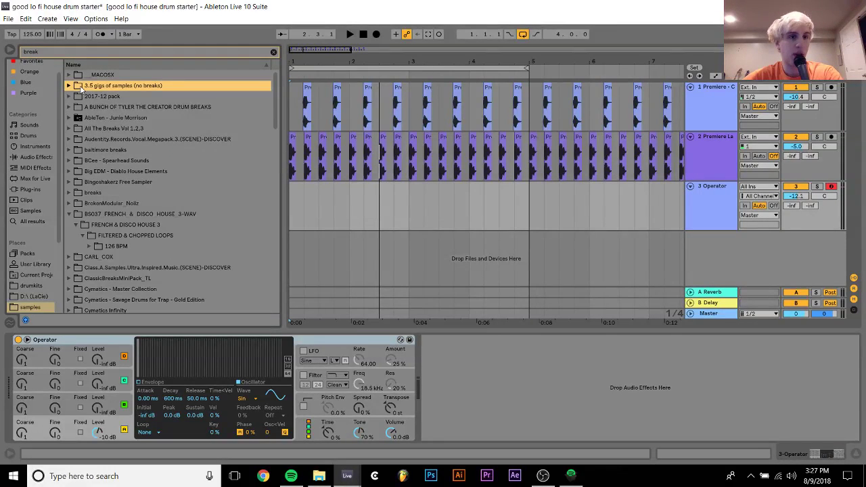
{"action": "key", "text": "Down"}
{"action": "key", "text": "Down"}
{"action": "key", "text": "Down"}
{"action": "key", "text": "Down"}
{"action": "key", "text": "Down"}
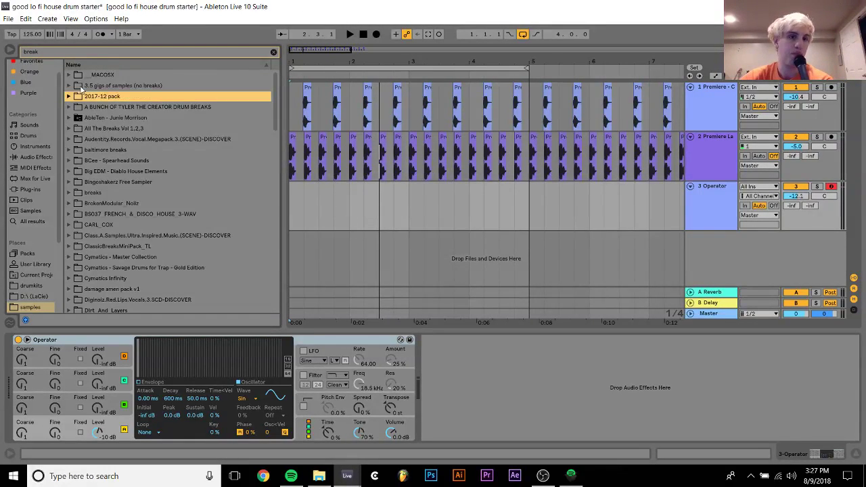
{"action": "key", "text": "Up"}
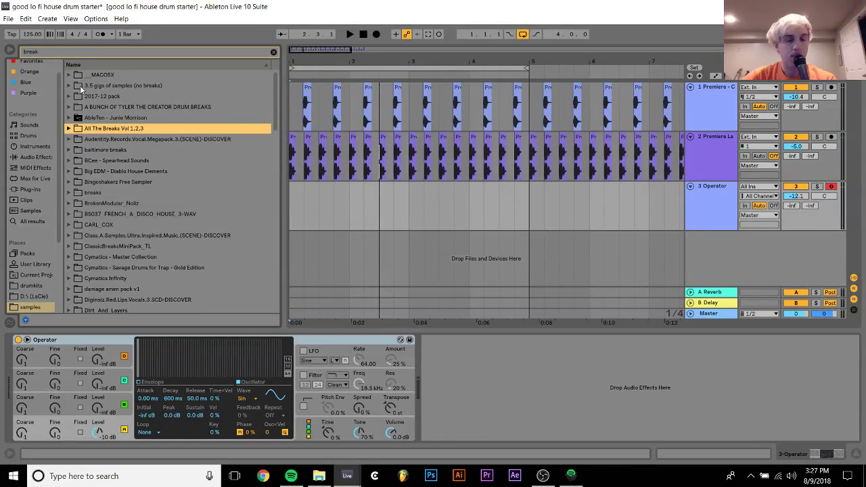
{"action": "key", "text": "Right"}
{"action": "key", "text": "Down"}
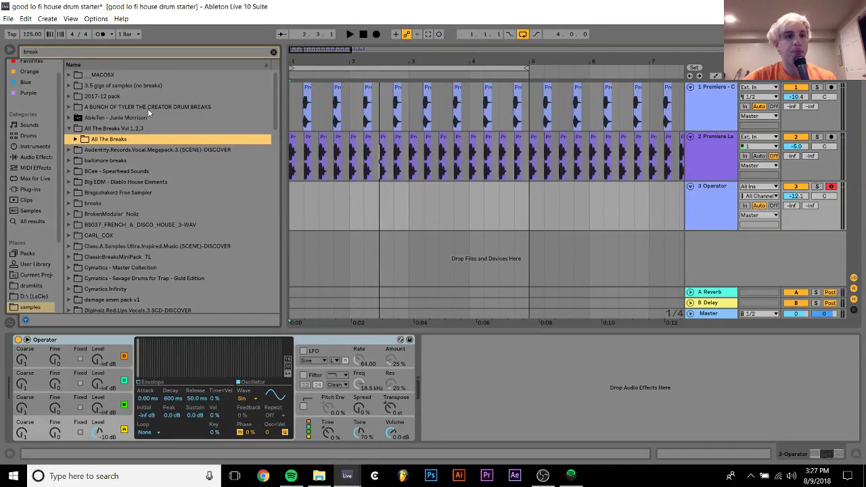
{"action": "key", "text": "Right"}
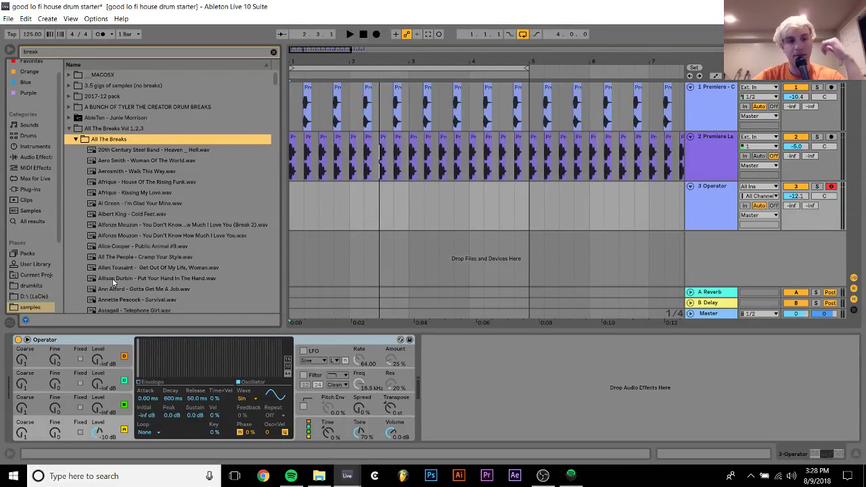
Audition drum breaks in the All The Breaks folder, from the Bill Withers files through the neighbouring Bobby Byrd and Bob Azzam ones.
{"action": "scroll", "coordinate": [113, 283], "scroll_direction": "down", "scroll_amount": 5}
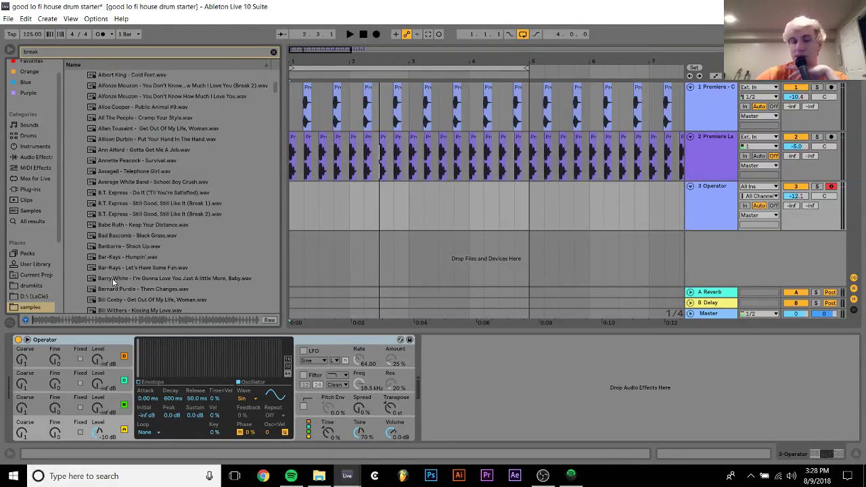
{"action": "left_click", "coordinate": [114, 279]}
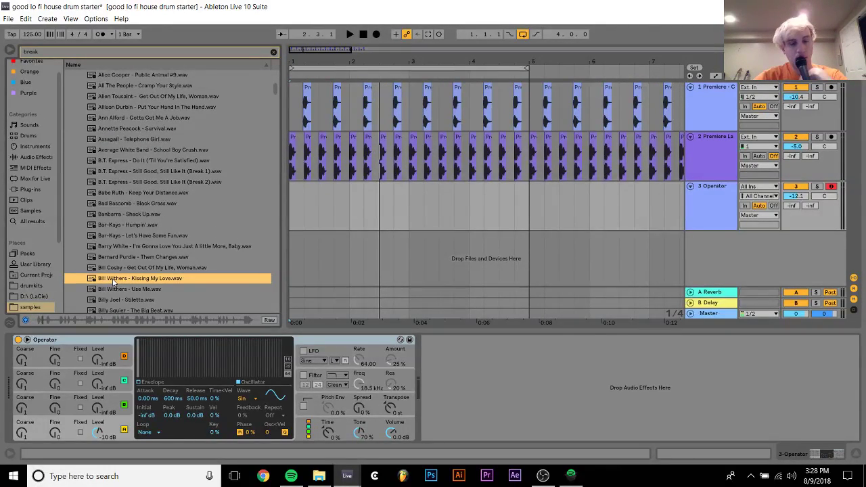
{"action": "key", "text": "Down"}
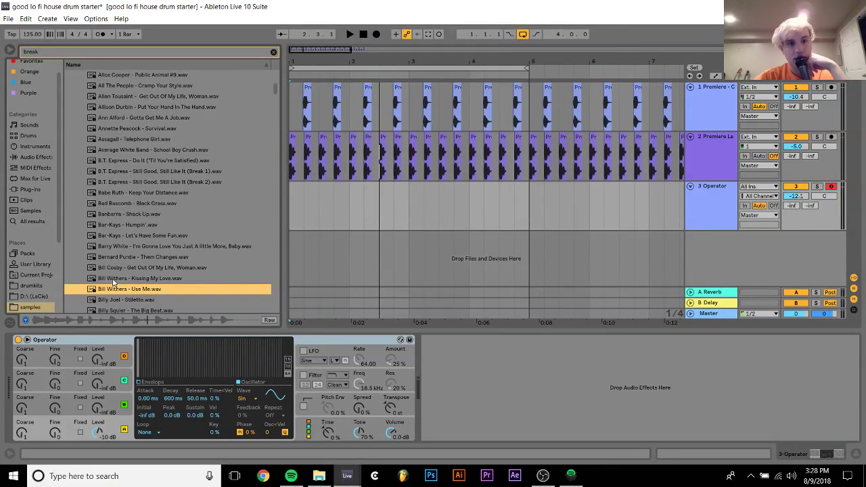
{"action": "key", "text": "Home"}
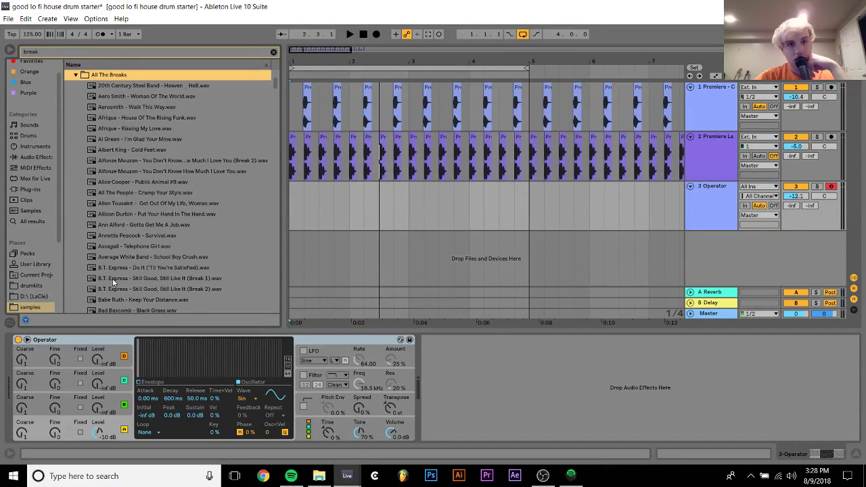
{"action": "key", "text": "Down"}
{"action": "key", "text": "Down"}
{"action": "scroll", "coordinate": [113, 283], "scroll_direction": "down", "scroll_amount": 5}
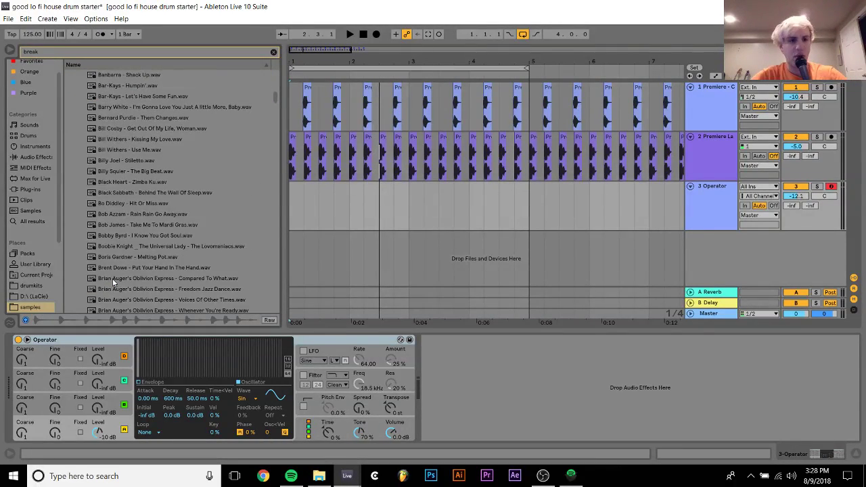
{"action": "left_click", "coordinate": [131, 237]}
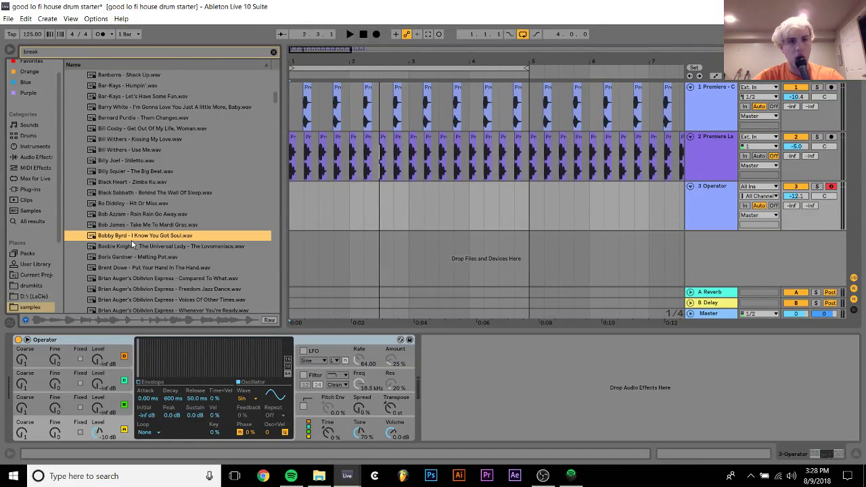
{"action": "key", "text": "Down"}
{"action": "key", "text": "Up"}
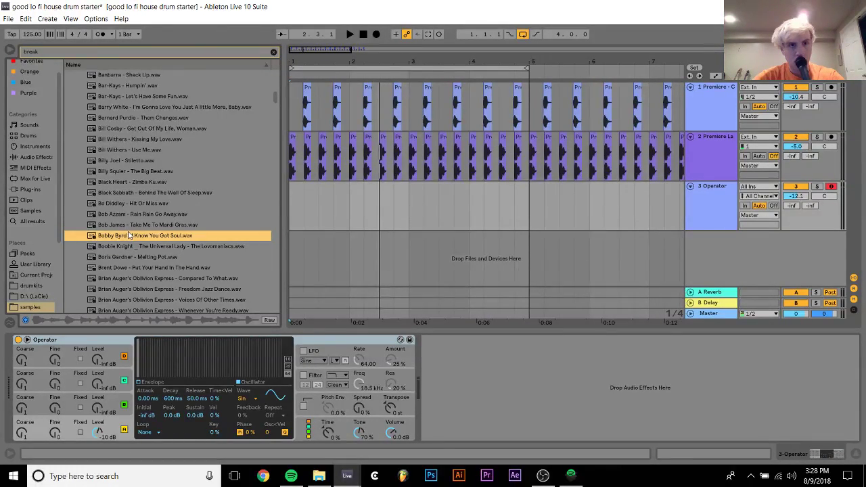
{"action": "key", "text": "Down"}
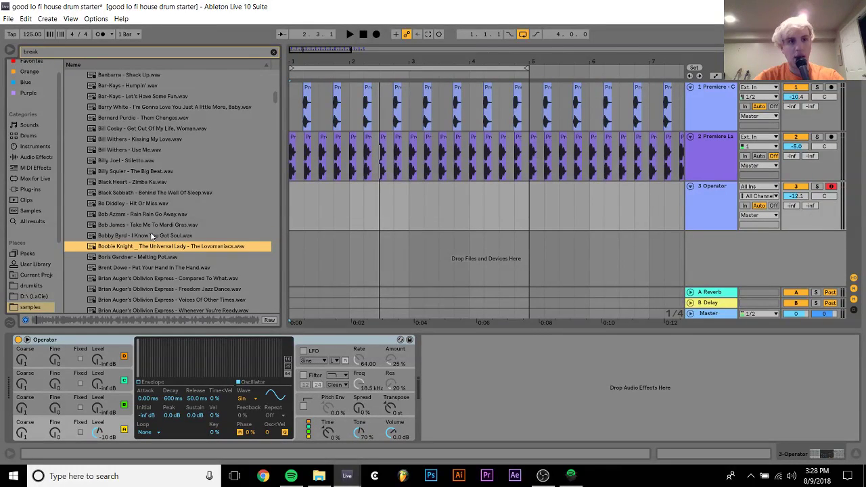
{"action": "key", "text": "Up"}
{"action": "key", "text": "Up"}
{"action": "key", "text": "Up"}
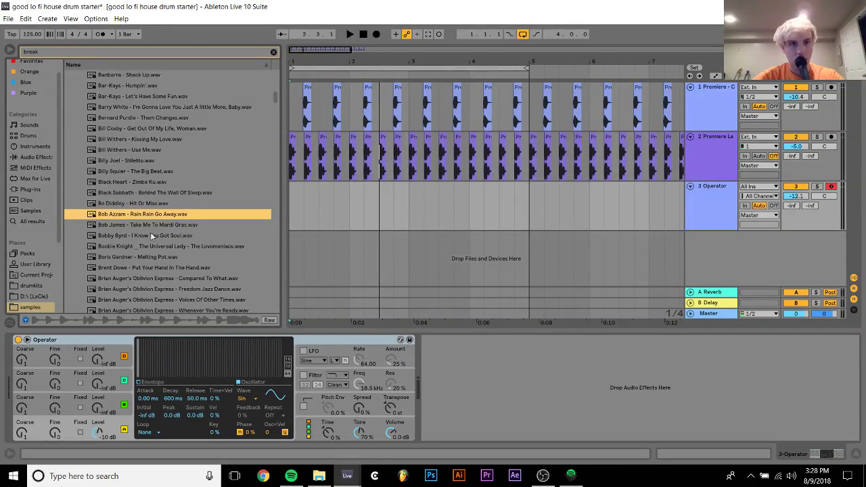
Load Bob Azzam - Rain Rain Go Away.wav onto the MIDI track in place of Operator and pull the sample's end in to about 1.4 seconds.
{"action": "left_click_drag", "start_coordinate": [140, 216], "coordinate": [154, 380]}
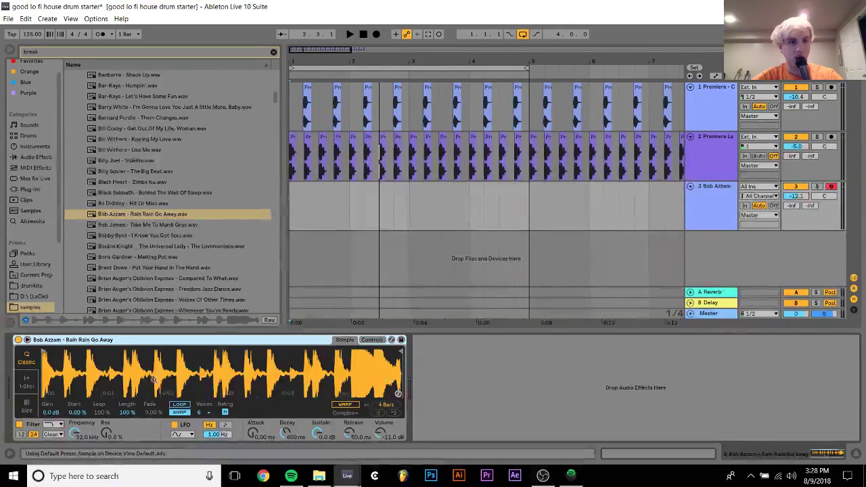
{"action": "left_click_drag", "start_coordinate": [399, 352], "coordinate": [133, 371]}
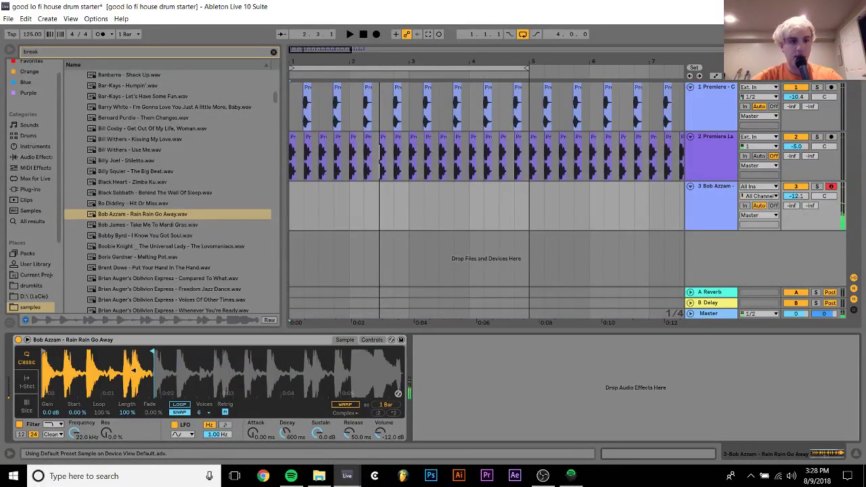
{"action": "scroll", "coordinate": [125, 372], "scroll_direction": "up", "scroll_amount": 5}
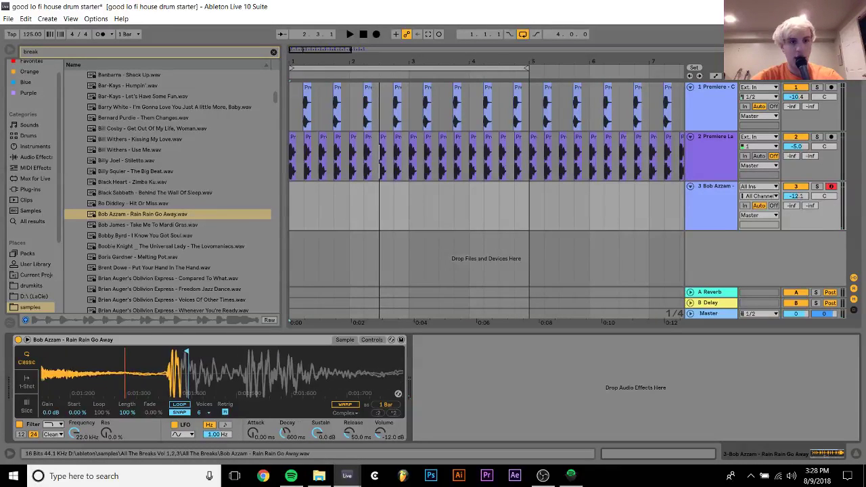
{"action": "scroll", "coordinate": [332, 372], "scroll_direction": "down", "scroll_amount": 5}
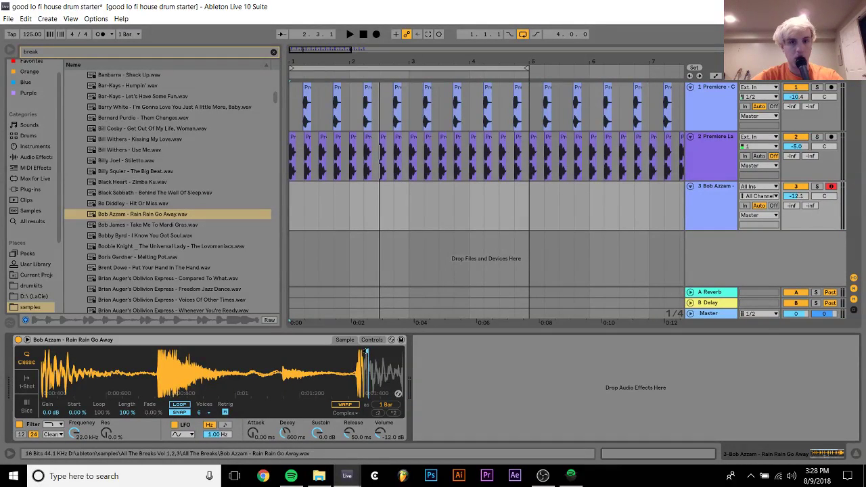
Move the sample's start to the onset of the drum hit at about 1.15 seconds.
{"action": "mouse_move", "coordinate": [365, 351]}
{"action": "left_mouse_down"}
{"action": "mouse_move", "coordinate": [339, 353]}
{"action": "mouse_move", "coordinate": [386, 365]}
{"action": "mouse_move", "coordinate": [395, 377]}
{"action": "left_mouse_up"}
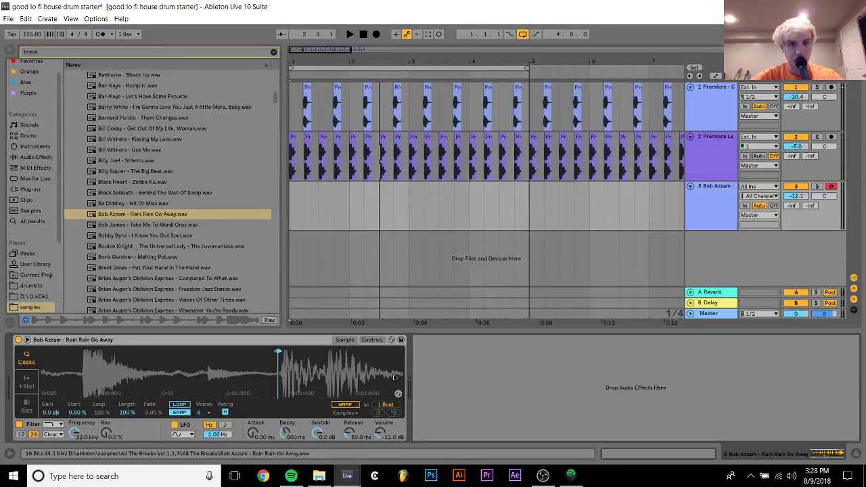
{"action": "mouse_move", "coordinate": [171, 374]}
{"action": "left_mouse_down"}
{"action": "mouse_move", "coordinate": [192, 374]}
{"action": "mouse_move", "coordinate": [192, 409]}
{"action": "left_mouse_up"}
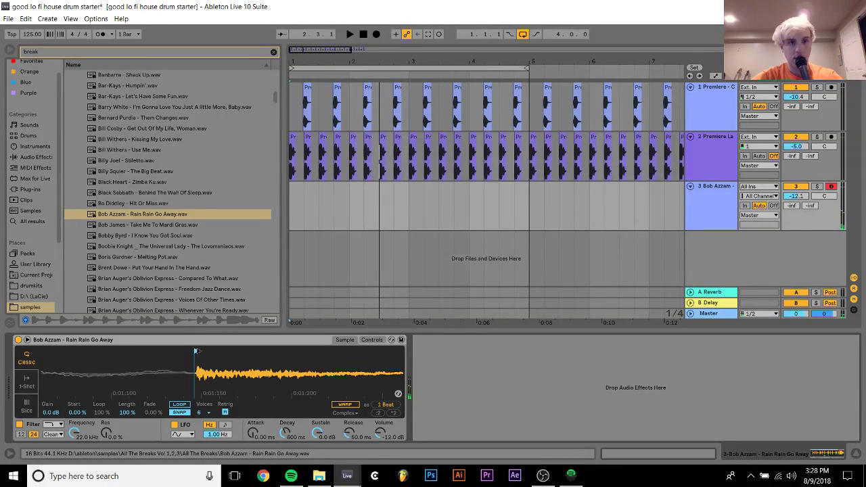
{"action": "left_click_drag", "start_coordinate": [196, 351], "coordinate": [198, 351]}
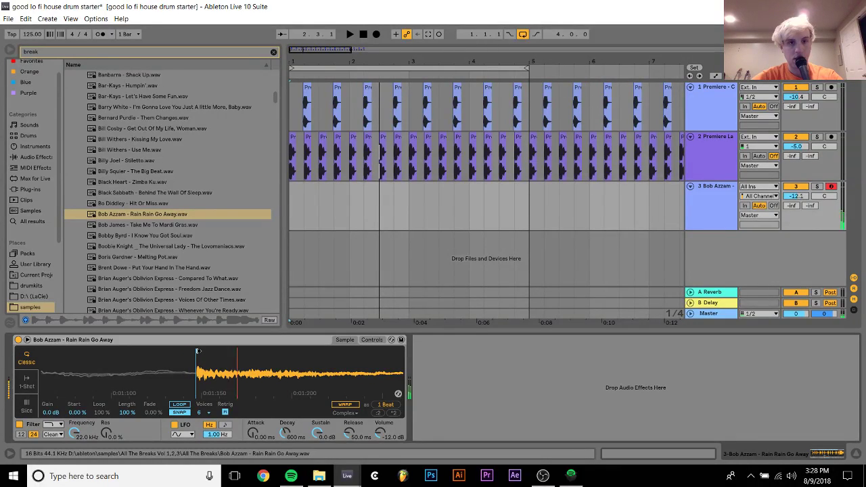
Clear the sample search, add a Utility effect to the Bob Azzam track and set its channel mode to Left.
{"action": "left_click", "coordinate": [274, 53]}
{"action": "left_click", "coordinate": [34, 168]}
{"action": "key", "text": "Up"}
{"action": "key", "text": "Up"}
{"action": "key", "text": "Up"}
{"action": "key", "text": "Up"}
{"action": "key", "text": "Up"}
{"action": "key", "text": "Up"}
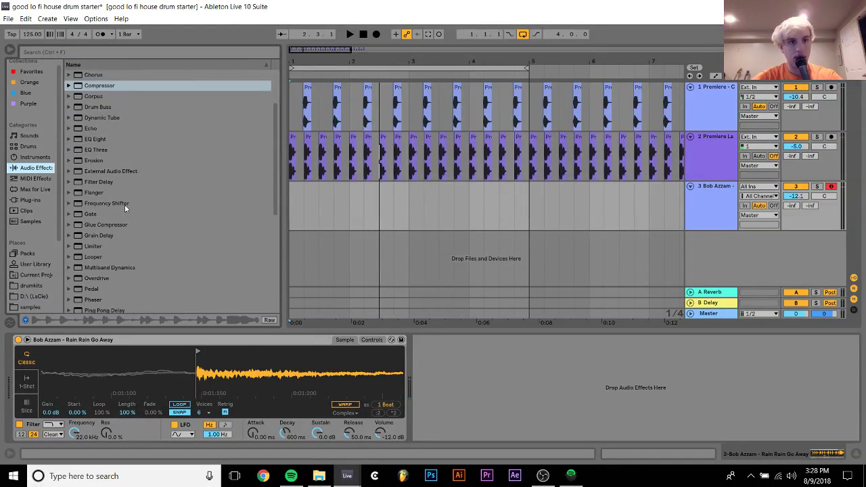
{"action": "scroll", "coordinate": [162, 169], "scroll_direction": "down", "scroll_amount": 5}
{"action": "double_click", "coordinate": [103, 284]}
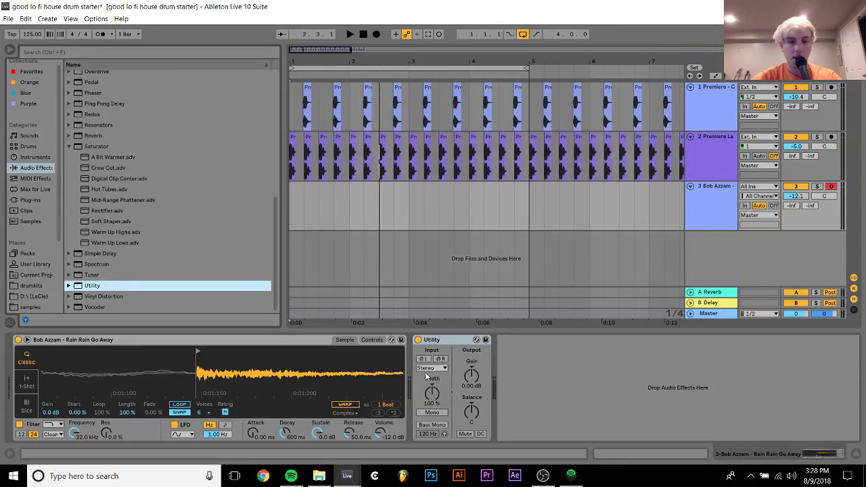
{"action": "left_click", "coordinate": [430, 368]}
{"action": "left_click", "coordinate": [426, 379]}
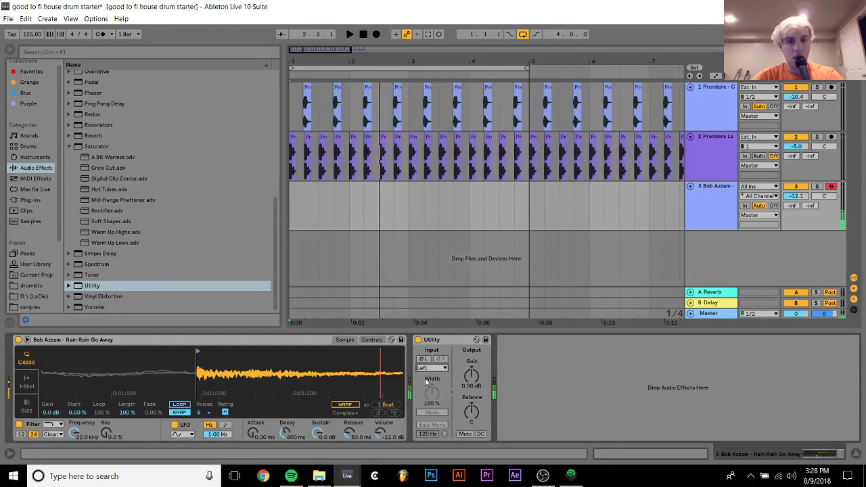
Add an EQ Eight after Utility and turn its first band into a low cut at about 367 Hz.
{"action": "scroll", "coordinate": [88, 190], "scroll_direction": "up", "scroll_amount": 4}
{"action": "scroll", "coordinate": [88, 190], "scroll_direction": "up", "scroll_amount": 5}
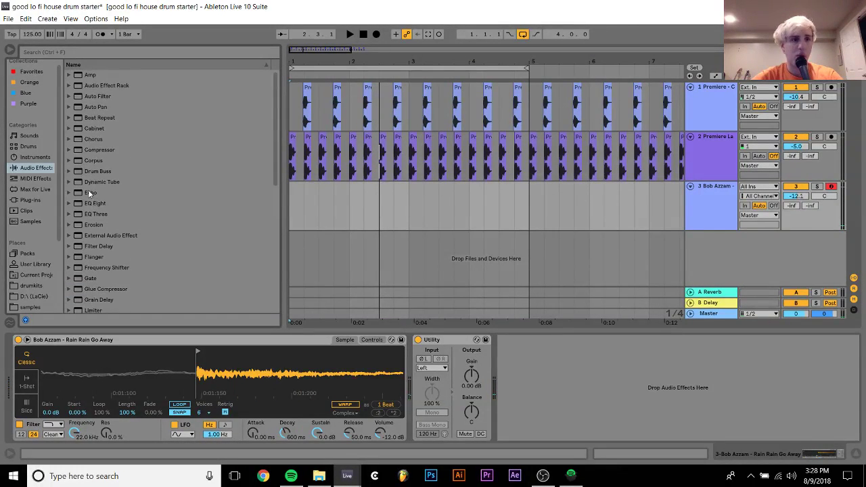
{"action": "double_click", "coordinate": [95, 204]}
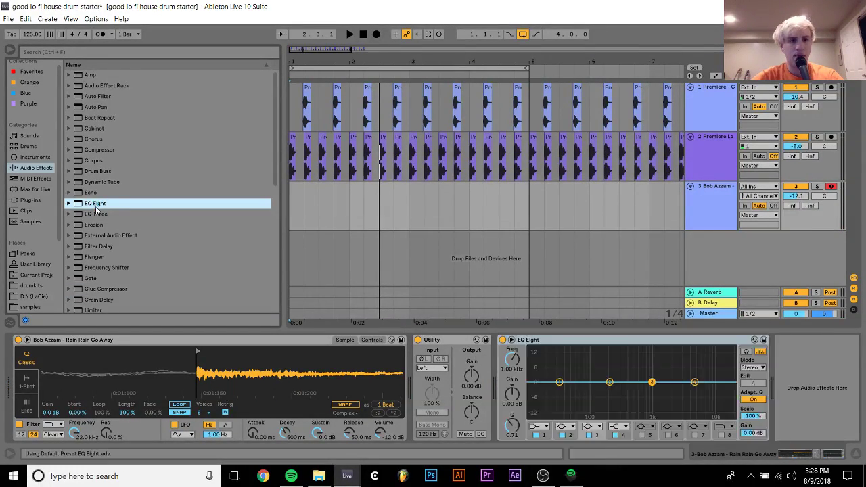
{"action": "left_click", "coordinate": [537, 428]}
{"action": "left_click", "coordinate": [539, 365]}
{"action": "left_click_drag", "start_coordinate": [559, 383], "coordinate": [625, 391]}
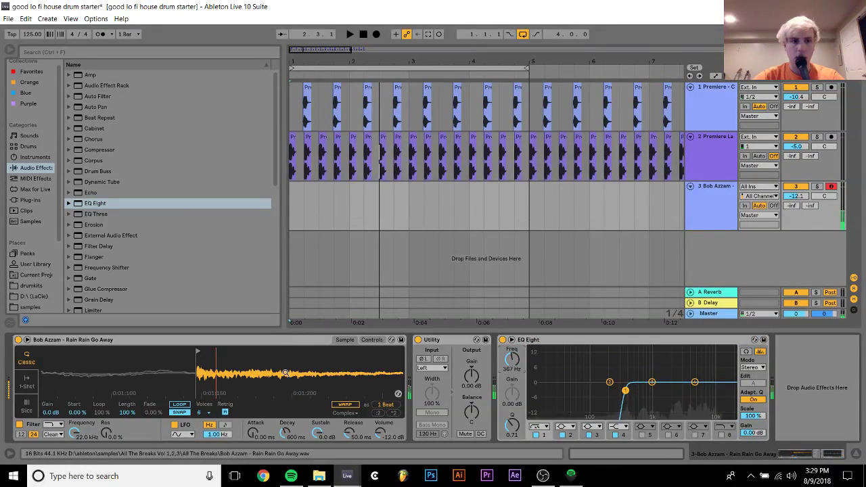
{"action": "scroll", "coordinate": [286, 373], "scroll_direction": "up", "scroll_amount": 5}
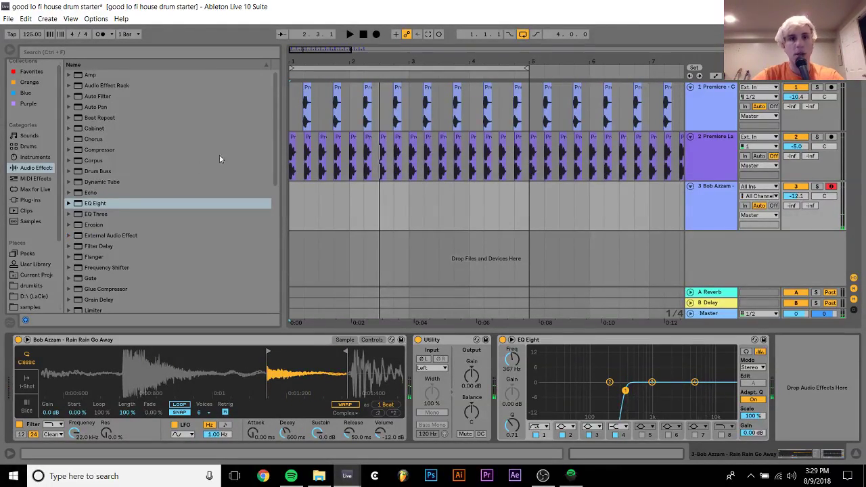
Create a one-bar MIDI clip on the Bob Azzam track, fill it with consecutive sixteenth notes on C3 and play it.
{"action": "left_click", "coordinate": [341, 224]}
{"action": "key", "text": "ctrl+shift+m"}
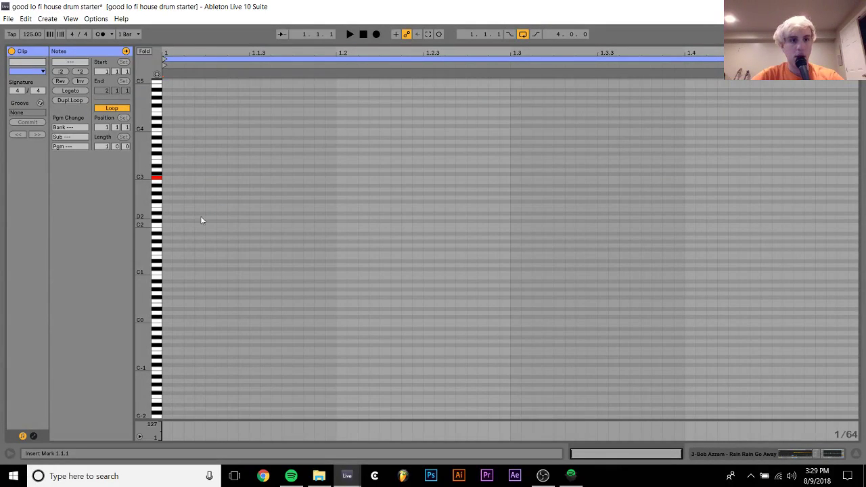
{"action": "double_click", "coordinate": [169, 179]}
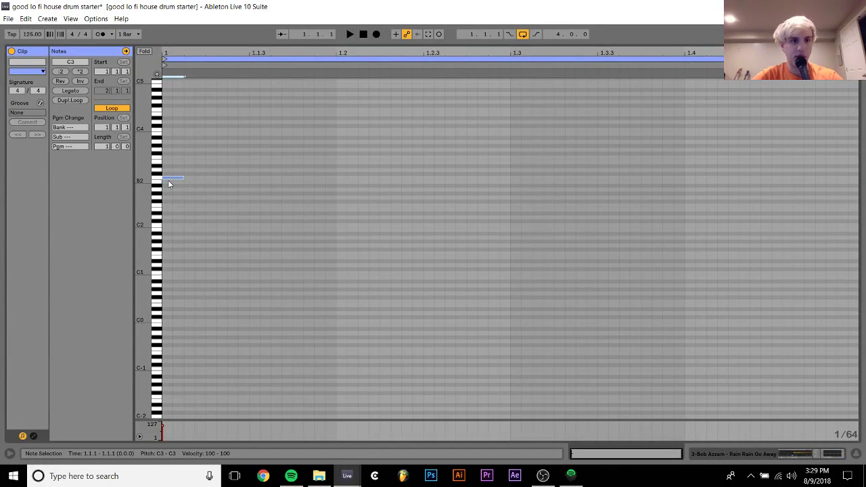
{"action": "key", "text": "shift+Right"}
{"action": "key", "text": "shift+Right"}
{"action": "key", "text": "ctrl+d"}
{"action": "key", "text": "ctrl+d"}
{"action": "key", "text": "ctrl+d"}
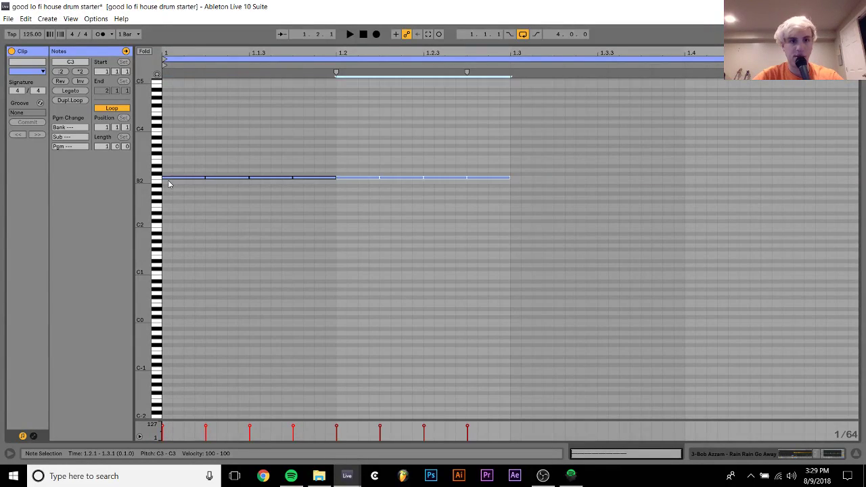
{"action": "key", "text": "ctrl+d"}
{"action": "key", "text": "space"}
{"action": "key", "text": "space"}
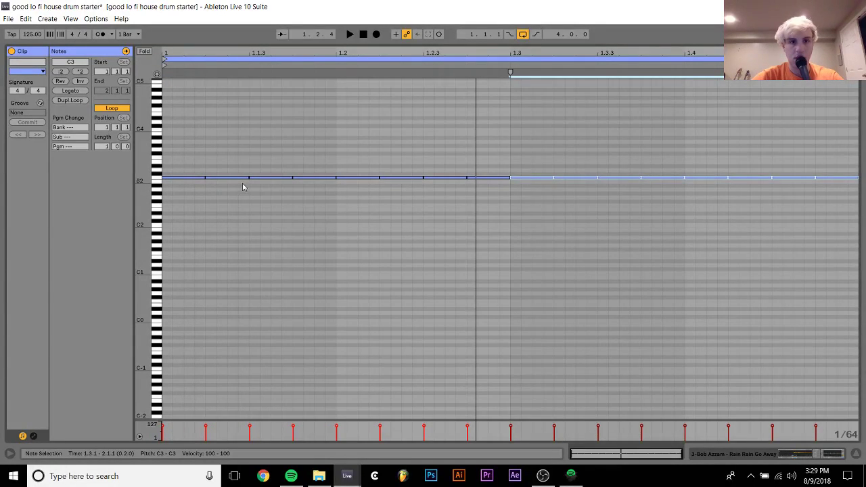
Lower the first note's velocity to 52 and the second's to 78, copy the second onto the fourth, and repeat the four-note pattern across the bar.
{"action": "left_click_drag", "start_coordinate": [162, 426], "coordinate": [205, 430]}
{"action": "left_click", "coordinate": [206, 437]}
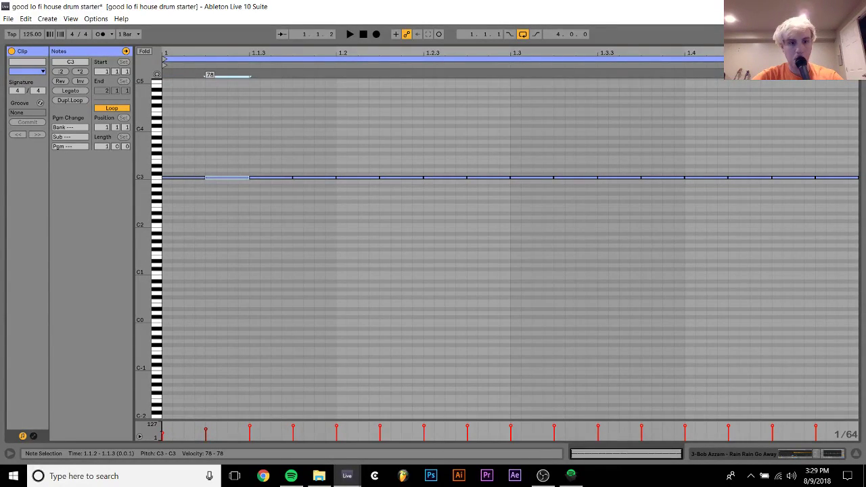
{"action": "key", "text": "alt+Right"}
{"action": "key", "text": "alt+Right"}
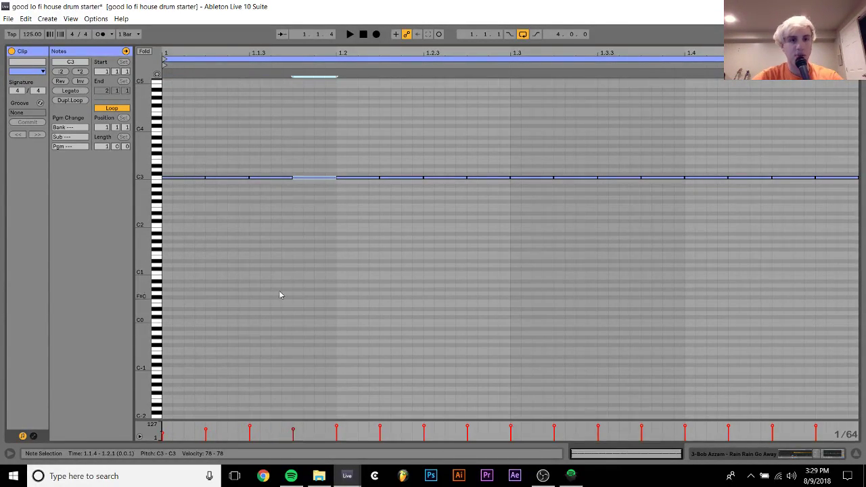
{"action": "left_click_drag", "start_coordinate": [301, 143], "coordinate": [202, 270]}
{"action": "key", "text": "ctrl+d"}
{"action": "key", "text": "ctrl+d"}
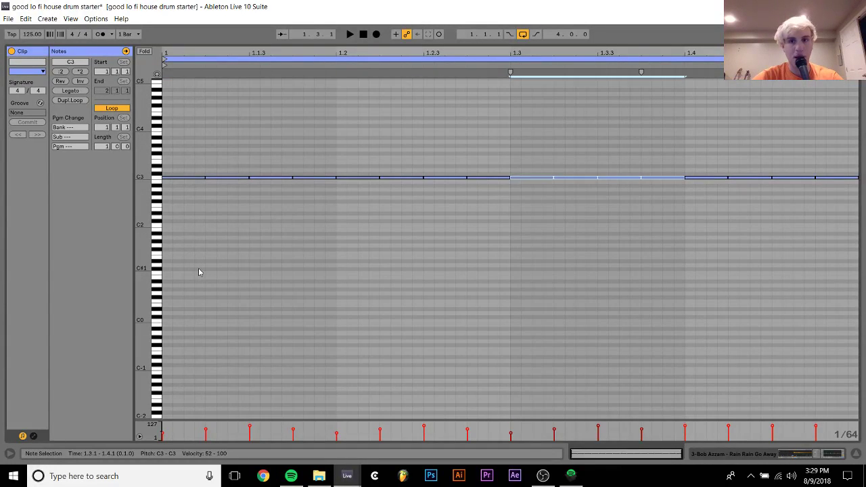
{"action": "key", "text": "ctrl+d"}
Play the pattern and extend the MIDI clip on track 3 to fill four bars.
{"action": "key", "text": "space"}
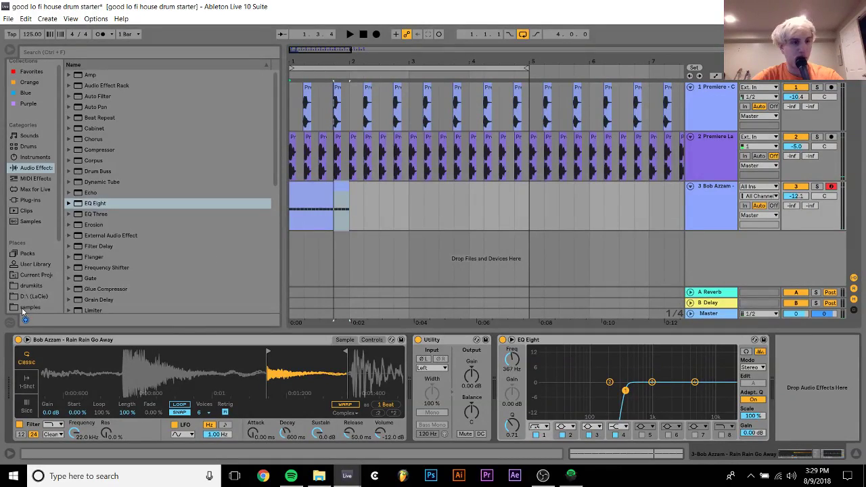
{"action": "left_click_drag", "start_coordinate": [334, 203], "coordinate": [483, 203]}
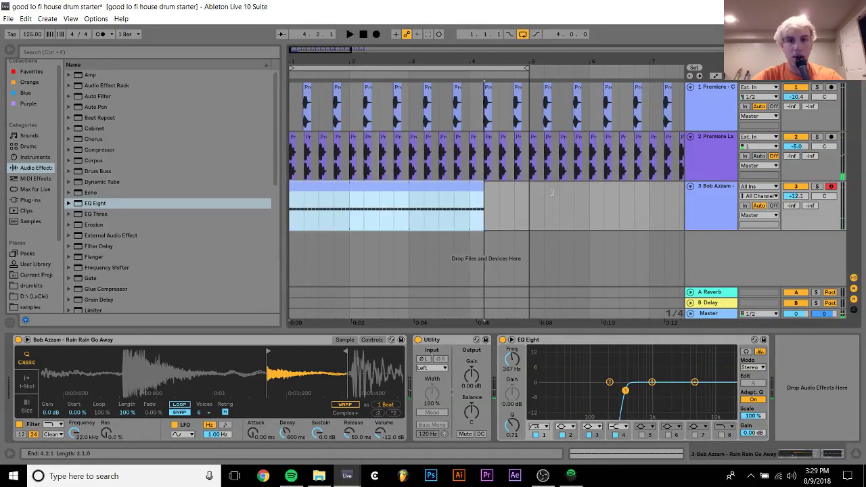
{"action": "left_click_drag", "start_coordinate": [552, 192], "coordinate": [530, 196]}
Audition breaks in the samples folder from Captain Sky - Super Sperm.wav through Christine McVie - And That Says A Lot.wav.
{"action": "left_click", "coordinate": [30, 308]}
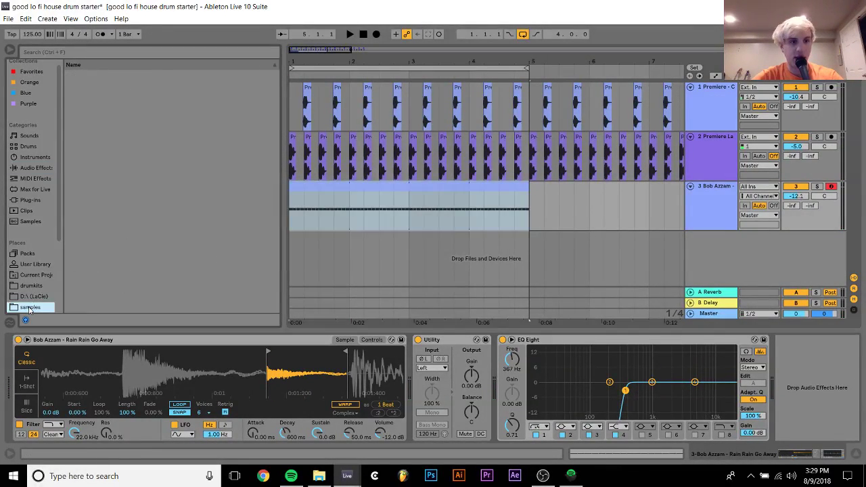
{"action": "left_click", "coordinate": [165, 225]}
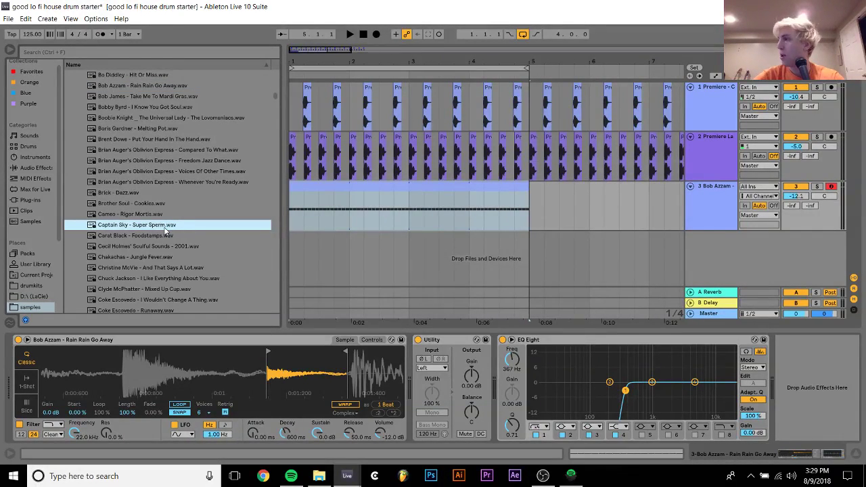
{"action": "key", "text": "Down"}
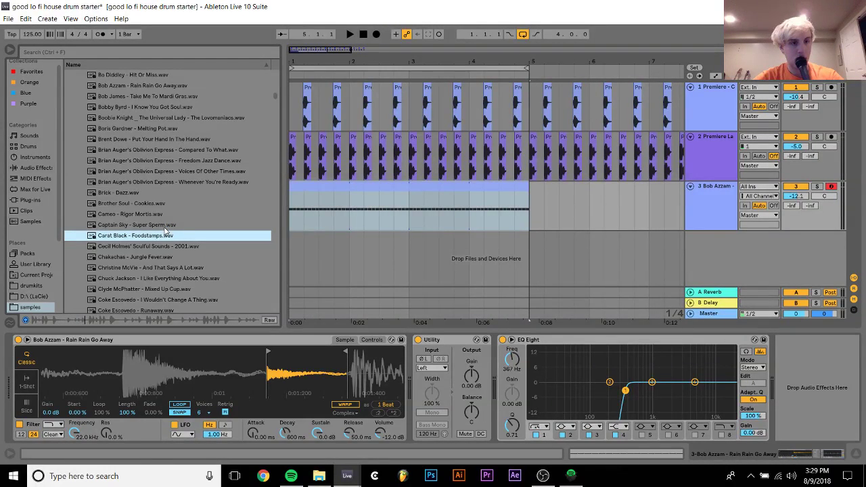
{"action": "key", "text": "Down"}
{"action": "key", "text": "Down"}
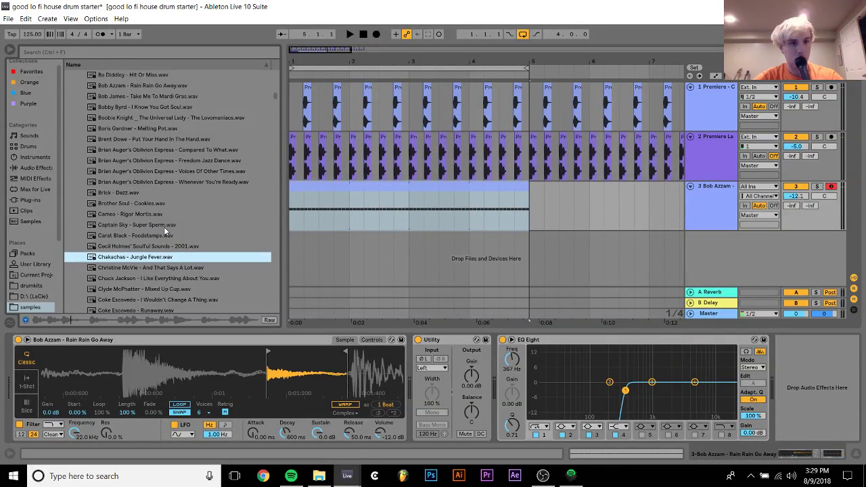
{"action": "key", "text": "Down"}
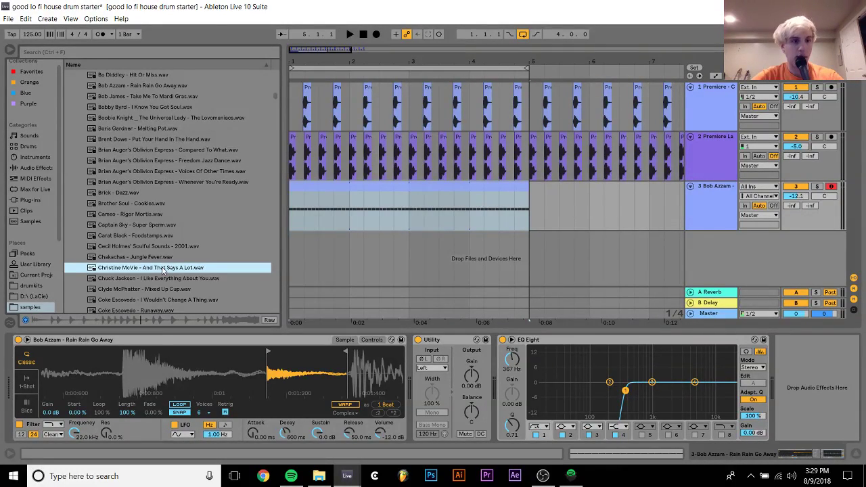
Replace the Bob Azzam sample with Christine McVie - And That Says A Lot.wav and play the loop with EQ Eight turned off.
{"action": "mouse_move", "coordinate": [164, 268]}
{"action": "left_mouse_down"}
{"action": "mouse_move", "coordinate": [34, 366]}
{"action": "mouse_move", "coordinate": [47, 351]}
{"action": "mouse_move", "coordinate": [146, 351]}
{"action": "left_mouse_up"}
{"action": "key", "text": "space"}
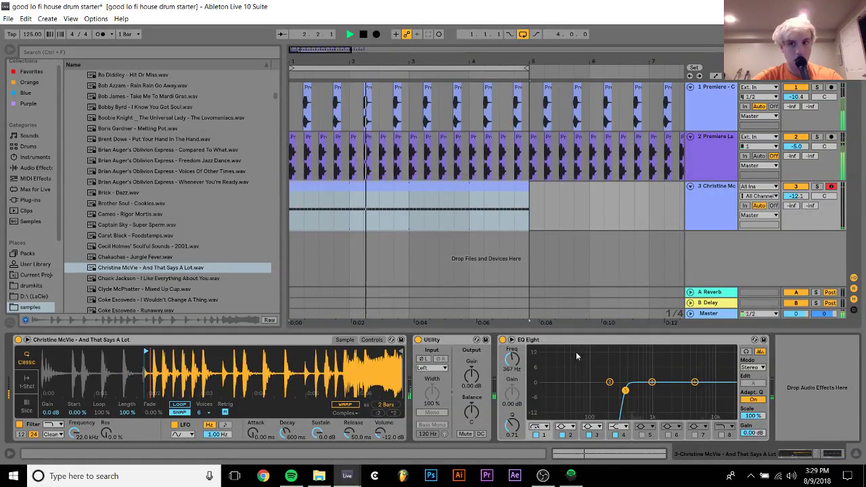
{"action": "left_click", "coordinate": [502, 340]}
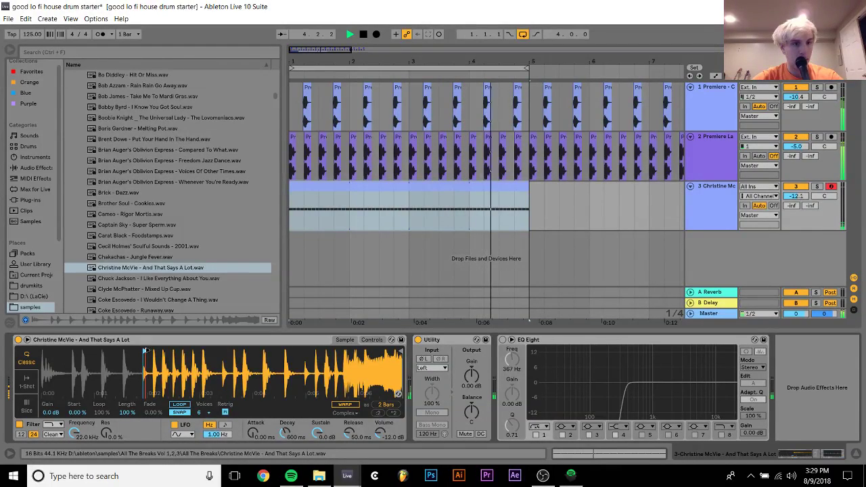
{"action": "left_click", "coordinate": [432, 367]}
{"action": "left_click", "coordinate": [432, 379]}
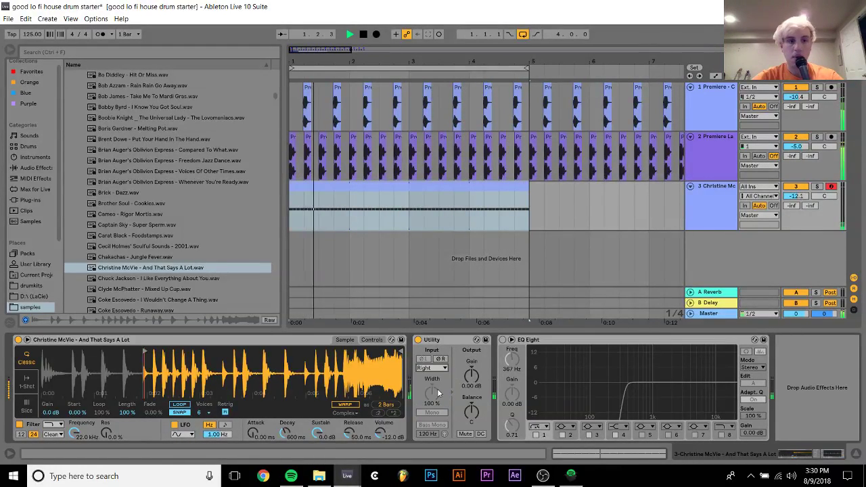
{"action": "mouse_move", "coordinate": [402, 352]}
{"action": "left_mouse_down"}
{"action": "mouse_move", "coordinate": [157, 364]}
{"action": "mouse_move", "coordinate": [367, 366]}
{"action": "left_mouse_up"}
{"action": "key", "text": "space"}
Delete track 3 with the Christine McVie sample.
{"action": "left_click", "coordinate": [710, 186]}
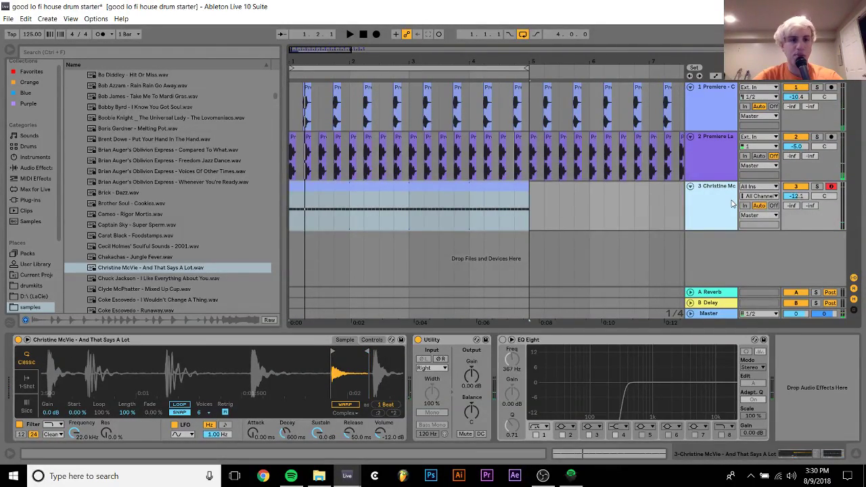
{"action": "key", "text": "Delete"}
Audition breaks in the samples folder from Chuck Jackson - I Like Everything About You.wav through Disco Italiano - Chella'lla.wav.
{"action": "left_click", "coordinate": [157, 278]}
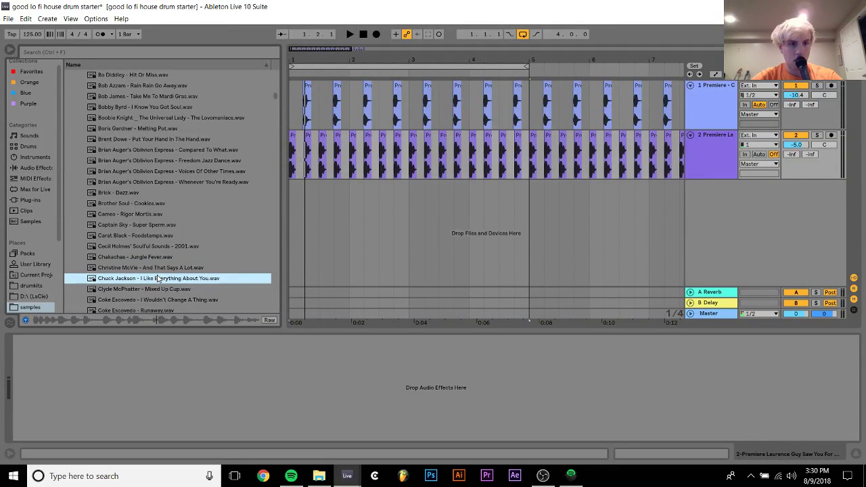
{"action": "key", "text": "Down"}
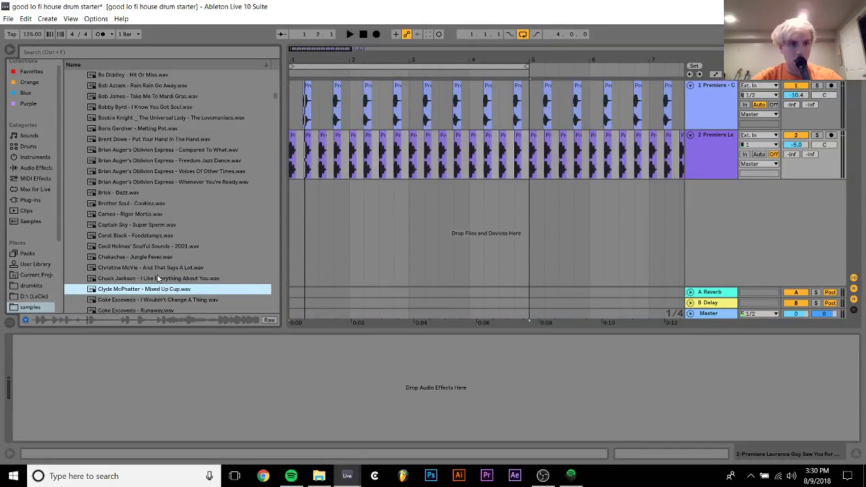
{"action": "key", "text": "Down"}
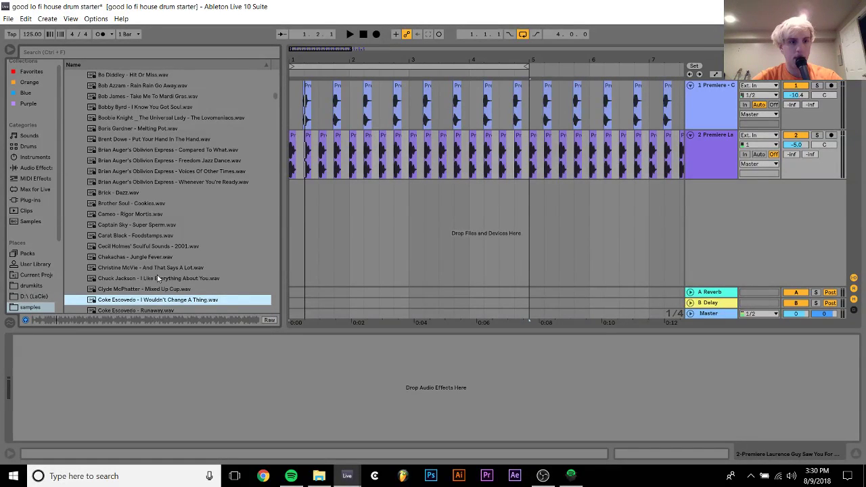
{"action": "key", "text": "Down"}
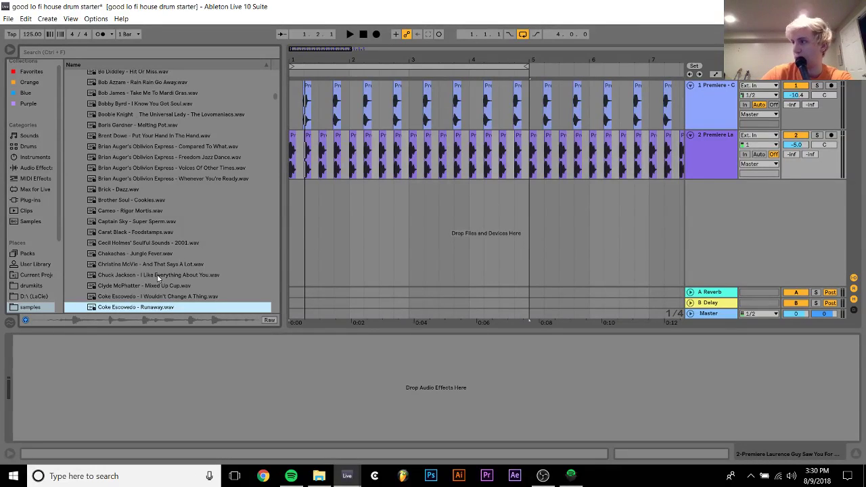
{"action": "key", "text": "Down"}
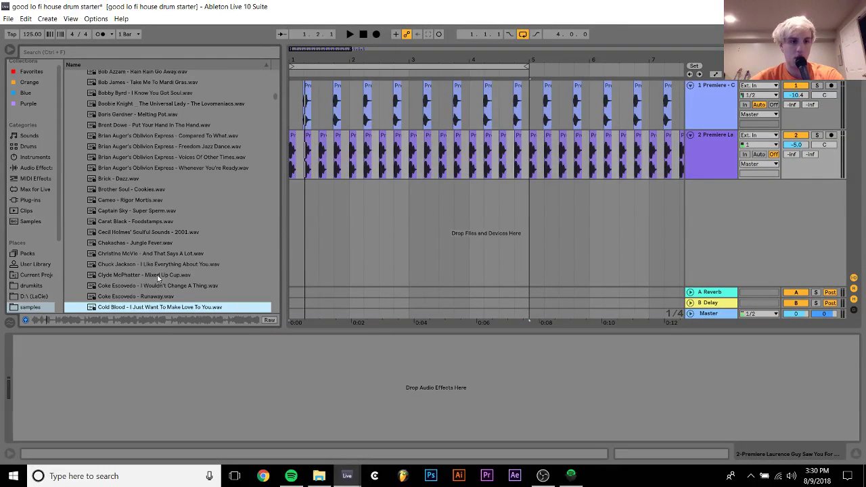
{"action": "key", "text": "Down"}
{"action": "key", "text": "Down"}
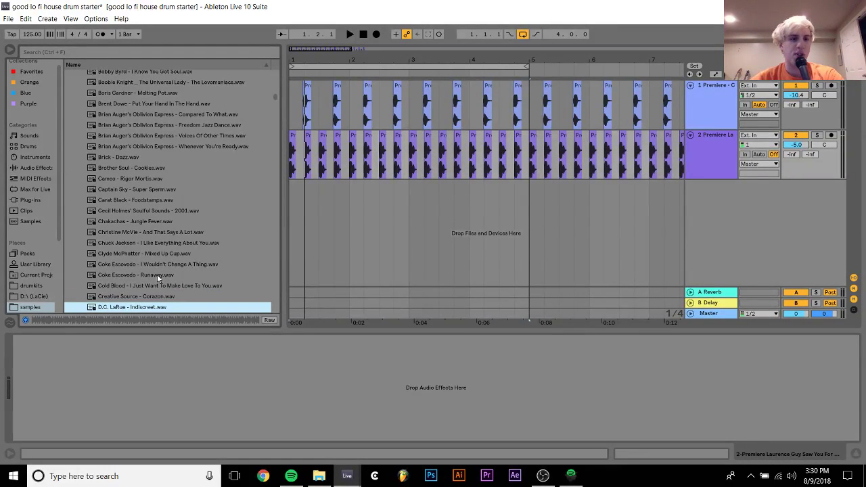
{"action": "key", "text": "Down"}
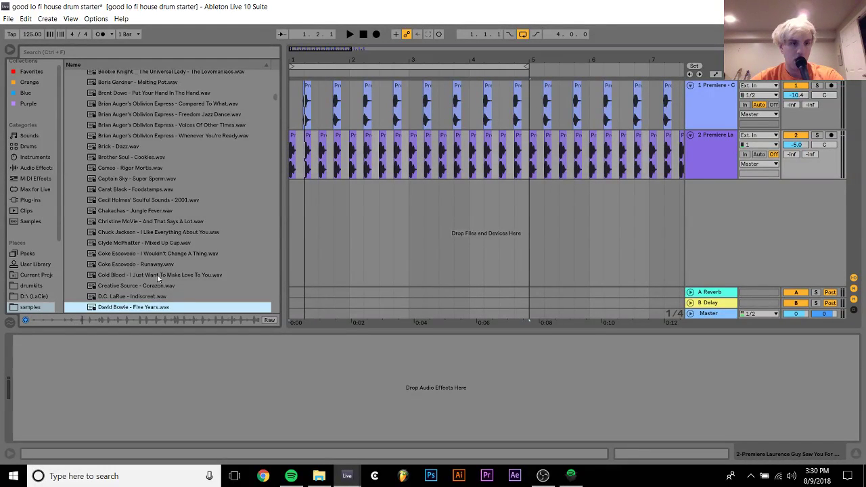
{"action": "key", "text": "Down"}
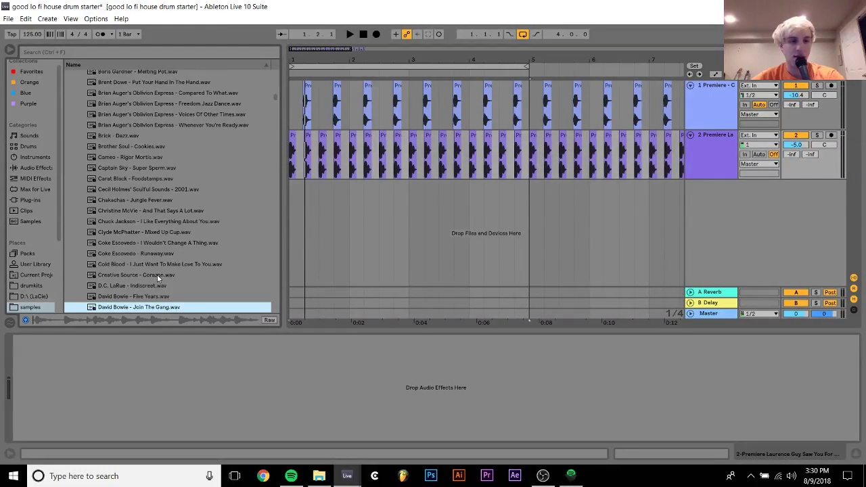
{"action": "key", "text": "Down"}
{"action": "key", "text": "Down"}
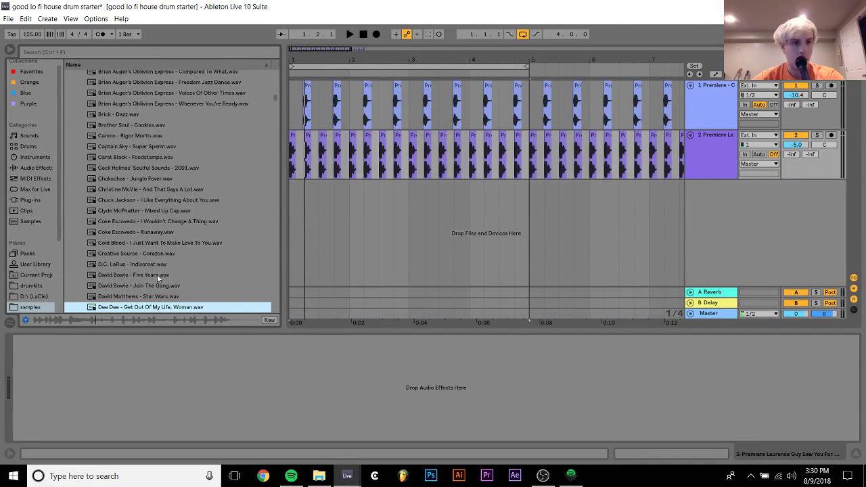
{"action": "key", "text": "Down"}
{"action": "key", "text": "Down"}
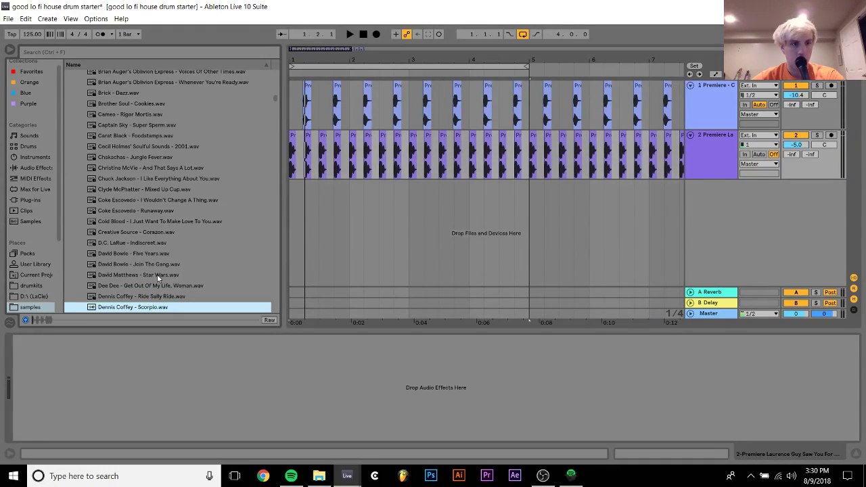
{"action": "key", "text": "Down"}
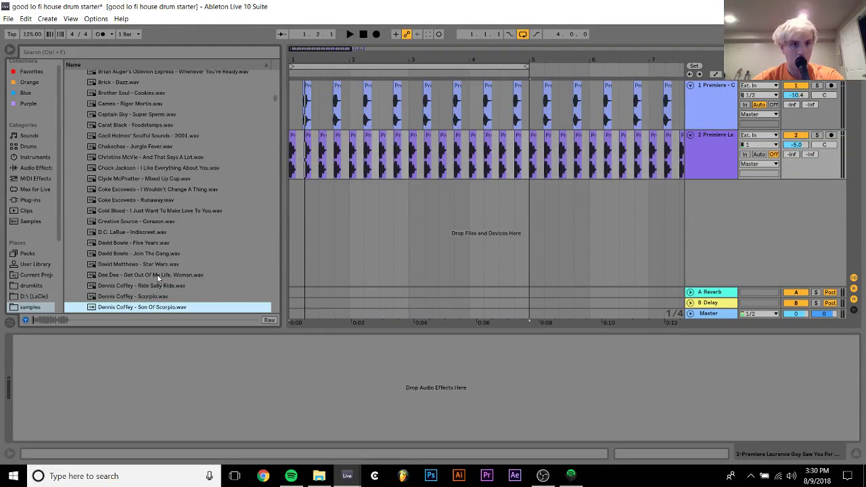
{"action": "key", "text": "Down"}
{"action": "key", "text": "Down"}
{"action": "key", "text": "Down"}
{"action": "key", "text": "Down"}
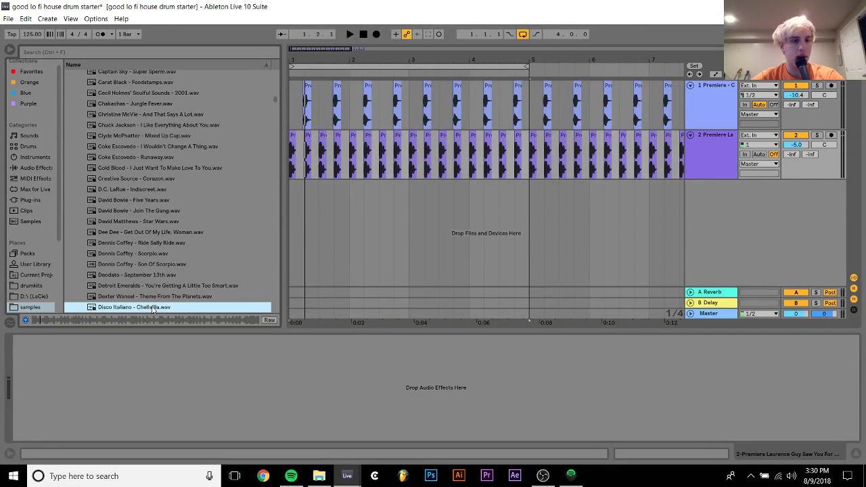
Add Disco Italiano - Chella'lla.wav as a new audio track at bar 1, unwarp it, and start the clip at about 4.14 s, then play it.
{"action": "left_click_drag", "start_coordinate": [151, 309], "coordinate": [294, 206]}
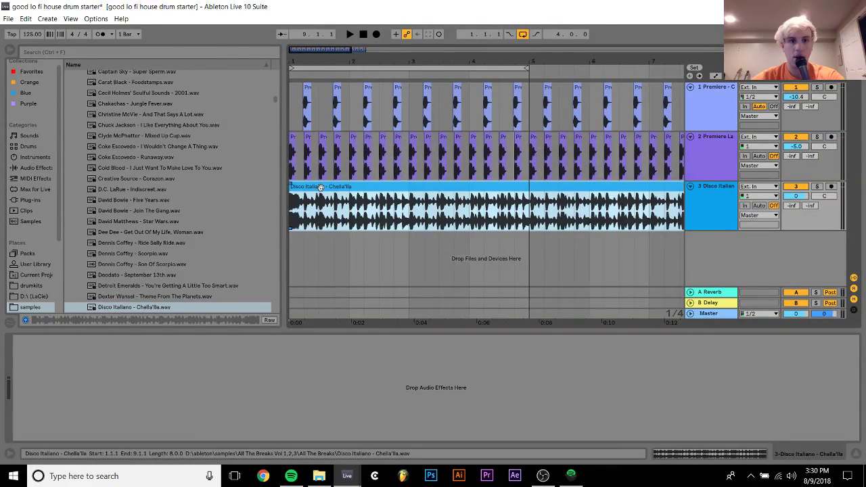
{"action": "double_click", "coordinate": [320, 188]}
{"action": "left_click", "coordinate": [121, 62]}
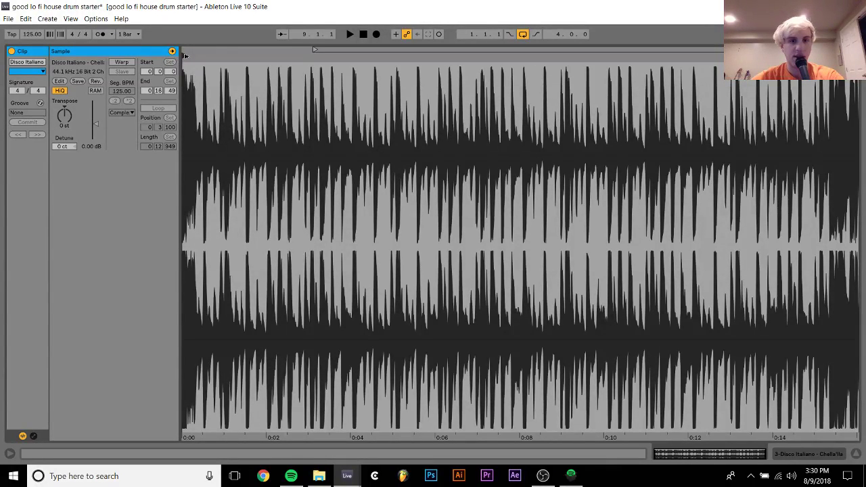
{"action": "left_click_drag", "start_coordinate": [185, 56], "coordinate": [357, 70]}
{"action": "key", "text": "space"}
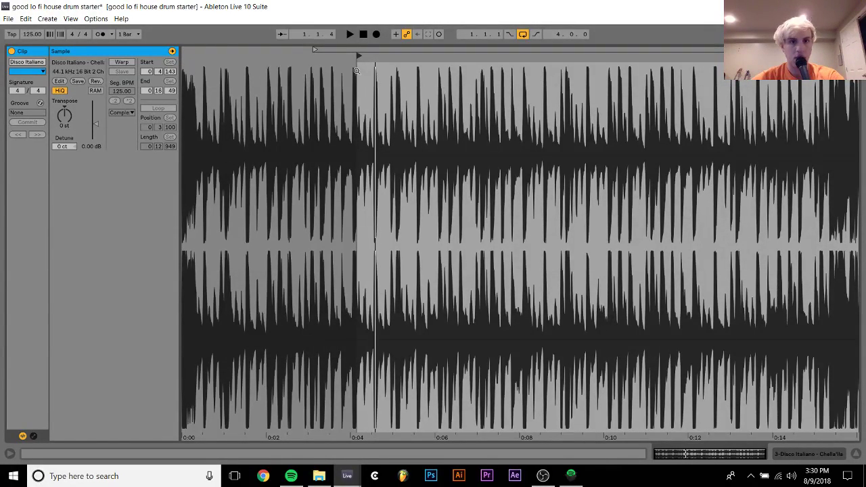
Solo the Disco Italiano track and play its opening beats in the arrangement.
{"action": "left_click", "coordinate": [824, 458]}
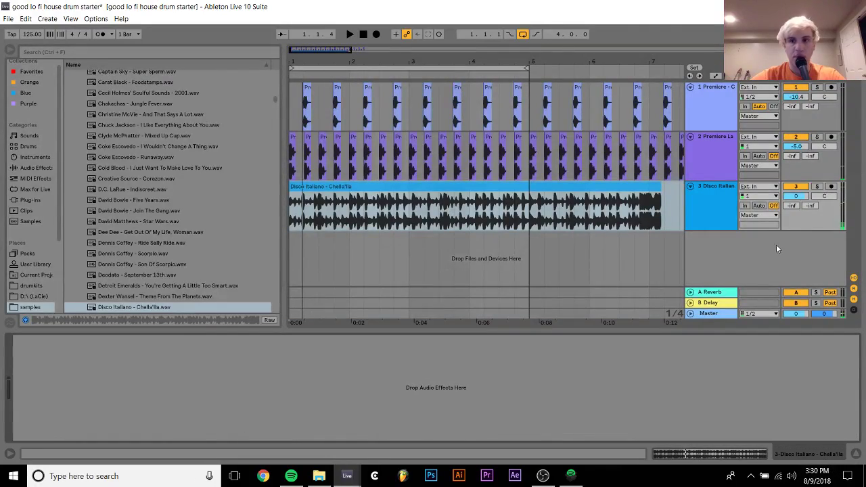
{"action": "left_click", "coordinate": [817, 187]}
{"action": "key", "text": "plus"}
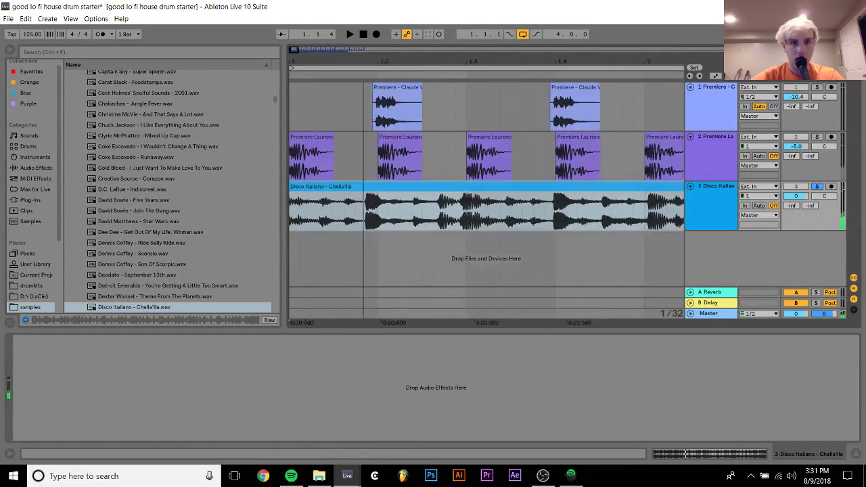
{"action": "key", "text": "plus"}
{"action": "left_click", "coordinate": [329, 216]}
{"action": "key", "text": "space"}
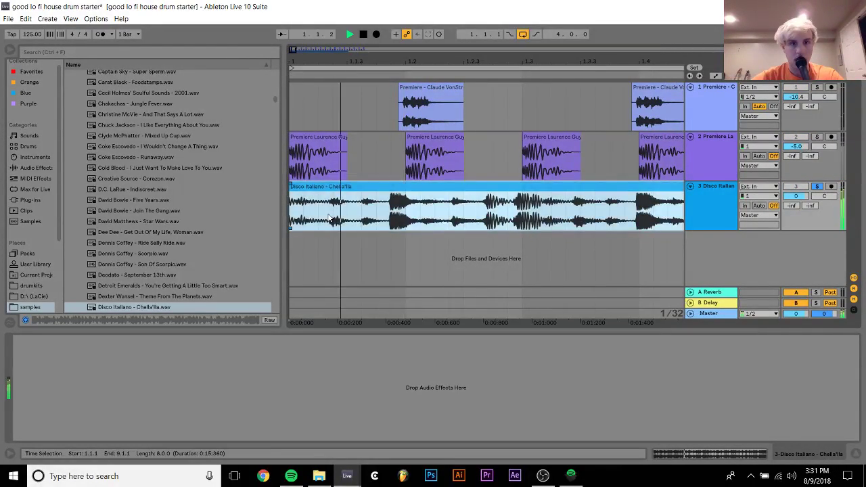
{"action": "key", "text": "space"}
Move the Disco Italiano clip's start marker to the hi-hat hit at about 4.3 s.
{"action": "double_click", "coordinate": [327, 213]}
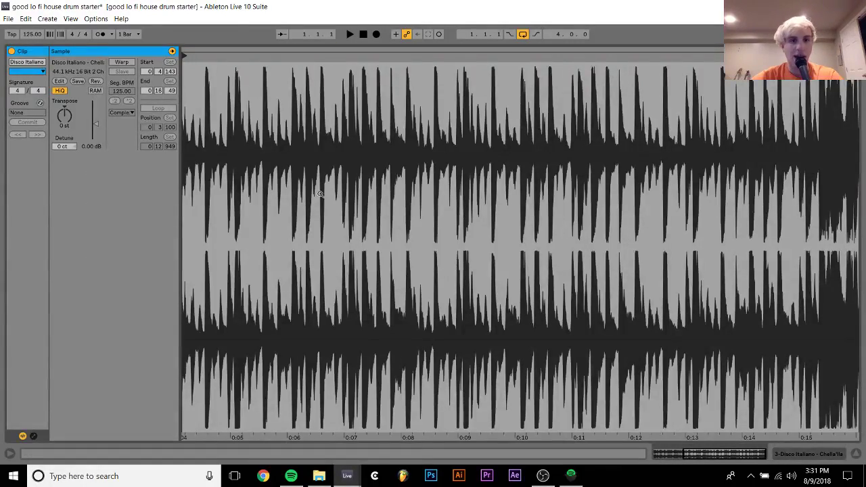
{"action": "mouse_move", "coordinate": [191, 94]}
{"action": "left_mouse_down"}
{"action": "mouse_move", "coordinate": [465, 135]}
{"action": "mouse_move", "coordinate": [464, 190]}
{"action": "mouse_move", "coordinate": [465, 66]}
{"action": "left_mouse_up"}
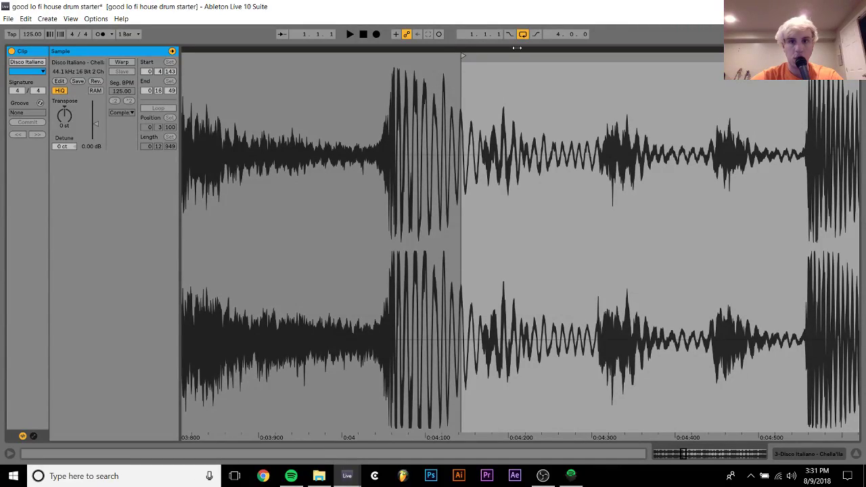
{"action": "left_click_drag", "start_coordinate": [459, 59], "coordinate": [602, 70]}
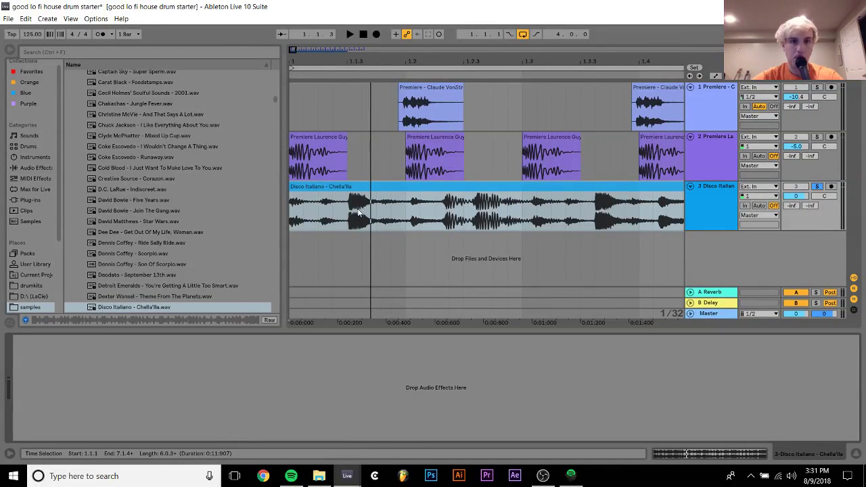
Split the Disco Italiano clip at 1.1.3, delete the remainder, and duplicate the short slice into four back-to-back clips.
{"action": "left_click", "coordinate": [346, 220]}
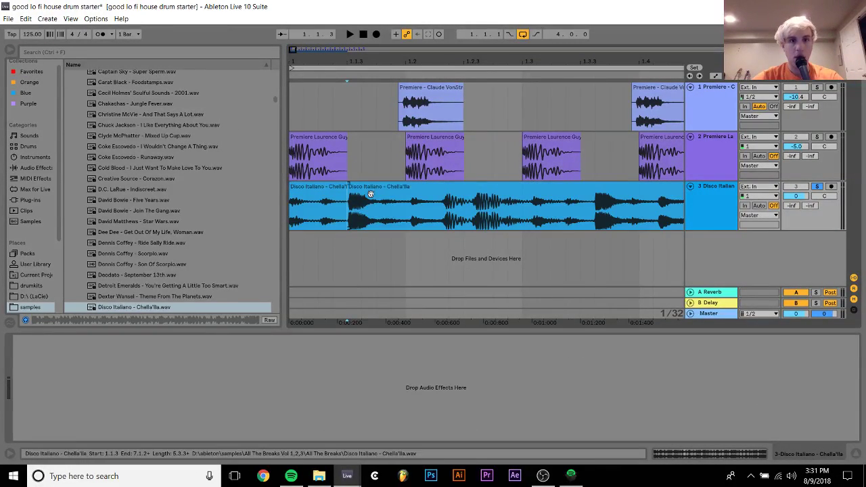
{"action": "key", "text": "ctrl+e"}
{"action": "key", "text": "Delete"}
{"action": "left_click", "coordinate": [332, 188]}
{"action": "key", "text": "ctrl+d"}
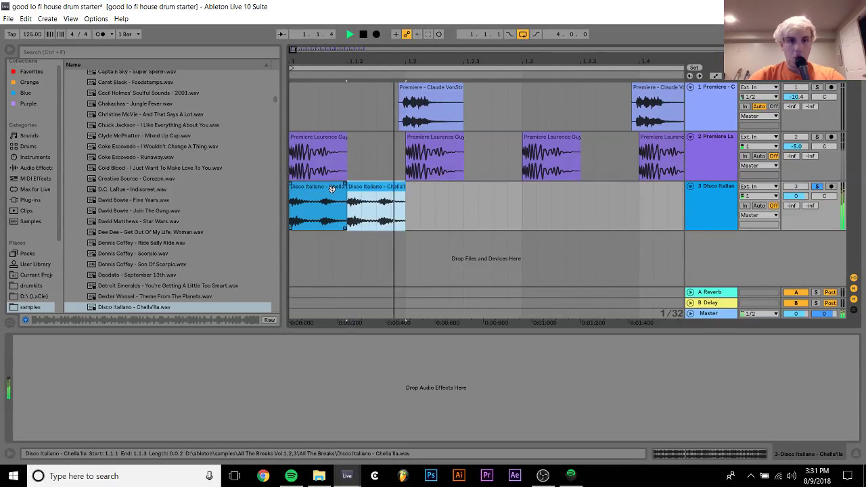
{"action": "key", "text": "ctrl+d"}
{"action": "key", "text": "ctrl+d"}
{"action": "key", "text": "ctrl+d"}
{"action": "key", "text": "ctrl+z"}
Duplicate the group of four Disco Italiano slices repeatedly until they fill the loop up to bar 5.
{"action": "left_click", "coordinate": [320, 191], "text": "shift"}
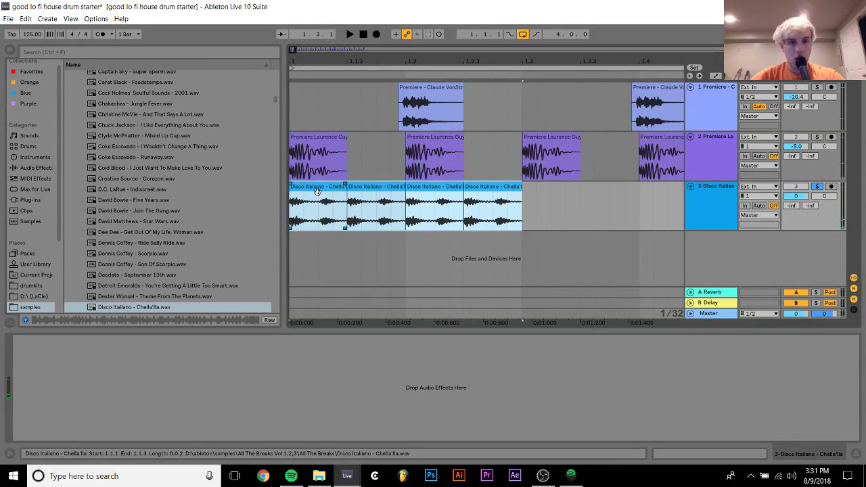
{"action": "key", "text": "ctrl+d"}
{"action": "key", "text": "ctrl+d"}
{"action": "key", "text": "ctrl+d"}
{"action": "key", "text": "ctrl+d"}
{"action": "key", "text": "ctrl+d"}
{"action": "key", "text": "ctrl+d"}
{"action": "key", "text": "ctrl+d"}
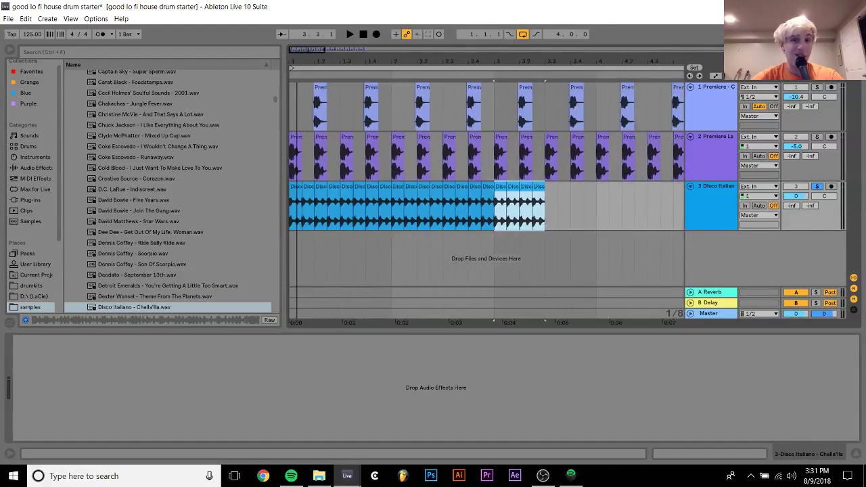
{"action": "left_click", "coordinate": [291, 190]}
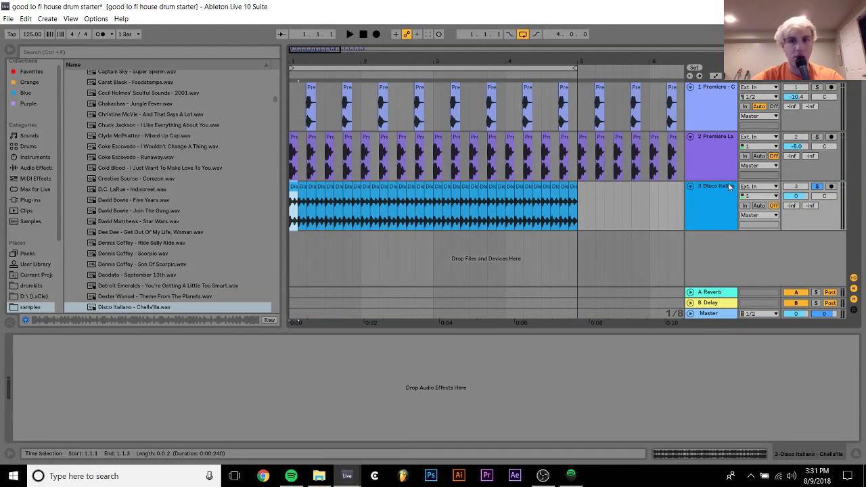
Set the Disco Italiano track volume to -11.7 dB and add EQ Eight with its low-cut band at 864 Hz during playback.
{"action": "key", "text": "space"}
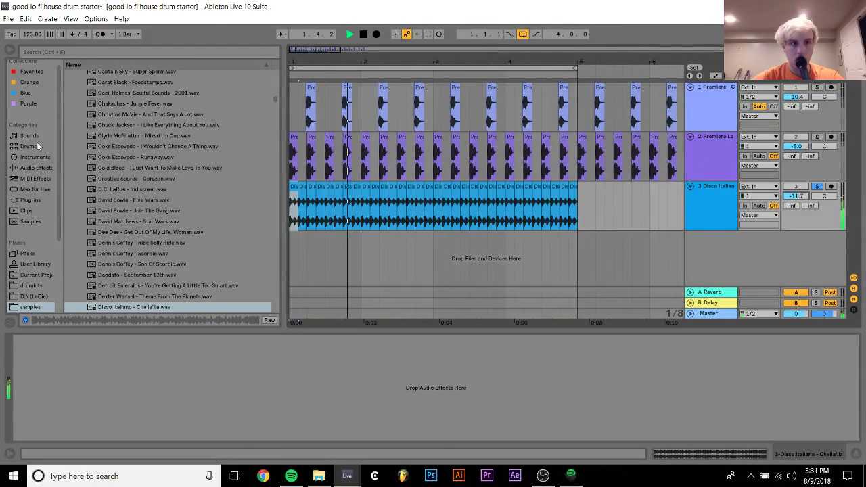
{"action": "left_click", "coordinate": [27, 168]}
{"action": "double_click", "coordinate": [101, 206]}
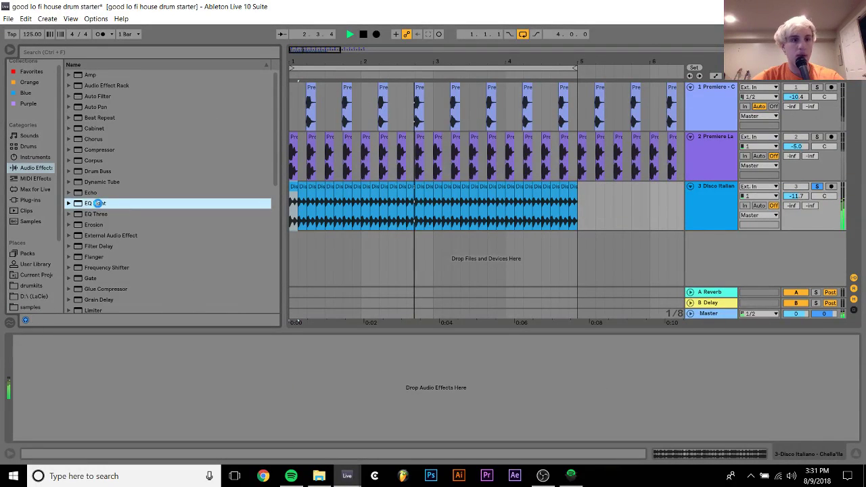
{"action": "left_click", "coordinate": [55, 427]}
{"action": "left_click", "coordinate": [54, 362]}
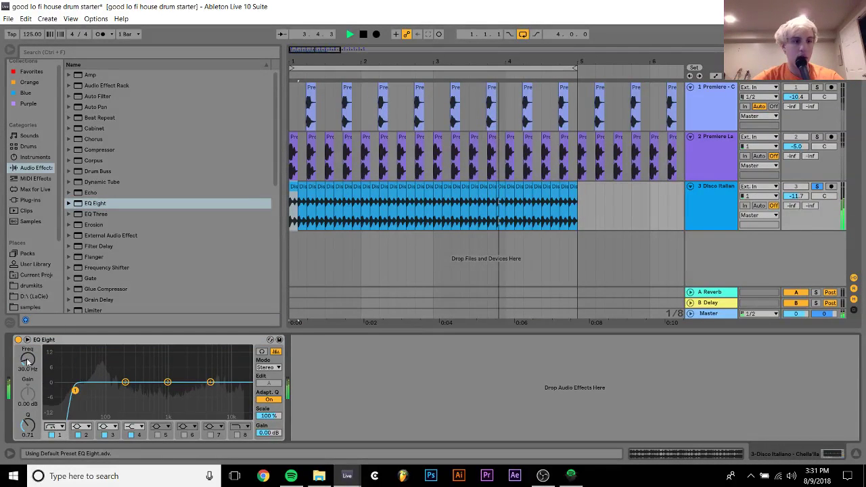
{"action": "left_click_drag", "start_coordinate": [75, 391], "coordinate": [164, 391]}
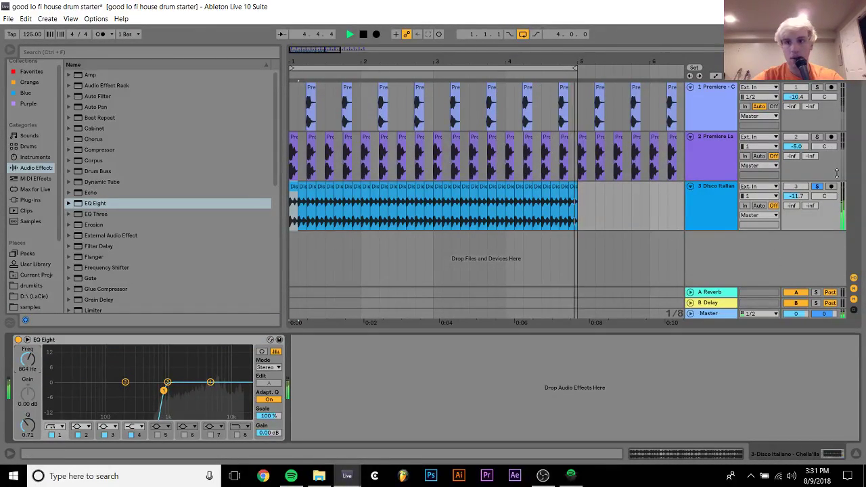
Unsolo the Disco Italiano track, lower its volume to -13.3 dB in the full mix, and stop playback.
{"action": "left_click", "coordinate": [817, 186]}
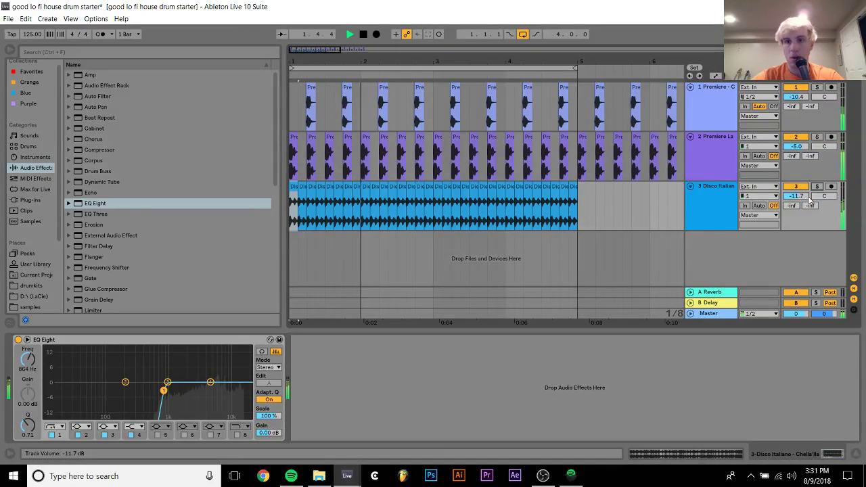
{"action": "key", "text": "space"}
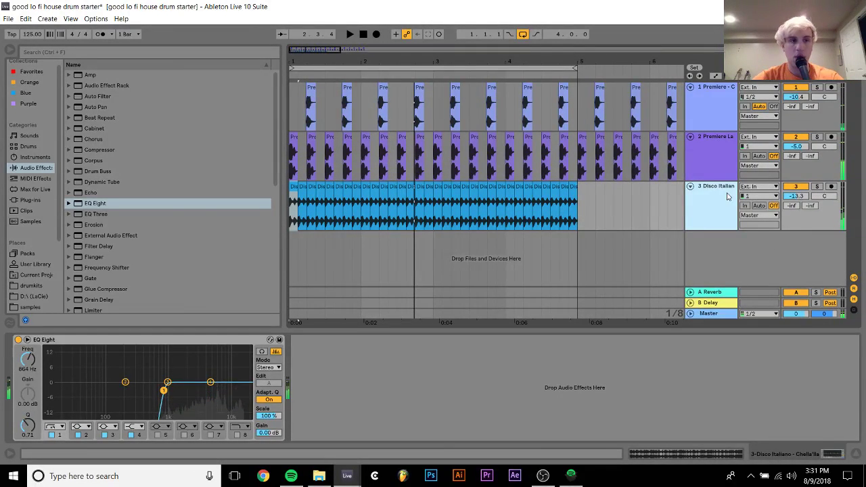
Insert a new MIDI track, set the project tempo to 119 BPM, and play the loop.
{"action": "key", "text": "ctrl+shift+t"}
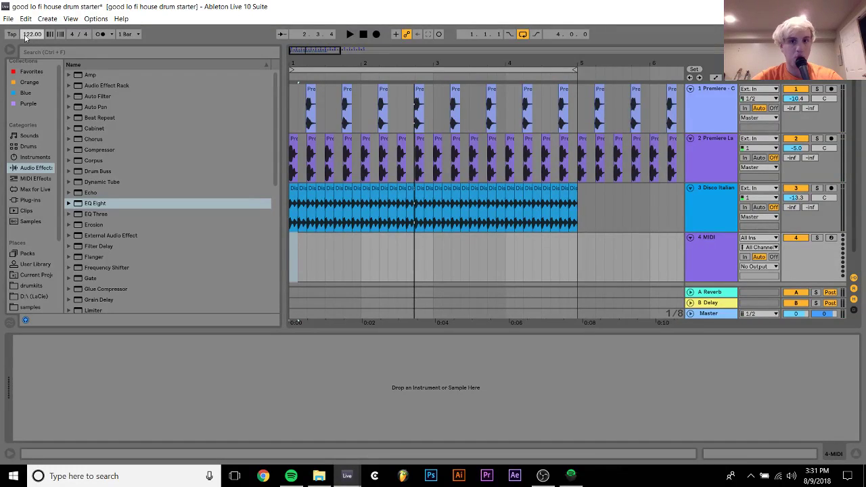
{"action": "key", "text": "space"}
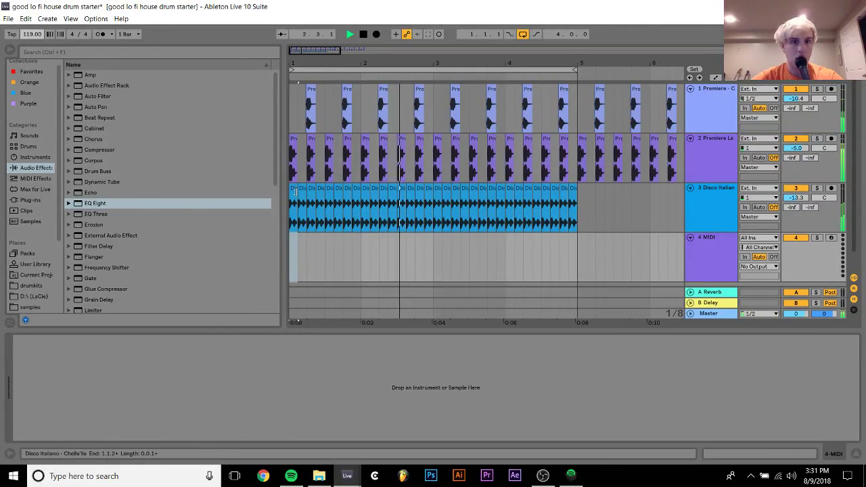
Select the whole run of Disco Italiano slices across the four-bar loop.
{"action": "left_click", "coordinate": [296, 191]}
{"action": "left_click", "coordinate": [293, 215]}
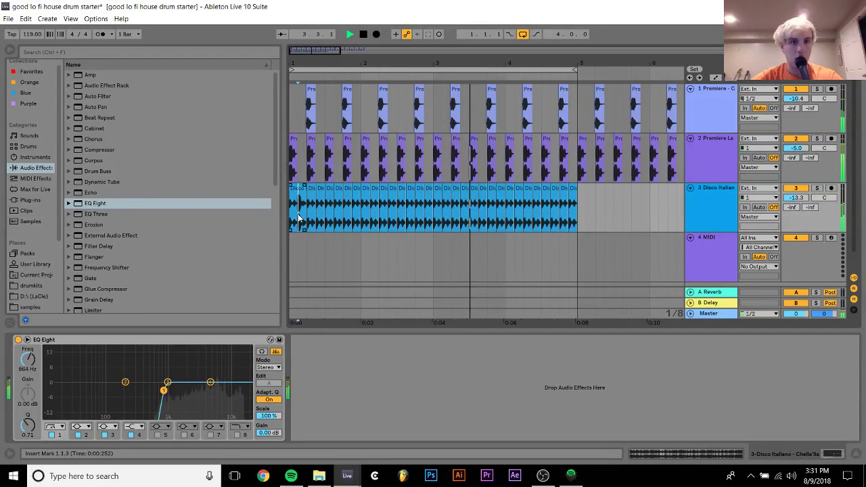
{"action": "key", "text": "Right"}
{"action": "key", "text": "Right"}
{"action": "key", "text": "Right"}
{"action": "key", "text": "Right"}
{"action": "key", "text": "Right"}
{"action": "key", "text": "Right"}
{"action": "key", "text": "Right"}
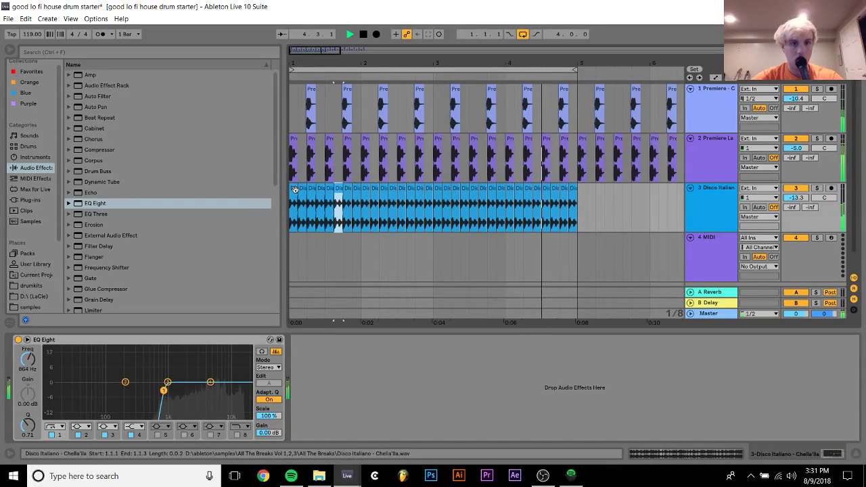
{"action": "key", "text": "Right"}
{"action": "key", "text": "Right"}
{"action": "key", "text": "Right"}
{"action": "key", "text": "Right"}
{"action": "key", "text": "Right"}
{"action": "key", "text": "Right"}
{"action": "key", "text": "Right"}
{"action": "key", "text": "Right"}
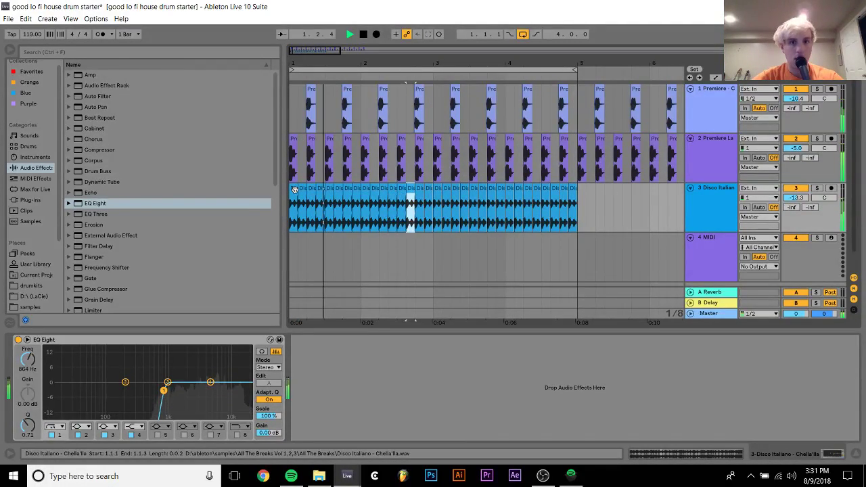
{"action": "left_click", "coordinate": [294, 190], "text": "shift"}
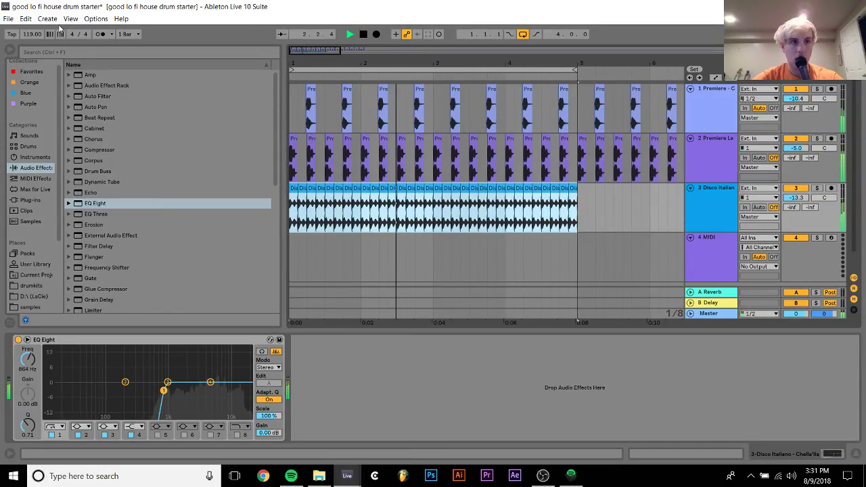
Set the project tempo to 122 BPM, select the empty MIDI track, and stop playback.
{"action": "left_click", "coordinate": [36, 36]}
{"action": "type", "text": "122"}
{"action": "key", "text": "Return"}
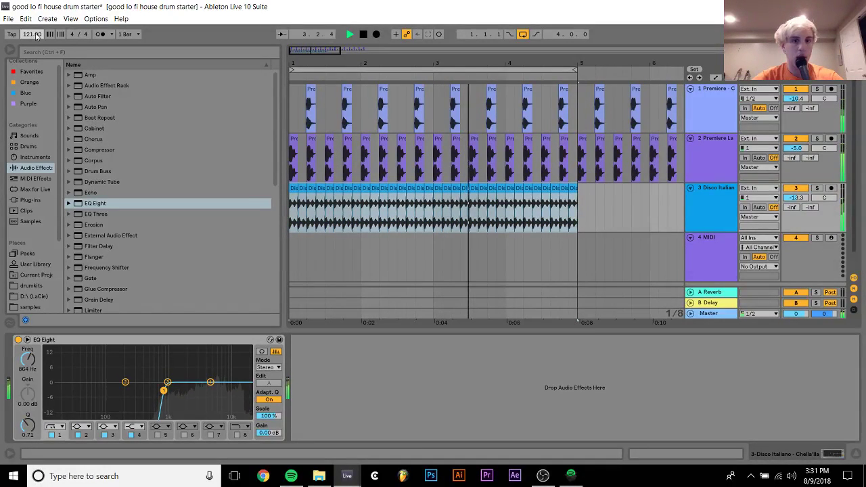
{"action": "left_click", "coordinate": [720, 275]}
{"action": "key", "text": "space"}
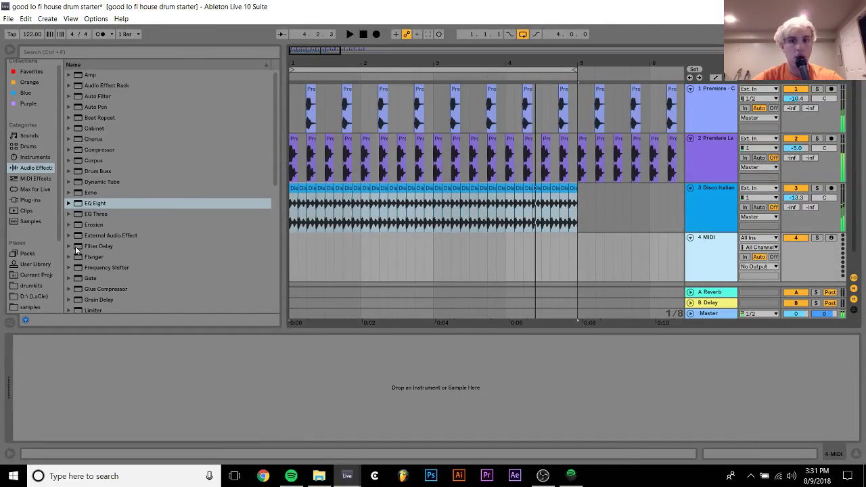
Browse the drum breaks in the samples folder and preview the Sly & The Family Stone "Sing A Simple Song" break.
{"action": "left_click", "coordinate": [34, 308]}
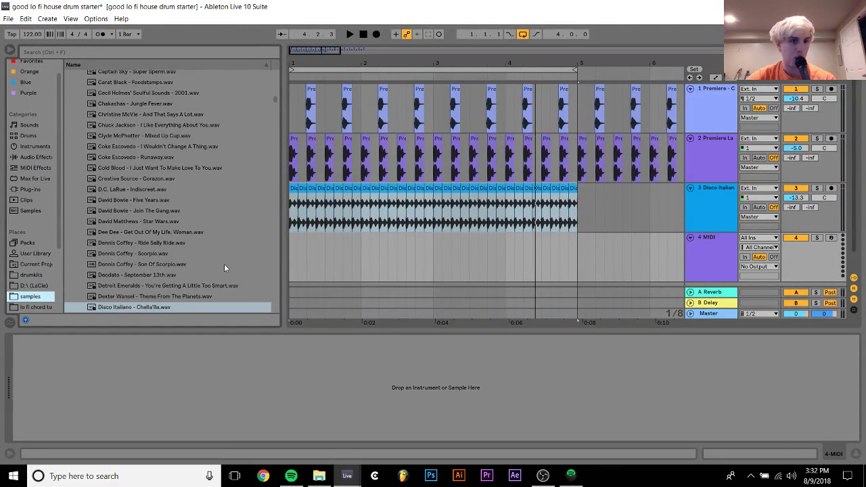
{"action": "scroll", "coordinate": [224, 267], "scroll_direction": "down", "scroll_amount": 20}
{"action": "left_click", "coordinate": [186, 234]}
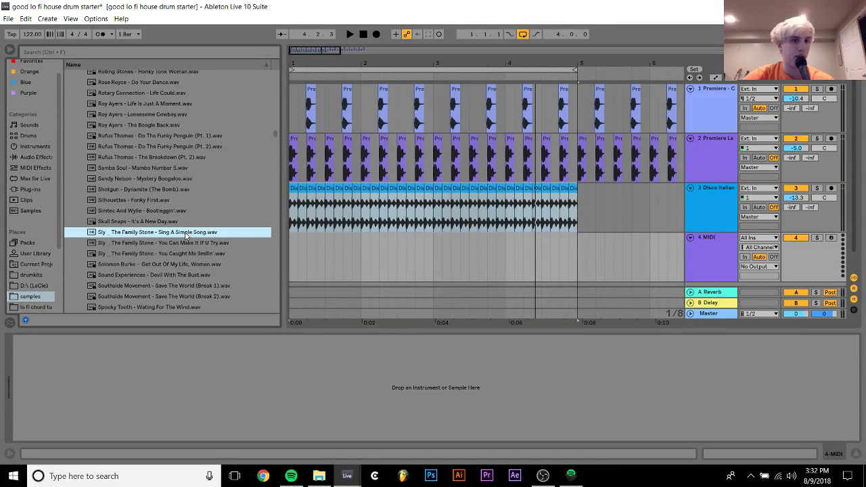
Load the DS HH Max for Live instrument onto the empty MIDI track.
{"action": "left_click", "coordinate": [33, 178]}
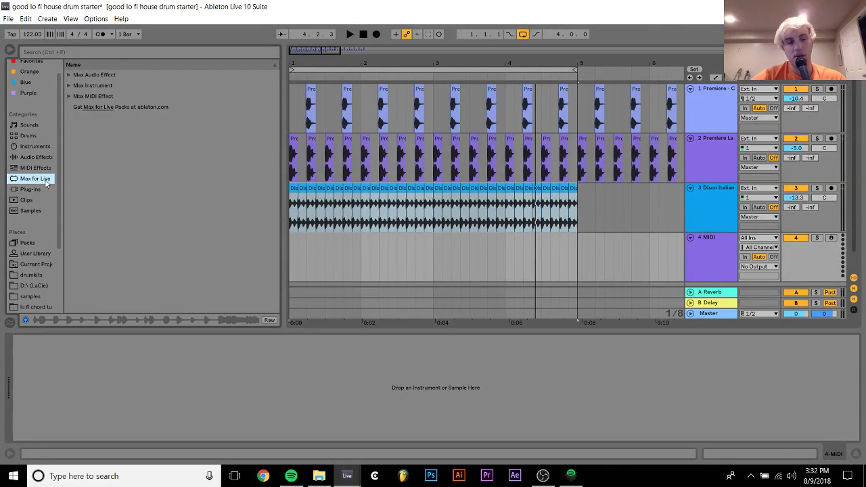
{"action": "left_click", "coordinate": [68, 86]}
{"action": "scroll", "coordinate": [110, 295], "scroll_direction": "down", "scroll_amount": 3}
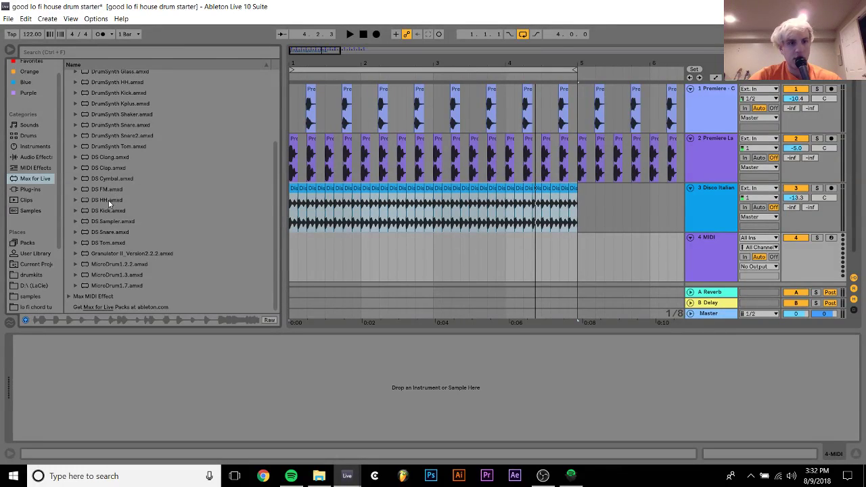
{"action": "double_click", "coordinate": [109, 200]}
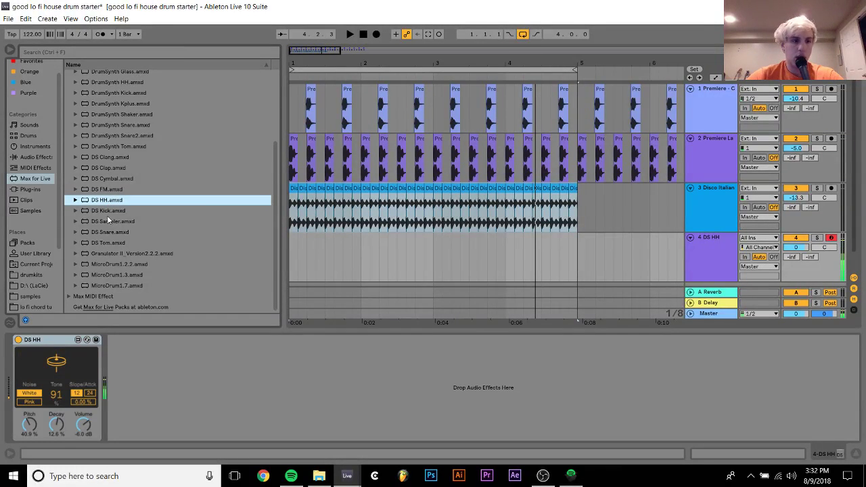
Set the DS HH hi-hat's decay to 26.4%, its tone to 3%, and its pitch to 100%.
{"action": "mouse_move", "coordinate": [50, 434]}
{"action": "left_mouse_down"}
{"action": "mouse_move", "coordinate": [52, 425]}
{"action": "mouse_move", "coordinate": [51, 434]}
{"action": "left_mouse_up"}
{"action": "left_click_drag", "start_coordinate": [57, 394], "coordinate": [19, 433]}
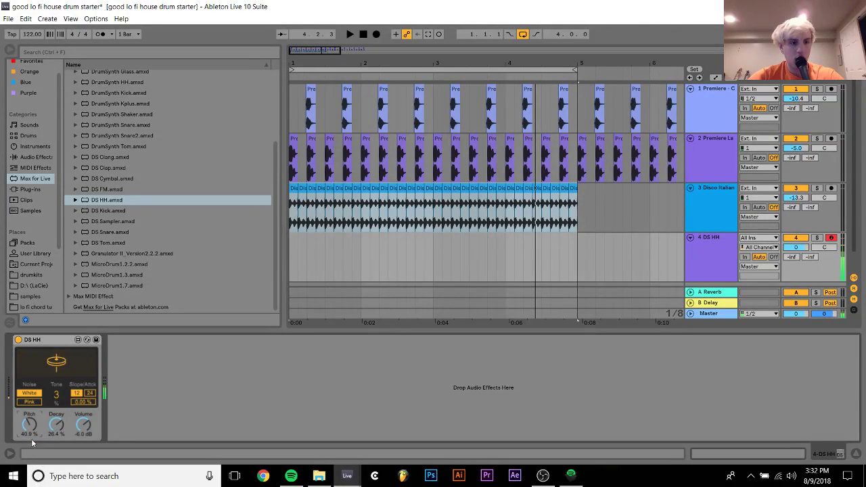
{"action": "left_click_drag", "start_coordinate": [29, 424], "coordinate": [29, 399]}
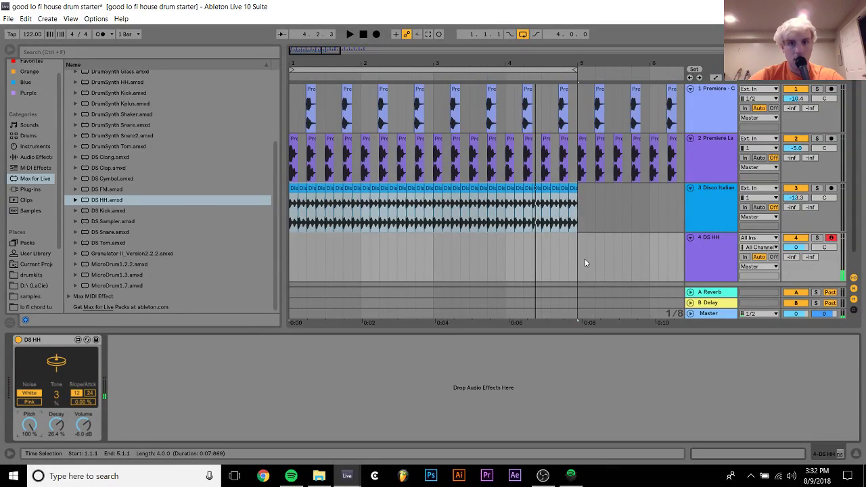
Create a four-bar MIDI clip on the DS HH track and add an eighth-note A#2 at 1.1.3.
{"action": "left_click_drag", "start_coordinate": [585, 263], "coordinate": [264, 264]}
{"action": "key", "text": "ctrl+shift+m"}
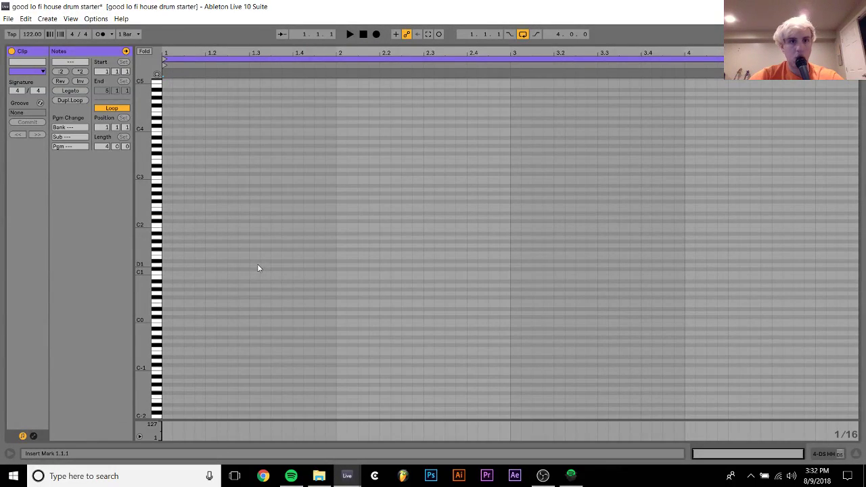
{"action": "double_click", "coordinate": [199, 186]}
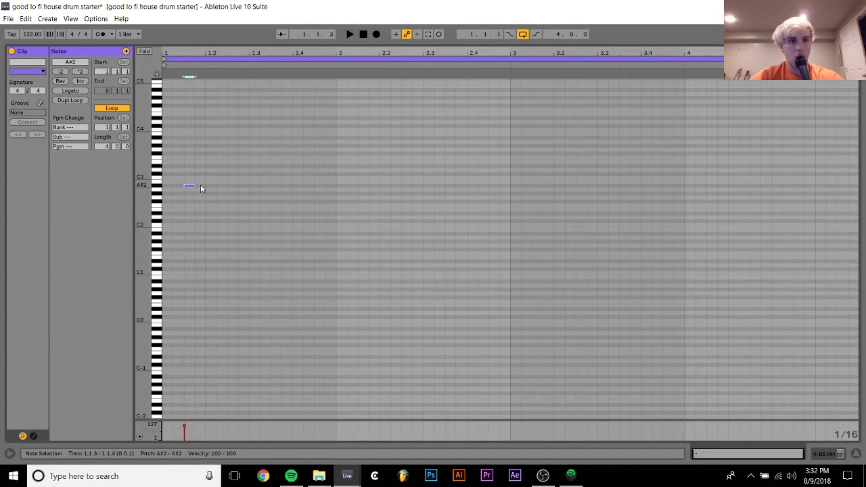
{"action": "key", "text": "shift+Right"}
Duplicate the A#2 note on every offbeat through all four bars, shifting the second two-bar copy onto the offbeats.
{"action": "left_click_drag", "start_coordinate": [199, 176], "coordinate": [154, 220]}
{"action": "key", "text": "ctrl+d"}
{"action": "key", "text": "ctrl+d"}
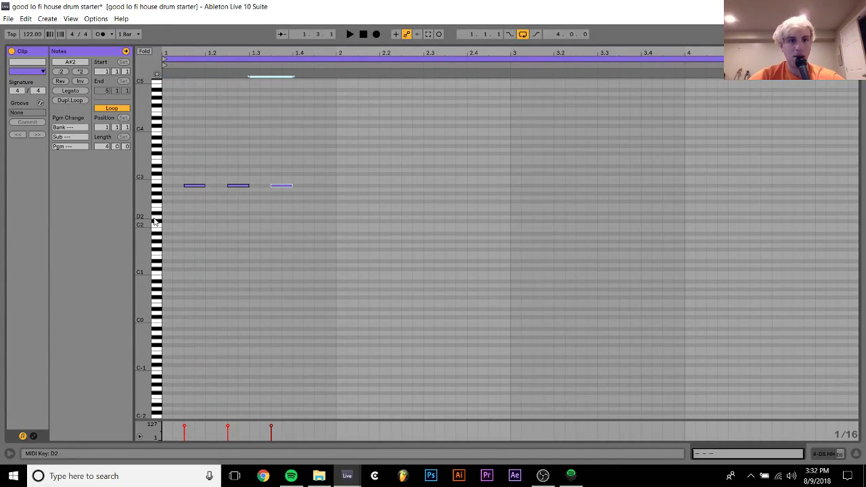
{"action": "key", "text": "ctrl+d"}
{"action": "key", "text": "ctrl+a"}
{"action": "key", "text": "ctrl+d"}
{"action": "key", "text": "ctrl+a"}
{"action": "key", "text": "ctrl+d"}
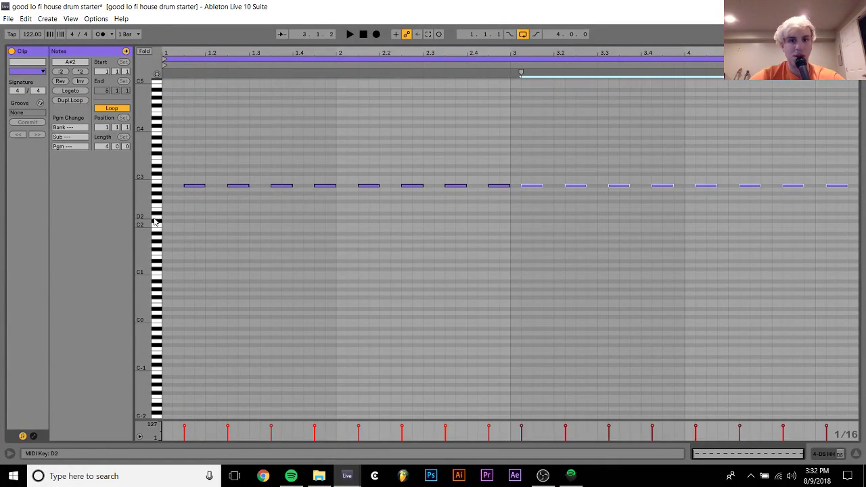
{"action": "key", "text": "Right"}
Lower the DS HH track volume to -7.0 dB and set the hi-hat's pitch to 68.5% while the loop plays.
{"action": "left_click", "coordinate": [837, 456]}
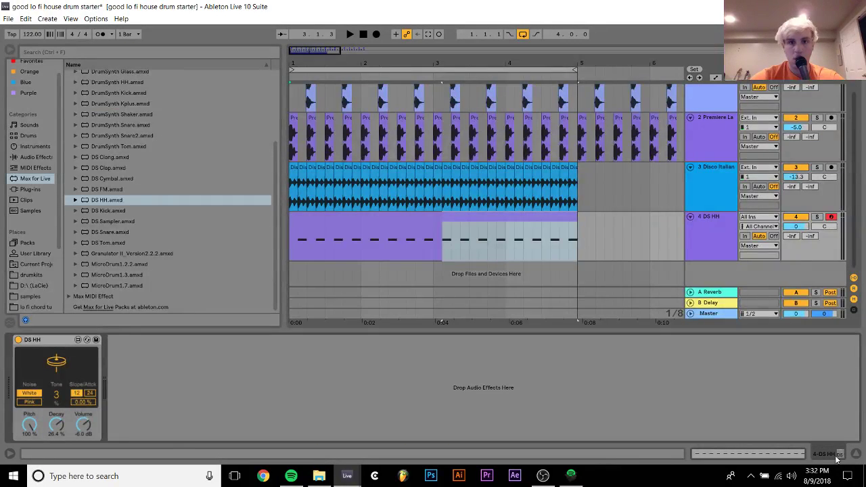
{"action": "mouse_move", "coordinate": [794, 226]}
{"action": "left_mouse_down"}
{"action": "mouse_move", "coordinate": [794, 240]}
{"action": "mouse_move", "coordinate": [798, 230]}
{"action": "left_mouse_up"}
{"action": "left_click", "coordinate": [555, 216]}
{"action": "key", "text": "space"}
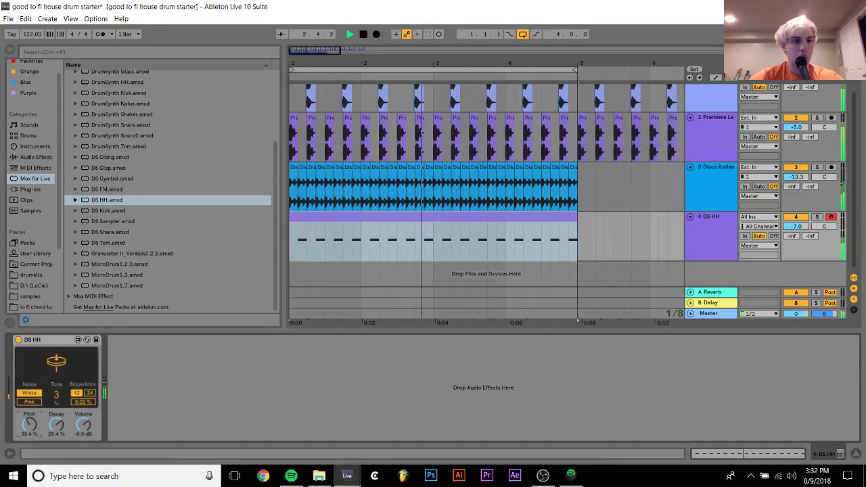
{"action": "left_click_drag", "start_coordinate": [29, 424], "coordinate": [29, 402]}
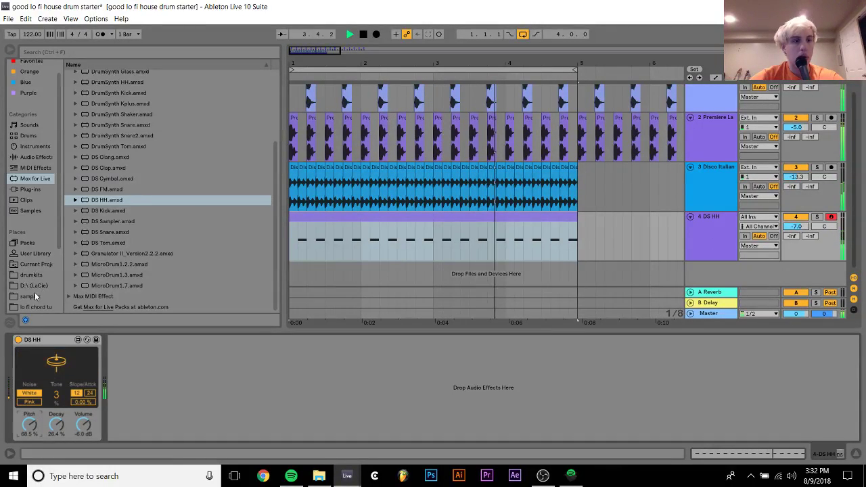
Lower the Disco Italiano track volume to -15.9 dB while browsing the samples folder, and stop playback.
{"action": "left_click", "coordinate": [32, 296]}
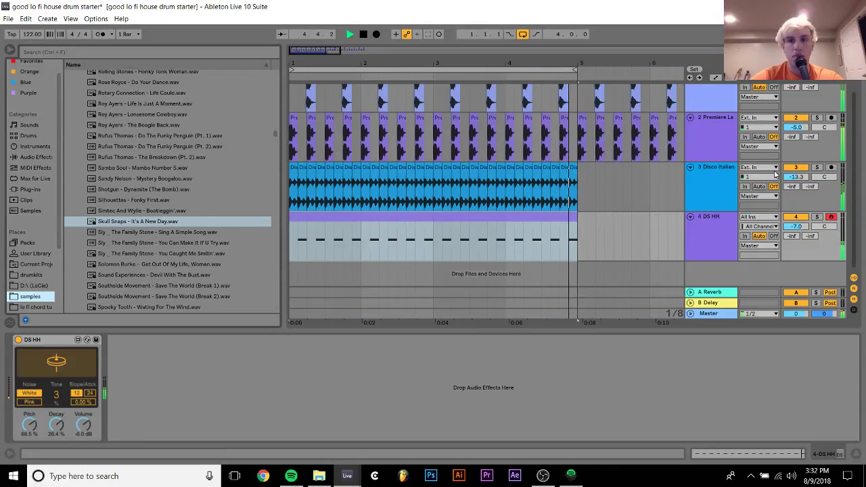
{"action": "left_click_drag", "start_coordinate": [797, 177], "coordinate": [796, 180]}
{"action": "left_click_drag", "start_coordinate": [275, 133], "coordinate": [275, 104]}
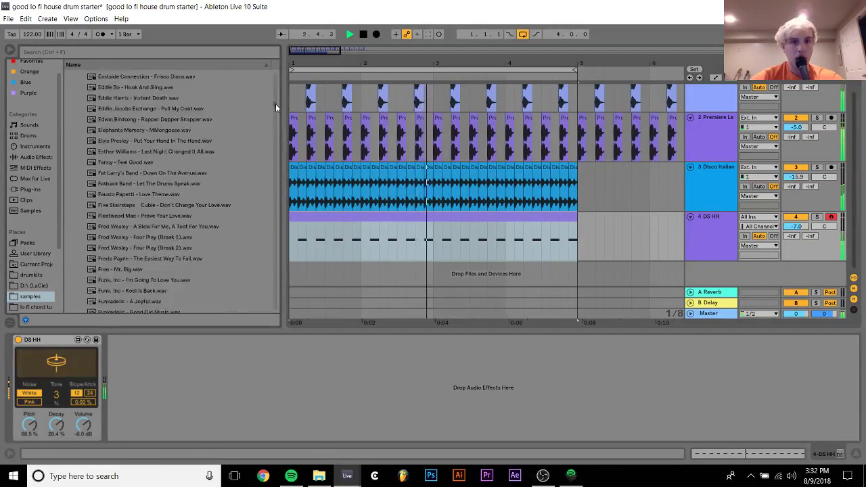
{"action": "scroll", "coordinate": [434, 169], "scroll_direction": "up", "scroll_amount": 1}
{"action": "key", "text": "space"}
Examine the timing of the first Claude VonStroke clip on track 1 against the beat, and play the loop.
{"action": "left_click", "coordinate": [577, 114]}
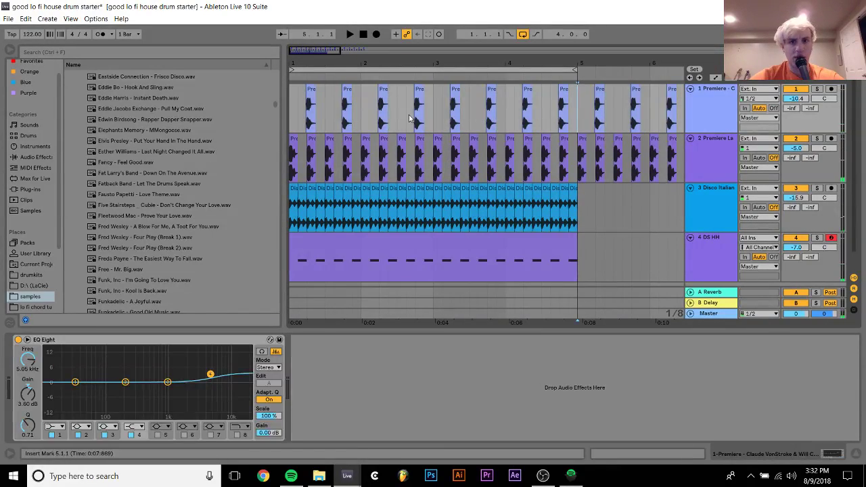
{"action": "left_click", "coordinate": [295, 111], "text": "shift"}
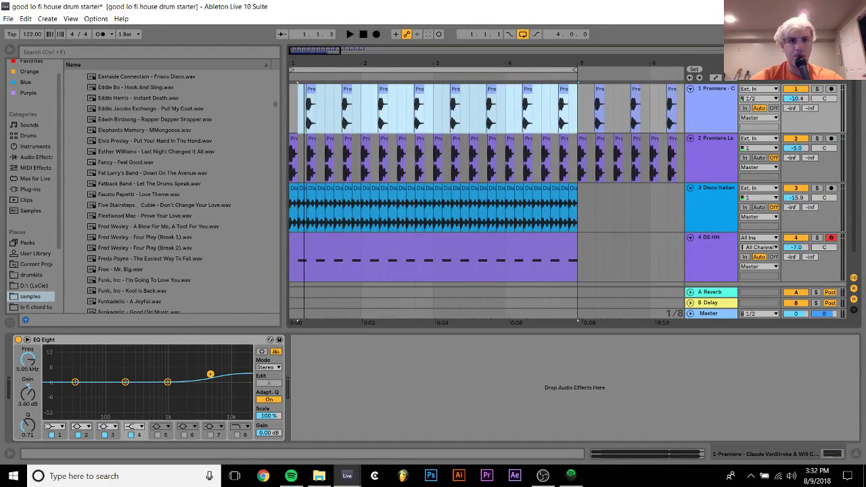
{"action": "left_click_drag", "start_coordinate": [324, 50], "coordinate": [325, 55]}
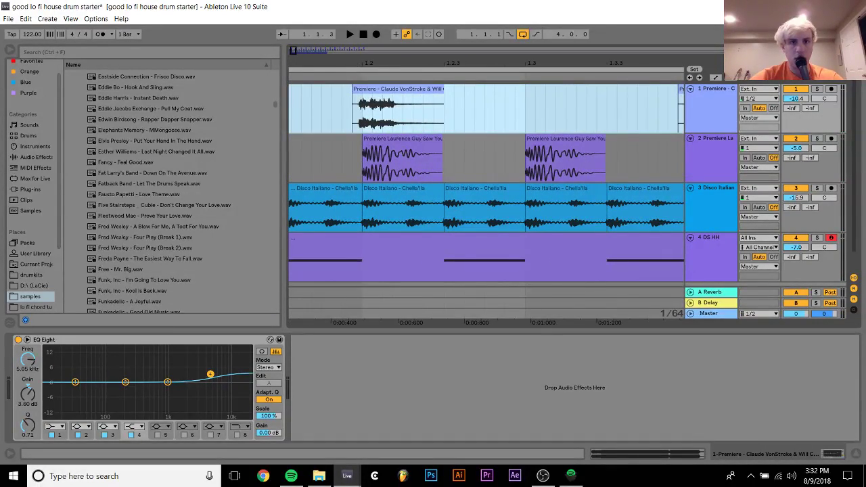
{"action": "key", "text": "plus"}
{"action": "key", "text": "plus"}
{"action": "key", "text": "plus"}
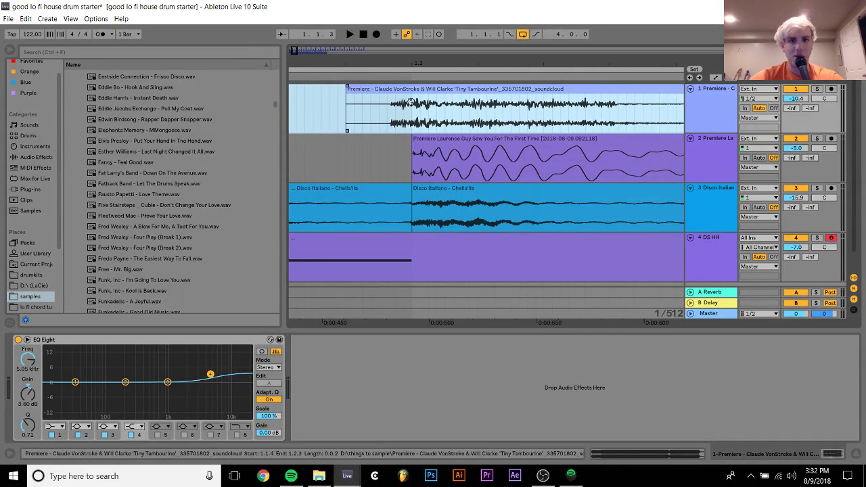
{"action": "left_click_drag", "start_coordinate": [413, 92], "coordinate": [336, 63]}
{"action": "key", "text": "space"}
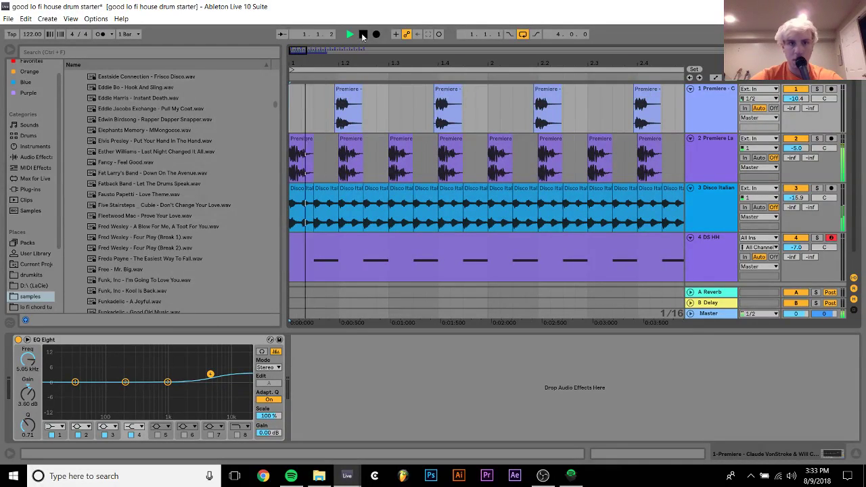
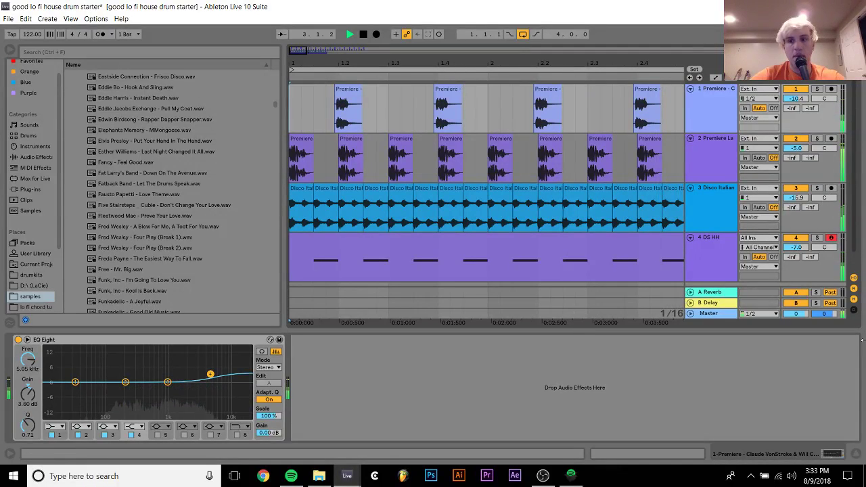
Show the track delays, set track 1's delay to 10 ms, and fold that track during playback.
{"action": "key", "text": "space"}
{"action": "key", "text": "ctrl+alt+d"}
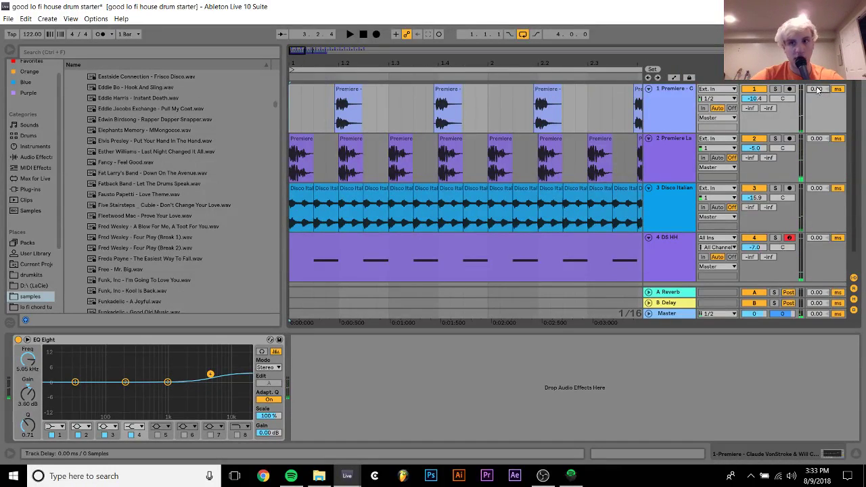
{"action": "key", "text": "space"}
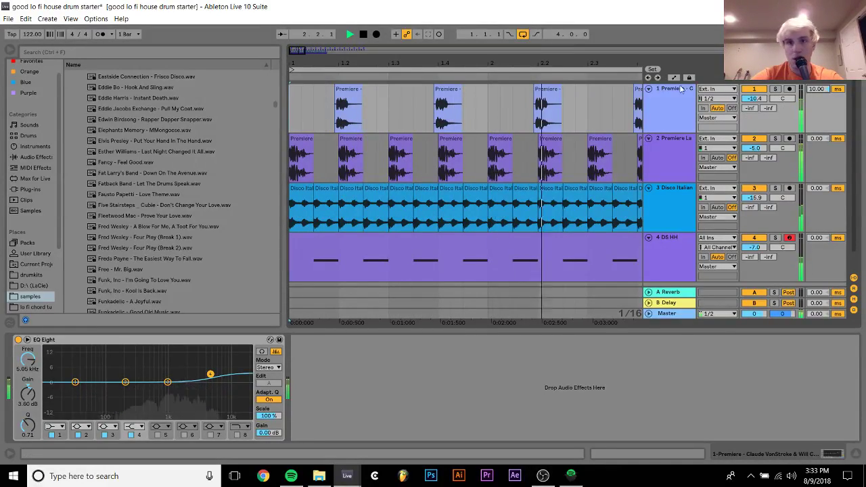
{"action": "left_click", "coordinate": [648, 89]}
Collapse the All The Breaks Vol 1,2,3 folder and go down to the sample packs below it.
{"action": "scroll", "coordinate": [169, 193], "scroll_direction": "up", "scroll_amount": 5}
{"action": "scroll", "coordinate": [169, 194], "scroll_direction": "up", "scroll_amount": 20}
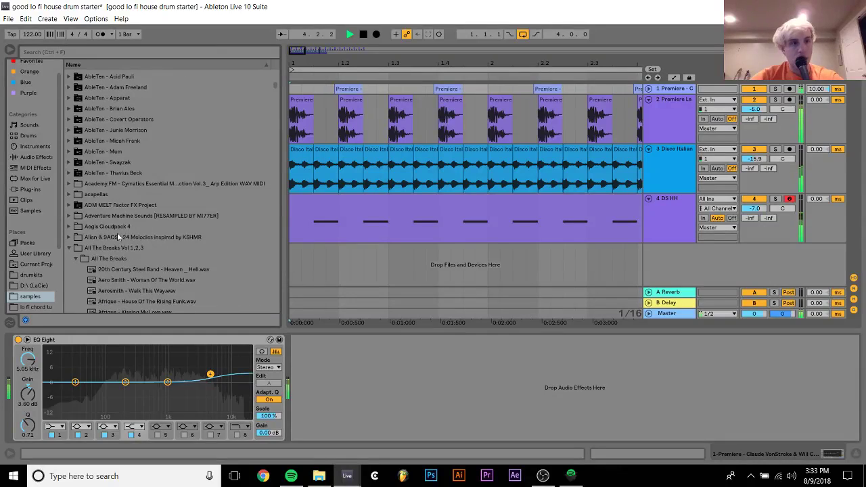
{"action": "scroll", "coordinate": [117, 233], "scroll_direction": "down", "scroll_amount": 2}
{"action": "left_click", "coordinate": [69, 247]}
{"action": "scroll", "coordinate": [69, 247], "scroll_direction": "down", "scroll_amount": 3}
{"action": "scroll", "coordinate": [69, 248], "scroll_direction": "down", "scroll_amount": 4}
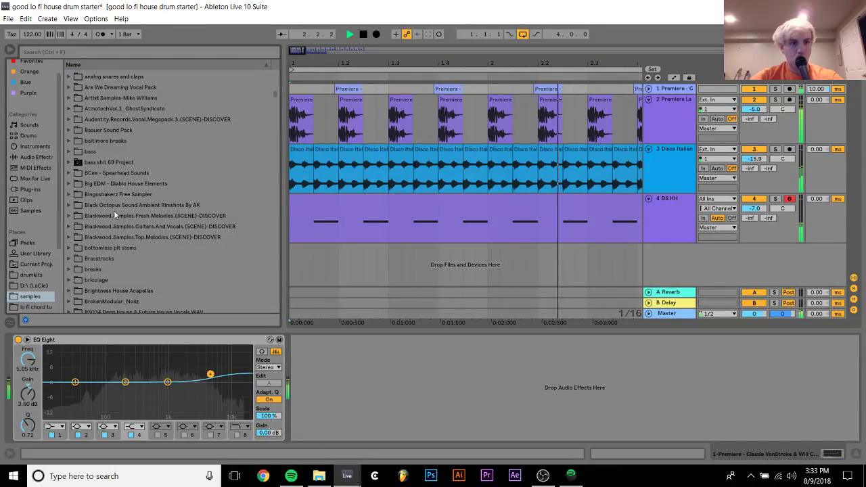
Stop playback and look through the sample packs for the BS037_FRENCH_&_DISCO_HOUSE_3-WAV folder.
{"action": "left_click", "coordinate": [113, 212]}
{"action": "key", "text": "Down"}
{"action": "key", "text": "Down"}
{"action": "key", "text": "Down"}
{"action": "key", "text": "Down"}
{"action": "key", "text": "Up"}
{"action": "key", "text": "Up"}
{"action": "key", "text": "Up"}
{"action": "key", "text": "Up"}
{"action": "key", "text": "Up"}
{"action": "key", "text": "Up"}
{"action": "key", "text": "Up"}
{"action": "key", "text": "Up"}
{"action": "key", "text": "Up"}
{"action": "key", "text": "Up"}
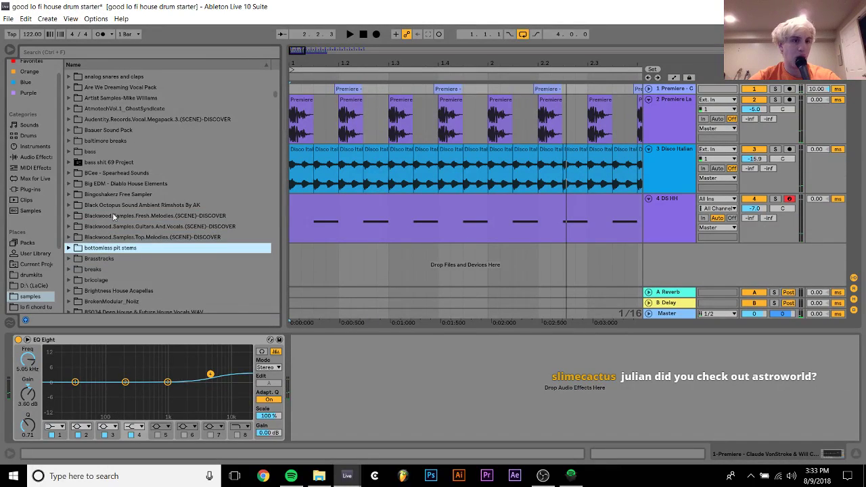
{"action": "key", "text": "Down"}
{"action": "key", "text": "Down"}
{"action": "key", "text": "Down"}
{"action": "key", "text": "Down"}
{"action": "key", "text": "Down"}
{"action": "key", "text": "Down"}
{"action": "key", "text": "Down"}
{"action": "key", "text": "Down"}
{"action": "key", "text": "Down"}
{"action": "key", "text": "Down"}
{"action": "key", "text": "Down"}
{"action": "key", "text": "Down"}
{"action": "key", "text": "Down"}
{"action": "key", "text": "Down"}
{"action": "key", "text": "Down"}
{"action": "key", "text": "Down"}
{"action": "key", "text": "Down"}
{"action": "key", "text": "Down"}
{"action": "key", "text": "Down"}
{"action": "key", "text": "Down"}
{"action": "key", "text": "Down"}
{"action": "key", "text": "Down"}
{"action": "key", "text": "Down"}
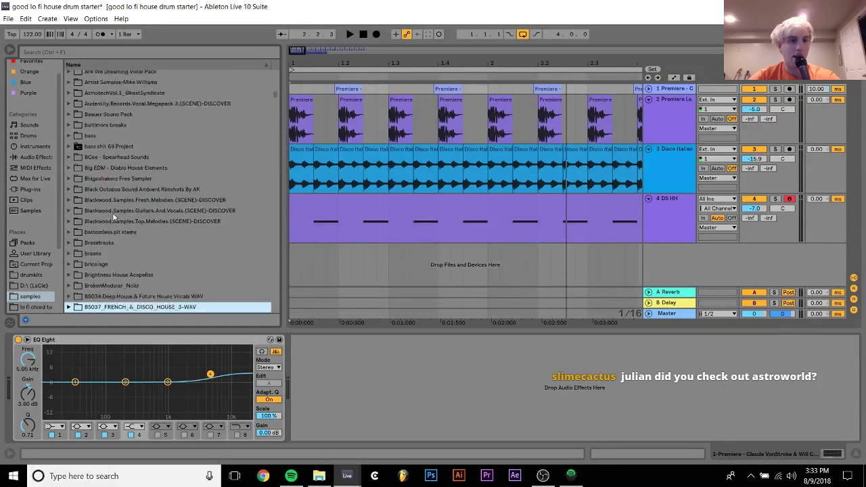
{"action": "key", "text": "Up"}
{"action": "key", "text": "Up"}
{"action": "key", "text": "Up"}
{"action": "key", "text": "Up"}
{"action": "key", "text": "Up"}
{"action": "key", "text": "Up"}
{"action": "key", "text": "Up"}
{"action": "key", "text": "Up"}
{"action": "key", "text": "Up"}
{"action": "key", "text": "Up"}
{"action": "key", "text": "Up"}
{"action": "key", "text": "Up"}
{"action": "key", "text": "Up"}
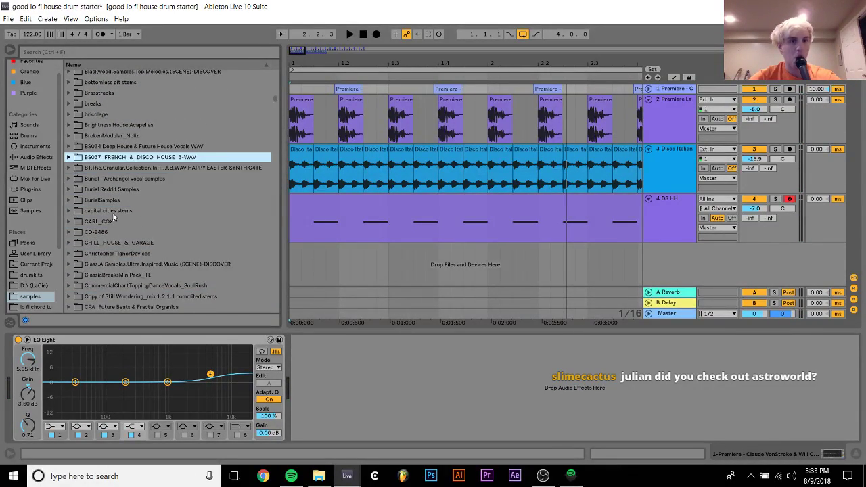
Expand the BS037_FRENCH_&_DISCO_HOUSE_3-WAV folder and go down to its filtered and chopped 128 BPM loops.
{"action": "key", "text": "Right"}
{"action": "key", "text": "Down"}
{"action": "key", "text": "Right"}
{"action": "scroll", "coordinate": [112, 212], "scroll_direction": "down", "scroll_amount": 5}
{"action": "scroll", "coordinate": [113, 212], "scroll_direction": "down", "scroll_amount": 6}
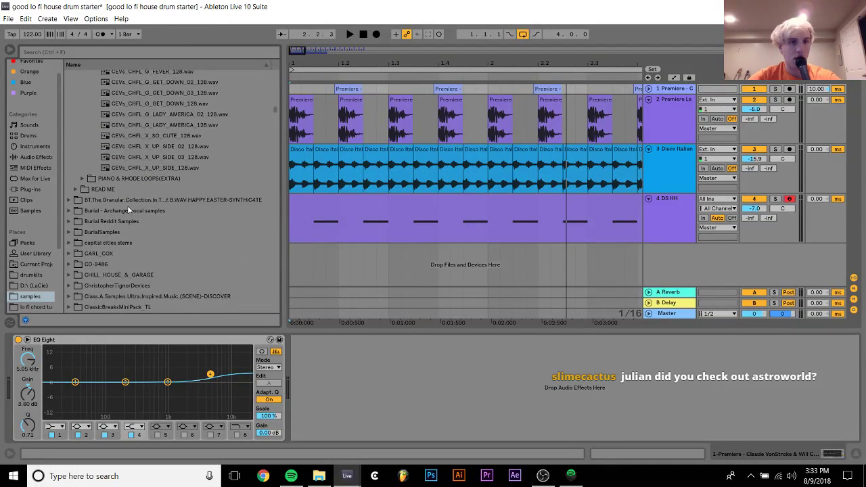
Audition the 128 BPM loops from CEVs_CHFL_X_SO_CUTE_128 up to CEVs_CHFL_G_BEEN_128.
{"action": "left_click", "coordinate": [146, 135]}
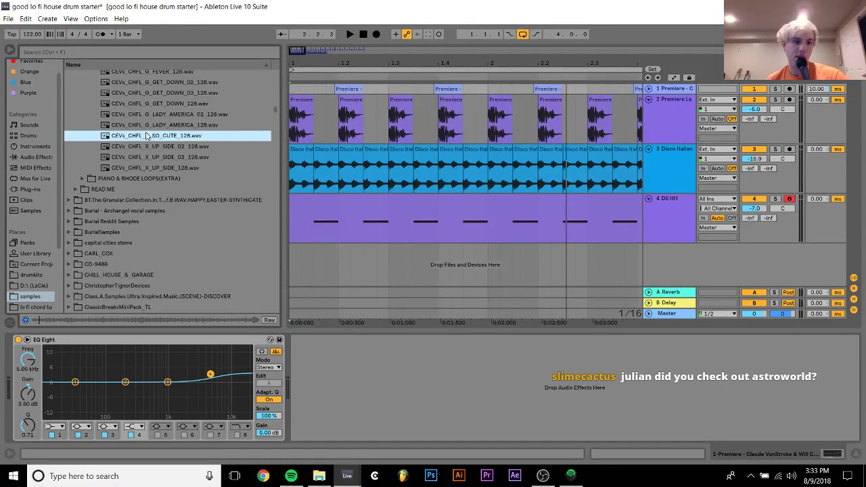
{"action": "key", "text": "Up"}
{"action": "key", "text": "Up"}
{"action": "key", "text": "Up"}
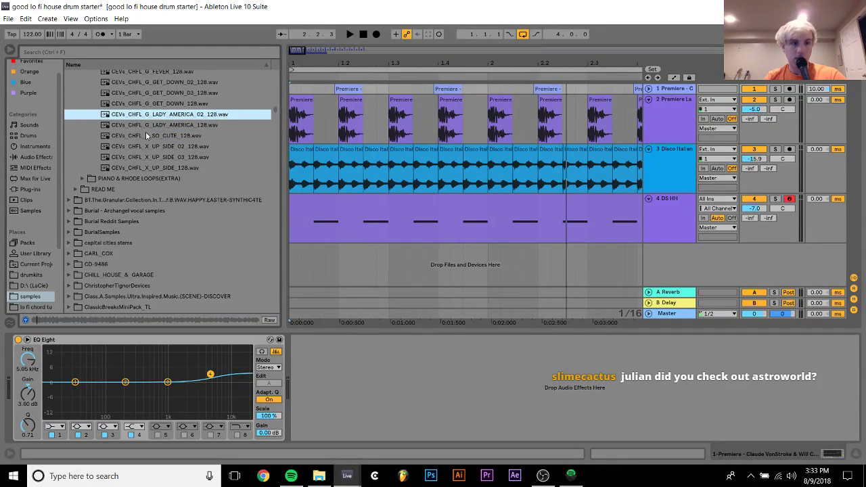
{"action": "key", "text": "Up"}
{"action": "key", "text": "Up"}
{"action": "key", "text": "Up"}
{"action": "key", "text": "Up"}
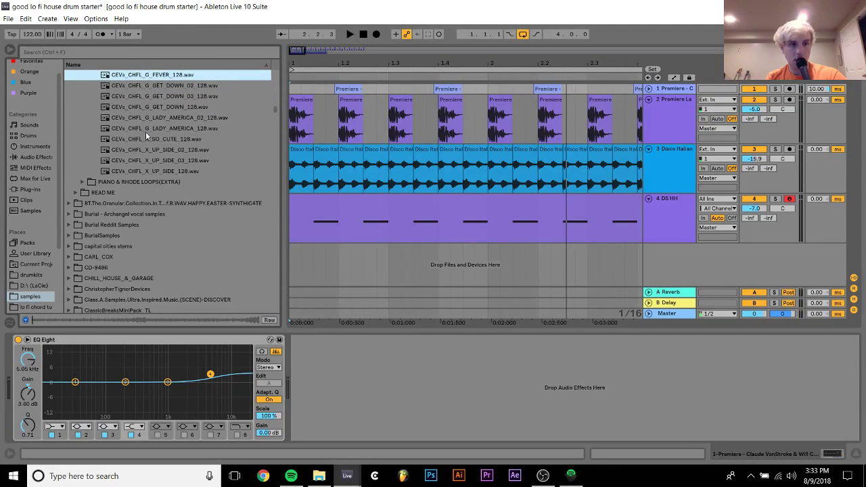
{"action": "key", "text": "Up"}
{"action": "key", "text": "Up"}
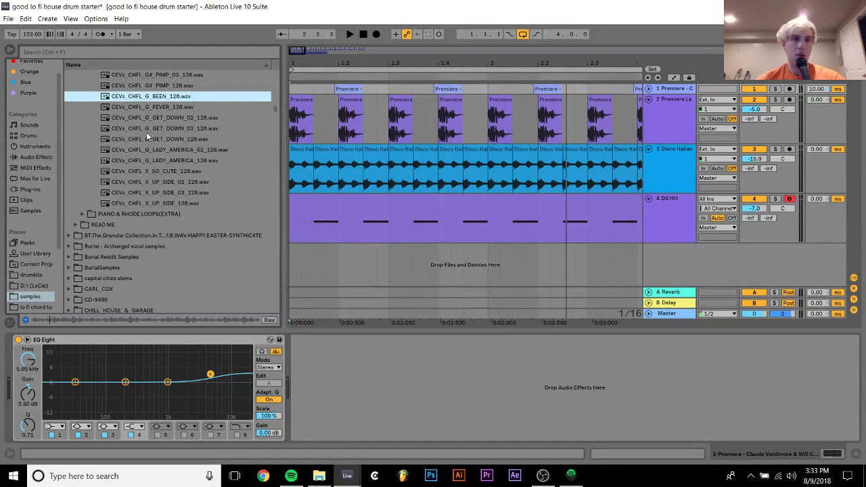
Audition the loops from CEVs_CHFL_G#_PIMP_03_128 up to CEVs_CHFL_E_FREE_02_128.
{"action": "left_click", "coordinate": [151, 78]}
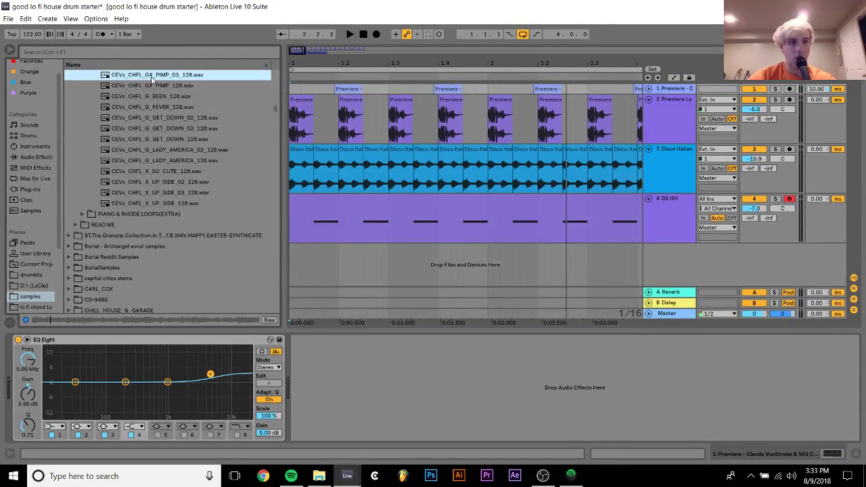
{"action": "key", "text": "Up"}
{"action": "key", "text": "Up"}
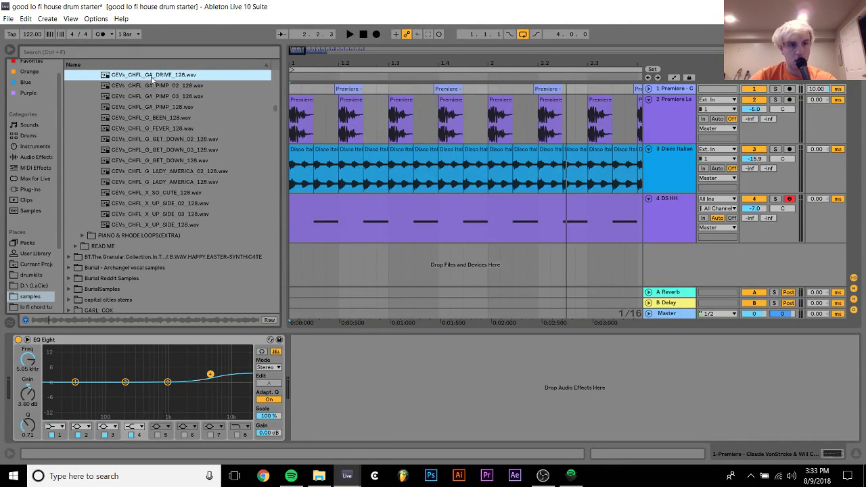
{"action": "key", "text": "Up"}
{"action": "key", "text": "Up"}
{"action": "key", "text": "Up"}
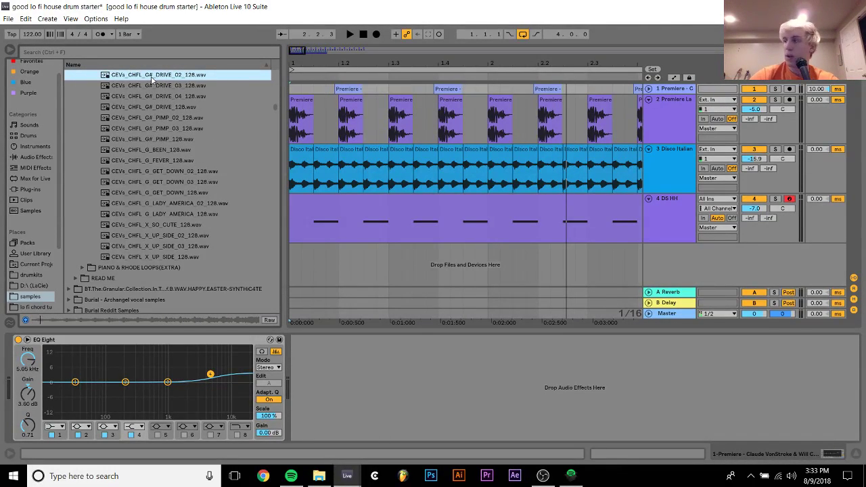
{"action": "key", "text": "Up"}
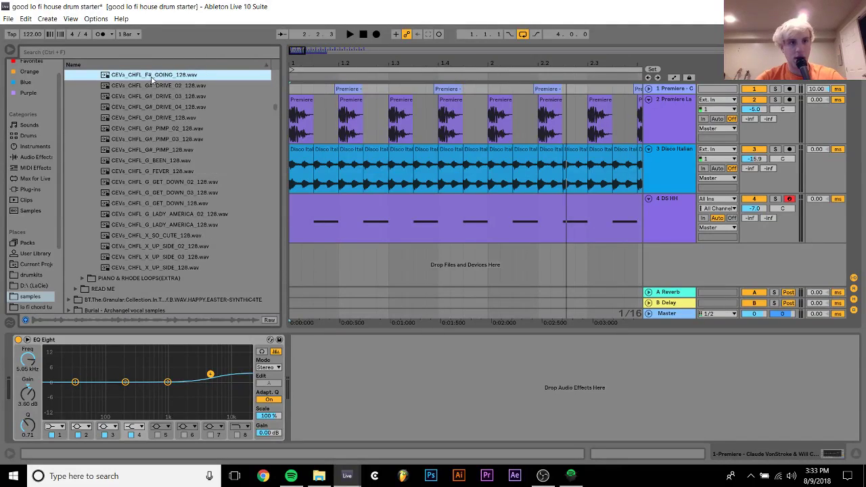
{"action": "key", "text": "Up"}
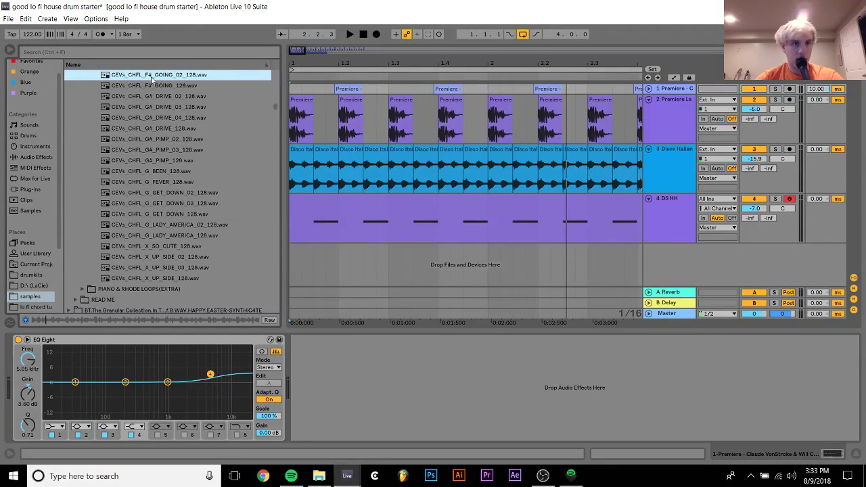
{"action": "key", "text": "Up"}
{"action": "key", "text": "Up"}
{"action": "key", "text": "Up"}
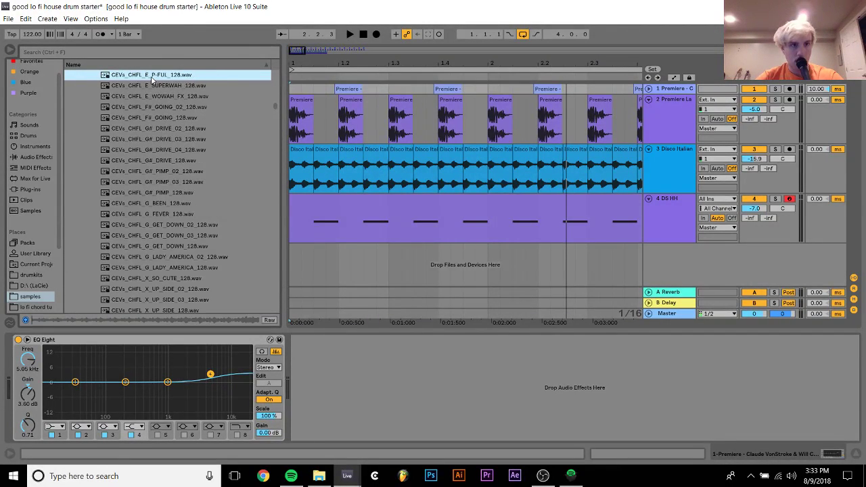
{"action": "key", "text": "Up"}
{"action": "key", "text": "Up"}
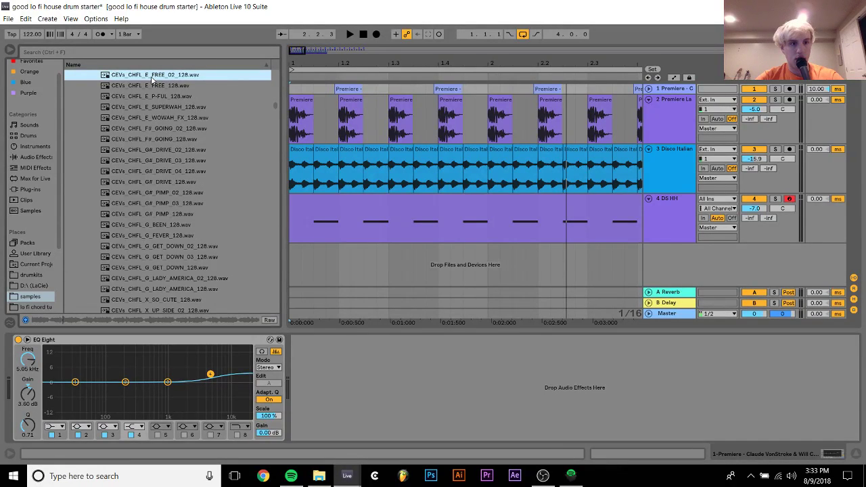
Place CEVs_CHFL_E_FREE_02_128.wav on a new track 5, chop its opening into half-beat pieces, and lower the track to -13.9 dB during playback.
{"action": "left_click_drag", "start_coordinate": [152, 79], "coordinate": [413, 262]}
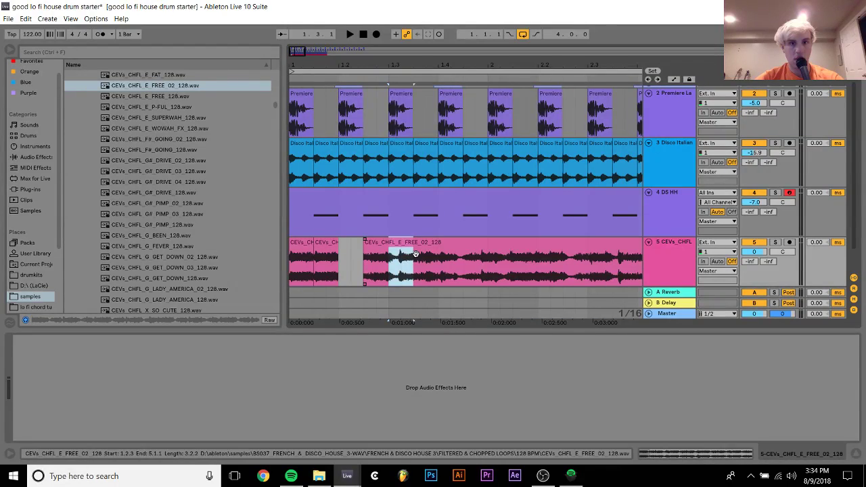
{"action": "key", "text": "space"}
{"action": "left_click", "coordinate": [308, 244]}
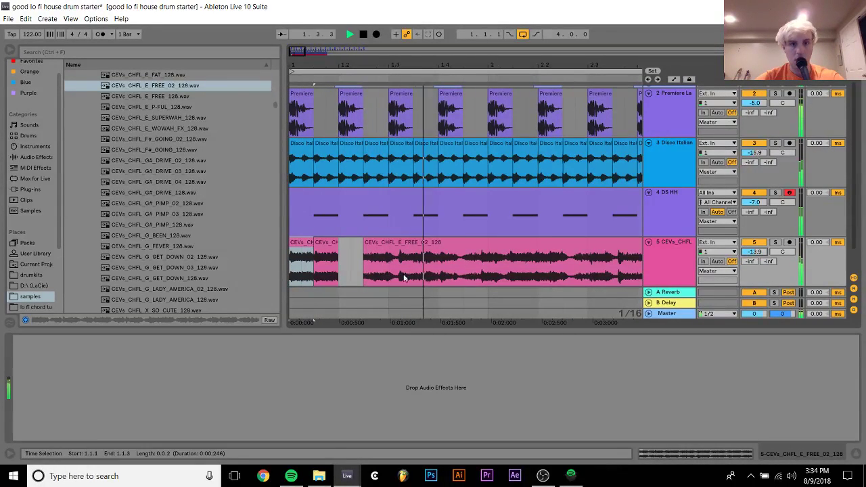
{"action": "key", "text": "space"}
{"action": "left_click_drag", "start_coordinate": [364, 252], "coordinate": [387, 242]}
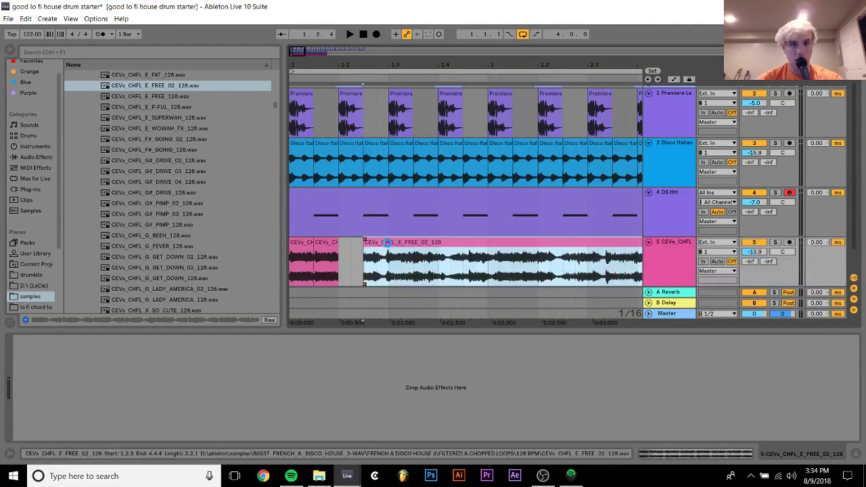
{"action": "left_click_drag", "start_coordinate": [294, 247], "coordinate": [314, 247]}
{"action": "key", "text": "space"}
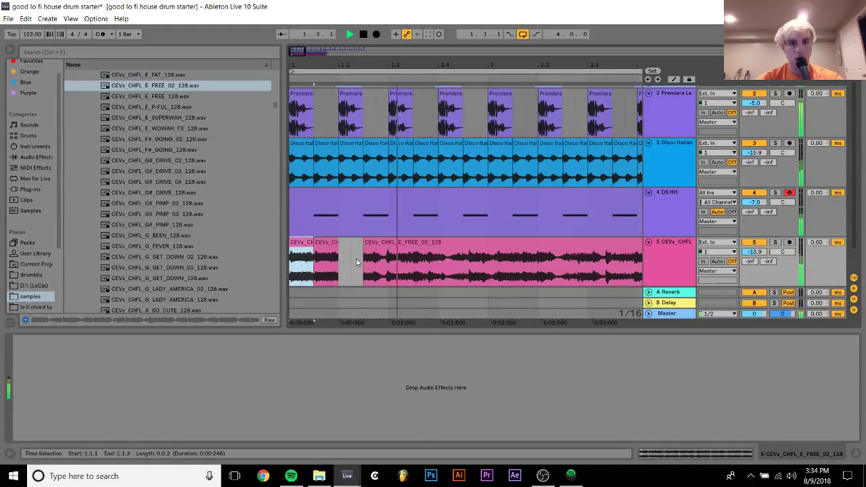
Split the long loop clip on track 5 at 1.4 and 1.4.3, and play the chops with the beat.
{"action": "left_click_drag", "start_coordinate": [388, 269], "coordinate": [476, 267]}
{"action": "key", "text": "ctrl+e"}
{"action": "left_click", "coordinate": [482, 242]}
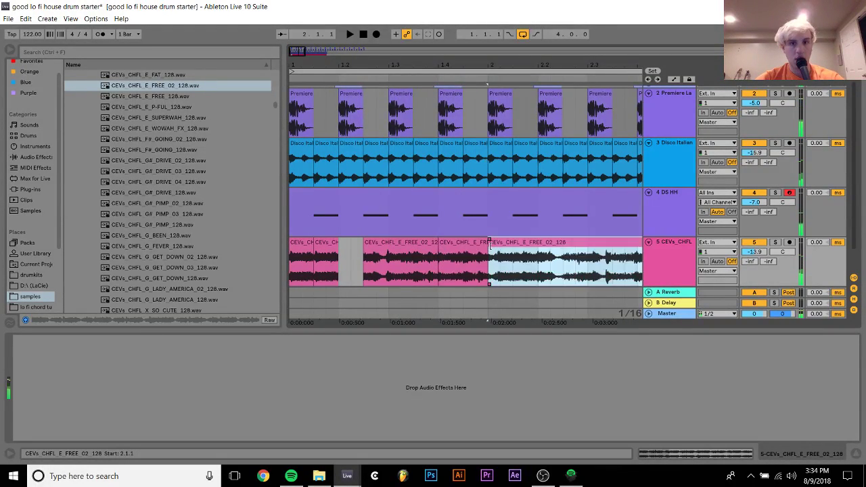
{"action": "key", "text": "space"}
{"action": "left_click_drag", "start_coordinate": [292, 248], "coordinate": [312, 248]}
{"action": "key", "text": "space"}
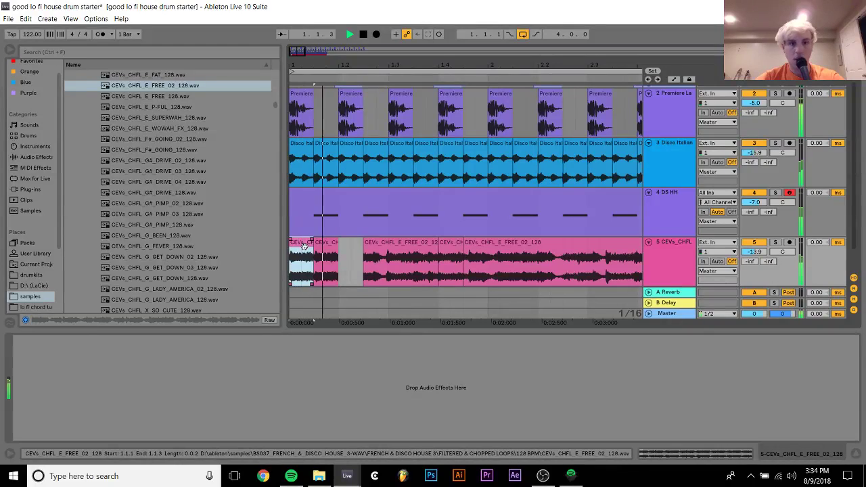
{"action": "key", "text": "space"}
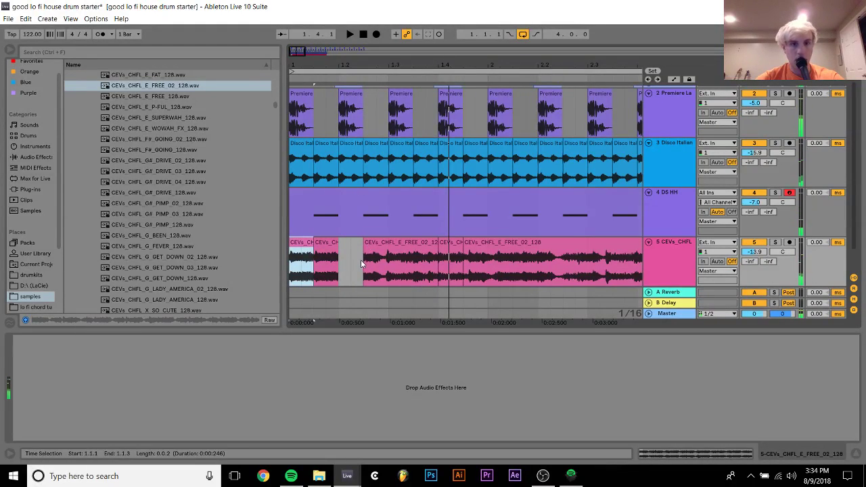
Try an earlier start for the chop at 1.2.3, split it at 1.3.3, and lower track 5 to -18.4 dB during playback.
{"action": "mouse_move", "coordinate": [366, 245]}
{"action": "left_mouse_down"}
{"action": "mouse_move", "coordinate": [340, 245]}
{"action": "mouse_move", "coordinate": [352, 245]}
{"action": "left_mouse_up"}
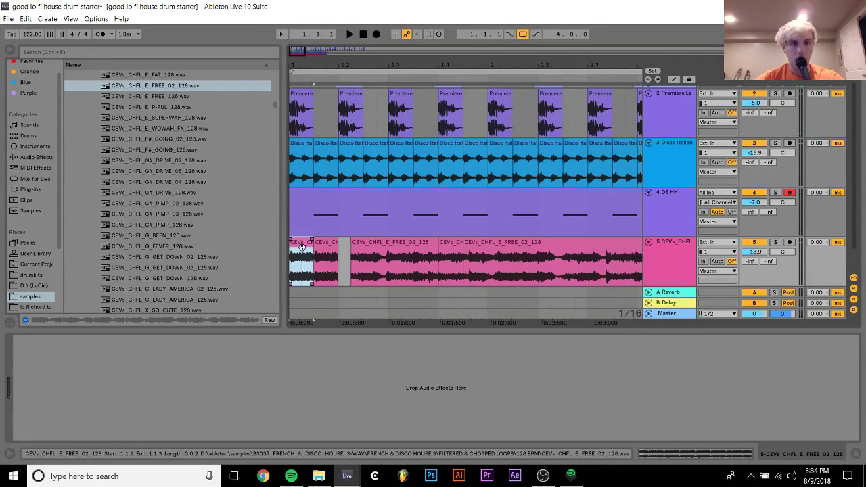
{"action": "key", "text": "space"}
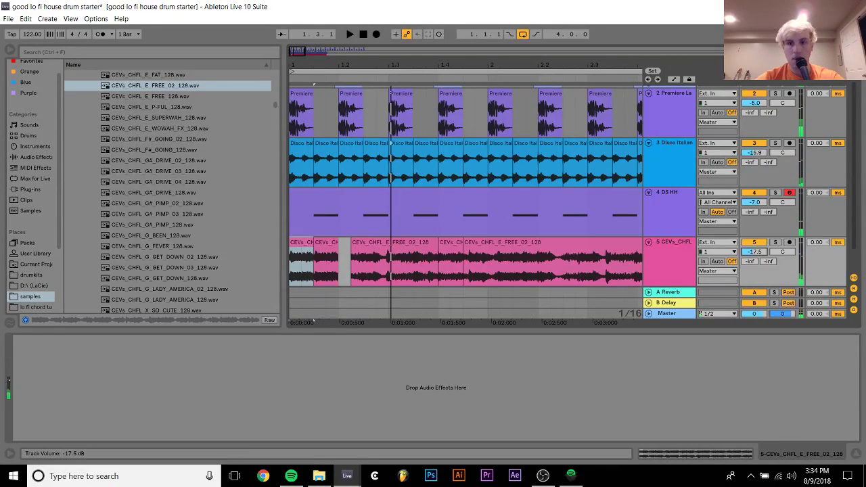
{"action": "left_click_drag", "start_coordinate": [352, 264], "coordinate": [442, 266]}
{"action": "key", "text": "space"}
{"action": "left_click", "coordinate": [303, 244]}
{"action": "key", "text": "space"}
{"action": "left_click", "coordinate": [293, 244]}
{"action": "key", "text": "space"}
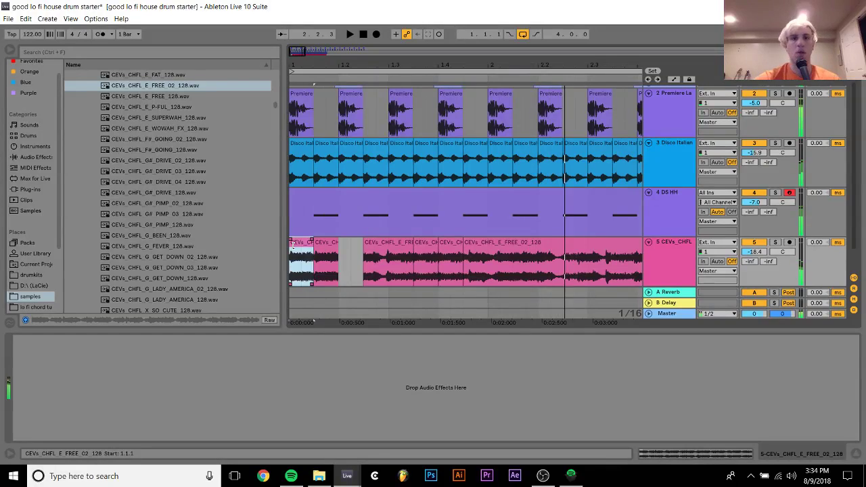
{"action": "key", "text": "space"}
Extend the chop at 1.2.3 to end at 1.3.4, and delete the whole CEVs_CHFL track after a listen.
{"action": "left_click_drag", "start_coordinate": [414, 249], "coordinate": [423, 247]}
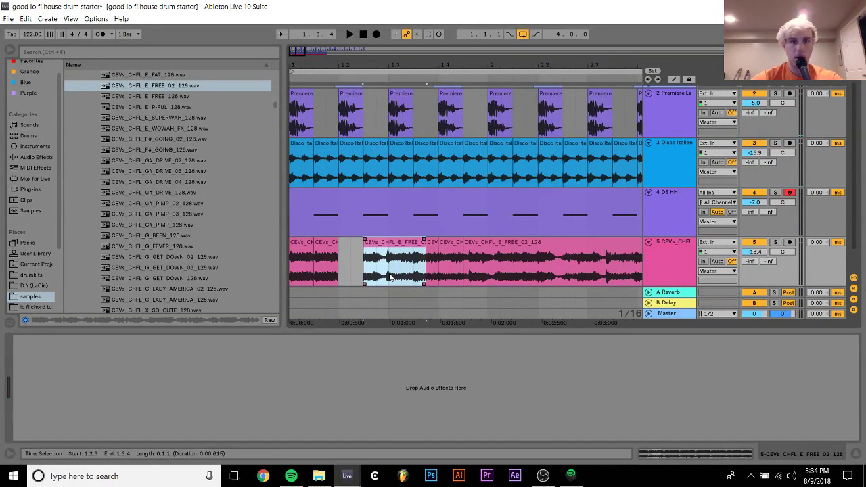
{"action": "double_click", "coordinate": [388, 249]}
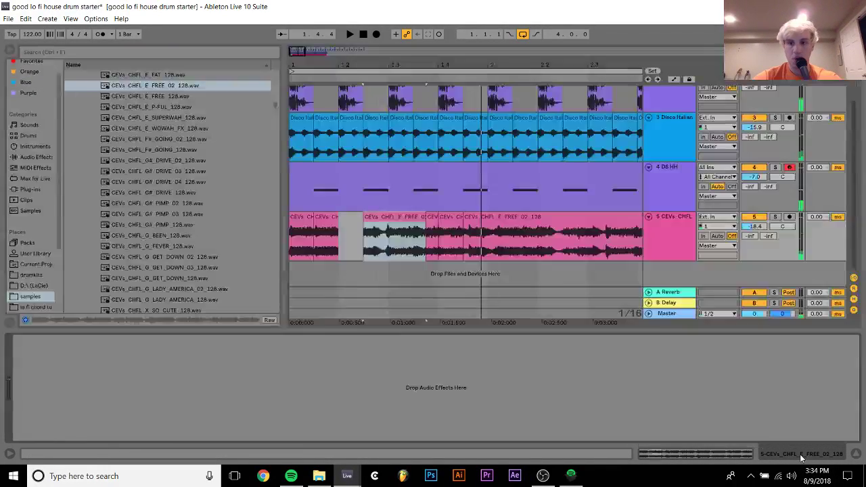
{"action": "left_click", "coordinate": [670, 239]}
{"action": "key", "text": "Delete"}
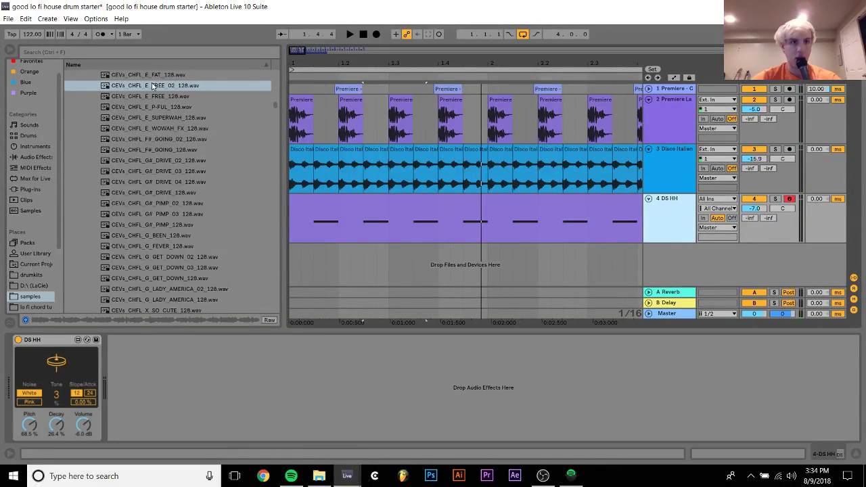
Place CEVs_CHFL_E_FREE_02_128.wav on a new track below DS HH, turn off its warping, and set the project tempo to 128 BPM.
{"action": "left_click_drag", "start_coordinate": [153, 86], "coordinate": [321, 252]}
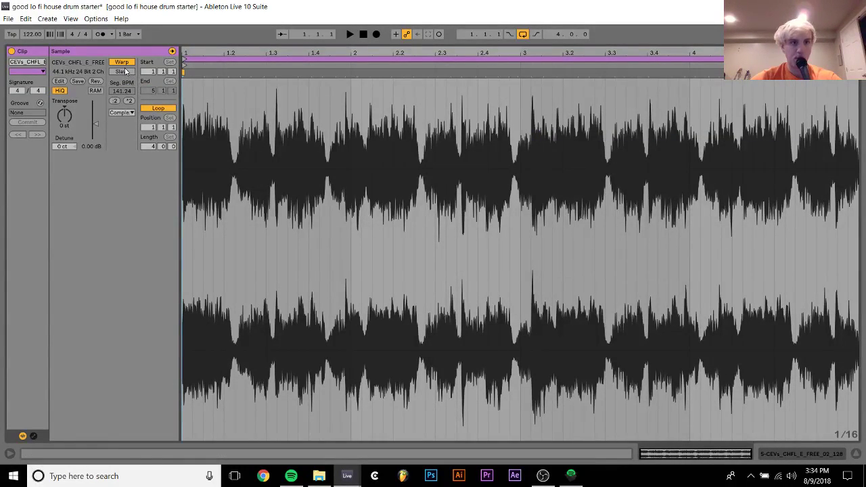
{"action": "left_click", "coordinate": [120, 63]}
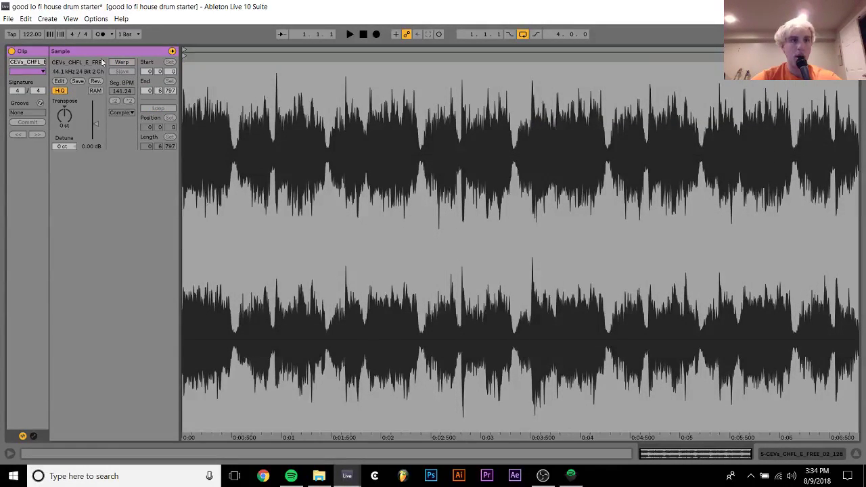
{"action": "left_click", "coordinate": [42, 36]}
{"action": "type", "text": "1"}
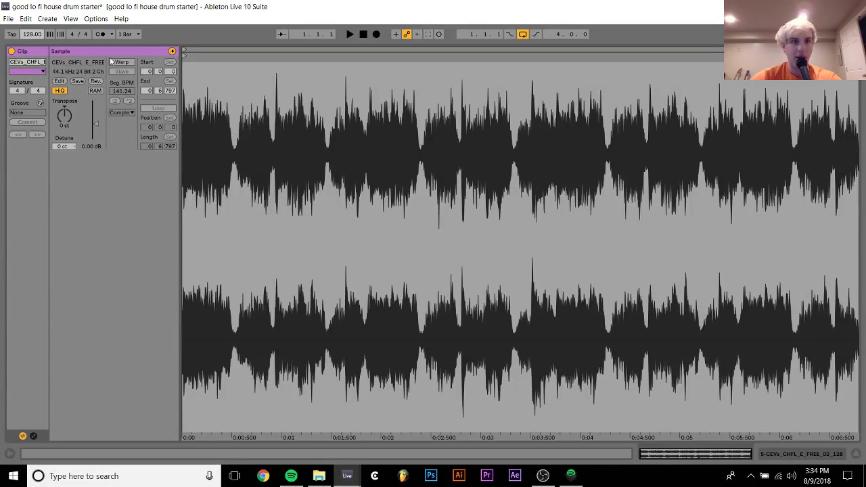
Turn the clip's warping back on, return the project tempo to 122 BPM, and adjust the clip's transposition.
{"action": "left_click", "coordinate": [116, 62]}
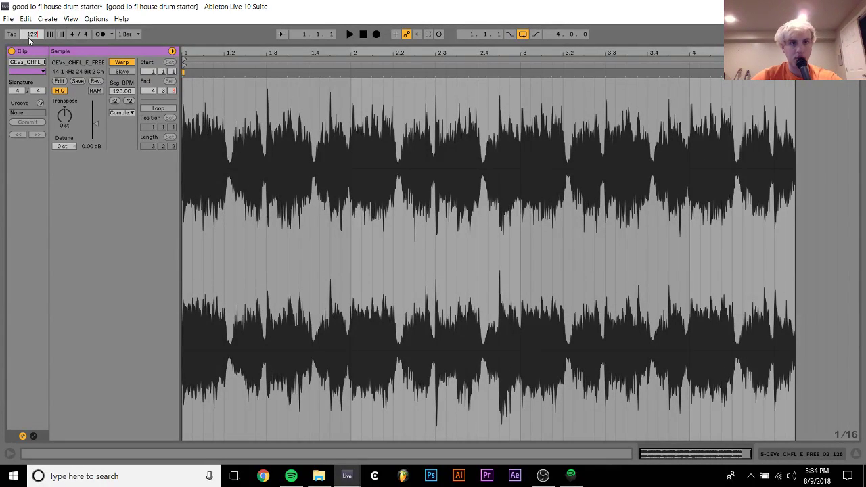
{"action": "left_click_drag", "start_coordinate": [65, 123], "coordinate": [67, 124]}
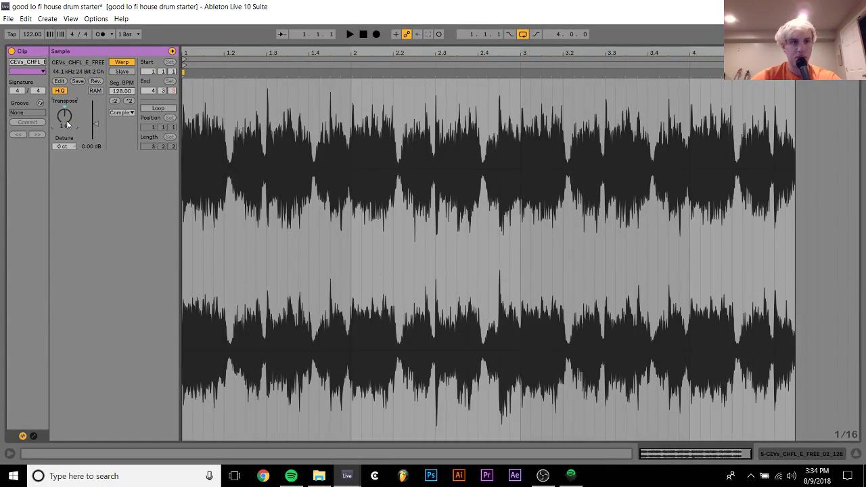
{"action": "left_click", "coordinate": [812, 456]}
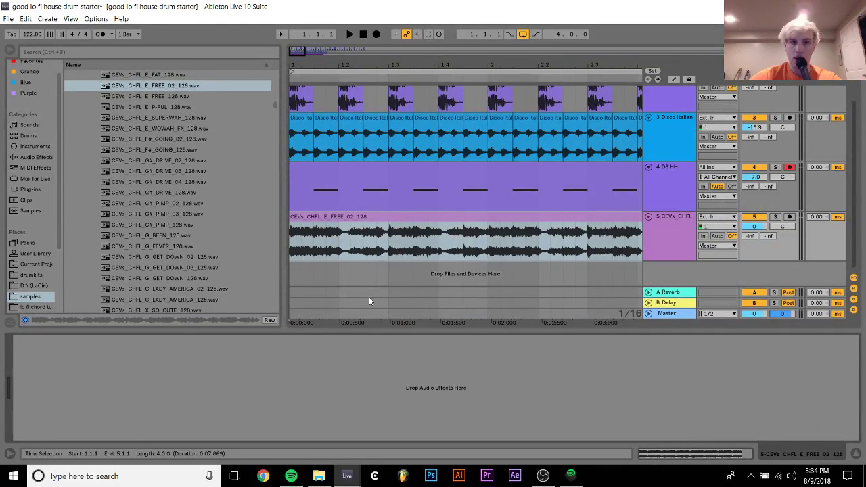
Chop the new loop clip, duplicate its first half-beat to 1.1.3, leave a gap at 1.2, and split at 1.3.4 and 1.4.3.
{"action": "left_click", "coordinate": [315, 243]}
{"action": "left_click_drag", "start_coordinate": [315, 244], "coordinate": [427, 247]}
{"action": "key", "text": "ctrl+e"}
{"action": "key", "text": "ctrl+d"}
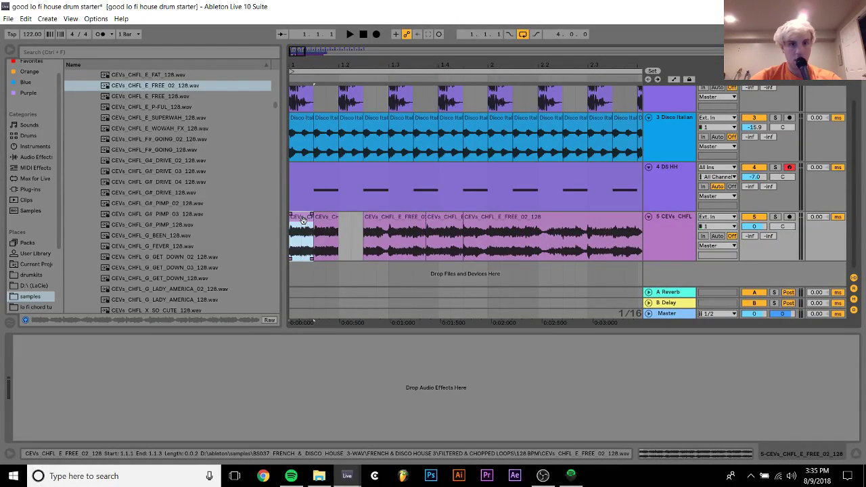
Play the chopped loop with the drums and lower the CEVs_CHFL track volume to -11.9 dB.
{"action": "left_click", "coordinate": [309, 223]}
{"action": "key", "text": "space"}
{"action": "key", "text": "space"}
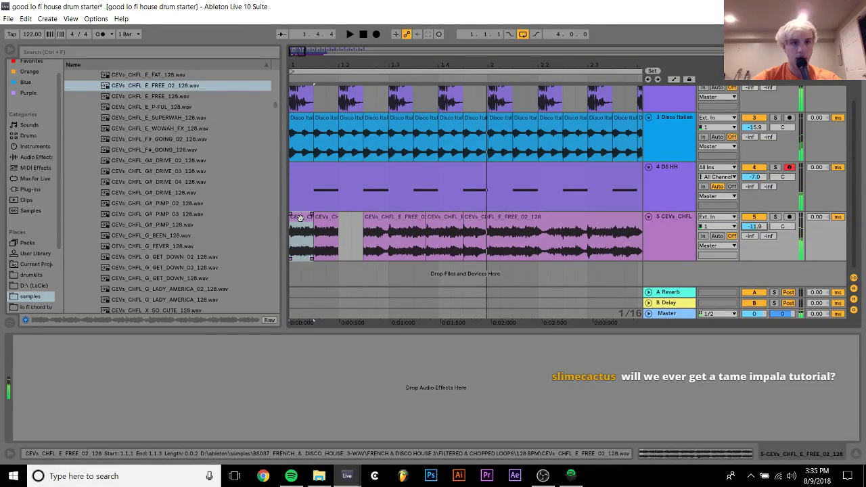
{"action": "key", "text": "space"}
Add a Compressor to the CEVs_CHFL track, sidechained from the 2-Premiere La track, with the threshold at -37.6 dB.
{"action": "left_click", "coordinate": [32, 157]}
{"action": "left_click_drag", "start_coordinate": [119, 149], "coordinate": [125, 368]}
{"action": "left_click", "coordinate": [31, 347]}
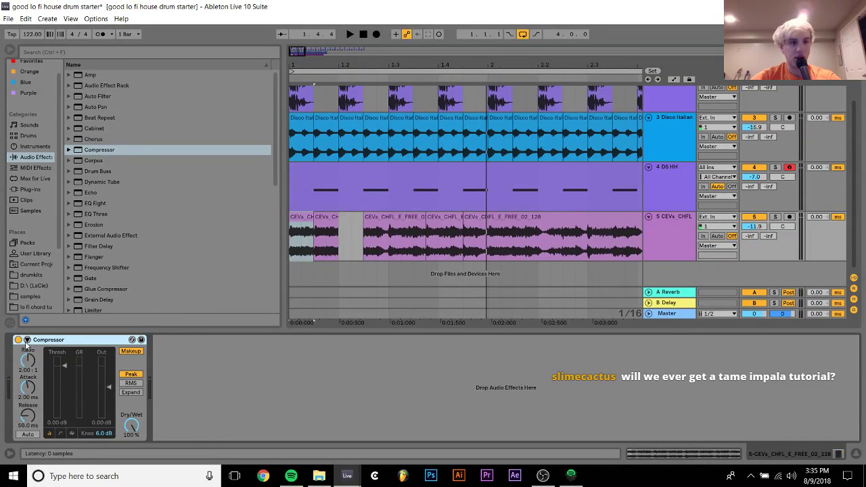
{"action": "left_click", "coordinate": [27, 339]}
{"action": "left_click", "coordinate": [35, 368]}
{"action": "left_click", "coordinate": [67, 383]}
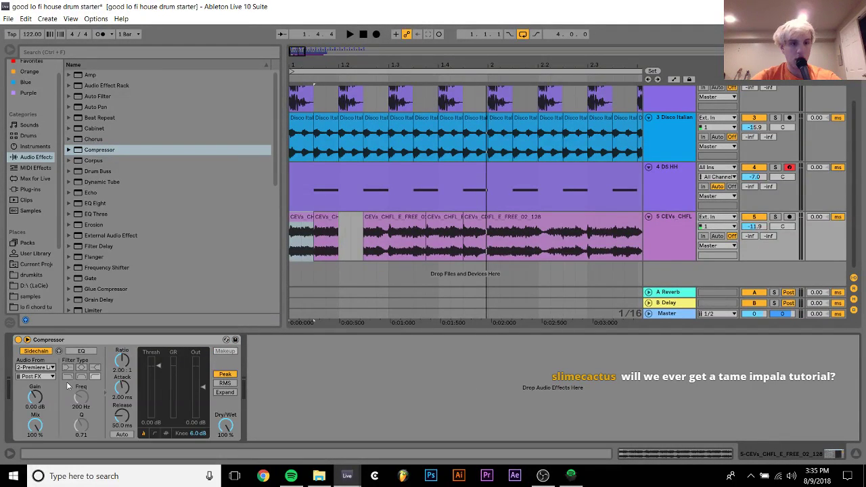
{"action": "key", "text": "space"}
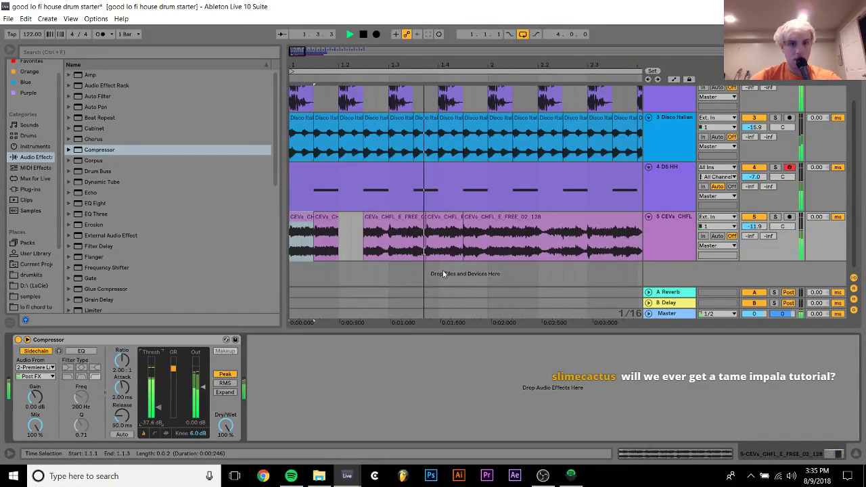
Audition the loop's second bar, cut a half-beat gap at 2.2, and split the clip at 2.3.3 and 2.4.
{"action": "left_click", "coordinate": [488, 257]}
{"action": "key", "text": "space"}
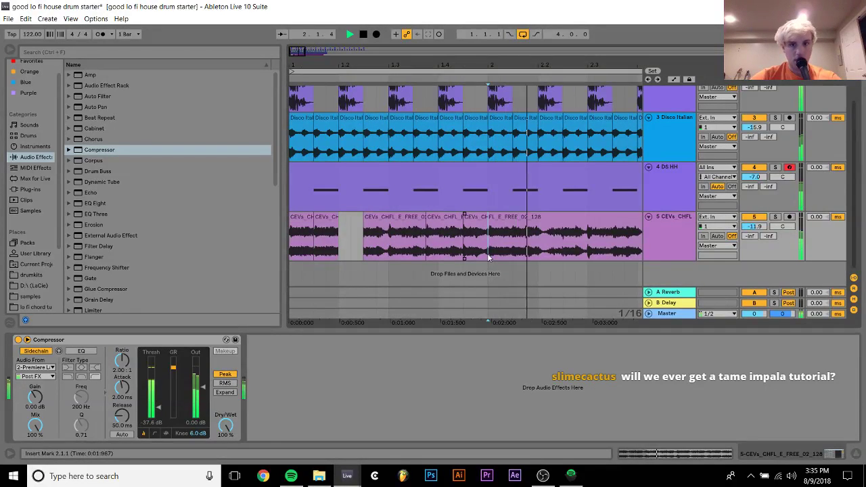
{"action": "left_click_drag", "start_coordinate": [487, 253], "coordinate": [540, 243]}
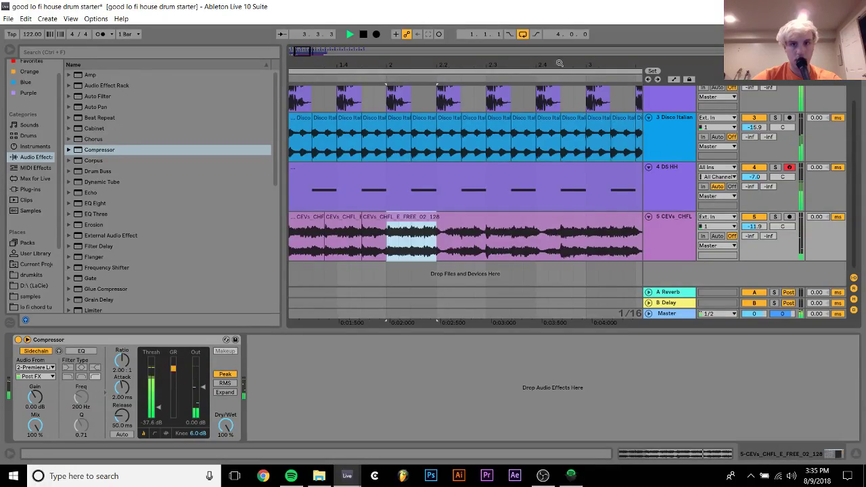
{"action": "mouse_move", "coordinate": [559, 63]}
{"action": "left_mouse_down"}
{"action": "mouse_move", "coordinate": [560, 40]}
{"action": "mouse_move", "coordinate": [560, 64]}
{"action": "left_mouse_up"}
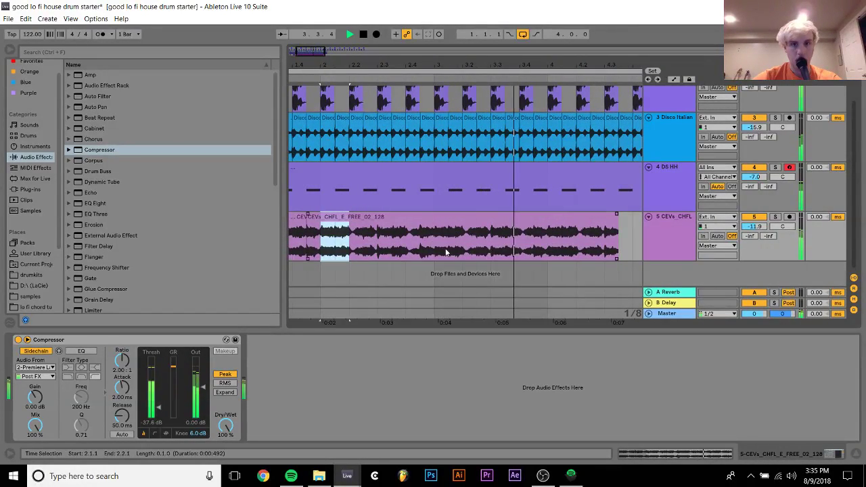
{"action": "left_click", "coordinate": [567, 257]}
{"action": "key", "text": "space"}
{"action": "left_click", "coordinate": [366, 252]}
{"action": "key", "text": "space"}
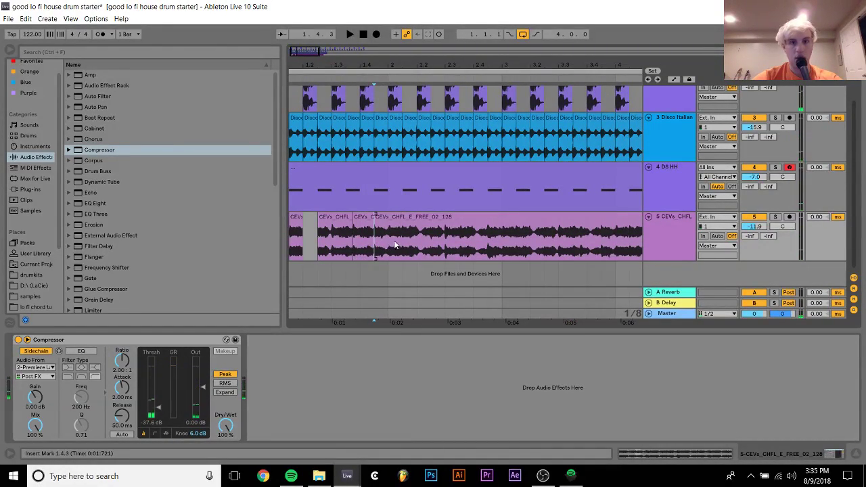
{"action": "left_click_drag", "start_coordinate": [417, 235], "coordinate": [466, 237]}
{"action": "double_click", "coordinate": [425, 245]}
{"action": "key", "text": "ctrl+e"}
Play the chopped loop from the start and set the arrangement loop to the two bars from 1.1.1 to 3.1.1.
{"action": "left_click", "coordinate": [299, 223]}
{"action": "key", "text": "space"}
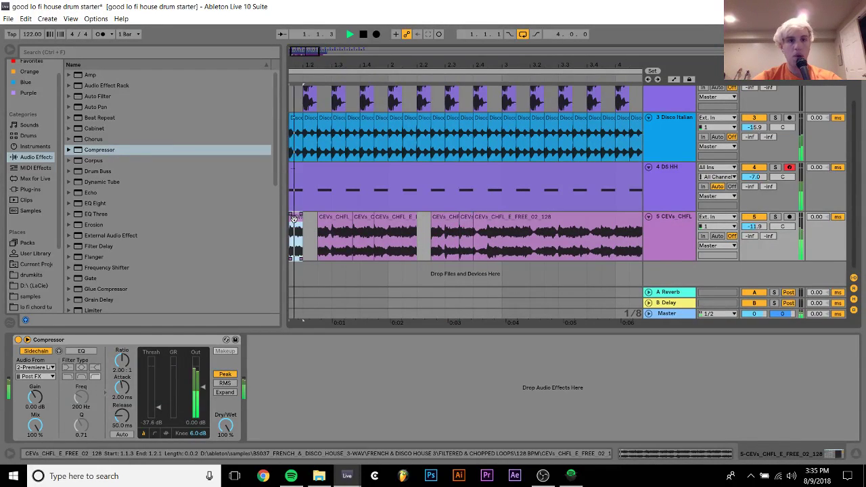
{"action": "left_click", "coordinate": [518, 245], "text": "shift"}
{"action": "key", "text": "ctrl+l"}
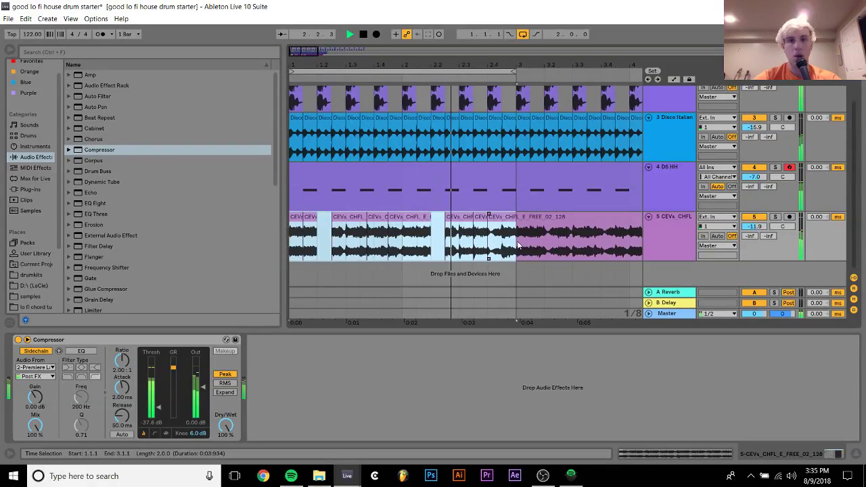
Mute the Disco Italian and DS HH tracks to hear the chopped loop with the kick and clap.
{"action": "scroll", "coordinate": [799, 160], "scroll_direction": "up", "scroll_amount": 1}
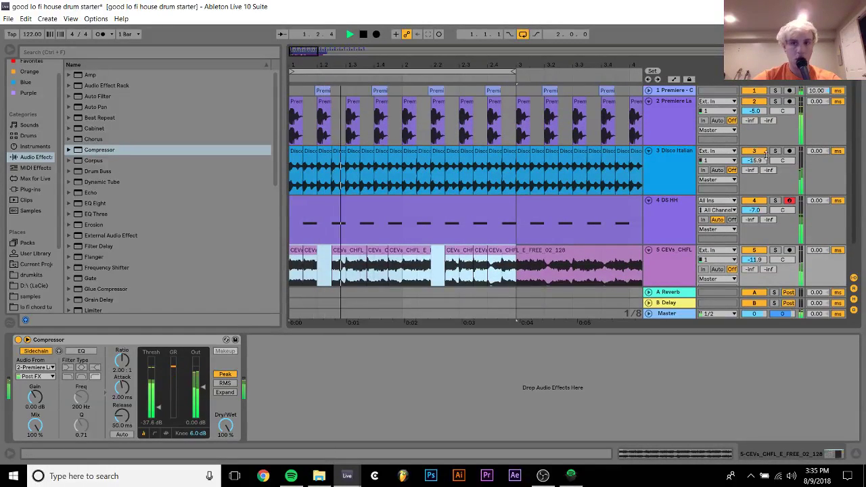
{"action": "left_click", "coordinate": [753, 150]}
{"action": "left_click", "coordinate": [754, 201]}
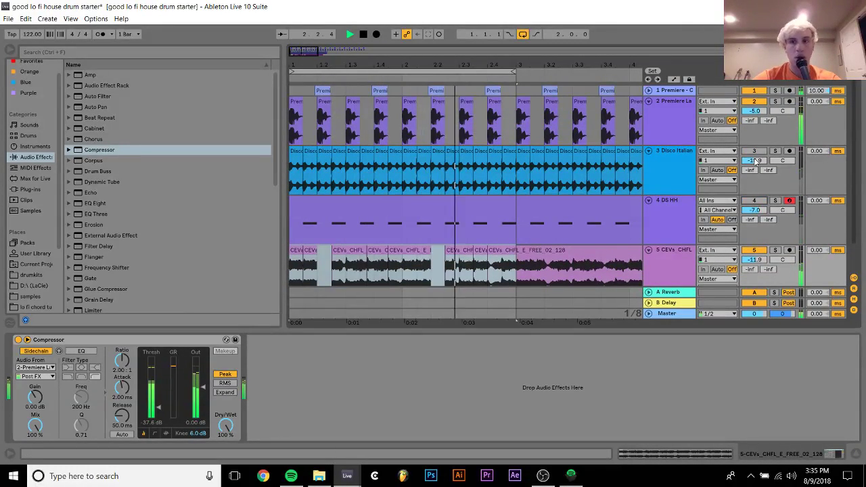
{"action": "left_click", "coordinate": [754, 151]}
{"action": "left_click", "coordinate": [754, 151]}
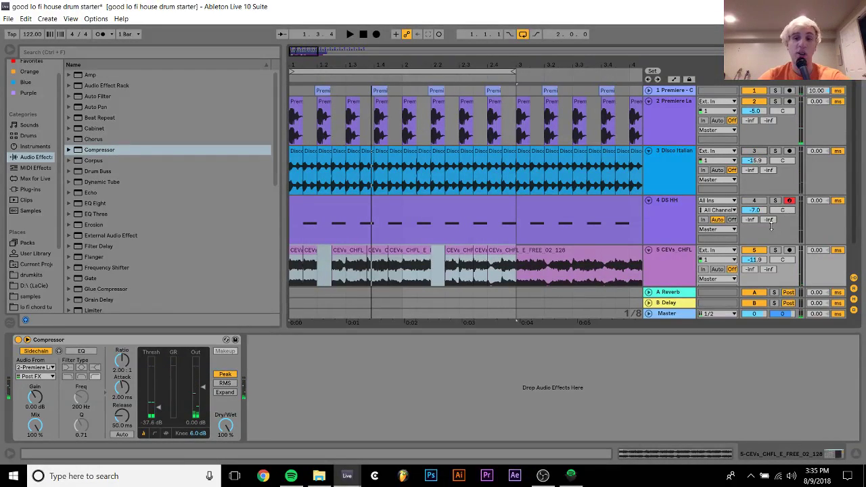
Set the DS HH decay to 11.3 %, reactivate its track, and set the track volume to -6.3 dB.
{"action": "left_click", "coordinate": [648, 218]}
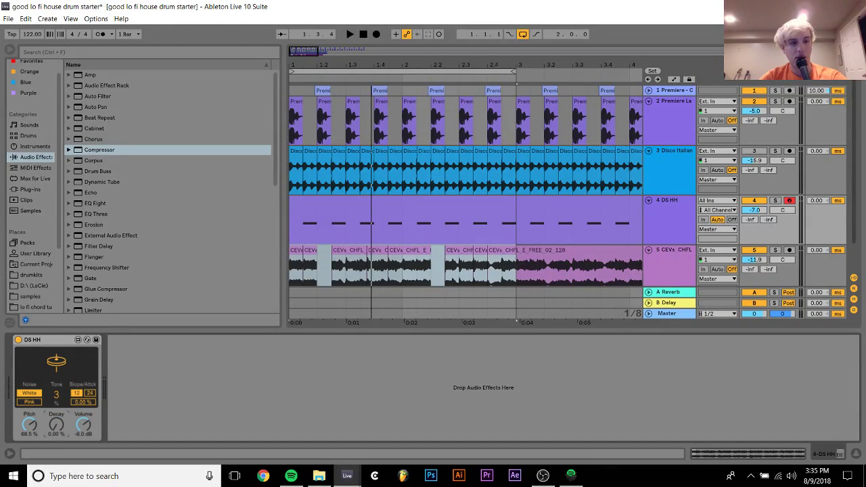
{"action": "left_click_drag", "start_coordinate": [57, 424], "coordinate": [56, 416]}
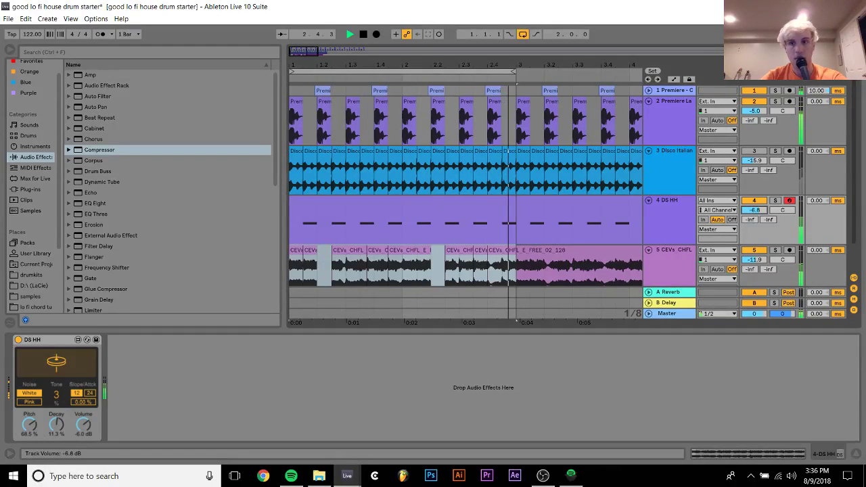
{"action": "left_click_drag", "start_coordinate": [752, 211], "coordinate": [751, 211]}
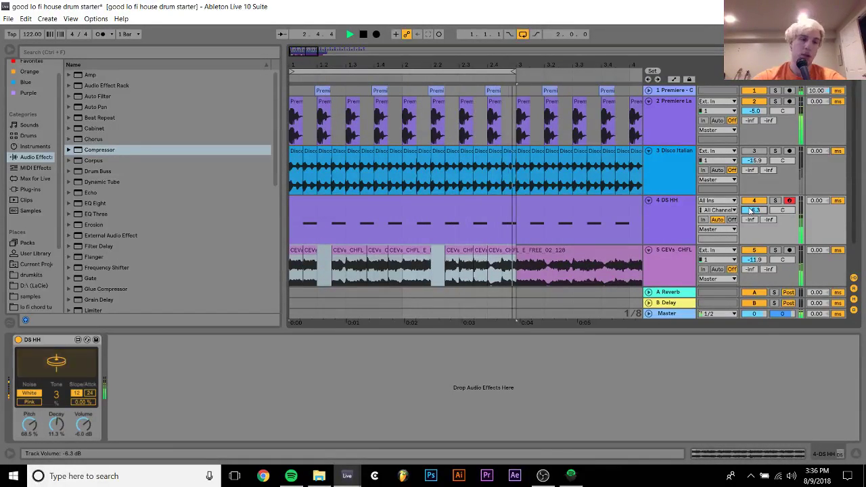
Collapse the DS HH and CEVs_CHFL tracks in the arrangement.
{"action": "left_click", "coordinate": [665, 213]}
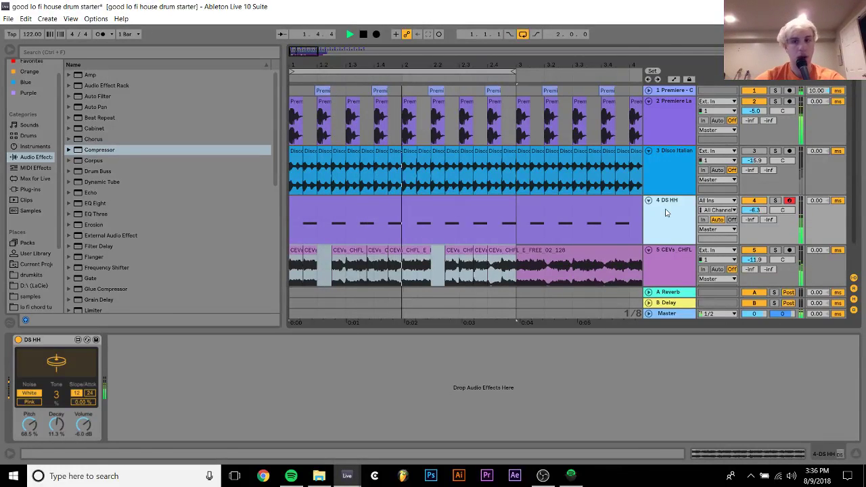
{"action": "left_click", "coordinate": [648, 200]}
{"action": "left_click", "coordinate": [669, 217]}
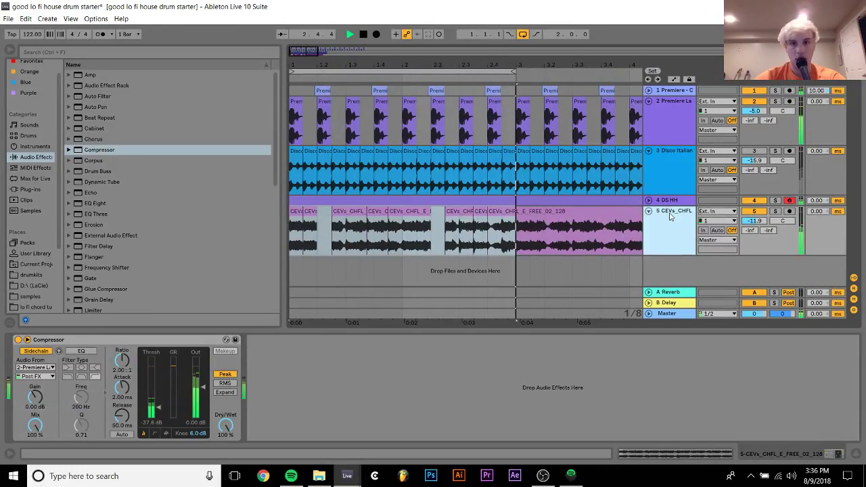
{"action": "left_click", "coordinate": [648, 211]}
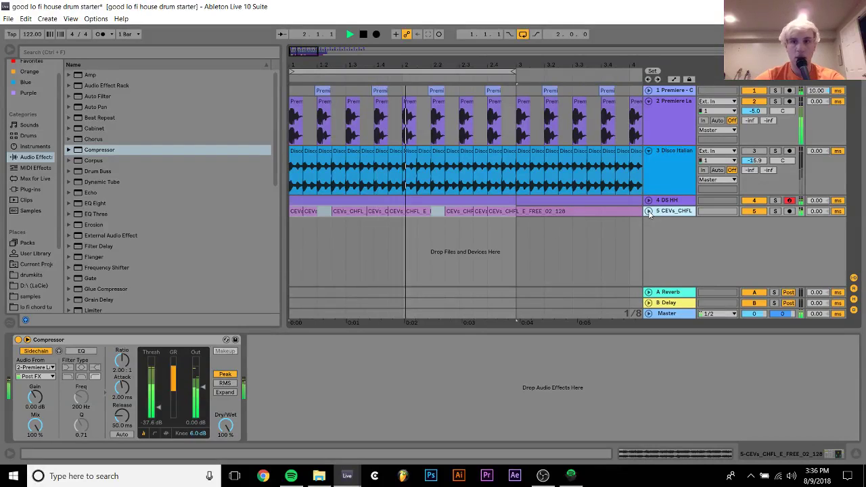
Reactivate the Disco Italian track at -17.0 dB and copy the sidechain Compressor onto it with a -20.1 dB threshold.
{"action": "left_click", "coordinate": [755, 151]}
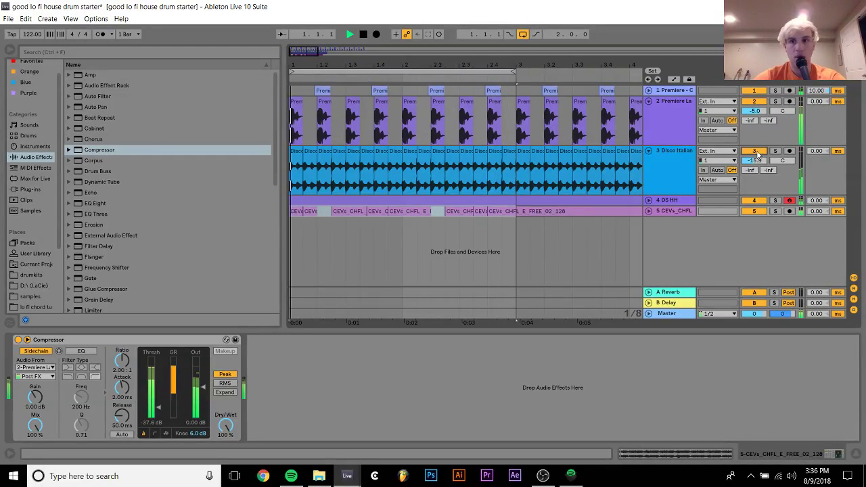
{"action": "left_click_drag", "start_coordinate": [754, 160], "coordinate": [745, 166]}
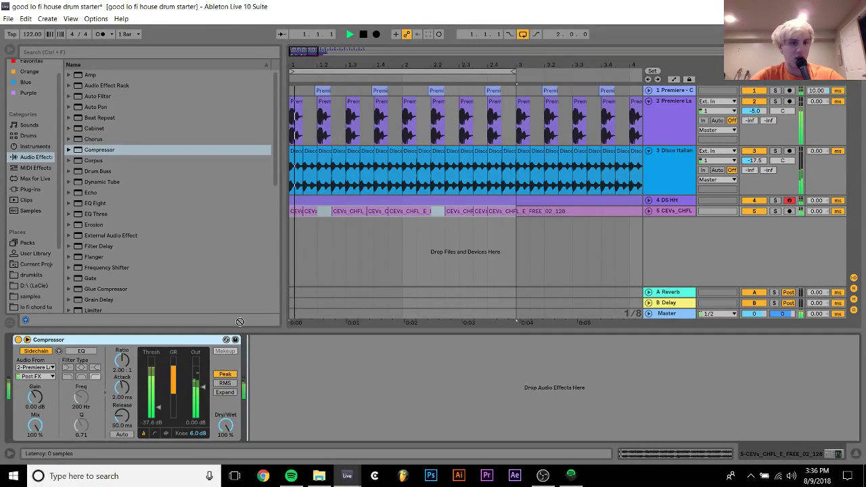
{"action": "left_click", "coordinate": [375, 162]}
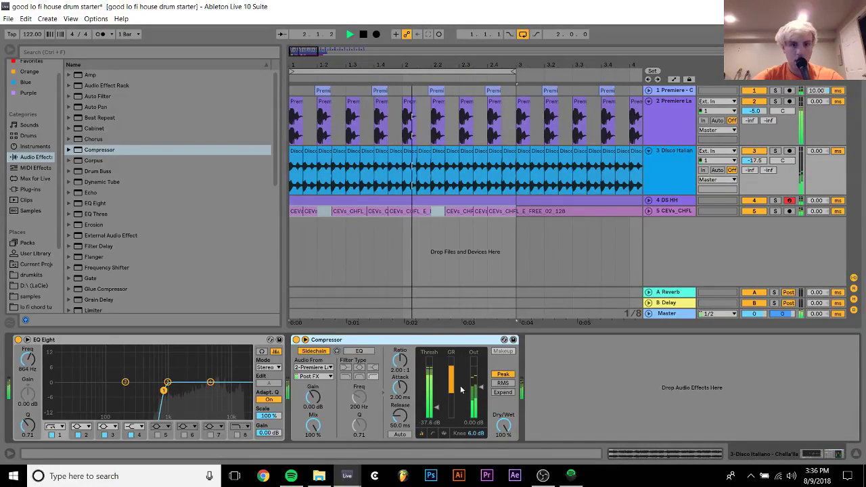
{"action": "left_click_drag", "start_coordinate": [453, 406], "coordinate": [453, 389]}
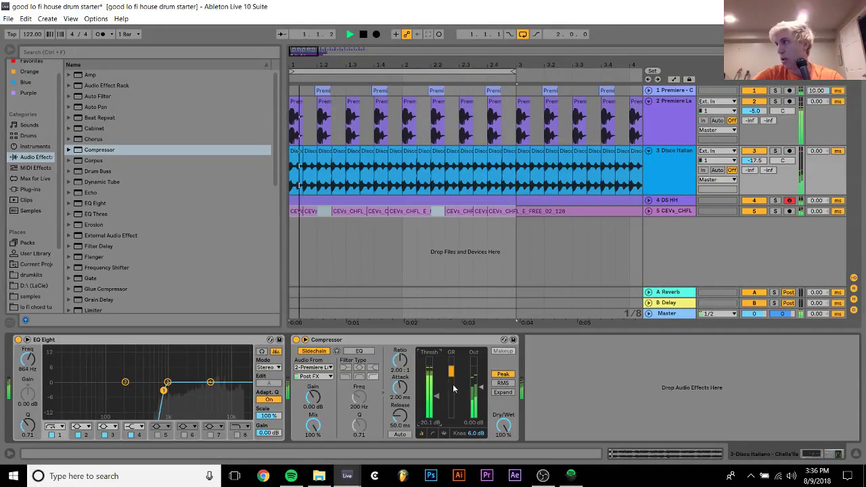
{"action": "left_click_drag", "start_coordinate": [755, 162], "coordinate": [755, 160]}
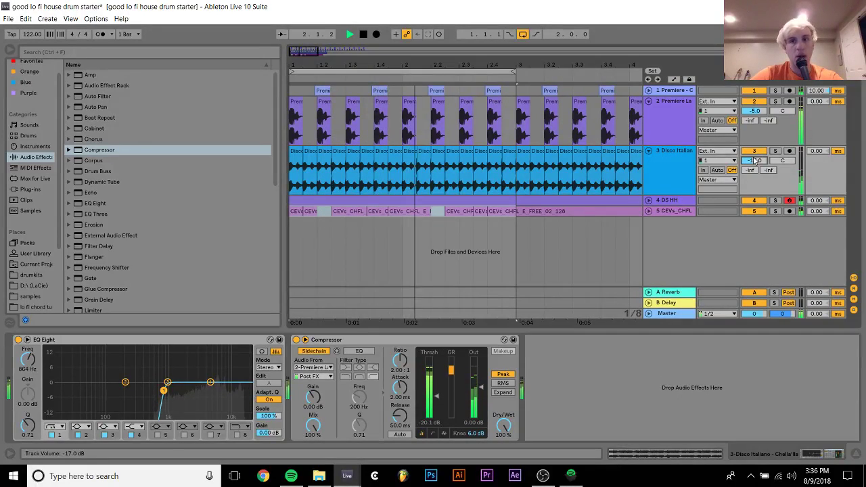
Collapse the Disco Italian and Premiere La tracks and select the CEVs_CHFL track.
{"action": "left_click", "coordinate": [648, 150]}
{"action": "left_click", "coordinate": [649, 101]}
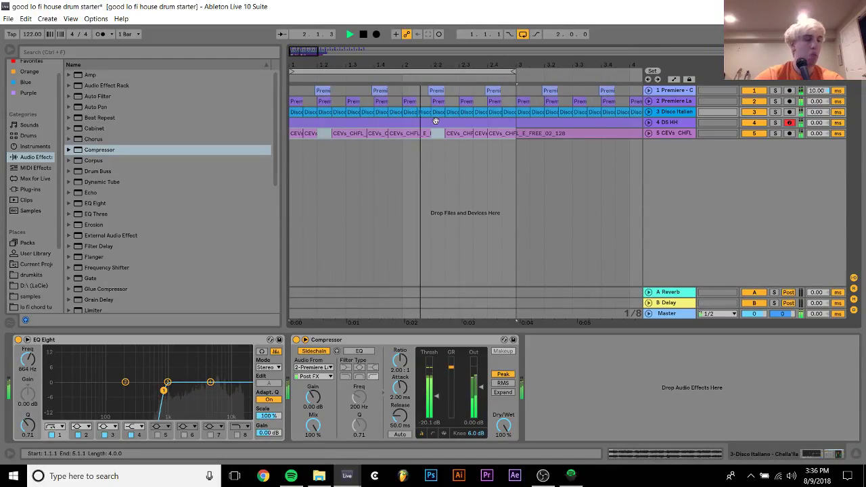
{"action": "left_click", "coordinate": [734, 135]}
Open the recent set banger techno kick.als.
{"action": "left_click", "coordinate": [7, 19]}
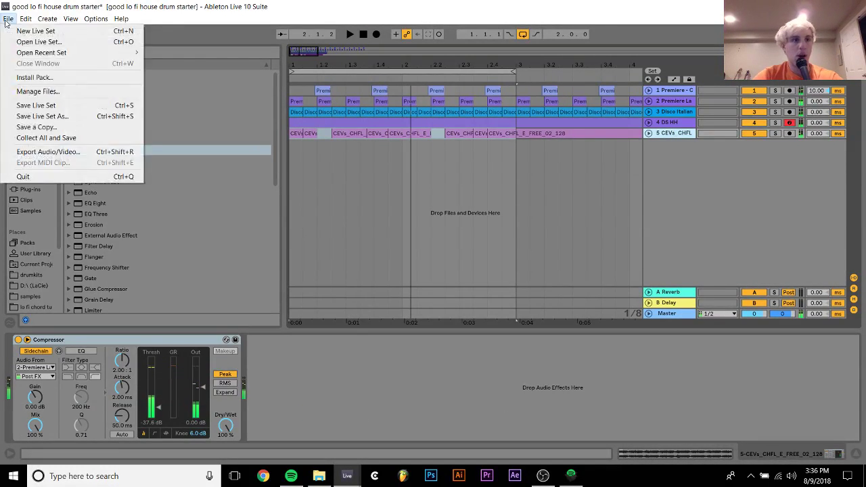
{"action": "mouse_move", "coordinate": [41, 52]}
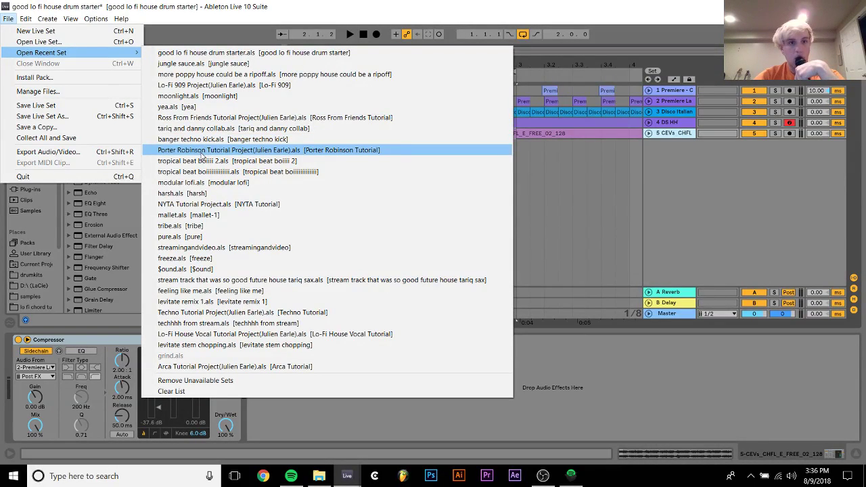
{"action": "left_click", "coordinate": [200, 140]}
{"action": "key", "text": "Return"}
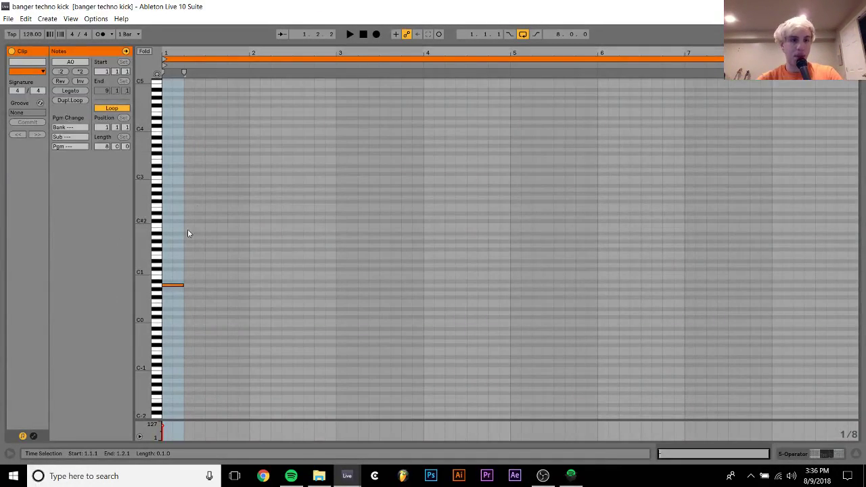
Play the techno set, check the Cassette Noise track's devices, and mute the Operator track.
{"action": "key", "text": "space"}
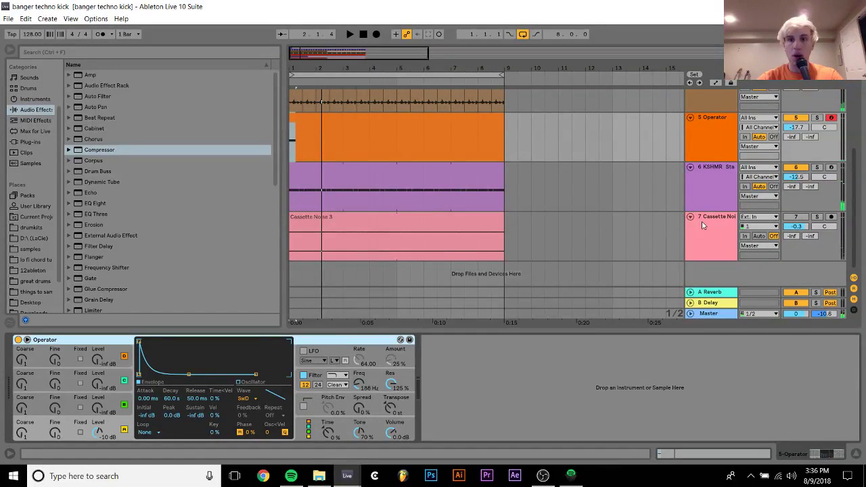
{"action": "left_click", "coordinate": [704, 226]}
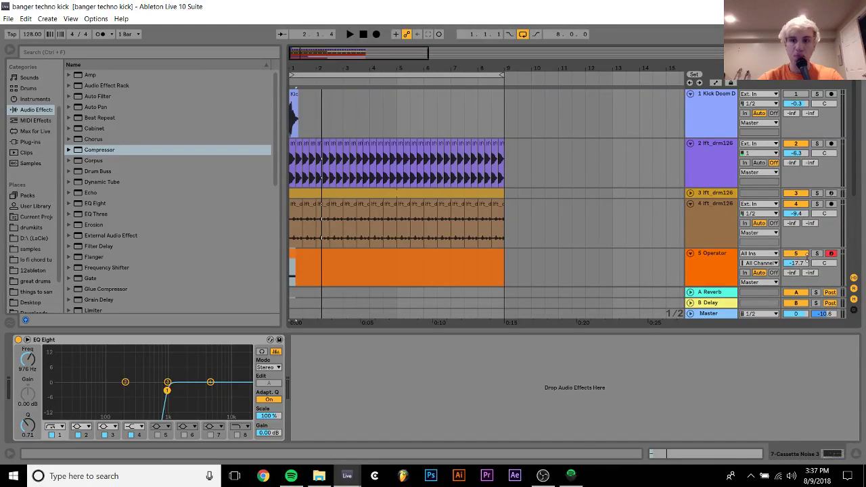
{"action": "scroll", "coordinate": [805, 257], "scroll_direction": "down", "scroll_amount": 3}
{"action": "key", "text": "space"}
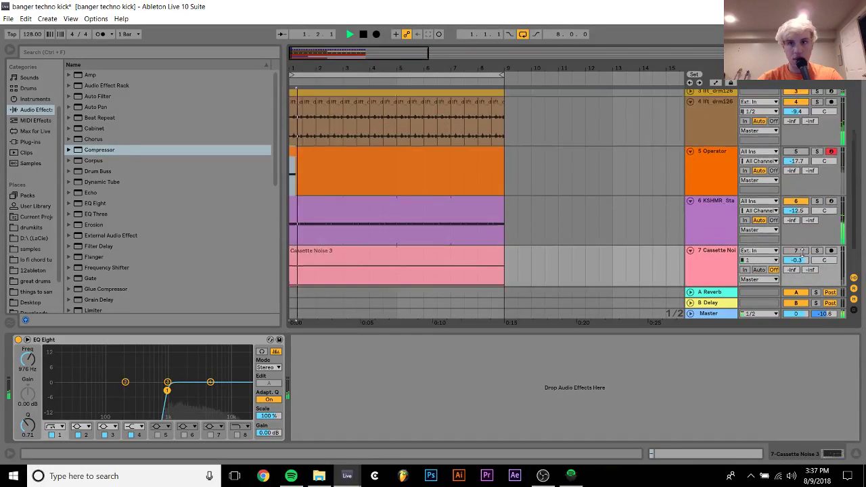
Collapse all tracks in the arrangement and mute tracks 4 and 6.
{"action": "scroll", "coordinate": [802, 252], "scroll_direction": "up", "scroll_amount": 3}
{"action": "left_click", "coordinate": [695, 206]}
{"action": "key", "text": "ctrl+a"}
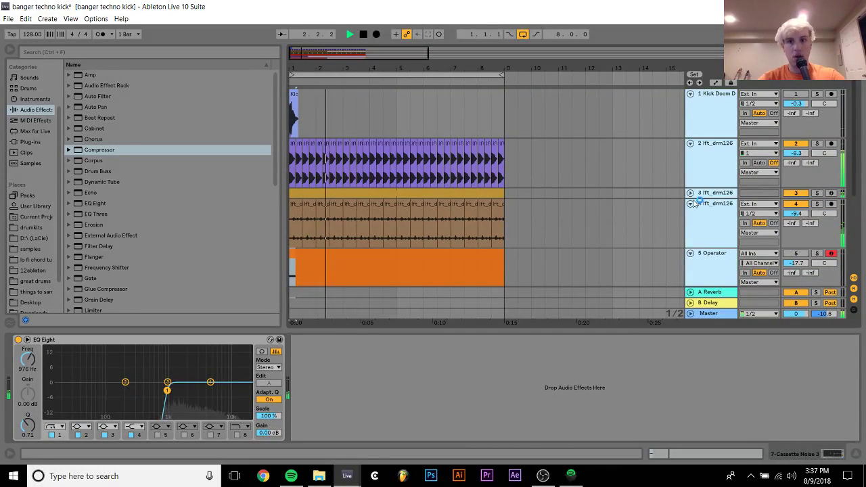
{"action": "left_click", "coordinate": [691, 203], "text": "alt"}
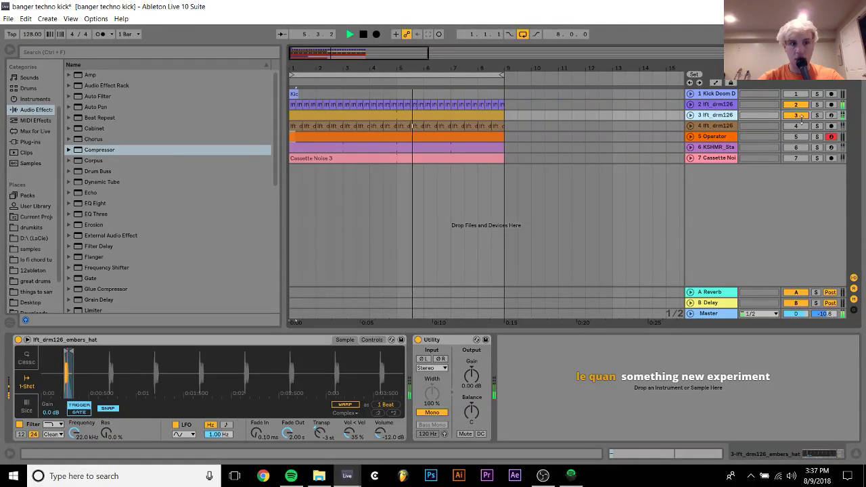
Isolate the track 2 kick and view the devices in the second chain of its Audio Effect Rack.
{"action": "left_click", "coordinate": [734, 106]}
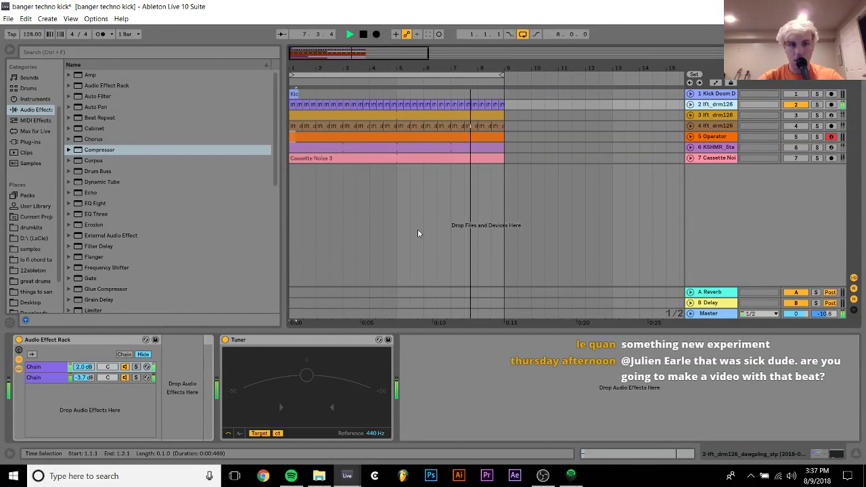
{"action": "left_click", "coordinate": [42, 378]}
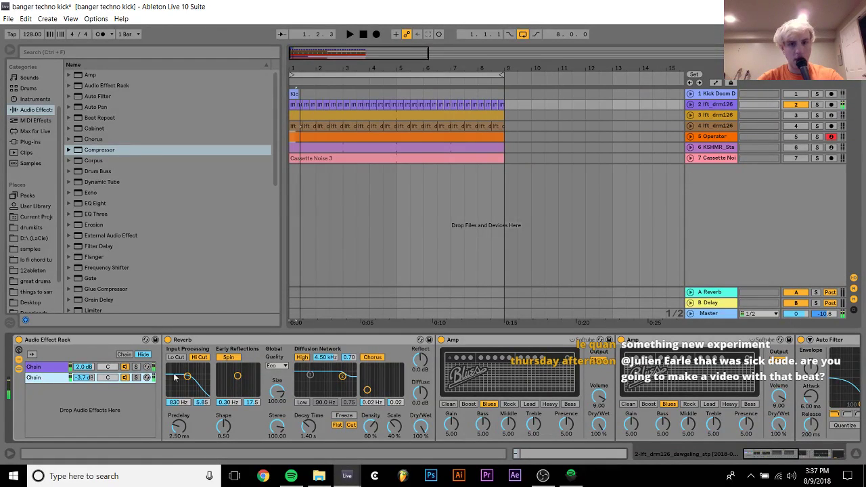
Solo and unfold track 2, and audition its kick with the rack's second chain deactivated.
{"action": "key", "text": "Up"}
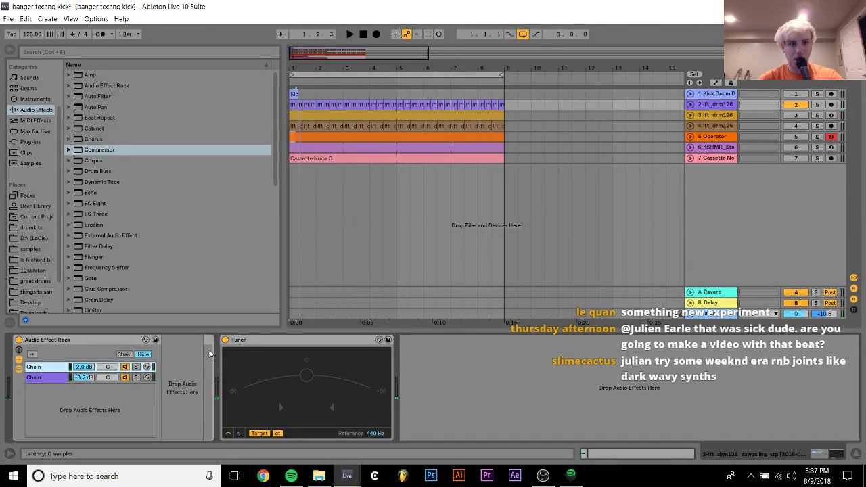
{"action": "key", "text": "space"}
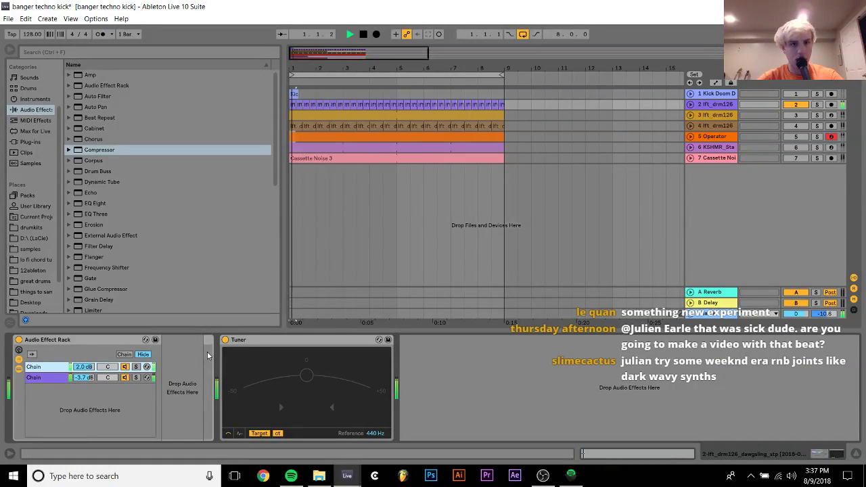
{"action": "left_click", "coordinate": [817, 105]}
{"action": "left_click", "coordinate": [691, 104]}
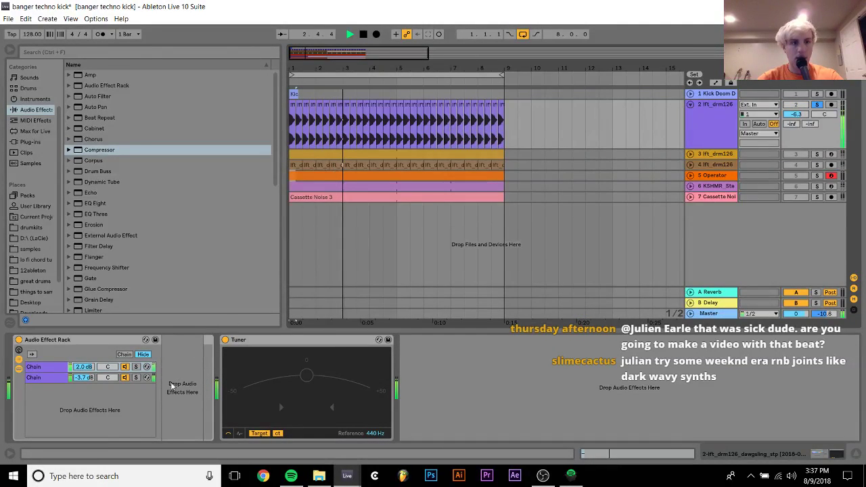
{"action": "key", "text": "Down"}
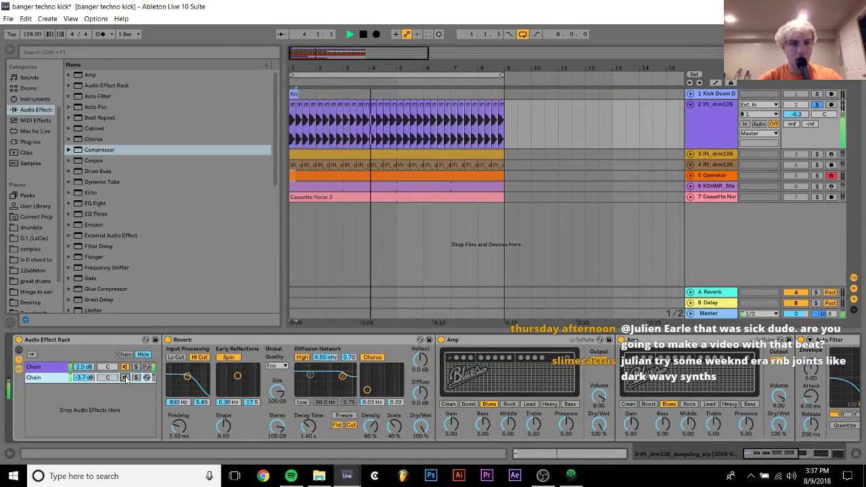
{"action": "key", "text": "Up"}
{"action": "key", "text": "space"}
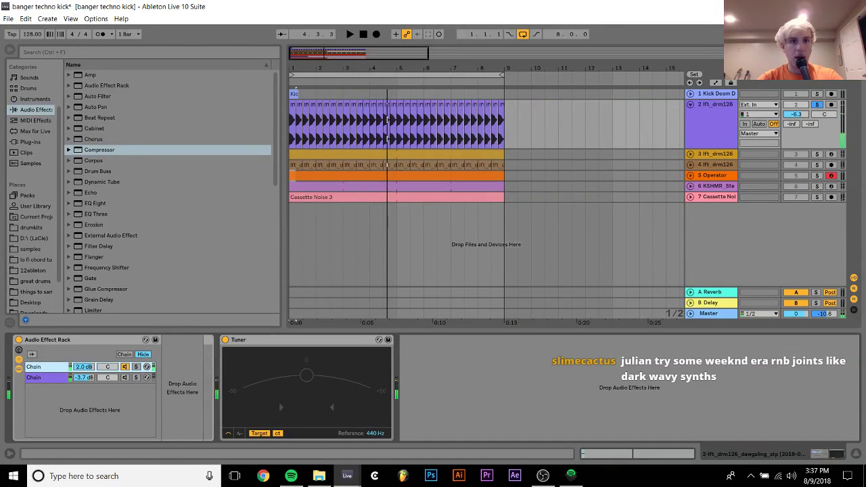
Fade out the first kick clip on track 2, trim its end to 1.1.3, and play the result.
{"action": "scroll", "coordinate": [387, 119], "scroll_direction": "up", "scroll_amount": 10}
{"action": "left_click", "coordinate": [413, 115]}
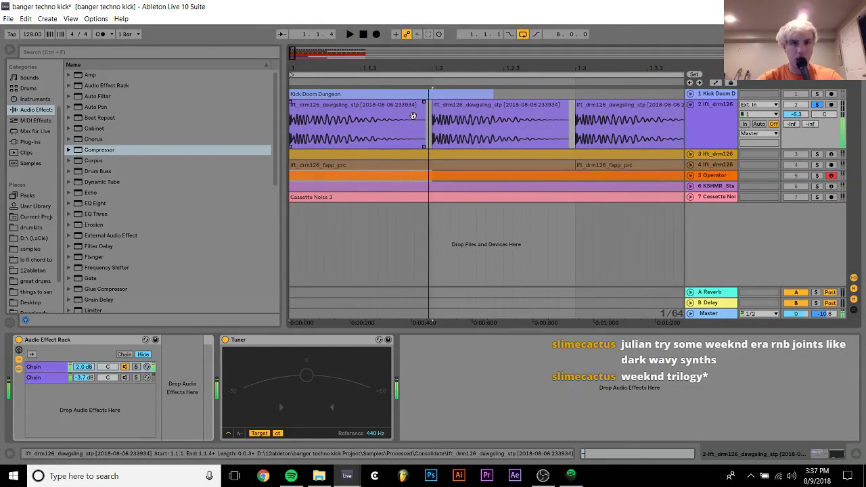
{"action": "left_click", "coordinate": [361, 139]}
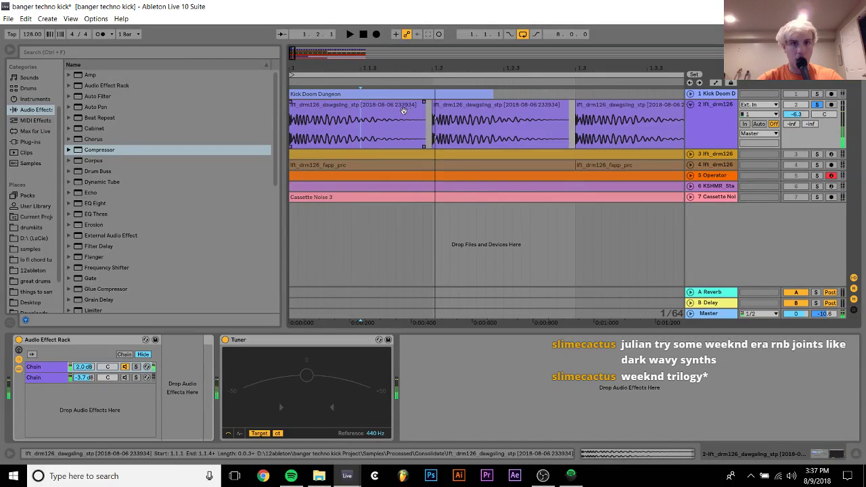
{"action": "left_click_drag", "start_coordinate": [380, 107], "coordinate": [369, 108]}
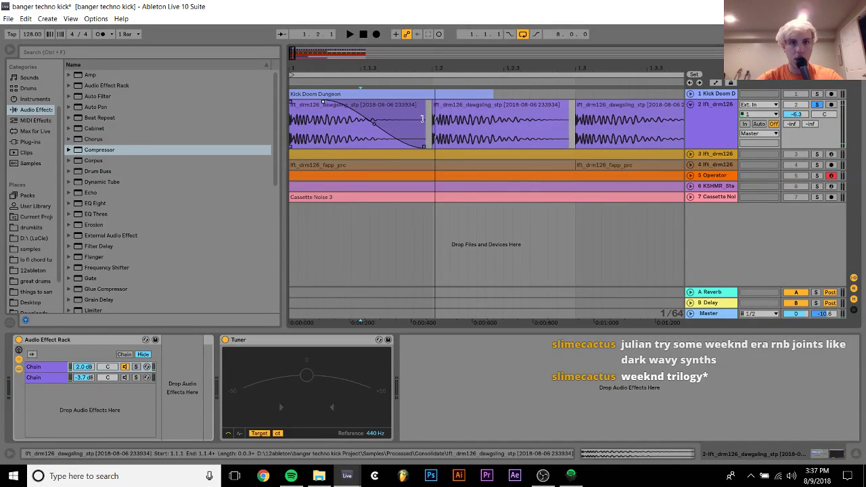
{"action": "left_click_drag", "start_coordinate": [425, 108], "coordinate": [379, 107]}
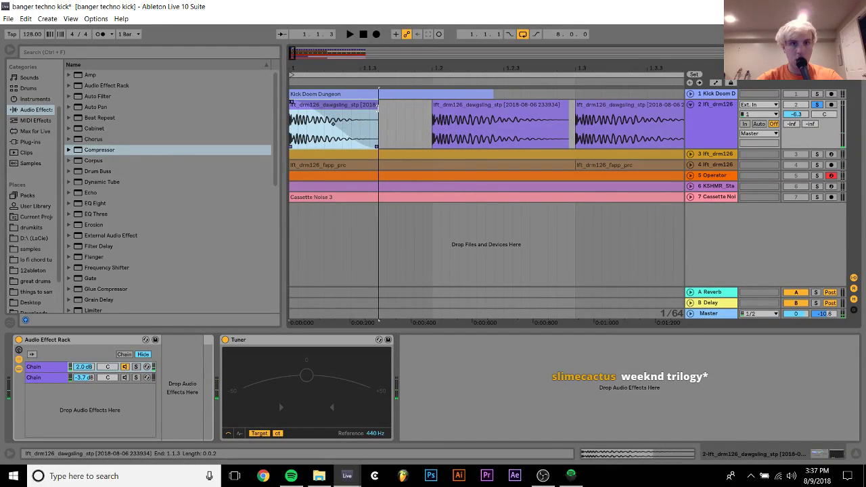
{"action": "left_click", "coordinate": [461, 114]}
{"action": "key", "text": "space"}
{"action": "key", "text": "space"}
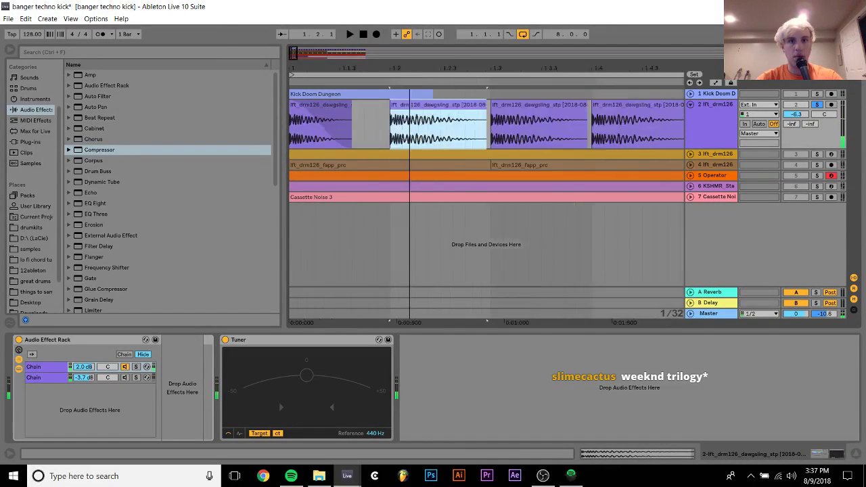
Delete all the other kick clips on track 2 from 1.2.1 onward.
{"action": "left_click_drag", "start_coordinate": [463, 68], "coordinate": [307, 49]}
{"action": "left_click", "coordinate": [603, 125], "text": "shift"}
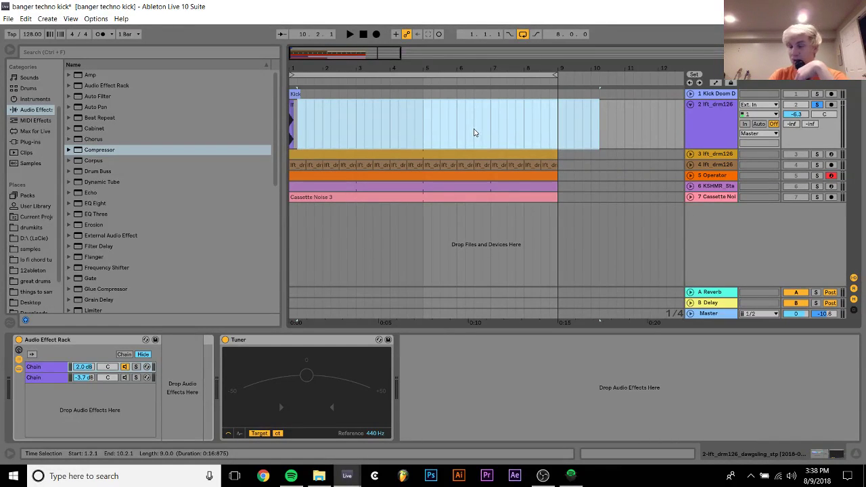
Duplicate the shortened kick clip on every beat up to bar 5, and duplicate that four-bar block up to bar 9.
{"action": "left_click_drag", "start_coordinate": [291, 65], "coordinate": [292, 101]}
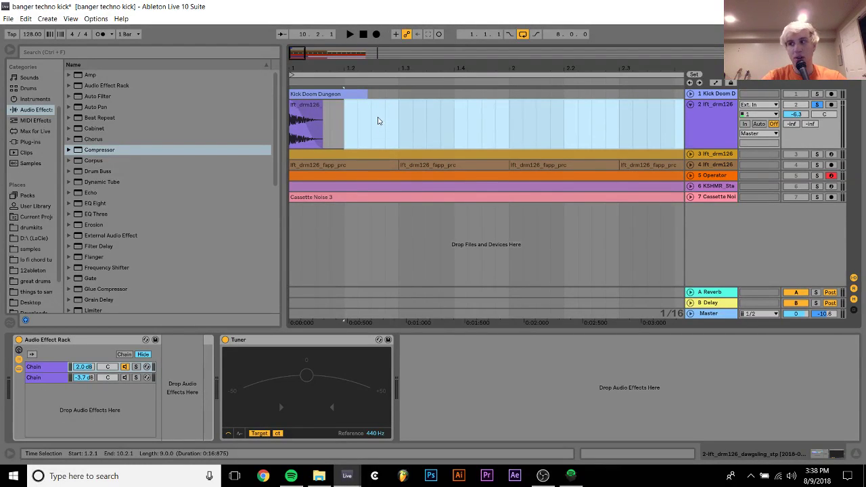
{"action": "left_click", "coordinate": [349, 120]}
{"action": "left_click", "coordinate": [303, 115]}
{"action": "key", "text": "ctrl+d"}
{"action": "key", "text": "ctrl+d"}
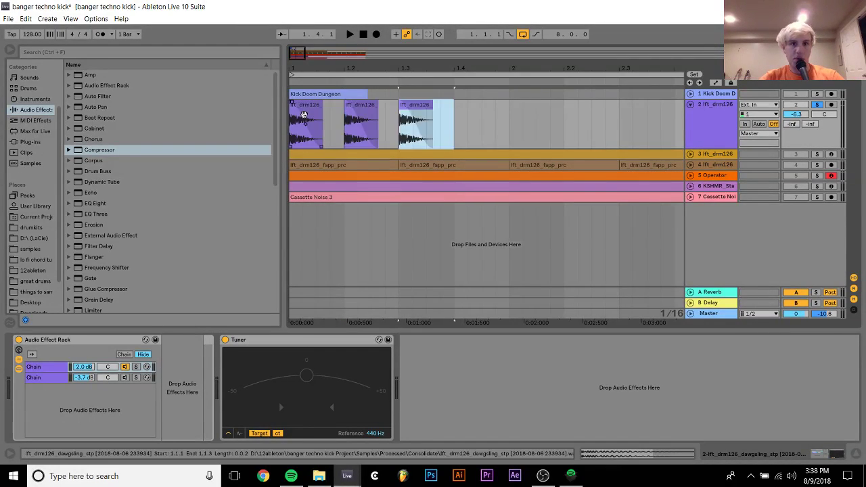
{"action": "key", "text": "ctrl+d"}
{"action": "key", "text": "ctrl+d"}
{"action": "key", "text": "ctrl+d"}
{"action": "key", "text": "ctrl+d"}
{"action": "key", "text": "ctrl+d"}
{"action": "key", "text": "ctrl+d"}
{"action": "key", "text": "ctrl+d"}
{"action": "key", "text": "ctrl+d"}
{"action": "key", "text": "ctrl+d"}
{"action": "key", "text": "ctrl+d"}
{"action": "key", "text": "ctrl+d"}
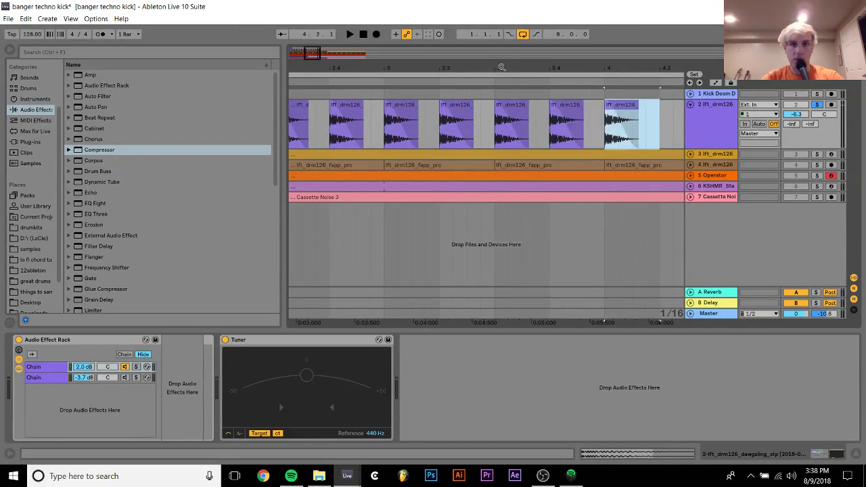
{"action": "key", "text": "minus"}
{"action": "key", "text": "minus"}
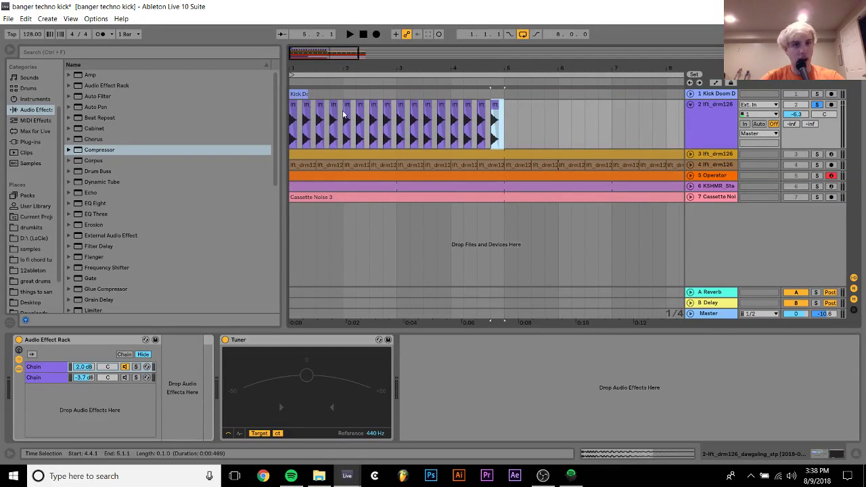
{"action": "left_click", "coordinate": [295, 106], "text": "shift"}
{"action": "key", "text": "ctrl+d"}
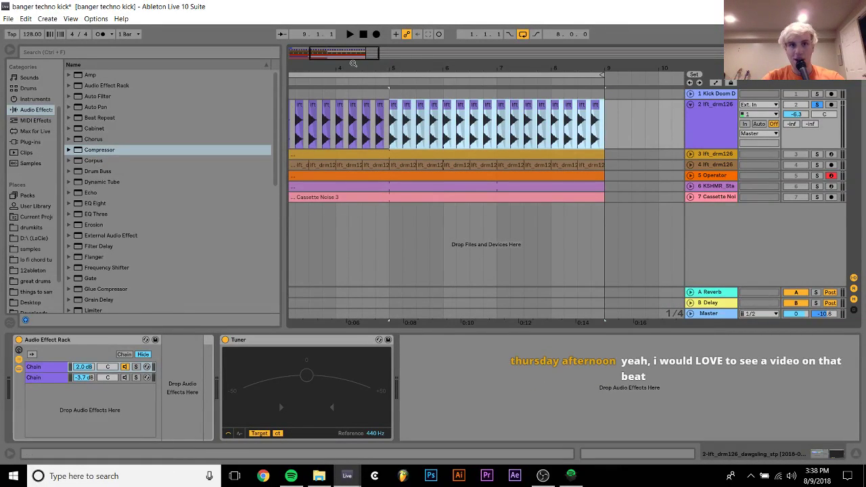
Play the shortened kick pattern, first dry and again with the rack's second chain reactivated.
{"action": "left_click", "coordinate": [360, 36]}
{"action": "key", "text": "space"}
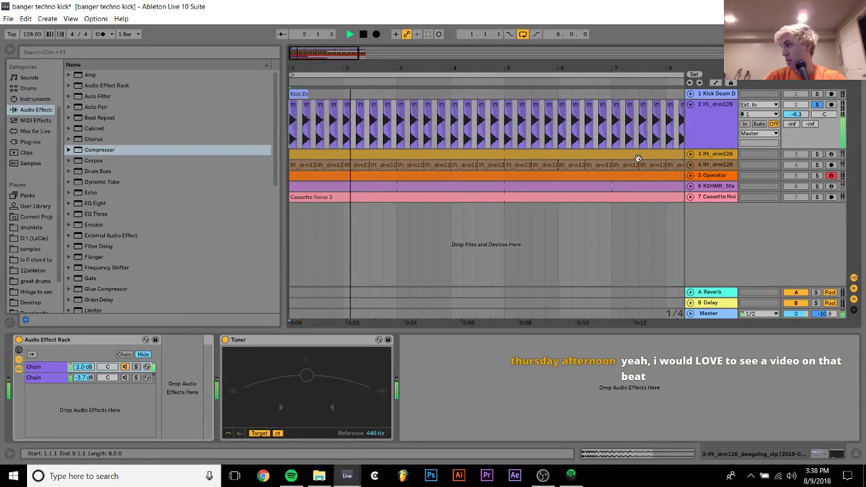
{"action": "key", "text": "space"}
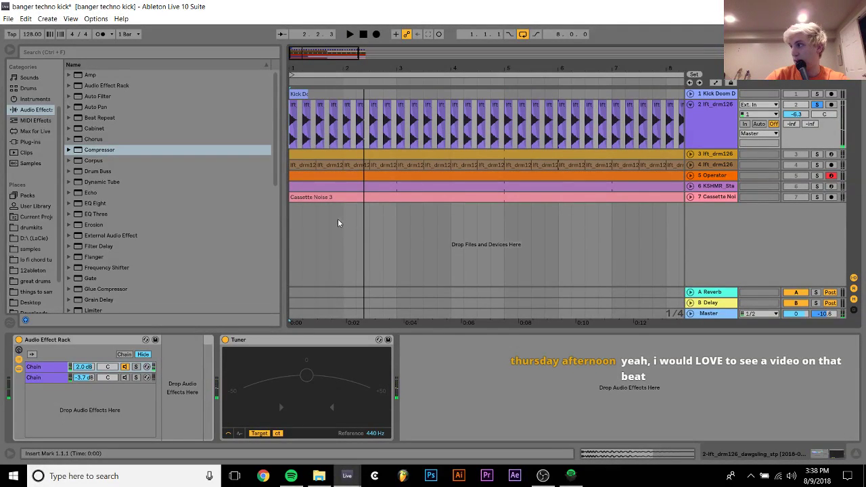
{"action": "left_click", "coordinate": [124, 381]}
{"action": "key", "text": "space"}
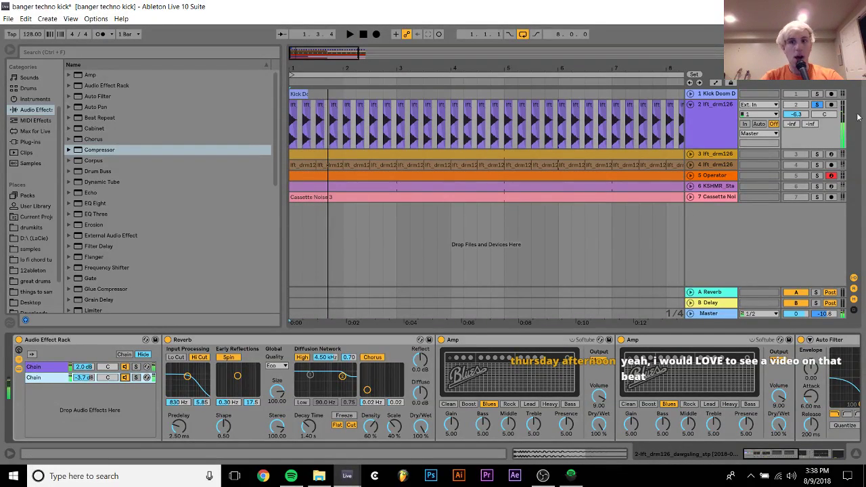
Unsolo and fold track 2, and play the set from the start.
{"action": "left_click", "coordinate": [817, 106]}
{"action": "left_click", "coordinate": [690, 105]}
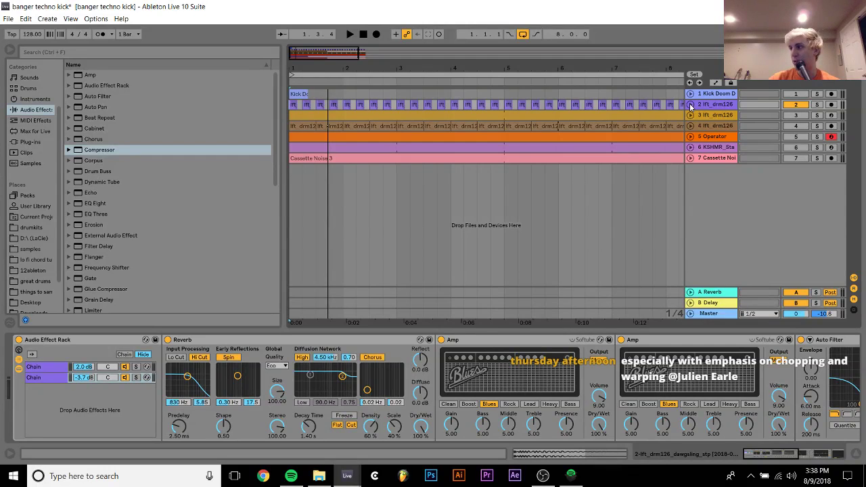
{"action": "key", "text": "space"}
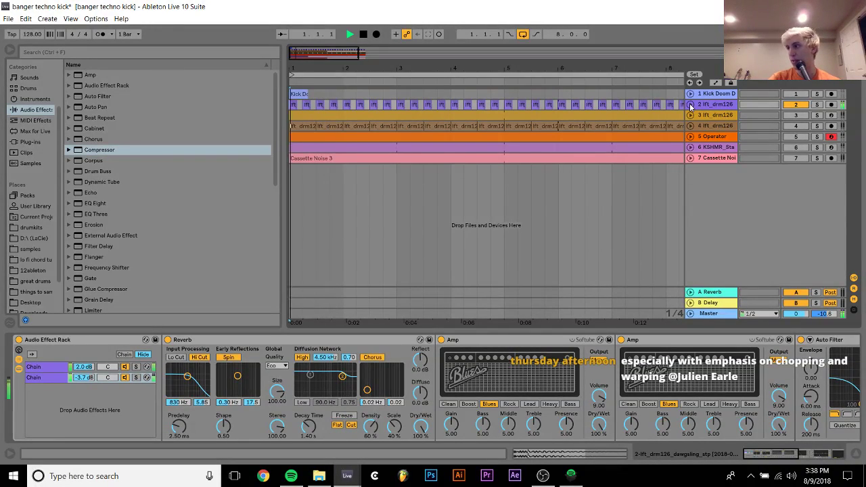
Audition tracks 3 and 6 against the kick, view the devices on track 6, and mute both tracks again.
{"action": "left_click", "coordinate": [796, 115]}
{"action": "left_click", "coordinate": [795, 147]}
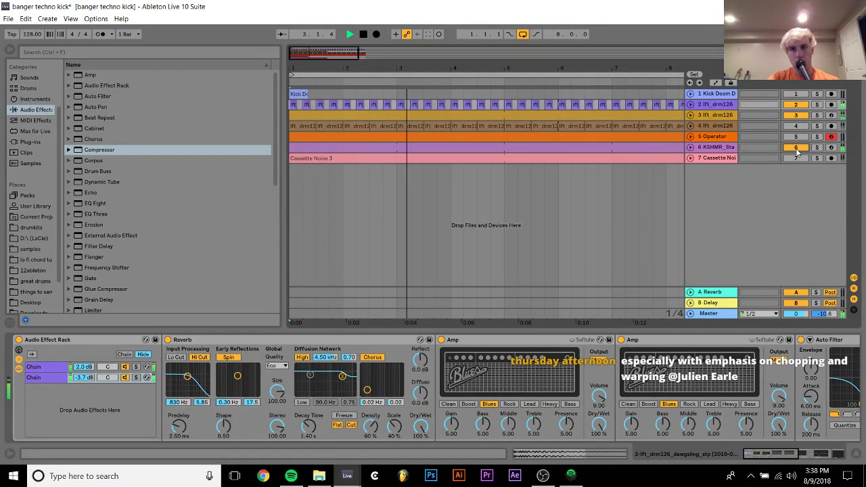
{"action": "left_click", "coordinate": [796, 115]}
{"action": "left_click", "coordinate": [720, 148]}
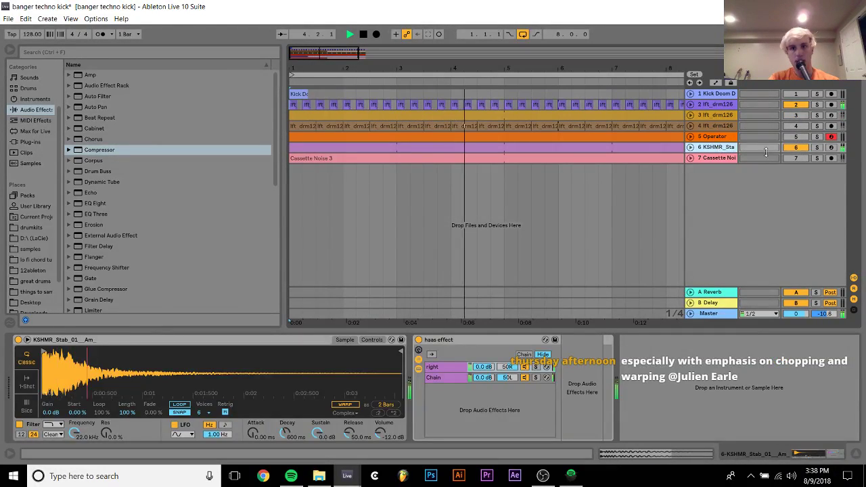
{"action": "left_click", "coordinate": [795, 146]}
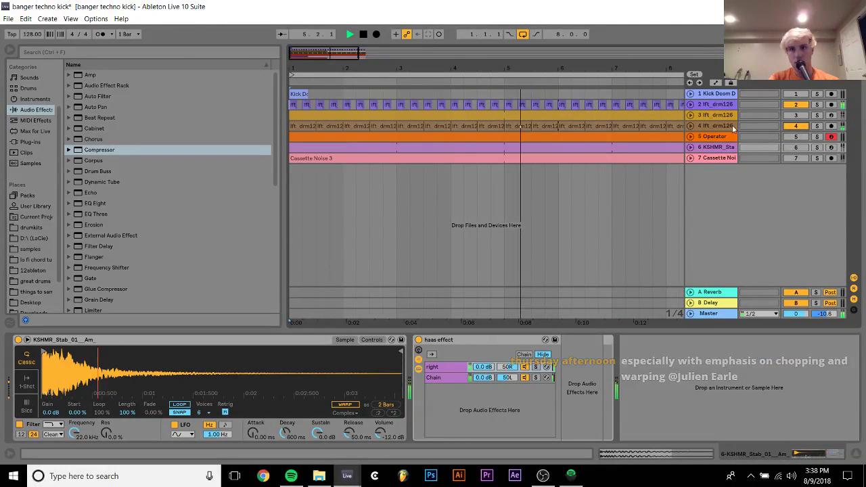
Audition track 4 with the kick, mute it again, and stop playback with the Kick Doom Dungeon track selected.
{"action": "left_click", "coordinate": [796, 126]}
{"action": "key", "text": "space"}
{"action": "key", "text": "space"}
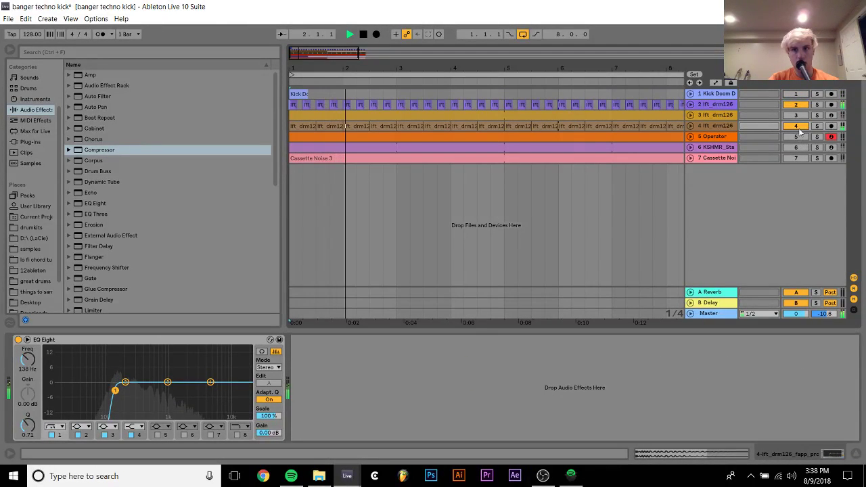
{"action": "left_click", "coordinate": [710, 98]}
{"action": "key", "text": "space"}
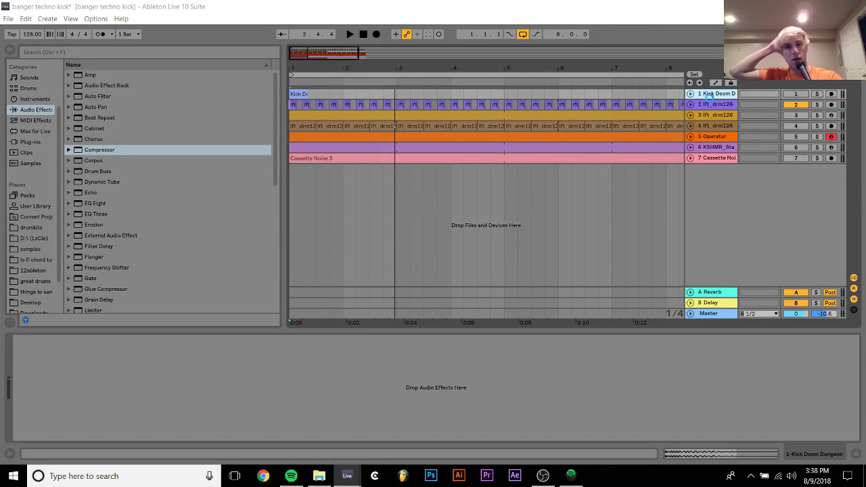
Start a new empty set and go to the beginning of the packs list in the Splice folder.
{"action": "key", "text": "ctrl+q"}
{"action": "key", "text": "Return"}
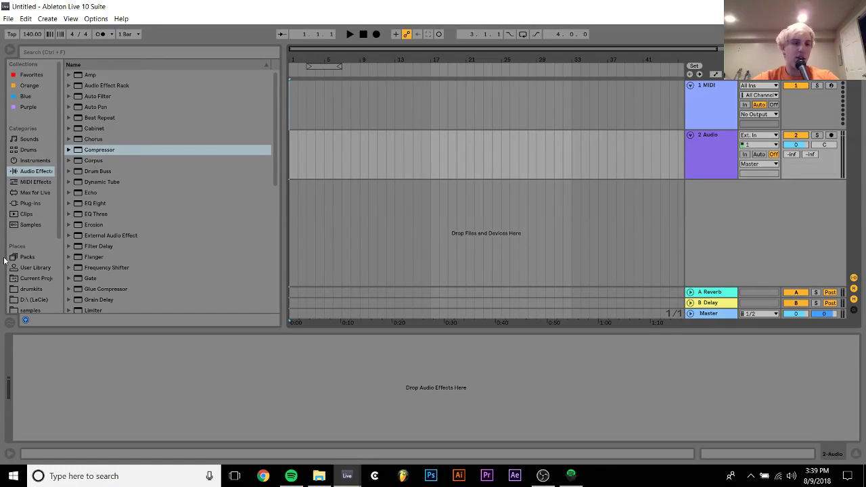
{"action": "scroll", "coordinate": [32, 276], "scroll_direction": "down", "scroll_amount": 5}
{"action": "left_click", "coordinate": [29, 285]}
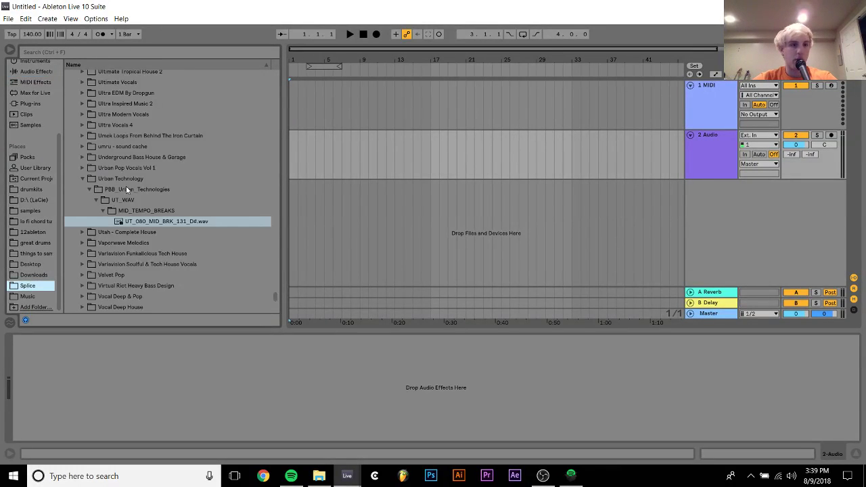
{"action": "scroll", "coordinate": [114, 227], "scroll_direction": "up", "scroll_amount": 20}
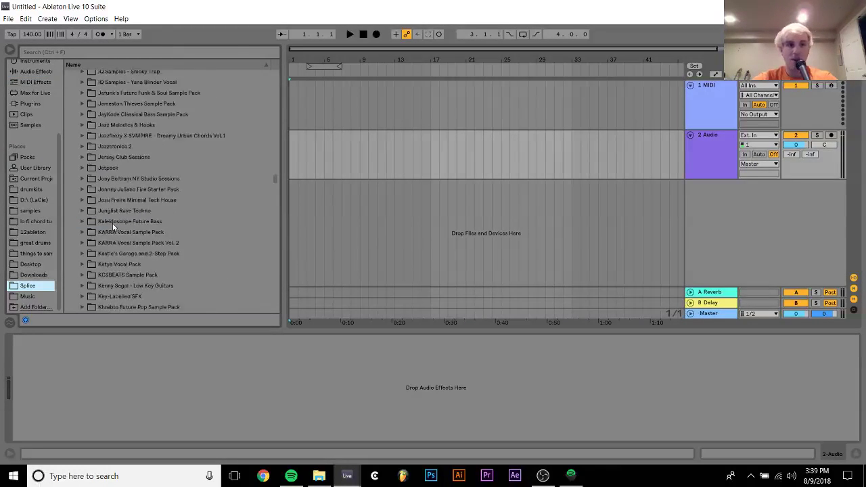
{"action": "scroll", "coordinate": [114, 226], "scroll_direction": "up", "scroll_amount": 20}
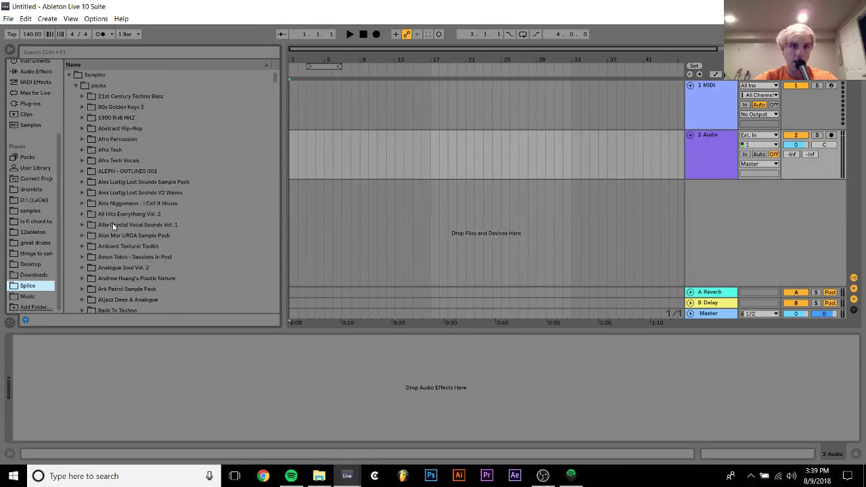
Browse the Splice packs list down to the Boys Noise - Sounds of Mayday pack.
{"action": "left_click", "coordinate": [117, 205]}
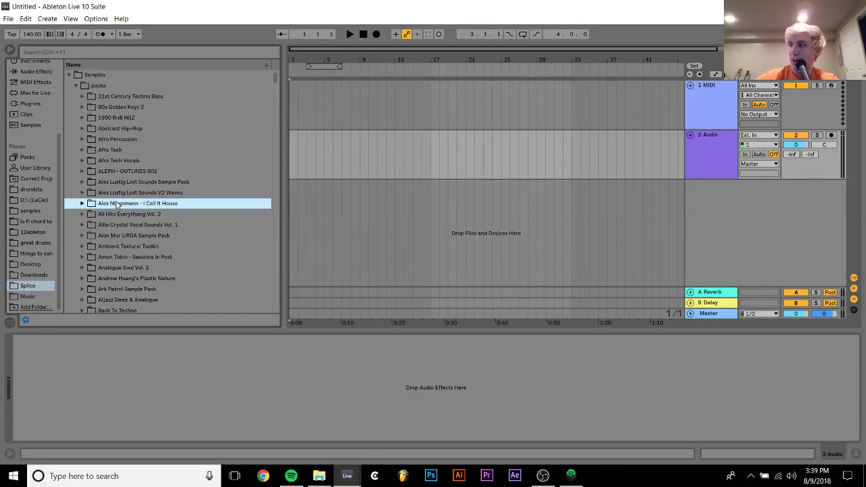
{"action": "key", "text": "Down"}
{"action": "key", "text": "Down"}
{"action": "key", "text": "Down"}
{"action": "key", "text": "Down"}
{"action": "key", "text": "Down"}
{"action": "key", "text": "Down"}
{"action": "key", "text": "Down"}
{"action": "key", "text": "Down"}
{"action": "key", "text": "Down"}
{"action": "key", "text": "Down"}
{"action": "key", "text": "Down"}
{"action": "key", "text": "Down"}
{"action": "key", "text": "Down"}
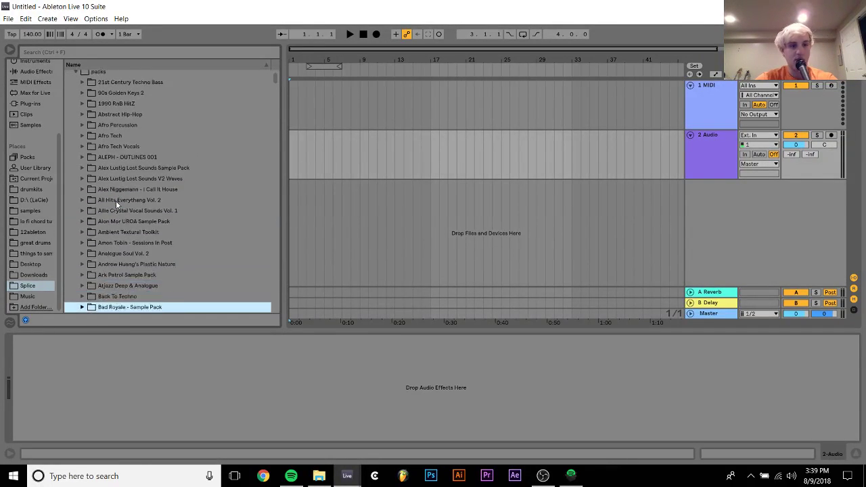
{"action": "key", "text": "Down"}
{"action": "key", "text": "Down"}
{"action": "key", "text": "Down"}
{"action": "key", "text": "Down"}
{"action": "key", "text": "Down"}
{"action": "key", "text": "Down"}
{"action": "key", "text": "Down"}
{"action": "key", "text": "Down"}
{"action": "key", "text": "Down"}
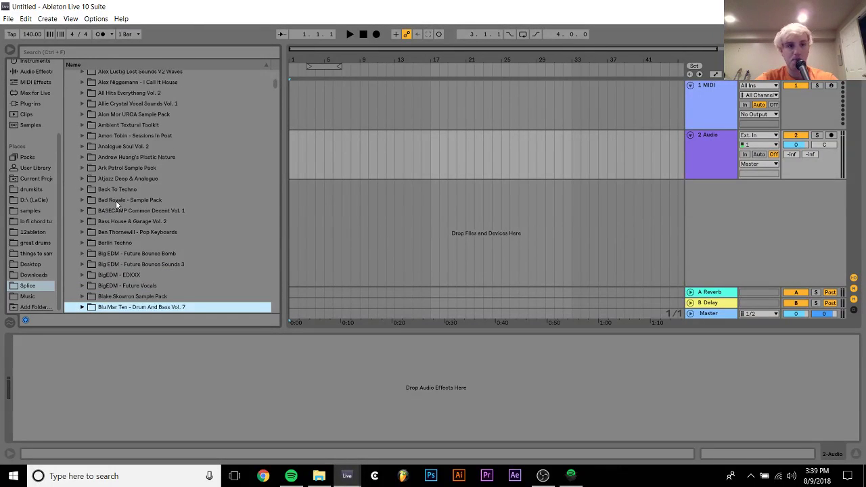
{"action": "key", "text": "Down"}
{"action": "key", "text": "Down"}
{"action": "key", "text": "Down"}
{"action": "key", "text": "Down"}
{"action": "key", "text": "Down"}
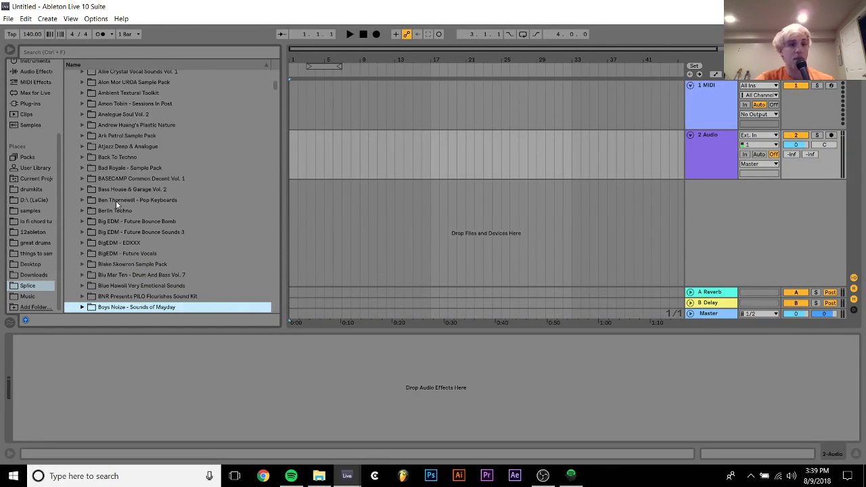
{"action": "key", "text": "Up"}
{"action": "key", "text": "Up"}
{"action": "key", "text": "Up"}
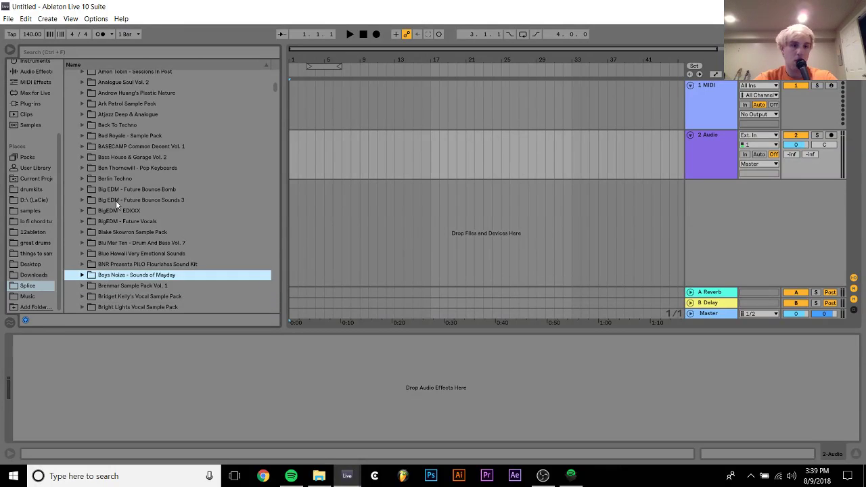
Expand the Boys Noise pack down to NOIZE_snares and audition its snares up to NOIZE_snare_euphoria.wav.
{"action": "key", "text": "Right"}
{"action": "key", "text": "Down"}
{"action": "key", "text": "Right"}
{"action": "key", "text": "Down"}
{"action": "key", "text": "Down"}
{"action": "key", "text": "Right"}
{"action": "key", "text": "Down"}
{"action": "key", "text": "Down"}
{"action": "key", "text": "Down"}
{"action": "key", "text": "Down"}
{"action": "key", "text": "Down"}
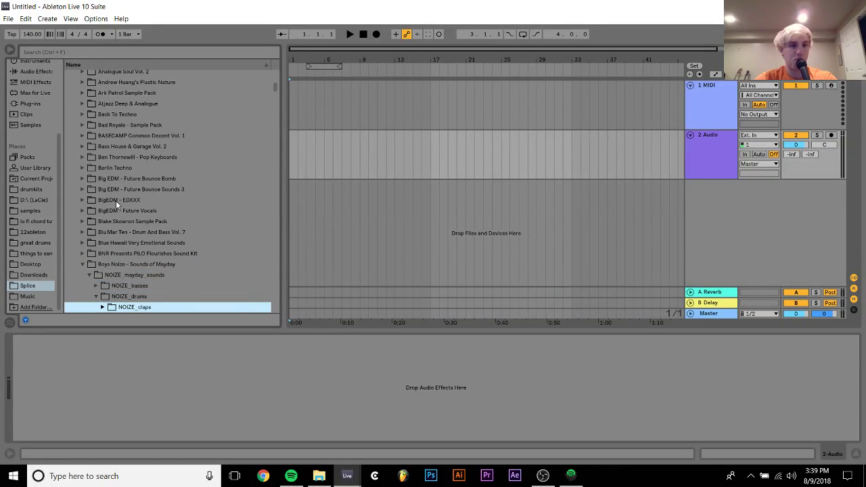
{"action": "key", "text": "Down"}
{"action": "key", "text": "Down"}
{"action": "key", "text": "Right"}
{"action": "key", "text": "Down"}
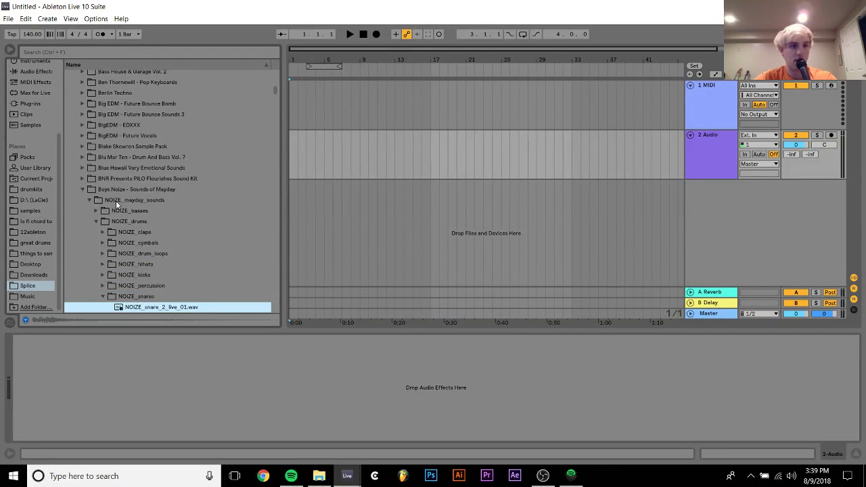
{"action": "key", "text": "Down"}
{"action": "key", "text": "Down"}
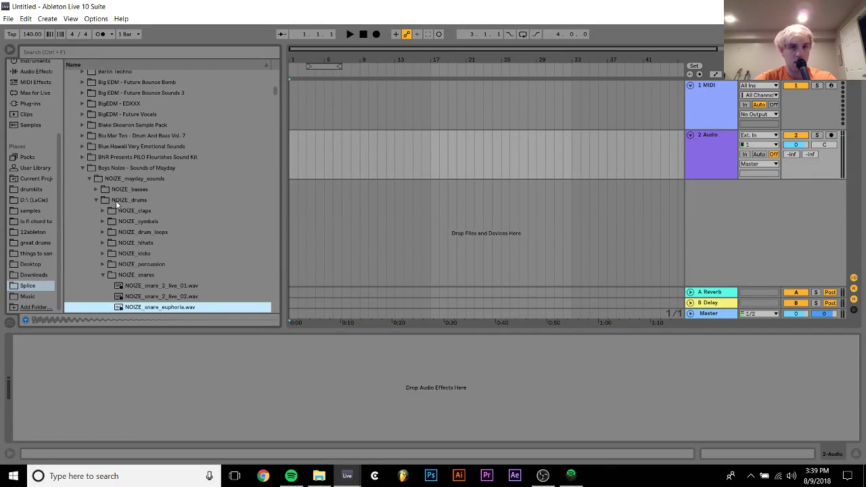
Place NOIZE_snare_euphoria.wav on track 1 at position 1.3 and set the tempo to 120 BPM.
{"action": "left_click_drag", "start_coordinate": [293, 52], "coordinate": [293, 58]}
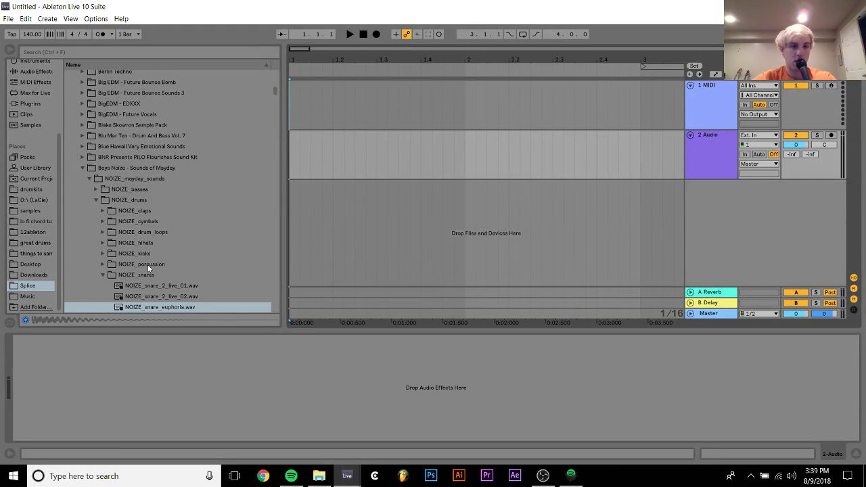
{"action": "left_click_drag", "start_coordinate": [143, 309], "coordinate": [389, 102]}
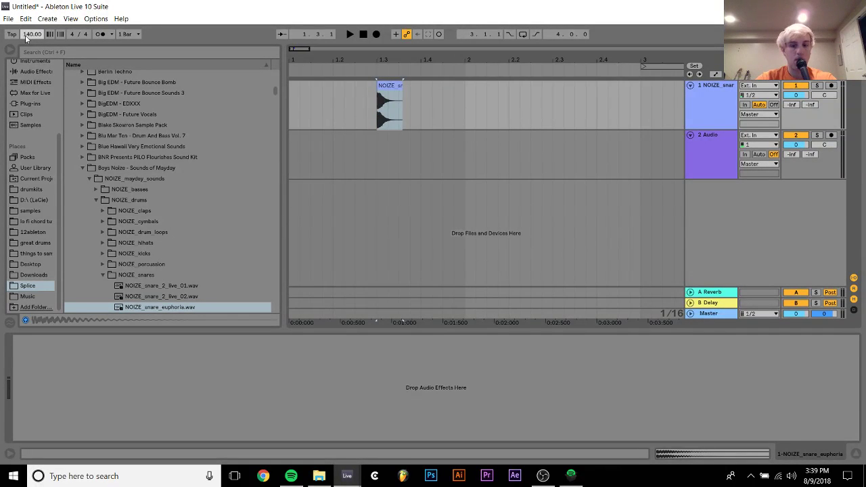
{"action": "key", "text": "Return"}
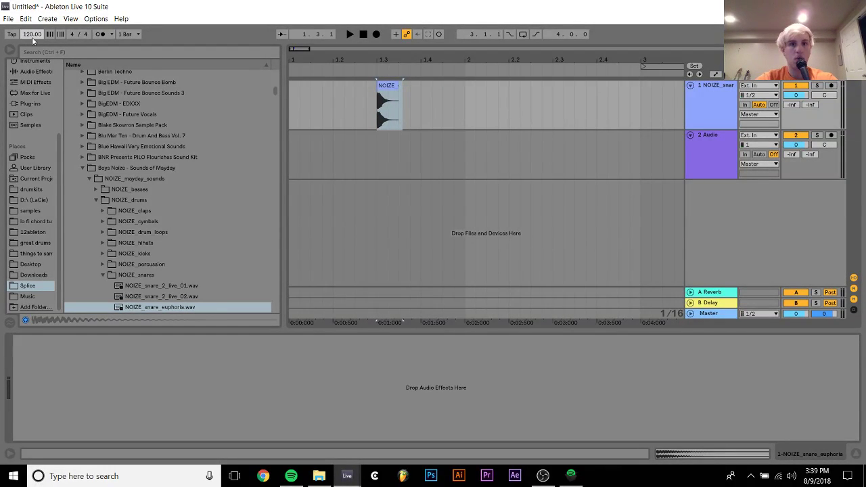
Duplicate the one-bar snare pattern on track 1 until it fills four bars.
{"action": "left_click_drag", "start_coordinate": [465, 109], "coordinate": [281, 106]}
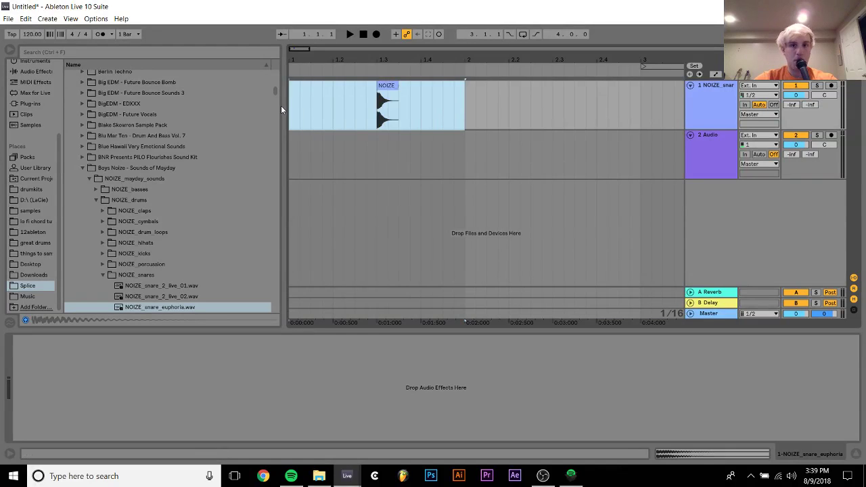
{"action": "key", "text": "ctrl+d"}
{"action": "left_click", "coordinate": [290, 109], "text": "shift"}
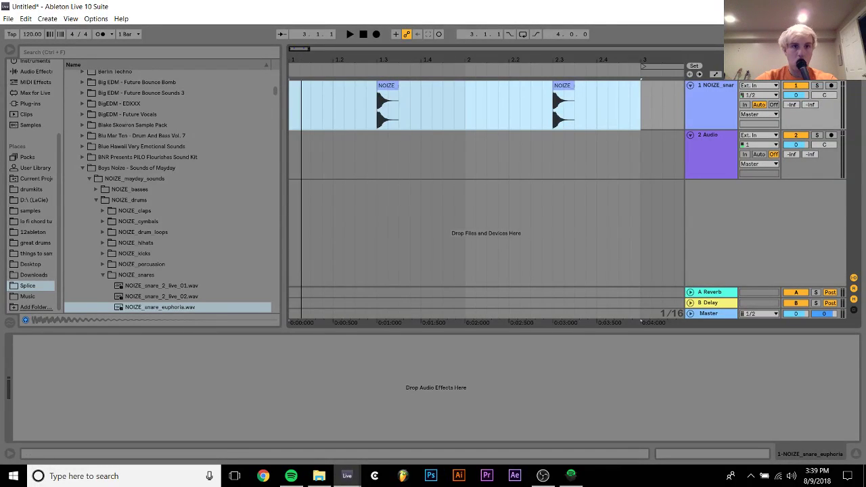
{"action": "key", "text": "ctrl+d"}
{"action": "left_click", "coordinate": [290, 108], "text": "shift"}
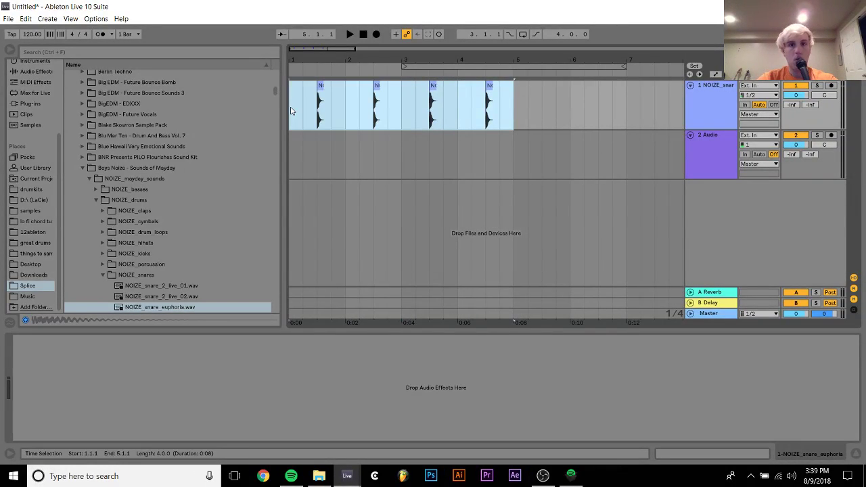
Play and loop the four snare bars at a track volume of -7.1 dB, and add a MIDI track below.
{"action": "key", "text": "space"}
{"action": "key", "text": "ctrl+l"}
{"action": "key", "text": "ctrl+shift+t"}
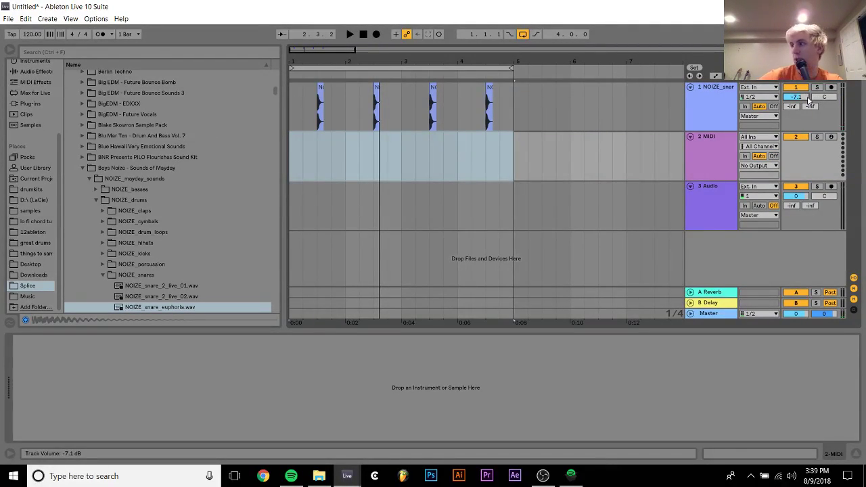
Load the Serum_x64 plug-in onto the new MIDI track 2.
{"action": "left_click", "coordinate": [703, 138]}
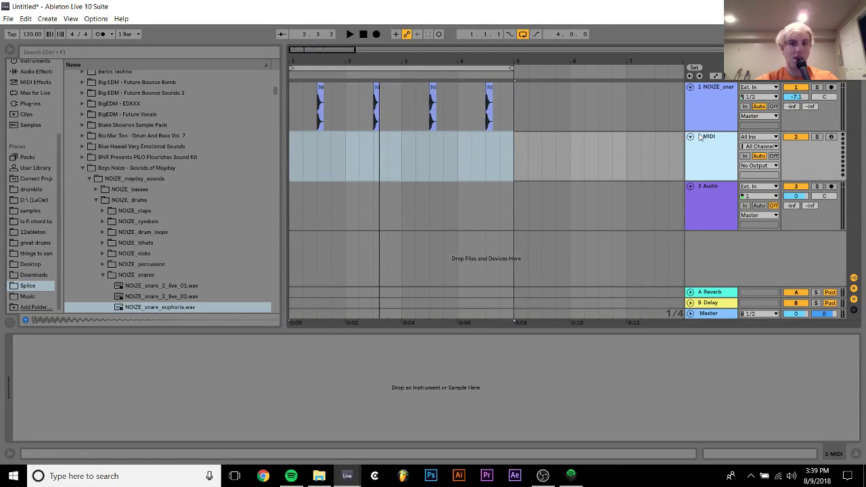
{"action": "left_click", "coordinate": [30, 105]}
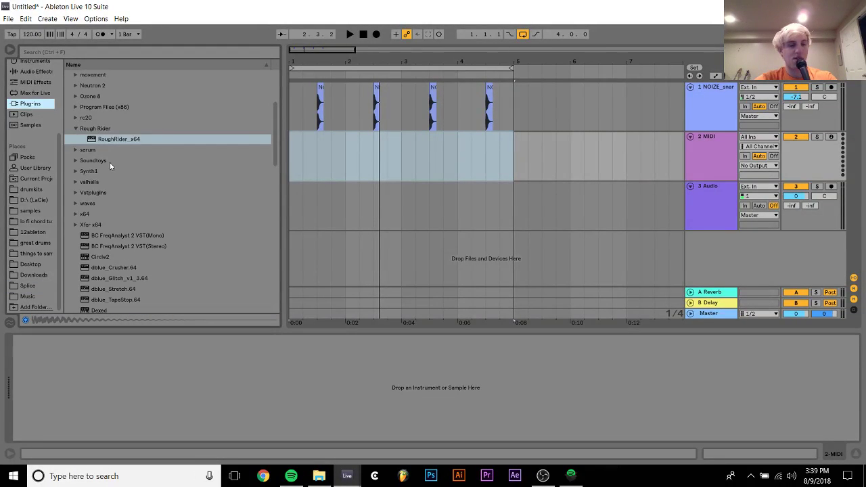
{"action": "left_click", "coordinate": [75, 138]}
{"action": "left_click_drag", "start_coordinate": [75, 139], "coordinate": [421, 147]}
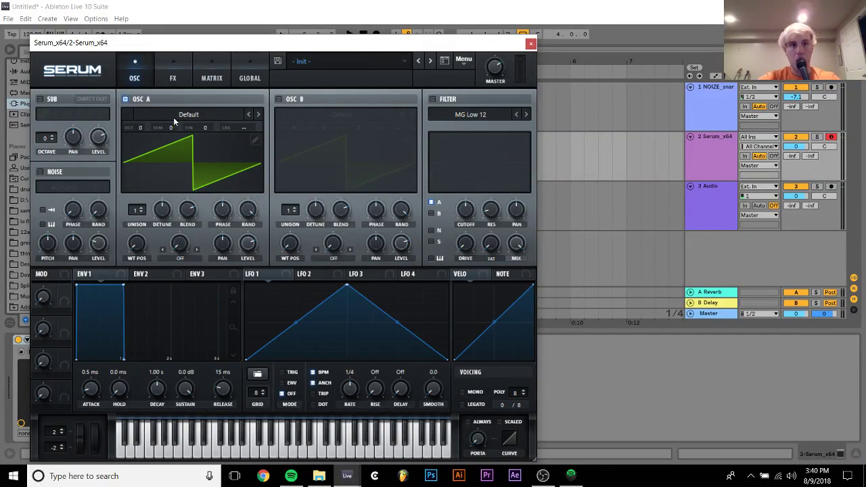
Set Serum's OSC A unison to 16 voices and enable the filter with the MG Low 24 type.
{"action": "left_click_drag", "start_coordinate": [137, 210], "coordinate": [137, 183]}
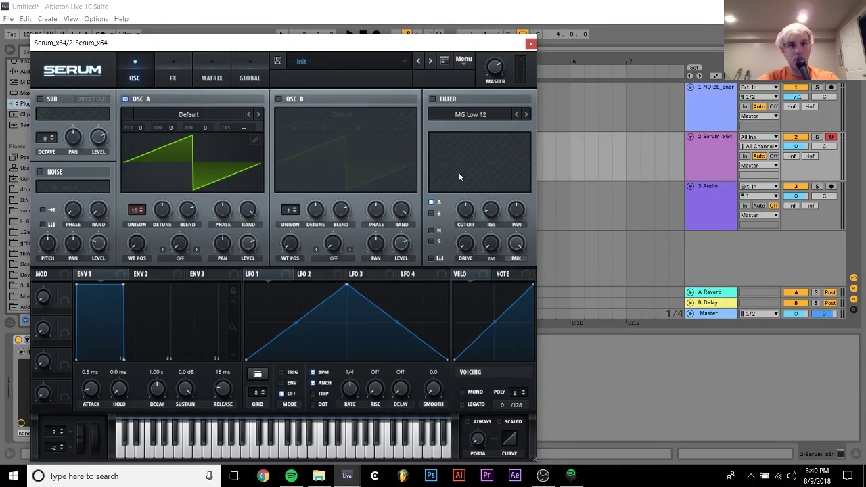
{"action": "left_click", "coordinate": [440, 99]}
{"action": "left_click", "coordinate": [527, 115]}
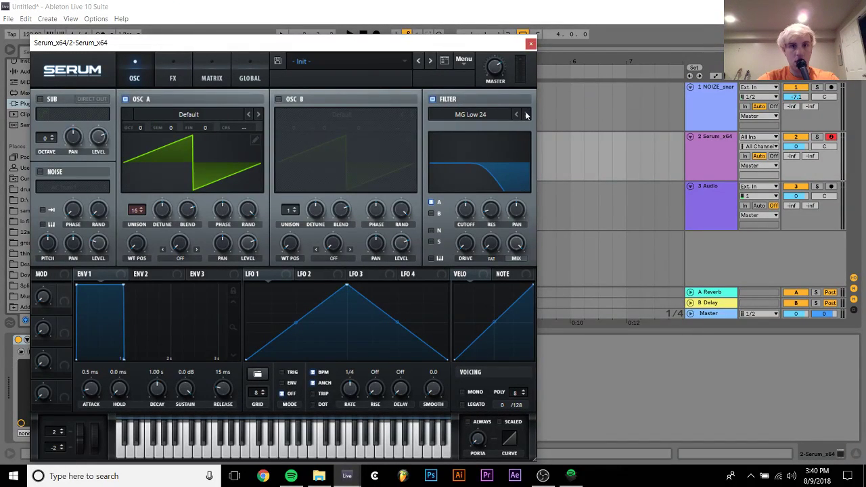
{"action": "left_click_drag", "start_coordinate": [465, 207], "coordinate": [465, 206]}
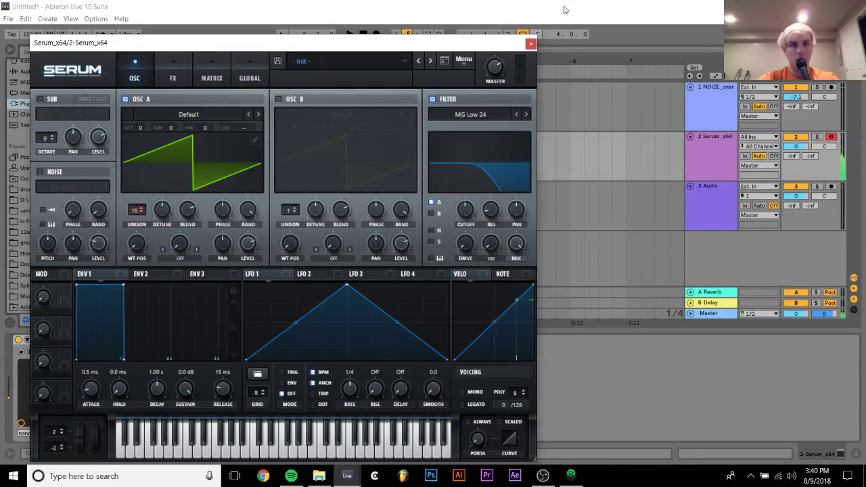
Lower the Serum track volume to -12.8 dB and create a four-bar MIDI clip on it.
{"action": "left_click", "coordinate": [530, 44]}
{"action": "left_click_drag", "start_coordinate": [797, 146], "coordinate": [805, 150]}
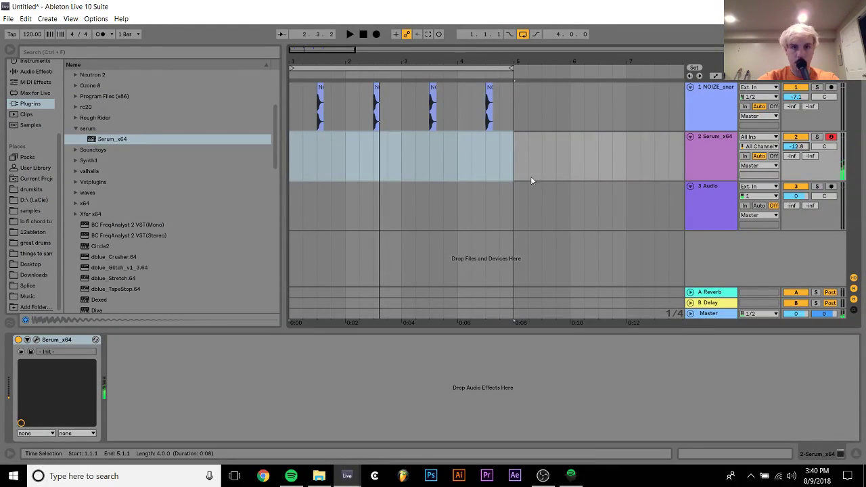
{"action": "left_click_drag", "start_coordinate": [516, 172], "coordinate": [273, 156]}
{"action": "key", "text": "ctrl+shift+m"}
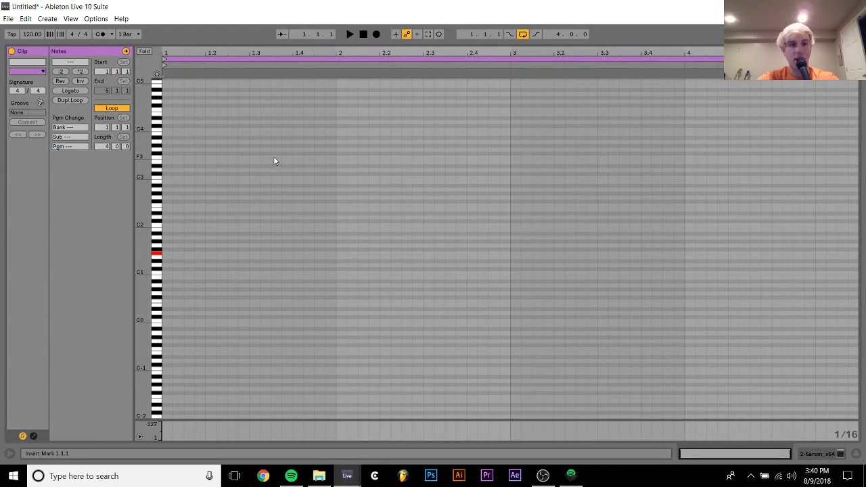
Draw an F1, G#1 and C2 chord at the start of the clip and lengthen it across bar 1.
{"action": "double_click", "coordinate": [167, 254]}
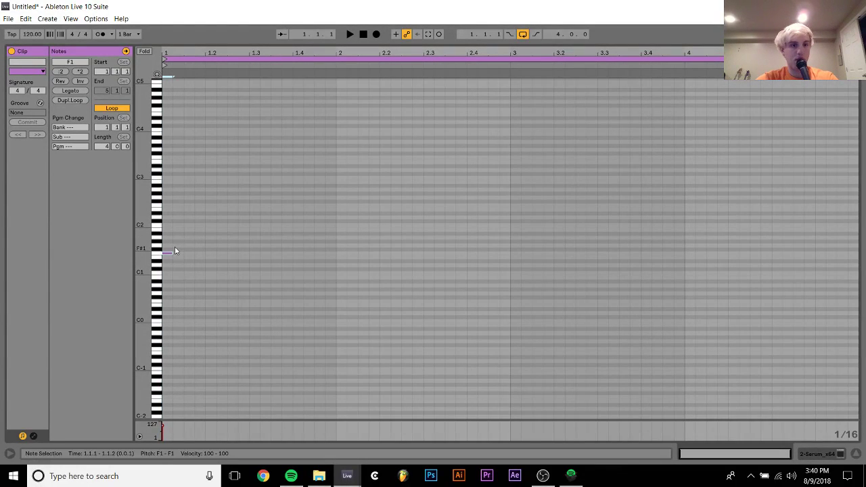
{"action": "double_click", "coordinate": [168, 242]}
{"action": "double_click", "coordinate": [167, 226]}
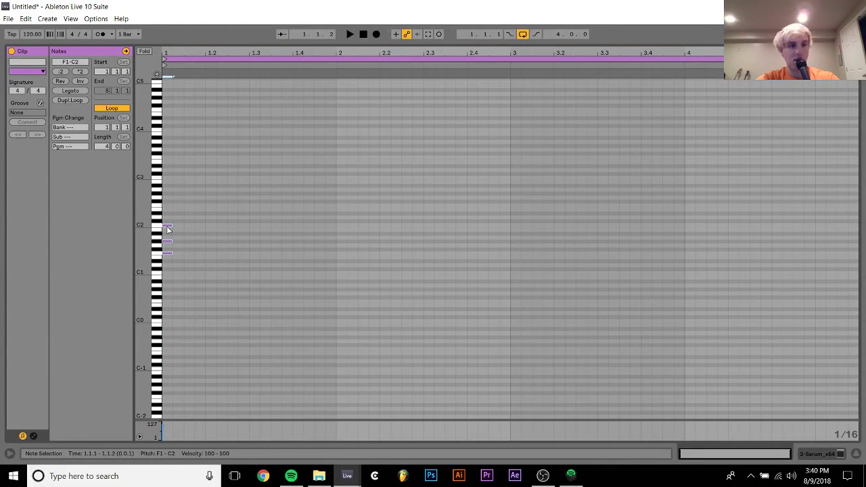
{"action": "key", "text": "shift+Right"}
{"action": "key", "text": "shift+Right"}
{"action": "key", "text": "shift+Right"}
{"action": "key", "text": "shift+Right"}
{"action": "key", "text": "shift+Right"}
{"action": "key", "text": "shift+Right"}
{"action": "key", "text": "shift+Right"}
{"action": "key", "text": "shift+Right"}
{"action": "key", "text": "shift+Right"}
{"action": "key", "text": "shift+Right"}
{"action": "key", "text": "shift+Right"}
{"action": "key", "text": "shift+Right"}
{"action": "key", "text": "shift+Right"}
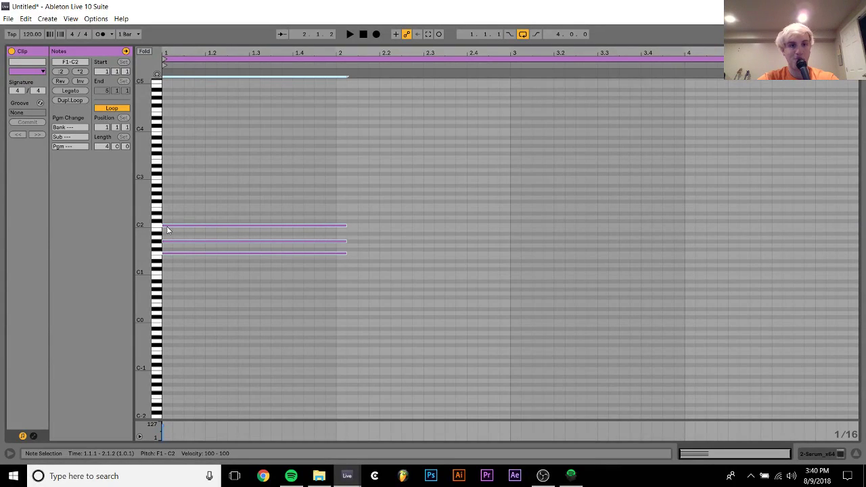
Raise the first chord's middle note an octave to G#2 and play the chord.
{"action": "left_click", "coordinate": [233, 240]}
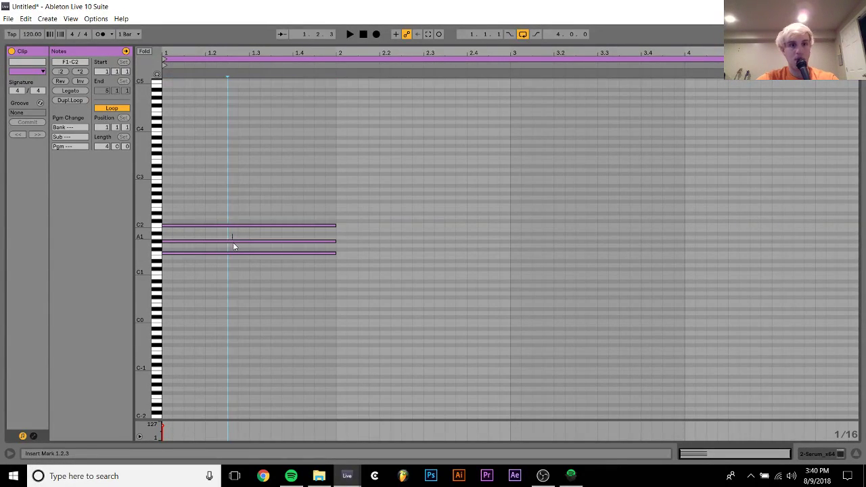
{"action": "key", "text": "shift+Up"}
{"action": "key", "text": "space"}
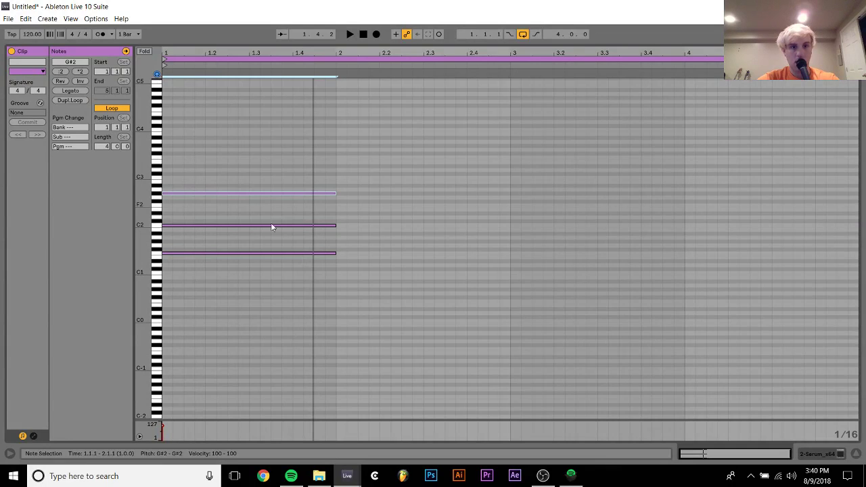
Draw a second chord of A#0, D1 and F1 at the start of bar 2, lasting one bar.
{"action": "double_click", "coordinate": [343, 286]}
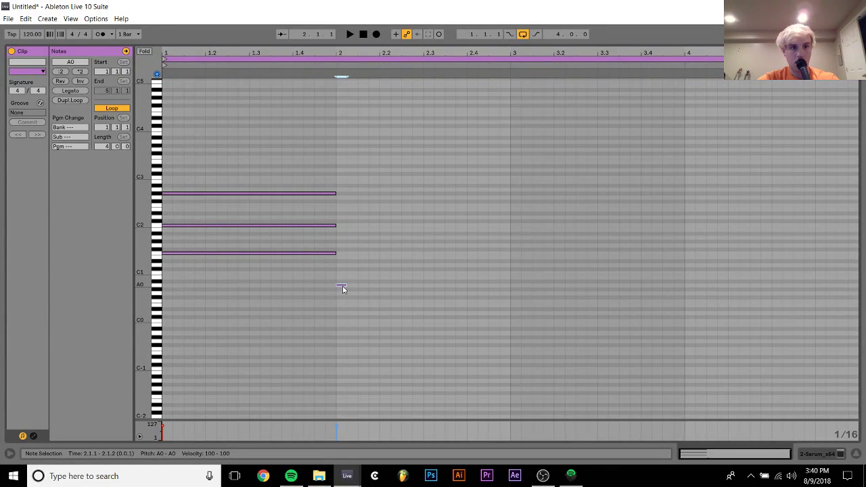
{"action": "left_click_drag", "start_coordinate": [341, 275], "coordinate": [340, 266]}
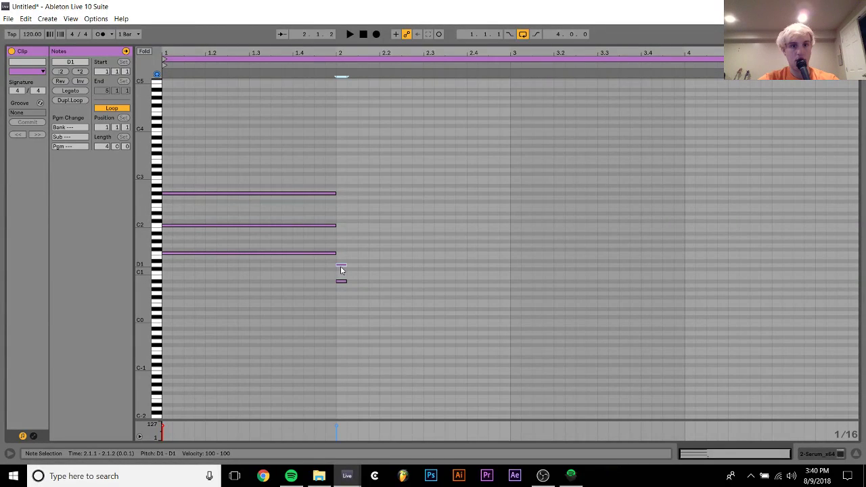
{"action": "left_click_drag", "start_coordinate": [341, 253], "coordinate": [347, 276]}
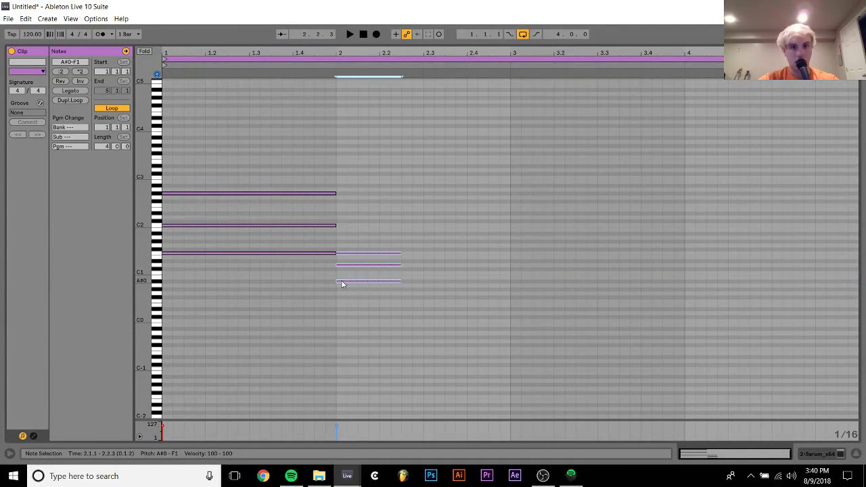
{"action": "left_click", "coordinate": [347, 281]}
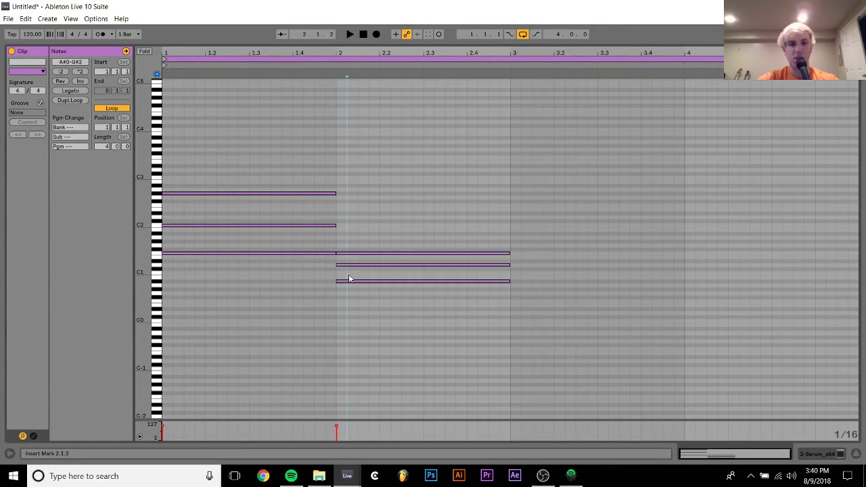
Raise the second chord's D1 note an octave to D2 and play the clip.
{"action": "left_click", "coordinate": [346, 265]}
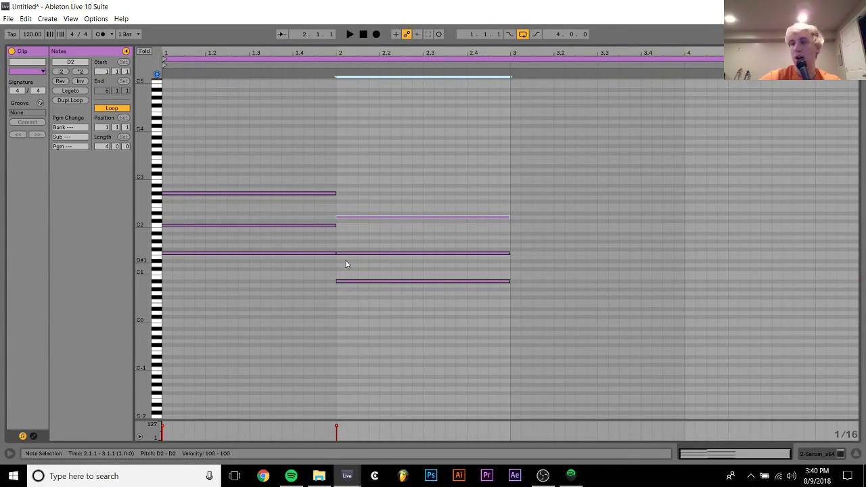
{"action": "key", "text": "space"}
{"action": "left_click", "coordinate": [319, 306]}
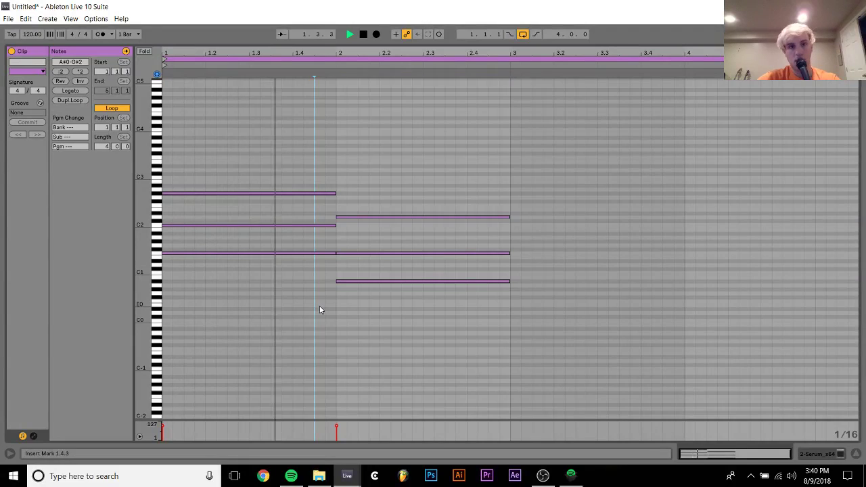
{"action": "key", "text": "space"}
Transpose the whole bar 2 chord up a semitone, so that it spans B0 to D#2.
{"action": "left_click_drag", "start_coordinate": [383, 286], "coordinate": [377, 218]}
{"action": "key", "text": "Up"}
{"action": "key", "text": "Up"}
{"action": "key", "text": "Down"}
{"action": "left_click_drag", "start_coordinate": [265, 381], "coordinate": [375, 313]}
{"action": "key", "text": "Up"}
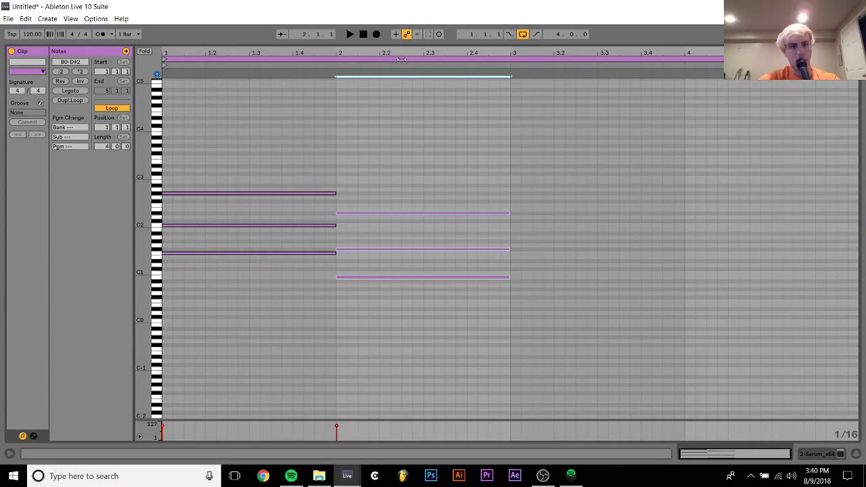
Try the bar 2 chord a semitone higher, spanning C1 to E2, then return it to B0 to D#2 and play the clip.
{"action": "key", "text": "space"}
{"action": "left_click", "coordinate": [337, 122]}
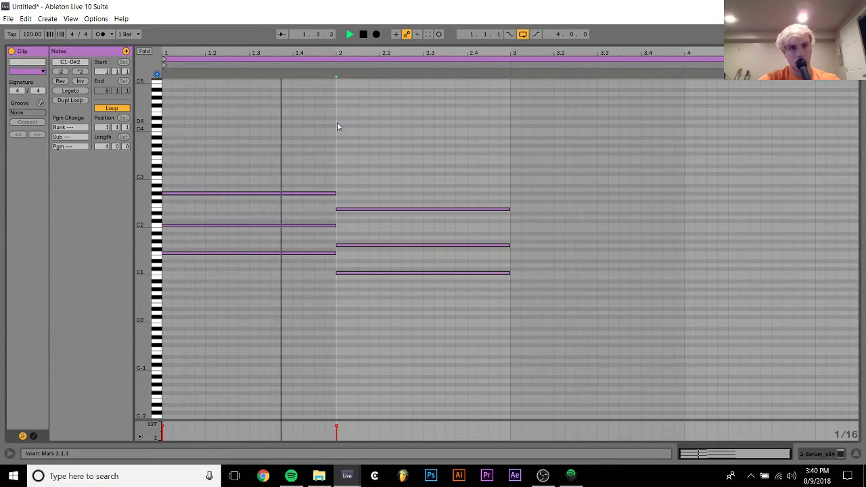
{"action": "key", "text": "space"}
{"action": "left_click", "coordinate": [400, 261]}
{"action": "key", "text": "ctrl+z"}
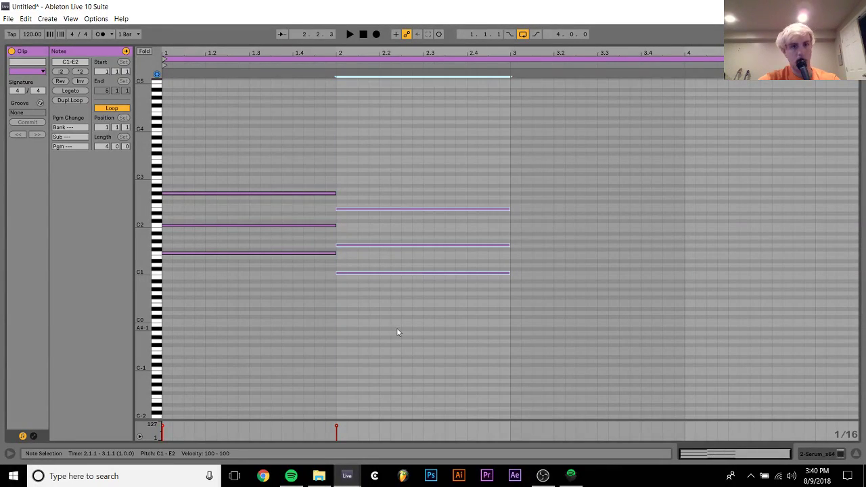
{"action": "key", "text": "Down"}
{"action": "left_click_drag", "start_coordinate": [281, 289], "coordinate": [389, 75]}
{"action": "key", "text": "space"}
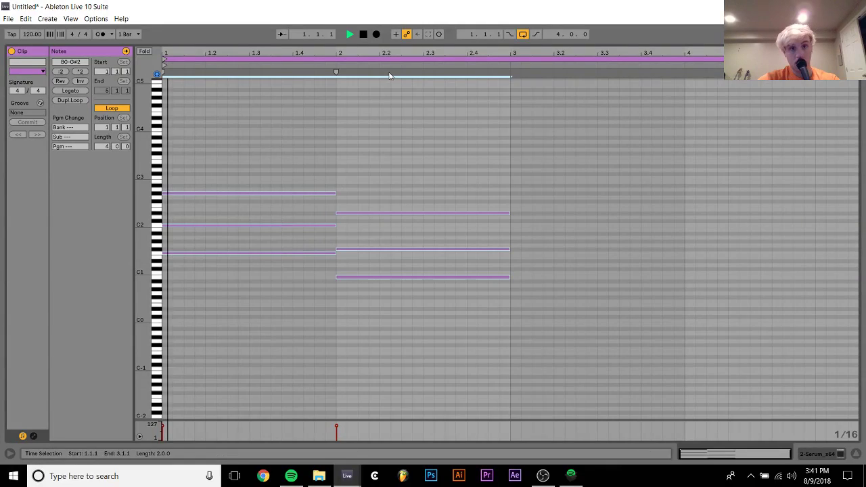
Try lowering the bar 2 chord's top note to D2, and undo the change.
{"action": "key", "text": "space"}
{"action": "left_click", "coordinate": [375, 213]}
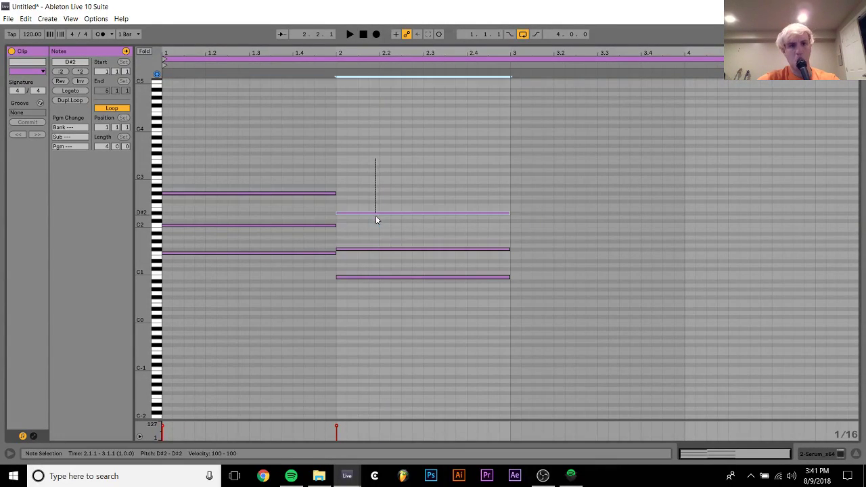
{"action": "key", "text": "Down"}
{"action": "key", "text": "shift+Down"}
{"action": "key", "text": "ctrl+z"}
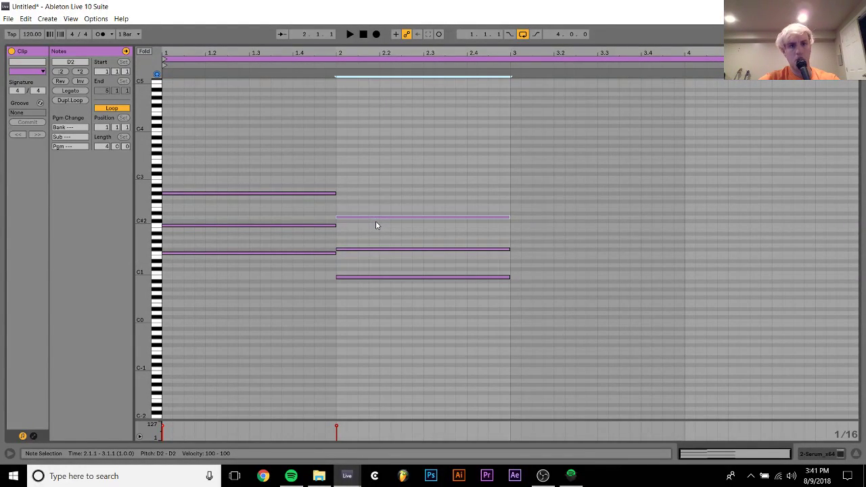
{"action": "key", "text": "ctrl+z"}
Audition the bar 2 chord two semitones higher, spanning C#1 to F2, and move it back down to B0 to D#2.
{"action": "left_click_drag", "start_coordinate": [359, 190], "coordinate": [383, 353]}
{"action": "key", "text": "Up"}
{"action": "key", "text": "Up"}
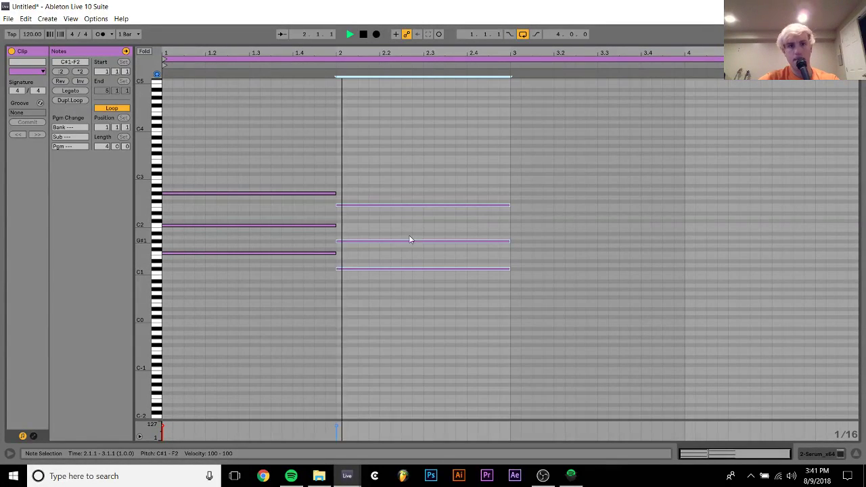
{"action": "key", "text": "Down"}
{"action": "key", "text": "Down"}
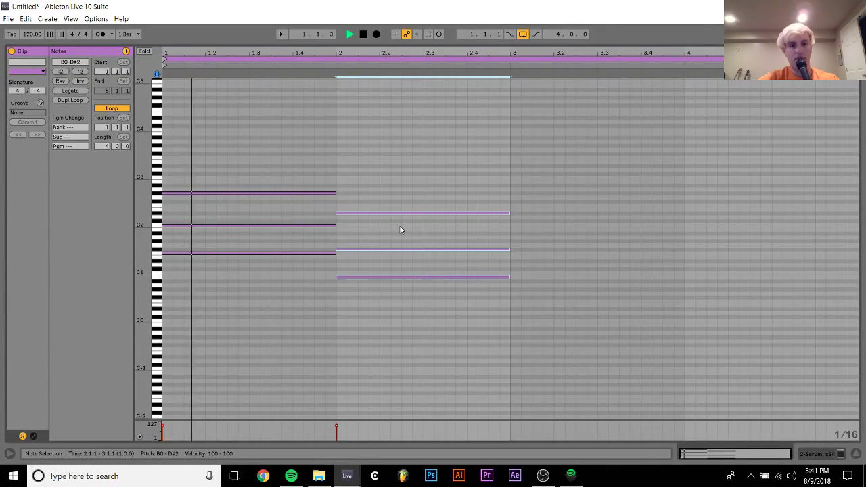
Transpose the bar 2 chord down a semitone to start on A#0 and lower its top note to C#2.
{"action": "key", "text": "Down"}
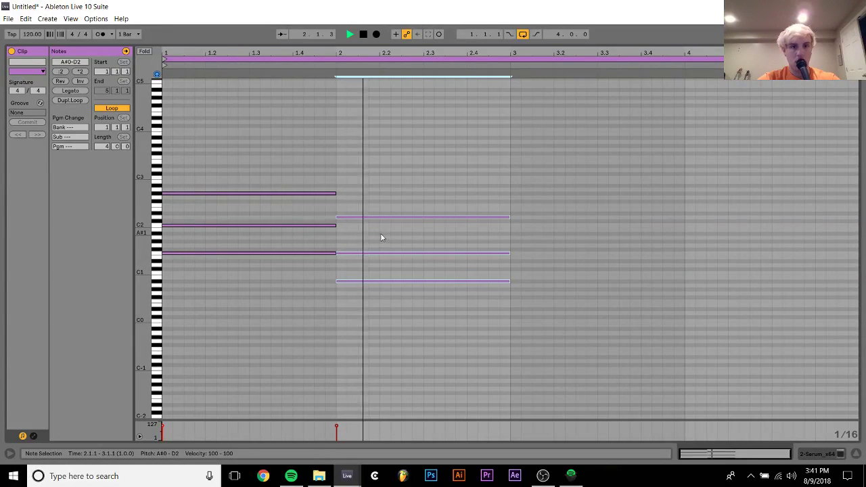
{"action": "left_click", "coordinate": [378, 217]}
{"action": "key", "text": "Down"}
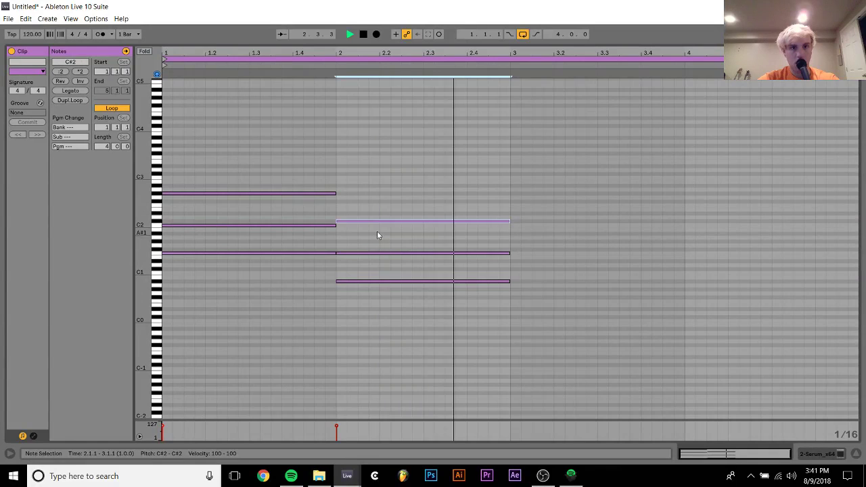
{"action": "left_click_drag", "start_coordinate": [435, 317], "coordinate": [436, 203]}
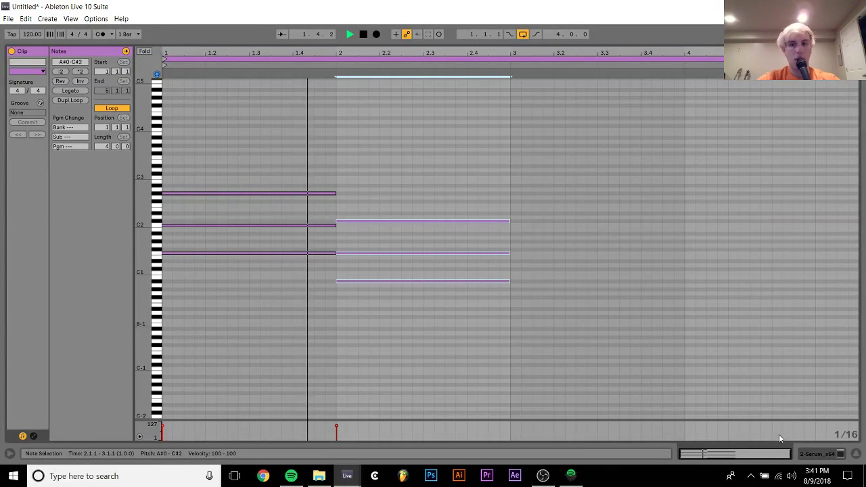
Raise the Serum filter's cutoff slightly, close the synth window and reopen the chord clip's notes.
{"action": "key", "text": "Tab"}
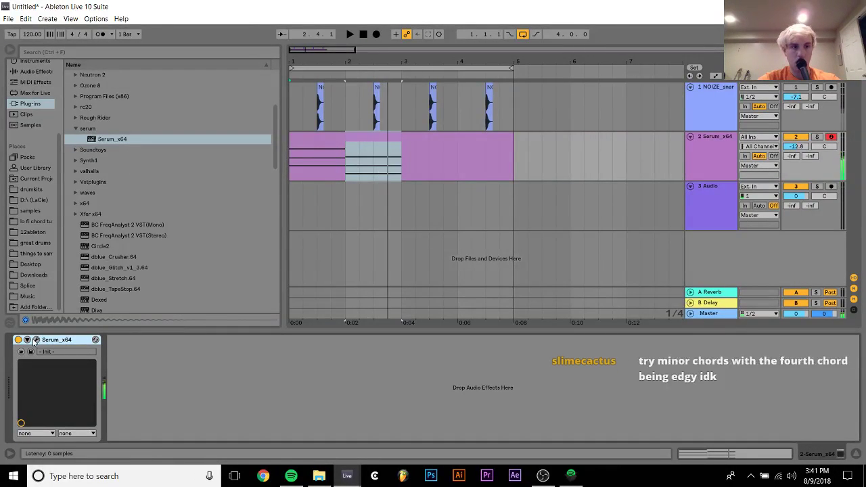
{"action": "left_click", "coordinate": [36, 340]}
{"action": "left_click_drag", "start_coordinate": [473, 213], "coordinate": [472, 196]}
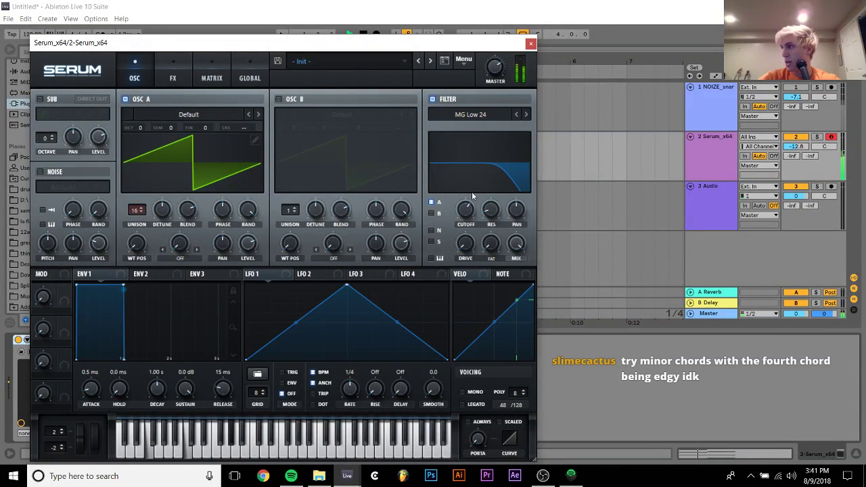
{"action": "left_click", "coordinate": [532, 44]}
{"action": "double_click", "coordinate": [419, 138]}
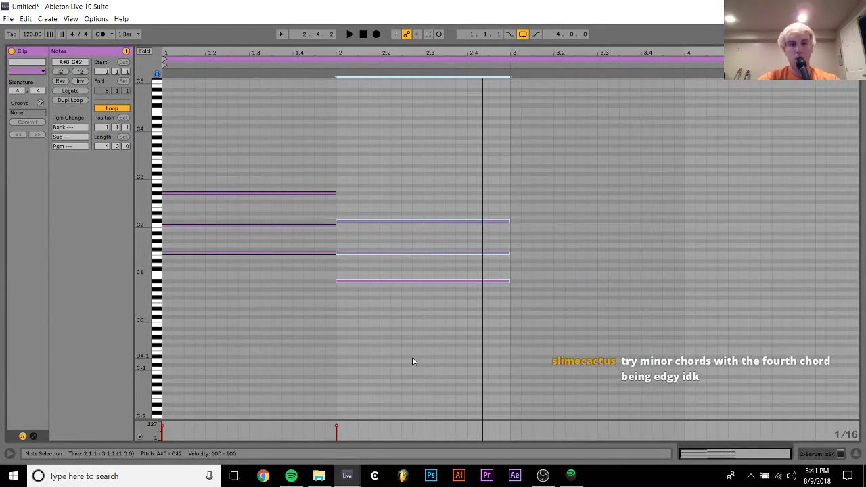
Duplicate the bar 2 chord into bar 3 and transpose the copy up nine semitones to span G1 to A#2.
{"action": "key", "text": "ctrl+d"}
{"action": "key", "text": "Up"}
{"action": "key", "text": "Up"}
{"action": "key", "text": "Up"}
{"action": "key", "text": "Up"}
{"action": "key", "text": "Up"}
{"action": "key", "text": "Up"}
{"action": "key", "text": "Up"}
{"action": "key", "text": "Up"}
{"action": "key", "text": "Up"}
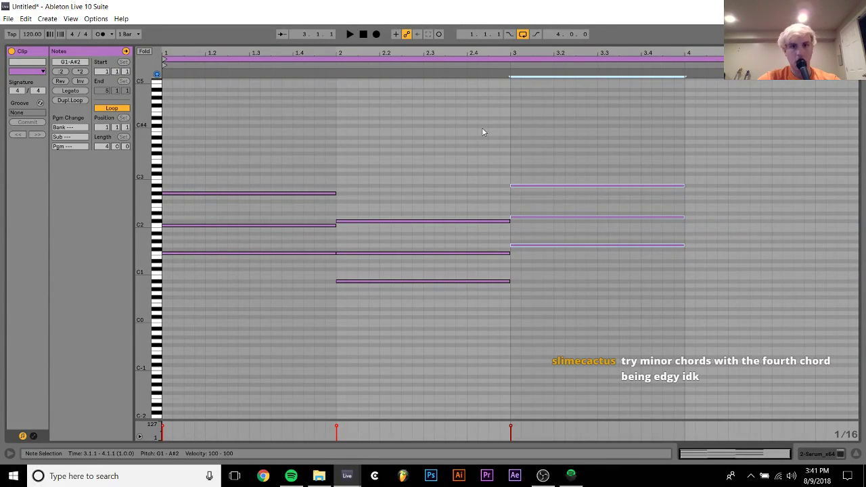
Raise the bar 3 chord's top note to B2 and play the clip.
{"action": "left_click", "coordinate": [549, 186]}
{"action": "key", "text": "Up"}
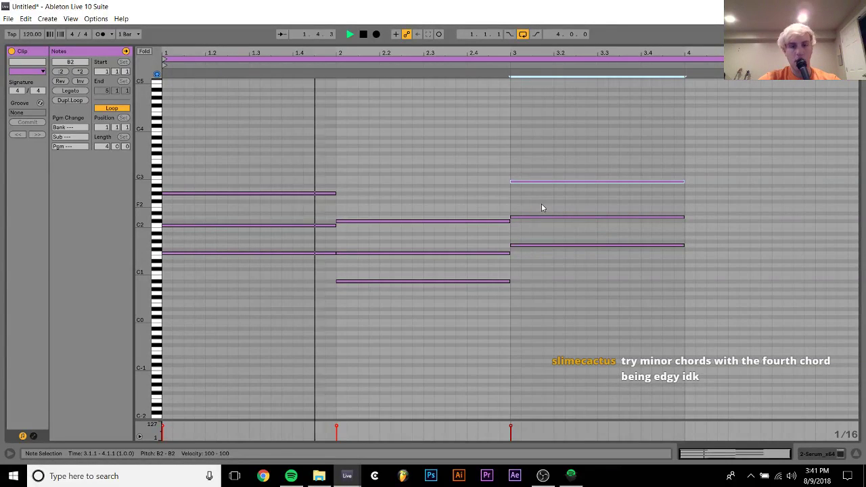
{"action": "left_click", "coordinate": [513, 310]}
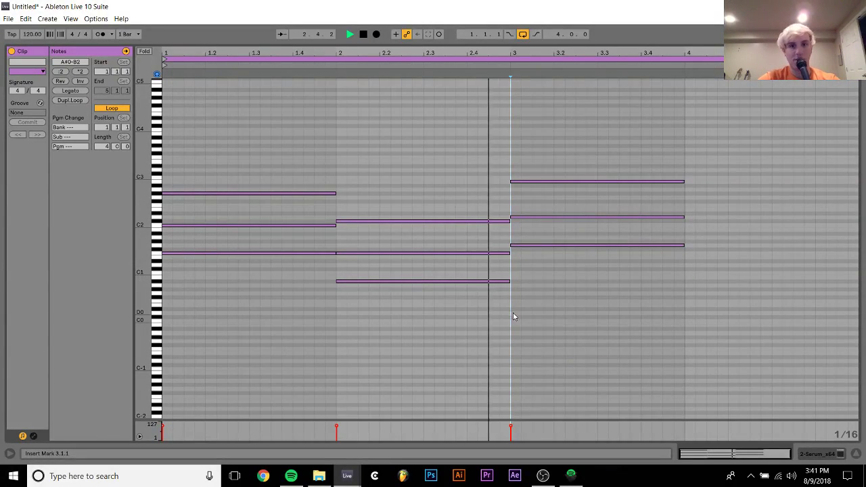
{"action": "key", "text": "space"}
Try the bar 3 chord a semitone lower, then transpose it up two semitones to span G#1 to C3.
{"action": "mouse_move", "coordinate": [565, 300]}
{"action": "left_mouse_down"}
{"action": "mouse_move", "coordinate": [561, 127]}
{"action": "mouse_move", "coordinate": [554, 312]}
{"action": "left_mouse_up"}
{"action": "key", "text": "Down"}
{"action": "left_click_drag", "start_coordinate": [199, 371], "coordinate": [586, 53]}
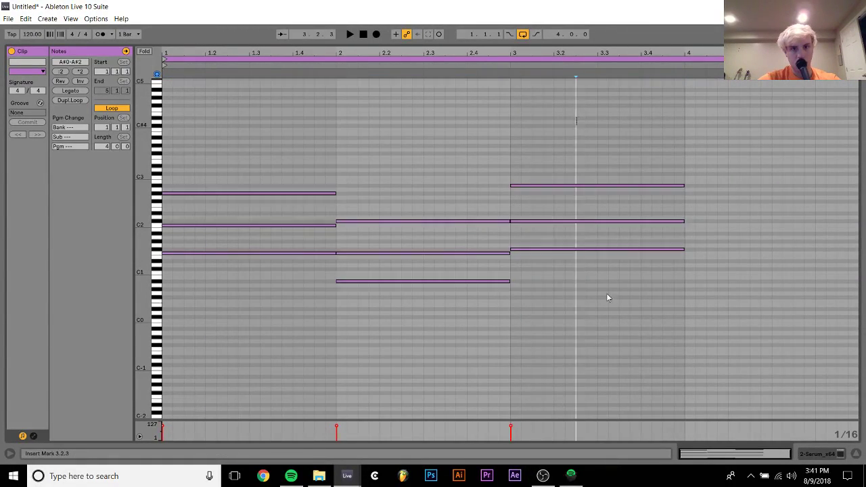
{"action": "left_click_drag", "start_coordinate": [606, 293], "coordinate": [602, 175]}
{"action": "key", "text": "Up"}
{"action": "key", "text": "Up"}
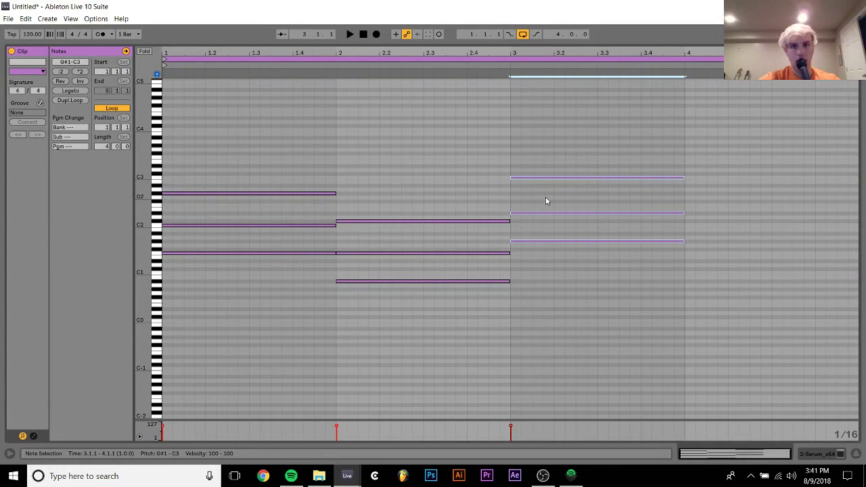
Lower the bar 3 chord's top note to B2, trying it an octave down at B1 as well, and play the clip.
{"action": "left_click_drag", "start_coordinate": [545, 197], "coordinate": [534, 142]}
{"action": "key", "text": "Down"}
{"action": "key", "text": "shift+Down"}
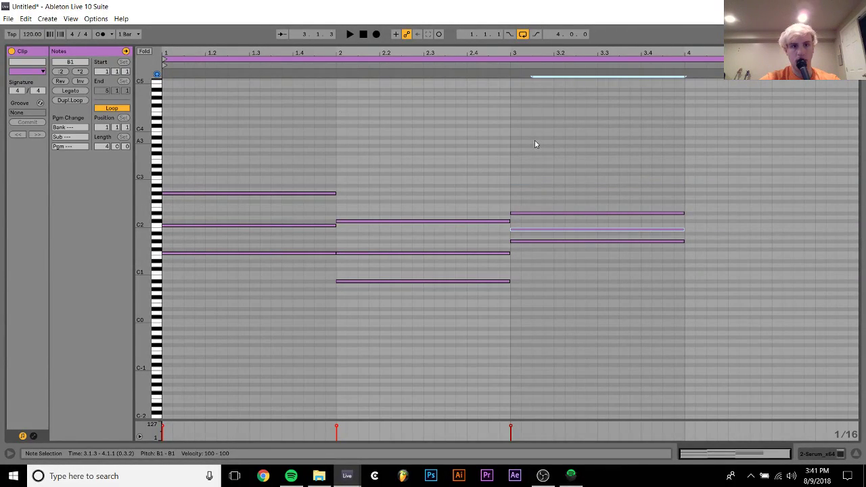
{"action": "key", "text": "shift+Up"}
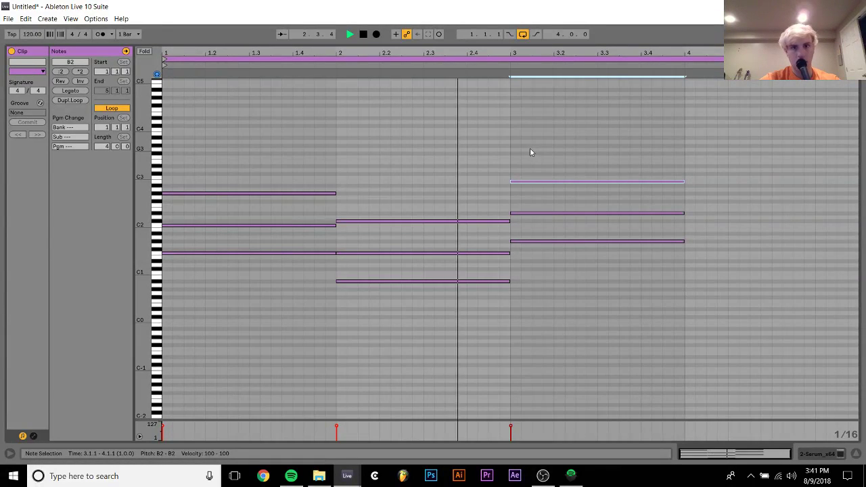
{"action": "key", "text": "space"}
Raise the bar 3 chord's top note back to C3, also trying it an octave lower, and play the clip.
{"action": "left_click_drag", "start_coordinate": [530, 148], "coordinate": [548, 195]}
{"action": "key", "text": "Up"}
{"action": "key", "text": "shift+Down"}
{"action": "key", "text": "shift+Up"}
{"action": "key", "text": "space"}
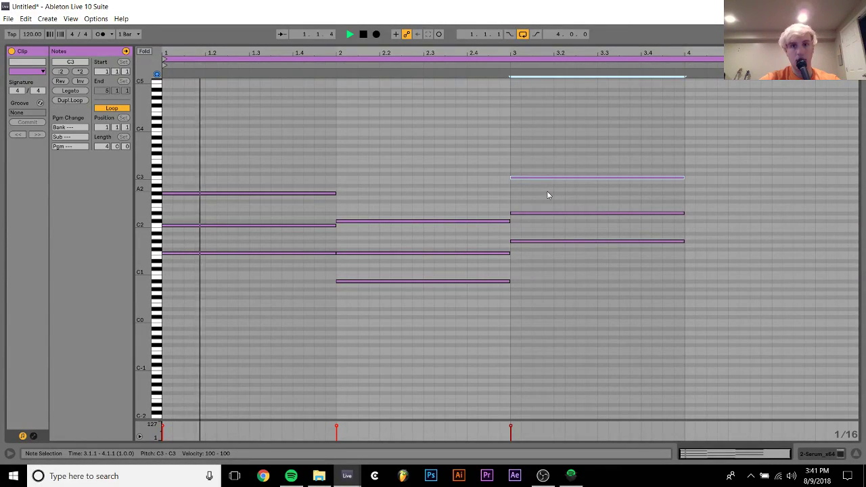
Transpose the whole bar 3 chord up a semitone to span A1 to C#3 during playback.
{"action": "left_click_drag", "start_coordinate": [540, 158], "coordinate": [561, 316]}
{"action": "key", "text": "Up"}
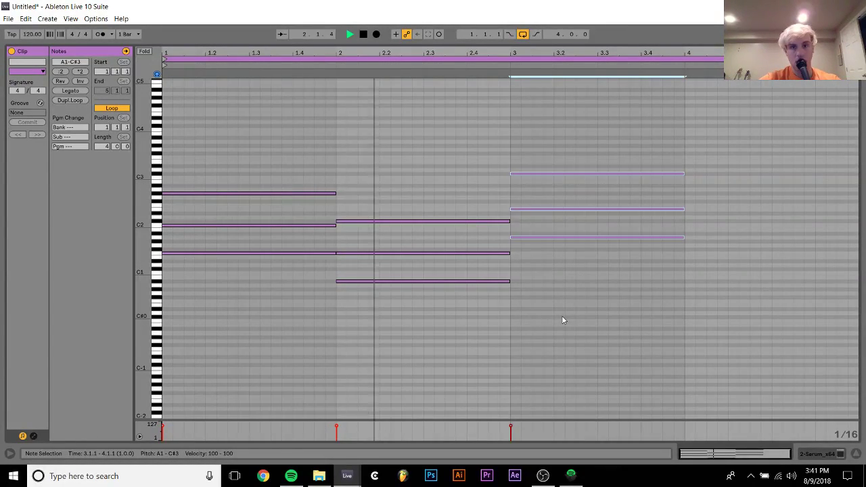
{"action": "key", "text": "Down"}
{"action": "key", "text": "Up"}
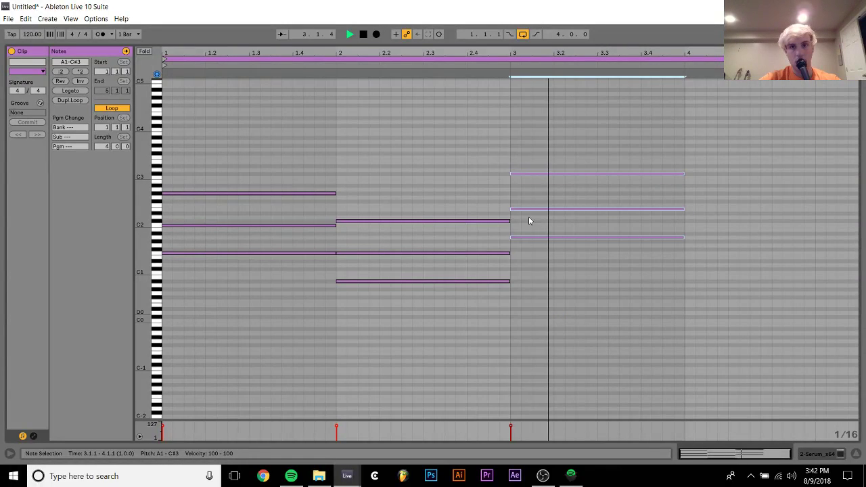
Drop the bar 3 chord an octave and a semitone to span G#0 to C2, and listen to it.
{"action": "key", "text": "shift+Down"}
{"action": "key", "text": "Down"}
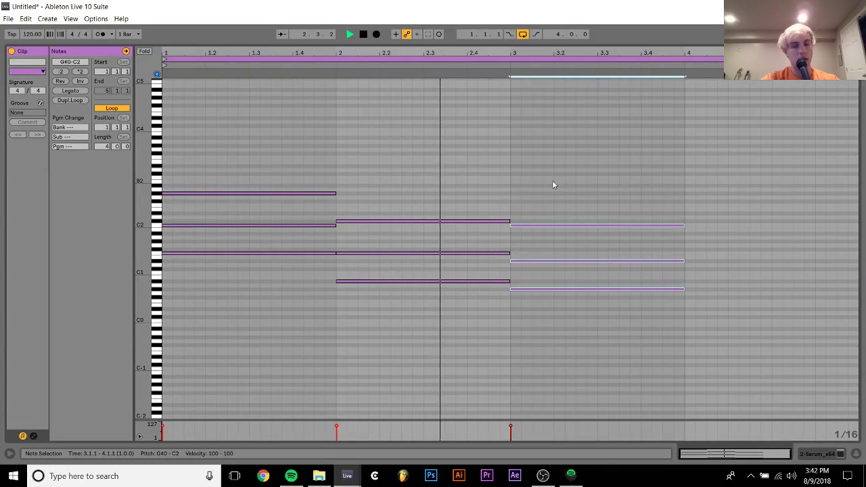
{"action": "key", "text": "space"}
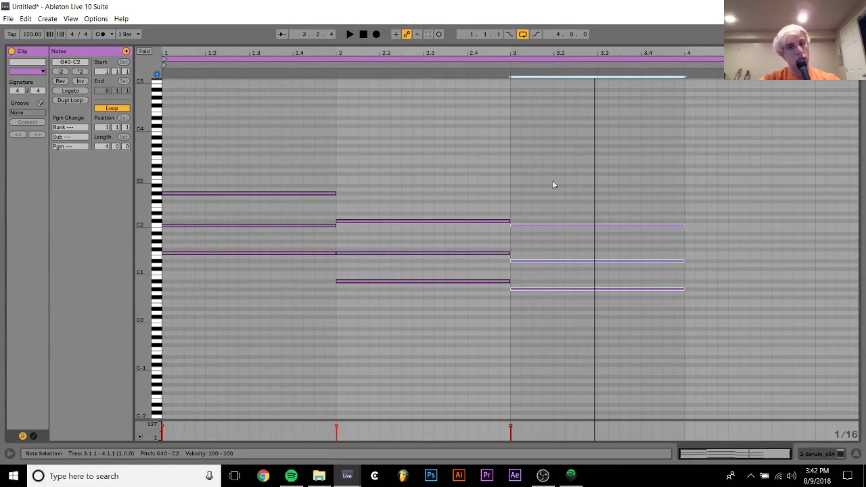
Transpose the bar 3 chord up to F1 to A2, then down two semitones to span D#1 to G2, and play the clip.
{"action": "key", "text": "Up"}
{"action": "key", "text": "Up"}
{"action": "key", "text": "Up"}
{"action": "key", "text": "Up"}
{"action": "key", "text": "Up"}
{"action": "key", "text": "Up"}
{"action": "key", "text": "Up"}
{"action": "key", "text": "Up"}
{"action": "key", "text": "Up"}
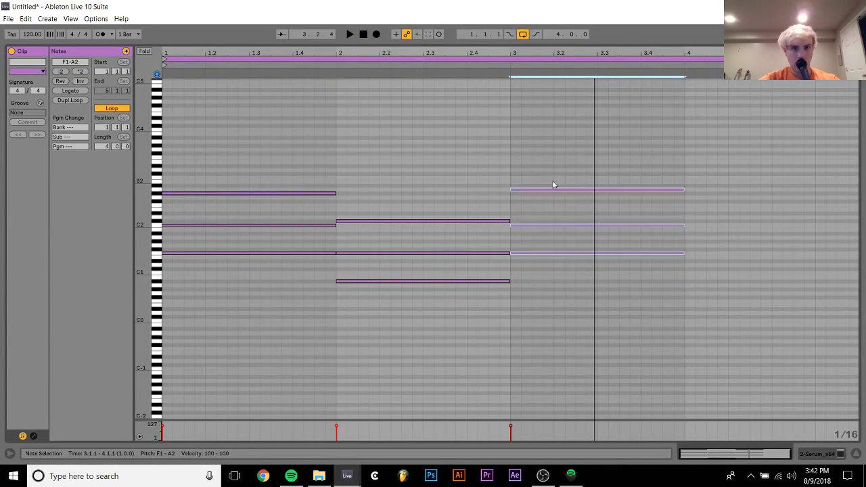
{"action": "key", "text": "Down"}
{"action": "key", "text": "Down"}
{"action": "left_click", "coordinate": [544, 197]}
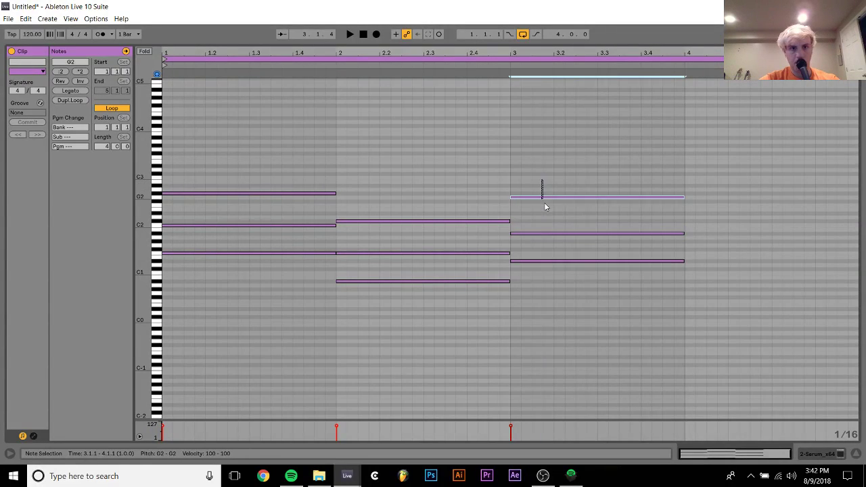
{"action": "key", "text": "space"}
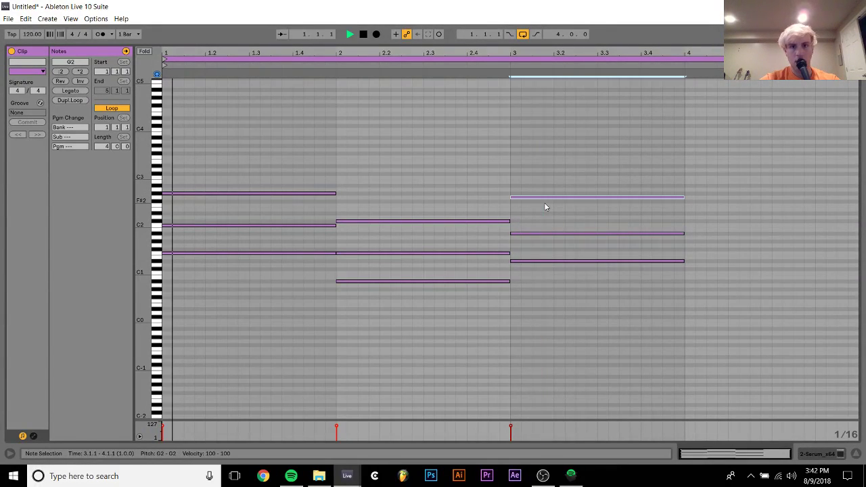
{"action": "left_click", "coordinate": [496, 362]}
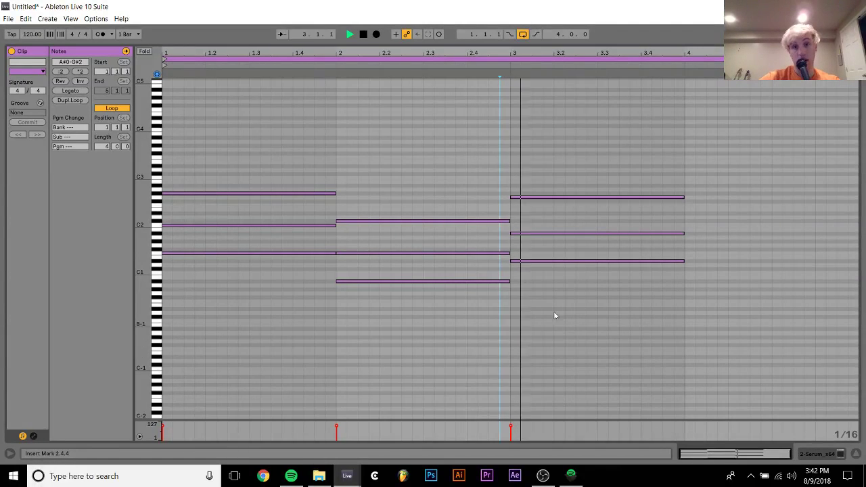
{"action": "key", "text": "space"}
Transpose the bar 3 chord down two semitones to span C#1 to F2 and play the clip.
{"action": "left_click_drag", "start_coordinate": [585, 293], "coordinate": [583, 138]}
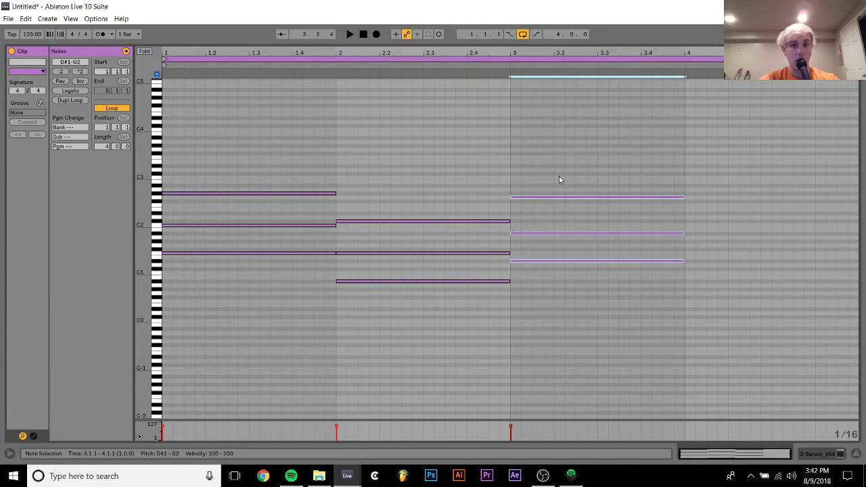
{"action": "key", "text": "Down"}
{"action": "key", "text": "Down"}
{"action": "left_click_drag", "start_coordinate": [559, 178], "coordinate": [561, 219]}
{"action": "key", "text": "space"}
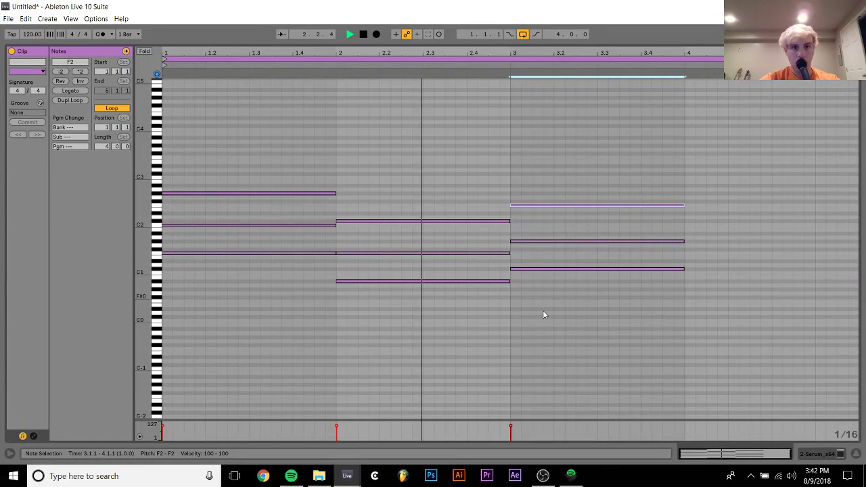
{"action": "left_click", "coordinate": [503, 348]}
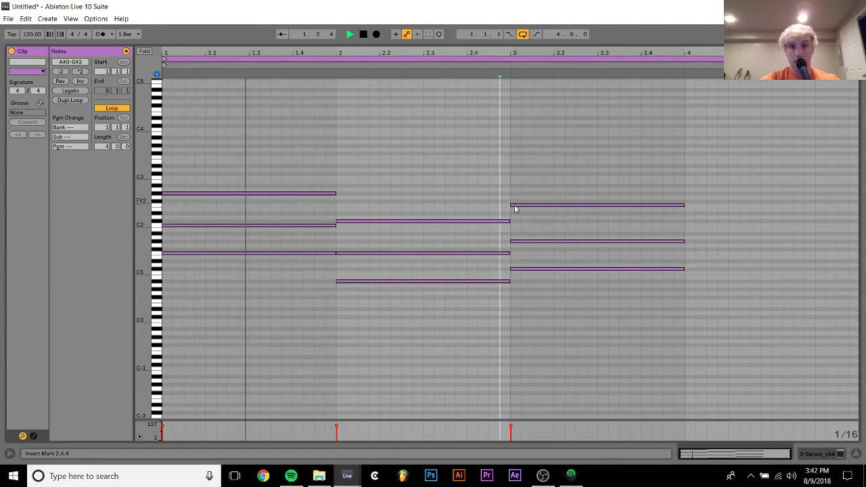
Add a one-bar C2 note to the bar 3 chord.
{"action": "left_click", "coordinate": [514, 233]}
{"action": "key", "text": "space"}
{"action": "left_click_drag", "start_coordinate": [514, 232], "coordinate": [516, 231]}
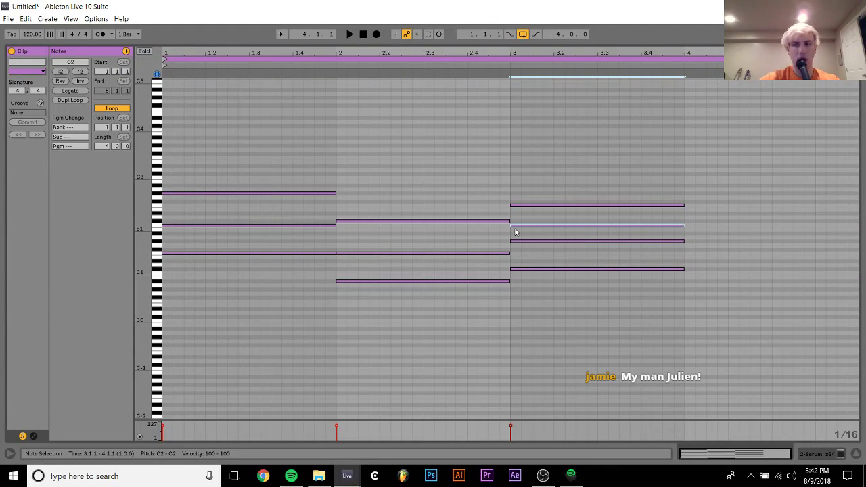
Compare the bar 3 chord's top F2 note in both octaves during playback and leave it an octave lower at F1.
{"action": "mouse_move", "coordinate": [541, 195]}
{"action": "left_mouse_down"}
{"action": "mouse_move", "coordinate": [540, 188]}
{"action": "mouse_move", "coordinate": [541, 210]}
{"action": "left_mouse_up"}
{"action": "key", "text": "shift+Down"}
{"action": "key", "text": "shift+Up"}
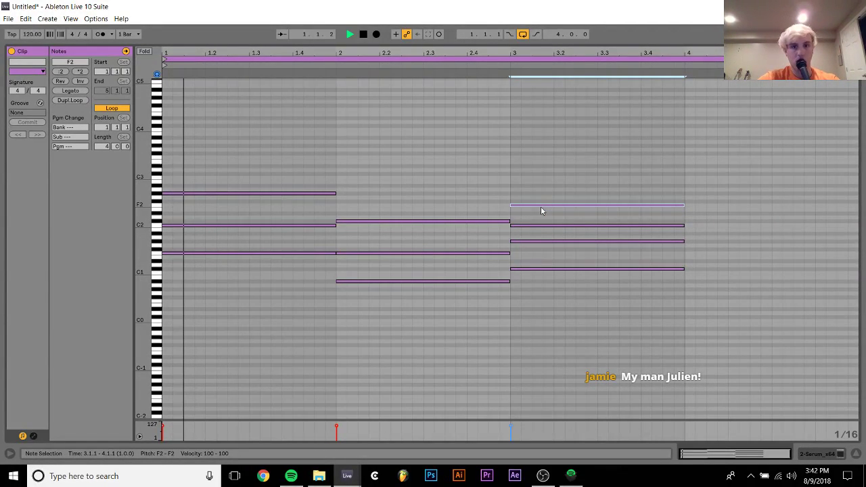
{"action": "key", "text": "shift+Down"}
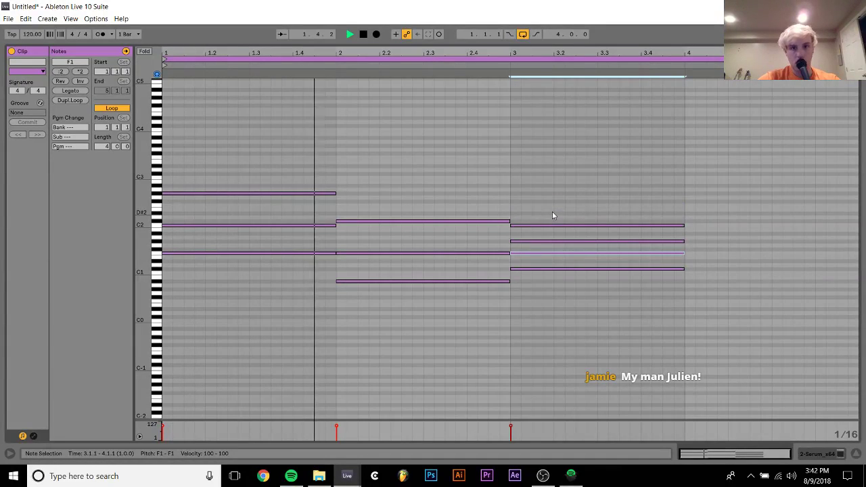
Transpose the bar 3 chord up seven semitones to span G#1 to G2 and play the clip.
{"action": "left_click", "coordinate": [493, 336]}
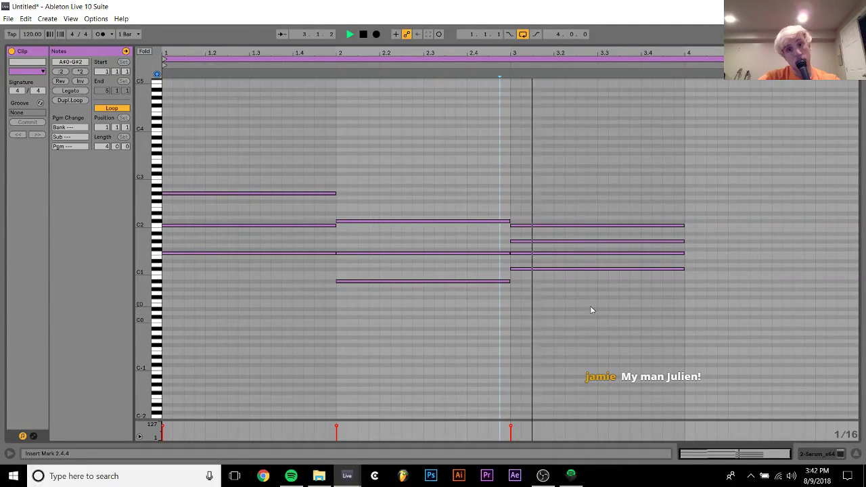
{"action": "key", "text": "space"}
{"action": "left_click_drag", "start_coordinate": [589, 301], "coordinate": [571, 144]}
{"action": "key", "text": "Up"}
{"action": "key", "text": "Up"}
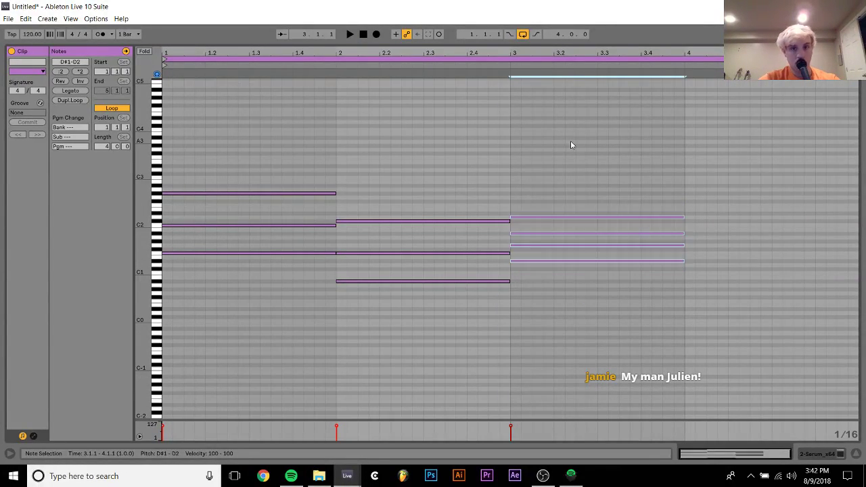
{"action": "key", "text": "Up"}
{"action": "key", "text": "Up"}
{"action": "key", "text": "Up"}
{"action": "key", "text": "Up"}
{"action": "key", "text": "Up"}
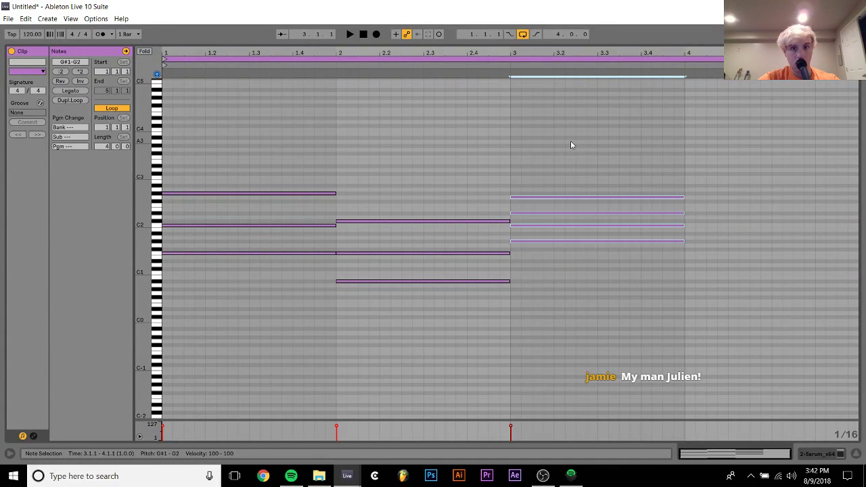
{"action": "left_click_drag", "start_coordinate": [295, 160], "coordinate": [404, 381]}
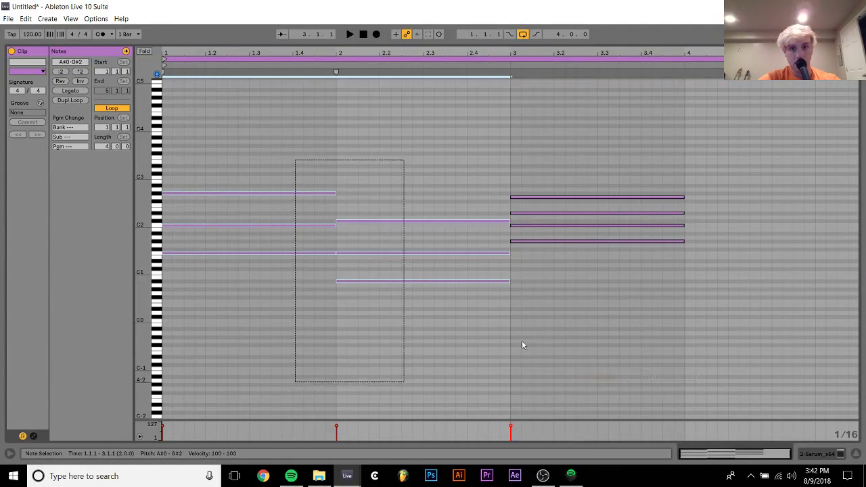
{"action": "left_click_drag", "start_coordinate": [522, 345], "coordinate": [584, 329]}
{"action": "key", "text": "space"}
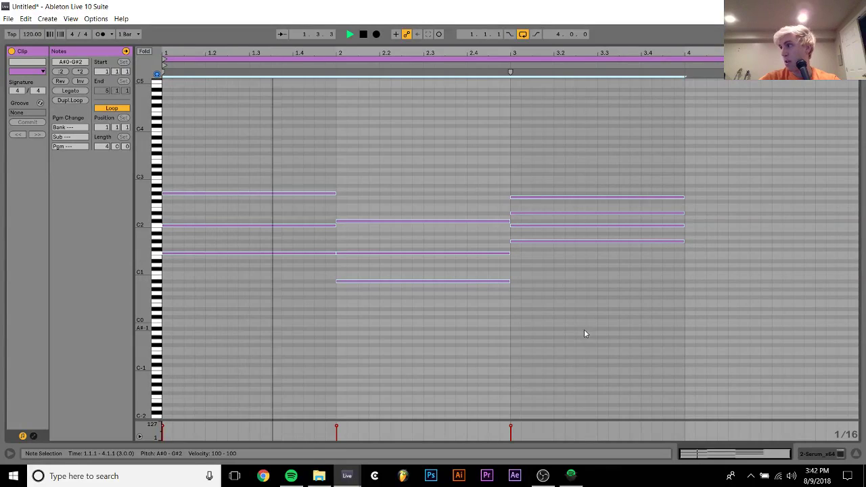
{"action": "left_click", "coordinate": [509, 343]}
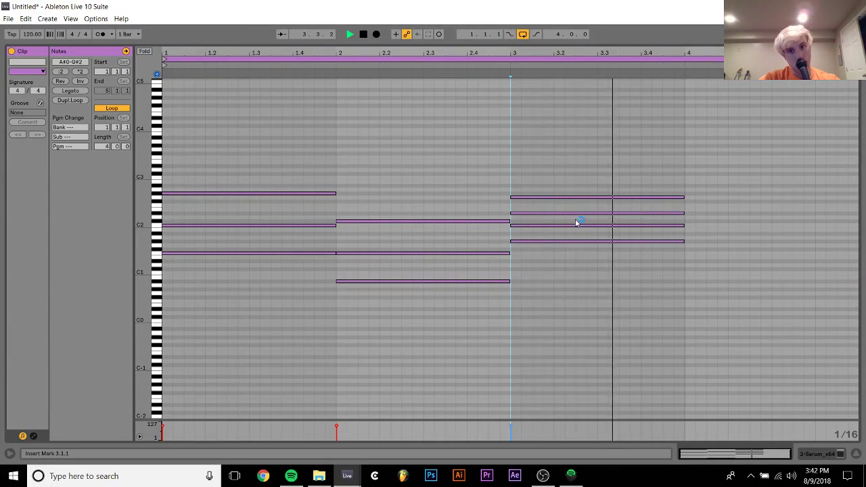
Lower the bar 3 chord's G2 and C2 notes one semitone, then raise the whole chord one semitone to span A1 to G2.
{"action": "left_click", "coordinate": [567, 198]}
{"action": "key", "text": "space"}
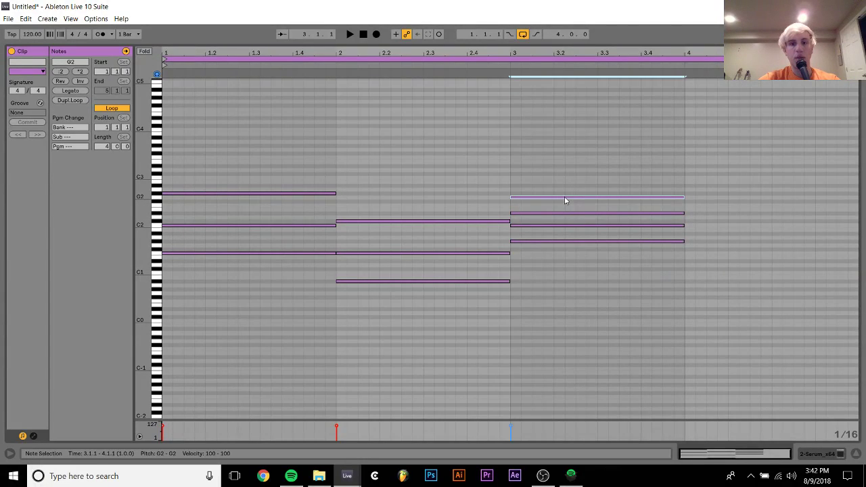
{"action": "left_click", "coordinate": [560, 226], "text": "shift"}
{"action": "key", "text": "Down"}
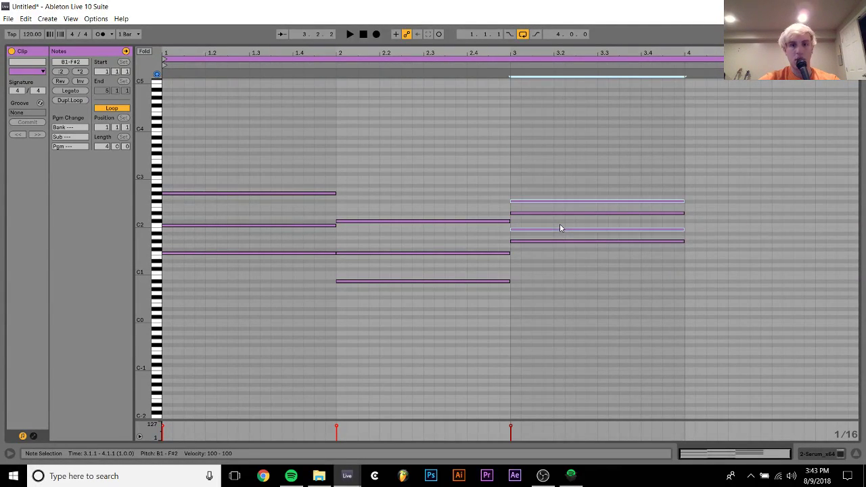
{"action": "left_click_drag", "start_coordinate": [567, 293], "coordinate": [567, 123]}
{"action": "key", "text": "Up"}
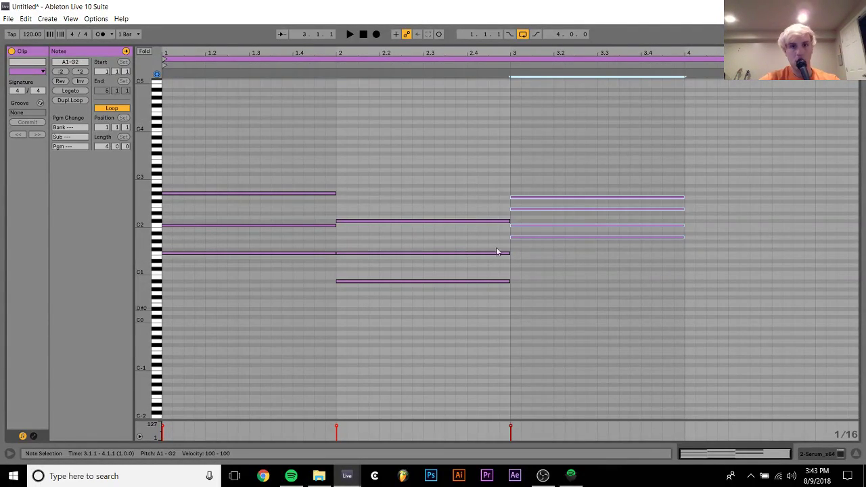
Delete the bar 3 chord's top G2 note and move its C2 note up an octave to C3.
{"action": "double_click", "coordinate": [551, 199]}
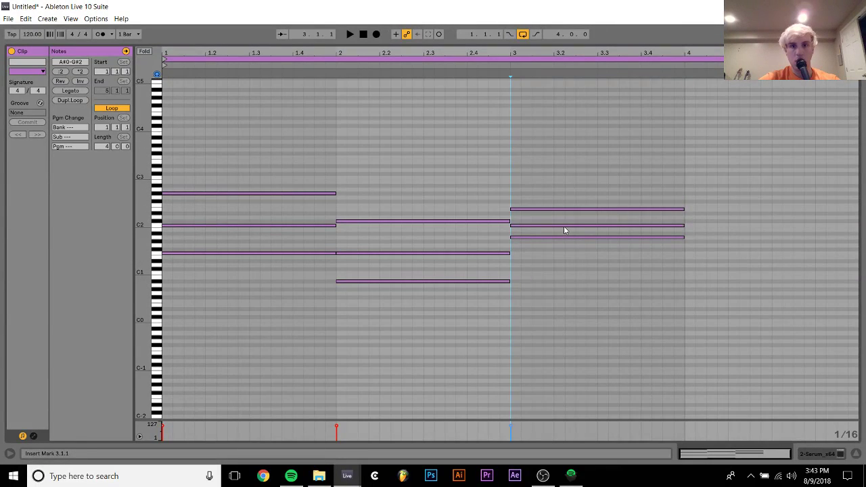
{"action": "left_click", "coordinate": [565, 230]}
{"action": "key", "text": "shift+Up"}
{"action": "left_click_drag", "start_coordinate": [287, 346], "coordinate": [257, 88]}
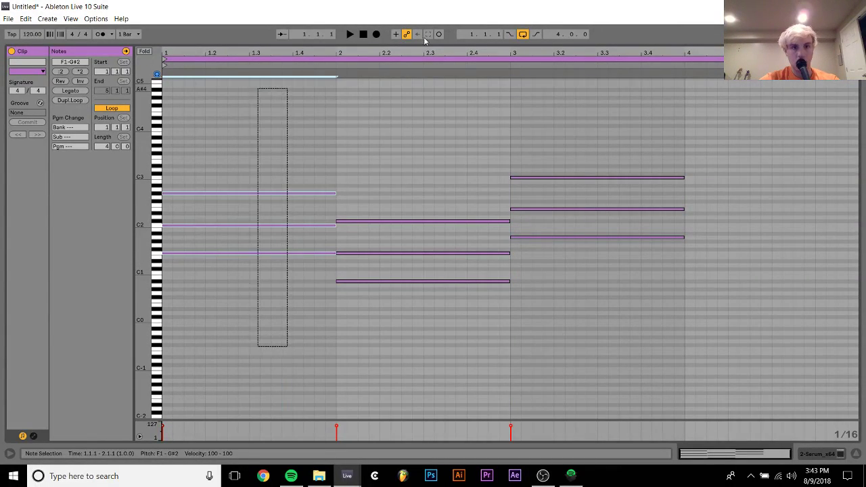
{"action": "left_click_drag", "start_coordinate": [425, 41], "coordinate": [570, 6]}
{"action": "left_click", "coordinate": [565, 137]}
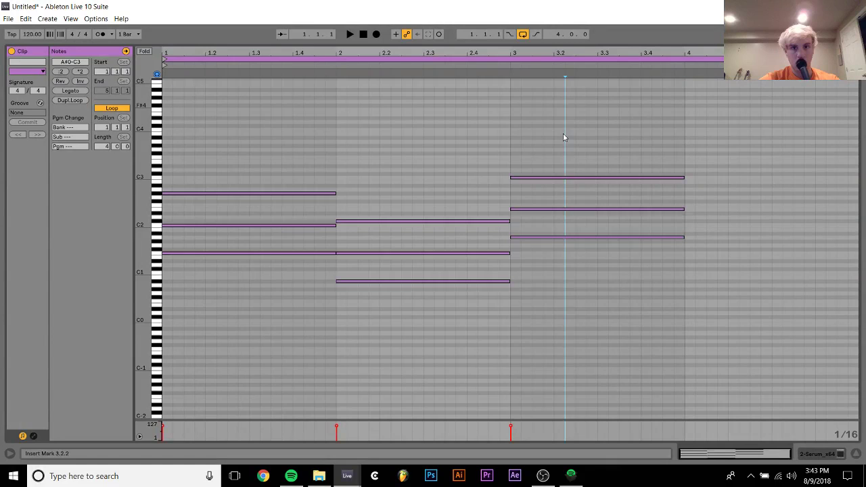
Raise the bar 3 chord's C3 note to C#3, trying it an octave lower as well, and play the clip.
{"action": "left_click", "coordinate": [565, 178]}
{"action": "key", "text": "Up"}
{"action": "key", "text": "shift+Down"}
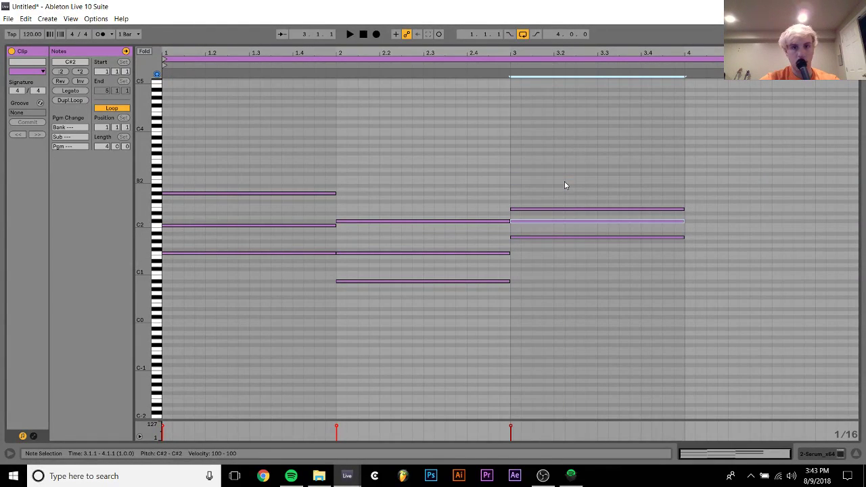
{"action": "key", "text": "shift+Up"}
{"action": "key", "text": "space"}
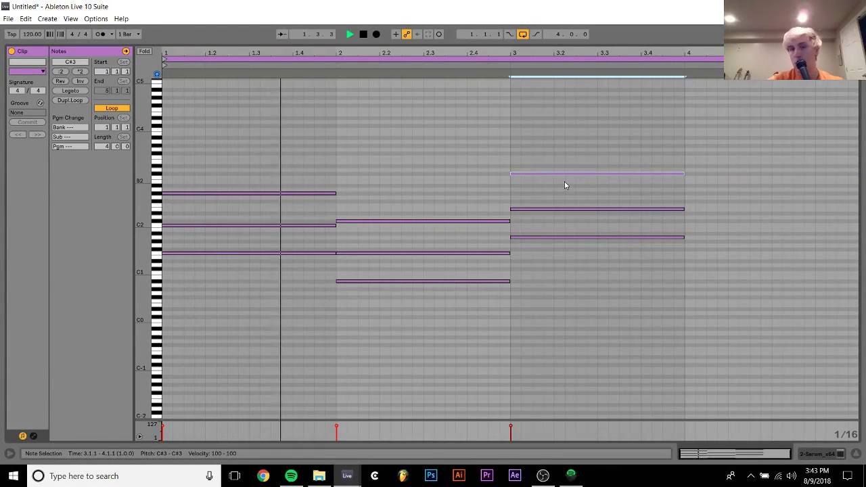
{"action": "left_click", "coordinate": [430, 205]}
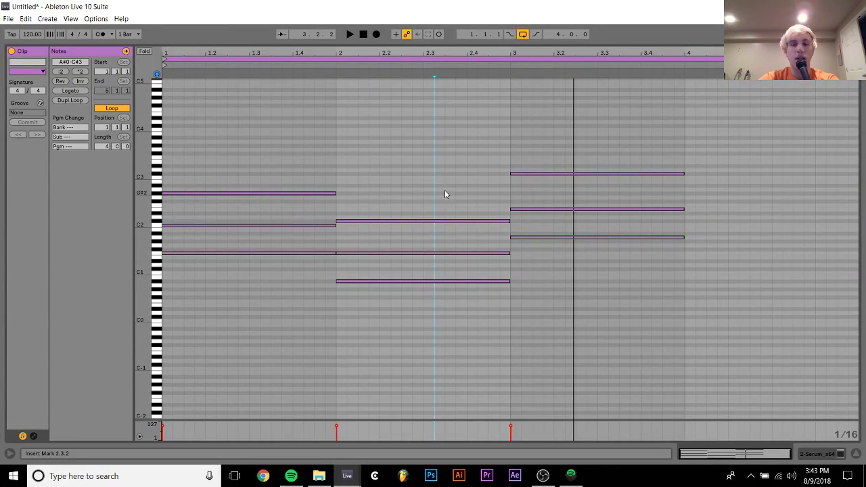
Transpose the bar 3 chord down one semitone to span G#1 to C3 and play the clip.
{"action": "left_click", "coordinate": [570, 274]}
{"action": "key", "text": "Down"}
{"action": "key", "text": "space"}
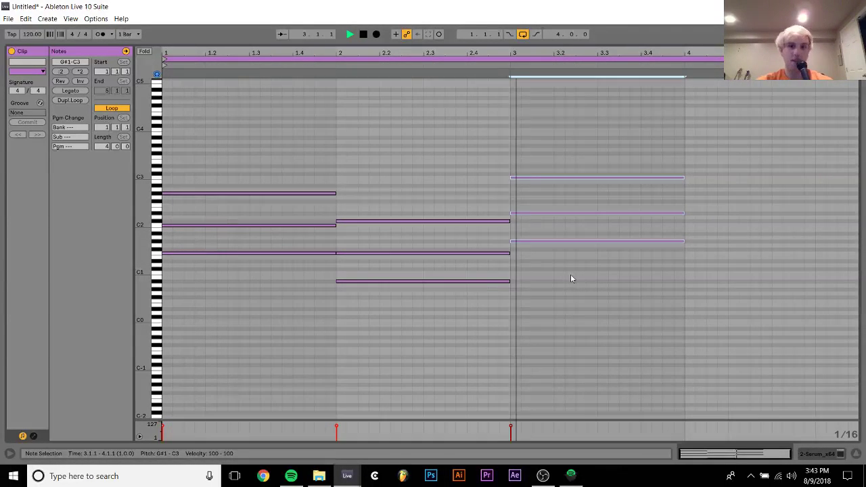
Transpose the bar 3 chord down seven semitones to span C#1 to F2 and play the clip.
{"action": "key", "text": "Down"}
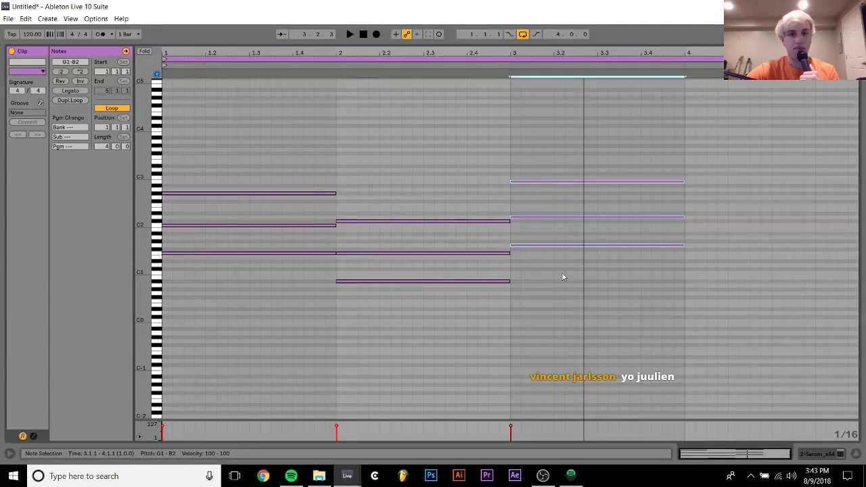
{"action": "key", "text": "Down"}
{"action": "key", "text": "Down"}
{"action": "key", "text": "Down"}
{"action": "key", "text": "Down"}
{"action": "key", "text": "Down"}
{"action": "key", "text": "Down"}
{"action": "key", "text": "space"}
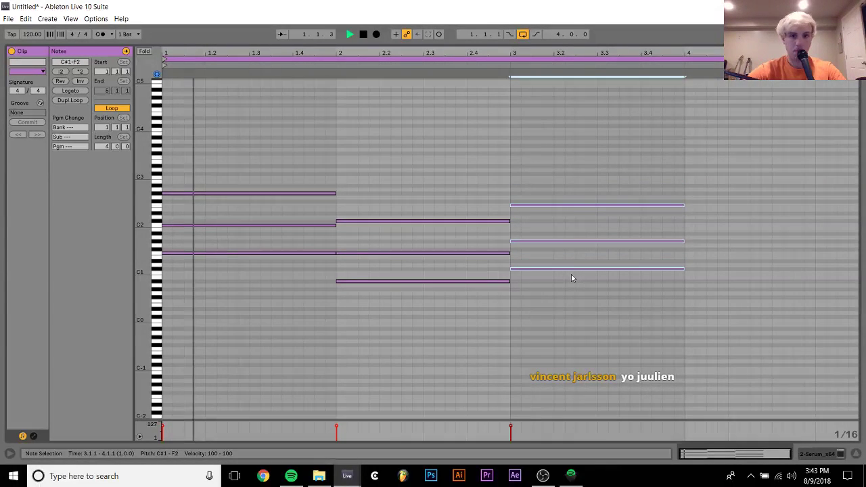
Compare the bar 3 chord at C1 to E2 with C#1 to F2 during playback.
{"action": "key", "text": "Down"}
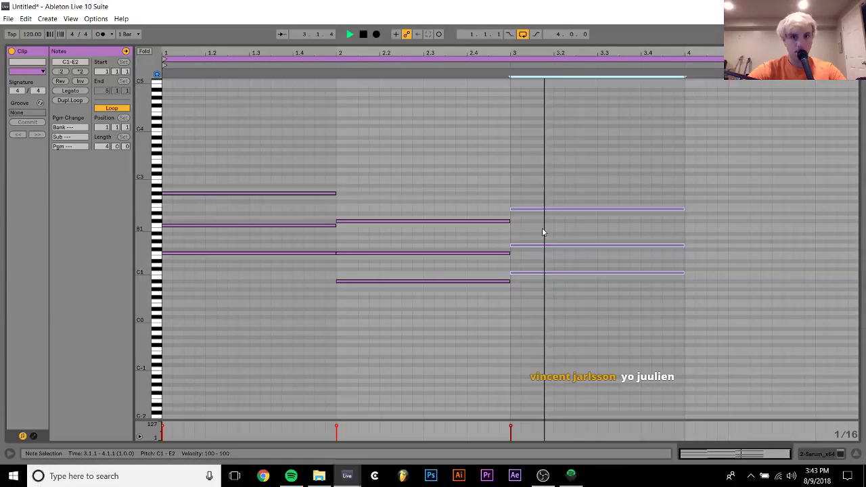
{"action": "key", "text": "space"}
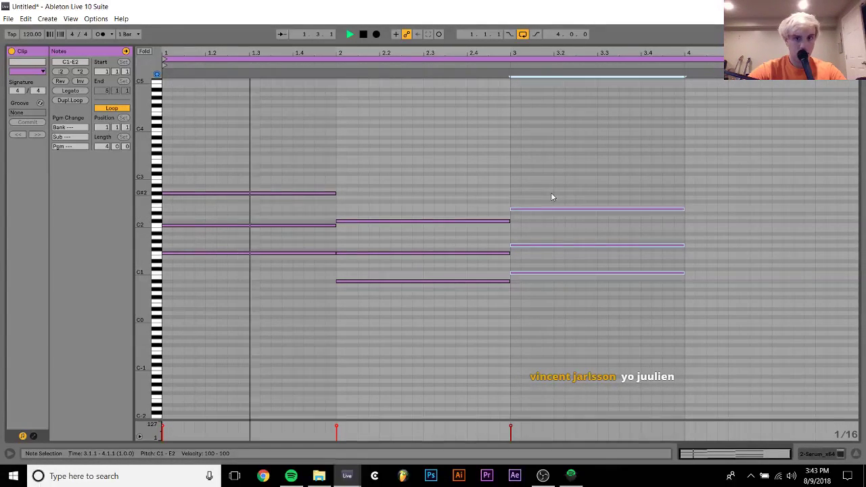
{"action": "key", "text": "Up"}
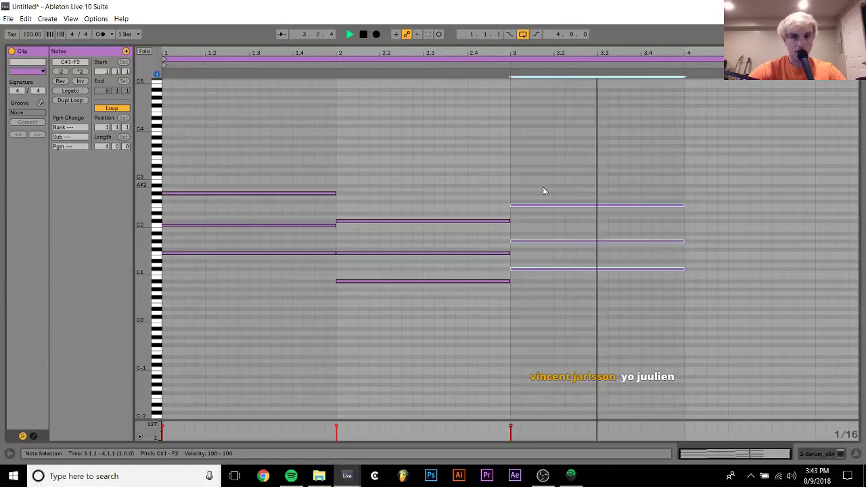
{"action": "key", "text": "space"}
Lower the bar 3 chord one semitone to span C1 to E2, then duplicate it into bar 4 a semitone higher at C#1 to F2.
{"action": "key", "text": "Down"}
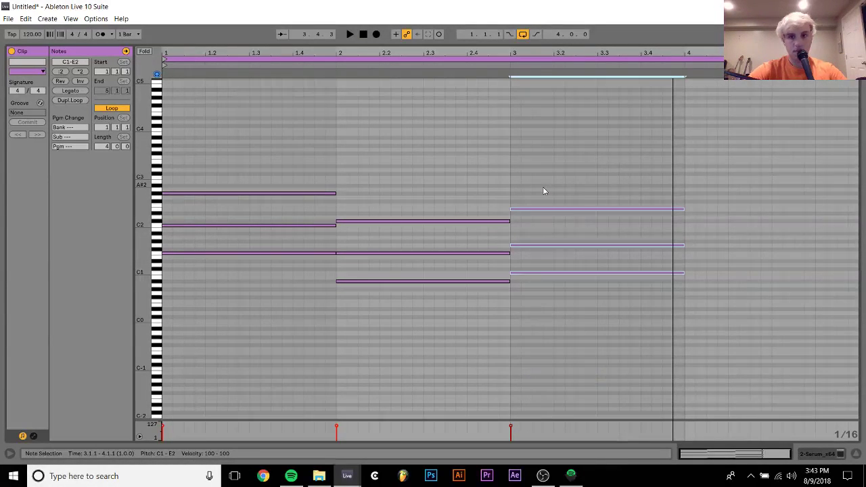
{"action": "key", "text": "ctrl+d"}
{"action": "key", "text": "space"}
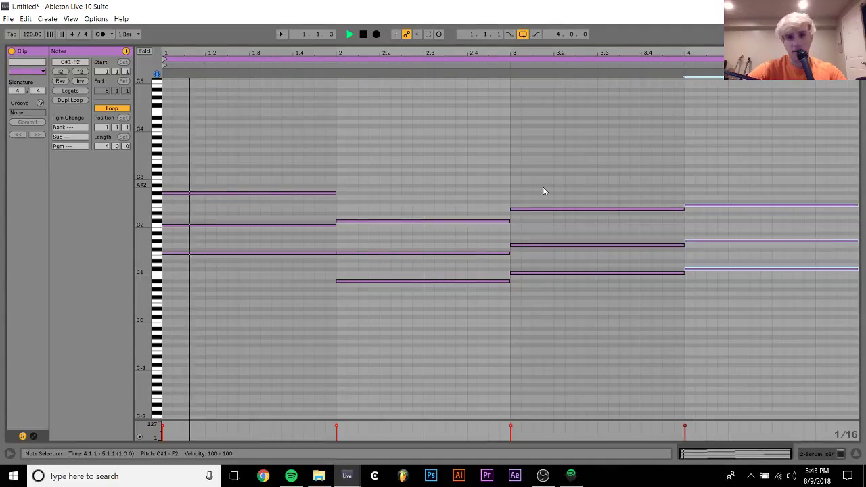
Return to the arrangement, unmute the NOIZE snare track and set its volume to -9.0 dB.
{"action": "left_click", "coordinate": [817, 454]}
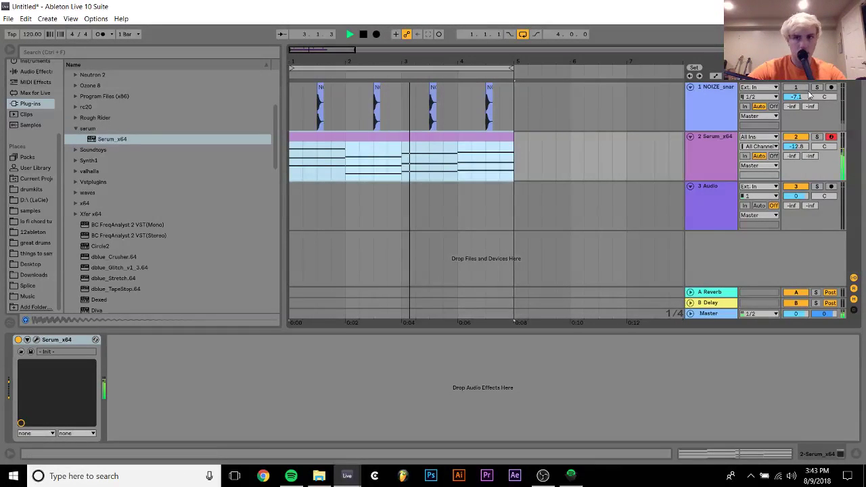
{"action": "left_click", "coordinate": [719, 100]}
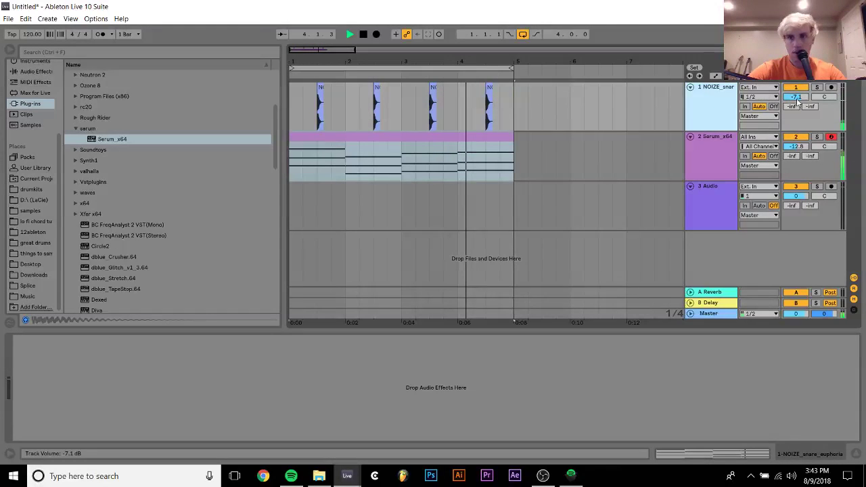
{"action": "left_click", "coordinate": [718, 101]}
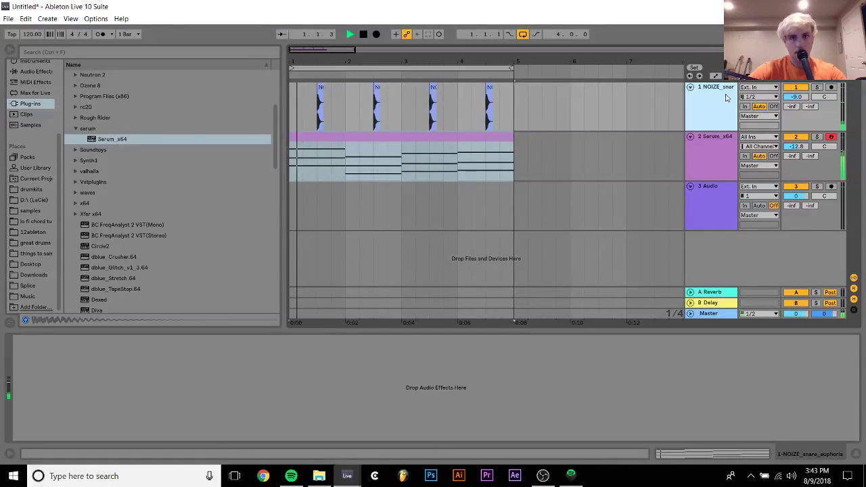
Insert a MIDI track below the snare track and expand the Starkey_Battery4_DrumKit Samples folder within great drums.
{"action": "key", "text": "ctrl+shift+t"}
{"action": "key", "text": "space"}
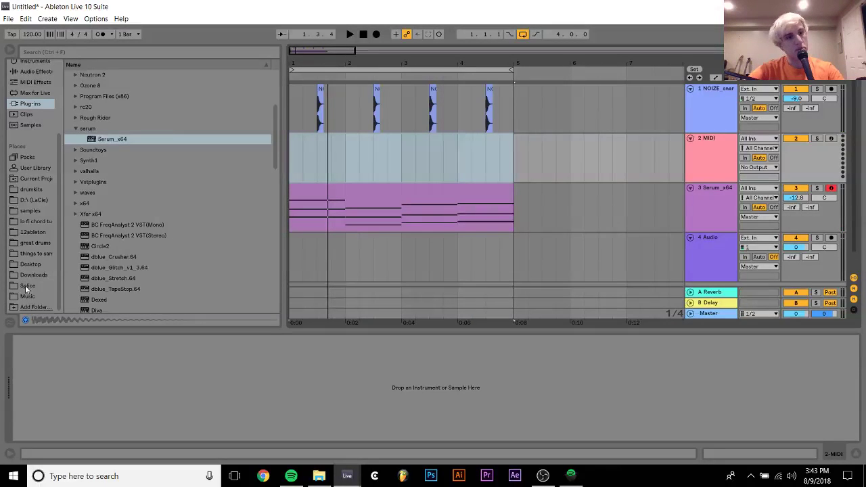
{"action": "left_click", "coordinate": [34, 243]}
{"action": "scroll", "coordinate": [179, 242], "scroll_direction": "up", "scroll_amount": 10}
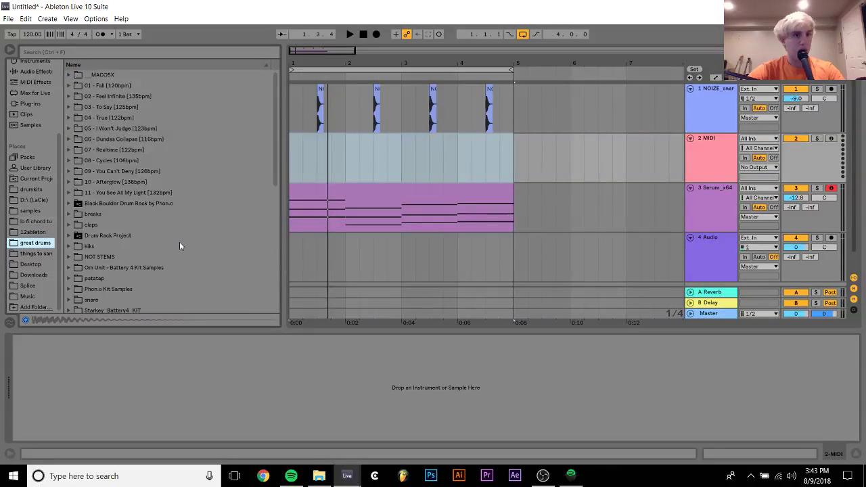
{"action": "key", "text": "Up"}
{"action": "key", "text": "Right"}
{"action": "key", "text": "Down"}
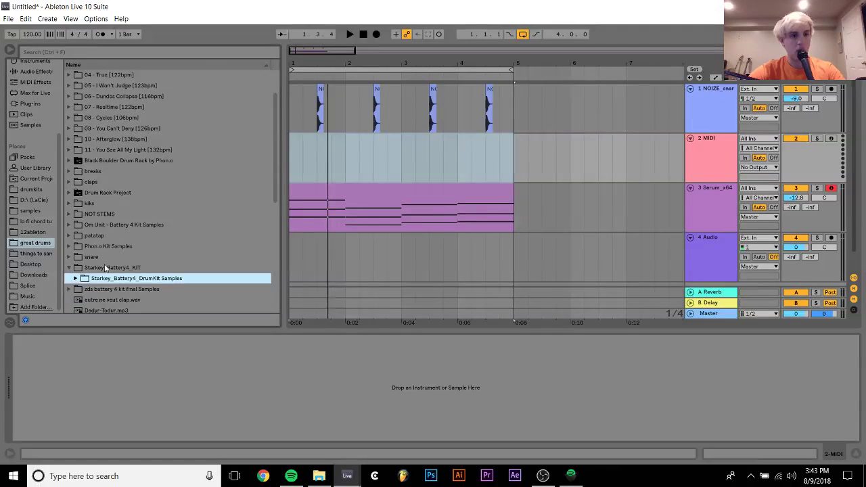
{"action": "key", "text": "Right"}
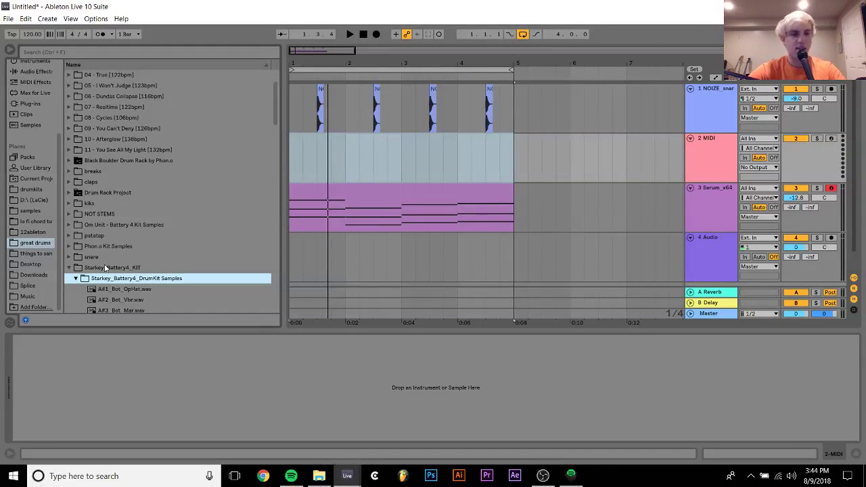
Audition the samples in the Starkey_Battery4_DrumKit Samples folder one by one, from A#1_Bot_OpHat.wav through D#3_Bot_OpHiCo.wav.
{"action": "key", "text": "Down"}
{"action": "key", "text": "Down"}
{"action": "key", "text": "Down"}
{"action": "key", "text": "Down"}
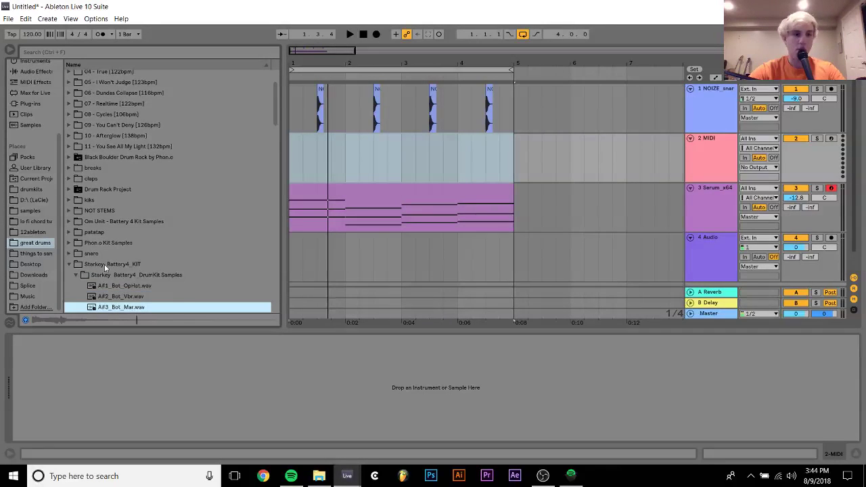
{"action": "key", "text": "Down"}
{"action": "key", "text": "Down"}
{"action": "key", "text": "Down"}
{"action": "key", "text": "Down"}
{"action": "key", "text": "Down"}
{"action": "key", "text": "Down"}
{"action": "key", "text": "Down"}
{"action": "key", "text": "Down"}
{"action": "key", "text": "Down"}
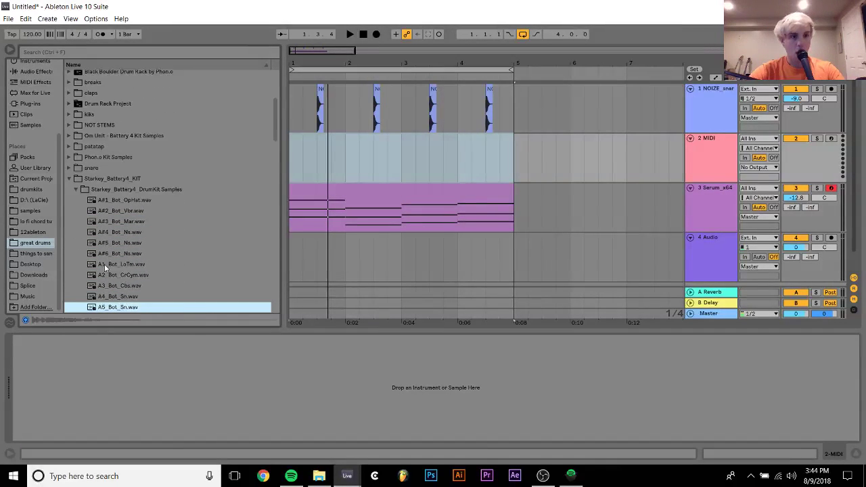
{"action": "key", "text": "Down"}
{"action": "key", "text": "Down"}
{"action": "key", "text": "Down"}
{"action": "key", "text": "Down"}
{"action": "key", "text": "Down"}
{"action": "key", "text": "Down"}
{"action": "key", "text": "Down"}
{"action": "key", "text": "Down"}
{"action": "key", "text": "Down"}
{"action": "key", "text": "Down"}
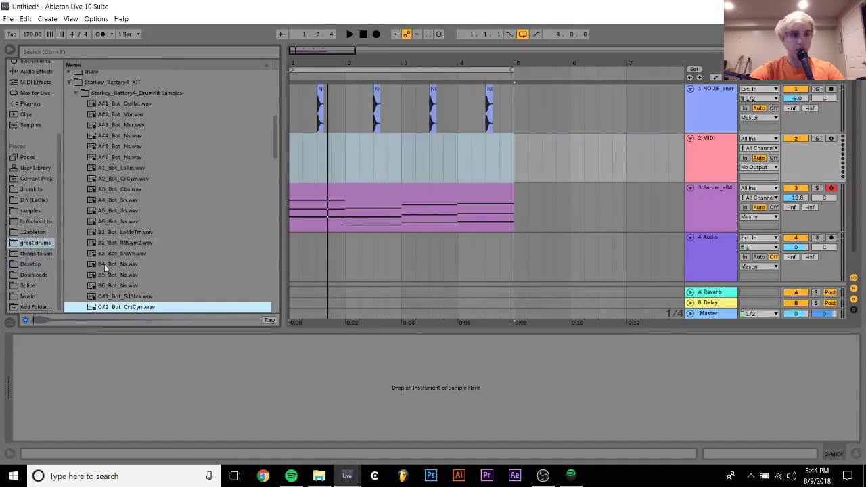
{"action": "key", "text": "Down"}
{"action": "key", "text": "Down"}
{"action": "key", "text": "Up"}
{"action": "key", "text": "Up"}
{"action": "key", "text": "Down"}
{"action": "key", "text": "Down"}
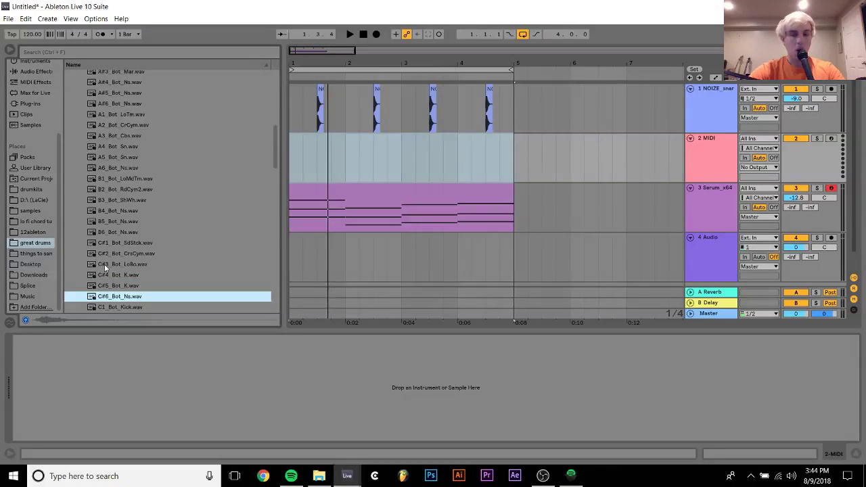
{"action": "key", "text": "Down"}
{"action": "key", "text": "Up"}
{"action": "key", "text": "Down"}
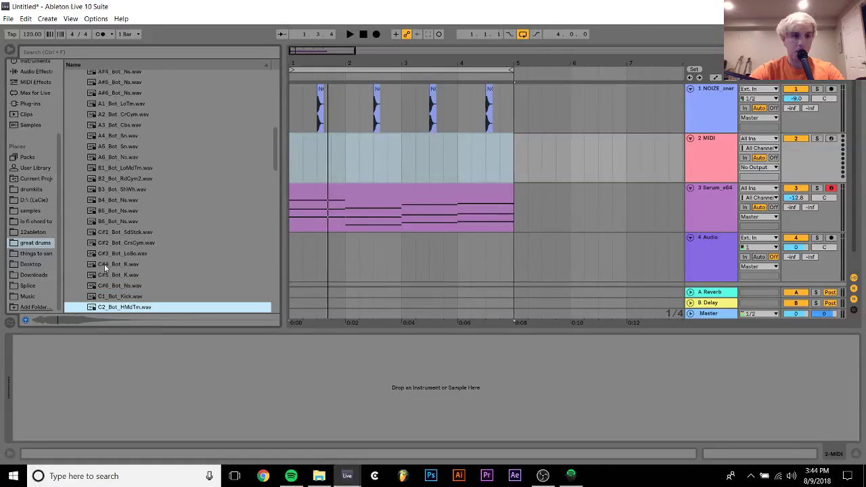
{"action": "key", "text": "Down"}
{"action": "key", "text": "Down"}
{"action": "key", "text": "Down"}
{"action": "key", "text": "Down"}
{"action": "key", "text": "Down"}
{"action": "key", "text": "Down"}
{"action": "key", "text": "Down"}
{"action": "key", "text": "Down"}
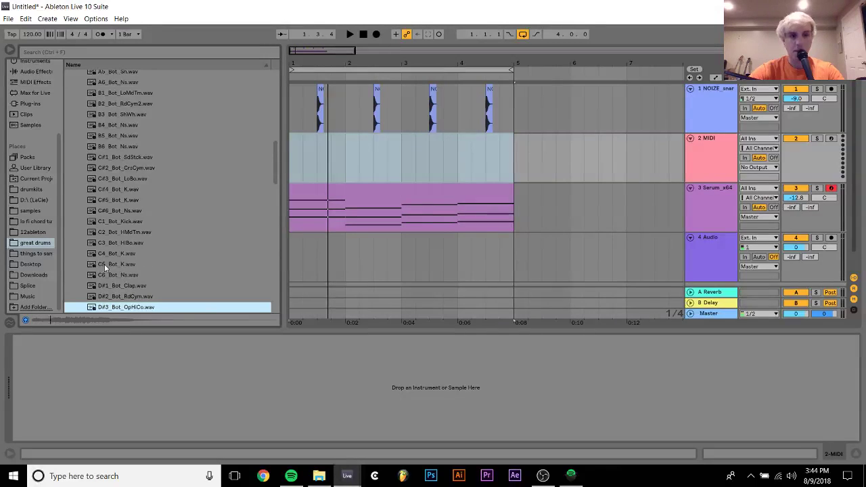
{"action": "key", "text": "Up"}
{"action": "key", "text": "Up"}
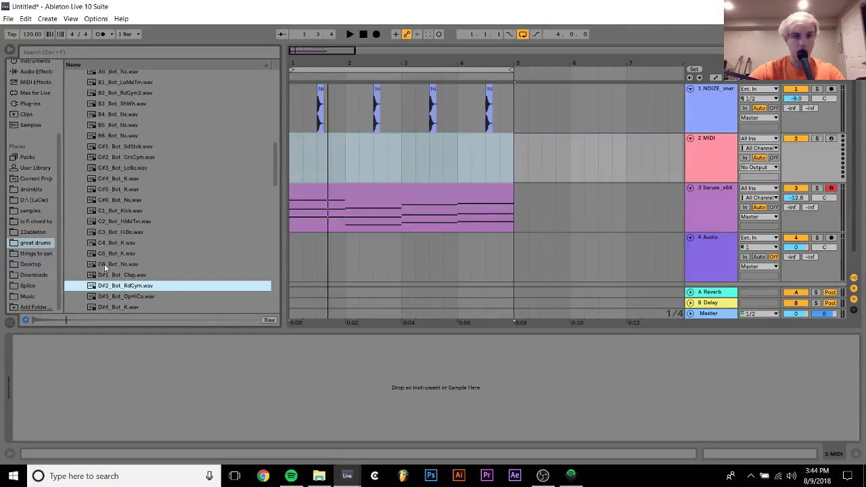
Place D#2_Bot_RdCym.wav at beat 1.2 on the empty track below the snares and check its waveform in the clip view.
{"action": "left_click_drag", "start_coordinate": [127, 287], "coordinate": [315, 143]}
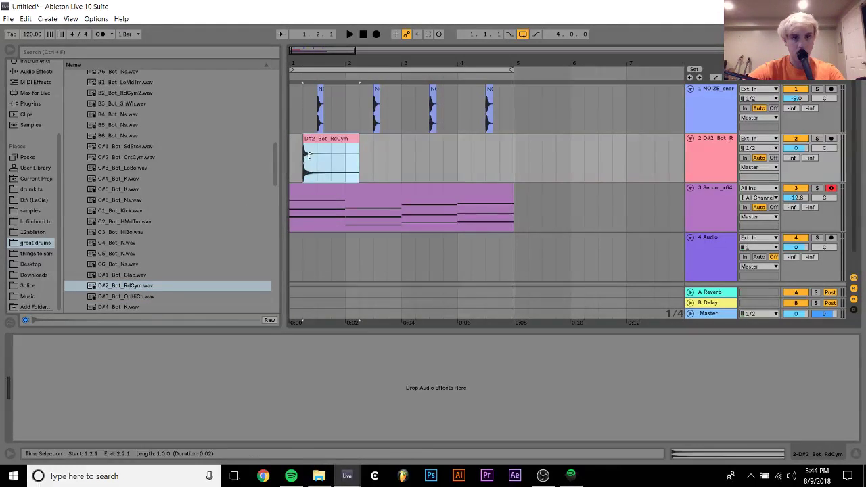
{"action": "double_click", "coordinate": [316, 144]}
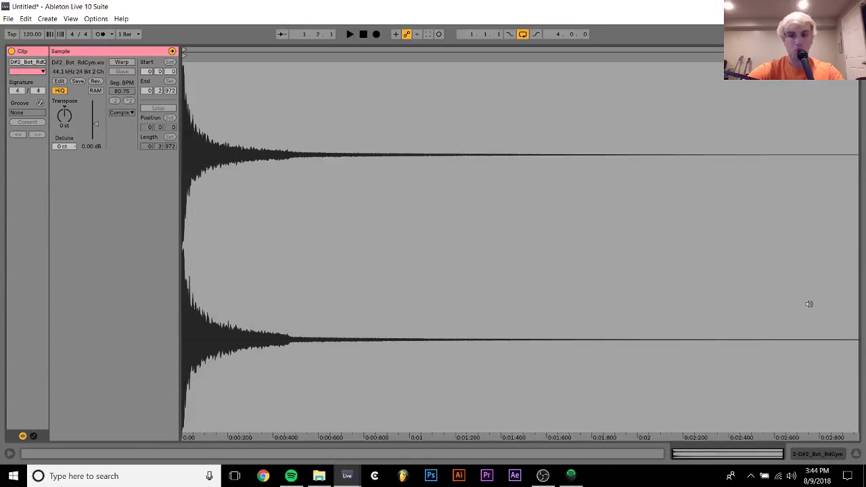
{"action": "left_click", "coordinate": [819, 454]}
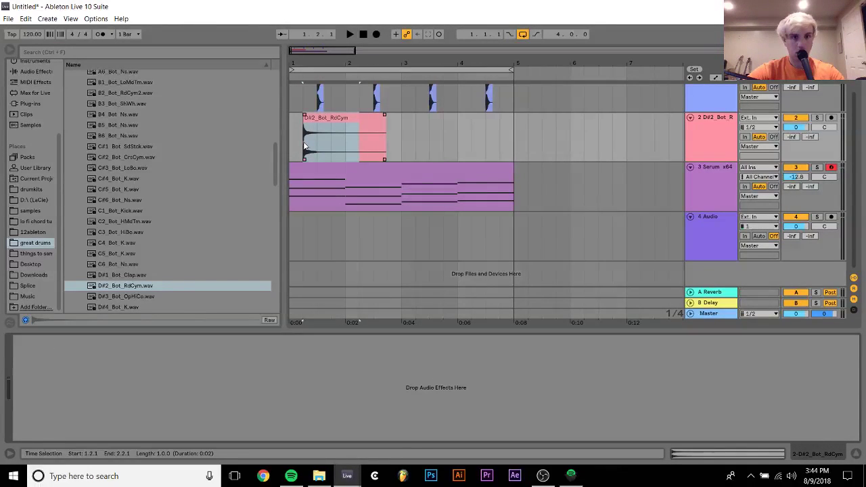
Duplicate a half-bar section of the ride cymbal clip seven times so the hits repeat through bar 4.
{"action": "left_click_drag", "start_coordinate": [305, 146], "coordinate": [331, 145]}
{"action": "key", "text": "ctrl+d"}
{"action": "key", "text": "ctrl+d"}
{"action": "key", "text": "ctrl+d"}
{"action": "key", "text": "ctrl+d"}
{"action": "key", "text": "ctrl+d"}
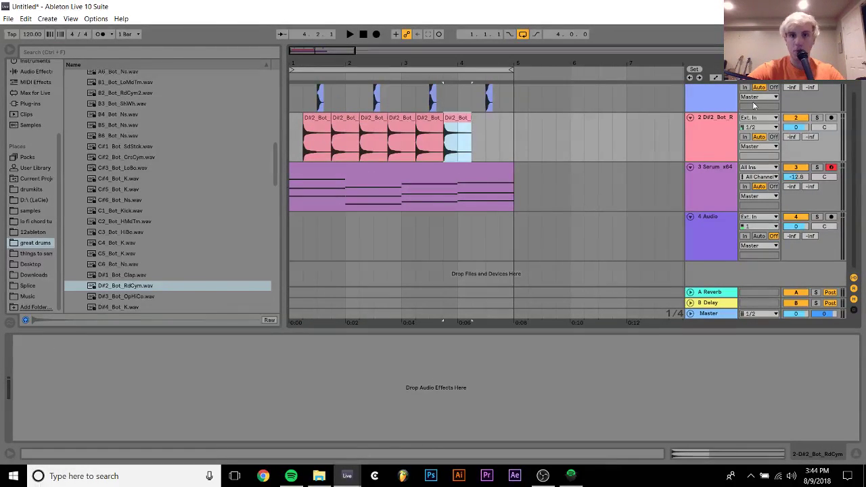
{"action": "key", "text": "ctrl+d"}
{"action": "key", "text": "ctrl+d"}
Try the ride cymbal track at -9.0 dB and other volumes during playback, and delete the track.
{"action": "left_click_drag", "start_coordinate": [805, 126], "coordinate": [805, 142]}
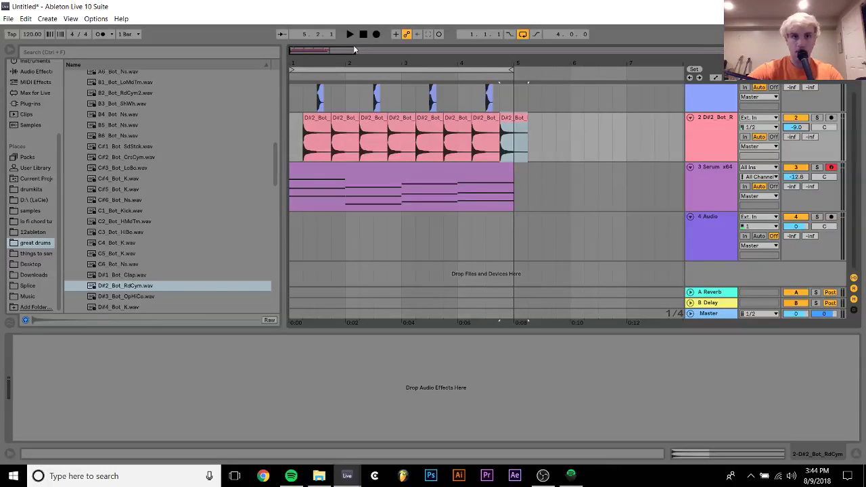
{"action": "key", "text": "space"}
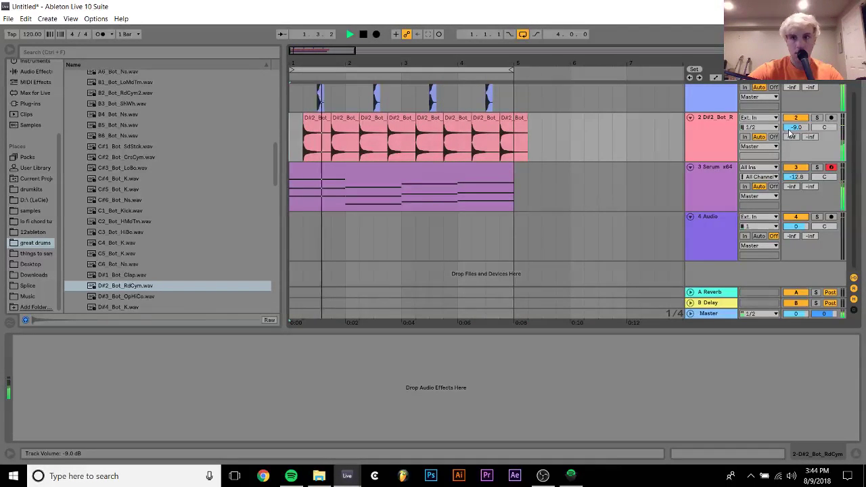
{"action": "left_click_drag", "start_coordinate": [790, 133], "coordinate": [792, 122]}
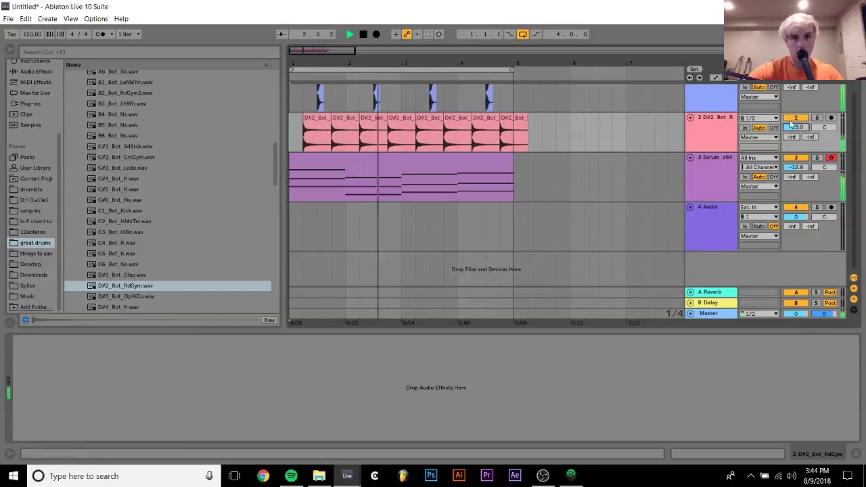
{"action": "left_click", "coordinate": [705, 119]}
{"action": "key", "text": "Delete"}
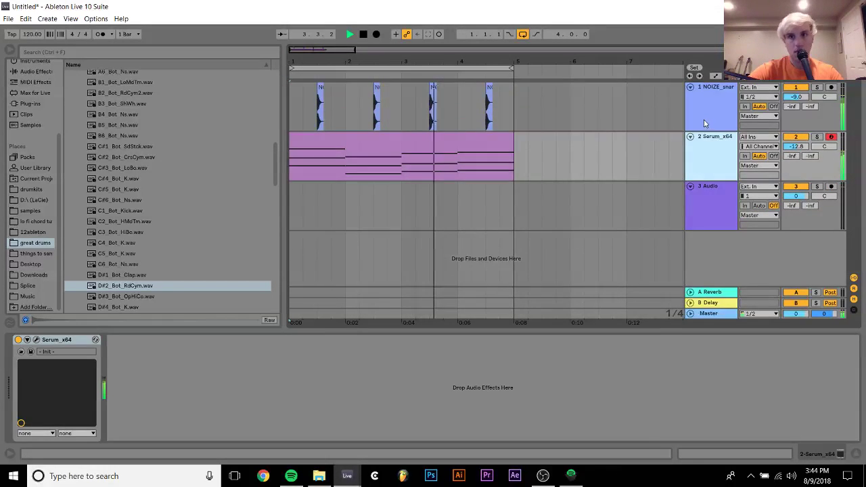
Restart playback with the NOIZE snare track muted.
{"action": "left_click", "coordinate": [705, 122]}
{"action": "key", "text": "space"}
{"action": "key", "text": "space"}
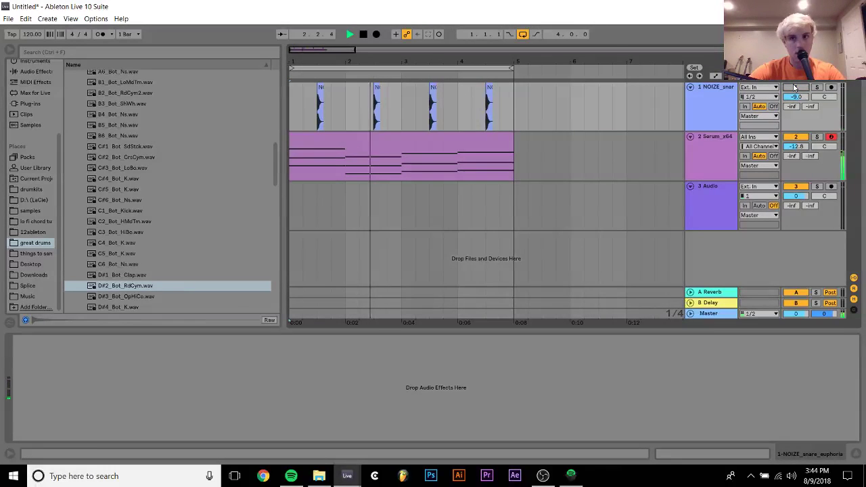
Adjust the Serum filter cutoff to about 943 Hz during playback and look through the preset categories before closing the plug-in window.
{"action": "left_click", "coordinate": [710, 157]}
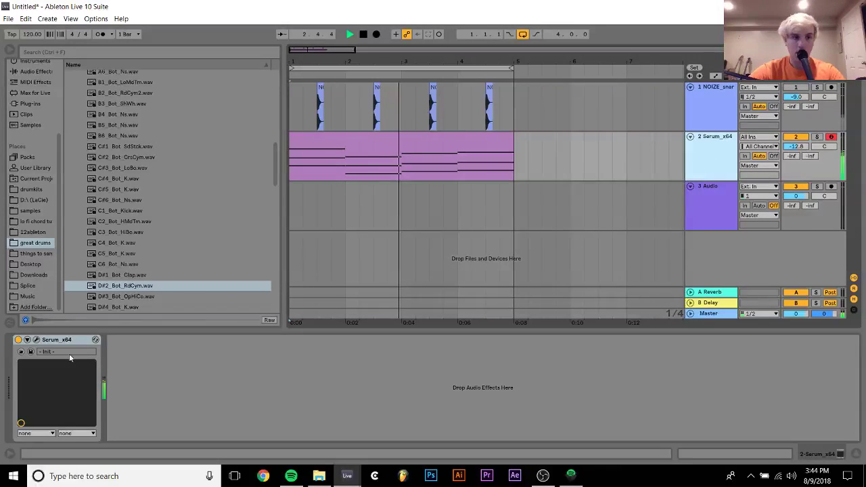
{"action": "left_click", "coordinate": [37, 340]}
{"action": "mouse_move", "coordinate": [465, 213]}
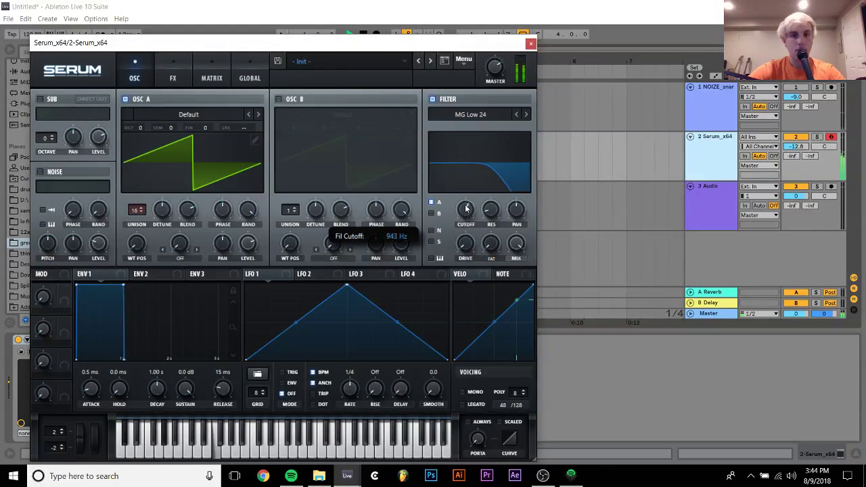
{"action": "left_click_drag", "start_coordinate": [465, 238], "coordinate": [461, 207]}
{"action": "left_click", "coordinate": [383, 60]}
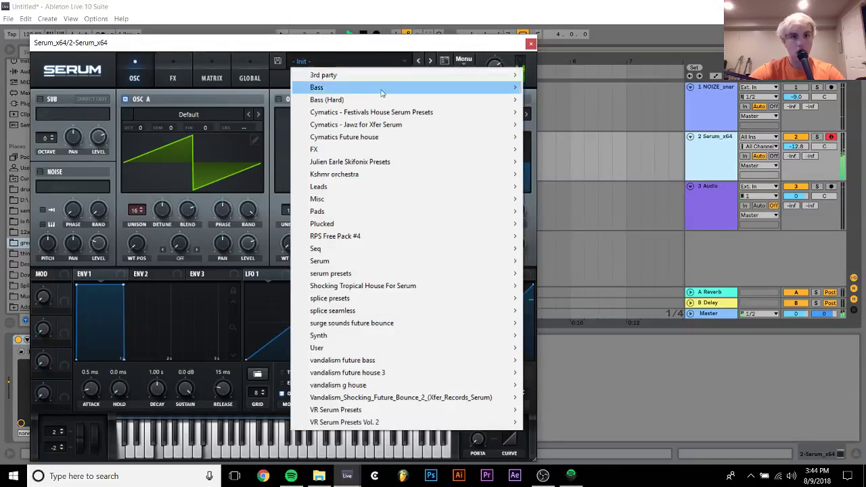
{"action": "left_click", "coordinate": [530, 44]}
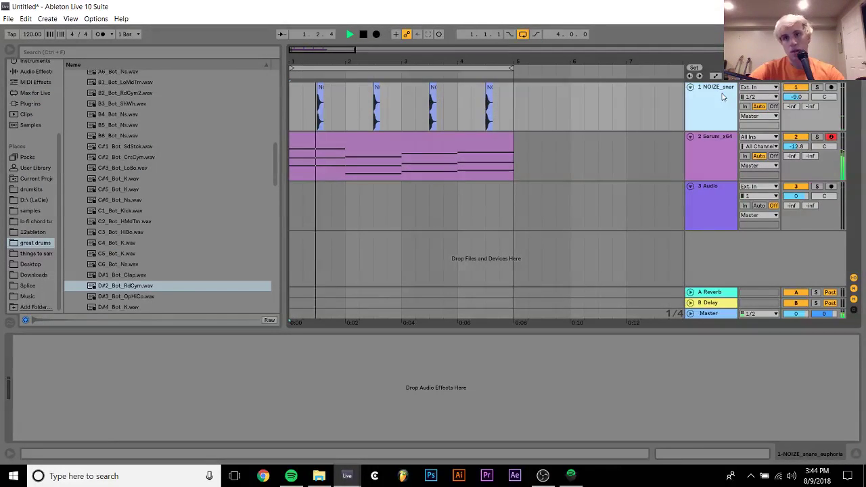
Insert a MIDI track below the snare track and expand the AMARI - YO PIERRE (DRUM KIT) folder within drumkits.
{"action": "key", "text": "ctrl+shift+t"}
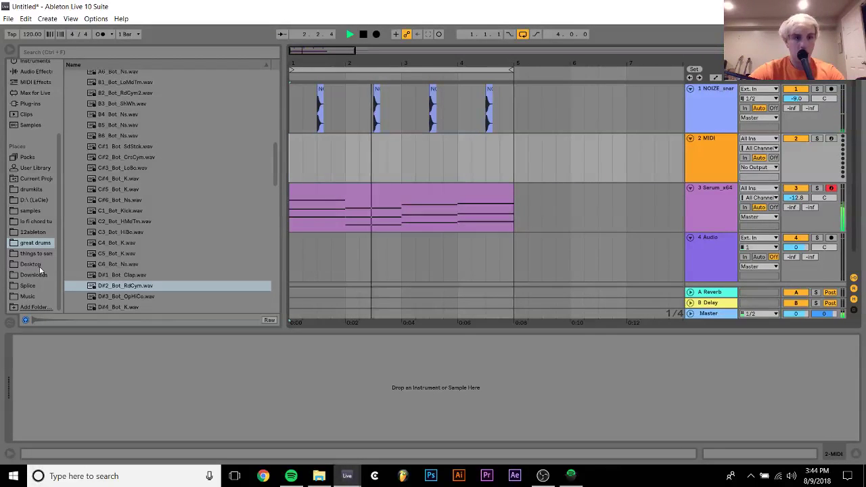
{"action": "left_click", "coordinate": [31, 189]}
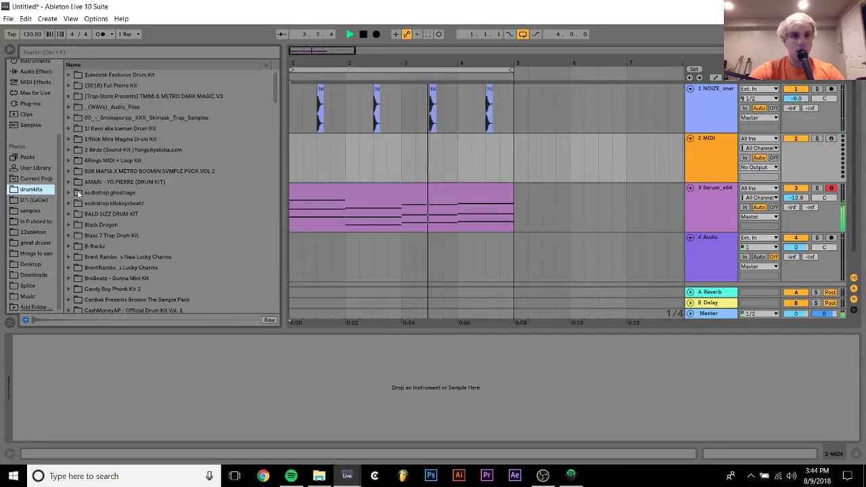
{"action": "left_click", "coordinate": [107, 181]}
{"action": "key", "text": "Right"}
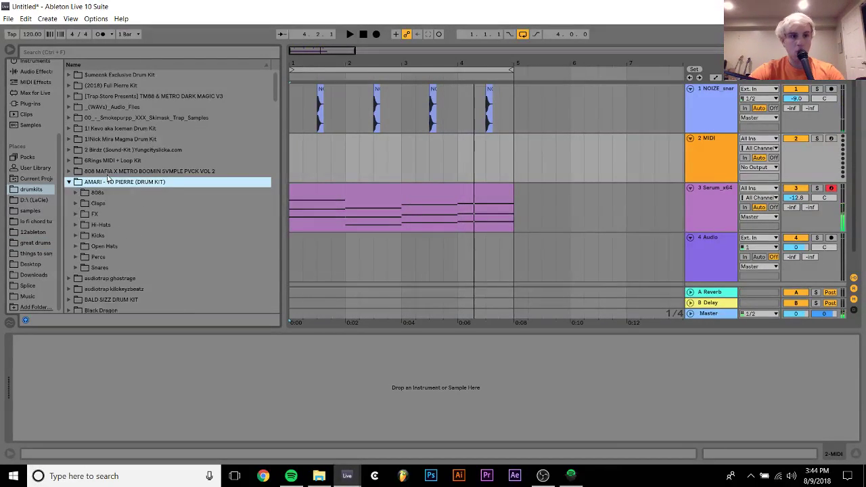
Load "hihat that he rarely uses but it is a good one.wav" from the kit's Hi-Hats folder into the new MIDI track.
{"action": "key", "text": "Down"}
{"action": "key", "text": "Down"}
{"action": "key", "text": "Down"}
{"action": "key", "text": "Down"}
{"action": "key", "text": "Right"}
{"action": "key", "text": "Down"}
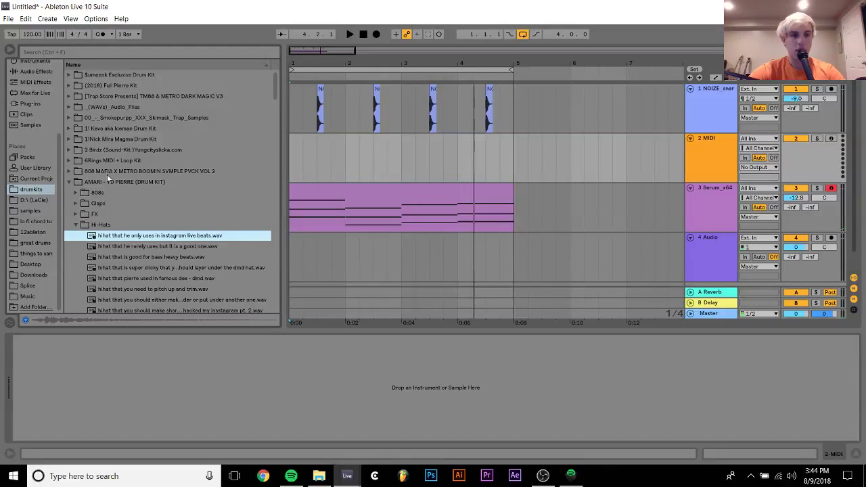
{"action": "left_click", "coordinate": [125, 247]}
{"action": "left_click_drag", "start_coordinate": [125, 247], "coordinate": [108, 368]}
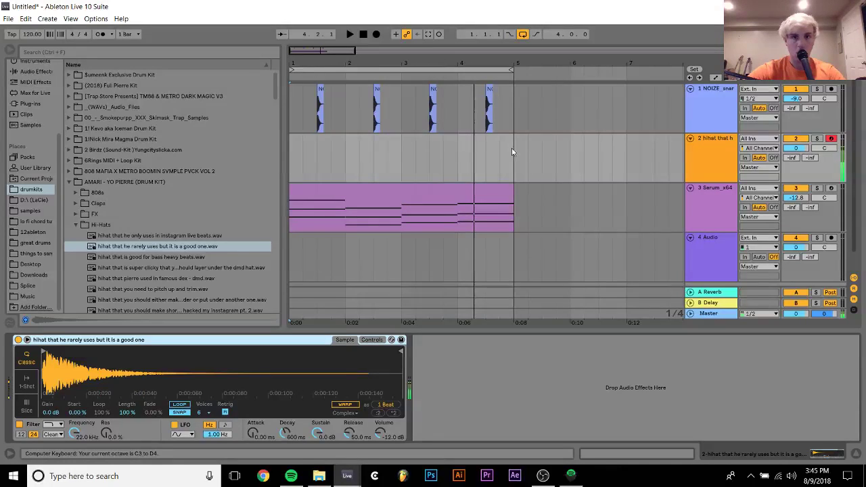
Create a four-bar hi-hat MIDI clip filled with sixteenth notes at F3 and play it with the track volume at -10.9 dB.
{"action": "left_click_drag", "start_coordinate": [514, 152], "coordinate": [294, 169]}
{"action": "key", "text": "ctrl+shift+m"}
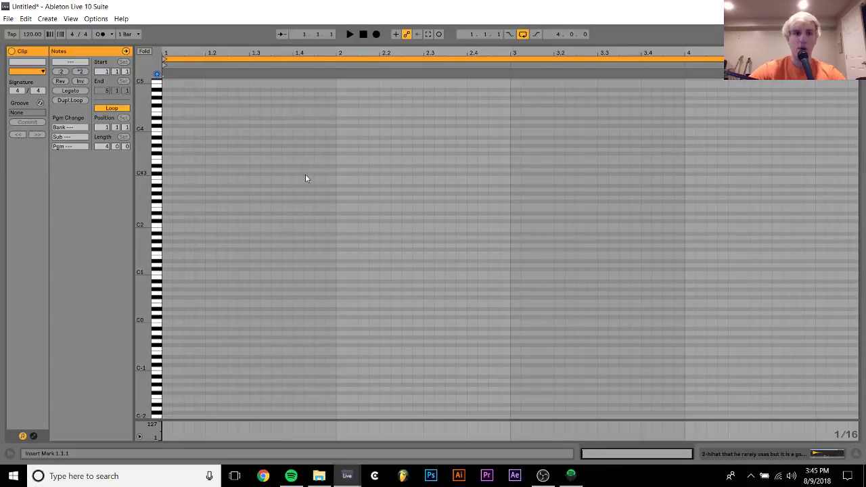
{"action": "double_click", "coordinate": [167, 158]}
{"action": "key", "text": "ctrl+d"}
{"action": "key", "text": "ctrl+d"}
{"action": "key", "text": "ctrl+d"}
{"action": "key", "text": "ctrl+d"}
{"action": "key", "text": "ctrl+d"}
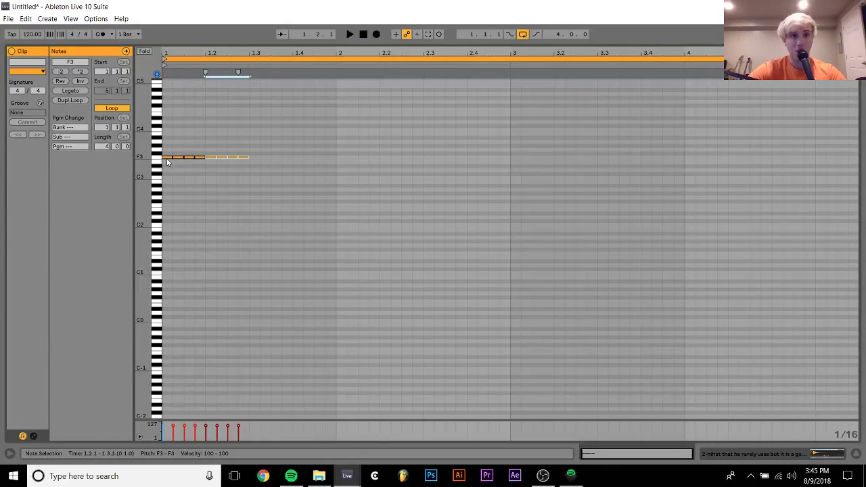
{"action": "key", "text": "ctrl+d"}
{"action": "key", "text": "space"}
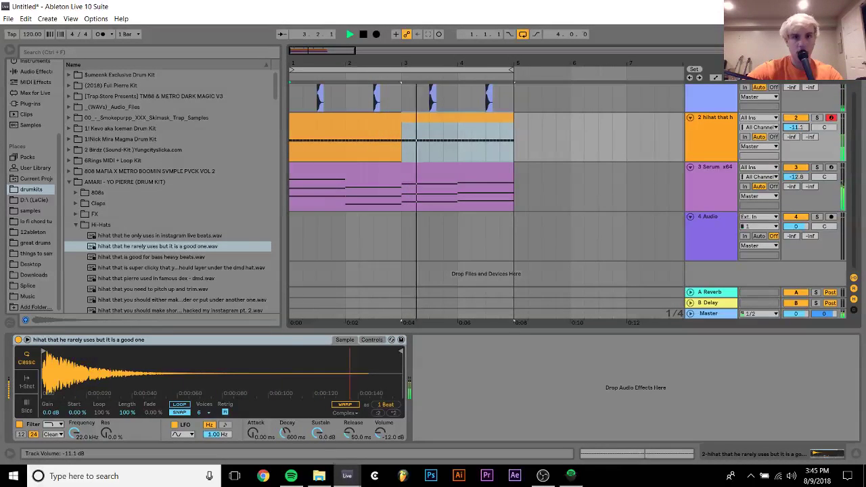
Reverse the hi-hat sample in Simpler and move its start point to about 0:00:100, where the reversed swell begins.
{"action": "right_click", "coordinate": [245, 379]}
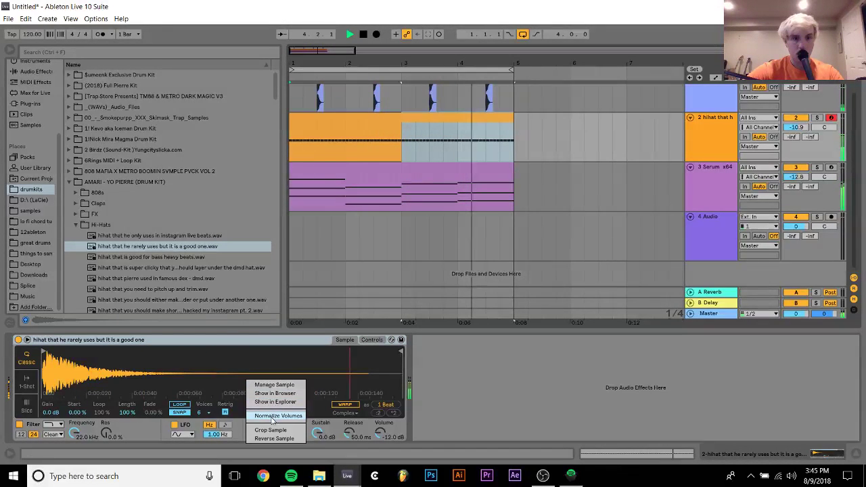
{"action": "left_click", "coordinate": [274, 439]}
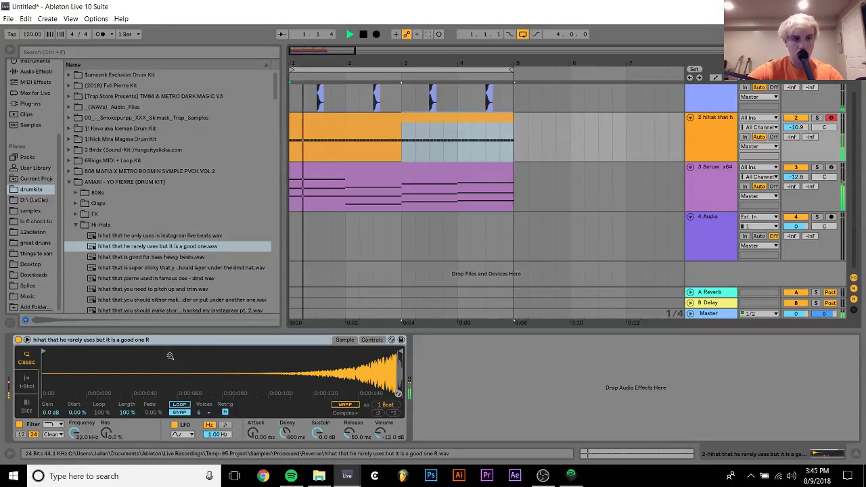
{"action": "mouse_move", "coordinate": [44, 351]}
{"action": "left_mouse_down"}
{"action": "mouse_move", "coordinate": [337, 351]}
{"action": "mouse_move", "coordinate": [276, 354]}
{"action": "mouse_move", "coordinate": [292, 355]}
{"action": "left_mouse_up"}
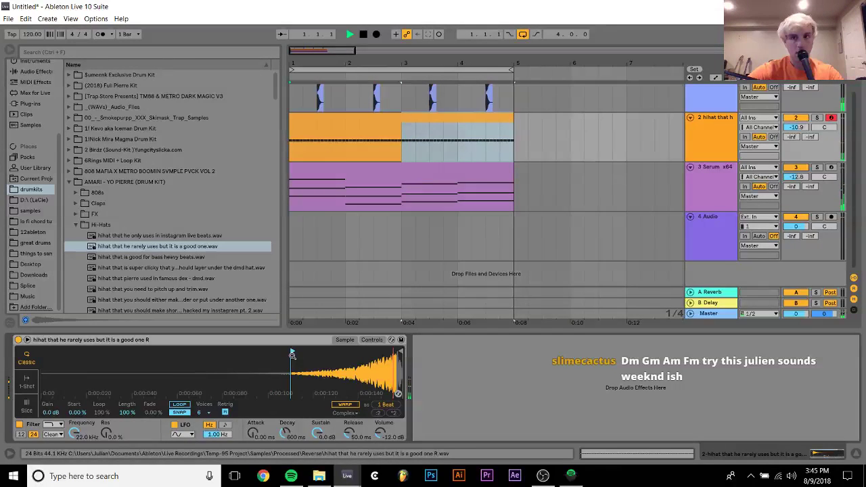
{"action": "key", "text": "space"}
Reduce Serum's OSC A unison to 1 voice on the chord track during playback and close the plug-in window.
{"action": "left_click", "coordinate": [382, 170]}
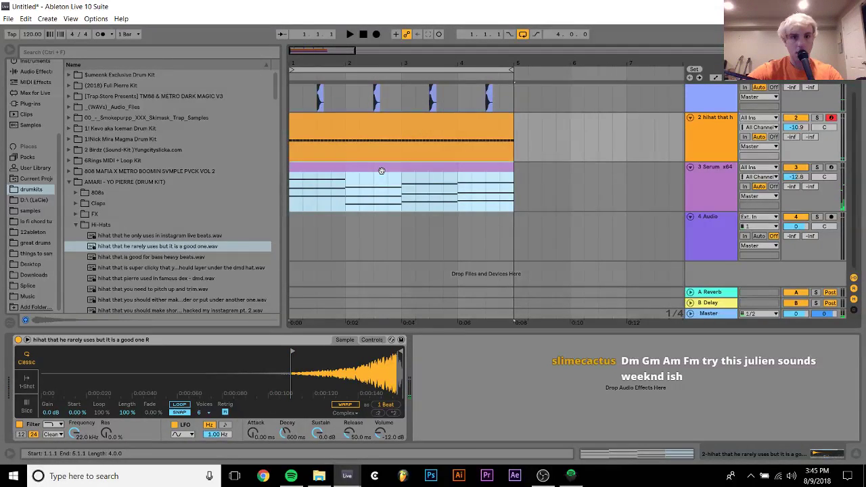
{"action": "left_click", "coordinate": [37, 341]}
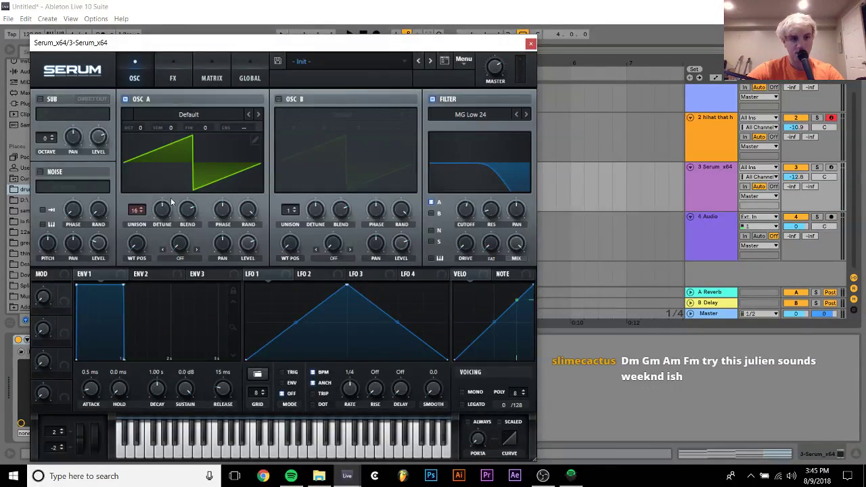
{"action": "key", "text": "space"}
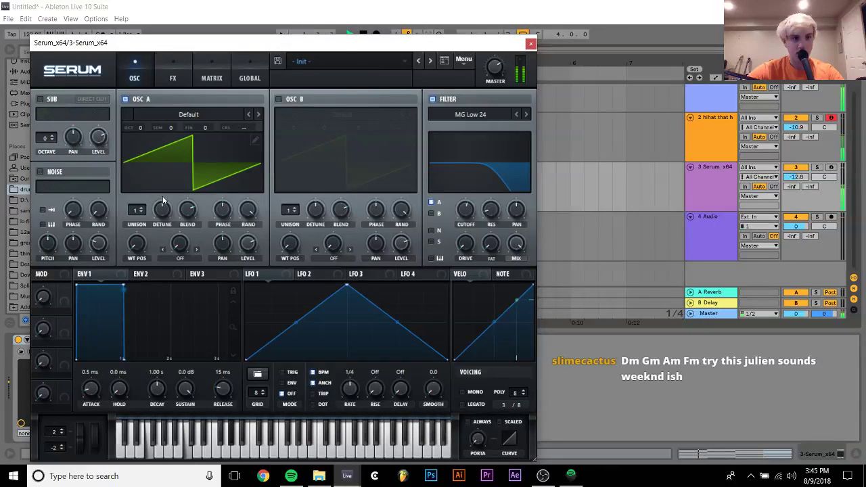
{"action": "left_click_drag", "start_coordinate": [140, 209], "coordinate": [553, 26]}
{"action": "left_click", "coordinate": [531, 44]}
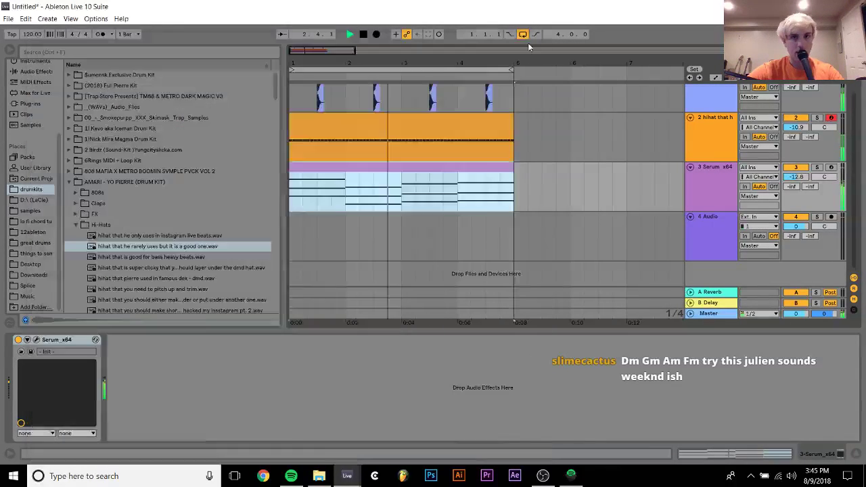
Set Serum's OSC A unison to 6 voices on the chord track and close the plug-in window.
{"action": "left_click", "coordinate": [35, 339]}
{"action": "left_click_drag", "start_coordinate": [136, 210], "coordinate": [144, 316]}
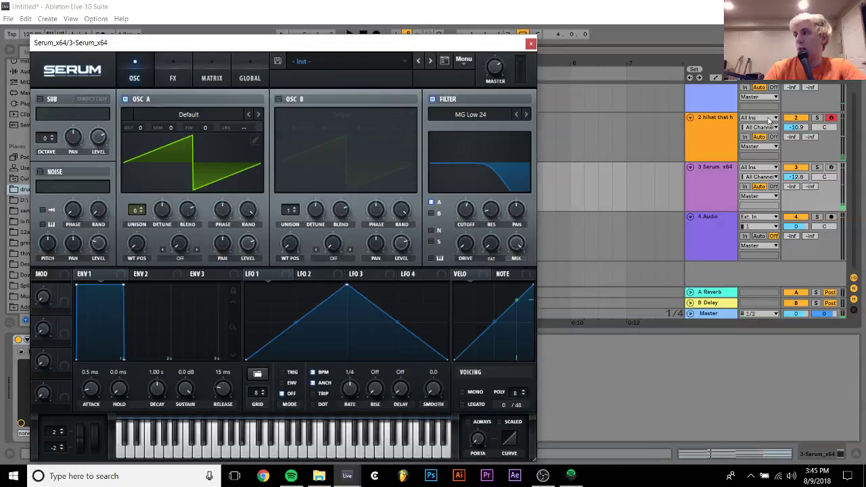
{"action": "left_click", "coordinate": [529, 43]}
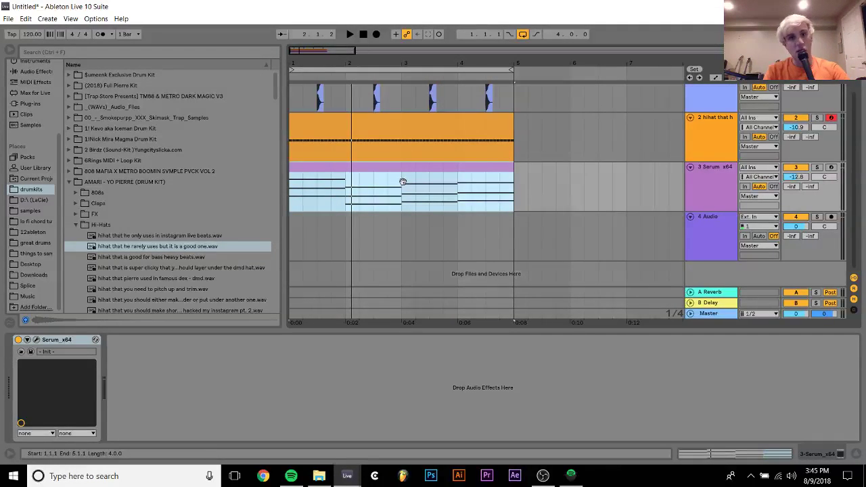
Delete all notes from the Serum chord clip and place a short D1, F1 and A1 chord at the start of bar 1.
{"action": "double_click", "coordinate": [342, 174]}
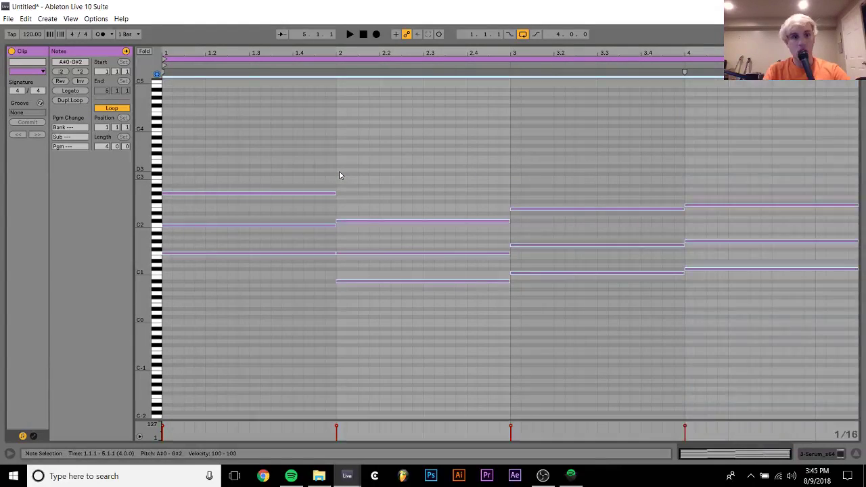
{"action": "key", "text": "Delete"}
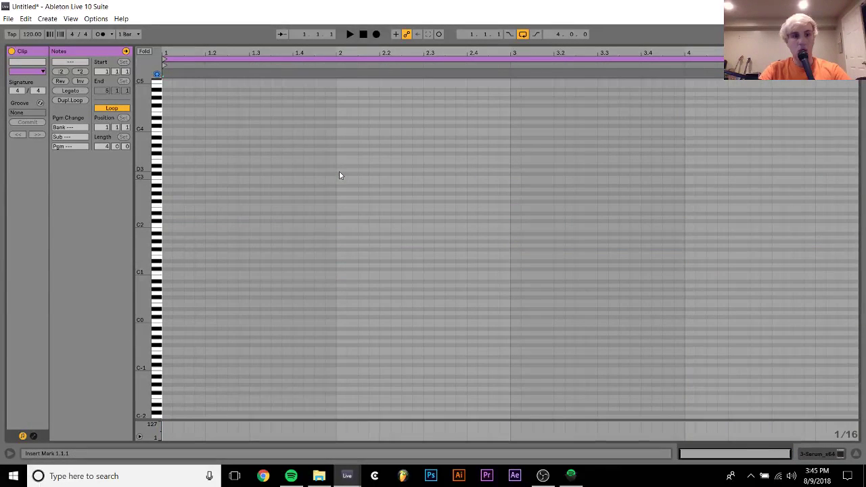
{"action": "double_click", "coordinate": [167, 264]}
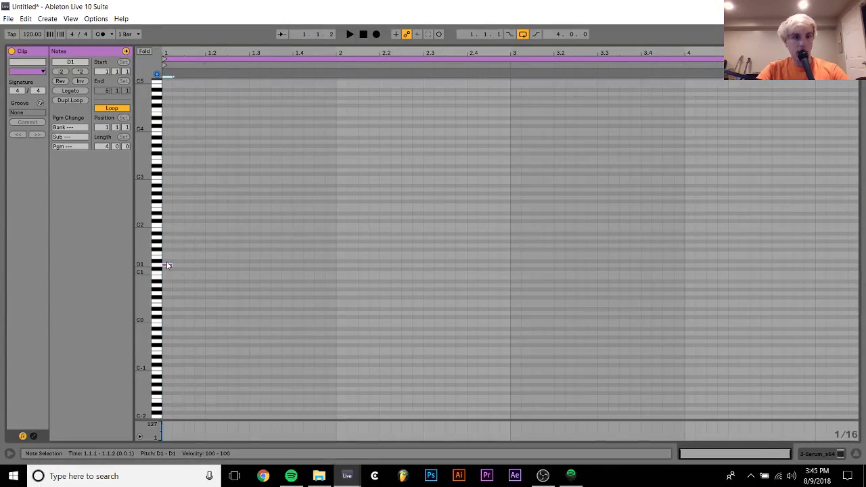
{"action": "left_click_drag", "start_coordinate": [167, 265], "coordinate": [167, 252]}
{"action": "double_click", "coordinate": [167, 240]}
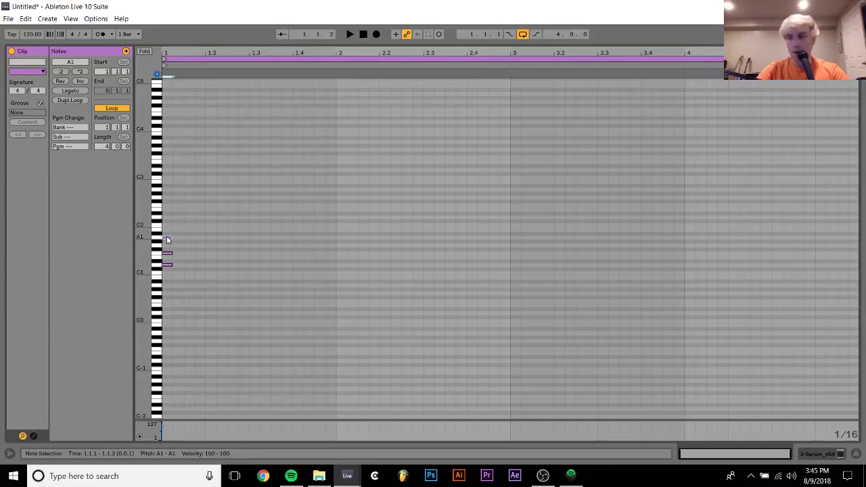
Add short chords G0, A#0, D1 at bar 2, A0, C1, E1 at bar 3 and F0, G#0, C1 at bar 4.
{"action": "double_click", "coordinate": [341, 277]}
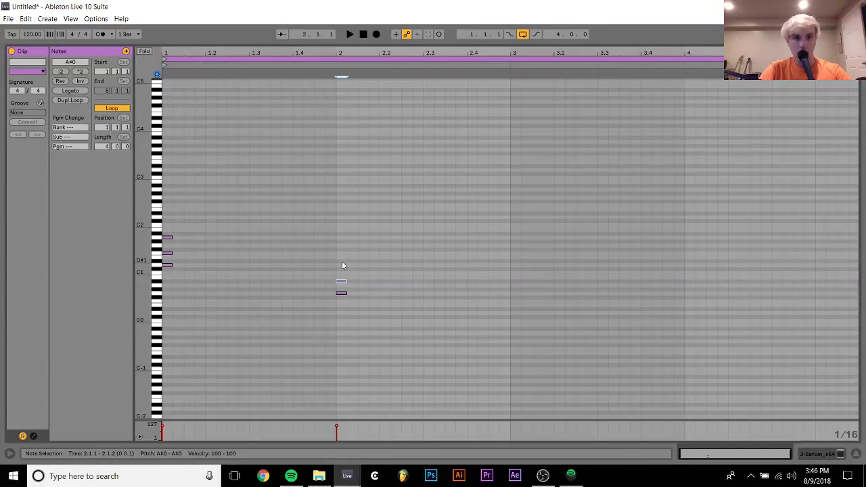
{"action": "double_click", "coordinate": [342, 264]}
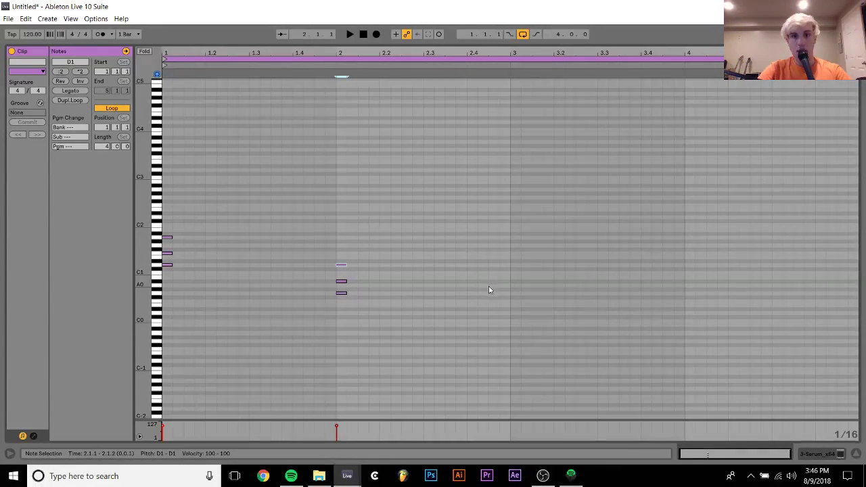
{"action": "double_click", "coordinate": [513, 285]}
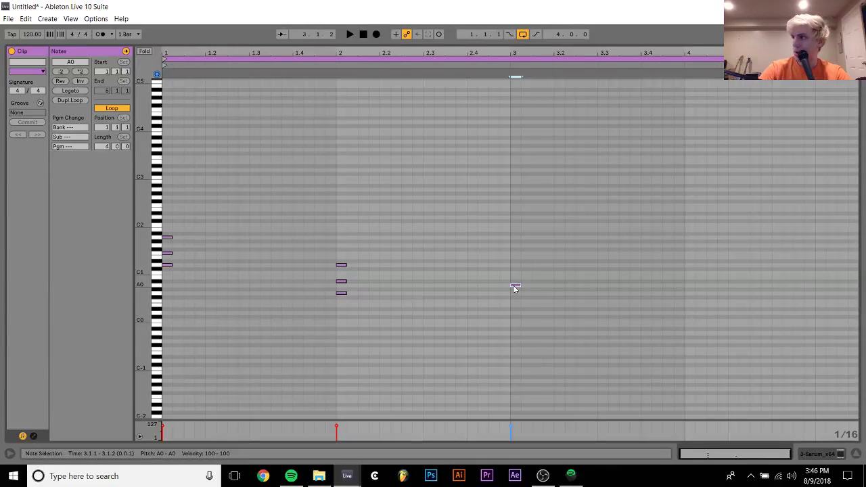
{"action": "double_click", "coordinate": [517, 273]}
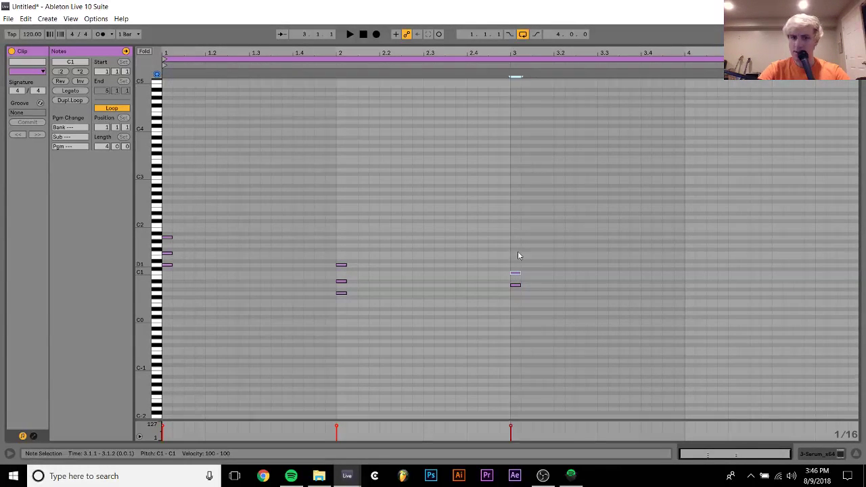
{"action": "double_click", "coordinate": [519, 258]}
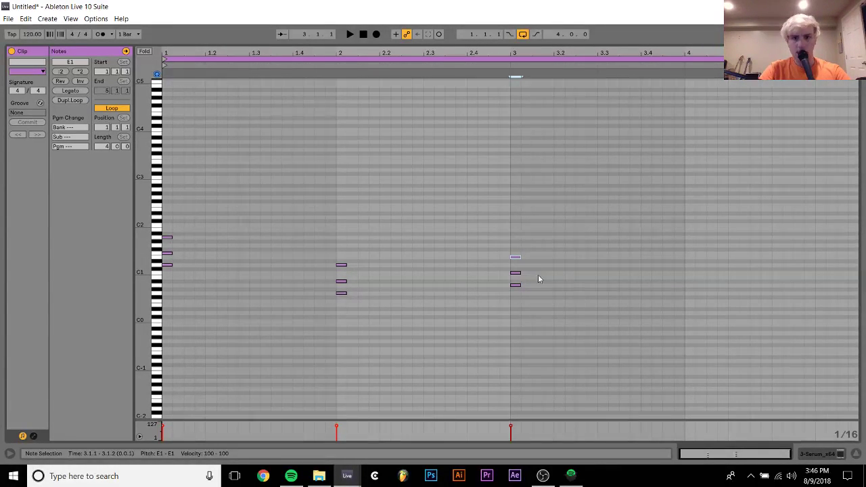
{"action": "double_click", "coordinate": [691, 302]}
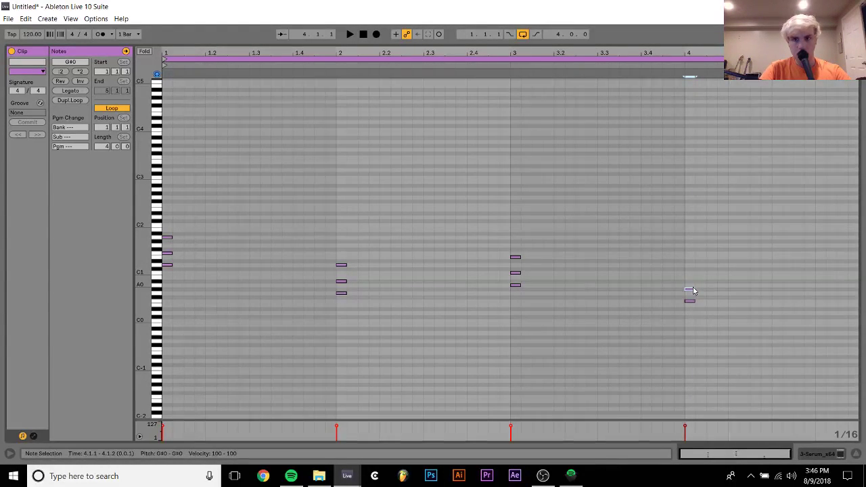
{"action": "double_click", "coordinate": [691, 273]}
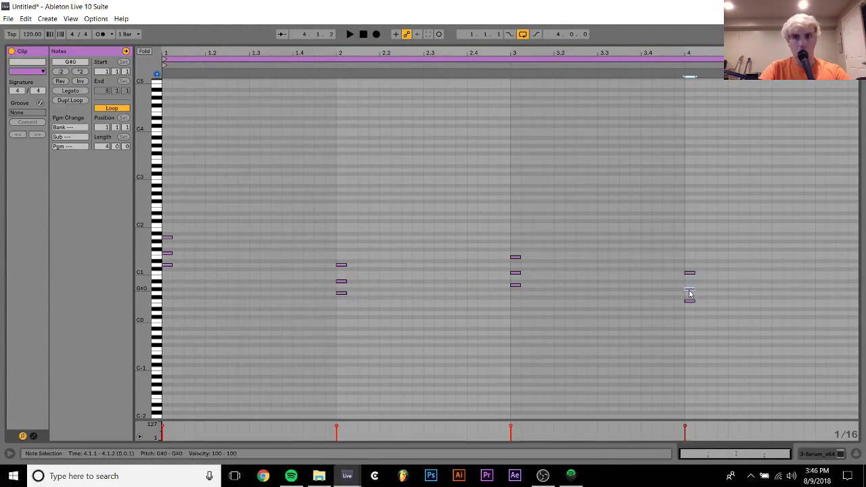
Raise the middle note of all four chords by one octave and lengthen every note to a full bar.
{"action": "left_click", "coordinate": [516, 272], "text": "shift"}
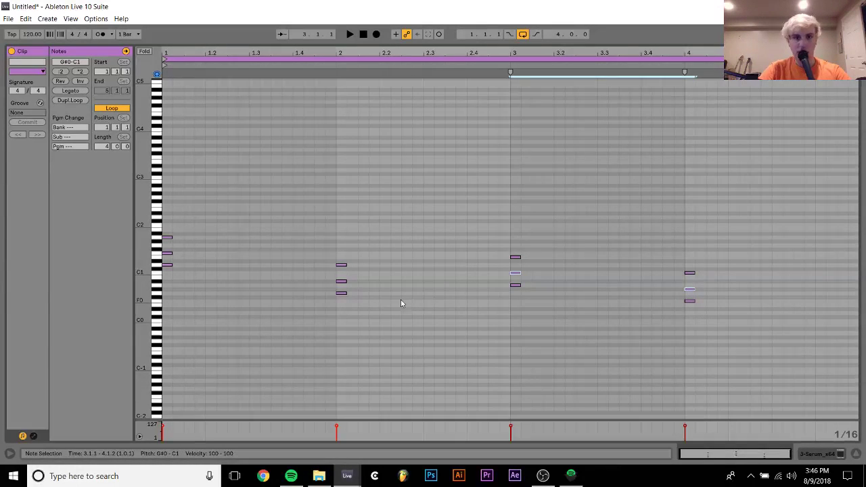
{"action": "left_click", "coordinate": [342, 282], "text": "shift"}
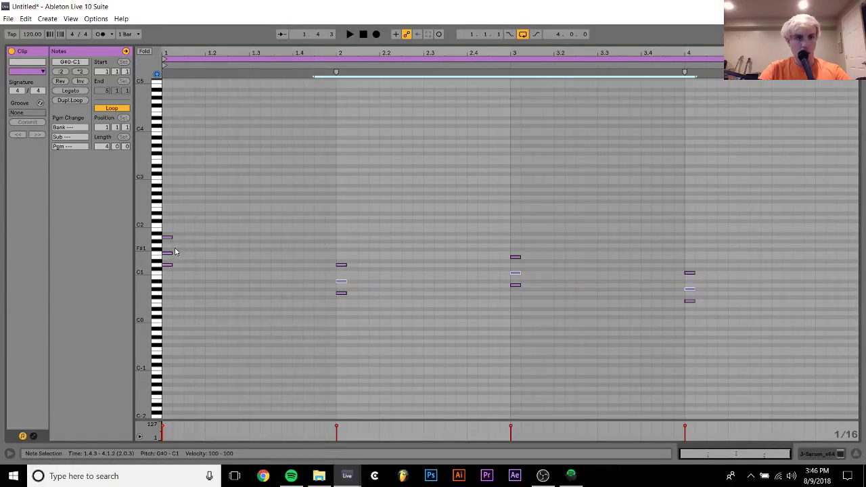
{"action": "key", "text": "ctrl+a"}
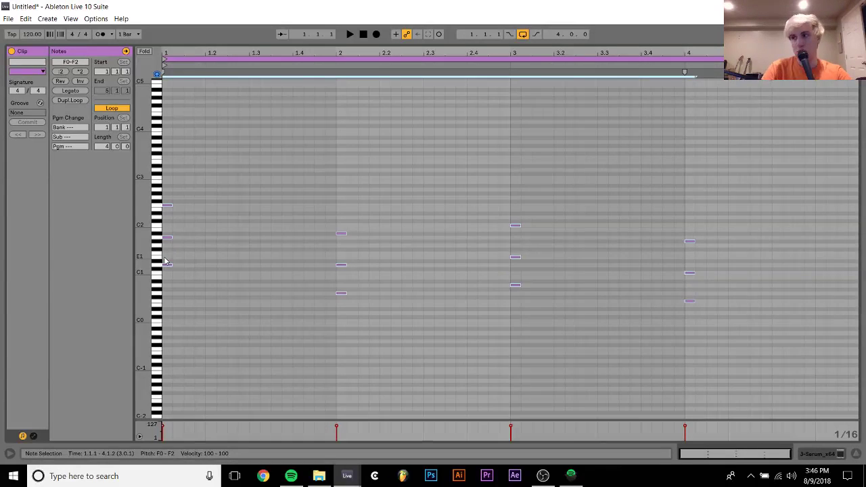
{"action": "key", "text": "shift+Right"}
{"action": "key", "text": "shift+Right"}
{"action": "key", "text": "shift+Right"}
{"action": "key", "text": "shift+Right"}
{"action": "key", "text": "shift+Right"}
{"action": "key", "text": "shift+Right"}
{"action": "key", "text": "shift+Right"}
{"action": "key", "text": "shift+Right"}
{"action": "key", "text": "shift+Right"}
{"action": "key", "text": "shift+Right"}
{"action": "key", "text": "shift+Right"}
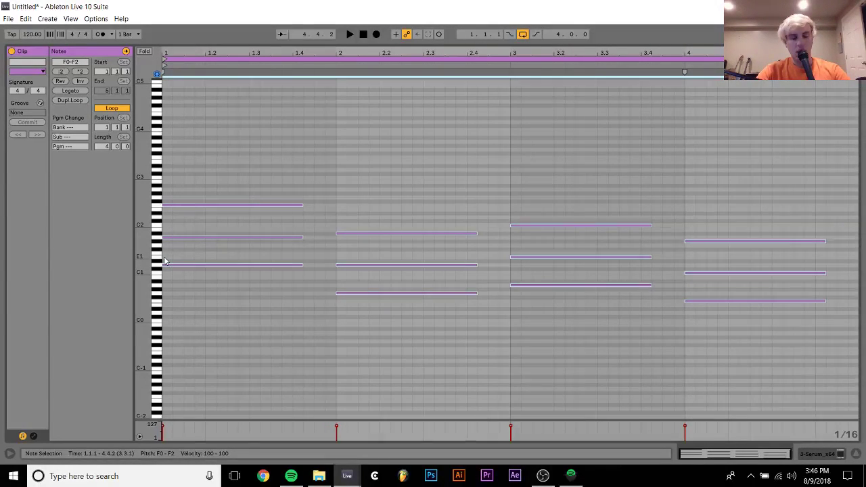
Play back the new progression and raise the top note of bar 4's chord one semitone to A1.
{"action": "key", "text": "space"}
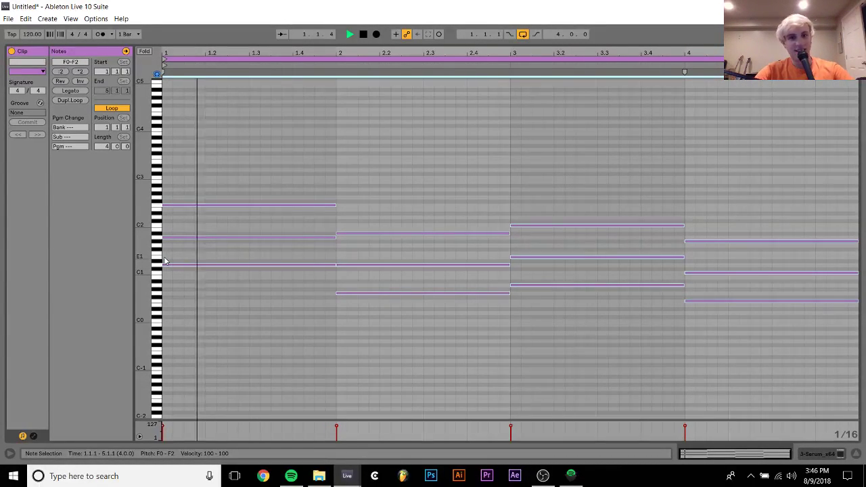
{"action": "left_click", "coordinate": [509, 377]}
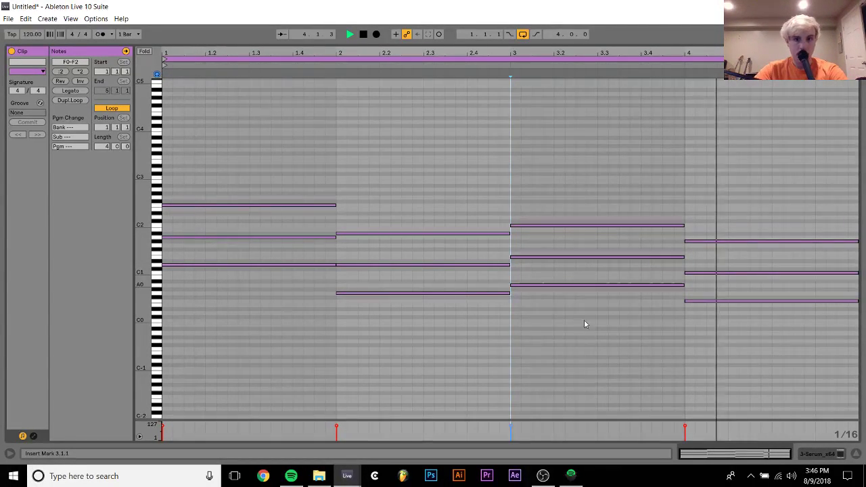
{"action": "key", "text": "space"}
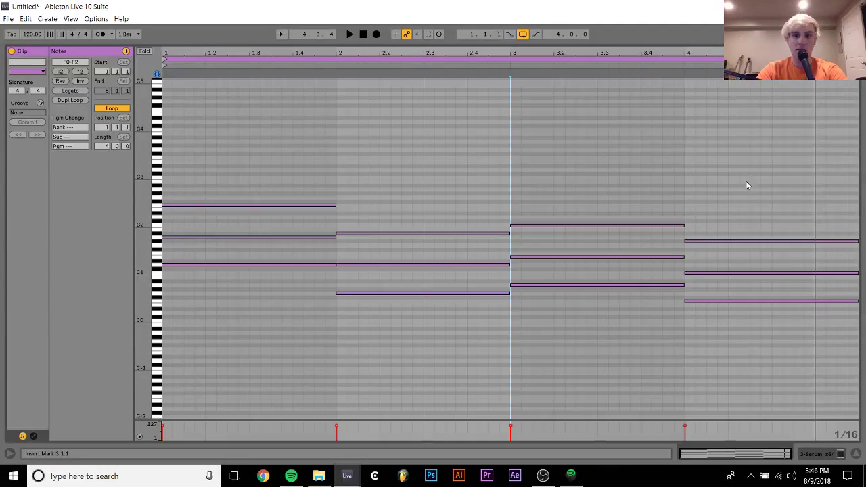
{"action": "left_click_drag", "start_coordinate": [747, 187], "coordinate": [740, 251]}
{"action": "key", "text": "Up"}
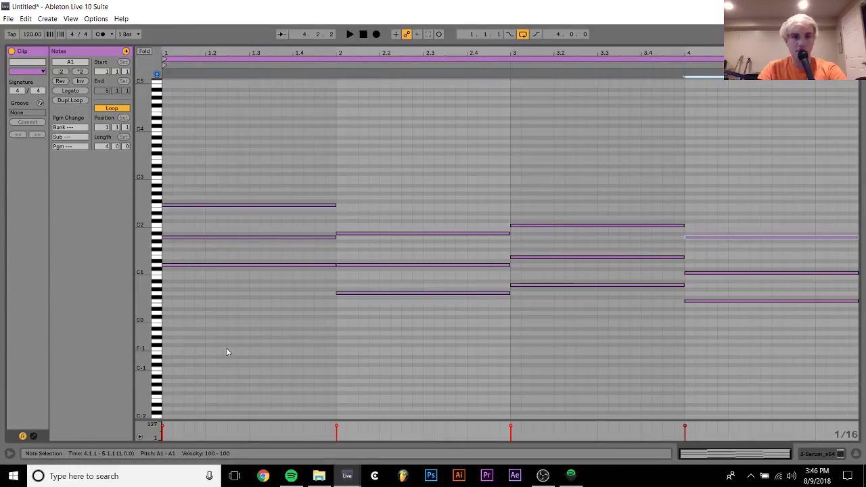
Transpose the whole bar 3 chord up three semitones so it spans C1 to D#2.
{"action": "left_click_drag", "start_coordinate": [213, 381], "coordinate": [586, 95]}
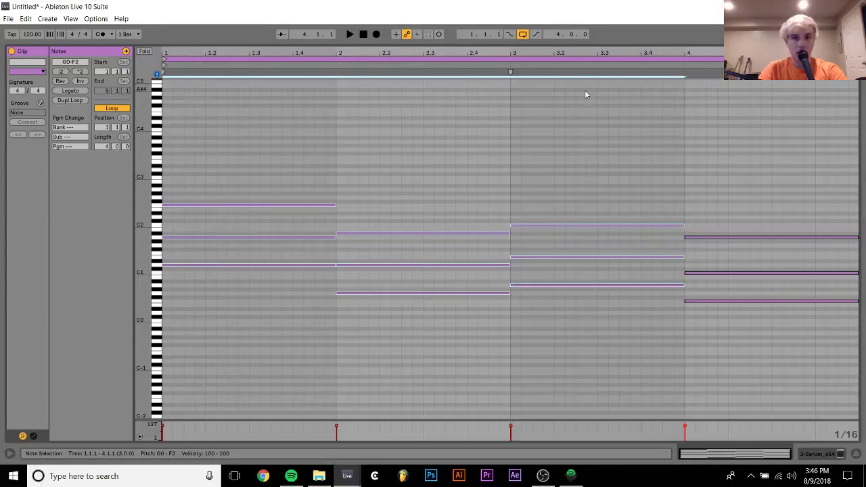
{"action": "left_click_drag", "start_coordinate": [757, 348], "coordinate": [774, 166]}
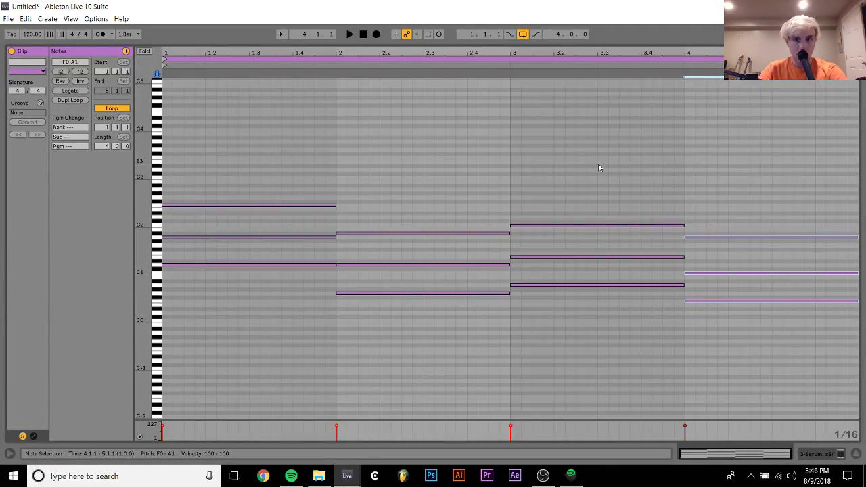
{"action": "left_click_drag", "start_coordinate": [588, 180], "coordinate": [546, 387]}
{"action": "key", "text": "Up"}
{"action": "key", "text": "Up"}
{"action": "key", "text": "Up"}
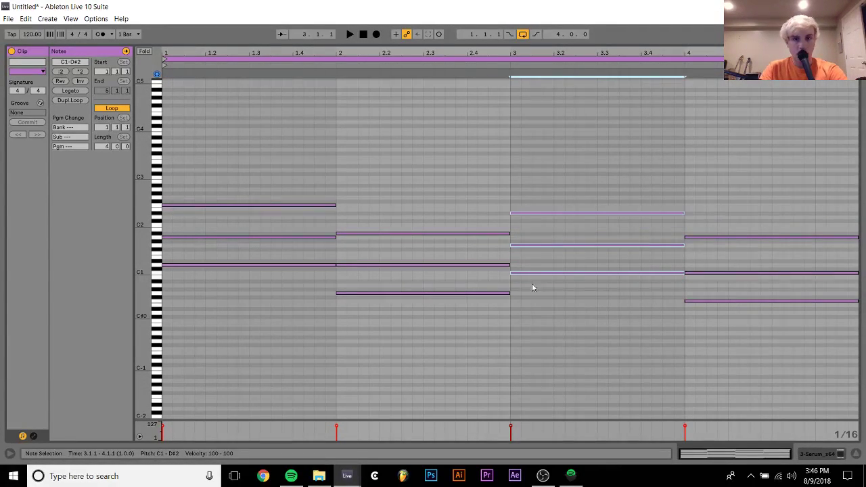
Move the highest note of the bar 3 chord to E2 and play the clip from bar 3.
{"action": "left_click_drag", "start_coordinate": [273, 141], "coordinate": [607, 393]}
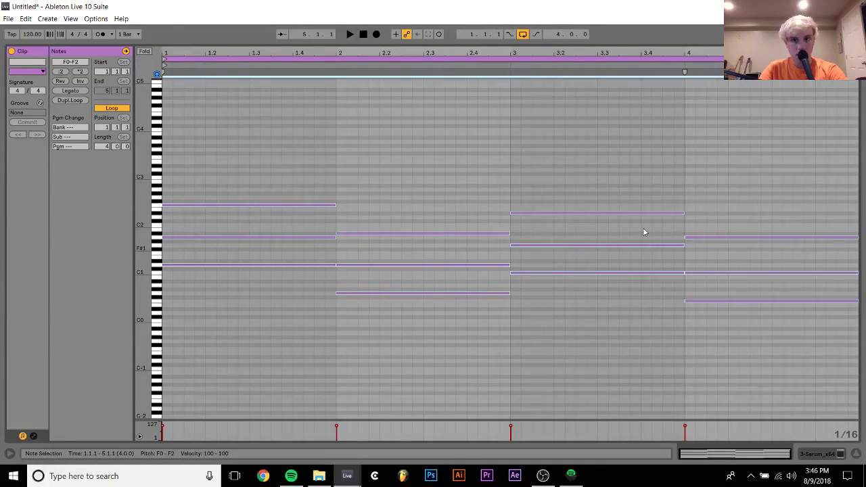
{"action": "left_click", "coordinate": [620, 213]}
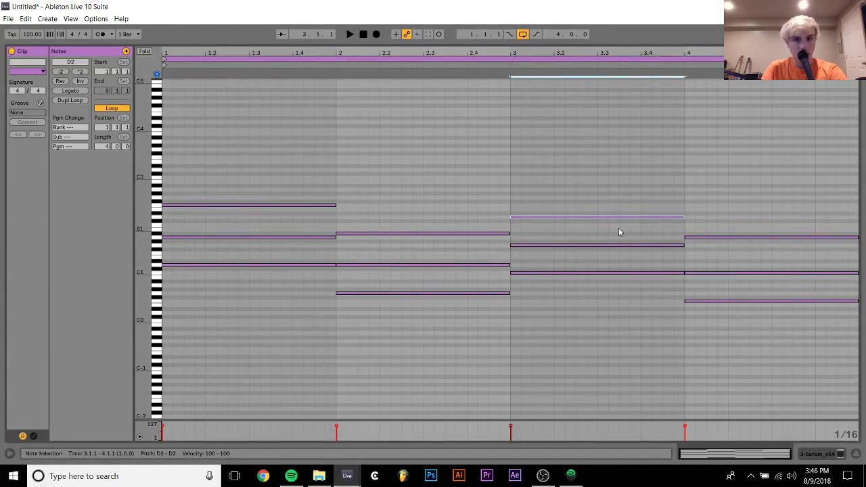
{"action": "key", "text": "Up"}
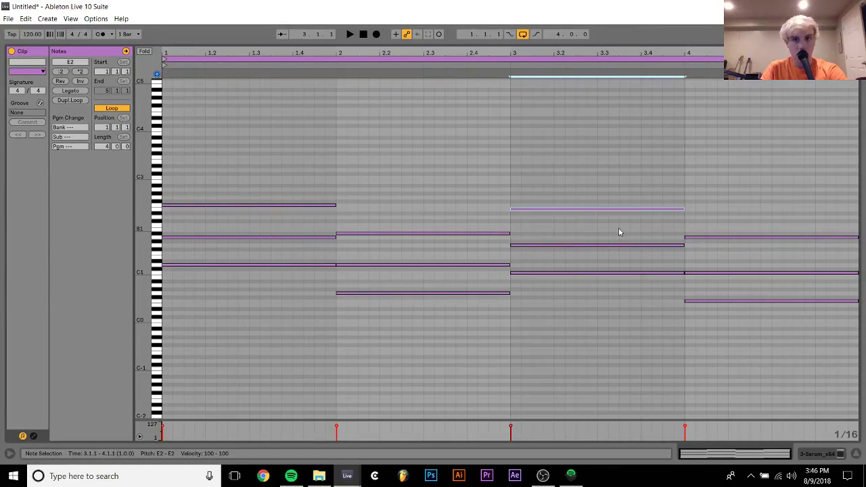
{"action": "left_click", "coordinate": [512, 358]}
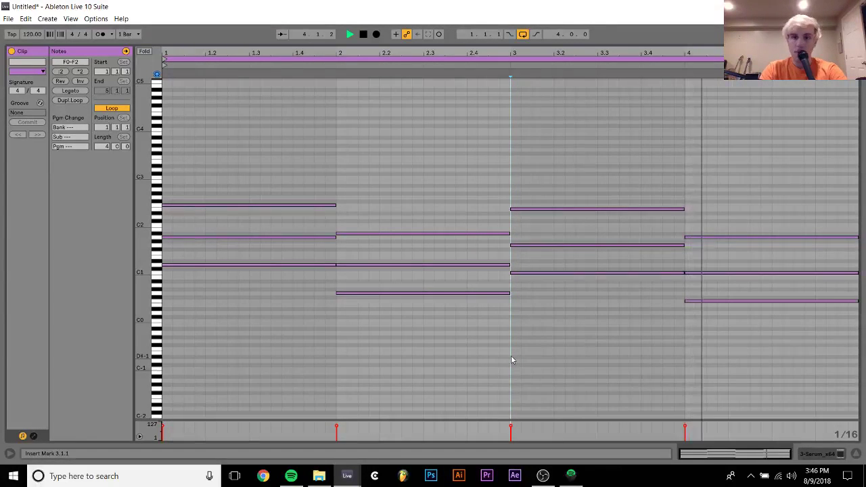
{"action": "key", "text": "space"}
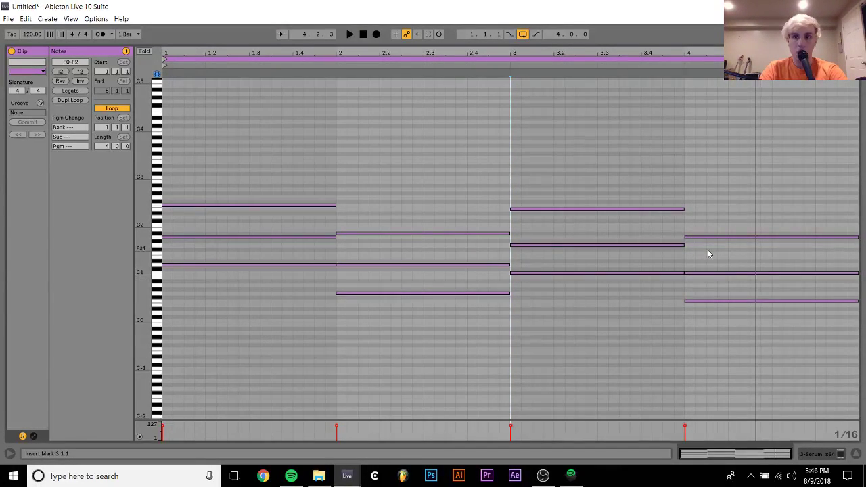
Lower the top note of the bar 4 chord by a semitone, then lower that whole chord by another semitone.
{"action": "left_click", "coordinate": [705, 232]}
{"action": "key", "text": "Down"}
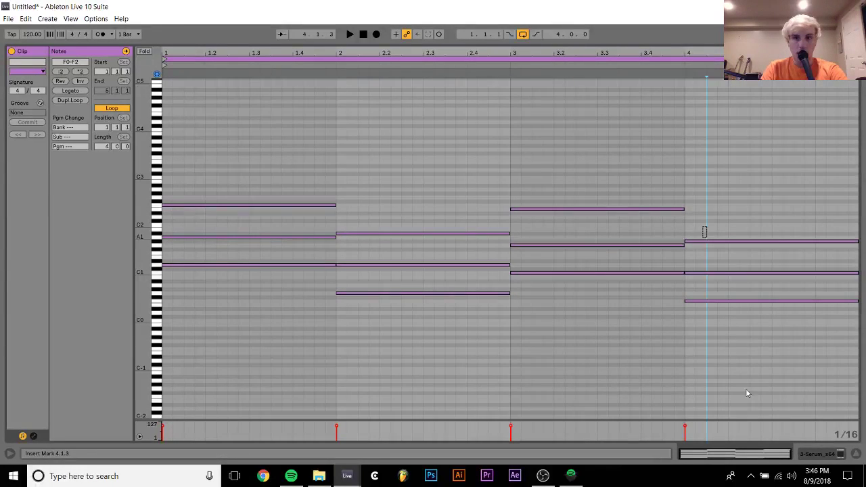
{"action": "left_click", "coordinate": [746, 388]}
{"action": "key", "text": "Down"}
Play the chord progression from the start of the clip through bar 4.
{"action": "left_click_drag", "start_coordinate": [227, 339], "coordinate": [602, 77]}
{"action": "key", "text": "ctrl+a"}
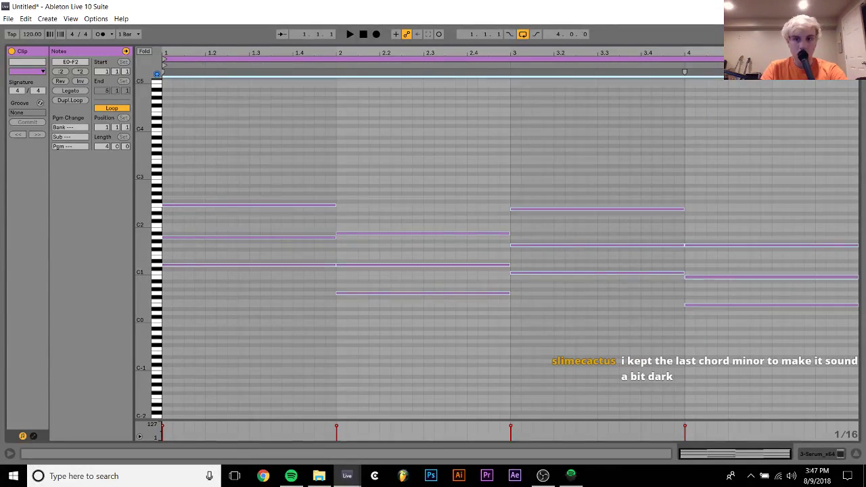
{"action": "key", "text": "space"}
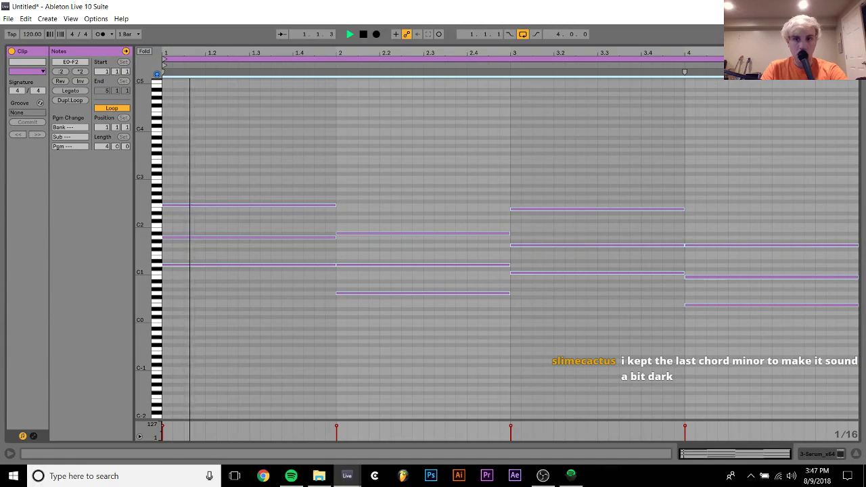
{"action": "left_click", "coordinate": [583, 181]}
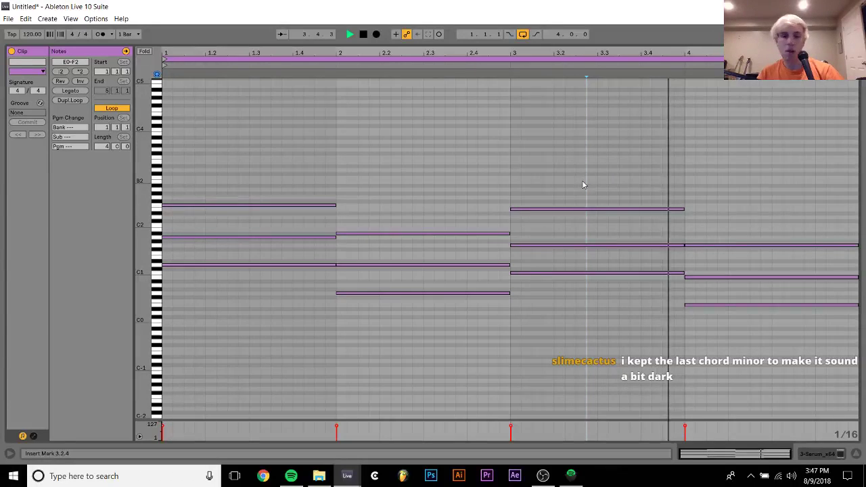
{"action": "key", "text": "space"}
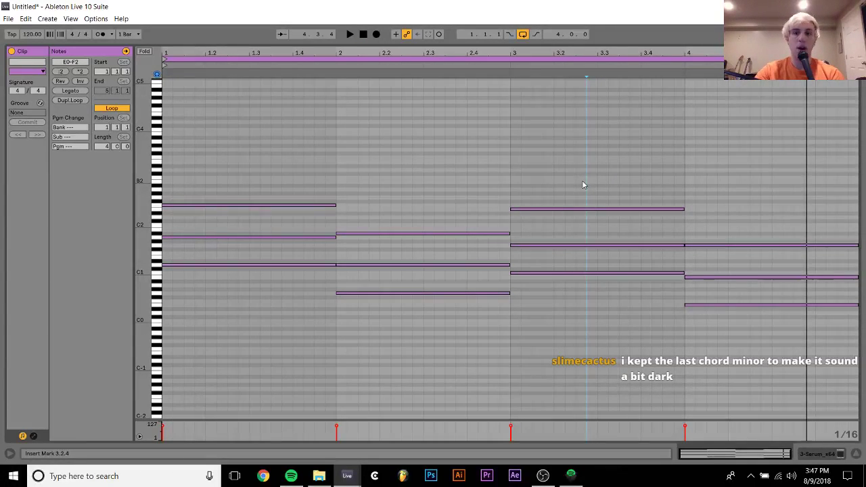
Raise the bar 4 chord by a semitone, then delete its three notes.
{"action": "left_click_drag", "start_coordinate": [730, 181], "coordinate": [740, 292]}
{"action": "key", "text": "Up"}
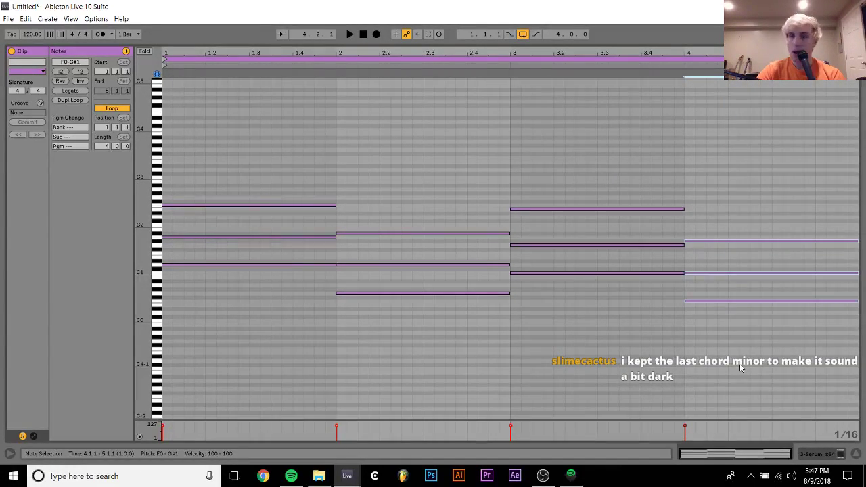
{"action": "key", "text": "Delete"}
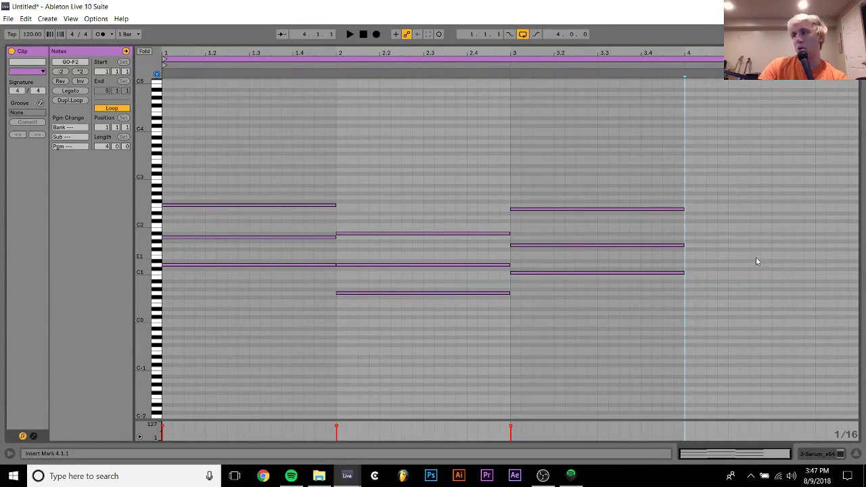
Move the second four-bar Serum clip from bar 5 to bar 1, replacing the first one, and play the arrangement.
{"action": "left_click", "coordinate": [836, 455]}
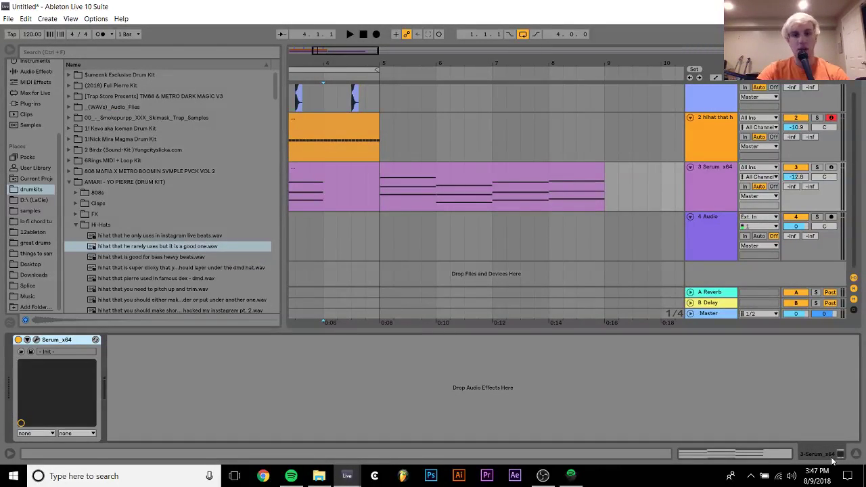
{"action": "scroll", "coordinate": [526, 244], "scroll_direction": "left", "scroll_amount": 2}
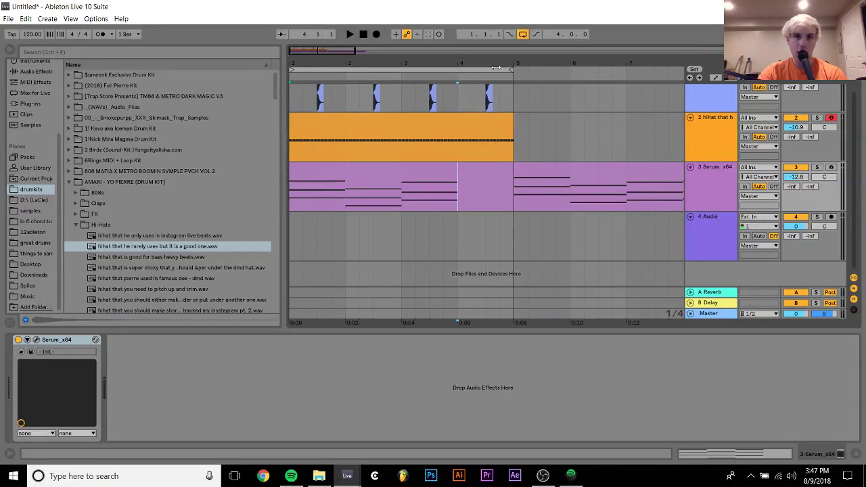
{"action": "key", "text": "minus"}
{"action": "left_click_drag", "start_coordinate": [472, 171], "coordinate": [344, 180]}
{"action": "key", "text": "space"}
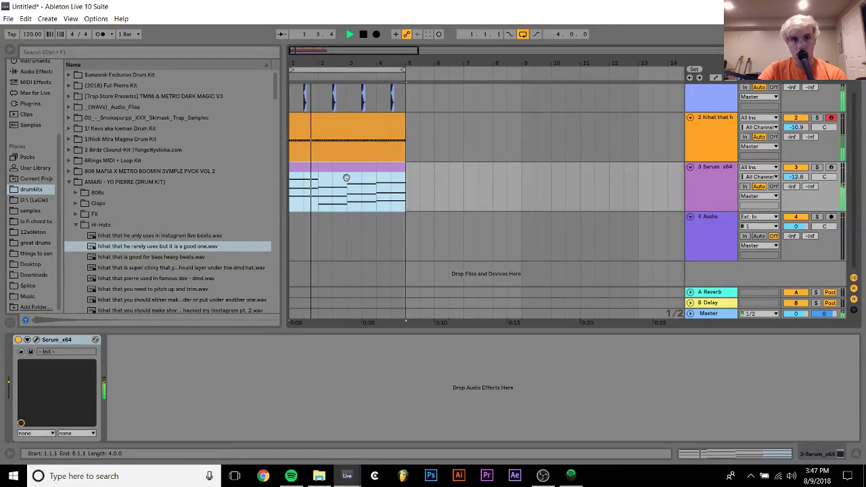
Insert a new audio track below the hi-hat track and stop playback with the hi-hat clip selected.
{"action": "left_click", "coordinate": [350, 152]}
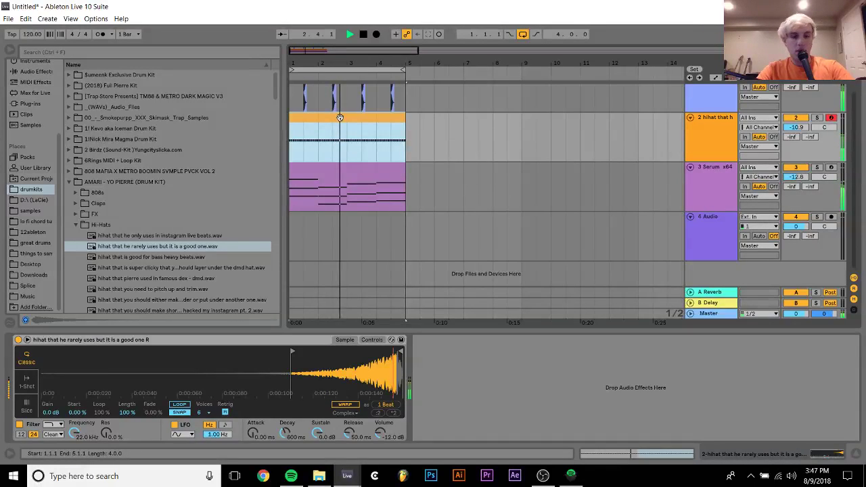
{"action": "key", "text": "ctrl+t"}
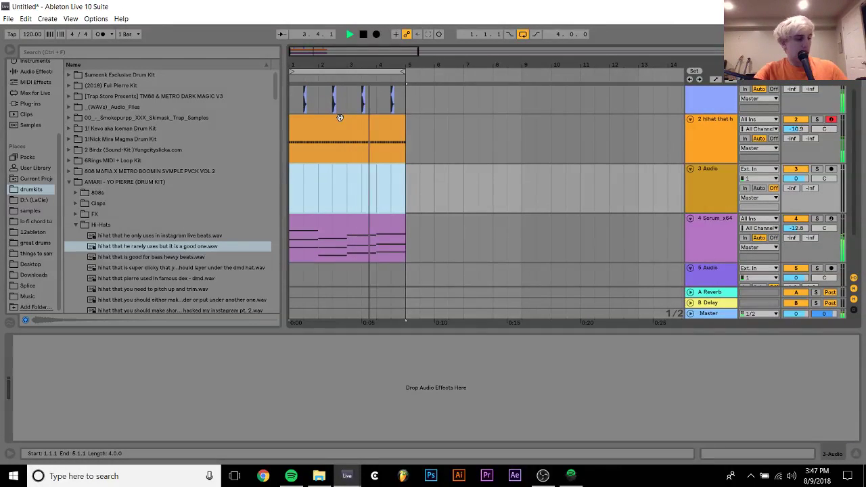
{"action": "left_click", "coordinate": [340, 118]}
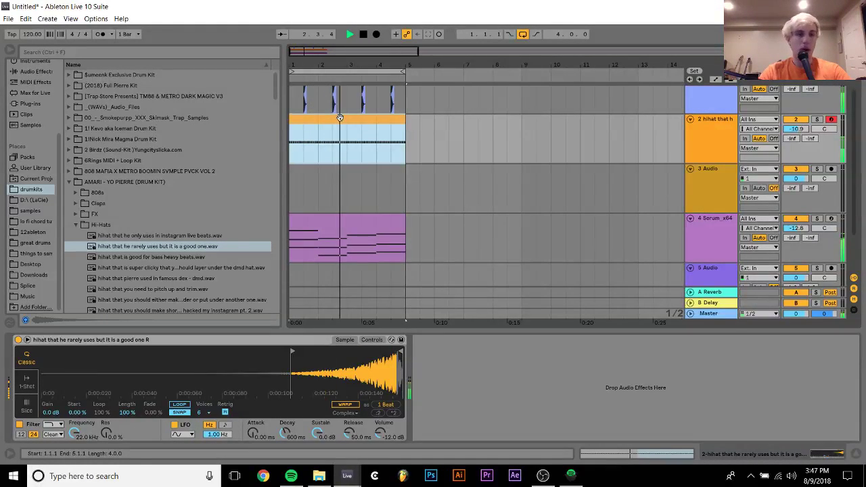
{"action": "key", "text": "space"}
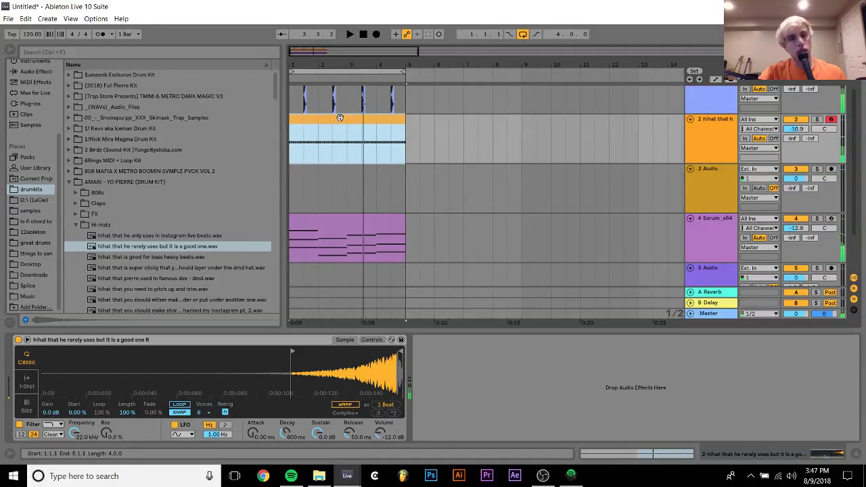
Browse the drumkits place, moving through the kit folders as far as the 2 Birdz sound kit.
{"action": "left_click", "coordinate": [68, 86]}
{"action": "left_click", "coordinate": [70, 86]}
{"action": "key", "text": "Down"}
{"action": "key", "text": "Down"}
{"action": "key", "text": "Down"}
{"action": "key", "text": "Down"}
{"action": "key", "text": "Down"}
{"action": "key", "text": "Down"}
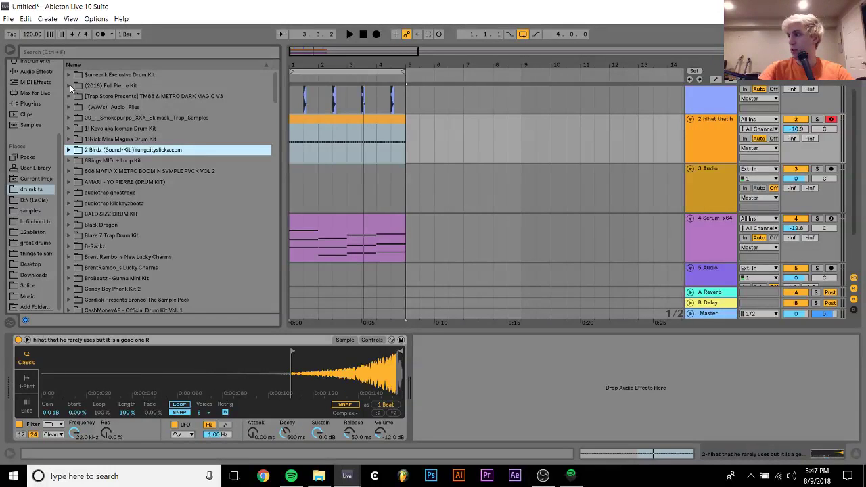
Start a new Live set, discarding the unsaved changes and deleting the temporary project files.
{"action": "key", "text": "ctrl+n"}
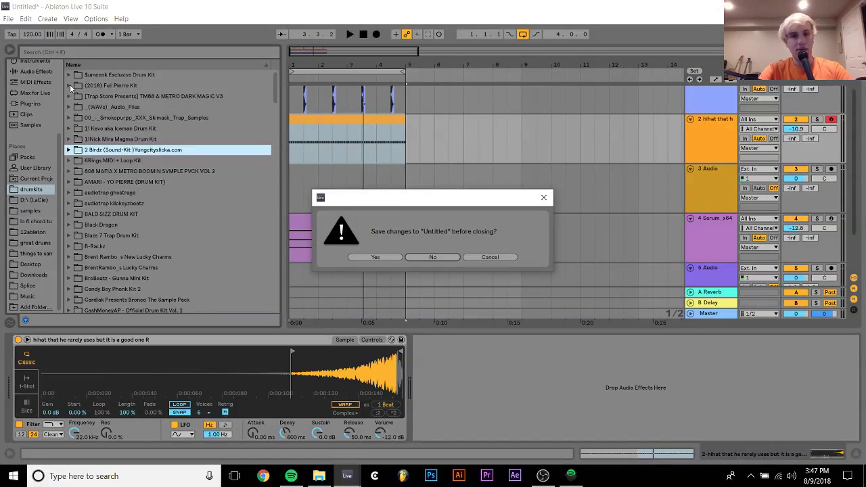
{"action": "key", "text": "Return"}
{"action": "key", "text": "Return"}
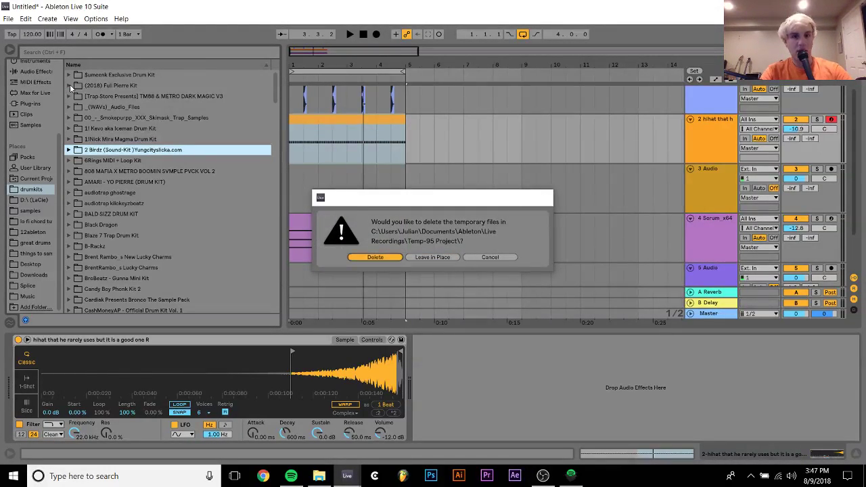
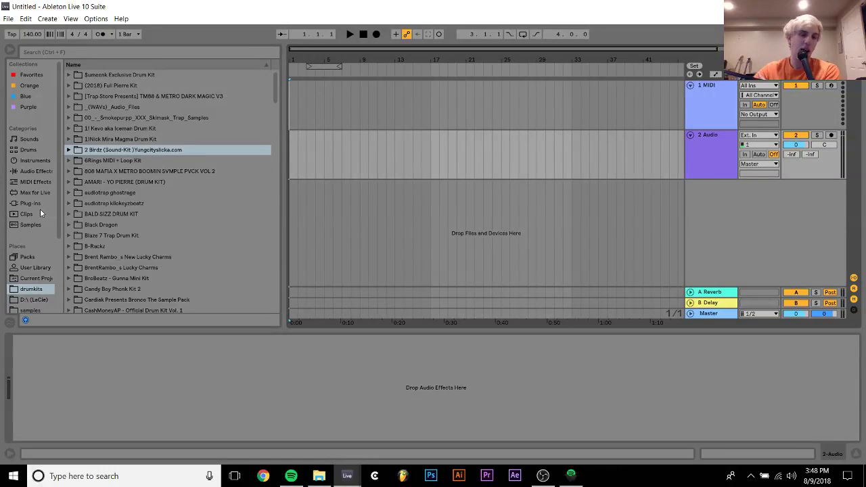
Expand the first House Music sample folder on the D:\ (LaCie) drive in the browser.
{"action": "scroll", "coordinate": [40, 208], "scroll_direction": "down", "scroll_amount": 3}
{"action": "left_click", "coordinate": [35, 201]}
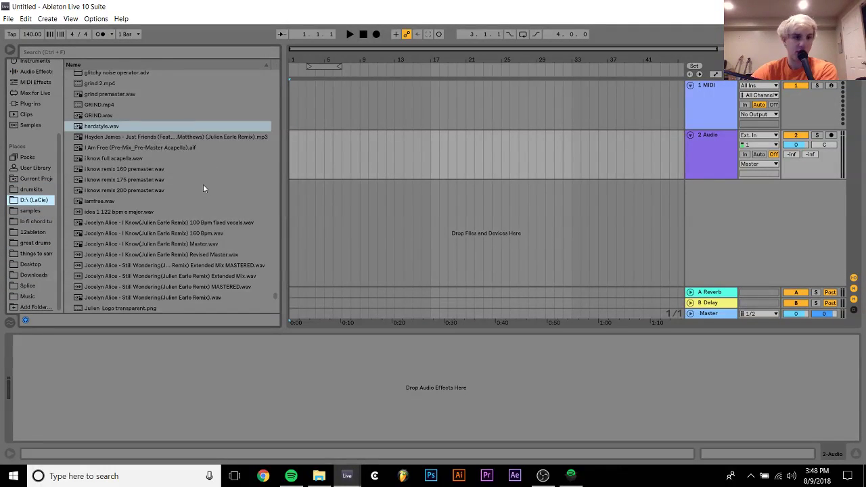
{"action": "scroll", "coordinate": [204, 189], "scroll_direction": "up", "scroll_amount": 10}
{"action": "scroll", "coordinate": [203, 189], "scroll_direction": "up", "scroll_amount": 15}
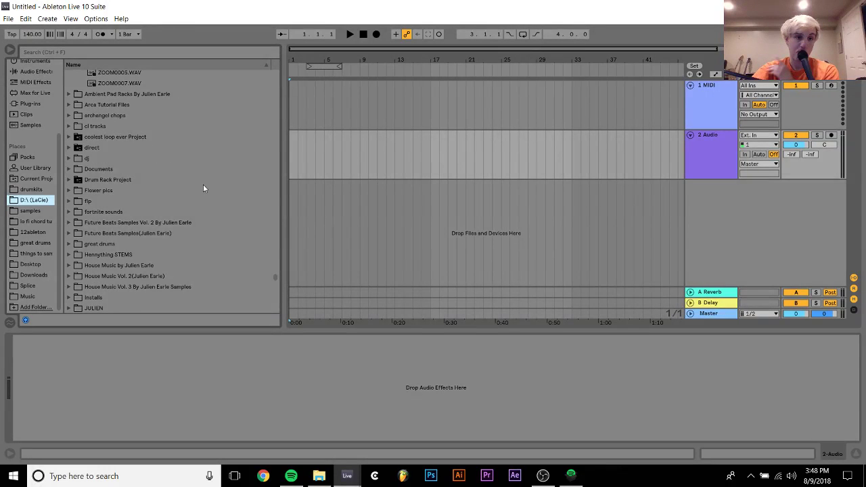
{"action": "scroll", "coordinate": [203, 188], "scroll_direction": "down", "scroll_amount": 5}
{"action": "left_click", "coordinate": [134, 138]}
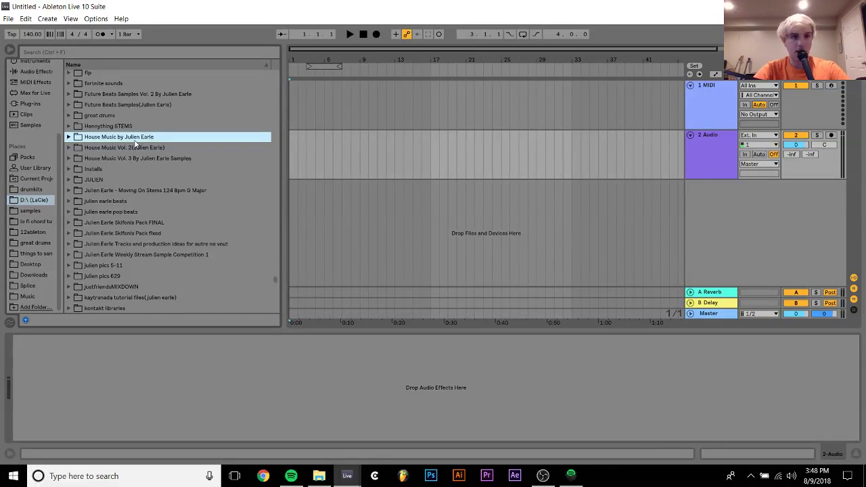
{"action": "key", "text": "Right"}
Expand the Kicks subfolder of the House Music sample pack.
{"action": "scroll", "coordinate": [134, 139], "scroll_direction": "down", "scroll_amount": 2}
{"action": "key", "text": "Down"}
{"action": "key", "text": "Down"}
{"action": "key", "text": "Down"}
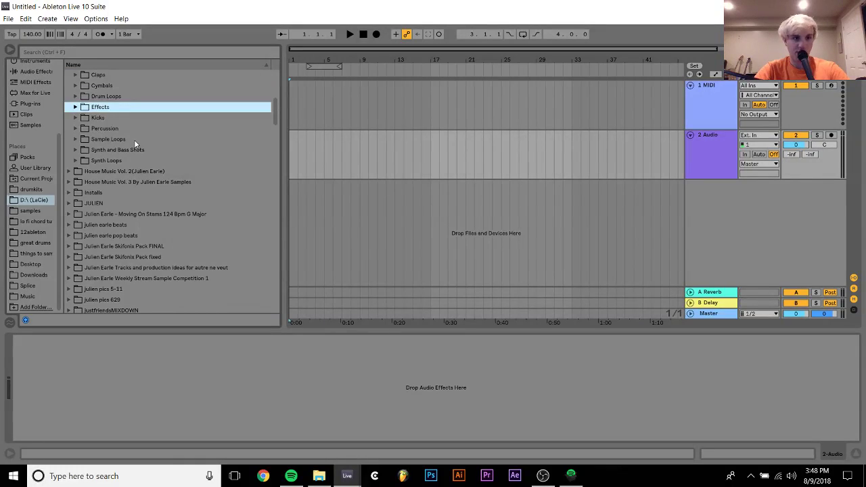
{"action": "key", "text": "Down"}
{"action": "key", "text": "Right"}
Audition the kick samples and place Kick 3.wav at the start of the audio track.
{"action": "key", "text": "Down"}
{"action": "key", "text": "Down"}
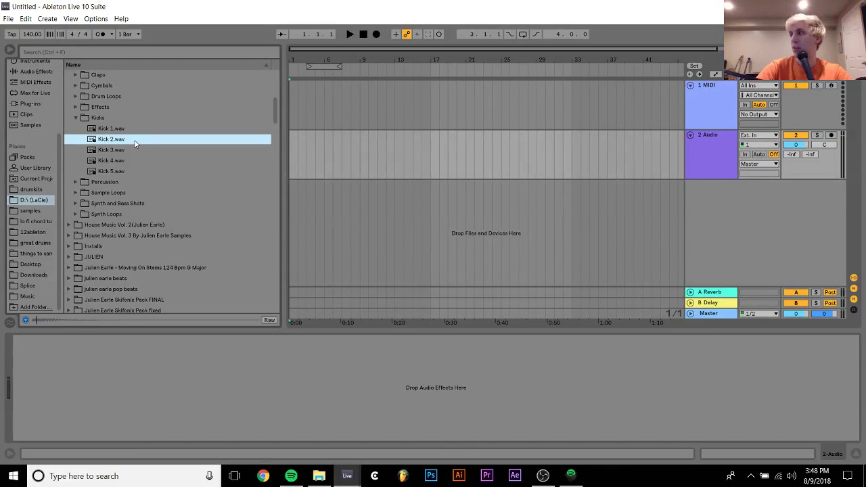
{"action": "key", "text": "Down"}
{"action": "key", "text": "Down"}
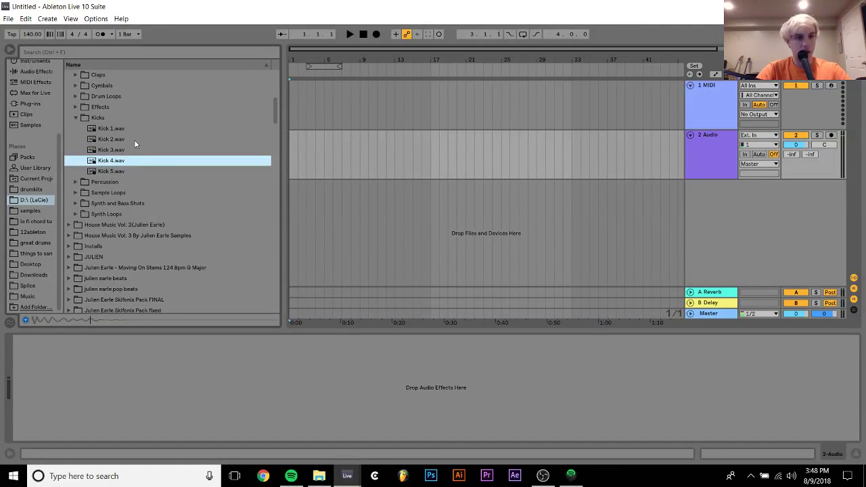
{"action": "key", "text": "Up"}
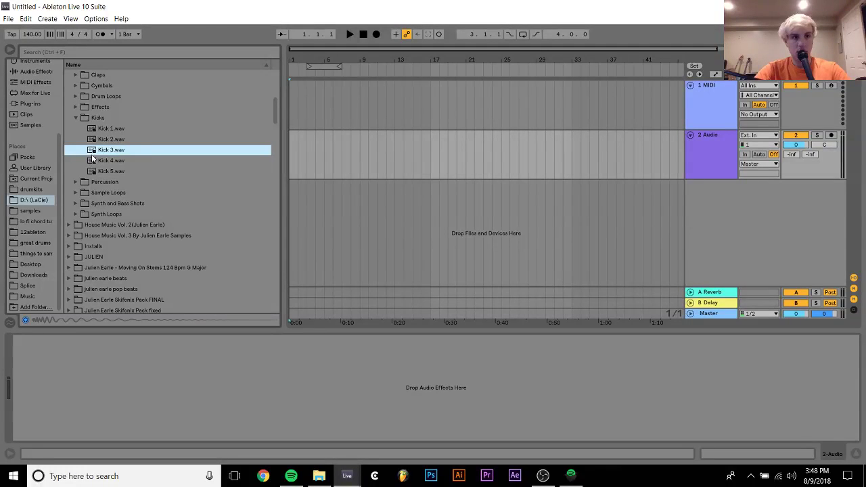
{"action": "left_click_drag", "start_coordinate": [93, 151], "coordinate": [292, 151]}
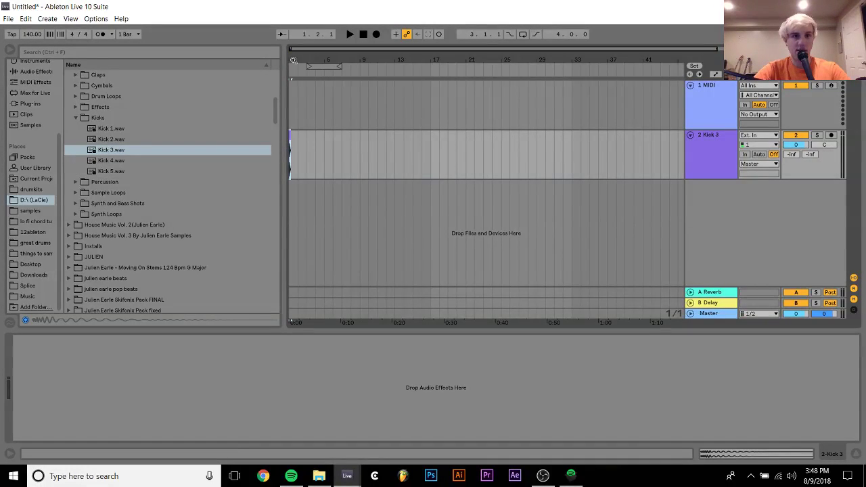
Duplicate the one-beat Kick 3 selection until it fills four bars, and loop those four bars.
{"action": "left_click_drag", "start_coordinate": [293, 60], "coordinate": [289, 150]}
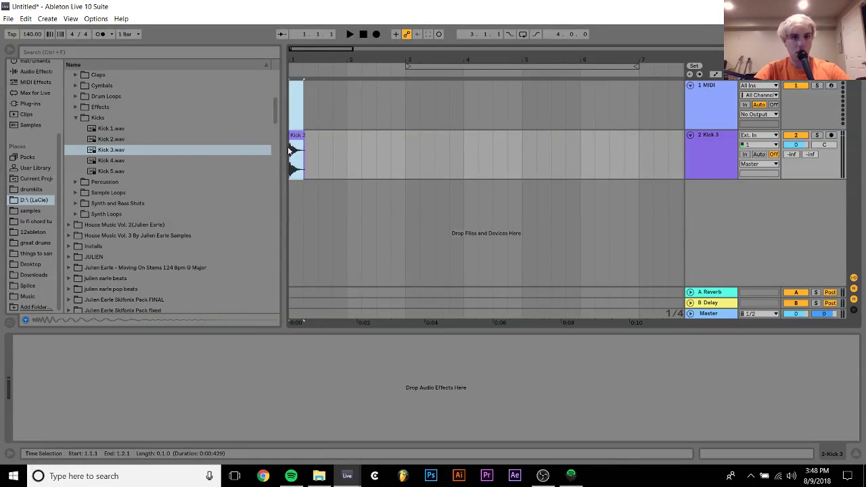
{"action": "key", "text": "ctrl+d"}
{"action": "key", "text": "ctrl+d"}
{"action": "key", "text": "ctrl+d"}
{"action": "key", "text": "ctrl+d"}
{"action": "key", "text": "ctrl+d"}
{"action": "key", "text": "ctrl+d"}
{"action": "key", "text": "ctrl+d"}
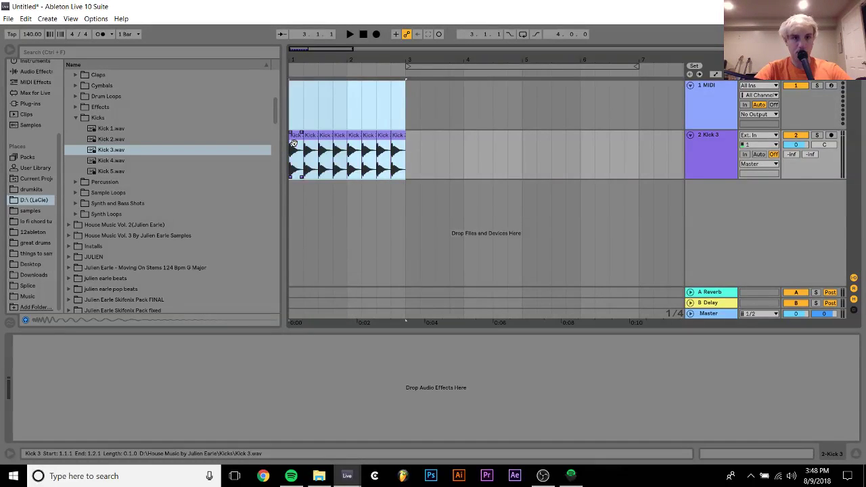
{"action": "key", "text": "ctrl+d"}
{"action": "key", "text": "ctrl+a"}
{"action": "key", "text": "ctrl+l"}
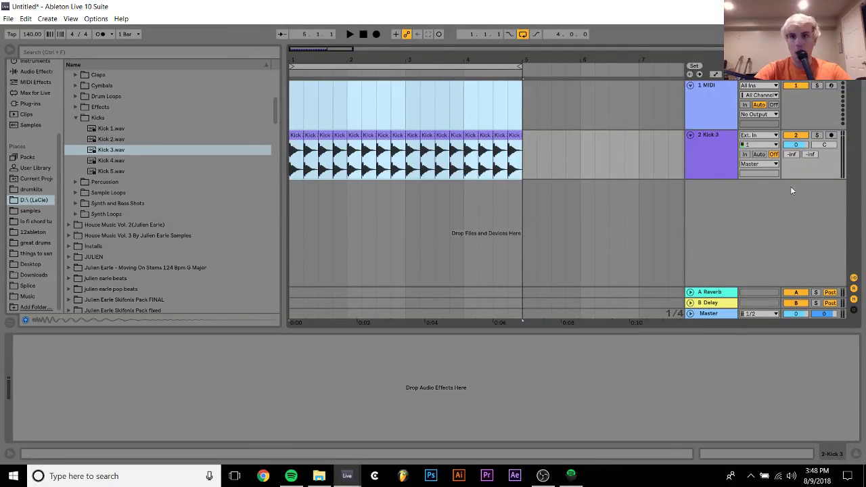
Set the Kick 3 track volume to -6 dB and start playback.
{"action": "left_click", "coordinate": [796, 147]}
{"action": "key", "text": "Return"}
{"action": "key", "text": "space"}
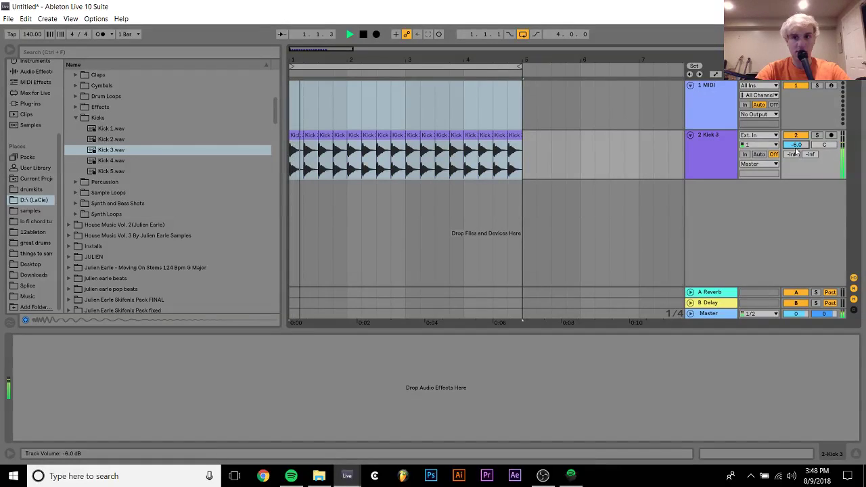
Set the song tempo to 124 BPM and check the kick pattern at that speed.
{"action": "left_click", "coordinate": [31, 36]}
{"action": "type", "text": "124"}
{"action": "key", "text": "Return"}
{"action": "key", "text": "space"}
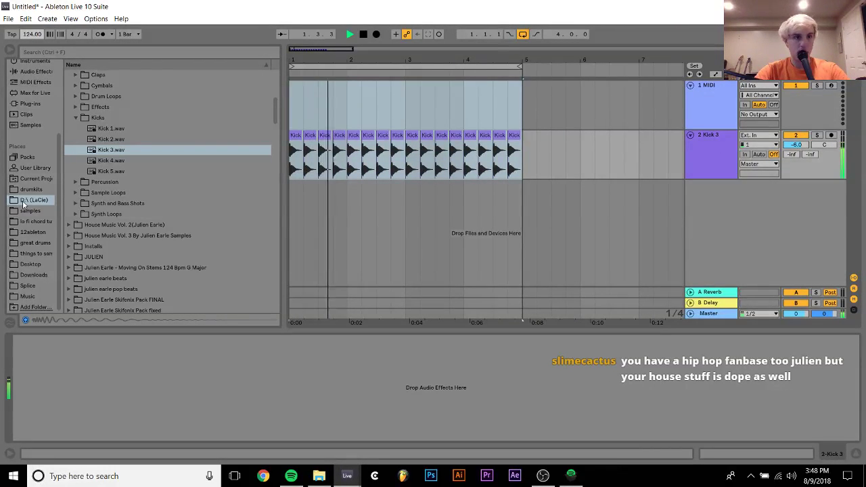
{"action": "key", "text": "space"}
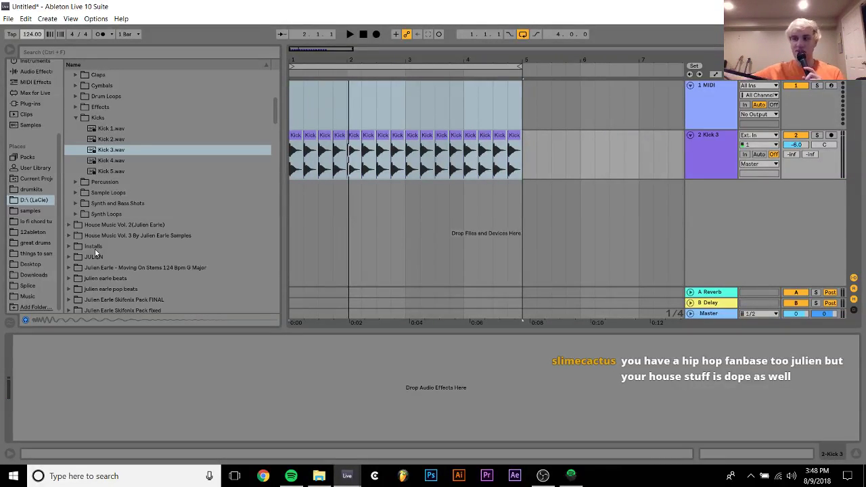
Audition the loops in the Sample Loops subfolder of the House Music pack, then collapse the subfolder.
{"action": "right_click", "coordinate": [102, 204]}
{"action": "key", "text": "Escape"}
{"action": "key", "text": "Up"}
{"action": "key", "text": "Right"}
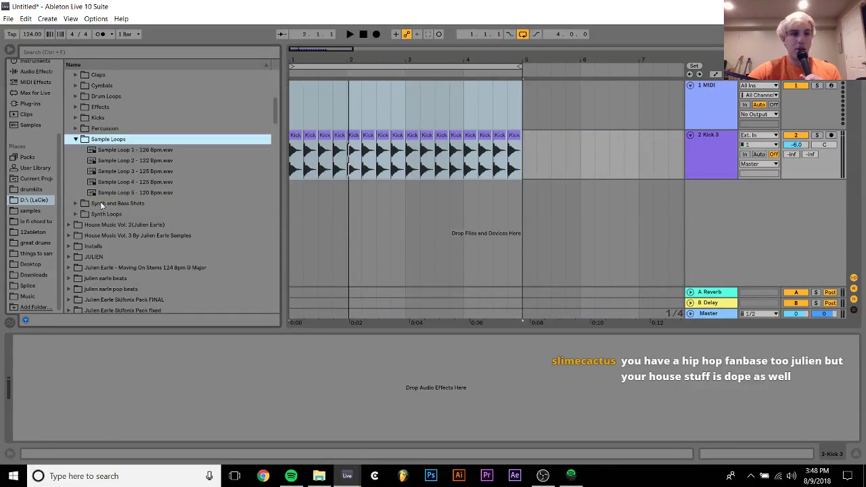
{"action": "key", "text": "Down"}
{"action": "key", "text": "Down"}
{"action": "key", "text": "Down"}
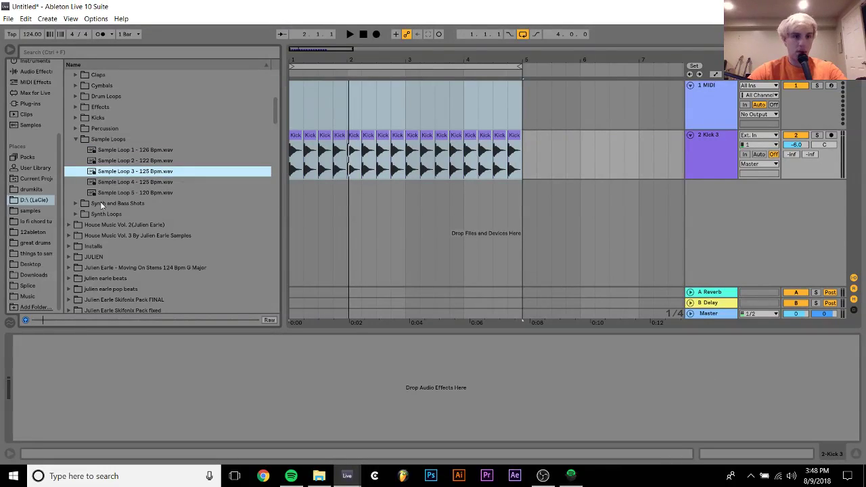
{"action": "key", "text": "Up"}
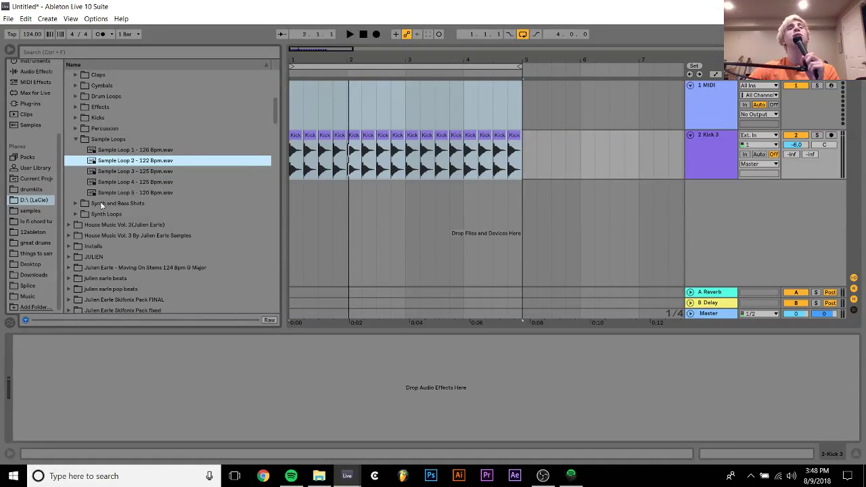
{"action": "key", "text": "Down"}
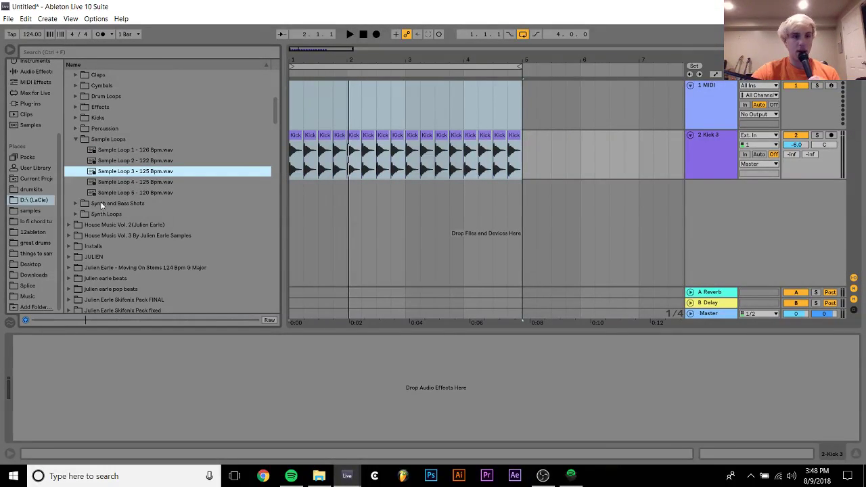
{"action": "key", "text": "Down"}
{"action": "key", "text": "Down"}
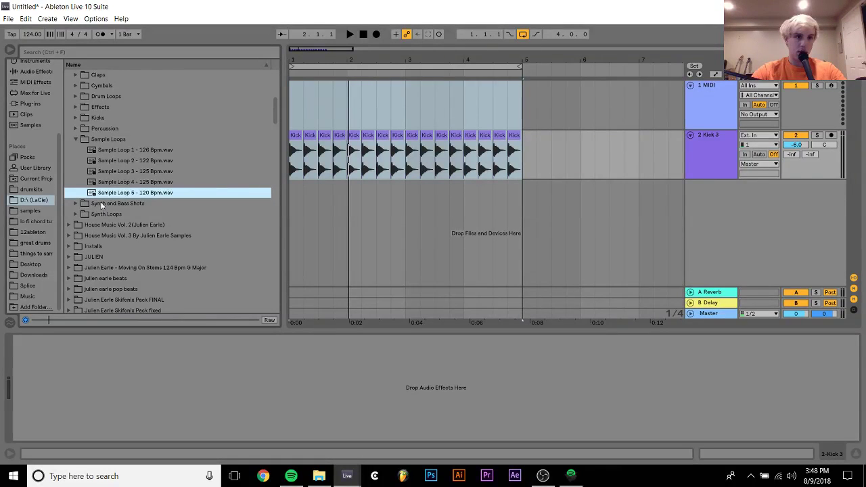
{"action": "key", "text": "Up"}
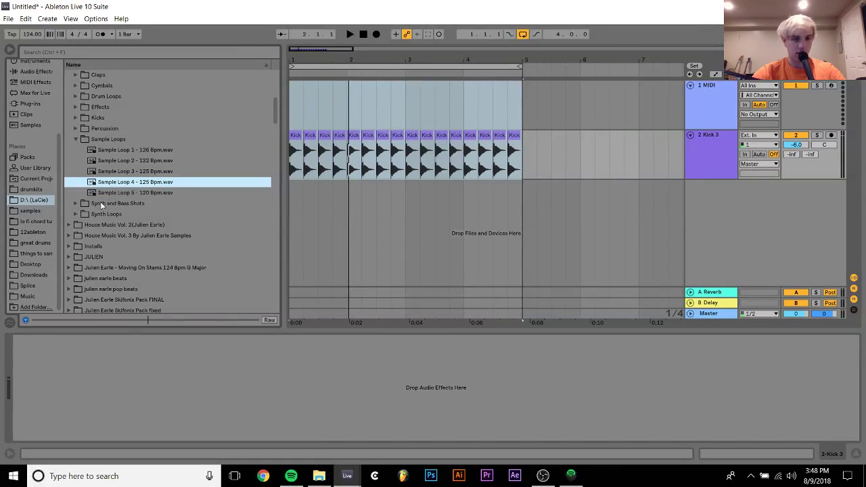
{"action": "key", "text": "Down"}
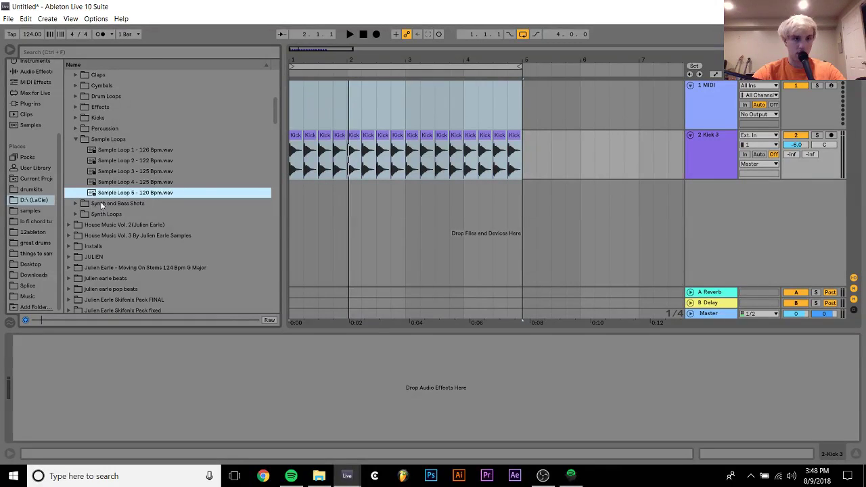
{"action": "key", "text": "Left"}
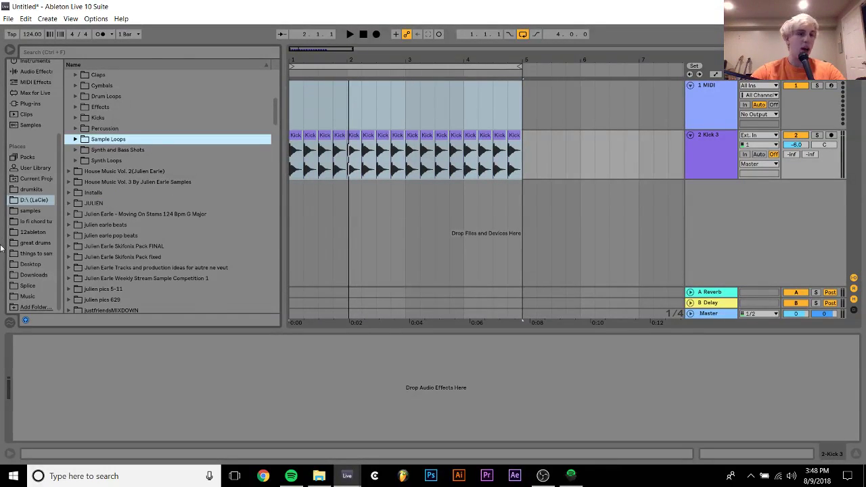
Browse the Splice sample packs down to the Umek Loops From Behind The Iron Curtain folder.
{"action": "left_click", "coordinate": [33, 284]}
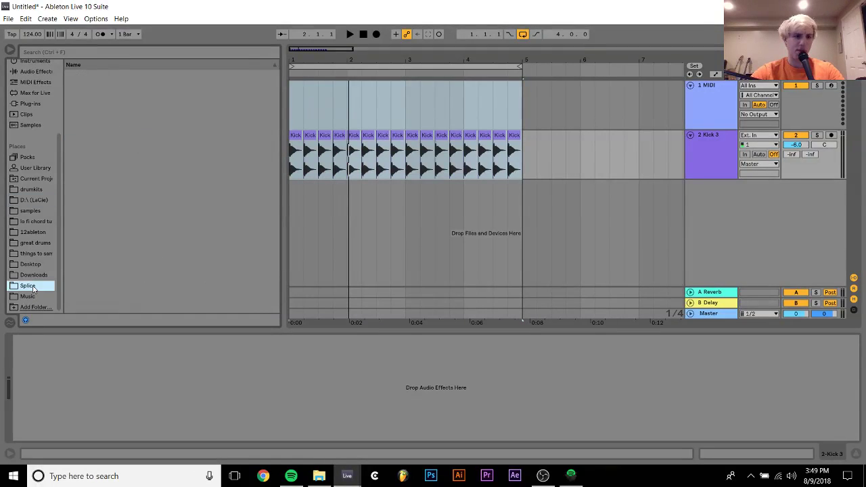
{"action": "left_click_drag", "start_coordinate": [275, 89], "coordinate": [276, 275]}
{"action": "left_click", "coordinate": [276, 276]}
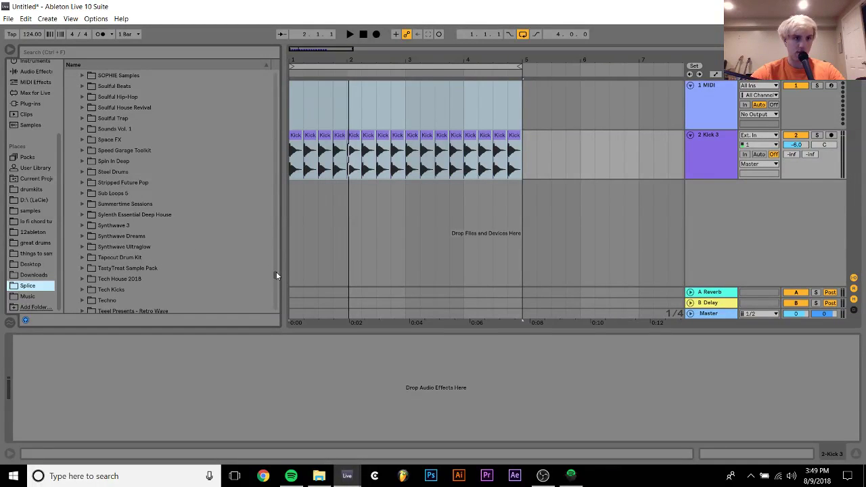
{"action": "left_click", "coordinate": [276, 286]}
{"action": "left_click", "coordinate": [203, 275]}
{"action": "key", "text": "Down"}
{"action": "key", "text": "Down"}
{"action": "key", "text": "Down"}
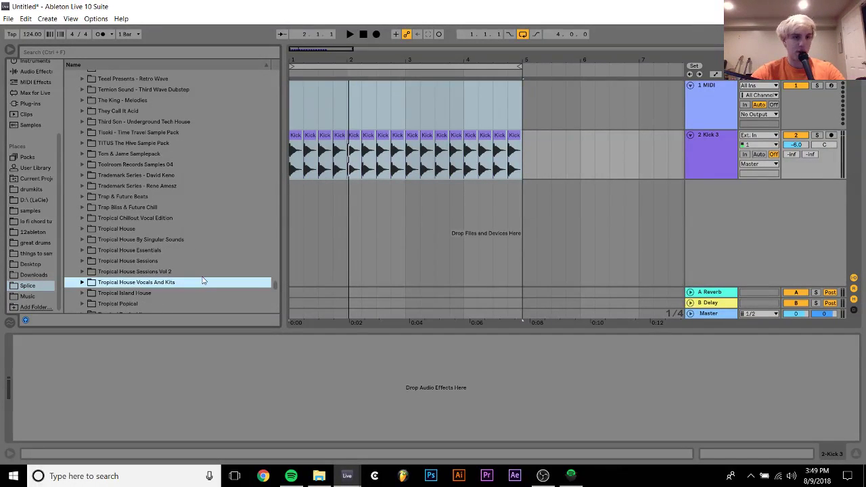
{"action": "key", "text": "Down"}
{"action": "key", "text": "Down"}
{"action": "key", "text": "Down"}
{"action": "key", "text": "Down"}
{"action": "key", "text": "Down"}
{"action": "key", "text": "Down"}
{"action": "key", "text": "Down"}
{"action": "key", "text": "Down"}
{"action": "key", "text": "Down"}
{"action": "key", "text": "Down"}
{"action": "key", "text": "Down"}
{"action": "key", "text": "Down"}
{"action": "key", "text": "Down"}
{"action": "key", "text": "Down"}
{"action": "key", "text": "Down"}
{"action": "key", "text": "Up"}
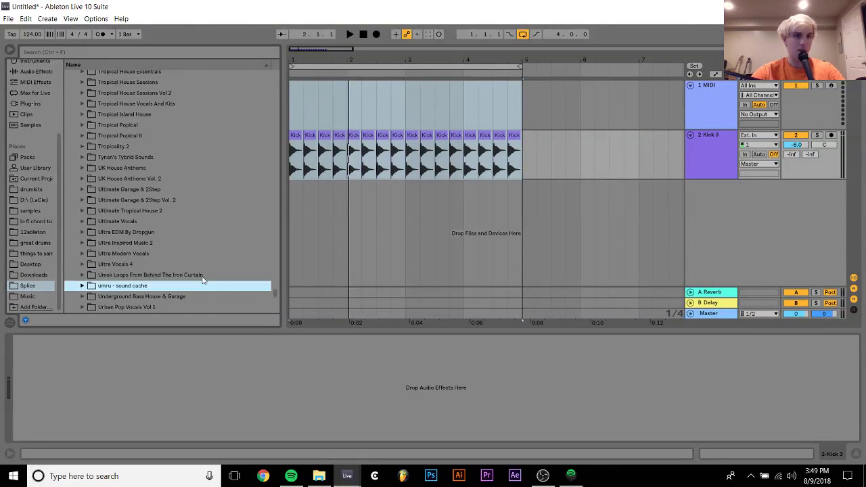
{"action": "key", "text": "Up"}
Expand the Umek pack's nested folders down to TOP_LOOPS_125_BPM.
{"action": "key", "text": "Right"}
{"action": "key", "text": "Right"}
{"action": "key", "text": "Right"}
{"action": "key", "text": "Right"}
{"action": "key", "text": "Right"}
{"action": "key", "text": "Right"}
{"action": "key", "text": "Right"}
{"action": "key", "text": "Right"}
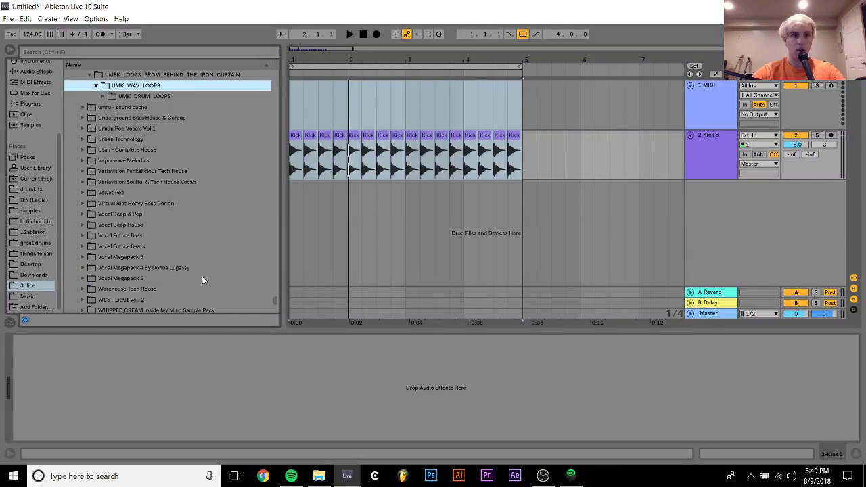
{"action": "key", "text": "Right"}
{"action": "key", "text": "Right"}
{"action": "key", "text": "Right"}
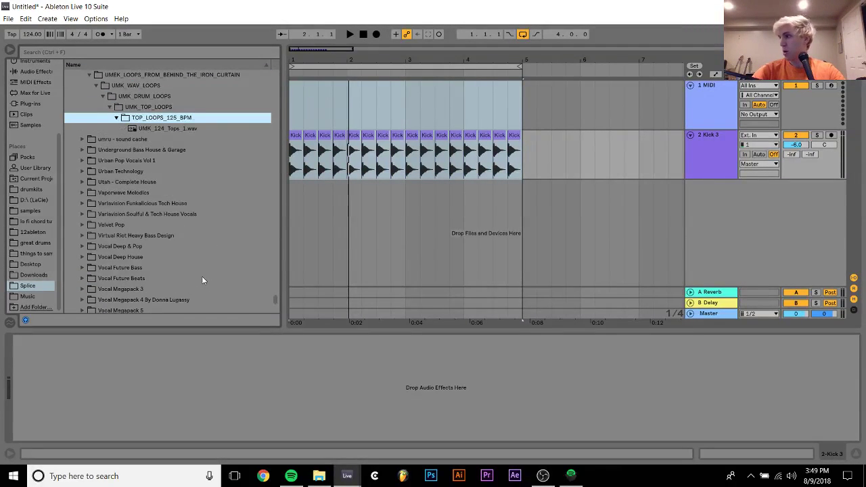
Place UMK_124_Tops_1.wav on a new audio track at bar 1 and extend its clip to four bars.
{"action": "key", "text": "Right"}
{"action": "left_click_drag", "start_coordinate": [169, 128], "coordinate": [295, 201]}
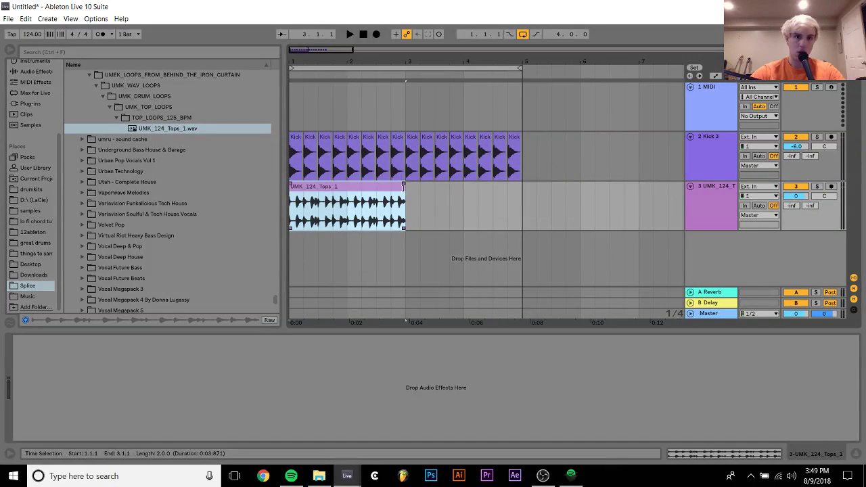
{"action": "left_click_drag", "start_coordinate": [406, 203], "coordinate": [522, 203]}
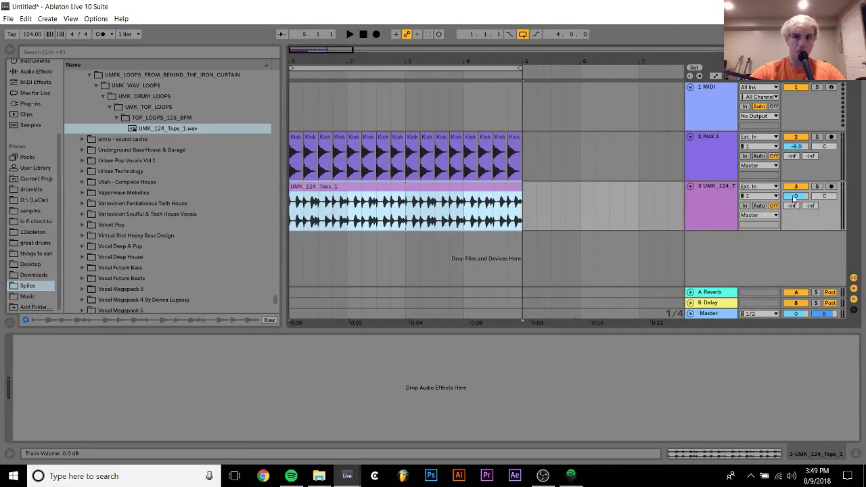
Set the warp mode of the UMK_124_Tops_1 clip to Re-Pitch.
{"action": "left_click", "coordinate": [526, 203]}
{"action": "left_click", "coordinate": [444, 194]}
{"action": "double_click", "coordinate": [444, 193]}
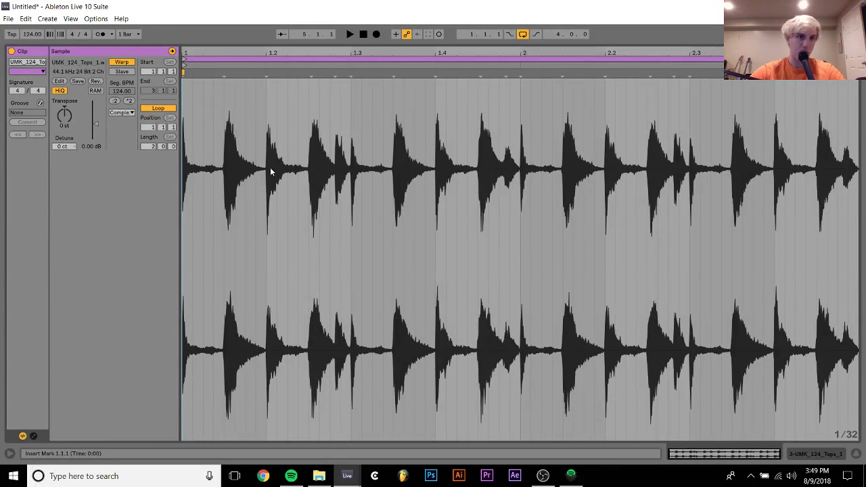
{"action": "left_click", "coordinate": [121, 113]}
{"action": "left_click", "coordinate": [124, 150]}
Start playback and set the UMK_124_Tops_1 track volume to -12.4 dB.
{"action": "key", "text": "space"}
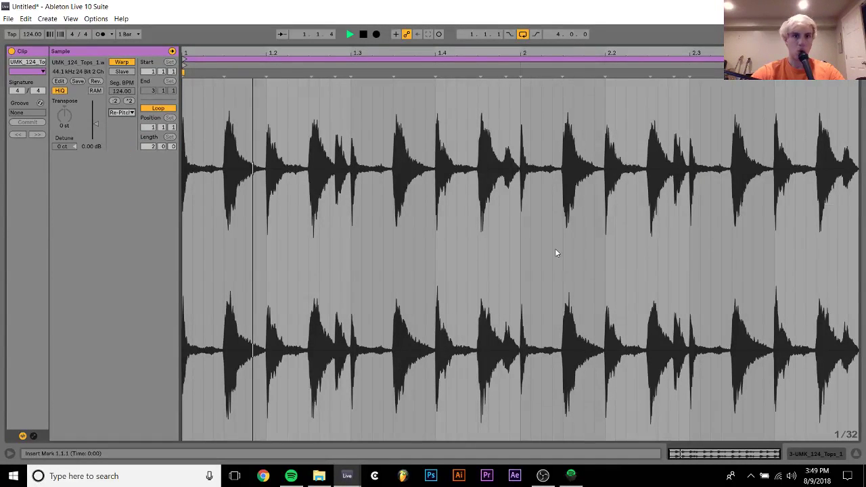
{"action": "key", "text": "shift+Tab"}
{"action": "scroll", "coordinate": [795, 195], "scroll_direction": "up", "scroll_amount": 1}
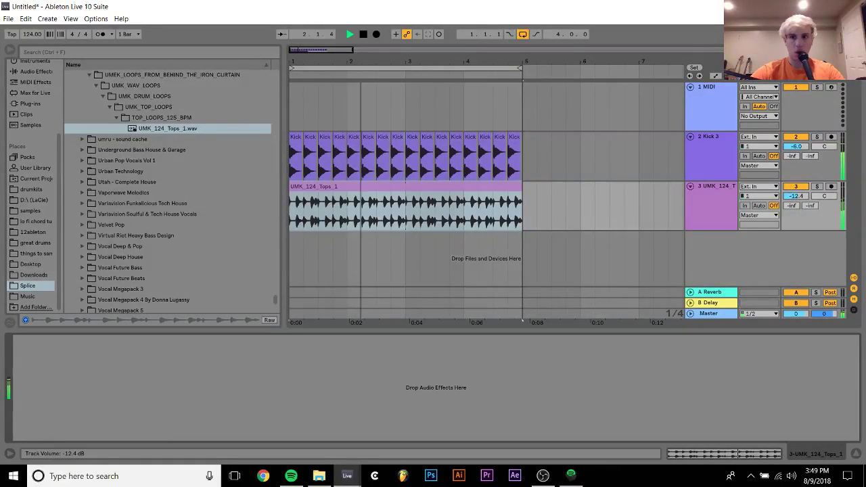
Fold the Kick 3 and UMK_124_Tops_1 tracks and select the MIDI track.
{"action": "left_click", "coordinate": [690, 186]}
{"action": "left_click", "coordinate": [691, 137]}
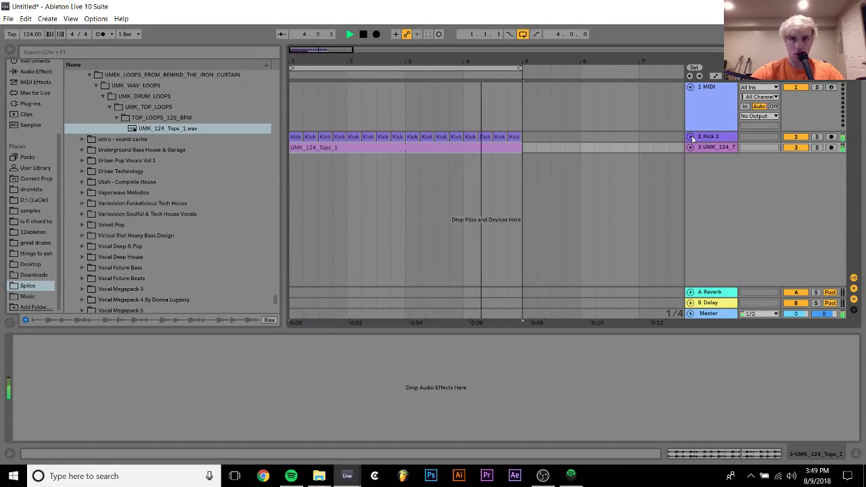
{"action": "left_click", "coordinate": [710, 108]}
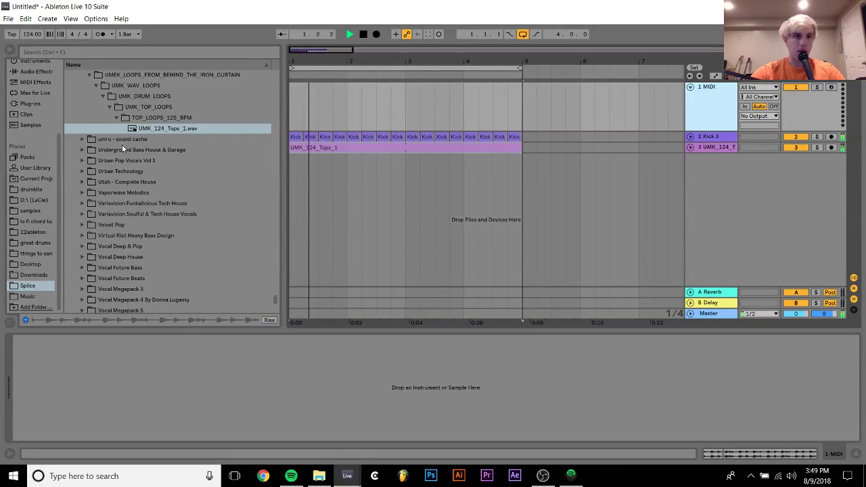
Collapse the UMEK_LOOPS_FROM_BEHIND_THE_IRON_CURTAIN folder and look through the neighbouring Splice packs.
{"action": "left_click", "coordinate": [101, 75]}
{"action": "scroll", "coordinate": [103, 158], "scroll_direction": "down", "scroll_amount": 1}
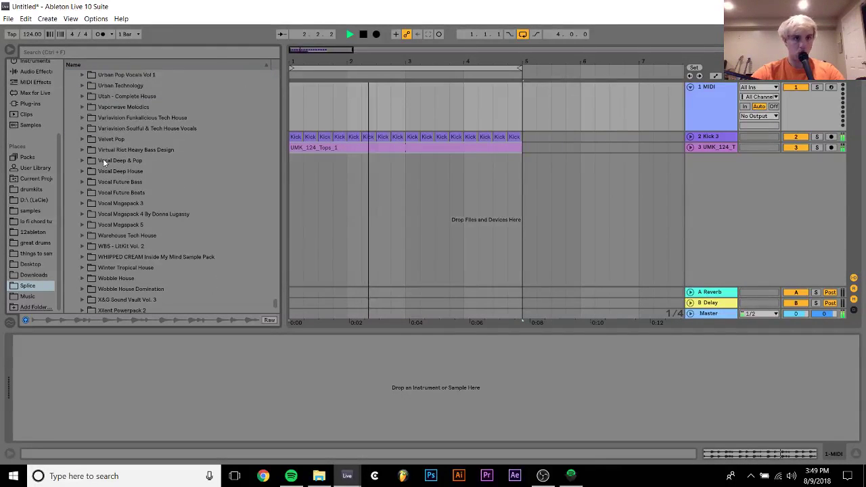
{"action": "scroll", "coordinate": [103, 159], "scroll_direction": "up", "scroll_amount": 6}
{"action": "scroll", "coordinate": [103, 158], "scroll_direction": "up", "scroll_amount": 2}
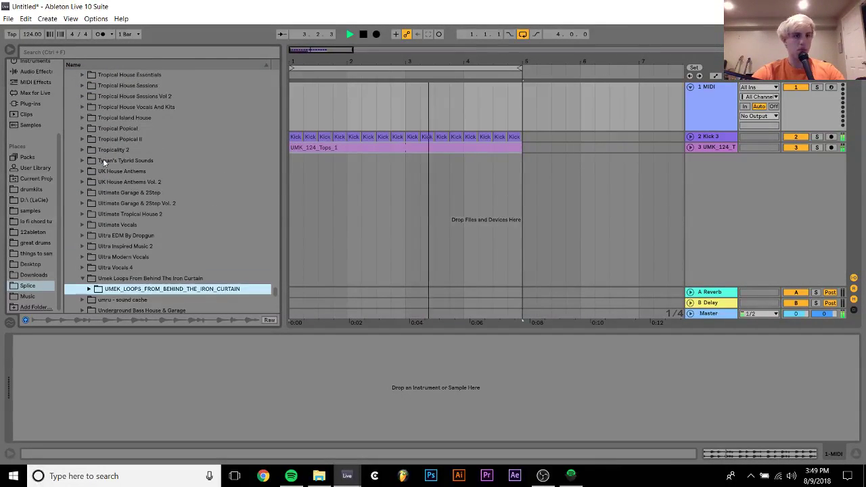
Stop playback and delete all the Kick 3 clips from the second track.
{"action": "left_click", "coordinate": [296, 137]}
{"action": "key", "text": "space"}
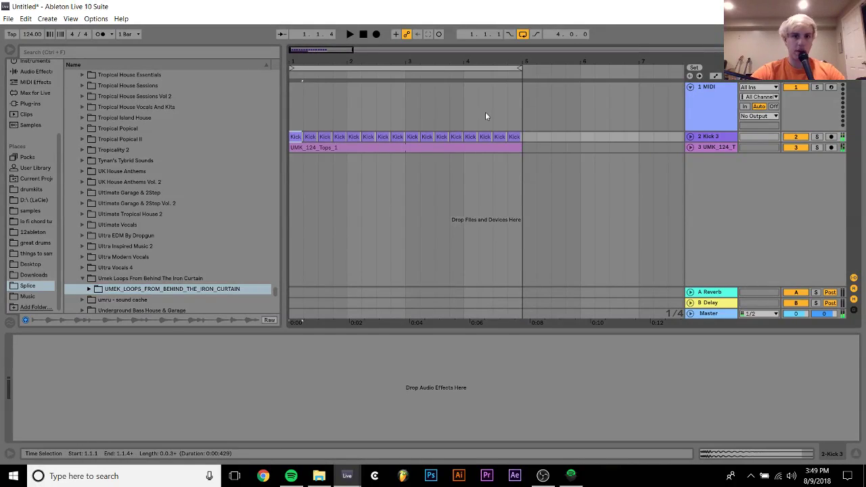
{"action": "left_click", "coordinate": [545, 136], "text": "shift"}
{"action": "key", "text": "Delete"}
Audition the samples in the first House Music pack's Kicks subfolder on the D:\ (LaCie) drive.
{"action": "left_click", "coordinate": [35, 200]}
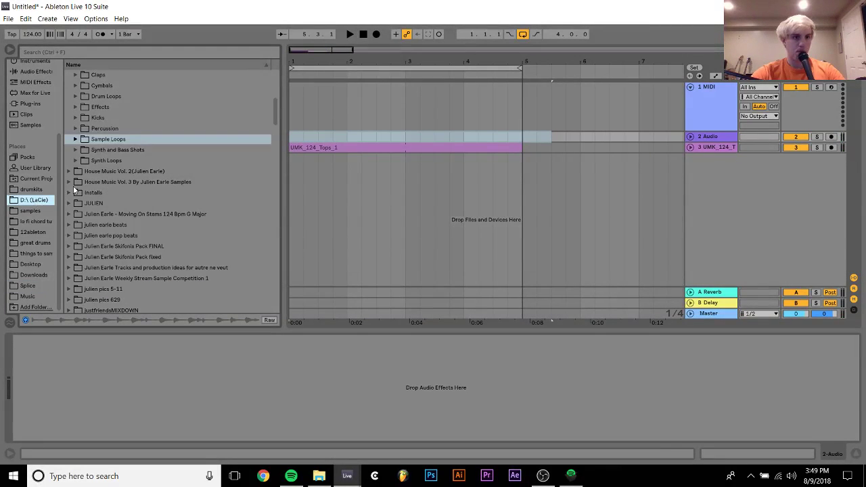
{"action": "left_click", "coordinate": [101, 129]}
{"action": "key", "text": "Up"}
{"action": "key", "text": "Right"}
{"action": "key", "text": "Down"}
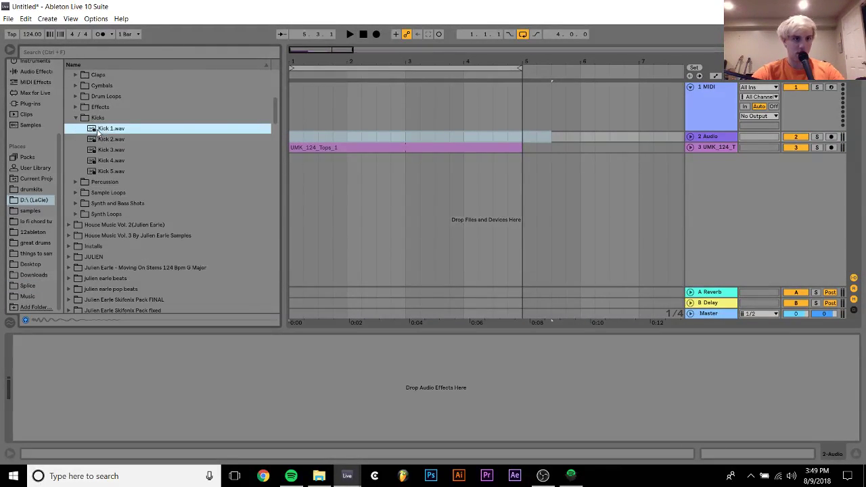
{"action": "key", "text": "Down"}
{"action": "key", "text": "Down"}
{"action": "key", "text": "Down"}
{"action": "key", "text": "Down"}
{"action": "key", "text": "Down"}
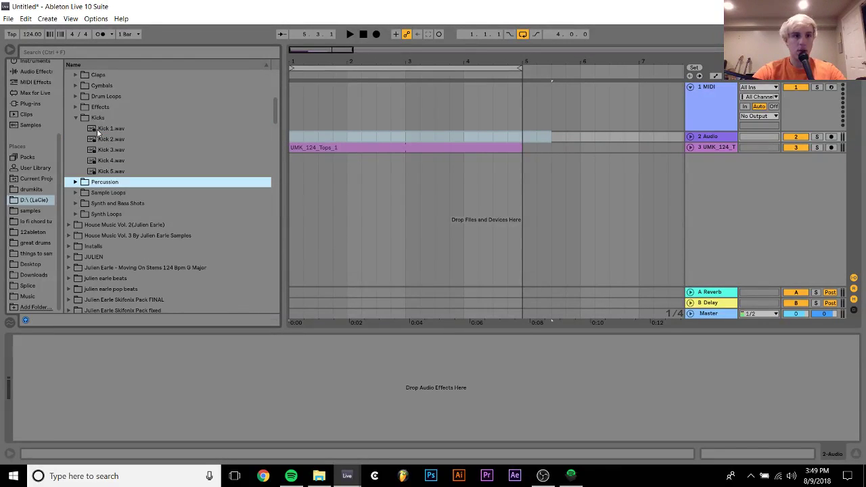
{"action": "key", "text": "Up"}
Expand the House Music Vol. 2 pack and its Kicks subfolder.
{"action": "key", "text": "Down"}
{"action": "key", "text": "Down"}
{"action": "key", "text": "Down"}
{"action": "key", "text": "Down"}
{"action": "key", "text": "Down"}
{"action": "key", "text": "Right"}
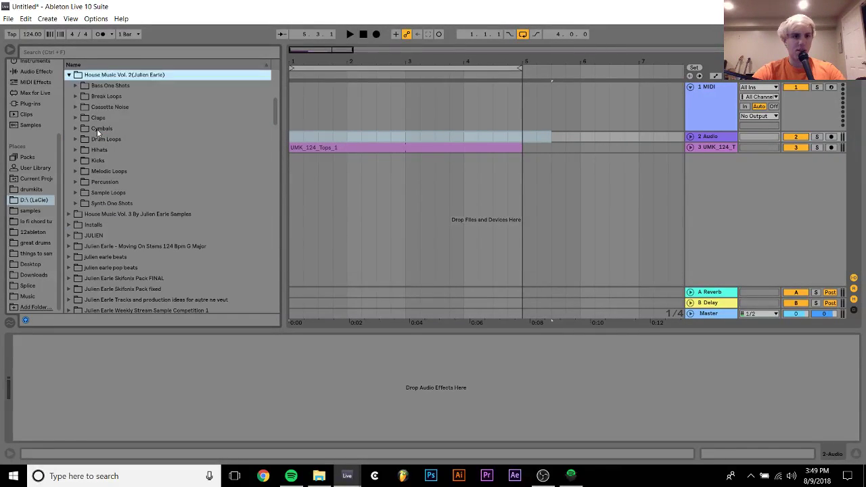
{"action": "key", "text": "Down"}
{"action": "key", "text": "Down"}
{"action": "key", "text": "Down"}
{"action": "key", "text": "Down"}
{"action": "key", "text": "Down"}
{"action": "key", "text": "Down"}
{"action": "key", "text": "Down"}
{"action": "key", "text": "Down"}
{"action": "key", "text": "Right"}
Audition the first Vol. 2 kick samples and place Kick 1.wav at the start of the empty audio track.
{"action": "key", "text": "Down"}
{"action": "key", "text": "Down"}
{"action": "key", "text": "Down"}
{"action": "key", "text": "Up"}
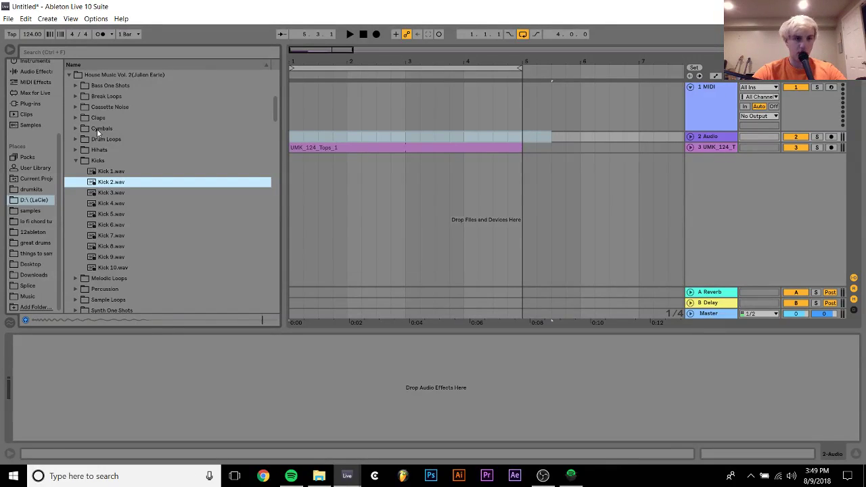
{"action": "key", "text": "Up"}
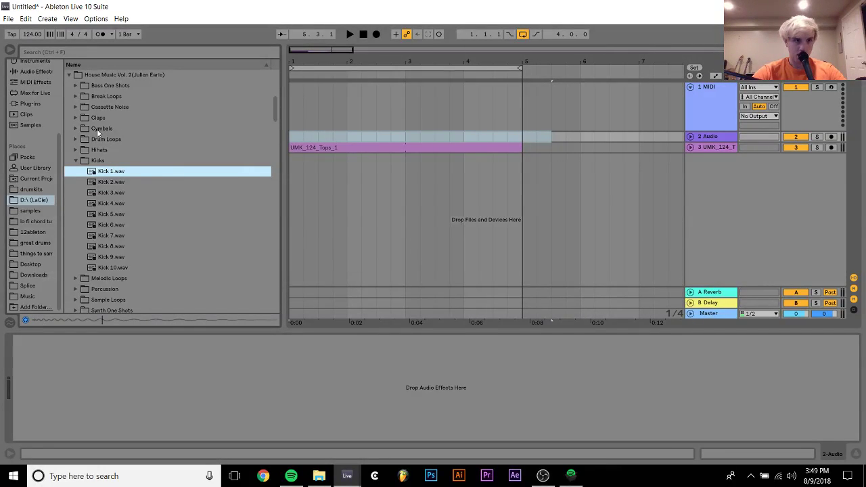
{"action": "left_click_drag", "start_coordinate": [110, 175], "coordinate": [291, 138]}
Raise the Kick 1 clip's gain to 8.19 dB and return to the arrangement.
{"action": "double_click", "coordinate": [292, 137]}
{"action": "left_click_drag", "start_coordinate": [92, 135], "coordinate": [115, 123]}
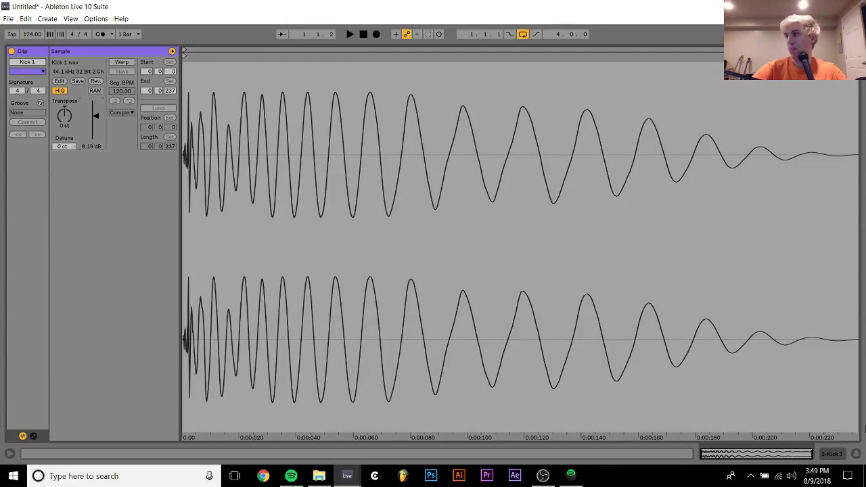
{"action": "left_click", "coordinate": [843, 452]}
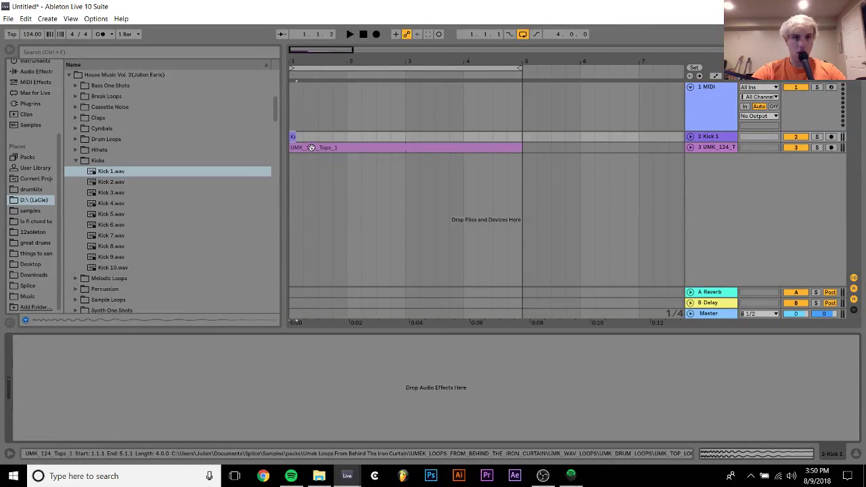
Duplicate the Kick 1 clip on every beat to fill four bars, play the pattern and unfold the kick track.
{"action": "key", "text": "ctrl+d"}
{"action": "key", "text": "ctrl+d"}
{"action": "key", "text": "ctrl+d"}
{"action": "key", "text": "ctrl+d"}
{"action": "key", "text": "ctrl+d"}
{"action": "key", "text": "ctrl+d"}
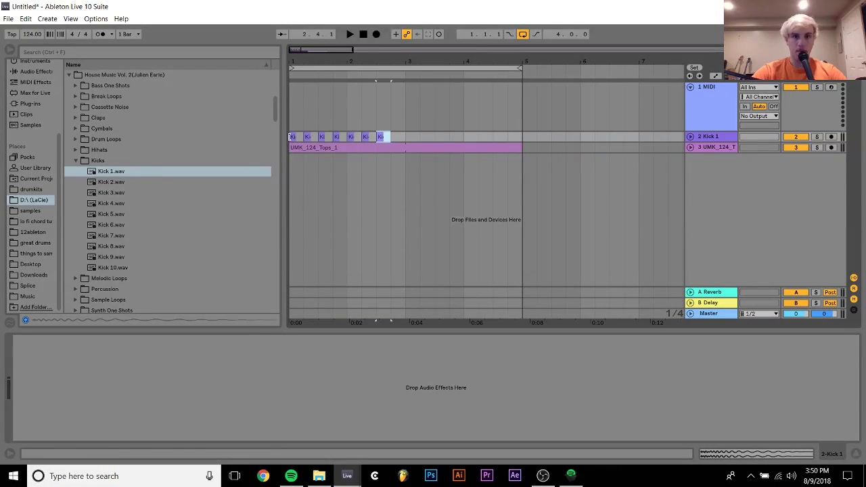
{"action": "key", "text": "ctrl+d"}
{"action": "left_click", "coordinate": [291, 137], "text": "shift"}
{"action": "key", "text": "ctrl+d"}
{"action": "key", "text": "space"}
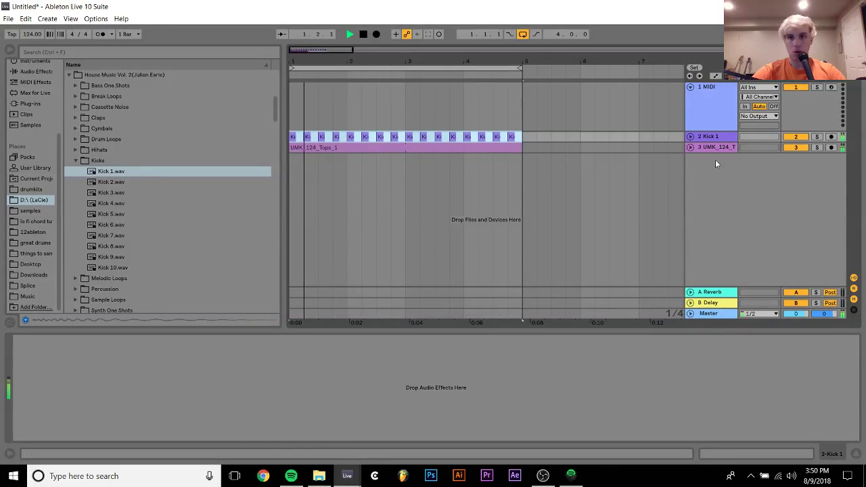
{"action": "left_click", "coordinate": [690, 136]}
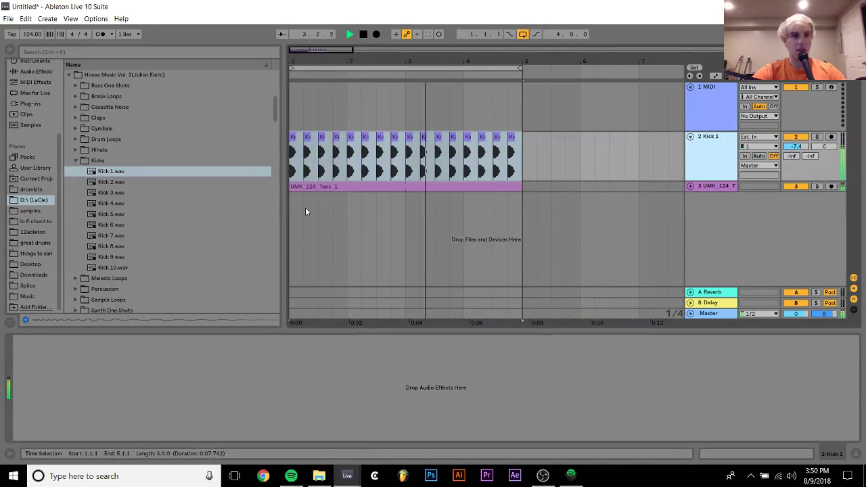
Collapse the Vol. 2 Kicks subfolder and audition the loops in the Sample Loops subfolder.
{"action": "left_click", "coordinate": [75, 161]}
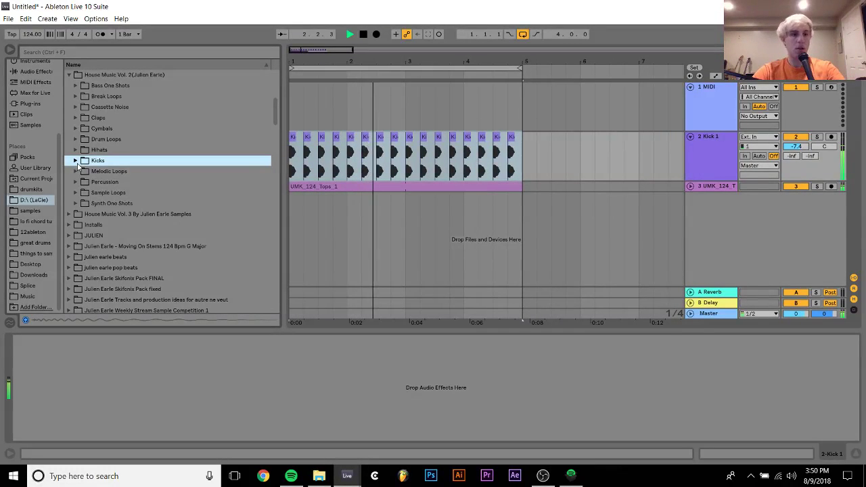
{"action": "key", "text": "space"}
{"action": "key", "text": "Down"}
{"action": "key", "text": "Down"}
{"action": "key", "text": "Down"}
{"action": "key", "text": "Right"}
{"action": "key", "text": "Down"}
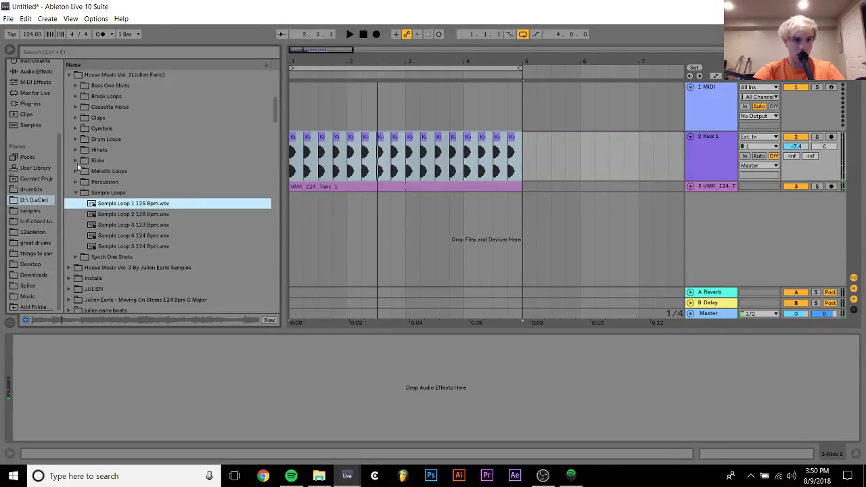
{"action": "left_click", "coordinate": [144, 216]}
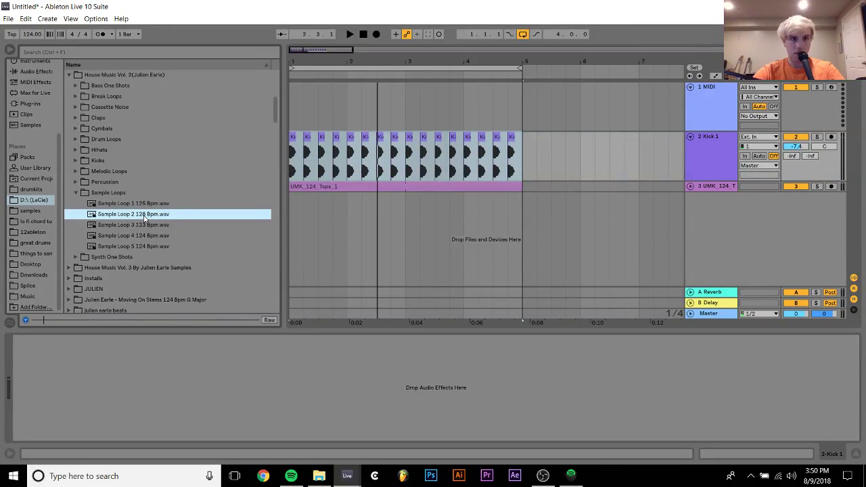
{"action": "key", "text": "Down"}
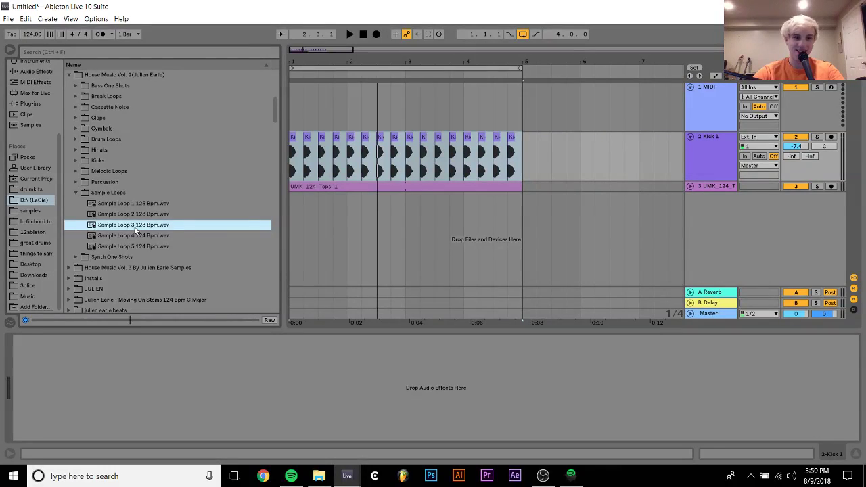
{"action": "key", "text": "Down"}
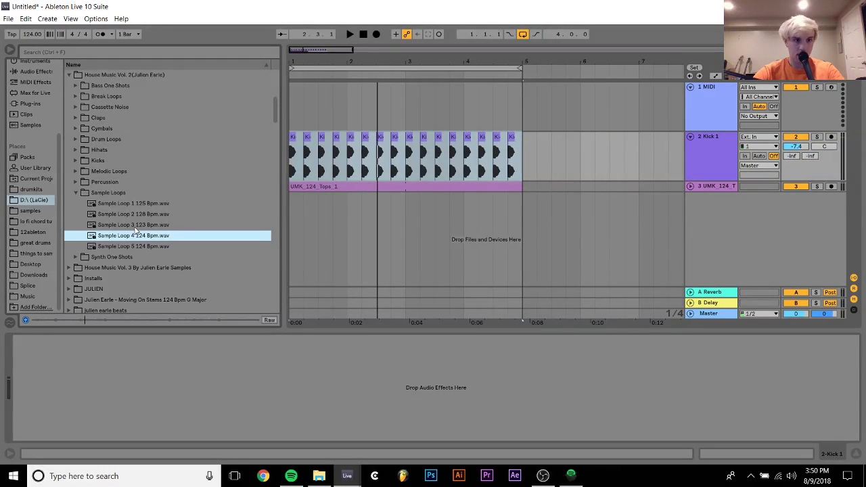
{"action": "key", "text": "Up"}
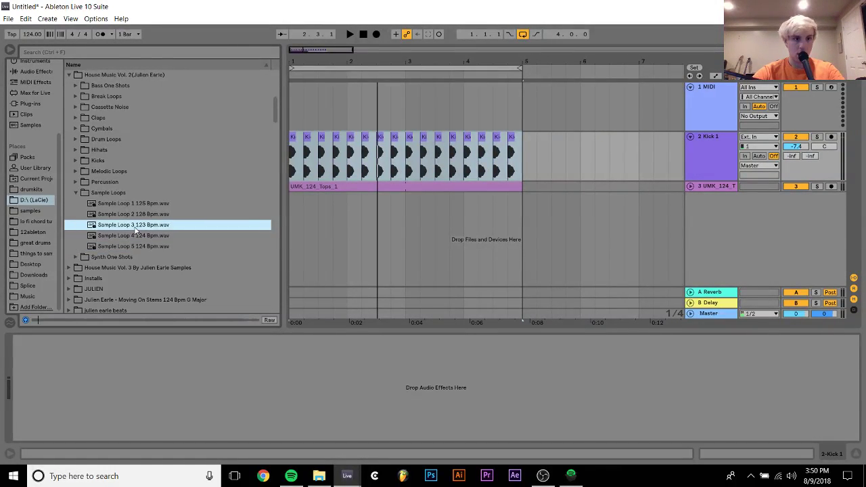
Place Sample Loop 3 123 Bpm.wav at the start of the first track and lower its volume to -10.4 dB during playback.
{"action": "left_click_drag", "start_coordinate": [304, 158], "coordinate": [292, 115]}
{"action": "key", "text": "space"}
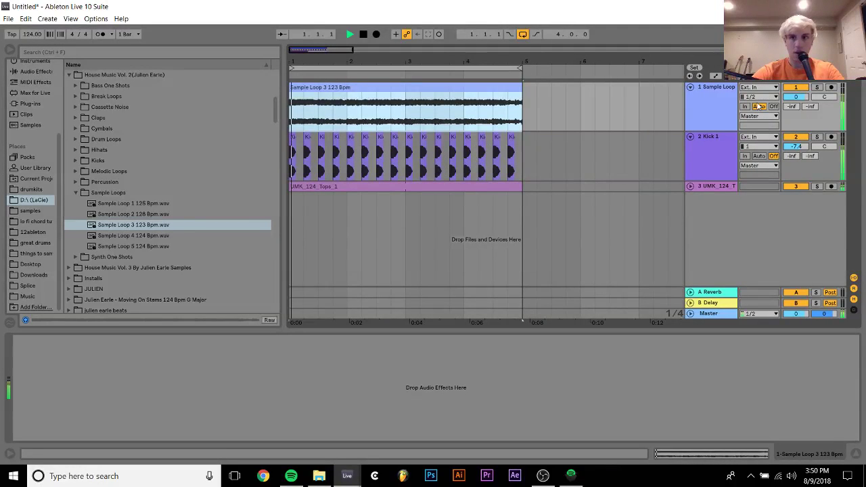
{"action": "mouse_move", "coordinate": [805, 98]}
{"action": "left_mouse_down"}
{"action": "mouse_move", "coordinate": [806, 119]}
{"action": "mouse_move", "coordinate": [797, 95]}
{"action": "left_mouse_up"}
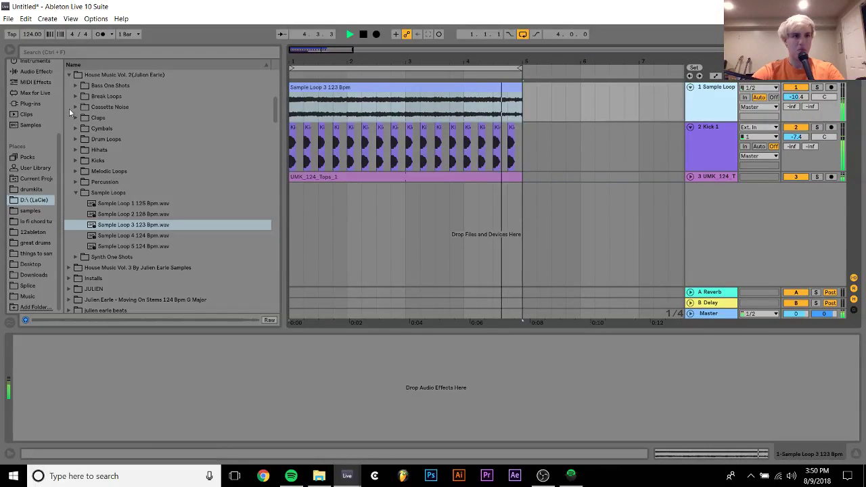
Add a Compressor to the sample loop track, sidechained from Kick 1 with a -35.3 dB threshold, and set the track volume to -9.5 dB.
{"action": "left_click", "coordinate": [30, 71]}
{"action": "double_click", "coordinate": [108, 149]}
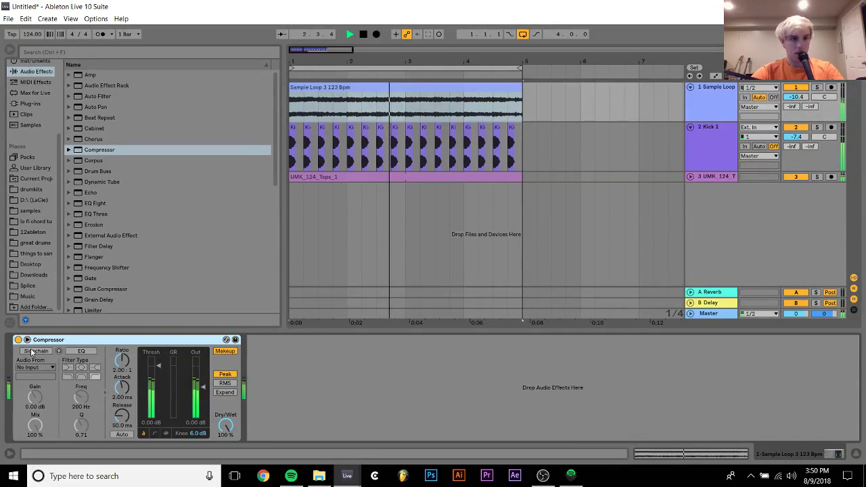
{"action": "left_click", "coordinate": [36, 350]}
{"action": "left_click", "coordinate": [36, 367]}
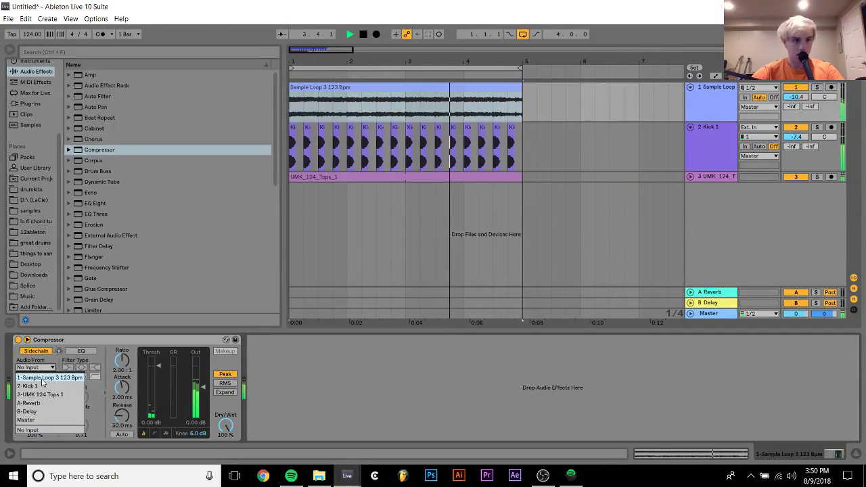
{"action": "left_click", "coordinate": [30, 385]}
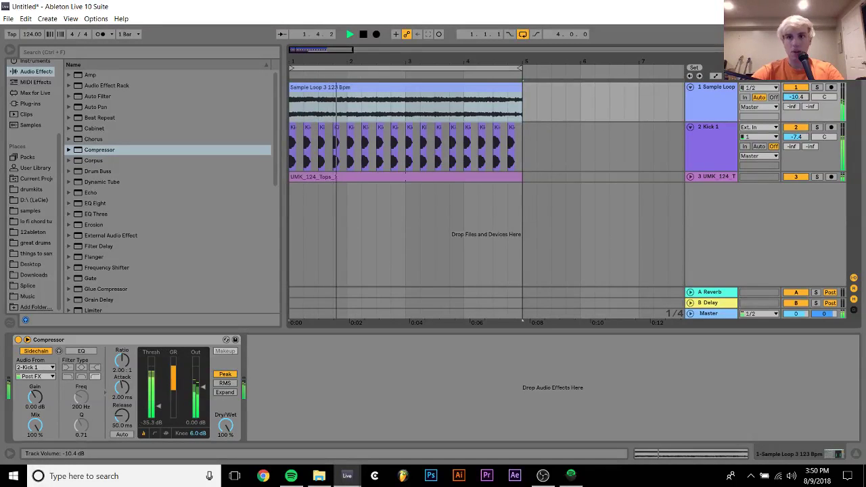
{"action": "scroll", "coordinate": [792, 100], "scroll_direction": "up", "scroll_amount": 3}
Insert a MIDI track below the Kick 1 track and load D#2_Bot_RdCym.wav from the great drums folder as its instrument.
{"action": "left_click", "coordinate": [701, 141]}
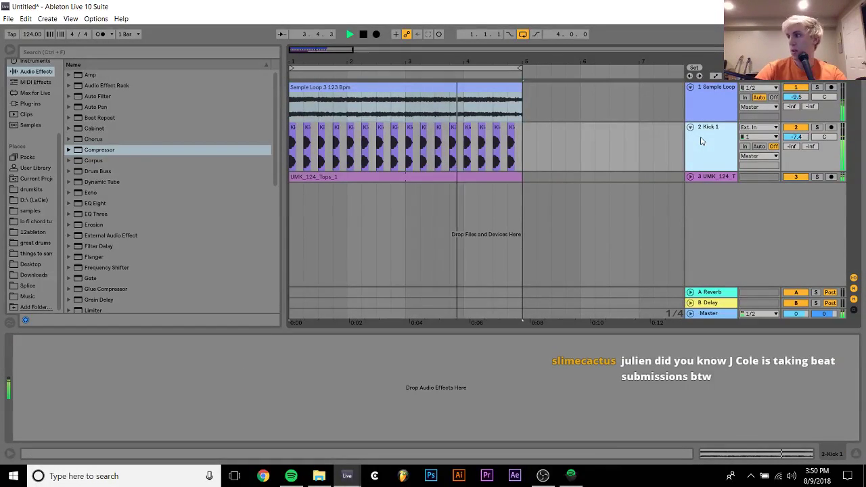
{"action": "key", "text": "ctrl+shift+t"}
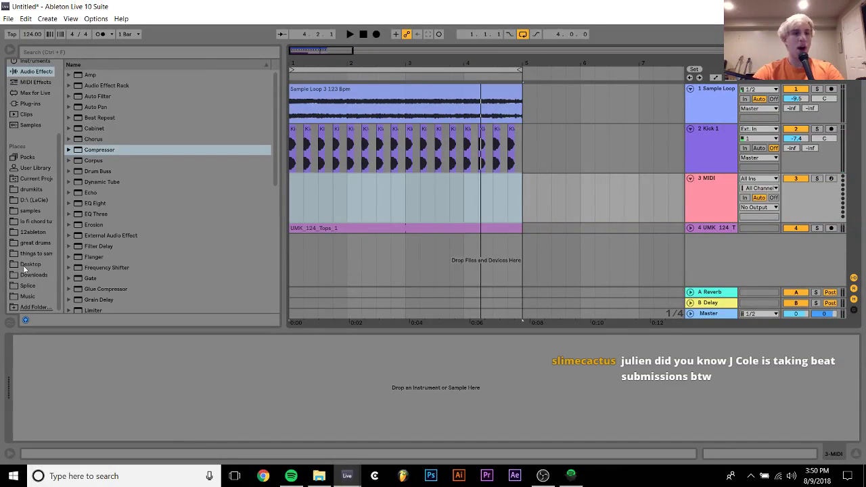
{"action": "left_click", "coordinate": [28, 245]}
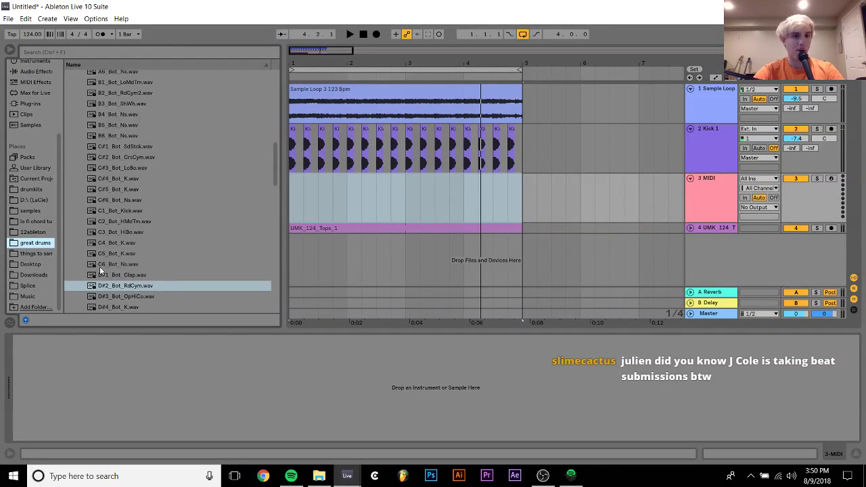
{"action": "scroll", "coordinate": [114, 252], "scroll_direction": "down", "scroll_amount": 5}
{"action": "scroll", "coordinate": [146, 128], "scroll_direction": "up", "scroll_amount": 3}
{"action": "left_click", "coordinate": [121, 105]}
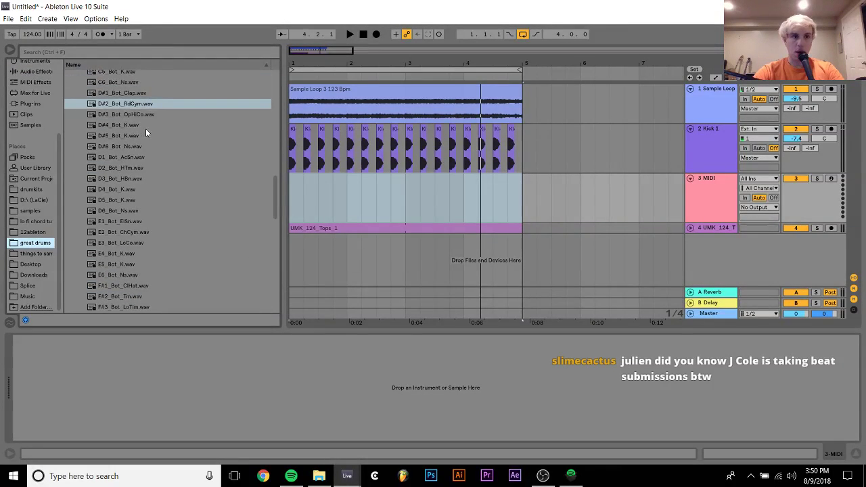
{"action": "left_click_drag", "start_coordinate": [56, 358], "coordinate": [56, 358]}
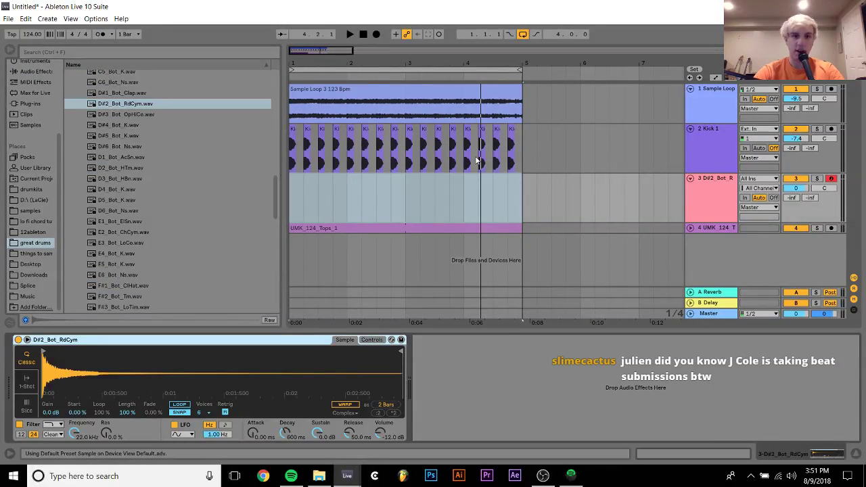
Create a one-bar MIDI clip on the ride track with four offbeat eighth notes at C3, and extend it to four bars.
{"action": "left_click_drag", "start_coordinate": [352, 212], "coordinate": [254, 215]}
{"action": "key", "text": "ctrl+shift+m"}
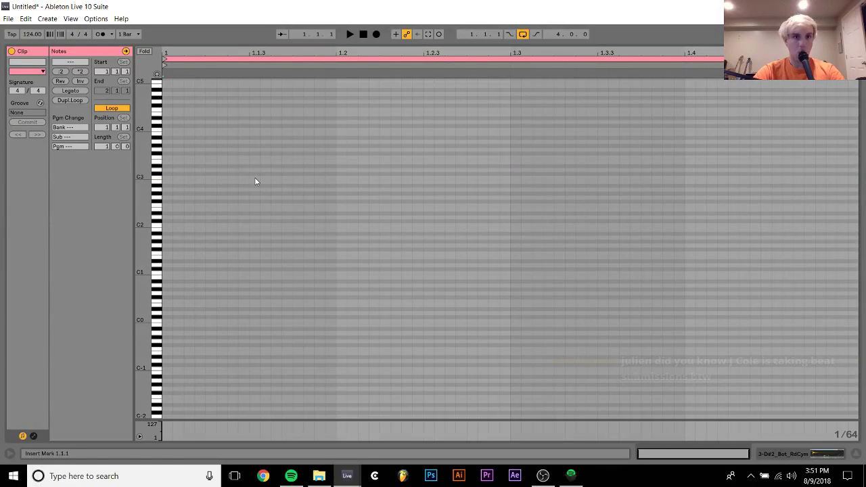
{"action": "double_click", "coordinate": [255, 179]}
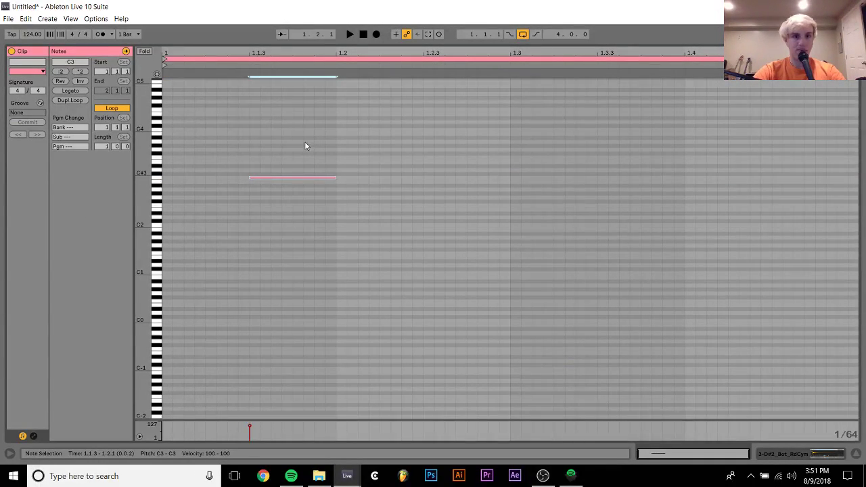
{"action": "left_click_drag", "start_coordinate": [305, 146], "coordinate": [422, 252]}
{"action": "key", "text": "ctrl+d"}
{"action": "key", "text": "ctrl+d"}
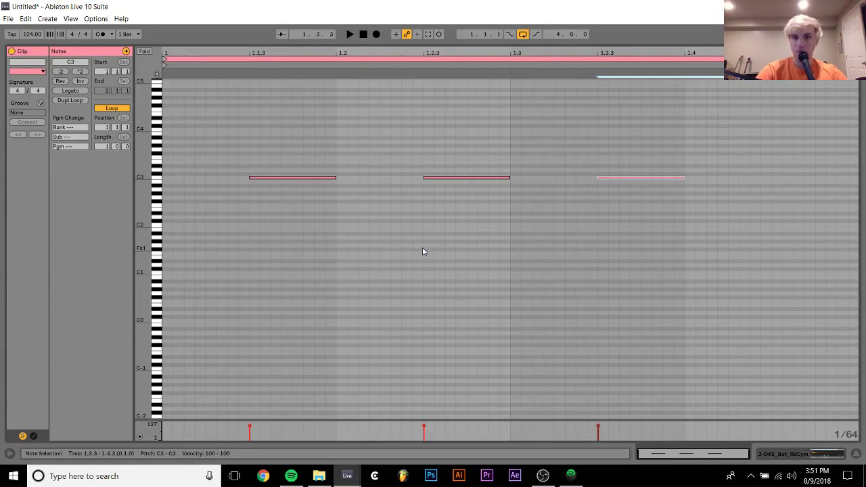
{"action": "key", "text": "ctrl+d"}
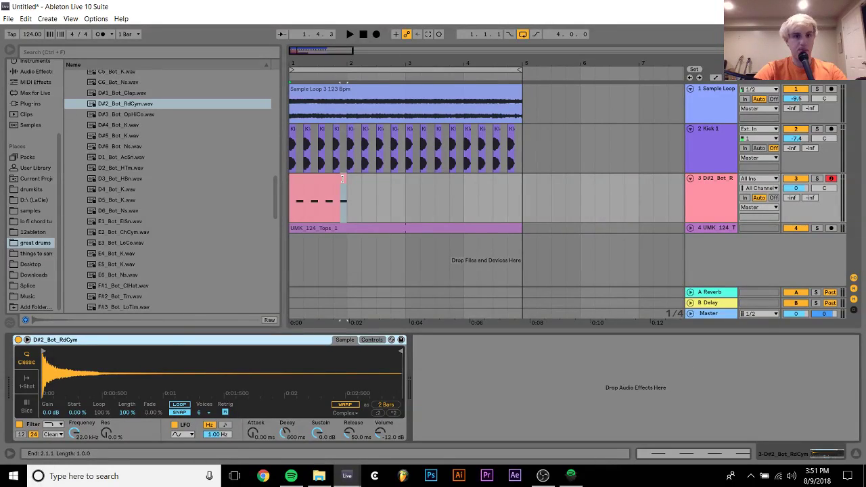
{"action": "left_click_drag", "start_coordinate": [342, 178], "coordinate": [521, 164]}
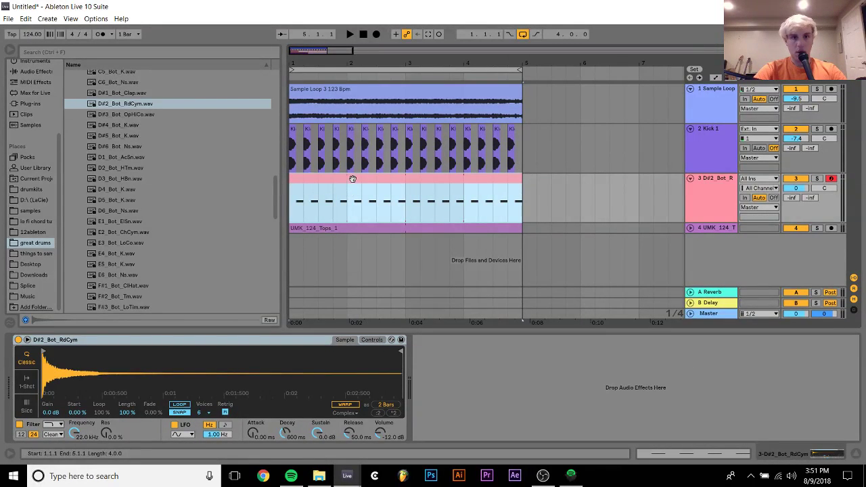
Raise the ride sampler's release to 4.37 s and lower the ride track's volume to -9.9 dB during playback.
{"action": "left_click_drag", "start_coordinate": [348, 433], "coordinate": [348, 406]}
{"action": "key", "text": "space"}
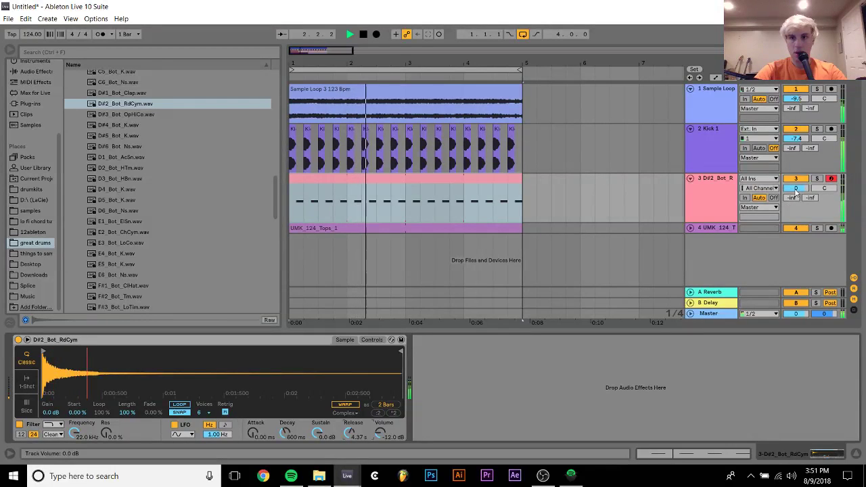
{"action": "left_click_drag", "start_coordinate": [795, 187], "coordinate": [796, 194]}
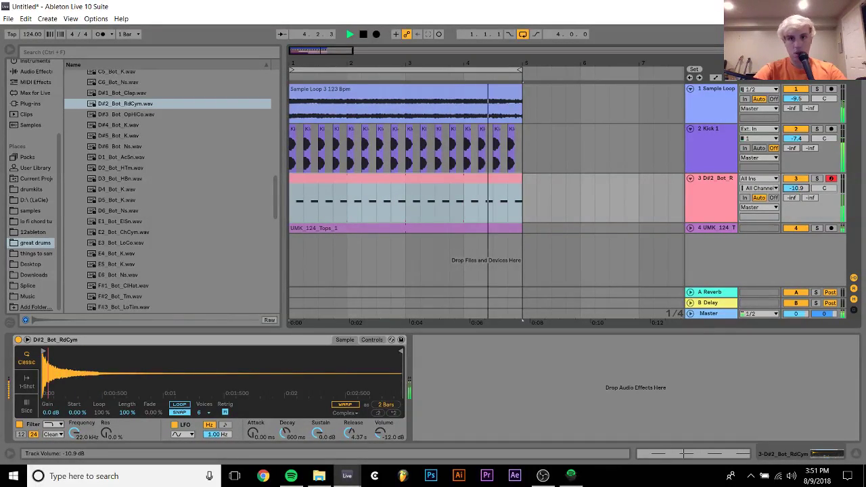
Insert an empty MIDI track below the sample loop track and raise the loop's volume to -6.9 dB.
{"action": "left_click", "coordinate": [702, 103]}
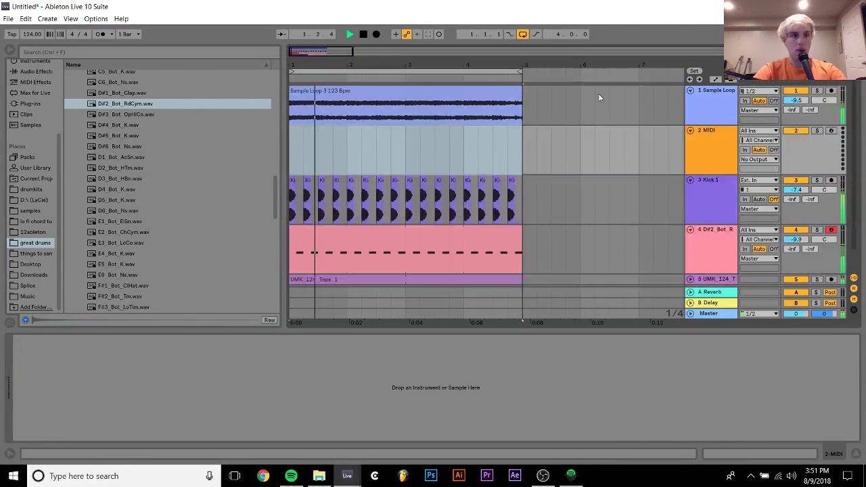
{"action": "key", "text": "ctrl+shift+t"}
{"action": "left_click", "coordinate": [817, 91]}
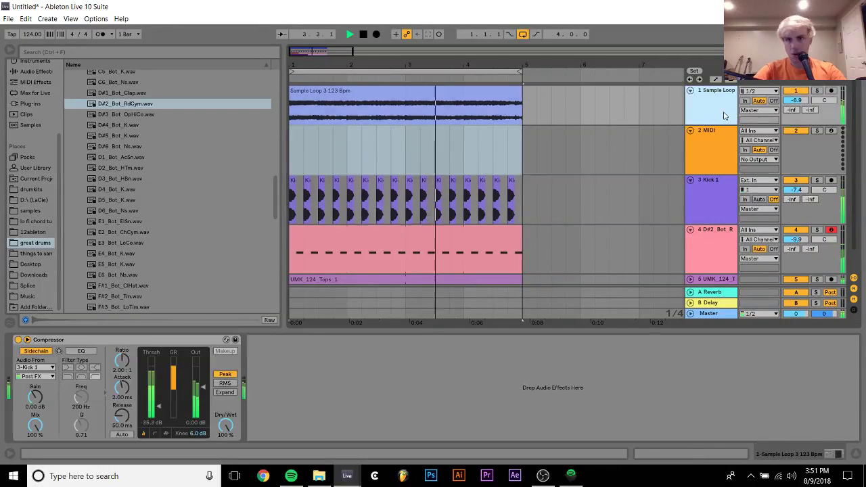
Mute the sample loop track to hear the beat without it, and delete the track.
{"action": "left_click", "coordinate": [817, 90]}
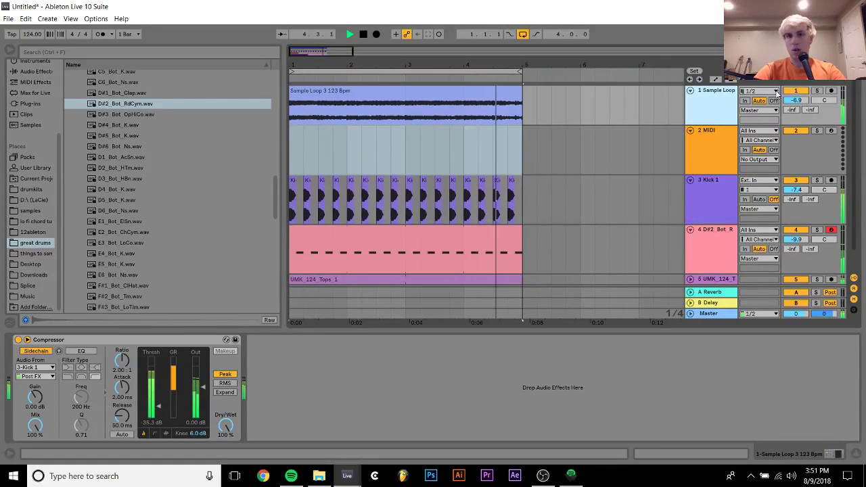
{"action": "left_click", "coordinate": [698, 103]}
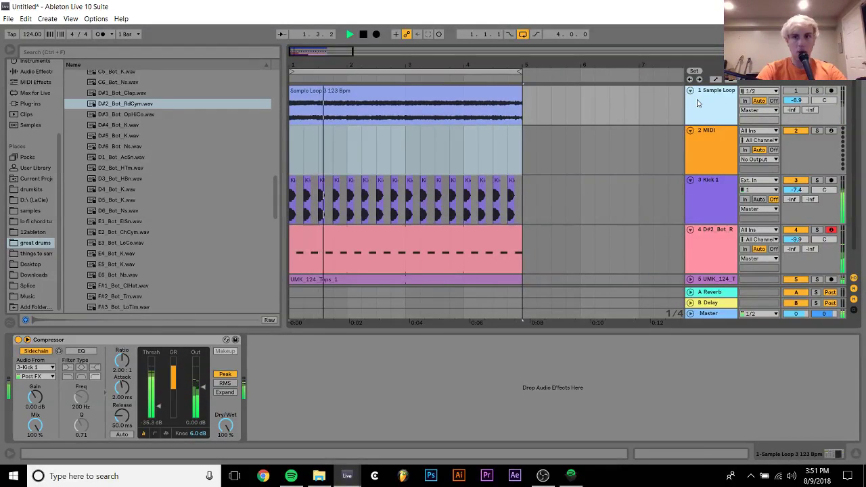
{"action": "key", "text": "Delete"}
Stop playback and delete all the kick clips from the kick track.
{"action": "left_click", "coordinate": [292, 140]}
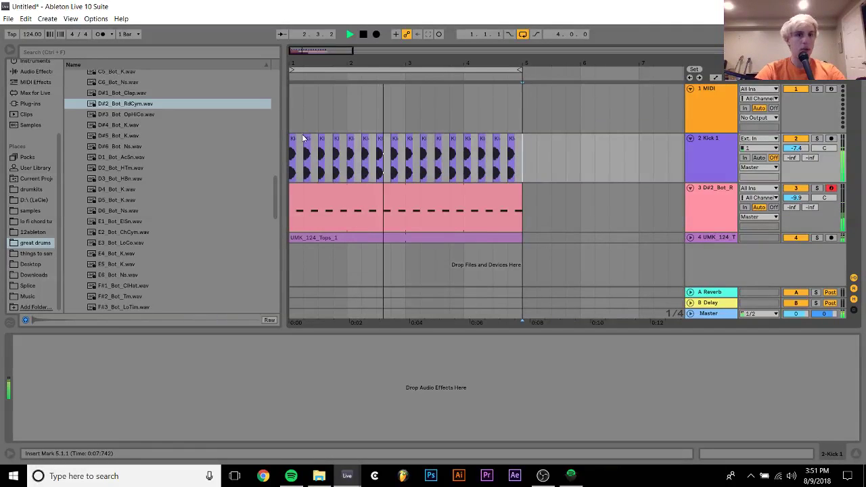
{"action": "key", "text": "space"}
{"action": "key", "text": "ctrl+a"}
{"action": "key", "text": "Delete"}
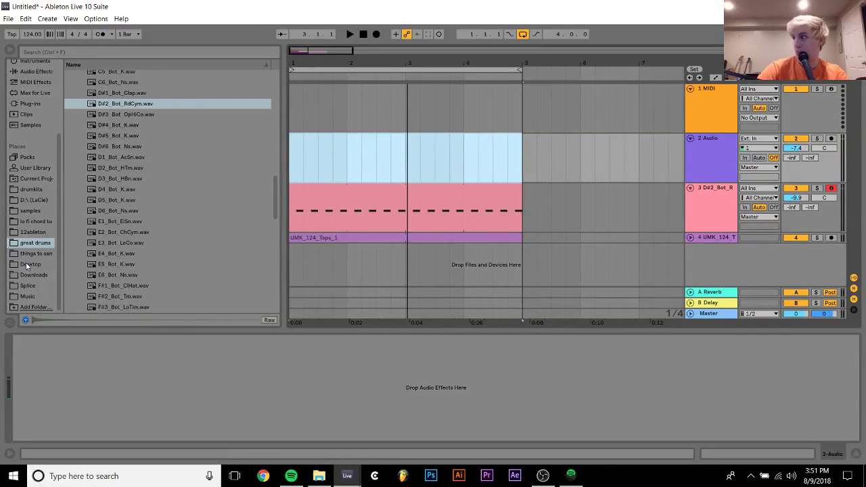
Reopen the Vol. 2 Kicks subfolder on the D:\ (LaCie) drive and audition its kick samples through Kick 10.wav.
{"action": "left_click", "coordinate": [30, 201]}
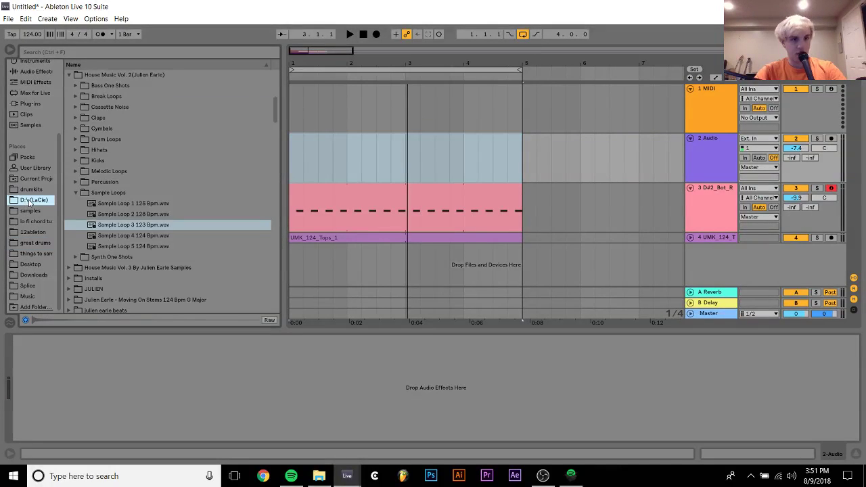
{"action": "left_click", "coordinate": [75, 162]}
{"action": "key", "text": "Down"}
{"action": "key", "text": "Down"}
{"action": "key", "text": "Down"}
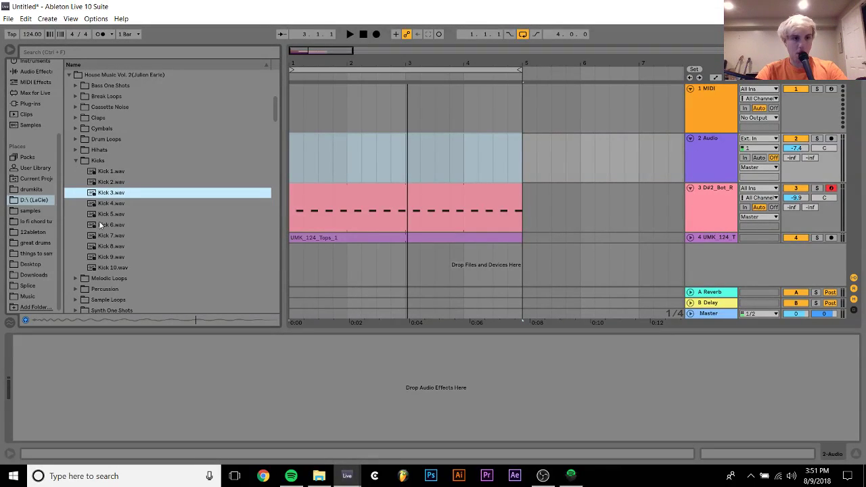
{"action": "key", "text": "Down"}
{"action": "key", "text": "Down"}
{"action": "key", "text": "Down"}
{"action": "key", "text": "Down"}
{"action": "key", "text": "Down"}
{"action": "key", "text": "Down"}
{"action": "key", "text": "Down"}
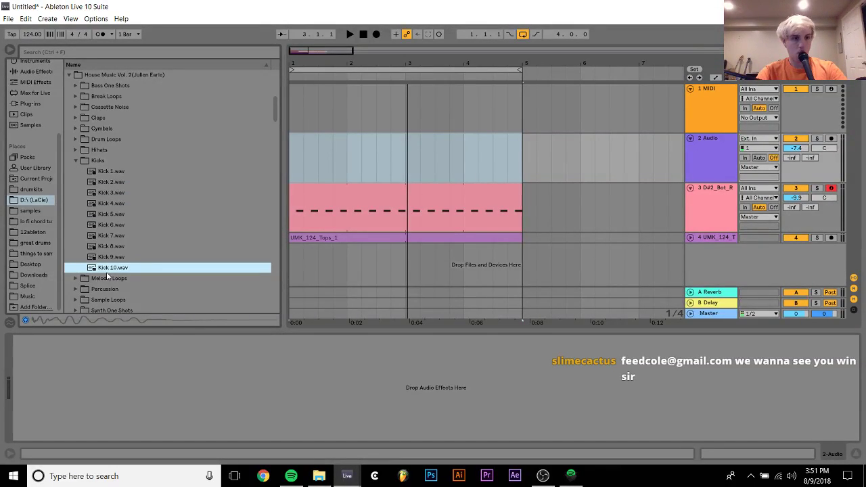
Audition the kicks back up through the Kicks folder and place Kick 2.wav at bar 1 of the empty audio track.
{"action": "key", "text": "Up"}
{"action": "key", "text": "Up"}
{"action": "key", "text": "Up"}
{"action": "key", "text": "Up"}
{"action": "key", "text": "Up"}
{"action": "key", "text": "Up"}
{"action": "key", "text": "Up"}
{"action": "key", "text": "Up"}
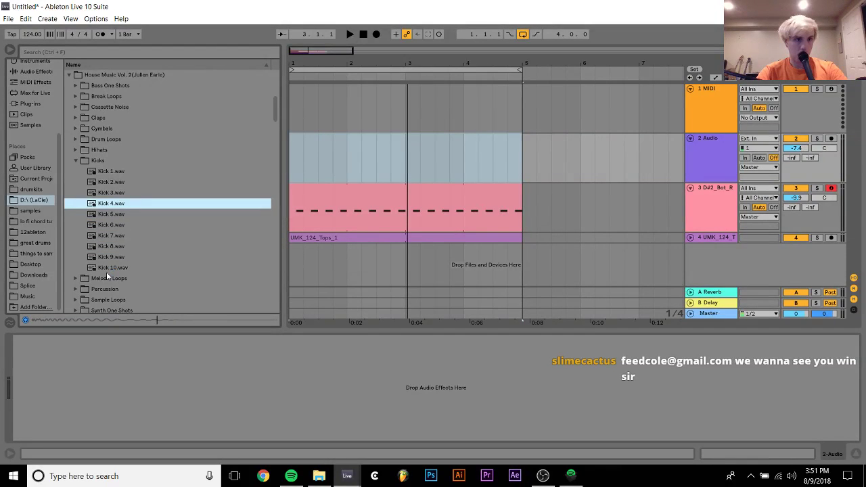
{"action": "key", "text": "Down"}
{"action": "key", "text": "Up"}
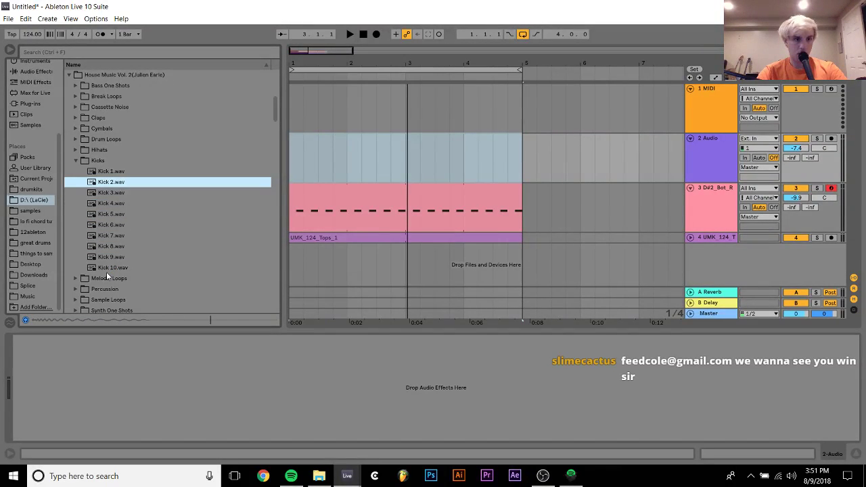
{"action": "left_click_drag", "start_coordinate": [108, 183], "coordinate": [292, 155]}
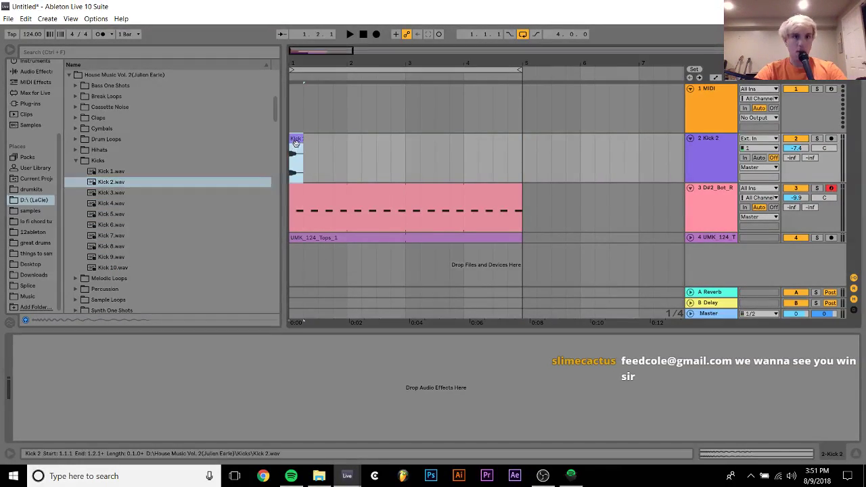
Set the Kick 2 clip's gain to 7.50 dB and shorten its end to cut the silent tail.
{"action": "double_click", "coordinate": [297, 141]}
{"action": "left_click_drag", "start_coordinate": [91, 146], "coordinate": [91, 129]}
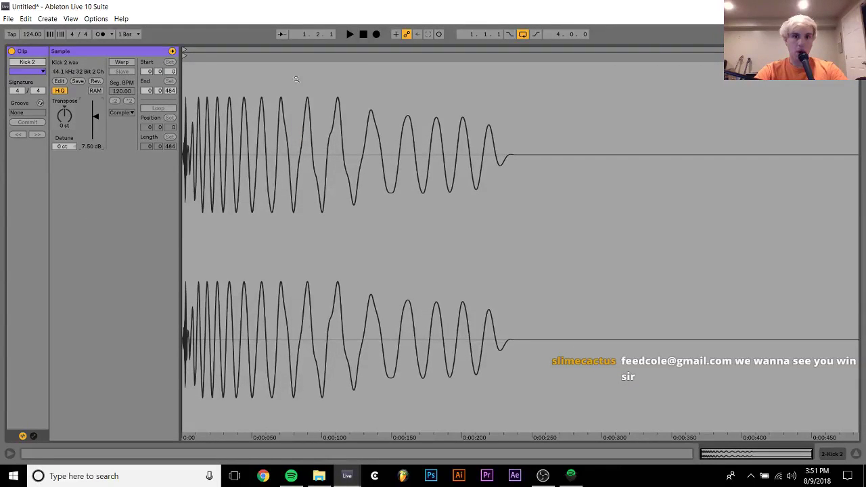
{"action": "left_click_drag", "start_coordinate": [856, 54], "coordinate": [575, 85]}
{"action": "left_click", "coordinate": [839, 455]}
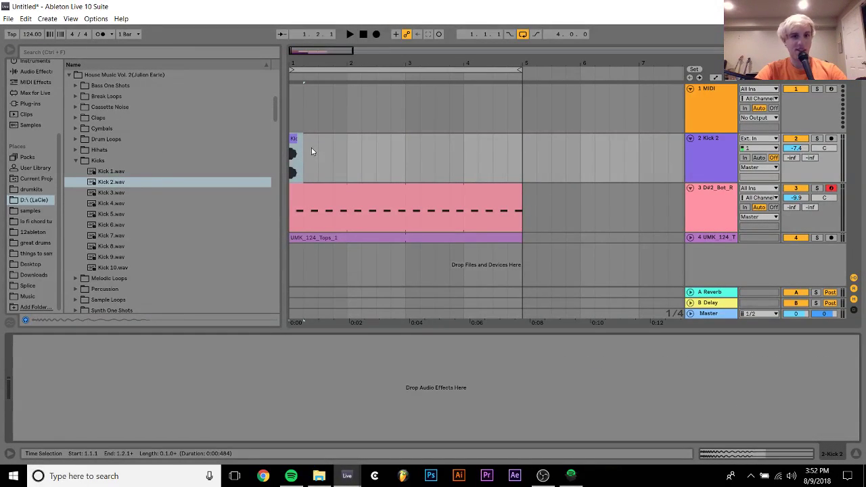
Duplicate the Kick 2 clip on every beat across the four-bar loop and play the beat.
{"action": "key", "text": "ctrl+d"}
{"action": "key", "text": "ctrl+d"}
{"action": "key", "text": "ctrl+d"}
{"action": "key", "text": "ctrl+d"}
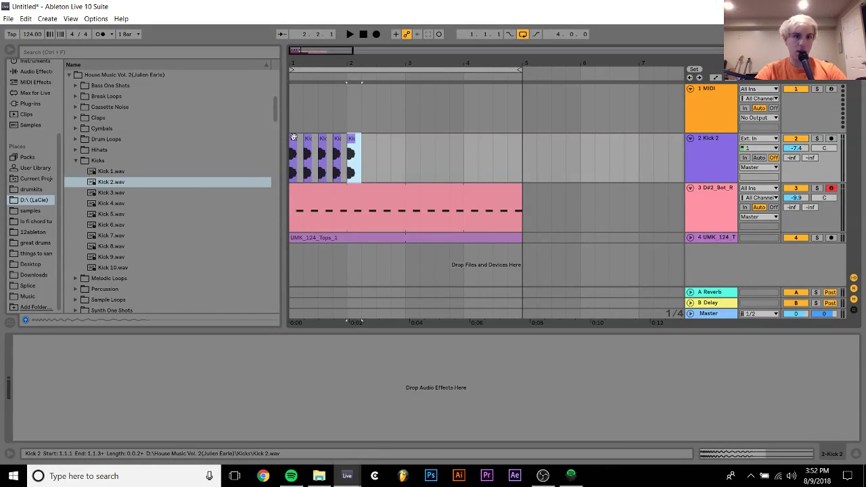
{"action": "key", "text": "ctrl+d"}
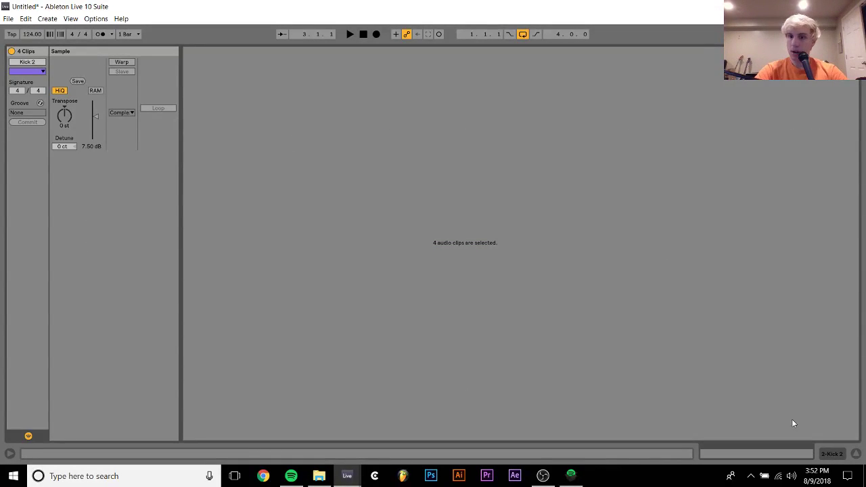
{"action": "left_click", "coordinate": [292, 139]}
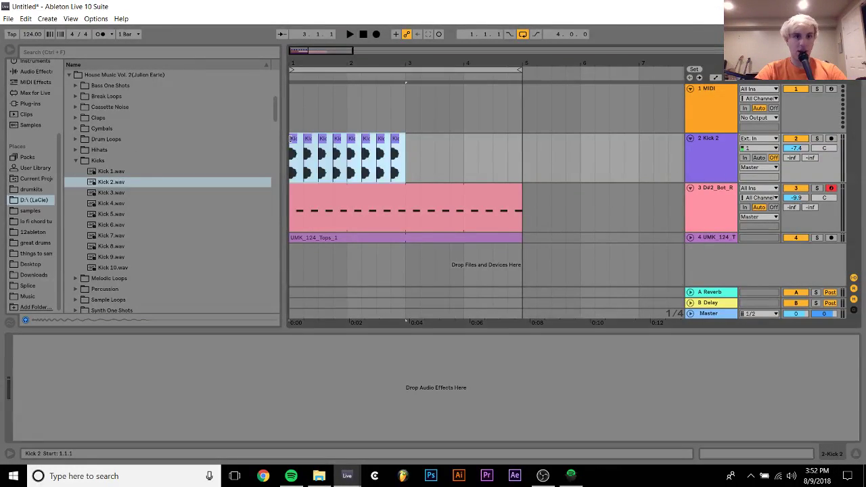
{"action": "key", "text": "ctrl+d"}
{"action": "key", "text": "space"}
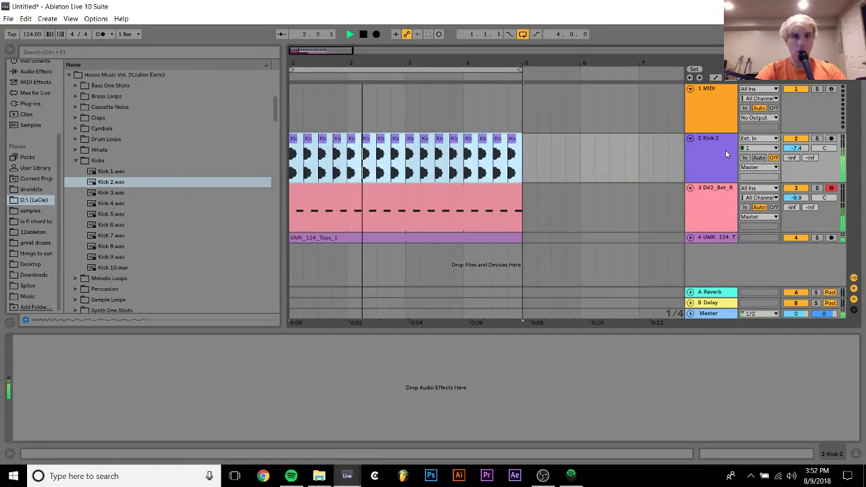
Collapse the House Music Vol. 2 folder, open the great drums folder and audition its samples up to Dadyr-Todur.mp3.
{"action": "left_click", "coordinate": [67, 77]}
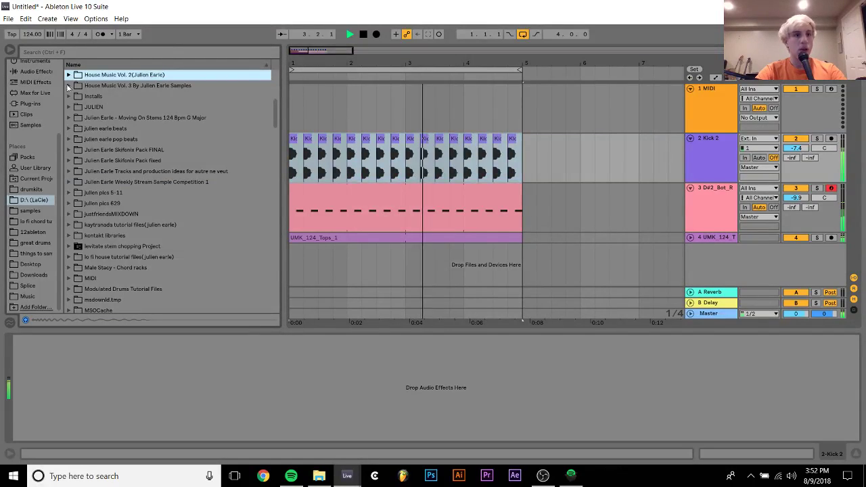
{"action": "left_click", "coordinate": [34, 264]}
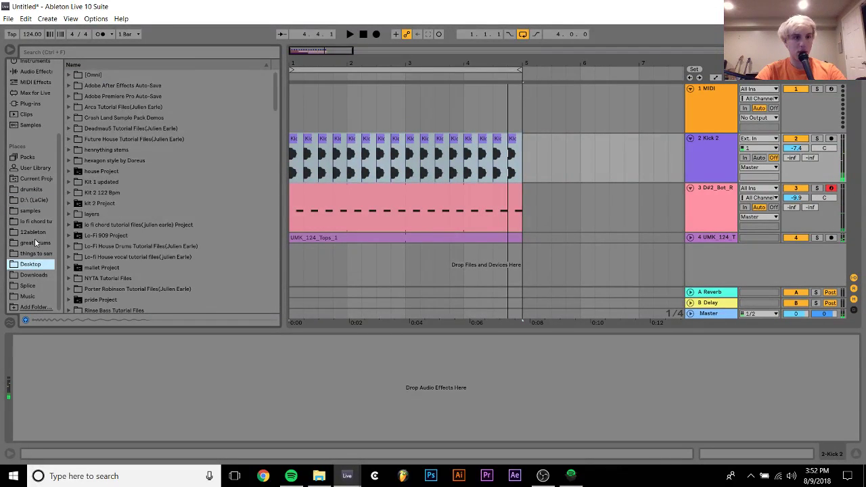
{"action": "left_click", "coordinate": [35, 241]}
{"action": "scroll", "coordinate": [189, 244], "scroll_direction": "down", "scroll_amount": 8}
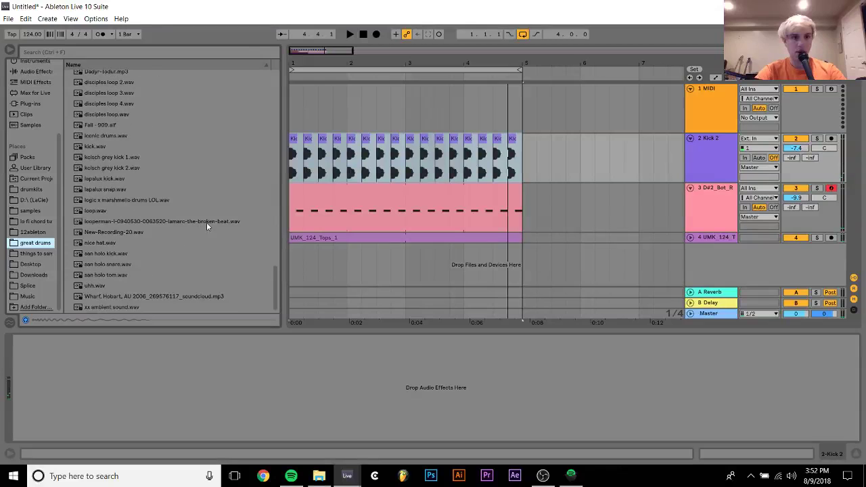
{"action": "left_click", "coordinate": [136, 297]}
{"action": "left_click", "coordinate": [150, 222]}
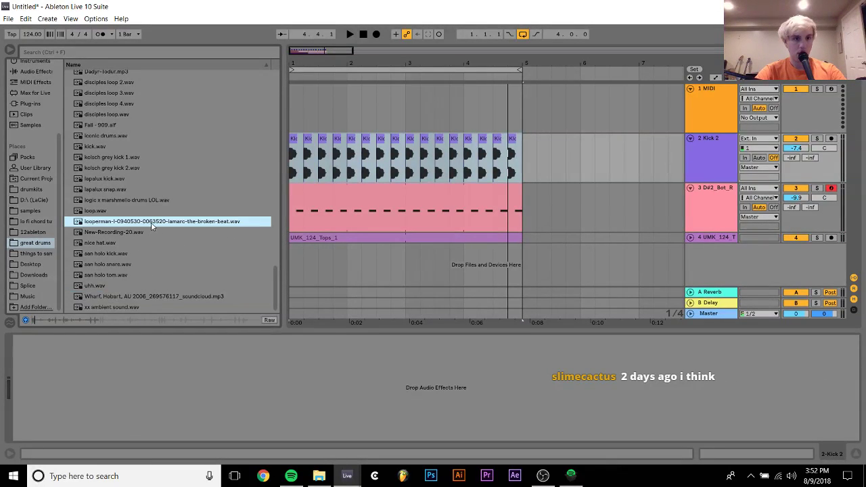
{"action": "left_click", "coordinate": [112, 169]}
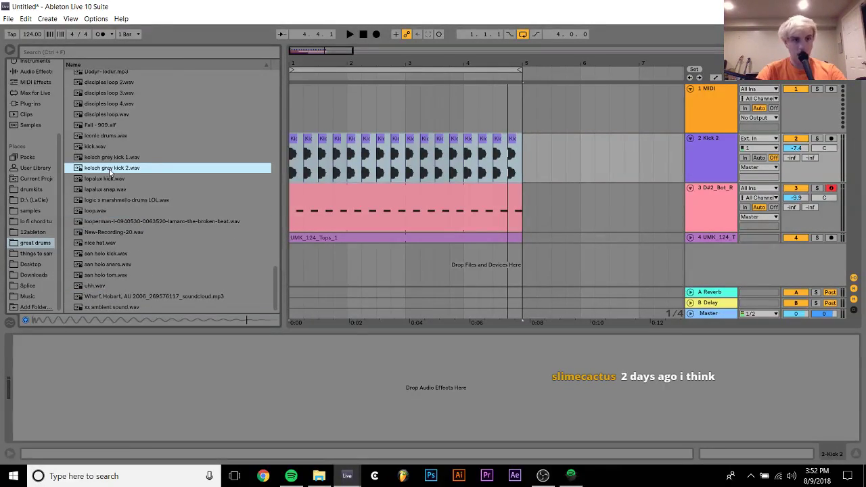
{"action": "key", "text": "Up"}
{"action": "key", "text": "Up"}
{"action": "key", "text": "Up"}
{"action": "key", "text": "Up"}
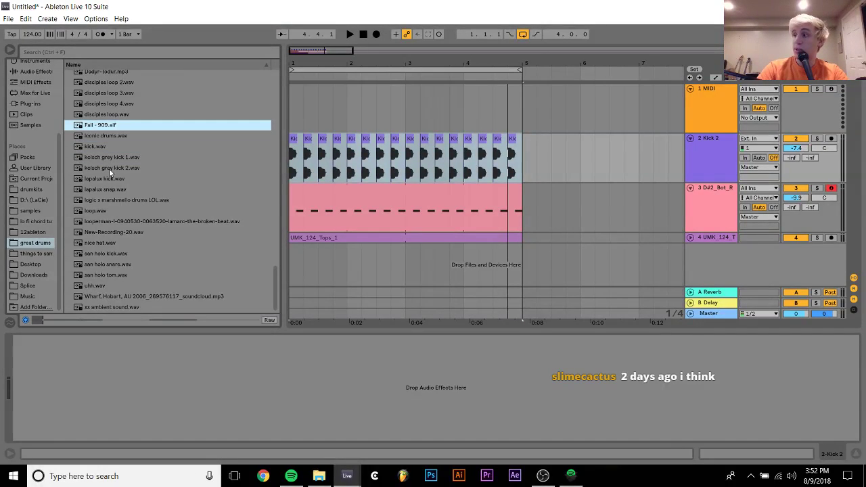
{"action": "key", "text": "Up"}
{"action": "key", "text": "Up"}
{"action": "key", "text": "Up"}
{"action": "key", "text": "Up"}
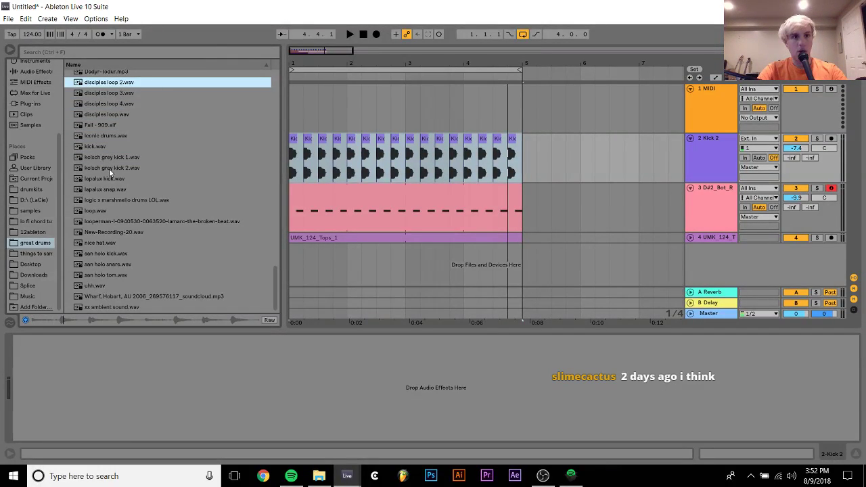
{"action": "key", "text": "Up"}
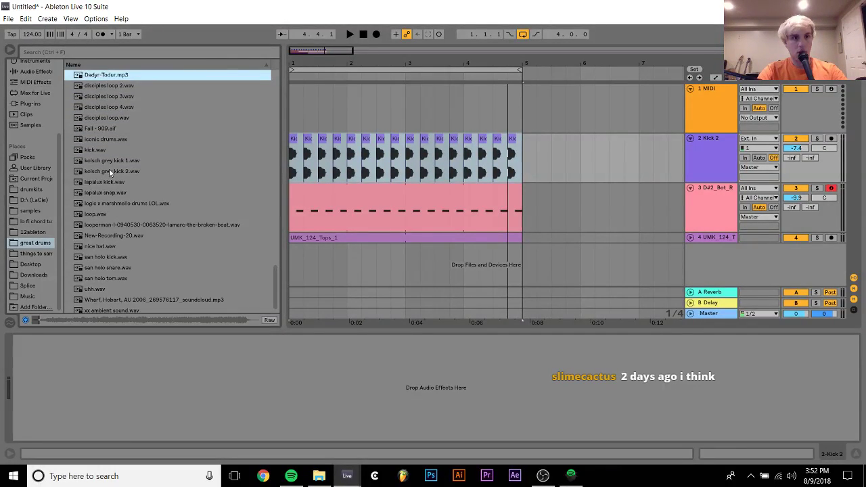
Open the samples folder, play the beat briefly, and expand the 128 BPM folder under FILTERED & CHOPPED LOOPS.
{"action": "left_click", "coordinate": [34, 211]}
{"action": "left_click", "coordinate": [217, 203]}
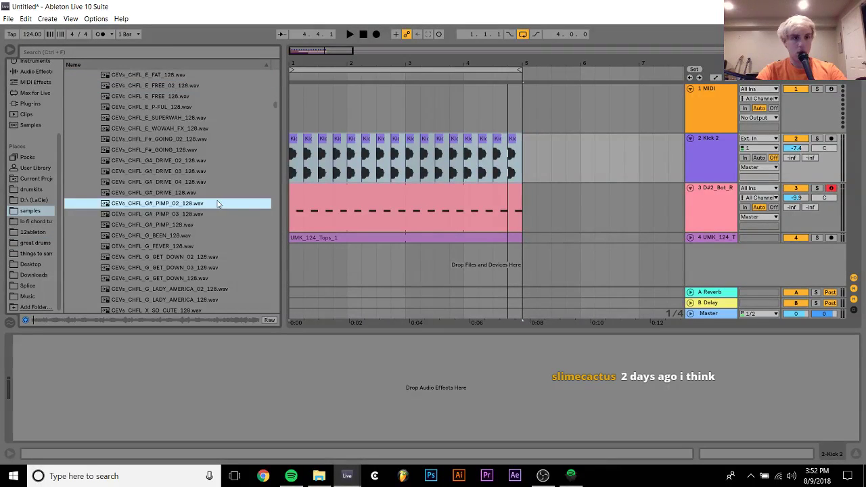
{"action": "key", "text": "Left"}
{"action": "key", "text": "Down"}
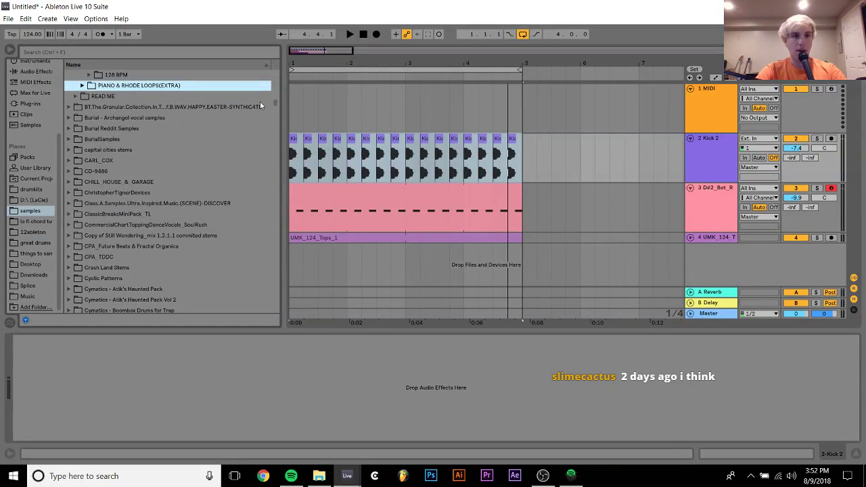
{"action": "key", "text": "space"}
{"action": "mouse_move", "coordinate": [277, 103]}
{"action": "left_mouse_down"}
{"action": "mouse_move", "coordinate": [277, 222]}
{"action": "mouse_move", "coordinate": [276, 250]}
{"action": "mouse_move", "coordinate": [263, 258]}
{"action": "mouse_move", "coordinate": [265, 285]}
{"action": "mouse_move", "coordinate": [268, 95]}
{"action": "mouse_move", "coordinate": [267, 108]}
{"action": "left_mouse_up"}
{"action": "scroll", "coordinate": [211, 124], "scroll_direction": "up", "scroll_amount": 8}
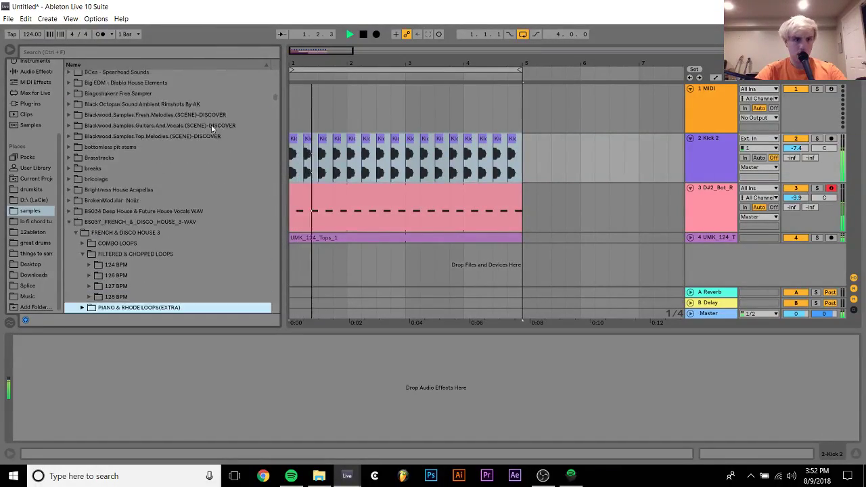
{"action": "scroll", "coordinate": [211, 125], "scroll_direction": "down", "scroll_amount": 2}
{"action": "left_click", "coordinate": [89, 232]}
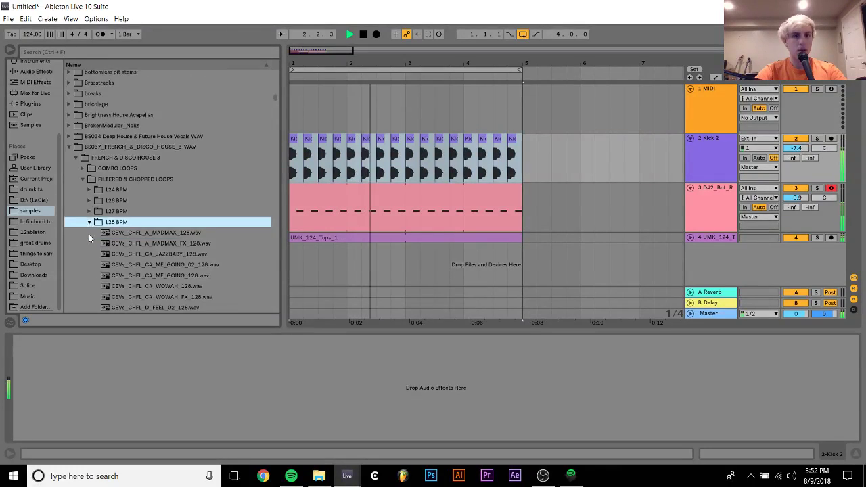
{"action": "key", "text": "space"}
{"action": "left_click", "coordinate": [91, 234]}
{"action": "scroll", "coordinate": [92, 234], "scroll_direction": "down", "scroll_amount": 8}
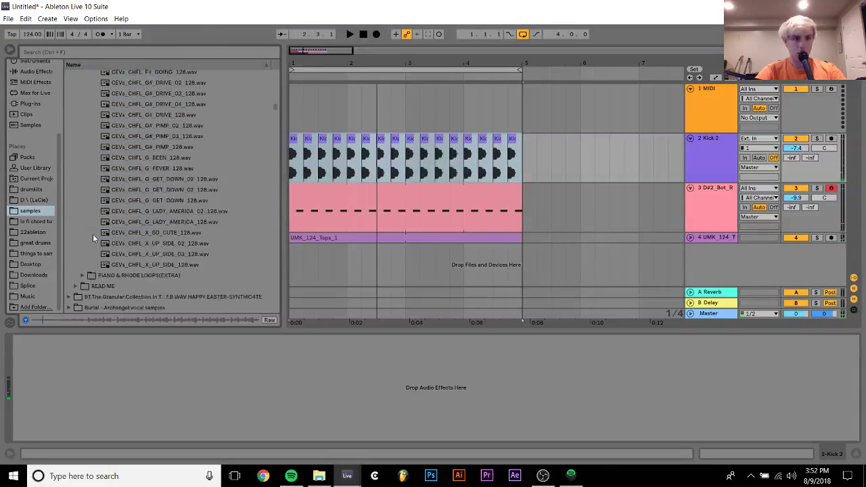
Audition the 128 BPM chopped loops, including G#_PIMP, G_BEEN, G#_PIMP_02 and F#_GOING.
{"action": "left_click", "coordinate": [157, 158]}
{"action": "scroll", "coordinate": [155, 158], "scroll_direction": "up", "scroll_amount": 2}
{"action": "left_click", "coordinate": [156, 158]}
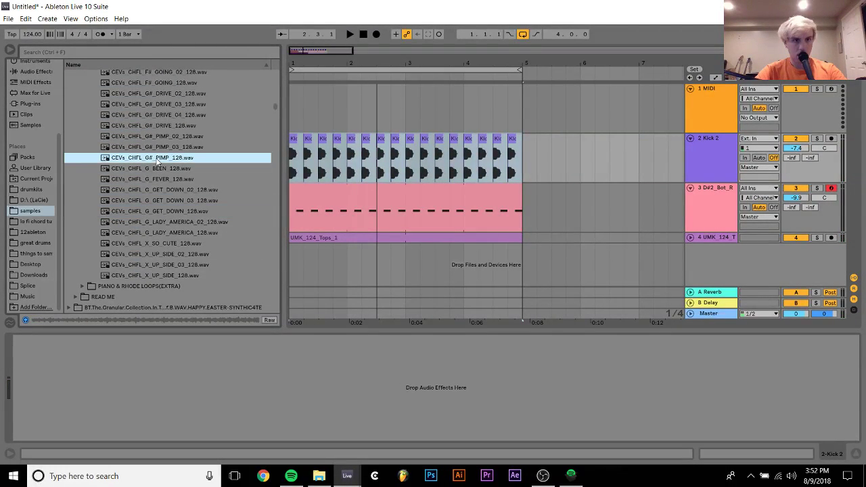
{"action": "left_click", "coordinate": [152, 169]}
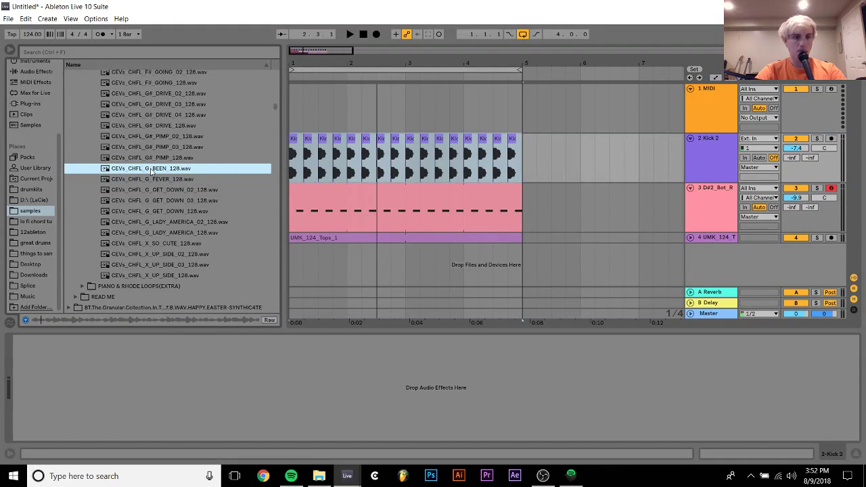
{"action": "left_click", "coordinate": [150, 137]}
{"action": "scroll", "coordinate": [153, 141], "scroll_direction": "up", "scroll_amount": 1}
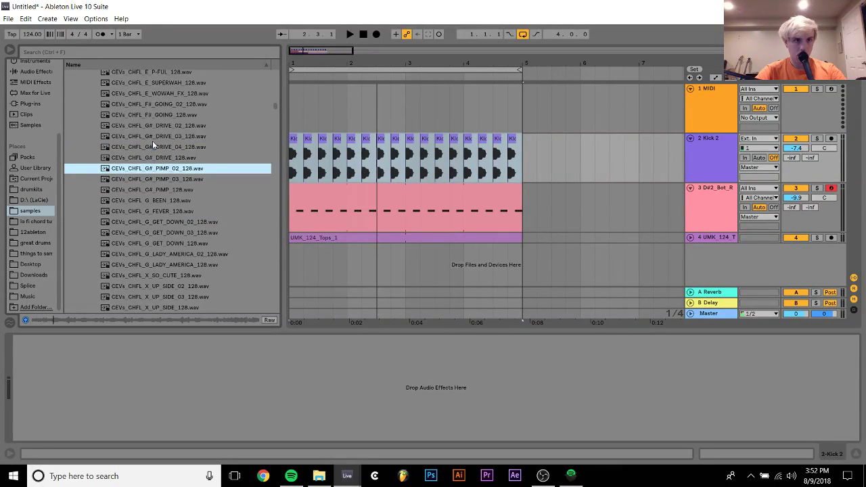
{"action": "left_click", "coordinate": [152, 140]}
{"action": "scroll", "coordinate": [152, 141], "scroll_direction": "up", "scroll_amount": 1}
{"action": "left_click", "coordinate": [153, 140]}
{"action": "left_click", "coordinate": [153, 143]}
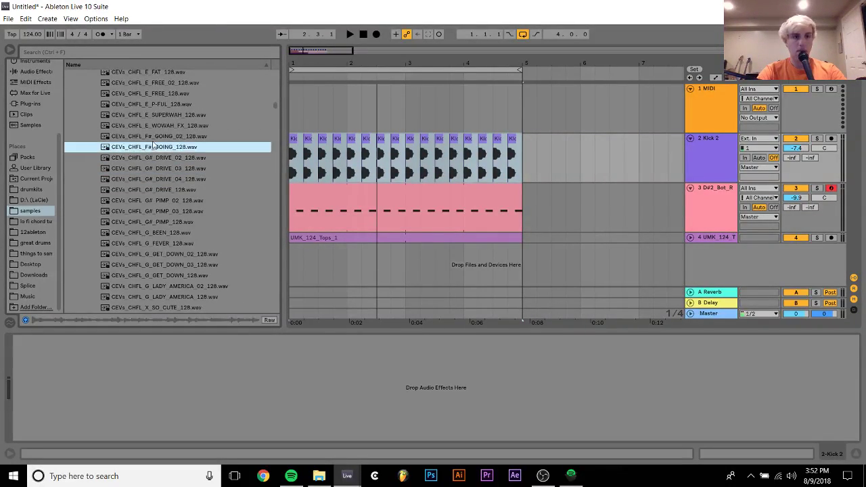
Audition the G#_DRIVE loops and add CEVs_CHFL_G#_DRIVE_128.wav at bar 1 on a new track below the top loop.
{"action": "key", "text": "Down"}
{"action": "left_click", "coordinate": [154, 179]}
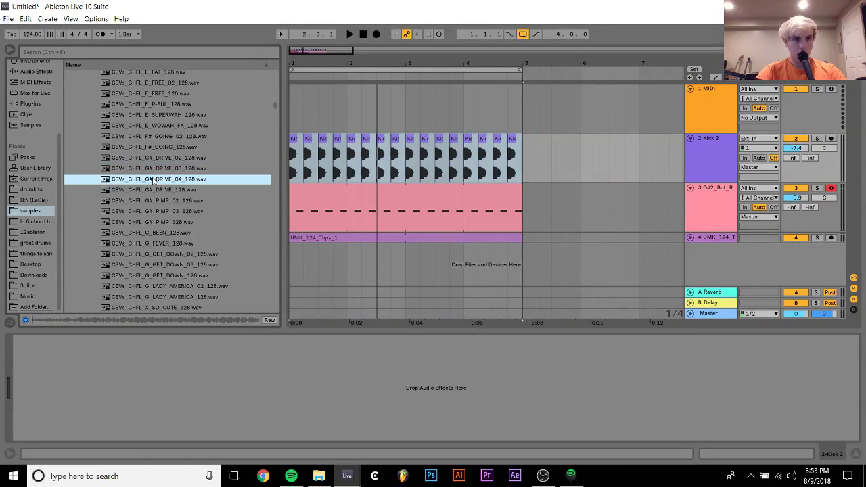
{"action": "key", "text": "Down"}
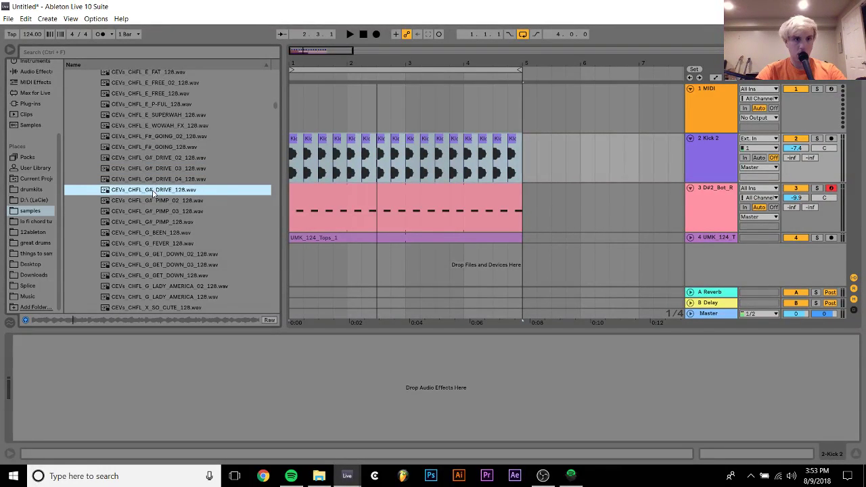
{"action": "left_click_drag", "start_coordinate": [286, 278], "coordinate": [301, 264]}
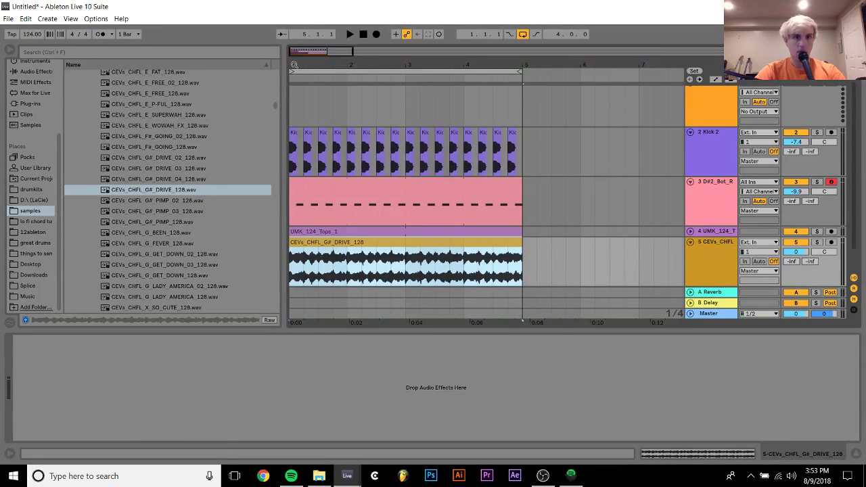
Try repeating the G#_DRIVE loop's first half beat (1.1.1 to 1.1.3) three more times in a row.
{"action": "left_click_drag", "start_coordinate": [294, 65], "coordinate": [296, 115]}
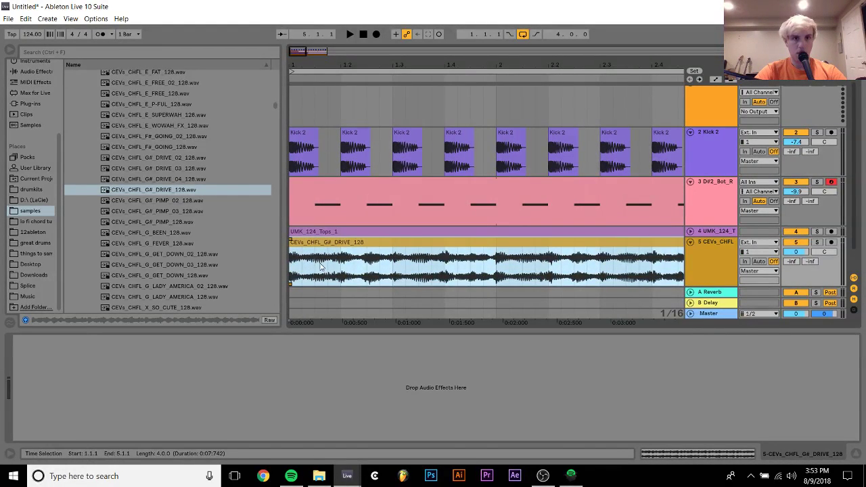
{"action": "left_click_drag", "start_coordinate": [314, 267], "coordinate": [304, 268]}
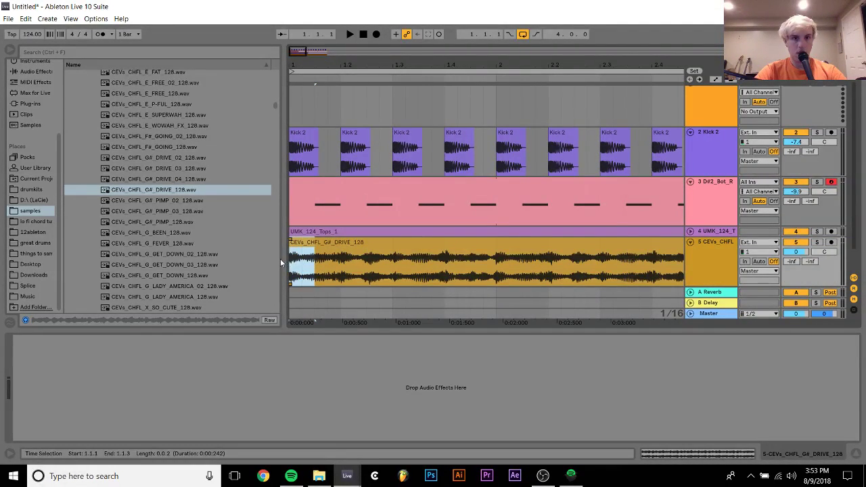
{"action": "key", "text": "ctrl+d"}
{"action": "key", "text": "ctrl+d"}
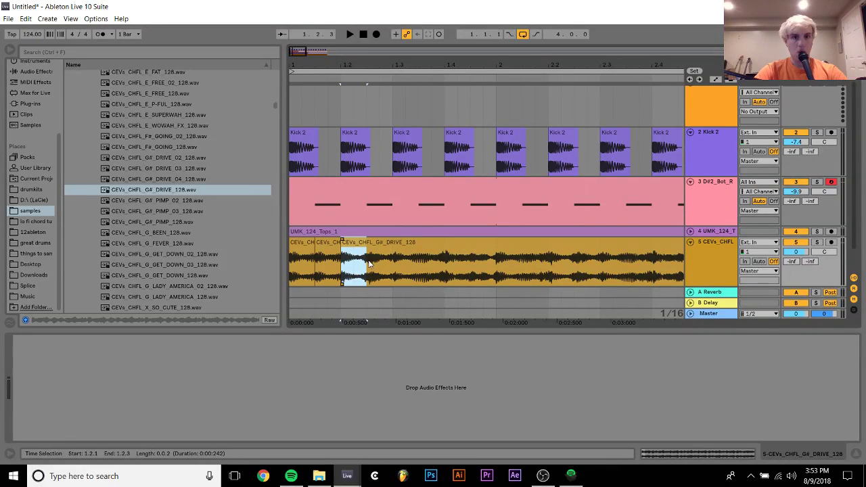
{"action": "key", "text": "ctrl+d"}
{"action": "key", "text": "Home"}
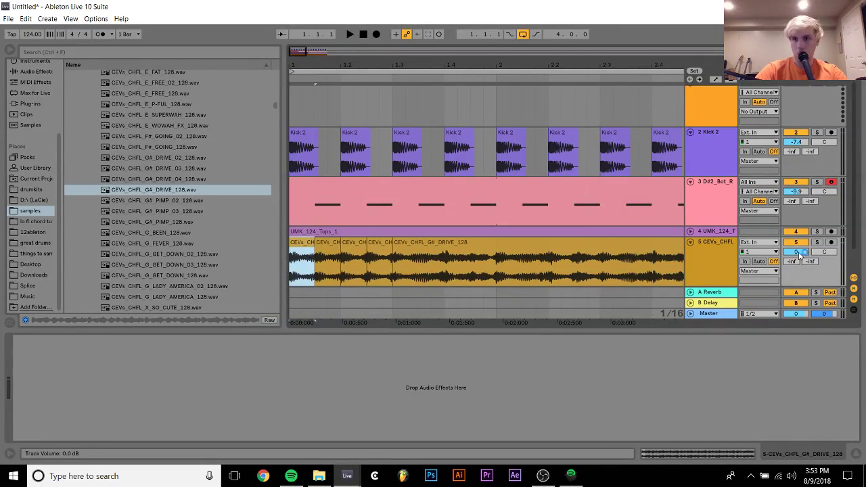
Lower the G#_DRIVE track's volume to -6.7 dB, undo the repeated half-beat slices and play the beat with the full loop.
{"action": "left_click_drag", "start_coordinate": [799, 253], "coordinate": [797, 254]}
{"action": "key", "text": "space"}
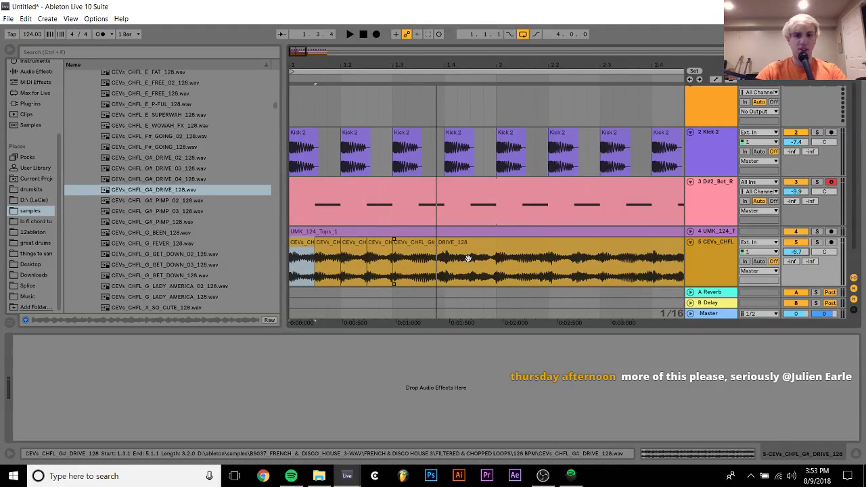
{"action": "key", "text": "ctrl+z"}
{"action": "key", "text": "space"}
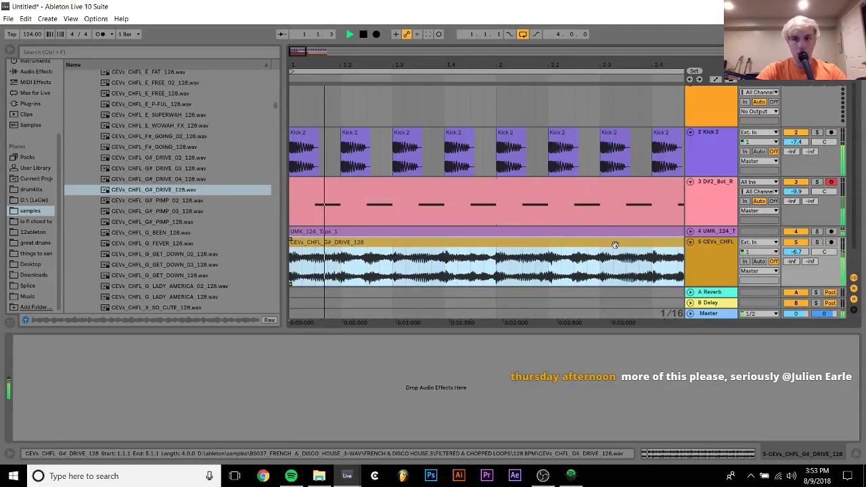
Stop playback and locate the BS037 FRENCH & DISCO HOUSE 3-WAV pack folder that holds the disco loops.
{"action": "left_click", "coordinate": [724, 248]}
{"action": "key", "text": "space"}
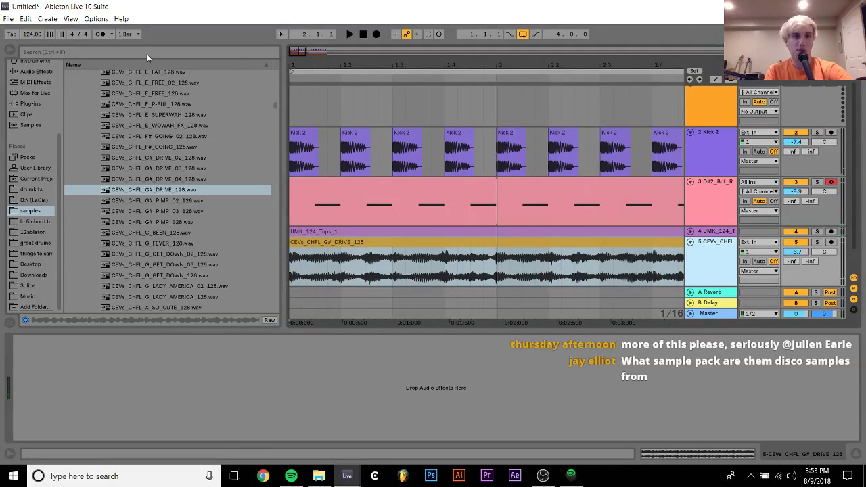
{"action": "scroll", "coordinate": [144, 150], "scroll_direction": "up", "scroll_amount": 15}
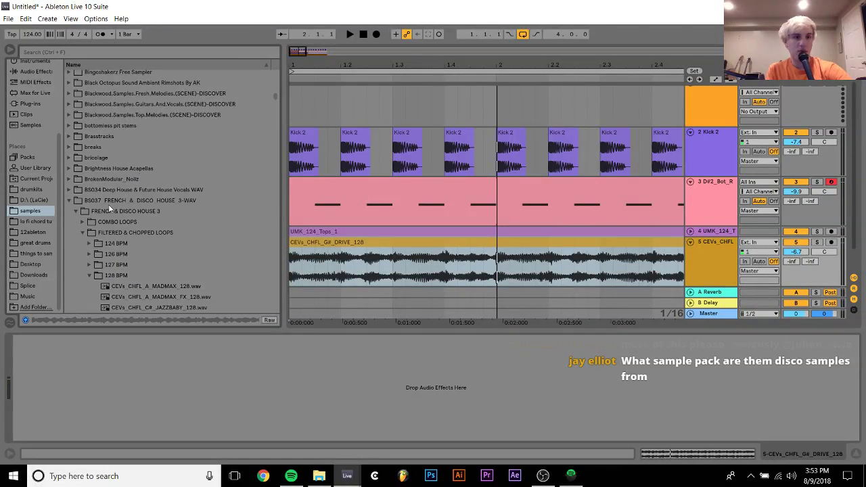
{"action": "left_click", "coordinate": [102, 202]}
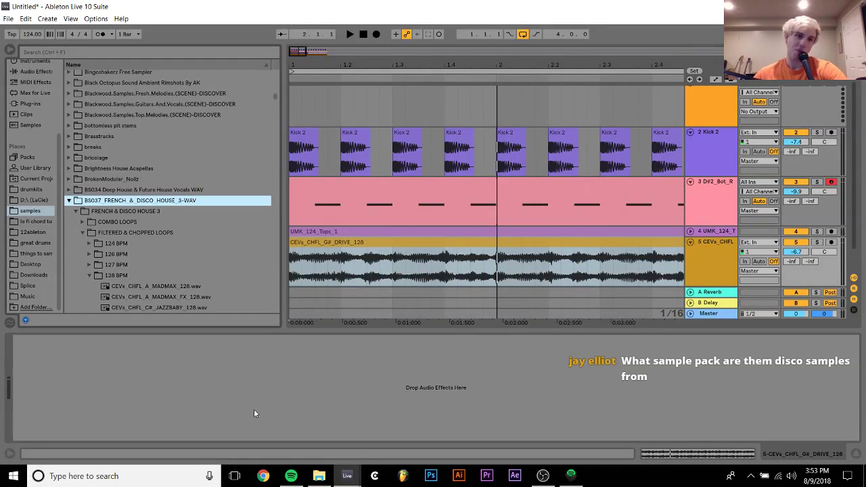
Play the beat once more, stop it and delete the track holding the G#_DRIVE chopped disco loop.
{"action": "key", "text": "space"}
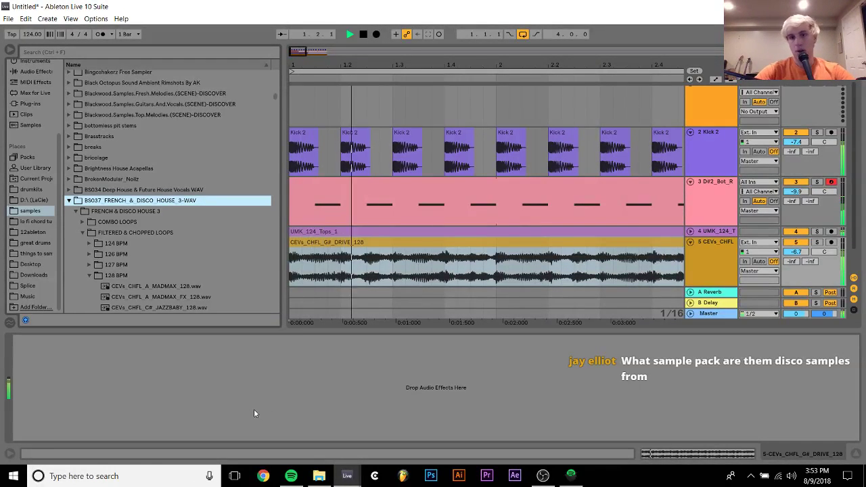
{"action": "left_click", "coordinate": [722, 256]}
{"action": "key", "text": "space"}
{"action": "key", "text": "Delete"}
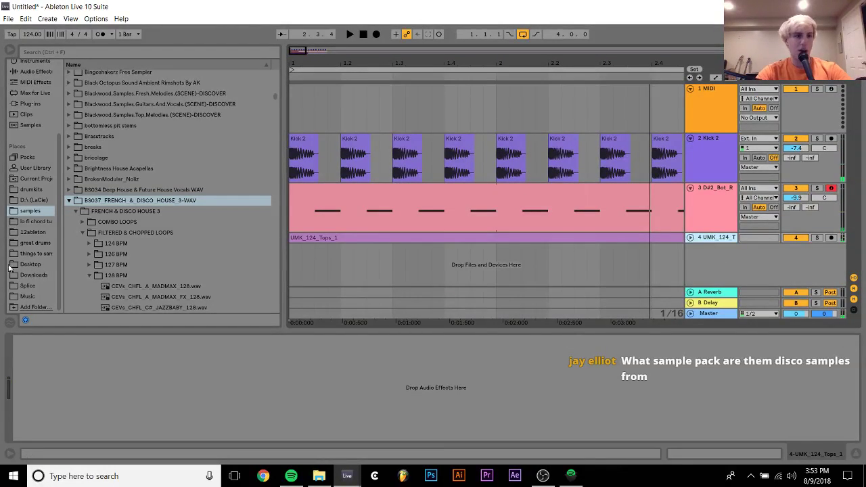
Browse the "things to sam..." folder down to the titles starting with N and audition Nikki-O - Butterflies.mp3.
{"action": "left_click", "coordinate": [37, 254]}
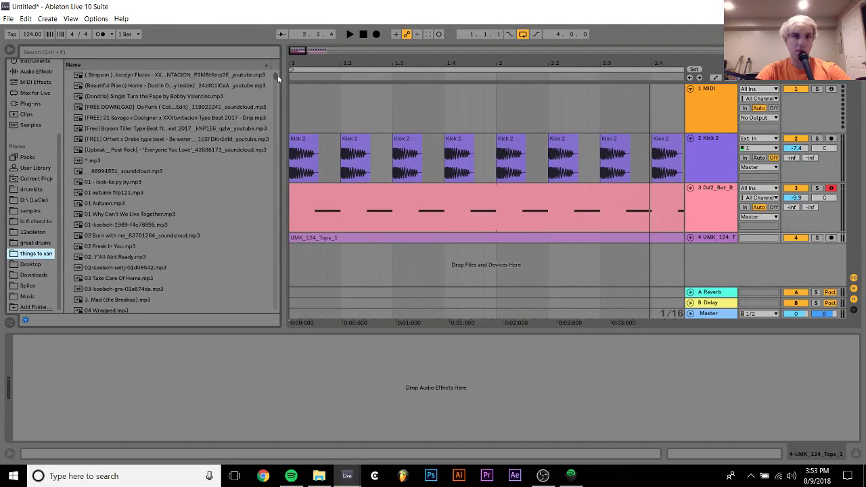
{"action": "left_click_drag", "start_coordinate": [278, 75], "coordinate": [260, 214]}
{"action": "left_click", "coordinate": [117, 167]}
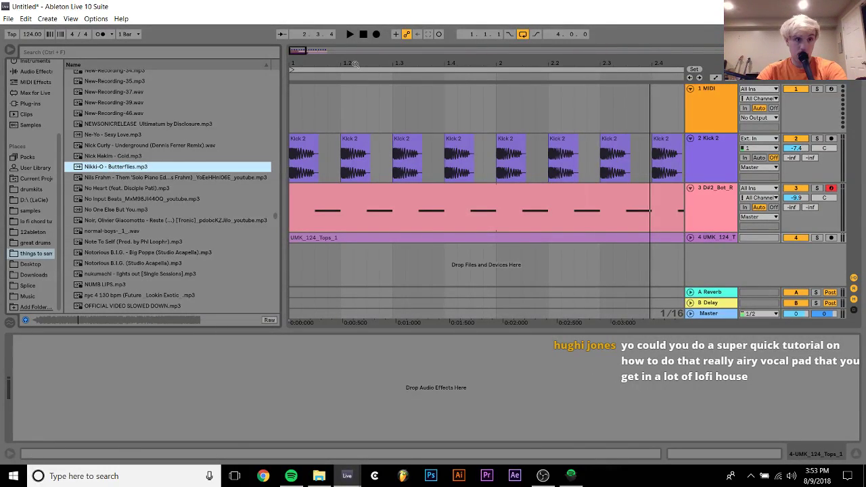
{"action": "key", "text": "minus"}
{"action": "key", "text": "minus"}
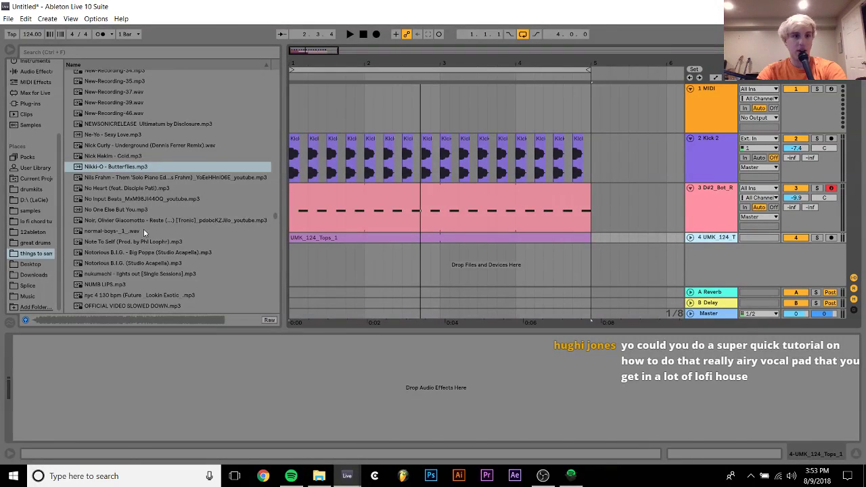
Audition the songs from normal-boys-_1_.wav through NUMB LIPS.mp3 to OG Detroit Boat Club_280216833_soundcloud.mp3.
{"action": "left_click", "coordinate": [144, 232]}
{"action": "key", "text": "Down"}
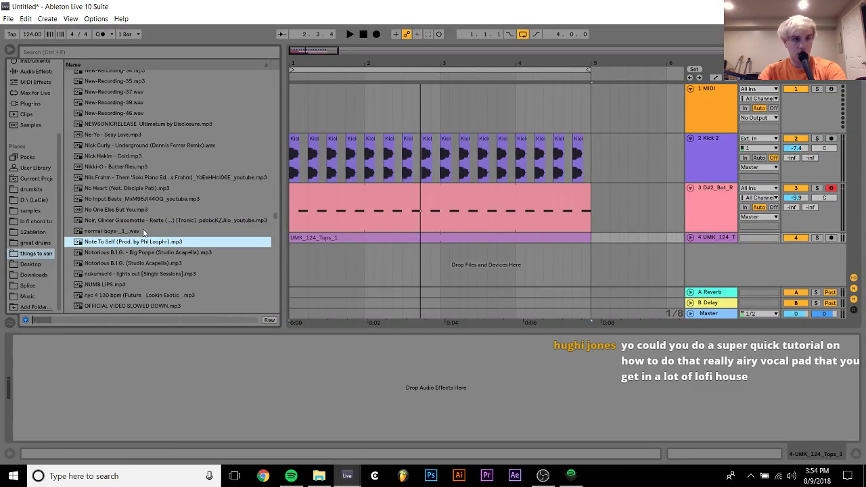
{"action": "key", "text": "Down"}
{"action": "key", "text": "Down"}
{"action": "key", "text": "Down"}
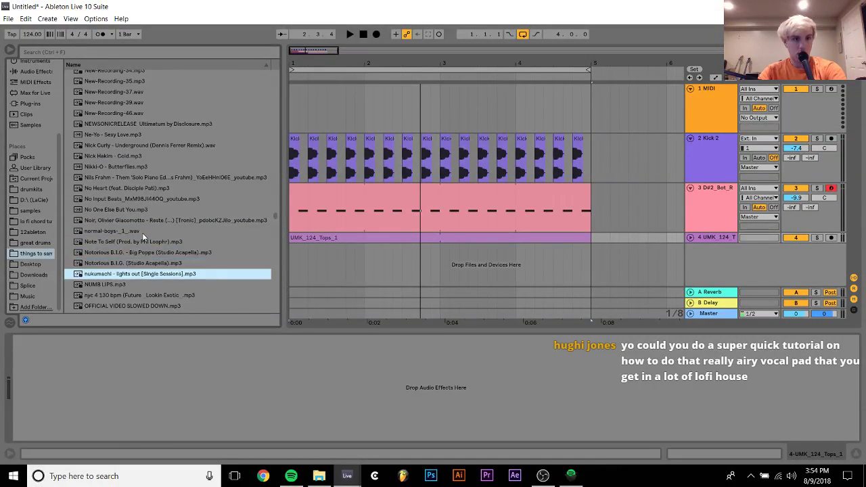
{"action": "key", "text": "Down"}
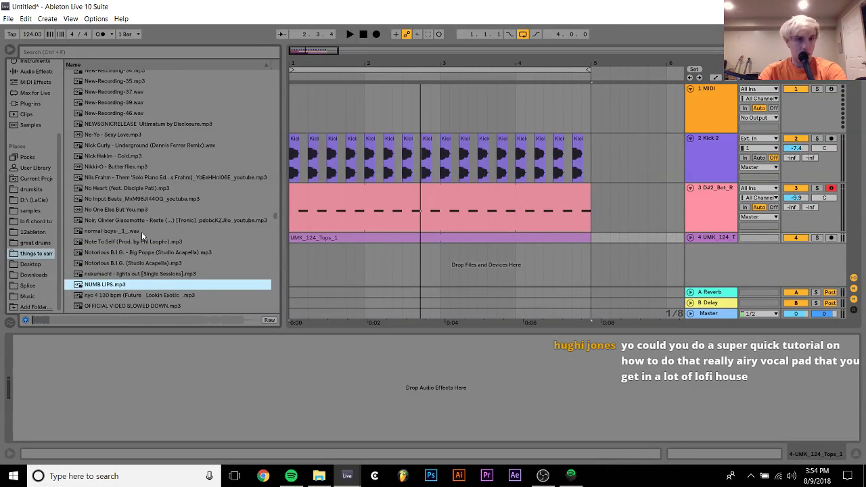
{"action": "key", "text": "Down"}
{"action": "key", "text": "Up"}
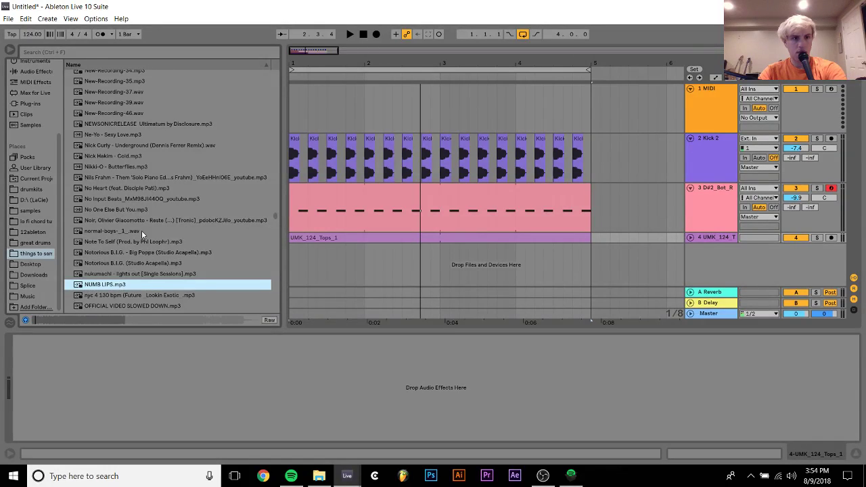
{"action": "key", "text": "Down"}
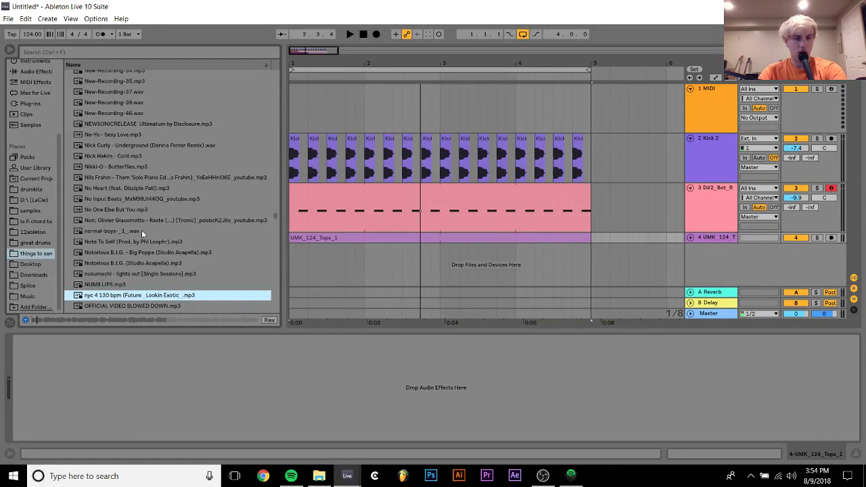
{"action": "key", "text": "Down"}
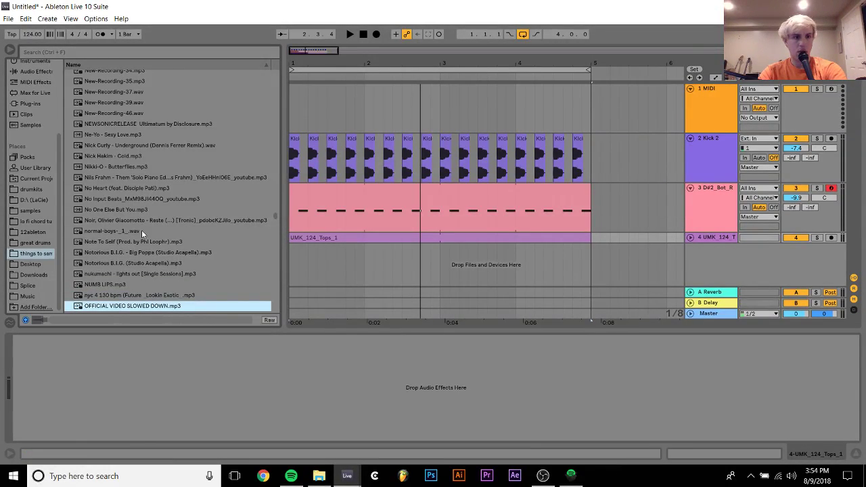
{"action": "key", "text": "Down"}
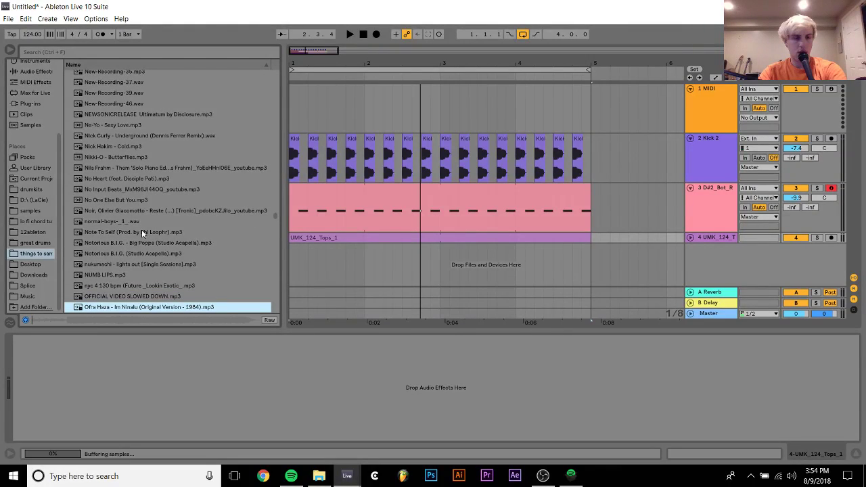
{"action": "key", "text": "Down"}
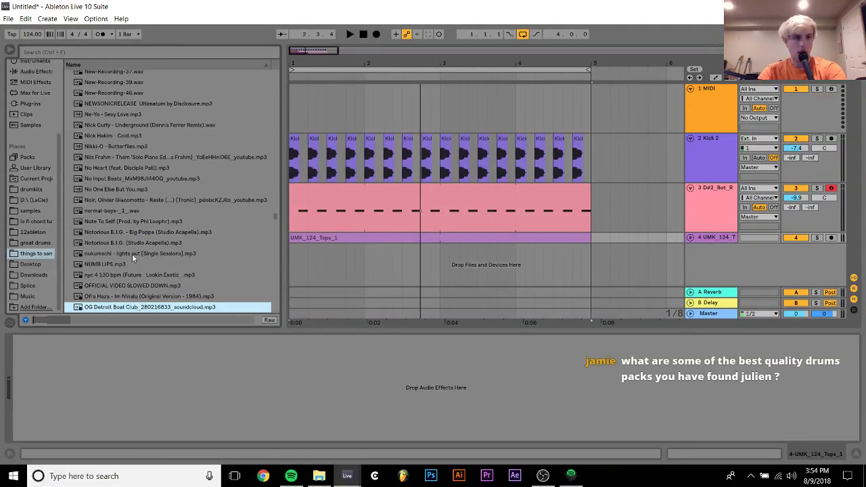
Add the OG Detroit Boat Club song at bar 1 on a new track and duplicate its first two bars to bar 3.
{"action": "scroll", "coordinate": [131, 254], "scroll_direction": "down", "scroll_amount": 2}
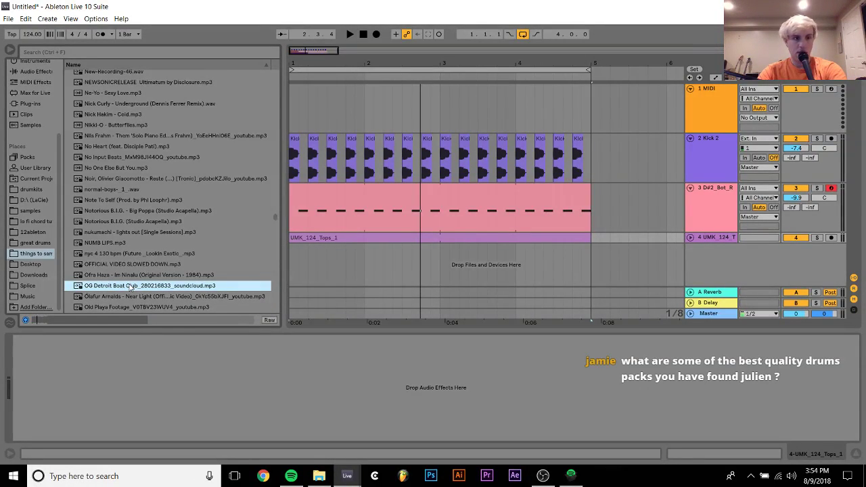
{"action": "left_click_drag", "start_coordinate": [131, 287], "coordinate": [308, 251]}
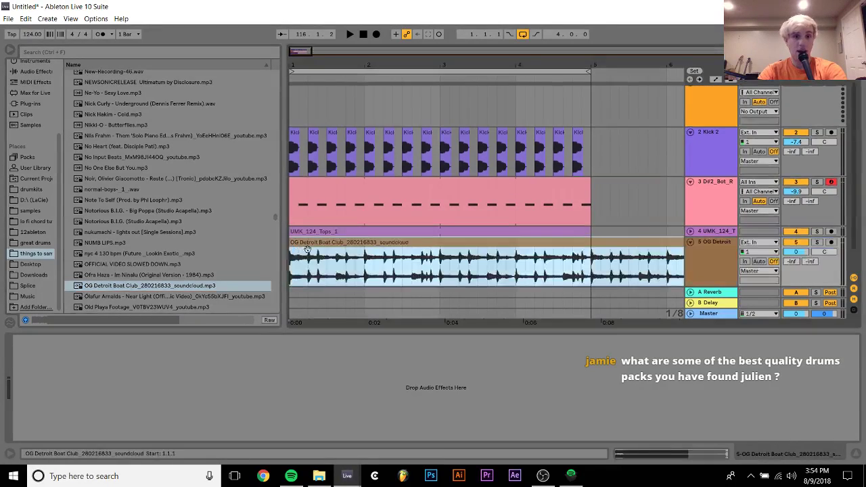
{"action": "left_click", "coordinate": [440, 267]}
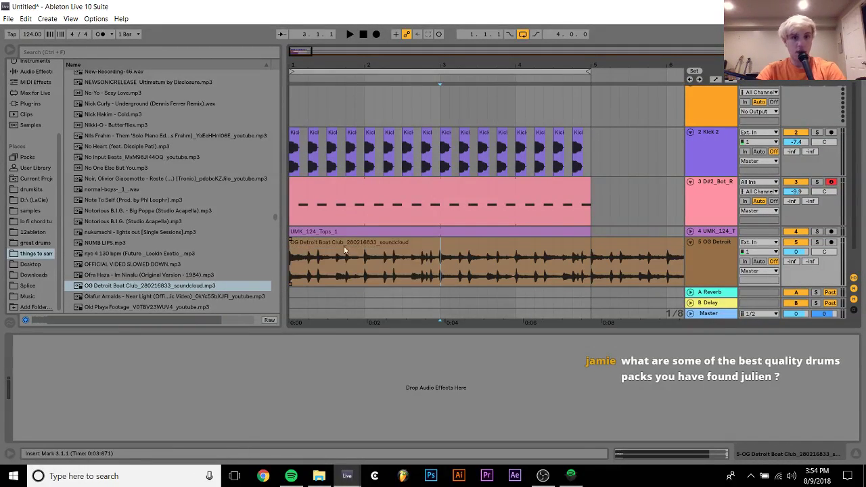
{"action": "left_click", "coordinate": [292, 257], "text": "shift"}
{"action": "key", "text": "ctrl+d"}
{"action": "left_click", "coordinate": [365, 264]}
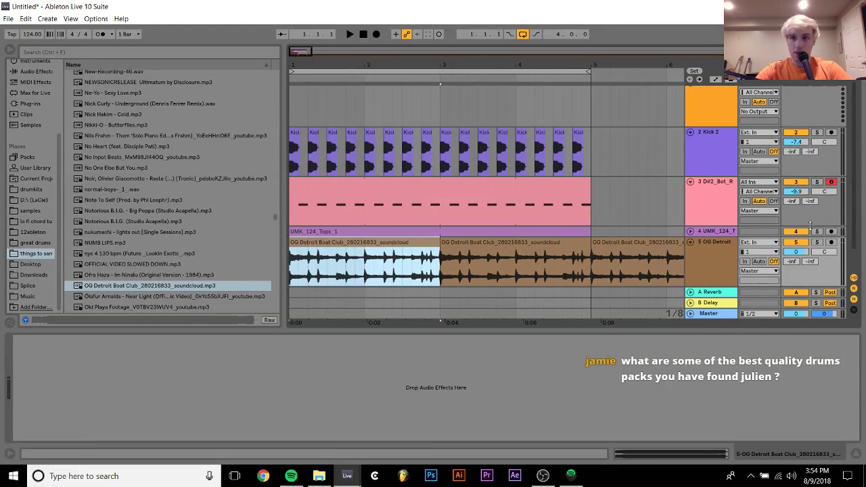
Solo the OG Detroit track, play the repeated two-bar loop and lower the track's volume to -7.0 dB.
{"action": "left_click", "coordinate": [817, 242]}
{"action": "key", "text": "space"}
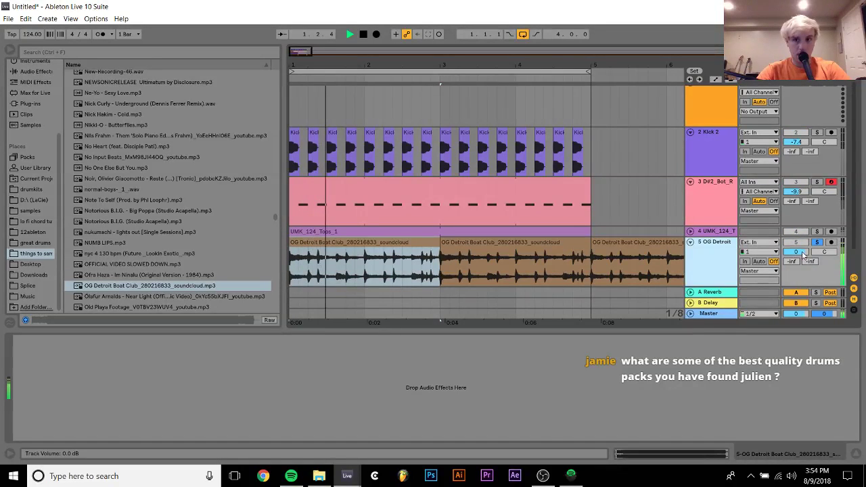
{"action": "left_click_drag", "start_coordinate": [796, 252], "coordinate": [796, 257]}
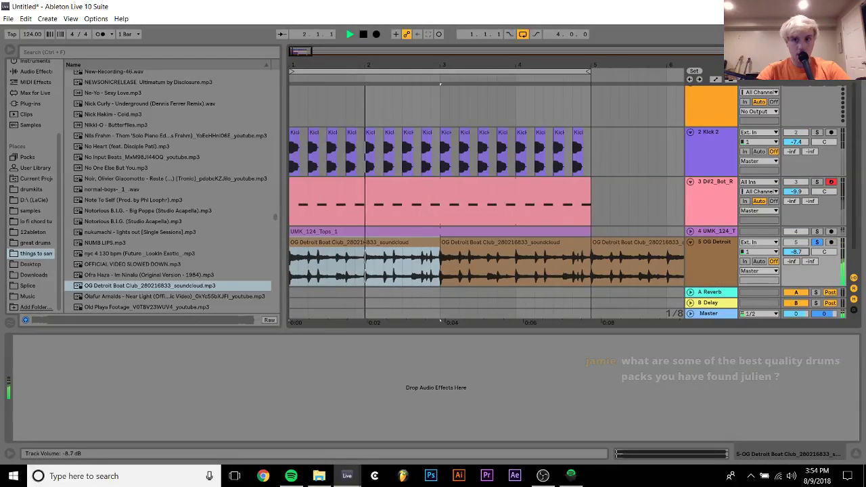
{"action": "left_click", "coordinate": [717, 257]}
{"action": "key", "text": "space"}
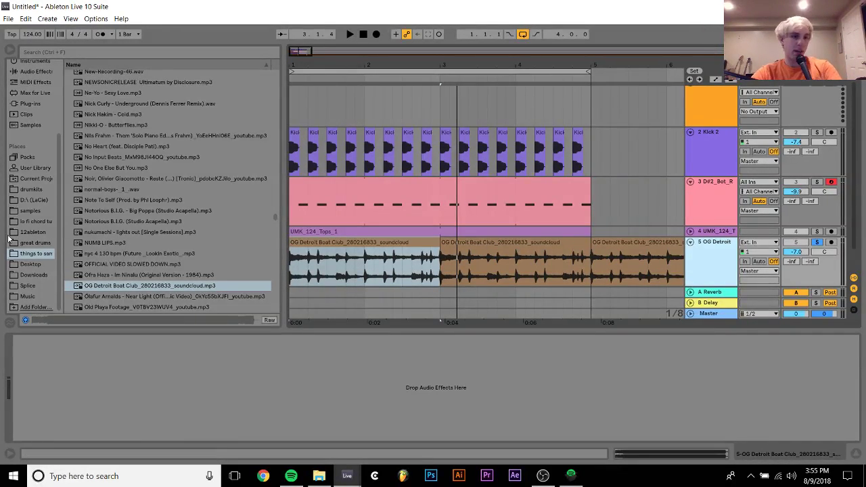
Find the Boys Noize - Sounds of Mayday pack in the Splice folder and expand it to its NOIZE_drums subfolders.
{"action": "left_click", "coordinate": [28, 286]}
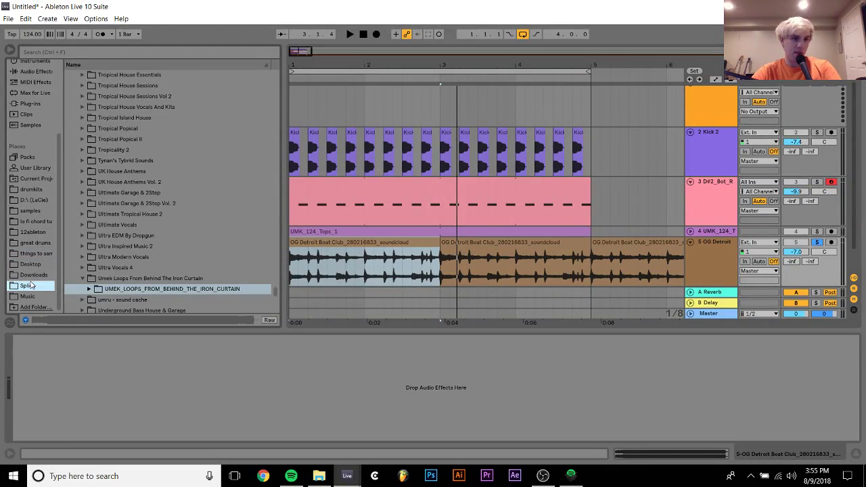
{"action": "scroll", "coordinate": [237, 290], "scroll_direction": "down", "scroll_amount": 6}
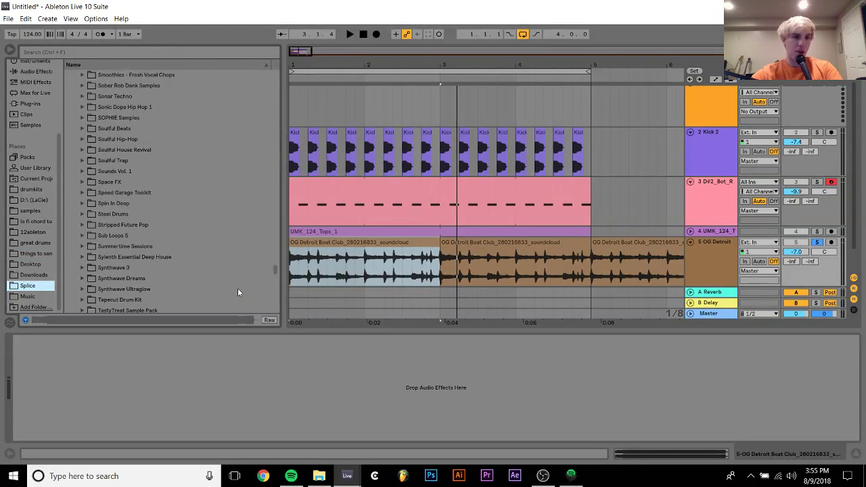
{"action": "scroll", "coordinate": [237, 291], "scroll_direction": "up", "scroll_amount": 15}
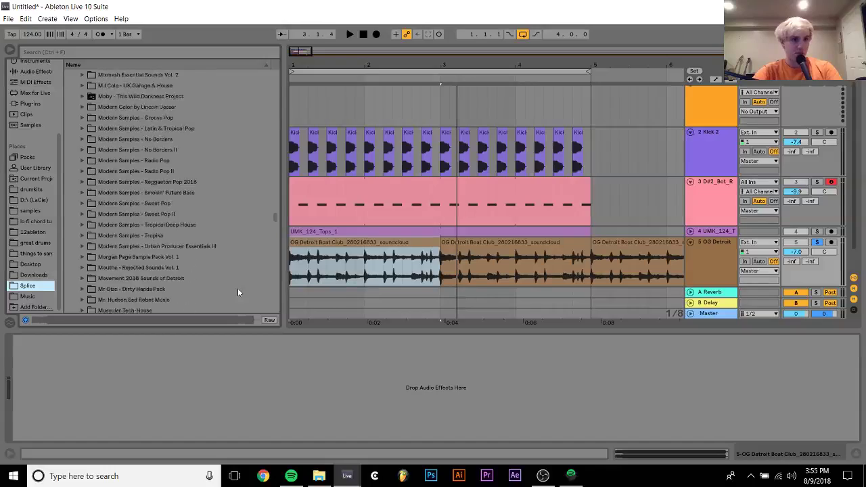
{"action": "scroll", "coordinate": [237, 291], "scroll_direction": "up", "scroll_amount": 5}
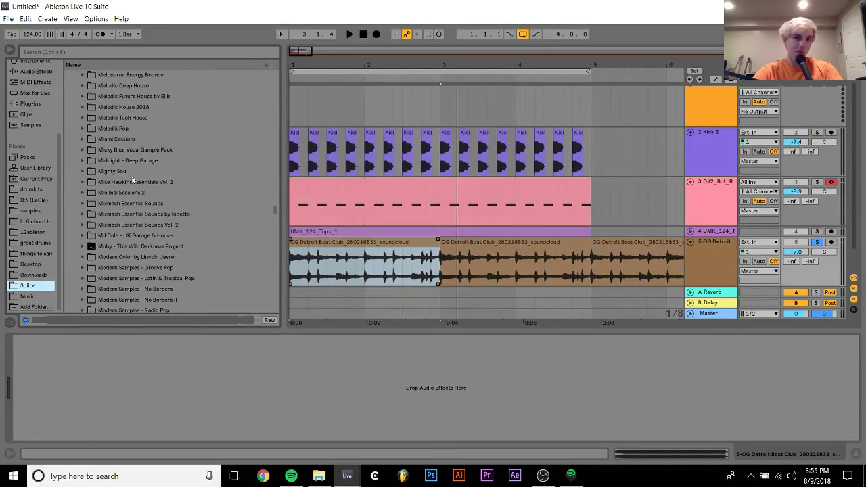
{"action": "scroll", "coordinate": [120, 161], "scroll_direction": "up", "scroll_amount": 20}
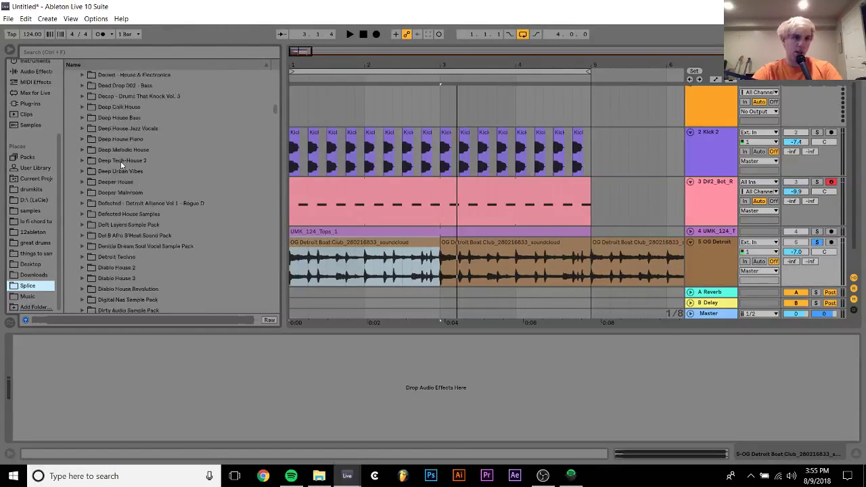
{"action": "scroll", "coordinate": [120, 161], "scroll_direction": "up", "scroll_amount": 20}
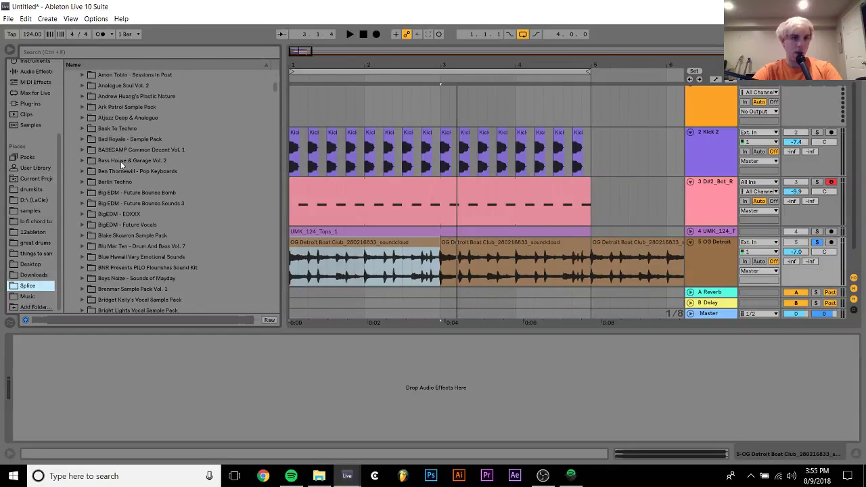
{"action": "scroll", "coordinate": [135, 201], "scroll_direction": "down", "scroll_amount": 5}
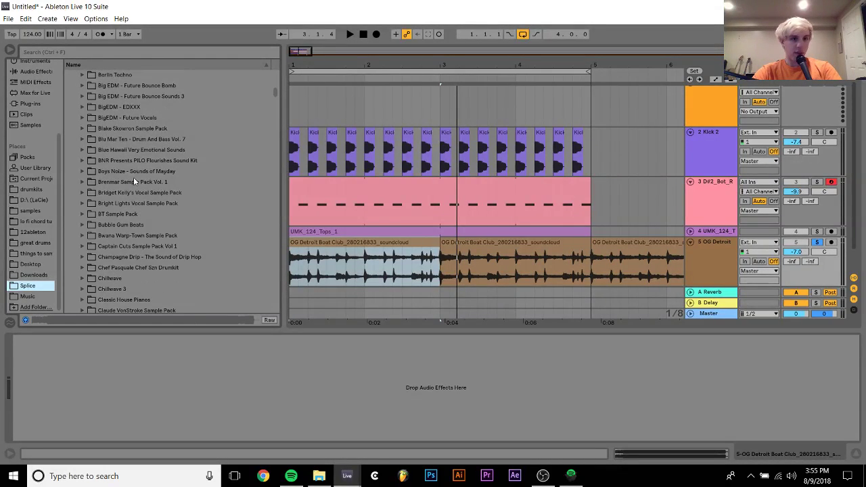
{"action": "left_click", "coordinate": [133, 172]}
{"action": "key", "text": "Right"}
{"action": "key", "text": "Down"}
{"action": "key", "text": "Right"}
{"action": "key", "text": "Down"}
{"action": "key", "text": "Down"}
{"action": "key", "text": "Down"}
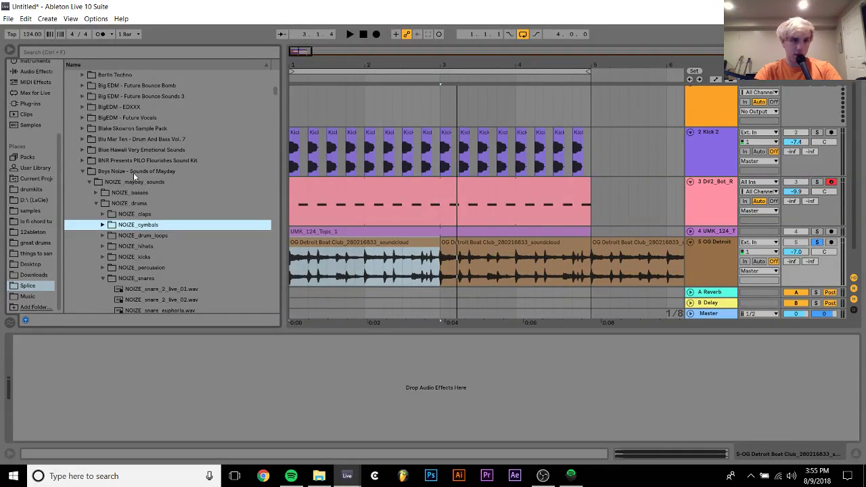
Audition the NOIZE_snares samples from NOIZE_snare_2_live_01.wav through the overthrow snares to NOIZE_snare_revolt_02.wav.
{"action": "key", "text": "Down"}
{"action": "key", "text": "Down"}
{"action": "key", "text": "Down"}
{"action": "key", "text": "Down"}
{"action": "key", "text": "Down"}
{"action": "key", "text": "Down"}
{"action": "key", "text": "Down"}
{"action": "key", "text": "Down"}
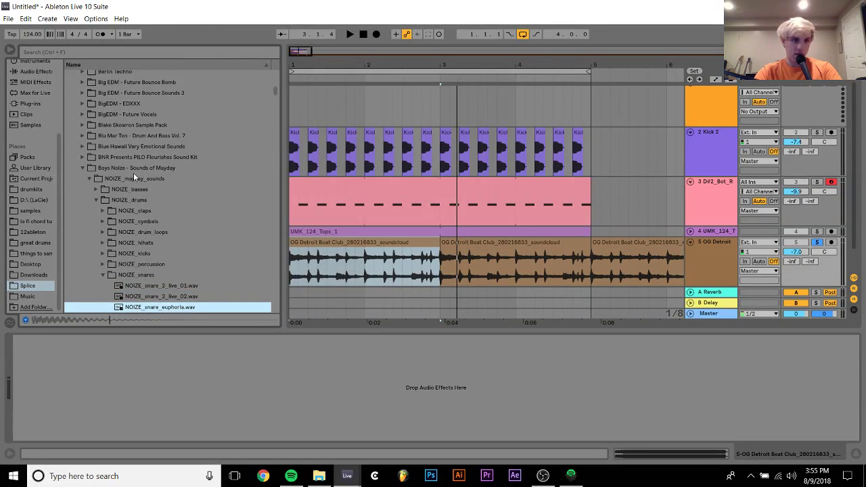
{"action": "key", "text": "Down"}
{"action": "key", "text": "Down"}
{"action": "key", "text": "Down"}
{"action": "key", "text": "Down"}
{"action": "key", "text": "Down"}
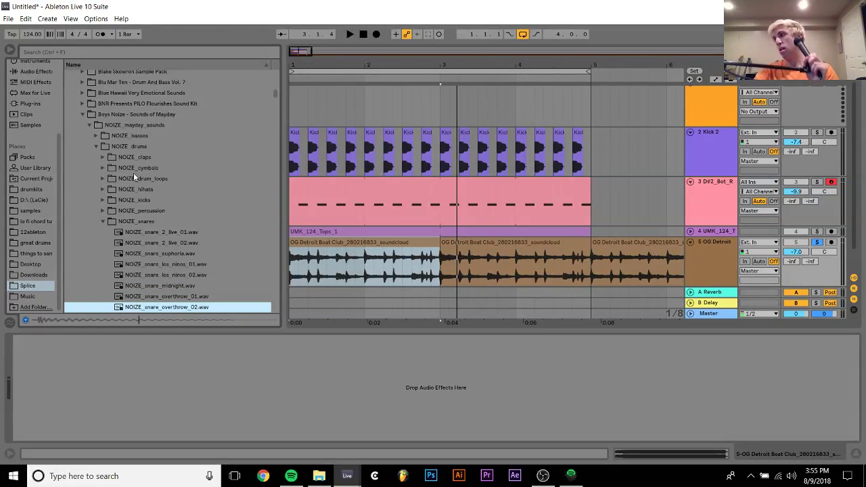
{"action": "key", "text": "Down"}
{"action": "key", "text": "Down"}
{"action": "key", "text": "Down"}
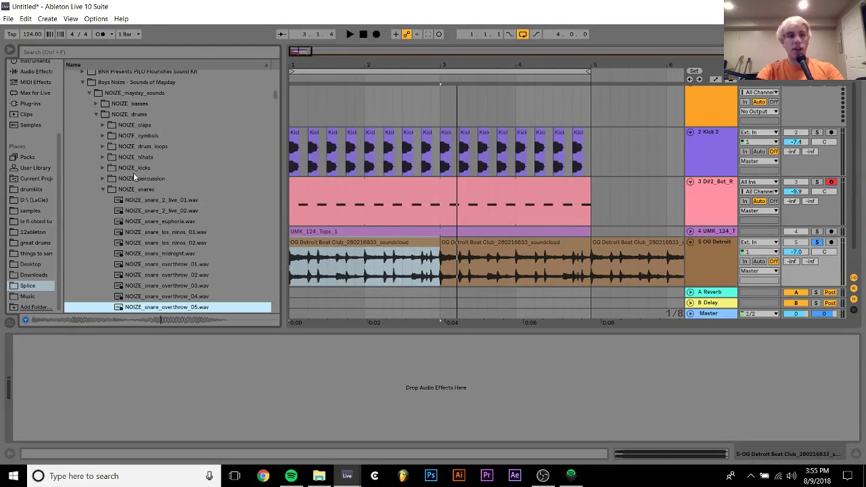
{"action": "key", "text": "Down"}
{"action": "key", "text": "Down"}
{"action": "key", "text": "Down"}
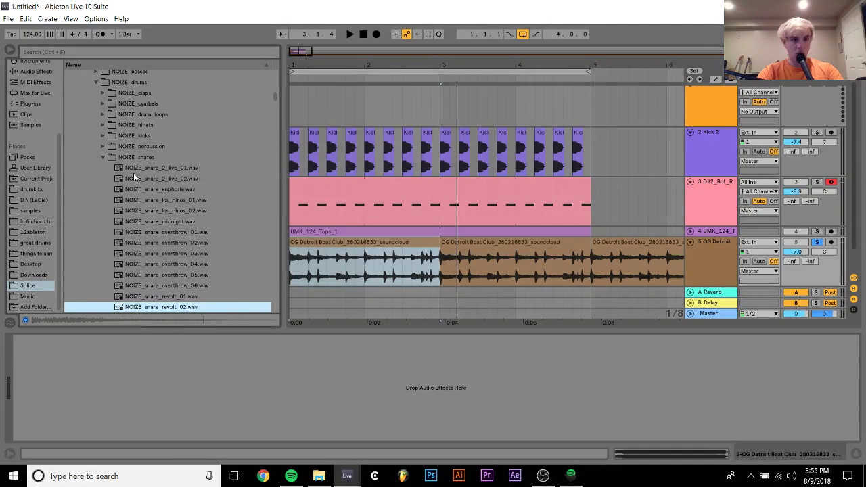
Collapse the NOIZE_snares folder and audition the los_ninos, midnight and neighbouring samples in NOIZE_kicks.
{"action": "key", "text": "Left"}
{"action": "key", "text": "Left"}
{"action": "key", "text": "Down"}
{"action": "key", "text": "Up"}
{"action": "key", "text": "Up"}
{"action": "key", "text": "Up"}
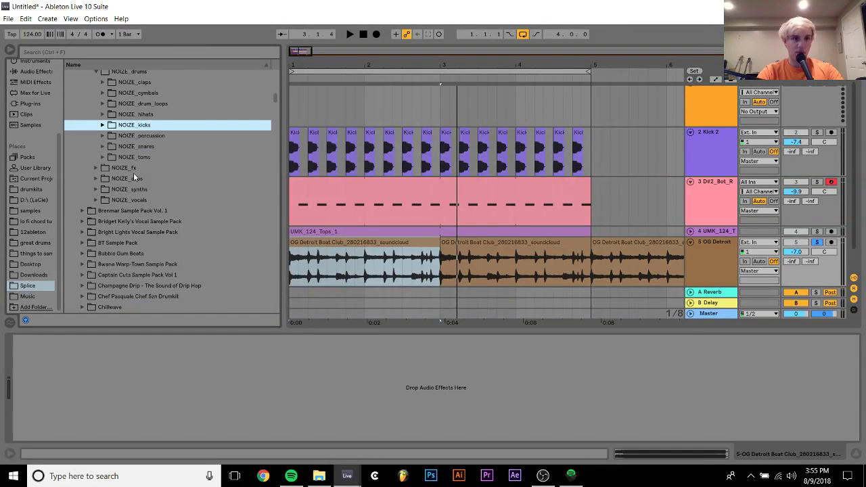
{"action": "key", "text": "Right"}
{"action": "key", "text": "Down"}
{"action": "key", "text": "Down"}
{"action": "key", "text": "Down"}
{"action": "key", "text": "Down"}
{"action": "key", "text": "Down"}
{"action": "key", "text": "Down"}
{"action": "key", "text": "Up"}
{"action": "key", "text": "Up"}
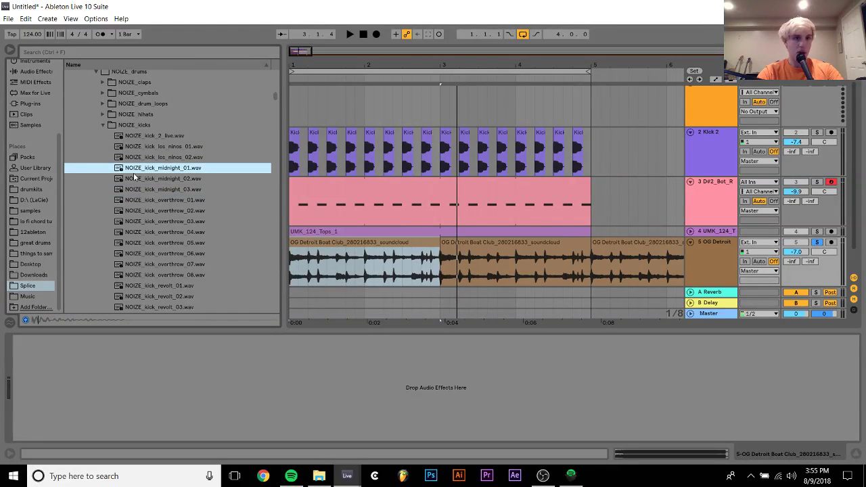
{"action": "key", "text": "Up"}
{"action": "key", "text": "Up"}
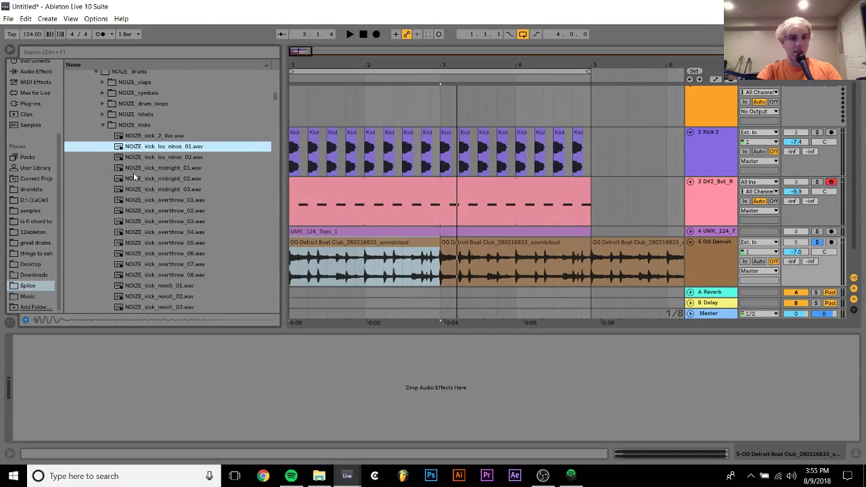
{"action": "key", "text": "Down"}
{"action": "key", "text": "Down"}
{"action": "key", "text": "Down"}
{"action": "key", "text": "Down"}
{"action": "key", "text": "Down"}
Find the Mr Oizo - Dirty Hands Pack in the Splice packs and look through its OIZ_loops subfolders.
{"action": "scroll", "coordinate": [133, 172], "scroll_direction": "down", "scroll_amount": 8}
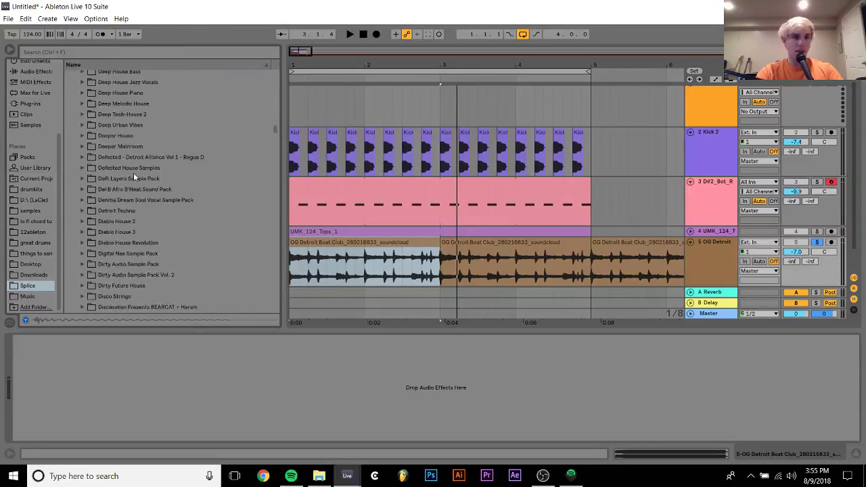
{"action": "scroll", "coordinate": [134, 178], "scroll_direction": "down", "scroll_amount": 15}
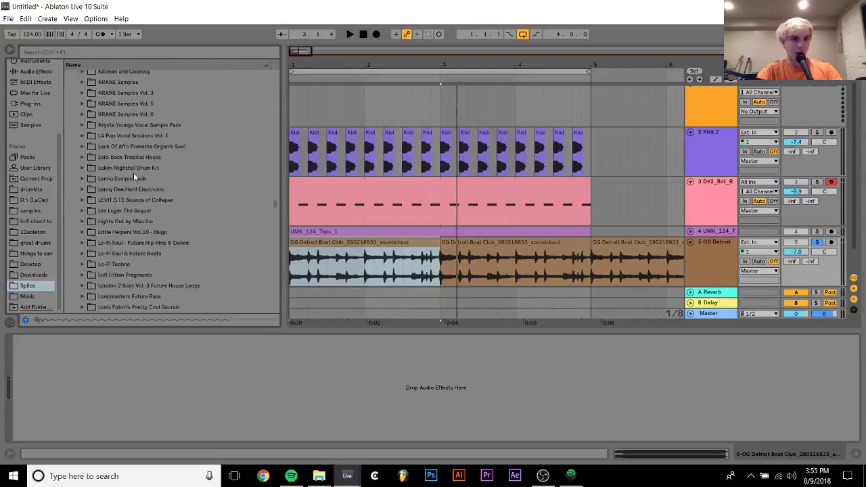
{"action": "scroll", "coordinate": [133, 178], "scroll_direction": "down", "scroll_amount": 12}
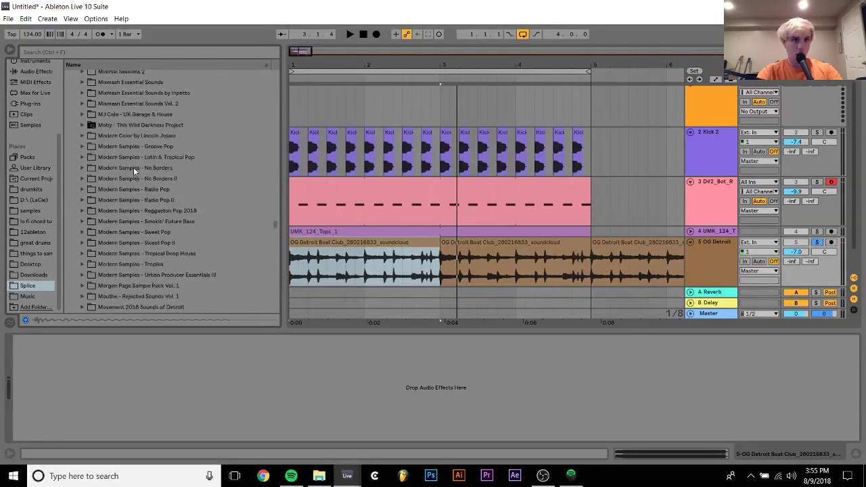
{"action": "scroll", "coordinate": [133, 167], "scroll_direction": "up", "scroll_amount": 3}
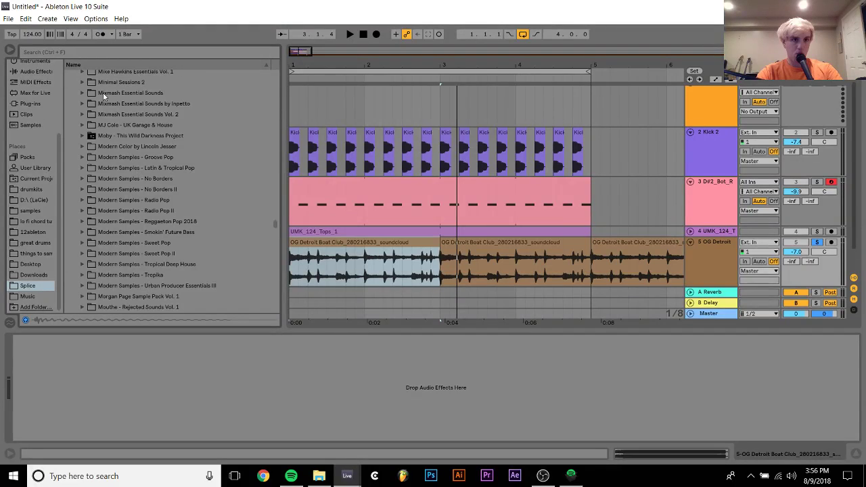
{"action": "scroll", "coordinate": [103, 93], "scroll_direction": "down", "scroll_amount": 5}
{"action": "left_click", "coordinate": [172, 222]}
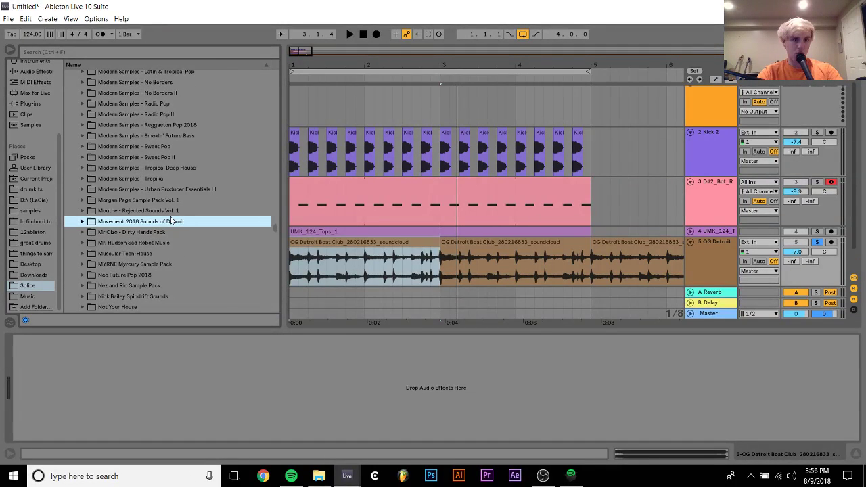
{"action": "key", "text": "Down"}
{"action": "key", "text": "Right"}
{"action": "key", "text": "Down"}
{"action": "key", "text": "Right"}
{"action": "key", "text": "Down"}
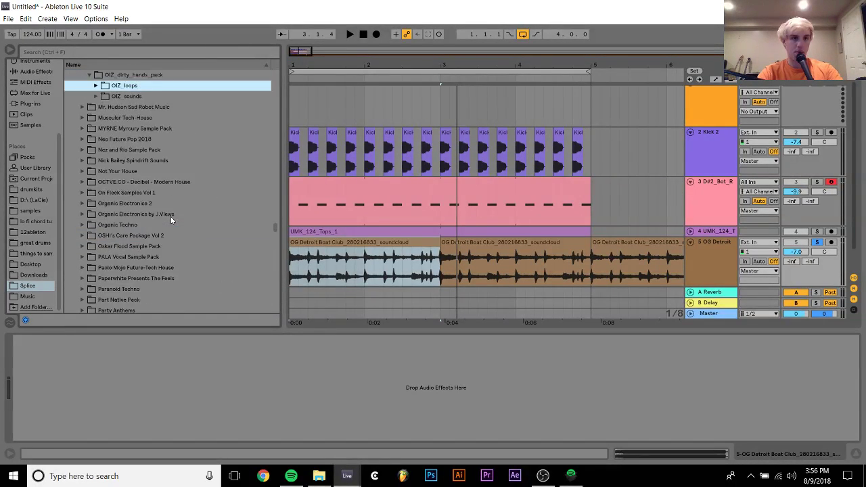
{"action": "key", "text": "Right"}
{"action": "key", "text": "Down"}
{"action": "key", "text": "Right"}
{"action": "key", "text": "Down"}
{"action": "key", "text": "Left"}
{"action": "key", "text": "Left"}
{"action": "key", "text": "Down"}
{"action": "key", "text": "Down"}
{"action": "key", "text": "Down"}
{"action": "key", "text": "Down"}
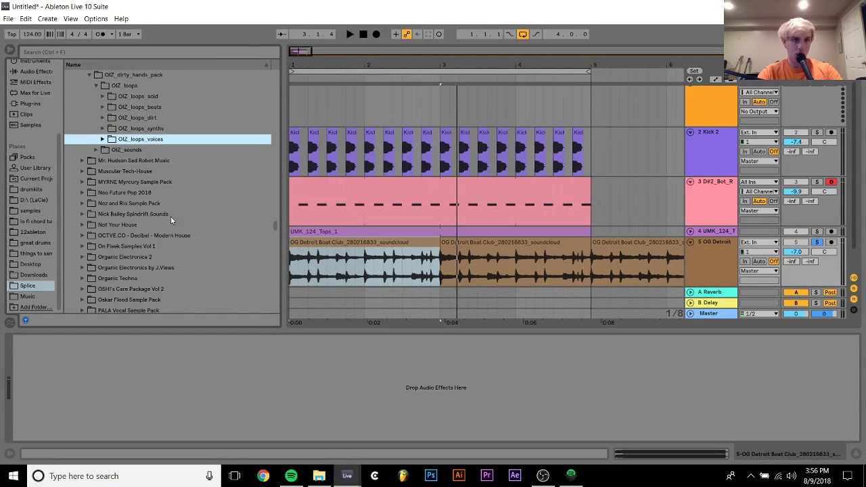
Expand OIZ_sounds, audition the OIZ_kicks samples from OIZ_kick_cheap.wav to OIZ_kick_finger.wav, and collapse the folder again.
{"action": "key", "text": "Down"}
{"action": "key", "text": "Right"}
{"action": "key", "text": "Down"}
{"action": "key", "text": "Right"}
{"action": "key", "text": "Down"}
{"action": "key", "text": "Down"}
{"action": "key", "text": "Down"}
{"action": "key", "text": "Left"}
{"action": "key", "text": "Left"}
{"action": "key", "text": "Down"}
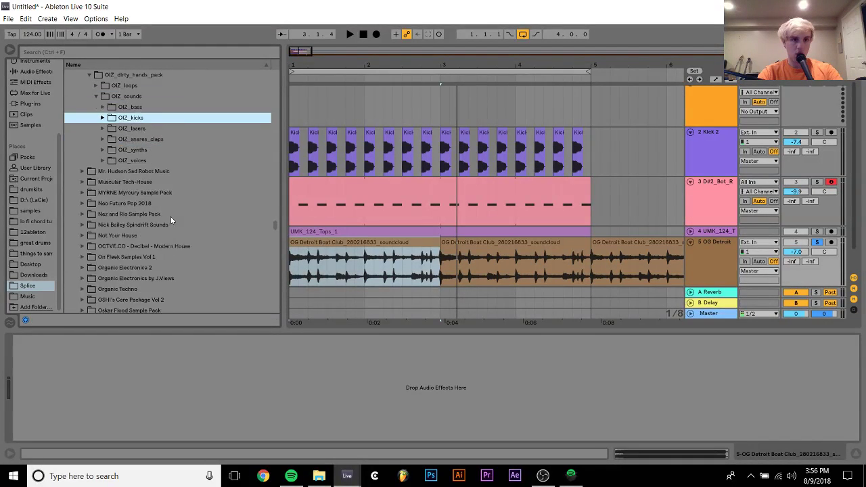
{"action": "key", "text": "Right"}
{"action": "key", "text": "Down"}
{"action": "key", "text": "Down"}
{"action": "key", "text": "Down"}
{"action": "key", "text": "Down"}
{"action": "key", "text": "Down"}
{"action": "key", "text": "Up"}
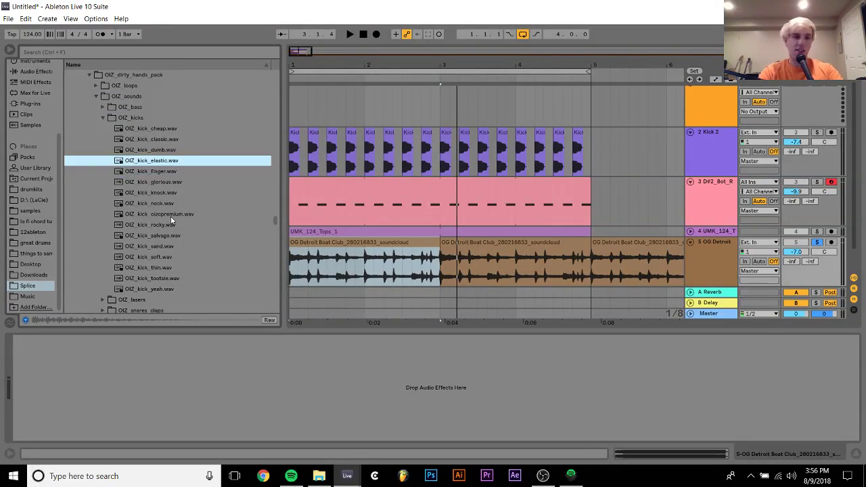
{"action": "key", "text": "Up"}
{"action": "key", "text": "Up"}
{"action": "key", "text": "Up"}
{"action": "key", "text": "Up"}
{"action": "key", "text": "Left"}
{"action": "key", "text": "Left"}
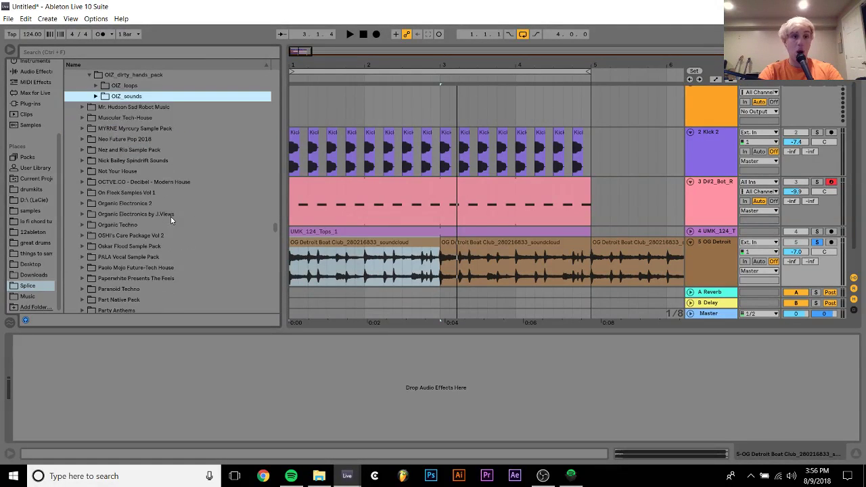
Collapse OIZ_dirty_hands_pack and audition the DETROIT_BLACK_NOISE percussion loop in the Movement 2018 Sounds of Detroit pack.
{"action": "key", "text": "Up"}
{"action": "key", "text": "Up"}
{"action": "key", "text": "Left"}
{"action": "key", "text": "Up"}
{"action": "key", "text": "Up"}
{"action": "key", "text": "Up"}
{"action": "key", "text": "Up"}
{"action": "key", "text": "Down"}
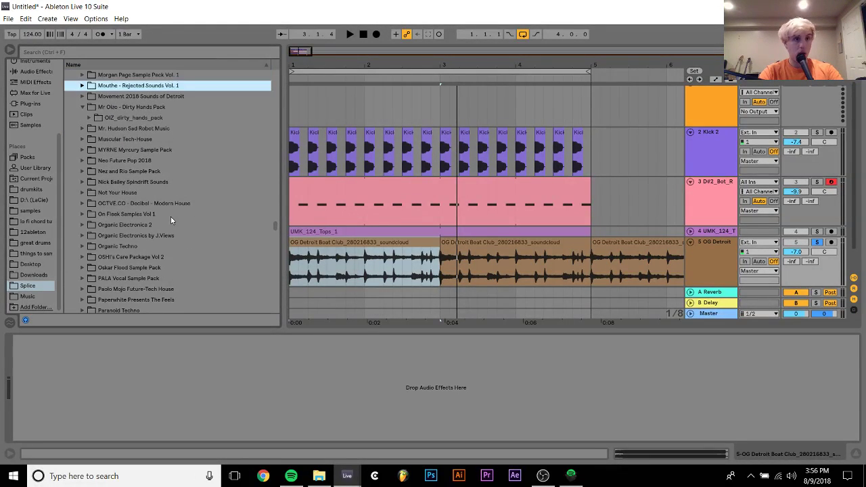
{"action": "key", "text": "Down"}
{"action": "key", "text": "Right"}
{"action": "key", "text": "Down"}
{"action": "key", "text": "Right"}
{"action": "key", "text": "Down"}
{"action": "key", "text": "Right"}
{"action": "key", "text": "Down"}
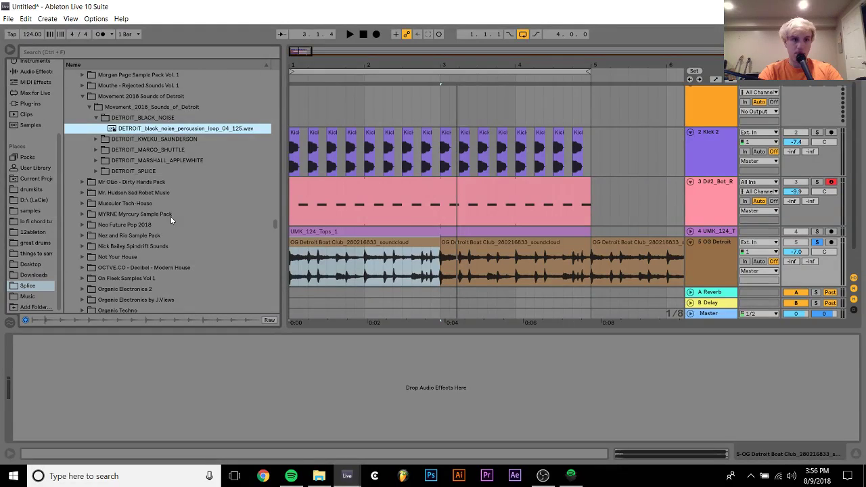
{"action": "key", "text": "Left"}
{"action": "key", "text": "Left"}
Audition the two percussion loops in the DETROIT_KWEKU_SAUNDERSON folder.
{"action": "key", "text": "Down"}
{"action": "key", "text": "Right"}
{"action": "key", "text": "Down"}
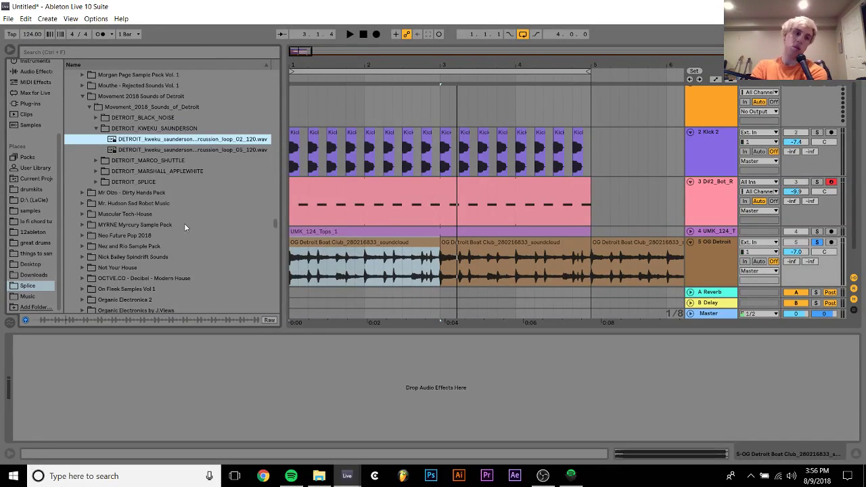
{"action": "key", "text": "Down"}
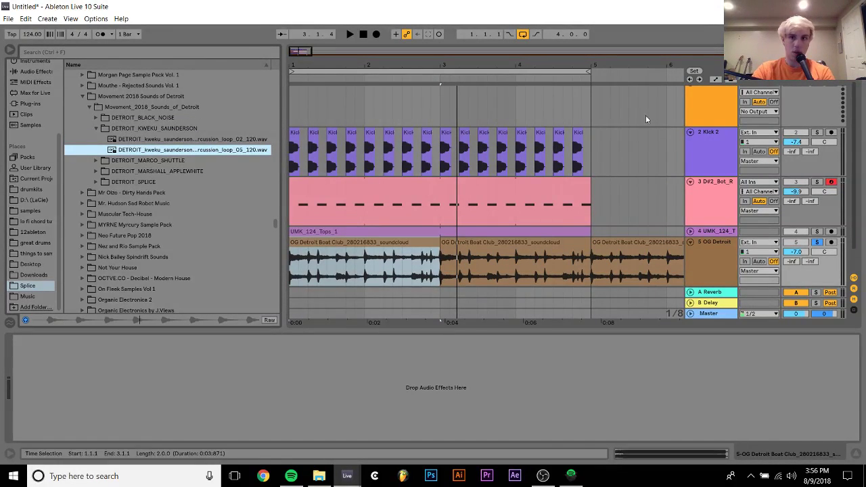
Unsolo the OG Detroit track, play the full beat and add a Compressor to that track.
{"action": "left_click", "coordinate": [815, 244]}
{"action": "key", "text": "space"}
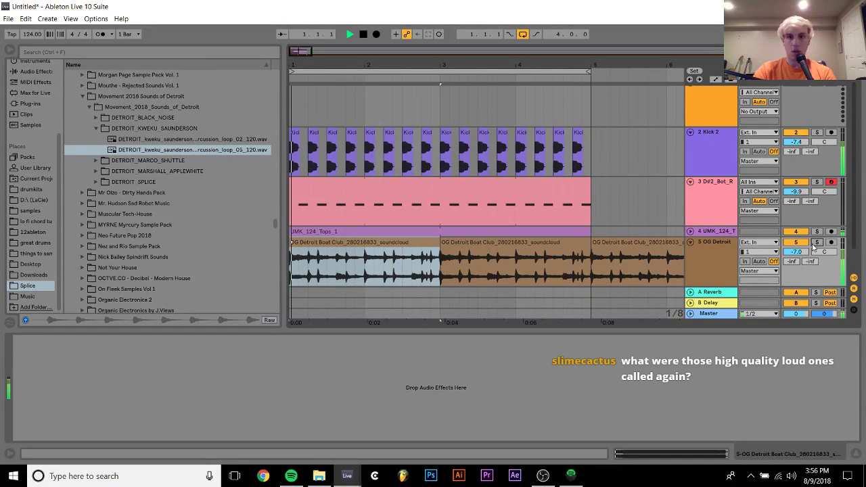
{"action": "left_click", "coordinate": [706, 245]}
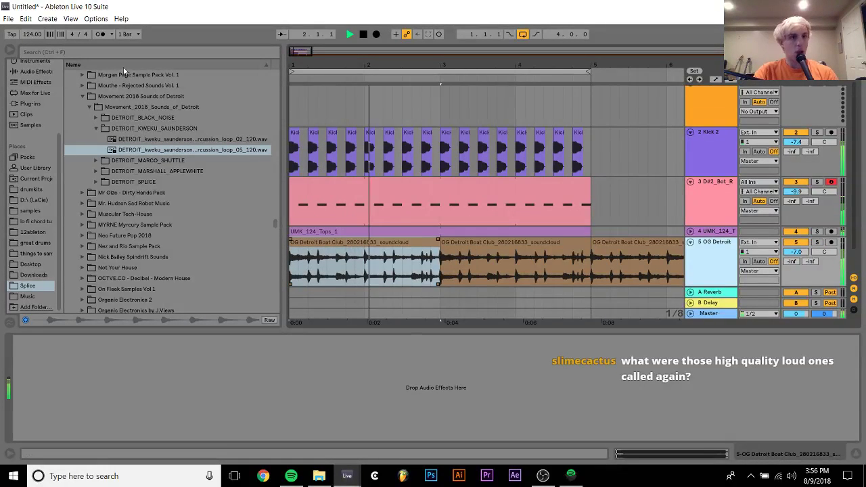
{"action": "left_click", "coordinate": [35, 71]}
{"action": "double_click", "coordinate": [101, 150]}
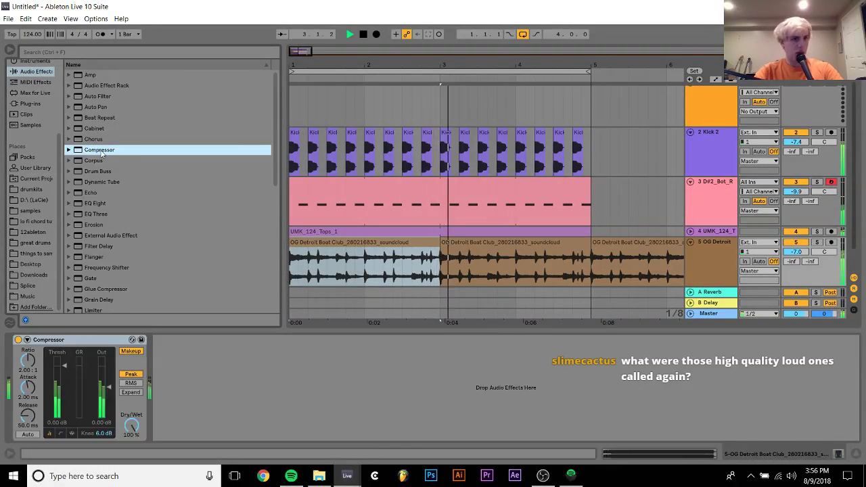
Enable the Compressor's sidechain with 2-Kick 2 as its source and set the threshold to -33.1 dB.
{"action": "left_click", "coordinate": [16, 348]}
{"action": "left_click", "coordinate": [45, 351]}
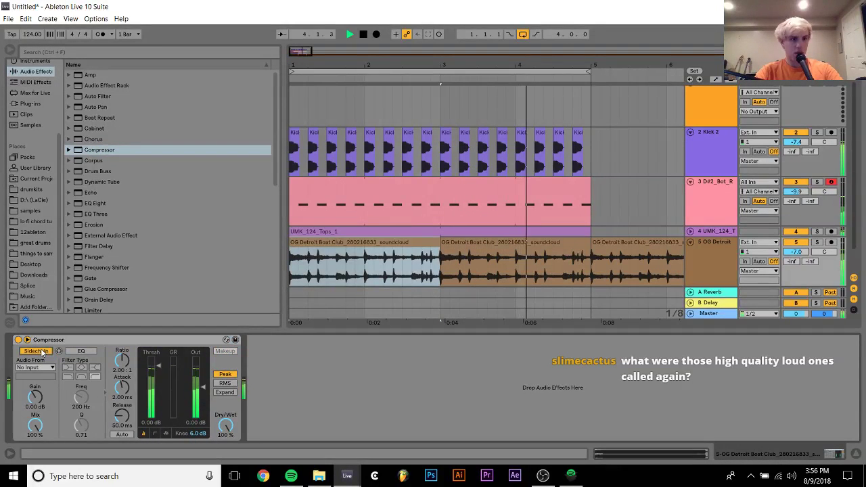
{"action": "left_click", "coordinate": [46, 367]}
{"action": "left_click", "coordinate": [52, 380]}
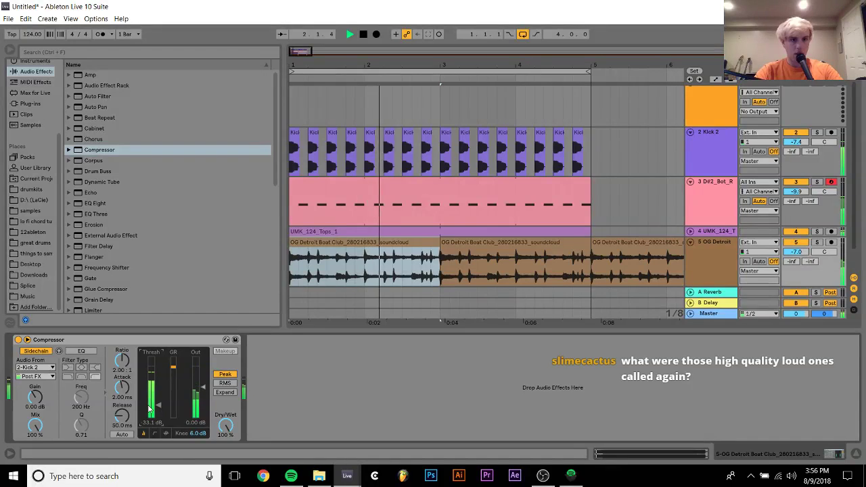
Set the OG Detroit track's volume to -1.0 dB and stop playback.
{"action": "left_click", "coordinate": [804, 252]}
{"action": "key", "text": "Delete"}
{"action": "type", "text": "-1"}
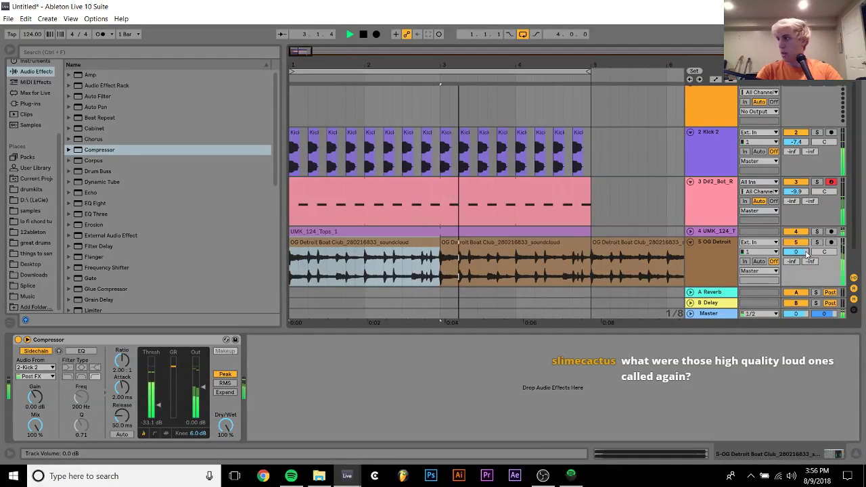
{"action": "key", "text": "Return"}
{"action": "key", "text": "space"}
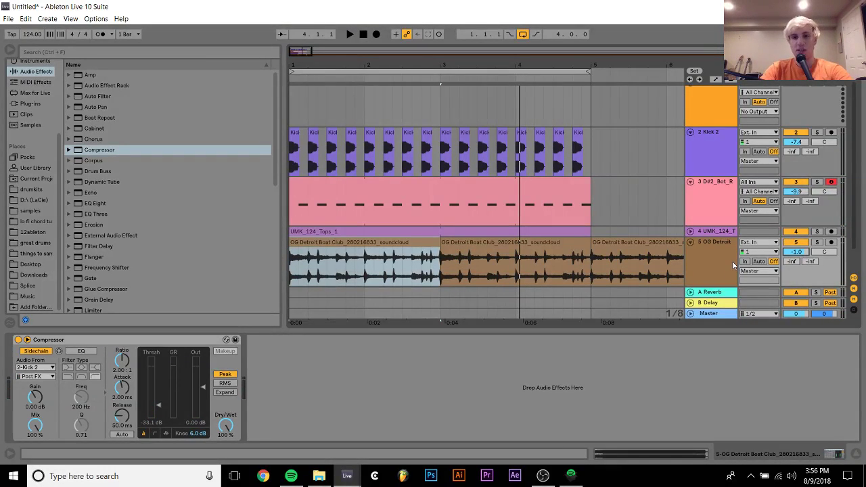
Solo the OG Detroit track and extend its first clip over the repeated one to 5.1.3.
{"action": "left_click", "coordinate": [732, 262]}
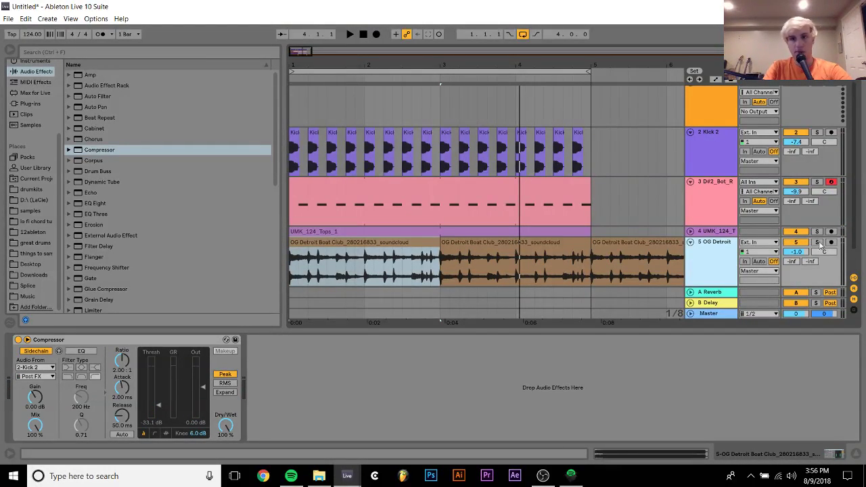
{"action": "left_click", "coordinate": [816, 242]}
{"action": "left_click_drag", "start_coordinate": [441, 261], "coordinate": [600, 261]}
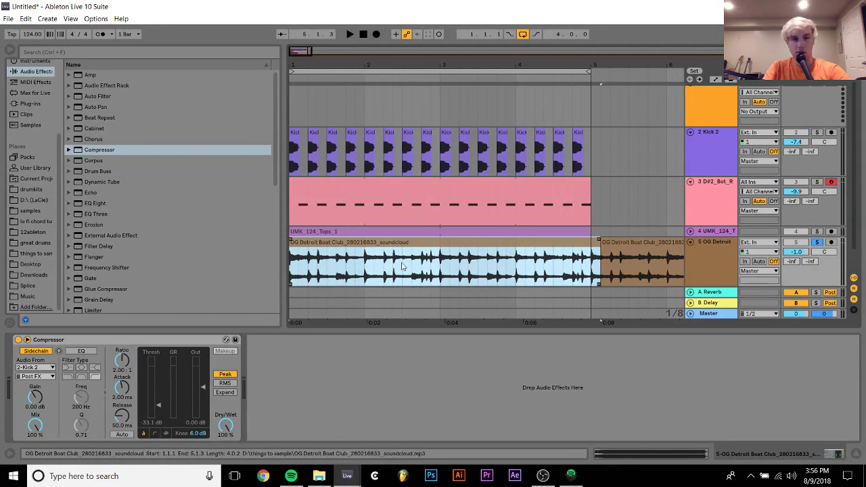
Look through the Splice sample packs from Alon Mor URQA Sample Pack to Brenmar Sample Pack Vol. 1.
{"action": "left_click", "coordinate": [27, 286]}
{"action": "scroll", "coordinate": [123, 197], "scroll_direction": "down", "scroll_amount": 10}
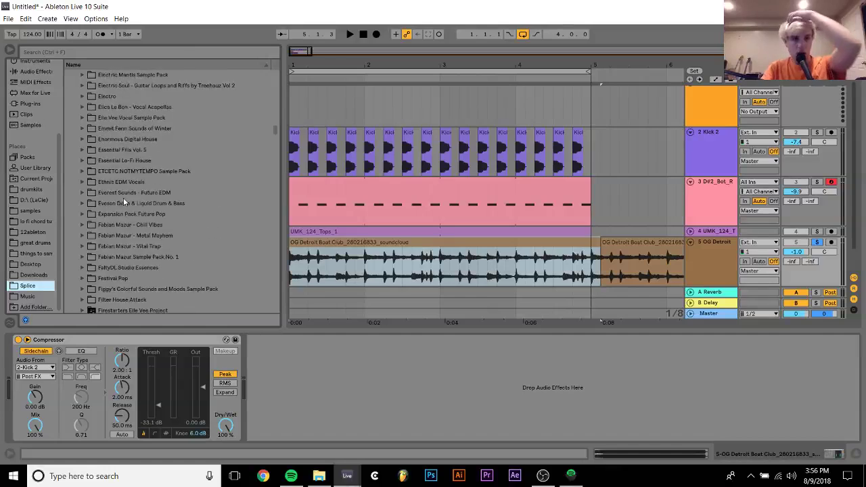
{"action": "scroll", "coordinate": [123, 198], "scroll_direction": "up", "scroll_amount": 10}
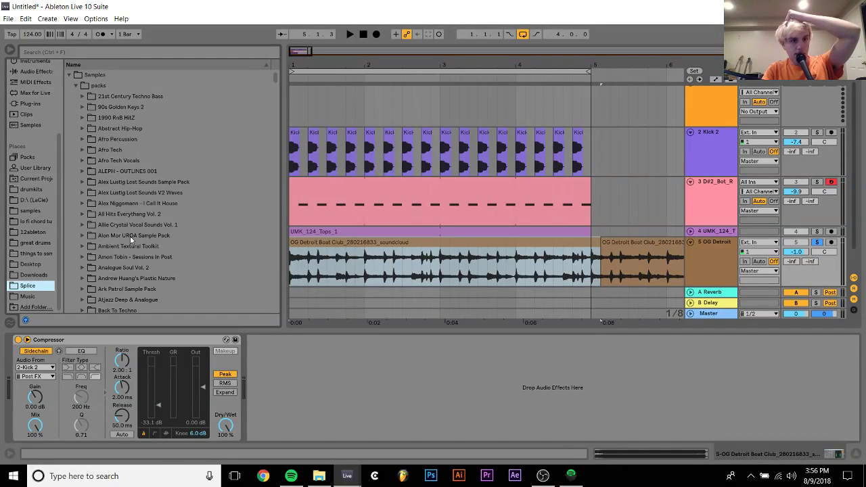
{"action": "left_click", "coordinate": [130, 237]}
{"action": "key", "text": "Down"}
{"action": "key", "text": "Down"}
{"action": "key", "text": "Down"}
{"action": "key", "text": "Down"}
{"action": "key", "text": "Down"}
{"action": "key", "text": "Down"}
{"action": "key", "text": "Down"}
{"action": "key", "text": "Down"}
{"action": "key", "text": "Down"}
{"action": "key", "text": "Down"}
{"action": "key", "text": "Down"}
{"action": "key", "text": "Down"}
{"action": "key", "text": "Down"}
{"action": "key", "text": "Down"}
{"action": "key", "text": "Down"}
{"action": "key", "text": "Down"}
{"action": "key", "text": "Down"}
{"action": "key", "text": "Down"}
{"action": "key", "text": "Down"}
{"action": "key", "text": "Down"}
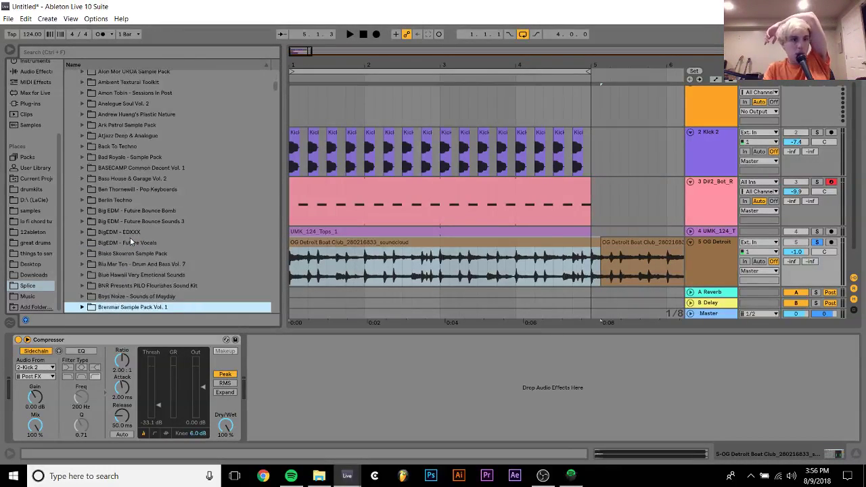
Expand the Boys Noize - Sounds of Mayday pack to NOIZE_drums, then collapse its NOIZE_mayday_sounds folder.
{"action": "key", "text": "Up"}
{"action": "key", "text": "Right"}
{"action": "key", "text": "Down"}
{"action": "key", "text": "Right"}
{"action": "key", "text": "Down"}
{"action": "key", "text": "Down"}
{"action": "key", "text": "Right"}
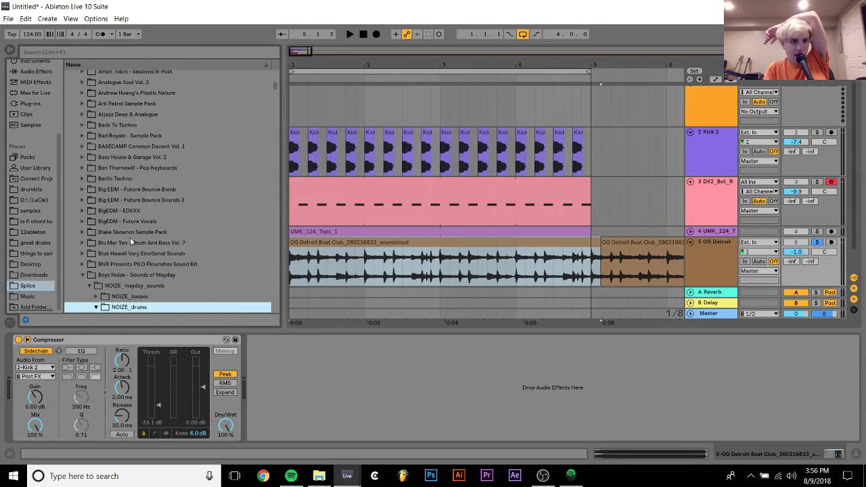
{"action": "key", "text": "Left"}
{"action": "key", "text": "Left"}
{"action": "key", "text": "Left"}
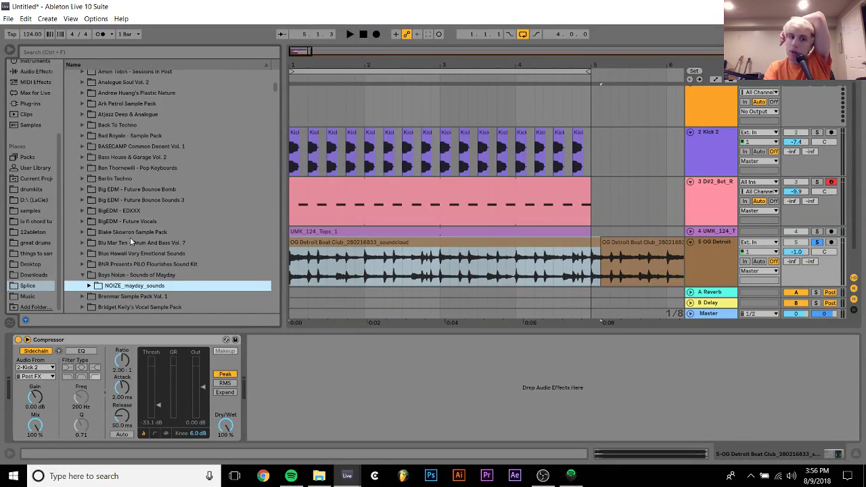
Play the soloed loop and trim the end of the extended OG Detroit clip to bar 5.
{"action": "key", "text": "space"}
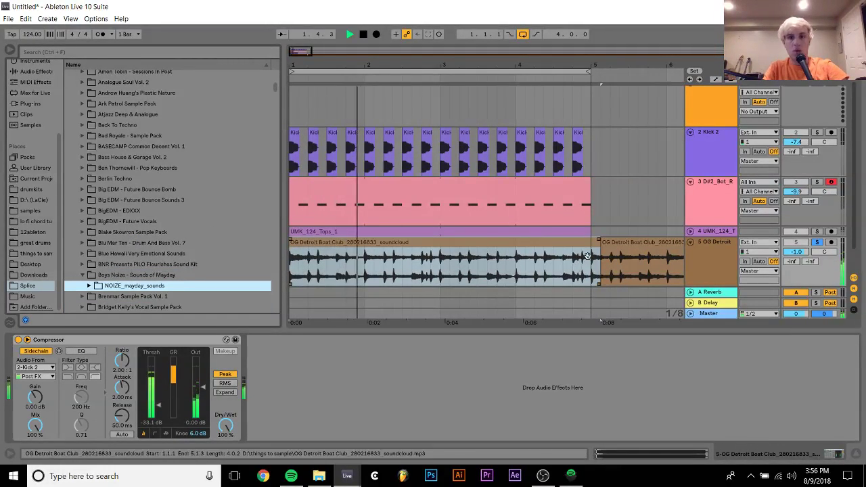
{"action": "left_click_drag", "start_coordinate": [598, 257], "coordinate": [591, 257]}
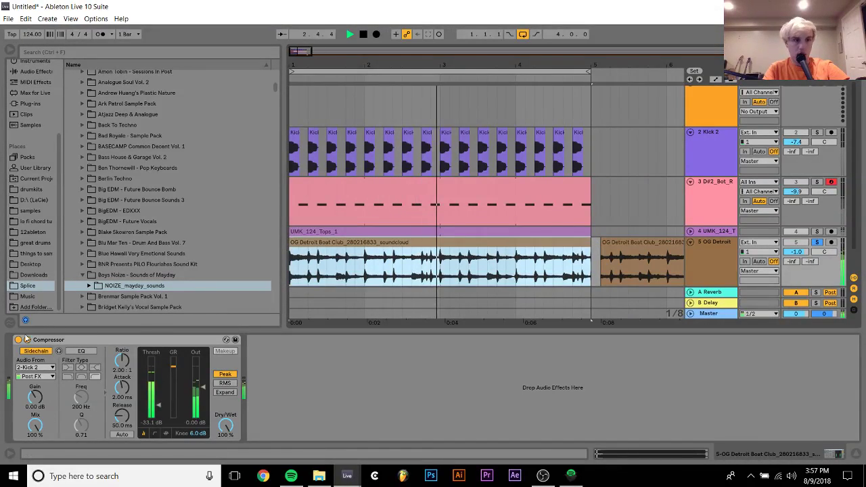
Open the OG Detroit clip's sample view, turn on the metronome and warp the audio so its hit aligns with bar 5.
{"action": "double_click", "coordinate": [514, 264]}
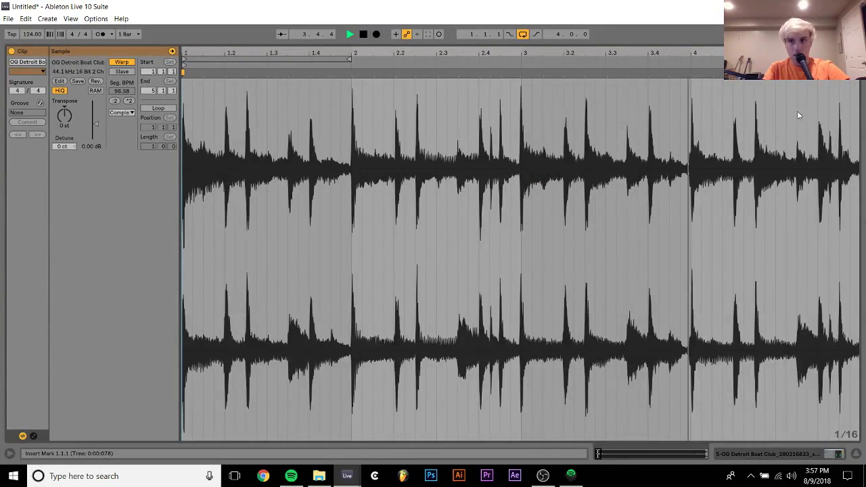
{"action": "left_click_drag", "start_coordinate": [519, 60], "coordinate": [505, 73]}
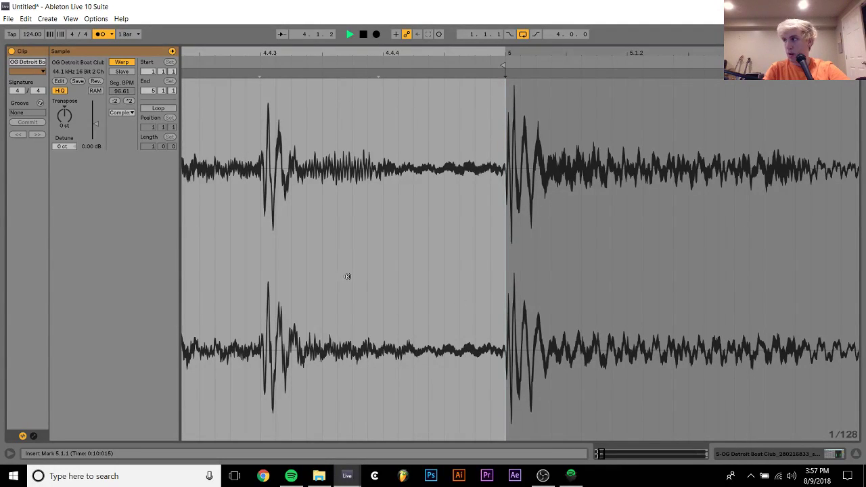
Leave the sample view and add an Auto Filter ahead of the Compressor on the OG Detroit track.
{"action": "left_click", "coordinate": [58, 119]}
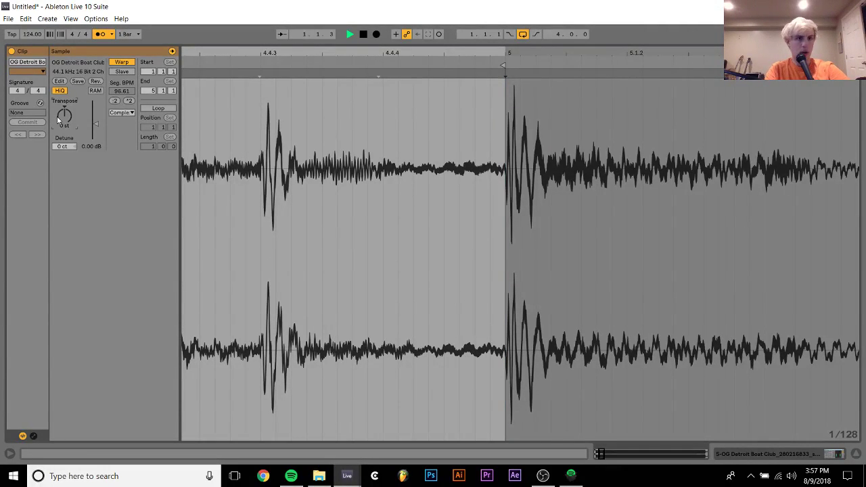
{"action": "left_click", "coordinate": [801, 452]}
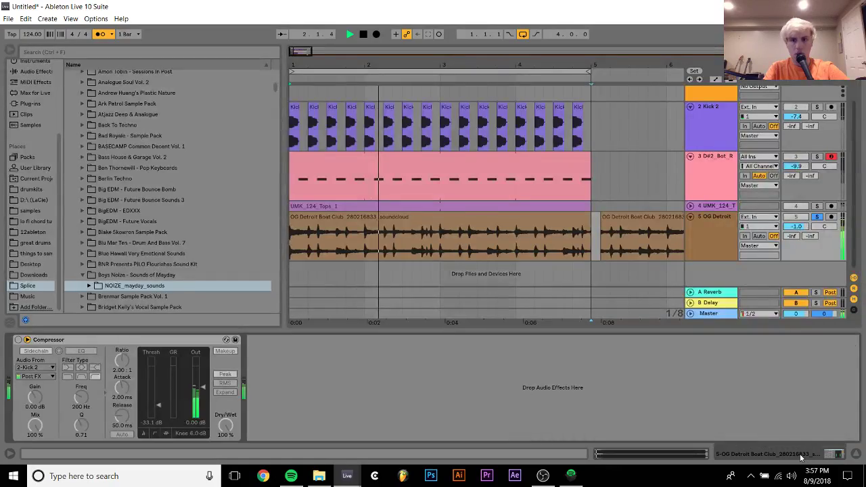
{"action": "left_click", "coordinate": [30, 211]}
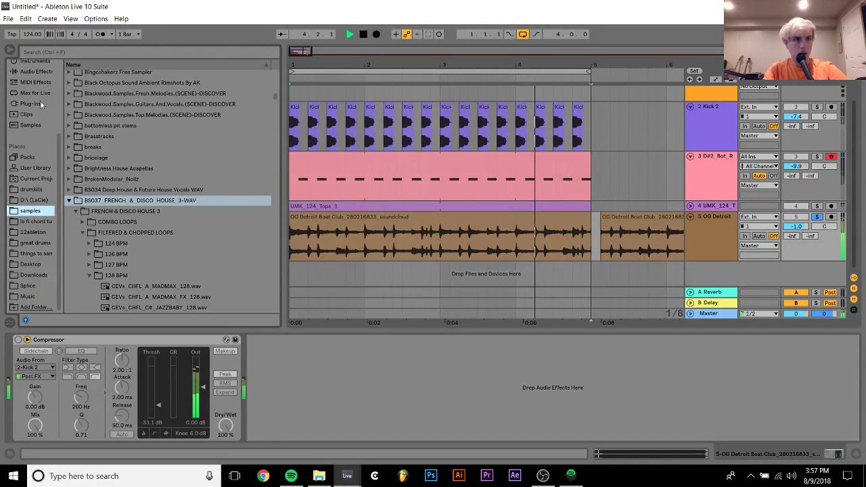
{"action": "left_click", "coordinate": [27, 62]}
{"action": "left_click", "coordinate": [21, 75]}
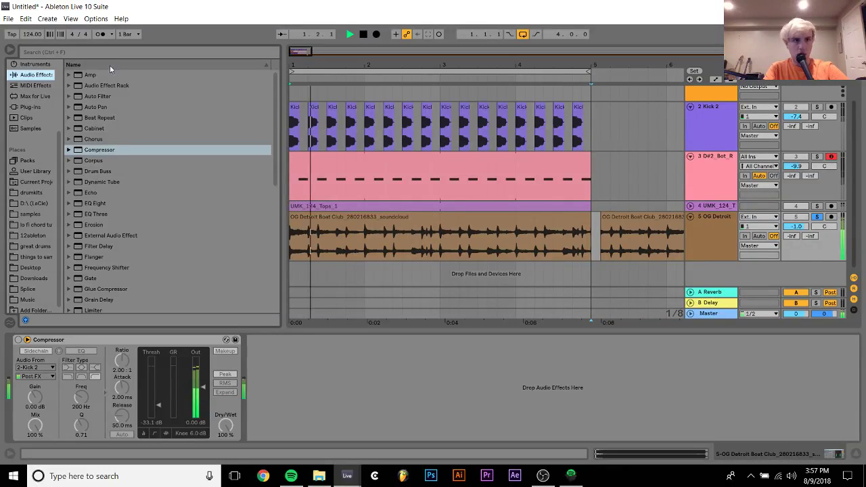
{"action": "left_click", "coordinate": [108, 96]}
Set the OG Detroit Auto Filter to band-pass with a frequency of about 979 Hz and 59% resonance.
{"action": "left_click_drag", "start_coordinate": [38, 416], "coordinate": [67, 412]}
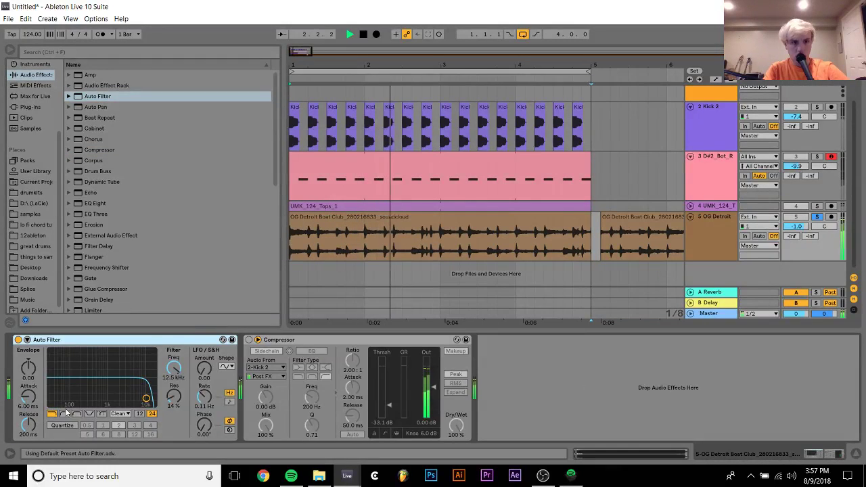
{"action": "left_click", "coordinate": [76, 413]}
{"action": "left_click_drag", "start_coordinate": [145, 398], "coordinate": [106, 379]}
Insert the A Bit Warmer Saturator preset between Auto Filter and Compressor, and adjust the filter to about 1.09 kHz and 55% resonance.
{"action": "scroll", "coordinate": [114, 241], "scroll_direction": "down", "scroll_amount": 10}
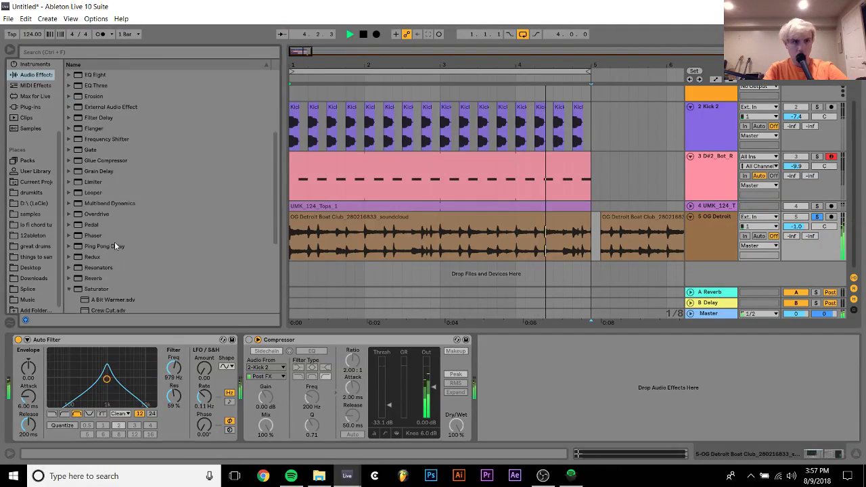
{"action": "left_click_drag", "start_coordinate": [109, 157], "coordinate": [161, 379]}
{"action": "mouse_move", "coordinate": [107, 379]}
{"action": "left_mouse_down"}
{"action": "mouse_move", "coordinate": [97, 375]}
{"action": "mouse_move", "coordinate": [109, 381]}
{"action": "left_mouse_up"}
Audition the OG Detroit sample in the full mix, trying its volume at -6.1 dB, with the sidechain Compressor threshold at -21.9 dB.
{"action": "left_click_drag", "start_coordinate": [799, 225], "coordinate": [796, 231]}
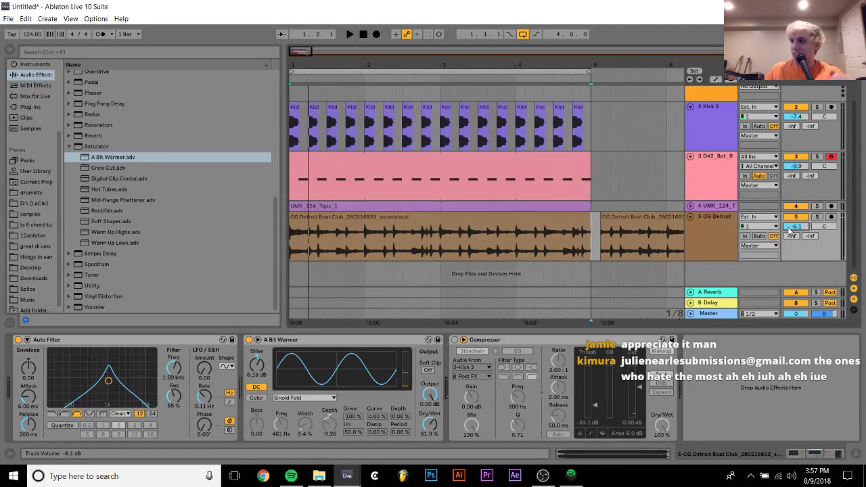
{"action": "key", "text": "space"}
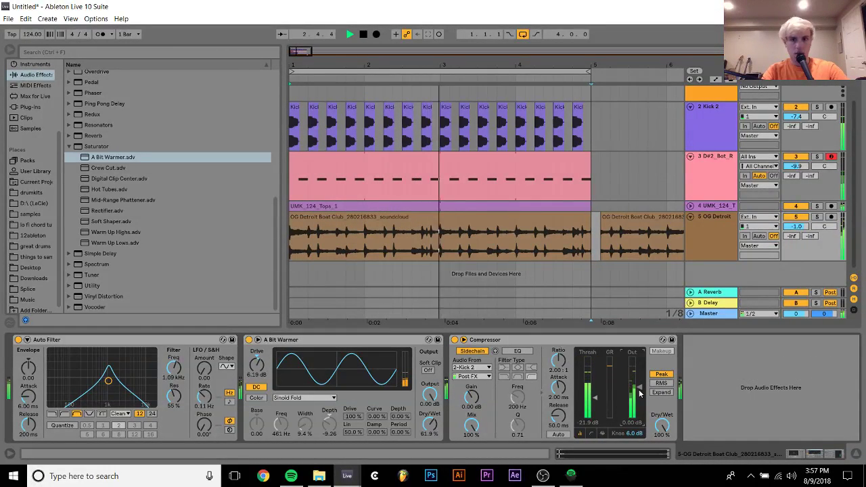
{"action": "left_click", "coordinate": [583, 251]}
{"action": "key", "text": "space"}
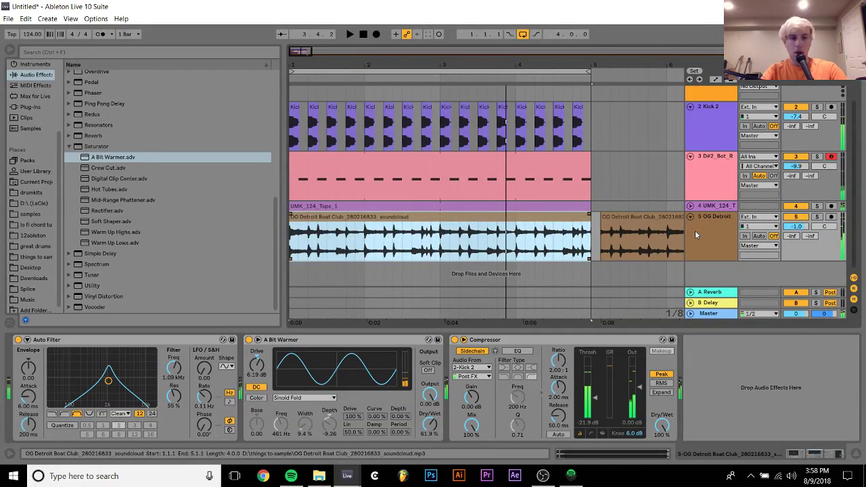
Duplicate the OG Detroit track and set the soloed copy's Auto Filter to a 24 dB low-pass at about 69.2 Hz.
{"action": "left_click", "coordinate": [697, 225]}
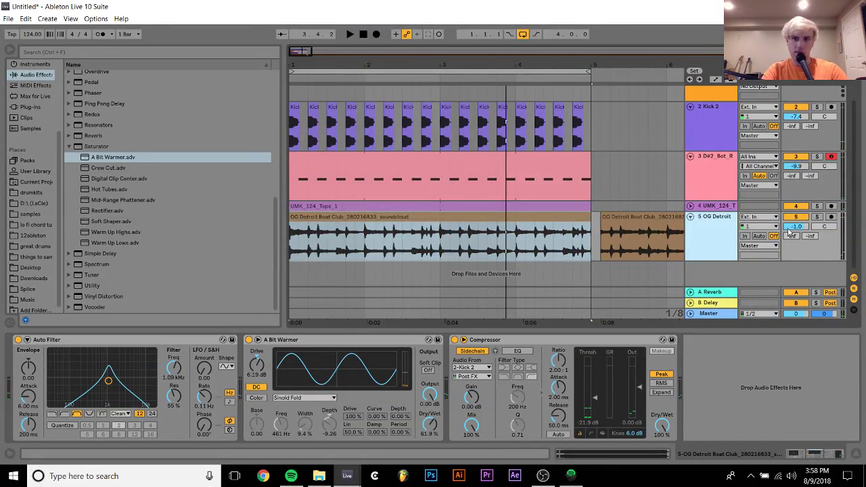
{"action": "key", "text": "ctrl+d"}
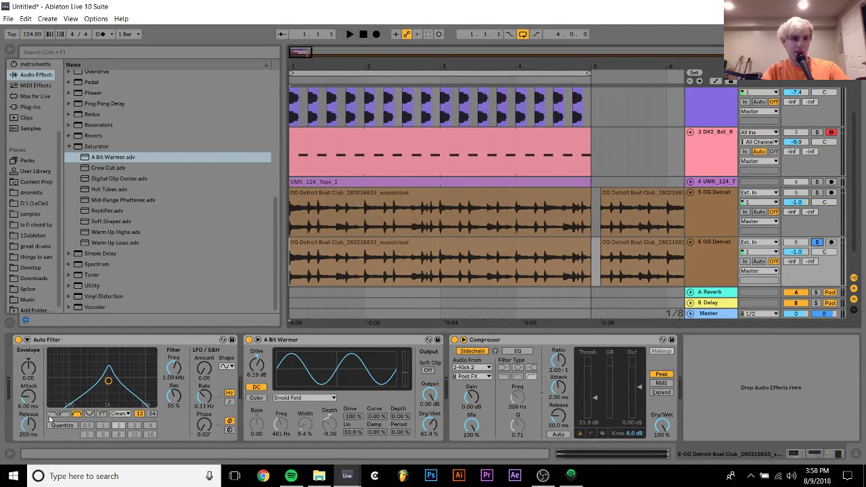
{"action": "left_click", "coordinate": [52, 414]}
{"action": "key", "text": "space"}
{"action": "left_click_drag", "start_coordinate": [107, 381], "coordinate": [66, 381]}
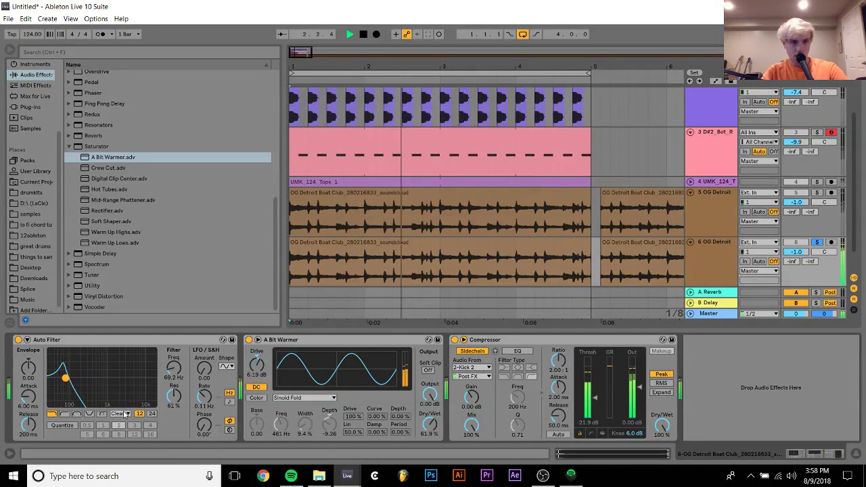
{"action": "left_click", "coordinate": [153, 415]}
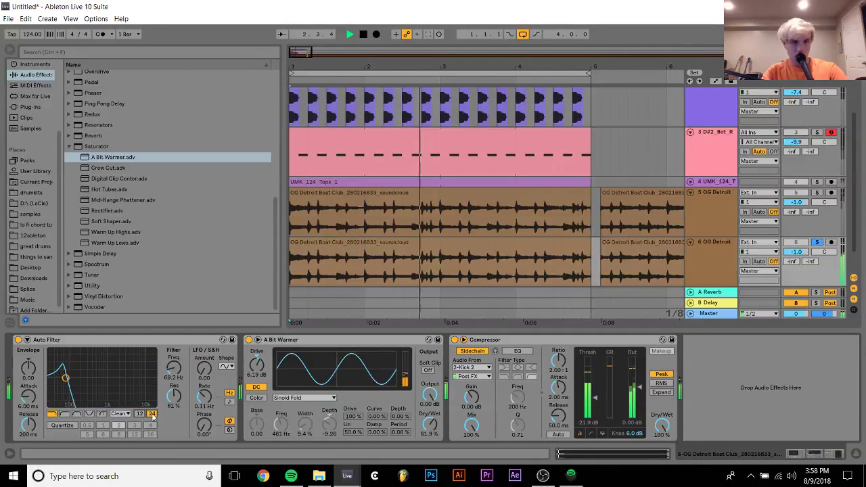
Compare the full mix with and without the low-passed OG Detroit copy, and set the copy's volume to -5.8 dB.
{"action": "left_click", "coordinate": [816, 243]}
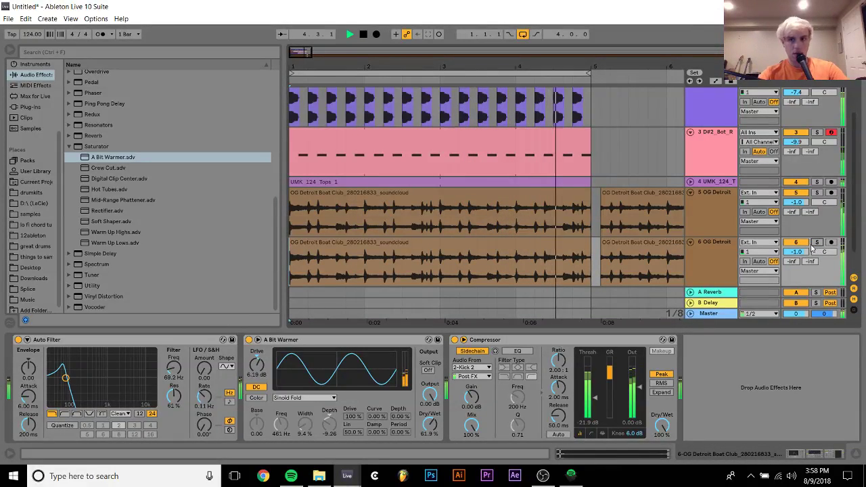
{"action": "left_click_drag", "start_coordinate": [789, 252], "coordinate": [789, 271]}
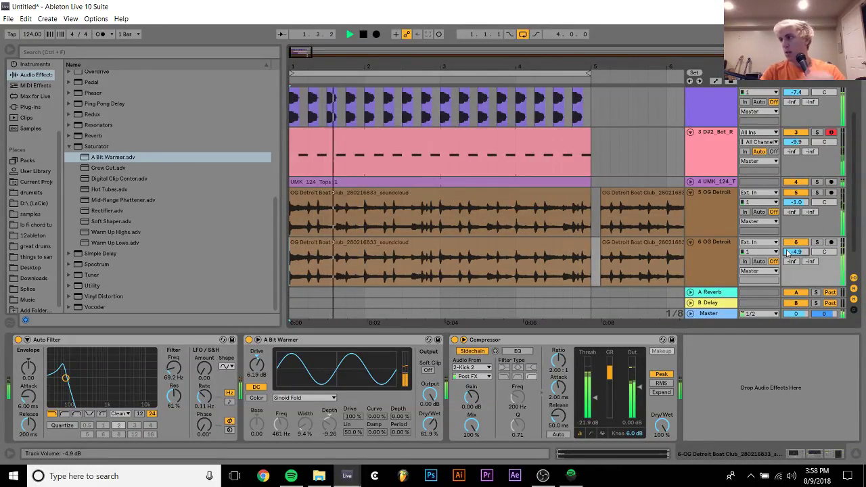
{"action": "left_click", "coordinate": [728, 215]}
{"action": "scroll", "coordinate": [728, 215], "scroll_direction": "up", "scroll_amount": 1}
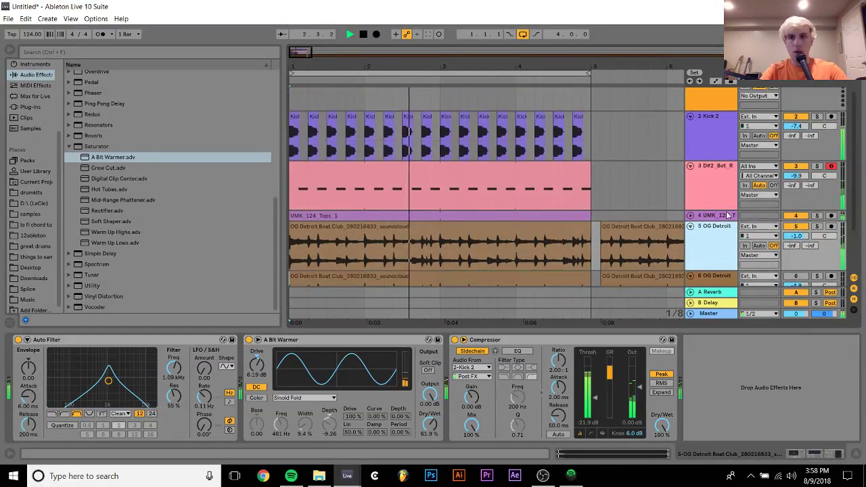
{"action": "scroll", "coordinate": [728, 216], "scroll_direction": "up", "scroll_amount": 1}
{"action": "scroll", "coordinate": [751, 244], "scroll_direction": "down", "scroll_amount": 2}
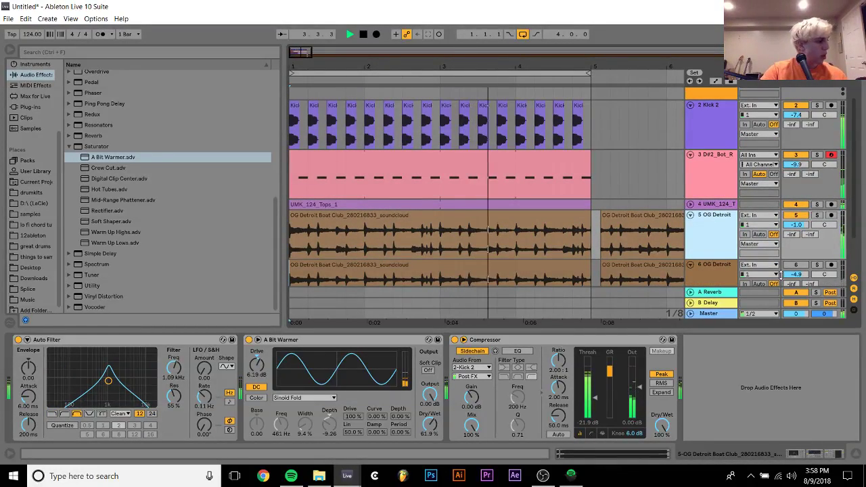
{"action": "scroll", "coordinate": [785, 267], "scroll_direction": "down", "scroll_amount": 2}
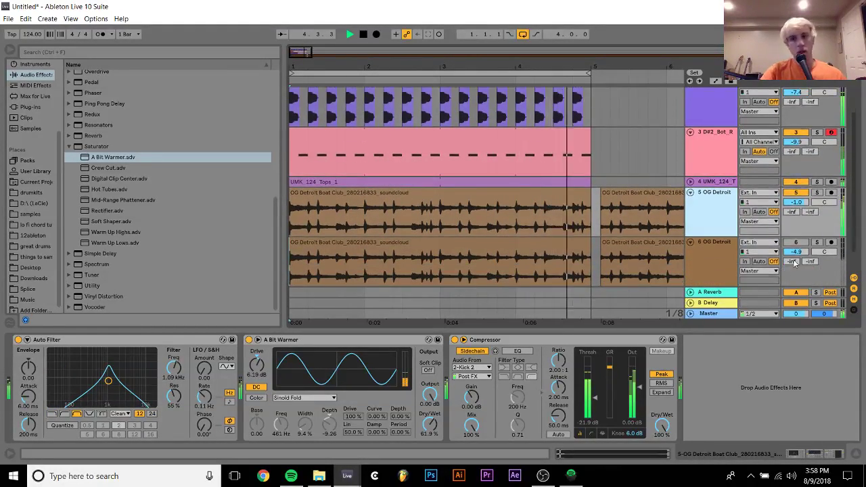
{"action": "left_click", "coordinate": [797, 248]}
{"action": "left_click", "coordinate": [797, 251]}
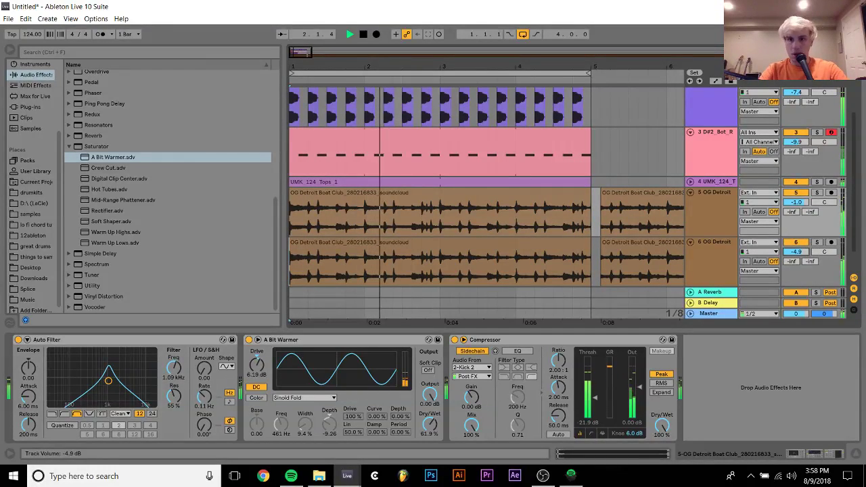
{"action": "left_click", "coordinate": [699, 242]}
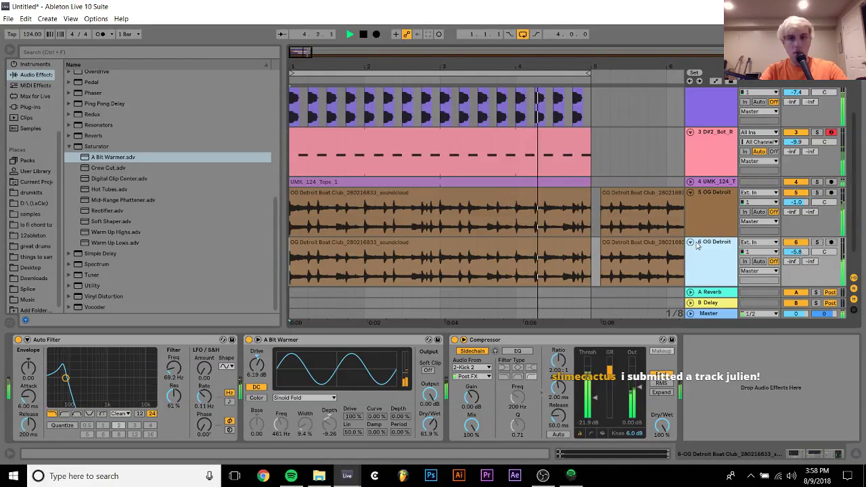
{"action": "key", "text": "space"}
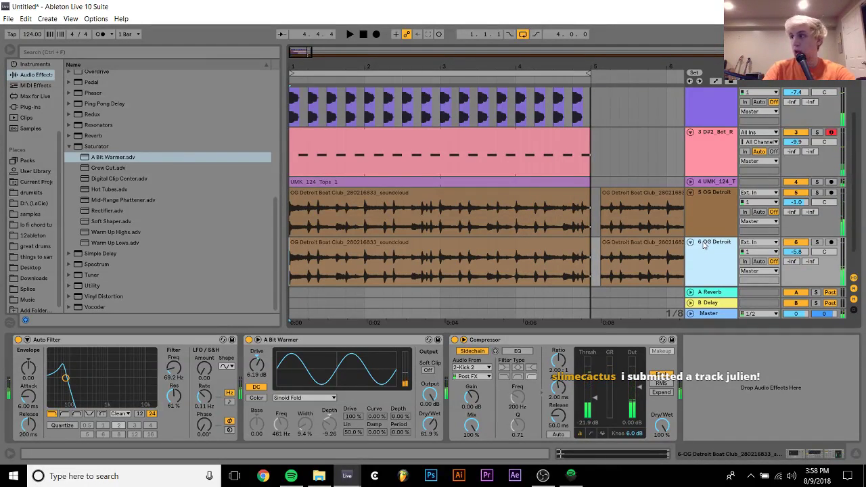
Solo the low-passed OG Detroit copy and play its first bar up close to locate the hits.
{"action": "left_click", "coordinate": [817, 243]}
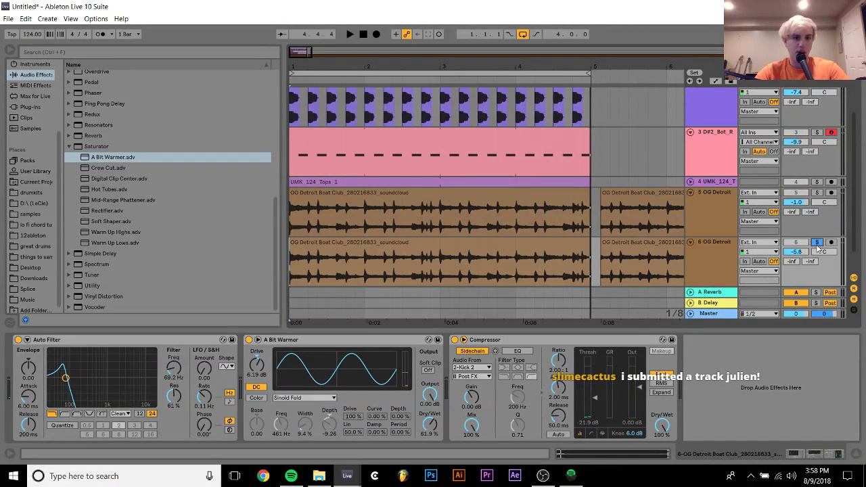
{"action": "key", "text": "space"}
{"action": "key", "text": "space"}
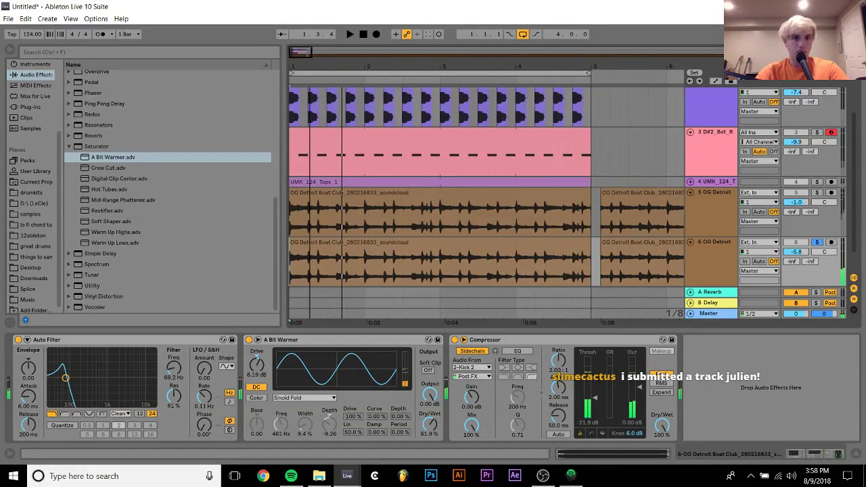
{"action": "key", "text": "plus"}
{"action": "key", "text": "plus"}
{"action": "key", "text": "plus"}
{"action": "key", "text": "space"}
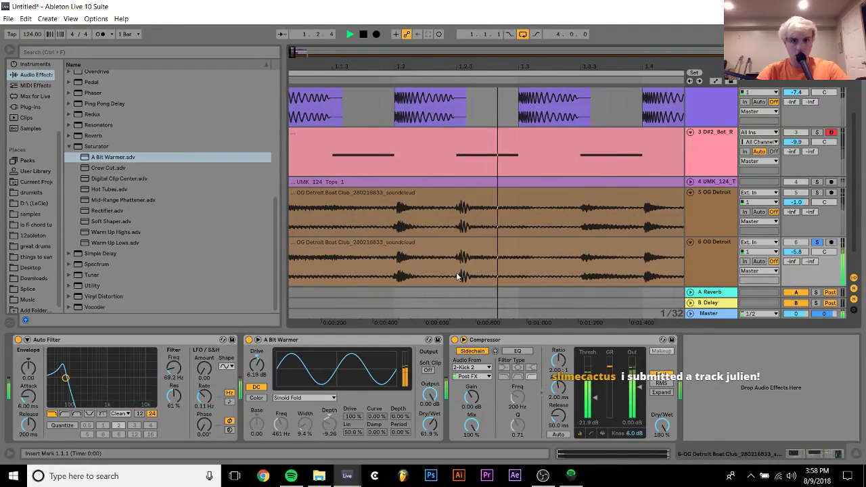
{"action": "key", "text": "space"}
Split out the section from 1.2.3 to 1.3.1 on the low-passed copy and add a short fade-in to it.
{"action": "left_click_drag", "start_coordinate": [457, 273], "coordinate": [519, 272]}
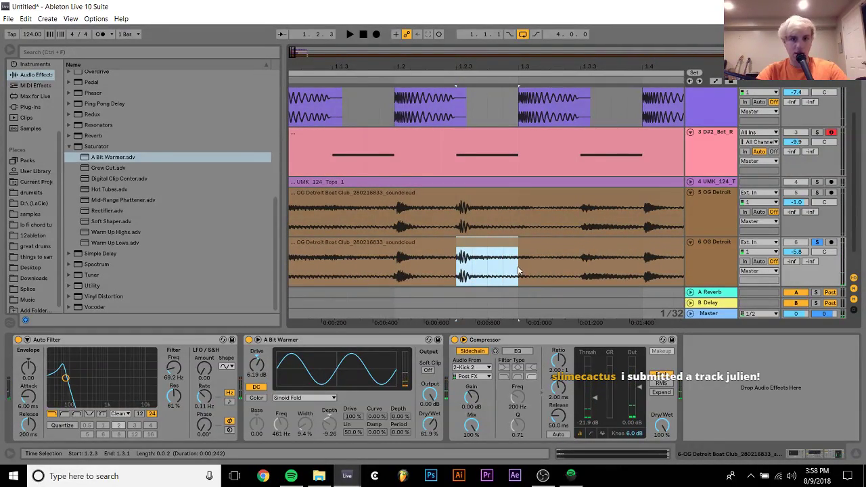
{"action": "key", "text": "ctrl+e"}
{"action": "left_click_drag", "start_coordinate": [459, 242], "coordinate": [466, 243]}
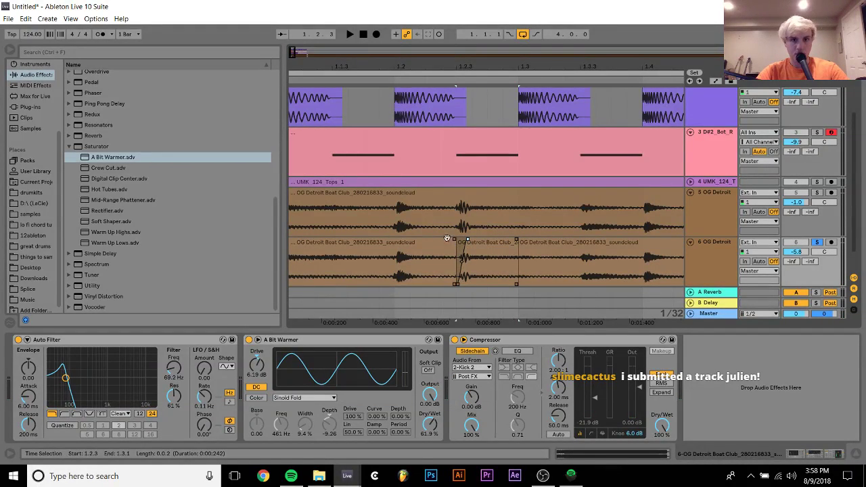
Fade in the low-passed copy's first slice from 1.1.1 to just before 1.1.3 and play the result.
{"action": "left_click", "coordinate": [446, 238]}
{"action": "key", "text": "space"}
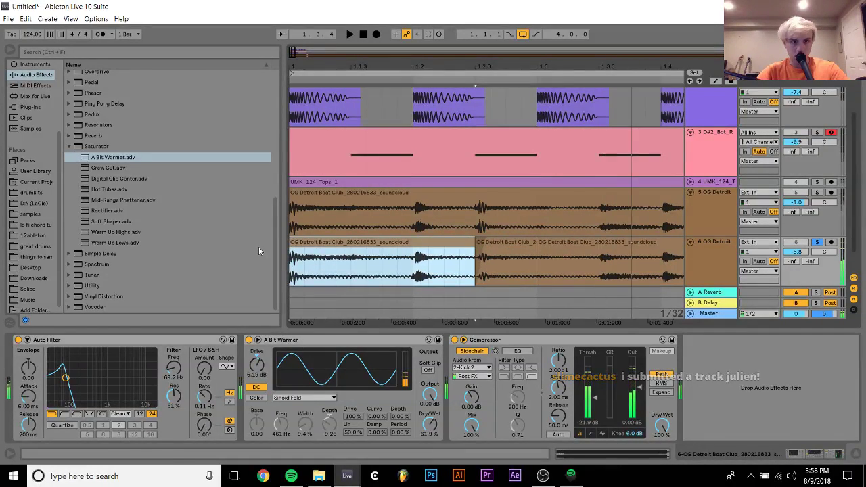
{"action": "left_click_drag", "start_coordinate": [292, 242], "coordinate": [339, 239]}
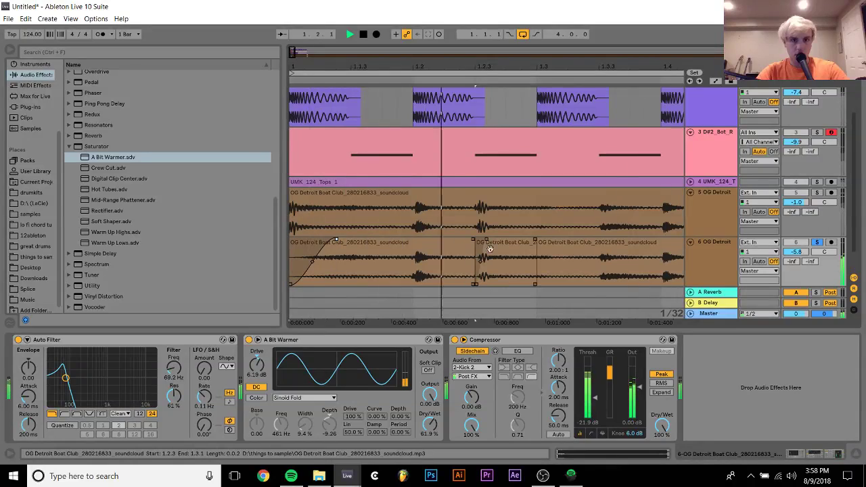
{"action": "left_click_drag", "start_coordinate": [474, 241], "coordinate": [486, 242]}
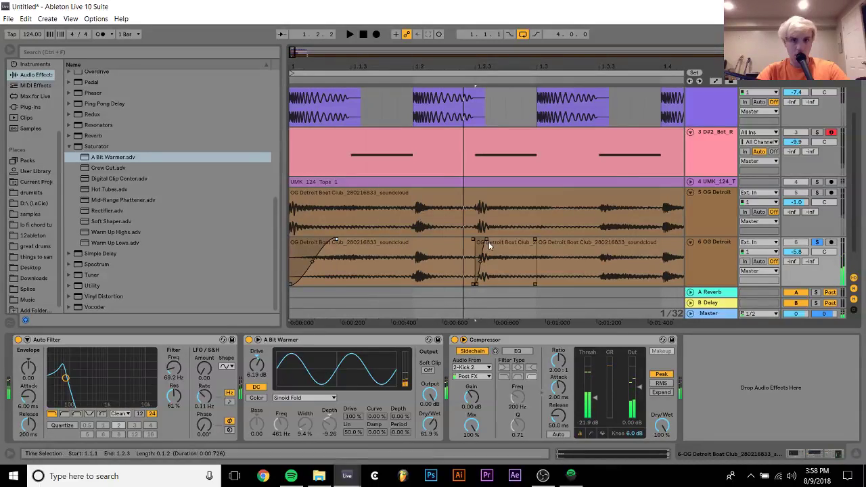
{"action": "left_click", "coordinate": [357, 249]}
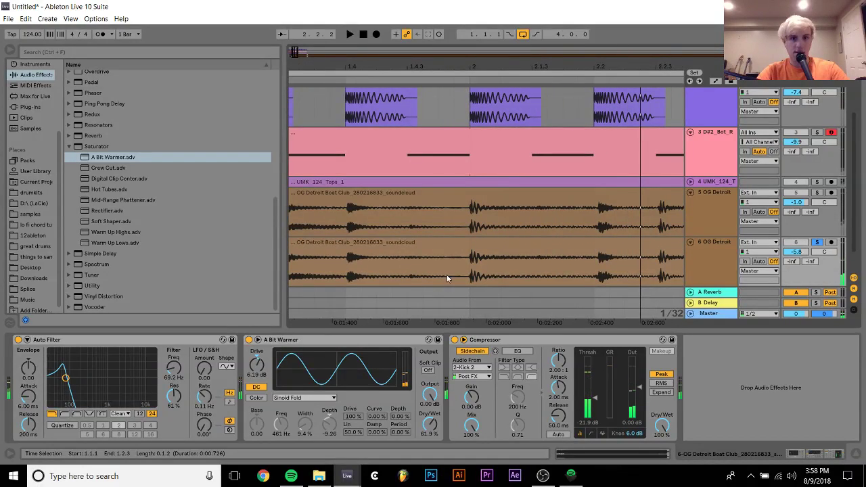
Split out the section from 2.1.1 to 2.1.4 on the low-passed copy and fade it in until just before 2.1.3.
{"action": "left_click_drag", "start_coordinate": [469, 276], "coordinate": [500, 270]}
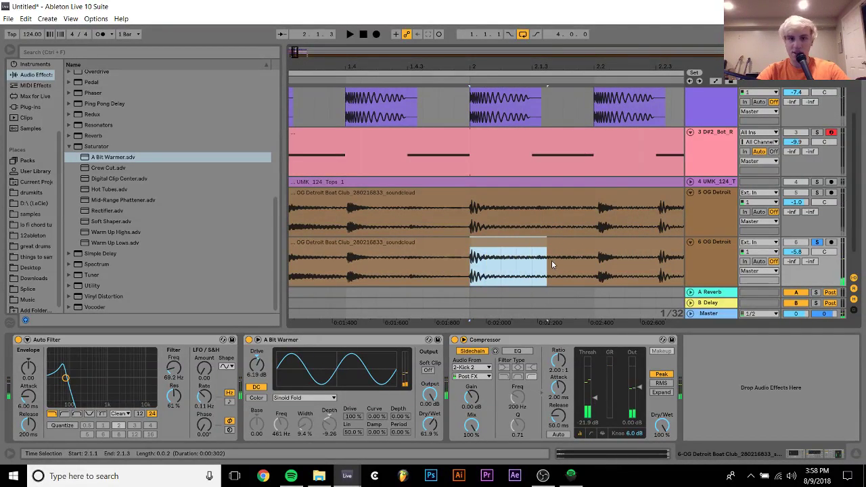
{"action": "left_click_drag", "start_coordinate": [571, 260], "coordinate": [579, 260]}
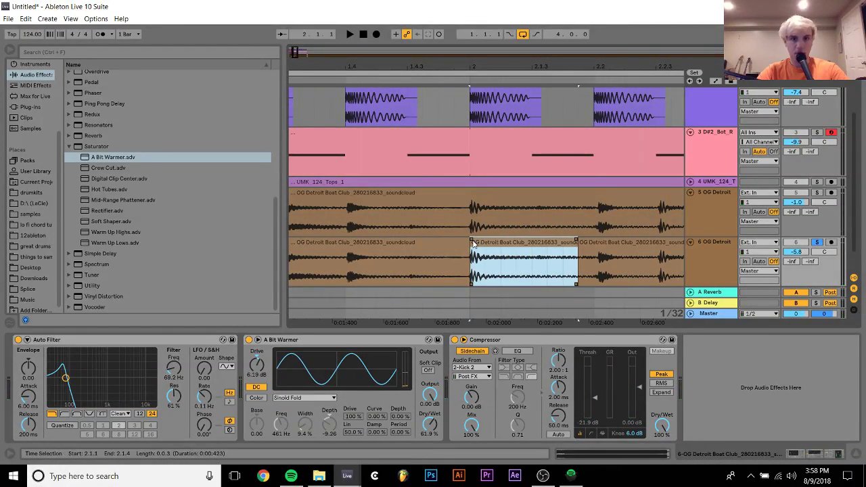
{"action": "key", "text": "ctrl+e"}
{"action": "left_click_drag", "start_coordinate": [474, 241], "coordinate": [524, 243]}
Play on through bar 2, split out the section from 2.2.3 to 2.3.1 and fade it in across nearly its whole length.
{"action": "key", "text": "space"}
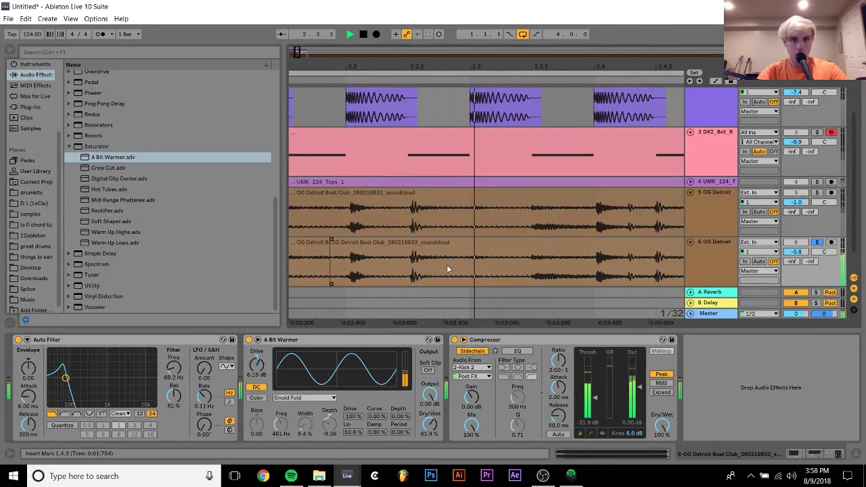
{"action": "key", "text": "space"}
{"action": "left_click_drag", "start_coordinate": [409, 264], "coordinate": [471, 261]}
{"action": "key", "text": "ctrl+e"}
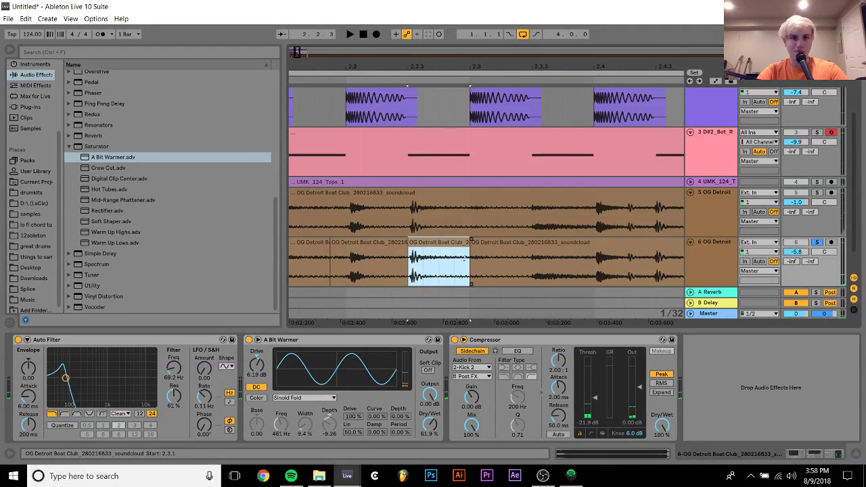
{"action": "left_click_drag", "start_coordinate": [412, 244], "coordinate": [468, 240]}
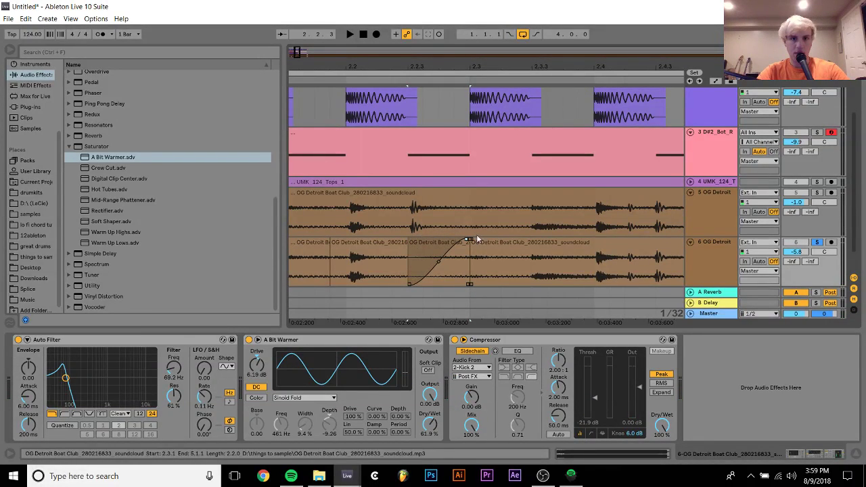
Play on through bar 2, split out the section from 2.4.2 to 3.1.1 on the low-passed copy and add a short fade-in to it.
{"action": "key", "text": "space"}
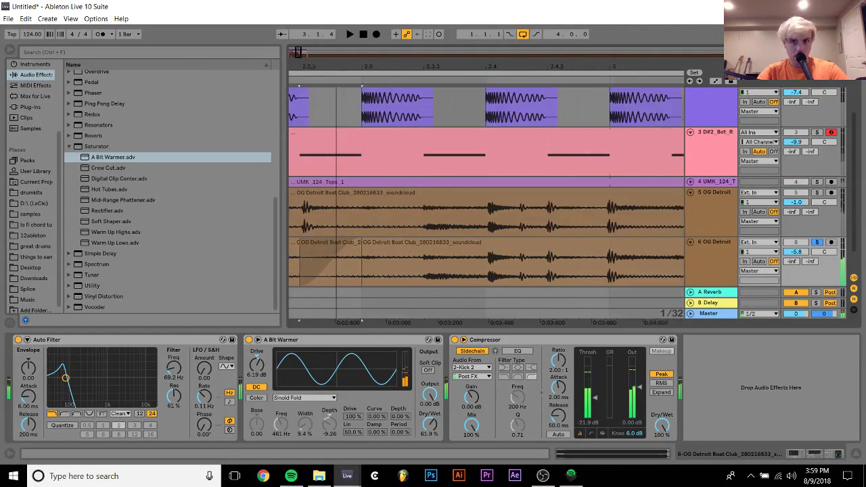
{"action": "key", "text": "space"}
{"action": "left_click_drag", "start_coordinate": [469, 265], "coordinate": [560, 264]}
{"action": "key", "text": "ctrl+e"}
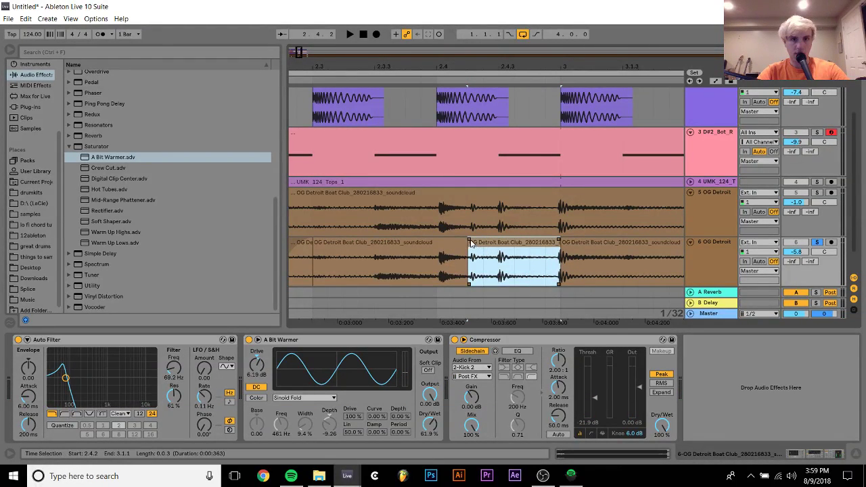
{"action": "left_click_drag", "start_coordinate": [474, 242], "coordinate": [499, 237]}
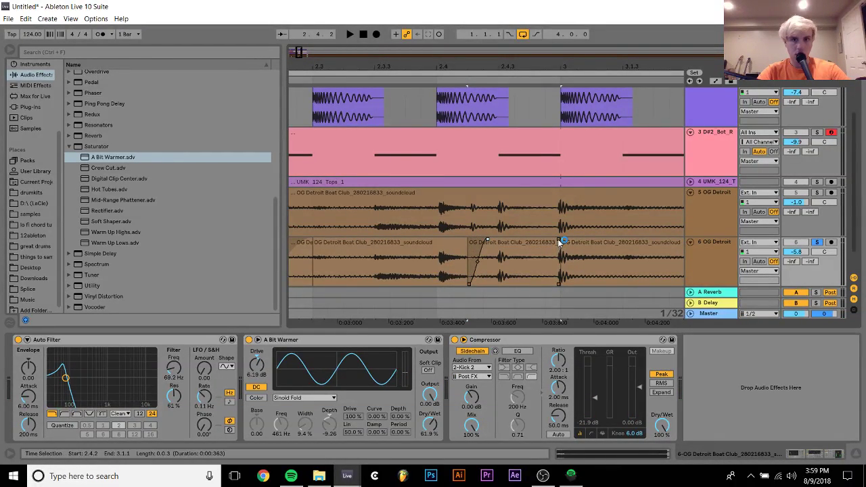
Adjust the new slice's warping so the following hit starts exactly at 3.1.1, and extend its fade-in across nearly the whole slice.
{"action": "double_click", "coordinate": [553, 242]}
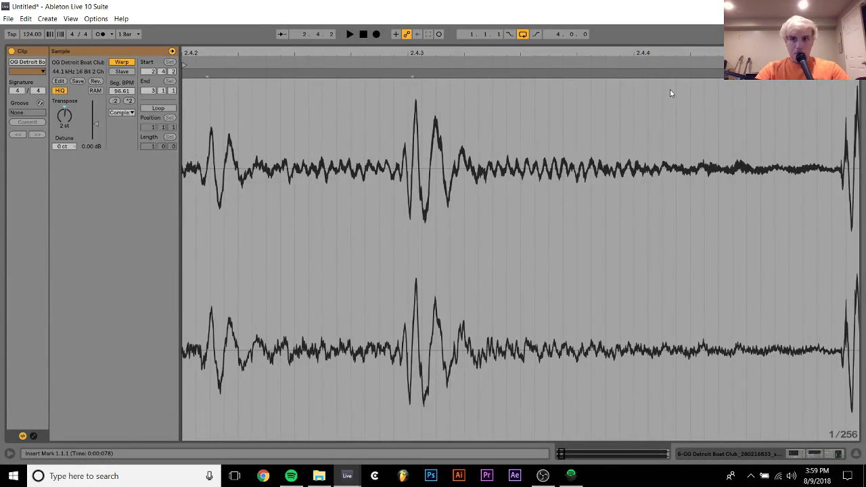
{"action": "mouse_move", "coordinate": [121, 91]}
{"action": "left_mouse_down"}
{"action": "mouse_move", "coordinate": [122, 82]}
{"action": "mouse_move", "coordinate": [121, 93]}
{"action": "left_mouse_up"}
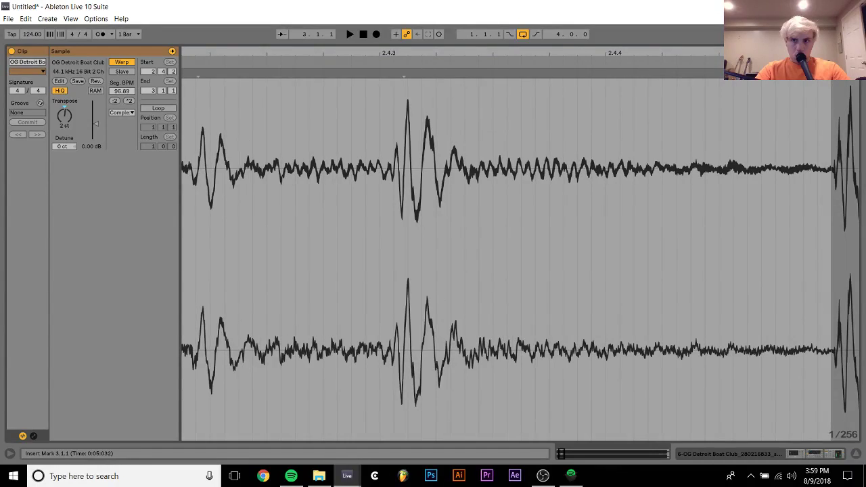
{"action": "left_click", "coordinate": [815, 455]}
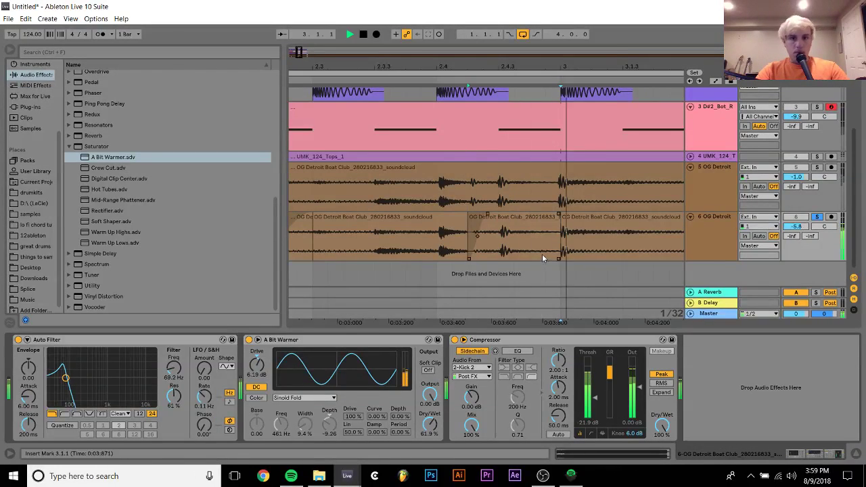
{"action": "left_click_drag", "start_coordinate": [488, 214], "coordinate": [557, 214]}
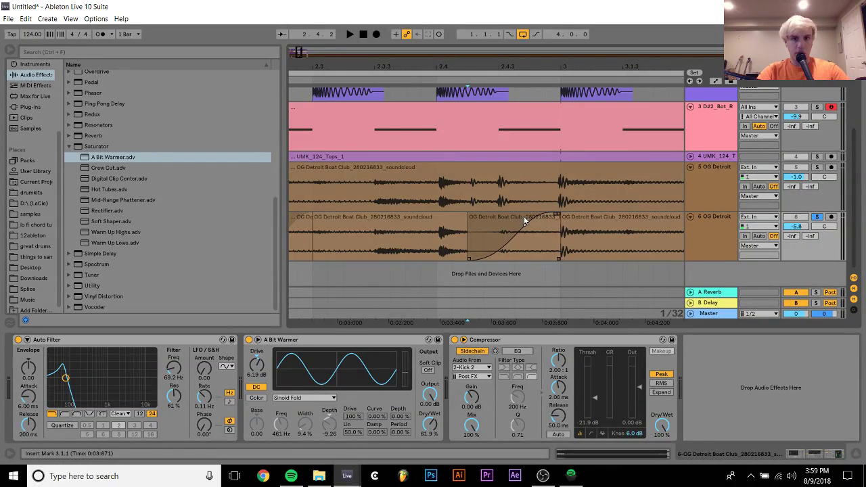
Duplicate the low-passed copy's faded slices from bars 1 and 2 into bars 3 and 4.
{"action": "left_click", "coordinate": [524, 221]}
{"action": "left_click_drag", "start_coordinate": [481, 66], "coordinate": [481, 47]}
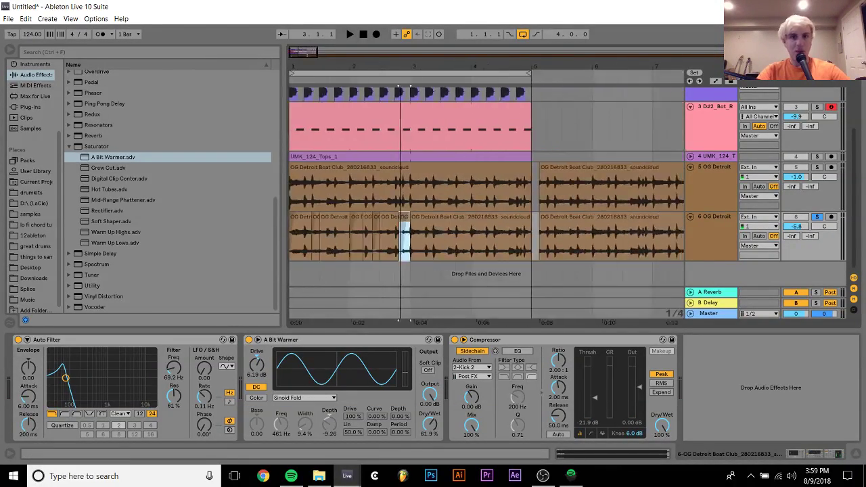
{"action": "left_click", "coordinate": [295, 220]}
{"action": "key", "text": "ctrl+d"}
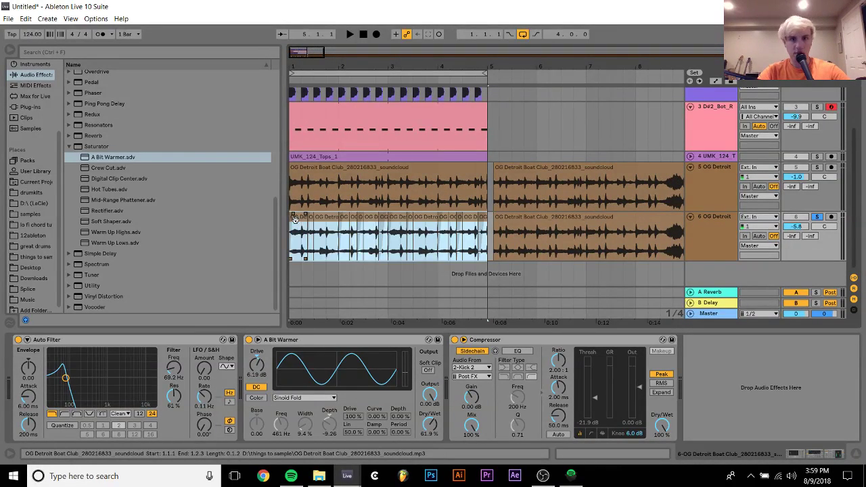
Play the full mix with the low-passed copy unsoloed and lowered to -6.3 dB, and fold the band-passed OG Detroit track.
{"action": "key", "text": "space"}
{"action": "left_click", "coordinate": [817, 216]}
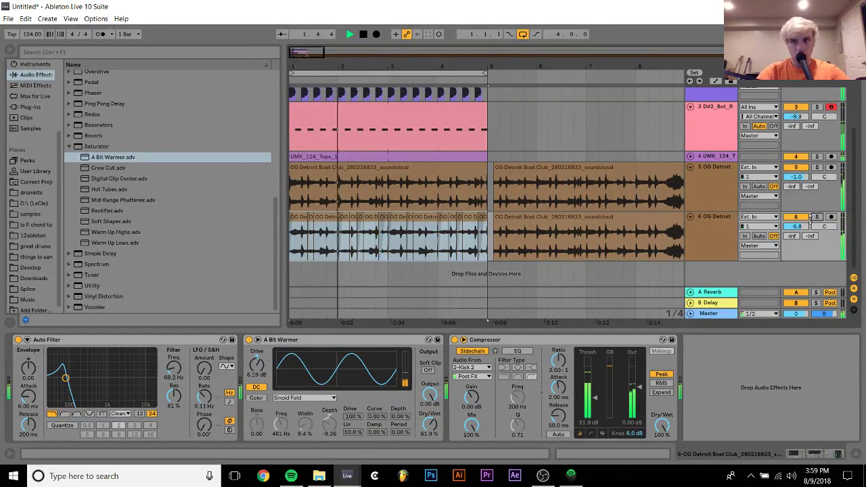
{"action": "left_click", "coordinate": [715, 186]}
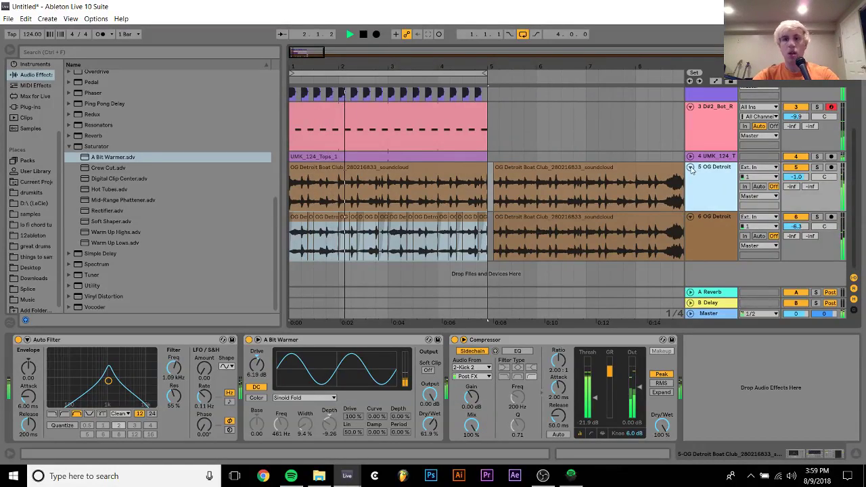
{"action": "key", "text": "h"}
{"action": "key", "text": "space"}
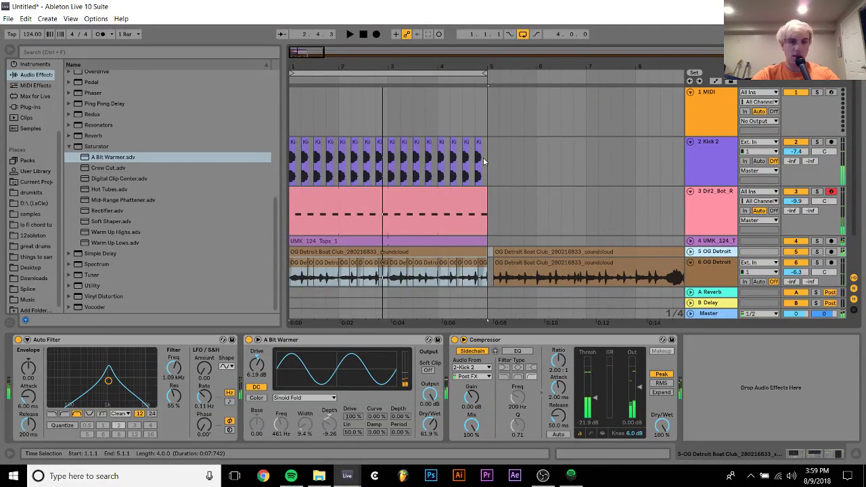
Delete all kick clips from bars 1 to 4 and play the beat without them.
{"action": "left_click_drag", "start_coordinate": [483, 158], "coordinate": [165, 184]}
{"action": "key", "text": "Delete"}
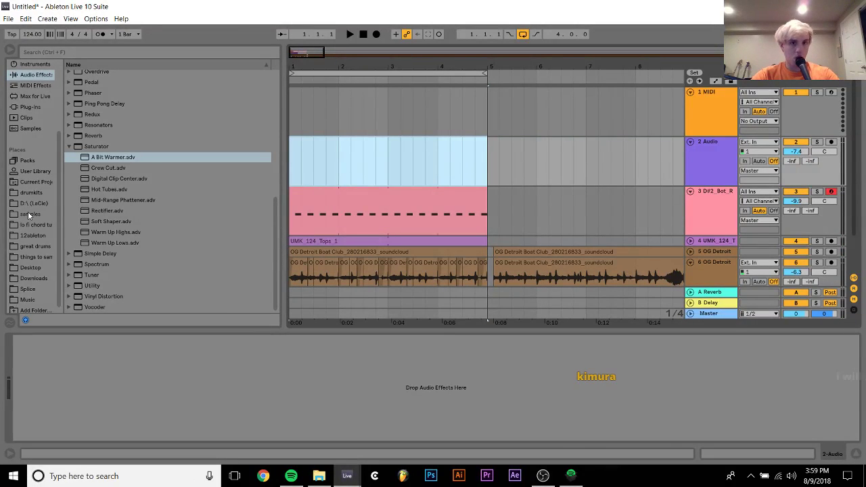
{"action": "key", "text": "space"}
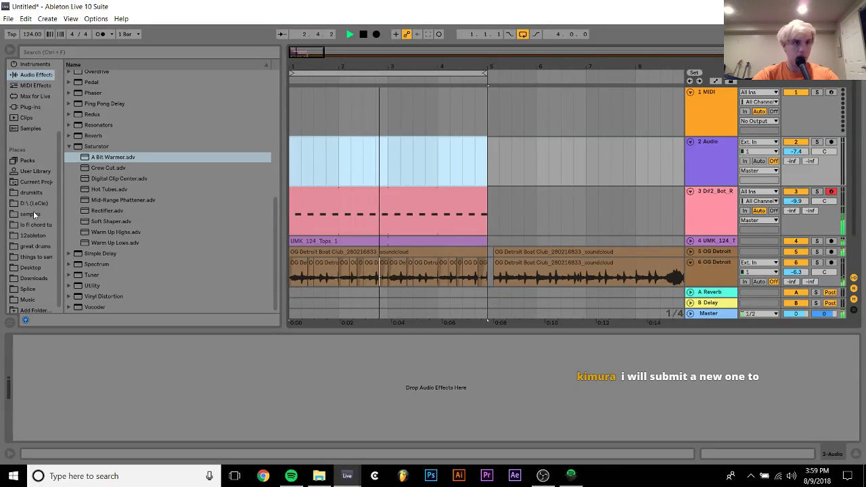
{"action": "key", "text": "space"}
Search the 12ableton folder for "good lo" and expand the tracks of good lo fi house drum starter.als.
{"action": "left_click", "coordinate": [36, 235]}
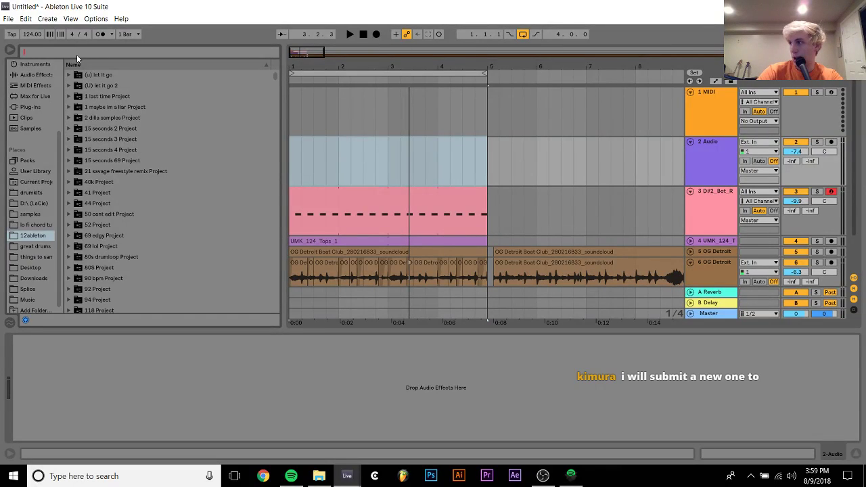
{"action": "type", "text": "good "}
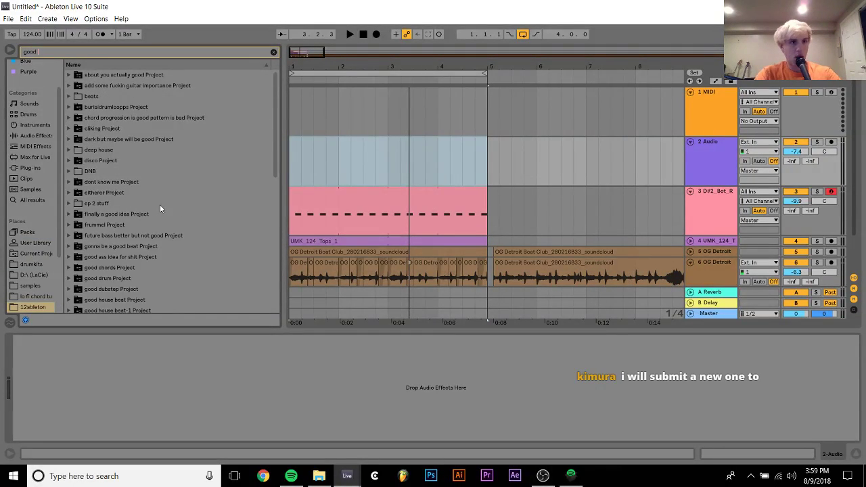
{"action": "type", "text": "lo"}
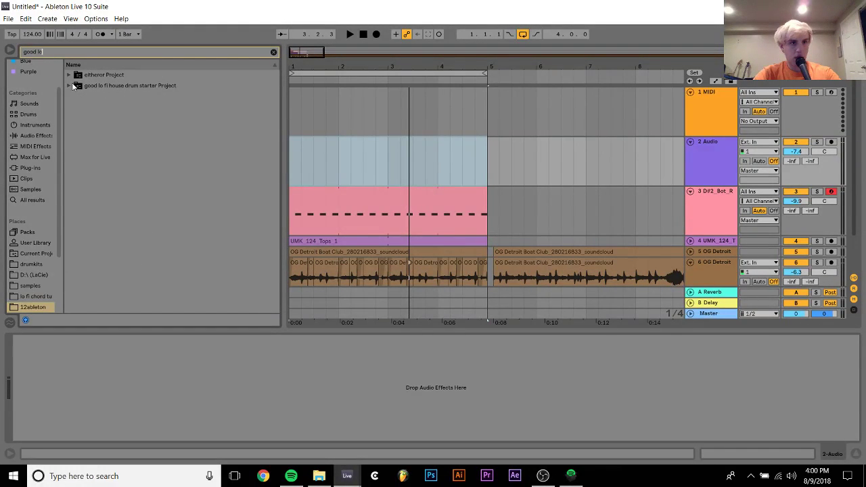
{"action": "left_click", "coordinate": [69, 85]}
{"action": "left_click", "coordinate": [75, 118]}
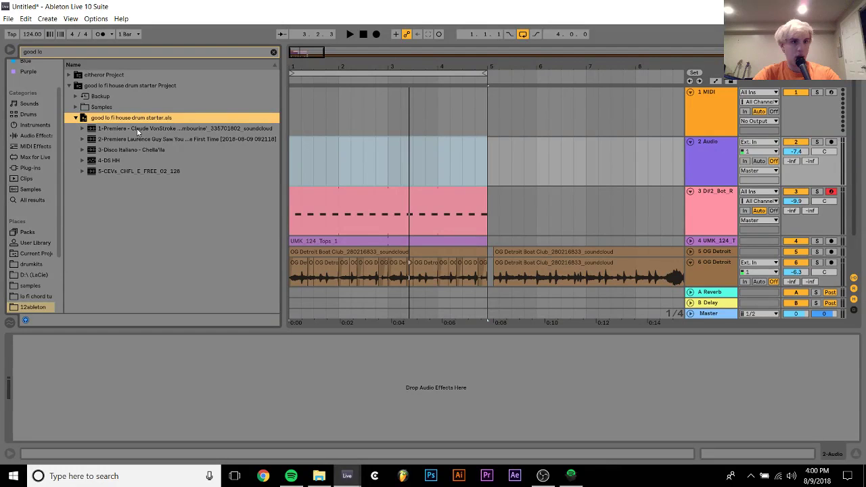
Import the drum starter set's 2-Premiere Laurence Guy track and move its clips from bars 1 to 4 onto the empty kick track.
{"action": "left_click_drag", "start_coordinate": [138, 139], "coordinate": [344, 187]}
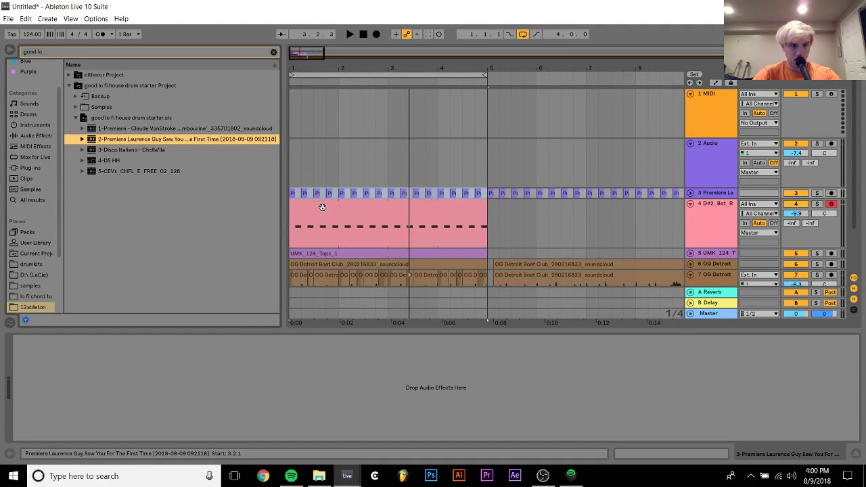
{"action": "key", "text": "Home"}
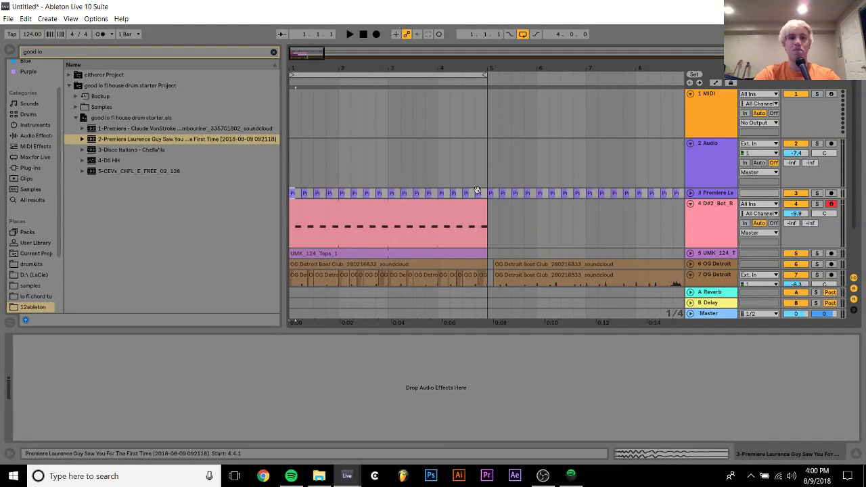
{"action": "left_click", "coordinate": [478, 192], "text": "shift"}
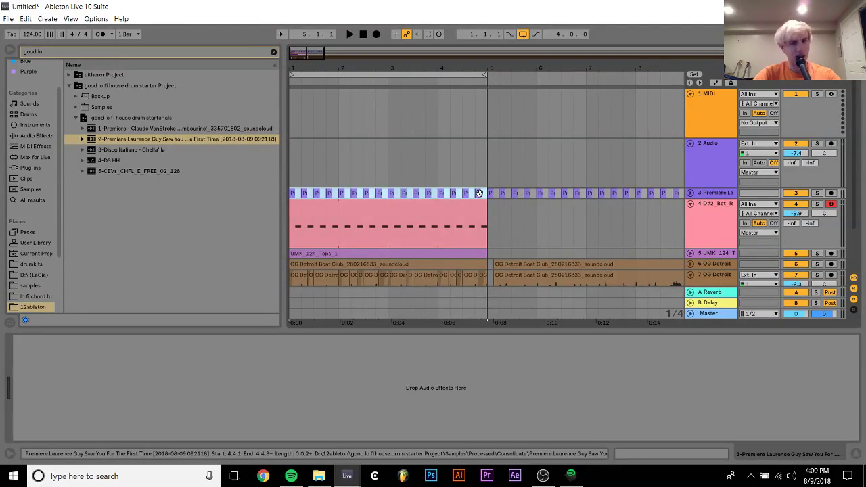
{"action": "left_click_drag", "start_coordinate": [479, 193], "coordinate": [482, 176]}
Delete the leftover imported Premiere track, play the beat and set the new kick track's volume to -6.8 dB.
{"action": "left_click", "coordinate": [707, 195]}
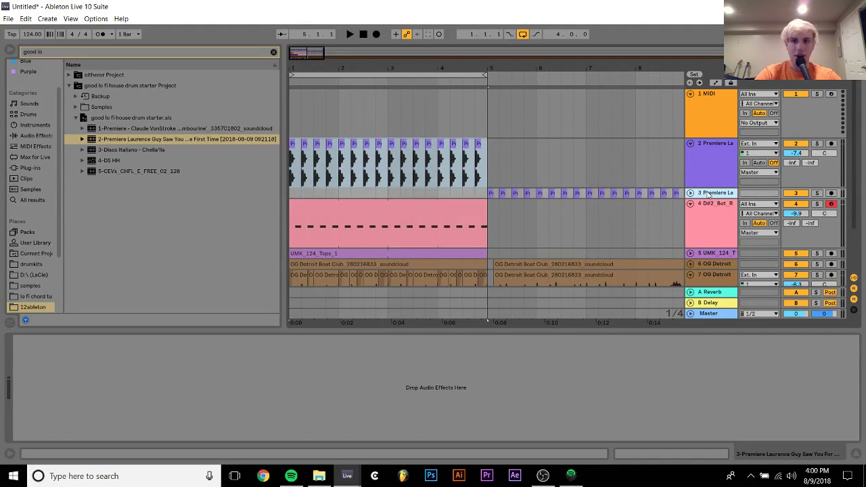
{"action": "key", "text": "Delete"}
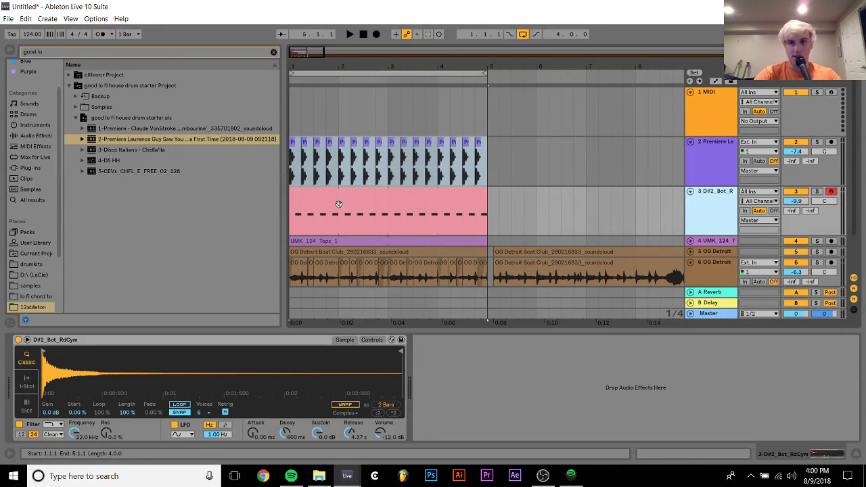
{"action": "key", "text": "space"}
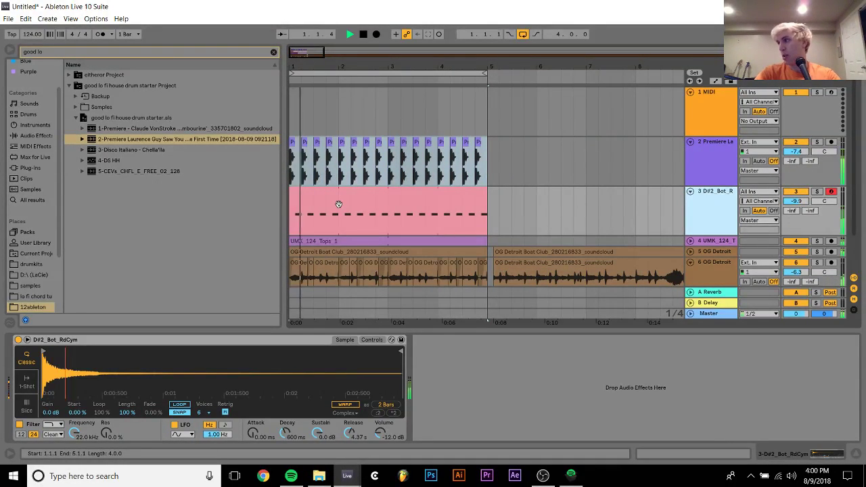
{"action": "left_click", "coordinate": [726, 148]}
{"action": "left_click", "coordinate": [796, 151]}
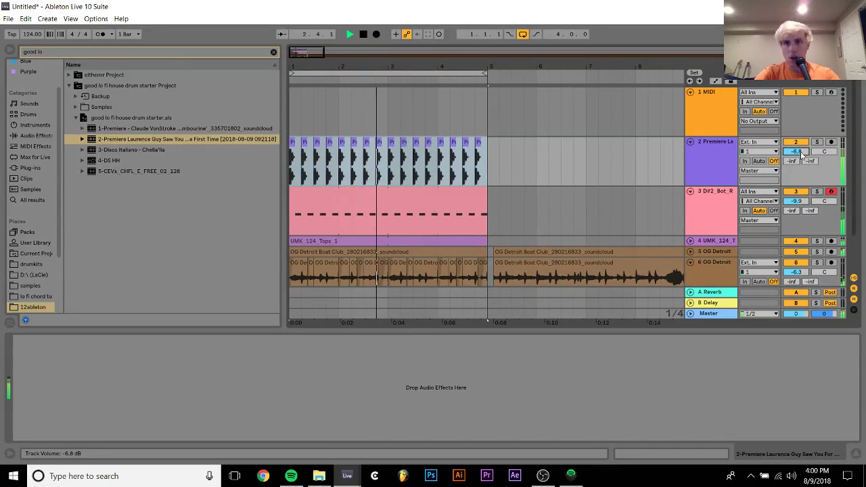
Fold the Premiere kick and D#2_Bot_R tracks and select the low-passed copy's slice that ends at bar 3.
{"action": "left_click", "coordinate": [690, 141]}
{"action": "left_click", "coordinate": [690, 152]}
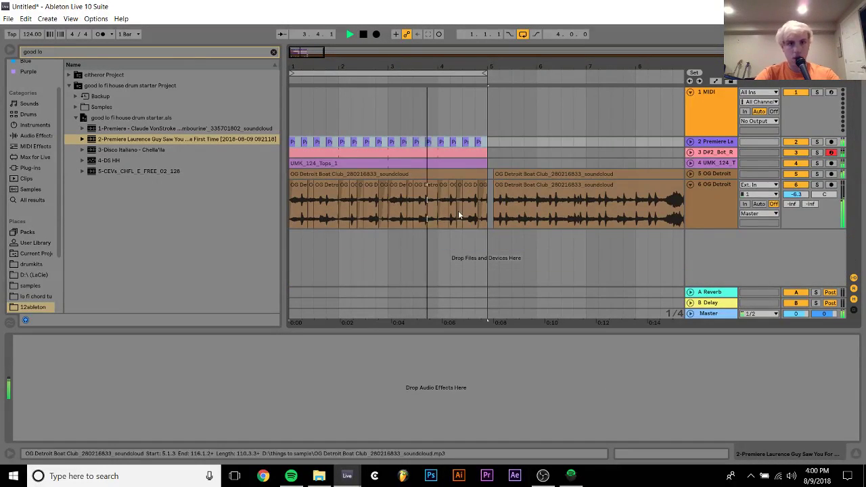
{"action": "scroll", "coordinate": [330, 135], "scroll_direction": "up", "scroll_amount": 5}
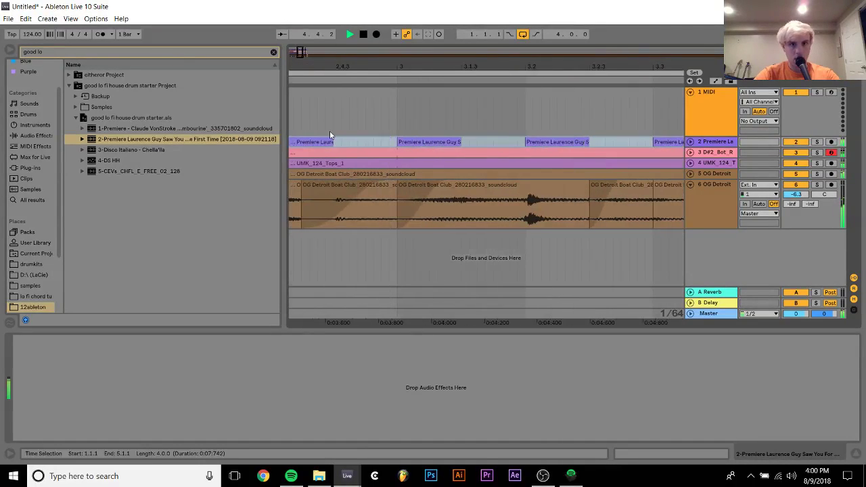
{"action": "left_click", "coordinate": [365, 209]}
{"action": "left_click", "coordinate": [394, 181]}
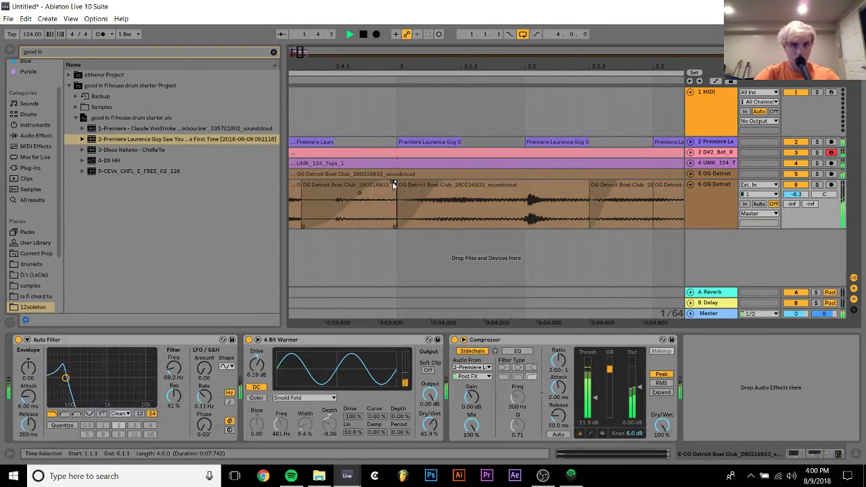
Open the band-passed OG Detroit clip and adjust its warping so the bar 3 hit starts exactly at 3.1.1.
{"action": "double_click", "coordinate": [392, 182]}
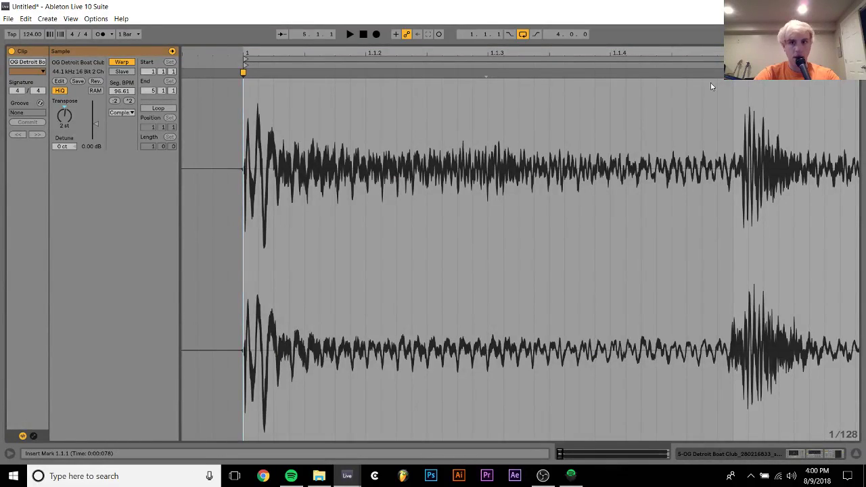
{"action": "left_click_drag", "start_coordinate": [325, 71], "coordinate": [320, 52]}
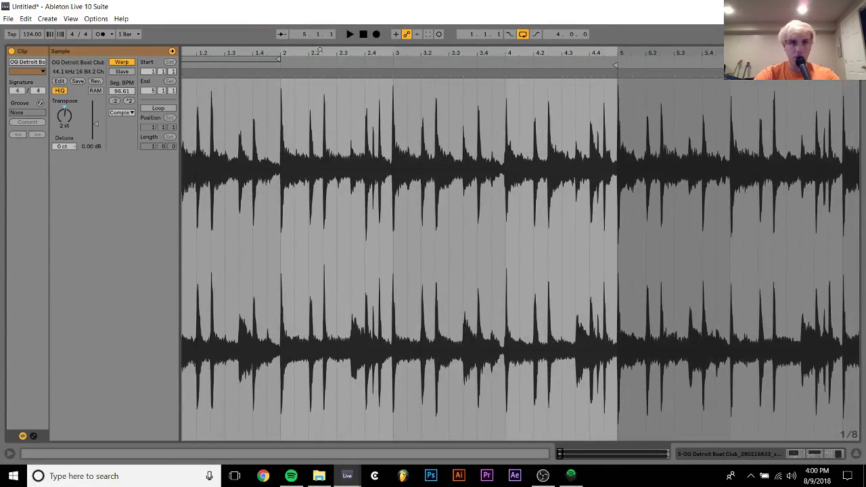
{"action": "left_click_drag", "start_coordinate": [397, 53], "coordinate": [373, 73]}
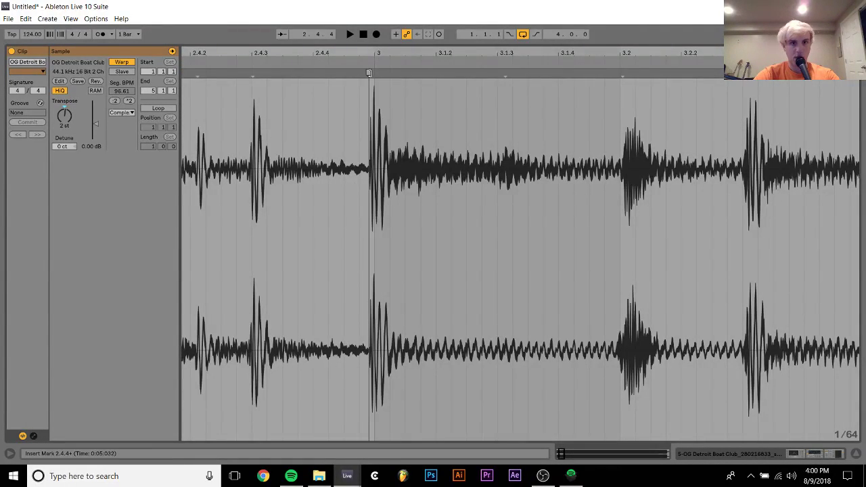
{"action": "left_click", "coordinate": [837, 457]}
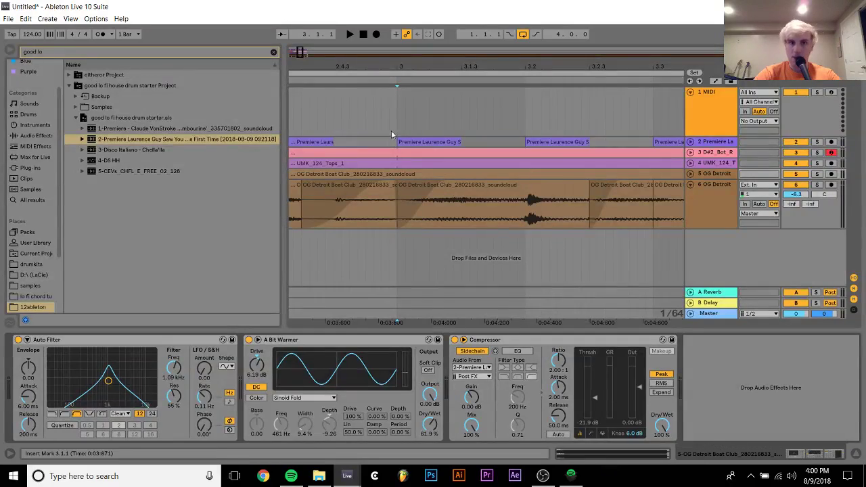
Play the loop and check the band-passed clip's bar 3 hit against the grid.
{"action": "key", "text": "space"}
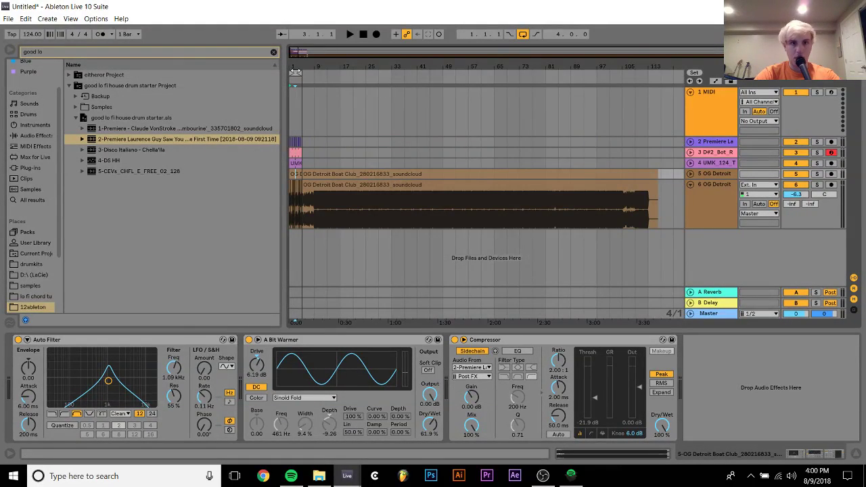
{"action": "key", "text": "shift+Tab"}
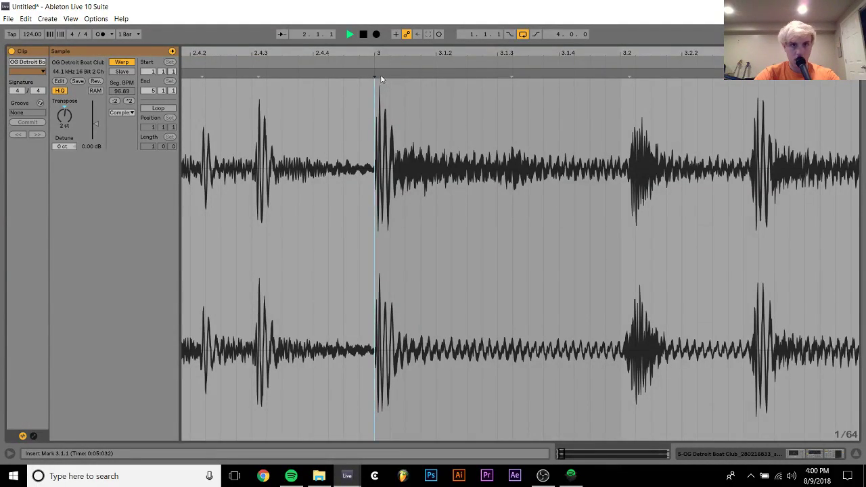
{"action": "key", "text": "shift+Tab"}
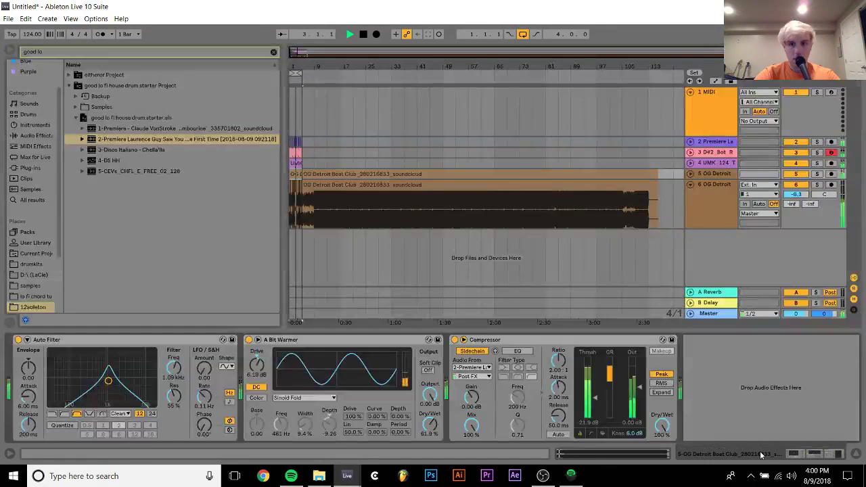
Delete the leftover audio after bar 5 on both OG Detroit tracks.
{"action": "left_click_drag", "start_coordinate": [293, 57], "coordinate": [296, 95]}
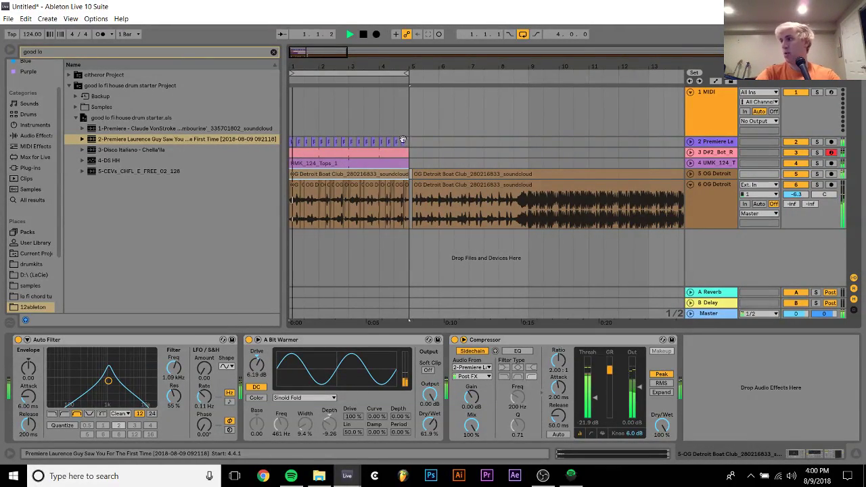
{"action": "left_click", "coordinate": [411, 172]}
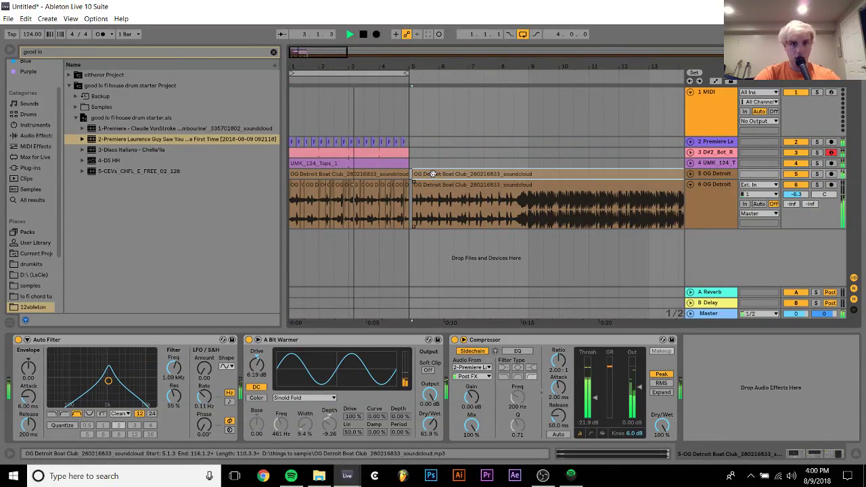
{"action": "left_click", "coordinate": [427, 174]}
{"action": "left_click", "coordinate": [435, 191], "text": "shift"}
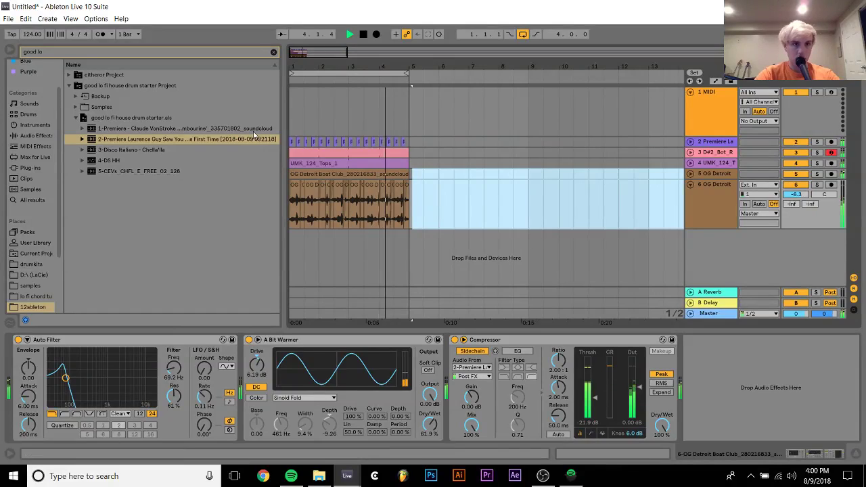
Try layering the Claude VonStroke track from the drum starter set, giving it a 20 ms track delay.
{"action": "left_click_drag", "start_coordinate": [251, 126], "coordinate": [381, 142]}
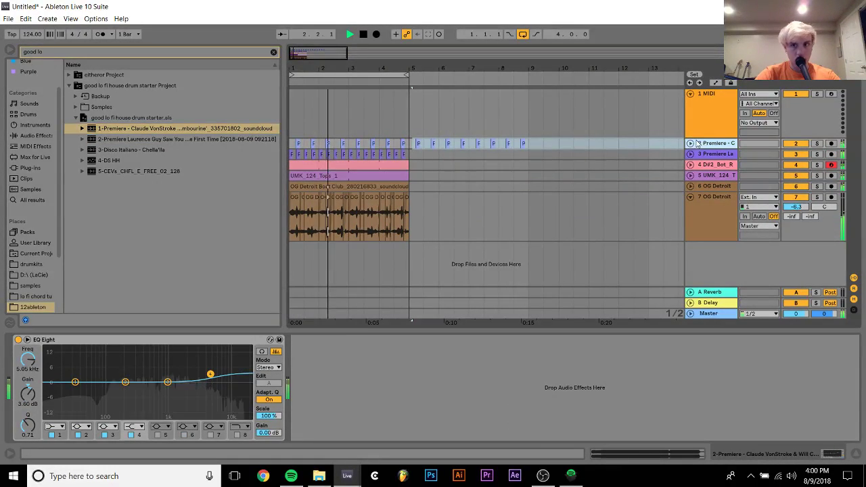
{"action": "left_click", "coordinate": [690, 144]}
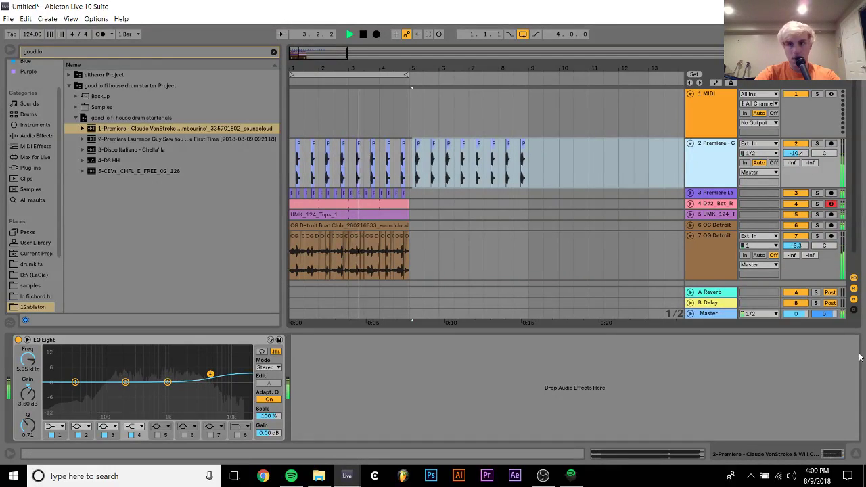
{"action": "left_click", "coordinate": [854, 310]}
{"action": "left_click", "coordinate": [815, 145]}
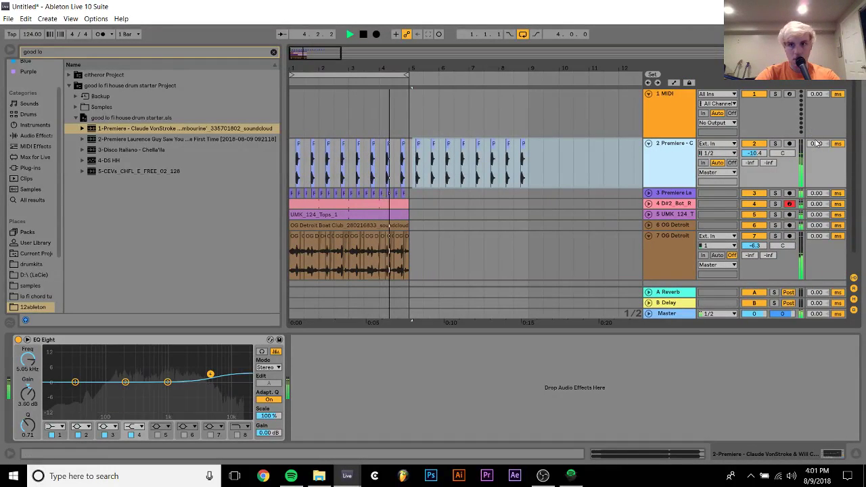
{"action": "type", "text": "20"}
{"action": "key", "text": "Return"}
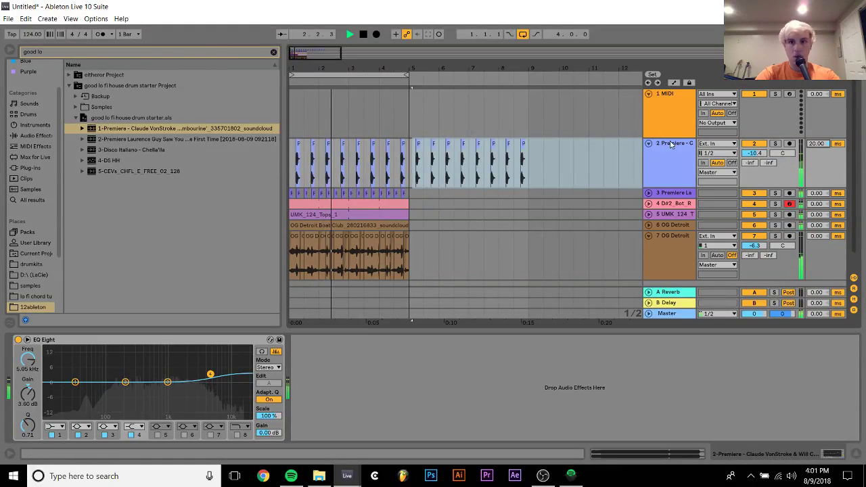
Try boosting the imported Claude VonStroke track's EQ Eight band 4 to 8.55 dB and delete that track.
{"action": "left_click_drag", "start_coordinate": [211, 374], "coordinate": [211, 363]}
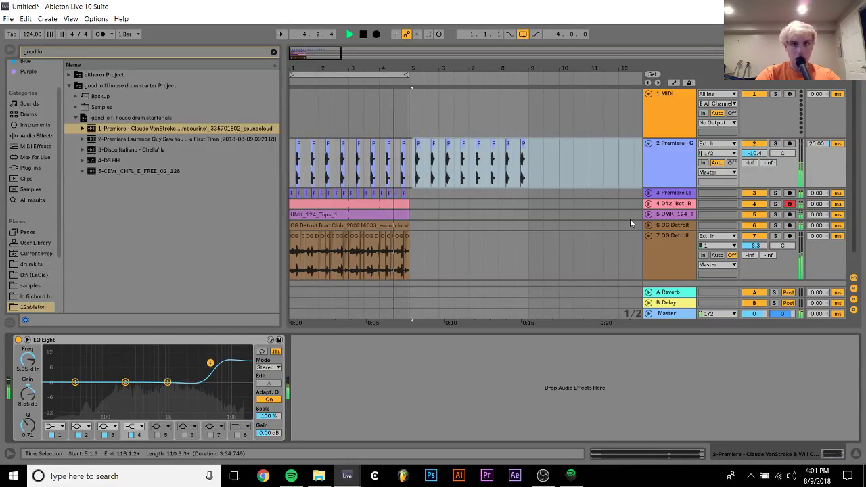
{"action": "left_click", "coordinate": [670, 178]}
{"action": "key", "text": "Delete"}
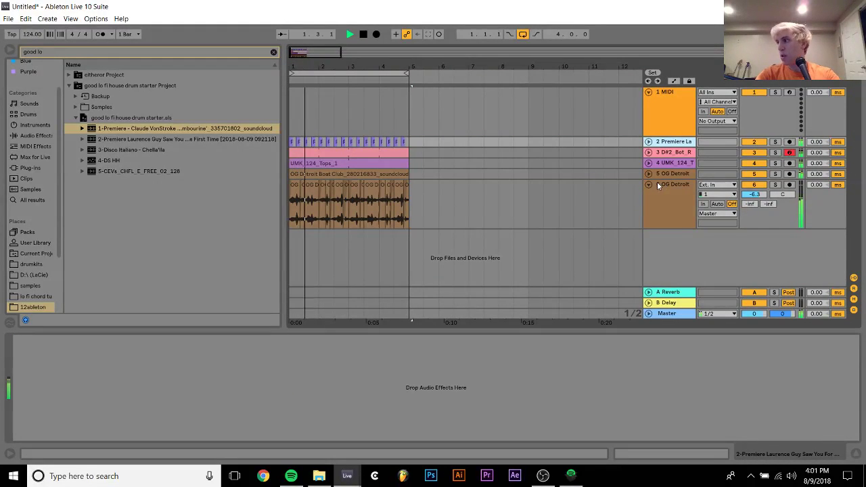
Fold the low-passed OG Detroit track, solo UMK_124_Tops_1 and add an EQ Eight to the tops.
{"action": "left_click", "coordinate": [648, 184]}
{"action": "left_click", "coordinate": [685, 164]}
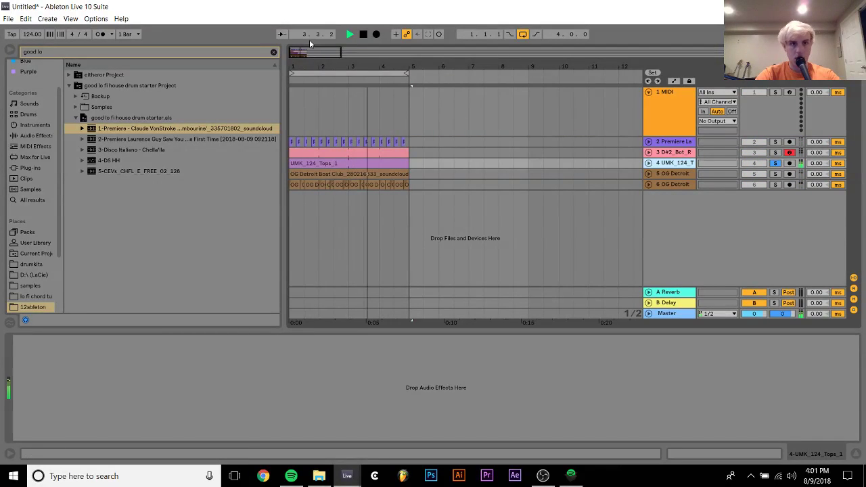
{"action": "left_click", "coordinate": [273, 52]}
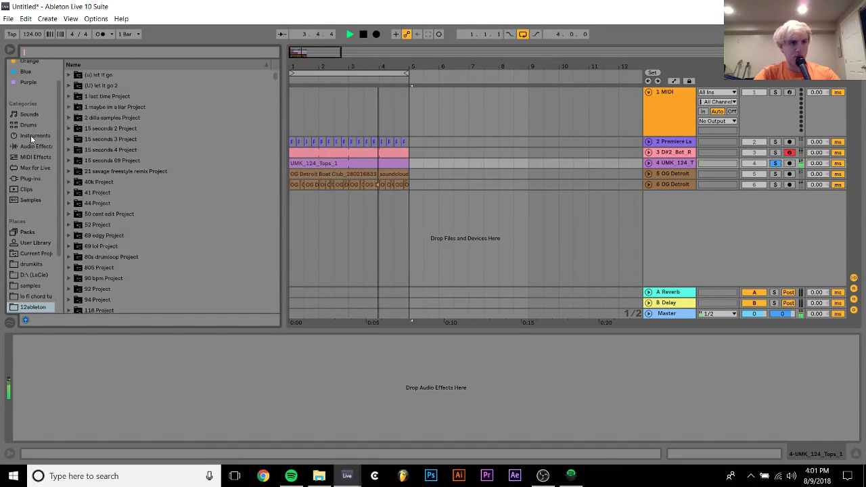
{"action": "left_click", "coordinate": [31, 136]}
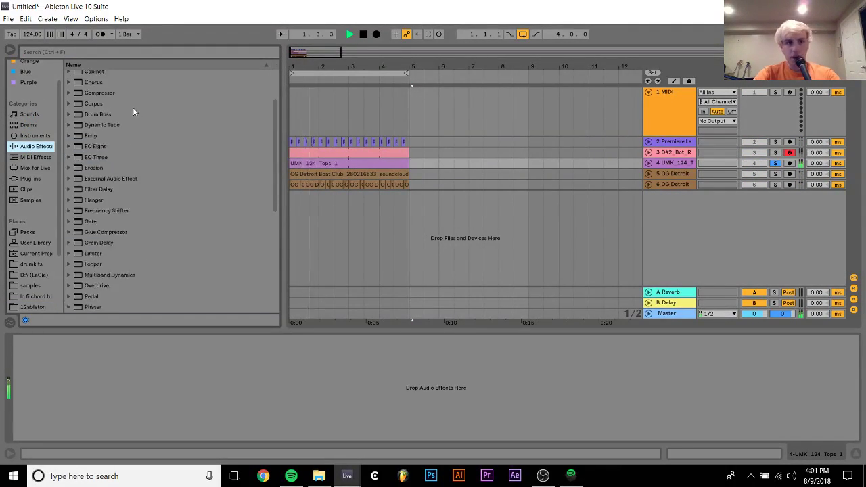
{"action": "scroll", "coordinate": [133, 107], "scroll_direction": "up", "scroll_amount": 10}
{"action": "double_click", "coordinate": [99, 204]}
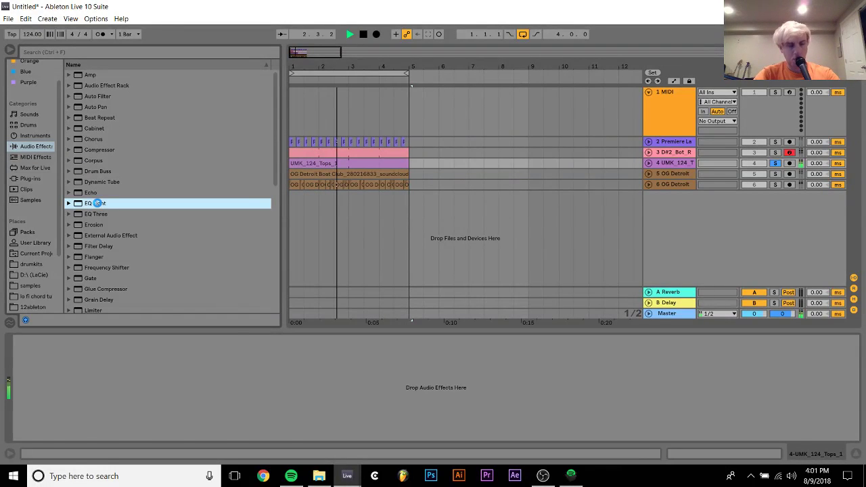
Shape the tops' EQ with a steep low cut up to band 2 and a band 8 high cut at about 6.25 kHz with Q 1.43.
{"action": "left_click", "coordinate": [58, 427]}
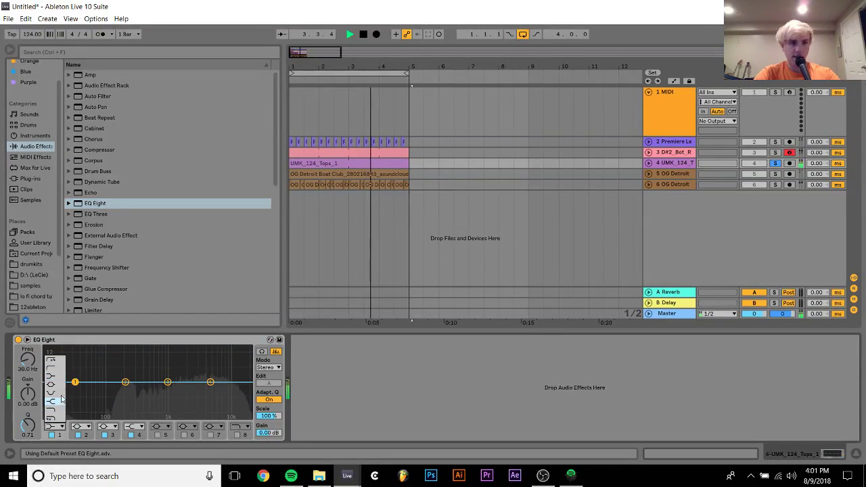
{"action": "left_click", "coordinate": [54, 365]}
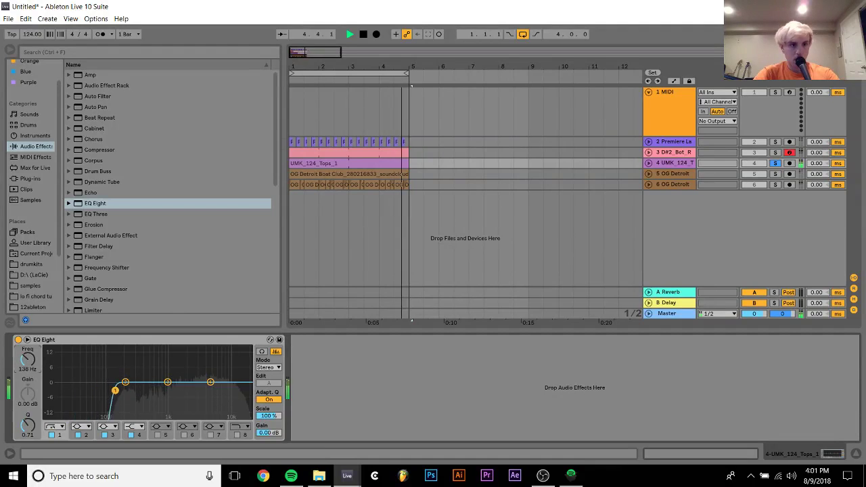
{"action": "left_click_drag", "start_coordinate": [74, 392], "coordinate": [124, 386]}
{"action": "left_click", "coordinate": [235, 434]}
{"action": "left_click", "coordinate": [235, 435]}
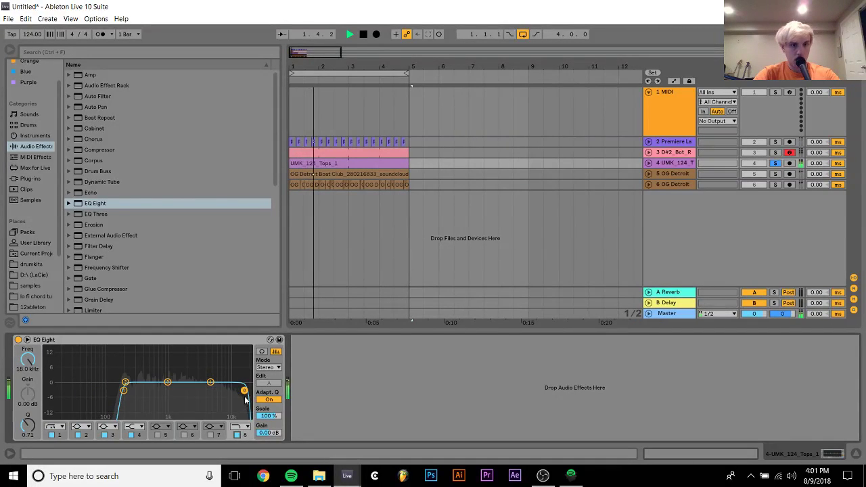
{"action": "left_click_drag", "start_coordinate": [245, 382], "coordinate": [213, 380]}
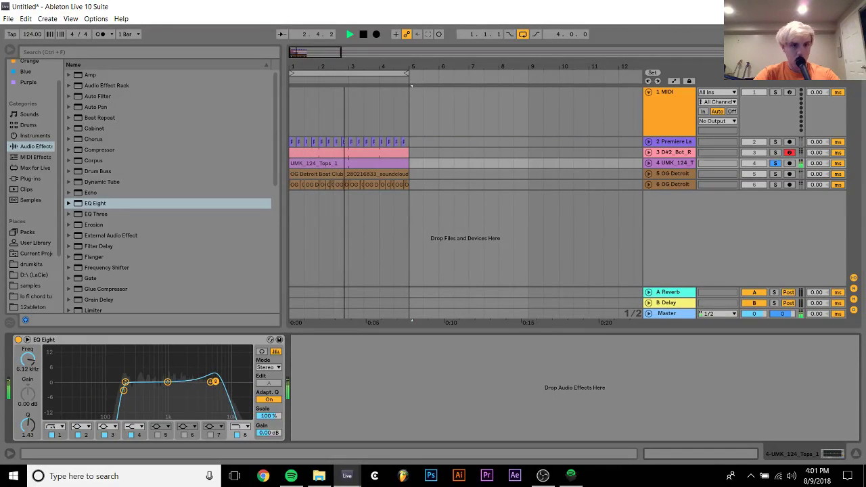
Add the Saturator preset A Bit Warmer after the EQ Eight on the tops track.
{"action": "scroll", "coordinate": [115, 251], "scroll_direction": "down", "scroll_amount": 3}
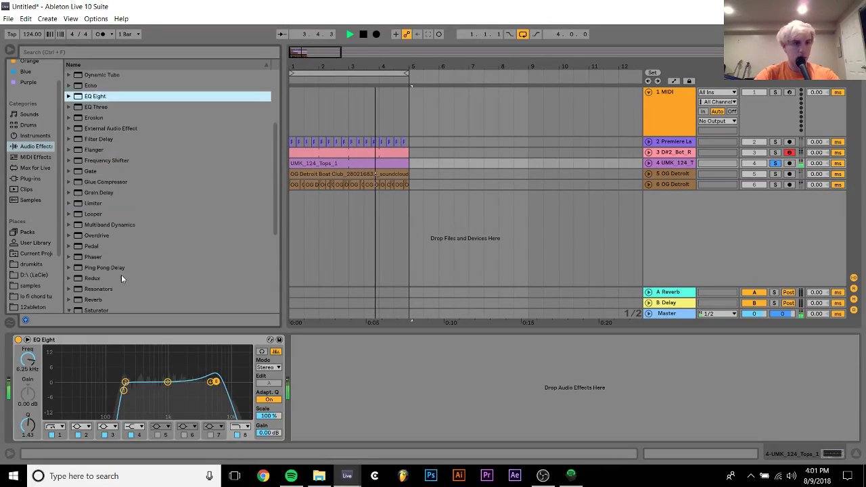
{"action": "left_click", "coordinate": [121, 275]}
{"action": "left_click", "coordinate": [99, 158]}
{"action": "double_click", "coordinate": [99, 158]}
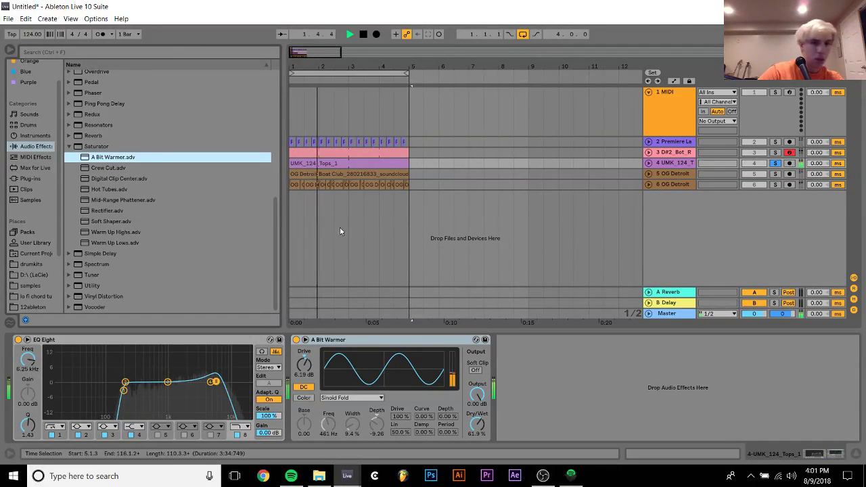
Add an Erosion effect to the tops track with its frequency at 18.0 kHz and amount at 23.3.
{"action": "key", "text": "space"}
{"action": "scroll", "coordinate": [196, 201], "scroll_direction": "up", "scroll_amount": 4}
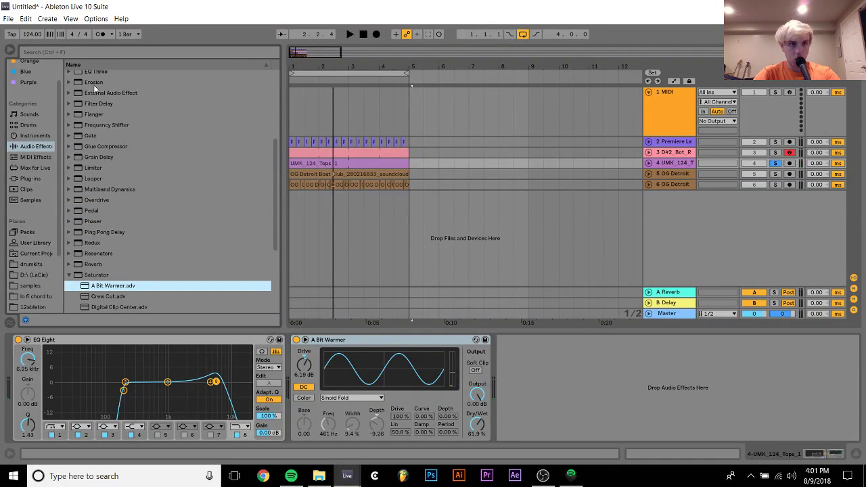
{"action": "double_click", "coordinate": [93, 82]}
{"action": "key", "text": "space"}
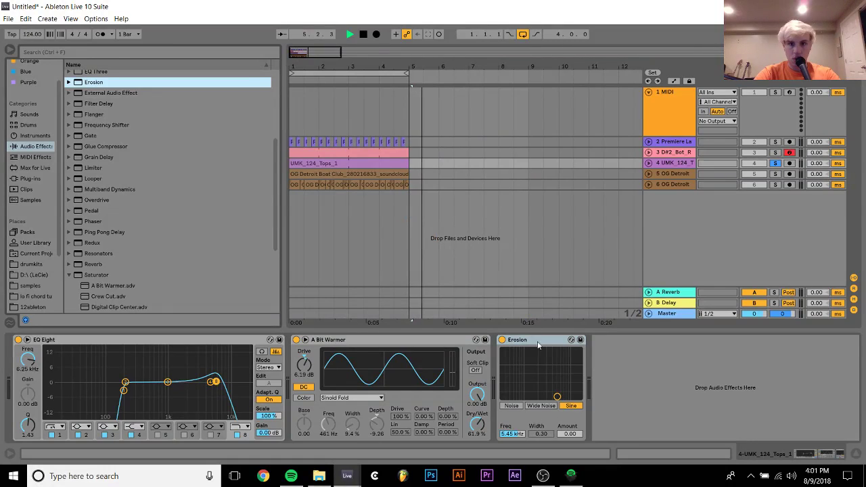
{"action": "left_click_drag", "start_coordinate": [557, 396], "coordinate": [579, 381]}
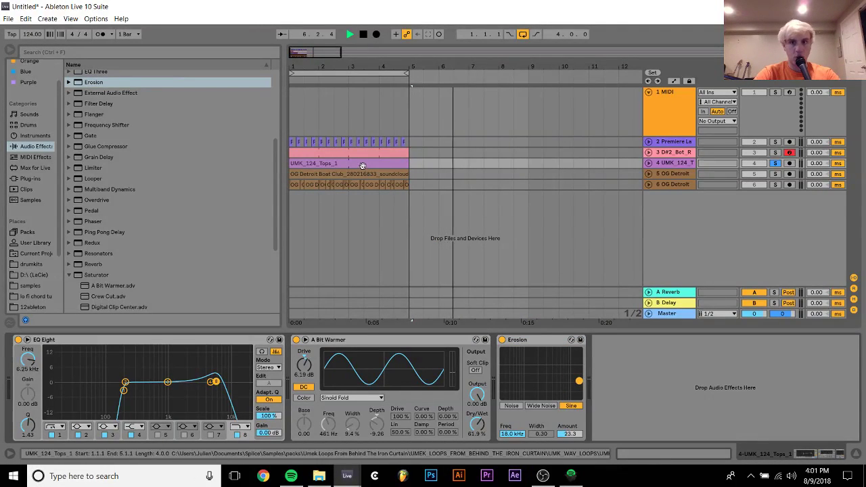
Restart the loop, unsolo the tops to hear them with the full beat and check their track volume.
{"action": "key", "text": "space"}
{"action": "key", "text": "space"}
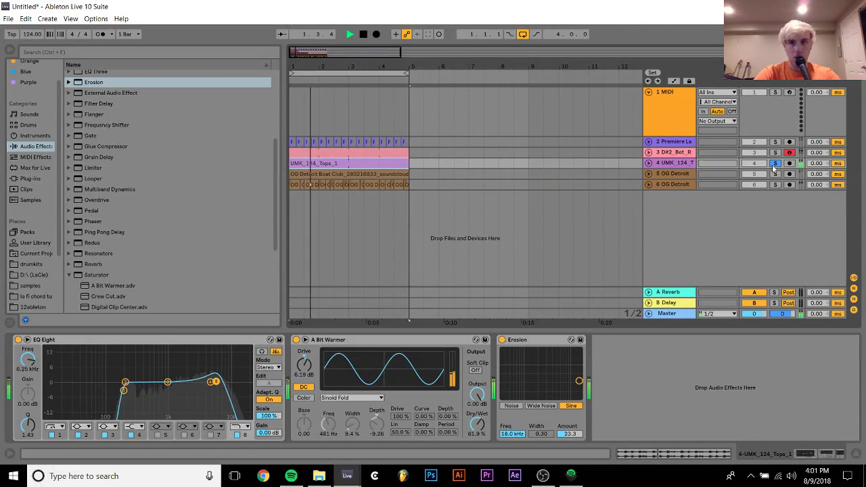
{"action": "left_click", "coordinate": [649, 163]}
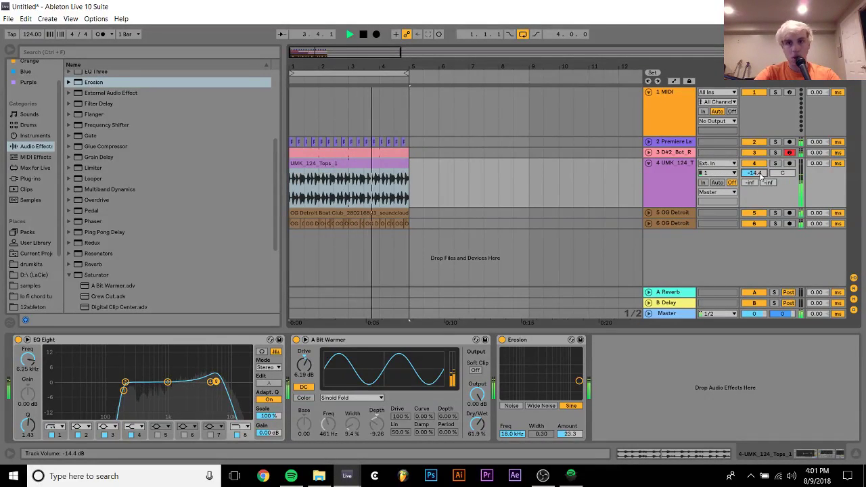
{"action": "left_click", "coordinate": [648, 163]}
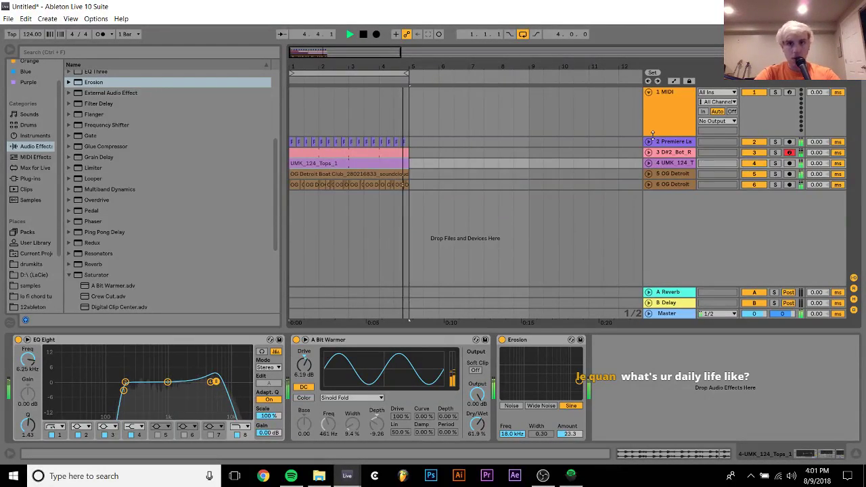
Duplicate the last kick clip to add an extra hit at 4.4.3 and play the loop.
{"action": "key", "text": "space"}
{"action": "left_click_drag", "start_coordinate": [385, 56], "coordinate": [428, 137]}
{"action": "key", "text": "ctrl+e"}
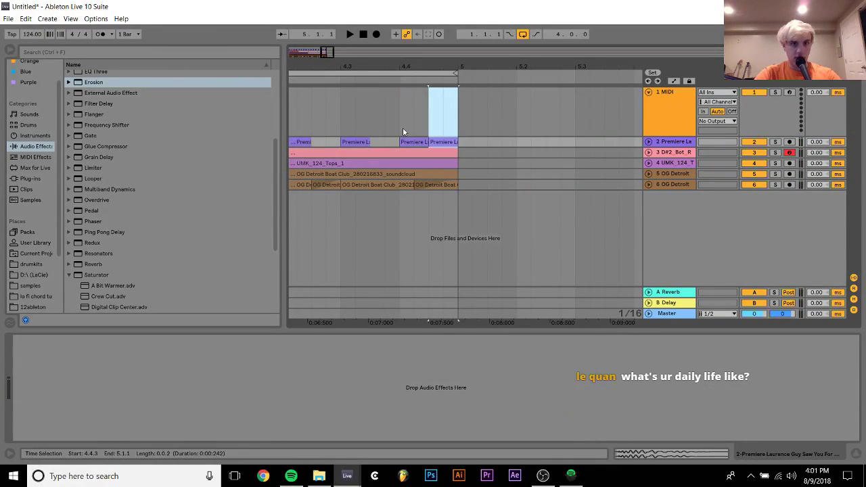
{"action": "left_click", "coordinate": [341, 107]}
{"action": "key", "text": "space"}
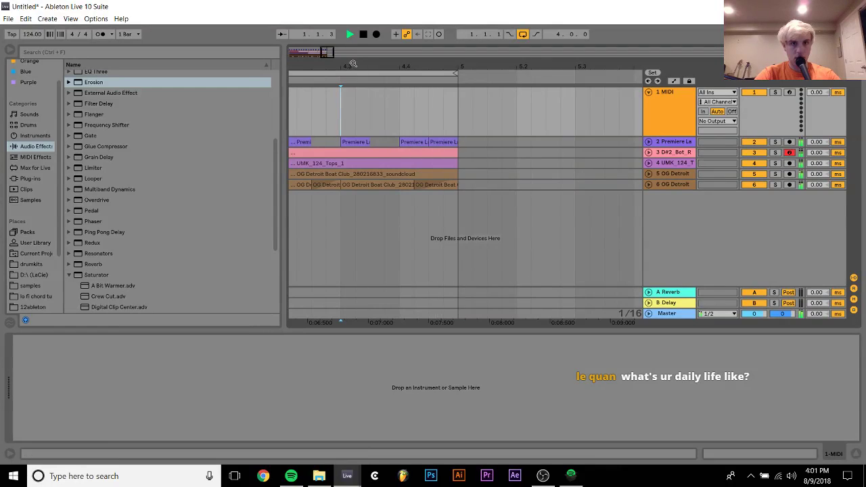
Solo and unfold the Premiere kick track to hear and see its pattern.
{"action": "left_click_drag", "start_coordinate": [352, 63], "coordinate": [355, 44]}
{"action": "left_click", "coordinate": [673, 142]}
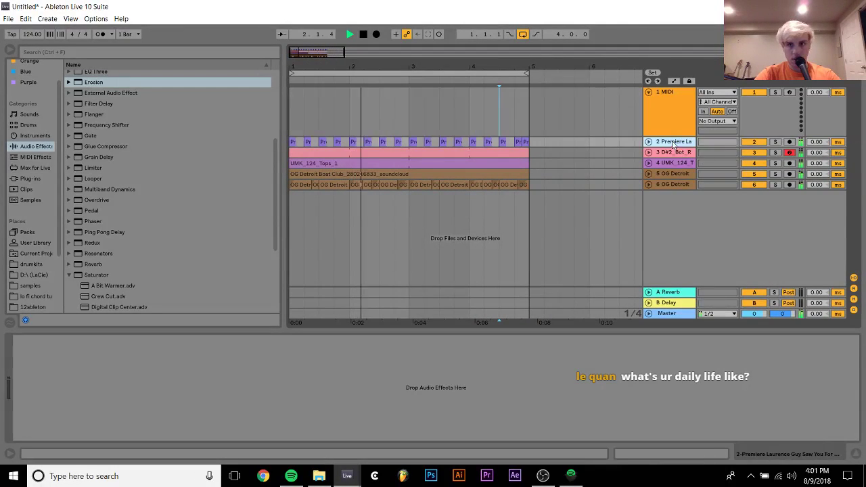
{"action": "key", "text": "space"}
{"action": "left_click", "coordinate": [648, 141]}
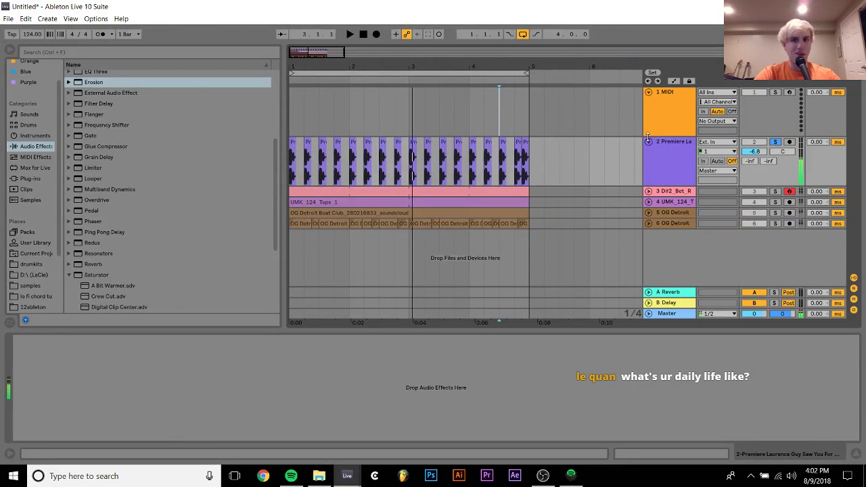
Load the kick clip at bar 1 into a Simpler on the MIDI track and delete the audio kick track.
{"action": "left_click", "coordinate": [649, 119]}
{"action": "left_click", "coordinate": [307, 72]}
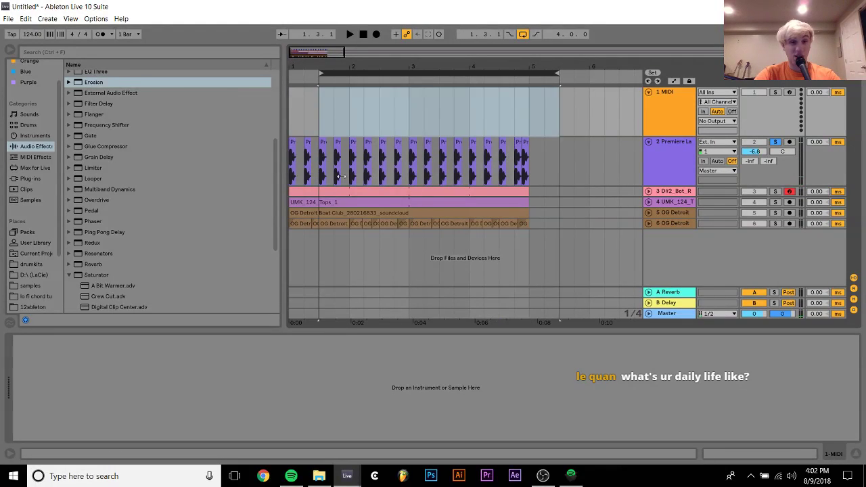
{"action": "left_click_drag", "start_coordinate": [294, 69], "coordinate": [296, 129]}
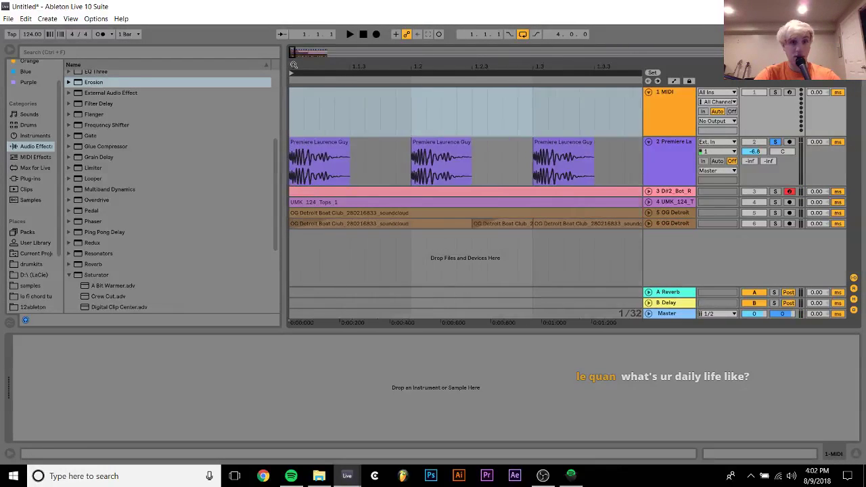
{"action": "left_click", "coordinate": [330, 144]}
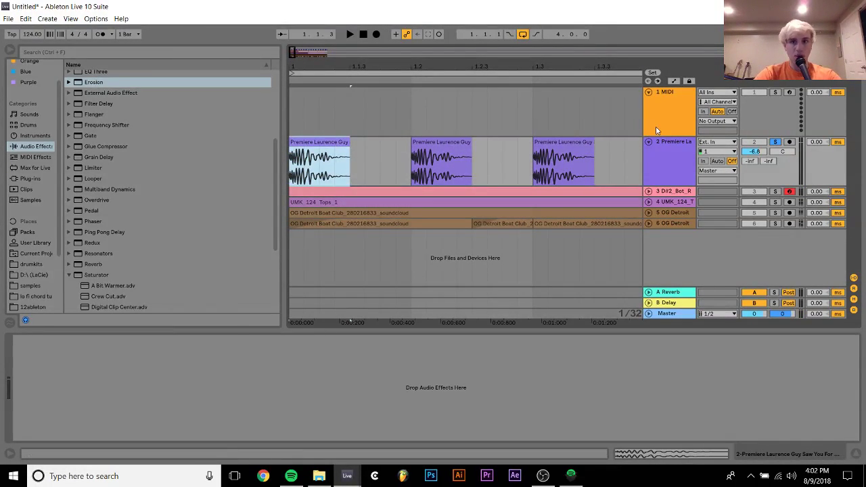
{"action": "left_click", "coordinate": [330, 165]}
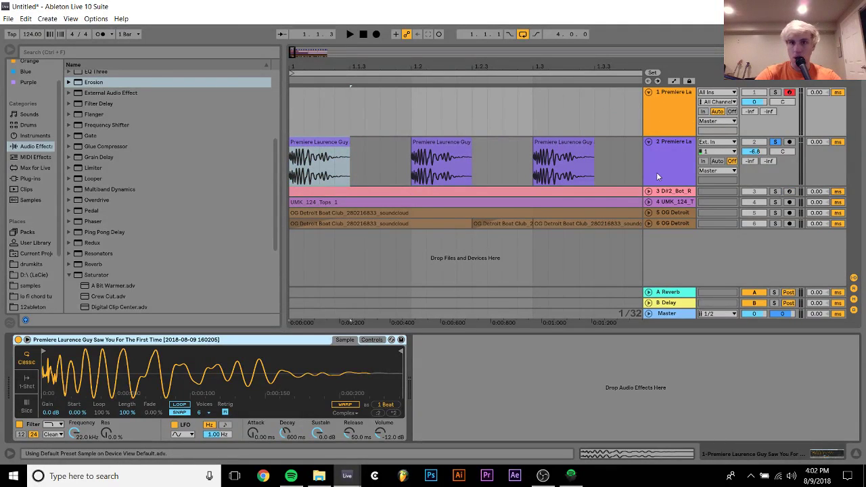
{"action": "left_click", "coordinate": [657, 172]}
{"action": "key", "text": "Delete"}
Set the sidechain input of the Compressors on both OG Detroit tracks to the Premiere kick track, Post FX.
{"action": "left_click_drag", "start_coordinate": [476, 54], "coordinate": [566, 50]}
{"action": "left_click", "coordinate": [668, 161]}
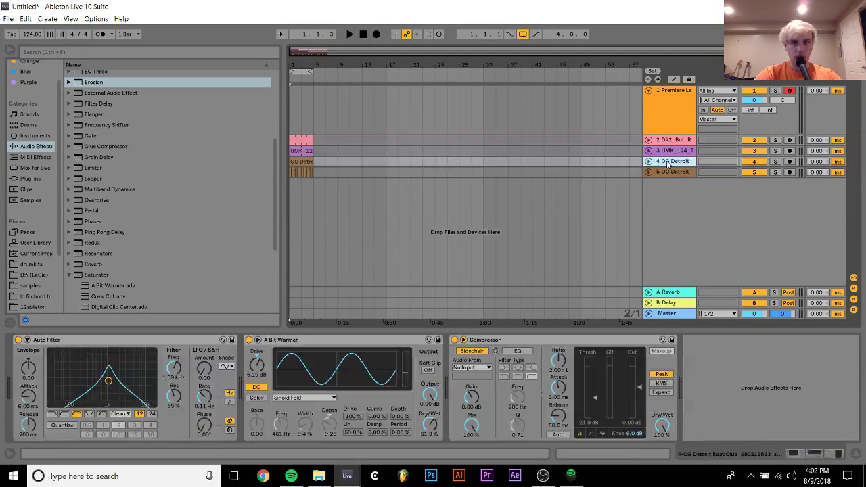
{"action": "left_click", "coordinate": [489, 368]}
{"action": "left_click", "coordinate": [489, 378]}
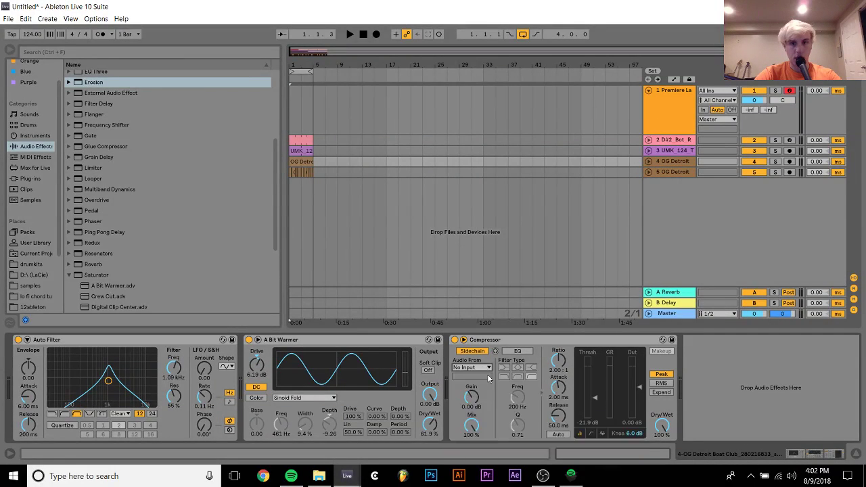
{"action": "left_click", "coordinate": [669, 172]}
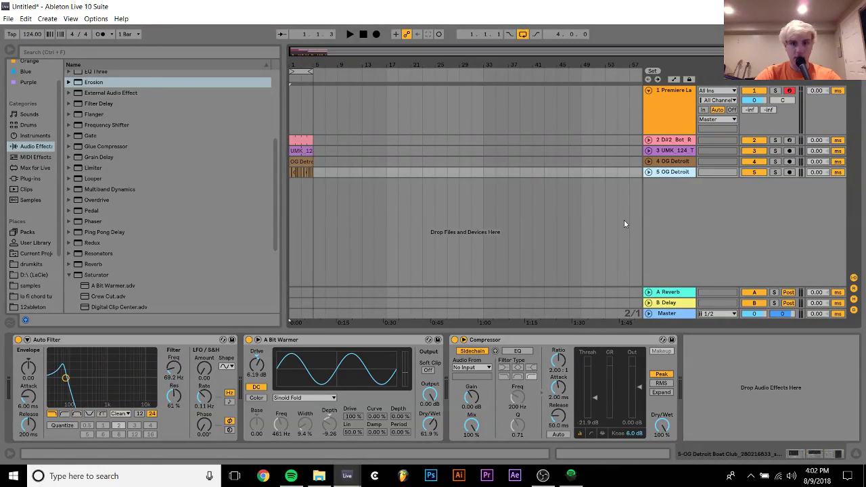
{"action": "left_click", "coordinate": [486, 364]}
{"action": "left_click", "coordinate": [488, 378]}
Create a two-bar MIDI clip at bar 1 on the Premiere kick track with one-beat C3 notes on all eight beats.
{"action": "left_click", "coordinate": [301, 120]}
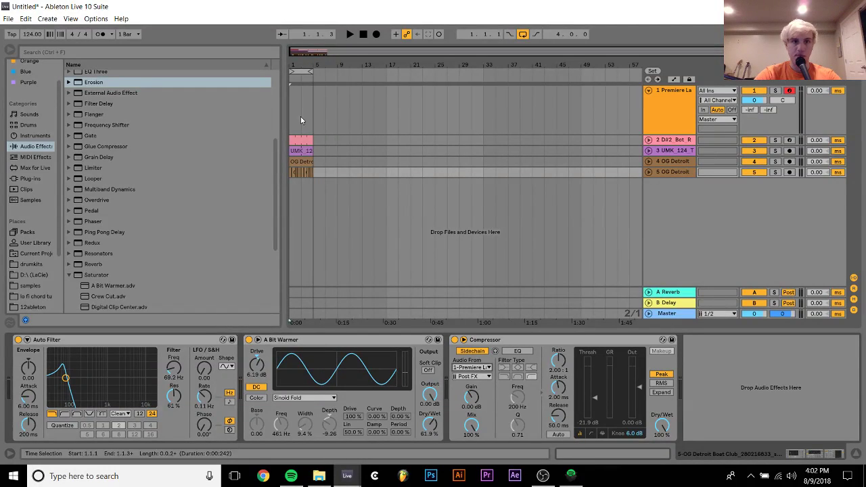
{"action": "double_click", "coordinate": [290, 114]}
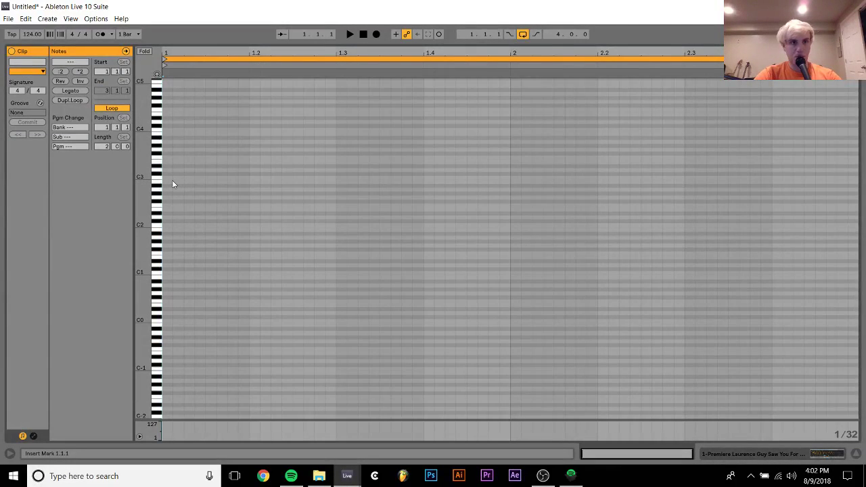
{"action": "double_click", "coordinate": [170, 181]}
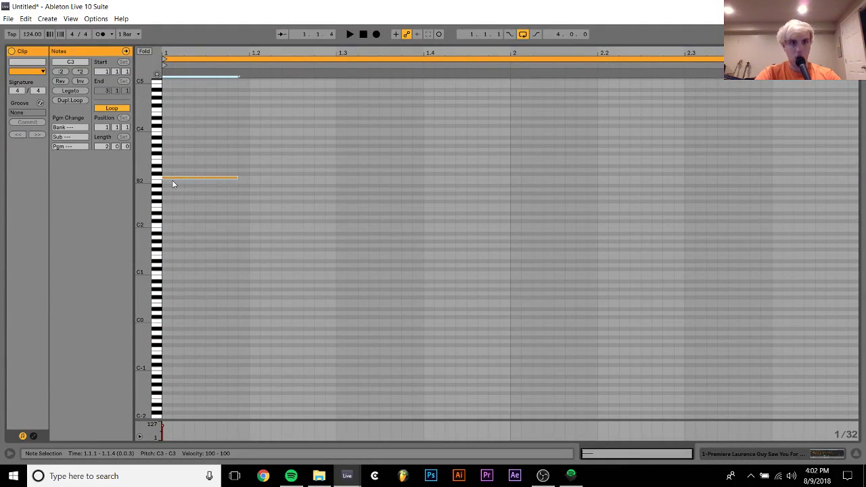
{"action": "key", "text": "shift+Right"}
{"action": "key", "text": "shift+Right"}
{"action": "key", "text": "ctrl+d"}
{"action": "key", "text": "ctrl+d"}
{"action": "key", "text": "ctrl+d"}
{"action": "key", "text": "ctrl+d"}
{"action": "key", "text": "ctrl+d"}
{"action": "key", "text": "ctrl+d"}
{"action": "key", "text": "ctrl+d"}
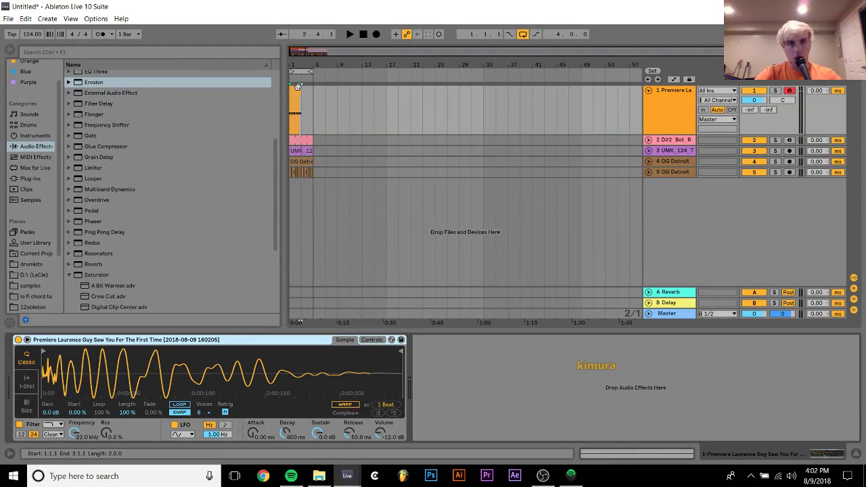
Duplicate the kick MIDI clip to fill bars 3 and 4, and solo the kick track while playing the loop.
{"action": "left_click", "coordinate": [308, 100]}
{"action": "key", "text": "space"}
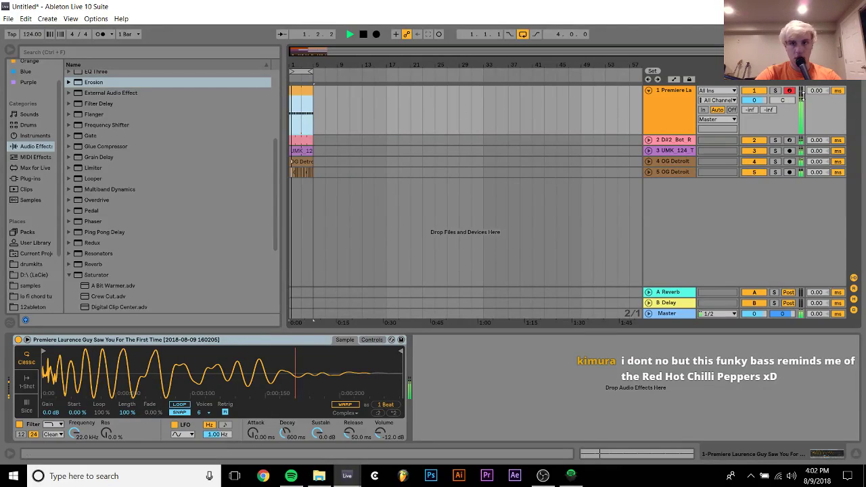
{"action": "left_click", "coordinate": [775, 90]}
{"action": "key", "text": "space"}
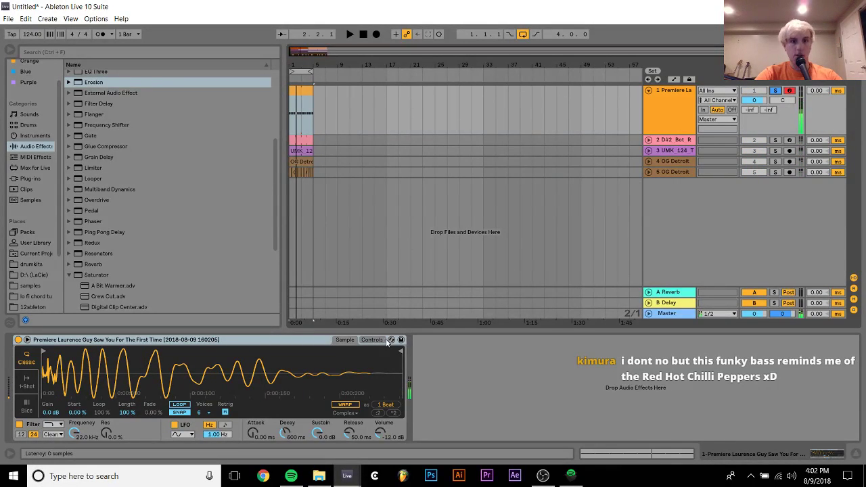
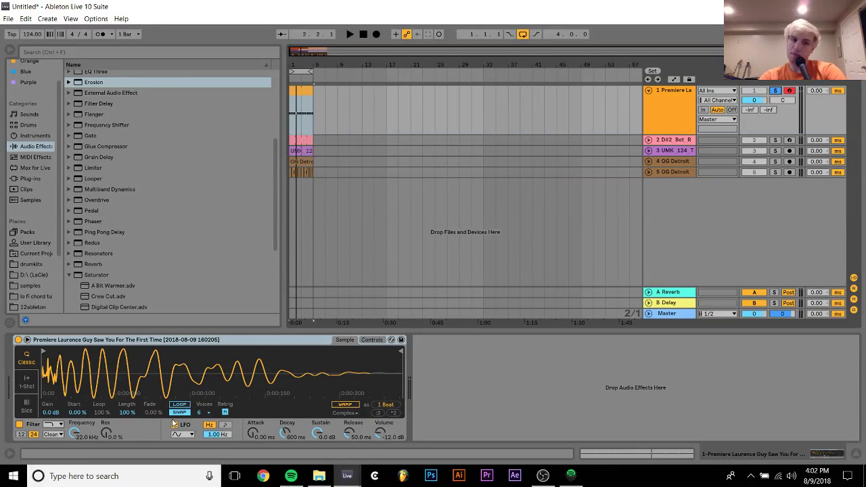
Enable the kick Simpler's pitch envelope at +24 st with a 47.8 ms decay, and set Simpler's volume to -7 dB with the kick unsoloed.
{"action": "left_click", "coordinate": [371, 340]}
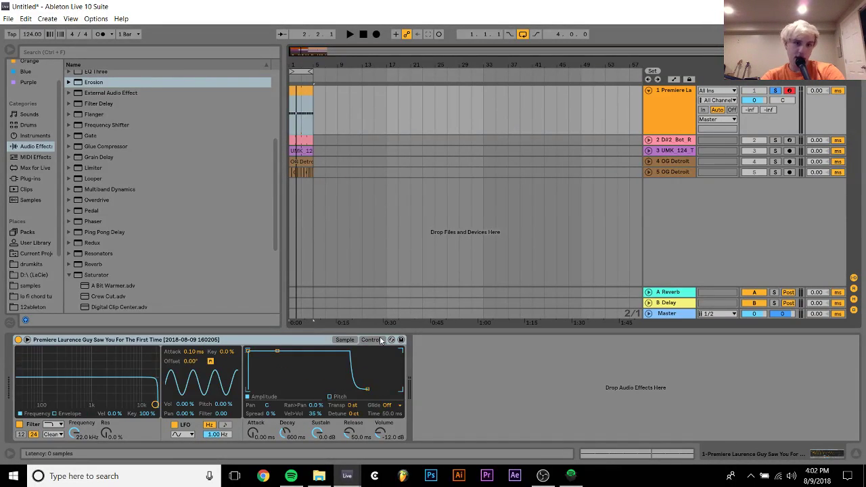
{"action": "left_click", "coordinate": [339, 397]}
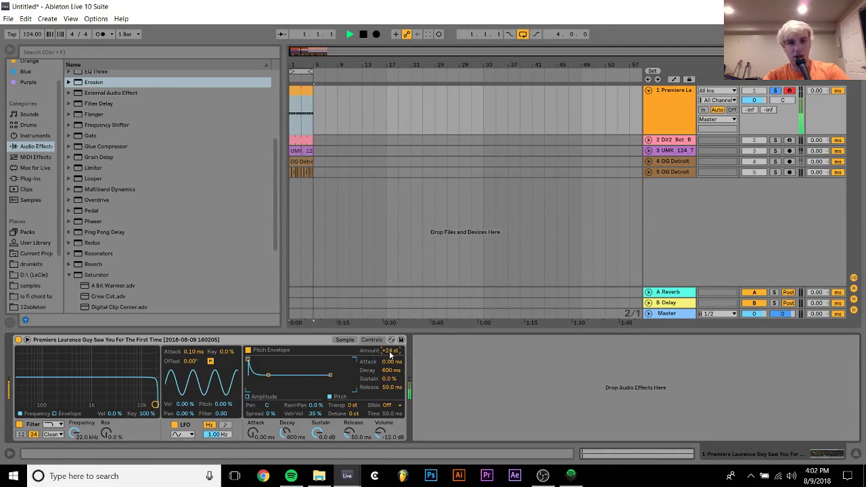
{"action": "mouse_move", "coordinate": [389, 351]}
{"action": "left_mouse_down"}
{"action": "mouse_move", "coordinate": [390, 372]}
{"action": "mouse_move", "coordinate": [393, 363]}
{"action": "left_mouse_up"}
{"action": "key", "text": "space"}
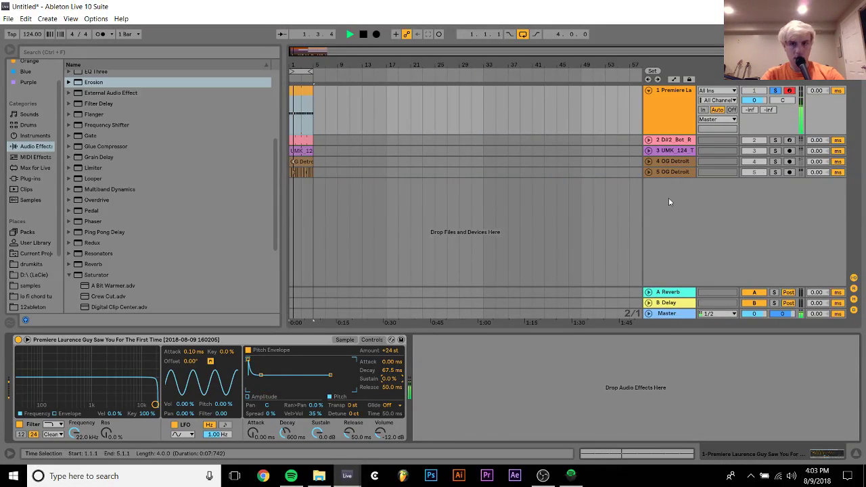
{"action": "left_click", "coordinate": [776, 90]}
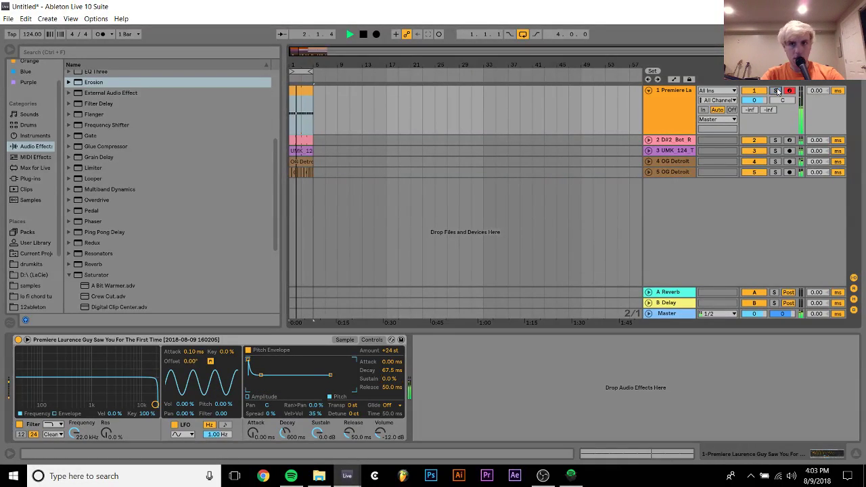
{"action": "left_click", "coordinate": [391, 370]}
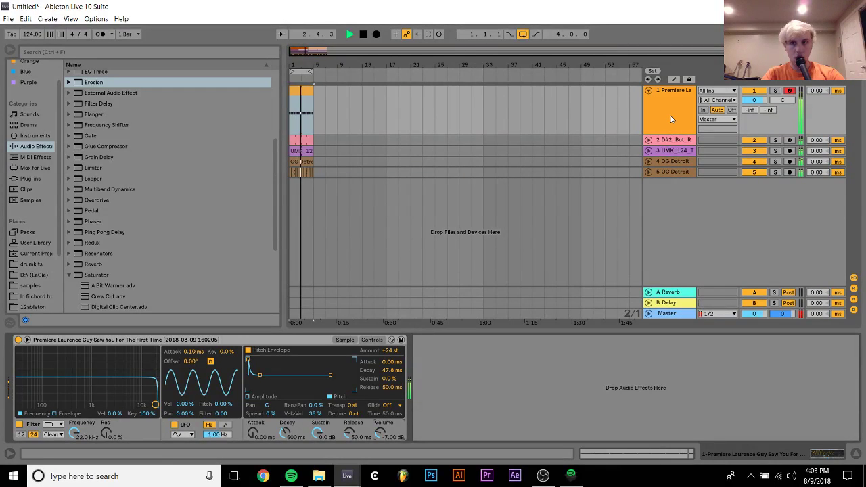
Set the Premiere kick track's volume to -4.0 dB while the loop plays.
{"action": "key", "text": "Down"}
{"action": "key", "text": "Down"}
{"action": "key", "text": "Down"}
{"action": "key", "text": "Down"}
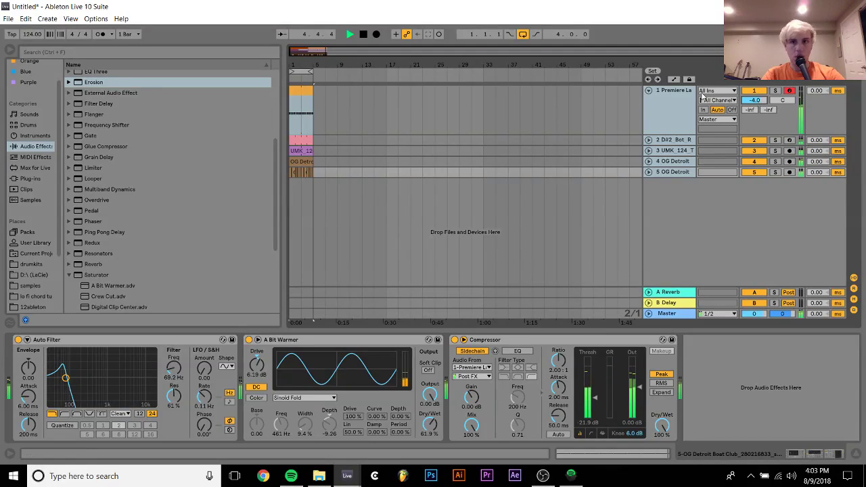
{"action": "left_click_drag", "start_coordinate": [754, 100], "coordinate": [662, 155]}
Solo OG Detroit track 4, insert the Phaser preset Acoustic Cascade after its Auto Filter, and play the loop.
{"action": "left_click", "coordinate": [657, 162]}
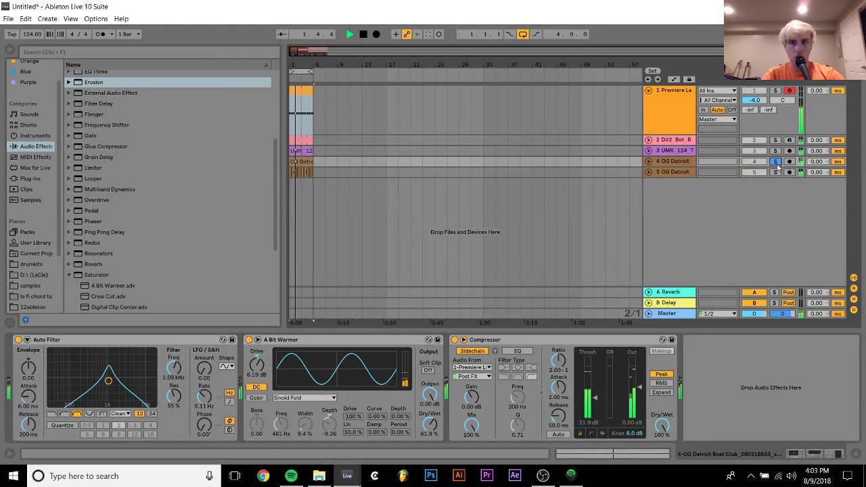
{"action": "scroll", "coordinate": [124, 174], "scroll_direction": "down", "scroll_amount": 4}
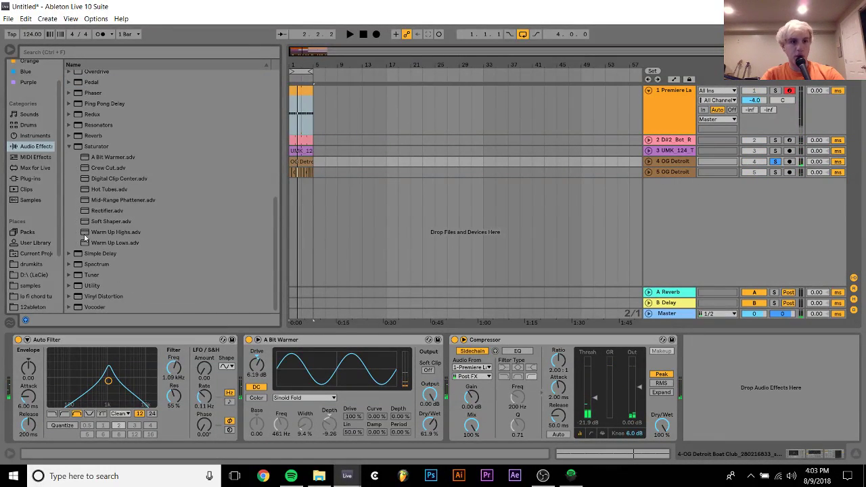
{"action": "left_click", "coordinate": [69, 145]}
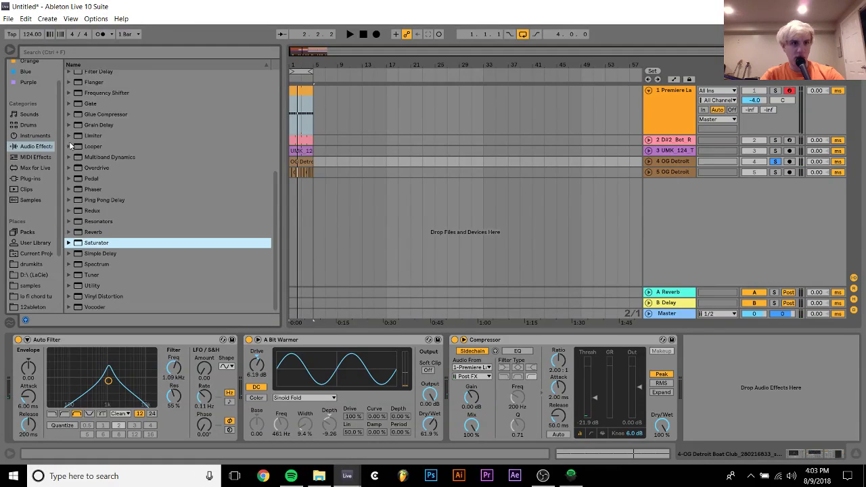
{"action": "left_click", "coordinate": [68, 178]}
{"action": "left_click", "coordinate": [69, 179]}
{"action": "left_click", "coordinate": [68, 189]}
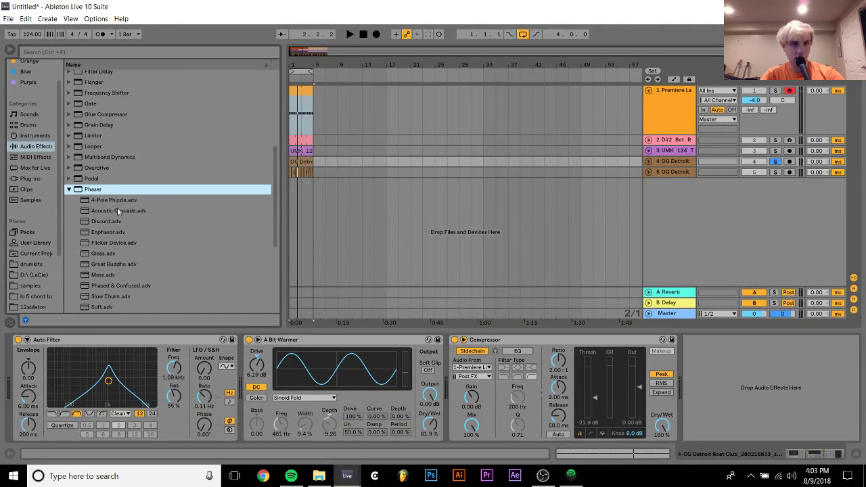
{"action": "mouse_move", "coordinate": [119, 211]}
{"action": "left_mouse_down"}
{"action": "mouse_move", "coordinate": [169, 361]}
{"action": "mouse_move", "coordinate": [245, 359]}
{"action": "left_mouse_up"}
{"action": "key", "text": "space"}
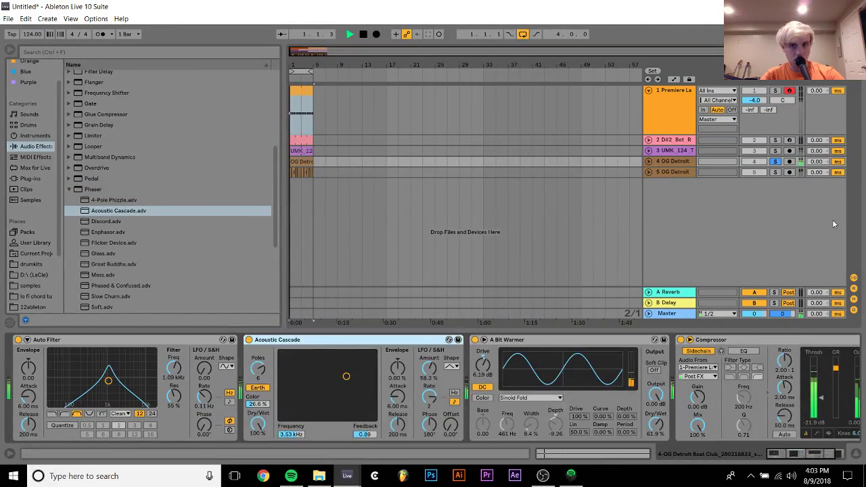
Unsolo OG Detroit track 4, set Acoustic Cascade's Dry/Wet to 59.5% and the track volume to -3.9 dB.
{"action": "left_click", "coordinate": [776, 161]}
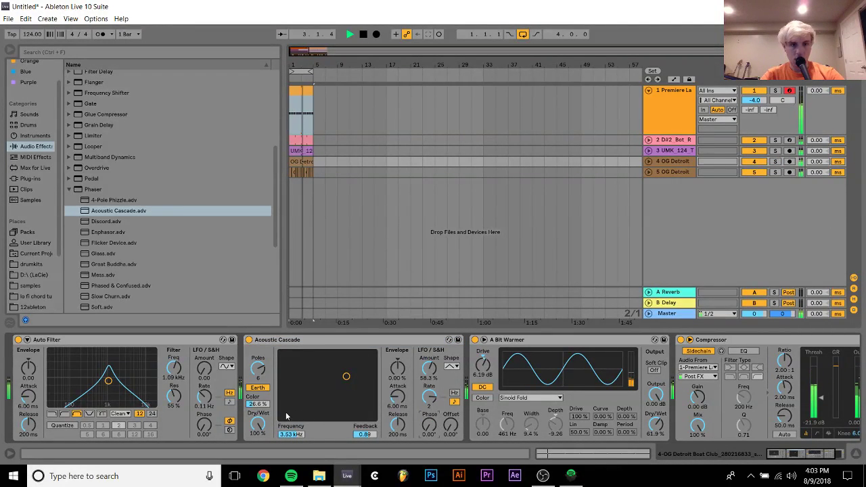
{"action": "left_click_drag", "start_coordinate": [266, 417], "coordinate": [266, 447]}
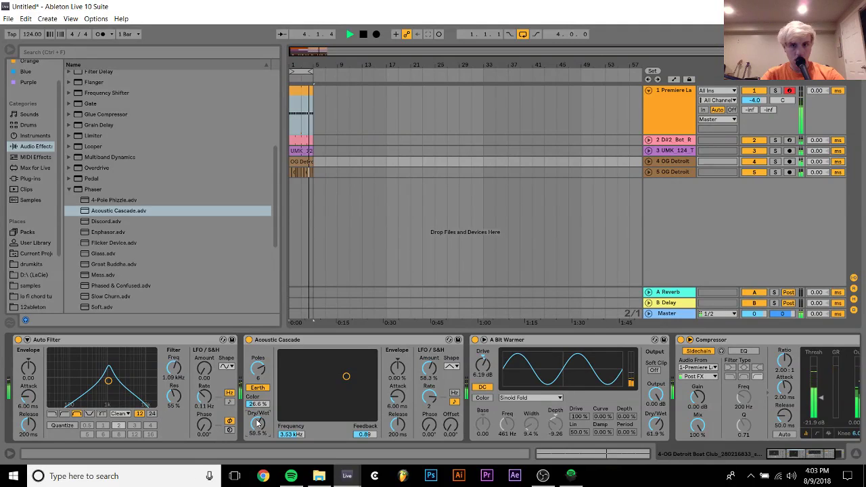
{"action": "left_click", "coordinate": [648, 161]}
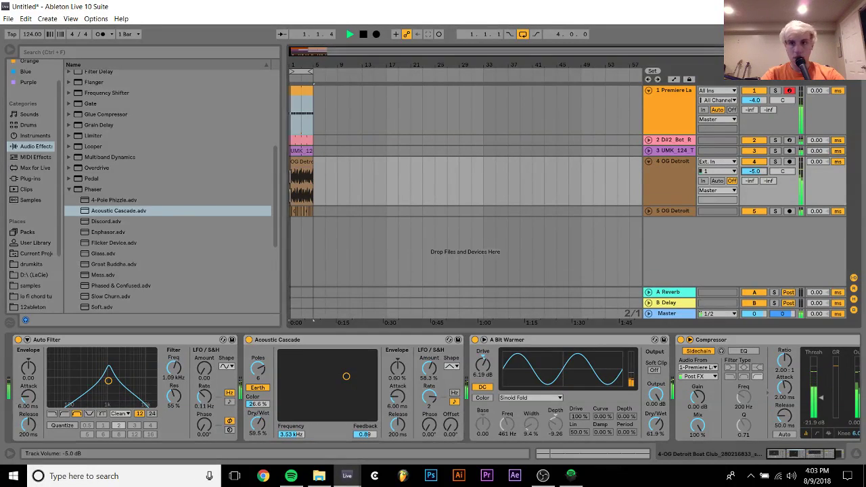
{"action": "left_click", "coordinate": [656, 173]}
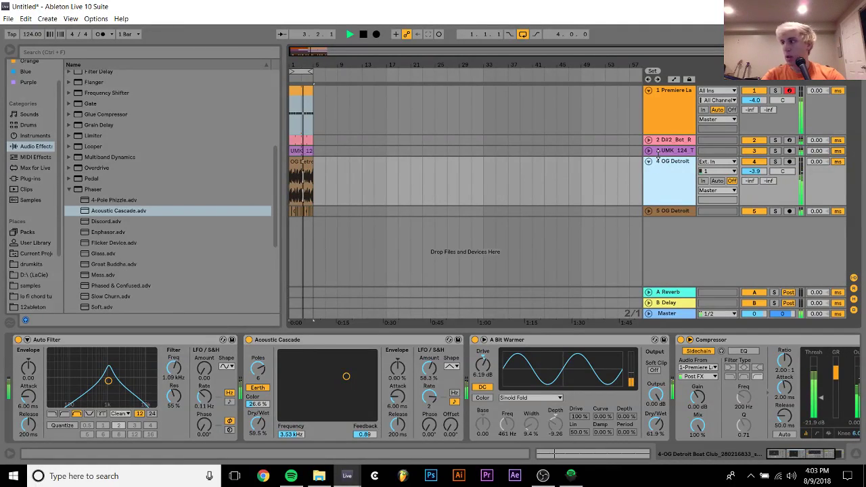
Insert a MIDI track below OG Detroit track 4, load the CMI V plug-in on it and close the plug-in window.
{"action": "key", "text": "ctrl+shift+t"}
{"action": "left_click", "coordinate": [30, 179]}
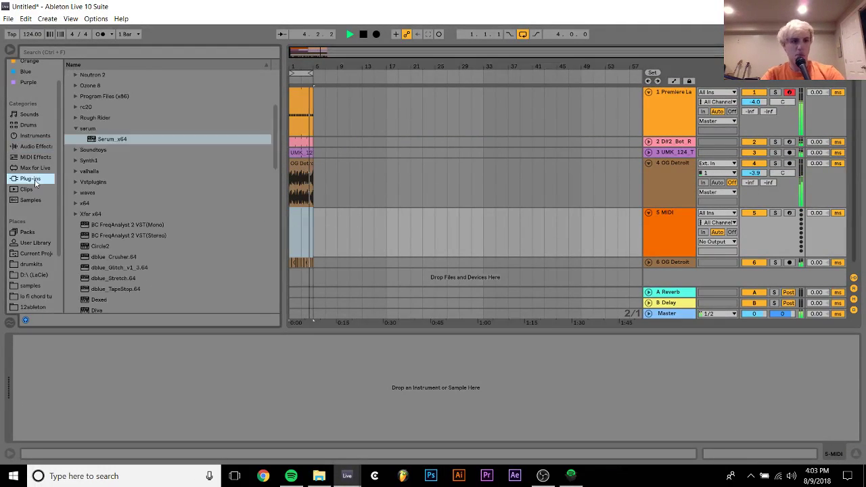
{"action": "scroll", "coordinate": [152, 218], "scroll_direction": "down", "scroll_amount": 5}
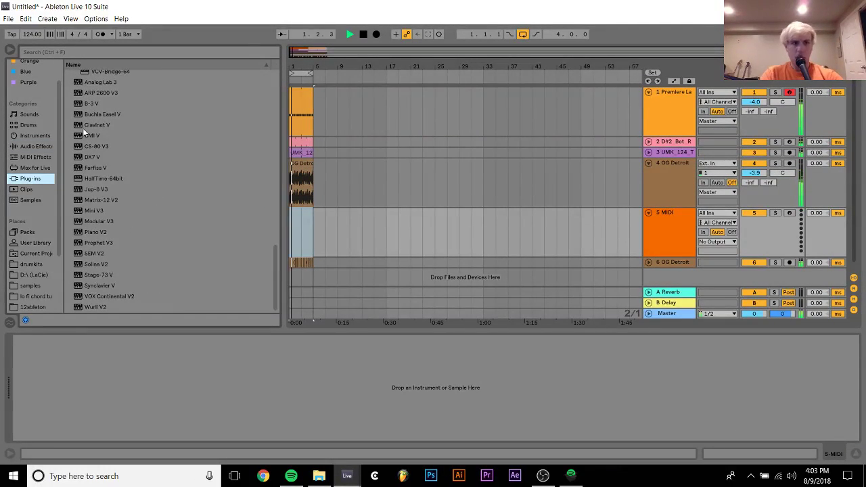
{"action": "left_click_drag", "start_coordinate": [84, 135], "coordinate": [394, 244]}
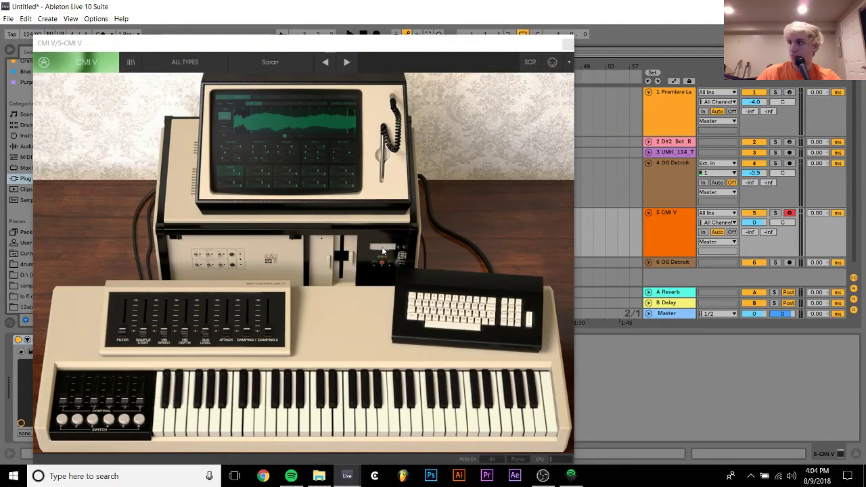
{"action": "key", "text": "space"}
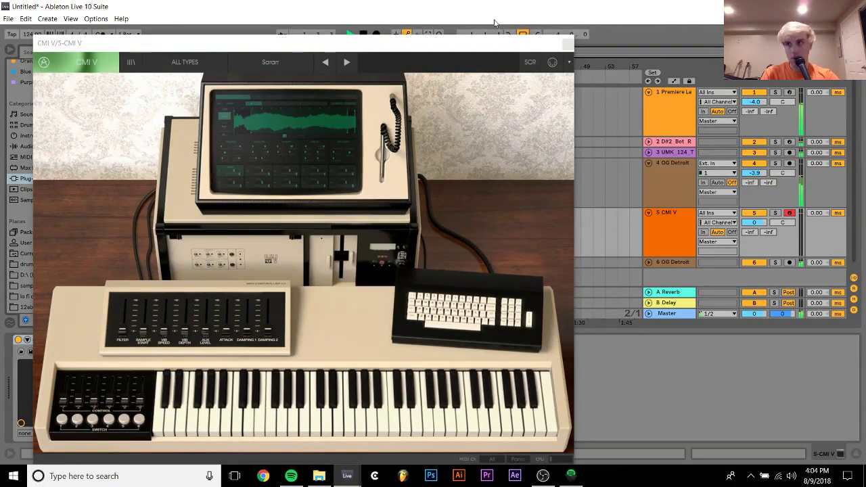
{"action": "left_click", "coordinate": [568, 43]}
Create a four-bar MIDI clip on the CMI V track and add a sixteenth-length C#3 note at 1.1.1.
{"action": "key", "text": "ctrl+shift+m"}
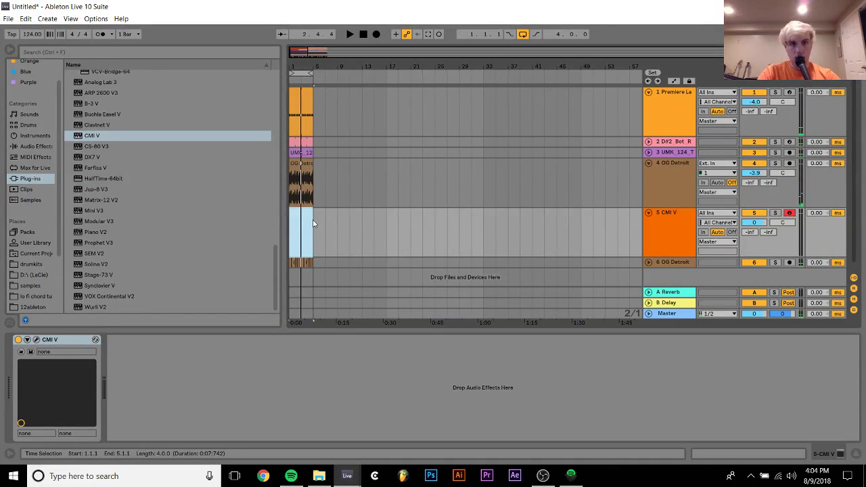
{"action": "double_click", "coordinate": [312, 219]}
{"action": "double_click", "coordinate": [166, 220]}
{"action": "key", "text": "space"}
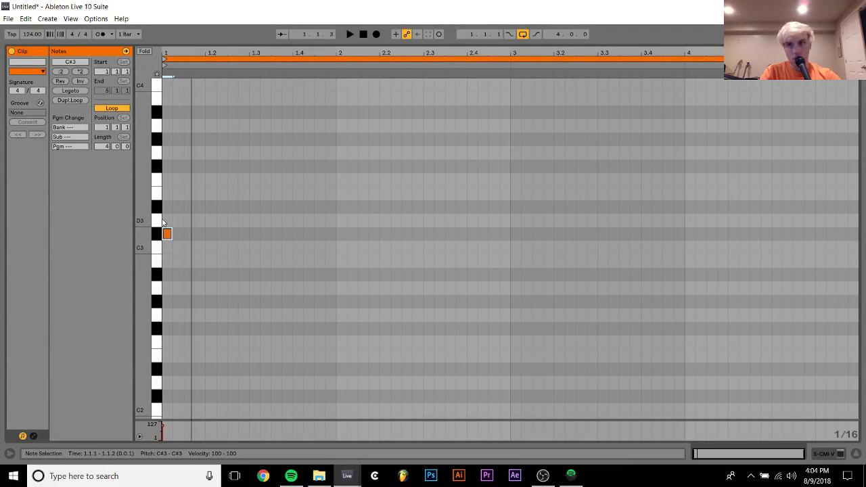
Transpose the CMI V note up to C4 and play the loop to hear it against the beat.
{"action": "key", "text": "Up"}
{"action": "key", "text": "Up"}
{"action": "key", "text": "Up"}
{"action": "key", "text": "Up"}
{"action": "key", "text": "Up"}
{"action": "key", "text": "Up"}
{"action": "key", "text": "Up"}
{"action": "key", "text": "Up"}
{"action": "key", "text": "Up"}
{"action": "key", "text": "Up"}
{"action": "key", "text": "Down"}
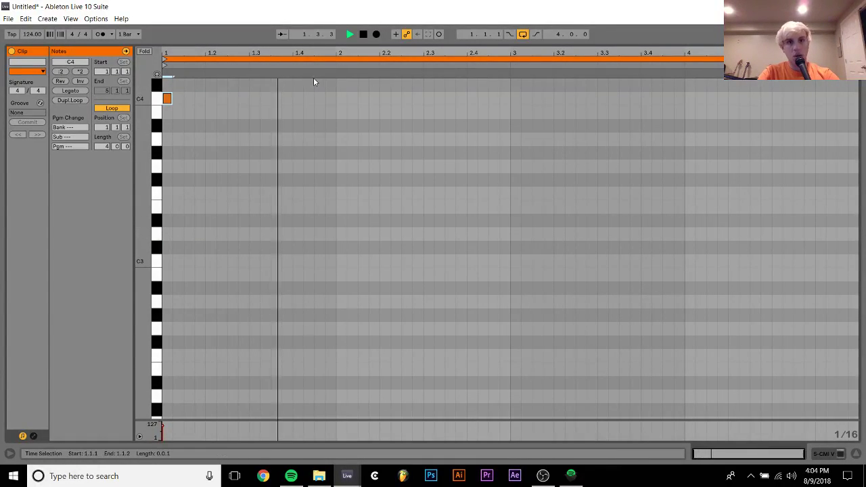
{"action": "key", "text": "space"}
{"action": "scroll", "coordinate": [438, 117], "scroll_direction": "up", "scroll_amount": 2}
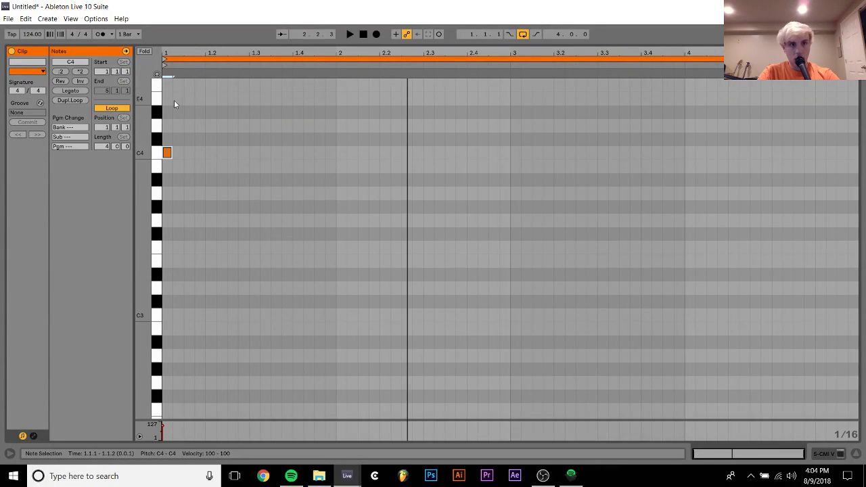
{"action": "key", "text": "space"}
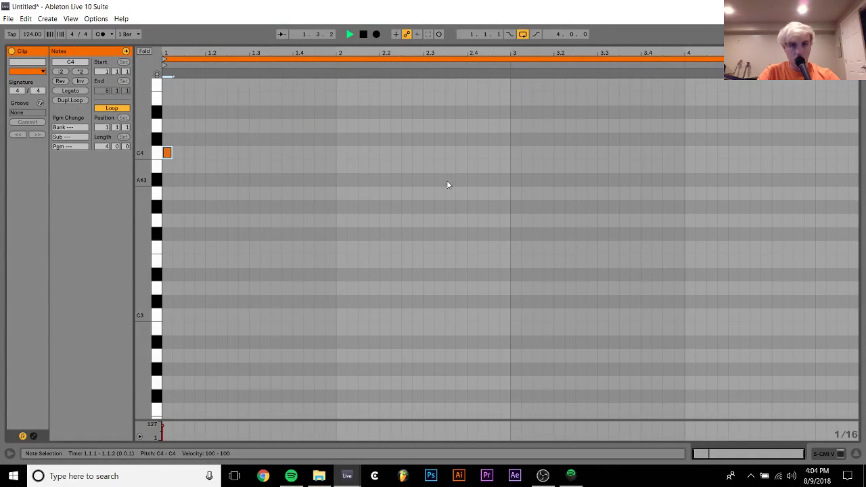
{"action": "key", "text": "space"}
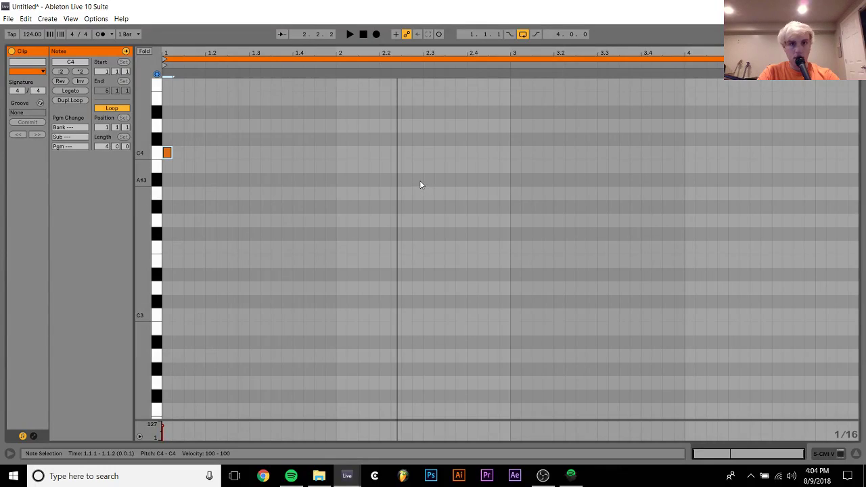
Add sixteenth-length notes to the CMI V clip: A#3 at 2.3.2, C4 at 2.4.1 and D#4 at 2.4.3.
{"action": "left_click", "coordinate": [443, 184]}
{"action": "double_click", "coordinate": [441, 180]}
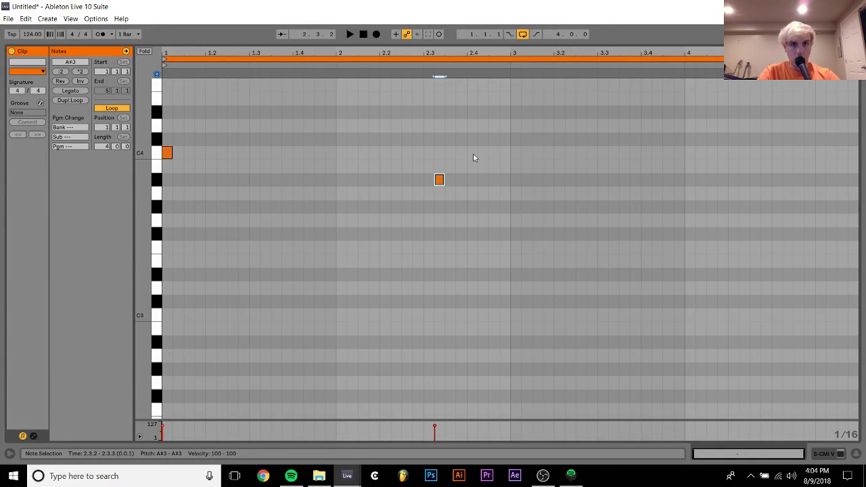
{"action": "double_click", "coordinate": [473, 153]}
{"action": "left_click", "coordinate": [489, 122]}
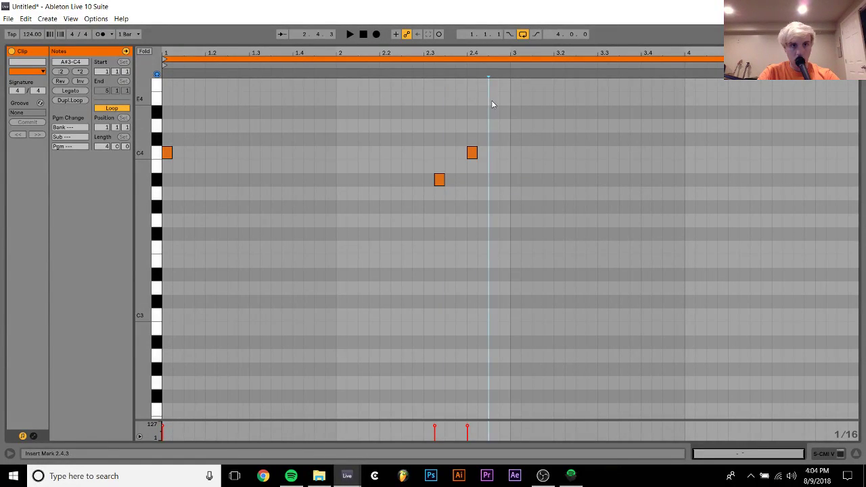
{"action": "double_click", "coordinate": [493, 100]}
{"action": "key", "text": "Down"}
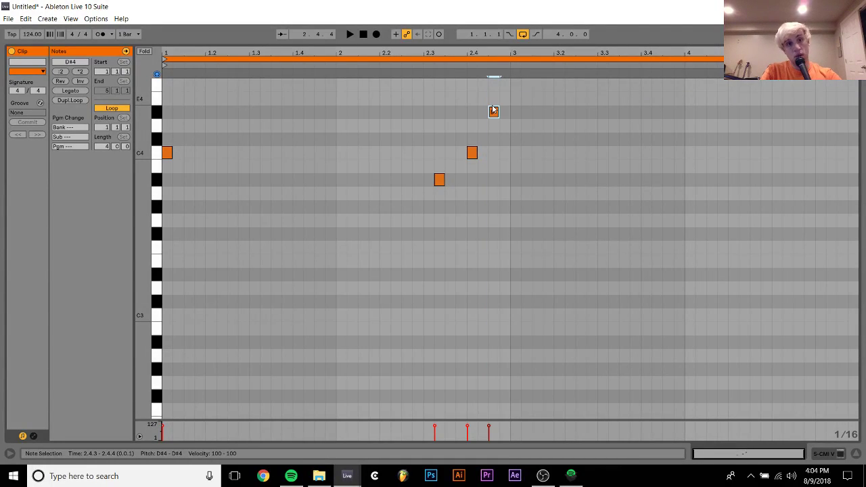
Duplicate all the CMI V notes into bars 3 and 4 of the clip and play the loop.
{"action": "key", "text": "ctrl+a"}
{"action": "key", "text": "ctrl+d"}
{"action": "key", "text": "space"}
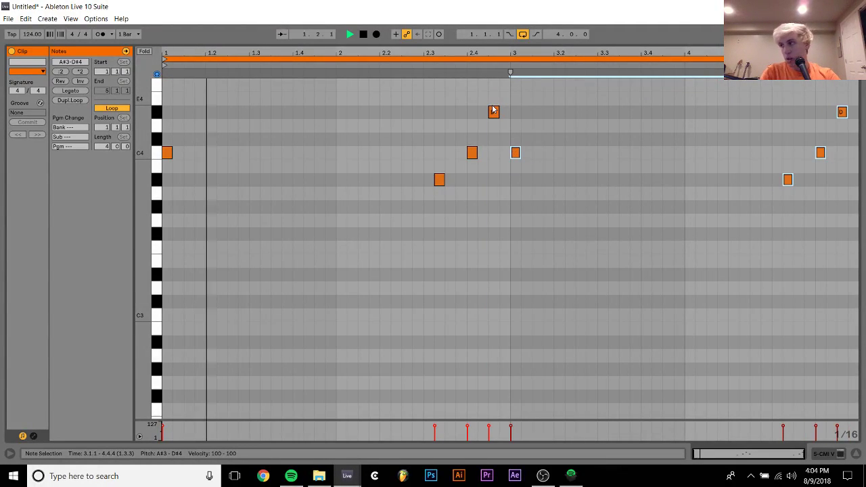
Delete the CMI V track and insert an empty MIDI track below the OG Detroit tracks.
{"action": "left_click", "coordinate": [815, 458]}
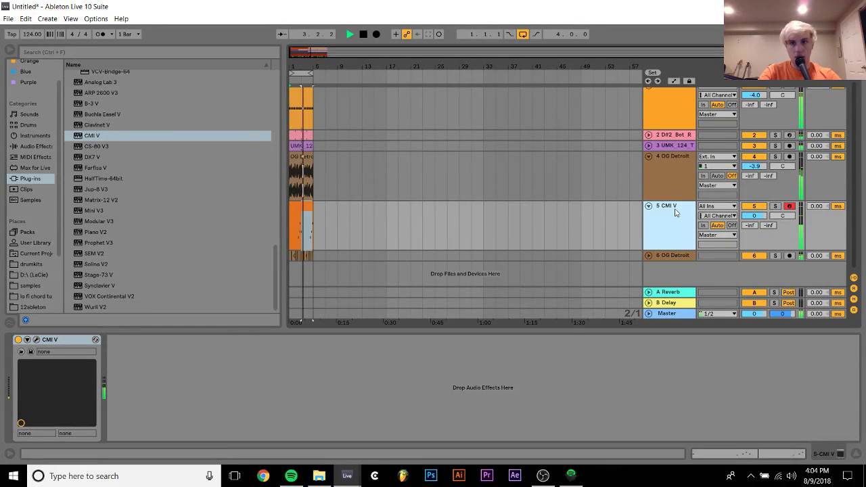
{"action": "key", "text": "Delete"}
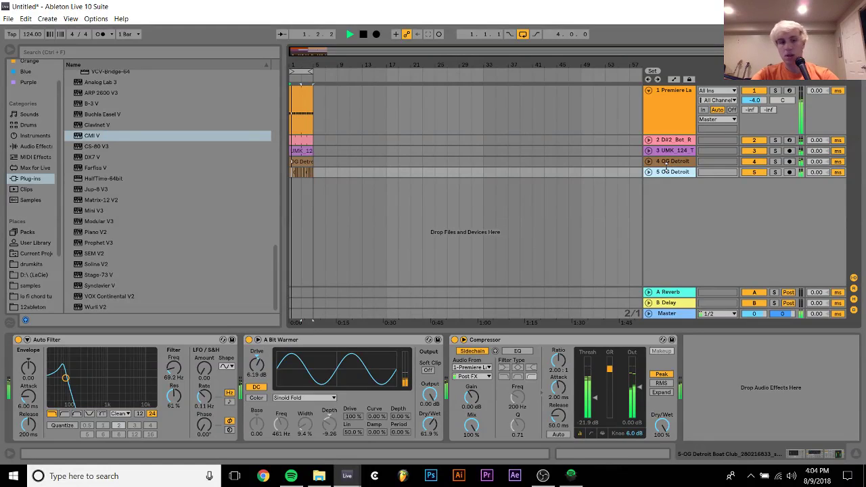
{"action": "key", "text": "ctrl+shift+t"}
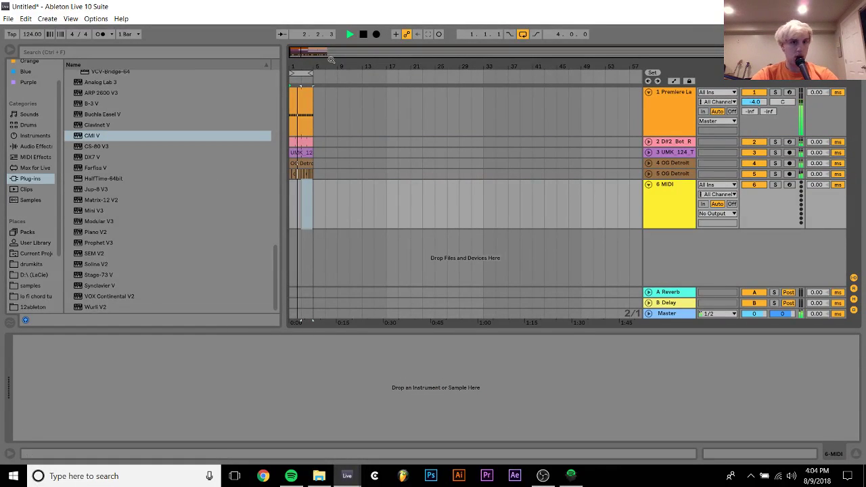
{"action": "key", "text": "plus"}
{"action": "key", "text": "plus"}
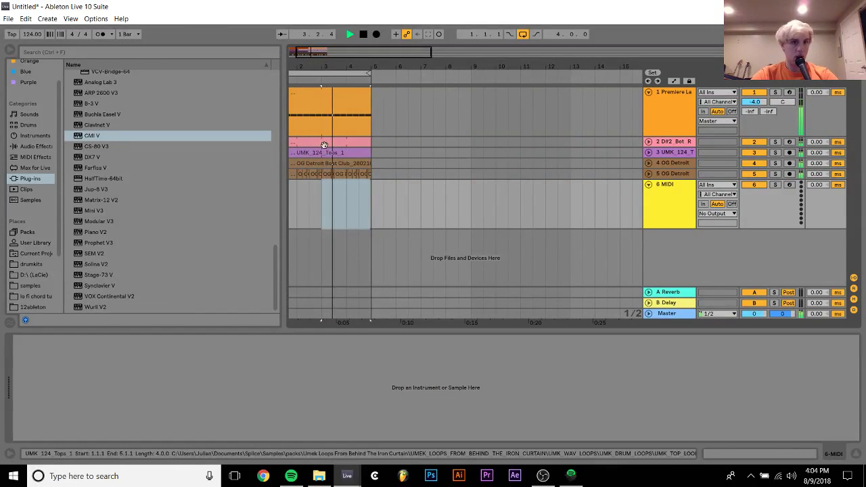
Unfold the D#2 Bot RdCym track and listen to the loop with that track muted and unmuted.
{"action": "left_click", "coordinate": [469, 140]}
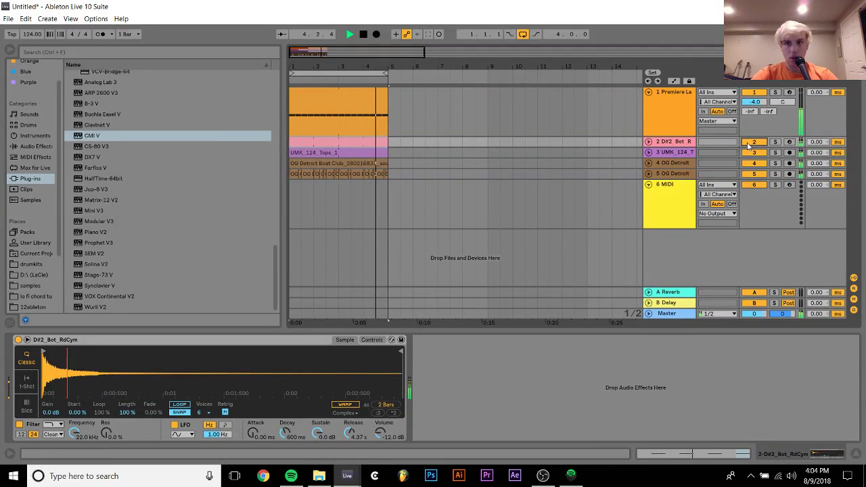
{"action": "left_click", "coordinate": [648, 141]}
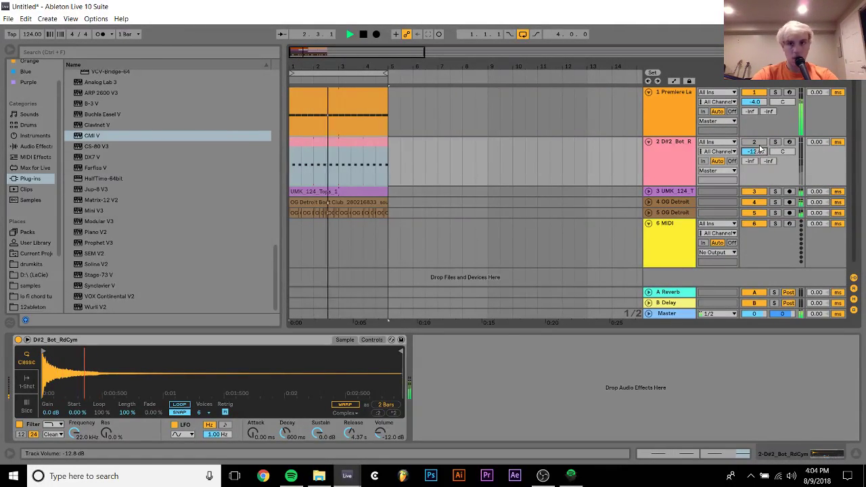
{"action": "left_click_drag", "start_coordinate": [763, 157], "coordinate": [759, 143]}
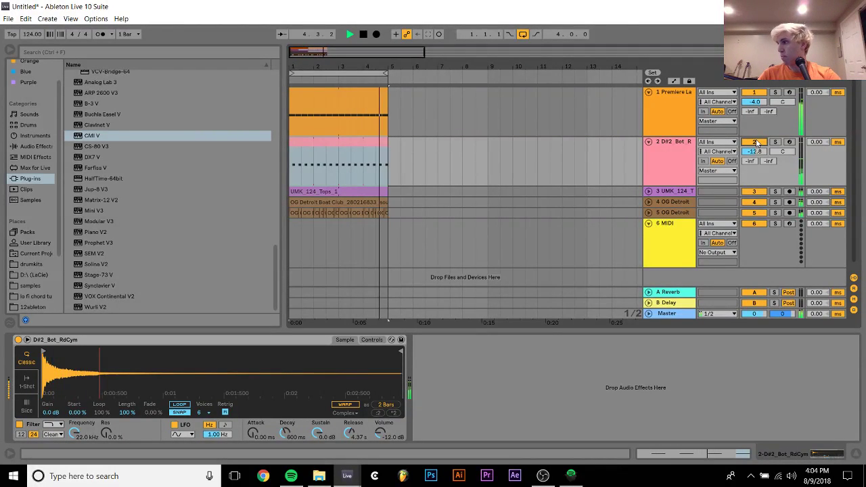
{"action": "key", "text": "space"}
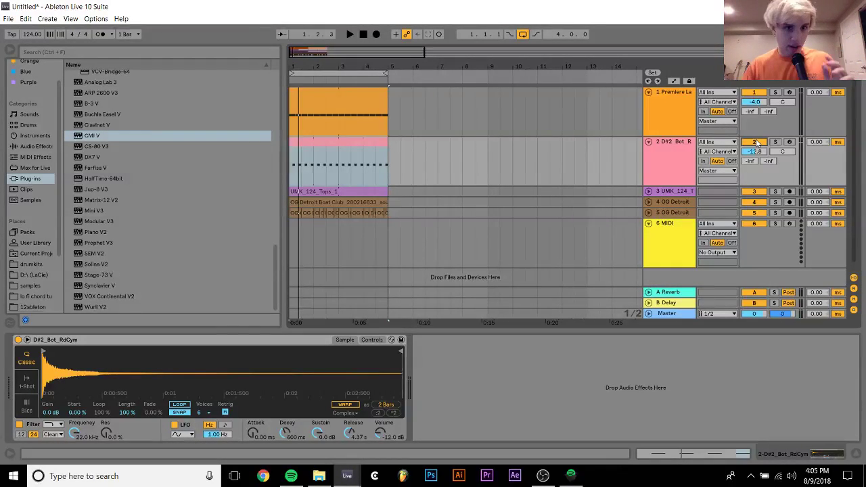
{"action": "key", "text": "space"}
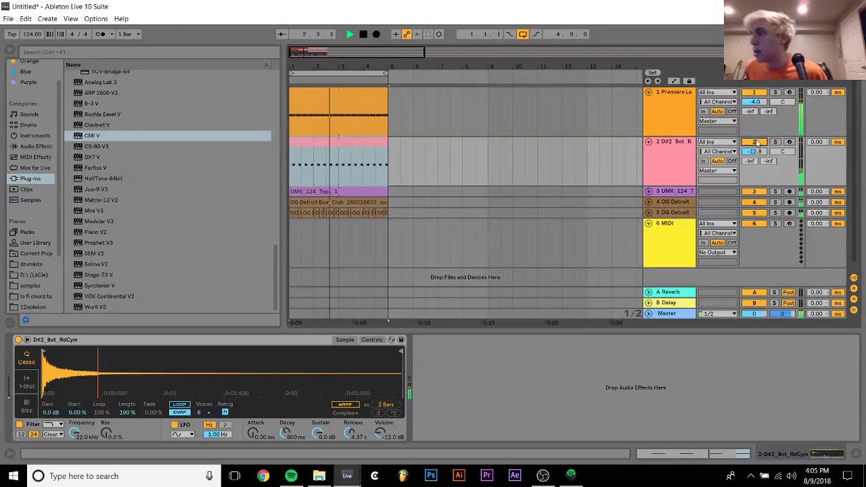
{"action": "key", "text": "space"}
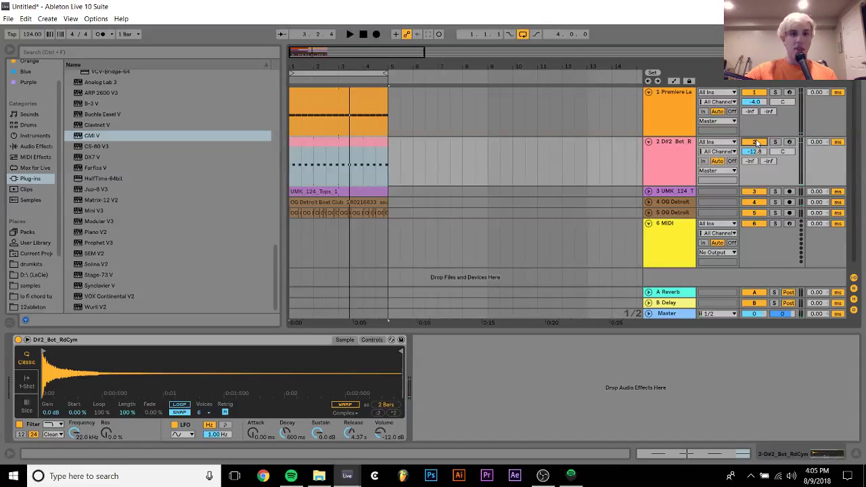
Unfold OG Detroit track 4, extend its clip to 17.3.1 and play the sample from about bar 10.
{"action": "left_click", "coordinate": [648, 202]}
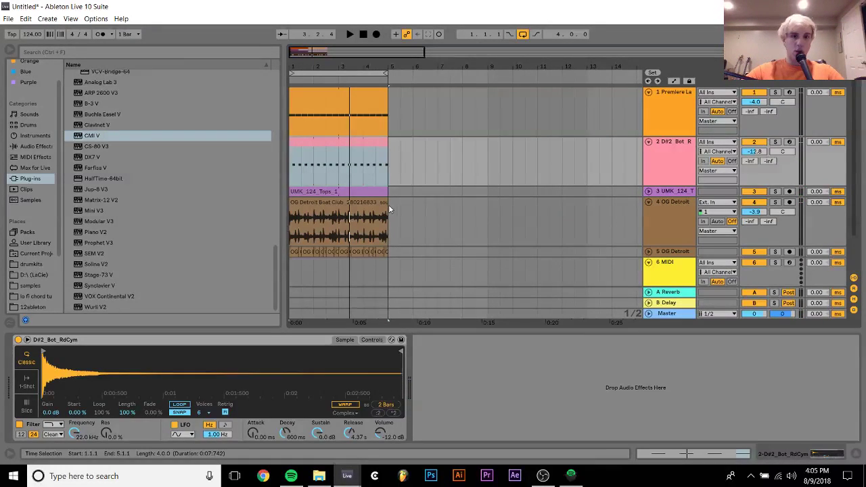
{"action": "left_click_drag", "start_coordinate": [389, 210], "coordinate": [641, 210]}
{"action": "left_click", "coordinate": [525, 245]}
{"action": "key", "text": "space"}
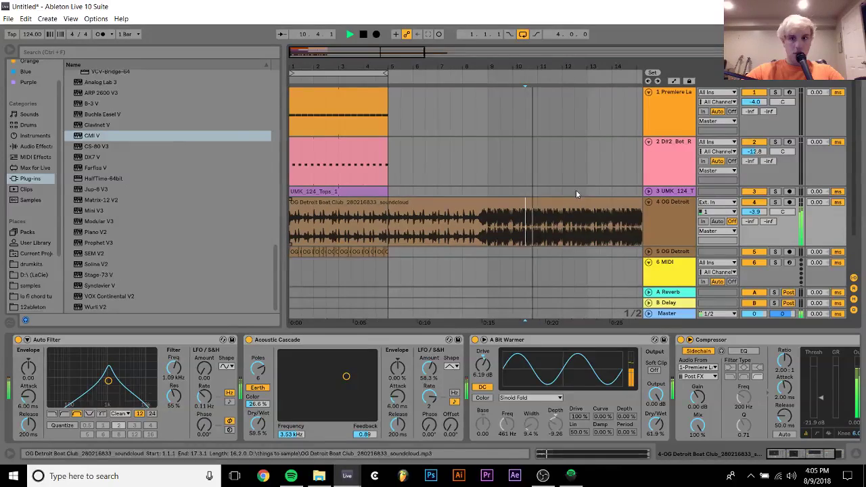
{"action": "key", "text": "minus"}
{"action": "key", "text": "minus"}
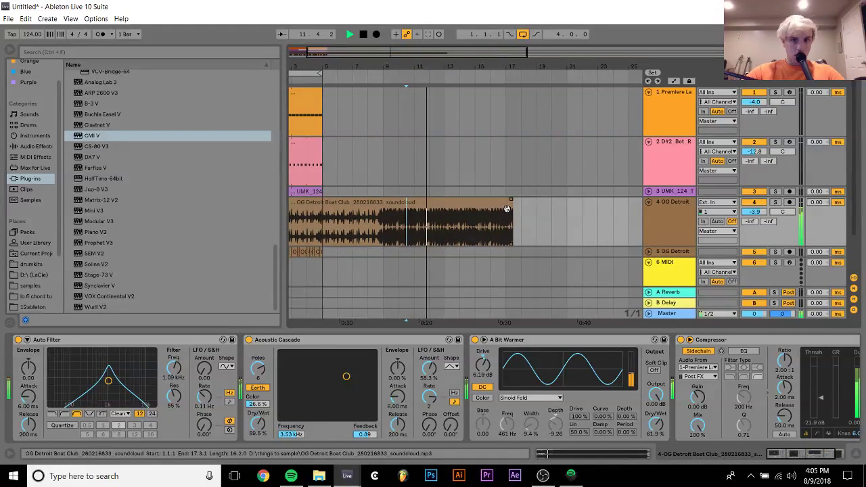
Extend the OG Detroit clip to 24.3.1, play it from about bar 20, and lengthen it further to 33.3.1.
{"action": "left_click_drag", "start_coordinate": [506, 209], "coordinate": [620, 209]}
{"action": "left_click", "coordinate": [554, 213]}
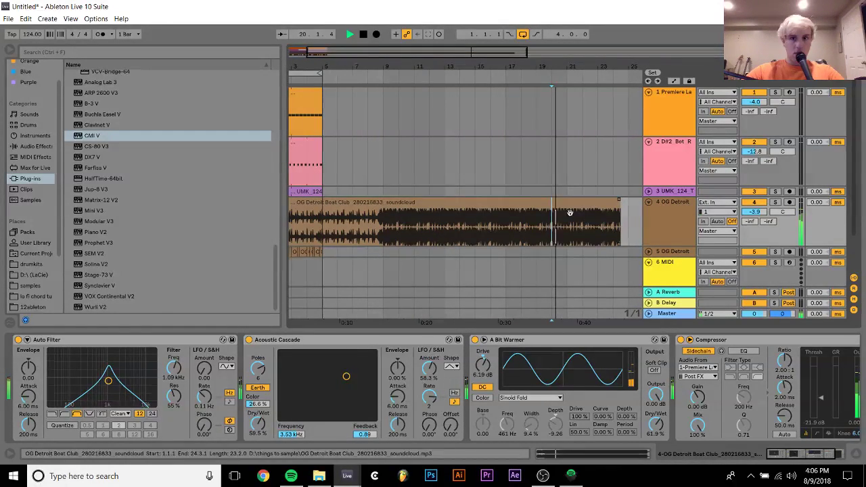
{"action": "left_click", "coordinate": [617, 206]}
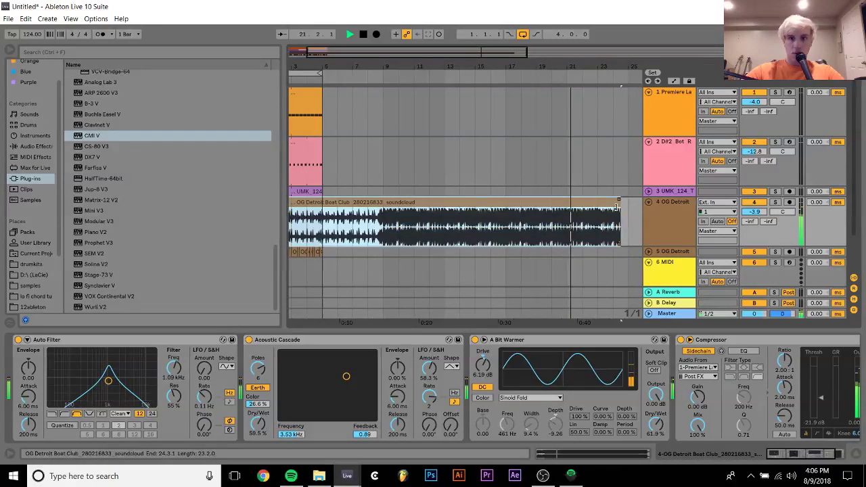
{"action": "key", "text": "space"}
{"action": "key", "text": "ctrl+a"}
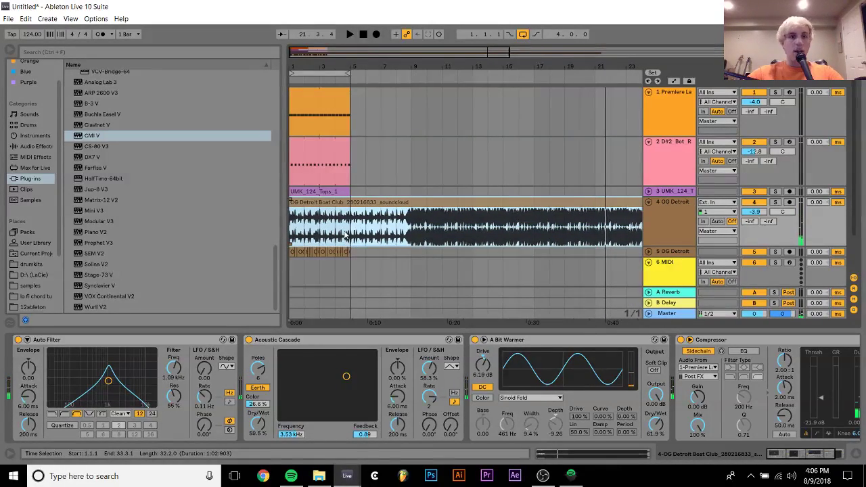
Switch to Chrome, open the submissions account's Gmail inbox and open the demo e-mail received at 3:12 pm.
{"action": "left_click", "coordinate": [263, 476]}
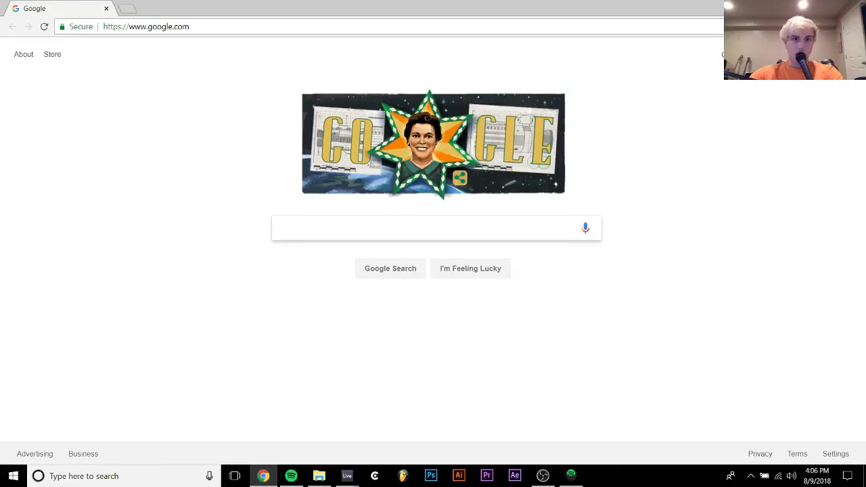
{"action": "left_click", "coordinate": [722, 54]}
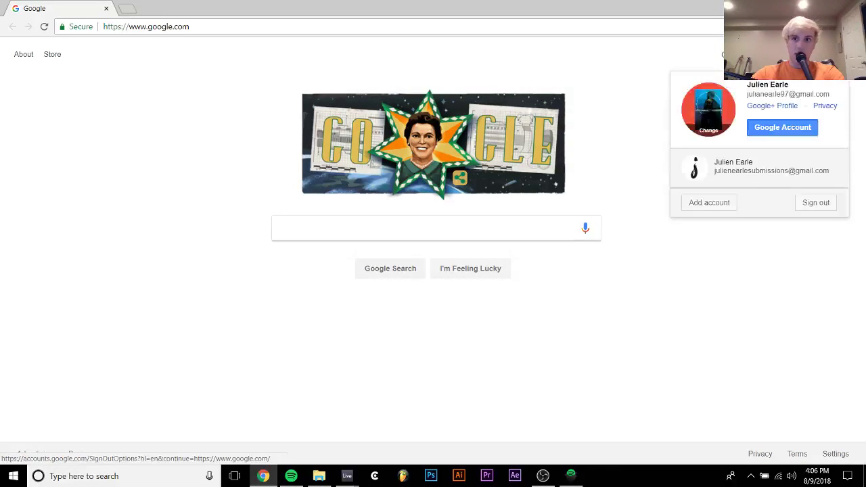
{"action": "left_click", "coordinate": [736, 184]}
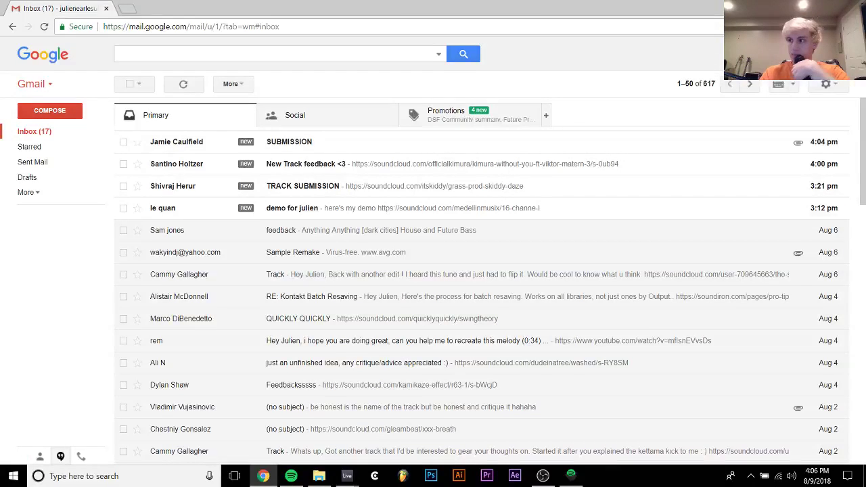
{"action": "left_click", "coordinate": [217, 211]}
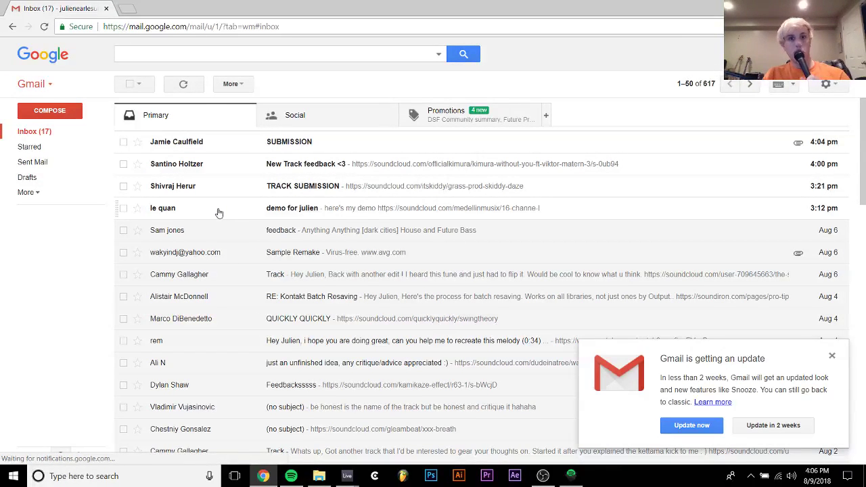
{"action": "left_click", "coordinate": [218, 213]}
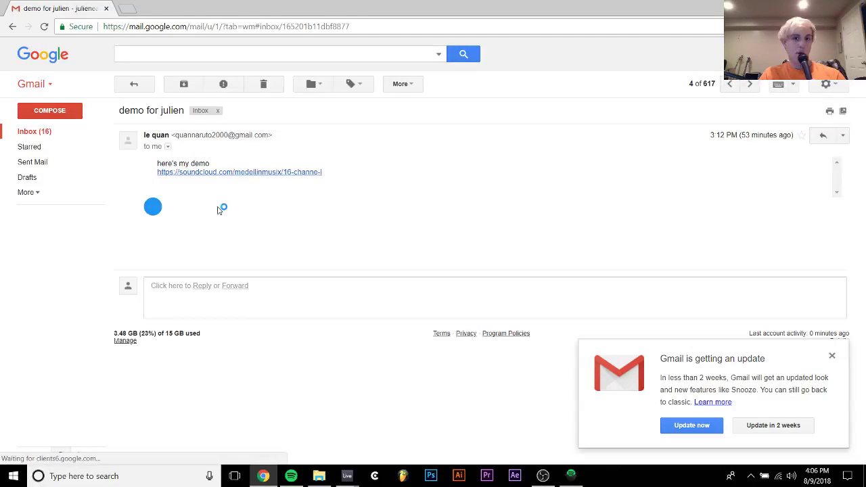
Open the e-mail's SoundCloud link, adjust the player volume and listen to "16 channel" until about 0:46.
{"action": "left_click", "coordinate": [239, 172]}
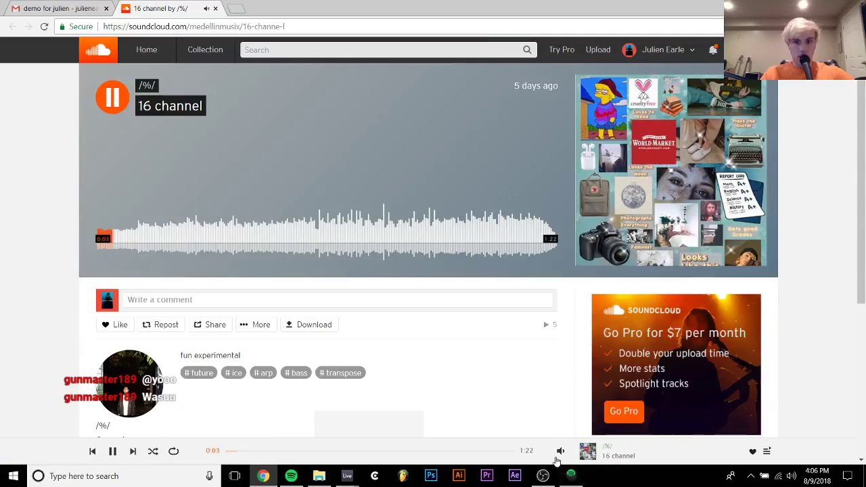
{"action": "left_click_drag", "start_coordinate": [561, 433], "coordinate": [562, 406]}
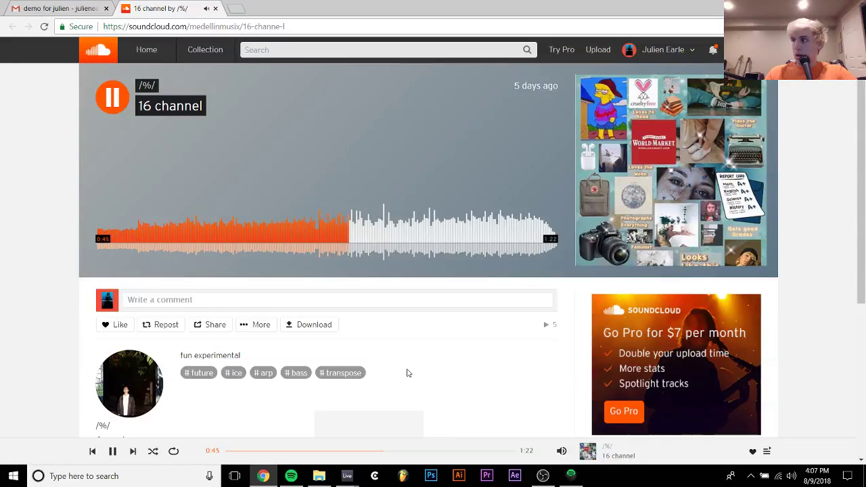
{"action": "key", "text": "space"}
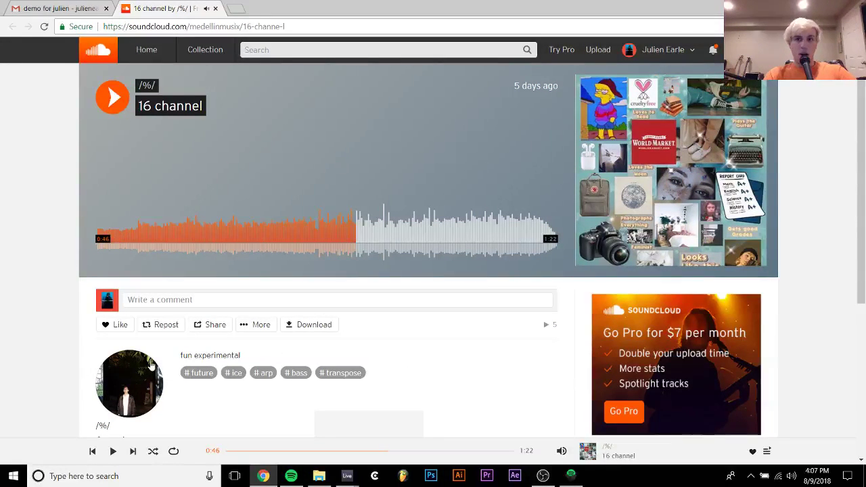
Listen to the second half of "16 channel" from about 0:52 to 0:59, pausing between short passages.
{"action": "left_click", "coordinate": [420, 223]}
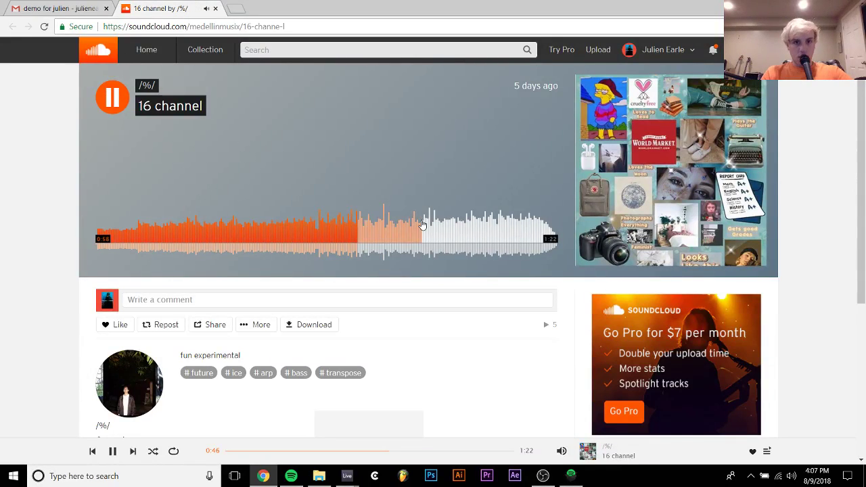
{"action": "left_click", "coordinate": [366, 223]}
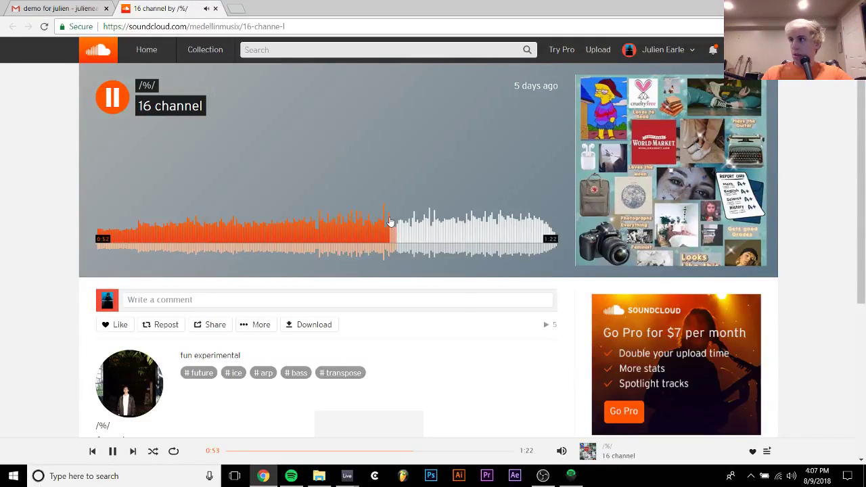
{"action": "key", "text": "space"}
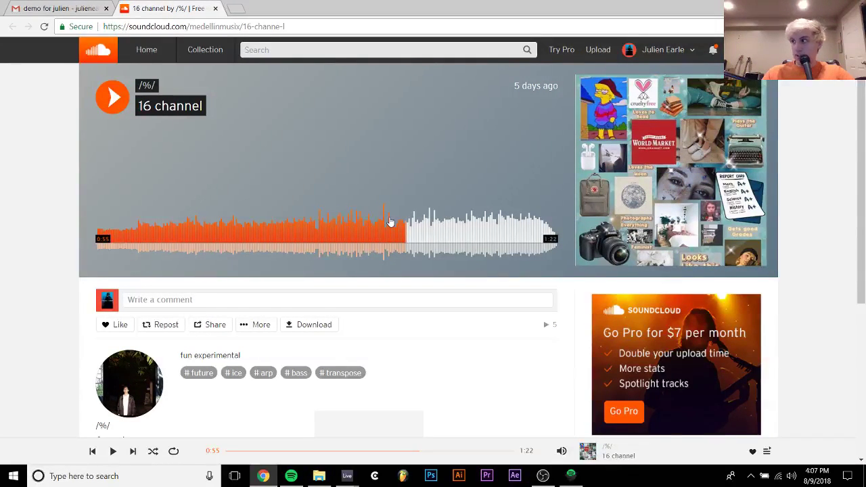
{"action": "key", "text": "space"}
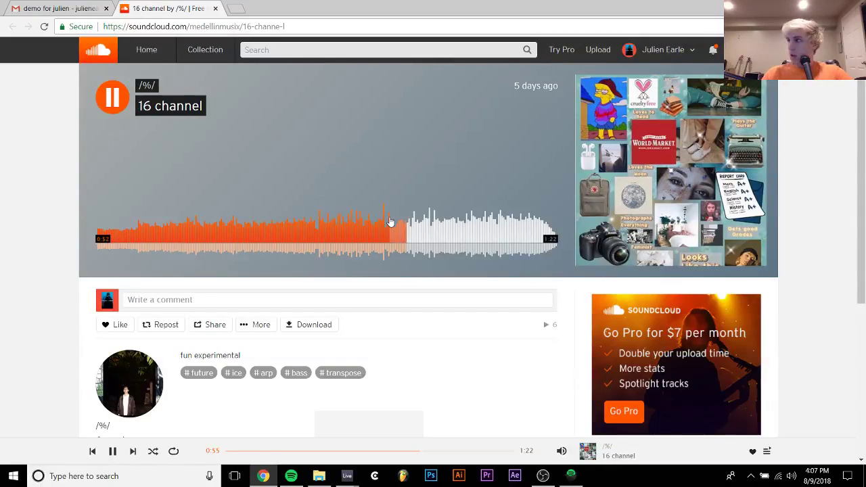
{"action": "key", "text": "space"}
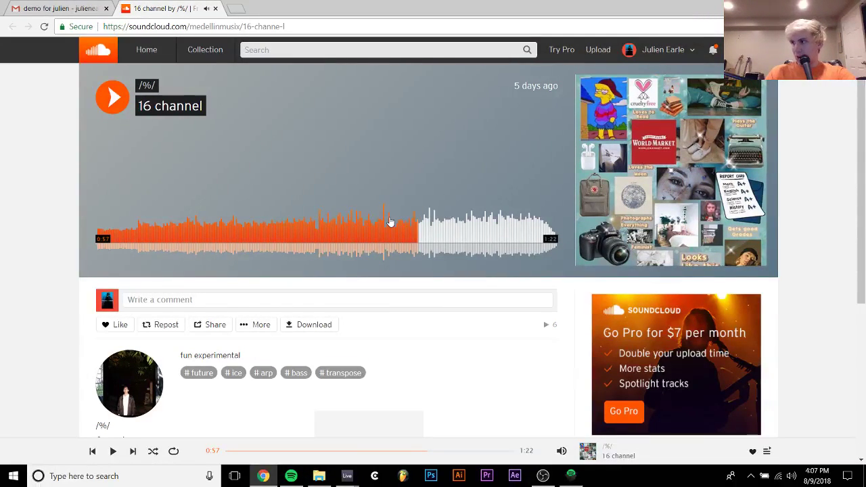
{"action": "key", "text": "space"}
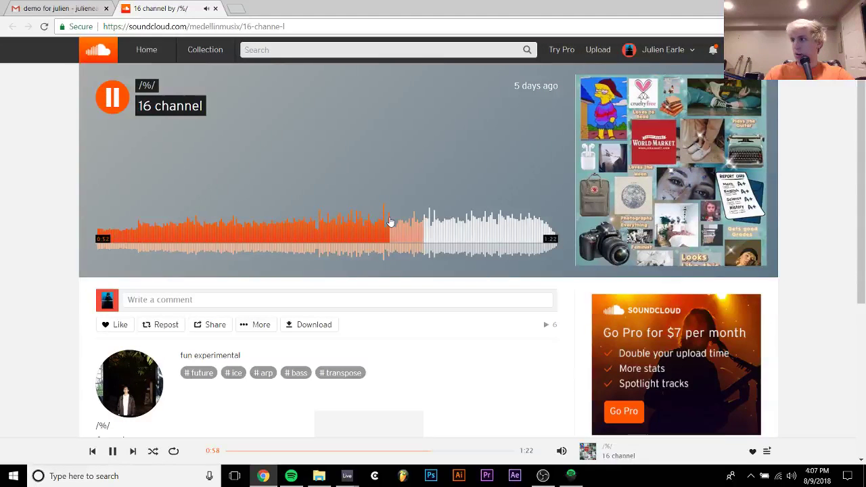
{"action": "key", "text": "space"}
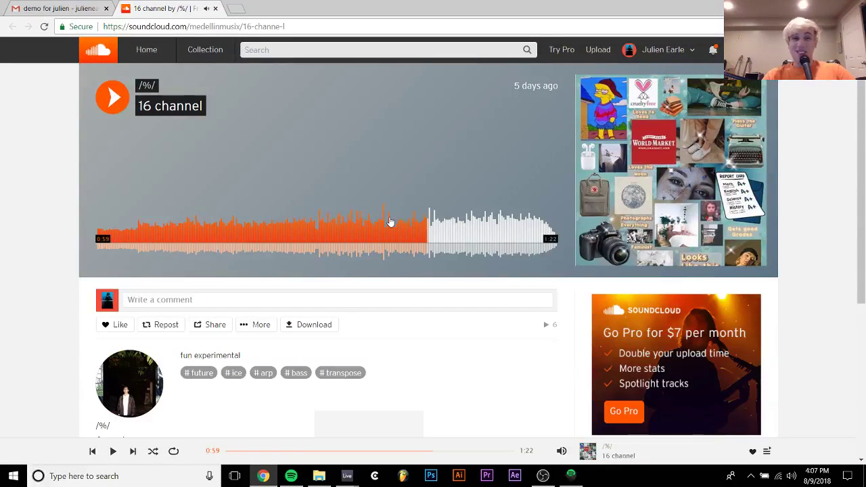
Skip "16 channel" back to about 0:22, jump forward to about 1:02 and pause playback there.
{"action": "key", "text": "space"}
{"action": "key", "text": "Left"}
{"action": "key", "text": "Left"}
{"action": "key", "text": "Left"}
{"action": "key", "text": "Left"}
{"action": "key", "text": "space"}
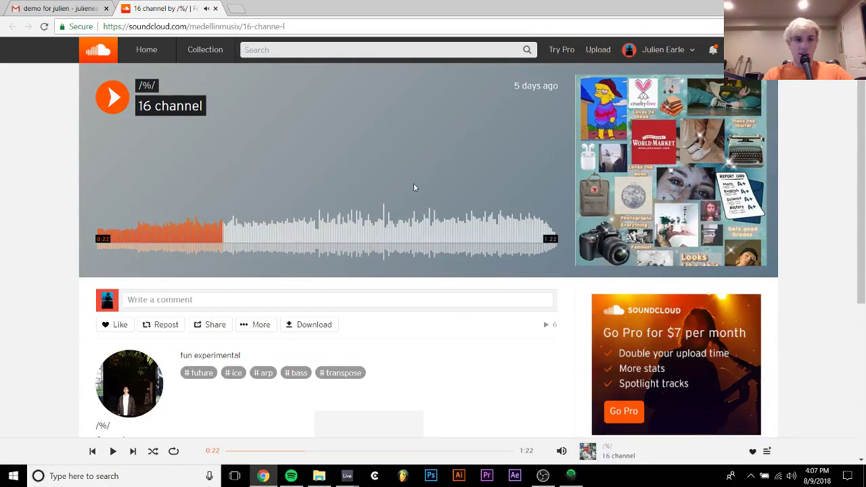
{"action": "left_click", "coordinate": [444, 222]}
{"action": "key", "text": "space"}
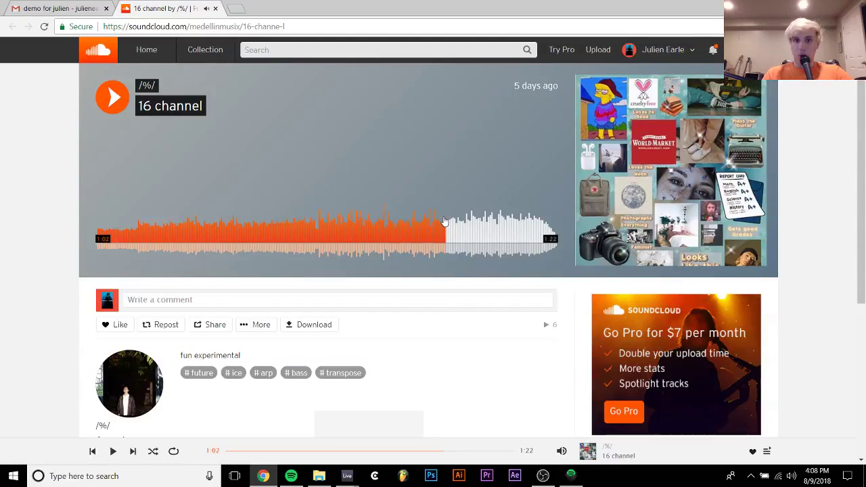
Listen to the closing section of the track "16 channel", replaying it from about 1:10 and pausing at 1:18.
{"action": "key", "text": "space"}
{"action": "left_click", "coordinate": [495, 228]}
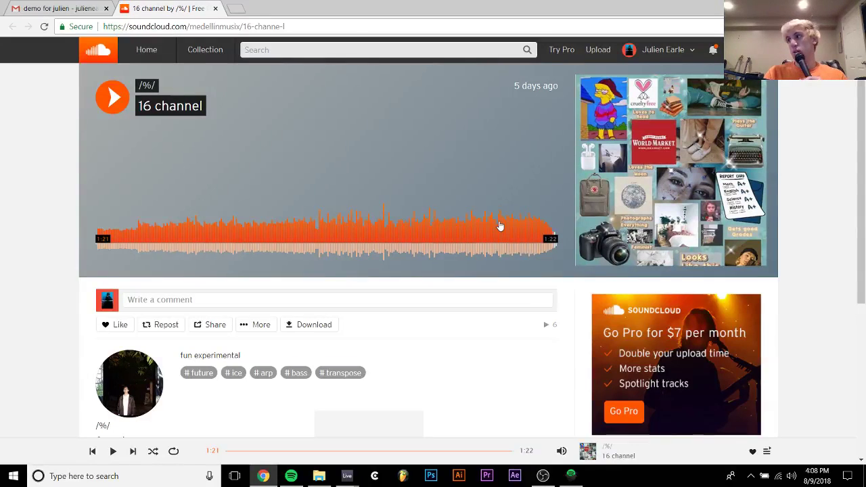
{"action": "left_click", "coordinate": [499, 226]}
{"action": "left_click", "coordinate": [500, 225]}
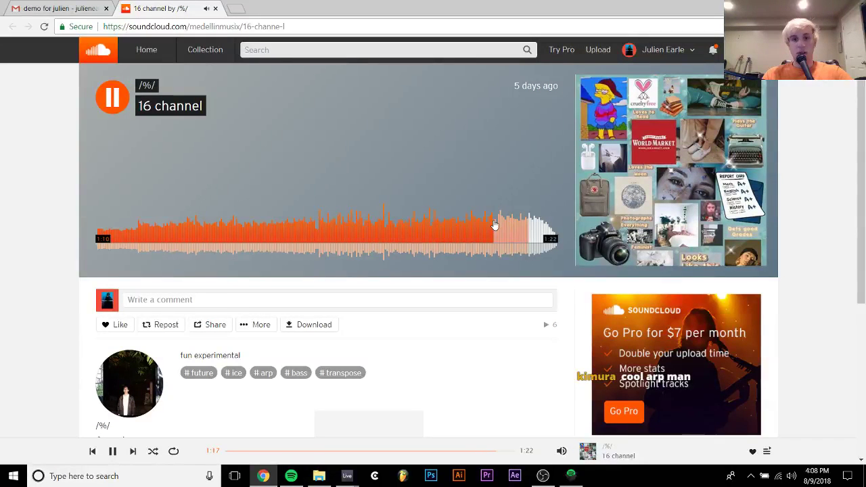
{"action": "key", "text": "space"}
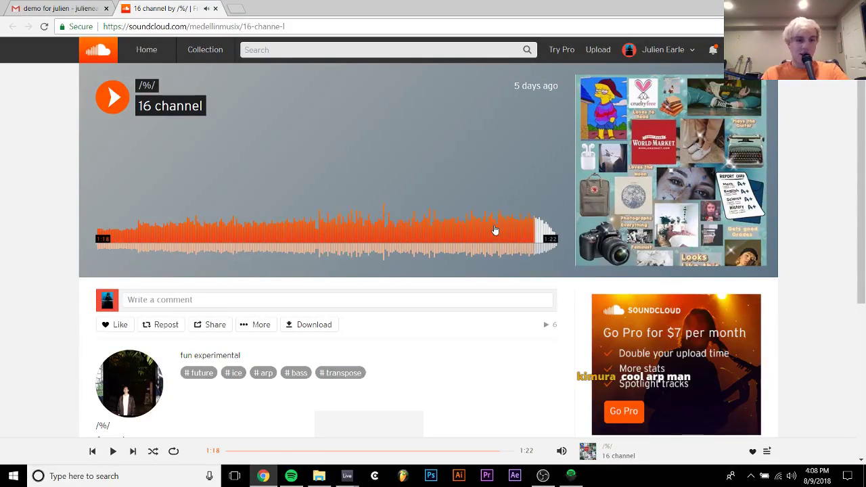
Replay "16 channel" from about 1:01 in short stretches and pause it at 1:04.
{"action": "left_click", "coordinate": [436, 238]}
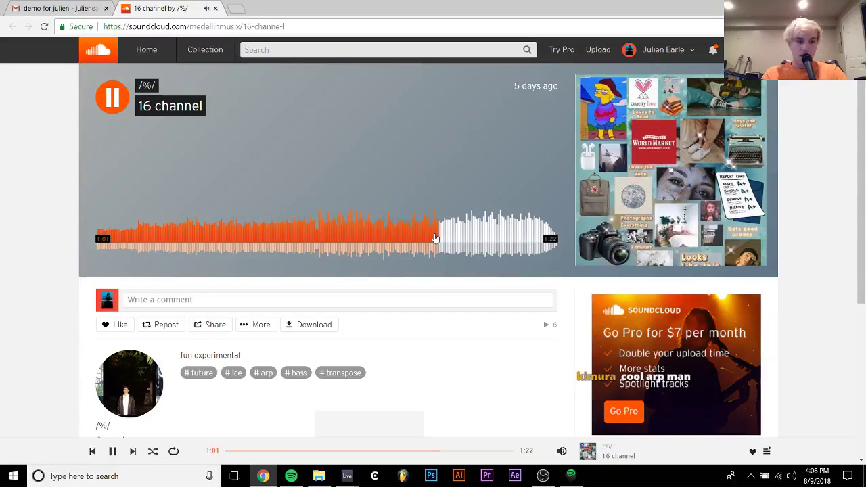
{"action": "key", "text": "space"}
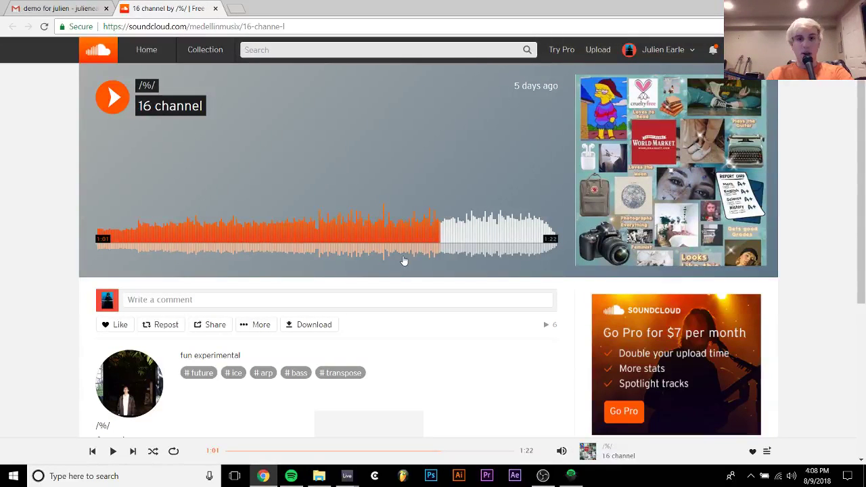
{"action": "key", "text": "space"}
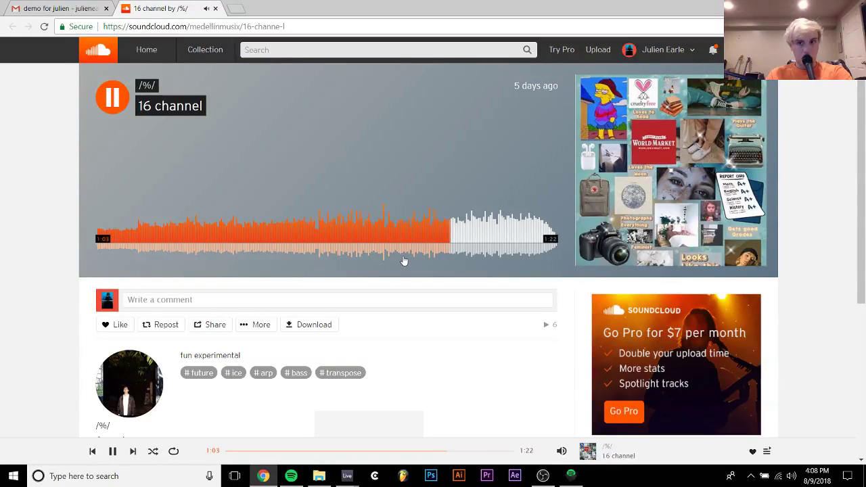
{"action": "key", "text": "space"}
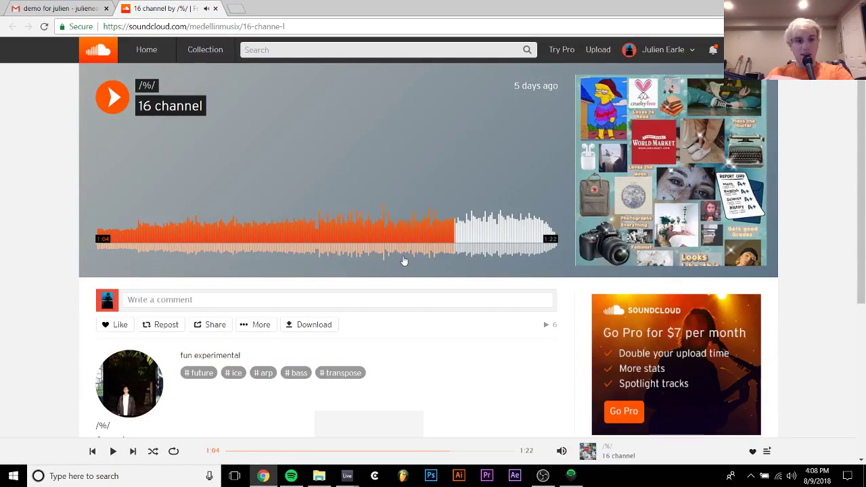
Open the profile page of the artist who uploaded "16 channel".
{"action": "scroll", "coordinate": [433, 203], "scroll_direction": "down", "scroll_amount": 2}
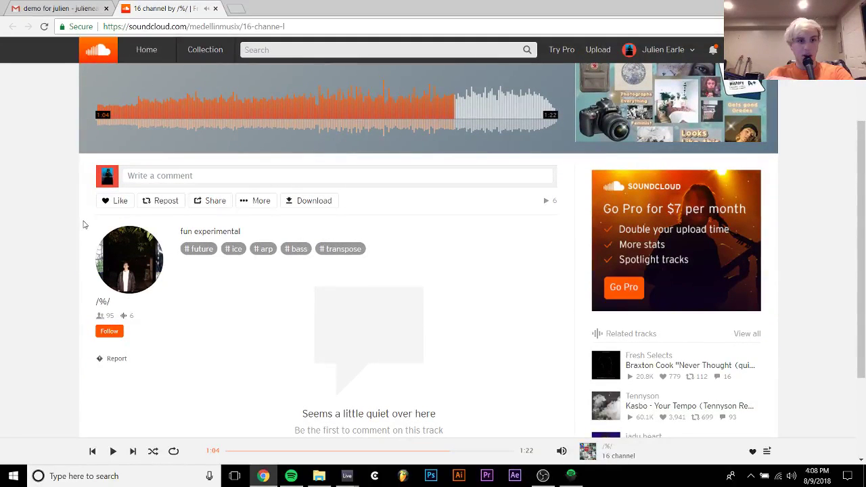
{"action": "left_click", "coordinate": [111, 253]}
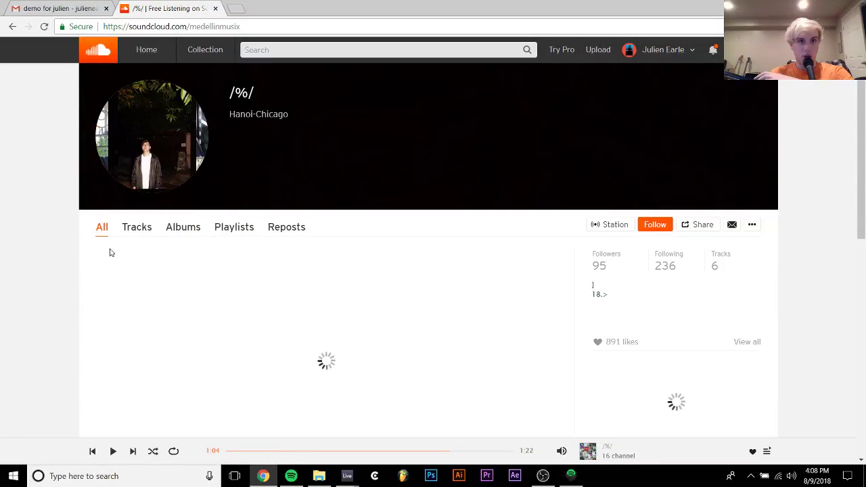
Close the artist's page, return to the Gmail inbox and open the SoundCloud link in the "TRACK SUBMISSION" email.
{"action": "left_click", "coordinate": [215, 8]}
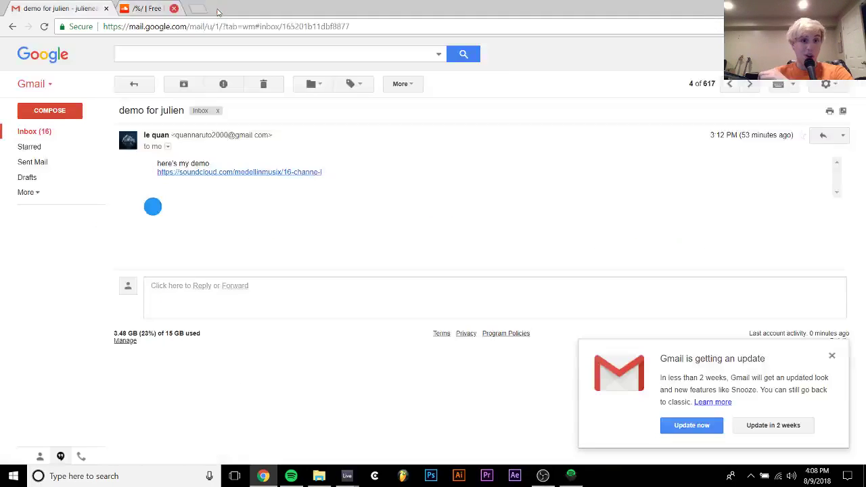
{"action": "left_click", "coordinate": [133, 84]}
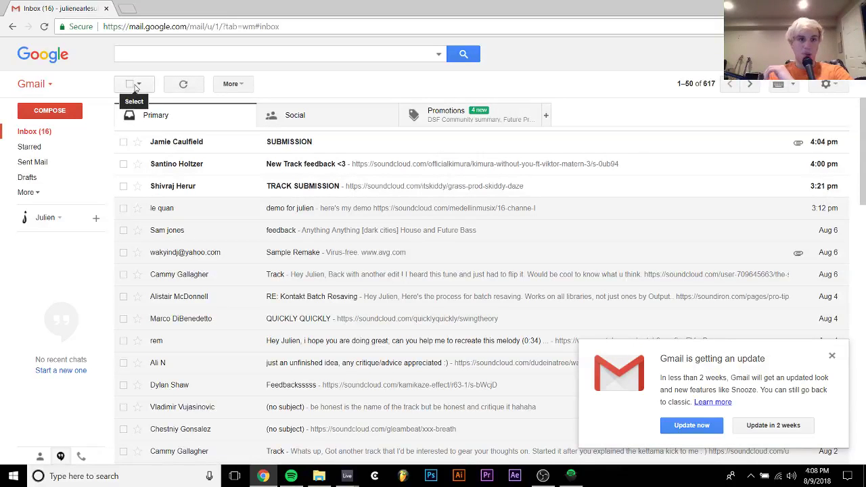
{"action": "left_click", "coordinate": [181, 187]}
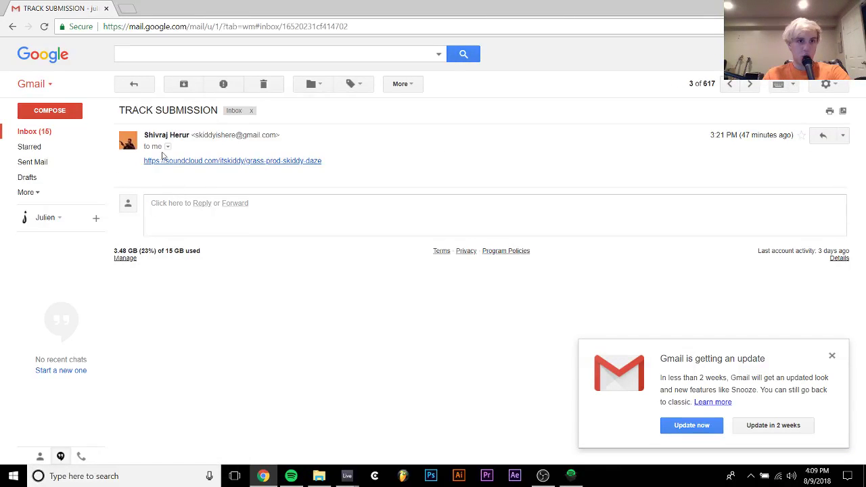
{"action": "mouse_move", "coordinate": [159, 146]}
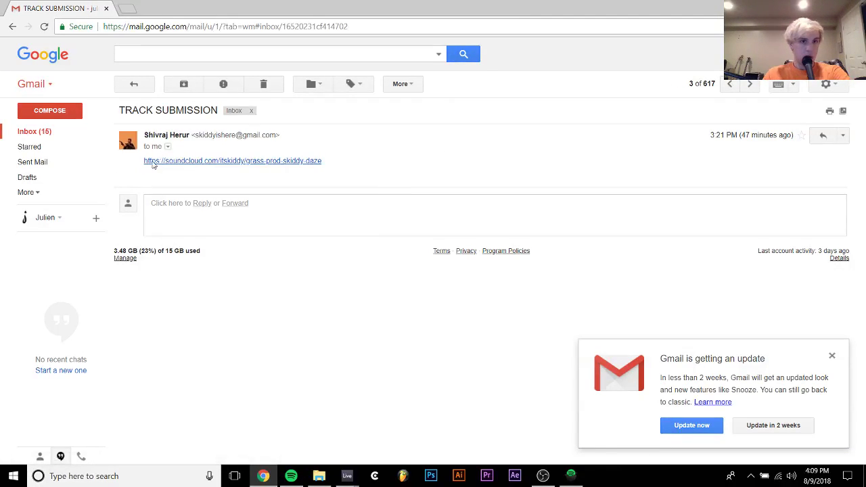
{"action": "left_click", "coordinate": [151, 163]}
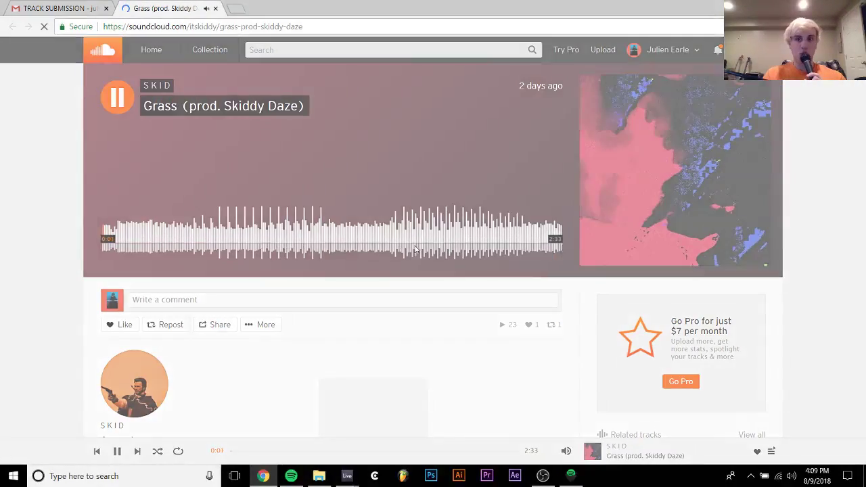
View the cover artwork of "Grass (prod. Skiddy Daze)" enlarged and close it again.
{"action": "left_click", "coordinate": [670, 176]}
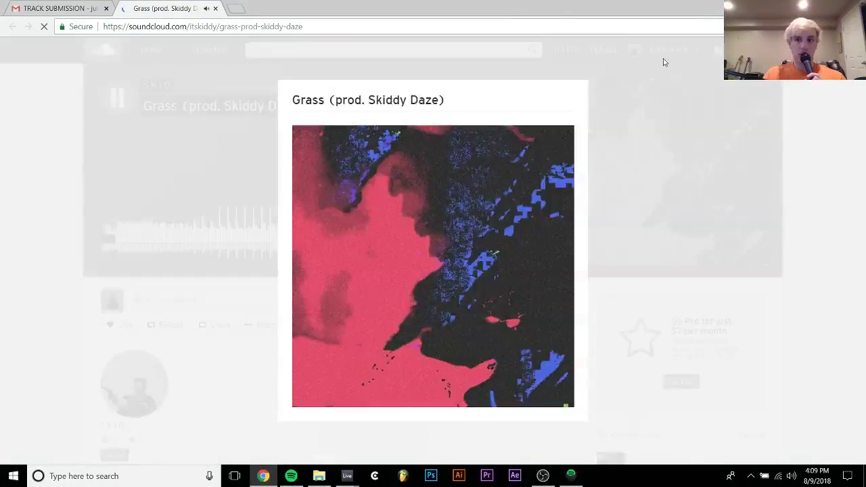
{"action": "left_click", "coordinate": [765, 280]}
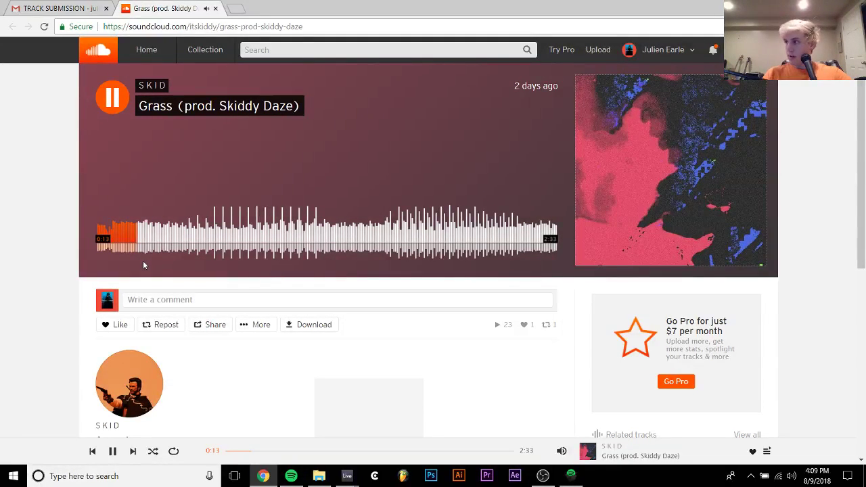
Listen to the opening of "Grass (prod. Skiddy Daze)" with pauses for comments, stopping at 0:31.
{"action": "key", "text": "space"}
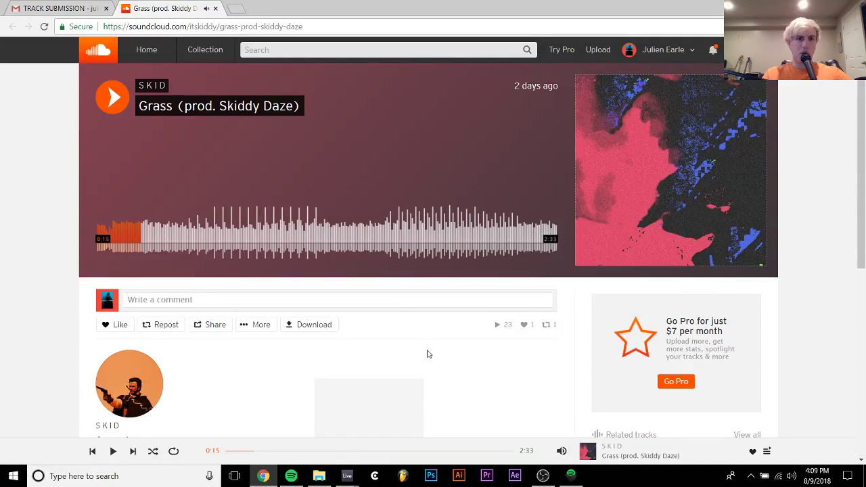
{"action": "key", "text": "space"}
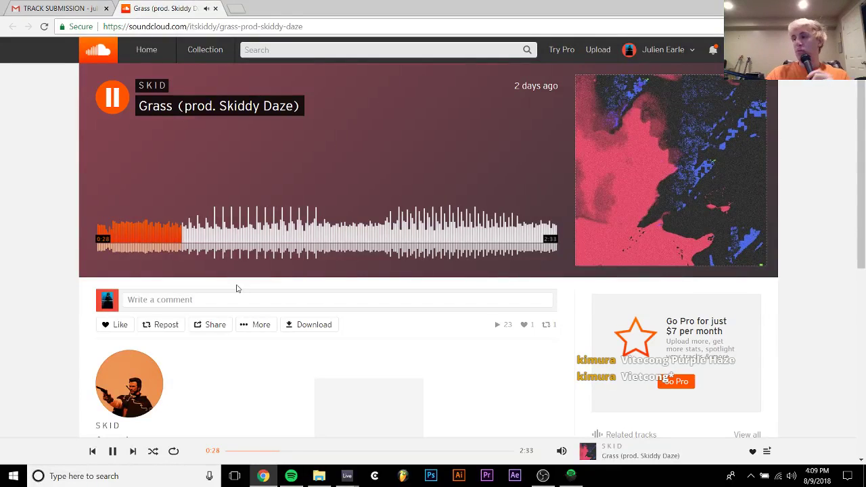
{"action": "key", "text": "space"}
{"action": "key", "text": "space"}
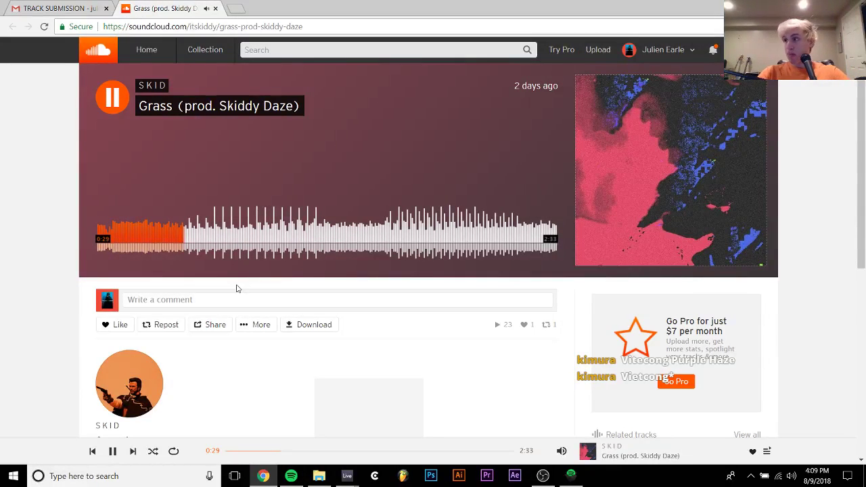
{"action": "key", "text": "space"}
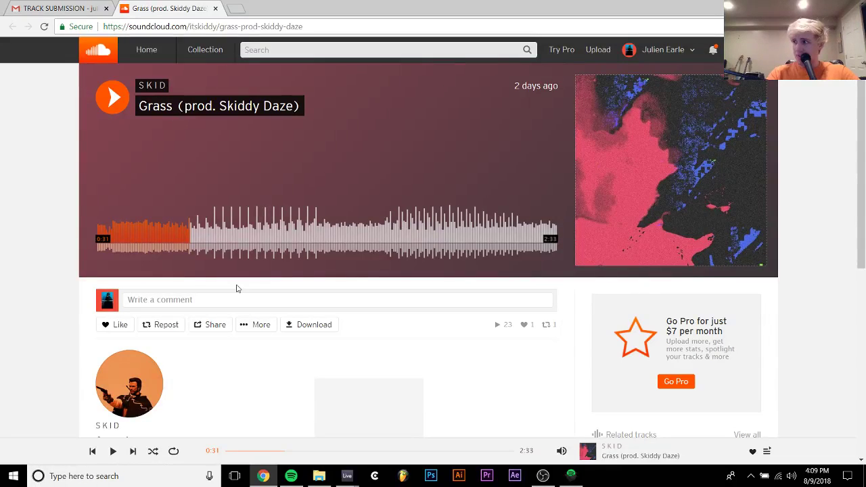
{"action": "key", "text": "space"}
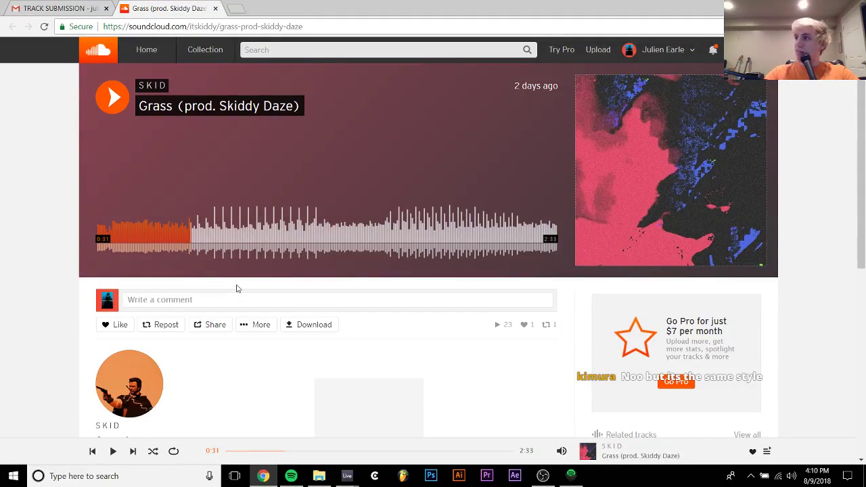
Resume "Grass", skip ahead to about 0:42 and listen up to 0:47, pausing for comments.
{"action": "key", "text": "space"}
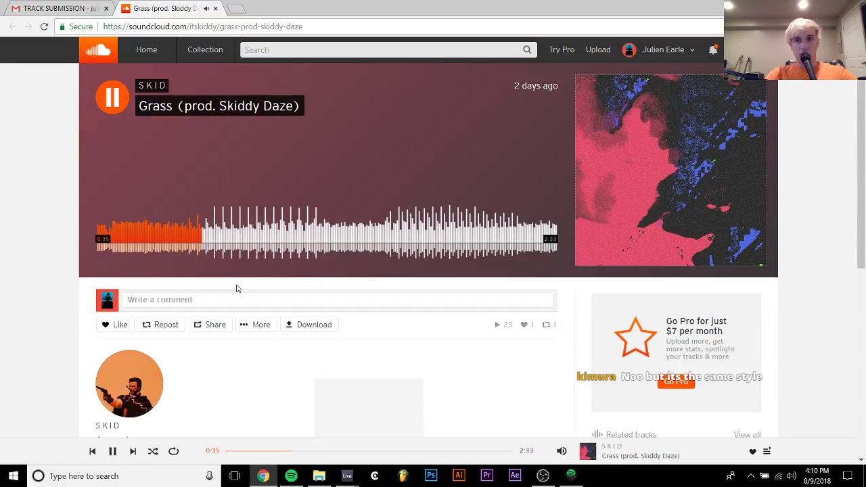
{"action": "left_click", "coordinate": [223, 237]}
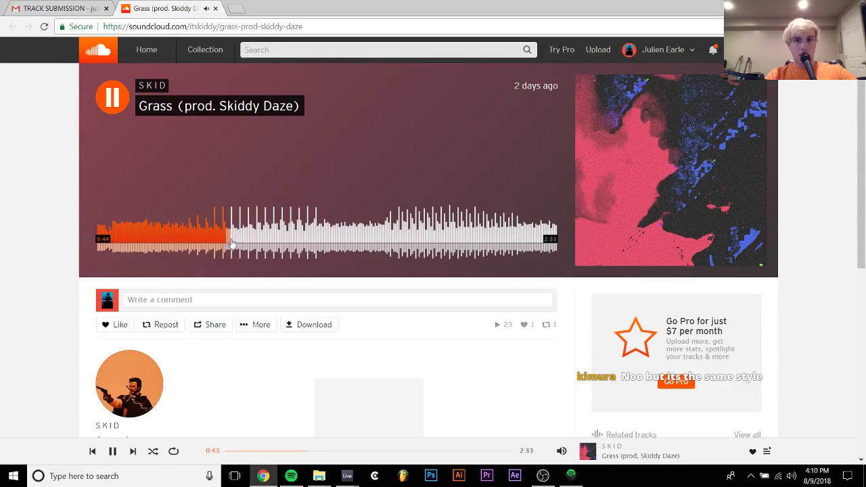
{"action": "key", "text": "space"}
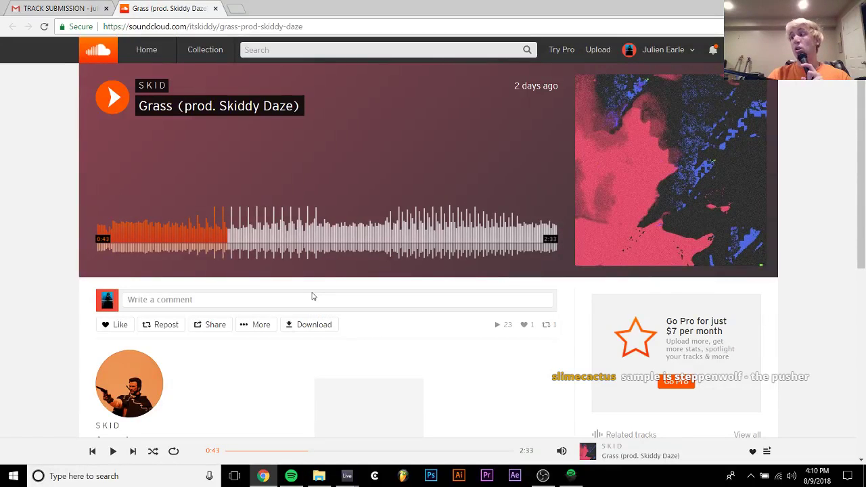
{"action": "key", "text": "space"}
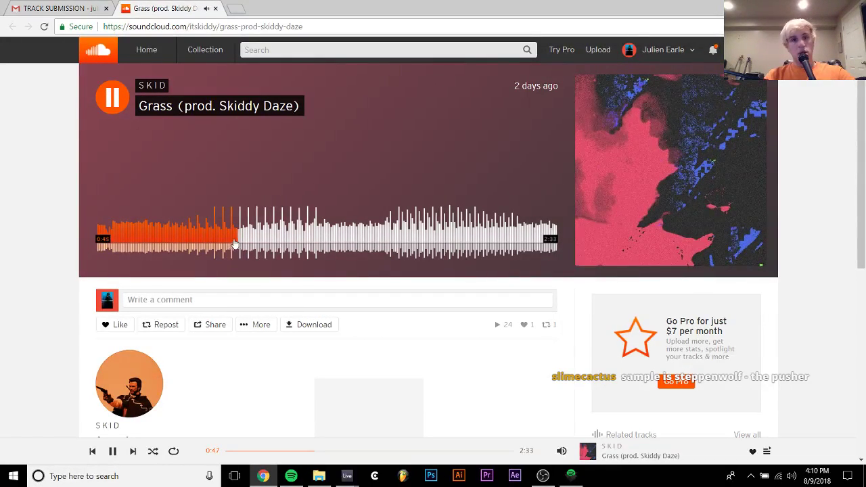
{"action": "key", "text": "space"}
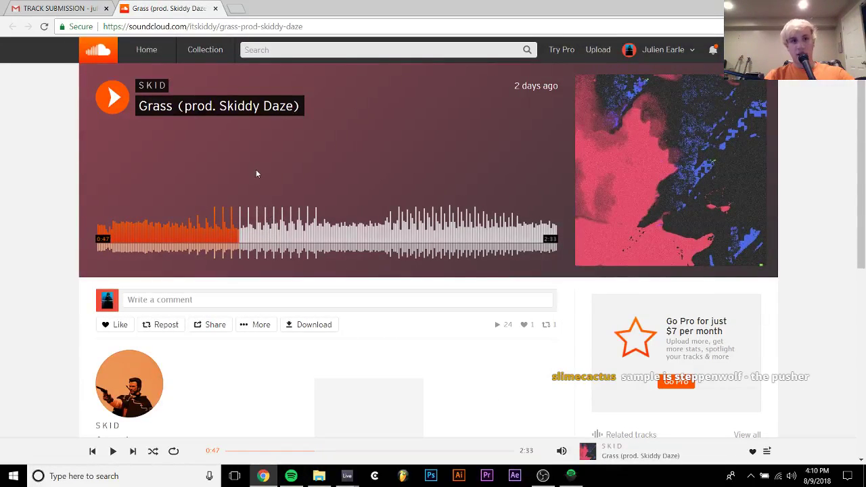
Play "Grass" from 0:47 to 0:54 in short stretches, pausing after each one.
{"action": "key", "text": "space"}
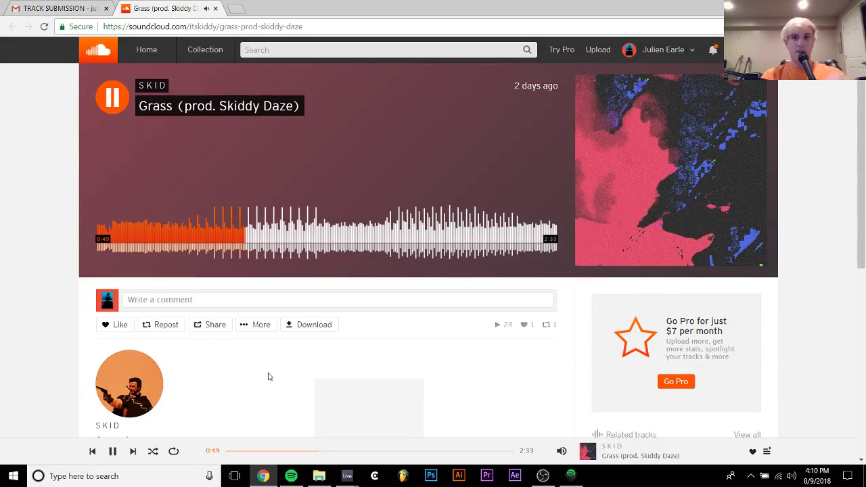
{"action": "key", "text": "space"}
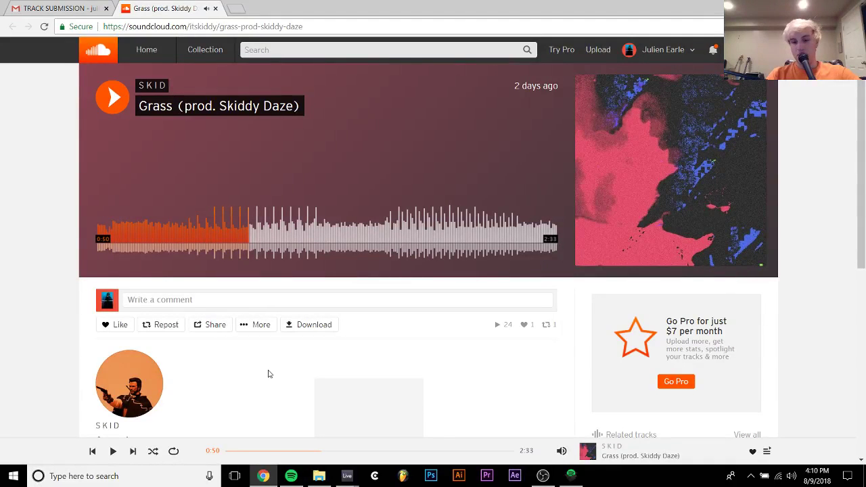
{"action": "key", "text": "space"}
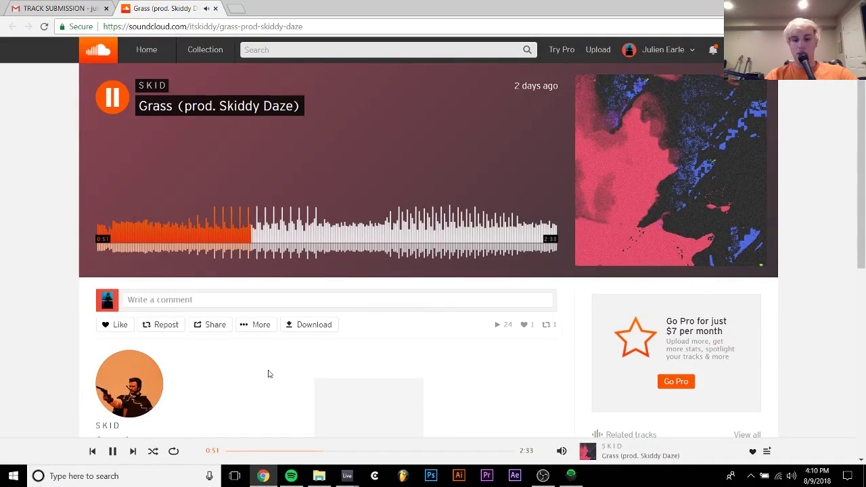
{"action": "key", "text": "space"}
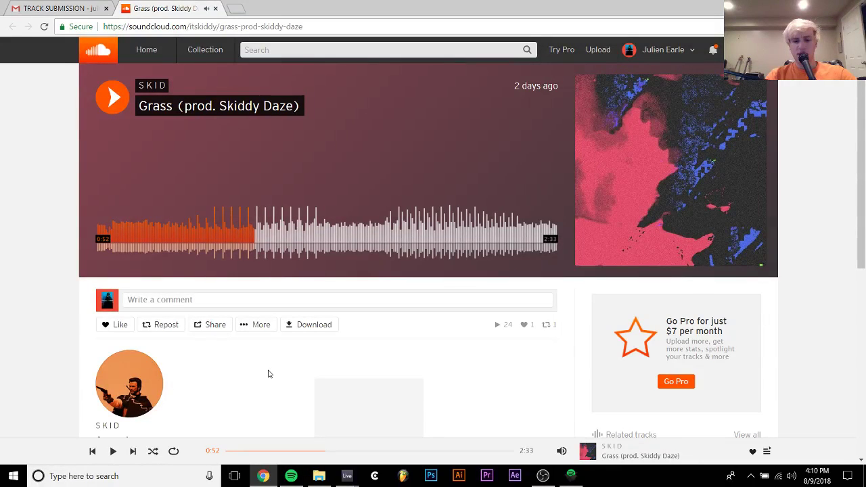
{"action": "key", "text": "space"}
{"action": "key", "text": "space"}
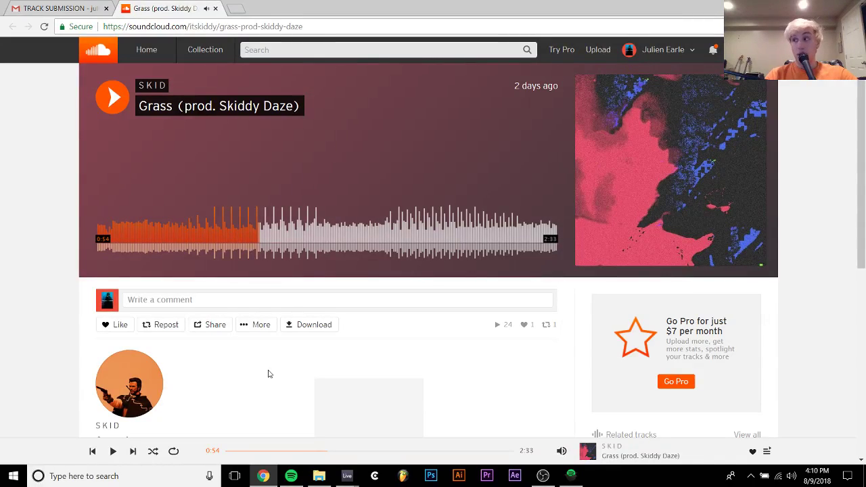
Listen on through "Grass", pausing at 1:34 and again at 1:48 for feedback.
{"action": "key", "text": "space"}
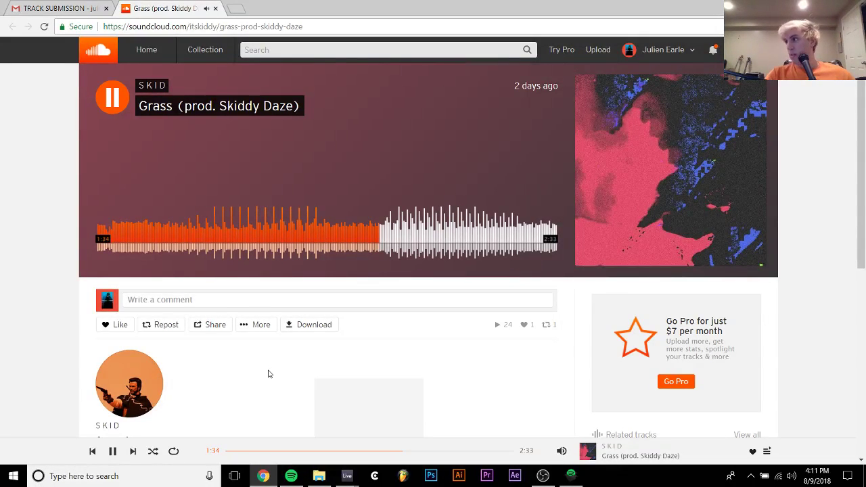
{"action": "key", "text": "space"}
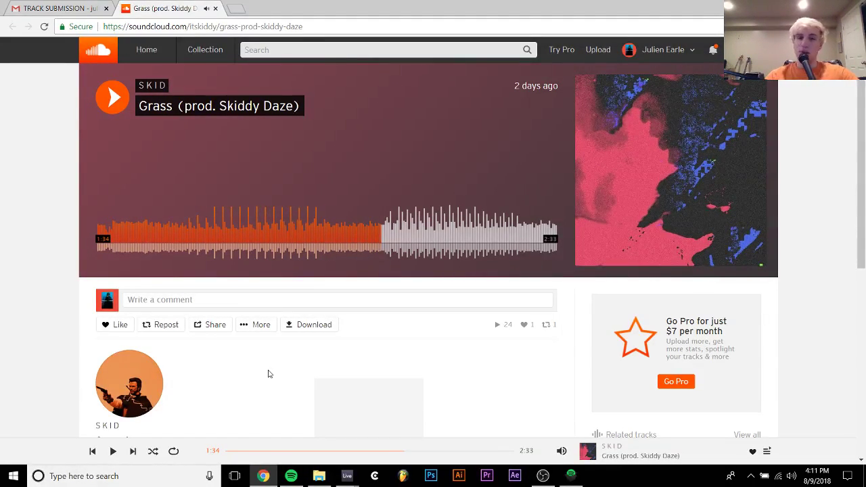
{"action": "key", "text": "space"}
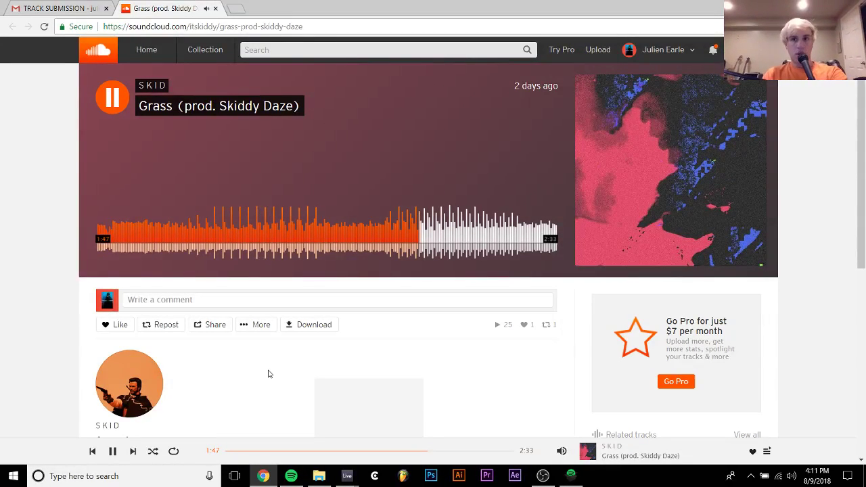
{"action": "key", "text": "space"}
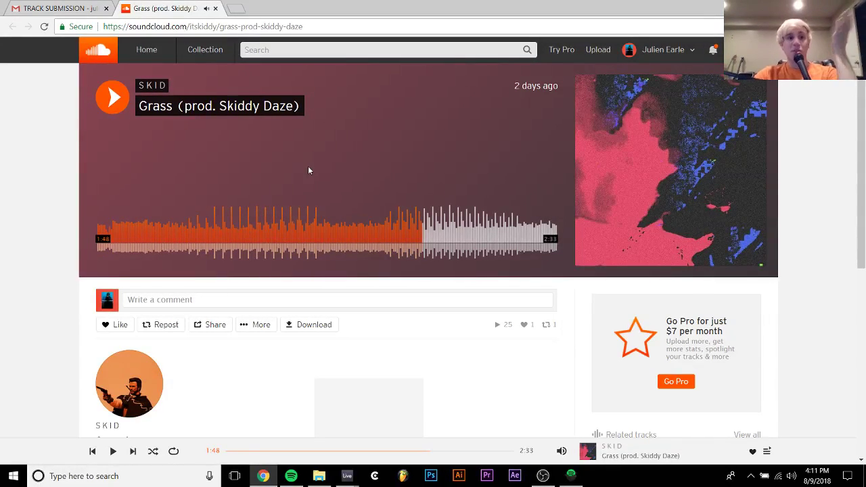
Close the "Grass" track page and return to the Gmail inbox, dismissing the Gmail update notice.
{"action": "left_click", "coordinate": [215, 9]}
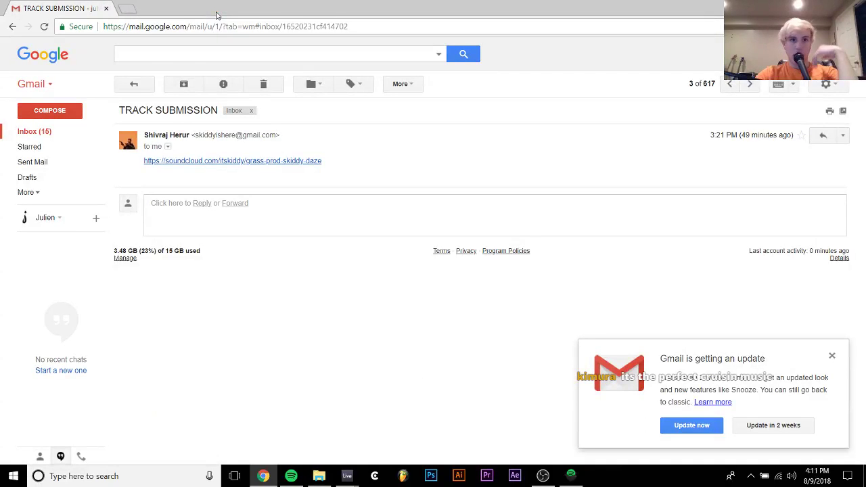
{"action": "left_click", "coordinate": [135, 83]}
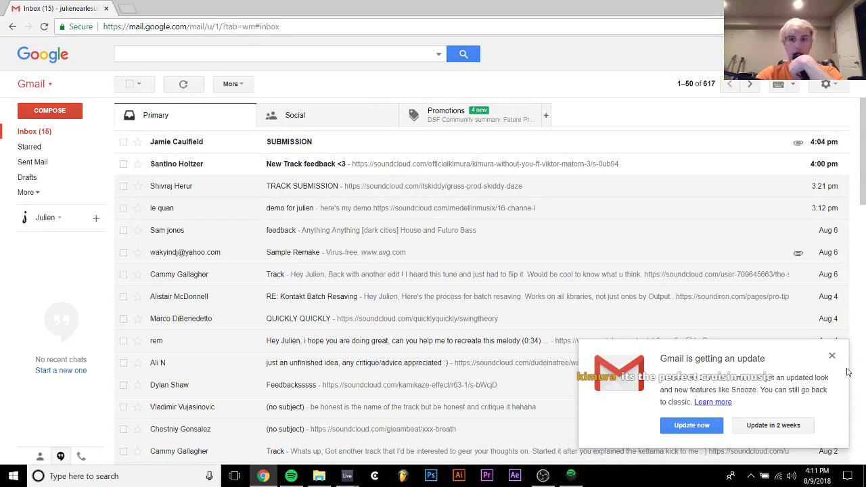
{"action": "left_click", "coordinate": [832, 356]}
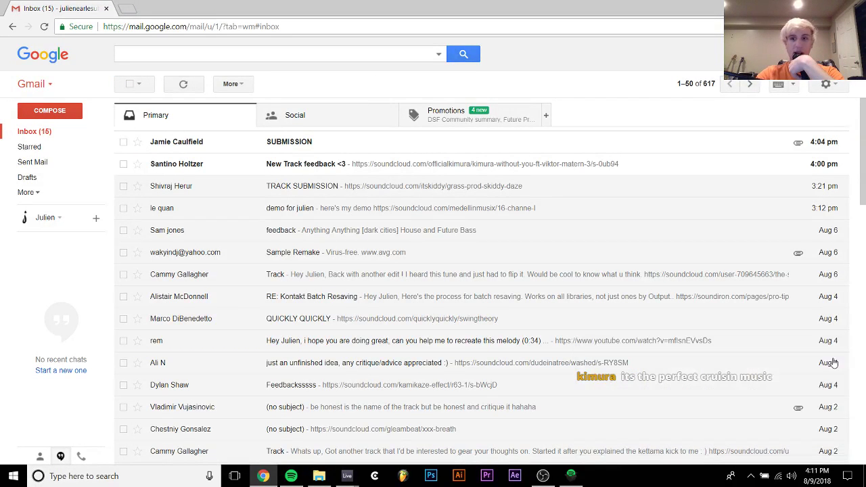
Open the SoundCloud link from the "New Track feedback <3" email and adjust the playback volume to a low level.
{"action": "left_click", "coordinate": [308, 165]}
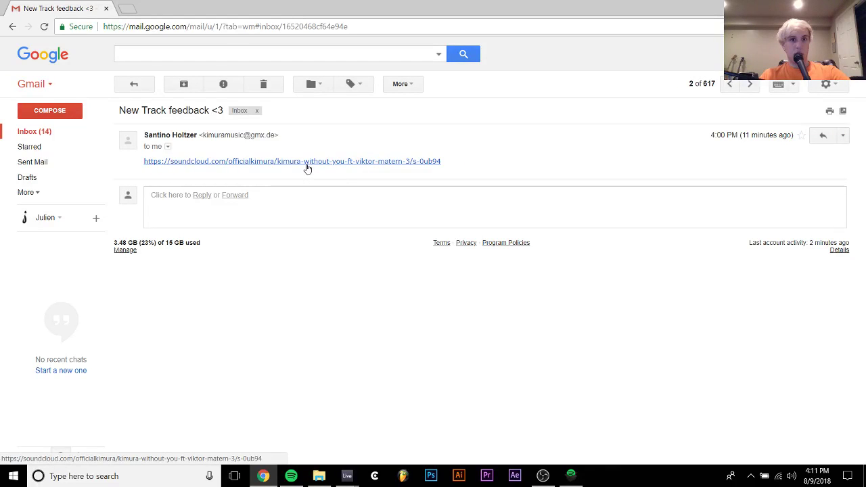
{"action": "left_click", "coordinate": [278, 162]}
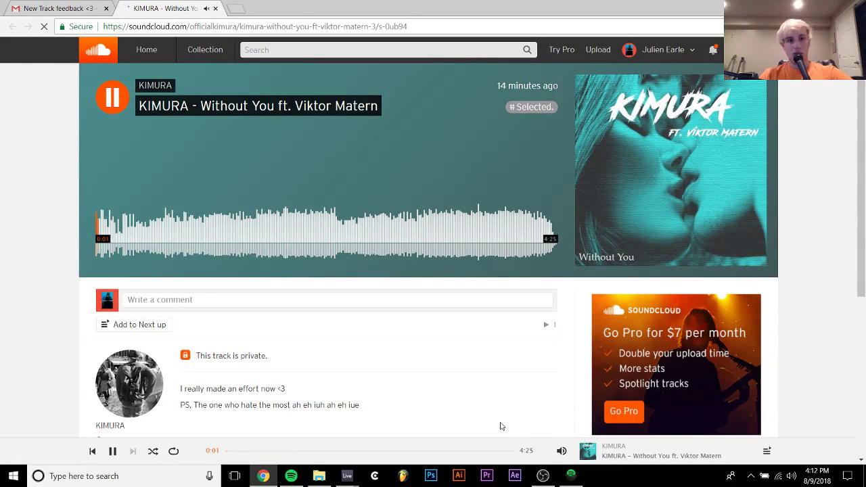
{"action": "mouse_move", "coordinate": [561, 451]}
{"action": "left_click", "coordinate": [561, 427]}
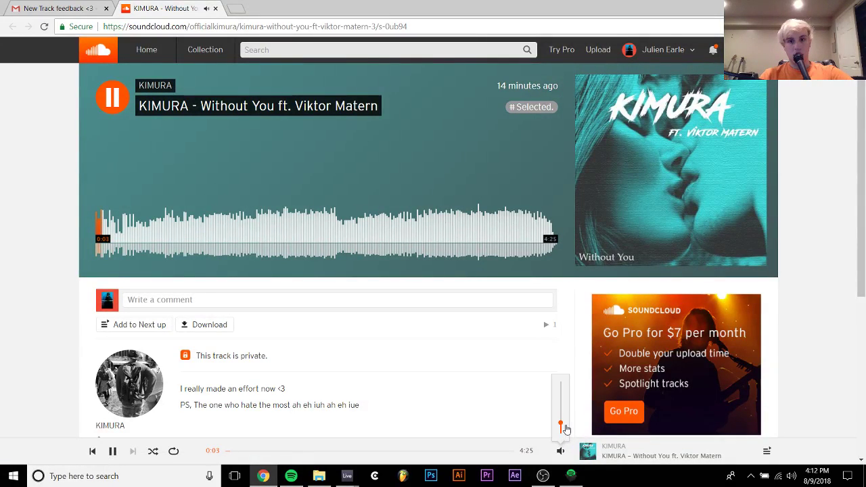
Read the uploader's note in the description of KIMURA's "Without You" while the track plays.
{"action": "left_click_drag", "start_coordinate": [244, 405], "coordinate": [348, 405]}
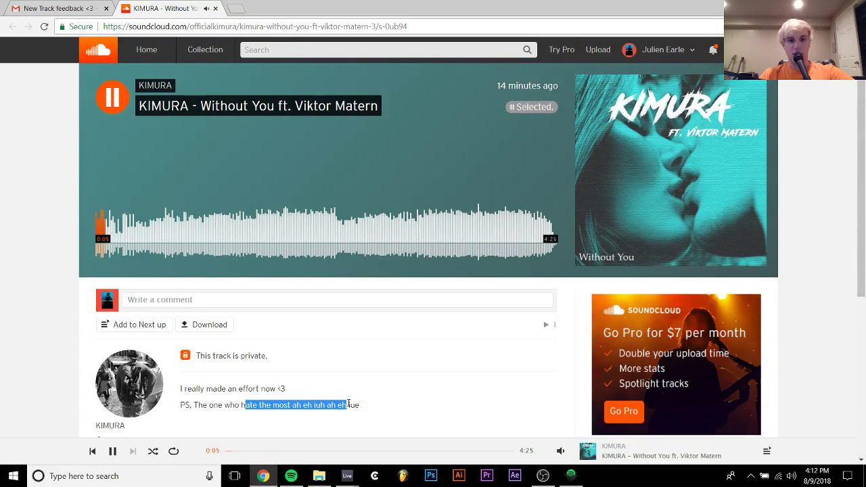
{"action": "left_click", "coordinate": [314, 421]}
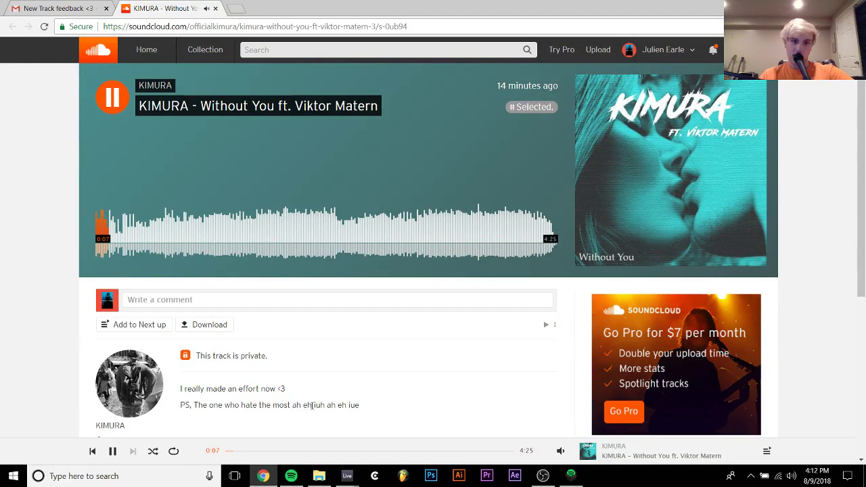
{"action": "mouse_move", "coordinate": [560, 451]}
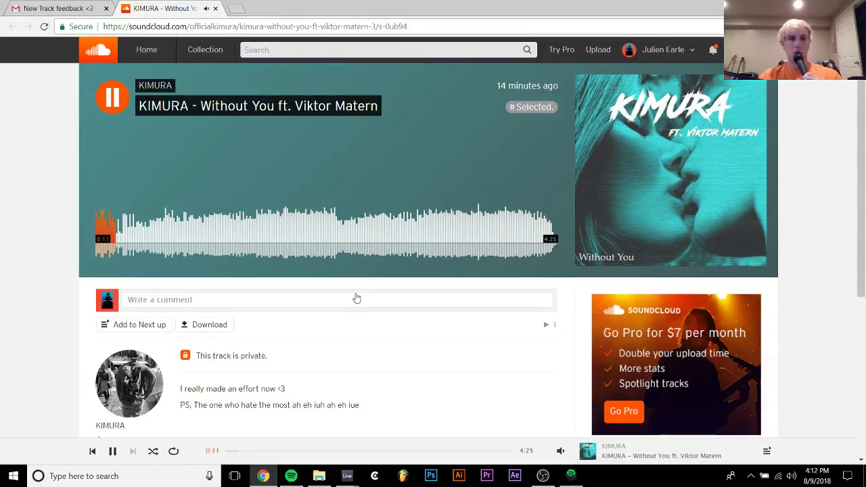
Skip ahead in "Without You" and pause at 0:51 for comments.
{"action": "left_click", "coordinate": [171, 235]}
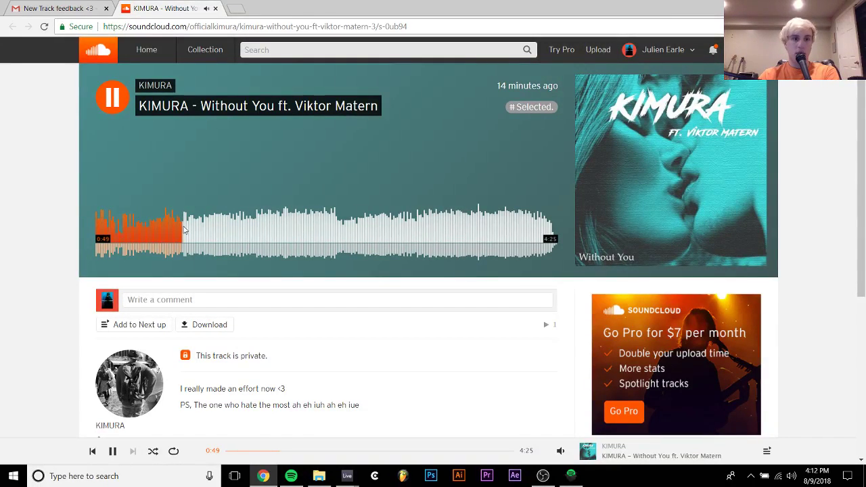
{"action": "scroll", "coordinate": [180, 232], "scroll_direction": "down", "scroll_amount": 1}
{"action": "scroll", "coordinate": [180, 232], "scroll_direction": "up", "scroll_amount": 1}
{"action": "key", "text": "space"}
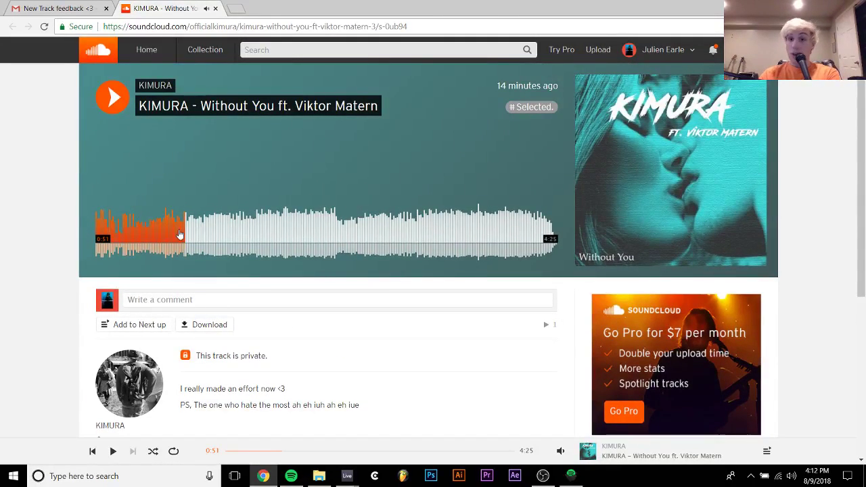
Resume "Without You" from 0:51 and listen up to 1:17, pausing there for feedback.
{"action": "key", "text": "space"}
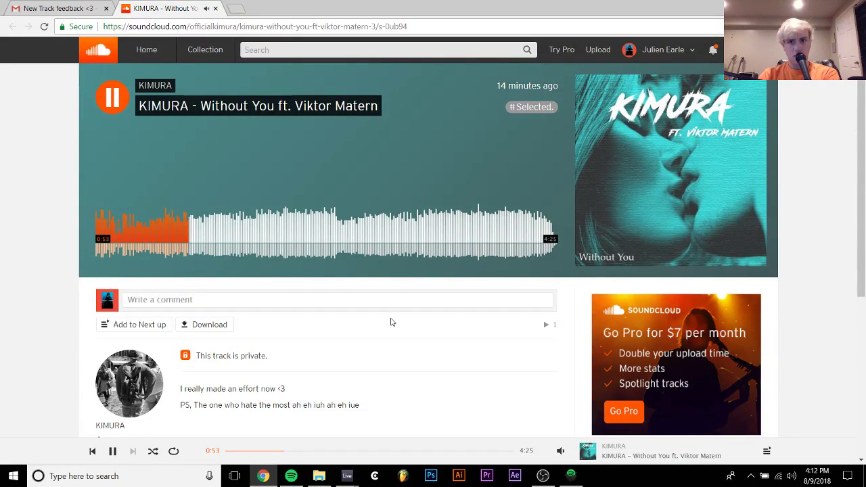
{"action": "scroll", "coordinate": [390, 322], "scroll_direction": "down", "scroll_amount": 1}
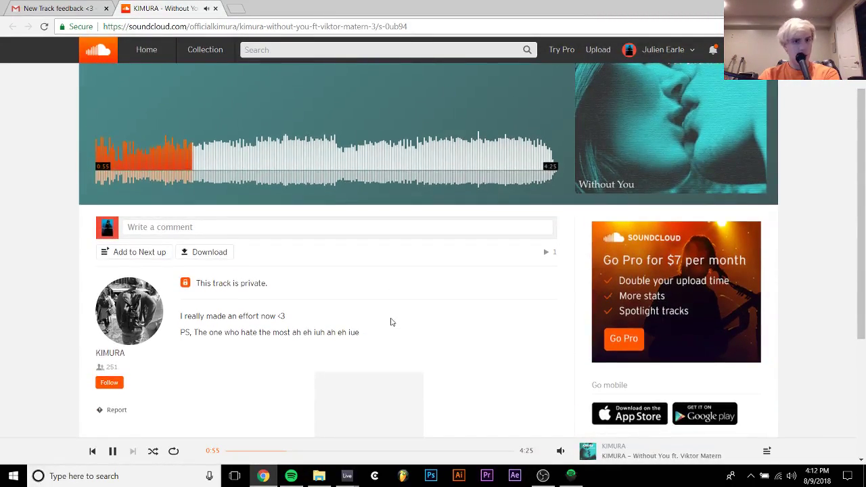
{"action": "scroll", "coordinate": [391, 322], "scroll_direction": "up", "scroll_amount": 1}
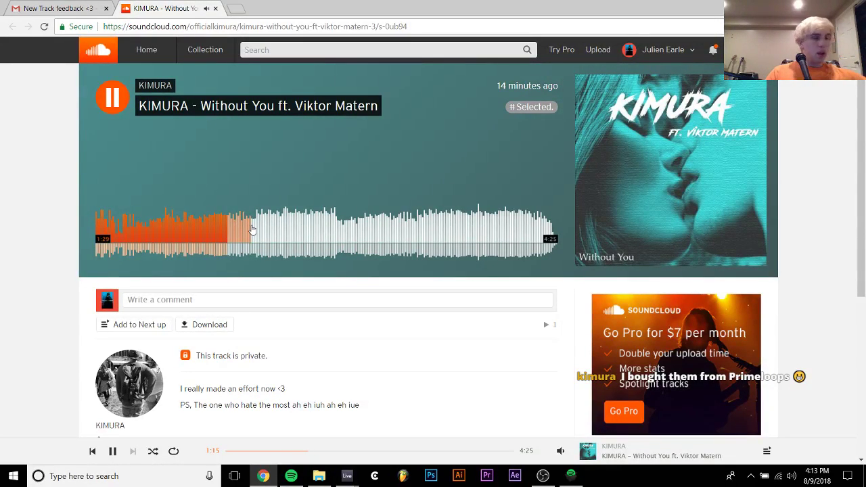
{"action": "key", "text": "space"}
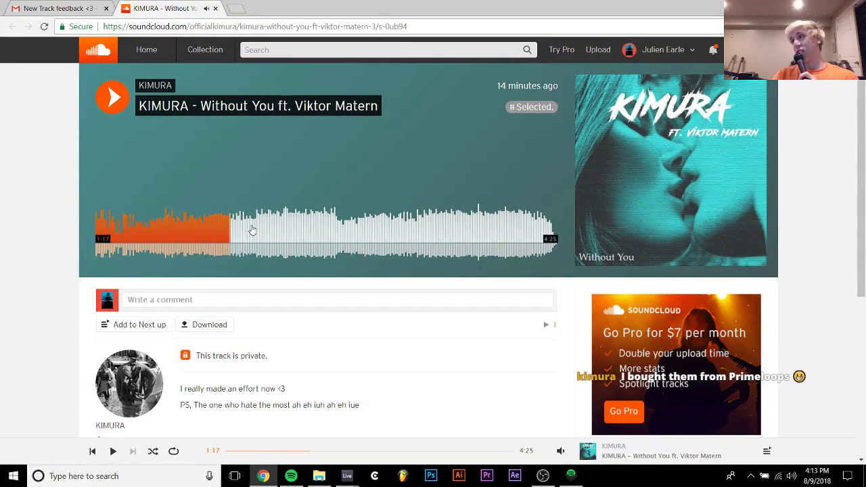
Resume "Without You" from 1:17, replay the passage starting at about 1:29 and pause at 1:40.
{"action": "key", "text": "space"}
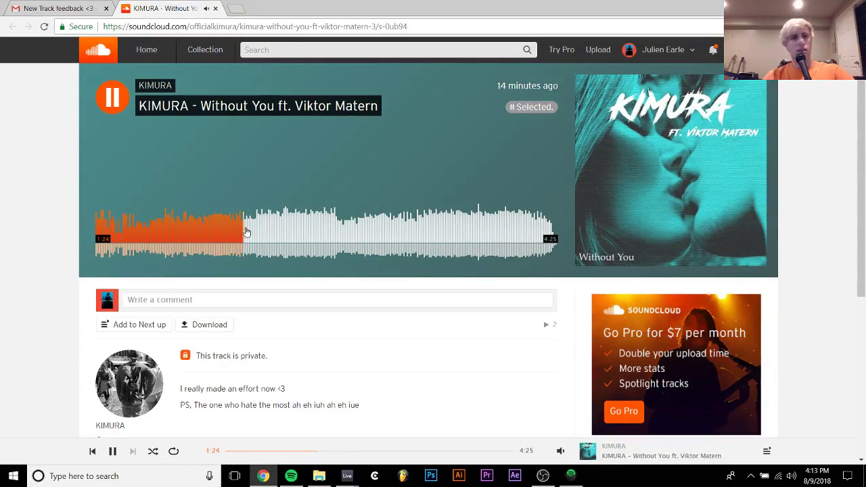
{"action": "left_click", "coordinate": [252, 231]}
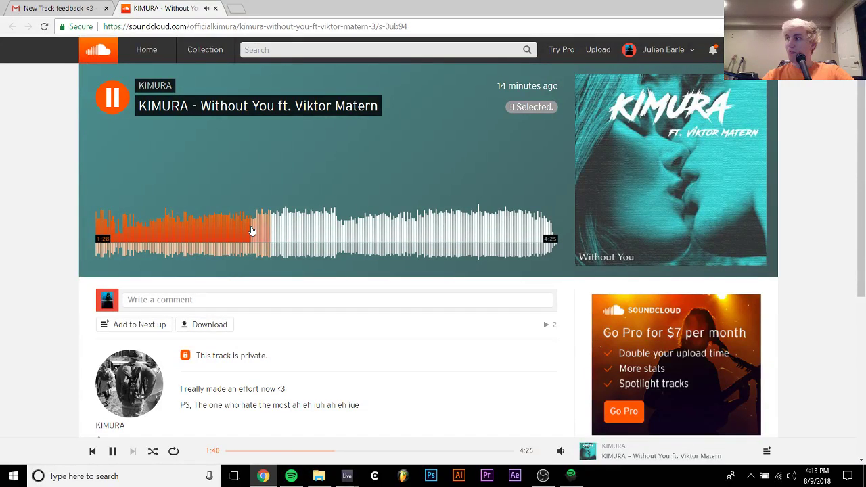
{"action": "left_click", "coordinate": [252, 231]}
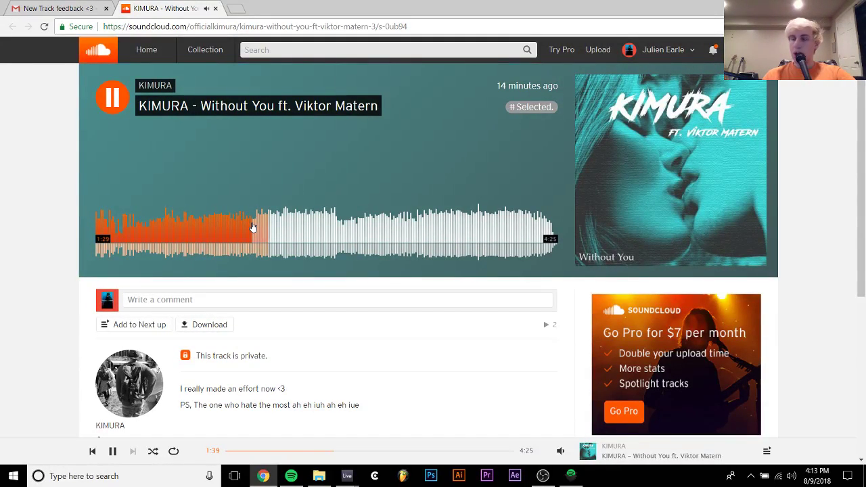
{"action": "key", "text": "space"}
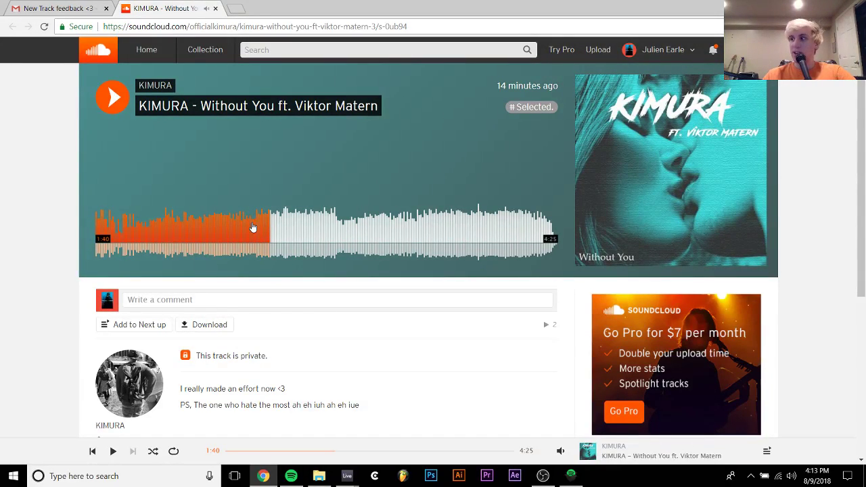
Play "Without You" on from 1:40, pause at 1:45 for comments and resume playback.
{"action": "left_click", "coordinate": [252, 228]}
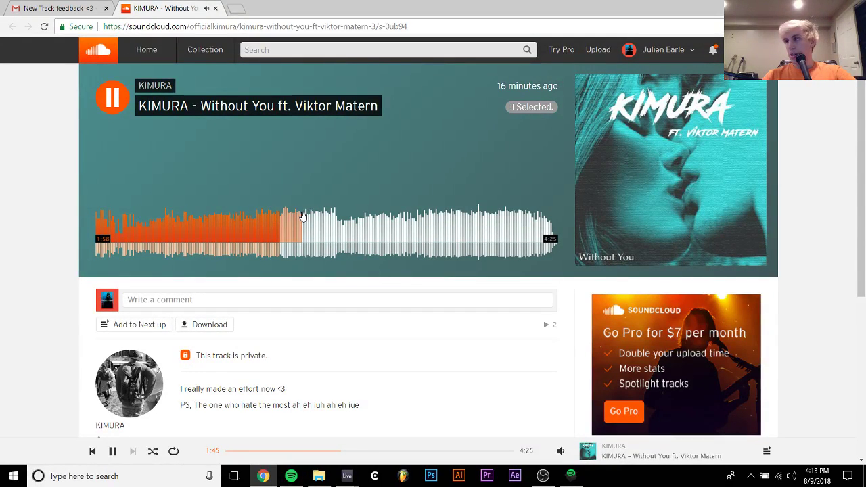
{"action": "key", "text": "space"}
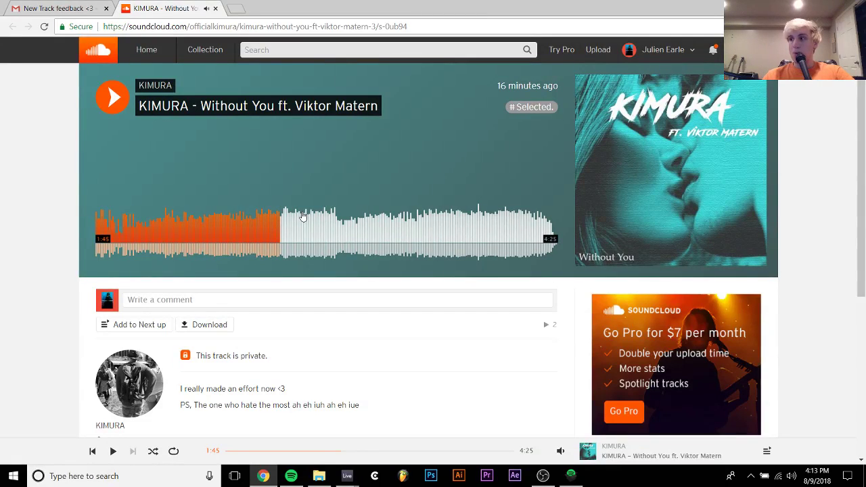
{"action": "key", "text": "space"}
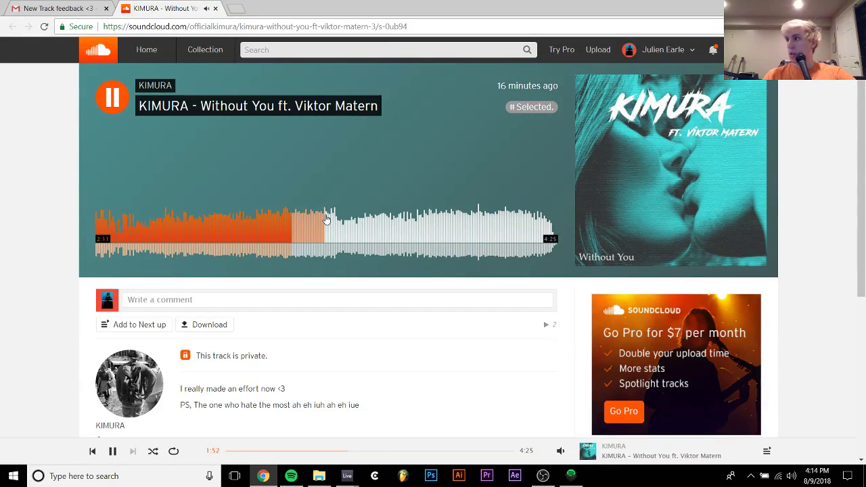
Sample further passages of "Without You" at about 2:04 and 3:18, jumping back to about 2:31.
{"action": "left_click", "coordinate": [314, 221]}
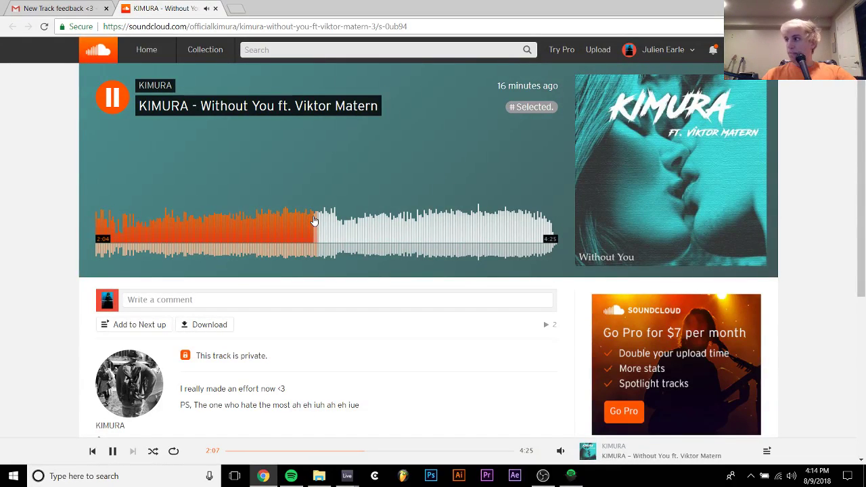
{"action": "left_click", "coordinate": [354, 232]}
{"action": "left_click", "coordinate": [443, 234]}
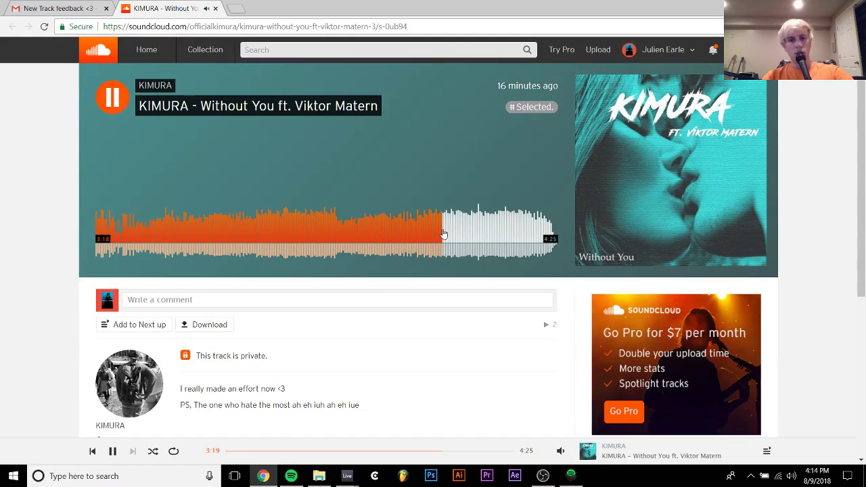
{"action": "left_click", "coordinate": [362, 230]}
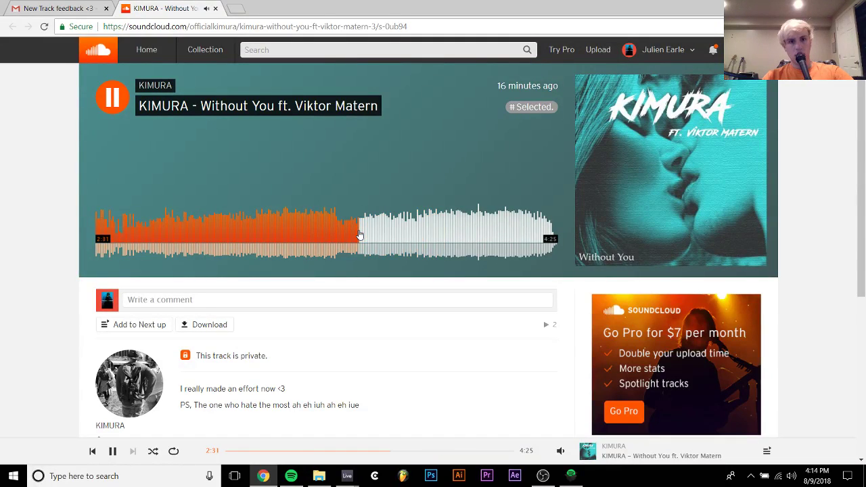
Skip forward through the rest of "Without You" at about 2:52, 3:12 and 3:35, and pause at 3:59 for feedback.
{"action": "left_click", "coordinate": [396, 230]}
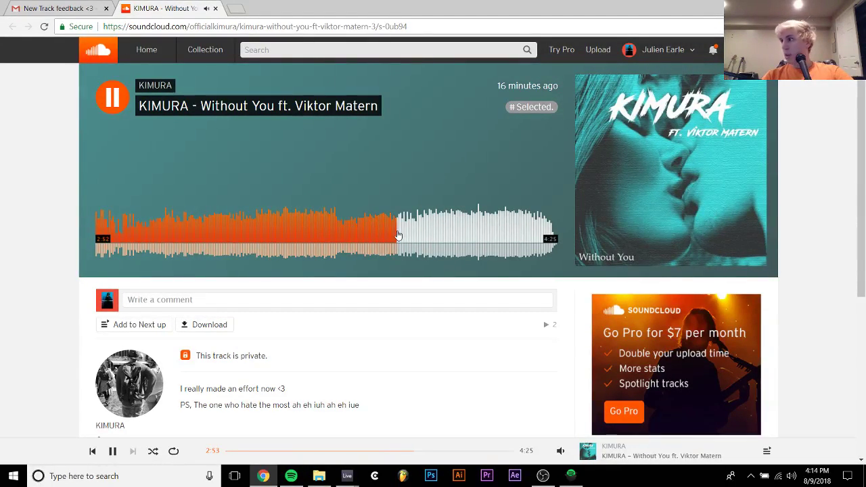
{"action": "left_click", "coordinate": [431, 236]}
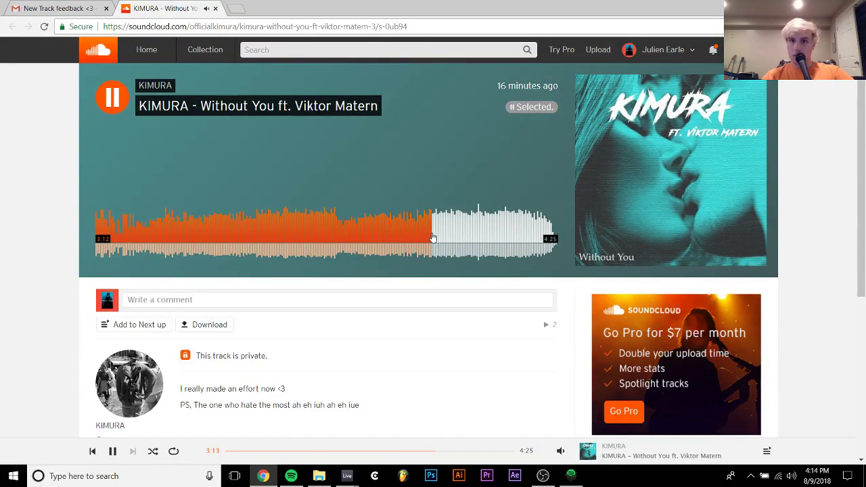
{"action": "scroll", "coordinate": [433, 237], "scroll_direction": "down", "scroll_amount": 1}
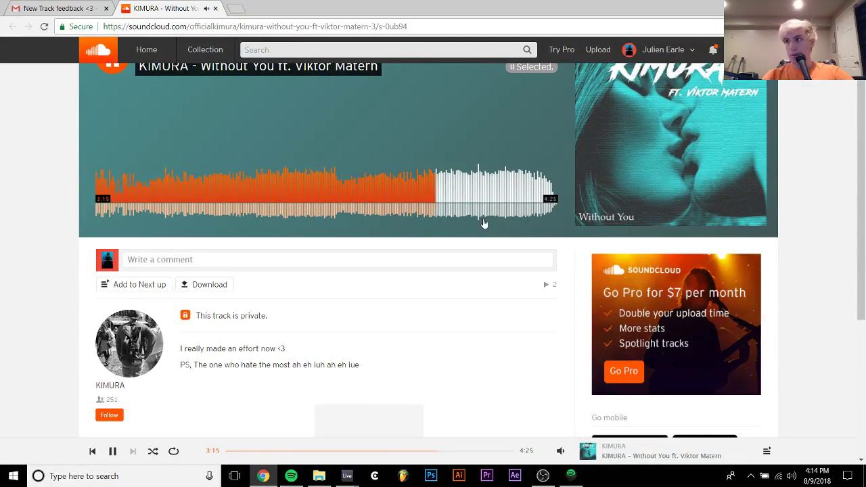
{"action": "left_click", "coordinate": [472, 224]}
{"action": "scroll", "coordinate": [472, 223], "scroll_direction": "up", "scroll_amount": 1}
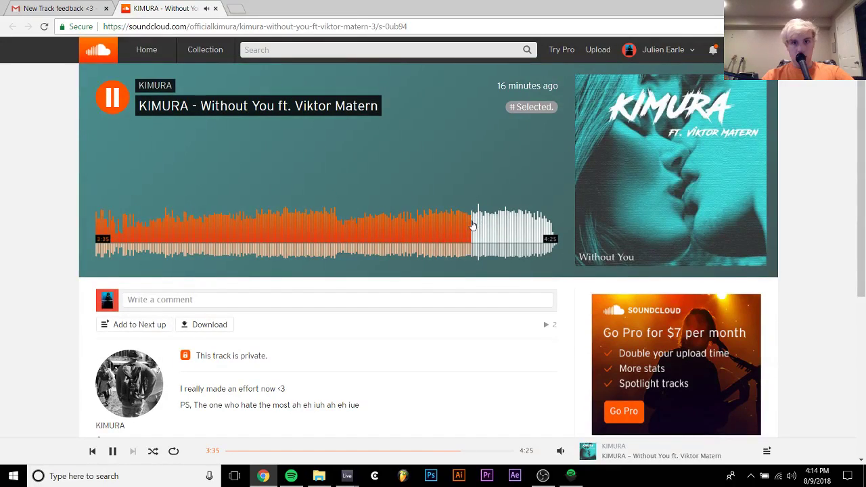
{"action": "scroll", "coordinate": [472, 225], "scroll_direction": "down", "scroll_amount": 2}
{"action": "scroll", "coordinate": [472, 225], "scroll_direction": "up", "scroll_amount": 2}
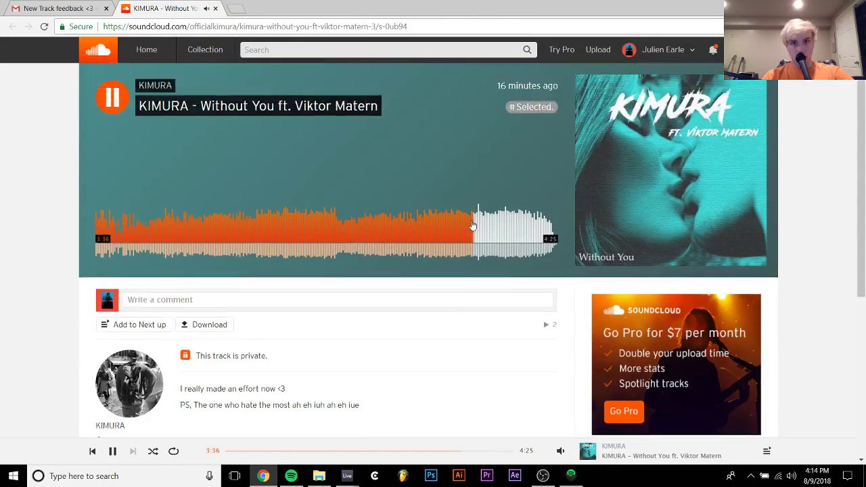
{"action": "left_click", "coordinate": [513, 238]}
{"action": "key", "text": "space"}
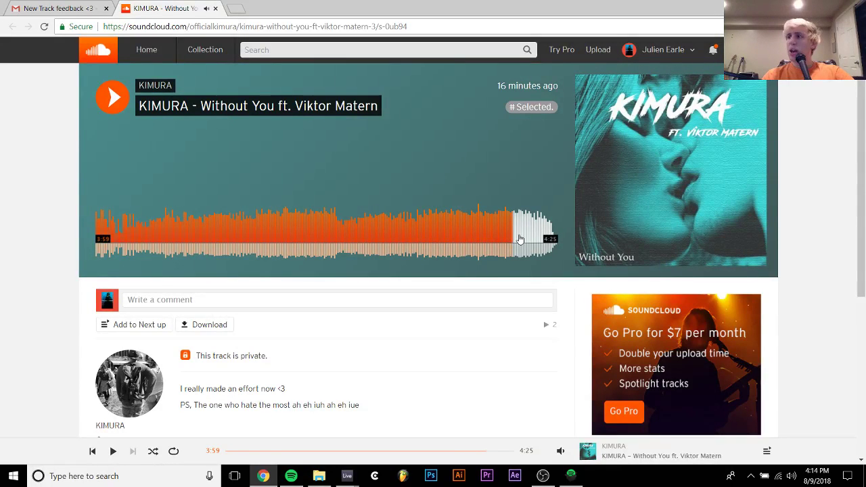
Close the "Without You" page, return to the inbox and open the "SUBMISSION" email with its attached MP3.
{"action": "left_click", "coordinate": [214, 8]}
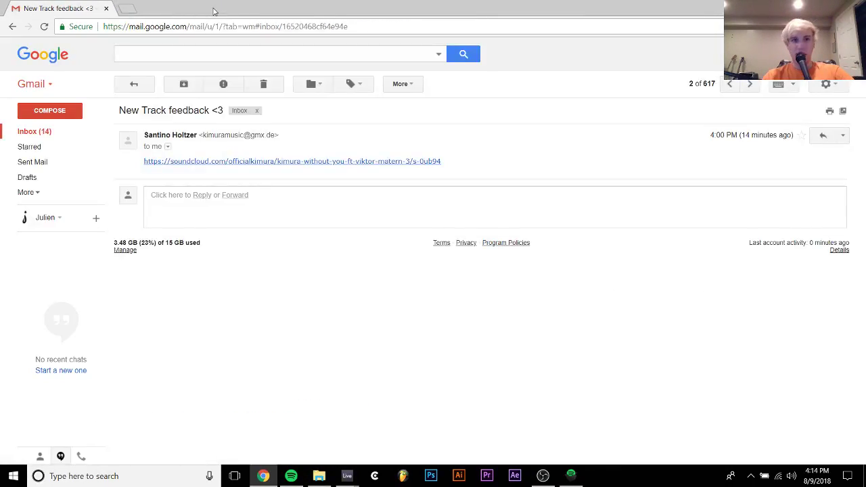
{"action": "left_click", "coordinate": [138, 90]}
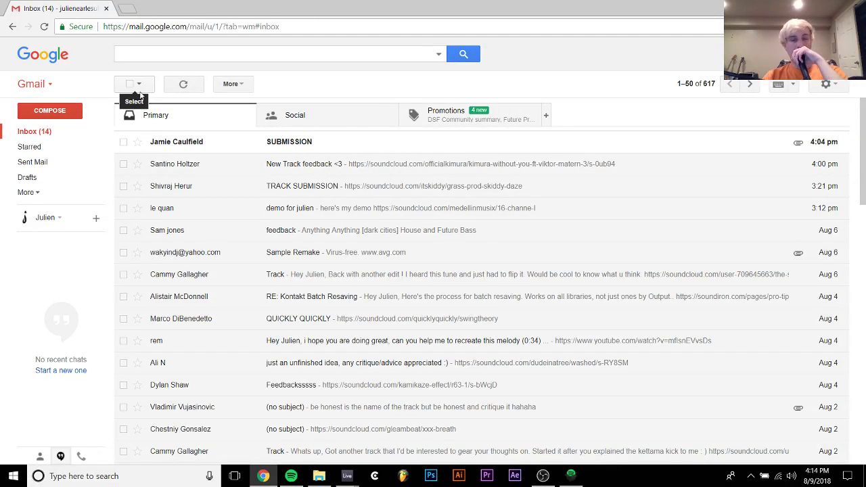
{"action": "left_click", "coordinate": [193, 143]}
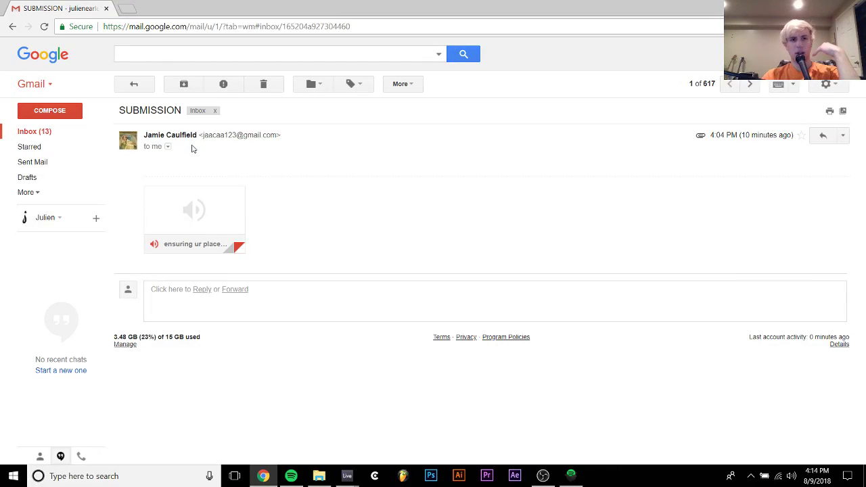
{"action": "mouse_move", "coordinate": [211, 206]}
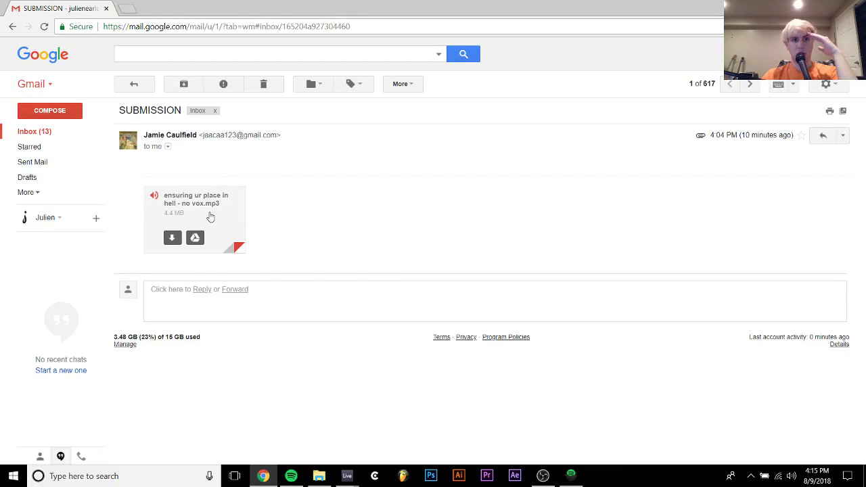
Play the attached "ensuring ur place in hell - no vox.mp3" to about 0:55 with the player volume lowered to roughly half.
{"action": "left_click", "coordinate": [210, 217]}
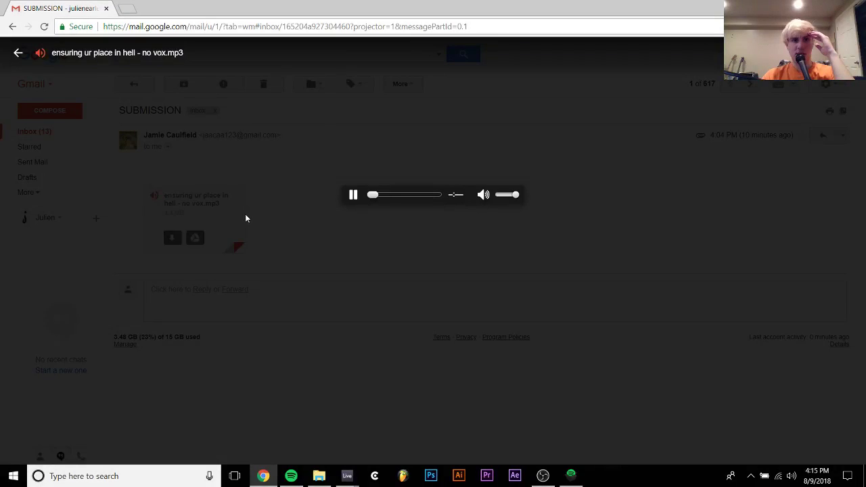
{"action": "left_click", "coordinate": [503, 195]}
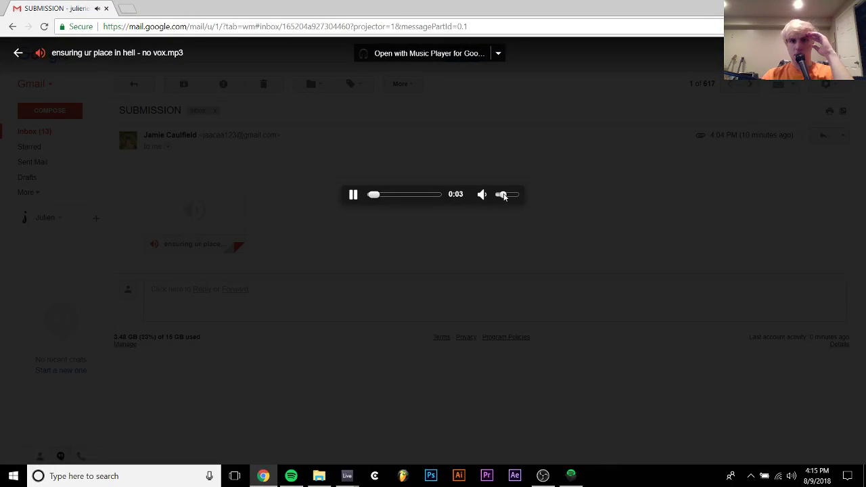
{"action": "left_click_drag", "start_coordinate": [503, 196], "coordinate": [506, 195]}
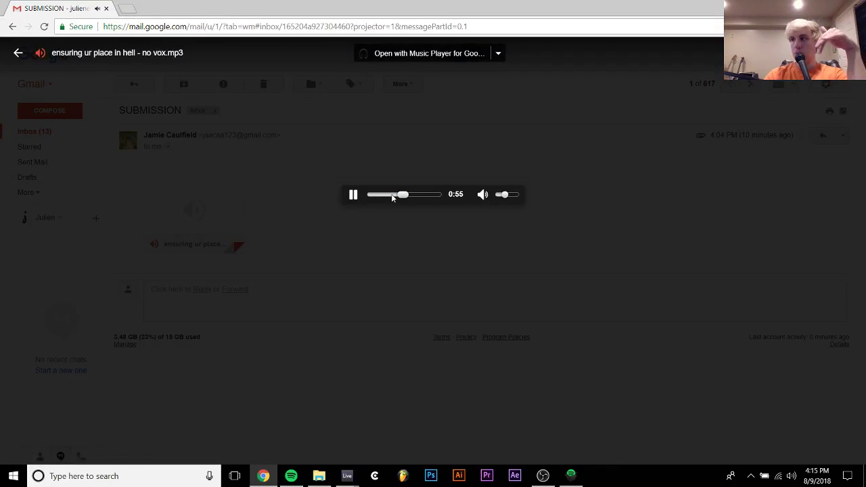
{"action": "key", "text": "space"}
{"action": "key", "text": "space"}
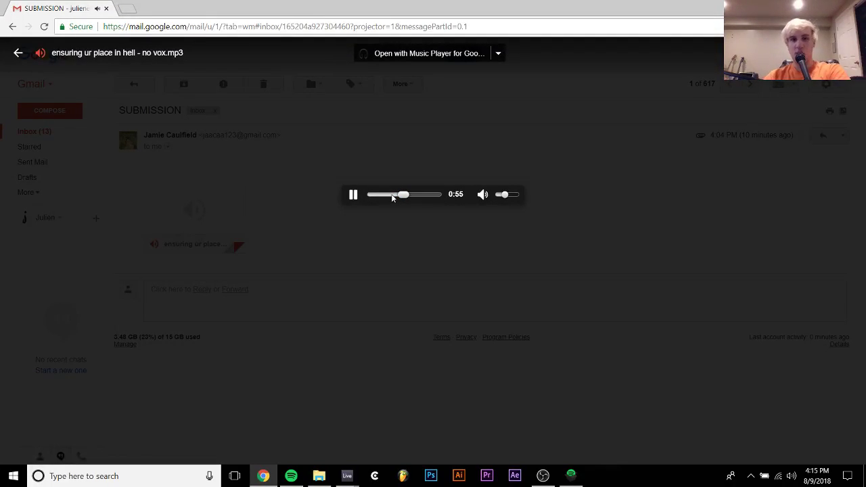
Close the audio player and return from the "SUBMISSION" email to the inbox list.
{"action": "left_click", "coordinate": [404, 261]}
{"action": "left_click", "coordinate": [122, 88]}
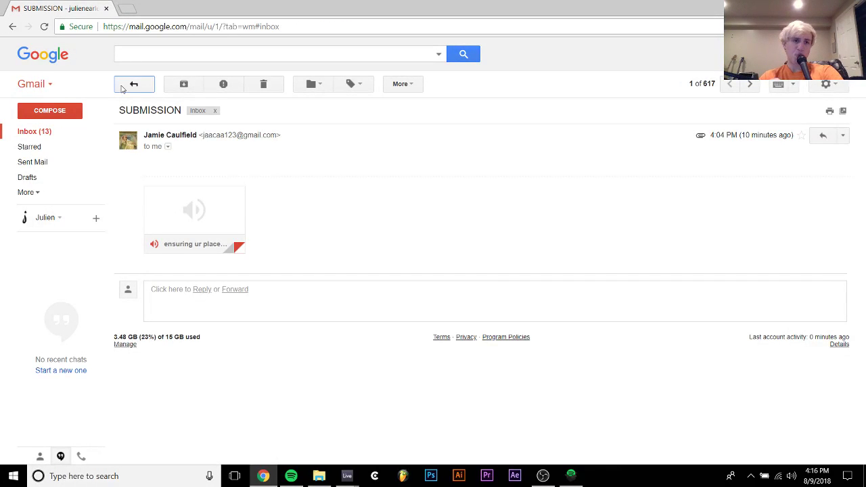
{"action": "scroll", "coordinate": [354, 332], "scroll_direction": "down", "scroll_amount": 2}
{"action": "scroll", "coordinate": [353, 333], "scroll_direction": "up", "scroll_amount": 2}
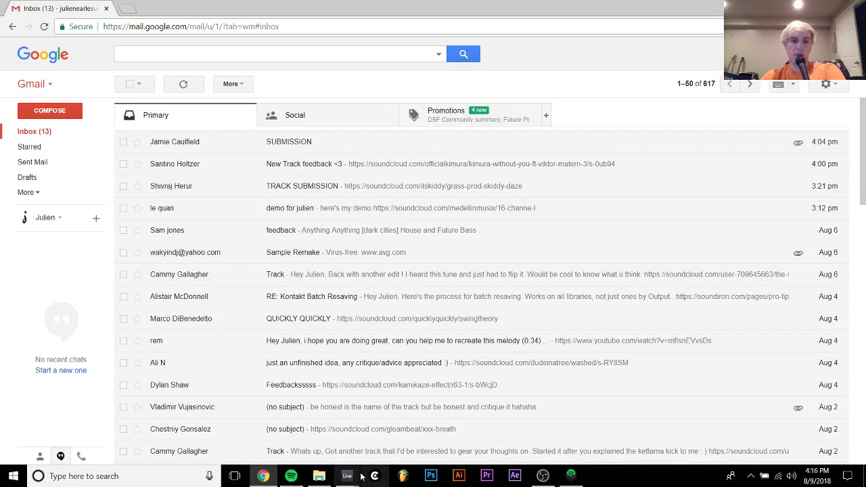
Switch to the Untitled Ableton Live set, add a MIDI track below the UMK_124 Tops track and fold the OG Detroit track.
{"action": "mouse_move", "coordinate": [354, 477]}
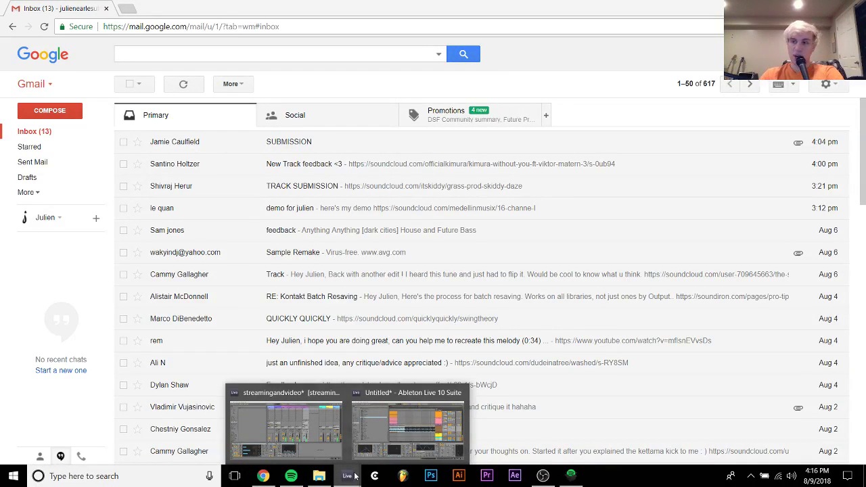
{"action": "left_click", "coordinate": [368, 444]}
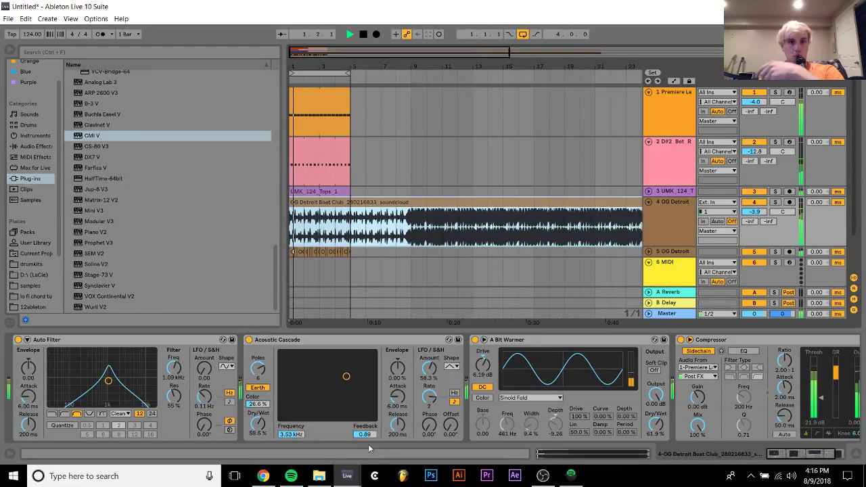
{"action": "left_click", "coordinate": [682, 191]}
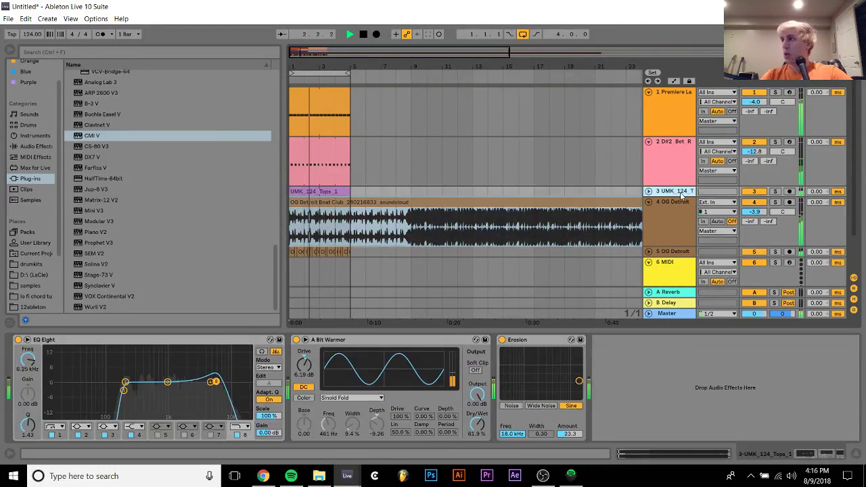
{"action": "key", "text": "ctrl+shift+t"}
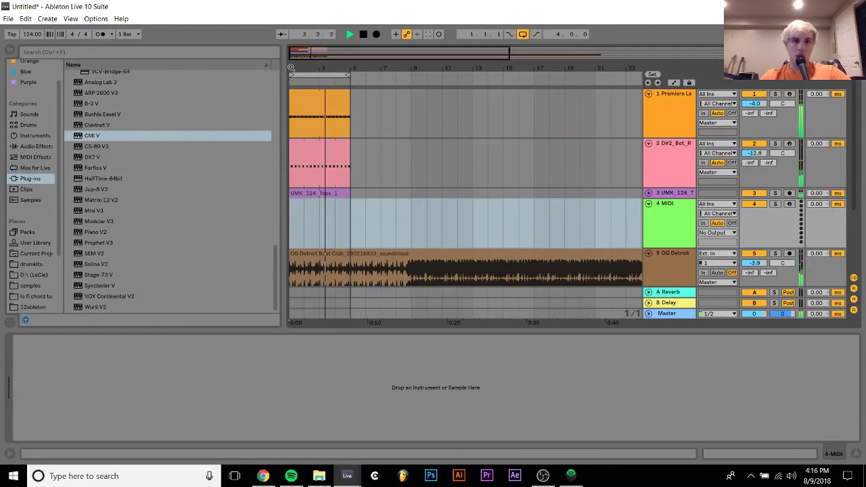
{"action": "left_click_drag", "start_coordinate": [291, 67], "coordinate": [291, 115]}
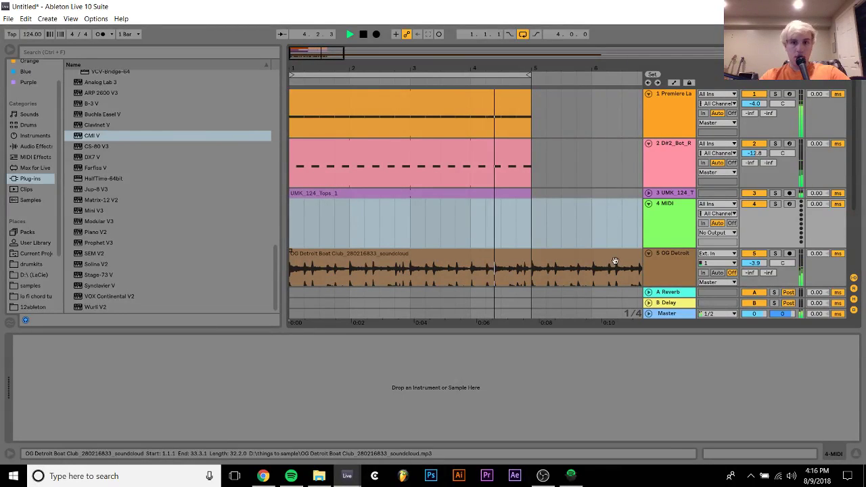
{"action": "left_click", "coordinate": [648, 253]}
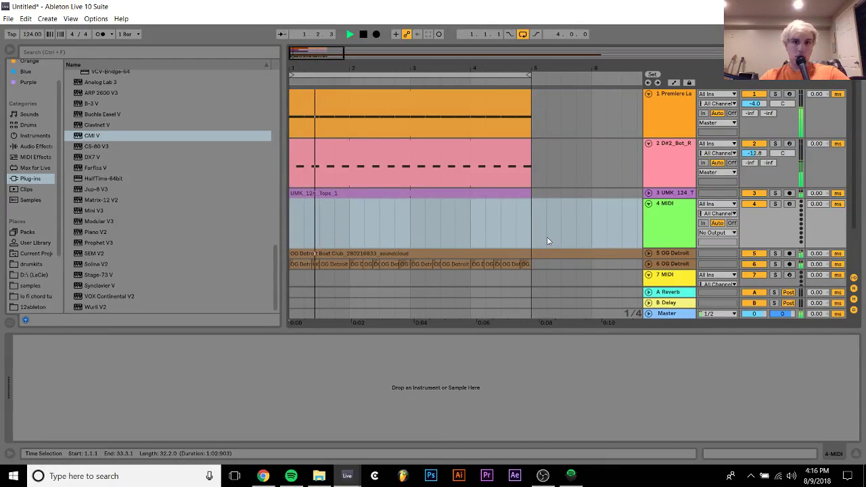
Stop playback, split the OG Detroit Boat Club clip at bar 5 and delete everything after that point.
{"action": "left_click", "coordinate": [527, 277]}
{"action": "key", "text": "space"}
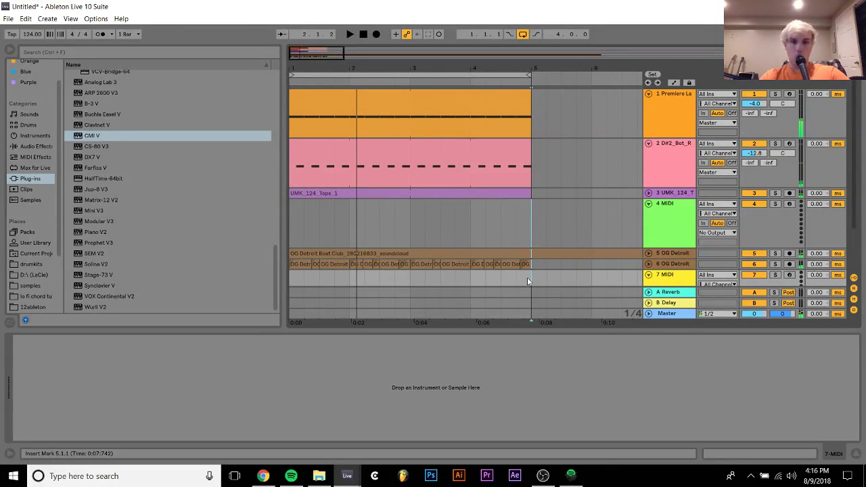
{"action": "key", "text": "ctrl+v"}
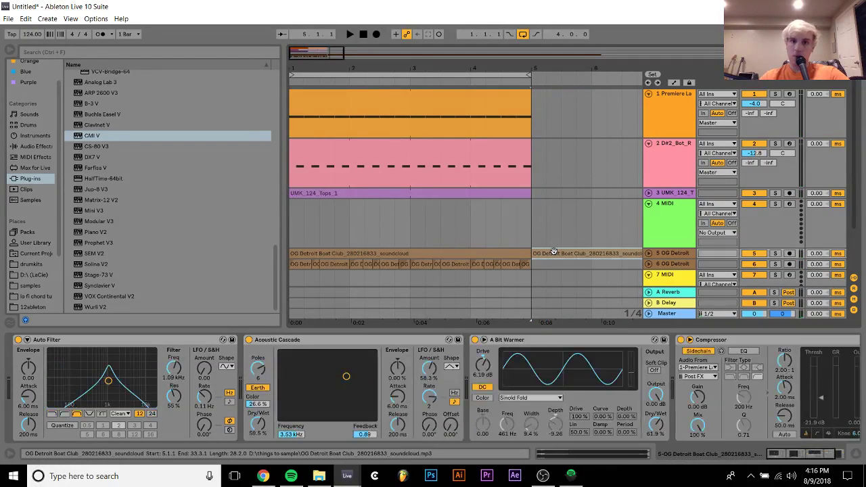
{"action": "key", "text": "Delete"}
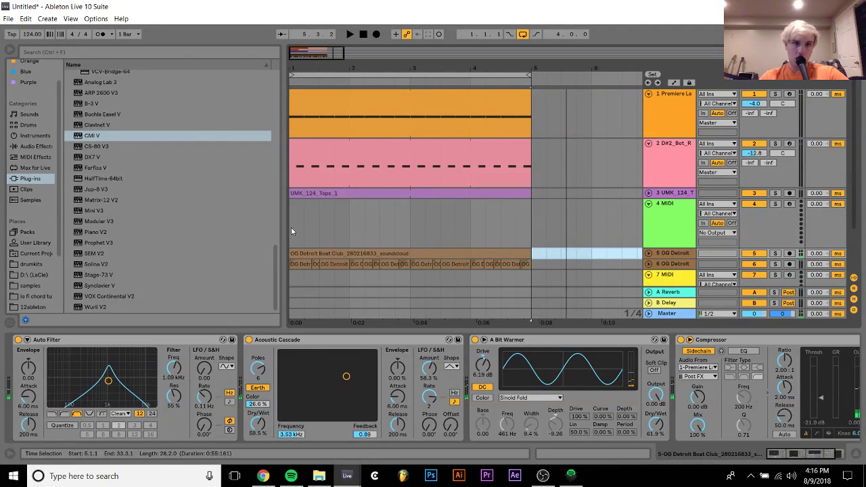
Play the loop from bar 1, unfold the OG Detroit track and split its clip at 3.1.3 and 3.2.
{"action": "left_click", "coordinate": [292, 231]}
{"action": "key", "text": "space"}
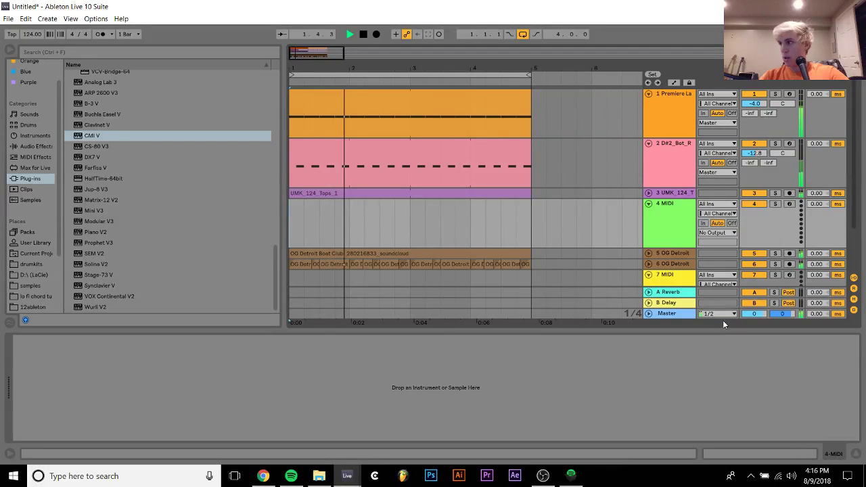
{"action": "left_click", "coordinate": [648, 253]}
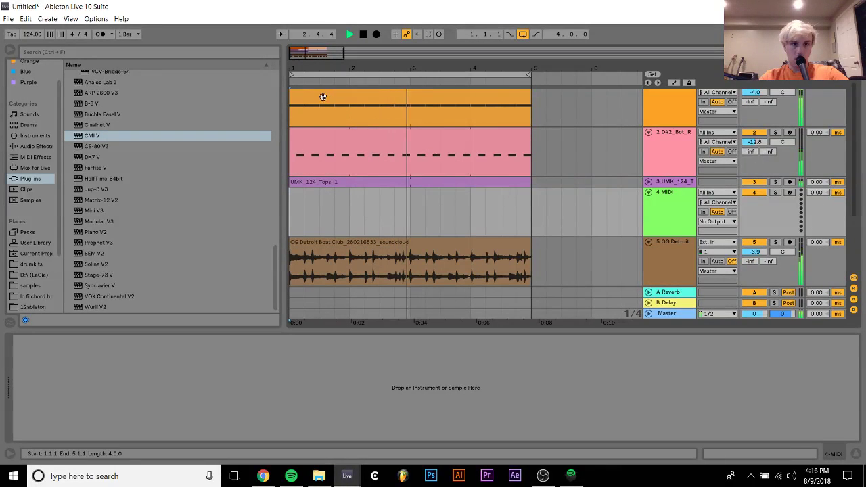
{"action": "key", "text": "space"}
{"action": "key", "text": "plus"}
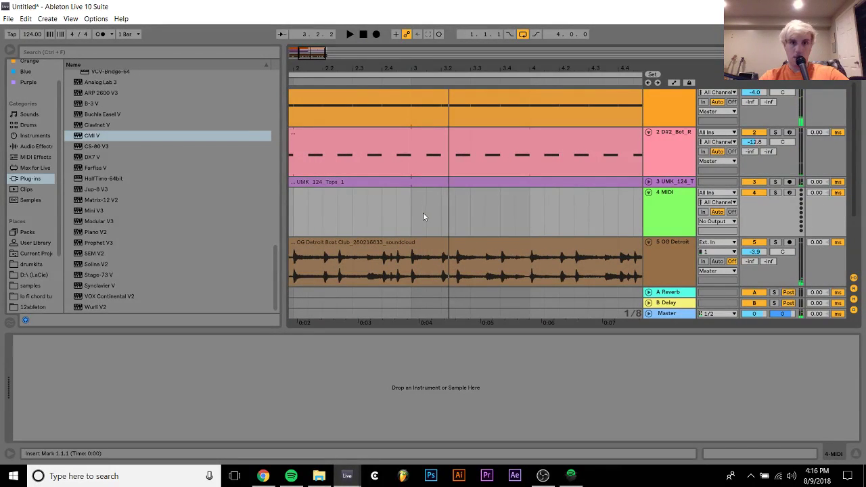
{"action": "left_click_drag", "start_coordinate": [411, 230], "coordinate": [427, 223]}
{"action": "key", "text": "ctrl+e"}
{"action": "left_click", "coordinate": [420, 248]}
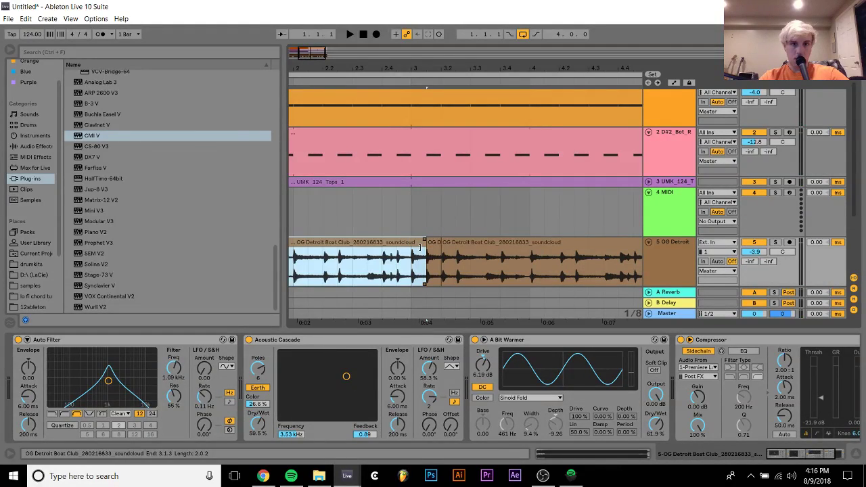
Audition the split OG Detroit clip from 3.1.1, return the insert mark to the start of the MIDI track and stop playback.
{"action": "left_click", "coordinate": [411, 263]}
{"action": "key", "text": "space"}
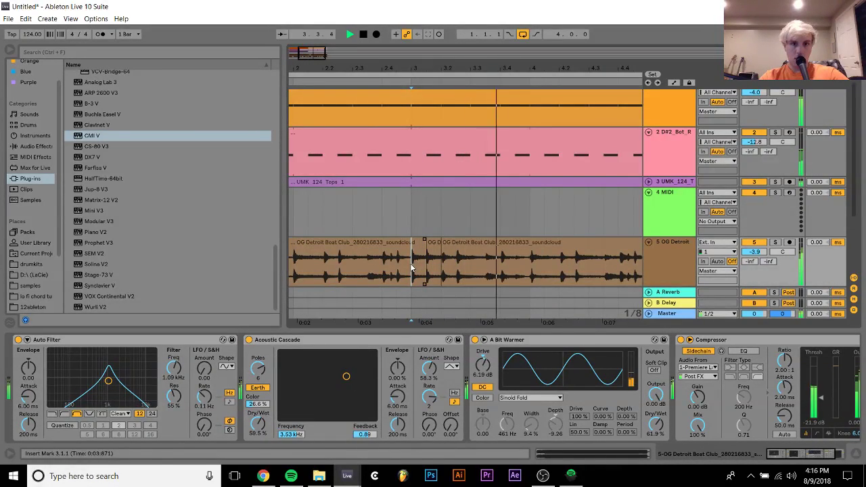
{"action": "scroll", "coordinate": [410, 263], "scroll_direction": "down", "scroll_amount": 1}
{"action": "left_click_drag", "start_coordinate": [411, 263], "coordinate": [426, 282]}
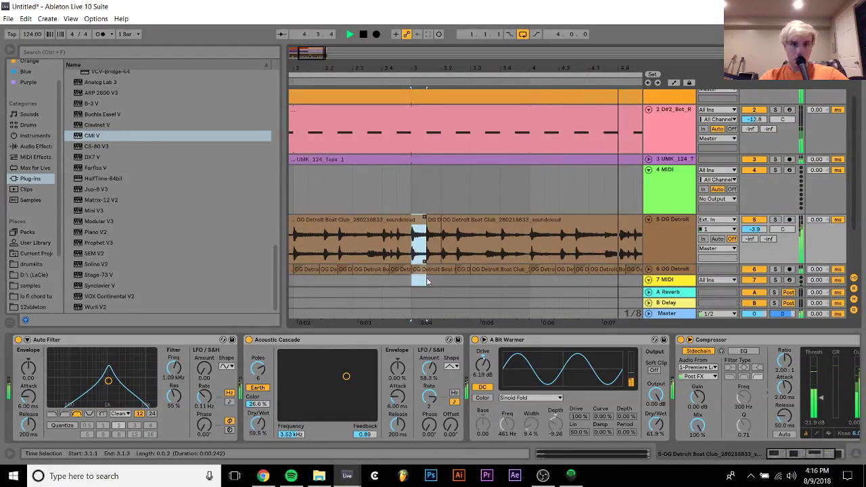
{"action": "key", "text": "space"}
{"action": "left_click", "coordinate": [412, 276]}
{"action": "key", "text": "space"}
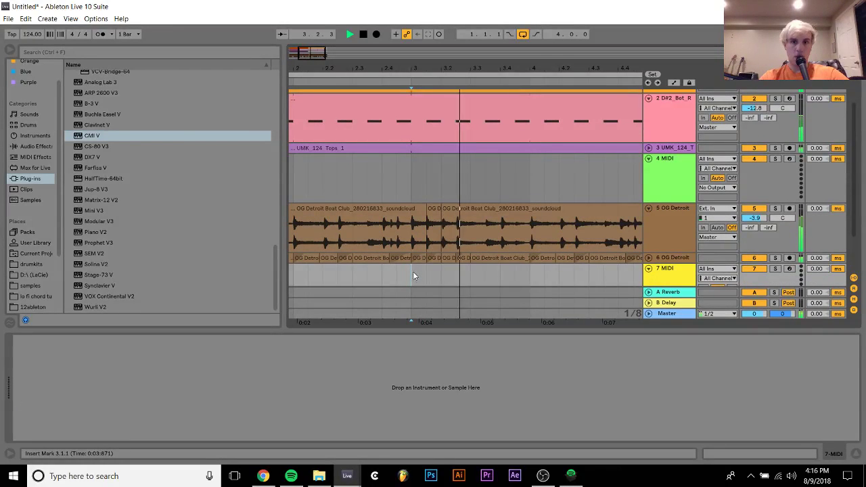
{"action": "left_click_drag", "start_coordinate": [373, 71], "coordinate": [373, 65]}
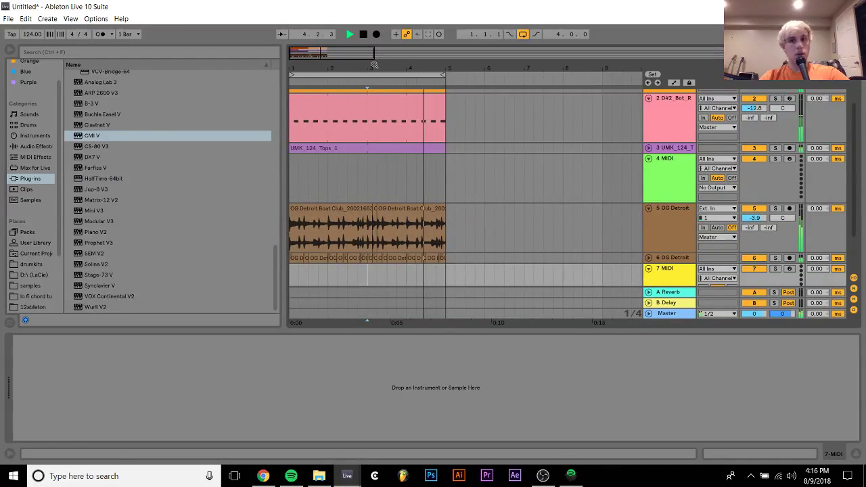
{"action": "left_click", "coordinate": [291, 172]}
{"action": "key", "text": "space"}
Open the Splice sample folder and expand the "Boys Noize - Sounds of Mayday" pack.
{"action": "scroll", "coordinate": [49, 277], "scroll_direction": "down", "scroll_amount": 3}
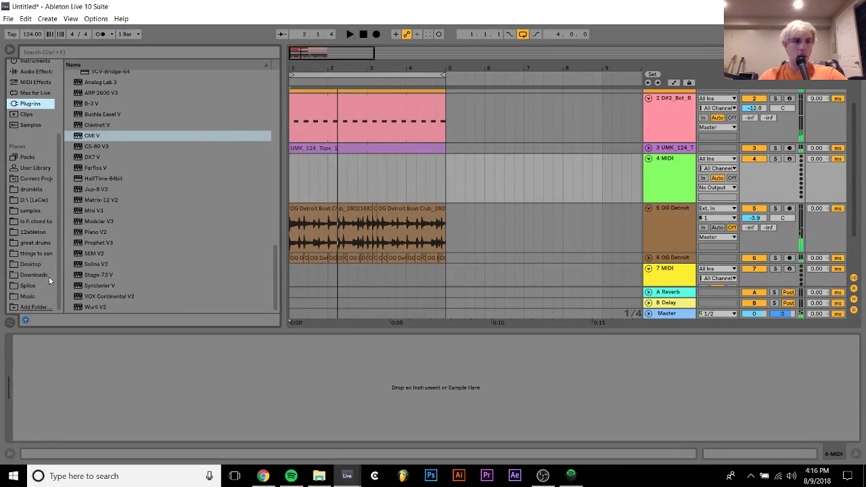
{"action": "left_click", "coordinate": [41, 284]}
{"action": "scroll", "coordinate": [120, 271], "scroll_direction": "down", "scroll_amount": 1}
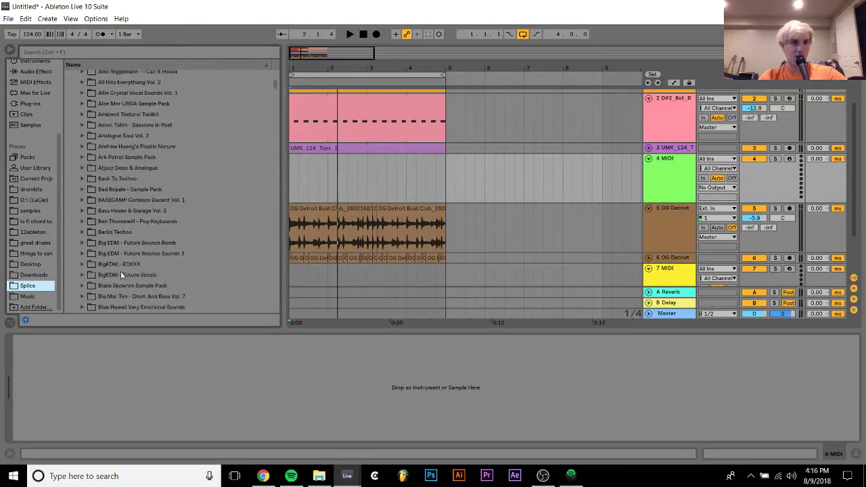
{"action": "scroll", "coordinate": [121, 272], "scroll_direction": "down", "scroll_amount": 4}
{"action": "left_click", "coordinate": [121, 271]}
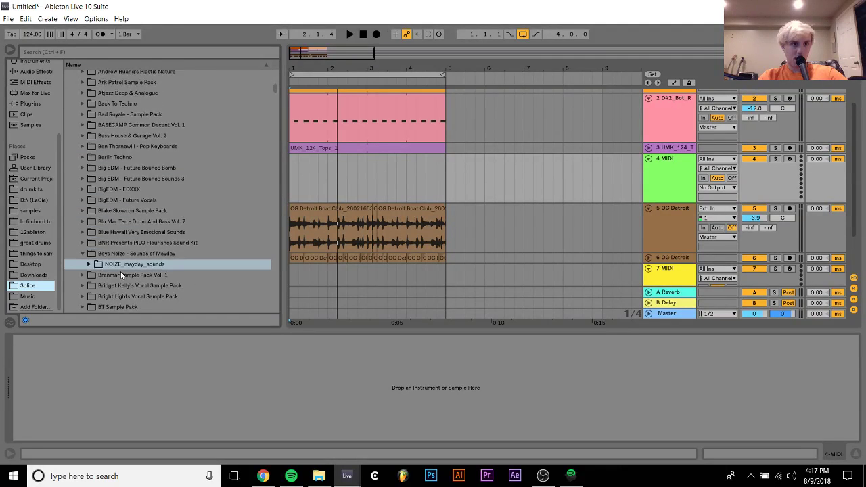
Expand "Allie Crystal Vocal Sounds Vol. 1" down to its vocal one-shots and preview ALLIE_CRYSTAL_vocal_one_shot_who_02_wet_C.wav.
{"action": "scroll", "coordinate": [121, 272], "scroll_direction": "up", "scroll_amount": 5}
{"action": "left_click", "coordinate": [107, 180]}
{"action": "key", "text": "Up"}
{"action": "key", "text": "Up"}
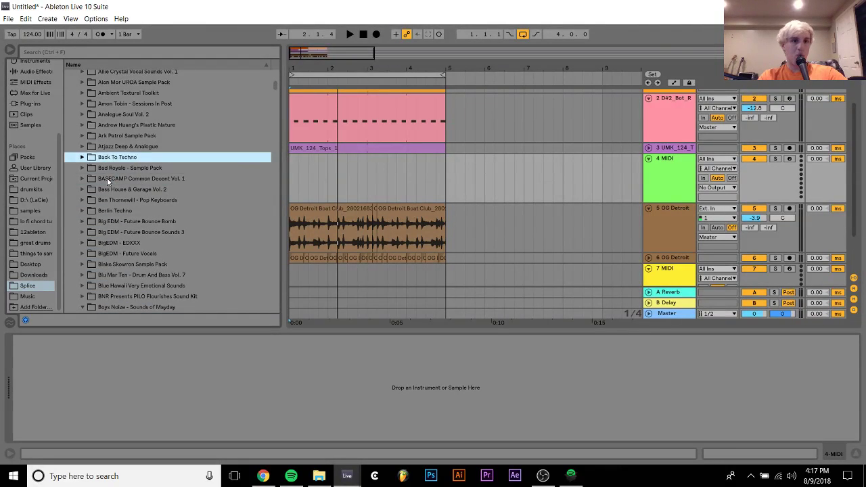
{"action": "key", "text": "Up"}
{"action": "key", "text": "Up"}
{"action": "key", "text": "Up"}
{"action": "key", "text": "Up"}
{"action": "key", "text": "Up"}
{"action": "key", "text": "Up"}
{"action": "key", "text": "Up"}
{"action": "key", "text": "Up"}
{"action": "key", "text": "Up"}
{"action": "key", "text": "Down"}
{"action": "key", "text": "Down"}
{"action": "key", "text": "Right"}
{"action": "key", "text": "Down"}
{"action": "key", "text": "Right"}
{"action": "key", "text": "Down"}
{"action": "key", "text": "Right"}
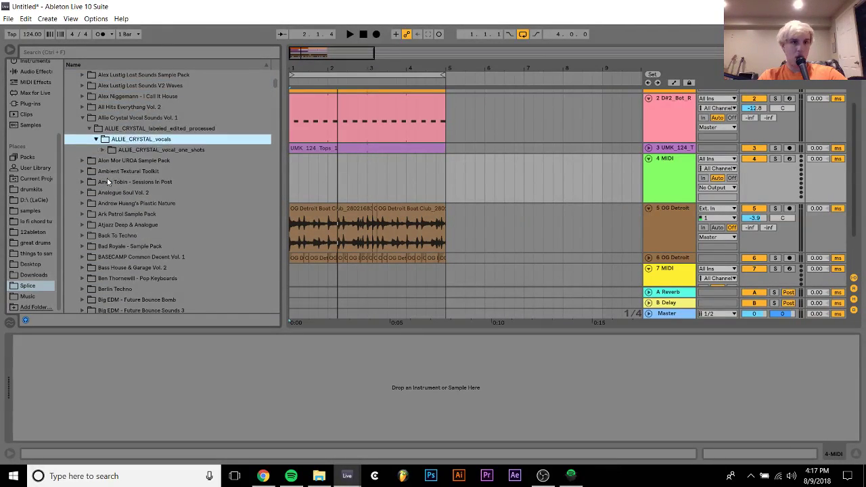
{"action": "key", "text": "Down"}
{"action": "key", "text": "Right"}
{"action": "key", "text": "Down"}
{"action": "key", "text": "Down"}
{"action": "key", "text": "Up"}
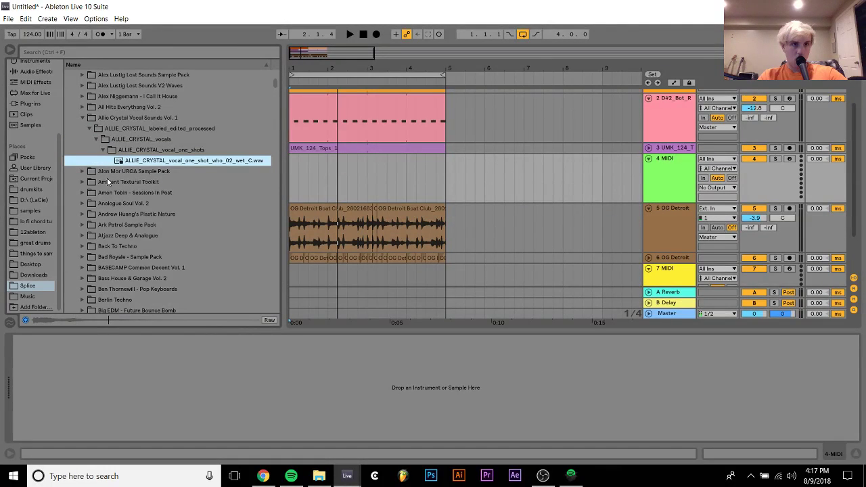
Collapse the Allie Crystal pack, expand "All Hits Everythang Vol. 2" and preview ONE_LORD_MAIN_VOX.wav and PROMISE_Chords.wav.
{"action": "key", "text": "Up"}
{"action": "key", "text": "Up"}
{"action": "key", "text": "Up"}
{"action": "key", "text": "Up"}
{"action": "key", "text": "Up"}
{"action": "key", "text": "Down"}
{"action": "key", "text": "Left"}
{"action": "key", "text": "Right"}
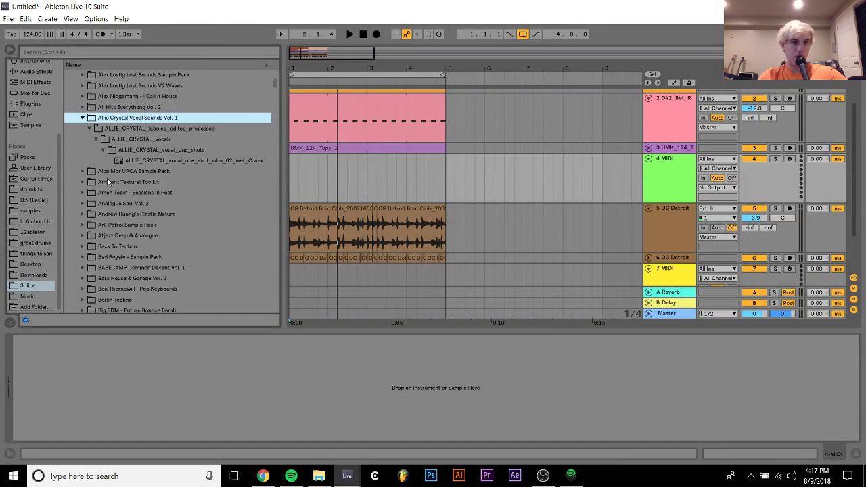
{"action": "key", "text": "Left"}
{"action": "key", "text": "Up"}
{"action": "key", "text": "Right"}
{"action": "key", "text": "Down"}
{"action": "key", "text": "Right"}
{"action": "key", "text": "Down"}
{"action": "key", "text": "Right"}
{"action": "key", "text": "Up"}
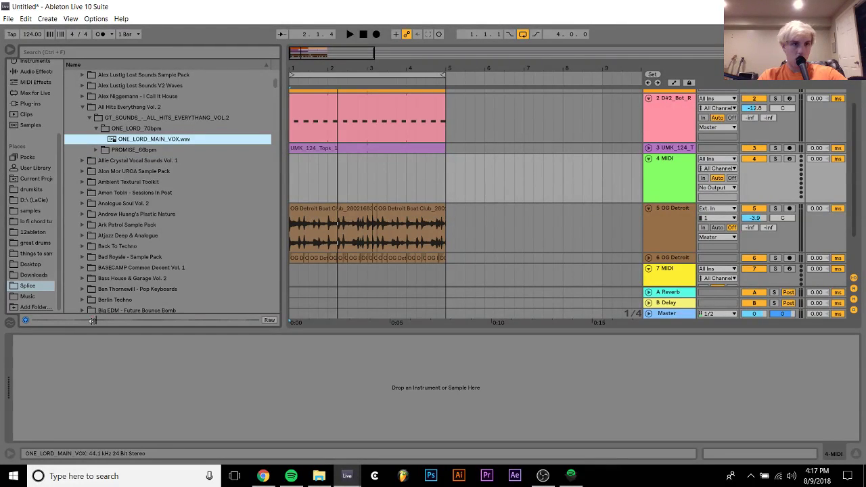
{"action": "key", "text": "Down"}
{"action": "key", "text": "Right"}
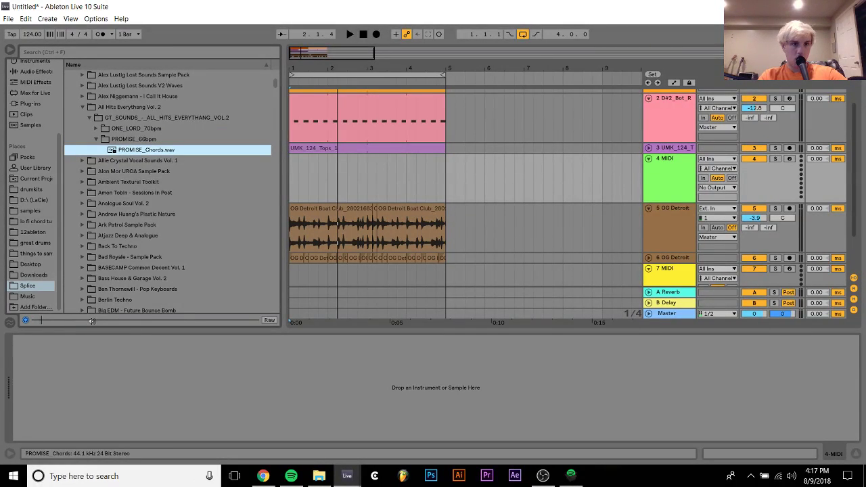
Expand "KARRA Vocal Sample Pack Vol. 2" down to its wet ad-libs and preview the "oohoohooh" 160 BPM C#m sample.
{"action": "scroll", "coordinate": [141, 230], "scroll_direction": "down", "scroll_amount": 10}
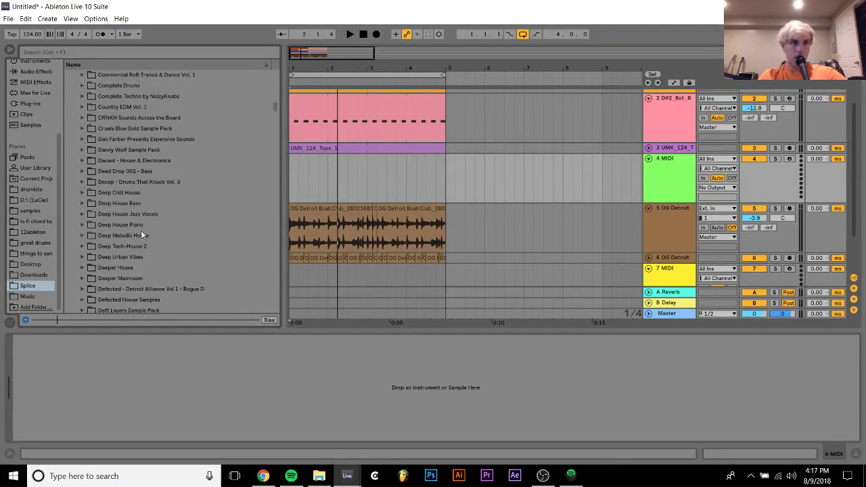
{"action": "scroll", "coordinate": [142, 232], "scroll_direction": "down", "scroll_amount": 15}
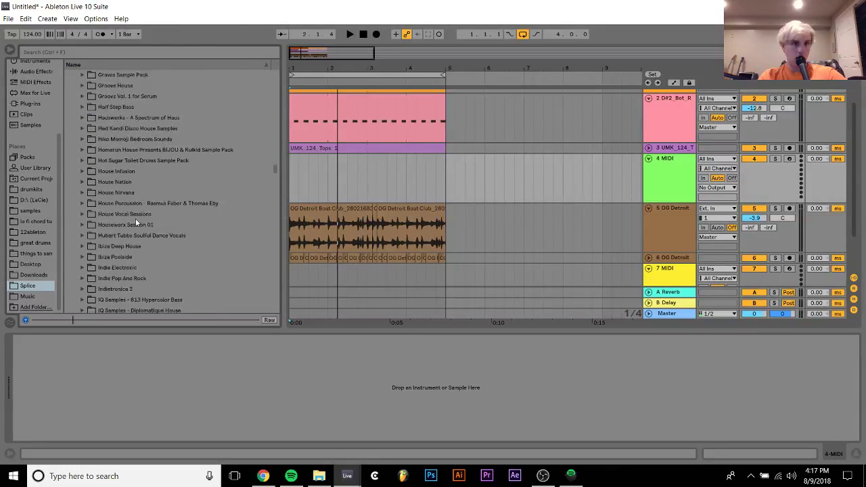
{"action": "scroll", "coordinate": [136, 219], "scroll_direction": "down", "scroll_amount": 12}
{"action": "left_click", "coordinate": [115, 162]}
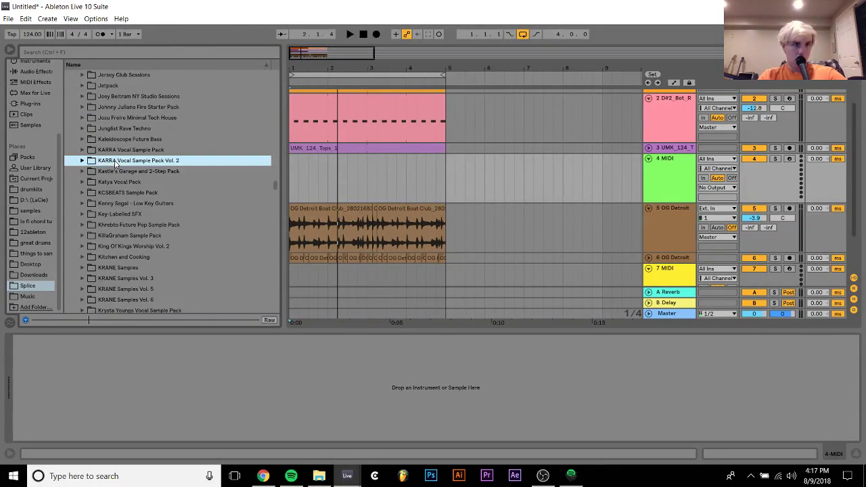
{"action": "key", "text": "Right"}
{"action": "key", "text": "Down"}
{"action": "key", "text": "Right"}
{"action": "key", "text": "Down"}
{"action": "key", "text": "Right"}
{"action": "key", "text": "Down"}
{"action": "key", "text": "Right"}
{"action": "key", "text": "Down"}
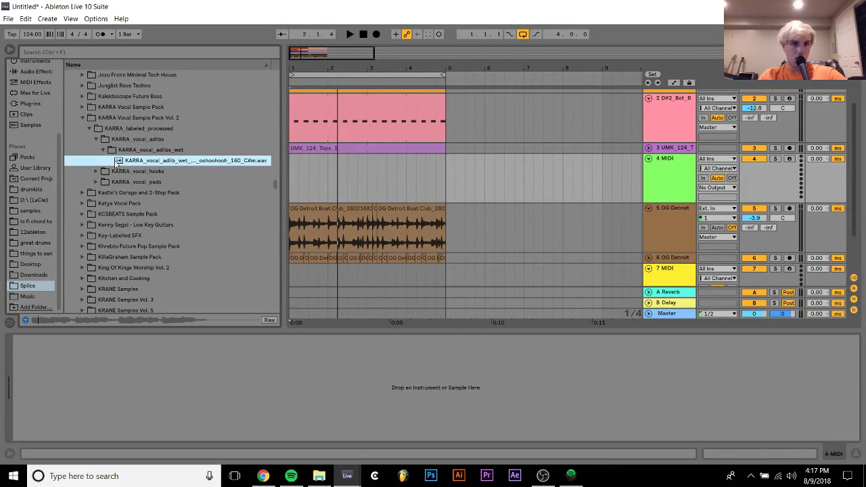
Collapse the ad-libs folder, expand KARRA_vocal_hooks_dry and preview its hooks through KARRA_vocal_hook_dry_lead_anything_110_Am.wav.
{"action": "key", "text": "Left"}
{"action": "key", "text": "Left"}
{"action": "key", "text": "Down"}
{"action": "key", "text": "Right"}
{"action": "key", "text": "Down"}
{"action": "key", "text": "Right"}
{"action": "key", "text": "Down"}
{"action": "key", "text": "Down"}
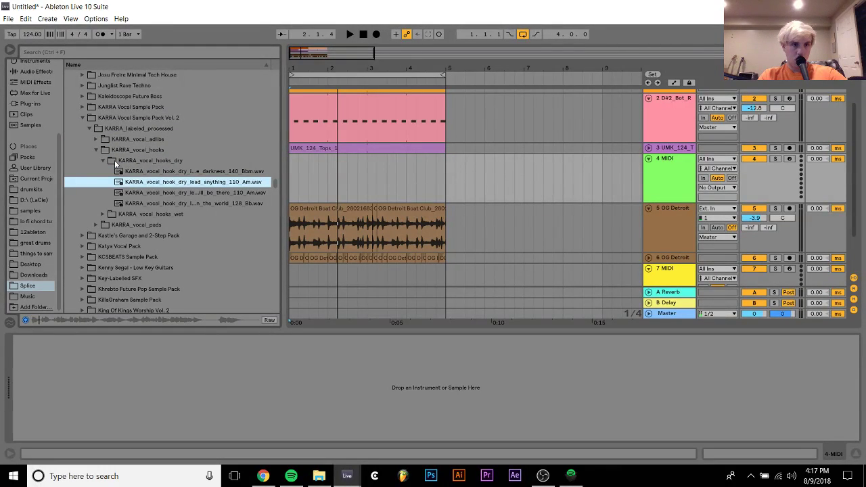
Preview the remaining dry hooks and the first wet hooks in KARRA_vocal_hooks_wet, and collapse that folder.
{"action": "key", "text": "Down"}
{"action": "key", "text": "Down"}
{"action": "key", "text": "Down"}
{"action": "key", "text": "Right"}
{"action": "key", "text": "Down"}
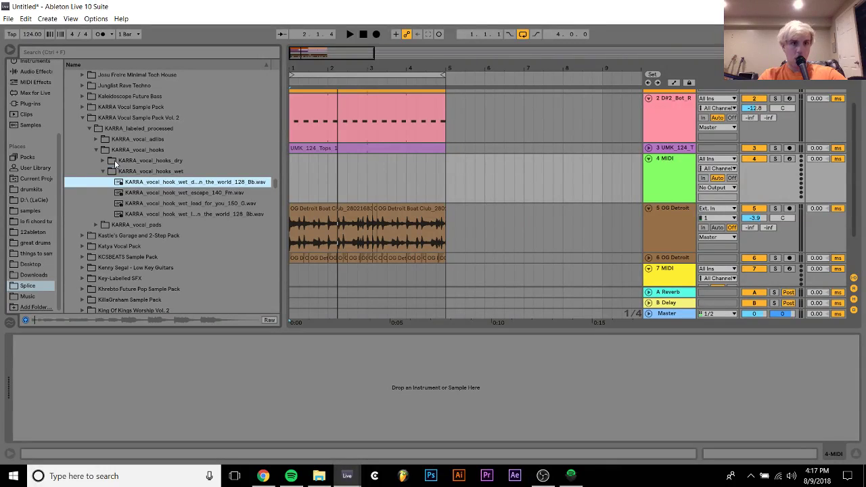
{"action": "key", "text": "Down"}
{"action": "key", "text": "Left"}
{"action": "key", "text": "Left"}
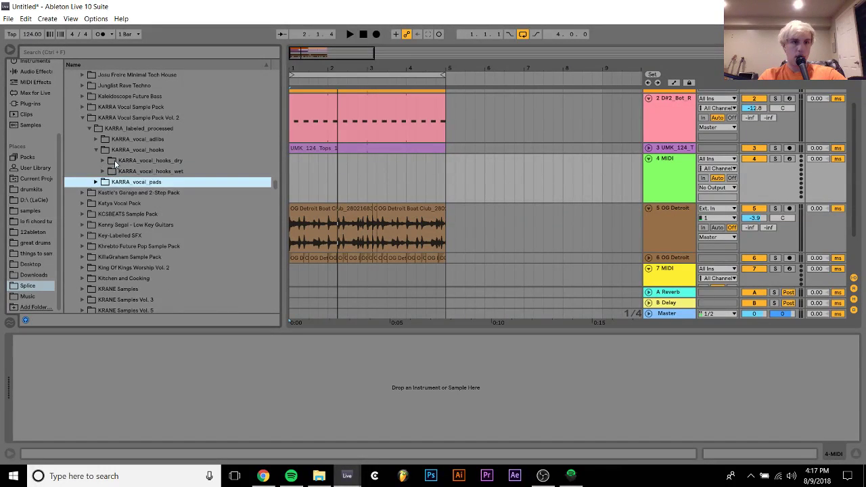
Check the KARRA_vocal_pads folder and collapse the whole "KARRA Vocal Sample Pack Vol. 2".
{"action": "key", "text": "Left"}
{"action": "key", "text": "Left"}
{"action": "key", "text": "Down"}
{"action": "key", "text": "Right"}
{"action": "key", "text": "Down"}
{"action": "key", "text": "Left"}
{"action": "key", "text": "Left"}
{"action": "key", "text": "Left"}
{"action": "key", "text": "Left"}
{"action": "key", "text": "Left"}
{"action": "key", "text": "Left"}
Expand the first "KARRA Vocal Sample Pack" down to its dry vocal loops and preview KARRA_vocal_loop_dry_09_145_Ebm.wav.
{"action": "key", "text": "Up"}
{"action": "key", "text": "Right"}
{"action": "key", "text": "Down"}
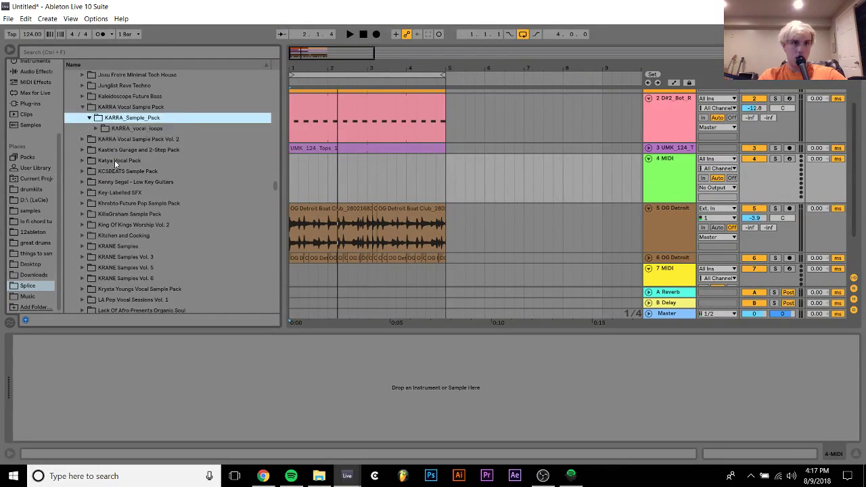
{"action": "key", "text": "Right"}
{"action": "key", "text": "Down"}
{"action": "key", "text": "Right"}
{"action": "key", "text": "Down"}
{"action": "key", "text": "Right"}
{"action": "key", "text": "Down"}
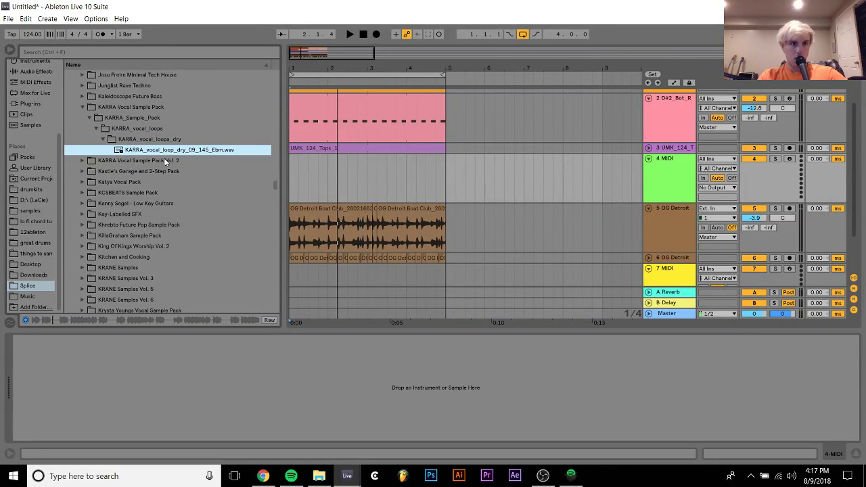
Collapse the KARRA_vocal_loops_dry folder and play the arrangement from 1.1.1.
{"action": "key", "text": "Left"}
{"action": "key", "text": "Left"}
{"action": "key", "text": "space"}
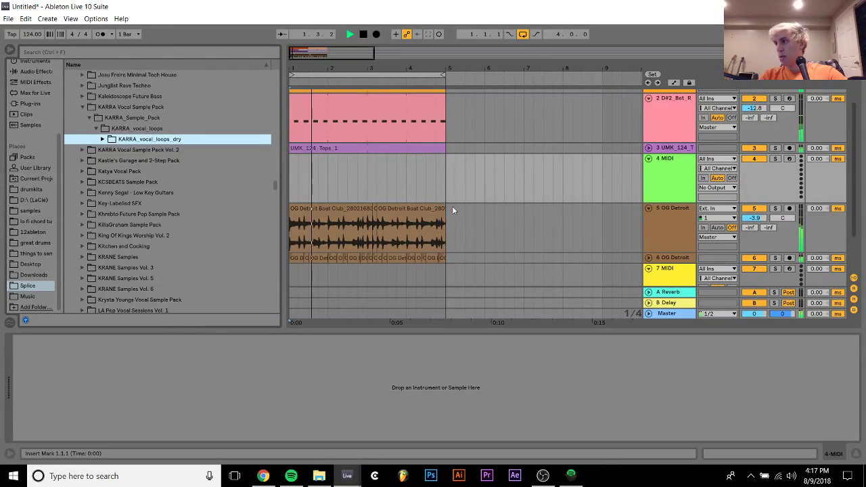
{"action": "scroll", "coordinate": [178, 184], "scroll_direction": "up", "scroll_amount": 2}
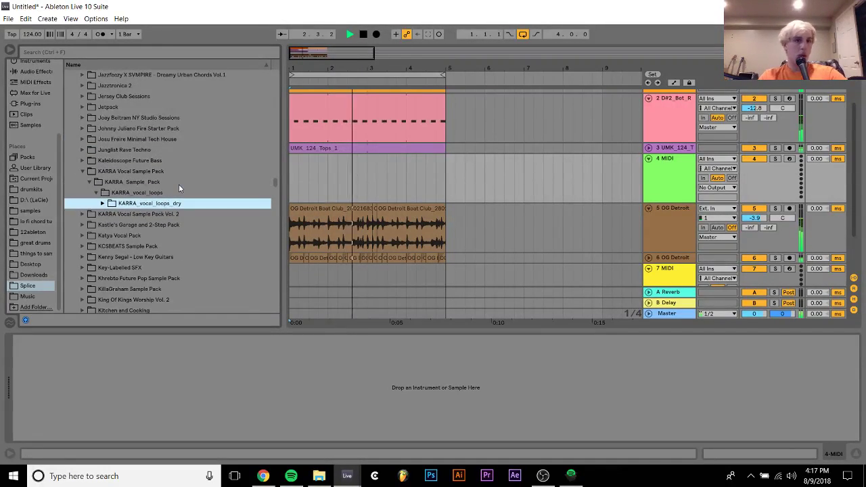
Collapse the first KARRA pack, select "Josu Freire Minimal Tech House" and stop playback.
{"action": "key", "text": "Left"}
{"action": "key", "text": "Left"}
{"action": "key", "text": "Left"}
{"action": "key", "text": "Left"}
{"action": "key", "text": "Left"}
{"action": "key", "text": "Left"}
{"action": "key", "text": "Up"}
{"action": "key", "text": "Up"}
{"action": "key", "text": "Up"}
{"action": "key", "text": "space"}
Expand "Josu Freire Minimal Tech House" down to its Kick_Loops folder.
{"action": "key", "text": "Right"}
{"action": "key", "text": "Down"}
{"action": "key", "text": "Right"}
{"action": "key", "text": "Down"}
{"action": "key", "text": "Right"}
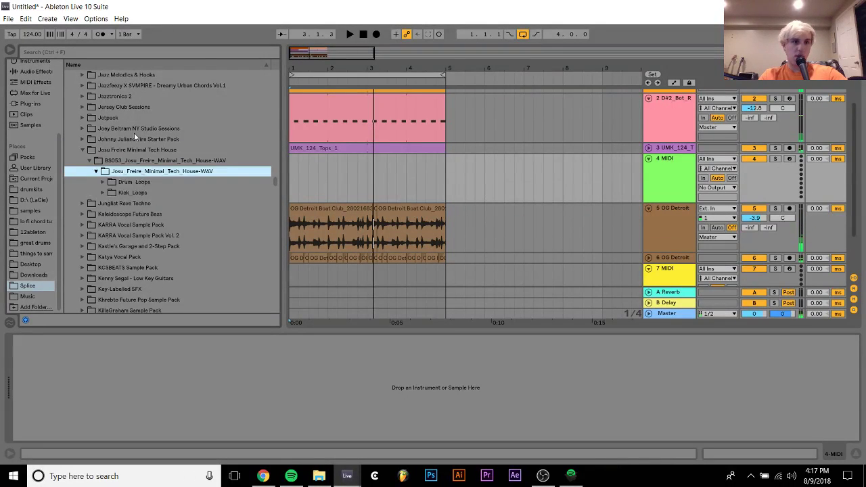
{"action": "key", "text": "Down"}
{"action": "key", "text": "Right"}
{"action": "key", "text": "Down"}
{"action": "key", "text": "Down"}
{"action": "key", "text": "Right"}
Preview the kick loops JFMTH_Kick_Loop_04_123.wav, JFMTH_Kick_Loop_14_123.wav and JFMTH_Kick_Loop_15_123.wav.
{"action": "key", "text": "Down"}
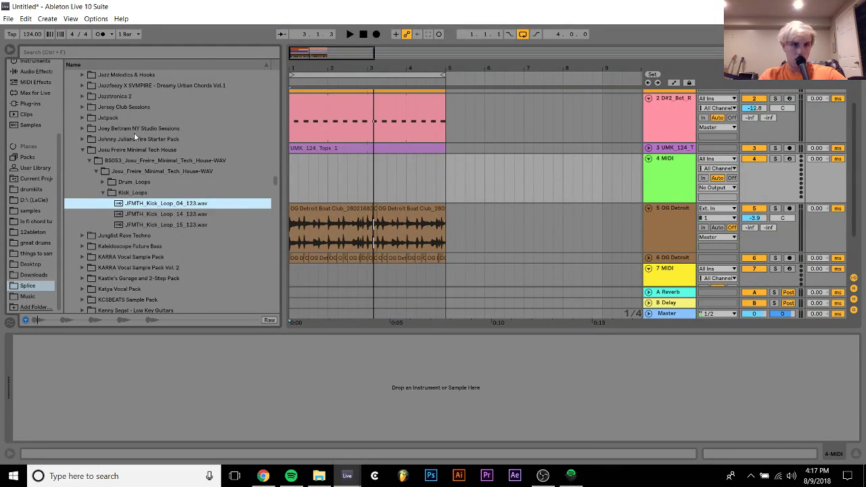
{"action": "key", "text": "Down"}
{"action": "key", "text": "Down"}
{"action": "key", "text": "Up"}
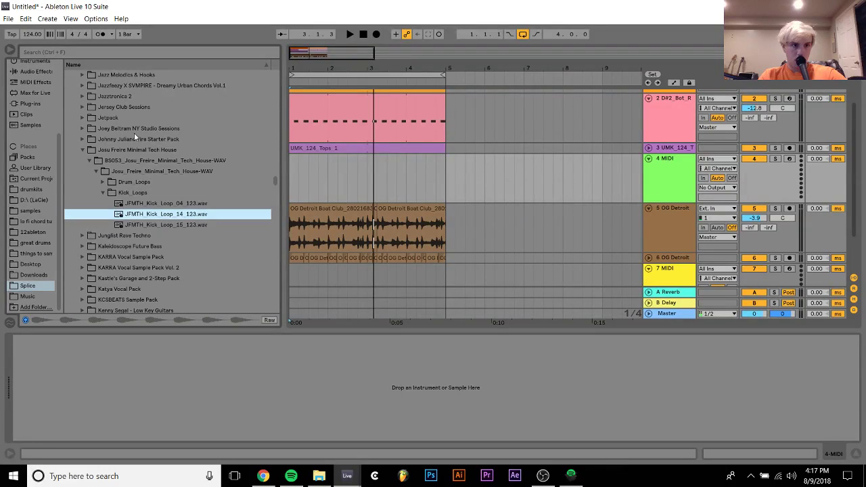
Collapse the Josu Freire pack, expand "Junglist Rave Techno" down to its 127 synth loops and preview US_JRT_Synth_127_Deepism_E.wav.
{"action": "key", "text": "Up"}
{"action": "key", "text": "Up"}
{"action": "key", "text": "Left"}
{"action": "key", "text": "Down"}
{"action": "key", "text": "Right"}
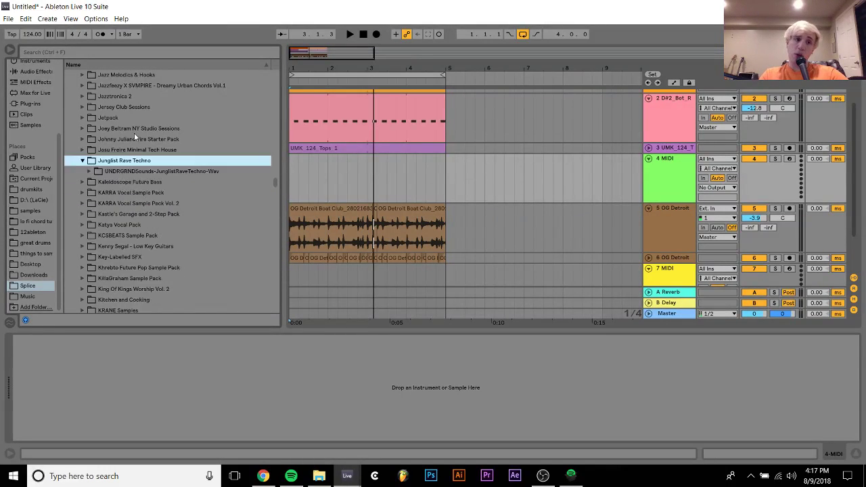
{"action": "key", "text": "Down"}
{"action": "key", "text": "Right"}
{"action": "key", "text": "Down"}
{"action": "key", "text": "Right"}
{"action": "key", "text": "Down"}
{"action": "key", "text": "Right"}
{"action": "key", "text": "Down"}
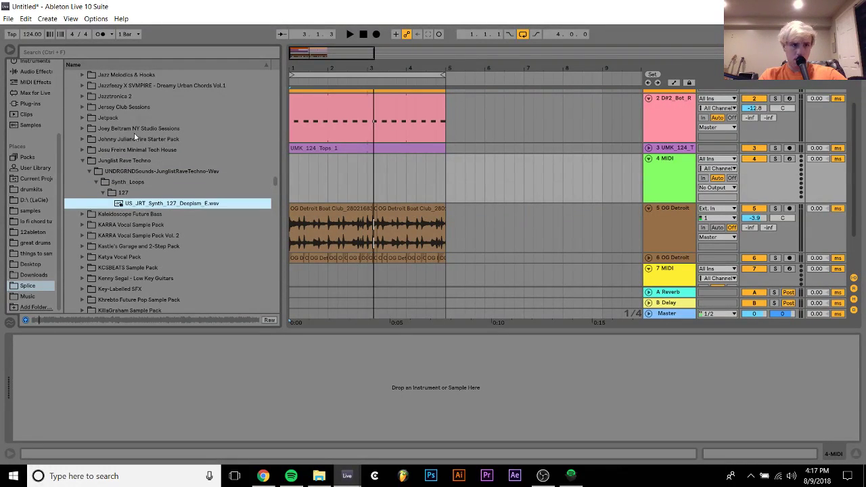
Expand "Kaleidoscope Future Bass" down to ABK_Synth_Loops and preview the 150 BPM F# synth loops 01 and 33.
{"action": "key", "text": "Down"}
{"action": "key", "text": "Right"}
{"action": "key", "text": "Down"}
{"action": "key", "text": "Right"}
{"action": "key", "text": "Down"}
{"action": "key", "text": "Right"}
{"action": "key", "text": "Down"}
{"action": "key", "text": "Down"}
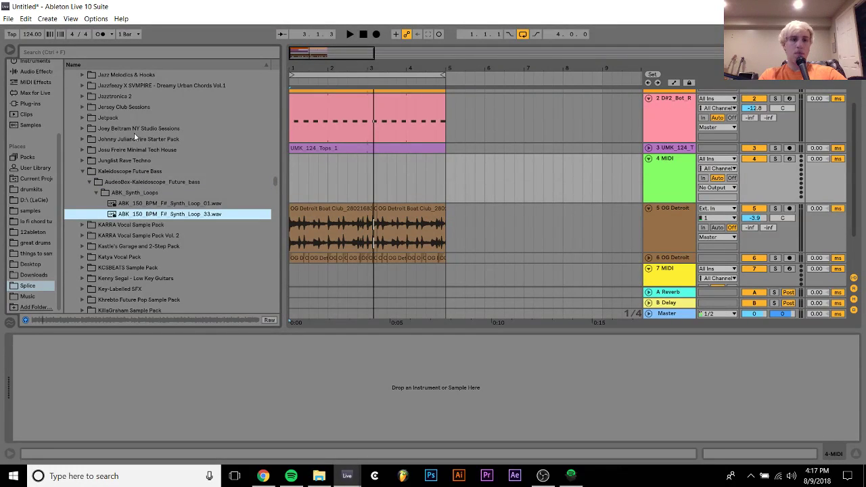
{"action": "key", "text": "Up"}
{"action": "key", "text": "Down"}
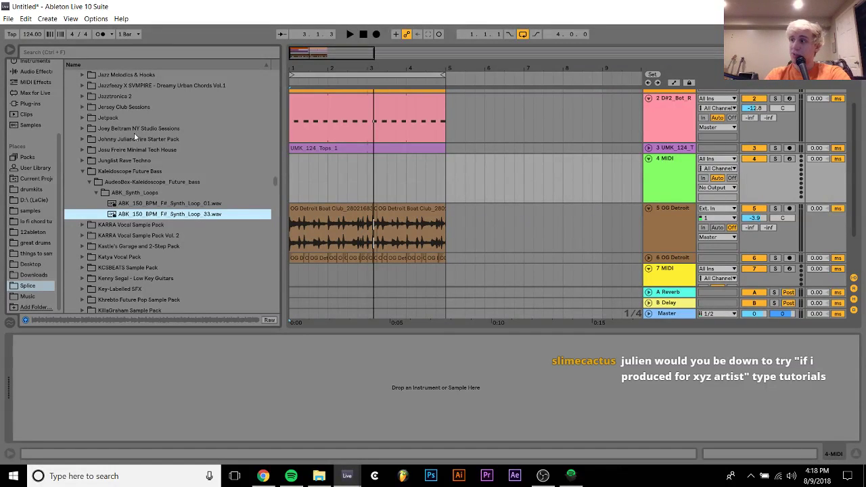
Reopen the first "KARRA Vocal Sample Pack" and preview its dry vocal loop 09 at 145 BPM again.
{"action": "key", "text": "Down"}
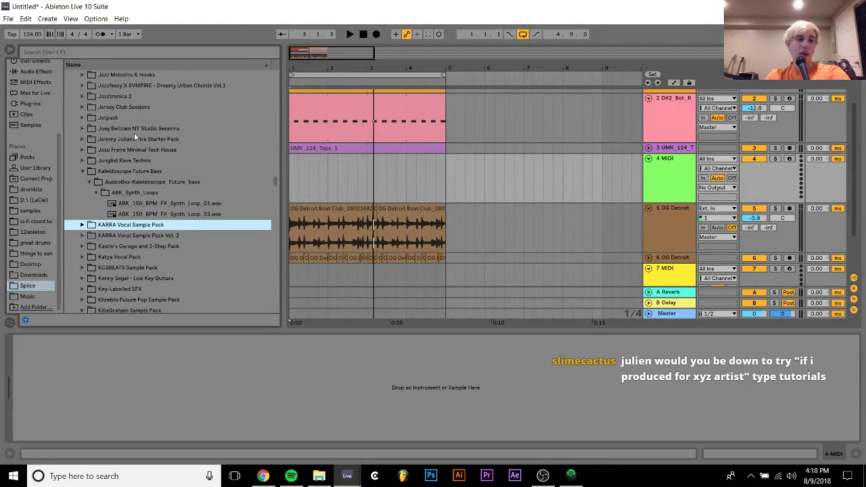
{"action": "key", "text": "Right"}
{"action": "key", "text": "Down"}
{"action": "key", "text": "Down"}
{"action": "key", "text": "Down"}
{"action": "key", "text": "Right"}
{"action": "key", "text": "Down"}
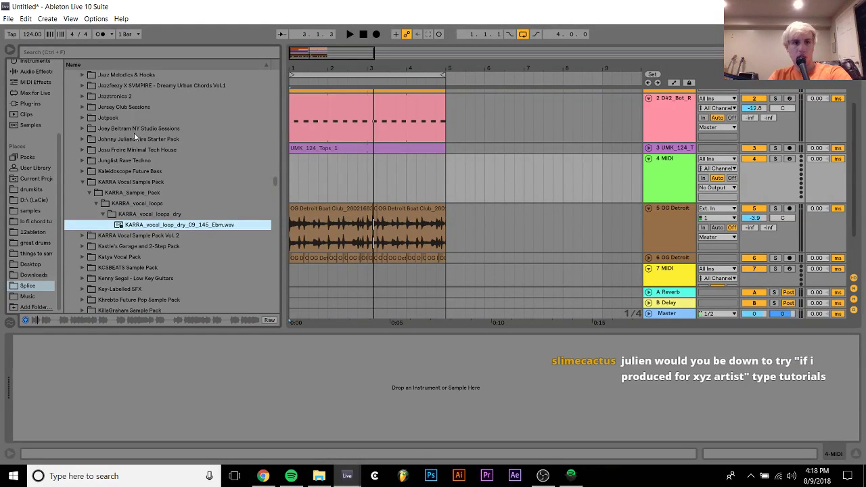
Expand "KARRA Vocal Sample Pack Vol. 2" again down to its dry and wet vocal hooks folders.
{"action": "key", "text": "Down"}
{"action": "key", "text": "Right"}
{"action": "key", "text": "Down"}
{"action": "key", "text": "Right"}
{"action": "key", "text": "Down"}
{"action": "key", "text": "Down"}
{"action": "key", "text": "Right"}
{"action": "key", "text": "Down"}
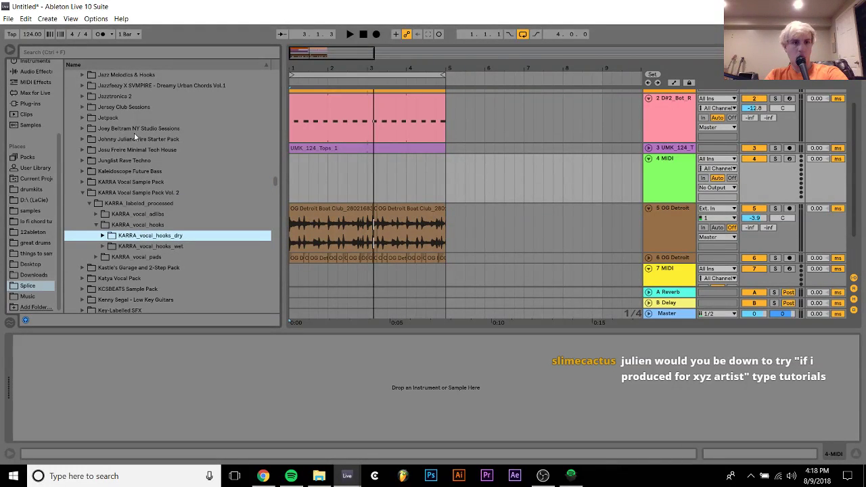
Skip past the remaining KARRA Vol. 2 folders and select "Kastle's Garage and 2-Step Pack".
{"action": "key", "text": "Down"}
{"action": "key", "text": "Down"}
{"action": "key", "text": "Left"}
{"action": "key", "text": "Down"}
{"action": "key", "text": "Down"}
{"action": "key", "text": "Down"}
{"action": "key", "text": "Down"}
{"action": "key", "text": "Up"}
{"action": "key", "text": "Up"}
{"action": "key", "text": "Up"}
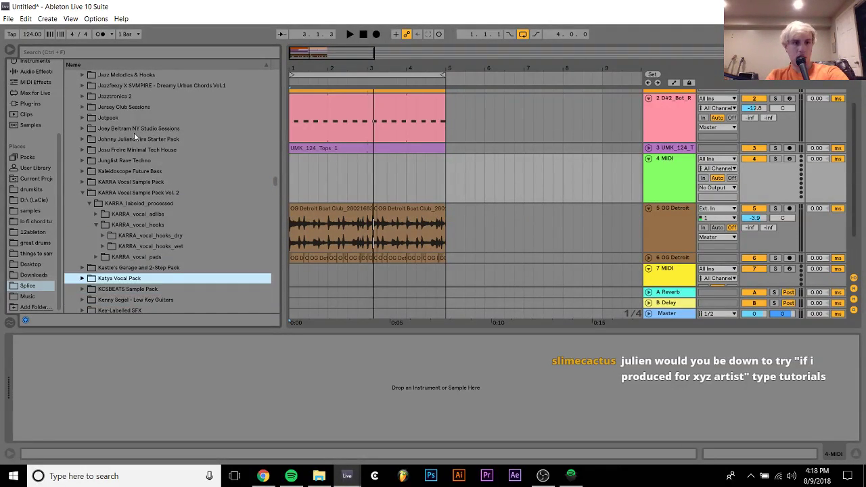
Expand Kastle's pack down to KASTLE_drum_loops and preview KASTLE_drum_loop_garage_09_no_kick_132.wav.
{"action": "key", "text": "Right"}
{"action": "key", "text": "Down"}
{"action": "key", "text": "Right"}
{"action": "key", "text": "Down"}
{"action": "key", "text": "Right"}
{"action": "key", "text": "Down"}
{"action": "key", "text": "Right"}
{"action": "key", "text": "Down"}
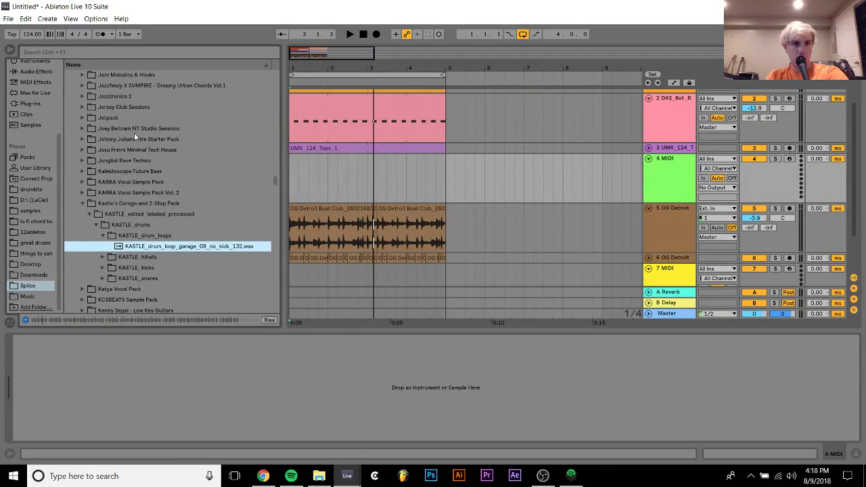
Expand KASTLE_kicks, preview KASTLE_kick_02.wav and KASTLE_kick_01.wav, and play the arrangement from the start.
{"action": "key", "text": "Left"}
{"action": "key", "text": "Down"}
{"action": "key", "text": "Right"}
{"action": "key", "text": "Down"}
{"action": "key", "text": "Down"}
{"action": "key", "text": "Right"}
{"action": "key", "text": "Down"}
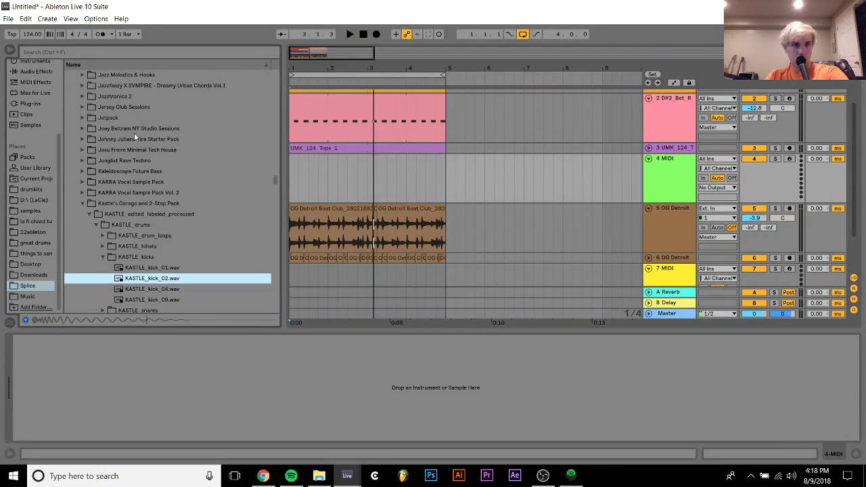
{"action": "key", "text": "space"}
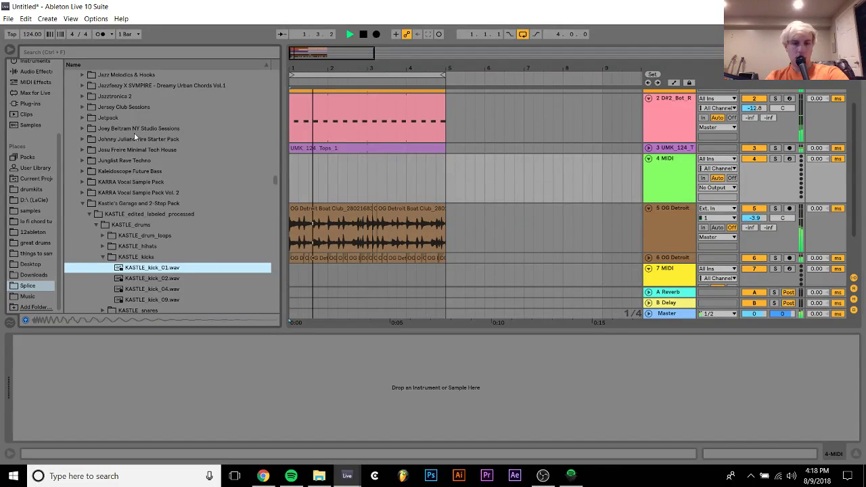
Save the Live Set as "detroit" in the 12ableton folder and open a new Live Set.
{"action": "key", "text": "ctrl+q"}
{"action": "key", "text": "Escape"}
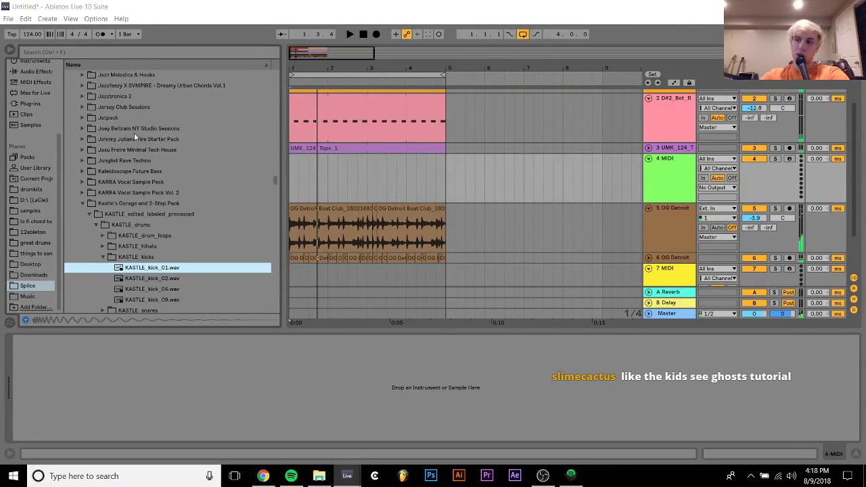
{"action": "key", "text": "ctrl+s"}
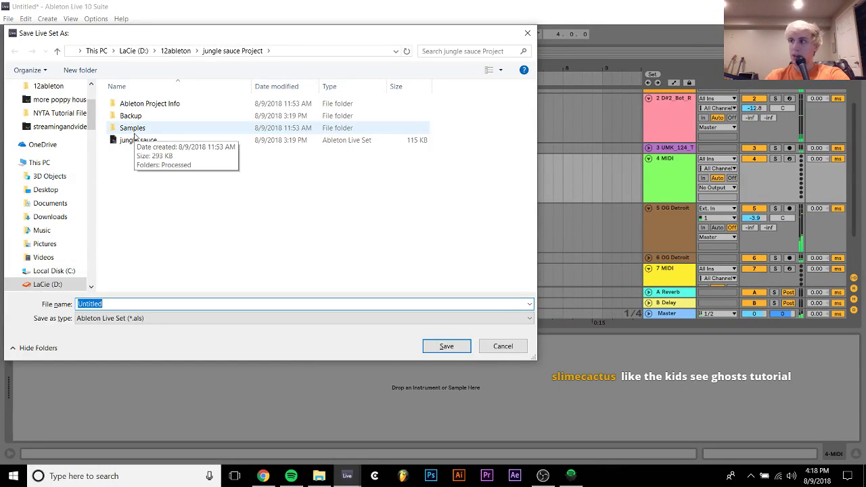
{"action": "left_click", "coordinate": [176, 50]}
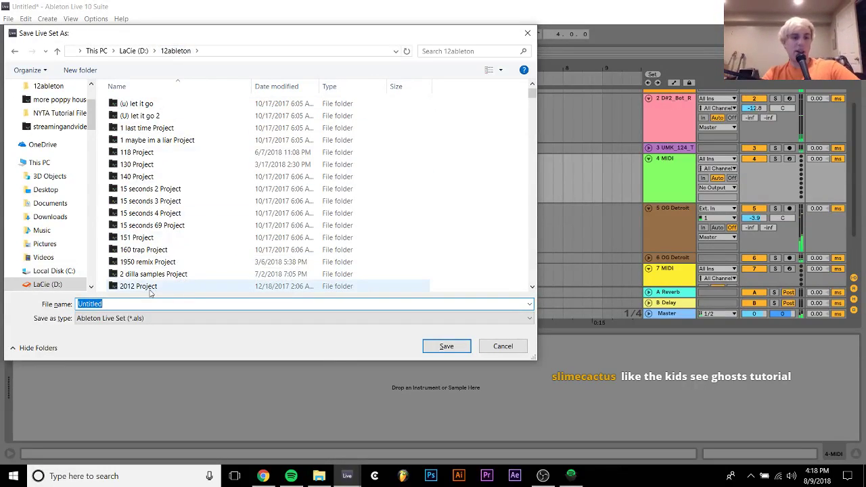
{"action": "type", "text": "detroi"}
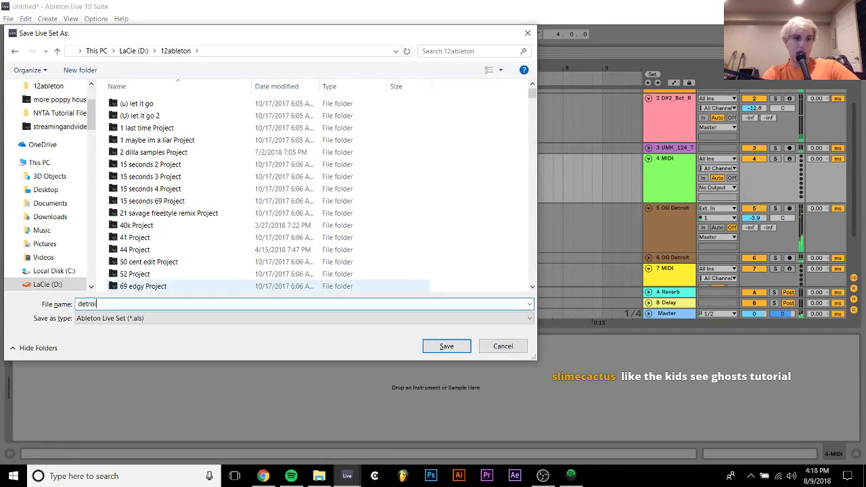
{"action": "key", "text": "Escape"}
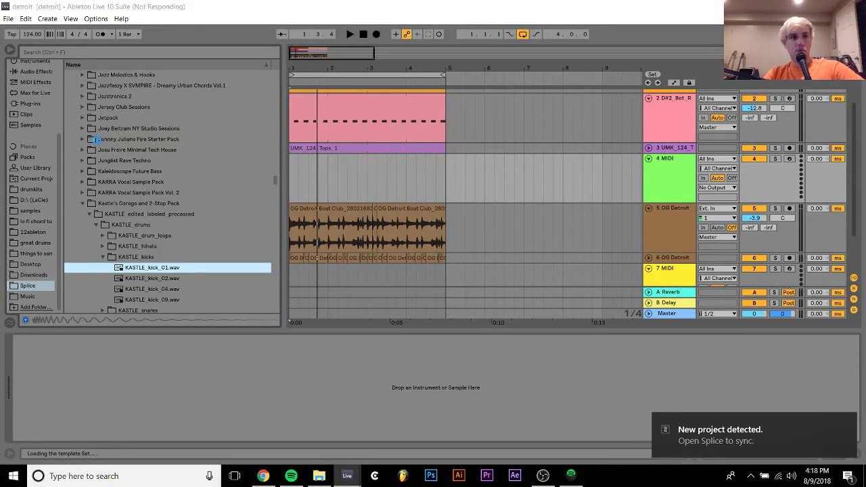
Expand "Jazzfeezy X SVMPIRE - Dreamy Urban Chords Vol.1" in the Splice folder and select its Pack subfolder.
{"action": "left_click", "coordinate": [139, 151]}
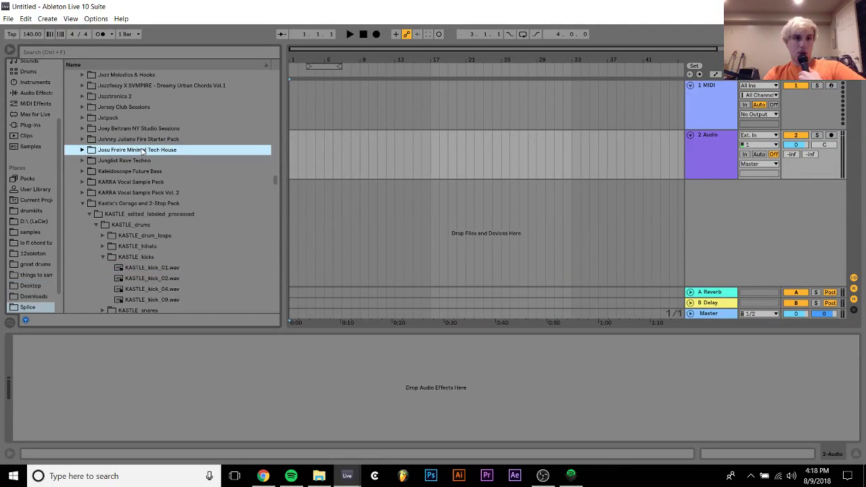
{"action": "key", "text": "Up"}
{"action": "key", "text": "Up"}
{"action": "key", "text": "Up"}
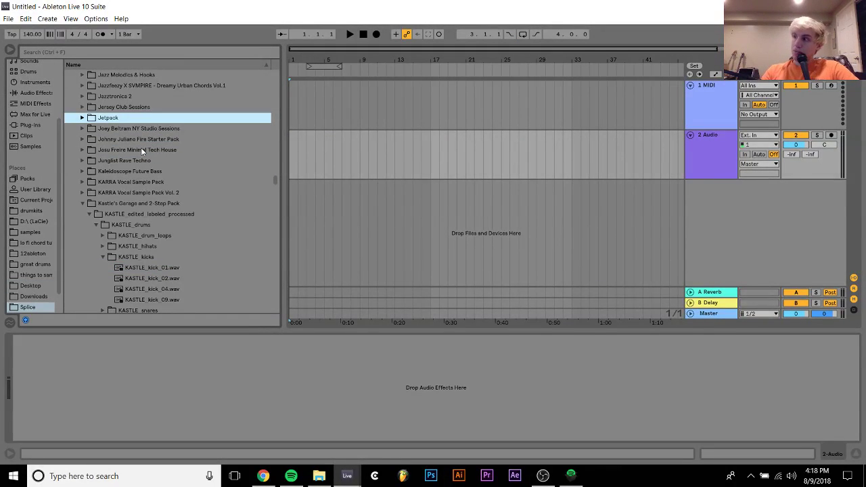
{"action": "key", "text": "Up"}
{"action": "key", "text": "Up"}
{"action": "key", "text": "Up"}
{"action": "key", "text": "Up"}
{"action": "key", "text": "Down"}
{"action": "key", "text": "Right"}
{"action": "key", "text": "Down"}
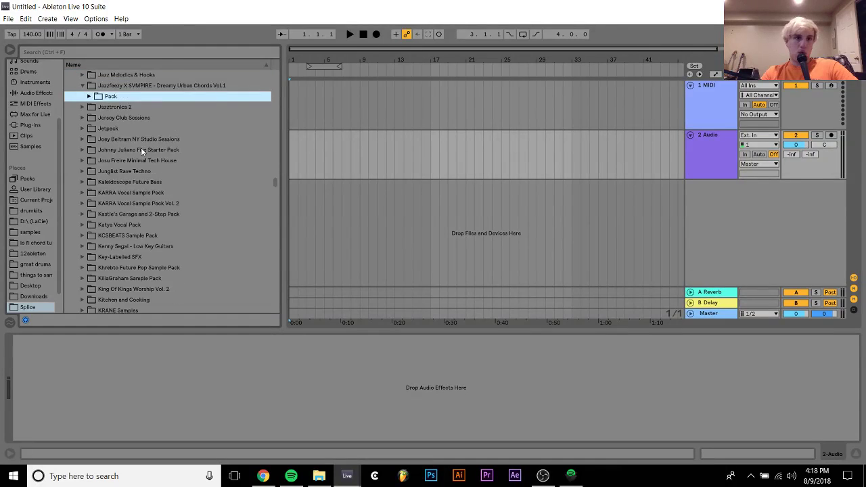
Expand the Pack subfolder and preview the BILAL 98 BPM Em and FLUTTER 70 BPM chord loops.
{"action": "key", "text": "Right"}
{"action": "key", "text": "Down"}
{"action": "key", "text": "Down"}
{"action": "key", "text": "Up"}
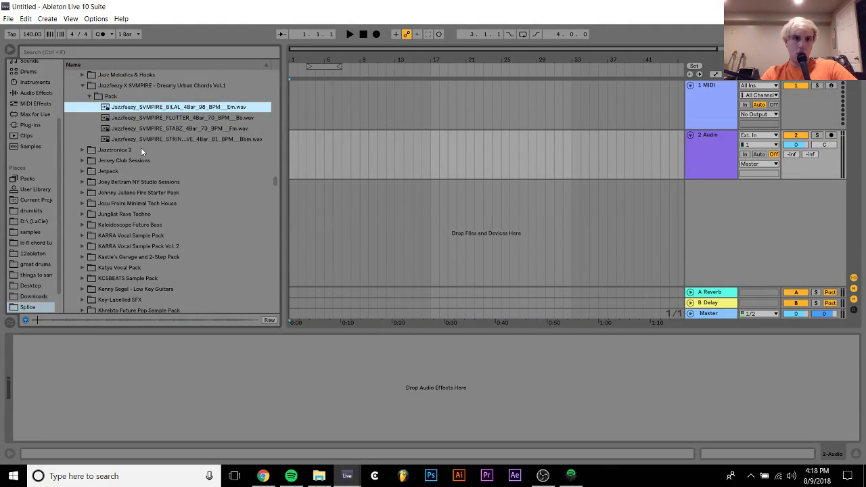
Preview the FLUTTER 70 BPM, STABZ 73 BPM Fm and 81 BPM Bbm chord loops in the Pack subfolder.
{"action": "key", "text": "Down"}
{"action": "key", "text": "Down"}
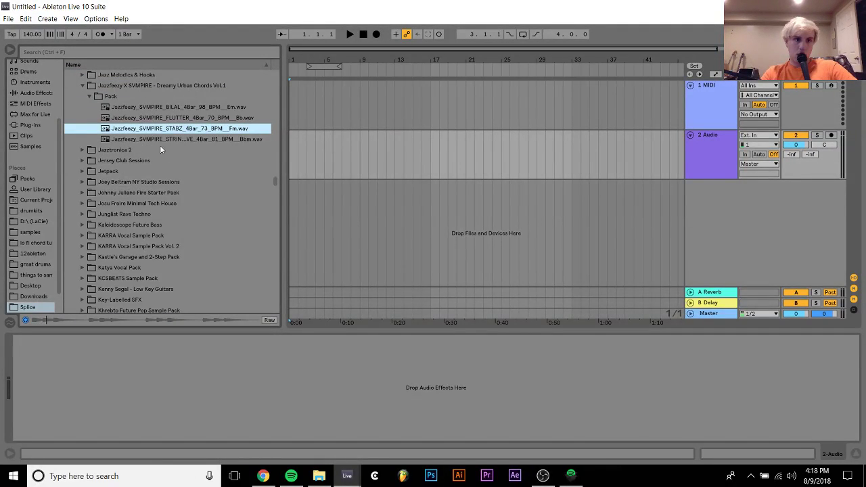
{"action": "key", "text": "Down"}
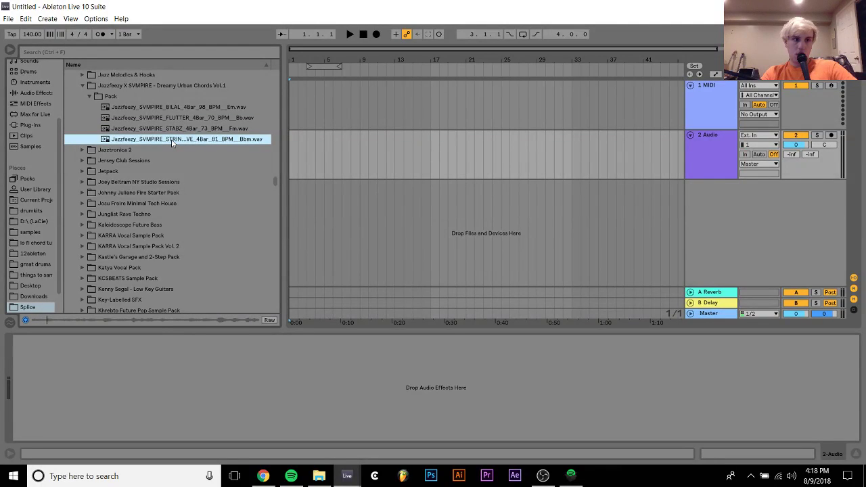
Look over the installed plug-ins and browse the samples folder down to the sample packs starting with B.
{"action": "left_click", "coordinate": [29, 125]}
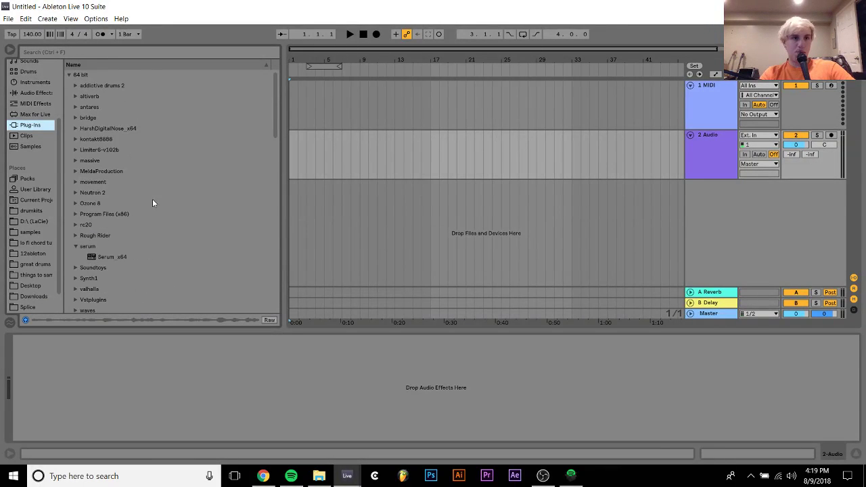
{"action": "scroll", "coordinate": [153, 201], "scroll_direction": "down", "scroll_amount": 15}
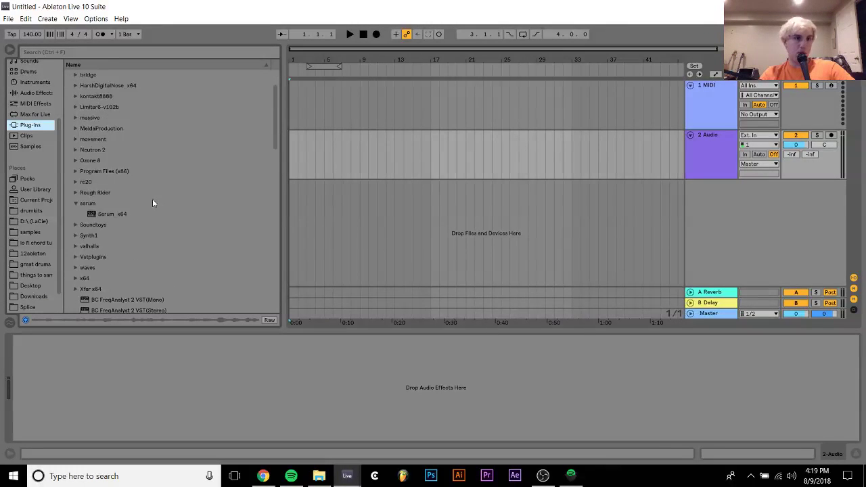
{"action": "left_click", "coordinate": [30, 233]}
{"action": "scroll", "coordinate": [217, 168], "scroll_direction": "up", "scroll_amount": 15}
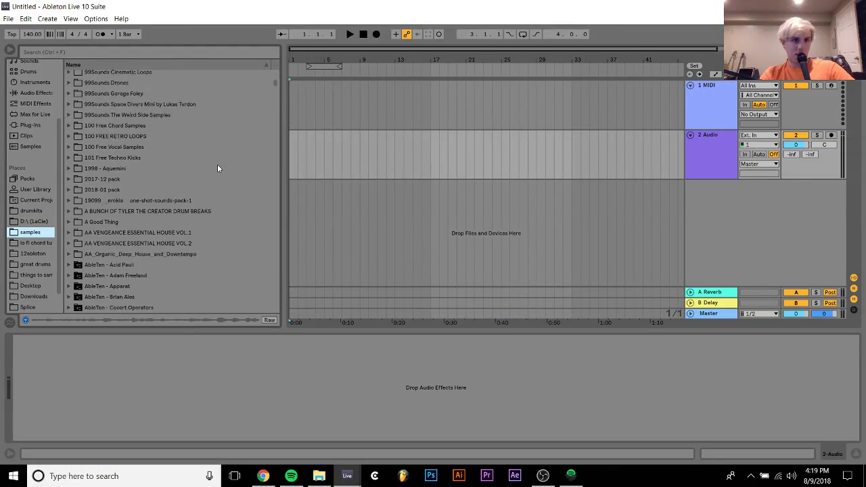
{"action": "scroll", "coordinate": [172, 204], "scroll_direction": "down", "scroll_amount": 10}
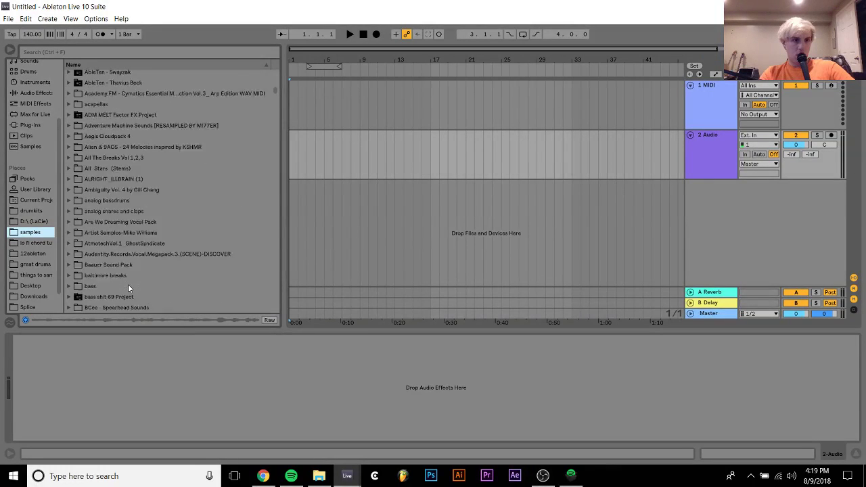
Expand the Audentity.Records.Vocal.Megapack.3 folder and its bonus construction kit, and go through the kit's contents down to Kit_01.
{"action": "left_click", "coordinate": [142, 94]}
{"action": "key", "text": "Right"}
{"action": "key", "text": "Down"}
{"action": "key", "text": "Right"}
{"action": "key", "text": "Down"}
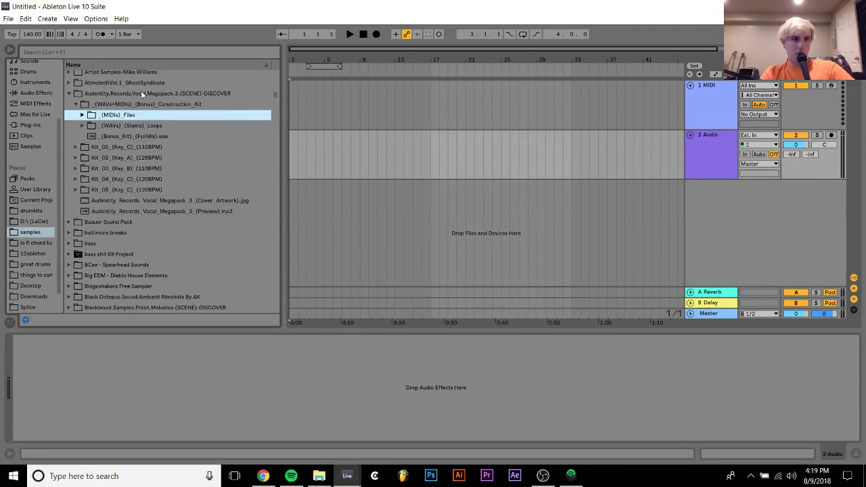
{"action": "key", "text": "Down"}
{"action": "key", "text": "Down"}
{"action": "key", "text": "Down"}
{"action": "key", "text": "Down"}
{"action": "key", "text": "Up"}
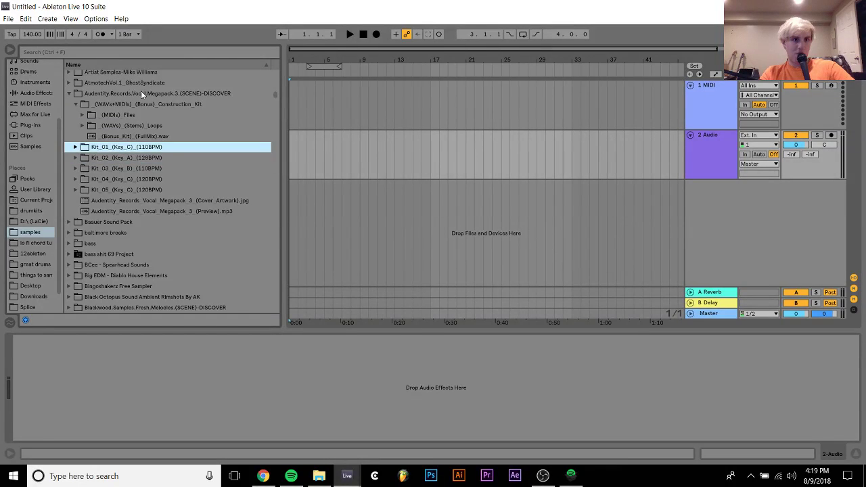
Expand Kit_01_(Key_C)_(110BPM) and go through its subfolders down to Kit_02.
{"action": "key", "text": "Right"}
{"action": "key", "text": "Down"}
{"action": "key", "text": "Down"}
{"action": "key", "text": "Down"}
{"action": "key", "text": "Down"}
{"action": "key", "text": "Down"}
{"action": "key", "text": "Down"}
{"action": "key", "text": "Down"}
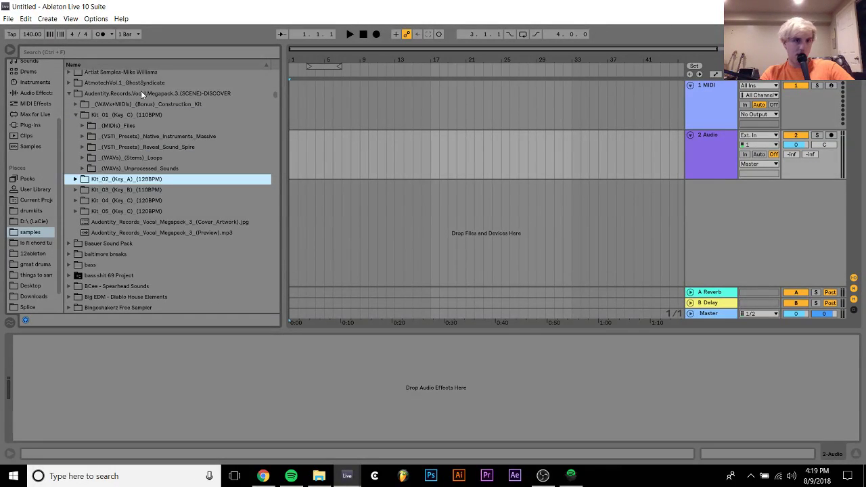
Expand Kit_03_(Key_B)_(110BPM) and select its WAV stem loops subfolder.
{"action": "key", "text": "Down"}
{"action": "key", "text": "Down"}
{"action": "key", "text": "Up"}
{"action": "key", "text": "Up"}
{"action": "key", "text": "Right"}
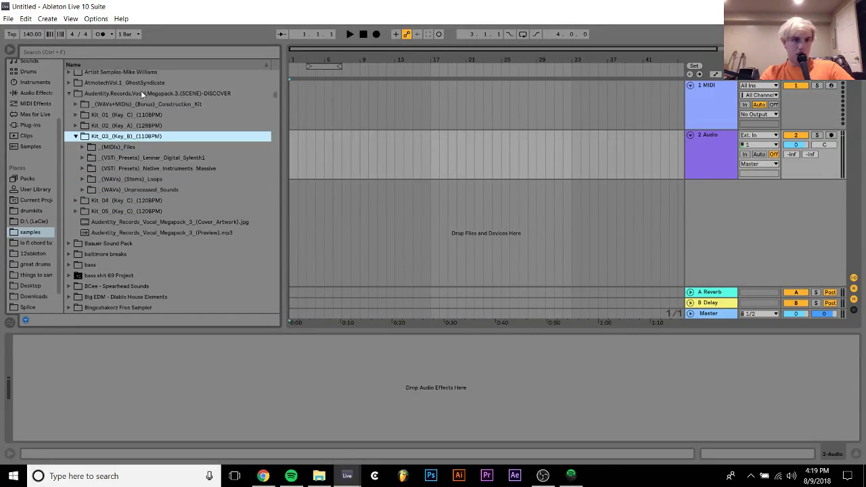
{"action": "key", "text": "Down"}
{"action": "key", "text": "Down"}
{"action": "key", "text": "Down"}
{"action": "key", "text": "Down"}
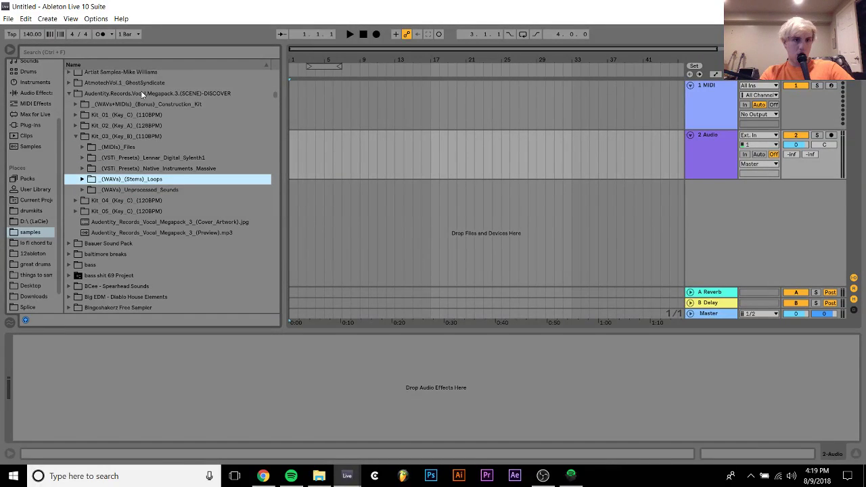
Expand Kit_03's unprocessed sounds and preview DROP CHORDS unprocessed.wav and VOCAL ACAPELLA unprocessed.wav.
{"action": "key", "text": "Right"}
{"action": "key", "text": "Left"}
{"action": "key", "text": "Down"}
{"action": "key", "text": "Right"}
{"action": "key", "text": "Down"}
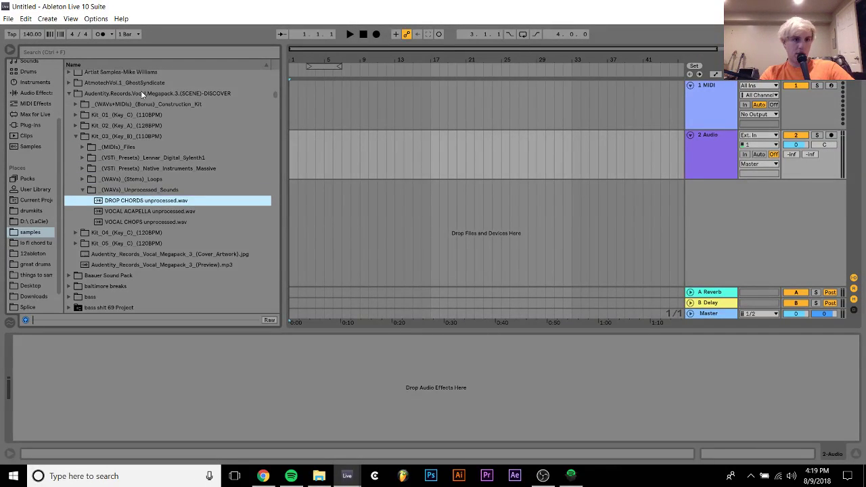
{"action": "key", "text": "Down"}
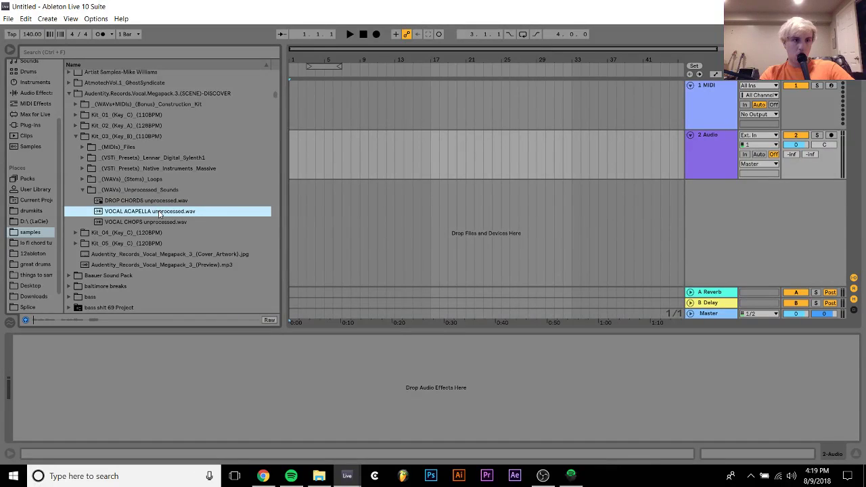
Collapse Kit_03 and expand the WAV stem loops subfolder of Kit_02_(Key_A)_(128BPM).
{"action": "key", "text": "Left"}
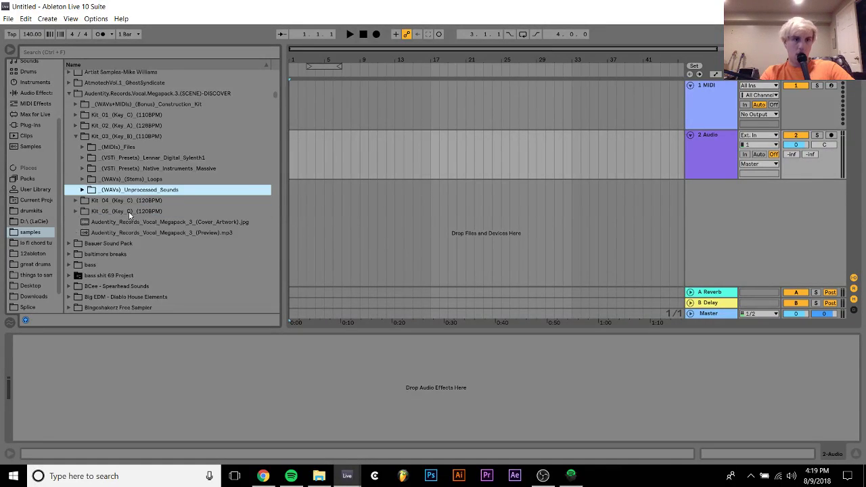
{"action": "key", "text": "Left"}
{"action": "key", "text": "Left"}
{"action": "key", "text": "Up"}
{"action": "key", "text": "Right"}
{"action": "key", "text": "Down"}
{"action": "key", "text": "Down"}
{"action": "key", "text": "Down"}
{"action": "key", "text": "Down"}
{"action": "key", "text": "Right"}
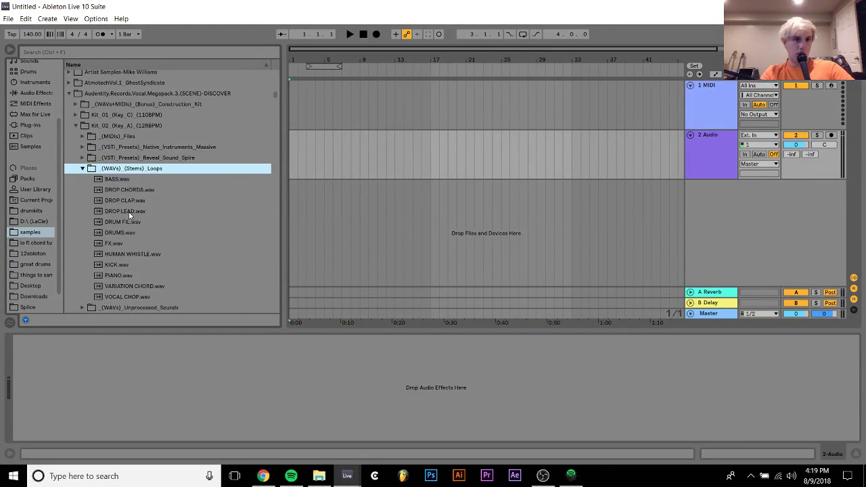
Expand Kit_02's unprocessed sounds and preview the files from DROP CHORDS down to VOCAL CHOP unprocessed.wav.
{"action": "key", "text": "Left"}
{"action": "key", "text": "Down"}
{"action": "key", "text": "Down"}
{"action": "key", "text": "Up"}
{"action": "key", "text": "Right"}
{"action": "key", "text": "Down"}
{"action": "key", "text": "Down"}
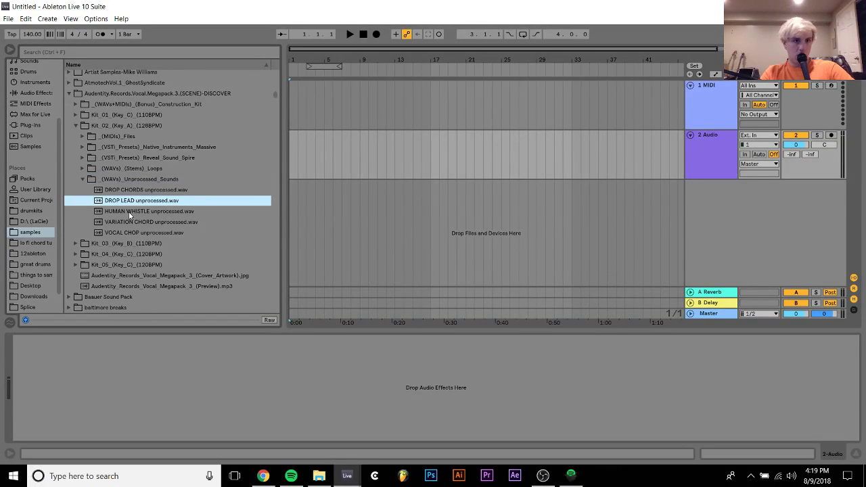
{"action": "key", "text": "Down"}
{"action": "key", "text": "Down"}
{"action": "key", "text": "Down"}
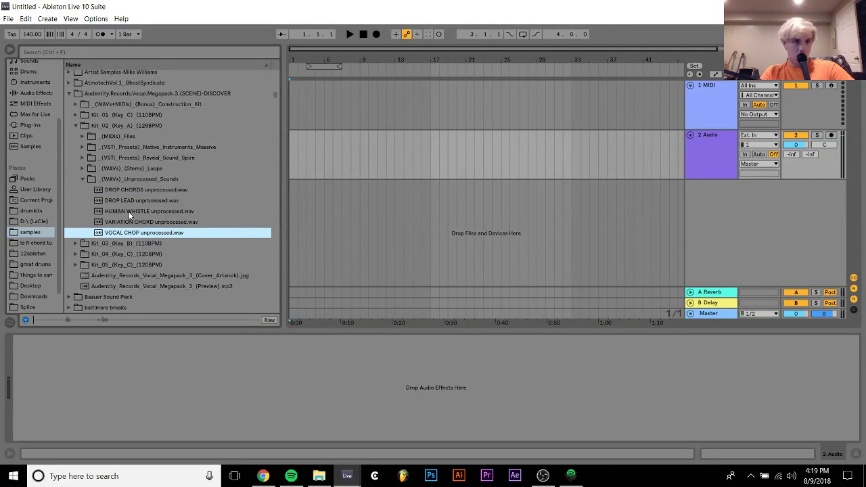
Collapse Kit_02's unprocessed sounds, reopen its stem loops and preview BASS.wav and DROP CHORDS.wav.
{"action": "key", "text": "Left"}
{"action": "key", "text": "Left"}
{"action": "key", "text": "Up"}
{"action": "key", "text": "Right"}
{"action": "key", "text": "Down"}
{"action": "key", "text": "Down"}
{"action": "key", "text": "Down"}
{"action": "key", "text": "Down"}
{"action": "key", "text": "Down"}
{"action": "key", "text": "Down"}
{"action": "key", "text": "Down"}
{"action": "key", "text": "Down"}
{"action": "key", "text": "Down"}
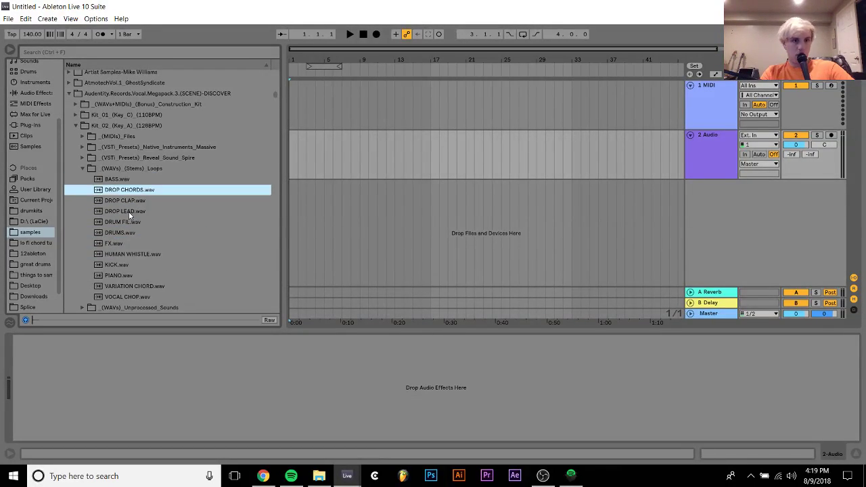
Go through Kit_02's remaining stem loops and the other kits down to the pack's preview MP3.
{"action": "key", "text": "Down"}
{"action": "key", "text": "Down"}
{"action": "key", "text": "Down"}
{"action": "key", "text": "Down"}
{"action": "key", "text": "Down"}
{"action": "key", "text": "Down"}
{"action": "key", "text": "Down"}
{"action": "key", "text": "Down"}
{"action": "key", "text": "Down"}
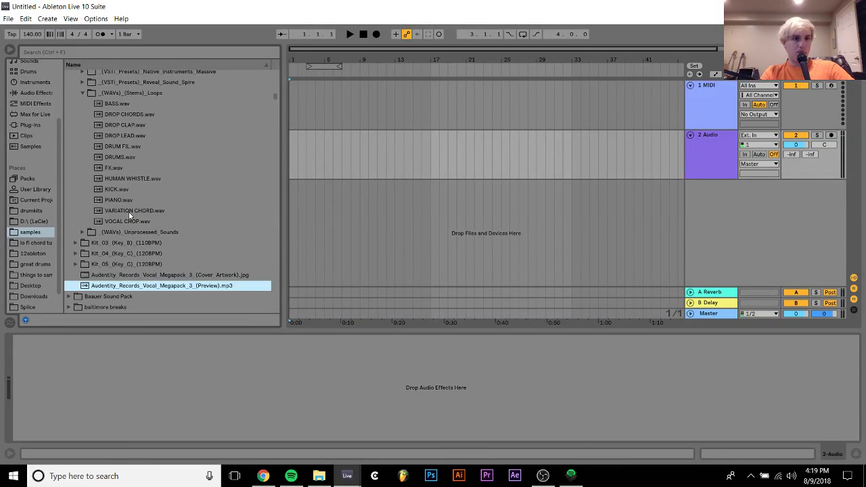
Expand Kit_05_(Key_C)_(120BPM) and select its WAV stem loops subfolder.
{"action": "key", "text": "Up"}
{"action": "key", "text": "Up"}
{"action": "key", "text": "Right"}
{"action": "key", "text": "Down"}
{"action": "key", "text": "Down"}
{"action": "key", "text": "Down"}
{"action": "key", "text": "Down"}
{"action": "key", "text": "Down"}
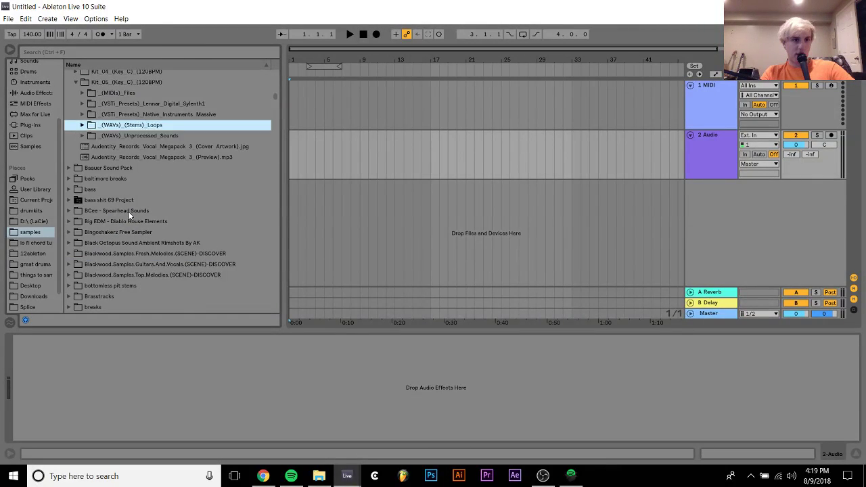
Expand Kit_05's unprocessed sounds and preview the ARP, DROP MARIMBA and VOCAL ACAPELLA files.
{"action": "key", "text": "Right"}
{"action": "key", "text": "Down"}
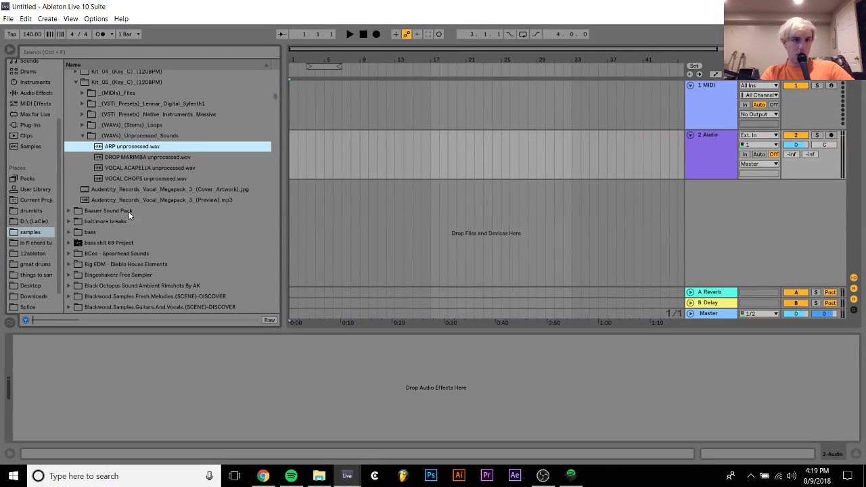
{"action": "key", "text": "Down"}
{"action": "key", "text": "Down"}
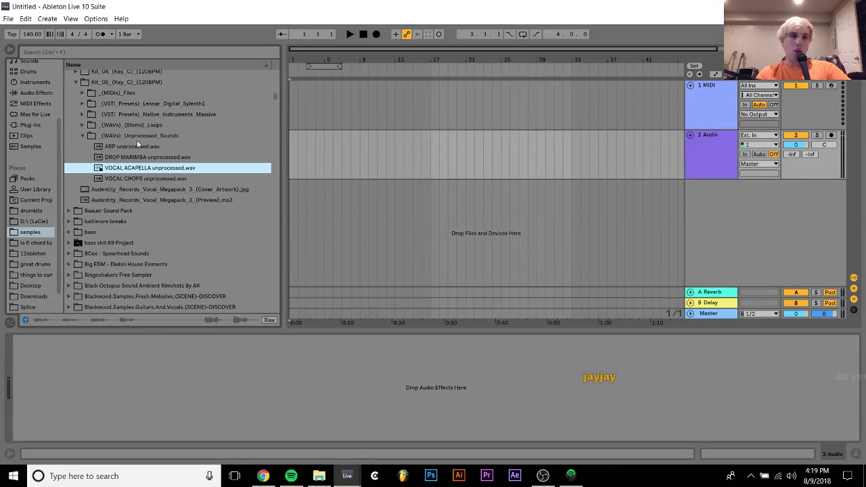
Preview Kit_05's ARP and DROP MARIMBA unprocessed files again and collapse the unprocessed sounds subfolder.
{"action": "scroll", "coordinate": [136, 142], "scroll_direction": "up", "scroll_amount": 7}
{"action": "scroll", "coordinate": [77, 167], "scroll_direction": "down", "scroll_amount": 6}
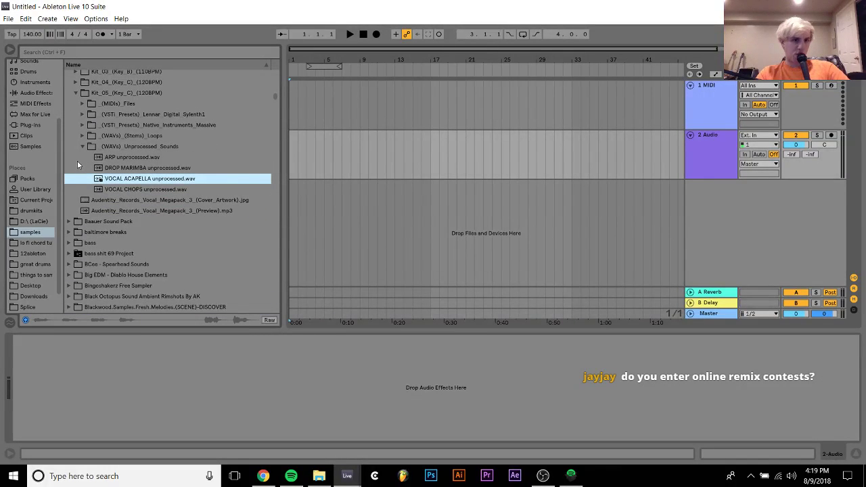
{"action": "left_click", "coordinate": [82, 147]}
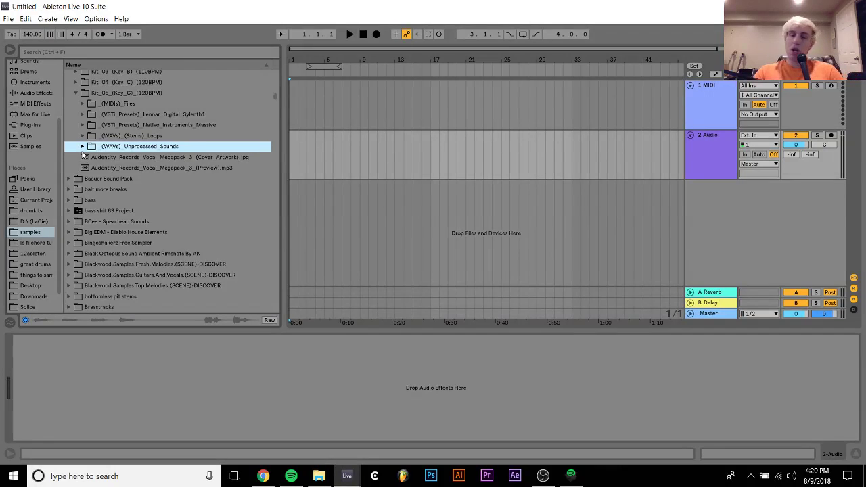
{"action": "left_click", "coordinate": [82, 147]}
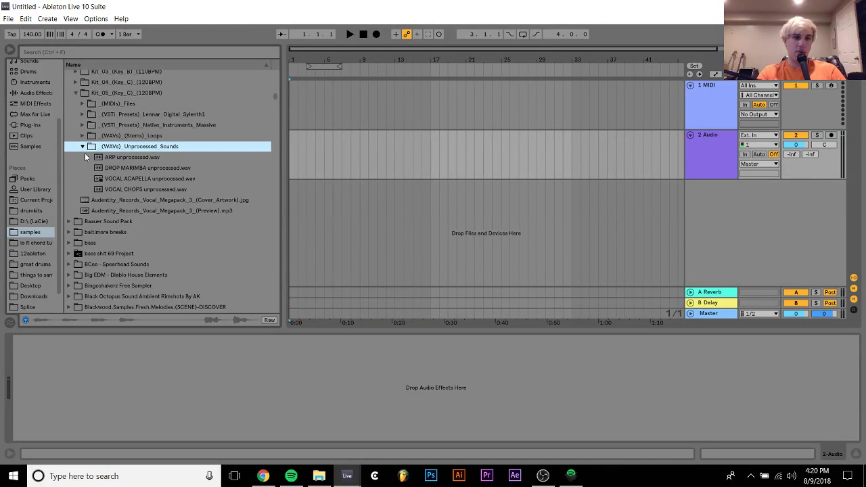
{"action": "key", "text": "Down"}
{"action": "key", "text": "Down"}
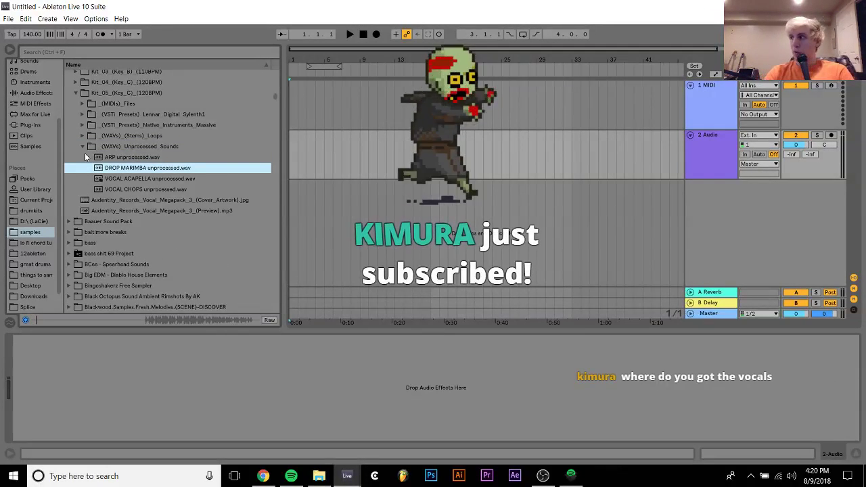
{"action": "key", "text": "Left"}
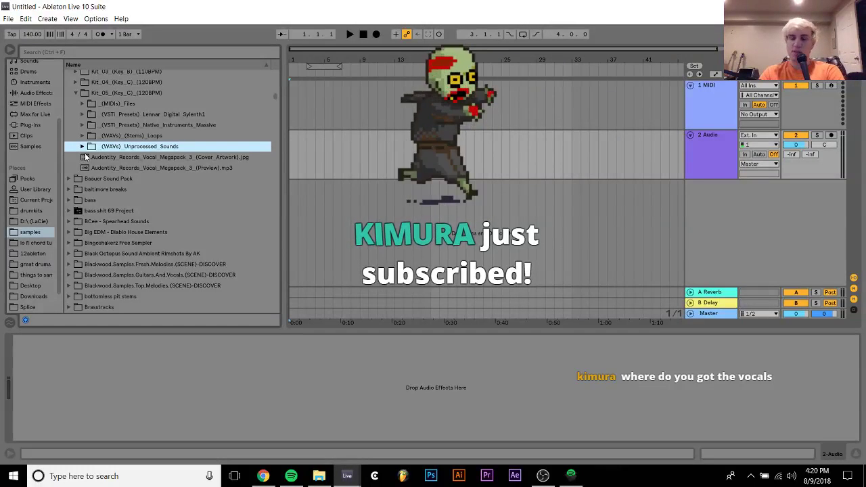
Expand the bonus construction kit's WAV stem loops and preview Break Acoustic Bass.wav.
{"action": "scroll", "coordinate": [172, 121], "scroll_direction": "up", "scroll_amount": 2}
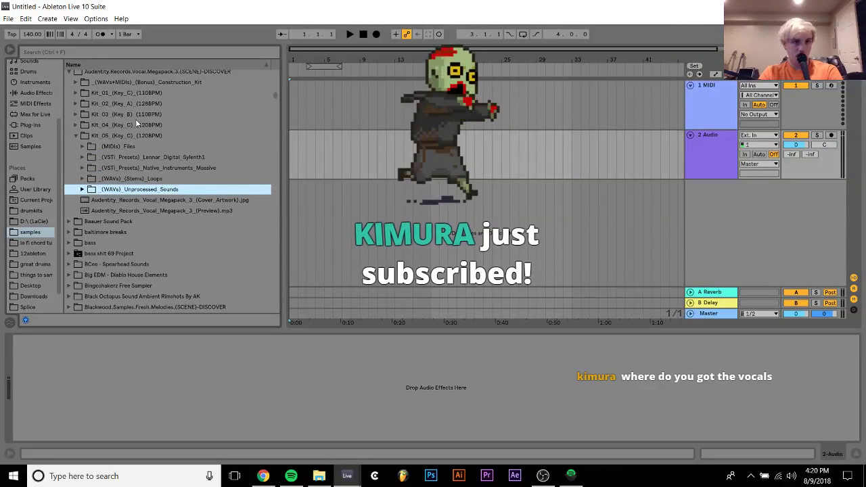
{"action": "scroll", "coordinate": [135, 119], "scroll_direction": "up", "scroll_amount": 3}
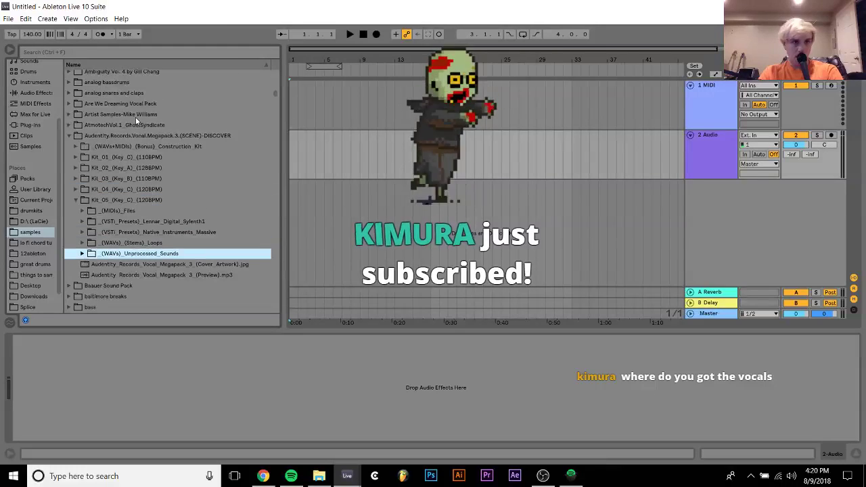
{"action": "left_click", "coordinate": [124, 149]}
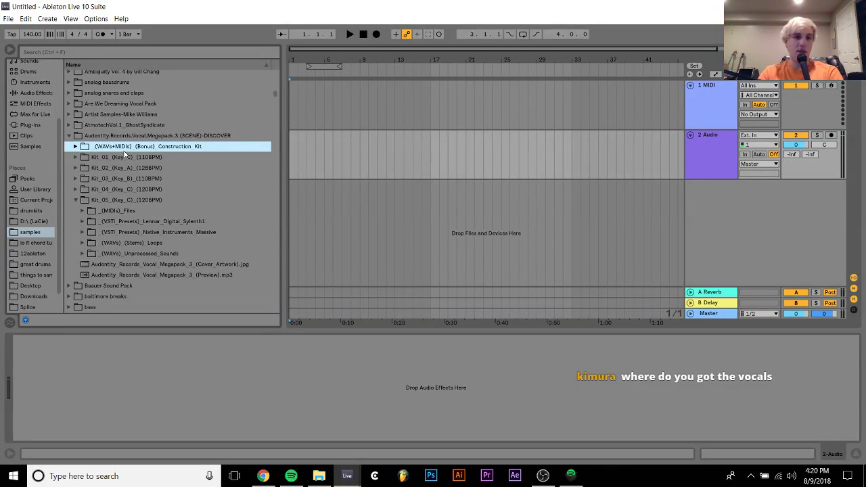
{"action": "key", "text": "Right"}
{"action": "key", "text": "Down"}
{"action": "key", "text": "Down"}
{"action": "key", "text": "Right"}
{"action": "key", "text": "Down"}
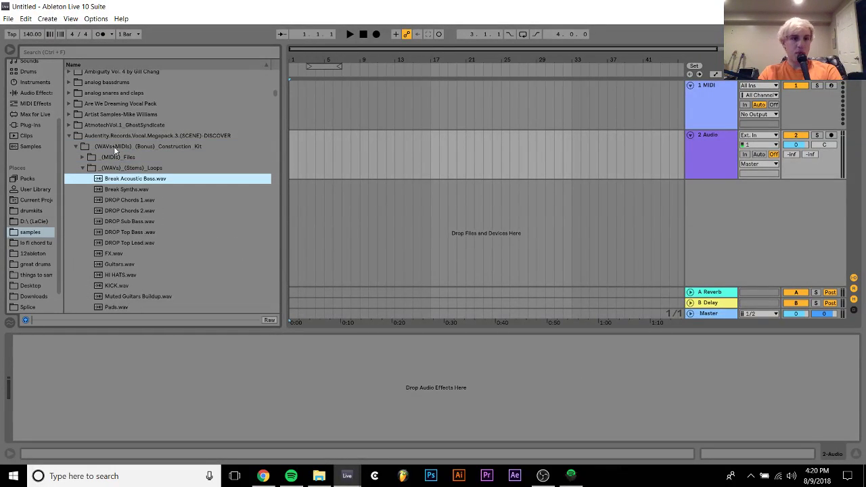
Preview Break Synths.wav, DROP Chords 1.wav and VOCAL.wav among the bonus kit's stem loops.
{"action": "key", "text": "Down"}
{"action": "key", "text": "Down"}
{"action": "scroll", "coordinate": [115, 152], "scroll_direction": "down", "scroll_amount": 5}
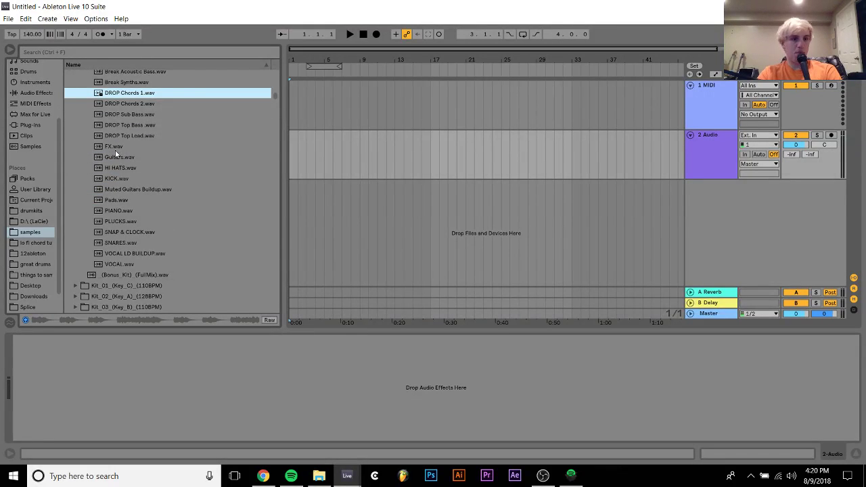
{"action": "left_click", "coordinate": [124, 266]}
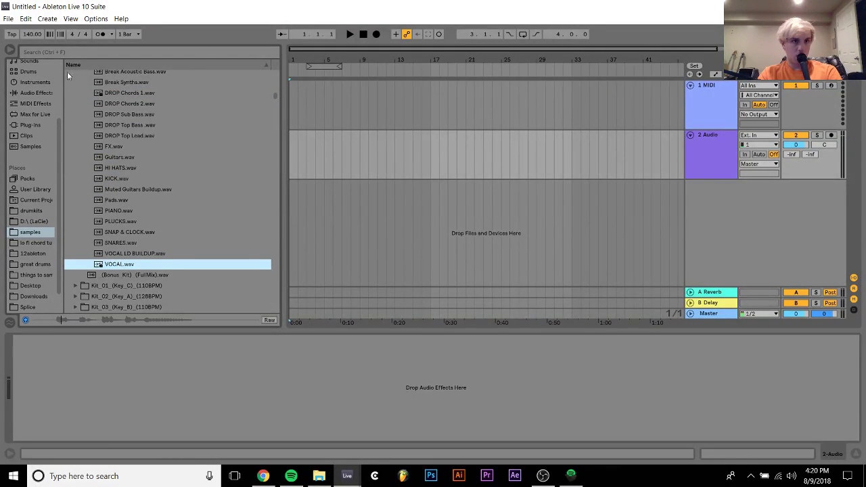
Open the recent Live Set "more poppy house could be a ripoff.als".
{"action": "left_click", "coordinate": [8, 19]}
{"action": "mouse_move", "coordinate": [35, 54]}
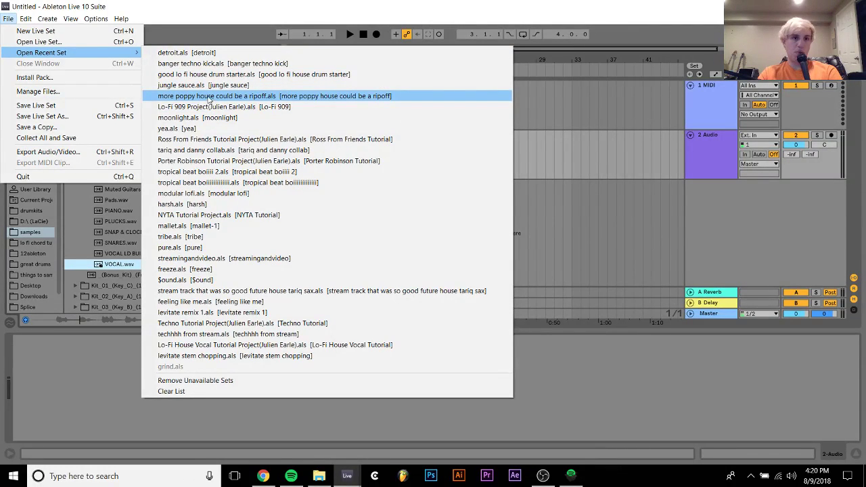
{"action": "left_click", "coordinate": [206, 94]}
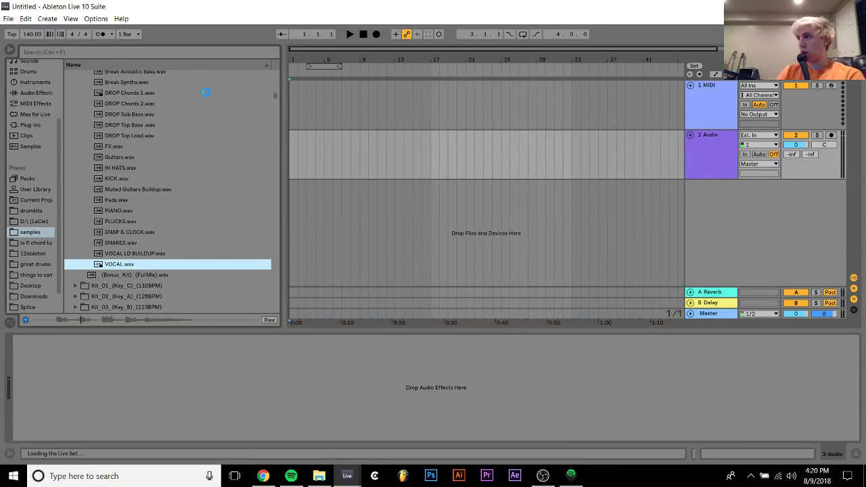
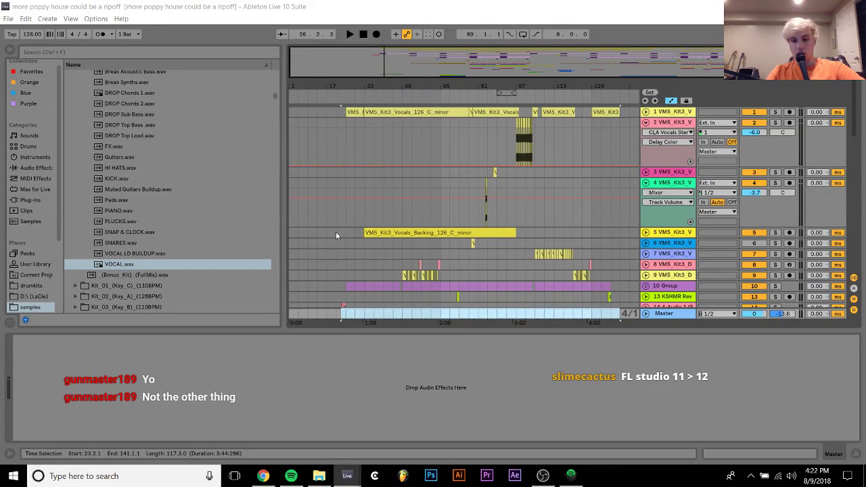
Play the arrangement from bar 23 and fold all tracks to their minimum height.
{"action": "left_click", "coordinate": [344, 306]}
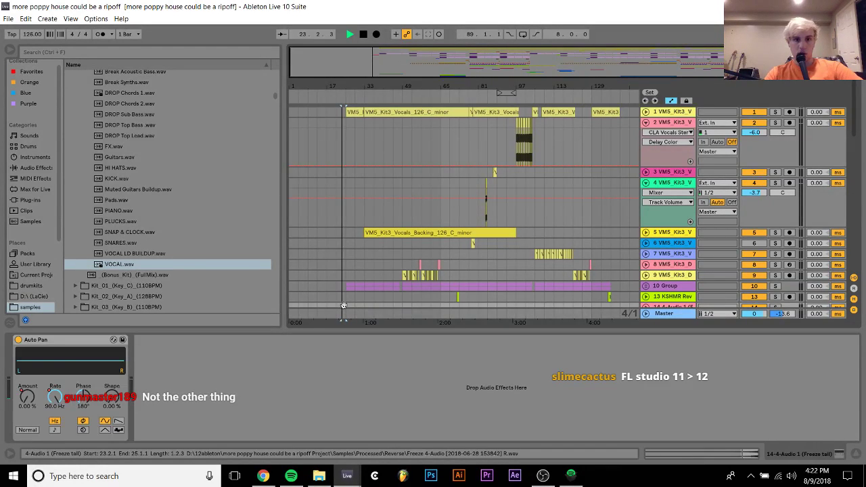
{"action": "key", "text": "space"}
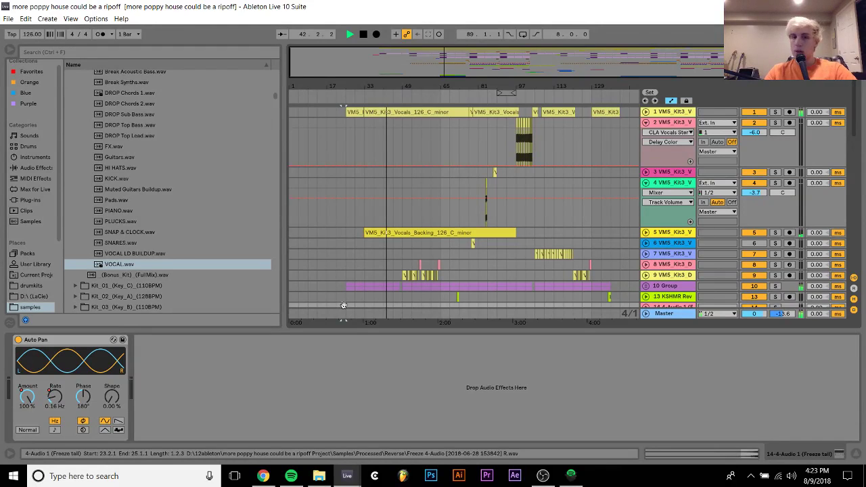
{"action": "left_click", "coordinate": [659, 173]}
{"action": "left_click", "coordinate": [646, 123], "text": "alt"}
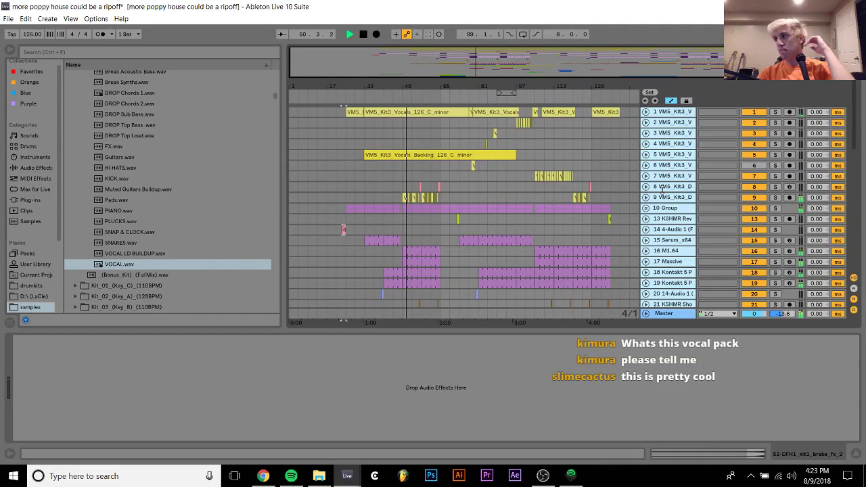
{"action": "key", "text": "space"}
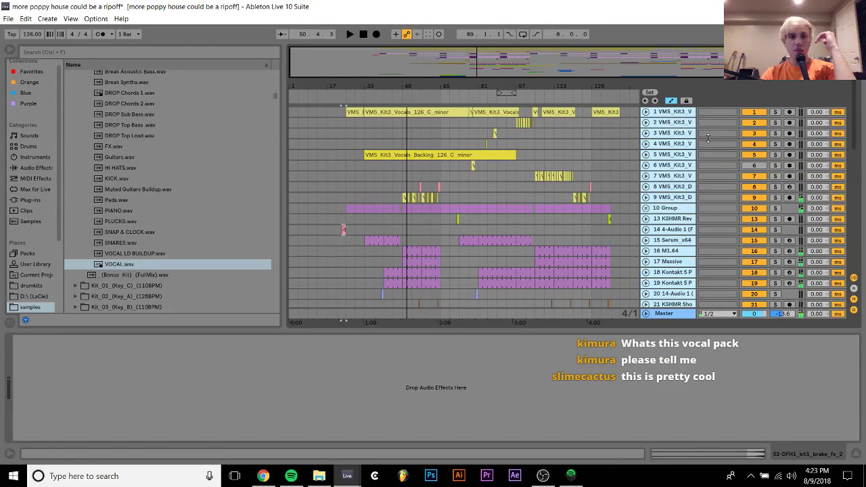
Play the drop section from bar 49 on the vocal chops track.
{"action": "left_click", "coordinate": [404, 189]}
{"action": "key", "text": "space"}
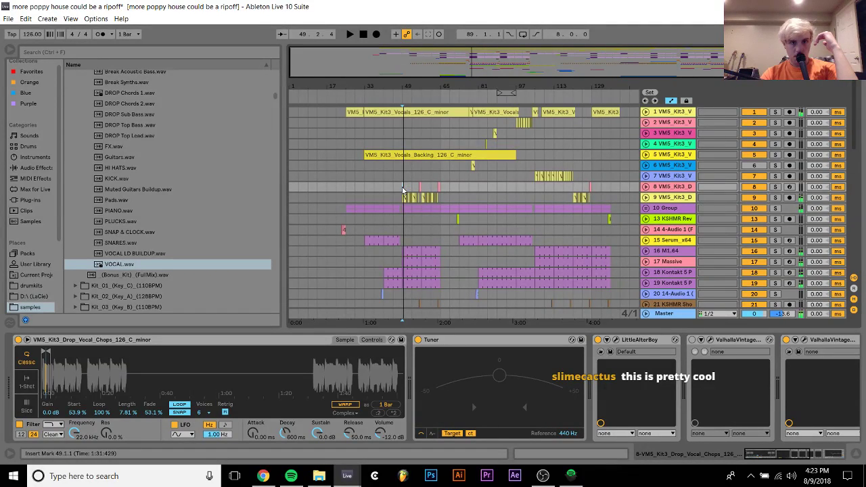
{"action": "key", "text": "space"}
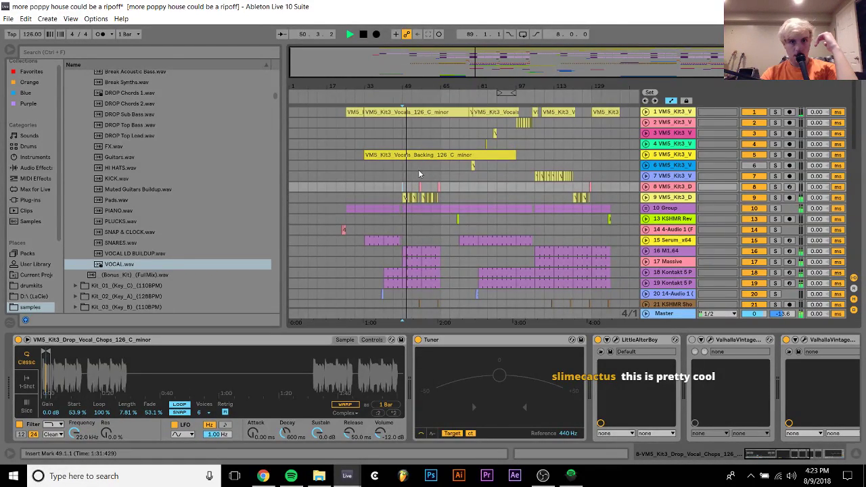
{"action": "key", "text": "space"}
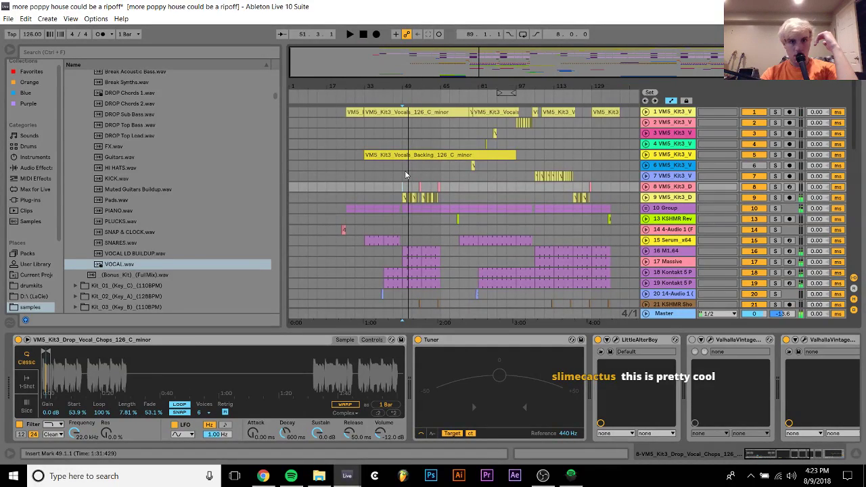
Unfold the first vocal track and audition its opening clip from bar 30 and over bars 25 to 33.
{"action": "key", "text": "plus"}
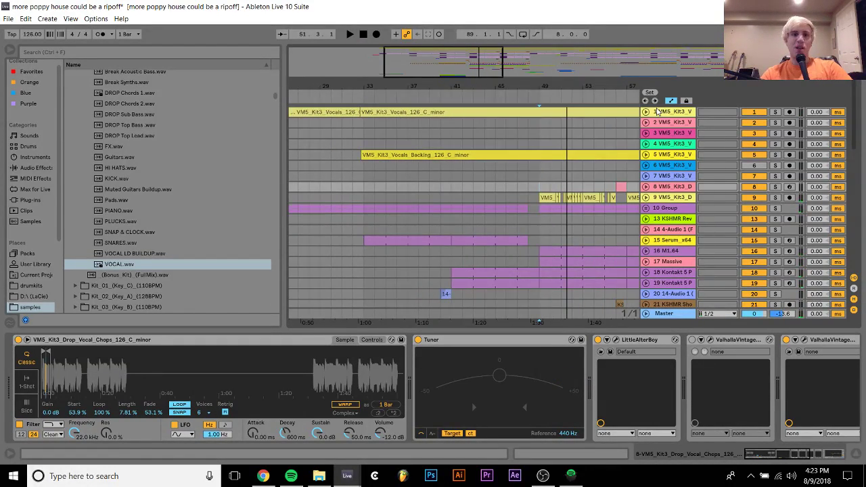
{"action": "key", "text": "z"}
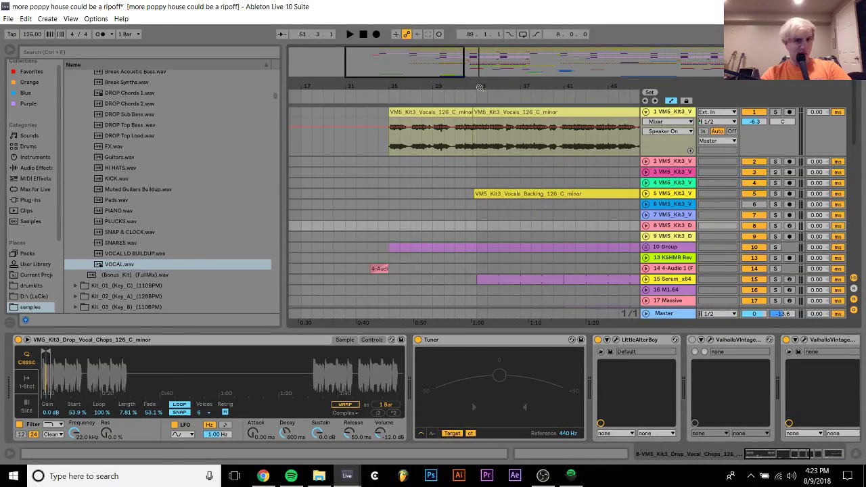
{"action": "scroll", "coordinate": [474, 109], "scroll_direction": "up", "scroll_amount": 2}
{"action": "left_click", "coordinate": [436, 150]}
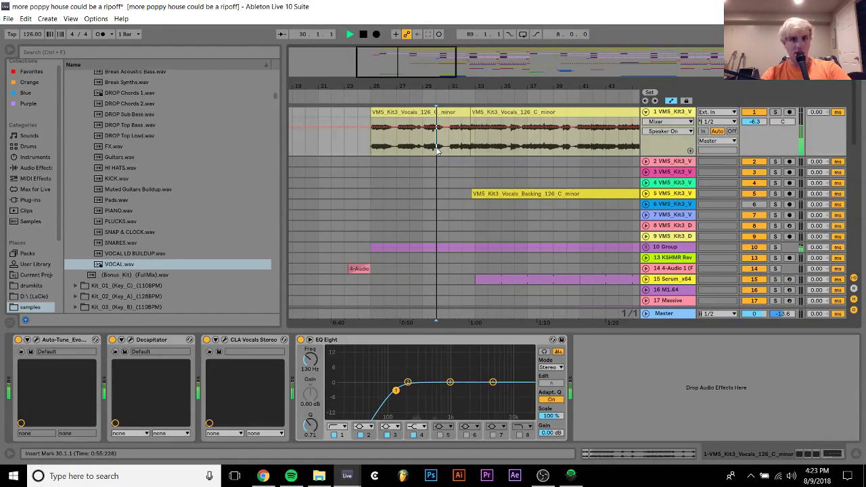
{"action": "key", "text": "space"}
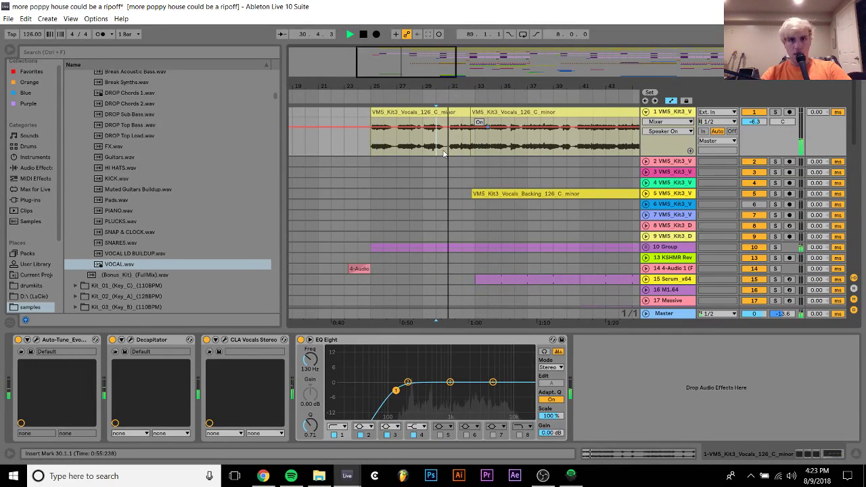
{"action": "key", "text": "space"}
{"action": "left_click_drag", "start_coordinate": [372, 139], "coordinate": [474, 142]}
{"action": "key", "text": "space"}
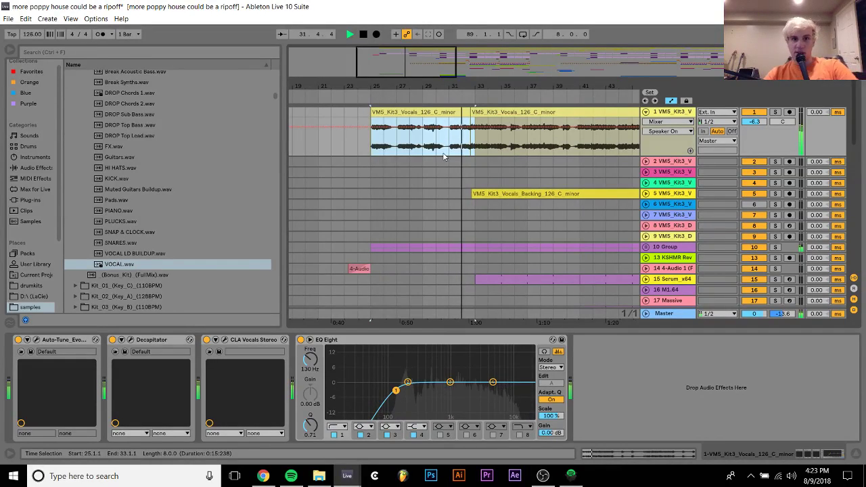
Split the second vocal clip on the first track at 40.2.3.
{"action": "left_click", "coordinate": [501, 133]}
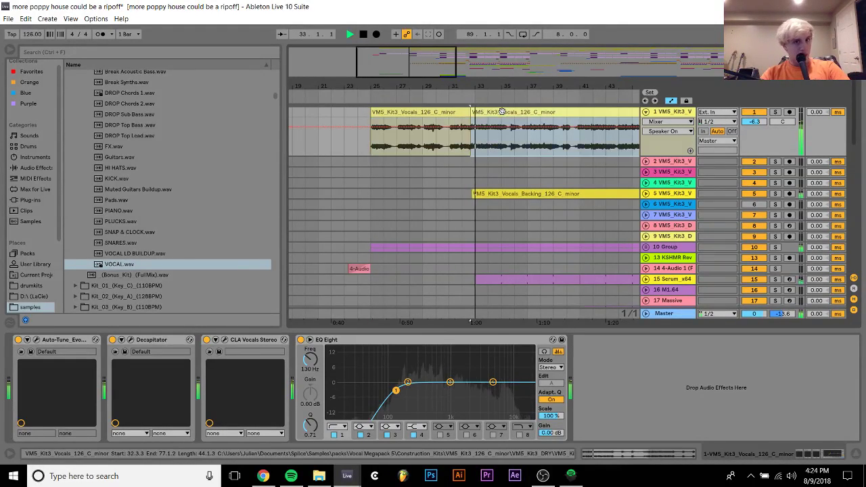
{"action": "key", "text": "plus"}
{"action": "key", "text": "minus"}
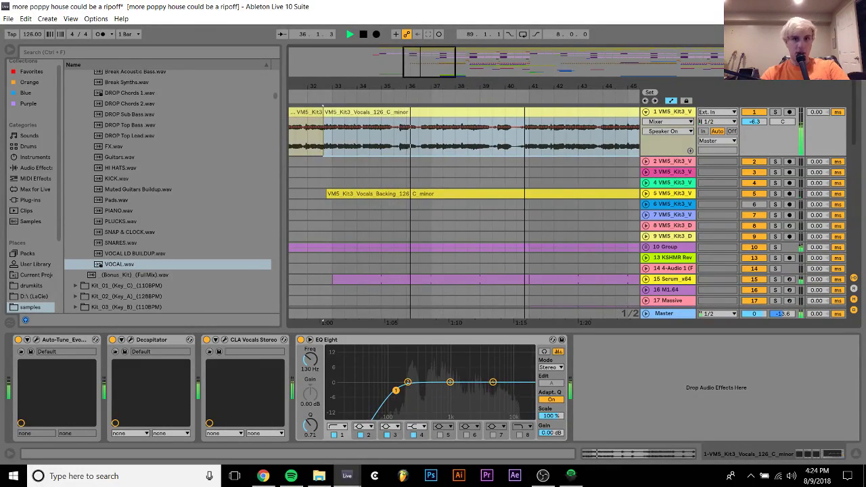
{"action": "left_click_drag", "start_coordinate": [499, 87], "coordinate": [503, 141]}
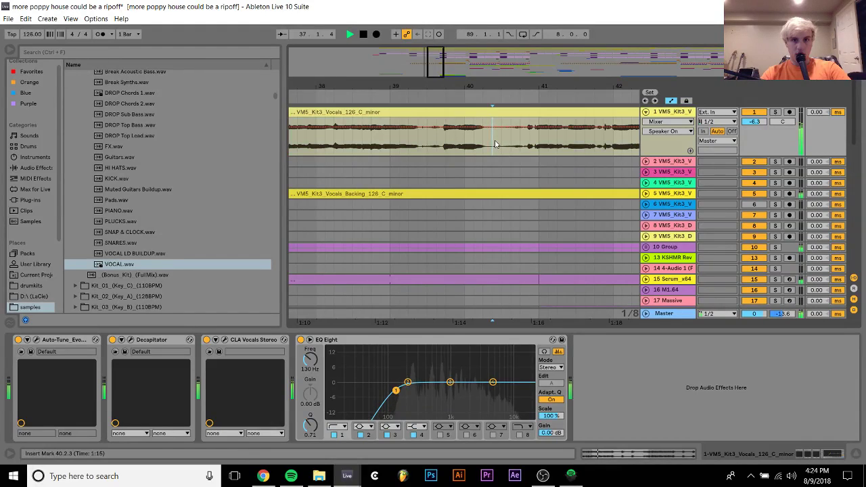
{"action": "left_click", "coordinate": [493, 143]}
{"action": "key", "text": "ctrl+e"}
{"action": "left_click_drag", "start_coordinate": [534, 92], "coordinate": [547, 86]}
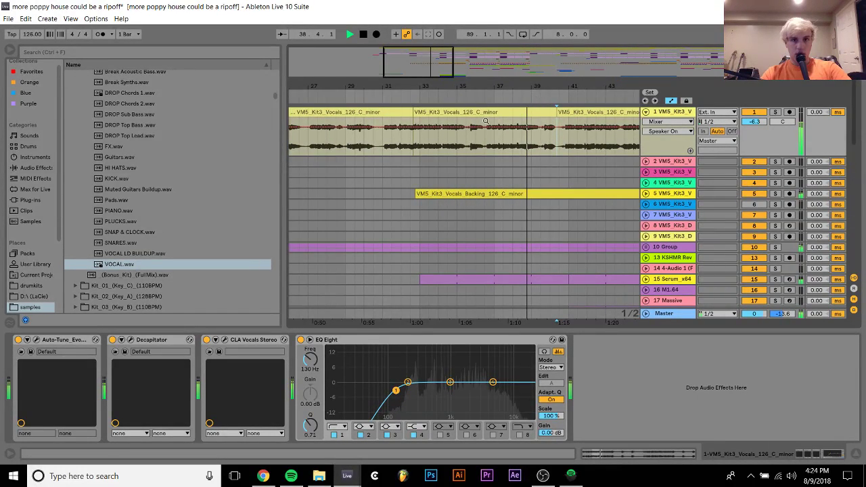
Insert an audio track below the first vocal track and move the vocal clip spanning 32.3.3 to 40.2.3 onto it.
{"action": "key", "text": "ctrl+t"}
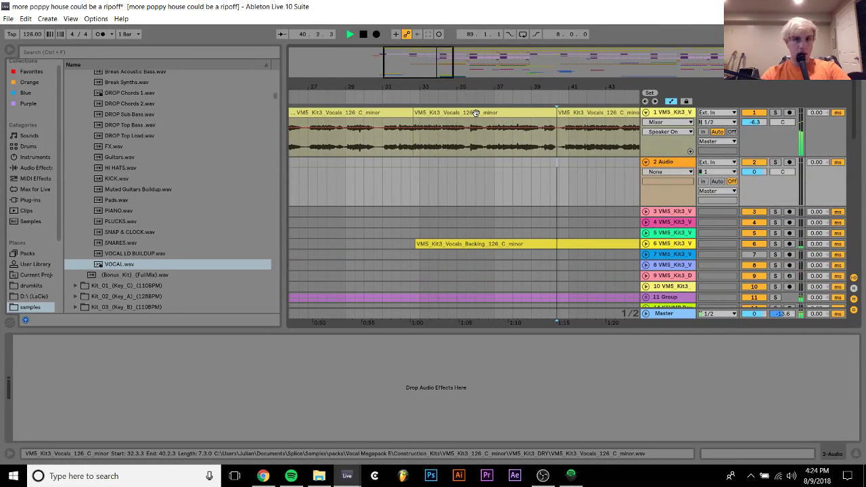
{"action": "key", "text": "space"}
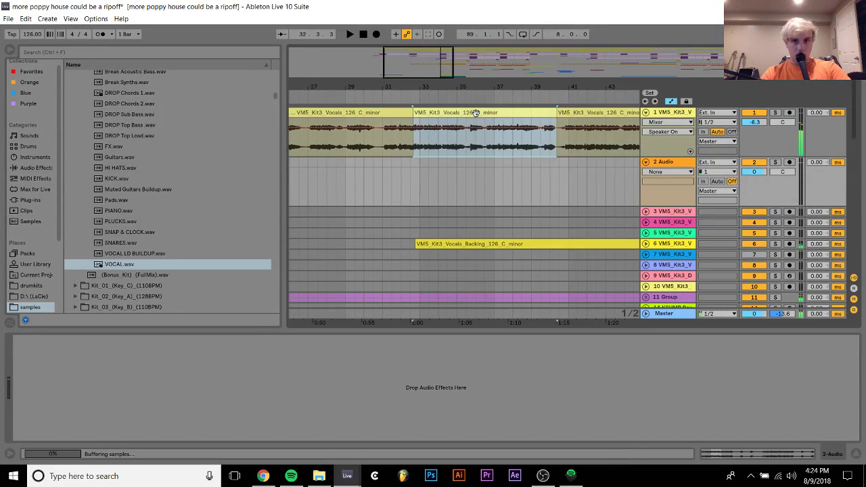
{"action": "left_click_drag", "start_coordinate": [476, 113], "coordinate": [479, 170]}
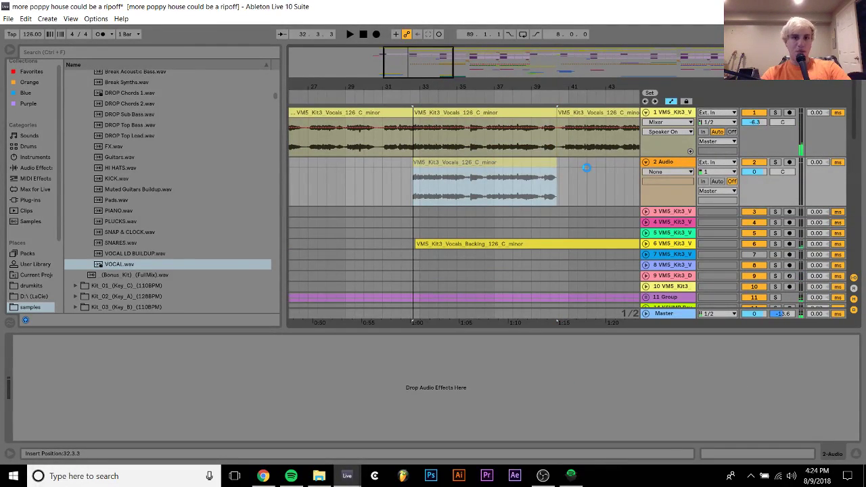
Insert another empty audio track directly below the first vocal track.
{"action": "left_click", "coordinate": [665, 113]}
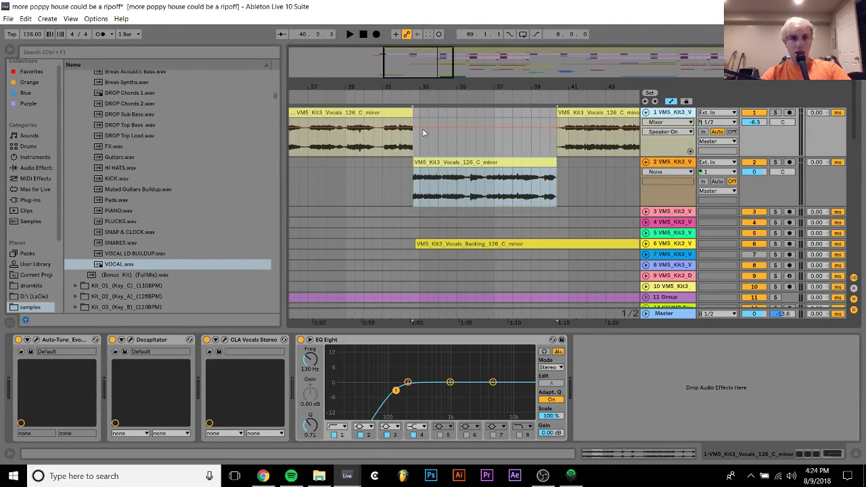
{"action": "key", "text": "ctrl+t"}
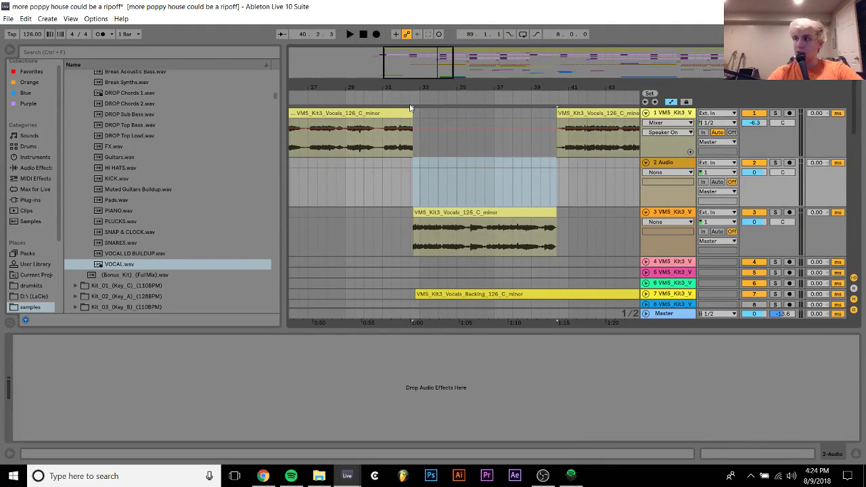
{"action": "left_click_drag", "start_coordinate": [368, 86], "coordinate": [483, 80]}
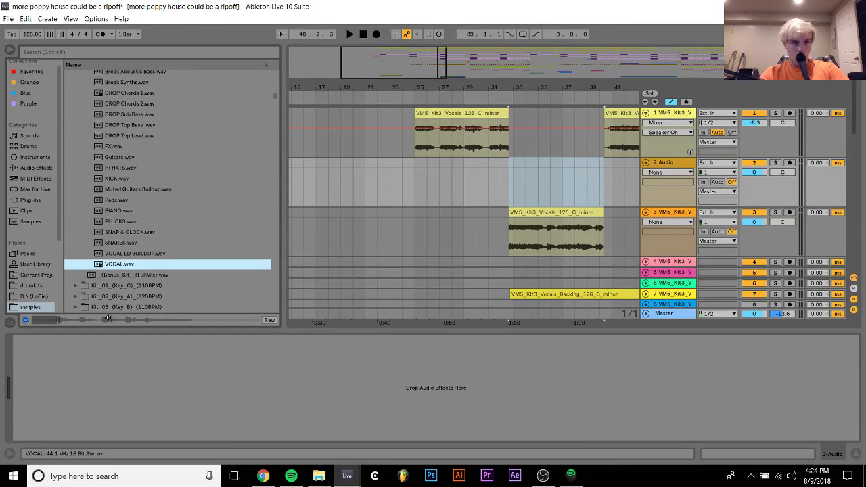
Step through the Kit_01 to Kit_04 folders in the samples list.
{"action": "left_click", "coordinate": [118, 286]}
{"action": "key", "text": "Down"}
{"action": "key", "text": "Down"}
{"action": "key", "text": "Down"}
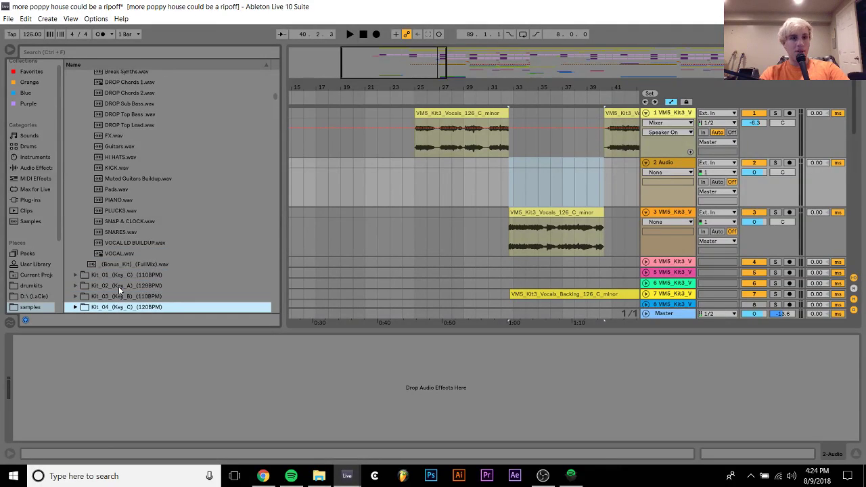
Show the bar 25 vocal clip's source file in the browser and preview VM5_Kit3_Drop_Vocal_Chops_126_C_minor.wav.
{"action": "left_click", "coordinate": [453, 125]}
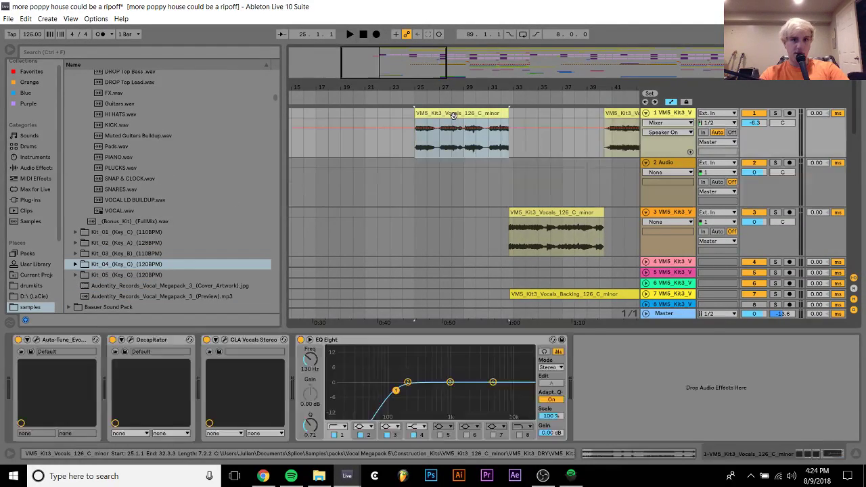
{"action": "right_click", "coordinate": [455, 119]}
{"action": "left_click", "coordinate": [501, 257]}
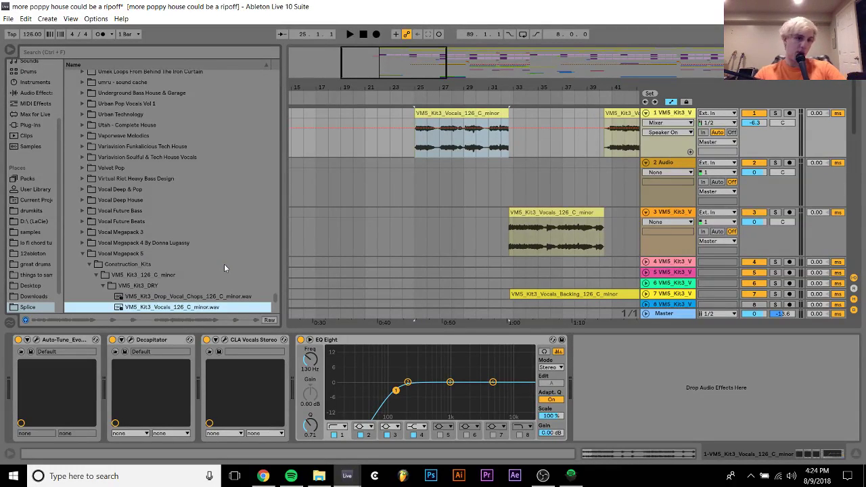
{"action": "left_click", "coordinate": [148, 296]}
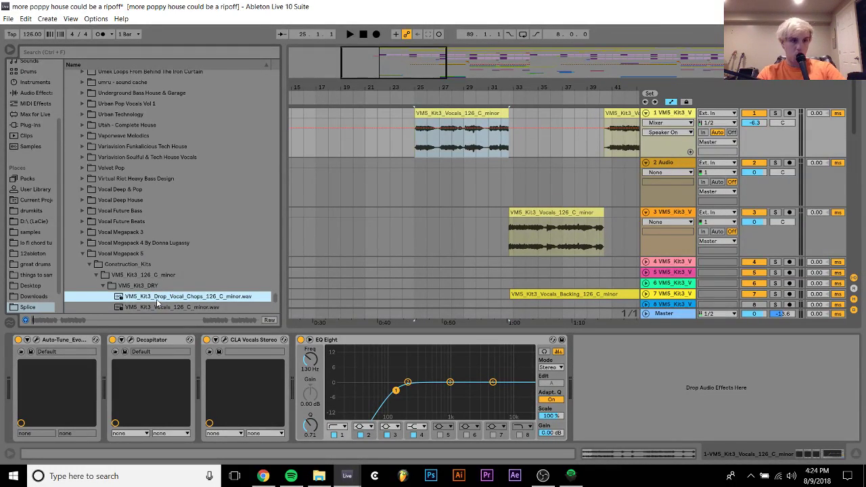
Collapse the Vocal Megapack 5 folder together with its construction kit subfolders.
{"action": "key", "text": "Down"}
{"action": "key", "text": "Down"}
{"action": "key", "text": "Left"}
{"action": "key", "text": "Left"}
{"action": "key", "text": "Left"}
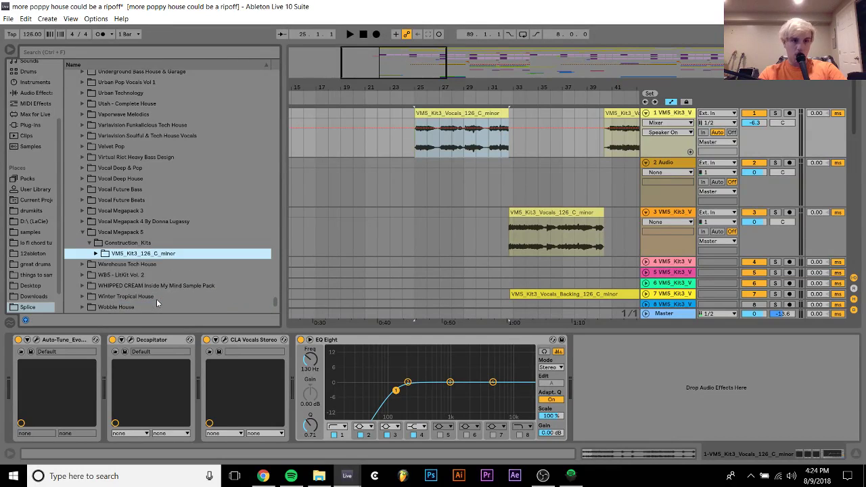
{"action": "key", "text": "Left"}
{"action": "key", "text": "Left"}
{"action": "key", "text": "Left"}
{"action": "key", "text": "Left"}
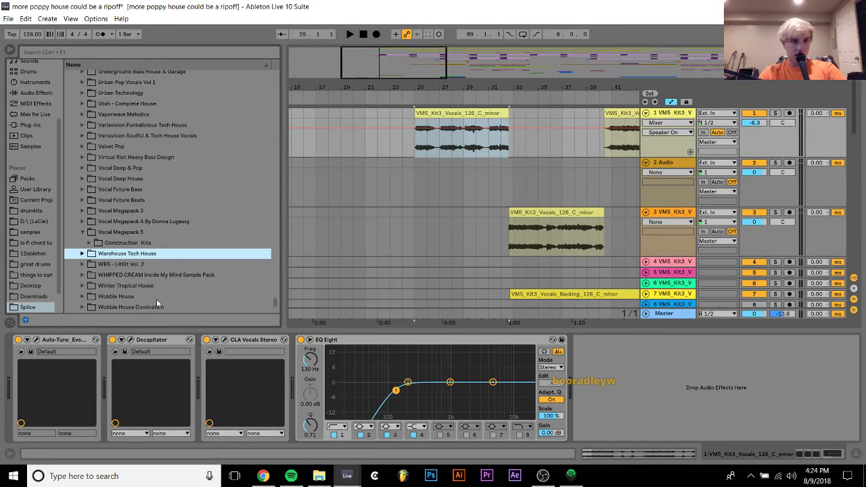
{"action": "key", "text": "Left"}
Expand Vocal Megapack 4 through Construction_Kits and Kit4_108_G_minor to look over its vocal sample.
{"action": "key", "text": "Up"}
{"action": "key", "text": "Right"}
{"action": "key", "text": "Down"}
{"action": "key", "text": "Right"}
{"action": "key", "text": "Down"}
{"action": "key", "text": "Right"}
{"action": "key", "text": "Down"}
{"action": "key", "text": "Down"}
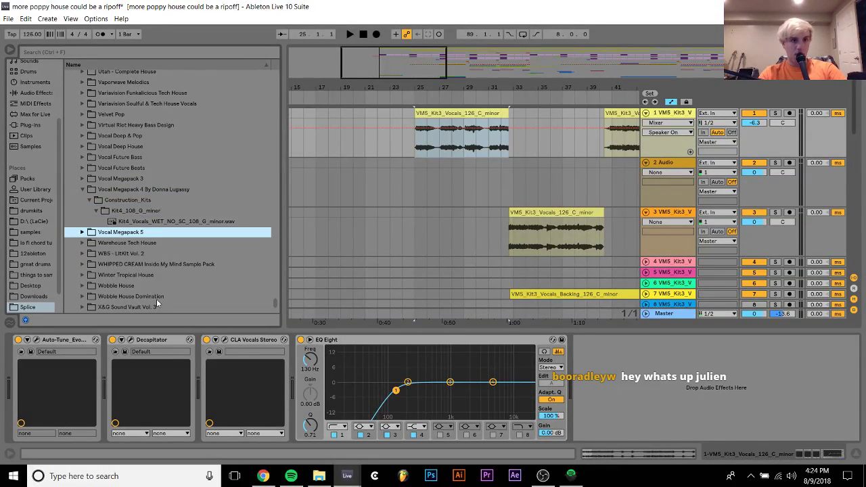
Collapse the Vocal Megapack 4 folder and its subfolders.
{"action": "key", "text": "Up"}
{"action": "key", "text": "Left"}
{"action": "key", "text": "Left"}
{"action": "key", "text": "Left"}
{"action": "key", "text": "Left"}
{"action": "key", "text": "Left"}
{"action": "key", "text": "Left"}
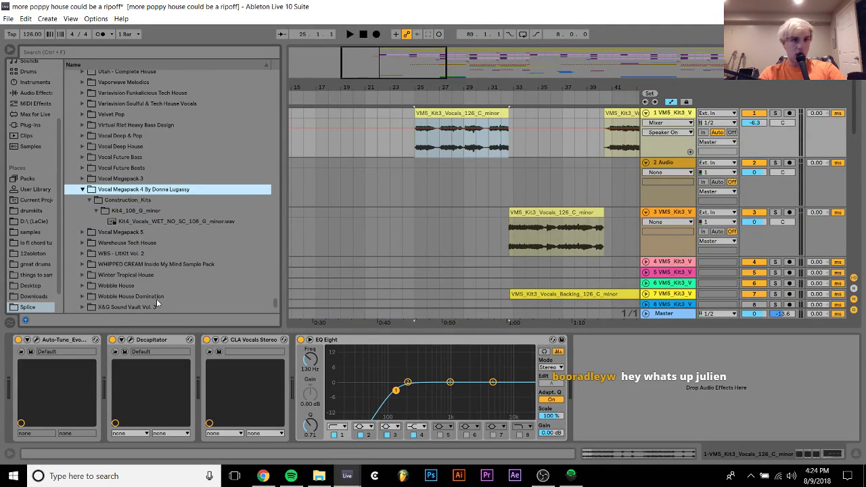
Expand the PACK folder of Vocal Megapack 3 and go to KIT5_120_BPM_C.
{"action": "key", "text": "Up"}
{"action": "key", "text": "Right"}
{"action": "key", "text": "Down"}
{"action": "key", "text": "Right"}
{"action": "key", "text": "Down"}
{"action": "key", "text": "Down"}
{"action": "key", "text": "Down"}
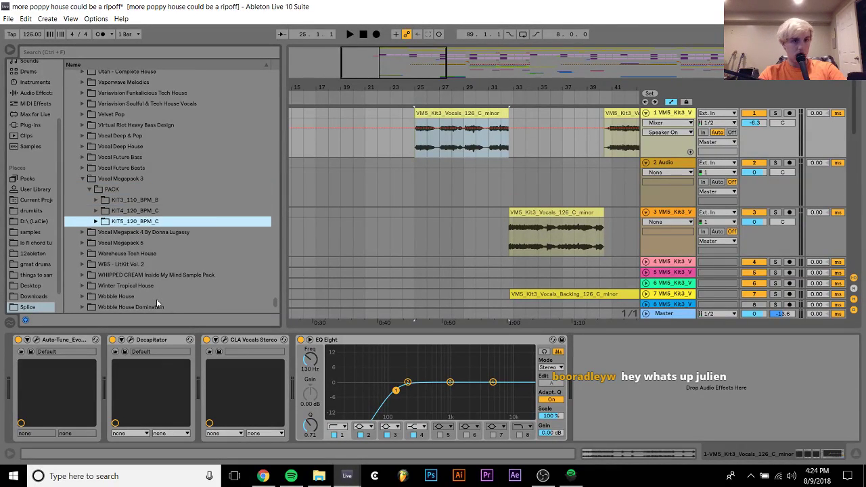
Expand KIT5_120_BPM_C's unprocessed folder and preview its VOCAL_ACAPELLA_unprocessed.wav.
{"action": "key", "text": "Right"}
{"action": "key", "text": "Down"}
{"action": "key", "text": "Down"}
{"action": "key", "text": "Up"}
{"action": "key", "text": "Right"}
{"action": "key", "text": "Down"}
{"action": "key", "text": "Down"}
{"action": "key", "text": "Up"}
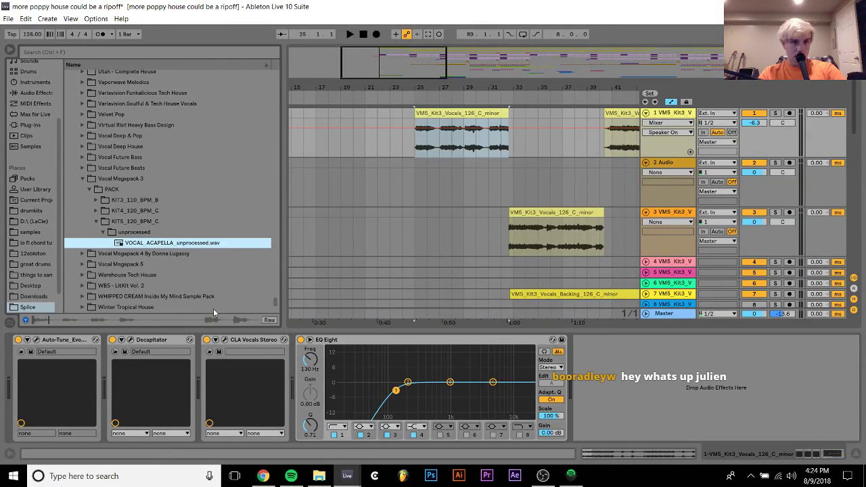
Expand KIT4_120_BPM_C's unprocessed folder and preview its VOCAL_ACAPELLA_unprocessed.wav.
{"action": "left_click", "coordinate": [152, 210]}
{"action": "key", "text": "Right"}
{"action": "left_click", "coordinate": [152, 221]}
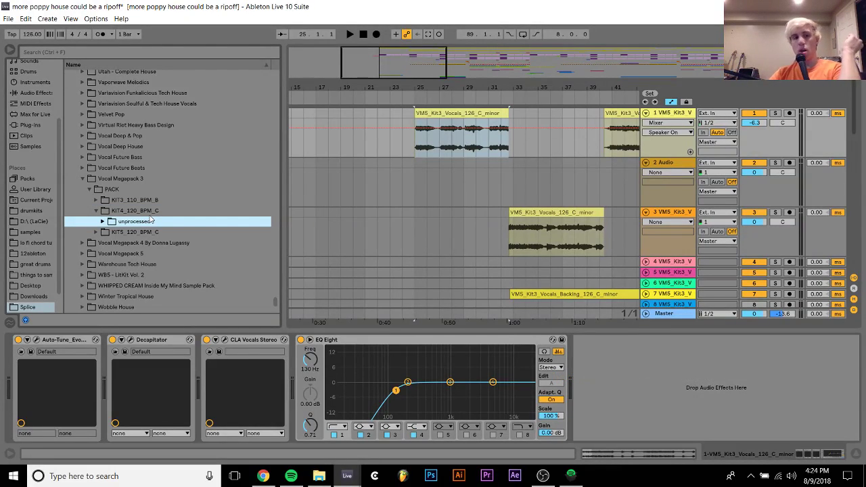
{"action": "key", "text": "Right"}
{"action": "key", "text": "Down"}
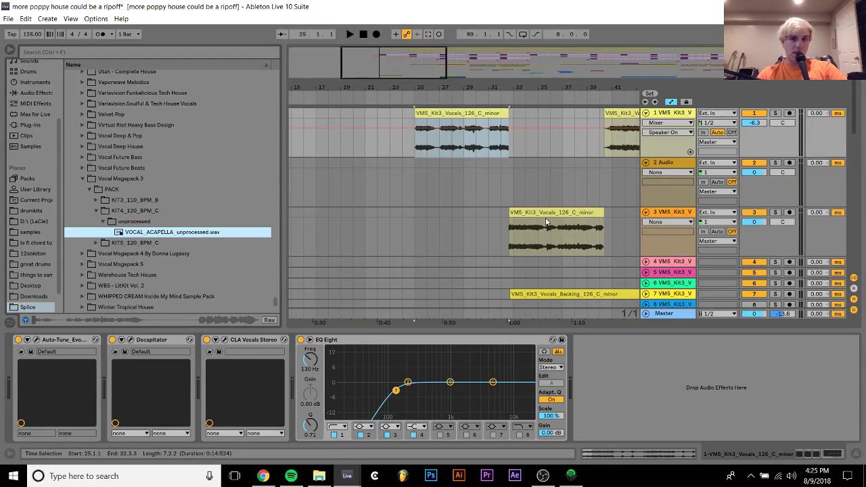
Move the vocal clip on track 3 back onto track 1 at bar 32 and play through the joined vocal sections.
{"action": "left_click_drag", "start_coordinate": [547, 222], "coordinate": [535, 129], "text": "ctrl"}
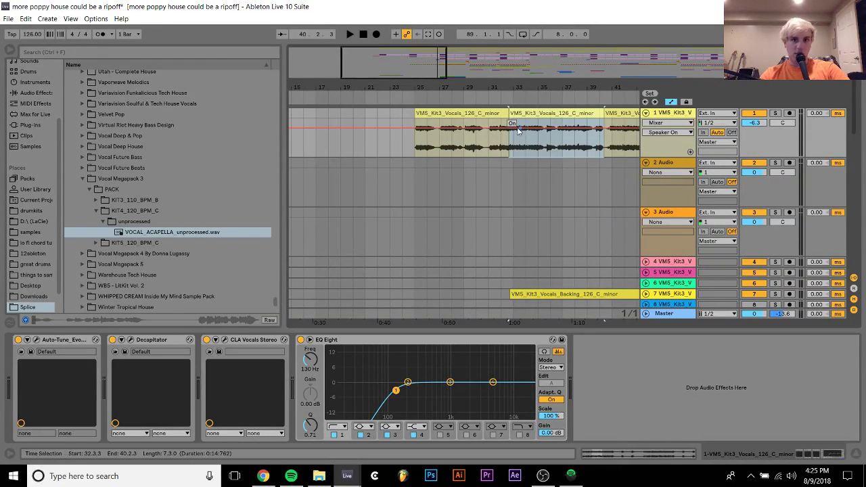
{"action": "left_click", "coordinate": [402, 117]}
{"action": "key", "text": "space"}
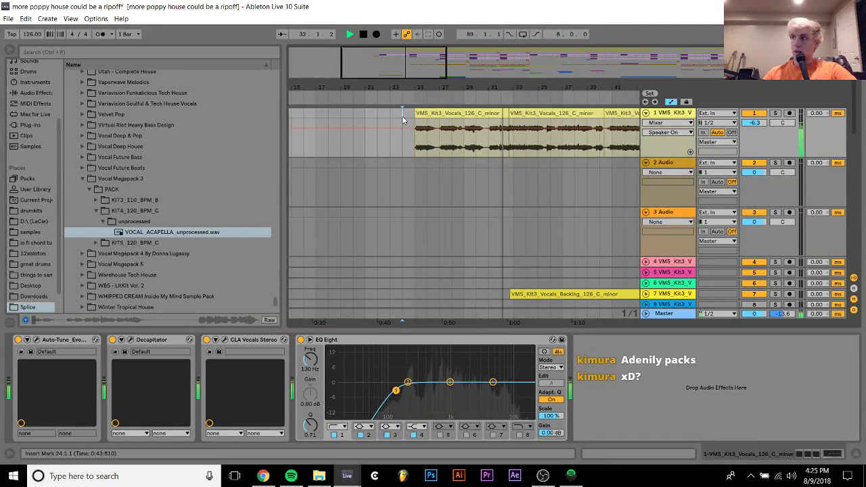
{"action": "key", "text": "space"}
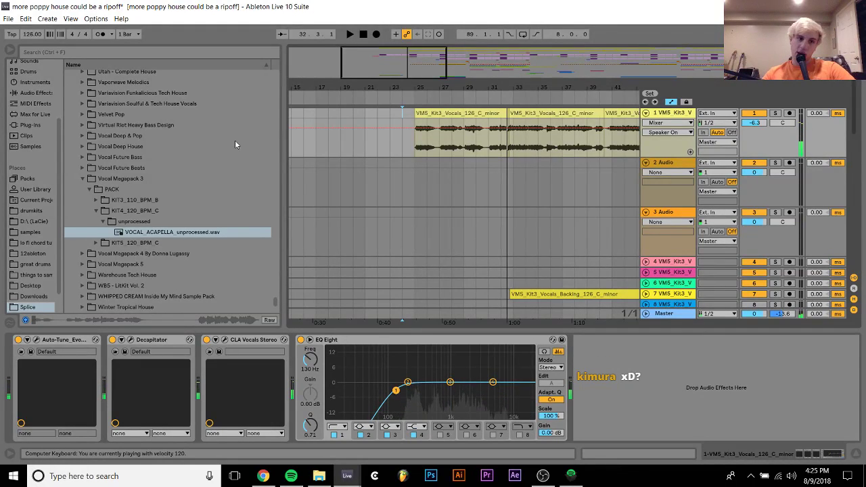
{"action": "key", "text": "space"}
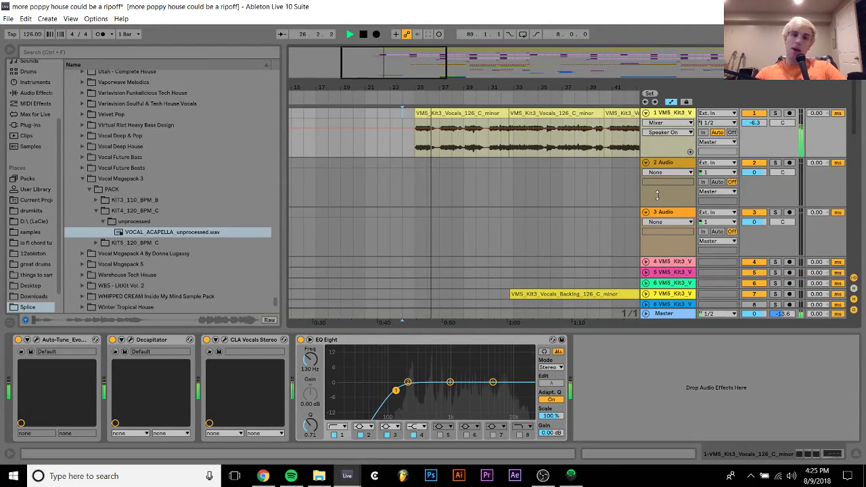
{"action": "left_click", "coordinate": [501, 151]}
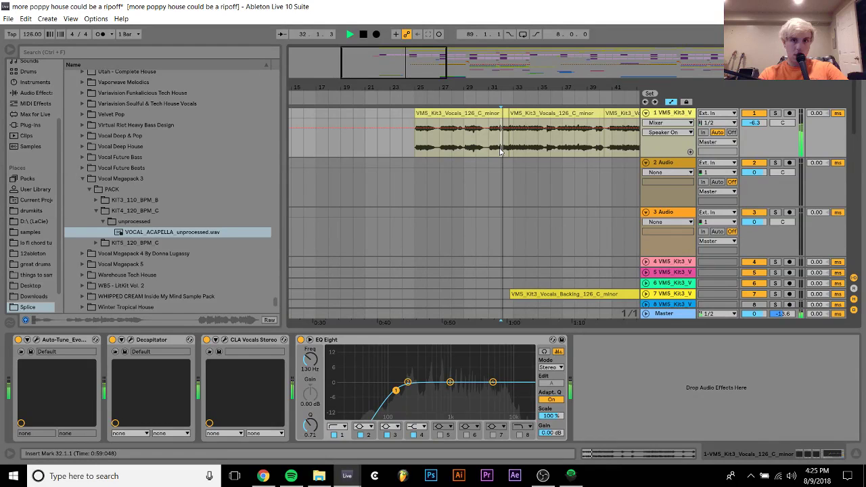
{"action": "key", "text": "space"}
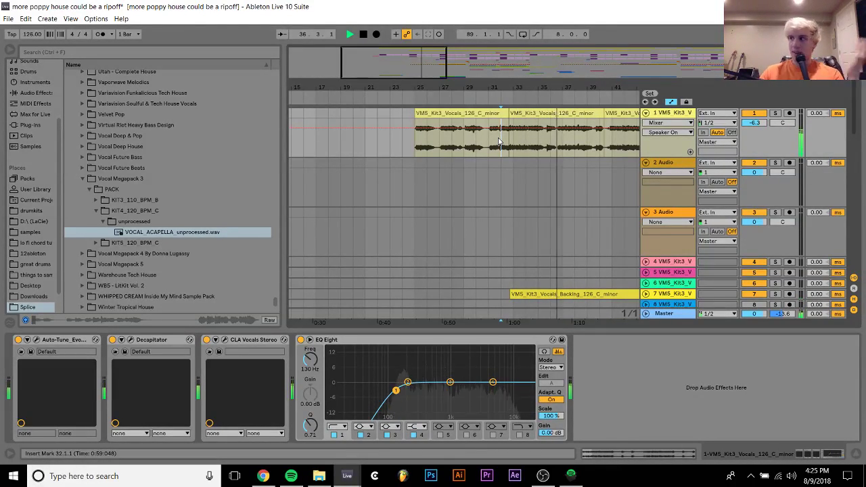
{"action": "key", "text": "space"}
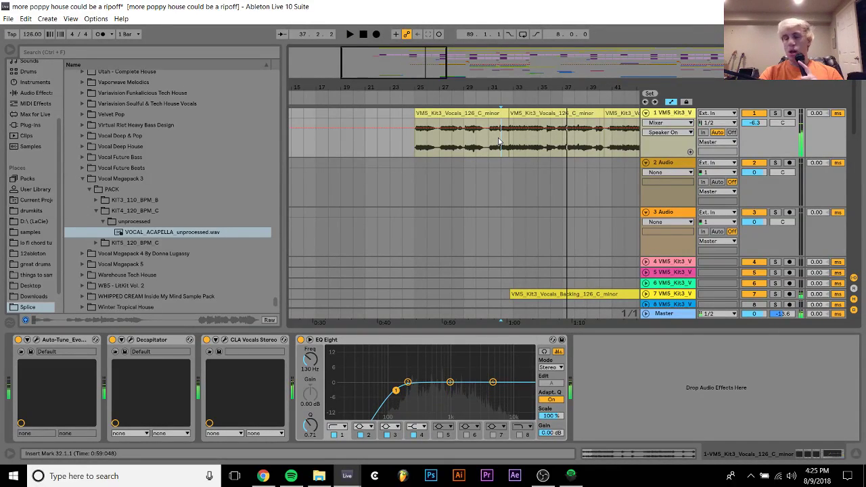
Start a new empty set and check OBS briefly before returning to Ableton Live.
{"action": "key", "text": "ctrl+q"}
{"action": "key", "text": "Return"}
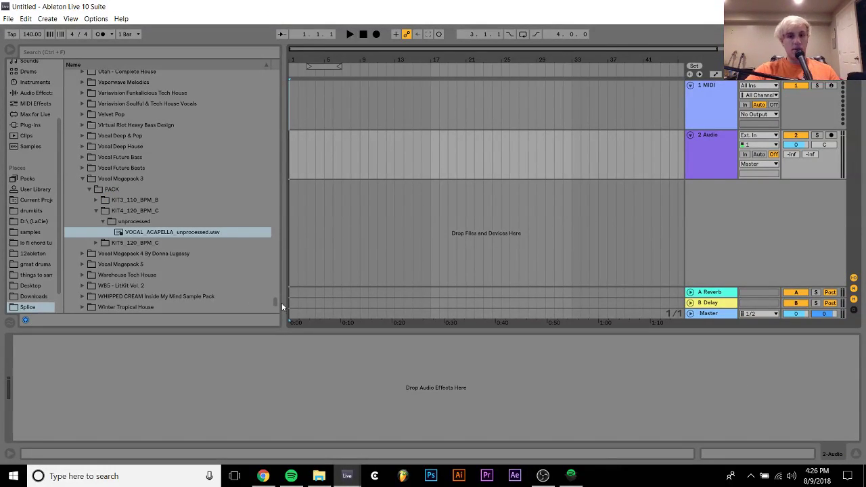
{"action": "left_click", "coordinate": [543, 476]}
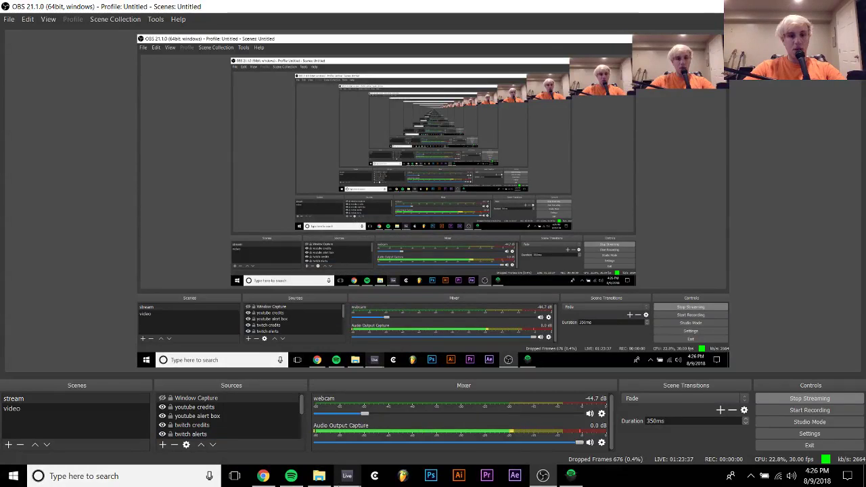
{"action": "left_click", "coordinate": [379, 453]}
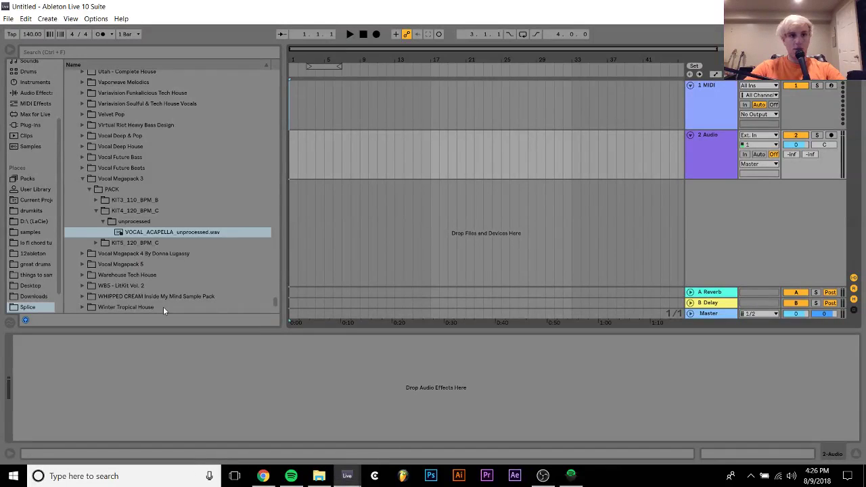
Load ultimate future house rack.adg from the Drum Rack Project folder on D:\ (LaCie) onto the MIDI track.
{"action": "left_click", "coordinate": [29, 222]}
{"action": "scroll", "coordinate": [117, 214], "scroll_direction": "down", "scroll_amount": 2}
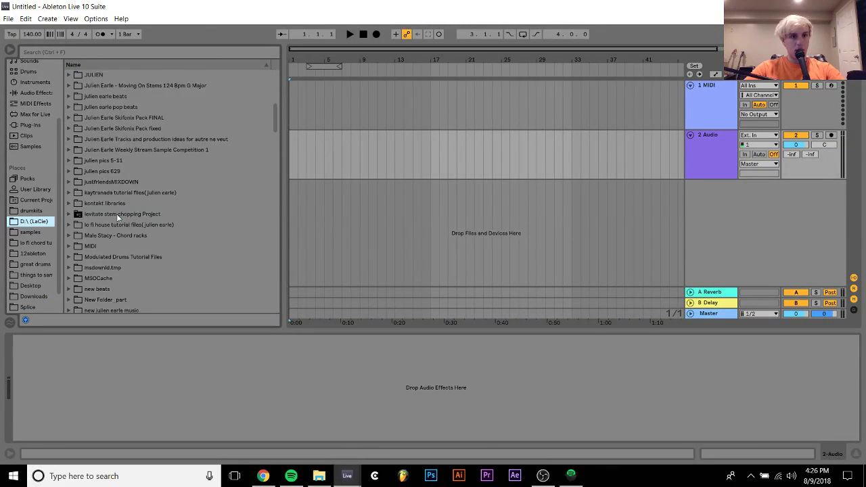
{"action": "scroll", "coordinate": [116, 214], "scroll_direction": "down", "scroll_amount": 1}
{"action": "scroll", "coordinate": [116, 213], "scroll_direction": "up", "scroll_amount": 6}
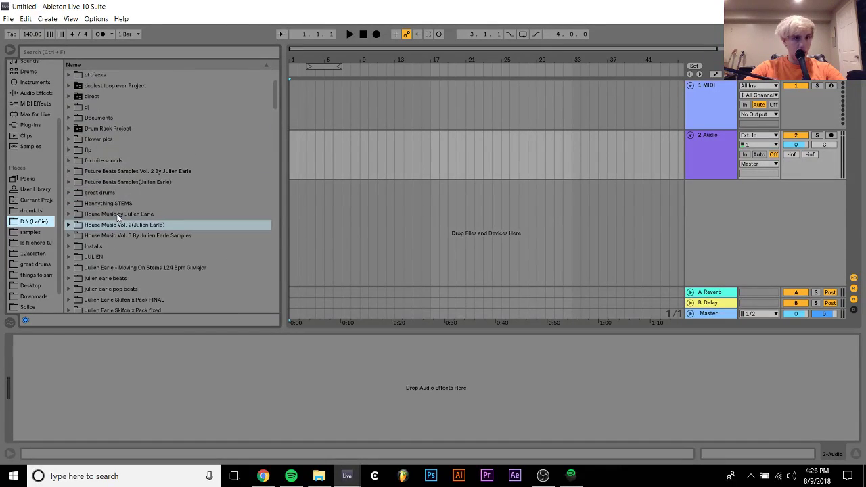
{"action": "left_click", "coordinate": [69, 138]}
{"action": "left_click", "coordinate": [100, 161]}
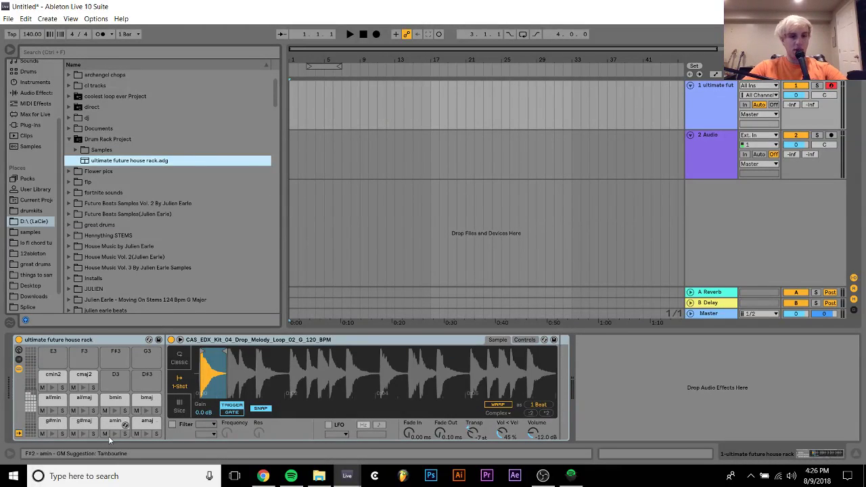
Audition the rack's g#min and cmin pads and lower the rack track's volume to -4.9 dB.
{"action": "left_click", "coordinate": [53, 434]}
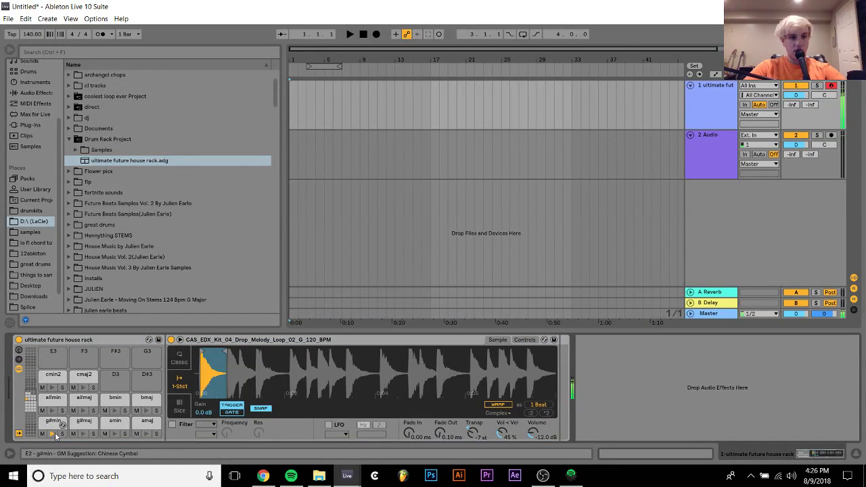
{"action": "left_click", "coordinate": [54, 435]}
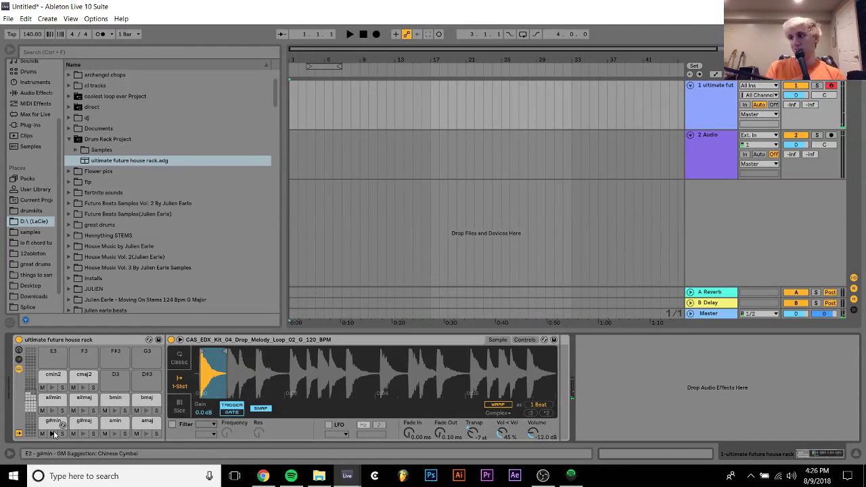
{"action": "scroll", "coordinate": [54, 426], "scroll_direction": "down", "scroll_amount": 4}
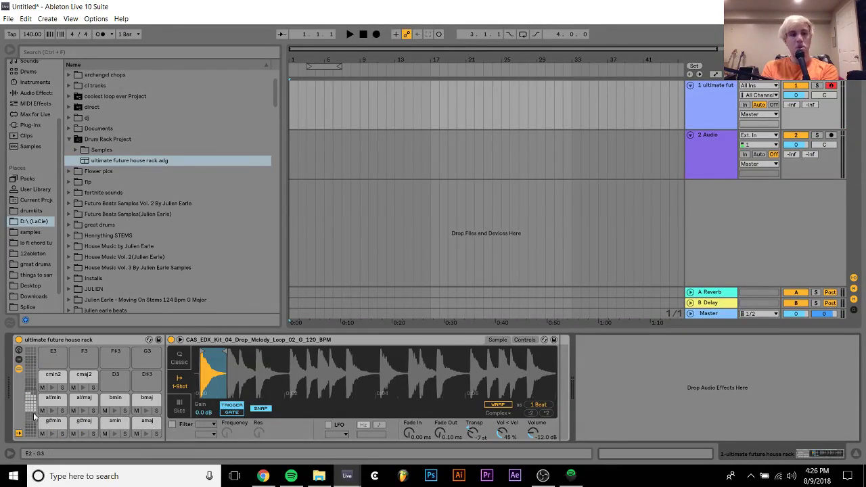
{"action": "left_click", "coordinate": [52, 434]}
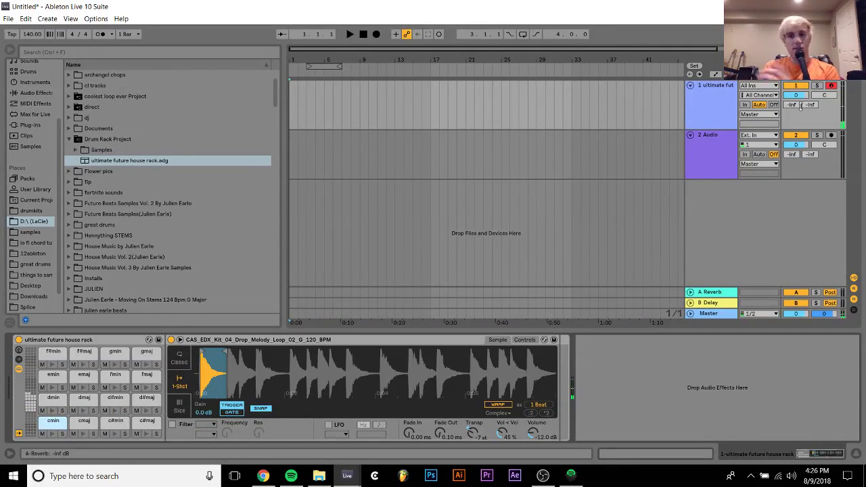
{"action": "left_click_drag", "start_coordinate": [800, 98], "coordinate": [799, 103]}
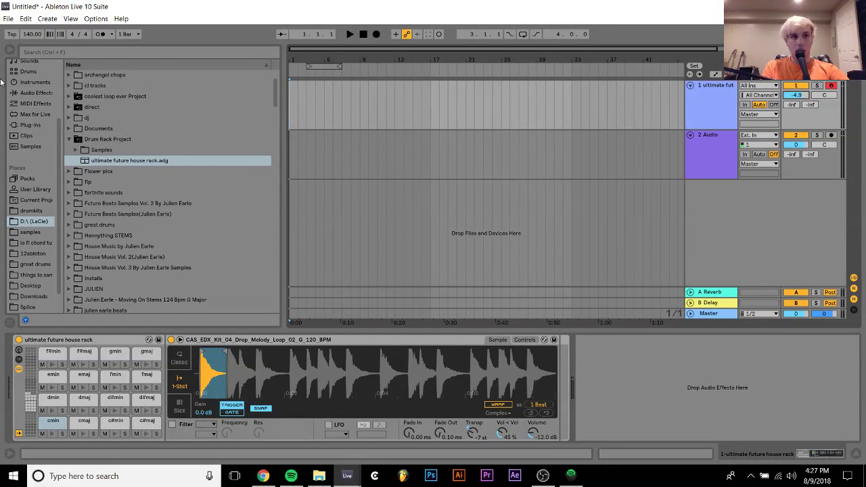
Set the tempo to 124 BPM.
{"action": "left_click", "coordinate": [30, 40]}
{"action": "type", "text": "12"}
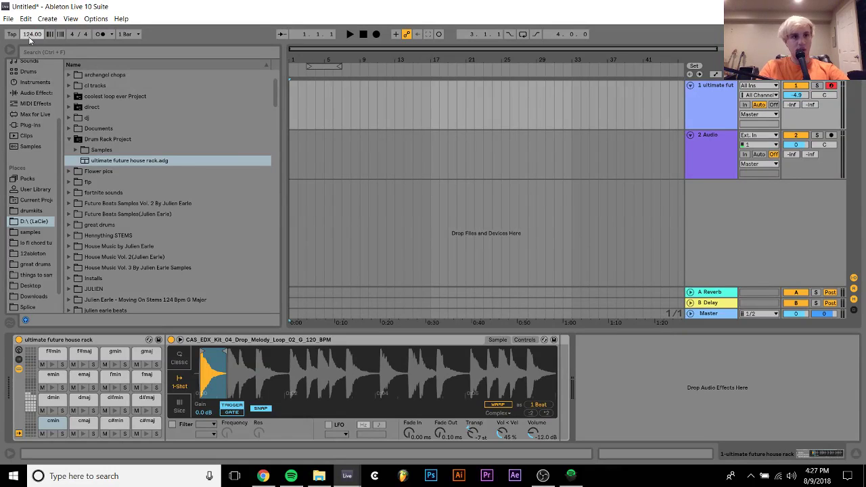
{"action": "type", "text": "4"}
Loop the first four bars and insert a four-bar MIDI clip there on the ultimate future house rack track.
{"action": "left_click", "coordinate": [324, 116]}
{"action": "left_click_drag", "start_coordinate": [324, 117], "coordinate": [283, 113]}
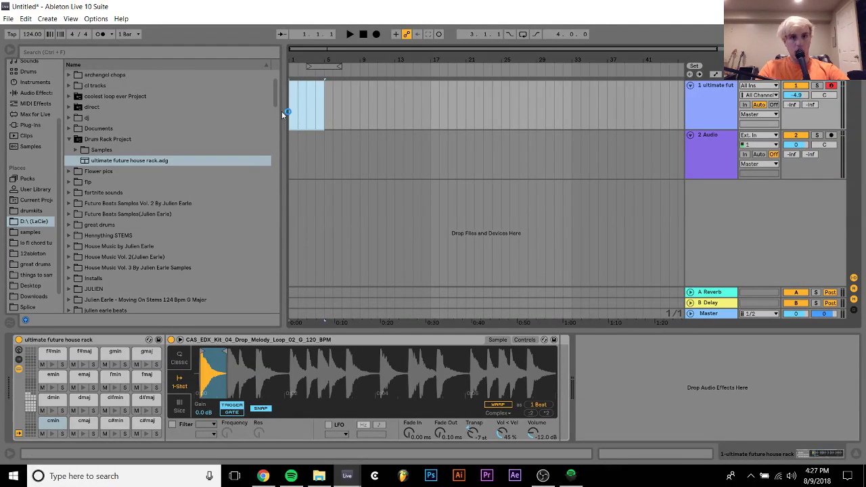
{"action": "key", "text": "ctrl+l"}
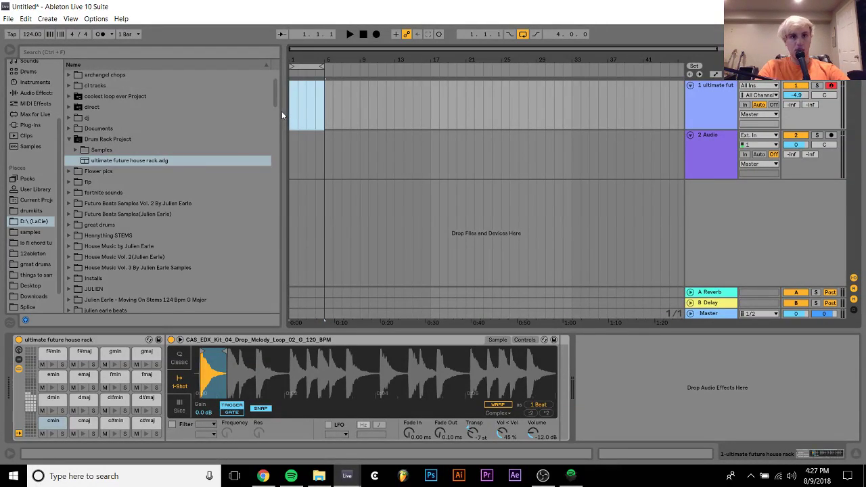
{"action": "key", "text": "ctrl+shift+m"}
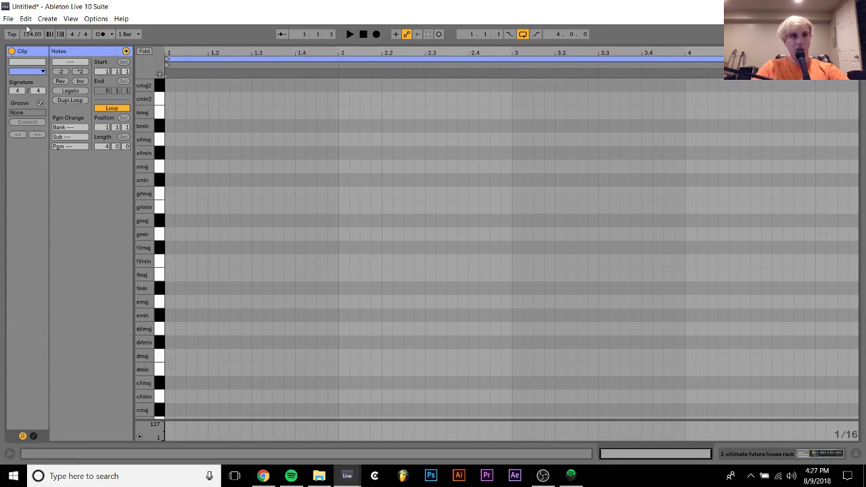
Set the tempo to 122 BPM and add a one-beat cmaj2 note at the start of the clip, auditioning it.
{"action": "left_click", "coordinate": [31, 34]}
{"action": "type", "text": "1"}
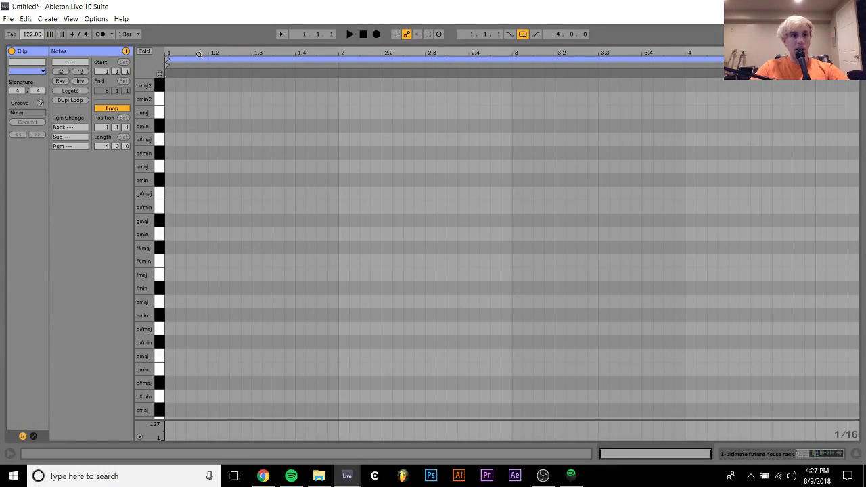
{"action": "left_click", "coordinate": [167, 81]}
{"action": "double_click", "coordinate": [169, 84]}
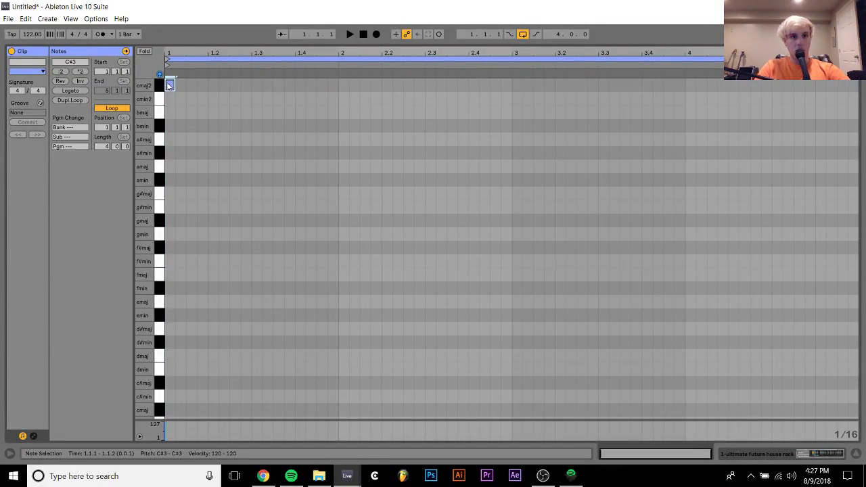
{"action": "key", "text": "space"}
{"action": "key", "text": "space"}
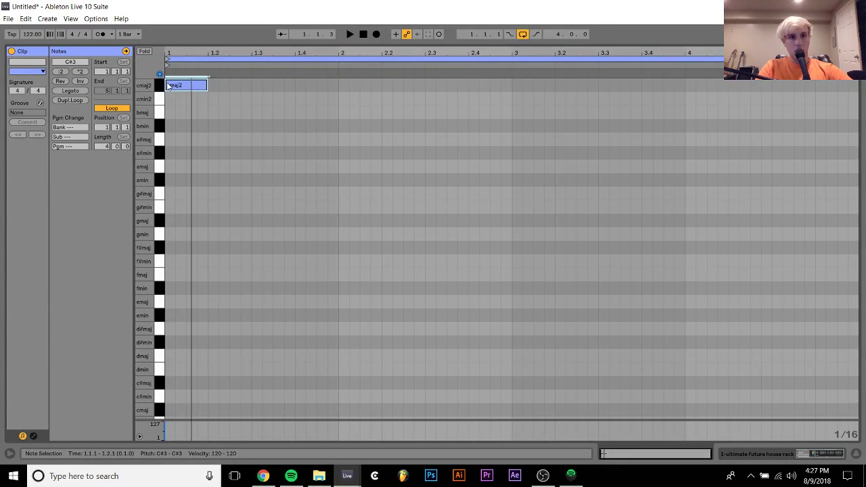
Duplicate the cmaj2 note as a half-beat note at 1.1.3 and lower it to cmaj.
{"action": "key", "text": "ctrl+d"}
{"action": "key", "text": "shift+Down"}
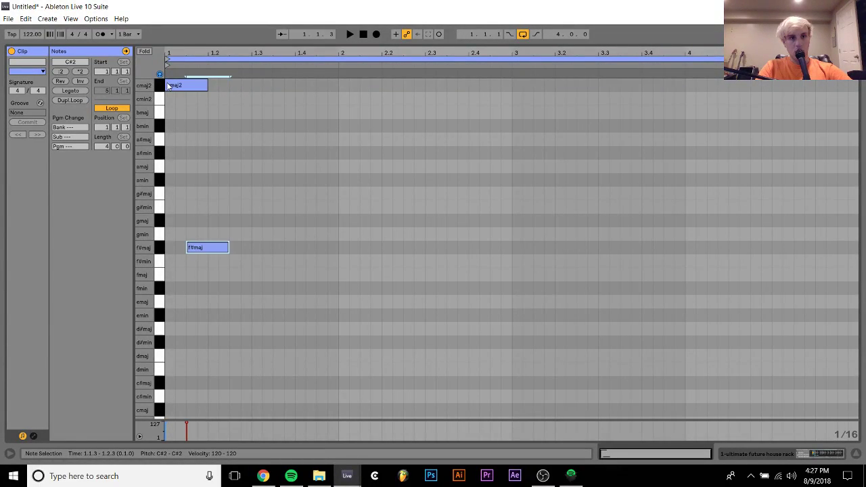
{"action": "key", "text": "Down"}
{"action": "key", "text": "Down"}
{"action": "key", "text": "Down"}
{"action": "key", "text": "Down"}
{"action": "key", "text": "Down"}
{"action": "key", "text": "Down"}
{"action": "key", "text": "Down"}
{"action": "key", "text": "Down"}
{"action": "key", "text": "Down"}
{"action": "key", "text": "Down"}
{"action": "key", "text": "Down"}
{"action": "key", "text": "Down"}
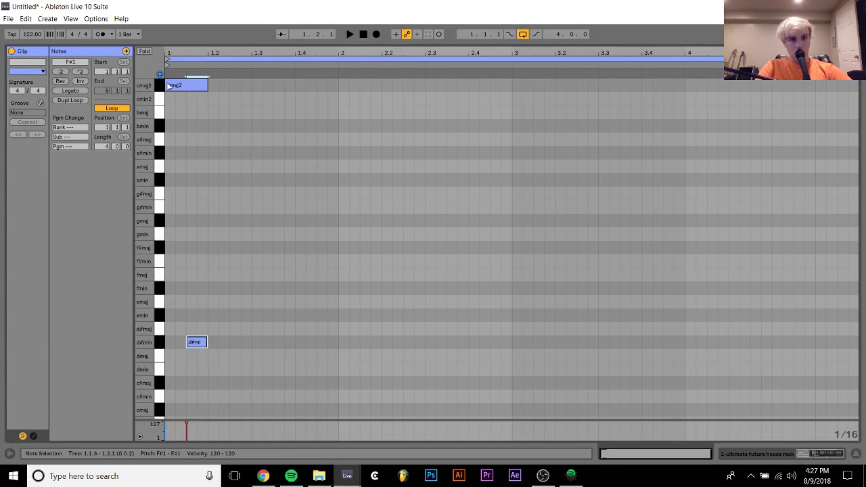
{"action": "key", "text": "space"}
Copy the cmaj2 note to 1.2.1, lower the copy to bmin and lengthen it to three sixteenths.
{"action": "left_click", "coordinate": [171, 86]}
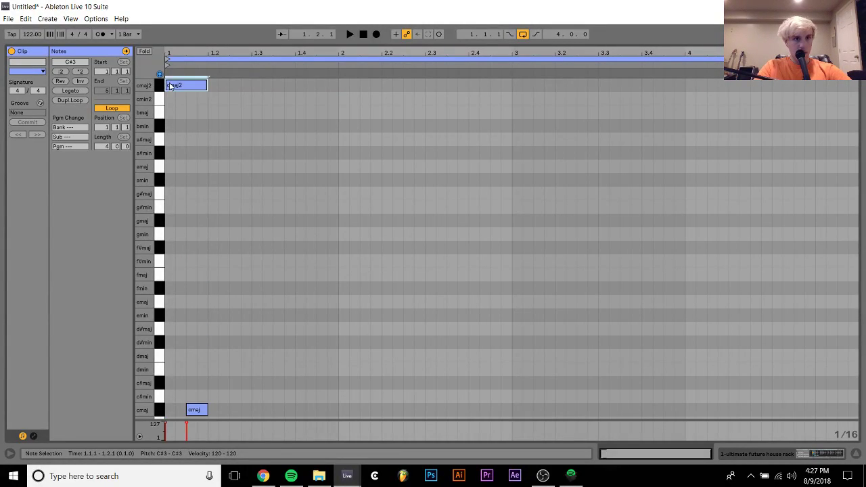
{"action": "key", "text": "Right"}
{"action": "key", "text": "Down"}
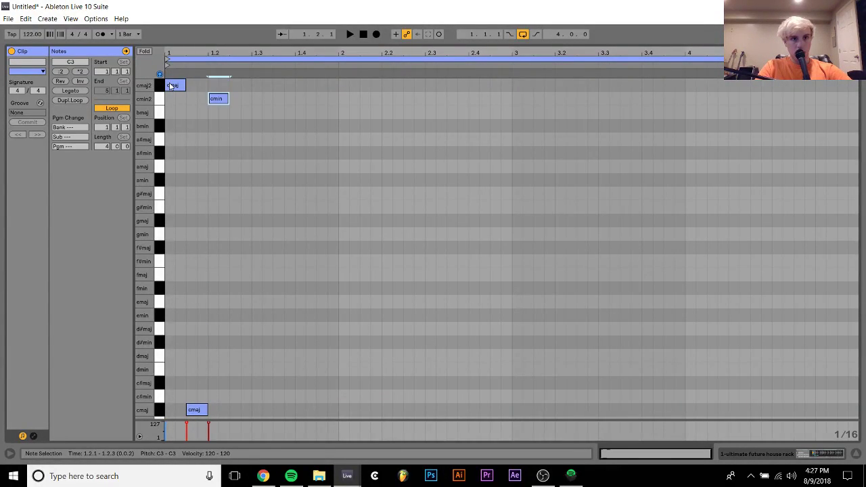
{"action": "key", "text": "Down"}
{"action": "key", "text": "Down"}
{"action": "key", "text": "Down"}
{"action": "key", "text": "space"}
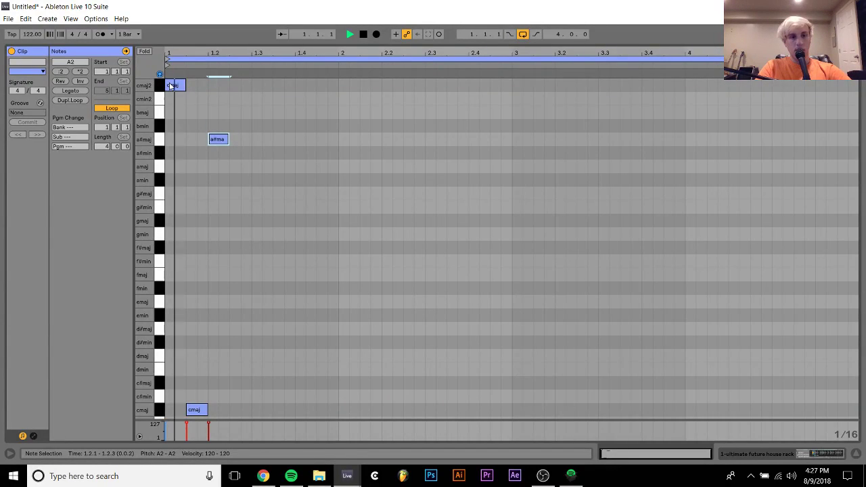
{"action": "key", "text": "Up"}
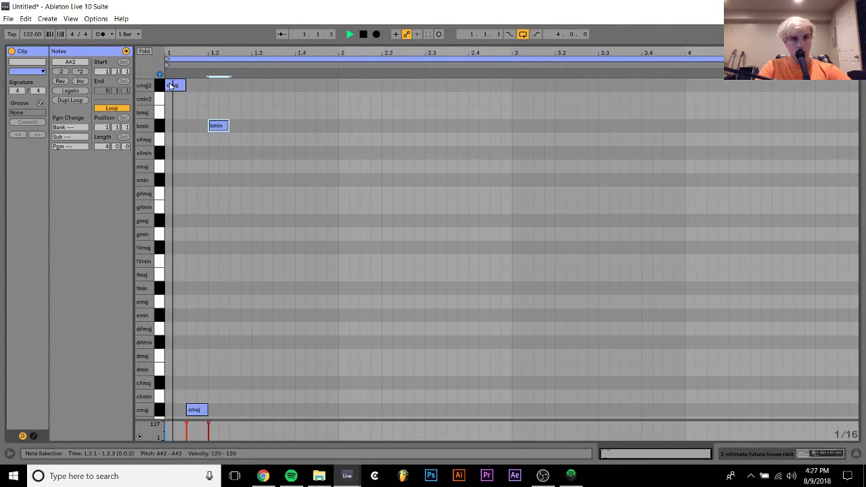
{"action": "key", "text": "space"}
{"action": "key", "text": "shift+Right"}
Duplicate the bmin note to 1.2.4 and lower the copy to g#maj, auditioning the pattern along the way.
{"action": "key", "text": "ctrl+d"}
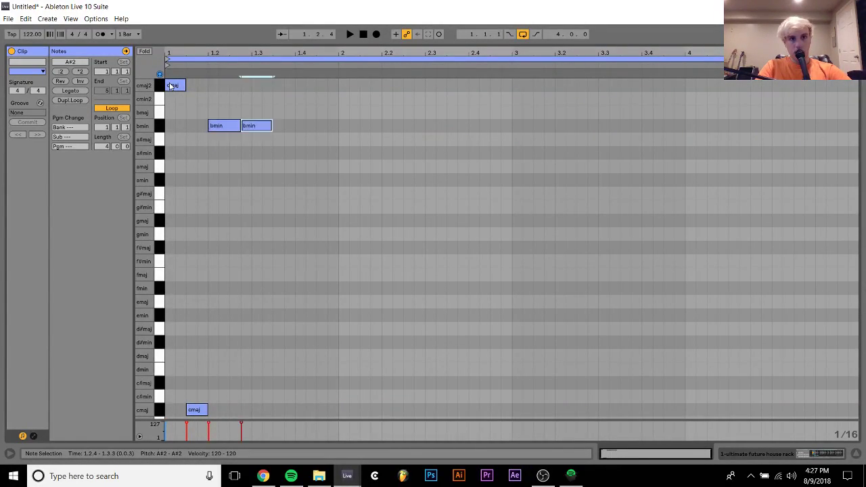
{"action": "key", "text": "Down"}
{"action": "key", "text": "Down"}
{"action": "key", "text": "Down"}
{"action": "key", "text": "Down"}
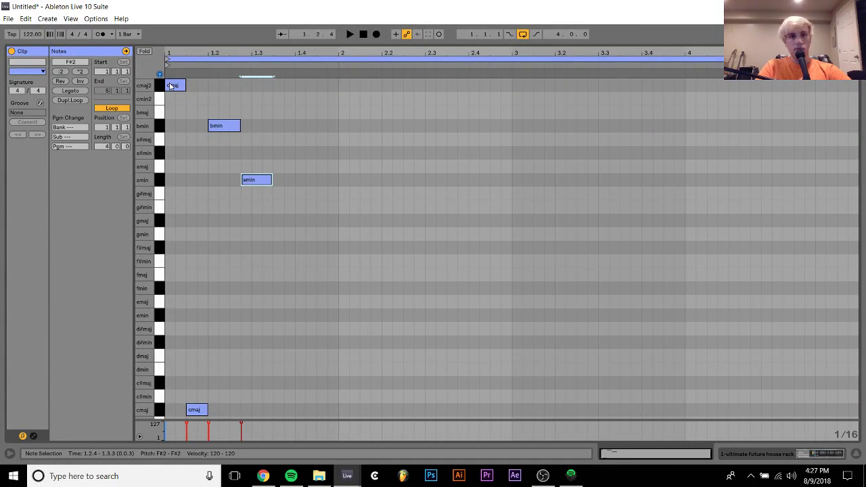
{"action": "key", "text": "Up"}
{"action": "key", "text": "space"}
{"action": "key", "text": "space"}
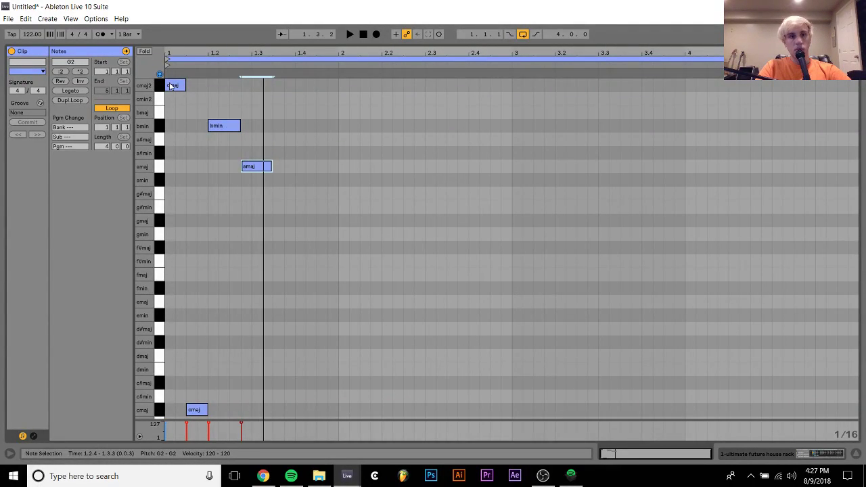
{"action": "key", "text": "Down"}
{"action": "key", "text": "Down"}
{"action": "key", "text": "space"}
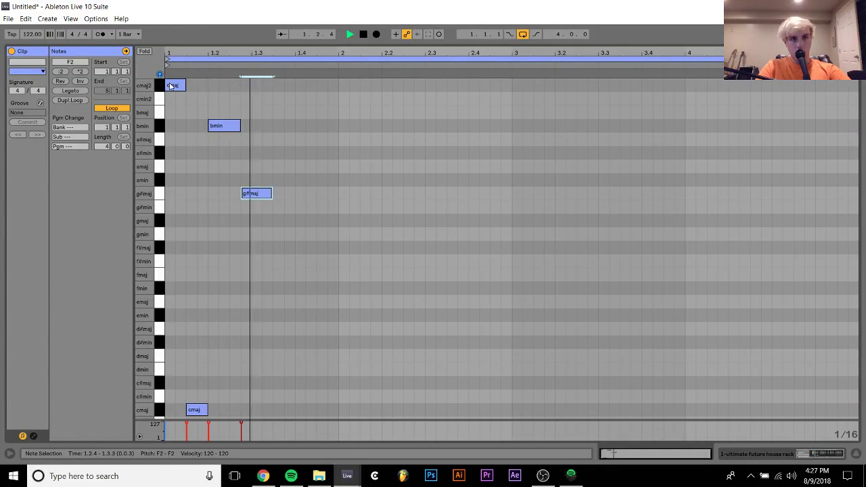
Lower the note at 1.2.4 to gmaj and add two g#maj copies of it at 1.3.3 and 1.4.2, auditioning the pattern.
{"action": "key", "text": "Down"}
{"action": "key", "text": "space"}
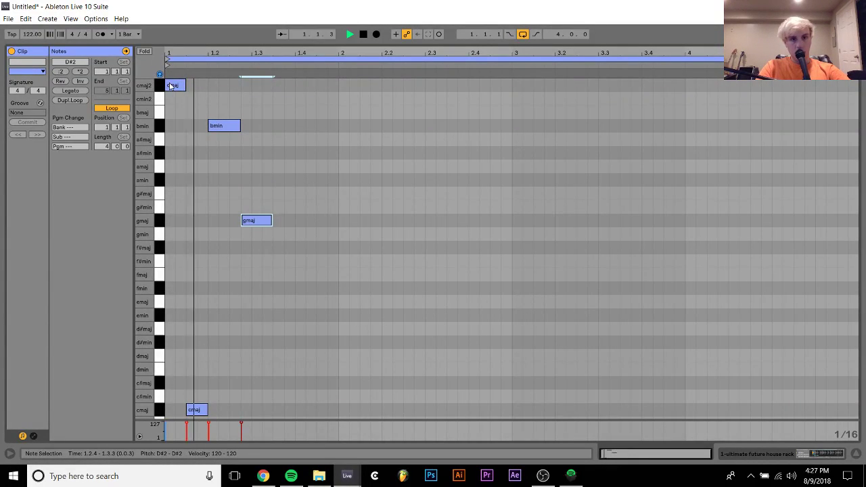
{"action": "key", "text": "ctrl+d"}
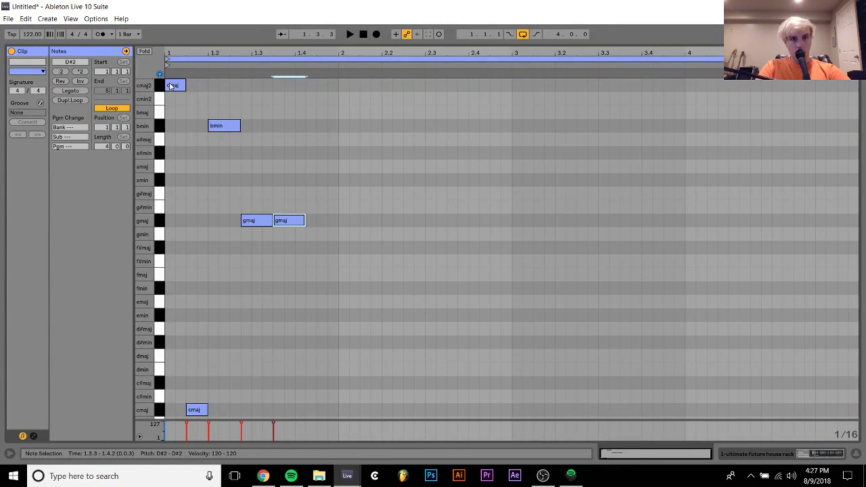
{"action": "key", "text": "Up"}
{"action": "key", "text": "Up"}
{"action": "key", "text": "ctrl+d"}
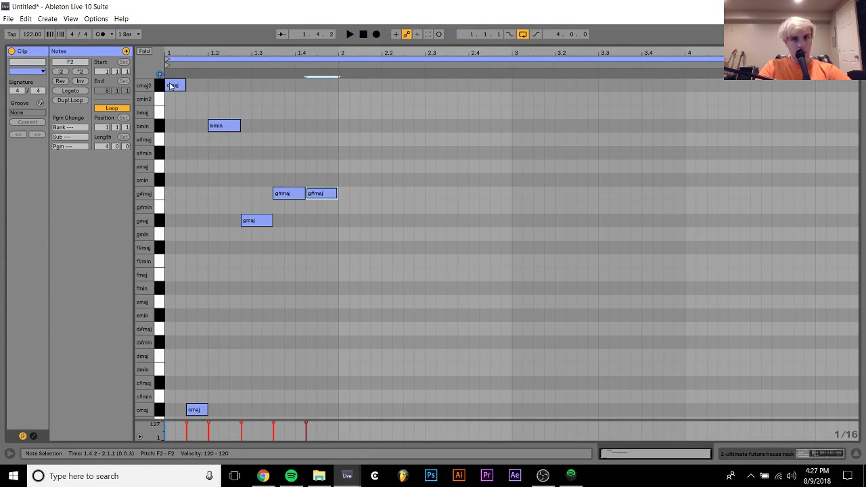
{"action": "key", "text": "space"}
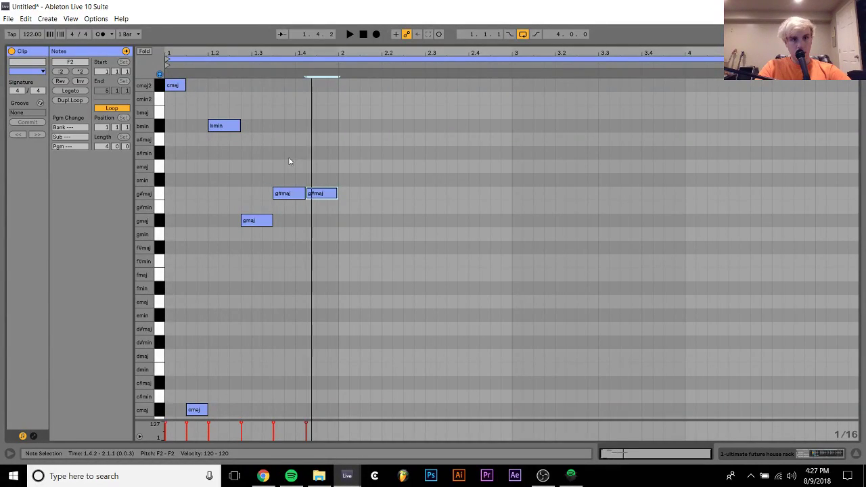
Move the two notes at 1.3.3 and 1.4.2 to amin, trying g#min along the way and auditioning the result.
{"action": "key", "text": "space"}
{"action": "left_click_drag", "start_coordinate": [290, 163], "coordinate": [360, 192]}
{"action": "key", "text": "Down"}
{"action": "key", "text": "space"}
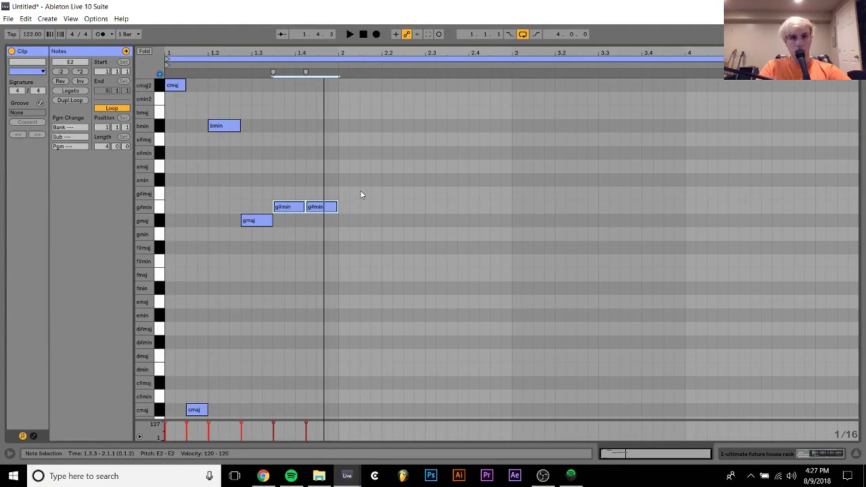
{"action": "key", "text": "Up"}
{"action": "key", "text": "space"}
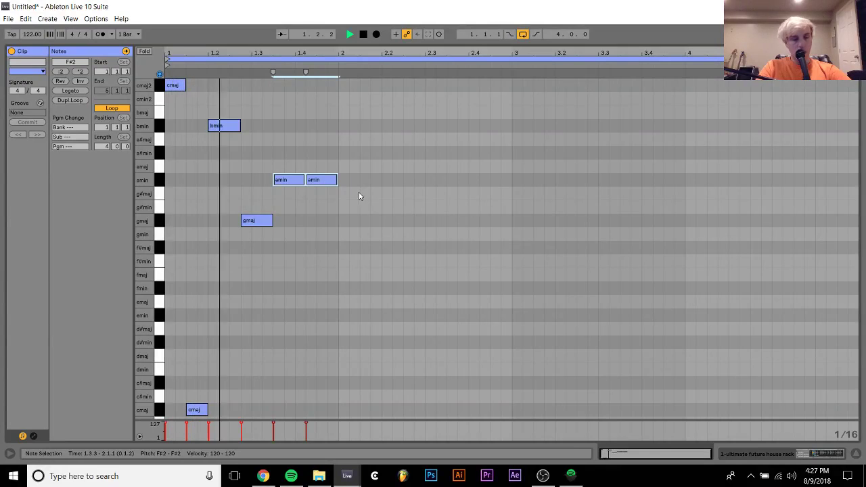
{"action": "left_click", "coordinate": [349, 203]}
{"action": "key", "text": "space"}
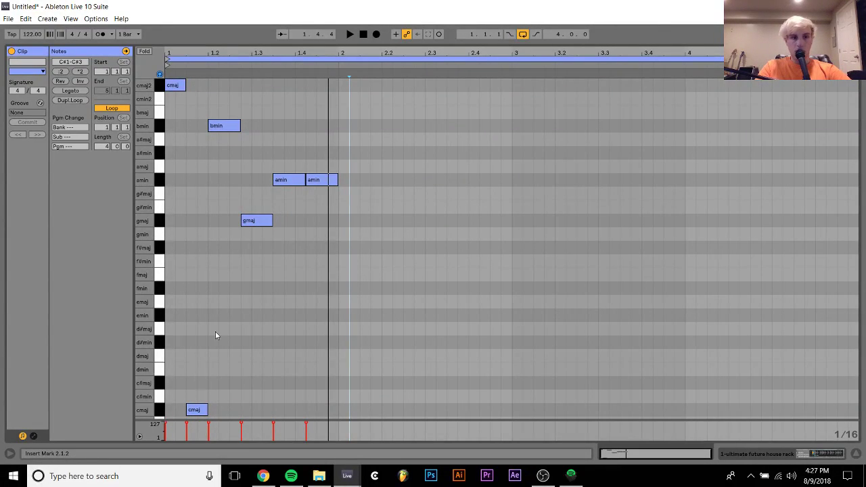
{"action": "key", "text": "space"}
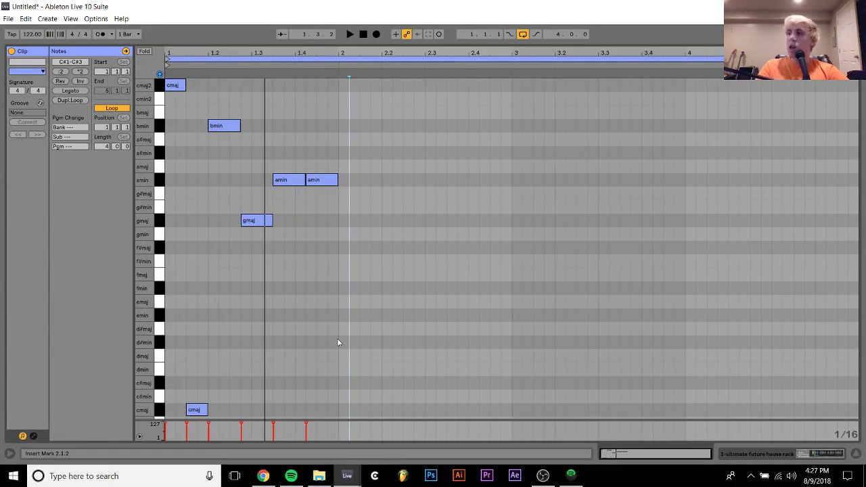
Examine the cmin pad's sample in the drum rack while playing the pattern, and reopen the chord clip.
{"action": "left_click", "coordinate": [822, 452]}
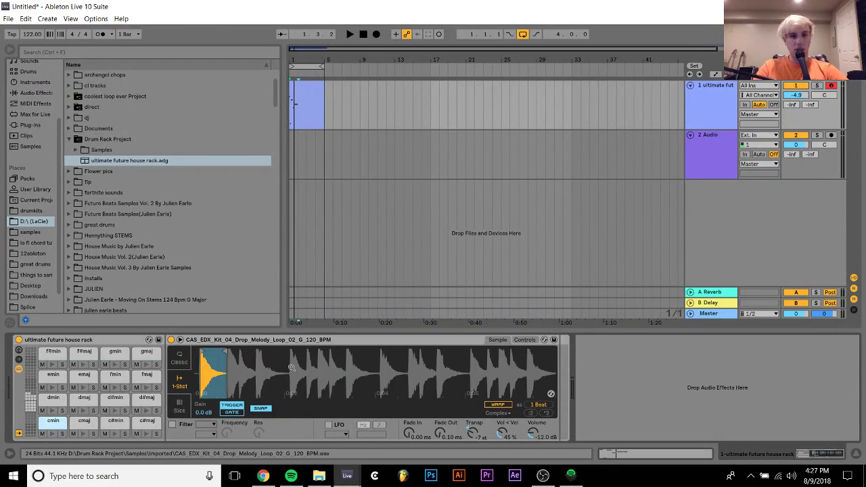
{"action": "right_click", "coordinate": [232, 416]}
{"action": "left_click", "coordinate": [272, 302]}
{"action": "key", "text": "space"}
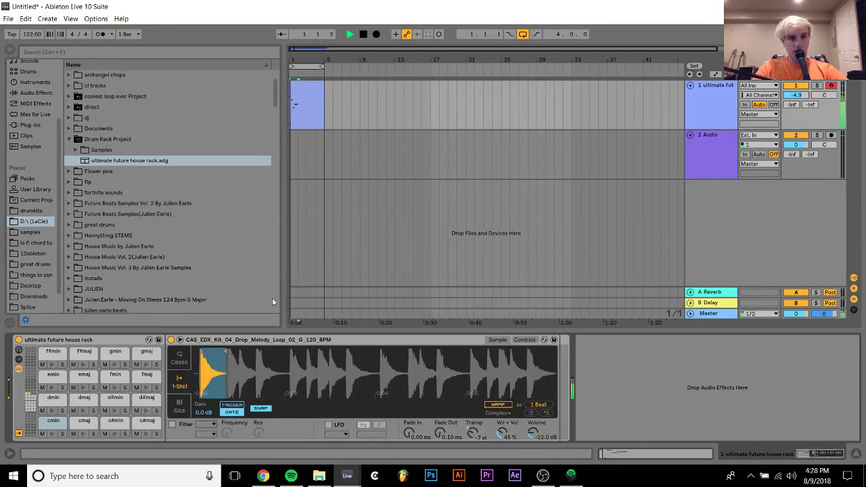
{"action": "double_click", "coordinate": [304, 88]}
{"action": "key", "text": "space"}
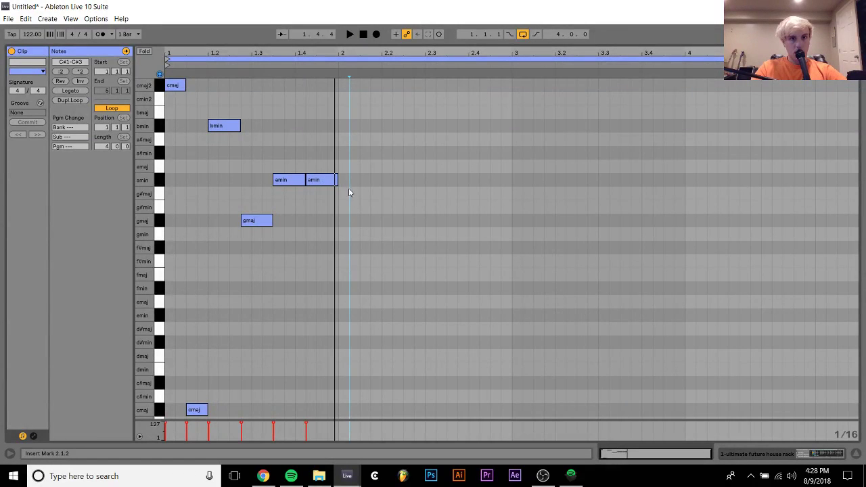
Add a three-sixteenths emin note at 2.1.1 and duplicate it to 2.1.4, auditioning the pattern.
{"action": "double_click", "coordinate": [344, 290]}
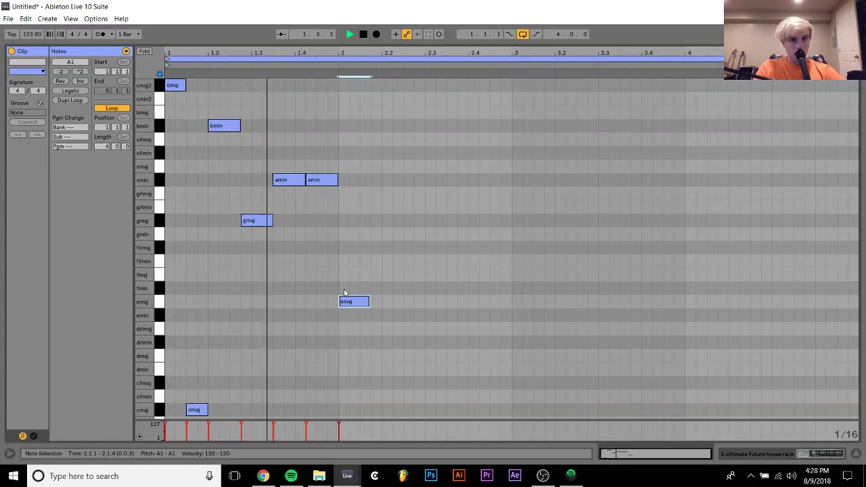
{"action": "key", "text": "Down"}
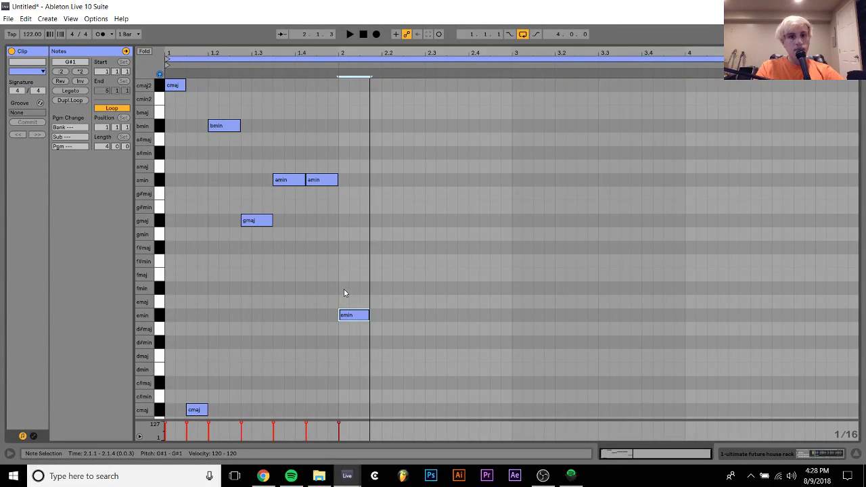
{"action": "key", "text": "ctrl+d"}
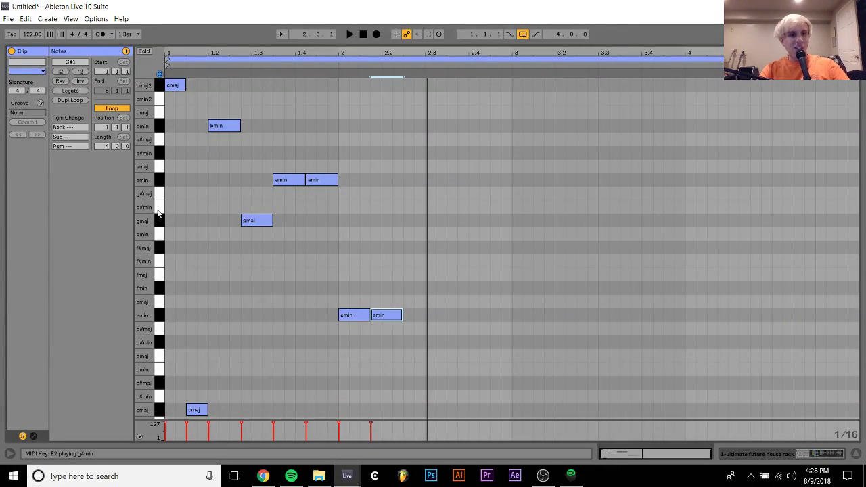
{"action": "left_click_drag", "start_coordinate": [148, 217], "coordinate": [149, 209]}
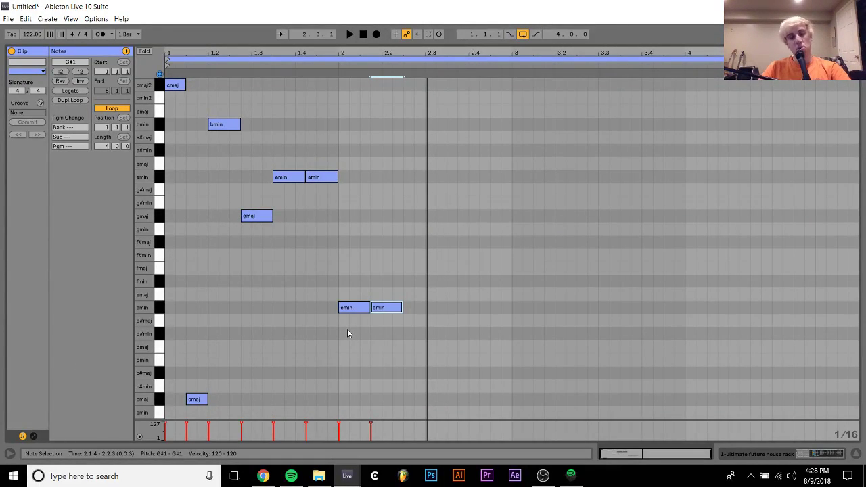
{"action": "key", "text": "space"}
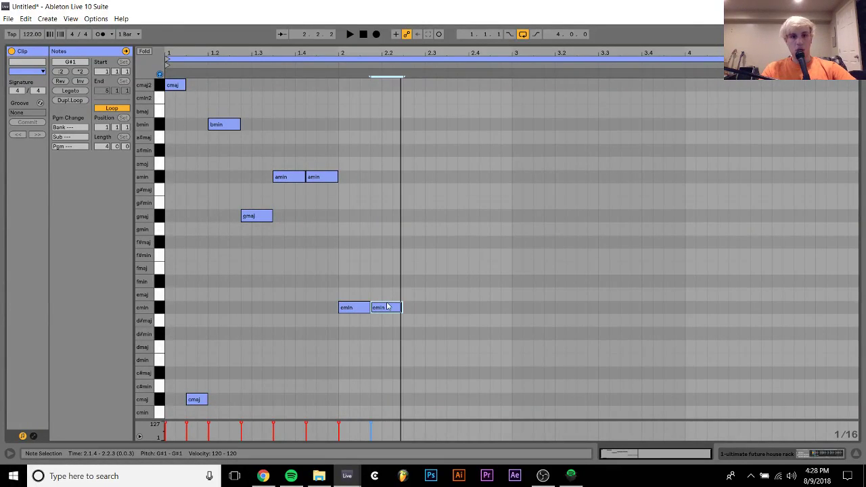
Duplicate the emin note to 2.2.3 and place another copy at 2.3.2 raised to f#min, auditioning the pattern.
{"action": "key", "text": "ctrl+d"}
{"action": "key", "text": "space"}
{"action": "key", "text": "Right"}
{"action": "key", "text": "Up"}
{"action": "key", "text": "Up"}
{"action": "key", "text": "Up"}
{"action": "key", "text": "Up"}
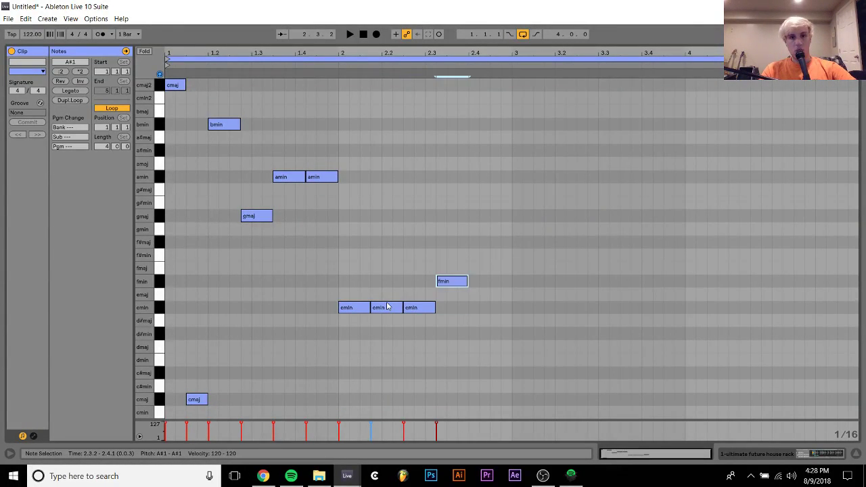
{"action": "key", "text": "space"}
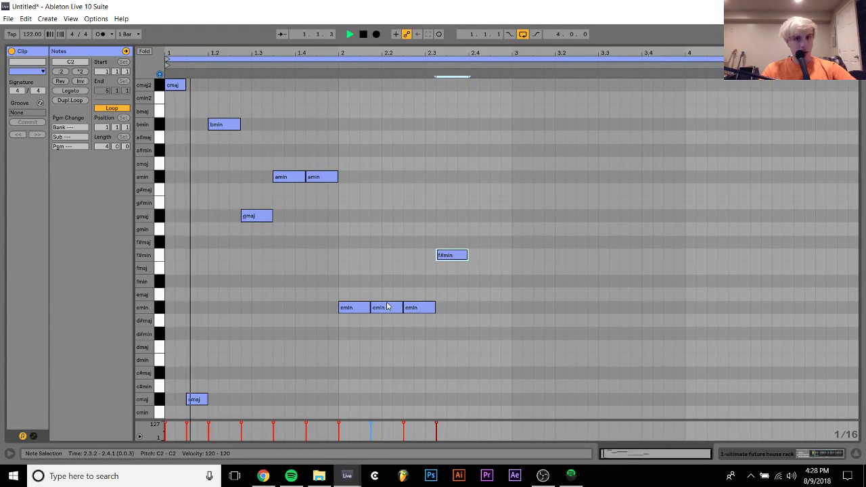
Duplicate the f#min note to 2.4.1, lengthen the copy to one beat and lower both notes to fmaj.
{"action": "key", "text": "ctrl+d"}
{"action": "key", "text": "shift+Right"}
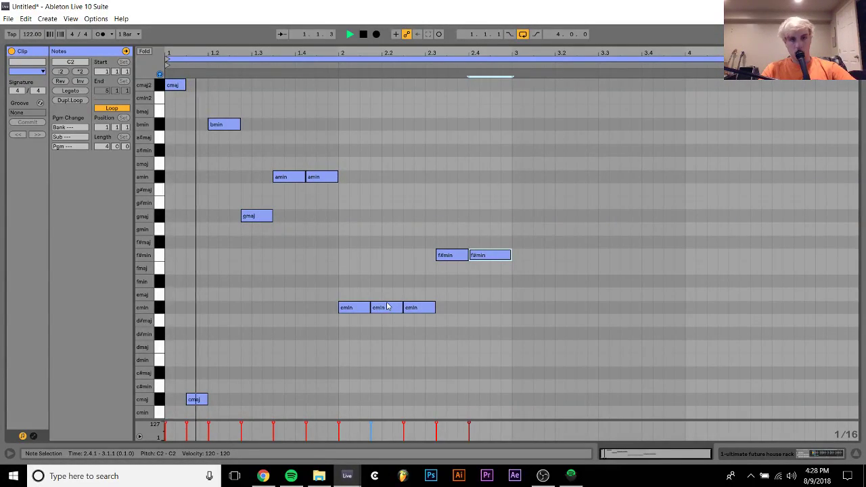
{"action": "left_click_drag", "start_coordinate": [444, 216], "coordinate": [586, 289]}
{"action": "key", "text": "space"}
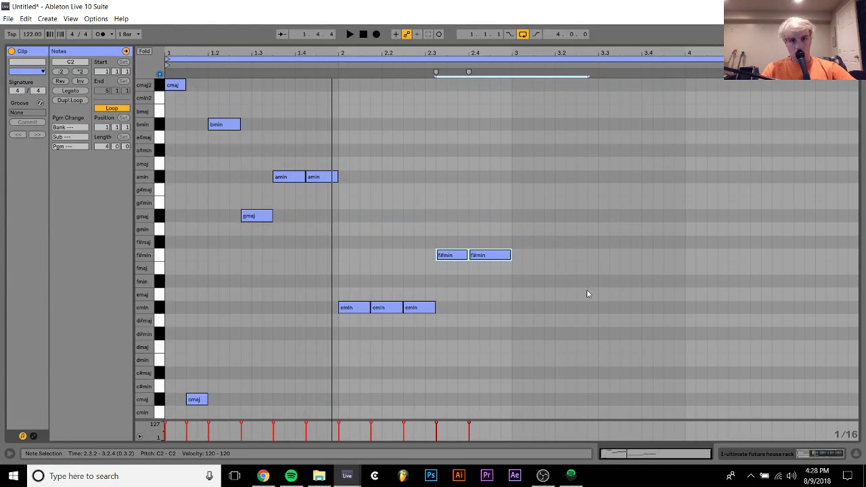
{"action": "key", "text": "Down"}
{"action": "key", "text": "Down"}
{"action": "key", "text": "Up"}
{"action": "key", "text": "space"}
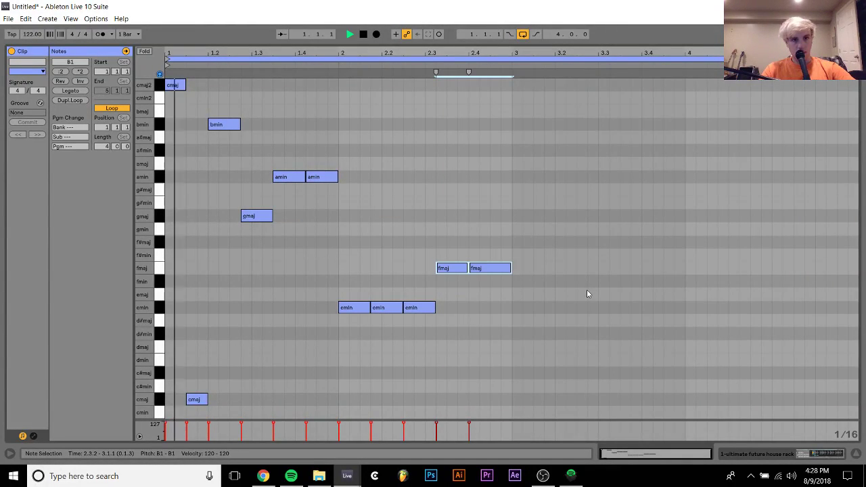
{"action": "left_click", "coordinate": [481, 318]}
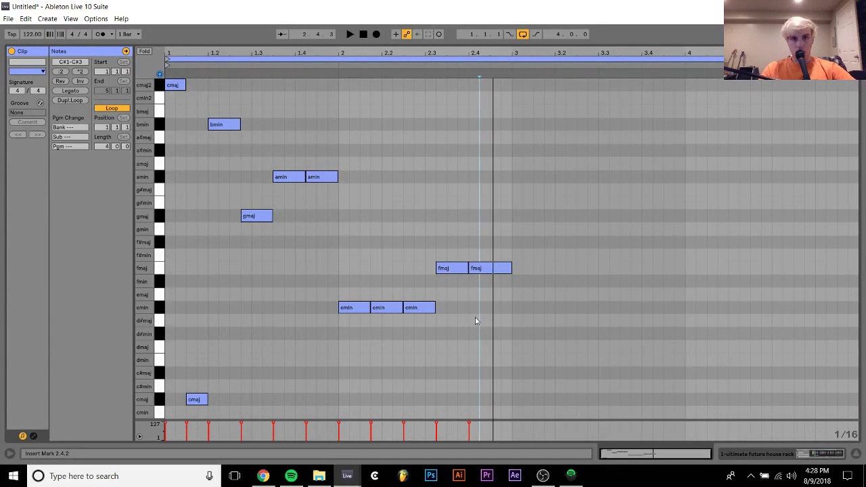
Duplicate the entire two-bar chord pattern into bars 3 and 4.
{"action": "key", "text": "ctrl+a"}
{"action": "key", "text": "ctrl+d"}
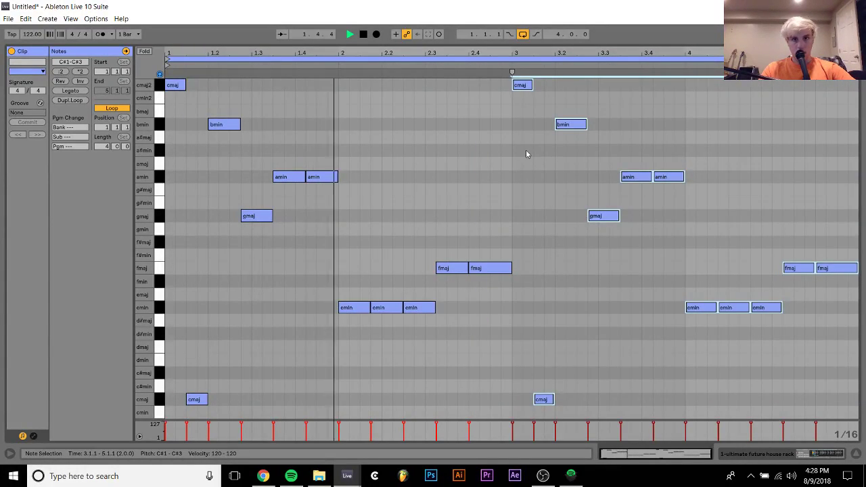
{"action": "left_click", "coordinate": [514, 140]}
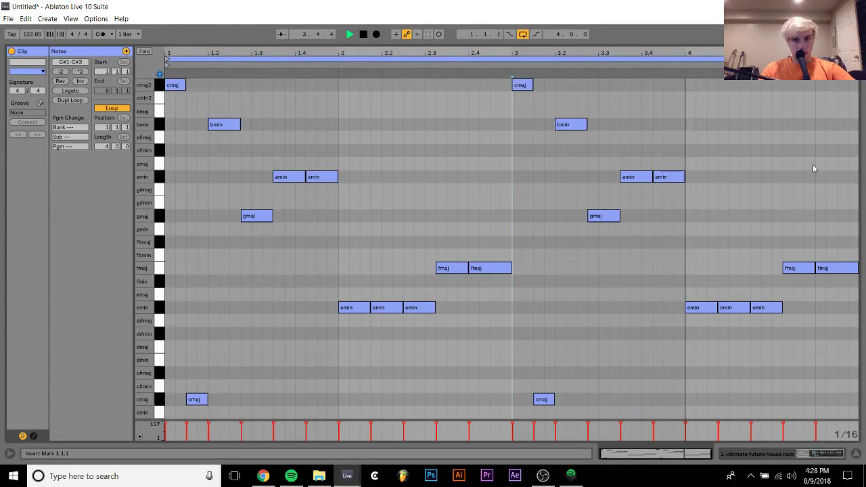
Rework bar 4's emin notes into two half-beat notes at 4.1.1 and 4.1.3 and two three-sixteenths notes at 4.2.1 and 4.2.4.
{"action": "key", "text": "ctrl+z"}
{"action": "key", "text": "ctrl+z"}
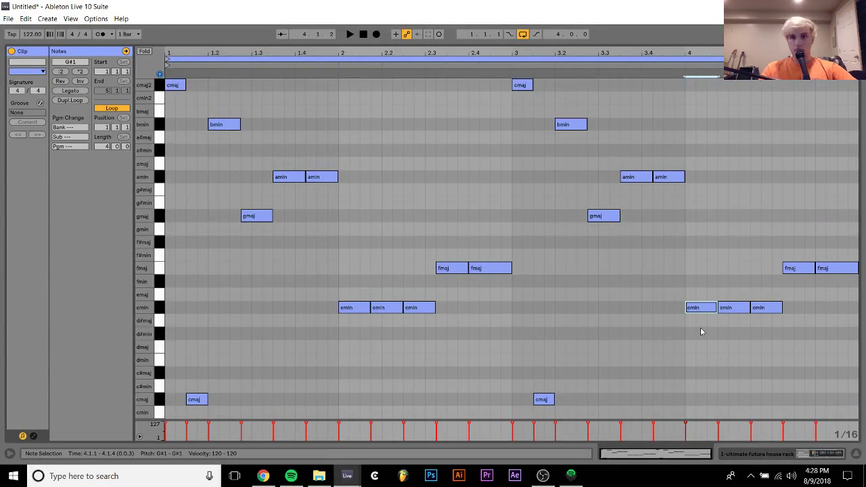
{"action": "key", "text": "ctrl+z"}
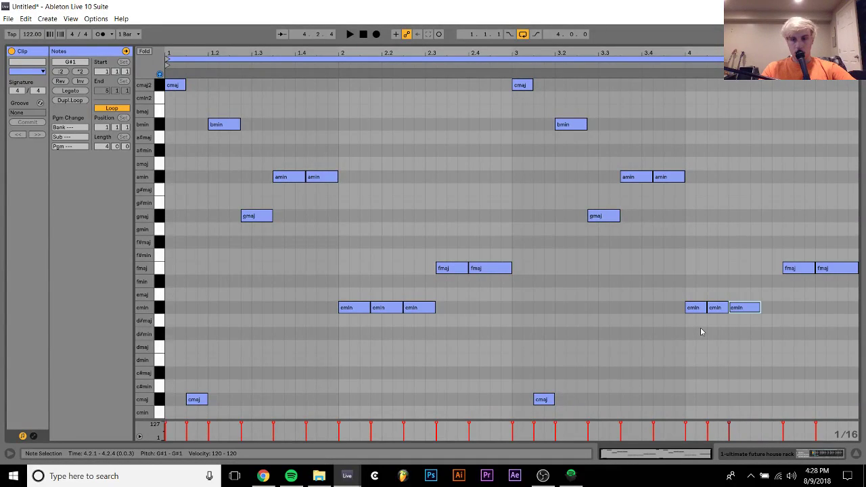
{"action": "key", "text": "ctrl+z"}
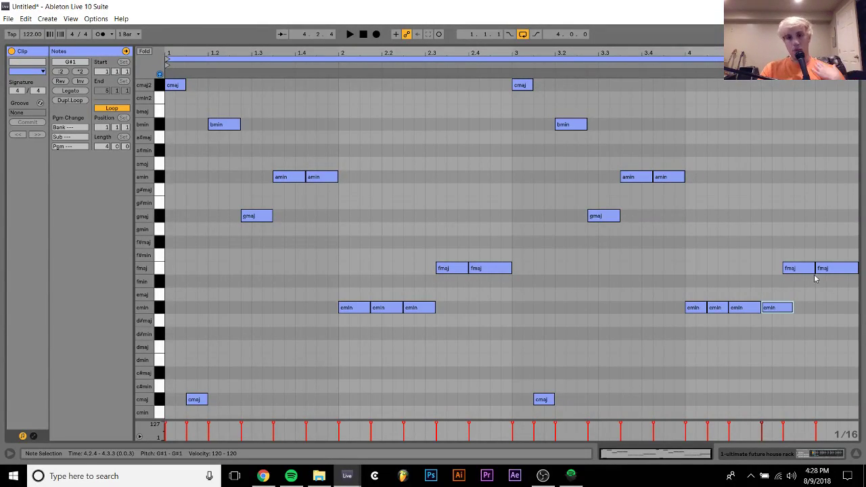
Shift the last two fmaj notes one sixteenth later to start at 4.3.3 and lower them to dmaj.
{"action": "left_click_drag", "start_coordinate": [805, 259], "coordinate": [856, 276]}
{"action": "key", "text": "Down"}
{"action": "key", "text": "Down"}
{"action": "key", "text": "Down"}
{"action": "key", "text": "Down"}
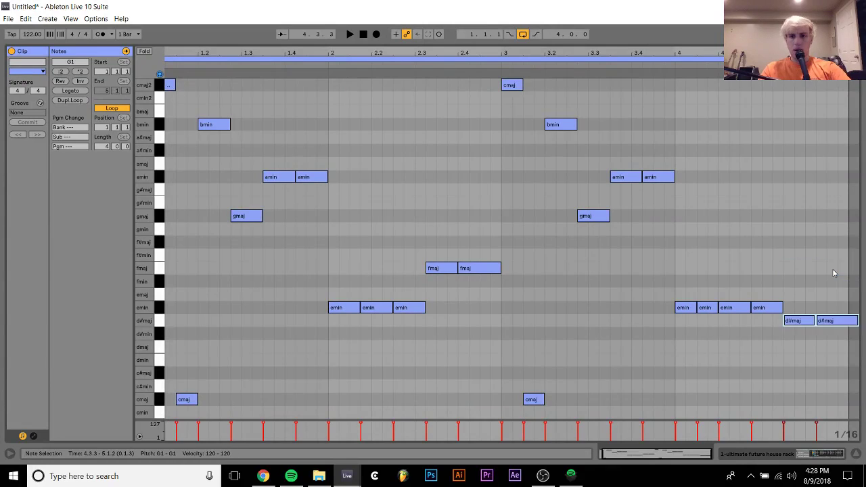
{"action": "key", "text": "Down"}
{"action": "key", "text": "Down"}
Play the pattern and crop the clip to its four bars.
{"action": "key", "text": "space"}
{"action": "right_click", "coordinate": [834, 274]}
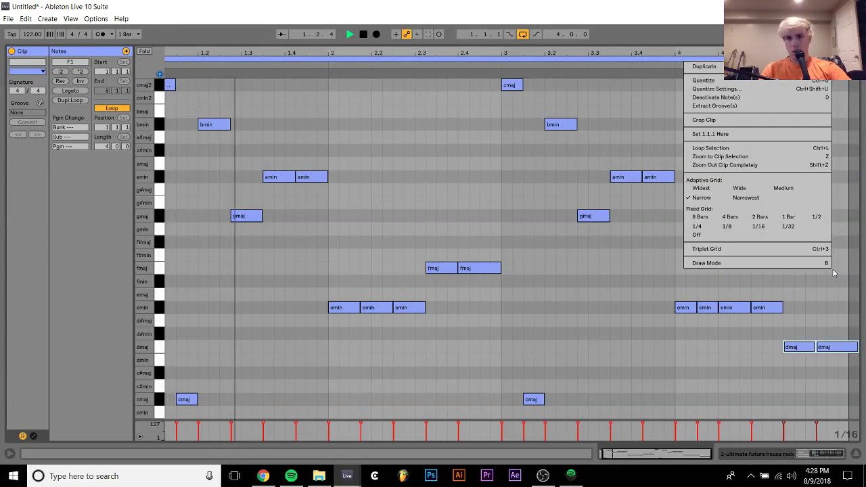
{"action": "left_click", "coordinate": [721, 125]}
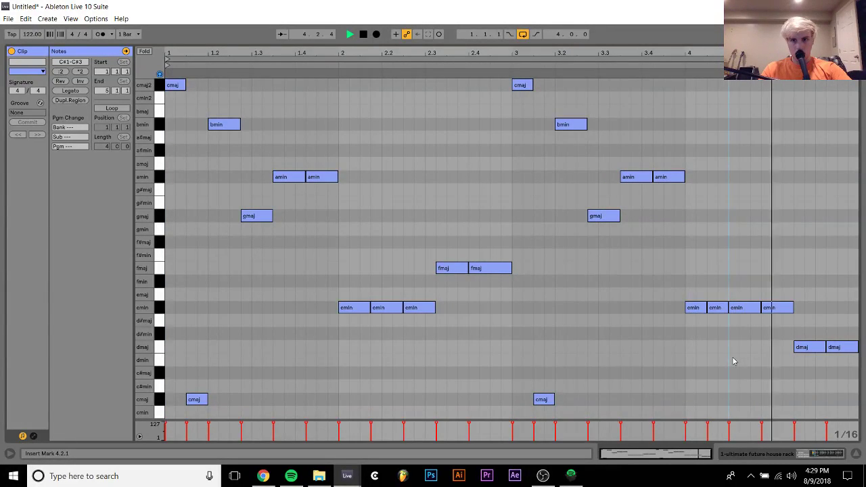
Raise the two dmaj notes at the end of bar 4 to fmaj and audition the pattern.
{"action": "left_click", "coordinate": [814, 338]}
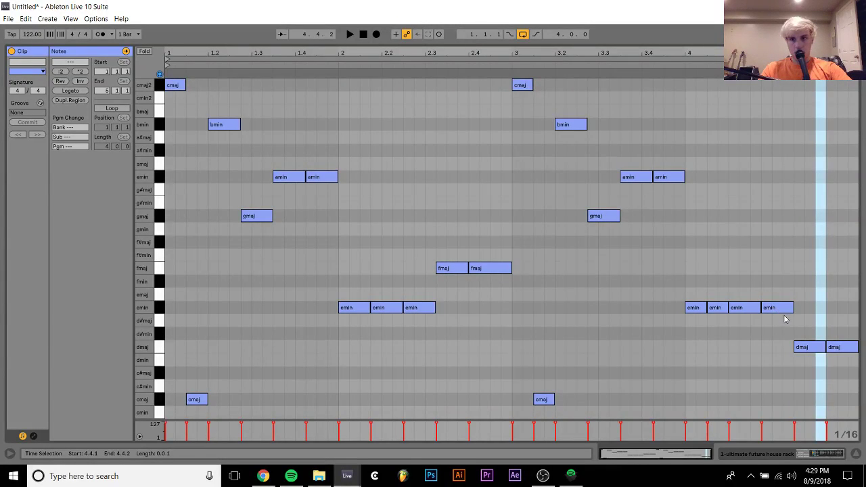
{"action": "left_click_drag", "start_coordinate": [814, 335], "coordinate": [863, 359]}
{"action": "key", "text": "Up"}
{"action": "key", "text": "Up"}
{"action": "key", "text": "Up"}
{"action": "key", "text": "Up"}
{"action": "key", "text": "Up"}
{"action": "key", "text": "Up"}
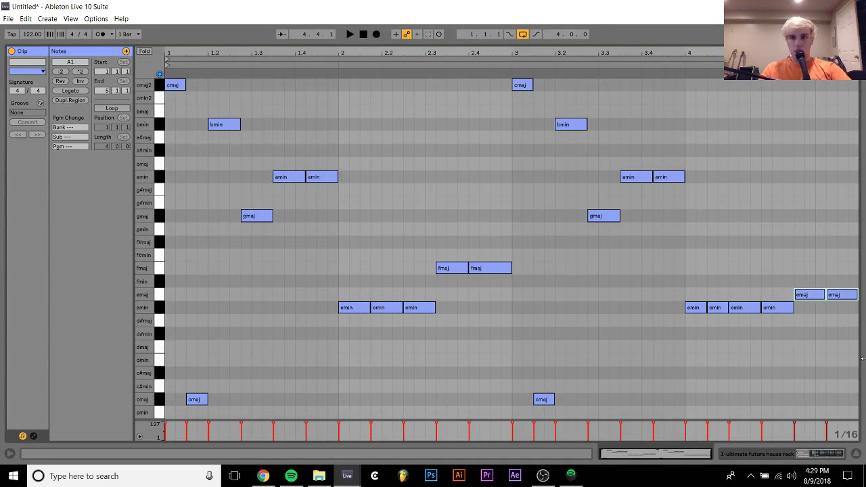
{"action": "key", "text": "space"}
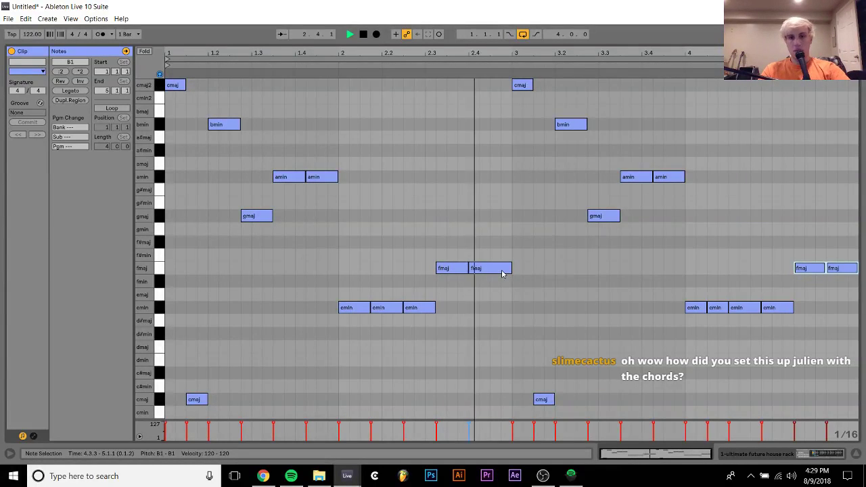
Play and review the four-bar chord clip in the arrangement and list the available plug-ins in the browser.
{"action": "key", "text": "Tab"}
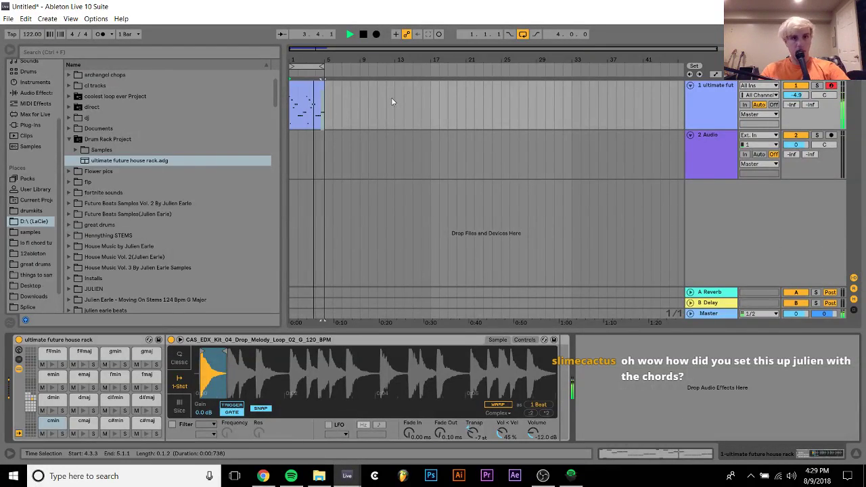
{"action": "left_click", "coordinate": [318, 85]}
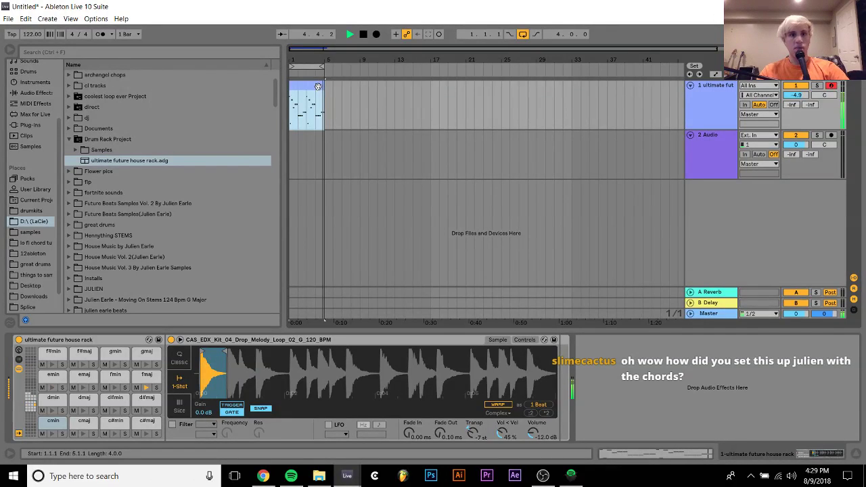
{"action": "key", "text": "space"}
{"action": "key", "text": "z"}
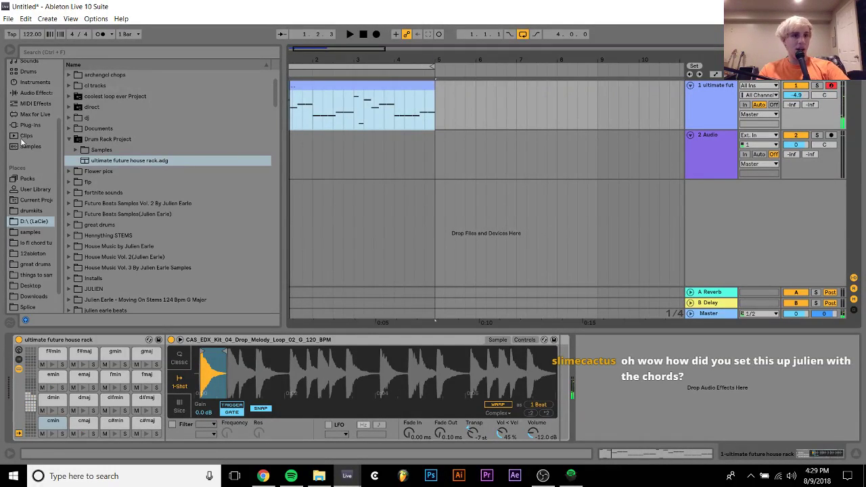
{"action": "left_click", "coordinate": [26, 125]}
{"action": "double_click", "coordinate": [365, 102]}
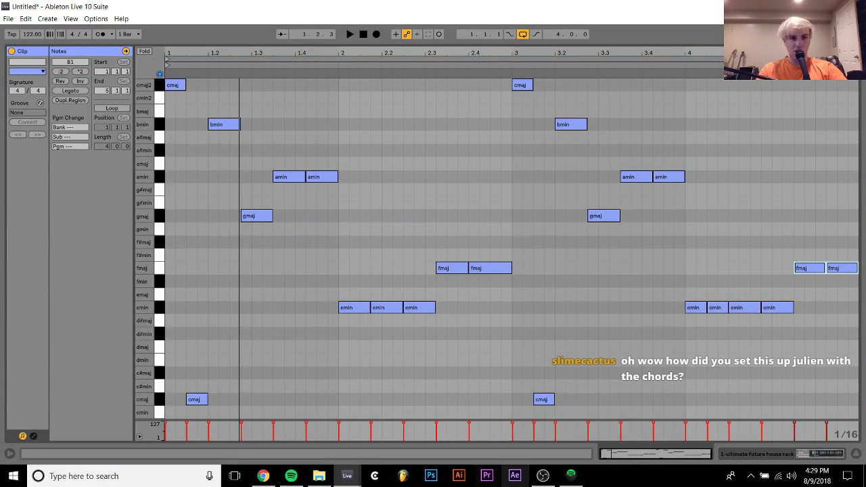
{"action": "key", "text": "space"}
{"action": "left_click", "coordinate": [793, 452]}
{"action": "key", "text": "space"}
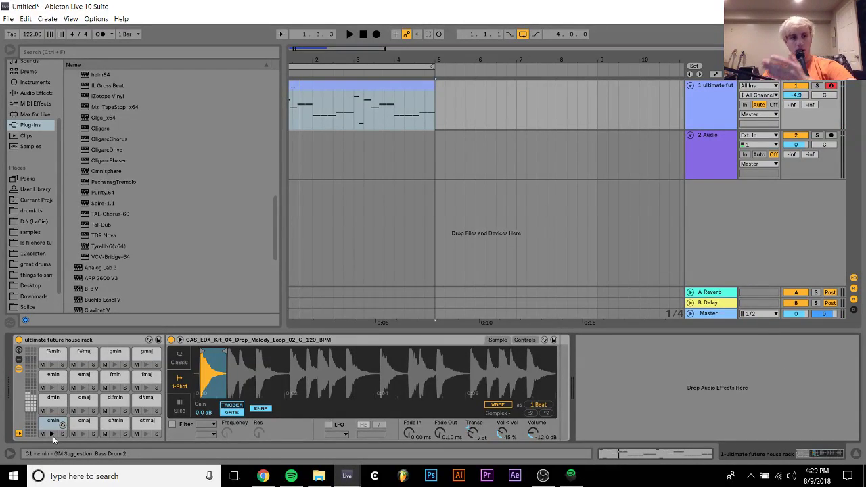
Inspect the rack's chord pads from cmaj up to d#maj and audition the cmaj chord.
{"action": "left_click", "coordinate": [78, 425]}
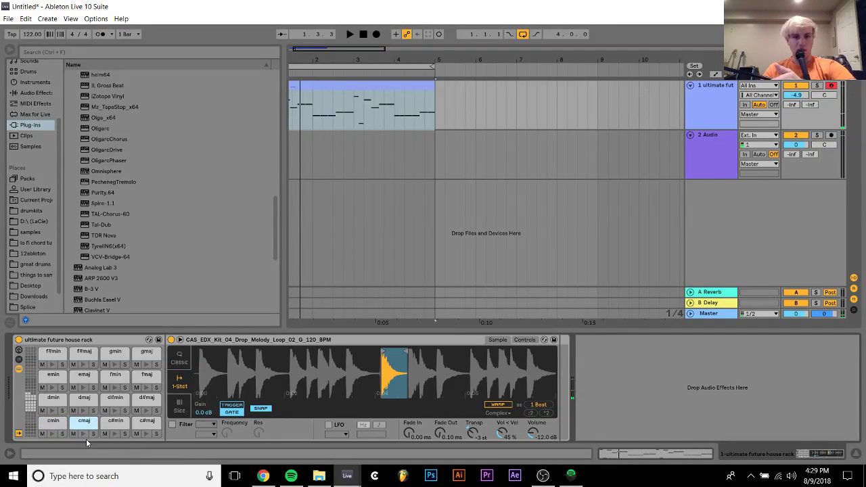
{"action": "left_click", "coordinate": [82, 431]}
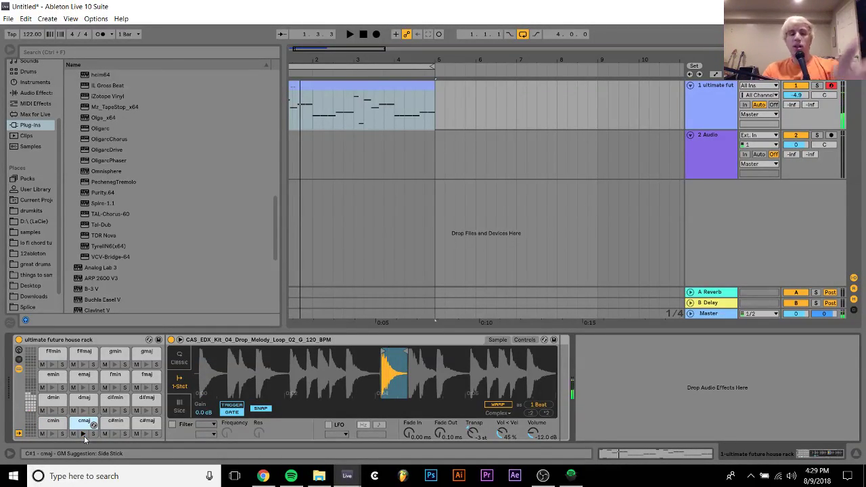
{"action": "left_click", "coordinate": [113, 422]}
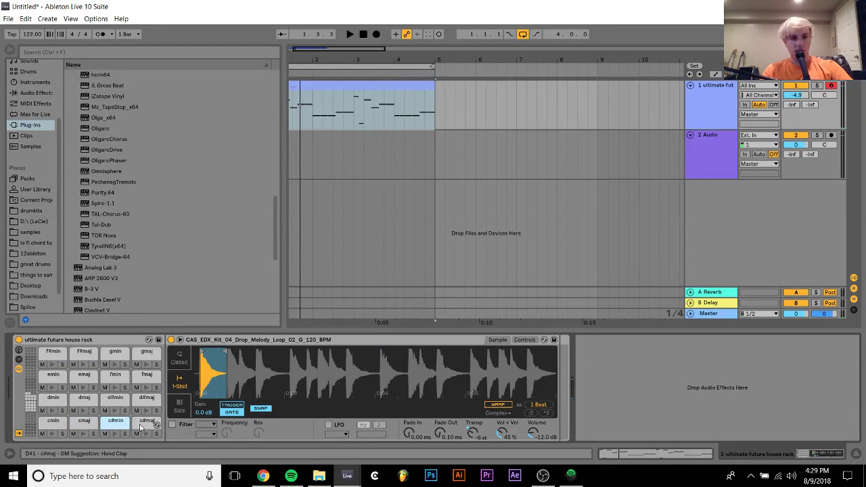
{"action": "left_click", "coordinate": [141, 425]}
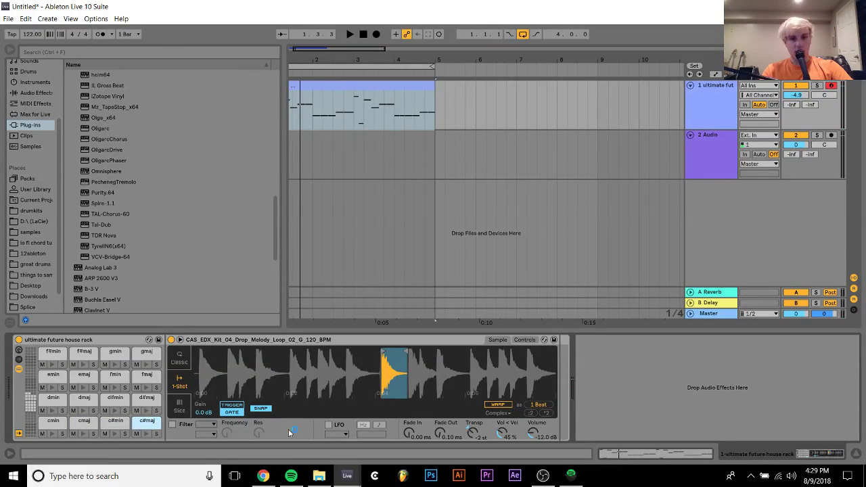
{"action": "left_click", "coordinate": [43, 404]}
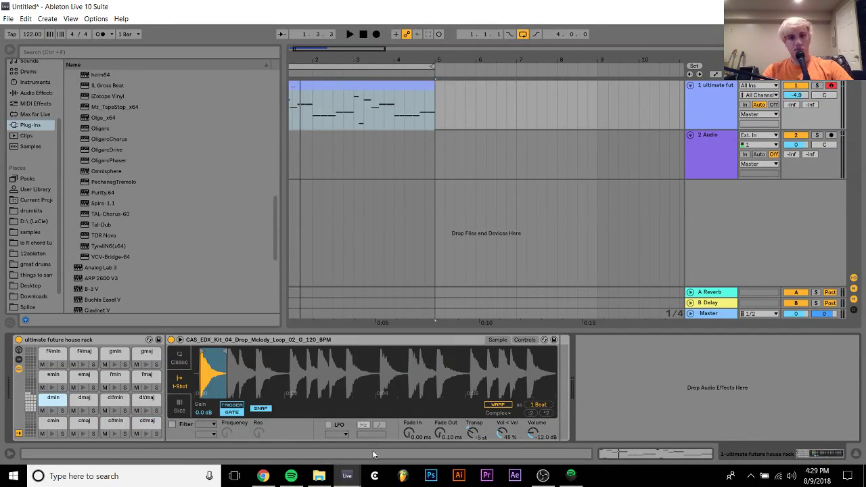
{"action": "left_click", "coordinate": [78, 402]}
{"action": "left_click", "coordinate": [105, 402]}
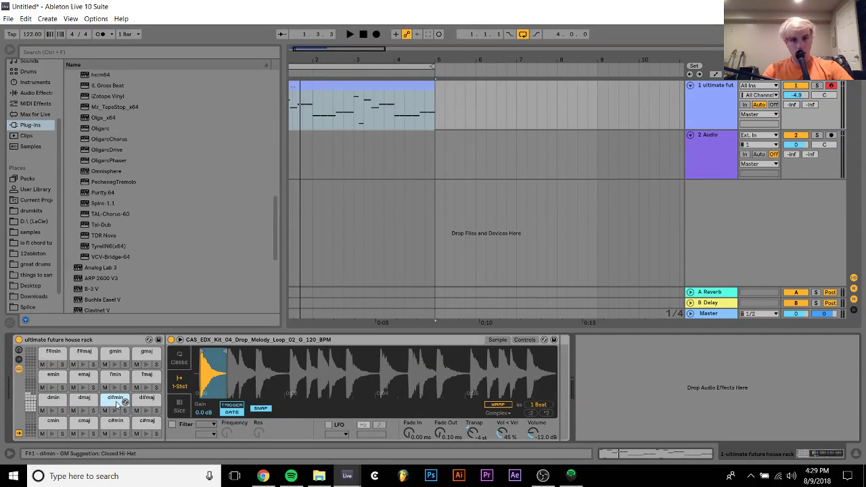
{"action": "left_click", "coordinate": [136, 406]}
Play the chord pattern while finding and expanding the valhalla plug-in folder.
{"action": "key", "text": "space"}
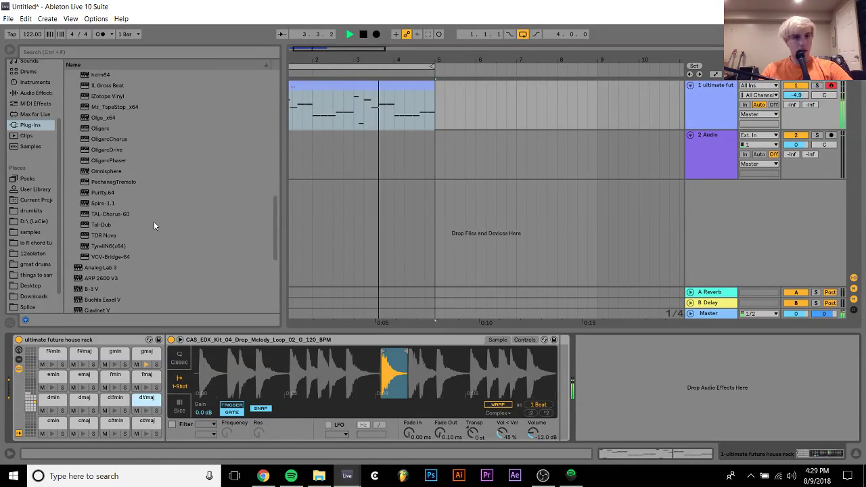
{"action": "scroll", "coordinate": [153, 221], "scroll_direction": "up", "scroll_amount": 10}
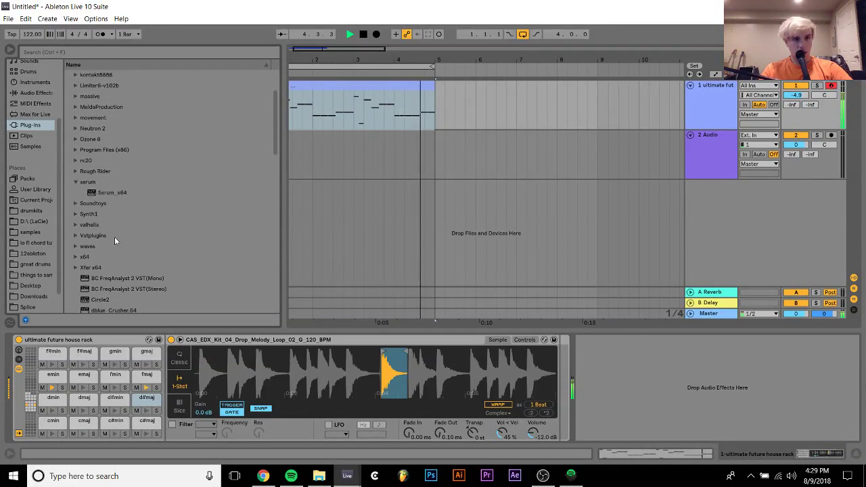
{"action": "left_click", "coordinate": [84, 224]}
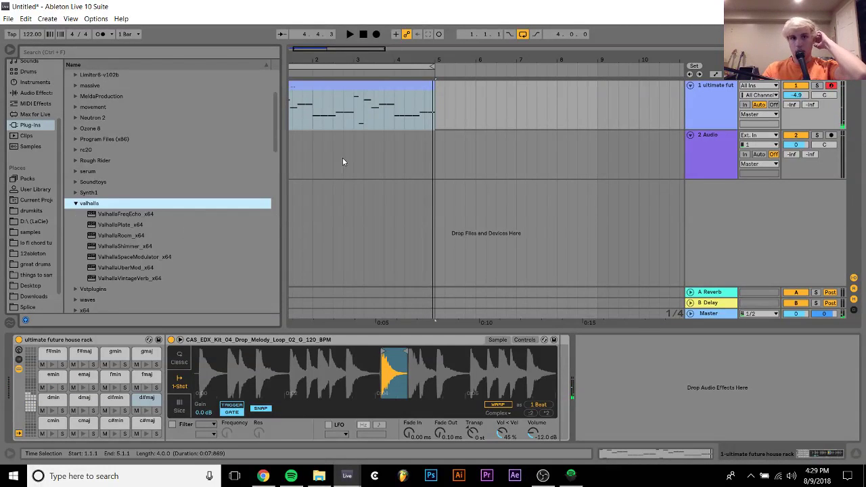
Lower the last fmaj note of bar 4, at 4.4.2, to emin and play the pattern.
{"action": "double_click", "coordinate": [420, 82]}
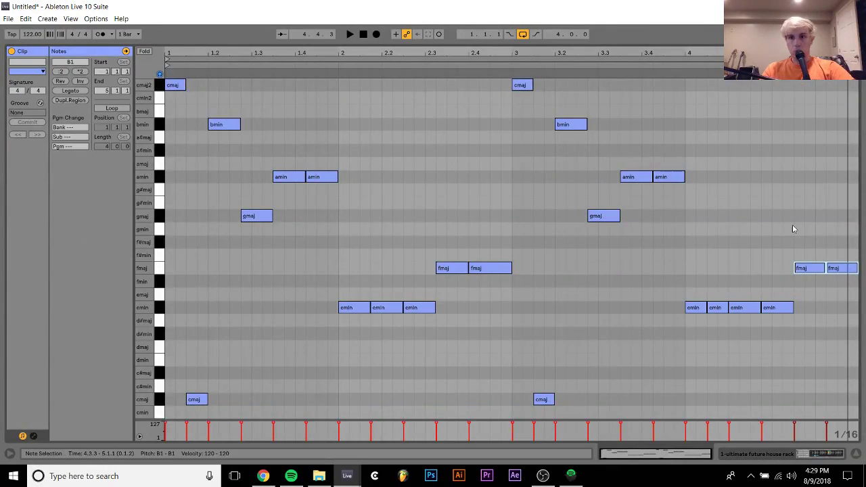
{"action": "left_click", "coordinate": [842, 268]}
{"action": "key", "text": "Down"}
{"action": "key", "text": "Down"}
{"action": "key", "text": "Down"}
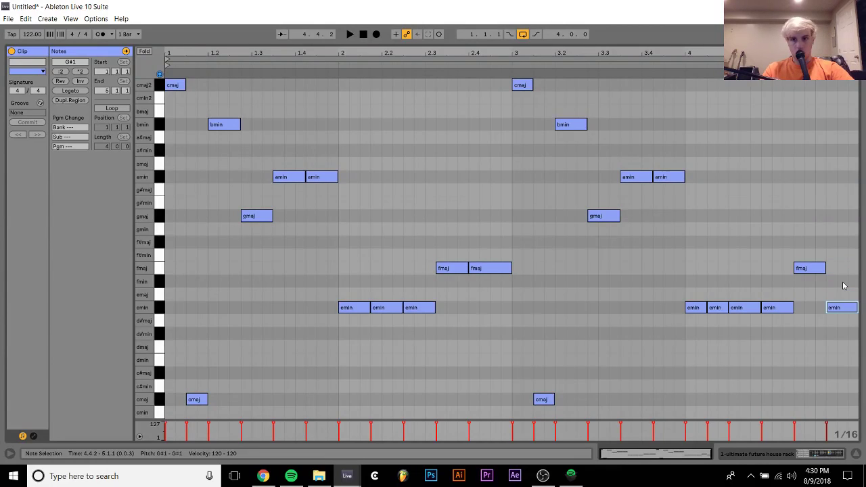
{"action": "key", "text": "space"}
Add ValhallaVintageVerb to the chord track and show its Mix automation lane.
{"action": "key", "text": "shift+Tab"}
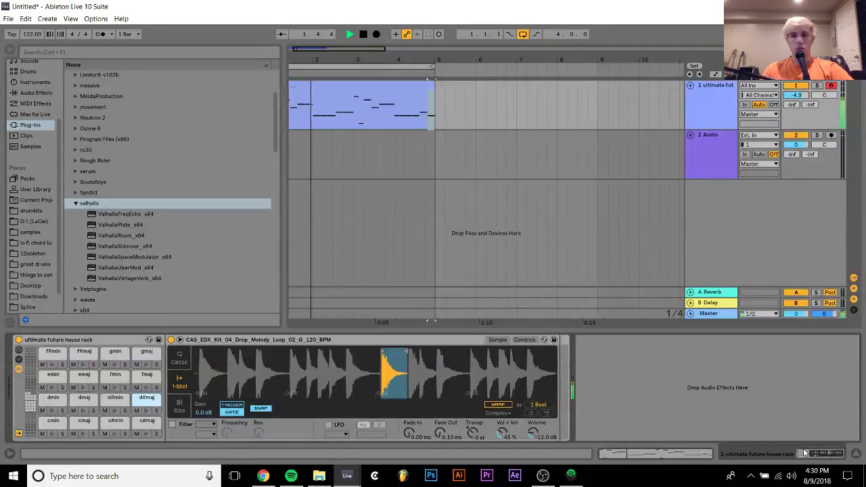
{"action": "key", "text": "space"}
{"action": "double_click", "coordinate": [129, 278]}
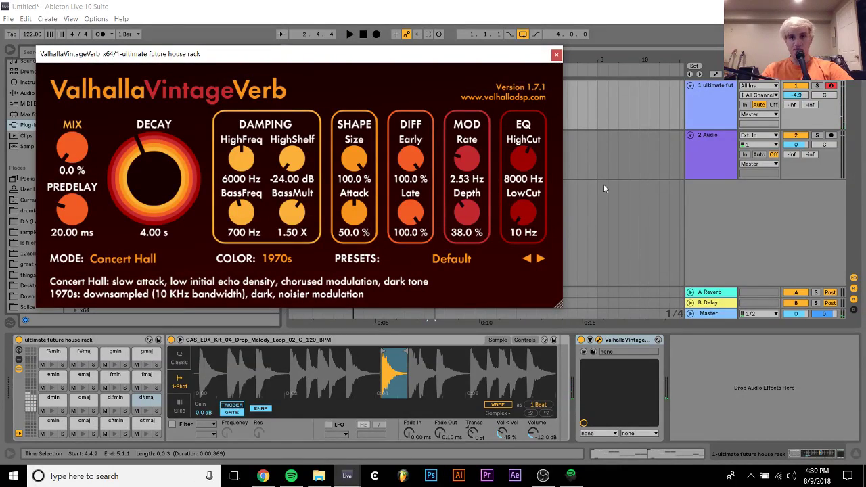
{"action": "key", "text": "a"}
{"action": "left_click", "coordinate": [557, 54]}
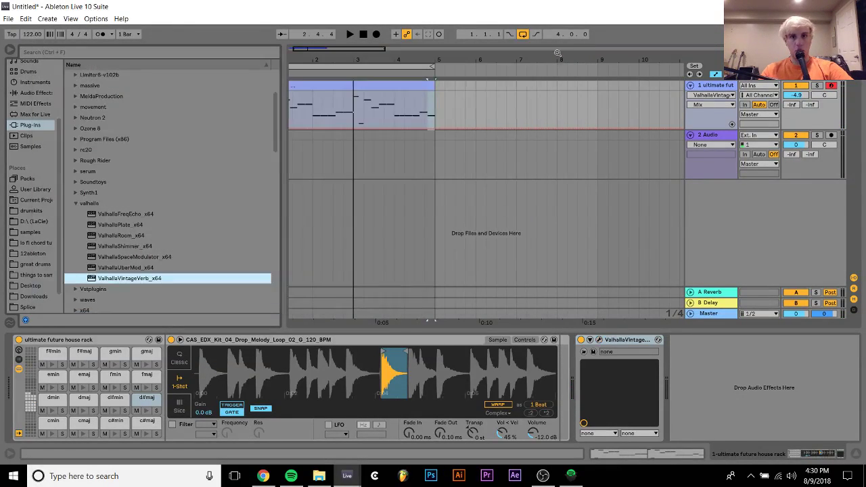
Automate the reverb's Mix to ramp up to full over the last beat of bar 2 and repeat the ramp at the end of bar 4.
{"action": "left_click_drag", "start_coordinate": [350, 60], "coordinate": [428, 57]}
{"action": "left_click", "coordinate": [419, 103]}
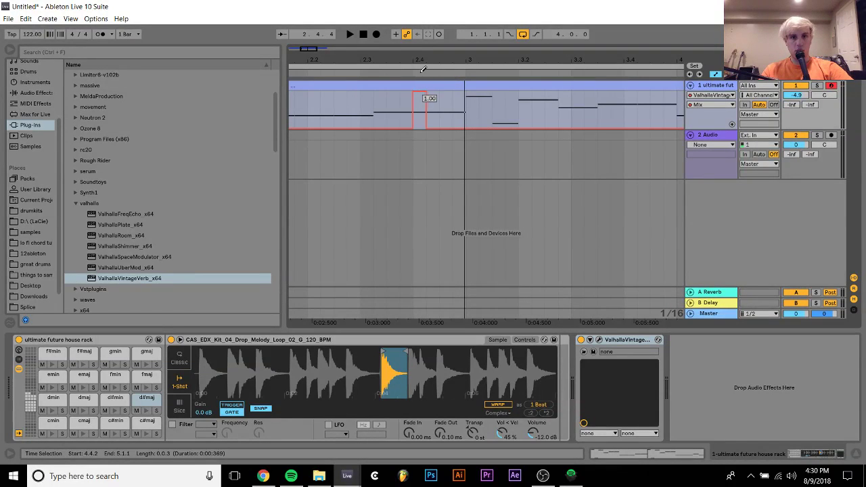
{"action": "left_click", "coordinate": [411, 92]}
{"action": "double_click", "coordinate": [406, 60]}
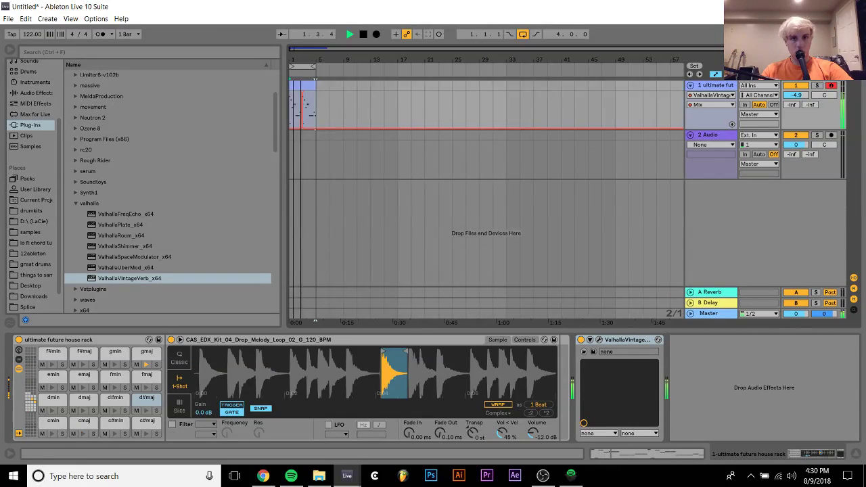
{"action": "left_click", "coordinate": [290, 111]}
{"action": "left_click_drag", "start_coordinate": [290, 111], "coordinate": [304, 115]}
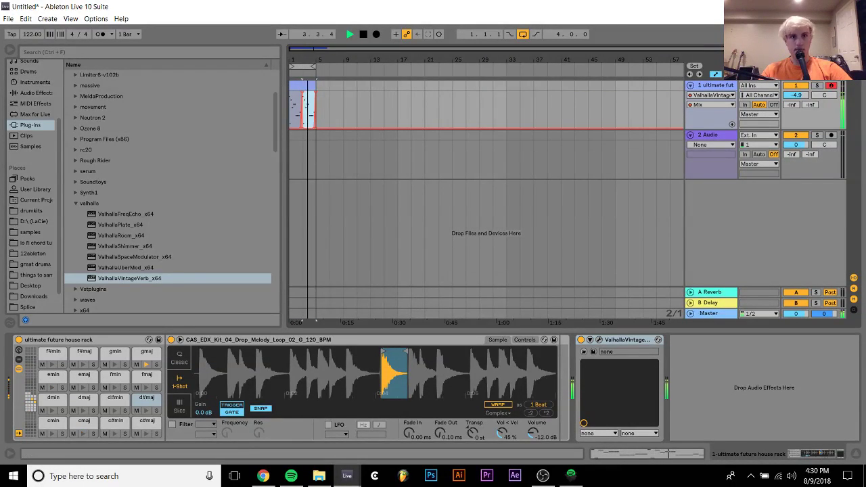
{"action": "key", "text": "z"}
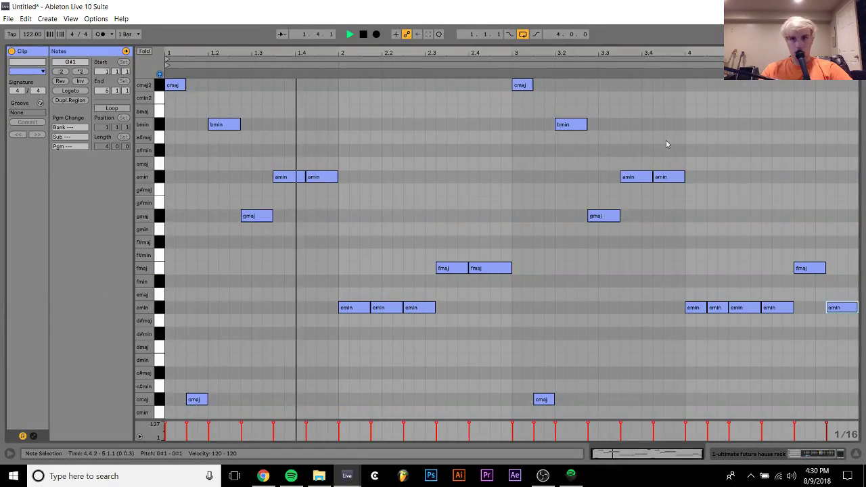
Raise the two emin notes at 4.2.1 and 4.2.4 to fmaj.
{"action": "left_click_drag", "start_coordinate": [749, 288], "coordinate": [775, 327]}
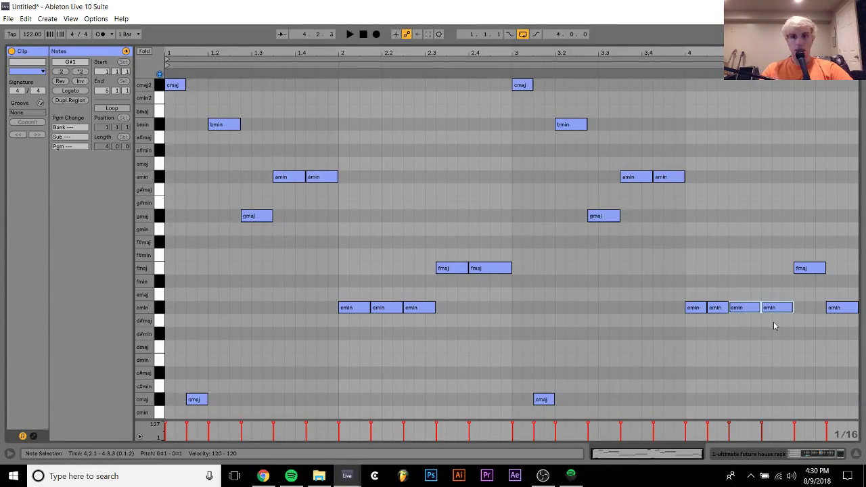
{"action": "key", "text": "Up"}
{"action": "key", "text": "Up"}
{"action": "key", "text": "Up"}
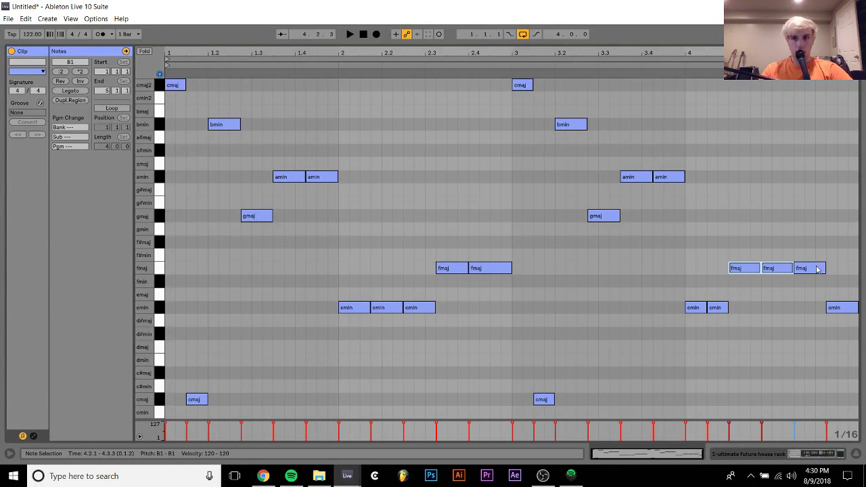
Lower the fmaj note at 4.3.3 to emin, extend the last note to start at 4.4.1, and audition the pattern.
{"action": "left_click_drag", "start_coordinate": [817, 269], "coordinate": [817, 312]}
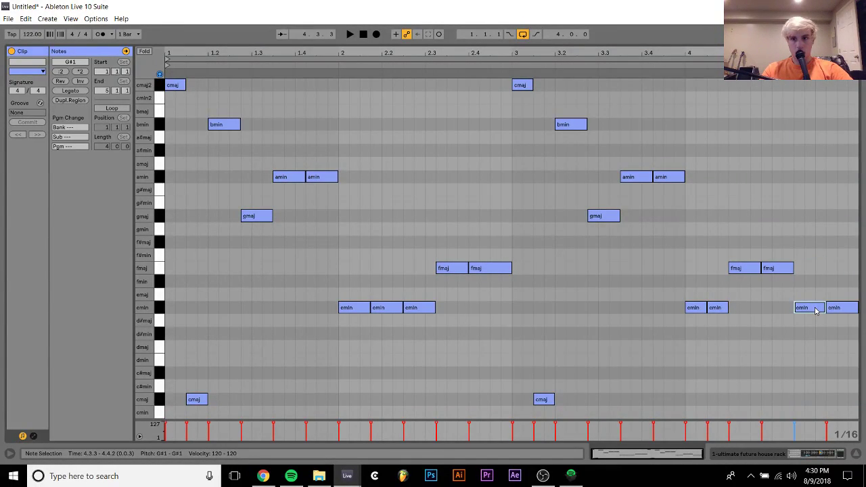
{"action": "key", "text": "space"}
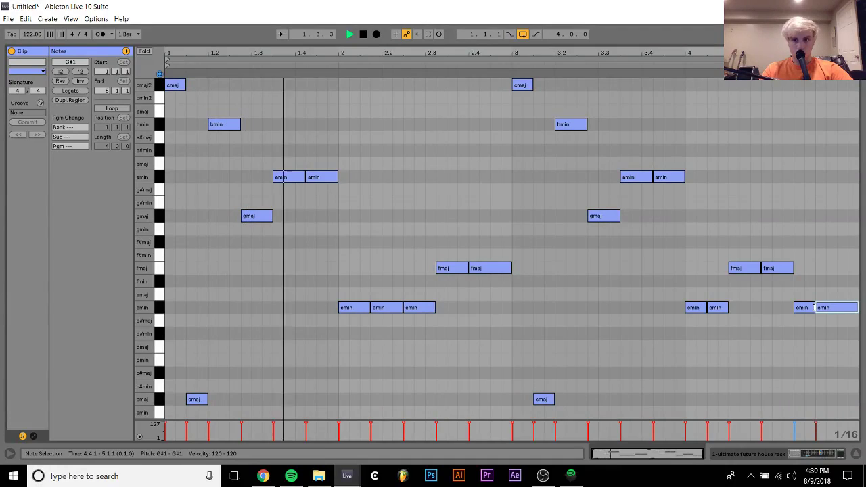
{"action": "left_click", "coordinate": [567, 341]}
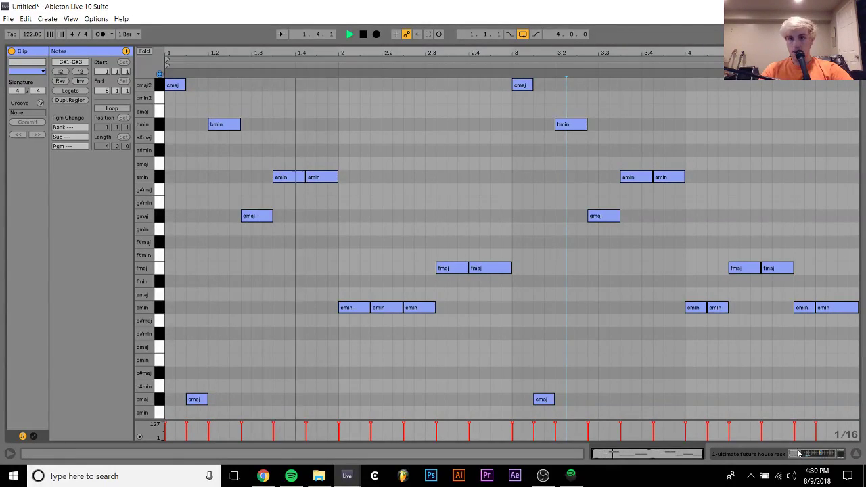
{"action": "key", "text": "Tab"}
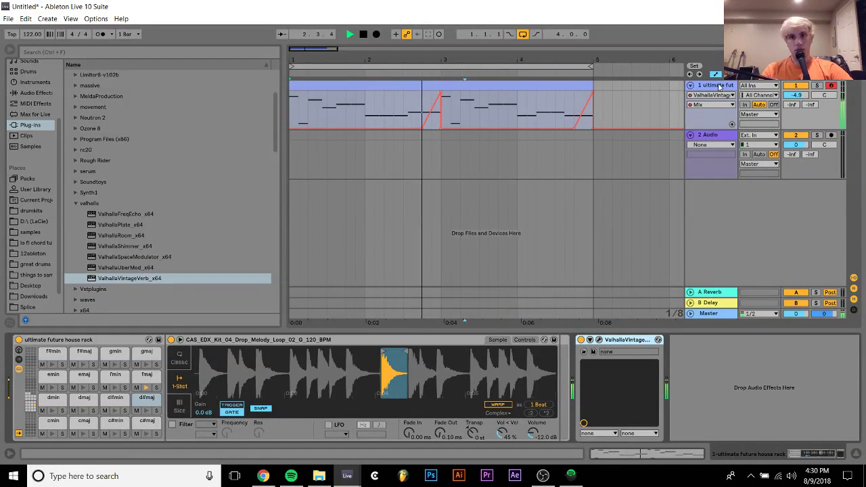
{"action": "key", "text": "Tab"}
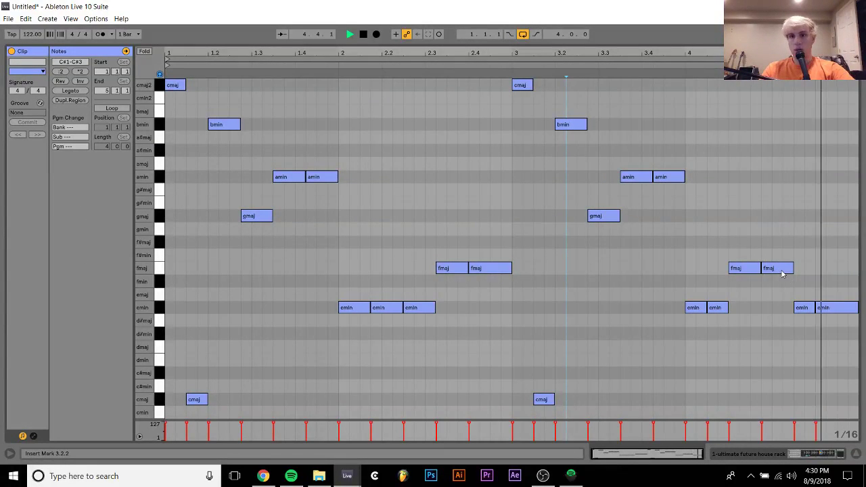
Raise the last two emin notes of bar 4 to gmaj and play the pattern.
{"action": "key", "text": "space"}
{"action": "left_click_drag", "start_coordinate": [811, 286], "coordinate": [861, 322]}
{"action": "key", "text": "Up"}
{"action": "key", "text": "Up"}
{"action": "key", "text": "Up"}
{"action": "key", "text": "Up"}
{"action": "key", "text": "Up"}
{"action": "key", "text": "Up"}
{"action": "key", "text": "Up"}
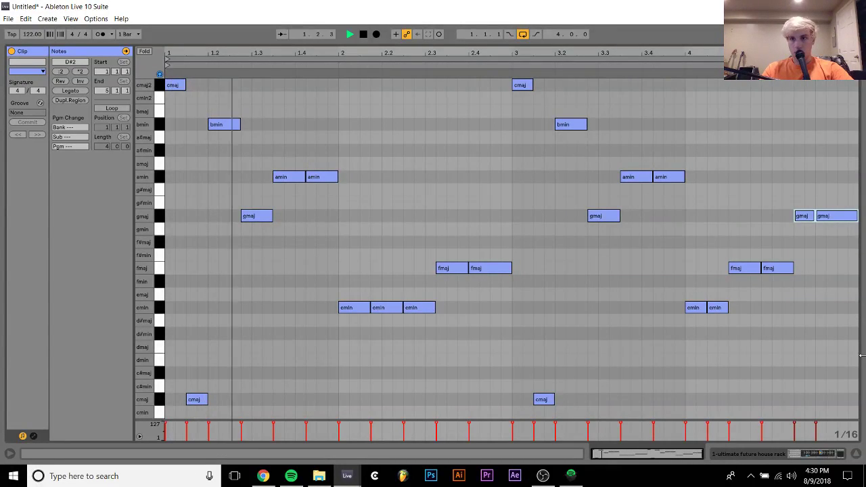
Listen to the chord clip in the arrangement and insert a new MIDI track below the chord track.
{"action": "key", "text": "Tab"}
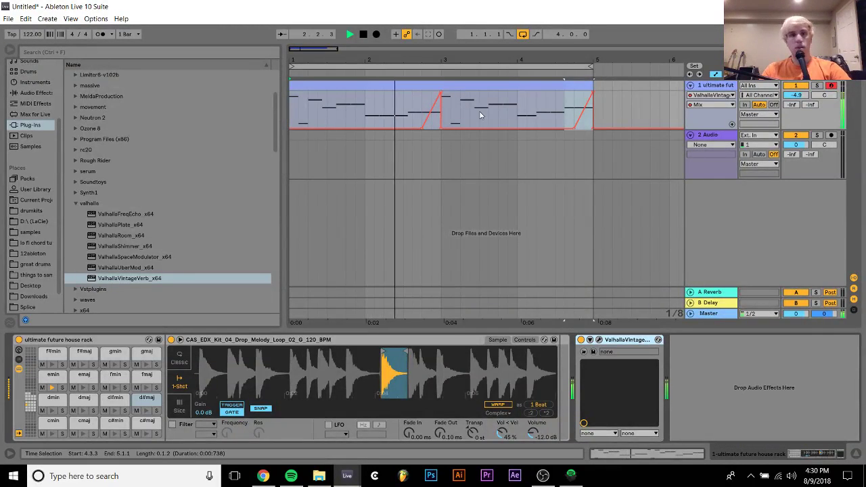
{"action": "left_click", "coordinate": [452, 84]}
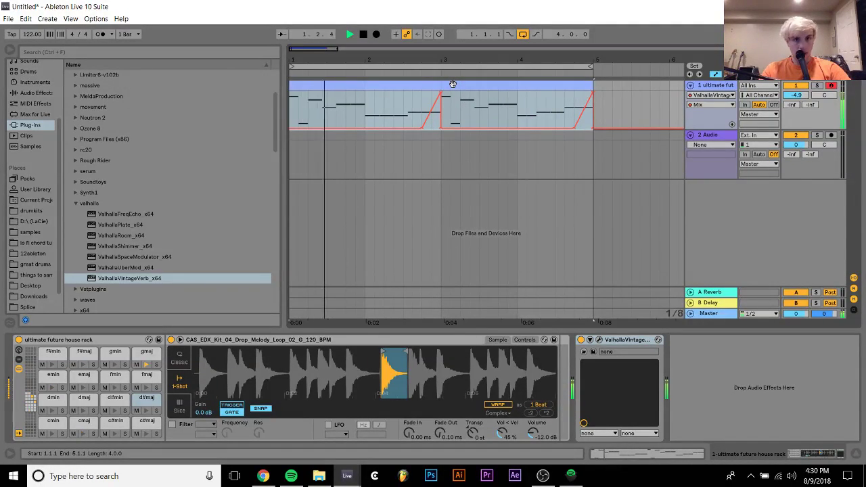
{"action": "key", "text": "space"}
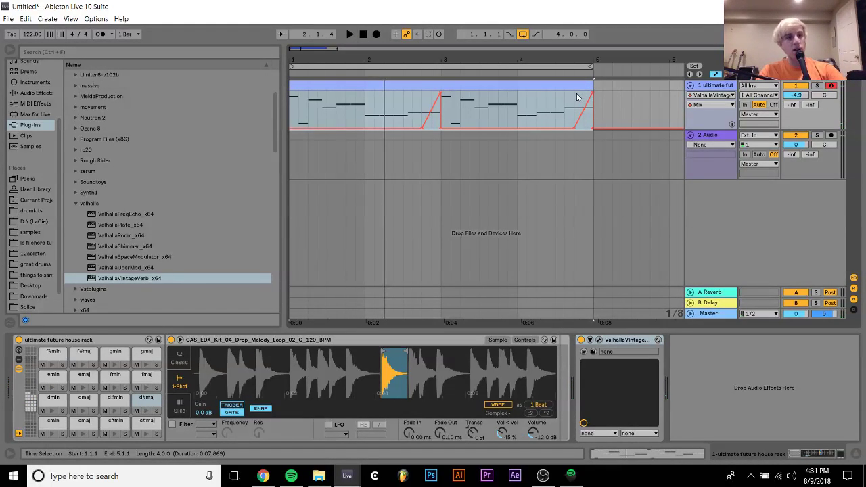
{"action": "key", "text": "ctrl+shift+t"}
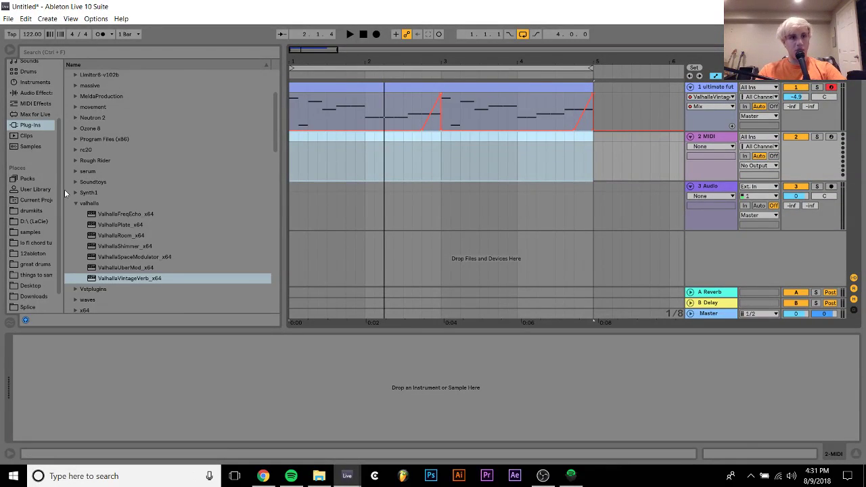
Load the Massive plug-in onto the new MIDI track below the chord track and close its window.
{"action": "scroll", "coordinate": [64, 194], "scroll_direction": "up", "scroll_amount": 3}
{"action": "left_click", "coordinate": [76, 161]}
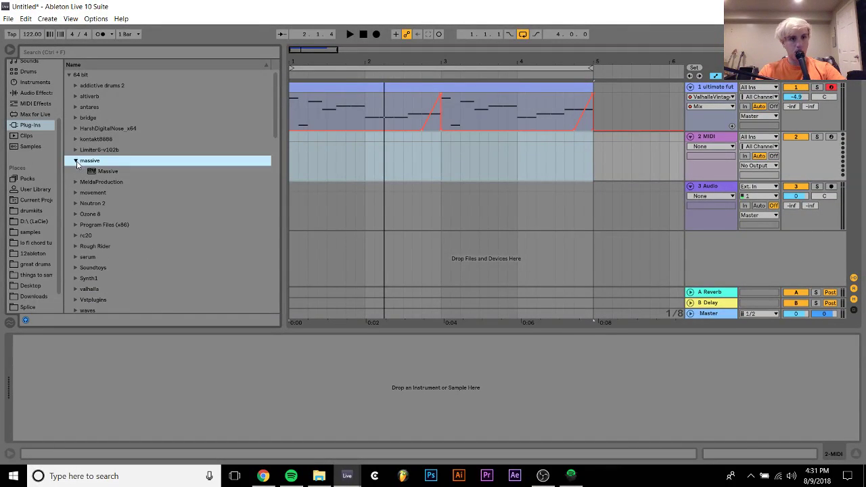
{"action": "left_click", "coordinate": [90, 171]}
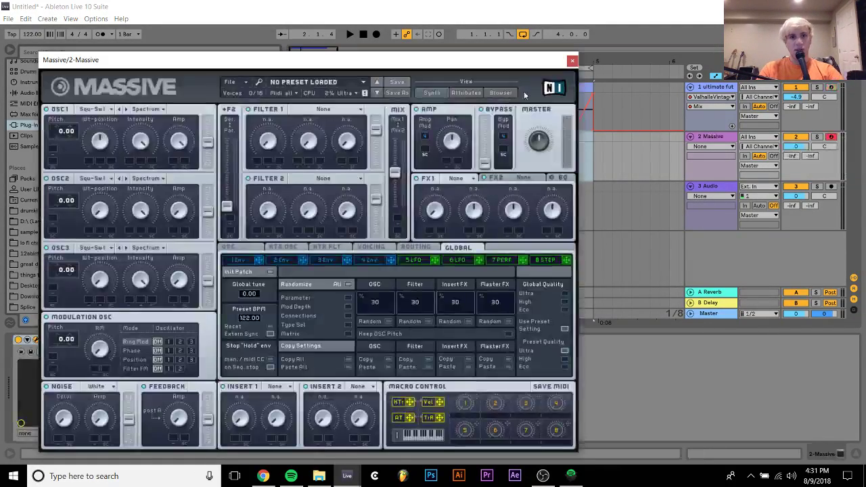
{"action": "left_click", "coordinate": [571, 61]}
Review the notes of the chord clip and return to the Massive track's device.
{"action": "double_click", "coordinate": [532, 87]}
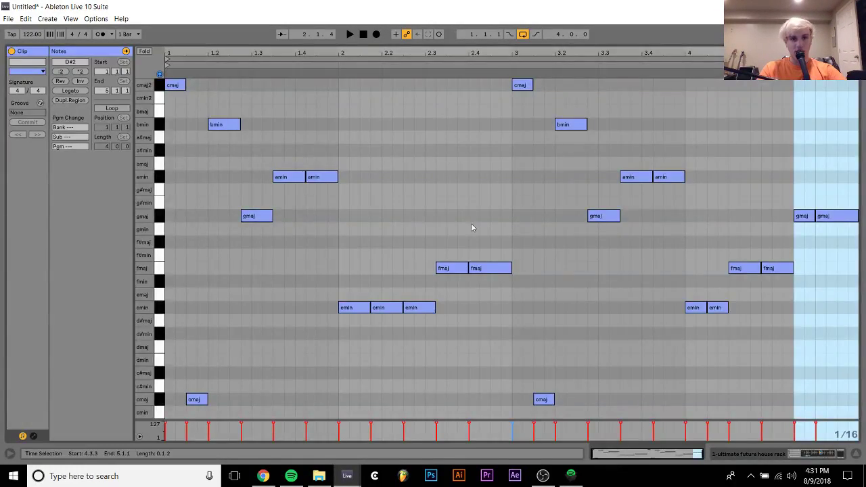
{"action": "left_click", "coordinate": [718, 454]}
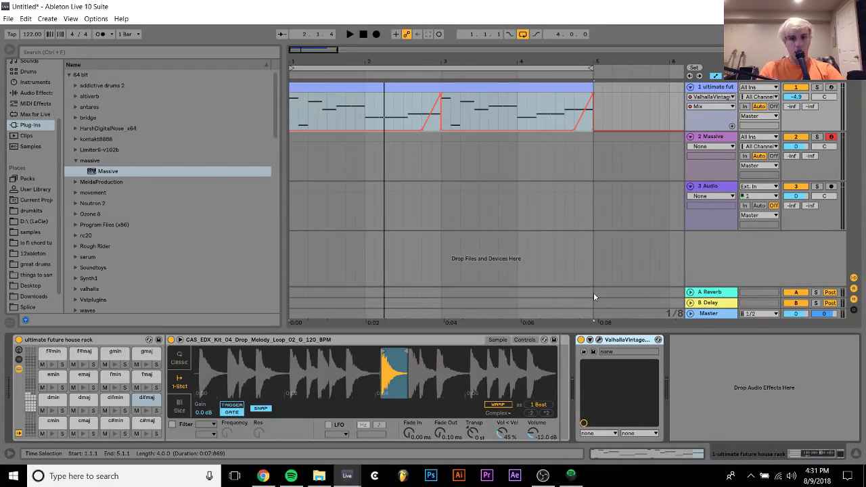
{"action": "left_click", "coordinate": [726, 140]}
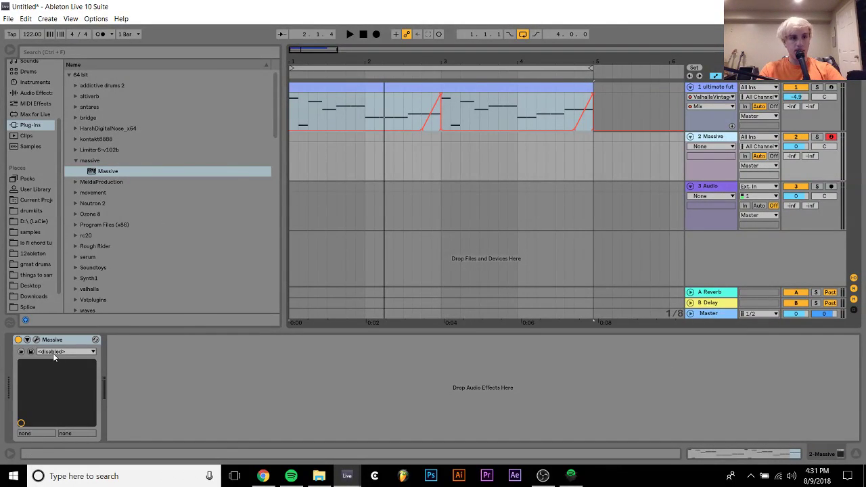
Load the recently used EDX Bass preset in Massive and try out its sound.
{"action": "left_click", "coordinate": [37, 340]}
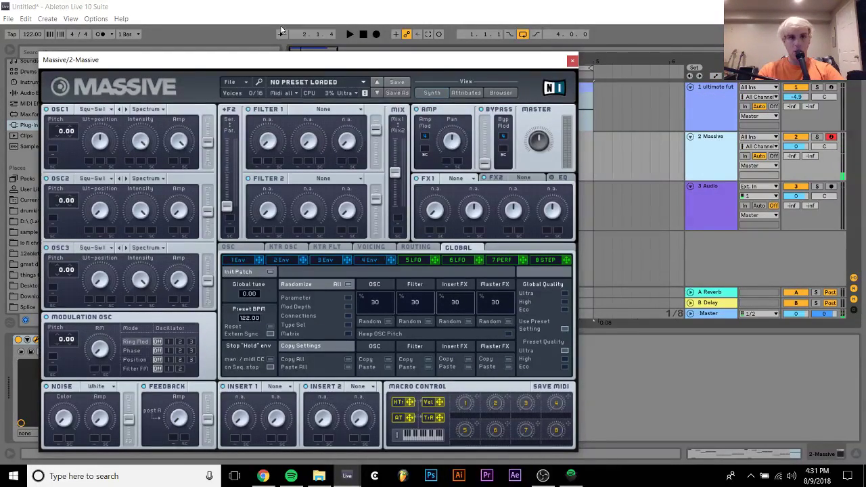
{"action": "left_click", "coordinate": [246, 83]}
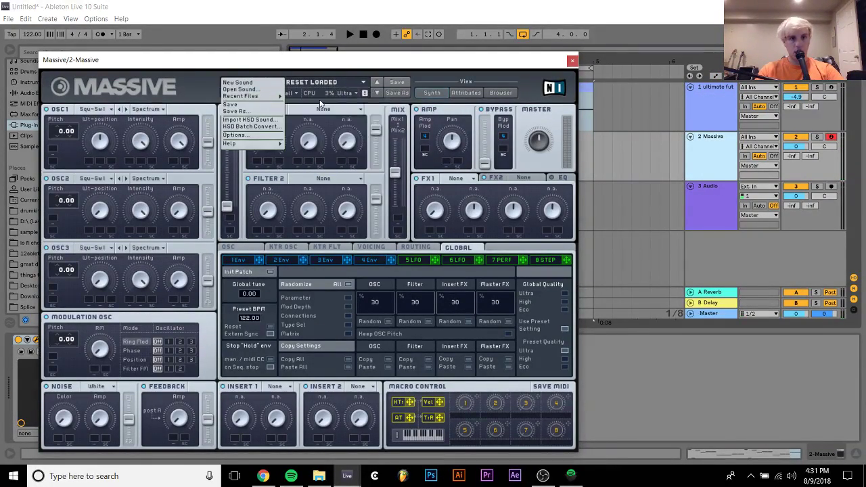
{"action": "mouse_move", "coordinate": [268, 99]}
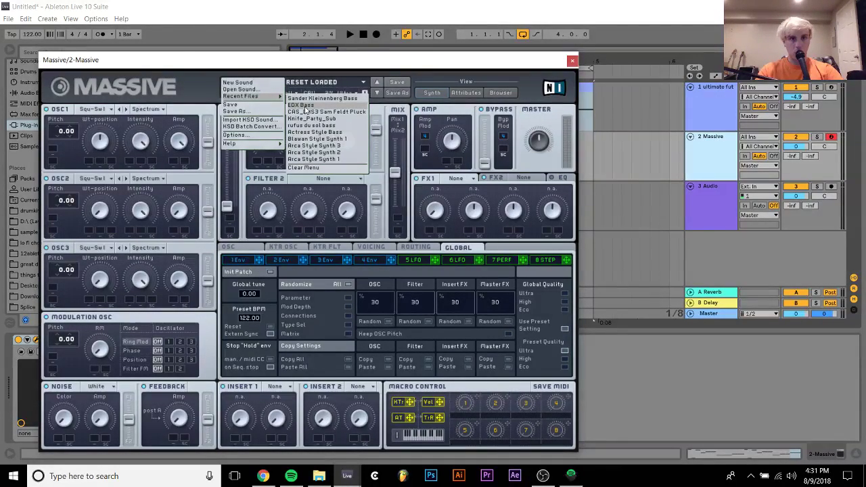
{"action": "left_click", "coordinate": [331, 103]}
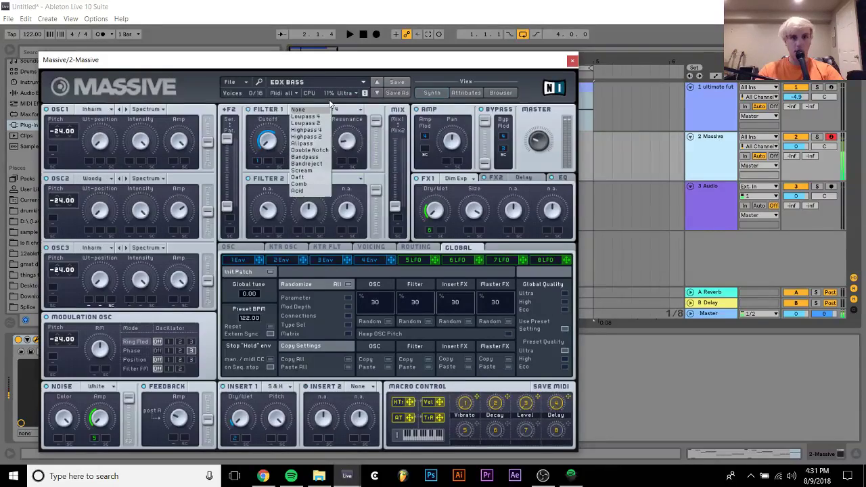
{"action": "left_click", "coordinate": [321, 50]}
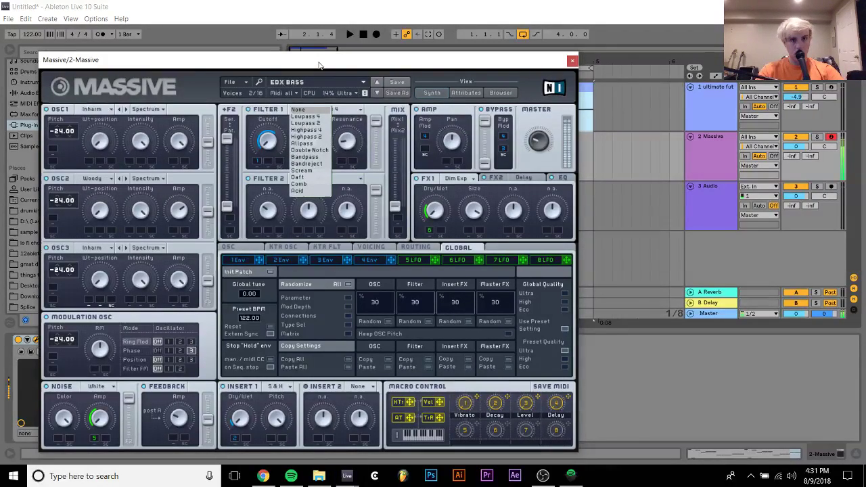
{"action": "left_click", "coordinate": [380, 100]}
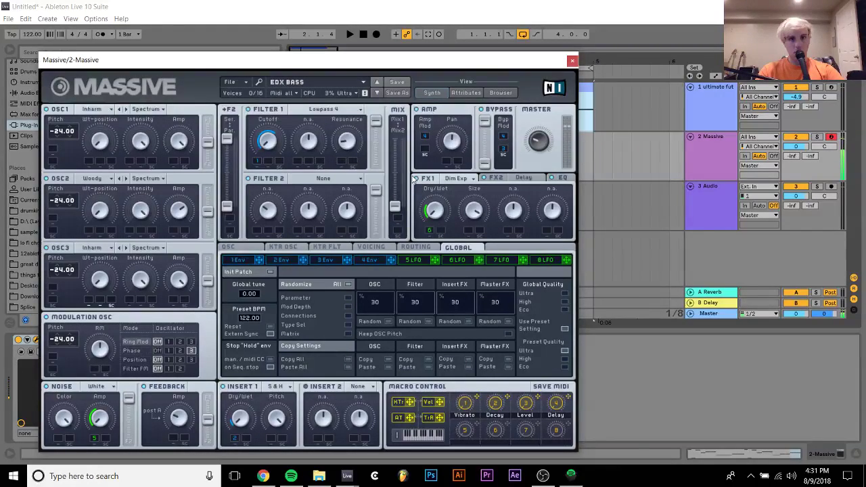
Turn off Massive's FX2 delay, lower the Massive track's volume to -11.8 dB, and close the plug-in.
{"action": "left_click", "coordinate": [491, 178]}
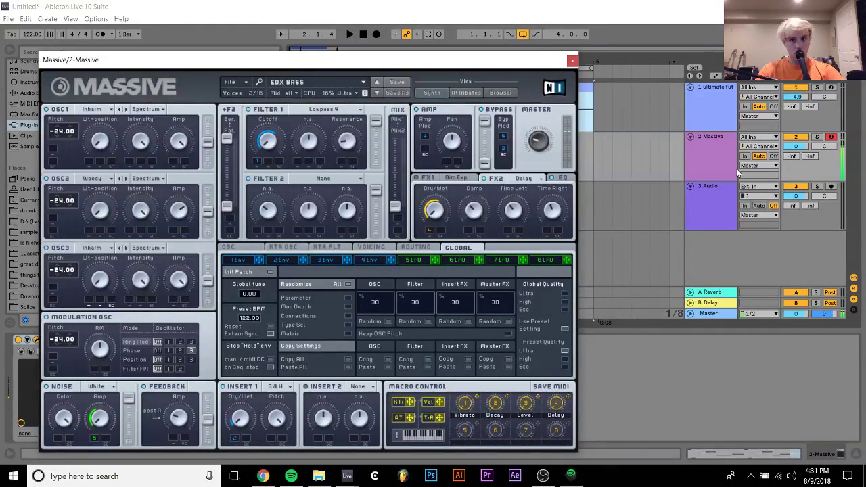
{"action": "left_click_drag", "start_coordinate": [796, 146], "coordinate": [797, 157]}
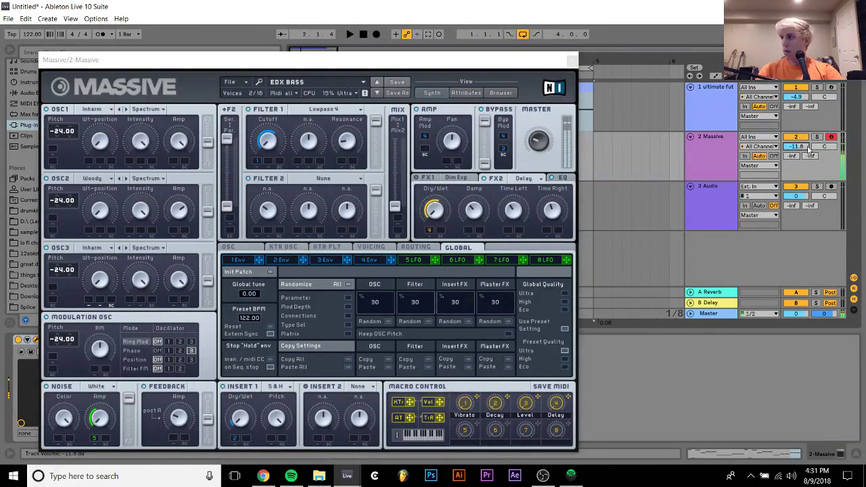
{"action": "left_click", "coordinate": [485, 183]}
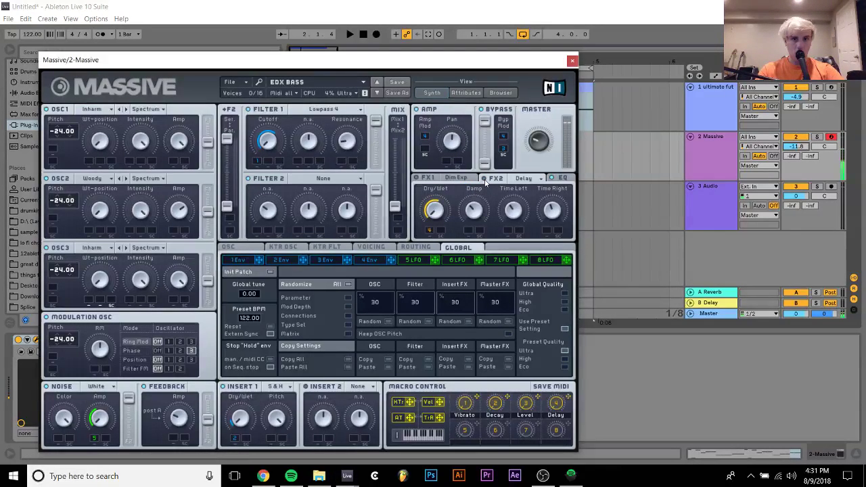
{"action": "left_click", "coordinate": [572, 60]}
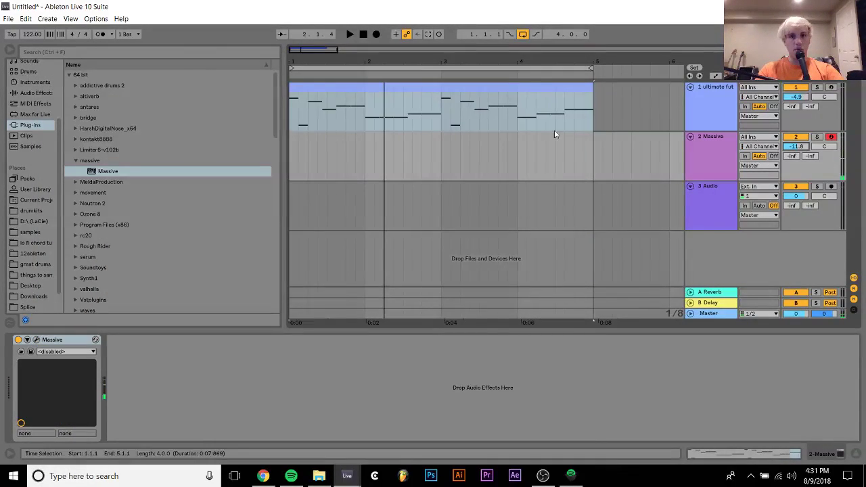
Create a four-bar MIDI clip on the Massive track with C4 at 1.1.1, C3 at 1.1.3 and C4 at 1.2.1, and play it.
{"action": "left_click_drag", "start_coordinate": [590, 156], "coordinate": [342, 158]}
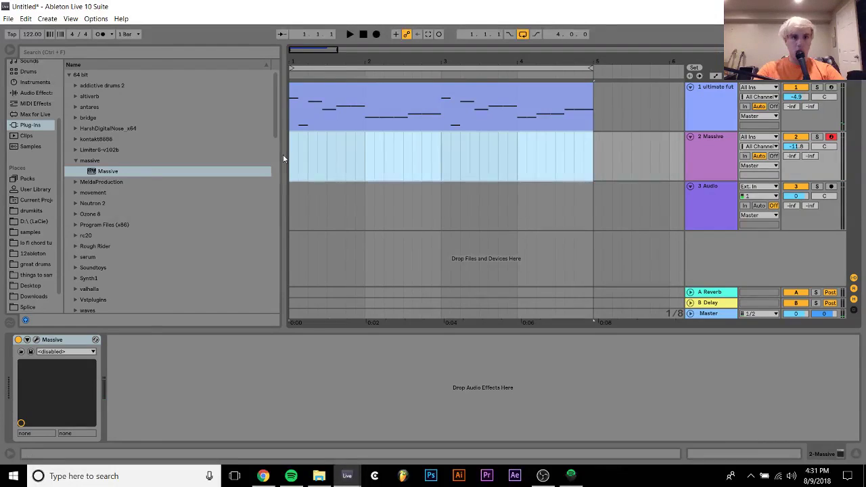
{"action": "key", "text": "ctrl+shift+m"}
{"action": "double_click", "coordinate": [167, 84]}
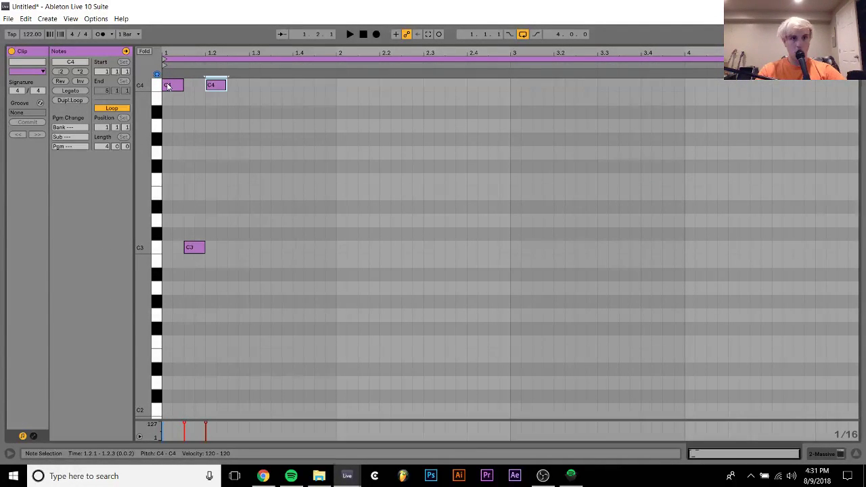
{"action": "mouse_move", "coordinate": [168, 87]}
{"action": "left_mouse_down"}
{"action": "mouse_move", "coordinate": [199, 145]}
{"action": "mouse_move", "coordinate": [169, 86]}
{"action": "left_mouse_up"}
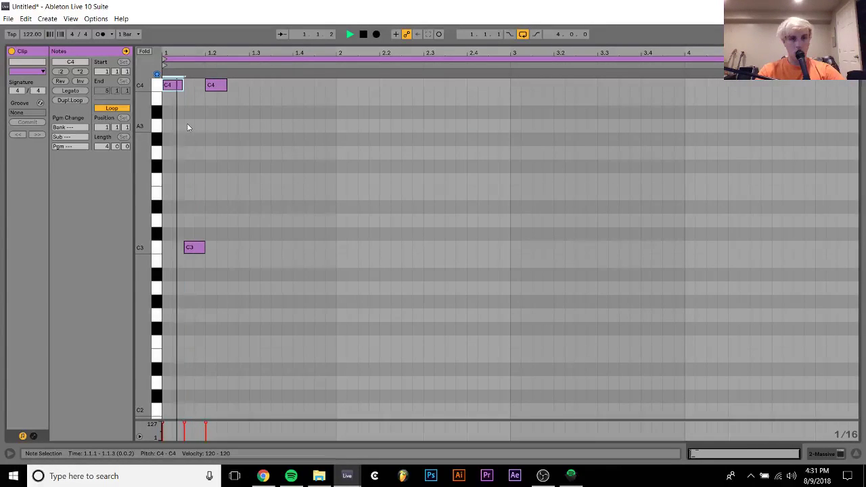
{"action": "key", "text": "space"}
{"action": "key", "text": "space"}
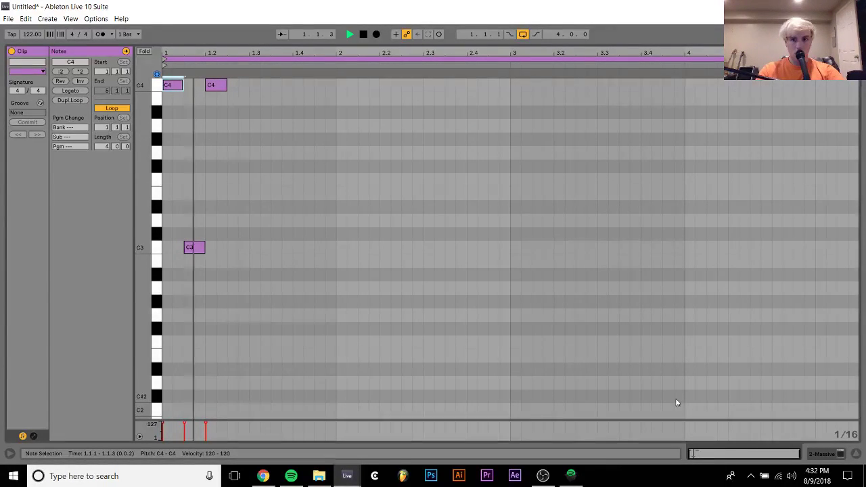
{"action": "key", "text": "space"}
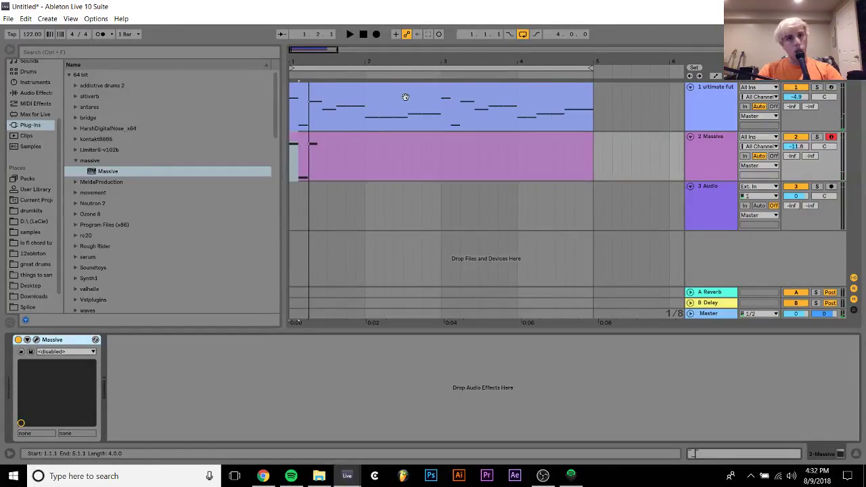
Listen to the start of the chord clip and lower the bass note at 1.2.1 to B3.
{"action": "double_click", "coordinate": [406, 97]}
{"action": "left_click", "coordinate": [176, 85]}
{"action": "key", "text": "space"}
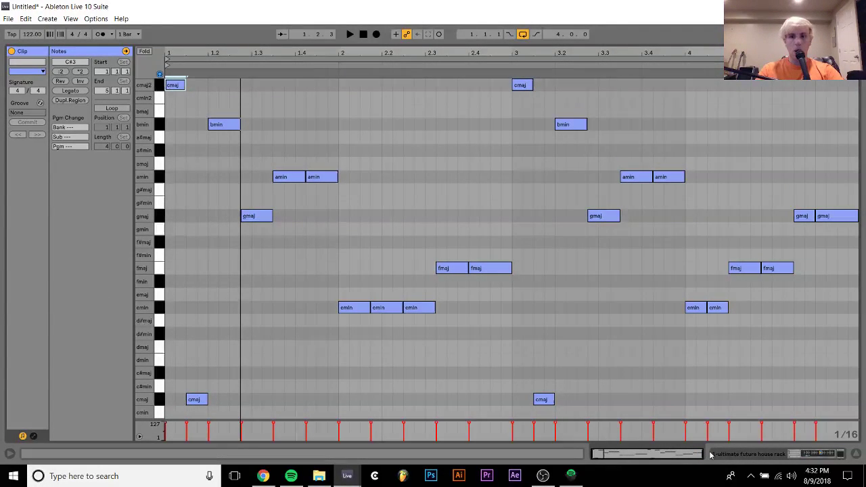
{"action": "left_click", "coordinate": [764, 455]}
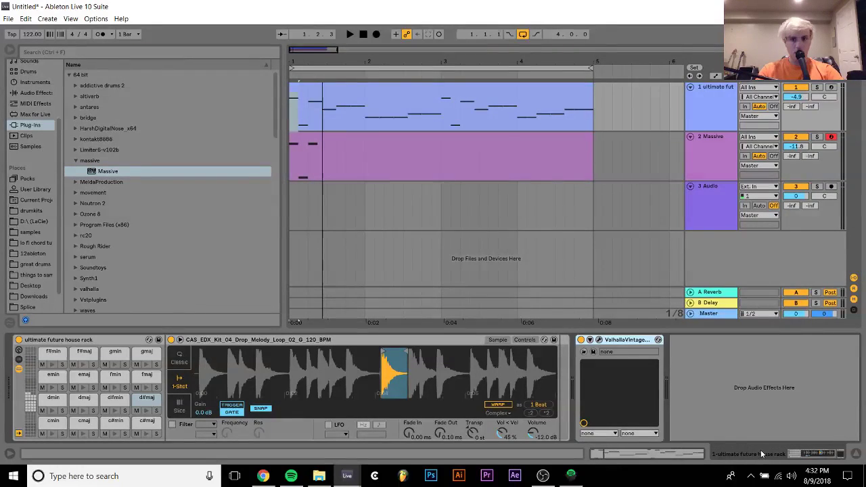
{"action": "double_click", "coordinate": [439, 146]}
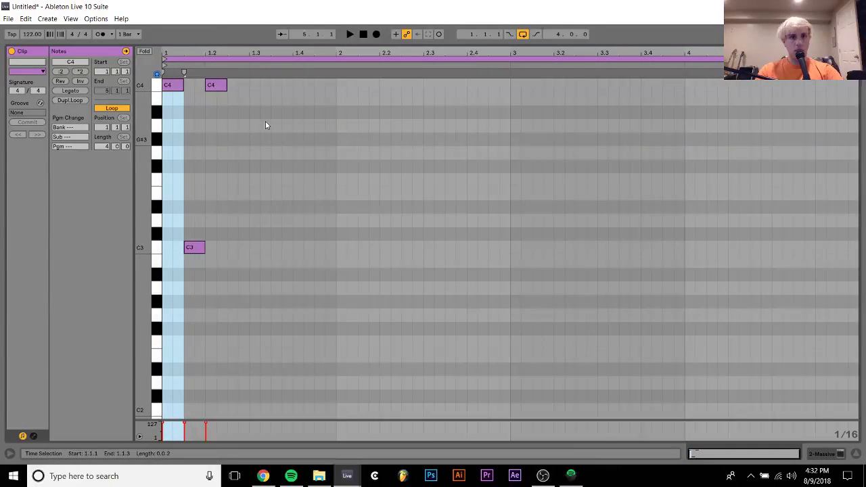
{"action": "left_click_drag", "start_coordinate": [249, 120], "coordinate": [207, 76]}
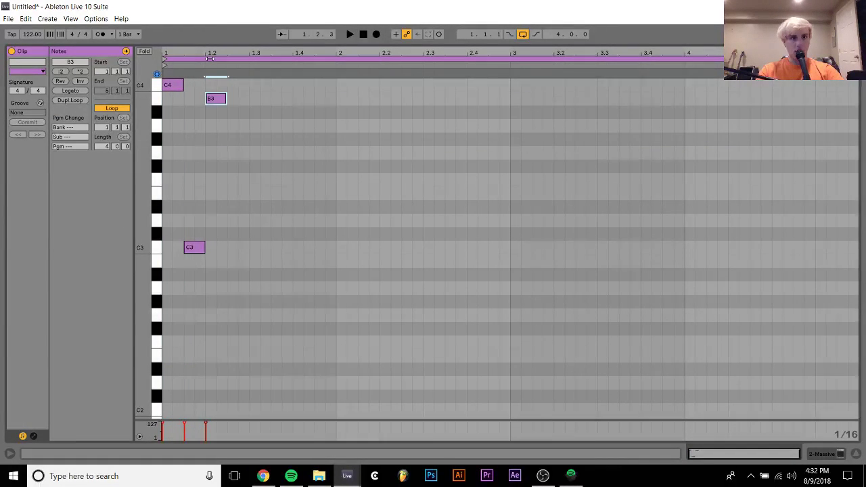
Try all three bass notes one octave lower, and play the clip at the original octave.
{"action": "key", "text": "ctrl+a"}
{"action": "key", "text": "shift+Down"}
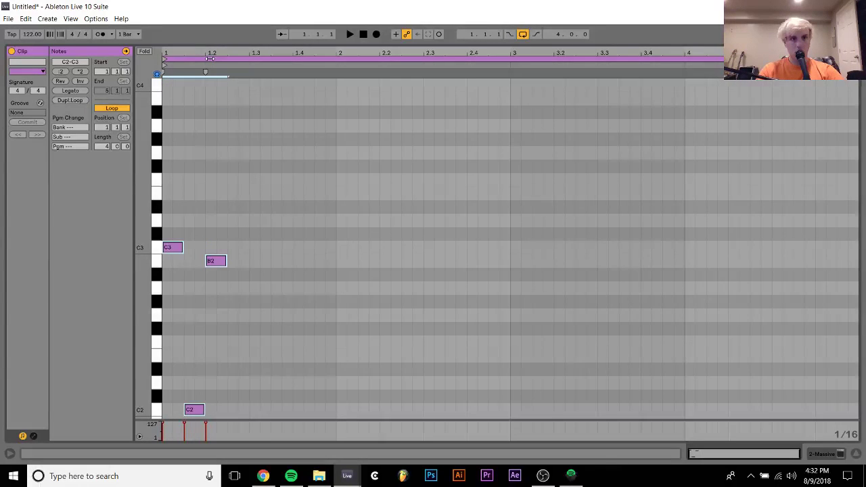
{"action": "key", "text": "shift+Up"}
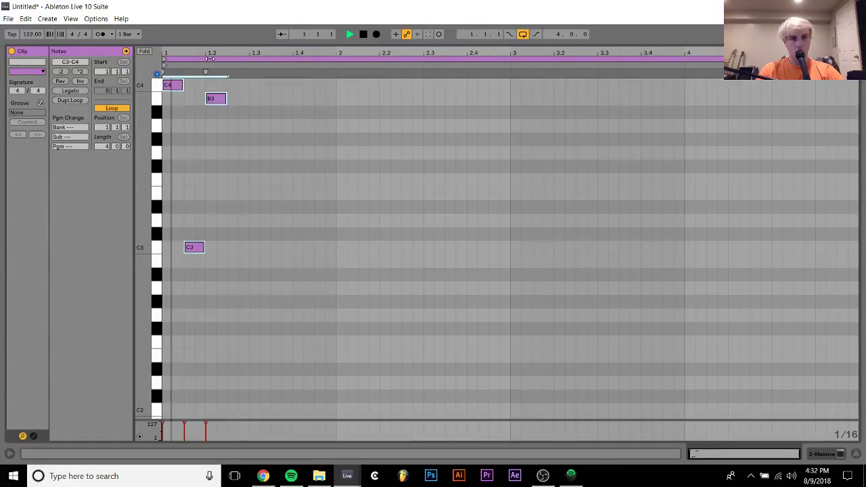
Try the bass note at 1.1.3 one octave higher and compare it with the original pitch.
{"action": "left_click", "coordinate": [194, 247]}
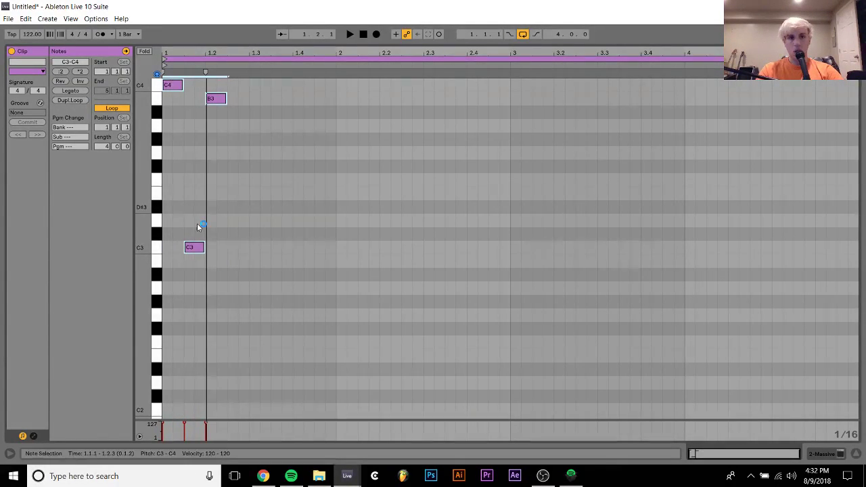
{"action": "key", "text": "shift+Up"}
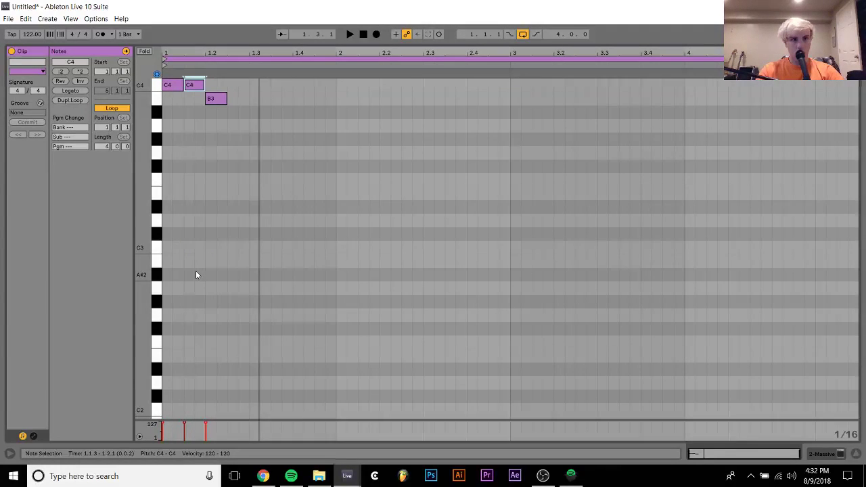
{"action": "key", "text": "space"}
{"action": "key", "text": "space"}
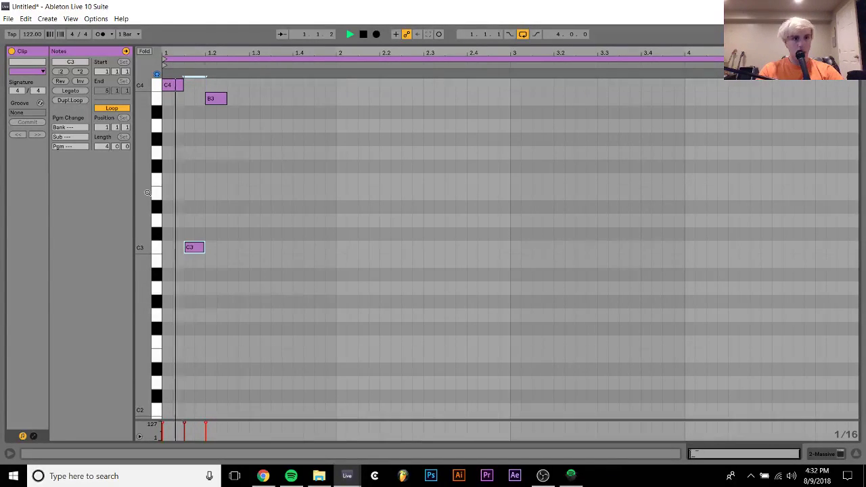
Add a G3 bass note at 1.2.4 and A3 notes at 1.3.3 and 1.4.2, each three sixteenths long, and play the clip.
{"action": "double_click", "coordinate": [244, 153]}
{"action": "key", "text": "space"}
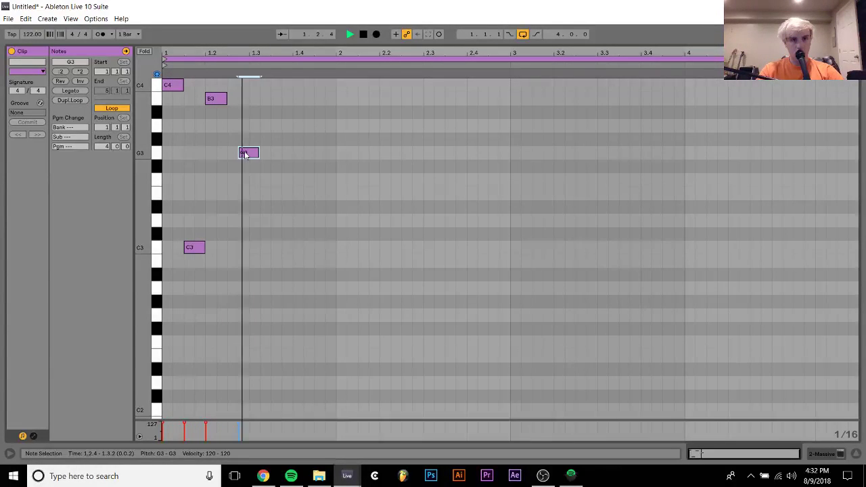
{"action": "key", "text": "ctrl+d"}
{"action": "key", "text": "Up"}
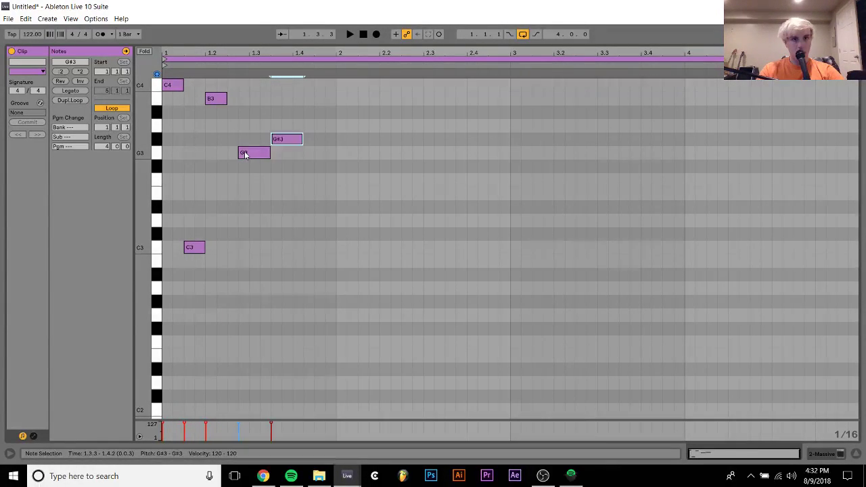
{"action": "key", "text": "Up"}
{"action": "key", "text": "ctrl+d"}
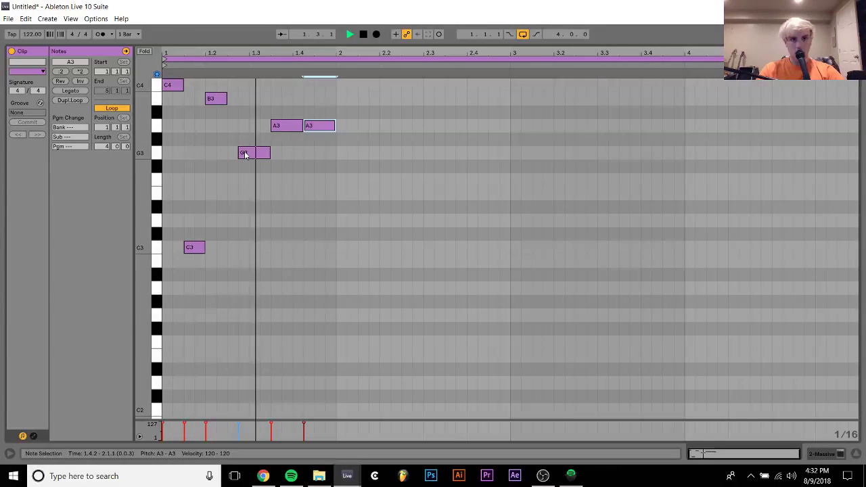
{"action": "key", "text": "space"}
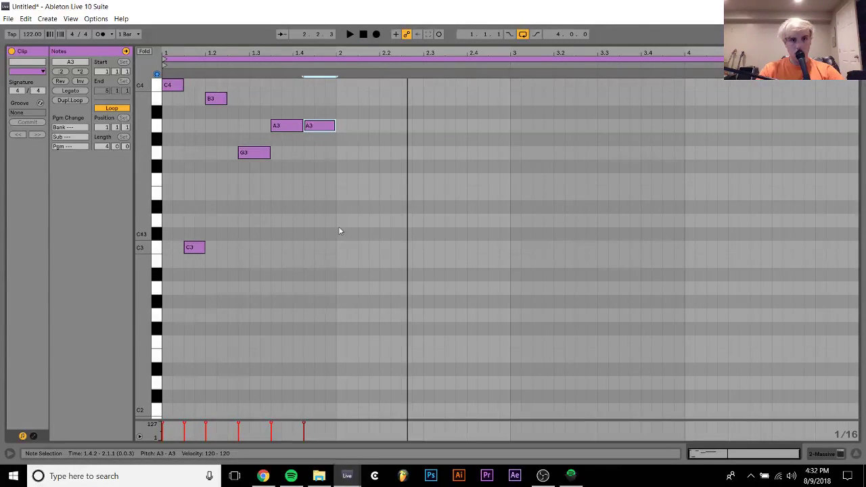
Add three E3 bass notes in a row from 2.1.1 and an F3 note at 2.3.2, each three sixteenths long.
{"action": "double_click", "coordinate": [342, 195]}
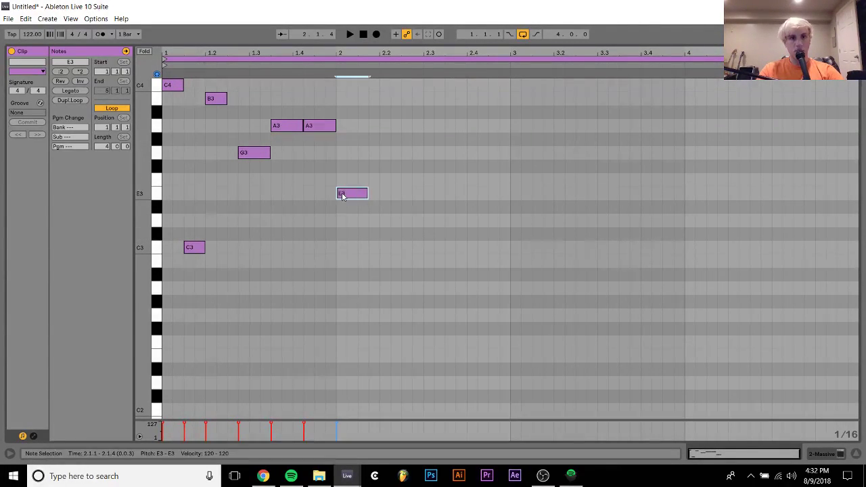
{"action": "key", "text": "ctrl+d"}
{"action": "key", "text": "ctrl+d"}
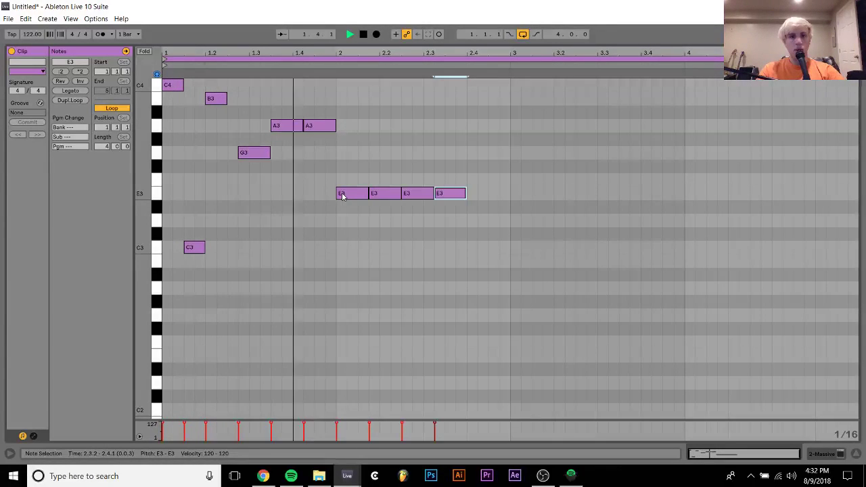
{"action": "key", "text": "Up"}
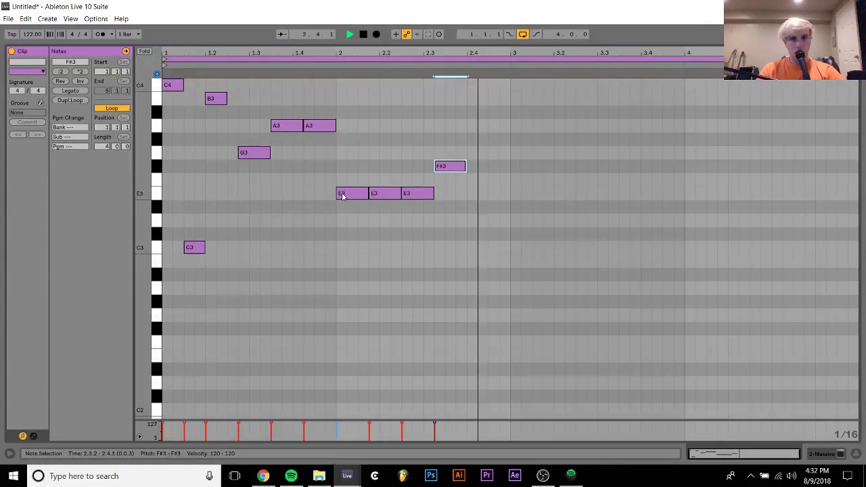
{"action": "key", "text": "space"}
{"action": "key", "text": "space"}
Add an F3 note at 2.4.1 extended to the end of bar 2, and duplicate the two-bar pattern into bars 3 and 4.
{"action": "key", "text": "ctrl+d"}
{"action": "key", "text": "shift+Right"}
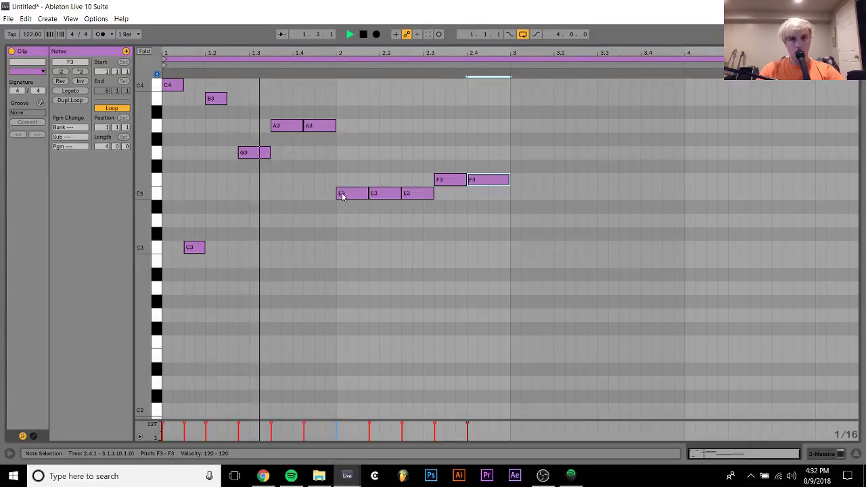
{"action": "key", "text": "ctrl+a"}
{"action": "key", "text": "ctrl+d"}
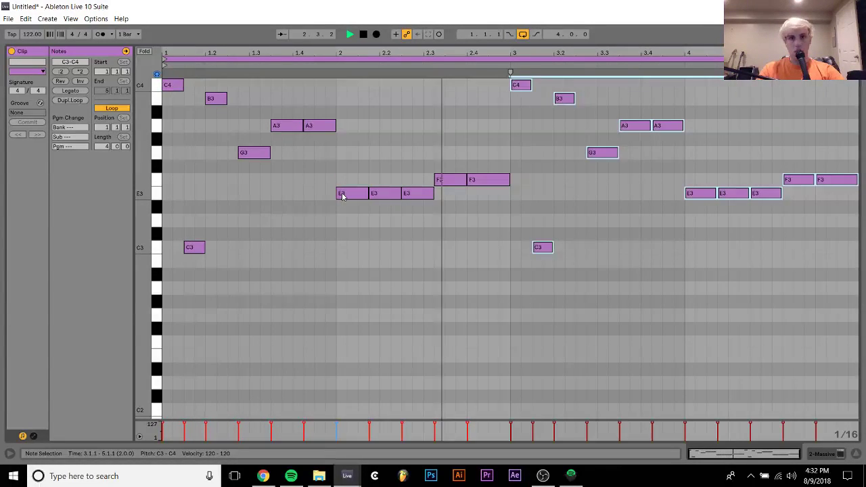
Try the whole bass line transposed down by semitones to the G#2–G#3 range during playback.
{"action": "key", "text": "ctrl+a"}
{"action": "key", "text": "space"}
{"action": "key", "text": "Down"}
{"action": "key", "text": "Down"}
{"action": "key", "text": "Down"}
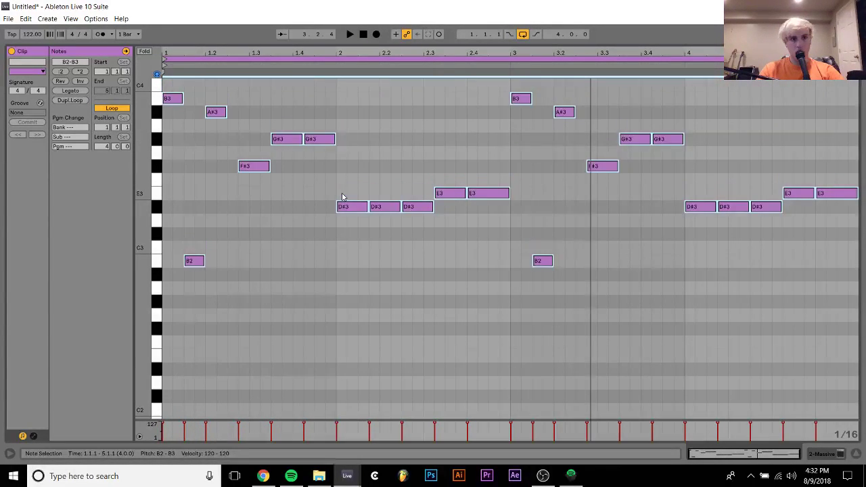
{"action": "key", "text": "space"}
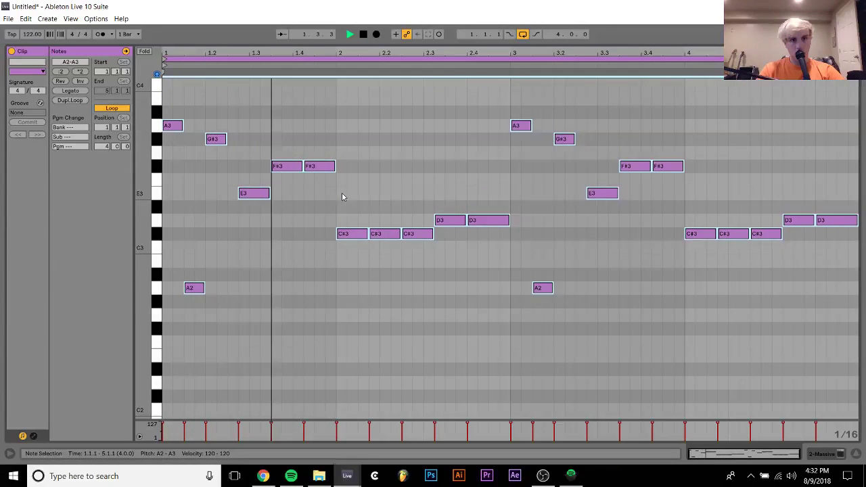
{"action": "key", "text": "Down"}
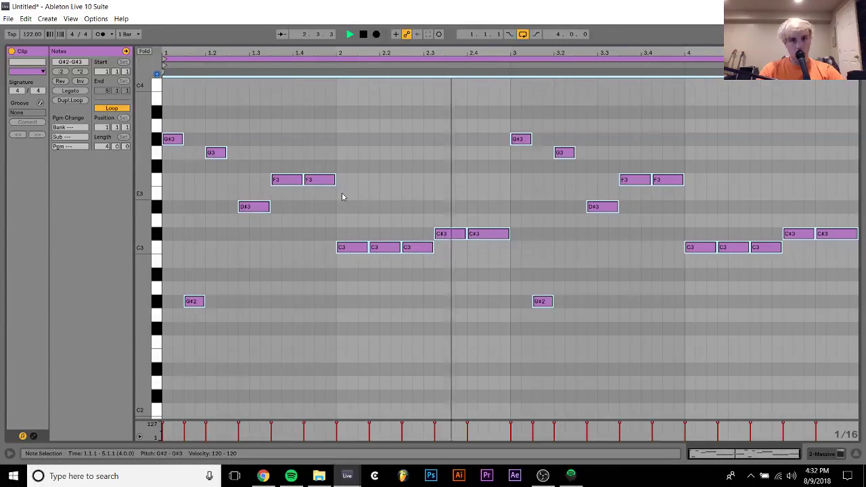
Try the whole bass line in higher octaves, shifting it up to G3–G4 and on to F#4–F#5 during playback.
{"action": "key", "text": "shift+Up"}
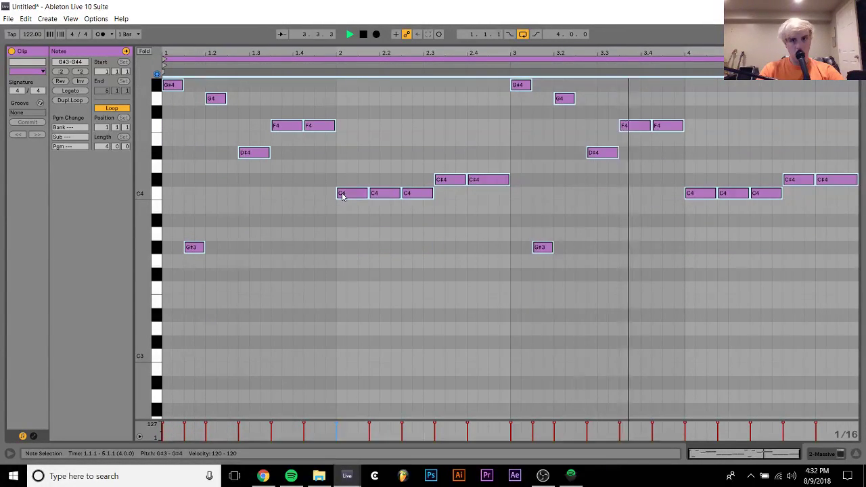
{"action": "key", "text": "Down"}
{"action": "key", "text": "space"}
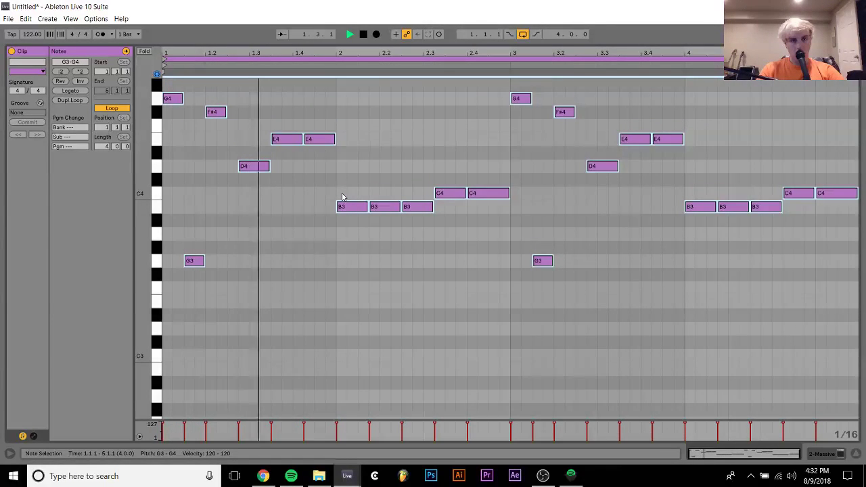
{"action": "key", "text": "shift+Up"}
{"action": "key", "text": "Down"}
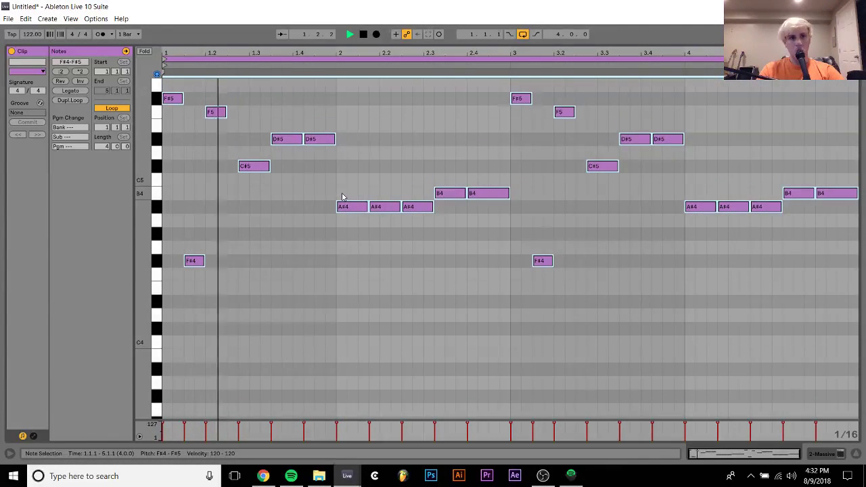
Lower the whole bass line by semitones to C4–C5, and bring it one octave down to C3–C4.
{"action": "key", "text": "Down"}
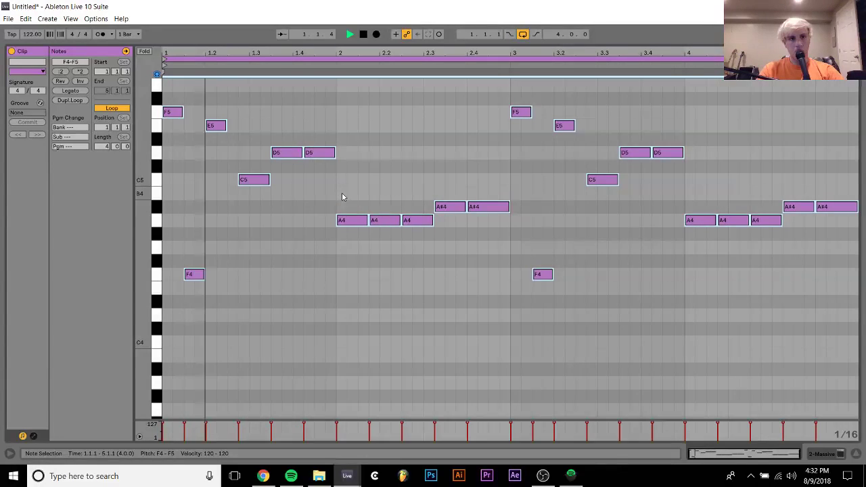
{"action": "key", "text": "Down"}
{"action": "key", "text": "Down"}
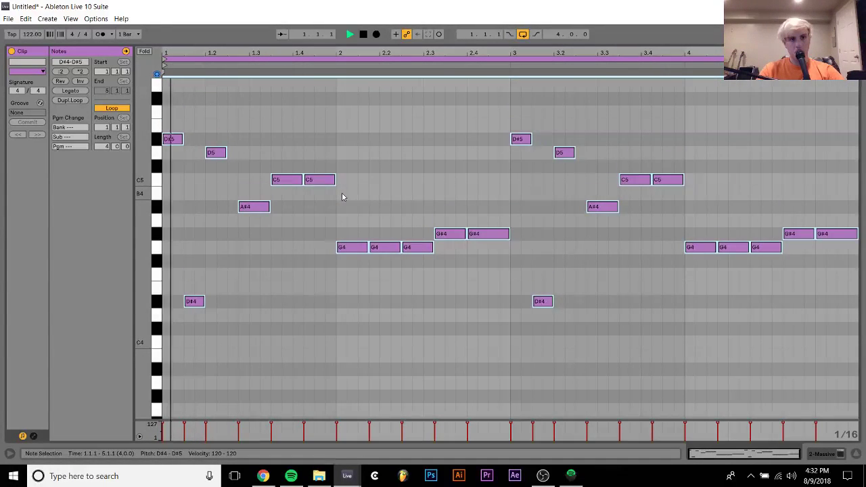
{"action": "key", "text": "Down"}
{"action": "key", "text": "Down"}
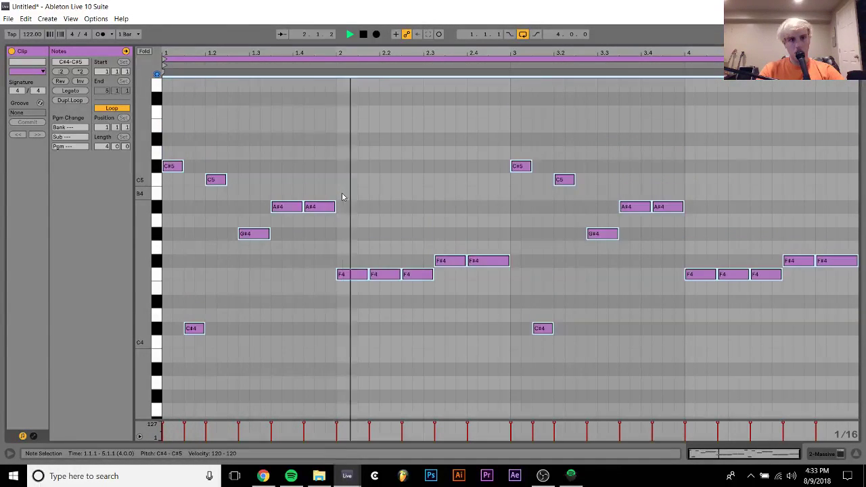
{"action": "key", "text": "Down"}
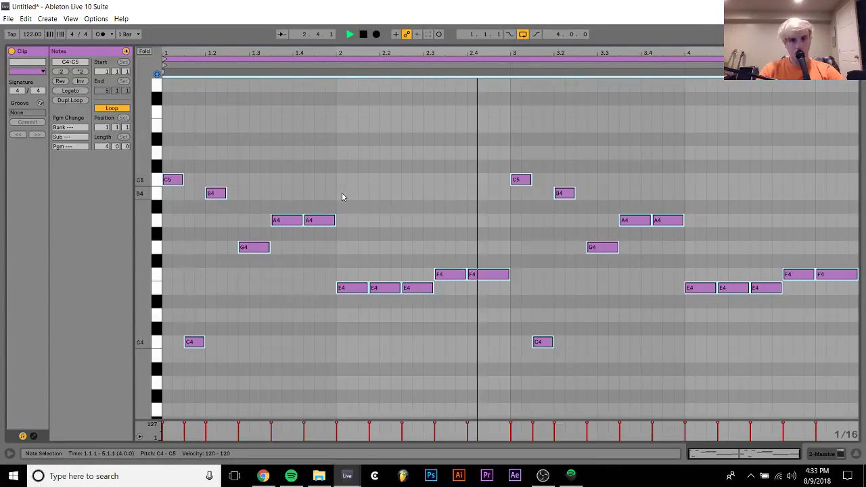
{"action": "key", "text": "shift+Down"}
{"action": "left_click", "coordinate": [607, 194]}
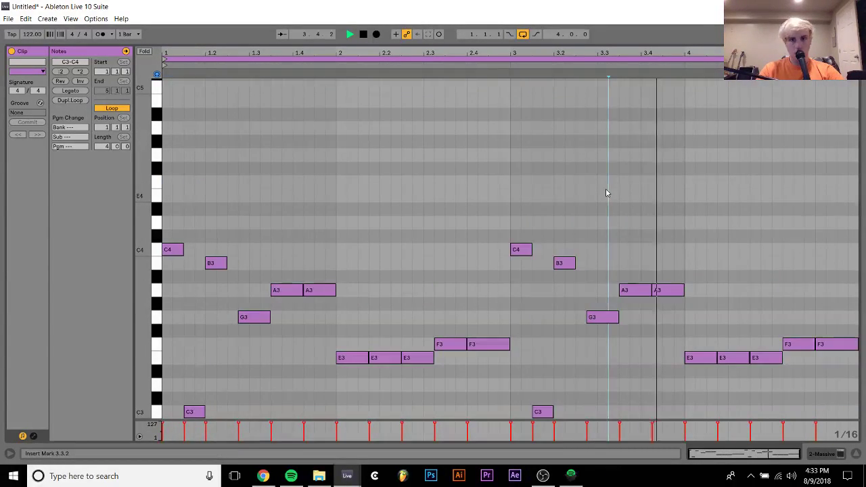
Rework bar 4 with two-sixteenth E3 notes at 4.1.1 and 4.1.3 and three-sixteenth F3 notes at 4.2.1 and 4.2.4, deleting the leftover E3.
{"action": "key", "text": "space"}
{"action": "left_click", "coordinate": [703, 361]}
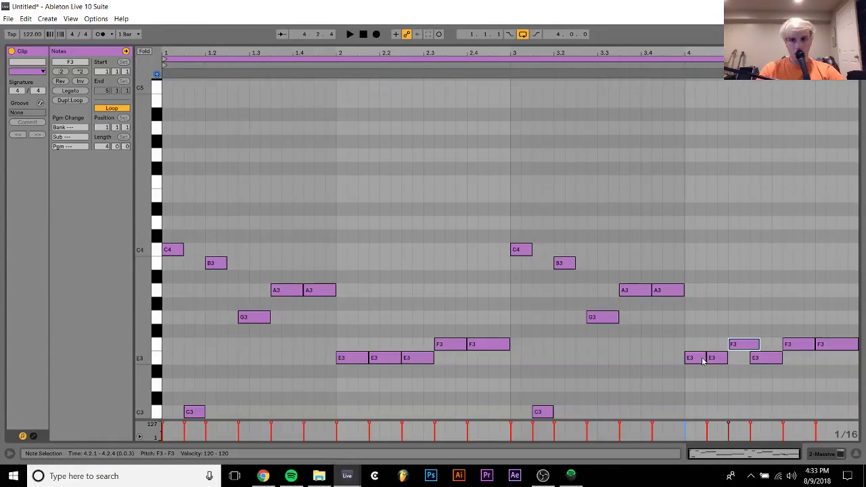
{"action": "key", "text": "ctrl+d"}
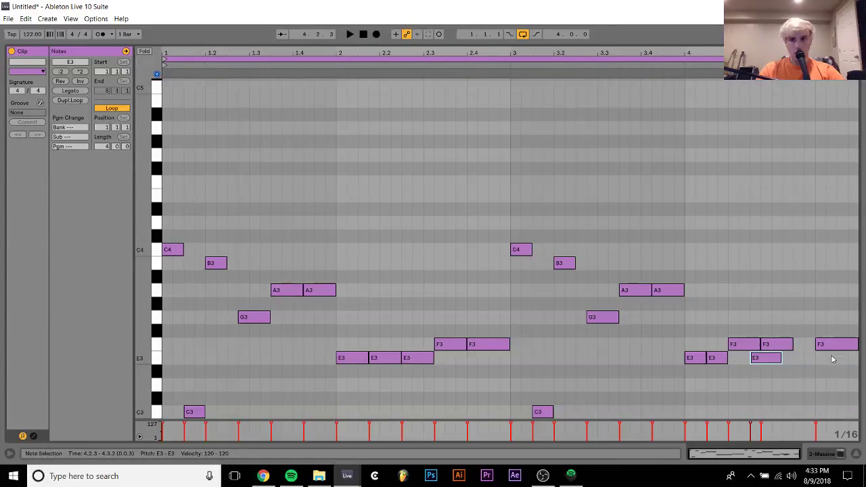
{"action": "key", "text": "Delete"}
Finish bar 4 with G3 notes at 4.3.3 and 4.4.1 filling the rest of the bar, and play the clip.
{"action": "double_click", "coordinate": [798, 318]}
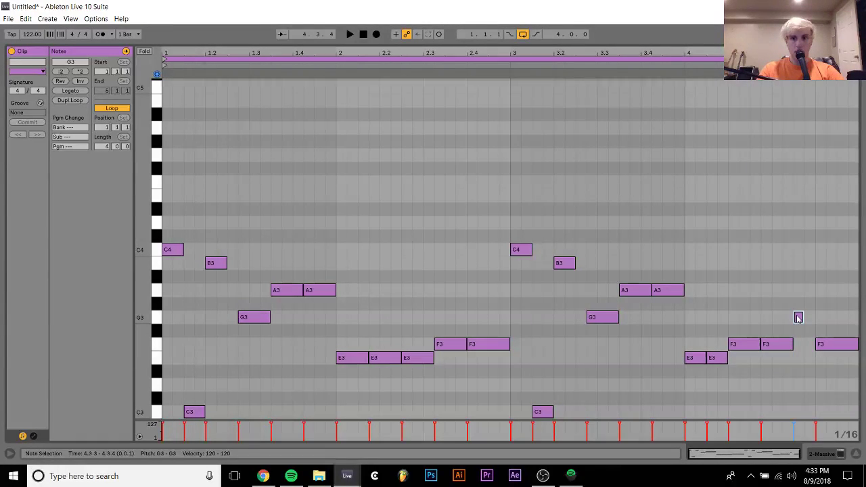
{"action": "double_click", "coordinate": [816, 338]}
{"action": "key", "text": "space"}
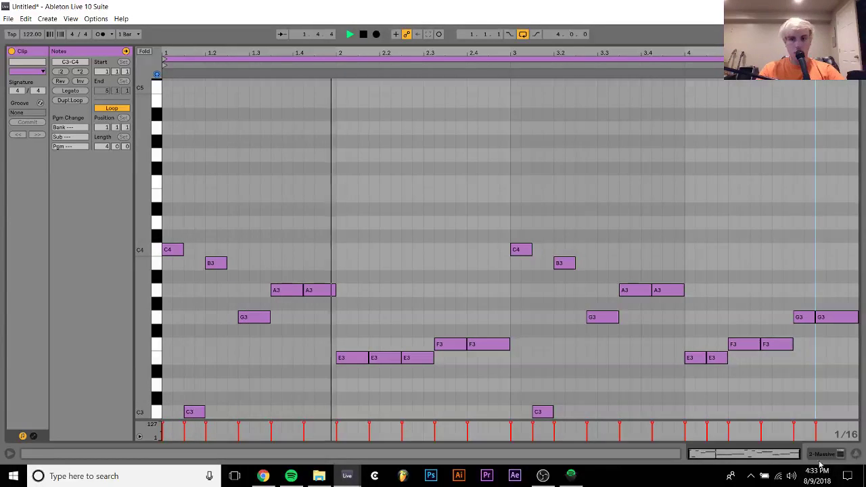
Try a low-pass Auto Filter at about 944 Hz on the chord track and remove it.
{"action": "key", "text": "Tab"}
{"action": "left_click", "coordinate": [714, 103]}
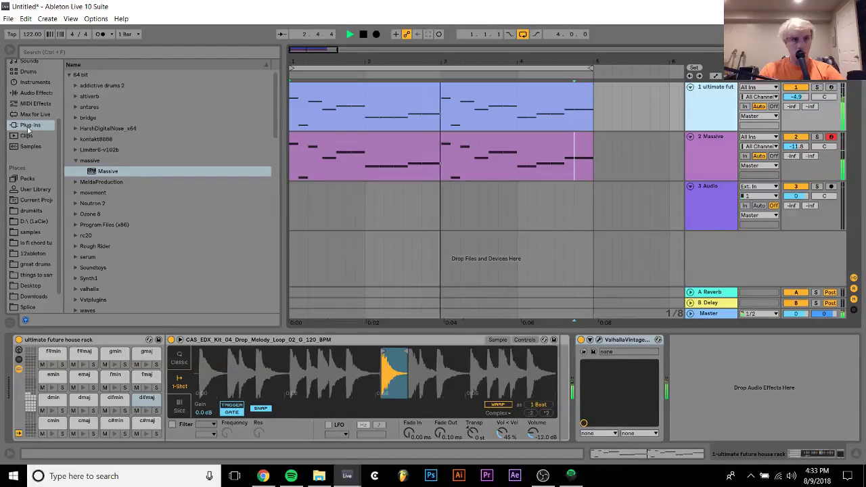
{"action": "left_click", "coordinate": [27, 93]}
{"action": "scroll", "coordinate": [140, 174], "scroll_direction": "up", "scroll_amount": 3}
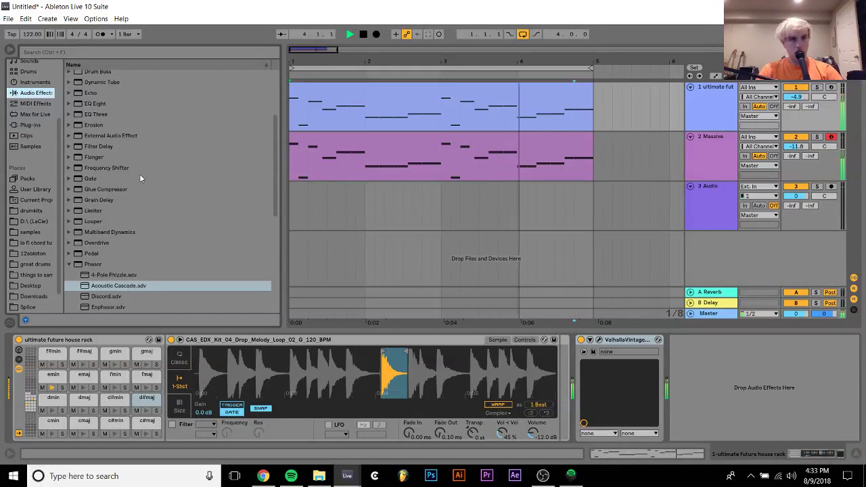
{"action": "scroll", "coordinate": [105, 135], "scroll_direction": "up", "scroll_amount": 4}
{"action": "left_click", "coordinate": [98, 97]}
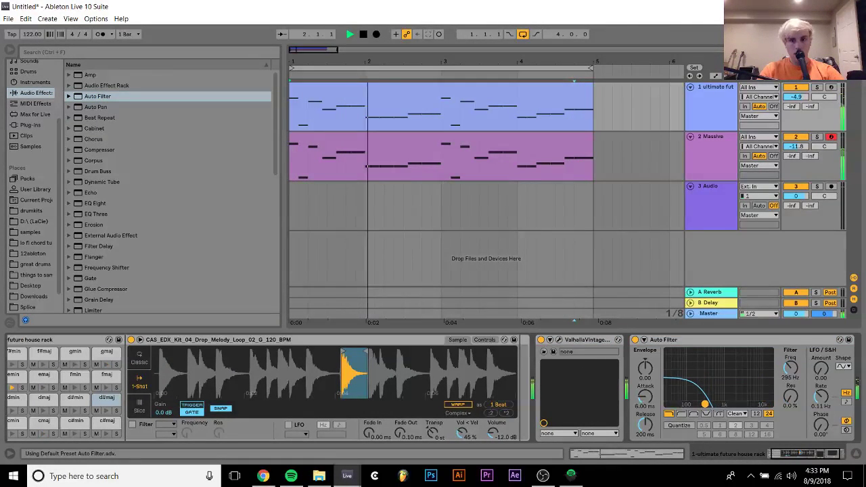
{"action": "left_click_drag", "start_coordinate": [709, 391], "coordinate": [724, 402]}
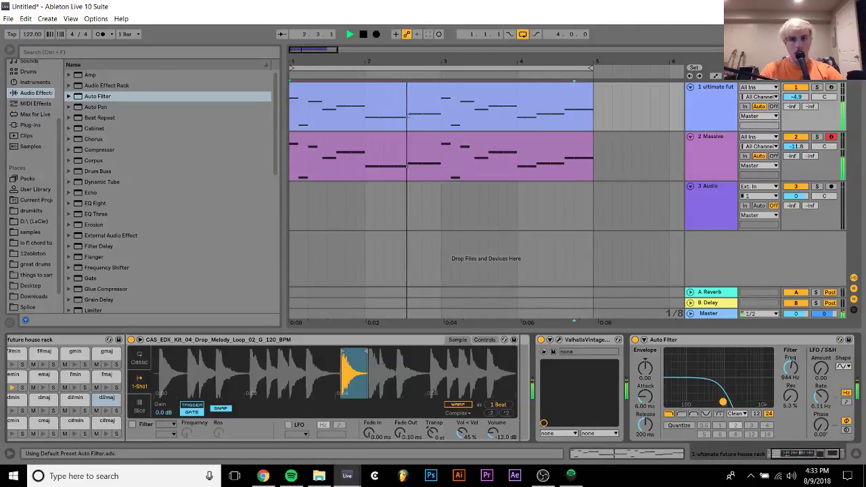
{"action": "left_click", "coordinate": [685, 342]}
{"action": "key", "text": "Delete"}
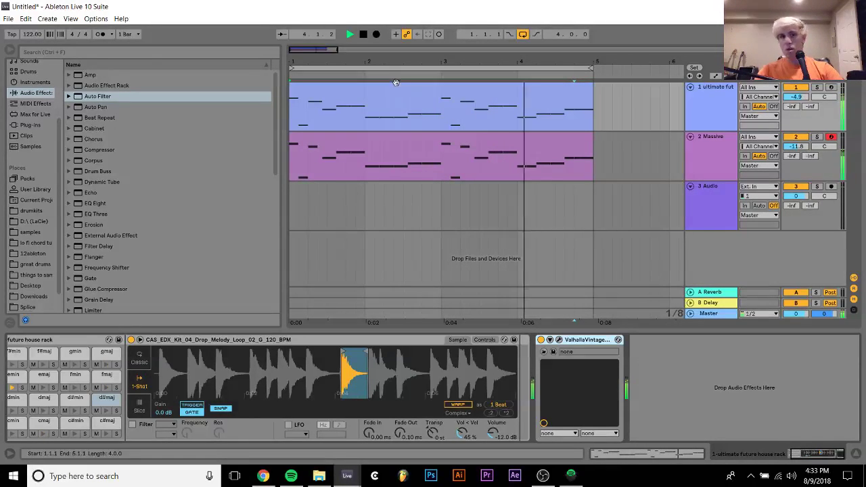
Try the whole bass line raised seven semitones to the G3–G4 range and play it.
{"action": "double_click", "coordinate": [434, 144]}
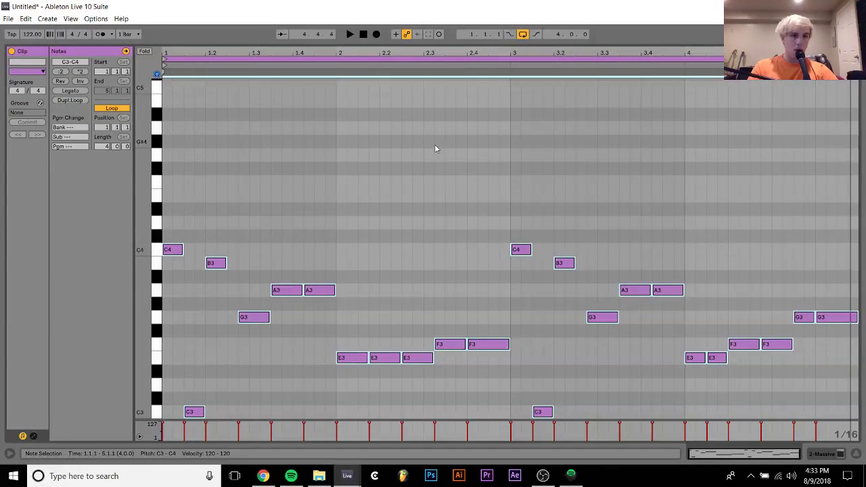
{"action": "key", "text": "Up"}
{"action": "key", "text": "Up"}
{"action": "key", "text": "Up"}
{"action": "key", "text": "Up"}
{"action": "key", "text": "Up"}
{"action": "key", "text": "Up"}
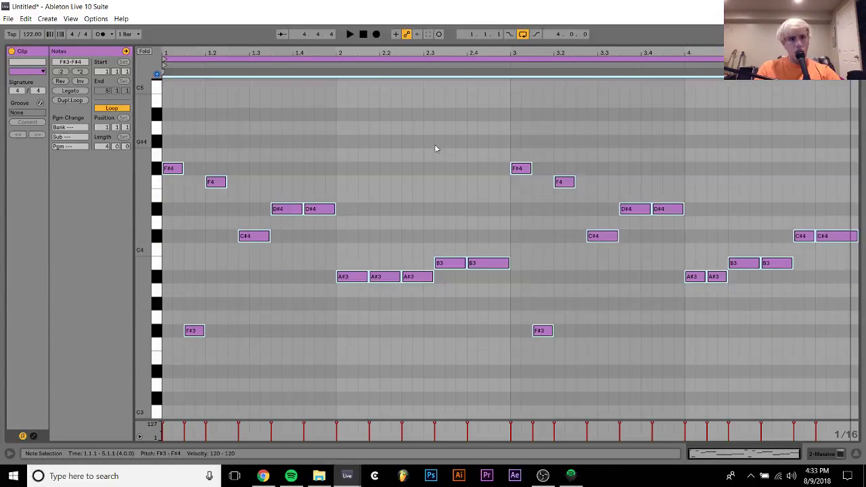
{"action": "key", "text": "space"}
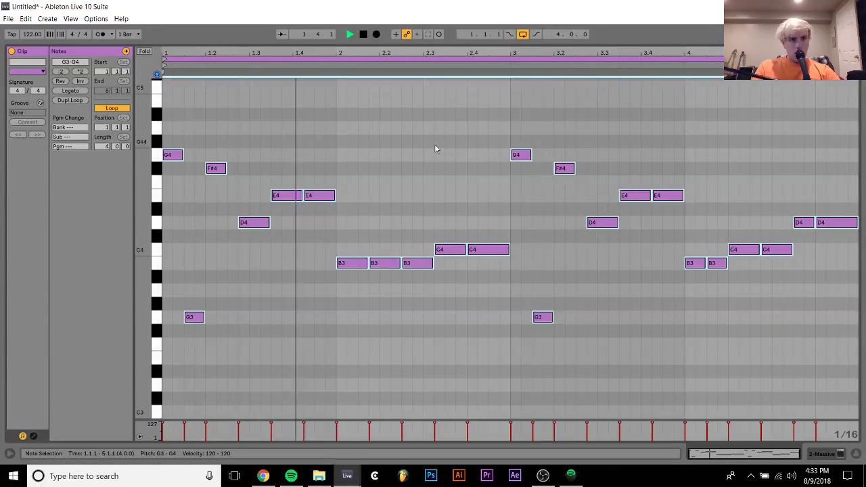
Compare the whole bass line at C4–C5 with the octave below at C3–C4 during playback.
{"action": "key", "text": "Up"}
{"action": "key", "text": "Up"}
{"action": "key", "text": "Up"}
{"action": "key", "text": "Up"}
{"action": "key", "text": "Up"}
{"action": "key", "text": "shift+Down"}
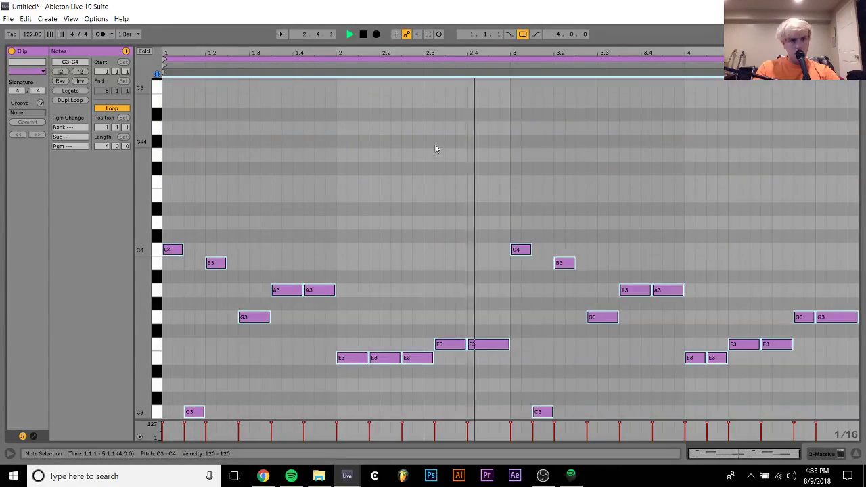
{"action": "key", "text": "shift+Up"}
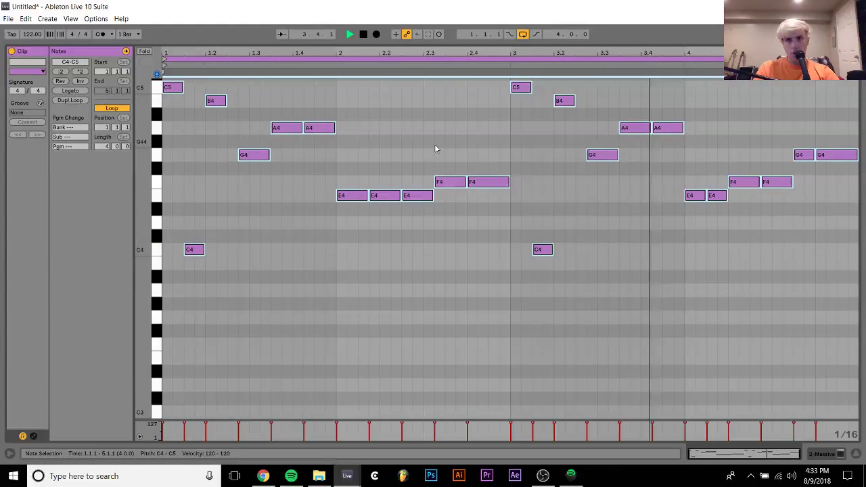
{"action": "key", "text": "shift+Down"}
Try layering a copy of the bass line at G#3–G#4, undo it, and lower the bass line one octave to C3–C4.
{"action": "key", "text": "Tab"}
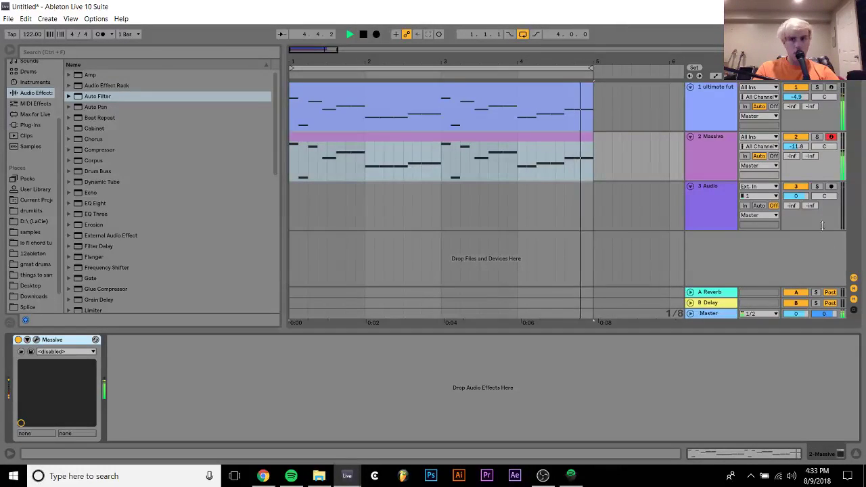
{"action": "double_click", "coordinate": [532, 140]}
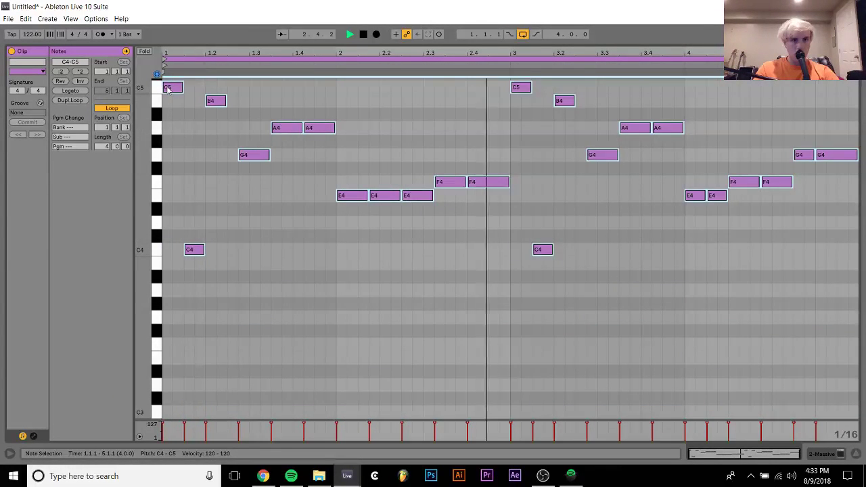
{"action": "left_click_drag", "start_coordinate": [172, 88], "coordinate": [172, 129]}
{"action": "key", "text": "Down"}
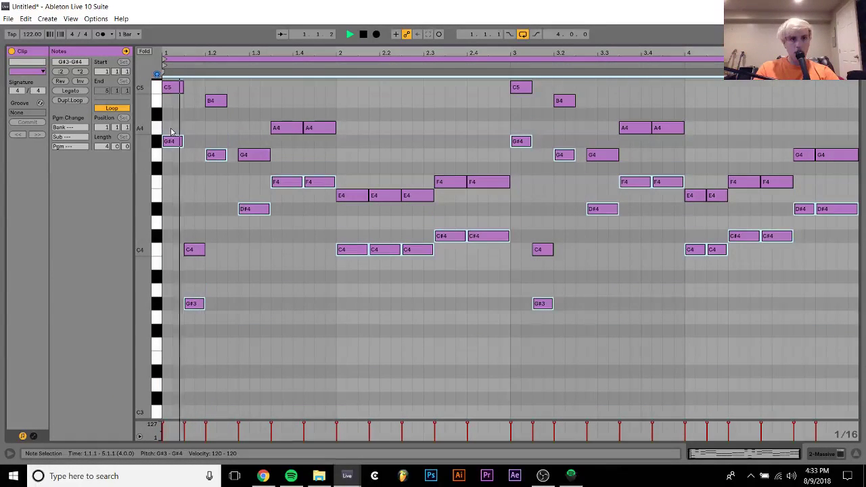
{"action": "key", "text": "ctrl+z"}
{"action": "key", "text": "ctrl+z"}
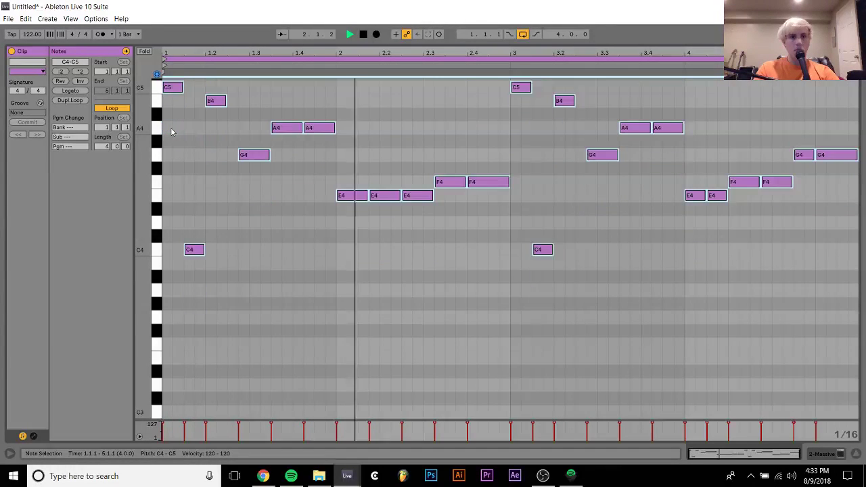
{"action": "key", "text": "shift+Down"}
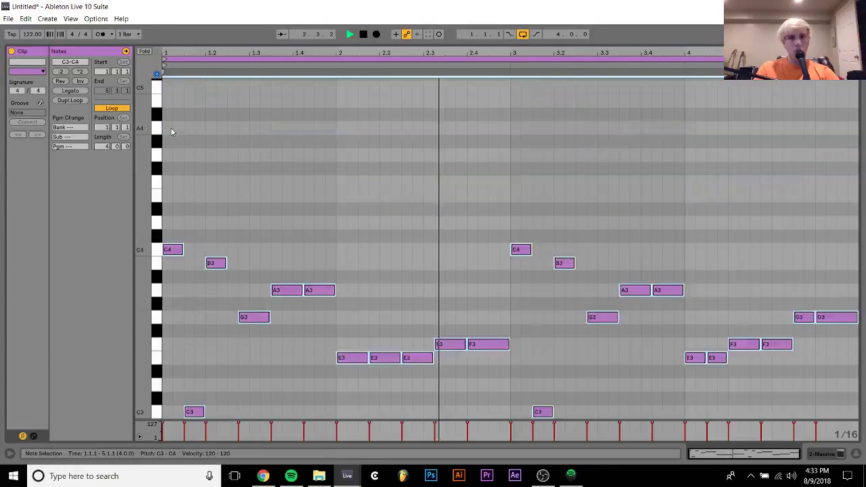
Return to the arrangement and set the Massive track's volume to -10.8 dB.
{"action": "left_click", "coordinate": [840, 454]}
{"action": "left_click", "coordinate": [818, 137]}
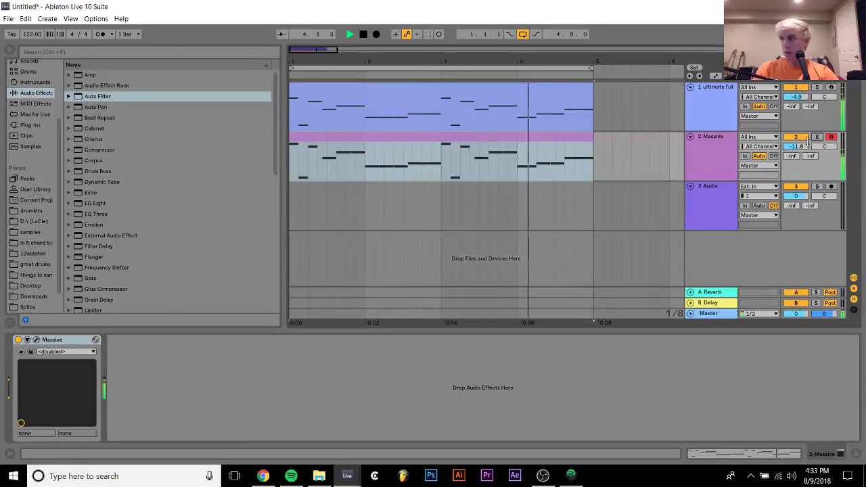
{"action": "left_click_drag", "start_coordinate": [803, 147], "coordinate": [802, 145]}
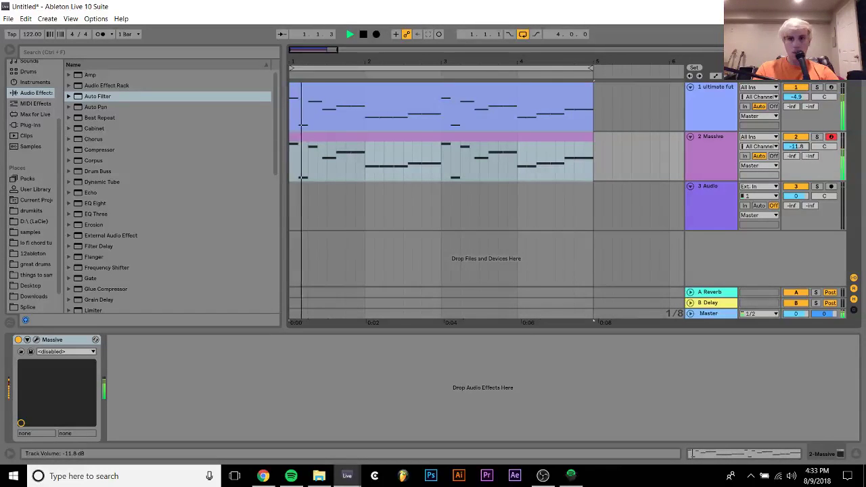
Insert an empty MIDI track below the Massive track and browse the samples folder for sounds.
{"action": "left_click", "coordinate": [703, 157]}
{"action": "key", "text": "ctrl+shift+t"}
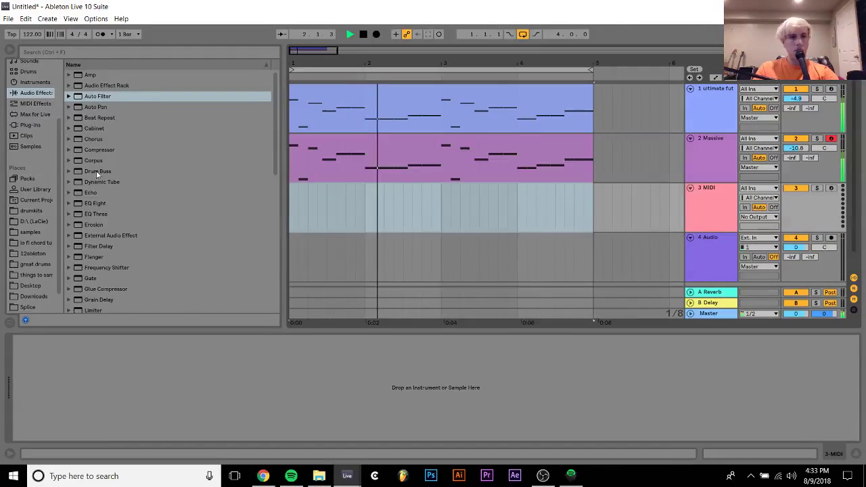
{"action": "left_click", "coordinate": [30, 232]}
{"action": "scroll", "coordinate": [132, 209], "scroll_direction": "down", "scroll_amount": 15}
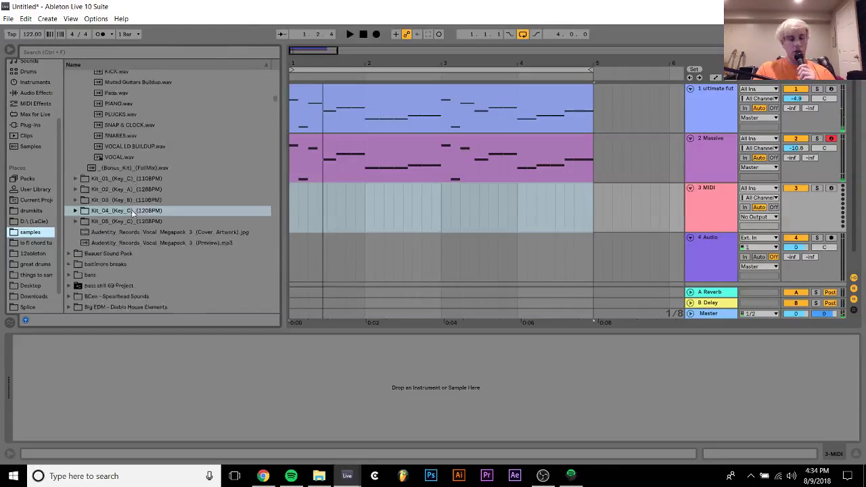
{"action": "scroll", "coordinate": [131, 210], "scroll_direction": "down", "scroll_amount": 6}
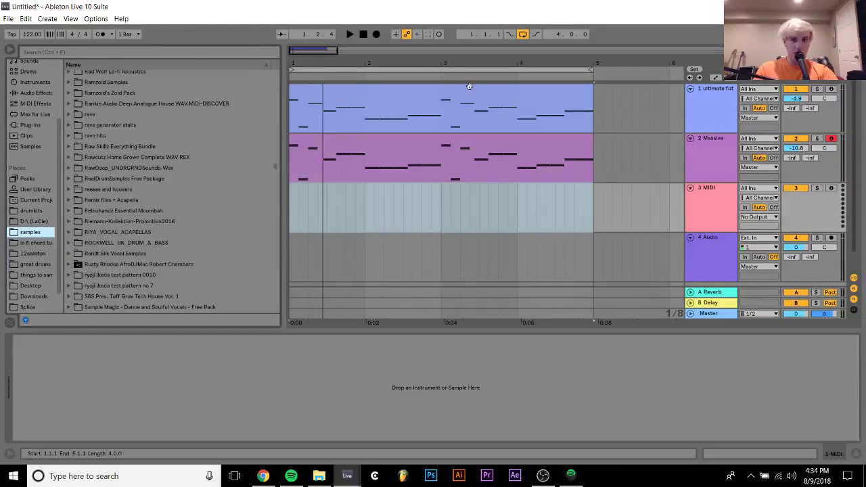
Delete the chord track above Massive and clear all notes from the four-bar Massive clip.
{"action": "left_click", "coordinate": [708, 114]}
{"action": "key", "text": "Delete"}
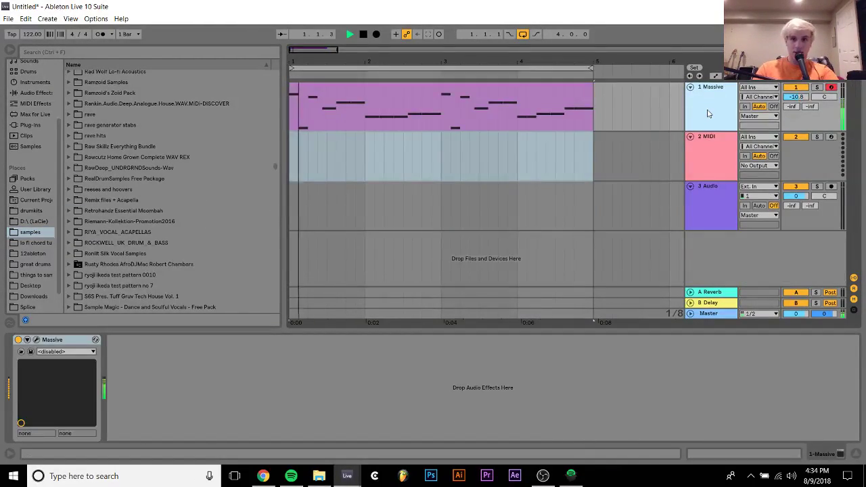
{"action": "left_click", "coordinate": [472, 89]}
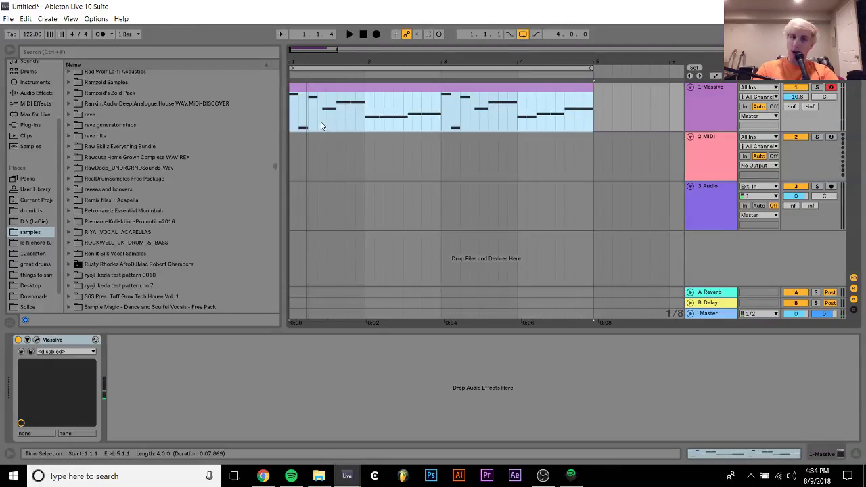
{"action": "double_click", "coordinate": [329, 93]}
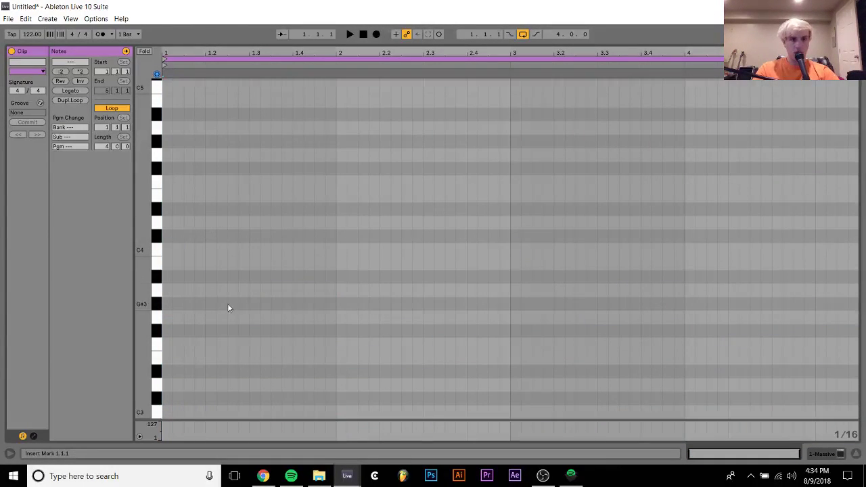
Add G3 and A#4 as an opening chord at 1.1.1, each note three sixteenths long, and audition it.
{"action": "double_click", "coordinate": [164, 319]}
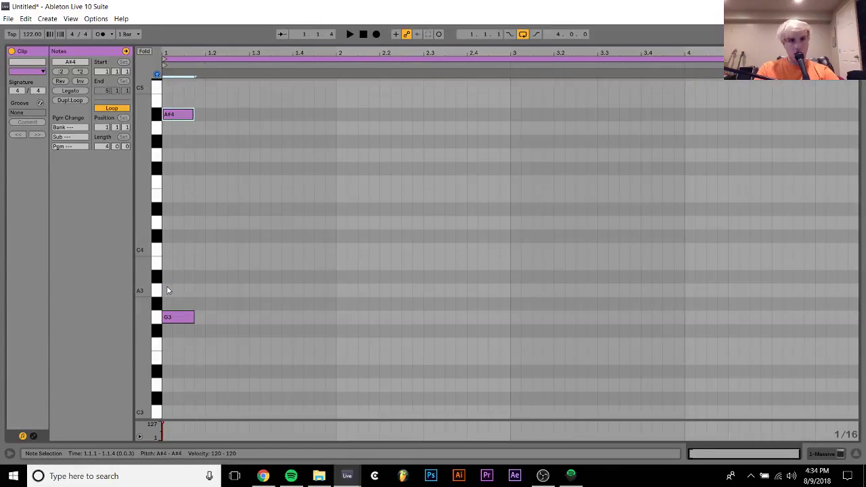
{"action": "key", "text": "space"}
{"action": "scroll", "coordinate": [166, 285], "scroll_direction": "up", "scroll_amount": 3}
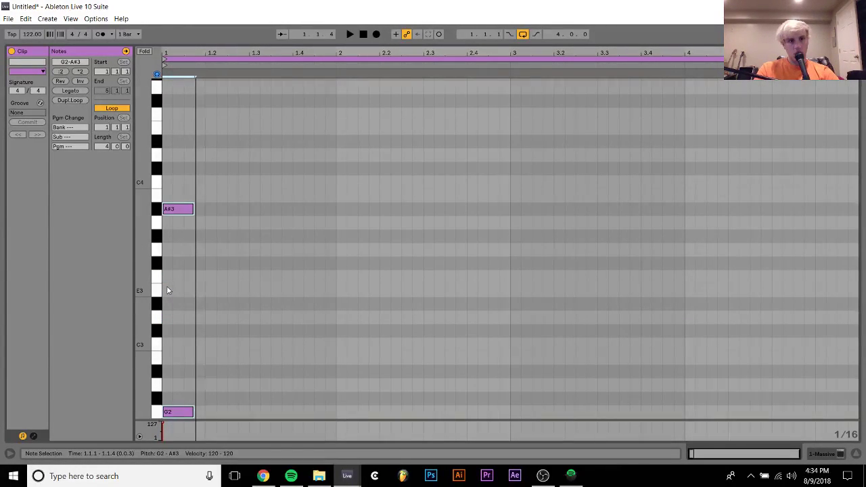
{"action": "scroll", "coordinate": [167, 285], "scroll_direction": "down", "scroll_amount": 4}
Duplicate the opening chord directly after itself and transpose the copy to D#3 with G4 on top.
{"action": "key", "text": "ctrl+d"}
{"action": "key", "text": "Down"}
{"action": "key", "text": "Down"}
{"action": "key", "text": "Down"}
{"action": "key", "text": "Down"}
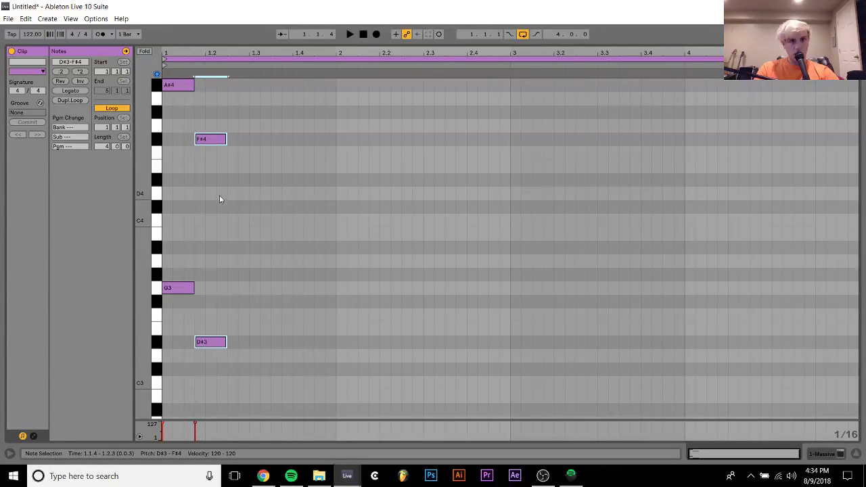
{"action": "key", "text": "Up"}
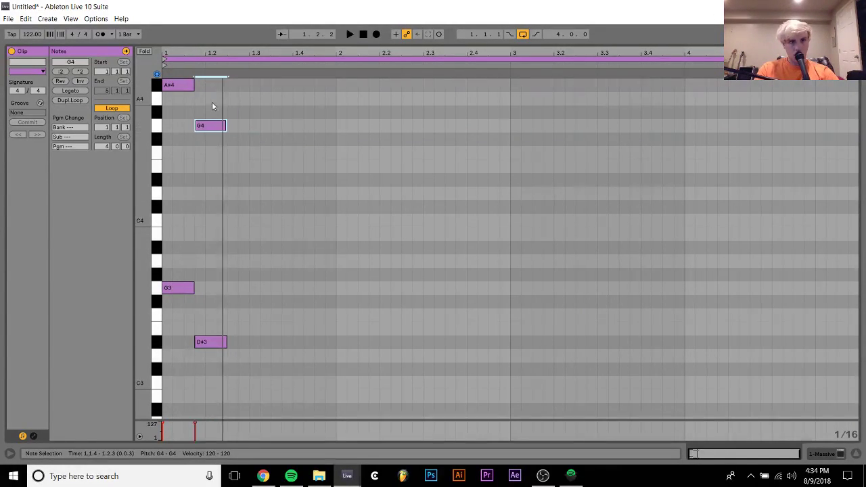
Try the second chord at B2–D#4 and C#3–F4, auditioning each, and return it to D#3–G4.
{"action": "left_click_drag", "start_coordinate": [212, 102], "coordinate": [209, 355]}
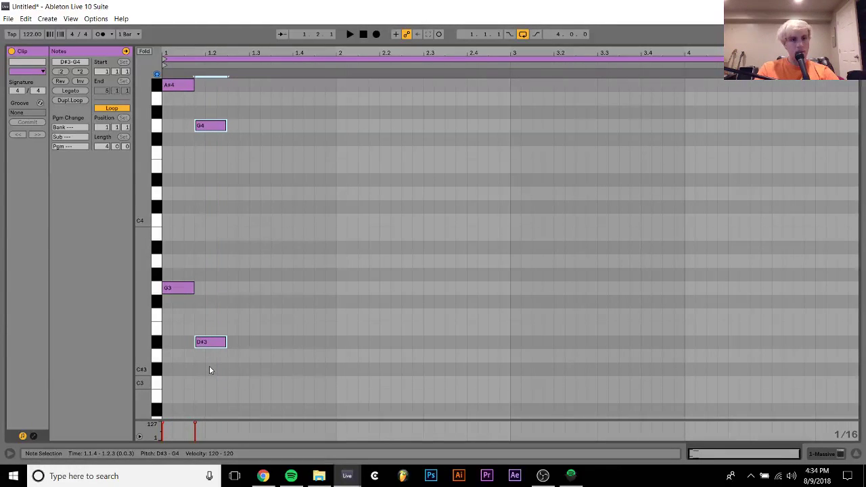
{"action": "key", "text": "Down"}
{"action": "key", "text": "Down"}
{"action": "key", "text": "Down"}
{"action": "key", "text": "Down"}
{"action": "key", "text": "space"}
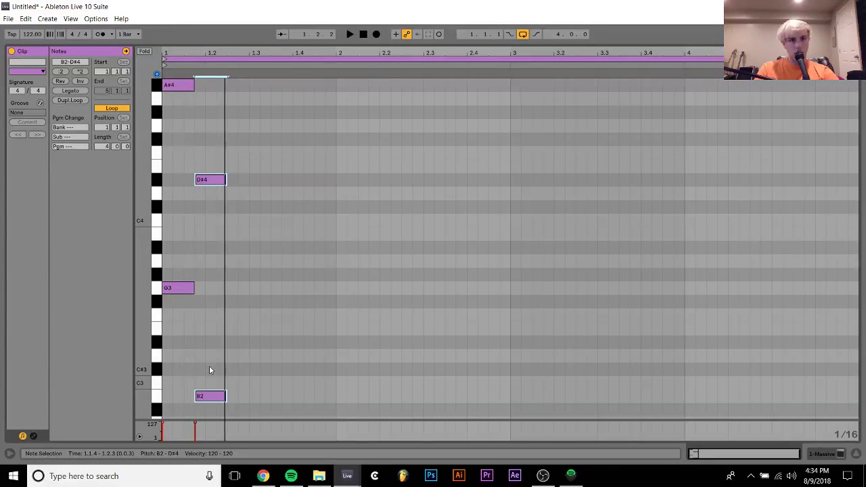
{"action": "key", "text": "Up"}
{"action": "key", "text": "Up"}
{"action": "key", "text": "space"}
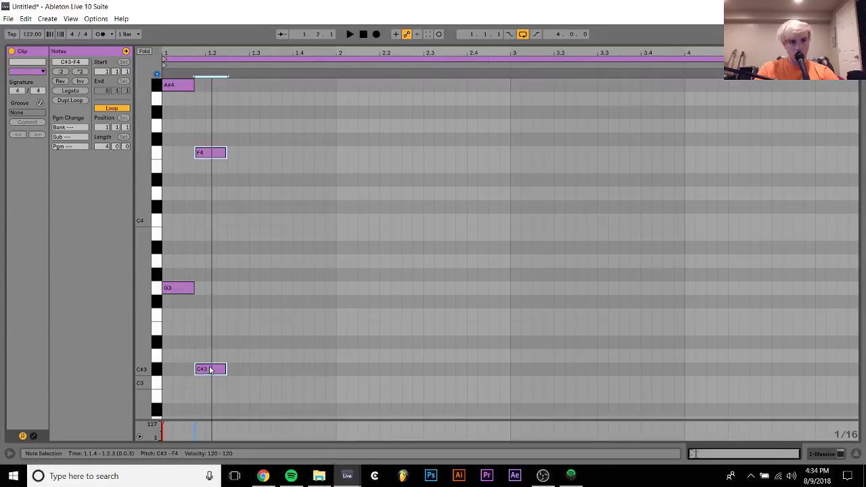
{"action": "key", "text": "space"}
{"action": "key", "text": "Up"}
{"action": "key", "text": "Up"}
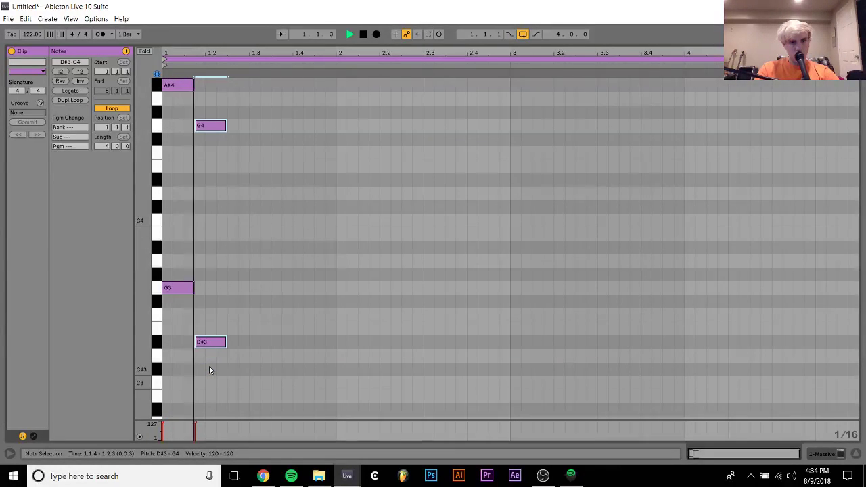
{"action": "key", "text": "space"}
Duplicate the second chord to 1.2.3, transpose the copy up six semitones to A3–C#5, and play the sequence.
{"action": "key", "text": "ctrl+d"}
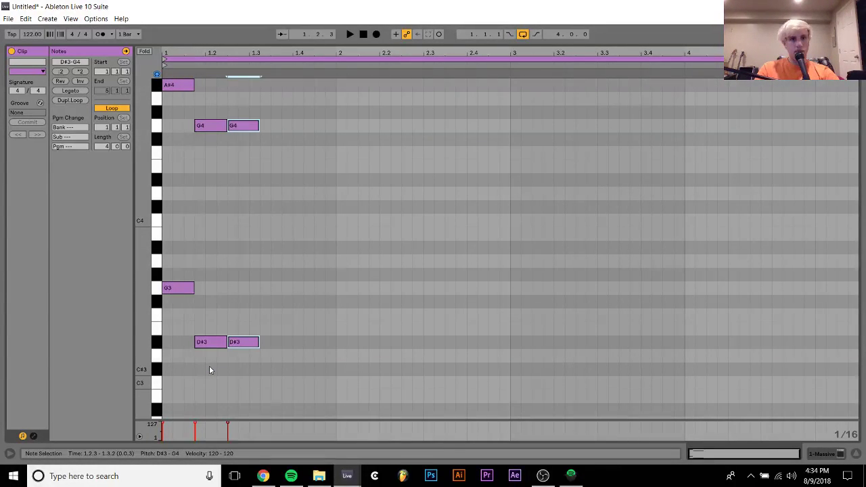
{"action": "key", "text": "Up"}
{"action": "key", "text": "Up"}
{"action": "key", "text": "Up"}
{"action": "key", "text": "Up"}
{"action": "key", "text": "Up"}
{"action": "key", "text": "Up"}
{"action": "key", "text": "space"}
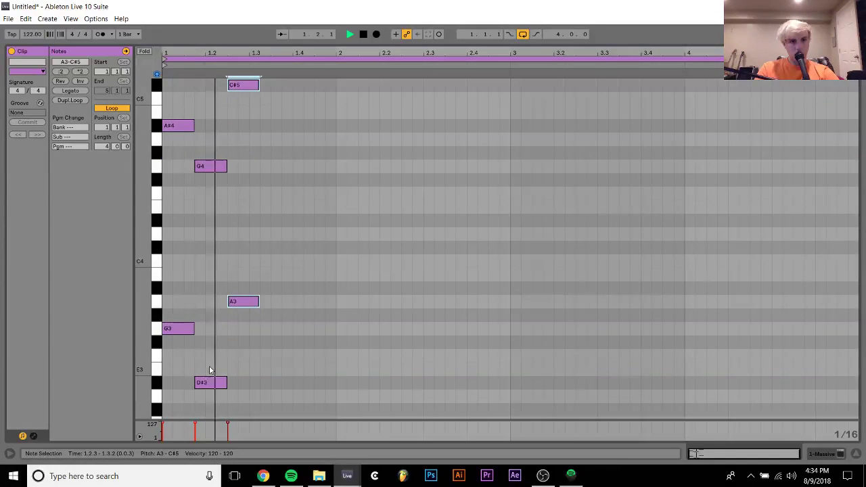
Raise the third chord's upper note to D5 and its lower note to A#3, auditioning the result.
{"action": "left_click_drag", "start_coordinate": [276, 167], "coordinate": [222, 68]}
{"action": "left_click", "coordinate": [243, 70]}
{"action": "key", "text": "Up"}
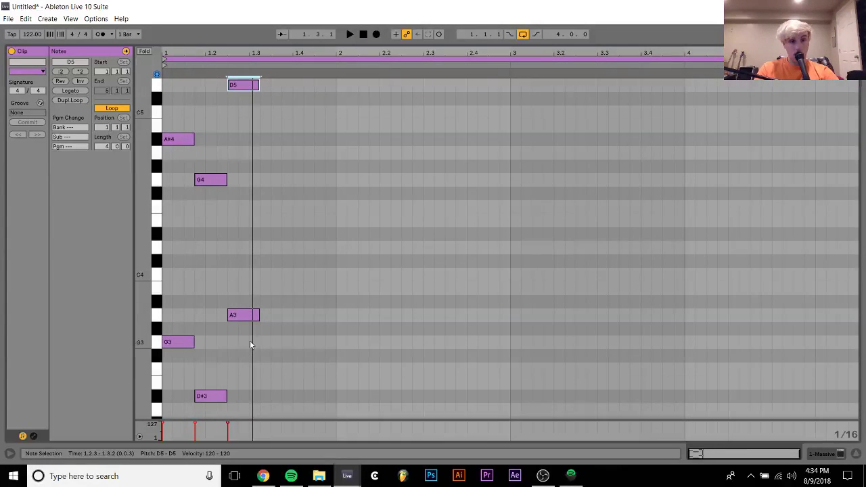
{"action": "left_click", "coordinate": [245, 315]}
{"action": "key", "text": "Up"}
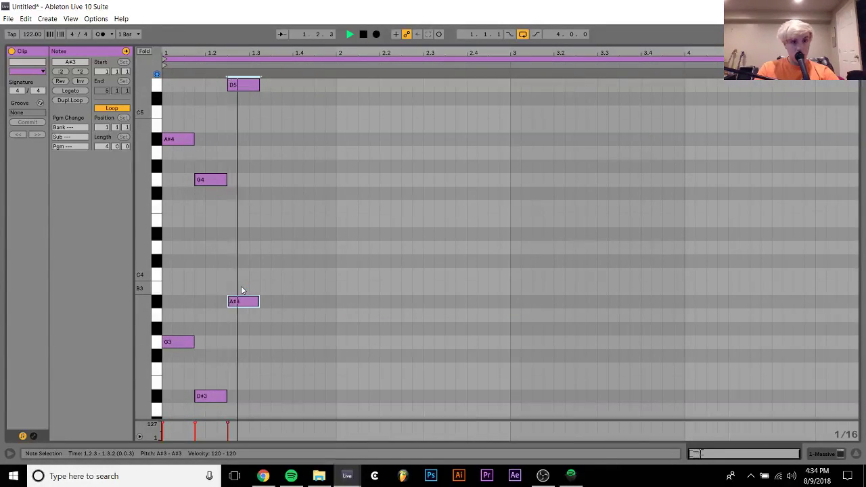
{"action": "key", "text": "space"}
Duplicate the A#3–D5 chord twice at one-beat spacing and play the result.
{"action": "right_click", "coordinate": [245, 320]}
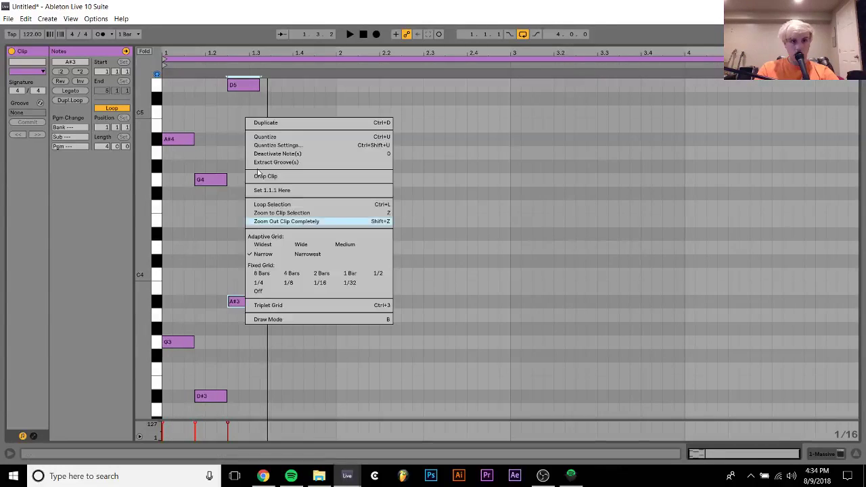
{"action": "left_click", "coordinate": [233, 352]}
{"action": "left_click", "coordinate": [233, 353]}
{"action": "left_click_drag", "start_coordinate": [233, 349], "coordinate": [268, 74]}
{"action": "key", "text": "ctrl+d"}
{"action": "key", "text": "ctrl+d"}
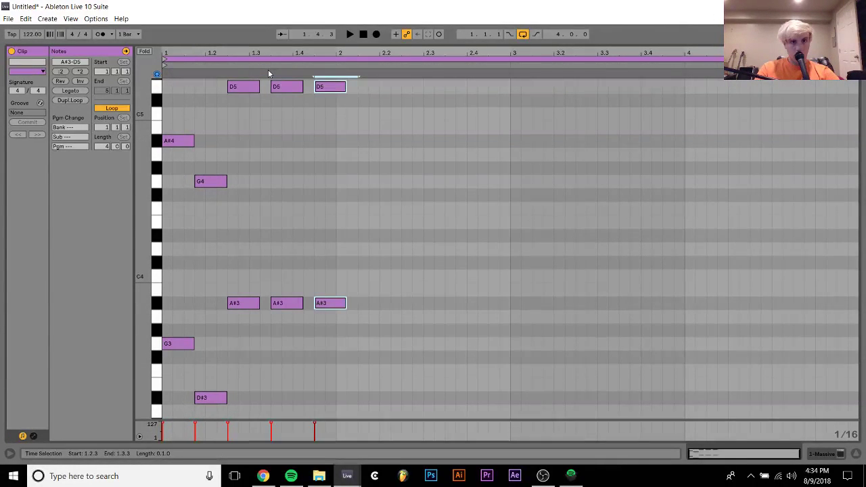
{"action": "key", "text": "space"}
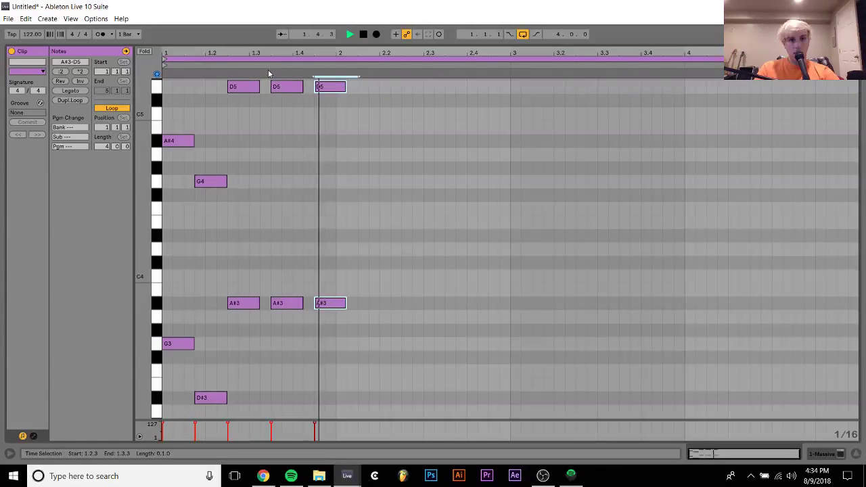
{"action": "key", "text": "space"}
Remove the last duplicate, close the gap before the remaining A#3–D5 copy, and duplicate it again back-to-back.
{"action": "key", "text": "ctrl+z"}
{"action": "key", "text": "Left"}
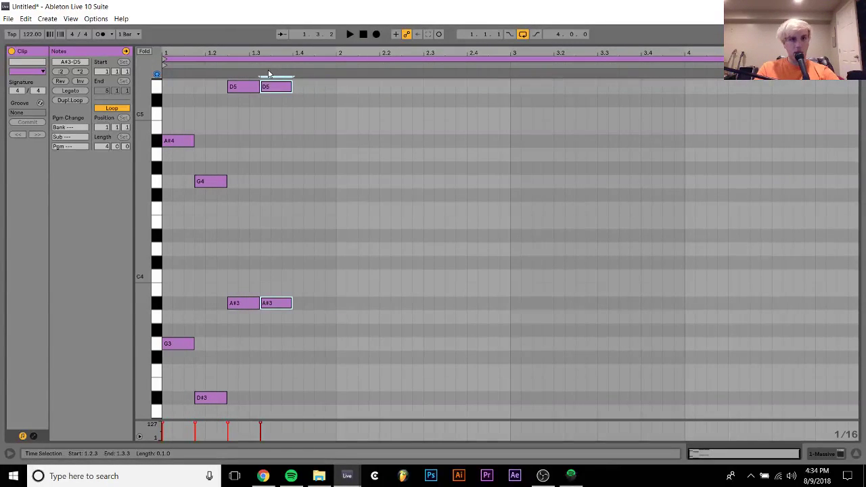
{"action": "key", "text": "ctrl+d"}
{"action": "key", "text": "space"}
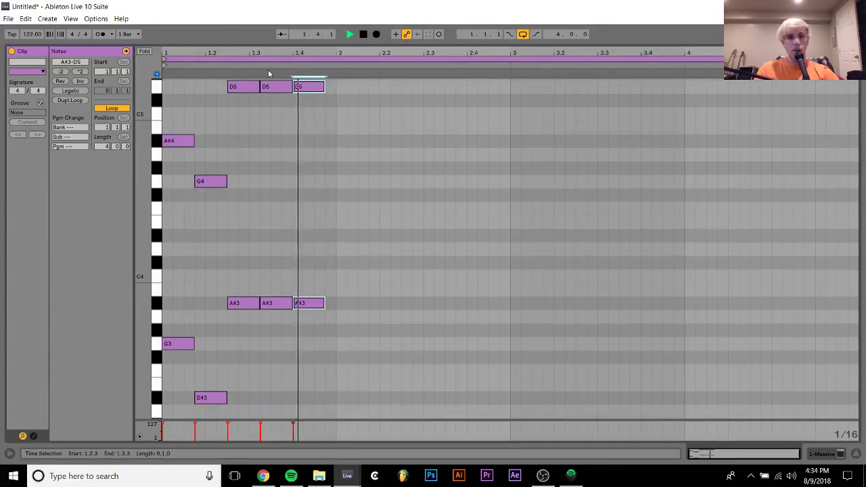
{"action": "key", "text": "space"}
Duplicate the last A#3–D5 chord to 1.4.4 and lower the copy to G3 and A#4.
{"action": "key", "text": "ctrl+d"}
{"action": "key", "text": "Down"}
{"action": "key", "text": "Down"}
{"action": "key", "text": "Up"}
{"action": "key", "text": "Down"}
{"action": "key", "text": "Down"}
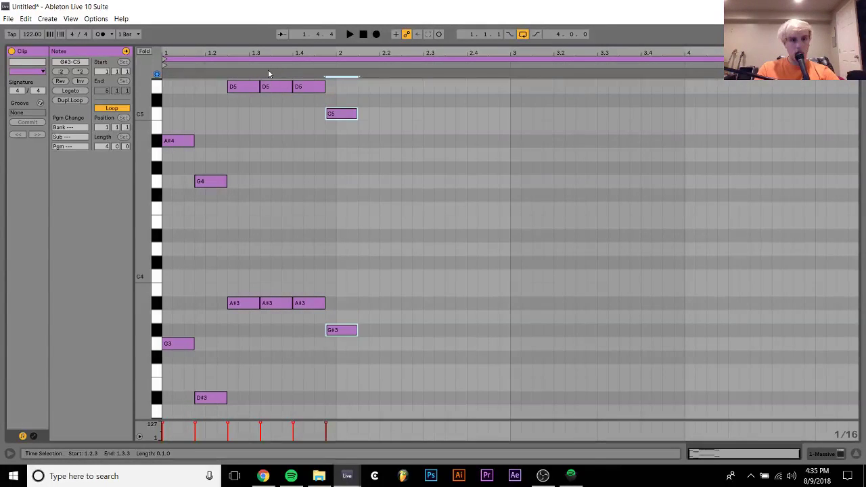
{"action": "left_click", "coordinate": [346, 127]}
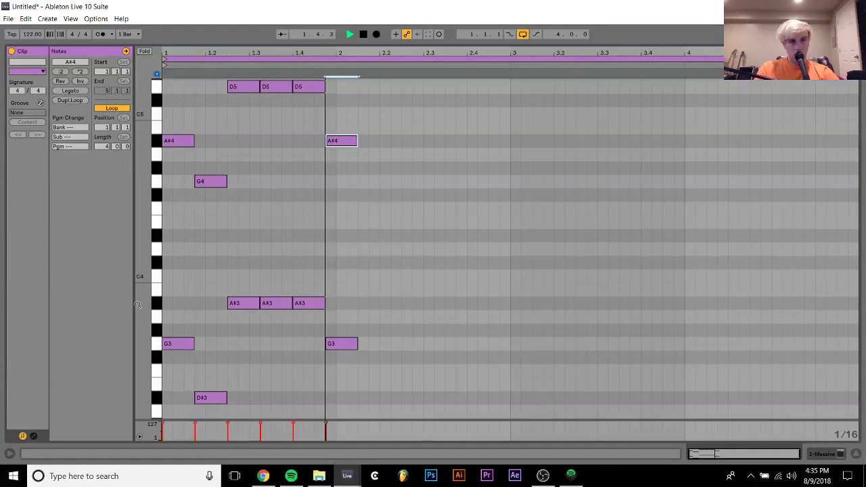
Transpose the chord at 1.4.4 to F3 with A4 on top, auditioning it in context.
{"action": "left_click_drag", "start_coordinate": [155, 307], "coordinate": [350, 209]}
{"action": "key", "text": "space"}
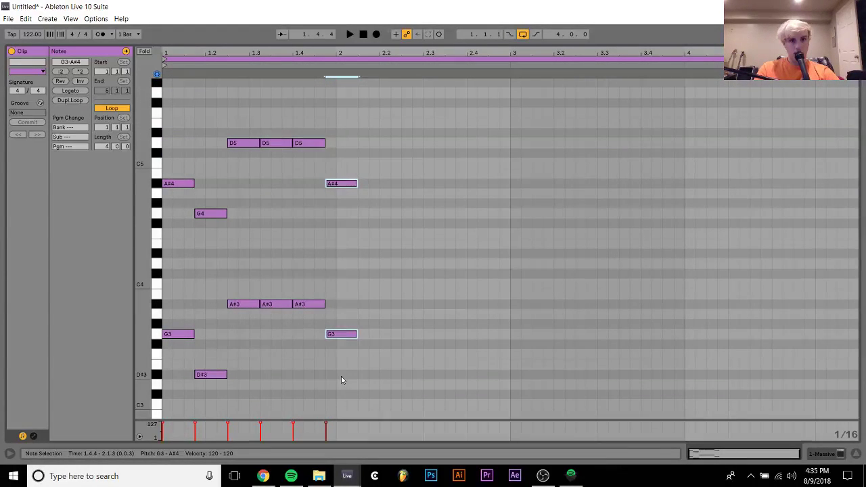
{"action": "key", "text": "Down"}
{"action": "key", "text": "Down"}
{"action": "key", "text": "space"}
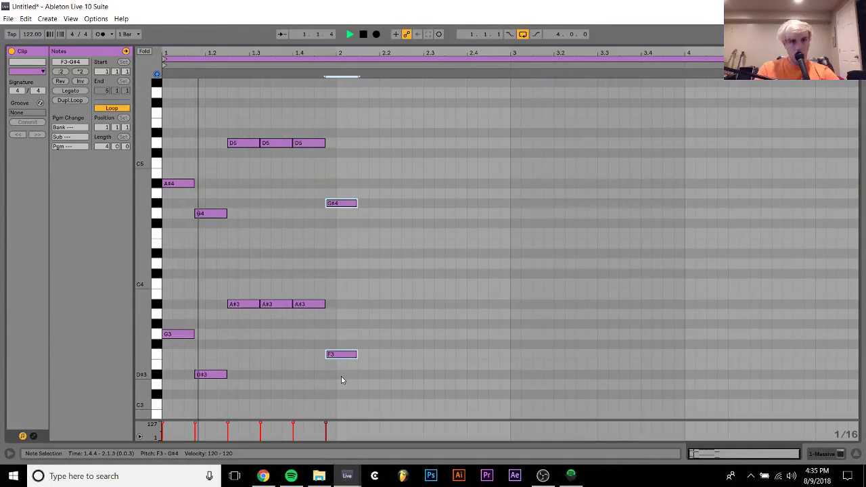
{"action": "left_click", "coordinate": [344, 203]}
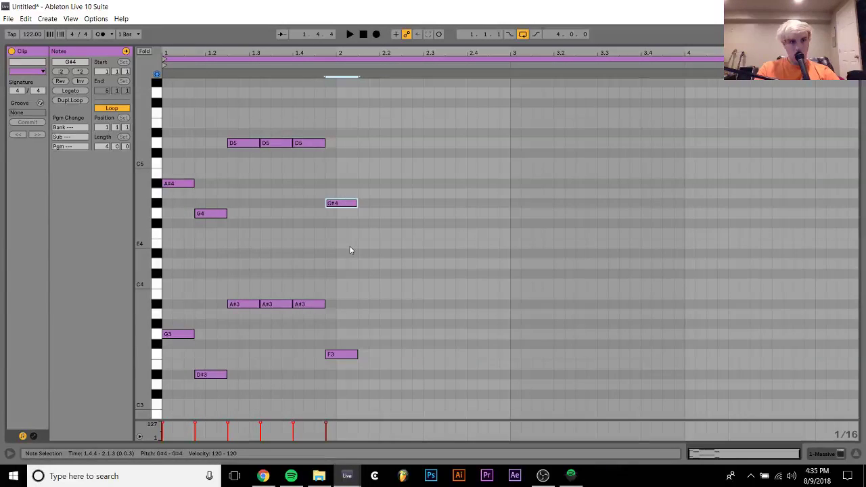
{"action": "key", "text": "Up"}
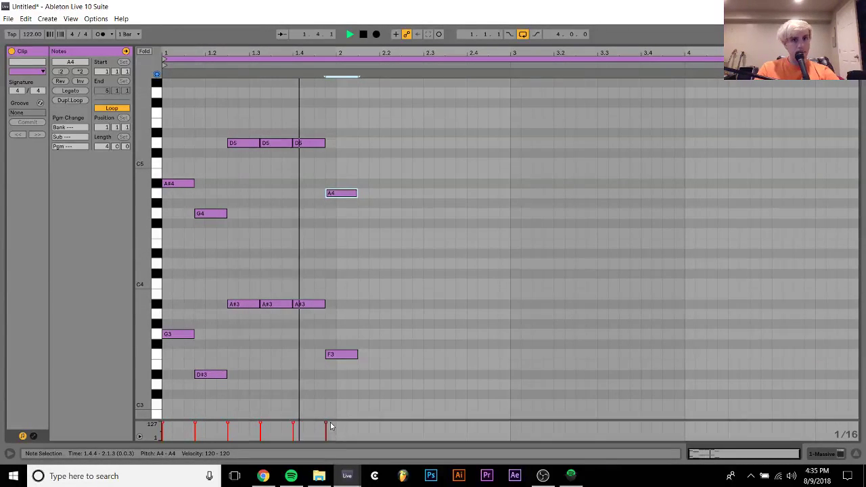
{"action": "key", "text": "space"}
Duplicate the F3–A4 chord twice so that three of them play back-to-back.
{"action": "left_click_drag", "start_coordinate": [336, 393], "coordinate": [348, 169]}
{"action": "key", "text": "ctrl+d"}
{"action": "key", "text": "ctrl+d"}
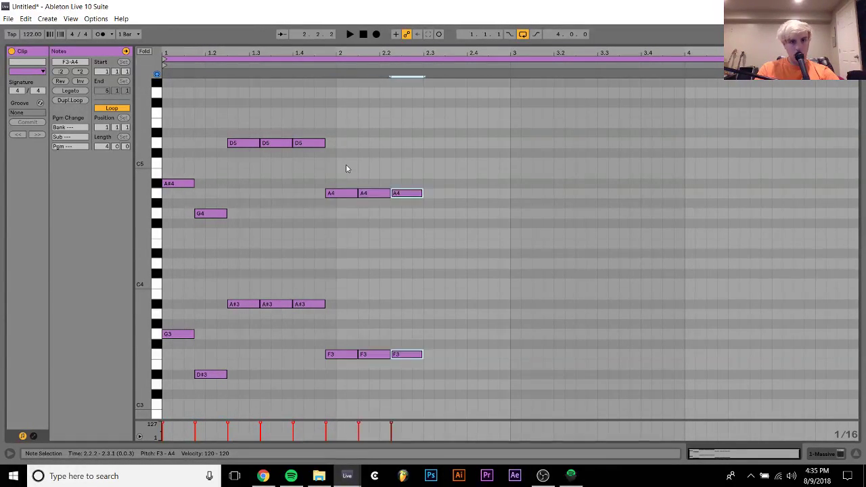
Add a G3–A#4 chord at 2.3.1 from a copy of the last chord and duplicate it twice.
{"action": "key", "text": "ctrl+d"}
{"action": "key", "text": "Up"}
{"action": "key", "text": "Up"}
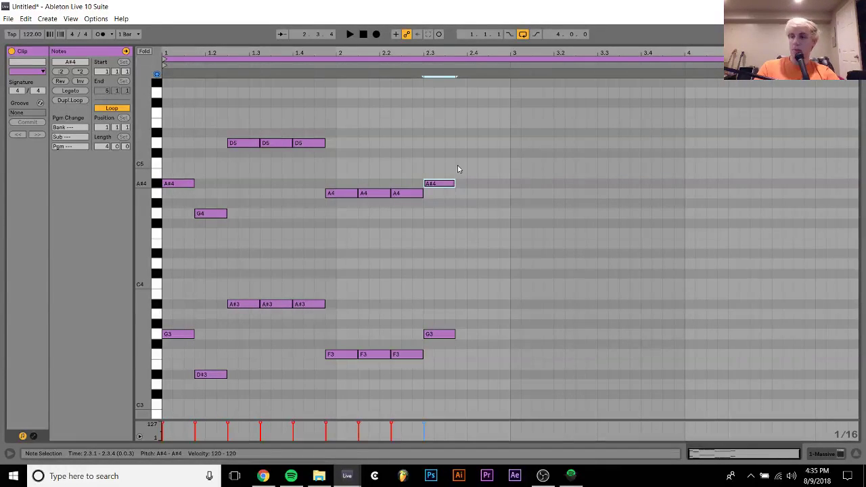
{"action": "left_click_drag", "start_coordinate": [440, 277], "coordinate": [441, 359]}
{"action": "key", "text": "ctrl+d"}
{"action": "key", "text": "ctrl+d"}
{"action": "key", "text": "space"}
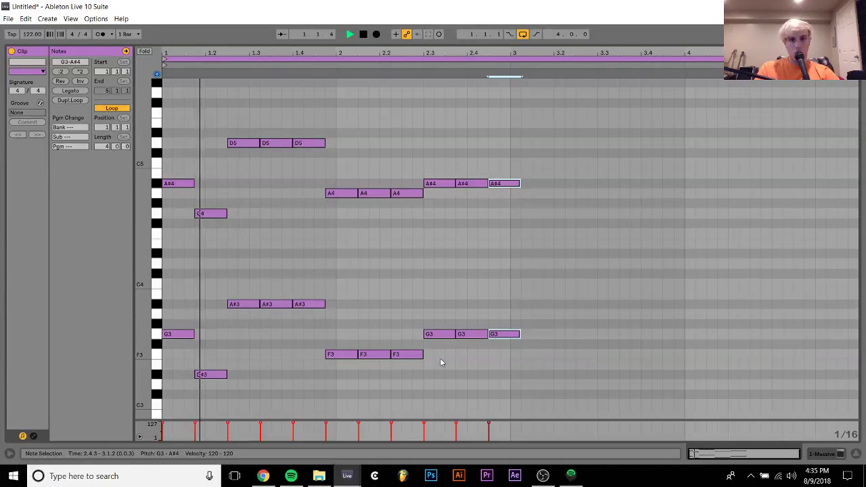
Duplicate the whole two-bar chord pattern into bars 3 and 4 and play it back.
{"action": "key", "text": "ctrl+a"}
{"action": "key", "text": "ctrl+d"}
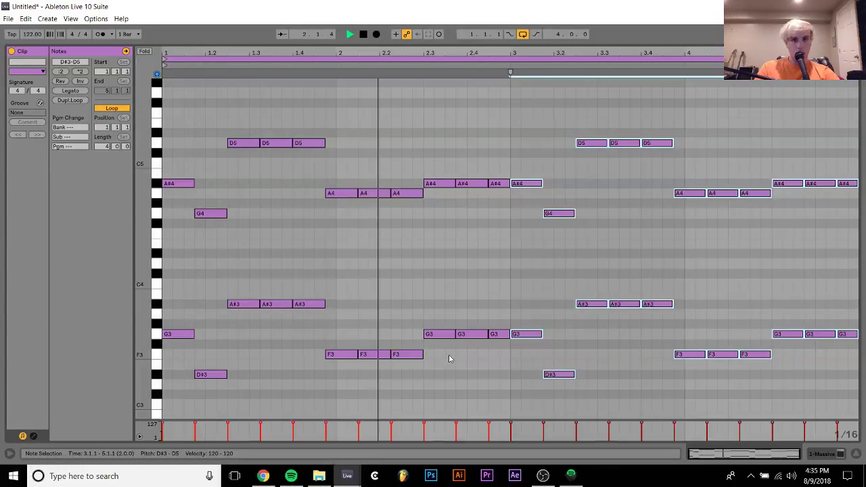
{"action": "key", "text": "space"}
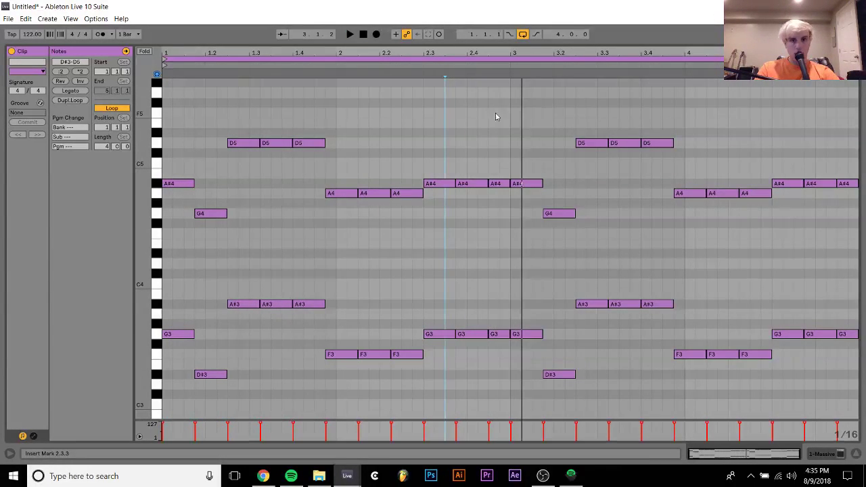
Replace the last two G3–A#4 chords of bar 2 with one held from 2.3.4 until bar 3.
{"action": "left_click", "coordinate": [478, 150]}
{"action": "left_click_drag", "start_coordinate": [467, 155], "coordinate": [471, 388]}
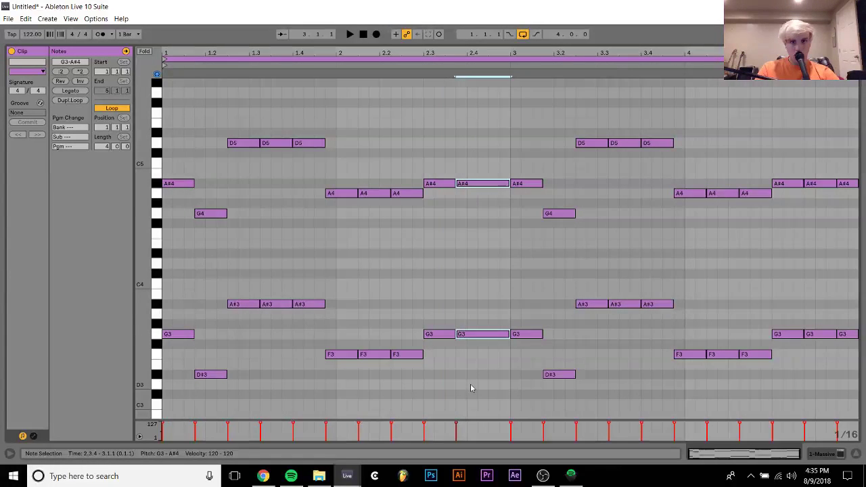
{"action": "key", "text": "space"}
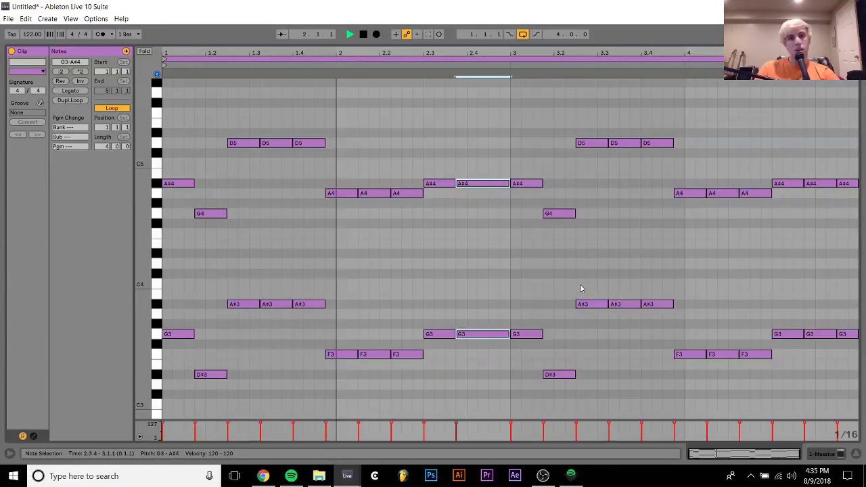
Shift the F3–A4 and G3–A#4 chords one sixteenth later so the group starts at 2.1.1.
{"action": "left_click_drag", "start_coordinate": [349, 161], "coordinate": [464, 352]}
{"action": "key", "text": "Right"}
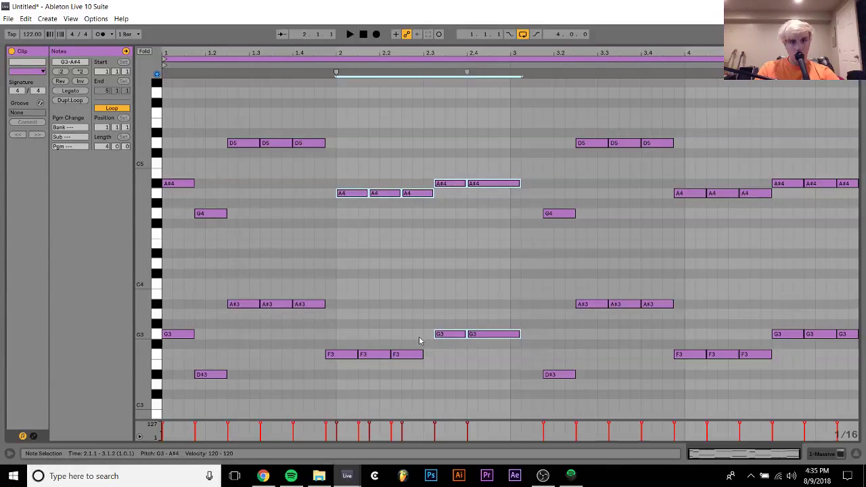
{"action": "left_click_drag", "start_coordinate": [335, 339], "coordinate": [390, 368]}
{"action": "key", "text": "Right"}
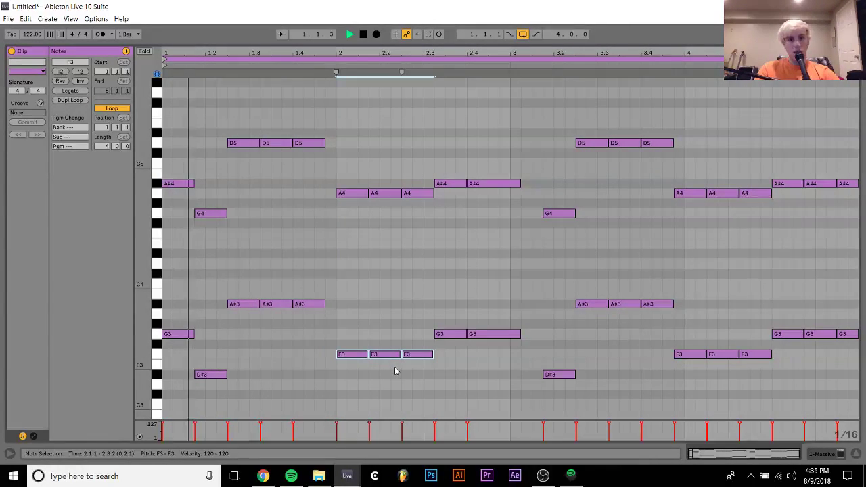
Shorten the final G3–A#4 chord of bar 2 so it ends exactly at the start of bar 3.
{"action": "left_click_drag", "start_coordinate": [470, 384], "coordinate": [493, 136]}
{"action": "key", "text": "shift+Left"}
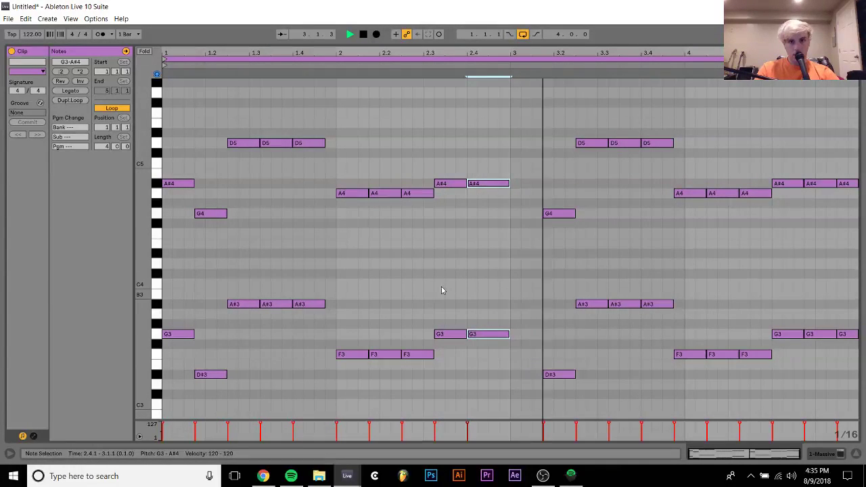
{"action": "key", "text": "space"}
Replace the chords in bars 3 and 4 with a duplicate of the revised two-bar pattern from bars 1 and 2.
{"action": "left_click_drag", "start_coordinate": [541, 110], "coordinate": [836, 479]}
{"action": "key", "text": "ctrl+a"}
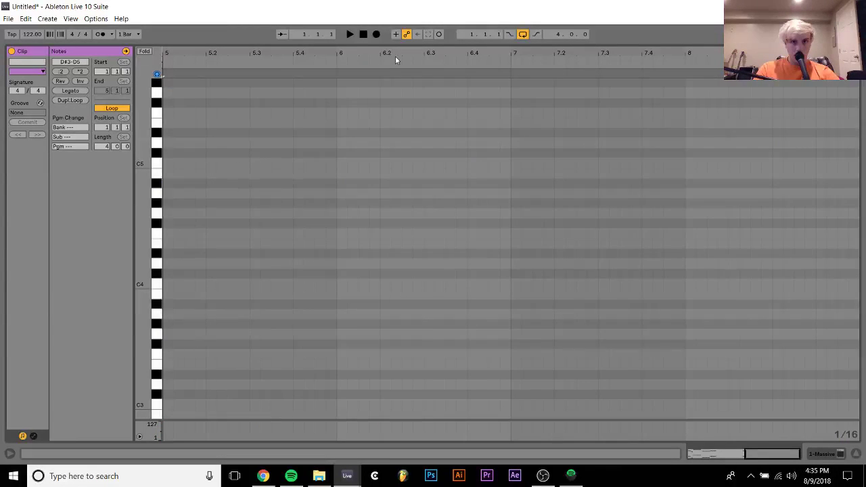
{"action": "key", "text": "z"}
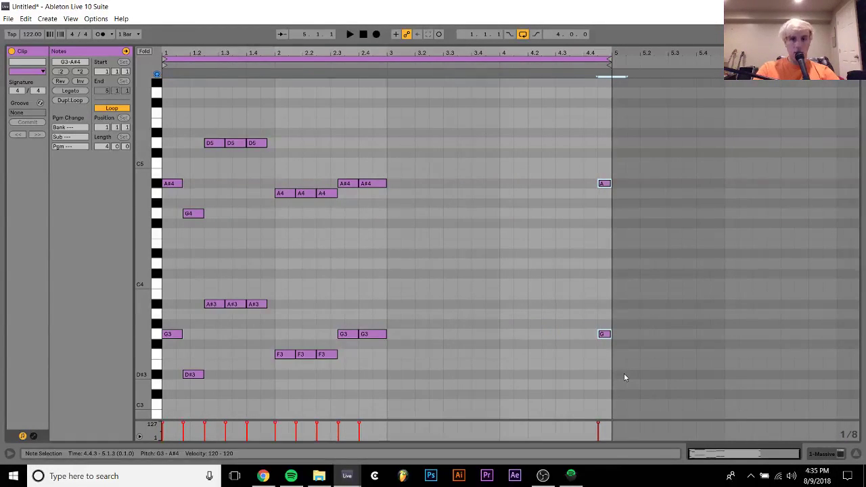
{"action": "key", "text": "ctrl+d"}
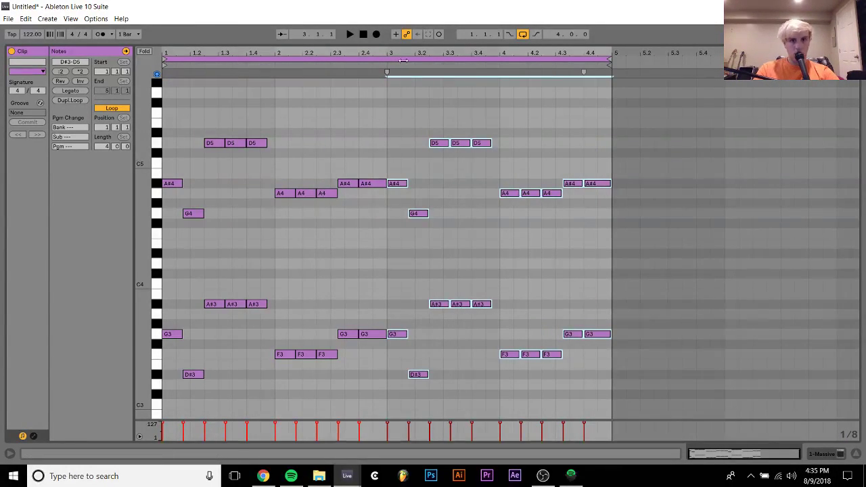
{"action": "key", "text": "z"}
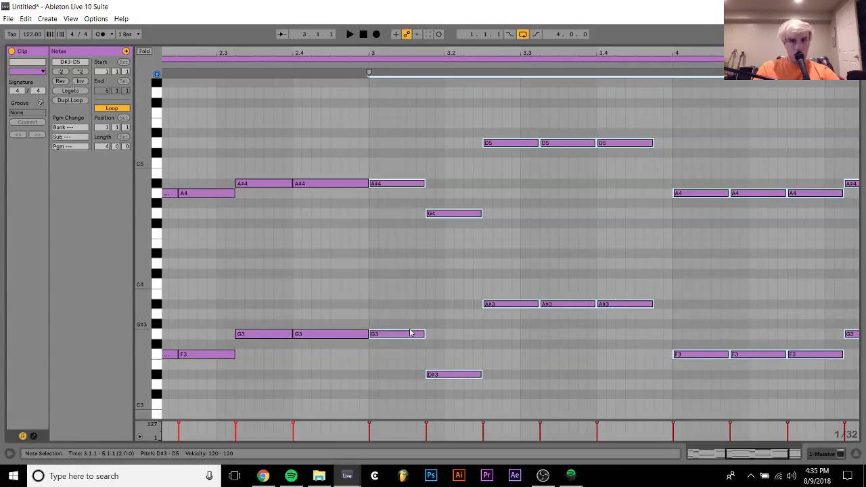
Add a sixteenth F5 at 3.1.3 and shorten the A#4 at 3.1.1 to end where it starts, then play the clip.
{"action": "left_click", "coordinate": [411, 325]}
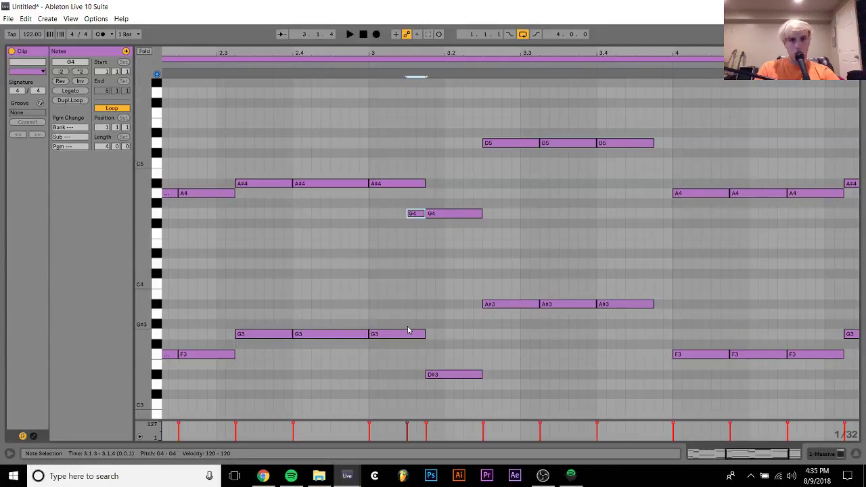
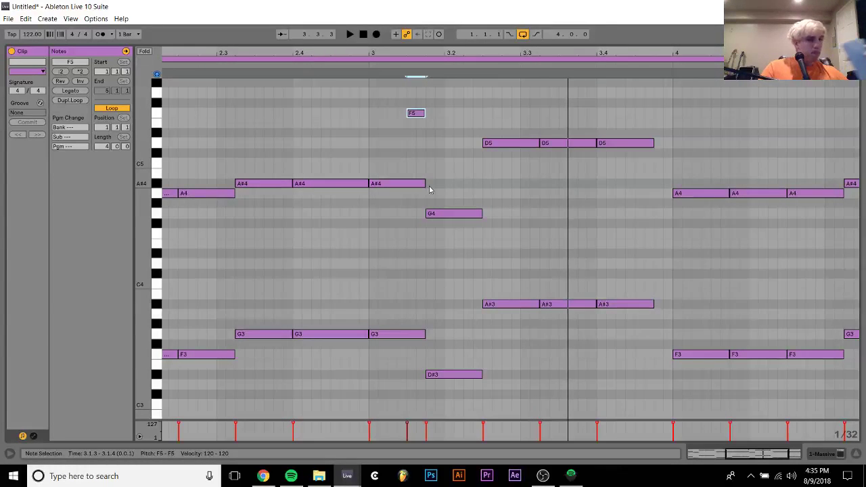
{"action": "key", "text": "space"}
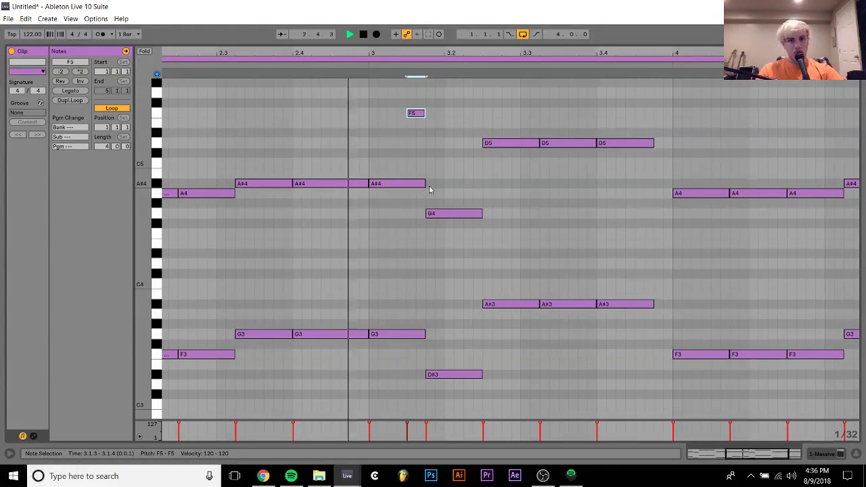
{"action": "left_click", "coordinate": [396, 184]}
{"action": "key", "text": "space"}
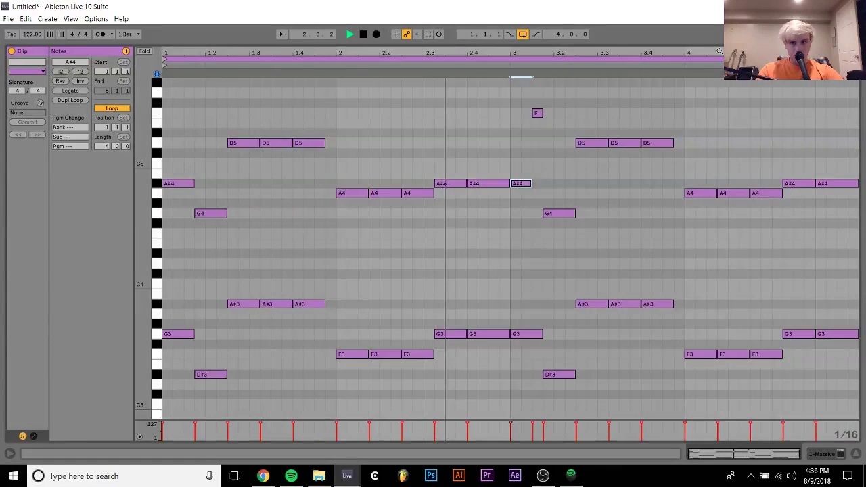
{"action": "key", "text": "minus"}
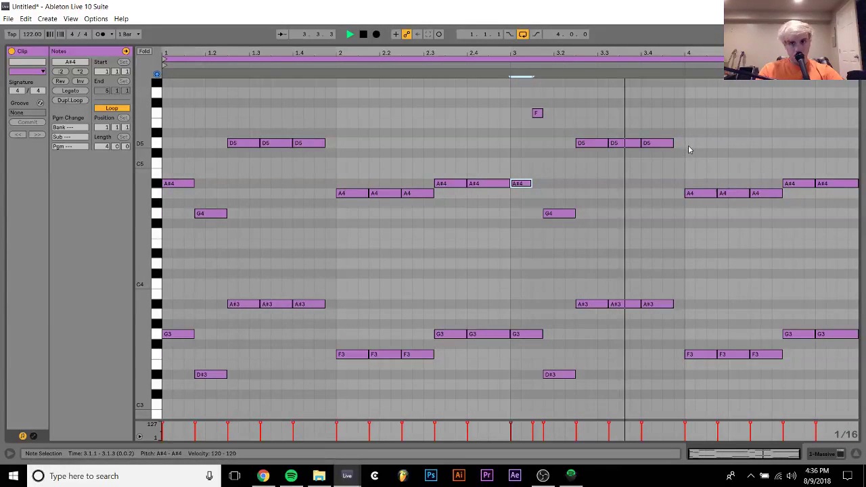
Try transposing the three F3–A4 chords at the start of bar 4 up four semitones to A3–C#5 during playback.
{"action": "left_click_drag", "start_coordinate": [701, 160], "coordinate": [759, 420]}
{"action": "key", "text": "Up"}
{"action": "key", "text": "Up"}
{"action": "key", "text": "Up"}
{"action": "key", "text": "Up"}
{"action": "key", "text": "space"}
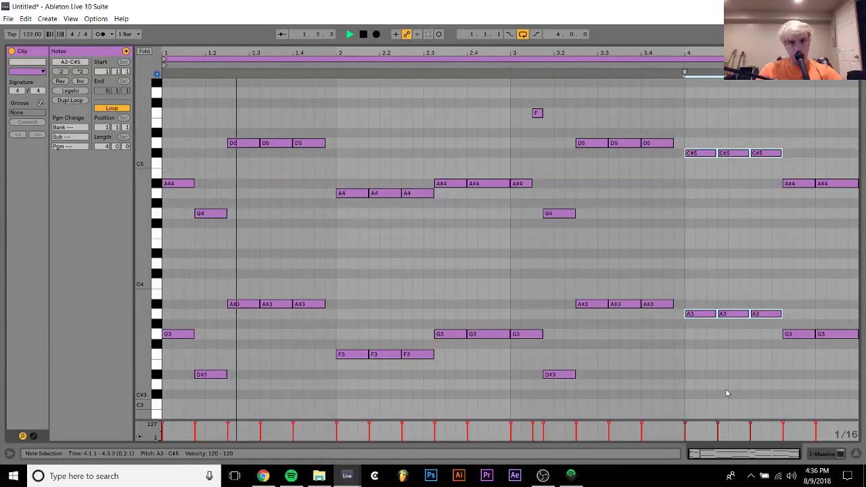
{"action": "key", "text": "Down"}
{"action": "key", "text": "Up"}
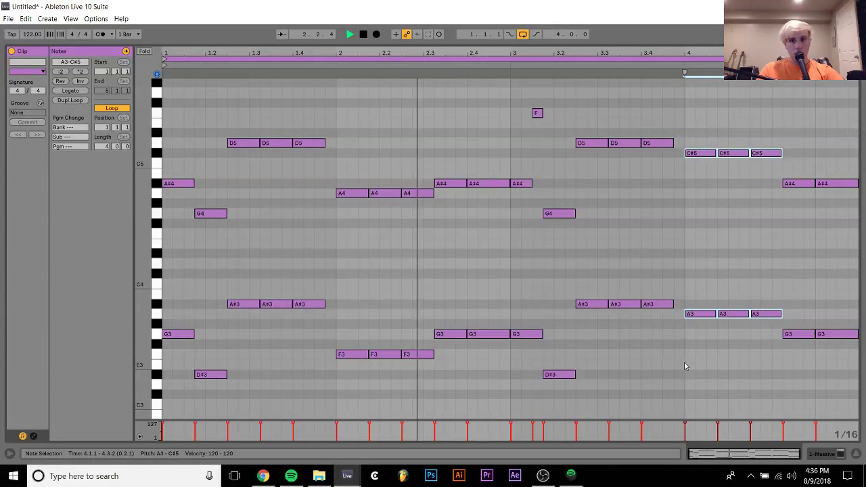
Try the bar 4 chord group at G#3–C5, then lower it back to F3–A4.
{"action": "key", "text": "Down"}
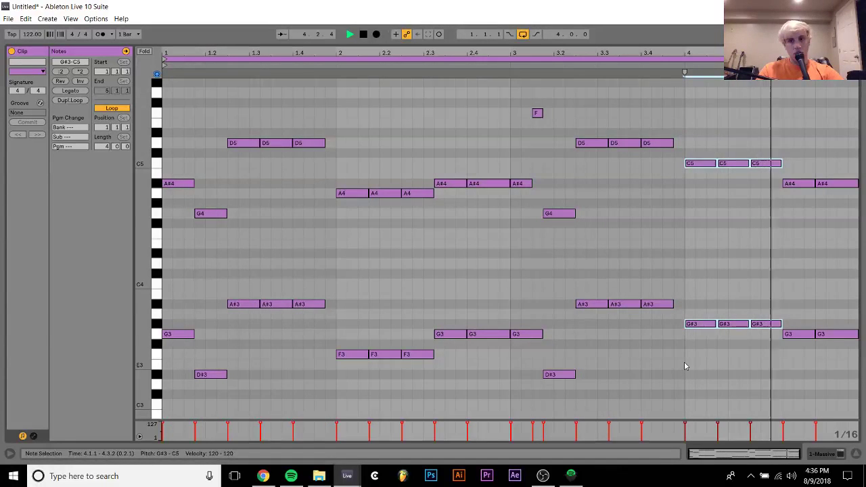
{"action": "key", "text": "Up"}
{"action": "key", "text": "Down"}
{"action": "key", "text": "Down"}
{"action": "key", "text": "Down"}
{"action": "key", "text": "Down"}
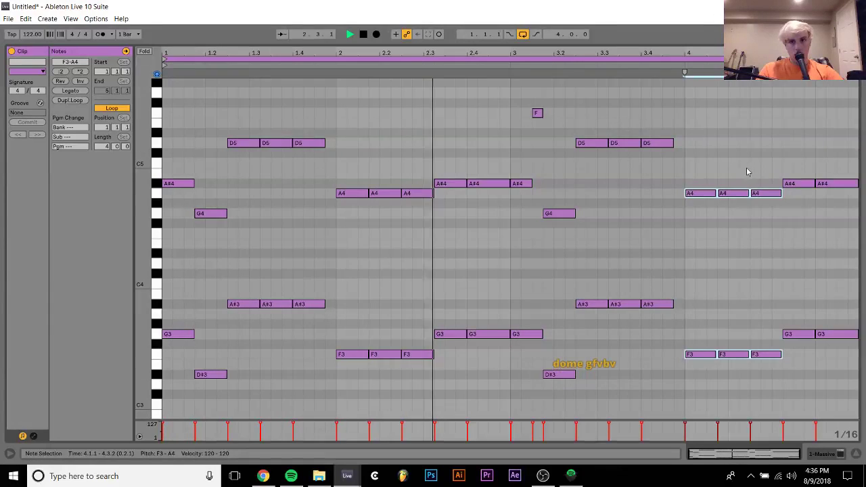
Add a sixteenth D5 at 4.1.3 above the first chord of bar 4, then stop playback.
{"action": "left_click", "coordinate": [744, 148]}
{"action": "double_click", "coordinate": [744, 147]}
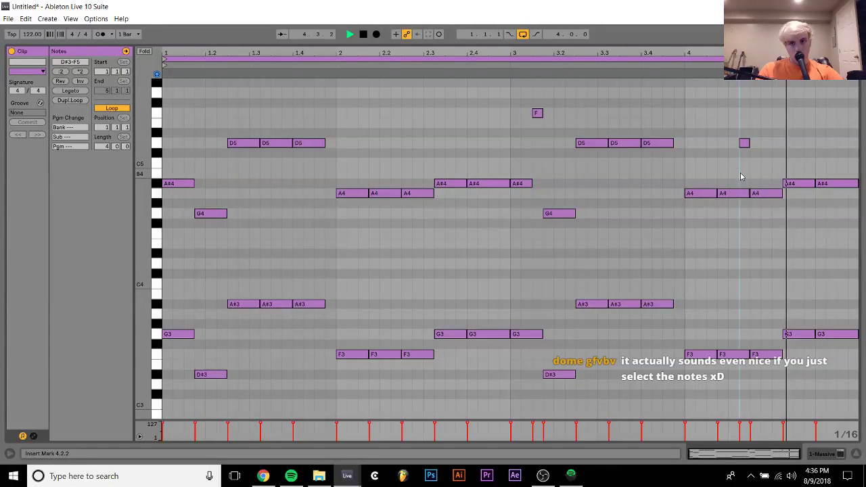
{"action": "left_click_drag", "start_coordinate": [746, 145], "coordinate": [713, 144]}
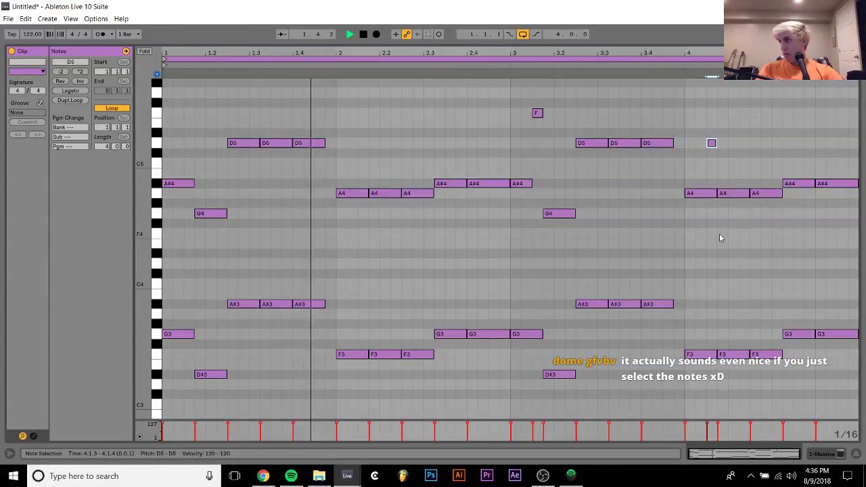
{"action": "key", "text": "space"}
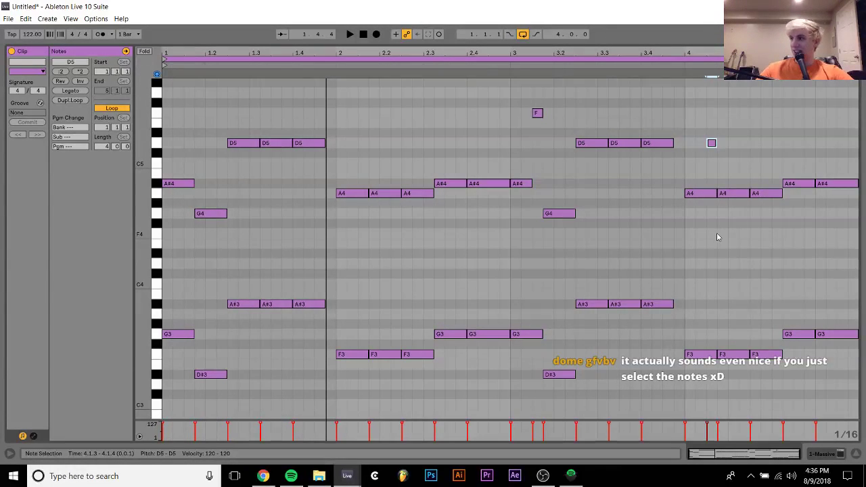
Transpose all notes in the clip down one octave and play it back.
{"action": "key", "text": "ctrl+a"}
{"action": "key", "text": "shift+Down"}
{"action": "key", "text": "space"}
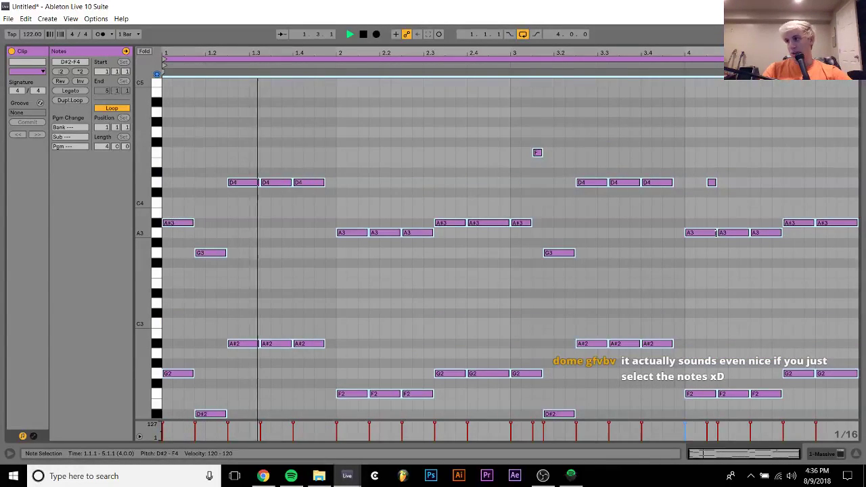
Raise all notes in the clip six semitones so they span A2–B4 while listening, then stop playback.
{"action": "key", "text": "Up"}
{"action": "key", "text": "Up"}
{"action": "key", "text": "Up"}
{"action": "key", "text": "Up"}
{"action": "key", "text": "Up"}
{"action": "key", "text": "Up"}
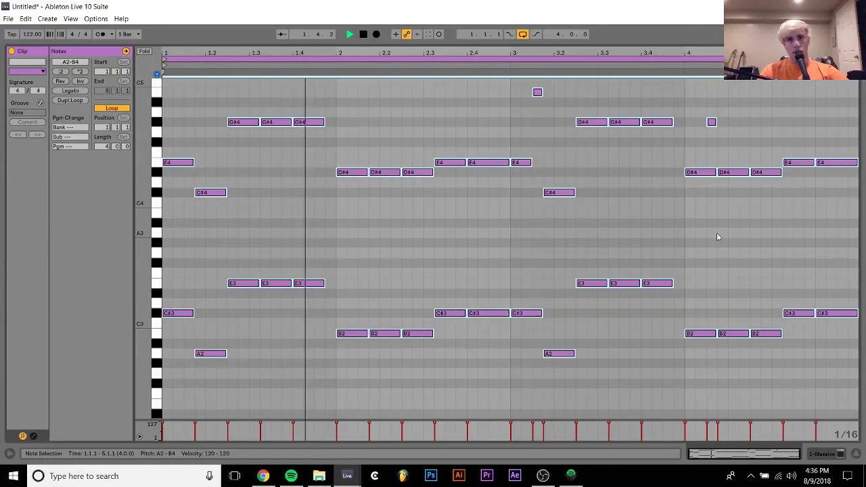
{"action": "left_click", "coordinate": [497, 266]}
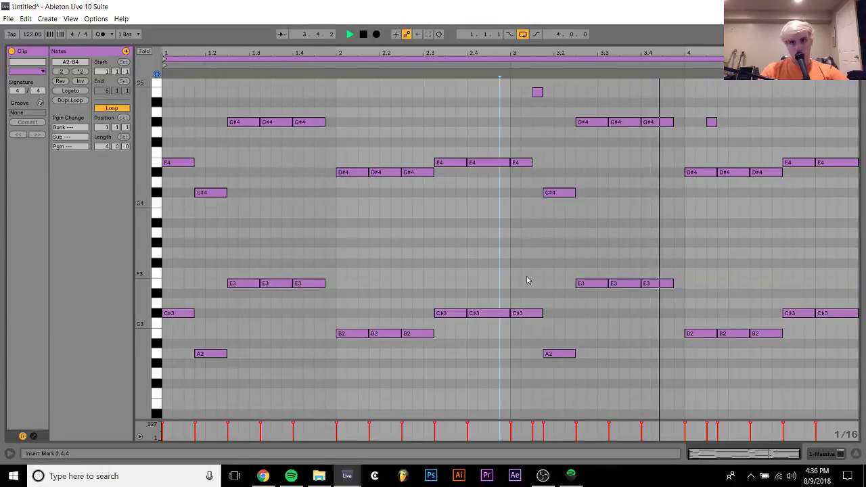
{"action": "key", "text": "space"}
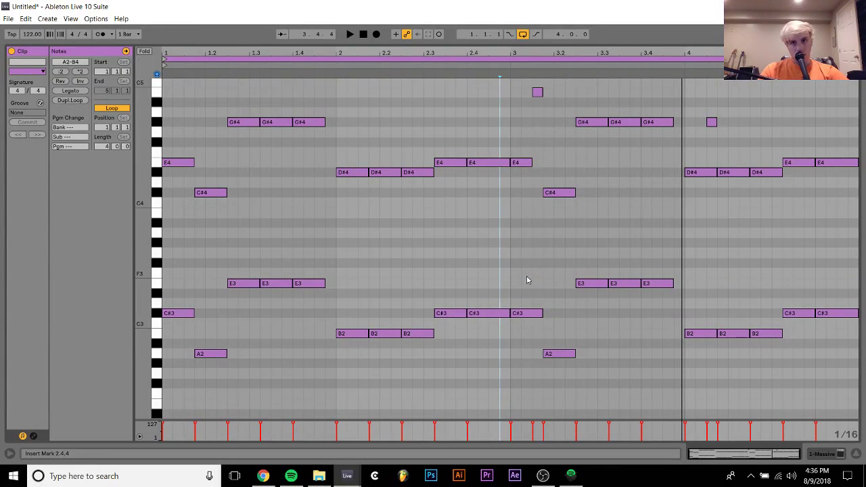
Add a sixteenth A4 at 3.4.4 at the end of bar 3 and play the clip back.
{"action": "double_click", "coordinate": [679, 112]}
{"action": "key", "text": "space"}
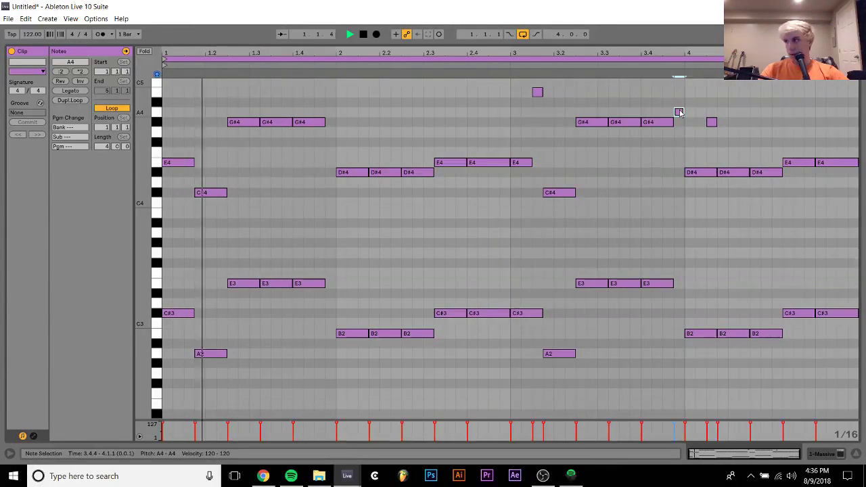
{"action": "left_click", "coordinate": [664, 155]}
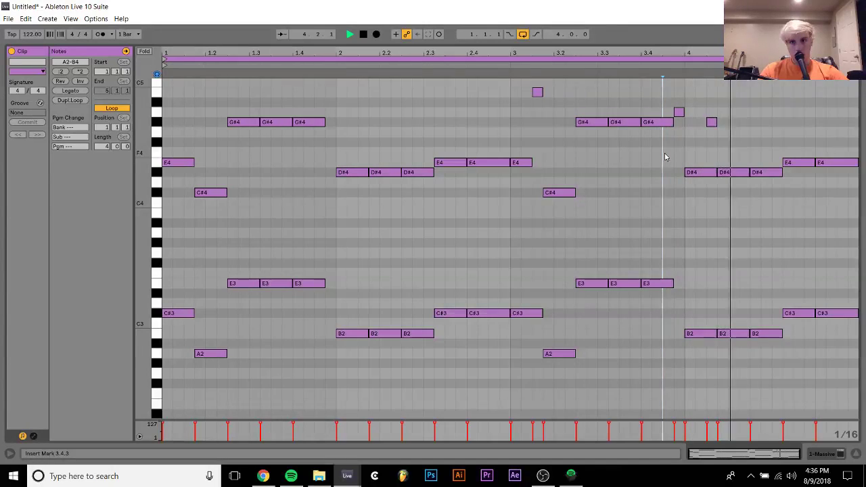
{"action": "key", "text": "space"}
{"action": "key", "text": "space"}
Trim the last E3–G#4 chord of bar 3 to end at 3.4.3, and fill the gap with sixteenths A4 at 3.4.3 and E3 at 3.4.4.
{"action": "left_click_drag", "start_coordinate": [675, 112], "coordinate": [657, 282]}
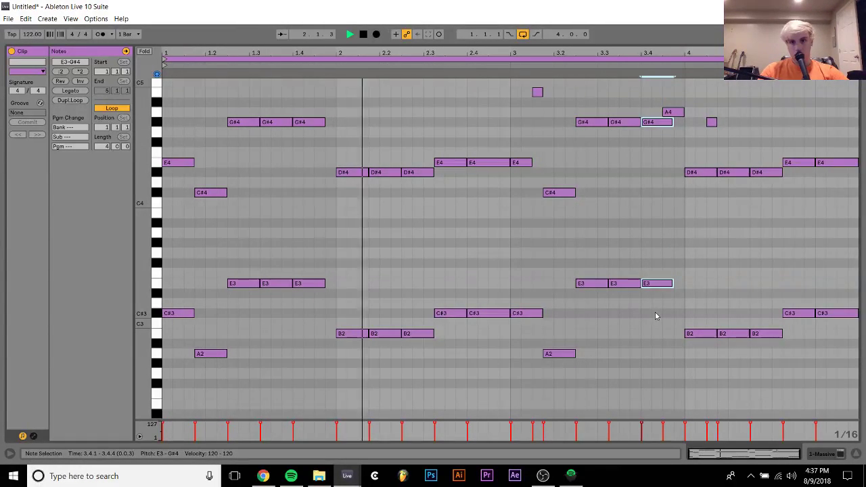
{"action": "double_click", "coordinate": [680, 283]}
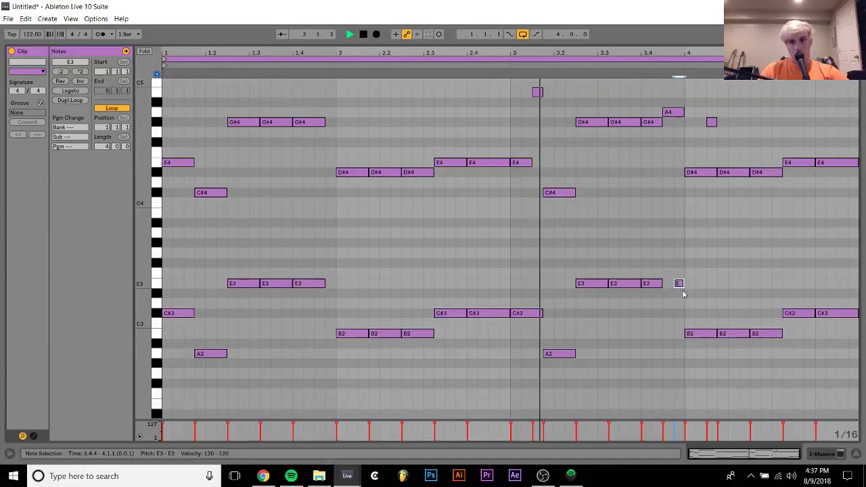
{"action": "left_click", "coordinate": [682, 309]}
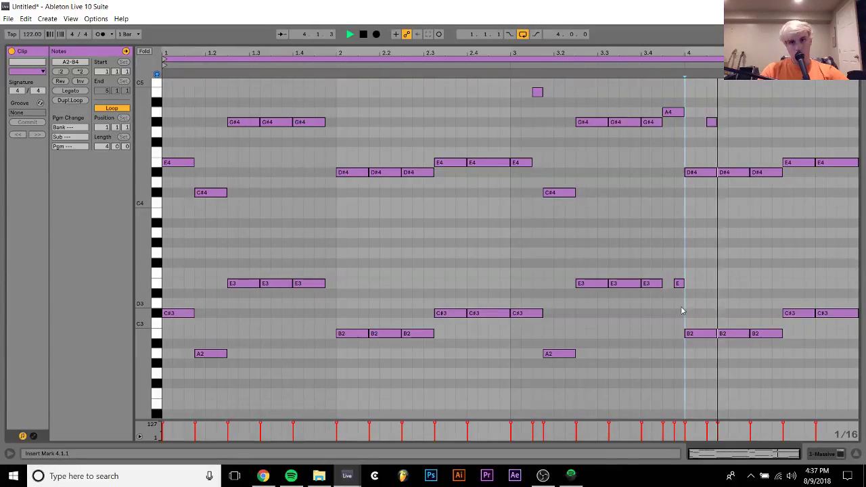
{"action": "left_click", "coordinate": [670, 113]}
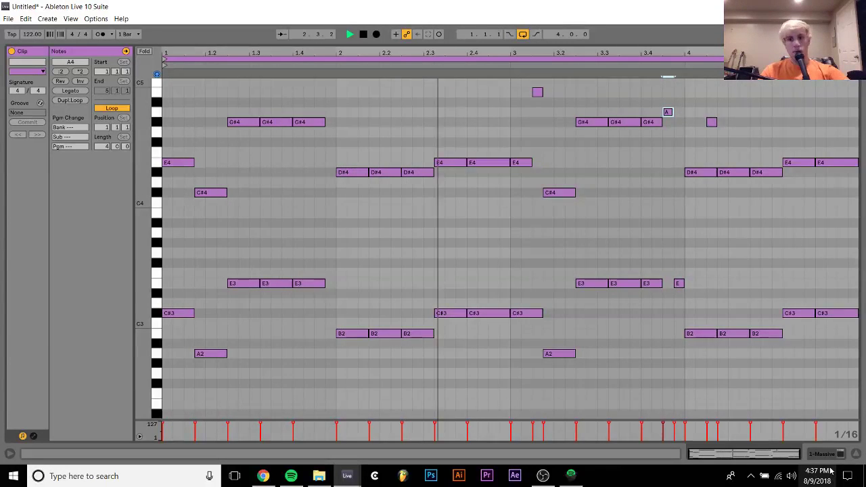
Open the Logic groove folder under Swing and Groove in the Core Library pack and browse its groove files.
{"action": "key", "text": "shift+Tab"}
{"action": "left_click", "coordinate": [26, 178]}
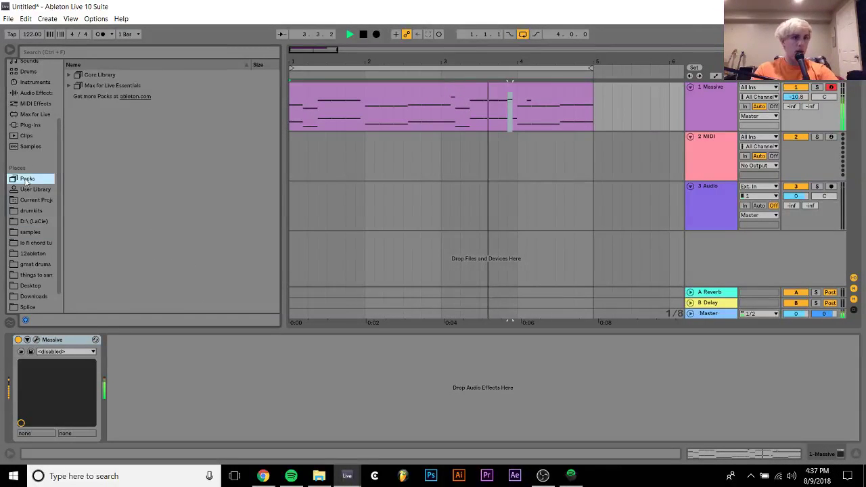
{"action": "left_click", "coordinate": [69, 75]}
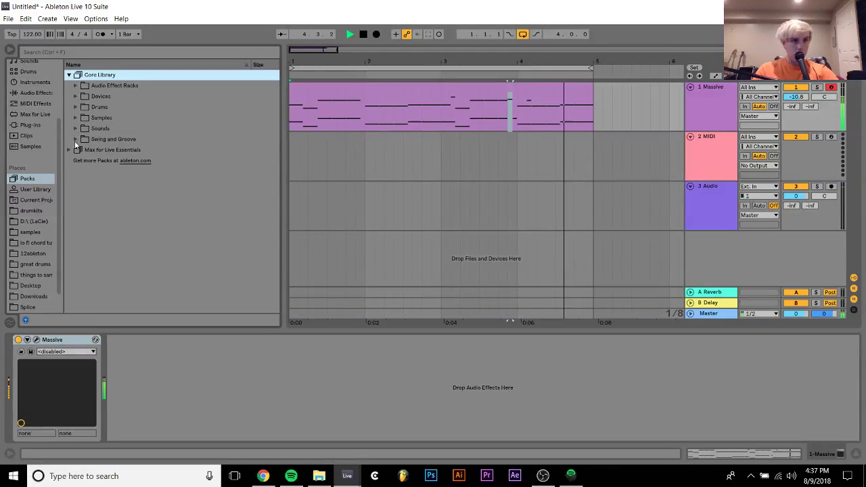
{"action": "left_click", "coordinate": [75, 139]}
{"action": "left_click", "coordinate": [83, 173]}
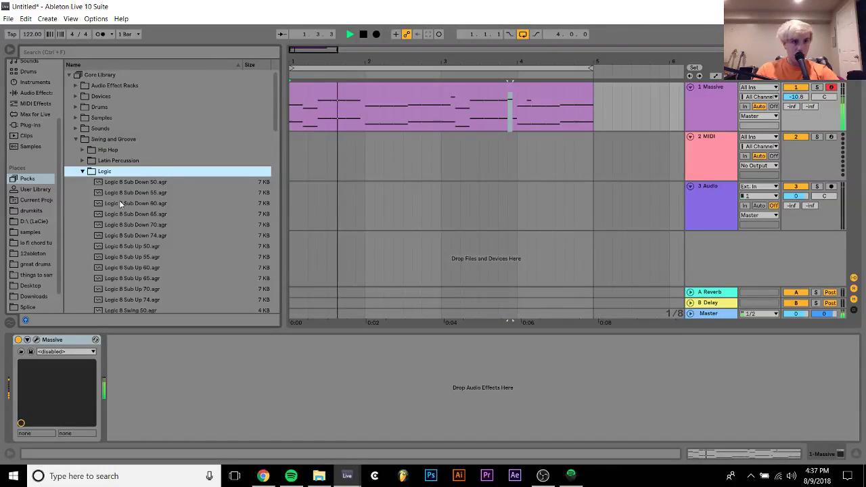
{"action": "scroll", "coordinate": [150, 267], "scroll_direction": "down", "scroll_amount": 10}
{"action": "key", "text": "space"}
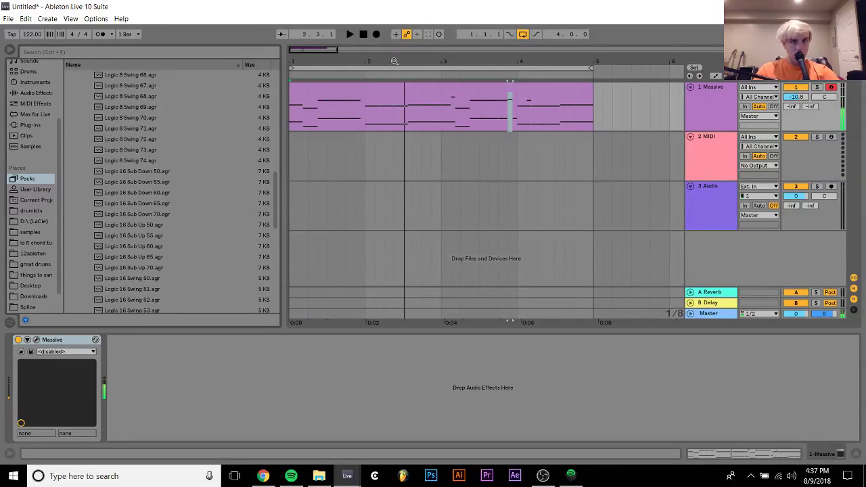
Add a sixteenth G#4 at 2.1.3 above the first chord of bar 2 in the Massive clip and play it.
{"action": "double_click", "coordinate": [394, 82]}
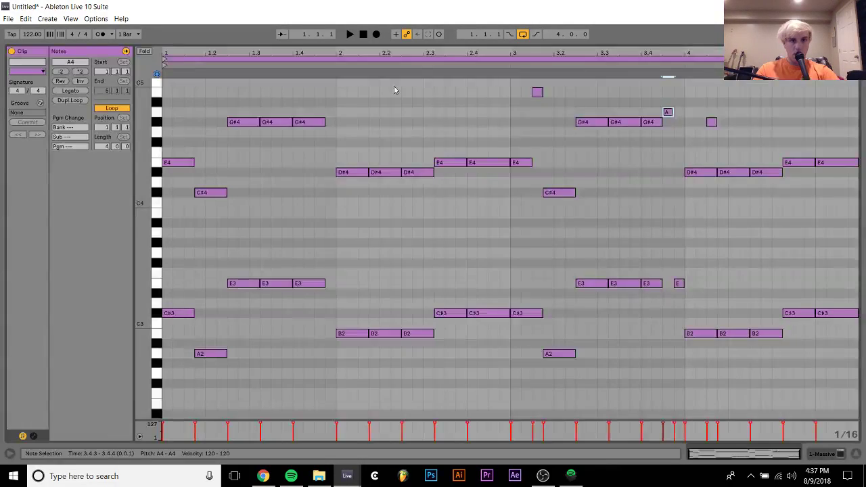
{"action": "double_click", "coordinate": [363, 152]}
{"action": "key", "text": "space"}
{"action": "key", "text": "Up"}
{"action": "key", "text": "Up"}
{"action": "key", "text": "Up"}
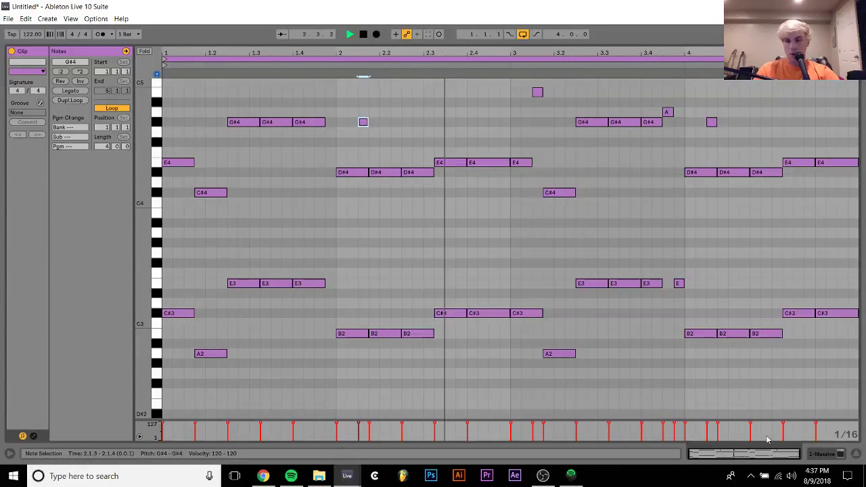
Apply the Logic 16 Swing 65 groove to the Massive clip and reopen the clip's notes.
{"action": "left_click", "coordinate": [832, 457]}
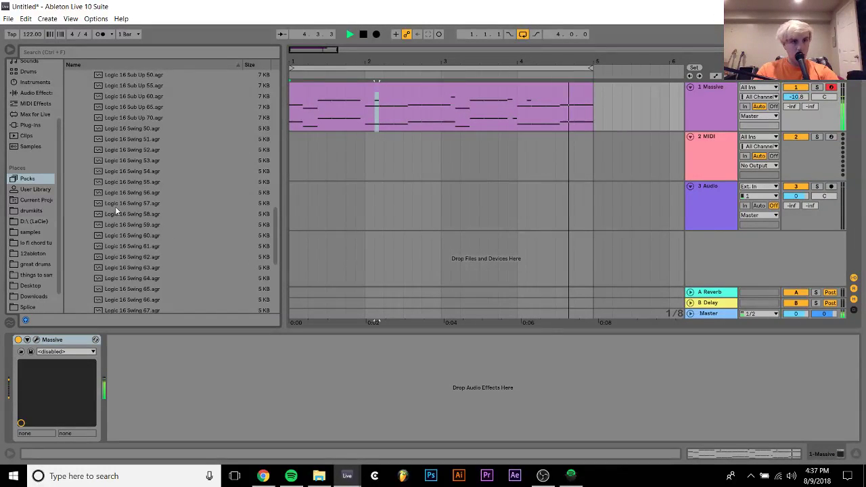
{"action": "scroll", "coordinate": [130, 178], "scroll_direction": "down", "scroll_amount": 10}
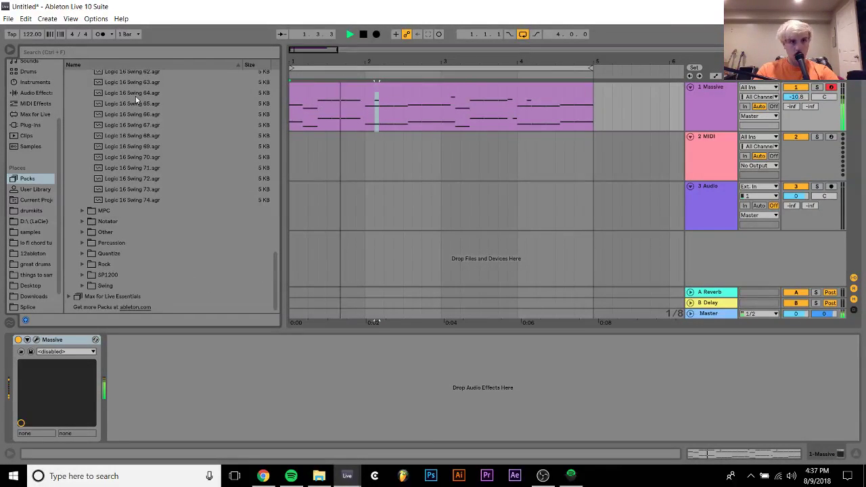
{"action": "left_click_drag", "start_coordinate": [132, 103], "coordinate": [398, 89]}
{"action": "double_click", "coordinate": [398, 89]}
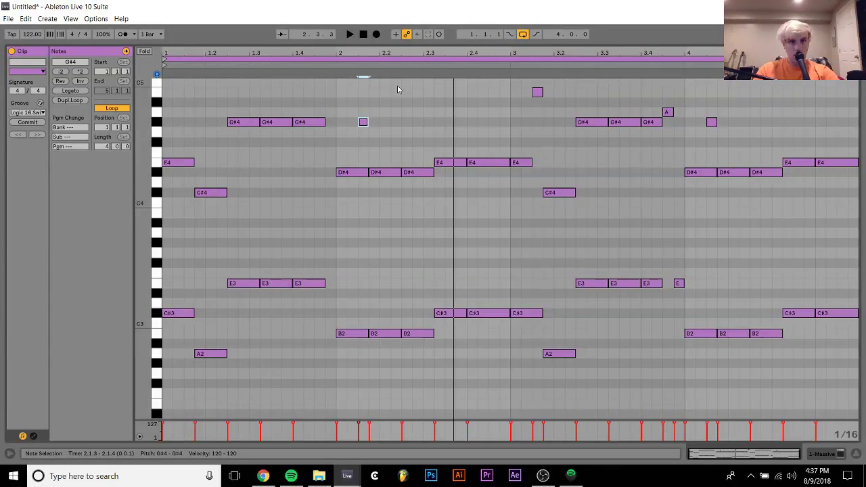
Add a sixteenth B4 at 1.4.3 in the Massive clip near the end of bar 1, checking it in playback.
{"action": "double_click", "coordinate": [330, 112]}
{"action": "key", "text": "space"}
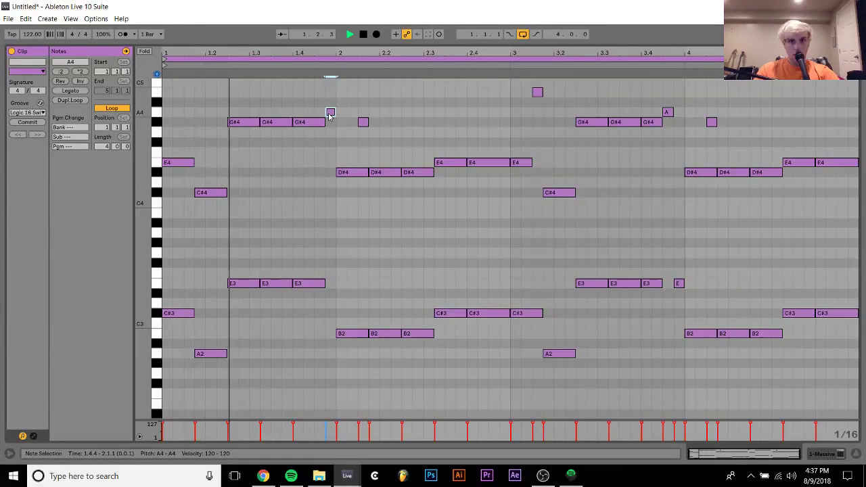
{"action": "key", "text": "Up"}
{"action": "key", "text": "Up"}
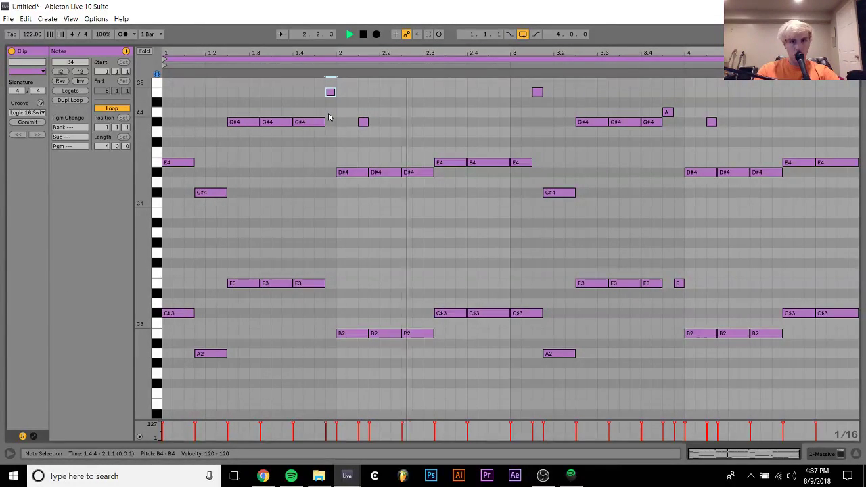
{"action": "key", "text": "space"}
{"action": "key", "text": "Left"}
Shorten the last E3–G#4 chord of bar 1 to end at 1.4.3 and play the clip.
{"action": "left_click_drag", "start_coordinate": [310, 110], "coordinate": [319, 293]}
{"action": "key", "text": "shift+Left"}
{"action": "key", "text": "space"}
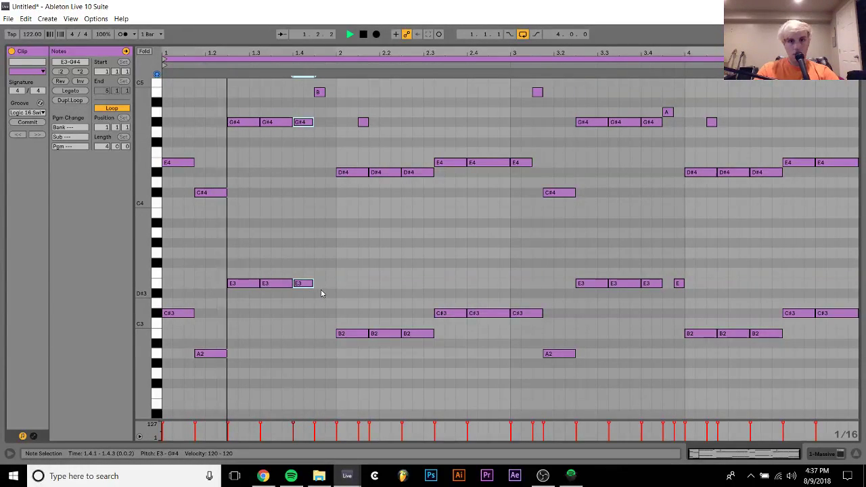
{"action": "key", "text": "space"}
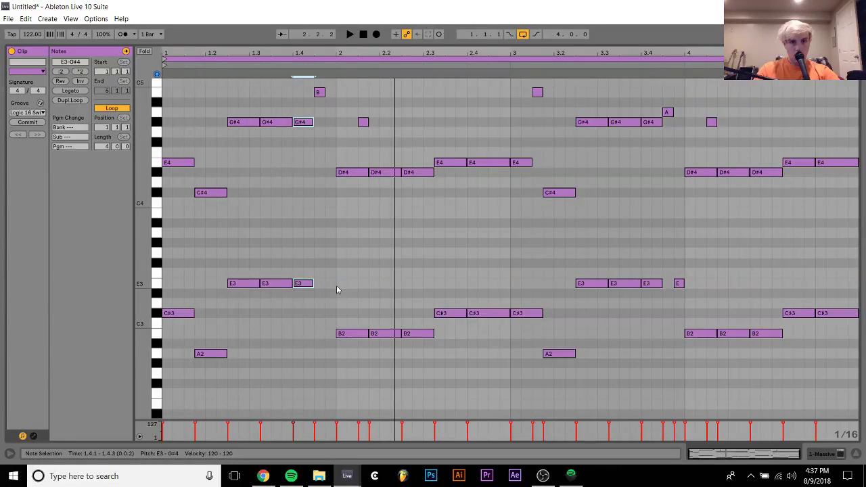
Fill the gap before bar 2 with a sixteenth C#3 at 1.4.4 and listen through the loop.
{"action": "double_click", "coordinate": [331, 303]}
{"action": "key", "text": "Down"}
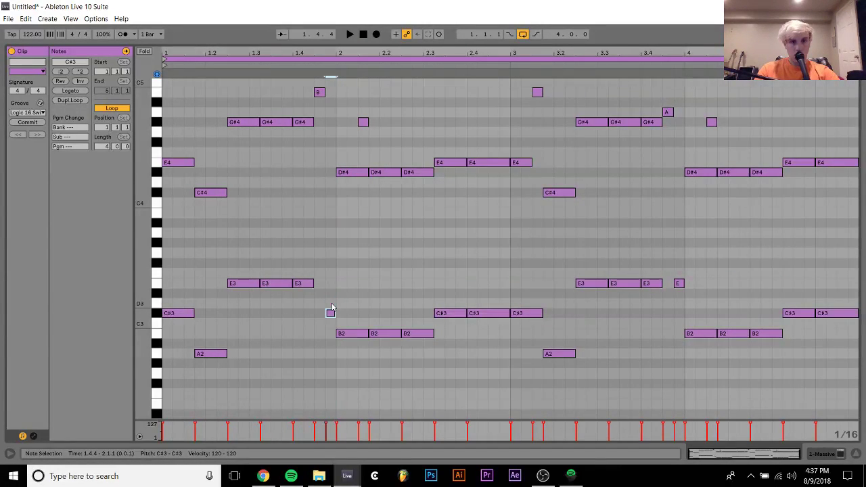
{"action": "key", "text": "space"}
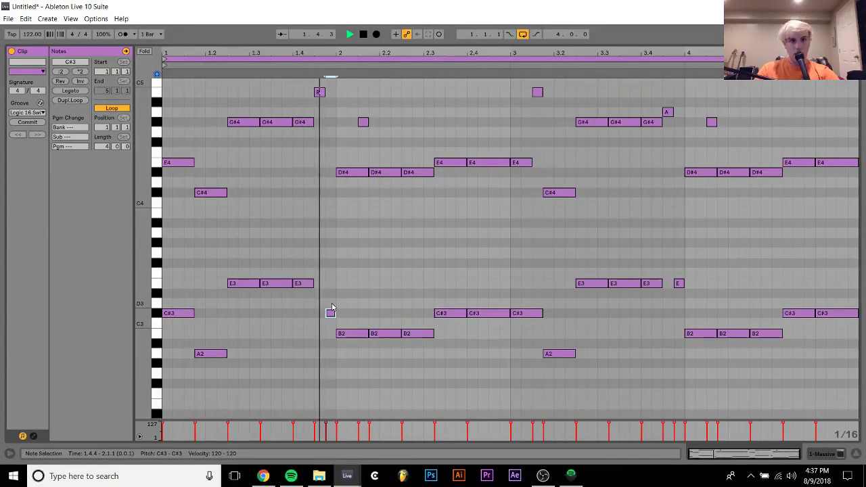
{"action": "key", "text": "space"}
{"action": "key", "text": "space"}
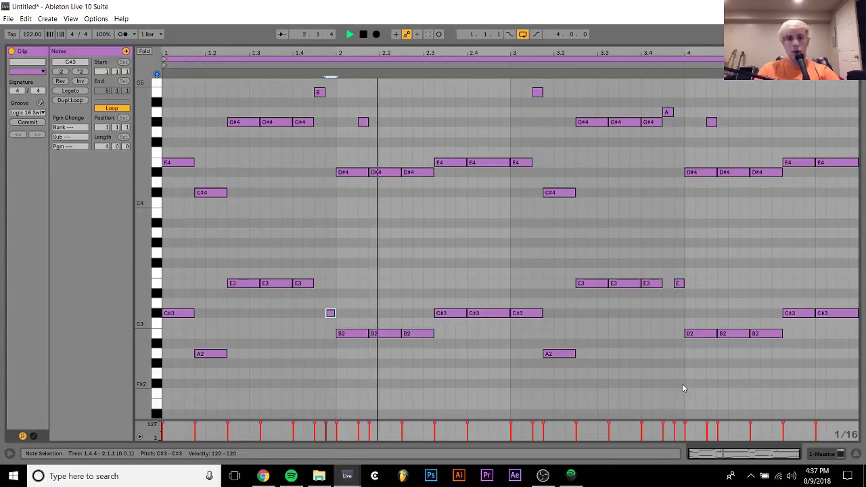
{"action": "left_click", "coordinate": [474, 355]}
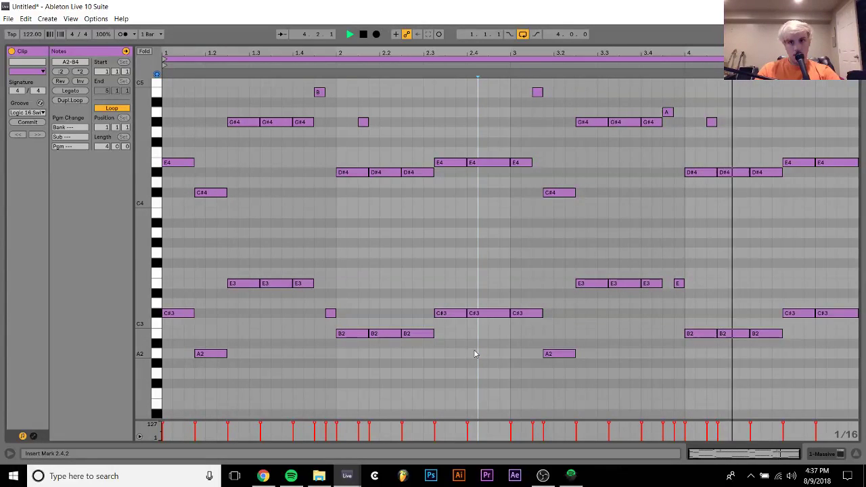
{"action": "key", "text": "space"}
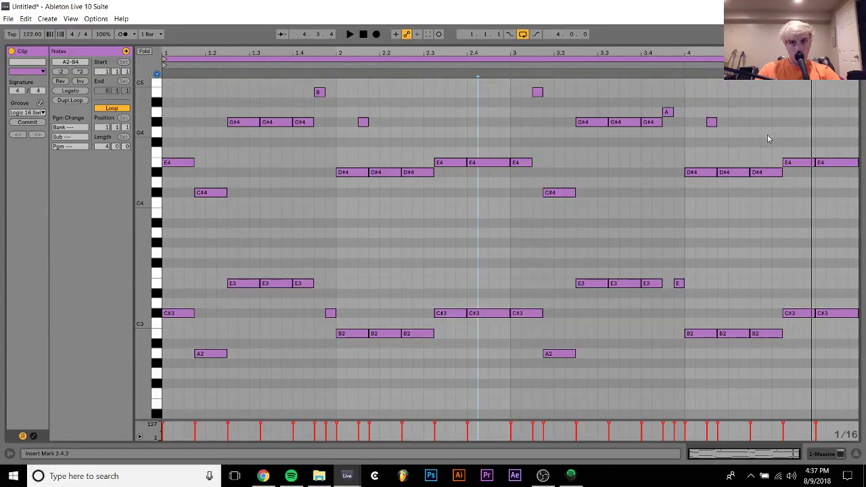
Try F#4 notes above the last two E4 chords of bar 4, from 4.3.2 to 4.4.1 and from 4.4.1 to 5.1.1.
{"action": "double_click", "coordinate": [788, 133]}
{"action": "key", "text": "Down"}
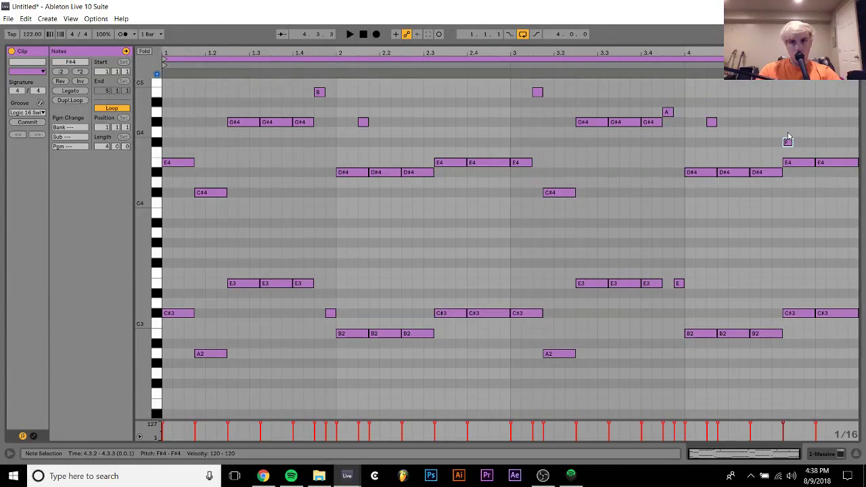
{"action": "key", "text": "shift+Right"}
{"action": "key", "text": "shift+Right"}
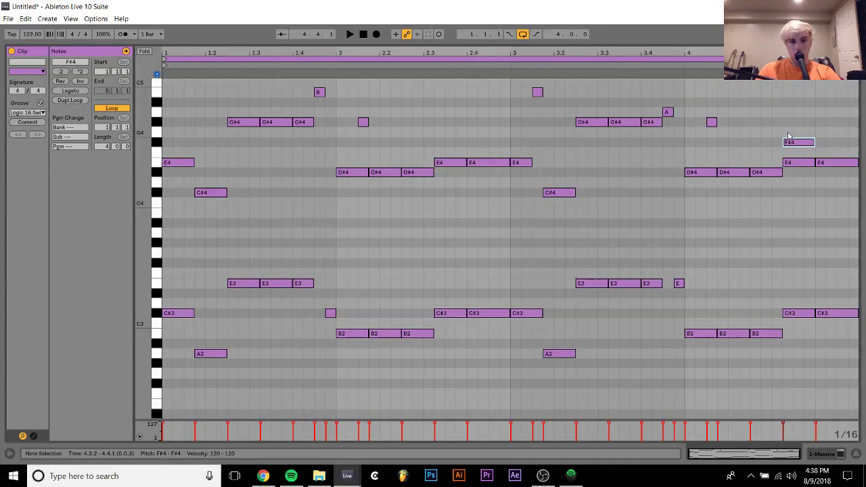
{"action": "key", "text": "ctrl+d"}
{"action": "key", "text": "shift+Right"}
{"action": "key", "text": "space"}
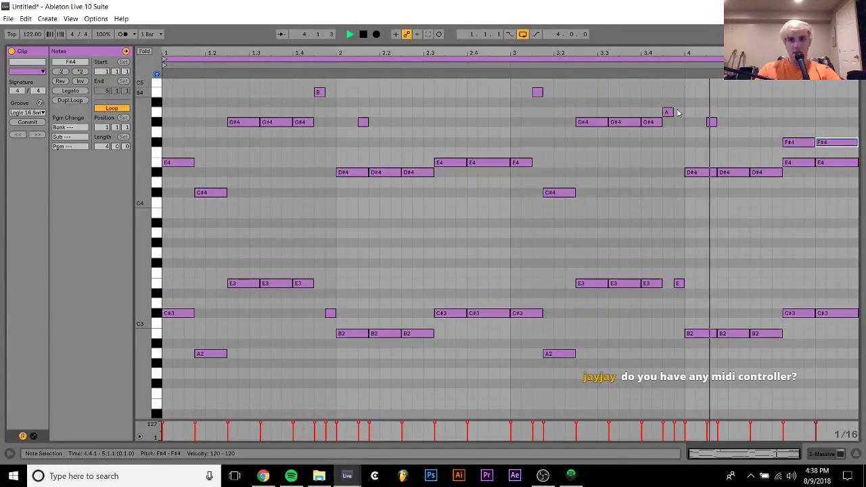
{"action": "left_click", "coordinate": [674, 176]}
{"action": "key", "text": "space"}
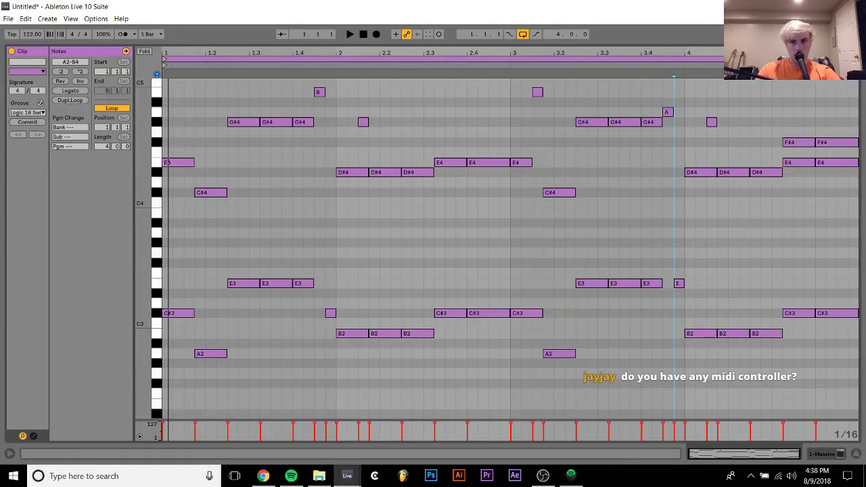
Replace the two F#4 notes in bar 4 with a single sixteenth F#4 at 4.3.4, auditioning the loop.
{"action": "double_click", "coordinate": [800, 143]}
{"action": "double_click", "coordinate": [800, 143]}
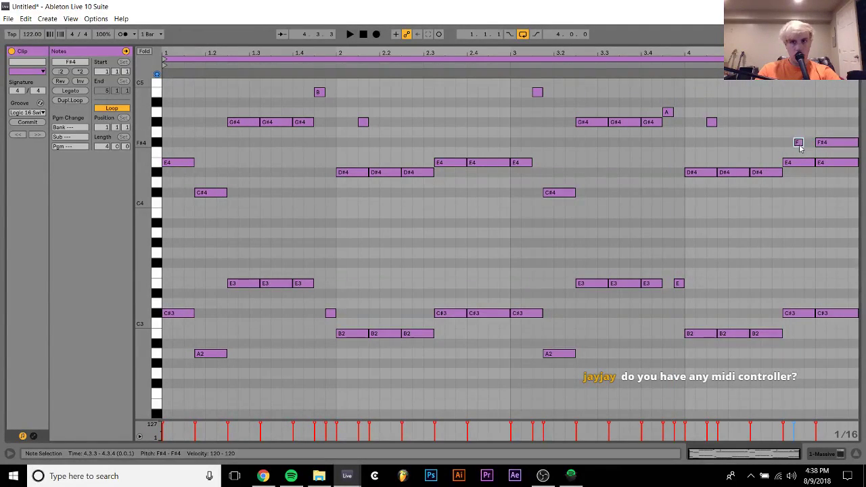
{"action": "double_click", "coordinate": [823, 144]}
{"action": "key", "text": "space"}
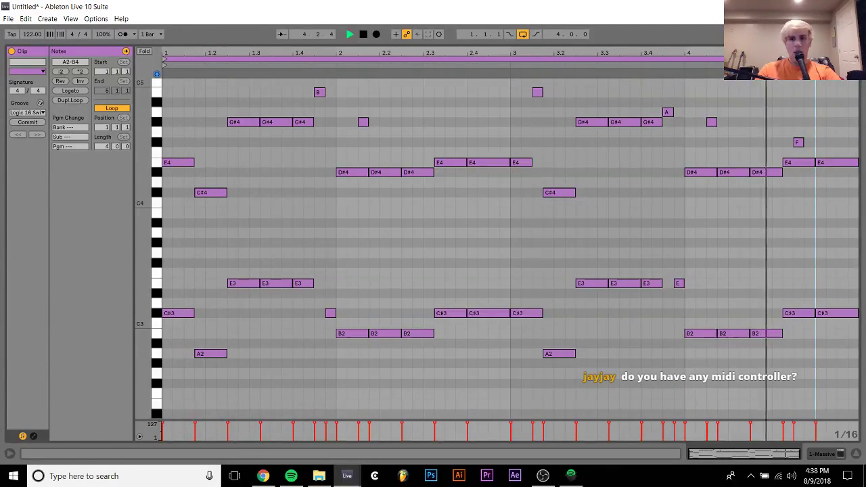
{"action": "key", "text": "space"}
{"action": "left_click_drag", "start_coordinate": [796, 142], "coordinate": [804, 143]}
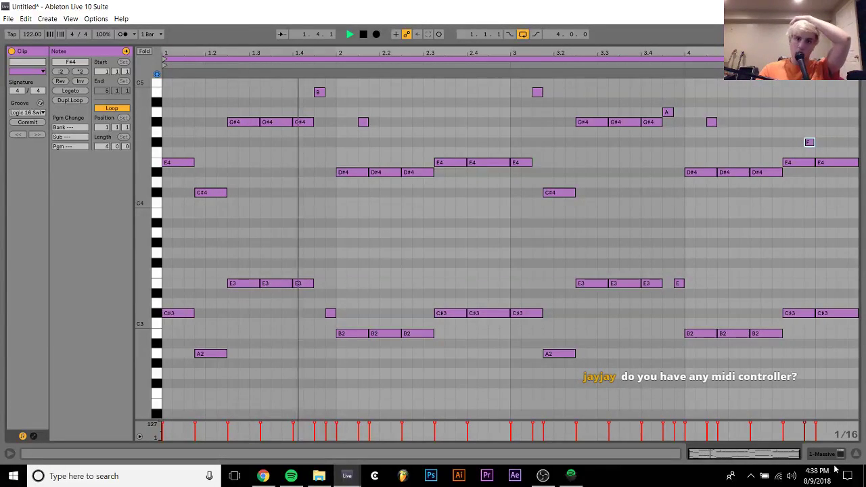
Return to the Massive track's device view, select its clip and open the Massive plug-in editor.
{"action": "left_click", "coordinate": [811, 452]}
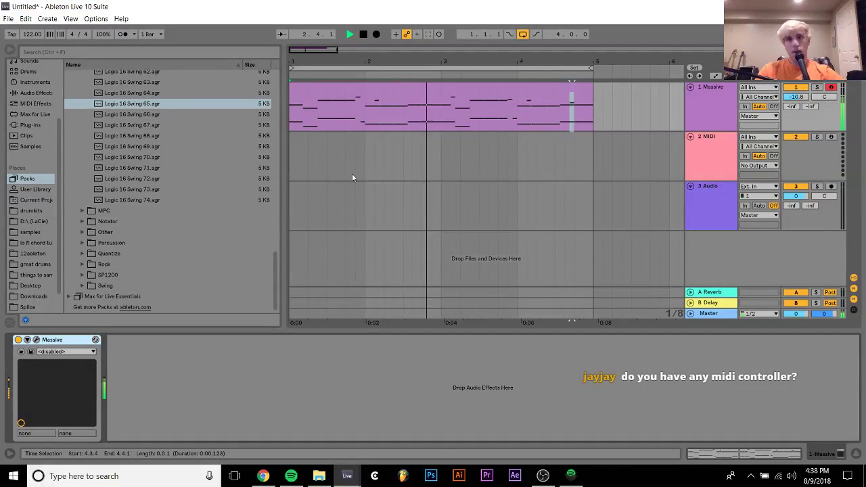
{"action": "left_click", "coordinate": [421, 86]}
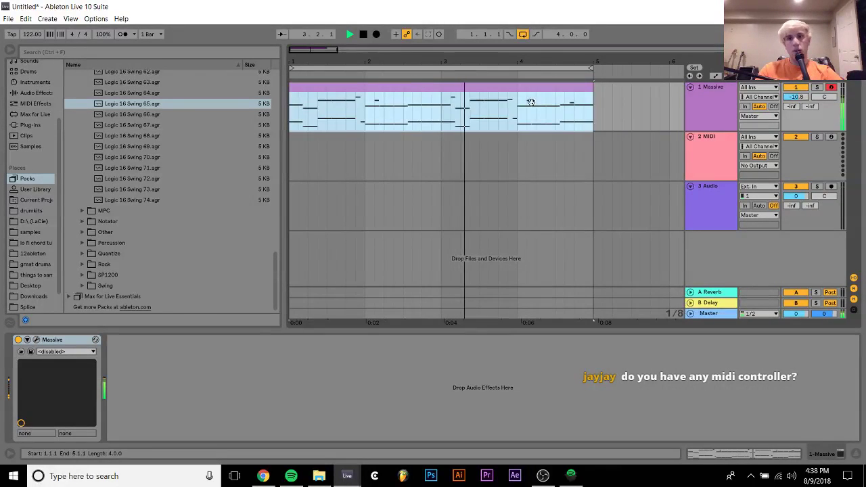
{"action": "left_click", "coordinate": [702, 101]}
{"action": "left_click", "coordinate": [523, 87]}
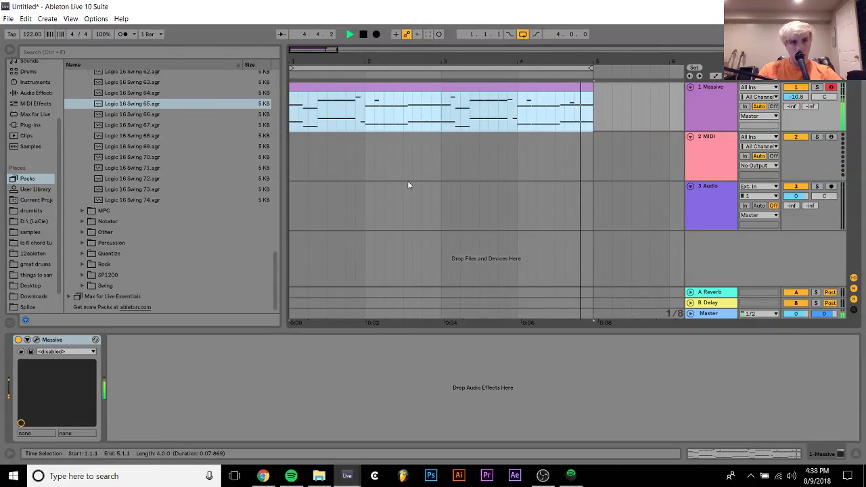
{"action": "left_click", "coordinate": [37, 339]}
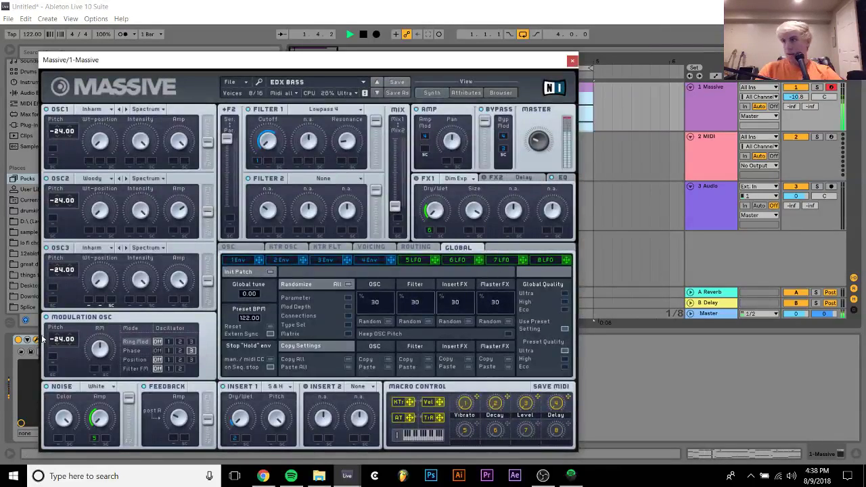
Play the loop with the EDX BASS sound and try adjusting its Filter 1 cutoff.
{"action": "key", "text": "space"}
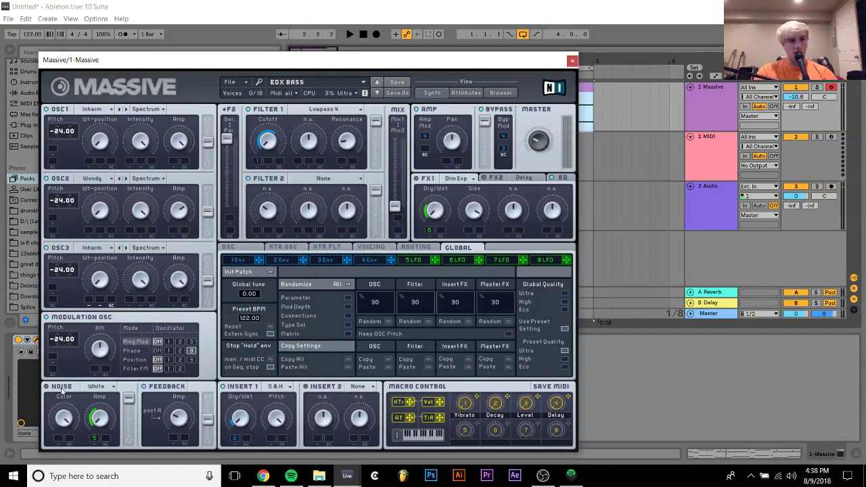
{"action": "key", "text": "space"}
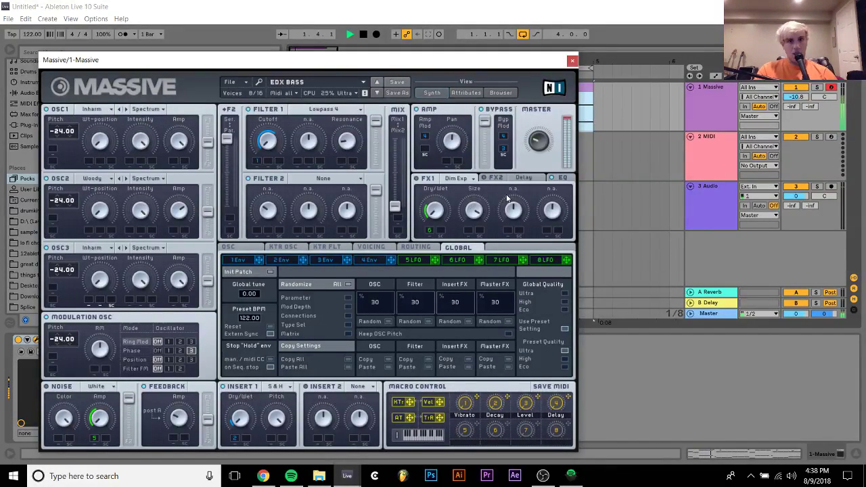
{"action": "mouse_move", "coordinate": [264, 149]}
{"action": "left_mouse_down"}
{"action": "mouse_move", "coordinate": [278, 103]}
{"action": "mouse_move", "coordinate": [274, 132]}
{"action": "mouse_move", "coordinate": [267, 144]}
{"action": "mouse_move", "coordinate": [263, 138]}
{"action": "left_mouse_up"}
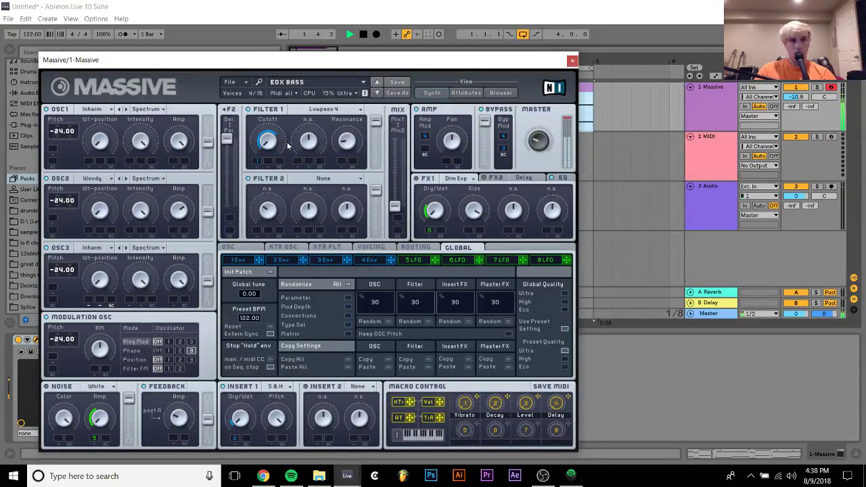
Start a new Massive sound with the Inharmonic wavetable on OSC1 and Lowpass 4 on Filter 1.
{"action": "left_click", "coordinate": [237, 86]}
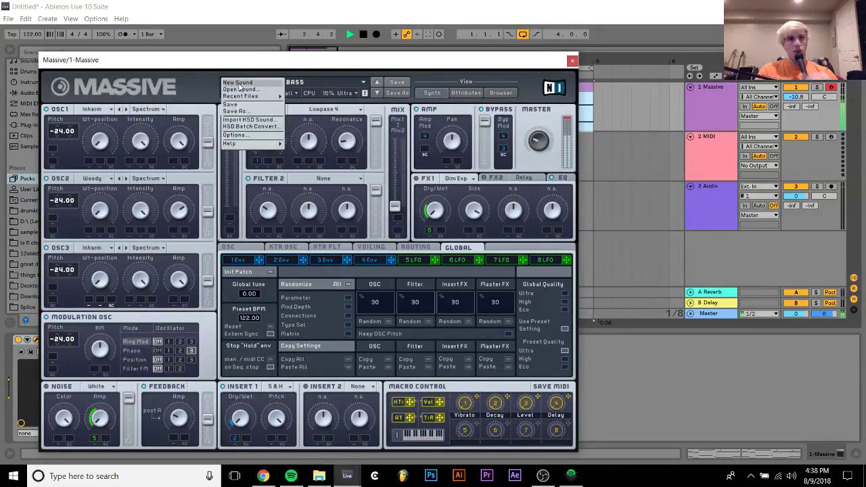
{"action": "left_click", "coordinate": [245, 86]}
{"action": "left_click", "coordinate": [90, 110]}
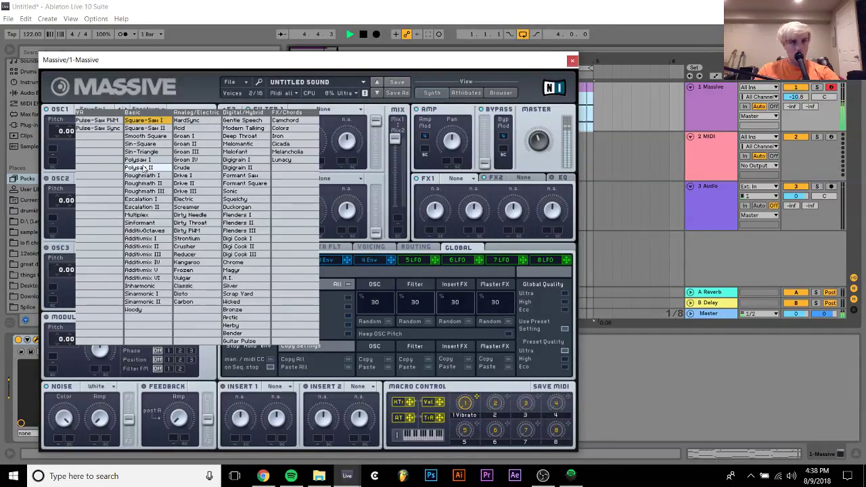
{"action": "left_click", "coordinate": [142, 287]}
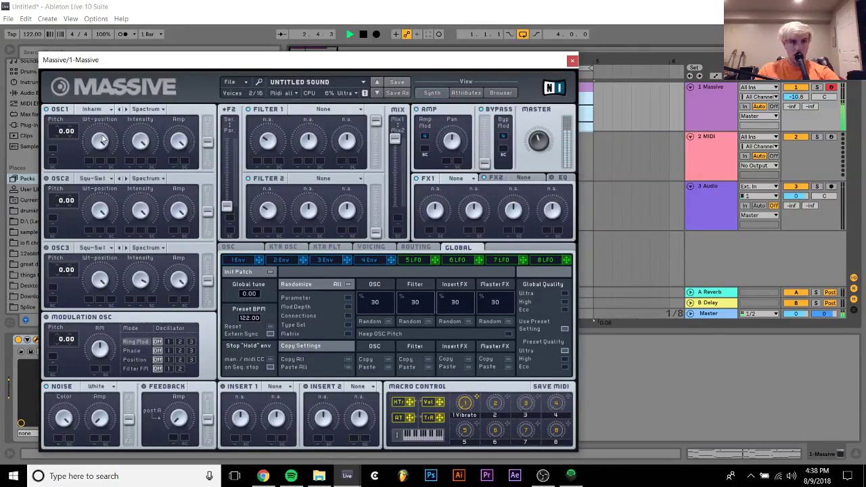
{"action": "left_click", "coordinate": [320, 110]}
{"action": "left_click", "coordinate": [310, 121]}
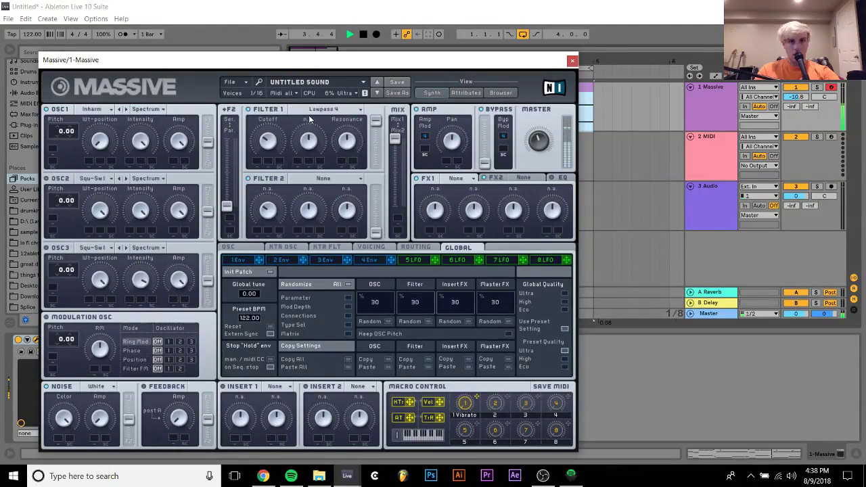
Shape envelope 4 into a pluck by shortening its attack, dropping the decay level to zero and slightly lengthening the decay.
{"action": "left_click", "coordinate": [368, 260]}
{"action": "left_click_drag", "start_coordinate": [281, 355], "coordinate": [282, 372]}
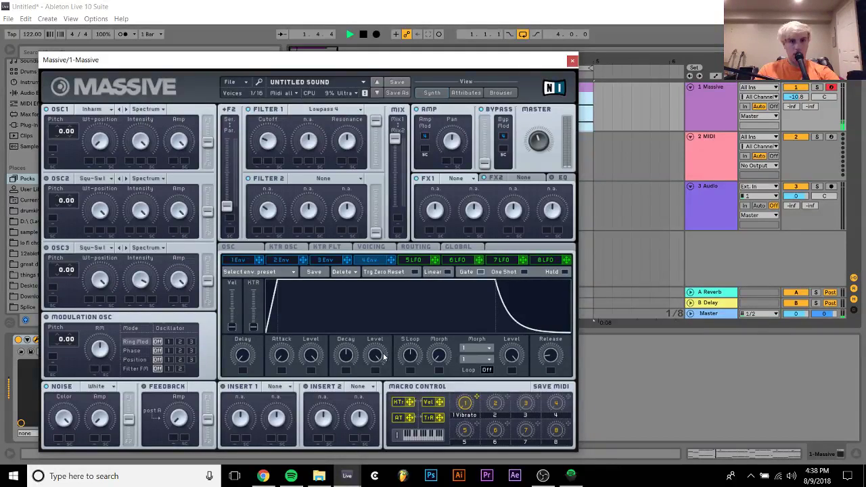
{"action": "left_click_drag", "start_coordinate": [384, 358], "coordinate": [383, 386]}
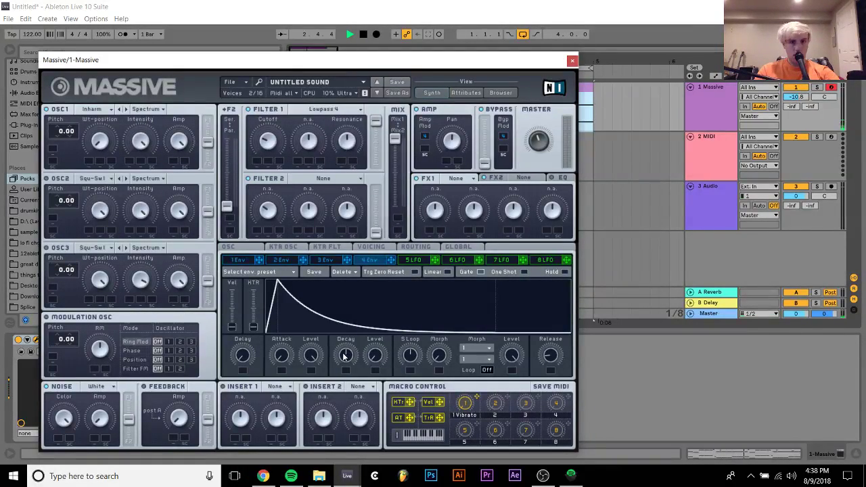
{"action": "left_click_drag", "start_coordinate": [345, 356], "coordinate": [345, 352]}
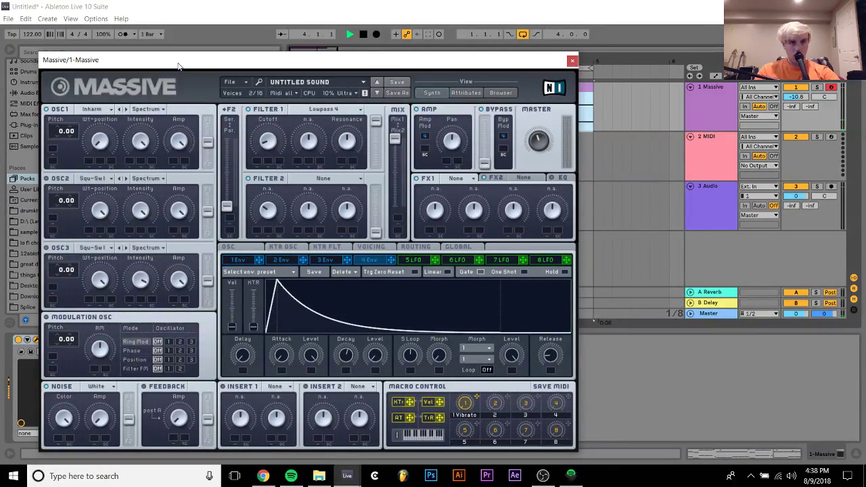
Add the -12 Pitch MIDI effect before Massive, set its pitch to -24 st and play the loop.
{"action": "left_click_drag", "start_coordinate": [178, 66], "coordinate": [367, 63]}
{"action": "left_click", "coordinate": [32, 103]}
{"action": "key", "text": "space"}
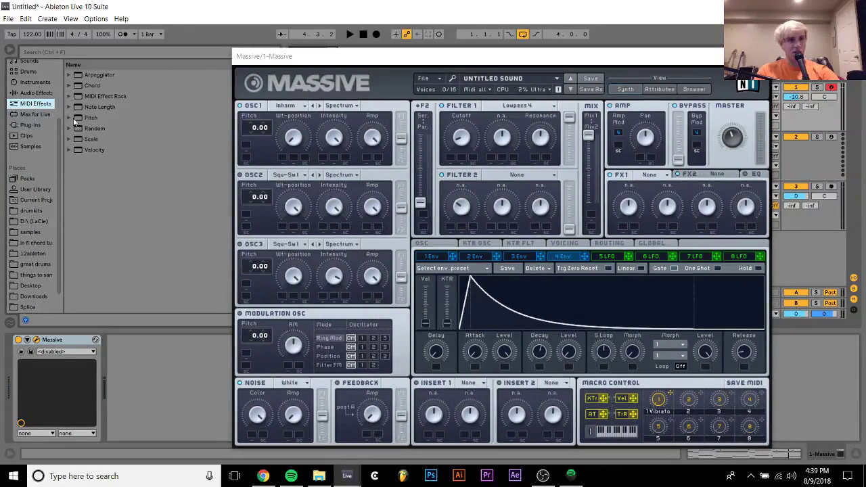
{"action": "left_click", "coordinate": [77, 119]}
{"action": "double_click", "coordinate": [102, 127]}
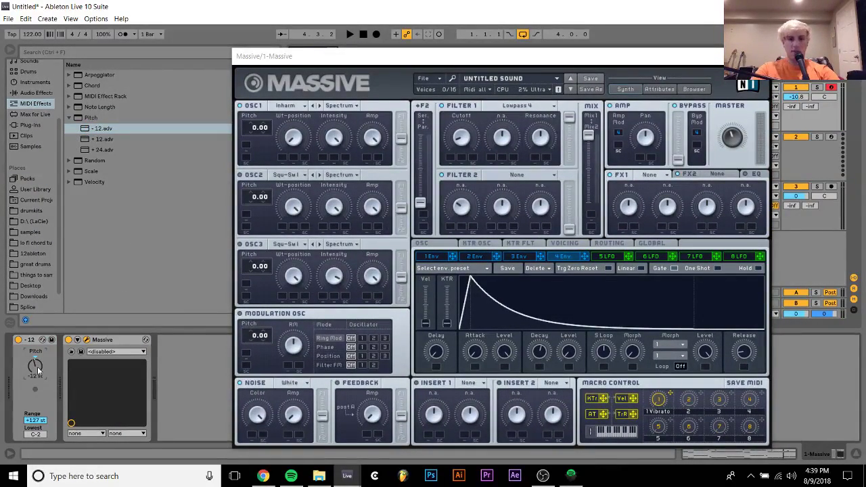
{"action": "mouse_move", "coordinate": [38, 366]}
{"action": "left_mouse_down"}
{"action": "mouse_move", "coordinate": [37, 380]}
{"action": "mouse_move", "coordinate": [38, 367]}
{"action": "left_mouse_up"}
{"action": "key", "text": "space"}
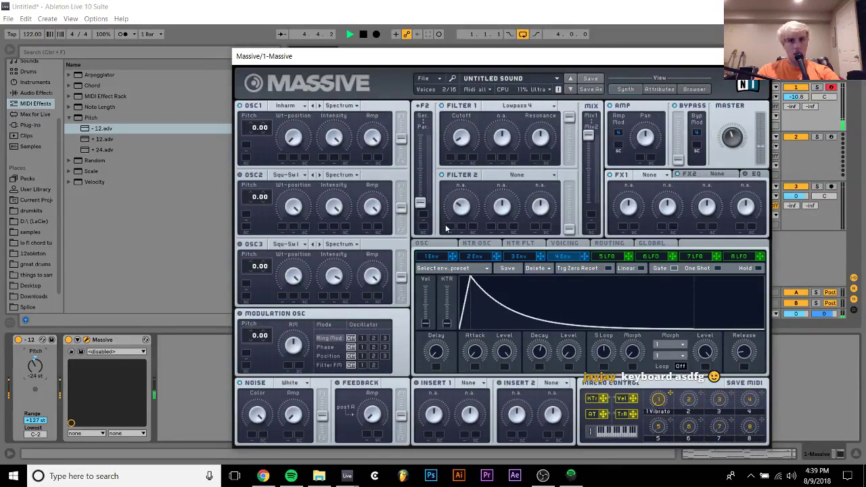
Modulate Massive's Filter 1 cutoff with envelope 4 and raise the Massive track volume to -4.2 dB.
{"action": "left_click_drag", "start_coordinate": [585, 256], "coordinate": [466, 4]}
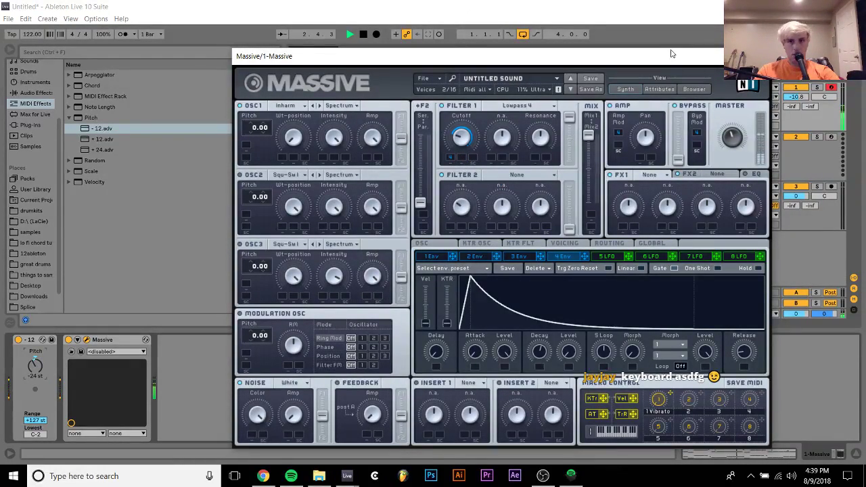
{"action": "left_click_drag", "start_coordinate": [670, 54], "coordinate": [520, 45]}
{"action": "left_click_drag", "start_coordinate": [782, 97], "coordinate": [783, 92]}
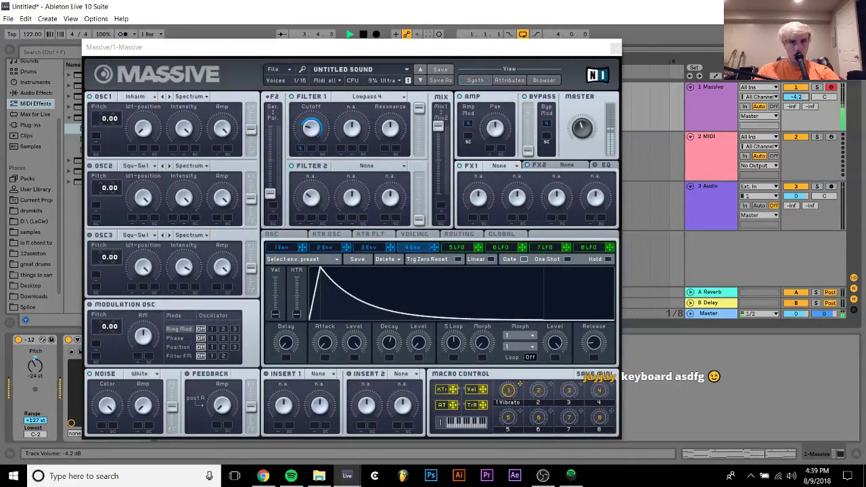
Fine-tune envelope 4's decay, try the Additivmix IV wavetable on OSC1 and switch OSC1 to Woody.
{"action": "left_click", "coordinate": [306, 152]}
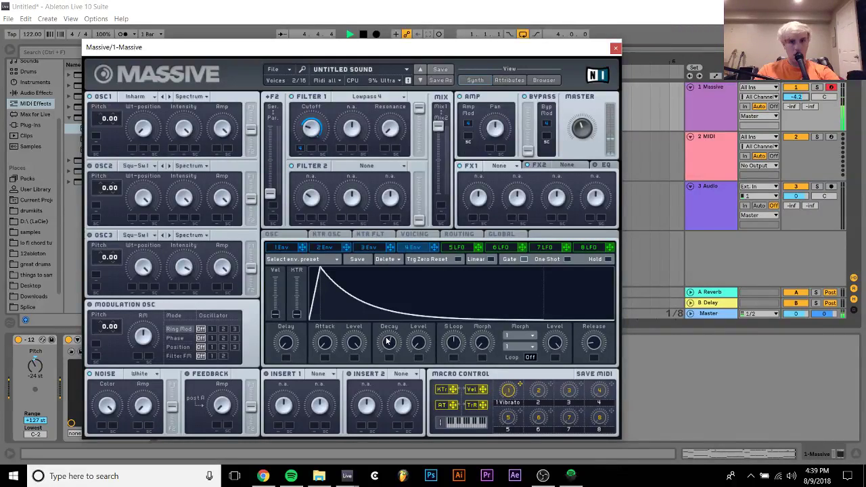
{"action": "left_click_drag", "start_coordinate": [387, 342], "coordinate": [389, 348]}
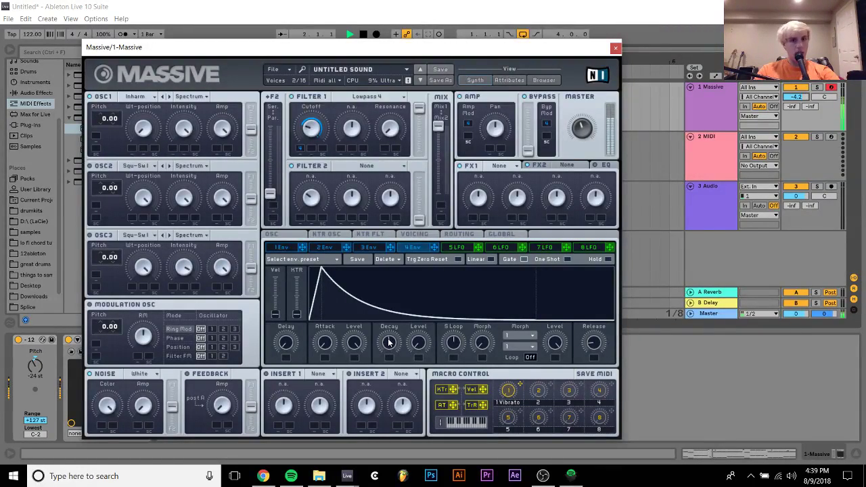
{"action": "left_click", "coordinate": [151, 96]}
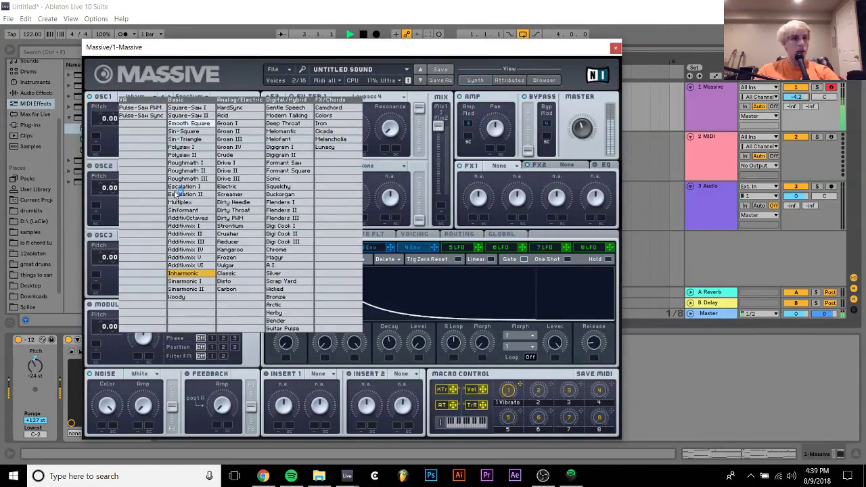
{"action": "left_click", "coordinate": [178, 251]}
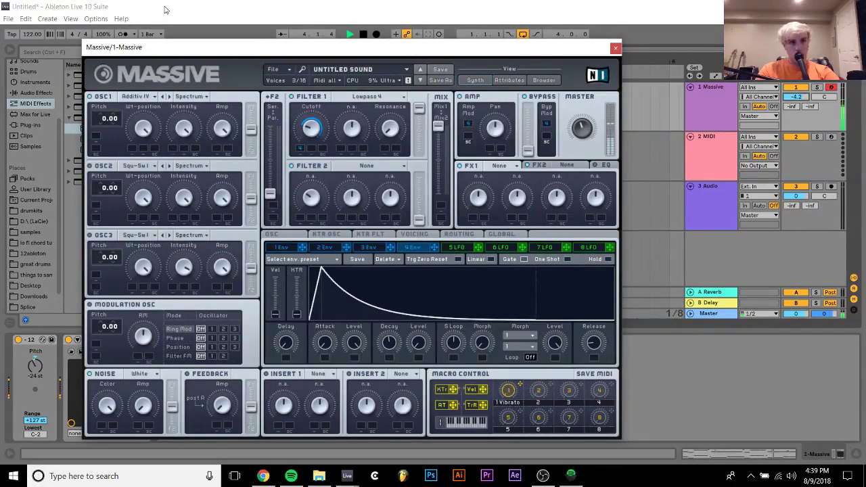
{"action": "left_click", "coordinate": [153, 96]}
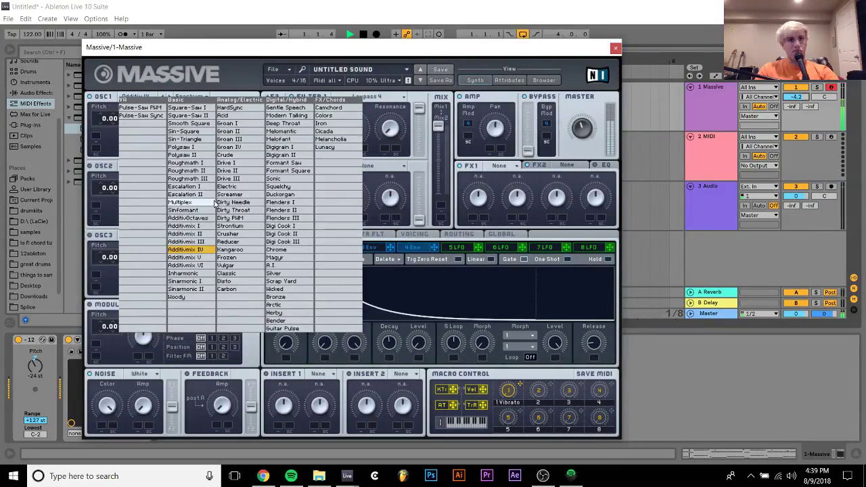
{"action": "left_click", "coordinate": [185, 297]}
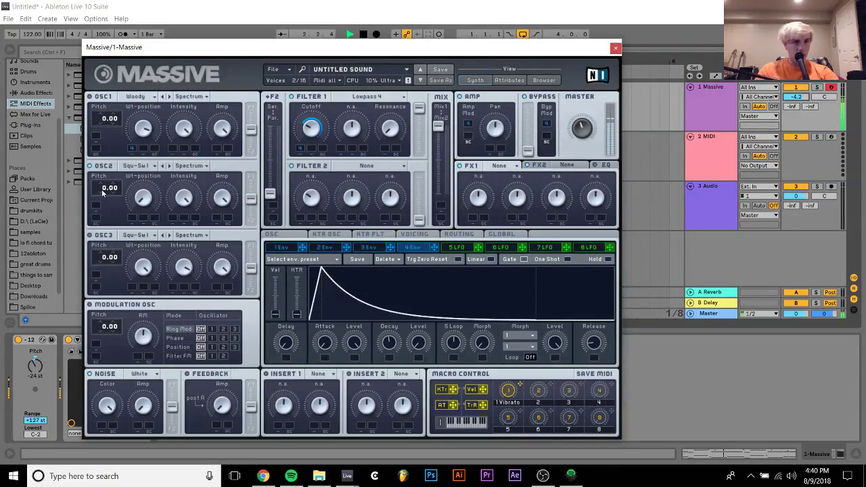
Enable OSC2 with the Inharmonic wavetable, modulate its wavetable position with envelope 4, and set OSC1's pitch to 12.00.
{"action": "left_click_drag", "start_coordinate": [103, 188], "coordinate": [106, 162]}
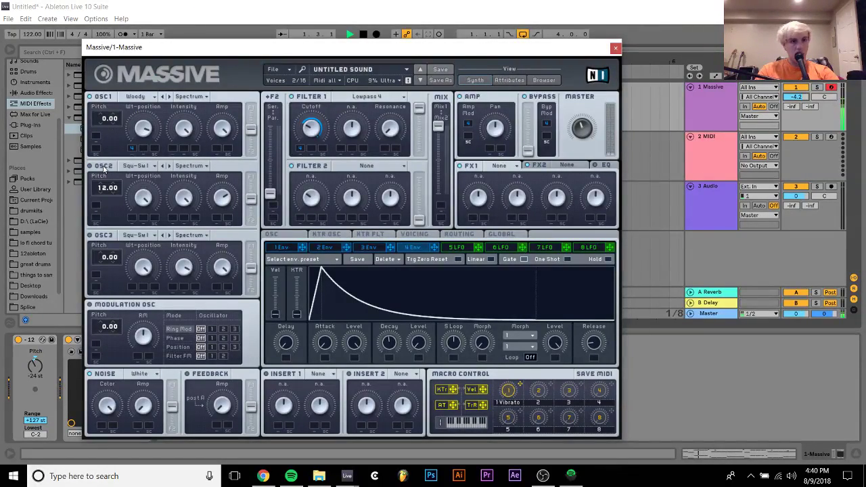
{"action": "left_click", "coordinate": [136, 165]}
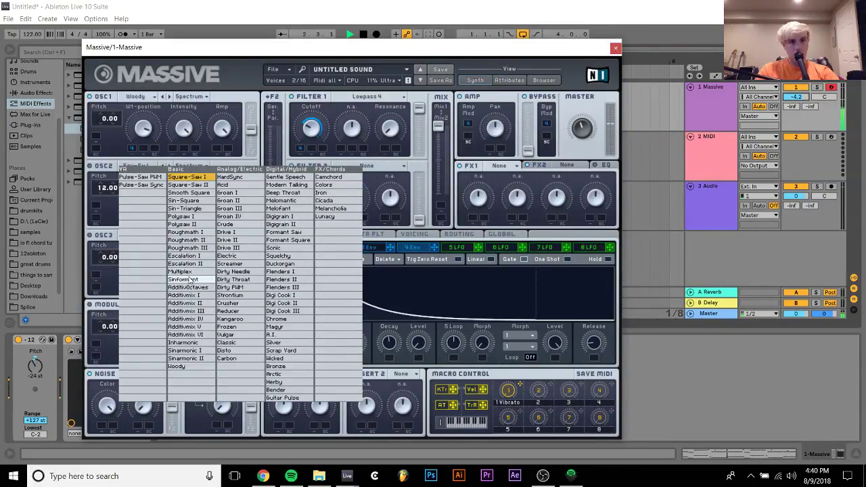
{"action": "left_click", "coordinate": [193, 345]}
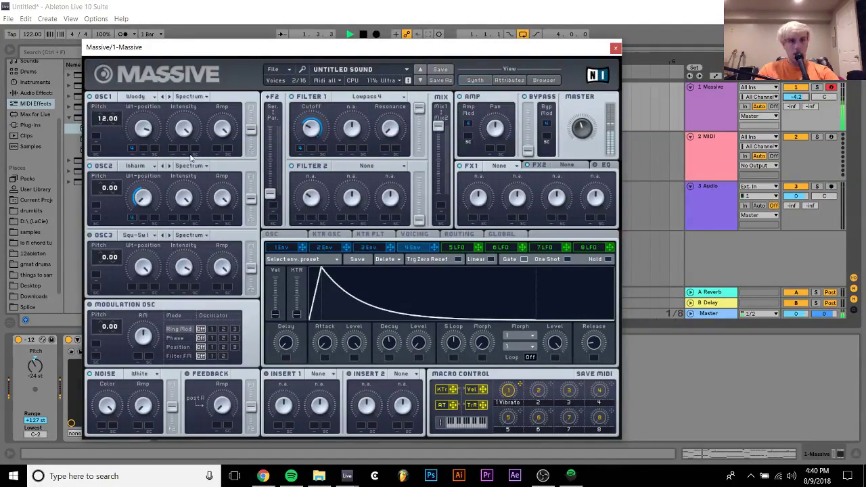
Set FX1 to Small Reverb and enable the Modulation OSC at pitch 12.00 with phase modulation of oscillator 1.
{"action": "left_click", "coordinate": [500, 169]}
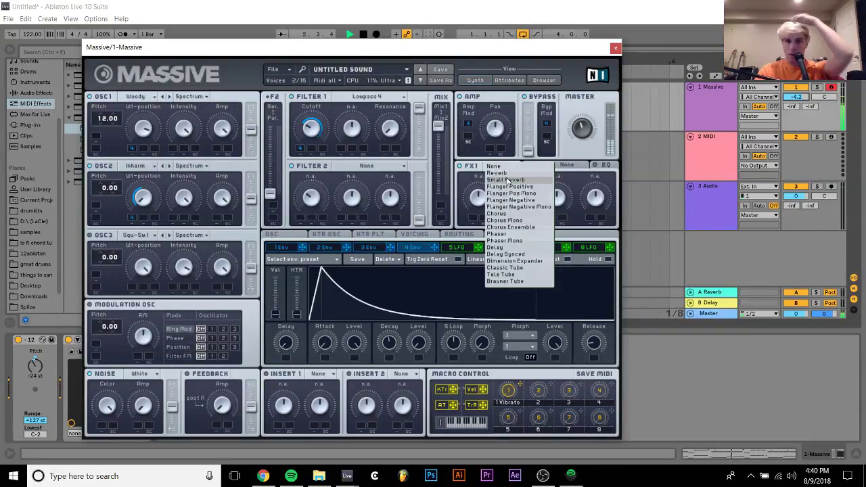
{"action": "left_click", "coordinate": [505, 181]}
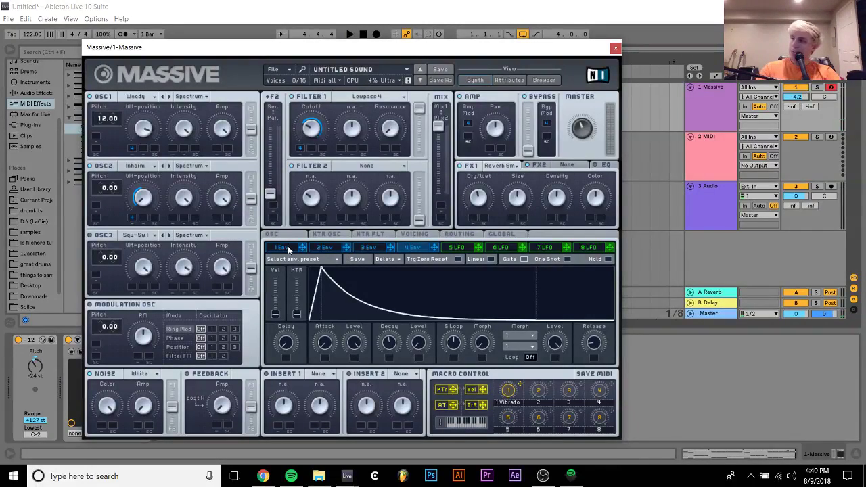
{"action": "key", "text": "space"}
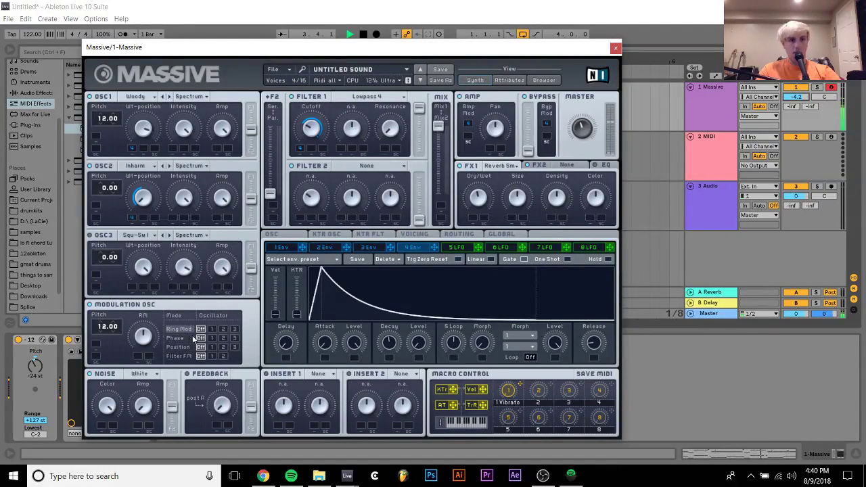
{"action": "left_click", "coordinate": [223, 338]}
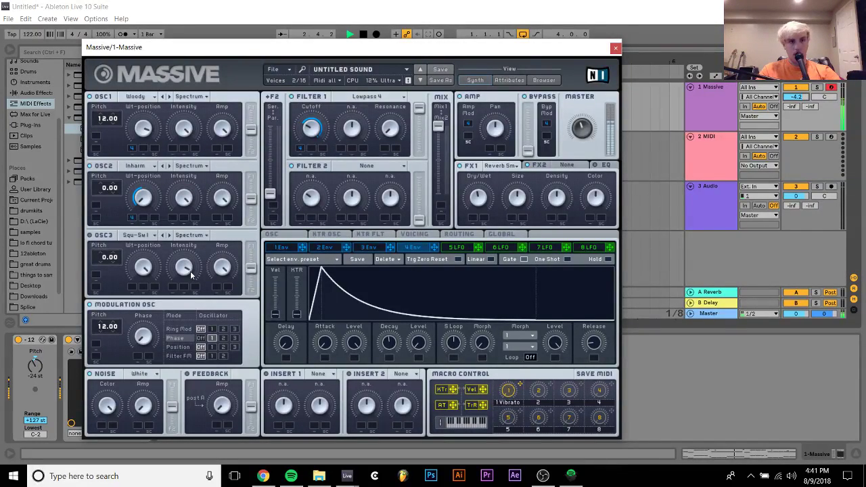
Set Insert 1 and Insert 2 to Sine Shaper, modulate Insert 1's drive with envelope 4 and play the loop.
{"action": "left_click", "coordinate": [403, 380]}
{"action": "left_click", "coordinate": [399, 420]}
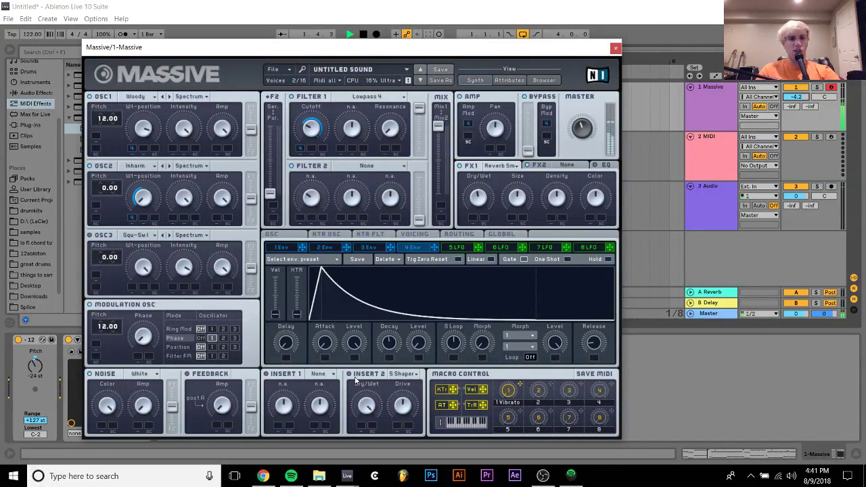
{"action": "key", "text": "space"}
{"action": "left_click", "coordinate": [308, 376]}
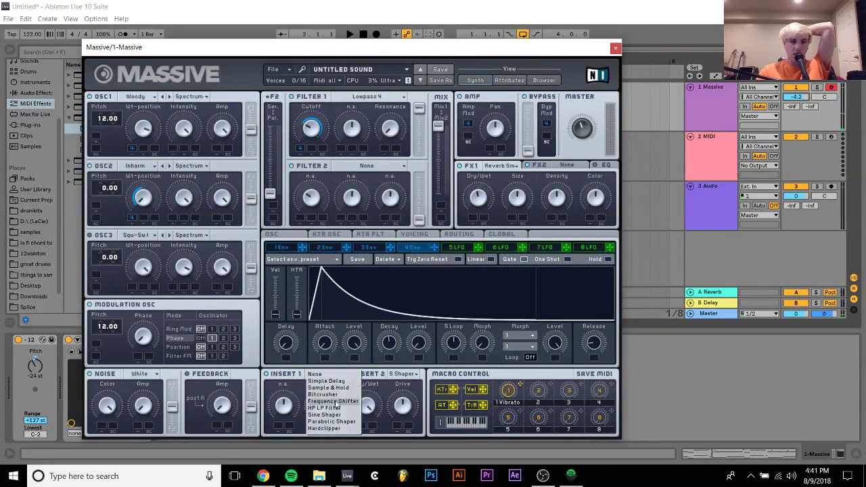
{"action": "left_click", "coordinate": [304, 413]}
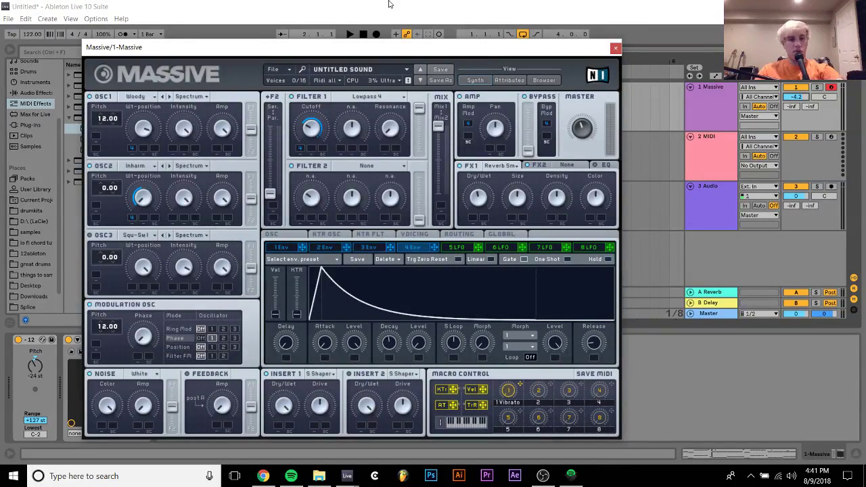
{"action": "key", "text": "space"}
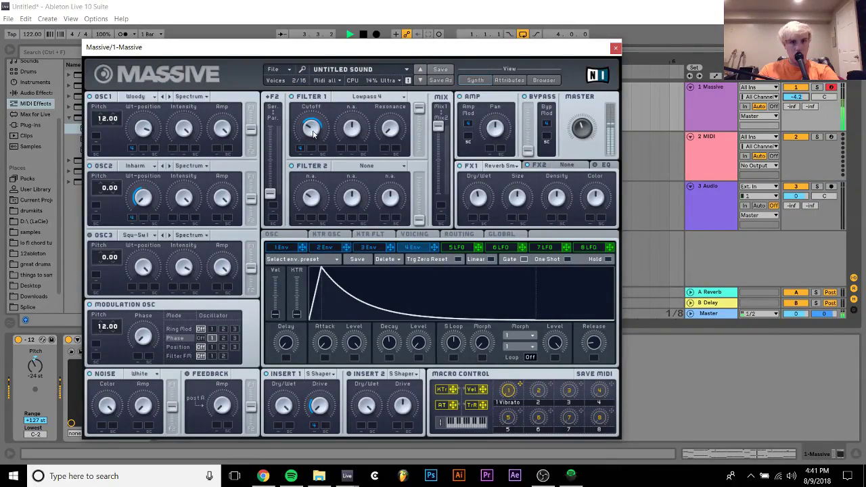
Load the recently used EDX Bass sound into Massive, turn off the Pitch effect and play the loop.
{"action": "key", "text": "space"}
{"action": "left_click", "coordinate": [276, 68]}
{"action": "mouse_move", "coordinate": [304, 84]}
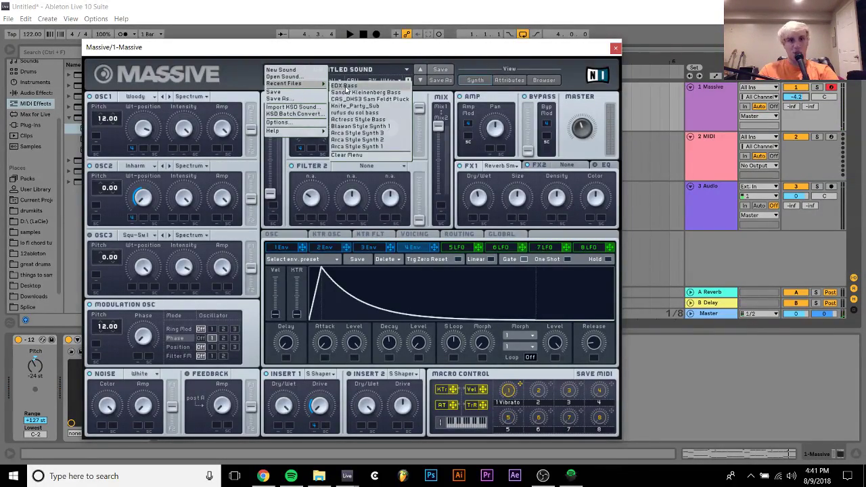
{"action": "left_click", "coordinate": [345, 86]}
{"action": "key", "text": "space"}
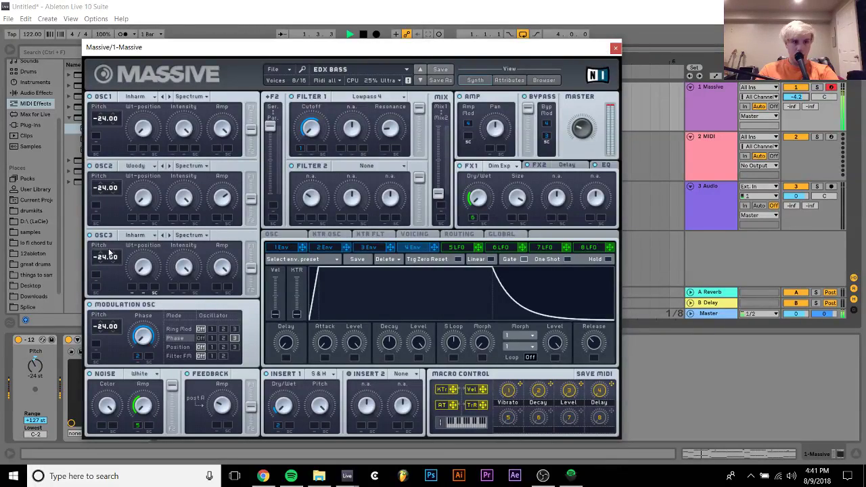
{"action": "key", "text": "space"}
{"action": "key", "text": "space"}
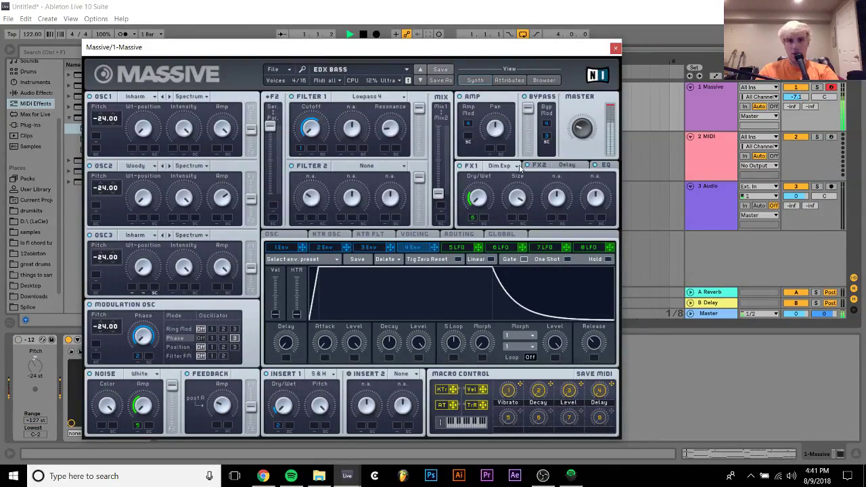
Close the Massive window, lower the Massive track volume to -10.6 dB and stop playback.
{"action": "left_click", "coordinate": [616, 48]}
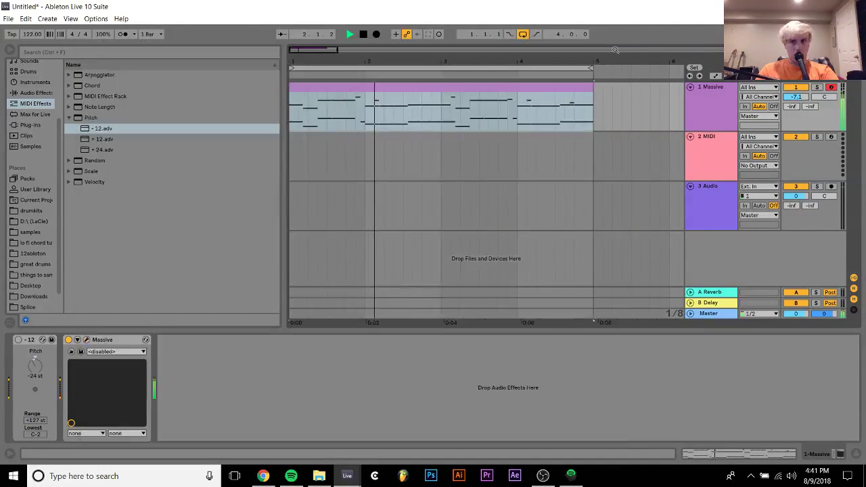
{"action": "left_click_drag", "start_coordinate": [795, 96], "coordinate": [797, 100]}
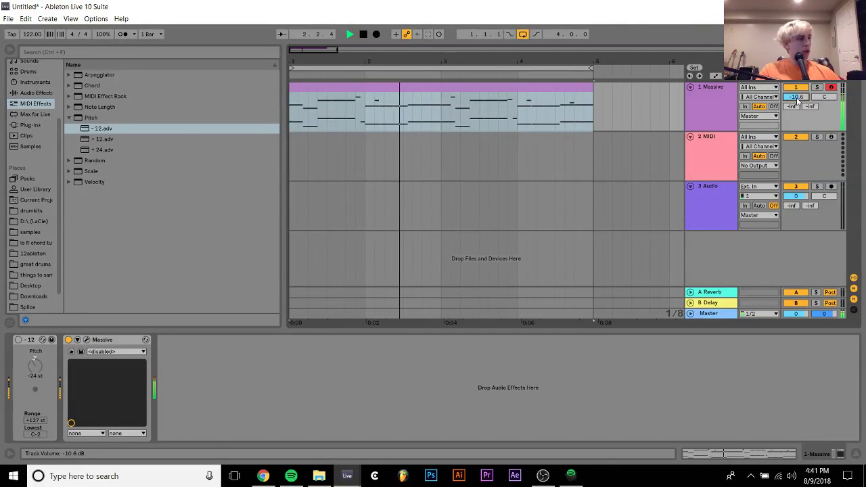
{"action": "key", "text": "space"}
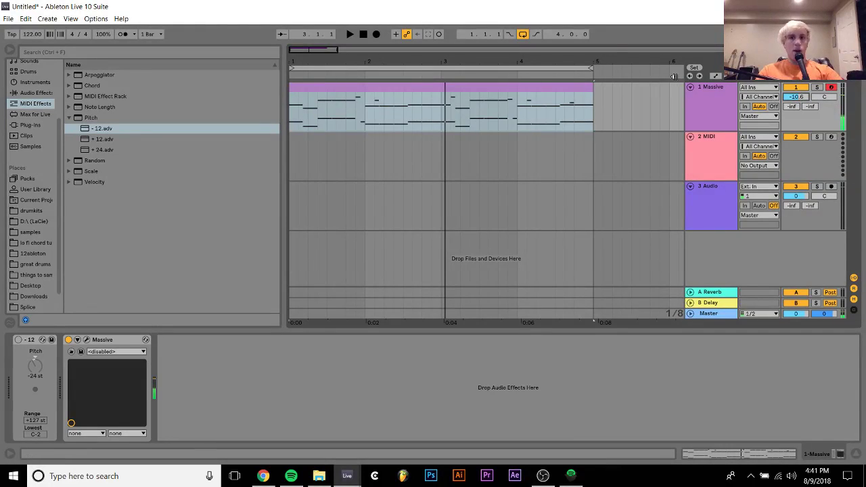
Duplicate the Massive track and open the duplicate's MIDI clip for editing.
{"action": "left_click", "coordinate": [712, 119]}
{"action": "key", "text": "ctrl+d"}
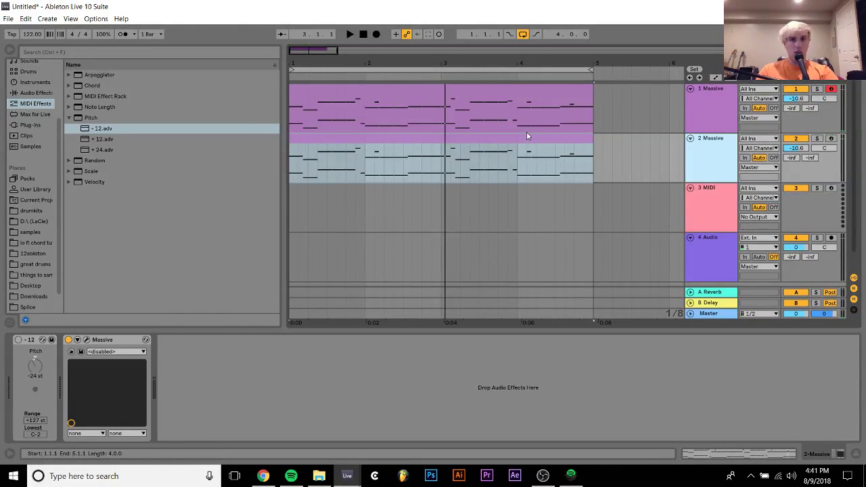
{"action": "left_click", "coordinate": [526, 132]}
{"action": "double_click", "coordinate": [421, 154]}
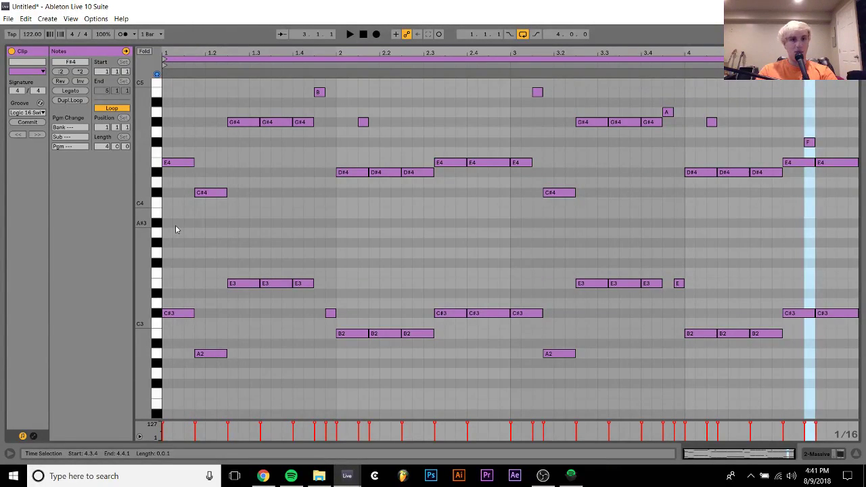
Delete bar 1's upper chord notes E4, C#4 and G#4, and lower its B4 accent one octave to B3.
{"action": "left_click_drag", "start_coordinate": [175, 226], "coordinate": [297, 70]}
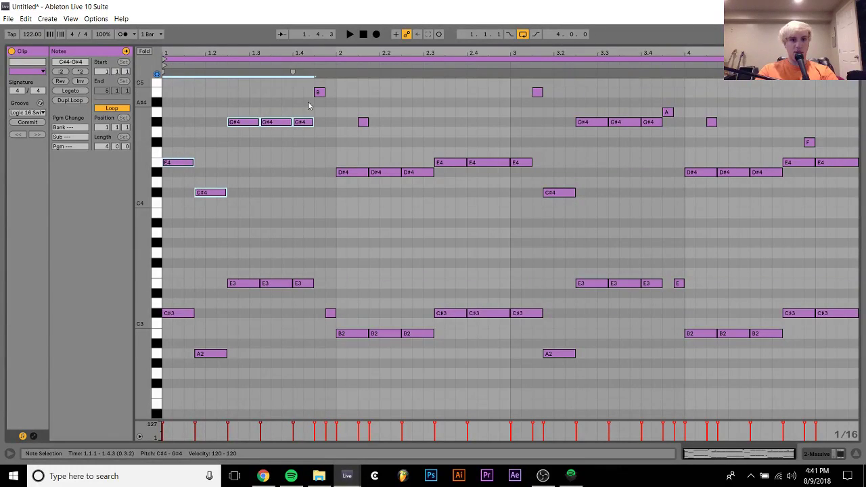
{"action": "key", "text": "Delete"}
{"action": "left_click", "coordinate": [319, 92]}
{"action": "key", "text": "shift+Down"}
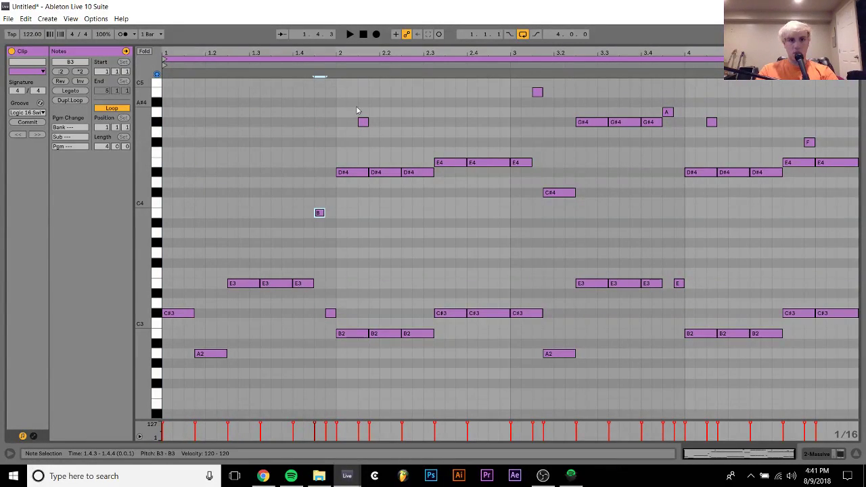
Delete the upper chord notes in bars 2 to 4, keeping the short accents and the lower chord notes.
{"action": "left_click_drag", "start_coordinate": [358, 147], "coordinate": [499, 208]}
{"action": "left_click_drag", "start_coordinate": [522, 151], "coordinate": [559, 207]}
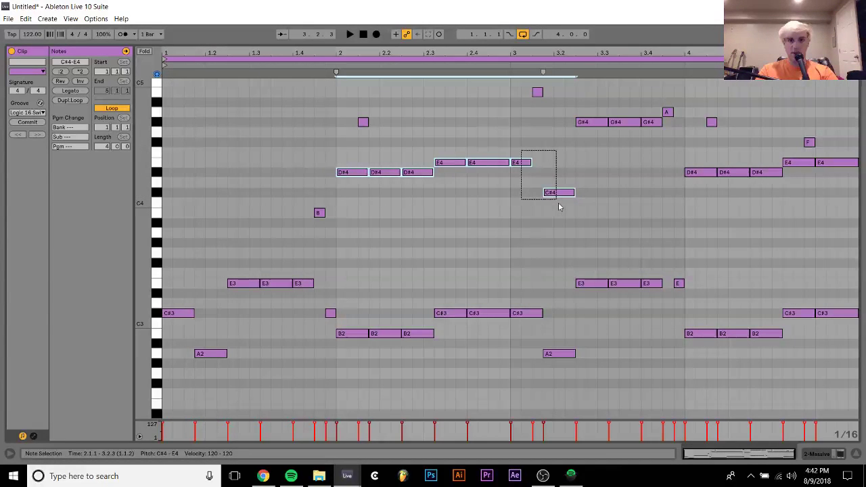
{"action": "key", "text": "Delete"}
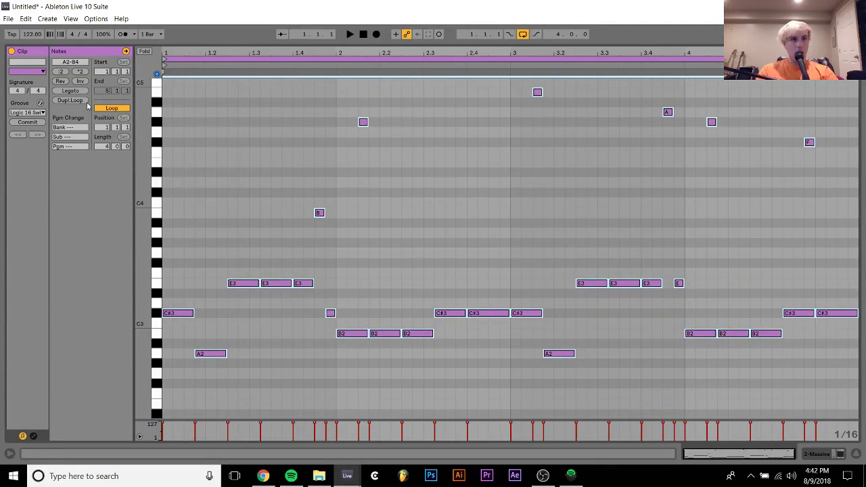
Apply Legato to all notes in the clip and lower bar 2's G#4 accent one octave to G#3.
{"action": "left_click_drag", "start_coordinate": [392, 156], "coordinate": [348, 88]}
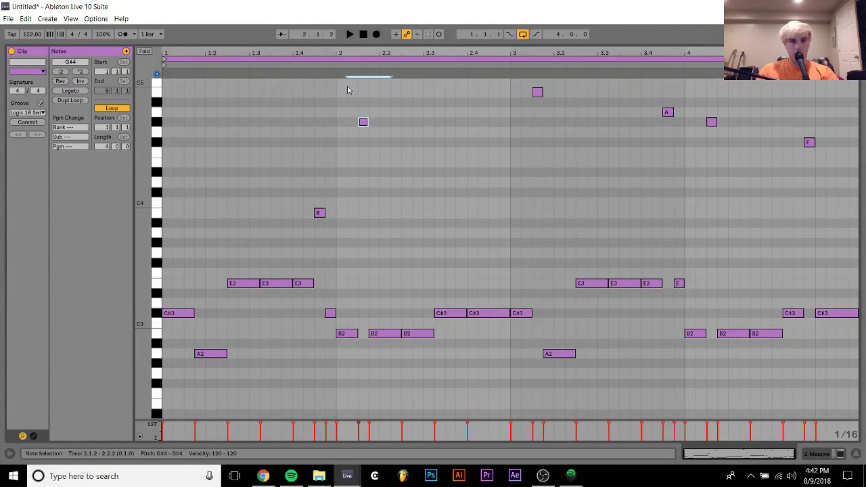
{"action": "key", "text": "shift+Down"}
{"action": "key", "text": "space"}
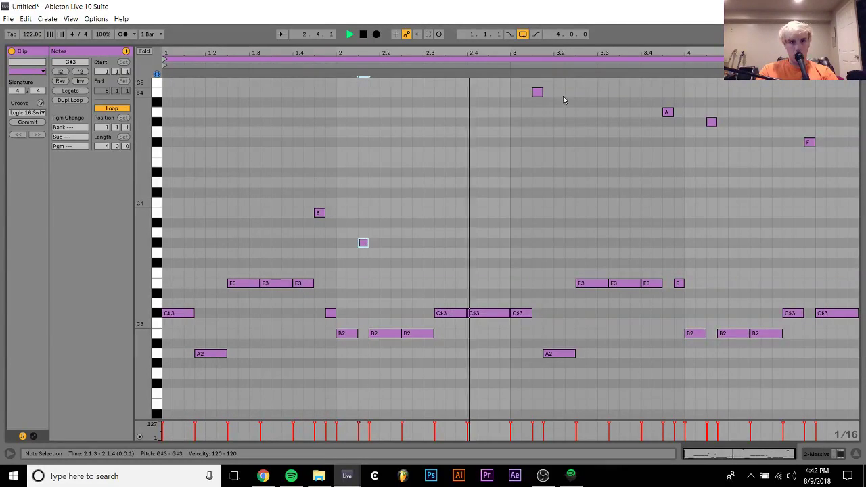
{"action": "key", "text": "space"}
Lower bar 3's B4 accent to B3, trying B2 as well, and play the clip from around bar 3.
{"action": "left_click", "coordinate": [538, 92]}
{"action": "key", "text": "shift+Down"}
{"action": "key", "text": "shift+Down"}
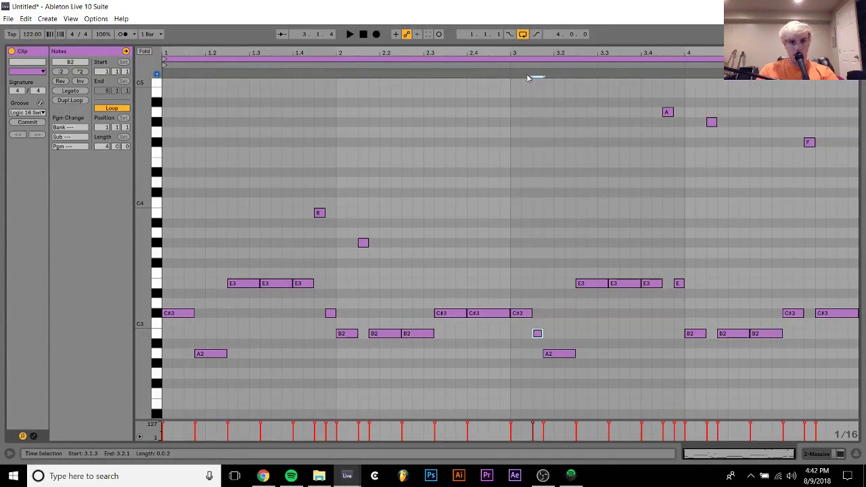
{"action": "key", "text": "space"}
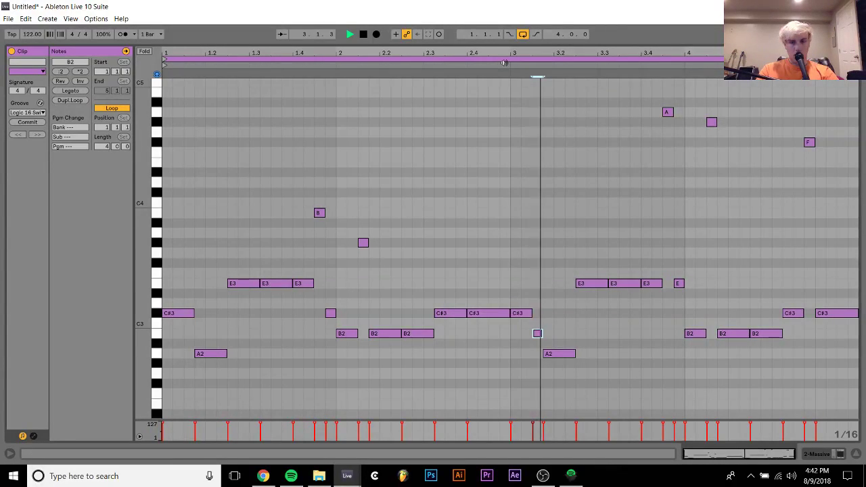
{"action": "key", "text": "shift+Up"}
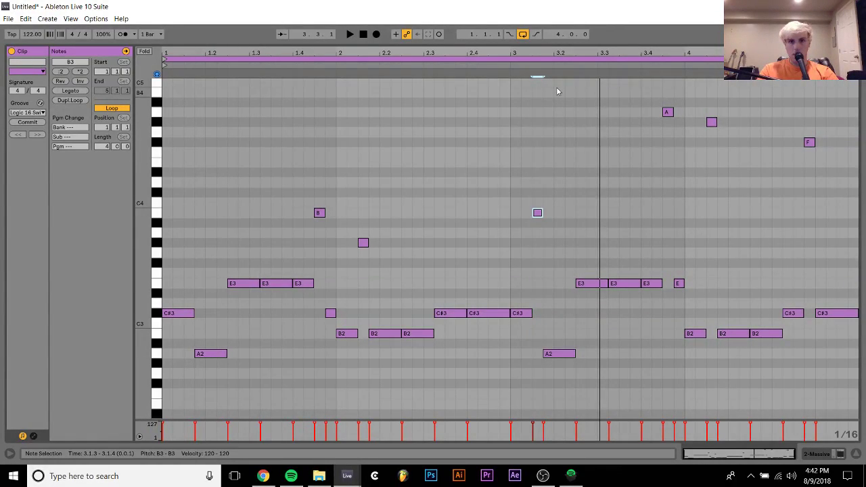
{"action": "left_click", "coordinate": [504, 64]}
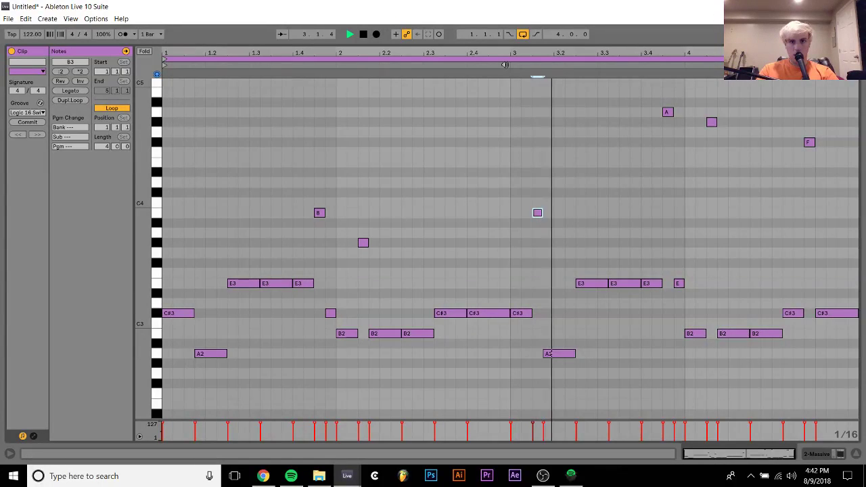
Lower bar 3's short B3 to B2, and the A4, G#4 and F#4 accents in bars 3 and 4 one octave.
{"action": "key", "text": "shift+Down"}
{"action": "key", "text": "space"}
{"action": "left_click", "coordinate": [666, 112]}
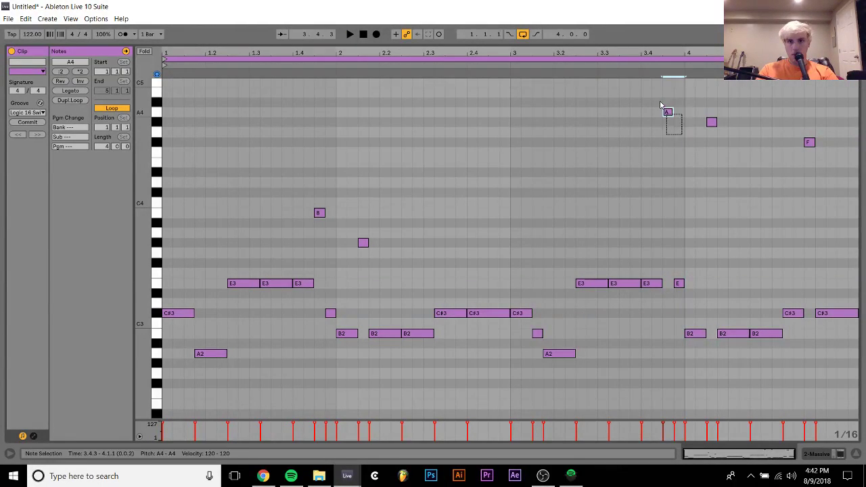
{"action": "key", "text": "shift+Down"}
{"action": "left_click_drag", "start_coordinate": [661, 101], "coordinate": [711, 122]}
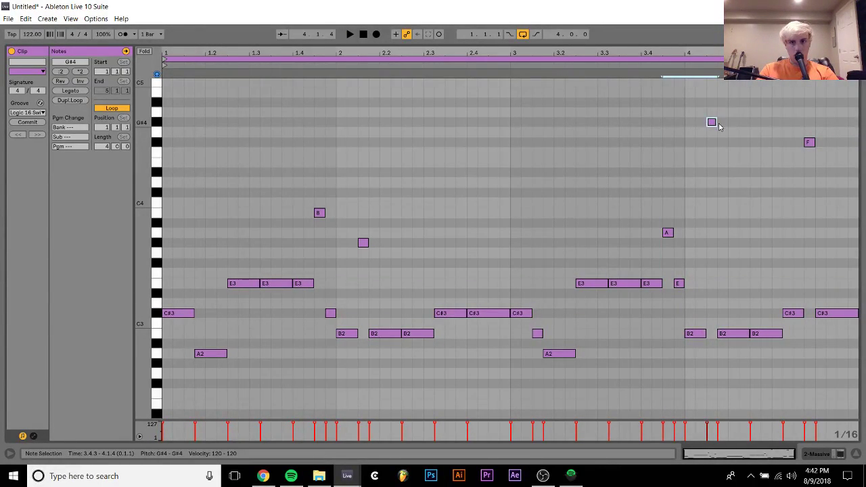
{"action": "key", "text": "shift+Down"}
{"action": "left_click", "coordinate": [809, 141]}
{"action": "key", "text": "shift+Down"}
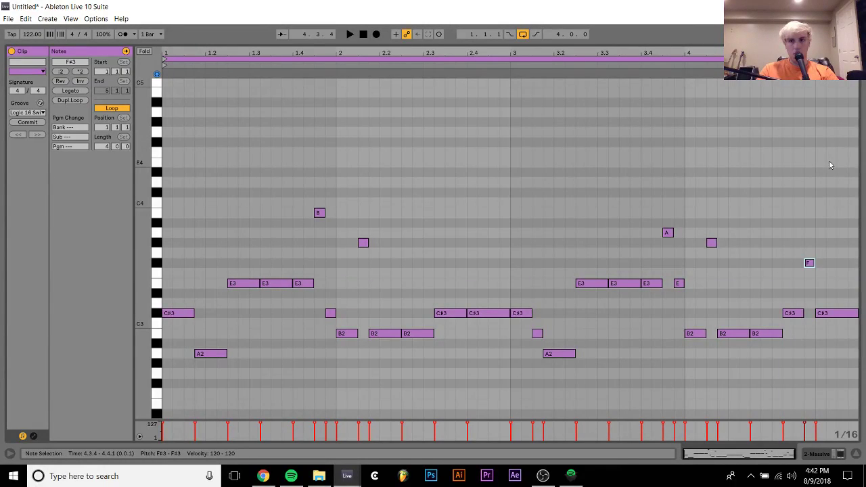
Play the arrangement and lower the volumes of all tracks together, bringing both Massive tracks to -13.4 dB.
{"action": "key", "text": "space"}
{"action": "key", "text": "Tab"}
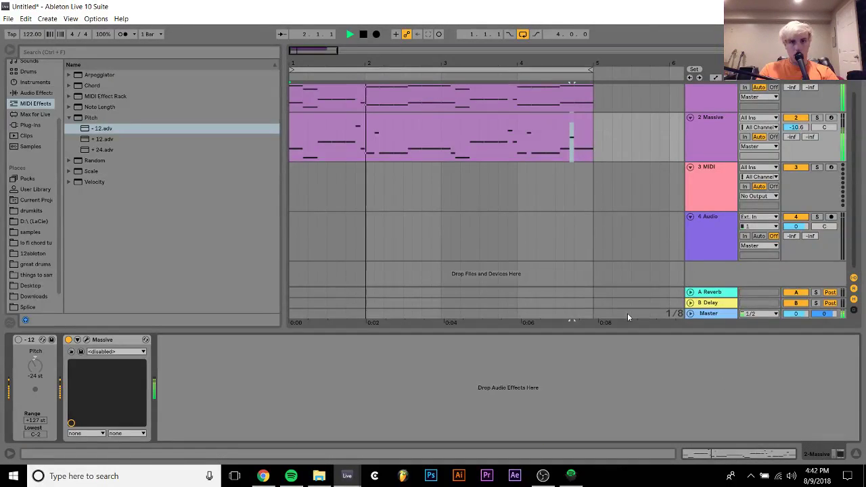
{"action": "left_click", "coordinate": [408, 119]}
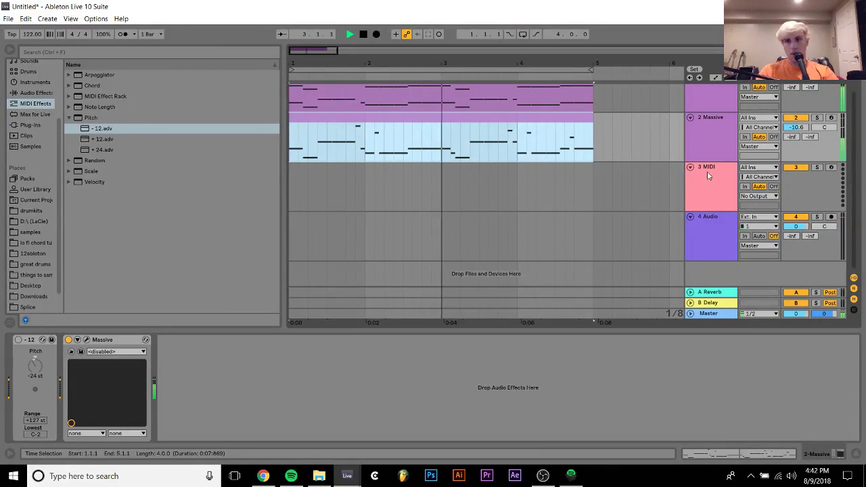
{"action": "left_click", "coordinate": [717, 145]}
{"action": "key", "text": "ctrl+a"}
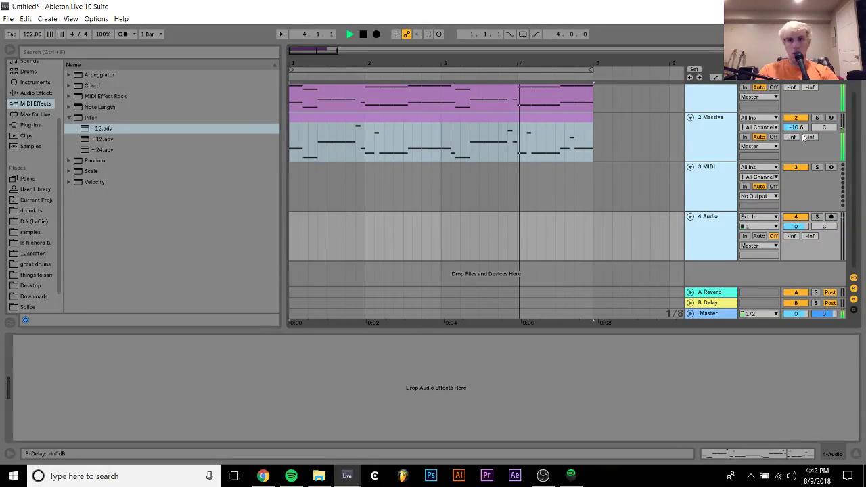
{"action": "scroll", "coordinate": [725, 130], "scroll_direction": "up", "scroll_amount": 1}
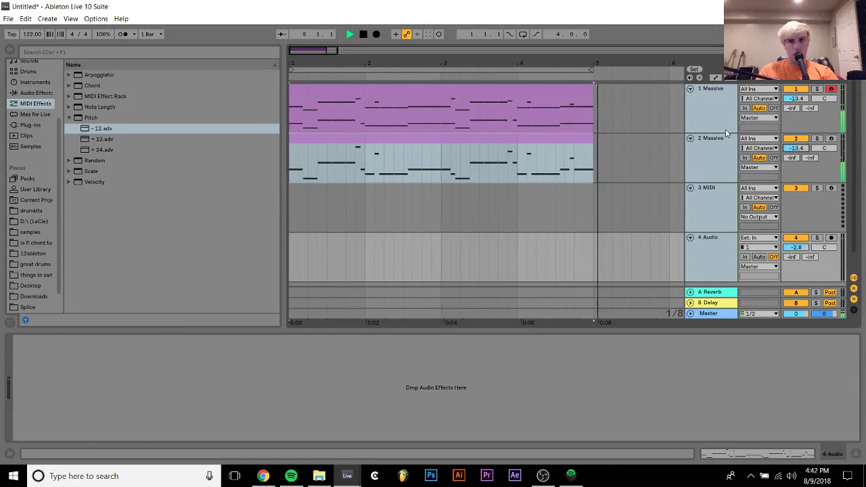
Loop the four-bar clip on the second Massive track from 1.1.1 to 5.1.1 and play that track soloed.
{"action": "left_click", "coordinate": [725, 129]}
{"action": "left_click", "coordinate": [714, 139]}
{"action": "key", "text": "space"}
{"action": "key", "text": "ctrl+l"}
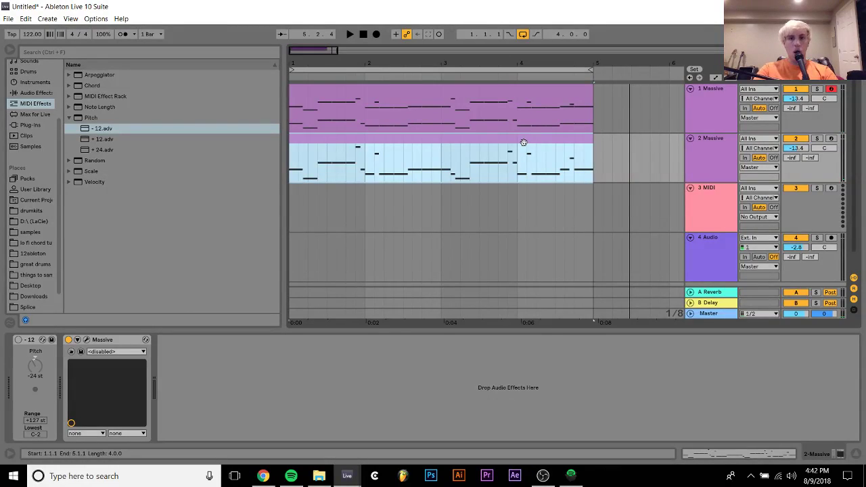
{"action": "left_click", "coordinate": [817, 138]}
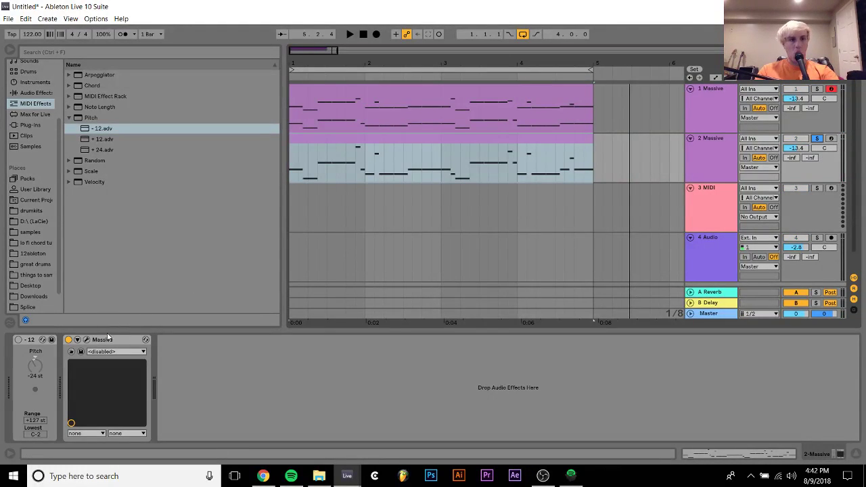
{"action": "key", "text": "space"}
Load the recently used Sander Kleinenberg Bass sound into the second track's Massive.
{"action": "left_click", "coordinate": [86, 339]}
{"action": "left_click", "coordinate": [274, 69]}
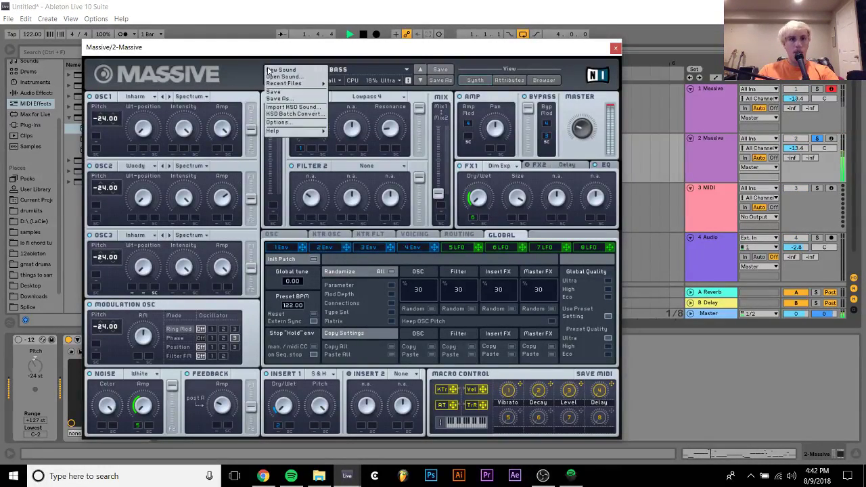
{"action": "mouse_move", "coordinate": [293, 84]}
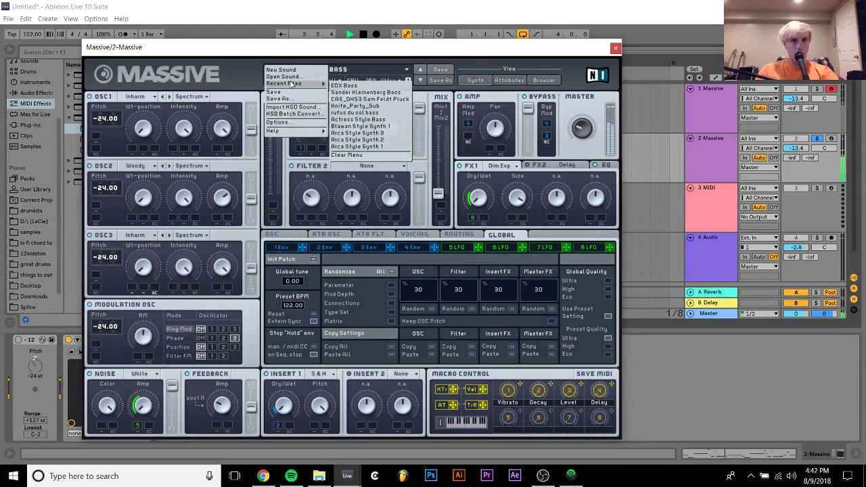
{"action": "left_click", "coordinate": [366, 93]}
{"action": "left_click", "coordinate": [613, 49]}
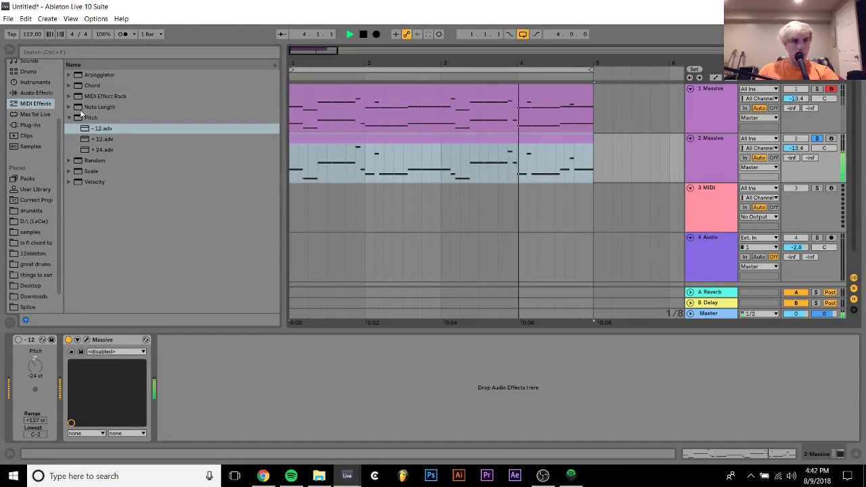
Add the +12 Pitch preset to the second Massive track, unsolo it and set its volume to -14.0 dB.
{"action": "double_click", "coordinate": [101, 139]}
{"action": "left_click", "coordinate": [817, 138]}
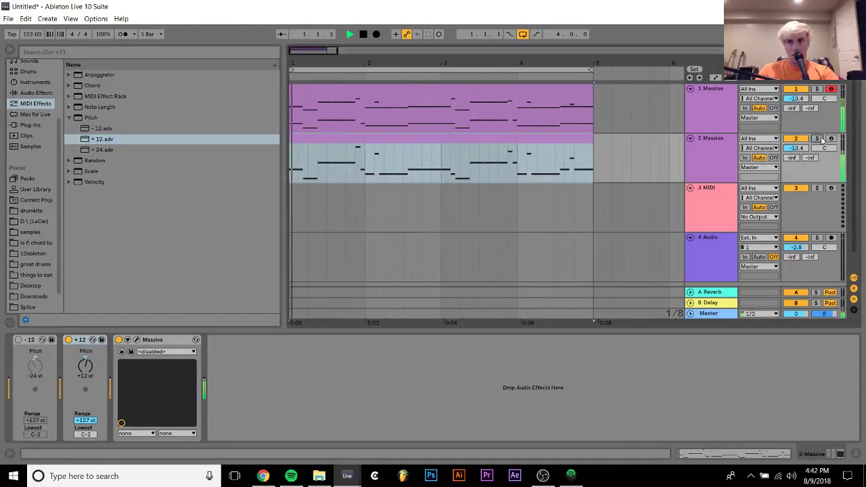
{"action": "left_click_drag", "start_coordinate": [797, 147], "coordinate": [796, 149]}
Browse the samples and Splice folders for drums and check the first note of the bass clip.
{"action": "left_click", "coordinate": [719, 205]}
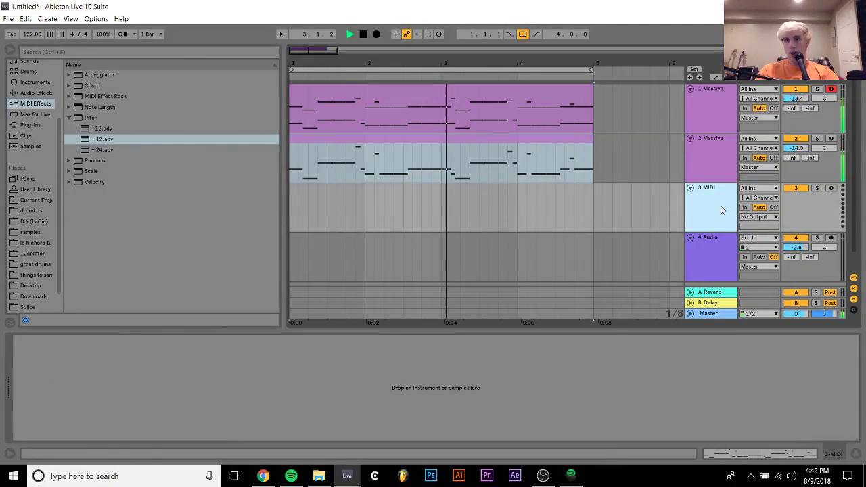
{"action": "left_click", "coordinate": [33, 230]}
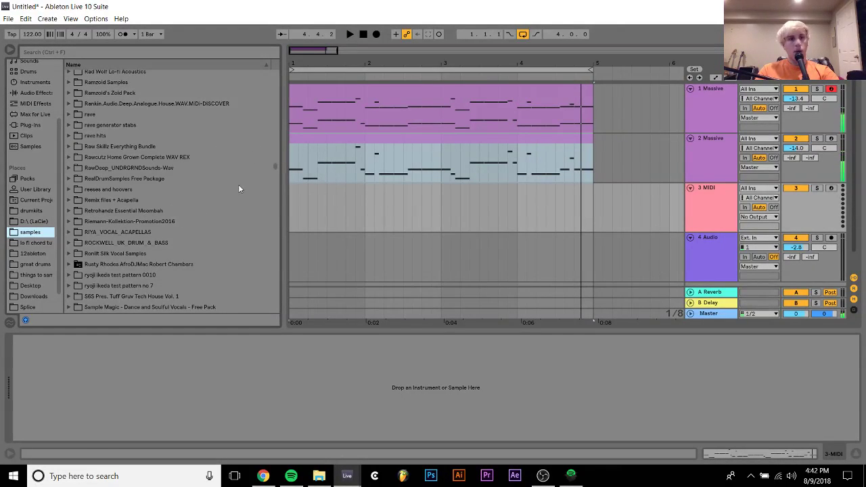
{"action": "scroll", "coordinate": [275, 164], "scroll_direction": "up", "scroll_amount": 4}
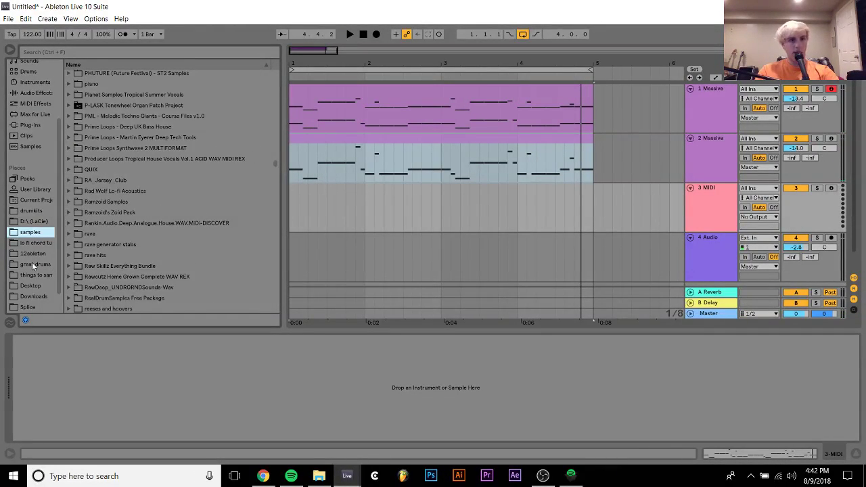
{"action": "left_click", "coordinate": [31, 308]}
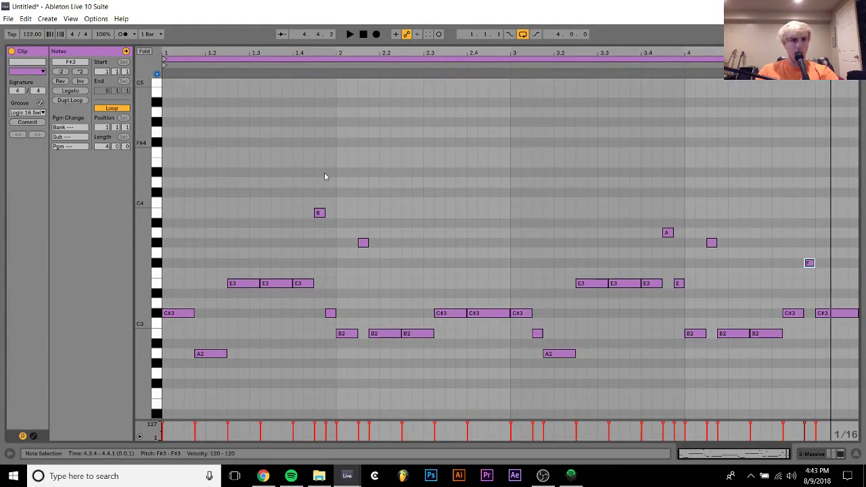
{"action": "left_click", "coordinate": [188, 312]}
{"action": "key", "text": "space"}
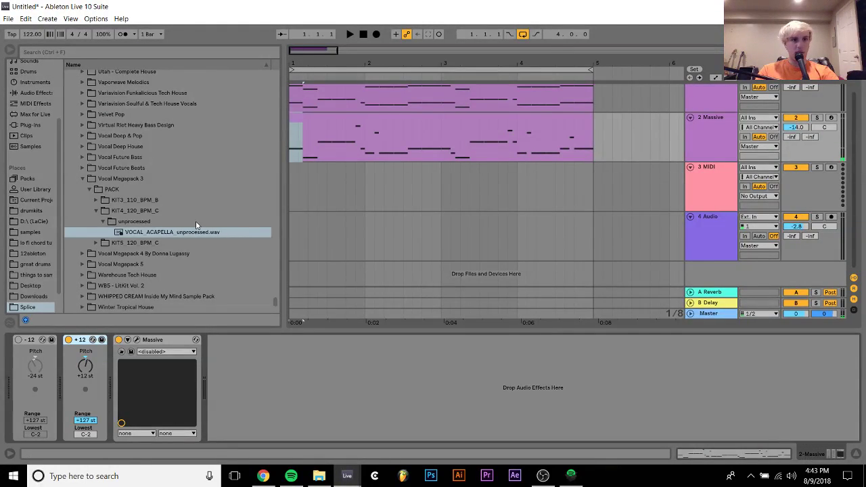
Open the EDXED Sounds pack in the Splice folder down to its Construction_Kits folder.
{"action": "scroll", "coordinate": [195, 225], "scroll_direction": "up", "scroll_amount": 10}
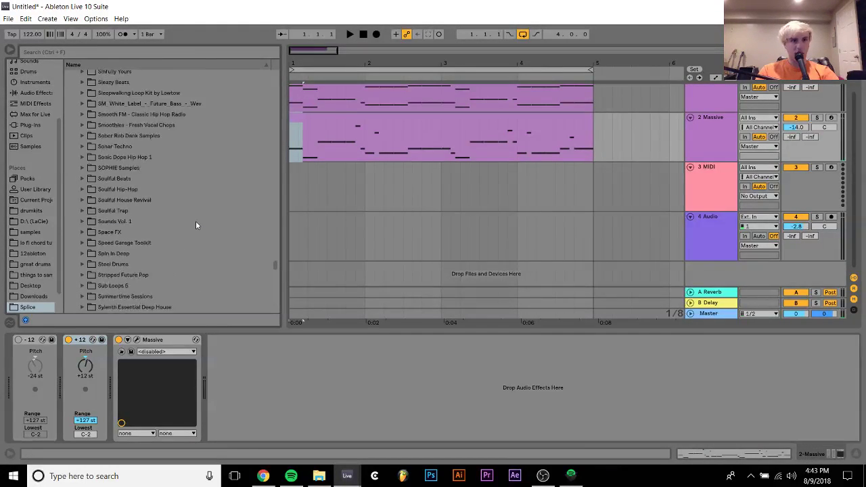
{"action": "scroll", "coordinate": [196, 225], "scroll_direction": "up", "scroll_amount": 15}
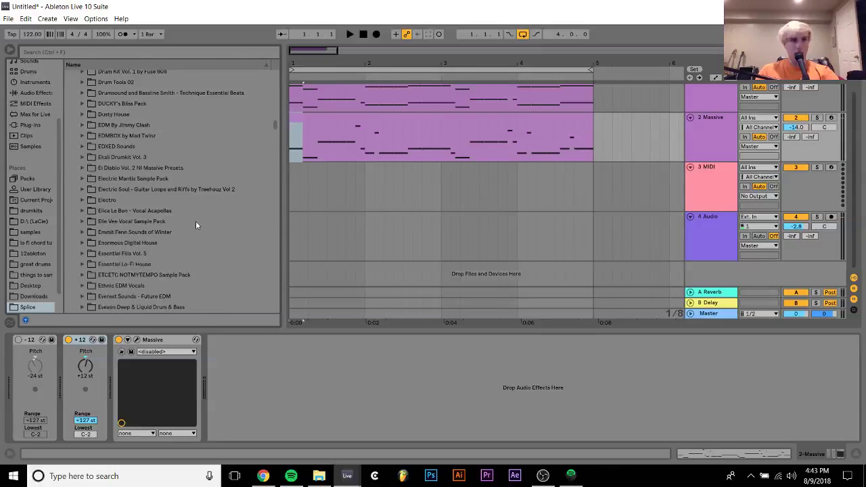
{"action": "right_click", "coordinate": [196, 223]}
{"action": "key", "text": "Escape"}
{"action": "key", "text": "Up"}
{"action": "key", "text": "Up"}
{"action": "key", "text": "Up"}
{"action": "key", "text": "Up"}
{"action": "key", "text": "Up"}
{"action": "key", "text": "Up"}
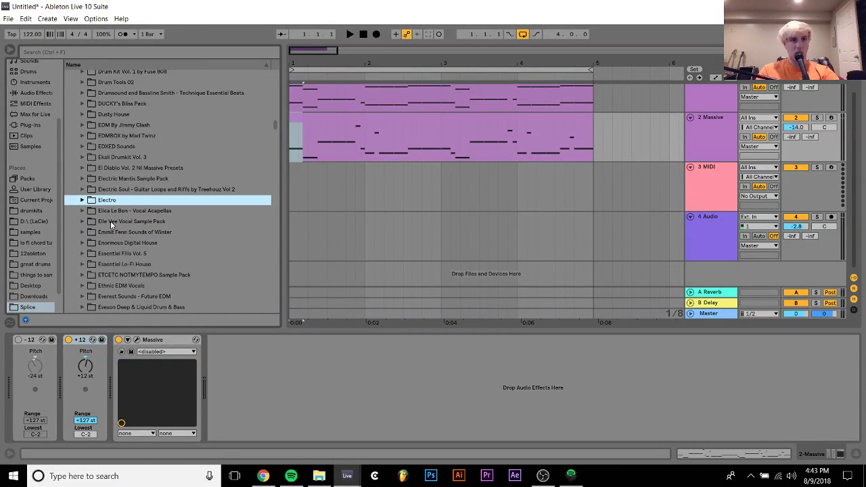
{"action": "key", "text": "Up"}
{"action": "key", "text": "Right"}
{"action": "key", "text": "Down"}
{"action": "key", "text": "Right"}
{"action": "key", "text": "Down"}
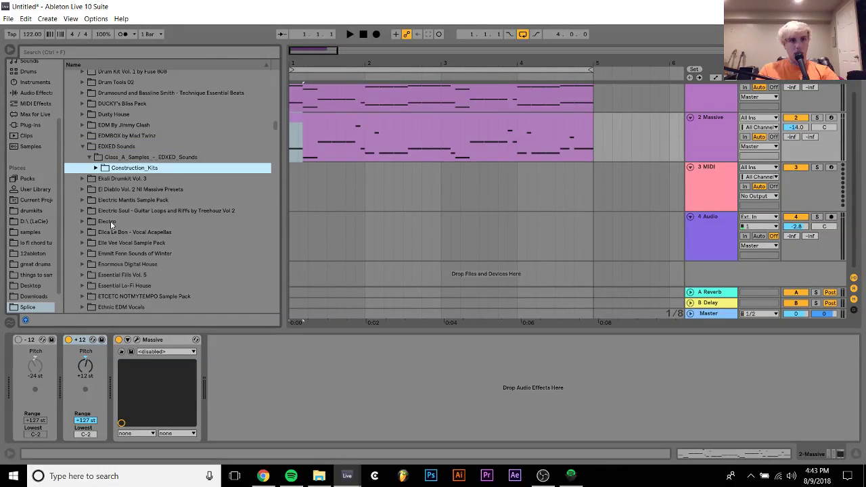
Preview the loops in CAS_EDX_Kit_01_G and the drum kick loop in CAS_EDX_Kit_05_E.
{"action": "key", "text": "Right"}
{"action": "key", "text": "Down"}
{"action": "key", "text": "Right"}
{"action": "key", "text": "Down"}
{"action": "key", "text": "Down"}
{"action": "key", "text": "Down"}
{"action": "key", "text": "Down"}
{"action": "key", "text": "Down"}
{"action": "key", "text": "Down"}
{"action": "key", "text": "Down"}
{"action": "key", "text": "Down"}
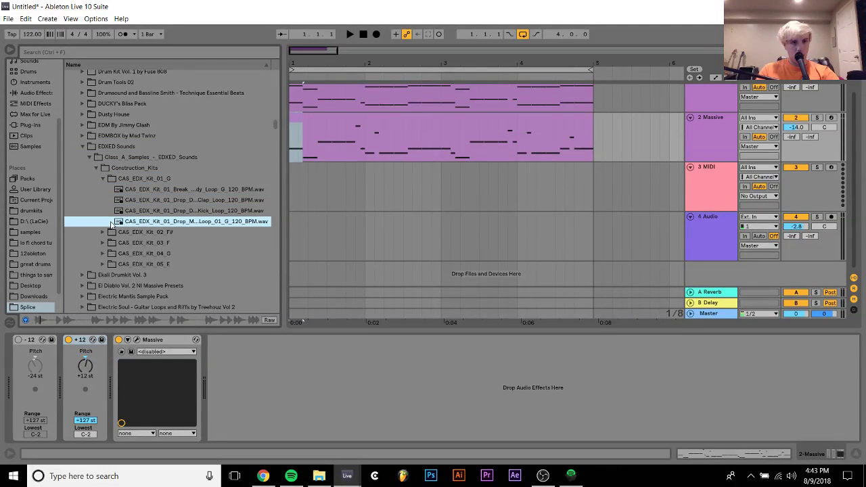
{"action": "key", "text": "Right"}
{"action": "key", "text": "Down"}
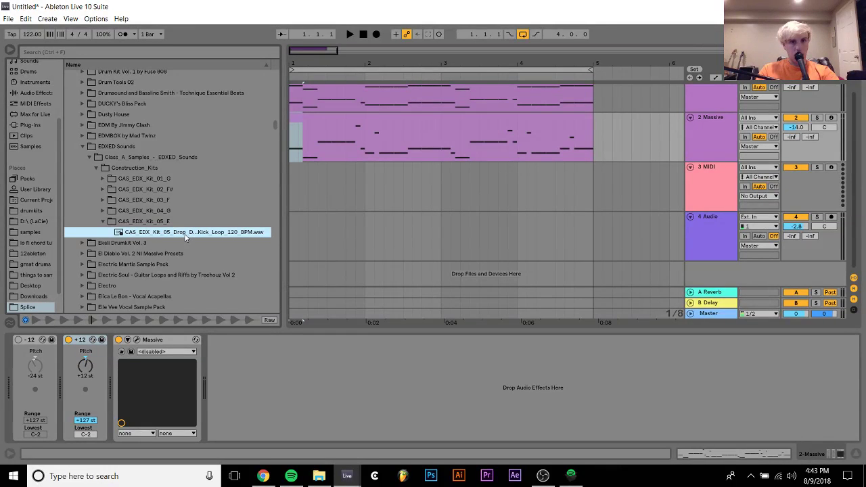
Transpose all notes in the bass clip up four semitones, so the first note is F3.
{"action": "double_click", "coordinate": [336, 123]}
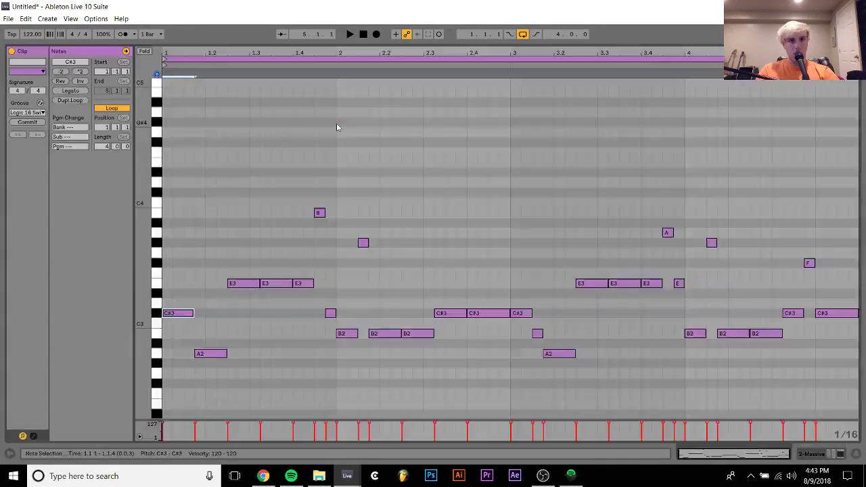
{"action": "key", "text": "Up"}
{"action": "key", "text": "Up"}
{"action": "key", "text": "Up"}
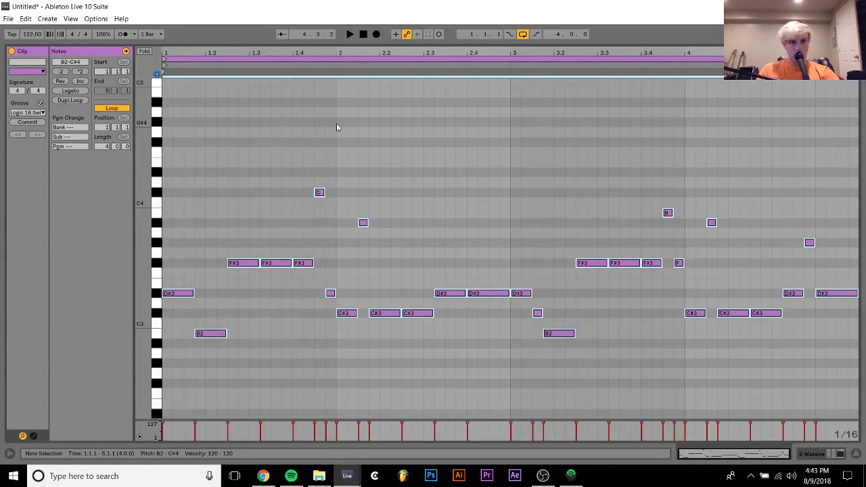
{"action": "key", "text": "Up"}
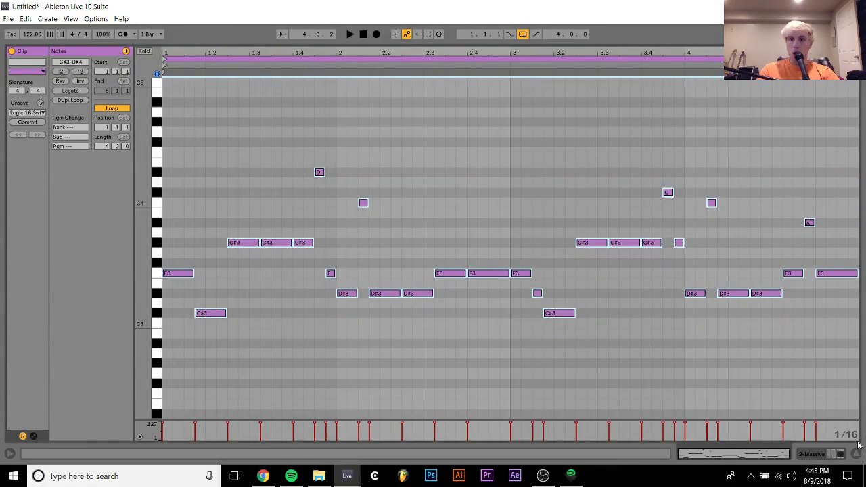
Transpose all notes in the first track's chord clip up four semitones and play it.
{"action": "key", "text": "shift+Tab"}
{"action": "double_click", "coordinate": [456, 95]}
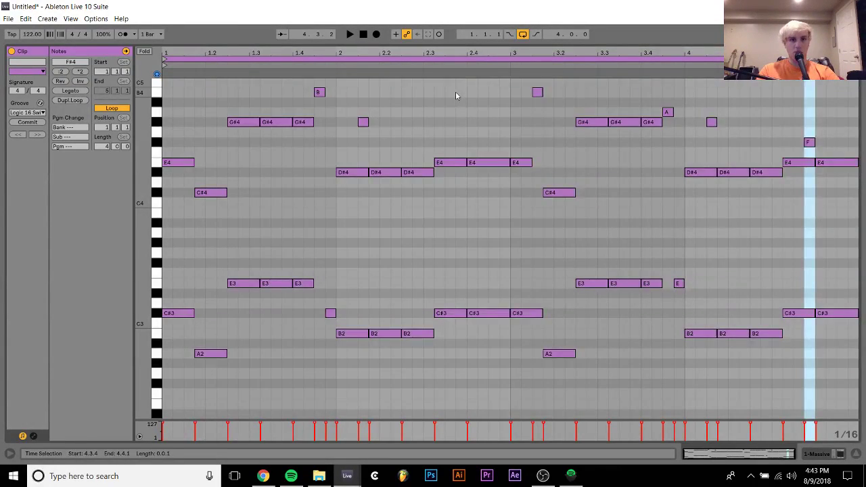
{"action": "key", "text": "Up"}
{"action": "key", "text": "Up"}
{"action": "key", "text": "space"}
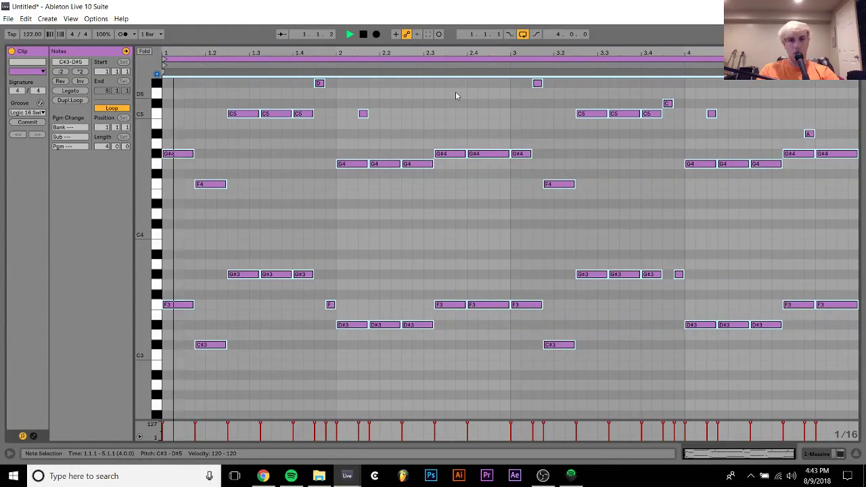
Lower all notes in the second track's bass clip one octave, so the first note is F2.
{"action": "key", "text": "shift+Tab"}
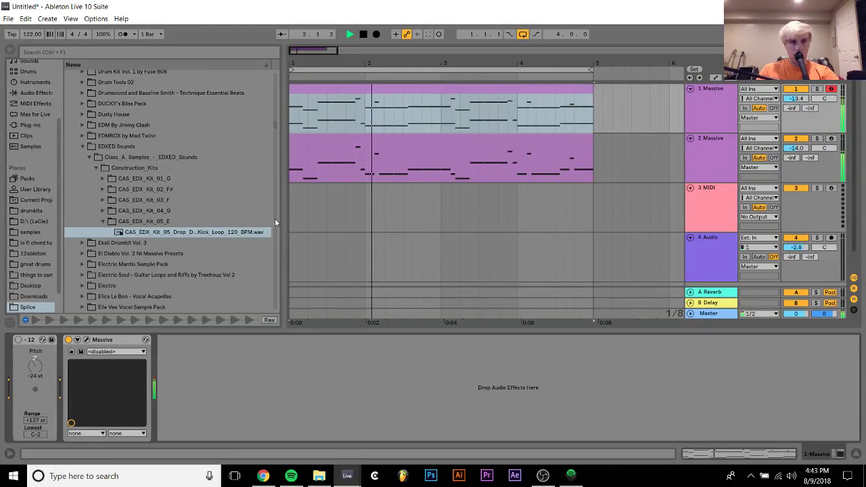
{"action": "double_click", "coordinate": [473, 140]}
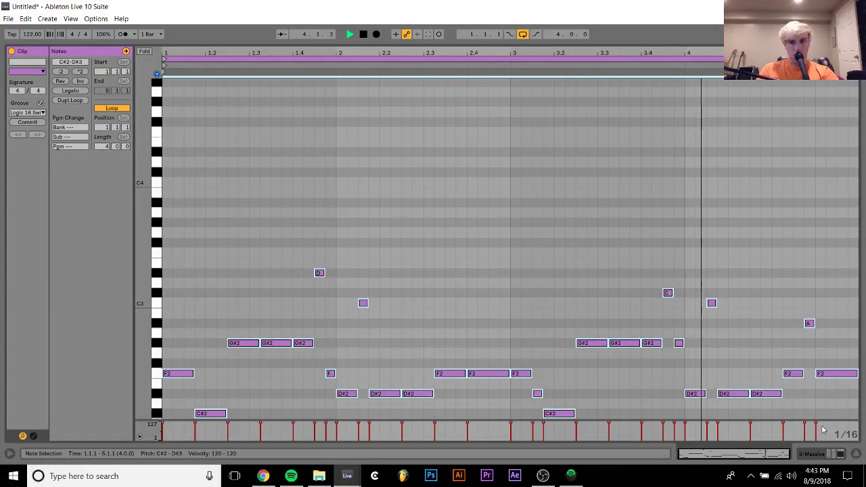
{"action": "left_click", "coordinate": [817, 454]}
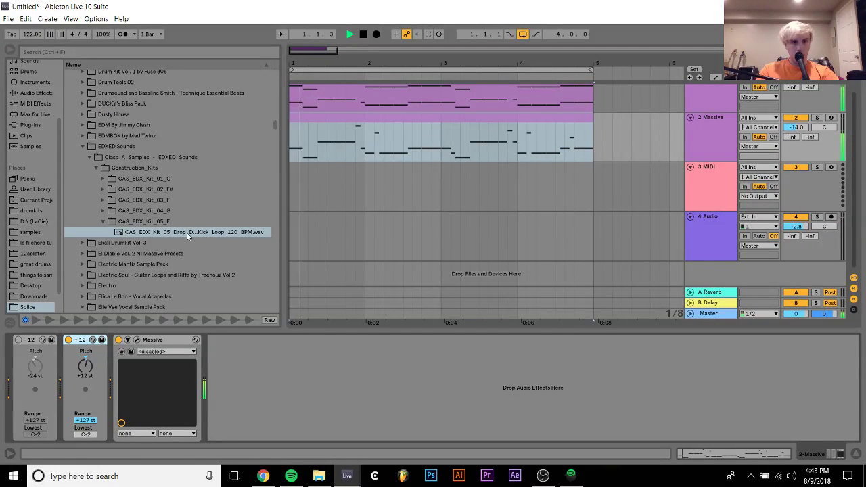
Place the CAS_EDX_Kit_05 kick loop on the third track, turn off Warp and trim the clip to its first kick.
{"action": "left_click_drag", "start_coordinate": [203, 232], "coordinate": [290, 178]}
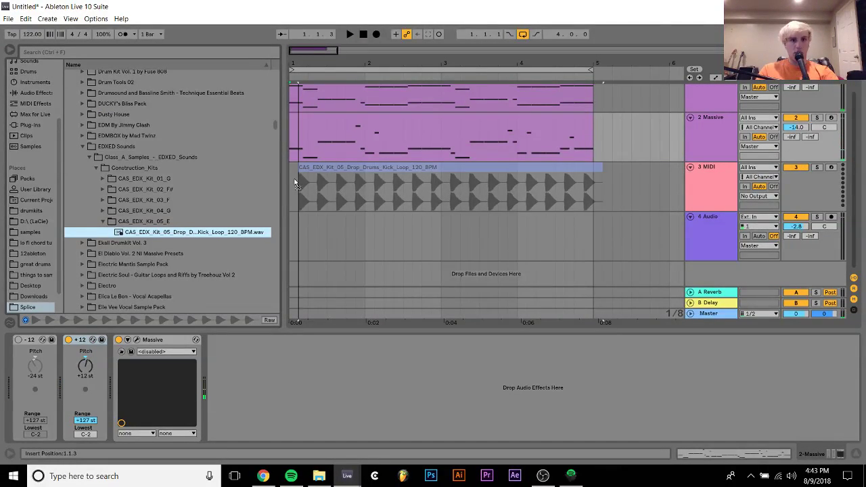
{"action": "double_click", "coordinate": [308, 169]}
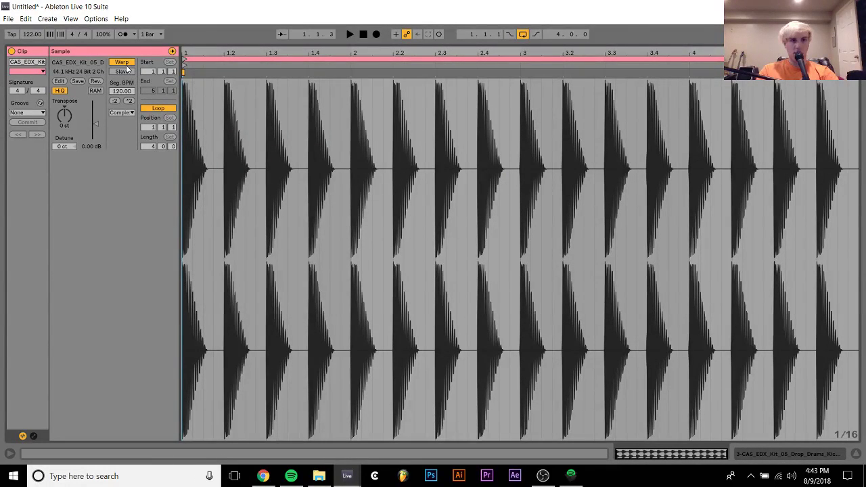
{"action": "mouse_move", "coordinate": [856, 54]}
{"action": "left_mouse_down"}
{"action": "mouse_move", "coordinate": [263, 88]}
{"action": "mouse_move", "coordinate": [211, 108]}
{"action": "left_mouse_up"}
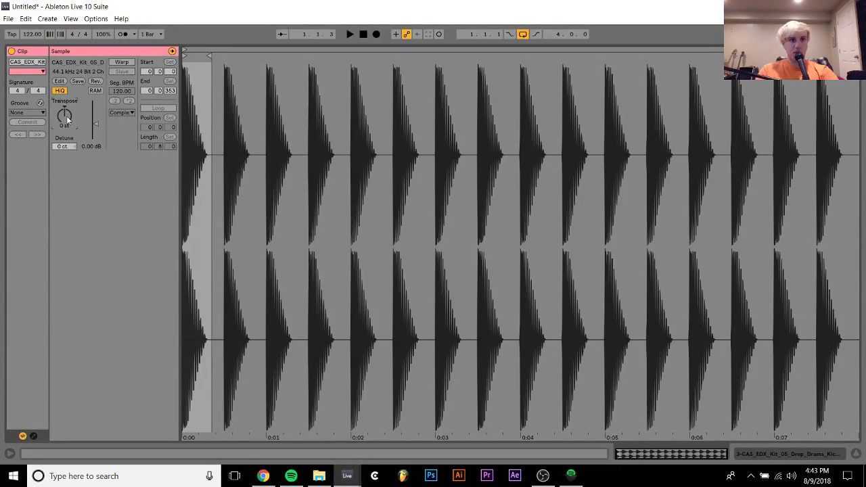
Move the trimmed kick to the start of bar 1 and duplicate it on every beat across four bars.
{"action": "left_click", "coordinate": [810, 449]}
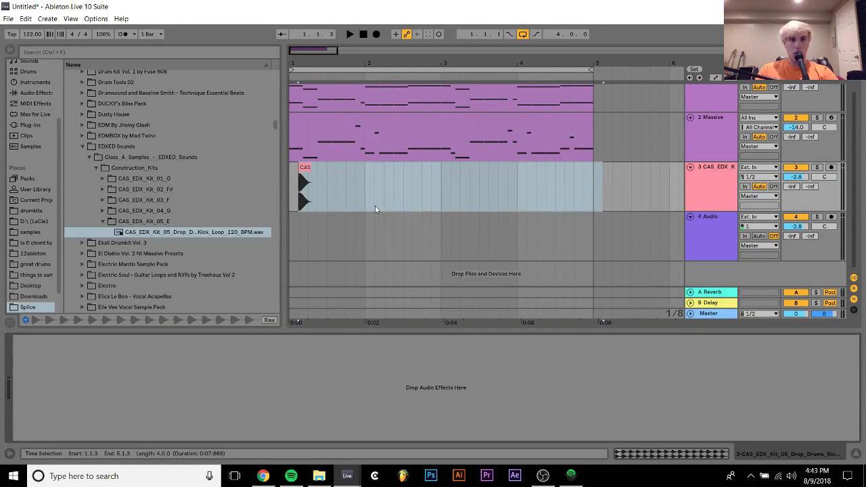
{"action": "left_click", "coordinate": [304, 167]}
{"action": "key", "text": "Delete"}
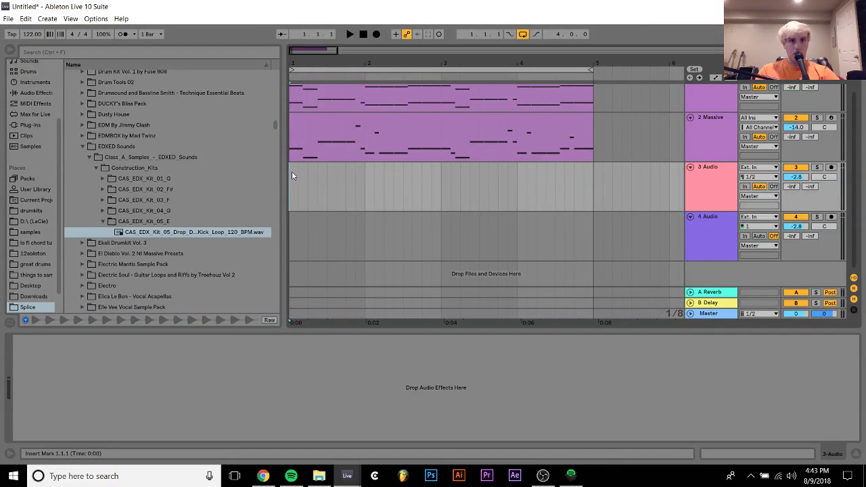
{"action": "key", "text": "ctrl+z"}
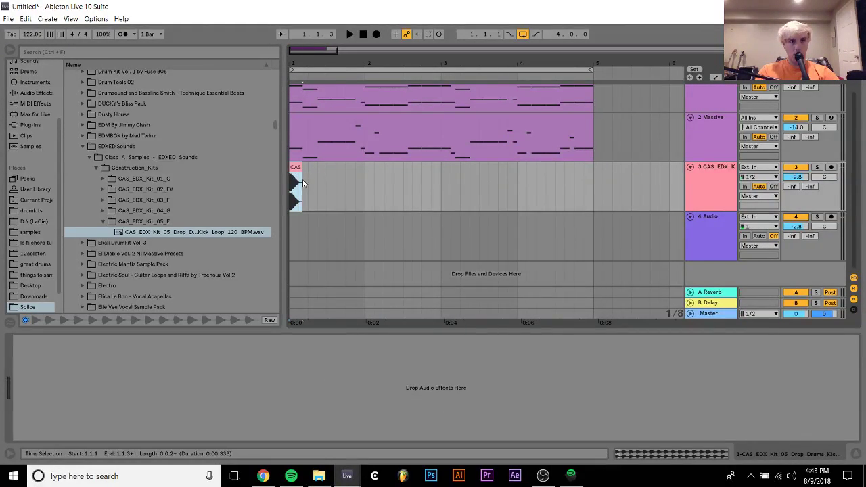
{"action": "key", "text": "ctrl+d"}
{"action": "key", "text": "ctrl+d"}
{"action": "key", "text": "ctrl+d"}
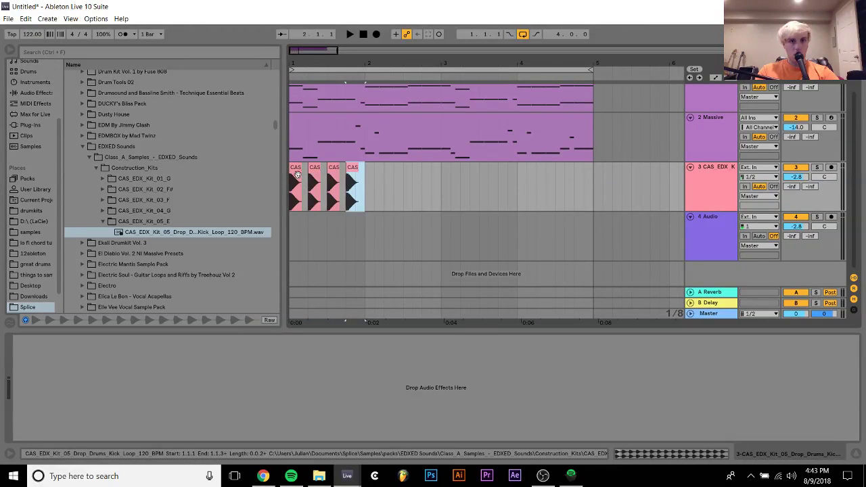
{"action": "key", "text": "ctrl+d"}
{"action": "key", "text": "ctrl+d"}
{"action": "key", "text": "ctrl+d"}
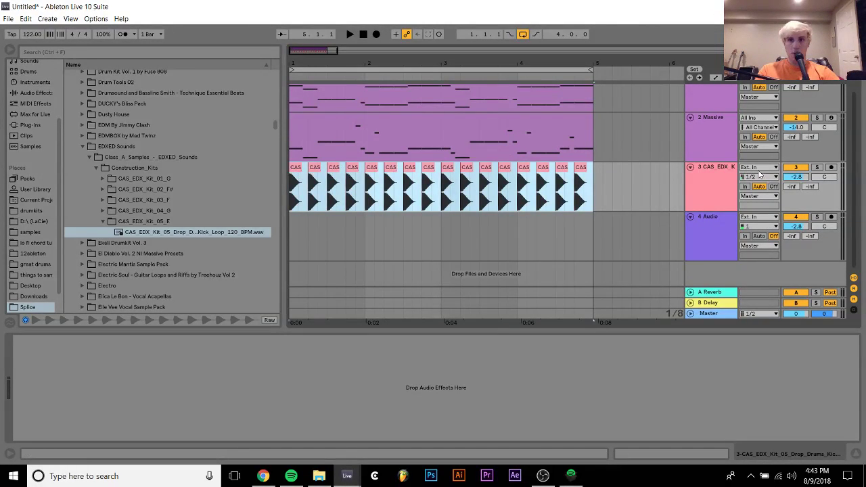
Play the loop and set the kick track's volume to -11.4 dB and the second Massive track's to -10.7 dB.
{"action": "key", "text": "space"}
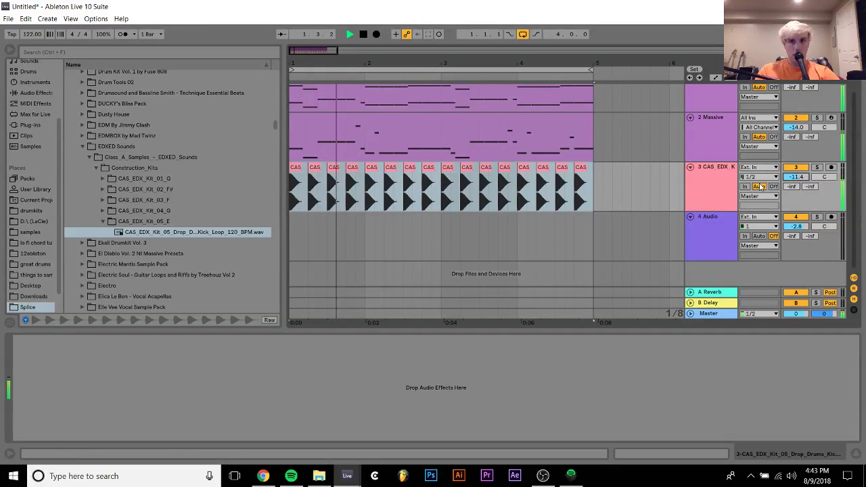
{"action": "scroll", "coordinate": [687, 153], "scroll_direction": "up", "scroll_amount": 1}
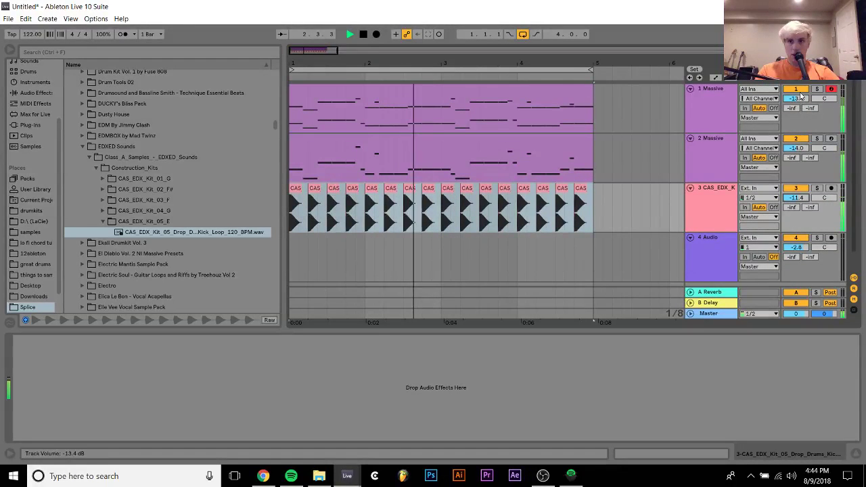
{"action": "left_click_drag", "start_coordinate": [796, 148], "coordinate": [795, 144]}
Insert the Xfer LFOTool_x64 plug-in after Massive on the second track.
{"action": "left_click", "coordinate": [31, 125]}
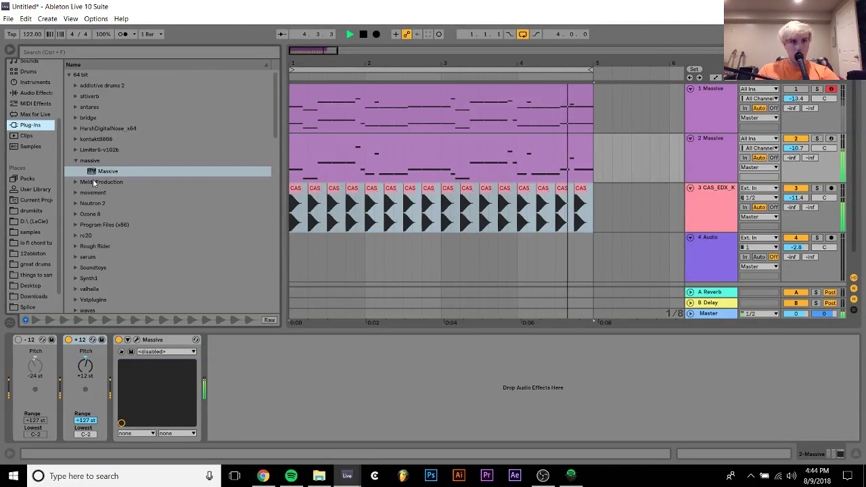
{"action": "scroll", "coordinate": [109, 269], "scroll_direction": "down", "scroll_amount": 3}
{"action": "left_click", "coordinate": [75, 235]}
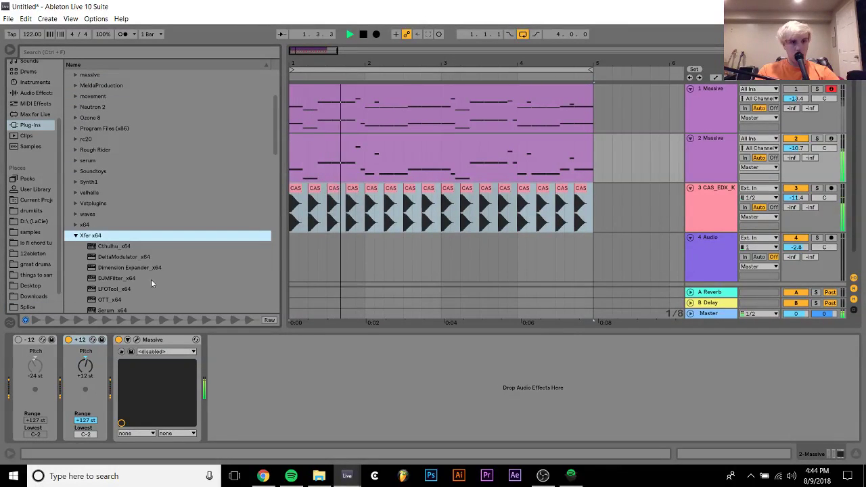
{"action": "double_click", "coordinate": [111, 290]}
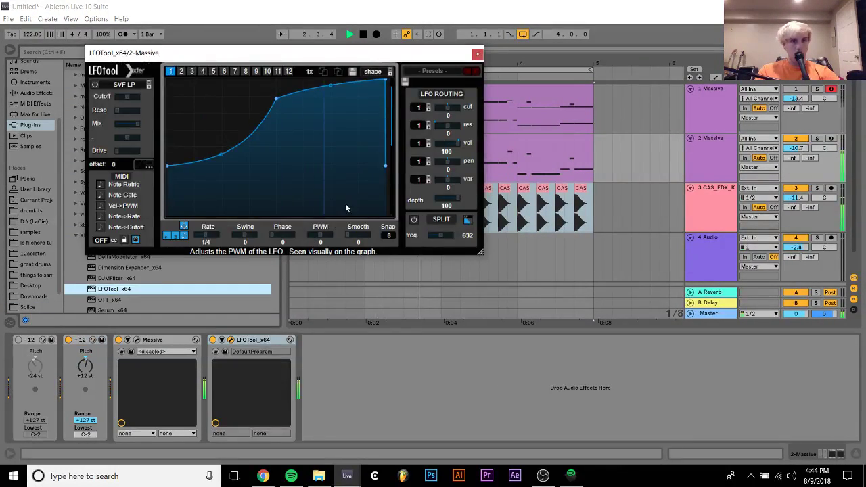
Shape LFOTool's volume curve to start and end at the very bottom, moving its final peak slightly earlier.
{"action": "left_click_drag", "start_coordinate": [387, 168], "coordinate": [386, 215]}
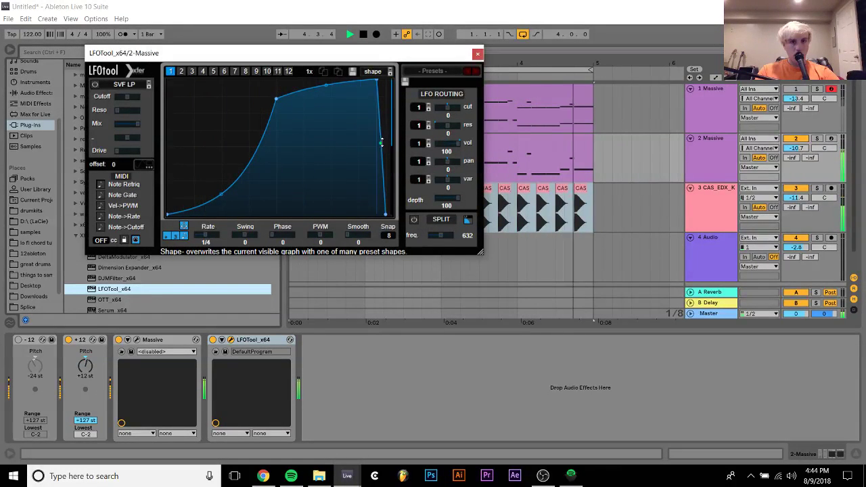
{"action": "left_click_drag", "start_coordinate": [384, 78], "coordinate": [378, 79]}
{"action": "left_click", "coordinate": [477, 53]}
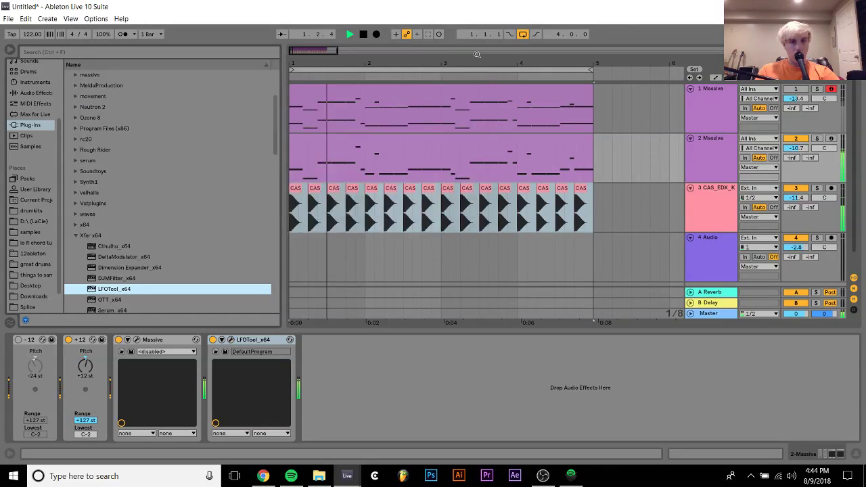
Copy the shaped LFOTool to the first Massive track and set that track's volume to -9.2 dB.
{"action": "left_click", "coordinate": [251, 340]}
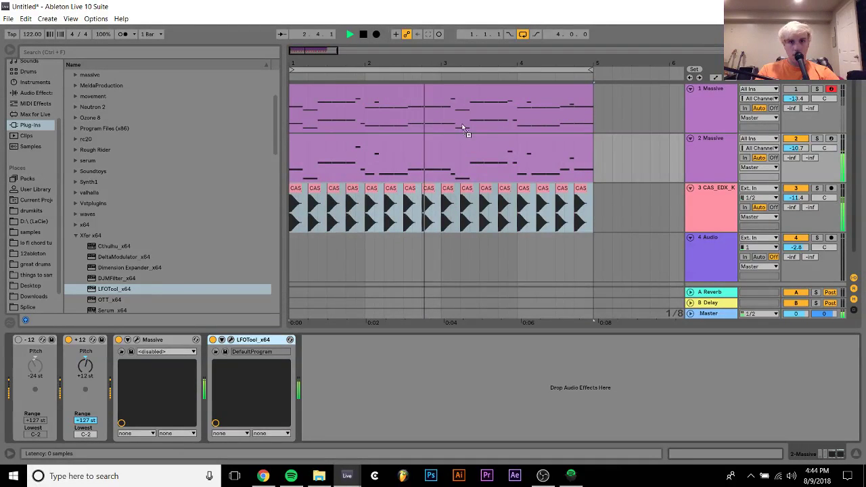
{"action": "left_click", "coordinate": [643, 108]}
{"action": "left_click", "coordinate": [700, 100]}
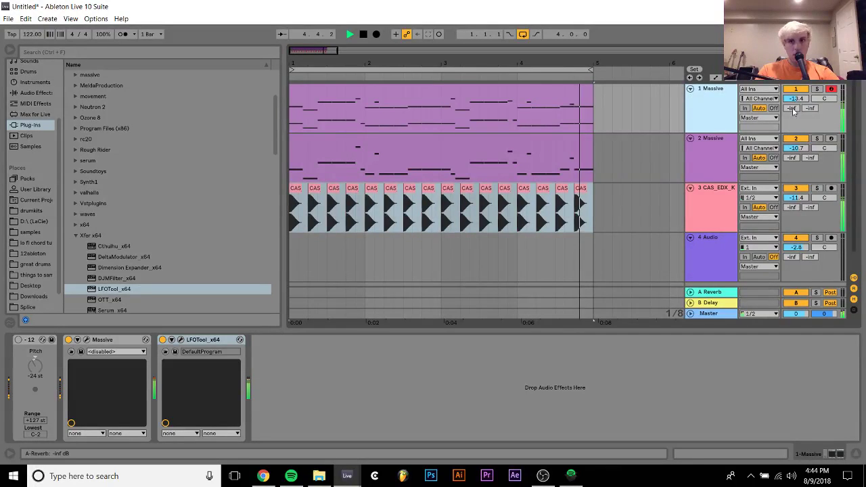
{"action": "left_click_drag", "start_coordinate": [796, 99], "coordinate": [796, 81]}
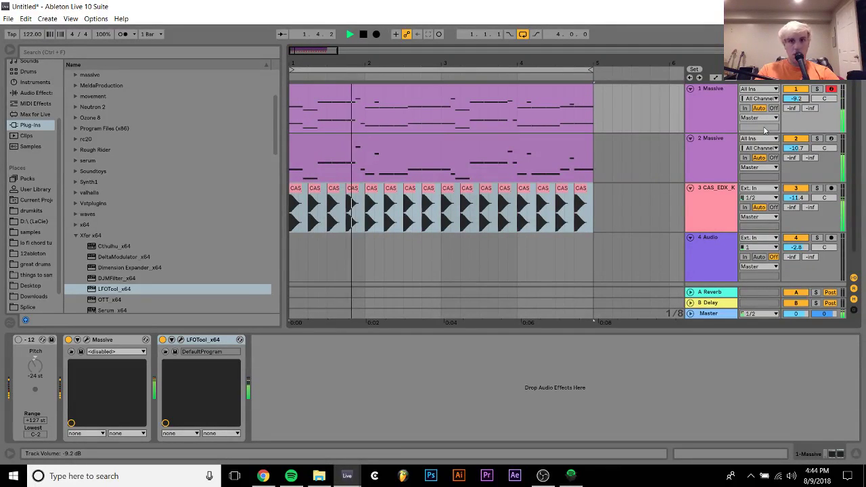
In the second track's Massive, lower envelope 4's decay level and shorten its decay.
{"action": "left_click", "coordinate": [690, 138]}
{"action": "left_click", "coordinate": [713, 140]}
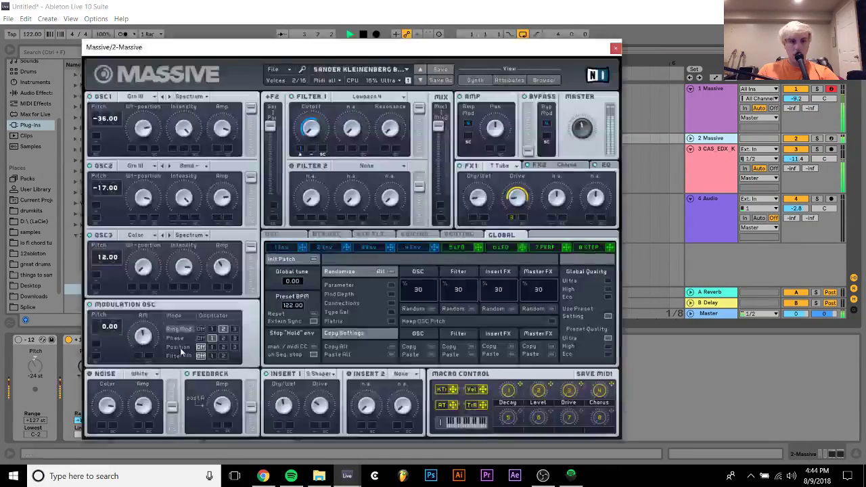
{"action": "left_click", "coordinate": [137, 340]}
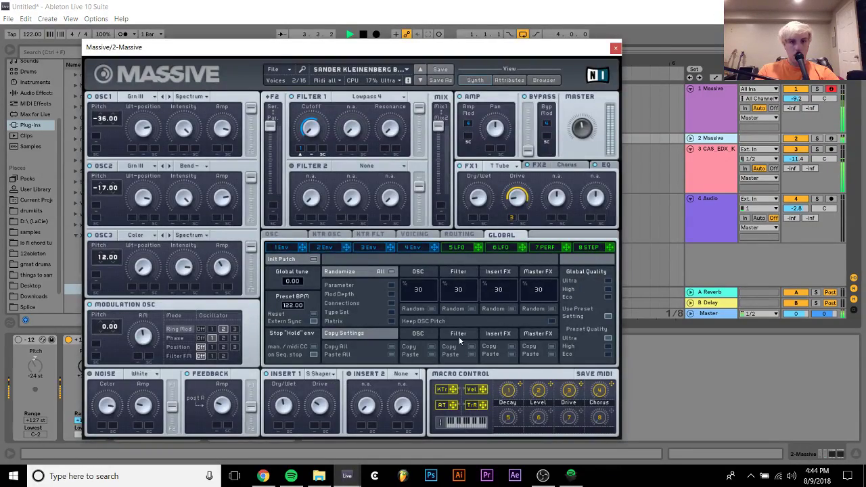
{"action": "left_click", "coordinate": [414, 248]}
{"action": "left_click_drag", "start_coordinate": [419, 345], "coordinate": [420, 379]}
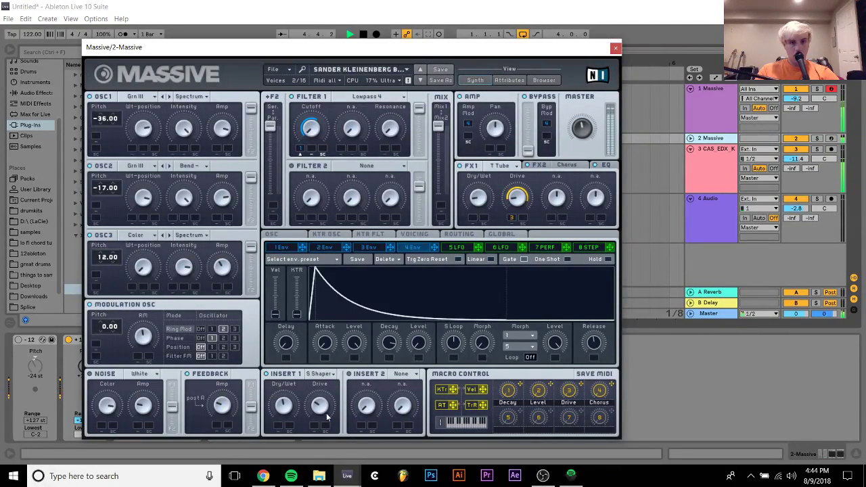
{"action": "left_click_drag", "start_coordinate": [391, 354], "coordinate": [389, 376]}
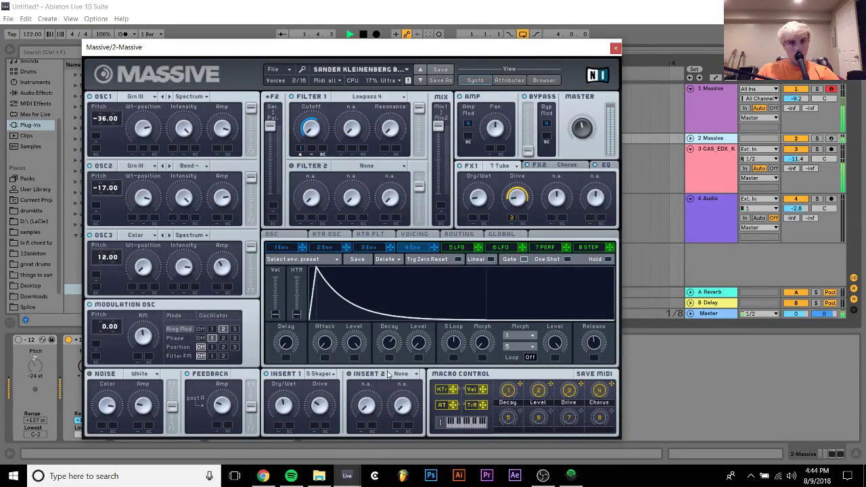
{"action": "left_click", "coordinate": [615, 49]}
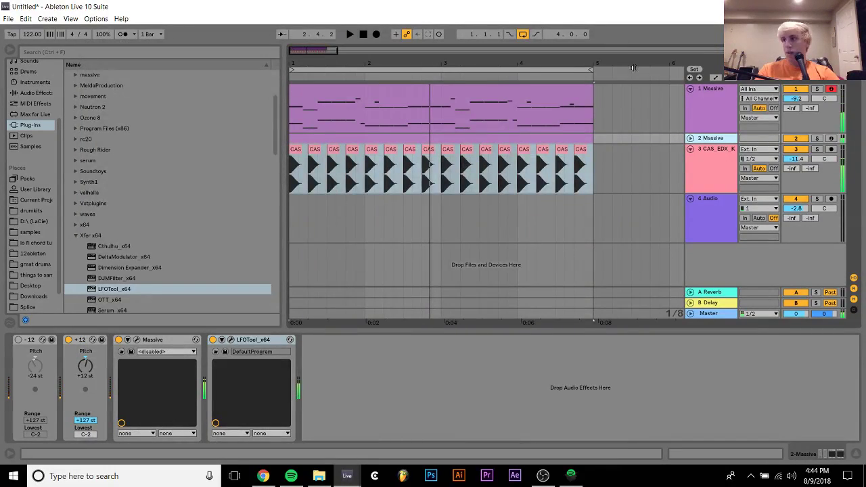
Add a MIDI track below the second Massive track and audition the loops in the CAS_EDX_Kit_04_G folder.
{"action": "key", "text": "ctrl+shift+t"}
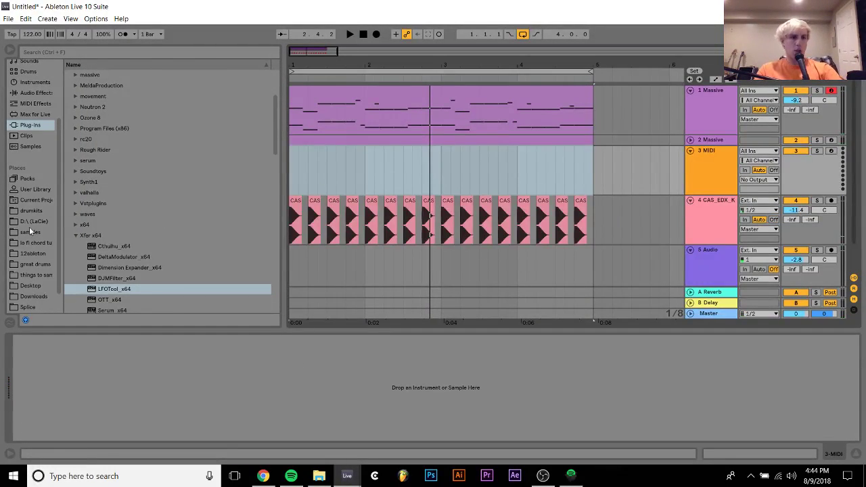
{"action": "left_click", "coordinate": [27, 306]}
{"action": "left_click", "coordinate": [134, 225]}
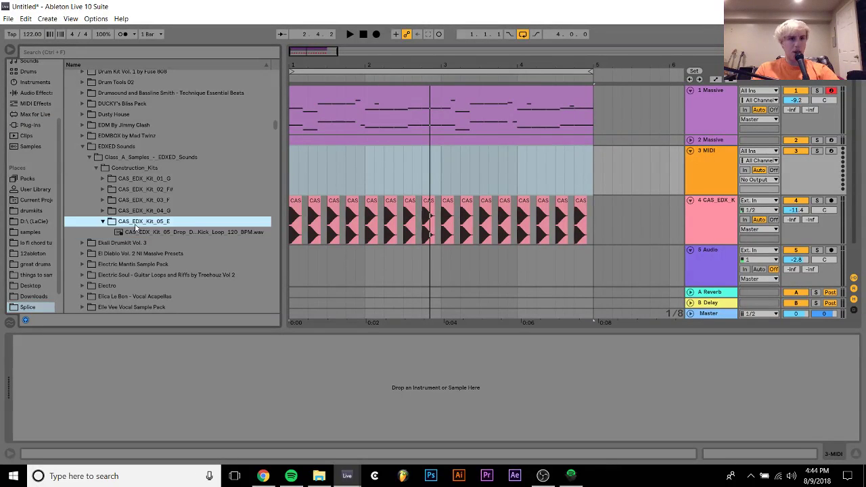
{"action": "key", "text": "Down"}
{"action": "key", "text": "Up"}
{"action": "key", "text": "Left"}
{"action": "key", "text": "Up"}
{"action": "key", "text": "Right"}
{"action": "key", "text": "Down"}
{"action": "key", "text": "Down"}
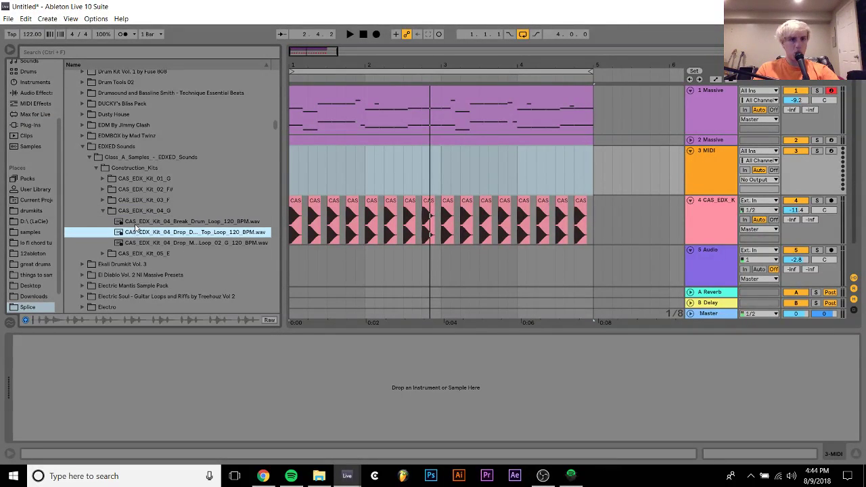
{"action": "key", "text": "Down"}
{"action": "key", "text": "Up"}
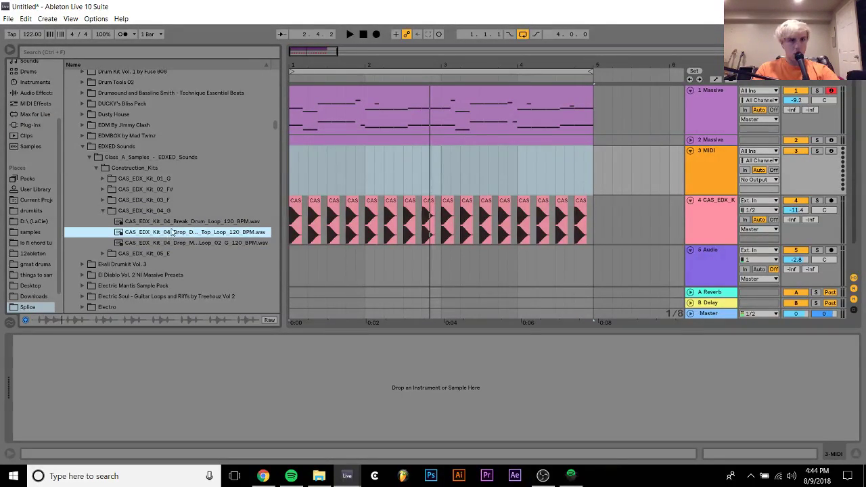
{"action": "key", "text": "Up"}
Try the CAS_EDX_Kit_04 break drum loop on the new track with the groove, and delete that track.
{"action": "left_click_drag", "start_coordinate": [167, 226], "coordinate": [291, 160]}
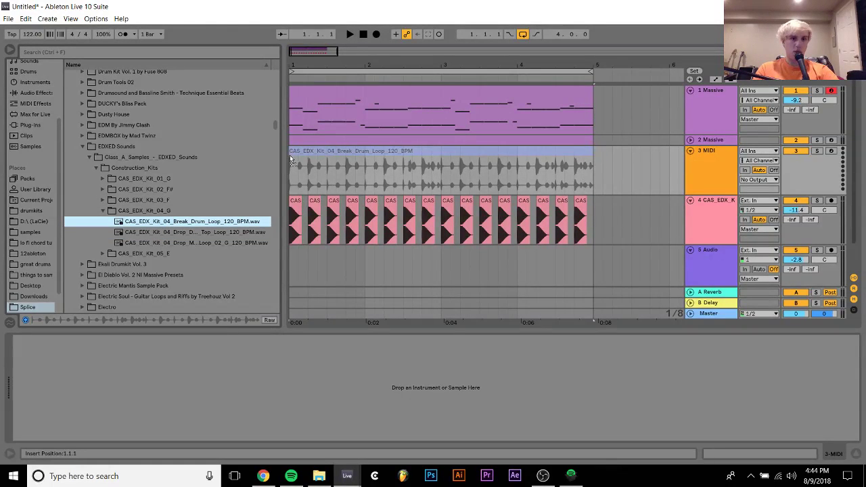
{"action": "key", "text": "space"}
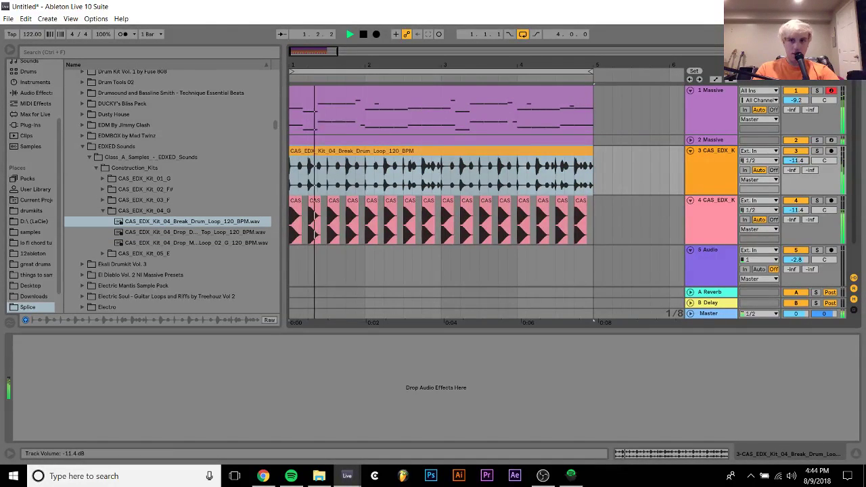
{"action": "left_click", "coordinate": [713, 168]}
{"action": "key", "text": "space"}
{"action": "key", "text": "Delete"}
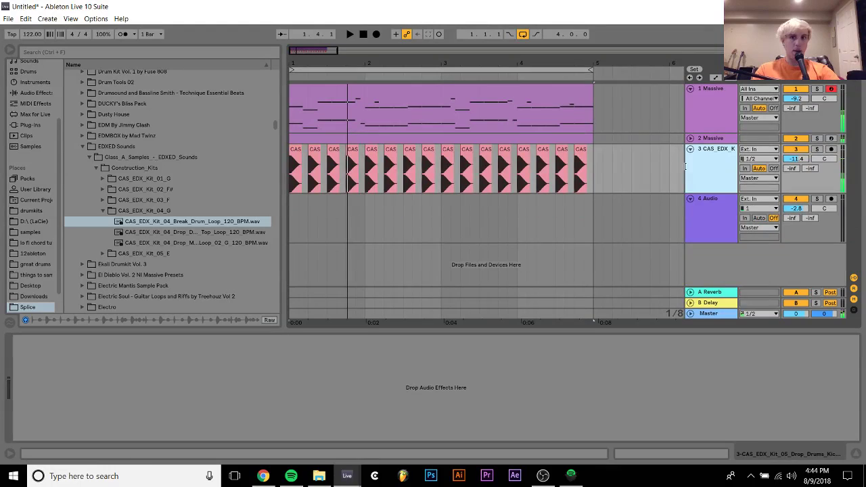
Search the Splice samples for "select" and find hfh3_clap_snare_selected.wav in the Future House 3 pack.
{"action": "left_click", "coordinate": [66, 52]}
{"action": "type", "text": "select"}
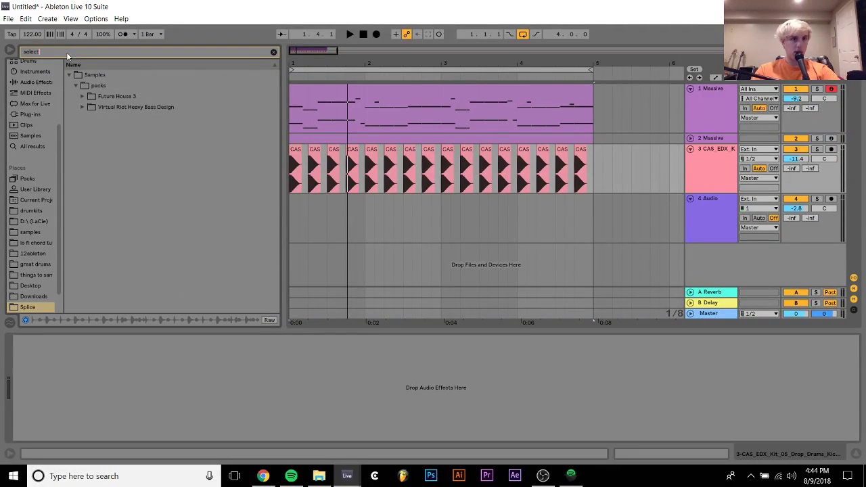
{"action": "left_click", "coordinate": [106, 97]}
{"action": "key", "text": "Right"}
{"action": "key", "text": "Down"}
{"action": "key", "text": "Right"}
{"action": "key", "text": "Down"}
{"action": "key", "text": "Right"}
{"action": "key", "text": "Down"}
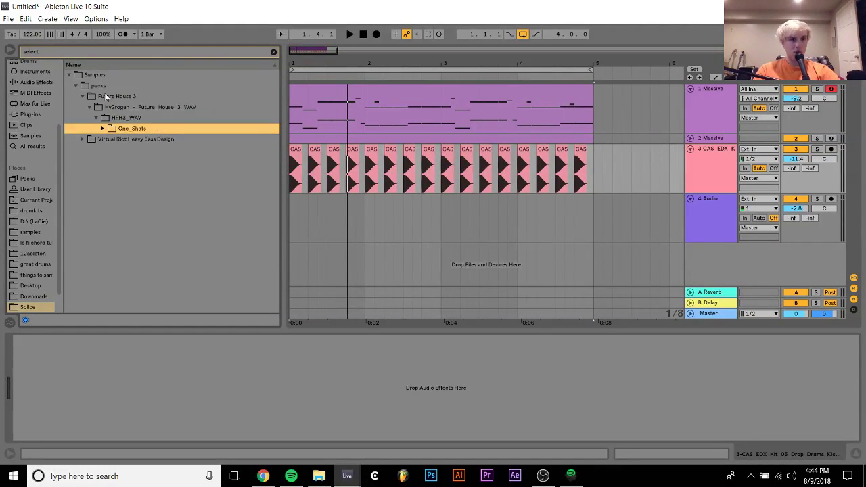
{"action": "key", "text": "Right"}
{"action": "key", "text": "Down"}
{"action": "key", "text": "Down"}
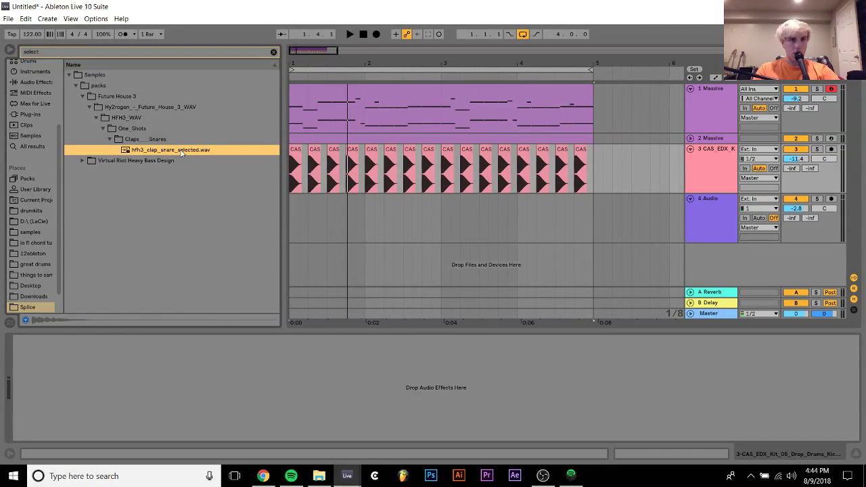
Place the selected clap snare on the fourth track at beat 2 and repeat it on beats 2 and 4 across four bars.
{"action": "left_click_drag", "start_coordinate": [181, 152], "coordinate": [281, 213]}
{"action": "key", "text": "ctrl+d"}
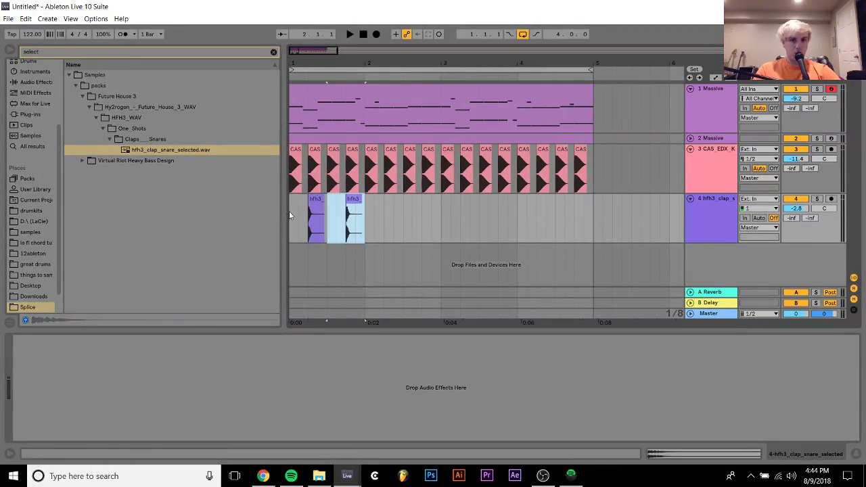
{"action": "key", "text": "ctrl+d"}
{"action": "key", "text": "ctrl+d"}
{"action": "key", "text": "ctrl+d"}
{"action": "key", "text": "ctrl+d"}
{"action": "key", "text": "ctrl+d"}
{"action": "key", "text": "ctrl+d"}
Play the groove with the clap and set the clap track's volume to -13.0 dB.
{"action": "left_click", "coordinate": [294, 216]}
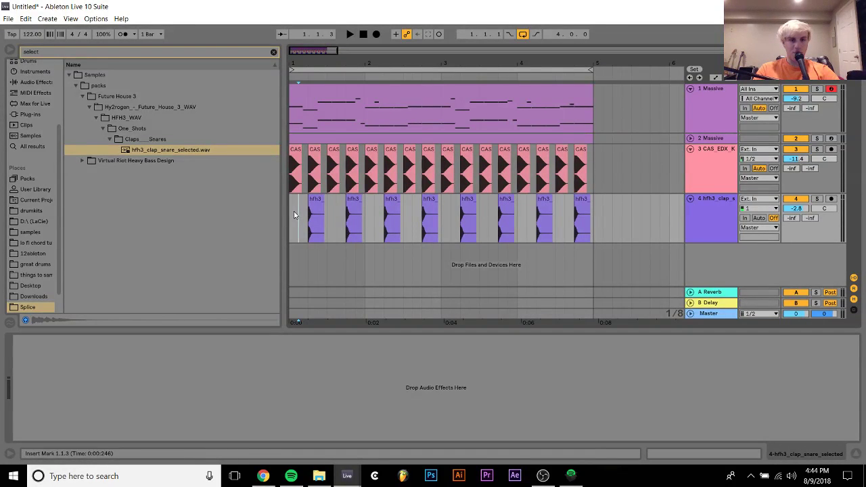
{"action": "key", "text": "space"}
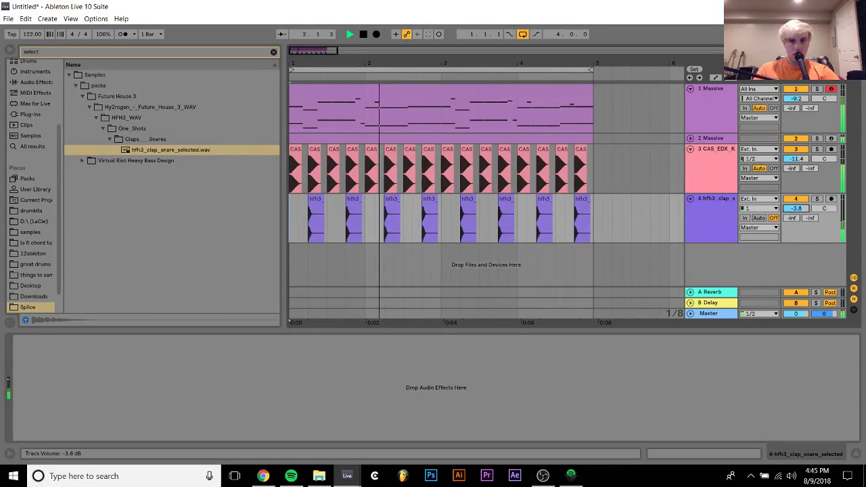
Raise the lowest end point of the LFOTool volume curve on both Massive tracks to make the ducking shallower.
{"action": "left_click", "coordinate": [636, 112]}
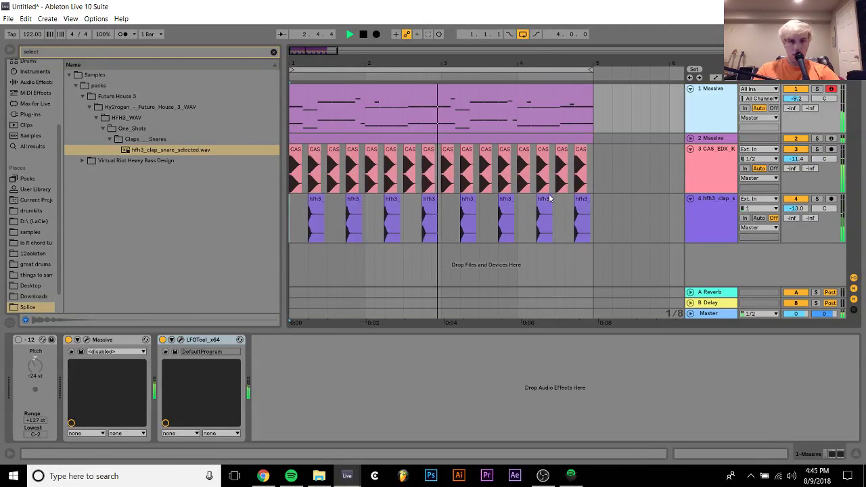
{"action": "left_click", "coordinate": [181, 339]}
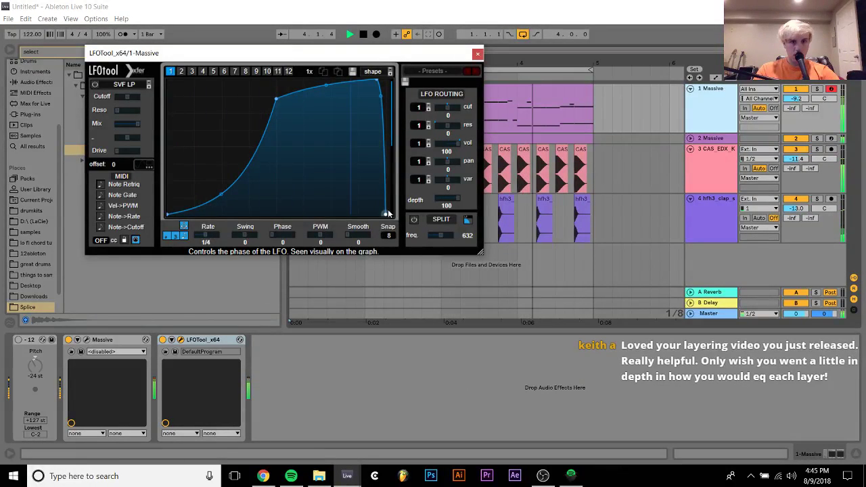
{"action": "left_click_drag", "start_coordinate": [385, 215], "coordinate": [394, 192]}
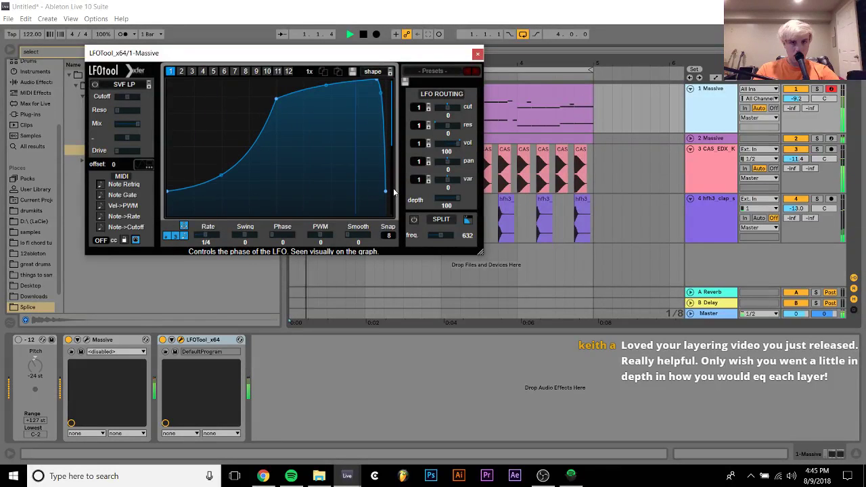
{"action": "left_click", "coordinate": [709, 138]}
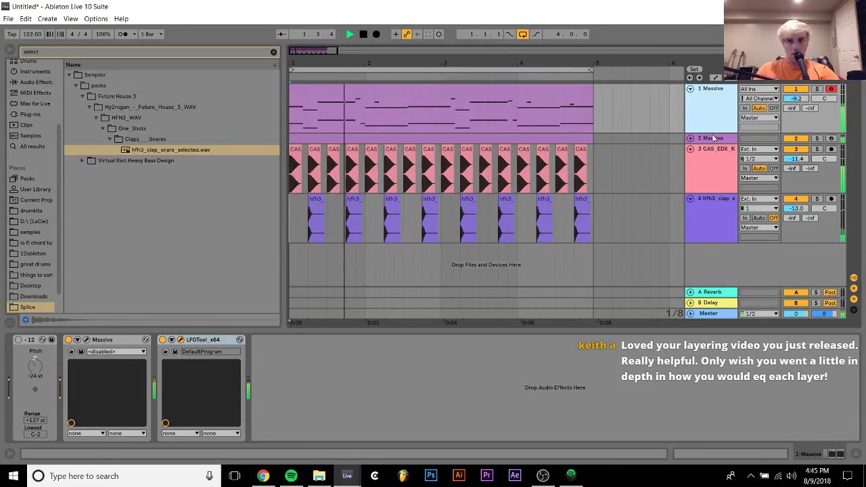
{"action": "left_click", "coordinate": [232, 340]}
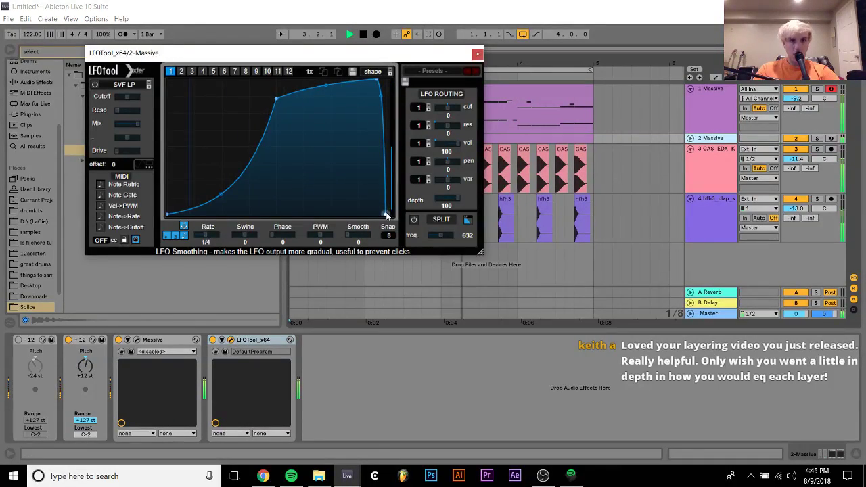
{"action": "left_click_drag", "start_coordinate": [385, 211], "coordinate": [385, 185]}
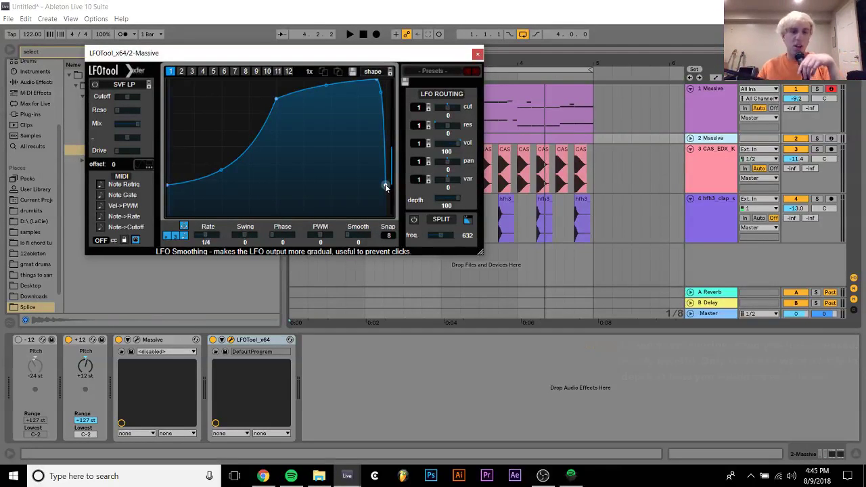
Play the groove and set the kick track's volume to -9.4 dB and the clap track's volume to -10.3 dB.
{"action": "key", "text": "space"}
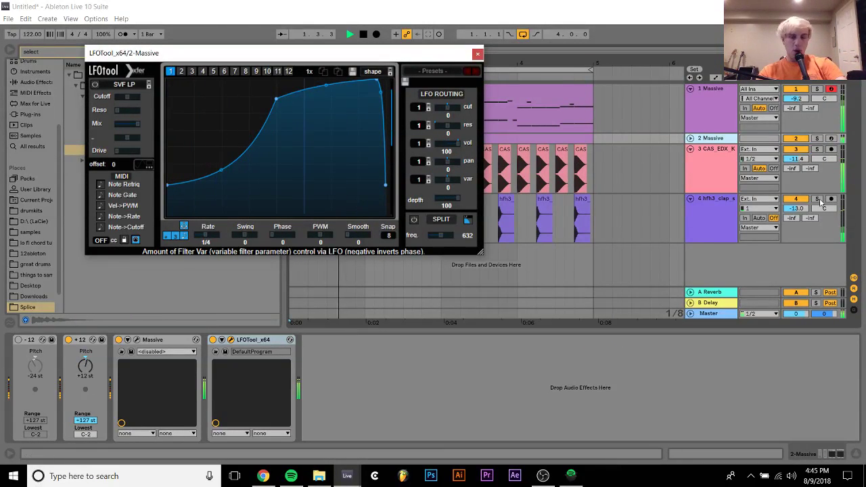
{"action": "left_click", "coordinate": [751, 208]}
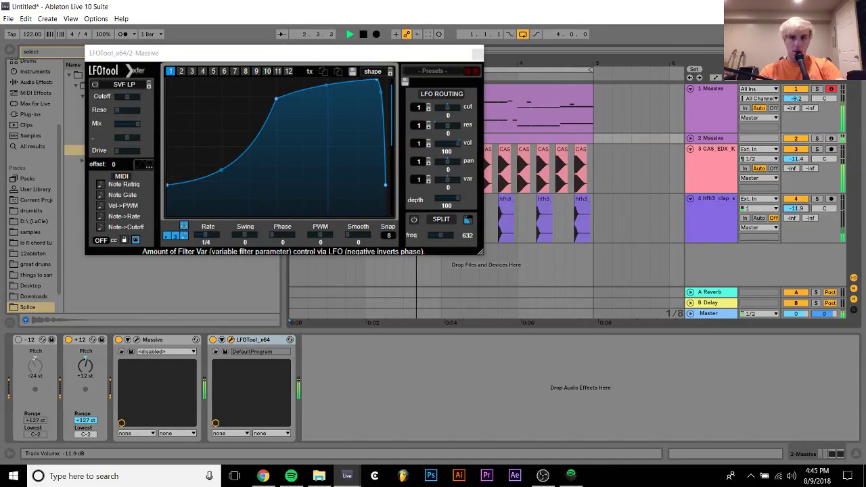
{"action": "left_click", "coordinate": [804, 158]}
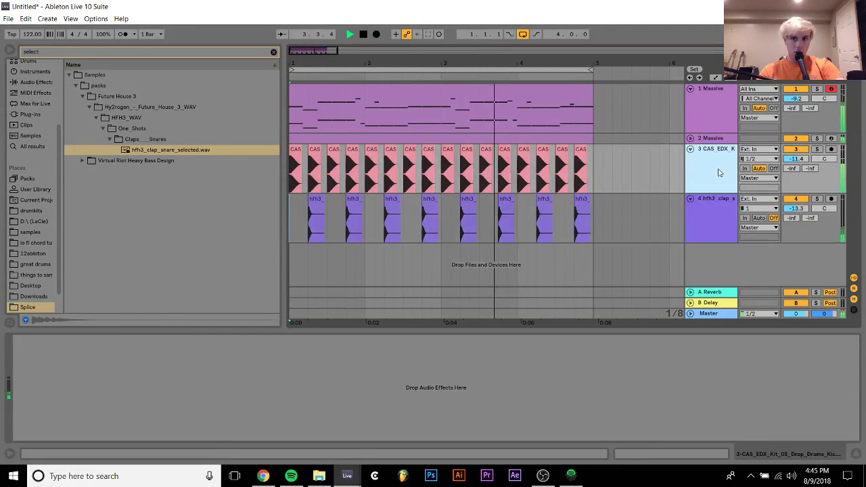
{"action": "scroll", "coordinate": [804, 158], "scroll_direction": "up", "scroll_amount": 3}
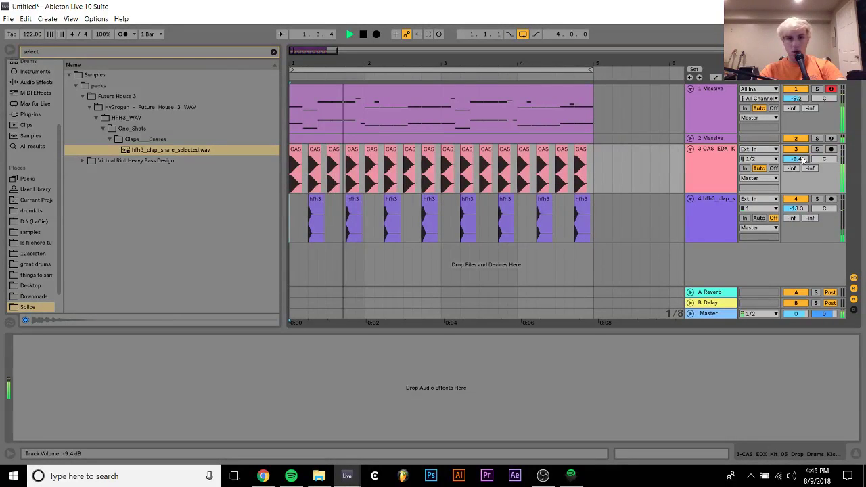
{"action": "key", "text": "space"}
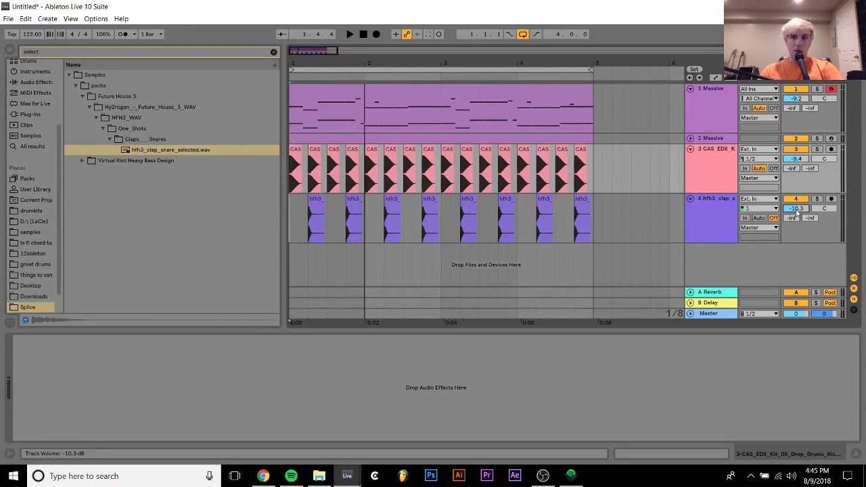
{"action": "key", "text": "space"}
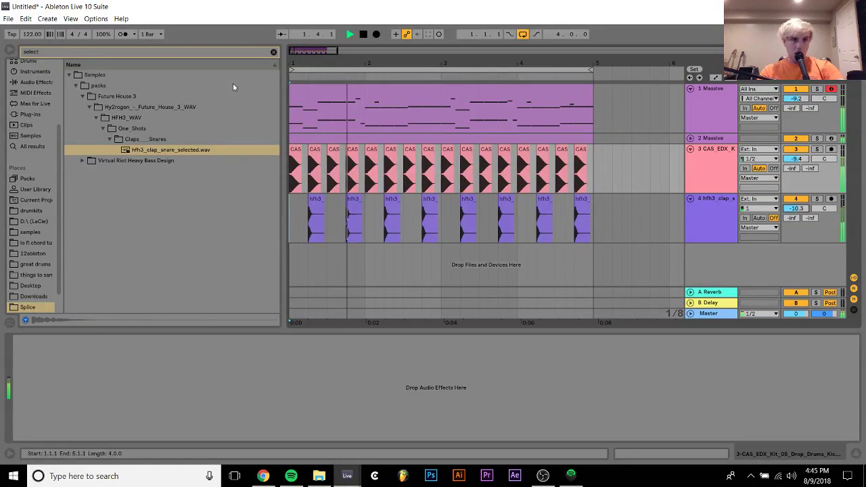
{"action": "key", "text": "space"}
Clear the sample search and audition the loops in the CAS_EDX_Kit_03_F folder, selecting the Drop Drums Perc Loop 01.
{"action": "left_click", "coordinate": [273, 51]}
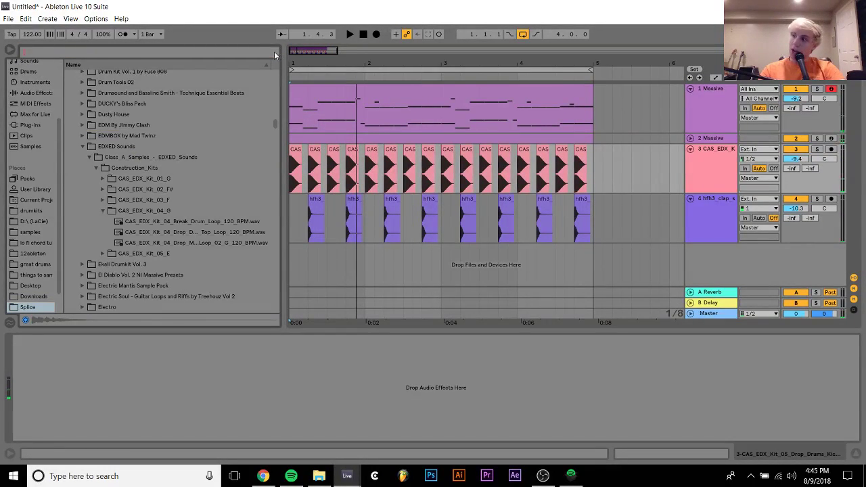
{"action": "left_click", "coordinate": [129, 200]}
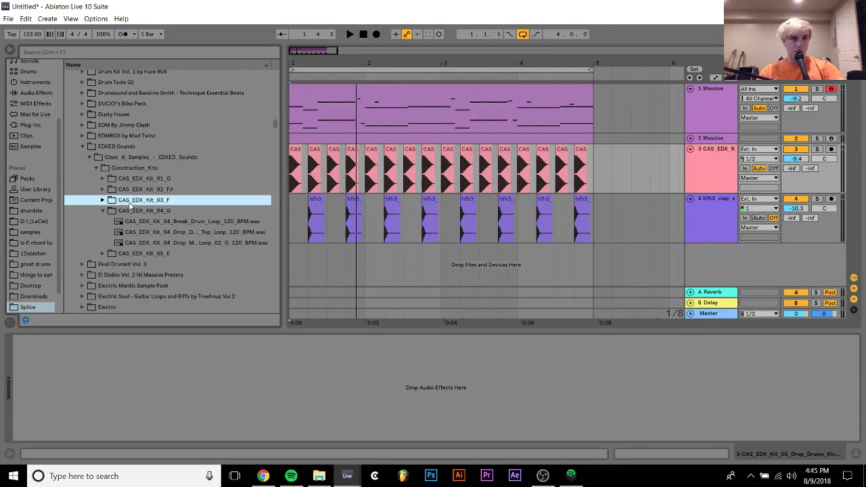
{"action": "key", "text": "Right"}
{"action": "key", "text": "Down"}
{"action": "key", "text": "Down"}
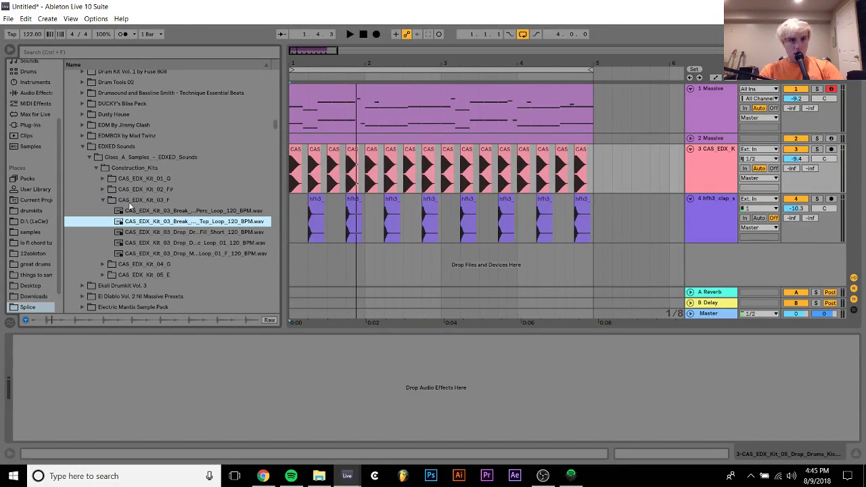
{"action": "key", "text": "Down"}
{"action": "key", "text": "Down"}
{"action": "key", "text": "Down"}
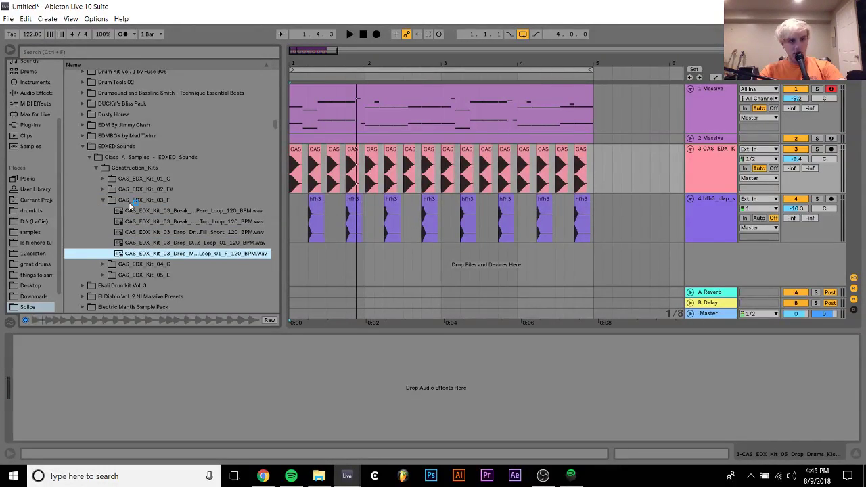
{"action": "key", "text": "Up"}
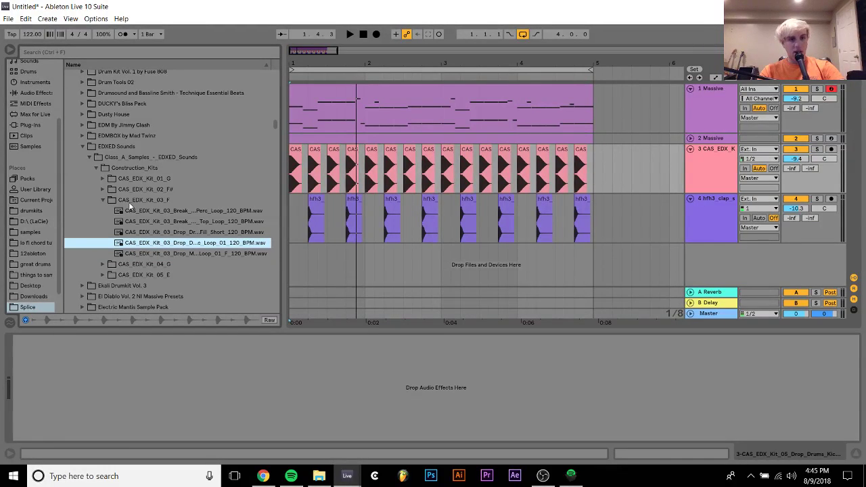
Place CAS_EDX_Kit_03 Drop Drums Perc Loop 01 on a new fifth track, turn off warping, and crop it to its first loud hit, starting at 380 ms.
{"action": "left_click_drag", "start_coordinate": [173, 245], "coordinate": [292, 261]}
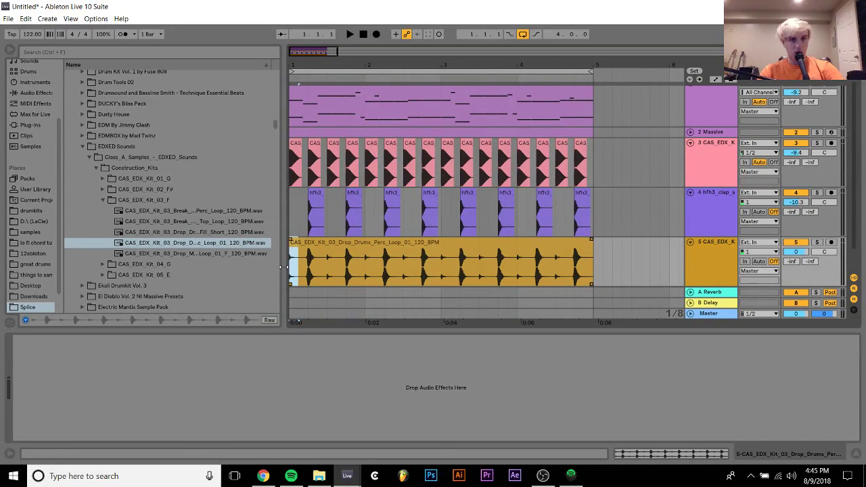
{"action": "double_click", "coordinate": [322, 249]}
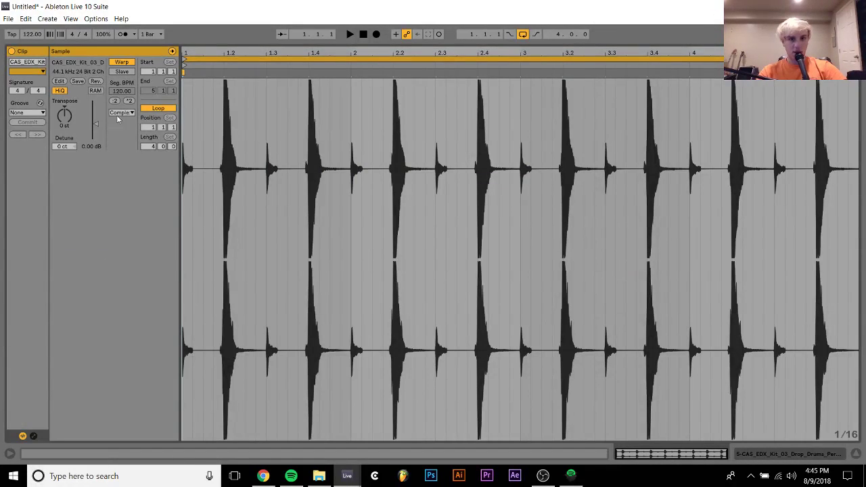
{"action": "left_click", "coordinate": [117, 62]}
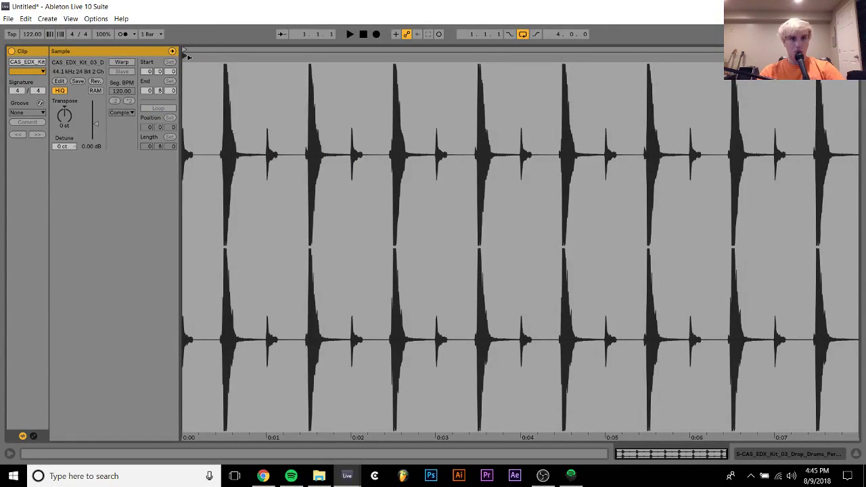
{"action": "left_click_drag", "start_coordinate": [189, 57], "coordinate": [214, 67]}
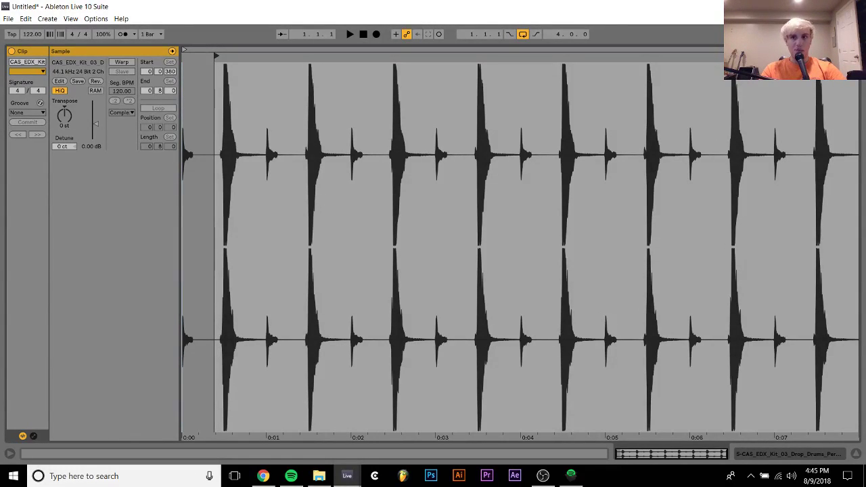
{"action": "left_click_drag", "start_coordinate": [856, 57], "coordinate": [261, 80]}
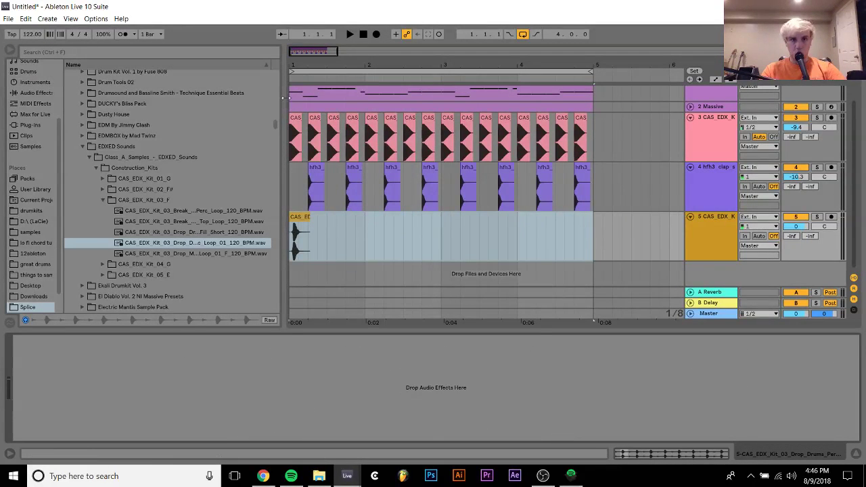
Move the cropped percussion clip so its main hit lines up with the clap on beat 2 of bar 1.
{"action": "left_click_drag", "start_coordinate": [294, 62], "coordinate": [296, 122]}
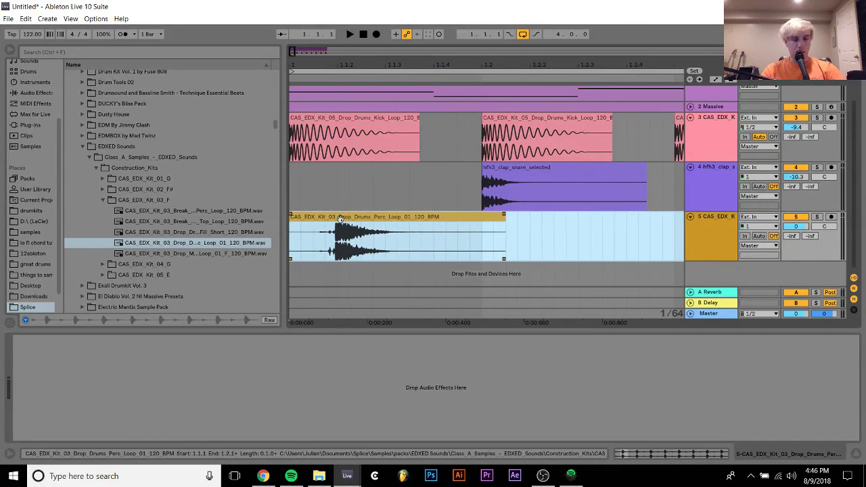
{"action": "left_click_drag", "start_coordinate": [340, 218], "coordinate": [498, 245]}
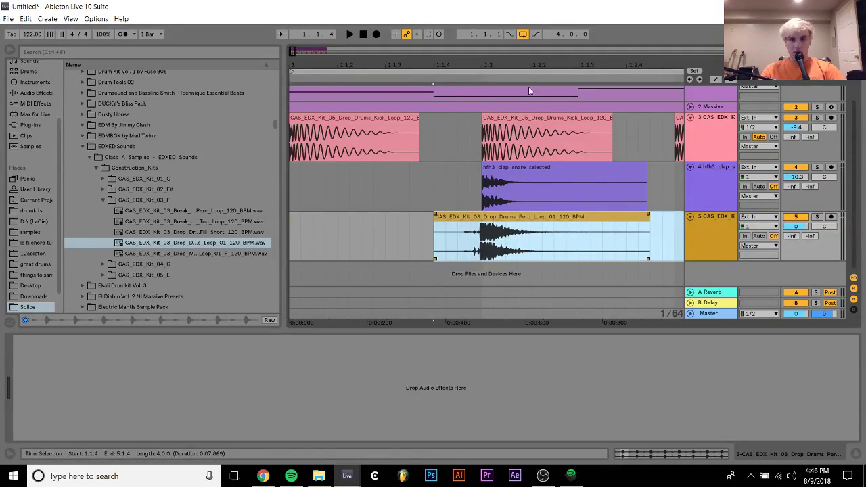
{"action": "left_click_drag", "start_coordinate": [497, 63], "coordinate": [412, 223]}
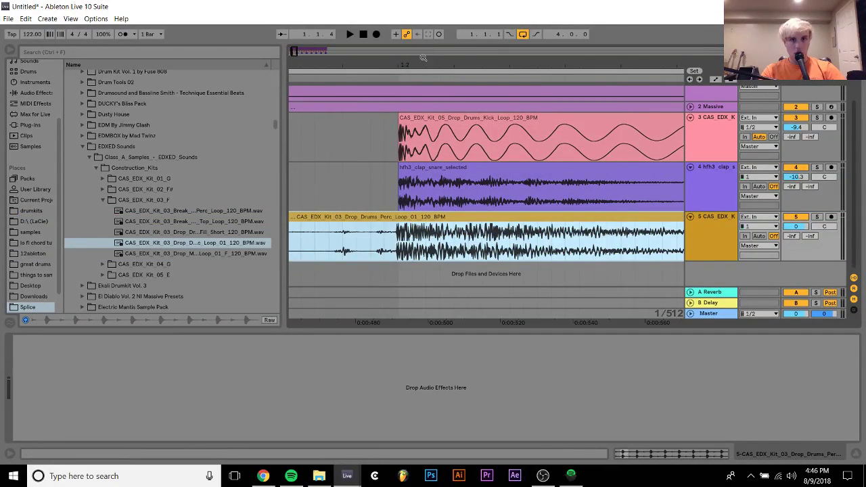
{"action": "left_click_drag", "start_coordinate": [423, 57], "coordinate": [379, 20]}
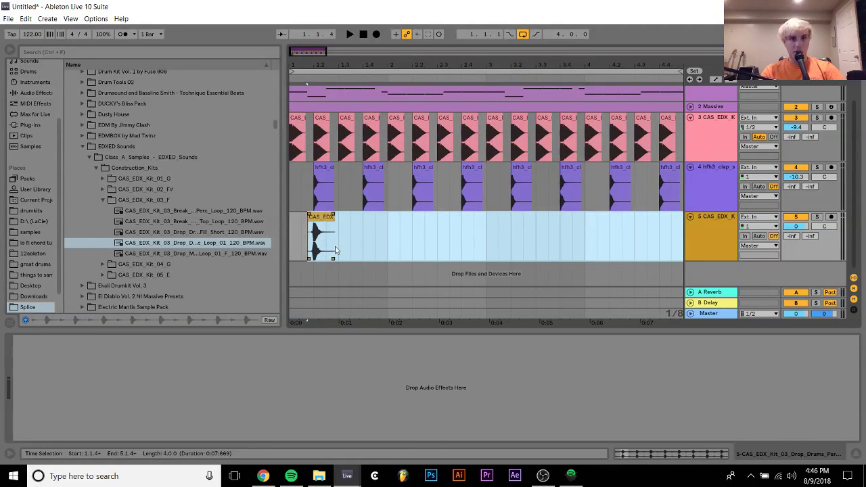
Duplicate the first two beats of the percussion track so the hit repeats on beats 2 and 4 across four bars.
{"action": "left_click", "coordinate": [336, 251]}
{"action": "left_click_drag", "start_coordinate": [340, 231], "coordinate": [291, 226]}
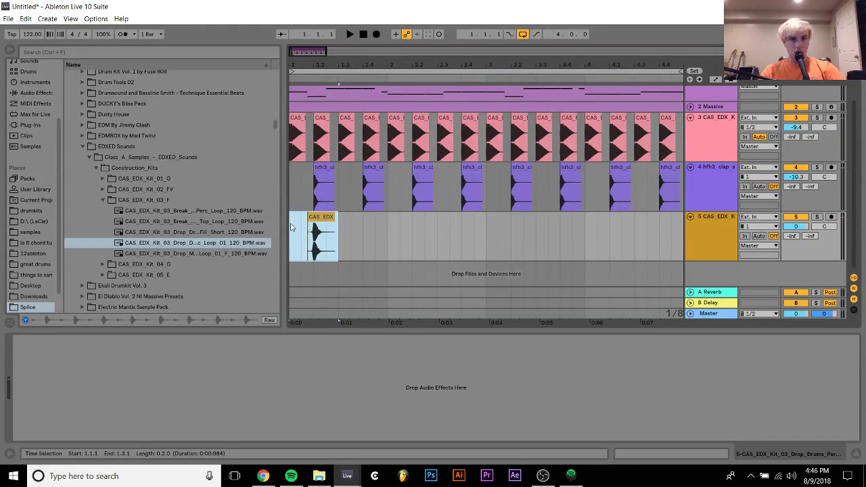
{"action": "key", "text": "ctrl+d"}
{"action": "key", "text": "ctrl+d"}
{"action": "key", "text": "ctrl+d"}
{"action": "key", "text": "ctrl+d"}
{"action": "key", "text": "ctrl+d"}
{"action": "key", "text": "ctrl+d"}
{"action": "key", "text": "ctrl+d"}
{"action": "key", "text": "ctrl+d"}
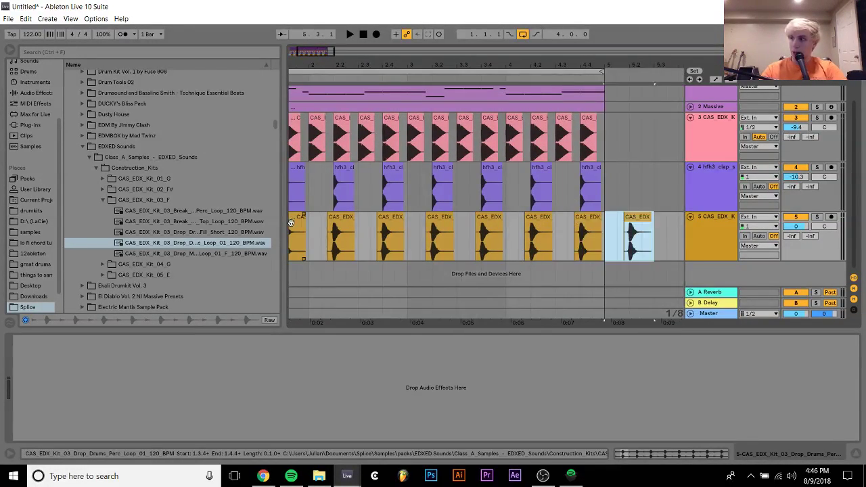
{"action": "key", "text": "ctrl+d"}
{"action": "key", "text": "ctrl+d"}
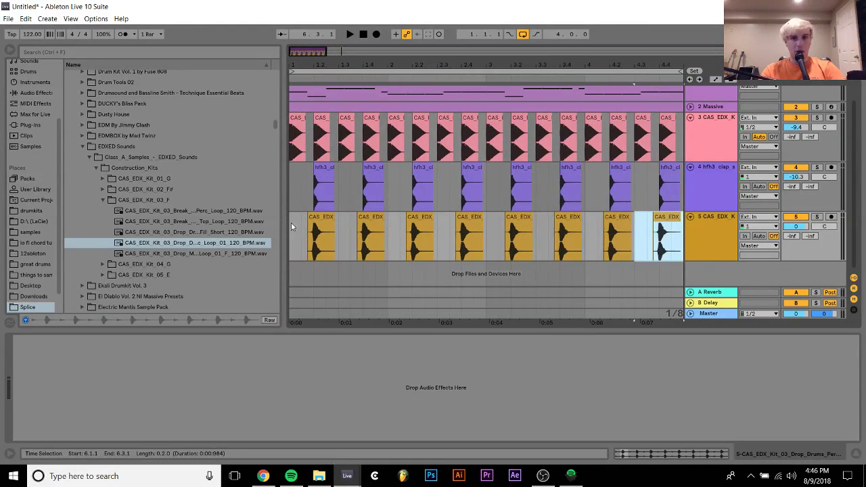
Play from bar 1 and set the percussion track's volume to -12.2 dB and the clap track's to -11.3 dB.
{"action": "left_click", "coordinate": [291, 243]}
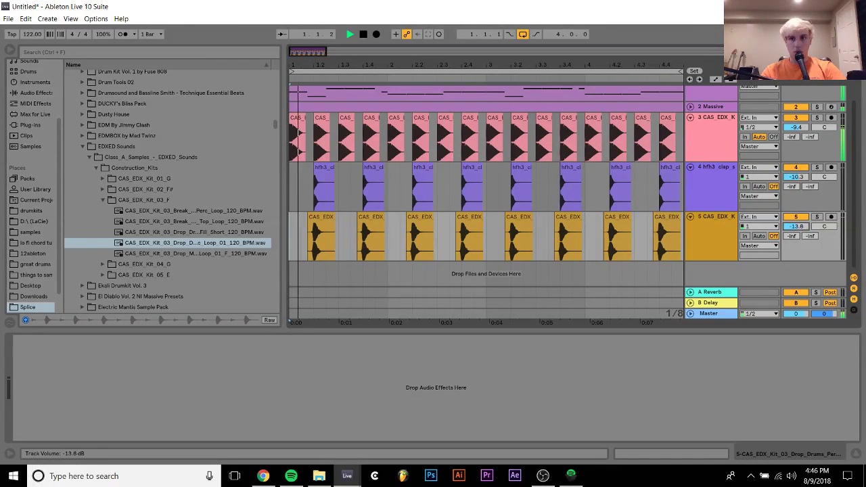
{"action": "left_click_drag", "start_coordinate": [796, 226], "coordinate": [796, 170]}
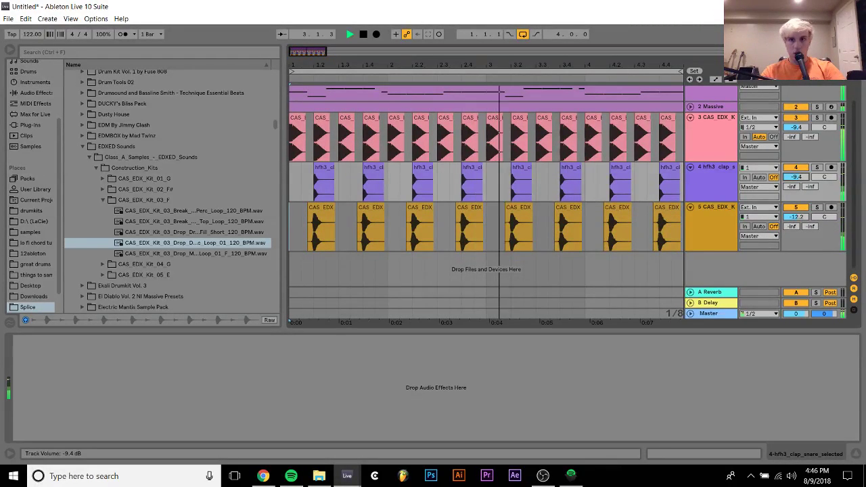
{"action": "scroll", "coordinate": [711, 135], "scroll_direction": "up", "scroll_amount": 2}
Solo the first Massive track, play it alone and look over its Massive synth patch.
{"action": "left_click", "coordinate": [724, 111]}
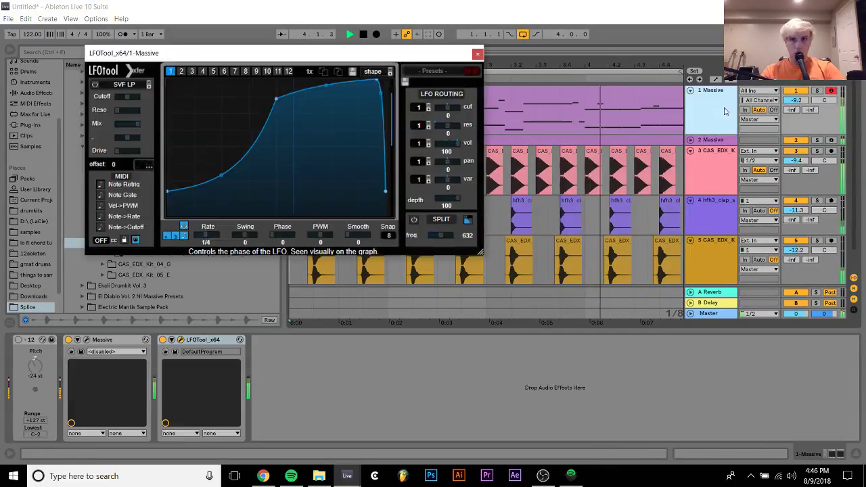
{"action": "left_click", "coordinate": [478, 53]}
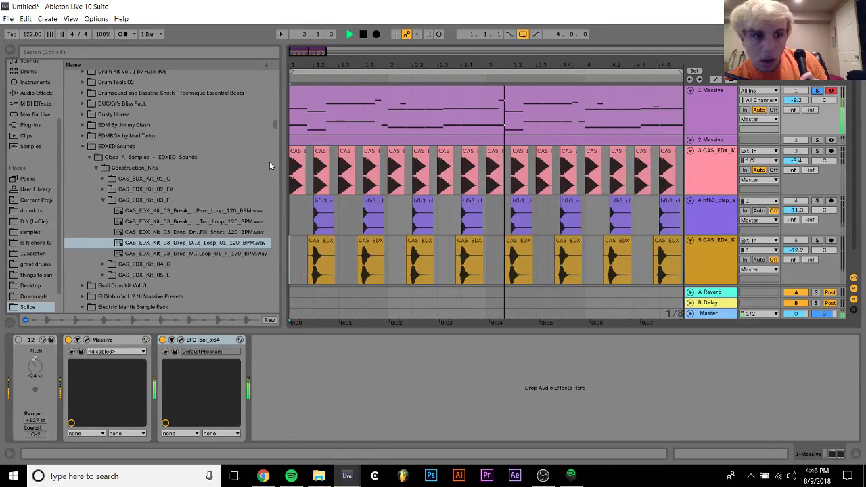
{"action": "key", "text": "space"}
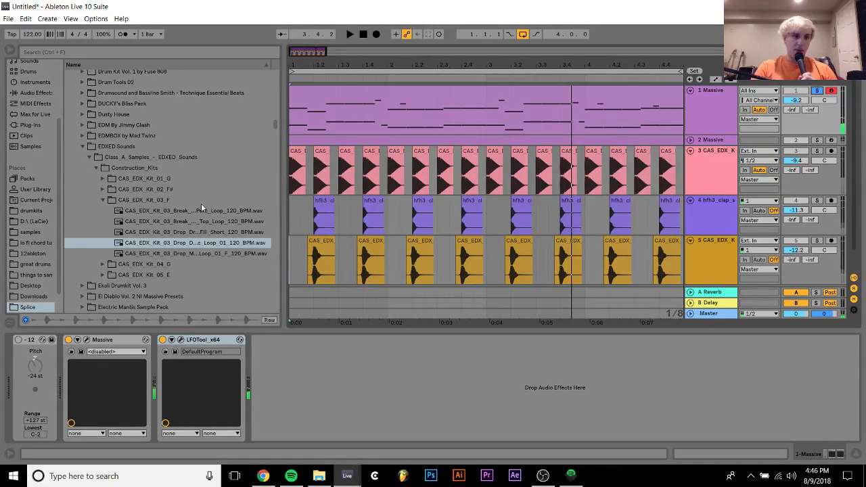
{"action": "left_click", "coordinate": [85, 340]}
{"action": "key", "text": "space"}
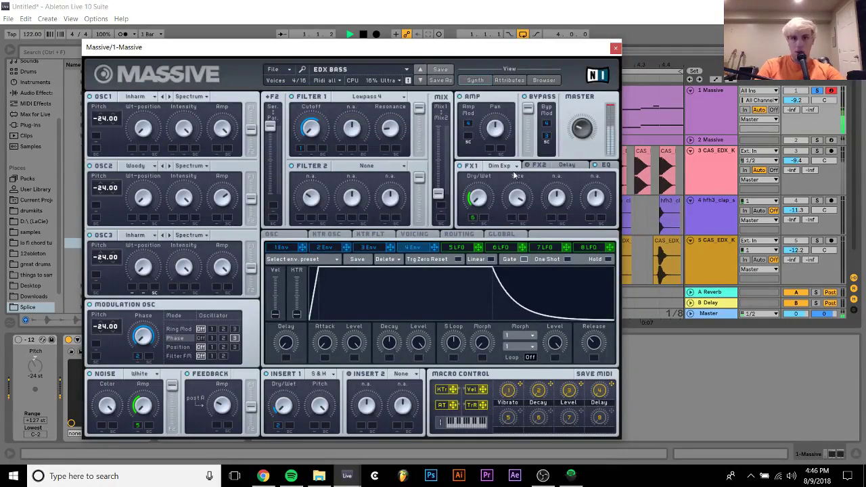
{"action": "left_click", "coordinate": [615, 50]}
{"action": "key", "text": "space"}
Insert ValhallaVintageVerb on the first Massive track, between Massive and LFOTool.
{"action": "left_click", "coordinate": [28, 126]}
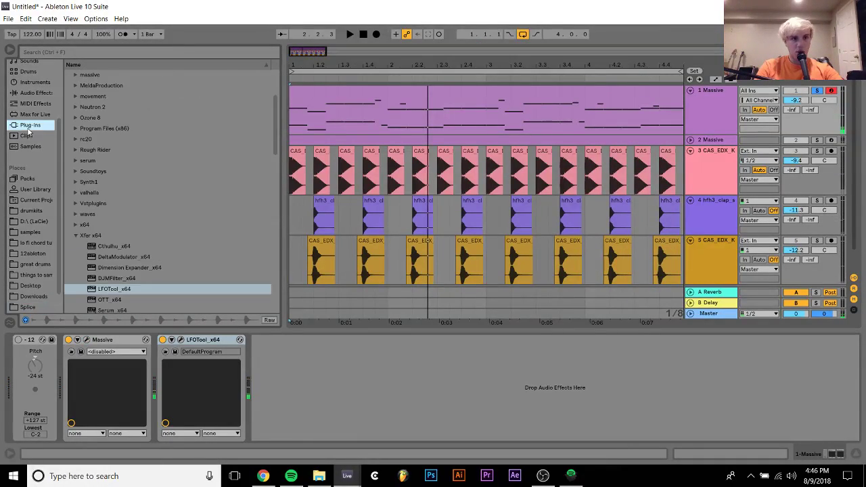
{"action": "left_click", "coordinate": [76, 193]}
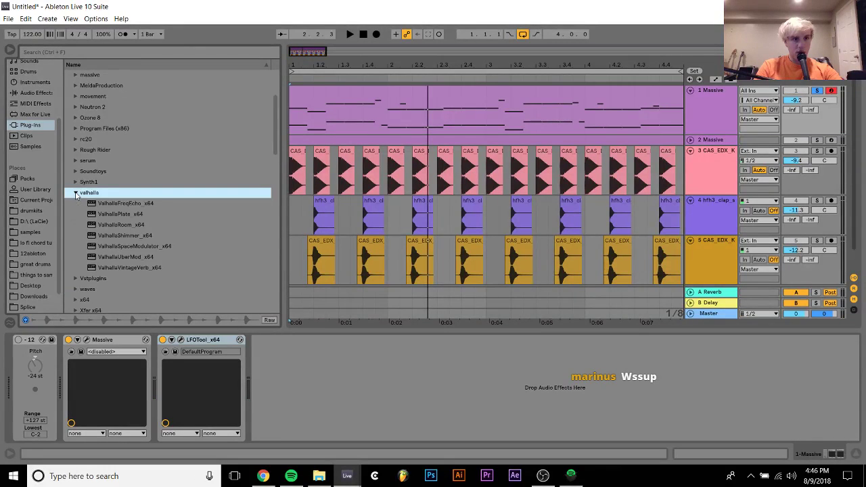
{"action": "left_click_drag", "start_coordinate": [135, 268], "coordinate": [172, 402]}
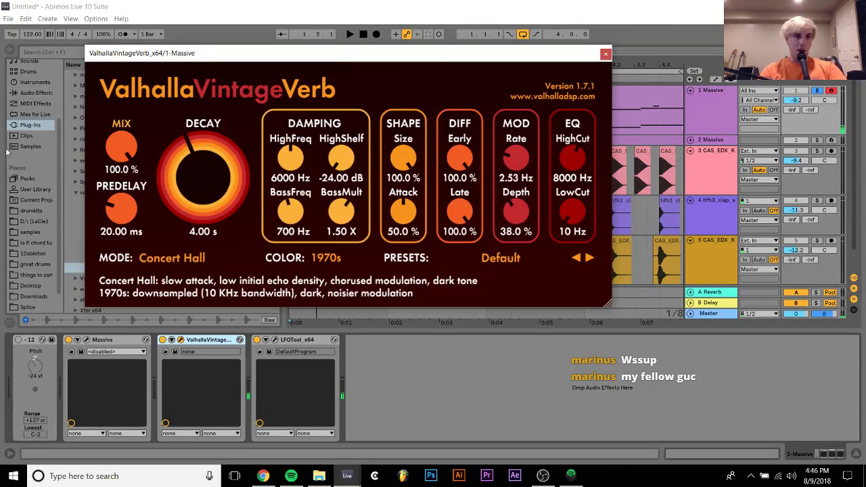
During playback, set the reverb's mix to 10%, decay to 0.40 s and size to 35.6%, and unsolo the first Massive track.
{"action": "left_click_drag", "start_coordinate": [121, 145], "coordinate": [88, 245]}
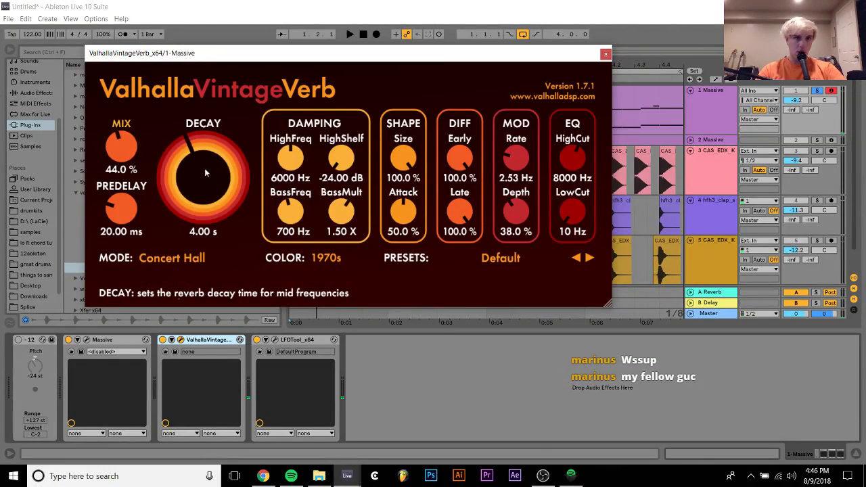
{"action": "key", "text": "space"}
{"action": "left_click_drag", "start_coordinate": [199, 190], "coordinate": [126, 183]}
{"action": "left_click_drag", "start_coordinate": [169, 178], "coordinate": [175, 203]}
{"action": "left_click_drag", "start_coordinate": [403, 158], "coordinate": [388, 232]}
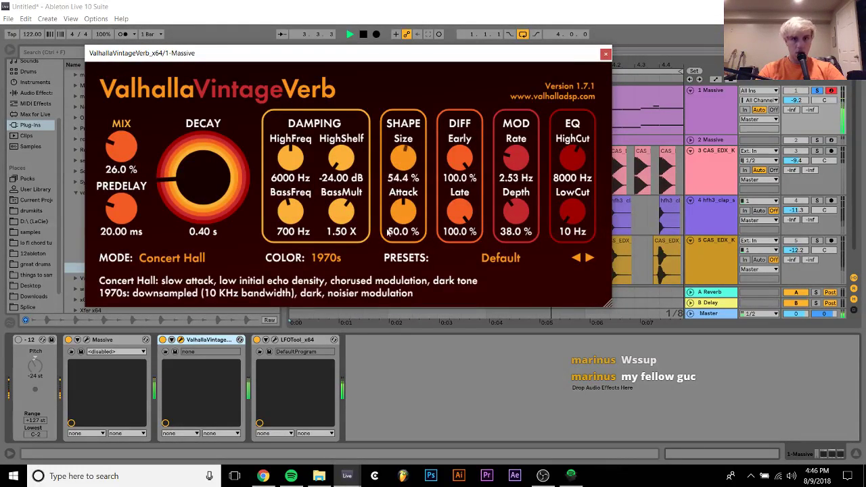
{"action": "left_click_drag", "start_coordinate": [121, 146], "coordinate": [122, 171]}
{"action": "left_click", "coordinate": [817, 94]}
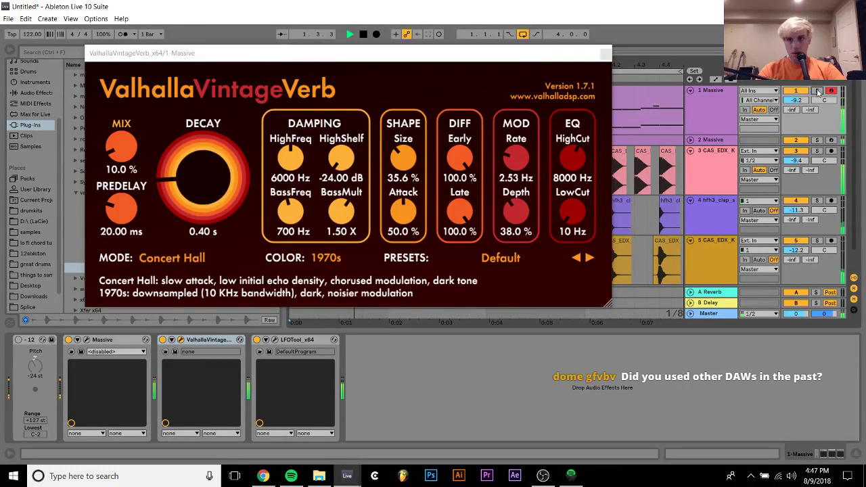
{"action": "left_click", "coordinate": [604, 53]}
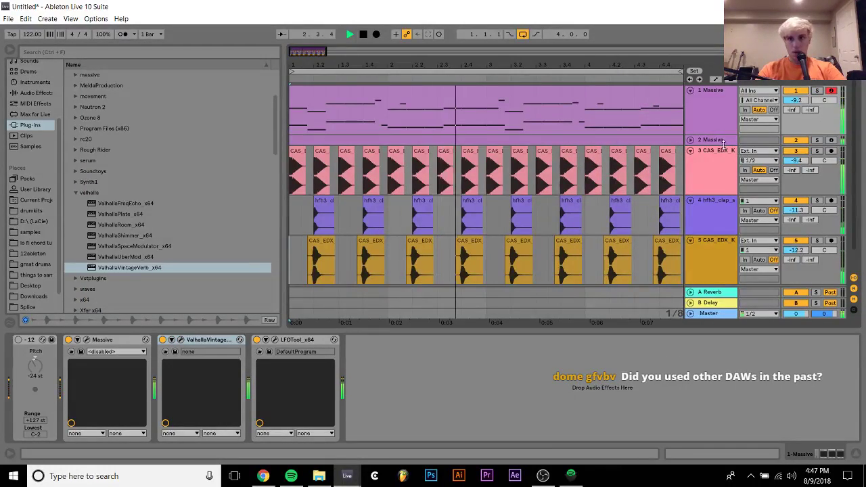
Set the clap track's volume to -9.3 dB and copy the start of the last clap to 4.3.3.
{"action": "left_click", "coordinate": [726, 201]}
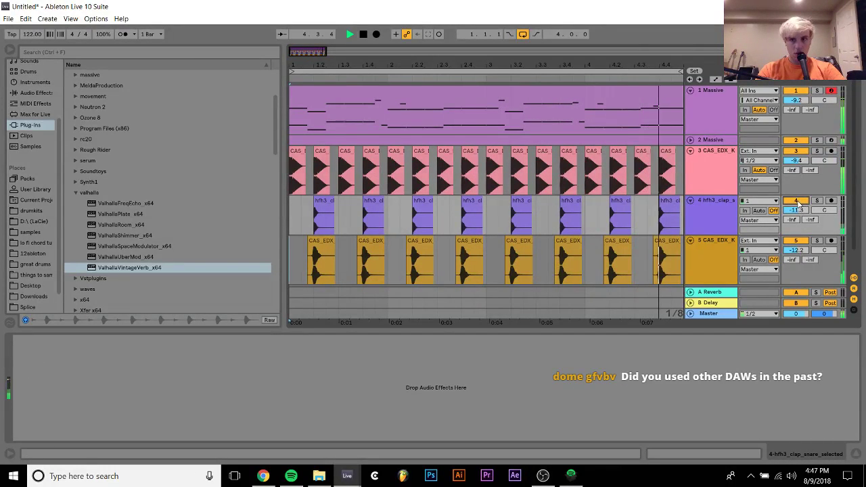
{"action": "left_click_drag", "start_coordinate": [800, 209], "coordinate": [799, 203]}
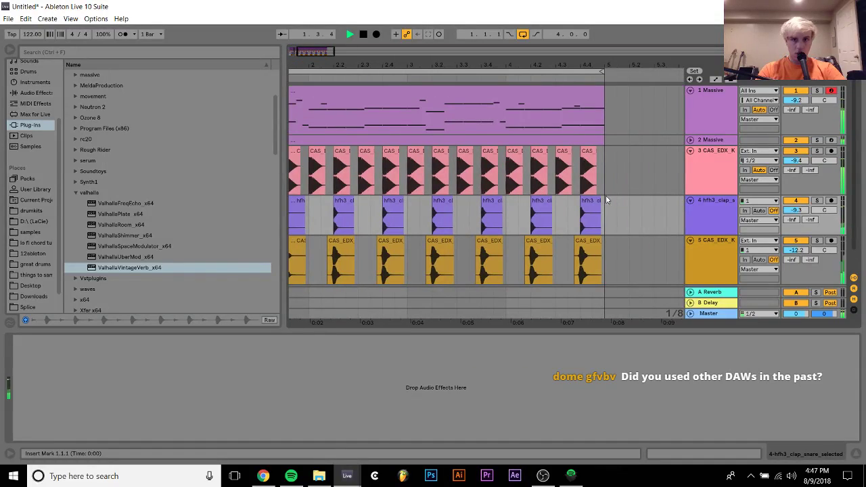
{"action": "left_click", "coordinate": [579, 225]}
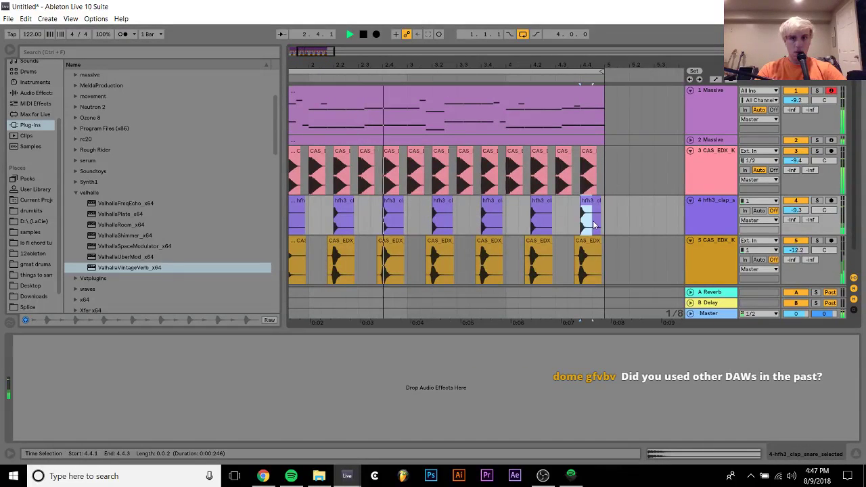
{"action": "left_click", "coordinate": [568, 225]}
{"action": "left_click_drag", "start_coordinate": [569, 226], "coordinate": [580, 225]}
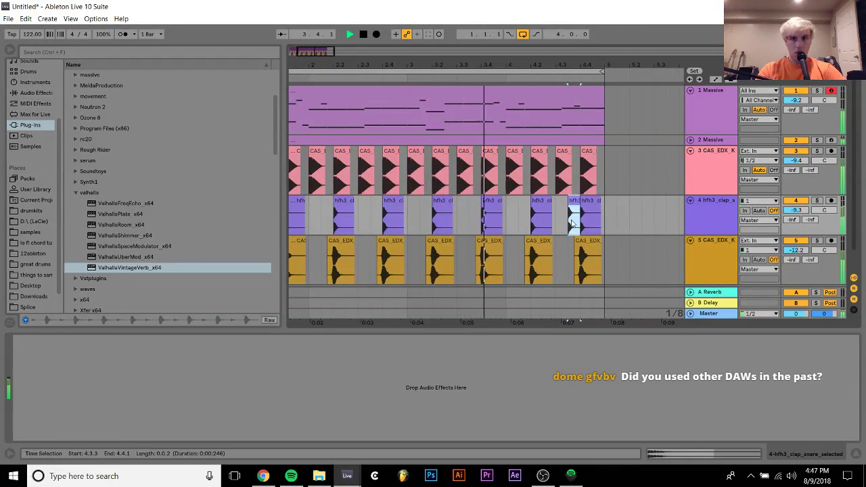
Copy the last percussion hit so its peak lines up with the clap at 4.3.3.
{"action": "key", "text": "plus"}
{"action": "key", "text": "plus"}
{"action": "key", "text": "plus"}
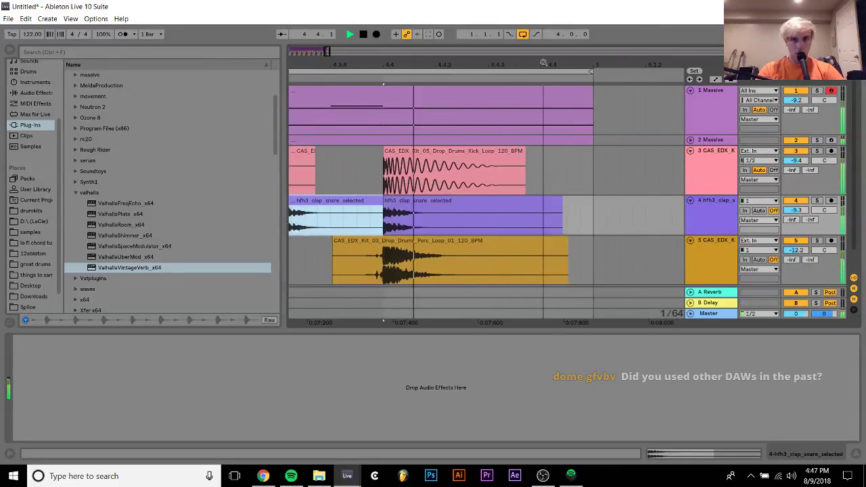
{"action": "key", "text": "space"}
{"action": "scroll", "coordinate": [383, 236], "scroll_direction": "left", "scroll_amount": 3}
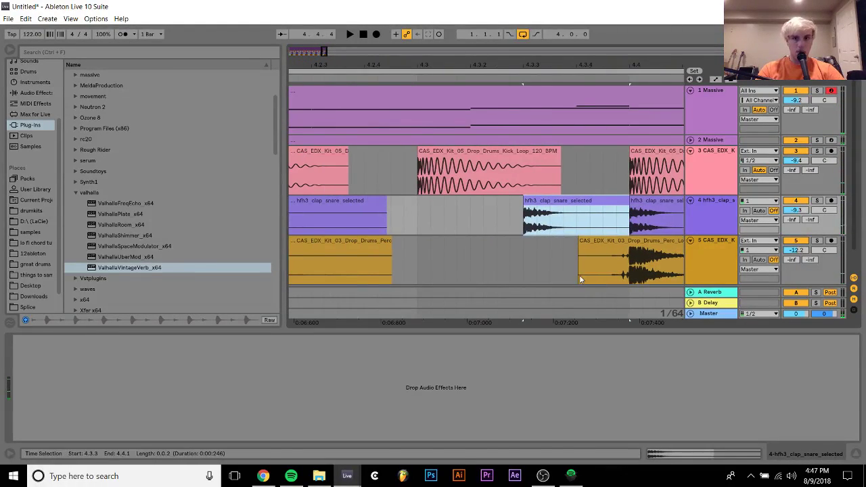
{"action": "left_click_drag", "start_coordinate": [614, 268], "coordinate": [594, 267]}
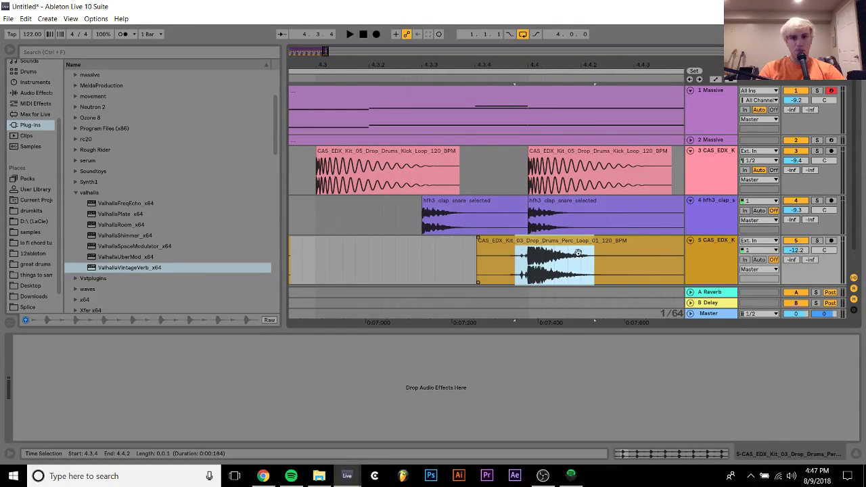
{"action": "left_click_drag", "start_coordinate": [558, 242], "coordinate": [447, 244]}
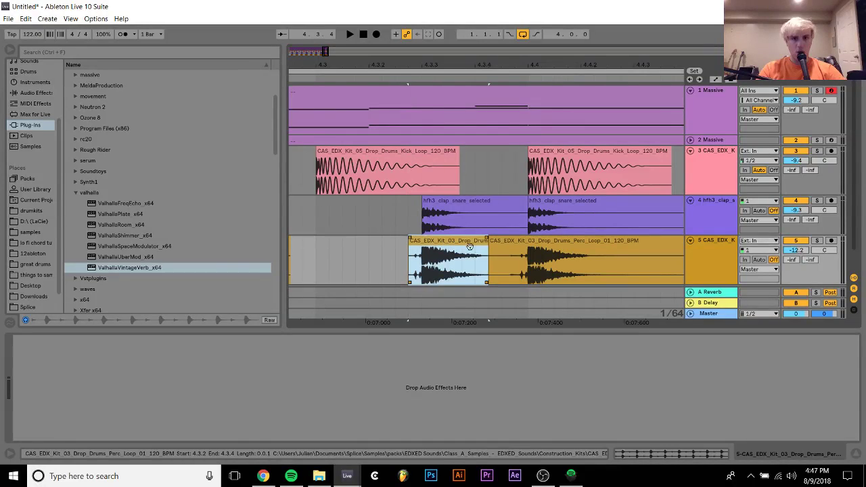
Duplicate the clap and percussion hits at 4.4.1 together to 4.4.2 and 4.4.4.
{"action": "left_click_drag", "start_coordinate": [500, 250], "coordinate": [575, 265]}
{"action": "left_click", "coordinate": [532, 225]}
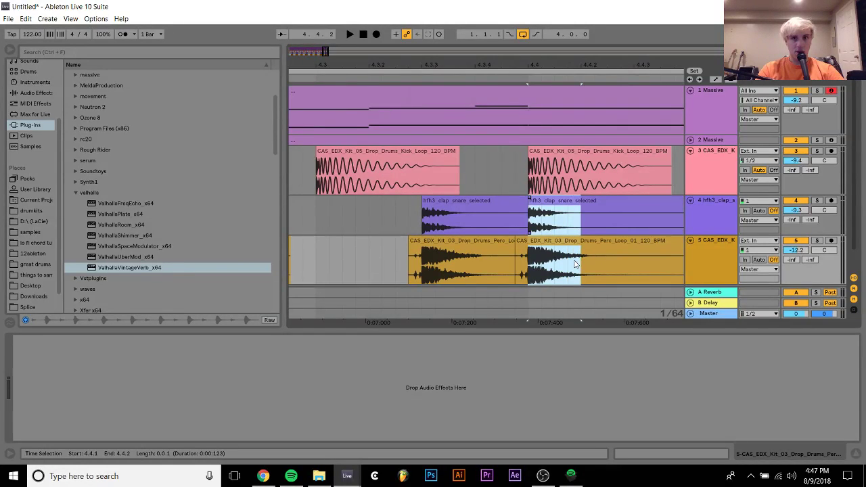
{"action": "scroll", "coordinate": [573, 264], "scroll_direction": "right", "scroll_amount": 3}
{"action": "left_click_drag", "start_coordinate": [459, 278], "coordinate": [466, 278]}
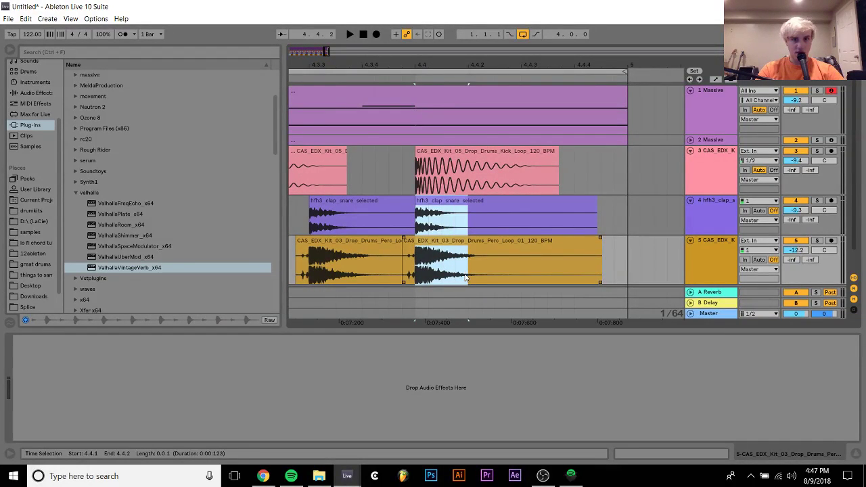
{"action": "key", "text": "ctrl+d"}
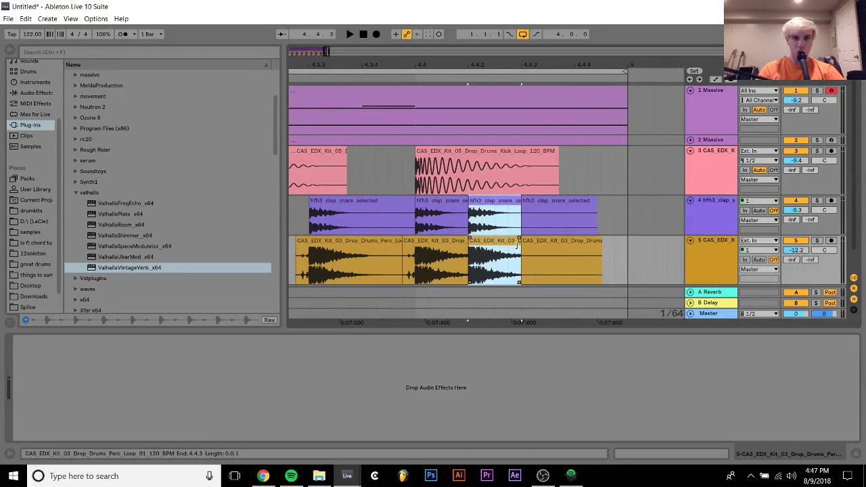
{"action": "left_click_drag", "start_coordinate": [519, 247], "coordinate": [574, 246]}
{"action": "key", "text": "ctrl+d"}
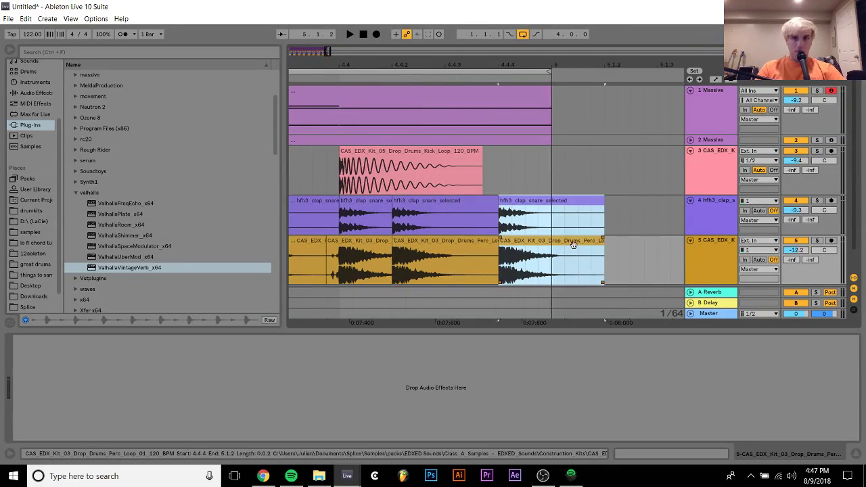
Extend the start of the last percussion clip earlier to include its pickup, and play the pattern from bar 1.
{"action": "left_click", "coordinate": [578, 242]}
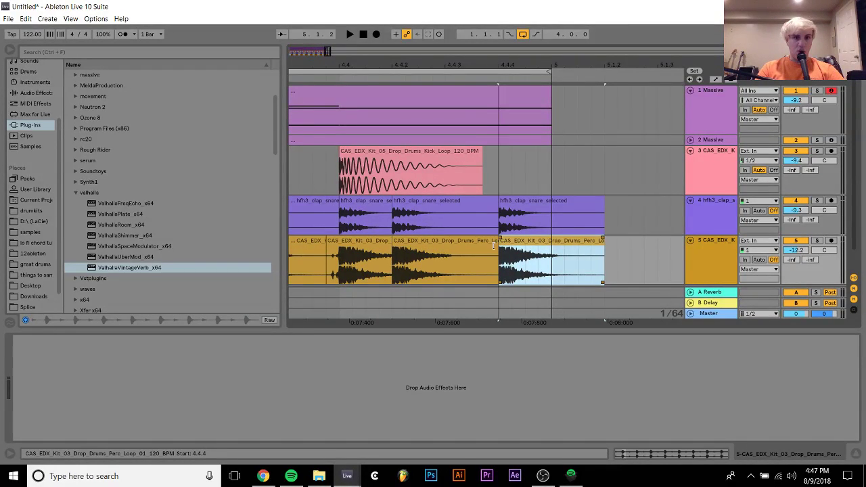
{"action": "left_click_drag", "start_coordinate": [494, 247], "coordinate": [478, 247]}
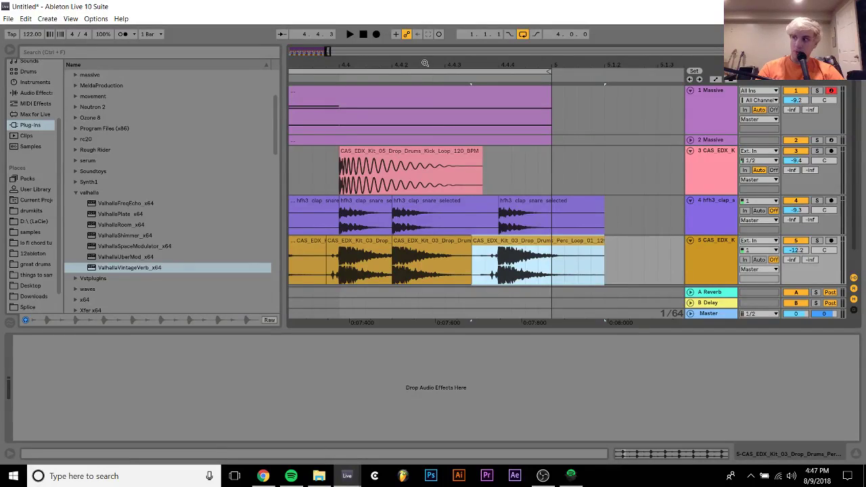
{"action": "left_click_drag", "start_coordinate": [658, 70], "coordinate": [657, 63]}
{"action": "key", "text": "minus"}
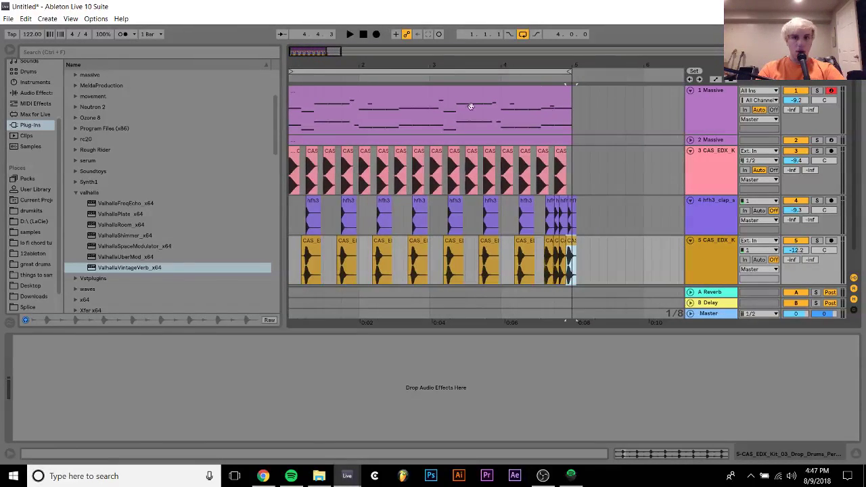
{"action": "left_click", "coordinate": [291, 218]}
{"action": "key", "text": "space"}
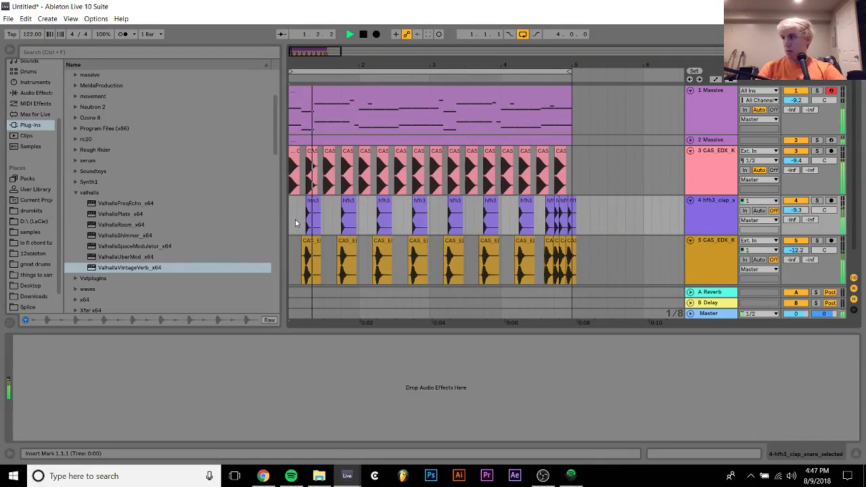
{"action": "left_click", "coordinate": [453, 266]}
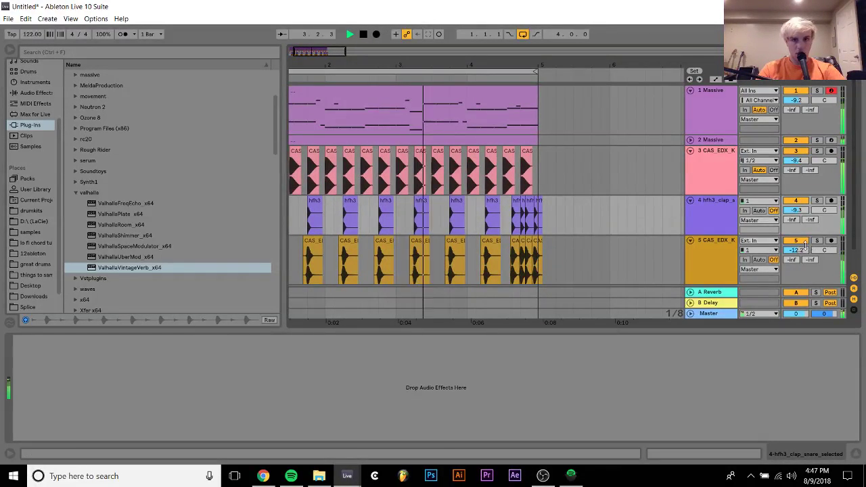
{"action": "left_click", "coordinate": [726, 253]}
{"action": "key", "text": "ctrl+a"}
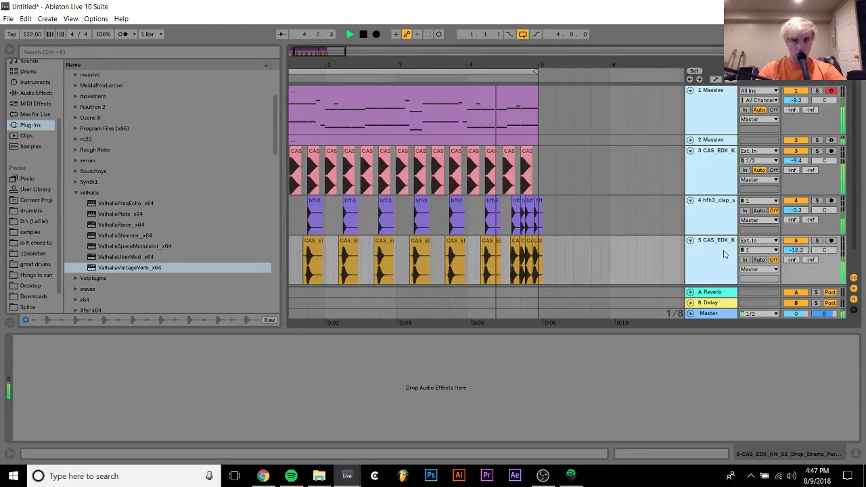
{"action": "left_click", "coordinate": [691, 242]}
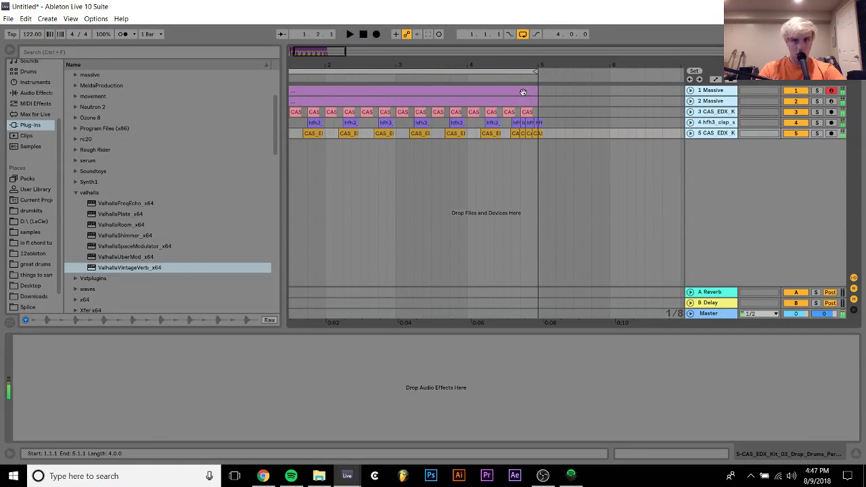
{"action": "left_click_drag", "start_coordinate": [533, 56], "coordinate": [533, 57]}
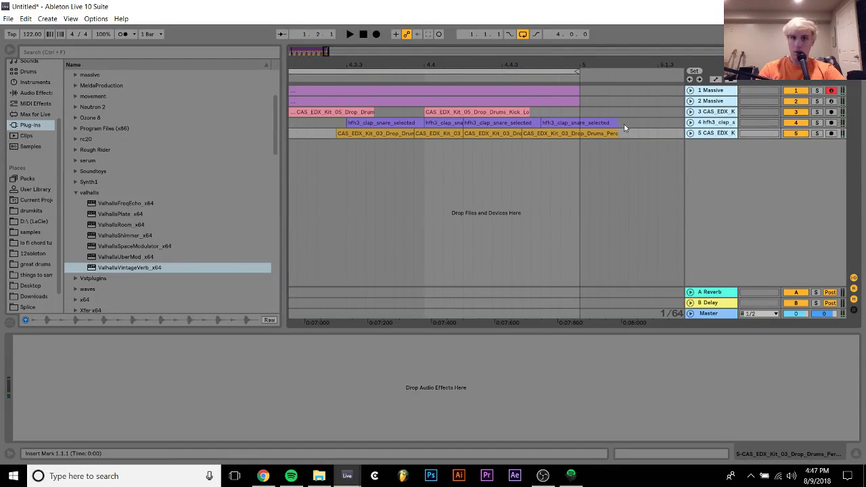
{"action": "left_click", "coordinate": [690, 123]}
Duplicate the clap and percussion hits at 4.4.2 to 4.4.3, delete the 4.4.2 pair, and lengthen the 4.4.1 percussion clip into the gap.
{"action": "left_click_drag", "start_coordinate": [461, 251], "coordinate": [503, 270]}
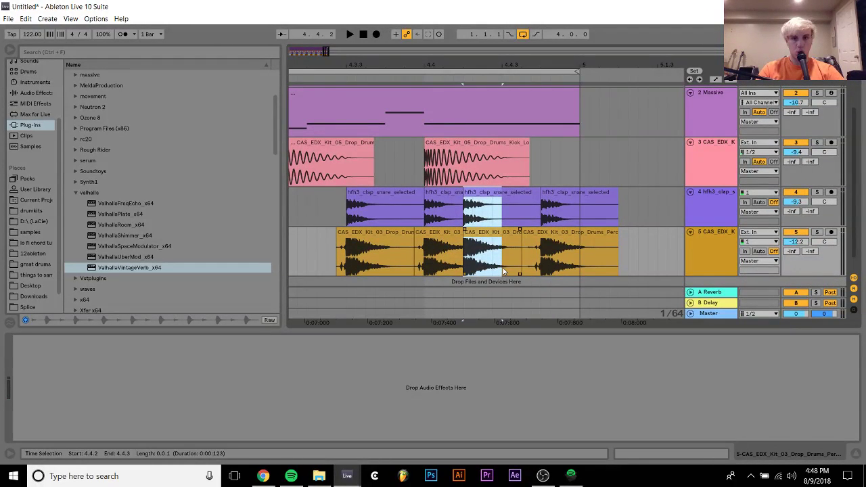
{"action": "key", "text": "ctrl+e"}
{"action": "left_click", "coordinate": [505, 214]}
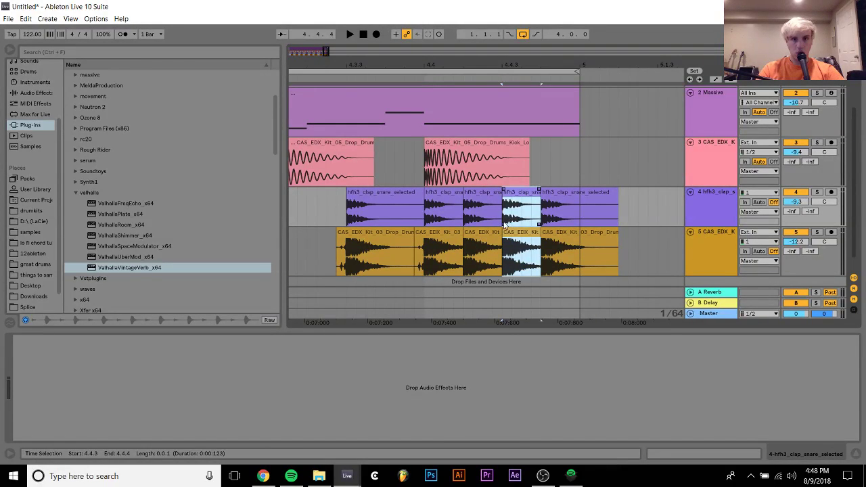
{"action": "left_click", "coordinate": [476, 206]}
{"action": "left_click", "coordinate": [479, 251], "text": "shift"}
{"action": "key", "text": "Delete"}
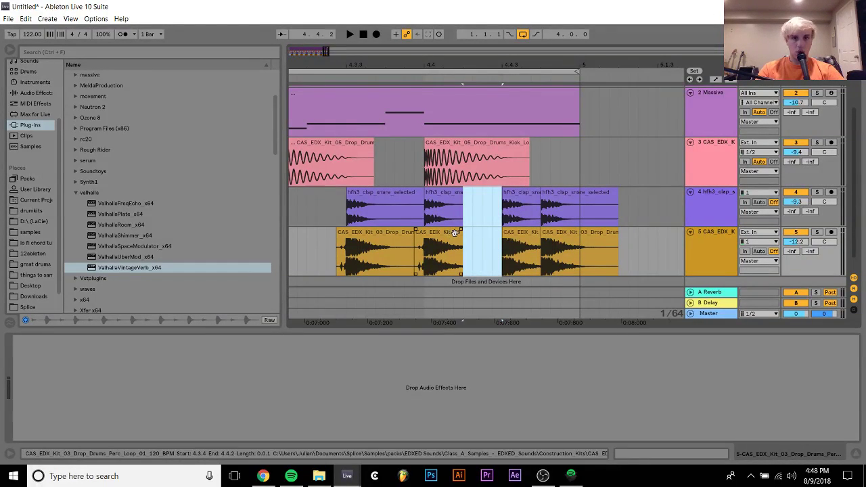
{"action": "left_click_drag", "start_coordinate": [460, 232], "coordinate": [491, 233]}
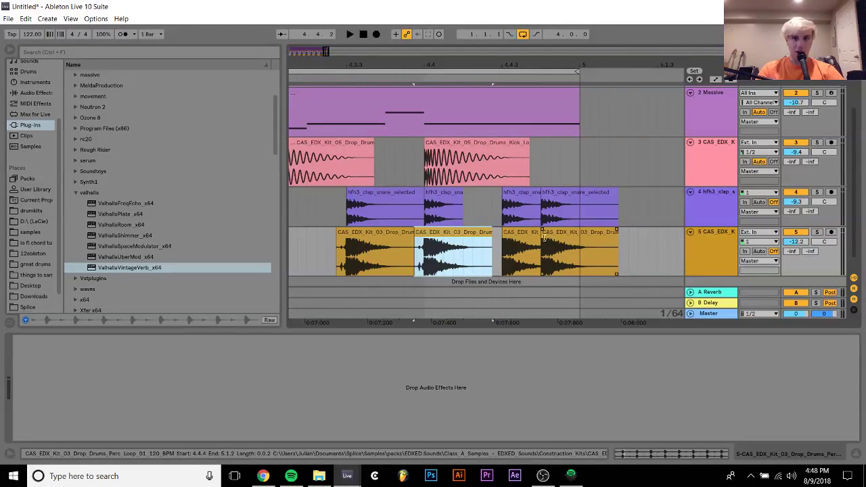
Extend the 4.4.3 percussion clip's start and lengthen the 4.4.1 clap clip to fill the gaps, and play from bar 1.
{"action": "left_click", "coordinate": [509, 233]}
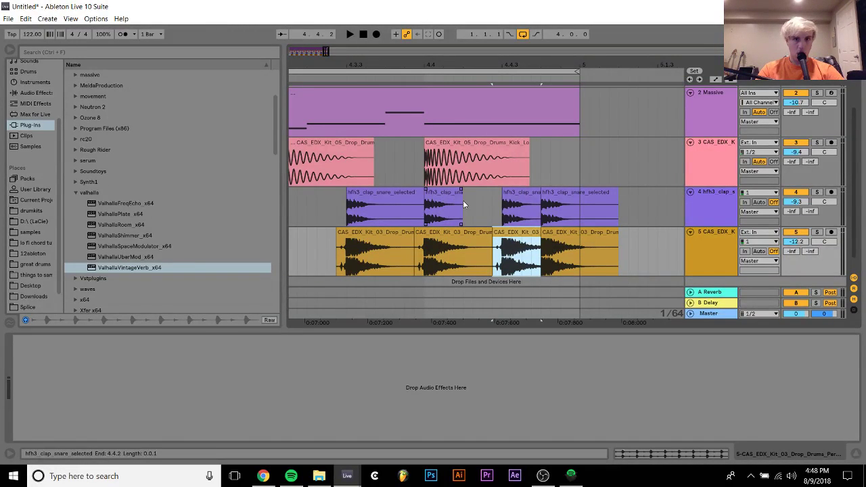
{"action": "left_click_drag", "start_coordinate": [462, 205], "coordinate": [492, 205]}
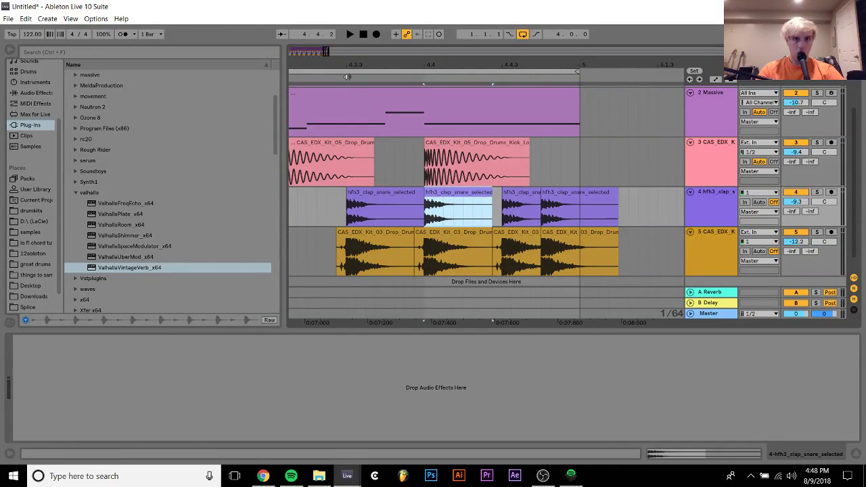
{"action": "left_click", "coordinate": [338, 144]}
{"action": "key", "text": "space"}
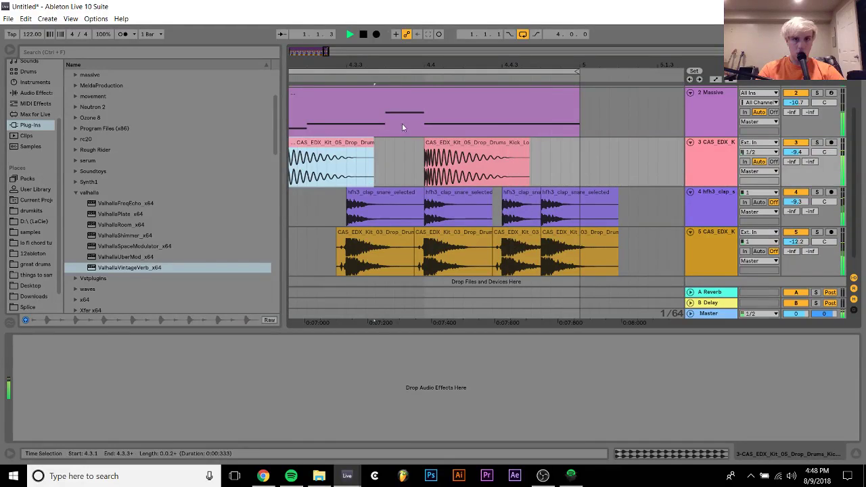
Stop playback and delete all clap and percussion clips from 4.3.1 onward.
{"action": "mouse_move", "coordinate": [405, 66]}
{"action": "left_mouse_down"}
{"action": "mouse_move", "coordinate": [405, 51]}
{"action": "mouse_move", "coordinate": [405, 71]}
{"action": "left_mouse_up"}
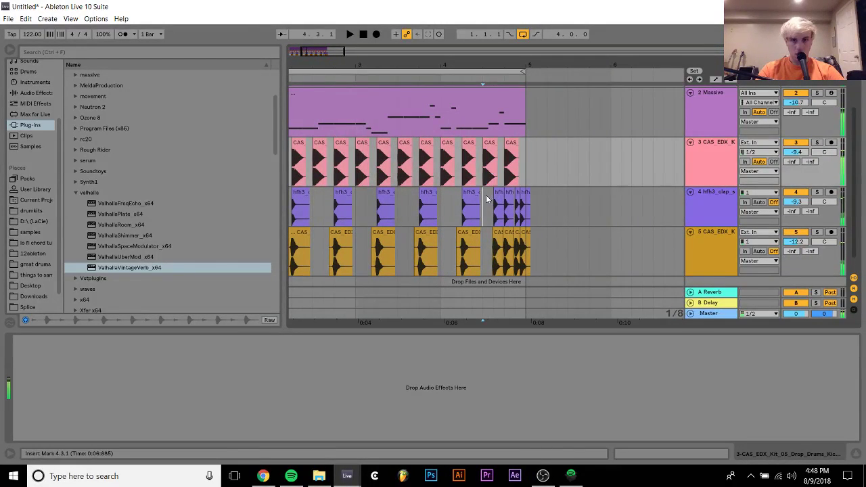
{"action": "left_click_drag", "start_coordinate": [486, 195], "coordinate": [657, 280]}
{"action": "key", "text": "space"}
{"action": "key", "text": "Delete"}
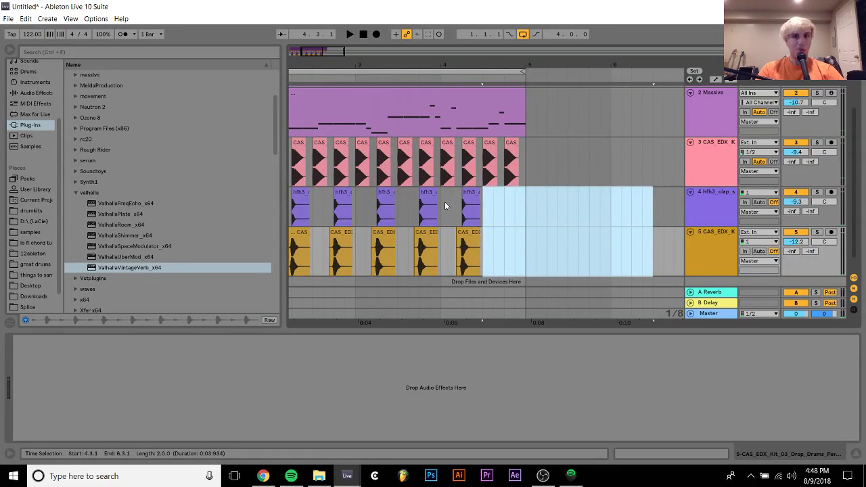
Duplicate the clap and percussion section from 4.1.1 to 4.3.1 into the second half of bar 4.
{"action": "left_click_drag", "start_coordinate": [445, 202], "coordinate": [491, 244]}
{"action": "key", "text": "ctrl+d"}
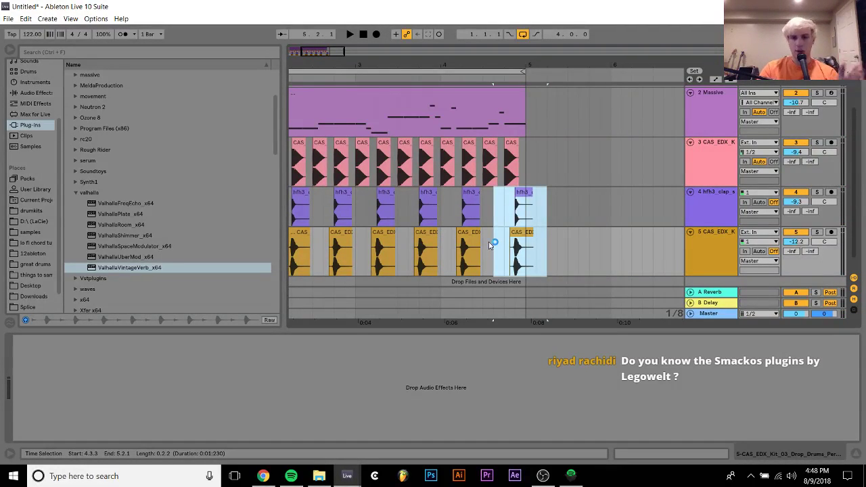
{"action": "key", "text": "ctrl+z"}
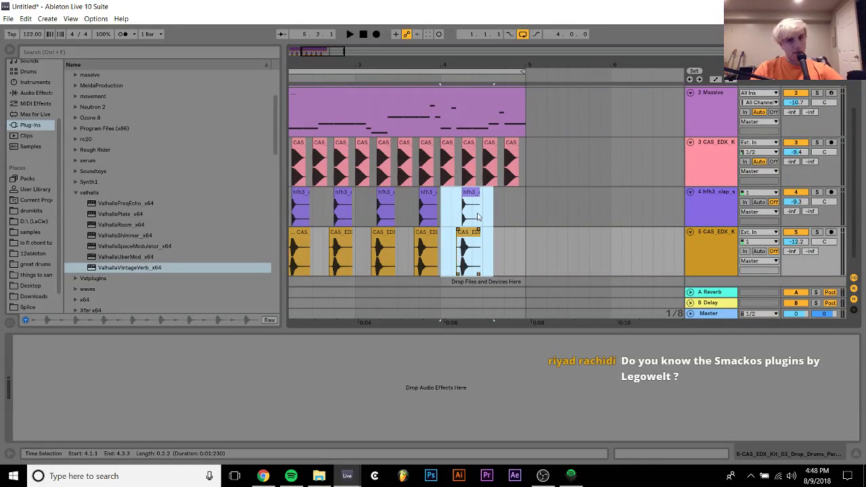
{"action": "left_click", "coordinate": [484, 215], "text": "shift"}
{"action": "key", "text": "ctrl+d"}
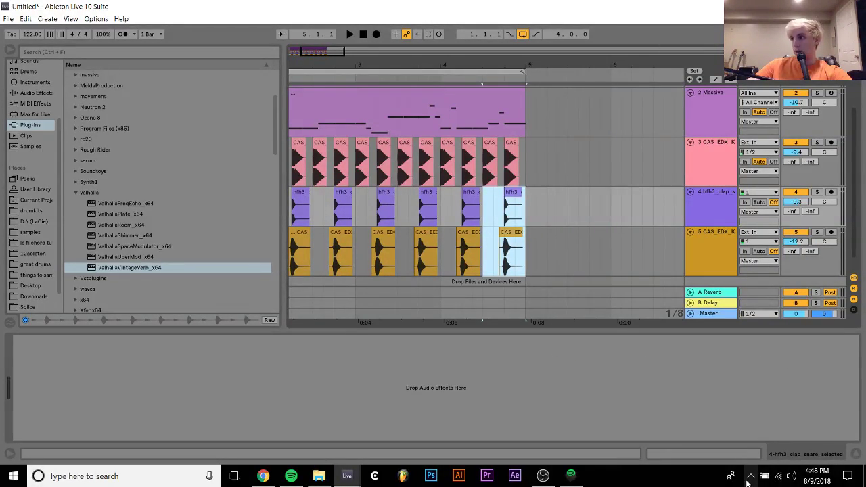
{"action": "left_click", "coordinate": [750, 477]}
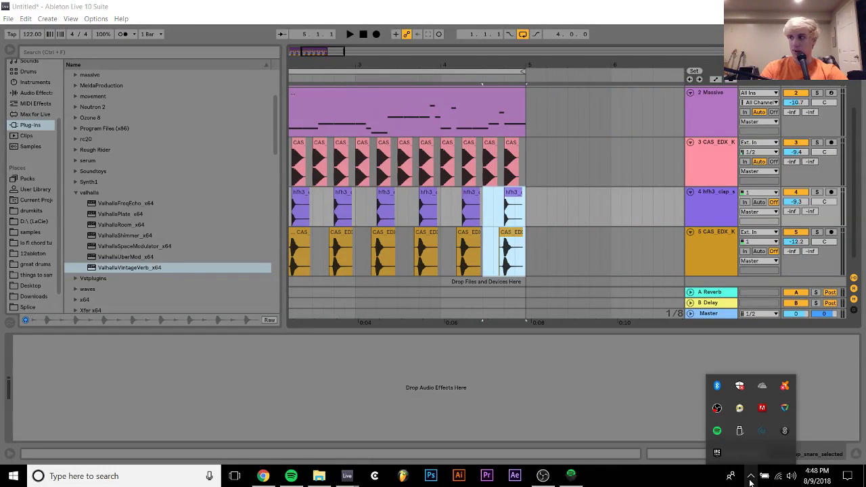
{"action": "left_click", "coordinate": [342, 224]}
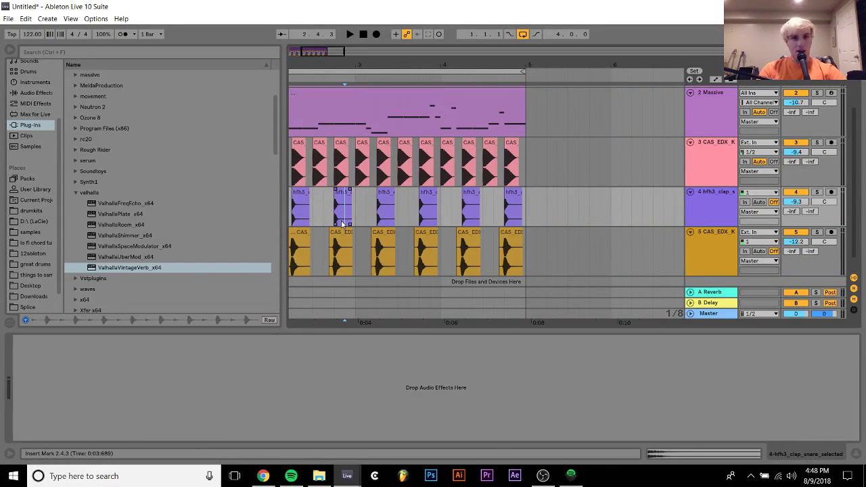
Play the pattern from bar 1, set the first Massive track's volume to -9.0 dB and solo the track.
{"action": "scroll", "coordinate": [342, 224], "scroll_direction": "left", "scroll_amount": 3}
{"action": "key", "text": "space"}
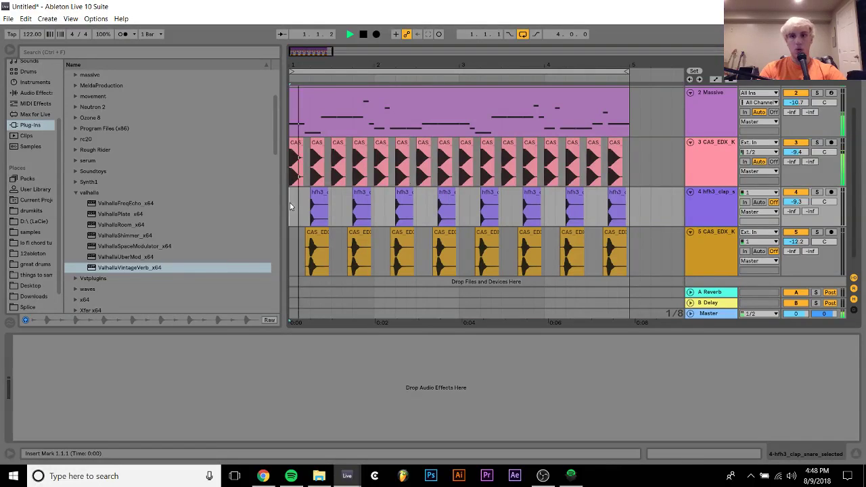
{"action": "scroll", "coordinate": [291, 206], "scroll_direction": "up", "scroll_amount": 2}
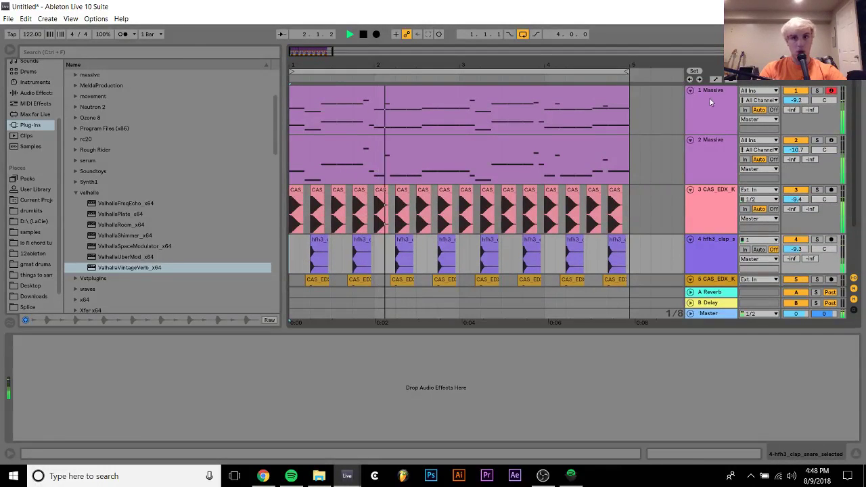
{"action": "left_click", "coordinate": [795, 113]}
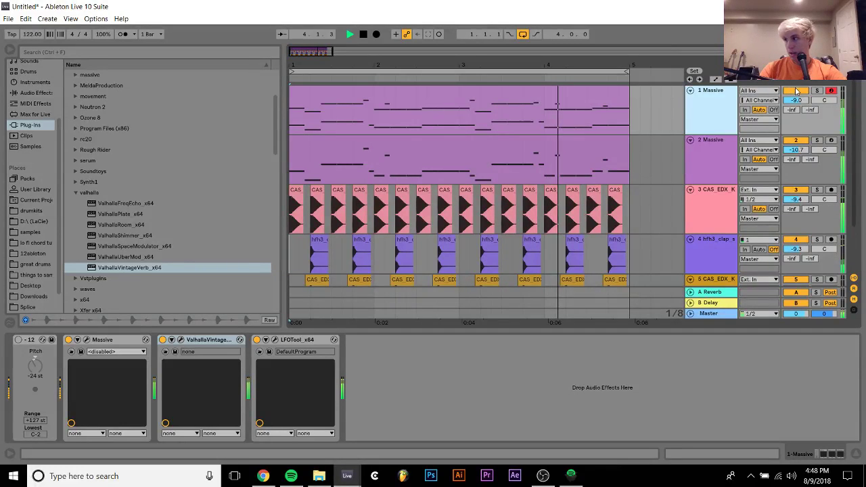
{"action": "left_click", "coordinate": [817, 91]}
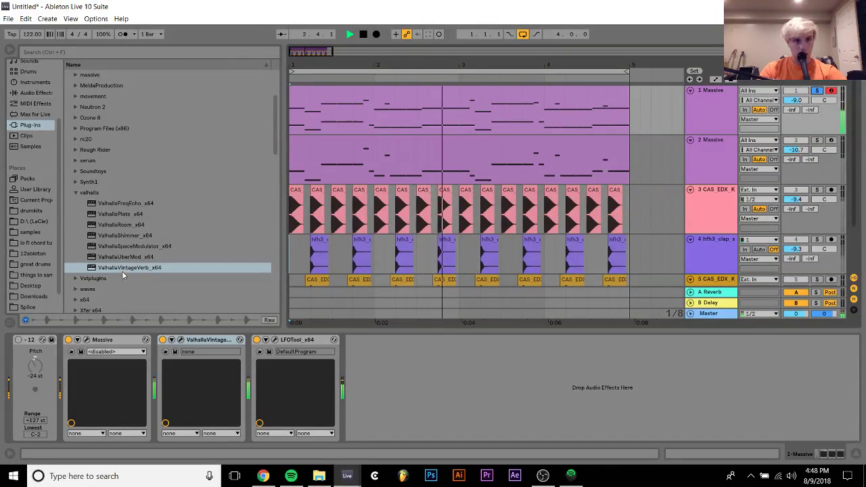
Add a second ValhallaVintageVerb before LFOTool on the first Massive track, with Mix at 0.0 % and Decay at 11.40 s.
{"action": "left_click_drag", "start_coordinate": [122, 271], "coordinate": [259, 379]}
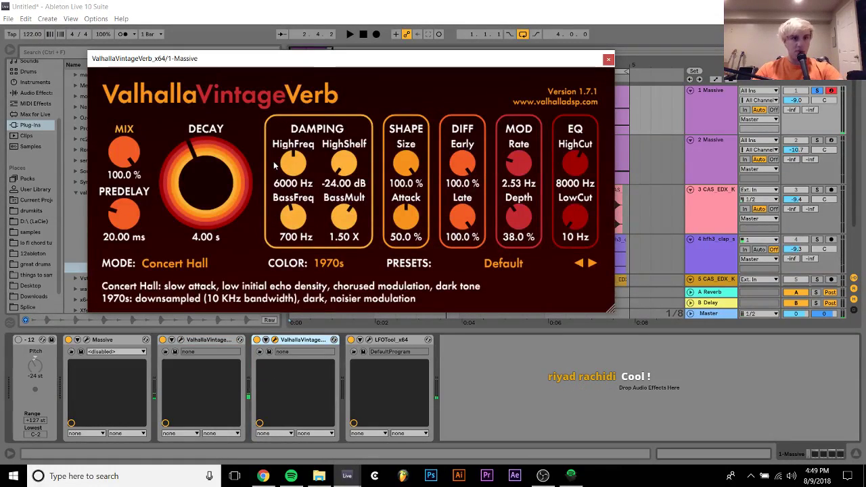
{"action": "left_click_drag", "start_coordinate": [124, 152], "coordinate": [138, 205]}
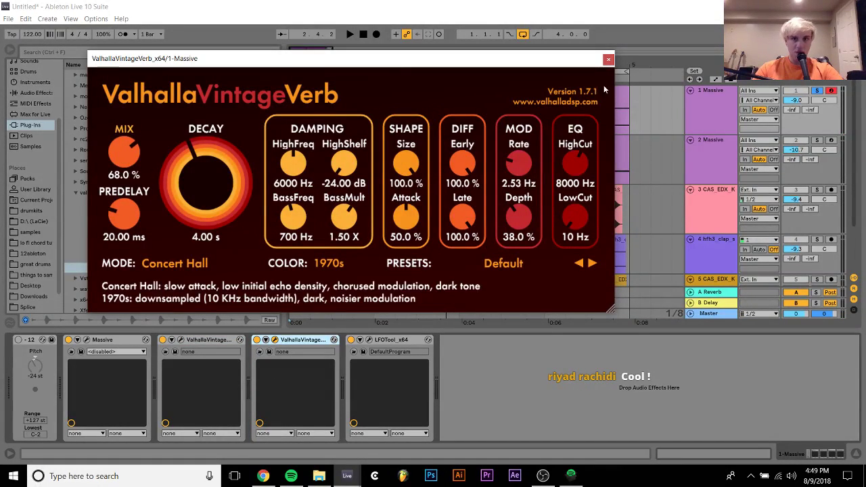
{"action": "left_click_drag", "start_coordinate": [124, 152], "coordinate": [120, 288]}
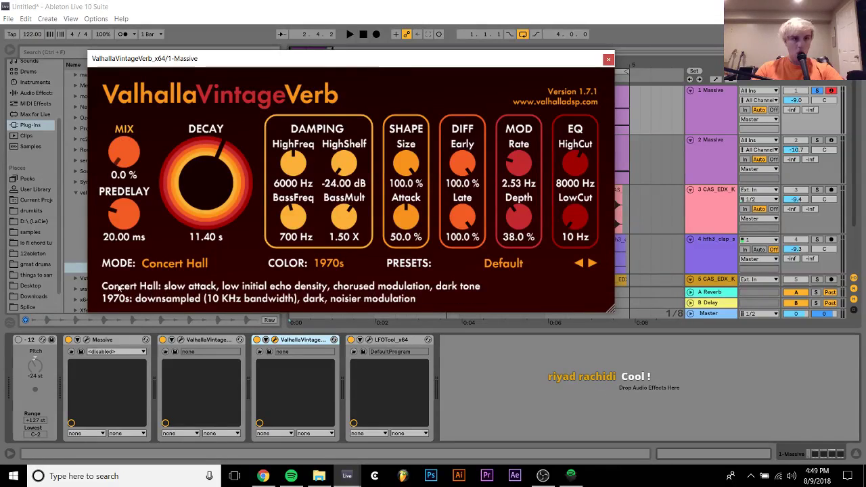
{"action": "left_click", "coordinate": [608, 59]}
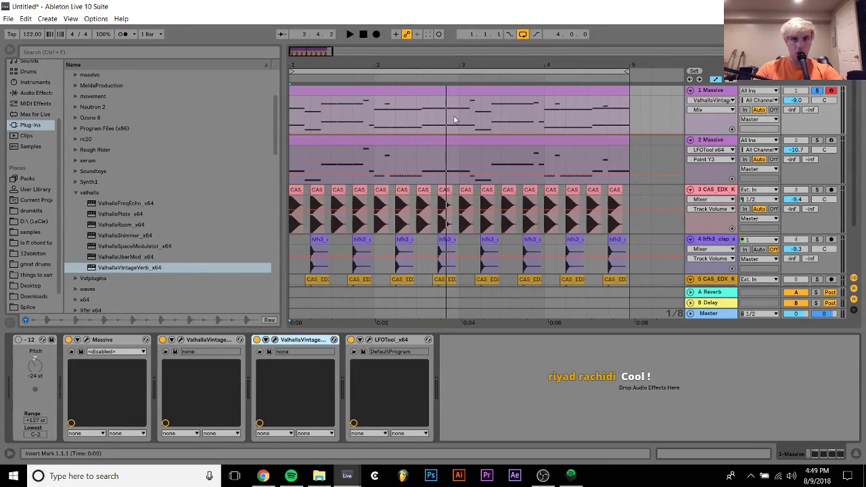
Automate the new reverb's Mix to ramp up over bar 2's last beat and drop at bar 3, and duplicate bars 1-2 onto bars 3-4.
{"action": "left_click_drag", "start_coordinate": [447, 103], "coordinate": [446, 89]}
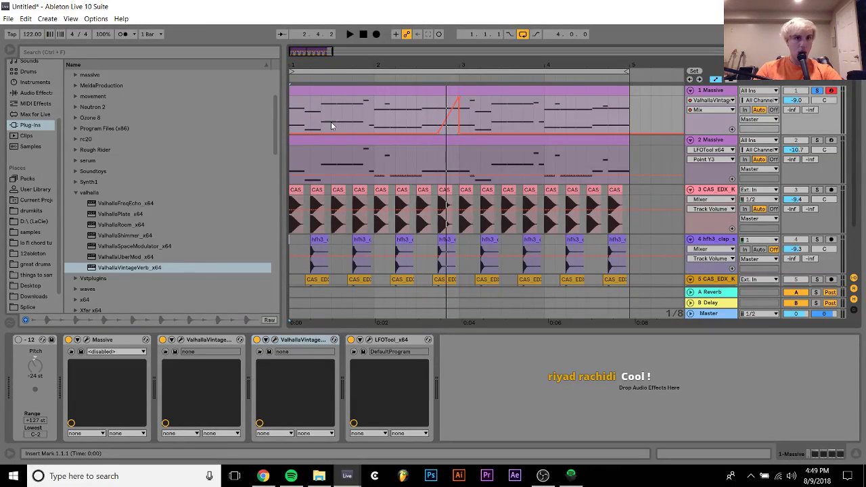
{"action": "left_click_drag", "start_coordinate": [295, 123], "coordinate": [458, 122]}
{"action": "key", "text": "ctrl+d"}
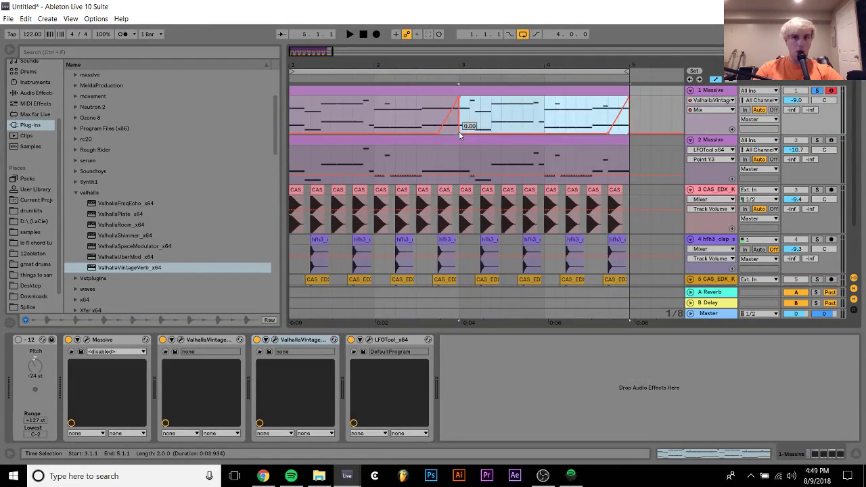
Unsolo the first Massive track, play the loop, and bend both reverb Mix ramps into curves that rise slowly at first.
{"action": "left_click", "coordinate": [397, 91]}
{"action": "key", "text": "space"}
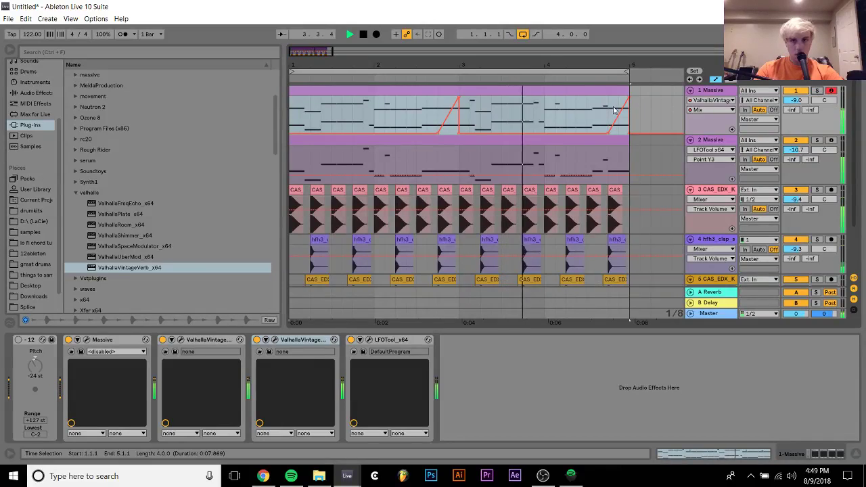
{"action": "scroll", "coordinate": [710, 197], "scroll_direction": "down", "scroll_amount": 1}
{"action": "left_click", "coordinate": [711, 197]}
{"action": "scroll", "coordinate": [710, 197], "scroll_direction": "up", "scroll_amount": 1}
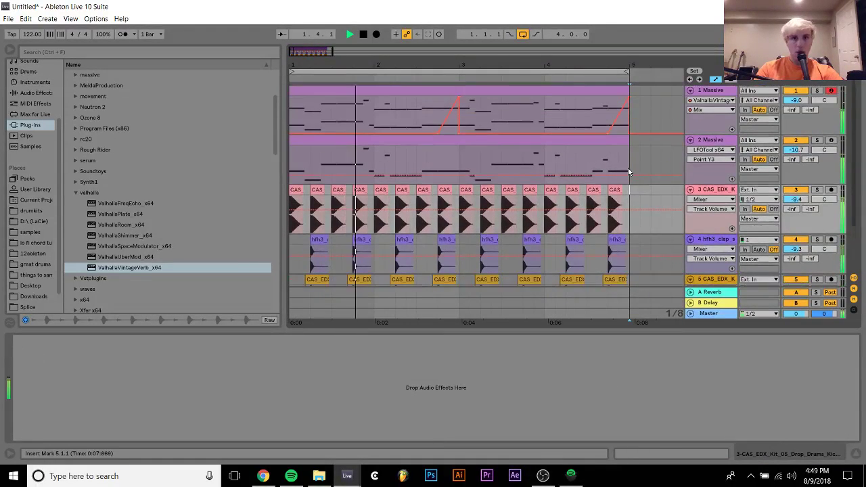
{"action": "left_click", "coordinate": [433, 88]}
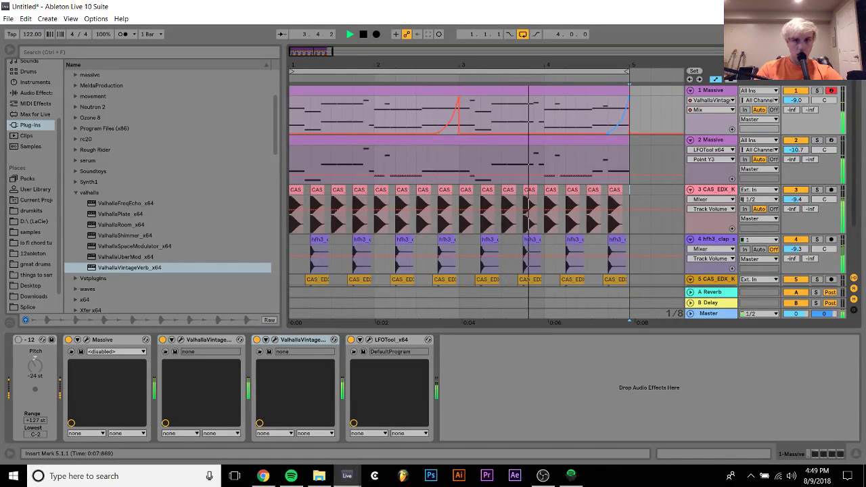
Copy the first Massive track's section from 4.3.1 to 5.2.1 to 3.2.1 so the reverb Mix ramp peaks at 3.4.1, and play.
{"action": "left_click_drag", "start_coordinate": [606, 132], "coordinate": [653, 129]}
{"action": "key", "text": "space"}
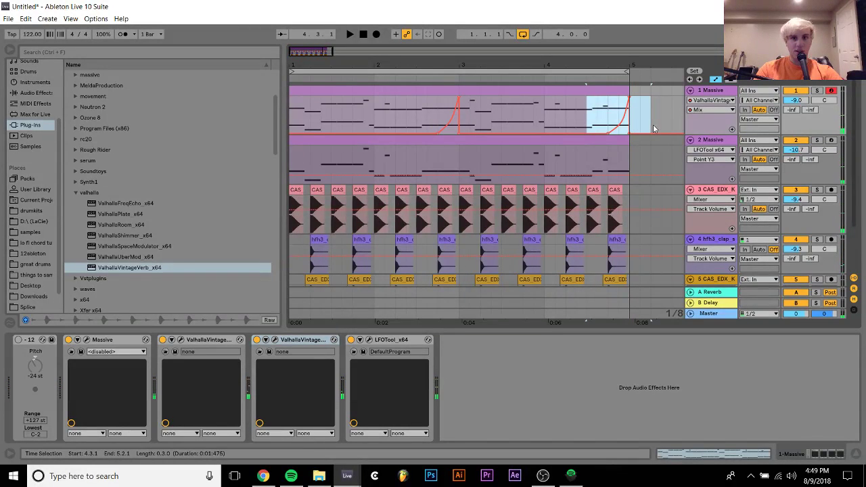
{"action": "left_click", "coordinate": [501, 123]}
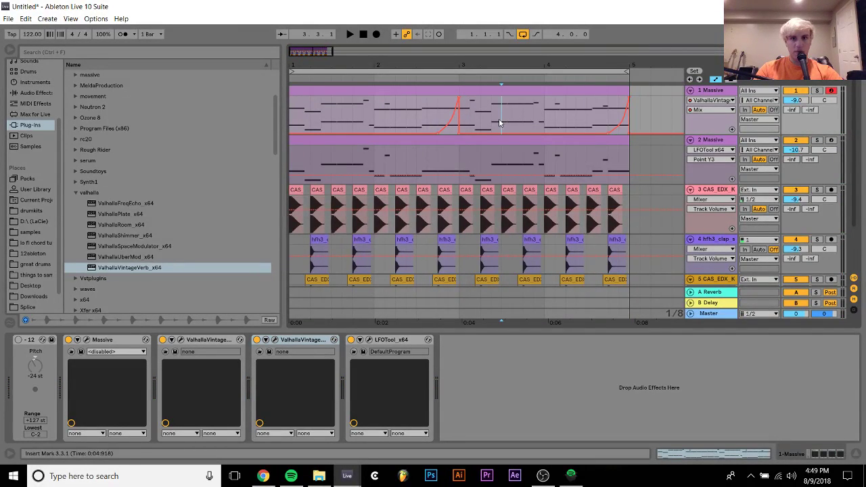
{"action": "key", "text": "ctrl+v"}
{"action": "key", "text": "ctrl+z"}
{"action": "left_click", "coordinate": [486, 122]}
{"action": "key", "text": "ctrl+v"}
{"action": "key", "text": "space"}
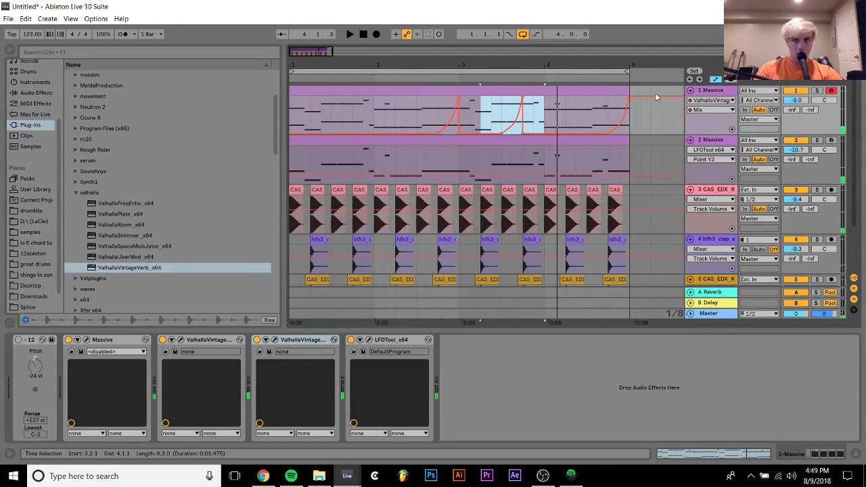
Remove the reverb Mix ramp at bar 4's end, copy bars 3-4 of the first Massive track to bar 1, and play.
{"action": "key", "text": "space"}
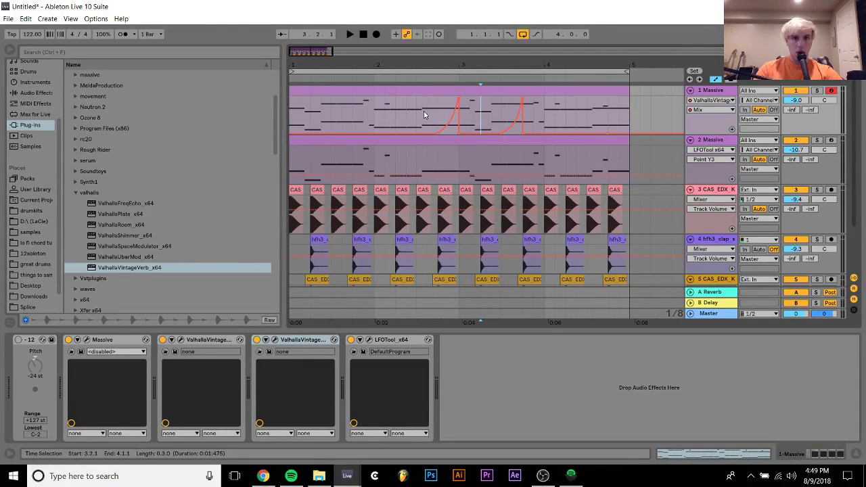
{"action": "left_click_drag", "start_coordinate": [461, 124], "coordinate": [627, 126]}
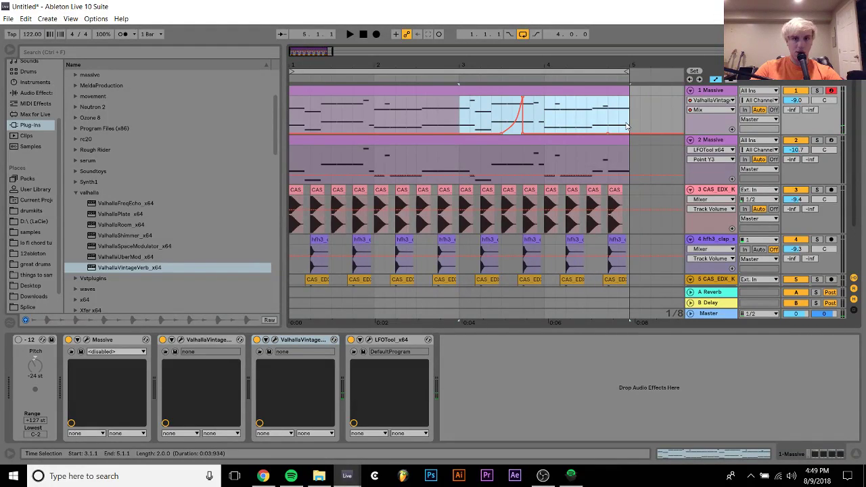
{"action": "left_click", "coordinate": [290, 118]}
{"action": "key", "text": "ctrl+v"}
{"action": "key", "text": "space"}
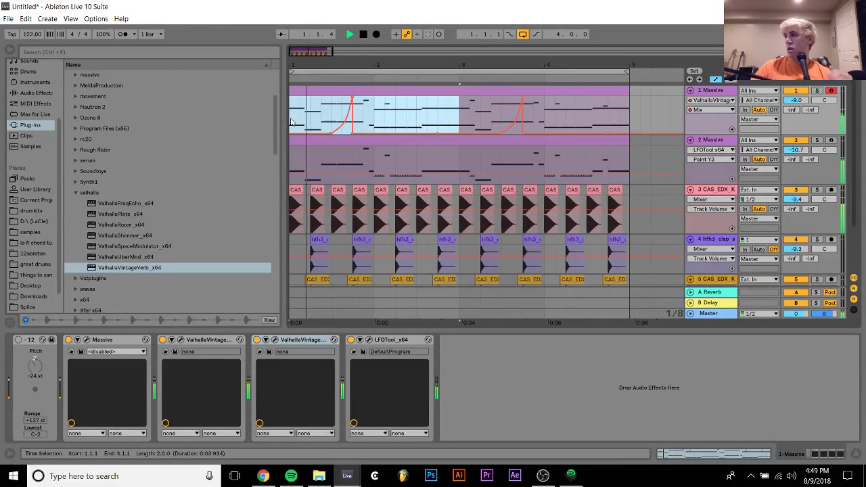
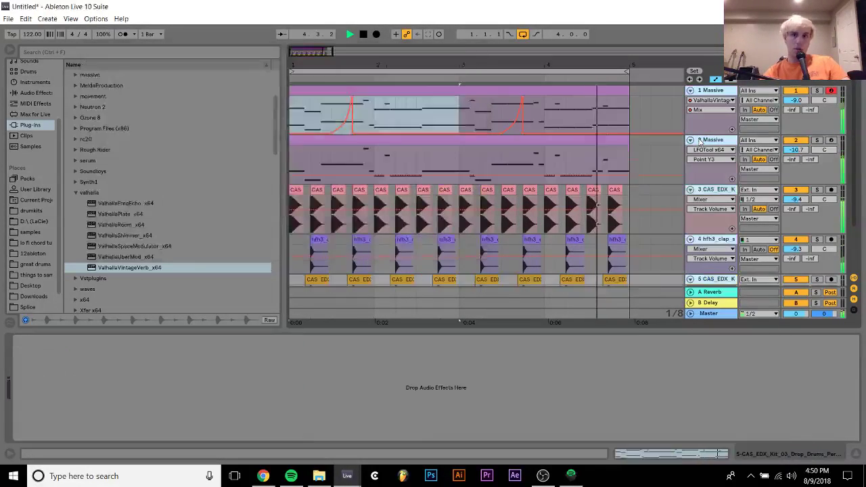
Fold all five tracks in the arrangement and play the loop from bar 1.
{"action": "left_click", "coordinate": [690, 140], "text": "alt"}
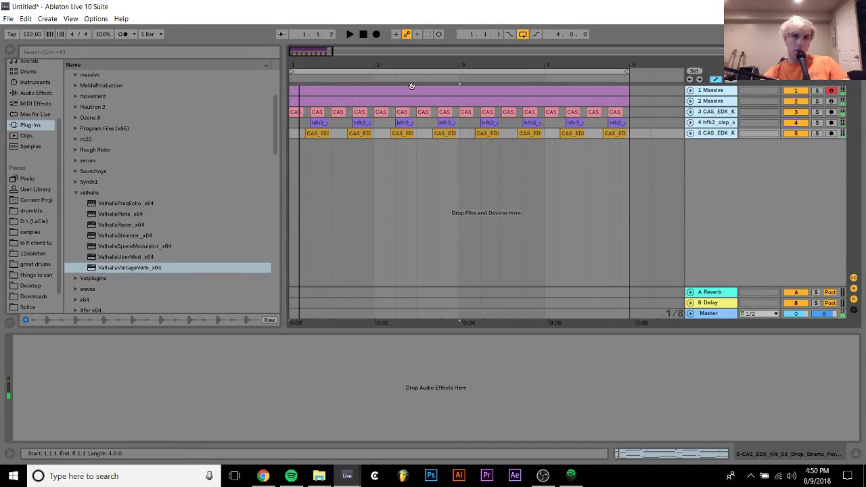
{"action": "left_click", "coordinate": [294, 134]}
{"action": "key", "text": "space"}
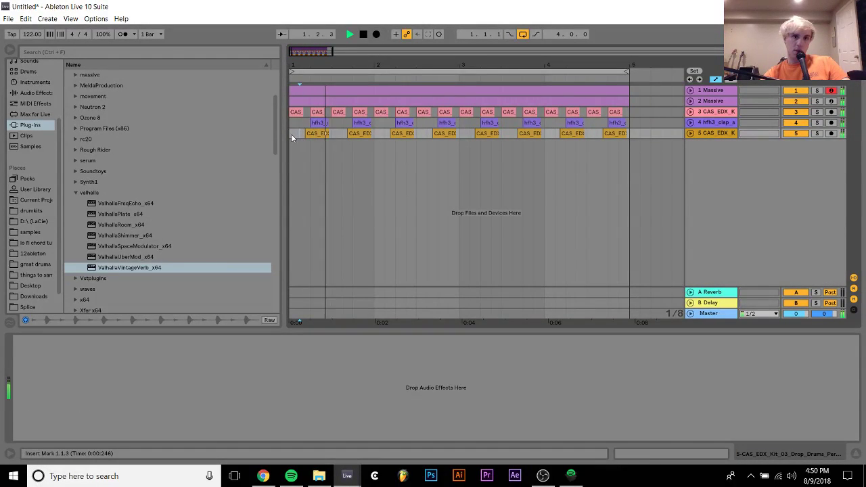
{"action": "left_click", "coordinate": [290, 132]}
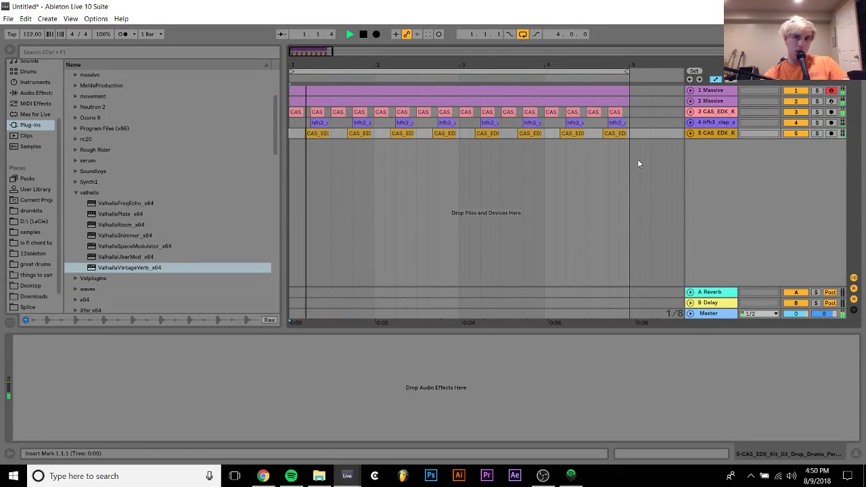
Unfold the kick track and set its volume to -7.4 dB.
{"action": "left_click", "coordinate": [691, 111]}
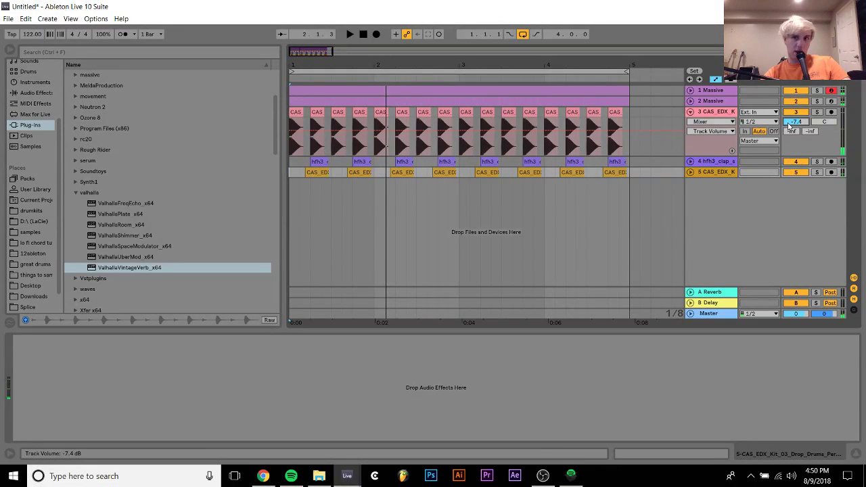
{"action": "scroll", "coordinate": [789, 126], "scroll_direction": "down", "scroll_amount": 2}
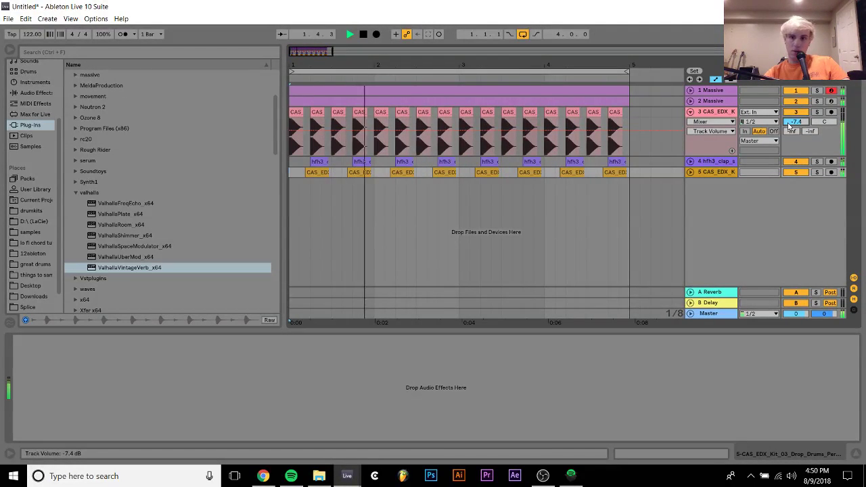
Fold the kick track and duplicate the four-bar section of all five tracks to bar 5.
{"action": "left_click", "coordinate": [691, 111]}
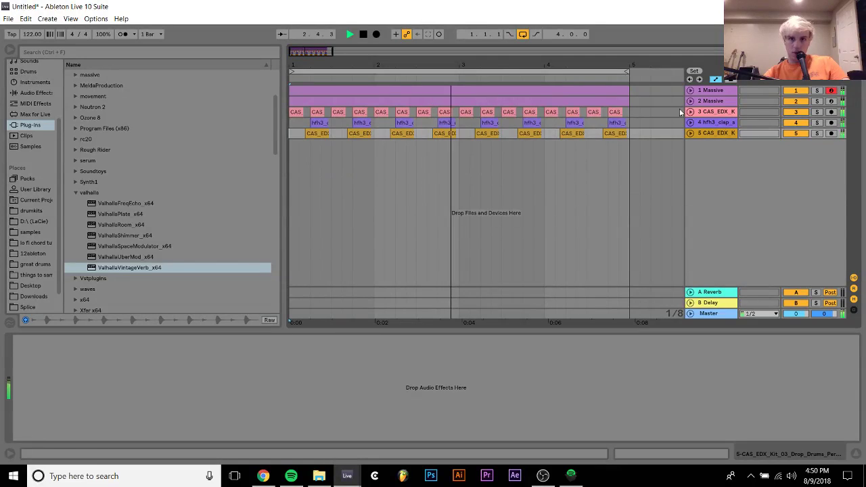
{"action": "left_click", "coordinate": [615, 90]}
{"action": "left_click", "coordinate": [291, 134]}
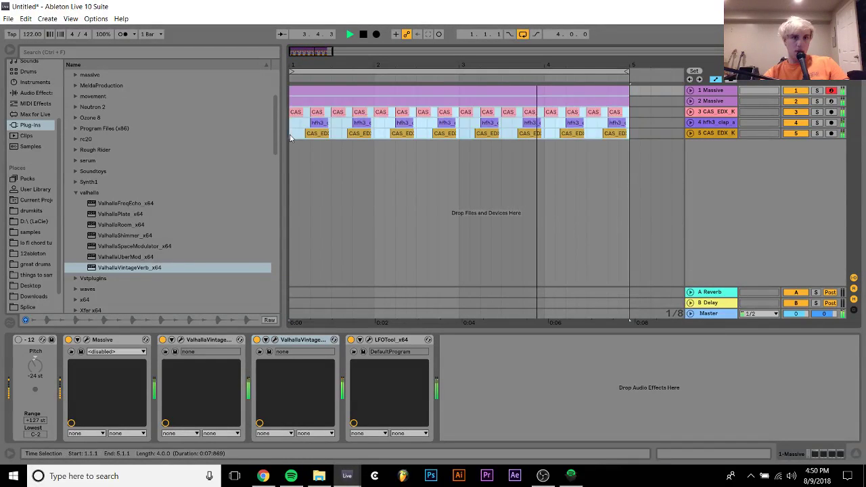
{"action": "key", "text": "ctrl+a"}
{"action": "key", "text": "ctrl+d"}
{"action": "key", "text": "minus"}
{"action": "key", "text": "minus"}
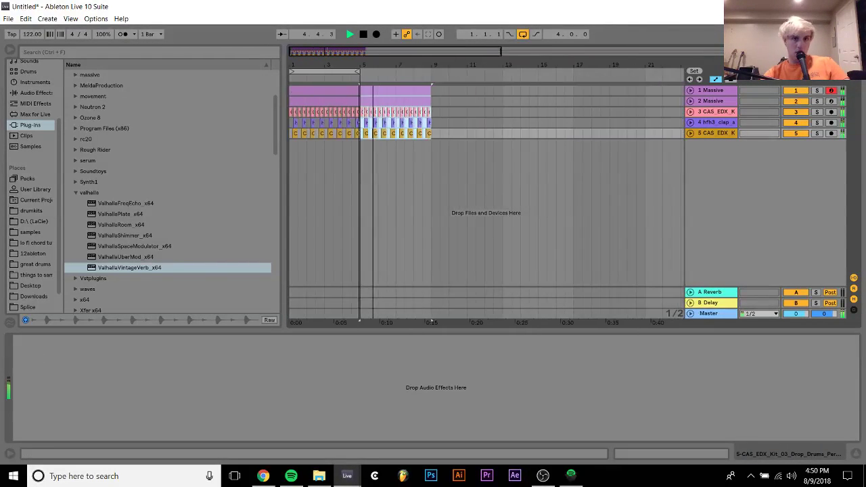
Set the loop length to eight bars and duplicate the eight-bar section of all tracks to bar 9.
{"action": "left_click", "coordinate": [332, 90]}
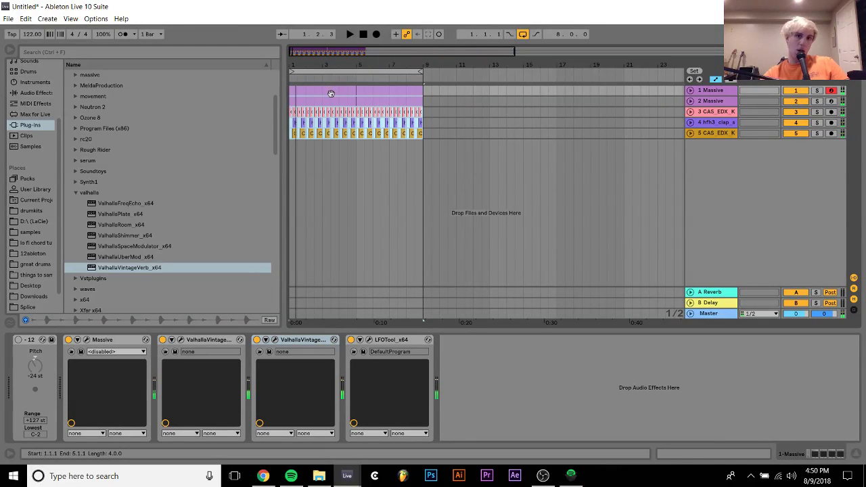
{"action": "key", "text": "ctrl+a"}
{"action": "key", "text": "ctrl+d"}
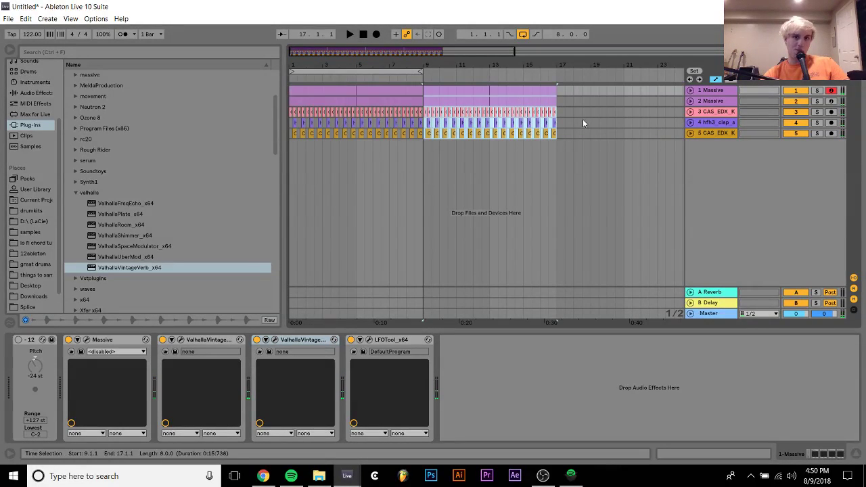
Insert a new MIDI track below the percussion track and load an empty Drum Rack on it.
{"action": "left_click", "coordinate": [707, 136]}
{"action": "key", "text": "ctrl+shift+t"}
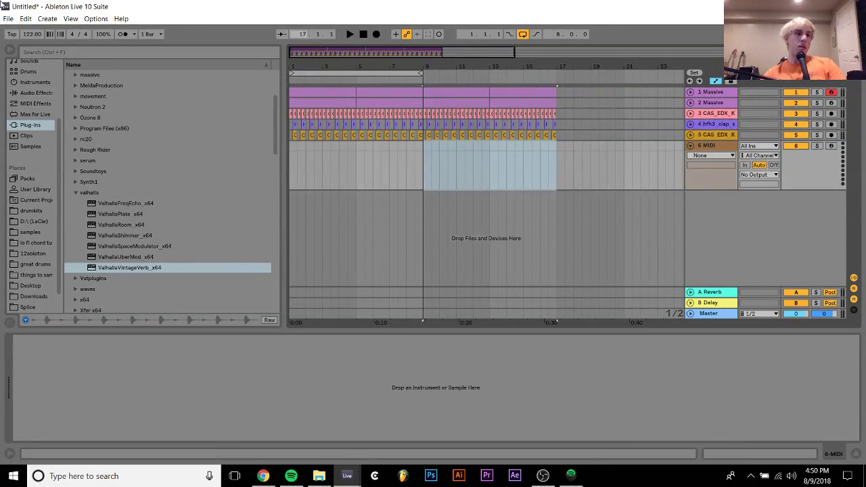
{"action": "left_click", "coordinate": [39, 72]}
{"action": "double_click", "coordinate": [95, 85]}
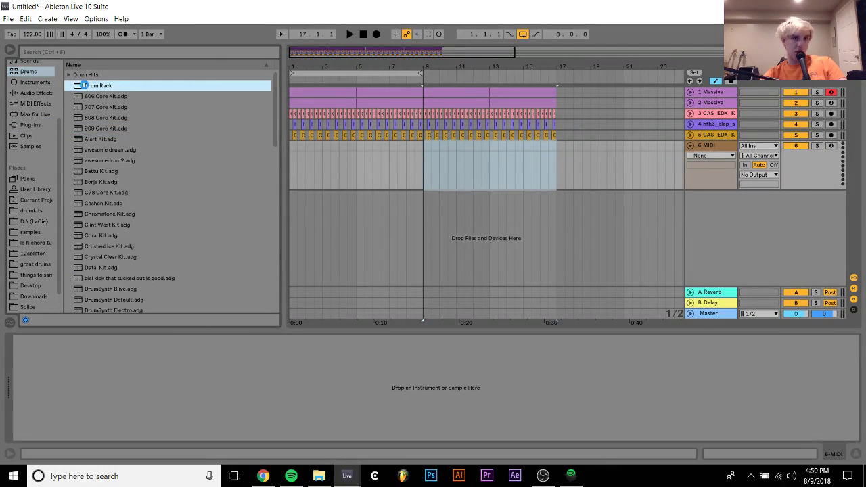
Find the vengeance deep house 2 folder in the samples library and expand it.
{"action": "left_click", "coordinate": [27, 232]}
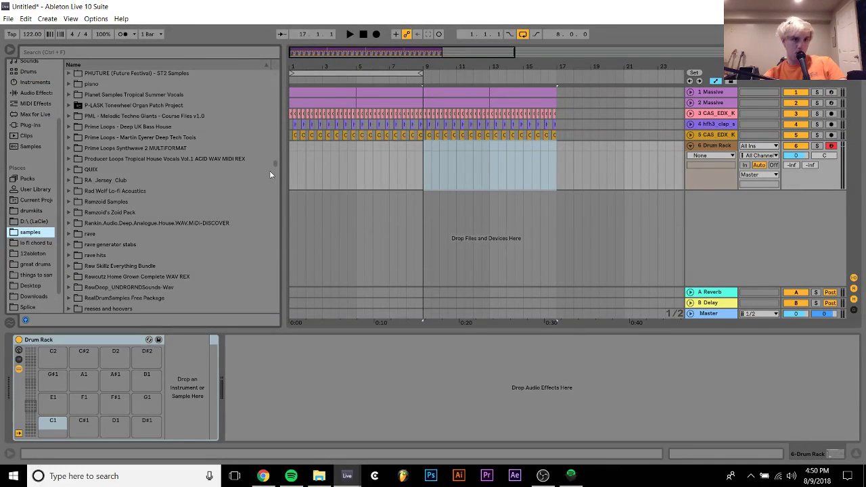
{"action": "left_click_drag", "start_coordinate": [274, 177], "coordinate": [280, 211]}
{"action": "left_click", "coordinate": [176, 196]}
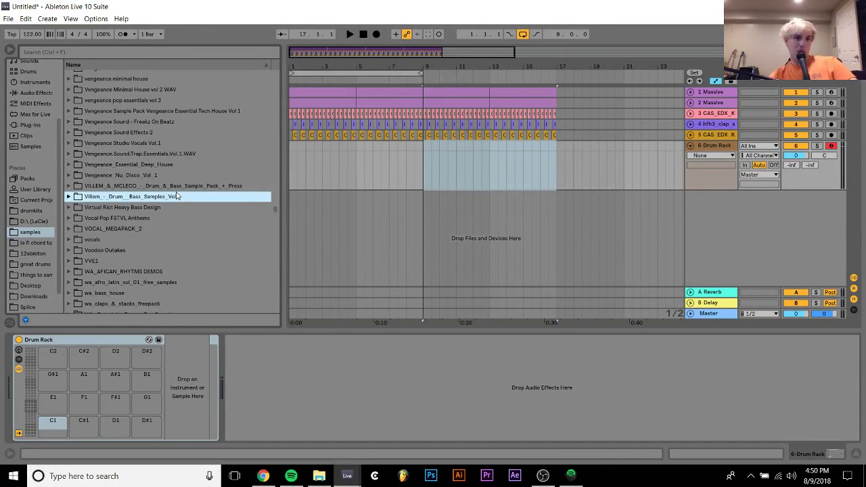
{"action": "key", "text": "Up"}
{"action": "key", "text": "Up"}
{"action": "key", "text": "Up"}
{"action": "key", "text": "Up"}
{"action": "key", "text": "Up"}
{"action": "key", "text": "Up"}
{"action": "key", "text": "Up"}
{"action": "key", "text": "Up"}
{"action": "key", "text": "Up"}
{"action": "key", "text": "Up"}
{"action": "key", "text": "Up"}
{"action": "key", "text": "Up"}
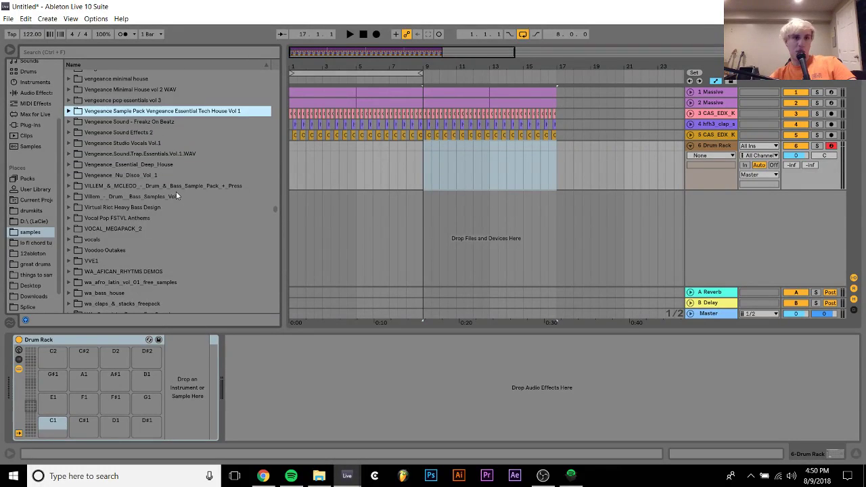
{"action": "key", "text": "Up"}
{"action": "key", "text": "Up"}
{"action": "key", "text": "Up"}
{"action": "key", "text": "Up"}
{"action": "key", "text": "Up"}
{"action": "key", "text": "Up"}
{"action": "key", "text": "Up"}
{"action": "key", "text": "Up"}
{"action": "key", "text": "Up"}
{"action": "key", "text": "Up"}
{"action": "key", "text": "Up"}
{"action": "key", "text": "Up"}
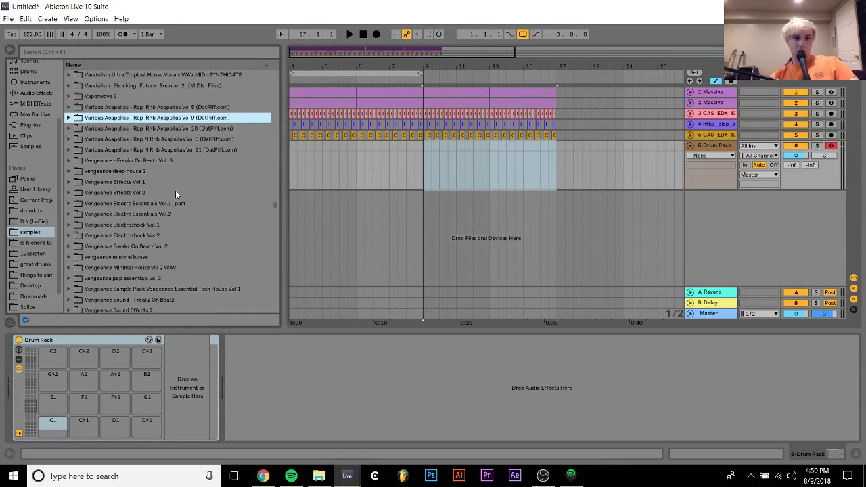
{"action": "key", "text": "Down"}
{"action": "key", "text": "Down"}
{"action": "key", "text": "Down"}
{"action": "key", "text": "Down"}
{"action": "key", "text": "Down"}
{"action": "key", "text": "Right"}
Load VEDH2 Open Hihat 003 and 004 from the VEDH2 Cymbals folder onto Drum Rack pads C1 and C#1.
{"action": "key", "text": "Down"}
{"action": "key", "text": "Down"}
{"action": "key", "text": "Down"}
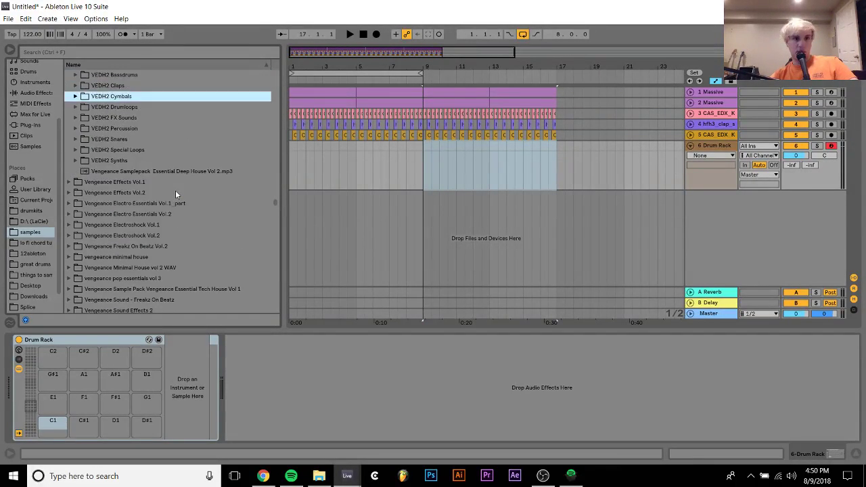
{"action": "key", "text": "Right"}
{"action": "key", "text": "Down"}
{"action": "key", "text": "Down"}
{"action": "key", "text": "Down"}
{"action": "key", "text": "Right"}
{"action": "key", "text": "Down"}
{"action": "key", "text": "Down"}
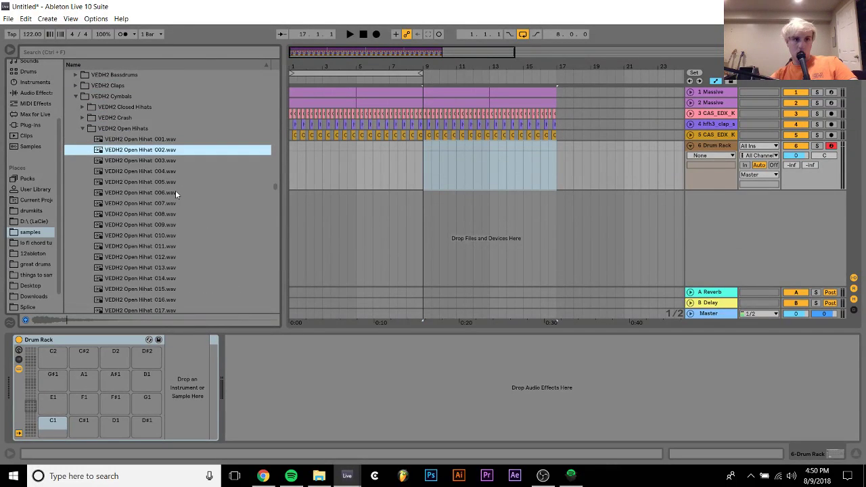
{"action": "key", "text": "Down"}
{"action": "key", "text": "Down"}
{"action": "left_click", "coordinate": [150, 163]}
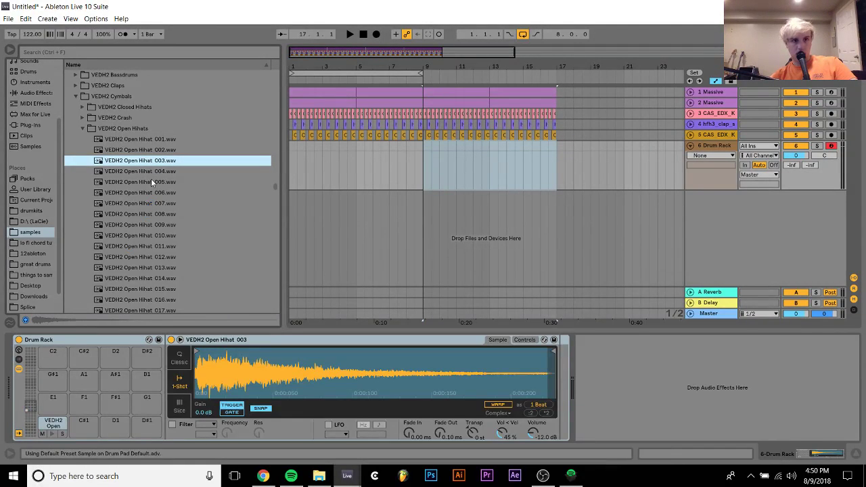
{"action": "left_click_drag", "start_coordinate": [151, 172], "coordinate": [88, 426]}
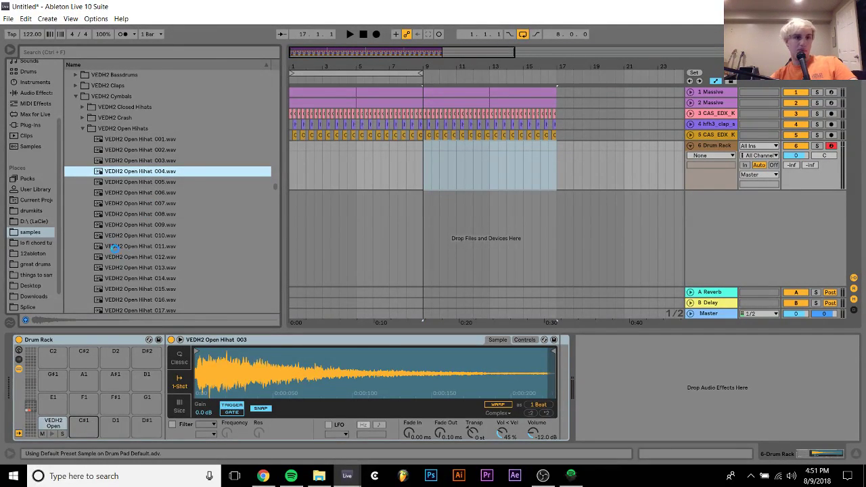
Audition the VEDH2 Closed Hihats and load VEDH2 Closed Hihat 004 onto pad D1.
{"action": "left_click", "coordinate": [82, 110]}
{"action": "key", "text": "Right"}
{"action": "key", "text": "Down"}
{"action": "key", "text": "Down"}
{"action": "key", "text": "Down"}
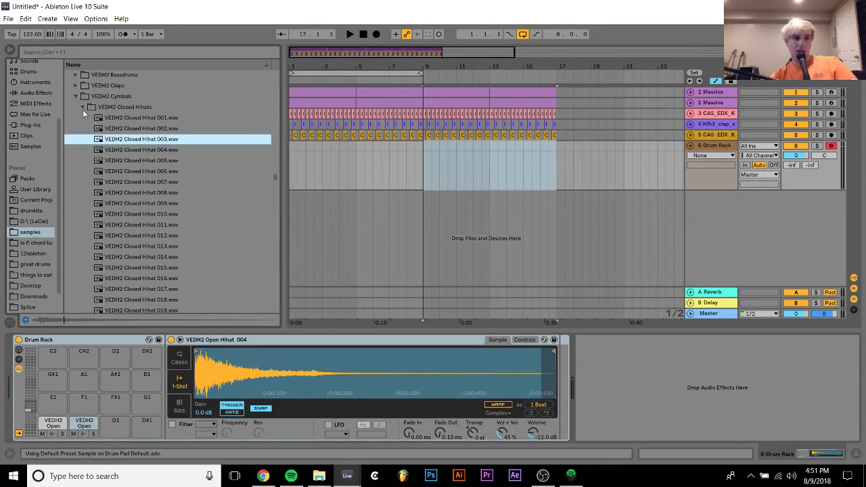
{"action": "key", "text": "Down"}
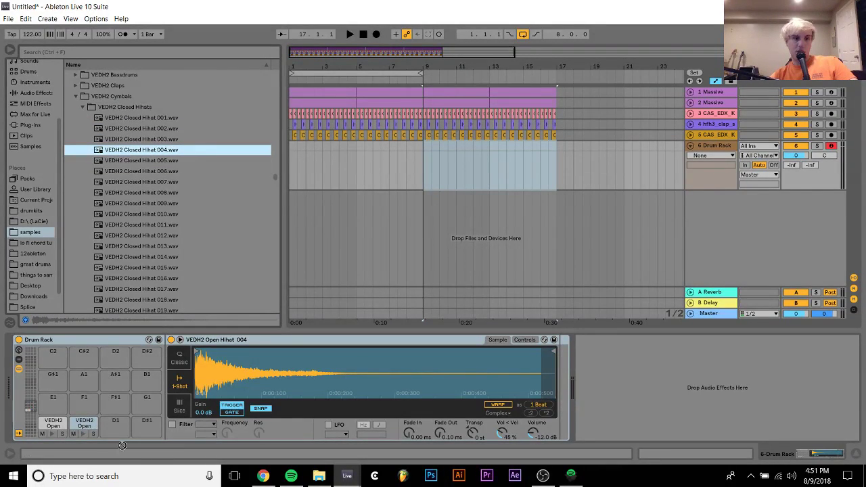
Pick VEDH2 Closed Hihat 016 from the same folder and load it onto pad D#1.
{"action": "left_click", "coordinate": [155, 118]}
{"action": "key", "text": "Up"}
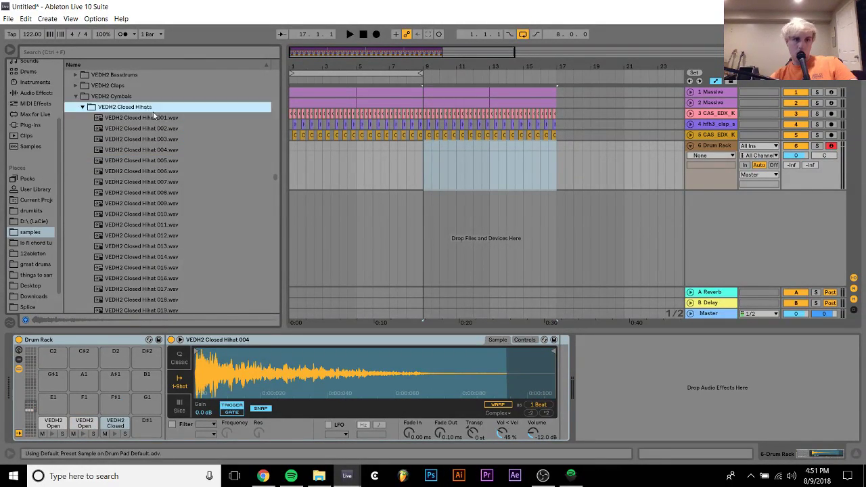
{"action": "left_click", "coordinate": [159, 279]}
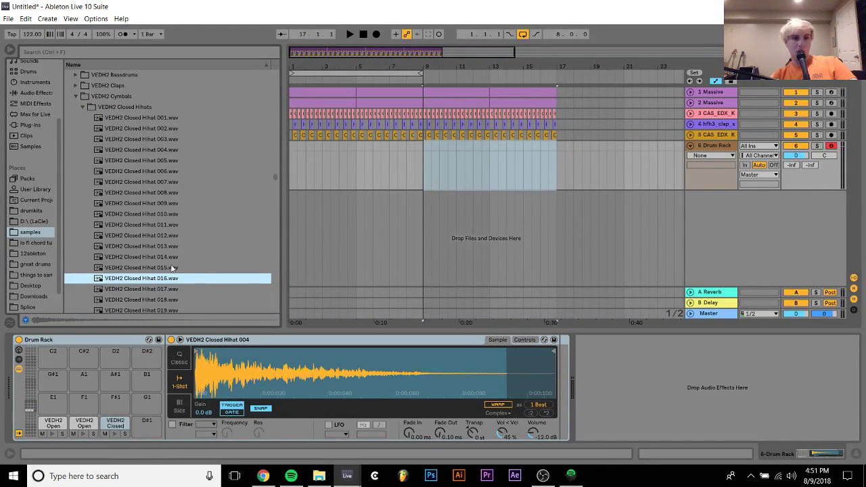
{"action": "left_click_drag", "start_coordinate": [161, 281], "coordinate": [145, 421]}
Set the volume of Closed Hihat 004 to -17 dB and of Closed Hihat 016 to -18 dB.
{"action": "left_click", "coordinate": [534, 435]}
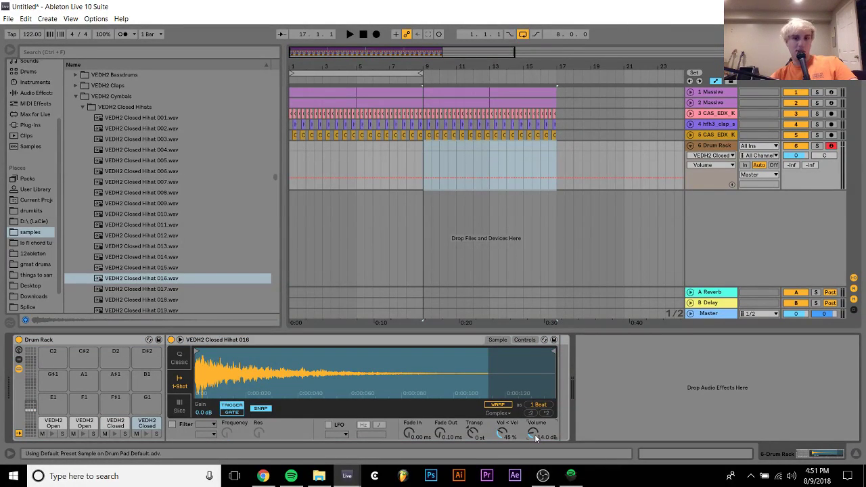
{"action": "left_click", "coordinate": [115, 431]}
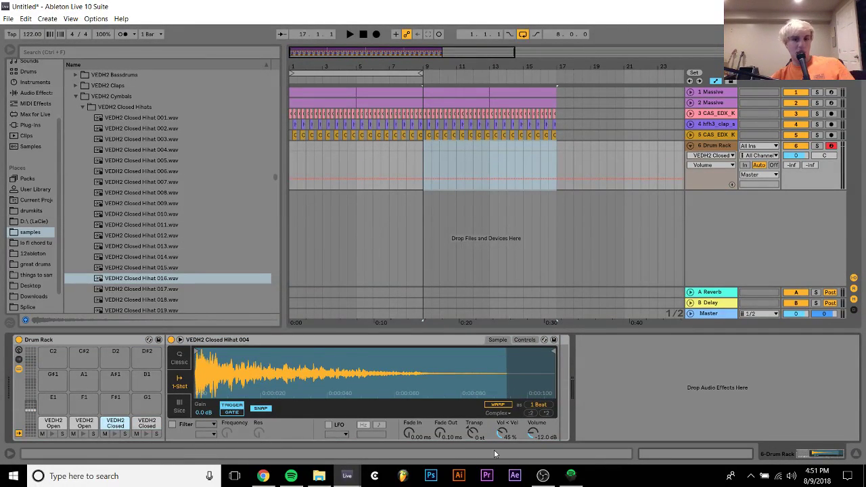
{"action": "scroll", "coordinate": [539, 426], "scroll_direction": "down", "scroll_amount": 2}
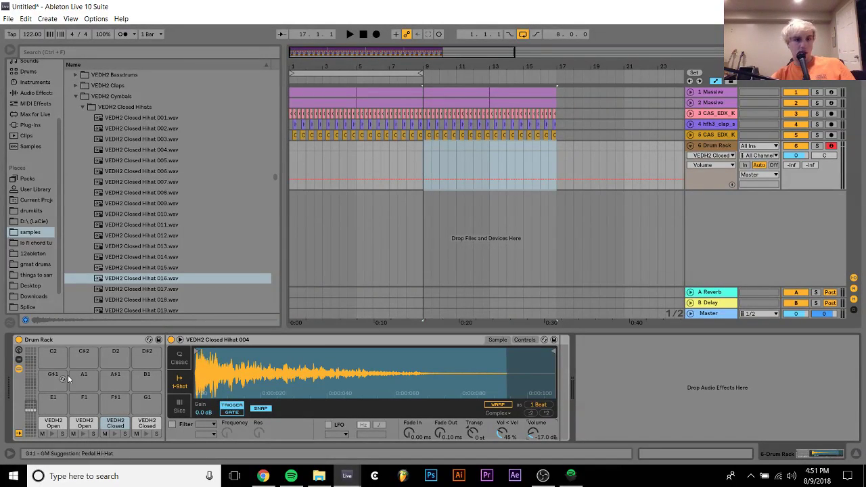
{"action": "left_click", "coordinate": [147, 425]}
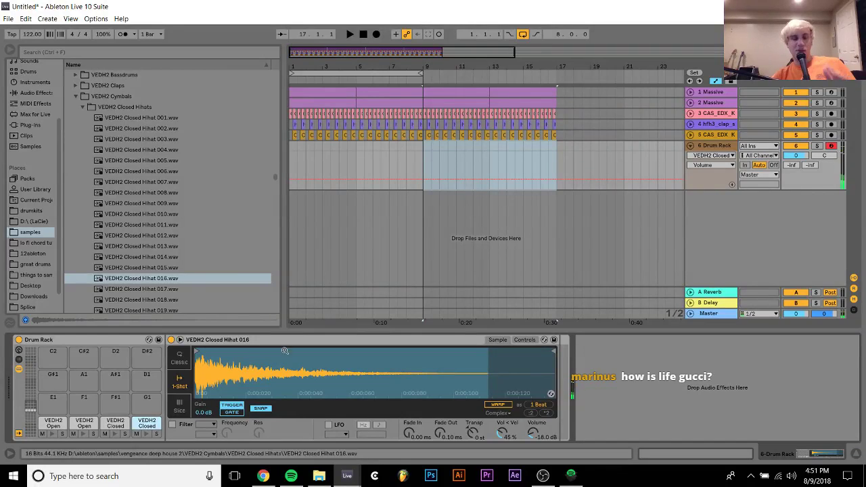
Collapse the closed hihats folder and expand VEDH2 Garage Rims inside the VEDH2 Percussion folder.
{"action": "left_click", "coordinate": [84, 109]}
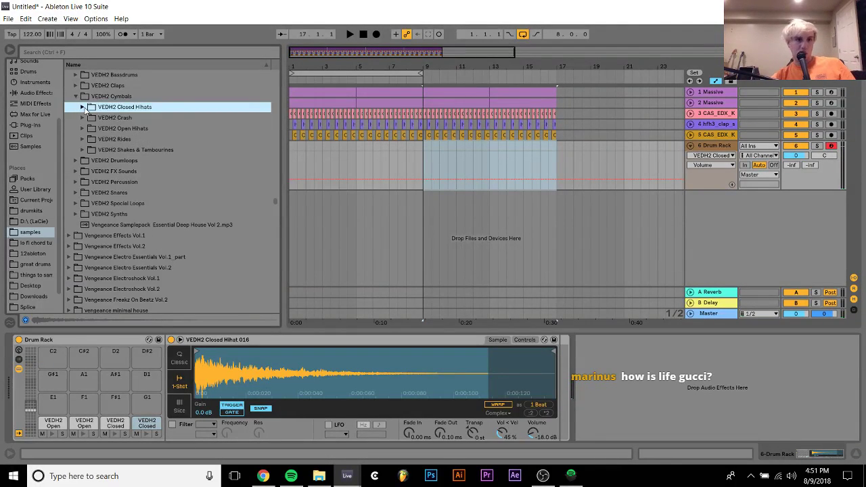
{"action": "key", "text": "Down"}
{"action": "key", "text": "Down"}
{"action": "key", "text": "Down"}
{"action": "key", "text": "Down"}
{"action": "key", "text": "Down"}
{"action": "key", "text": "Down"}
{"action": "key", "text": "Down"}
{"action": "key", "text": "Right"}
{"action": "key", "text": "Down"}
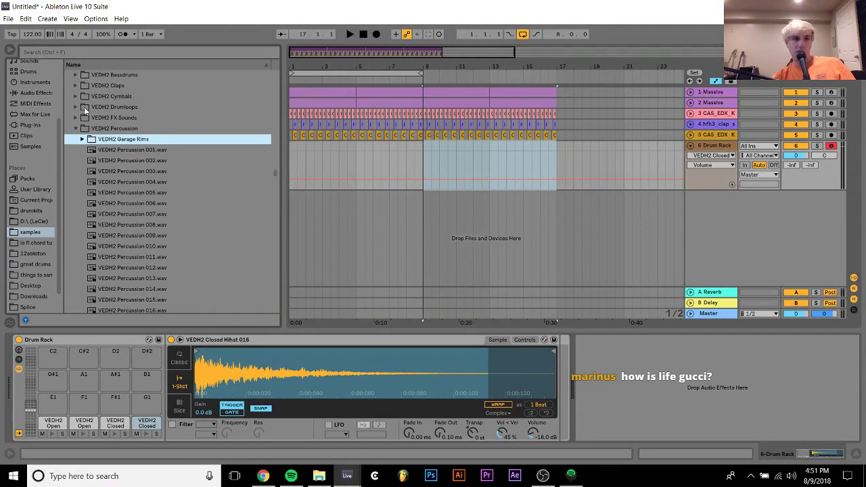
{"action": "key", "text": "Right"}
{"action": "key", "text": "Down"}
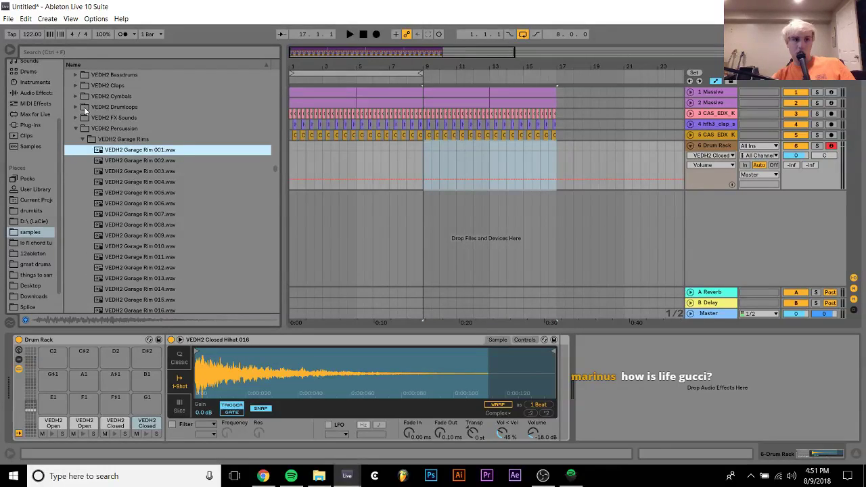
Audition the garage rim samples and load VEDH2 Garage Rim 012 onto pad E1.
{"action": "left_click", "coordinate": [158, 203]}
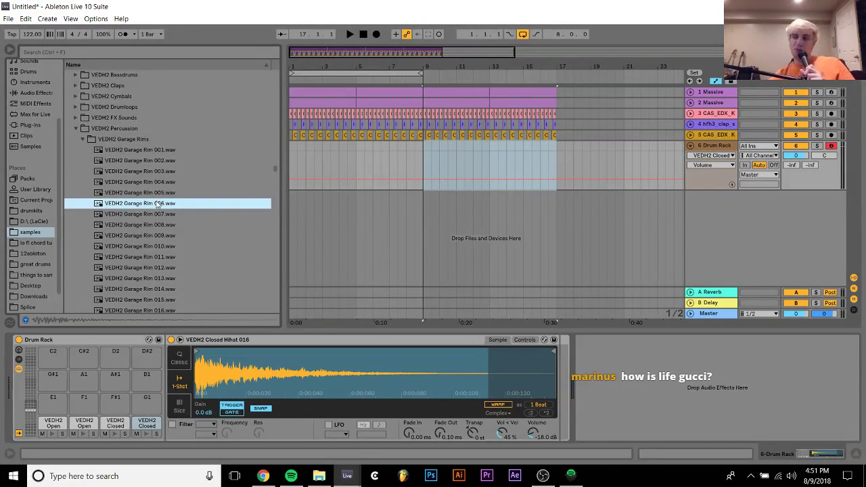
{"action": "key", "text": "Down"}
{"action": "key", "text": "Down"}
{"action": "key", "text": "Down"}
{"action": "key", "text": "Down"}
{"action": "key", "text": "Down"}
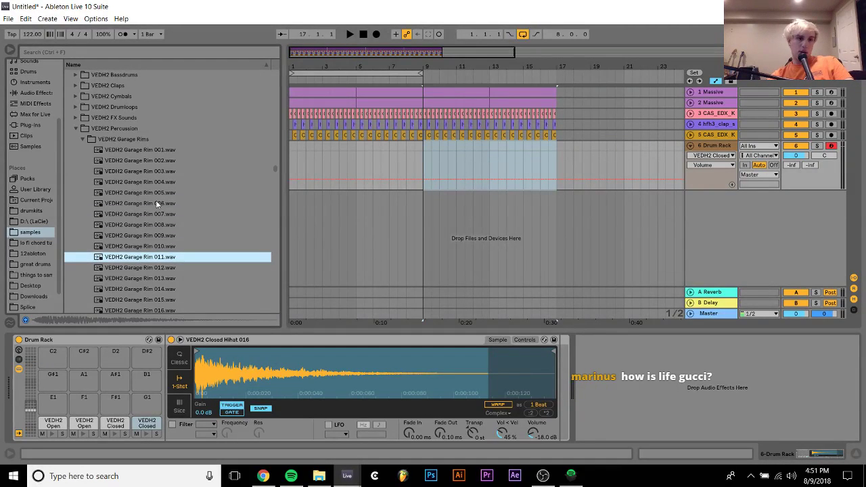
{"action": "key", "text": "Down"}
{"action": "key", "text": "Down"}
{"action": "key", "text": "Up"}
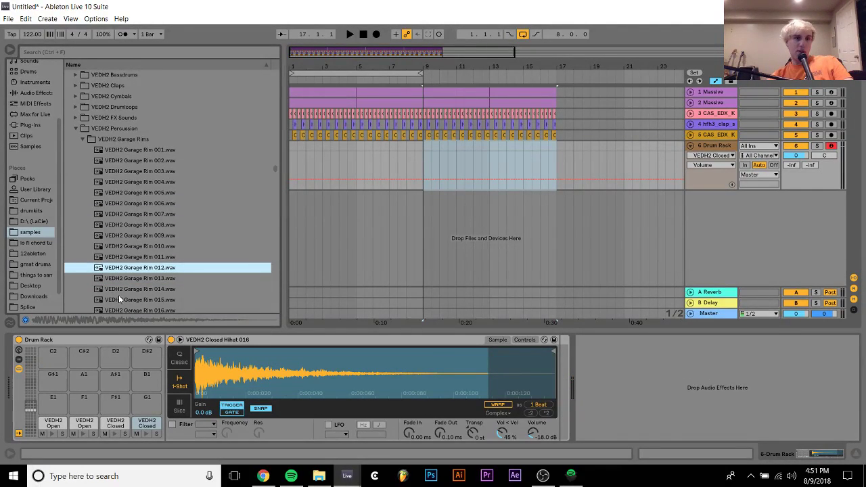
{"action": "left_click_drag", "start_coordinate": [126, 272], "coordinate": [53, 399]}
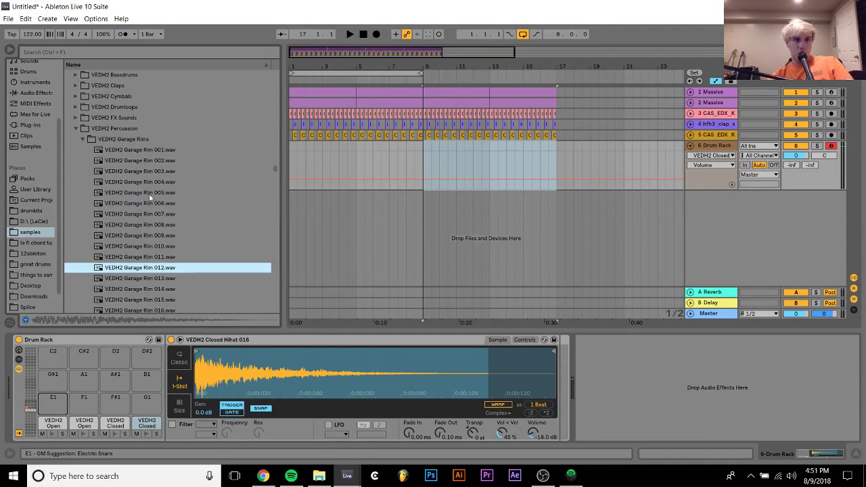
Load VEDH2 Garage Rim 001 onto pad F1 and turn off Snap for both garage rim samples.
{"action": "left_click", "coordinate": [133, 153]}
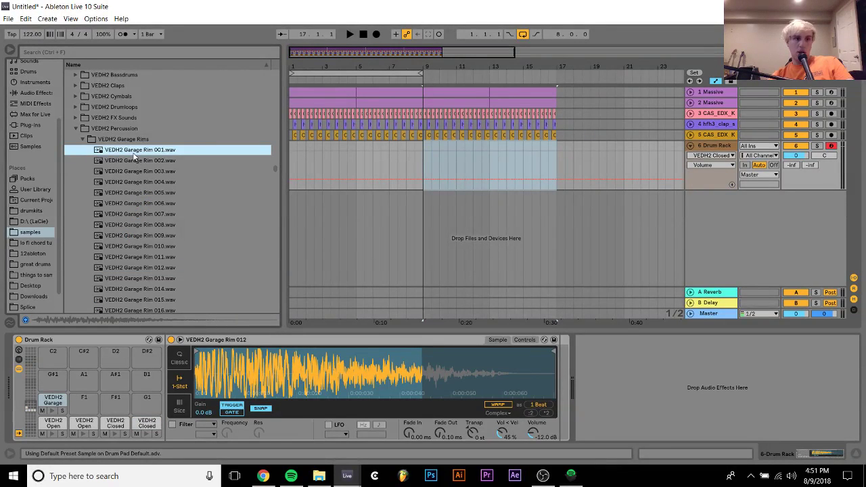
{"action": "left_click", "coordinate": [261, 409]}
{"action": "left_click_drag", "start_coordinate": [144, 157], "coordinate": [81, 401]}
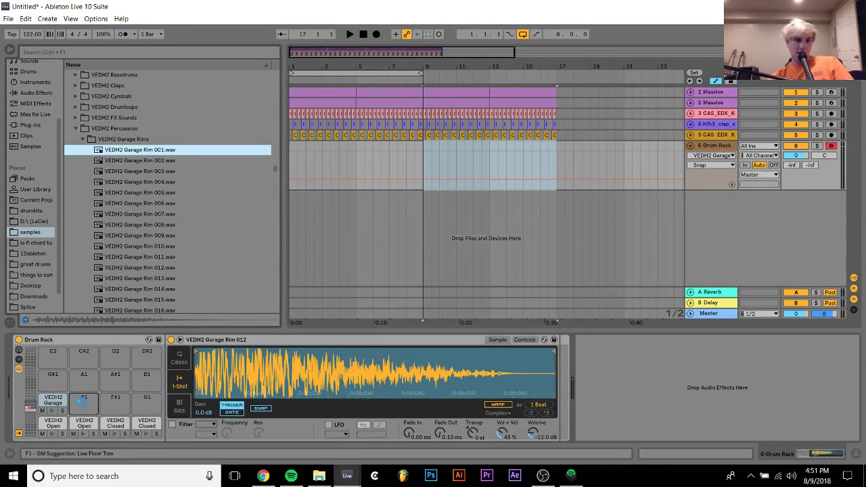
{"action": "left_click", "coordinate": [261, 409]}
Adjust the volume of Garage Rim 001 and set the volume of Garage Rim 012 to -15 dB.
{"action": "left_click", "coordinate": [539, 438]}
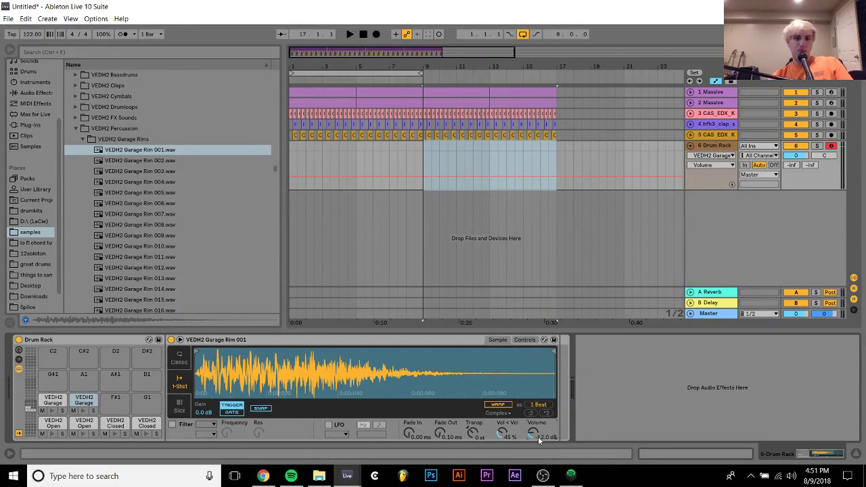
{"action": "left_click", "coordinate": [53, 399]}
{"action": "left_click_drag", "start_coordinate": [534, 434], "coordinate": [534, 441]}
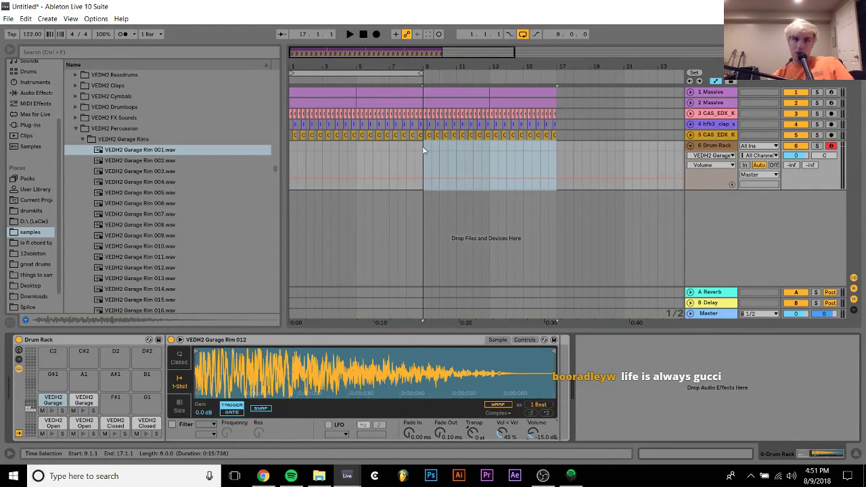
Create a two-bar MIDI clip at bar 9 on the Drum Rack track.
{"action": "left_click_drag", "start_coordinate": [424, 150], "coordinate": [449, 148]}
{"action": "key", "text": "ctrl+shift+m"}
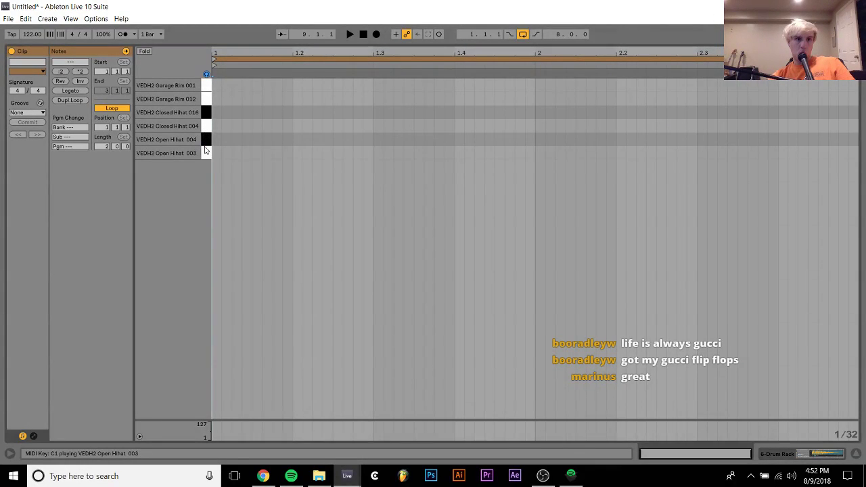
Fill the Open Hihat 004 row with eighth-note offbeats across both bars and apply the Logic 16 Swing 65 groove to the clip.
{"action": "double_click", "coordinate": [259, 140]}
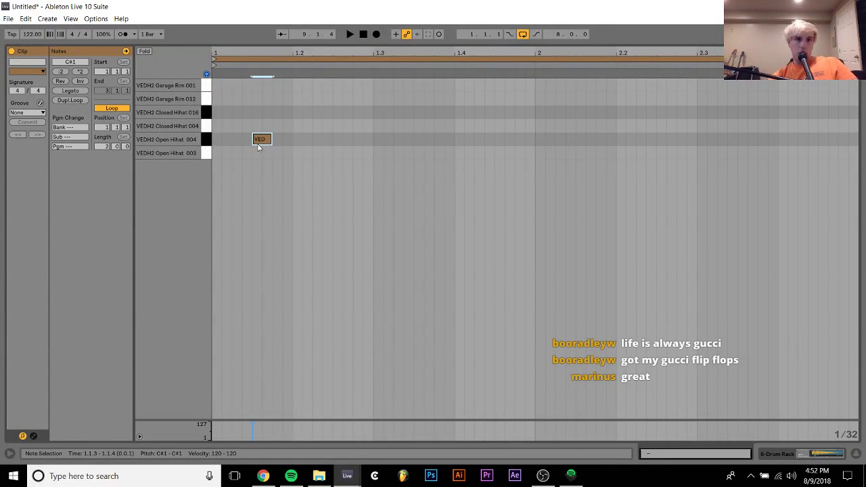
{"action": "left_click_drag", "start_coordinate": [270, 122], "coordinate": [209, 176]}
{"action": "key", "text": "ctrl+d"}
{"action": "key", "text": "ctrl+d"}
{"action": "key", "text": "ctrl+d"}
{"action": "key", "text": "ctrl+d"}
{"action": "key", "text": "ctrl+d"}
{"action": "key", "text": "ctrl+d"}
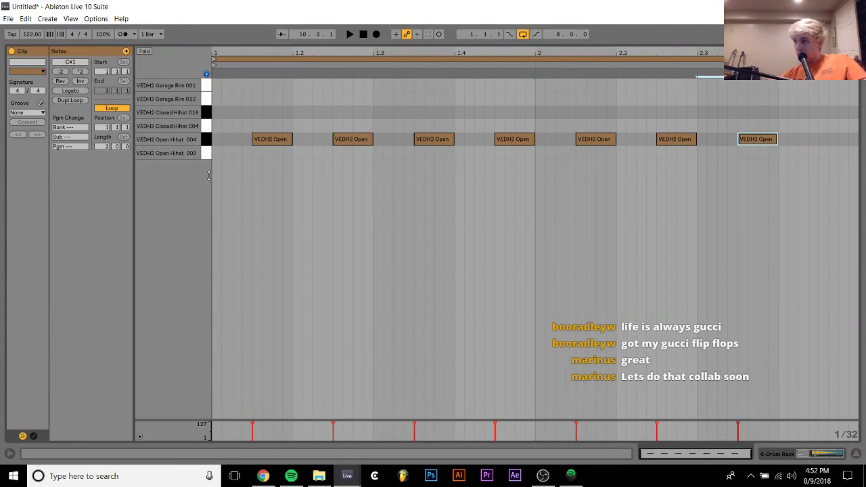
{"action": "key", "text": "ctrl+d"}
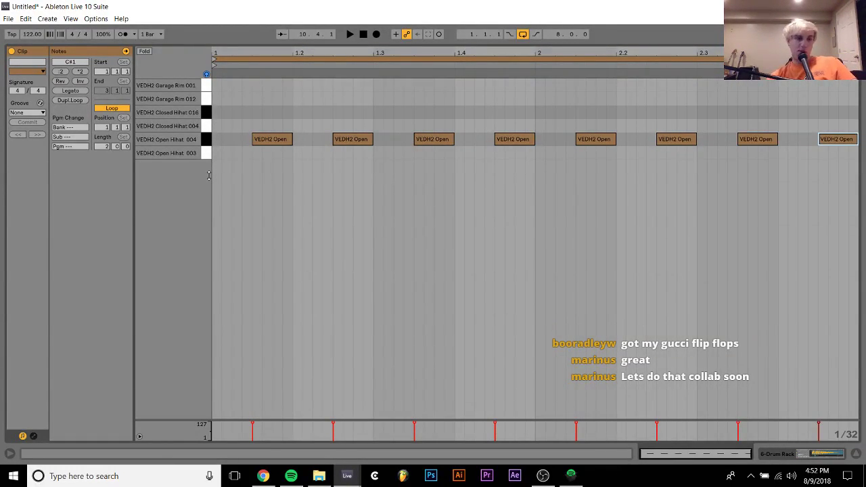
{"action": "left_click", "coordinate": [27, 113]}
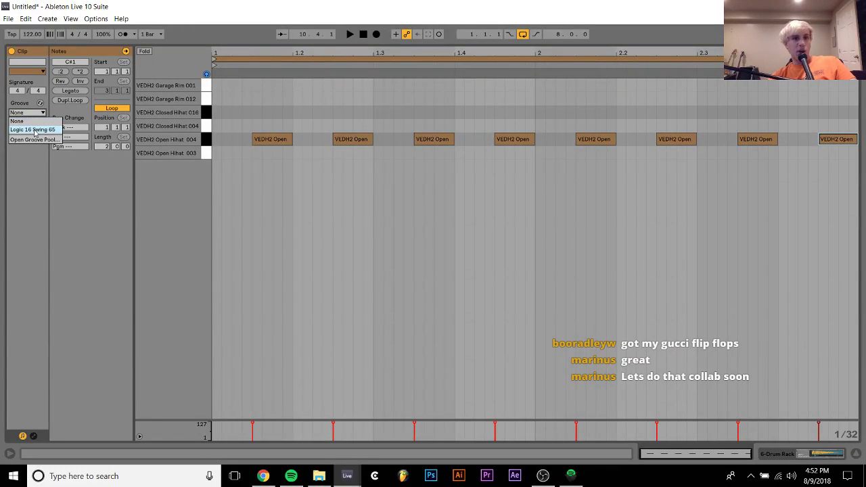
{"action": "left_click", "coordinate": [35, 132]}
Add a sixteenth-long Closed Hihat 016 note at 1.1.2 and audition the pattern.
{"action": "double_click", "coordinate": [236, 113]}
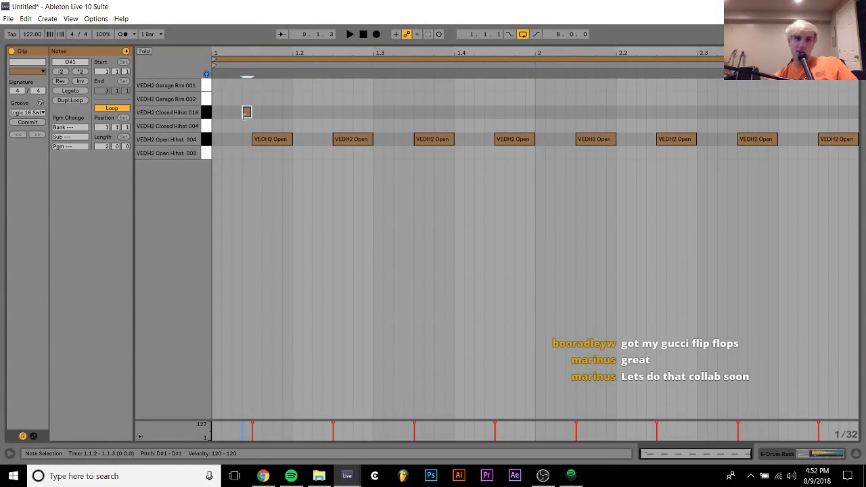
{"action": "left_click_drag", "start_coordinate": [241, 114], "coordinate": [251, 115]}
{"action": "key", "text": "space"}
{"action": "key", "text": "space"}
Duplicate the Closed Hihat 016 note and move the copy onto Garage Rim 001 at 1.2.4.
{"action": "key", "text": "ctrl+d"}
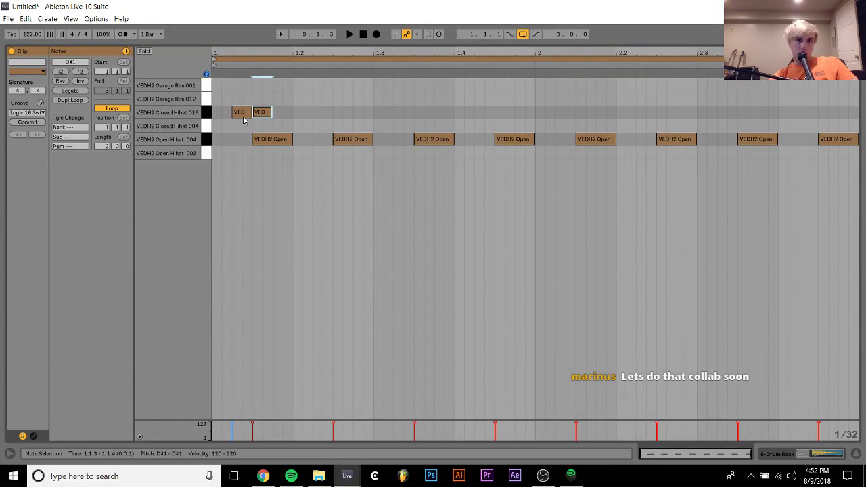
{"action": "key", "text": "Right"}
{"action": "key", "text": "Right"}
{"action": "key", "text": "Right"}
{"action": "key", "text": "Right"}
{"action": "key", "text": "Up"}
{"action": "key", "text": "Right"}
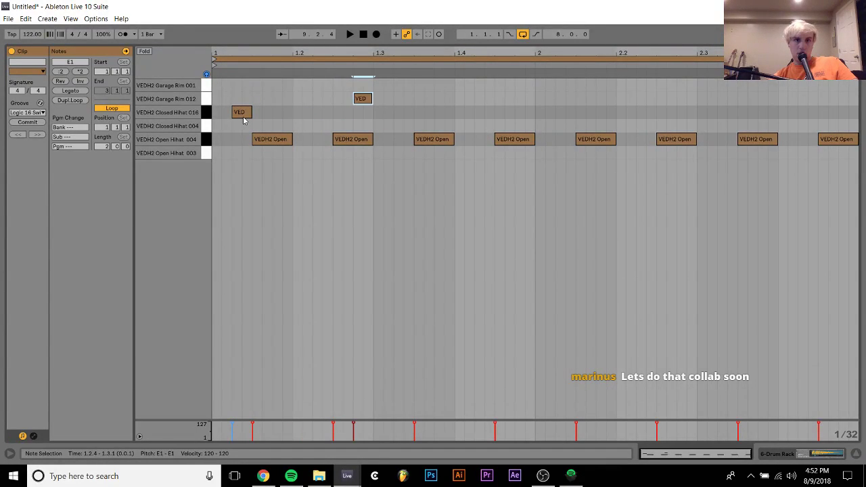
{"action": "key", "text": "Up"}
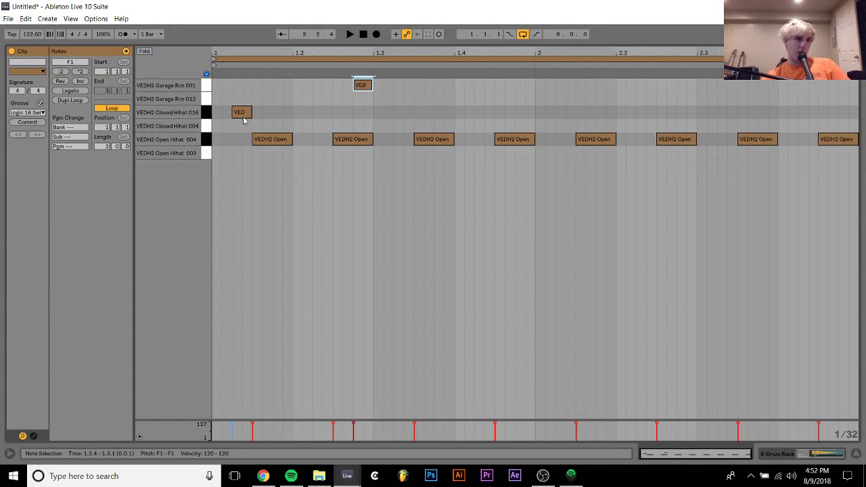
Duplicate the Garage Rim 001 note, place the copy at 1.3.2 and audition the pattern.
{"action": "key", "text": "space"}
{"action": "key", "text": "space"}
{"action": "key", "text": "ctrl+d"}
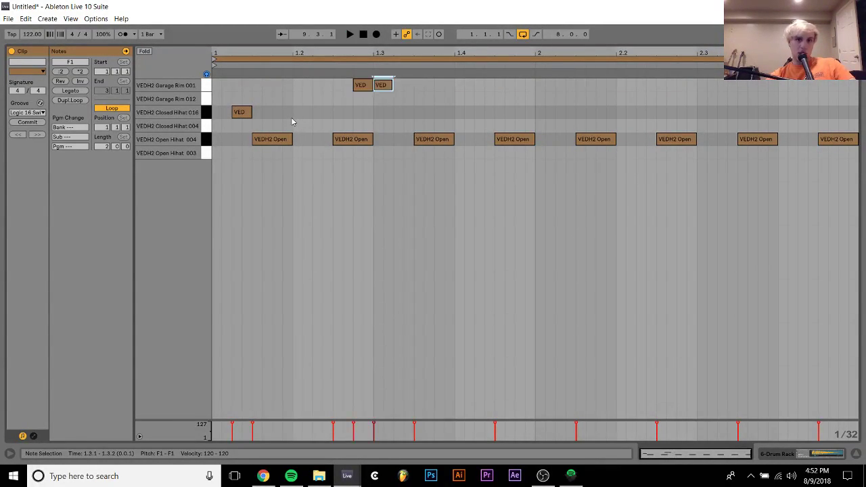
{"action": "key", "text": "Right"}
{"action": "key", "text": "space"}
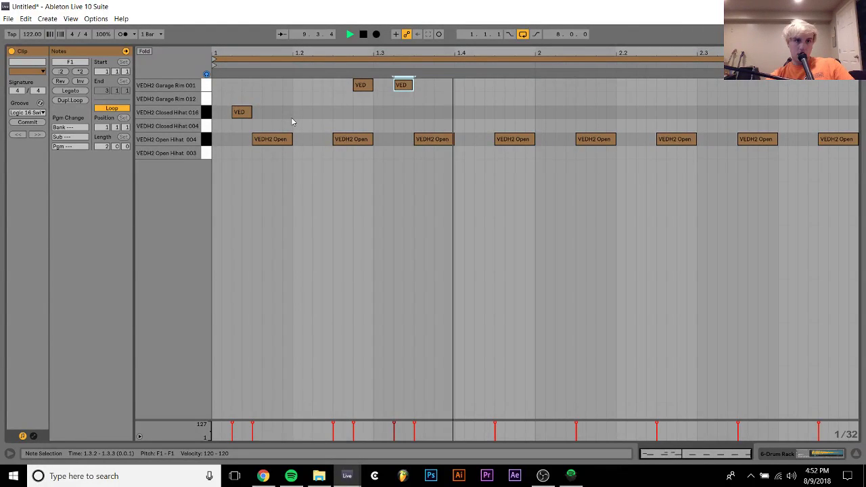
{"action": "key", "text": "space"}
Copy the Garage Rim 001 note onto the Closed Hihat 004 row at 1.3.4.
{"action": "key", "text": "Right"}
{"action": "key", "text": "Right"}
{"action": "key", "text": "Right"}
{"action": "key", "text": "Right"}
{"action": "key", "text": "Right"}
{"action": "key", "text": "Down"}
{"action": "key", "text": "Down"}
{"action": "key", "text": "Down"}
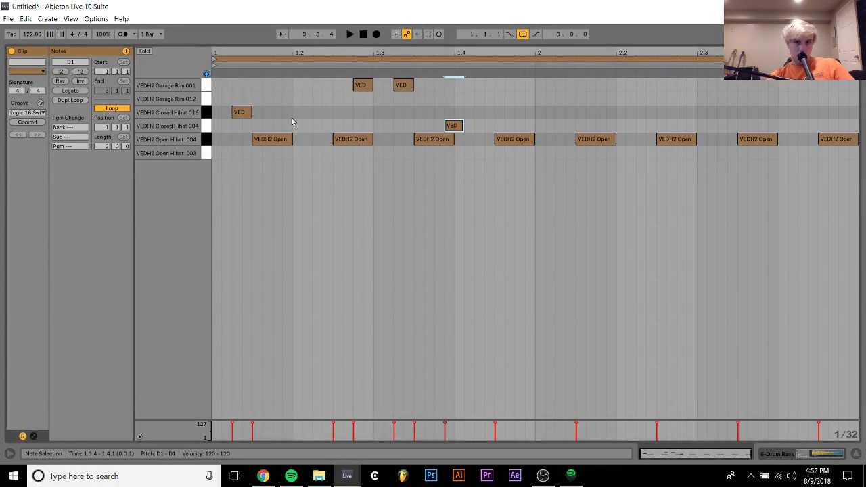
{"action": "key", "text": "Left"}
{"action": "key", "text": "Up"}
{"action": "key", "text": "Down"}
Duplicate the Closed Hihat 004 note, move the copy to 1.4.4 and delete the original at 1.3.4.
{"action": "key", "text": "ctrl+d"}
{"action": "key", "text": "Right"}
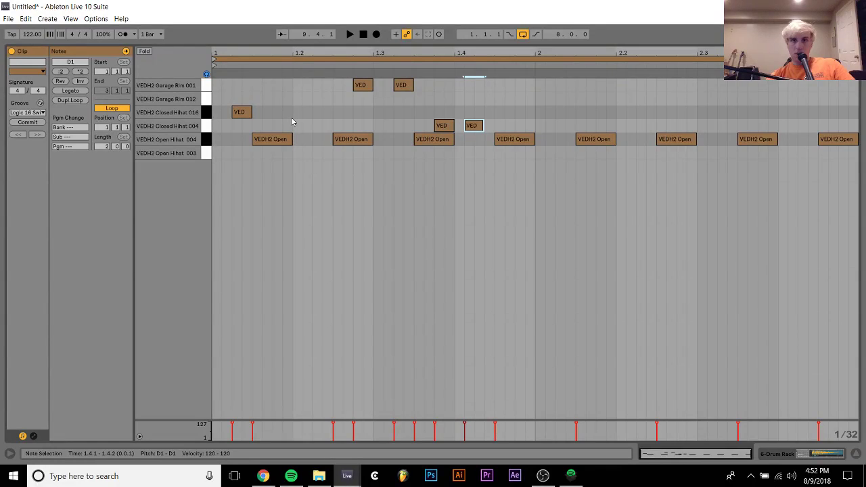
{"action": "key", "text": "Right"}
{"action": "key", "text": "Right"}
{"action": "key", "text": "Right"}
{"action": "key", "text": "Left"}
{"action": "double_click", "coordinate": [443, 129]}
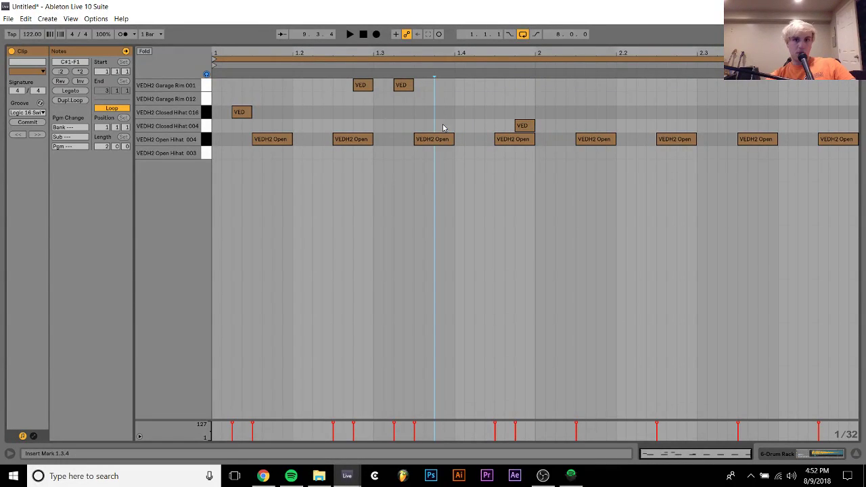
Add a Closed Hihat 016 note at 2.2.4 and copy it onto Garage Rim 001 at 2.3.2.
{"action": "left_click", "coordinate": [680, 114]}
{"action": "double_click", "coordinate": [680, 114]}
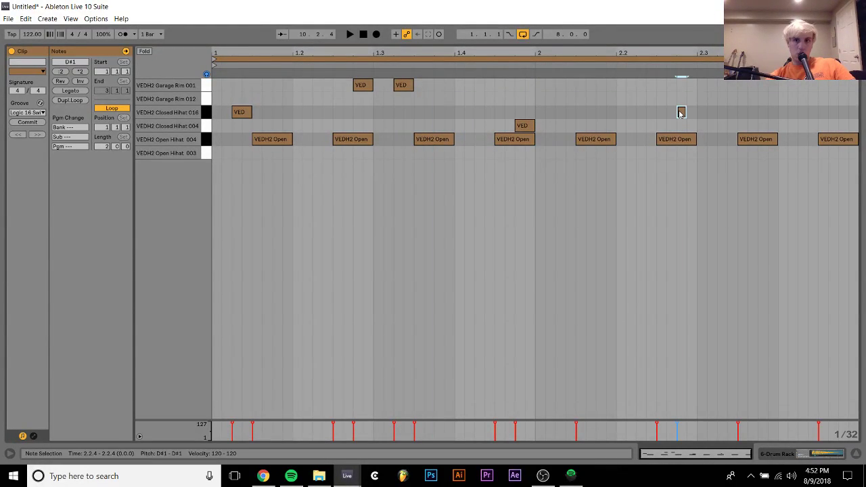
{"action": "key", "text": "ctrl+d"}
{"action": "key", "text": "Right"}
{"action": "key", "text": "Up"}
{"action": "key", "text": "Up"}
Duplicate the second-bar Garage Rim 001 note and move the copy onto Closed Hihat 004 at 2.3.4.
{"action": "key", "text": "ctrl+d"}
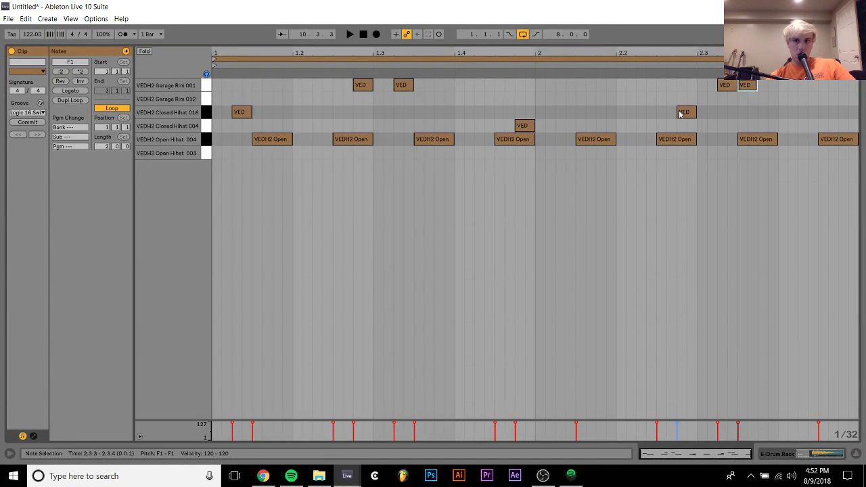
{"action": "key", "text": "Right"}
{"action": "key", "text": "Down"}
{"action": "key", "text": "Down"}
{"action": "key", "text": "Down"}
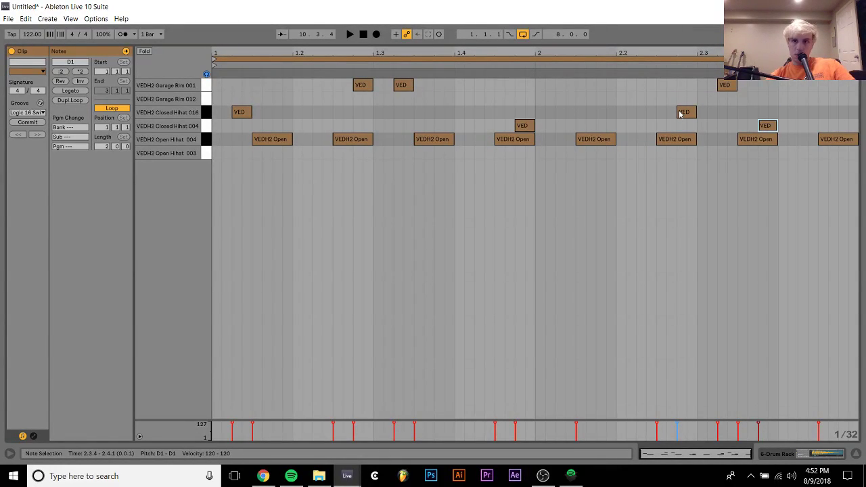
Copy the last Closed Hihat 004 note onto Garage Rim 012 at 2.4.4 and play the finished pattern.
{"action": "key", "text": "ctrl+d"}
{"action": "key", "text": "Right"}
{"action": "key", "text": "Right"}
{"action": "key", "text": "Right"}
{"action": "key", "text": "Up"}
{"action": "key", "text": "Up"}
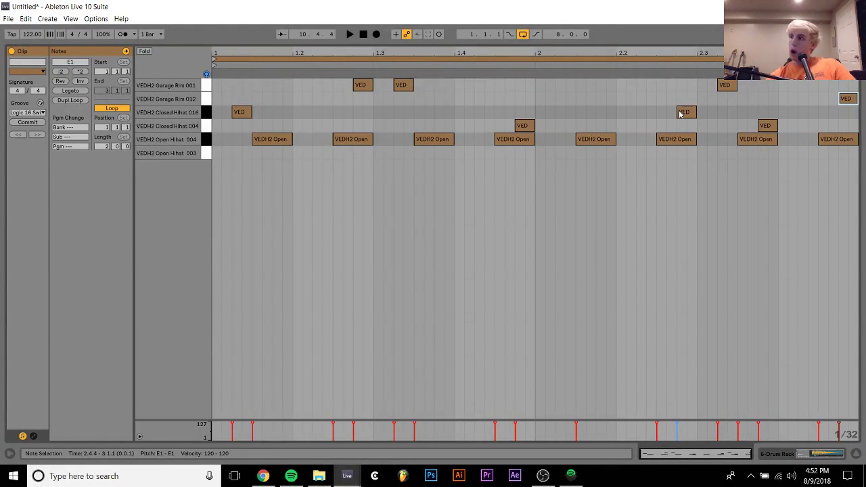
{"action": "key", "text": "space"}
{"action": "key", "text": "Up"}
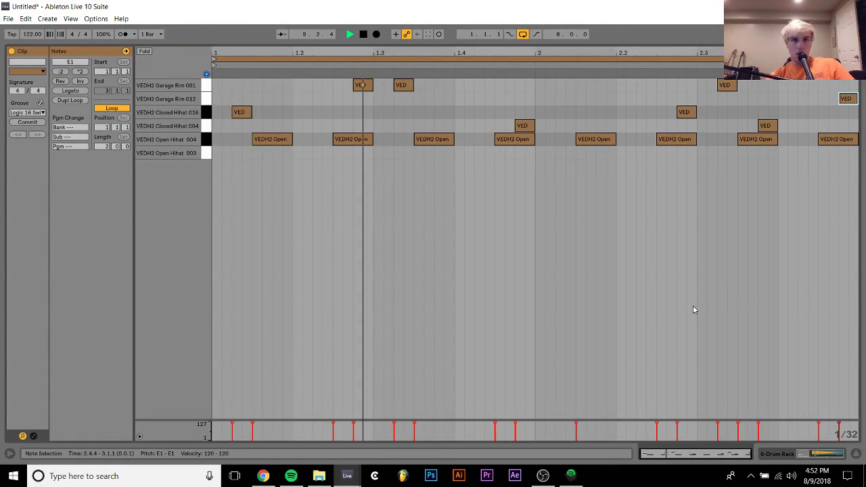
Extend the Drum Rack clip in the arrangement to bar 17 and set the track volume to -8.7 dB.
{"action": "key", "text": "Tab"}
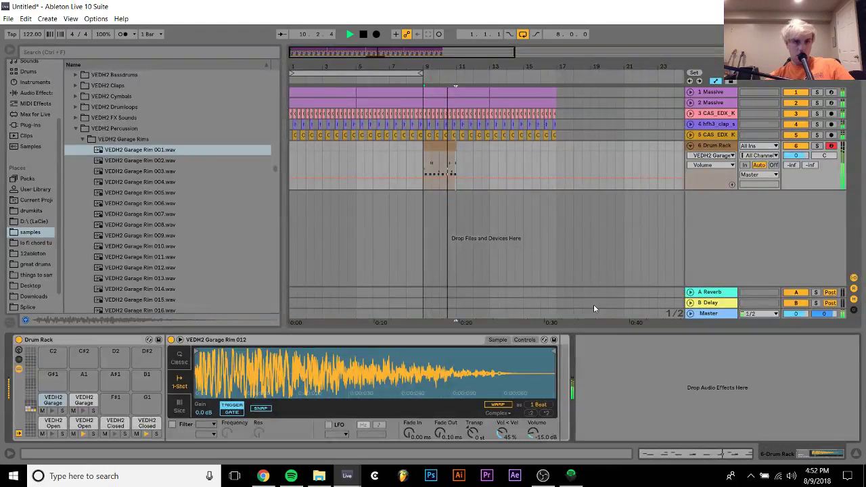
{"action": "key", "text": "space"}
{"action": "left_click_drag", "start_coordinate": [453, 147], "coordinate": [556, 147]}
{"action": "left_click_drag", "start_coordinate": [796, 155], "coordinate": [799, 154]}
Loop playback over the drum clip from bar 9 to bar 17 and collapse the Drum Rack track.
{"action": "key", "text": "space"}
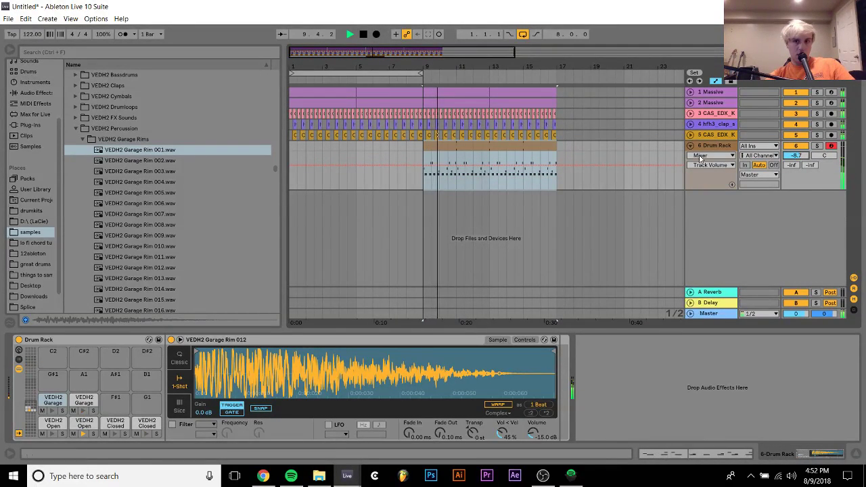
{"action": "key", "text": "ctrl+l"}
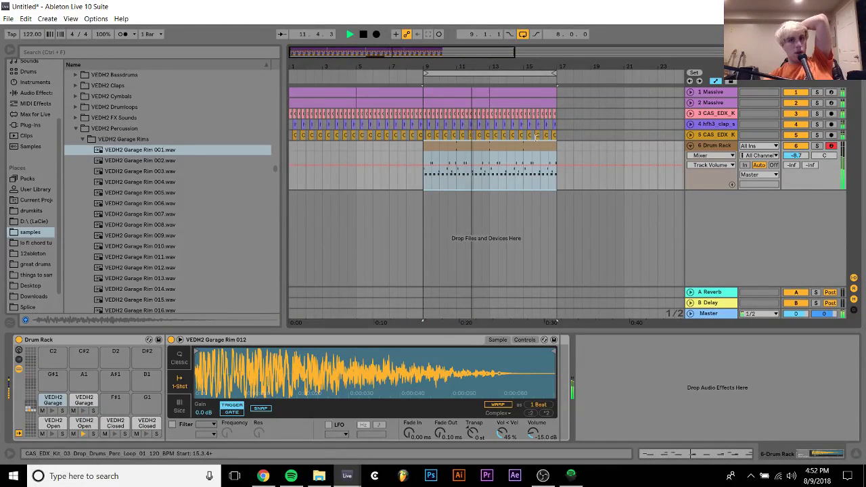
{"action": "left_click", "coordinate": [691, 145]}
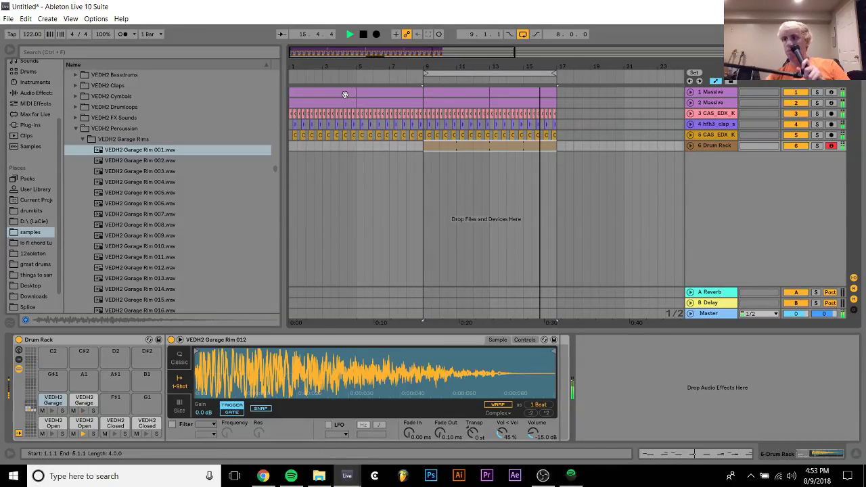
Play the arrangement from bar 5 and preview the Garage Rim 003 and 004 samples.
{"action": "left_click", "coordinate": [358, 145]}
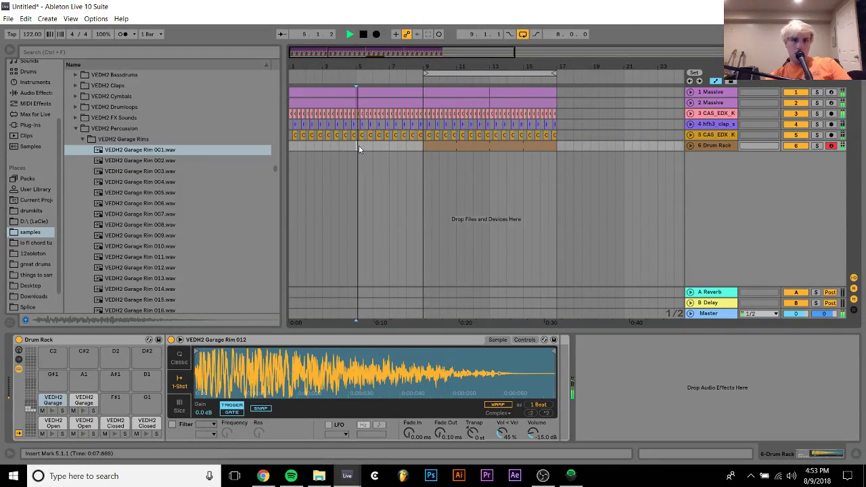
{"action": "key", "text": "space"}
{"action": "left_click", "coordinate": [188, 171]}
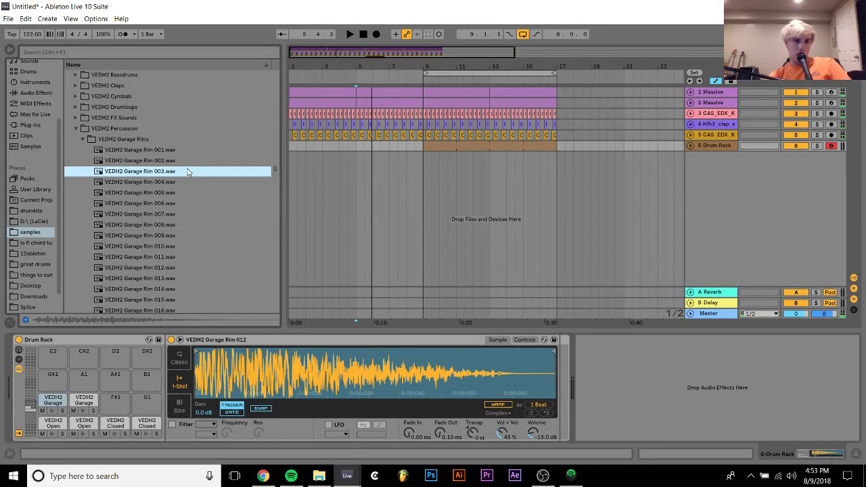
{"action": "key", "text": "Down"}
{"action": "left_click", "coordinate": [9, 19]}
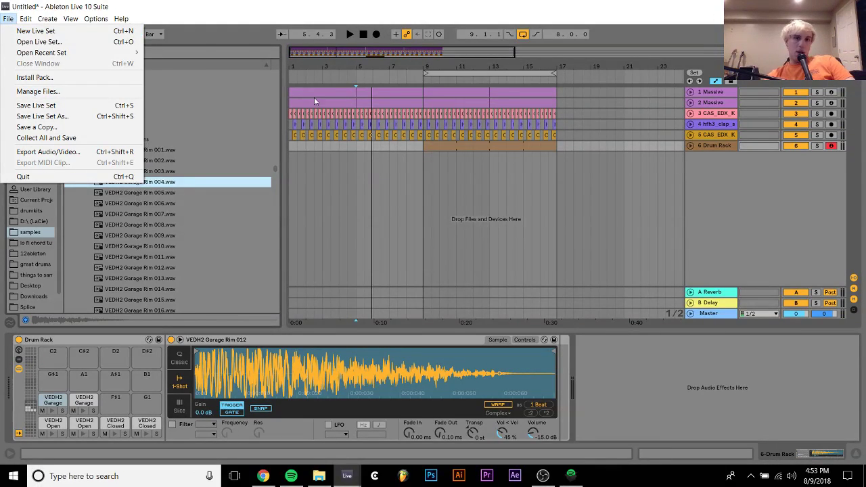
{"action": "left_click", "coordinate": [352, 150]}
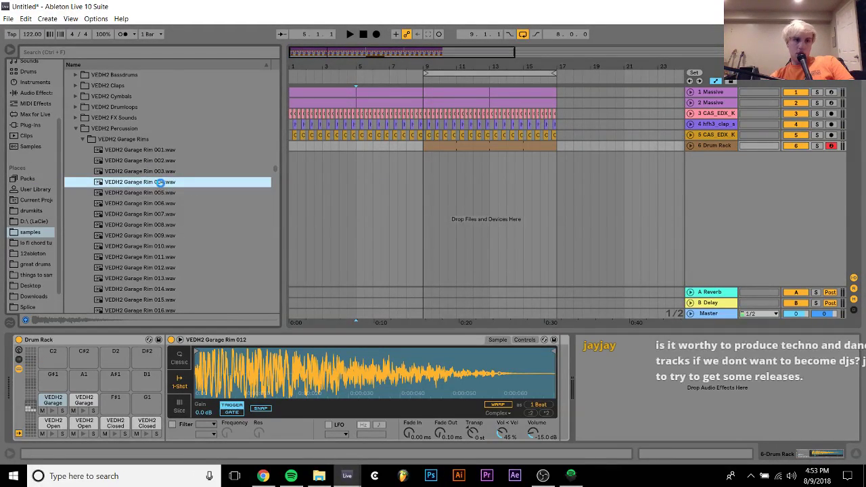
{"action": "key", "text": "ctrl+z"}
Play the arrangement from bar 5 while toggling the clap track off and on, and replay the section from bar 9.
{"action": "key", "text": "space"}
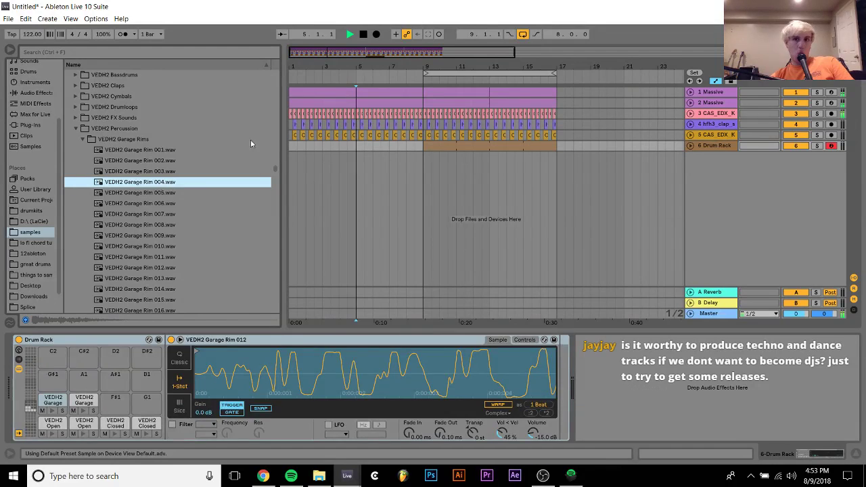
{"action": "left_click", "coordinate": [799, 125]}
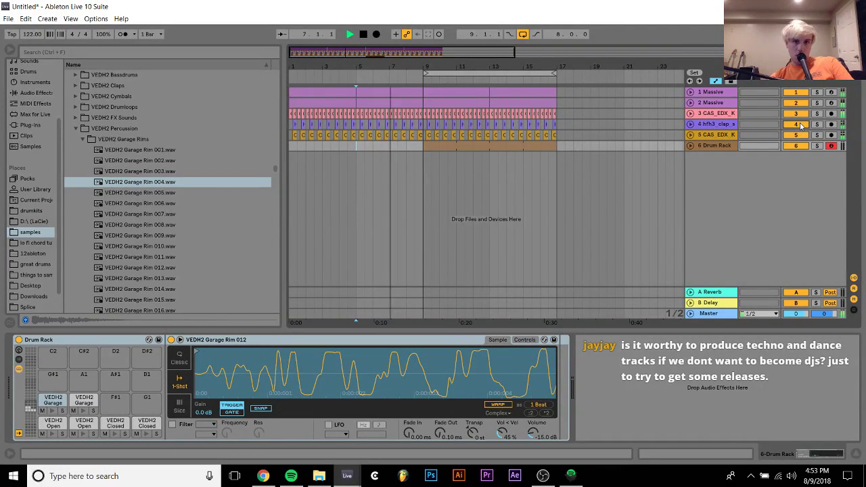
{"action": "left_click", "coordinate": [798, 126]}
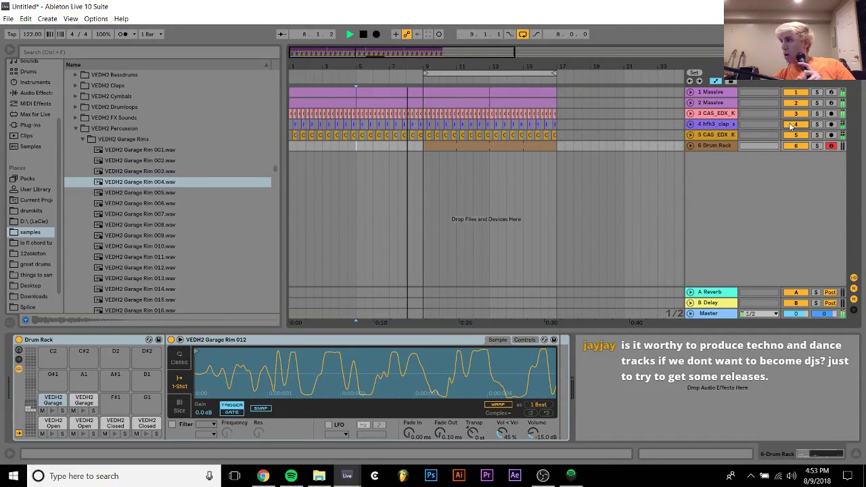
{"action": "key", "text": "space"}
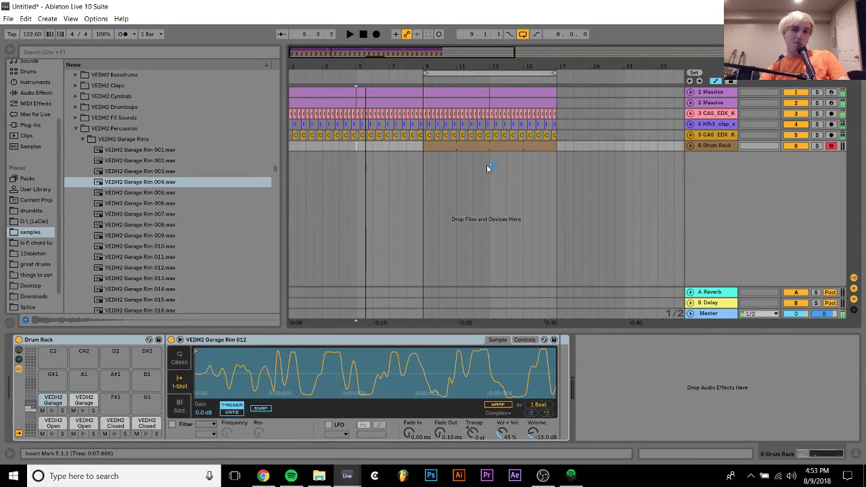
{"action": "left_click", "coordinate": [464, 143]}
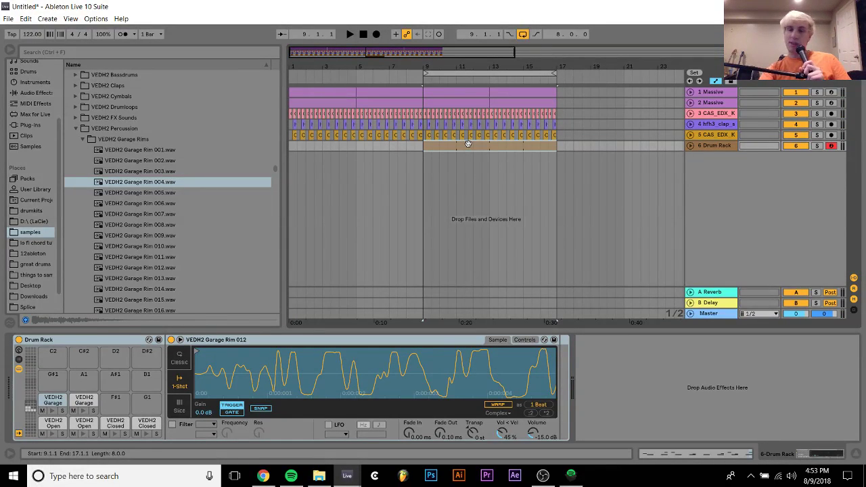
{"action": "key", "text": "space"}
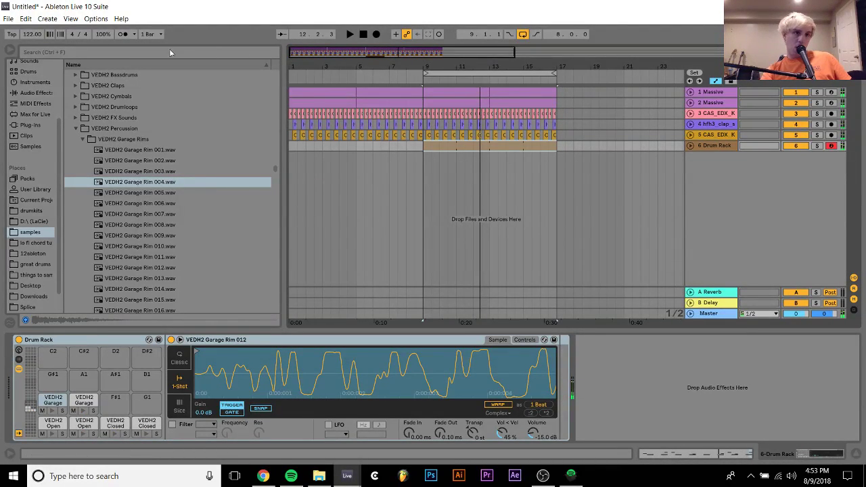
Open the recent set "banger techno kick" and choose to save the current untitled set first.
{"action": "left_click", "coordinate": [8, 18]}
{"action": "mouse_move", "coordinate": [28, 53]}
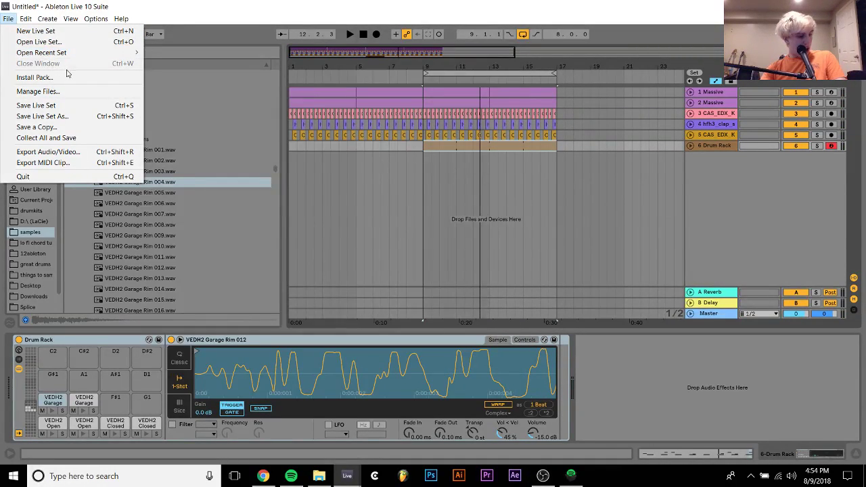
{"action": "mouse_move", "coordinate": [42, 53]}
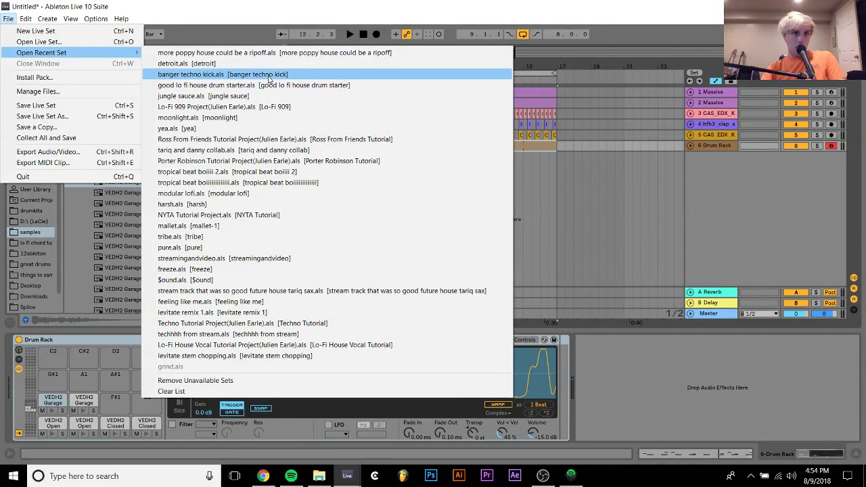
{"action": "left_click", "coordinate": [268, 75]}
{"action": "key", "text": "Return"}
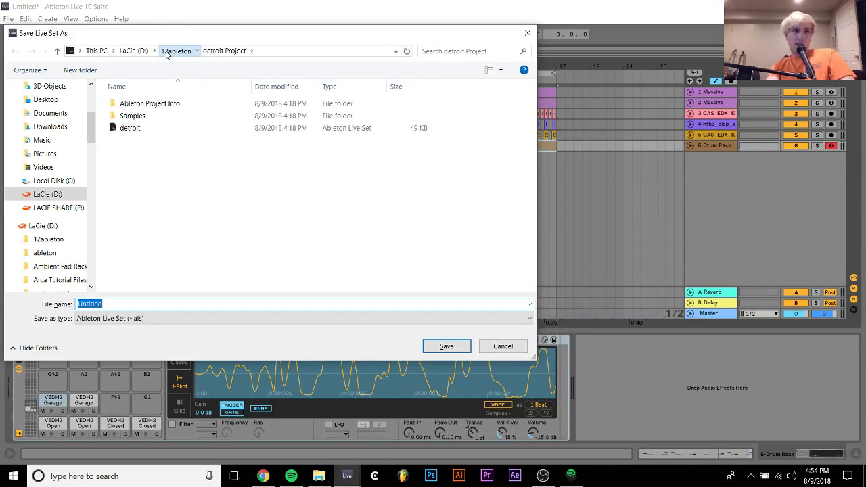
Save the untitled set in the 12ableton folder, naming it "future house 5" followed by a long run of zeros.
{"action": "left_click", "coordinate": [166, 53]}
{"action": "type", "text": "future house"}
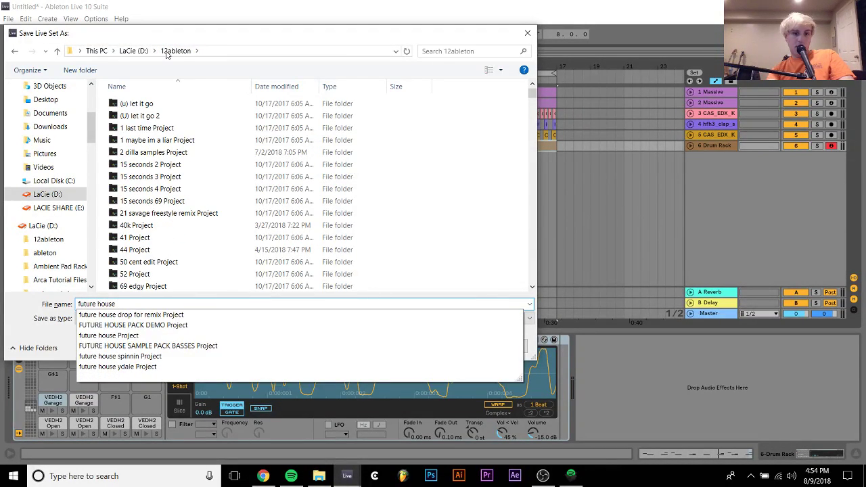
{"action": "type", "text": " 50"}
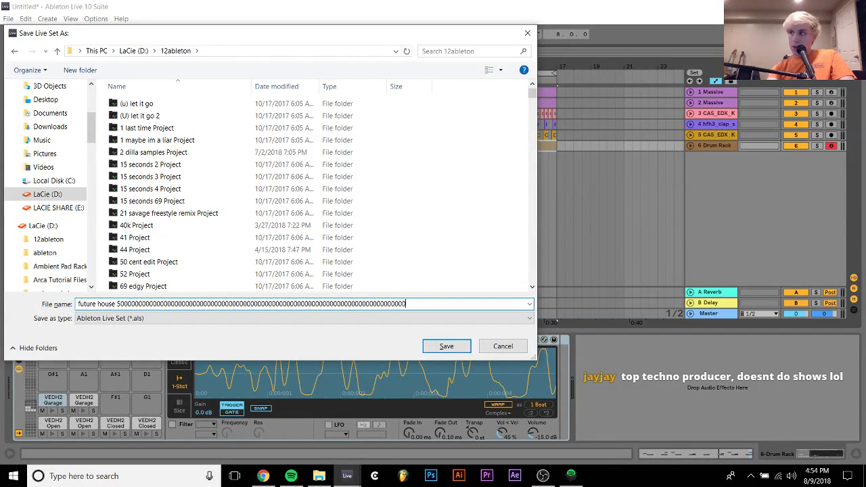
{"action": "key", "text": "Return"}
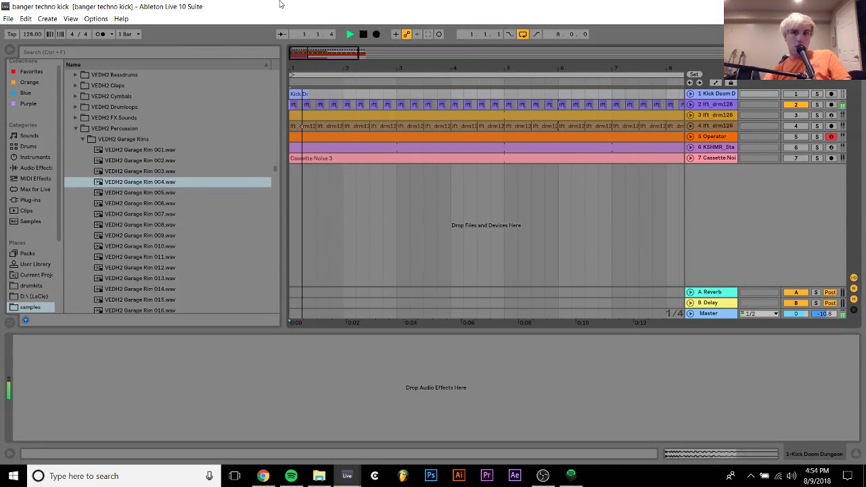
Unfold the second track, lft_drm126, and delete all its audio clips across bars 1 to 10 in the arrangement.
{"action": "left_click", "coordinate": [691, 105]}
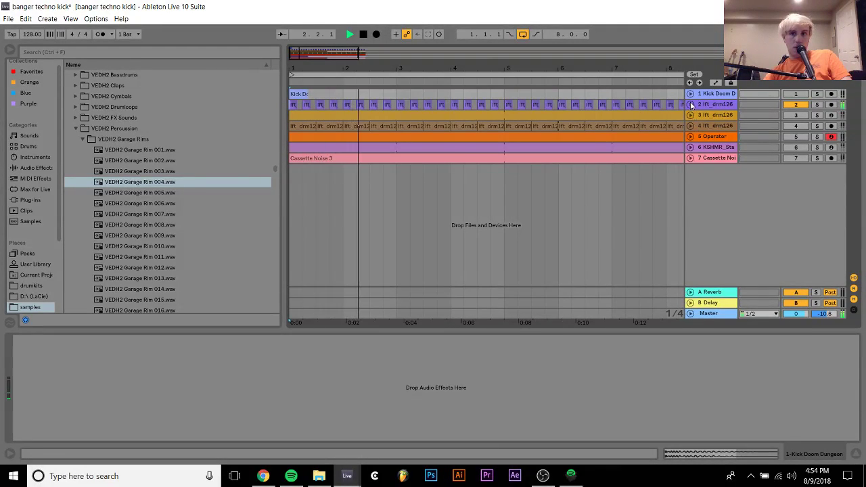
{"action": "left_click", "coordinate": [691, 105]}
{"action": "left_click", "coordinate": [711, 107]}
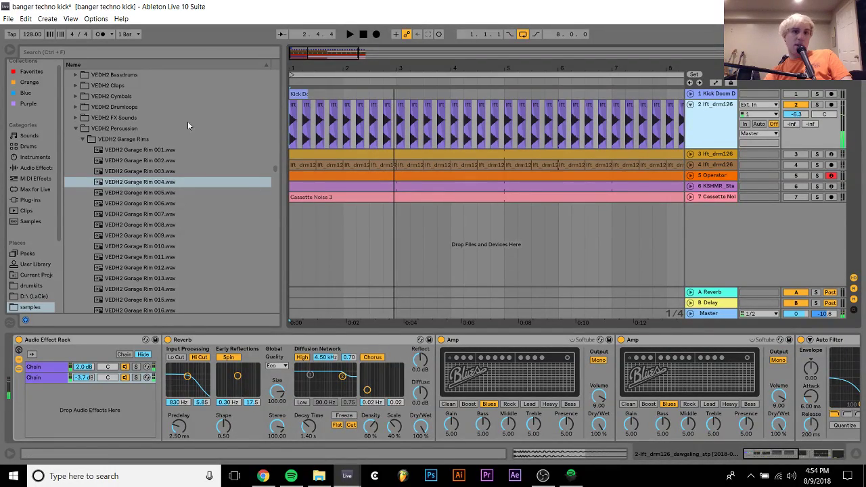
{"action": "left_click_drag", "start_coordinate": [295, 74], "coordinate": [295, 67]}
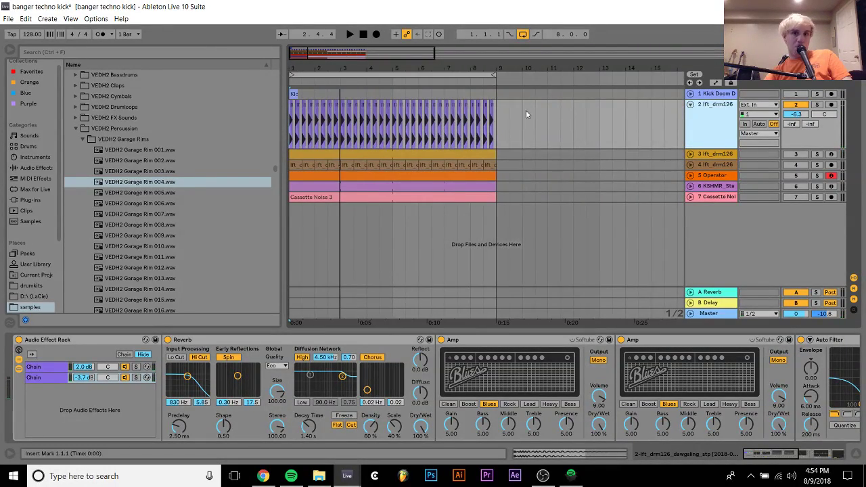
{"action": "left_click_drag", "start_coordinate": [526, 114], "coordinate": [148, 112]}
{"action": "key", "text": "Delete"}
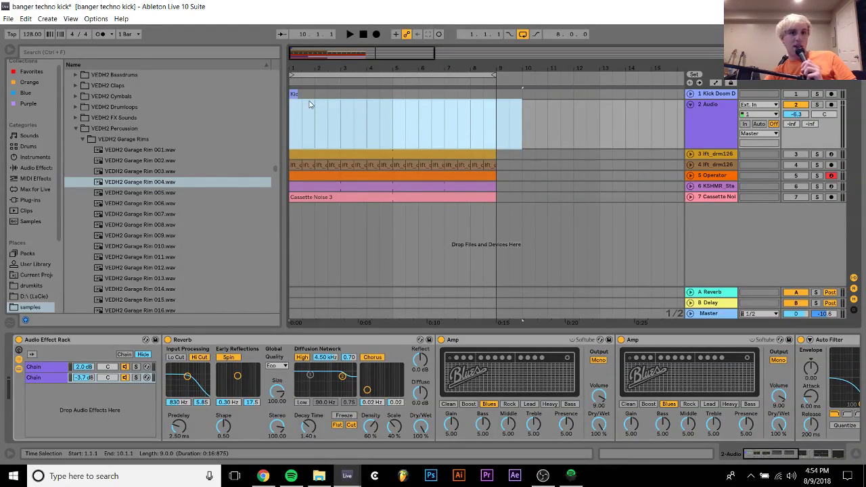
Undo the two most recent edits to the kick clip on the second audio track.
{"action": "key", "text": "ctrl+z"}
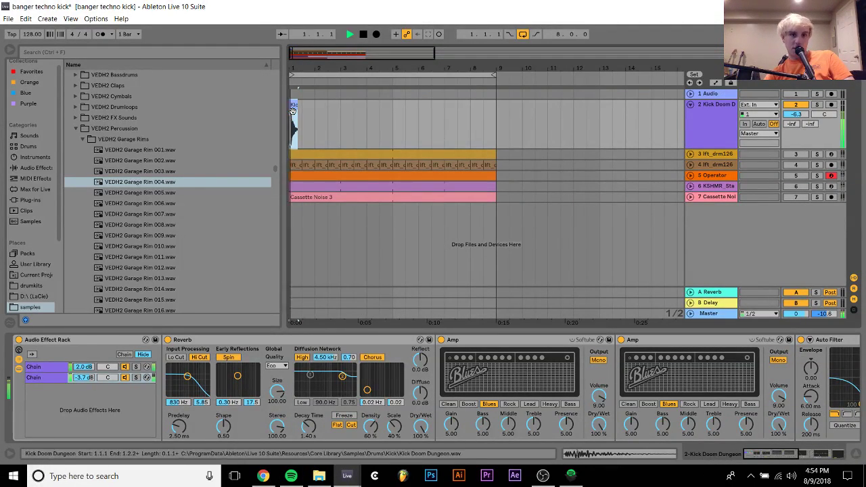
{"action": "key", "text": "ctrl+z"}
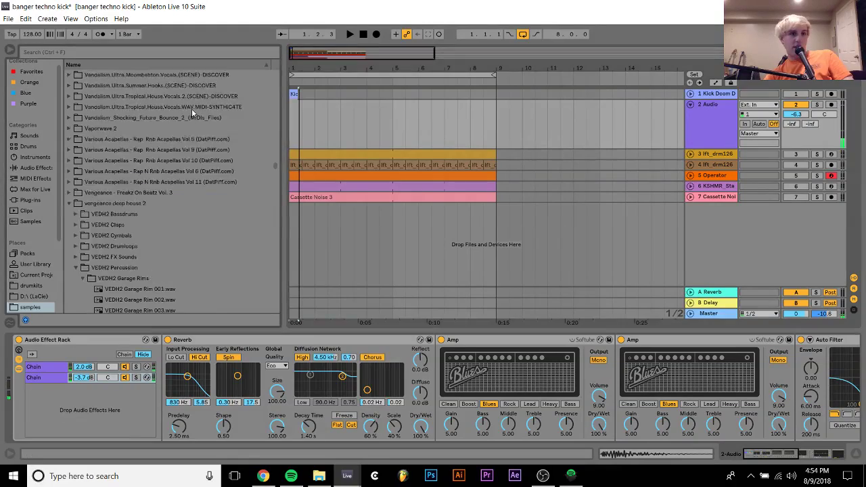
{"action": "scroll", "coordinate": [191, 109], "scroll_direction": "up", "scroll_amount": 10}
{"action": "left_click_drag", "start_coordinate": [295, 58], "coordinate": [293, 66]}
Browse the sample library's pack folders from Total Samples to the Toolroom packs for techno material.
{"action": "left_click", "coordinate": [165, 117]}
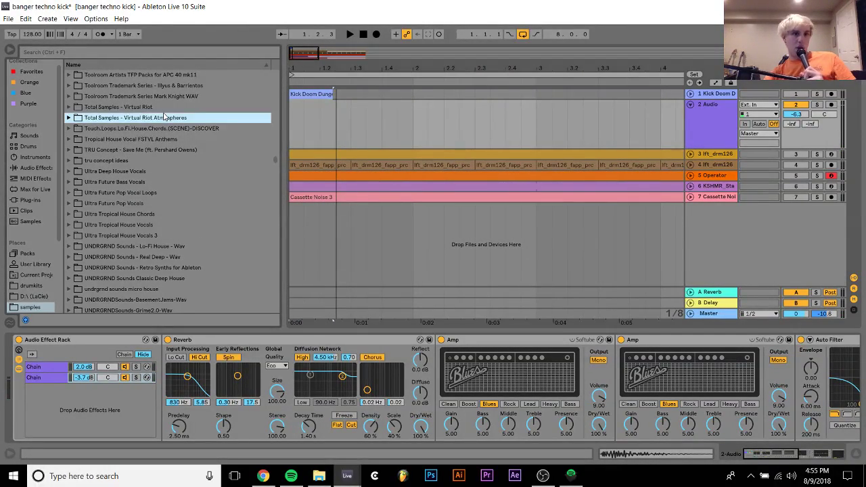
{"action": "key", "text": "Up"}
{"action": "key", "text": "Up"}
{"action": "key", "text": "Up"}
{"action": "key", "text": "Up"}
{"action": "key", "text": "Up"}
{"action": "key", "text": "Up"}
{"action": "key", "text": "Up"}
{"action": "key", "text": "Down"}
{"action": "key", "text": "Down"}
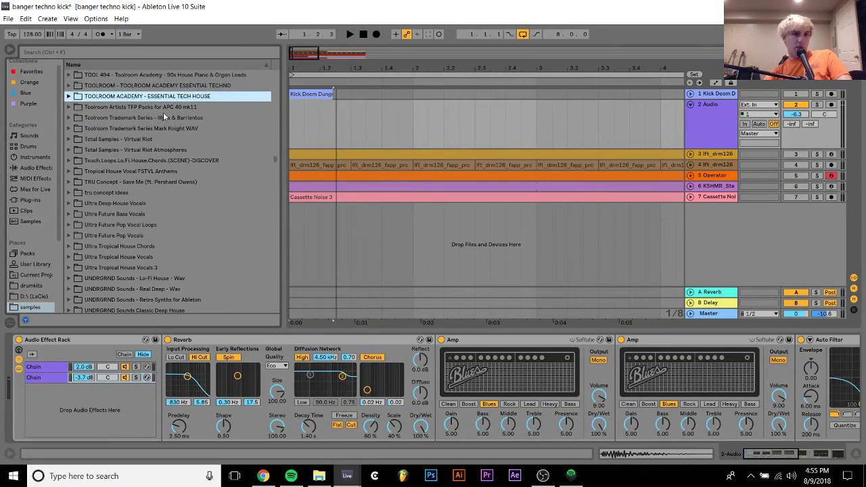
Expand the TOOLROOM ACADEMY ESSENTIAL TECHNO pack and look through its EFX_ATMOS_HITS_LOOPS_125BPM folder.
{"action": "key", "text": "Up"}
{"action": "key", "text": "Right"}
{"action": "key", "text": "Down"}
{"action": "key", "text": "Down"}
{"action": "key", "text": "Down"}
{"action": "key", "text": "Down"}
{"action": "key", "text": "Right"}
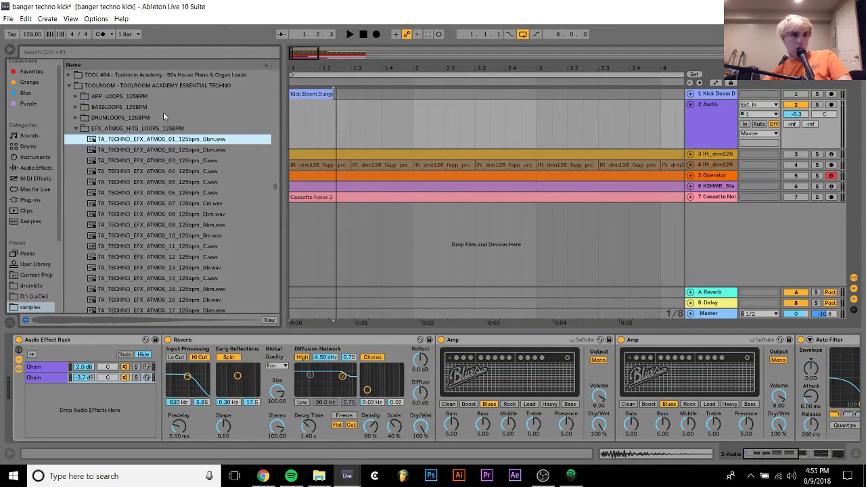
Audition the techno drum loops in DRUMLOOPS_125BPM from DRUMLOOP_01_FULL through DRUMLOOP_02_FULL.
{"action": "key", "text": "Left"}
{"action": "key", "text": "Up"}
{"action": "key", "text": "Up"}
{"action": "key", "text": "Down"}
{"action": "key", "text": "Right"}
{"action": "key", "text": "Down"}
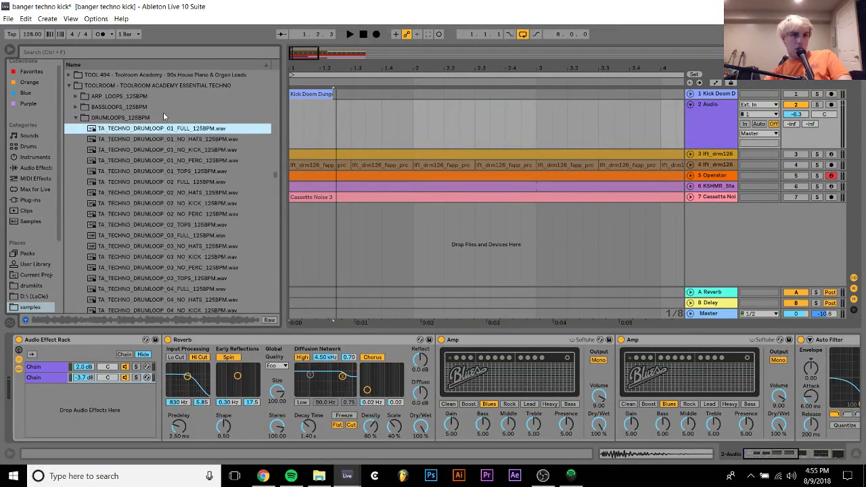
{"action": "key", "text": "Down"}
{"action": "key", "text": "Down"}
{"action": "key", "text": "Down"}
{"action": "key", "text": "Down"}
{"action": "key", "text": "Down"}
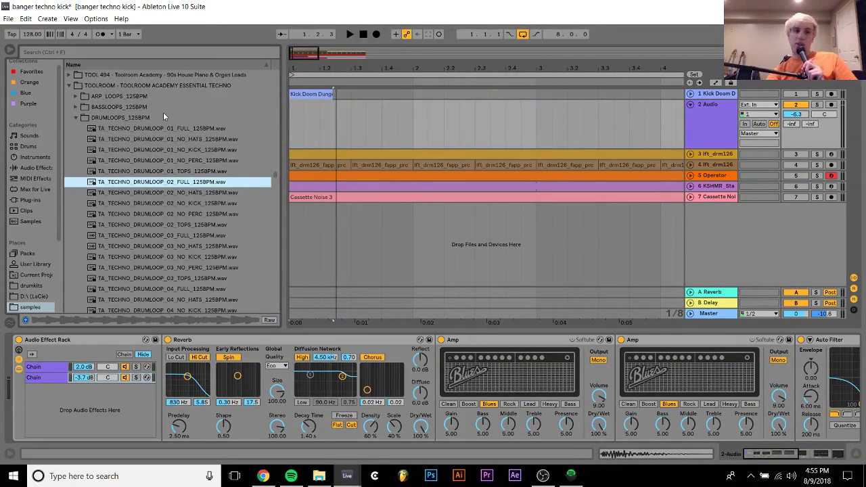
Collapse the Toolroom techno pack and check the TOM_DEMAC_RAW_ANALOGUE_HOUSE_&_TECHNO_DEMOS folder among the neighbouring packs.
{"action": "key", "text": "Left"}
{"action": "key", "text": "Left"}
{"action": "key", "text": "Left"}
{"action": "key", "text": "Left"}
{"action": "key", "text": "Up"}
{"action": "key", "text": "Up"}
{"action": "key", "text": "Up"}
{"action": "key", "text": "Up"}
{"action": "key", "text": "Up"}
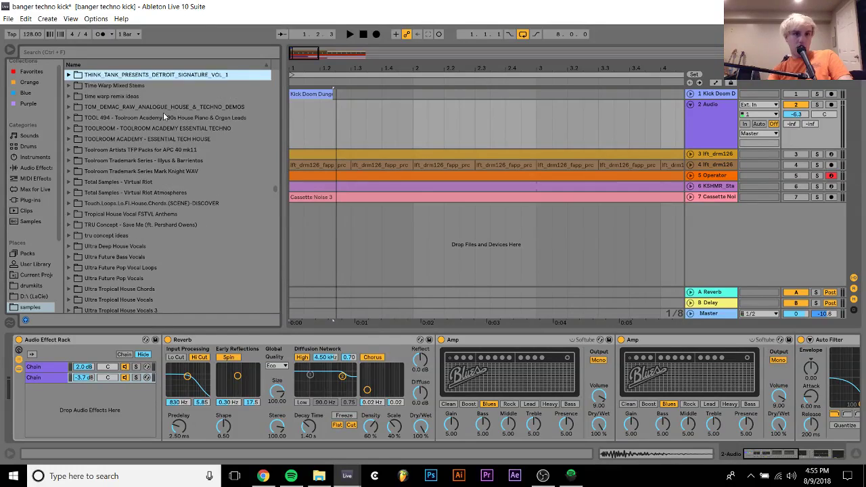
{"action": "key", "text": "Down"}
{"action": "key", "text": "Down"}
{"action": "key", "text": "Down"}
{"action": "key", "text": "Right"}
{"action": "key", "text": "Down"}
{"action": "key", "text": "Up"}
{"action": "key", "text": "Left"}
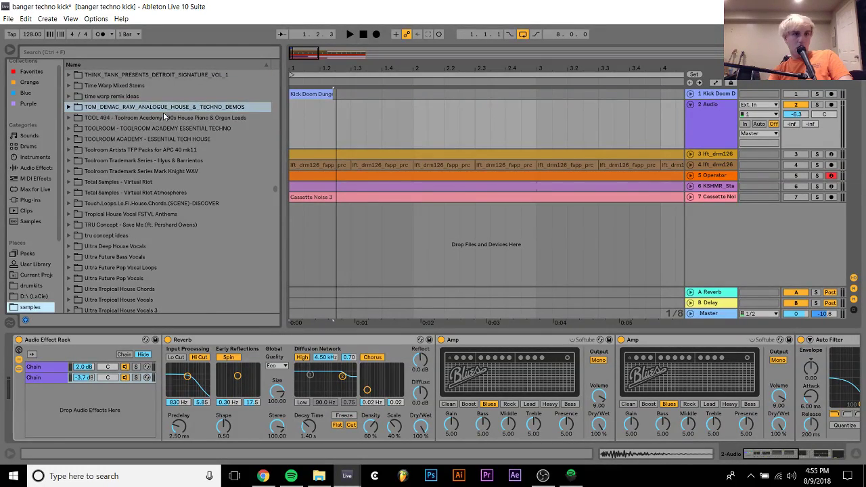
Search the Splice sample folder for "techno" and go to the Back To Techno pack.
{"action": "scroll", "coordinate": [32, 294], "scroll_direction": "down", "scroll_amount": 3}
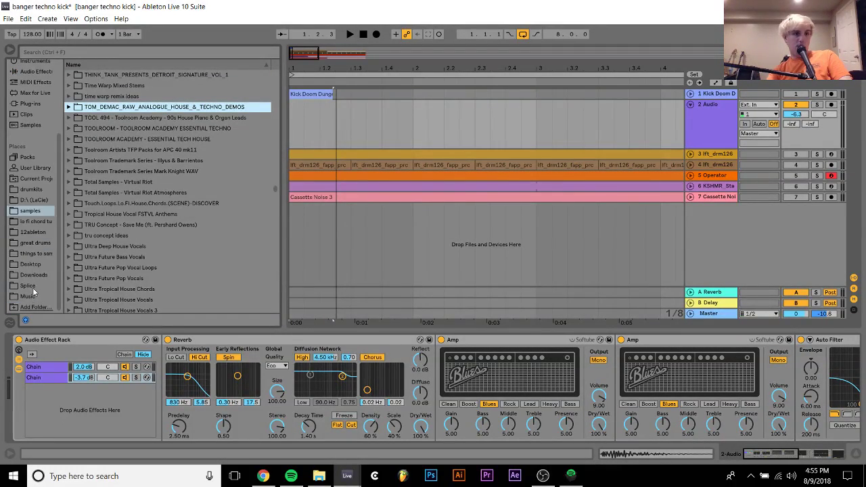
{"action": "left_click", "coordinate": [30, 288]}
{"action": "left_click", "coordinate": [105, 51]}
{"action": "type", "text": "techno"}
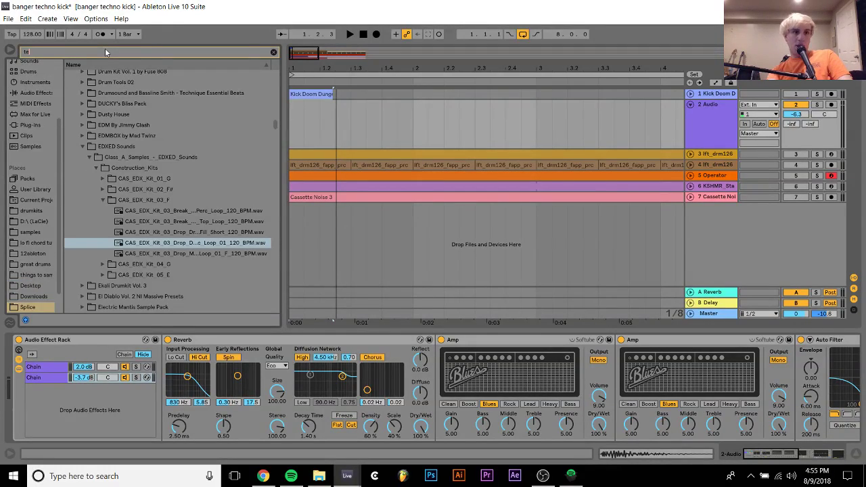
{"action": "key", "text": "Down"}
{"action": "key", "text": "Down"}
{"action": "key", "text": "Down"}
{"action": "key", "text": "Down"}
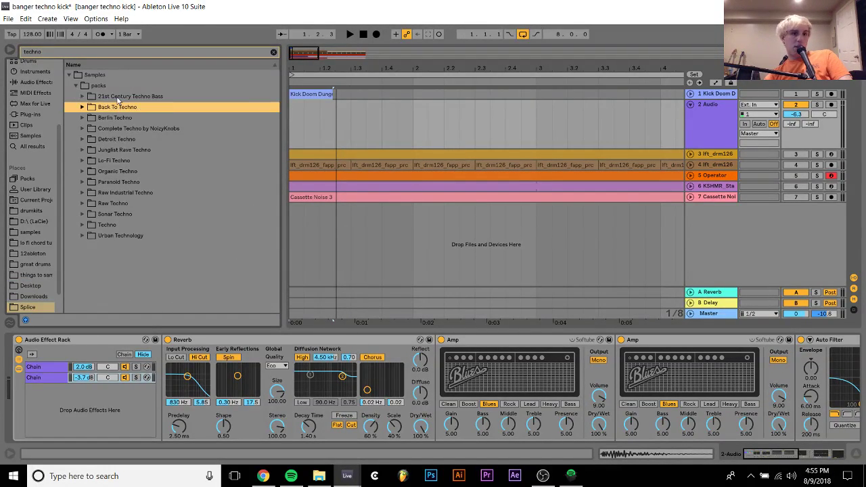
Look through the techno packs from Back To Techno to Complete Techno by NoizyKnobs for a kick sample.
{"action": "key", "text": "Right"}
{"action": "key", "text": "Down"}
{"action": "key", "text": "Right"}
{"action": "key", "text": "Down"}
{"action": "key", "text": "Down"}
{"action": "key", "text": "Right"}
{"action": "key", "text": "Down"}
{"action": "key", "text": "Right"}
{"action": "key", "text": "Down"}
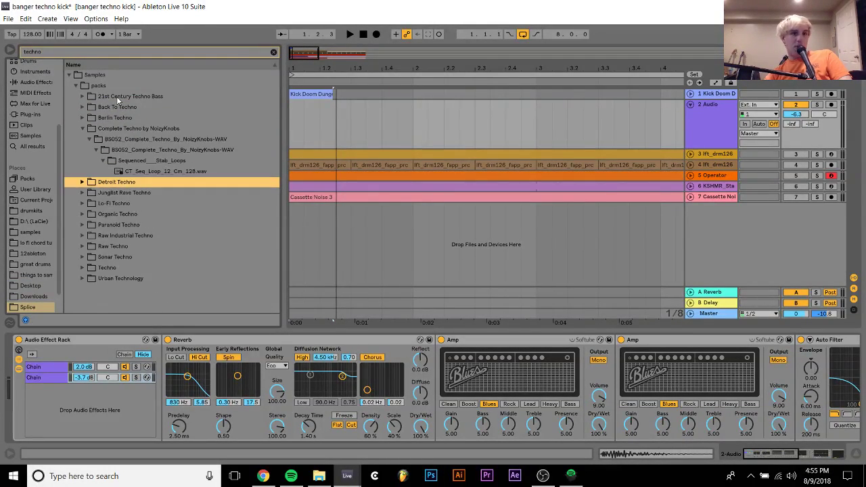
Examine the Detroit Techno pack's drum_loops subfolders for a usable sample.
{"action": "key", "text": "Right"}
{"action": "key", "text": "Down"}
{"action": "key", "text": "Right"}
{"action": "key", "text": "Down"}
{"action": "key", "text": "Down"}
{"action": "key", "text": "Down"}
{"action": "key", "text": "Down"}
{"action": "key", "text": "Down"}
{"action": "key", "text": "Down"}
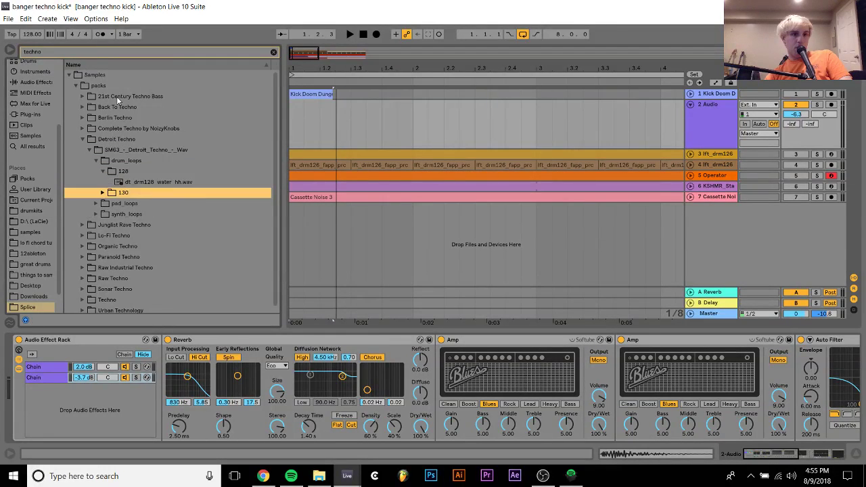
{"action": "key", "text": "Up"}
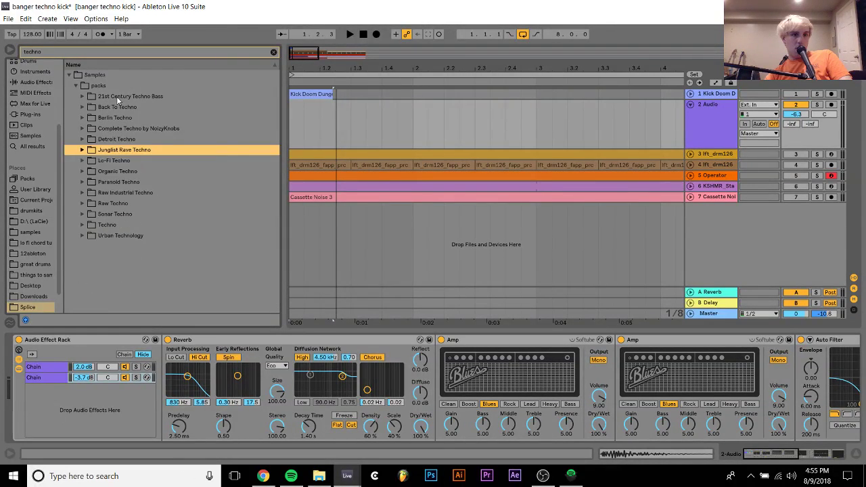
Examine the Lo-Fi Techno pack's music_and_synth_loops folder for a usable sample.
{"action": "key", "text": "Down"}
{"action": "key", "text": "Right"}
{"action": "key", "text": "Down"}
{"action": "key", "text": "Right"}
{"action": "key", "text": "Down"}
{"action": "key", "text": "Right"}
{"action": "key", "text": "Down"}
{"action": "key", "text": "Down"}
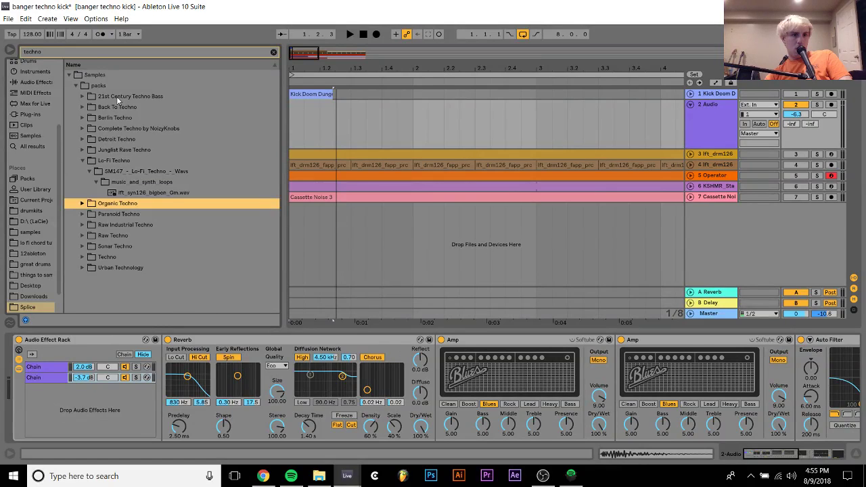
Open the Paranoid Techno pack's clean_kicks folder and audition pt_kick_weight.wav.
{"action": "key", "text": "Down"}
{"action": "key", "text": "Right"}
{"action": "key", "text": "Down"}
{"action": "key", "text": "Right"}
{"action": "key", "text": "Down"}
{"action": "key", "text": "Right"}
{"action": "key", "text": "Down"}
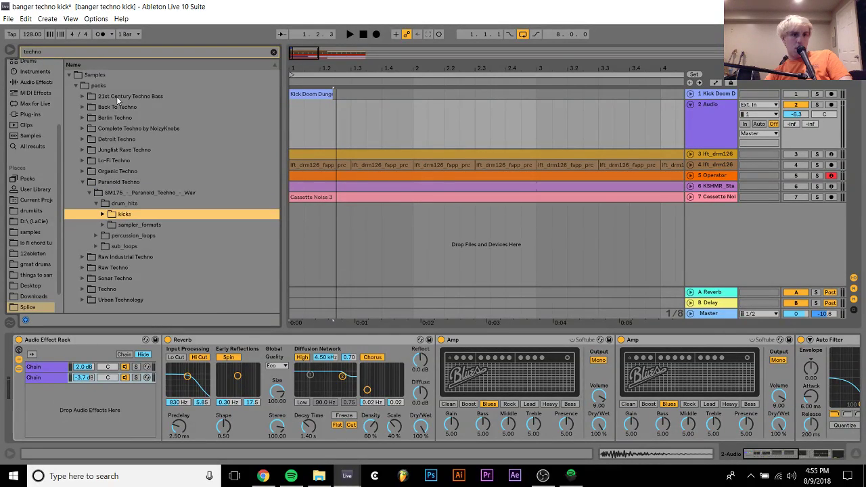
{"action": "key", "text": "Right"}
{"action": "key", "text": "Down"}
{"action": "key", "text": "Right"}
{"action": "key", "text": "Down"}
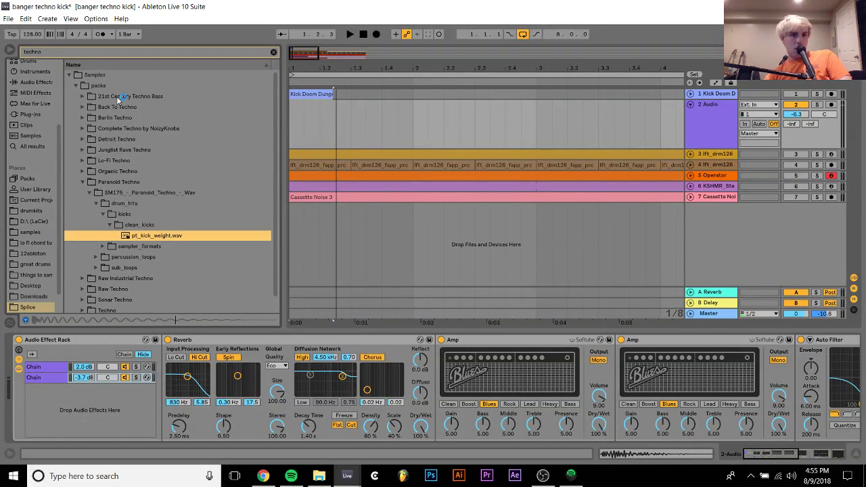
Try pt_kick_weight.wav at the start of the second audio track, play it, and undo its placement.
{"action": "left_click_drag", "start_coordinate": [159, 239], "coordinate": [295, 111]}
{"action": "key", "text": "space"}
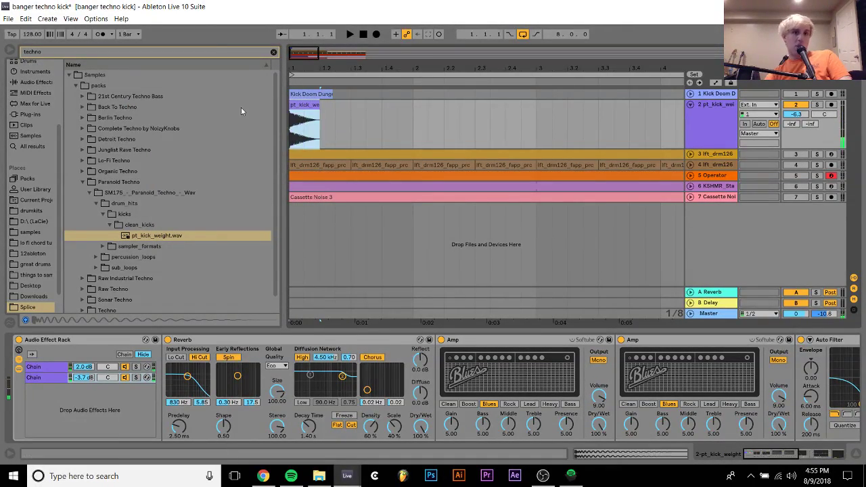
{"action": "key", "text": "ctrl+z"}
Look through the Paranoid Techno pack's sampler_formats and loop folders for another kick.
{"action": "key", "text": "Down"}
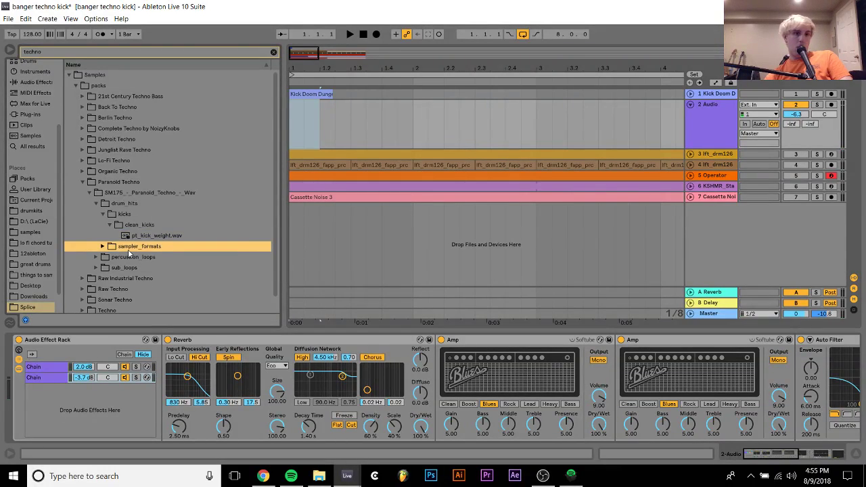
{"action": "key", "text": "Right"}
{"action": "key", "text": "Down"}
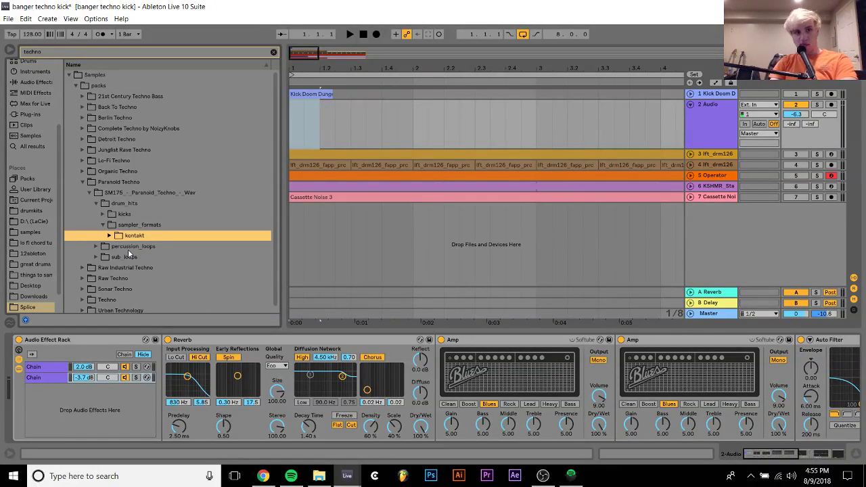
{"action": "key", "text": "Right"}
{"action": "key", "text": "Down"}
{"action": "key", "text": "Down"}
{"action": "key", "text": "Down"}
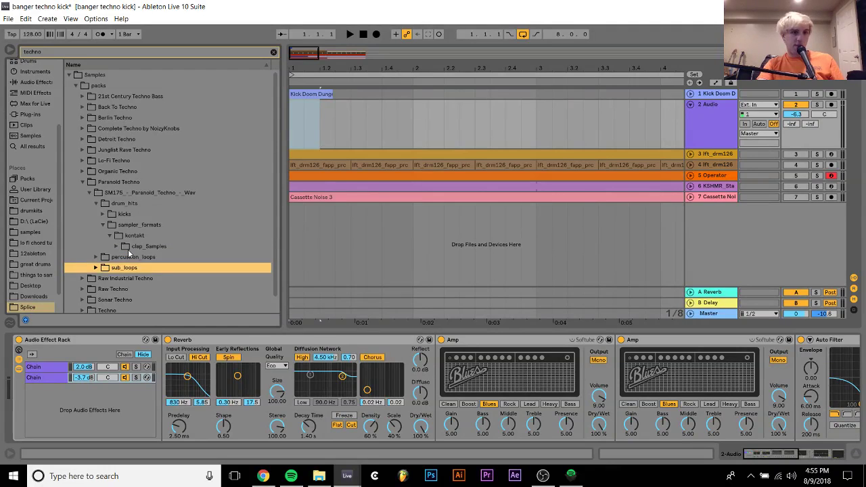
Open the Raw Industrial Techno pack's drum_loops folder and audition rit_drm130_nasty_kick.wav.
{"action": "key", "text": "Down"}
{"action": "key", "text": "Down"}
{"action": "key", "text": "Up"}
{"action": "key", "text": "Right"}
{"action": "key", "text": "Down"}
{"action": "key", "text": "Right"}
{"action": "key", "text": "Down"}
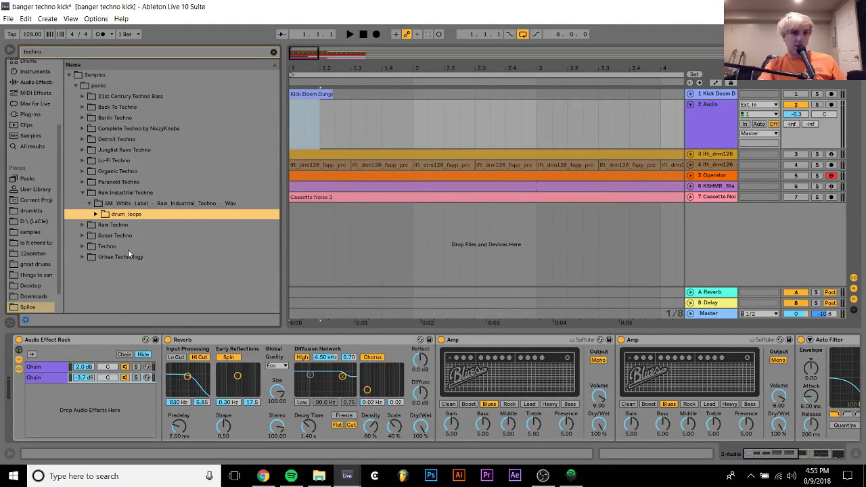
{"action": "key", "text": "Right"}
{"action": "key", "text": "Down"}
{"action": "key", "text": "Down"}
{"action": "key", "text": "Up"}
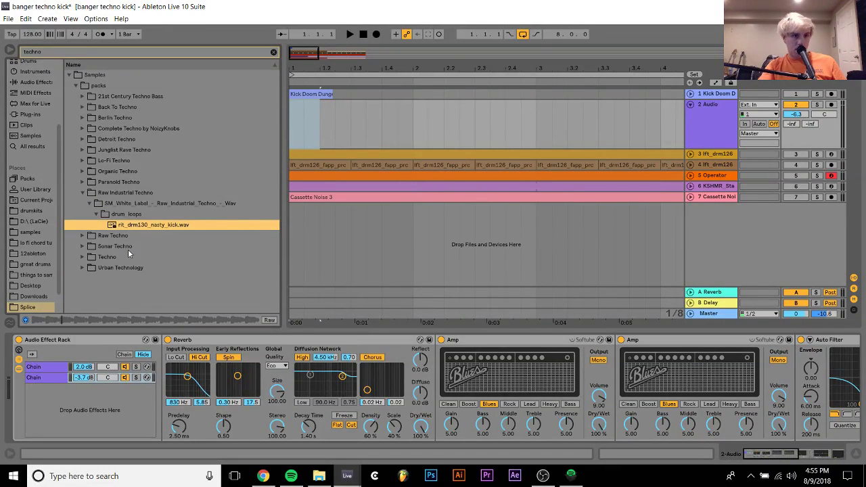
Place rit_drm130_nasty_kick.wav at the start of the second audio track and keep only its first beat.
{"action": "left_click_drag", "start_coordinate": [135, 226], "coordinate": [298, 132]}
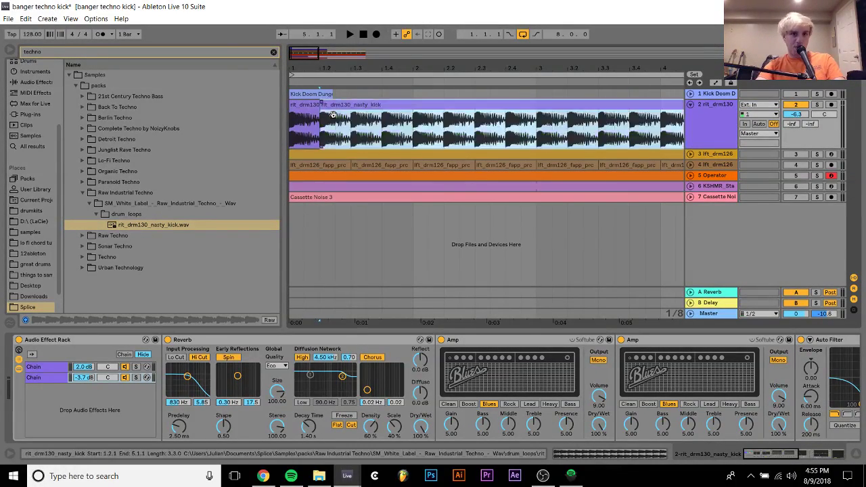
{"action": "left_click", "coordinate": [332, 120]}
Disable warping for the nasty kick clip and return to its track's device view.
{"action": "double_click", "coordinate": [332, 120]}
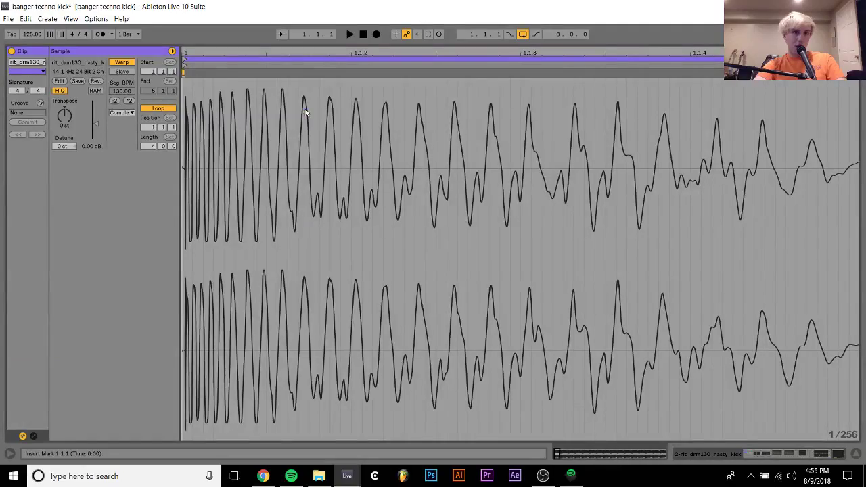
{"action": "left_click", "coordinate": [122, 62]}
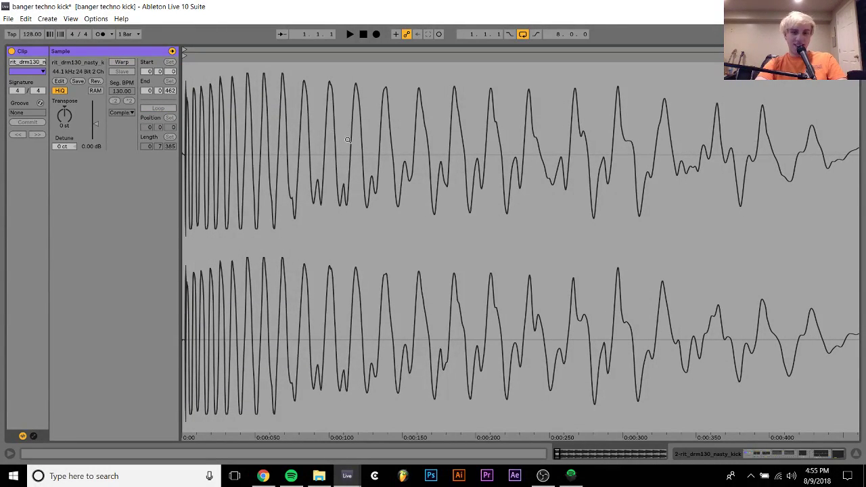
{"action": "left_click", "coordinate": [748, 457]}
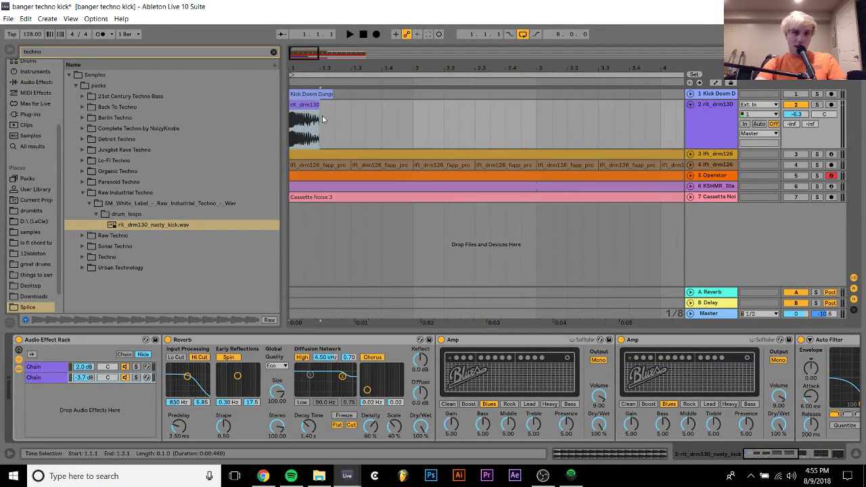
Play the nasty kick clip, fade out its tail, and consolidate it into a new sample.
{"action": "left_click", "coordinate": [306, 107]}
{"action": "key", "text": "space"}
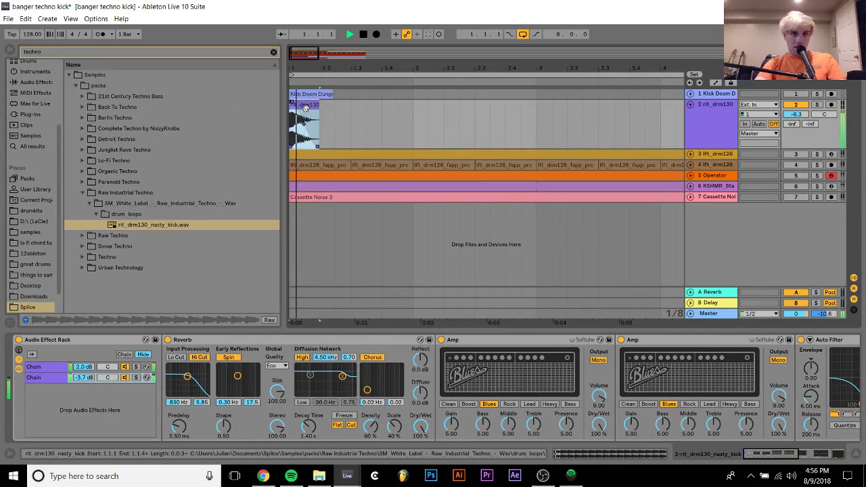
{"action": "left_click_drag", "start_coordinate": [305, 54], "coordinate": [379, 103]}
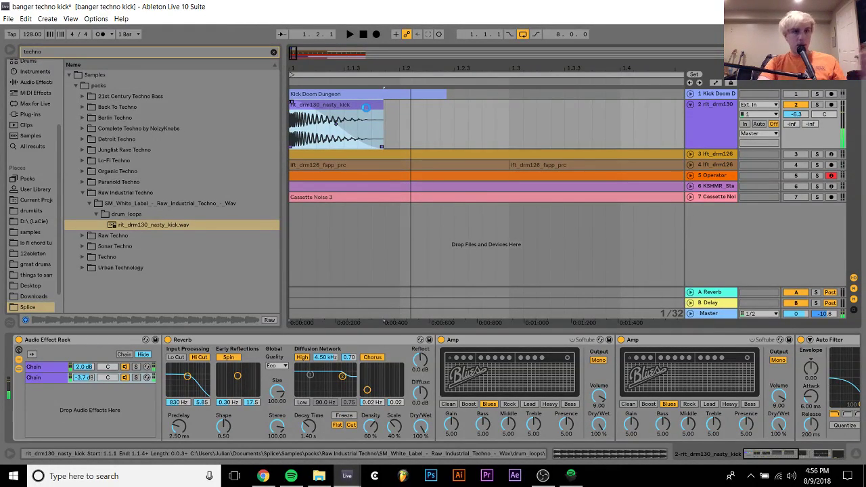
{"action": "key", "text": "ctrl+j"}
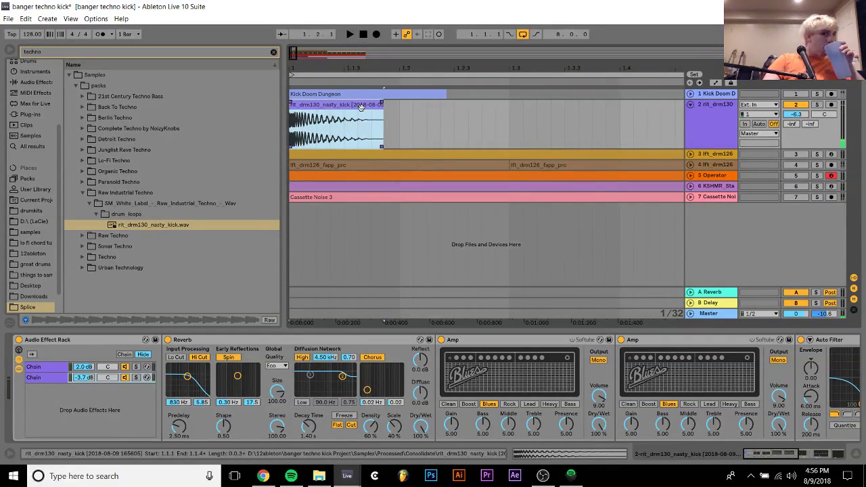
Set the consolidated kick's sample start to 2 ms, just before its transient, and select the track's range from 1.1.1 to 1.2.1.
{"action": "double_click", "coordinate": [361, 108]}
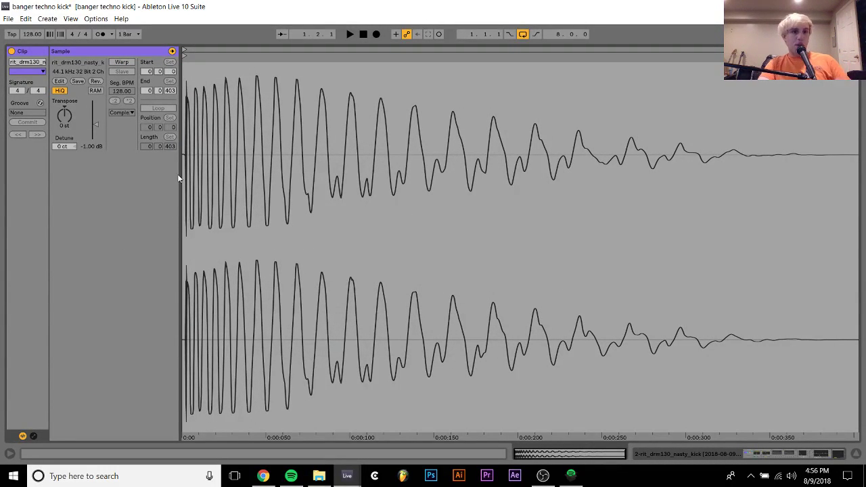
{"action": "scroll", "coordinate": [183, 199], "scroll_direction": "up", "scroll_amount": 5}
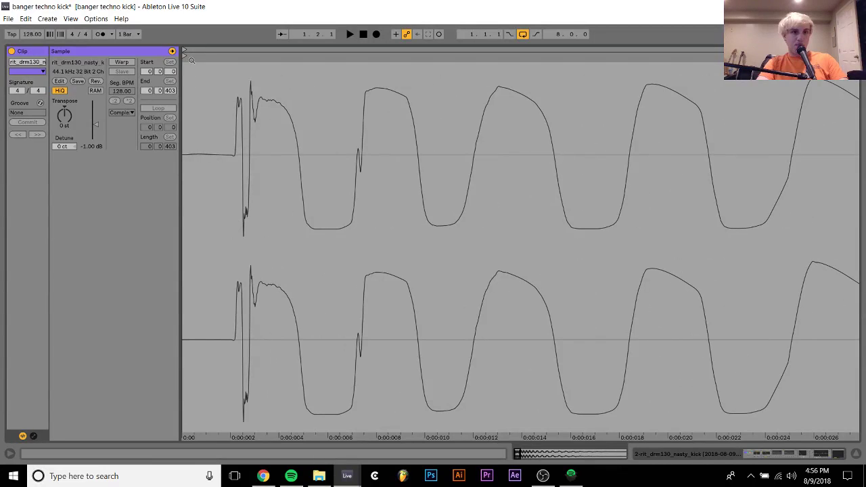
{"action": "left_click_drag", "start_coordinate": [184, 54], "coordinate": [232, 63]}
{"action": "key", "text": "space"}
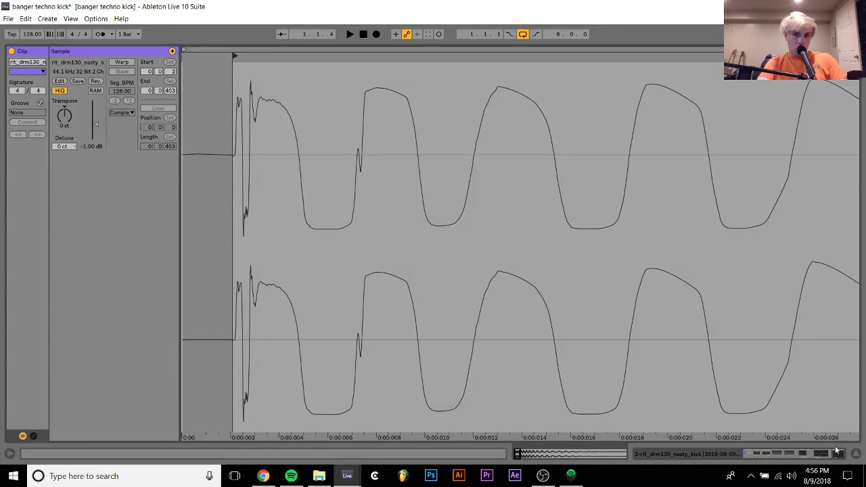
{"action": "left_click", "coordinate": [837, 452]}
{"action": "left_click_drag", "start_coordinate": [399, 119], "coordinate": [399, 118]}
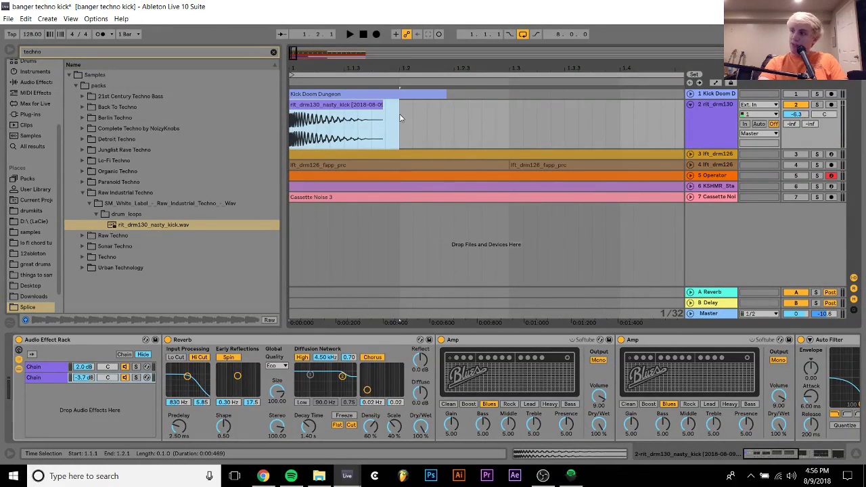
Duplicate the consolidated kick along the second track so it plays on every beat through the end of bar 8.
{"action": "key", "text": "ctrl+d"}
{"action": "key", "text": "ctrl+d"}
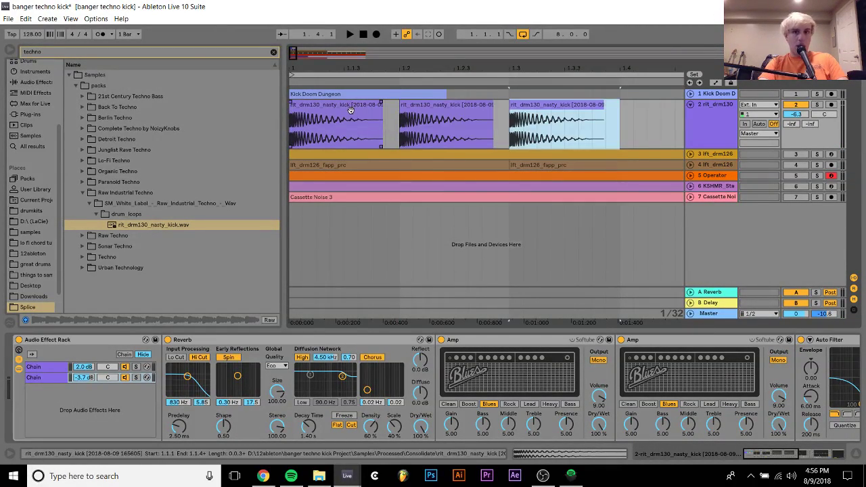
{"action": "key", "text": "ctrl+d"}
{"action": "left_click_drag", "start_coordinate": [389, 65], "coordinate": [376, 54]}
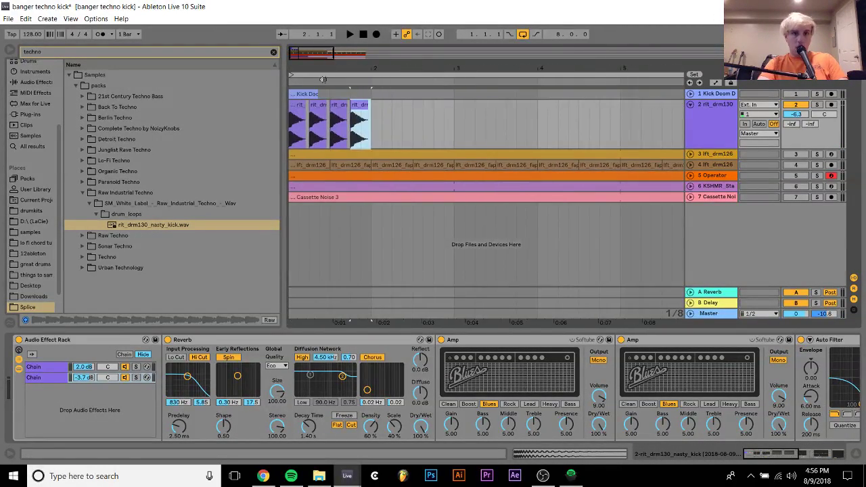
{"action": "left_click", "coordinate": [298, 107], "text": "shift"}
{"action": "key", "text": "ctrl+d"}
{"action": "left_click", "coordinate": [298, 107], "text": "shift"}
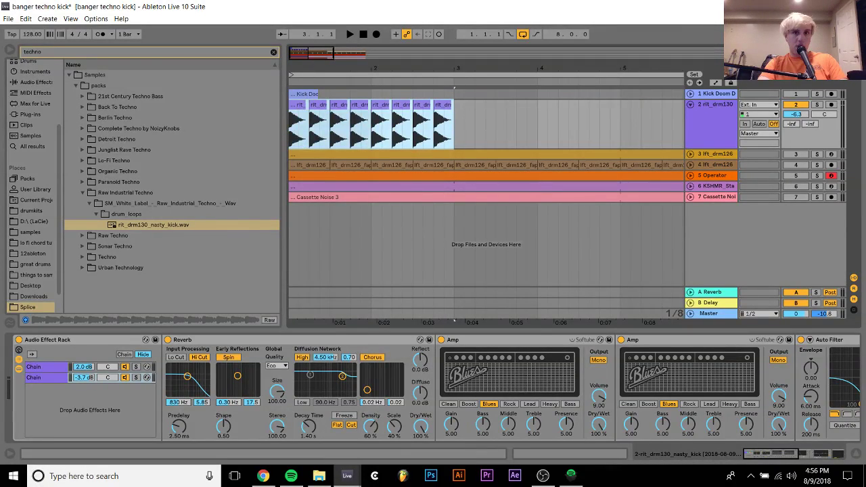
{"action": "key", "text": "ctrl+d"}
{"action": "key", "text": "ctrl+d"}
{"action": "left_click_drag", "start_coordinate": [310, 70], "coordinate": [310, 59]}
{"action": "key", "text": "ctrl+d"}
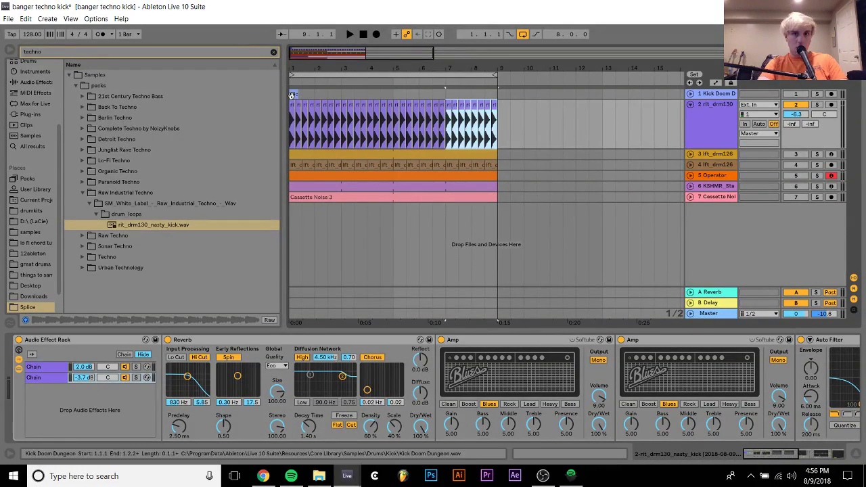
Play the arrangement, set the kick track's volume to -10.0 dB, and turn on the lft_drm126 hat track.
{"action": "key", "text": "space"}
{"action": "left_click_drag", "start_coordinate": [793, 112], "coordinate": [790, 115]}
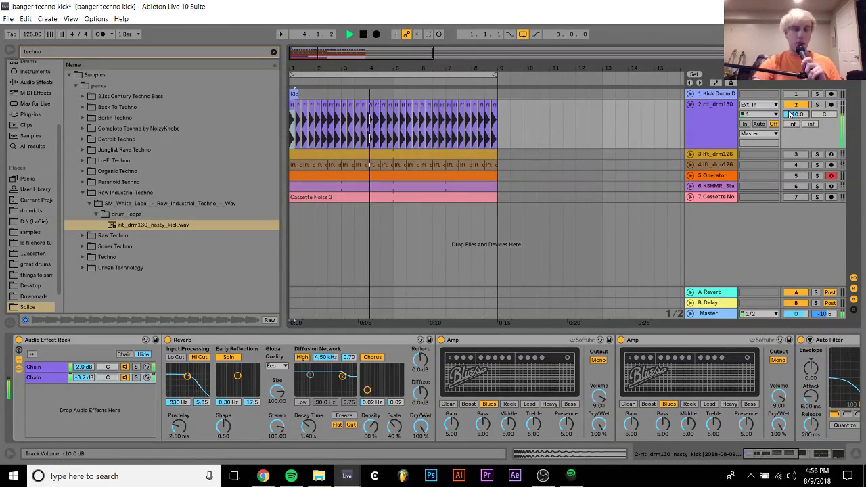
{"action": "left_click", "coordinate": [796, 154]}
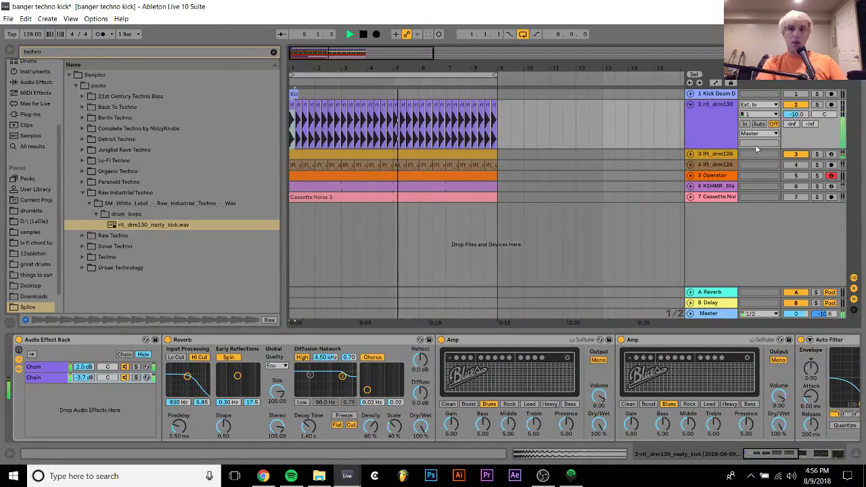
{"action": "left_click", "coordinate": [758, 154]}
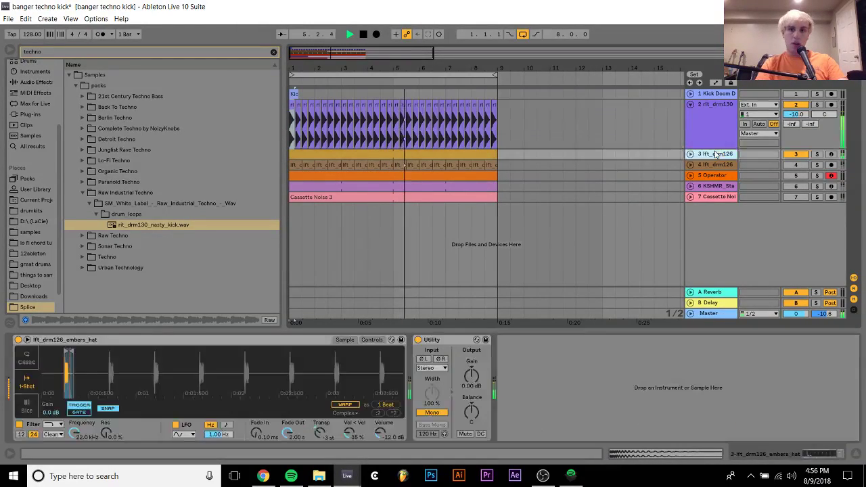
Audition the lft_drm126_fapp track in place of the hat, delete that track, and turn the hat back on.
{"action": "left_click", "coordinate": [794, 155]}
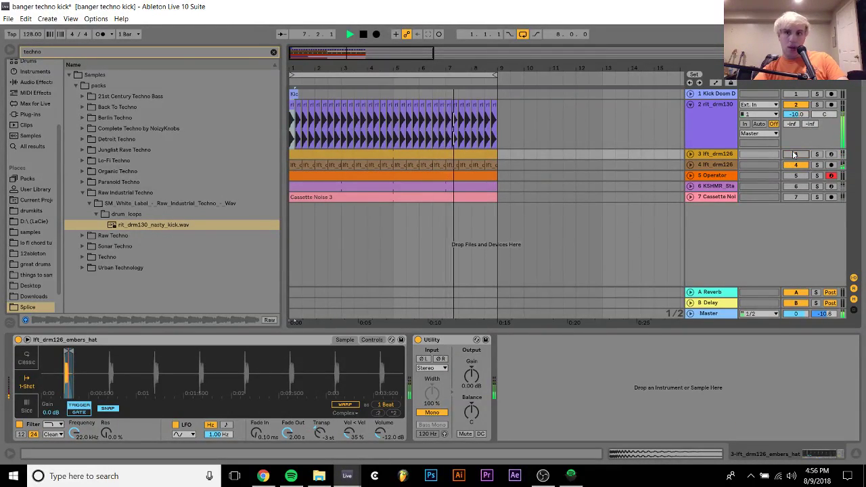
{"action": "left_click", "coordinate": [747, 165]}
{"action": "key", "text": "Delete"}
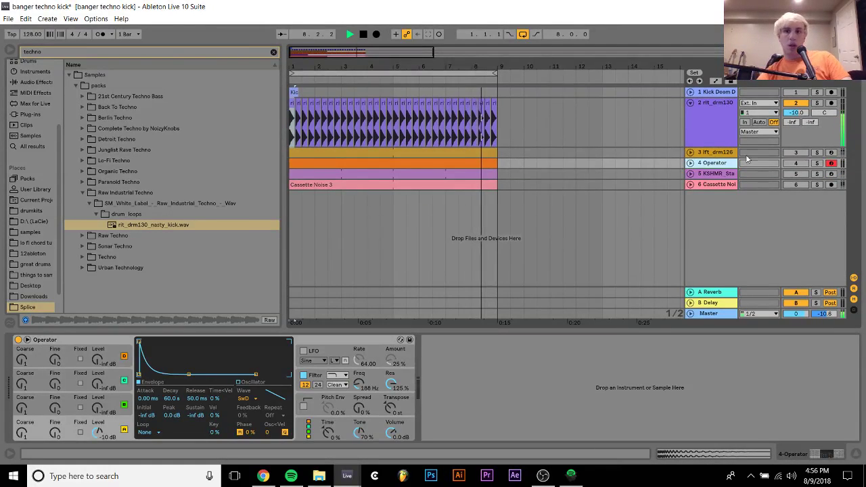
{"action": "key", "text": "ctrl+z"}
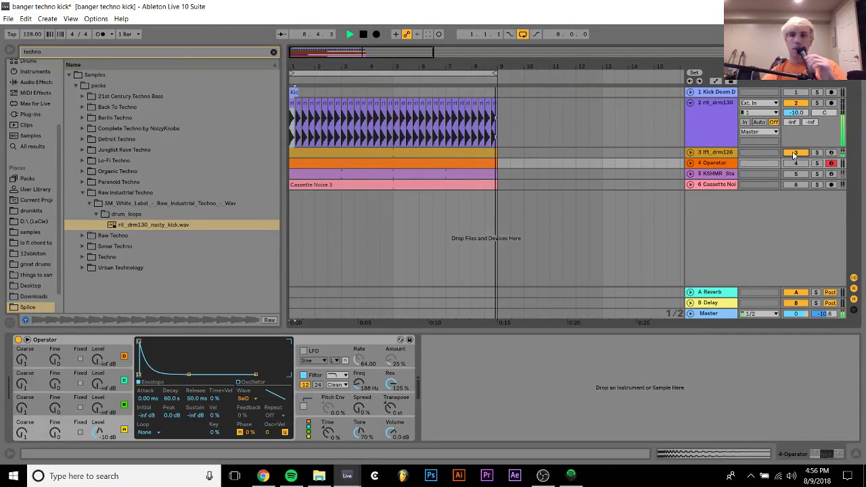
Audition the Operator track together with the kick and hat, unfold it, and mute it again.
{"action": "left_click", "coordinate": [721, 153]}
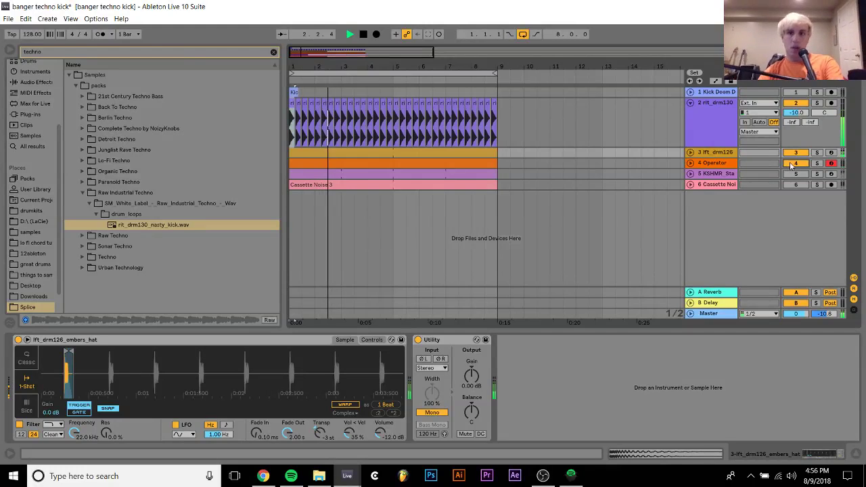
{"action": "left_click", "coordinate": [712, 162]}
{"action": "left_click", "coordinate": [690, 163]}
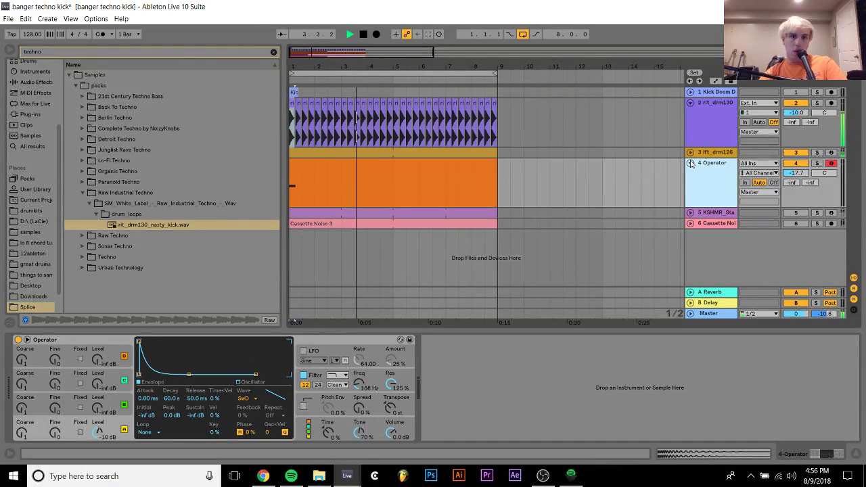
{"action": "key", "text": "space"}
{"action": "left_click", "coordinate": [795, 163]}
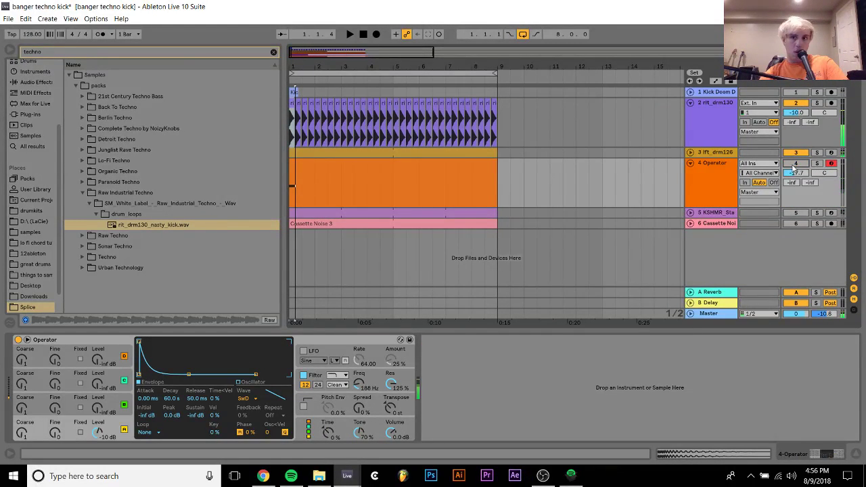
Audition the unfolded KSHMR stab track over the kick, set its volume to -14.1 dB, and mute it again.
{"action": "left_click", "coordinate": [795, 213]}
{"action": "key", "text": "space"}
{"action": "left_click", "coordinate": [714, 213]}
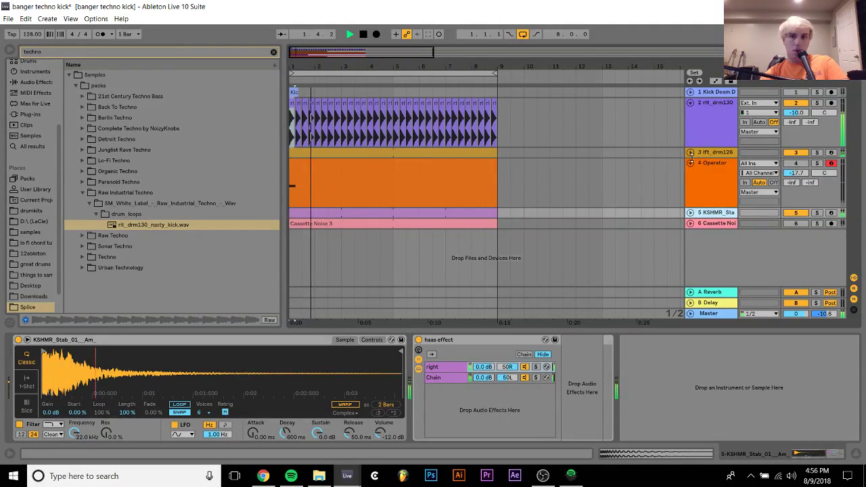
{"action": "left_click", "coordinate": [690, 163]}
{"action": "left_click", "coordinate": [690, 174]}
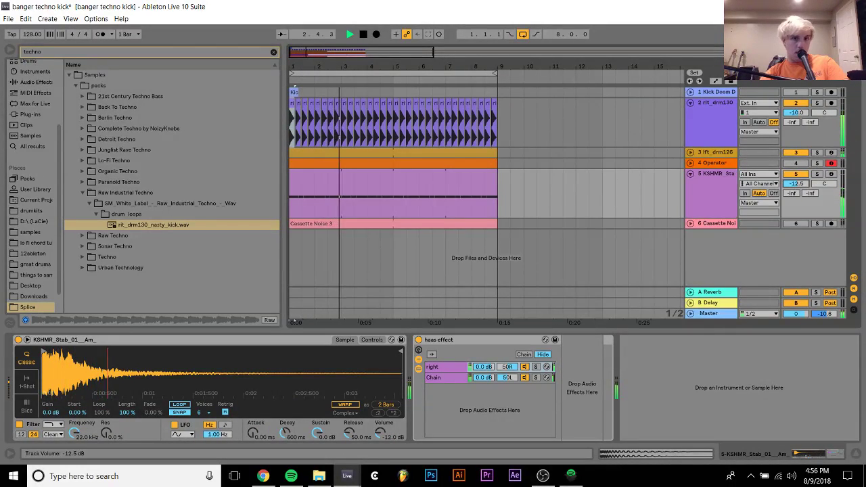
{"action": "left_click_drag", "start_coordinate": [795, 184], "coordinate": [797, 190]}
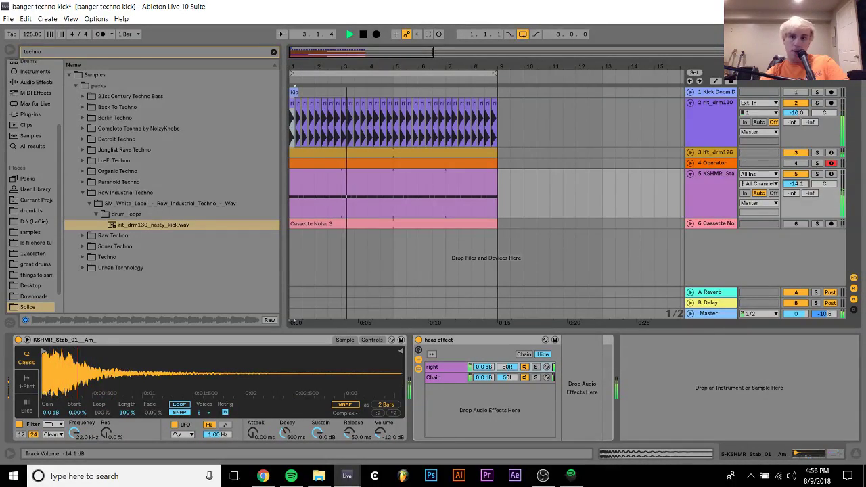
{"action": "left_click", "coordinate": [796, 175]}
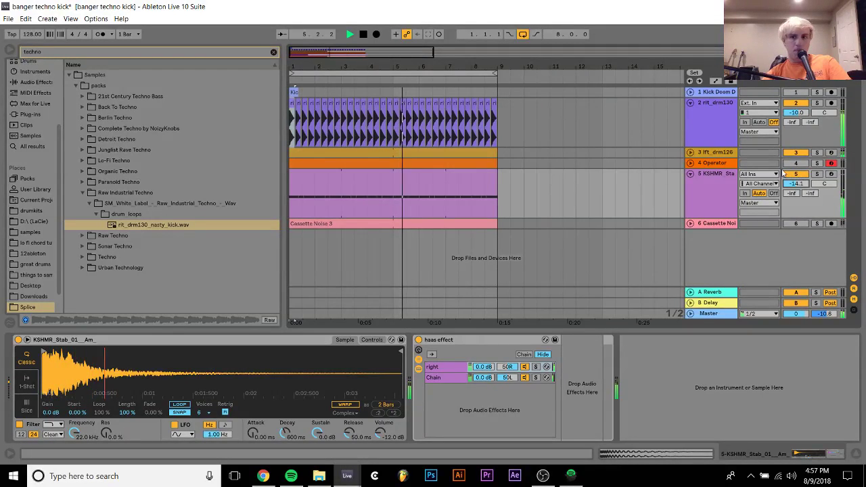
Compare the hat and Cassette Noise tracks by soloing them in turn, and return to the hat track's devices.
{"action": "left_click", "coordinate": [729, 154]}
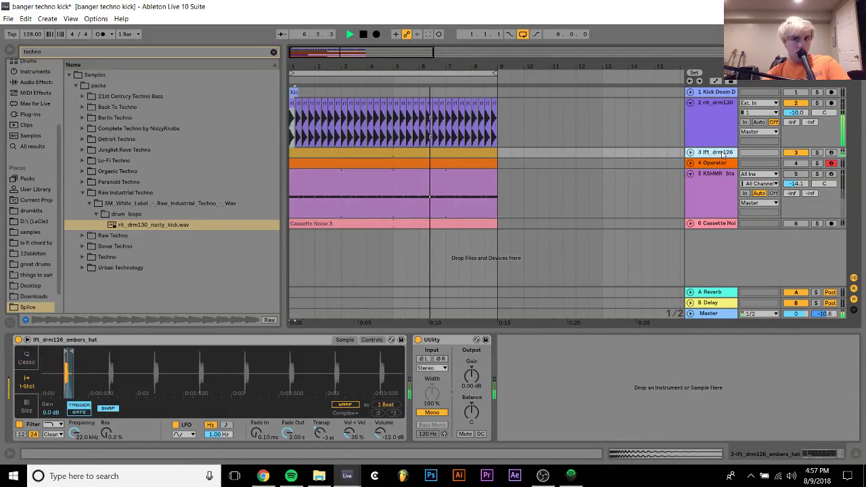
{"action": "left_click", "coordinate": [817, 153]}
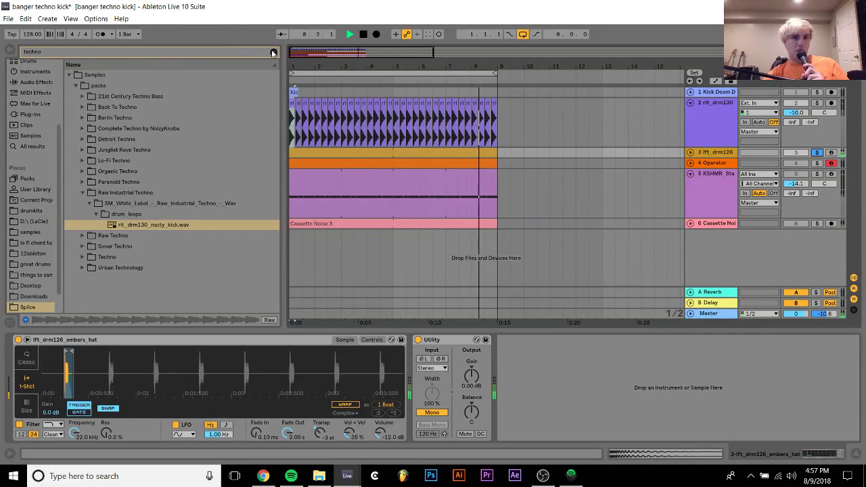
{"action": "left_click", "coordinate": [816, 223]}
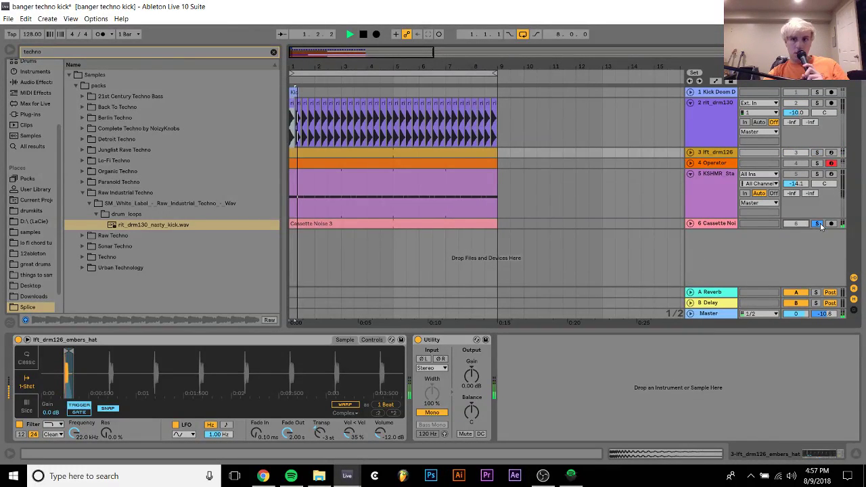
{"action": "left_click", "coordinate": [818, 224]}
{"action": "left_click", "coordinate": [816, 221]}
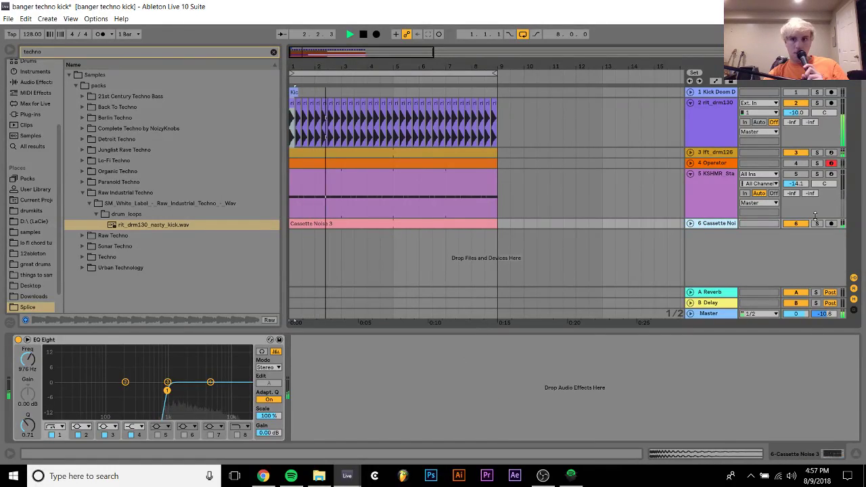
{"action": "left_click", "coordinate": [714, 152]}
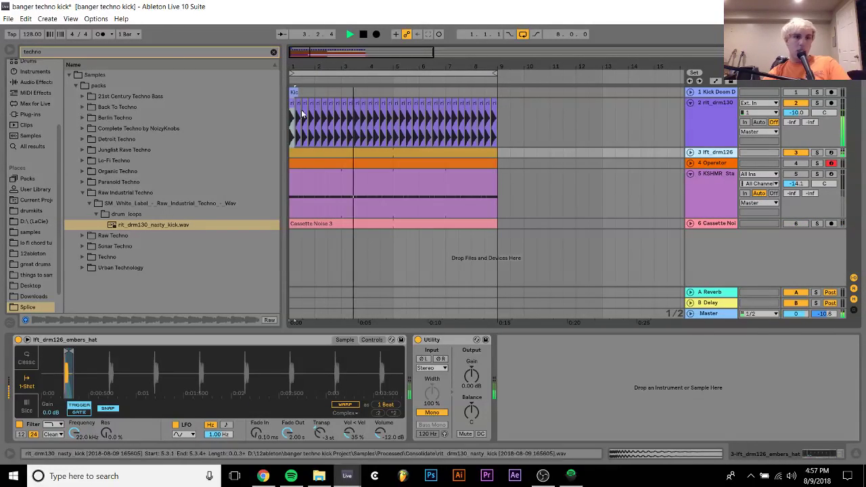
Clear the browser search and listen to the hat track in solo.
{"action": "key", "text": "ctrl+f"}
{"action": "key", "text": "BackSpace"}
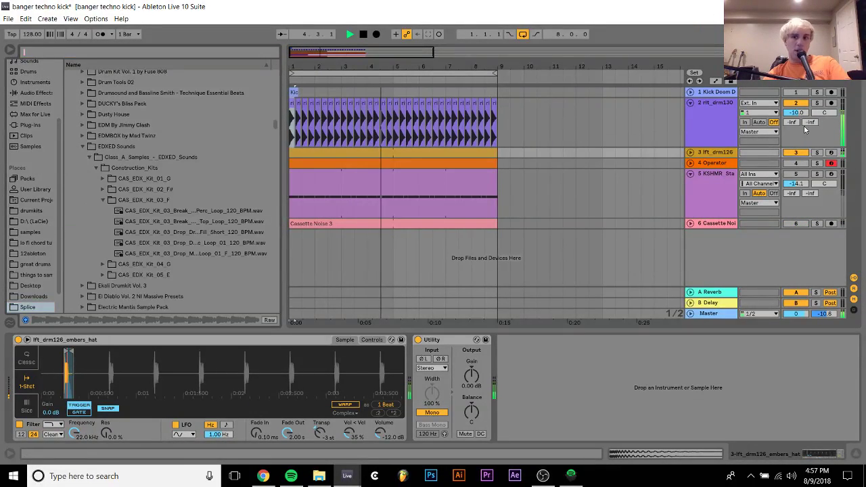
{"action": "left_click", "coordinate": [817, 152]}
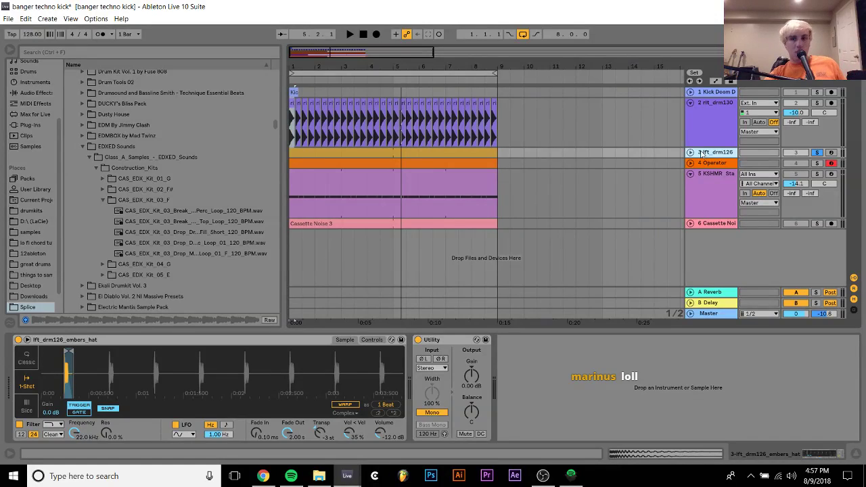
{"action": "key", "text": "space"}
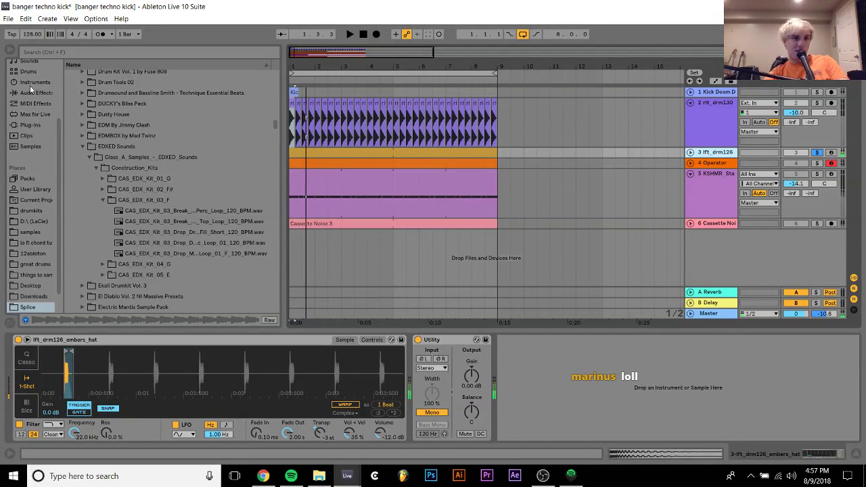
Add an Auto Filter after Utility on the hat track and set its frequency to 6.46 kHz with 49% resonance.
{"action": "left_click", "coordinate": [33, 94]}
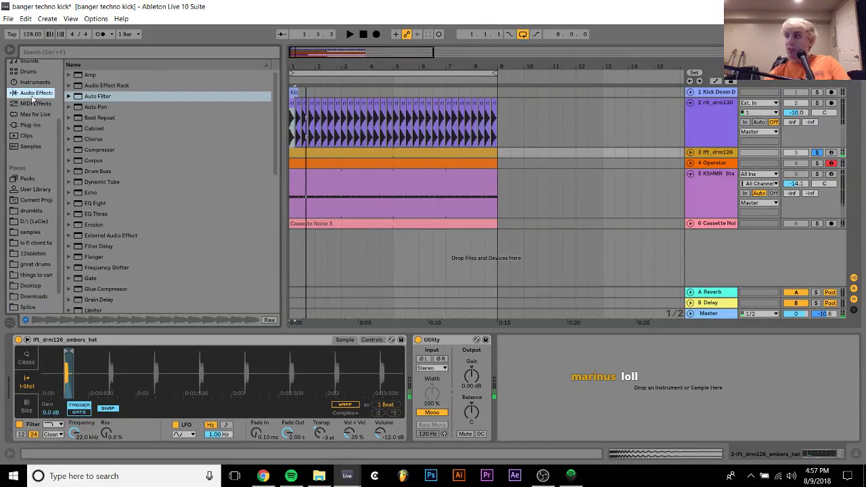
{"action": "double_click", "coordinate": [98, 96]}
{"action": "left_click_drag", "start_coordinate": [602, 401], "coordinate": [640, 393]}
{"action": "key", "text": "space"}
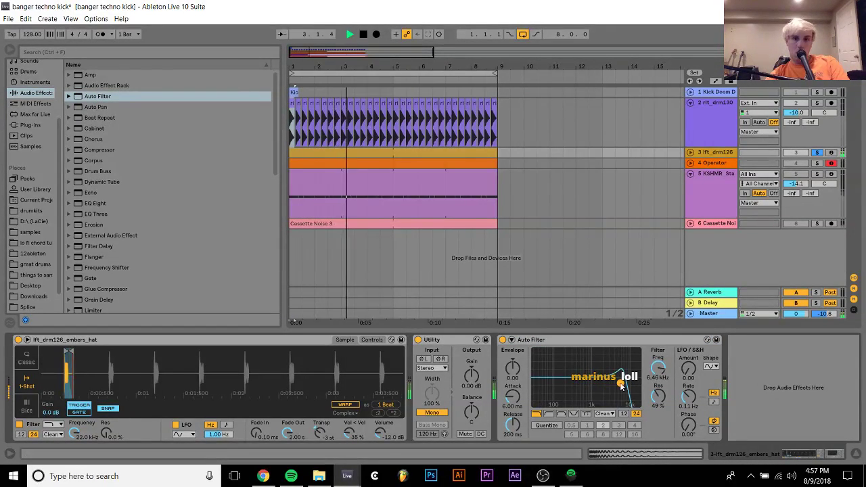
Add a Reverb after the hat's Auto Filter and set its dry/wet to 28% and its size to 2.57.
{"action": "scroll", "coordinate": [215, 245], "scroll_direction": "down", "scroll_amount": 8}
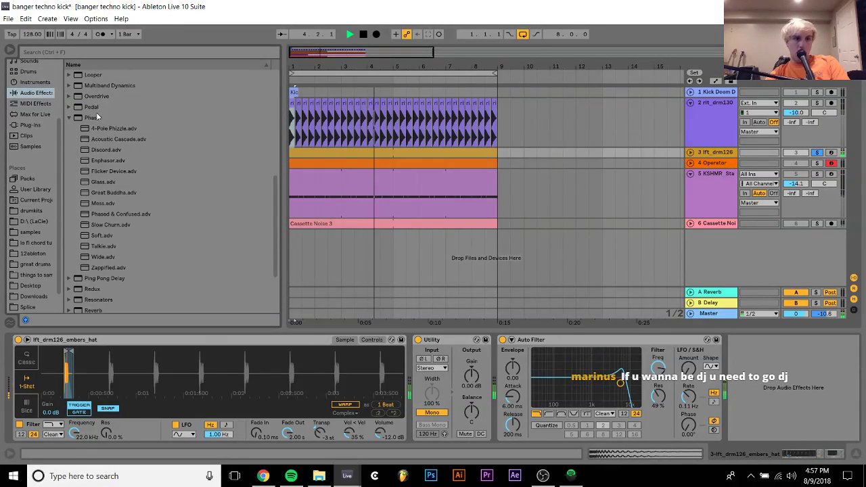
{"action": "left_click", "coordinate": [69, 117]}
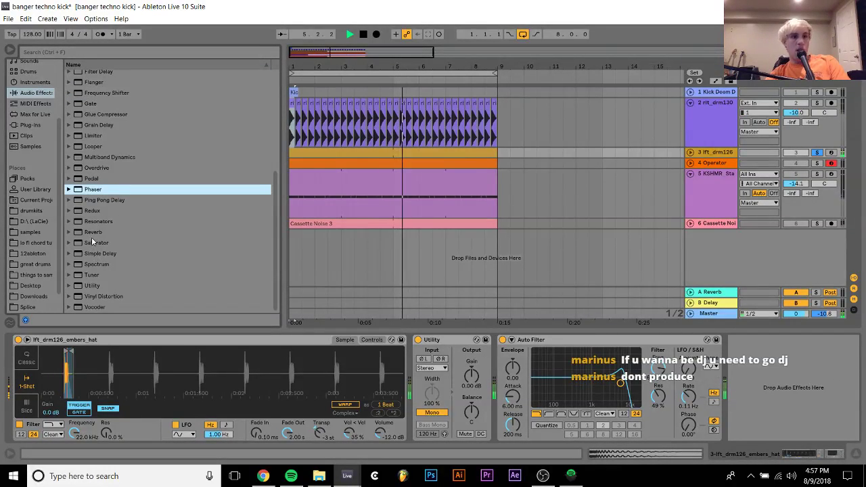
{"action": "left_click_drag", "start_coordinate": [91, 232], "coordinate": [797, 404]}
{"action": "left_click_drag", "start_coordinate": [844, 423], "coordinate": [844, 440]}
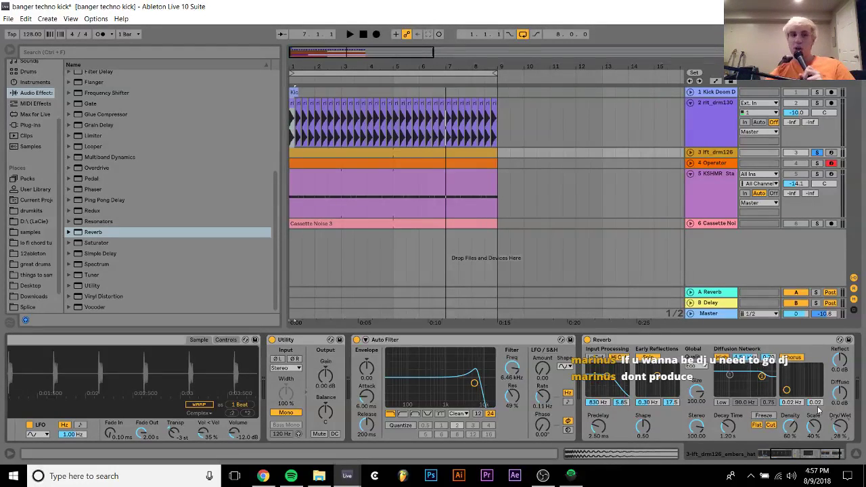
{"action": "key", "text": "space"}
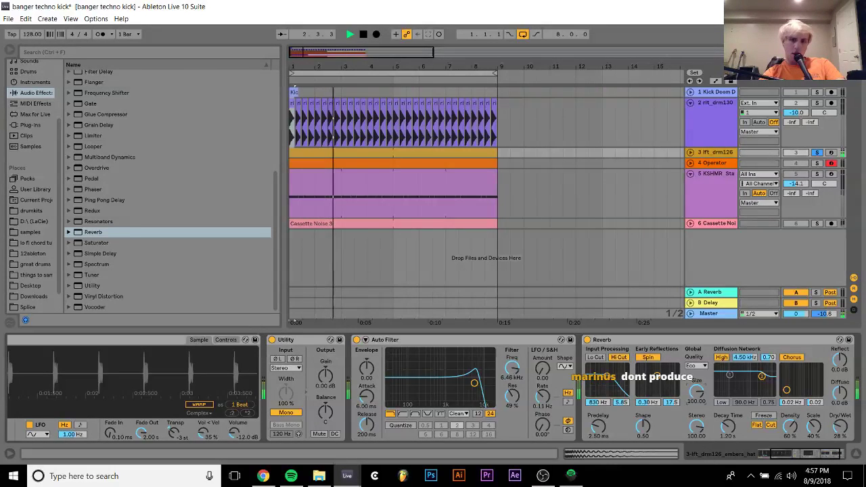
{"action": "left_click_drag", "start_coordinate": [696, 393], "coordinate": [702, 400]}
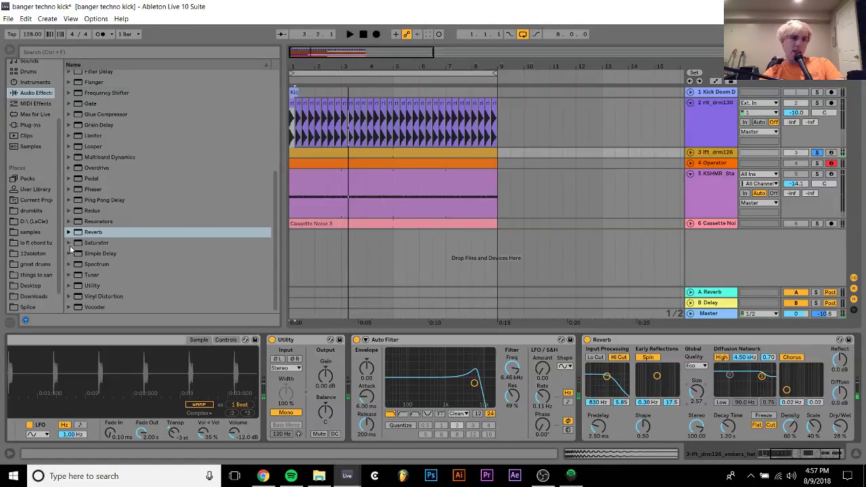
Add the Saturator preset A Bit Warmer after the hat's Reverb, play the result, and unfold the hat track.
{"action": "left_click", "coordinate": [69, 245]}
{"action": "double_click", "coordinate": [107, 255]}
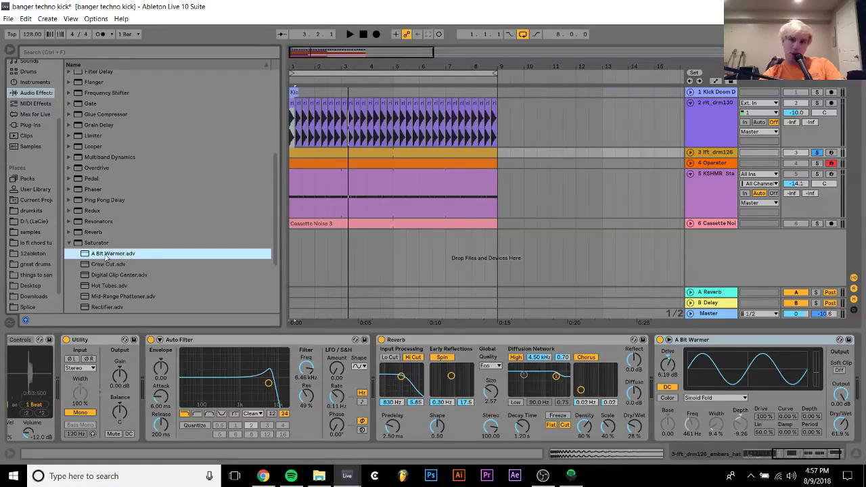
{"action": "key", "text": "space"}
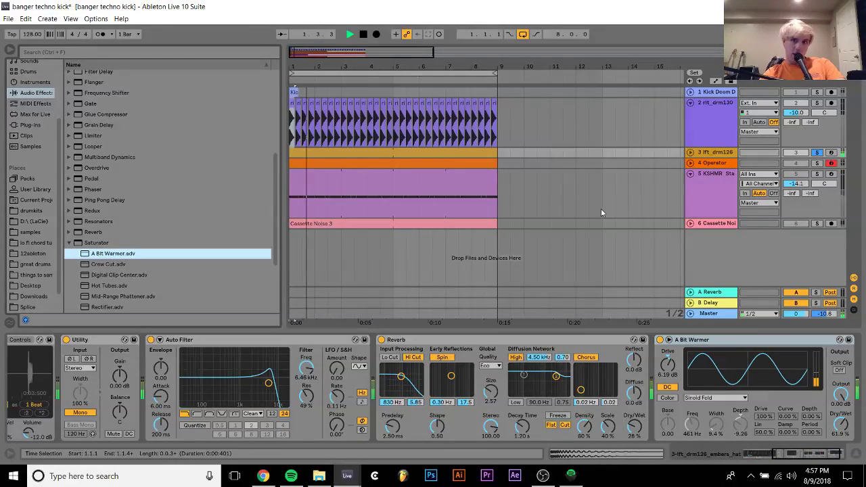
{"action": "left_click", "coordinate": [690, 152]}
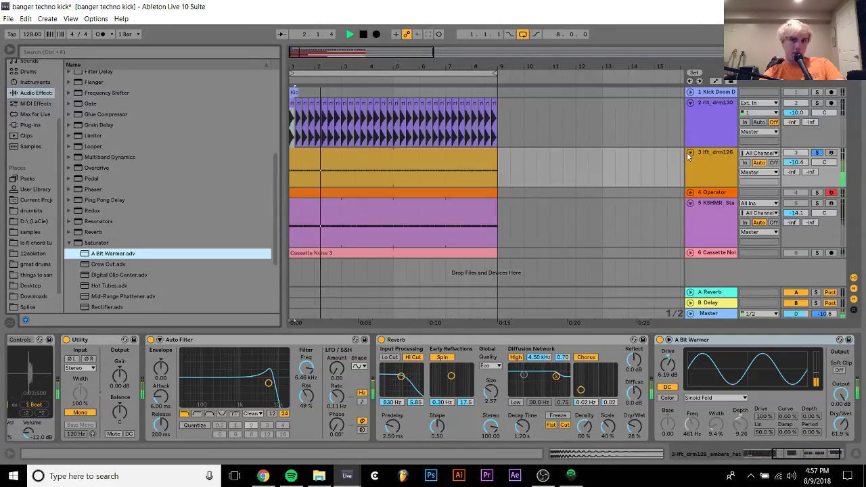
Add an EQ Eight after A Bit Warmer on the hat track and make band 1 a low cut at 637 Hz.
{"action": "scroll", "coordinate": [144, 143], "scroll_direction": "up", "scroll_amount": 2}
{"action": "scroll", "coordinate": [144, 145], "scroll_direction": "up", "scroll_amount": 2}
{"action": "double_click", "coordinate": [143, 146]}
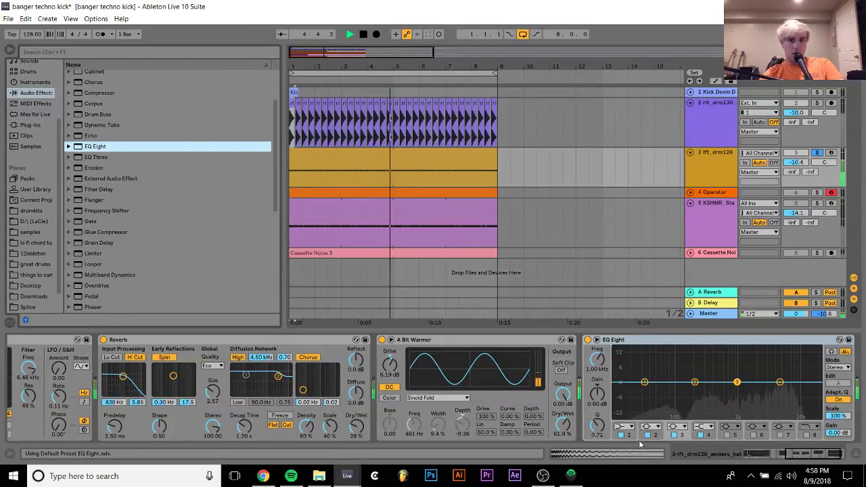
{"action": "left_click", "coordinate": [624, 427]}
{"action": "left_click", "coordinate": [621, 360]}
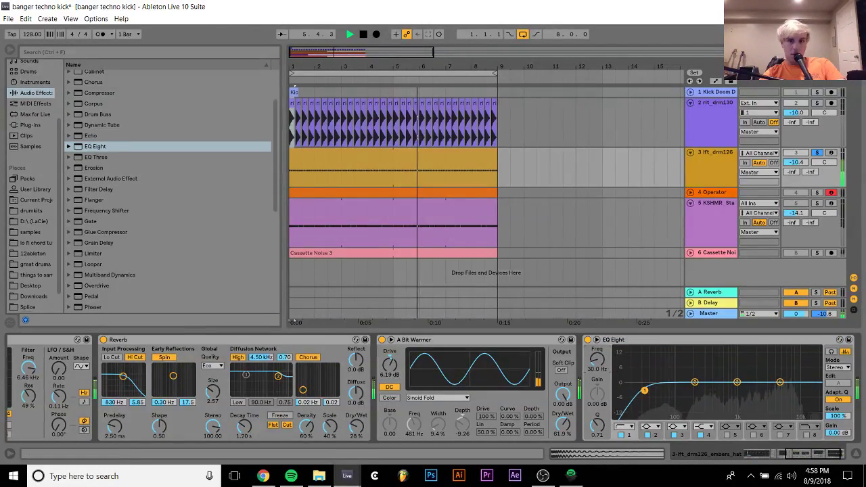
{"action": "left_click_drag", "start_coordinate": [645, 383], "coordinate": [724, 391]}
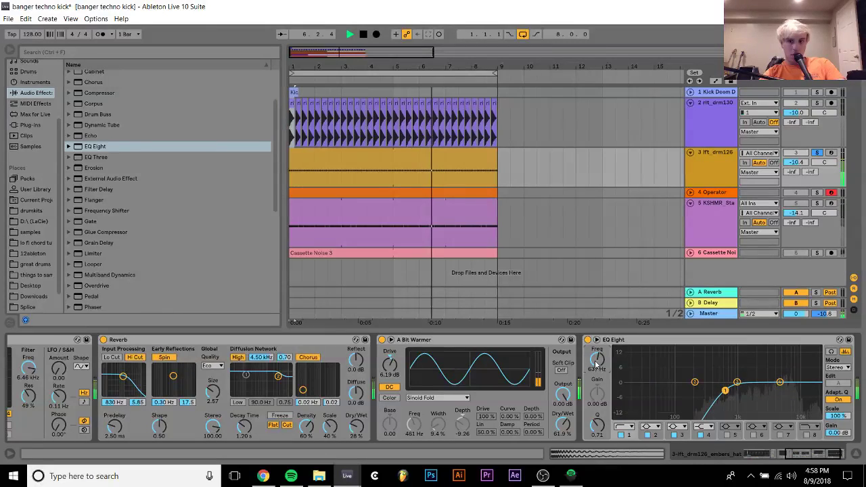
Turn off the hat track's solo, play it together with the kick, and look over the hat's effect chain.
{"action": "left_click", "coordinate": [816, 154]}
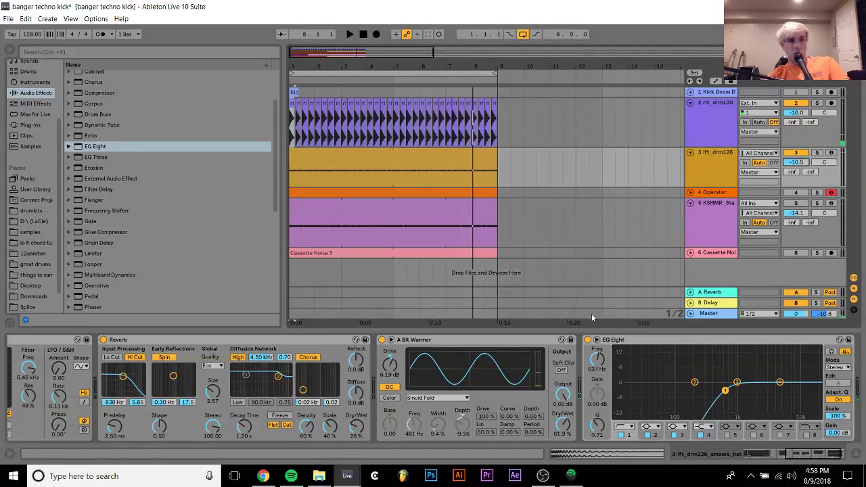
{"action": "key", "text": "space"}
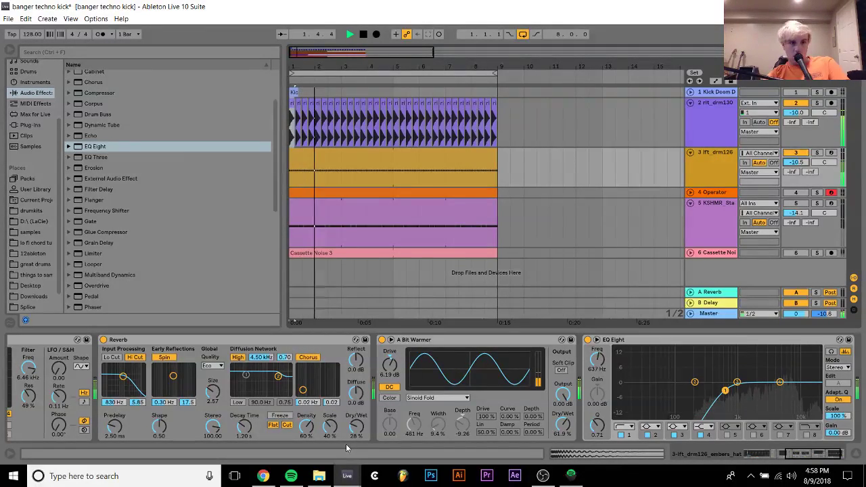
{"action": "scroll", "coordinate": [271, 399], "scroll_direction": "left", "scroll_amount": 5}
{"action": "scroll", "coordinate": [202, 386], "scroll_direction": "right", "scroll_amount": 8}
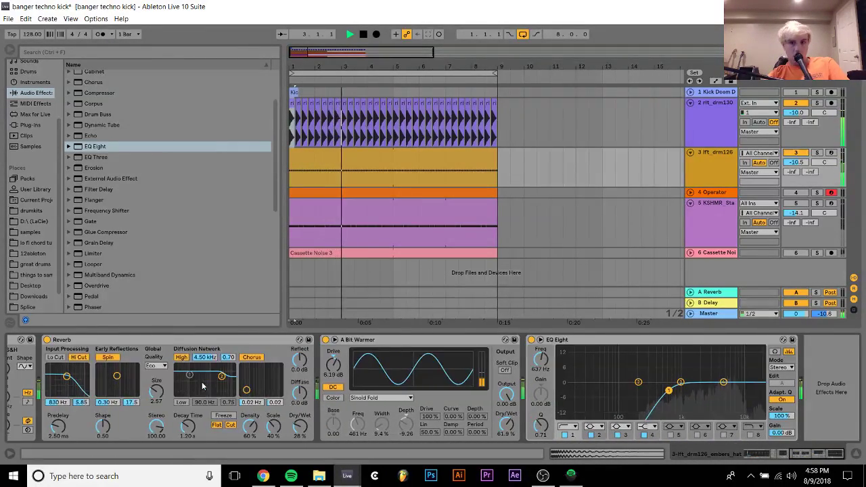
Audition the KSHMR stab track in solo and in the mix, and show its sample in the browser.
{"action": "left_click", "coordinate": [809, 206]}
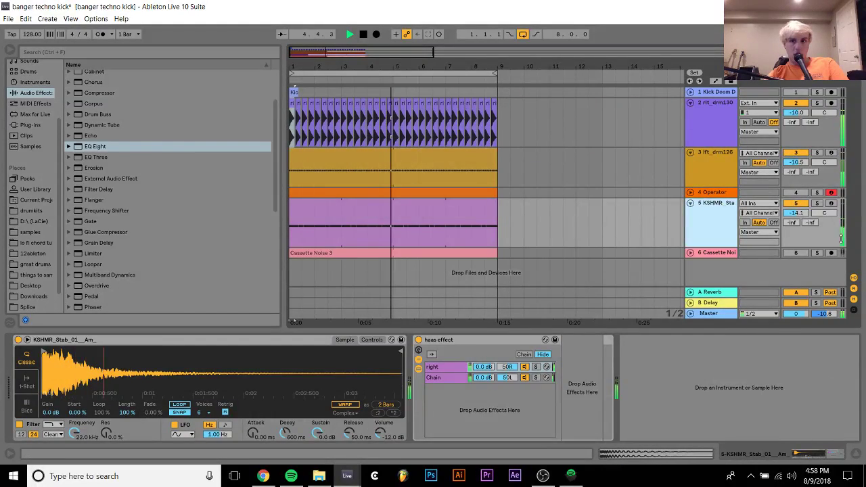
{"action": "left_click", "coordinate": [816, 203]}
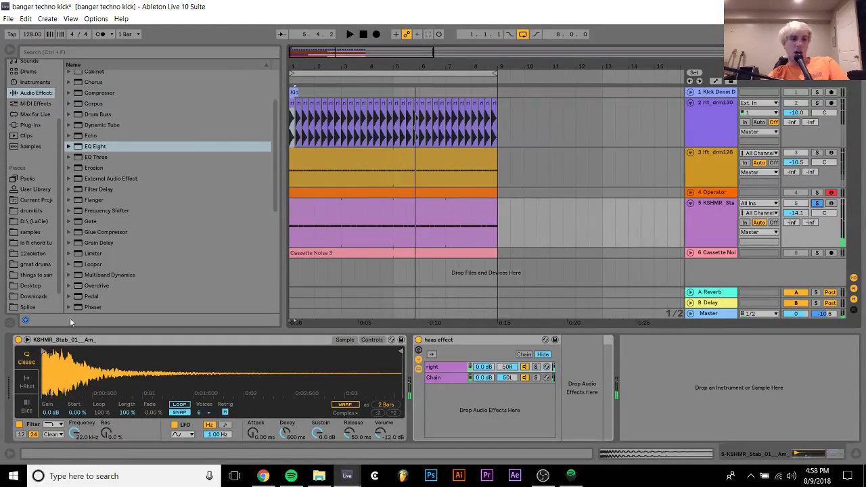
{"action": "right_click", "coordinate": [76, 351]}
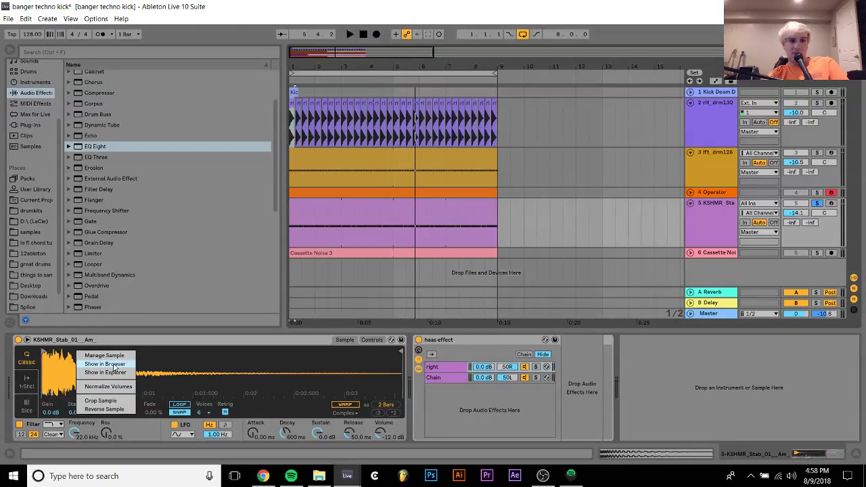
{"action": "left_click", "coordinate": [105, 364]}
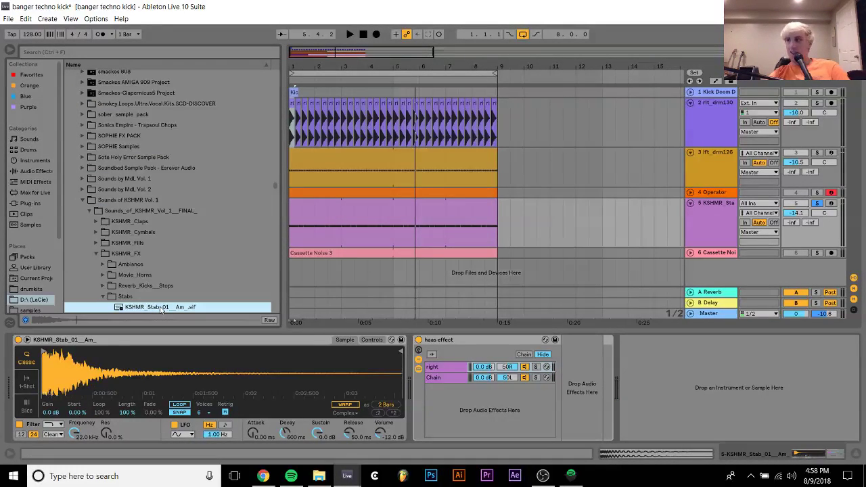
{"action": "key", "text": "space"}
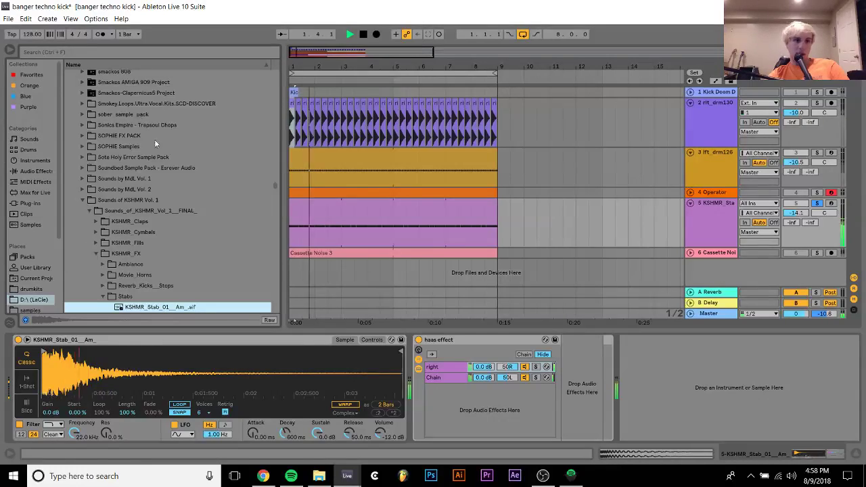
{"action": "left_click", "coordinate": [815, 203]}
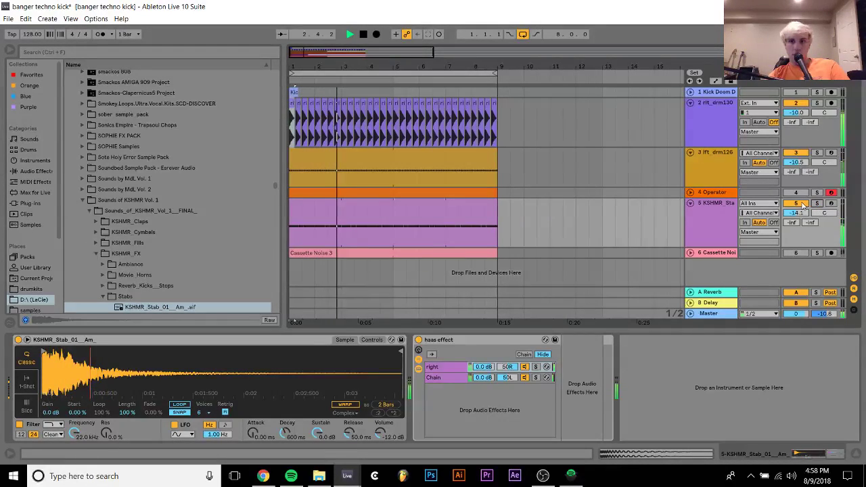
{"action": "left_click", "coordinate": [802, 204]}
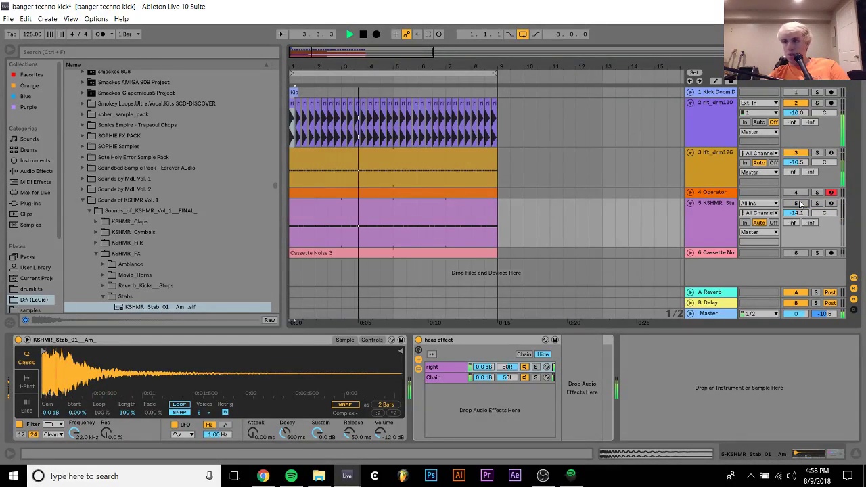
Set the hat track's Reverb to size 500, decay time 452 ms and 36% dry/wet.
{"action": "left_click", "coordinate": [711, 173]}
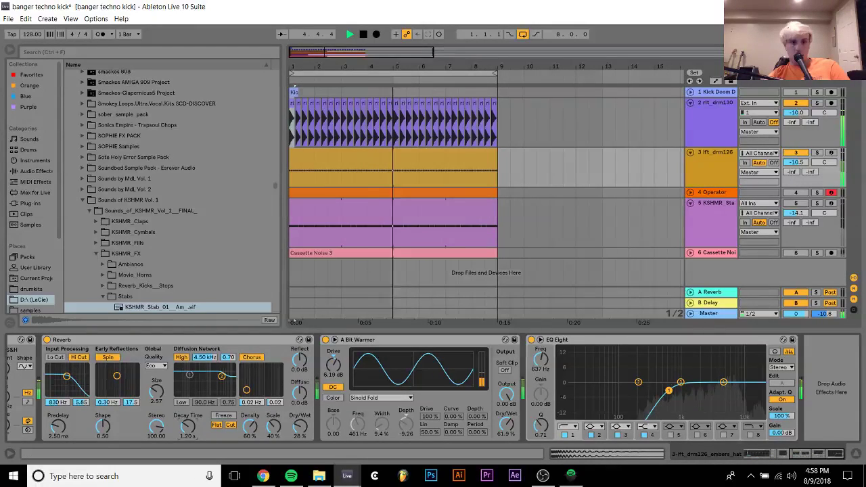
{"action": "left_click", "coordinate": [215, 415]}
{"action": "left_click_drag", "start_coordinate": [160, 394], "coordinate": [161, 379]}
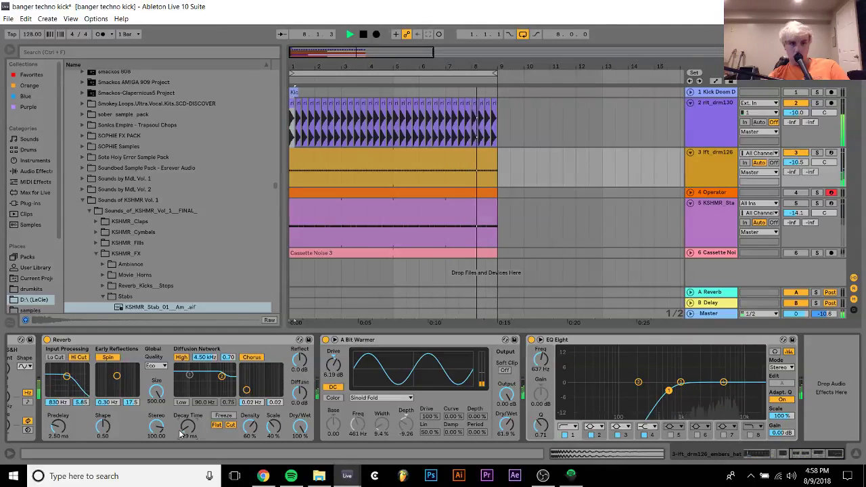
{"action": "left_click_drag", "start_coordinate": [187, 434], "coordinate": [187, 425]}
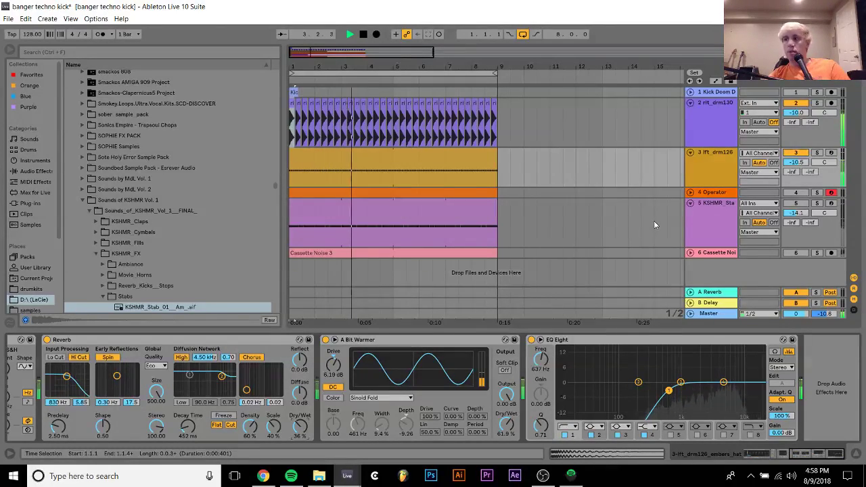
Insert a new MIDI track below the kick track and load the 909 Core Kit onto it.
{"action": "left_click", "coordinate": [706, 134]}
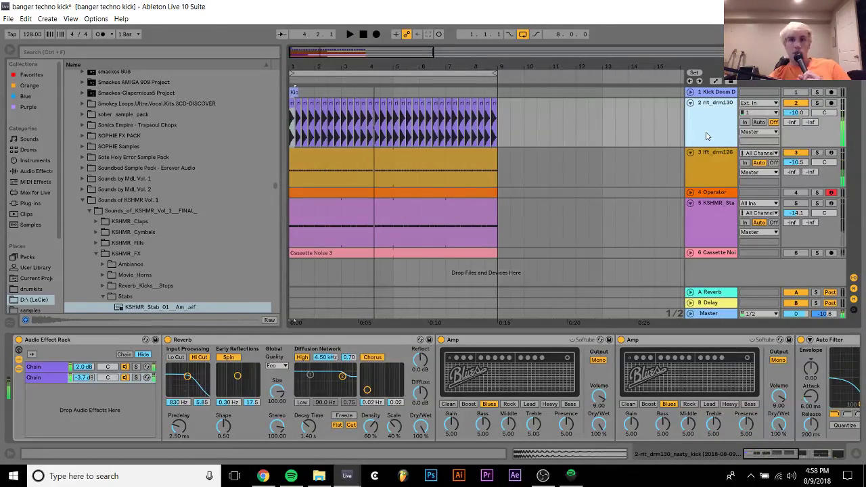
{"action": "key", "text": "ctrl+shift+t"}
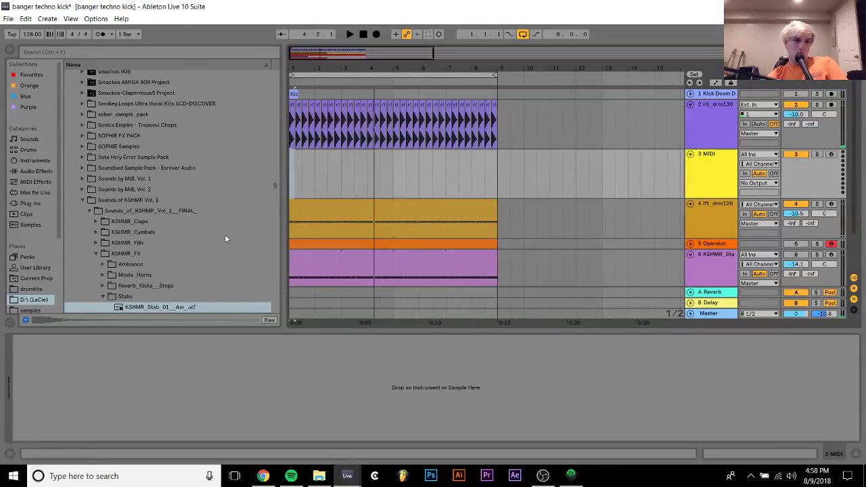
{"action": "key", "text": "space"}
{"action": "scroll", "coordinate": [224, 234], "scroll_direction": "down", "scroll_amount": 5}
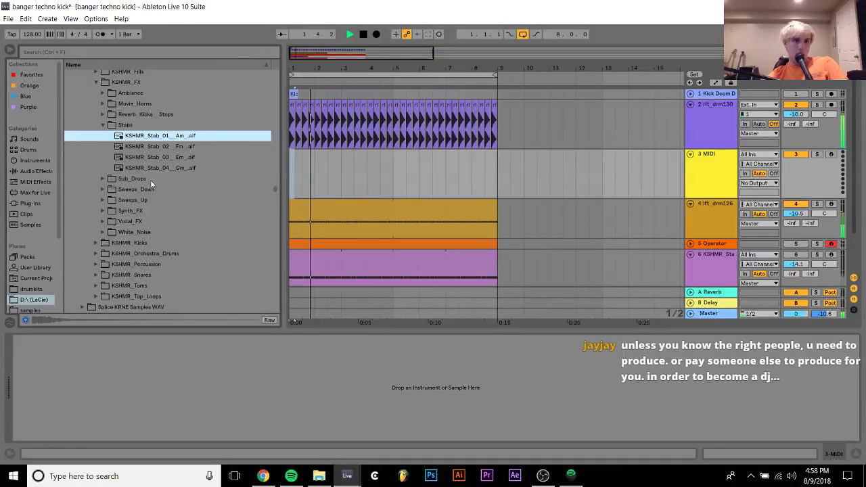
{"action": "left_click", "coordinate": [28, 149]}
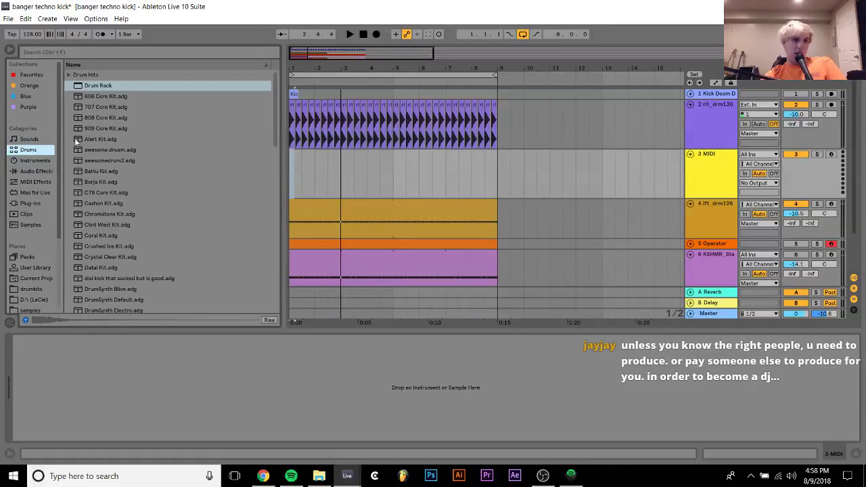
{"action": "left_click", "coordinate": [86, 129]}
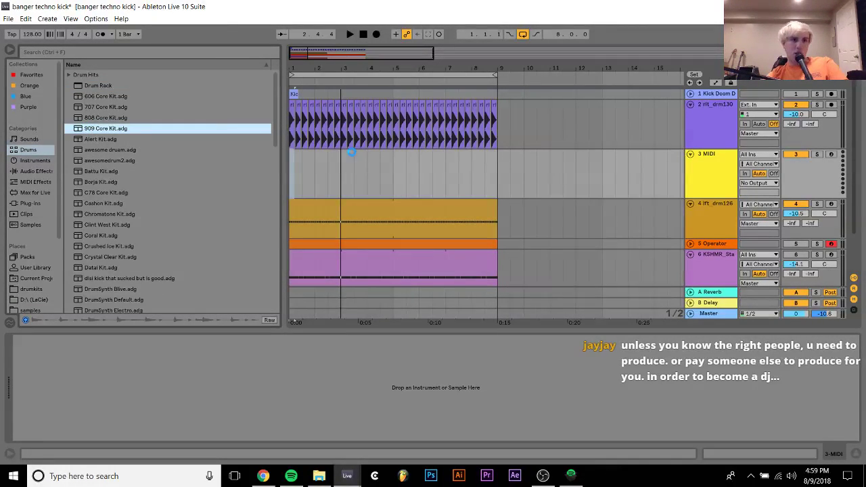
Create a one-bar MIDI clip at bar 1 on the 909 Core Kit track and delete the stray Tom Low note at 1.1.3.
{"action": "left_click_drag", "start_coordinate": [299, 171], "coordinate": [289, 173]}
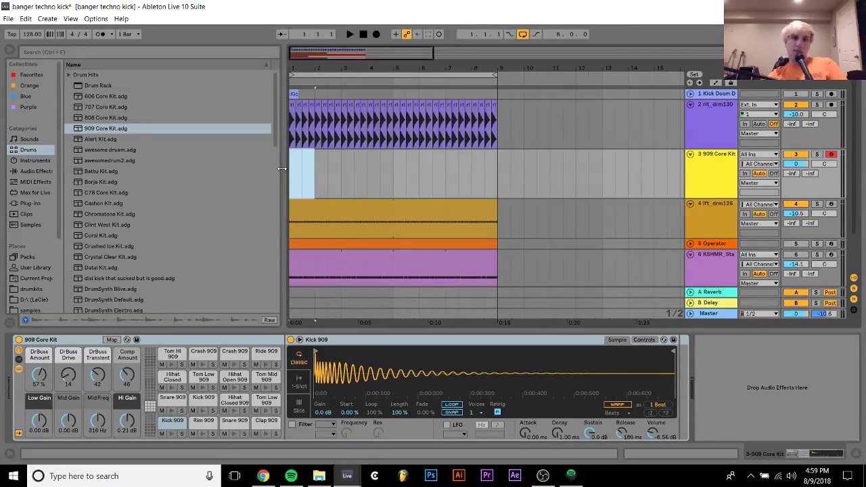
{"action": "key", "text": "ctrl+shift+m"}
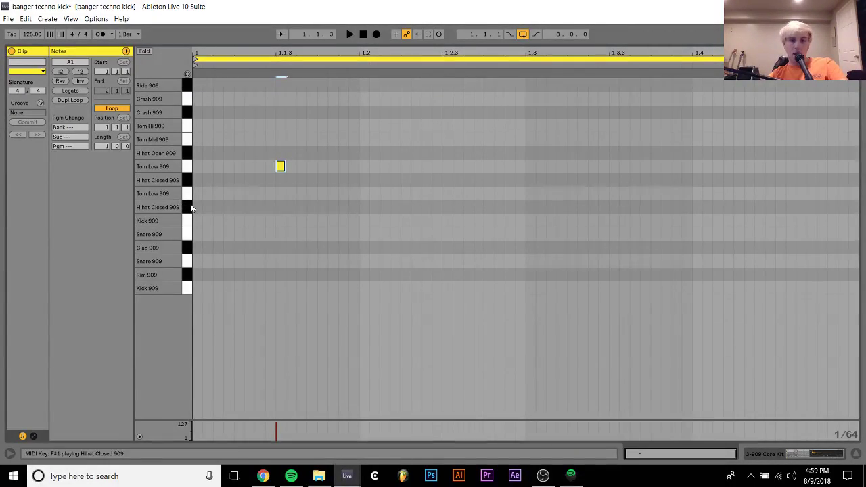
{"action": "key", "text": "Delete"}
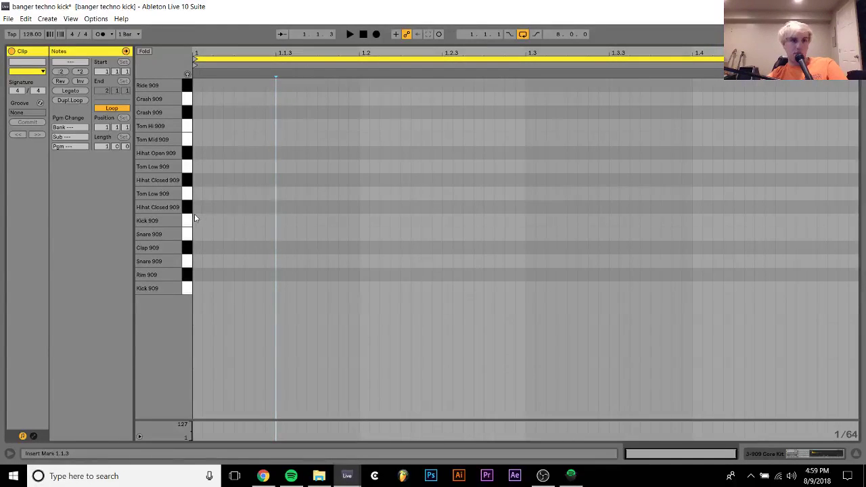
Program four sixteenth-note closed hi-hats on the first beat, with the third on G#1 and the others on F#1.
{"action": "double_click", "coordinate": [199, 208]}
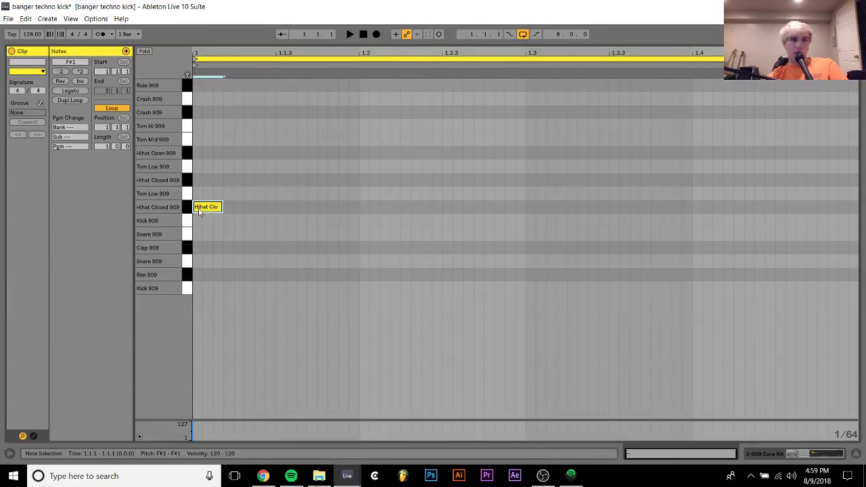
{"action": "key", "text": "shift+Right"}
{"action": "key", "text": "ctrl+d"}
{"action": "key", "text": "ctrl+d"}
{"action": "key", "text": "Up"}
{"action": "key", "text": "Up"}
{"action": "key", "text": "Up"}
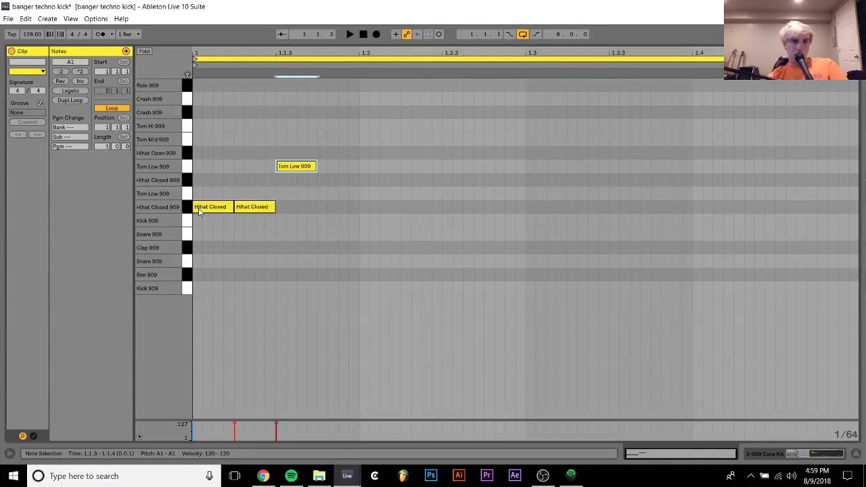
{"action": "key", "text": "Down"}
{"action": "key", "text": "ctrl+d"}
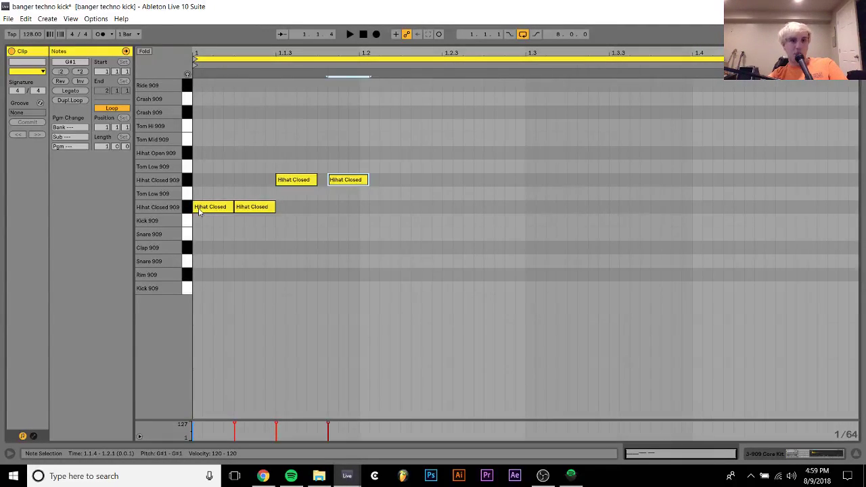
{"action": "key", "text": "Down"}
{"action": "key", "text": "Down"}
Duplicate the one-beat closed hi-hat pattern until it fills the whole bar.
{"action": "key", "text": "ctrl+a"}
{"action": "key", "text": "ctrl+d"}
{"action": "key", "text": "ctrl+a"}
{"action": "key", "text": "ctrl+d"}
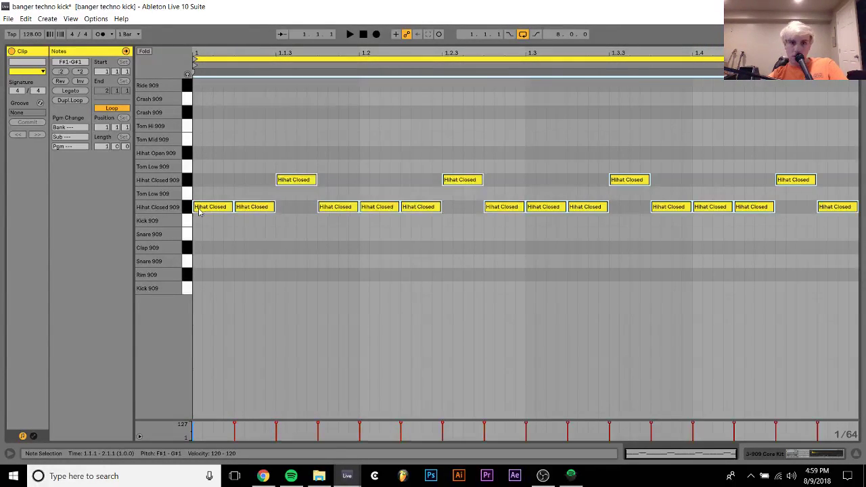
Play the hi-hat bar and extend its clip in the arrangement to bar 9.
{"action": "key", "text": "space"}
{"action": "left_click", "coordinate": [703, 357]}
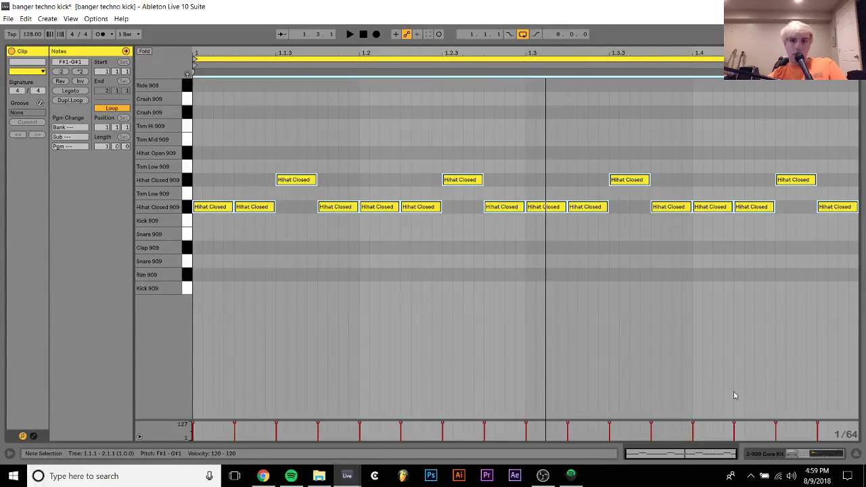
{"action": "left_click", "coordinate": [795, 451]}
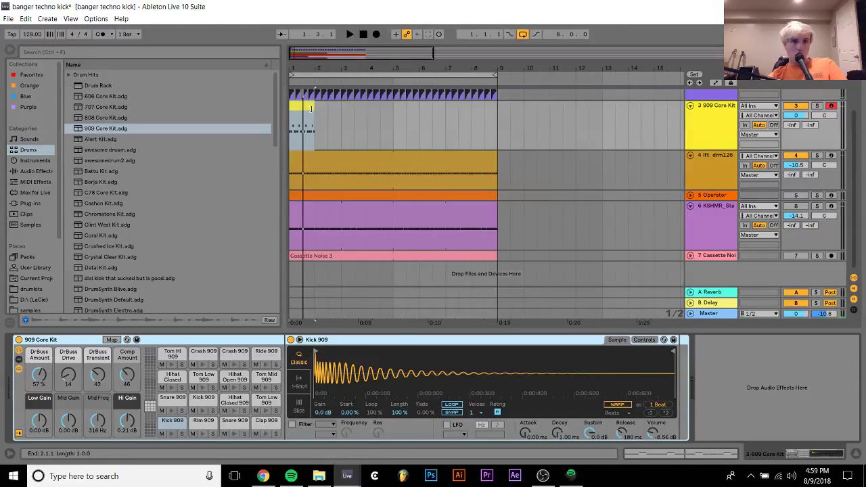
{"action": "left_click_drag", "start_coordinate": [311, 108], "coordinate": [501, 128]}
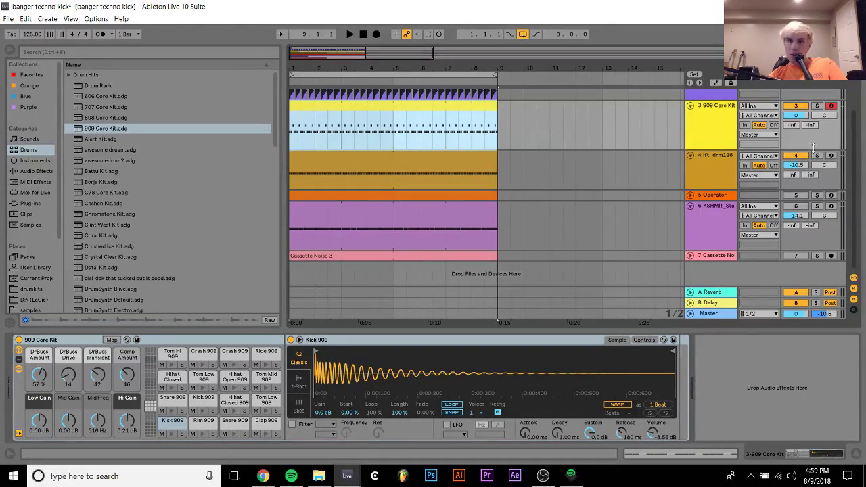
Balance the 909 Core Kit track against the playing loop by setting its volume to -15.8 dB.
{"action": "left_click_drag", "start_coordinate": [798, 117], "coordinate": [798, 143]}
{"action": "key", "text": "space"}
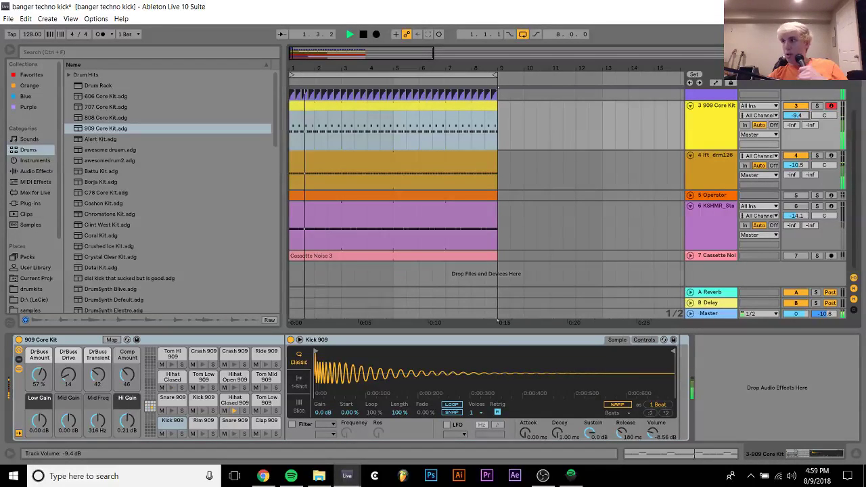
{"action": "left_click", "coordinate": [778, 144]}
{"action": "scroll", "coordinate": [778, 144], "scroll_direction": "up", "scroll_amount": 2}
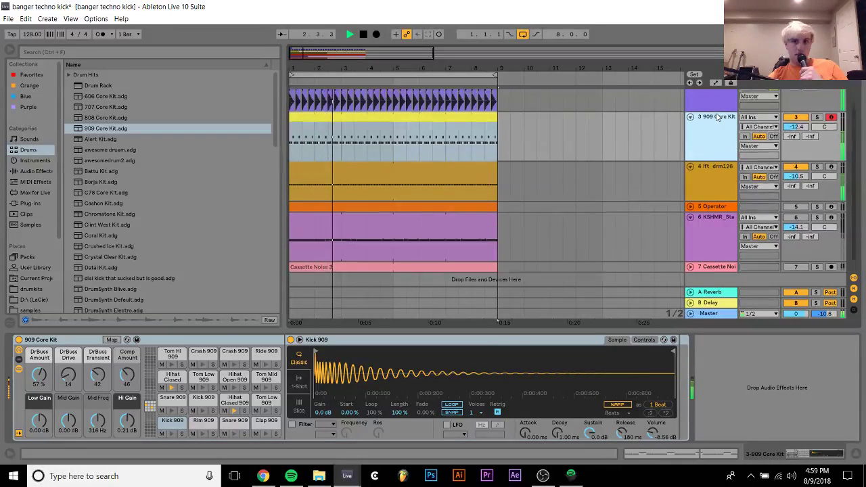
{"action": "left_click_drag", "start_coordinate": [797, 164], "coordinate": [797, 192]}
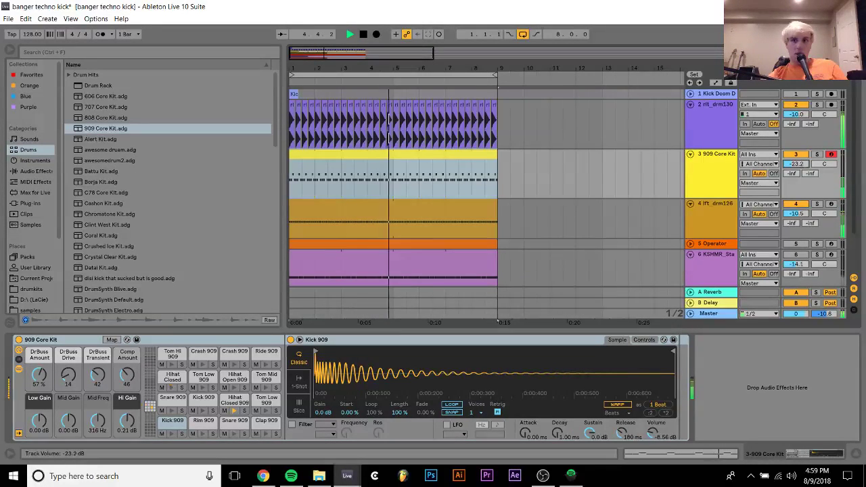
{"action": "left_click_drag", "start_coordinate": [793, 169], "coordinate": [794, 167]}
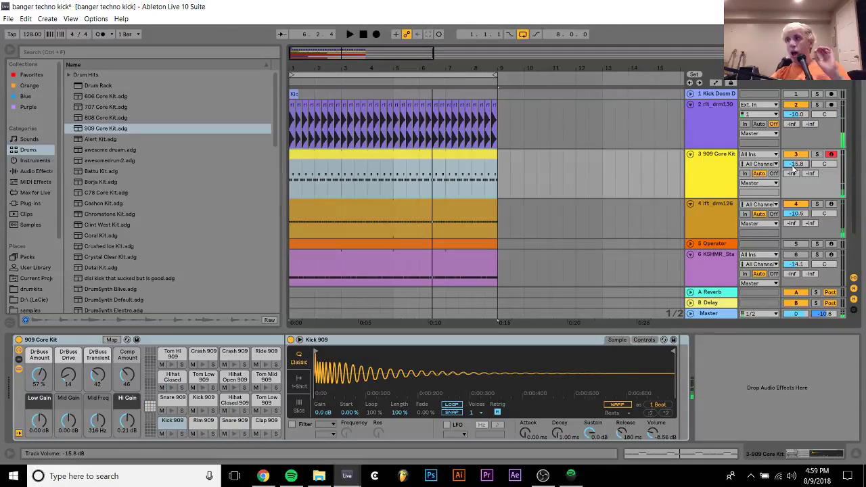
Play the loop, look over the embers hat track's effects chain, and mute the 909 Core Kit track.
{"action": "key", "text": "space"}
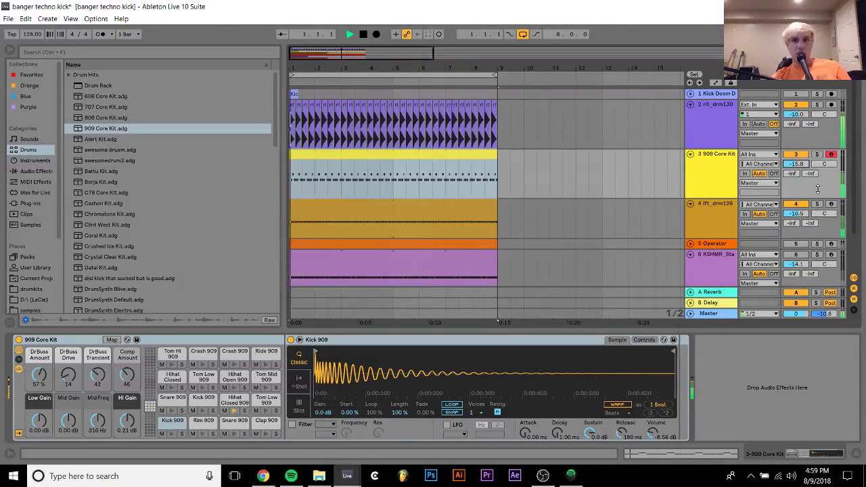
{"action": "left_click", "coordinate": [698, 227]}
{"action": "left_click", "coordinate": [641, 344]}
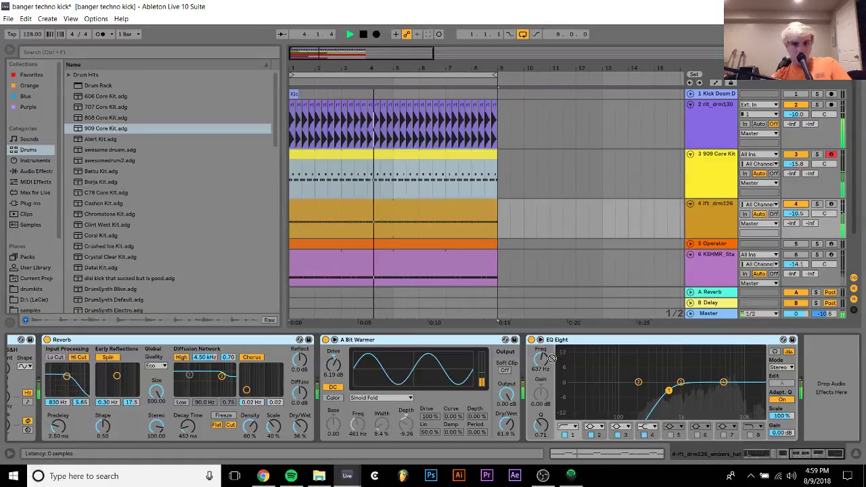
{"action": "scroll", "coordinate": [576, 343], "scroll_direction": "up", "scroll_amount": 2}
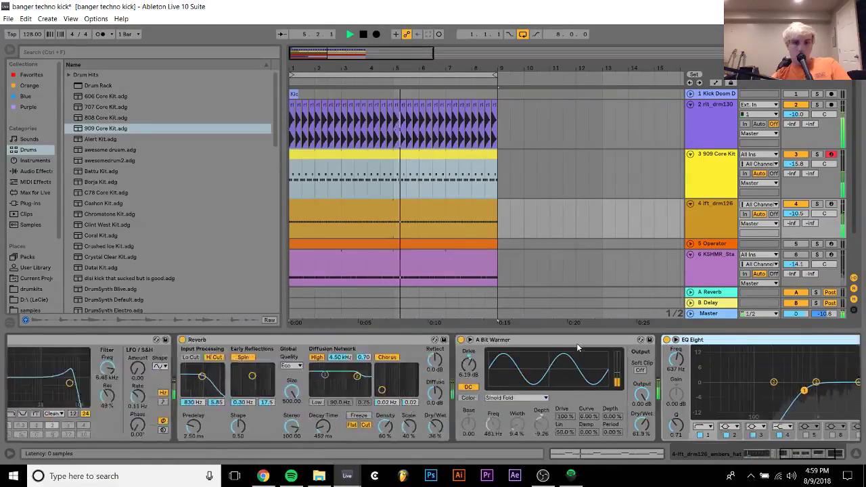
{"action": "scroll", "coordinate": [577, 343], "scroll_direction": "up", "scroll_amount": 1}
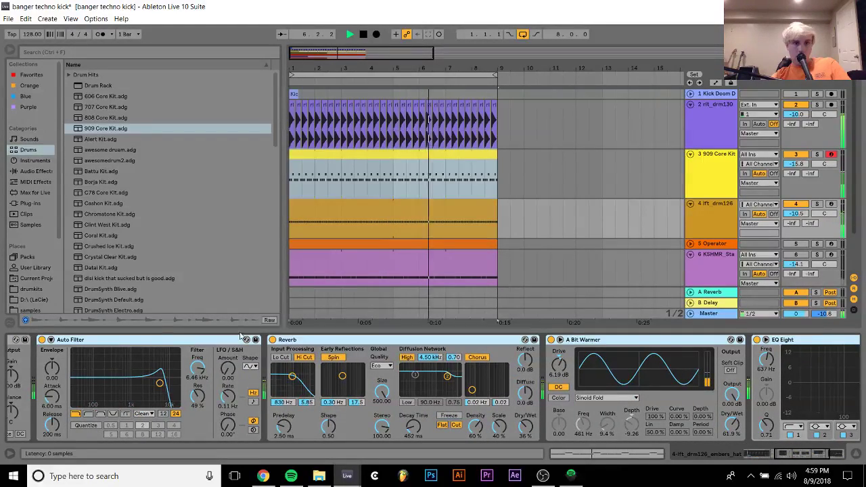
{"action": "left_click", "coordinate": [466, 159]}
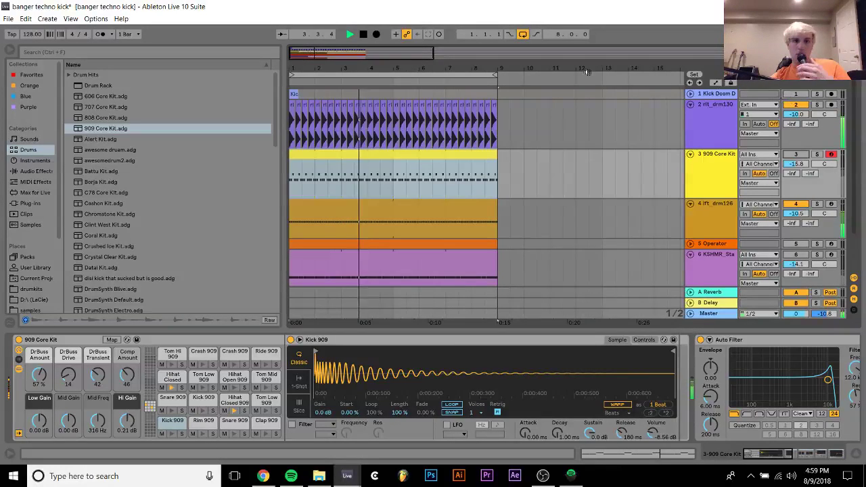
{"action": "key", "text": "space"}
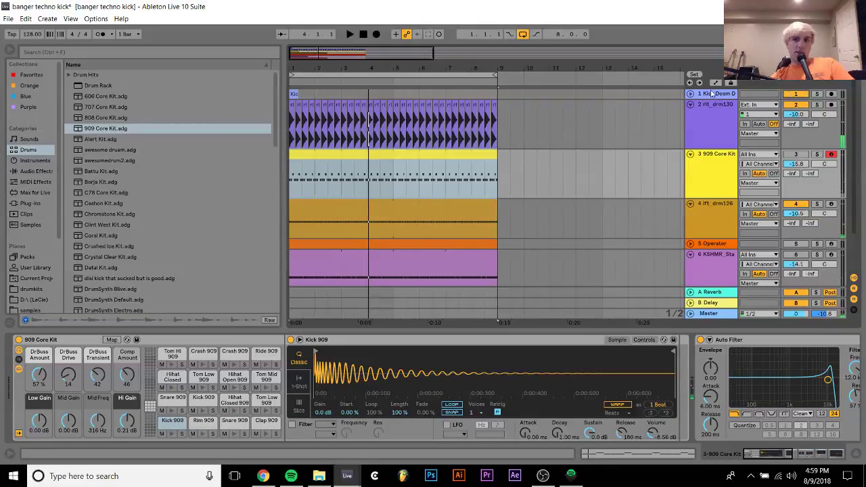
Activate and solo the Kick Doom Dungeon track, unfold it, and play its clip at the start of bar 1.
{"action": "left_click", "coordinate": [818, 94]}
{"action": "key", "text": "space"}
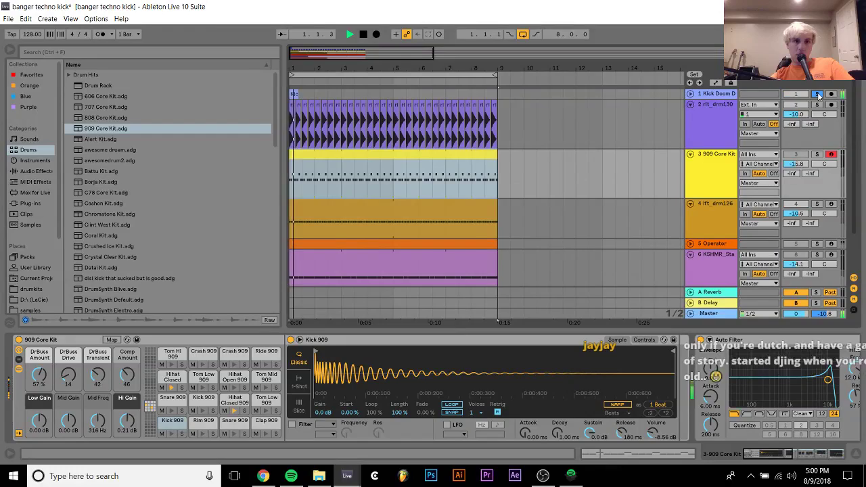
{"action": "left_click", "coordinate": [690, 94]}
{"action": "left_click_drag", "start_coordinate": [292, 59], "coordinate": [423, 93]}
{"action": "left_click", "coordinate": [423, 95]}
{"action": "left_click_drag", "start_coordinate": [475, 94], "coordinate": [181, 88]}
{"action": "key", "text": "space"}
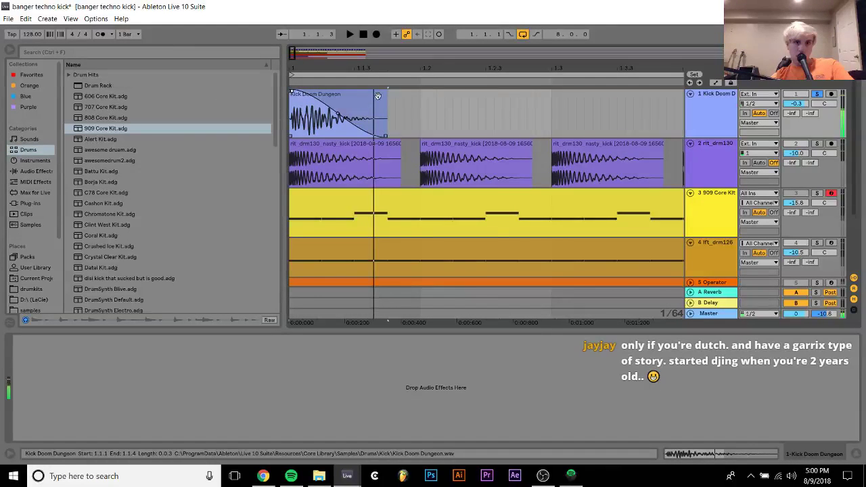
Trim the faded Kick Doom Dungeon clip to slightly over two sixteenths, check it by ear, and consolidate it.
{"action": "left_click_drag", "start_coordinate": [387, 93], "coordinate": [337, 91]}
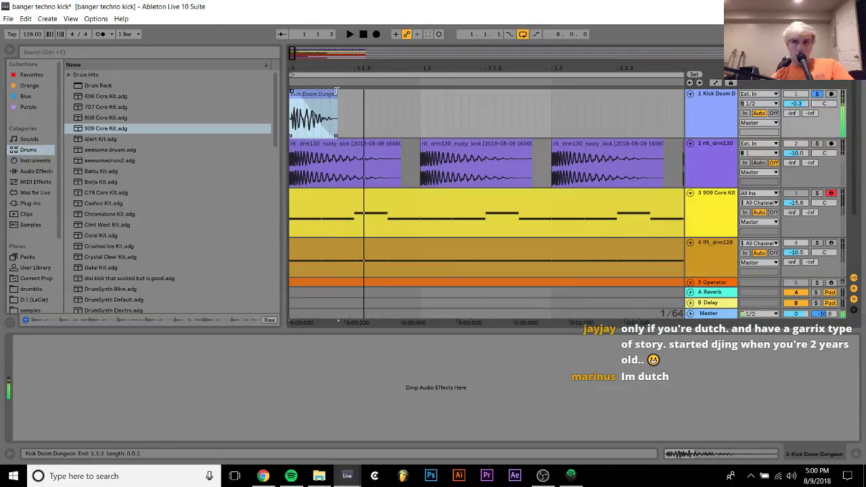
{"action": "key", "text": "space"}
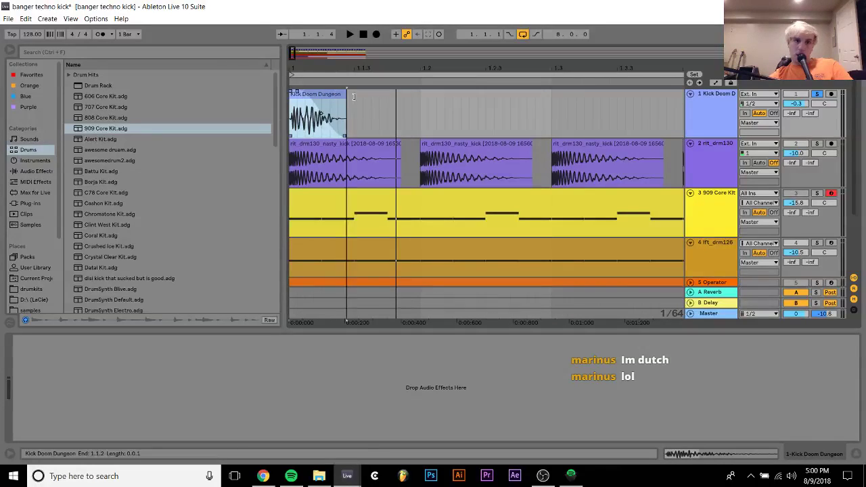
{"action": "left_click_drag", "start_coordinate": [337, 91], "coordinate": [363, 91]}
{"action": "left_click_drag", "start_coordinate": [308, 92], "coordinate": [339, 101]}
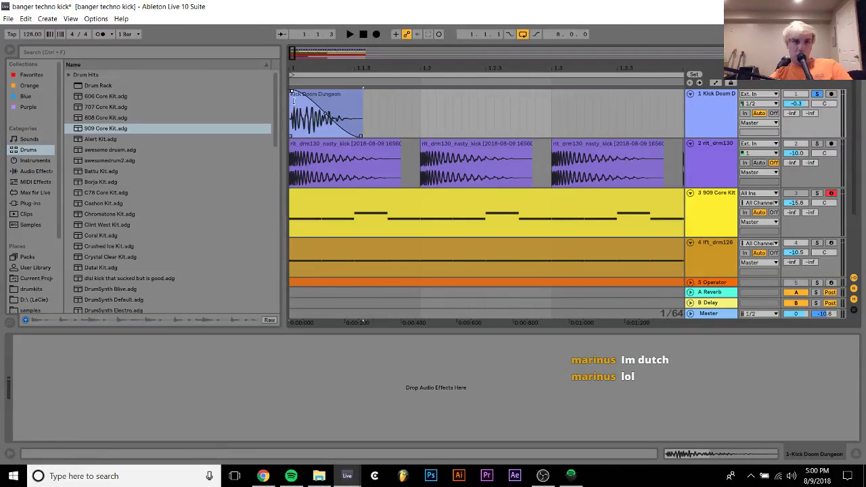
{"action": "key", "text": "space"}
{"action": "left_click", "coordinate": [346, 96]}
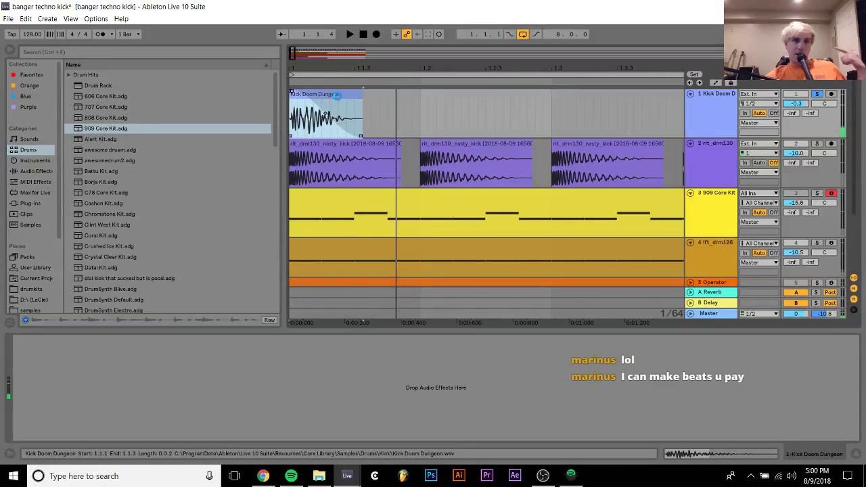
{"action": "key", "text": "ctrl+j"}
Unsolo the Kick Doom Dungeon track at -3.9 dB and place its consolidated clip at 1.1.4, playing it against the loop.
{"action": "left_click_drag", "start_coordinate": [337, 96], "coordinate": [540, 92]}
{"action": "left_click", "coordinate": [291, 113]}
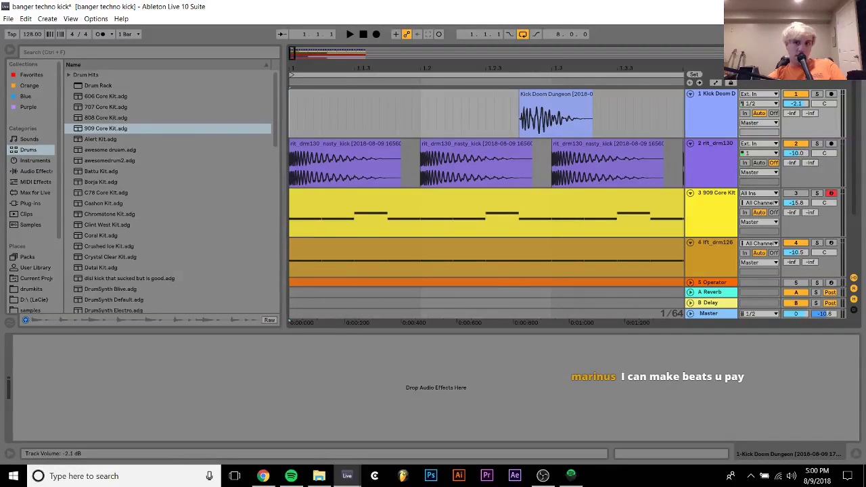
{"action": "key", "text": "space"}
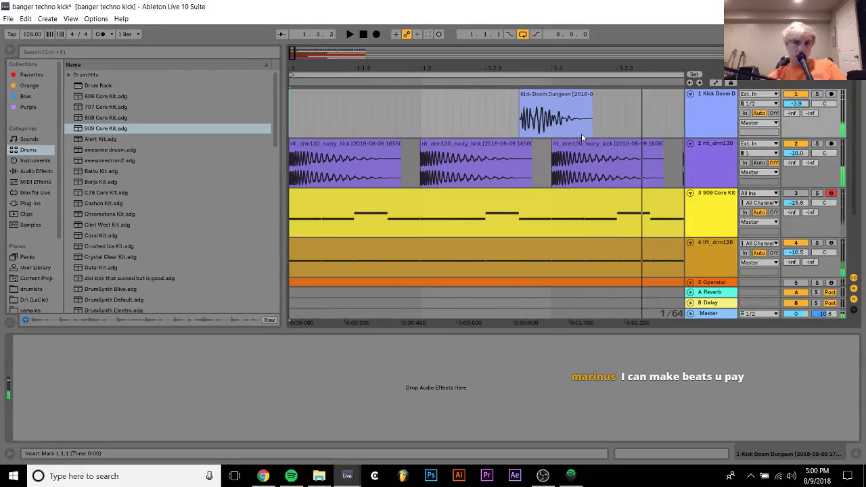
{"action": "left_click_drag", "start_coordinate": [548, 98], "coordinate": [420, 94]}
{"action": "left_click", "coordinate": [288, 106]}
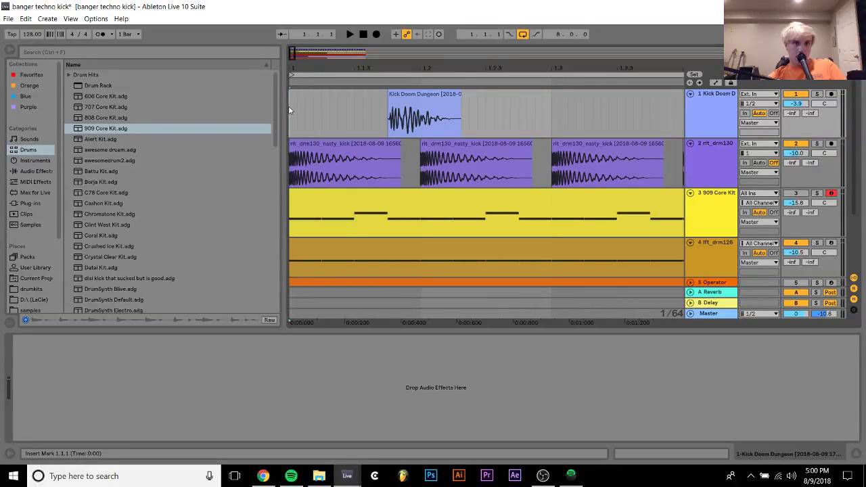
{"action": "key", "text": "space"}
Add copies of the Kick Doom Dungeon clip at 1.3.3 and 1.4.2, and play the first bar.
{"action": "left_click_drag", "start_coordinate": [412, 75], "coordinate": [406, 57]}
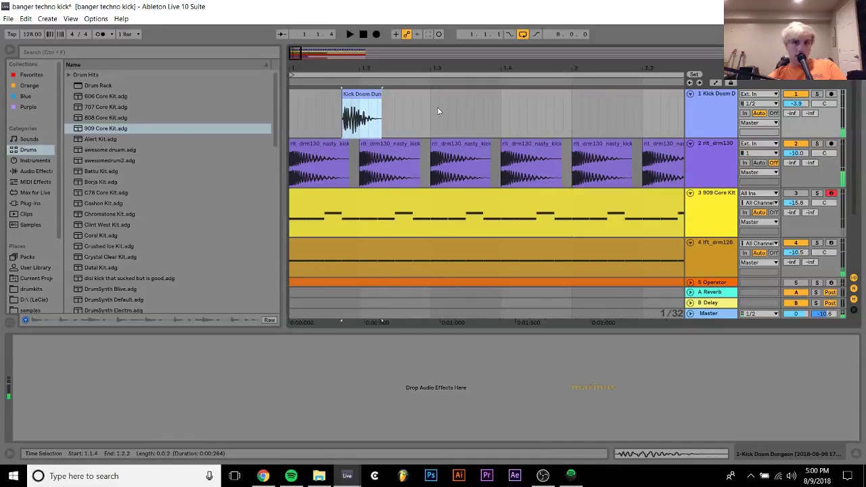
{"action": "left_click", "coordinate": [466, 105]}
{"action": "key", "text": "ctrl+v"}
{"action": "key", "text": "space"}
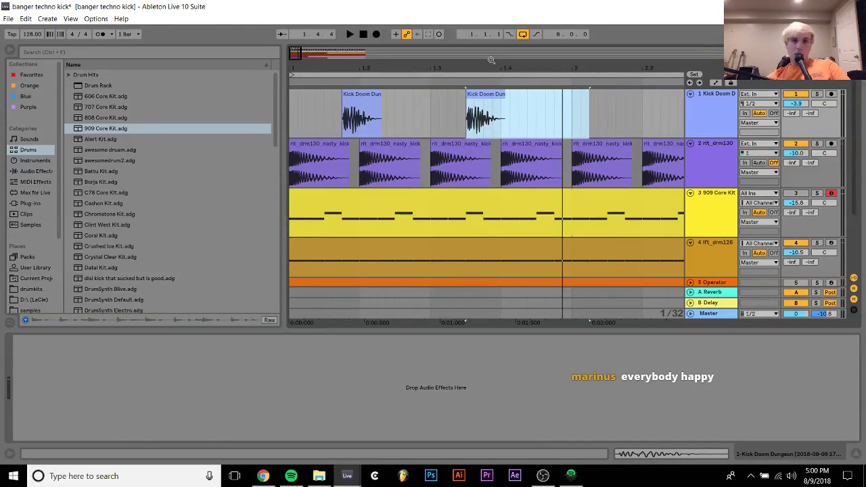
Duplicate the three-hit first bar on the Kick Doom Dungeon track up to bar 9 and play it.
{"action": "left_click_drag", "start_coordinate": [492, 60], "coordinate": [276, 120]}
{"action": "key", "text": "ctrl+d"}
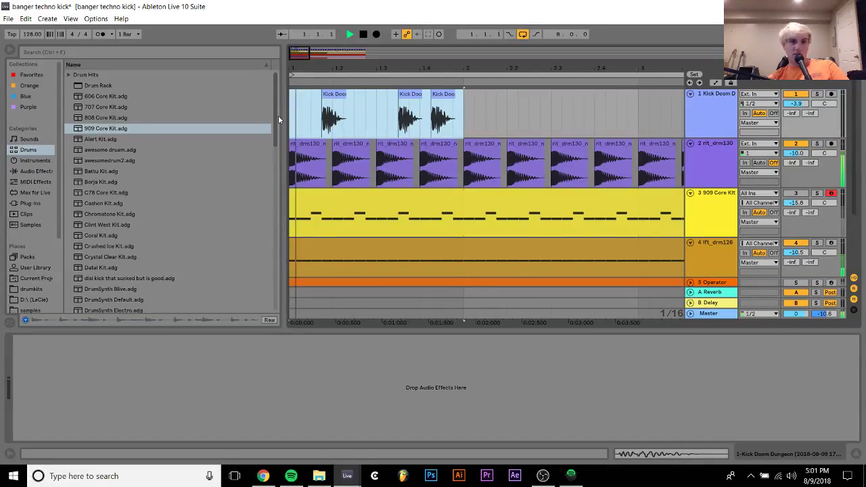
{"action": "key", "text": "ctrl+d"}
{"action": "left_click", "coordinate": [379, 66]}
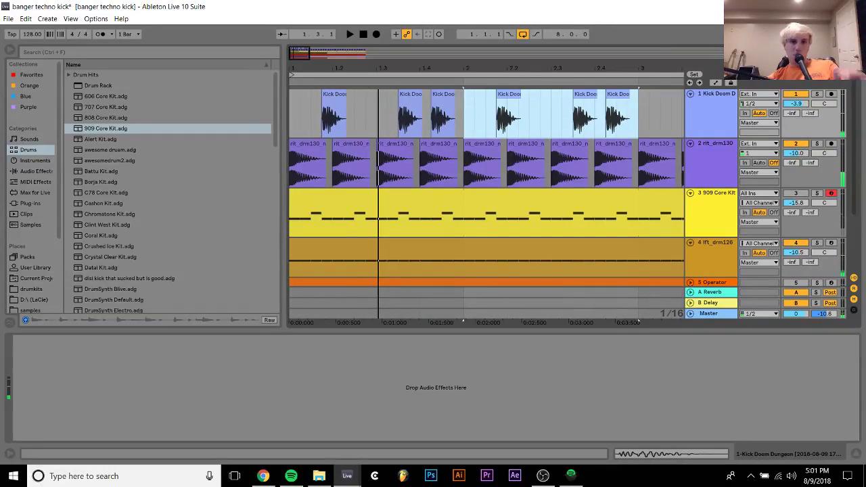
{"action": "left_click_drag", "start_coordinate": [379, 66], "coordinate": [305, 63]}
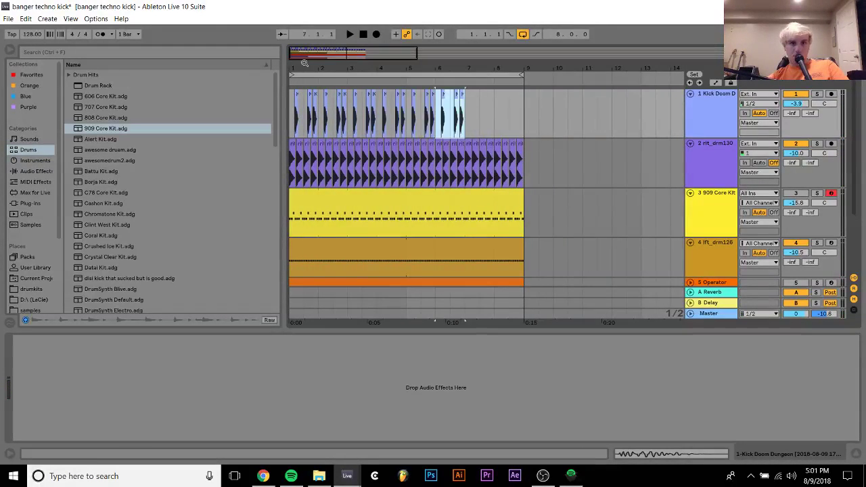
{"action": "key", "text": "ctrl+d"}
{"action": "key", "text": "ctrl+d"}
{"action": "key", "text": "space"}
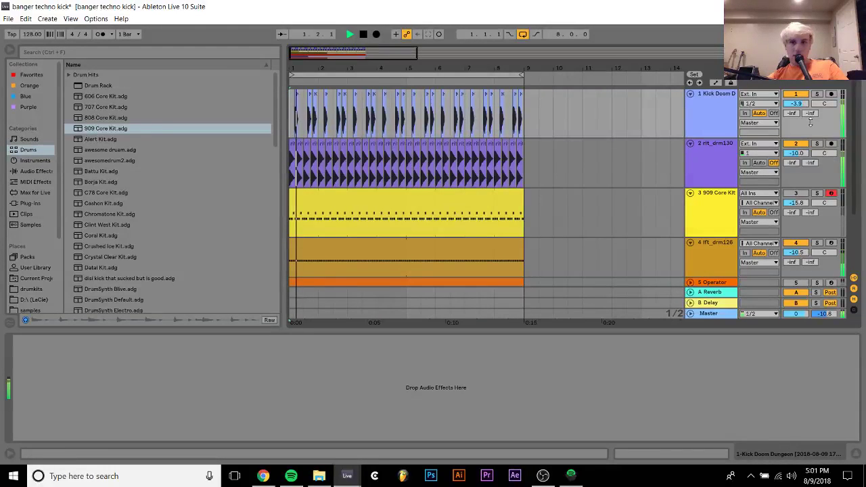
Delete all Kick Doom Dungeon clips from 1.3.1 onward, keeping only the first hit.
{"action": "left_click", "coordinate": [713, 102]}
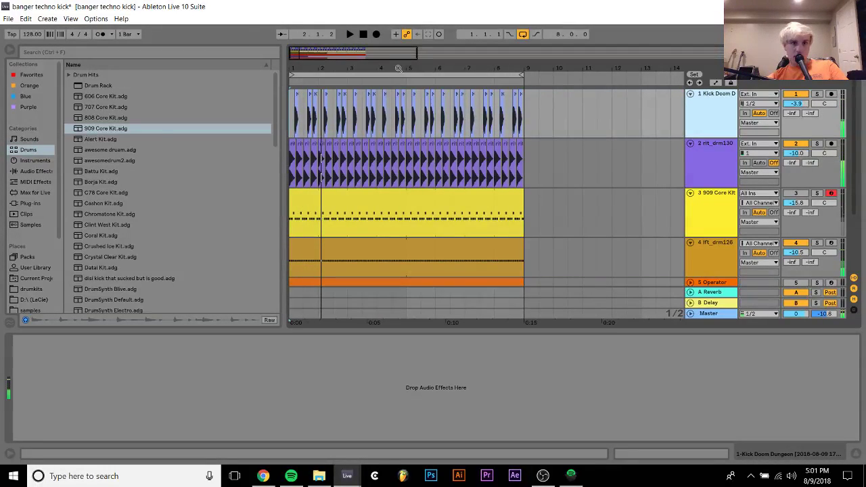
{"action": "key", "text": "plus"}
{"action": "key", "text": "plus"}
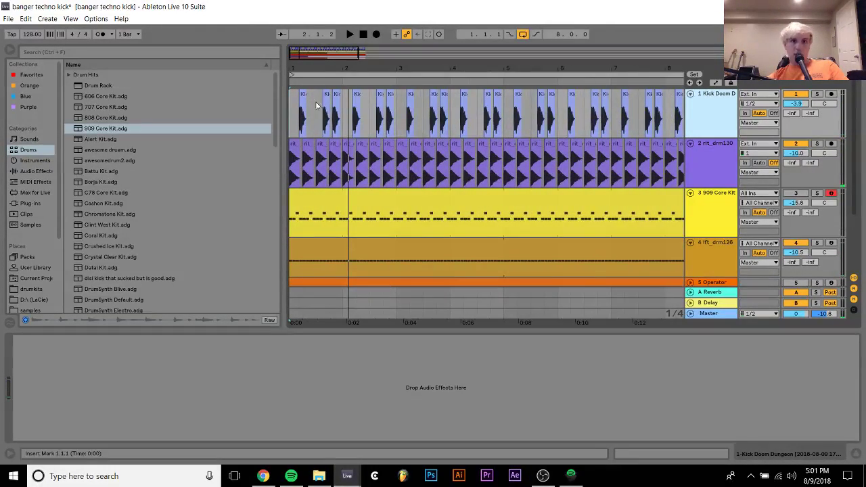
{"action": "key", "text": "minus"}
{"action": "key", "text": "minus"}
{"action": "left_click", "coordinate": [525, 118], "text": "shift"}
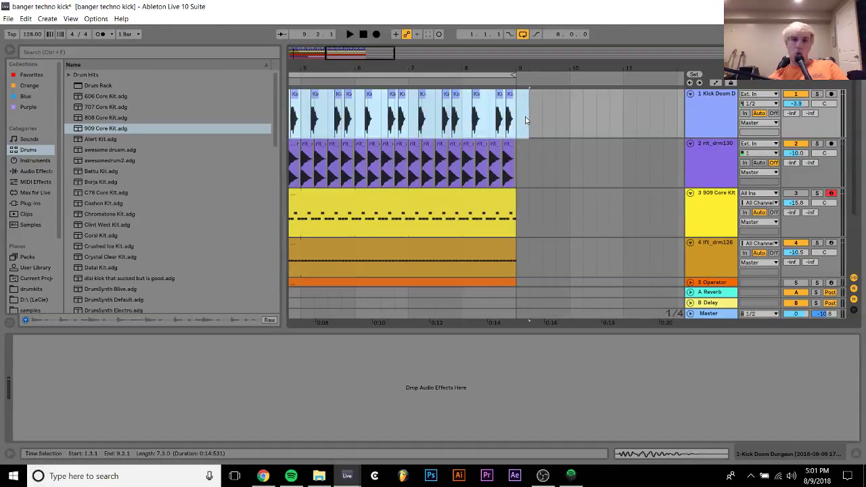
{"action": "key", "text": "plus"}
{"action": "key", "text": "plus"}
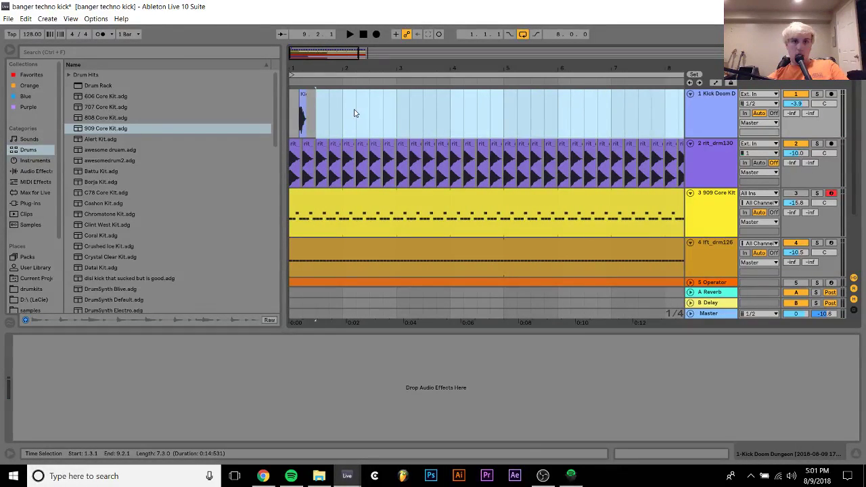
Duplicate the first bar with its single Kick Doom Dungeon hit until the track is filled to bar 9.
{"action": "left_click", "coordinate": [305, 115]}
{"action": "key", "text": "space"}
{"action": "key", "text": "ctrl+d"}
{"action": "key", "text": "ctrl+d"}
{"action": "key", "text": "ctrl+d"}
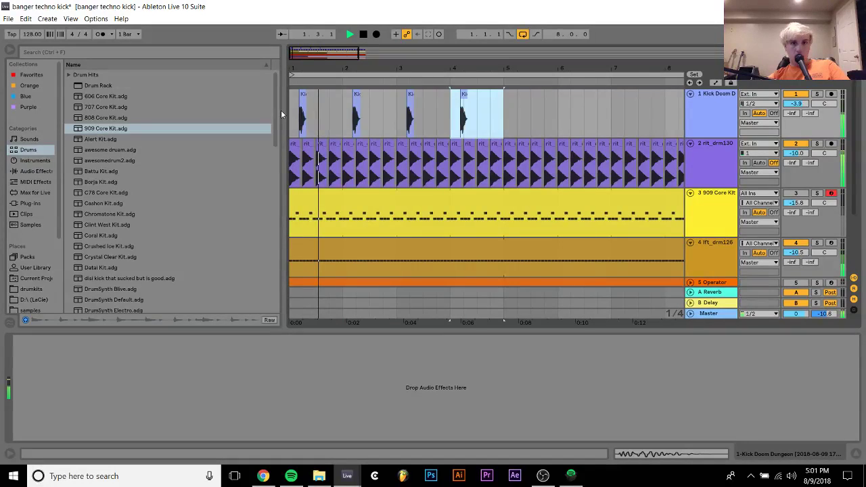
{"action": "key", "text": "ctrl+d"}
{"action": "key", "text": "ctrl+d"}
{"action": "key", "text": "ctrl+d"}
{"action": "key", "text": "ctrl+d"}
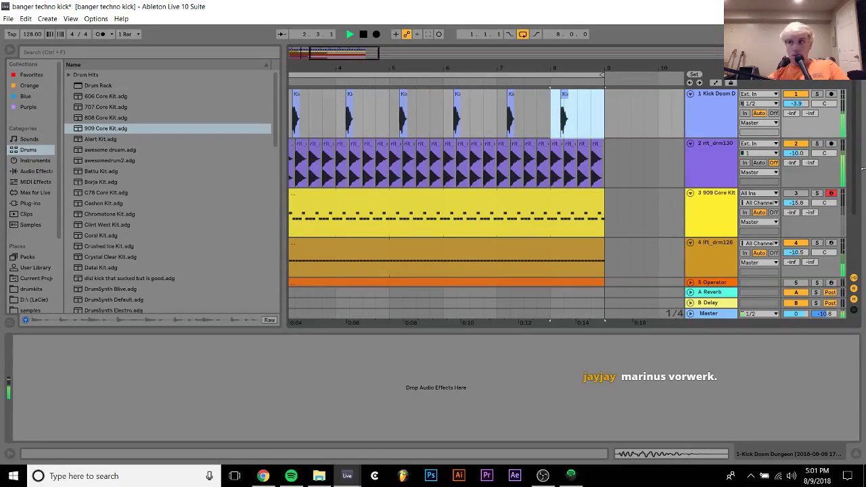
Add an Auto Filter to the Kick Doom Dungeon track with its low-pass cutoff at 295 Hz.
{"action": "left_click", "coordinate": [720, 112]}
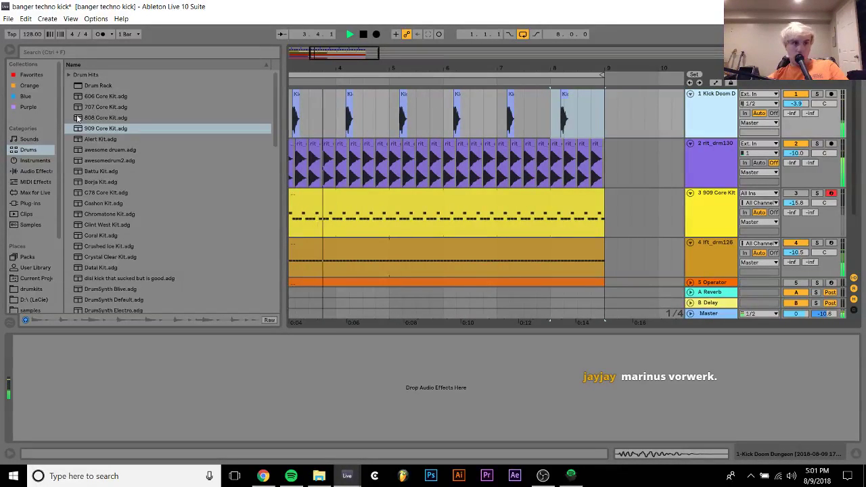
{"action": "left_click", "coordinate": [30, 171]}
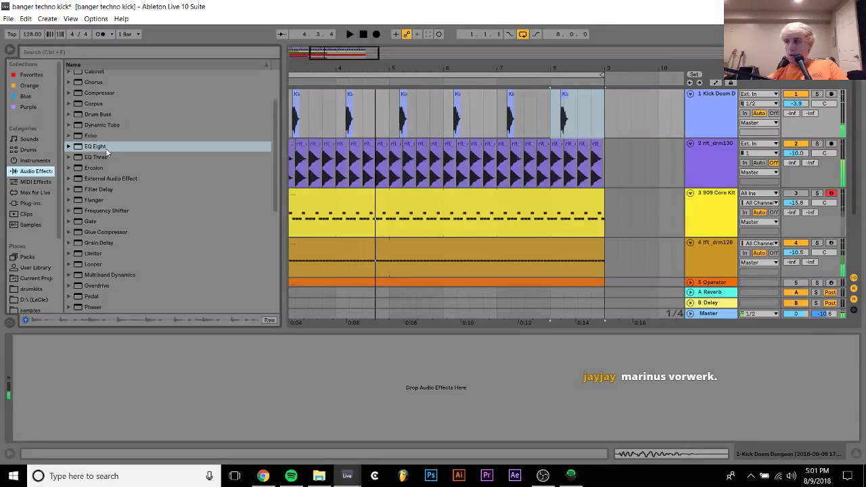
{"action": "scroll", "coordinate": [106, 148], "scroll_direction": "up", "scroll_amount": 2}
{"action": "left_click_drag", "start_coordinate": [93, 95], "coordinate": [120, 416]}
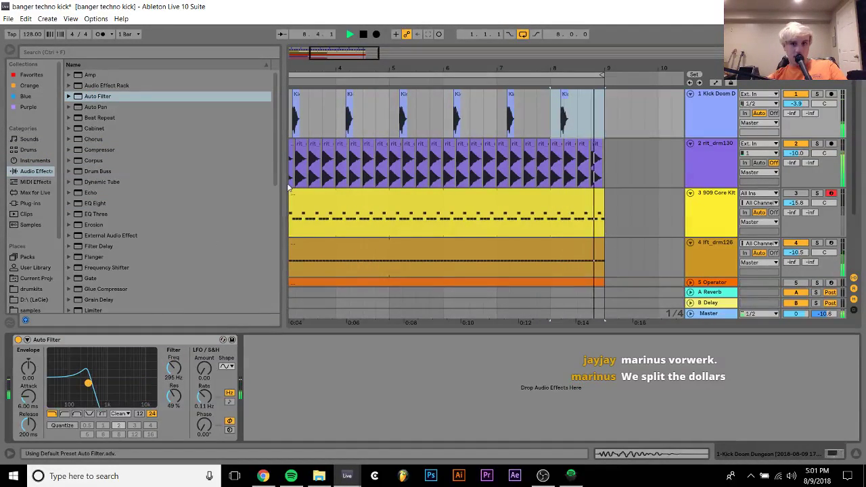
Open the sample settings of all the Kick Doom Dungeon clips and toggle Warp.
{"action": "left_click_drag", "start_coordinate": [426, 57], "coordinate": [420, 100]}
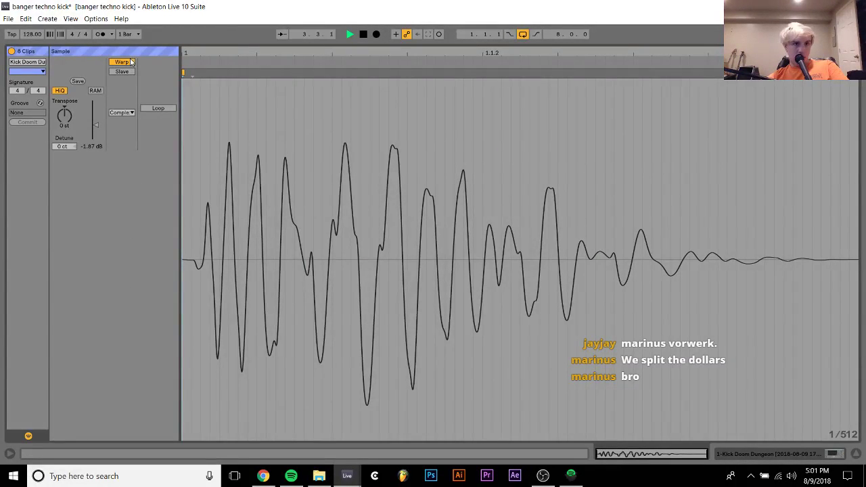
{"action": "left_click", "coordinate": [130, 61]}
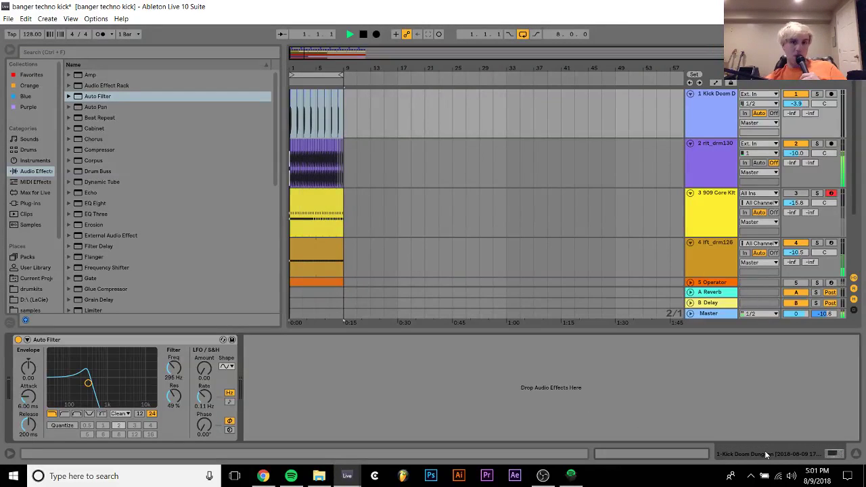
Move the second bar's Kick Doom Dungeon hit to 2.3.3 and play the pattern from the start.
{"action": "scroll", "coordinate": [402, 95], "scroll_direction": "up", "scroll_amount": 5}
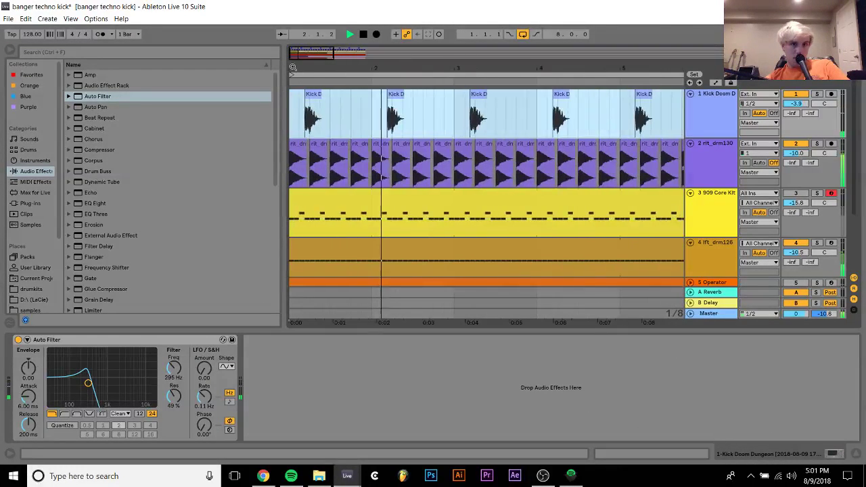
{"action": "left_click", "coordinate": [398, 108]}
{"action": "left_click_drag", "start_coordinate": [398, 108], "coordinate": [432, 106]}
{"action": "left_click", "coordinate": [293, 107]}
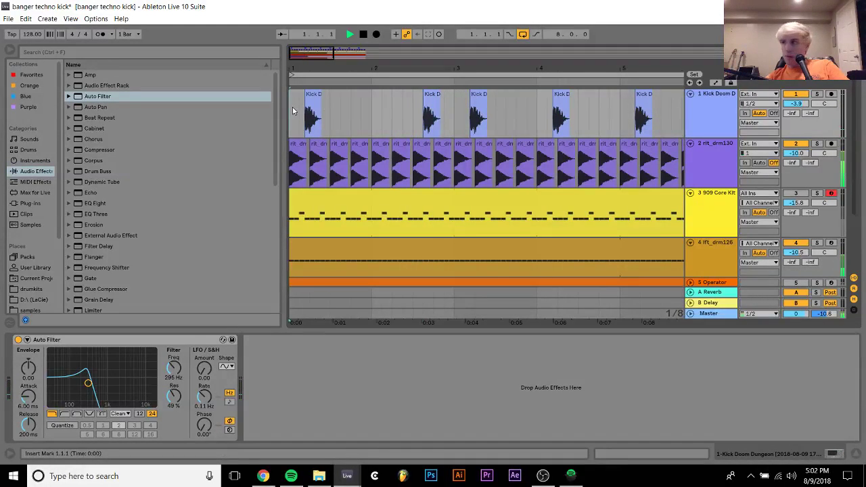
{"action": "key", "text": "space"}
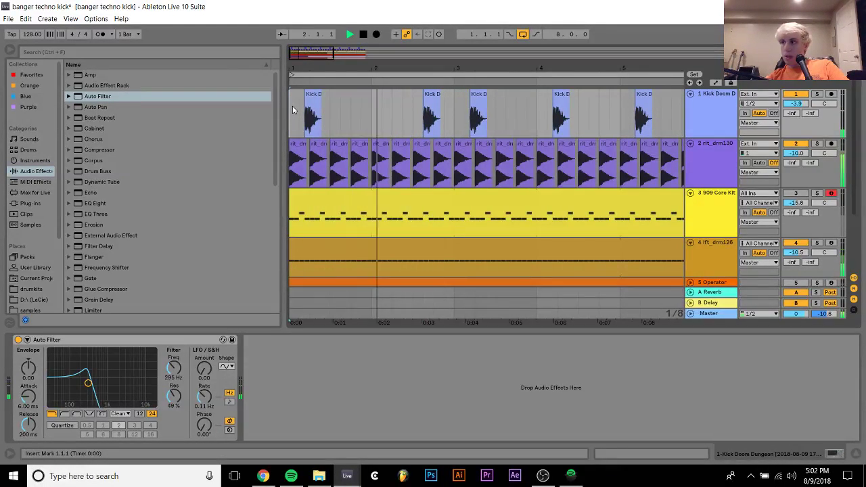
Move the second bar's Kick Doom Dungeon hit to 2.1.3 and play the pattern from the start.
{"action": "key", "text": "space"}
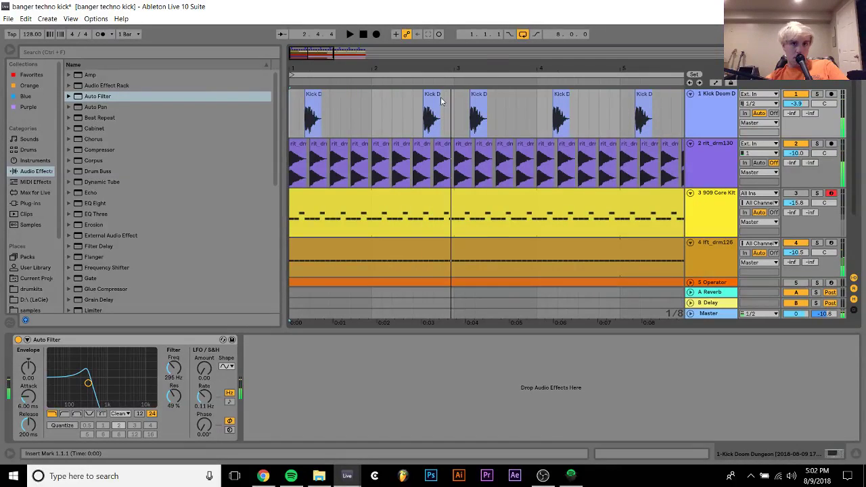
{"action": "left_click", "coordinate": [432, 96]}
{"action": "left_click_drag", "start_coordinate": [431, 97], "coordinate": [390, 97]}
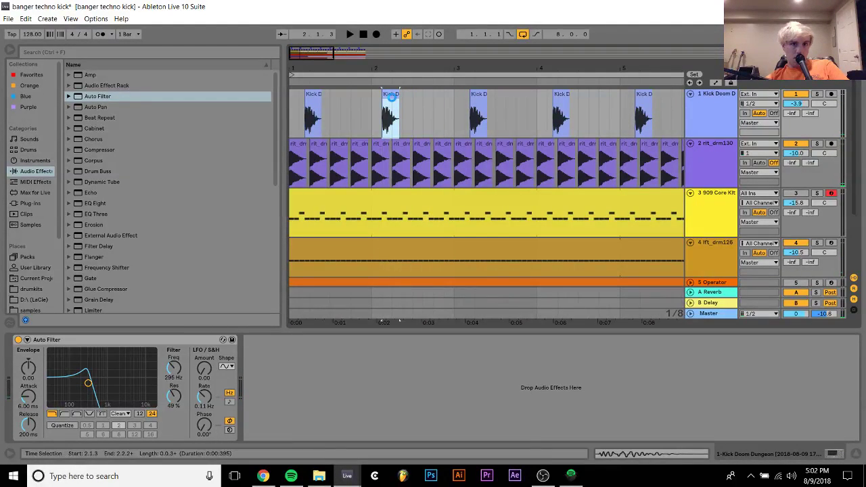
{"action": "left_click", "coordinate": [290, 118]}
{"action": "key", "text": "space"}
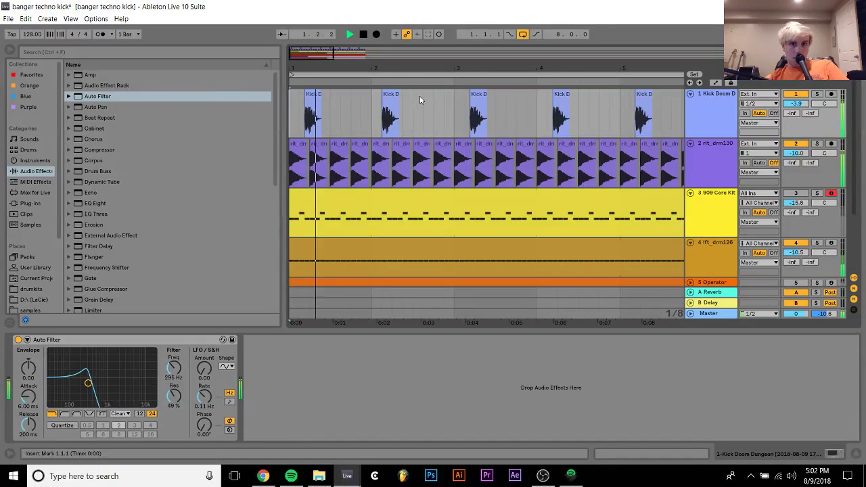
Audition the second bar's Kick Doom Dungeon hit at 2.2.3, and move it back to 2.1.3.
{"action": "key", "text": "space"}
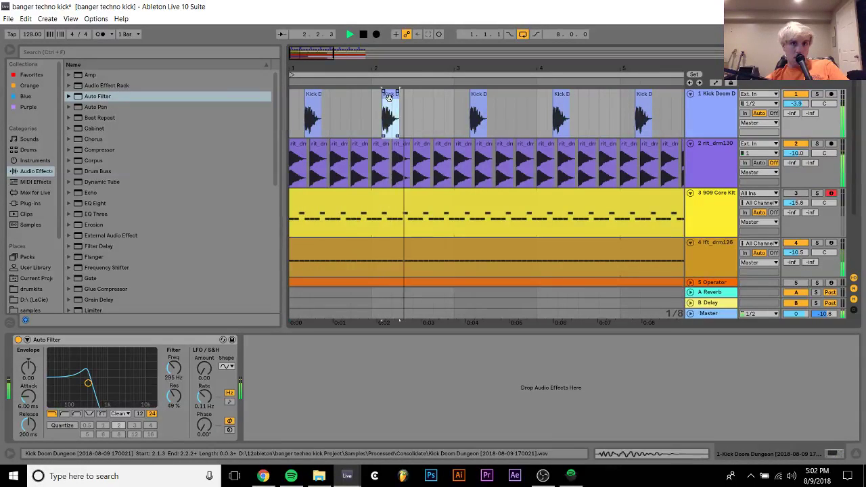
{"action": "left_click_drag", "start_coordinate": [395, 96], "coordinate": [413, 101]}
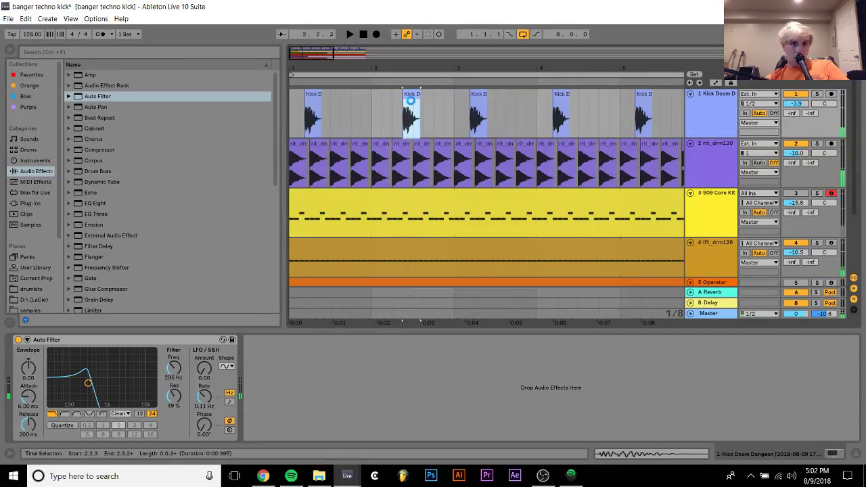
{"action": "left_click", "coordinate": [294, 122]}
{"action": "key", "text": "space"}
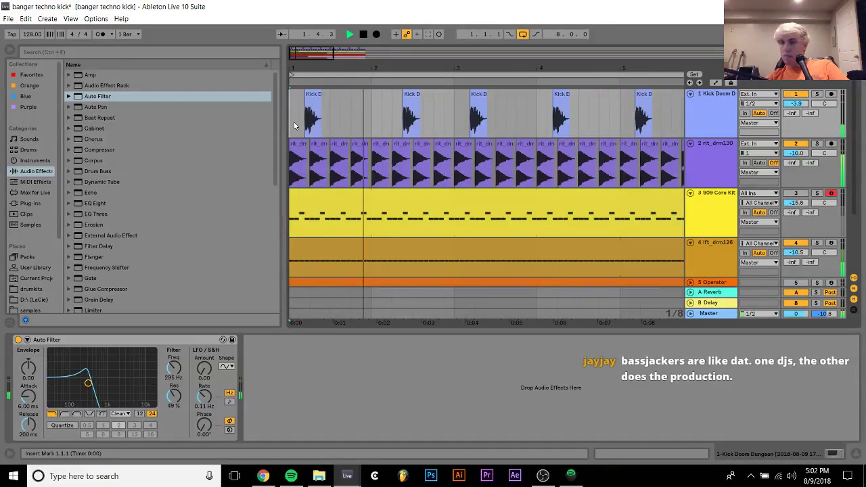
{"action": "key", "text": "space"}
{"action": "left_click_drag", "start_coordinate": [410, 102], "coordinate": [395, 102]}
Clear the Kick Doom Dungeon hits from bar 3 onwards and duplicate the first two bars until the track is filled to bar 9.
{"action": "left_click", "coordinate": [445, 114]}
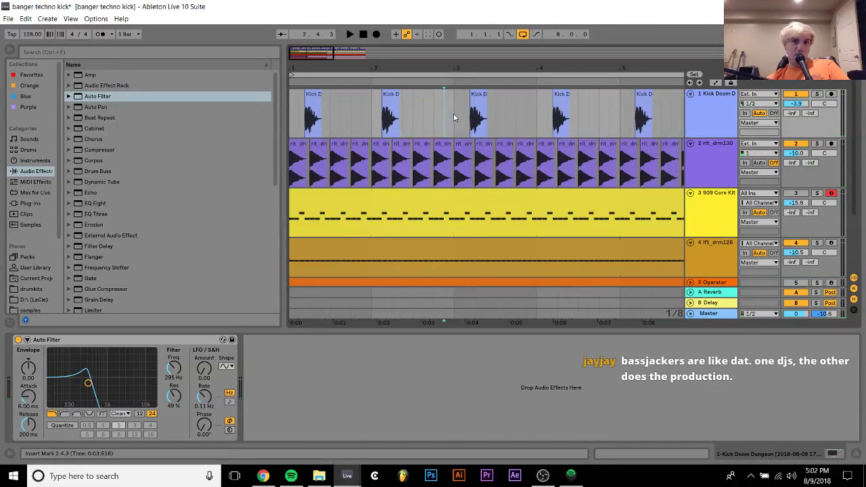
{"action": "left_click_drag", "start_coordinate": [460, 61], "coordinate": [460, 27]}
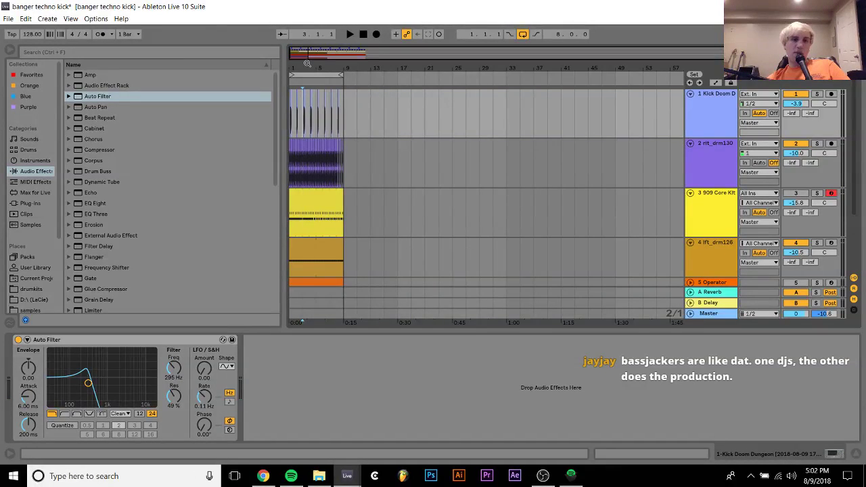
{"action": "left_click_drag", "start_coordinate": [306, 63], "coordinate": [306, 85]}
{"action": "left_click", "coordinate": [456, 119], "text": "shift"}
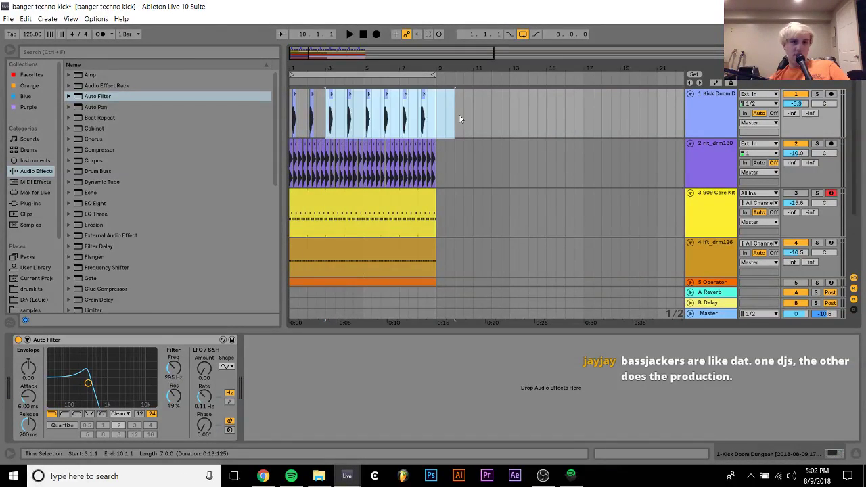
{"action": "left_click_drag", "start_coordinate": [335, 117], "coordinate": [280, 123]}
{"action": "key", "text": "ctrl+d"}
{"action": "key", "text": "ctrl+d"}
{"action": "key", "text": "ctrl+d"}
{"action": "key", "text": "ctrl+d"}
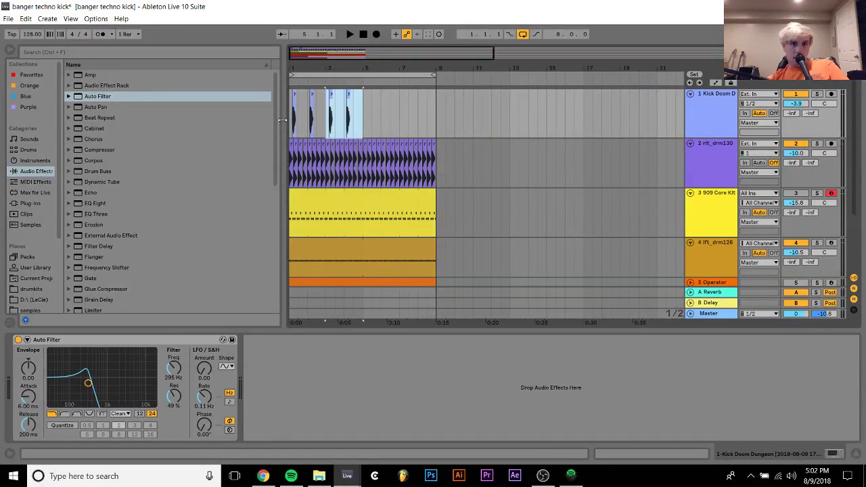
{"action": "key", "text": "ctrl+z"}
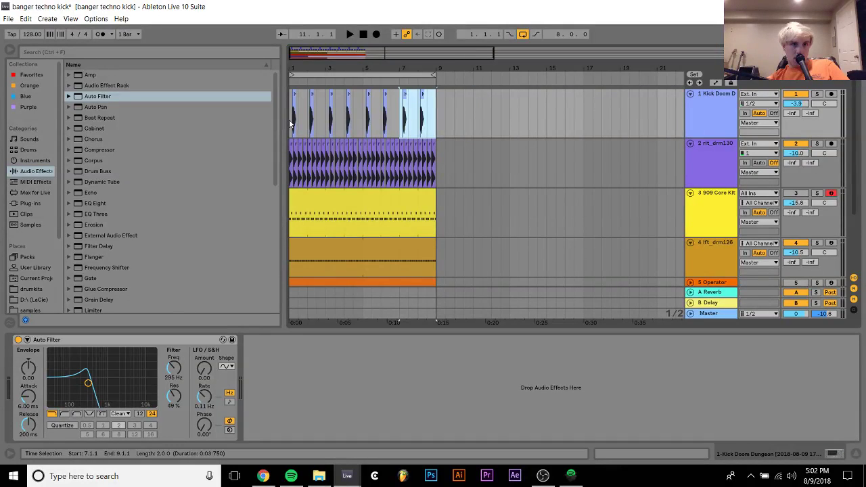
{"action": "left_click", "coordinate": [290, 119]}
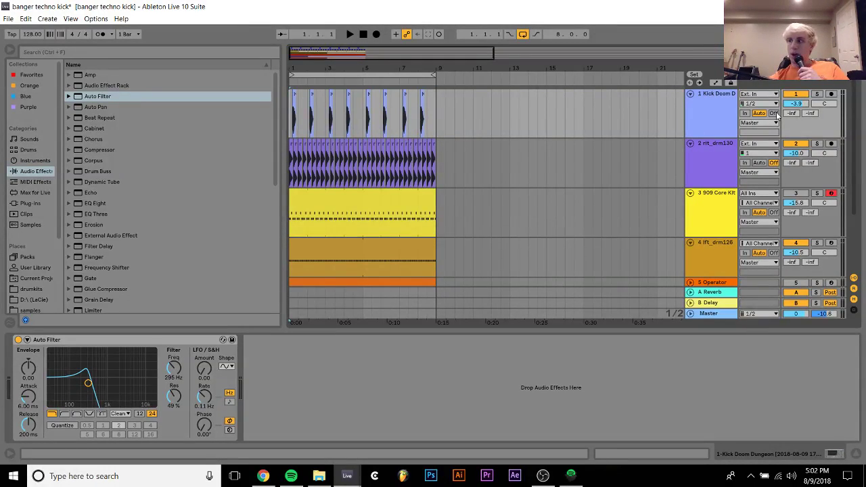
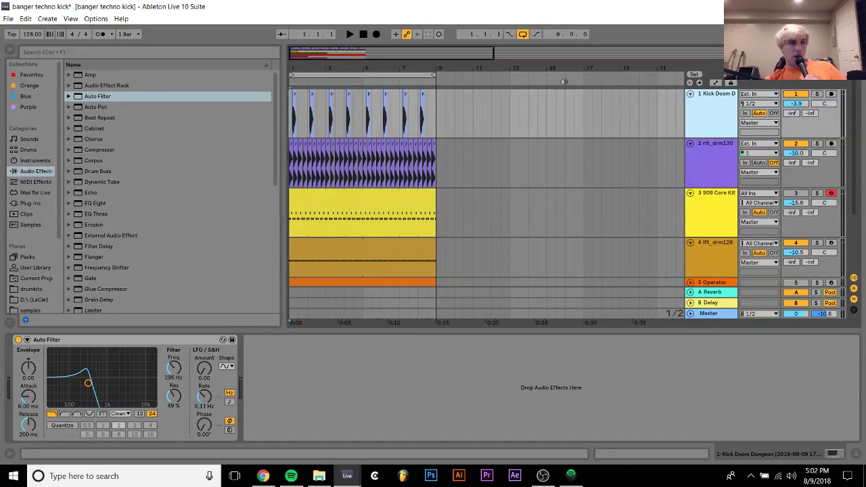
Copy the device chain starting with the Audio Effect Rack from the rit_drm130 track onto the Kick Doom Dungeon track and play it soloed.
{"action": "key", "text": "space"}
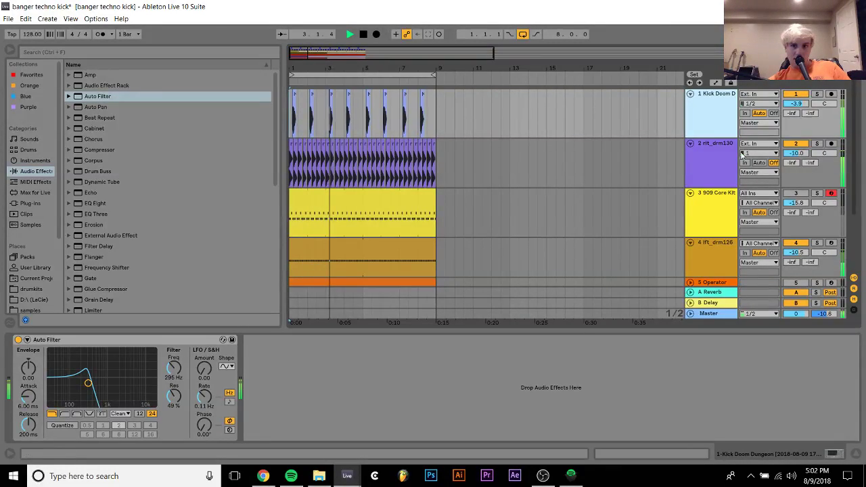
{"action": "left_click", "coordinate": [710, 166]}
{"action": "key", "text": "space"}
{"action": "left_click", "coordinate": [750, 138]}
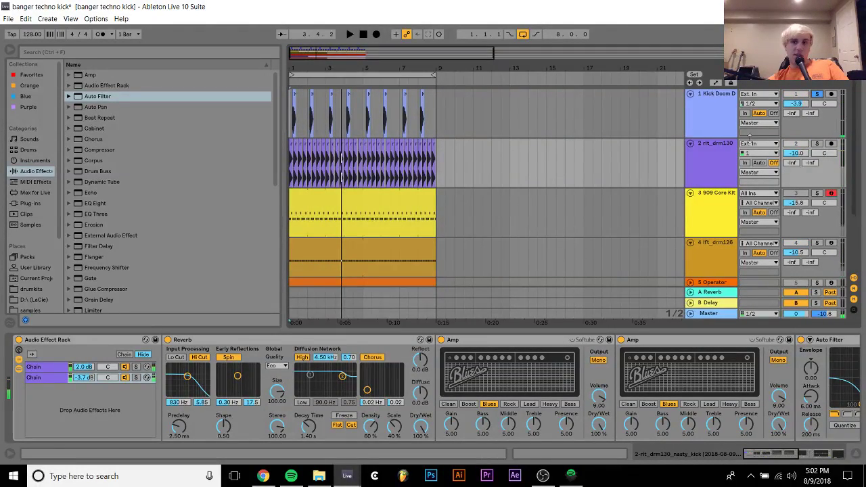
{"action": "left_click", "coordinate": [53, 342]}
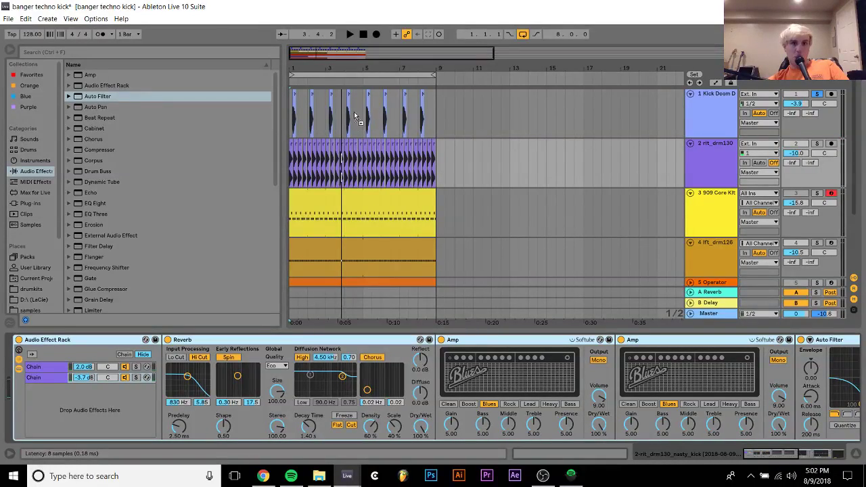
{"action": "left_click", "coordinate": [350, 107]}
{"action": "key", "text": "space"}
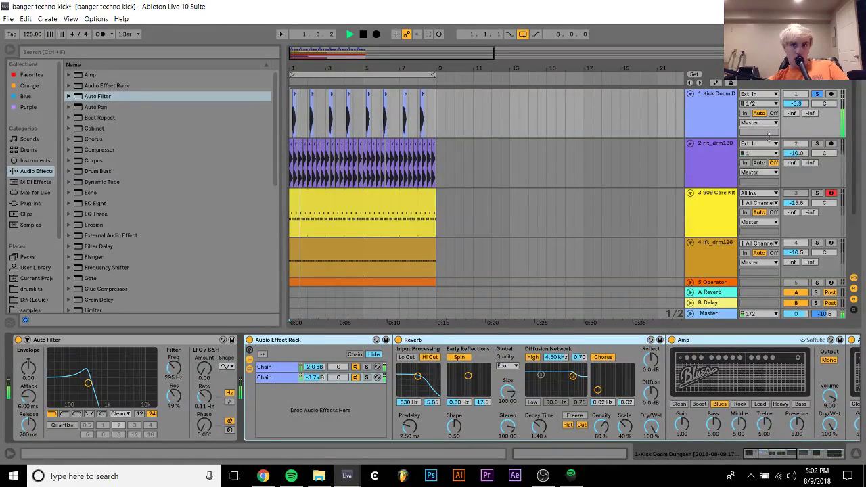
Unsolo the Kick Doom Dungeon track, setting its Reverb decay time to 2.89 s and its volume to -9.9 dB.
{"action": "left_click_drag", "start_coordinate": [546, 432], "coordinate": [545, 400]}
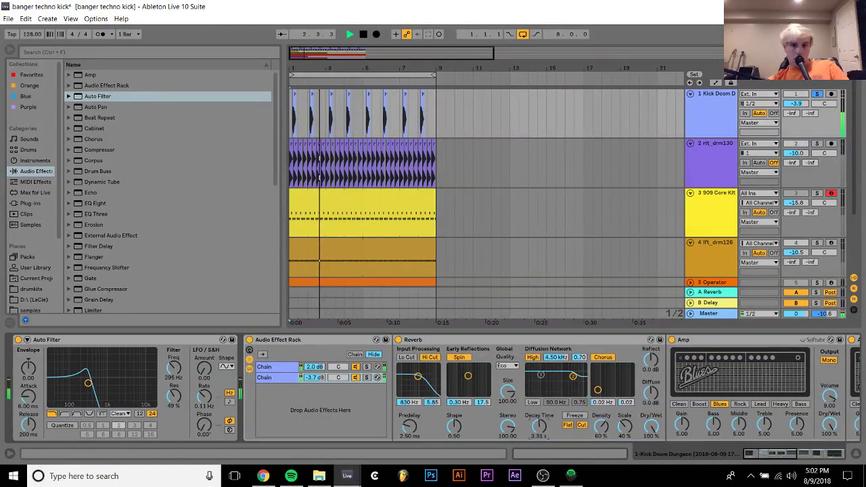
{"action": "left_click_drag", "start_coordinate": [546, 434], "coordinate": [545, 427]}
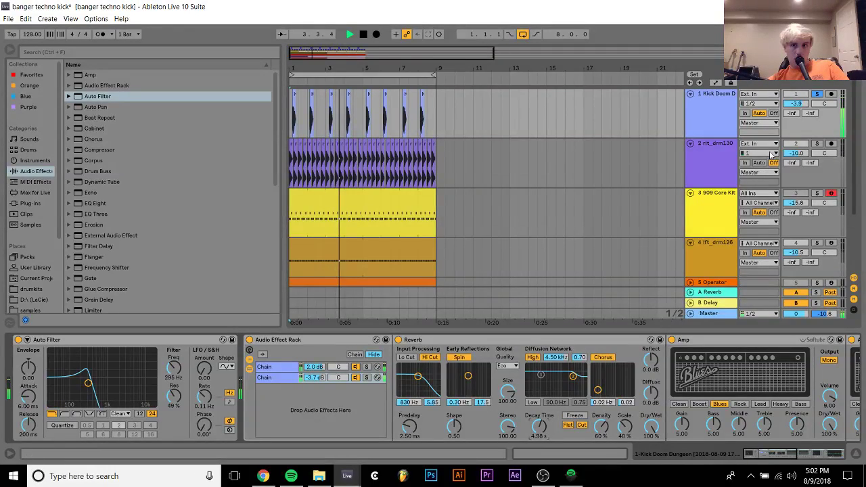
{"action": "left_click", "coordinate": [817, 93]}
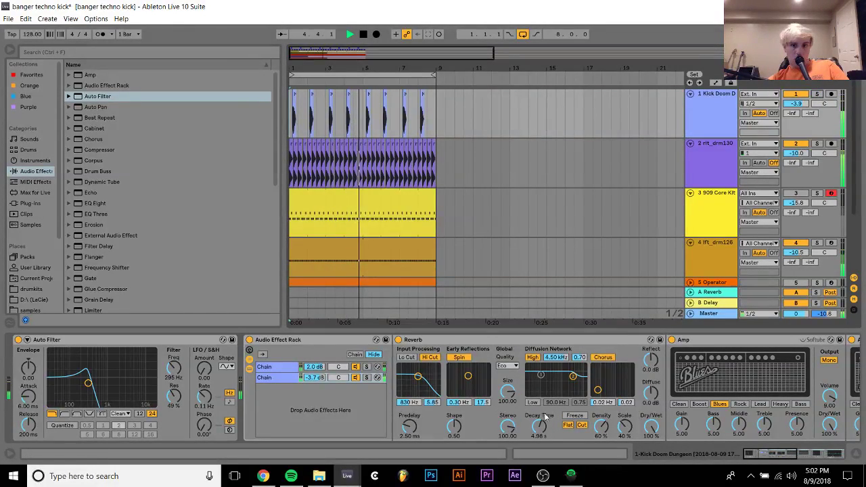
{"action": "left_click", "coordinate": [817, 94]}
{"action": "left_click_drag", "start_coordinate": [539, 427], "coordinate": [540, 436]}
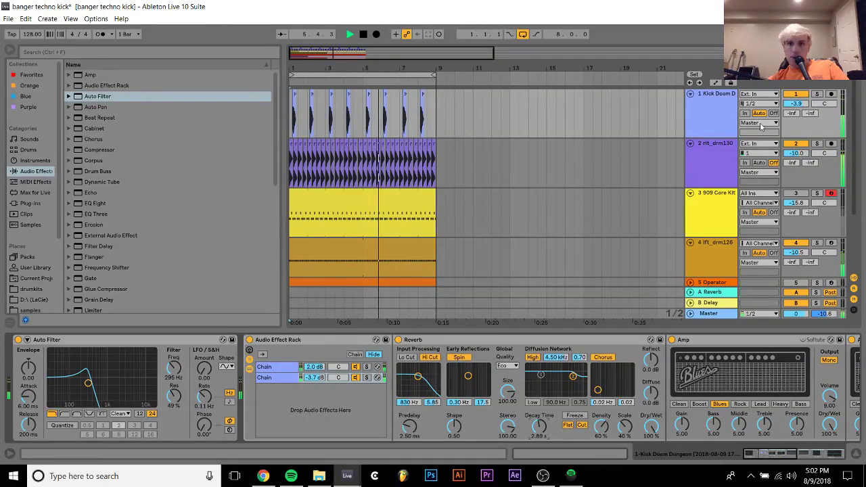
{"action": "left_click_drag", "start_coordinate": [797, 104], "coordinate": [797, 115]}
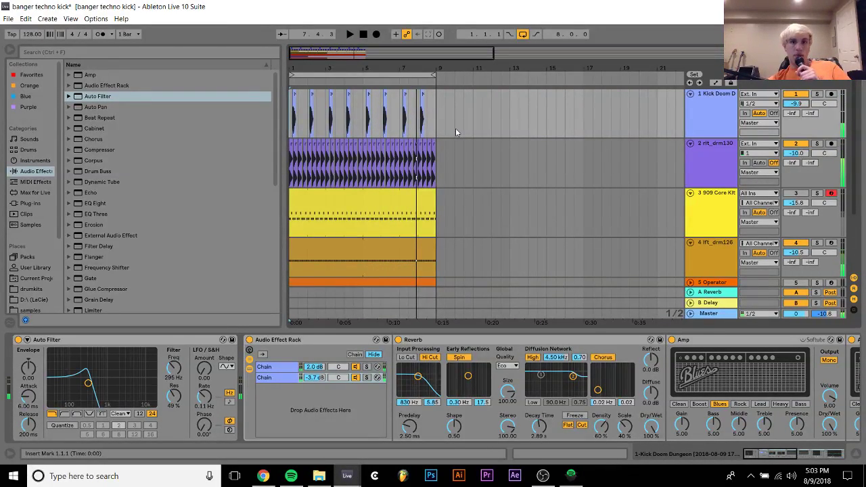
Stop playback and remove all the rit_drm130 clips from the second track.
{"action": "key", "text": "space"}
{"action": "key", "text": "ctrl+z"}
{"action": "key", "text": "ctrl+z"}
{"action": "key", "text": "ctrl+z"}
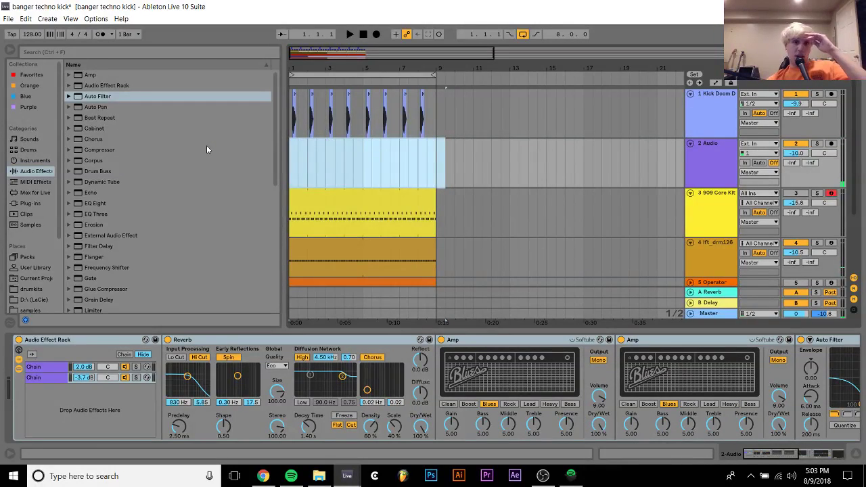
Search the Splice sample folder for "tech".
{"action": "left_click", "coordinate": [25, 312]}
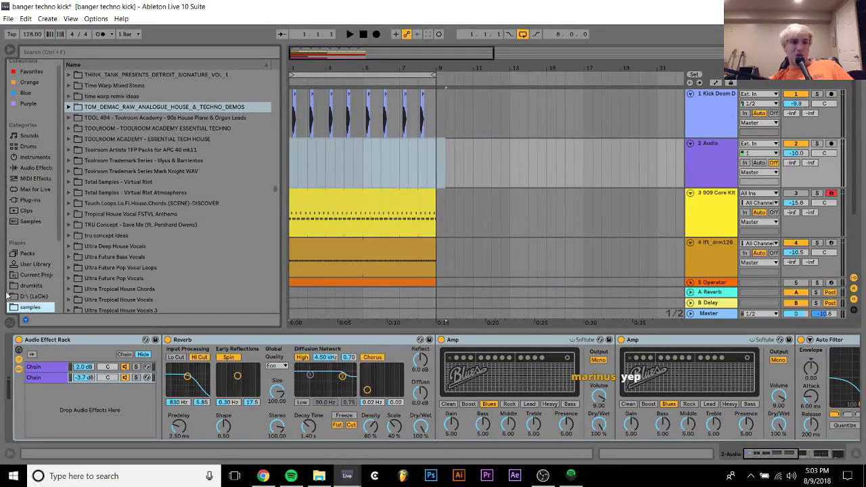
{"action": "scroll", "coordinate": [43, 253], "scroll_direction": "down", "scroll_amount": 3}
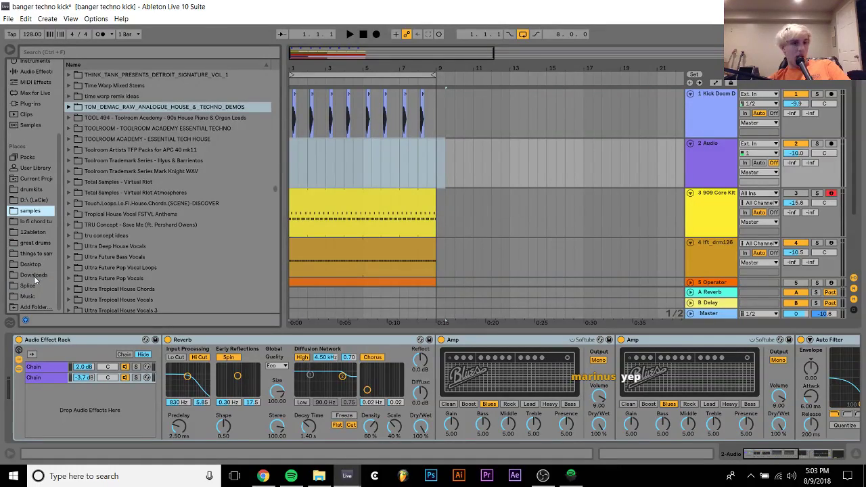
{"action": "left_click", "coordinate": [28, 286]}
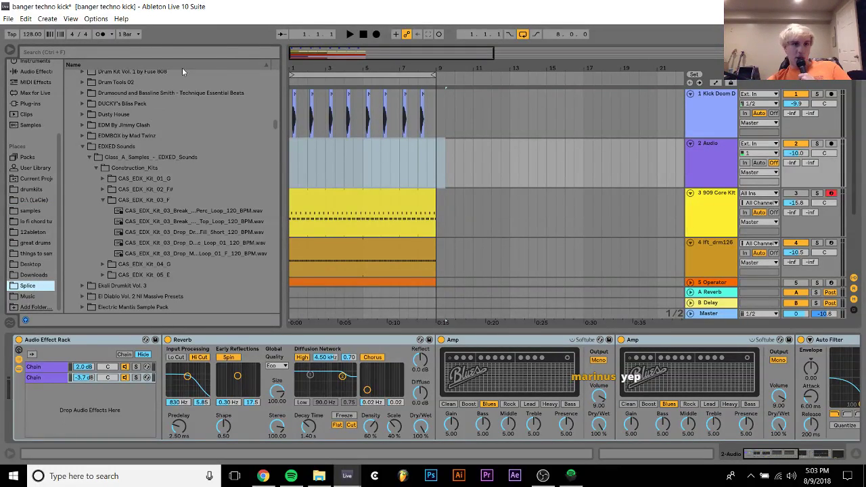
{"action": "left_click", "coordinate": [163, 55]}
{"action": "type", "text": "tech"}
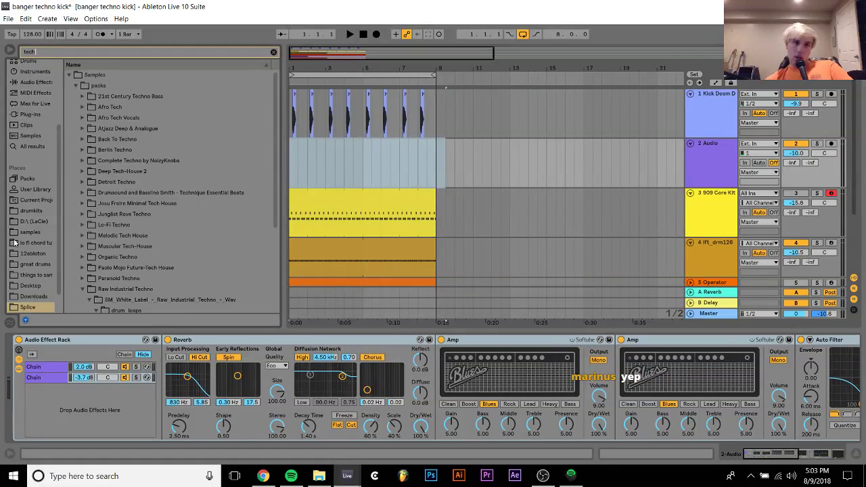
{"action": "scroll", "coordinate": [15, 243], "scroll_direction": "down", "scroll_amount": 1}
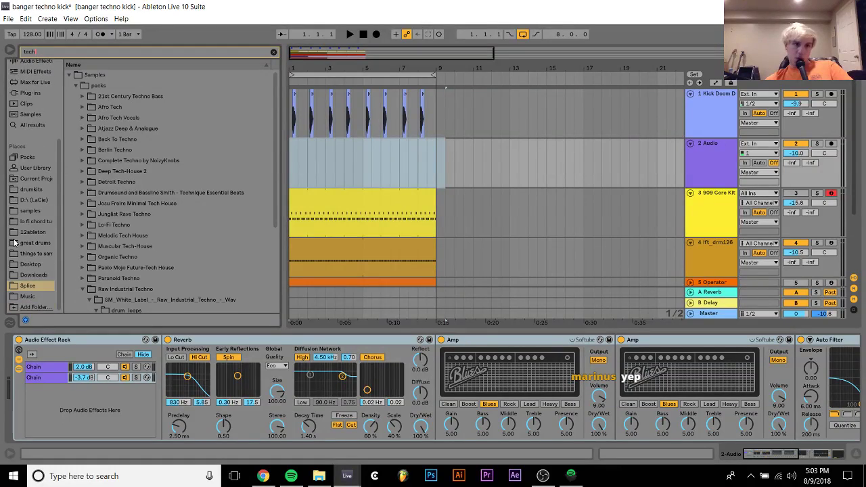
Audition the kick loops in the Josu Freire Minimal Tech House pack and place JFMTH_Kick_Loop_15_123.wav at the start of the second track.
{"action": "left_click", "coordinate": [124, 203]}
{"action": "key", "text": "Right"}
{"action": "key", "text": "Down"}
{"action": "key", "text": "Right"}
{"action": "key", "text": "Down"}
{"action": "key", "text": "Right"}
{"action": "key", "text": "Down"}
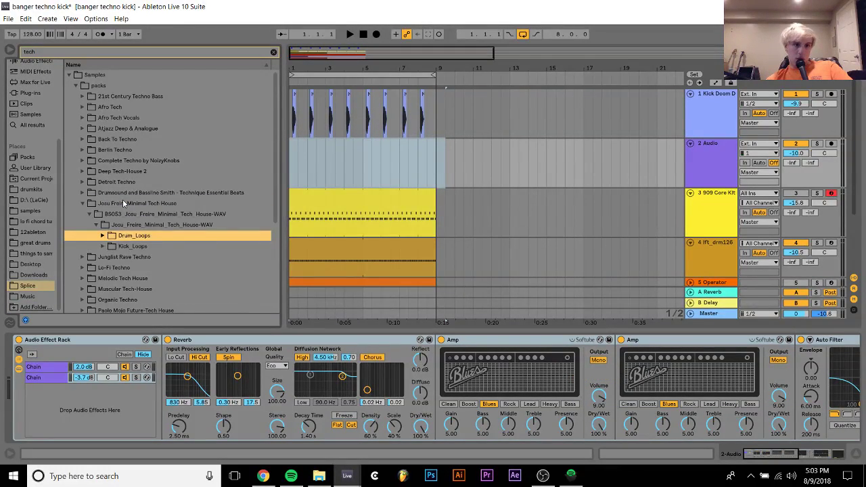
{"action": "key", "text": "Right"}
{"action": "key", "text": "Down"}
{"action": "key", "text": "Up"}
{"action": "key", "text": "Left"}
{"action": "key", "text": "Down"}
{"action": "key", "text": "Right"}
{"action": "key", "text": "Down"}
{"action": "key", "text": "Down"}
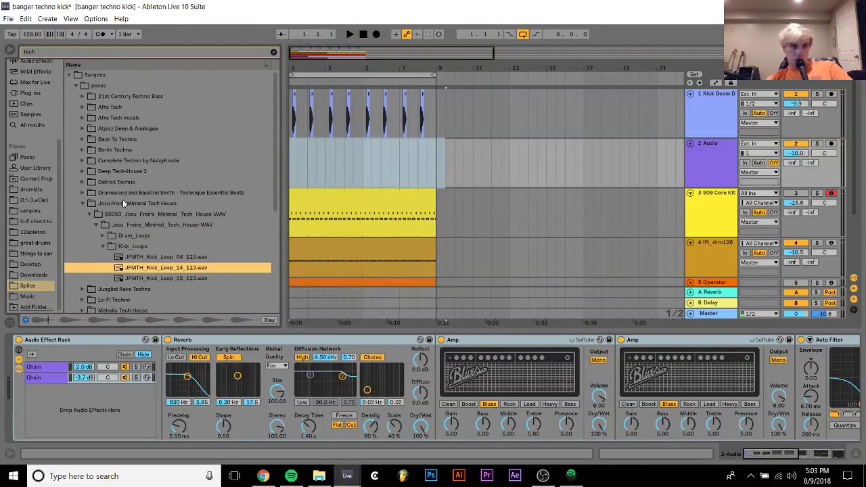
{"action": "key", "text": "Down"}
{"action": "left_click_drag", "start_coordinate": [171, 278], "coordinate": [301, 256]}
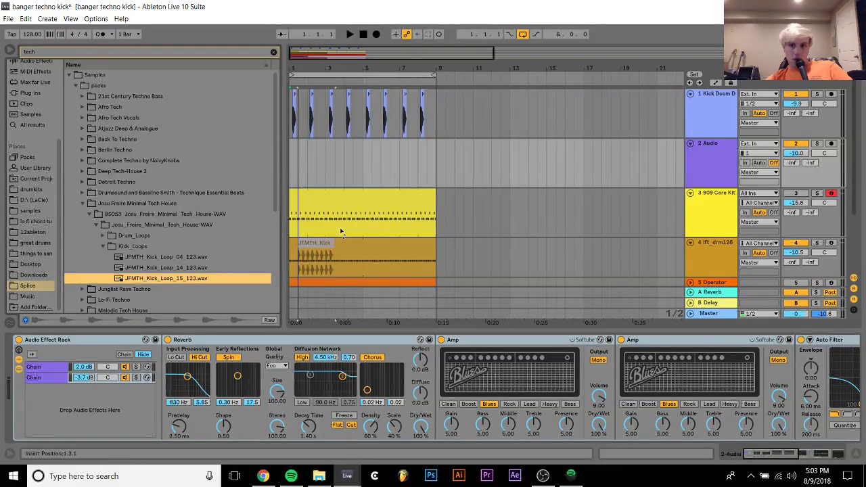
{"action": "left_click_drag", "start_coordinate": [340, 227], "coordinate": [297, 152]}
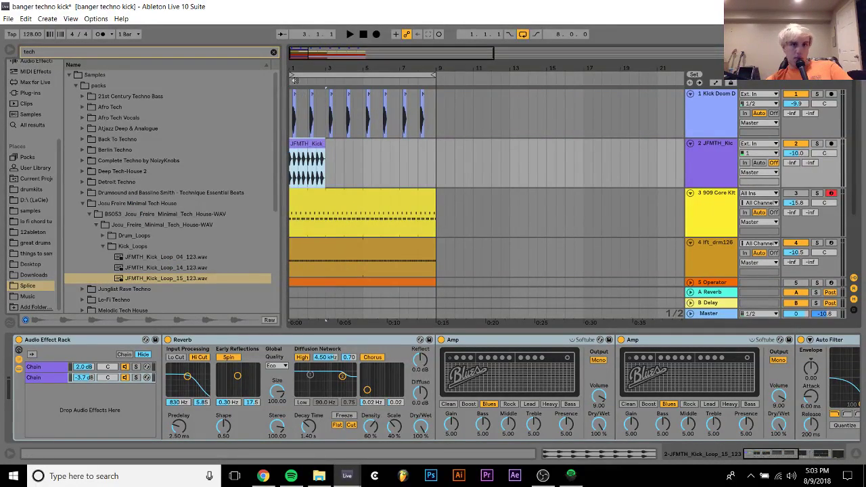
Cut the JFMTH kick loop at 1.1.3 and delete the rest up to 3.1.1, keeping only the first kick.
{"action": "key", "text": "z"}
{"action": "left_click", "coordinate": [313, 170]}
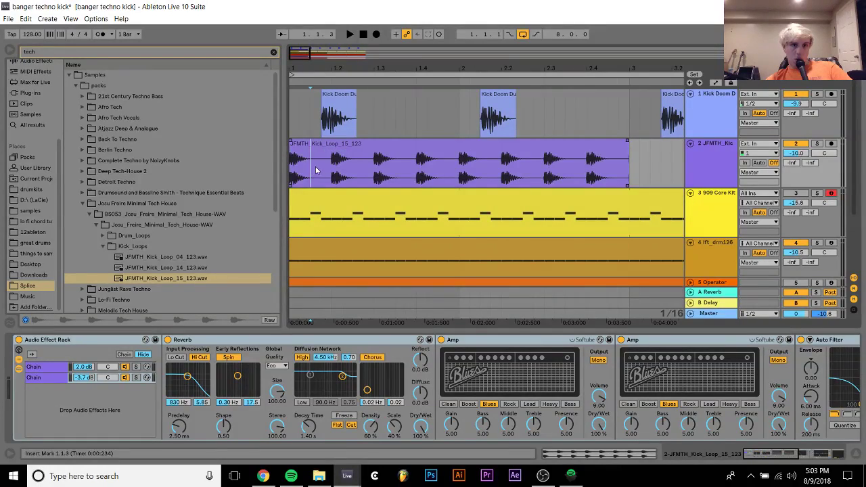
{"action": "left_click", "coordinate": [325, 146]}
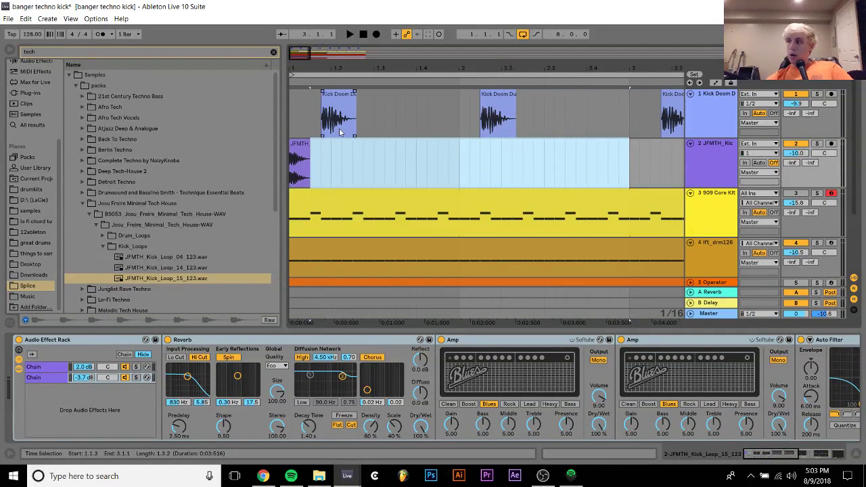
Turn off warping for the remaining JFMTH kick clip and raise its track volume to -7.3 dB.
{"action": "double_click", "coordinate": [293, 142]}
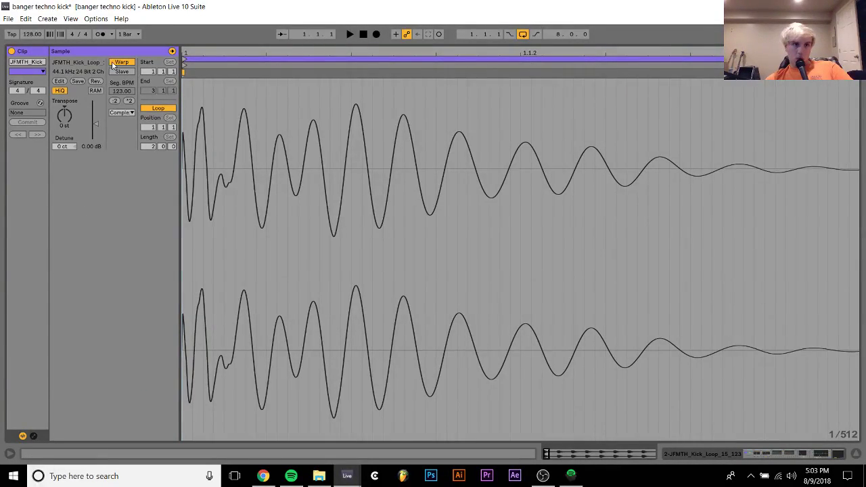
{"action": "left_click", "coordinate": [119, 62]}
{"action": "key", "text": "space"}
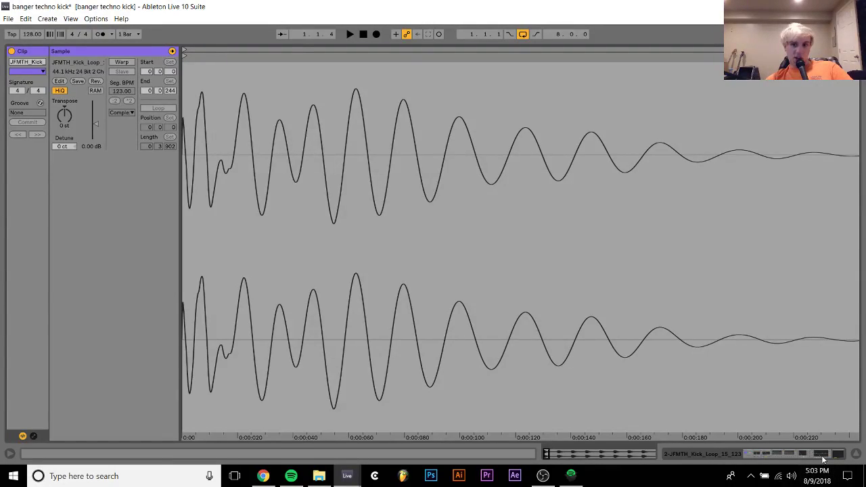
{"action": "key", "text": "shift+Tab"}
{"action": "left_click_drag", "start_coordinate": [795, 104], "coordinate": [795, 88]}
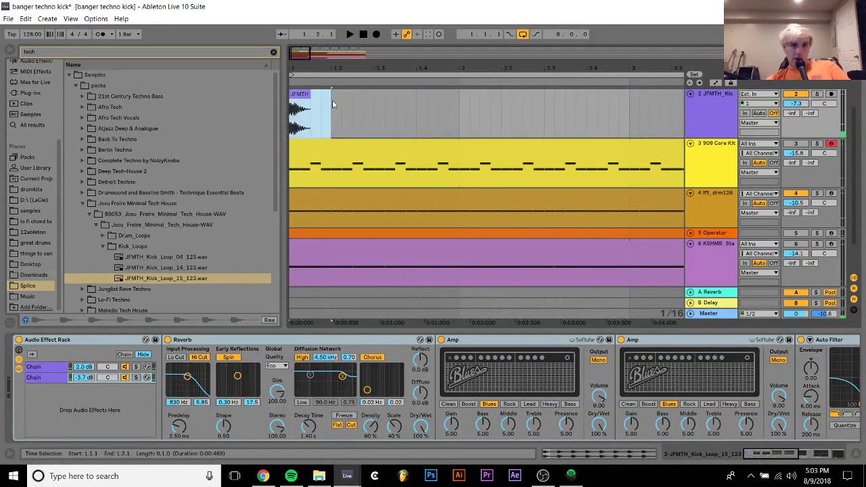
Duplicate the one-beat JFMTH kick across the second track up to bar 9 and start playback.
{"action": "key", "text": "ctrl+d"}
{"action": "key", "text": "ctrl+d"}
{"action": "key", "text": "ctrl+d"}
{"action": "left_click", "coordinate": [300, 97], "text": "shift"}
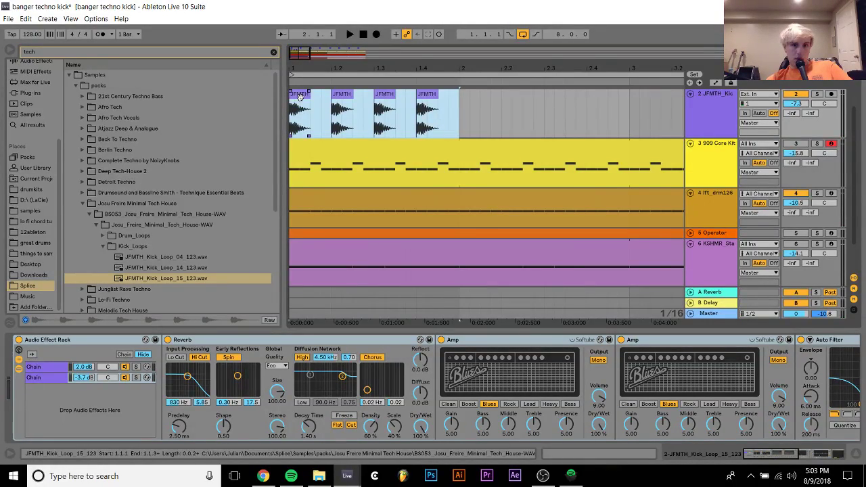
{"action": "key", "text": "space"}
{"action": "key", "text": "ctrl+d"}
{"action": "key", "text": "ctrl+d"}
{"action": "key", "text": "ctrl+d"}
{"action": "key", "text": "ctrl+d"}
{"action": "key", "text": "ctrl+d"}
{"action": "key", "text": "ctrl+d"}
{"action": "key", "text": "ctrl+d"}
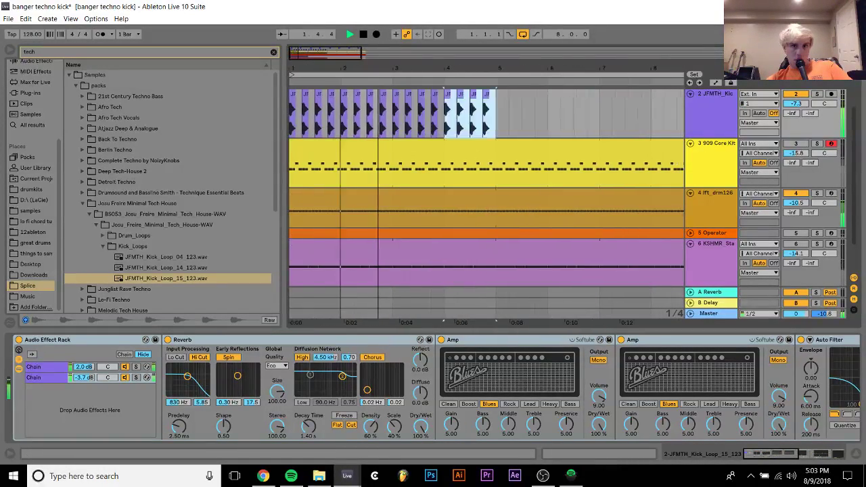
Balance the two kick tracks by ear, setting the JFMTH kick to -5.7 dB and Kick Doom to -10.1 dB.
{"action": "left_click_drag", "start_coordinate": [337, 95], "coordinate": [337, 70]}
{"action": "scroll", "coordinate": [569, 203], "scroll_direction": "up", "scroll_amount": 2}
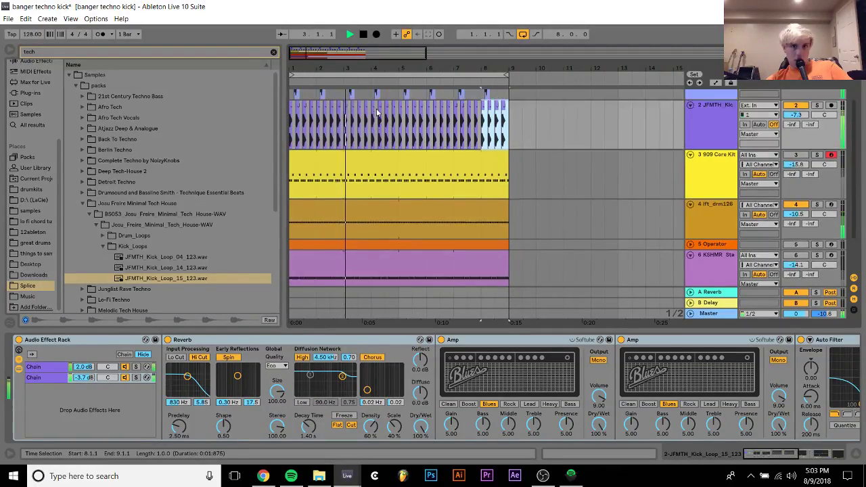
{"action": "left_click_drag", "start_coordinate": [795, 153], "coordinate": [795, 109]}
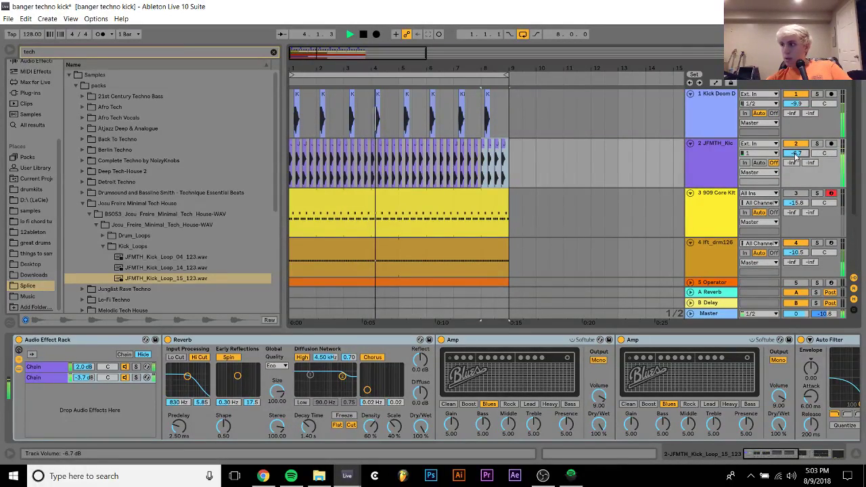
{"action": "scroll", "coordinate": [795, 105], "scroll_direction": "down", "scroll_amount": 3}
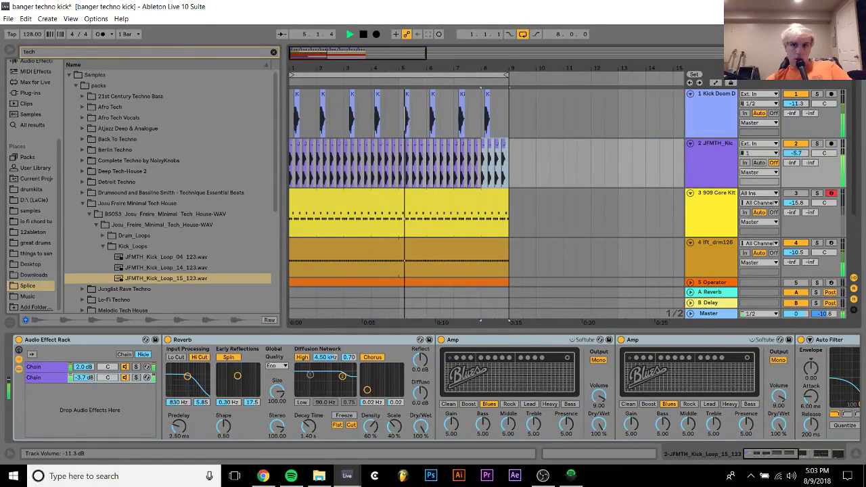
{"action": "scroll", "coordinate": [795, 105], "scroll_direction": "up", "scroll_amount": 2}
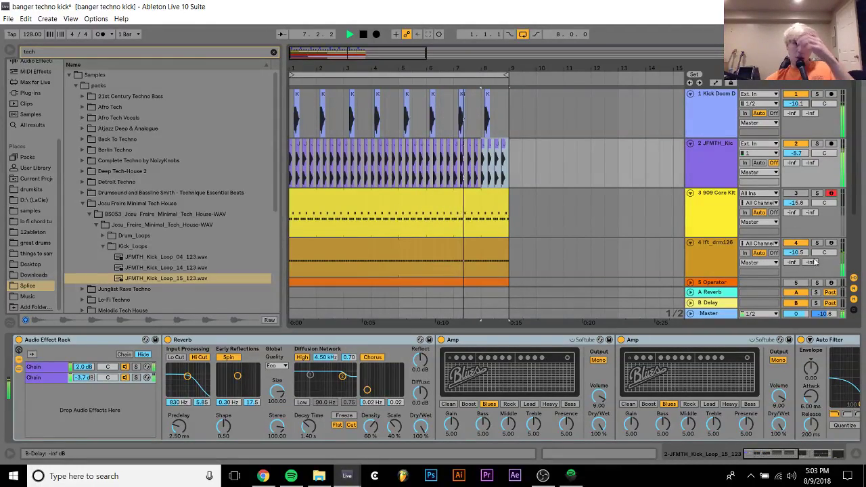
Lower the 909 Core Kit track to -20.9 dB while listening, then mute it again.
{"action": "scroll", "coordinate": [745, 148], "scroll_direction": "down", "scroll_amount": 3}
{"action": "scroll", "coordinate": [780, 166], "scroll_direction": "down", "scroll_amount": 1}
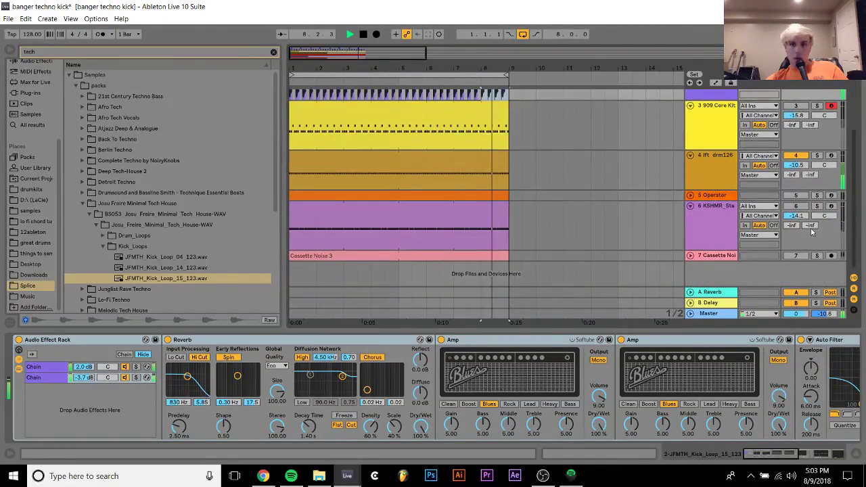
{"action": "scroll", "coordinate": [797, 115], "scroll_direction": "down", "scroll_amount": 5}
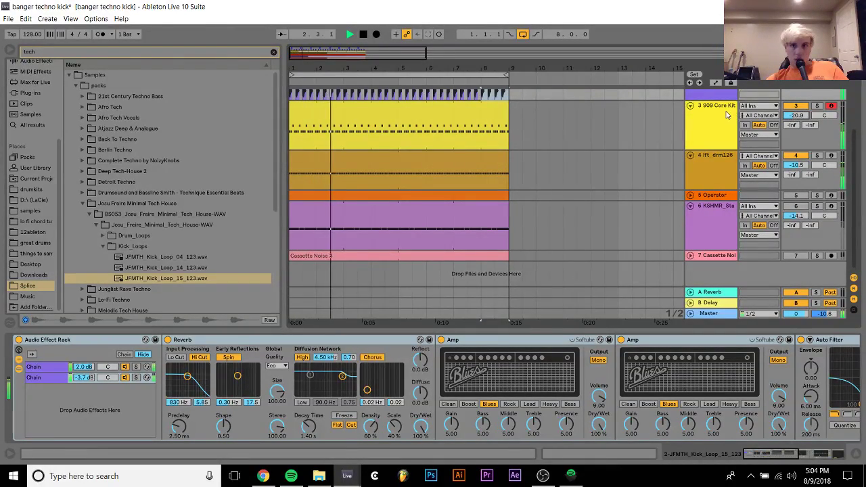
{"action": "left_click", "coordinate": [796, 107]}
{"action": "scroll", "coordinate": [720, 154], "scroll_direction": "up", "scroll_amount": 3}
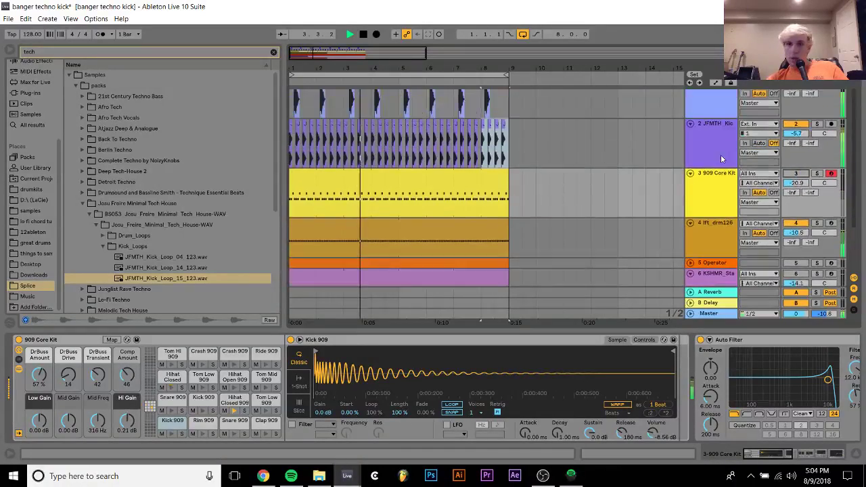
Collapse all the tracks to compact height and briefly audition the Cassette Noise track before muting it again.
{"action": "left_click", "coordinate": [703, 195]}
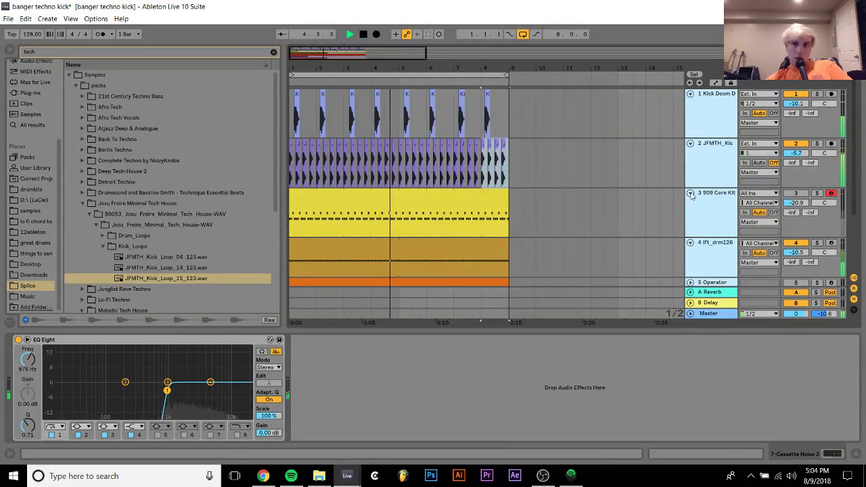
{"action": "left_click", "coordinate": [690, 193], "text": "alt"}
{"action": "left_click", "coordinate": [719, 137]}
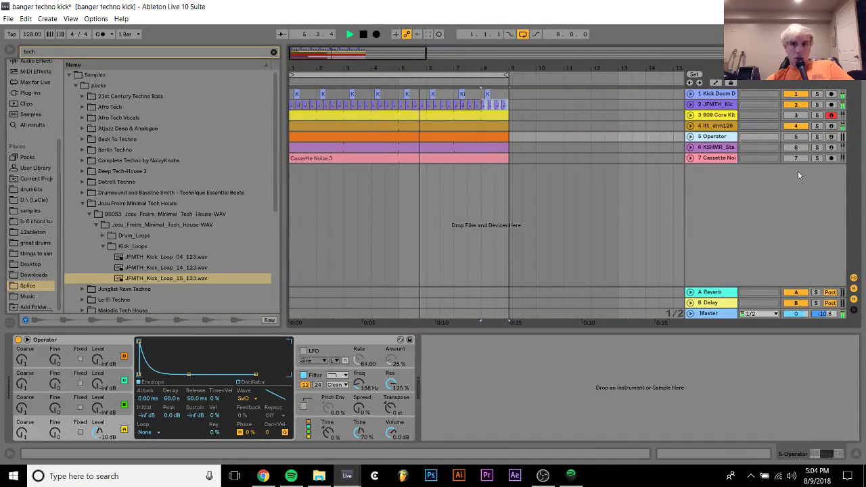
{"action": "left_click", "coordinate": [712, 157]}
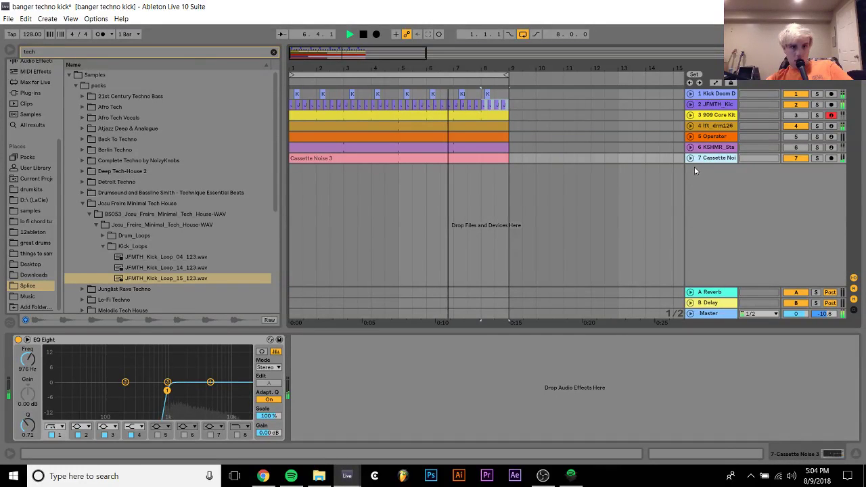
{"action": "left_click", "coordinate": [796, 157]}
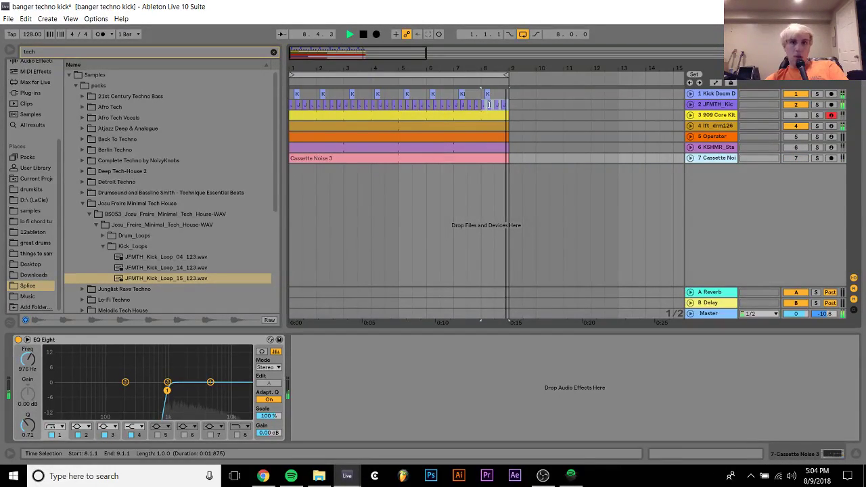
Duplicate the full eight-bar arrangement on all tracks, loop the resulting 16 bars and stop playback.
{"action": "left_click_drag", "start_coordinate": [487, 110], "coordinate": [504, 95]}
{"action": "left_click_drag", "start_coordinate": [466, 124], "coordinate": [279, 160]}
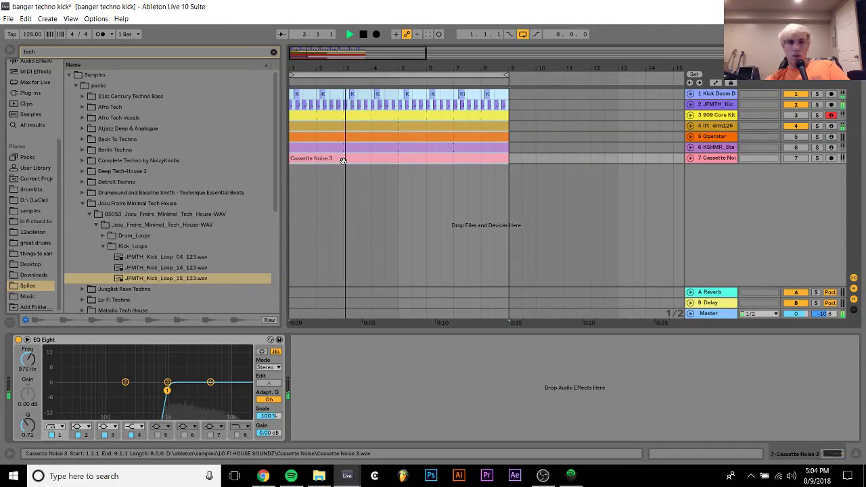
{"action": "key", "text": "ctrl+d"}
{"action": "key", "text": "ctrl+a"}
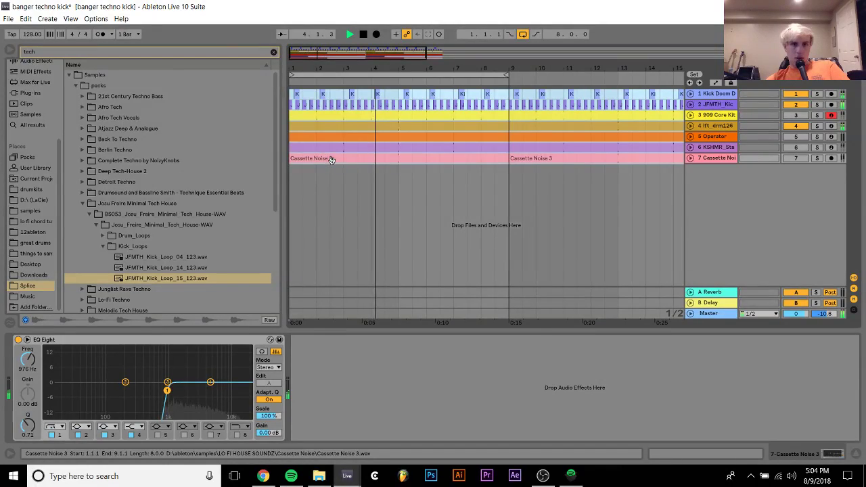
{"action": "key", "text": "ctrl+l"}
{"action": "key", "text": "space"}
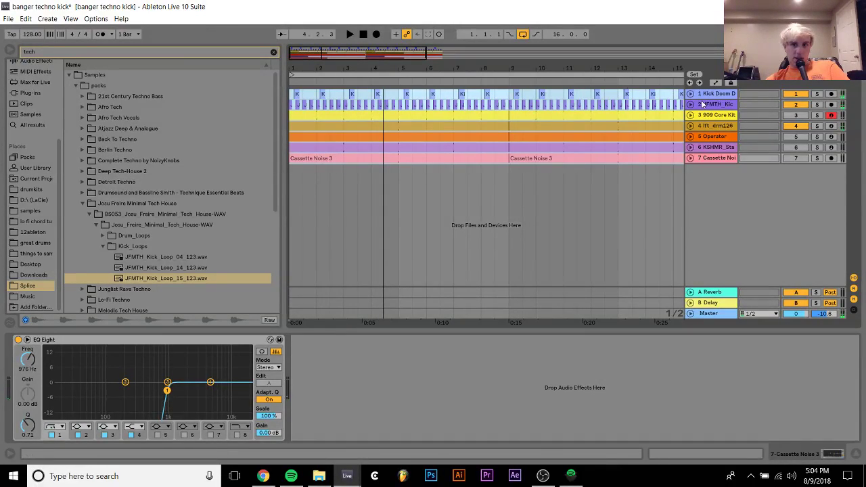
Duplicate the JFMTH kick track with its effects, mute the original and delete all the clips from the copy.
{"action": "left_click", "coordinate": [724, 105]}
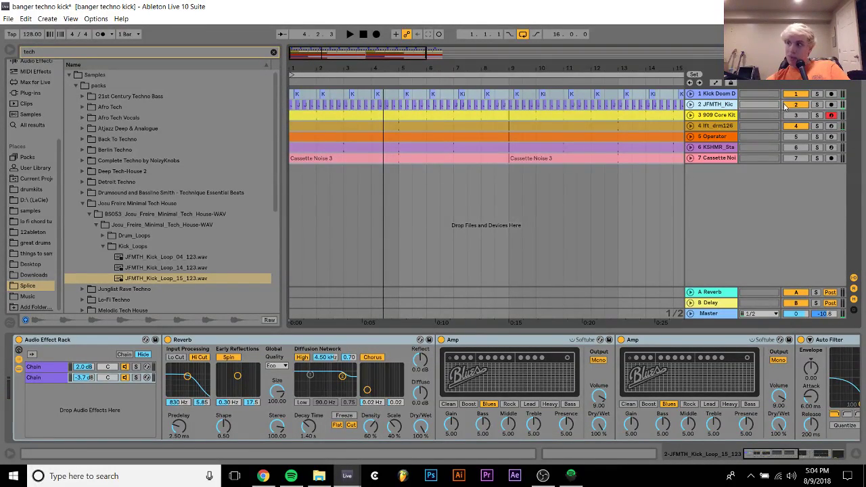
{"action": "key", "text": "ctrl+d"}
{"action": "key", "text": "minus"}
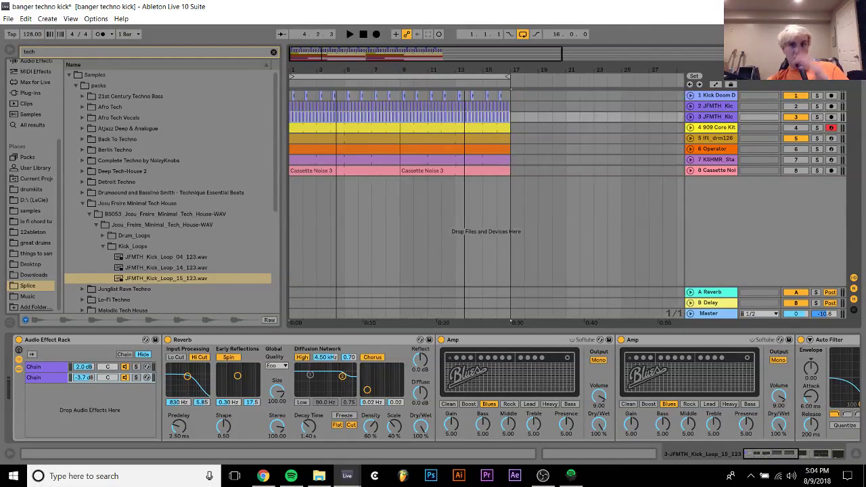
{"action": "key", "text": "Delete"}
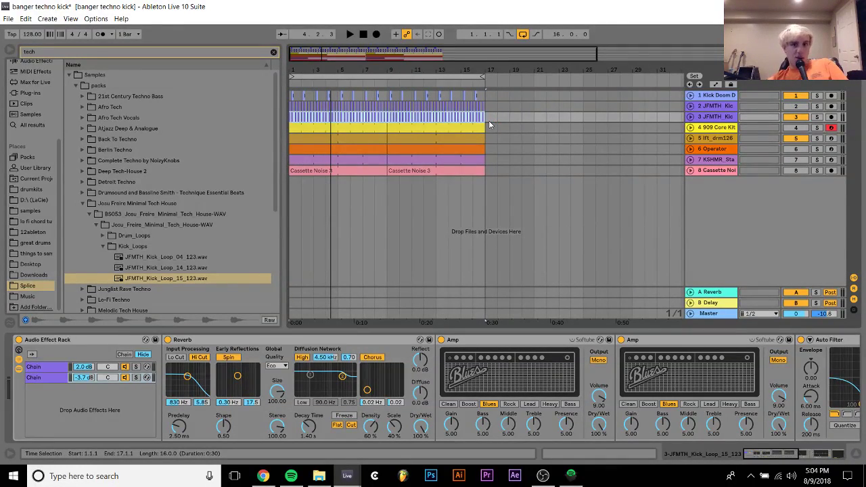
Audition JFMTH_Kick_Loop_14_123.wav and JFMTH_Kick_Loop_04_123.wav, setting the master's cue volume to 0 dB.
{"action": "scroll", "coordinate": [156, 240], "scroll_direction": "down", "scroll_amount": 1}
{"action": "left_click", "coordinate": [156, 236]}
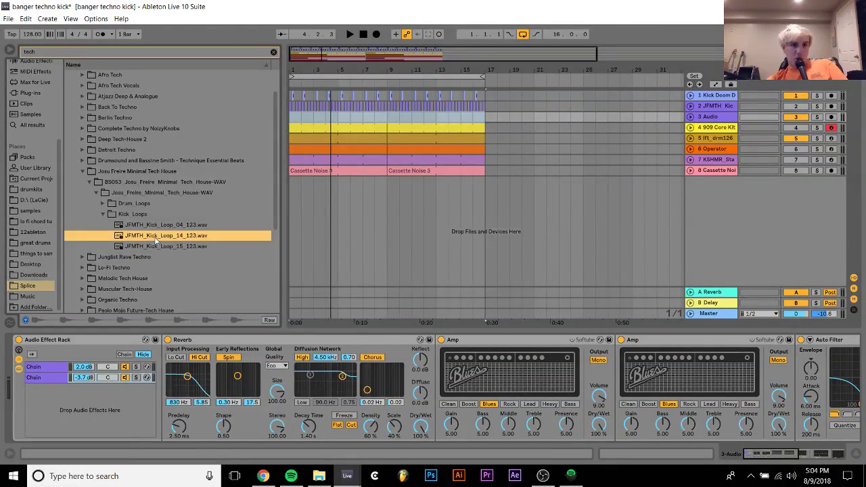
{"action": "key", "text": "Up"}
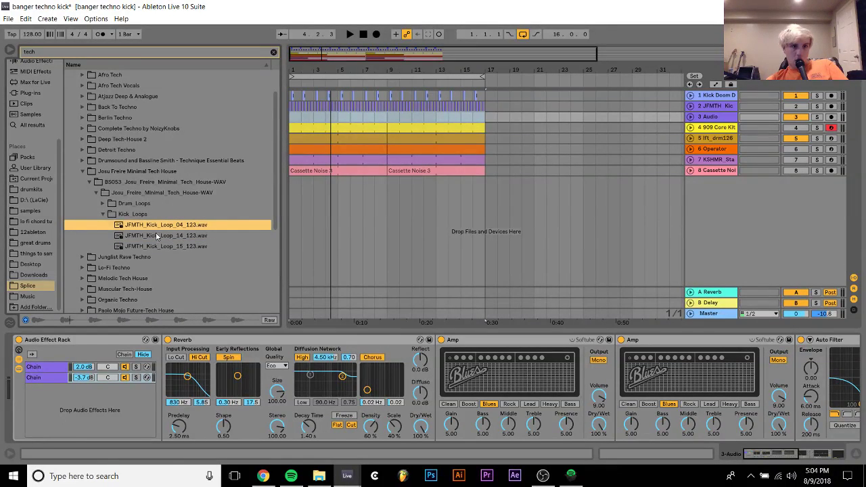
{"action": "left_click", "coordinate": [830, 317]}
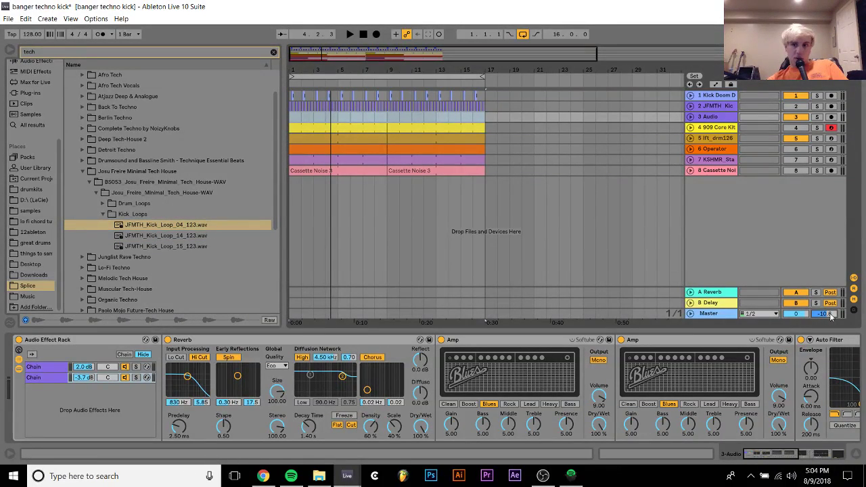
{"action": "left_click", "coordinate": [173, 225]}
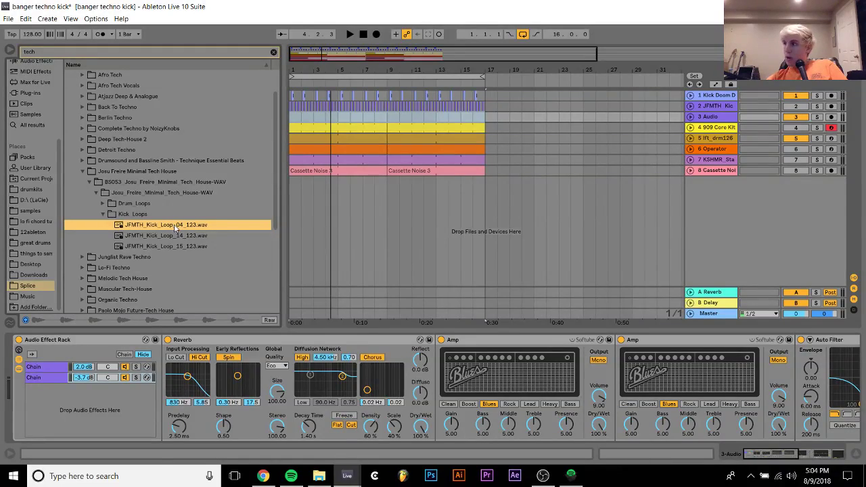
Place JFMTH_Kick_Loop_04_123.wav at the start of the empty third track and listen to its first bar.
{"action": "left_click_drag", "start_coordinate": [174, 226], "coordinate": [294, 120]}
{"action": "key", "text": "space"}
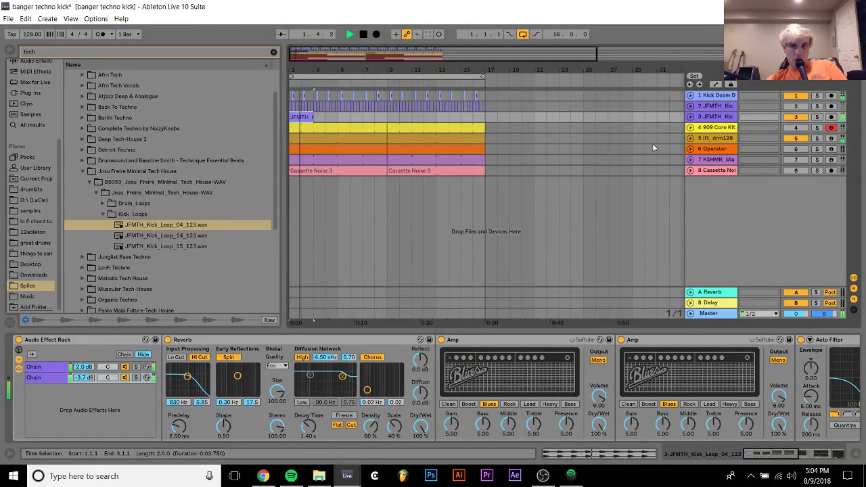
{"action": "key", "text": "space"}
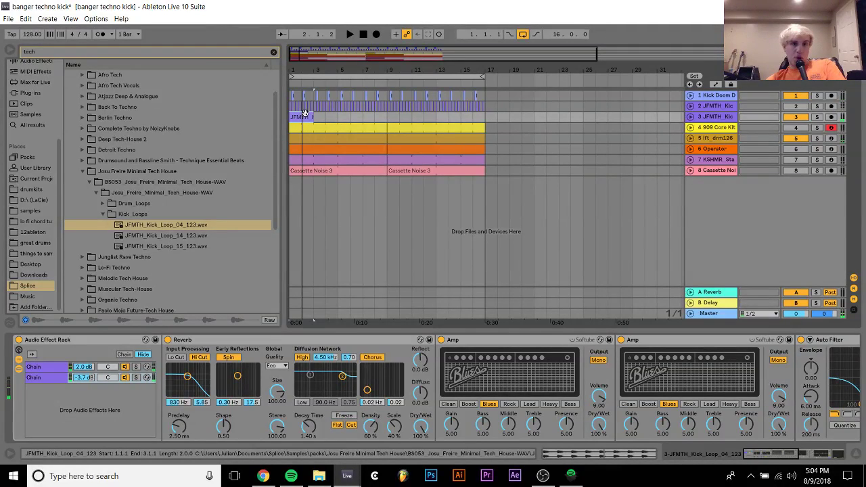
Load JFMTH_Kick_Loop_04_123.wav into Simpler on a new MIDI track, trim it to the first kick and show its sound controls.
{"action": "key", "text": "ctrl+shift+t"}
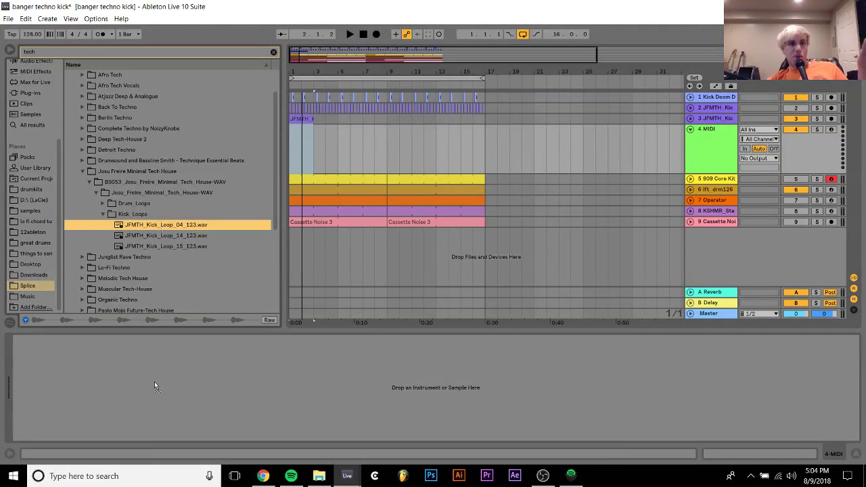
{"action": "key", "text": "Return"}
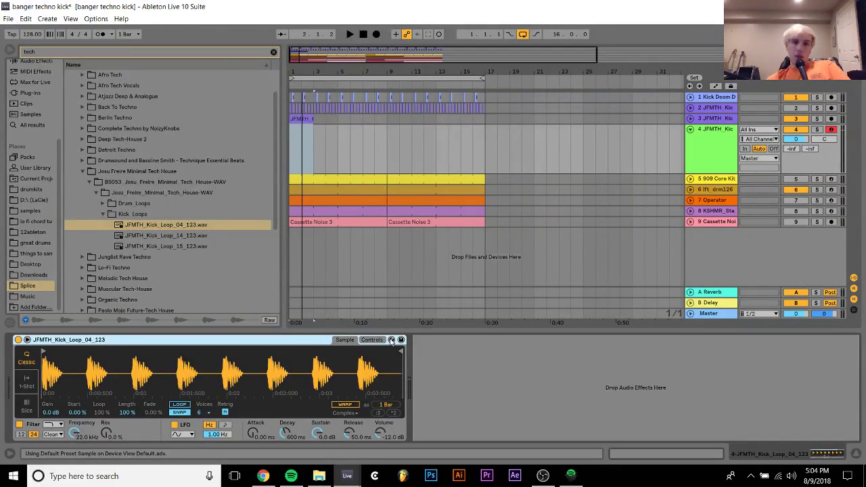
{"action": "left_click_drag", "start_coordinate": [400, 351], "coordinate": [76, 363]}
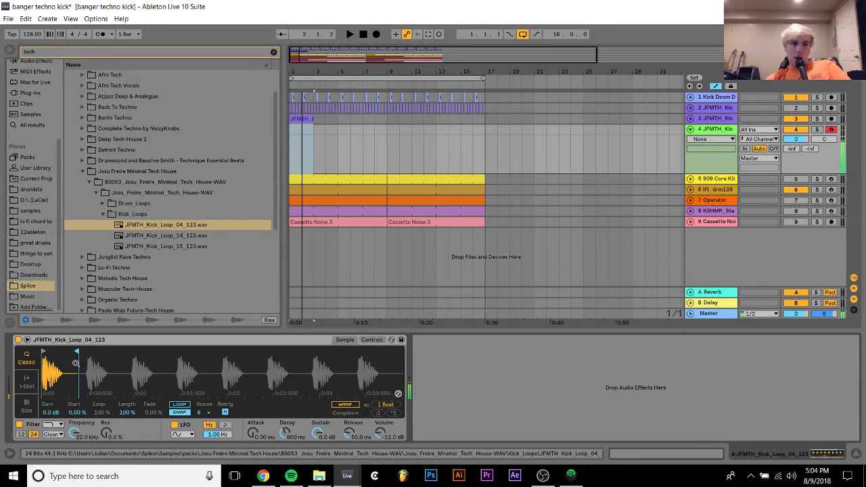
{"action": "left_click", "coordinate": [376, 340]}
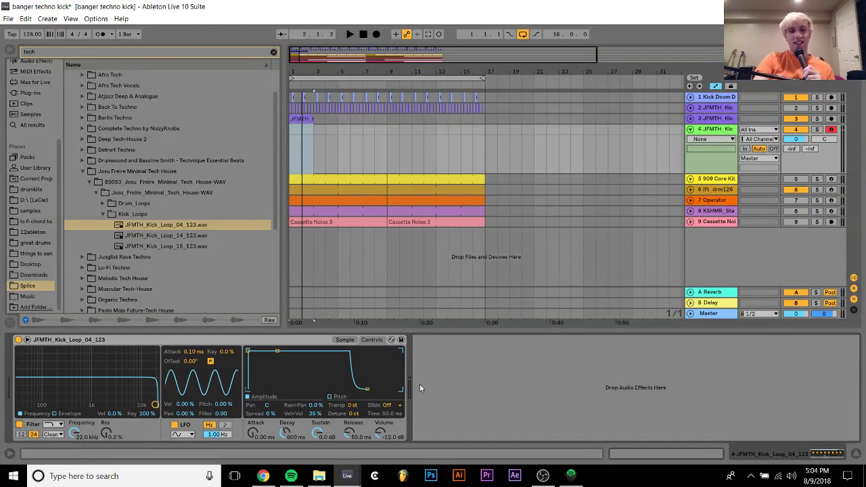
Switch to OBS to check the stream, then return to the banger techno kick set in Ableton Live.
{"action": "left_click", "coordinate": [545, 477]}
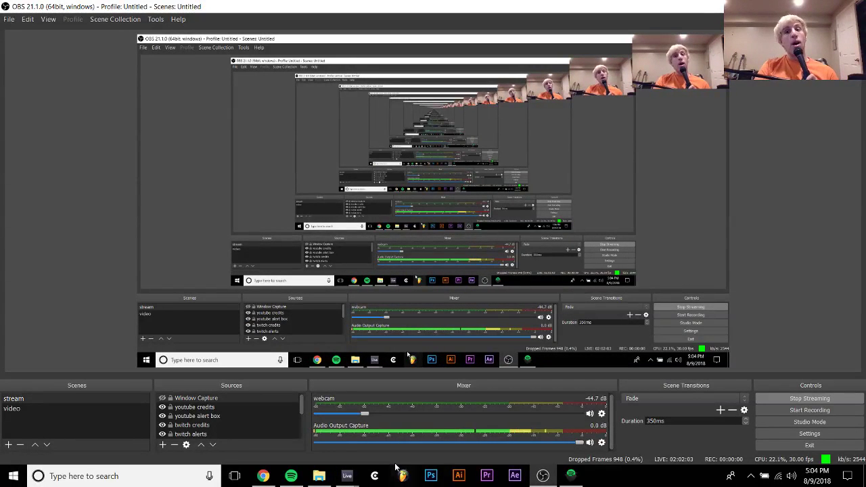
{"action": "mouse_move", "coordinate": [347, 474]}
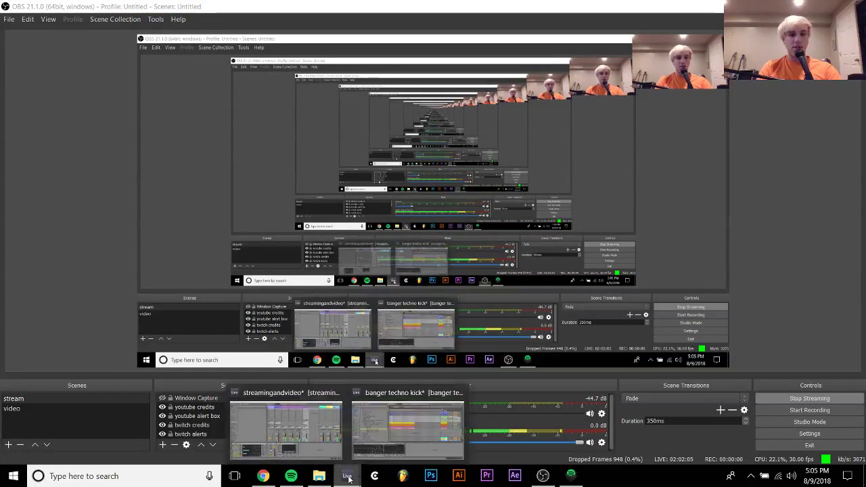
{"action": "left_click", "coordinate": [409, 425]}
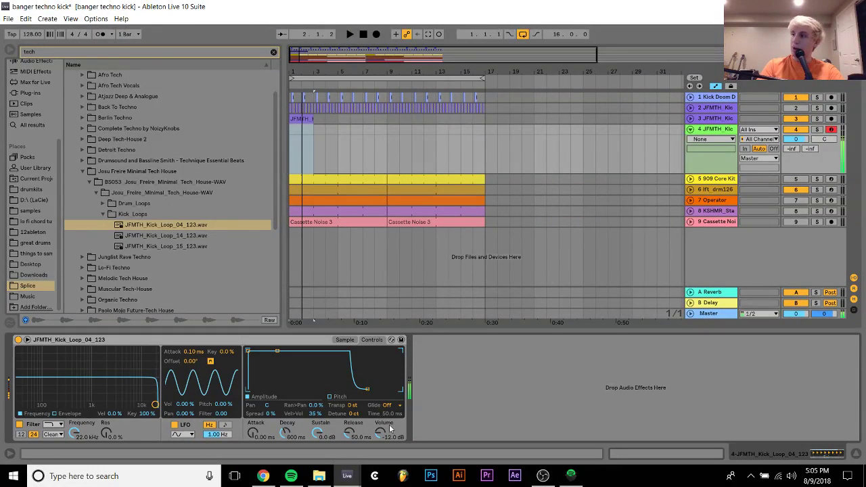
Set Simpler's pitch envelope to +16 st with a 24.1 ms decay, and compare the kick with the envelope off and on.
{"action": "left_click", "coordinate": [329, 397]}
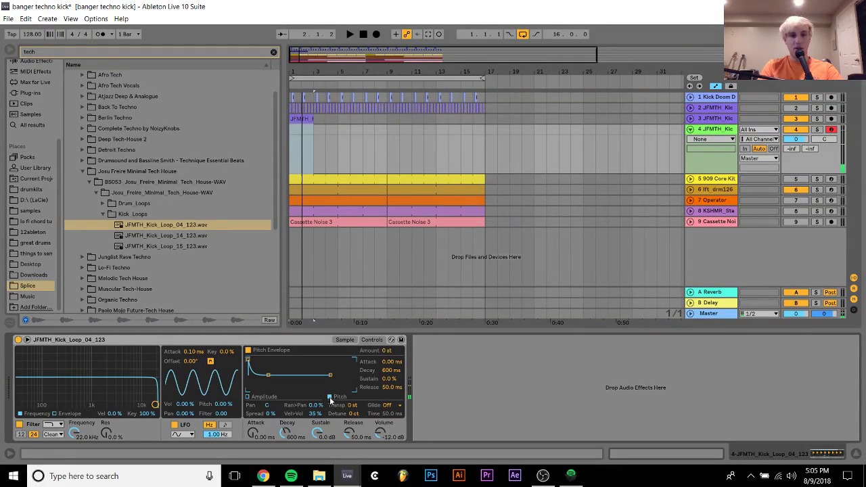
{"action": "left_click", "coordinate": [386, 351]}
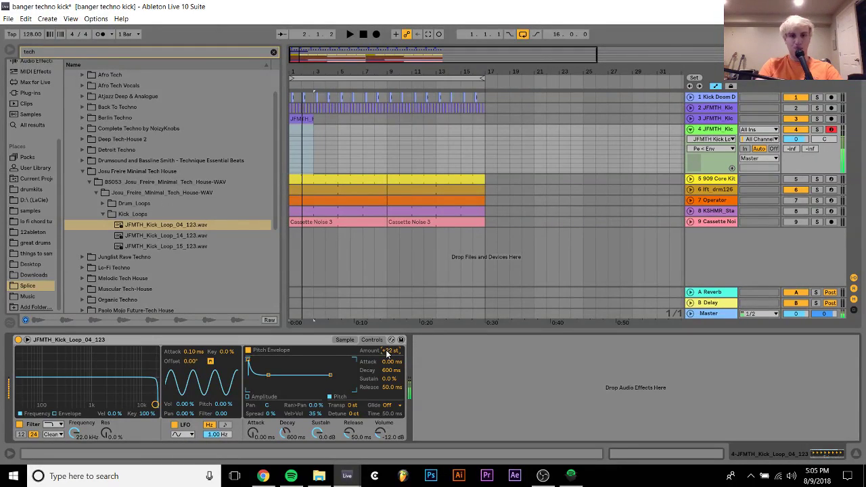
{"action": "scroll", "coordinate": [387, 352], "scroll_direction": "down", "scroll_amount": 1}
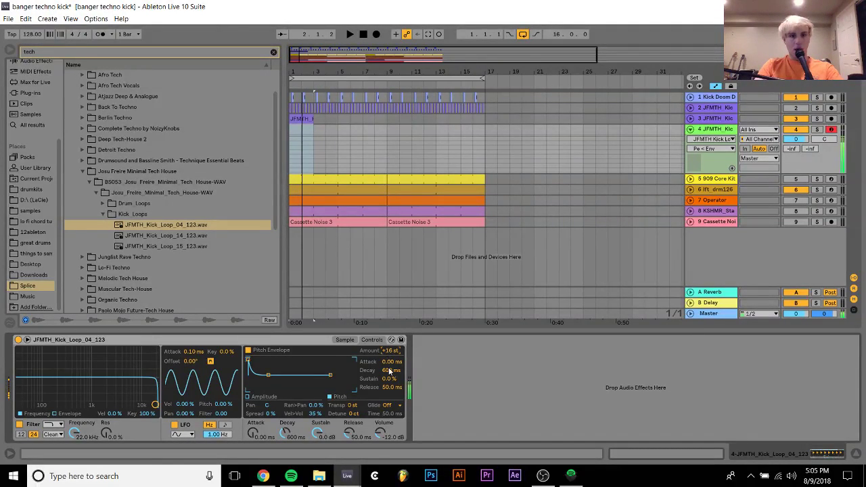
{"action": "left_click_drag", "start_coordinate": [390, 371], "coordinate": [390, 366]}
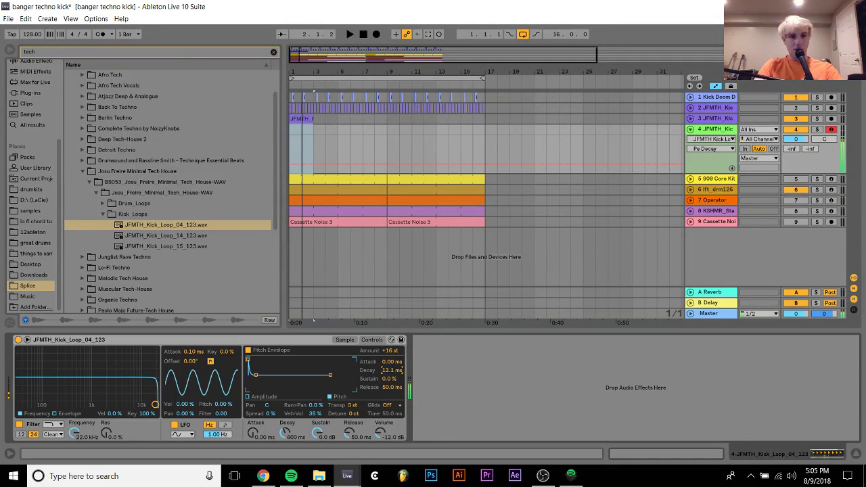
{"action": "left_click", "coordinate": [248, 350]}
{"action": "left_click", "coordinate": [249, 351]}
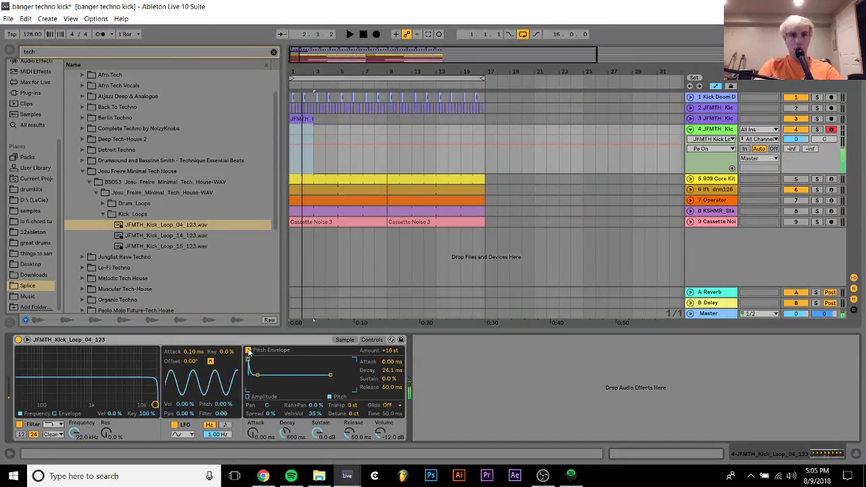
Create a two-bar MIDI clip on the Simpler kick track, fill it with quarter-note C3 hits, and extend it to bar 17.
{"action": "left_click", "coordinate": [292, 135]}
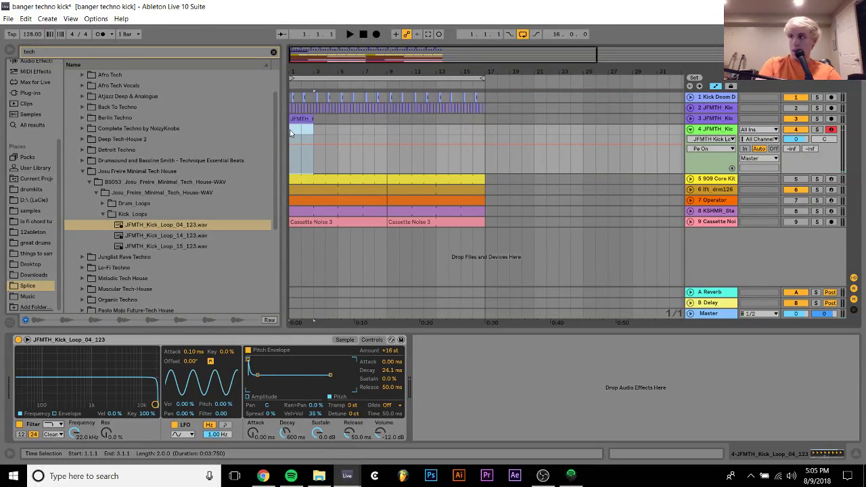
{"action": "double_click", "coordinate": [291, 133]}
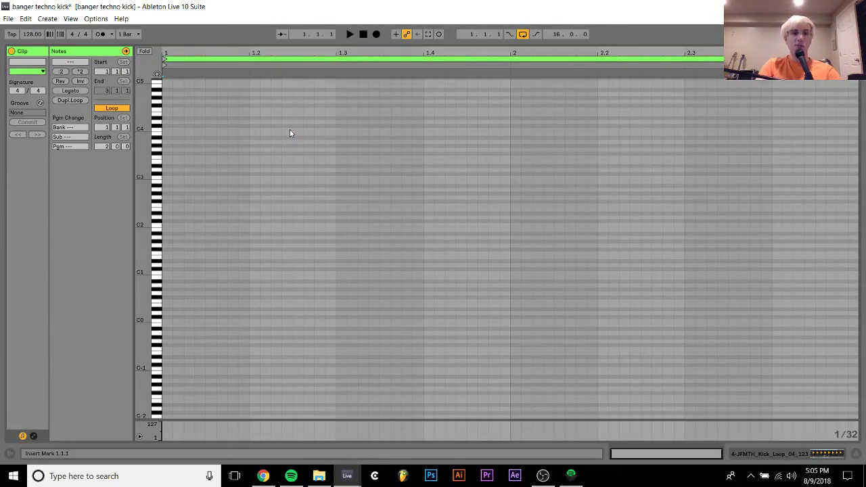
{"action": "left_click", "coordinate": [170, 178]}
{"action": "key", "text": "Right"}
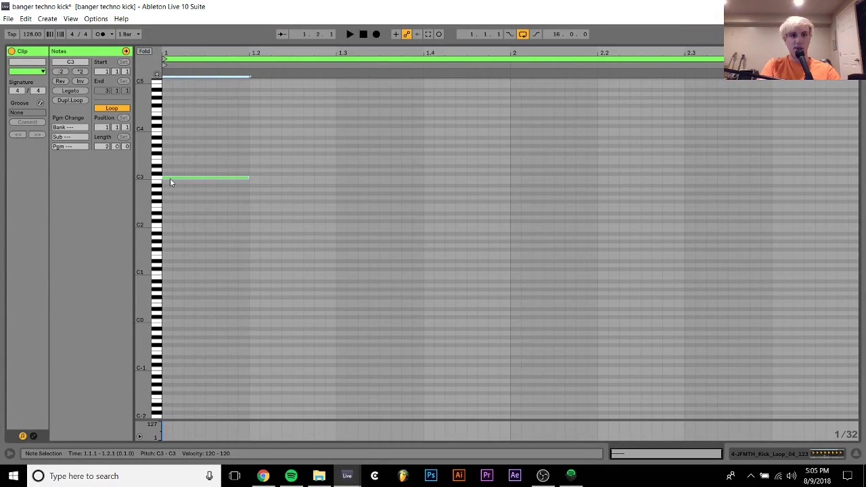
{"action": "key", "text": "ctrl+a"}
{"action": "key", "text": "ctrl+d"}
{"action": "key", "text": "ctrl+a"}
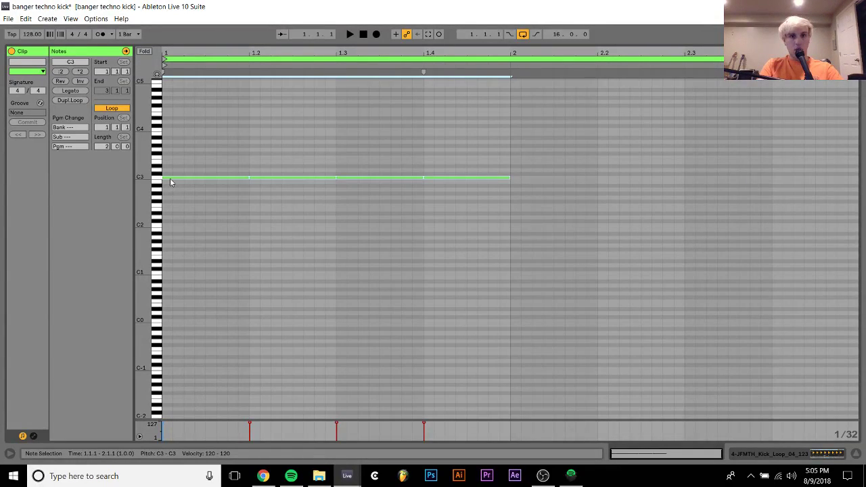
{"action": "key", "text": "ctrl+d"}
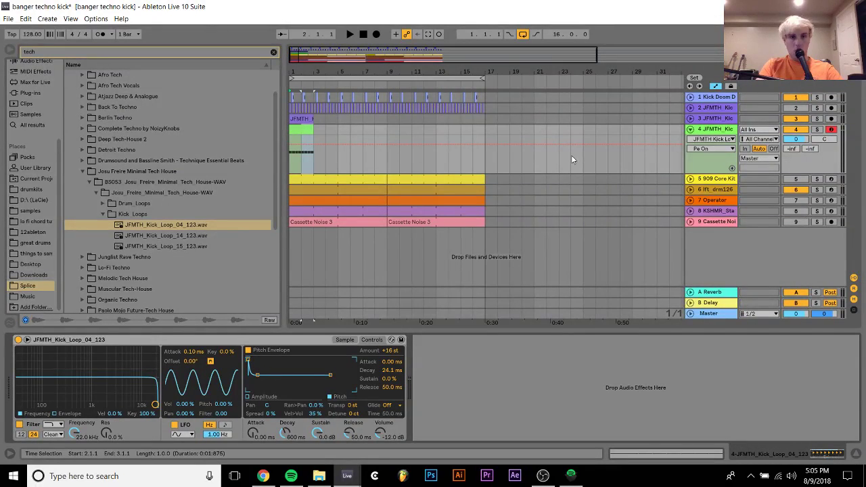
{"action": "left_click_drag", "start_coordinate": [312, 128], "coordinate": [489, 126]}
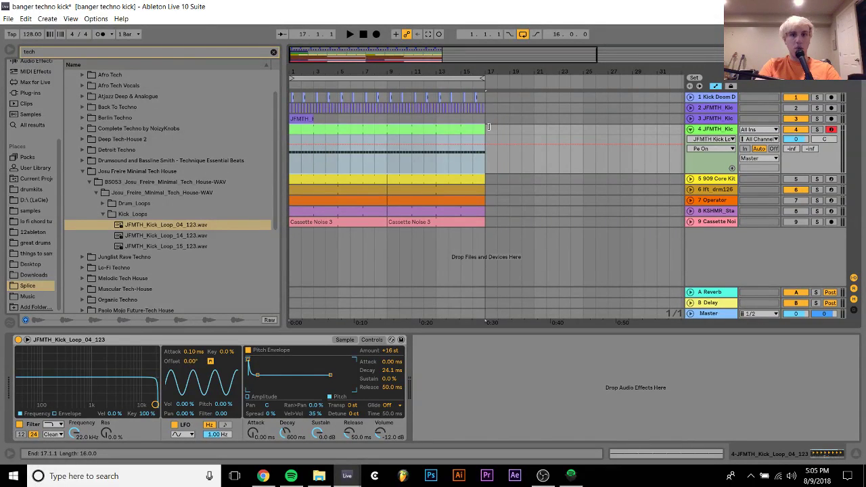
Copy the Audio Effect Rack from track 3 onto the Simpler kick track and mute track 3.
{"action": "left_click", "coordinate": [709, 120]}
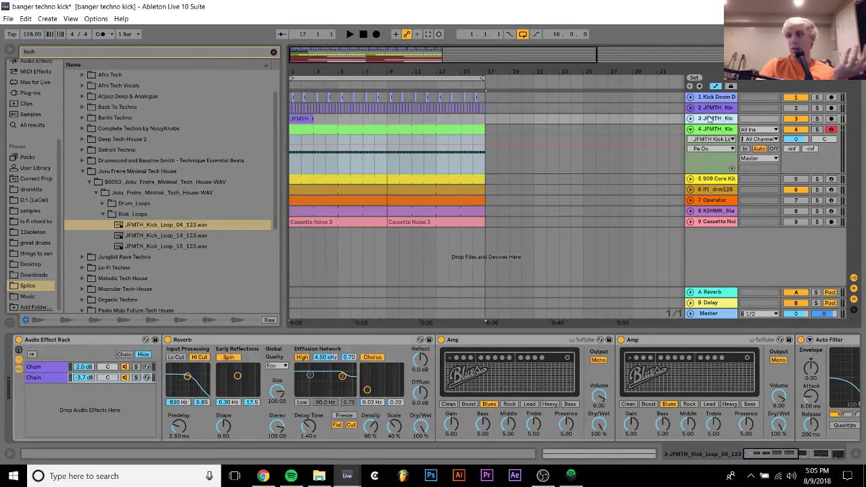
{"action": "left_click", "coordinate": [79, 343]}
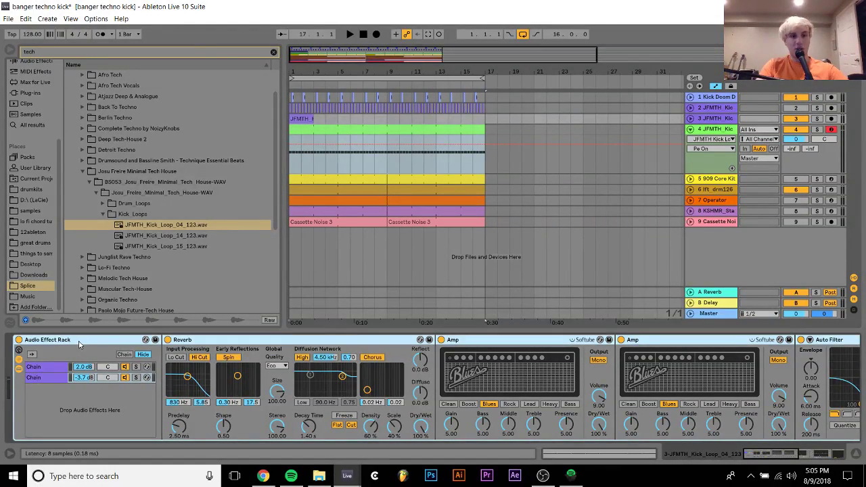
{"action": "left_click", "coordinate": [420, 141]}
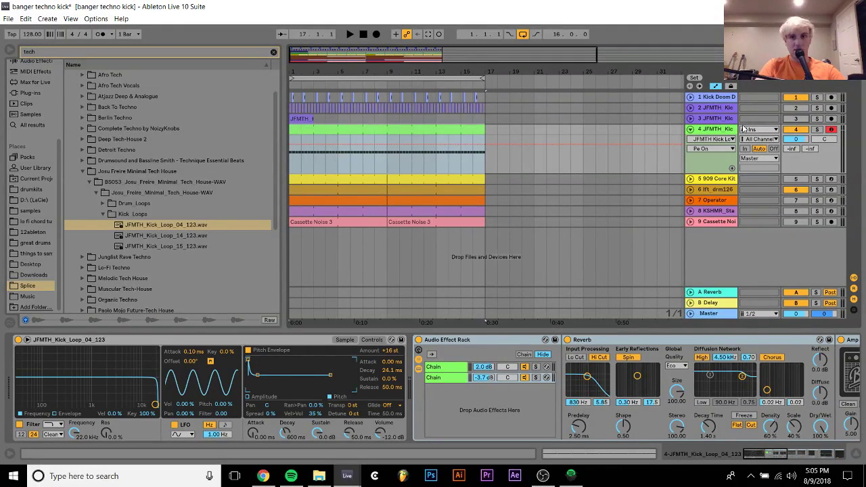
{"action": "left_click", "coordinate": [704, 132]}
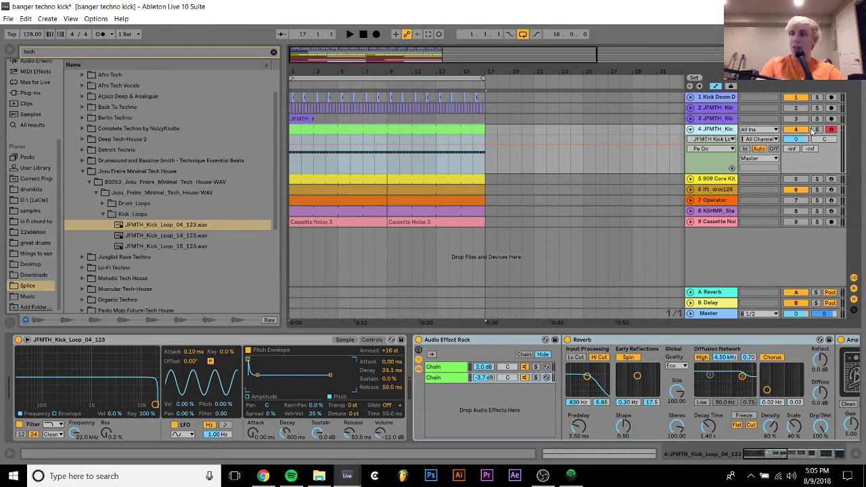
Lower the Simpler kick track's volume to -5.4 dB while listening to the loop.
{"action": "left_click_drag", "start_coordinate": [795, 139], "coordinate": [795, 151]}
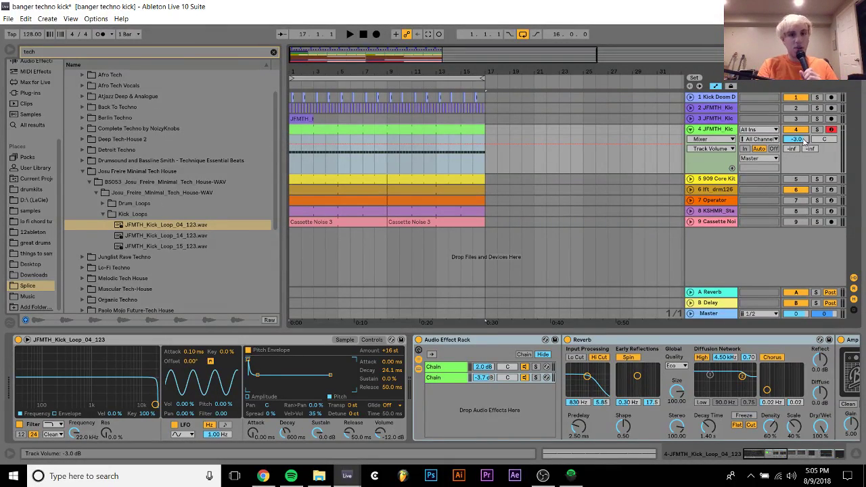
{"action": "key", "text": "space"}
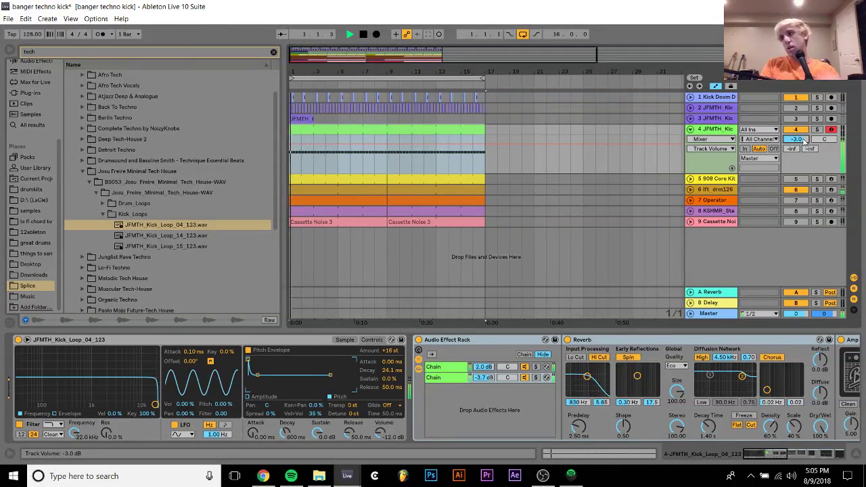
{"action": "left_click_drag", "start_coordinate": [802, 139], "coordinate": [802, 150]}
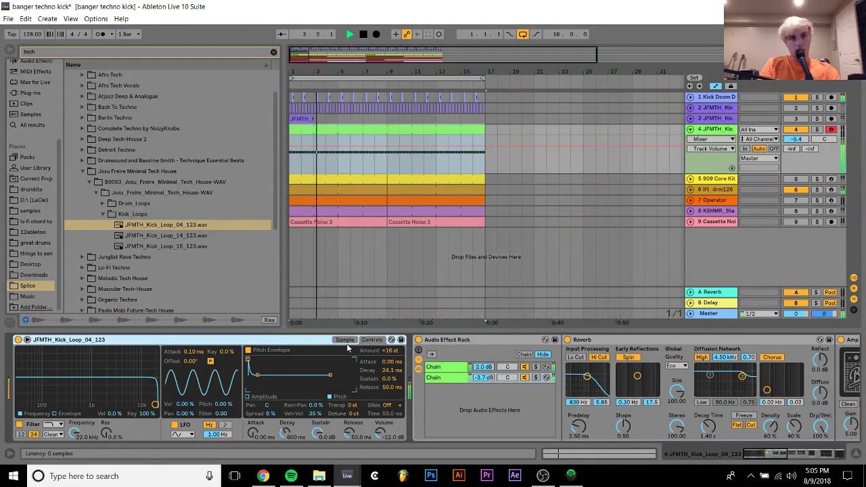
{"action": "key", "text": "space"}
Browse the drum loop folders of the Third Son - Underground Tech House pack for another sample.
{"action": "left_click_drag", "start_coordinate": [275, 194], "coordinate": [288, 304]}
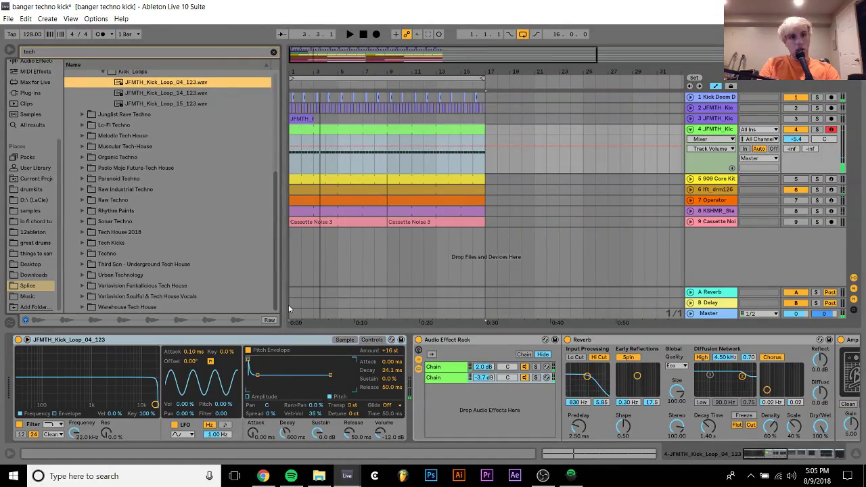
{"action": "left_click", "coordinate": [154, 264]}
{"action": "left_click", "coordinate": [155, 274]}
{"action": "key", "text": "Right"}
{"action": "key", "text": "Down"}
{"action": "key", "text": "Right"}
{"action": "key", "text": "Down"}
{"action": "key", "text": "Right"}
{"action": "key", "text": "Down"}
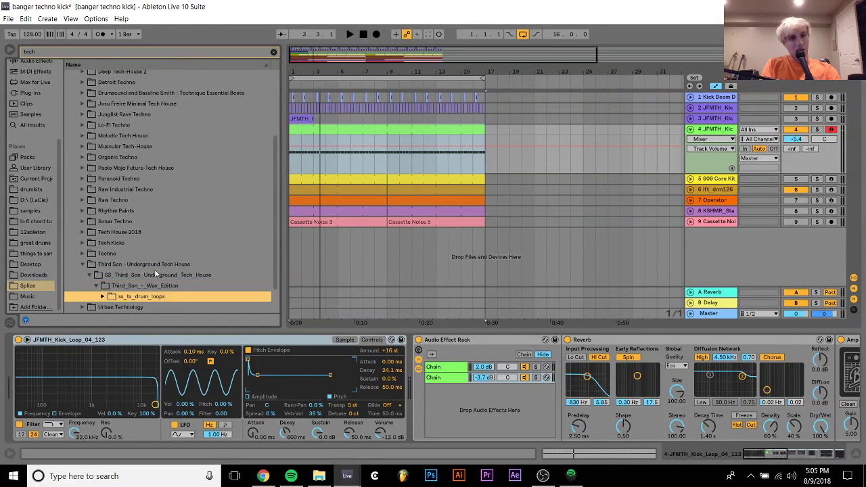
{"action": "key", "text": "Right"}
{"action": "key", "text": "Down"}
{"action": "key", "text": "Down"}
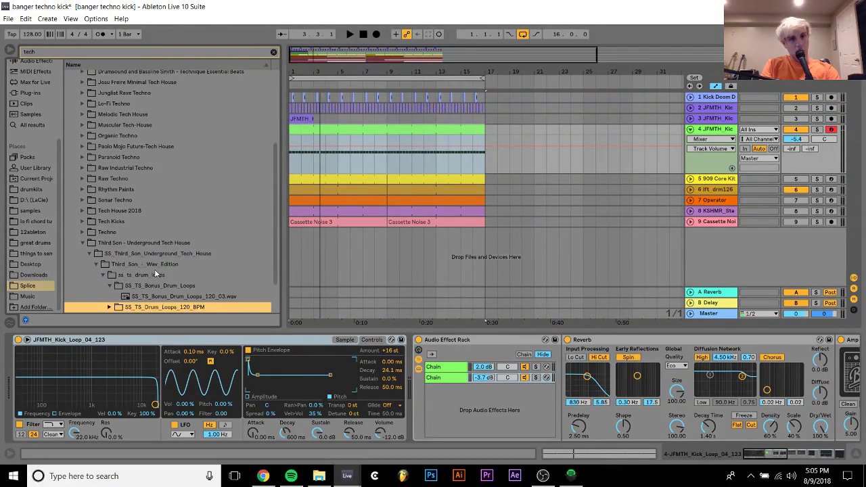
{"action": "key", "text": "Right"}
{"action": "key", "text": "Down"}
{"action": "key", "text": "Up"}
{"action": "key", "text": "Down"}
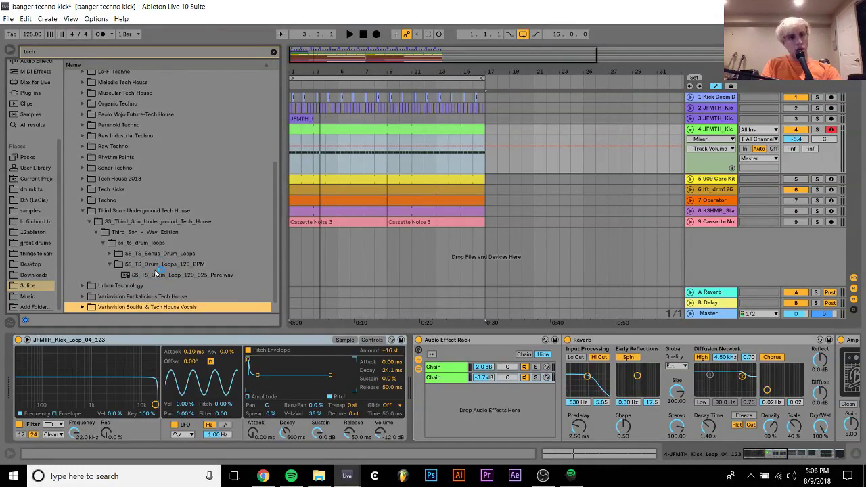
Look through the Urban Technology pack and audition UT_080_MID_BRK_131_D#.wav.
{"action": "key", "text": "Right"}
{"action": "key", "text": "Down"}
{"action": "key", "text": "Right"}
{"action": "key", "text": "Down"}
{"action": "key", "text": "Right"}
{"action": "key", "text": "Down"}
{"action": "key", "text": "Right"}
{"action": "key", "text": "Down"}
{"action": "key", "text": "Down"}
{"action": "key", "text": "Down"}
{"action": "key", "text": "Down"}
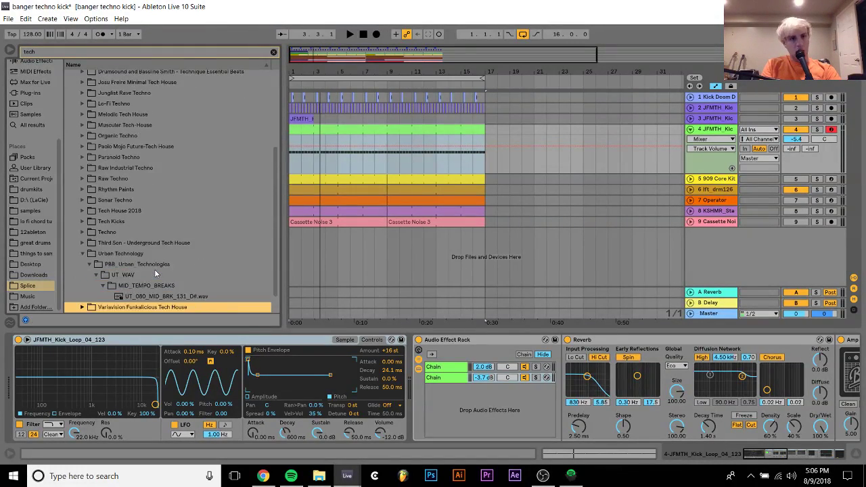
{"action": "key", "text": "Up"}
{"action": "key", "text": "Up"}
{"action": "key", "text": "Up"}
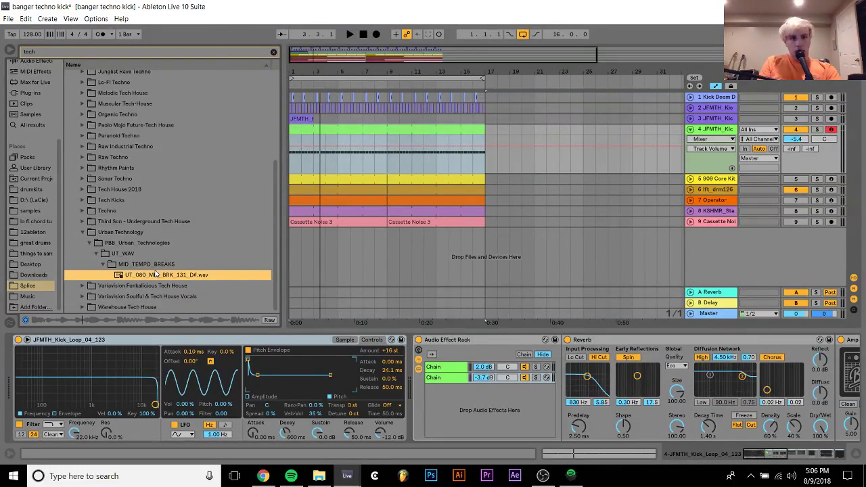
Browse the Variavision Funkalicious Tech House and Warehouse Tech House packs, auditioning TA_WTH_122_SYNLP_TRAVEL_E.wav.
{"action": "key", "text": "Down"}
{"action": "key", "text": "Right"}
{"action": "key", "text": "Down"}
{"action": "key", "text": "Right"}
{"action": "key", "text": "Down"}
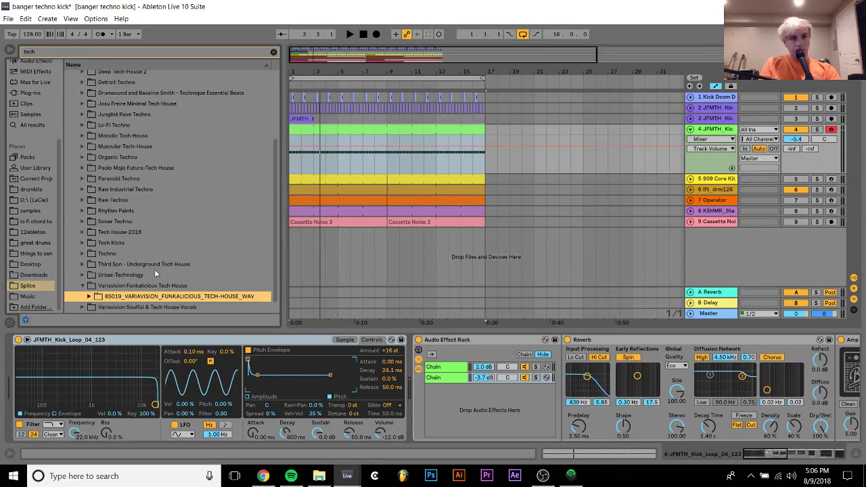
{"action": "key", "text": "Right"}
{"action": "key", "text": "Down"}
{"action": "key", "text": "Right"}
{"action": "key", "text": "Down"}
{"action": "key", "text": "Down"}
{"action": "key", "text": "Down"}
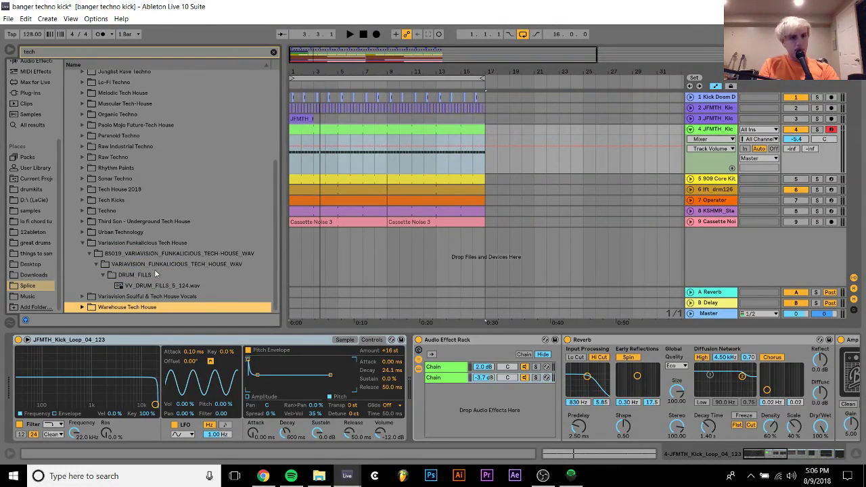
{"action": "key", "text": "Right"}
{"action": "key", "text": "Down"}
{"action": "key", "text": "Right"}
{"action": "key", "text": "Down"}
{"action": "key", "text": "Right"}
{"action": "key", "text": "Down"}
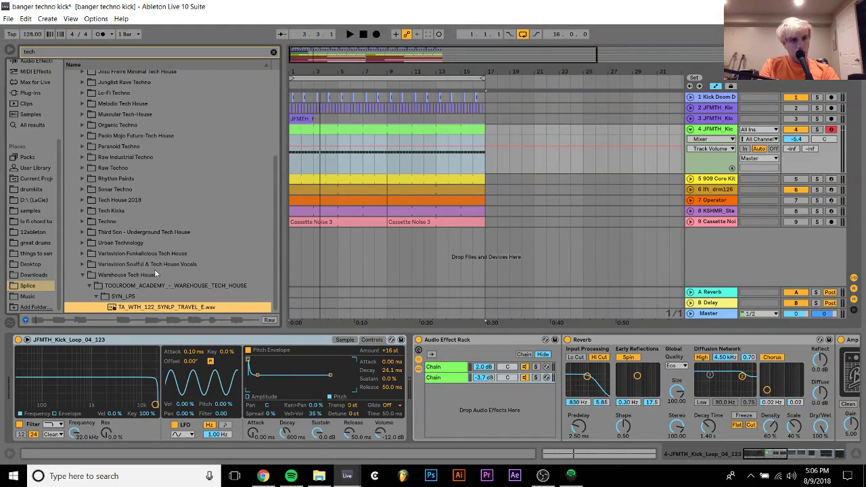
Go back up to the Paranoid Techno pack, check its drum hits and loops, and audition pt_sub_128_ess_Emin.wav.
{"action": "key", "text": "Up"}
{"action": "key", "text": "Up"}
{"action": "key", "text": "Up"}
{"action": "key", "text": "Up"}
{"action": "key", "text": "Up"}
{"action": "key", "text": "Up"}
{"action": "key", "text": "Up"}
{"action": "key", "text": "Up"}
{"action": "key", "text": "Up"}
{"action": "key", "text": "Up"}
{"action": "key", "text": "Up"}
{"action": "key", "text": "Up"}
{"action": "key", "text": "Up"}
{"action": "key", "text": "Up"}
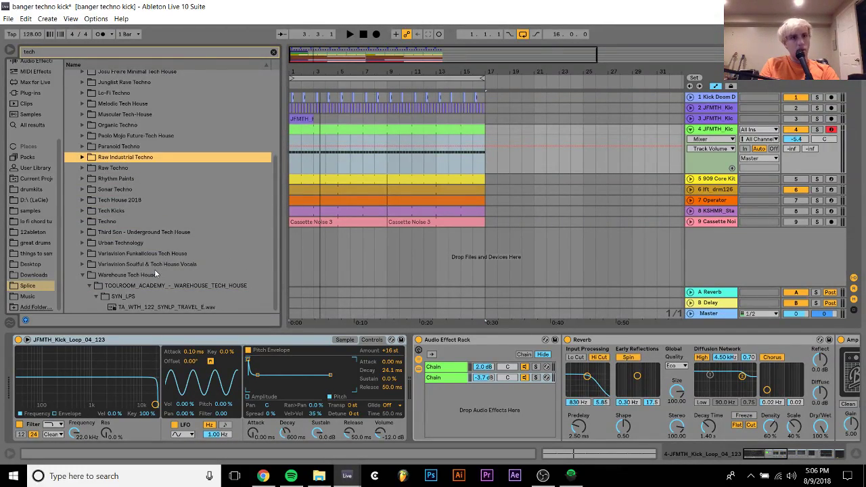
{"action": "key", "text": "Right"}
{"action": "key", "text": "Up"}
{"action": "key", "text": "Right"}
{"action": "key", "text": "Down"}
{"action": "key", "text": "Right"}
{"action": "key", "text": "Down"}
{"action": "key", "text": "Right"}
{"action": "key", "text": "Down"}
{"action": "key", "text": "Down"}
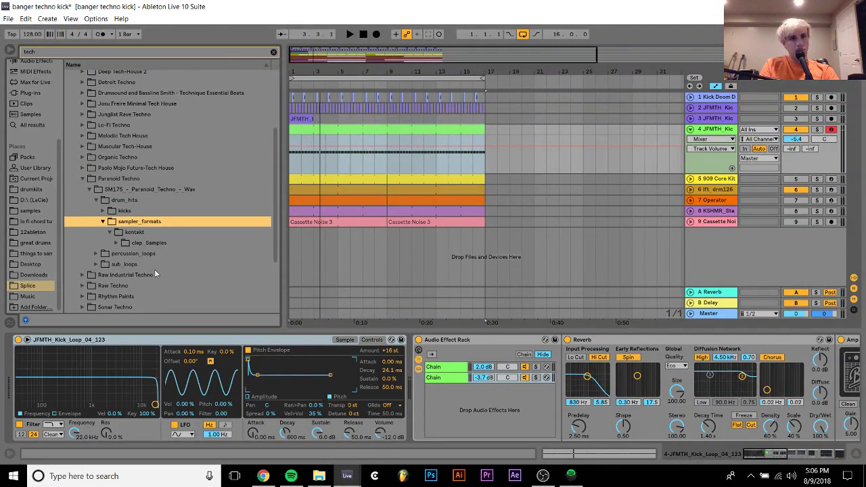
{"action": "key", "text": "Right"}
{"action": "key", "text": "Down"}
{"action": "key", "text": "Right"}
{"action": "key", "text": "Down"}
{"action": "key", "text": "Down"}
{"action": "key", "text": "Down"}
{"action": "key", "text": "Right"}
{"action": "key", "text": "Down"}
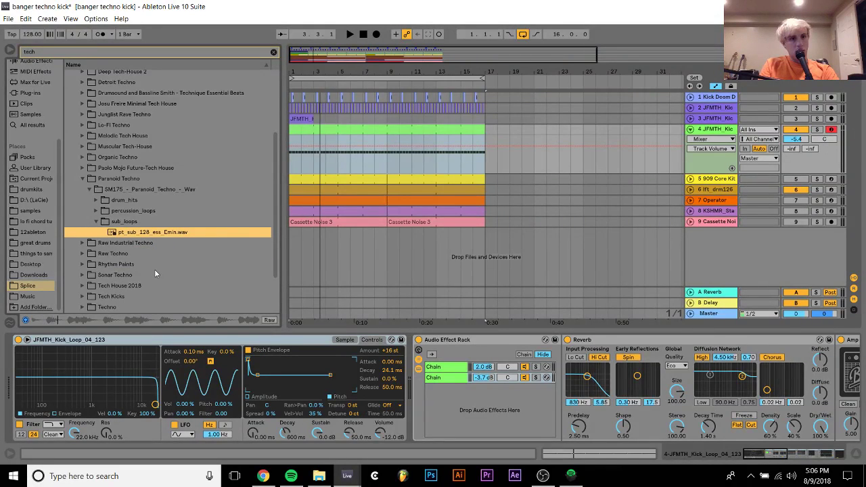
Examine the Raw Techno pack's drum loops, including rt_drm125_chrome_prc.wav.
{"action": "key", "text": "Down"}
{"action": "key", "text": "Down"}
{"action": "key", "text": "Right"}
{"action": "key", "text": "Down"}
{"action": "key", "text": "Right"}
{"action": "key", "text": "Down"}
{"action": "key", "text": "Right"}
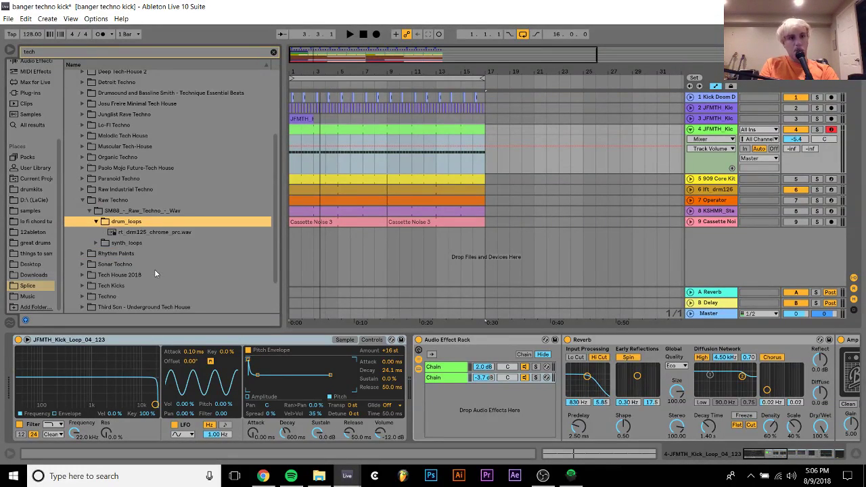
{"action": "key", "text": "Down"}
{"action": "key", "text": "Down"}
{"action": "key", "text": "Up"}
{"action": "key", "text": "Up"}
{"action": "key", "text": "Up"}
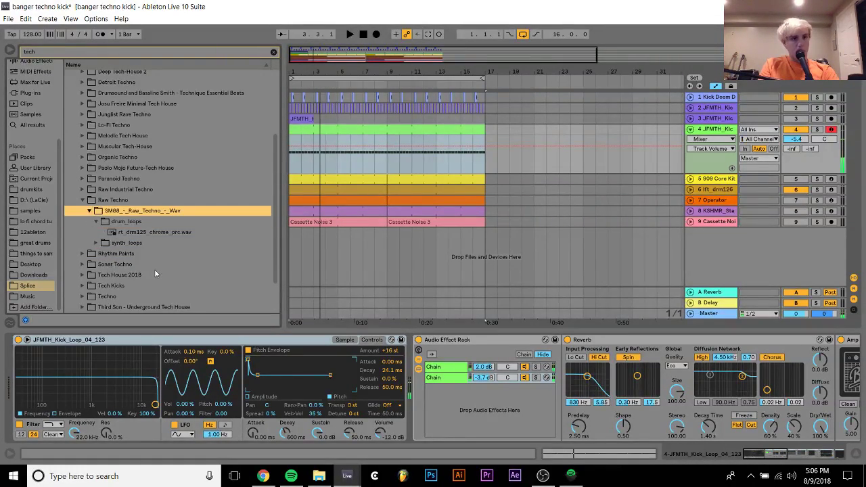
Play the loop, open the Simpler kick track's MIDI clip and transpose all its notes up to E3.
{"action": "key", "text": "space"}
{"action": "key", "text": "Up"}
{"action": "key", "text": "Up"}
{"action": "key", "text": "Up"}
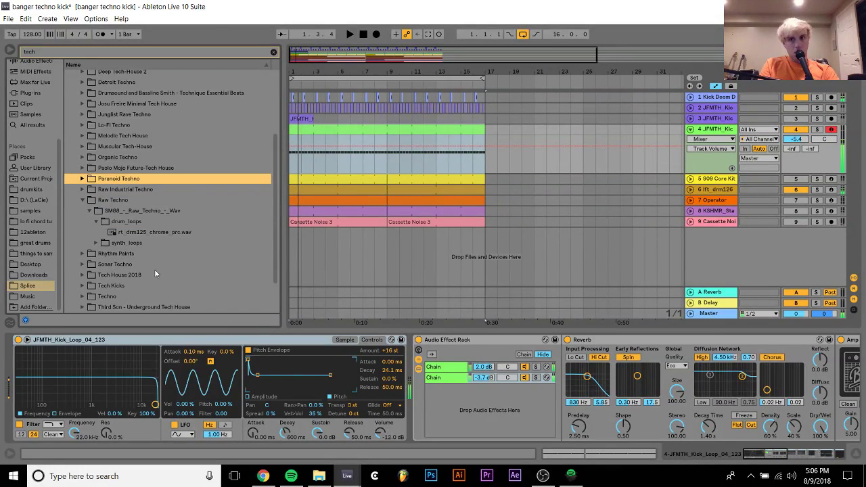
{"action": "double_click", "coordinate": [329, 142]}
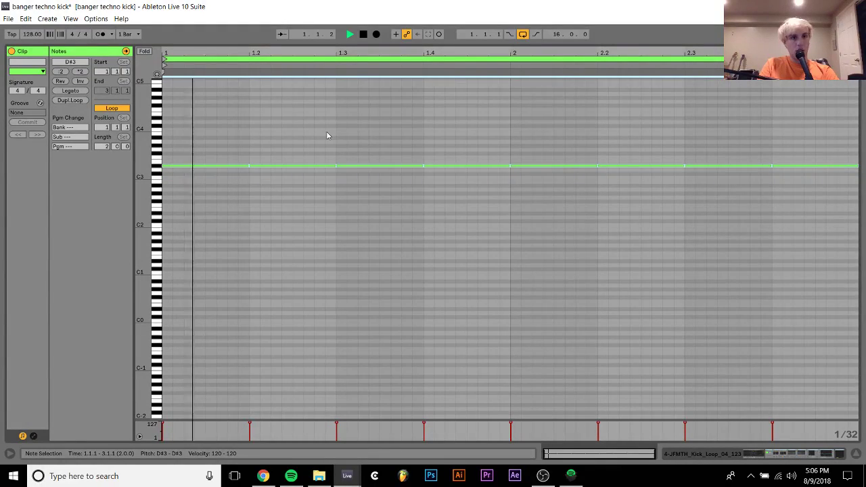
{"action": "key", "text": "Up"}
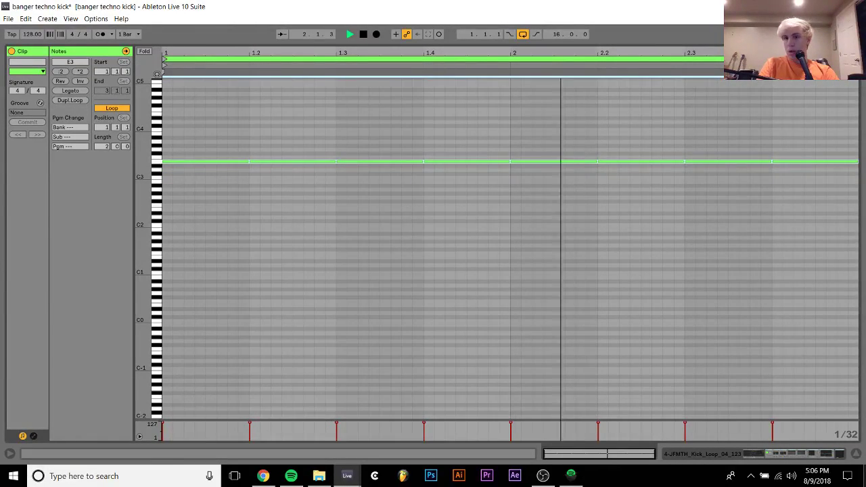
Raise the Simpler kick track's volume to -1.0 dB, activate the 909 Core Kit track and fold the Simpler kick track.
{"action": "key", "text": "shift+Tab"}
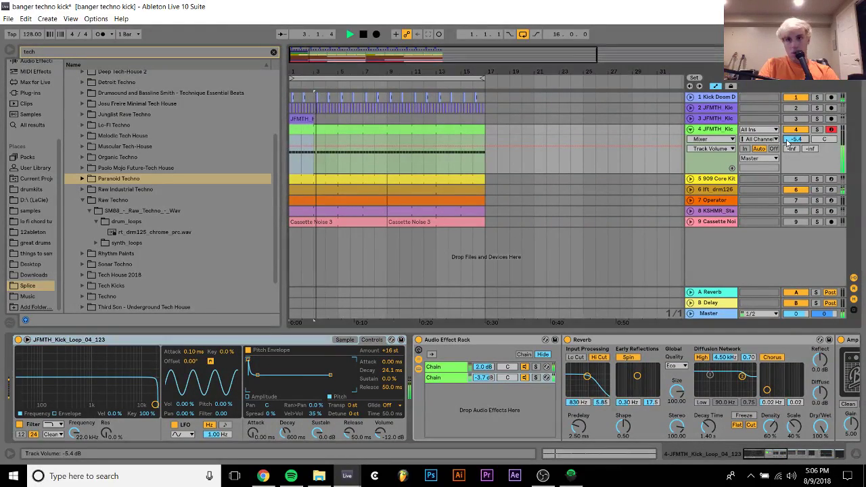
{"action": "left_click_drag", "start_coordinate": [792, 139], "coordinate": [792, 122]}
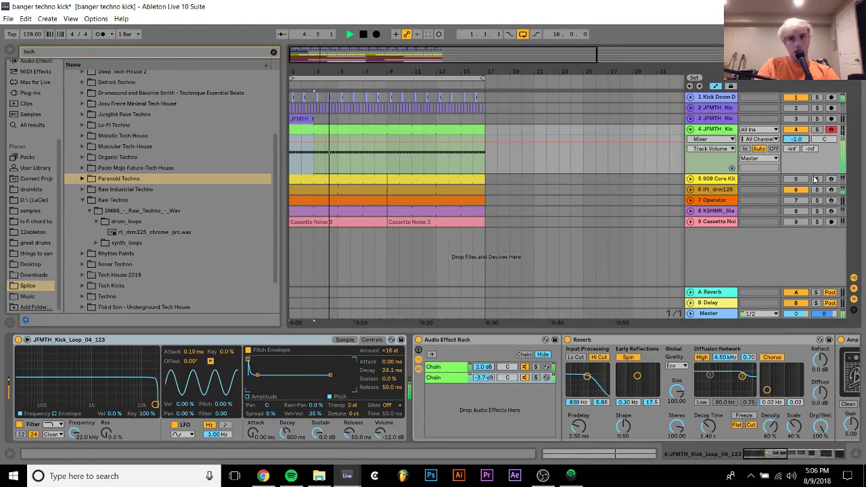
{"action": "left_click", "coordinate": [796, 179]}
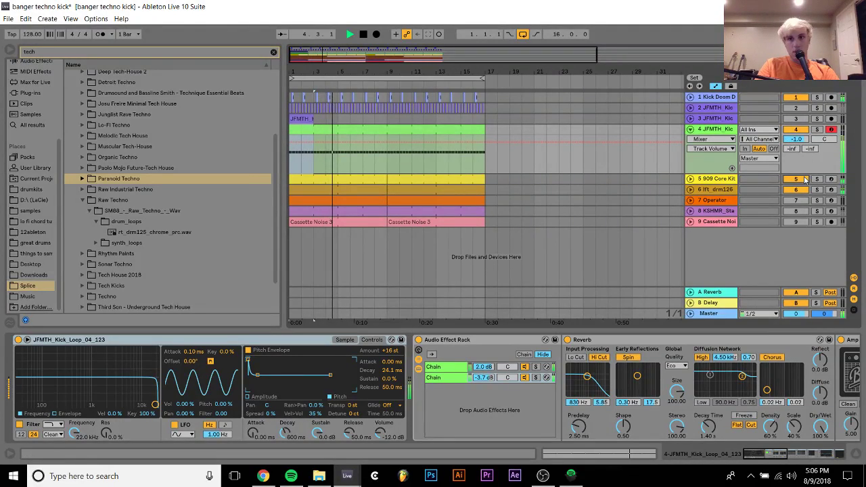
{"action": "left_click", "coordinate": [725, 180]}
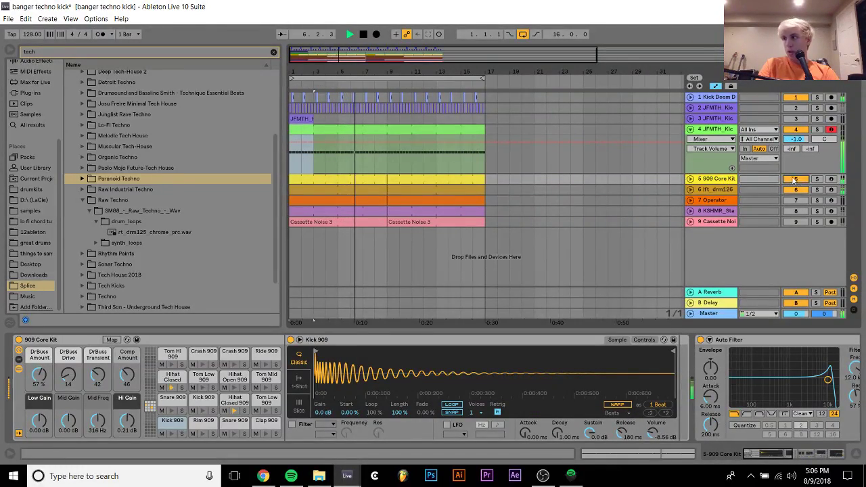
{"action": "left_click", "coordinate": [690, 129]}
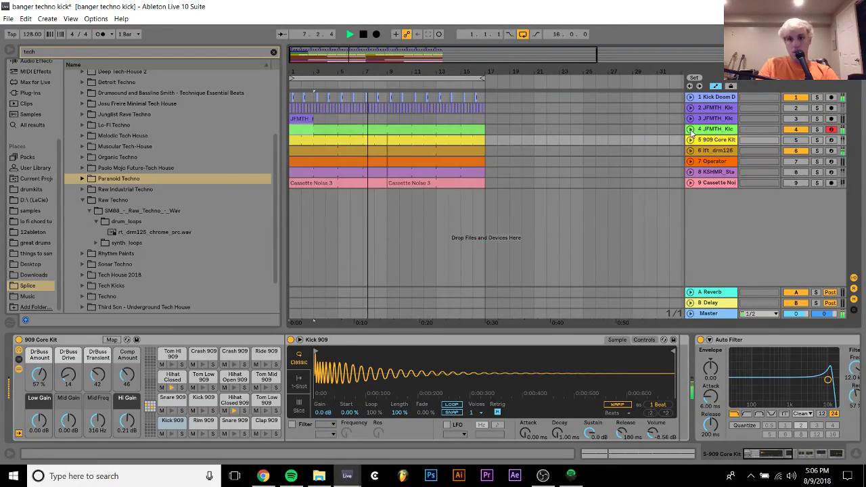
Open the recent Live set jungle sauce.als.
{"action": "left_click", "coordinate": [8, 19]}
{"action": "mouse_move", "coordinate": [26, 19]}
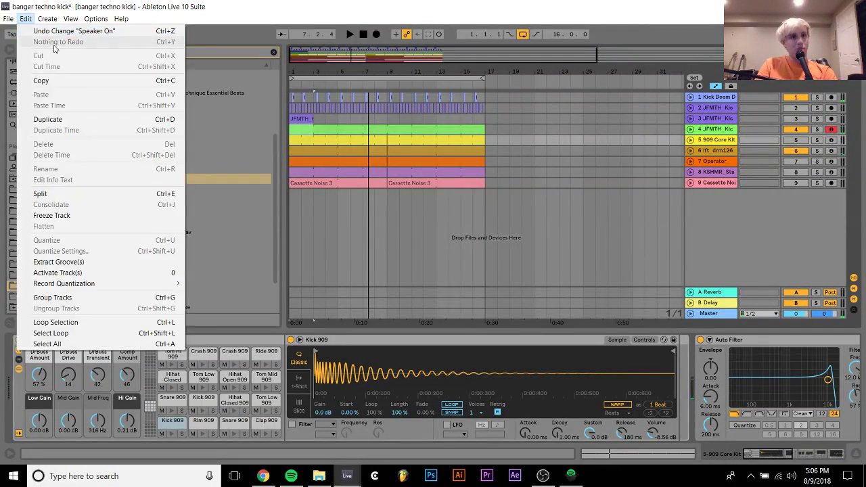
{"action": "mouse_move", "coordinate": [40, 52]}
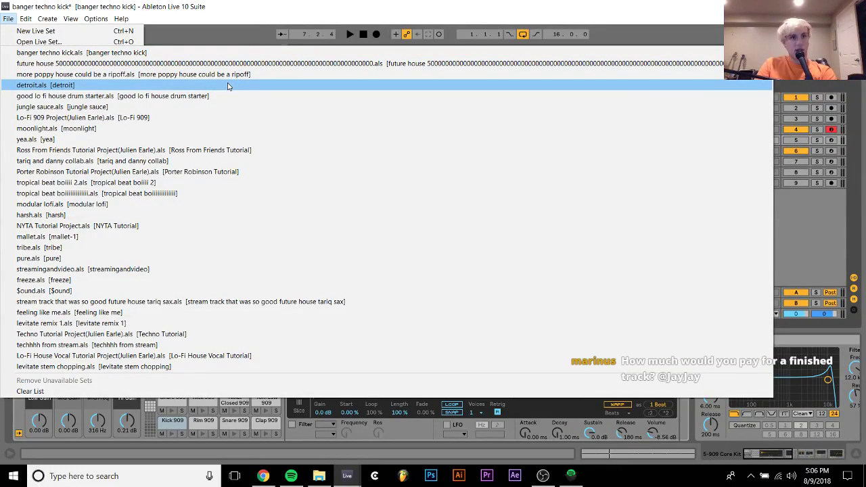
{"action": "left_click", "coordinate": [215, 108]}
{"action": "key", "text": "Return"}
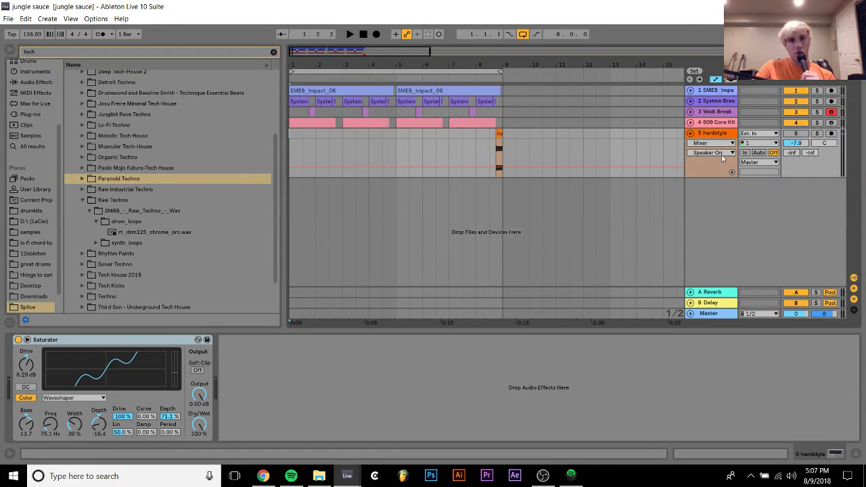
Activate the hardstyle track, play the loop and fold the track.
{"action": "left_click_drag", "start_coordinate": [795, 143], "coordinate": [795, 135]}
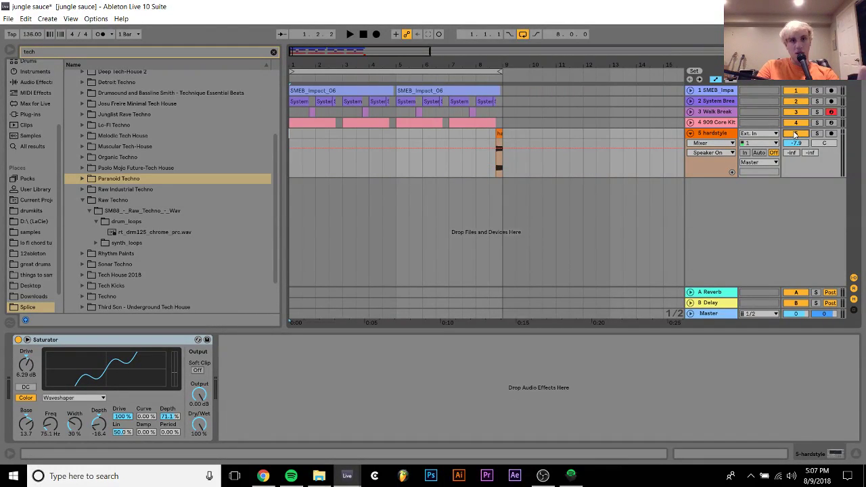
{"action": "key", "text": "space"}
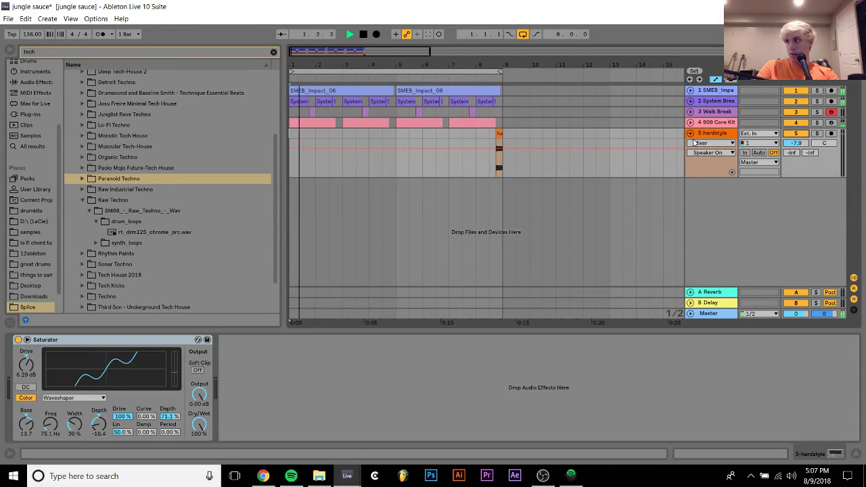
{"action": "left_click", "coordinate": [692, 133]}
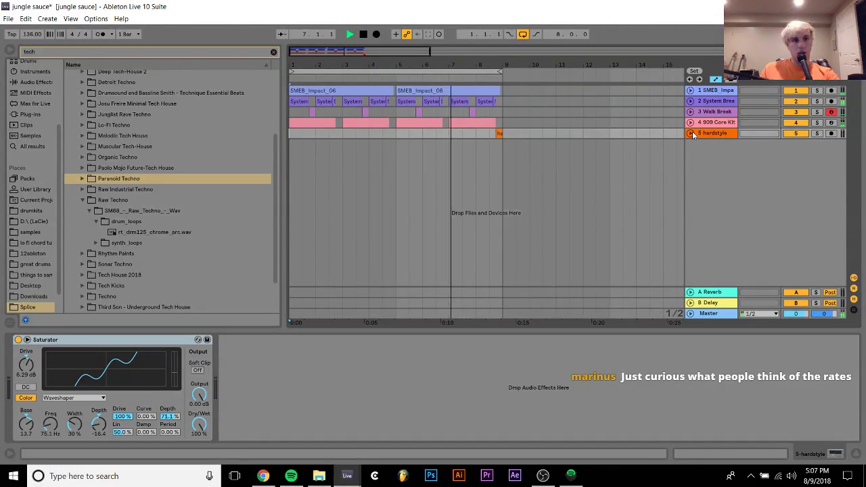
Clear the browser search, collapse the EDXED Sounds folder, and delete the short hardstyle clip at the end of the loop.
{"action": "left_click", "coordinate": [273, 52]}
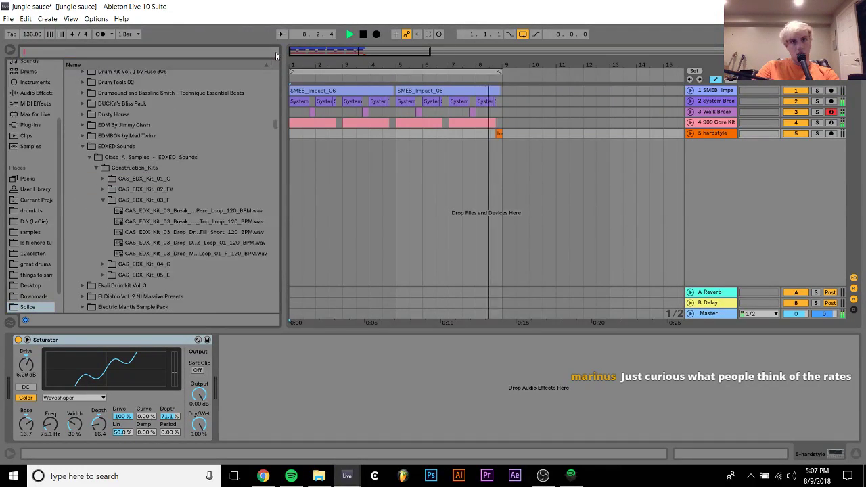
{"action": "left_click", "coordinate": [82, 146]}
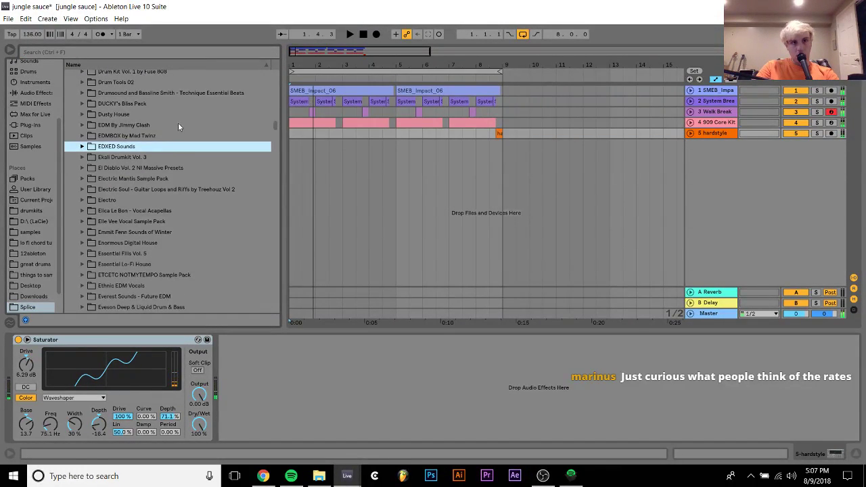
{"action": "left_click", "coordinate": [500, 134]}
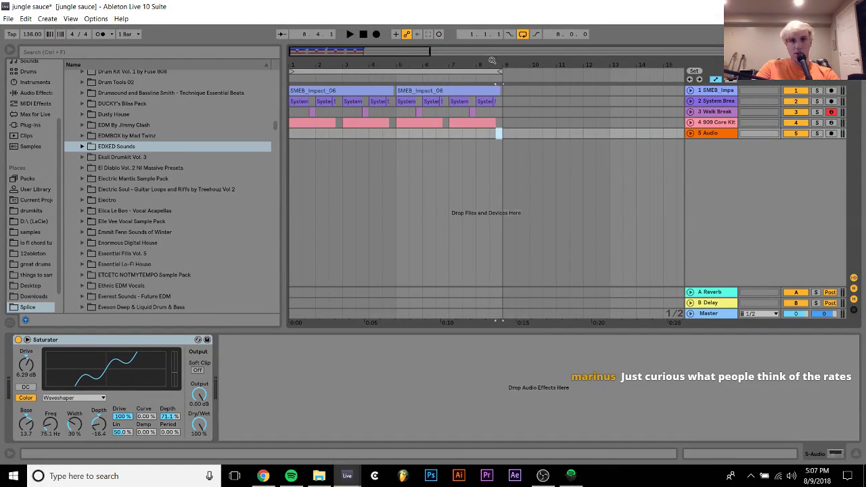
{"action": "left_click_drag", "start_coordinate": [492, 61], "coordinate": [496, 98]}
Look through the Splice pack list from EDXED Sounds down to the Urban Technology pack.
{"action": "scroll", "coordinate": [113, 272], "scroll_direction": "down", "scroll_amount": 5}
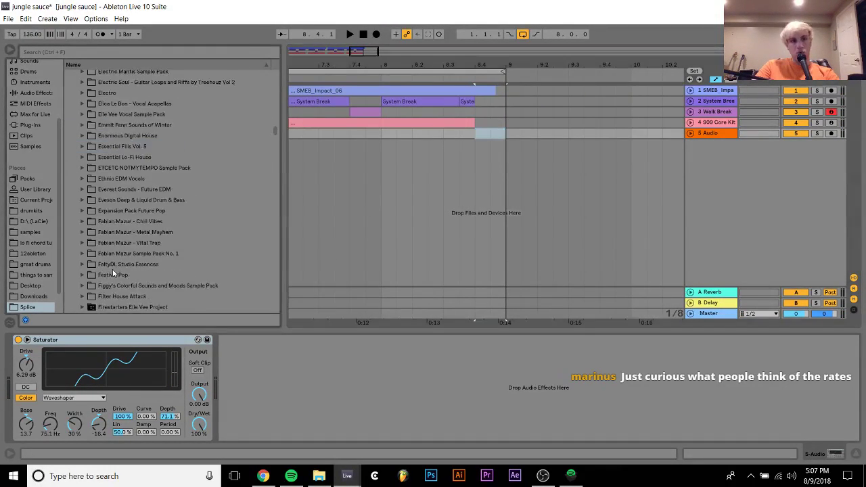
{"action": "scroll", "coordinate": [113, 272], "scroll_direction": "down", "scroll_amount": 20}
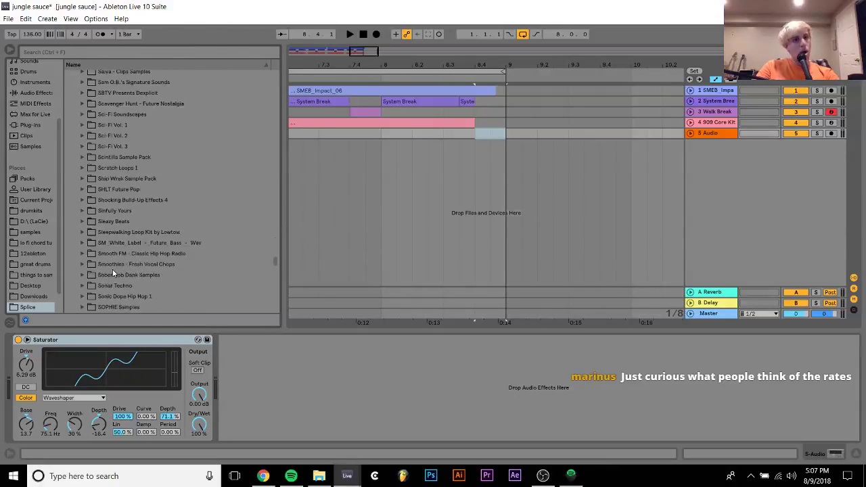
{"action": "scroll", "coordinate": [113, 272], "scroll_direction": "down", "scroll_amount": 15}
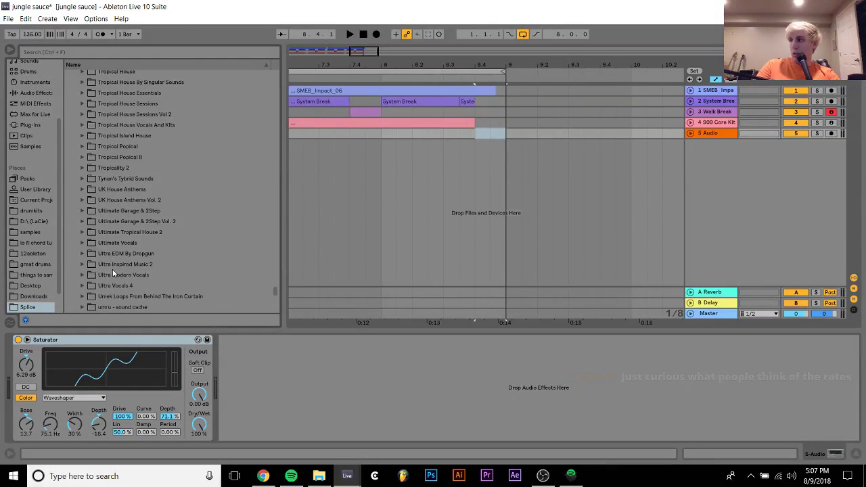
{"action": "scroll", "coordinate": [113, 272], "scroll_direction": "up", "scroll_amount": 5}
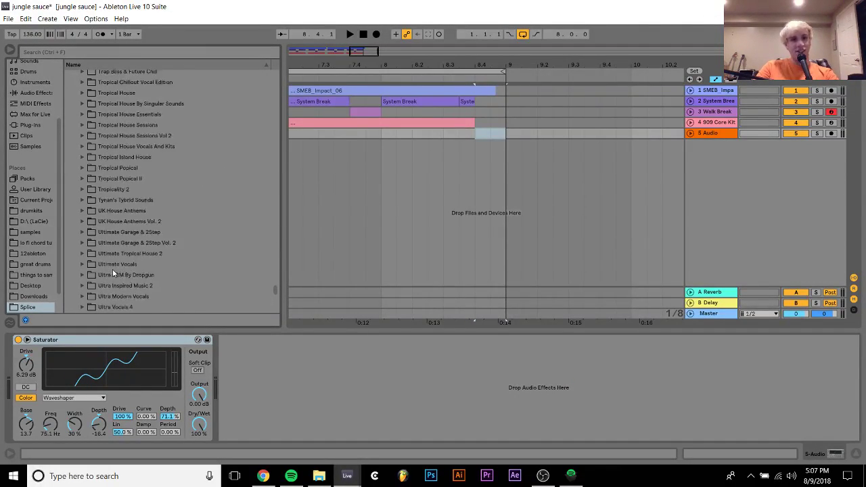
{"action": "scroll", "coordinate": [113, 272], "scroll_direction": "down", "scroll_amount": 5}
{"action": "left_click", "coordinate": [115, 263]}
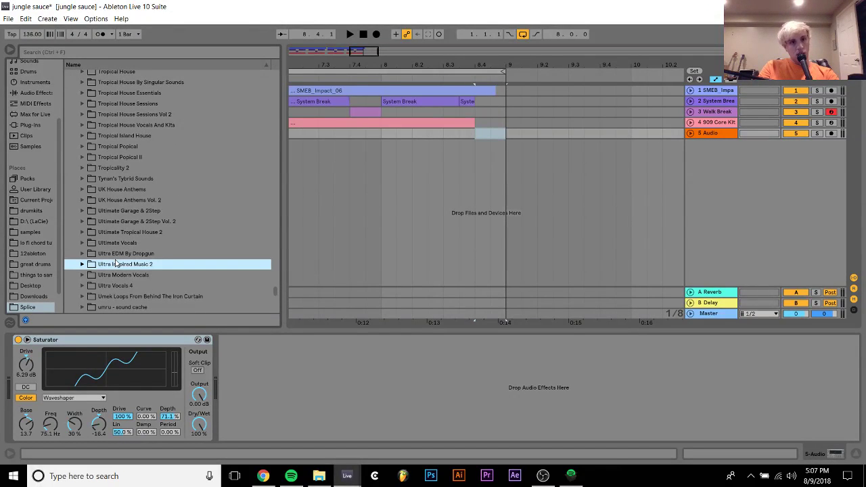
{"action": "key", "text": "Down"}
{"action": "key", "text": "Down"}
{"action": "key", "text": "Down"}
{"action": "key", "text": "Down"}
{"action": "key", "text": "Down"}
{"action": "key", "text": "Down"}
{"action": "key", "text": "Down"}
{"action": "key", "text": "Down"}
{"action": "key", "text": "Down"}
{"action": "key", "text": "Down"}
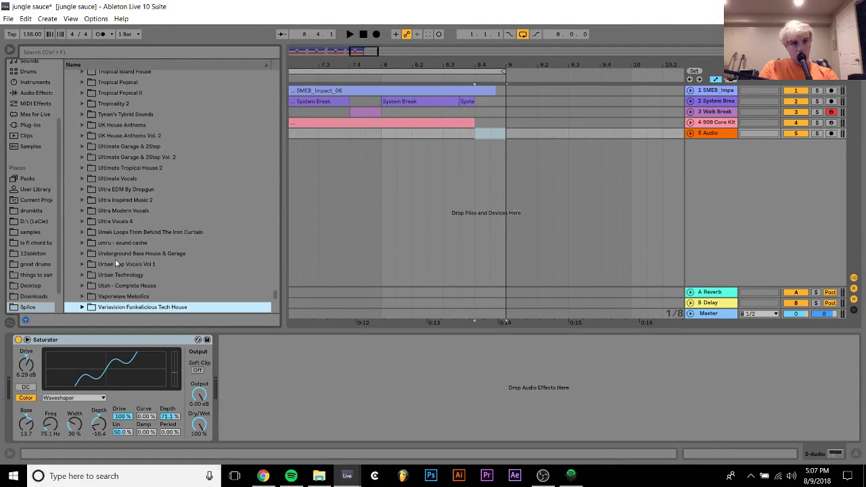
{"action": "key", "text": "Down"}
{"action": "key", "text": "Down"}
{"action": "key", "text": "Up"}
{"action": "key", "text": "Up"}
{"action": "key", "text": "Up"}
{"action": "key", "text": "Up"}
{"action": "key", "text": "Up"}
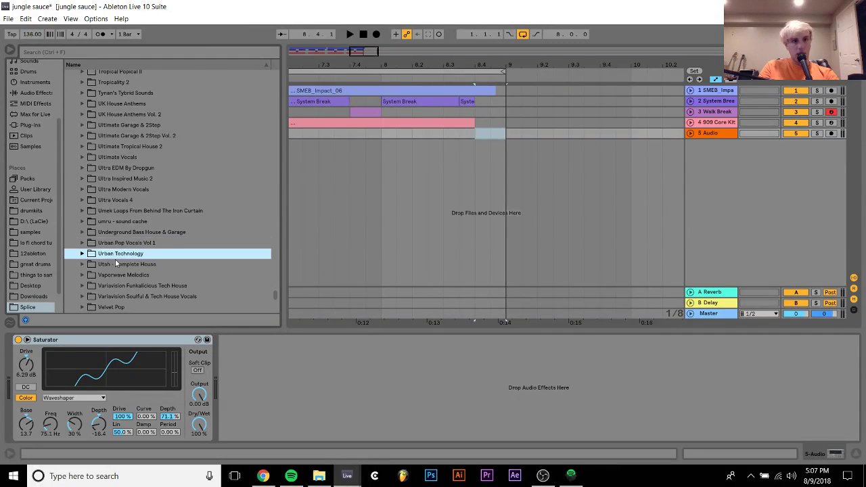
Expand the Urban Technology pack's MID_TEMPO_BREAKS folder and place UT_080_MID_BRK_131_D#.wav on a new audio track at 8.4.1.
{"action": "key", "text": "Right"}
{"action": "key", "text": "Down"}
{"action": "key", "text": "Down"}
{"action": "key", "text": "Down"}
{"action": "key", "text": "Down"}
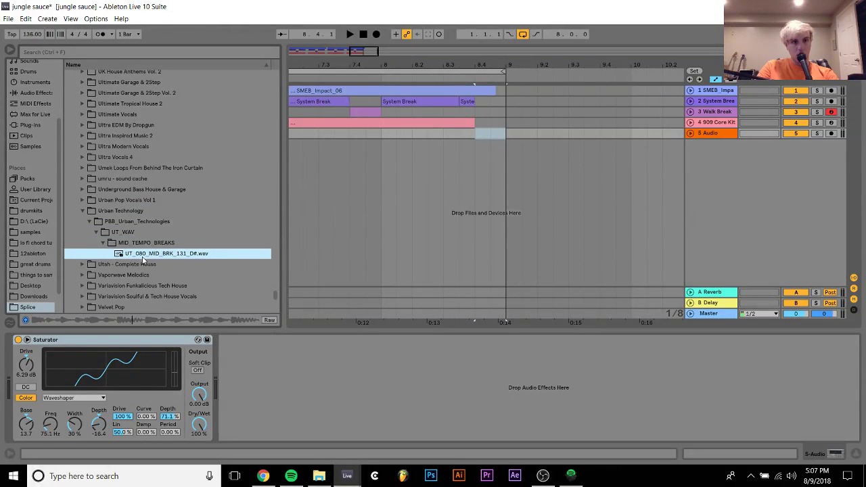
{"action": "left_click_drag", "start_coordinate": [142, 258], "coordinate": [476, 194]}
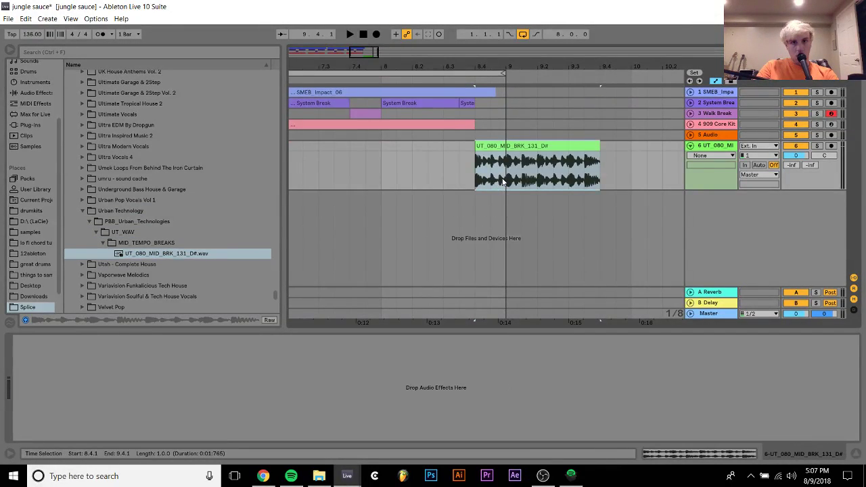
Play the loop, shorten the UT_080 break clip to end at bar 9, and set its track volume to -8.2 dB.
{"action": "key", "text": "space"}
{"action": "left_click_drag", "start_coordinate": [796, 155], "coordinate": [796, 160]}
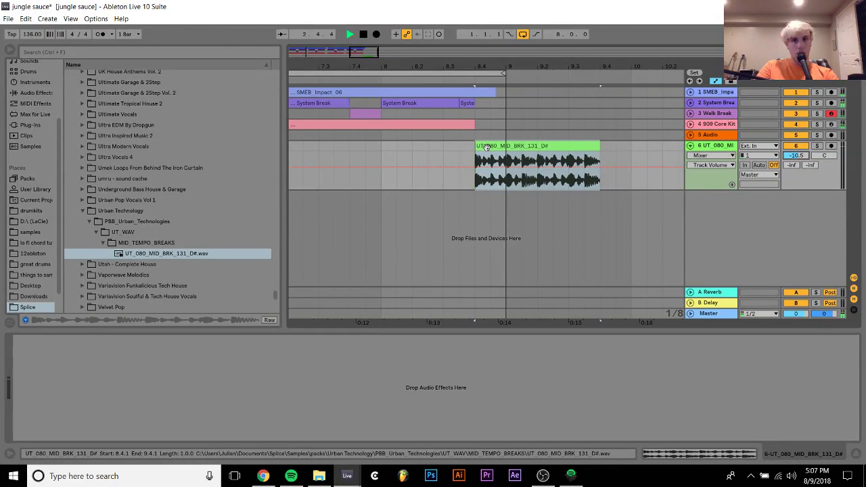
{"action": "mouse_move", "coordinate": [476, 146]}
{"action": "left_mouse_down"}
{"action": "mouse_move", "coordinate": [583, 146]}
{"action": "mouse_move", "coordinate": [483, 146]}
{"action": "left_mouse_up"}
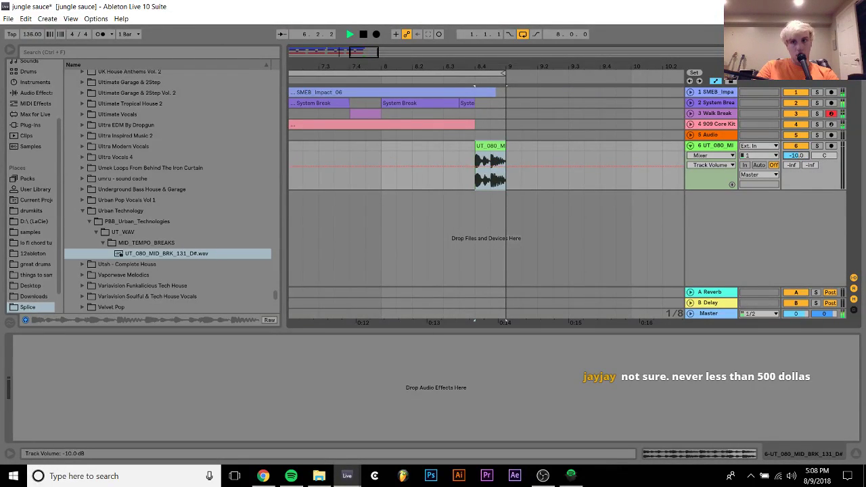
{"action": "left_click_drag", "start_coordinate": [797, 156], "coordinate": [797, 155]}
Play from bar 8 and trim the start of the UT_080 break clip to 8.4.3.
{"action": "left_click", "coordinate": [380, 149]}
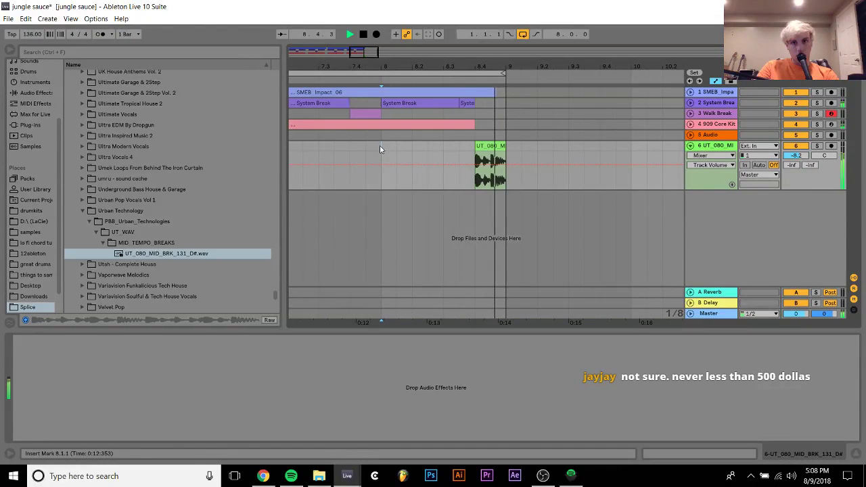
{"action": "key", "text": "space"}
{"action": "key", "text": "space"}
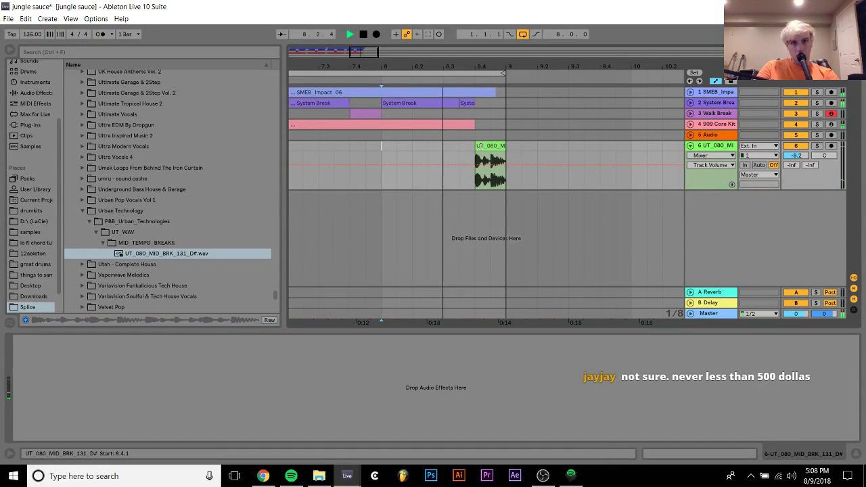
{"action": "left_click_drag", "start_coordinate": [476, 147], "coordinate": [498, 146]}
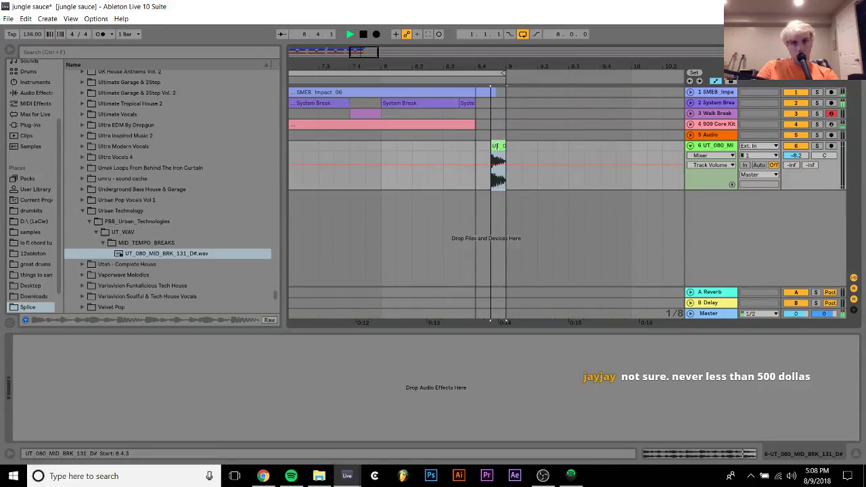
Double the break clip's segment BPM to 262.40 and set its warp mode to Re-Pitch.
{"action": "double_click", "coordinate": [498, 145]}
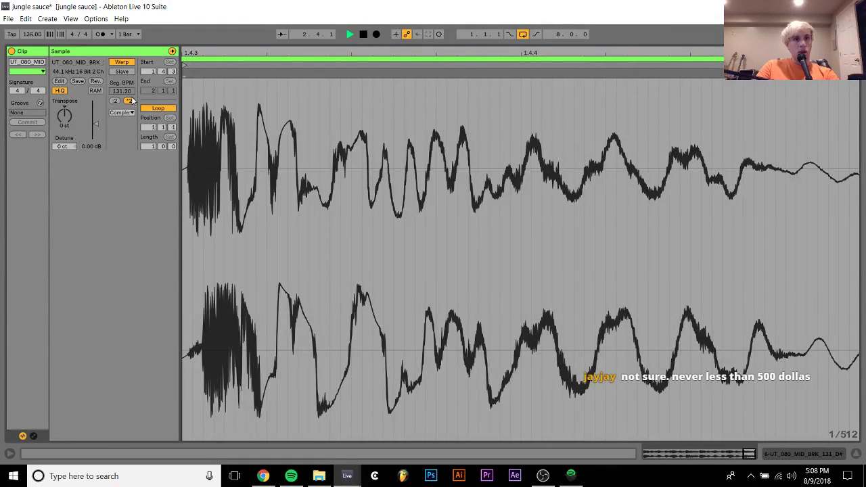
{"action": "left_click", "coordinate": [128, 100]}
{"action": "left_click", "coordinate": [122, 113]}
{"action": "left_click", "coordinate": [122, 140]}
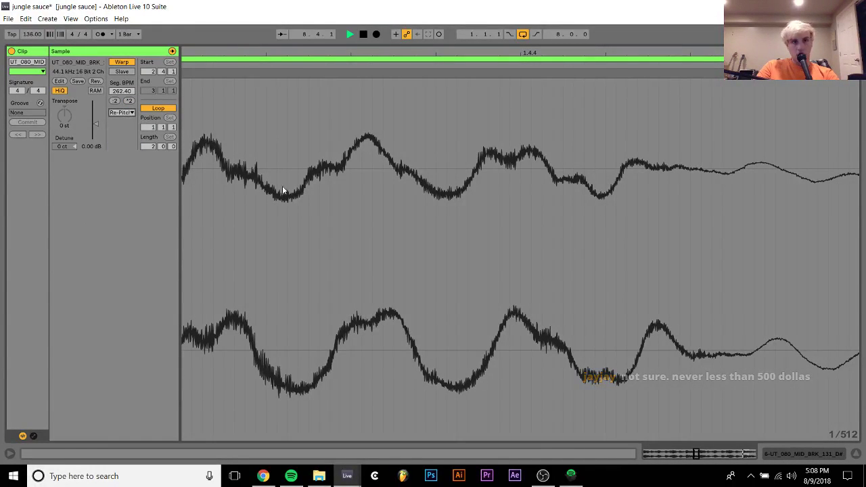
Move the break clip to 8.4.1, extend its end to bar 9, and audition it from bar 8.
{"action": "key", "text": "shift+Tab"}
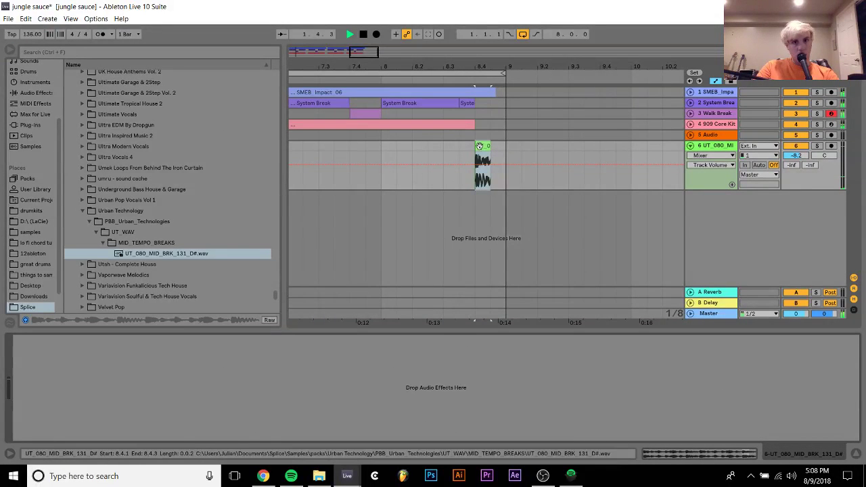
{"action": "left_click_drag", "start_coordinate": [490, 163], "coordinate": [505, 162]}
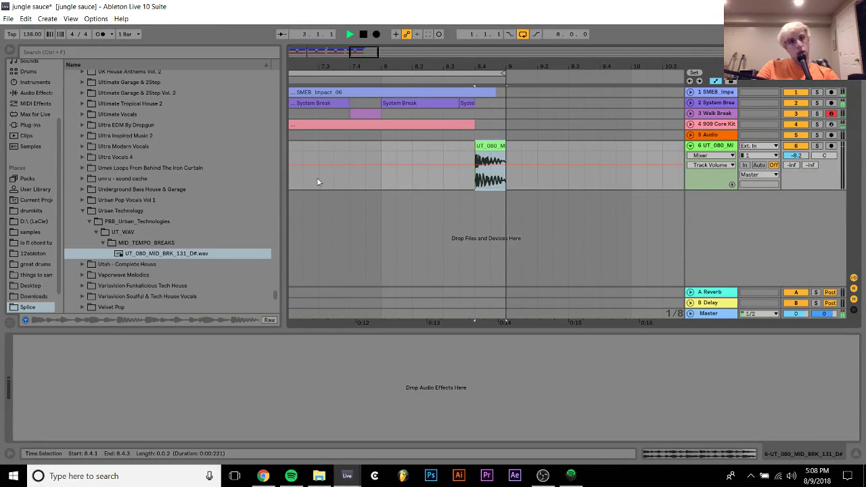
{"action": "left_click", "coordinate": [314, 143]}
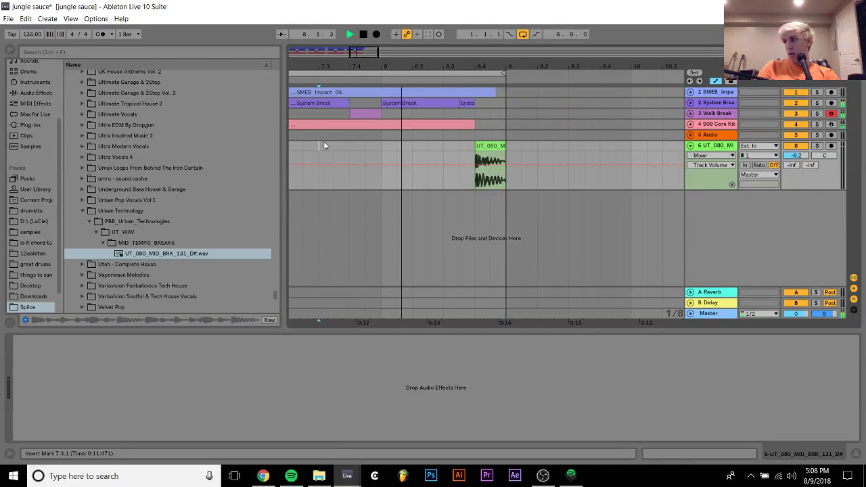
{"action": "left_click", "coordinate": [384, 150]}
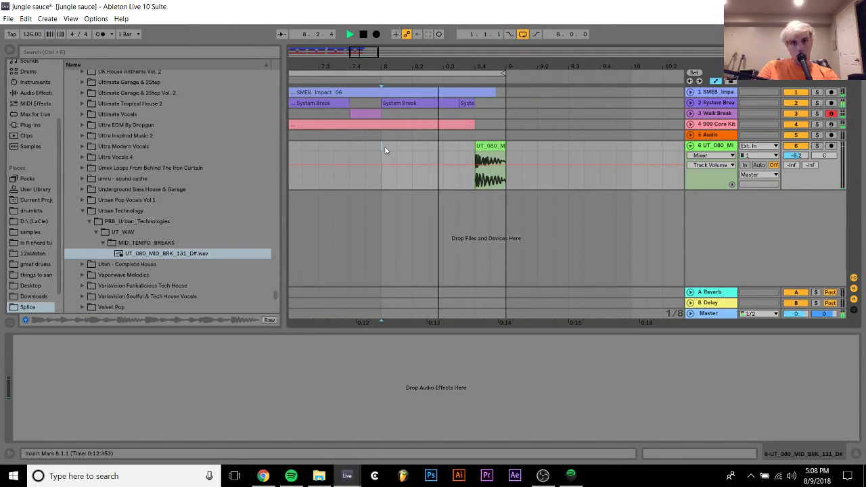
{"action": "left_click", "coordinate": [489, 145]}
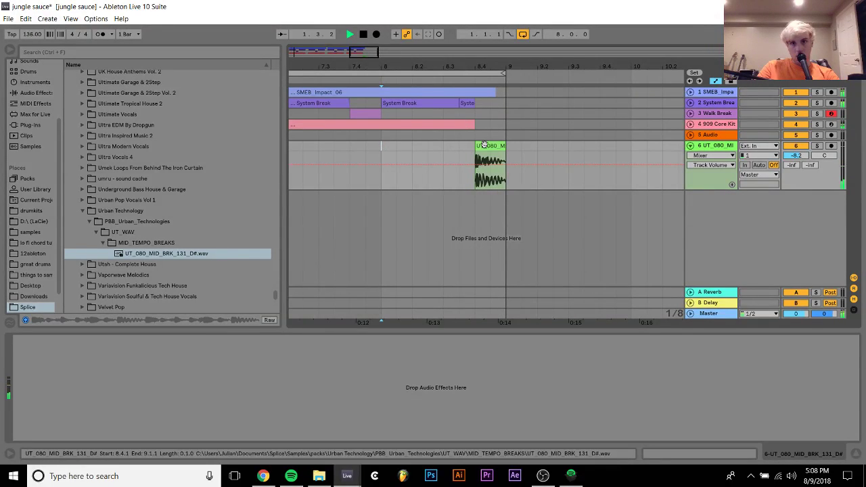
Reverse the UT_080 break clip at 8.4.1 and audition it from just before beat 7.4.
{"action": "key", "text": "r"}
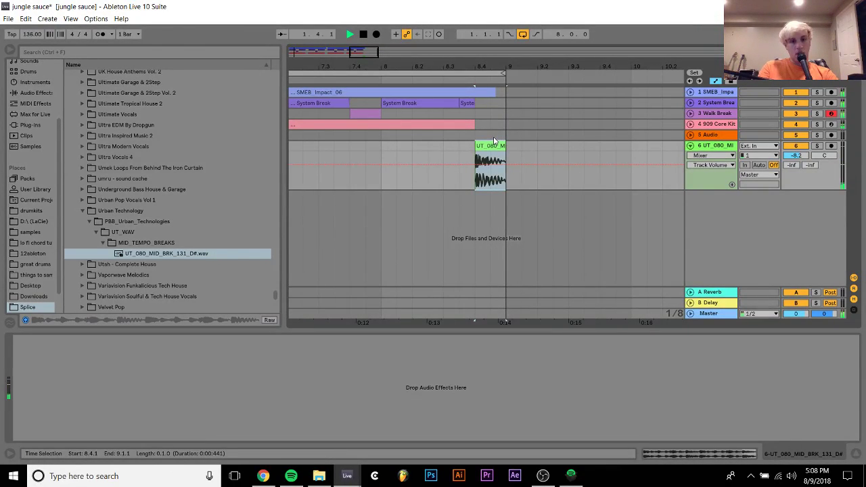
{"action": "key", "text": "r"}
{"action": "left_click", "coordinate": [334, 145]}
{"action": "key", "text": "space"}
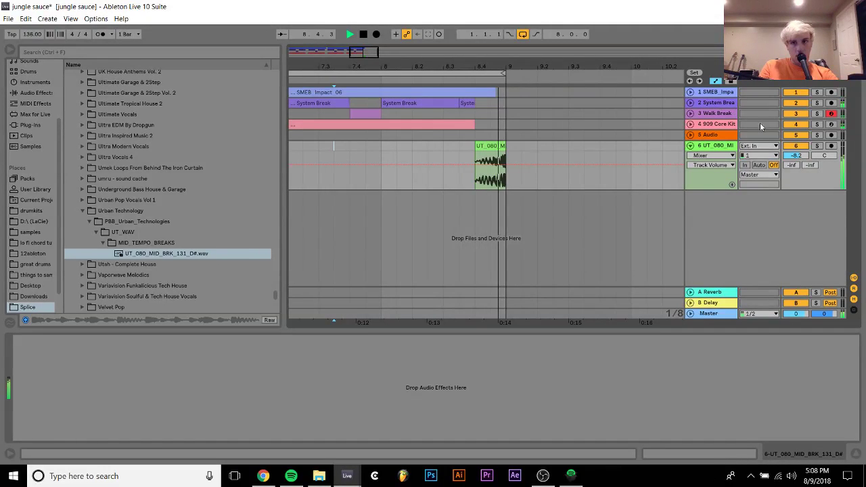
Solo the System Break track, bypass its RoughRider compressor, and bring up the plug-ins list.
{"action": "left_click", "coordinate": [707, 109]}
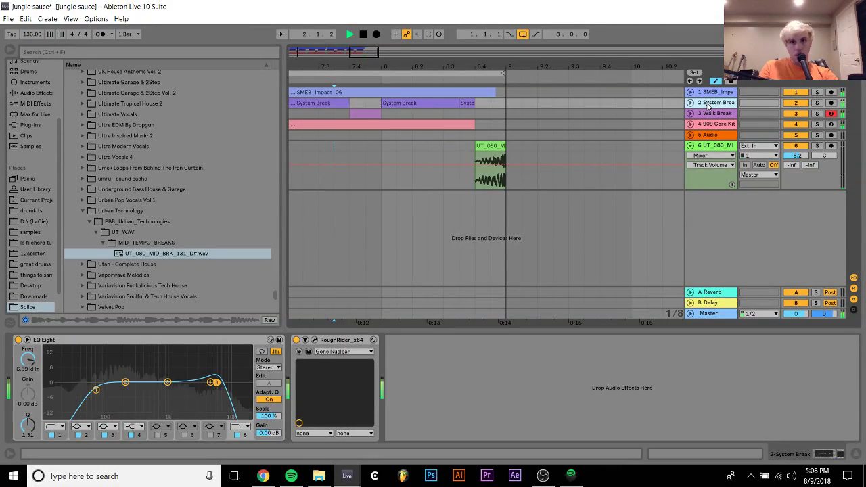
{"action": "key", "text": "minus"}
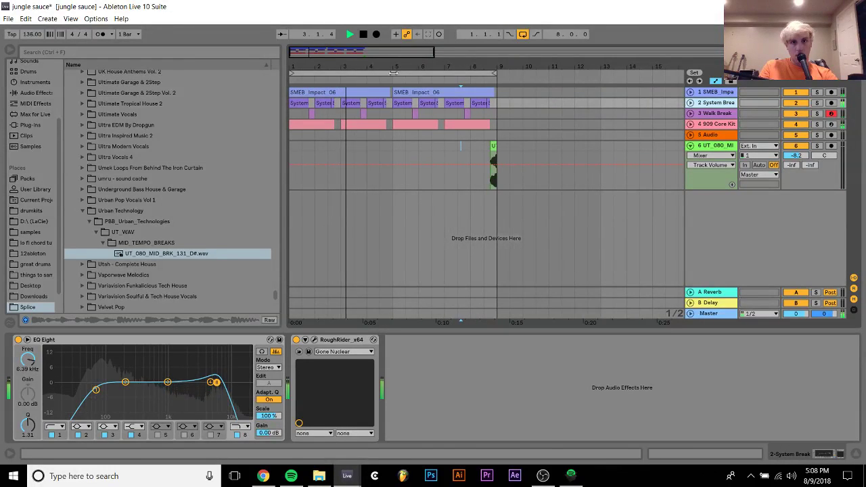
{"action": "left_click", "coordinate": [816, 103]}
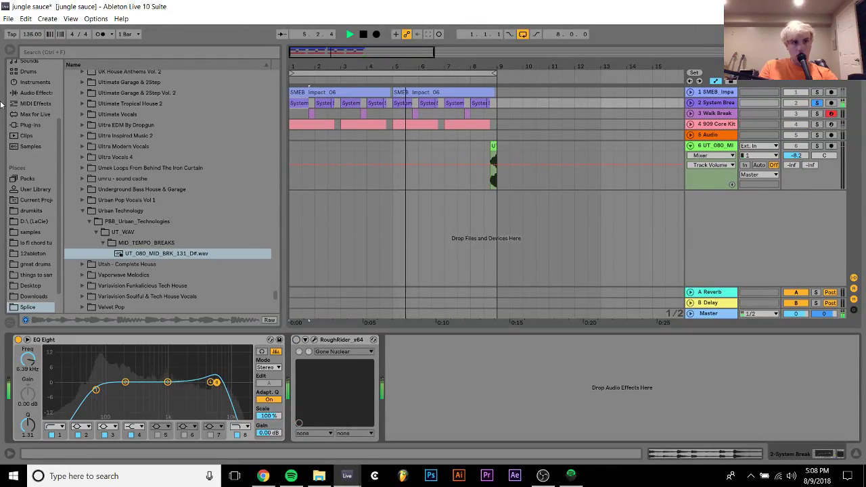
{"action": "left_click", "coordinate": [30, 125]}
{"action": "key", "text": "space"}
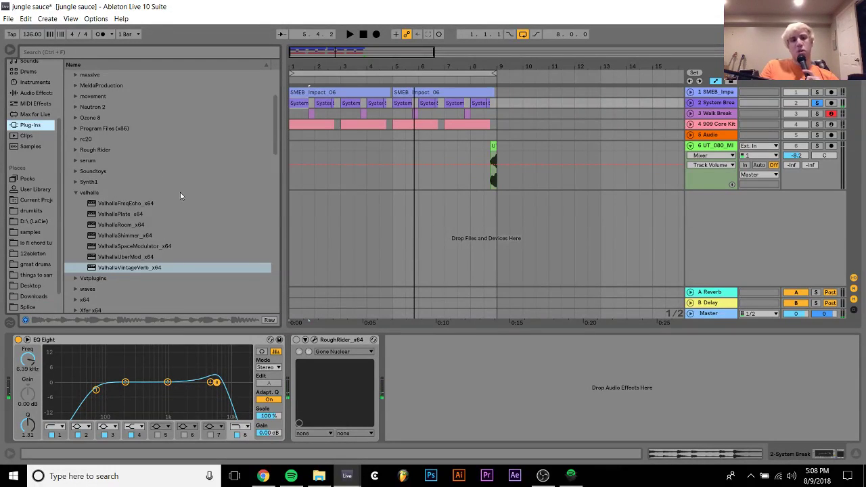
Compare the System Break sound with RoughRider and EQ Eight switched on and off, leaving EQ Eight active and RoughRider bypassed.
{"action": "left_click", "coordinate": [305, 339]}
{"action": "left_click", "coordinate": [296, 341]}
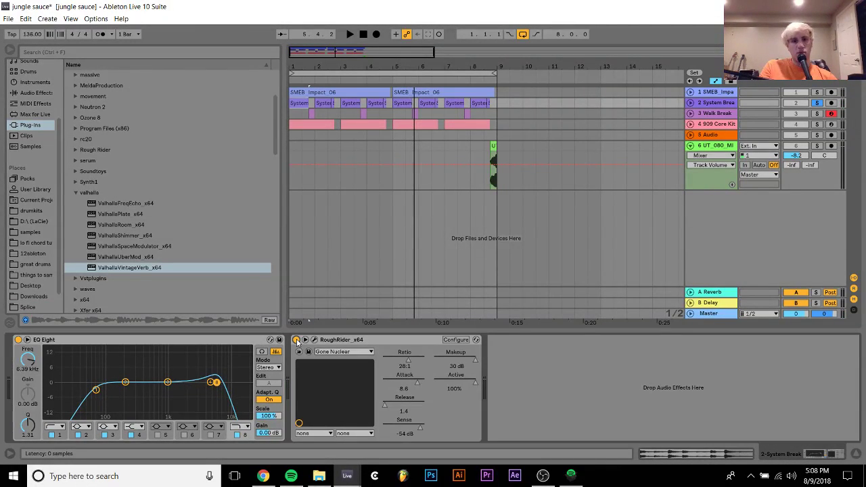
{"action": "key", "text": "space"}
{"action": "left_click", "coordinate": [296, 341]}
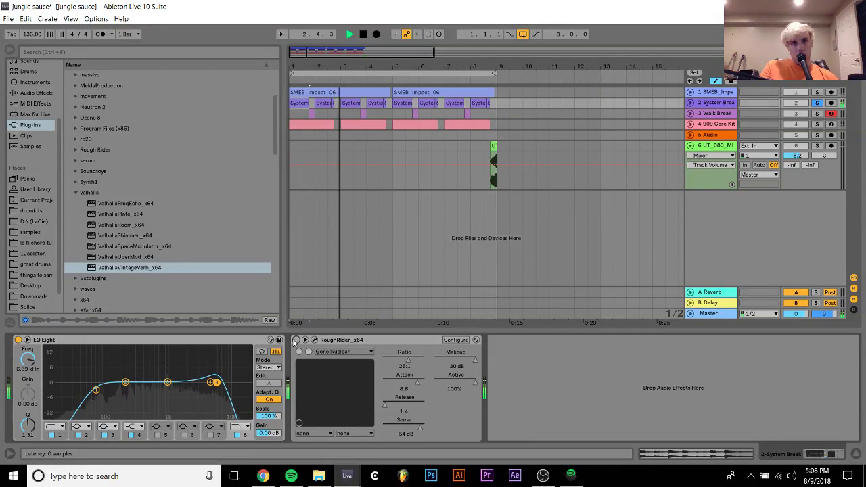
{"action": "left_click", "coordinate": [296, 340]}
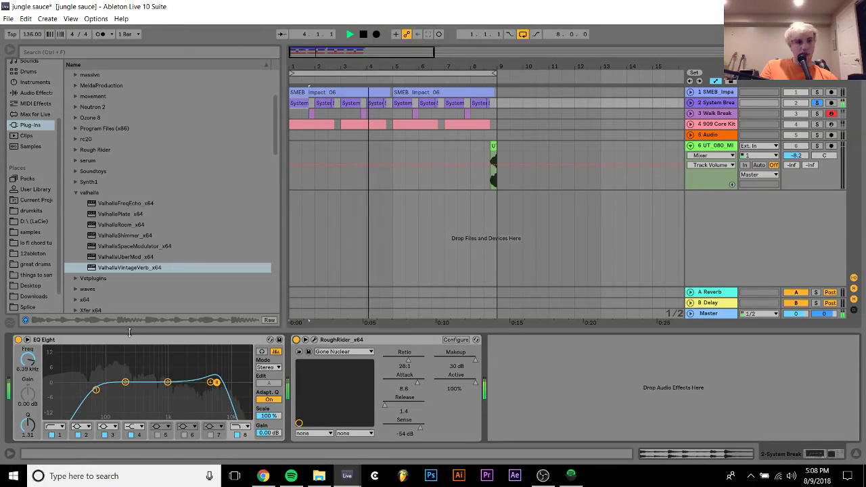
{"action": "left_click", "coordinate": [18, 340]}
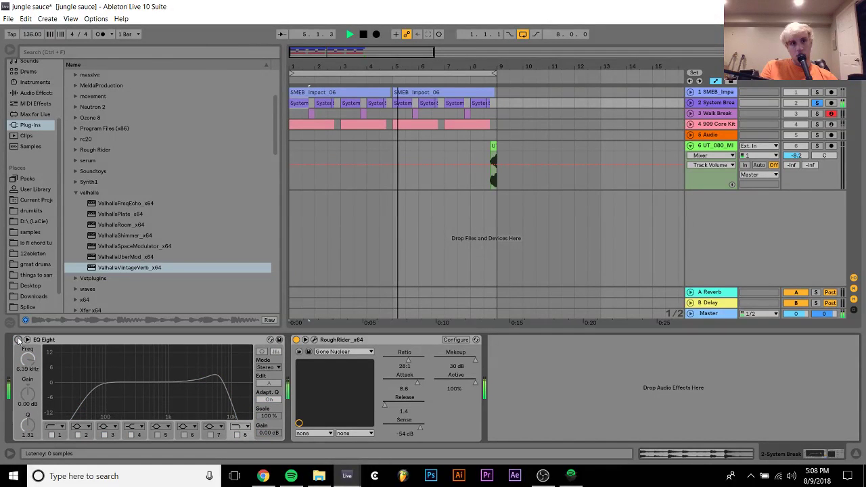
{"action": "left_click", "coordinate": [19, 340]}
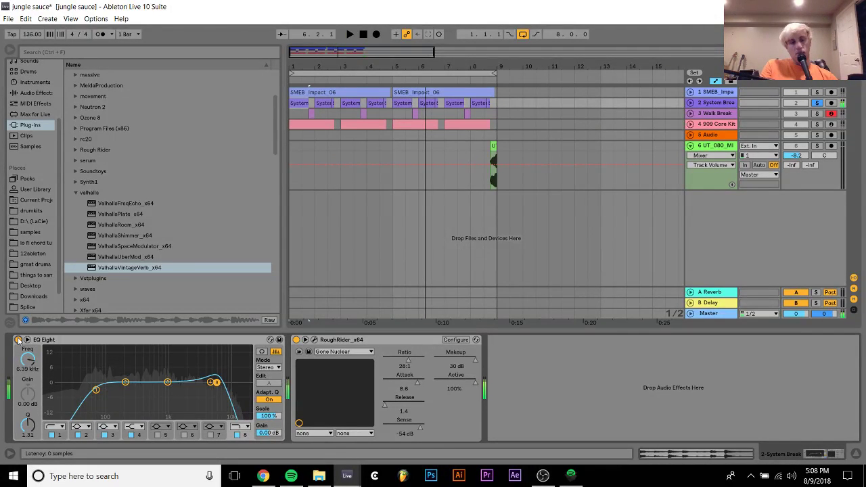
{"action": "left_click", "coordinate": [297, 340]}
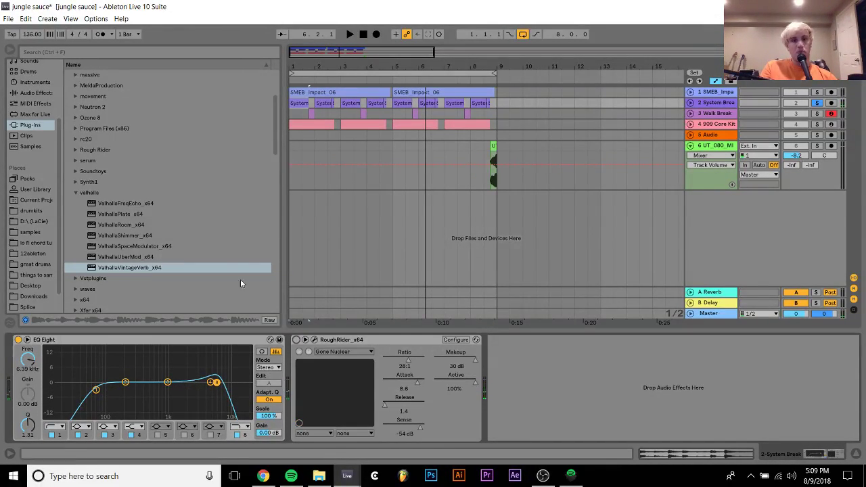
Load Guitar Rig 5 from the plug-ins list onto the System Break track.
{"action": "scroll", "coordinate": [177, 224], "scroll_direction": "up", "scroll_amount": 3}
{"action": "scroll", "coordinate": [177, 223], "scroll_direction": "down", "scroll_amount": 8}
{"action": "scroll", "coordinate": [178, 226], "scroll_direction": "down", "scroll_amount": 2}
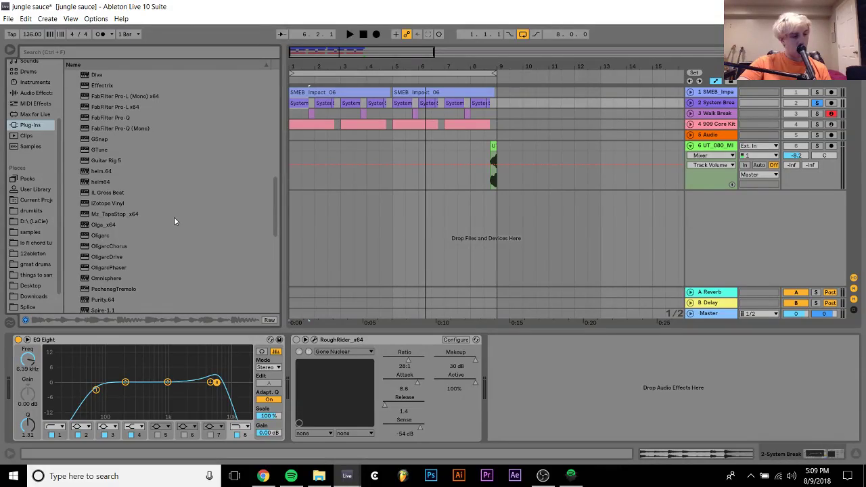
{"action": "left_click", "coordinate": [543, 479]}
{"action": "left_click", "coordinate": [544, 479]}
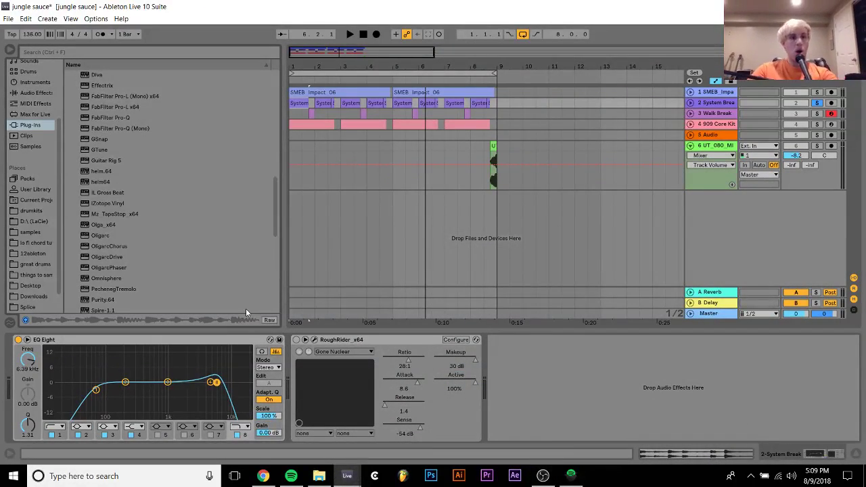
{"action": "left_click", "coordinate": [107, 160]}
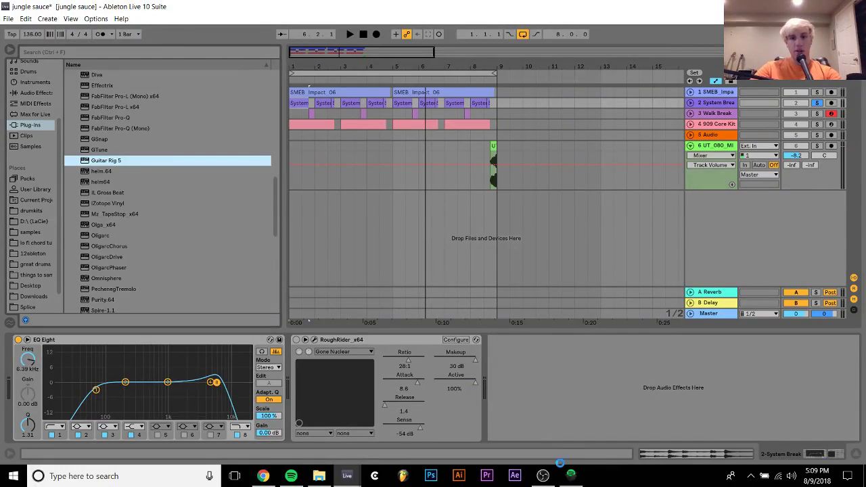
{"action": "left_click", "coordinate": [543, 476]}
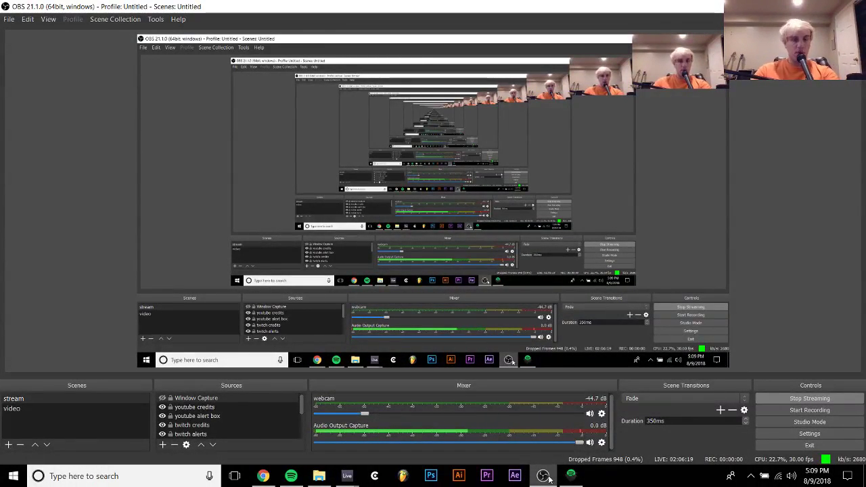
{"action": "mouse_move", "coordinate": [347, 476]}
{"action": "left_click", "coordinate": [394, 445]}
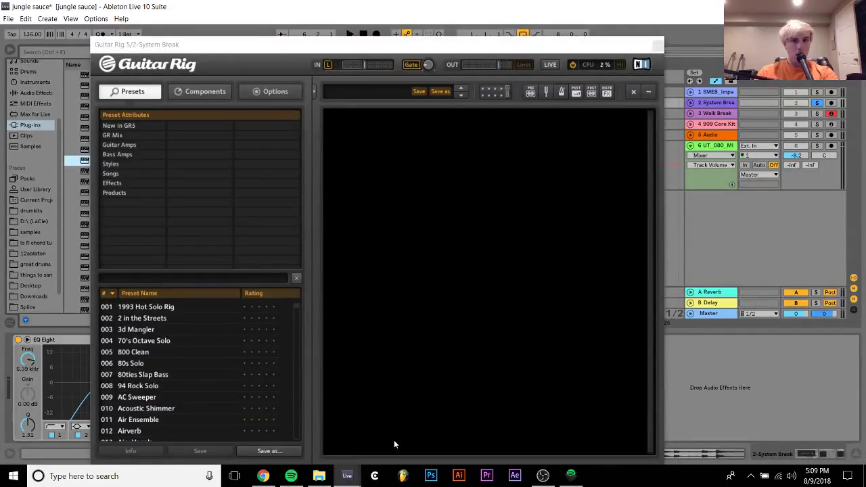
Play the break, enable both left and right inputs in Guitar Rig, and switch off its gate.
{"action": "left_click", "coordinate": [235, 90]}
{"action": "key", "text": "space"}
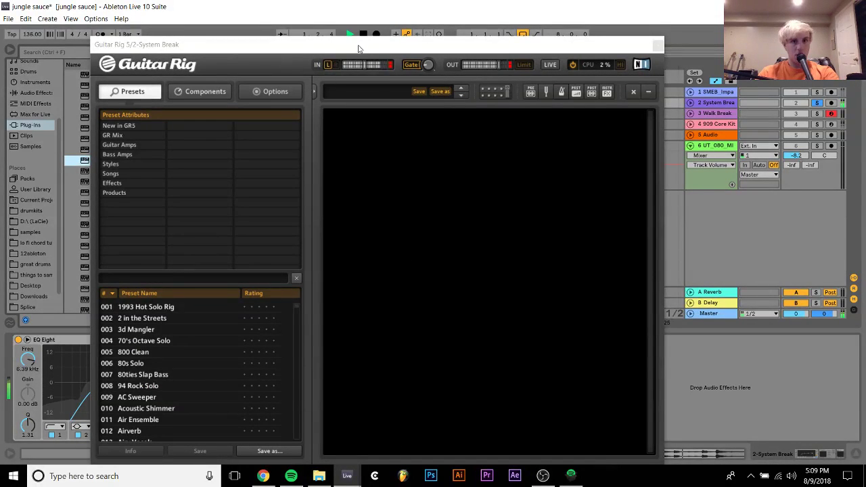
{"action": "left_click", "coordinate": [412, 65]}
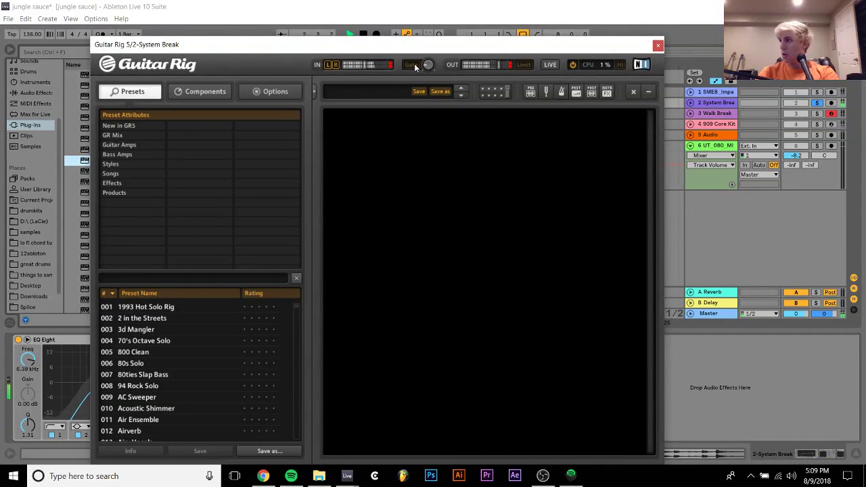
Try the VC 160 compressor from the Dynamics components with its threshold at about 82.6 mV, and clear it from the rack.
{"action": "left_click", "coordinate": [198, 92]}
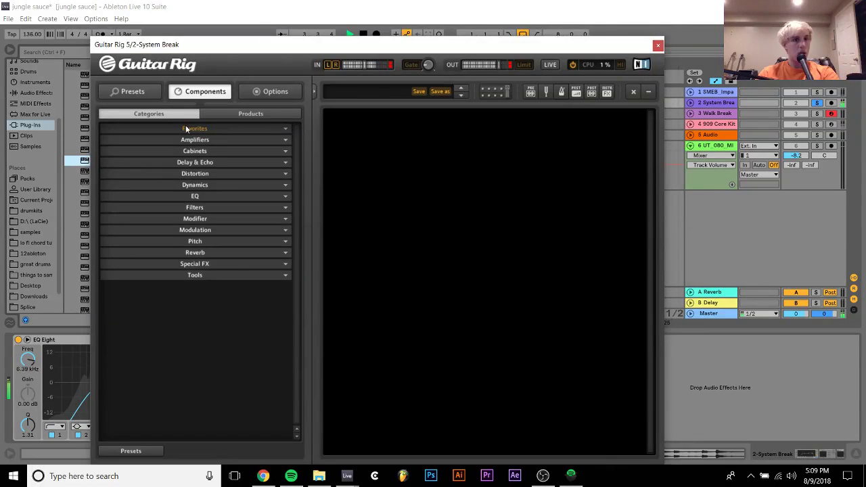
{"action": "left_click", "coordinate": [196, 184]}
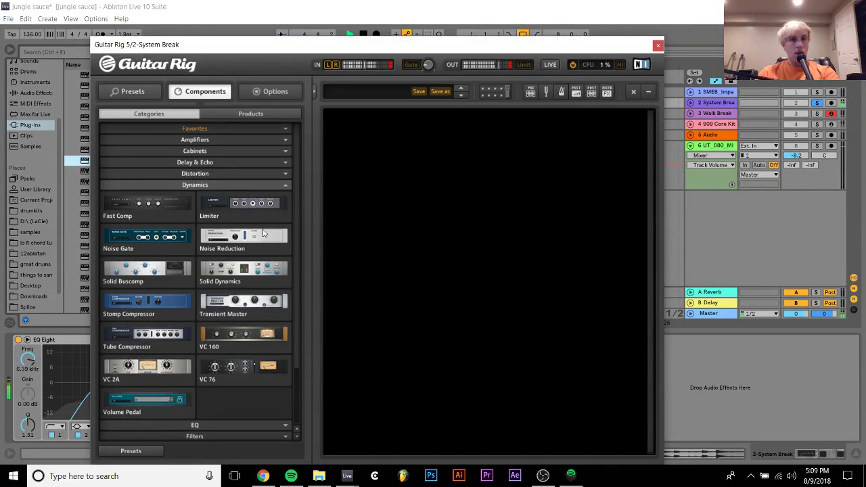
{"action": "left_click_drag", "start_coordinate": [243, 335], "coordinate": [410, 285]}
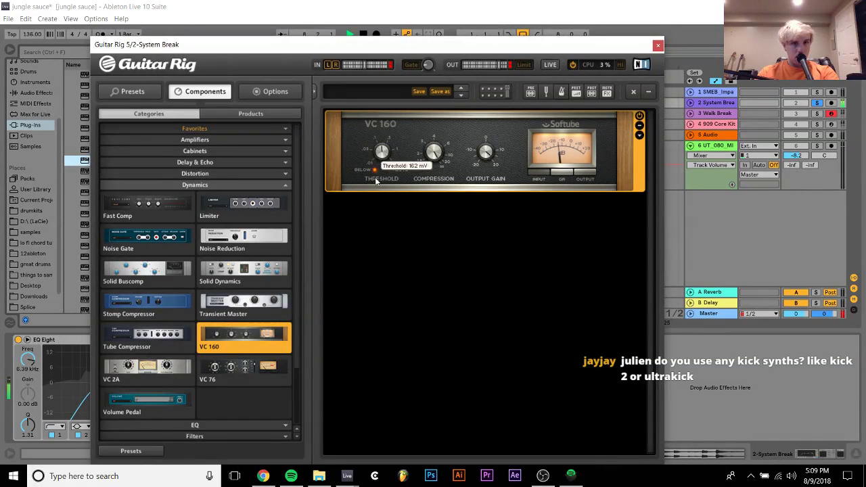
{"action": "left_click_drag", "start_coordinate": [374, 178], "coordinate": [376, 169]}
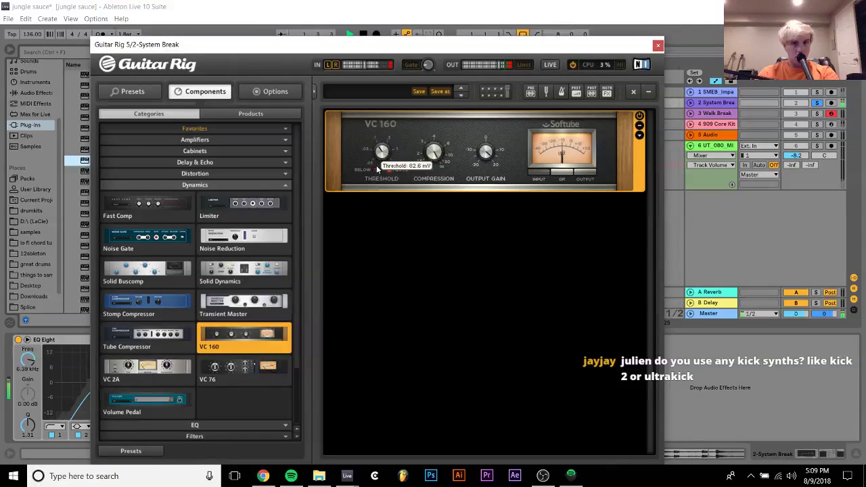
{"action": "left_click", "coordinate": [639, 136]}
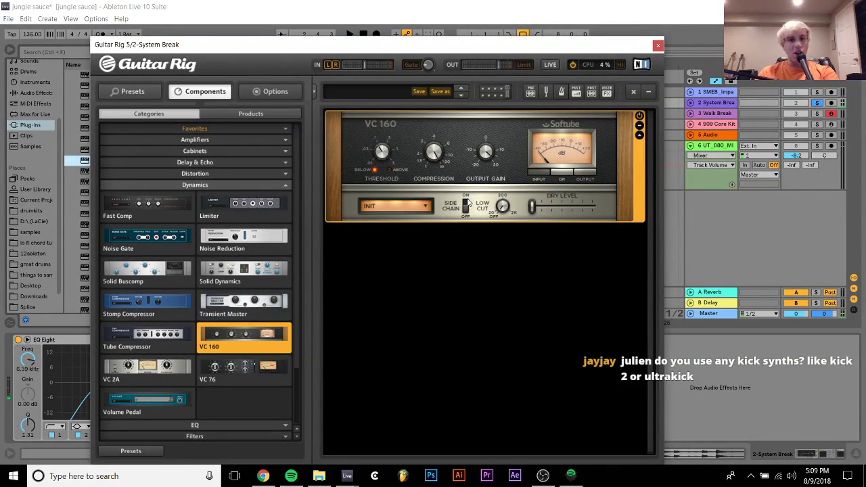
{"action": "key", "text": "space"}
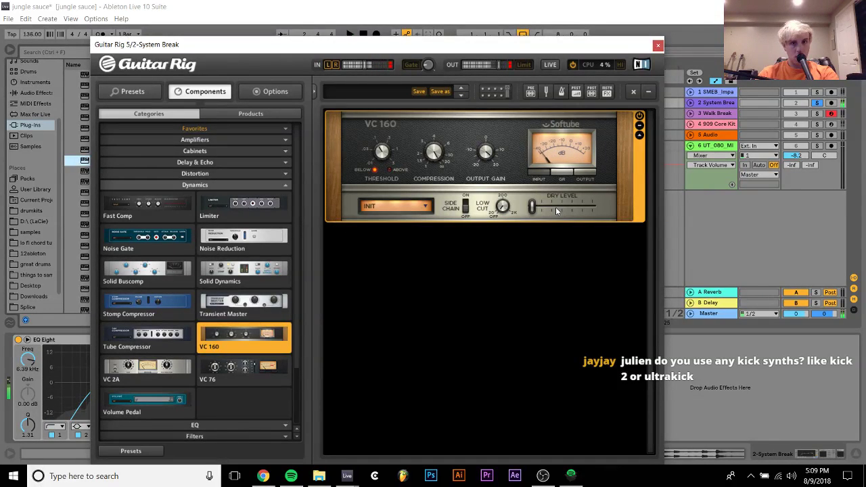
{"action": "left_click", "coordinate": [634, 91]}
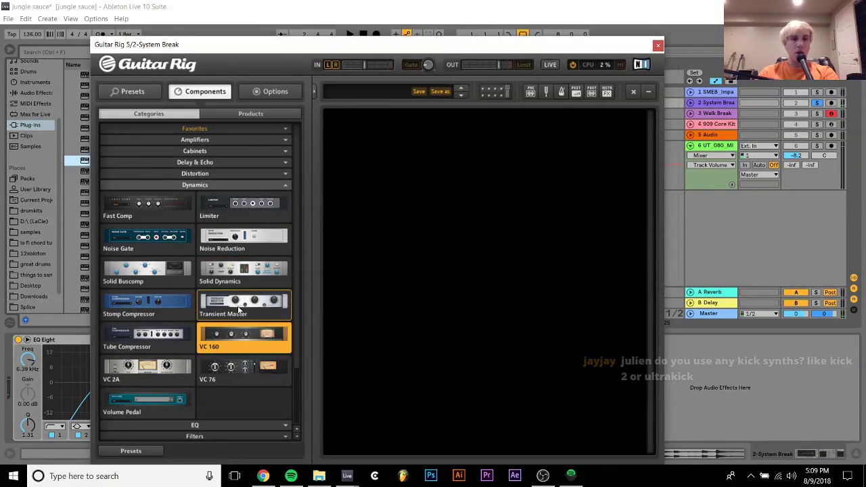
Try the VC 76 compressor on the playing break with its ratio raised to 20, and clear it from the rack.
{"action": "left_click_drag", "start_coordinate": [243, 368], "coordinate": [408, 343]}
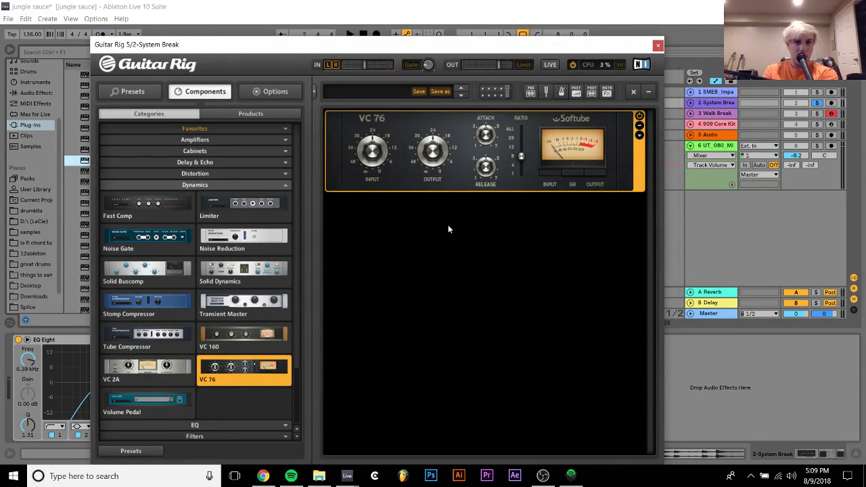
{"action": "key", "text": "space"}
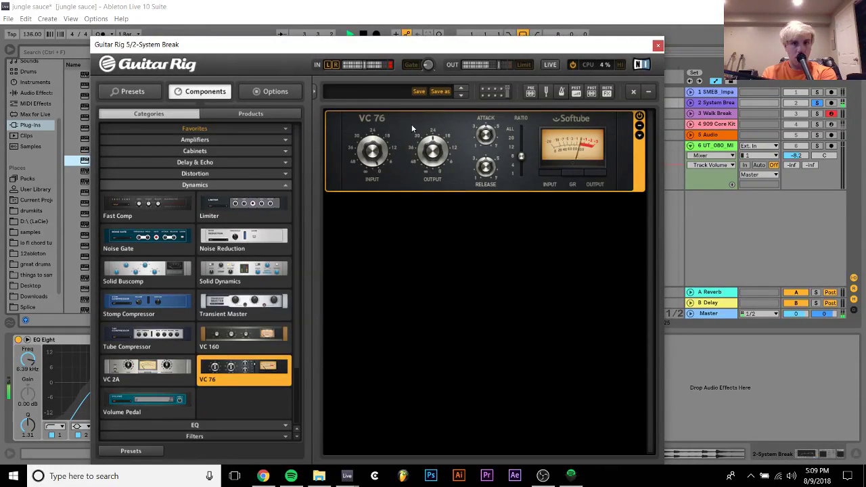
{"action": "mouse_move", "coordinate": [429, 151]}
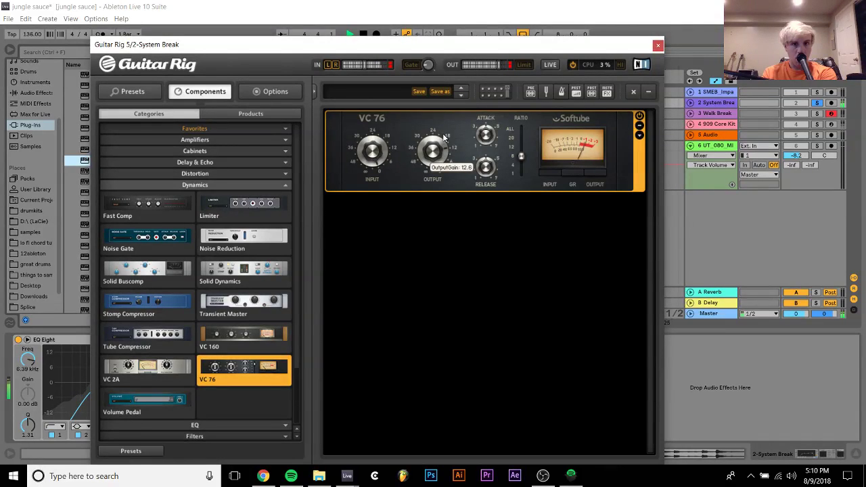
{"action": "mouse_move", "coordinate": [489, 139]}
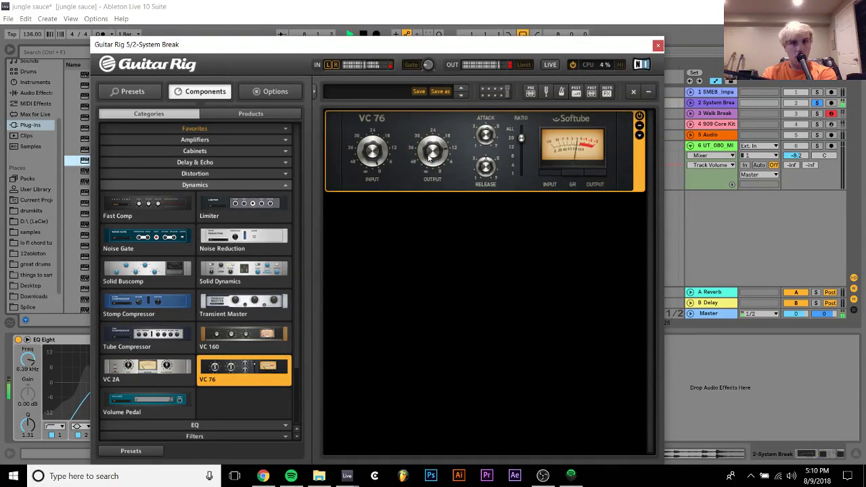
{"action": "left_click", "coordinate": [630, 93]}
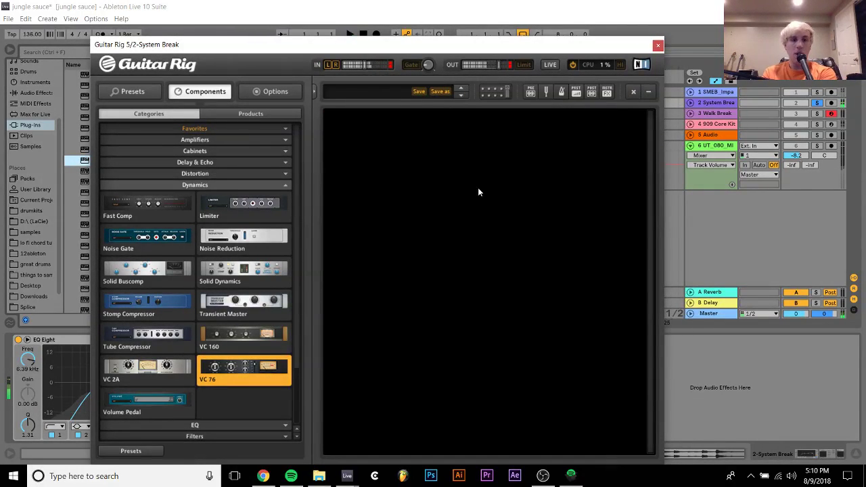
Try the VC 2A compressor on the playing break and clear it from the rack.
{"action": "left_click_drag", "start_coordinate": [185, 379], "coordinate": [605, 270]}
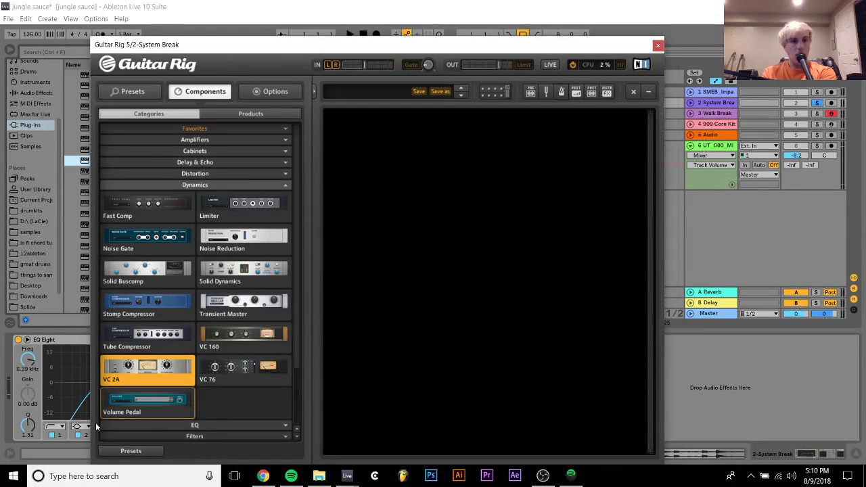
{"action": "left_click_drag", "start_coordinate": [117, 380], "coordinate": [369, 309]}
{"action": "key", "text": "space"}
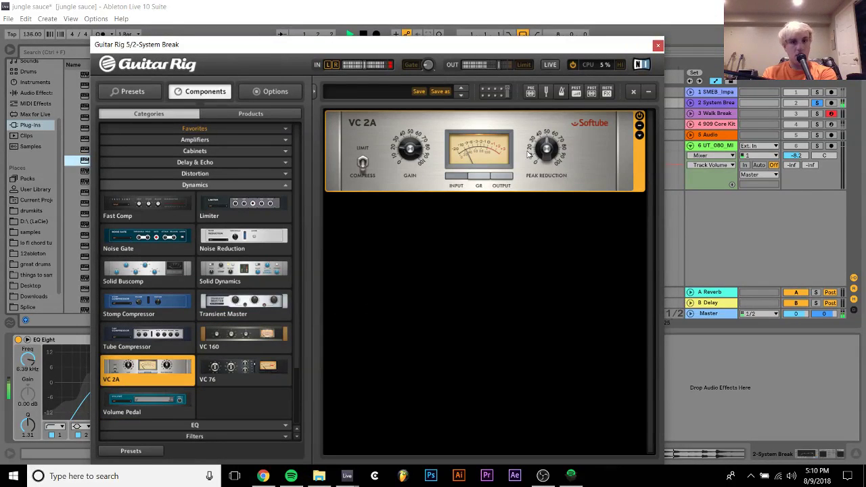
{"action": "left_click", "coordinate": [640, 135]}
{"action": "left_click", "coordinate": [632, 91]}
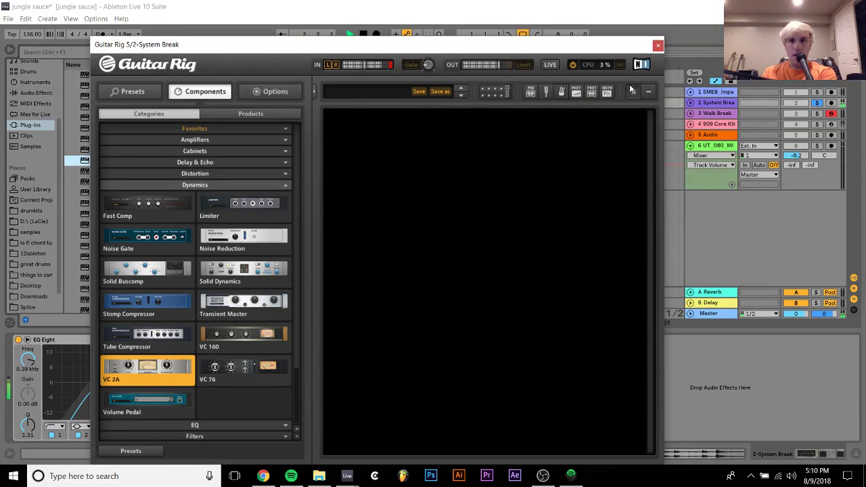
Try the Tube Compressor in Guitar Rig on the System Break, both soloed and in the full mix, and clear it from the rack.
{"action": "left_click_drag", "start_coordinate": [132, 357], "coordinate": [479, 316]}
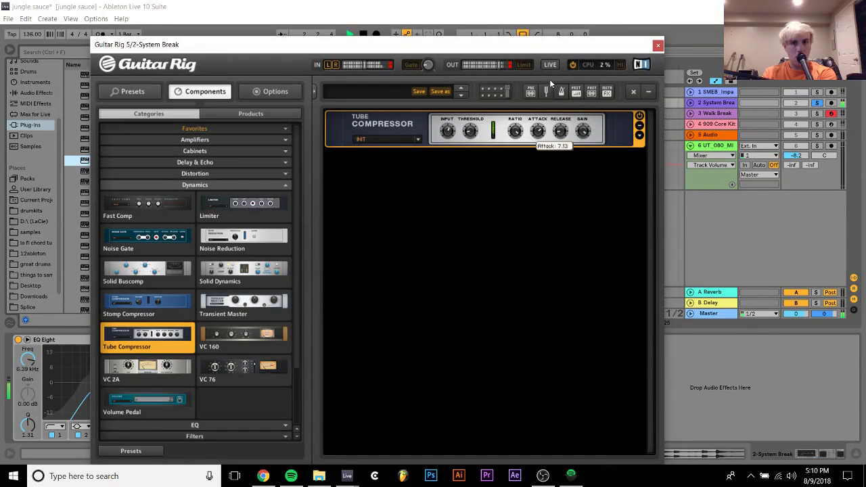
{"action": "left_click_drag", "start_coordinate": [538, 130], "coordinate": [532, 144]}
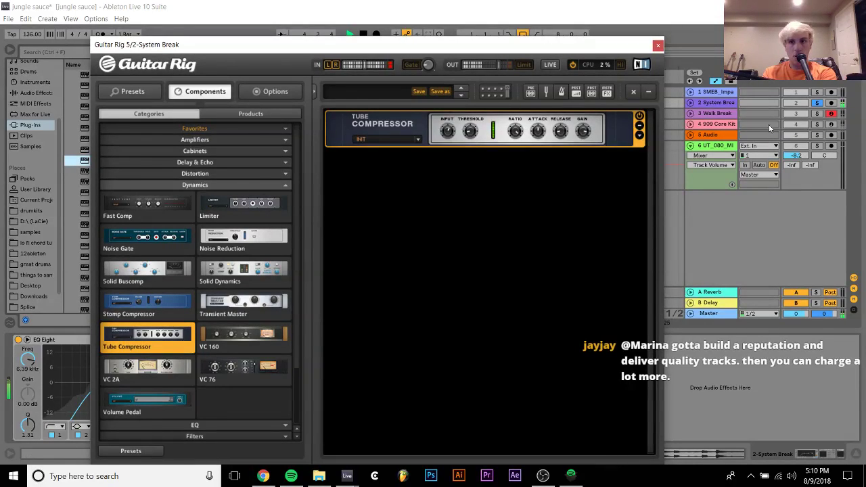
{"action": "left_click", "coordinate": [818, 102]}
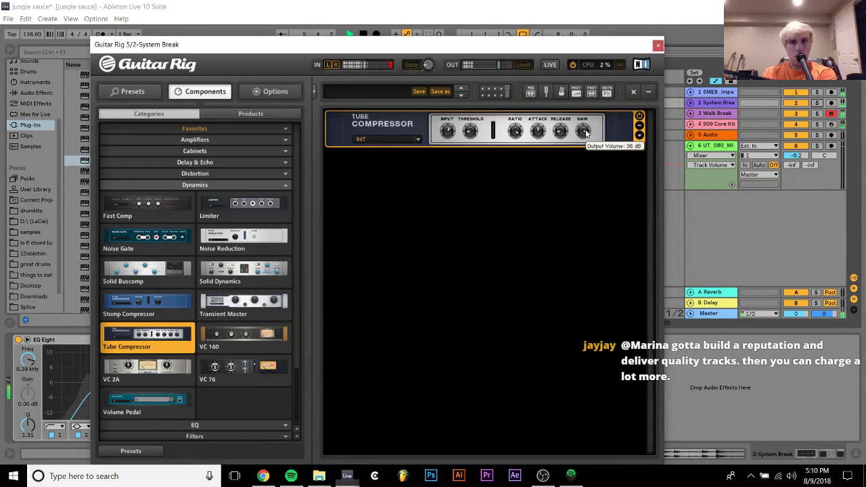
{"action": "left_click", "coordinate": [659, 45]}
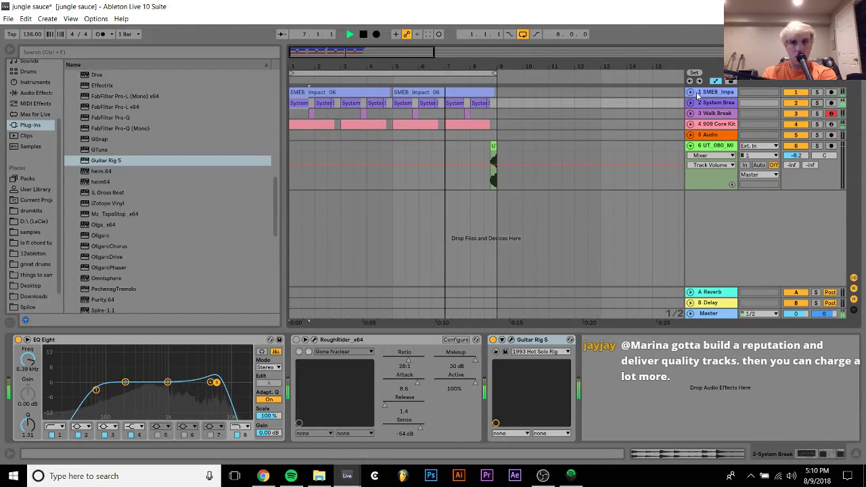
{"action": "left_click", "coordinate": [511, 339]}
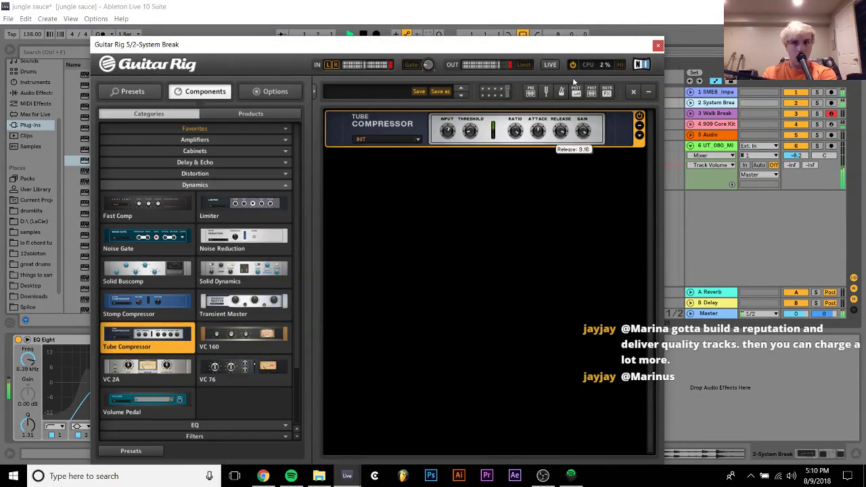
{"action": "key", "text": "Delete"}
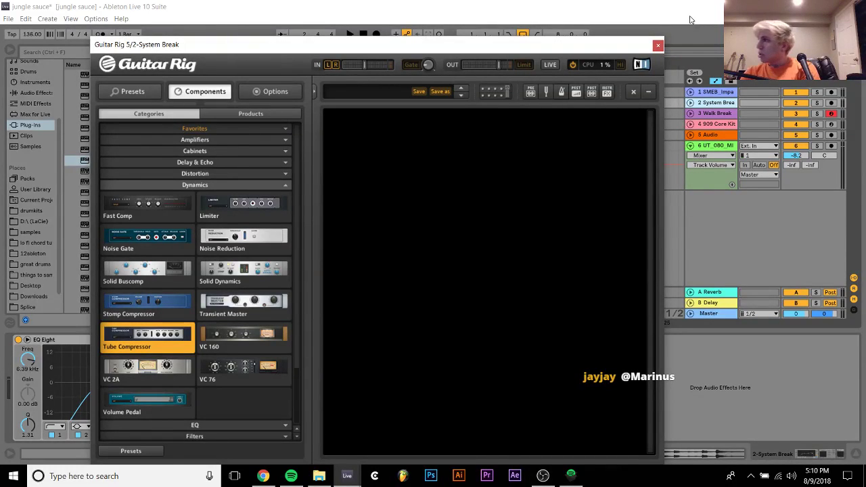
Delete Guitar Rig 5 from the System Break track, switch RoughRider back on and open its window.
{"action": "left_click", "coordinate": [657, 45]}
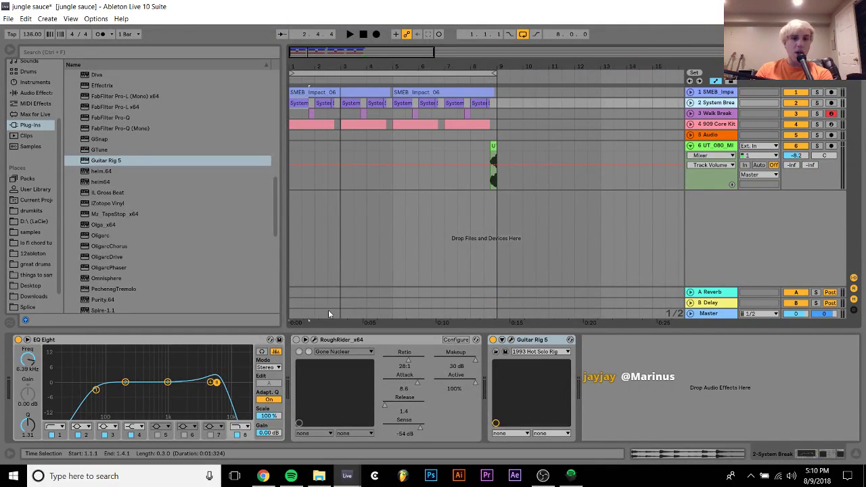
{"action": "left_click", "coordinate": [532, 341]}
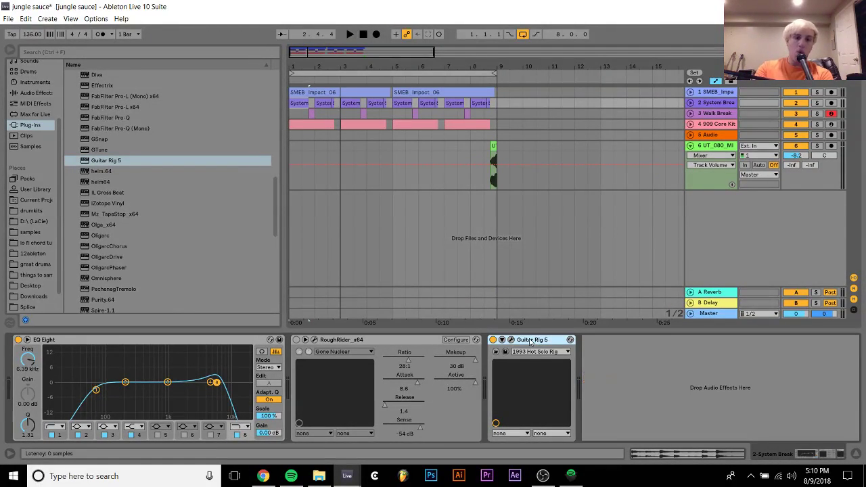
{"action": "key", "text": "Delete"}
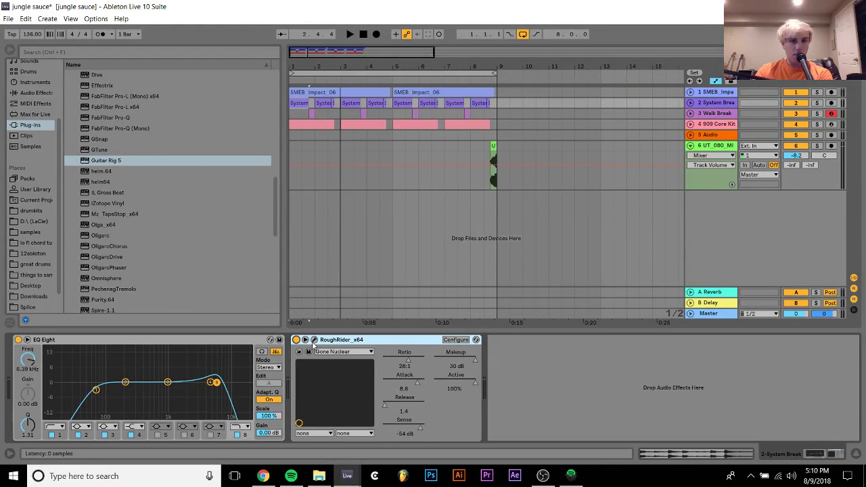
{"action": "left_click", "coordinate": [314, 340]}
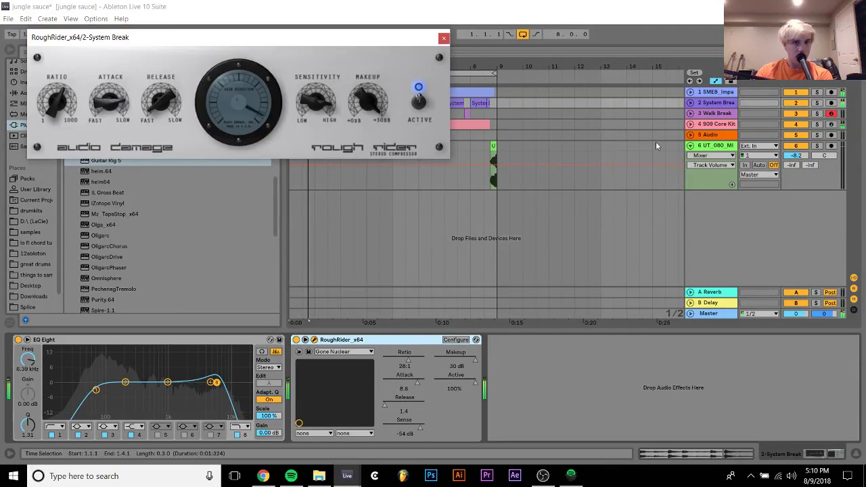
Solo the System Break, set RoughRider's attack to about 7.7, then unsolo the track and close the compressor window.
{"action": "left_click", "coordinate": [816, 102]}
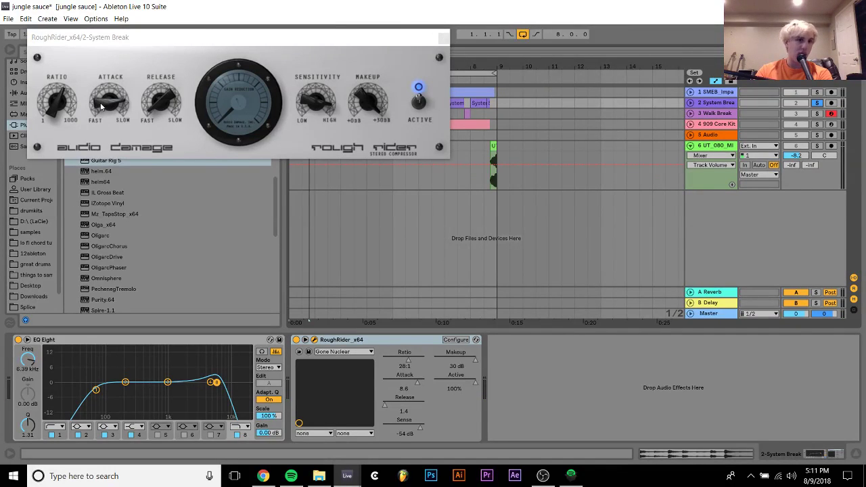
{"action": "left_click_drag", "start_coordinate": [101, 105], "coordinate": [101, 198]}
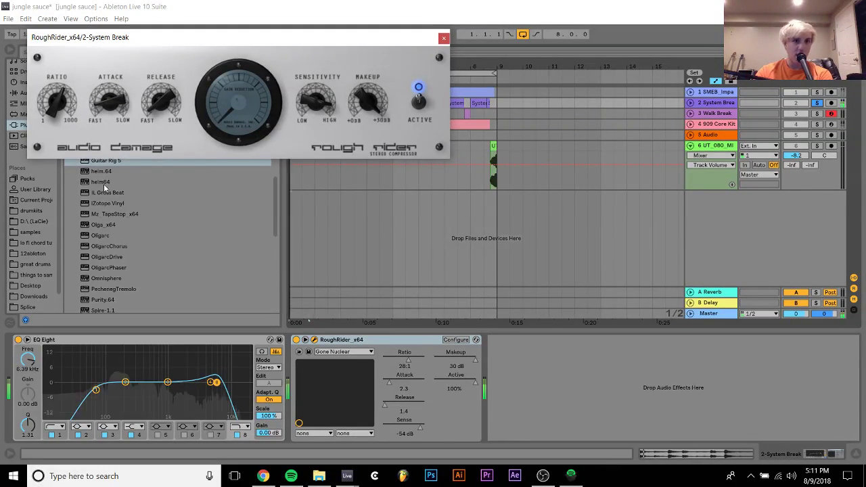
{"action": "mouse_move", "coordinate": [109, 101]}
{"action": "left_mouse_down"}
{"action": "mouse_move", "coordinate": [110, 136]}
{"action": "mouse_move", "coordinate": [116, 107]}
{"action": "left_mouse_up"}
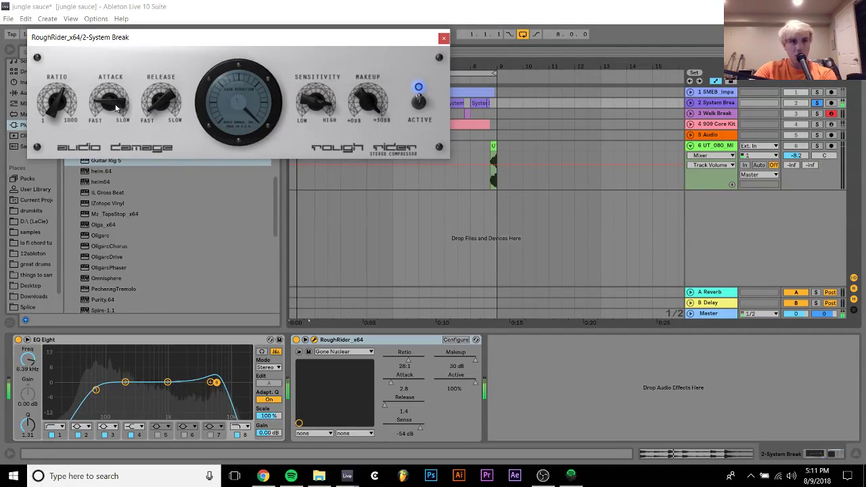
{"action": "left_click_drag", "start_coordinate": [116, 107], "coordinate": [123, 42]}
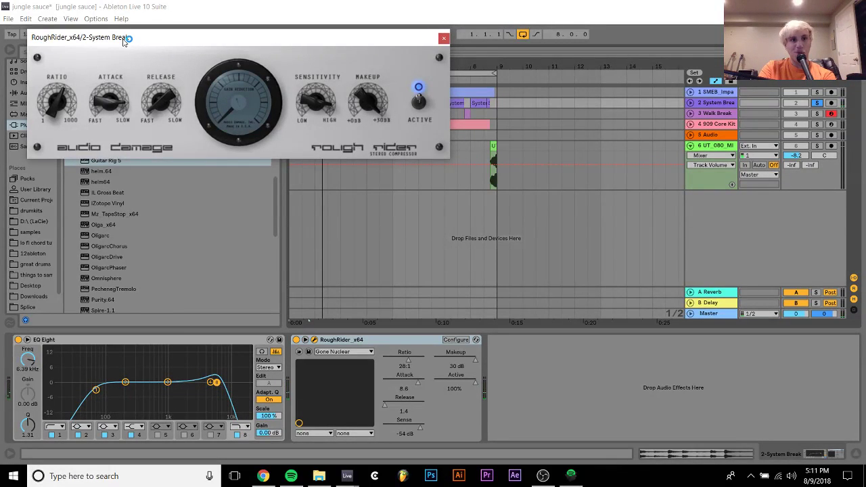
{"action": "left_click_drag", "start_coordinate": [124, 42], "coordinate": [113, 123]}
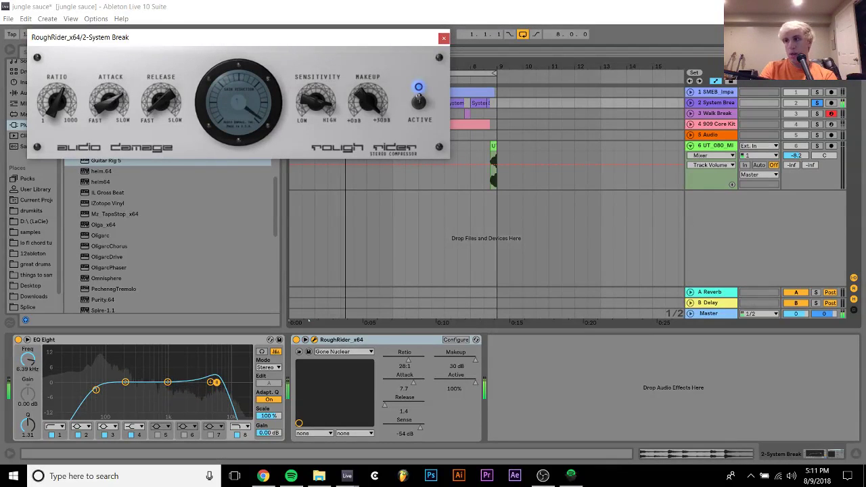
{"action": "left_click", "coordinate": [817, 103]}
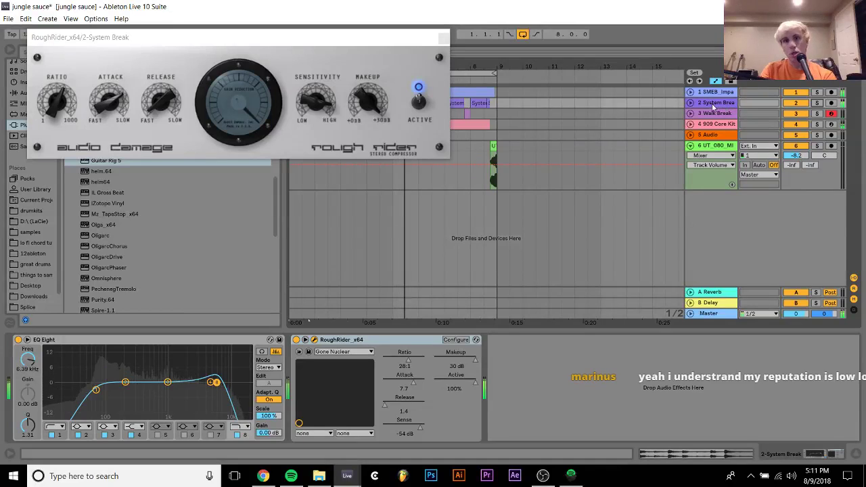
{"action": "left_click", "coordinate": [443, 37]}
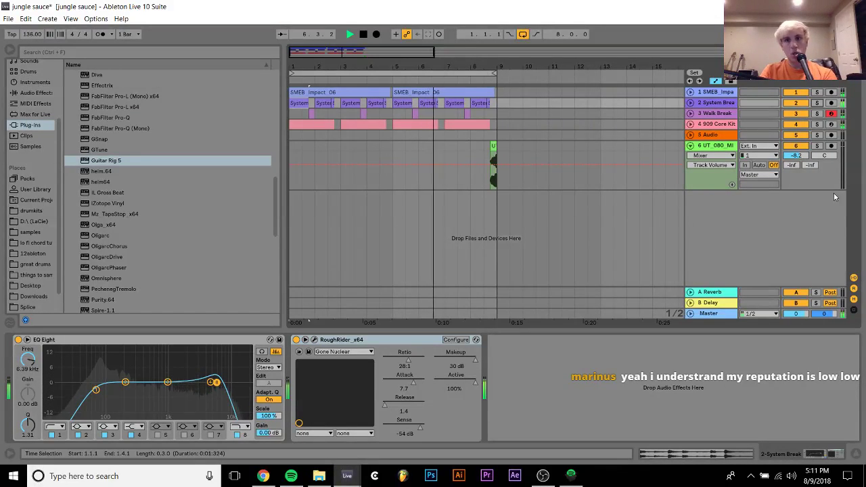
Solo the 909 Core Kit, set its DrBuss Amount to 100 % and Mid Freq to 484 Hz, and replay the full mix.
{"action": "left_click", "coordinate": [728, 125]}
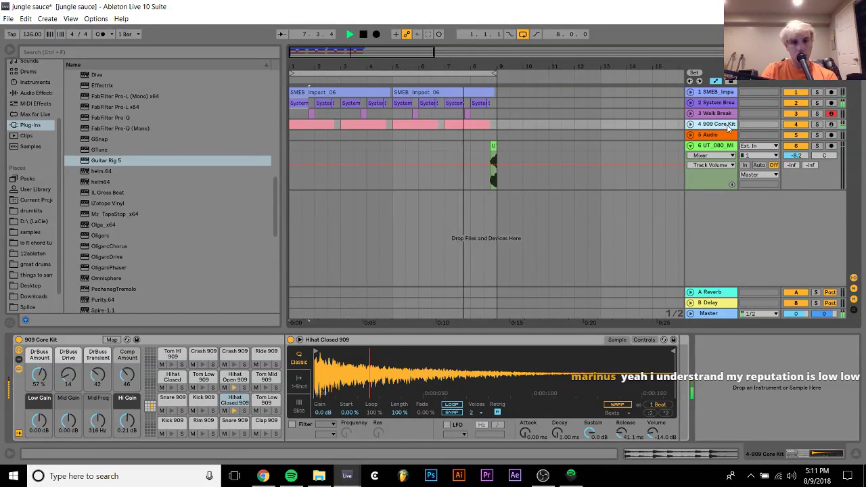
{"action": "left_click", "coordinate": [816, 124]}
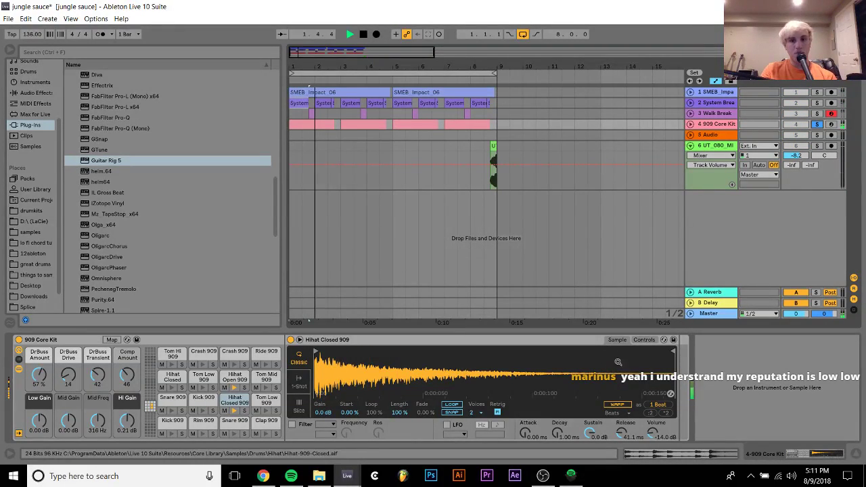
{"action": "left_click", "coordinate": [644, 340]}
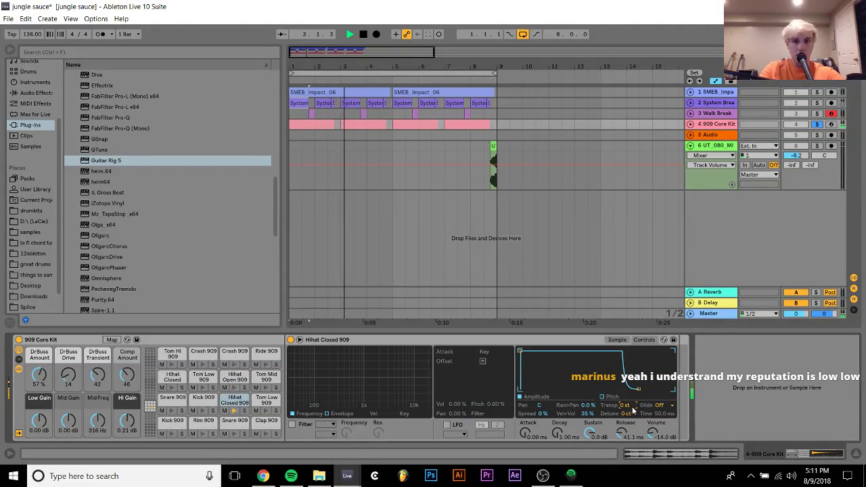
{"action": "right_click", "coordinate": [633, 409]}
{"action": "left_click", "coordinate": [686, 298]}
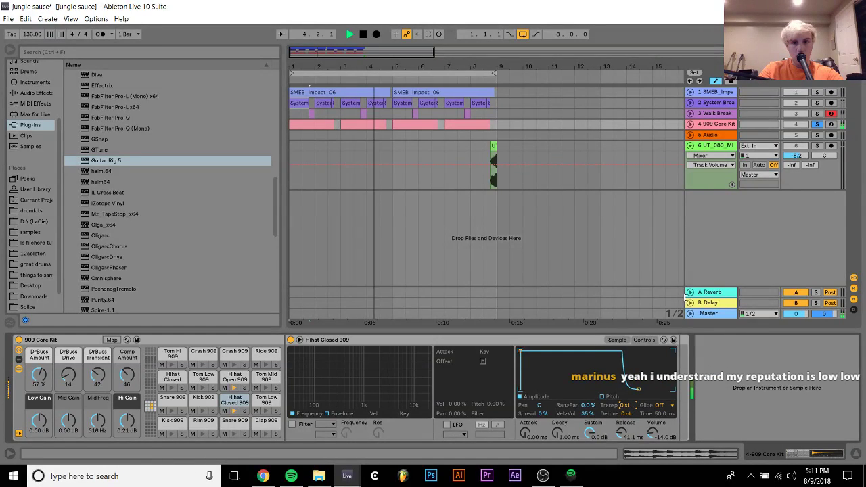
{"action": "left_click_drag", "start_coordinate": [40, 376], "coordinate": [39, 341]}
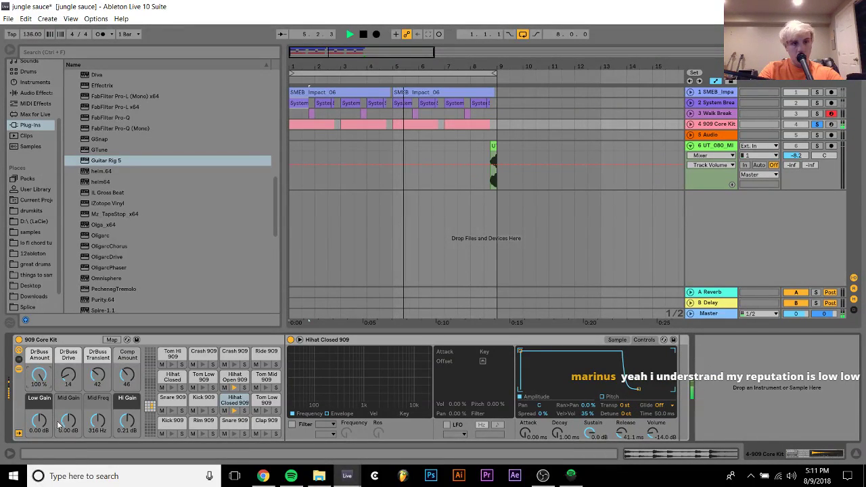
{"action": "left_click_drag", "start_coordinate": [65, 425], "coordinate": [64, 447]}
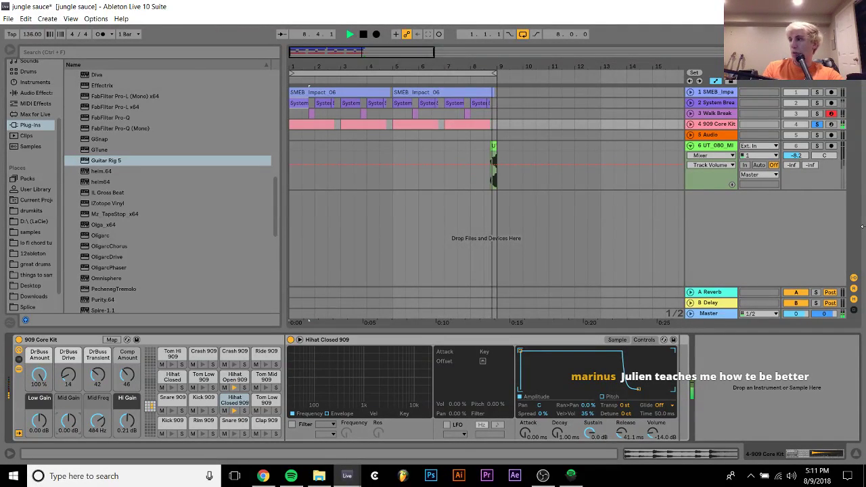
{"action": "key", "text": "space"}
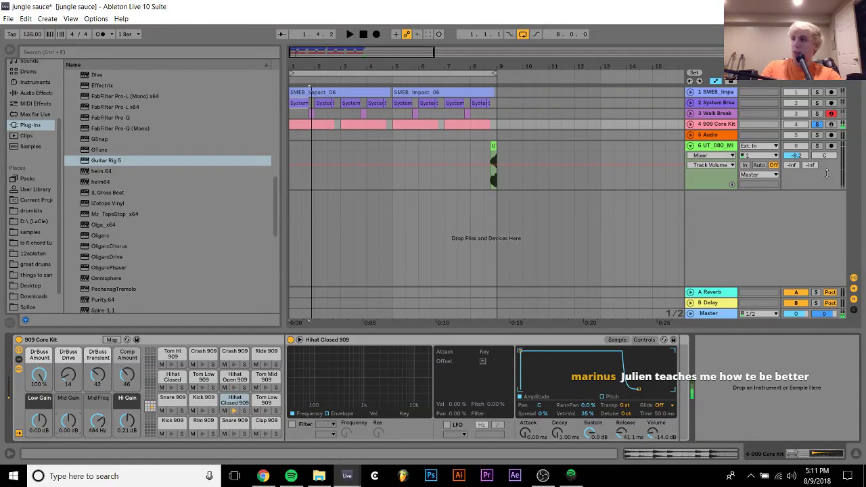
{"action": "key", "text": "space"}
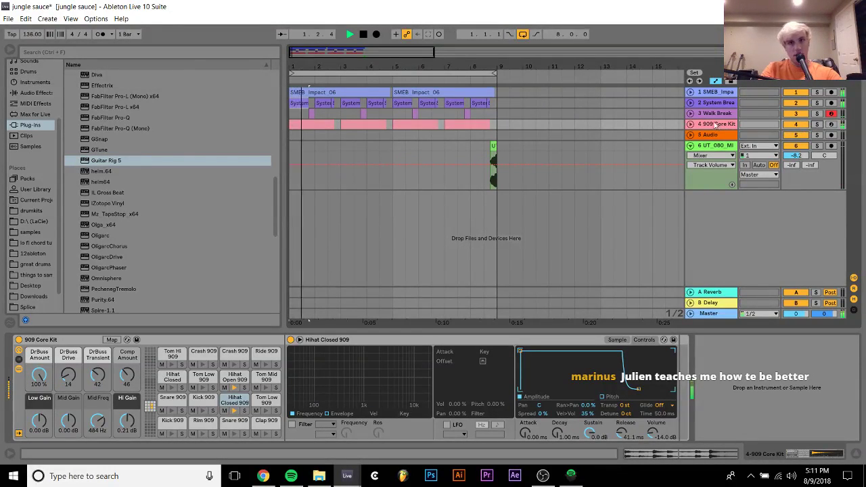
Audition the soloed Walk Break with RoughRider bypassed and enabled, and check it within the full mix.
{"action": "left_click", "coordinate": [705, 114]}
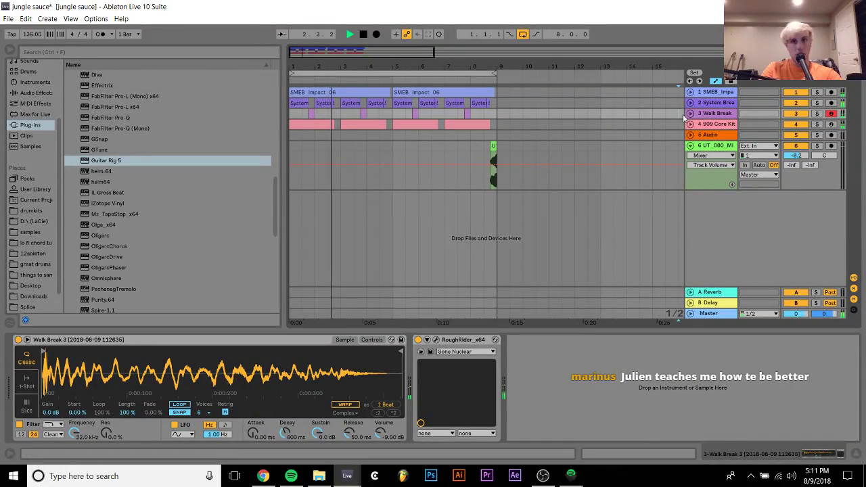
{"action": "left_click", "coordinate": [690, 113]}
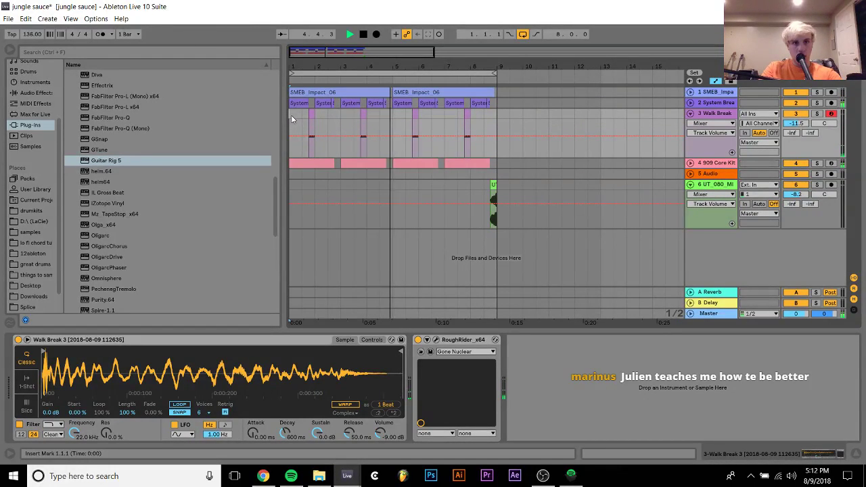
{"action": "key", "text": "space"}
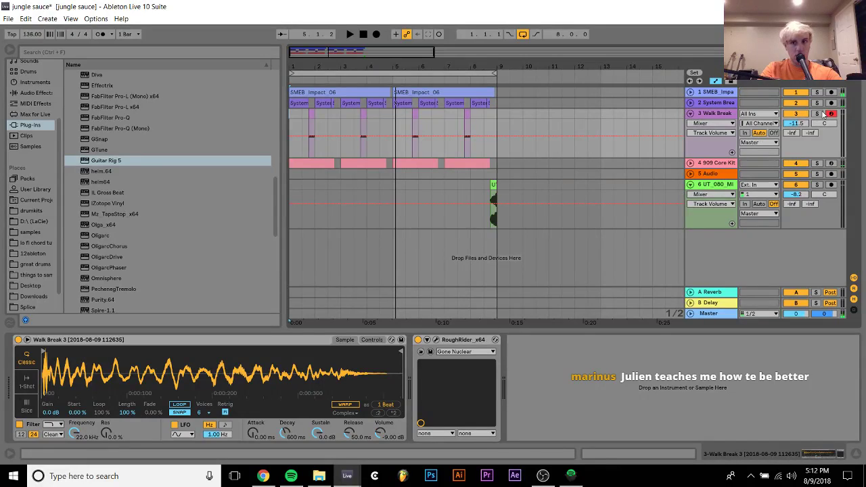
{"action": "left_click", "coordinate": [311, 117]}
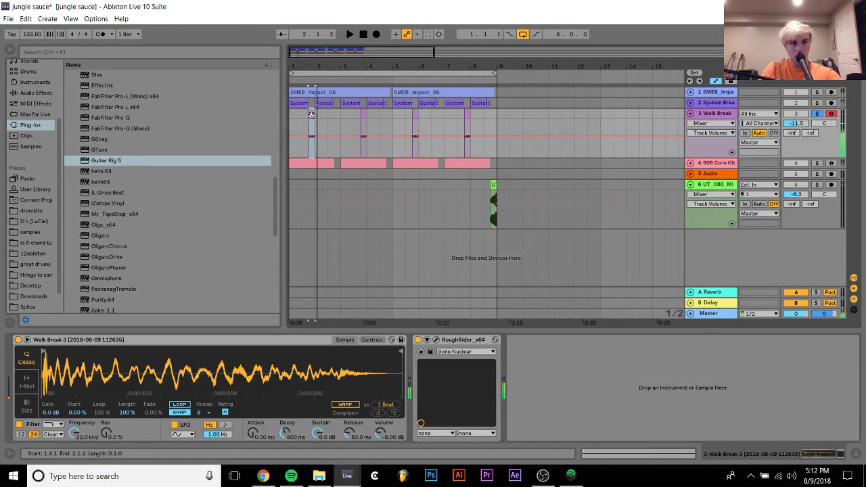
{"action": "left_click", "coordinate": [435, 340]}
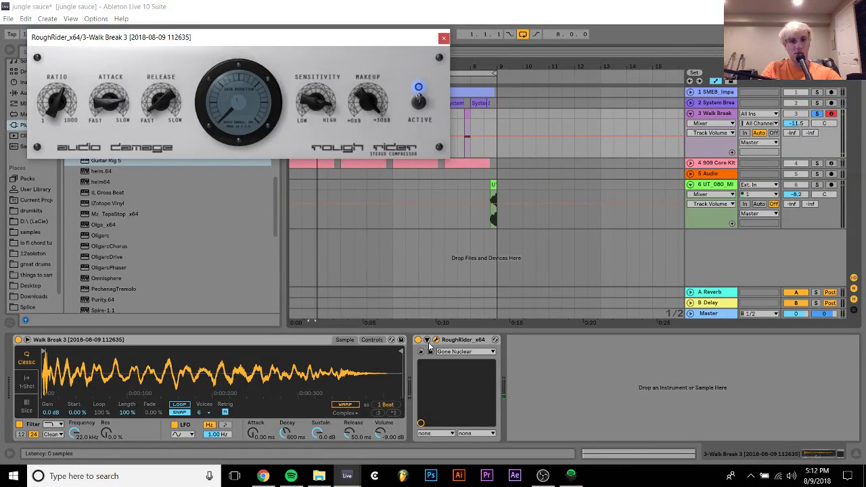
{"action": "left_click", "coordinate": [418, 339]}
{"action": "left_click", "coordinate": [417, 340]}
{"action": "key", "text": "space"}
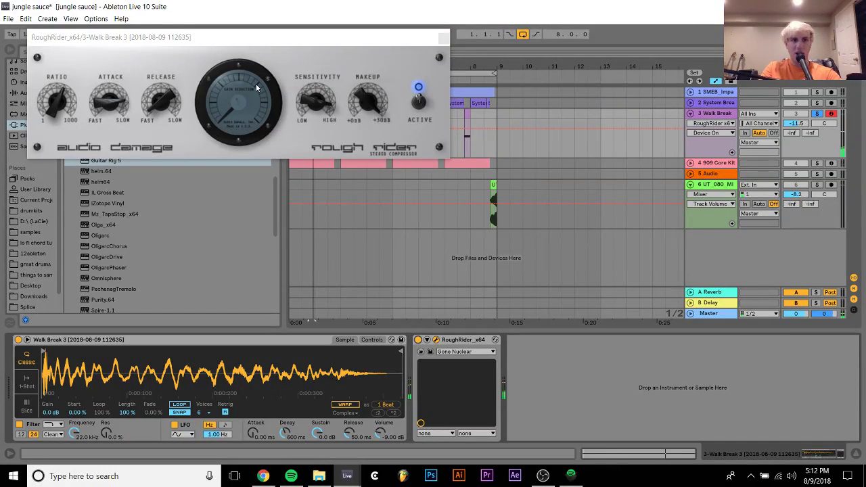
{"action": "left_click", "coordinate": [442, 36]}
{"action": "left_click", "coordinate": [314, 165]}
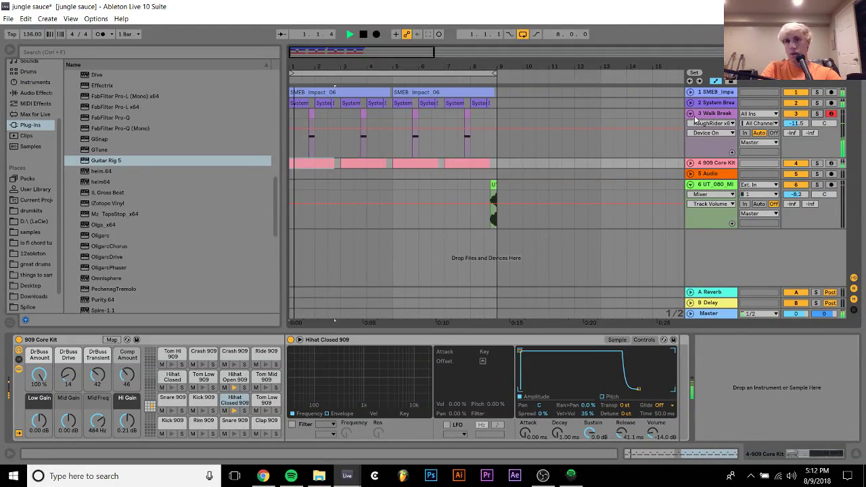
{"action": "left_click", "coordinate": [690, 113]}
{"action": "left_click", "coordinate": [712, 114]}
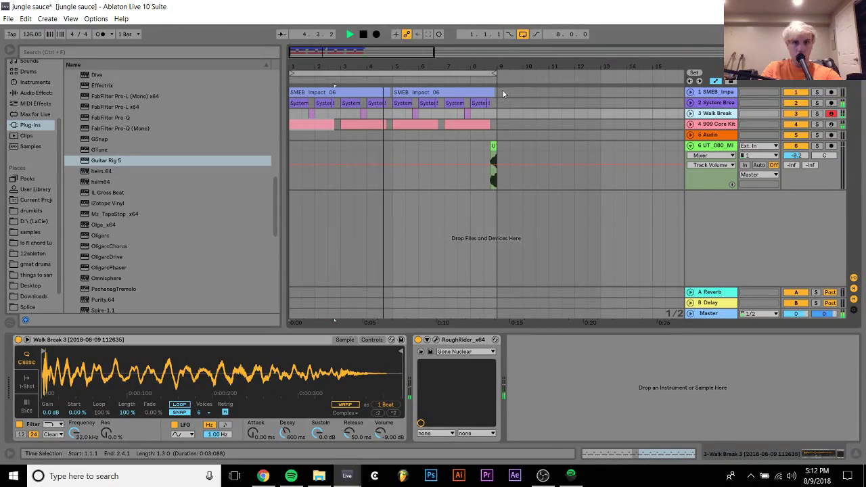
Duplicate the first eight bars of all six tracks to start at bar 9, and switch off the arrangement loop.
{"action": "left_click_drag", "start_coordinate": [502, 90], "coordinate": [268, 178]}
{"action": "key", "text": "ctrl+d"}
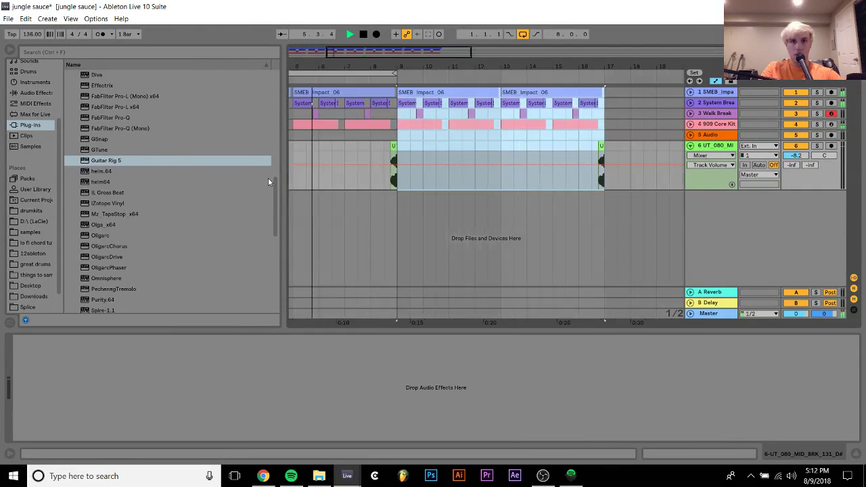
{"action": "key", "text": "ctrl+l"}
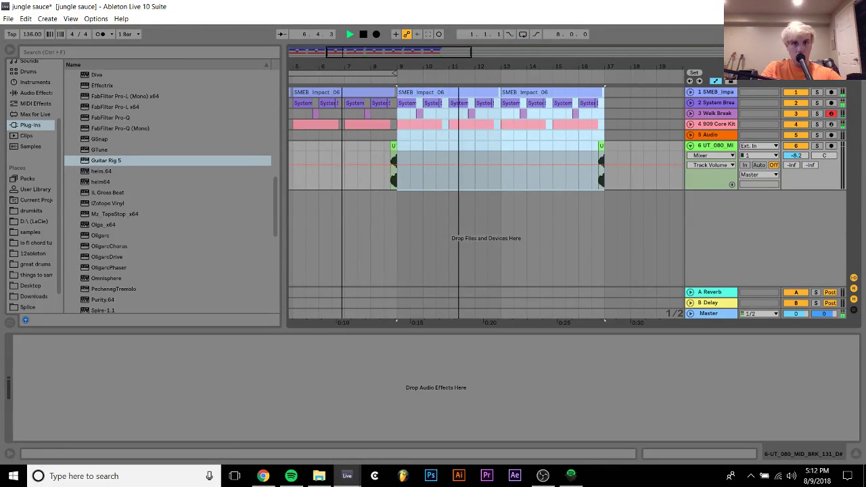
Extend the arrangement loop over all 16 bars starting at bar 1 and listen to the transition into bar 9.
{"action": "key", "text": "minus"}
{"action": "key", "text": "minus"}
{"action": "left_click", "coordinate": [300, 92]}
{"action": "key", "text": "ctrl+l"}
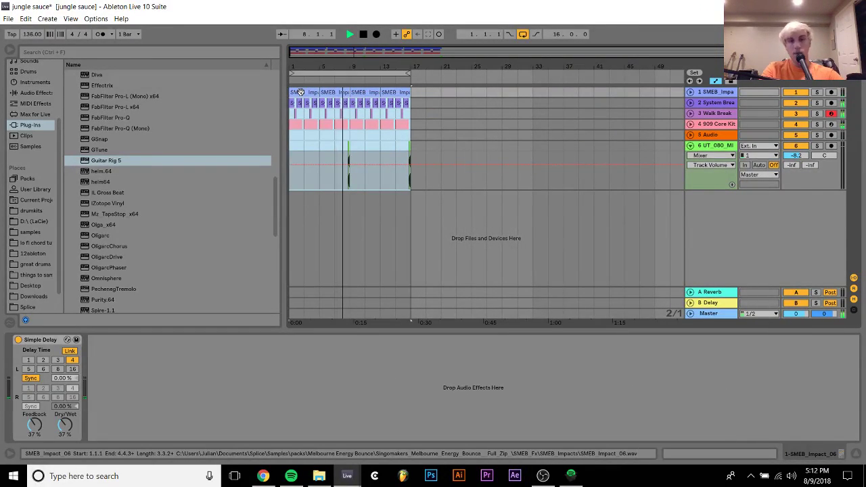
{"action": "left_click_drag", "start_coordinate": [350, 63], "coordinate": [350, 67]}
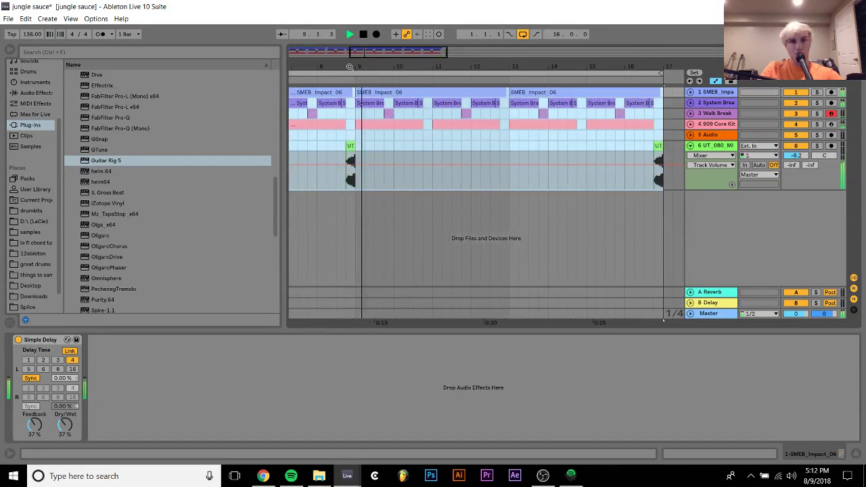
{"action": "key", "text": "space"}
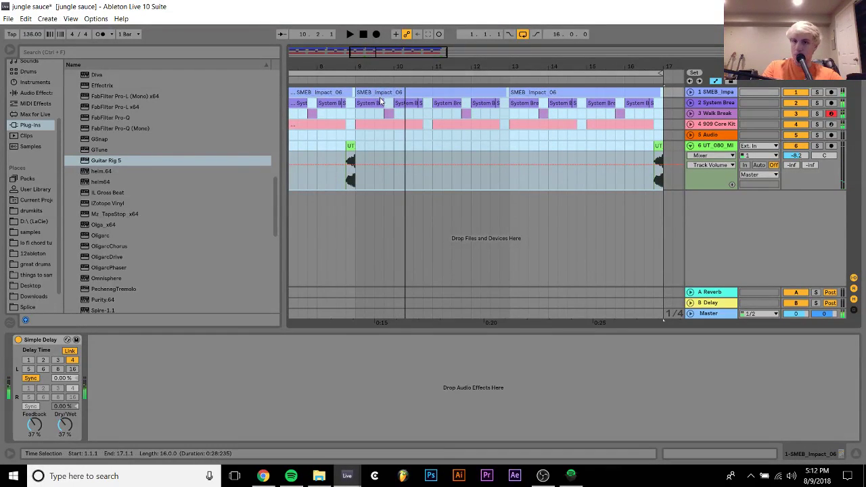
Replay the arrangement from bar 8 and add an empty MIDI track below the UT_080_MID_BRK track.
{"action": "left_click", "coordinate": [317, 148]}
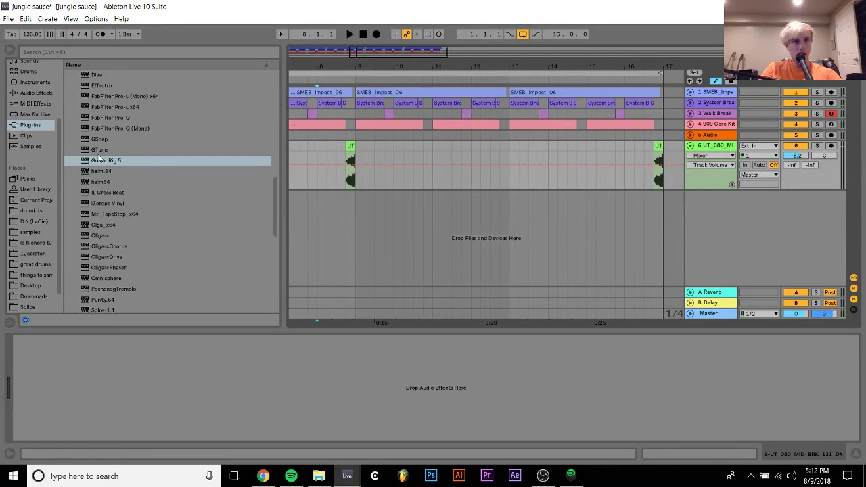
{"action": "scroll", "coordinate": [101, 158], "scroll_direction": "up", "scroll_amount": 10}
{"action": "key", "text": "space"}
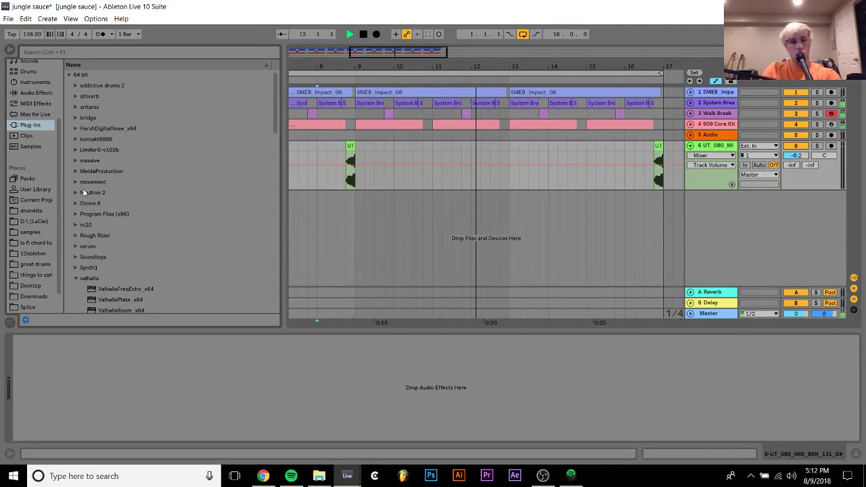
{"action": "key", "text": "ctrl+shift+t"}
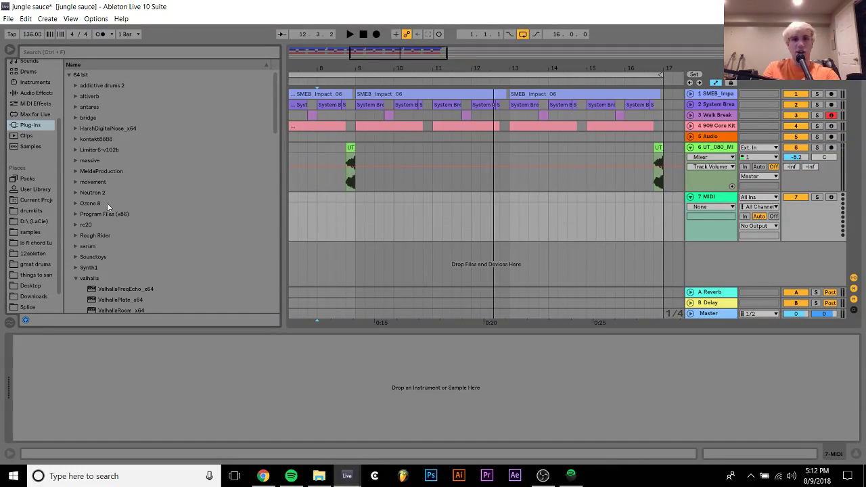
{"action": "key", "text": "space"}
{"action": "key", "text": "space"}
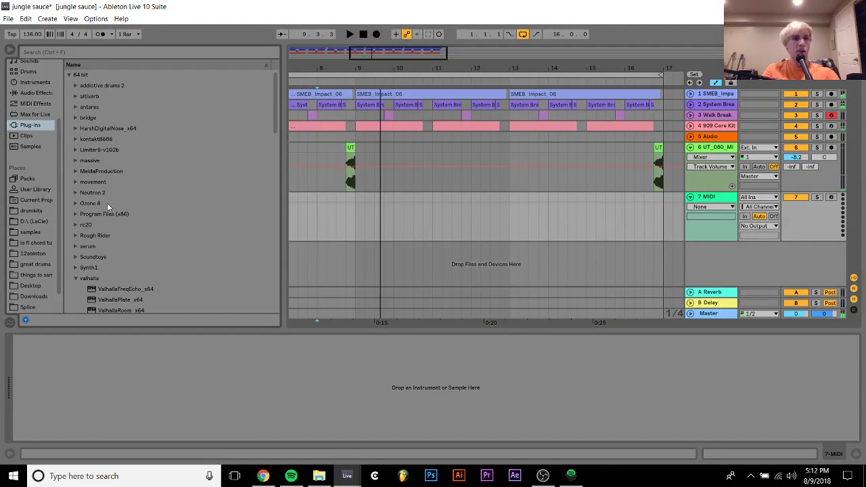
Look through the 64 bit plug-ins, including the Program Files (x86) folder, while replaying the arrangement from bar 8.
{"action": "key", "text": "space"}
{"action": "scroll", "coordinate": [94, 192], "scroll_direction": "down", "scroll_amount": 2}
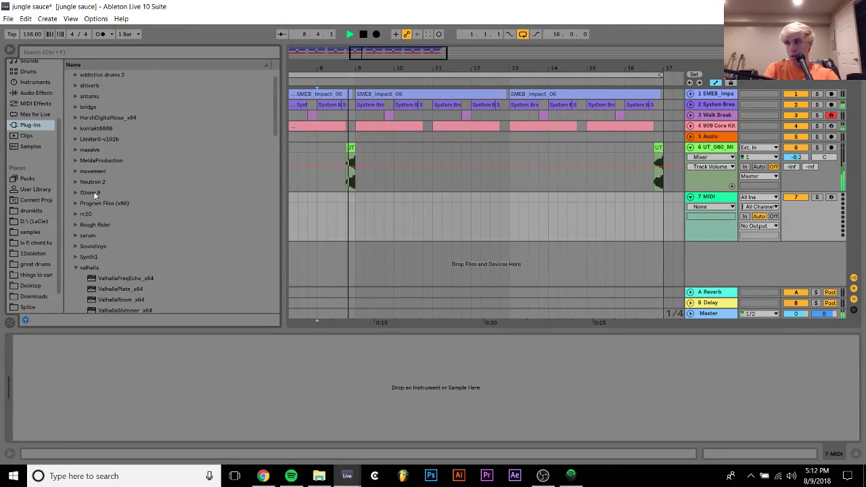
{"action": "key", "text": "space"}
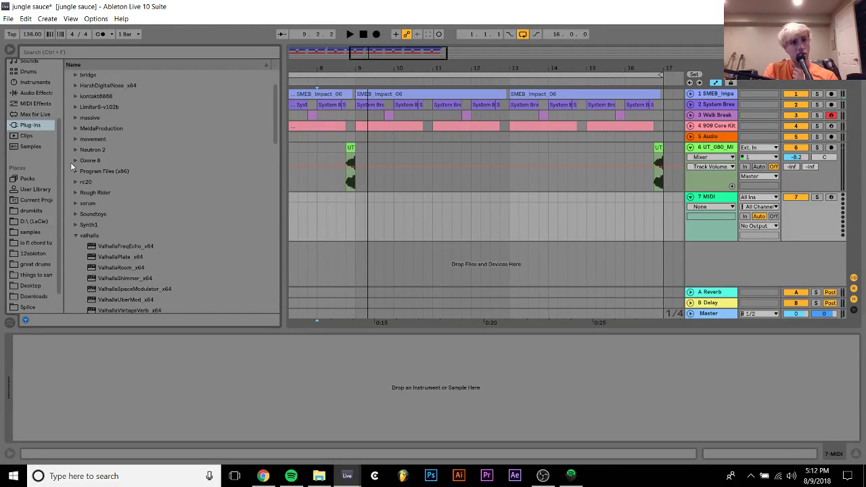
{"action": "left_click", "coordinate": [70, 172]}
{"action": "left_click", "coordinate": [76, 171]}
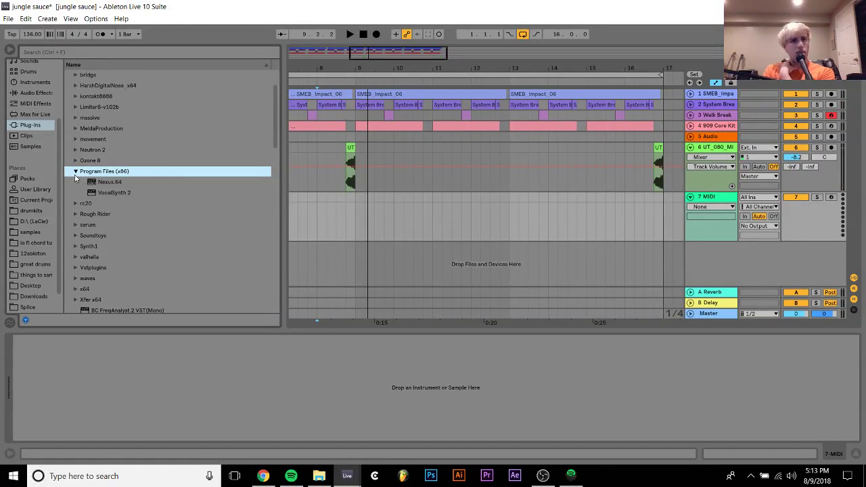
{"action": "scroll", "coordinate": [164, 169], "scroll_direction": "down", "scroll_amount": 10}
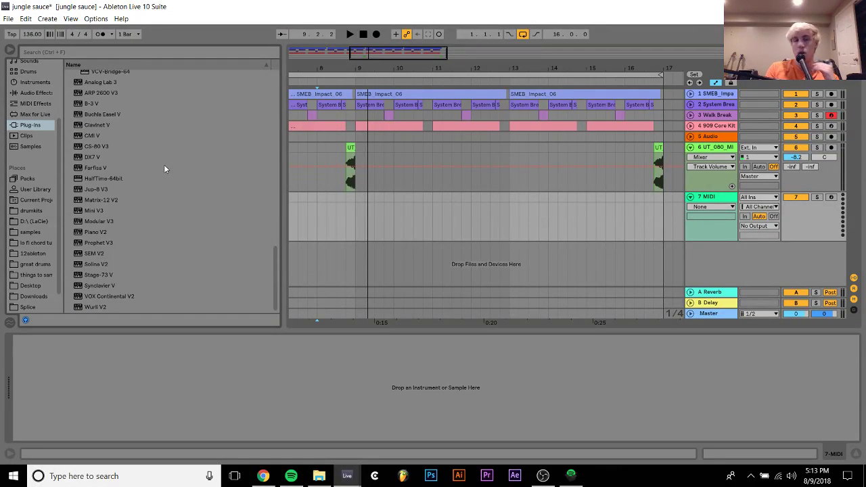
{"action": "scroll", "coordinate": [95, 179], "scroll_direction": "up", "scroll_amount": 10}
{"action": "key", "text": "space"}
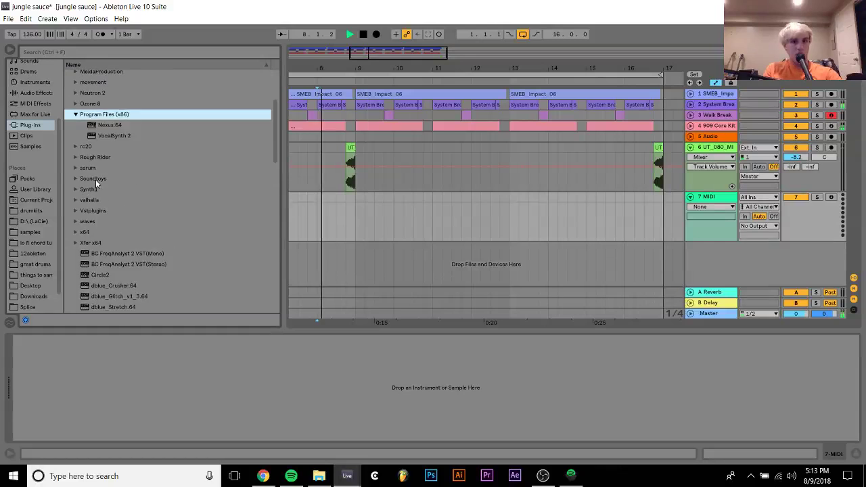
{"action": "scroll", "coordinate": [96, 180], "scroll_direction": "up", "scroll_amount": 1}
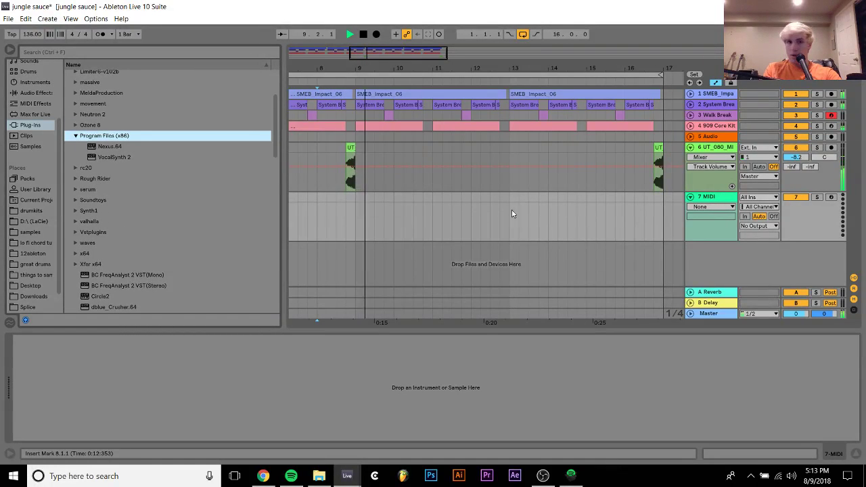
Unfold the SMEB Impact track, raise its volume to -4.8 dB while soloed, then unsolo it and replay the mix.
{"action": "key", "text": "minus"}
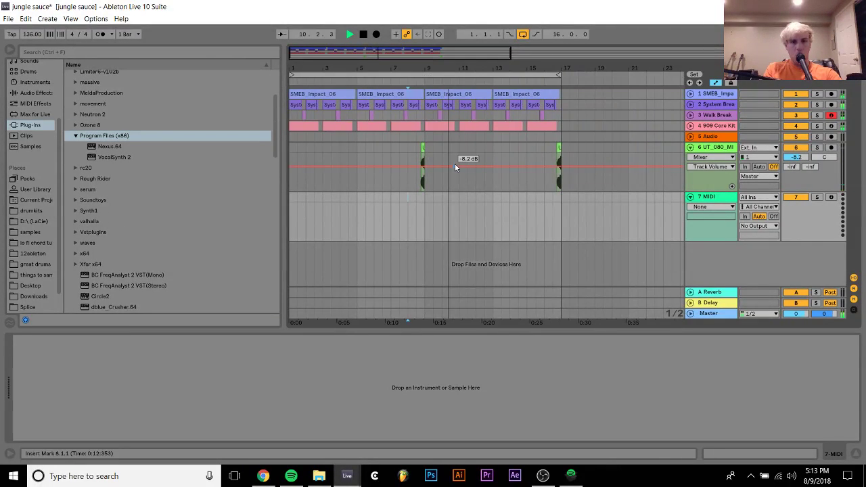
{"action": "left_click", "coordinate": [690, 94]}
{"action": "key", "text": "space"}
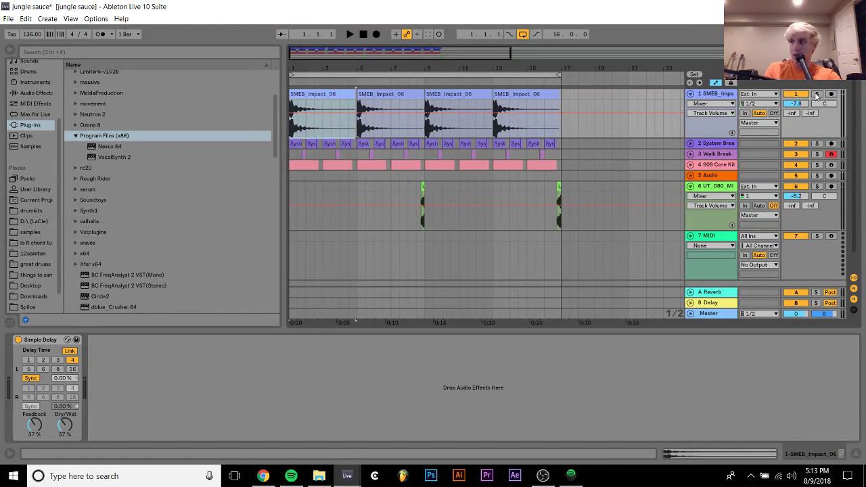
{"action": "key", "text": "space"}
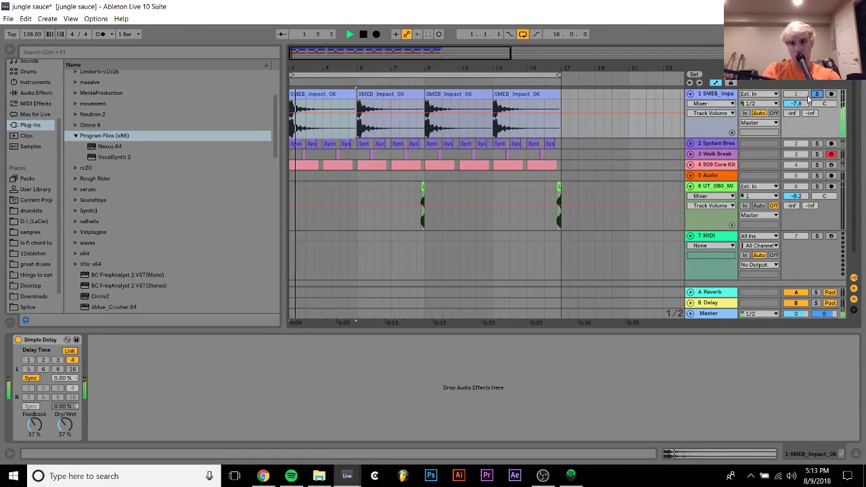
{"action": "left_click_drag", "start_coordinate": [797, 109], "coordinate": [798, 100]}
{"action": "key", "text": "space"}
{"action": "key", "text": "space"}
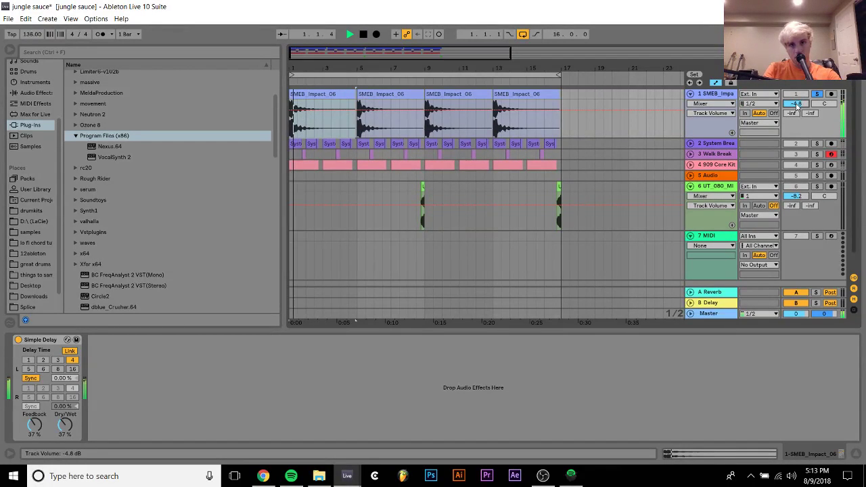
{"action": "key", "text": "space"}
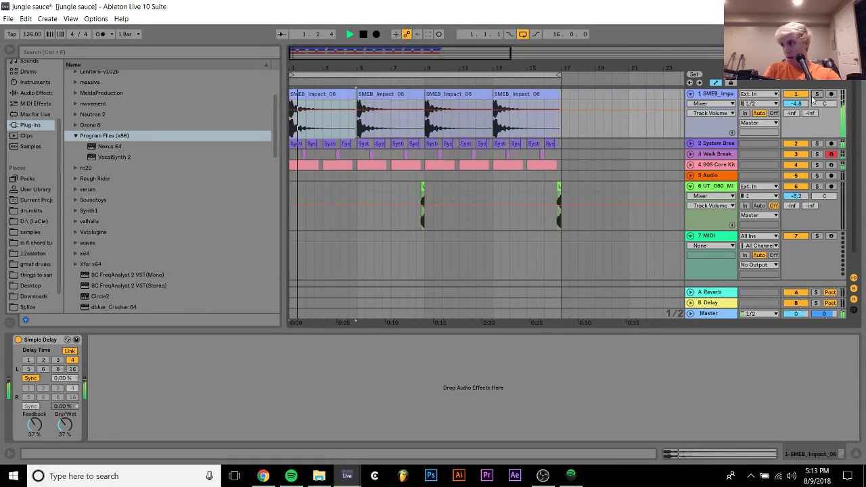
Set the SMEB Impact track's volume to -6.8 dB and its Simple Delay feedback to 62 %.
{"action": "left_click_drag", "start_coordinate": [790, 107], "coordinate": [790, 109]}
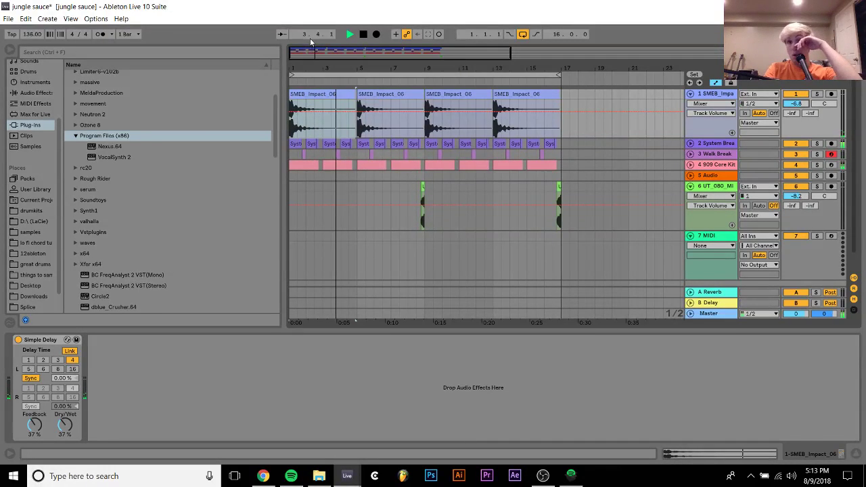
{"action": "left_click", "coordinate": [34, 425]}
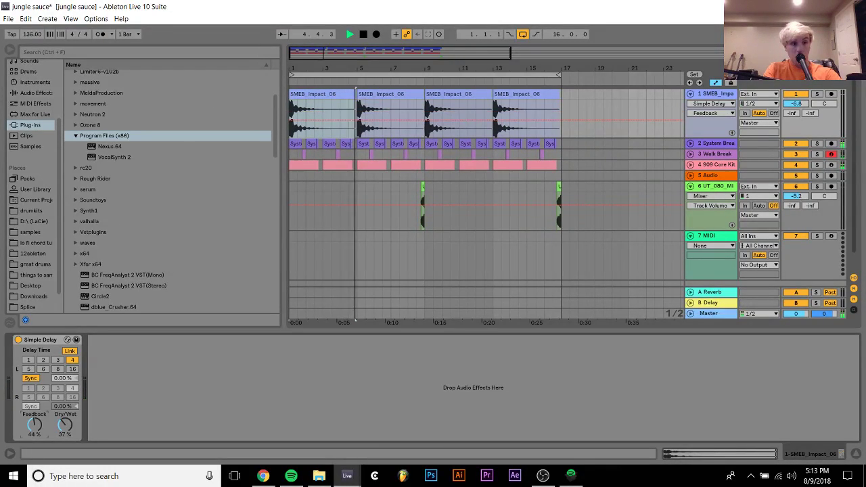
{"action": "left_click_drag", "start_coordinate": [34, 425], "coordinate": [34, 414]}
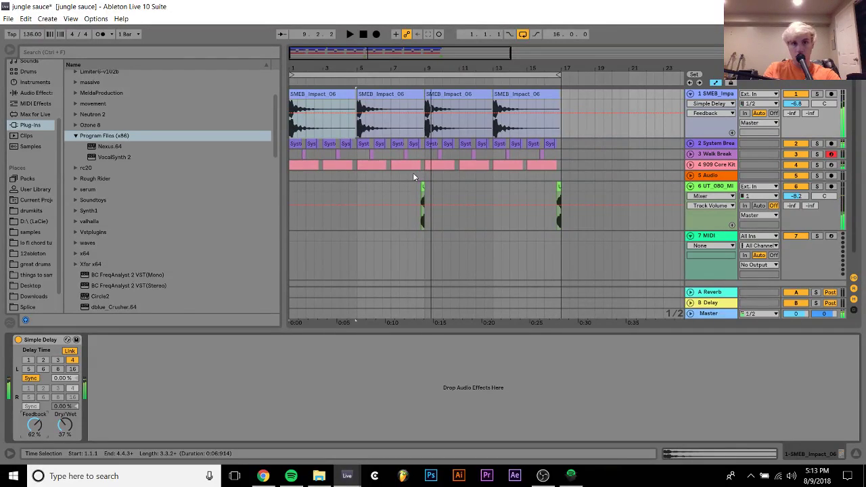
Delete the 909 Core Kit clips in the first eight bars and replay the arrangement.
{"action": "left_click", "coordinate": [398, 164]}
{"action": "key", "text": "space"}
{"action": "left_click", "coordinate": [303, 170], "text": "shift"}
{"action": "key", "text": "space"}
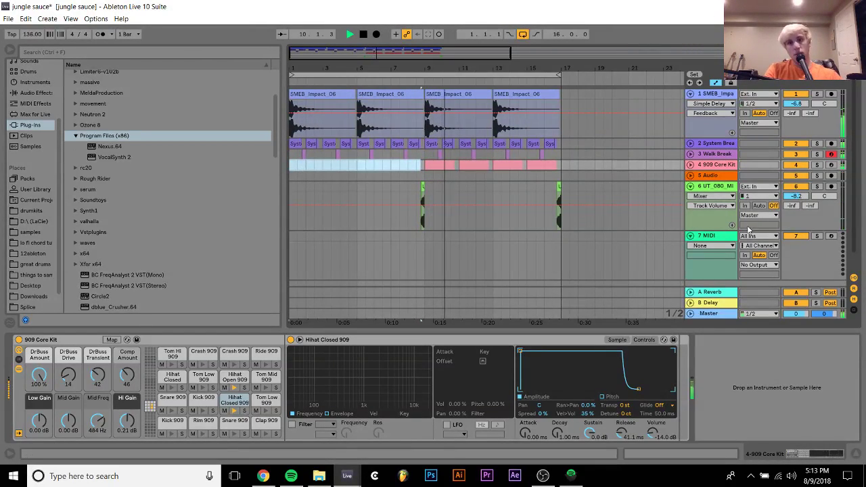
List the built-in instruments for the empty MIDI track, replay from bar 9, and fold the MIDI track.
{"action": "left_click", "coordinate": [298, 254]}
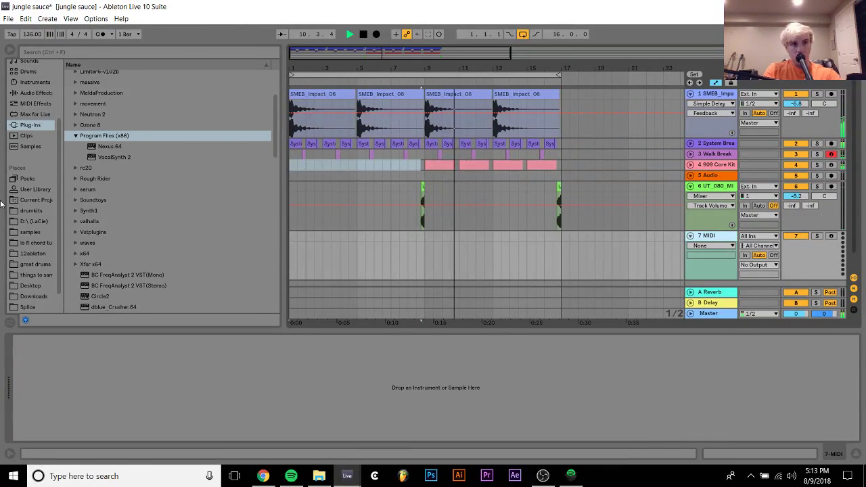
{"action": "left_click", "coordinate": [36, 82]}
{"action": "key", "text": "space"}
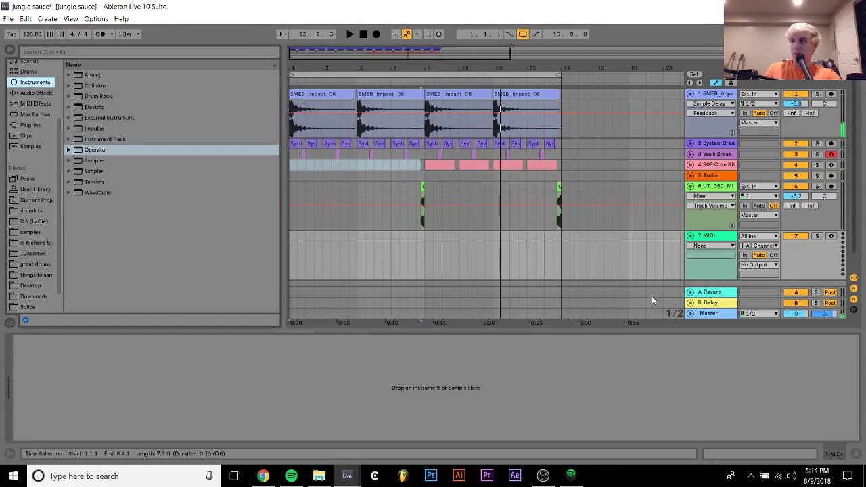
{"action": "key", "text": "space"}
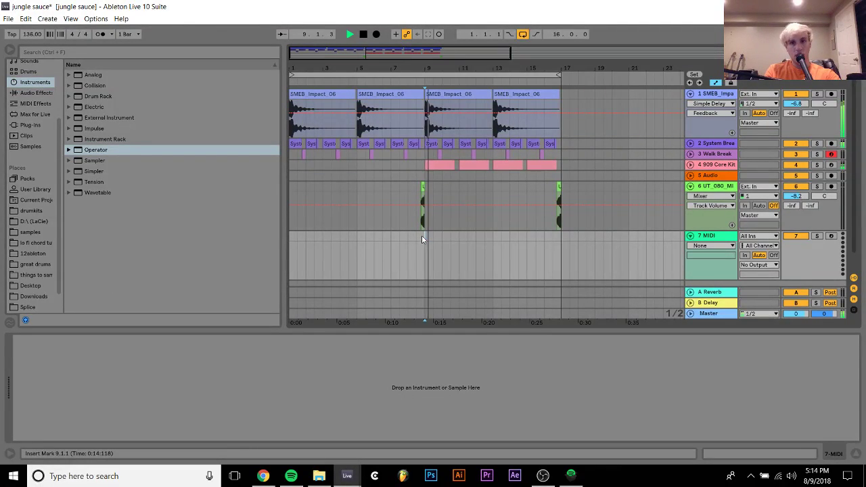
{"action": "left_click", "coordinate": [690, 236]}
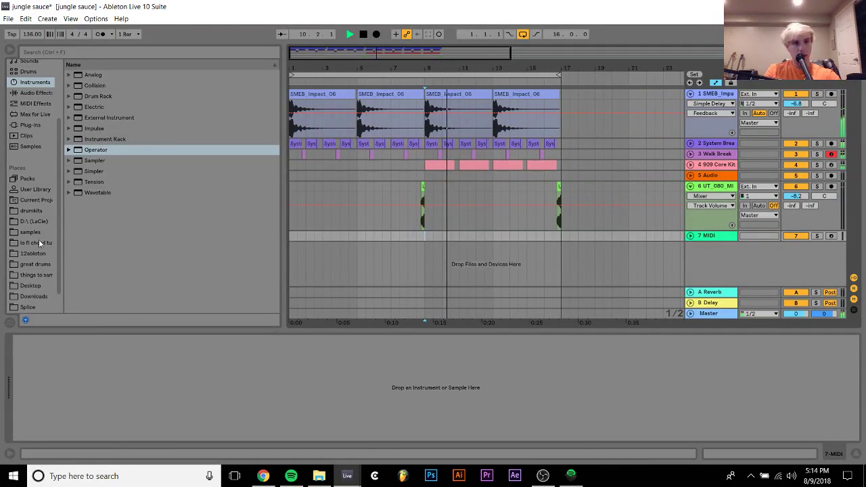
Browse the Splice sample folder to the PALA Vocal Sample Pack and stop playback.
{"action": "left_click", "coordinate": [27, 307]}
{"action": "scroll", "coordinate": [108, 248], "scroll_direction": "up", "scroll_amount": 20}
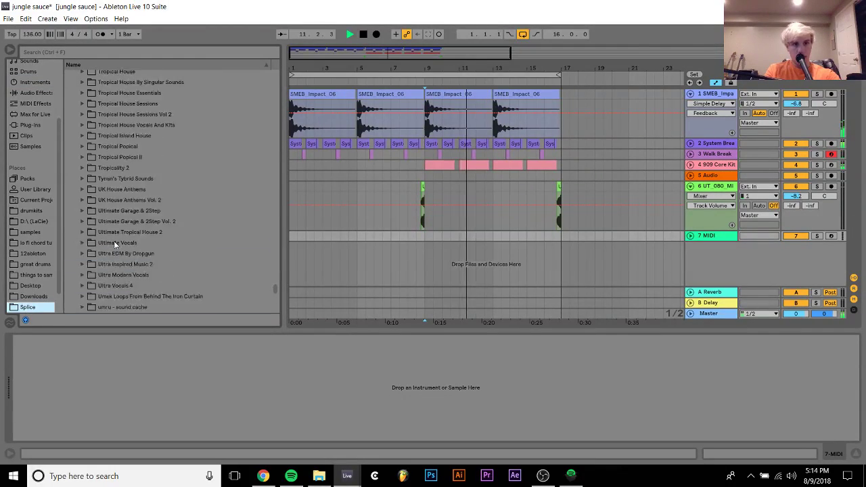
{"action": "scroll", "coordinate": [115, 245], "scroll_direction": "up", "scroll_amount": 15}
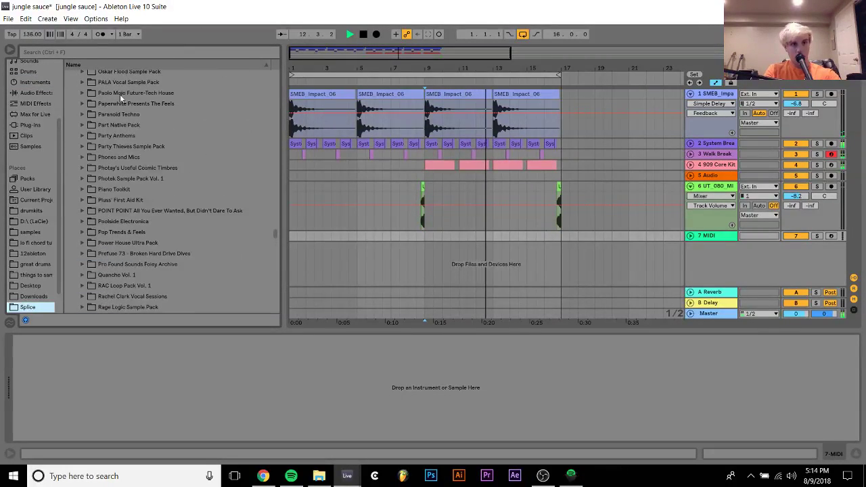
{"action": "key", "text": "space"}
{"action": "left_click", "coordinate": [108, 103]}
{"action": "key", "text": "Up"}
{"action": "key", "text": "Up"}
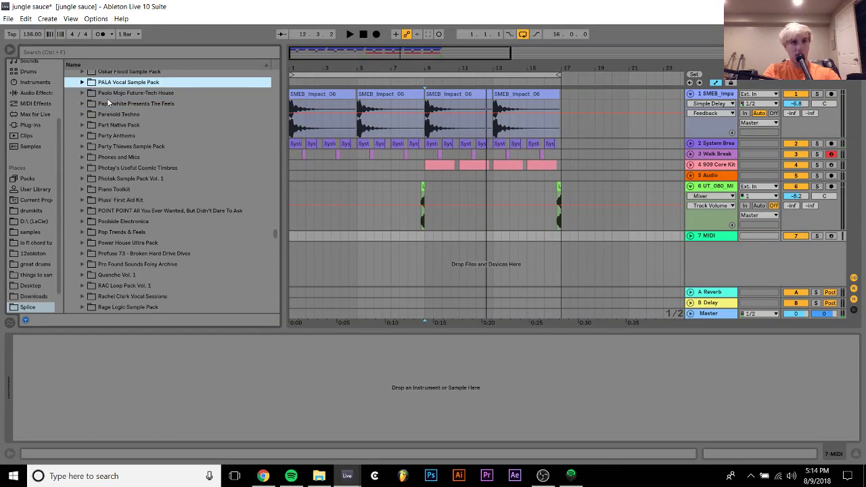
Expand the PALA Vocal Sample Pack and preview its vocal chop progressions and vocal phrase lyric lines.
{"action": "key", "text": "Right"}
{"action": "key", "text": "Down"}
{"action": "key", "text": "Right"}
{"action": "key", "text": "Down"}
{"action": "key", "text": "Right"}
{"action": "key", "text": "Down"}
{"action": "key", "text": "Right"}
{"action": "key", "text": "Down"}
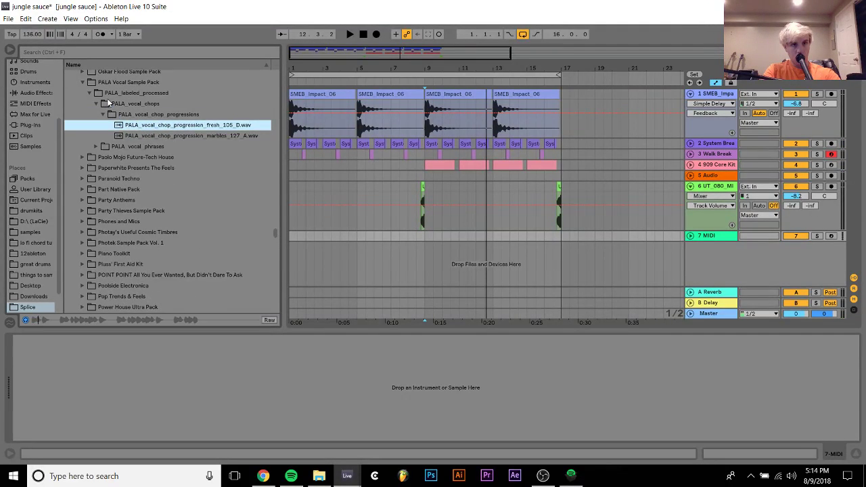
{"action": "key", "text": "Down"}
{"action": "key", "text": "Down"}
{"action": "key", "text": "Right"}
{"action": "key", "text": "Down"}
{"action": "key", "text": "Right"}
{"action": "key", "text": "Down"}
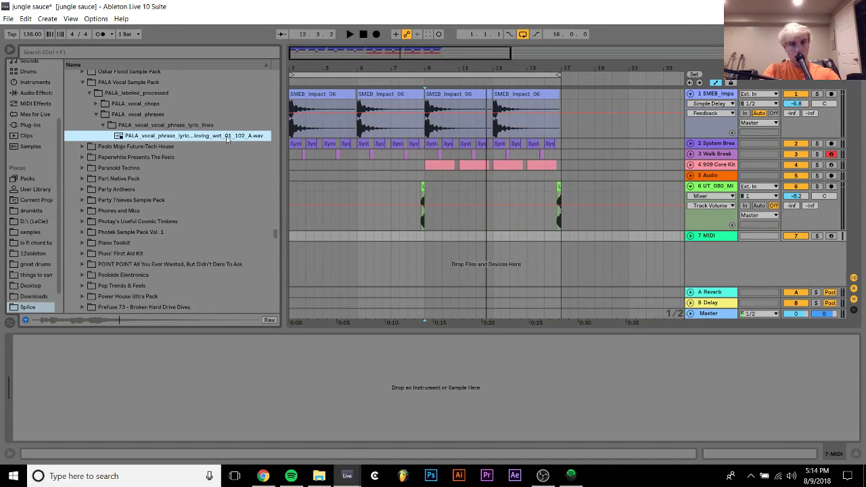
Look through the drums, fx and tonal folders of the Oskar Flood Sample Pack.
{"action": "key", "text": "Up"}
{"action": "key", "text": "Up"}
{"action": "key", "text": "Up"}
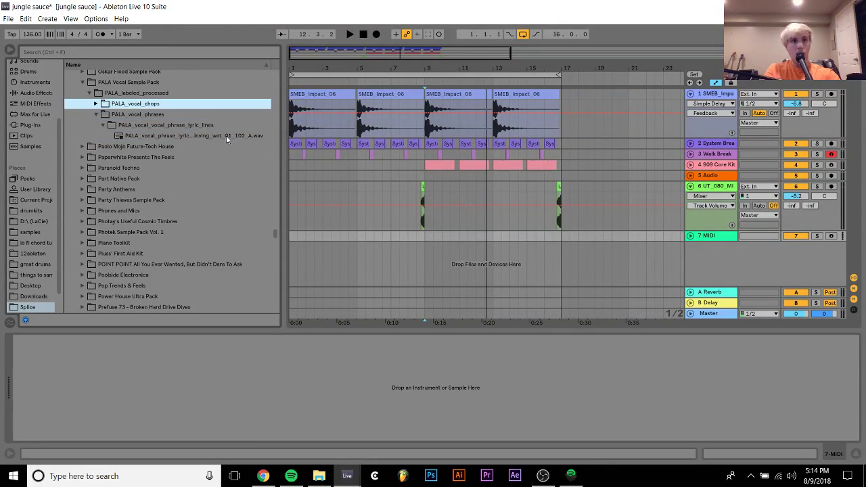
{"action": "key", "text": "Up"}
{"action": "key", "text": "Up"}
{"action": "key", "text": "Up"}
{"action": "key", "text": "Right"}
{"action": "key", "text": "Down"}
{"action": "key", "text": "Right"}
{"action": "key", "text": "Down"}
{"action": "key", "text": "Right"}
{"action": "key", "text": "Down"}
{"action": "key", "text": "Down"}
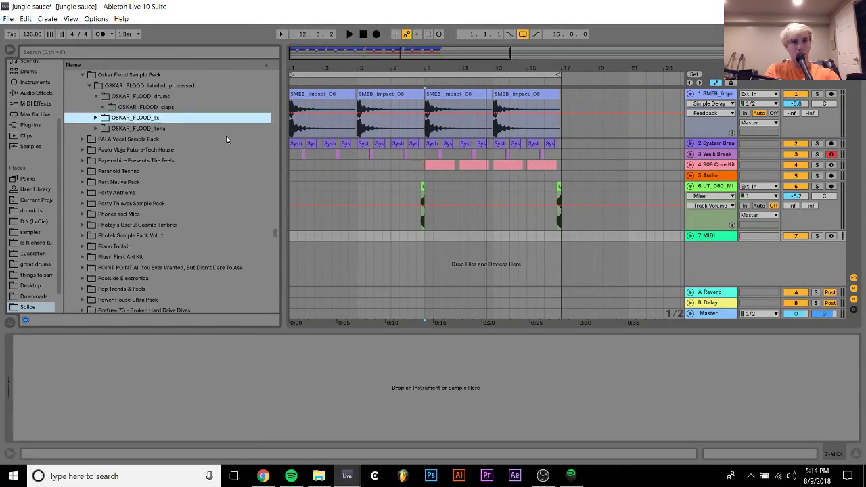
{"action": "key", "text": "Right"}
{"action": "key", "text": "Down"}
{"action": "key", "text": "Down"}
{"action": "key", "text": "Right"}
{"action": "key", "text": "Down"}
{"action": "key", "text": "Up"}
{"action": "key", "text": "Up"}
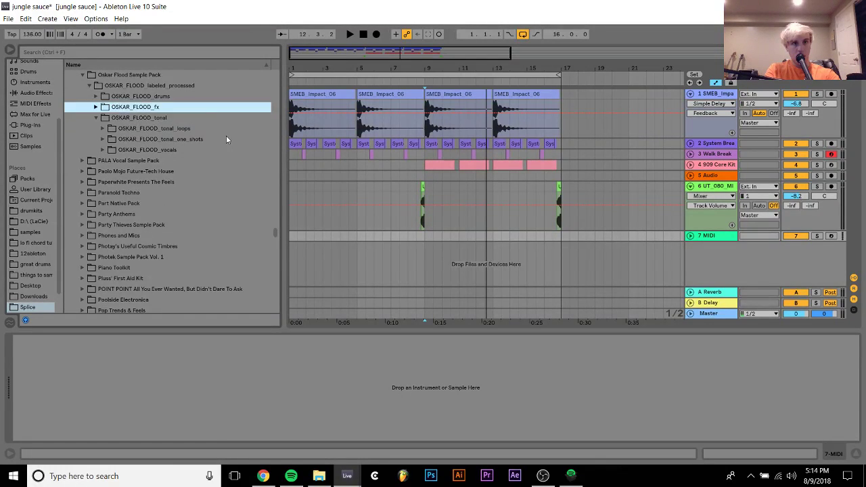
Add OSKAR_FLOOD_fx_vinyl_noise_01.wav on a new audio track at bar 1 and extend the clip to bar 17.
{"action": "key", "text": "Right"}
{"action": "key", "text": "Down"}
{"action": "left_click_drag", "start_coordinate": [196, 119], "coordinate": [294, 270]}
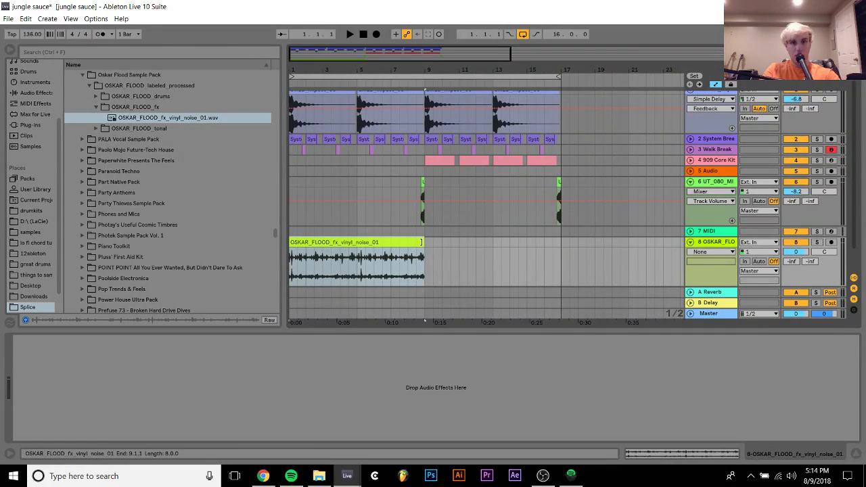
{"action": "left_click_drag", "start_coordinate": [422, 248], "coordinate": [560, 248]}
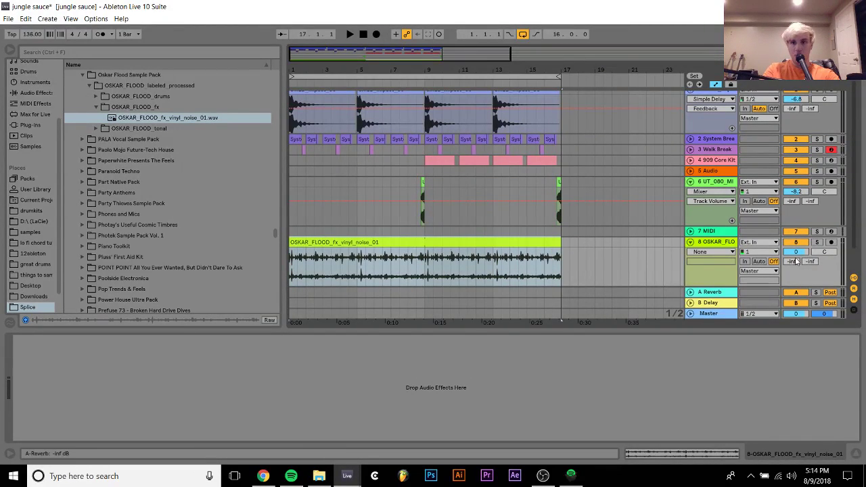
Lower the vinyl noise track's volume to about -19.2 dB during playback and set its clip's warp mode to Re-Pitch.
{"action": "mouse_move", "coordinate": [796, 252]}
{"action": "left_mouse_down"}
{"action": "mouse_move", "coordinate": [796, 271]}
{"action": "mouse_move", "coordinate": [796, 245]}
{"action": "left_mouse_up"}
{"action": "key", "text": "space"}
{"action": "double_click", "coordinate": [520, 240]}
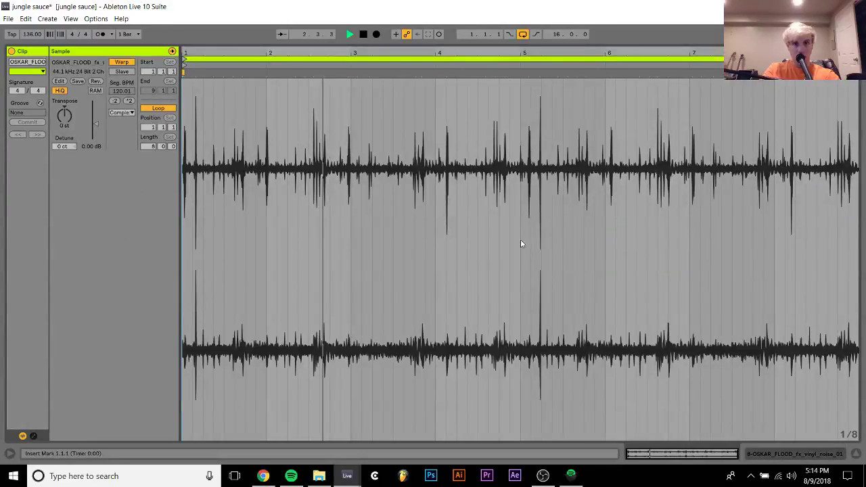
{"action": "left_click", "coordinate": [121, 112]}
{"action": "left_click", "coordinate": [120, 146]}
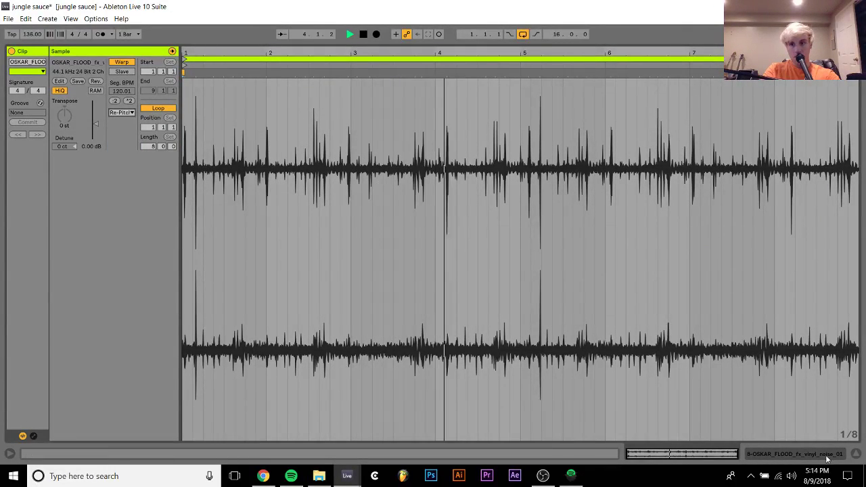
Fine-tune the vinyl noise track's volume to -19.4 dB, listen into bar 9, and stop playback.
{"action": "key", "text": "shift+Tab"}
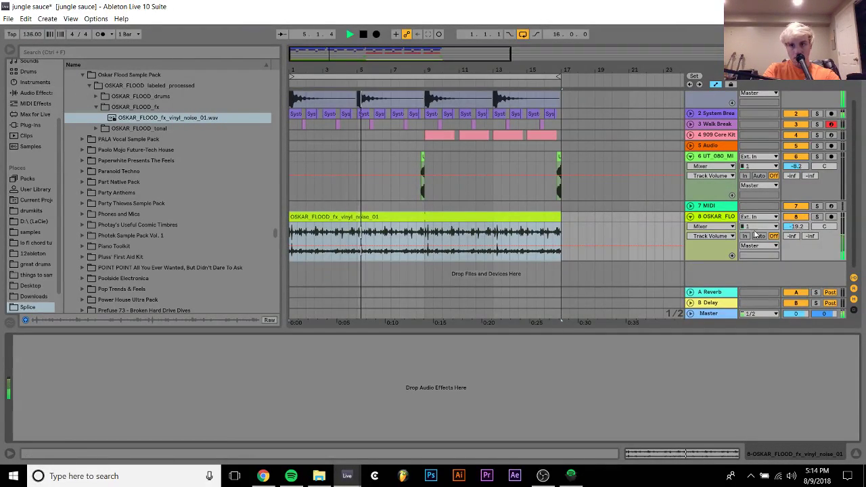
{"action": "left_click_drag", "start_coordinate": [796, 227], "coordinate": [796, 230]}
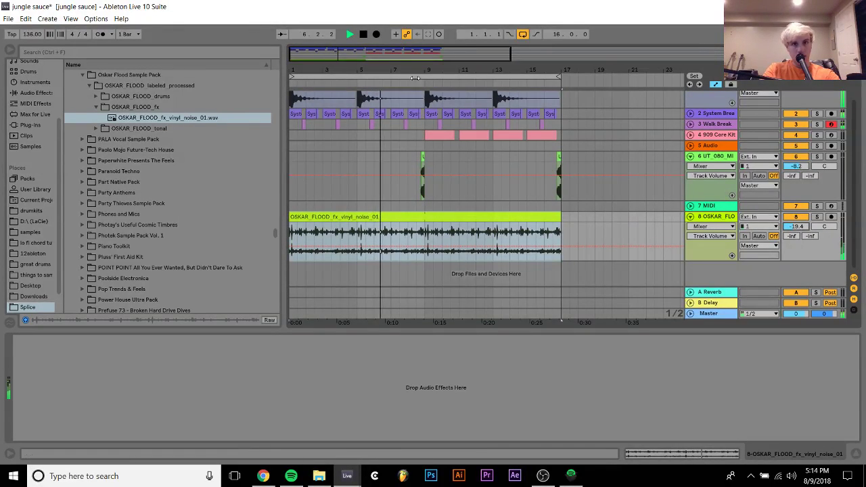
{"action": "left_click_drag", "start_coordinate": [414, 75], "coordinate": [536, 101]}
{"action": "key", "text": "minus"}
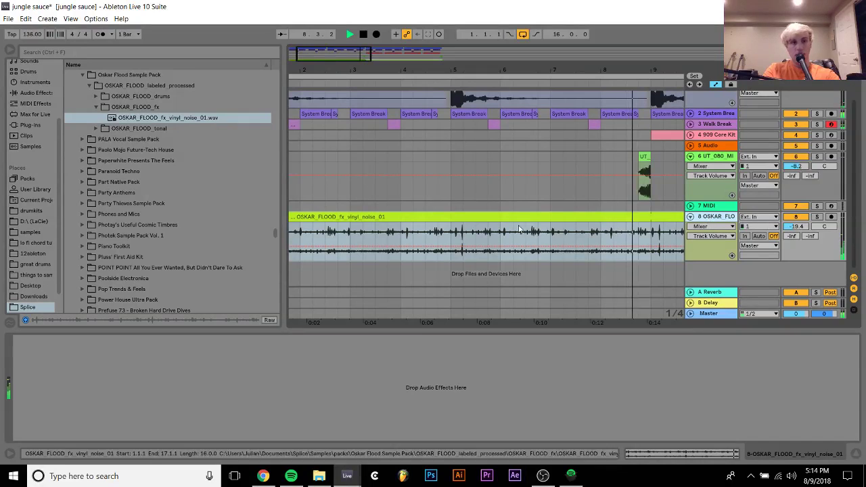
{"action": "key", "text": "space"}
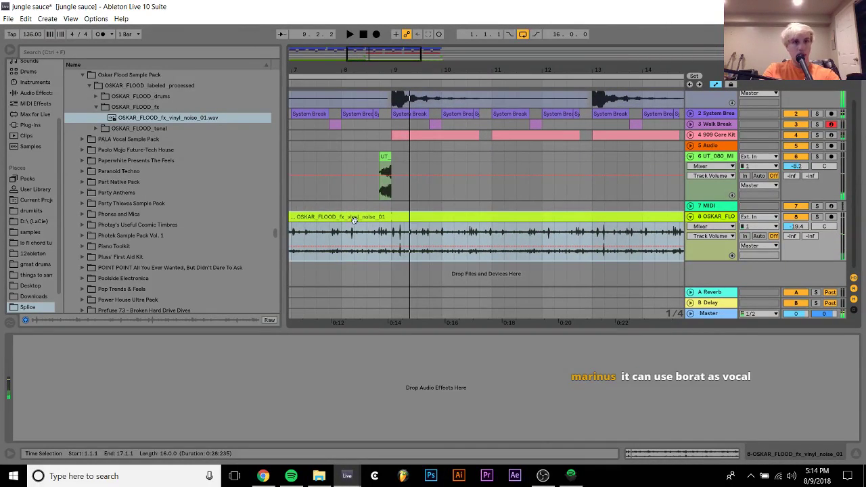
Open the Oskar Flood pack's tonal folder and preview OSKAR_FLOOD_vocal_bosco_Ebmin.wav from its vocals.
{"action": "left_click", "coordinate": [170, 130]}
{"action": "key", "text": "Right"}
{"action": "key", "text": "Down"}
{"action": "key", "text": "Down"}
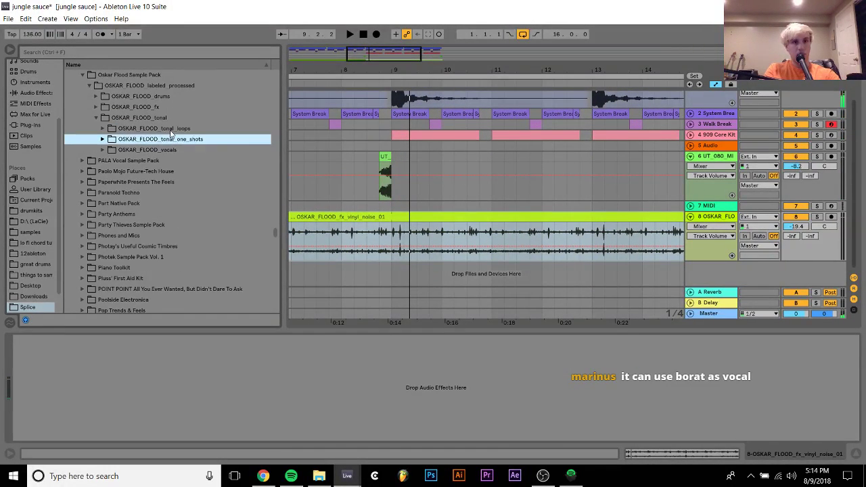
{"action": "key", "text": "Down"}
{"action": "key", "text": "Right"}
{"action": "key", "text": "Down"}
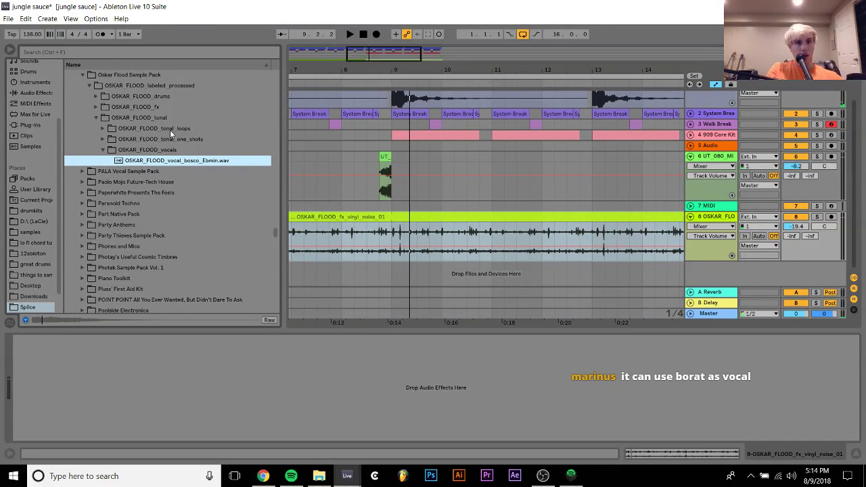
Expand the OSKAR_FLOOD_tonal_loops folder and preview its first chord loops.
{"action": "key", "text": "Left"}
{"action": "key", "text": "Left"}
{"action": "key", "text": "Up"}
{"action": "key", "text": "Up"}
{"action": "key", "text": "Right"}
{"action": "key", "text": "Down"}
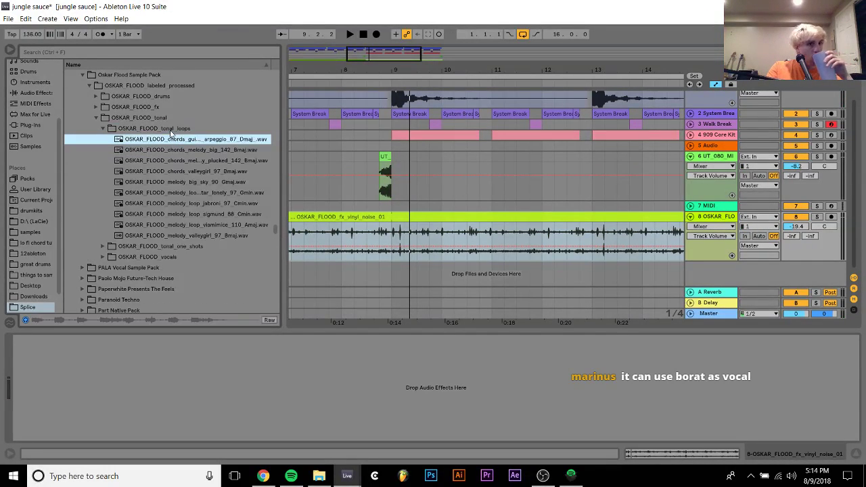
{"action": "key", "text": "Down"}
Browse to the Nick Bailey Spindrift Sounds pack and preview its acoustic guitar loop at 115 BPM in Cmaj.
{"action": "key", "text": "Up"}
{"action": "key", "text": "Up"}
{"action": "key", "text": "Up"}
{"action": "key", "text": "Up"}
{"action": "key", "text": "Up"}
{"action": "key", "text": "Up"}
{"action": "key", "text": "Up"}
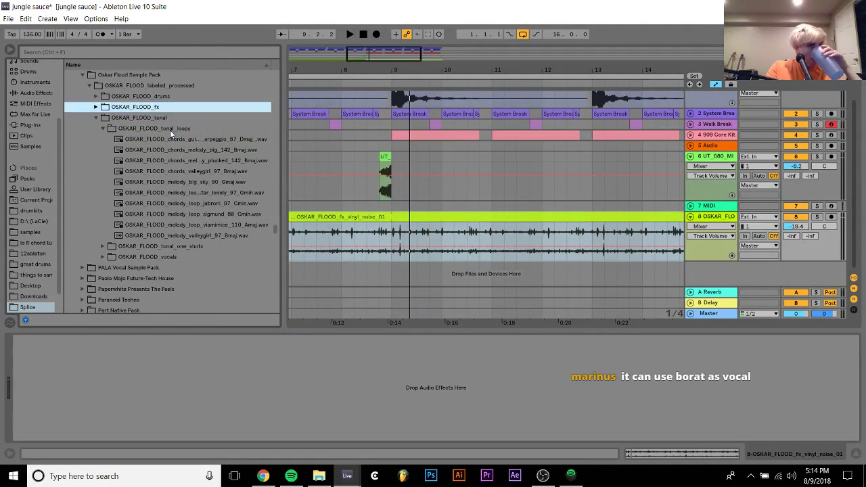
{"action": "key", "text": "Up"}
{"action": "key", "text": "Up"}
{"action": "key", "text": "Up"}
{"action": "key", "text": "Up"}
{"action": "key", "text": "Up"}
{"action": "key", "text": "Up"}
{"action": "key", "text": "Up"}
{"action": "key", "text": "Up"}
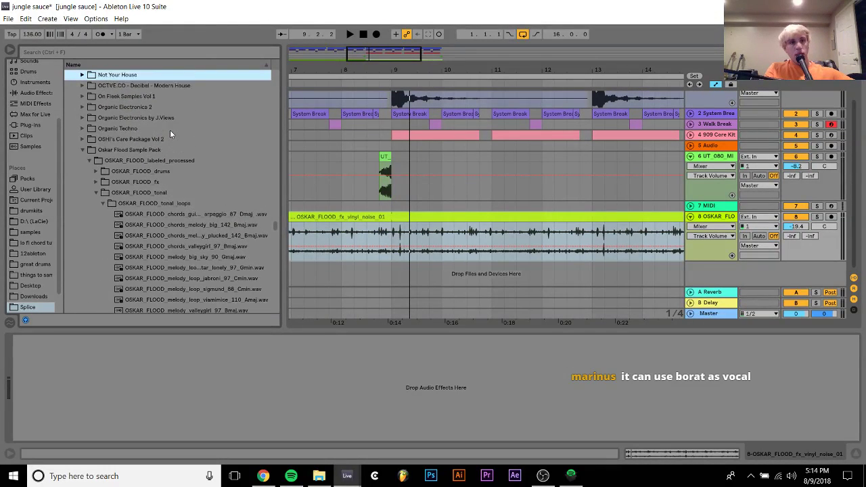
{"action": "key", "text": "Up"}
{"action": "key", "text": "Down"}
{"action": "key", "text": "Right"}
{"action": "key", "text": "Down"}
{"action": "key", "text": "Right"}
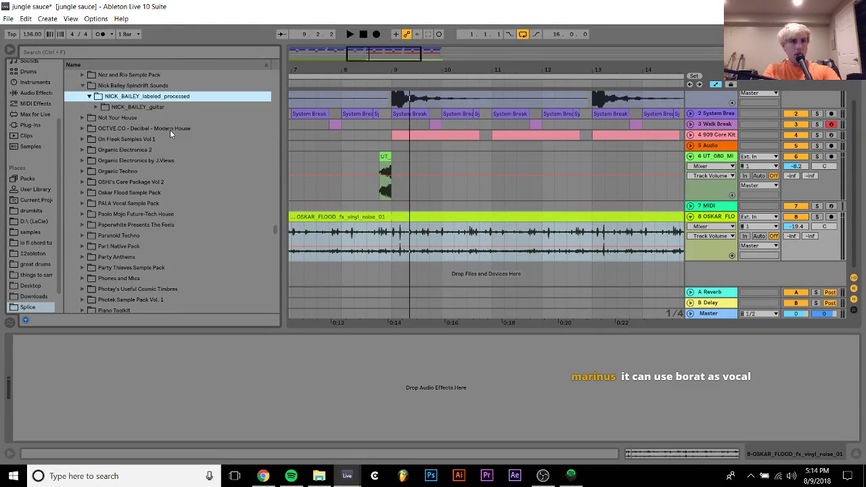
{"action": "key", "text": "Down"}
{"action": "key", "text": "Right"}
{"action": "key", "text": "Down"}
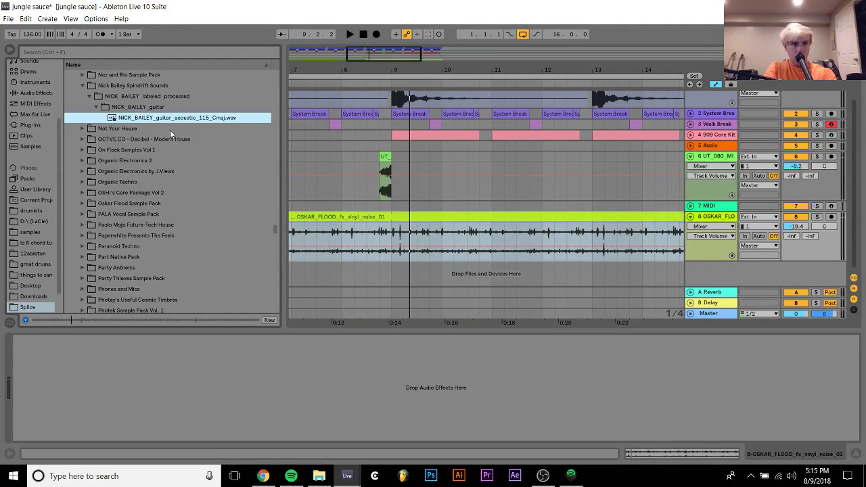
Search the Splice sample folder for "vocal".
{"action": "key", "text": "Up"}
{"action": "key", "text": "Up"}
{"action": "key", "text": "Up"}
{"action": "key", "text": "Up"}
{"action": "key", "text": "Up"}
{"action": "key", "text": "Up"}
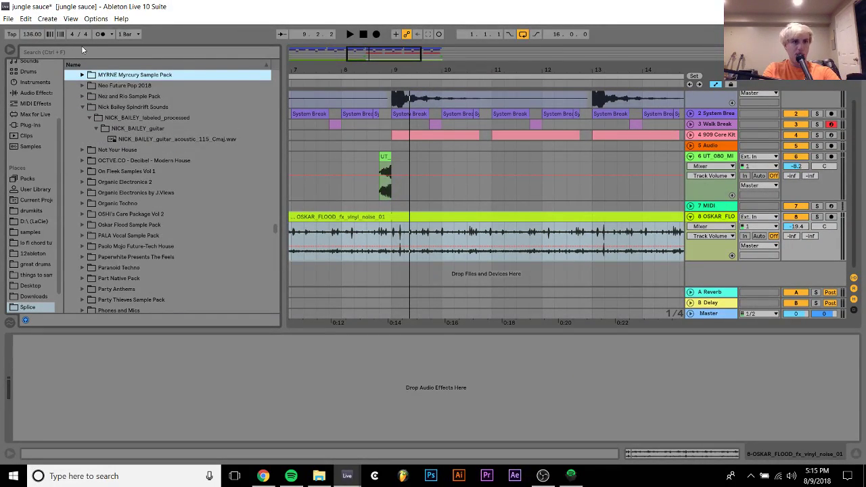
{"action": "key", "text": "v"}
{"action": "left_click", "coordinate": [80, 50]}
{"action": "type", "text": "vocal"}
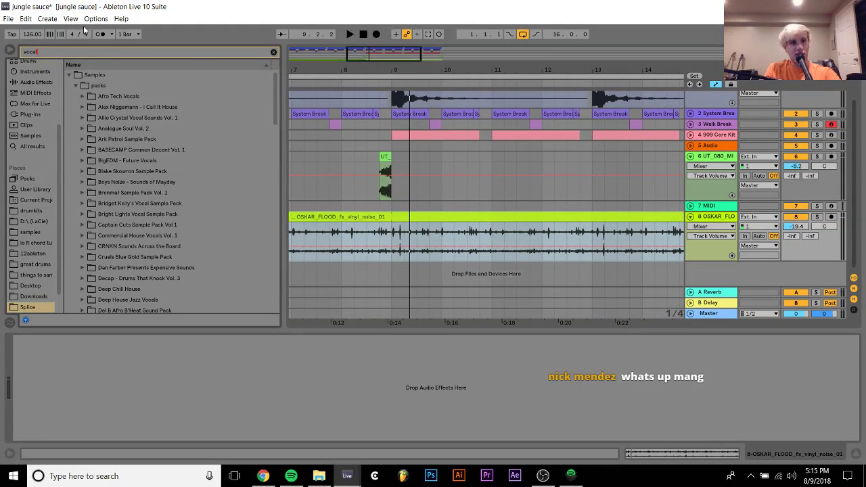
Browse the matching packs and open the BMAR_vocals folder inside Brenmar Sample Pack Vol. 1.
{"action": "left_click", "coordinate": [175, 261]}
{"action": "key", "text": "Up"}
{"action": "key", "text": "Up"}
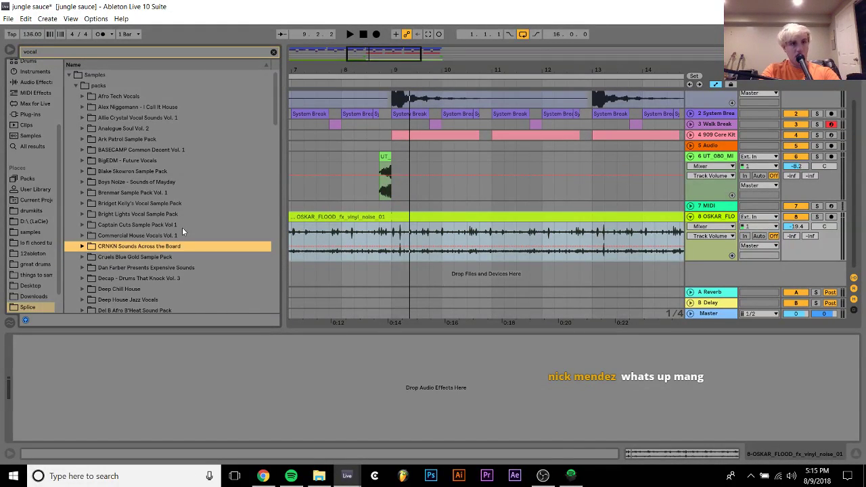
{"action": "key", "text": "Down"}
{"action": "key", "text": "Down"}
{"action": "key", "text": "Up"}
{"action": "key", "text": "Up"}
{"action": "key", "text": "Up"}
{"action": "key", "text": "Up"}
{"action": "key", "text": "Up"}
{"action": "key", "text": "Up"}
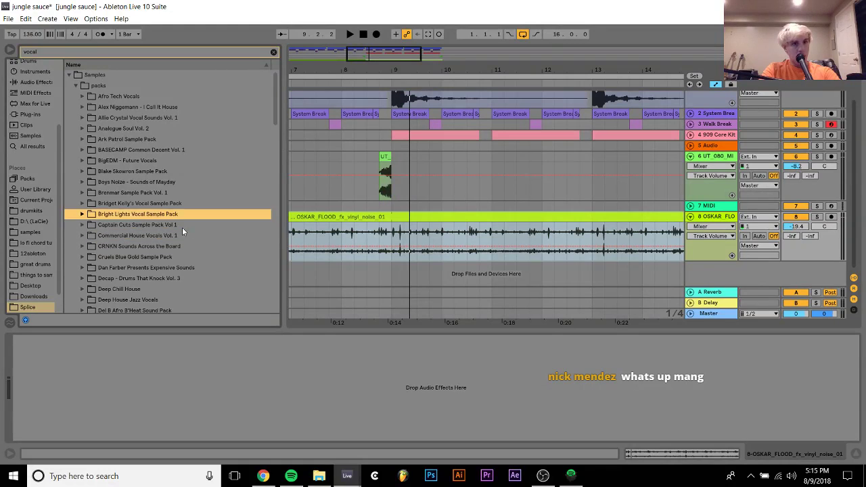
{"action": "key", "text": "Right"}
{"action": "key", "text": "Down"}
{"action": "key", "text": "Right"}
{"action": "key", "text": "Down"}
{"action": "key", "text": "Right"}
Preview the Brenmar vocal shots one after another, from BMAR_vocal_damn.wav through BMAR_vocal_uhuhhh.wav.
{"action": "key", "text": "Down"}
{"action": "key", "text": "Down"}
{"action": "key", "text": "Down"}
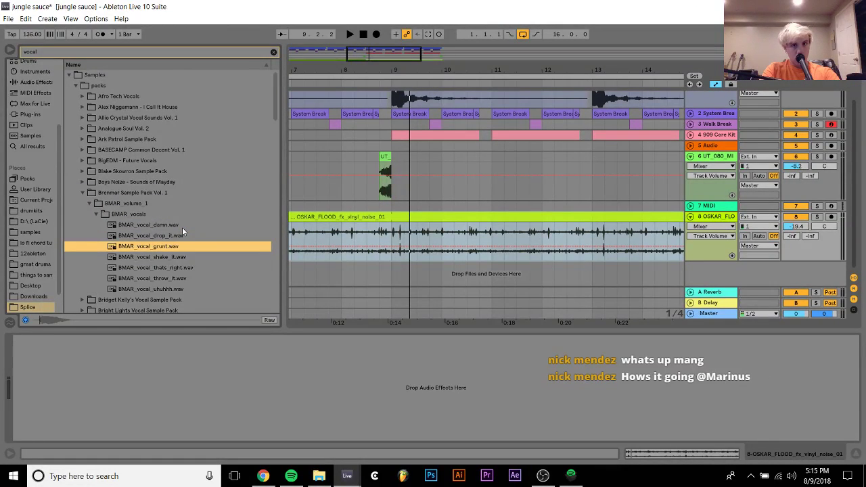
{"action": "key", "text": "Down"}
{"action": "key", "text": "Down"}
{"action": "key", "text": "Down"}
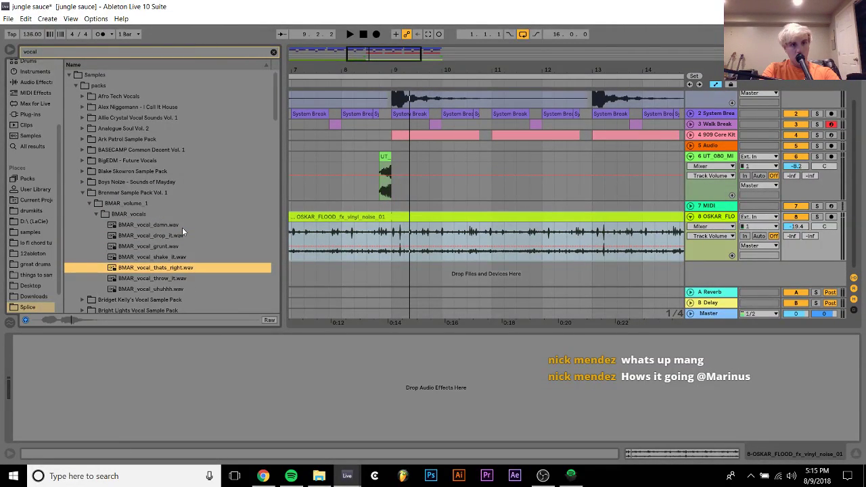
{"action": "key", "text": "Down"}
{"action": "key", "text": "Down"}
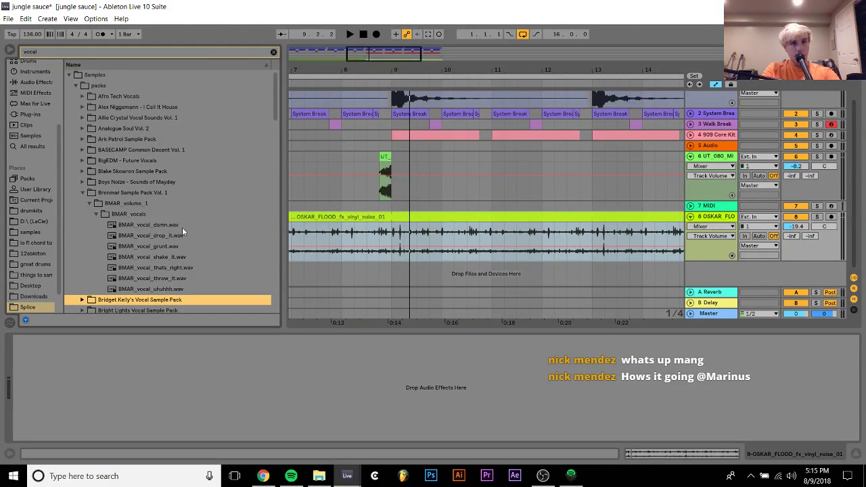
Open Bridget Kelly's Vocal Sample Pack and preview the 140 BPM vocal phrases in its Amin and Dmin folders.
{"action": "key", "text": "Right"}
{"action": "key", "text": "Down"}
{"action": "key", "text": "Right"}
{"action": "key", "text": "Down"}
{"action": "key", "text": "Right"}
{"action": "key", "text": "Down"}
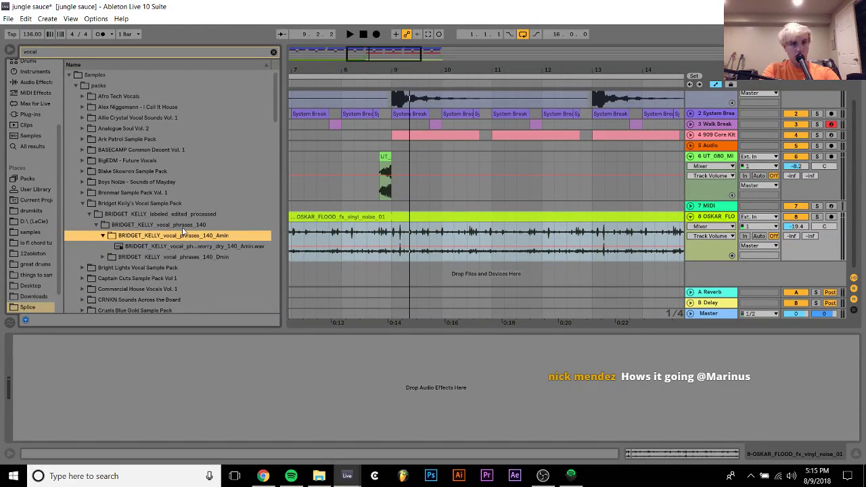
{"action": "key", "text": "Right"}
{"action": "key", "text": "Down"}
{"action": "key", "text": "Down"}
{"action": "key", "text": "Right"}
{"action": "key", "text": "Down"}
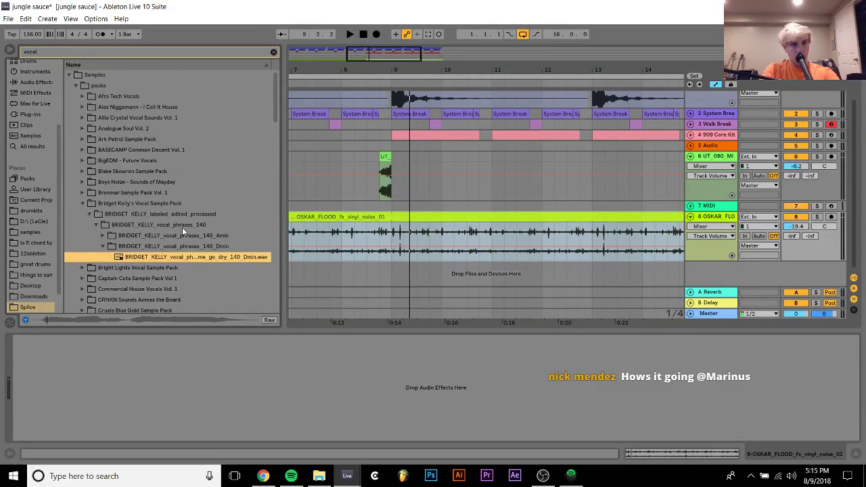
Take a brief look inside the Bright Lights Vocal Sample Pack.
{"action": "key", "text": "Down"}
{"action": "key", "text": "Up"}
{"action": "key", "text": "Up"}
{"action": "key", "text": "Up"}
{"action": "key", "text": "Up"}
{"action": "key", "text": "Up"}
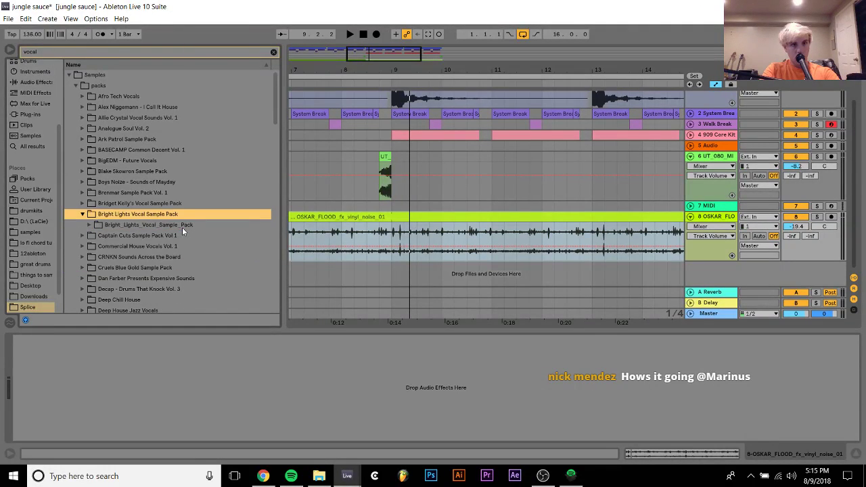
{"action": "key", "text": "Up"}
Add the Bridget Kelly Dmin vocal phrase to a new audio track below the vinyl noise, starting at bar 8.
{"action": "key", "text": "Down"}
{"action": "key", "text": "Down"}
{"action": "key", "text": "Down"}
{"action": "key", "text": "Down"}
{"action": "key", "text": "Down"}
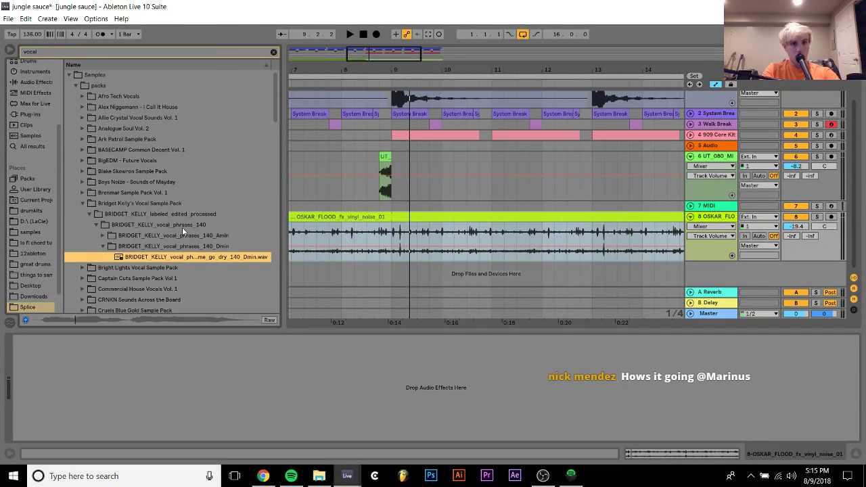
{"action": "mouse_move", "coordinate": [208, 255]}
{"action": "left_mouse_down"}
{"action": "mouse_move", "coordinate": [380, 275]}
{"action": "mouse_move", "coordinate": [358, 275]}
{"action": "mouse_move", "coordinate": [368, 269]}
{"action": "left_mouse_up"}
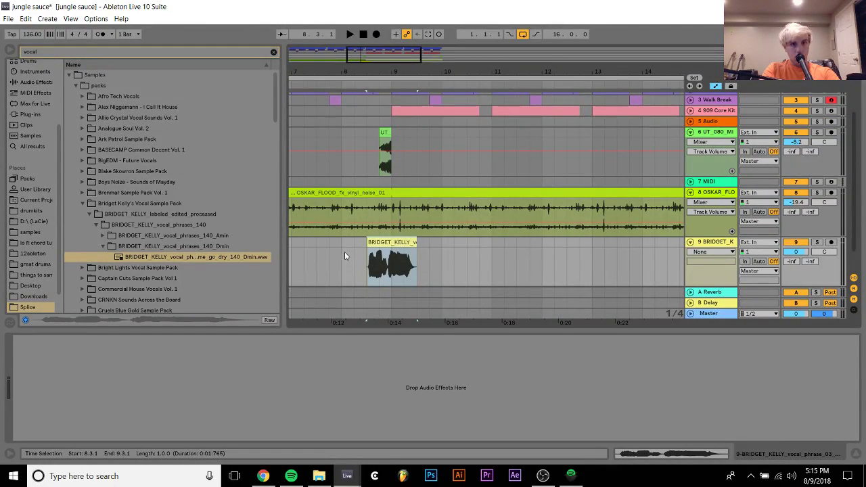
{"action": "left_click_drag", "start_coordinate": [386, 243], "coordinate": [350, 244]}
Turn the vocal clip's warping off and on again with the project tempo at 140 BPM, and return the tempo to 136.
{"action": "left_click", "coordinate": [359, 243]}
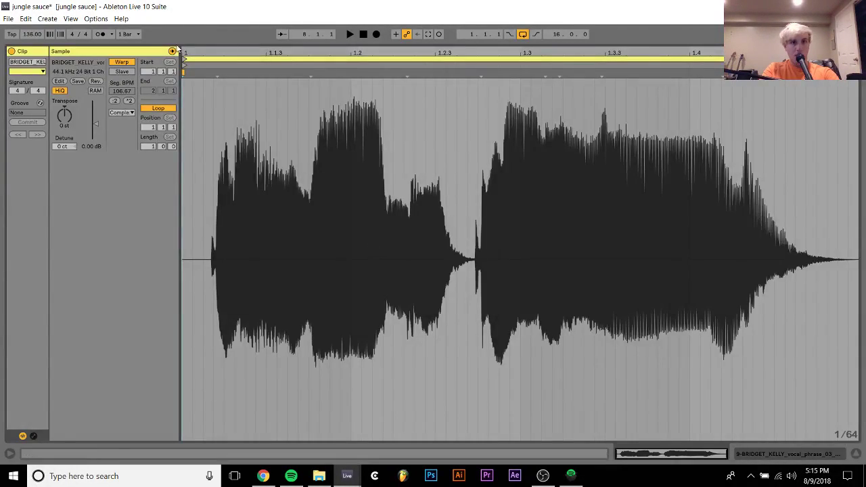
{"action": "left_click", "coordinate": [121, 62]}
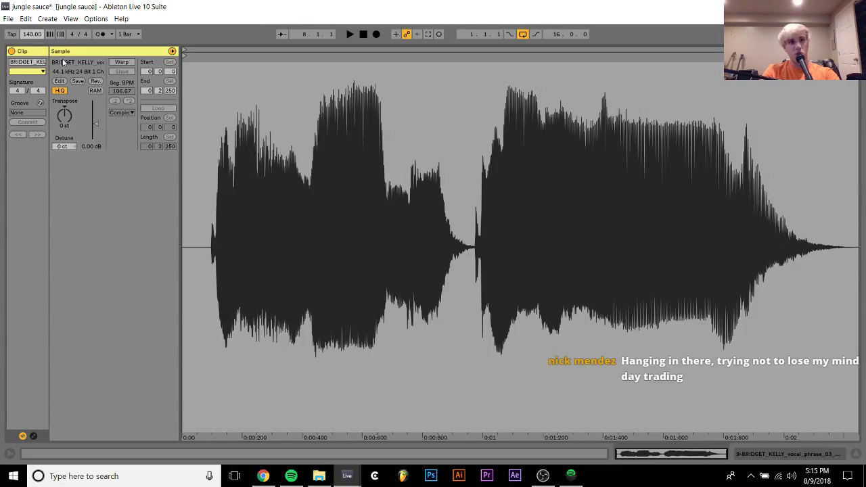
{"action": "left_click", "coordinate": [122, 62]}
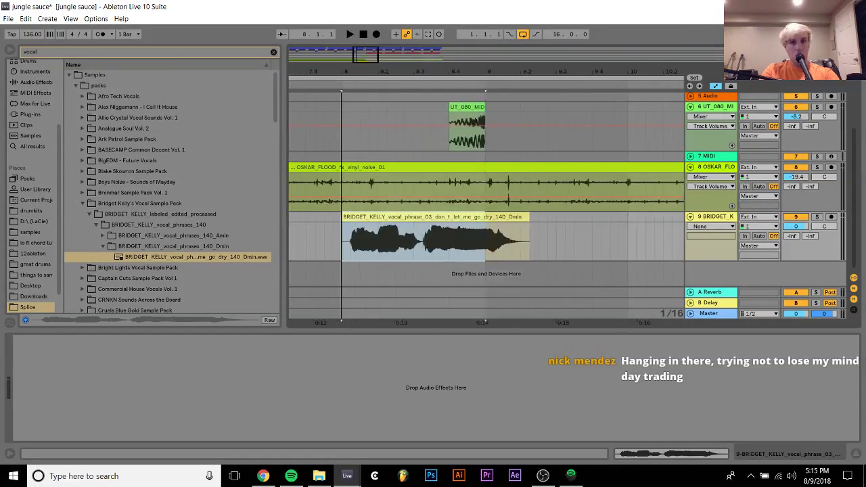
Nudge the selected part of the vocal phrase earlier to 7.4.4 and select the leftover tail clip at bar 9.
{"action": "key", "text": "plus"}
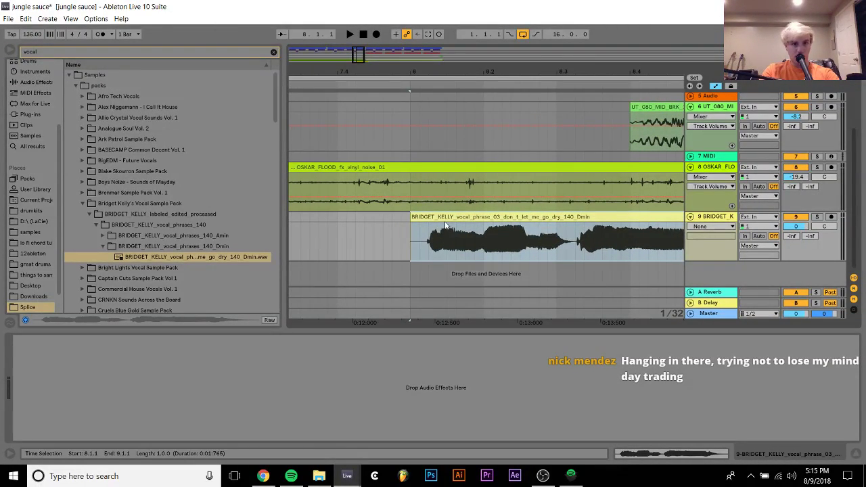
{"action": "left_click_drag", "start_coordinate": [445, 225], "coordinate": [427, 225]}
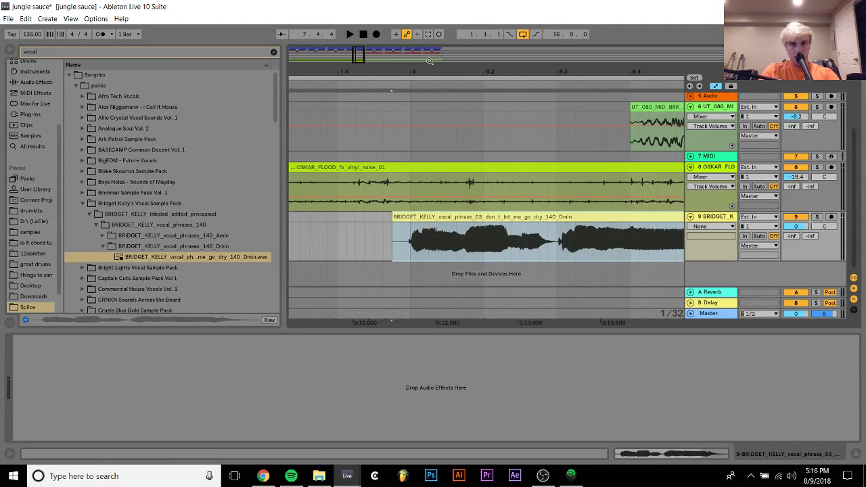
{"action": "left_click_drag", "start_coordinate": [429, 61], "coordinate": [493, 222]}
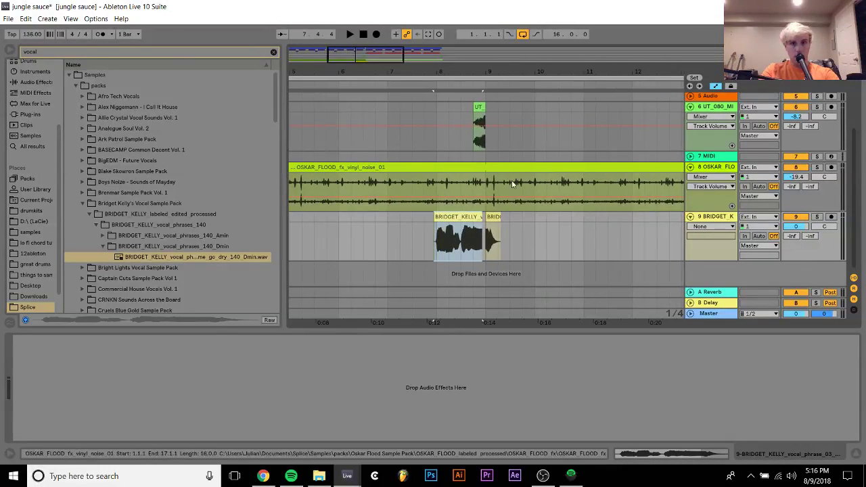
{"action": "left_click", "coordinate": [495, 225]}
{"action": "left_click", "coordinate": [492, 215]}
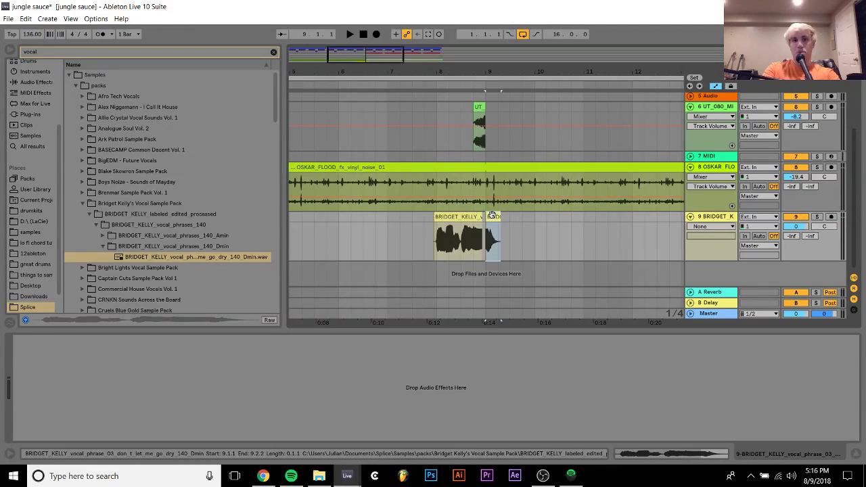
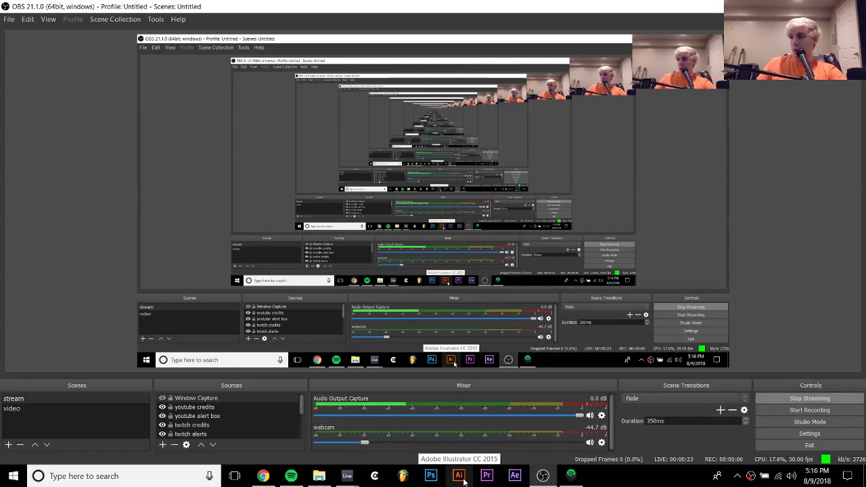
Switch from OBS back to the jungle sauce set in Ableton Live.
{"action": "mouse_move", "coordinate": [348, 477]}
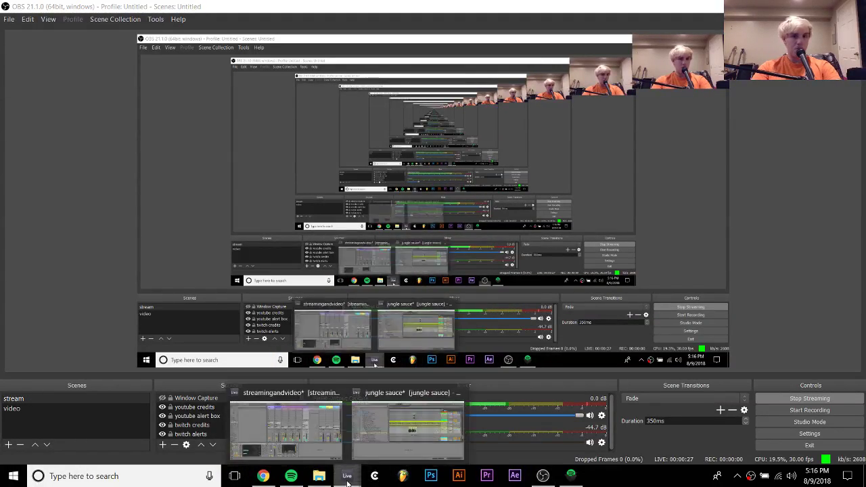
{"action": "left_click", "coordinate": [427, 425]}
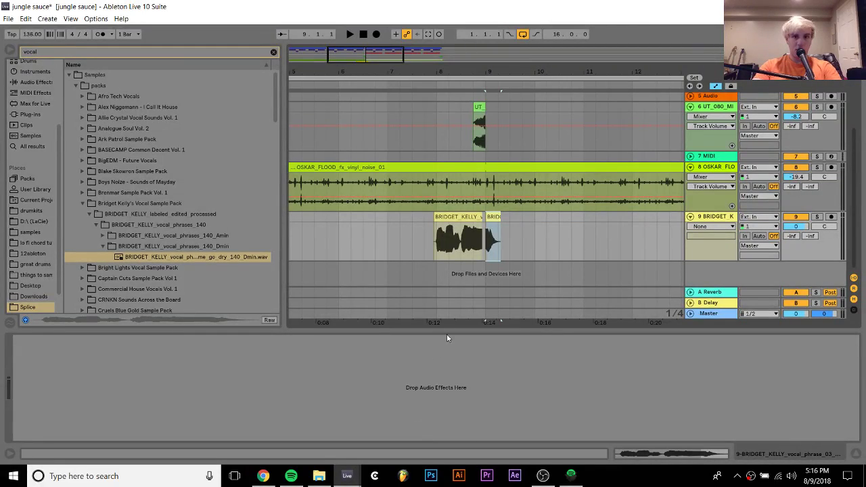
Delete the leftover vocal tail, undo back to an unsplit phrase placed at 7.4.4, and set the playback start to bar 7.
{"action": "key", "text": "Delete"}
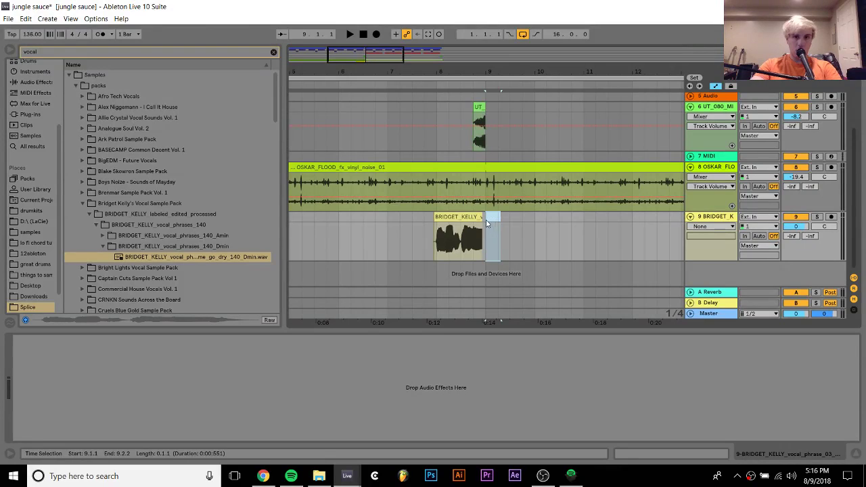
{"action": "key", "text": "ctrl+z"}
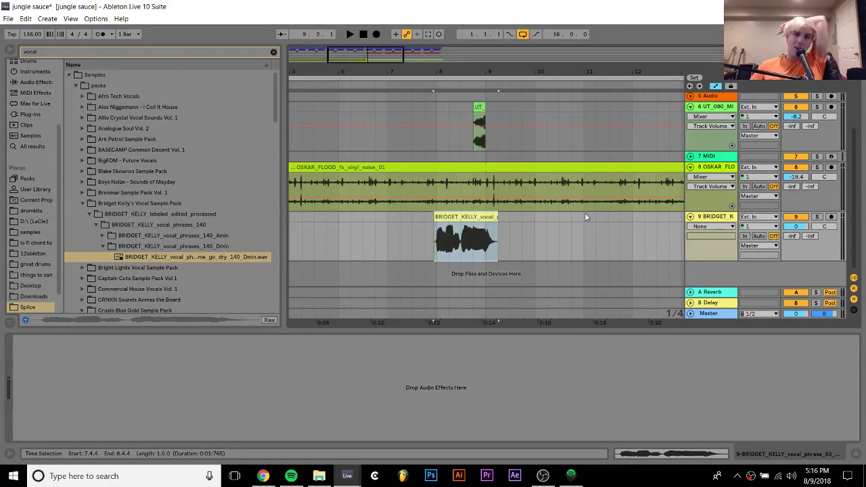
{"action": "left_click", "coordinate": [388, 225]}
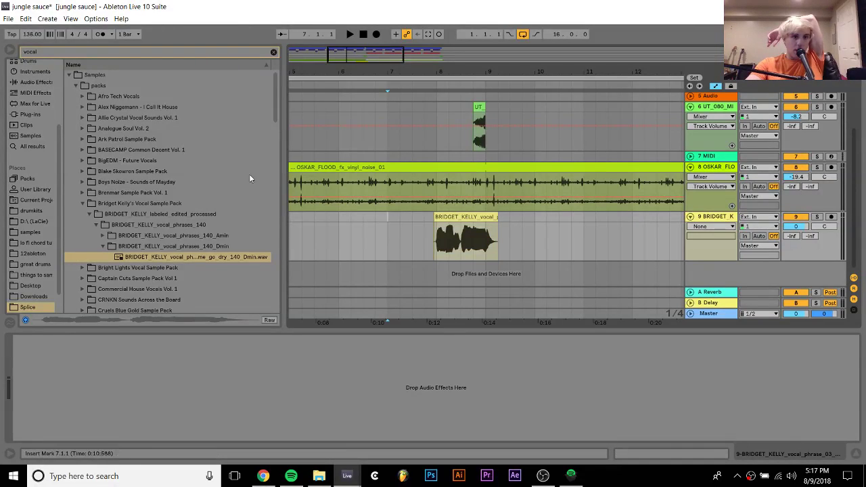
Clear the browser search and expand the Soundtoys folder among the plug-ins.
{"action": "left_click", "coordinate": [274, 52]}
{"action": "left_click", "coordinate": [32, 125]}
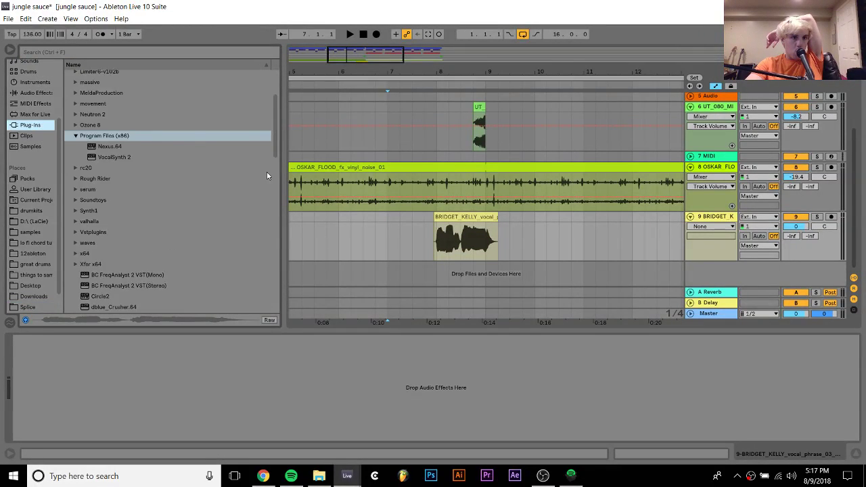
{"action": "scroll", "coordinate": [161, 149], "scroll_direction": "down", "scroll_amount": 10}
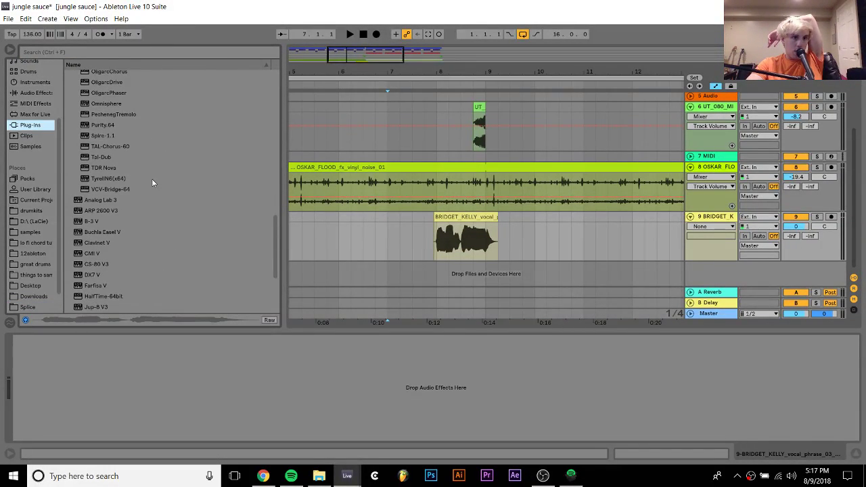
{"action": "scroll", "coordinate": [152, 179], "scroll_direction": "up", "scroll_amount": 10}
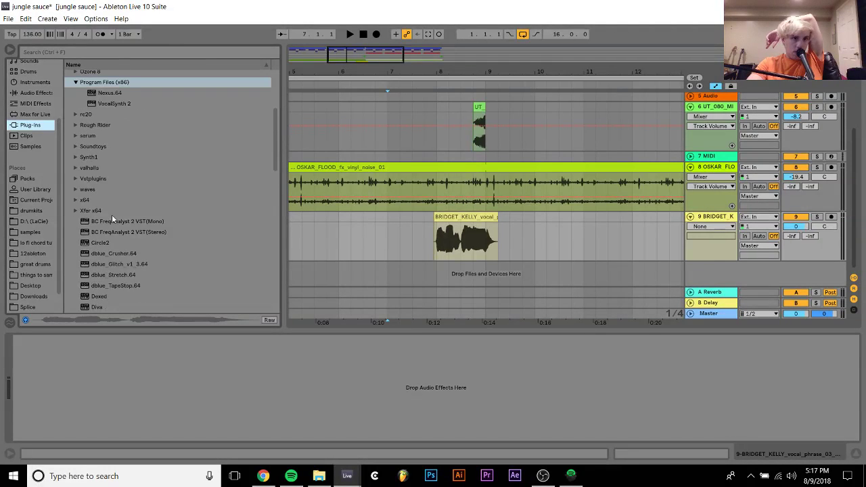
{"action": "left_click", "coordinate": [75, 147]}
Play from bar 7 and lower the vocal track's volume to -9.4 dB.
{"action": "key", "text": "space"}
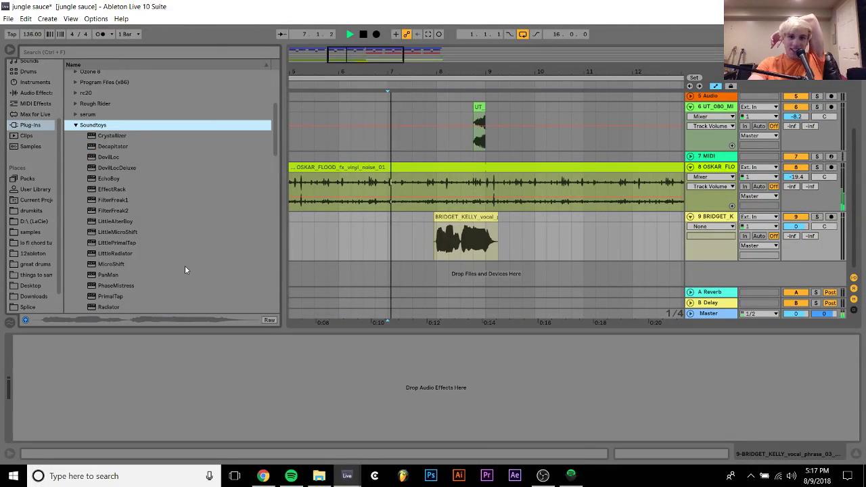
{"action": "mouse_move", "coordinate": [801, 231]}
{"action": "left_mouse_down"}
{"action": "mouse_move", "coordinate": [801, 257]}
{"action": "mouse_move", "coordinate": [798, 233]}
{"action": "left_mouse_up"}
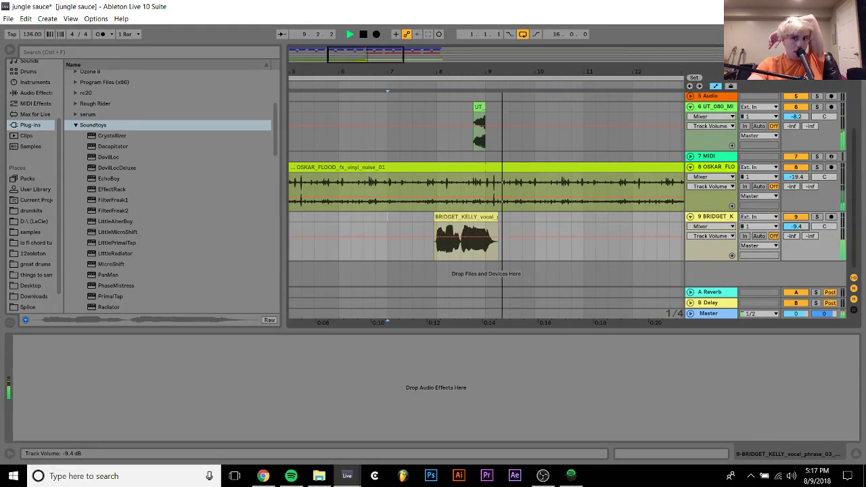
{"action": "key", "text": "space"}
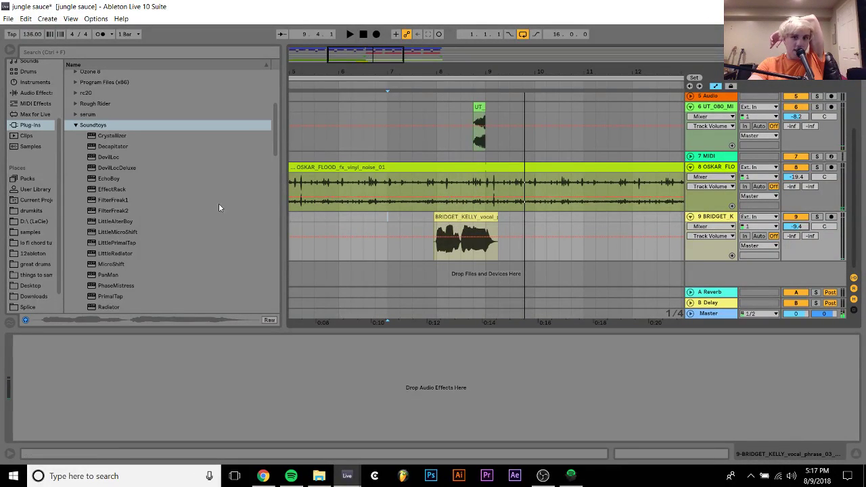
Add LittleAlterBoy to the vocal track, set its pitch to 12.0 and formant to -12.0, and audition the phrase.
{"action": "scroll", "coordinate": [190, 231], "scroll_direction": "down", "scroll_amount": 3}
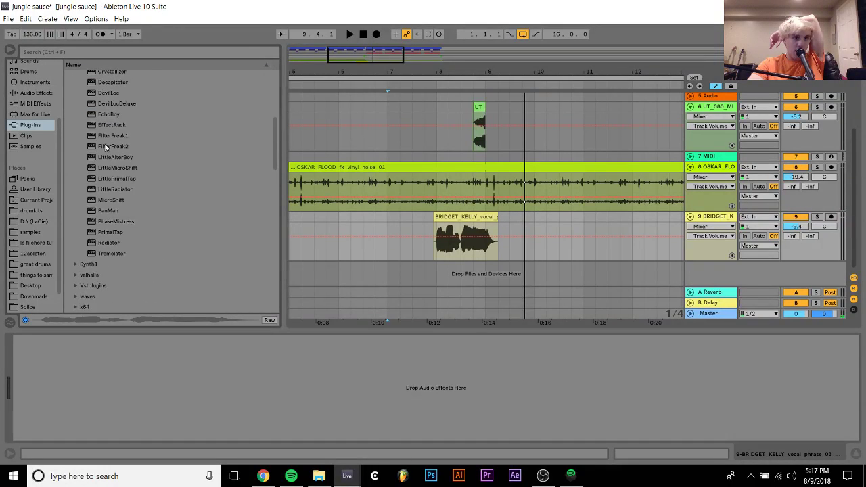
{"action": "left_click", "coordinate": [111, 157]}
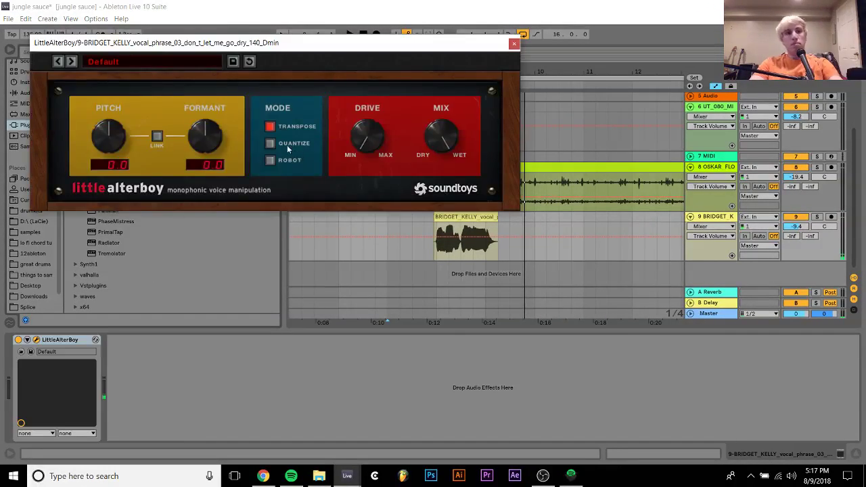
{"action": "left_click_drag", "start_coordinate": [104, 155], "coordinate": [126, 35]}
{"action": "key", "text": "space"}
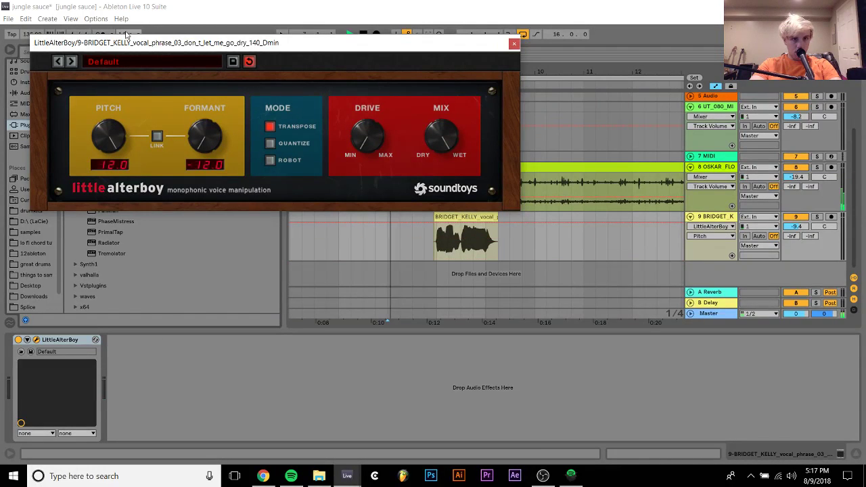
{"action": "left_click", "coordinate": [513, 45]}
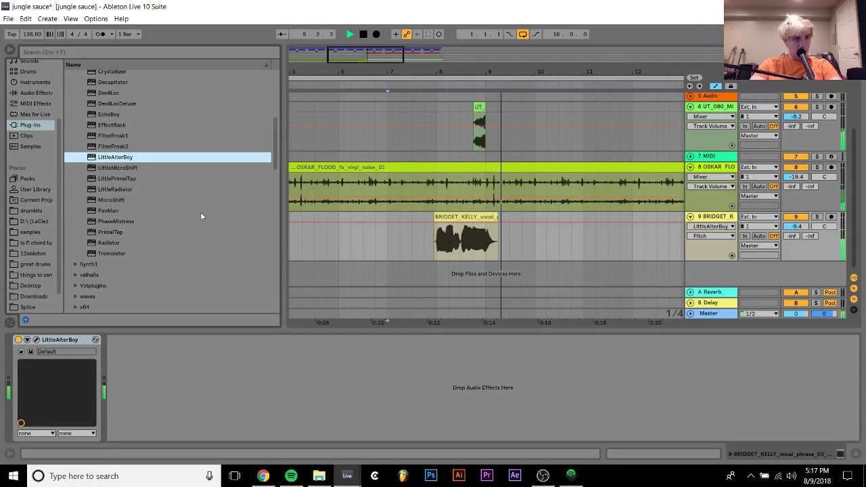
{"action": "scroll", "coordinate": [200, 212], "scroll_direction": "up", "scroll_amount": 3}
{"action": "key", "text": "space"}
Add EchoBoy after LittleAlterBoy on the vocal track and raise its Feedback during playback.
{"action": "scroll", "coordinate": [111, 118], "scroll_direction": "down", "scroll_amount": 5}
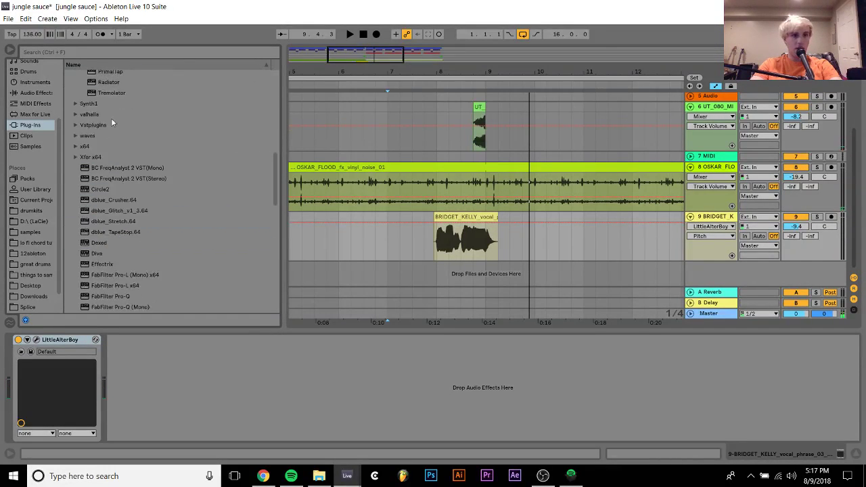
{"action": "scroll", "coordinate": [112, 111], "scroll_direction": "up", "scroll_amount": 5}
{"action": "left_click", "coordinate": [107, 82]}
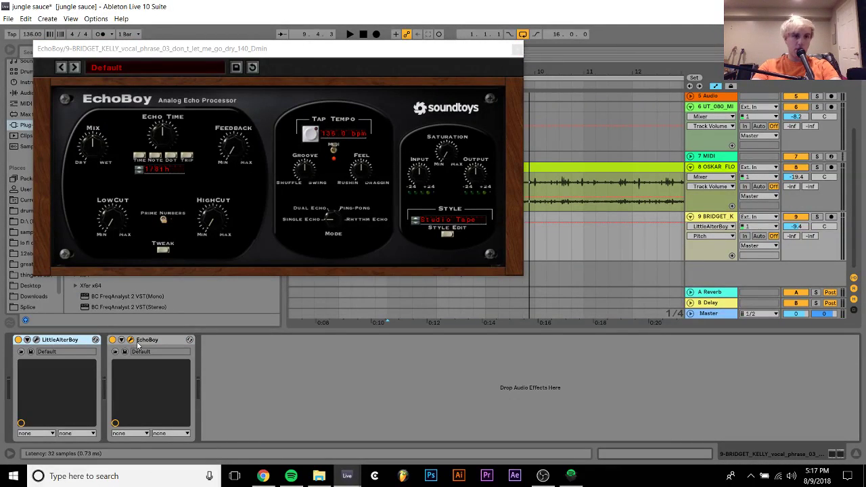
{"action": "left_click", "coordinate": [138, 344]}
{"action": "key", "text": "space"}
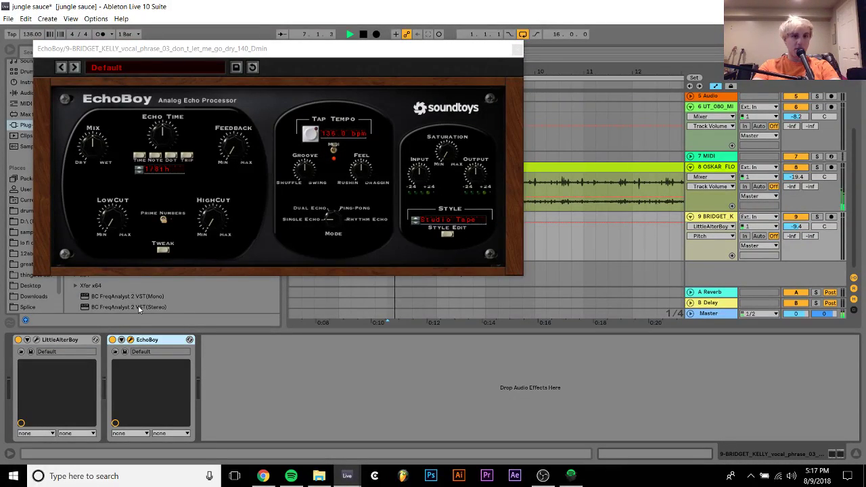
{"action": "left_click", "coordinate": [243, 169]}
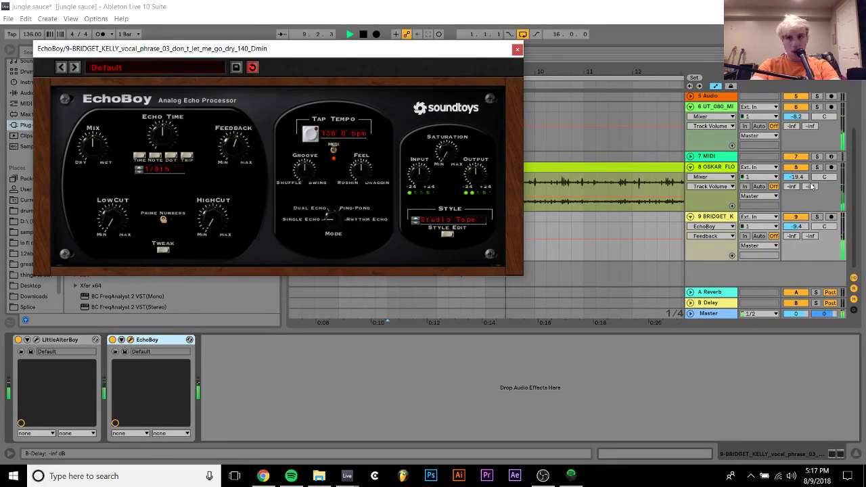
Adjust the vocal track's volume to -9.0 dB while listening to it against the other tracks.
{"action": "left_click", "coordinate": [796, 226]}
{"action": "key", "text": "space"}
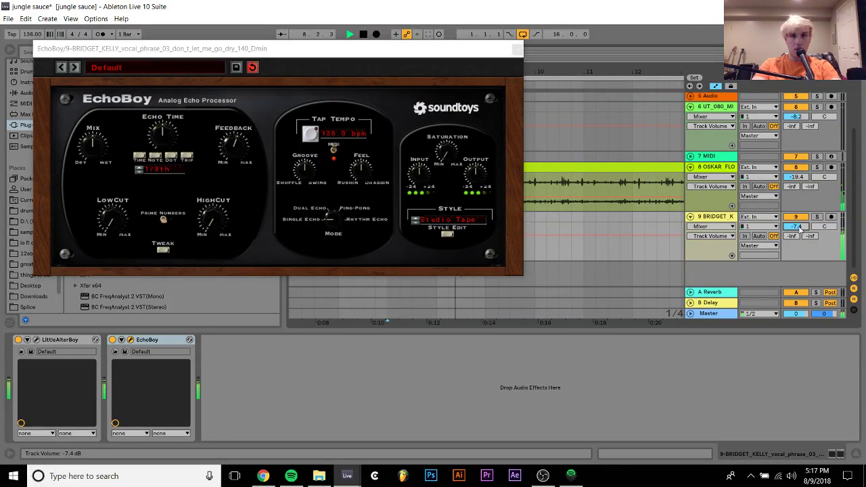
{"action": "left_click", "coordinate": [517, 52]}
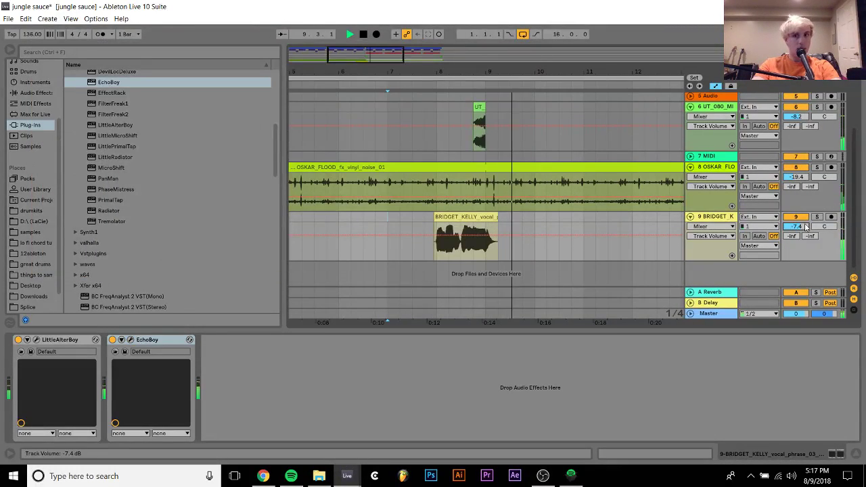
{"action": "scroll", "coordinate": [606, 215], "scroll_direction": "up", "scroll_amount": 3}
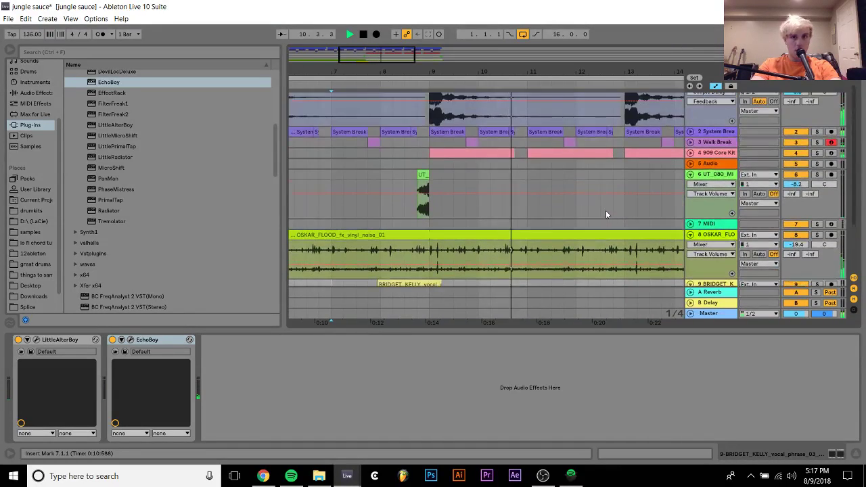
{"action": "scroll", "coordinate": [607, 214], "scroll_direction": "down", "scroll_amount": 2}
{"action": "scroll", "coordinate": [606, 214], "scroll_direction": "down", "scroll_amount": 1}
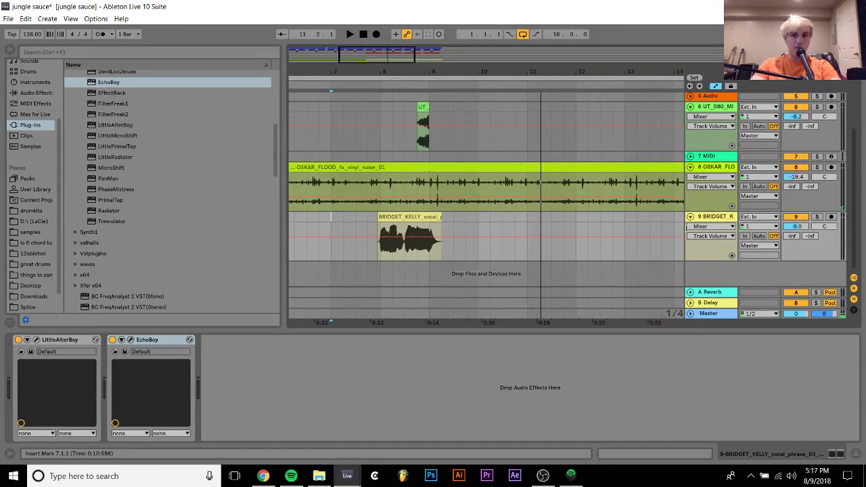
Automate LittleAlterBoy's Formant to ramp down to 0.00 across the vocal phrase, and play it back.
{"action": "left_click", "coordinate": [701, 226]}
{"action": "left_click", "coordinate": [707, 244]}
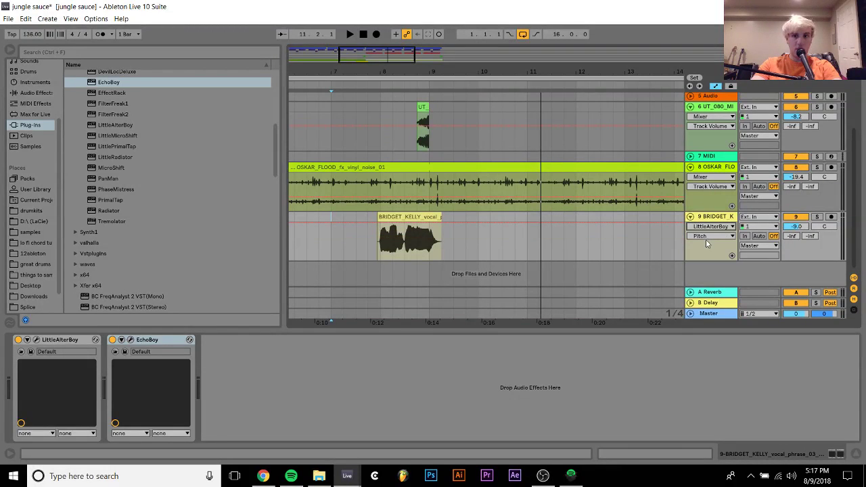
{"action": "left_click", "coordinate": [706, 236]}
{"action": "left_click", "coordinate": [704, 274]}
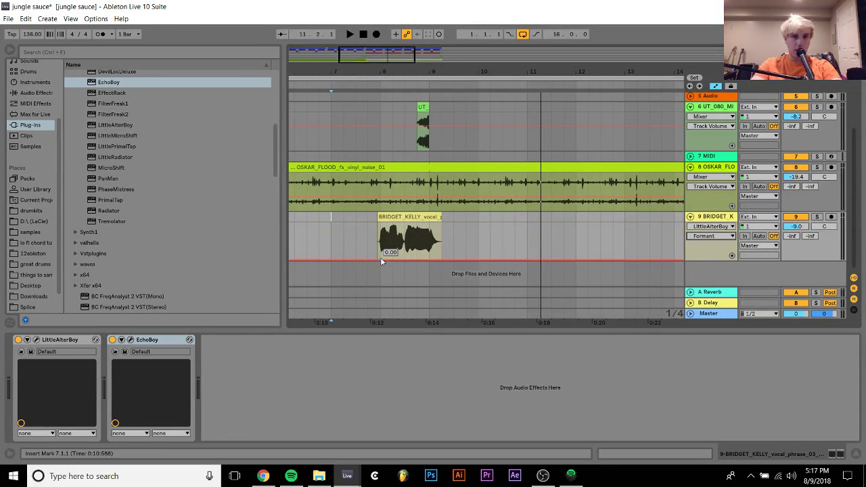
{"action": "left_click_drag", "start_coordinate": [383, 260], "coordinate": [440, 260]}
{"action": "key", "text": "space"}
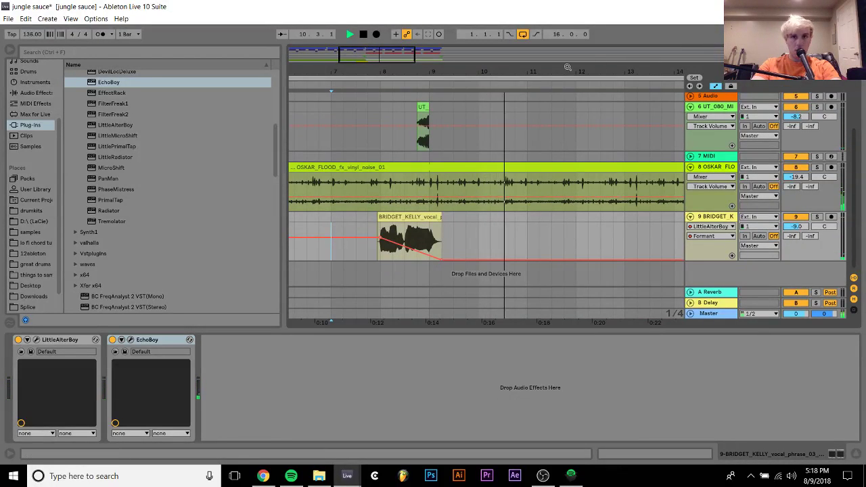
Split the vocal clip at 8.1.4, just before its second syllable.
{"action": "key", "text": "minus"}
{"action": "key", "text": "minus"}
{"action": "key", "text": "minus"}
{"action": "key", "text": "minus"}
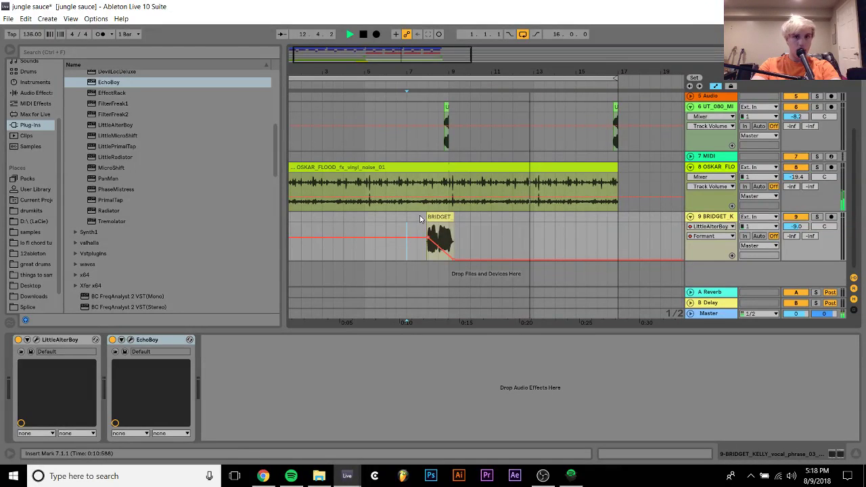
{"action": "left_click_drag", "start_coordinate": [427, 240], "coordinate": [417, 241]}
{"action": "left_click_drag", "start_coordinate": [428, 61], "coordinate": [467, 212]}
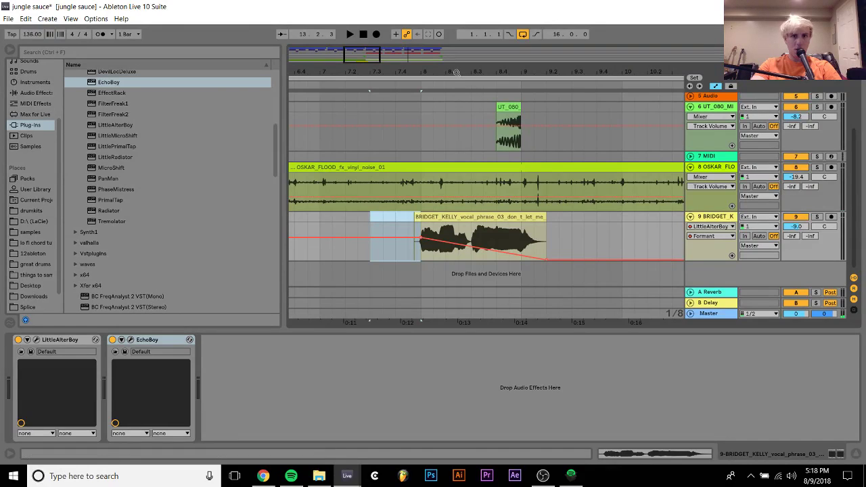
{"action": "left_click_drag", "start_coordinate": [458, 73], "coordinate": [457, 224]}
{"action": "left_click", "coordinate": [368, 254], "text": "shift"}
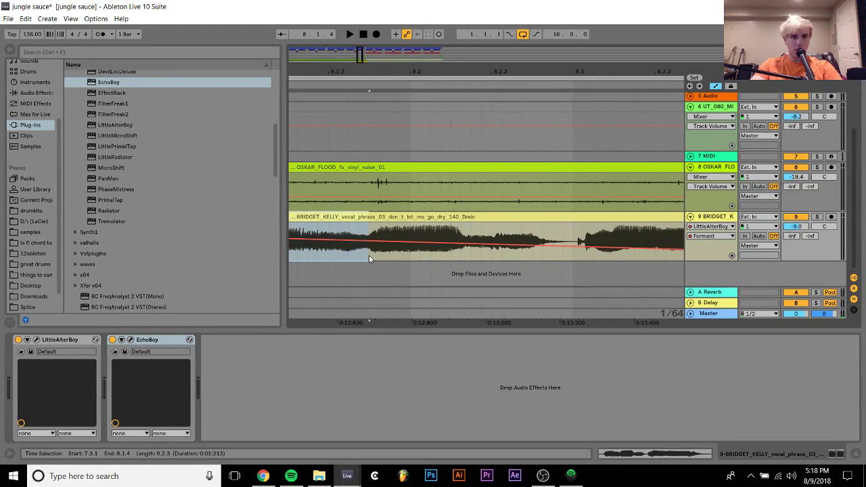
{"action": "key", "text": "ctrl+e"}
Try transposing the first segment of the split vocal phrase by 5 and 3 semitones during playback.
{"action": "left_click", "coordinate": [341, 224]}
{"action": "double_click", "coordinate": [341, 214]}
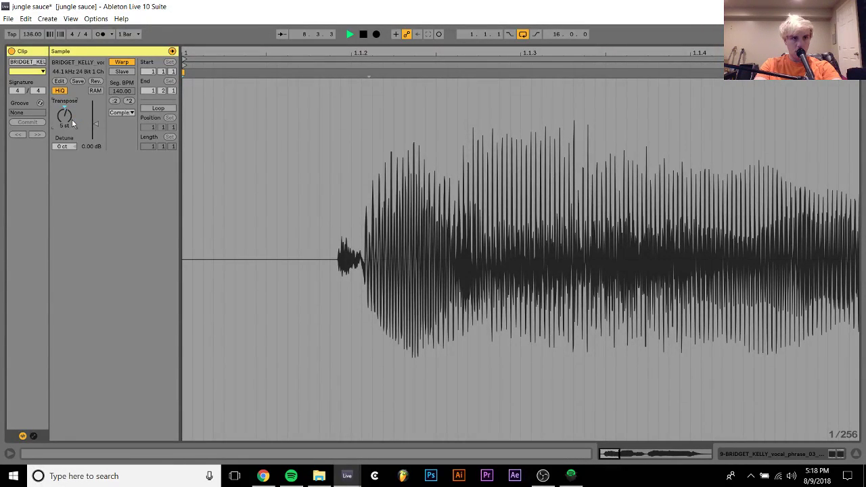
{"action": "scroll", "coordinate": [73, 124], "scroll_direction": "down", "scroll_amount": 1}
{"action": "key", "text": "space"}
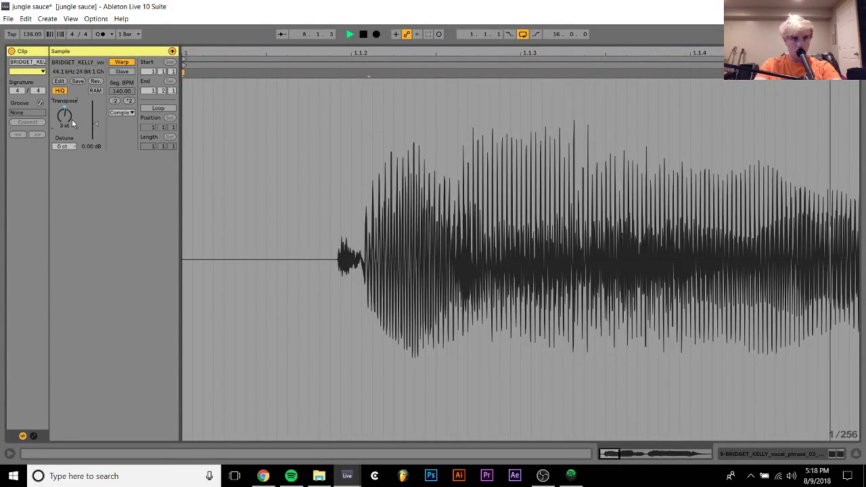
{"action": "scroll", "coordinate": [73, 123], "scroll_direction": "down", "scroll_amount": 1}
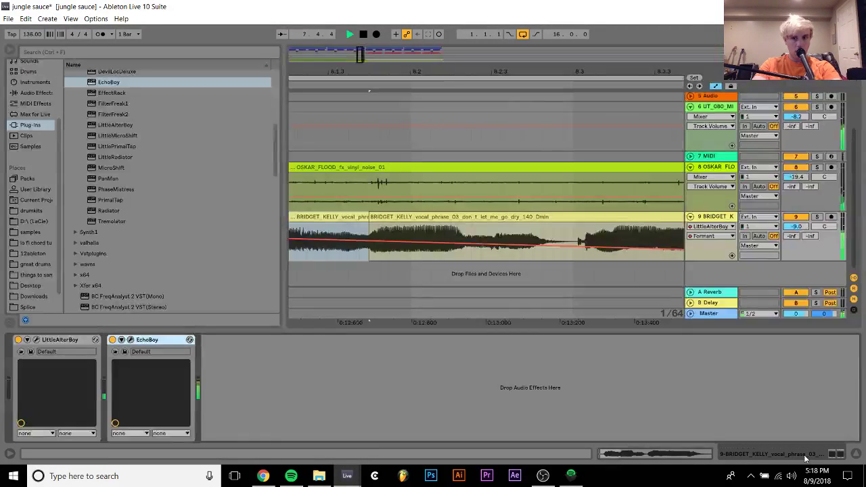
Play the arrangement from bar 7 to judge the transposed opening of the vocal phrase.
{"action": "key", "text": "minus"}
{"action": "key", "text": "minus"}
{"action": "key", "text": "minus"}
{"action": "key", "text": "minus"}
{"action": "key", "text": "minus"}
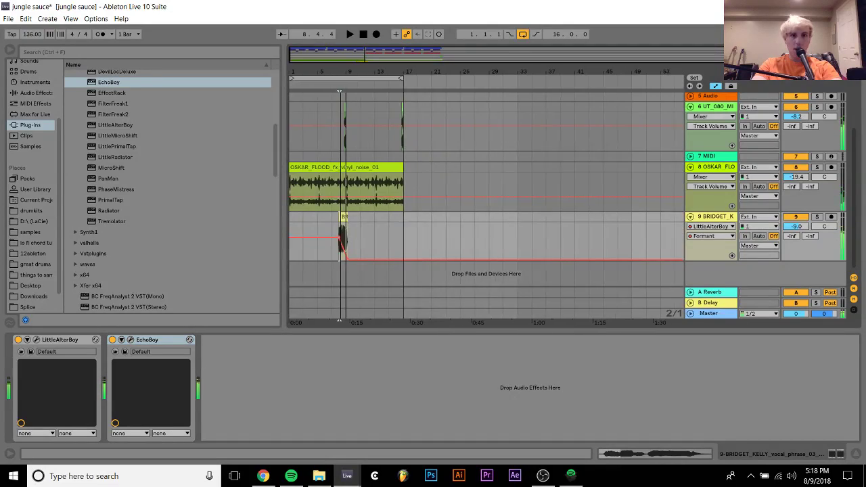
{"action": "key", "text": "space"}
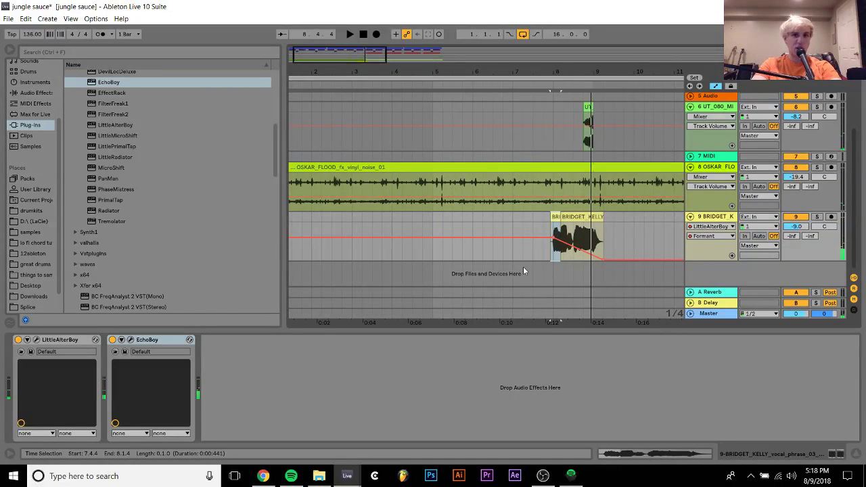
{"action": "left_click", "coordinate": [512, 219]}
{"action": "key", "text": "space"}
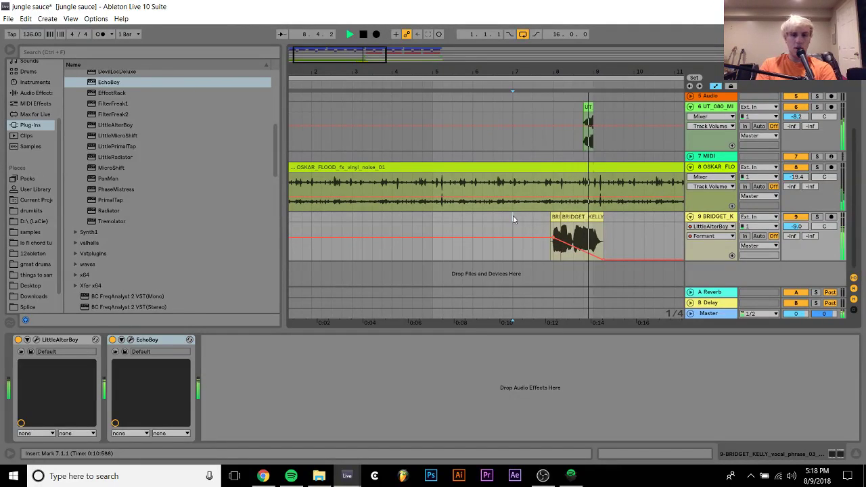
{"action": "key", "text": "space"}
Restore the vocal phrase to a single untransposed clip from 7.4.4 to 9.2.1 and play it.
{"action": "left_click", "coordinate": [568, 217]}
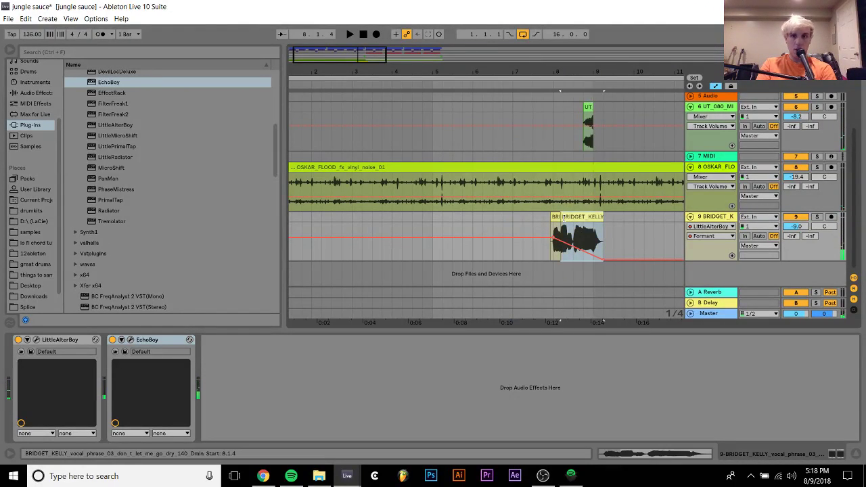
{"action": "key", "text": "space"}
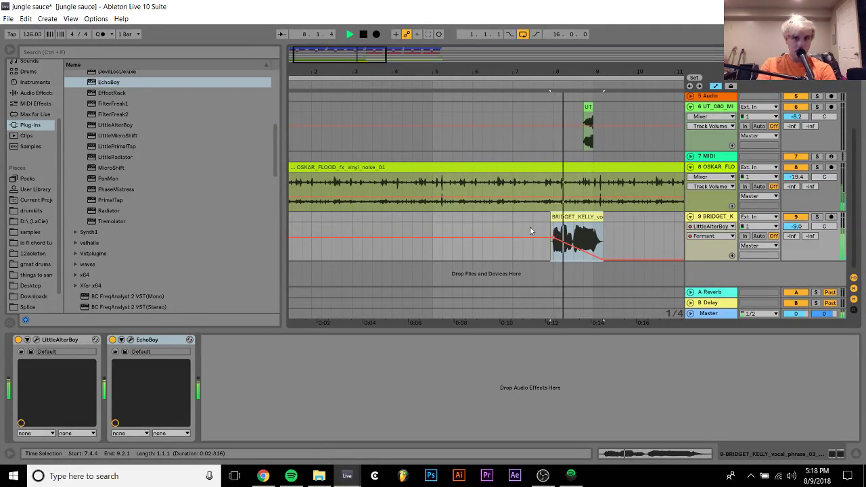
Play the arrangement through the vocal phrase into bar 11 to judge it against the other tracks.
{"action": "scroll", "coordinate": [111, 188], "scroll_direction": "up", "scroll_amount": 7}
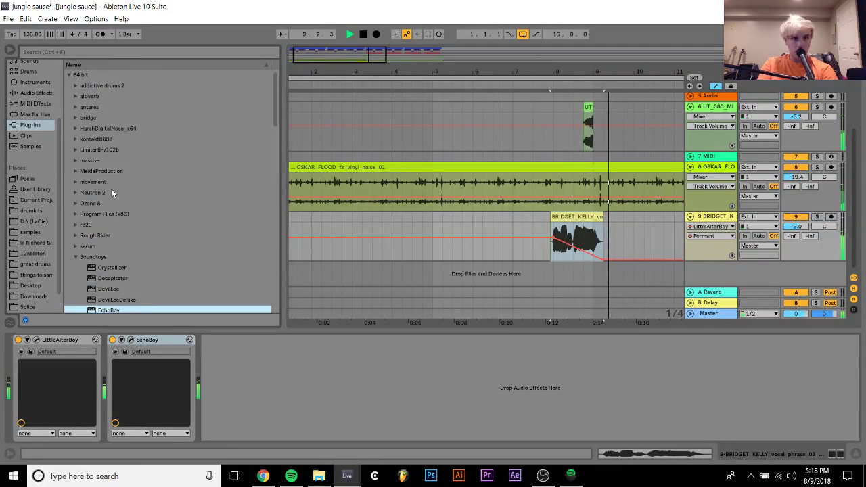
{"action": "scroll", "coordinate": [435, 170], "scroll_direction": "up", "scroll_amount": 3}
{"action": "scroll", "coordinate": [435, 169], "scroll_direction": "down", "scroll_amount": 3}
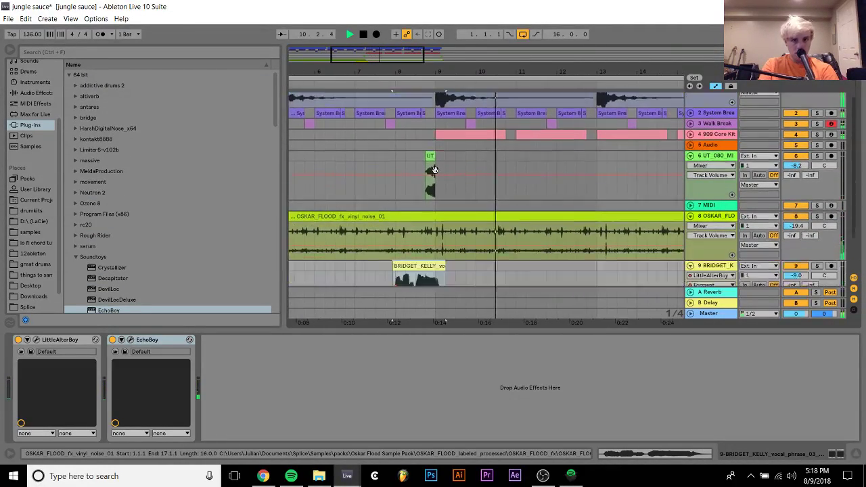
{"action": "scroll", "coordinate": [435, 169], "scroll_direction": "up", "scroll_amount": 3}
{"action": "scroll", "coordinate": [435, 169], "scroll_direction": "down", "scroll_amount": 3}
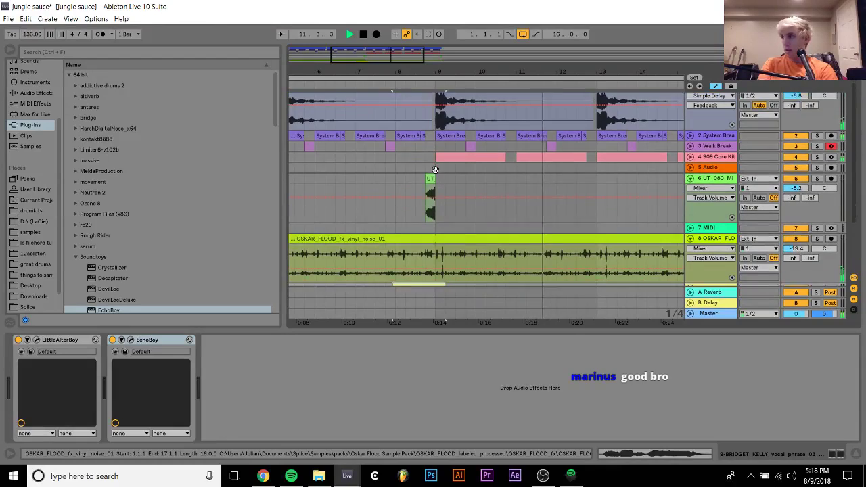
{"action": "key", "text": "space"}
{"action": "scroll", "coordinate": [435, 169], "scroll_direction": "up", "scroll_amount": 3}
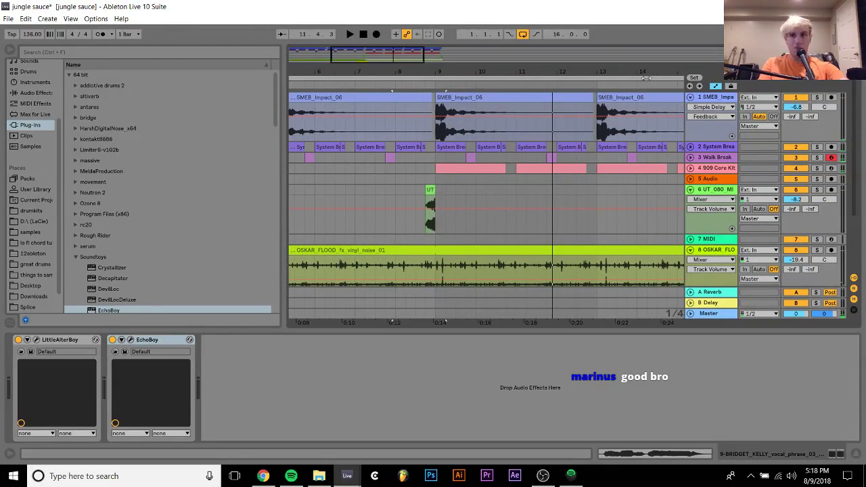
Add a track below the impact track and copy the SMEB_Impact_06 section from 9.3.1 to 10.1.1 onto it at bar 9.
{"action": "left_click", "coordinate": [703, 100]}
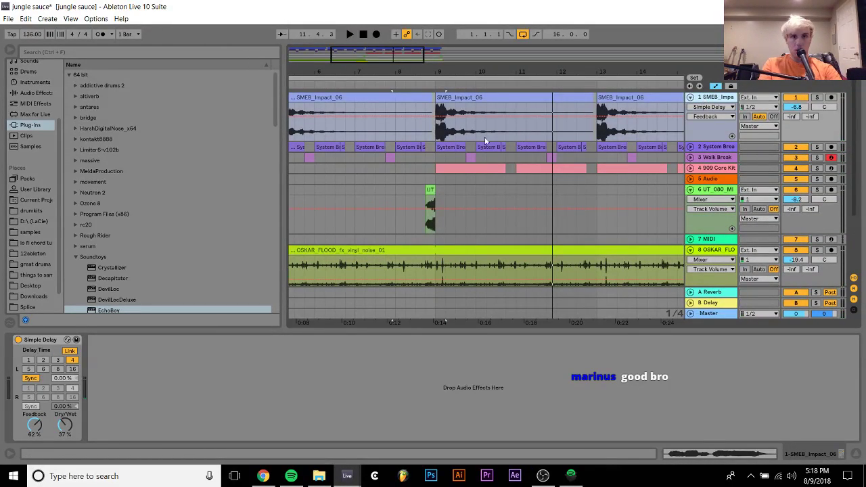
{"action": "key", "text": "ctrl+shift+t"}
{"action": "left_click_drag", "start_coordinate": [455, 139], "coordinate": [475, 101]}
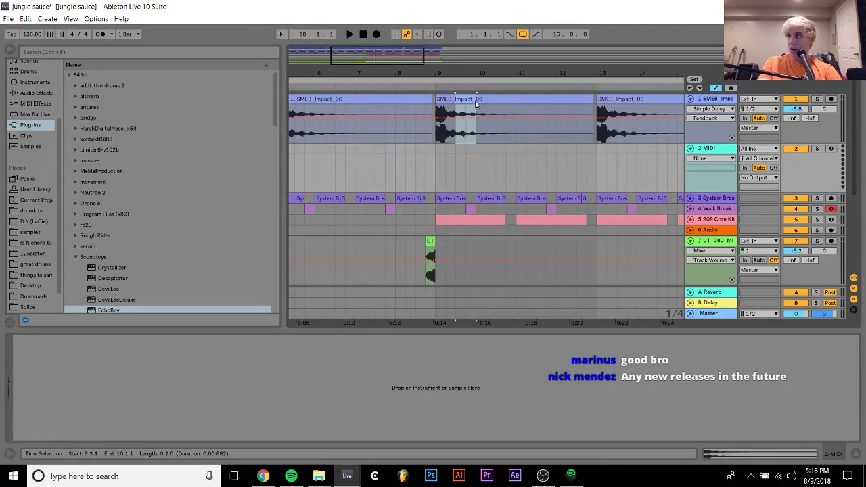
{"action": "left_click", "coordinate": [475, 100]}
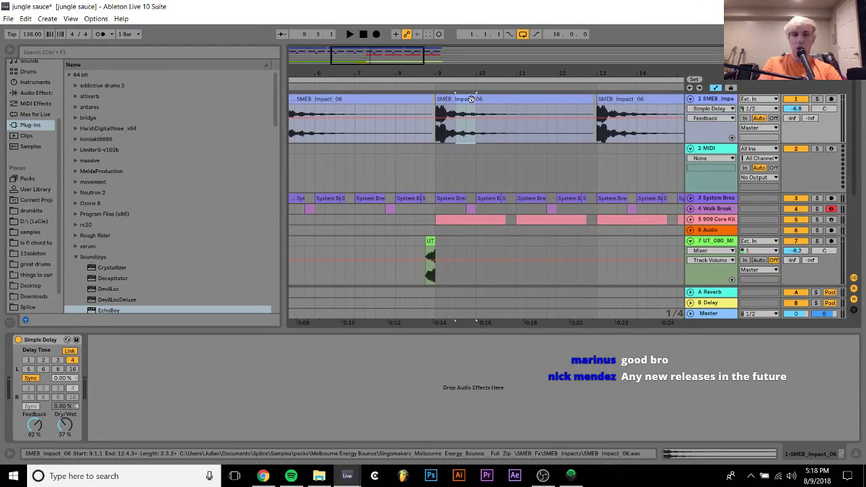
{"action": "left_click_drag", "start_coordinate": [470, 99], "coordinate": [453, 169]}
Repeat the half-bar impact slice back to back on the new track from bar 9 to bar 17.
{"action": "key", "text": "ctrl+d"}
{"action": "key", "text": "ctrl+d"}
{"action": "key", "text": "ctrl+d"}
{"action": "key", "text": "ctrl+d"}
{"action": "key", "text": "ctrl+d"}
{"action": "key", "text": "ctrl+d"}
{"action": "key", "text": "ctrl+d"}
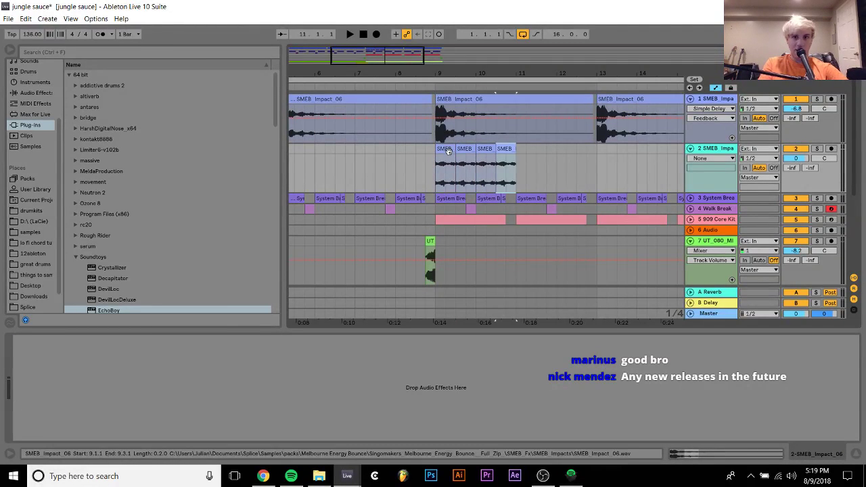
{"action": "left_click", "coordinate": [447, 158], "text": "shift"}
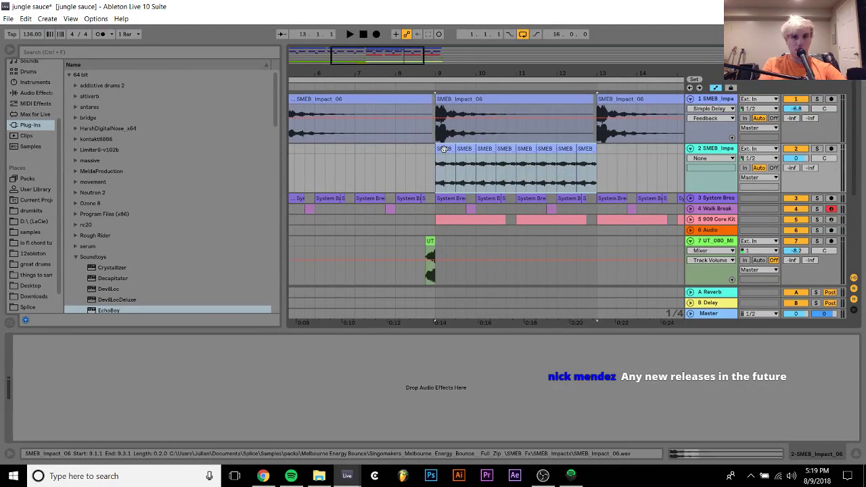
{"action": "key", "text": "ctrl+d"}
Copy the full row of impact slices to the start of the same track, filling bars 1 to 9.
{"action": "key", "text": "minus"}
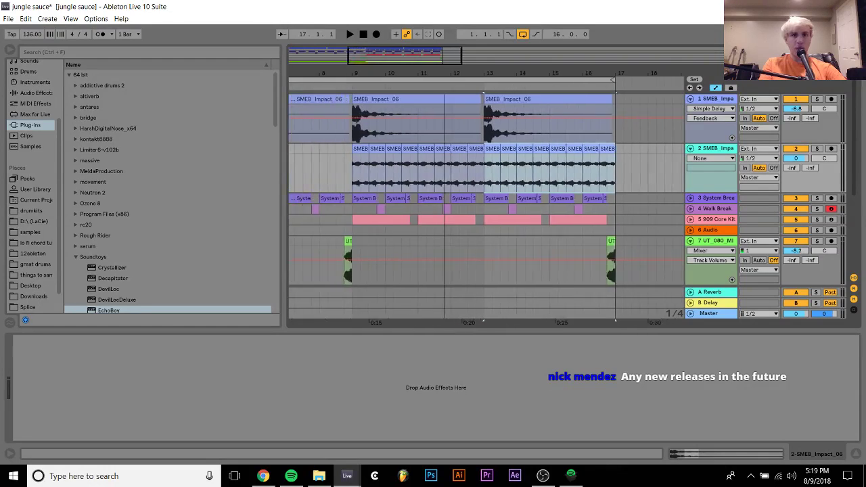
{"action": "left_click", "coordinate": [402, 147], "text": "shift"}
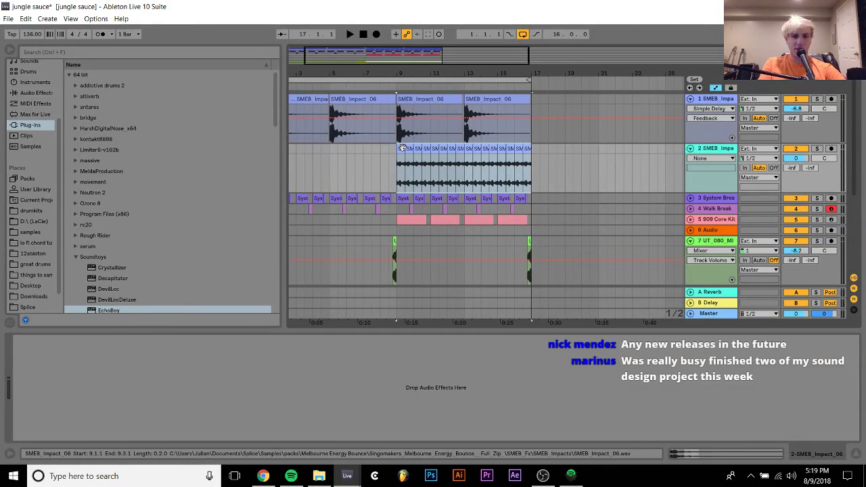
{"action": "scroll", "coordinate": [403, 147], "scroll_direction": "left", "scroll_amount": 3}
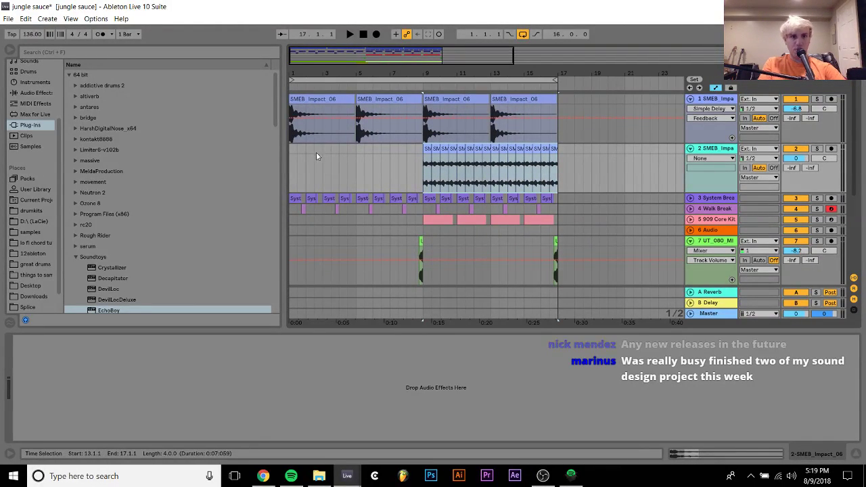
{"action": "left_click", "coordinate": [288, 148]}
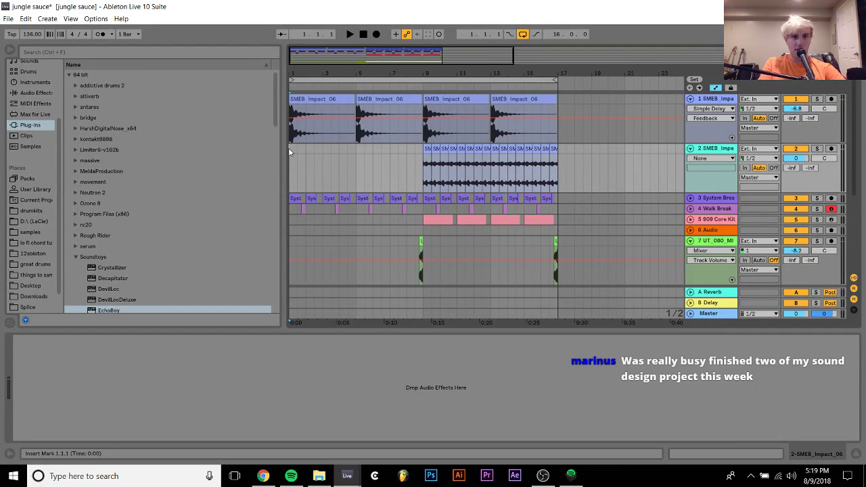
{"action": "key", "text": "ctrl+v"}
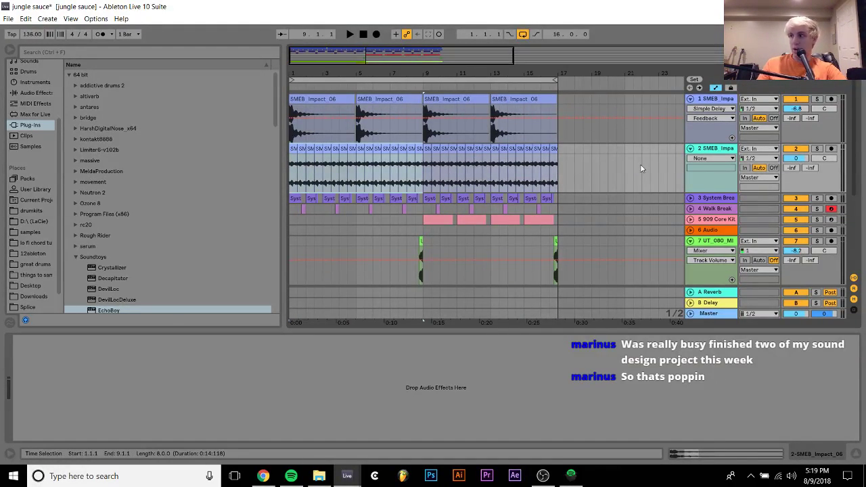
Set the impact slice track's volume to -10.1 dB and compare it soloed, in the mix and muted.
{"action": "left_click", "coordinate": [793, 159]}
{"action": "left_click_drag", "start_coordinate": [796, 159], "coordinate": [796, 160]}
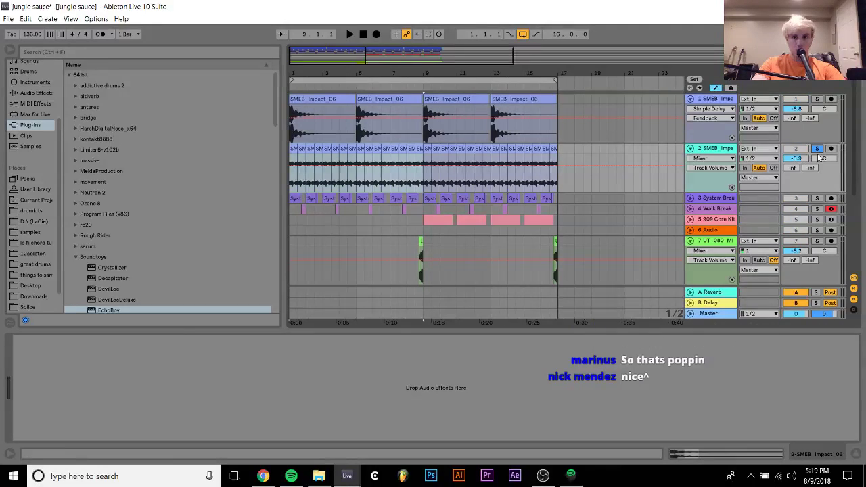
{"action": "key", "text": "space"}
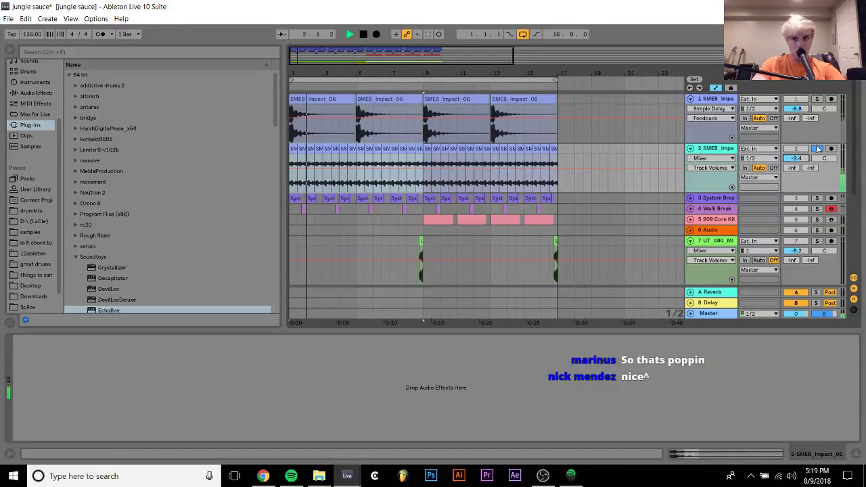
{"action": "left_click_drag", "start_coordinate": [797, 158], "coordinate": [803, 160]}
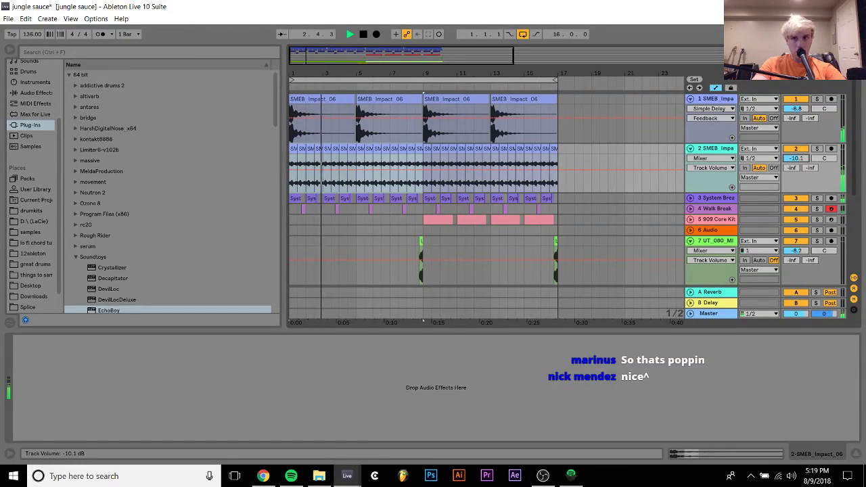
{"action": "left_click", "coordinate": [796, 149]}
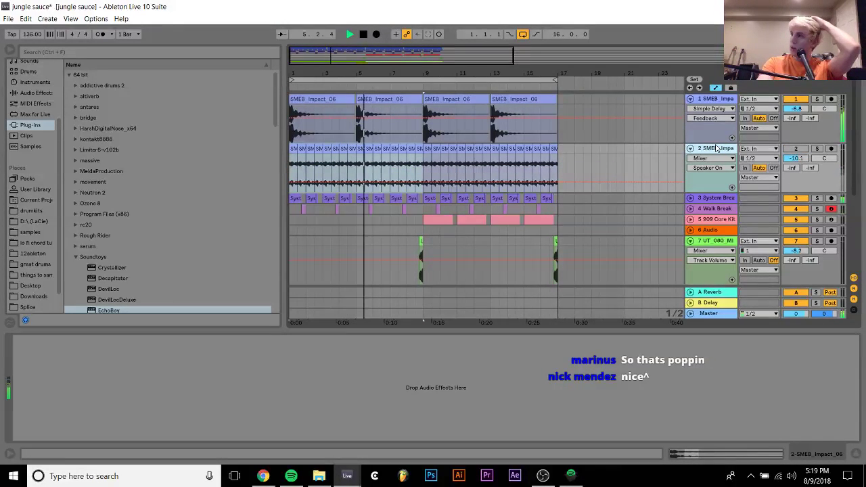
Delete the impact slice track and play the arrangement from the beginning into bar 9.
{"action": "key", "text": "space"}
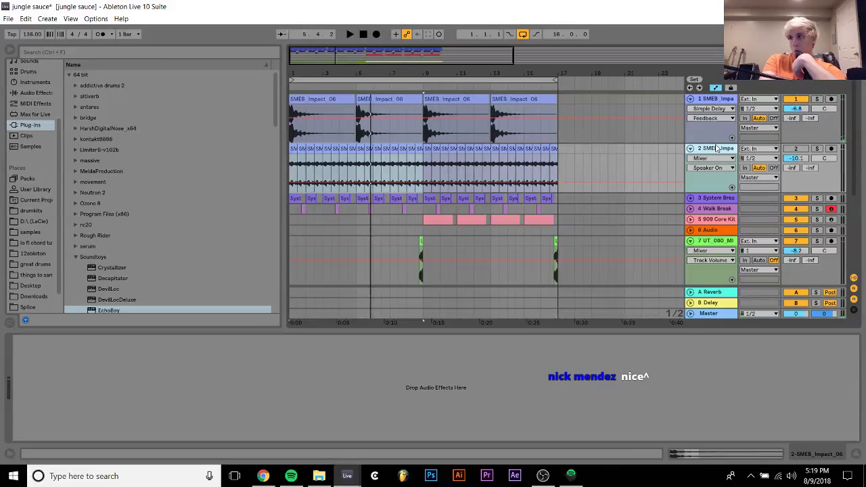
{"action": "key", "text": "Delete"}
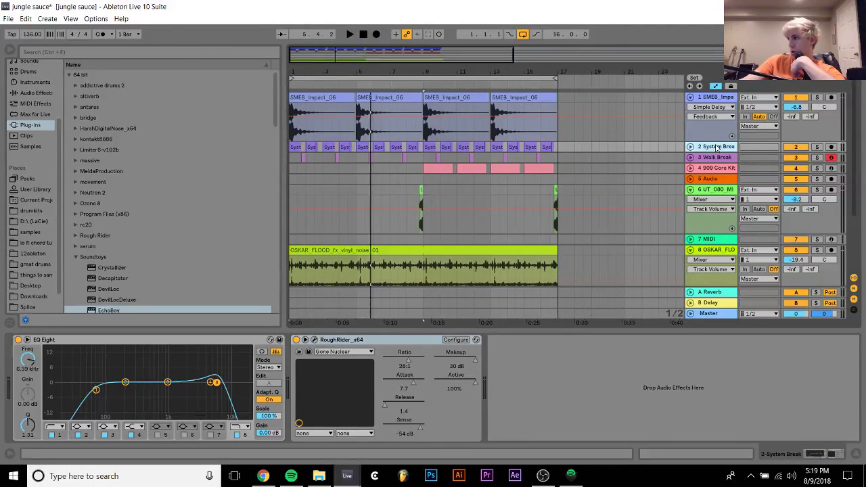
{"action": "key", "text": "space"}
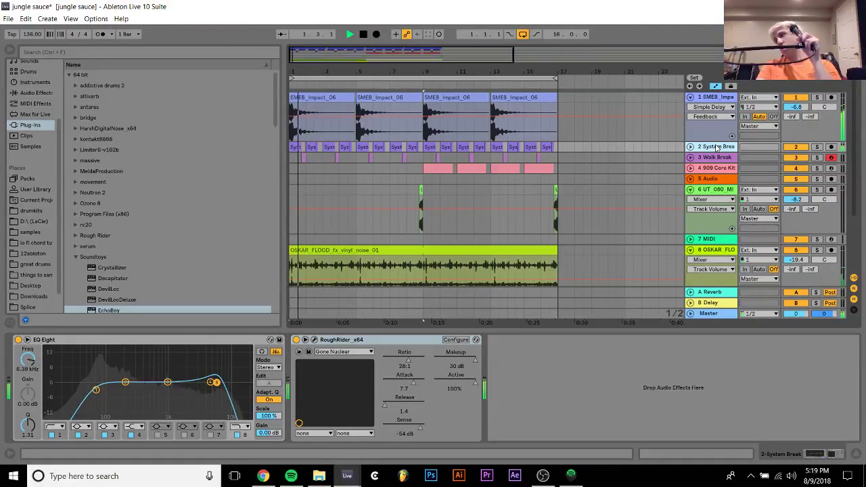
{"action": "left_click", "coordinate": [408, 167]}
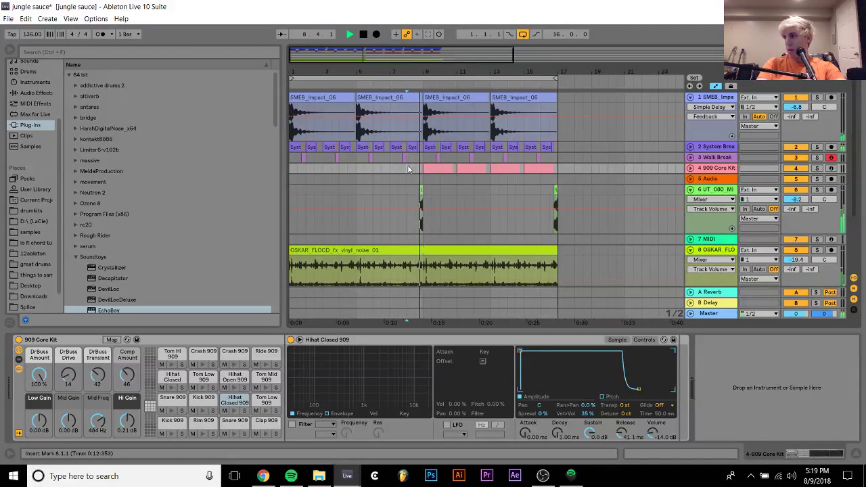
{"action": "left_click", "coordinate": [432, 168]}
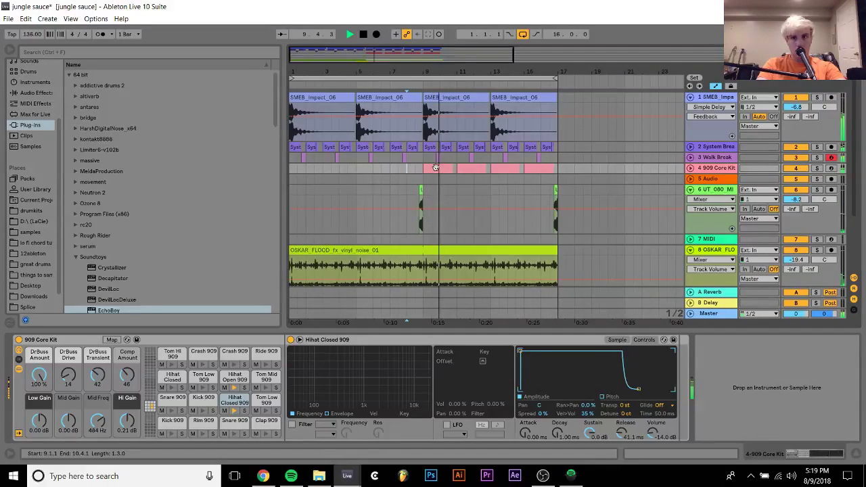
Load ValhallaVintageVerb from the valhalla plug-ins onto the vocal track after EchoBoy.
{"action": "scroll", "coordinate": [406, 217], "scroll_direction": "down", "scroll_amount": 4}
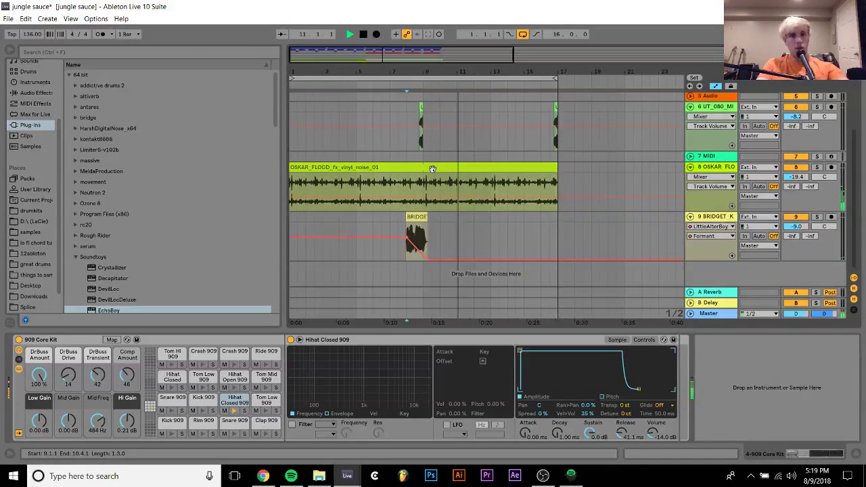
{"action": "left_click", "coordinate": [398, 221]}
{"action": "key", "text": "space"}
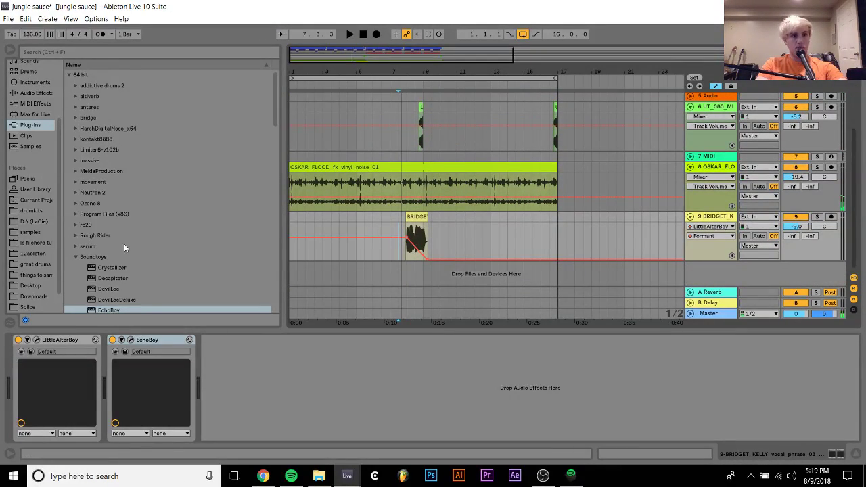
{"action": "left_click", "coordinate": [74, 257]}
{"action": "scroll", "coordinate": [98, 188], "scroll_direction": "down", "scroll_amount": 5}
{"action": "left_click", "coordinate": [73, 120]}
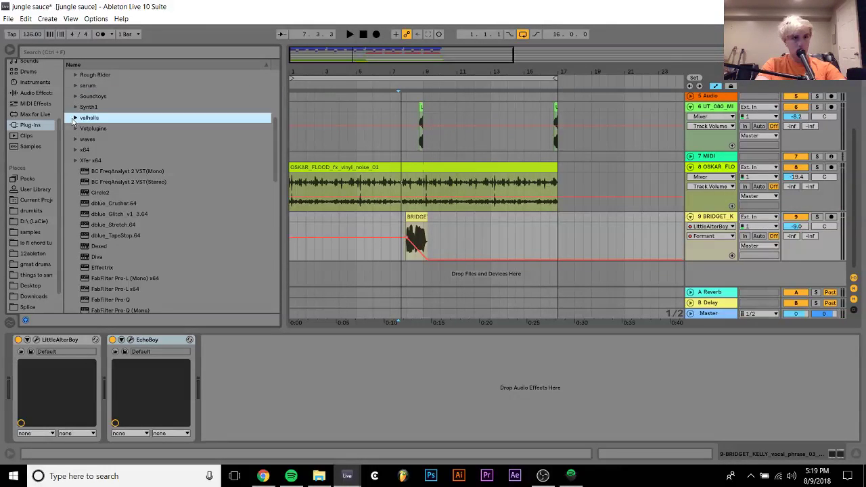
{"action": "left_click", "coordinate": [75, 118]}
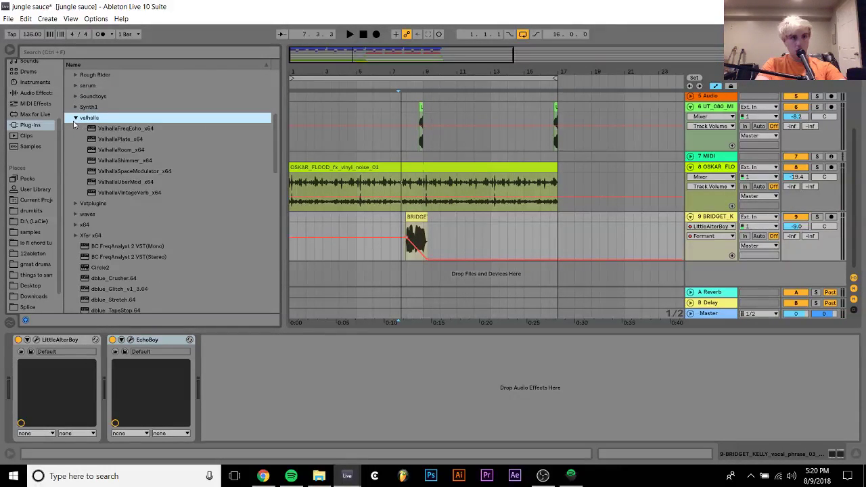
{"action": "double_click", "coordinate": [116, 194]}
Set the vocal reverb's decay to 12.19 s and mix to 70.4 %, and the vocal track's volume to -10.5 dB.
{"action": "key", "text": "space"}
{"action": "left_click_drag", "start_coordinate": [178, 169], "coordinate": [176, 146]}
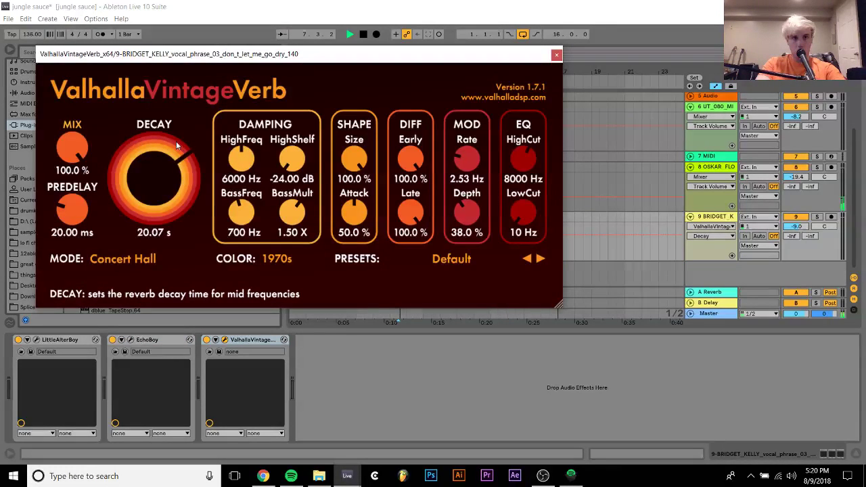
{"action": "left_click_drag", "start_coordinate": [73, 149], "coordinate": [76, 190]}
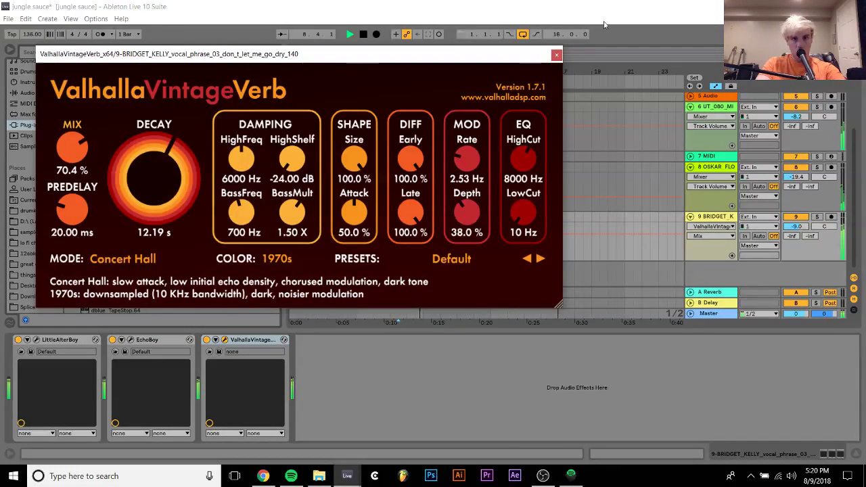
{"action": "left_click", "coordinate": [557, 55]}
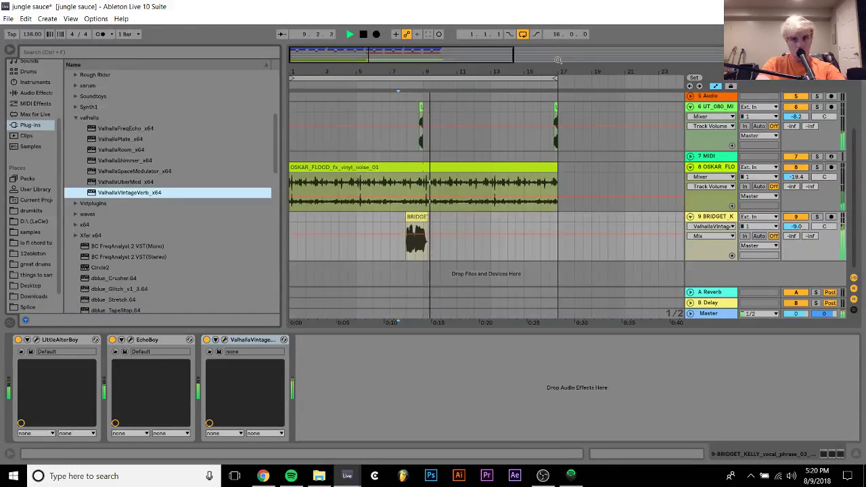
{"action": "left_click", "coordinate": [710, 217]}
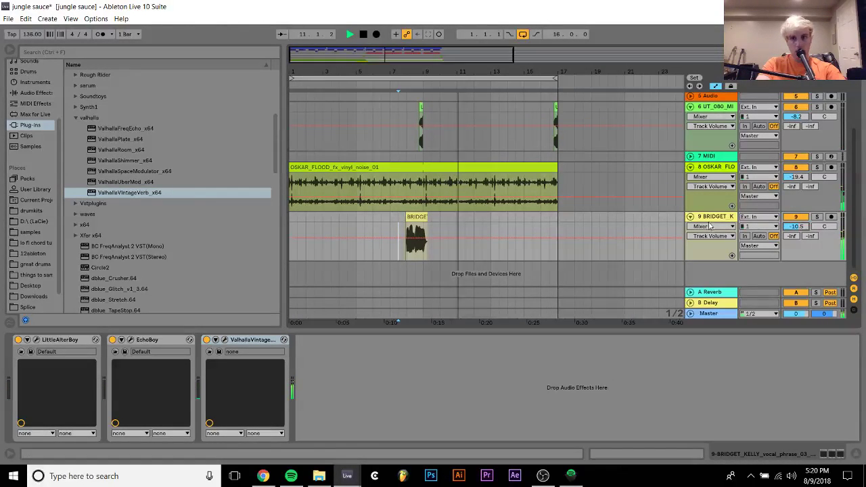
Shorten the vocal reverb's decay to 3.63 s and replay the phrase.
{"action": "left_click", "coordinate": [225, 340]}
{"action": "key", "text": "space"}
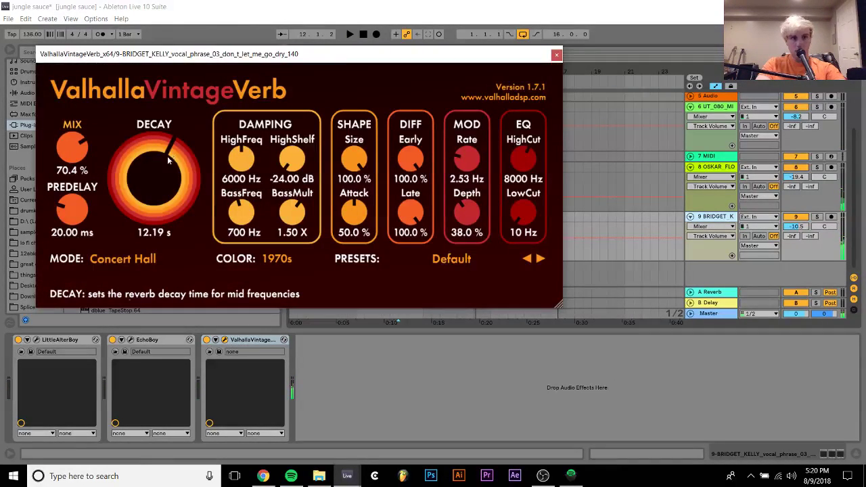
{"action": "left_click_drag", "start_coordinate": [158, 176], "coordinate": [159, 184]}
{"action": "key", "text": "space"}
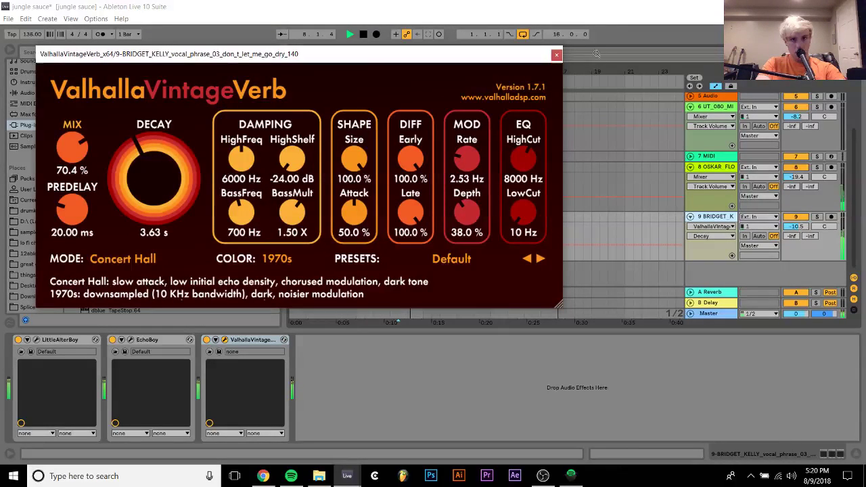
{"action": "left_click", "coordinate": [556, 55]}
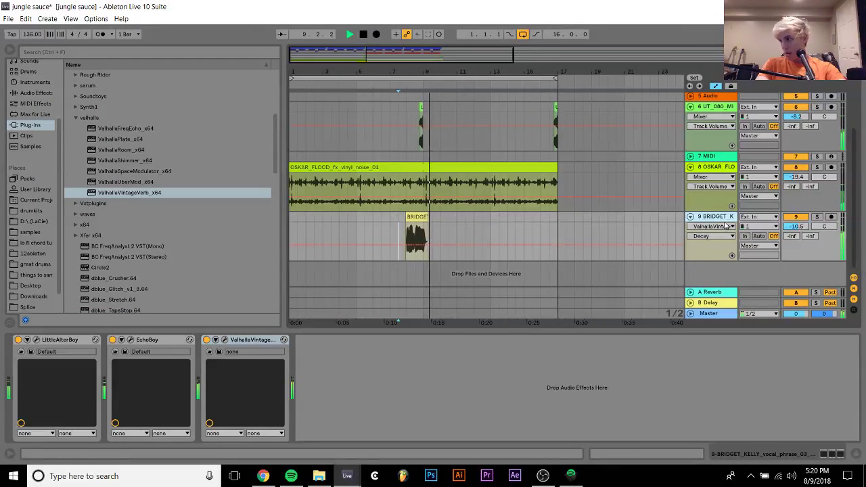
Collapse the vinyl noise track to its minimum height.
{"action": "left_click_drag", "start_coordinate": [717, 209], "coordinate": [717, 173]}
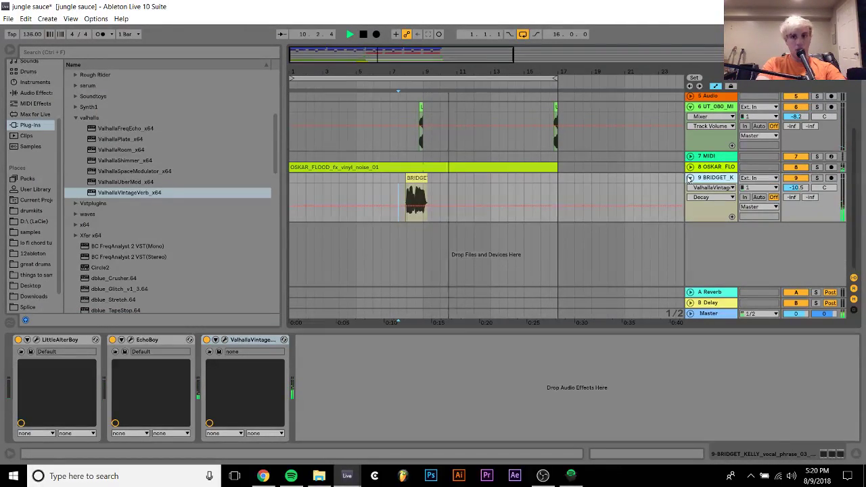
Loop bars 9 to 17 of the arrangement and stop playback.
{"action": "scroll", "coordinate": [375, 187], "scroll_direction": "up", "scroll_amount": 5}
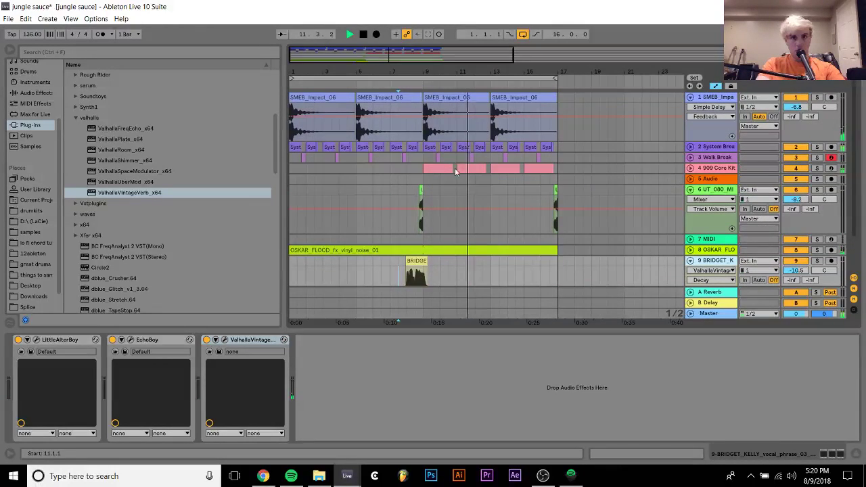
{"action": "left_click_drag", "start_coordinate": [423, 180], "coordinate": [556, 180]}
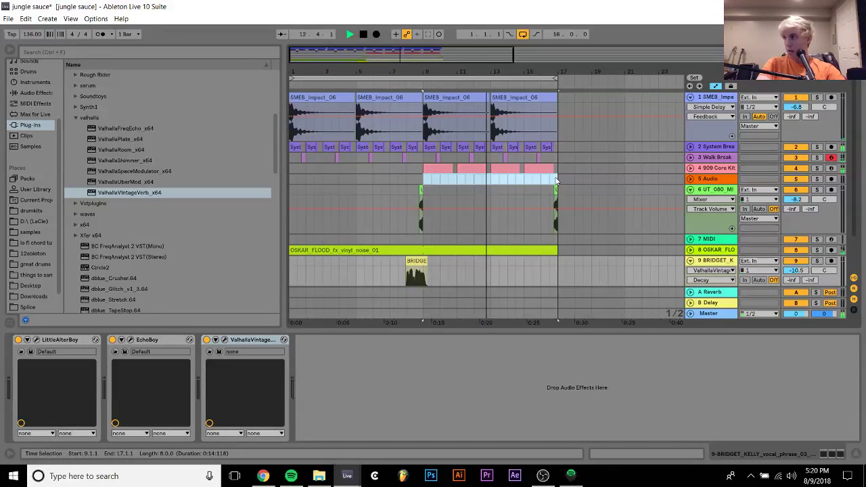
{"action": "key", "text": "ctrl+l"}
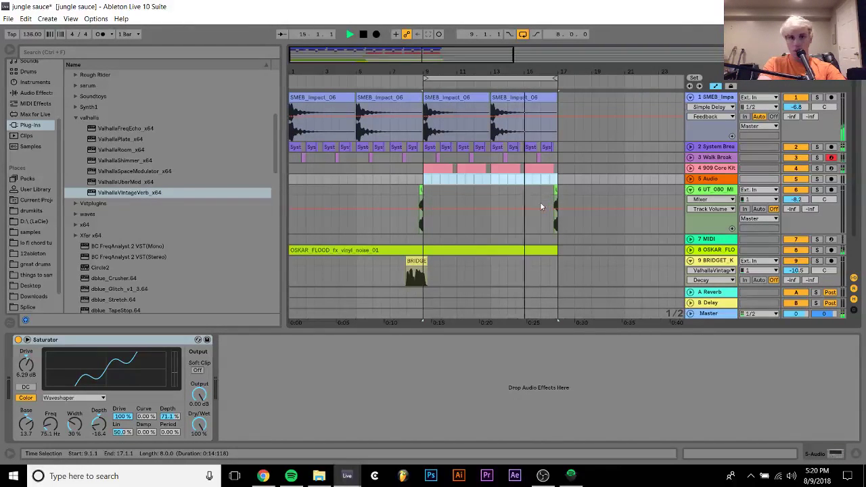
{"action": "key", "text": "space"}
Insert a new MIDI track directly below the Audio track 5.
{"action": "scroll", "coordinate": [483, 178], "scroll_direction": "down", "scroll_amount": 1}
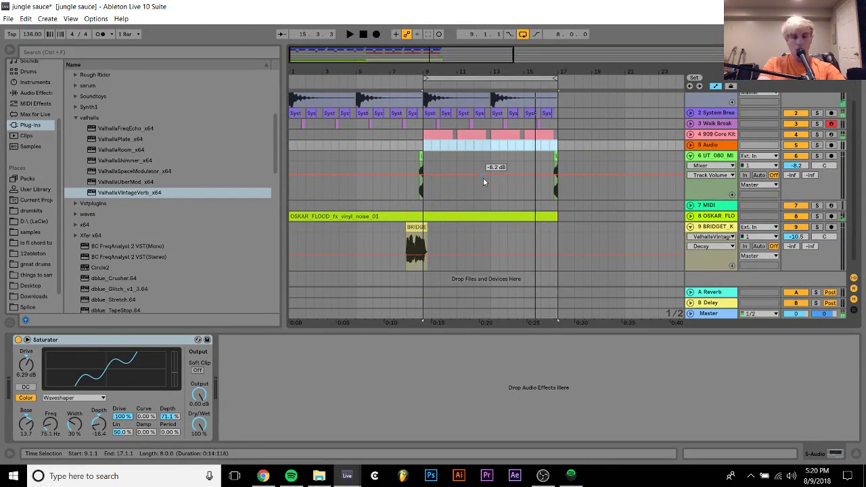
{"action": "left_click", "coordinate": [724, 145]}
{"action": "key", "text": "ctrl+shift+t"}
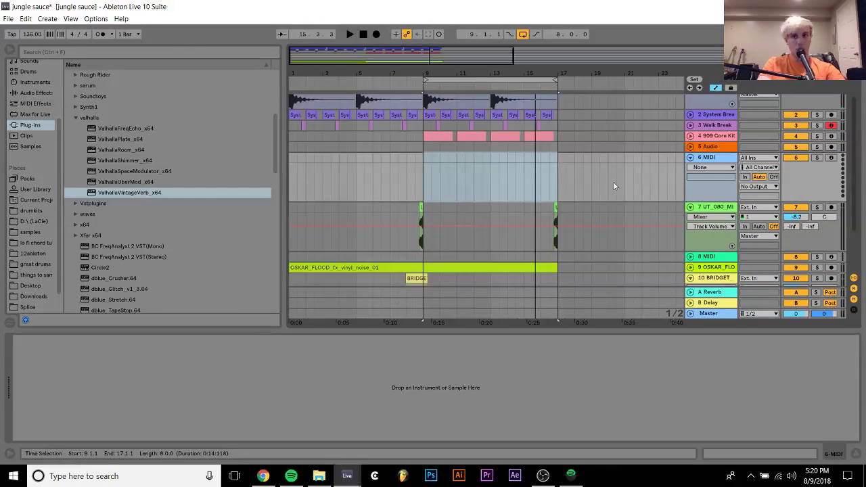
Play the loop briefly with the impact track soloed, and leave only the new MIDI track soloed.
{"action": "key", "text": "space"}
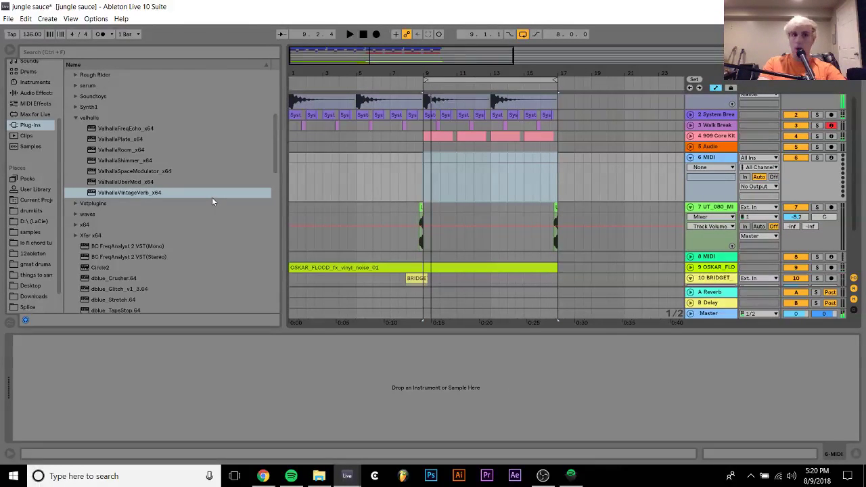
{"action": "scroll", "coordinate": [470, 212], "scroll_direction": "up", "scroll_amount": 1}
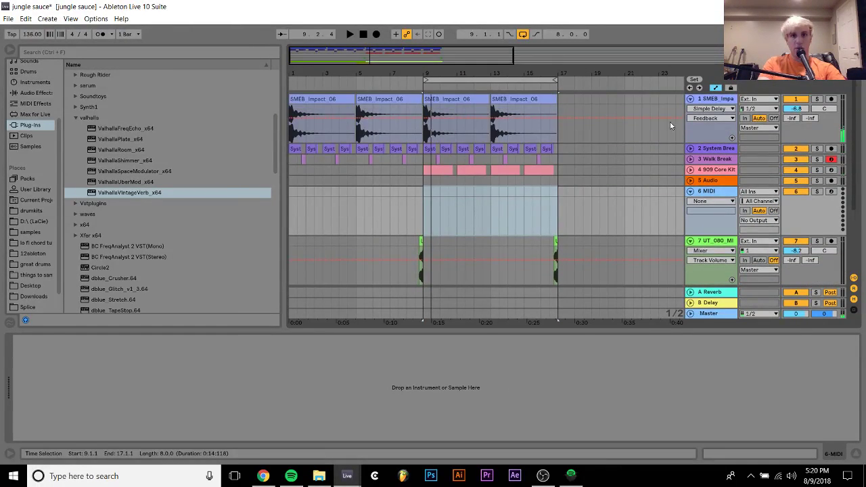
{"action": "key", "text": "space"}
{"action": "left_click", "coordinate": [817, 99]}
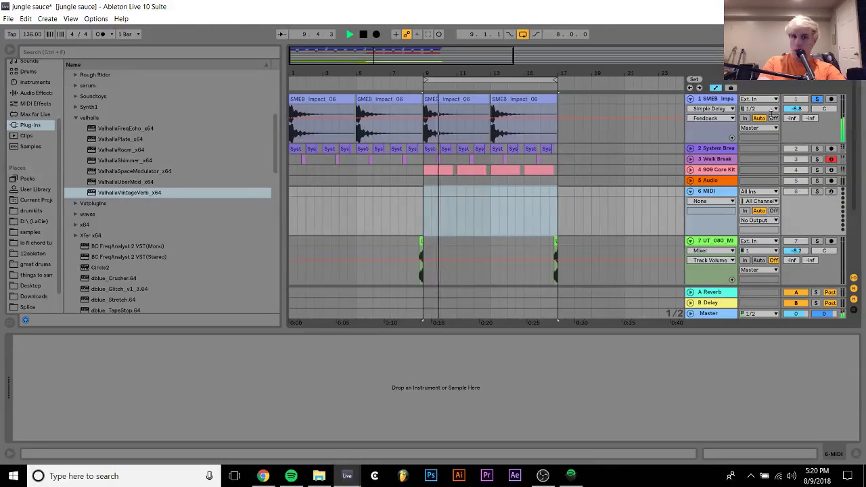
{"action": "key", "text": "space"}
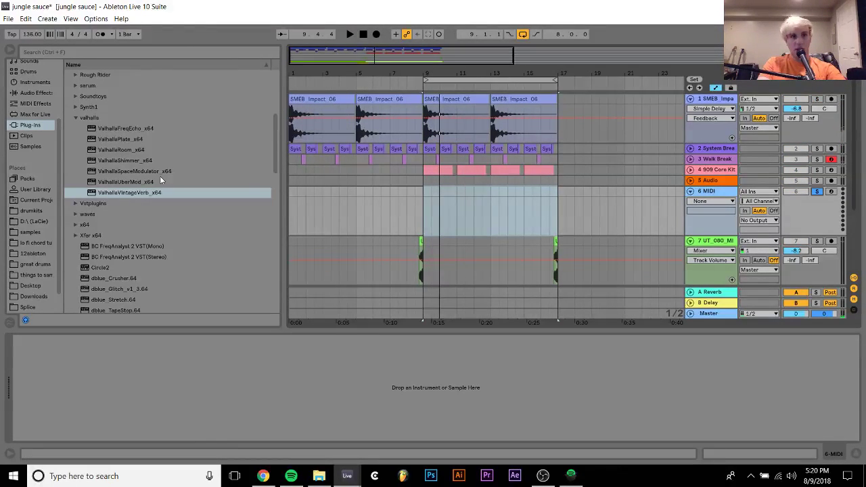
Load Serum onto the new MIDI track and turn on its filter as MG Low 24, keeping oscillator A at one unison voice.
{"action": "left_click", "coordinate": [75, 85]}
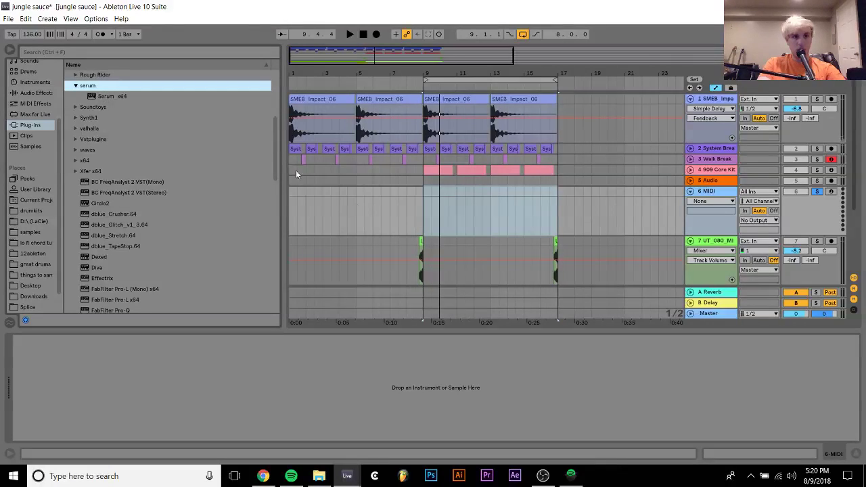
{"action": "left_click", "coordinate": [122, 96]}
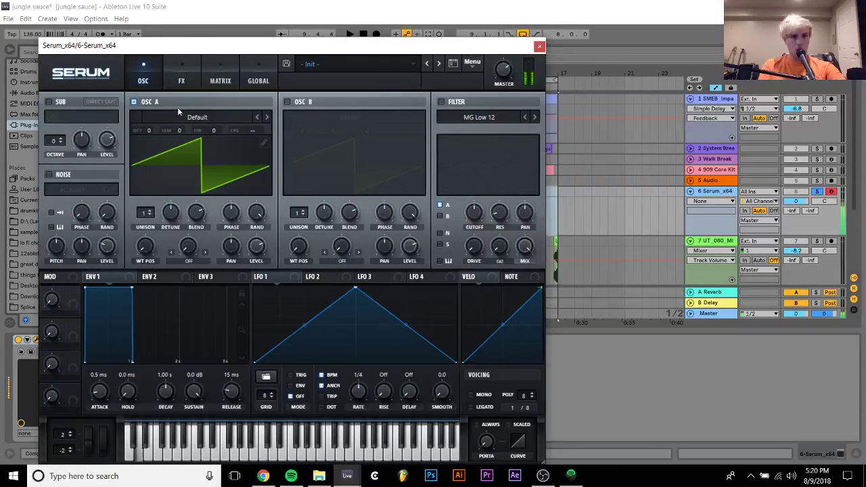
{"action": "left_click_drag", "start_coordinate": [146, 231], "coordinate": [146, 206]}
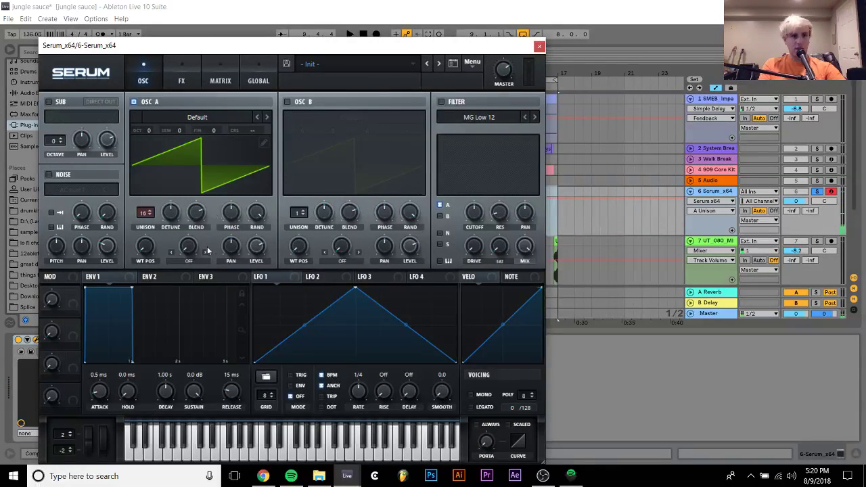
{"action": "left_click", "coordinate": [442, 102]}
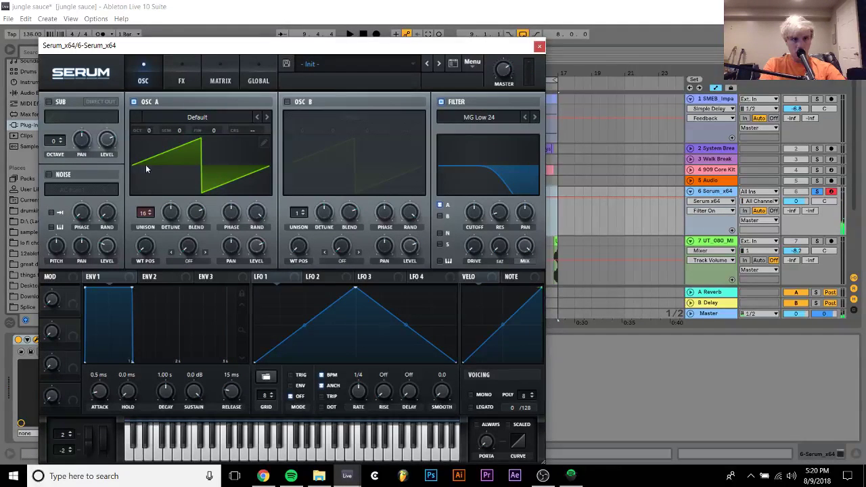
{"action": "left_click_drag", "start_coordinate": [144, 213], "coordinate": [151, 329]}
Enable Serum's oscillator B with a fine tuning of 26 cents and route it through the filter.
{"action": "left_click", "coordinate": [287, 101]}
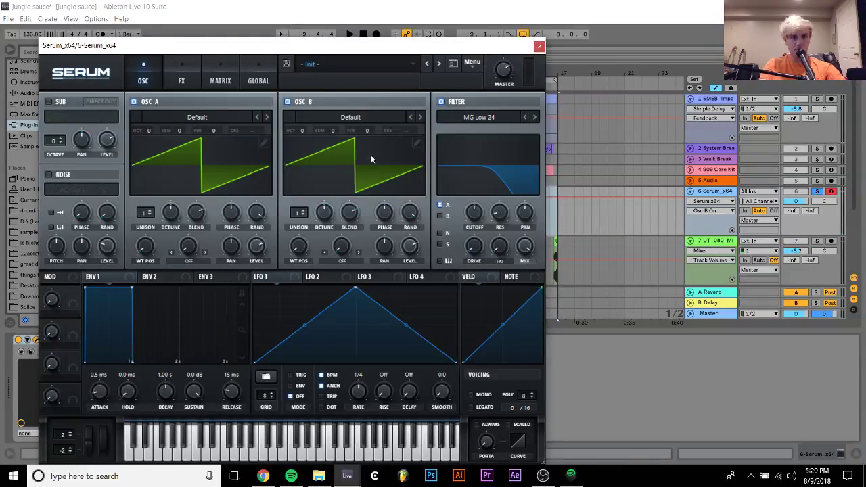
{"action": "left_click_drag", "start_coordinate": [368, 130], "coordinate": [372, 114]}
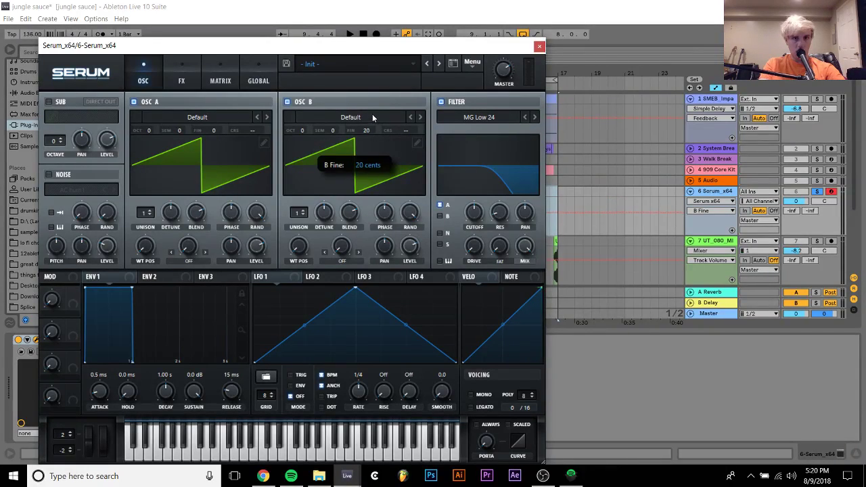
{"action": "left_click", "coordinate": [439, 216]}
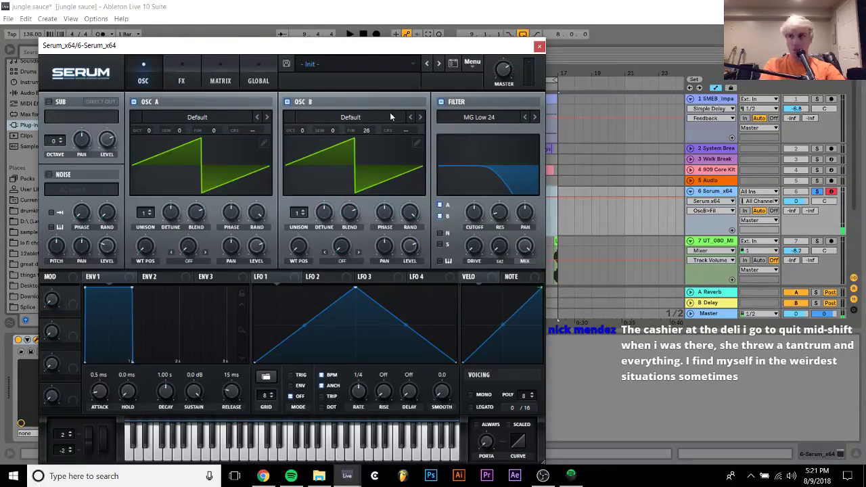
Close the Serum window, unsolo its track and audition the bass against the arrangement from bar 7.3.
{"action": "key", "text": "space"}
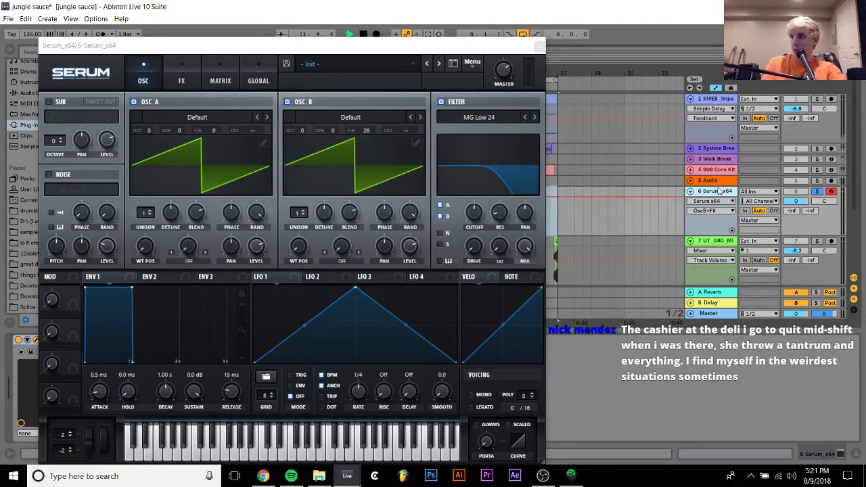
{"action": "left_click", "coordinate": [553, 54]}
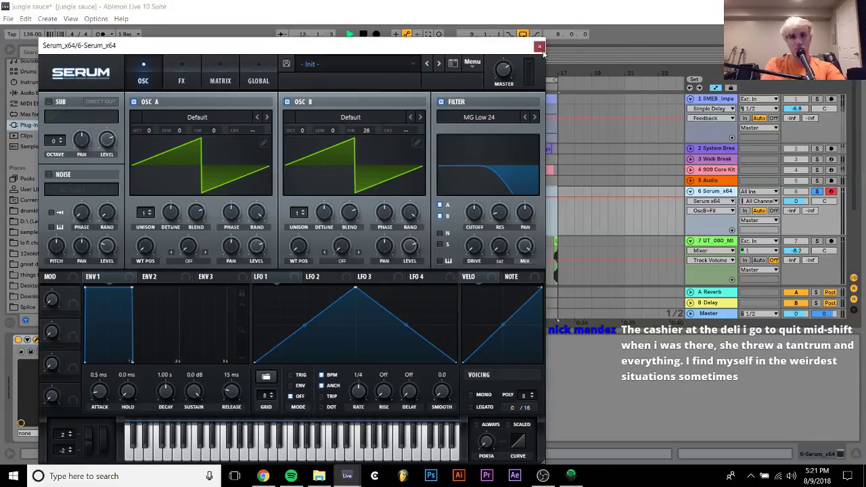
{"action": "key", "text": "space"}
{"action": "left_click", "coordinate": [401, 199]}
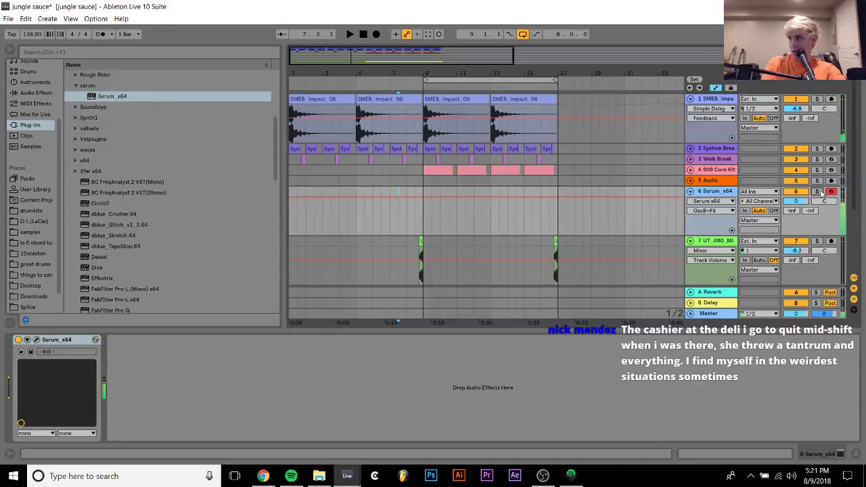
{"action": "key", "text": "space"}
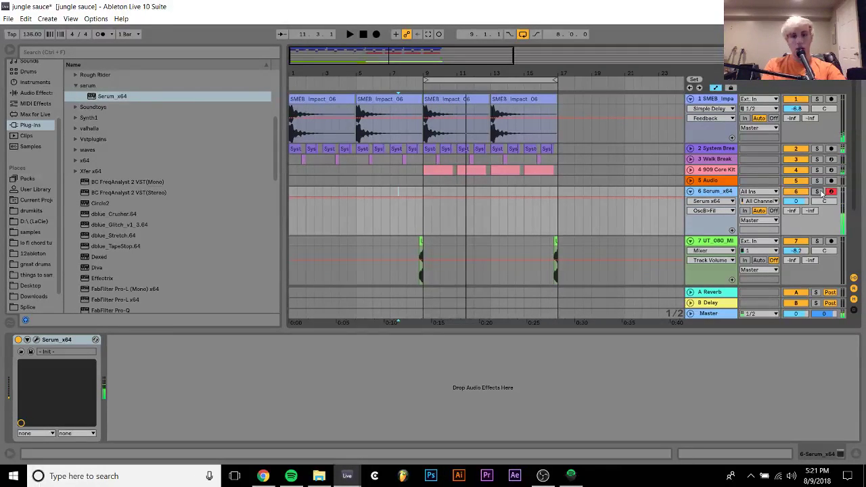
Create a four-bar MIDI clip at bar 9 on the Serum track and add a D0 note at its start.
{"action": "left_click_drag", "start_coordinate": [425, 192], "coordinate": [493, 193]}
{"action": "key", "text": "ctrl+shift+m"}
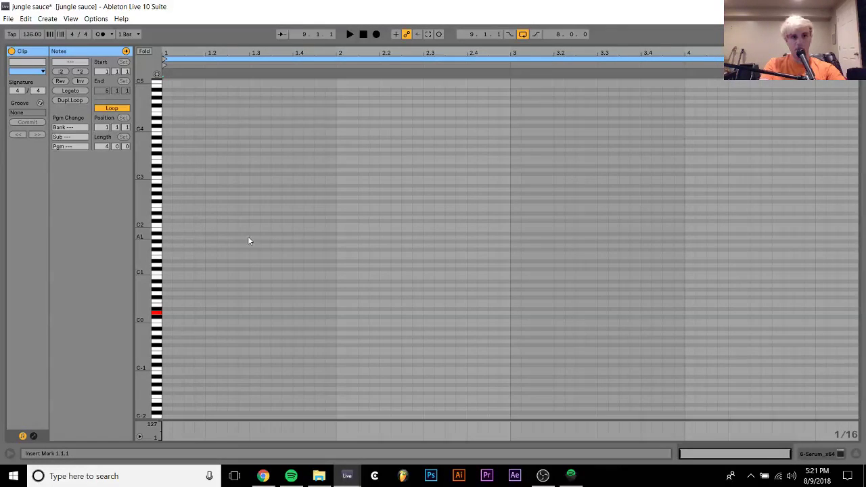
{"action": "double_click", "coordinate": [168, 314]}
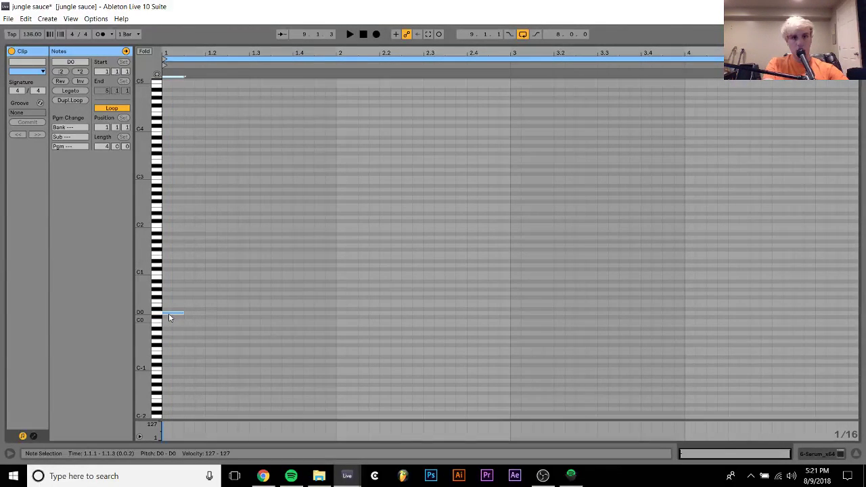
Stretch the D0 note across the clip with Legato, play it back and trim it to two bars.
{"action": "key", "text": "shift+Right"}
{"action": "key", "text": "shift+Right"}
{"action": "key", "text": "shift+Right"}
{"action": "key", "text": "shift+Right"}
{"action": "key", "text": "shift+Right"}
{"action": "key", "text": "shift+Right"}
{"action": "key", "text": "shift+Right"}
{"action": "key", "text": "shift+Right"}
{"action": "key", "text": "shift+Right"}
{"action": "key", "text": "shift+Right"}
{"action": "key", "text": "shift+Right"}
{"action": "key", "text": "shift+Right"}
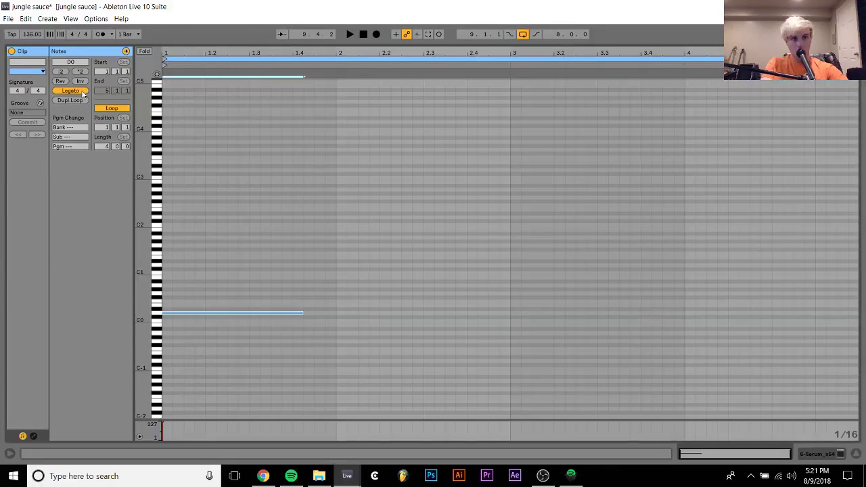
{"action": "left_click", "coordinate": [82, 92]}
{"action": "key", "text": "space"}
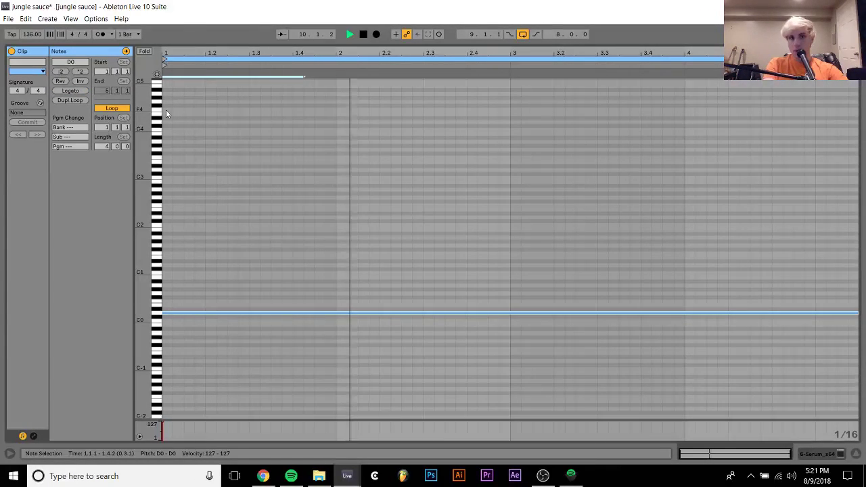
{"action": "key", "text": "space"}
{"action": "key", "text": "shift+Left"}
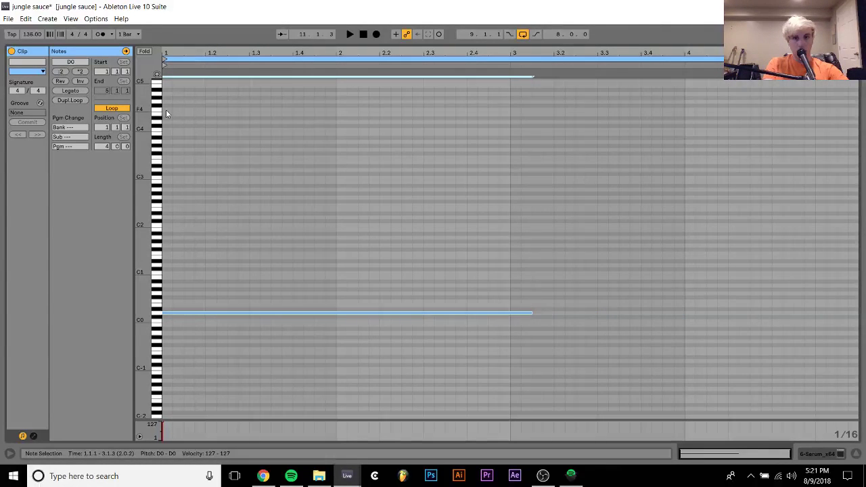
Duplicate the D0 note to the clip's bar 3 and transpose the copy to F-1 while listening to the loop.
{"action": "key", "text": "ctrl+d"}
{"action": "key", "text": "Up"}
{"action": "key", "text": "Up"}
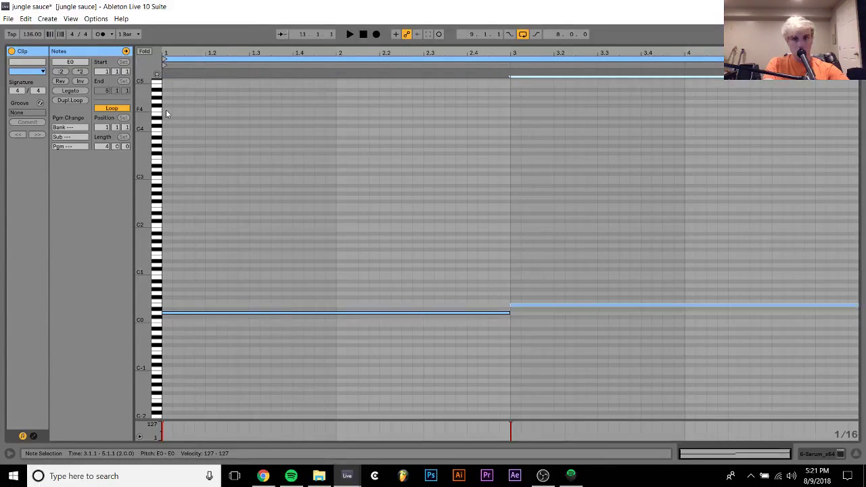
{"action": "key", "text": "shift+Down"}
{"action": "key", "text": "space"}
{"action": "key", "text": "Up"}
{"action": "key", "text": "Up"}
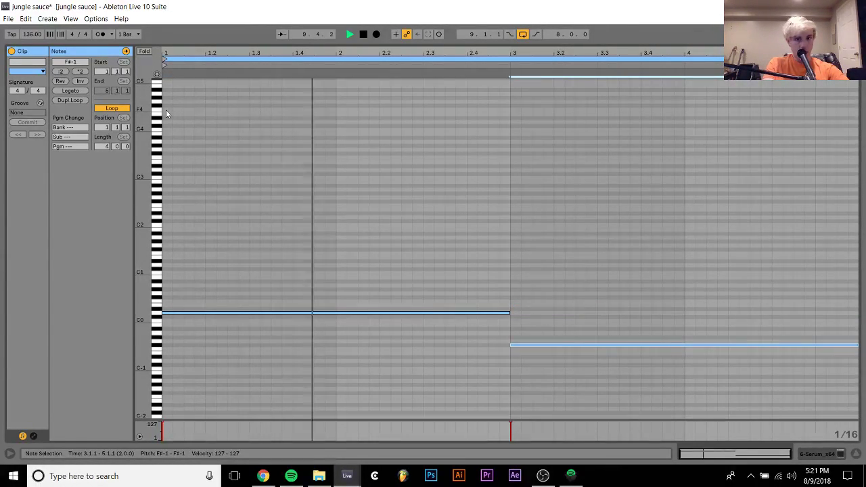
{"action": "key", "text": "Down"}
{"action": "key", "text": "shift+Up"}
{"action": "key", "text": "shift+Down"}
{"action": "key", "text": "Up"}
{"action": "key", "text": "Up"}
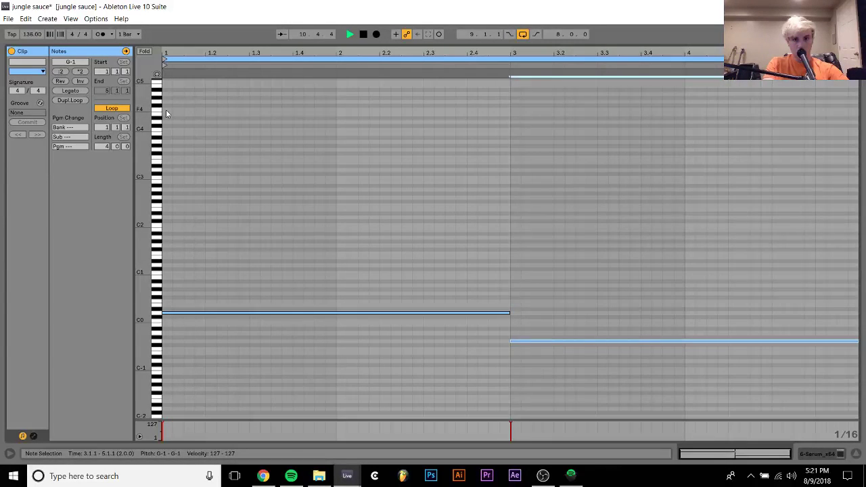
{"action": "key", "text": "Down"}
{"action": "key", "text": "Down"}
Raise both bass notes one octave to D1 and F0, and shorten the second note to one bar.
{"action": "key", "text": "ctrl+a"}
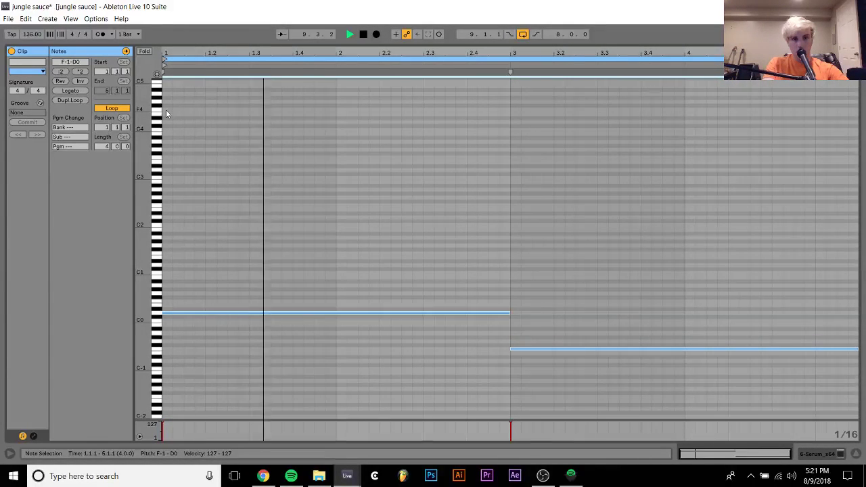
{"action": "key", "text": "shift+Up"}
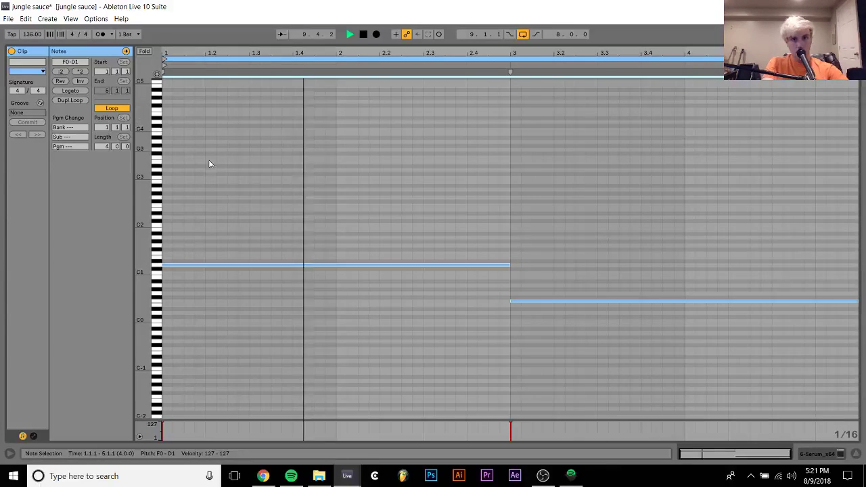
{"action": "left_click", "coordinate": [581, 301]}
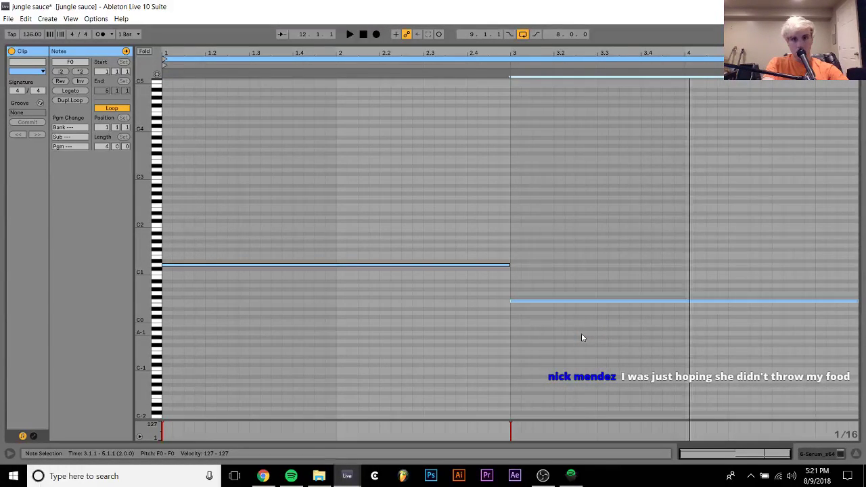
{"action": "key", "text": "shift+Left"}
{"action": "key", "text": "space"}
{"action": "key", "text": "shift+Left"}
{"action": "key", "text": "shift+Left"}
{"action": "key", "text": "shift+Left"}
{"action": "key", "text": "shift+Left"}
{"action": "key", "text": "shift+Left"}
{"action": "key", "text": "shift+Left"}
{"action": "key", "text": "shift+Left"}
{"action": "key", "text": "shift+Left"}
{"action": "key", "text": "shift+Left"}
{"action": "key", "text": "shift+Left"}
{"action": "key", "text": "shift+Left"}
{"action": "key", "text": "shift+Left"}
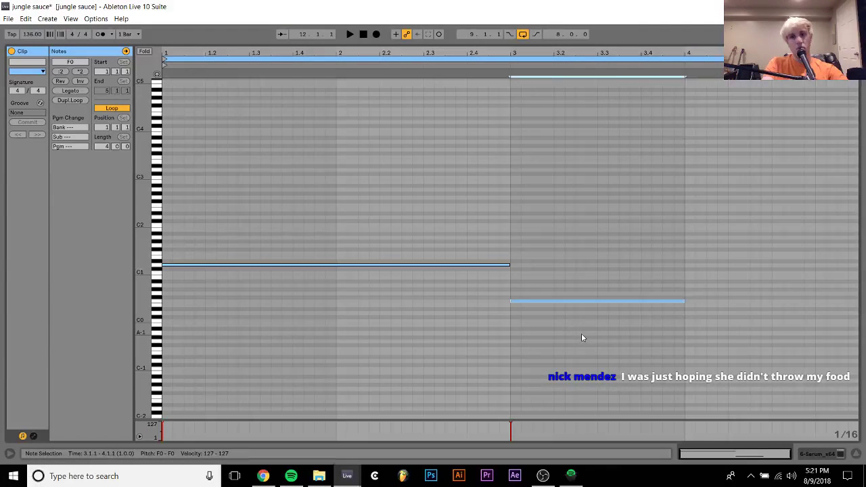
{"action": "key", "text": "shift+Right"}
Duplicate the F0 note to the clip's bar 4 and raise the copy to A0 while playing the loop.
{"action": "key", "text": "ctrl+d"}
{"action": "key", "text": "Up"}
{"action": "key", "text": "Up"}
{"action": "key", "text": "Up"}
{"action": "key", "text": "space"}
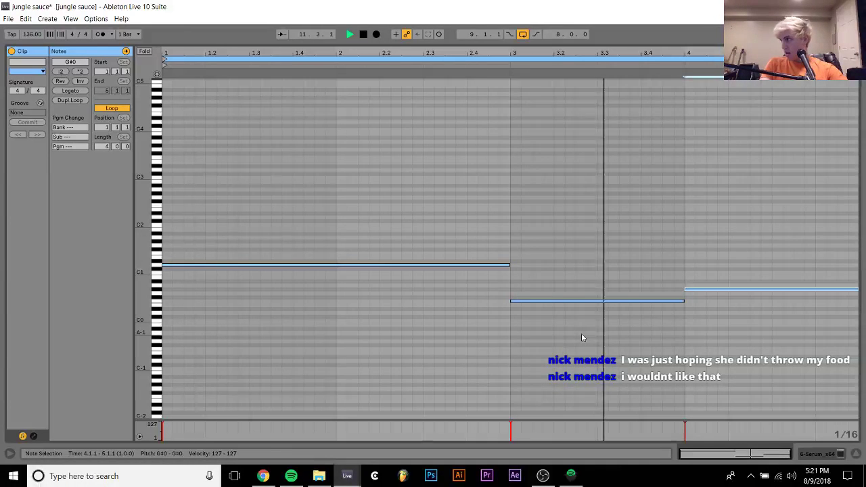
{"action": "key", "text": "Up"}
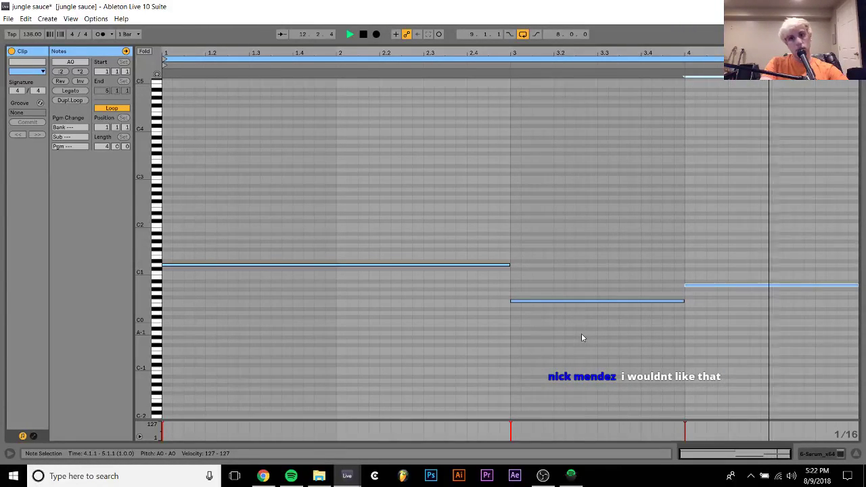
Transpose all three bass notes down one octave.
{"action": "key", "text": "ctrl+a"}
{"action": "key", "text": "shift+Down"}
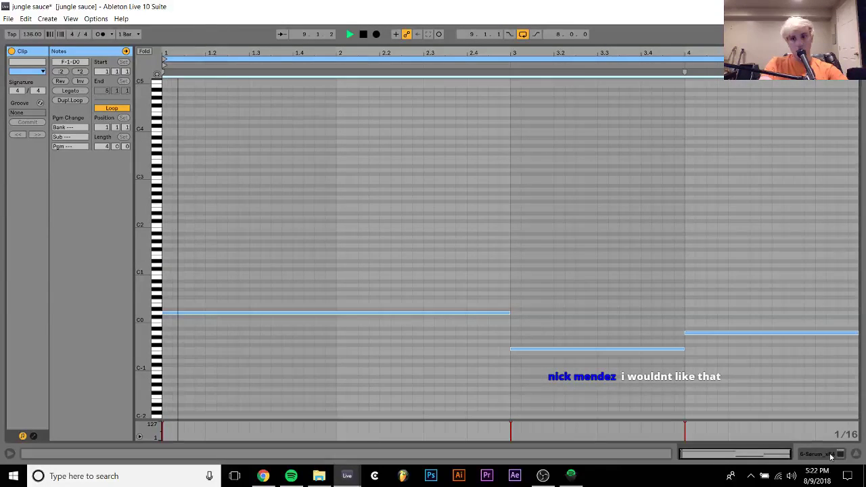
Duplicate the four-bar bass clip on the Serum track so a copy follows it at bar 13.
{"action": "key", "text": "Tab"}
{"action": "key", "text": "ctrl+d"}
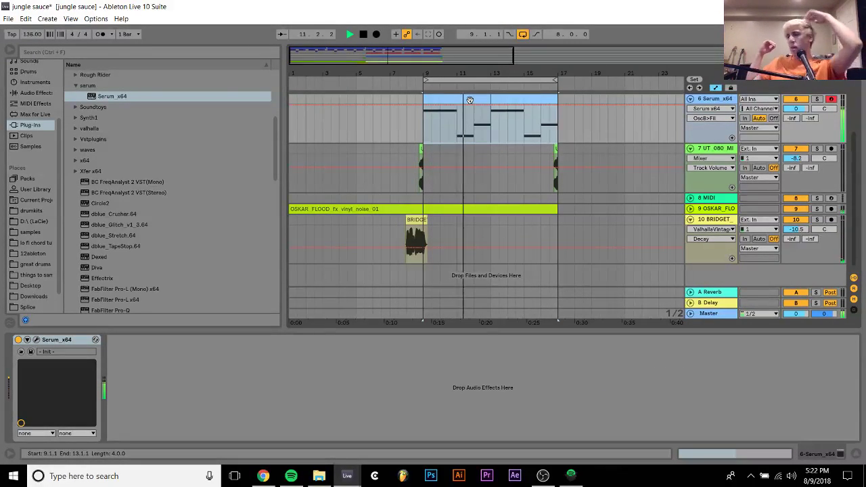
Try the first bass clip's three notes one octave higher, then undo the transposition.
{"action": "key", "text": "Tab"}
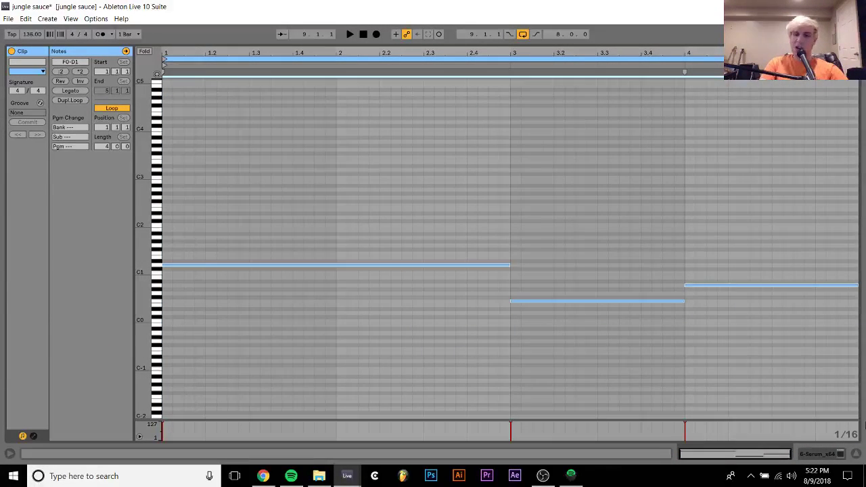
{"action": "left_click", "coordinate": [827, 459]}
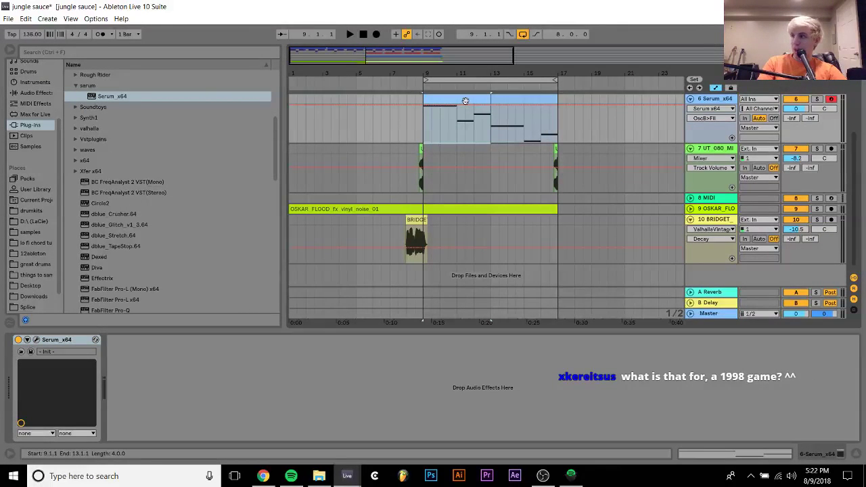
{"action": "key", "text": "ctrl+z"}
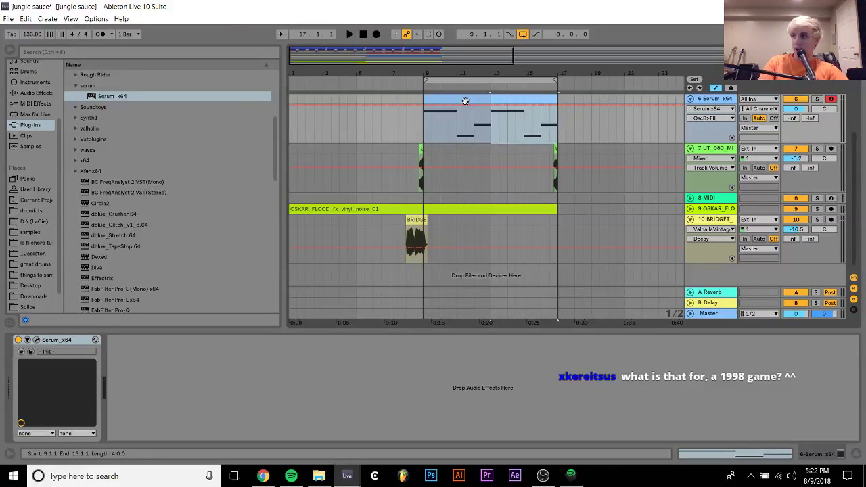
Play the arrangement from bar 7 to hear the bassline enter with the drums.
{"action": "left_click", "coordinate": [390, 98]}
{"action": "key", "text": "space"}
{"action": "scroll", "coordinate": [437, 130], "scroll_direction": "up", "scroll_amount": 3}
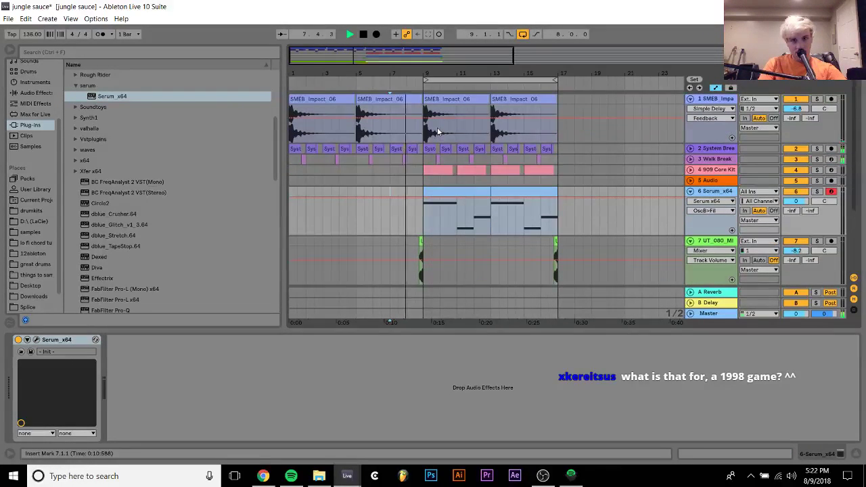
Collapse the Serum track and insert a new MIDI track directly beneath it.
{"action": "left_click", "coordinate": [507, 188]}
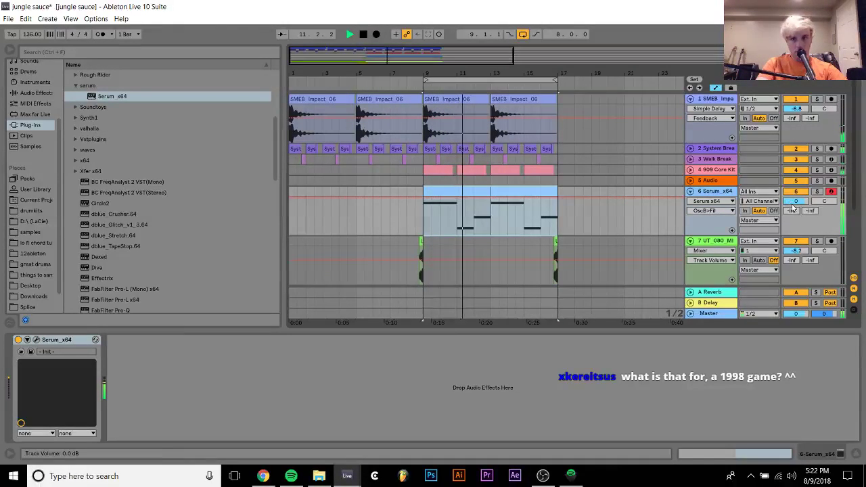
{"action": "left_click", "coordinate": [691, 191]}
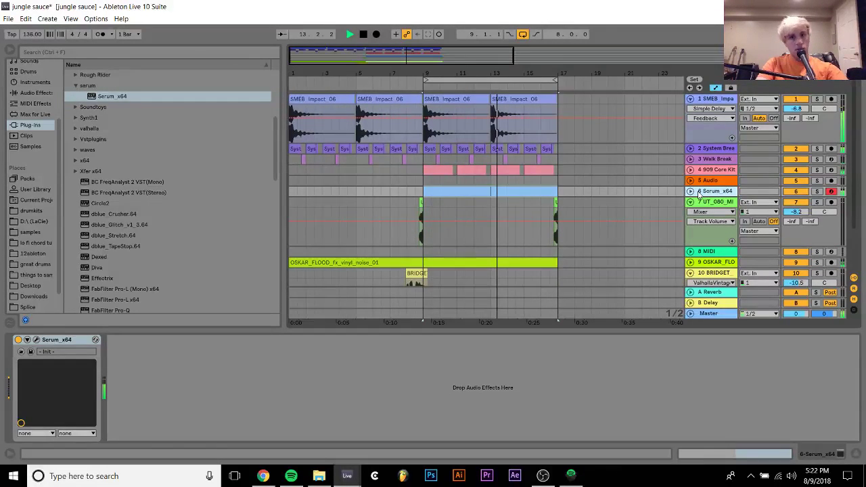
{"action": "key", "text": "ctrl+shift+t"}
Stop playback and move both Serum bass clips together from bar 9 to bar 17.
{"action": "left_click", "coordinate": [447, 193]}
{"action": "left_click", "coordinate": [504, 196]}
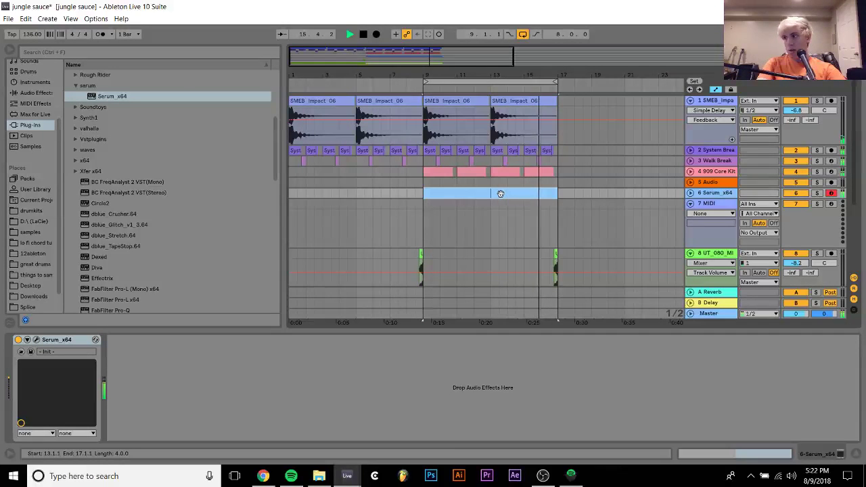
{"action": "key", "text": "Left"}
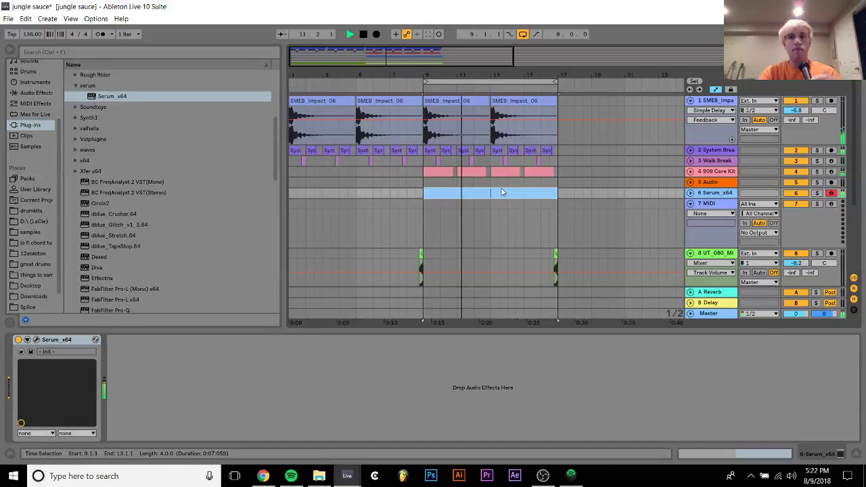
{"action": "key", "text": "space"}
{"action": "left_click_drag", "start_coordinate": [460, 195], "coordinate": [595, 191]}
Duplicate the other tracks' material from bars 9 to 17 into bars 17 to 25, and loop those new eight bars.
{"action": "scroll", "coordinate": [594, 190], "scroll_direction": "down", "scroll_amount": 3}
{"action": "scroll", "coordinate": [595, 190], "scroll_direction": "down", "scroll_amount": 2}
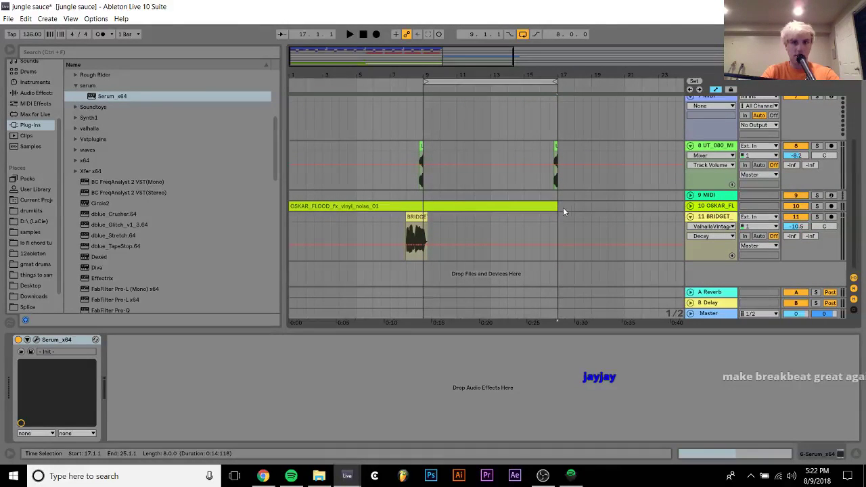
{"action": "left_click_drag", "start_coordinate": [559, 207], "coordinate": [512, 135]}
{"action": "scroll", "coordinate": [512, 135], "scroll_direction": "up", "scroll_amount": 5}
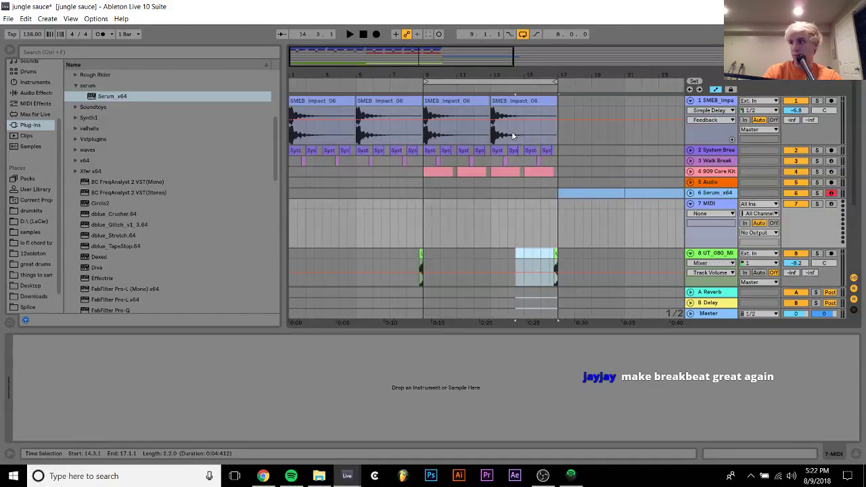
{"action": "left_click", "coordinate": [435, 100], "text": "shift"}
{"action": "key", "text": "ctrl+d"}
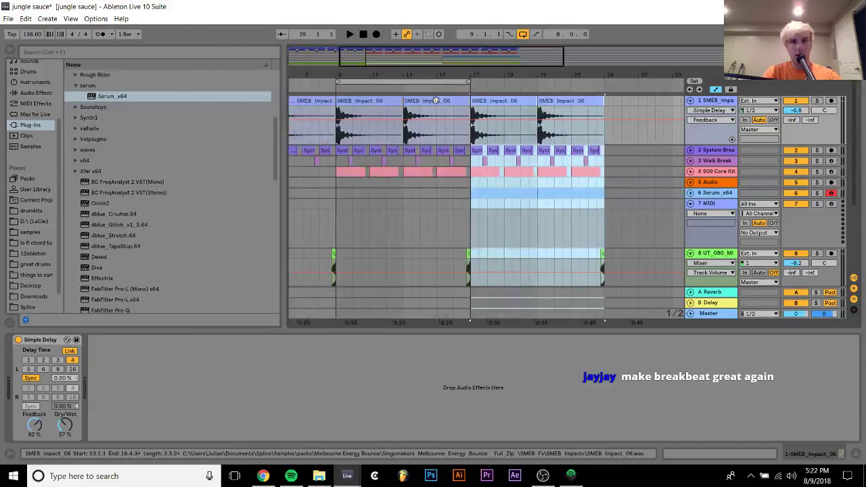
{"action": "key", "text": "ctrl+l"}
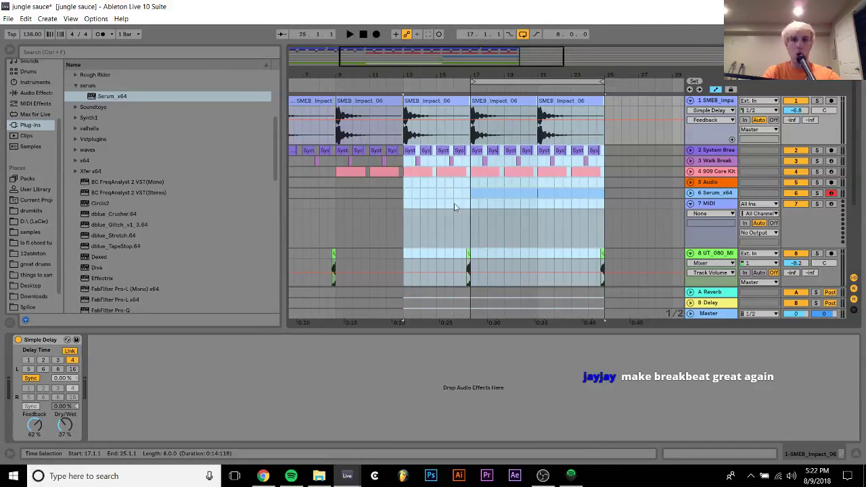
{"action": "left_click", "coordinate": [472, 215]}
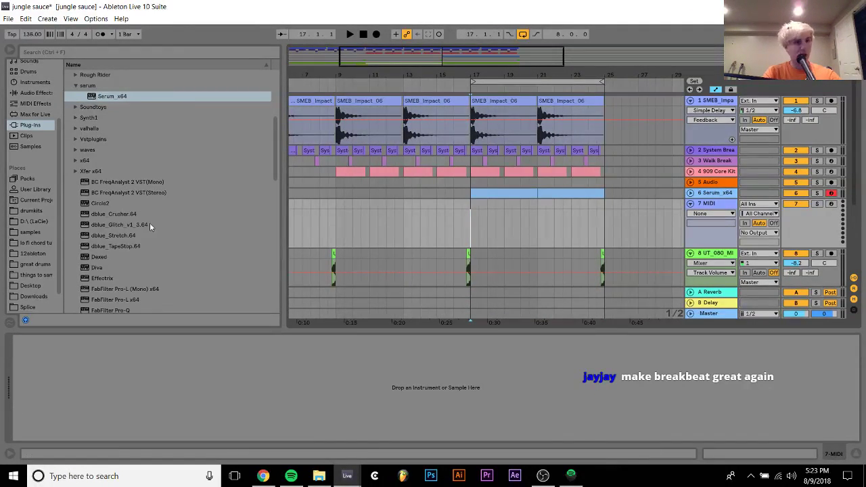
Browse the samples folder for the "Jungle Jungle - 1989 to 1999 Samplepack" and select it.
{"action": "left_click", "coordinate": [31, 233]}
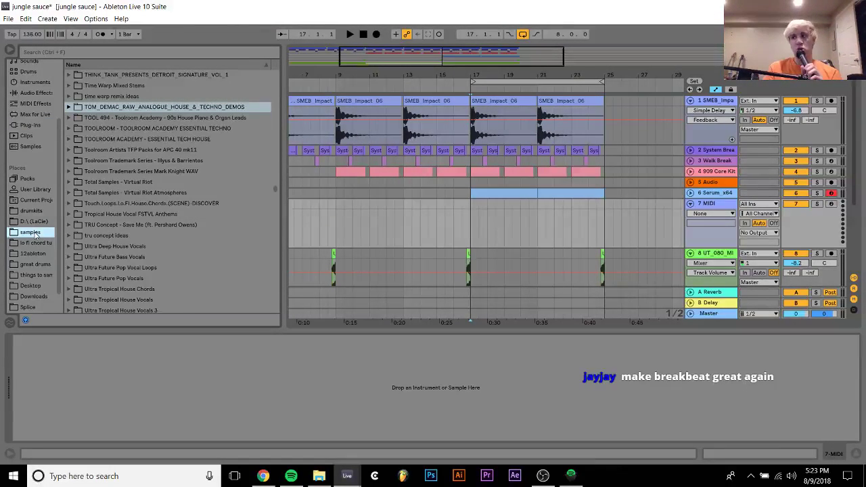
{"action": "scroll", "coordinate": [130, 219], "scroll_direction": "up", "scroll_amount": 20}
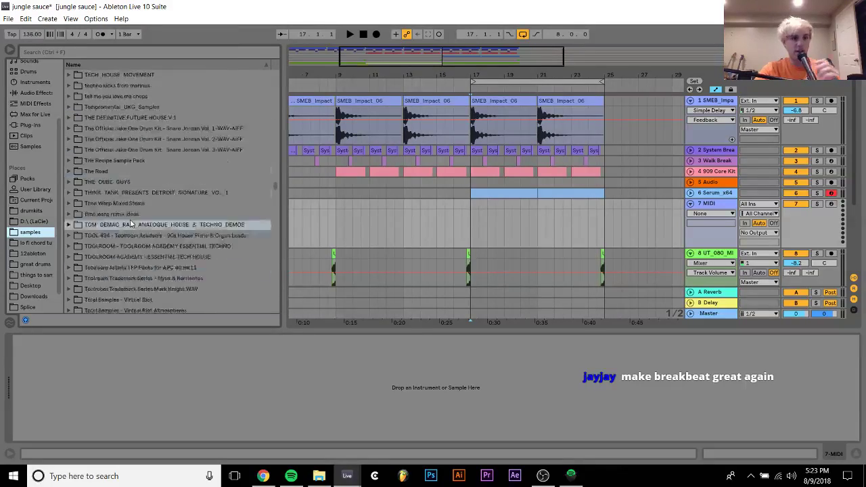
{"action": "scroll", "coordinate": [130, 219], "scroll_direction": "up", "scroll_amount": 10}
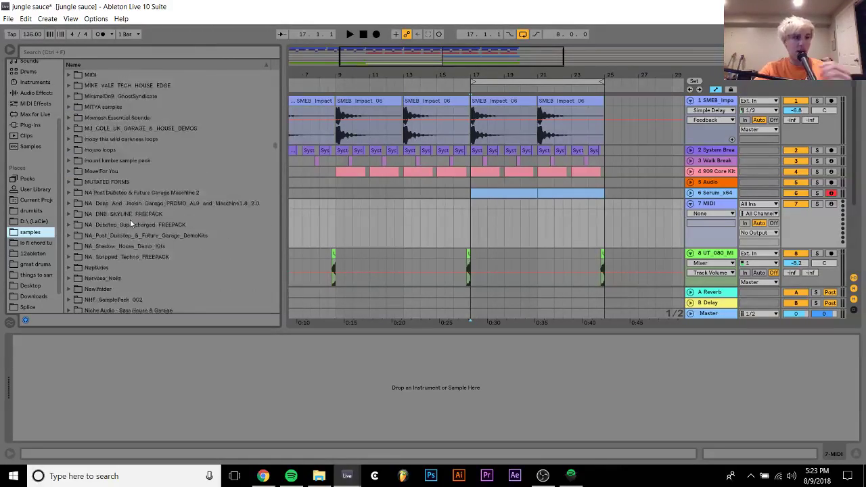
{"action": "scroll", "coordinate": [130, 219], "scroll_direction": "up", "scroll_amount": 10}
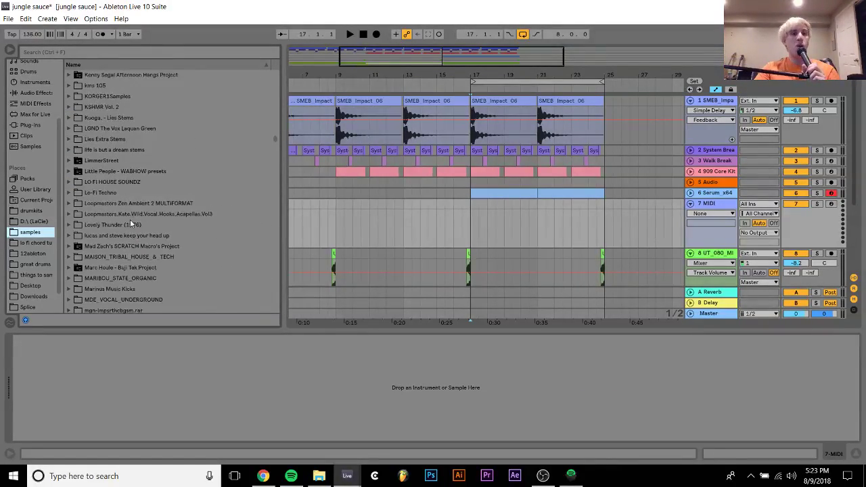
{"action": "scroll", "coordinate": [130, 219], "scroll_direction": "down", "scroll_amount": 10}
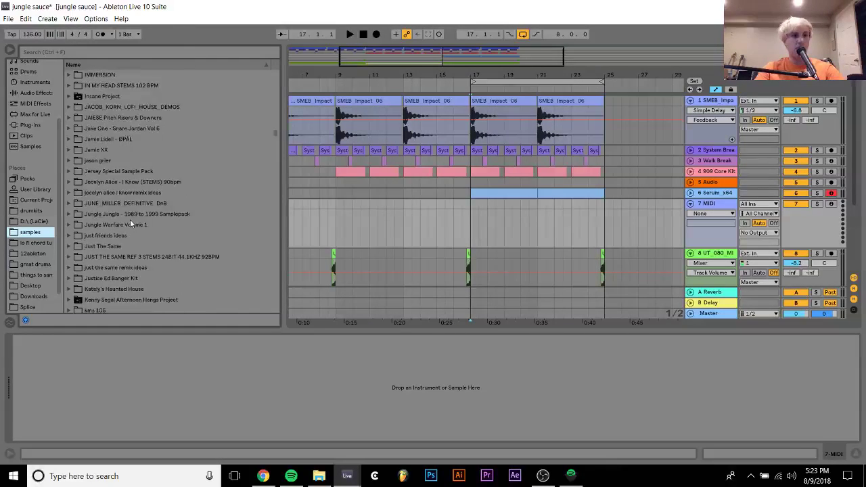
{"action": "left_click", "coordinate": [121, 214]}
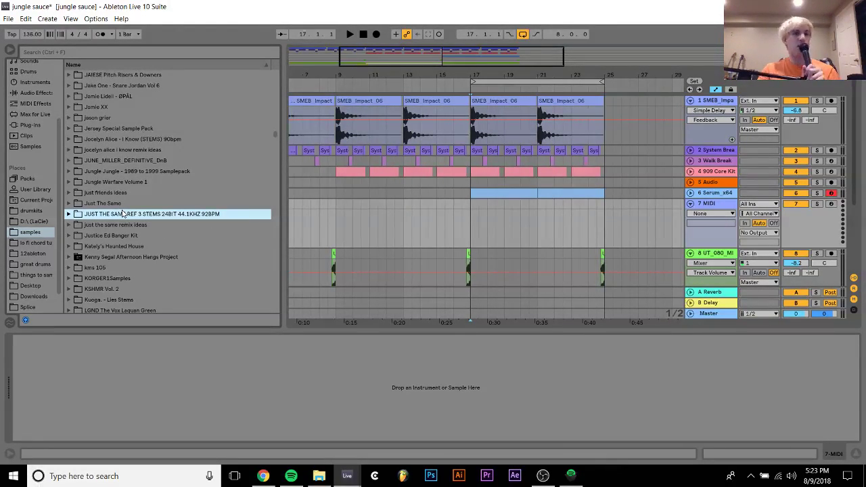
{"action": "key", "text": "Up"}
{"action": "key", "text": "Up"}
{"action": "key", "text": "Up"}
{"action": "key", "text": "Up"}
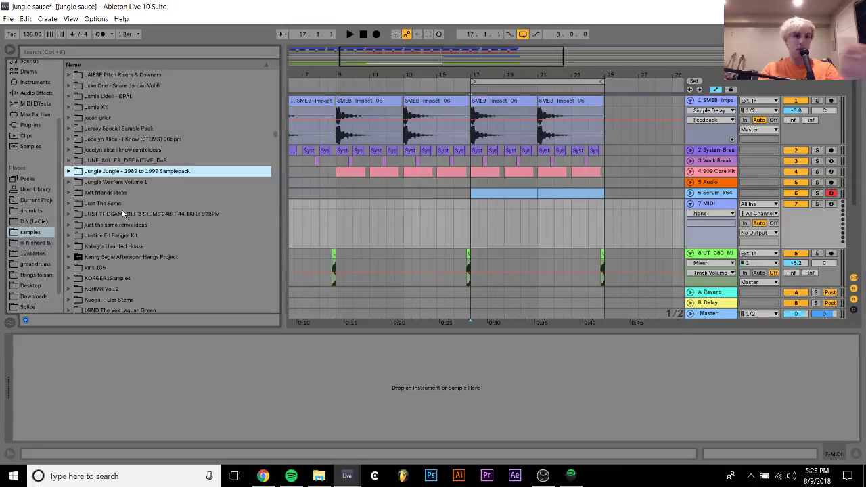
Expand the Jungle Jungle sample pack and open its Breaks folder.
{"action": "key", "text": "Right"}
{"action": "key", "text": "Down"}
{"action": "key", "text": "Right"}
{"action": "key", "text": "Down"}
{"action": "key", "text": "Up"}
{"action": "key", "text": "Left"}
{"action": "key", "text": "Down"}
{"action": "key", "text": "Right"}
Audition the breaks in the Breaks folder one after another, from Adrift Break.wav through Check Break.wav.
{"action": "key", "text": "Down"}
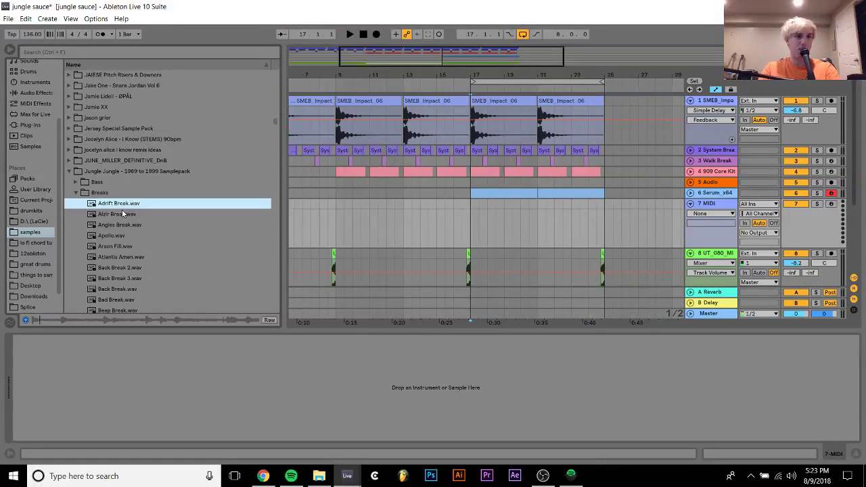
{"action": "key", "text": "Down"}
{"action": "key", "text": "Down"}
{"action": "key", "text": "Down"}
{"action": "key", "text": "Down"}
{"action": "key", "text": "Down"}
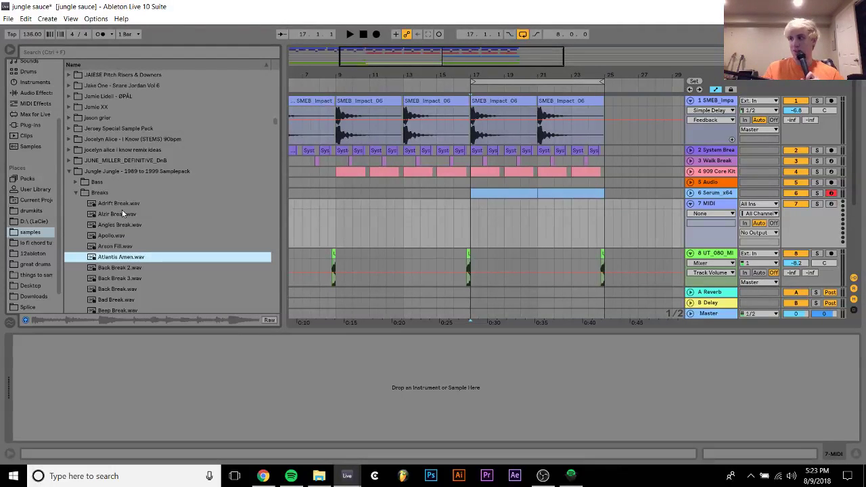
{"action": "key", "text": "Down"}
{"action": "key", "text": "Down"}
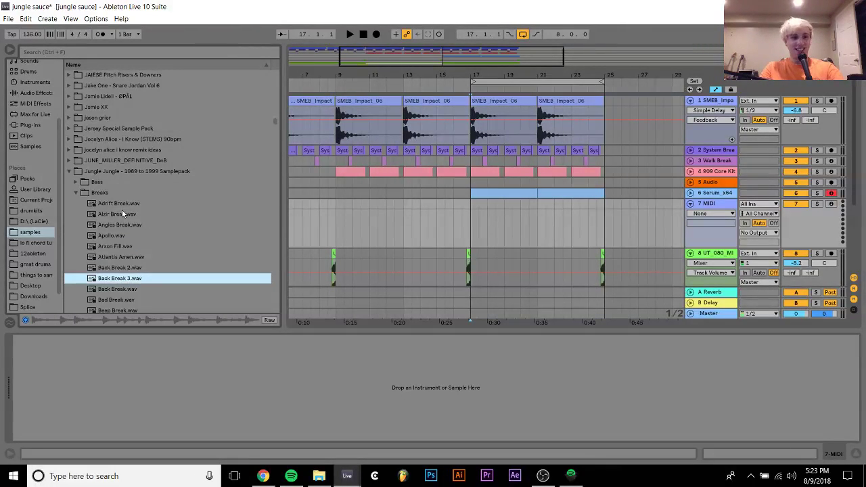
{"action": "key", "text": "Down"}
{"action": "key", "text": "Down"}
{"action": "key", "text": "Down"}
{"action": "key", "text": "Down"}
{"action": "key", "text": "Down"}
{"action": "key", "text": "Down"}
{"action": "key", "text": "Down"}
{"action": "key", "text": "Down"}
{"action": "key", "text": "Down"}
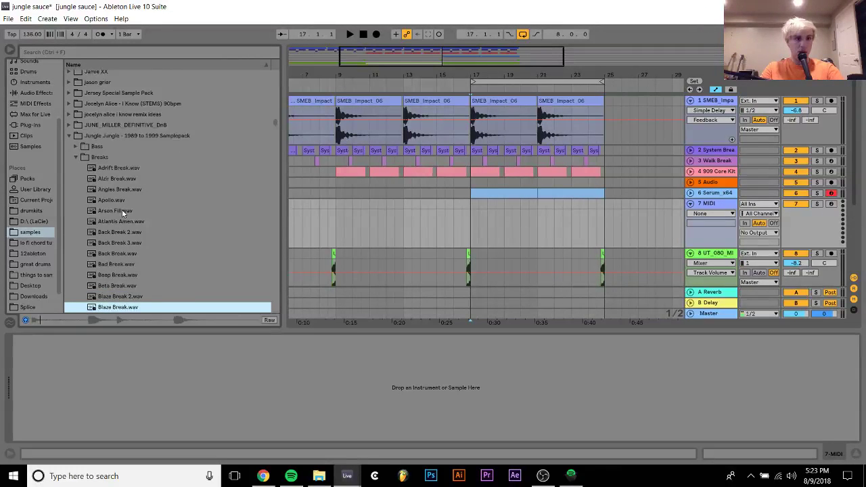
{"action": "key", "text": "Down"}
{"action": "key", "text": "Down"}
{"action": "key", "text": "Down"}
{"action": "key", "text": "Down"}
{"action": "key", "text": "Down"}
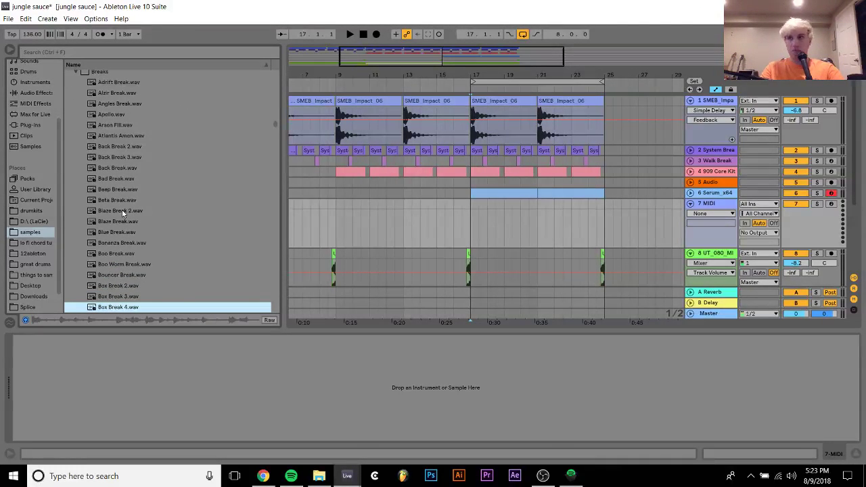
{"action": "key", "text": "Down"}
{"action": "key", "text": "Down"}
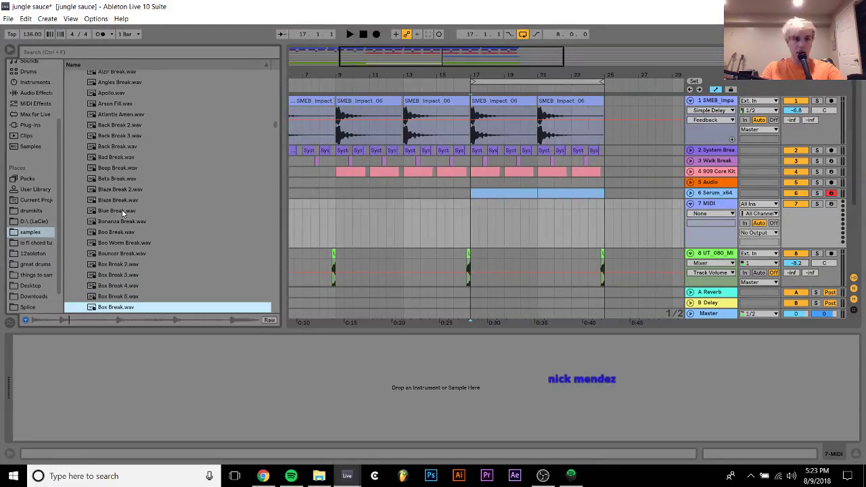
{"action": "key", "text": "Down"}
{"action": "key", "text": "Down"}
{"action": "key", "text": "Down"}
{"action": "key", "text": "Down"}
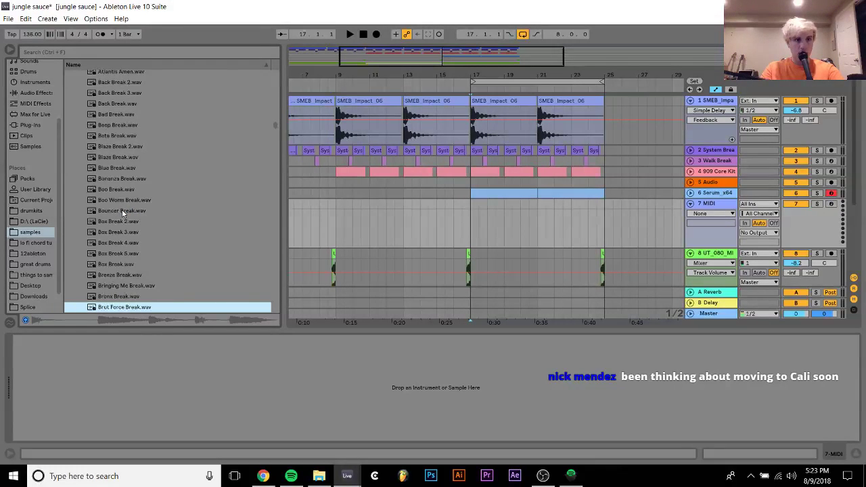
{"action": "key", "text": "Down"}
{"action": "key", "text": "Down"}
{"action": "key", "text": "Down"}
{"action": "key", "text": "Down"}
{"action": "key", "text": "Down"}
{"action": "key", "text": "Down"}
{"action": "key", "text": "Down"}
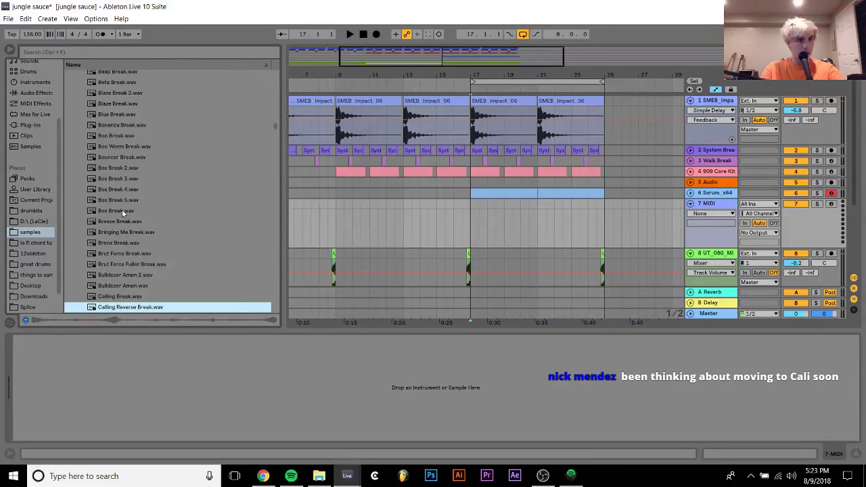
{"action": "key", "text": "Down"}
{"action": "key", "text": "Down"}
{"action": "key", "text": "Down"}
{"action": "key", "text": "Down"}
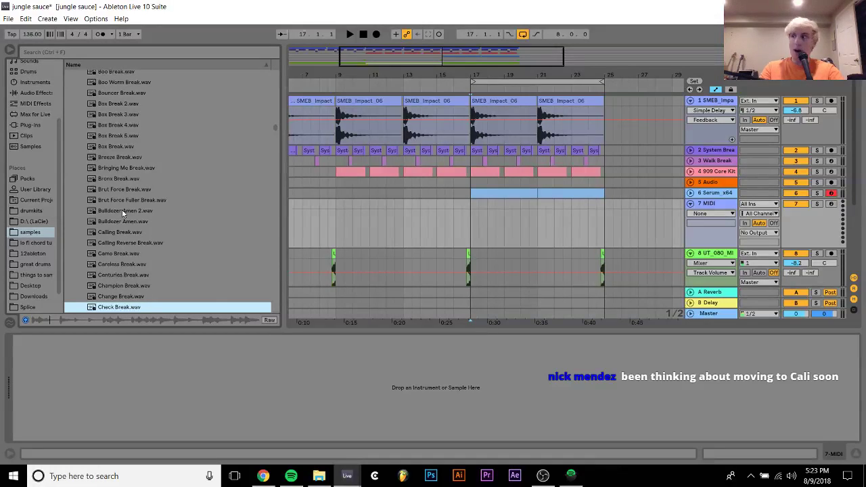
Continue auditioning breaks further down the folder, from Connected Break.wav through Cool Break.wav.
{"action": "scroll", "coordinate": [124, 214], "scroll_direction": "down", "scroll_amount": 4}
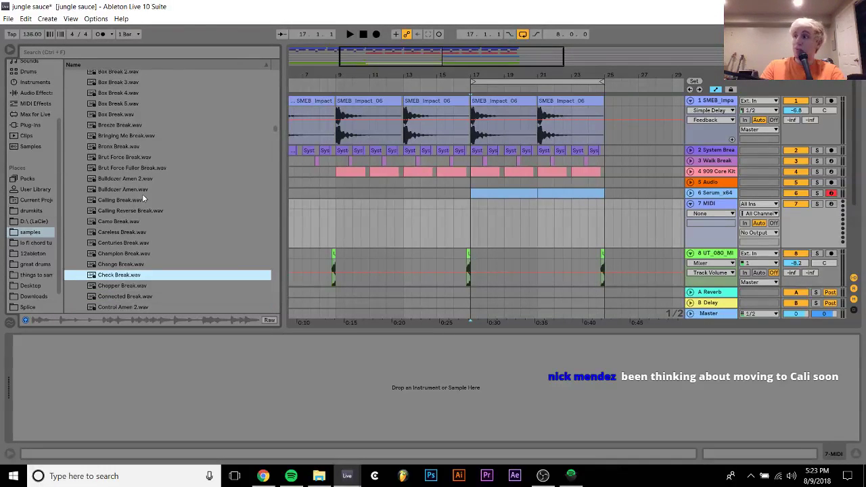
{"action": "scroll", "coordinate": [139, 198], "scroll_direction": "down", "scroll_amount": 1}
{"action": "left_click", "coordinate": [138, 200]}
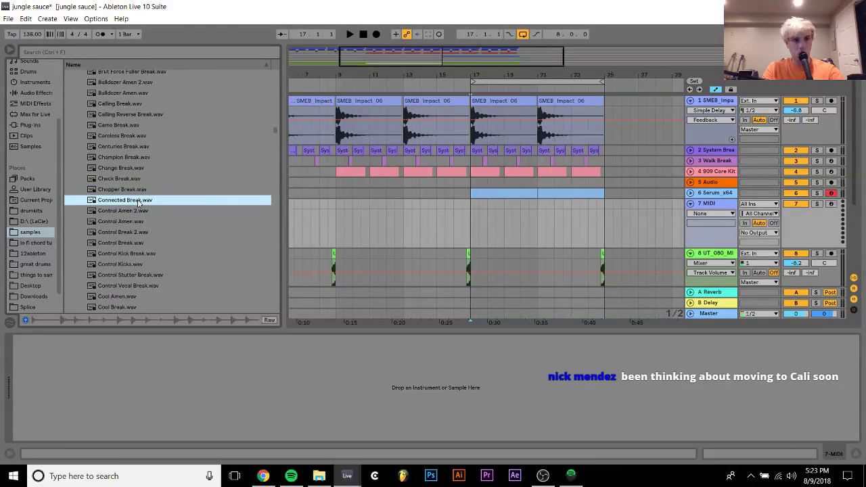
{"action": "key", "text": "Down"}
{"action": "key", "text": "Down"}
{"action": "key", "text": "Down"}
{"action": "key", "text": "Down"}
{"action": "key", "text": "Down"}
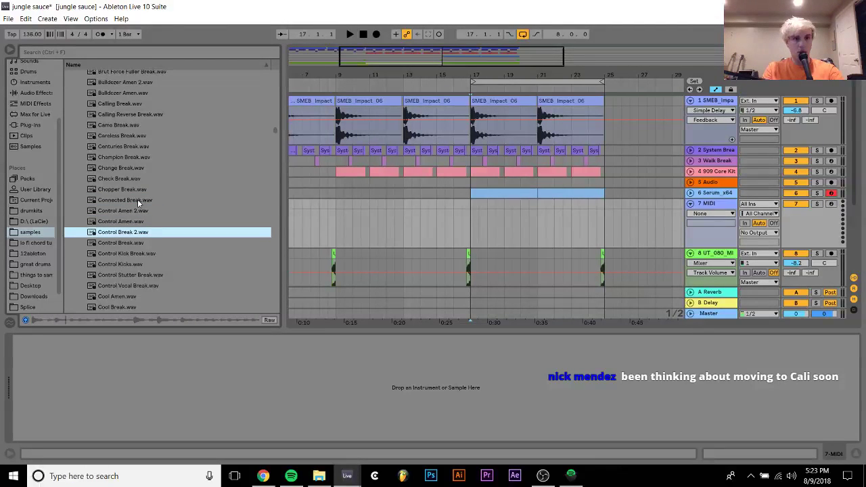
{"action": "key", "text": "Down"}
{"action": "key", "text": "Down"}
{"action": "key", "text": "Down"}
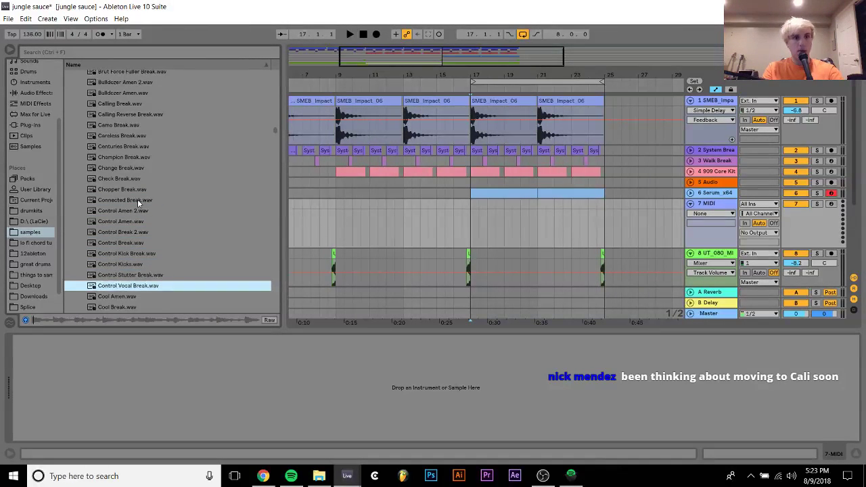
{"action": "key", "text": "Down"}
{"action": "key", "text": "Down"}
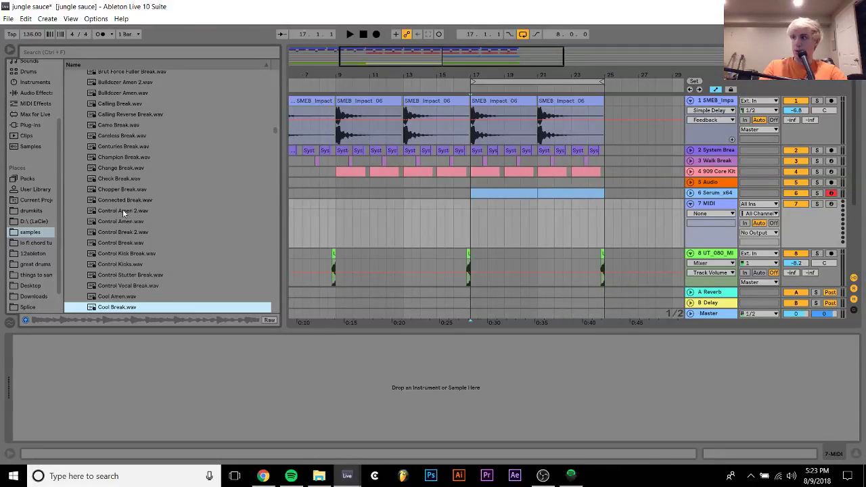
Place Cool Break.wav on track 7 across bars 17 to 25 and set its warp mode to Re-Pitch.
{"action": "left_click_drag", "start_coordinate": [127, 312], "coordinate": [608, 214]}
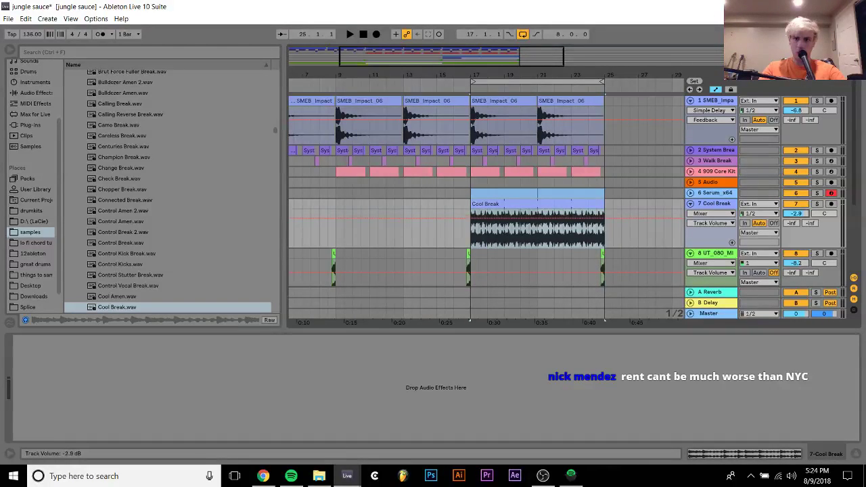
{"action": "double_click", "coordinate": [586, 203]}
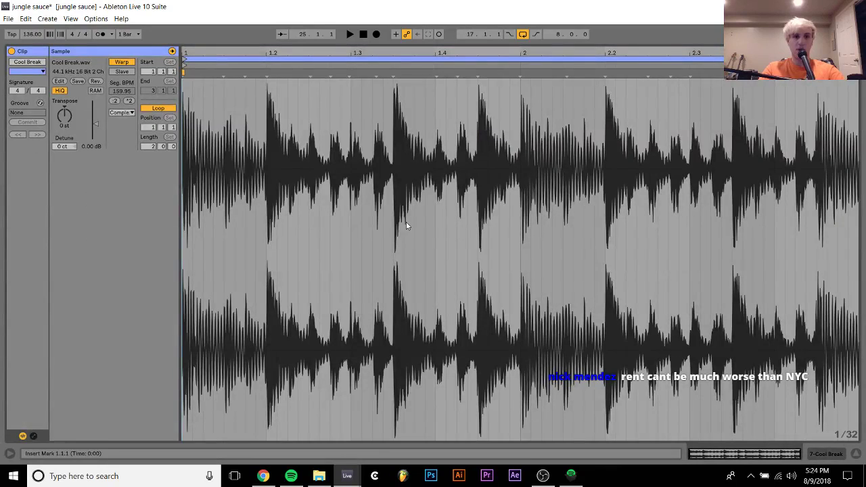
{"action": "left_click", "coordinate": [134, 115]}
{"action": "left_click", "coordinate": [133, 152]}
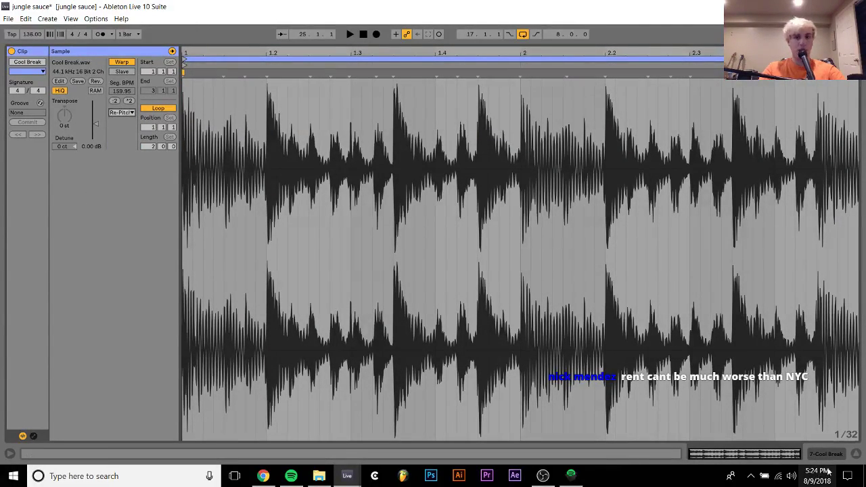
{"action": "key", "text": "Tab"}
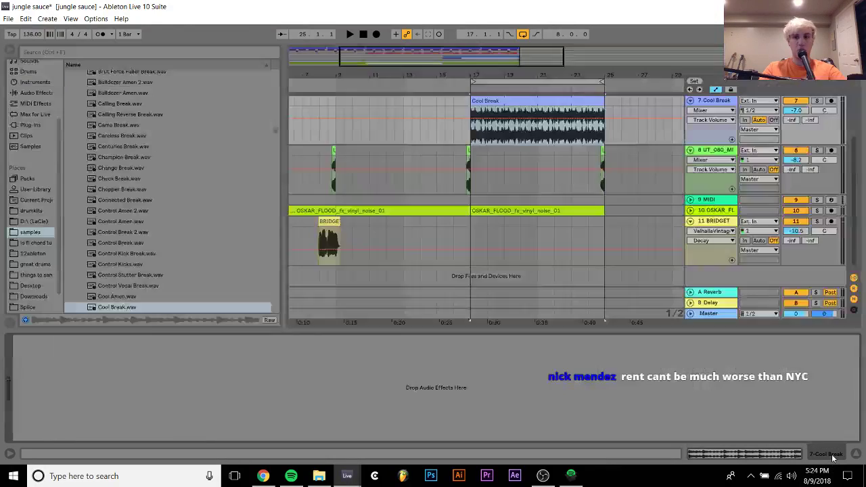
Solo the Cool Break track and set its volume to -7.9 dB while auditioning it.
{"action": "left_click", "coordinate": [817, 101]}
{"action": "key", "text": "space"}
{"action": "left_click_drag", "start_coordinate": [796, 110], "coordinate": [799, 118]}
{"action": "key", "text": "space"}
Add EQ Eight to the Cool Break track and make band 1 a low cut at 225 Hz.
{"action": "left_click", "coordinate": [27, 93]}
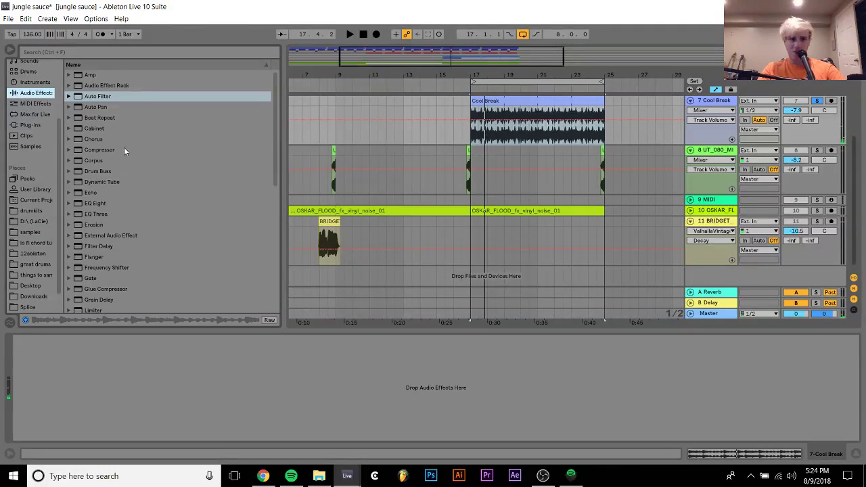
{"action": "double_click", "coordinate": [95, 204]}
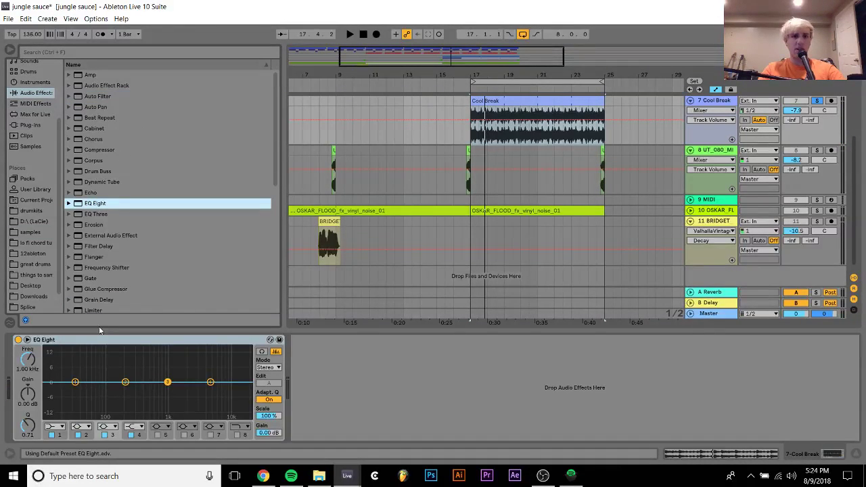
{"action": "left_click", "coordinate": [59, 428]}
{"action": "left_click", "coordinate": [52, 375]}
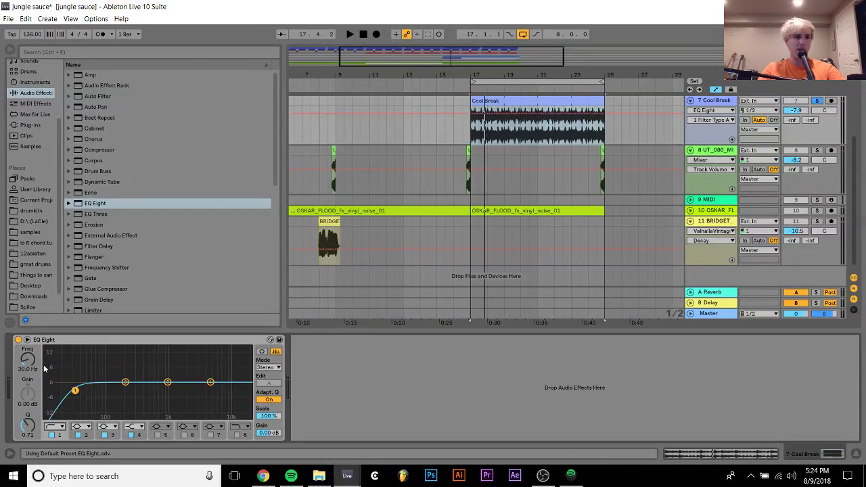
{"action": "left_click_drag", "start_coordinate": [75, 382], "coordinate": [138, 390]}
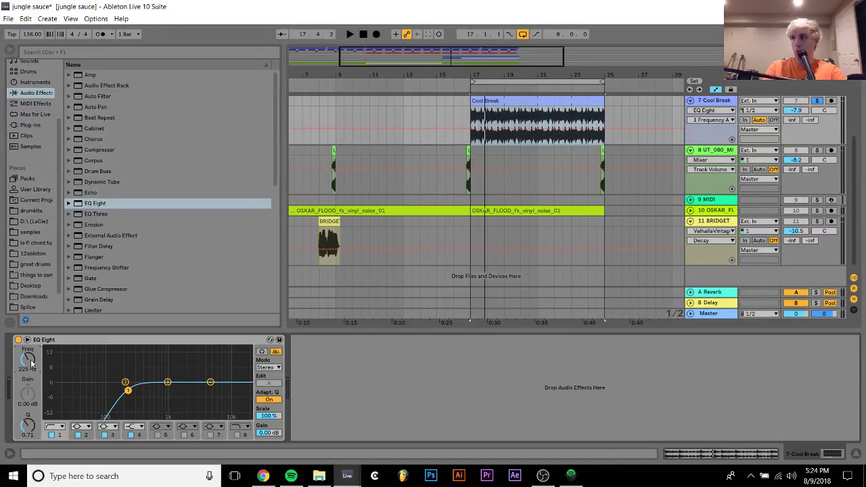
Play the loop, unsolo the Cool Break track and set its volume to -12.7 dB against the full mix.
{"action": "key", "text": "space"}
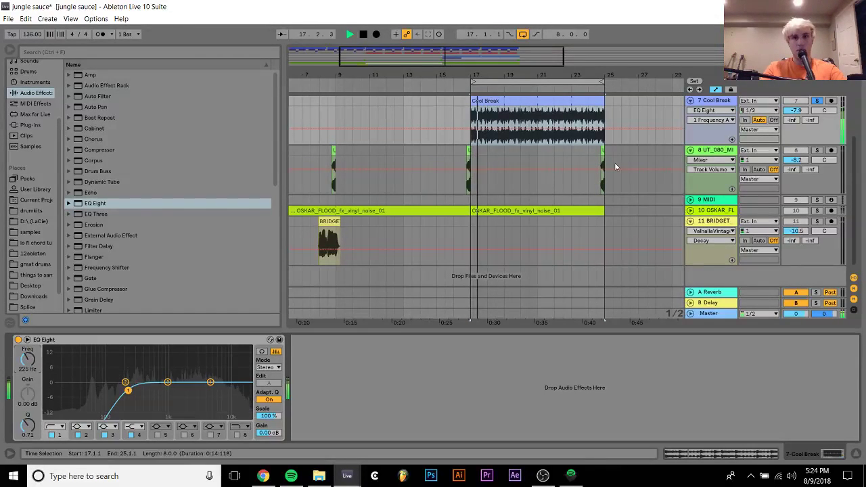
{"action": "left_click", "coordinate": [818, 102]}
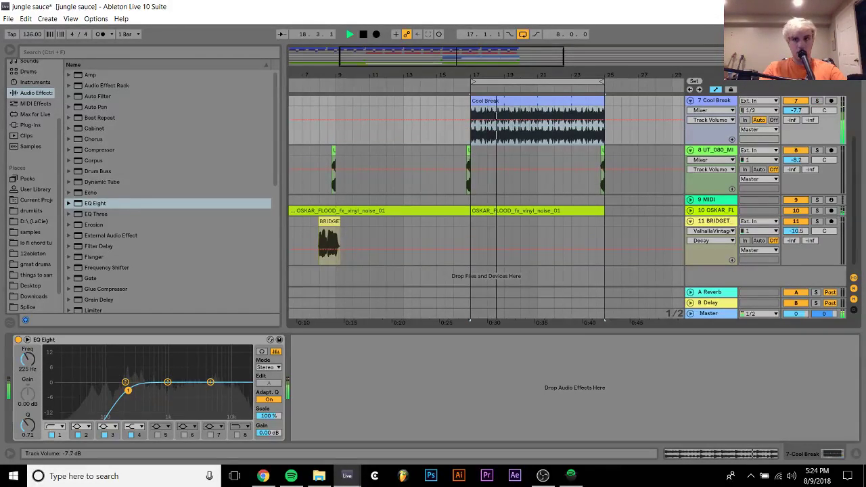
{"action": "left_click_drag", "start_coordinate": [797, 110], "coordinate": [796, 121]}
{"action": "scroll", "coordinate": [474, 203], "scroll_direction": "up", "scroll_amount": 3}
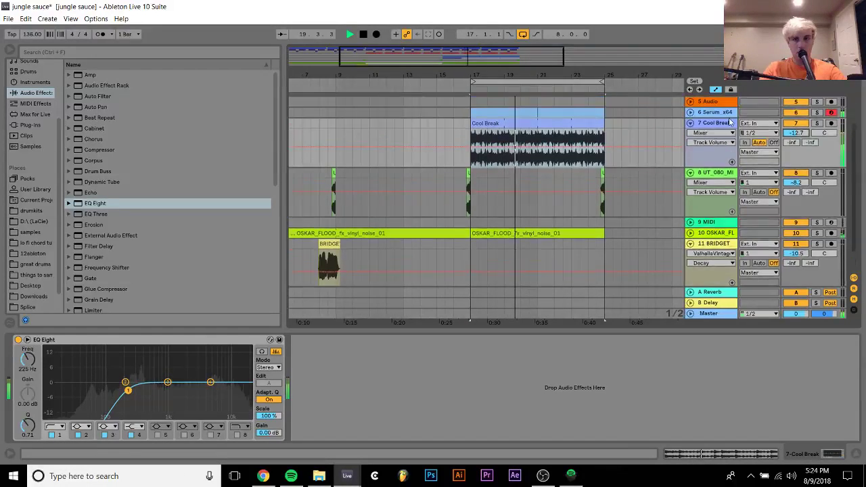
Load the LiveCut.64 plug-in from the bridge folder onto the Cool Break track, play the loop and close the plug-in window.
{"action": "left_click", "coordinate": [30, 125]}
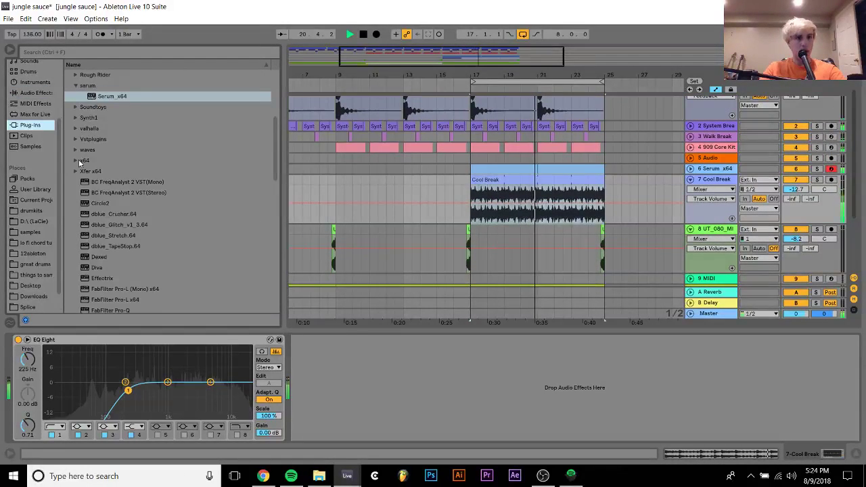
{"action": "scroll", "coordinate": [83, 163], "scroll_direction": "down", "scroll_amount": 5}
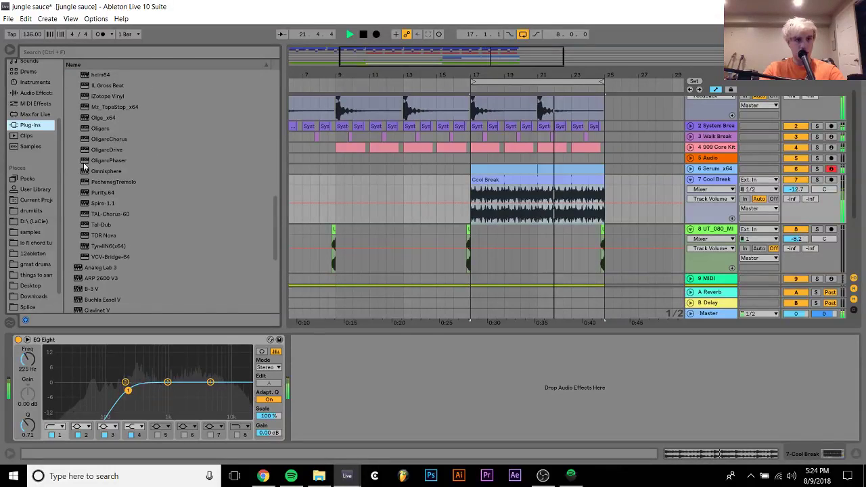
{"action": "scroll", "coordinate": [84, 162], "scroll_direction": "down", "scroll_amount": 1}
{"action": "scroll", "coordinate": [104, 225], "scroll_direction": "up", "scroll_amount": 5}
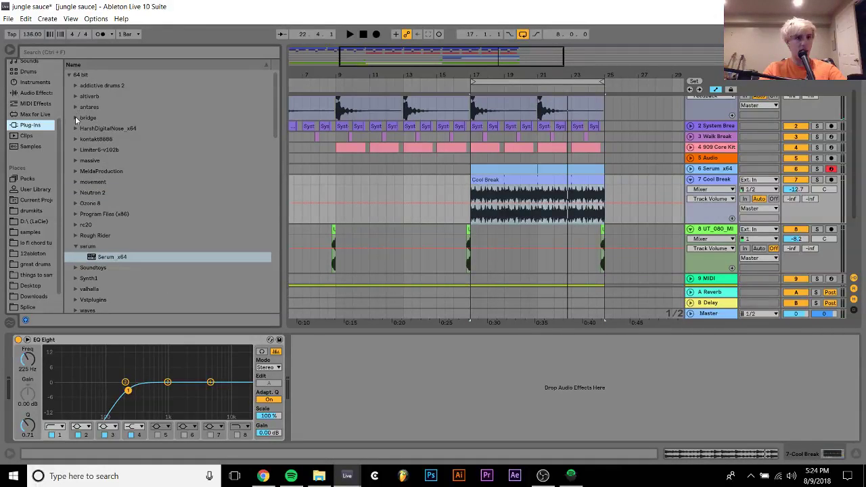
{"action": "left_click", "coordinate": [75, 117]}
{"action": "double_click", "coordinate": [112, 193]}
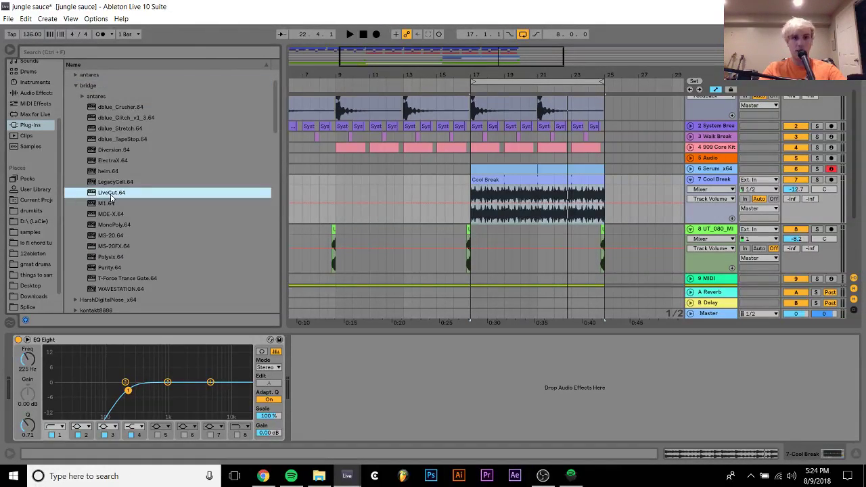
{"action": "key", "text": "space"}
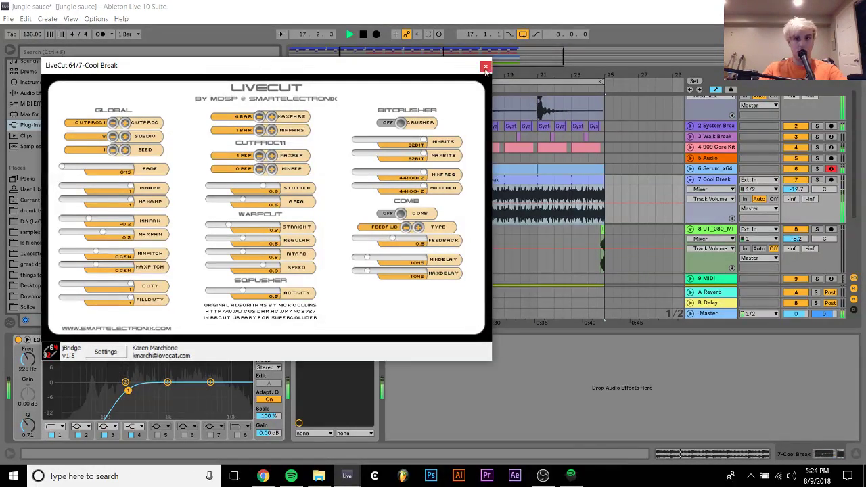
{"action": "left_click", "coordinate": [485, 65]}
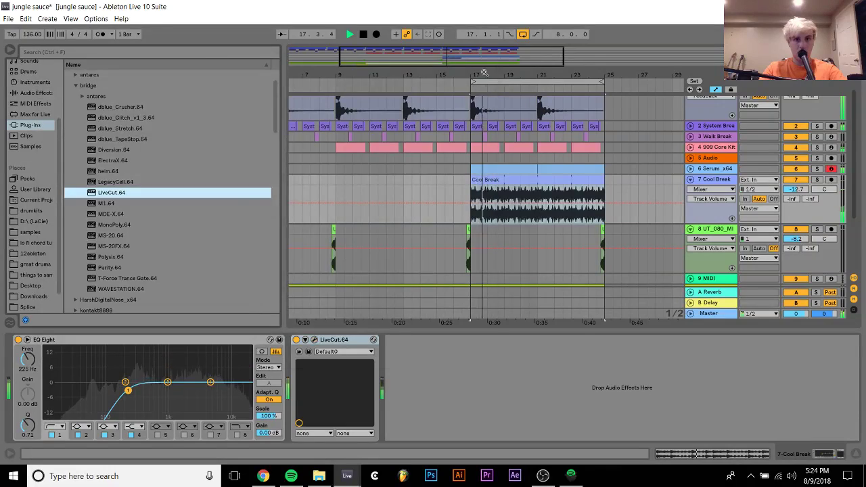
Check the processed Cool Break track in solo and in the mix, and set its volume to -10.5 dB.
{"action": "left_click", "coordinate": [816, 179]}
{"action": "left_click_drag", "start_coordinate": [796, 188], "coordinate": [803, 194]}
{"action": "left_click", "coordinate": [817, 179]}
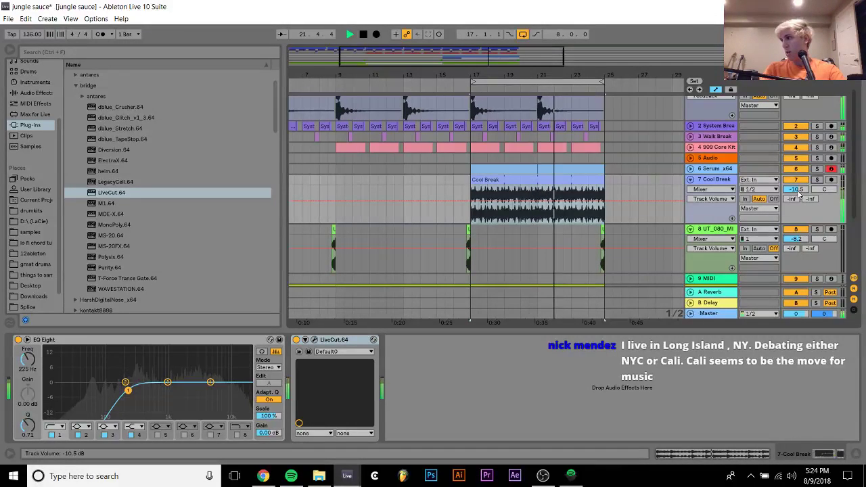
{"action": "key", "text": "space"}
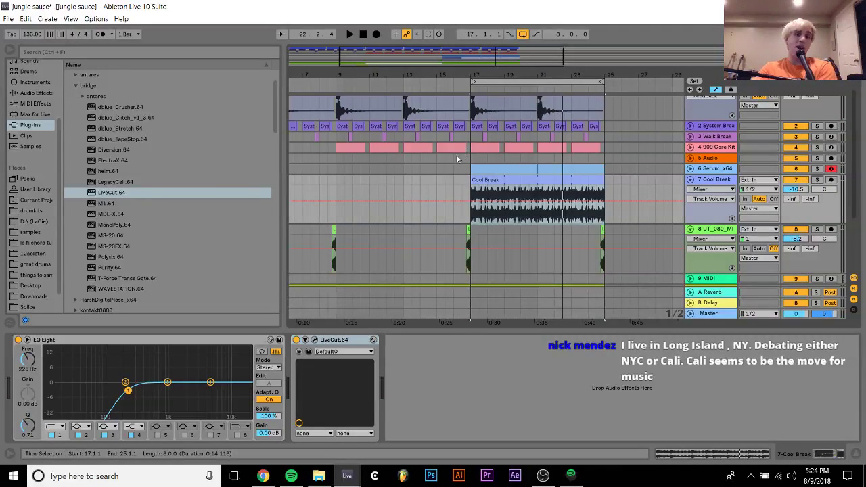
Play the arrangement from bar 13 and from the very beginning to check how it builds.
{"action": "left_click", "coordinate": [406, 178]}
{"action": "key", "text": "space"}
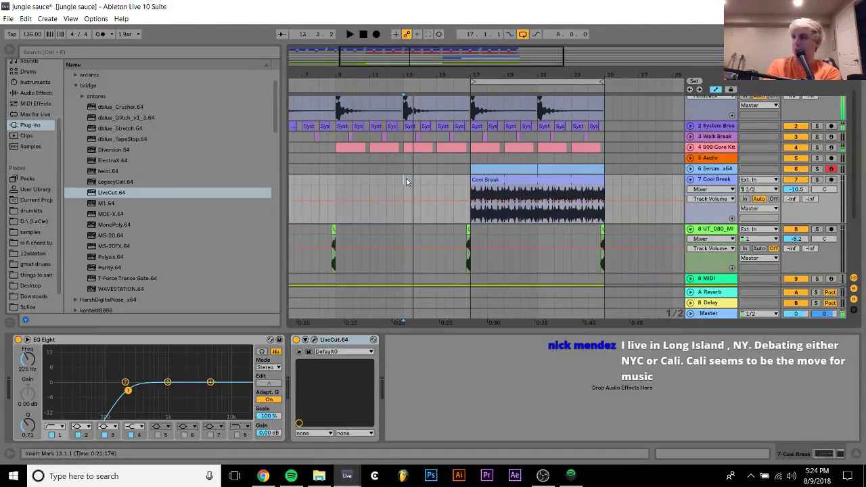
{"action": "scroll", "coordinate": [406, 178], "scroll_direction": "left", "scroll_amount": 3}
{"action": "scroll", "coordinate": [406, 178], "scroll_direction": "up", "scroll_amount": 2}
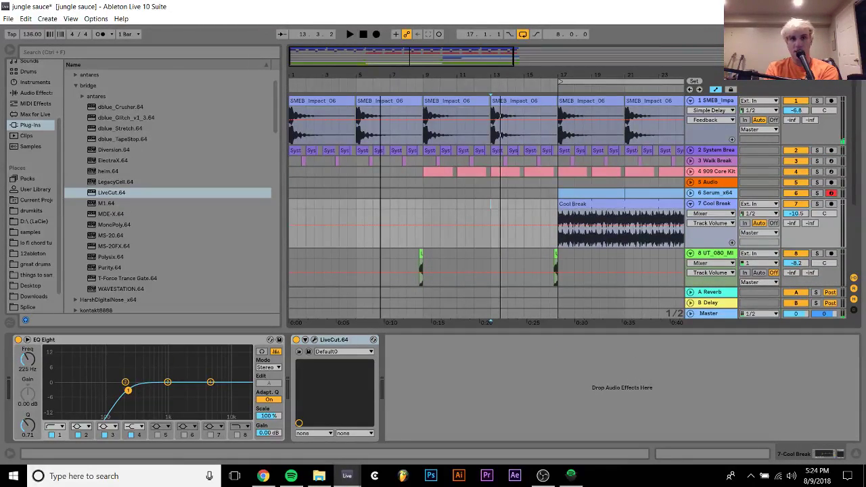
{"action": "left_click_drag", "start_coordinate": [384, 79], "coordinate": [326, 74]}
{"action": "left_click", "coordinate": [293, 198]}
{"action": "key", "text": "space"}
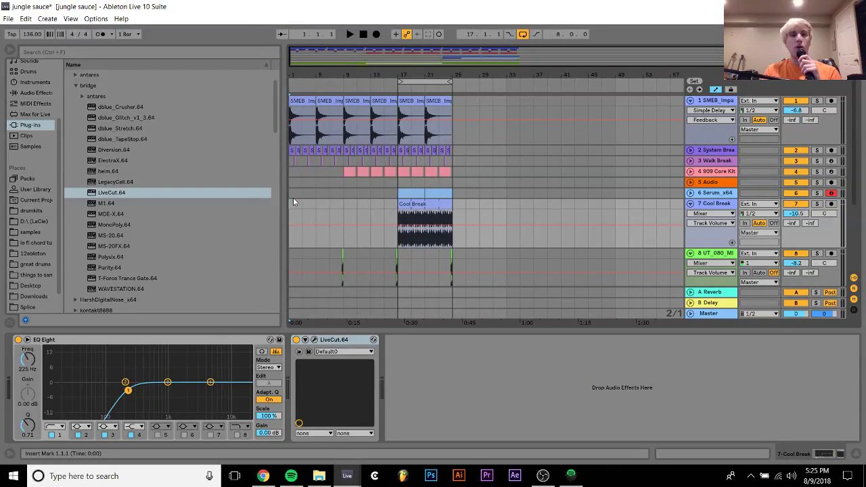
{"action": "key", "text": "space"}
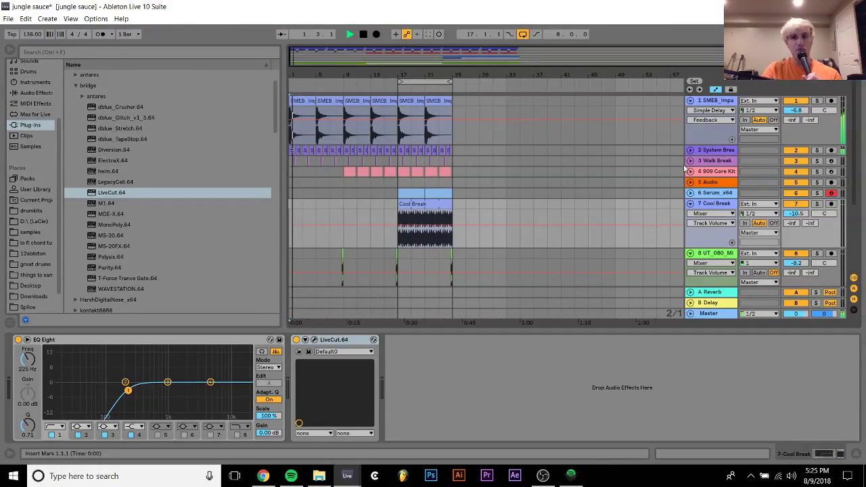
Collapse all tracks and cut a gap in the vinyl noise clip from 2.4 to the start of bar 3.
{"action": "left_click", "coordinate": [690, 204], "text": "alt"}
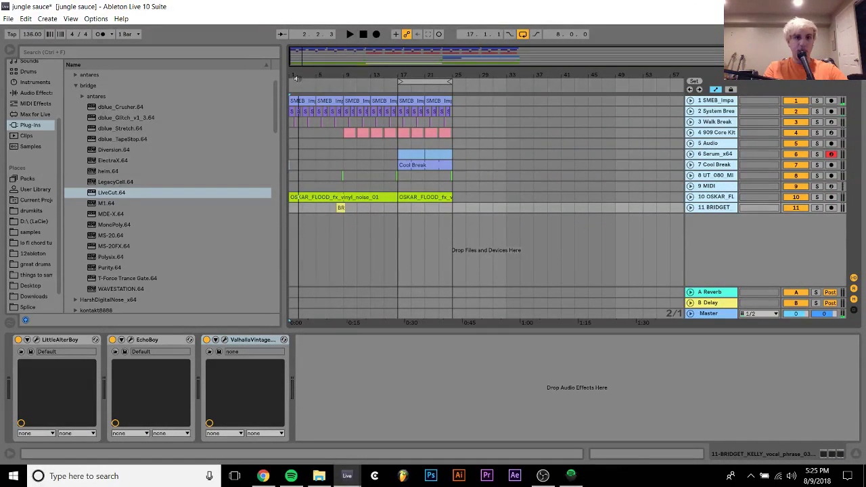
{"action": "left_click_drag", "start_coordinate": [345, 54], "coordinate": [345, 69]}
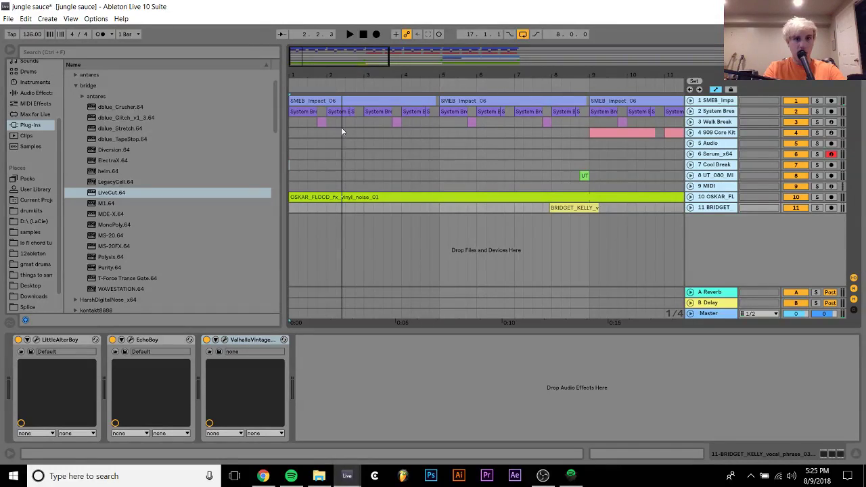
{"action": "left_click", "coordinate": [319, 184]}
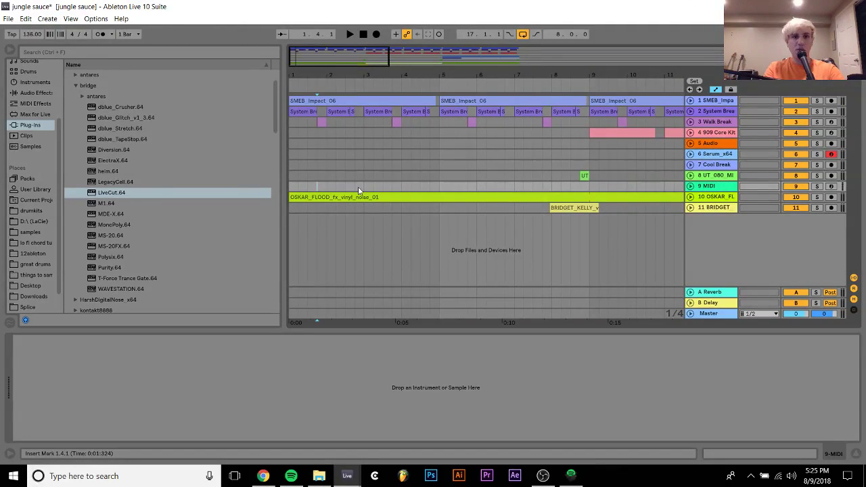
{"action": "left_click_drag", "start_coordinate": [357, 196], "coordinate": [364, 197]}
{"action": "key", "text": "ctrl+e"}
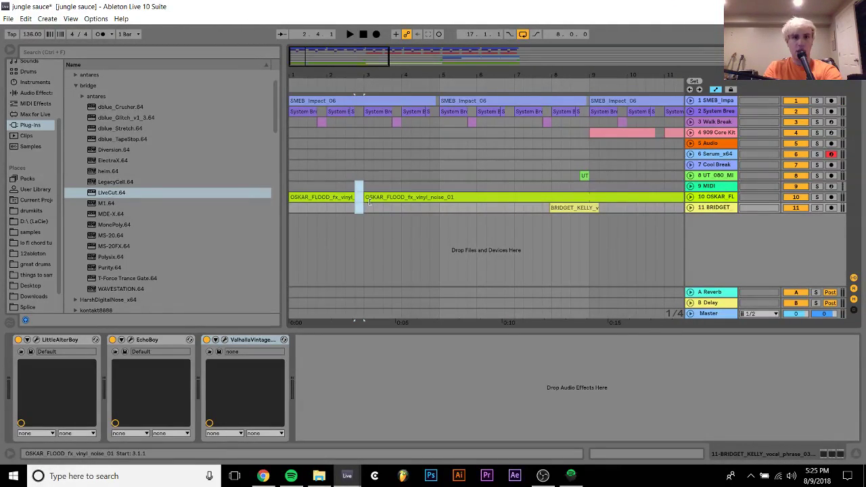
{"action": "key", "text": "Delete"}
Remove the vinyl noise from bar 3 to bar 17 and fill the span by repeating the gapped two-bar section.
{"action": "left_click", "coordinate": [370, 199]}
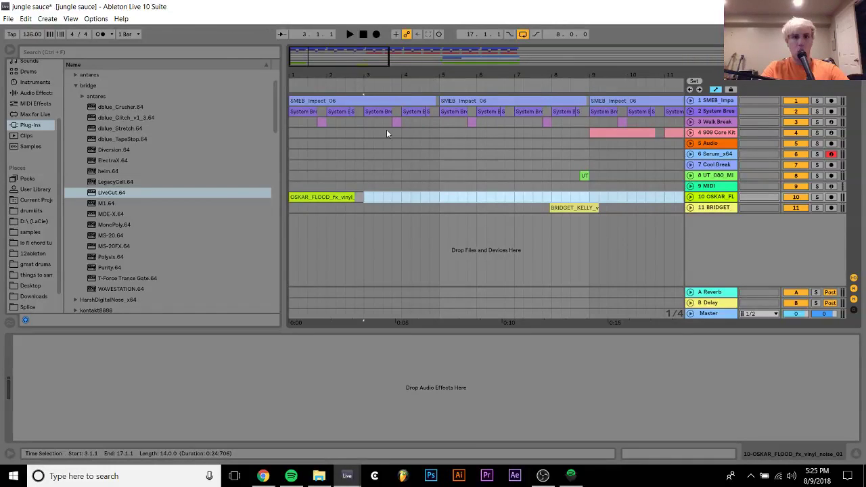
{"action": "left_click_drag", "start_coordinate": [365, 200], "coordinate": [333, 200]}
{"action": "key", "text": "ctrl+d"}
{"action": "key", "text": "ctrl+d"}
{"action": "key", "text": "ctrl+d"}
{"action": "key", "text": "ctrl+d"}
{"action": "key", "text": "ctrl+d"}
{"action": "key", "text": "ctrl+d"}
{"action": "key", "text": "ctrl+d"}
{"action": "key", "text": "ctrl+d"}
{"action": "key", "text": "ctrl+d"}
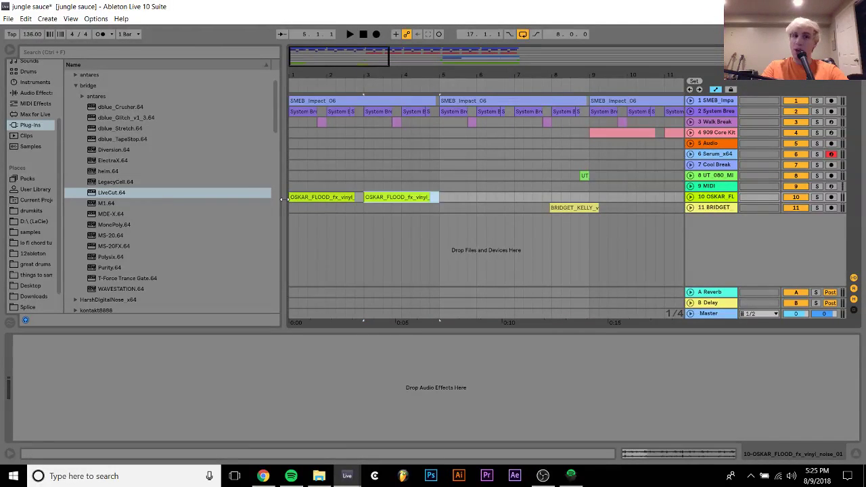
Delete the vinyl noise from 18.4 to bar 25 and repeat the gapped two-bar section from bar 17 to bar 25.
{"action": "scroll", "coordinate": [474, 102], "scroll_direction": "right", "scroll_amount": 6}
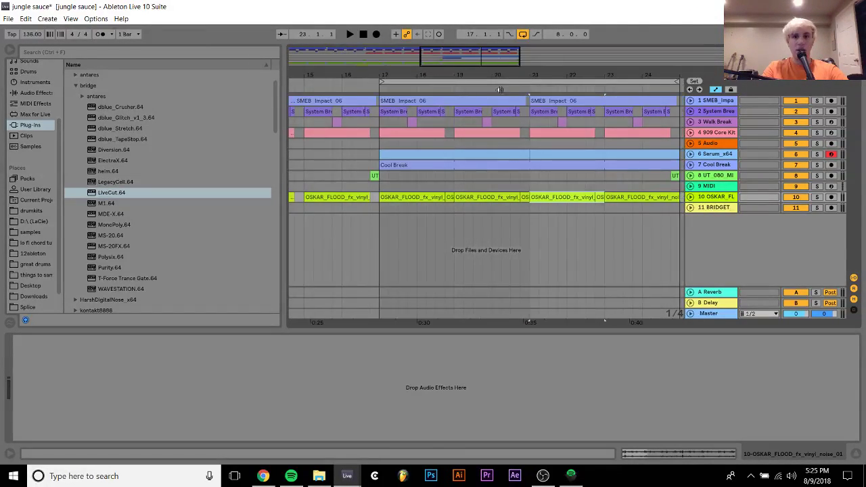
{"action": "left_click_drag", "start_coordinate": [529, 198], "coordinate": [366, 198]}
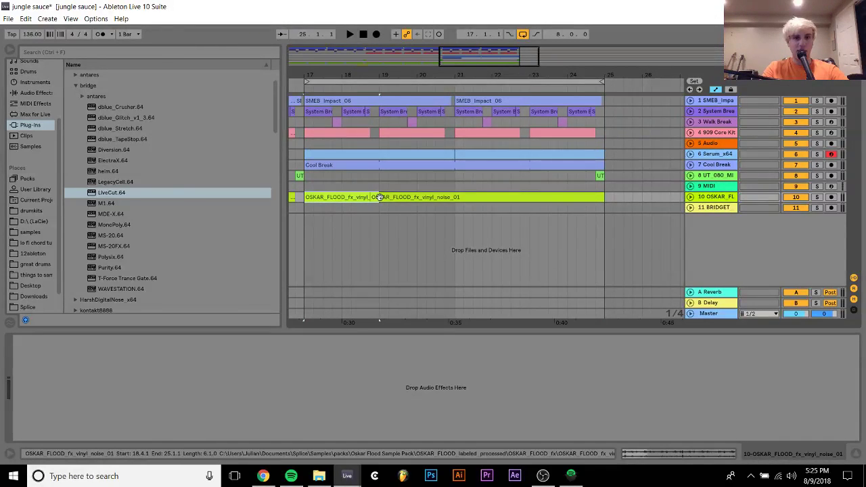
{"action": "left_click", "coordinate": [379, 197]}
{"action": "key", "text": "Delete"}
{"action": "key", "text": "ctrl+d"}
{"action": "key", "text": "ctrl+d"}
{"action": "key", "text": "ctrl+d"}
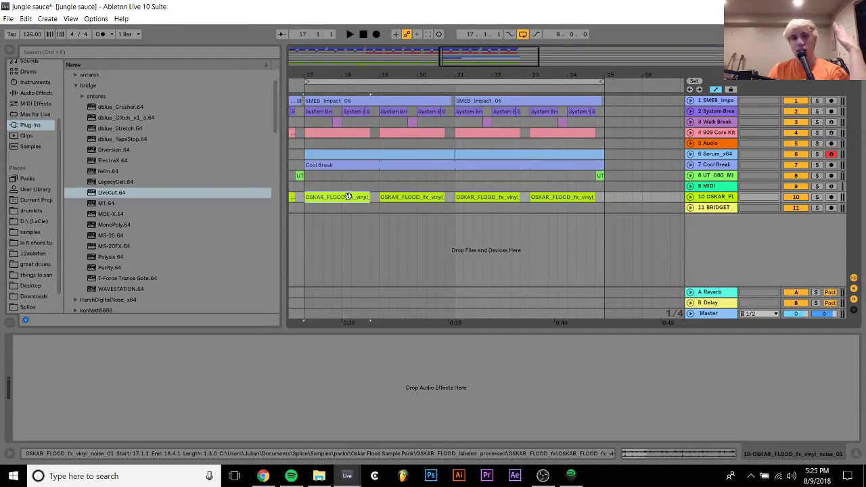
Search the Splice sample library for "vocal".
{"action": "scroll", "coordinate": [348, 197], "scroll_direction": "left", "scroll_amount": 10}
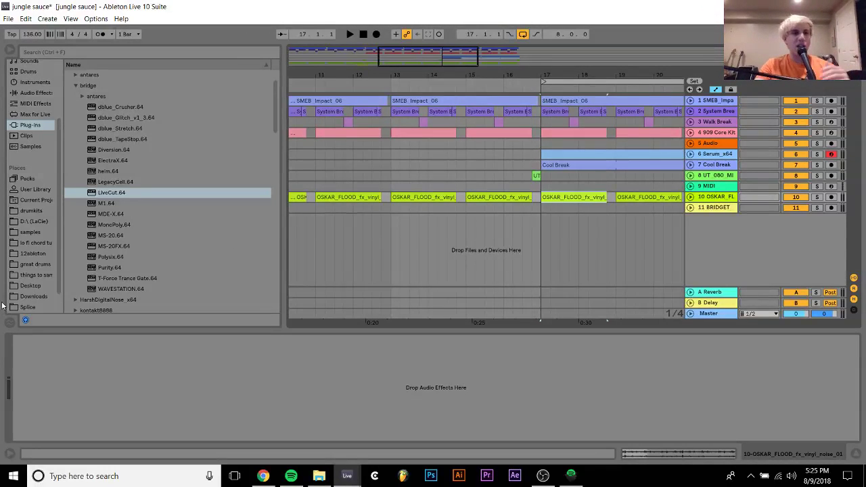
{"action": "left_click", "coordinate": [35, 296]}
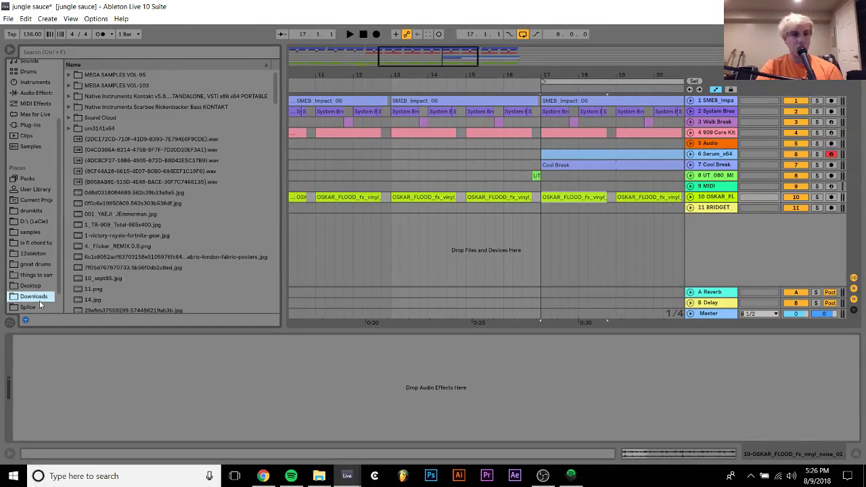
{"action": "left_click", "coordinate": [28, 307]}
{"action": "scroll", "coordinate": [161, 227], "scroll_direction": "down", "scroll_amount": 5}
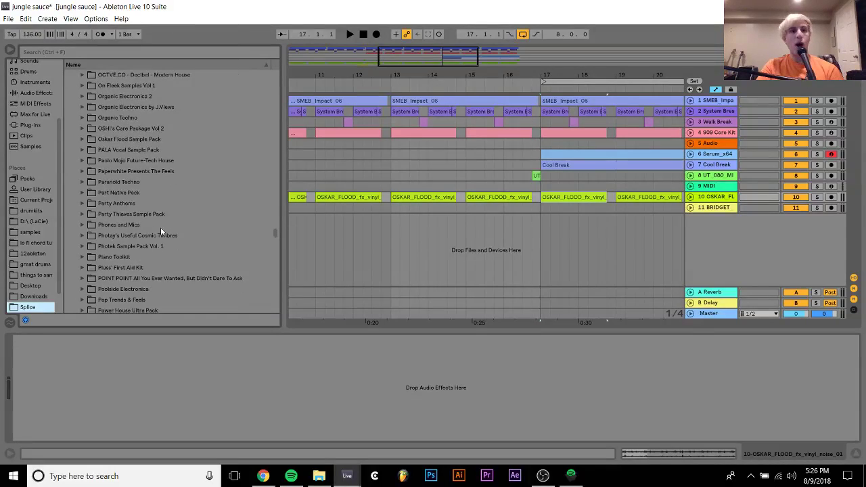
{"action": "scroll", "coordinate": [160, 227], "scroll_direction": "up", "scroll_amount": 5}
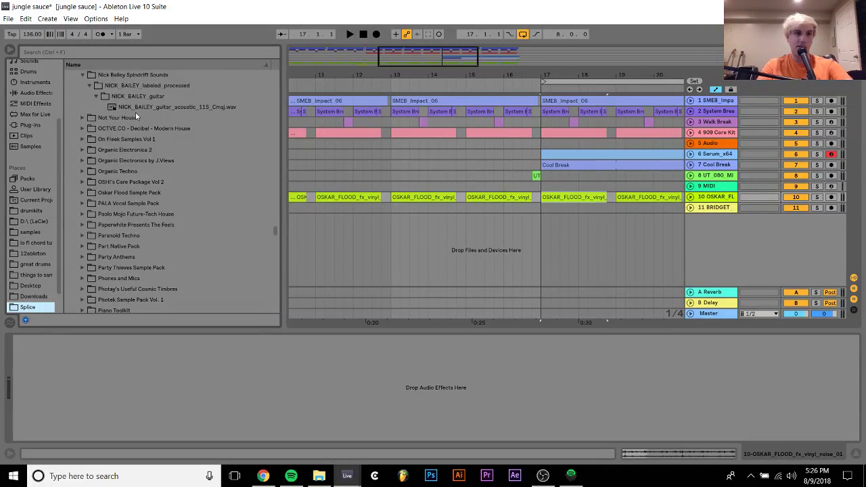
{"action": "left_click", "coordinate": [96, 49]}
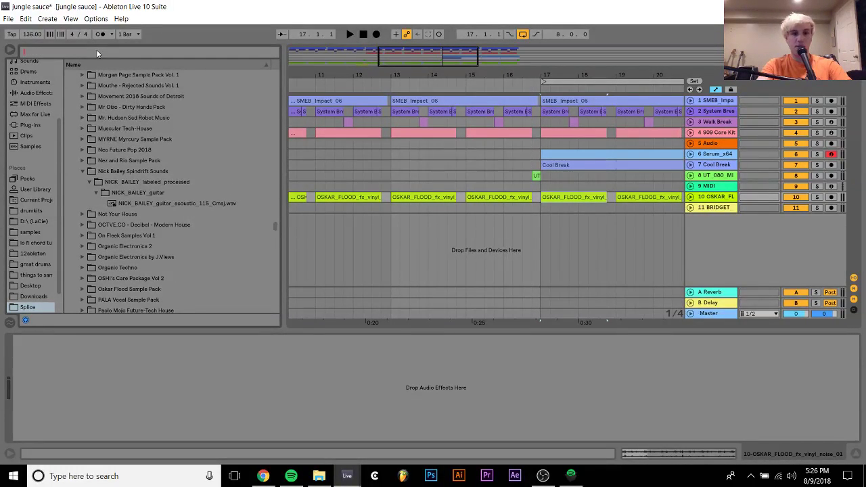
{"action": "type", "text": "vocal"}
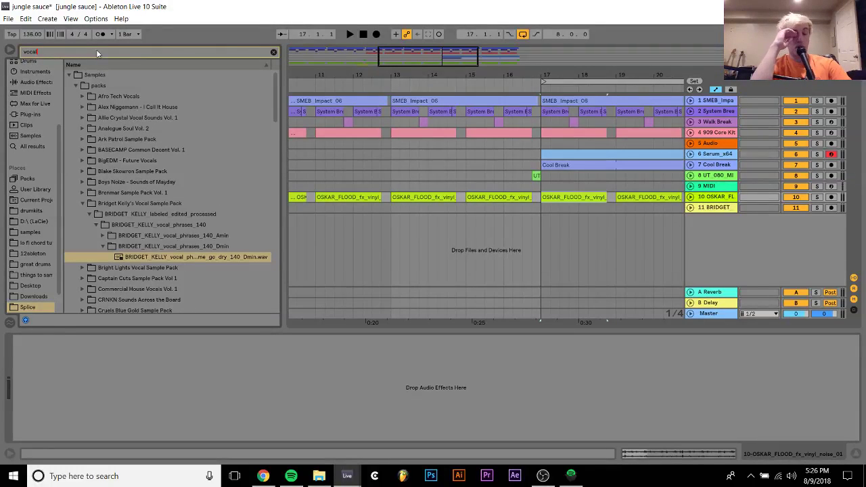
Browse the first vocal packs in the results and look inside Allie Crystal Vocal Sounds Vol. 1.
{"action": "left_click", "coordinate": [170, 188]}
{"action": "key", "text": "Up"}
{"action": "key", "text": "Up"}
{"action": "key", "text": "Up"}
{"action": "key", "text": "Up"}
{"action": "key", "text": "Up"}
{"action": "key", "text": "Up"}
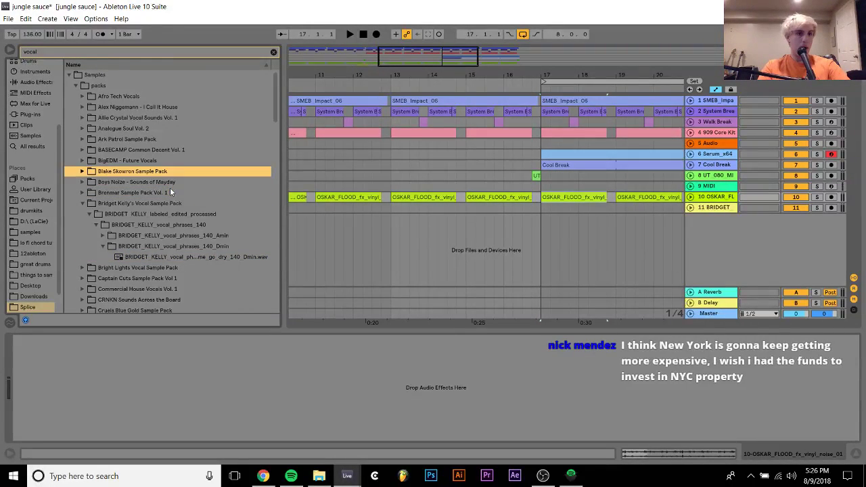
{"action": "key", "text": "Up"}
{"action": "key", "text": "Up"}
{"action": "key", "text": "Up"}
{"action": "key", "text": "Up"}
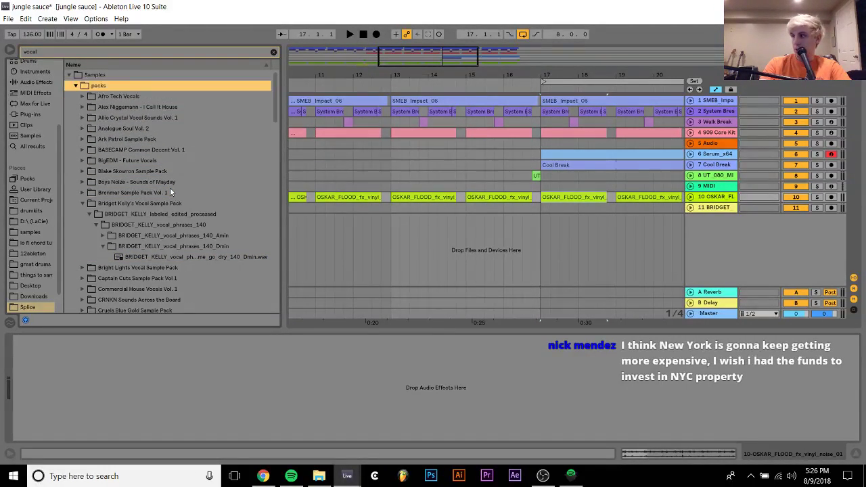
{"action": "key", "text": "Down"}
{"action": "key", "text": "Up"}
{"action": "key", "text": "Down"}
{"action": "key", "text": "Down"}
{"action": "key", "text": "Down"}
{"action": "key", "text": "Down"}
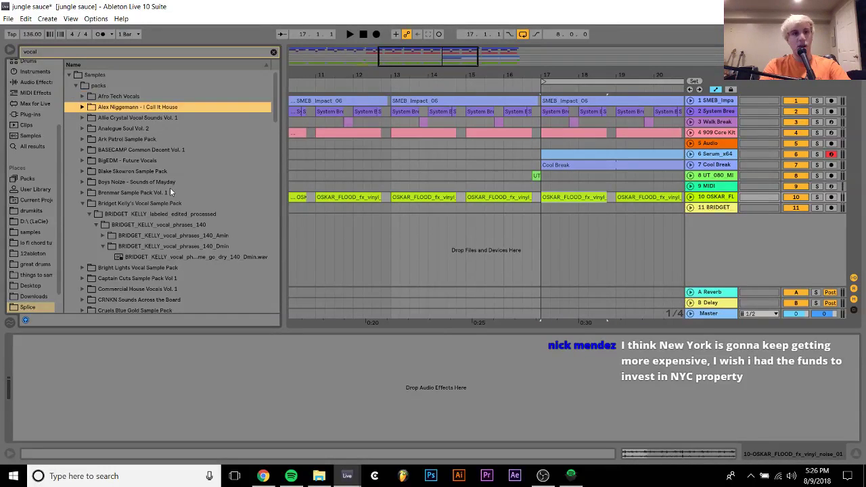
{"action": "key", "text": "Up"}
{"action": "key", "text": "Right"}
{"action": "key", "text": "Down"}
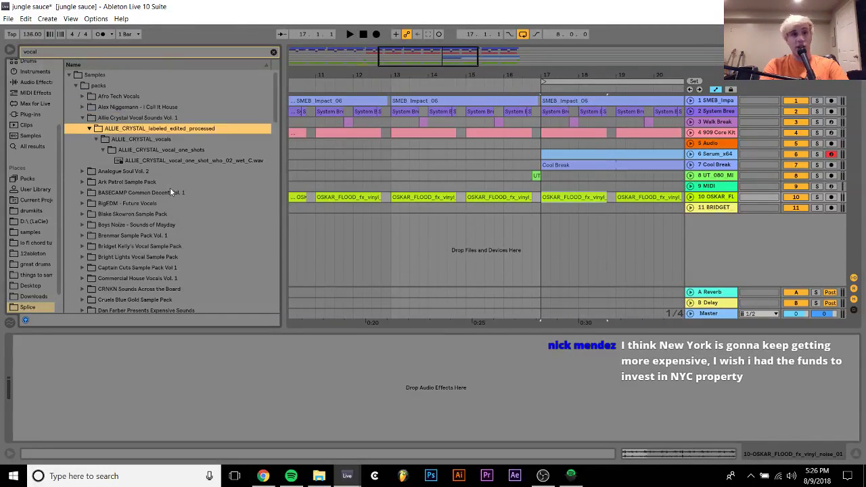
{"action": "scroll", "coordinate": [170, 187], "scroll_direction": "down", "scroll_amount": 10}
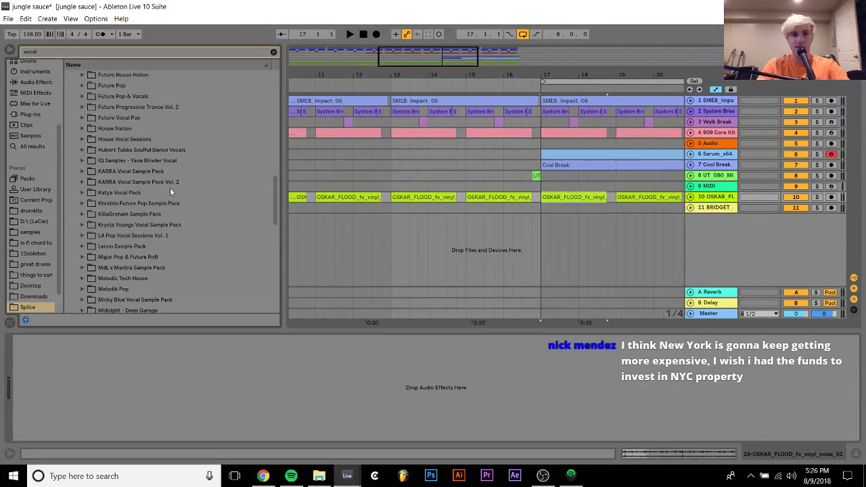
Open the vocal phrases of the Katya Vocal Pack and audition the "imagine" phrase in A minor.
{"action": "left_click", "coordinate": [149, 196]}
{"action": "key", "text": "Right"}
{"action": "key", "text": "Down"}
{"action": "key", "text": "Right"}
{"action": "key", "text": "Down"}
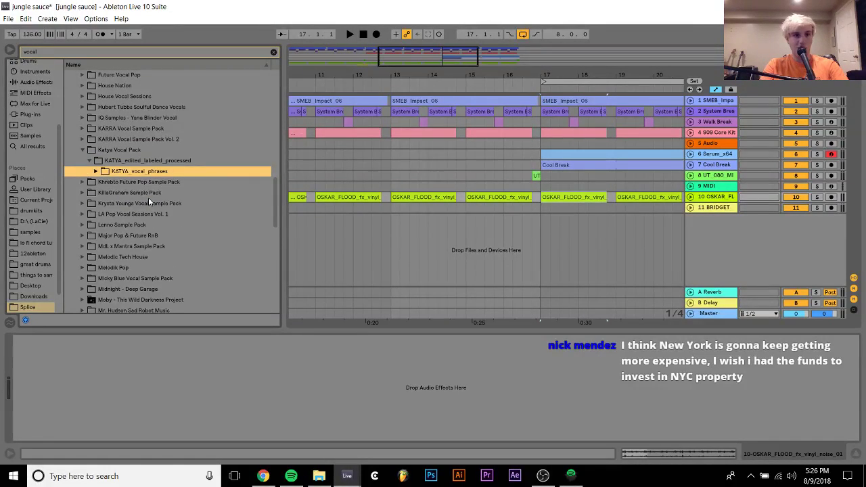
{"action": "key", "text": "Right"}
{"action": "key", "text": "Down"}
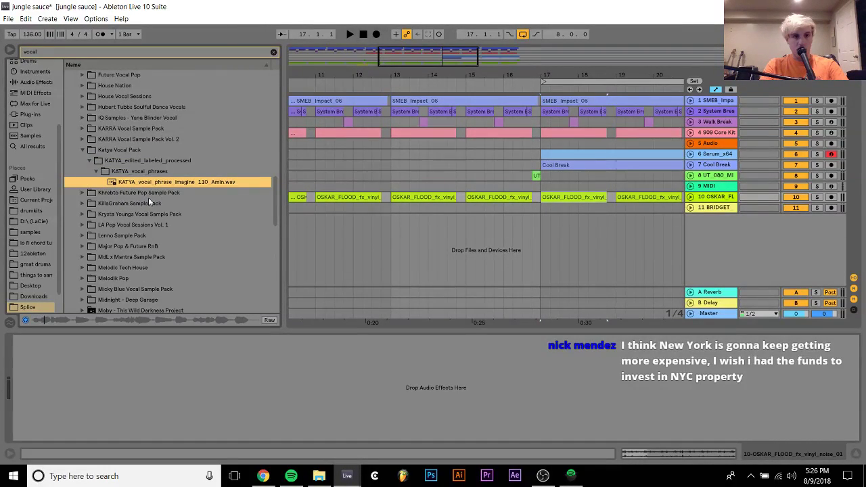
Look inside the Khrebto Future Pop pack and audition the vocoder vocal effect from the Krysta Youngs Vocal Sample Pack.
{"action": "key", "text": "Down"}
{"action": "key", "text": "Right"}
{"action": "key", "text": "Down"}
{"action": "key", "text": "Down"}
{"action": "key", "text": "Down"}
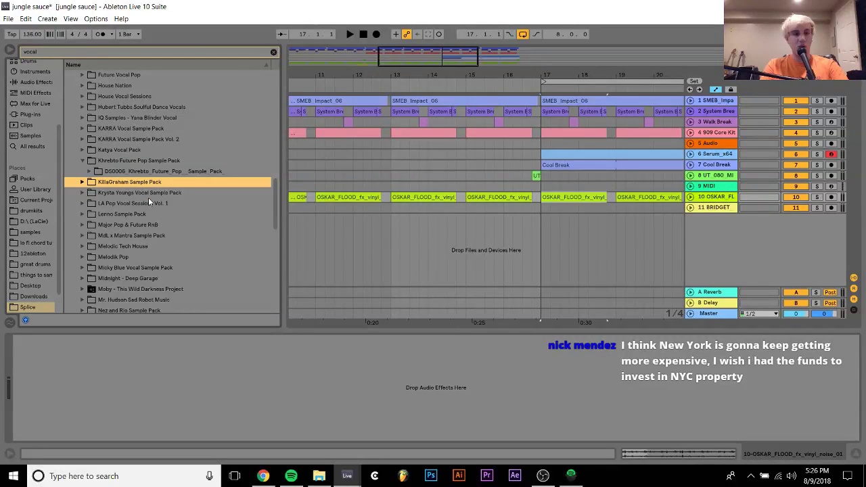
{"action": "key", "text": "Right"}
{"action": "key", "text": "Down"}
{"action": "key", "text": "Right"}
{"action": "key", "text": "Down"}
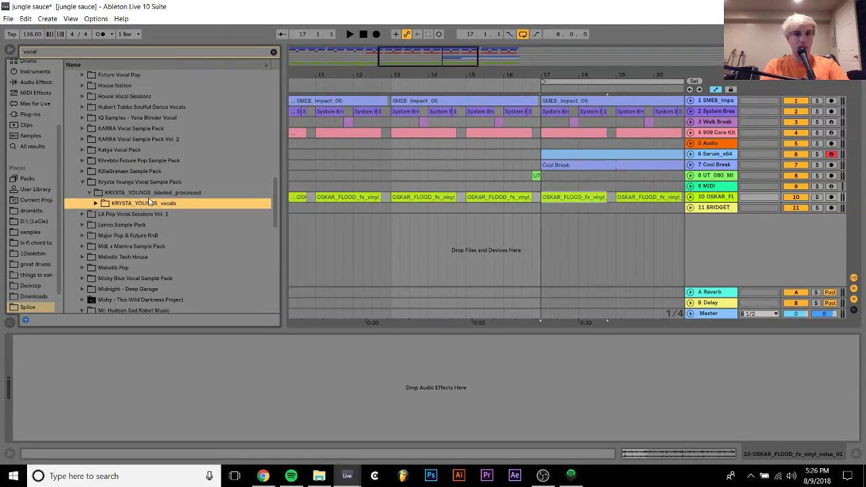
{"action": "key", "text": "Right"}
{"action": "key", "text": "Down"}
{"action": "key", "text": "Right"}
{"action": "key", "text": "Down"}
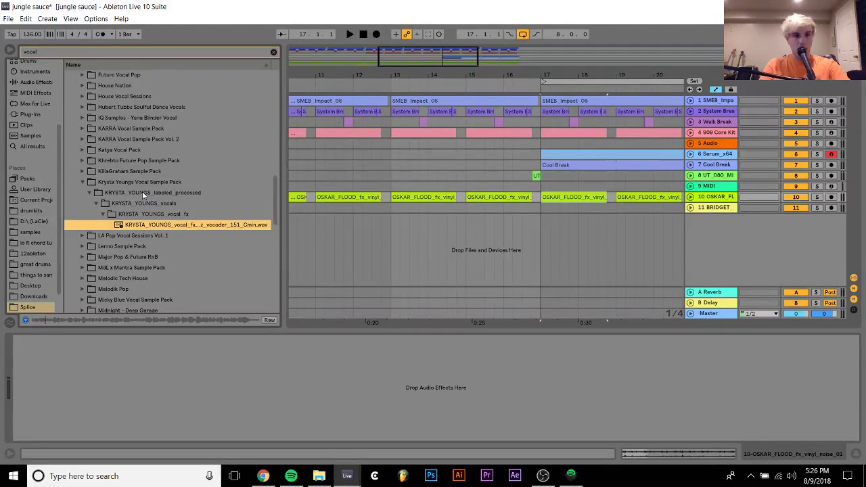
Browse the packs after Krysta Youngs and audition both vocal melodies in the Micky Blue Vocal Sample Pack.
{"action": "key", "text": "Down"}
{"action": "key", "text": "Down"}
{"action": "key", "text": "Down"}
{"action": "key", "text": "Up"}
{"action": "key", "text": "Up"}
{"action": "key", "text": "Down"}
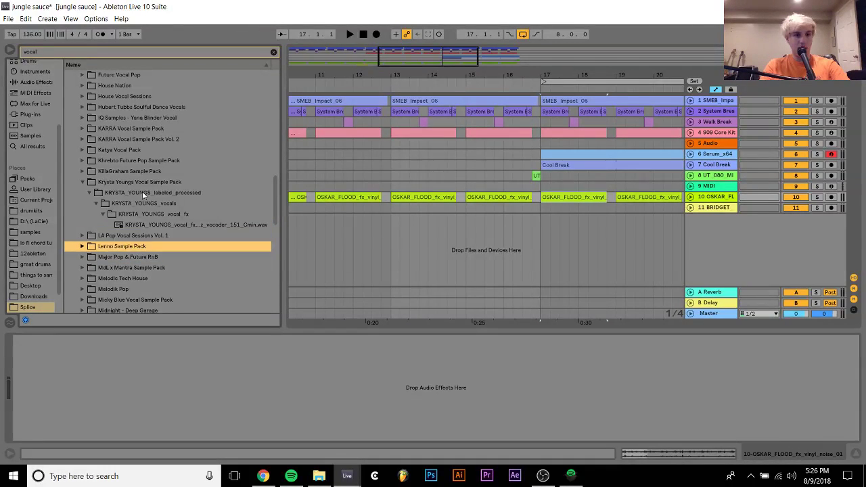
{"action": "key", "text": "Down"}
{"action": "key", "text": "Down"}
{"action": "key", "text": "Down"}
{"action": "key", "text": "Down"}
{"action": "key", "text": "Down"}
{"action": "key", "text": "Down"}
{"action": "key", "text": "Down"}
{"action": "key", "text": "Down"}
{"action": "key", "text": "Down"}
{"action": "key", "text": "Down"}
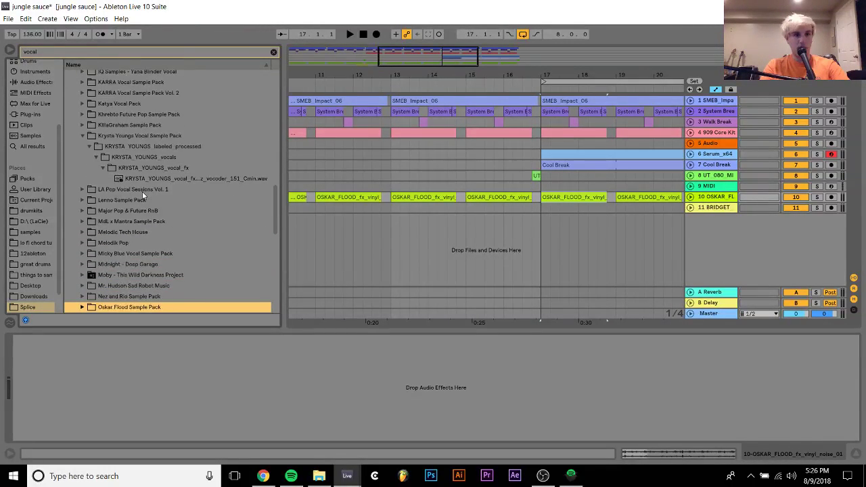
{"action": "key", "text": "Down"}
{"action": "key", "text": "Down"}
{"action": "key", "text": "Up"}
{"action": "key", "text": "Up"}
{"action": "key", "text": "Up"}
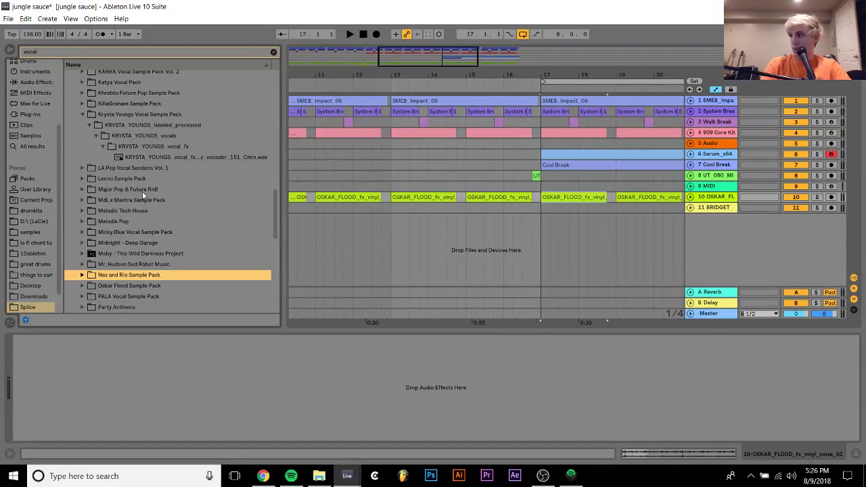
{"action": "key", "text": "Up"}
{"action": "key", "text": "Up"}
{"action": "key", "text": "Up"}
{"action": "key", "text": "Up"}
{"action": "key", "text": "Right"}
{"action": "key", "text": "Down"}
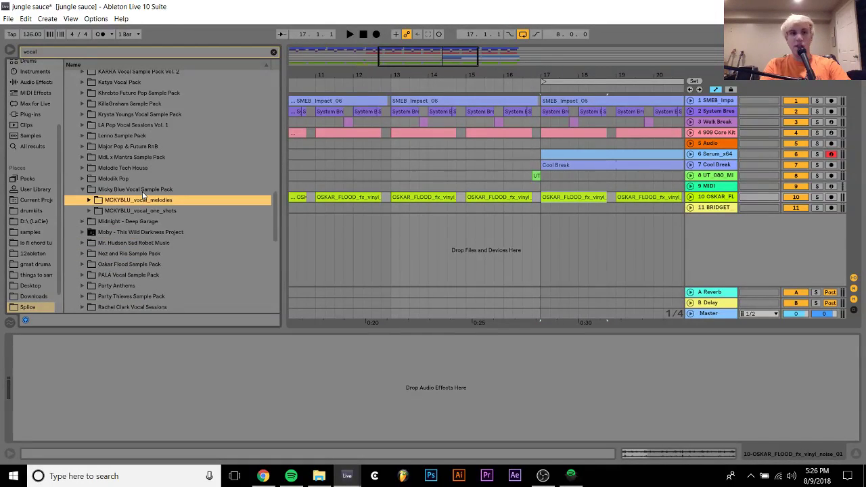
{"action": "key", "text": "Right"}
{"action": "key", "text": "Down"}
{"action": "key", "text": "Down"}
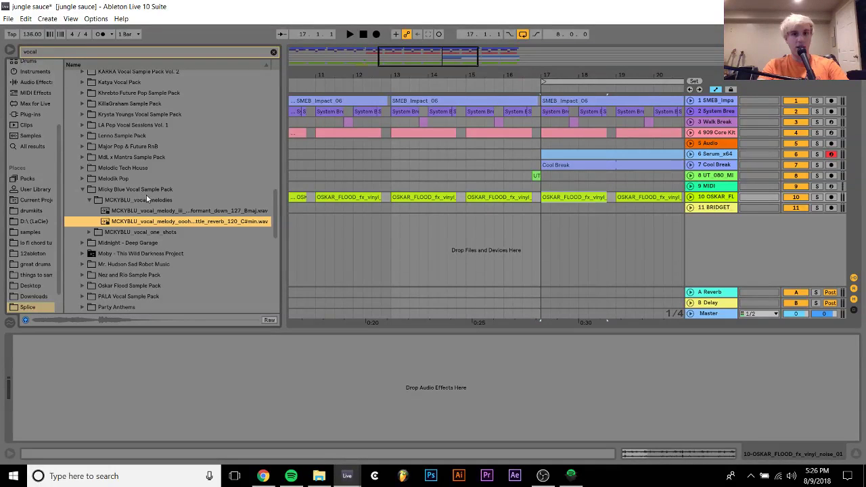
Audition the Micky Blue "eh" one-shot and review the vocal packs listed from Midnight - Deep Garage through Scavenger Hunt - Future Nostalgia.
{"action": "key", "text": "Down"}
{"action": "key", "text": "Right"}
{"action": "key", "text": "Down"}
{"action": "key", "text": "Down"}
{"action": "key", "text": "Down"}
{"action": "key", "text": "Down"}
{"action": "key", "text": "Down"}
{"action": "key", "text": "Down"}
{"action": "key", "text": "Down"}
{"action": "key", "text": "Down"}
{"action": "key", "text": "Down"}
{"action": "key", "text": "Down"}
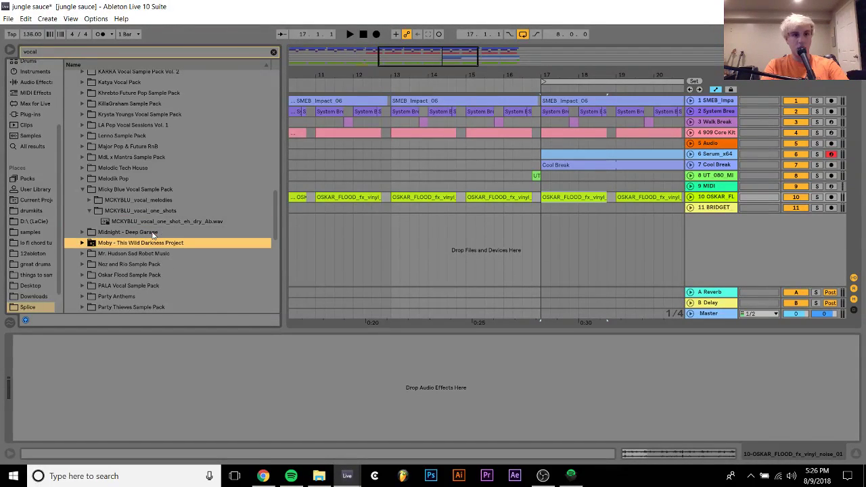
{"action": "key", "text": "Down"}
{"action": "key", "text": "Down"}
{"action": "key", "text": "Down"}
{"action": "key", "text": "Down"}
{"action": "key", "text": "Down"}
{"action": "key", "text": "Down"}
{"action": "key", "text": "Down"}
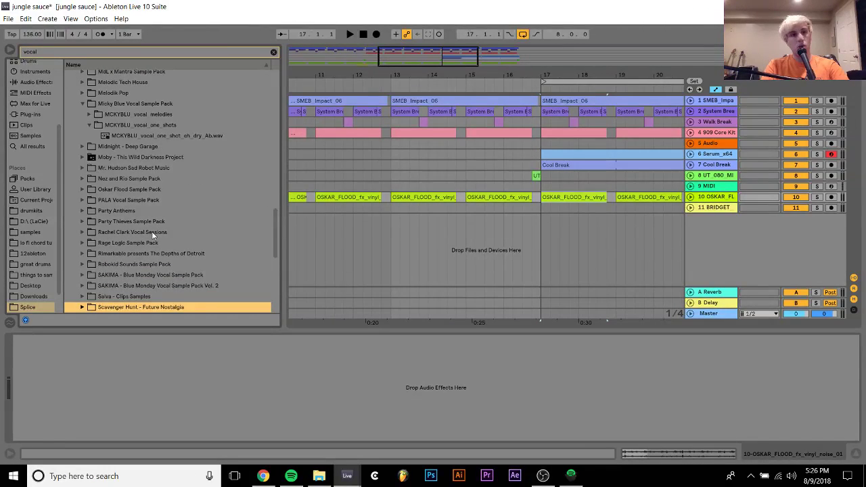
{"action": "key", "text": "Down"}
{"action": "key", "text": "Down"}
{"action": "key", "text": "Down"}
{"action": "key", "text": "Up"}
{"action": "key", "text": "Up"}
{"action": "key", "text": "Up"}
{"action": "key", "text": "Up"}
{"action": "key", "text": "Up"}
{"action": "key", "text": "Up"}
{"action": "key", "text": "Up"}
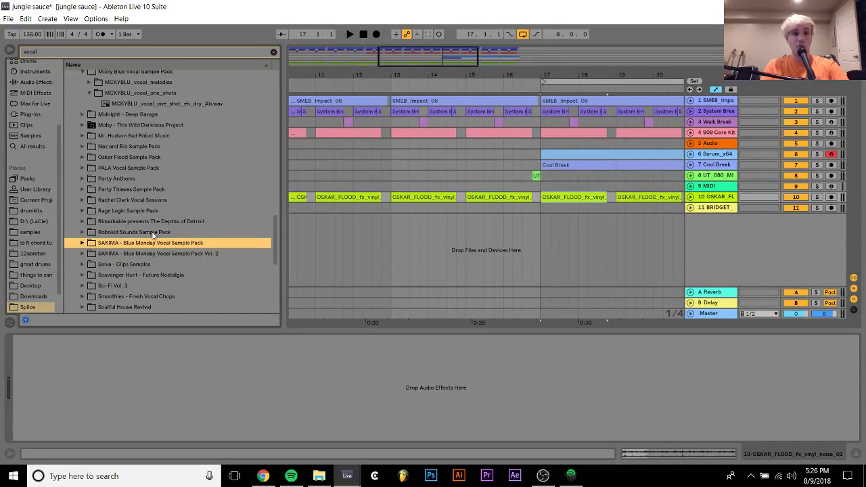
{"action": "key", "text": "Down"}
{"action": "key", "text": "Down"}
{"action": "key", "text": "Down"}
{"action": "key", "text": "Up"}
{"action": "key", "text": "Up"}
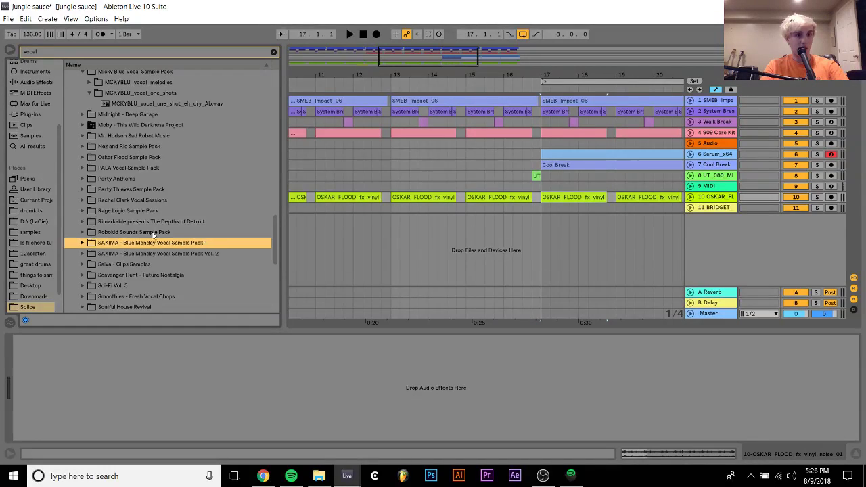
Open the Rachel Clark Vocal Sessions and audition Bpm95_Am_Chorus02.wav and Bpm90_Fm_Hook016.wav.
{"action": "key", "text": "Up"}
{"action": "key", "text": "Up"}
{"action": "key", "text": "Up"}
{"action": "key", "text": "Up"}
{"action": "key", "text": "Right"}
{"action": "key", "text": "Down"}
{"action": "key", "text": "Right"}
{"action": "key", "text": "Down"}
{"action": "key", "text": "Right"}
{"action": "key", "text": "Down"}
{"action": "key", "text": "Right"}
{"action": "key", "text": "Down"}
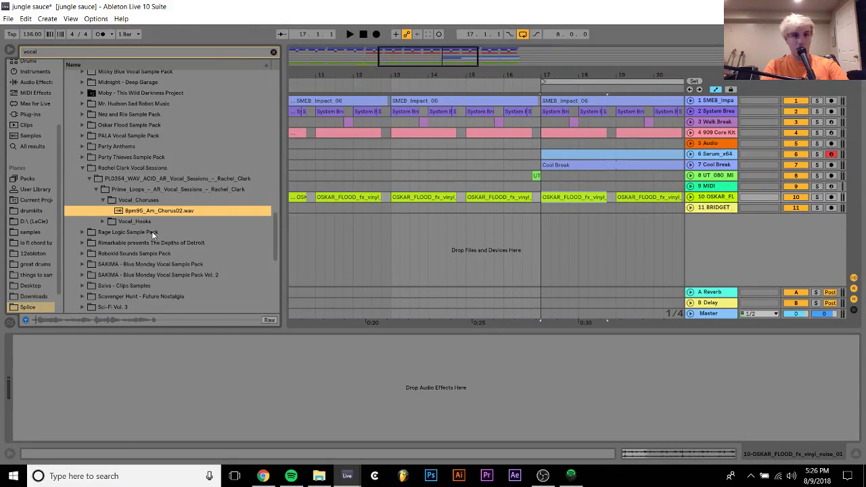
{"action": "key", "text": "Up"}
{"action": "key", "text": "Left"}
{"action": "key", "text": "Down"}
{"action": "key", "text": "Right"}
{"action": "key", "text": "Down"}
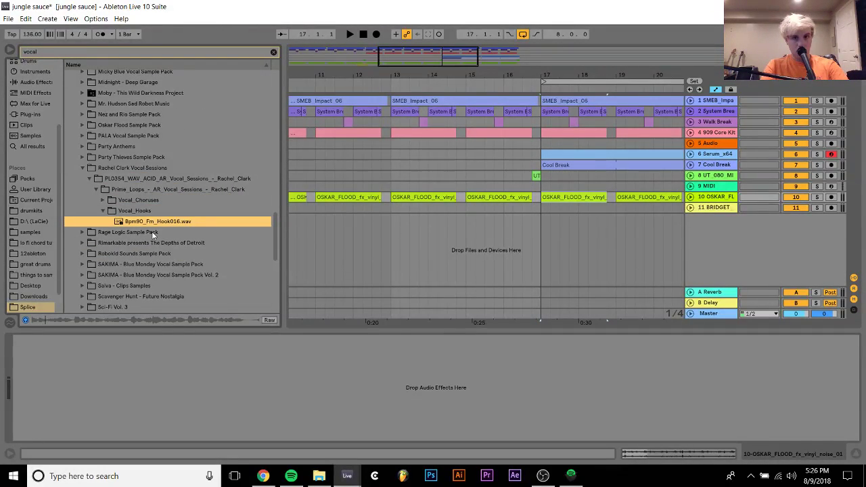
Place Bpm90_Fm_Hook016.wav at bar 16 on the BRIDGET track and remove everything after the start of bar 17.
{"action": "left_click_drag", "start_coordinate": [153, 232], "coordinate": [503, 207]}
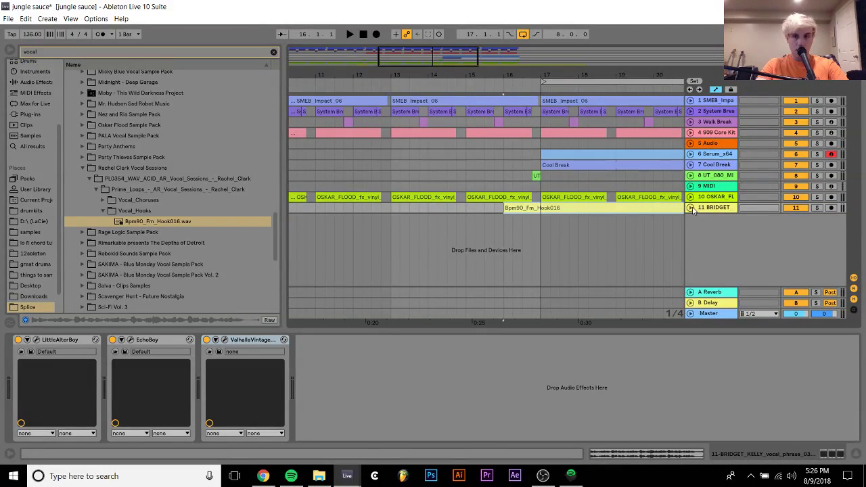
{"action": "left_click", "coordinate": [691, 208]}
{"action": "left_click", "coordinate": [587, 224]}
{"action": "left_click", "coordinate": [541, 227]}
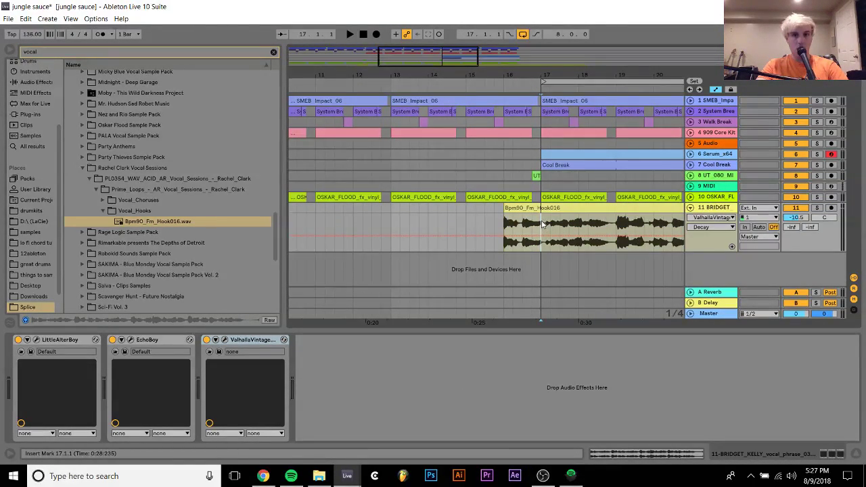
{"action": "key", "text": "ctrl+e"}
{"action": "left_click", "coordinate": [548, 216]}
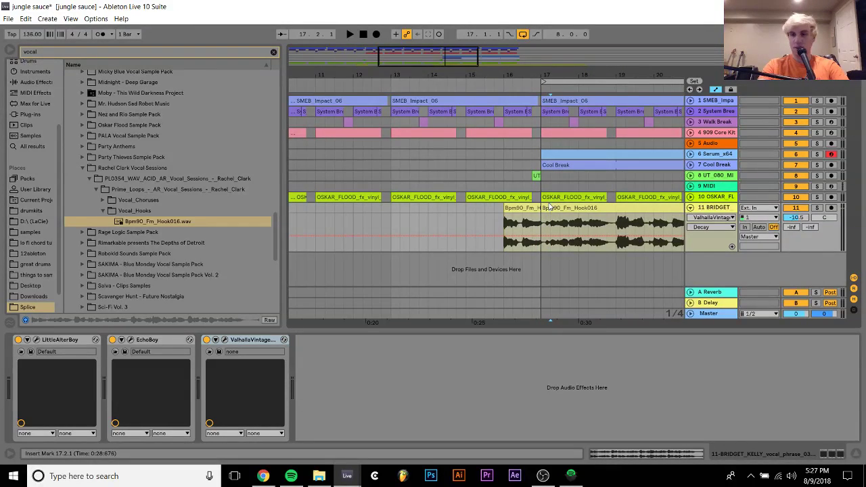
{"action": "left_click", "coordinate": [551, 207]}
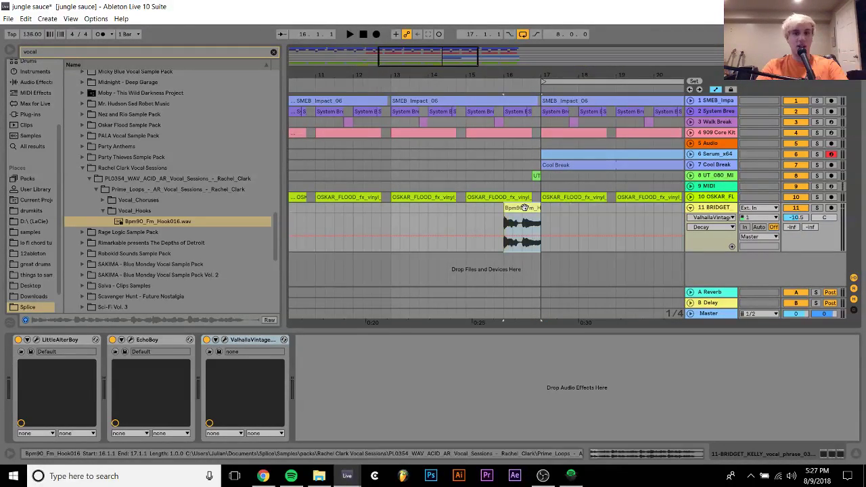
Transpose the one-bar vocal hook clip to -2 st.
{"action": "double_click", "coordinate": [551, 207]}
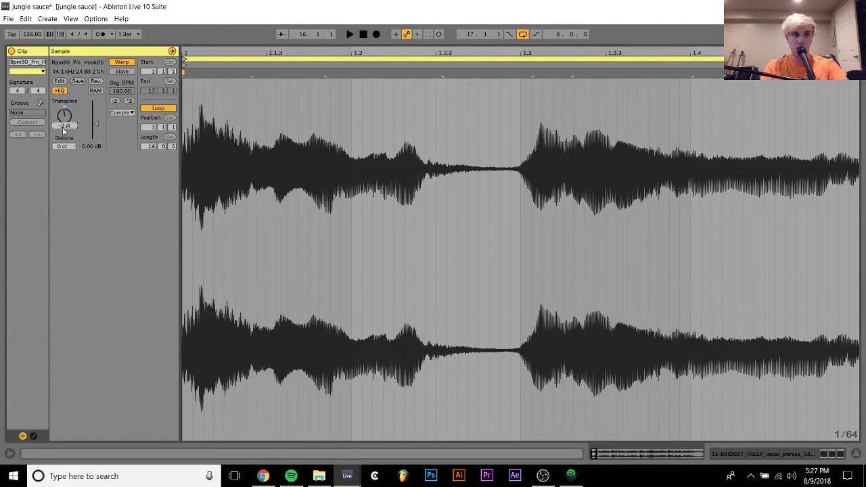
{"action": "left_click", "coordinate": [778, 445]}
Duplicate the eight bars of LittleAlterBoy Formant automation from bar 8 on the BRIDGET track so the ramp also covers the bar 16 hook.
{"action": "left_click", "coordinate": [716, 218]}
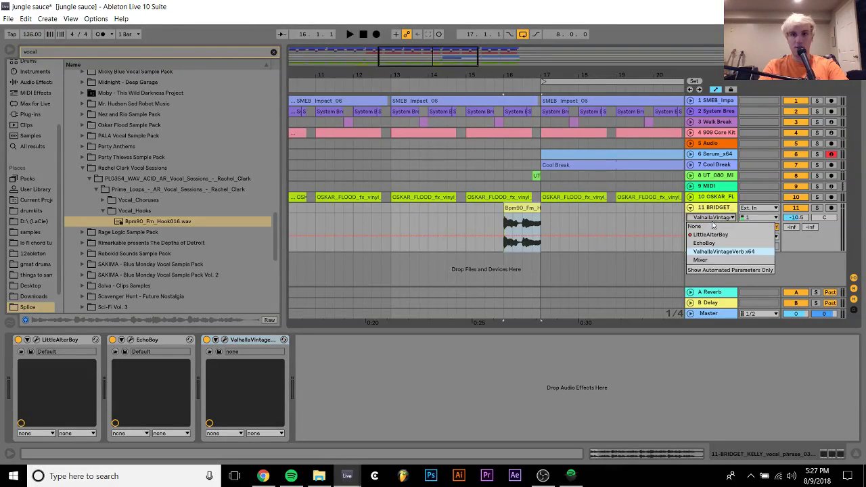
{"action": "left_click", "coordinate": [711, 237]}
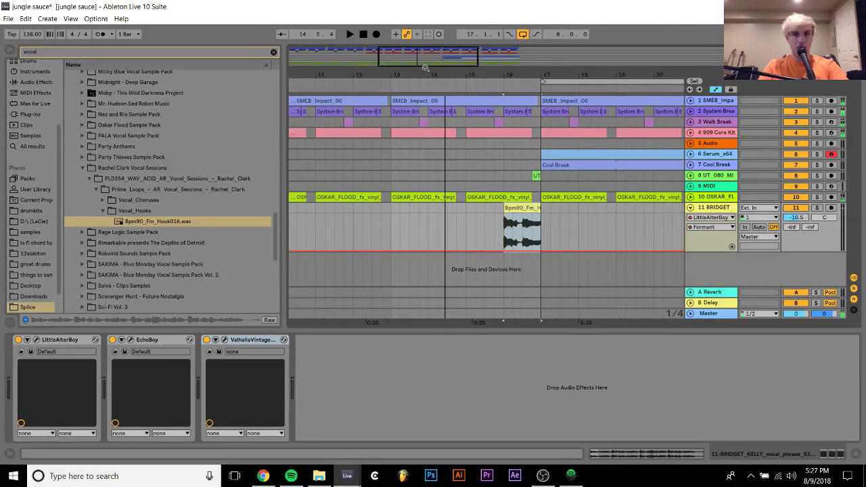
{"action": "left_click_drag", "start_coordinate": [421, 75], "coordinate": [421, 37]}
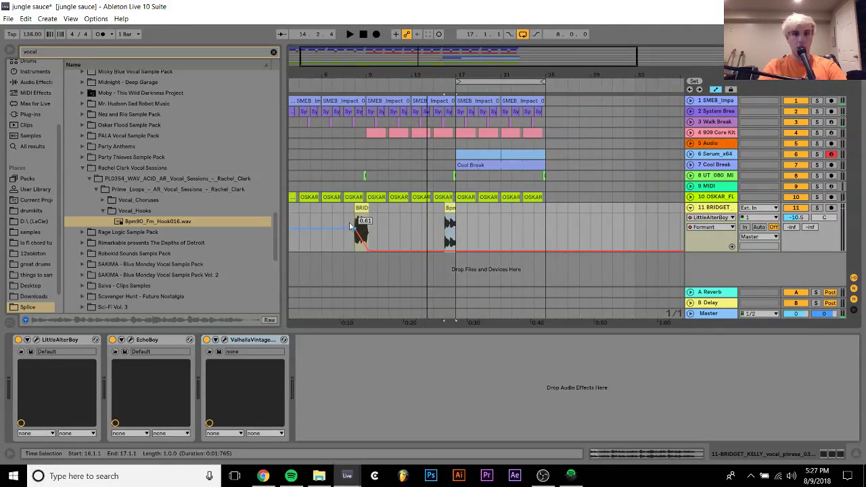
{"action": "left_click_drag", "start_coordinate": [353, 229], "coordinate": [445, 234]}
{"action": "key", "text": "ctrl+d"}
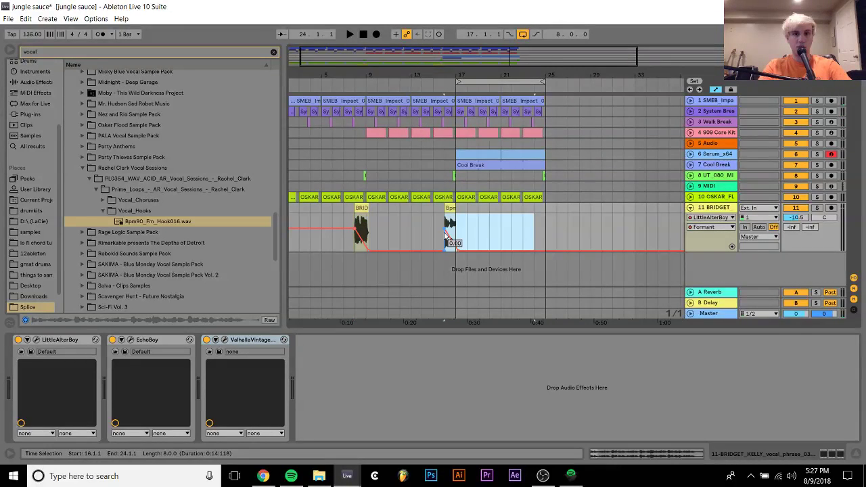
Play the transition into bar 17 and set the track volumes to -9.9 dB for BRIDGET and -17.2 dB for Cool Break.
{"action": "left_click", "coordinate": [430, 231]}
{"action": "key", "text": "space"}
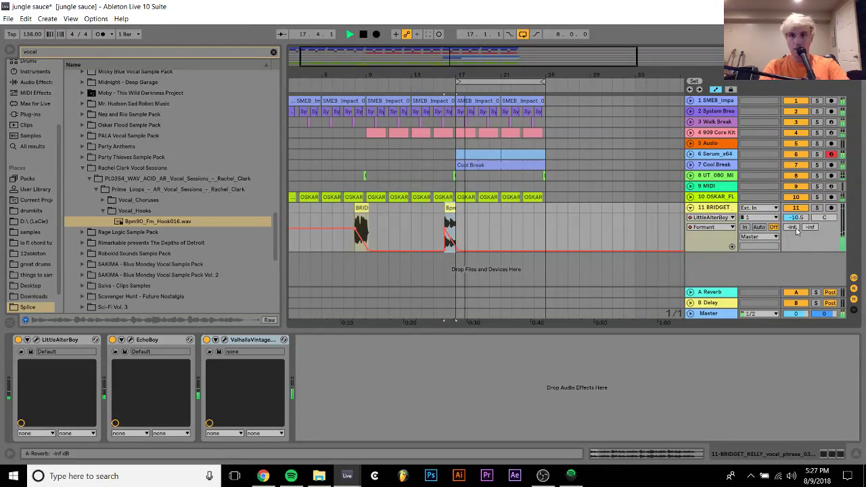
{"action": "left_click", "coordinate": [711, 165]}
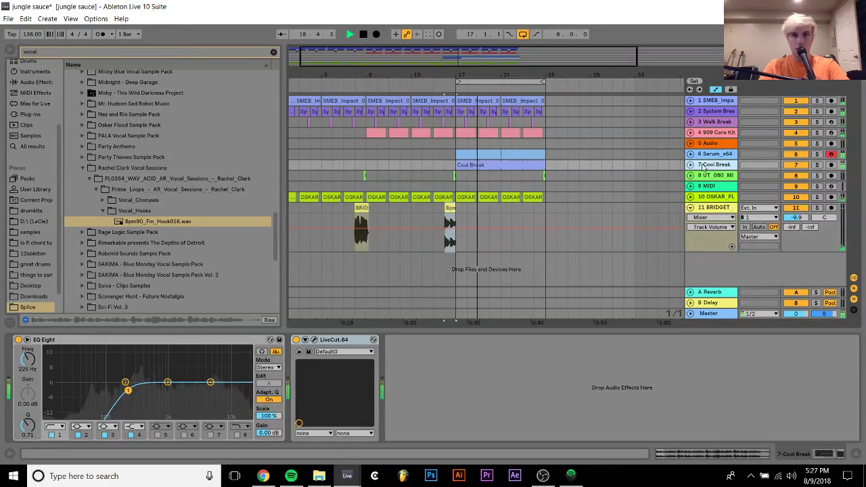
{"action": "mouse_move", "coordinate": [796, 175]}
{"action": "left_mouse_down"}
{"action": "mouse_move", "coordinate": [796, 193]}
{"action": "mouse_move", "coordinate": [797, 179]}
{"action": "left_mouse_up"}
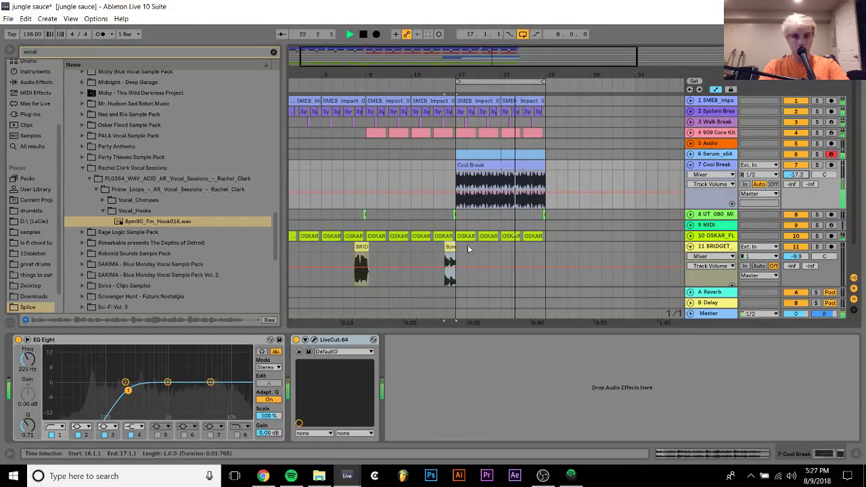
Duplicate bars 17 to 25 across all tracks and loop the resulting 16 bars from bar 17 to 33.
{"action": "left_click_drag", "start_coordinate": [458, 251], "coordinate": [544, 94]}
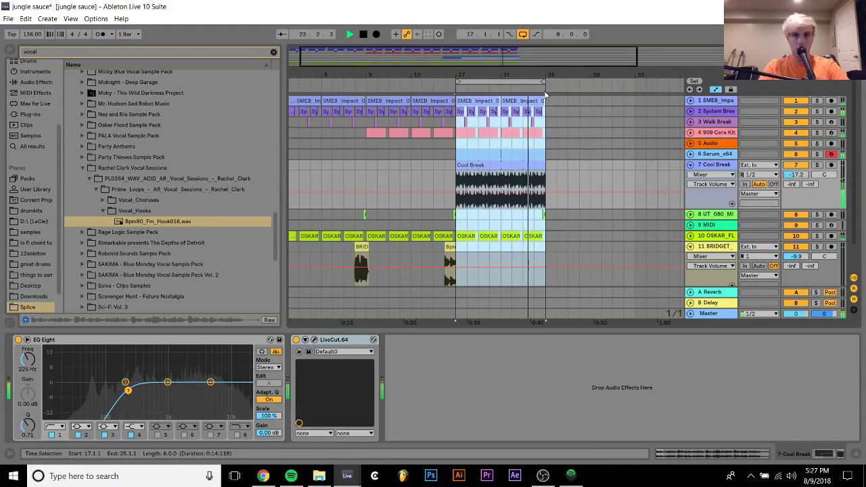
{"action": "key", "text": "ctrl+d"}
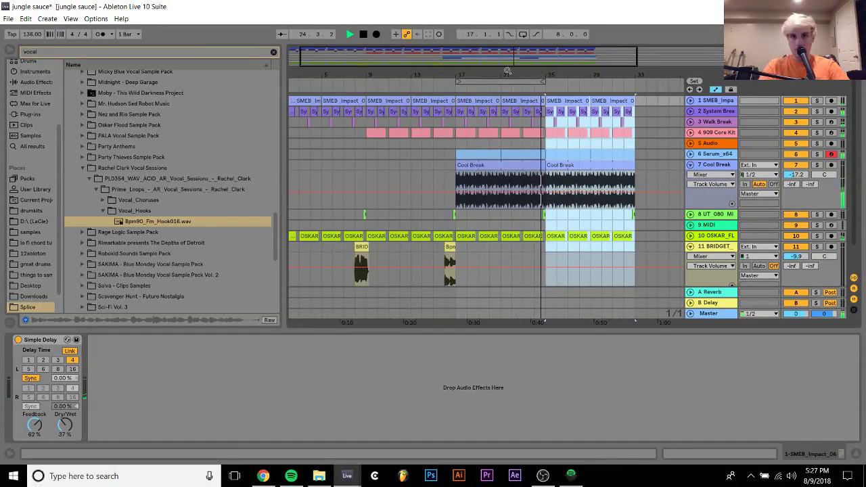
{"action": "left_click", "coordinate": [470, 107], "text": "shift"}
{"action": "key", "text": "ctrl+l"}
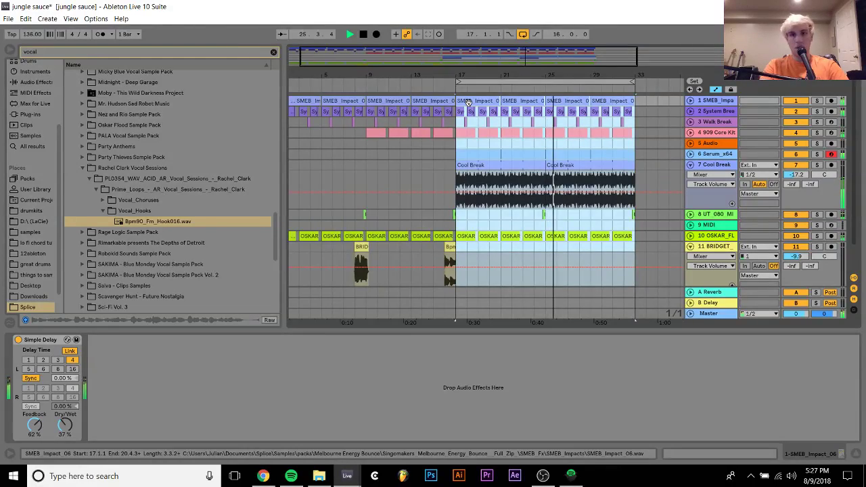
Select the Master track, clear the browser's vocal search and open the samples folder.
{"action": "left_click", "coordinate": [709, 314]}
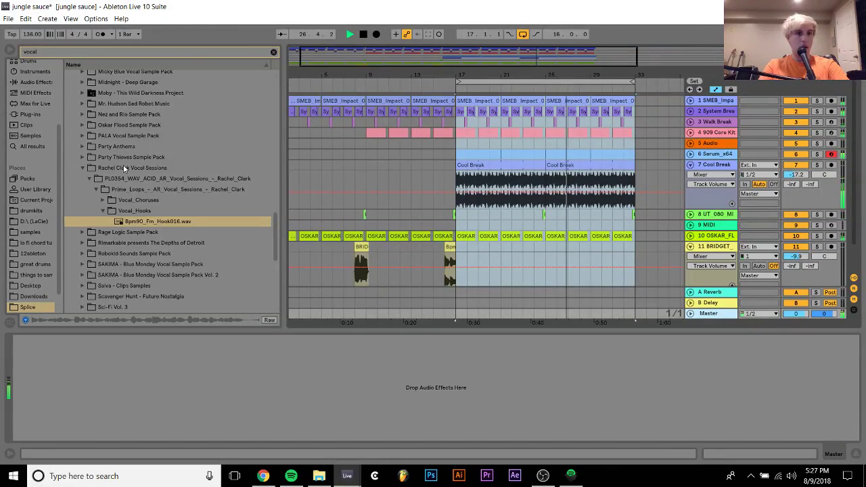
{"action": "left_click", "coordinate": [273, 52]}
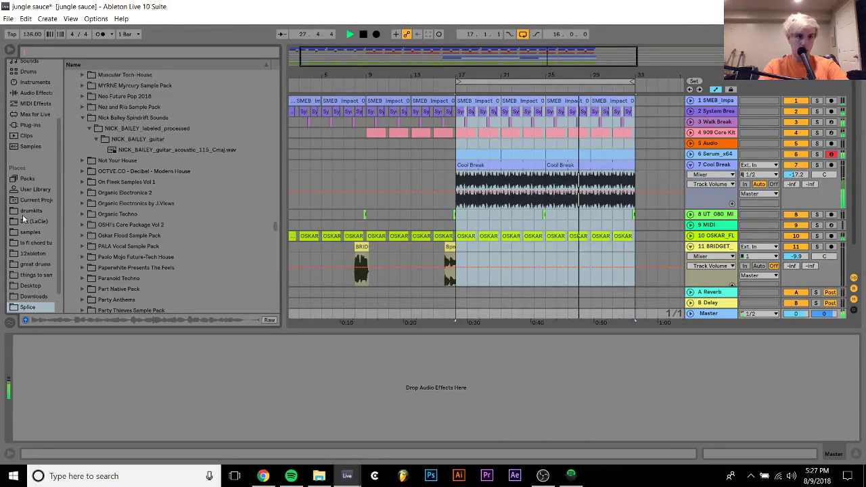
{"action": "left_click", "coordinate": [32, 232]}
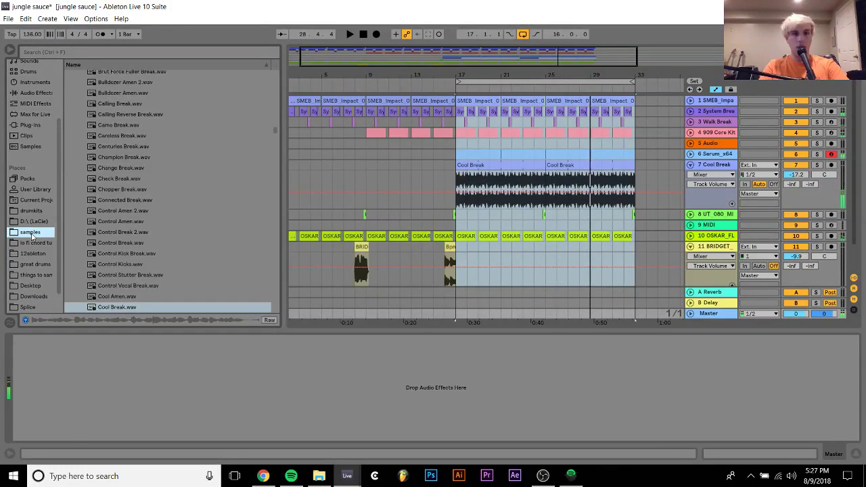
Lower the volume of all eleven tracks together by 1 dB in the mixer during playback, resetting the master peak reading.
{"action": "key", "text": "space"}
{"action": "key", "text": "Tab"}
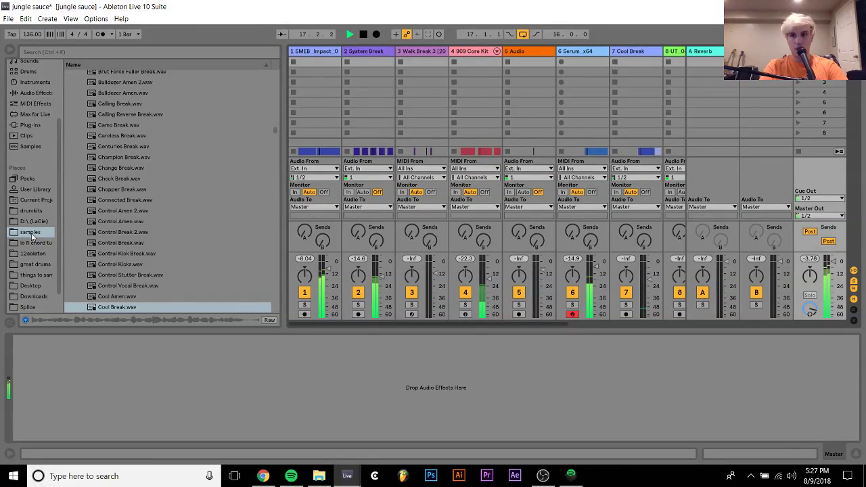
{"action": "key", "text": "Right"}
{"action": "key", "text": "Right"}
{"action": "key", "text": "Right"}
{"action": "key", "text": "Right"}
{"action": "key", "text": "Right"}
{"action": "key", "text": "Right"}
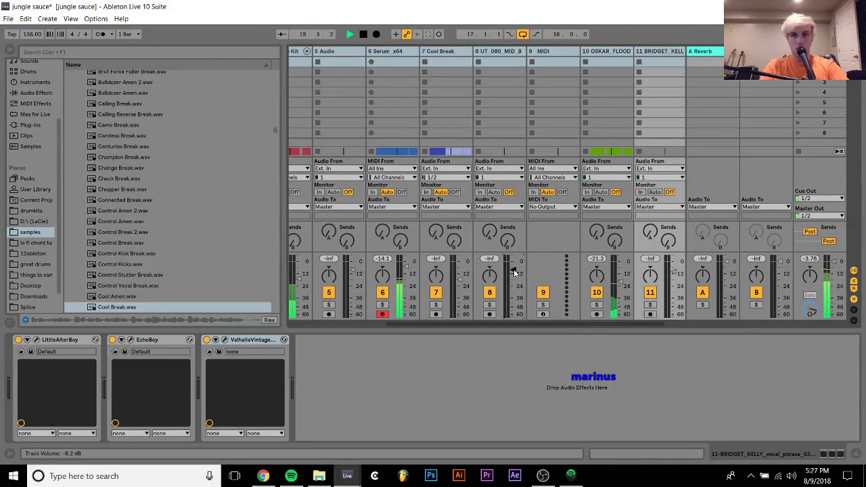
{"action": "scroll", "coordinate": [514, 273], "scroll_direction": "up", "scroll_amount": 1}
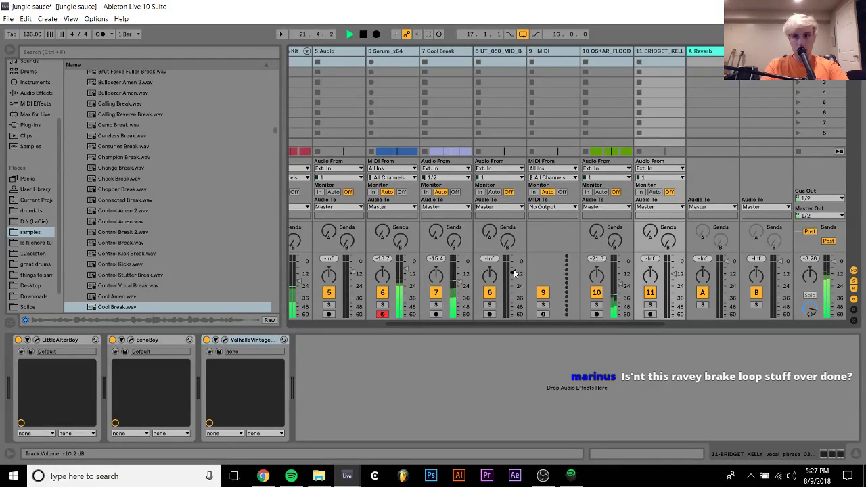
{"action": "left_click", "coordinate": [810, 259]}
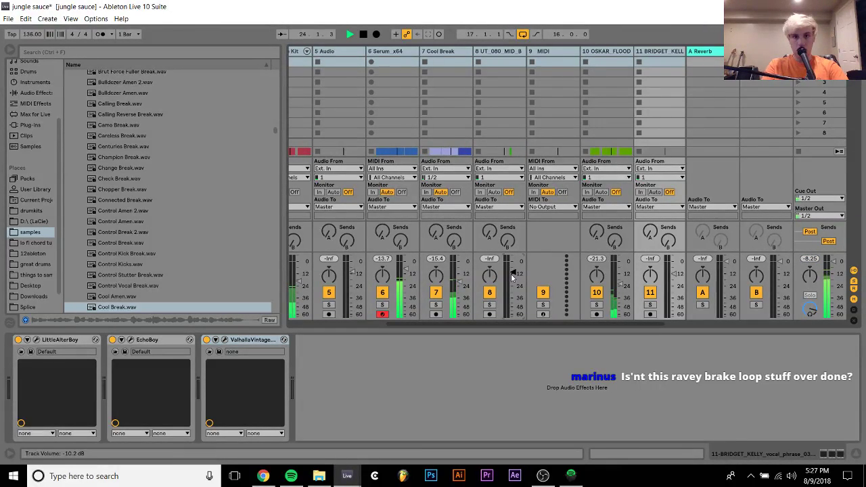
{"action": "scroll", "coordinate": [512, 278], "scroll_direction": "up", "scroll_amount": 1}
{"action": "key", "text": "Tab"}
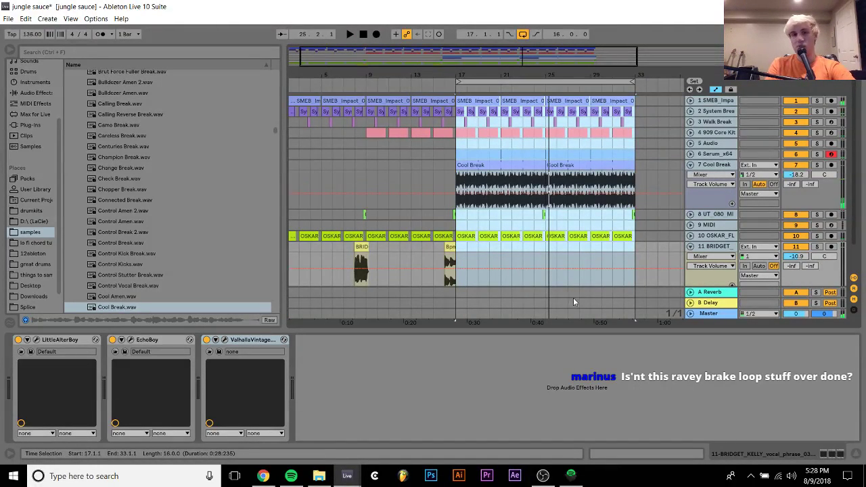
Add the SMACKOS TAPE STATION.adg rack from the samples folder to the Master track.
{"action": "left_click", "coordinate": [474, 298]}
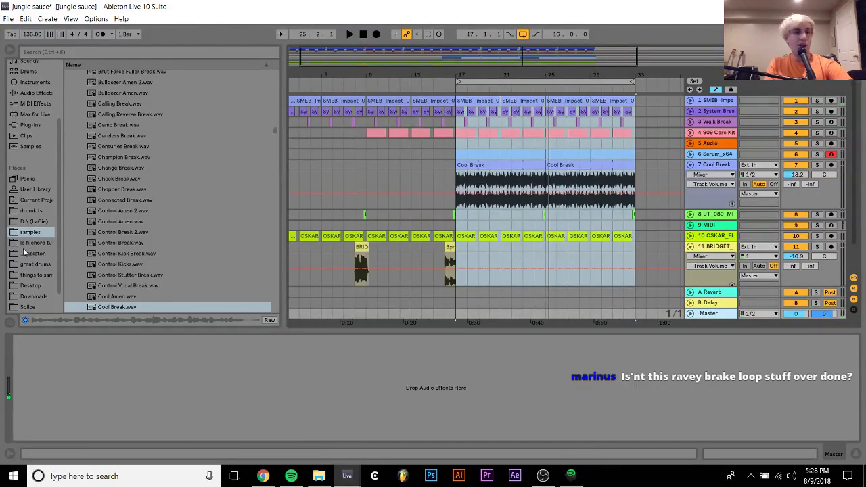
{"action": "left_click_drag", "start_coordinate": [275, 167], "coordinate": [271, 297]}
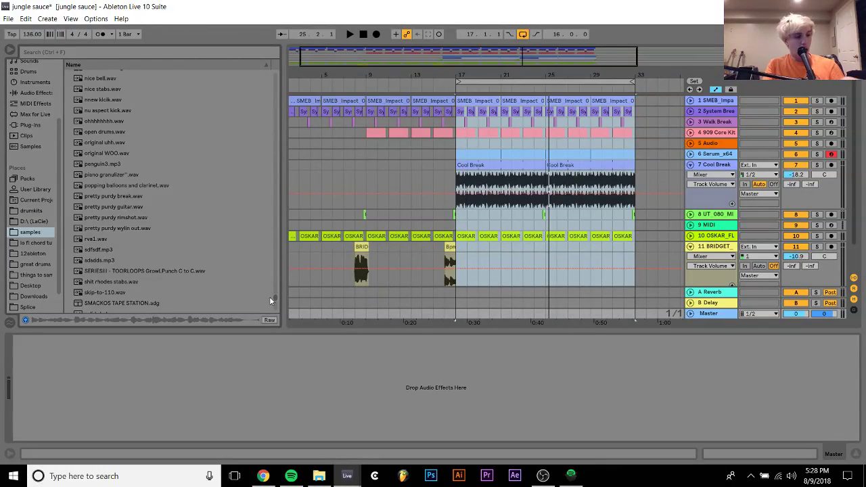
{"action": "scroll", "coordinate": [270, 301], "scroll_direction": "down", "scroll_amount": 2}
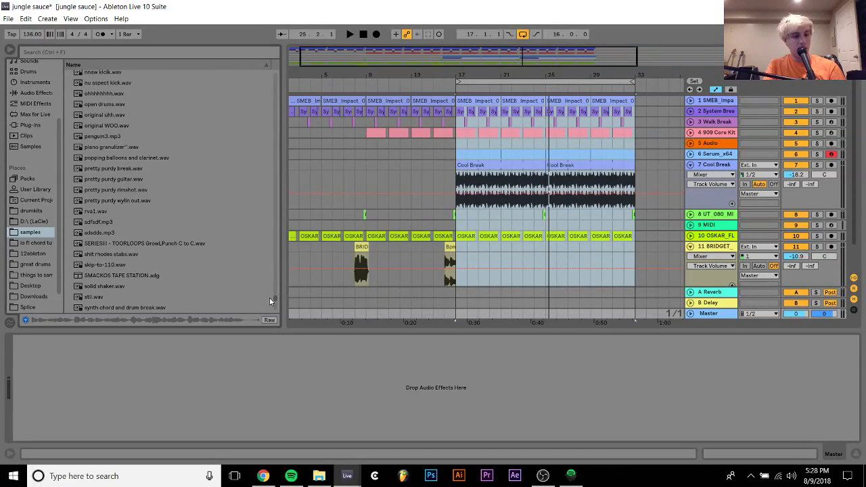
{"action": "scroll", "coordinate": [270, 301], "scroll_direction": "down", "scroll_amount": 4}
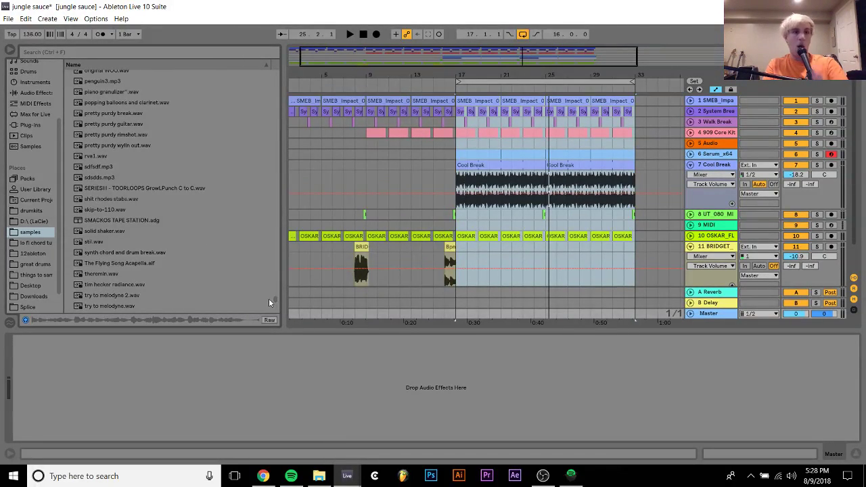
{"action": "left_click_drag", "start_coordinate": [129, 222], "coordinate": [260, 391]}
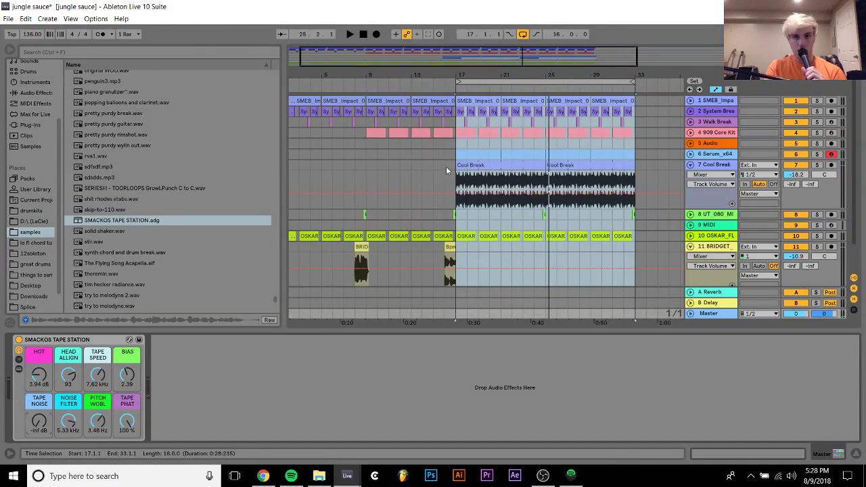
Play the arrangement from bar 15 and fold the Cool Break and BRIDGET tracks.
{"action": "left_click", "coordinate": [433, 156]}
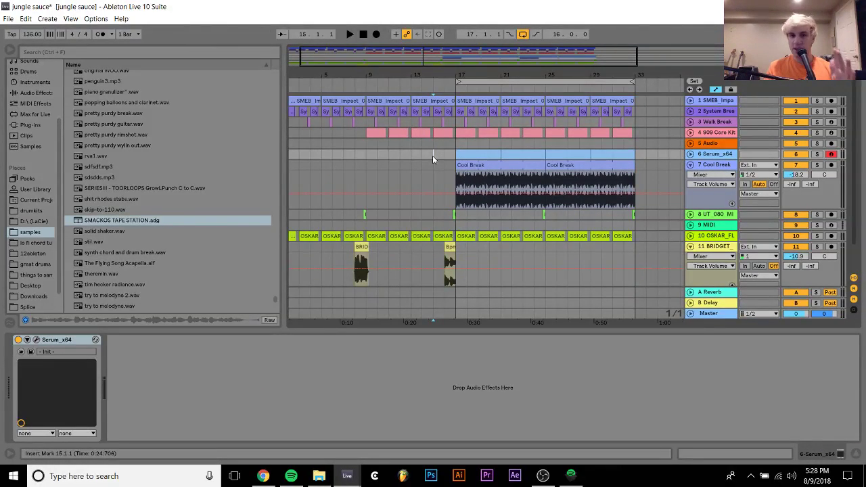
{"action": "key", "text": "space"}
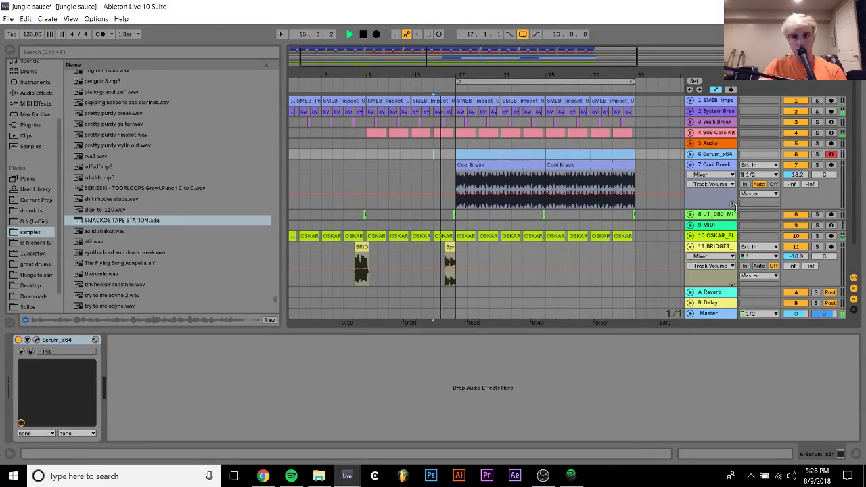
{"action": "left_click", "coordinate": [690, 164]}
{"action": "left_click", "coordinate": [690, 207]}
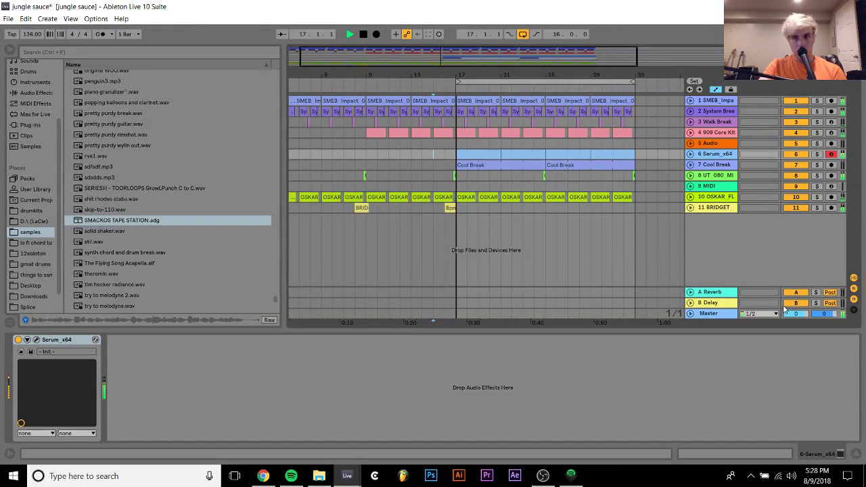
Insert Auto-Tune_Evo_VST.64 from the bridge antares plug-ins at the start of the BRIDGET track's device chain.
{"action": "left_click", "coordinate": [702, 210]}
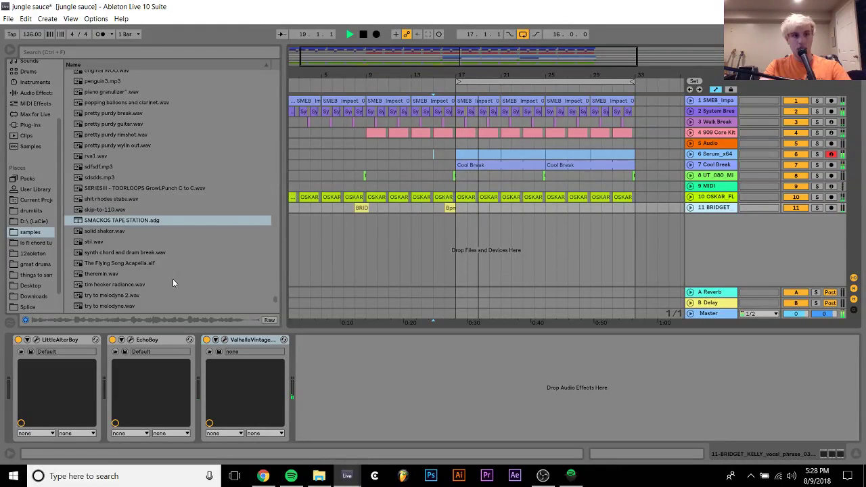
{"action": "left_click", "coordinate": [30, 125]}
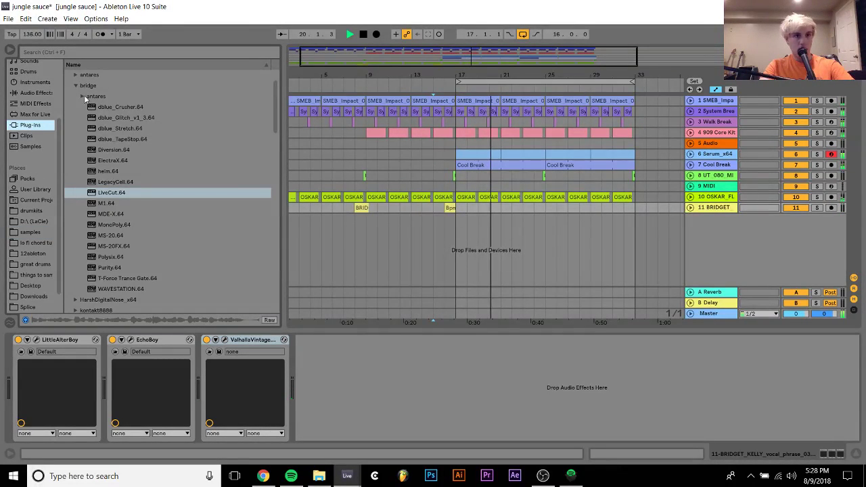
{"action": "left_click", "coordinate": [82, 96]}
{"action": "left_click", "coordinate": [134, 107]}
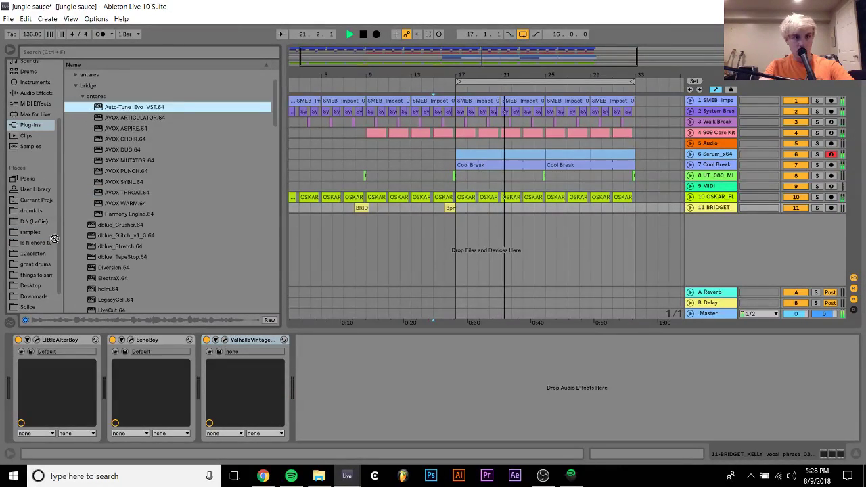
{"action": "left_click_drag", "start_coordinate": [48, 384], "coordinate": [47, 380]}
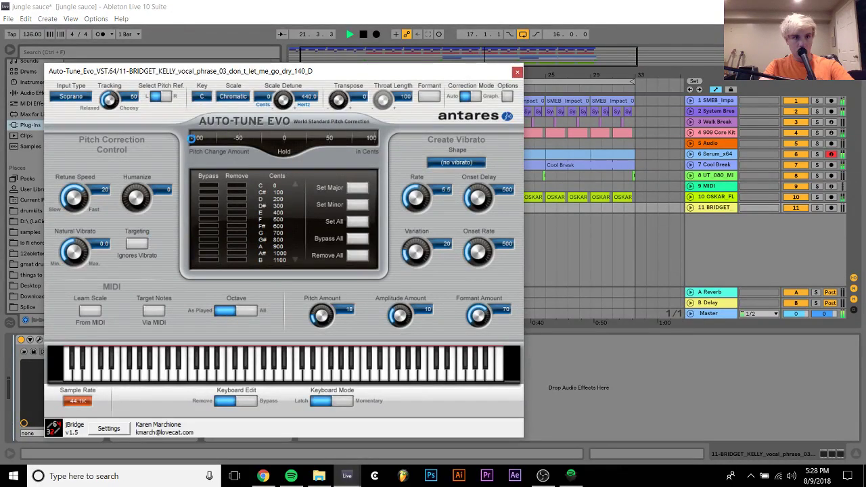
Set Auto-Tune to D Minor with Pitch Amount 100, Amplitude Amount 30 and Formant Amount 100, and close its window.
{"action": "left_click", "coordinate": [201, 96]}
{"action": "left_click", "coordinate": [212, 133]}
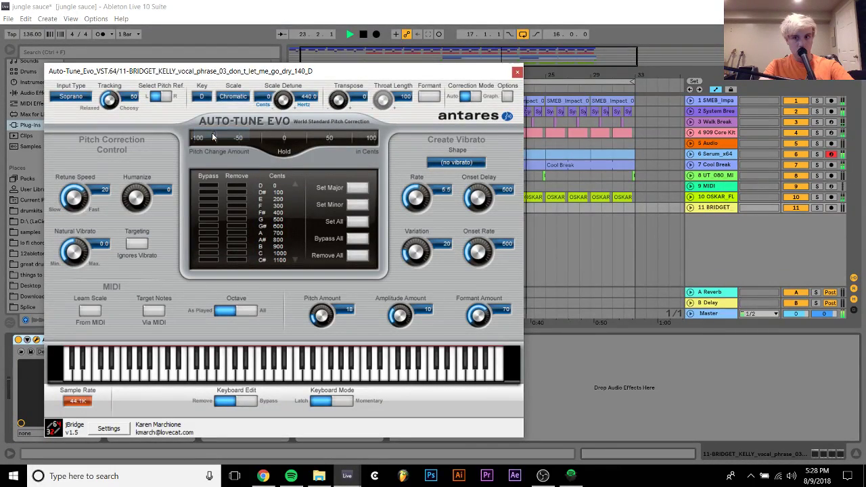
{"action": "left_click", "coordinate": [233, 96]}
{"action": "left_click", "coordinate": [245, 121]}
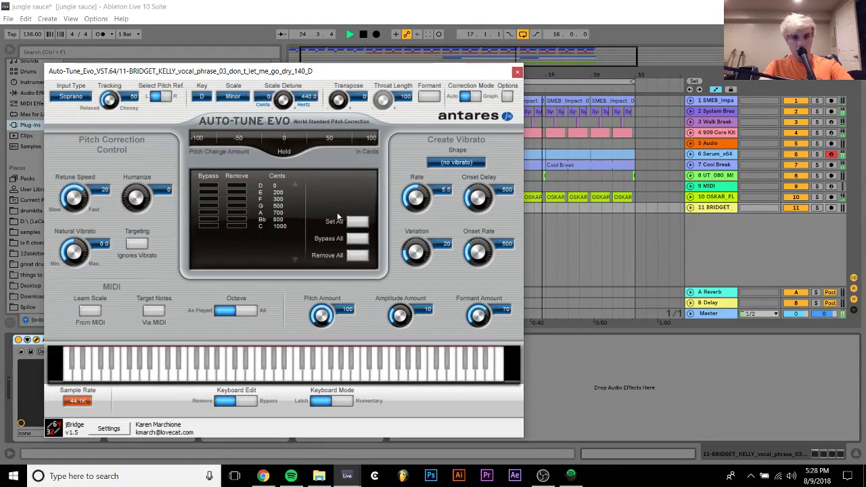
{"action": "left_click_drag", "start_coordinate": [410, 332], "coordinate": [406, 308]}
{"action": "left_click_drag", "start_coordinate": [482, 318], "coordinate": [488, 275]}
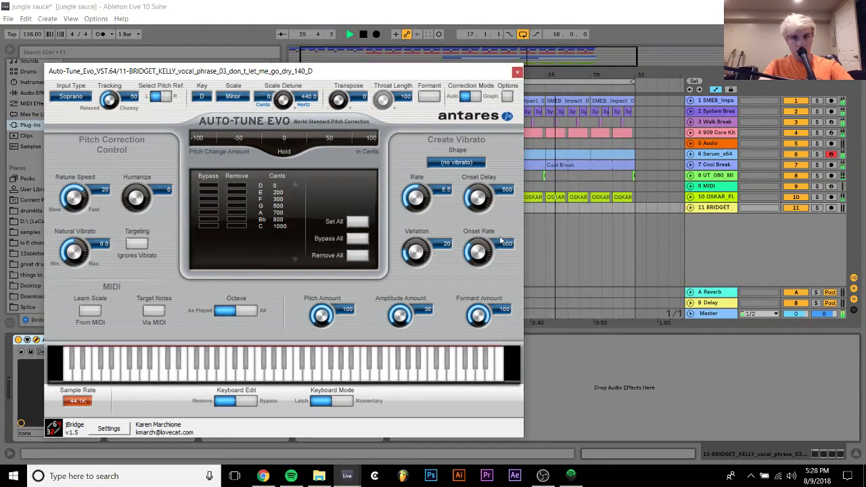
{"action": "left_click", "coordinate": [517, 72]}
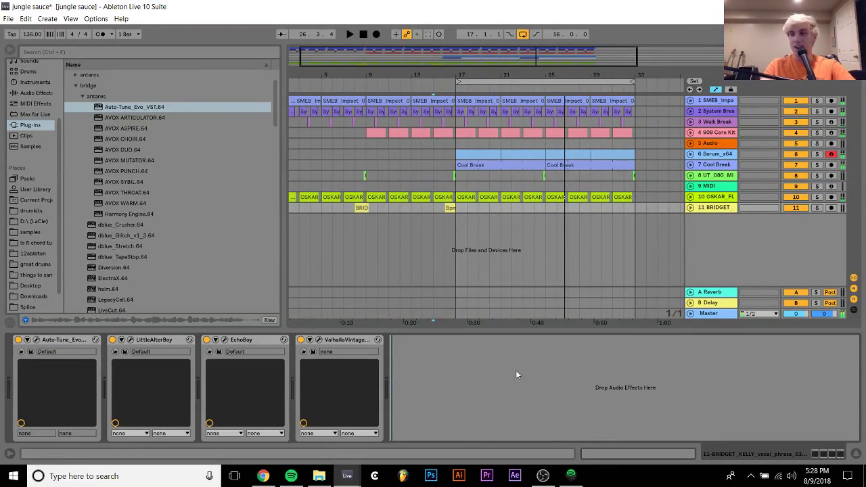
Play the arrangement from bar 15 and lower the Master track volume to -5.7 dB.
{"action": "key", "text": "Tab"}
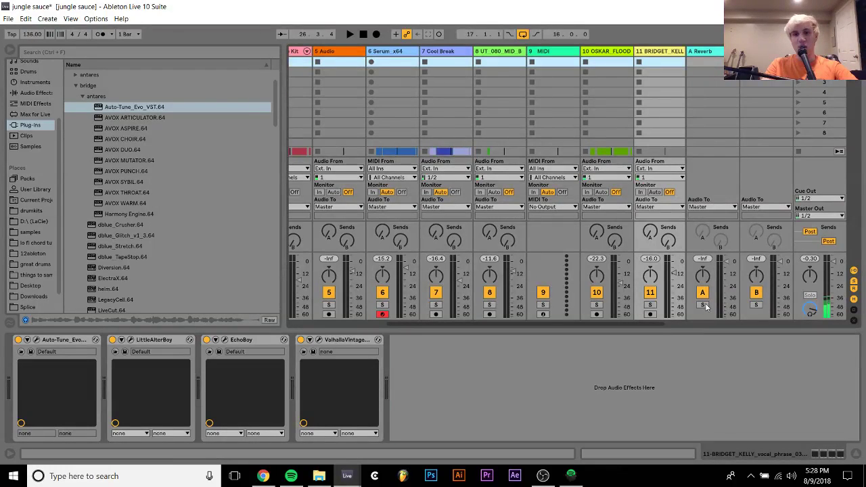
{"action": "left_click", "coordinate": [811, 310]}
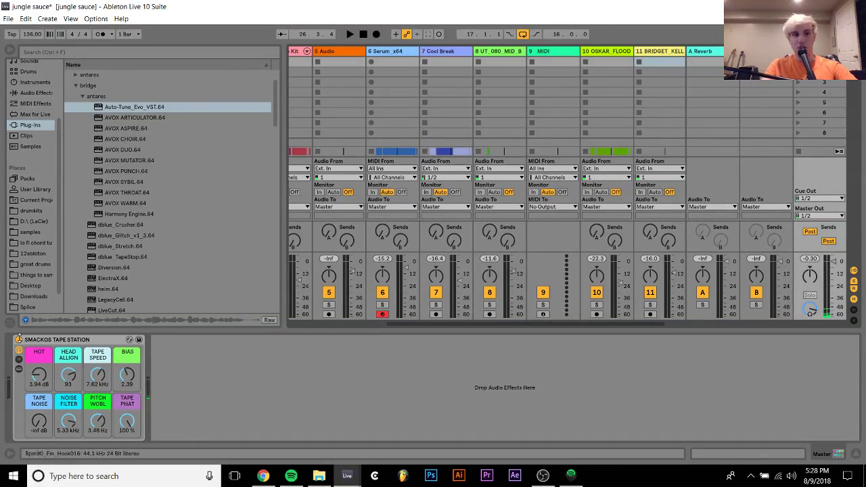
{"action": "key", "text": "Tab"}
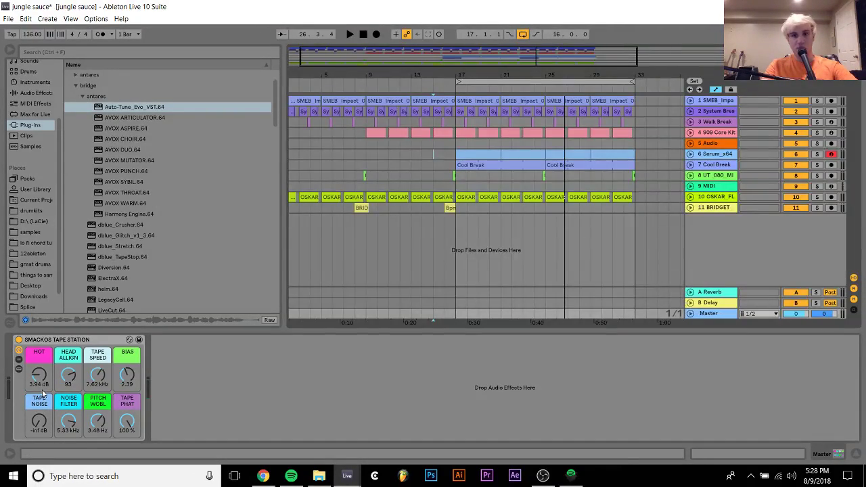
{"action": "left_click", "coordinate": [429, 184]}
{"action": "key", "text": "space"}
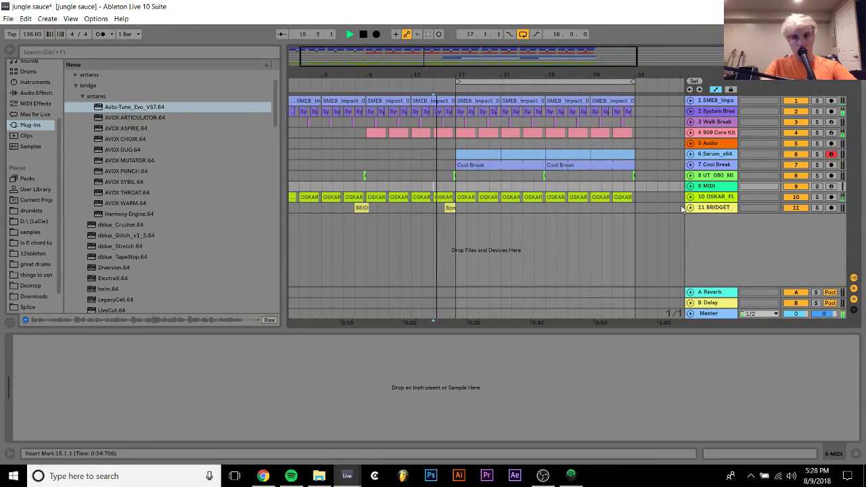
{"action": "left_click", "coordinate": [714, 209]}
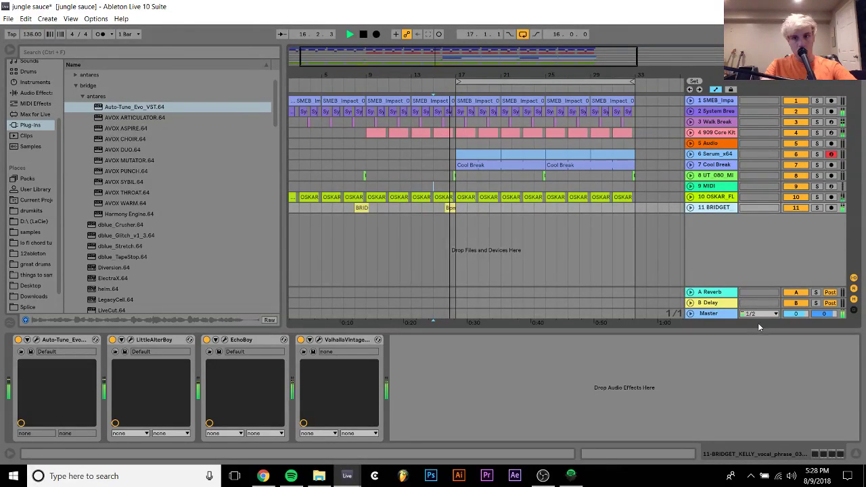
{"action": "scroll", "coordinate": [796, 315], "scroll_direction": "down", "scroll_amount": 5}
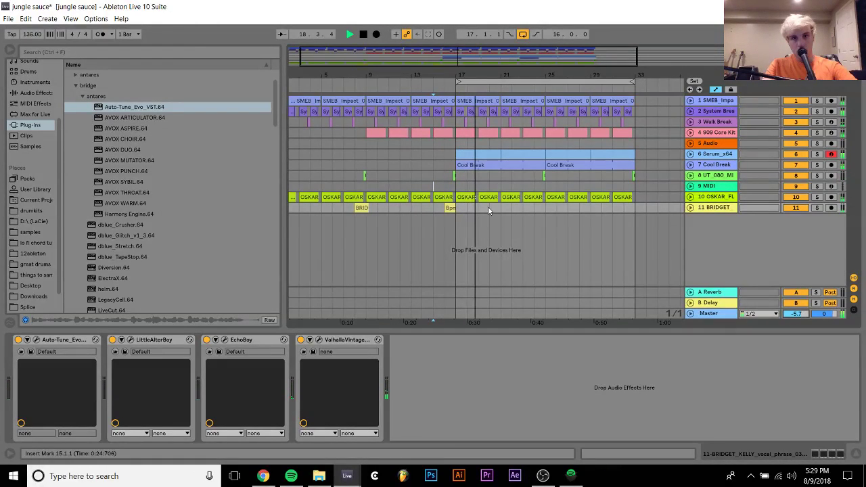
Try transposing the Bpm90_Fm_Hook016 clip on the BRIDGET track to 9 semitones and play it.
{"action": "double_click", "coordinate": [450, 207]}
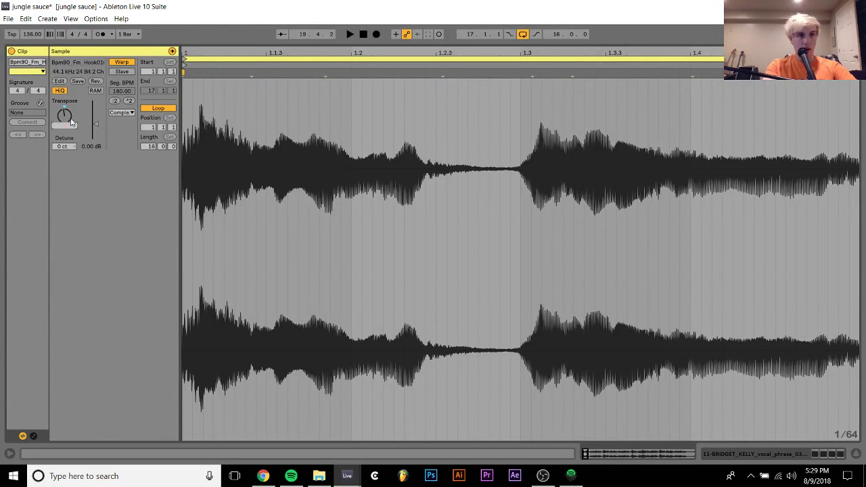
{"action": "key", "text": "space"}
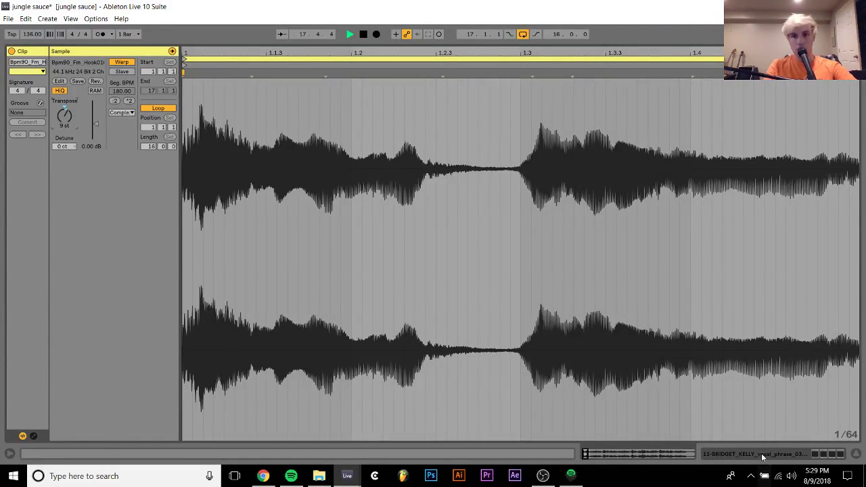
{"action": "key", "text": "space"}
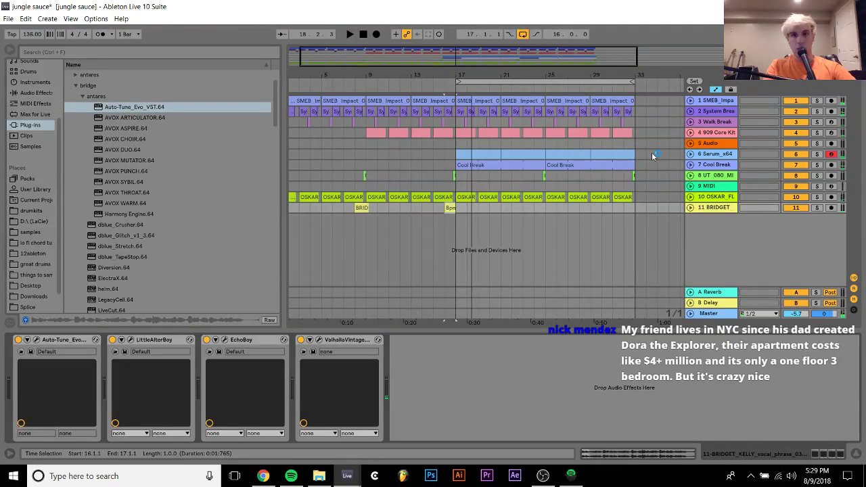
Unfold the BRIDGET track and lower the transposition of the Bpm90_Fm_Hook016 clip at bar 16 while playing it.
{"action": "left_click", "coordinate": [690, 207]}
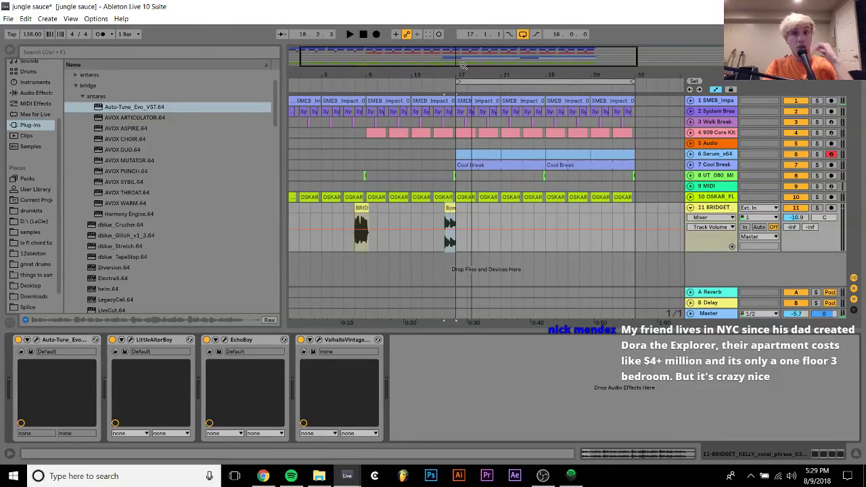
{"action": "left_click_drag", "start_coordinate": [451, 73], "coordinate": [451, 249]}
{"action": "left_click", "coordinate": [451, 249]}
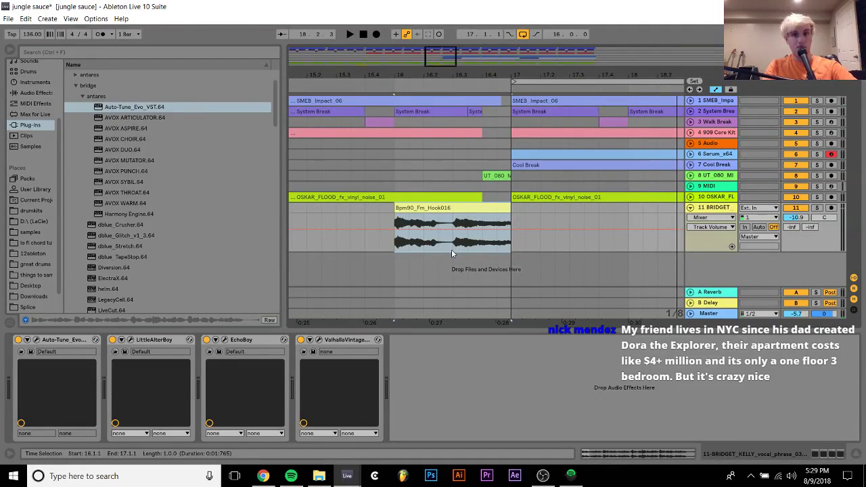
{"action": "double_click", "coordinate": [449, 248]}
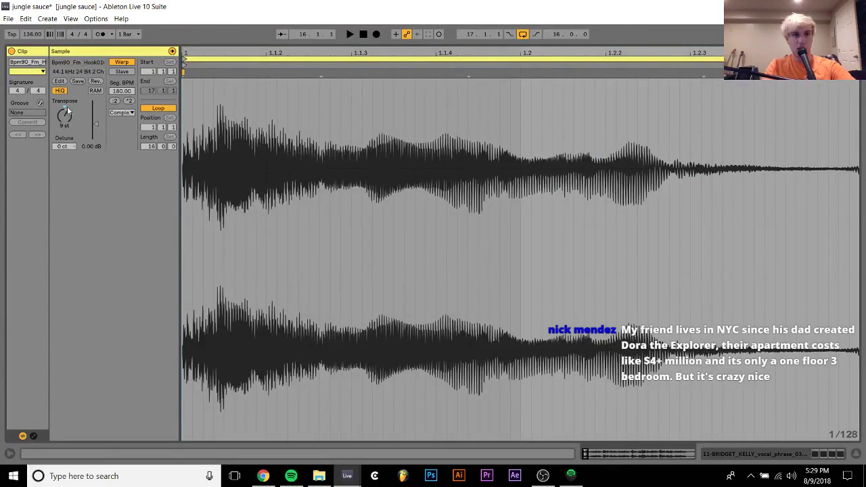
{"action": "left_click_drag", "start_coordinate": [64, 123], "coordinate": [64, 135]}
{"action": "key", "text": "space"}
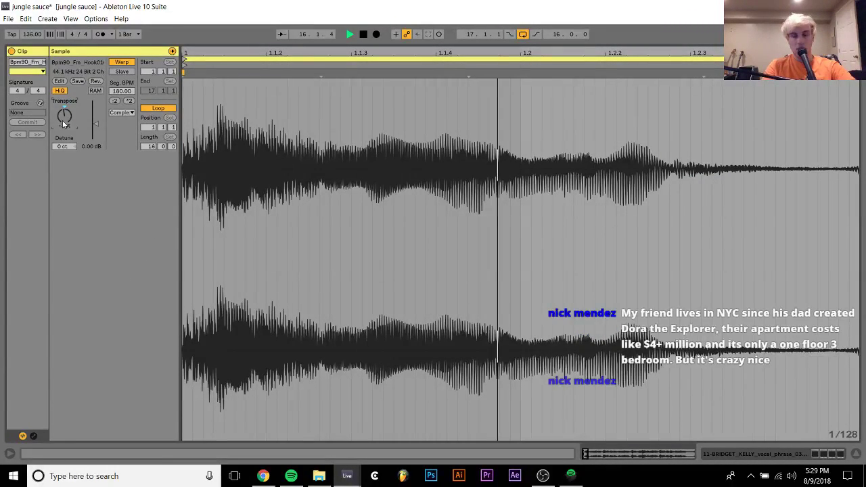
Split the Bpm90_Fm_Hook016 clip at 16.3 and play the passage with the BRIDGET device chain shown.
{"action": "left_click", "coordinate": [749, 454]}
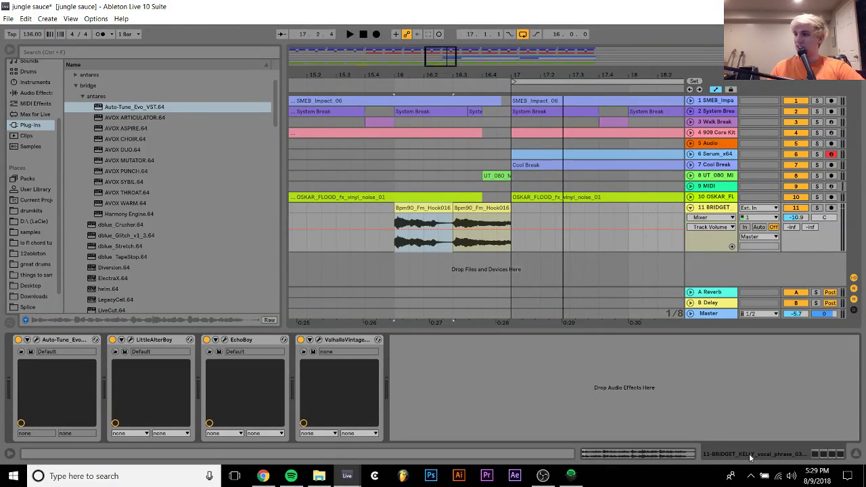
{"action": "key", "text": "space"}
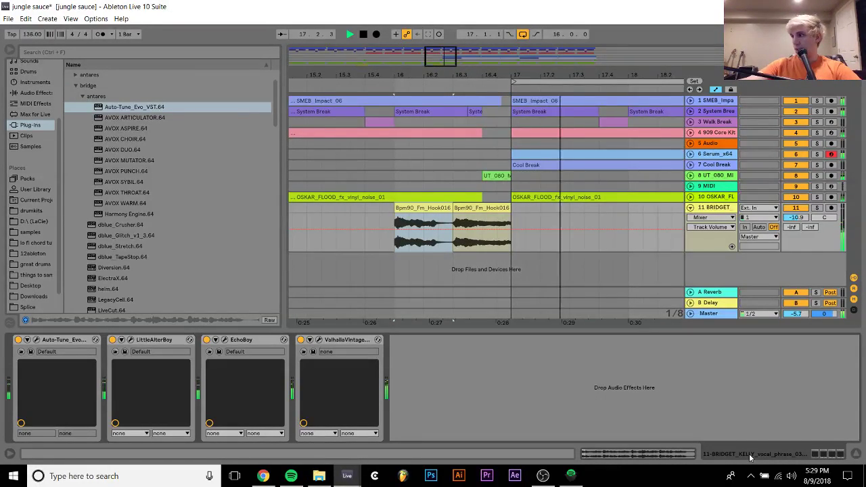
{"action": "key", "text": "space"}
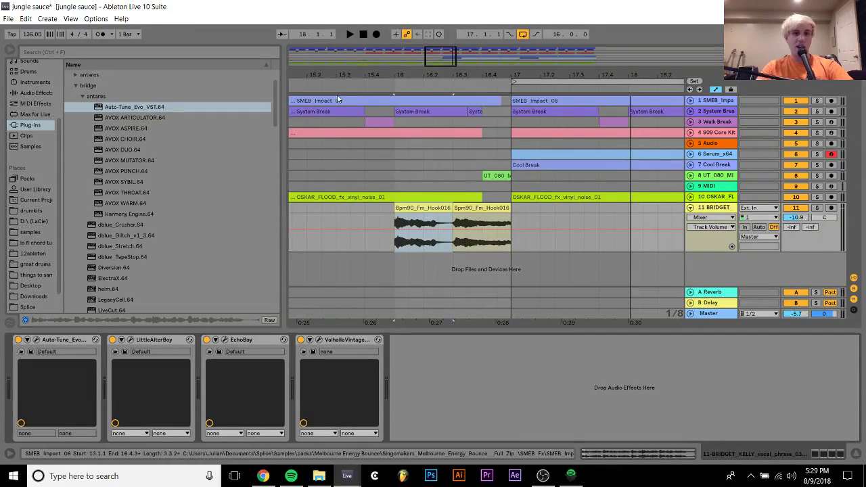
Play the whole arrangement from bar 1 and fold the BRIDGET track.
{"action": "mouse_move", "coordinate": [596, 65]}
{"action": "left_mouse_down"}
{"action": "mouse_move", "coordinate": [598, 58]}
{"action": "mouse_move", "coordinate": [583, 61]}
{"action": "left_mouse_up"}
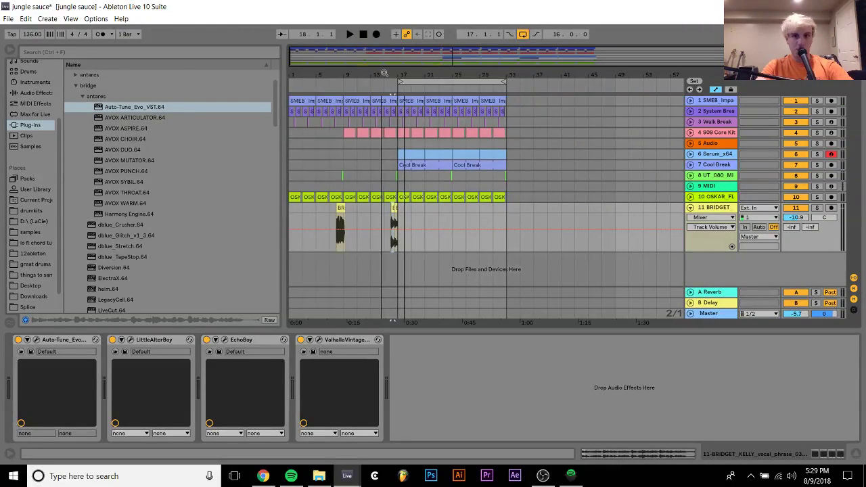
{"action": "left_click", "coordinate": [291, 211]}
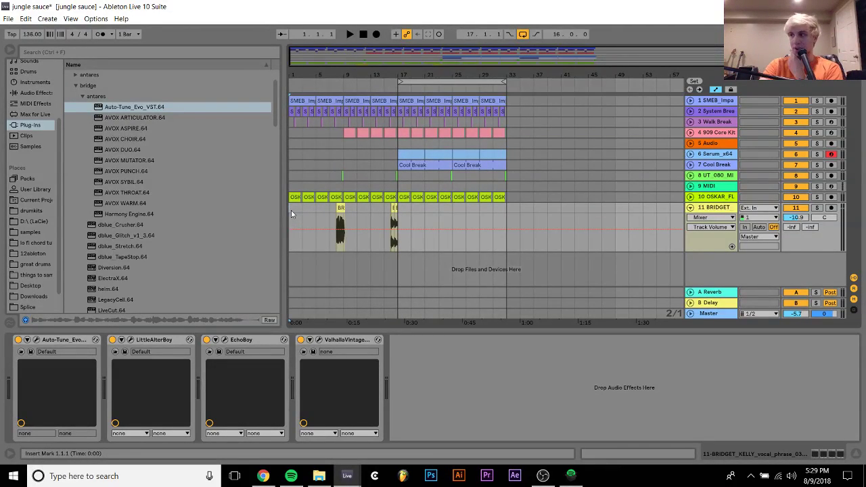
{"action": "key", "text": "space"}
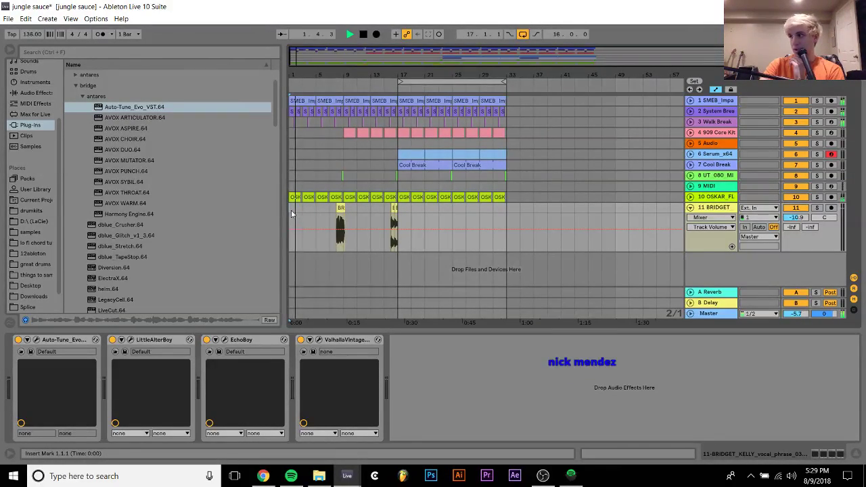
{"action": "key", "text": "space"}
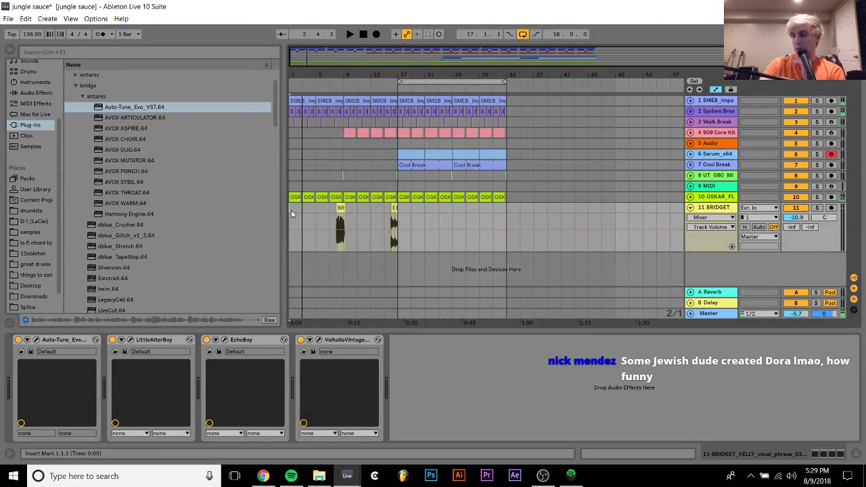
{"action": "key", "text": "space"}
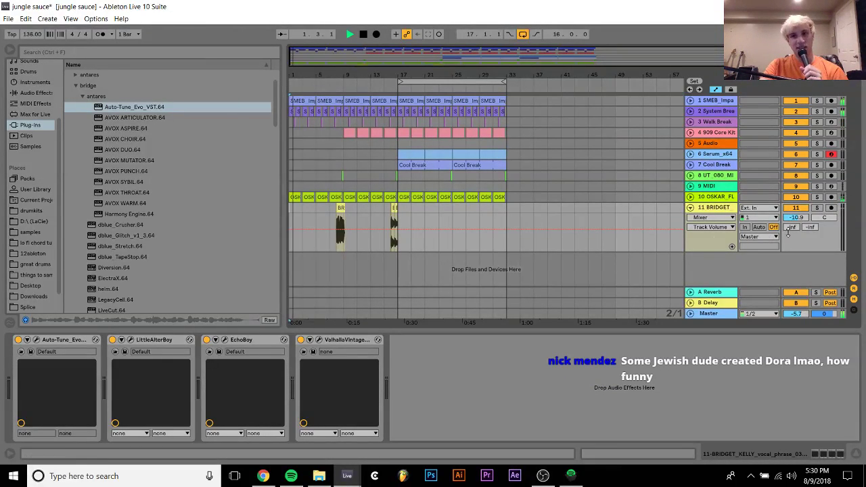
{"action": "left_click", "coordinate": [690, 208]}
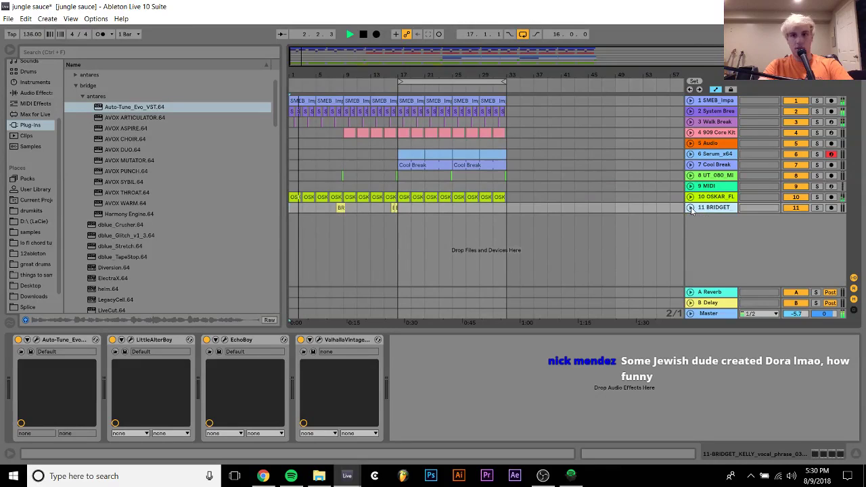
Set the Master's SMACKOS TAPE STATION to Tape Speed 19.9 kHz, Bias -13.0 and Pitch Wobl 0.67 Hz while listening.
{"action": "left_click", "coordinate": [708, 304]}
{"action": "left_click", "coordinate": [708, 314]}
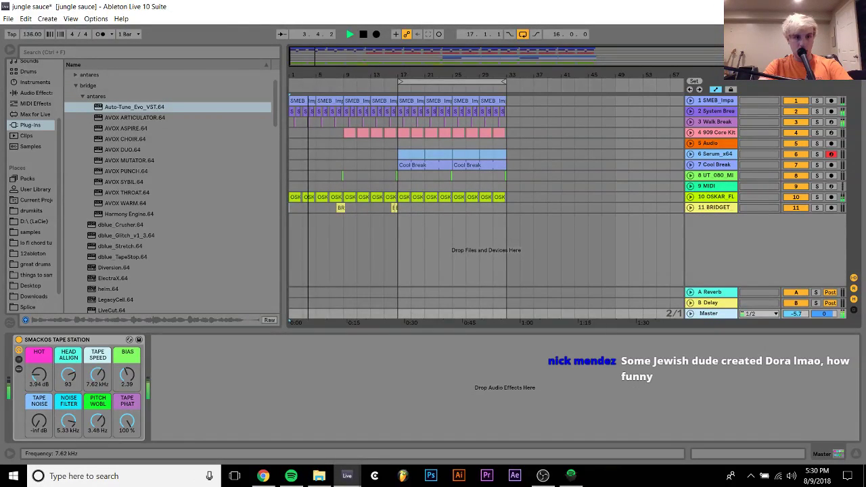
{"action": "left_click_drag", "start_coordinate": [127, 376], "coordinate": [131, 382]}
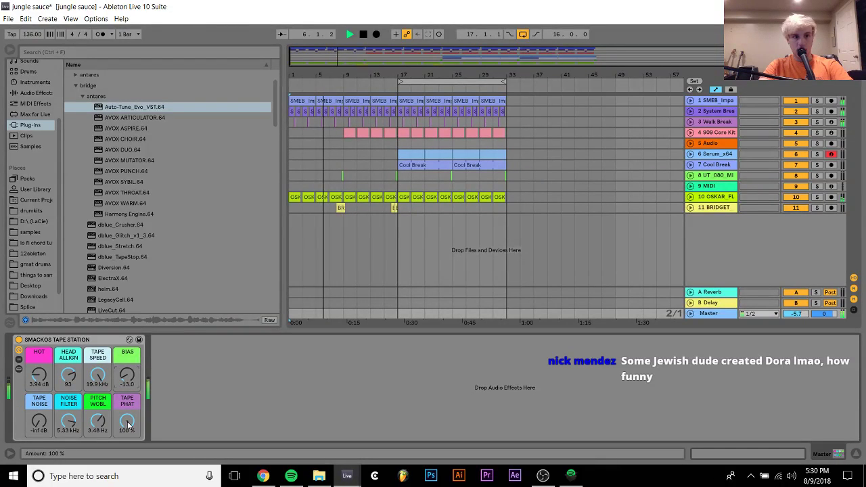
{"action": "left_click_drag", "start_coordinate": [126, 421], "coordinate": [127, 393]}
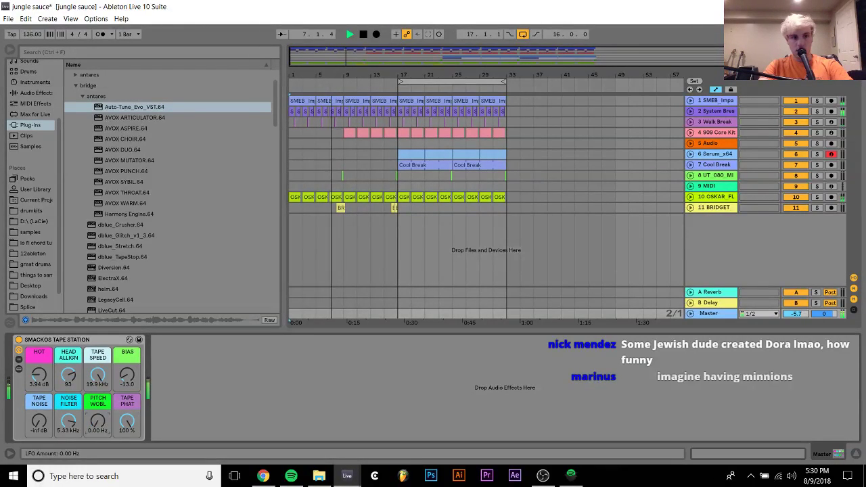
{"action": "left_click_drag", "start_coordinate": [97, 421], "coordinate": [98, 393]}
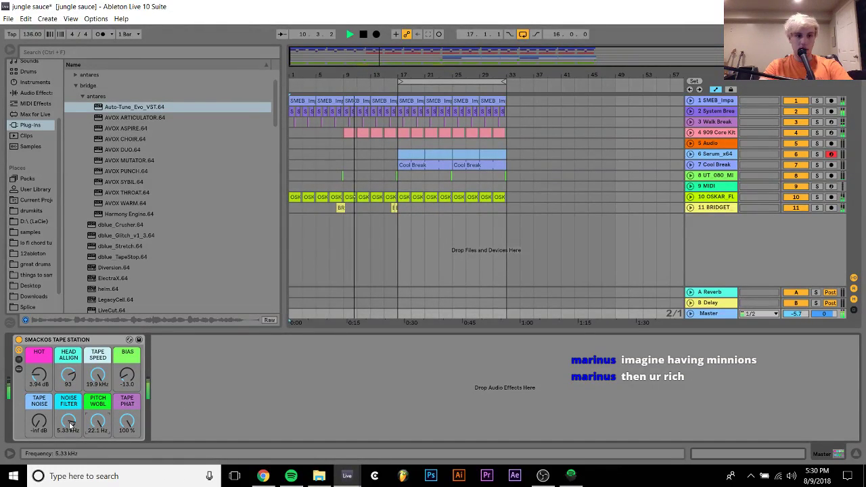
{"action": "left_click_drag", "start_coordinate": [97, 421], "coordinate": [95, 426]}
{"action": "key", "text": "space"}
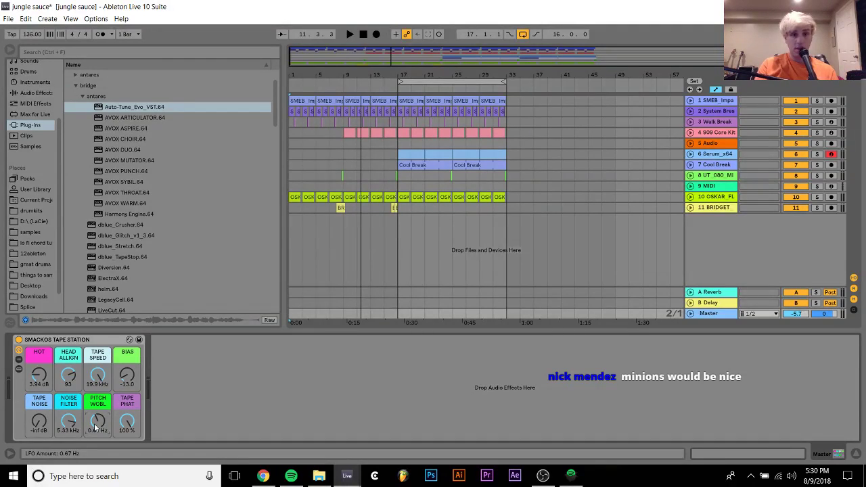
Play the arrangement from bar 1 to check the tape station settings on the intro.
{"action": "key", "text": "space"}
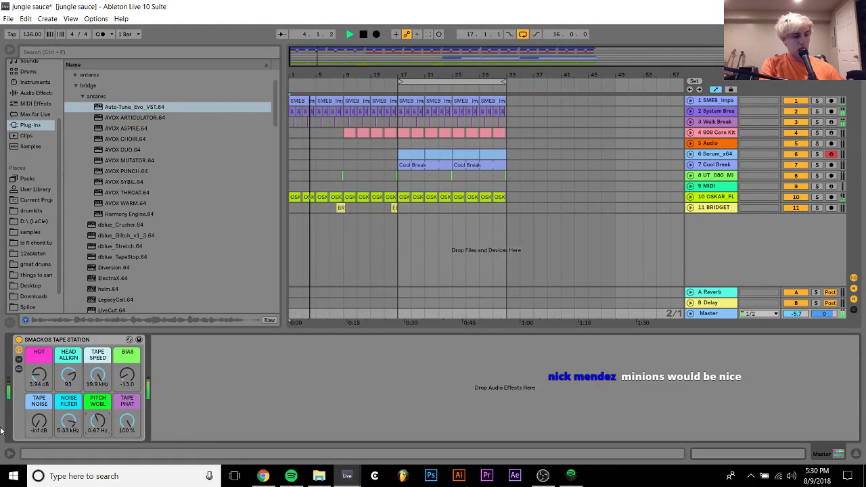
{"action": "key", "text": "space"}
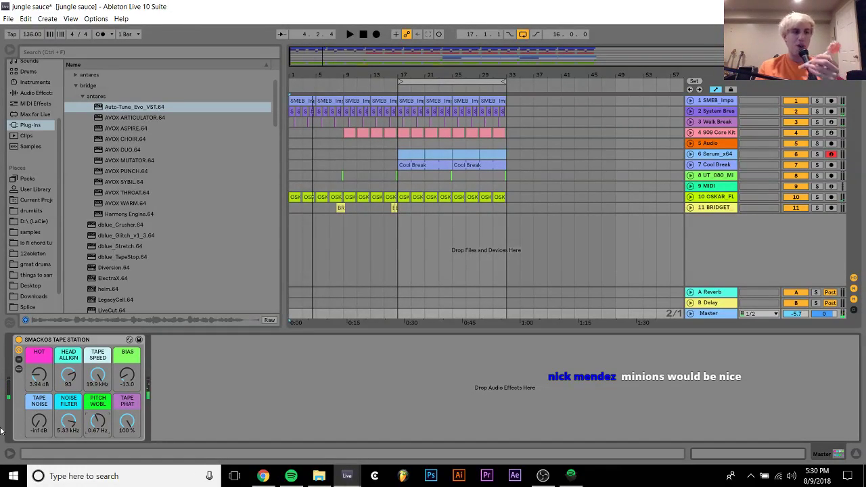
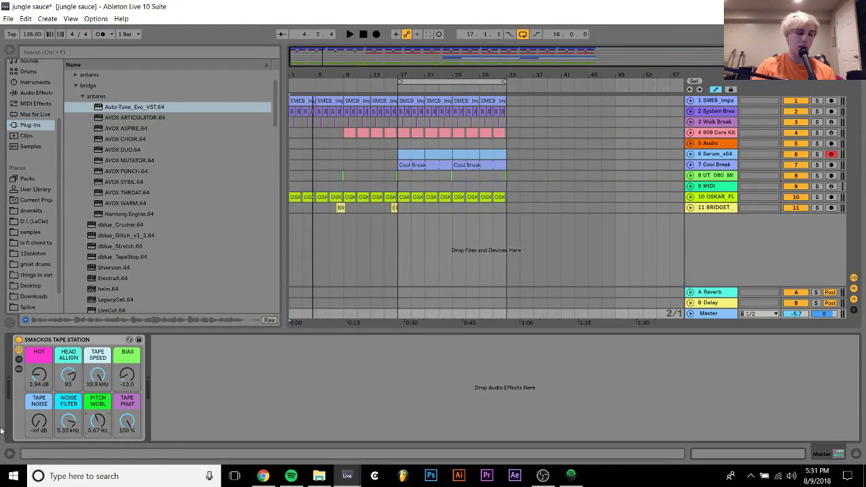
{"action": "key", "text": "space"}
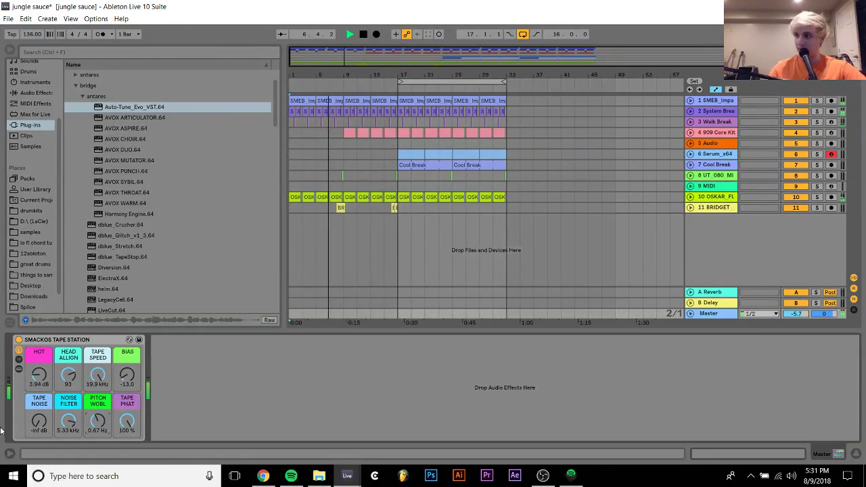
{"action": "key", "text": "space"}
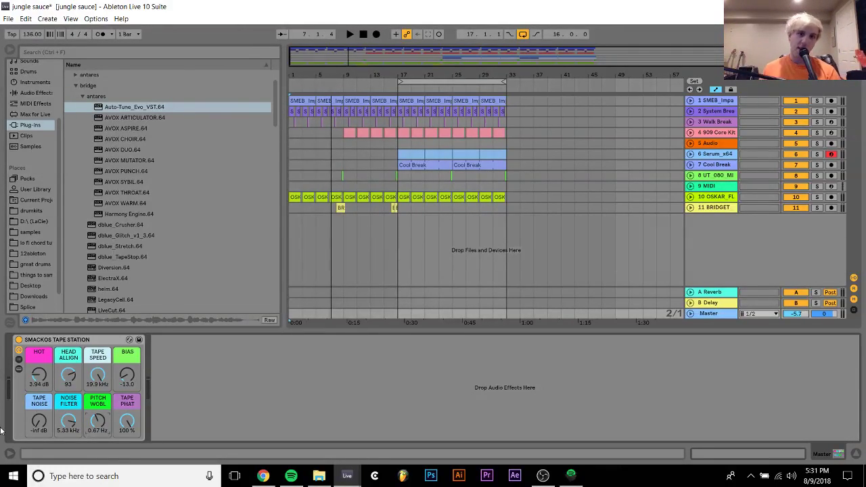
Play the transition from bar 15 and the looped section from bar 17.
{"action": "left_click", "coordinate": [377, 169]}
{"action": "left_click", "coordinate": [377, 167]}
{"action": "key", "text": "space"}
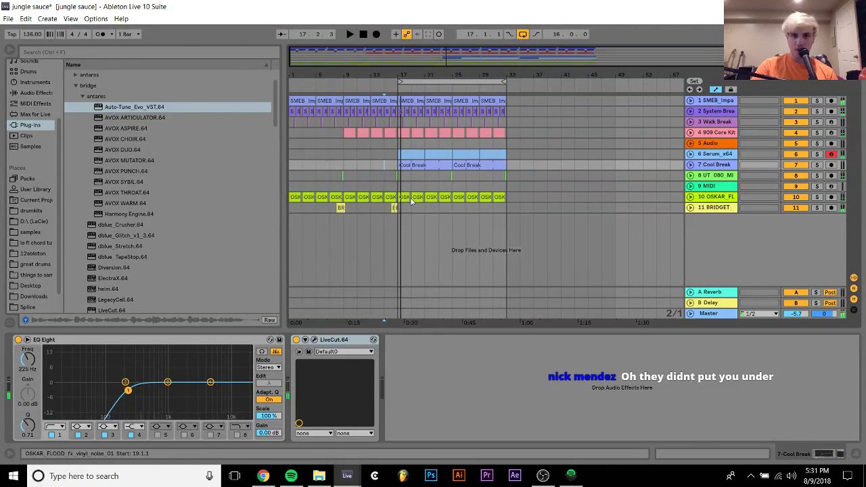
{"action": "left_click", "coordinate": [397, 186]}
{"action": "key", "text": "space"}
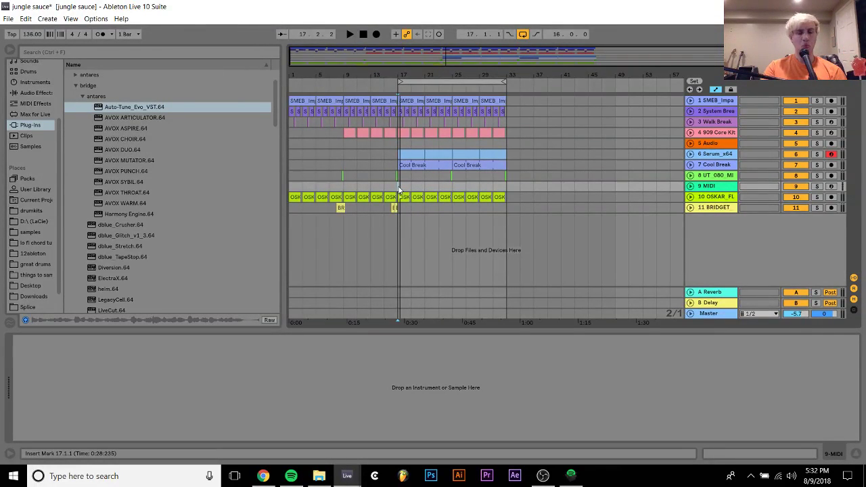
{"action": "key", "text": "space"}
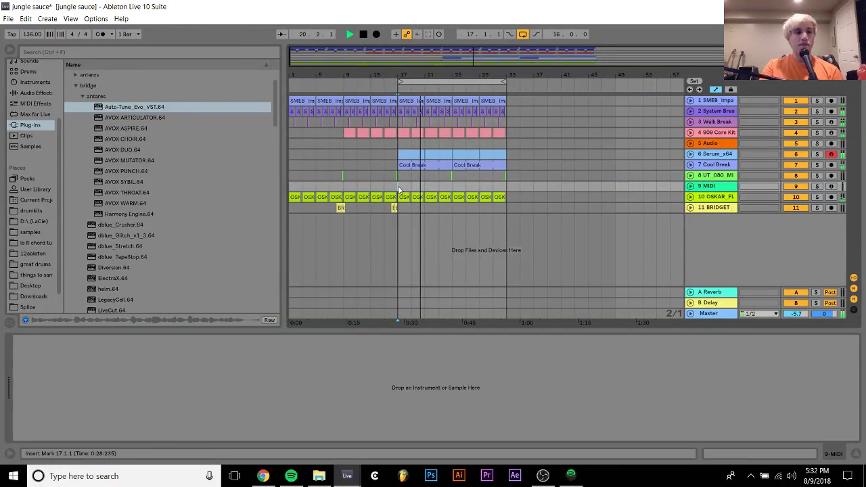
Replay the arrangement from bar 15 and listen on through the looped section.
{"action": "key", "text": "space"}
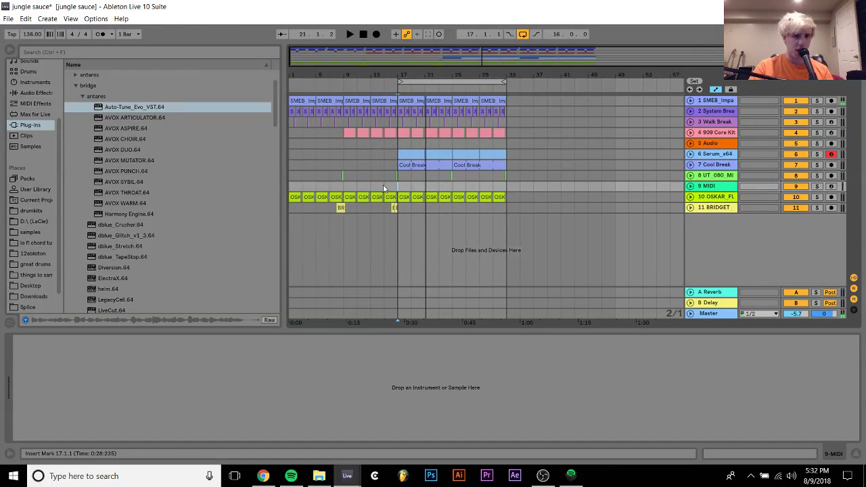
{"action": "left_click", "coordinate": [382, 188]}
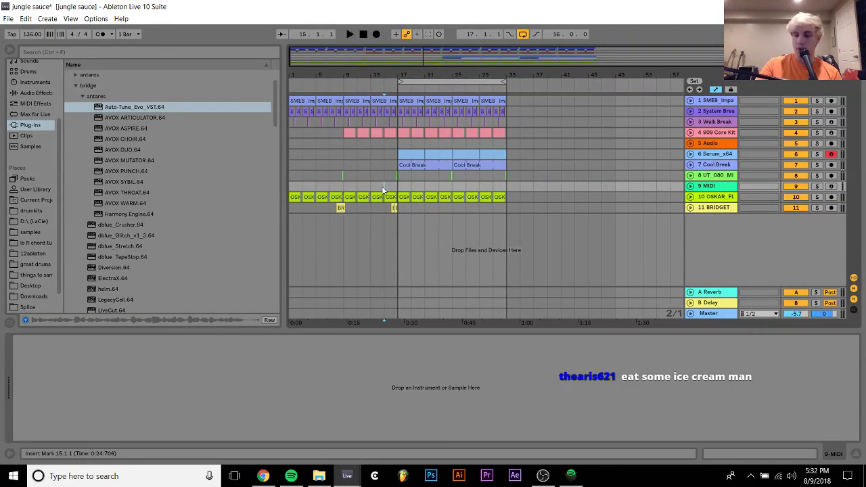
{"action": "key", "text": "space"}
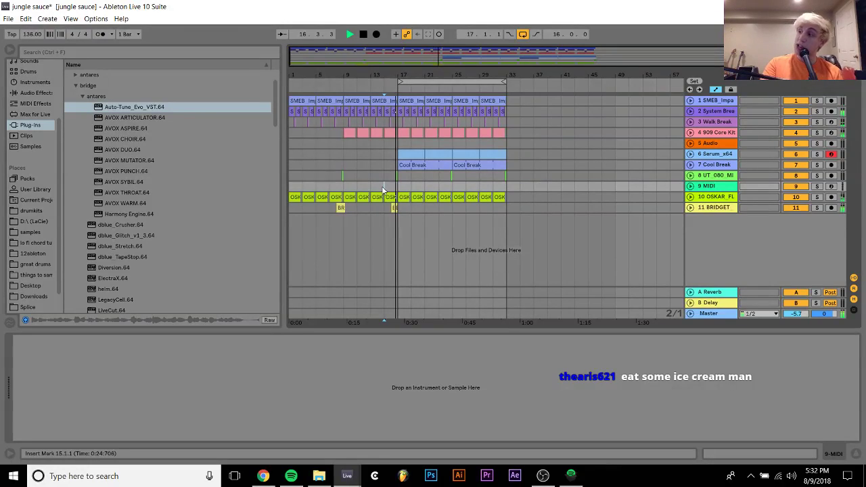
{"action": "key", "text": "space"}
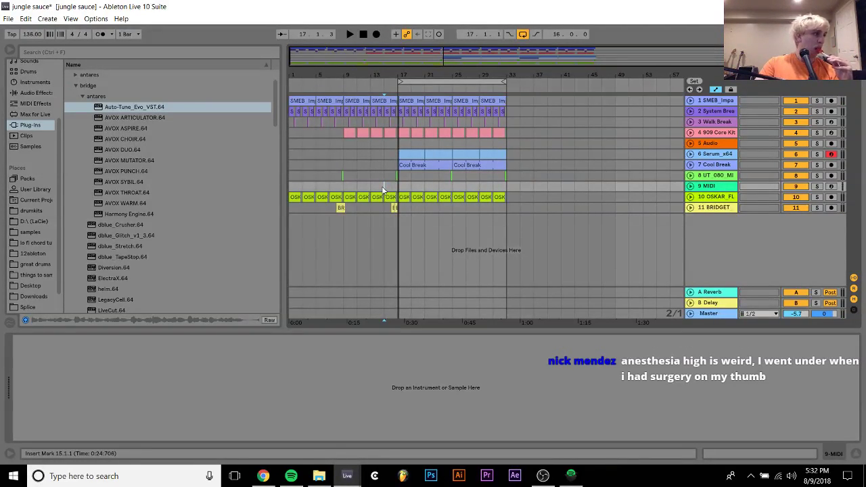
{"action": "key", "text": "space"}
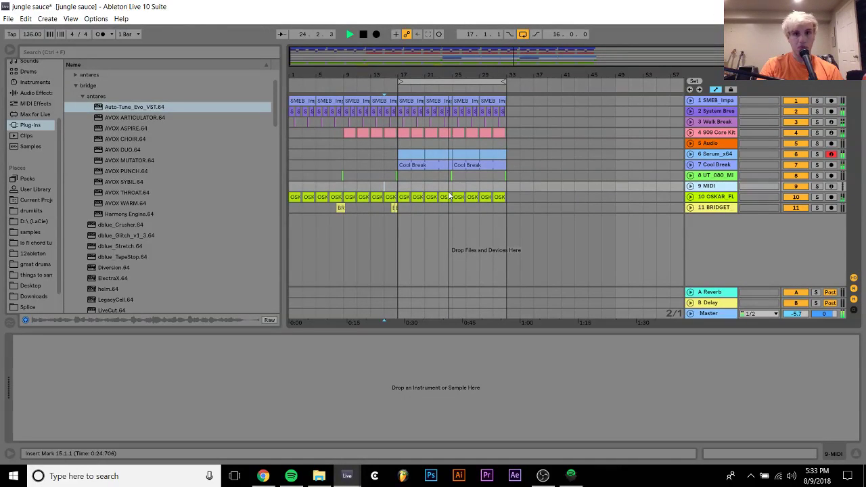
Insert an empty 8-bar MIDI clip on the 9 MIDI track from bar 25 to bar 33.
{"action": "left_click_drag", "start_coordinate": [452, 186], "coordinate": [506, 198]}
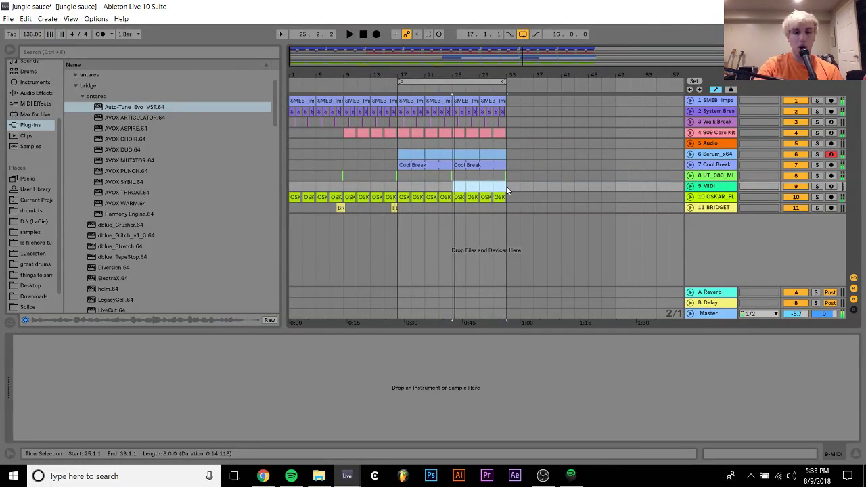
{"action": "double_click", "coordinate": [506, 186]}
{"action": "left_click", "coordinate": [839, 457]}
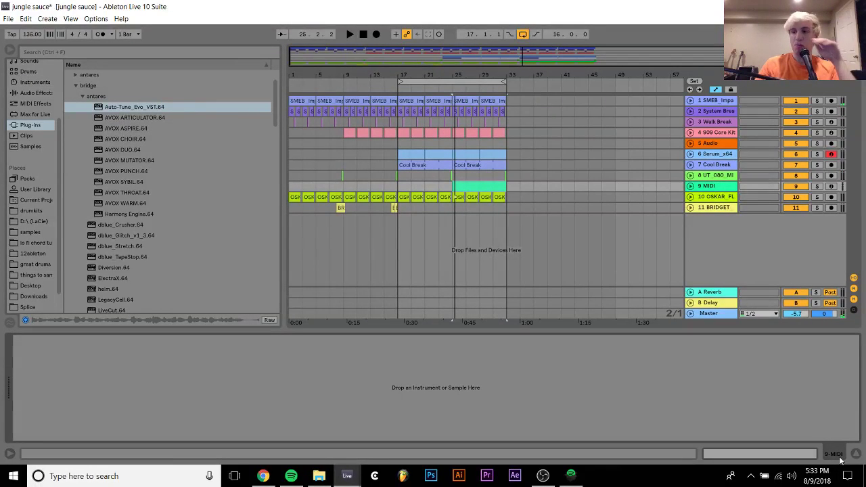
Load the Nexus.64 instrument from the Program Files (x86) plug-in folder onto the 9 MIDI track.
{"action": "left_click", "coordinate": [75, 85]}
{"action": "scroll", "coordinate": [118, 214], "scroll_direction": "down", "scroll_amount": 5}
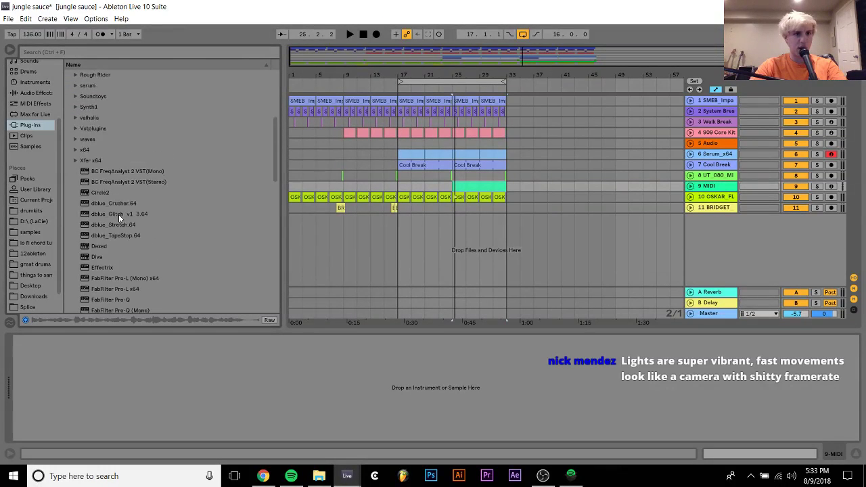
{"action": "scroll", "coordinate": [119, 214], "scroll_direction": "up", "scroll_amount": 5}
{"action": "left_click", "coordinate": [78, 164]}
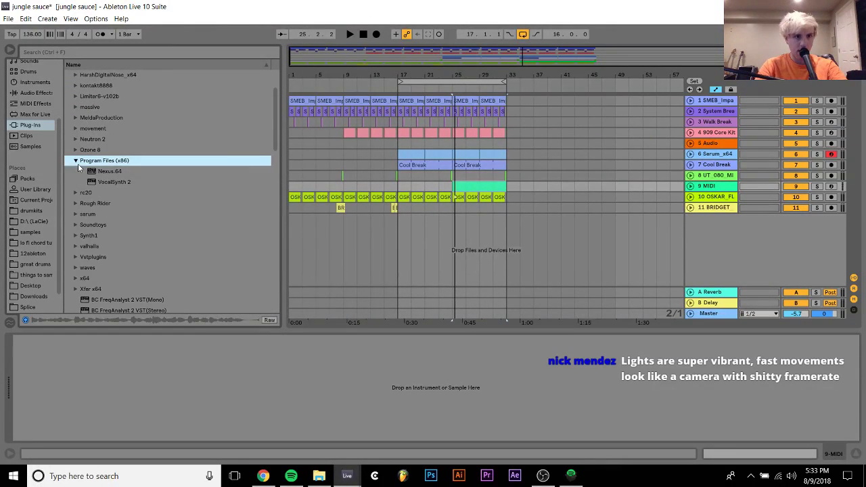
{"action": "left_click", "coordinate": [79, 167]}
{"action": "double_click", "coordinate": [78, 164]}
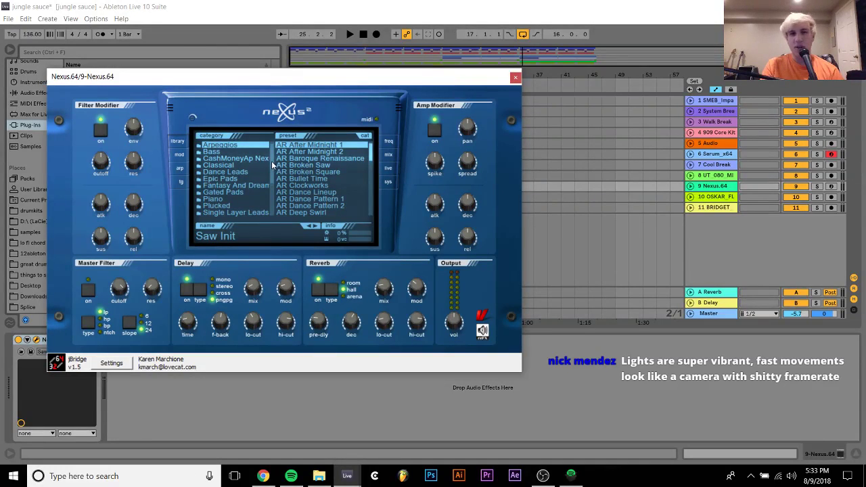
Browse the Nexus sound categories and load the Voice preset VO Digichoir.
{"action": "left_click_drag", "start_coordinate": [271, 161], "coordinate": [272, 182]}
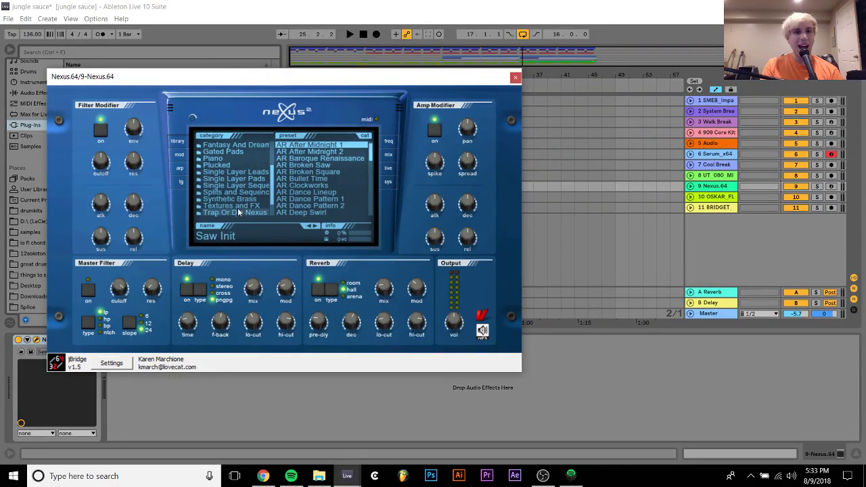
{"action": "scroll", "coordinate": [244, 206], "scroll_direction": "down", "scroll_amount": 1}
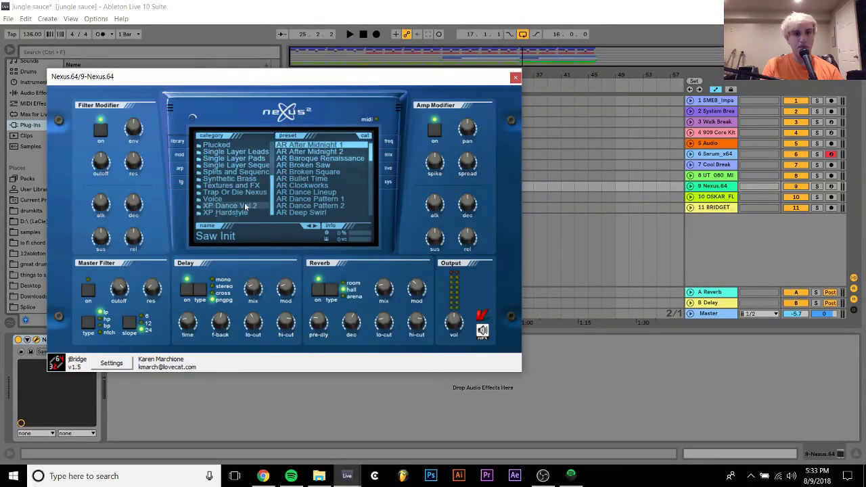
{"action": "left_click", "coordinate": [240, 212]}
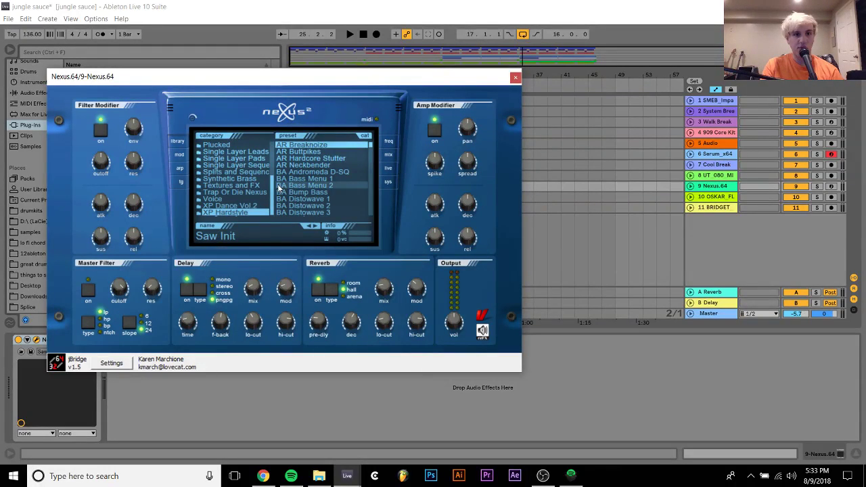
{"action": "left_click", "coordinate": [247, 198]}
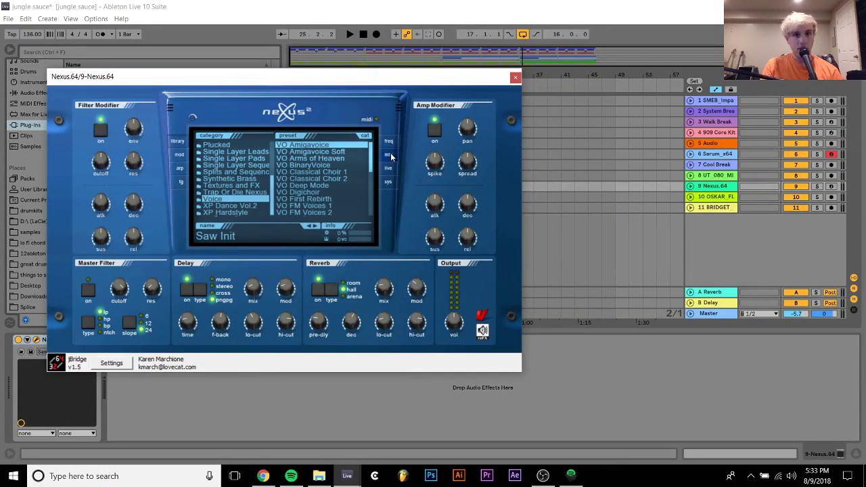
{"action": "left_click", "coordinate": [310, 193]}
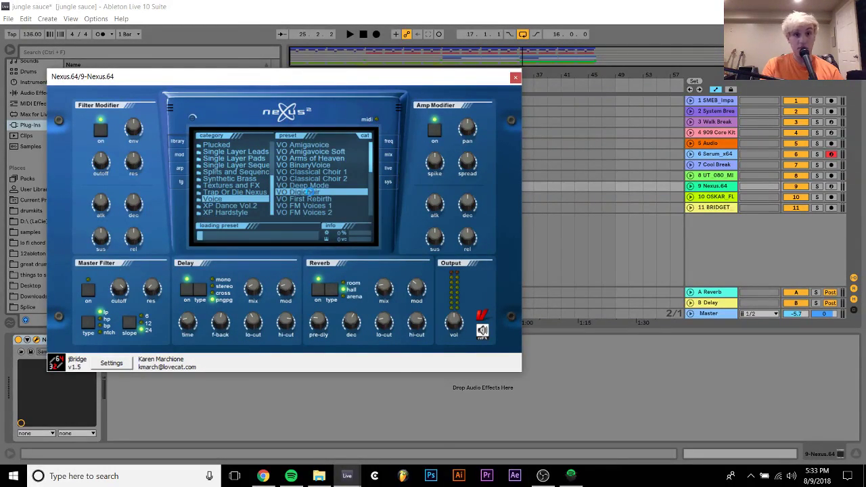
Arm the Nexus track and audition the VO Digichoir and VO Amigavoice presets in different octaves.
{"action": "left_click", "coordinate": [383, 401]}
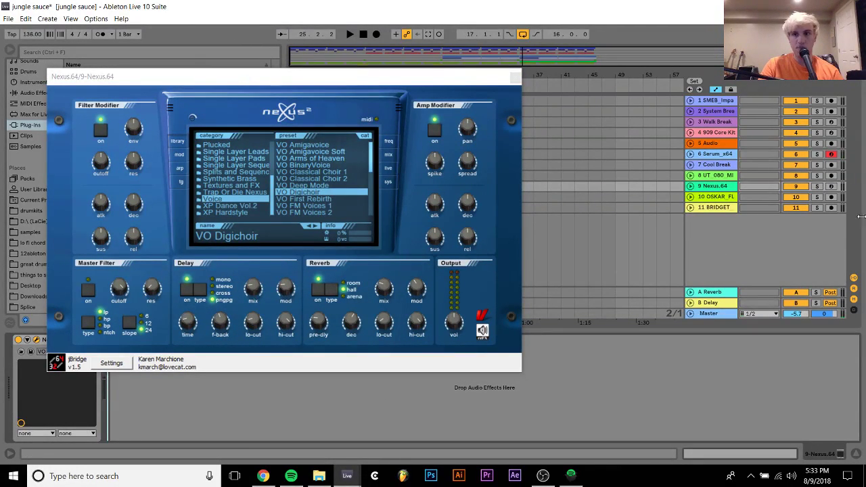
{"action": "left_click", "coordinate": [832, 186]}
{"action": "key", "text": "a"}
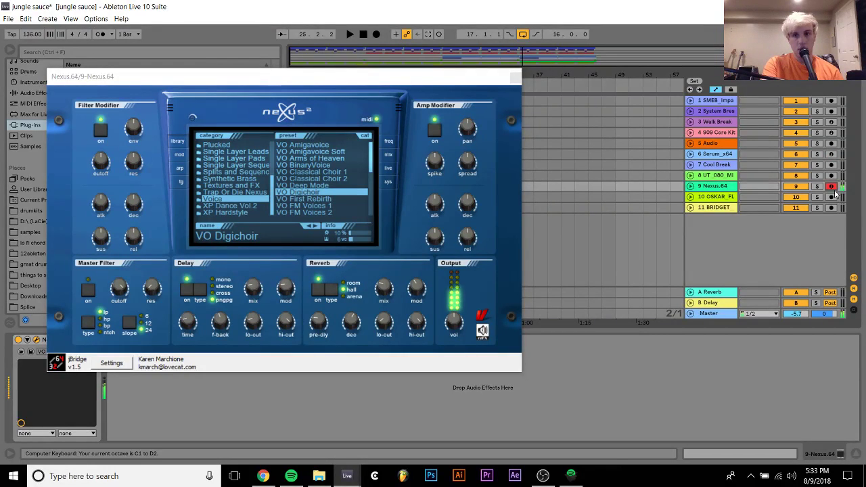
{"action": "key", "text": "a"}
{"action": "key", "text": "a"}
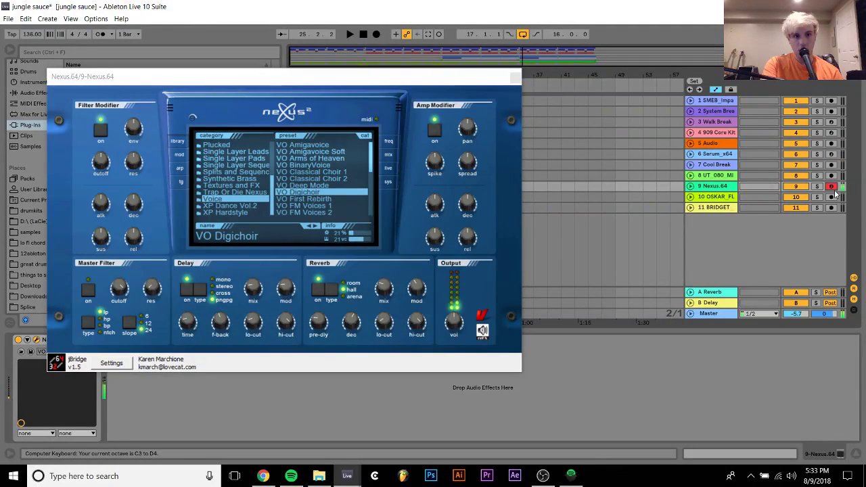
{"action": "left_click", "coordinate": [315, 145]}
{"action": "key", "text": "a"}
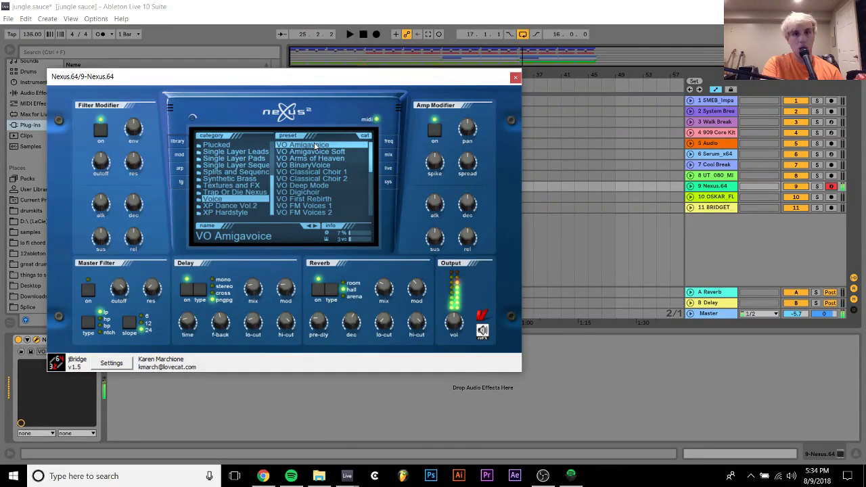
Load the VO Deep Mode preset and turn off its reverb and delay.
{"action": "left_click", "coordinate": [302, 184]}
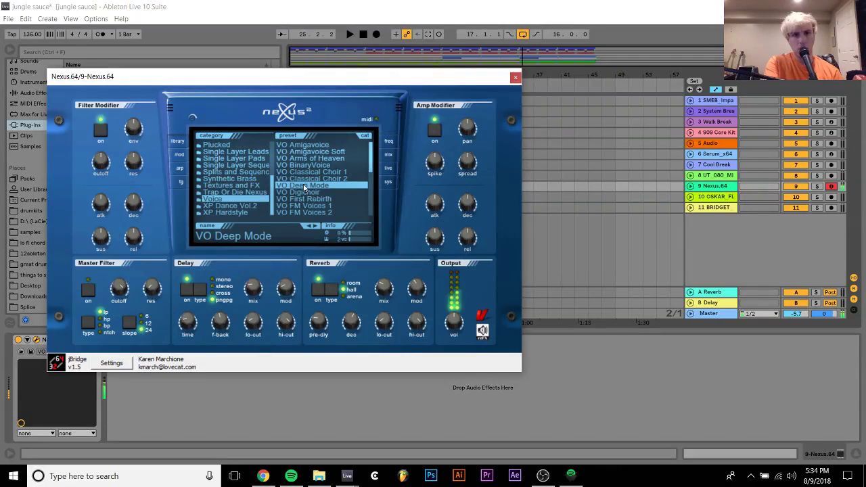
{"action": "left_click", "coordinate": [315, 291]}
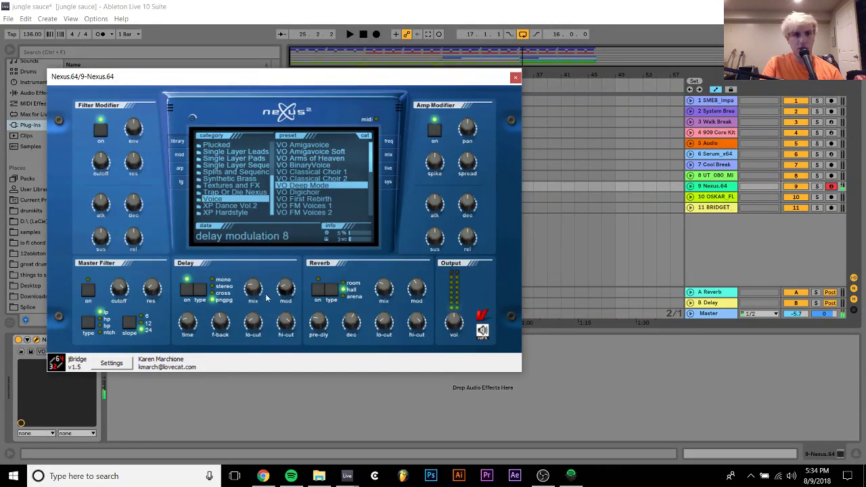
{"action": "left_click", "coordinate": [186, 290]}
Show the Nexus mix page, audition an octave higher, adjust the amp sustain and decay, and close the plug-in window.
{"action": "left_click", "coordinate": [388, 155]}
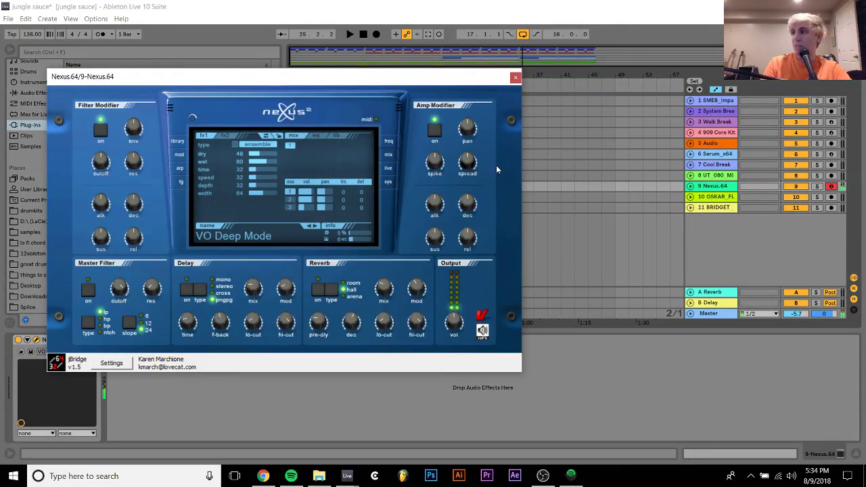
{"action": "key", "text": "x"}
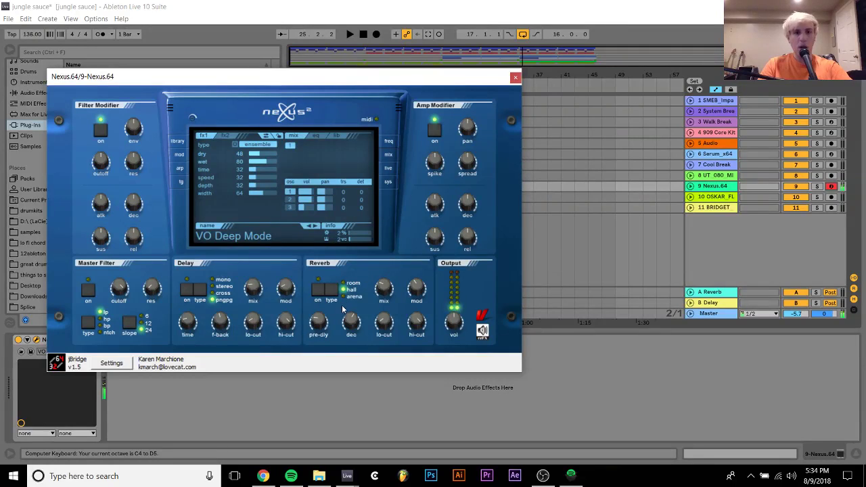
{"action": "left_click", "coordinate": [437, 237]}
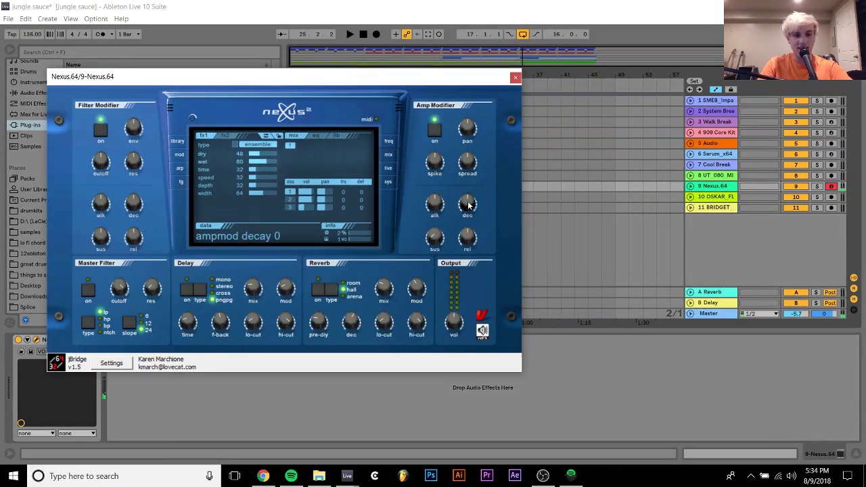
{"action": "left_click_drag", "start_coordinate": [469, 204], "coordinate": [468, 223]}
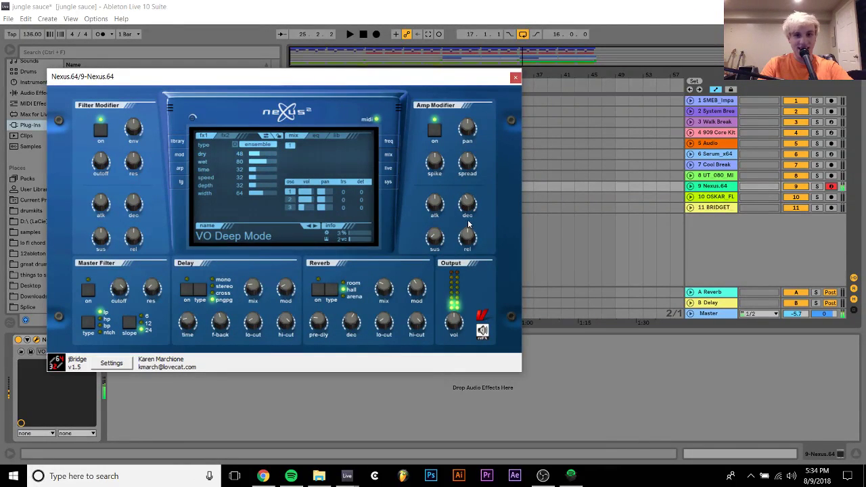
{"action": "left_click", "coordinate": [516, 77]}
Unfold the Nexus track and set its volume to -6.7 dB.
{"action": "left_click", "coordinate": [691, 186]}
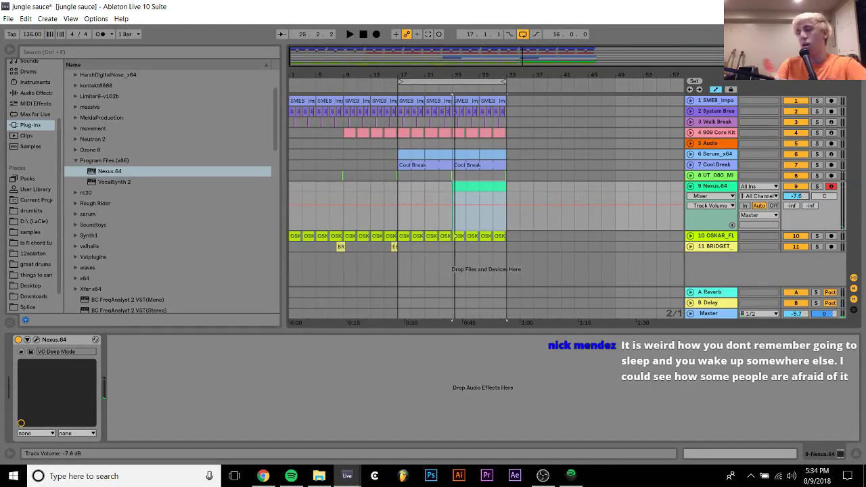
{"action": "left_click_drag", "start_coordinate": [796, 195], "coordinate": [796, 191]}
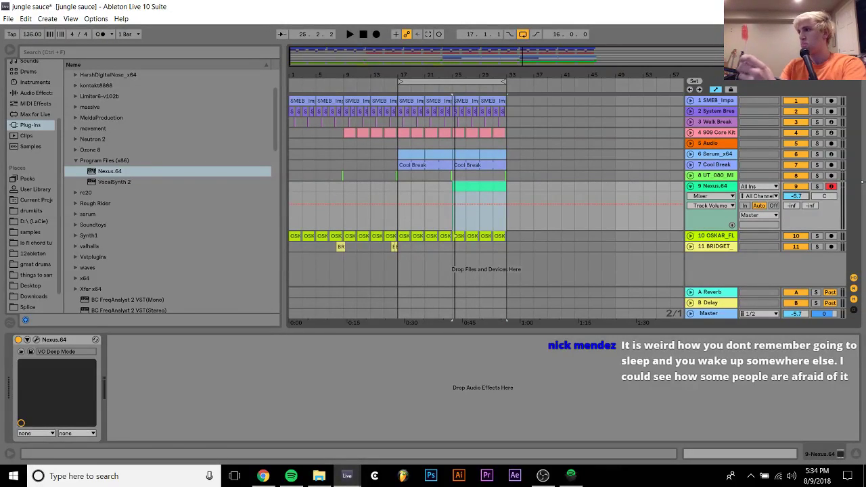
Open the new Nexus clip, draw an eighth-note D3 at 1.1.1 and play it.
{"action": "double_click", "coordinate": [469, 188]}
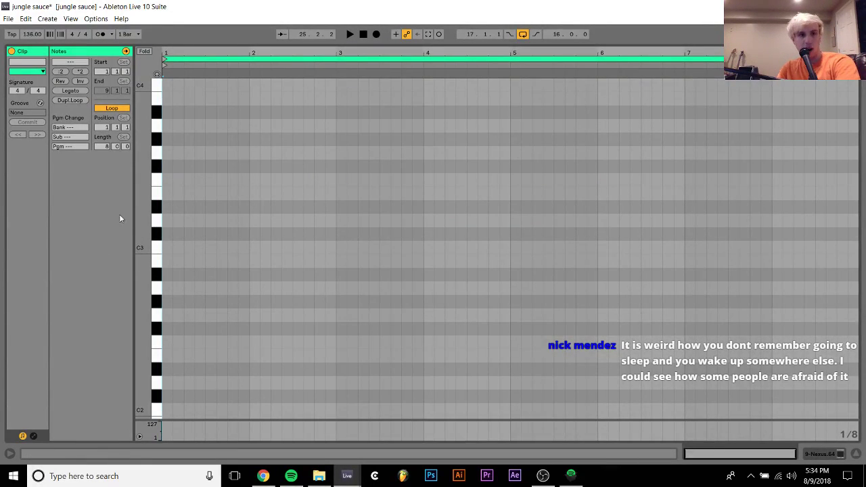
{"action": "double_click", "coordinate": [167, 220]}
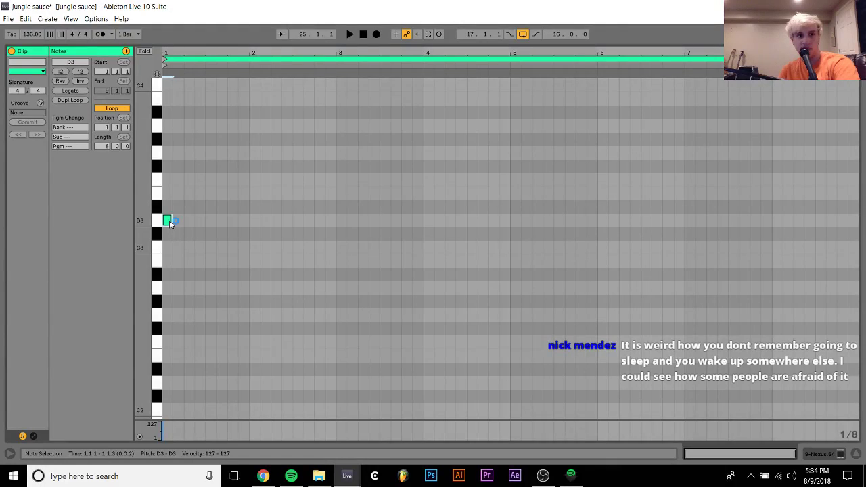
{"action": "key", "text": "space"}
Add an eighth note on F at 1.1.3 and raise it an octave to F4.
{"action": "left_click", "coordinate": [179, 67]}
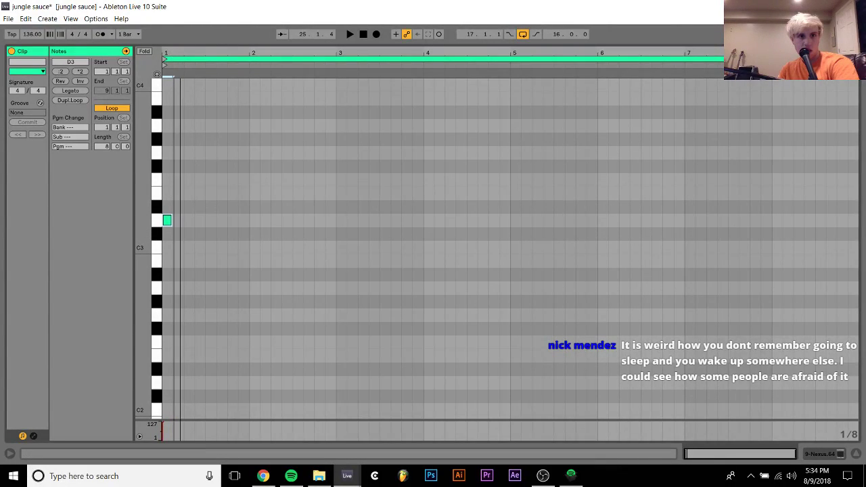
{"action": "left_click_drag", "start_coordinate": [179, 66], "coordinate": [202, 155]}
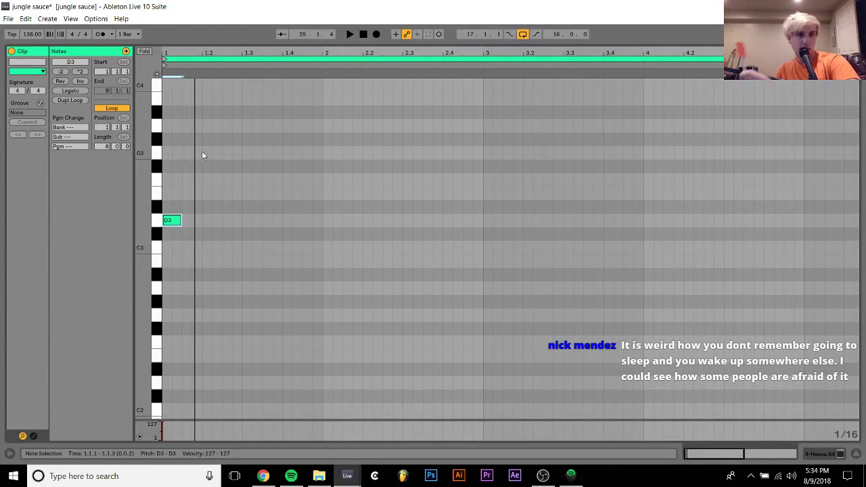
{"action": "double_click", "coordinate": [187, 180]}
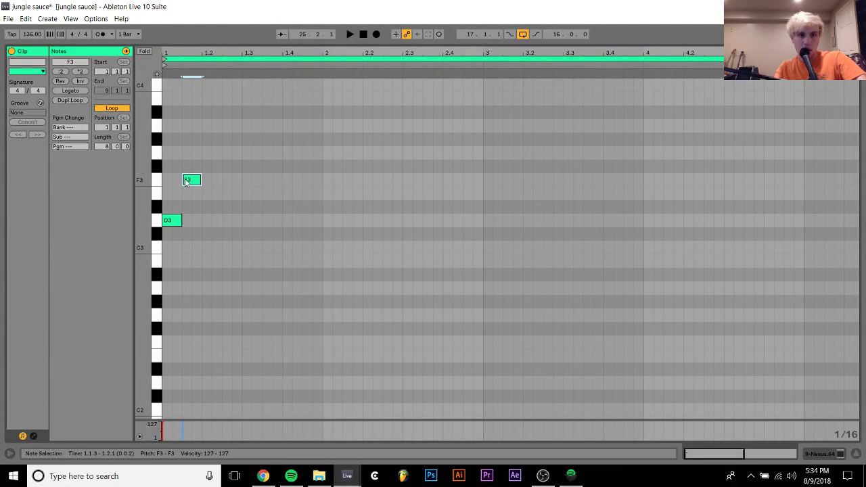
{"action": "key", "text": "shift+Up"}
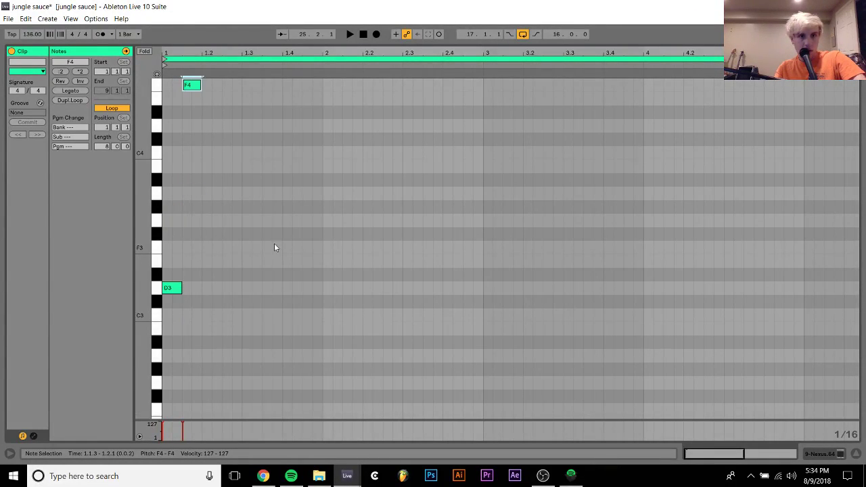
Add a sixteenth-note D5 at 1.2.1 in the Nexus clip.
{"action": "scroll", "coordinate": [274, 248], "scroll_direction": "up", "scroll_amount": 5}
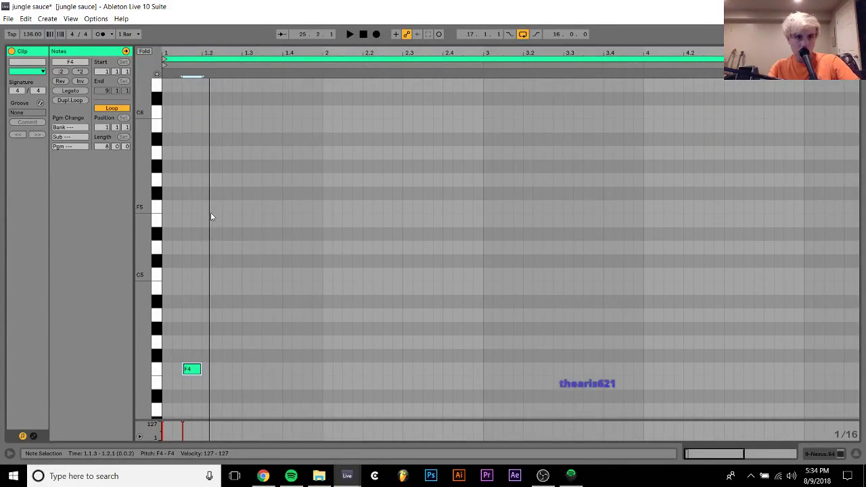
{"action": "left_click", "coordinate": [211, 237]}
{"action": "double_click", "coordinate": [208, 247]}
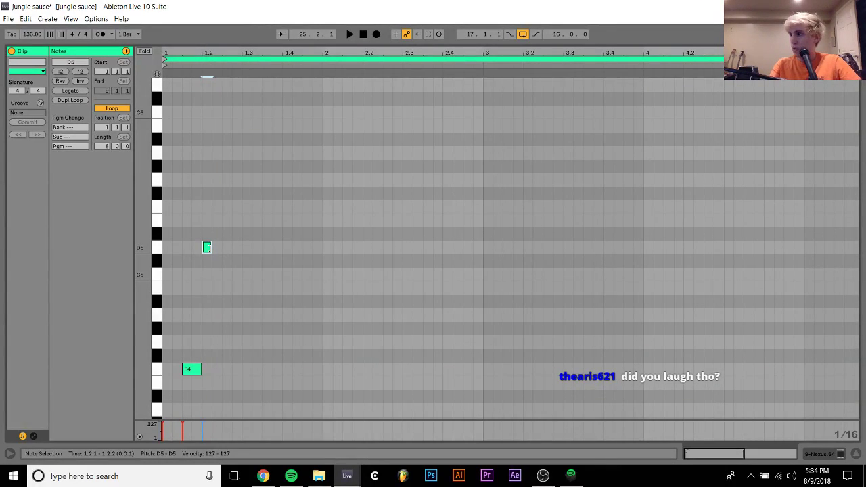
Lengthen the D5 at 1.2.1 to an eighth note, and add sixteenth notes G5 at 1.2.3 and F5 at 1.3.1.
{"action": "key", "text": "space"}
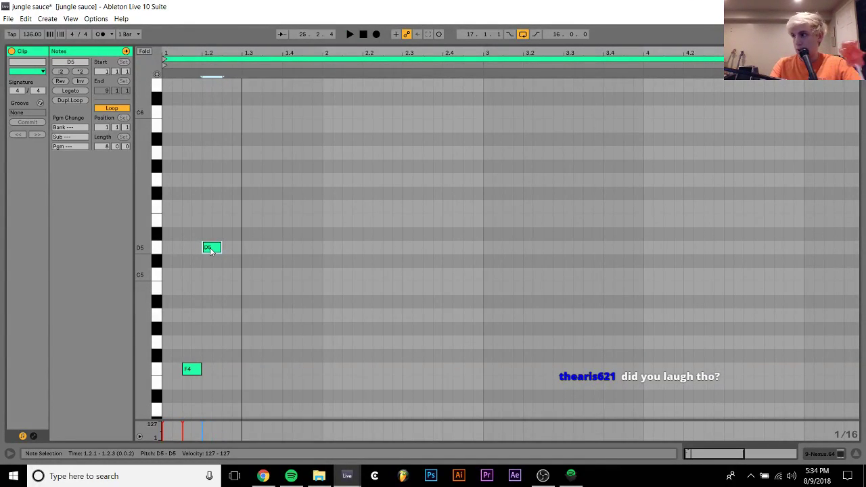
{"action": "double_click", "coordinate": [226, 179]}
{"action": "key", "text": "space"}
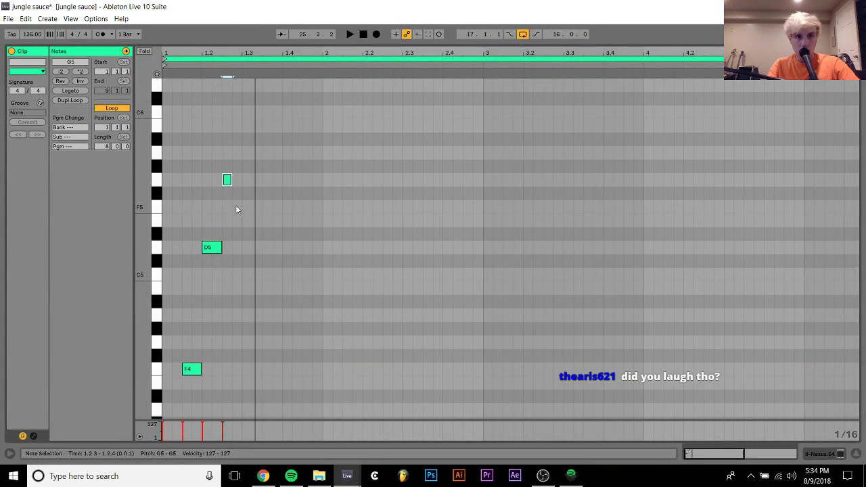
{"action": "double_click", "coordinate": [236, 208]}
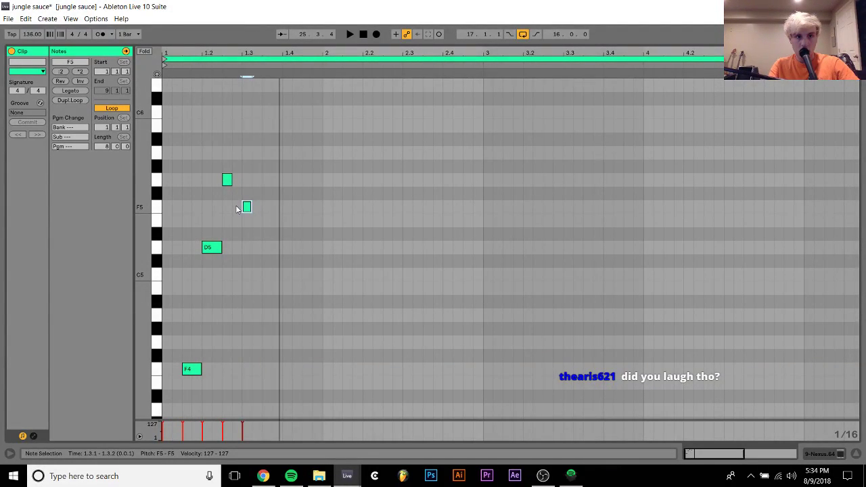
Add sixteenth notes D5 at 1.3.3, F5 at 1.4.1 and D5 at 1.4.3, and play the phrase.
{"action": "double_click", "coordinate": [267, 247]}
{"action": "double_click", "coordinate": [287, 207]}
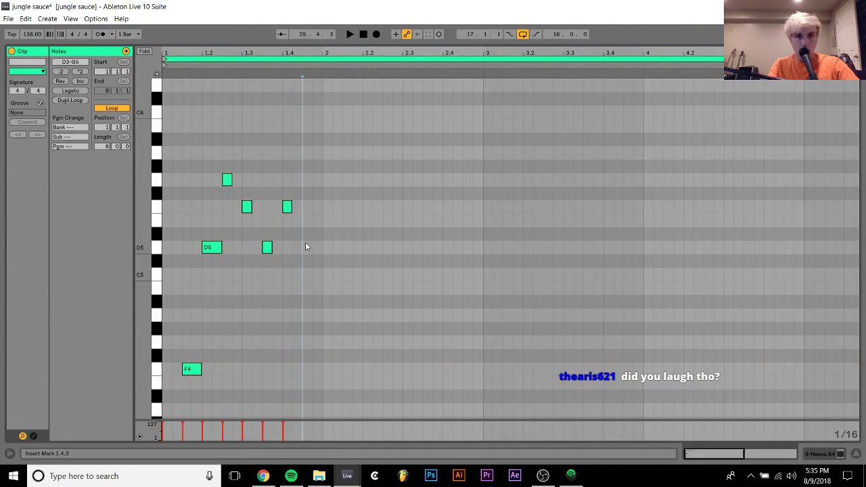
{"action": "double_click", "coordinate": [305, 247]}
{"action": "key", "text": "space"}
{"action": "left_click", "coordinate": [291, 267]}
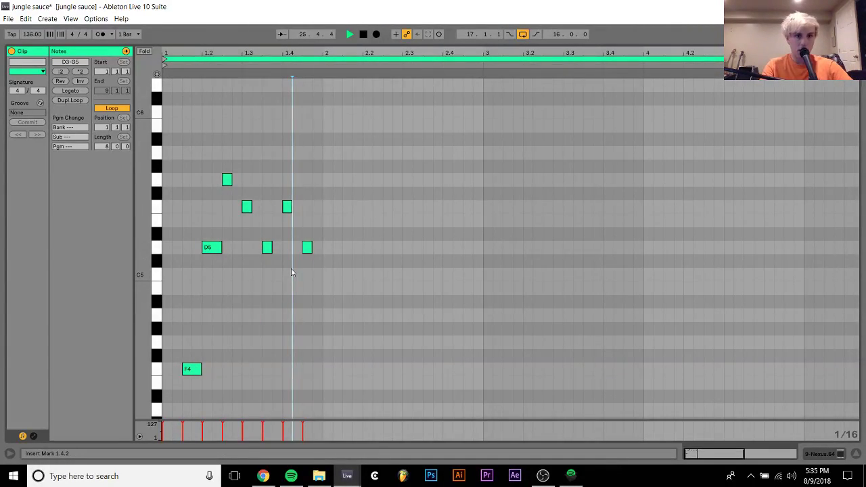
{"action": "key", "text": "space"}
Raise the sixteenth notes at 1.3.3 and 1.4.3 to E5, return the last one to D5, and play the clip.
{"action": "left_click_drag", "start_coordinate": [258, 248], "coordinate": [308, 248]}
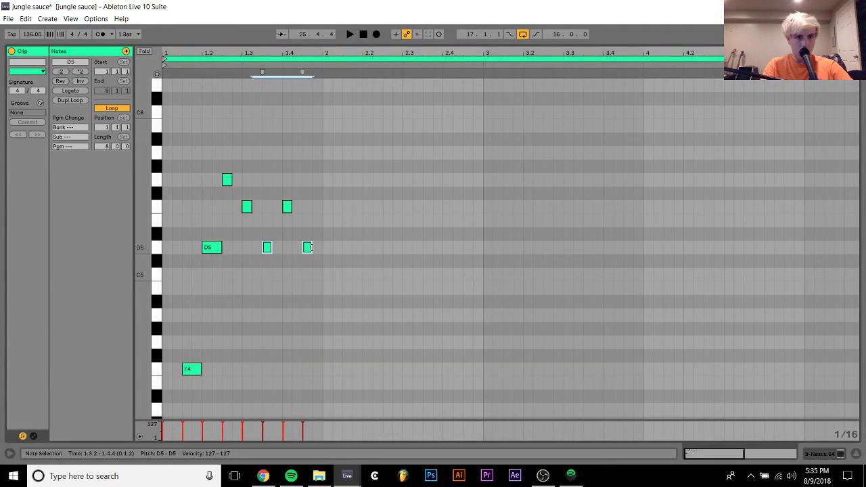
{"action": "key", "text": "Up"}
{"action": "key", "text": "Up"}
{"action": "left_click", "coordinate": [314, 242]}
{"action": "left_click", "coordinate": [308, 220]}
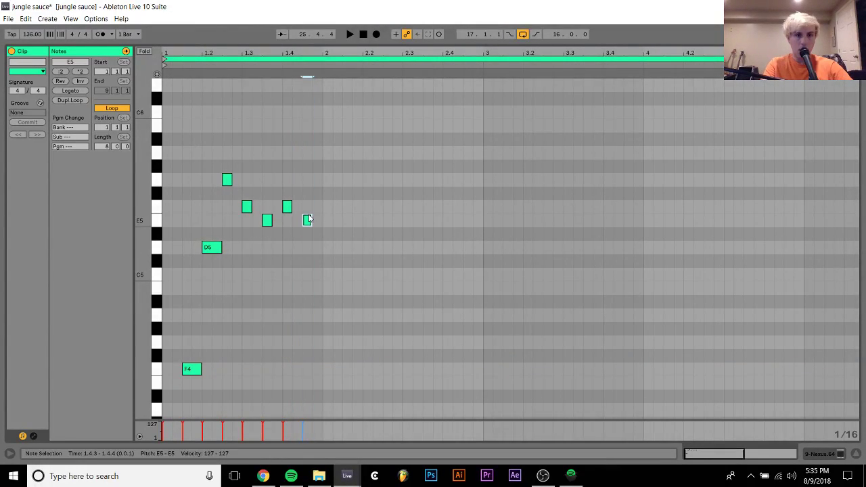
{"action": "key", "text": "space"}
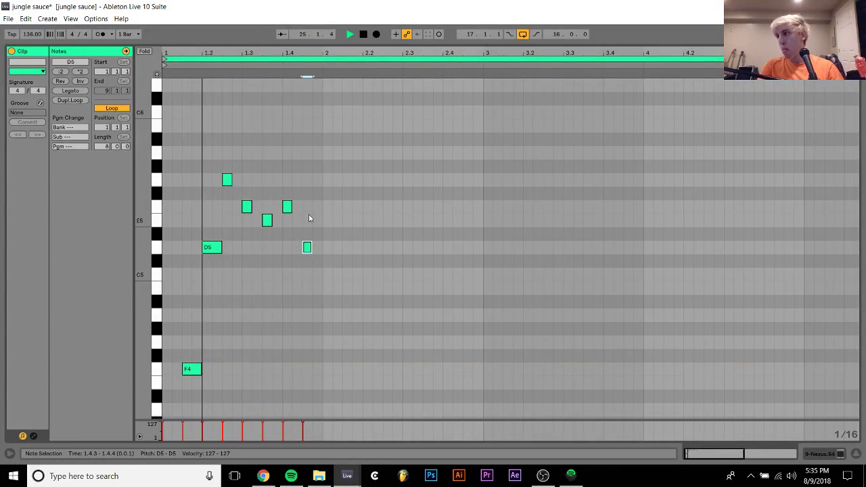
Add an eighth-note F3 at 3.1.1 in the Nexus clip.
{"action": "scroll", "coordinate": [303, 223], "scroll_direction": "down", "scroll_amount": 2}
{"action": "scroll", "coordinate": [302, 220], "scroll_direction": "down", "scroll_amount": 1}
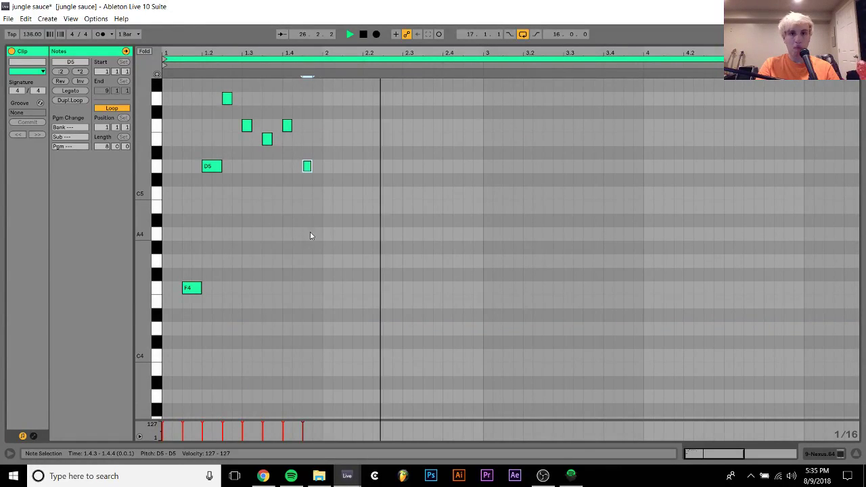
{"action": "scroll", "coordinate": [317, 245], "scroll_direction": "down", "scroll_amount": 2}
{"action": "scroll", "coordinate": [317, 249], "scroll_direction": "down", "scroll_amount": 8}
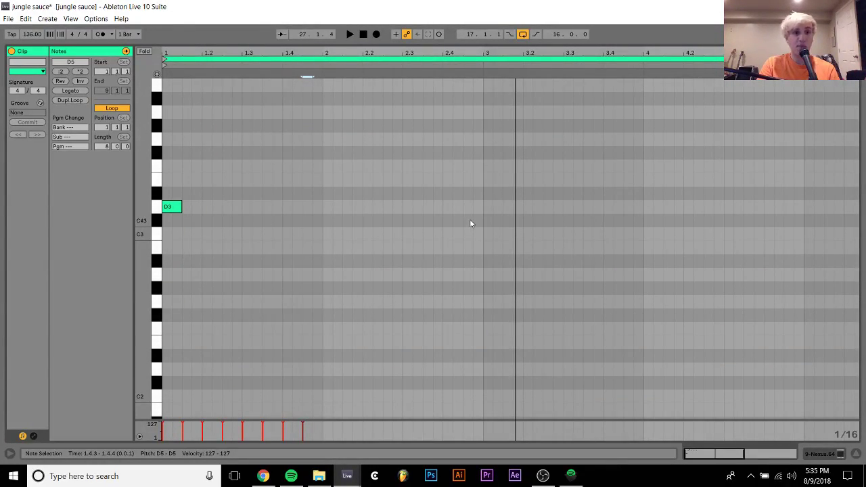
{"action": "double_click", "coordinate": [489, 167]}
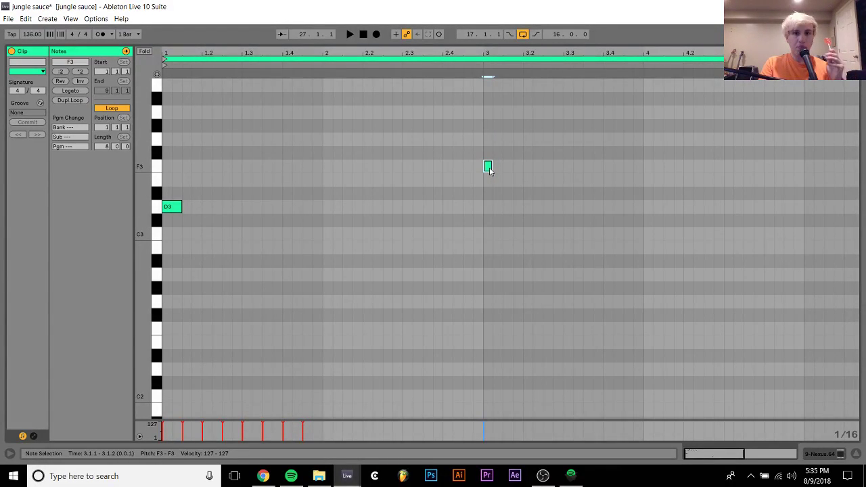
{"action": "key", "text": "shift+Right"}
Add an eighth note at 3.1.3, raise it to A4, and add an eighth-note G5 at 3.2.1.
{"action": "scroll", "coordinate": [489, 167], "scroll_direction": "up", "scroll_amount": 7}
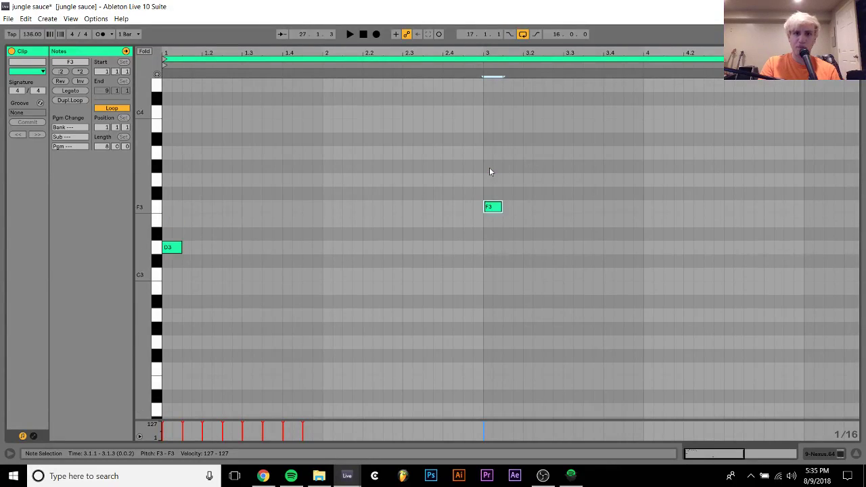
{"action": "scroll", "coordinate": [490, 170], "scroll_direction": "up", "scroll_amount": 1}
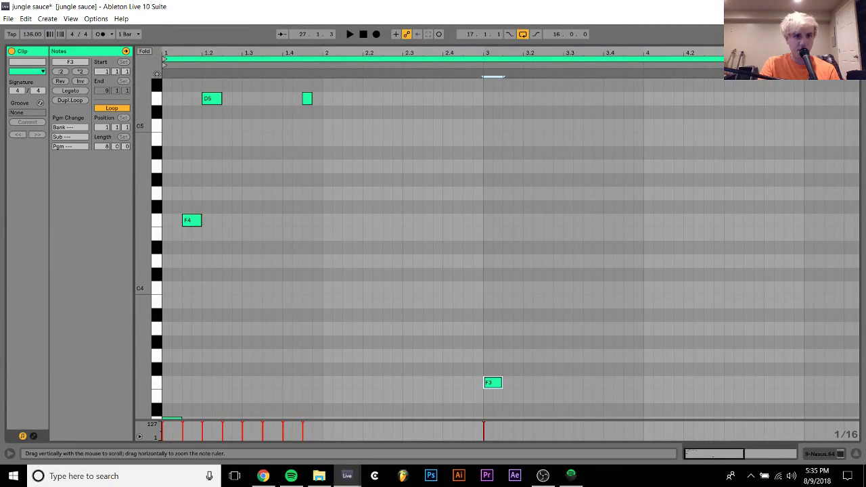
{"action": "left_click_drag", "start_coordinate": [147, 257], "coordinate": [144, 258]}
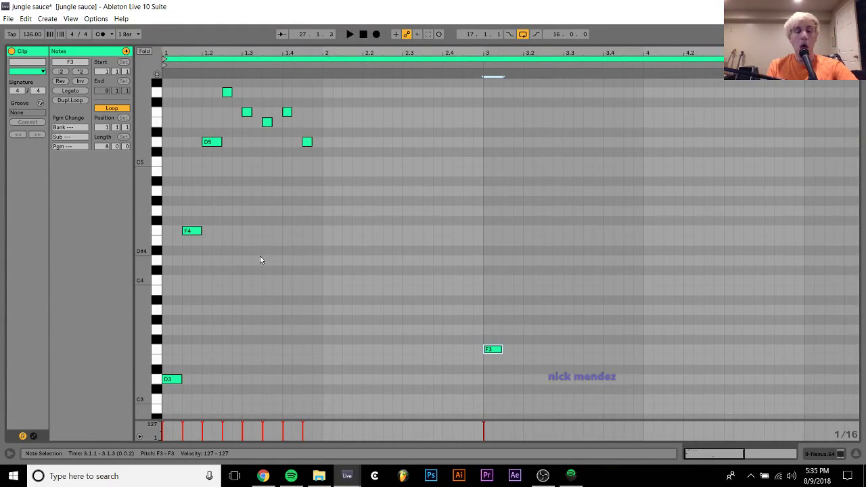
{"action": "double_click", "coordinate": [509, 320]}
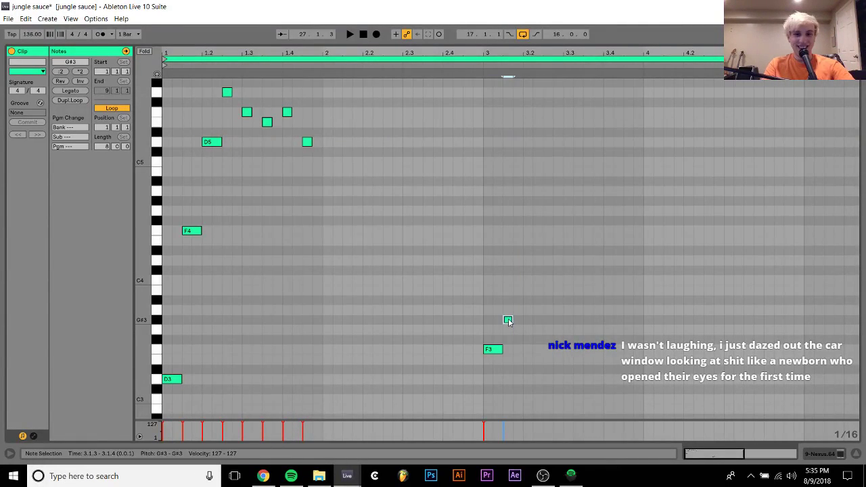
{"action": "key", "text": "shift+Right"}
{"action": "key", "text": "space"}
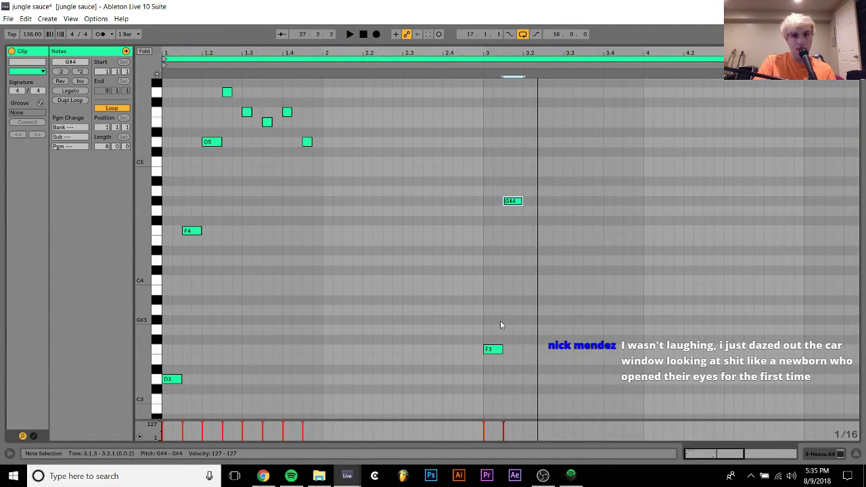
{"action": "key", "text": "Up"}
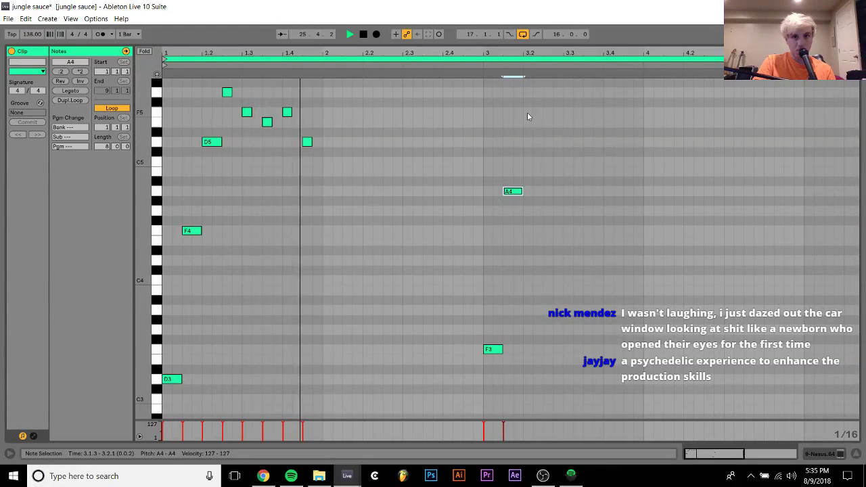
{"action": "double_click", "coordinate": [531, 94]}
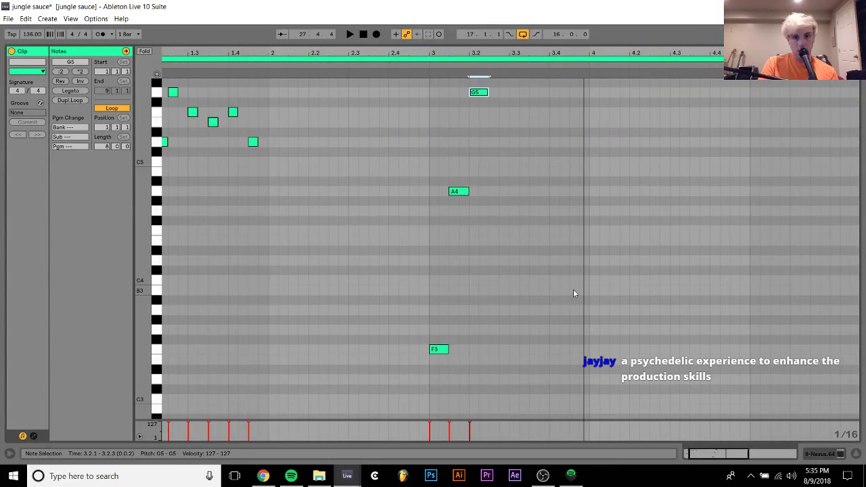
Add eighth notes A3 at 4.1.1, D5 at 4.1.3 and A5 at 4.2.1.
{"action": "double_click", "coordinate": [593, 311]}
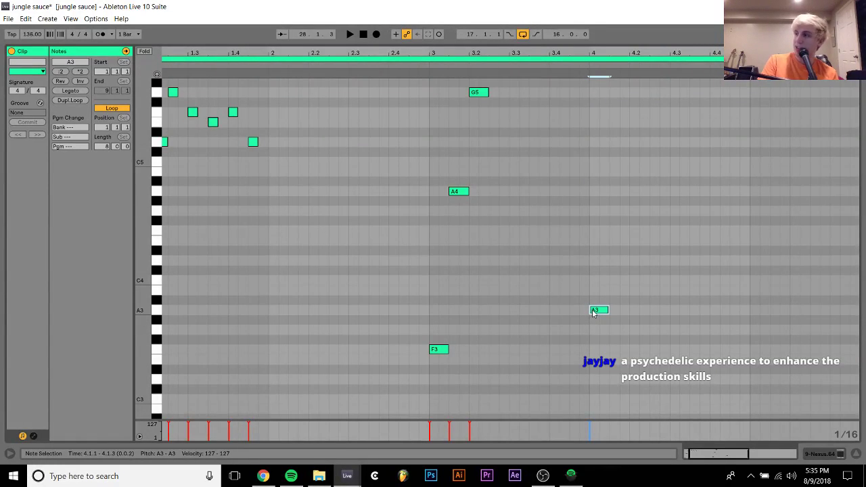
{"action": "double_click", "coordinate": [617, 280]}
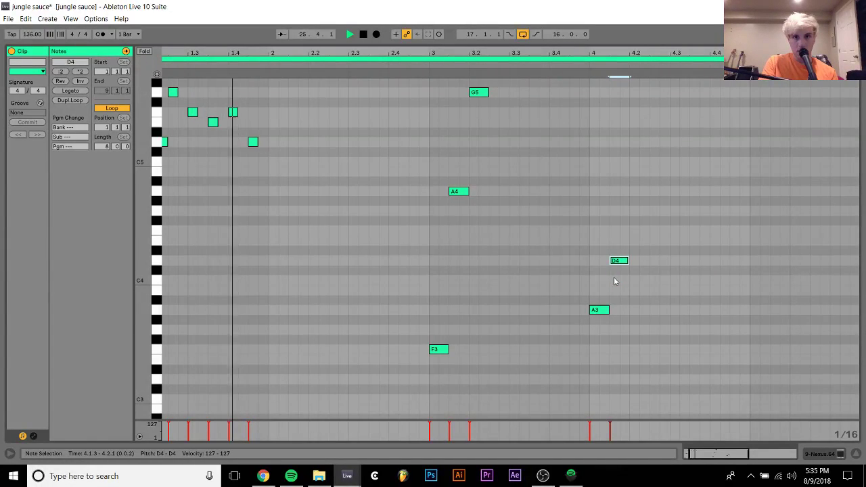
{"action": "key", "text": "shift+Up"}
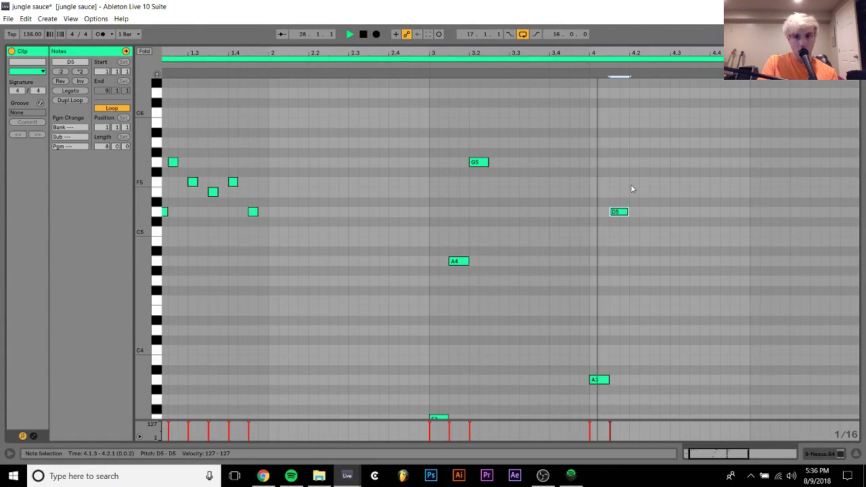
{"action": "key", "text": "space"}
{"action": "double_click", "coordinate": [634, 143]}
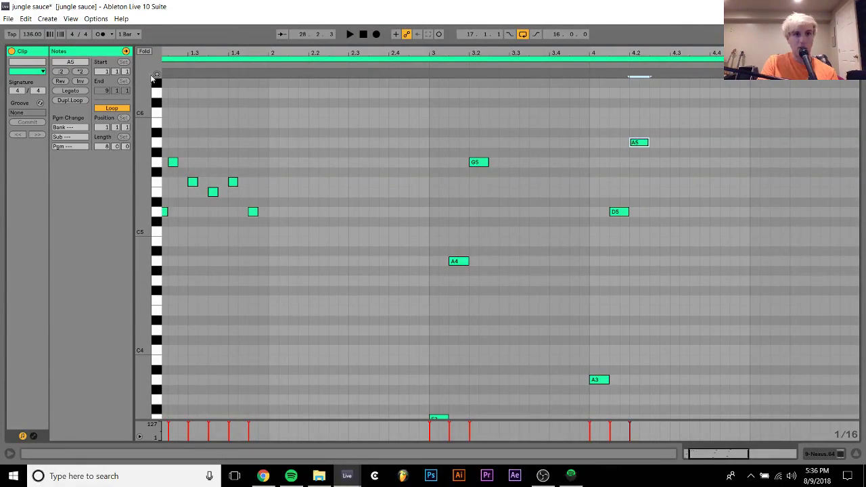
Duplicate all the notes in the clip and shift the copy to start at 5.1.1.
{"action": "left_click_drag", "start_coordinate": [144, 138], "coordinate": [295, 169]}
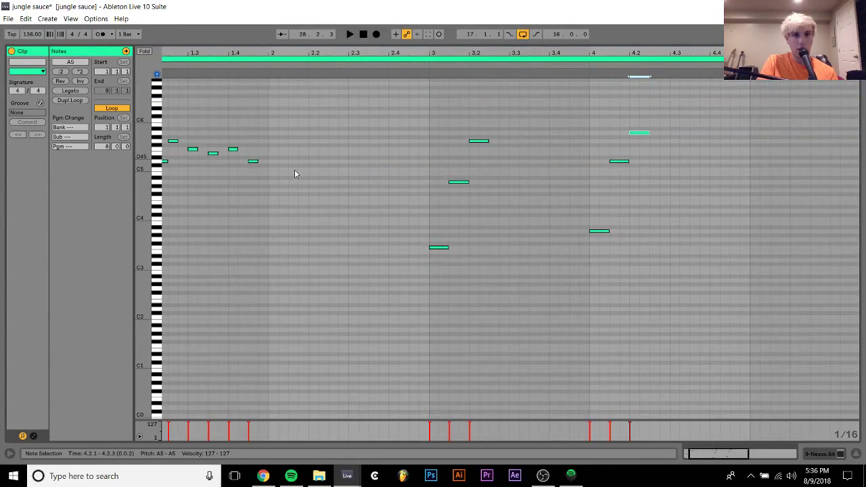
{"action": "key", "text": "space"}
{"action": "key", "text": "minus"}
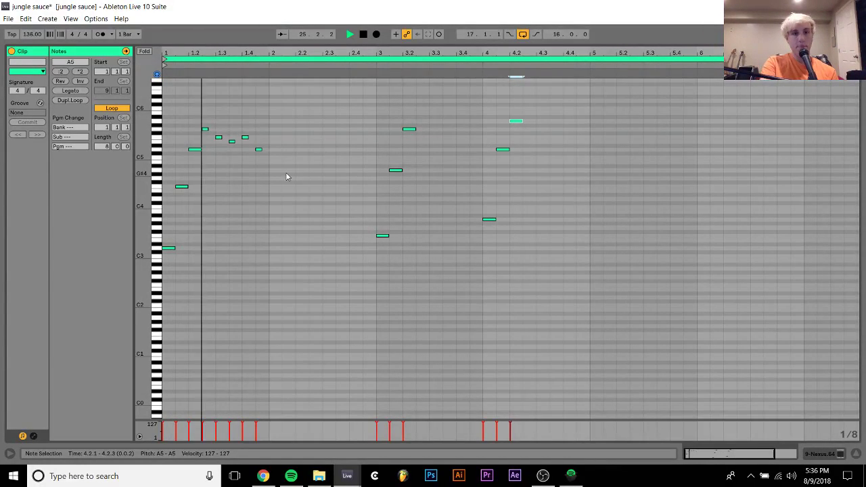
{"action": "key", "text": "ctrl+a"}
{"action": "key", "text": "ctrl+d"}
{"action": "key", "text": "Right"}
{"action": "key", "text": "Right"}
{"action": "key", "text": "Right"}
{"action": "key", "text": "Right"}
{"action": "key", "text": "Right"}
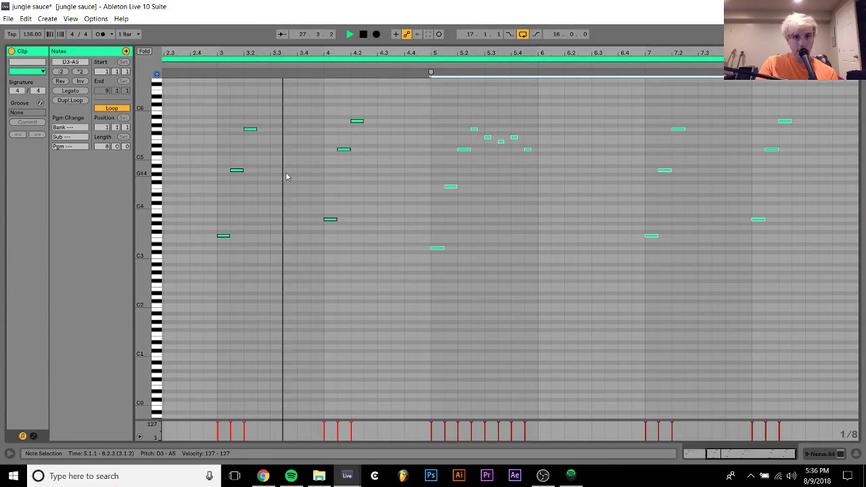
Add an eighth-note F3 at 3.4.3, leading into bar 4, and play the clip.
{"action": "key", "text": "space"}
{"action": "left_click", "coordinate": [320, 239]}
{"action": "double_click", "coordinate": [318, 237]}
{"action": "key", "text": "space"}
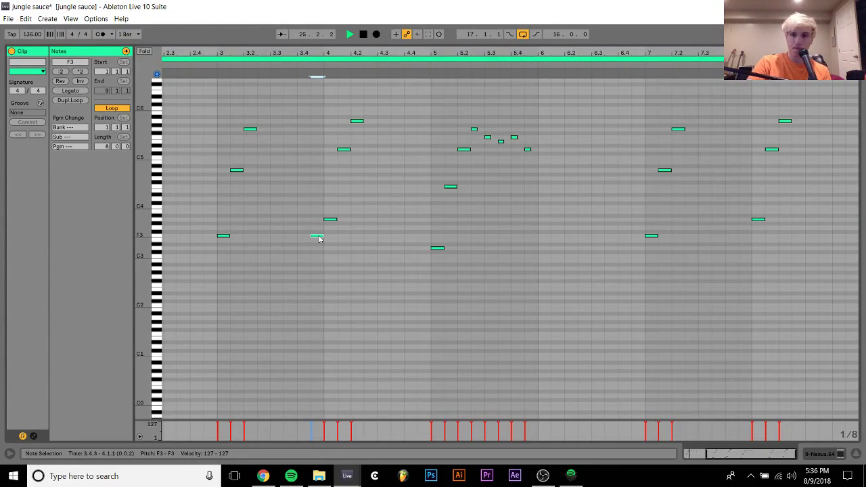
Loop the arrangement from bar 25 to 33 and lower the Nexus track's volume to -9.0 dB.
{"action": "key", "text": "Tab"}
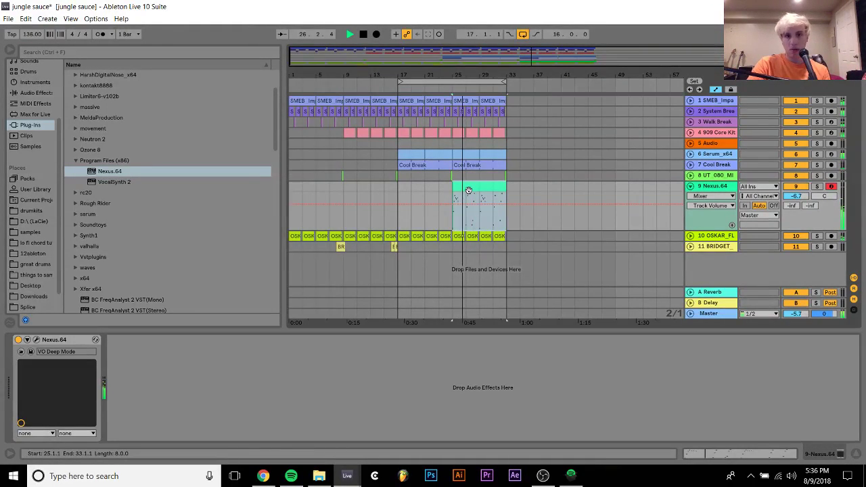
{"action": "key", "text": "ctrl+l"}
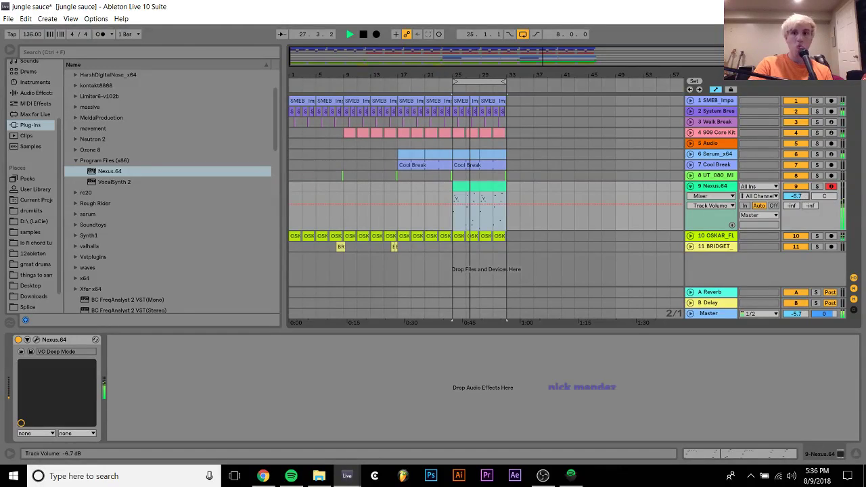
{"action": "left_click_drag", "start_coordinate": [609, 204], "coordinate": [609, 216]}
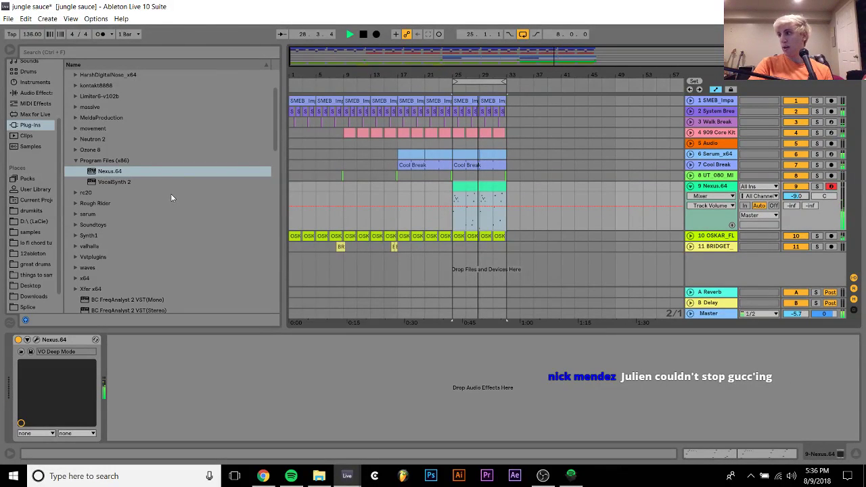
{"action": "key", "text": "space"}
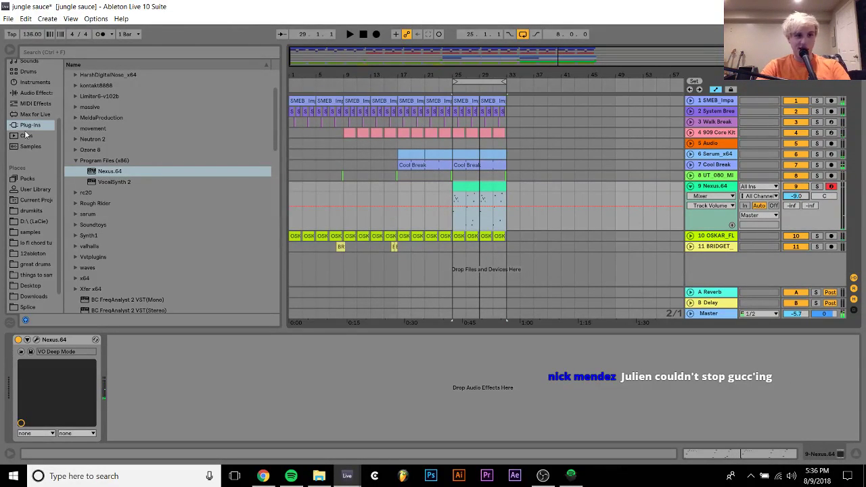
Add EQ Eight to the Nexus track, set band 1 to a low cut at 225 Hz, and play it.
{"action": "left_click", "coordinate": [27, 94]}
{"action": "left_click_drag", "start_coordinate": [79, 203], "coordinate": [136, 426]}
{"action": "left_click", "coordinate": [156, 429]}
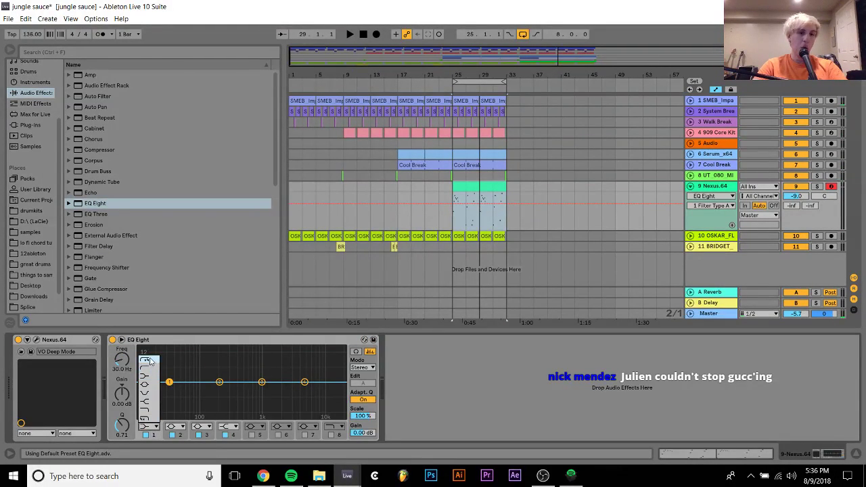
{"action": "left_click", "coordinate": [150, 362]}
{"action": "left_click_drag", "start_coordinate": [123, 369], "coordinate": [129, 356]}
{"action": "key", "text": "space"}
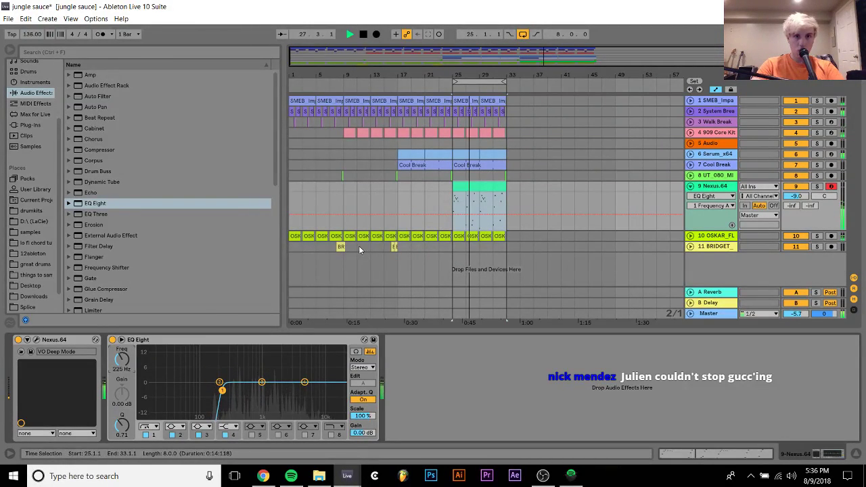
{"action": "key", "text": "space"}
Duplicate the vocal phrase clips from bars 1–17 to bars 17–33, set a copied clip's transpose to 12 semitones, and play from bar 24.
{"action": "left_click_drag", "start_coordinate": [400, 247], "coordinate": [239, 246]}
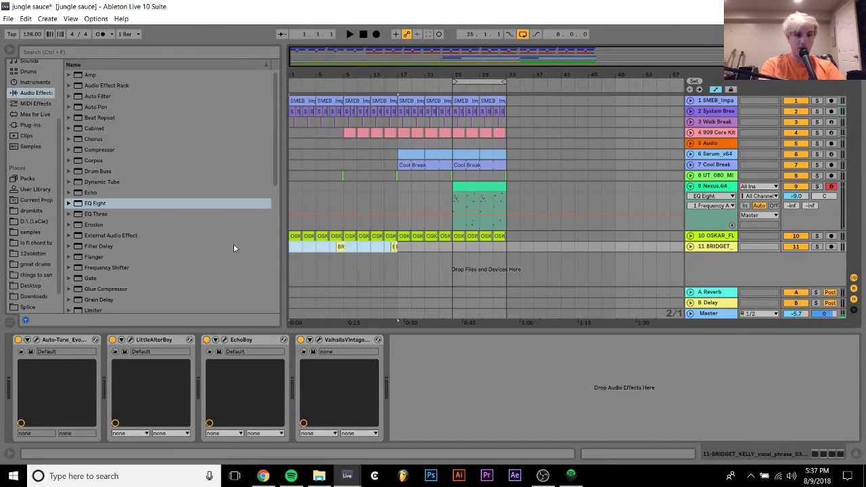
{"action": "double_click", "coordinate": [421, 248]}
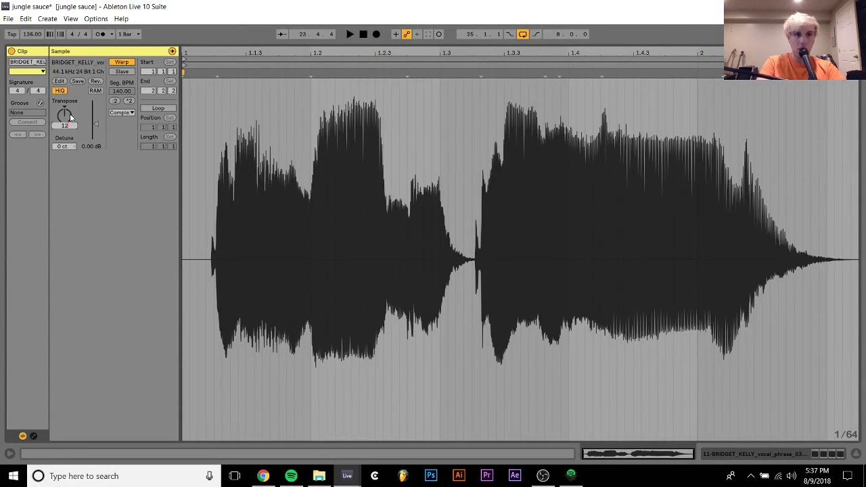
{"action": "left_click", "coordinate": [786, 452]}
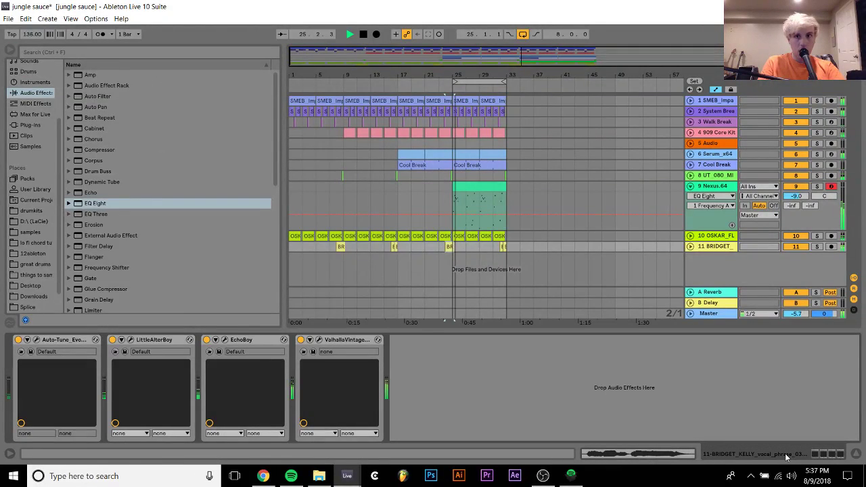
Inspect the sample settings of the vocal clips just before bar 33 and turn off the arrangement loop.
{"action": "left_click", "coordinate": [501, 247]}
{"action": "key", "text": "shift+Tab"}
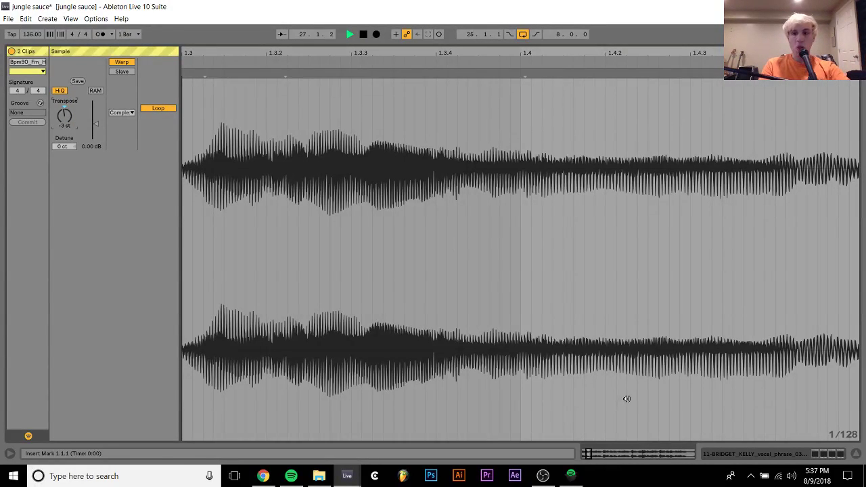
{"action": "key", "text": "Tab"}
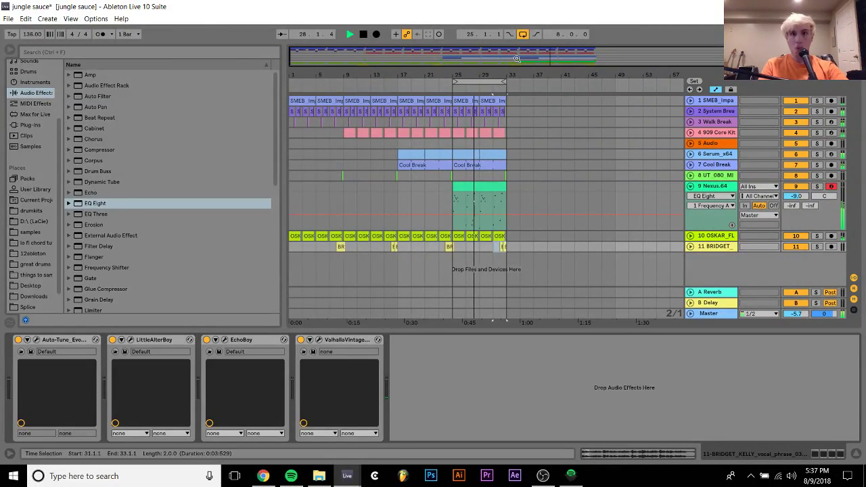
{"action": "left_click", "coordinate": [522, 34]}
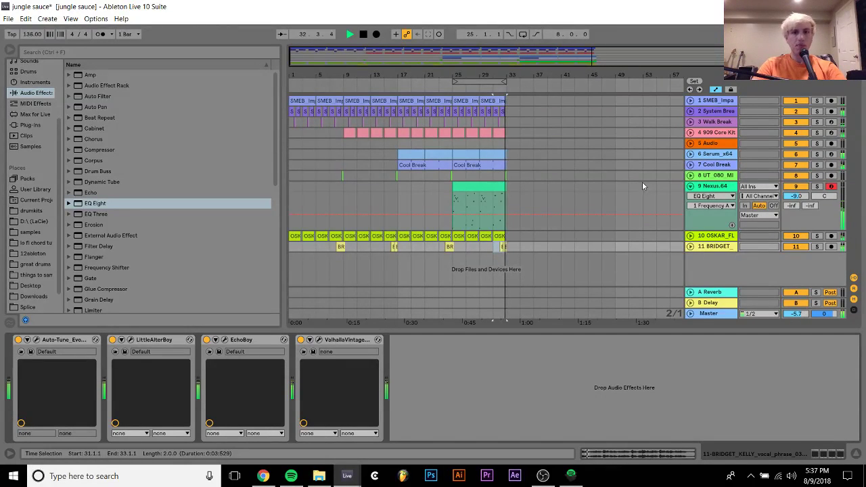
Fold the Nexus track and duplicate bars 25–33 of tracks 1 to 10 into bars 33–41.
{"action": "left_click", "coordinate": [690, 186]}
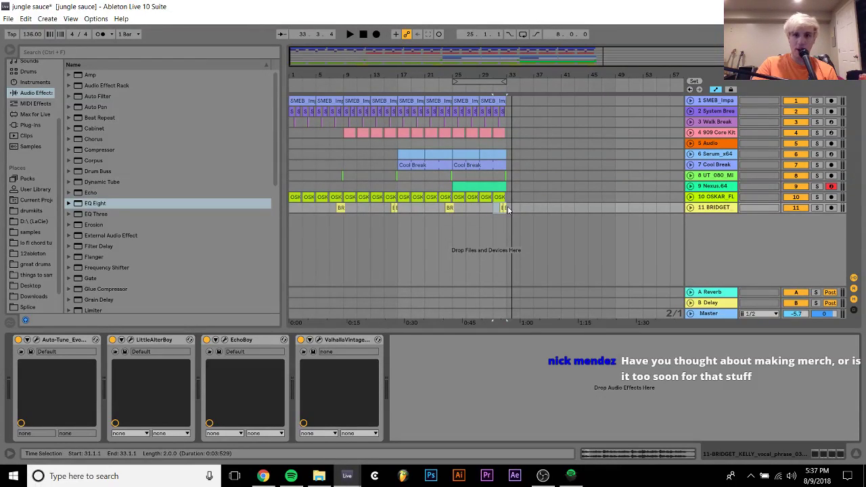
{"action": "left_click_drag", "start_coordinate": [508, 198], "coordinate": [454, 99]}
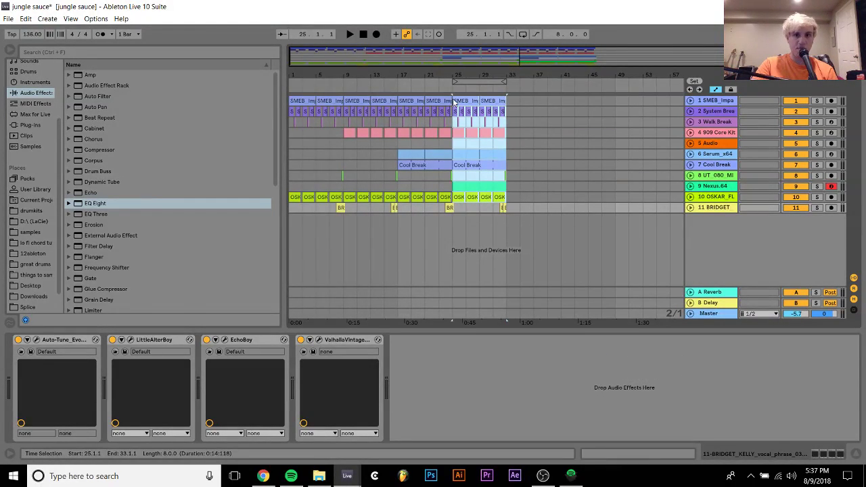
{"action": "key", "text": "ctrl+d"}
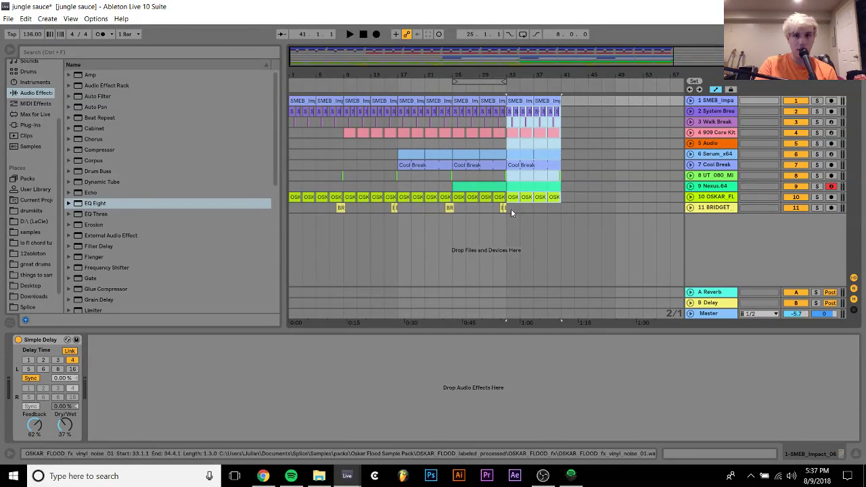
Select the time range from bar 17 to bar 27 on the vocal phrase track.
{"action": "left_click_drag", "start_coordinate": [506, 208], "coordinate": [461, 214]}
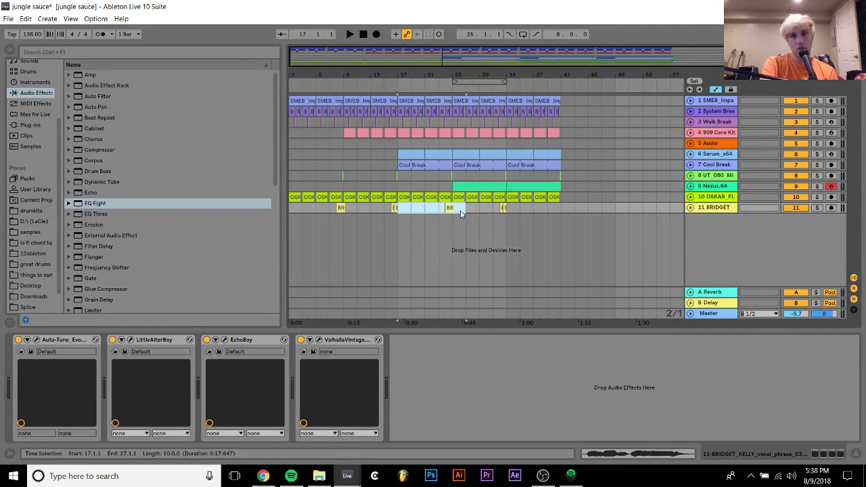
Paste the copied BRIDGET vocal section at bar 33 and play the arrangement from there.
{"action": "left_click", "coordinate": [510, 208]}
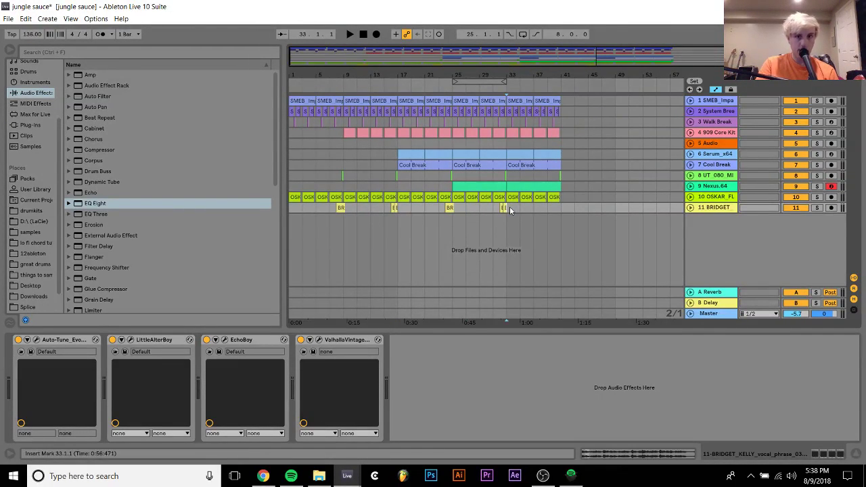
{"action": "key", "text": "ctrl+v"}
{"action": "key", "text": "space"}
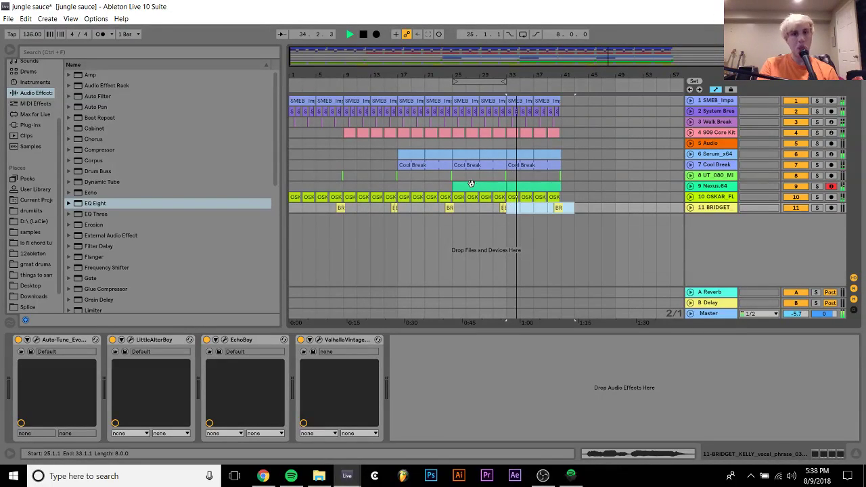
Loop the arrangement over the Nexus.64 clips from bar 25 to 41, deactivate track 9 Nexus.64, and stop playback.
{"action": "left_click", "coordinate": [533, 190]}
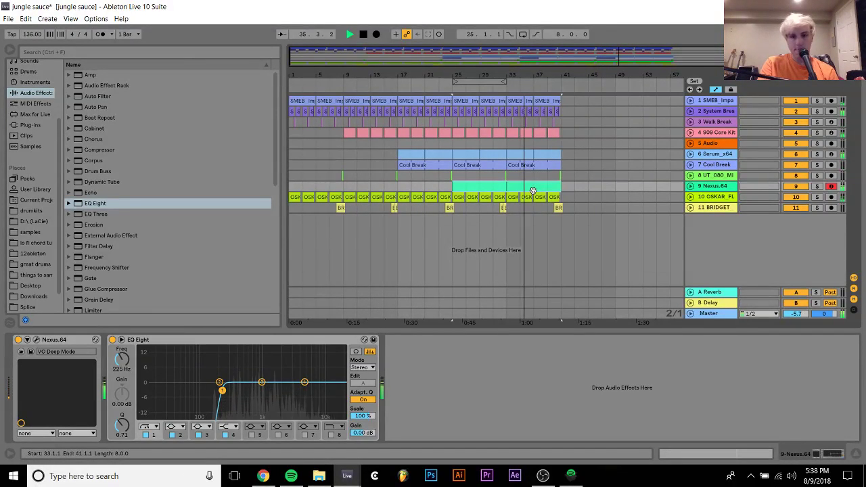
{"action": "key", "text": "ctrl+l"}
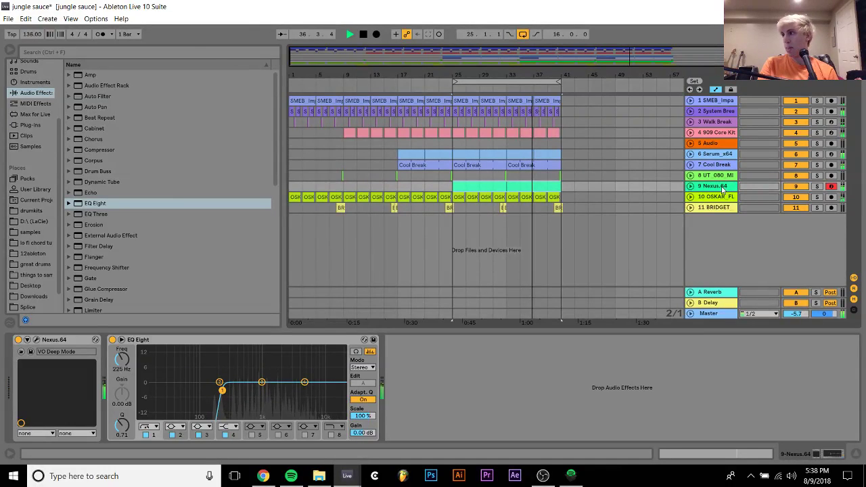
{"action": "left_click", "coordinate": [691, 186]}
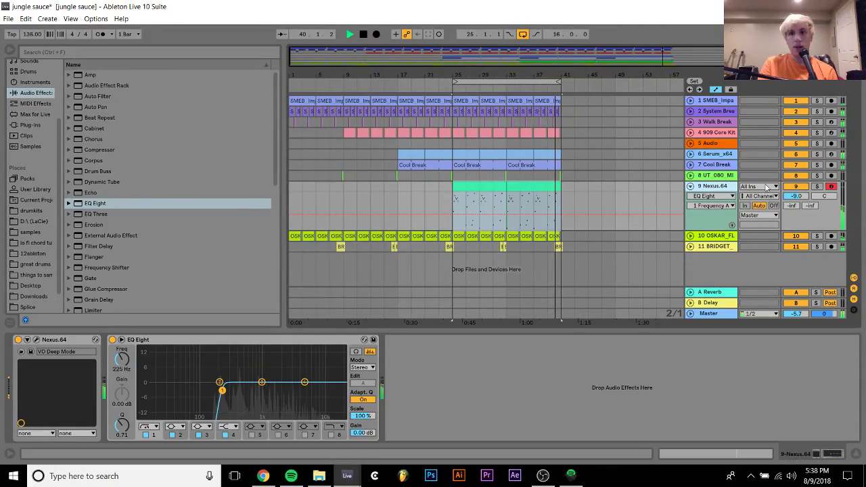
{"action": "left_click", "coordinate": [797, 188]}
{"action": "key", "text": "space"}
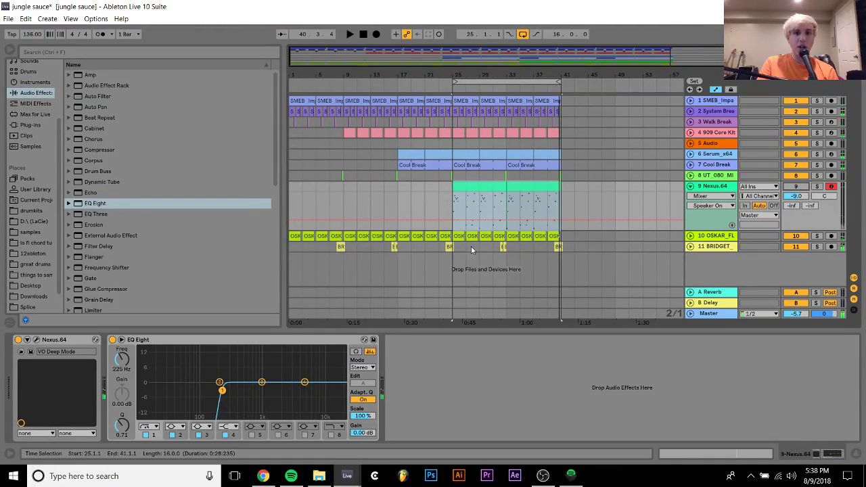
Delete the BRIDGET vocal clips between bars 27 and 47.
{"action": "left_click_drag", "start_coordinate": [471, 248], "coordinate": [597, 255]}
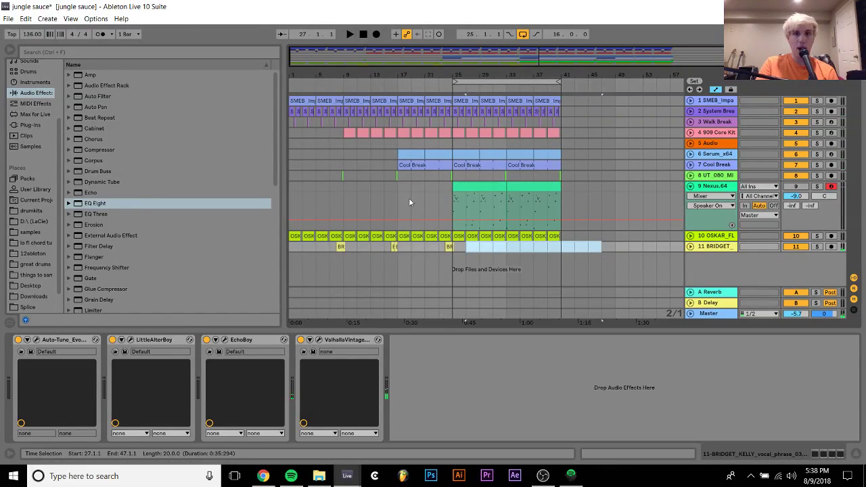
Insert a MIDI track below track 9 Nexus.64 and load another Nexus.64 instance on it.
{"action": "left_click", "coordinate": [459, 188]}
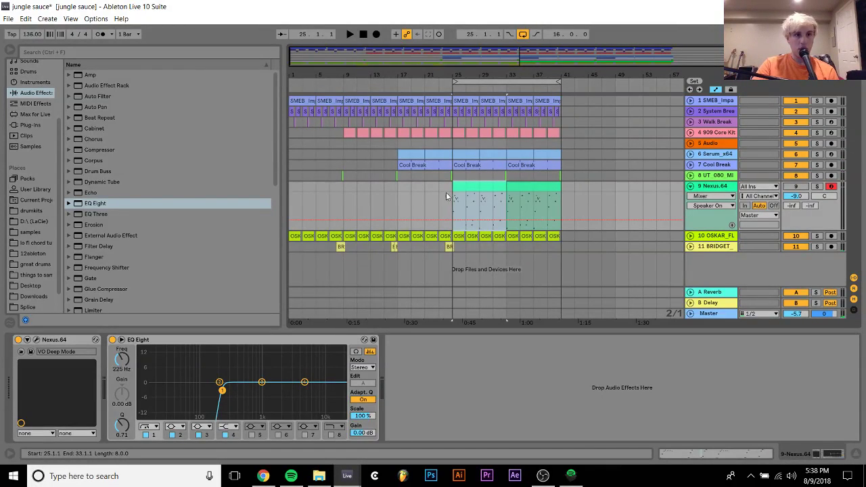
{"action": "key", "text": "ctrl+shift+t"}
{"action": "left_click", "coordinate": [30, 125]}
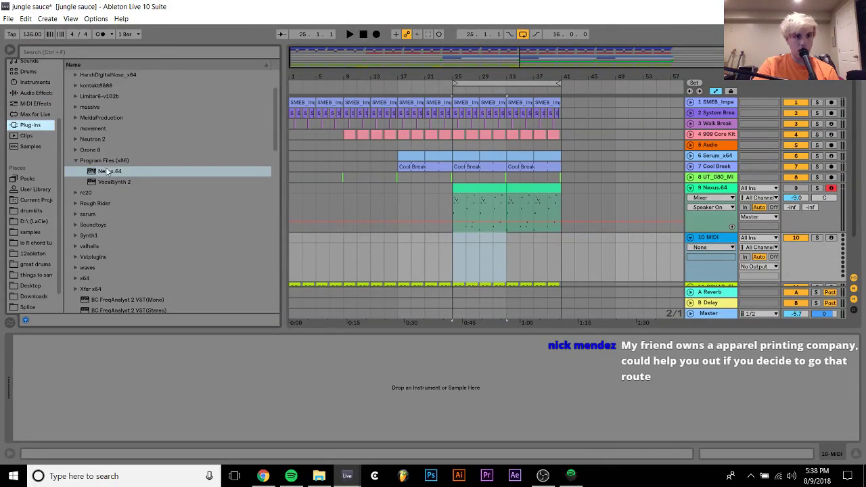
{"action": "left_click_drag", "start_coordinate": [110, 172], "coordinate": [420, 251]}
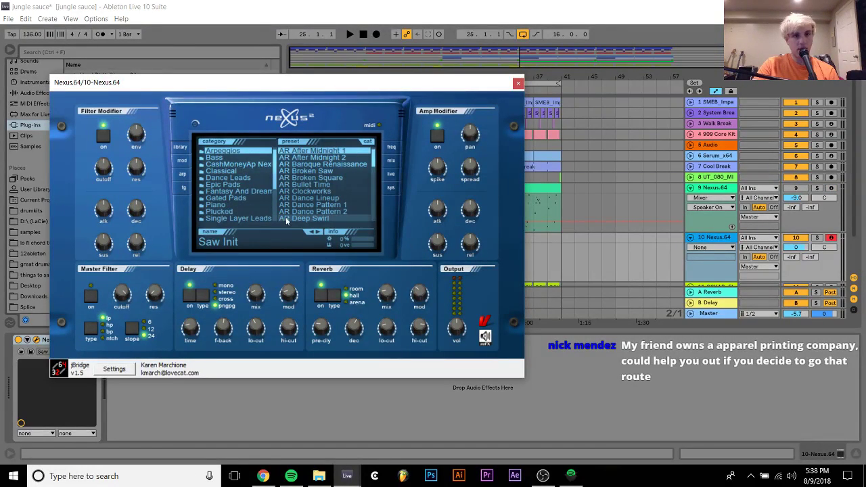
Load the VO Synthetic Wires preset from the Voice category in the new Nexus.64 instance.
{"action": "scroll", "coordinate": [274, 215], "scroll_direction": "down", "scroll_amount": 3}
{"action": "left_click", "coordinate": [235, 203]}
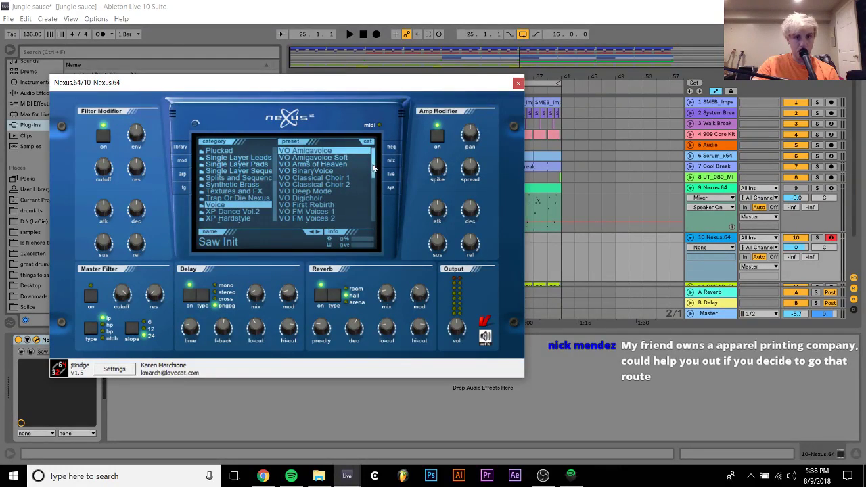
{"action": "left_click_drag", "start_coordinate": [373, 164], "coordinate": [373, 197]}
{"action": "left_click", "coordinate": [311, 198]}
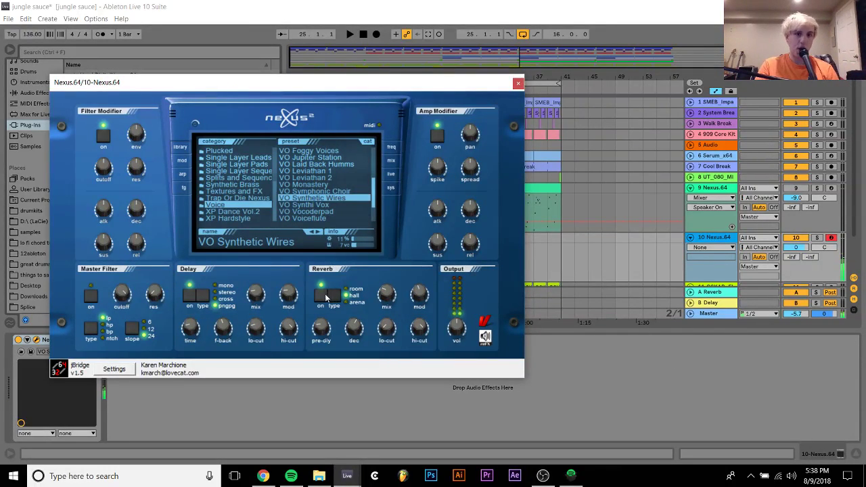
Lower the amp modifier's sustain and release to -127 and close the Nexus.64 window.
{"action": "left_click_drag", "start_coordinate": [438, 242], "coordinate": [437, 268]}
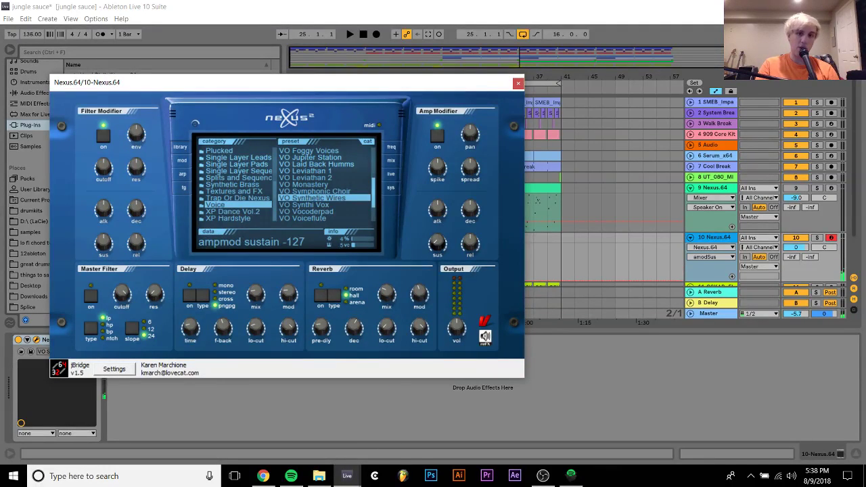
{"action": "left_click_drag", "start_coordinate": [470, 242], "coordinate": [470, 268]}
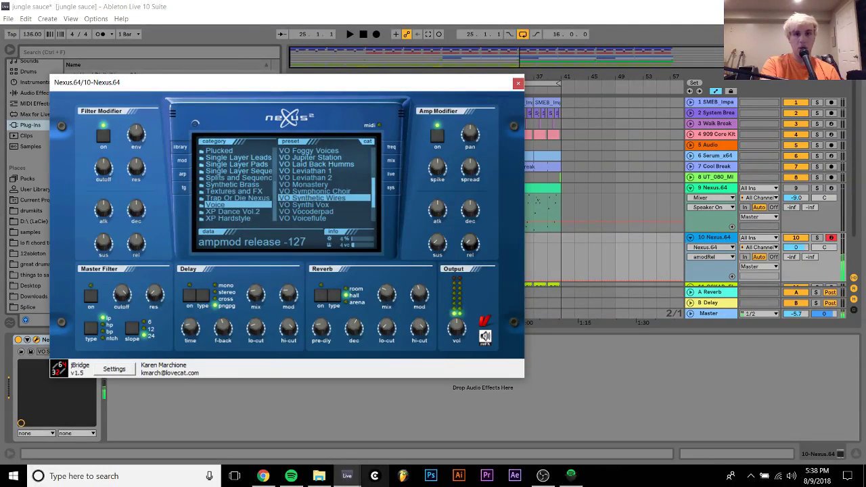
{"action": "left_click", "coordinate": [519, 84]}
Add another empty MIDI track below track 10 Nexus.64.
{"action": "left_click_drag", "start_coordinate": [458, 239], "coordinate": [485, 243]}
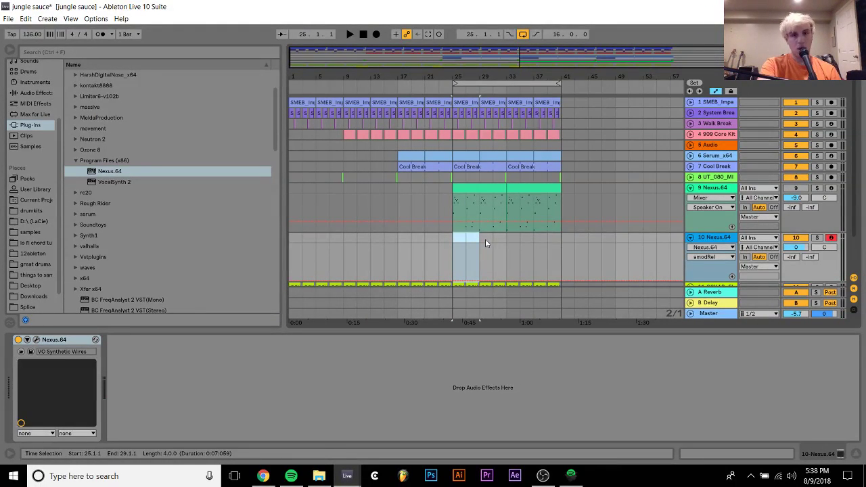
{"action": "key", "text": "ctrl+shift+t"}
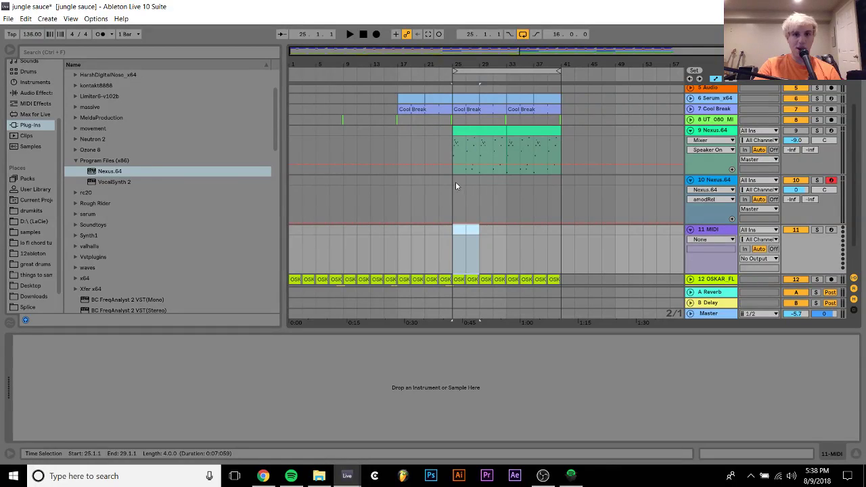
Create an eight-bar MIDI clip at bar 25 on track 10 Nexus.64, with one sustained D4 note filling its whole length.
{"action": "left_click_drag", "start_coordinate": [455, 182], "coordinate": [503, 185]}
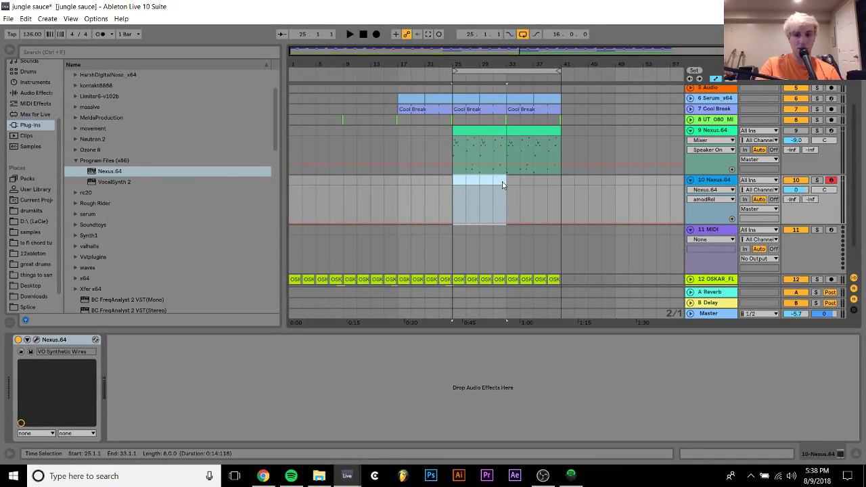
{"action": "key", "text": "ctrl+shift+m"}
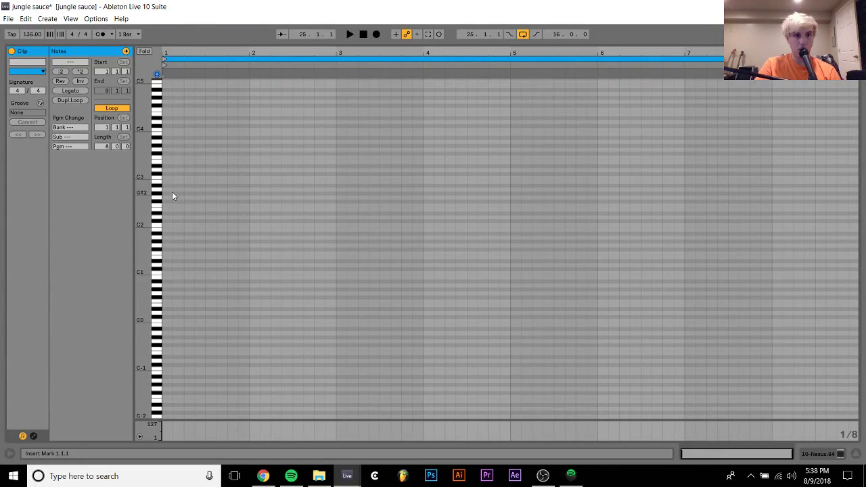
{"action": "double_click", "coordinate": [164, 170]}
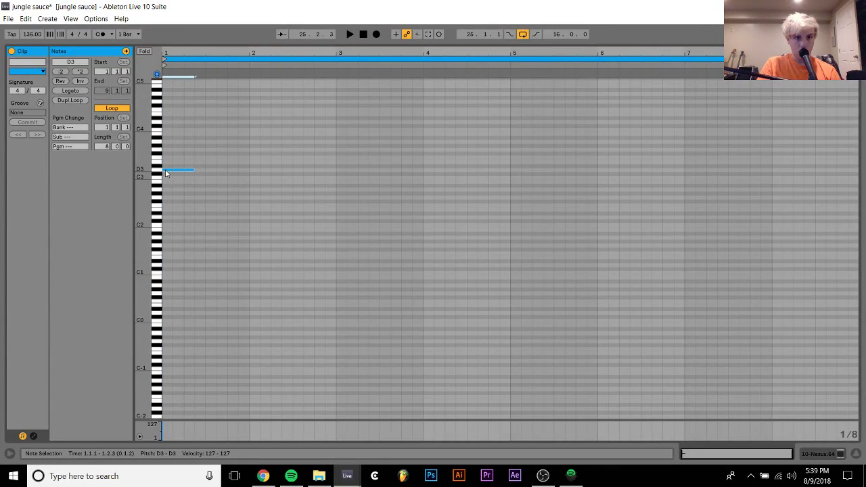
{"action": "left_click", "coordinate": [70, 90]}
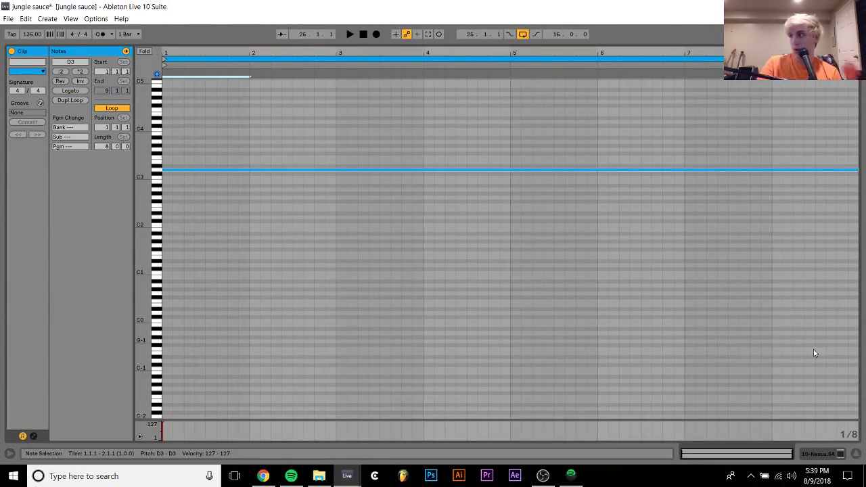
{"action": "key", "text": "shift+Up"}
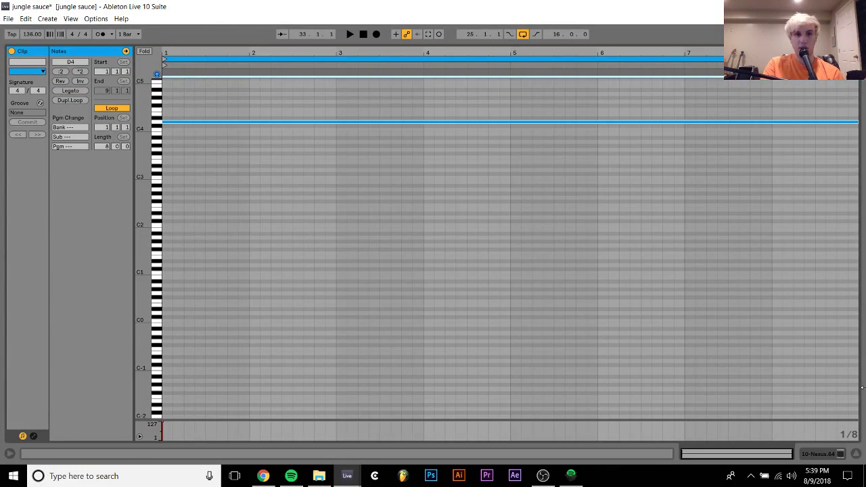
{"action": "left_click", "coordinate": [818, 454]}
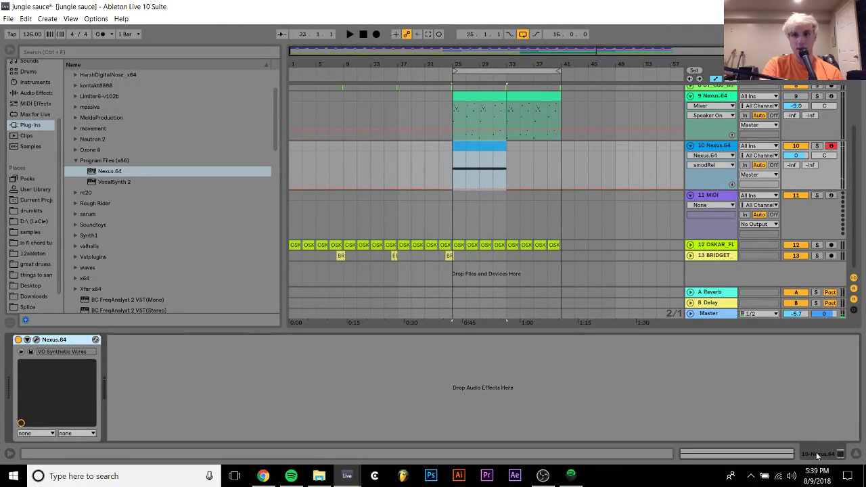
{"action": "left_click", "coordinate": [724, 146]}
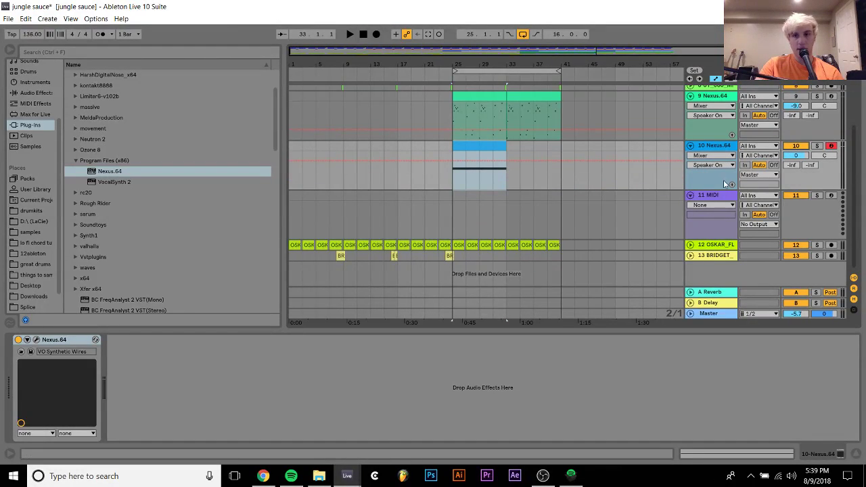
Load Operator on MIDI track 11 and set its oscillator A waveform to Noise White.
{"action": "left_click", "coordinate": [719, 195]}
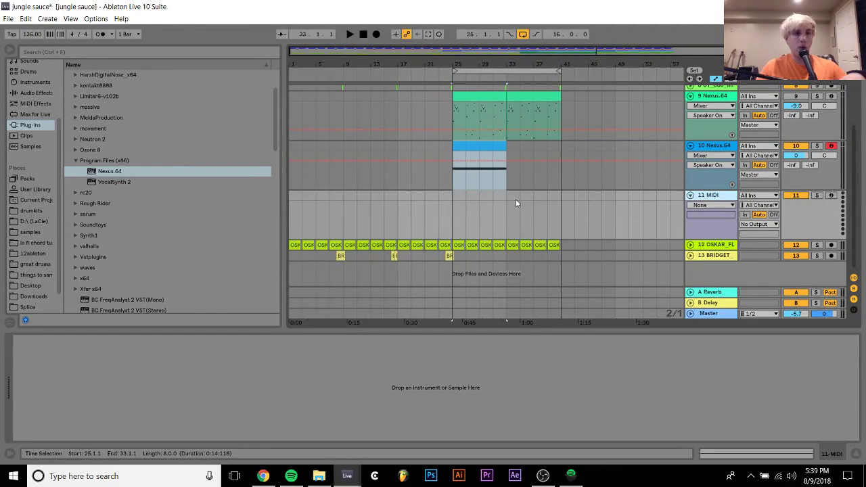
{"action": "left_click", "coordinate": [38, 82]}
{"action": "left_click", "coordinate": [87, 150]}
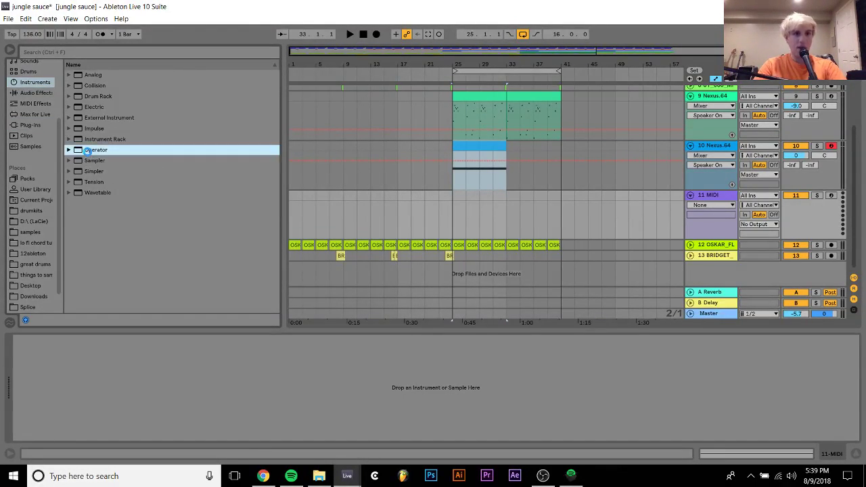
{"action": "double_click", "coordinate": [87, 151]}
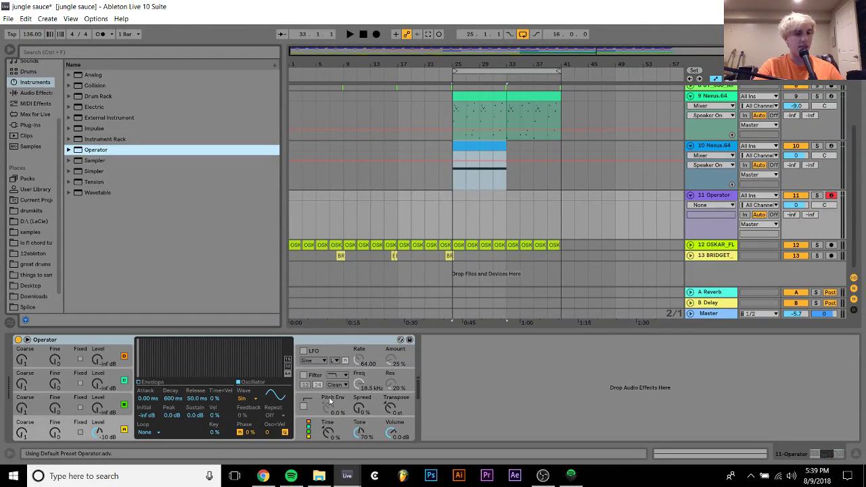
{"action": "left_click", "coordinate": [252, 406]}
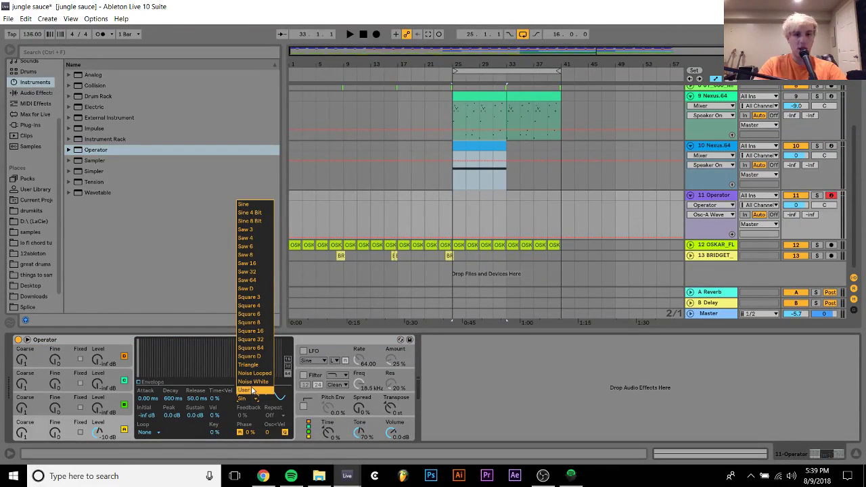
{"action": "left_click", "coordinate": [252, 387]}
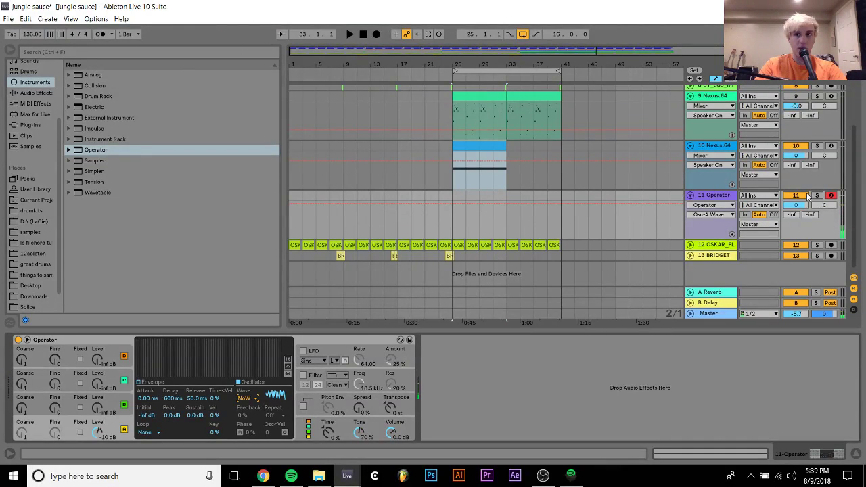
Create a four-bar MIDI clip at bar 25 on the Operator track and place two consecutive 1/16 D3 notes at its start.
{"action": "left_click", "coordinate": [568, 213]}
{"action": "left_click_drag", "start_coordinate": [458, 200], "coordinate": [475, 197]}
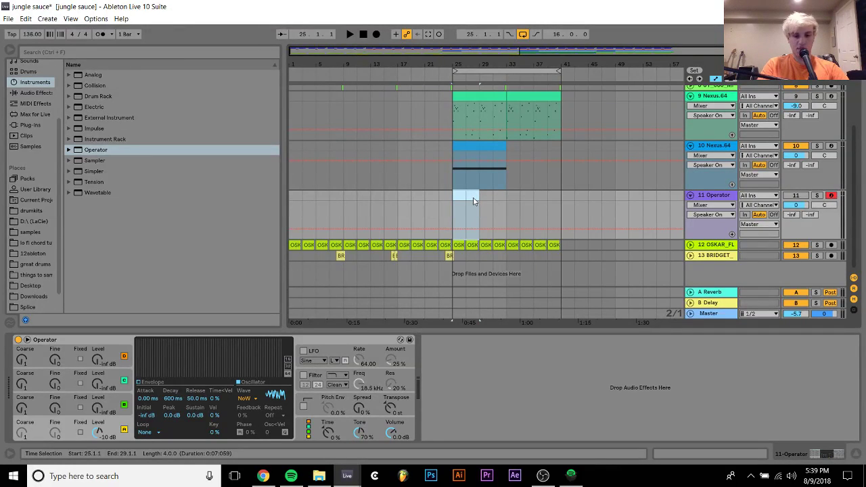
{"action": "double_click", "coordinate": [474, 201]}
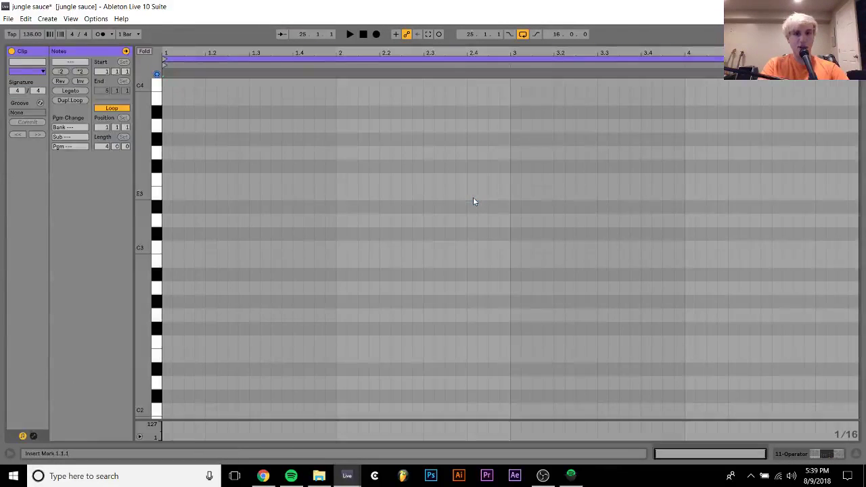
{"action": "double_click", "coordinate": [169, 221]}
{"action": "key", "text": "plus"}
{"action": "key", "text": "plus"}
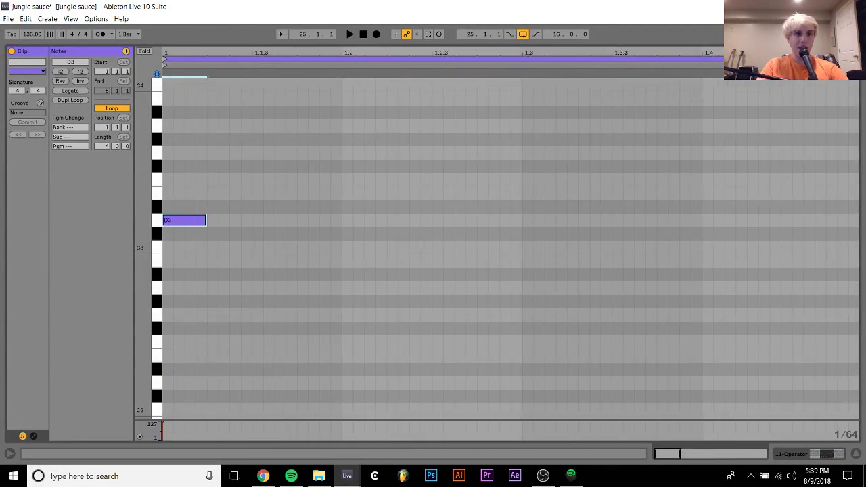
{"action": "key", "text": "ctrl+d"}
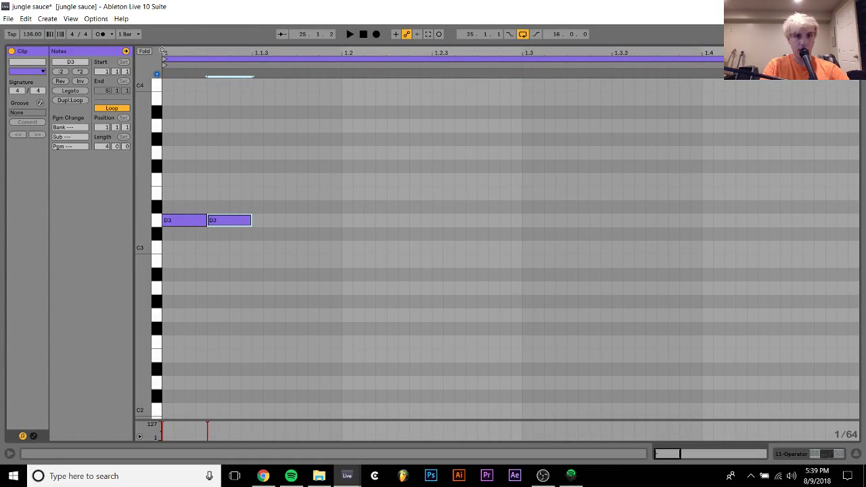
Shorten both D3 notes by one 1/64 grid step and briefly play them back.
{"action": "key", "text": "ctrl+a"}
{"action": "key", "text": "shift+Left"}
{"action": "key", "text": "space"}
{"action": "key", "text": "space"}
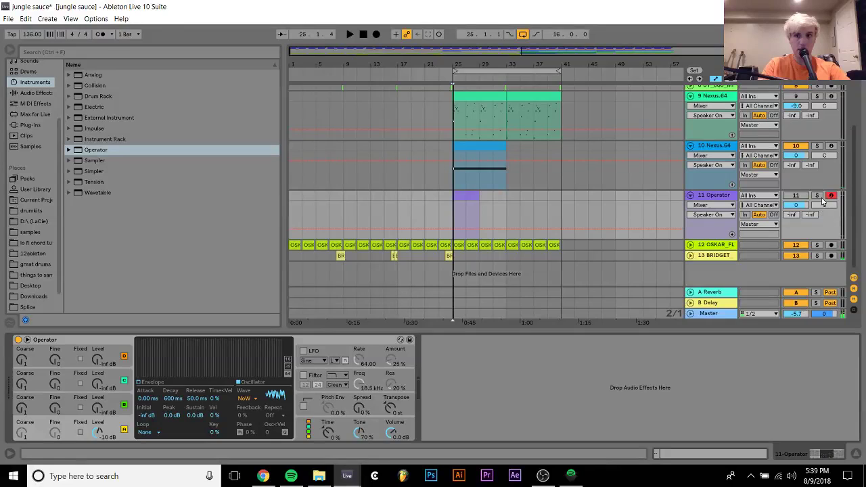
Solo the Operator track and lower its volume to -10.9 dB.
{"action": "left_click", "coordinate": [817, 195]}
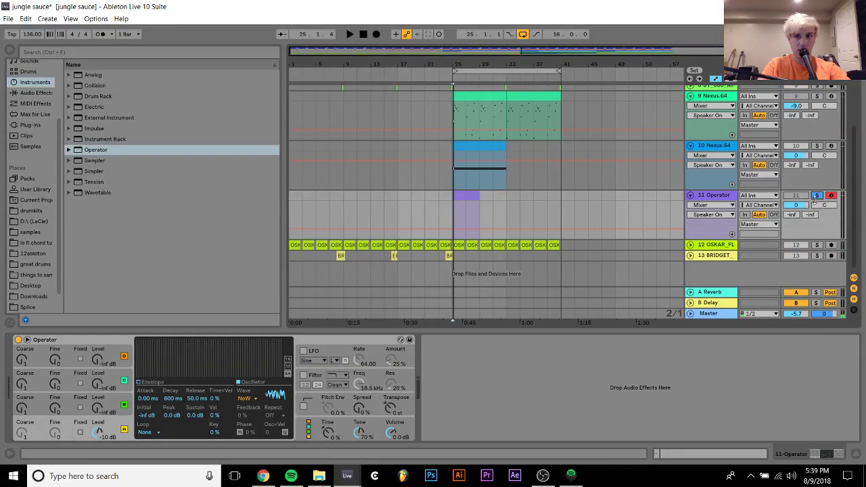
{"action": "left_click_drag", "start_coordinate": [796, 204], "coordinate": [796, 226]}
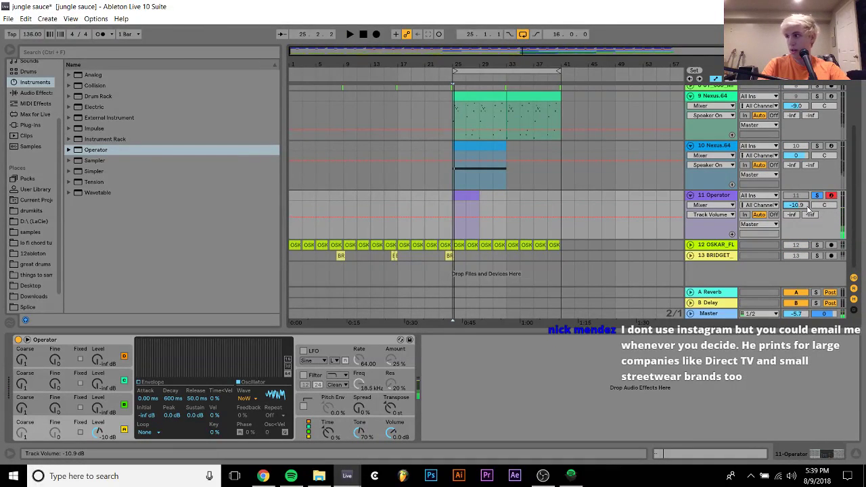
In the Operator clip, duplicate the two opening D3 notes so the copies start at position 1.1.4.
{"action": "left_click", "coordinate": [474, 169]}
{"action": "double_click", "coordinate": [463, 195]}
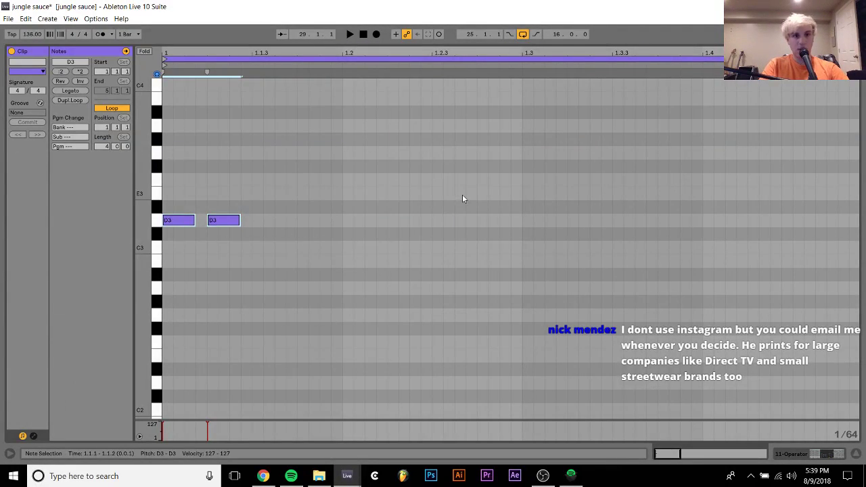
{"action": "key", "text": "ctrl+d"}
{"action": "key", "text": "Right"}
{"action": "key", "text": "Right"}
{"action": "key", "text": "Right"}
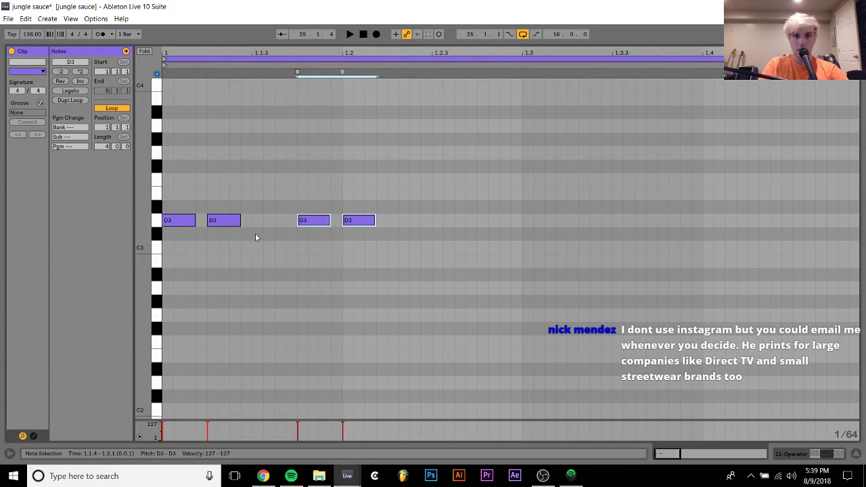
Duplicate the last D3 note to add notes at 1.2.2 and 1.2.3, and lengthen the final one by two 1/64 steps.
{"action": "left_click_drag", "start_coordinate": [349, 205], "coordinate": [387, 233]}
{"action": "key", "text": "ctrl+d"}
{"action": "key", "text": "ctrl+d"}
{"action": "key", "text": "ctrl+d"}
{"action": "key", "text": "space"}
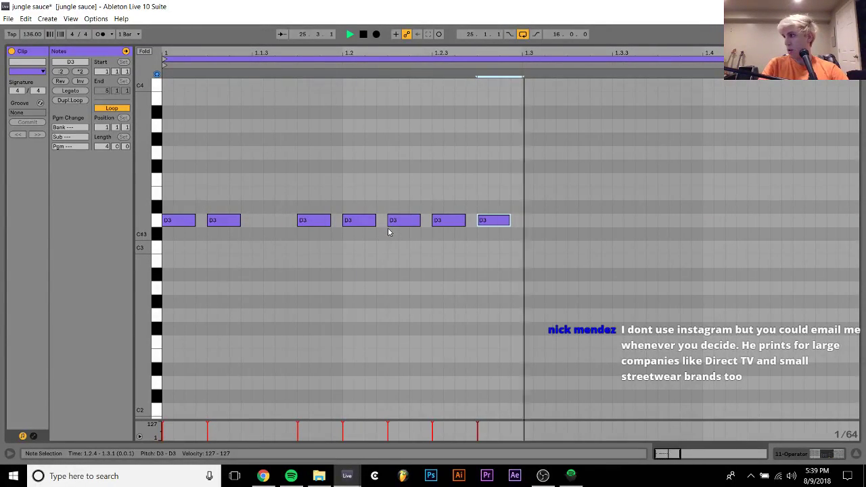
{"action": "key", "text": "space"}
{"action": "key", "text": "Delete"}
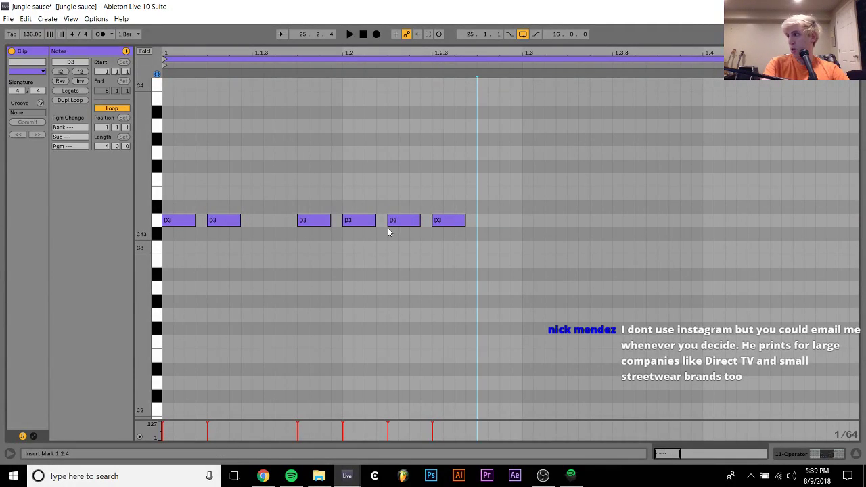
{"action": "key", "text": "space"}
{"action": "key", "text": "space"}
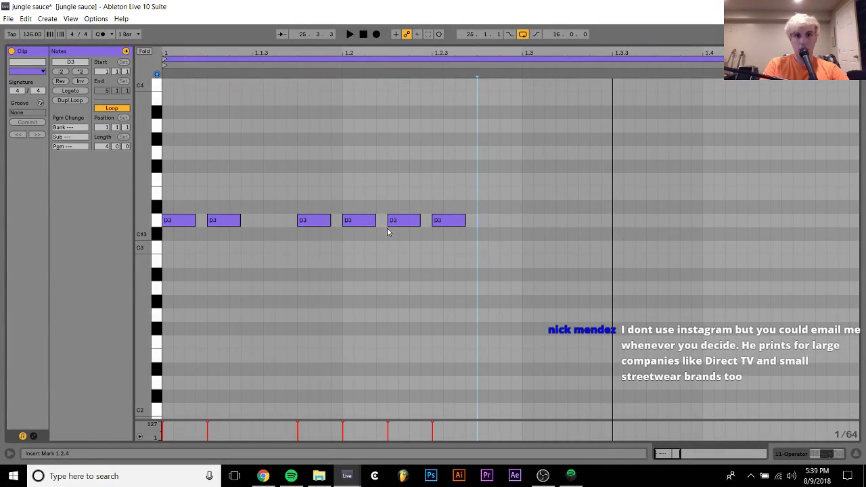
{"action": "left_click_drag", "start_coordinate": [465, 220], "coordinate": [486, 220]}
{"action": "key", "text": "space"}
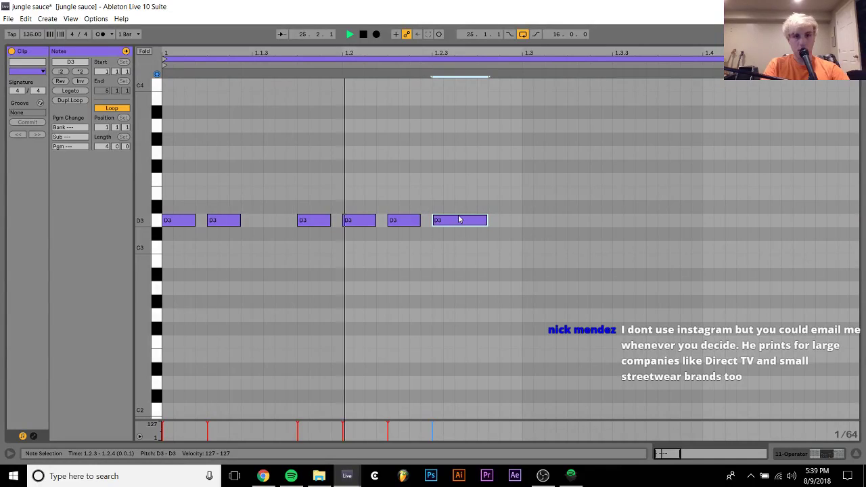
Duplicate the whole D3 rhythm until it fills the four-bar clip, and extend the Operator clip to bar 33.
{"action": "key", "text": "ctrl+a"}
{"action": "key", "text": "ctrl+d"}
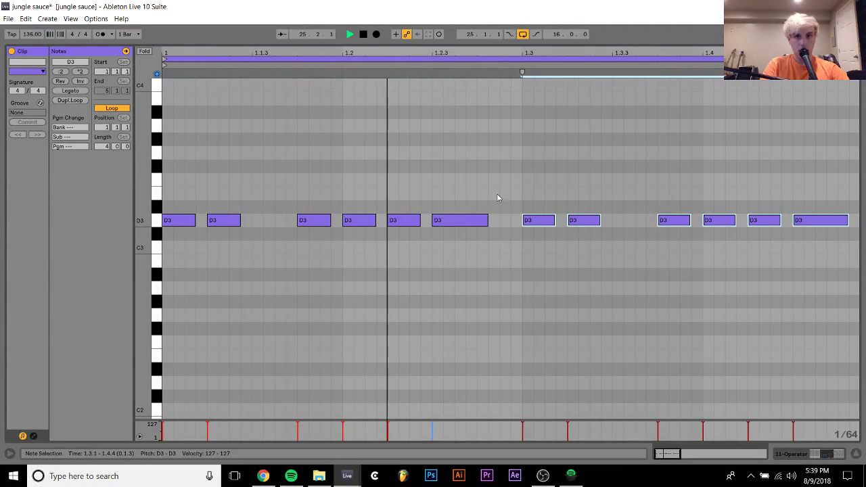
{"action": "left_click_drag", "start_coordinate": [252, 57], "coordinate": [248, 52]}
{"action": "key", "text": "space"}
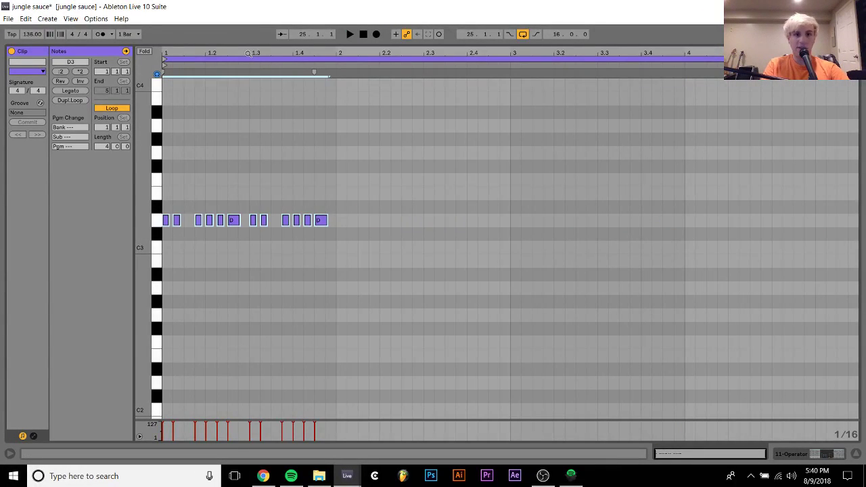
{"action": "key", "text": "ctrl+d"}
{"action": "key", "text": "ctrl+a"}
{"action": "key", "text": "ctrl+d"}
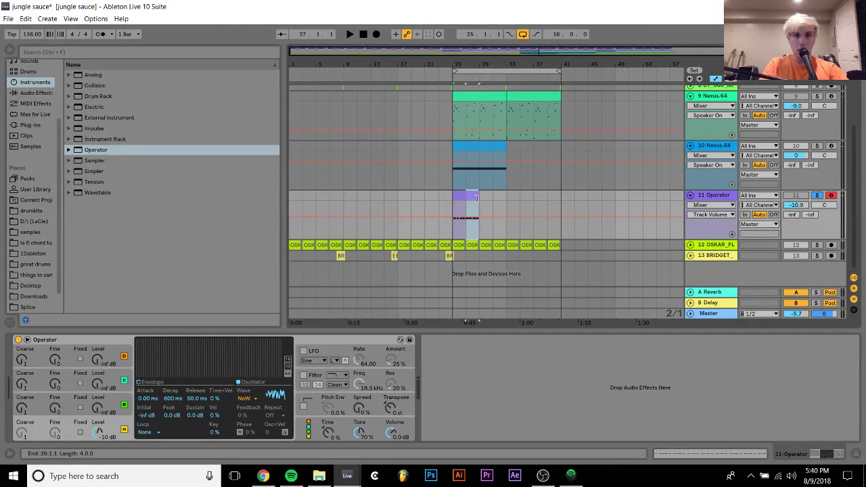
{"action": "left_click_drag", "start_coordinate": [477, 197], "coordinate": [506, 198]}
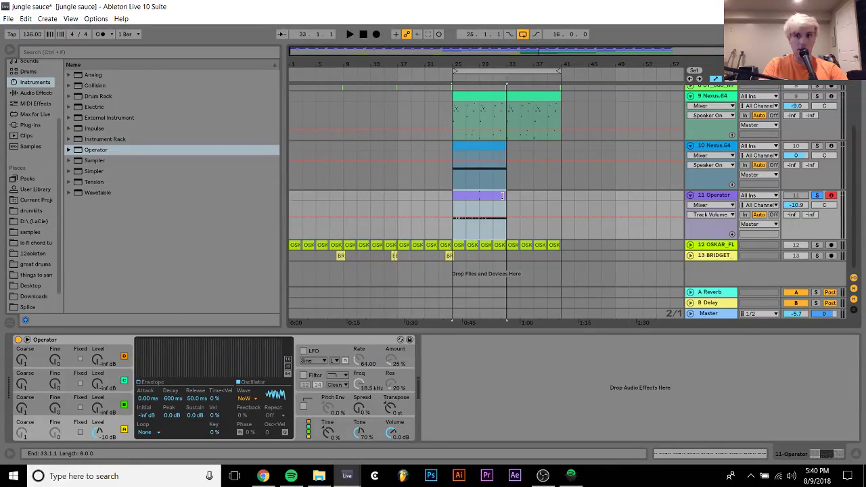
Solo Nexus track 10 with its volume at -5.8 dB and start playback from bar 25.
{"action": "left_click", "coordinate": [817, 146]}
{"action": "left_click", "coordinate": [651, 146]}
{"action": "key", "text": "space"}
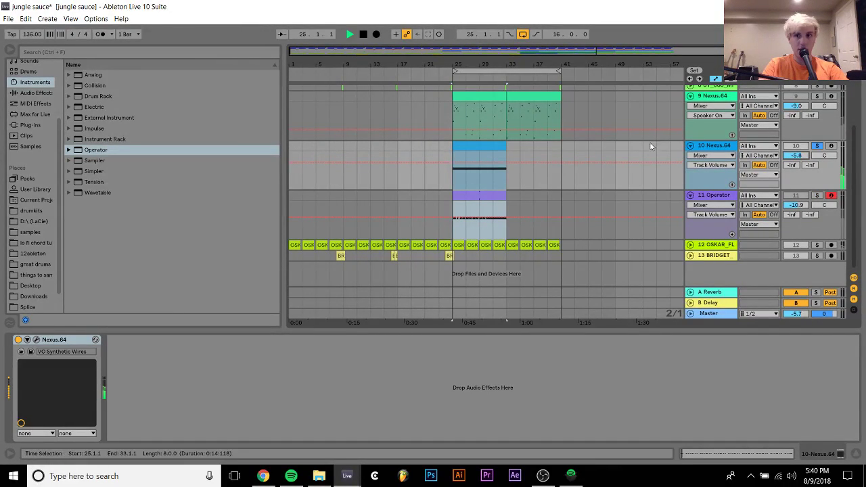
Stop playback and set the arrangement loop to the eight-bar Nexus clip on track 10.
{"action": "left_click", "coordinate": [471, 146]}
{"action": "key", "text": "space"}
{"action": "key", "text": "ctrl+l"}
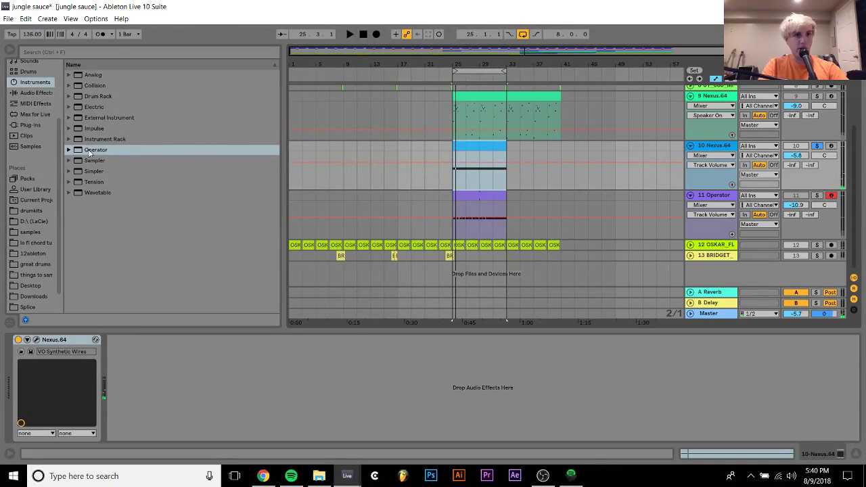
Add a Gate audio effect after Nexus on track 10.
{"action": "left_click", "coordinate": [35, 93]}
{"action": "scroll", "coordinate": [148, 207], "scroll_direction": "down", "scroll_amount": 5}
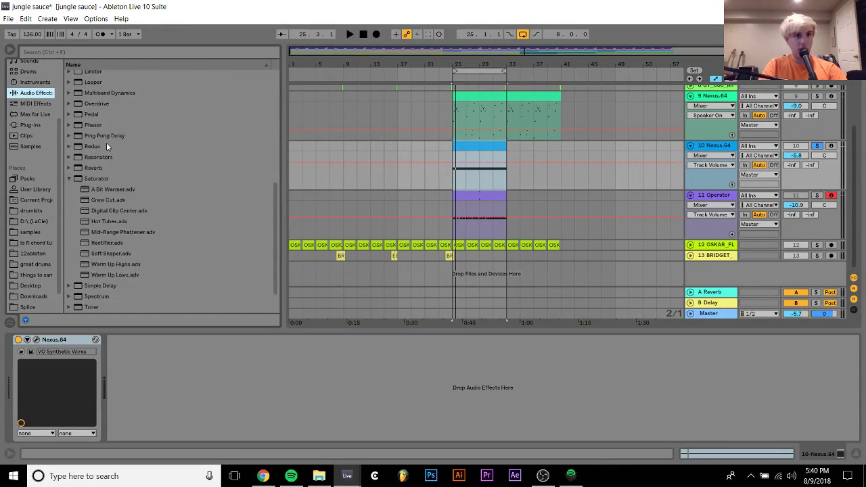
{"action": "scroll", "coordinate": [106, 143], "scroll_direction": "up", "scroll_amount": 3}
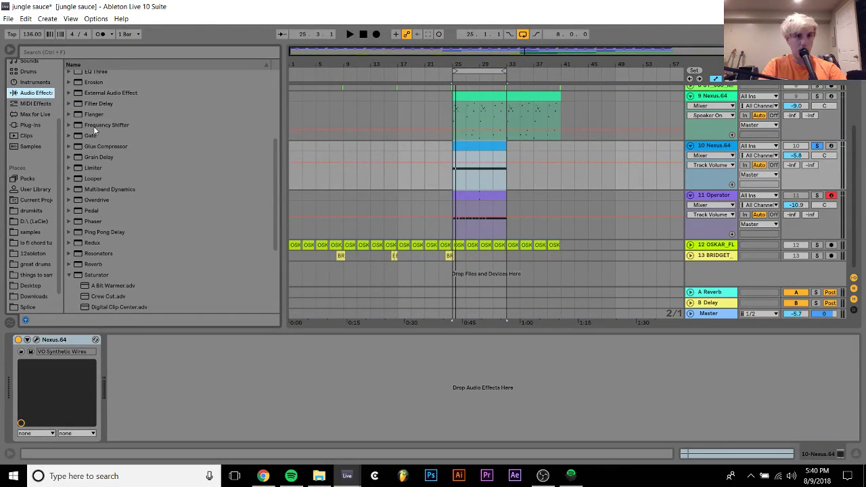
{"action": "left_click", "coordinate": [90, 135]}
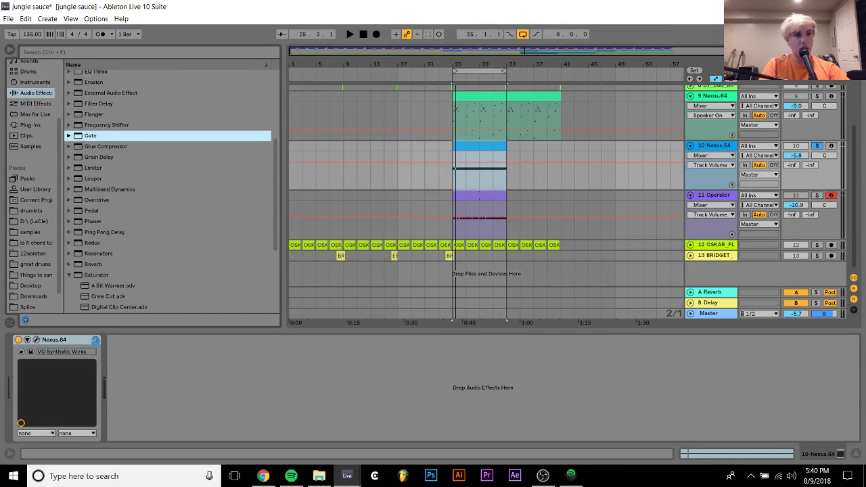
{"action": "key", "text": "Return"}
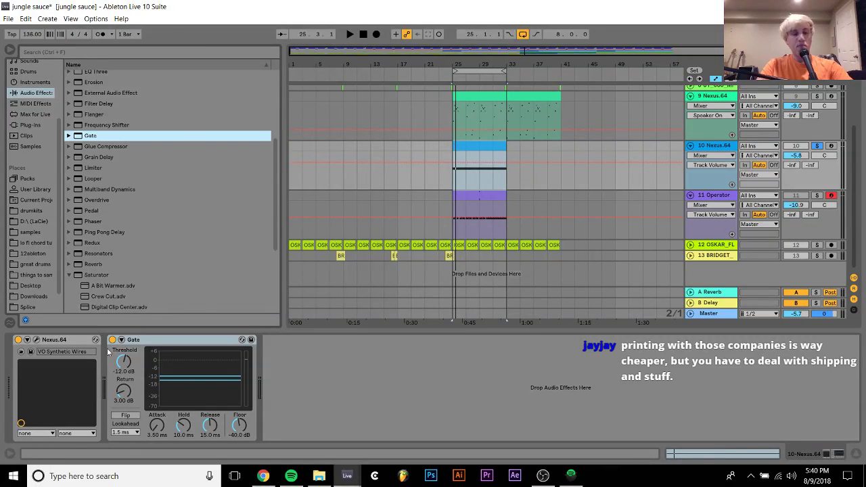
Enable the Gate's sidechain and take its audio from 11-Operator.
{"action": "left_click", "coordinate": [122, 340]}
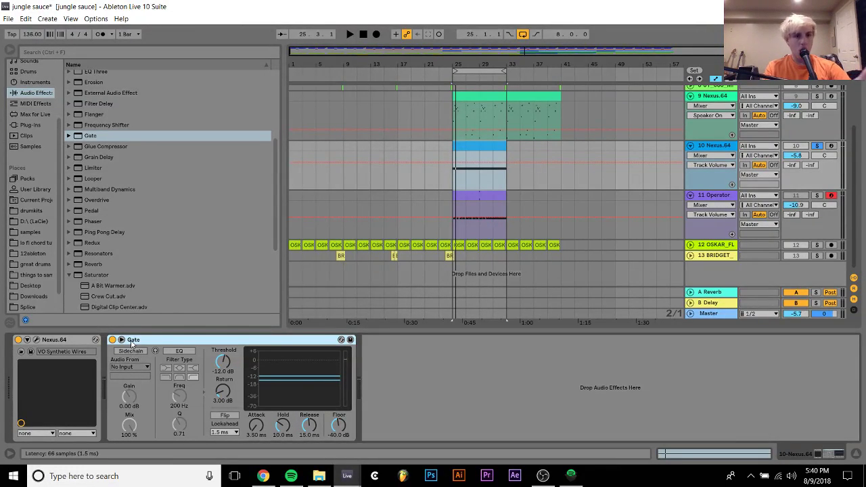
{"action": "left_click", "coordinate": [130, 352]}
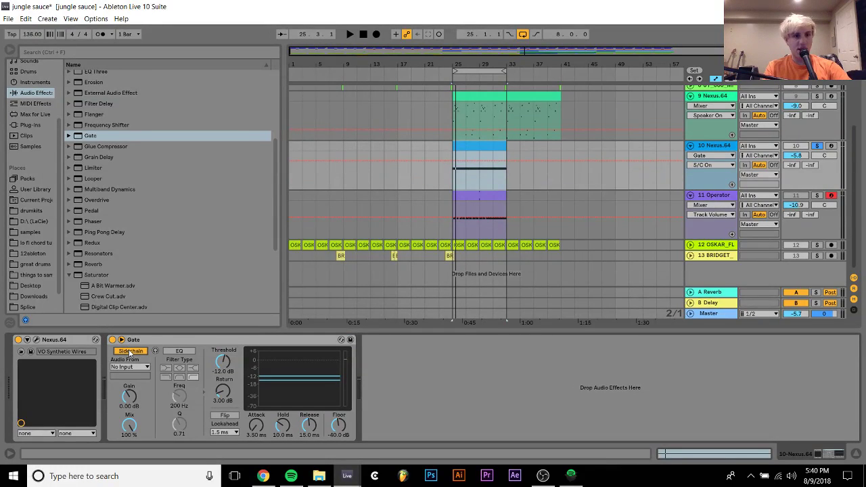
{"action": "left_click", "coordinate": [132, 366]}
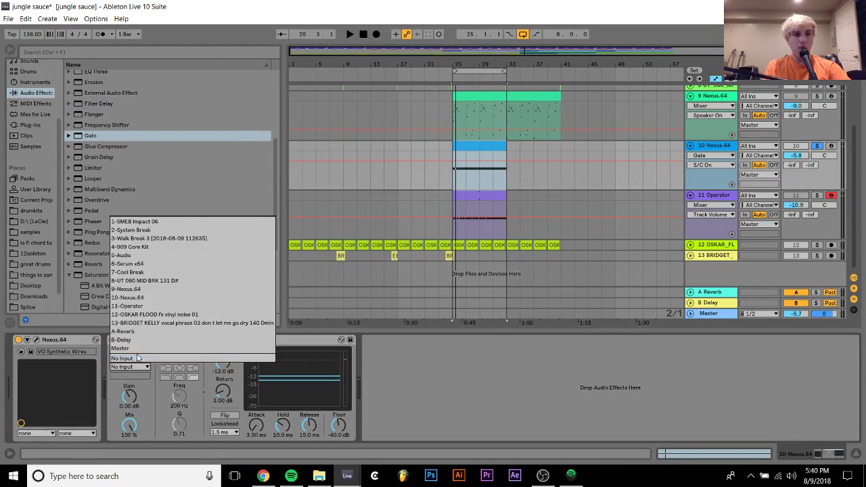
{"action": "left_click", "coordinate": [139, 371]}
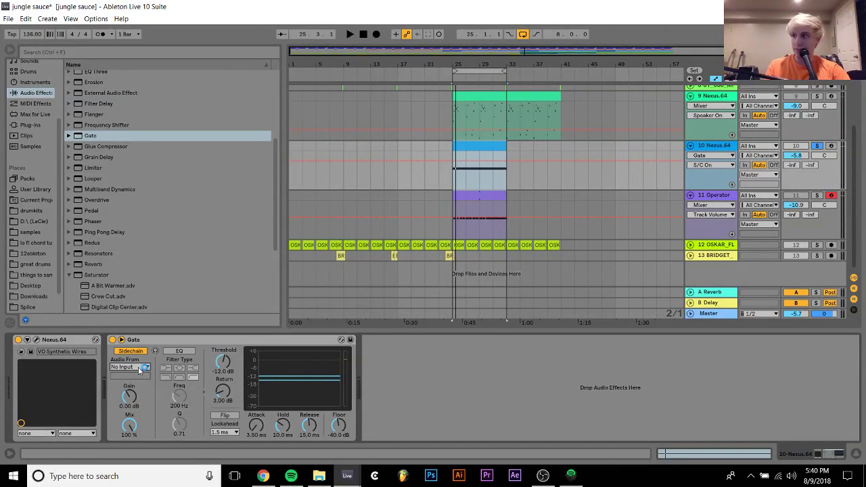
{"action": "left_click", "coordinate": [140, 368]}
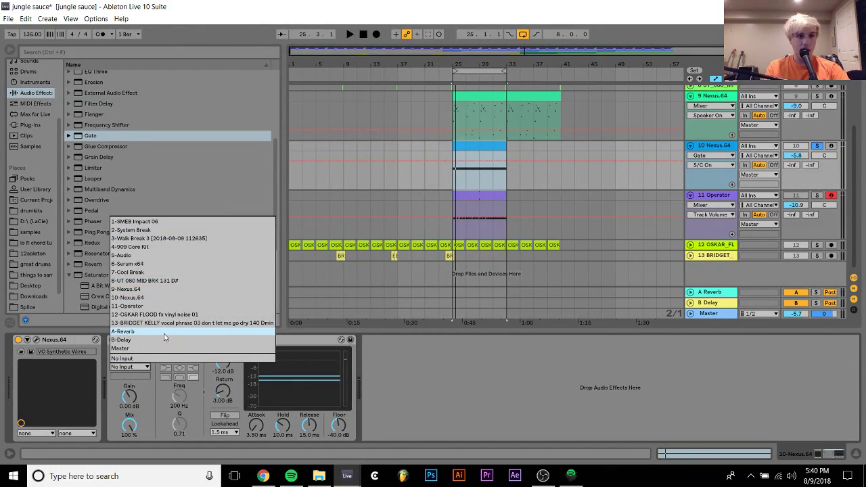
{"action": "left_click", "coordinate": [154, 305]}
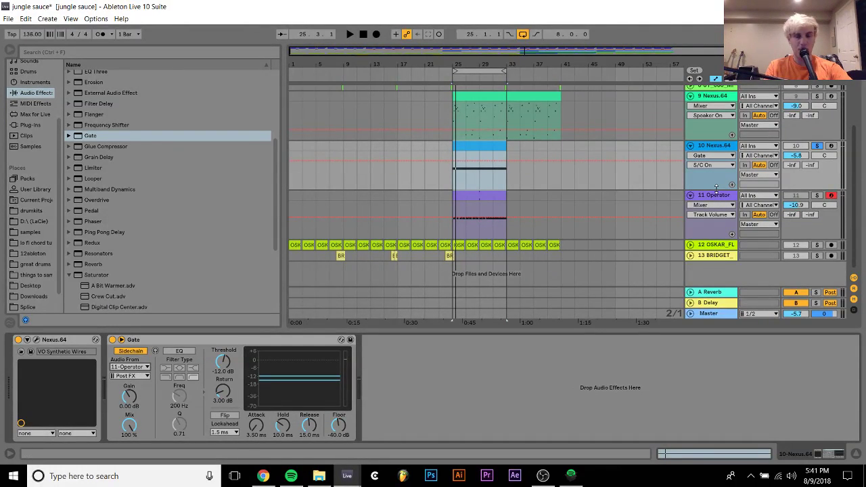
Set the Gate's threshold to -13.7 dB while listening to track 10.
{"action": "left_click_drag", "start_coordinate": [229, 371], "coordinate": [229, 381]}
{"action": "key", "text": "space"}
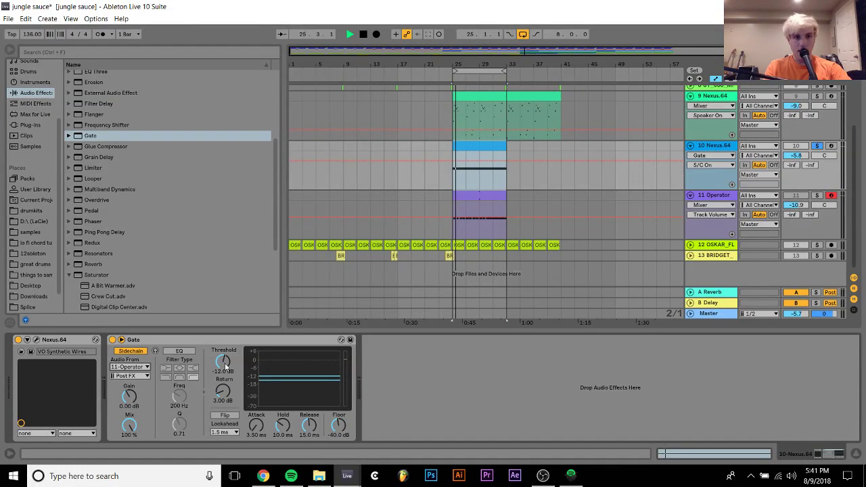
{"action": "left_click_drag", "start_coordinate": [225, 370], "coordinate": [227, 365]}
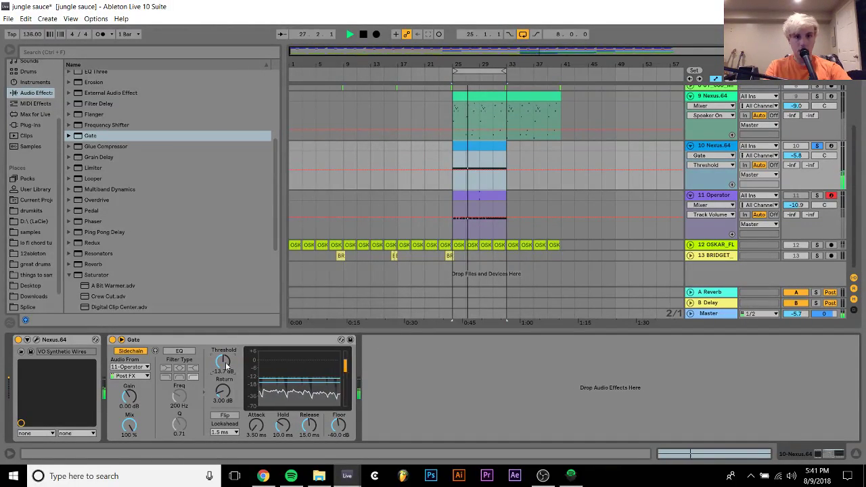
{"action": "key", "text": "space"}
Shorten the D4 note in the track 10 Nexus clip to one bar and play it back.
{"action": "double_click", "coordinate": [493, 149]}
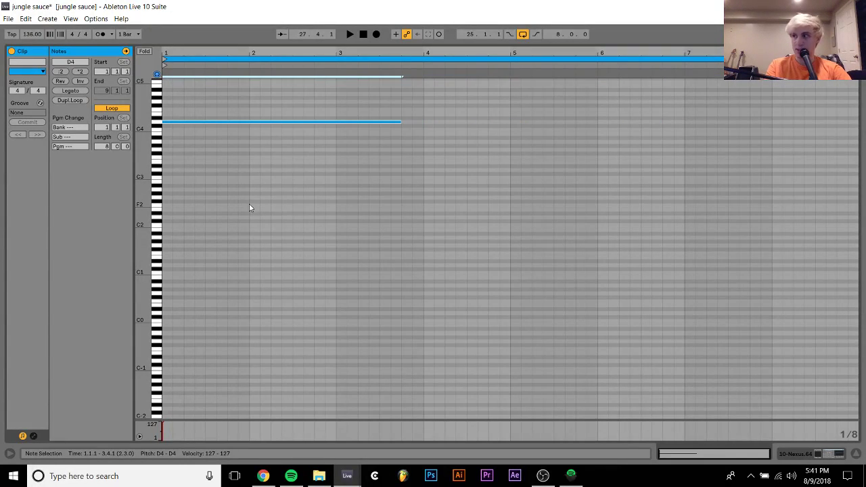
{"action": "key", "text": "shift+Left"}
{"action": "key", "text": "shift+Left"}
{"action": "key", "text": "shift+Left"}
{"action": "key", "text": "shift+Left"}
{"action": "key", "text": "shift+Left"}
{"action": "key", "text": "shift+Left"}
{"action": "key", "text": "shift+Left"}
{"action": "key", "text": "shift+Left"}
{"action": "key", "text": "shift+Left"}
{"action": "key", "text": "shift+Left"}
{"action": "key", "text": "shift+Left"}
{"action": "key", "text": "shift+Left"}
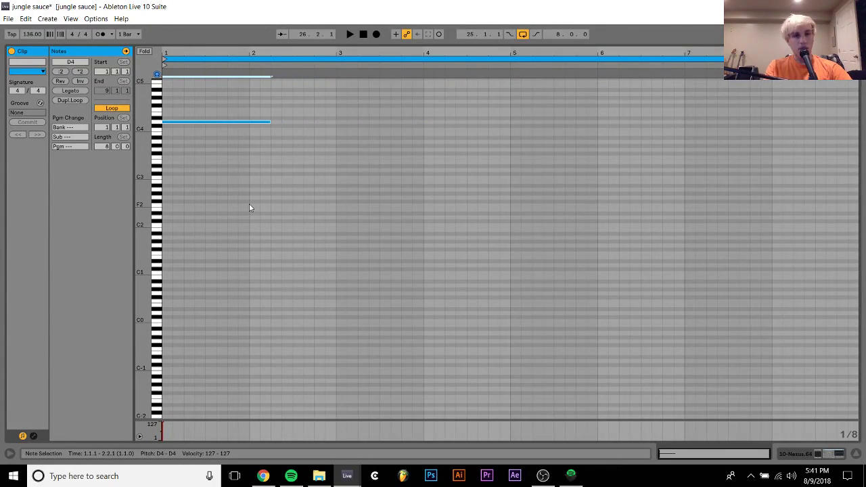
{"action": "key", "text": "shift+Left"}
{"action": "key", "text": "shift+Left"}
{"action": "key", "text": "space"}
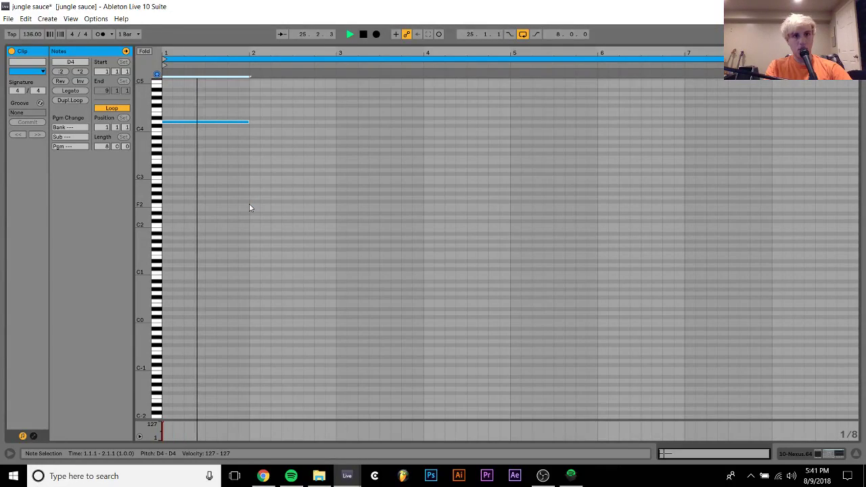
{"action": "key", "text": "shift+Right"}
{"action": "key", "text": "shift+Right"}
{"action": "key", "text": "shift+Right"}
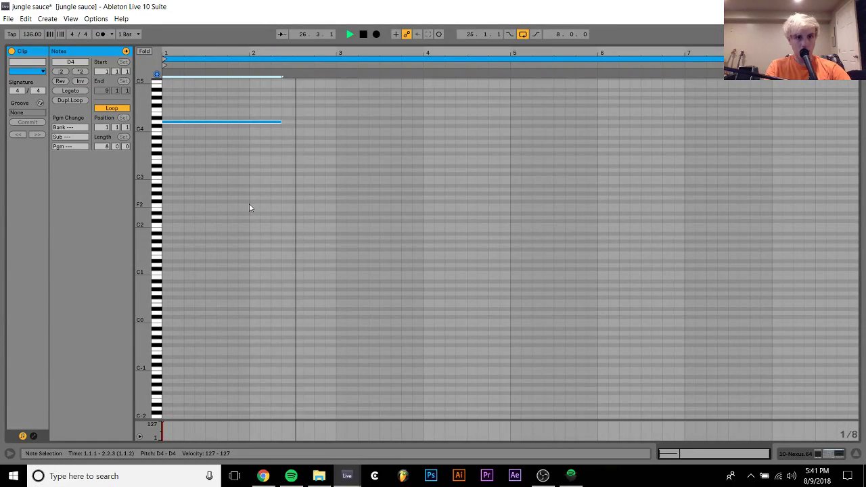
{"action": "key", "text": "shift+Left"}
{"action": "key", "text": "shift+Left"}
{"action": "key", "text": "shift+Left"}
{"action": "key", "text": "shift+Left"}
{"action": "key", "text": "shift+Right"}
Build a four-bar pattern of two one-bar D4 notes and two one-bar F4 notes, and repeat it to fill the eight-bar clip.
{"action": "key", "text": "ctrl+d"}
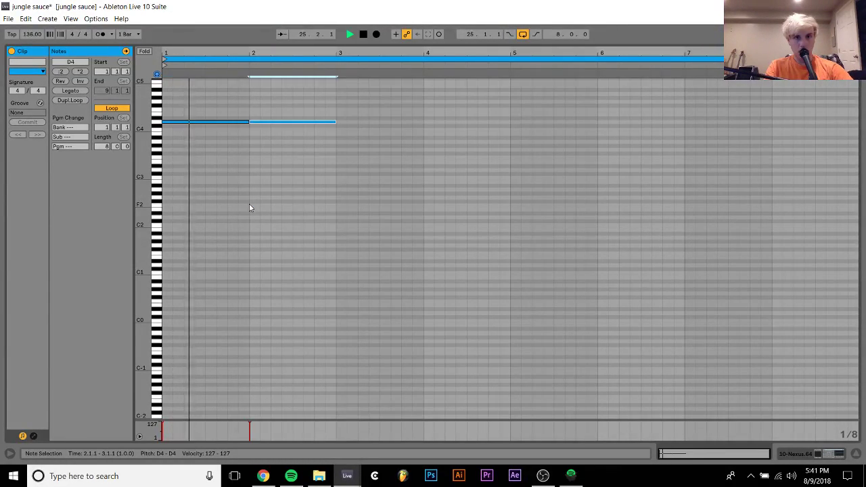
{"action": "key", "text": "ctrl+d"}
{"action": "key", "text": "Up"}
{"action": "key", "text": "Up"}
{"action": "key", "text": "Up"}
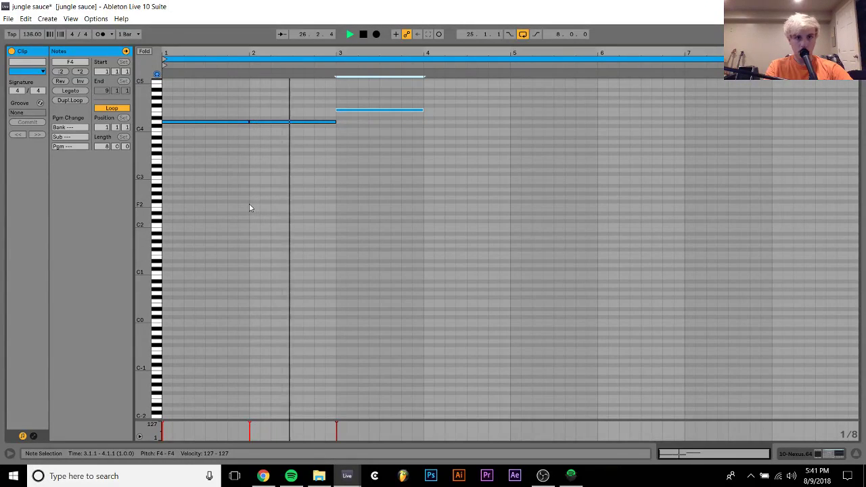
{"action": "key", "text": "ctrl+d"}
{"action": "key", "text": "ctrl+a"}
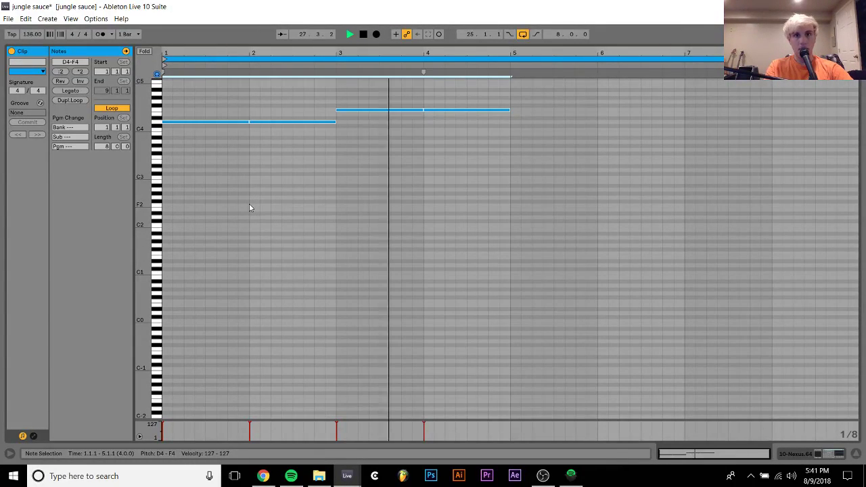
{"action": "key", "text": "ctrl+d"}
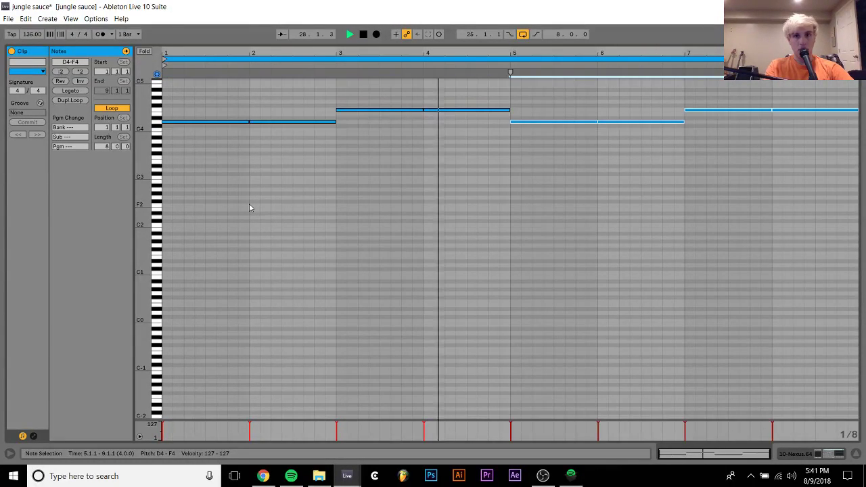
Return to track 10's device chain and lower the track's volume to -6.8 dB.
{"action": "left_click", "coordinate": [824, 459]}
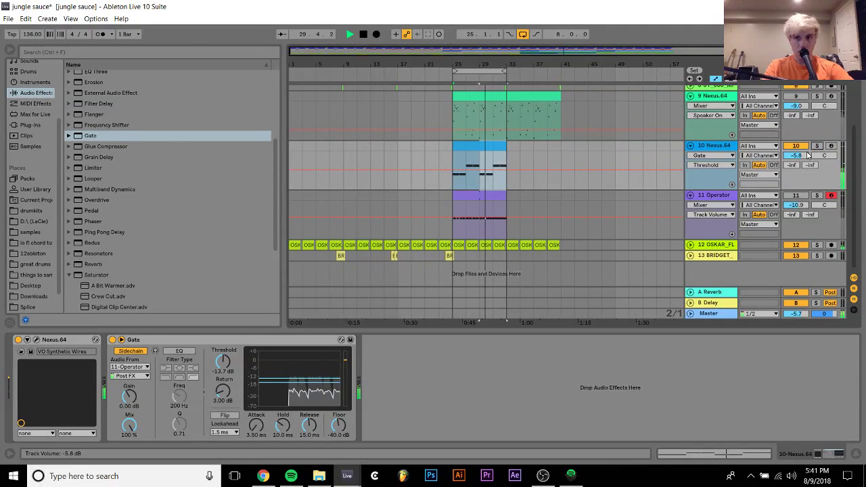
{"action": "left_click_drag", "start_coordinate": [805, 156], "coordinate": [805, 158]}
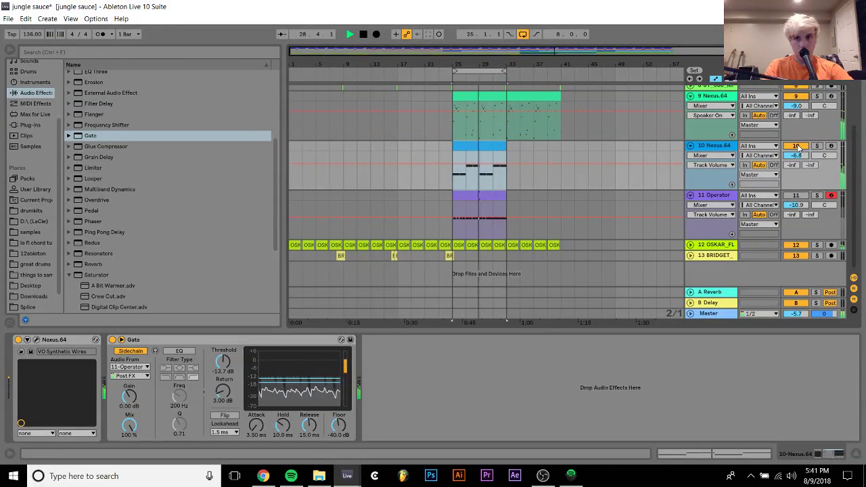
Loop the two track 9 Nexus clips across bars 25 to 41 and play the arrangement from bar 23.
{"action": "left_click", "coordinate": [488, 95]}
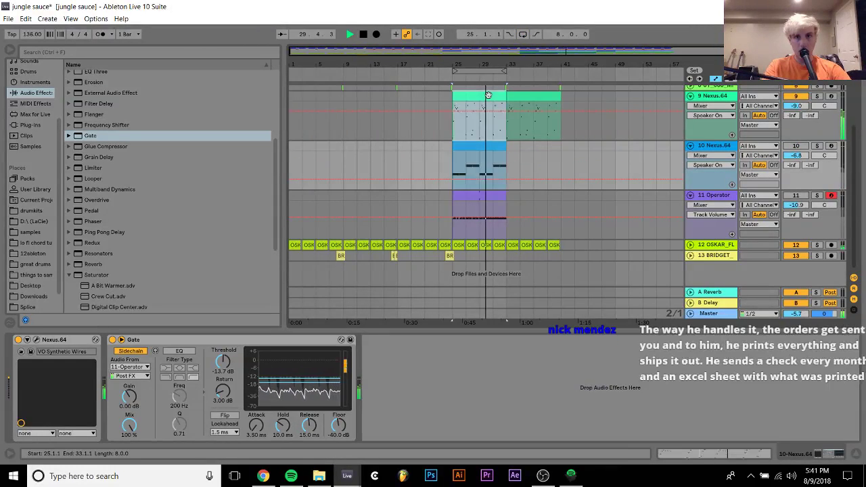
{"action": "left_click", "coordinate": [525, 98], "text": "shift"}
{"action": "key", "text": "ctrl+l"}
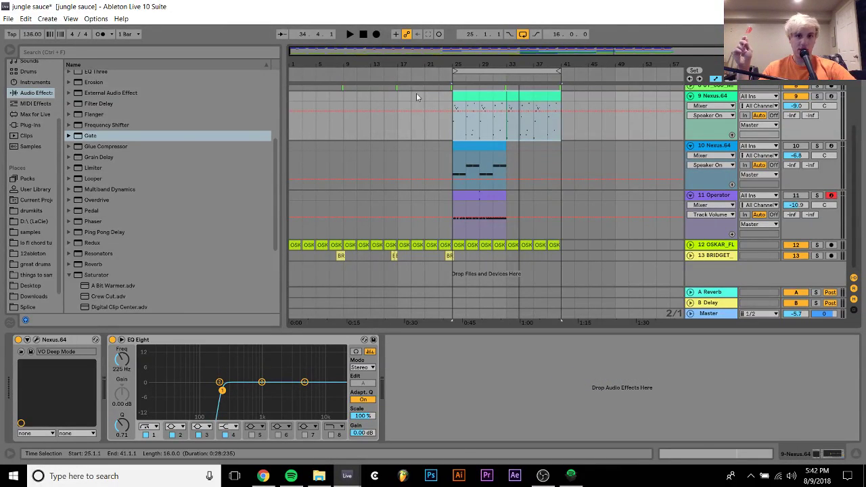
{"action": "left_click", "coordinate": [437, 98]}
{"action": "key", "text": "space"}
{"action": "scroll", "coordinate": [437, 100], "scroll_direction": "up", "scroll_amount": 3}
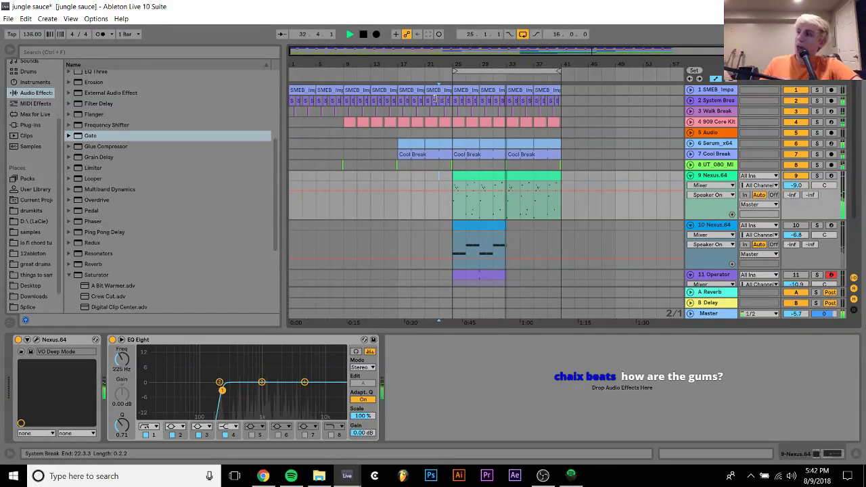
{"action": "key", "text": "space"}
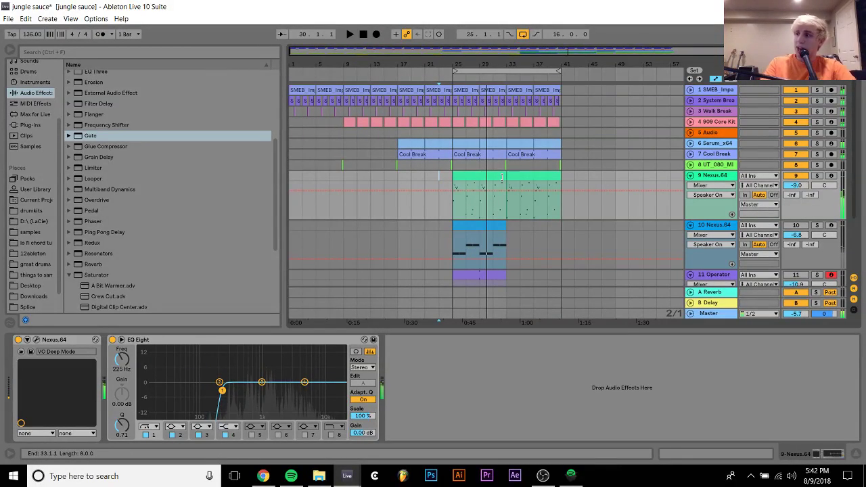
Listen to track 9 from bar 25, first soloed and again within the full mix.
{"action": "left_click", "coordinate": [462, 176]}
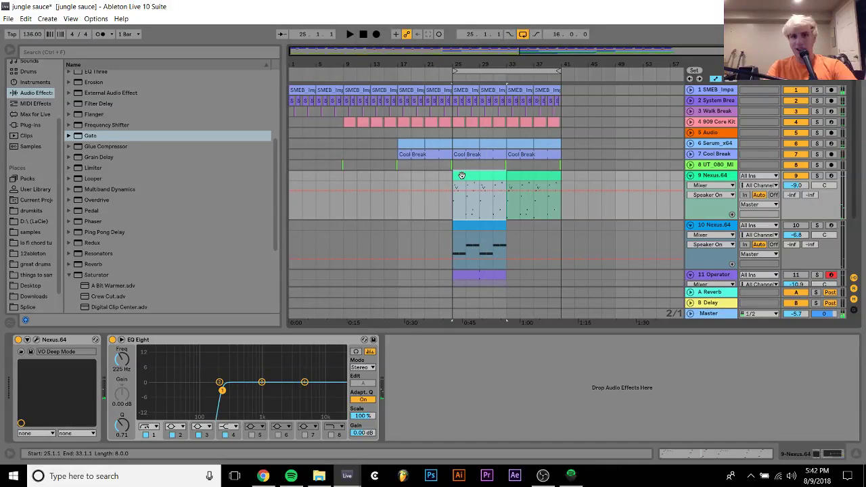
{"action": "left_click", "coordinate": [817, 176]}
{"action": "key", "text": "space"}
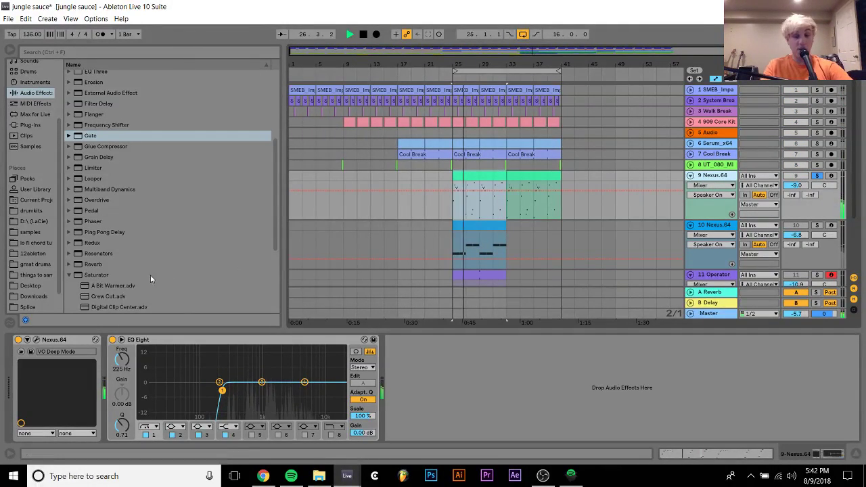
{"action": "key", "text": "space"}
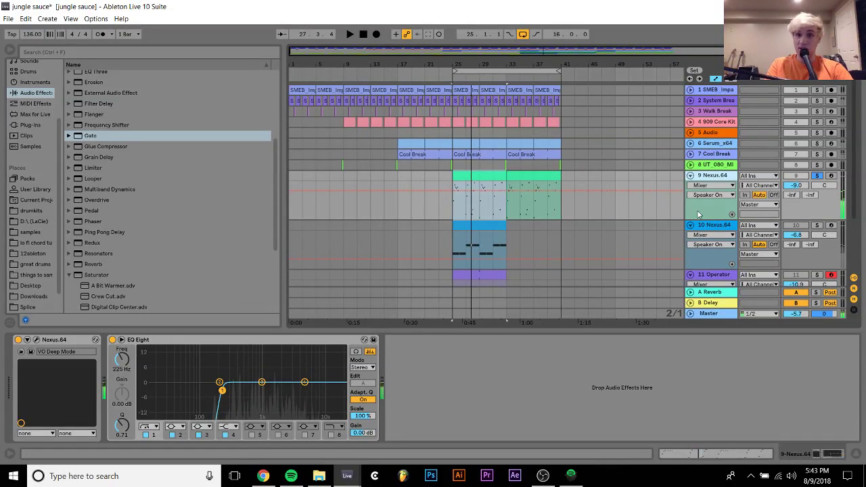
{"action": "key", "text": "space"}
{"action": "left_click", "coordinate": [817, 175]}
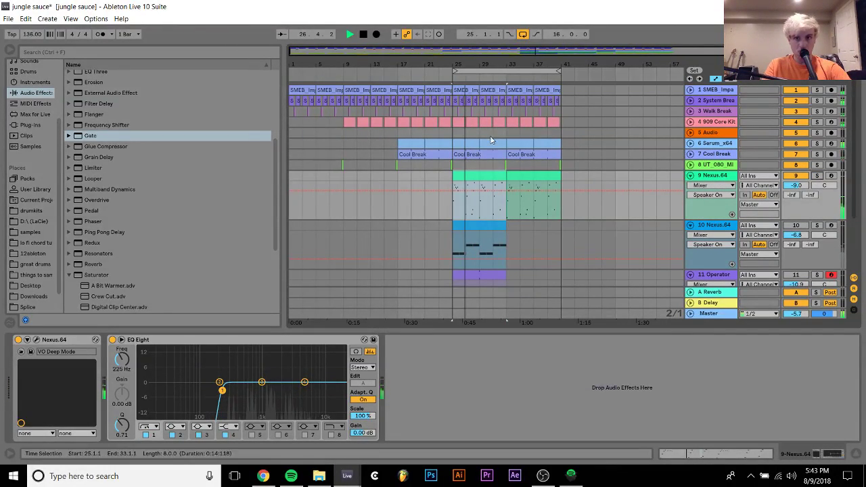
{"action": "key", "text": "space"}
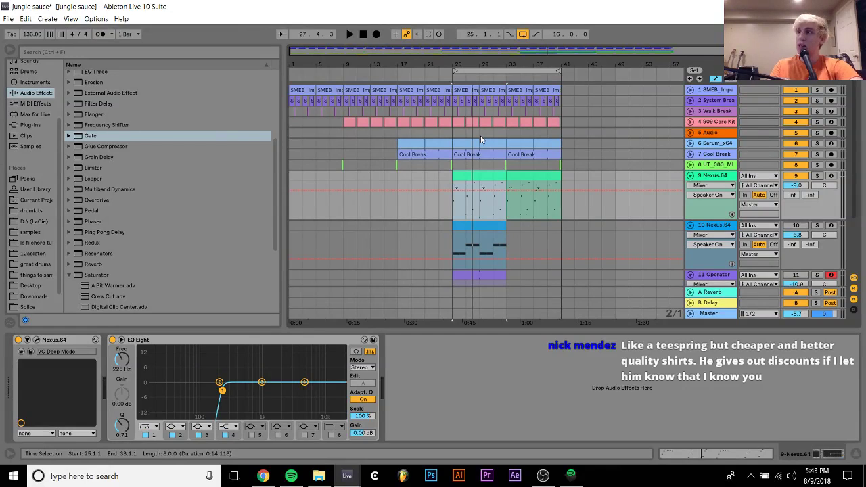
{"action": "key", "text": "space"}
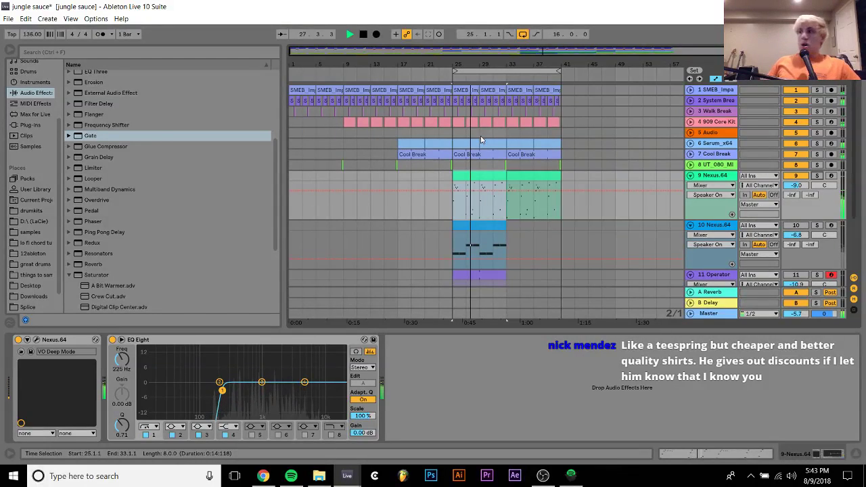
Fold the two Nexus tracks and the Operator track in the arrangement.
{"action": "left_click", "coordinate": [690, 176]}
{"action": "left_click", "coordinate": [690, 186]}
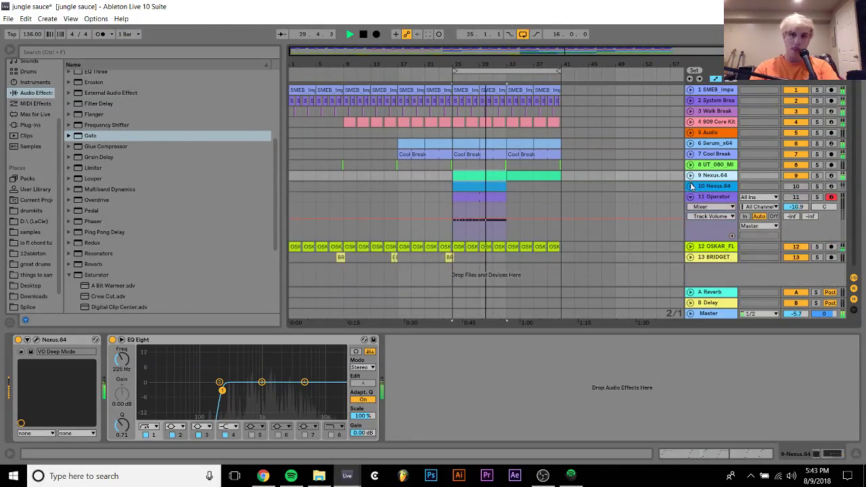
{"action": "left_click", "coordinate": [691, 197]}
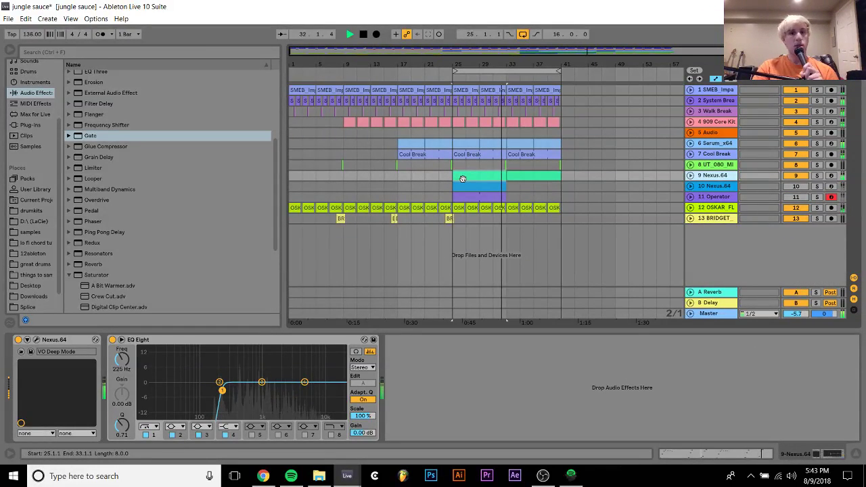
Audition tracks 9 and 7 individually in solo and show the Cool Break track's device chain.
{"action": "left_click", "coordinate": [817, 175]}
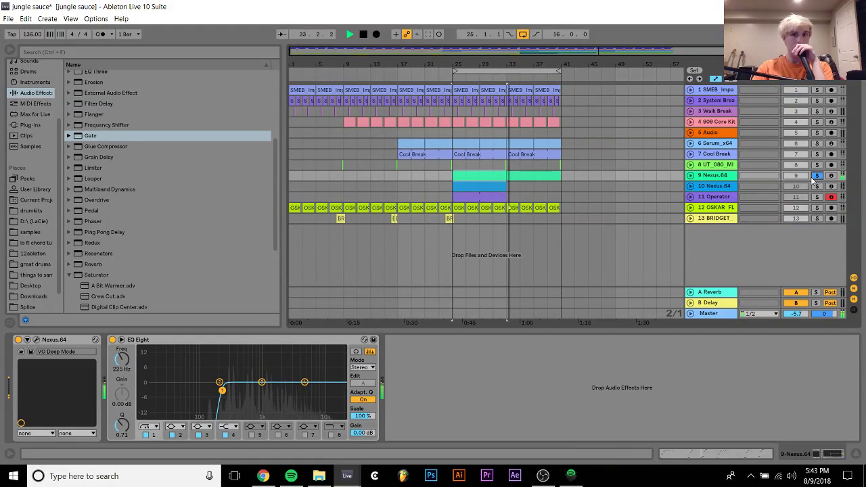
{"action": "left_click", "coordinate": [816, 175]}
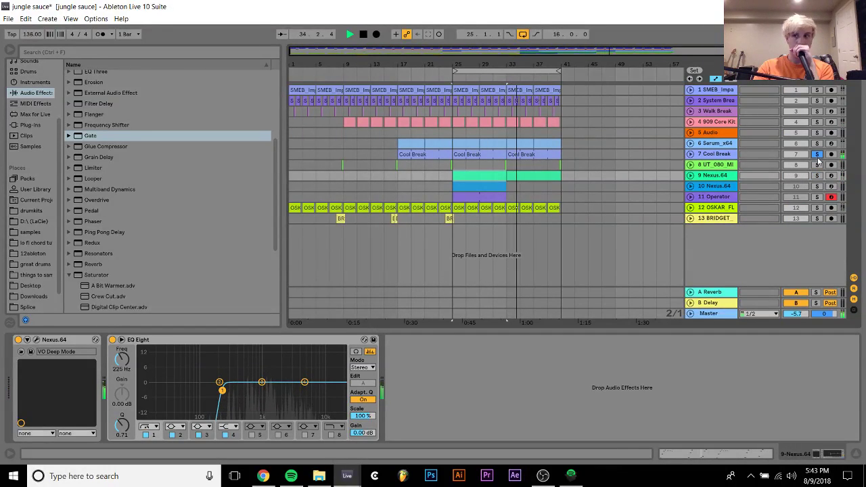
{"action": "left_click", "coordinate": [697, 154]}
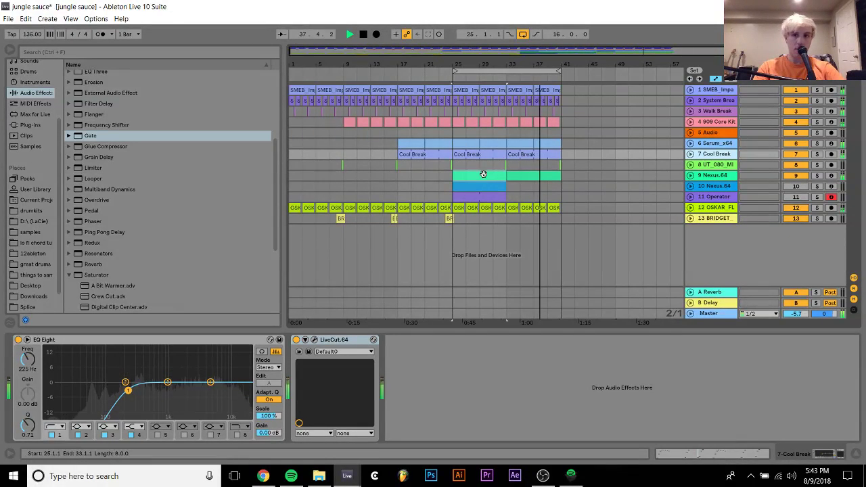
Solo track 9 and insert a Grain Delay between its Nexus instrument and EQ Eight.
{"action": "left_click", "coordinate": [751, 175]}
{"action": "key", "text": "space"}
{"action": "left_click", "coordinate": [817, 175]}
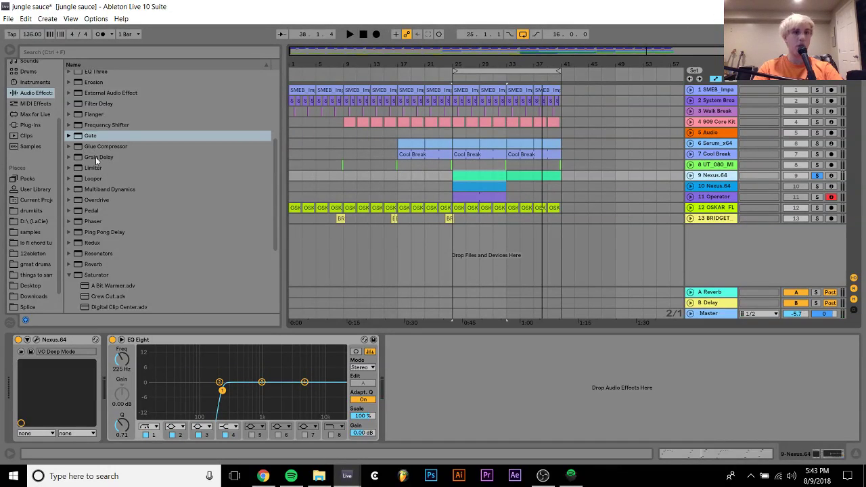
{"action": "left_click_drag", "start_coordinate": [94, 158], "coordinate": [111, 361]}
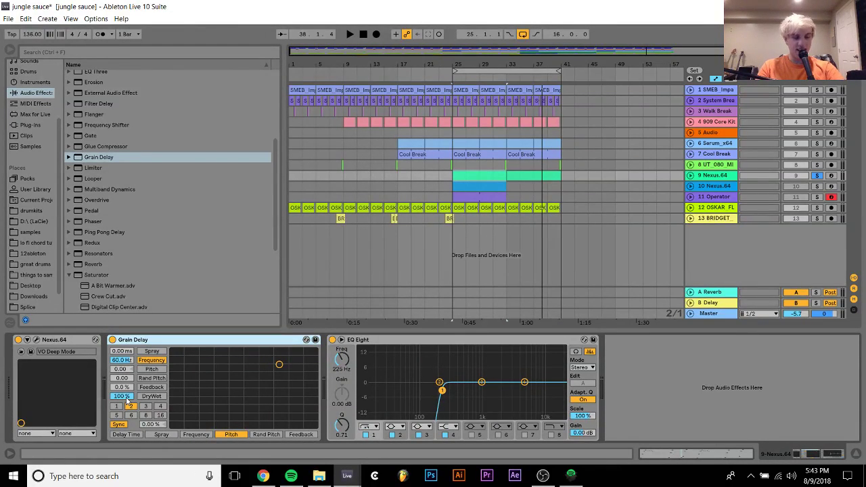
Set Grain Delay to 42% dry/wet, unsynced delay time, 220 ms spray, 1.73 Hz frequency and 12.0 pitch during playback.
{"action": "left_click_drag", "start_coordinate": [124, 397], "coordinate": [122, 423]}
{"action": "left_click", "coordinate": [119, 424]}
{"action": "key", "text": "space"}
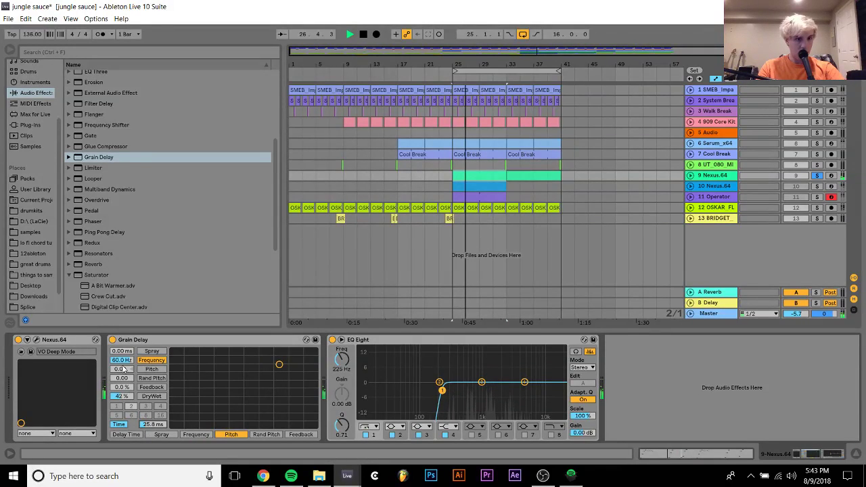
{"action": "left_click_drag", "start_coordinate": [278, 364], "coordinate": [315, 411]}
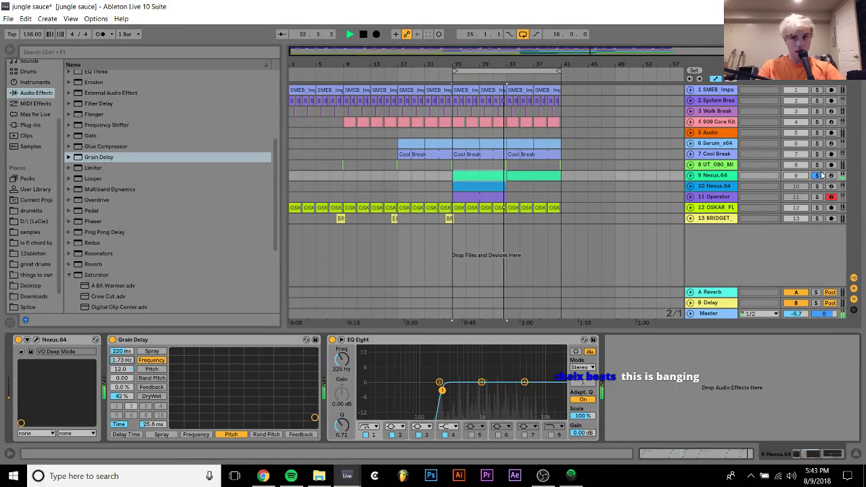
Unsolo and unfold track 9, and raise its volume to -8.5 dB.
{"action": "left_click", "coordinate": [700, 176]}
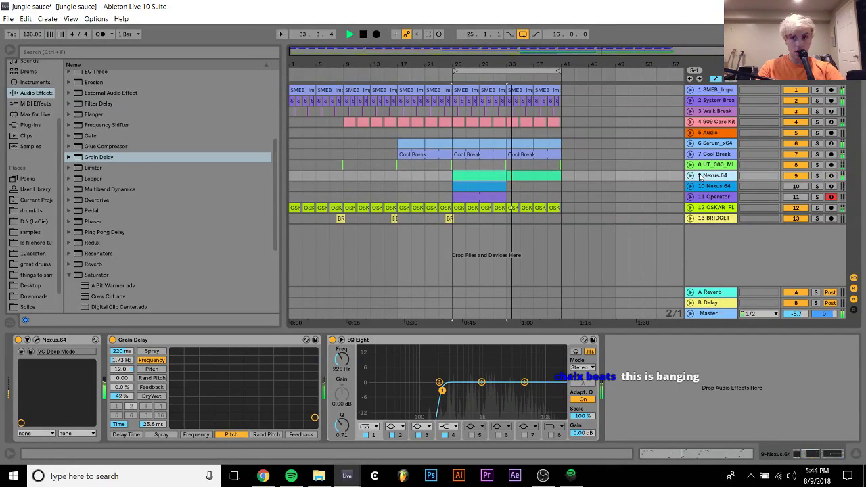
{"action": "left_click", "coordinate": [691, 175]}
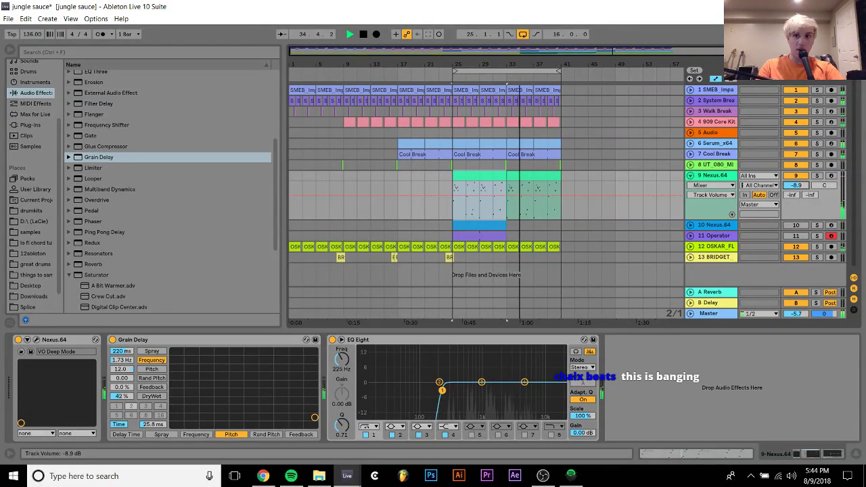
{"action": "left_click_drag", "start_coordinate": [796, 185], "coordinate": [799, 184]}
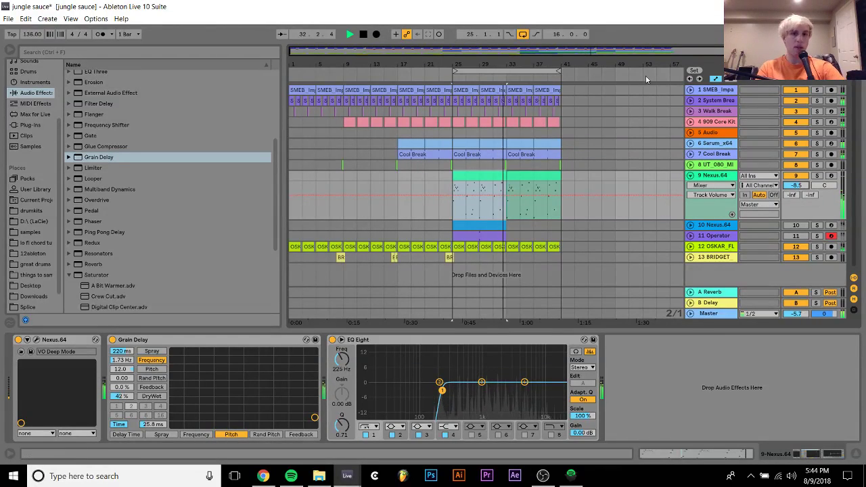
Play the full arrangement from bar 23 to hear track 9's Grain Delay in context, and fold the track.
{"action": "left_click", "coordinate": [441, 178]}
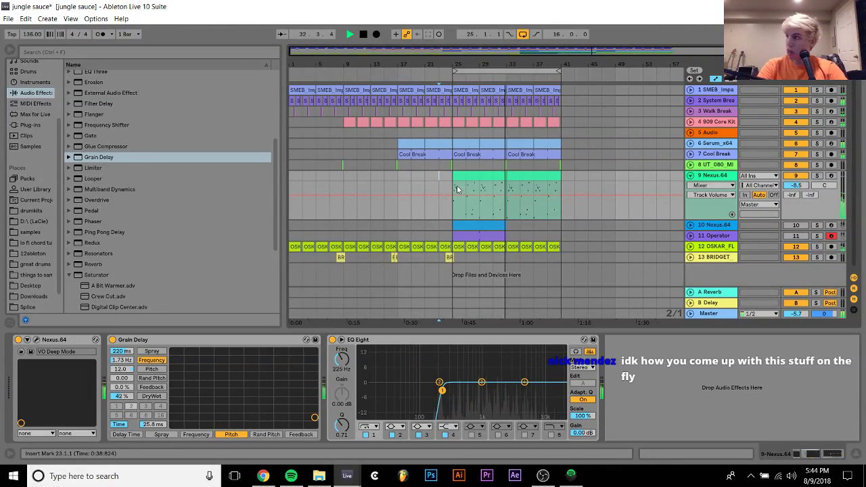
{"action": "key", "text": "space"}
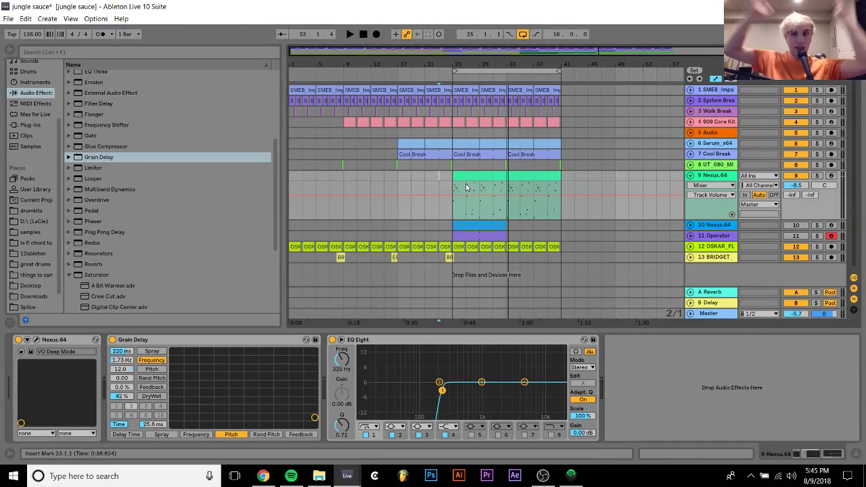
{"action": "key", "text": "space"}
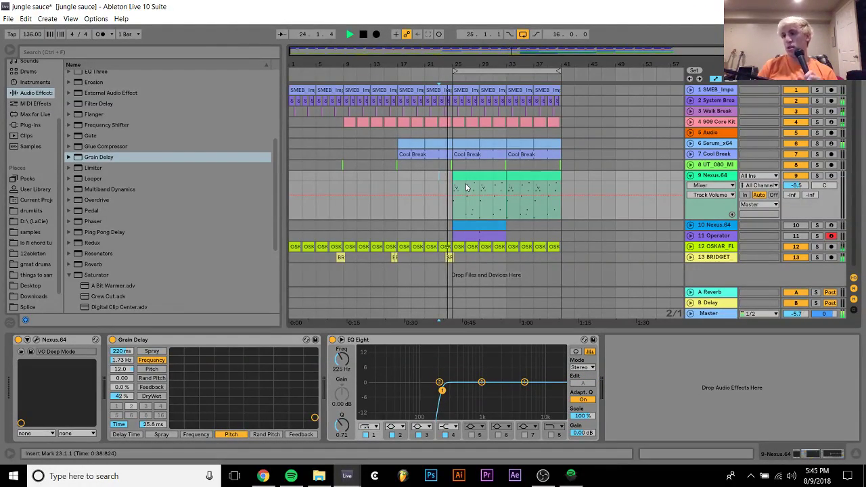
{"action": "left_click", "coordinate": [471, 175]}
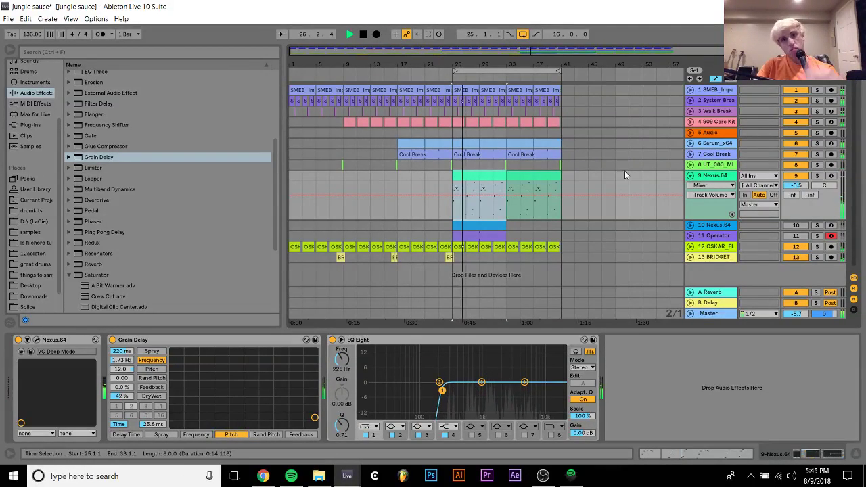
{"action": "left_click", "coordinate": [690, 176]}
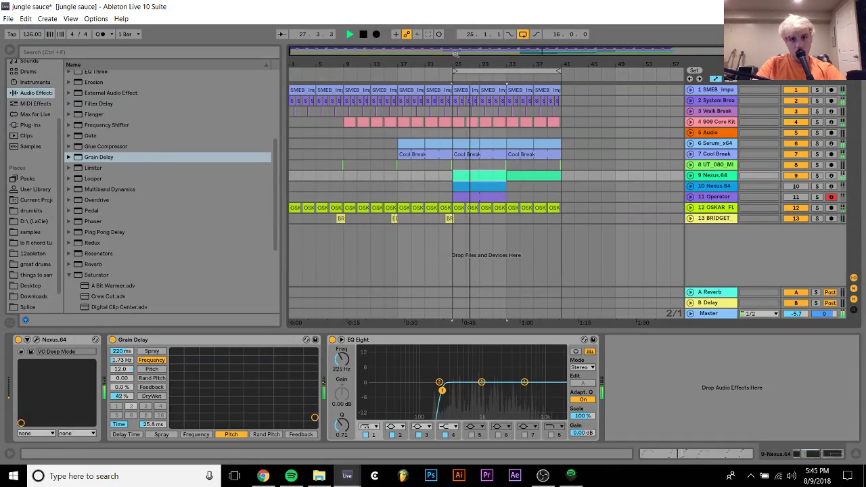
Delete the SMEB_Impact clips on track 1 from bar 25 onward.
{"action": "left_click", "coordinate": [772, 90]}
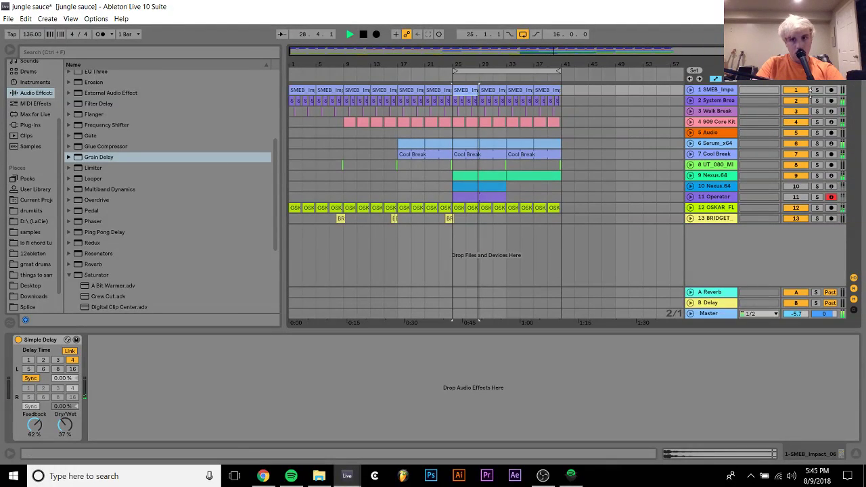
{"action": "key", "text": "space"}
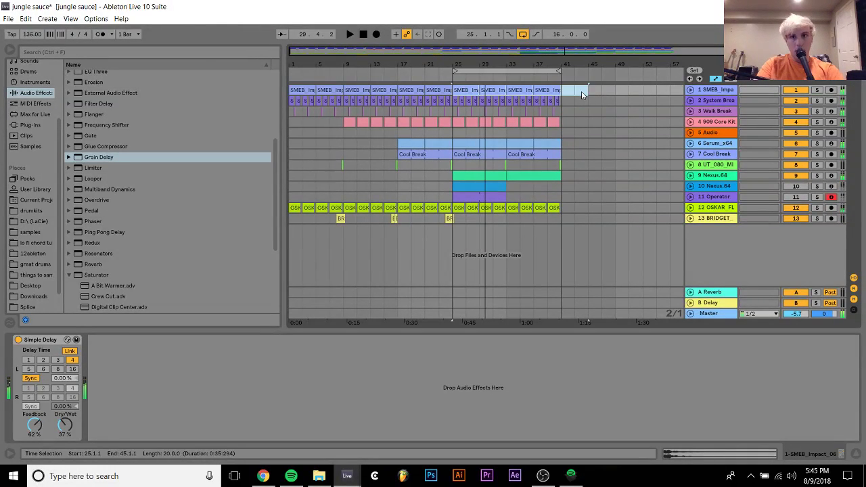
{"action": "left_click", "coordinate": [588, 95], "text": "shift"}
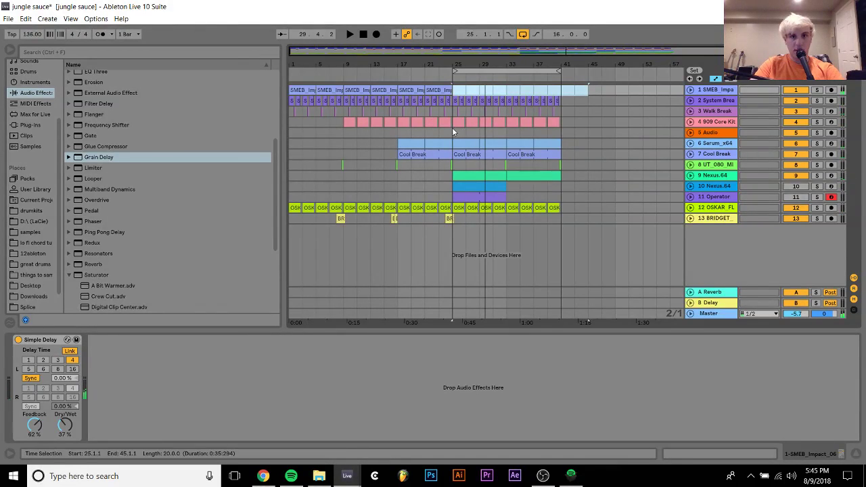
Play from bar 23 and unfold track 1 to audition its impact sound in solo.
{"action": "left_click", "coordinate": [437, 113]}
{"action": "key", "text": "space"}
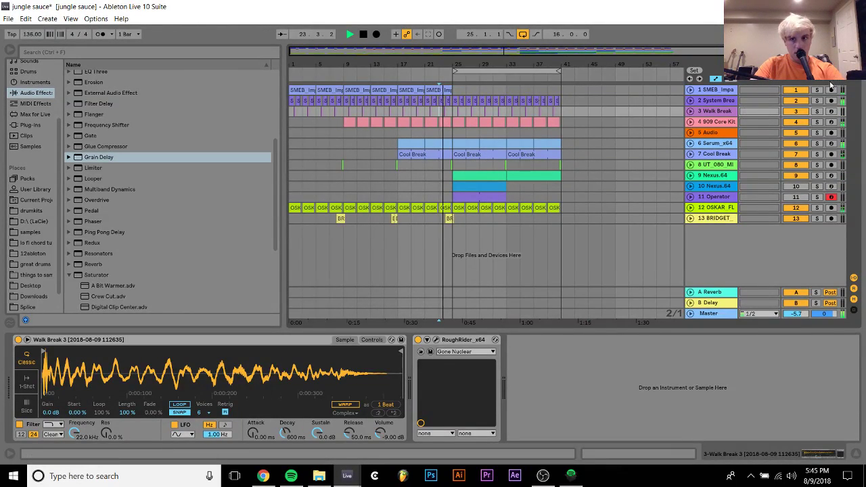
{"action": "left_click", "coordinate": [690, 90]}
{"action": "key", "text": "space"}
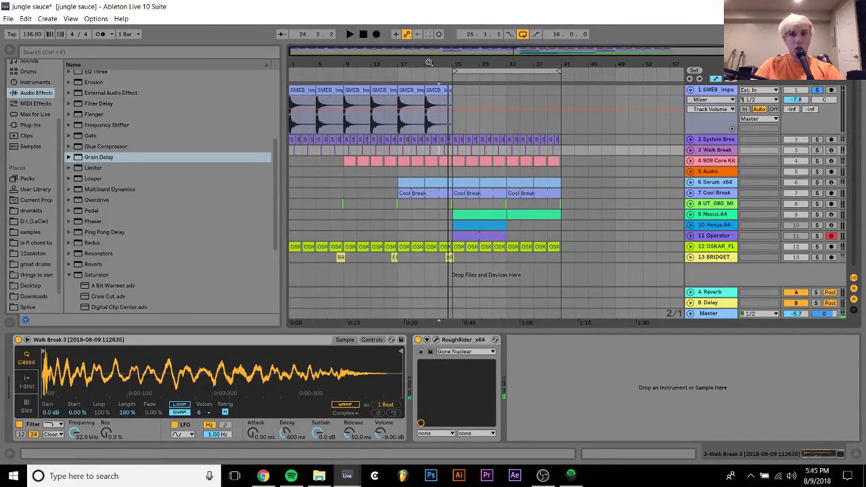
Place a half-bar piece of SMEB_Impact_06 at bar 25 on a new audio track below track 1, and play it soloed.
{"action": "left_click_drag", "start_coordinate": [429, 62], "coordinate": [539, 156]}
{"action": "left_click", "coordinate": [439, 92]}
{"action": "key", "text": "ctrl+shift+t"}
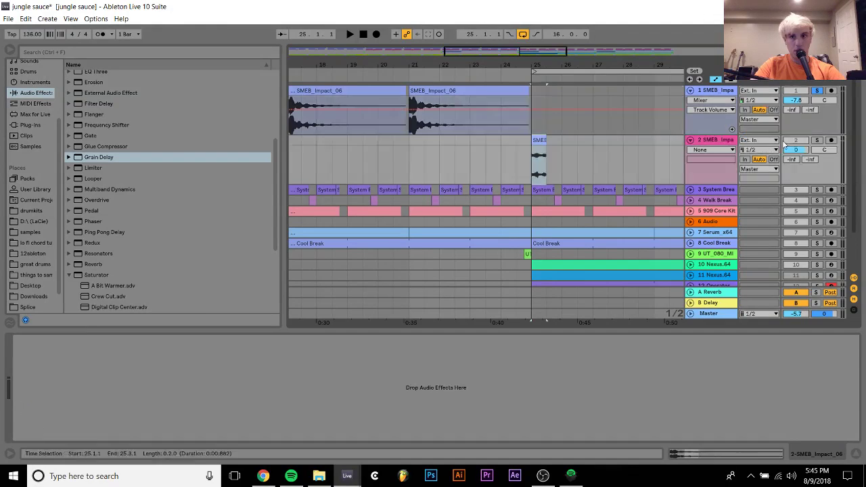
{"action": "left_click", "coordinate": [818, 140]}
{"action": "key", "text": "space"}
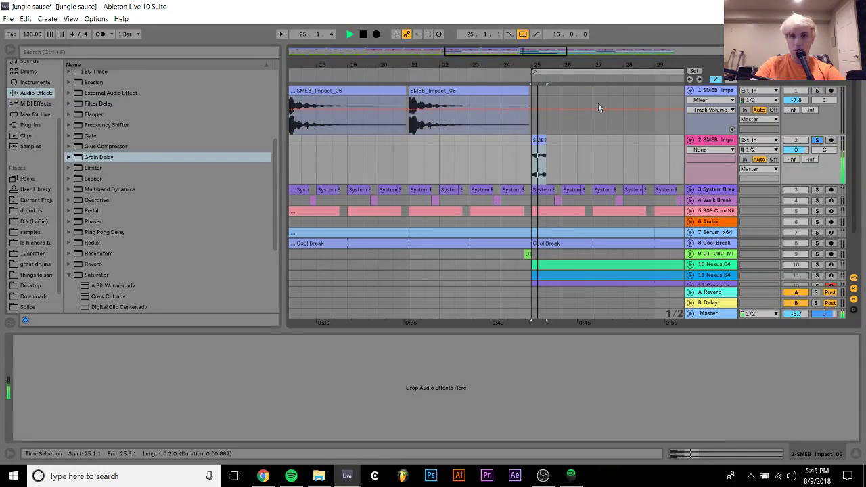
{"action": "key", "text": "space"}
{"action": "key", "text": "plus"}
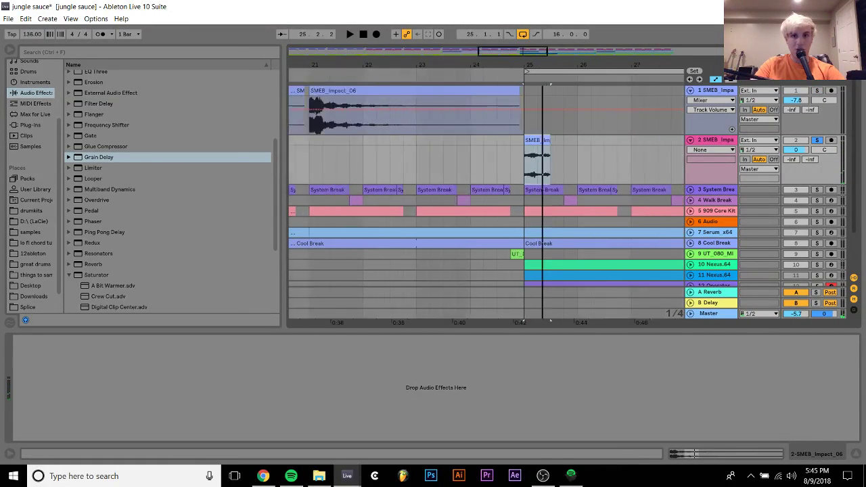
Trim the SMEB_Impact_06 piece at bar 25 to one beat and repeat it through bar 26, playing the result.
{"action": "left_click_drag", "start_coordinate": [550, 140], "coordinate": [534, 140]}
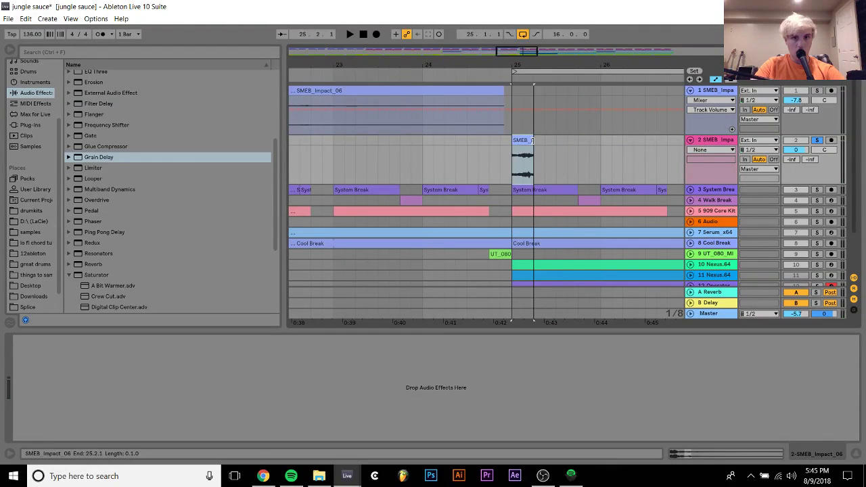
{"action": "key", "text": "ctrl+d"}
{"action": "key", "text": "ctrl+d"}
{"action": "key", "text": "ctrl+d"}
{"action": "key", "text": "space"}
{"action": "key", "text": "ctrl+d"}
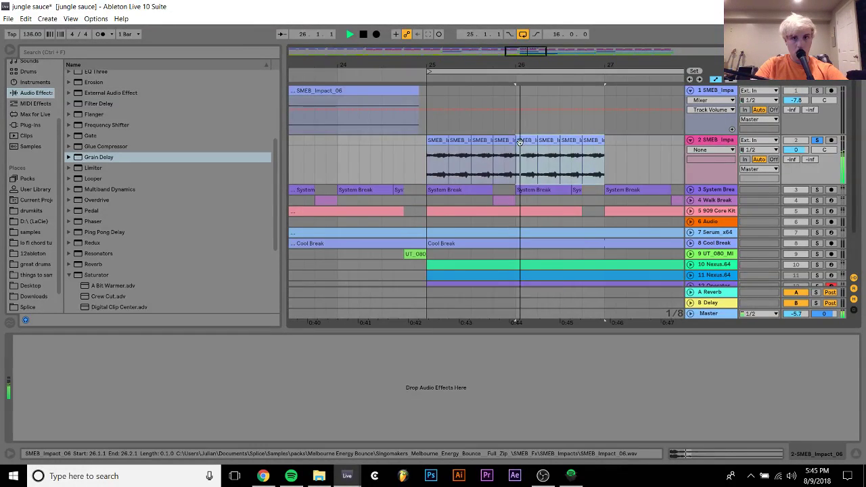
Delete the repeated impact pieces on track 2, keeping only the first one-beat clip at bar 25.
{"action": "left_click", "coordinate": [431, 140], "text": "shift"}
{"action": "key", "text": "space"}
{"action": "left_click_drag", "start_coordinate": [456, 140], "coordinate": [634, 148]}
{"action": "key", "text": "Delete"}
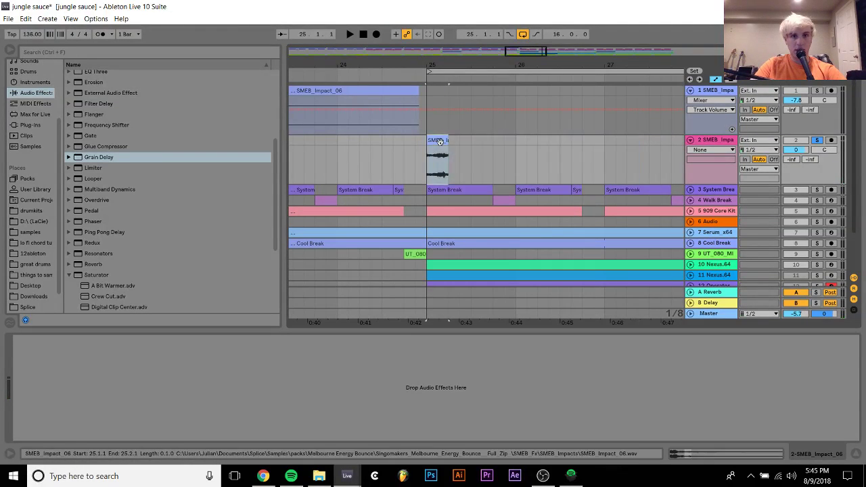
Move the one-beat impact clip up to track 1 at bar 25 and play the unsoloed mix from bar 24.
{"action": "left_click_drag", "start_coordinate": [438, 156], "coordinate": [438, 110]}
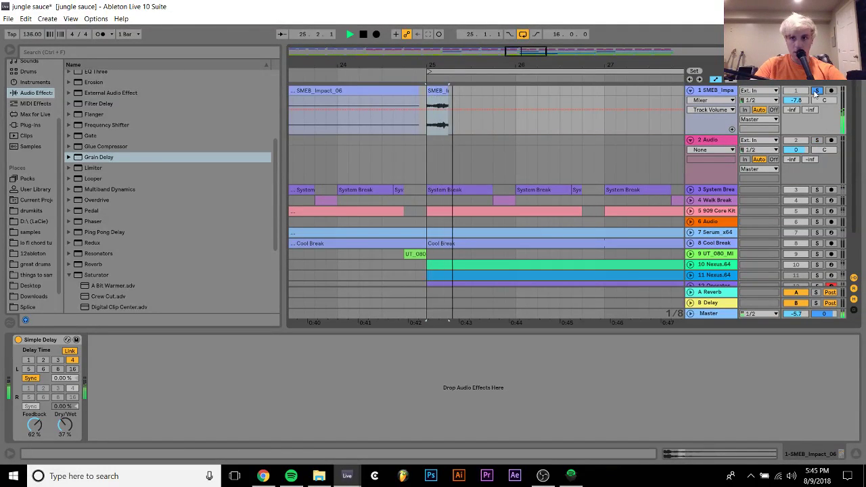
{"action": "left_click", "coordinate": [335, 150]}
{"action": "key", "text": "space"}
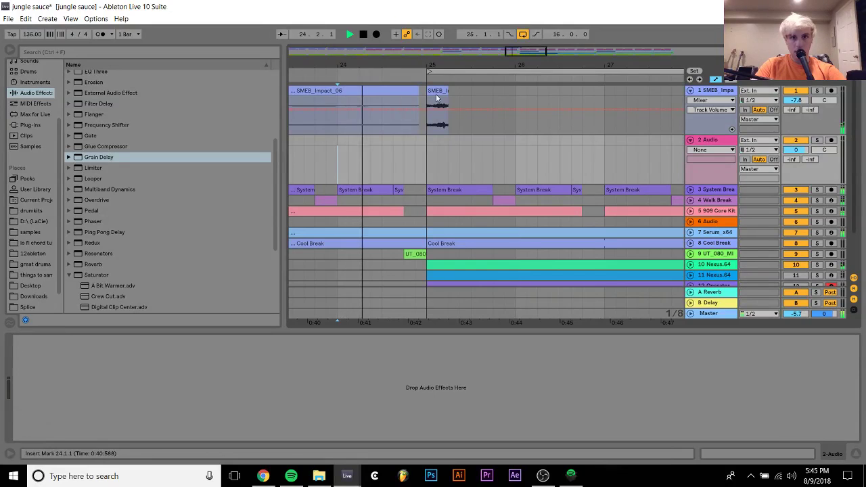
Duplicate track 1's eight-bar section from bar 25, including the one-beat impact, to bar 33 while playing the arrangement.
{"action": "left_click", "coordinate": [437, 108]}
{"action": "key", "text": "space"}
{"action": "key", "text": "minus"}
{"action": "key", "text": "minus"}
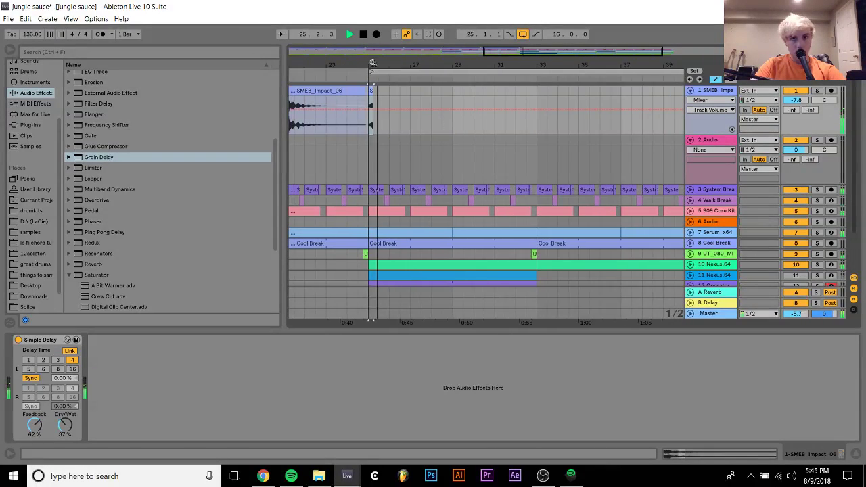
{"action": "left_click", "coordinate": [540, 89], "text": "shift"}
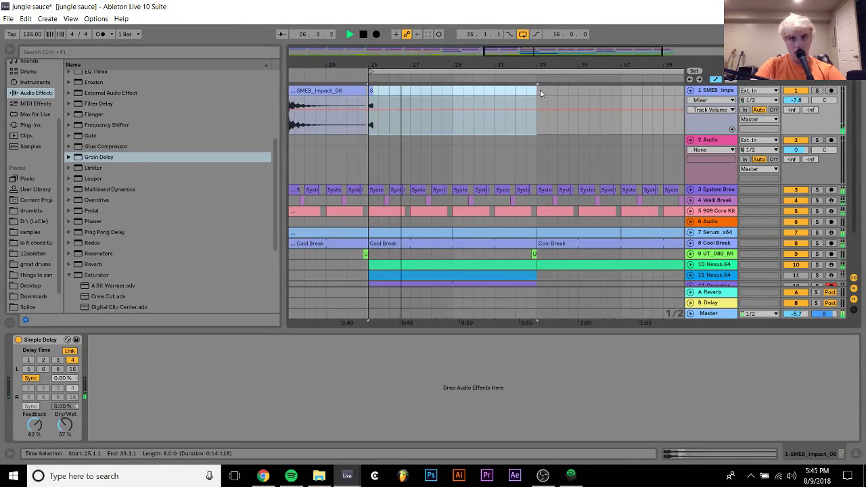
{"action": "key", "text": "ctrl+d"}
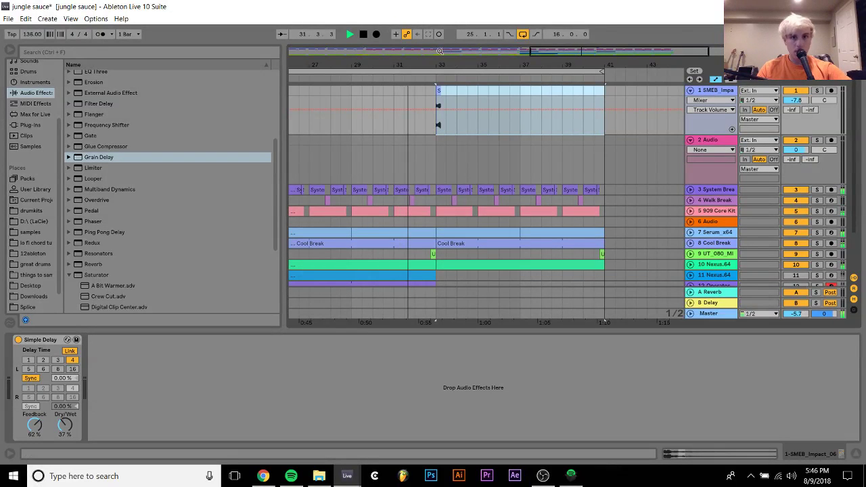
{"action": "left_click_drag", "start_coordinate": [500, 67], "coordinate": [501, 61]}
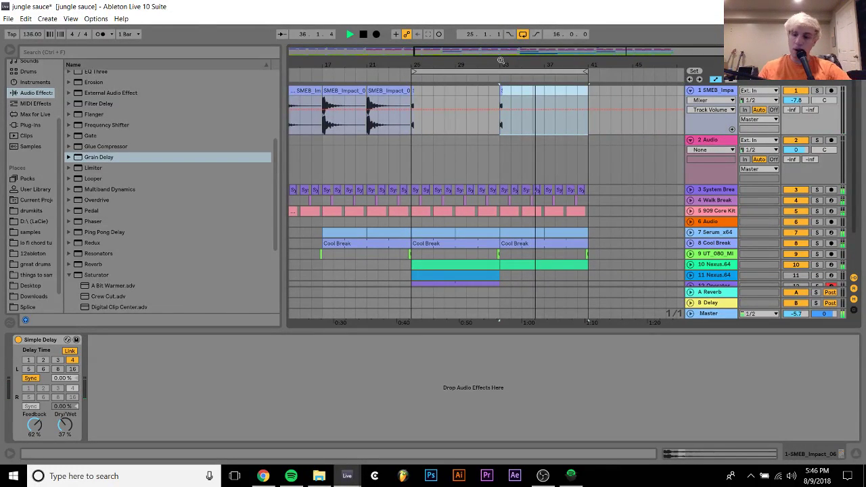
Start a new Live set, saving the changes to "jungle sauce".
{"action": "key", "text": "ctrl+n"}
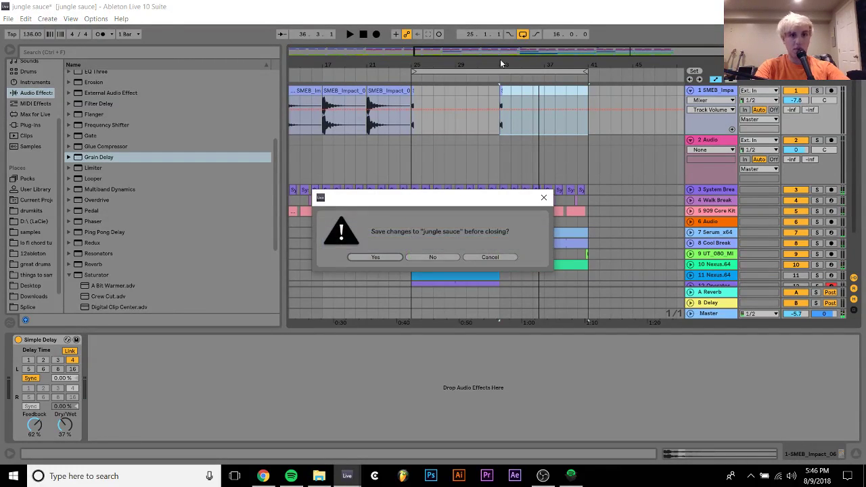
{"action": "key", "text": "Return"}
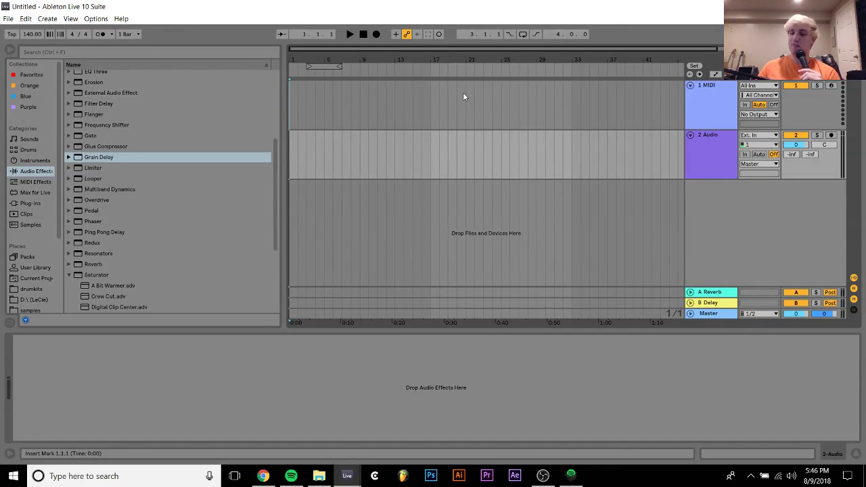
Preview looperman loops in the drumkits folder, and place the juice-world-type loop at bar 1 with looping enabled over its four bars.
{"action": "left_click", "coordinate": [29, 201]}
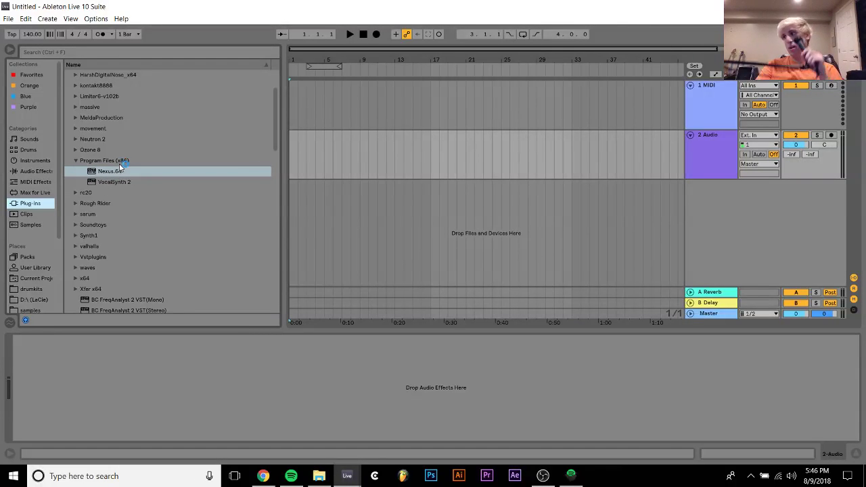
{"action": "scroll", "coordinate": [17, 207], "scroll_direction": "down", "scroll_amount": 4}
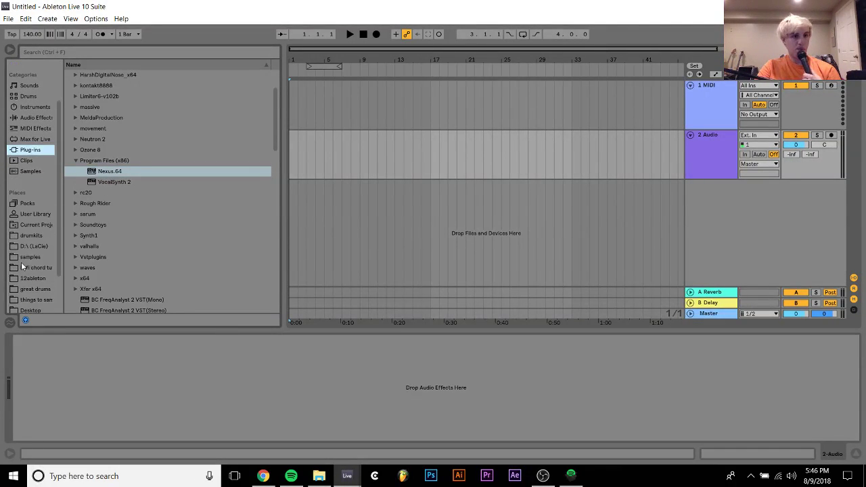
{"action": "left_click", "coordinate": [31, 246]}
{"action": "left_click", "coordinate": [34, 235]}
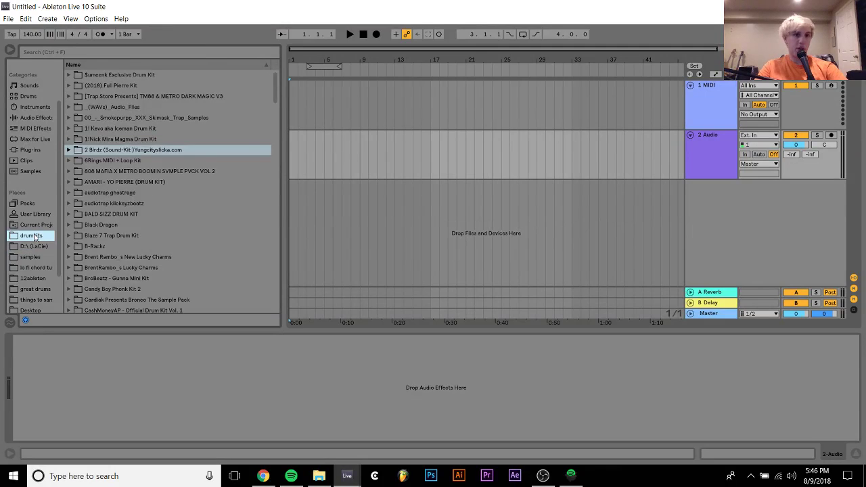
{"action": "scroll", "coordinate": [132, 222], "scroll_direction": "down", "scroll_amount": 10}
{"action": "left_click_drag", "start_coordinate": [272, 153], "coordinate": [276, 360]}
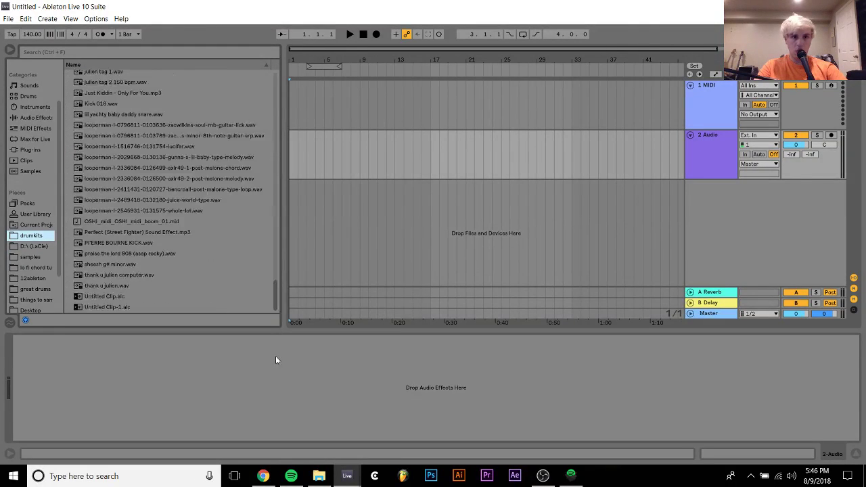
{"action": "left_click", "coordinate": [217, 189]}
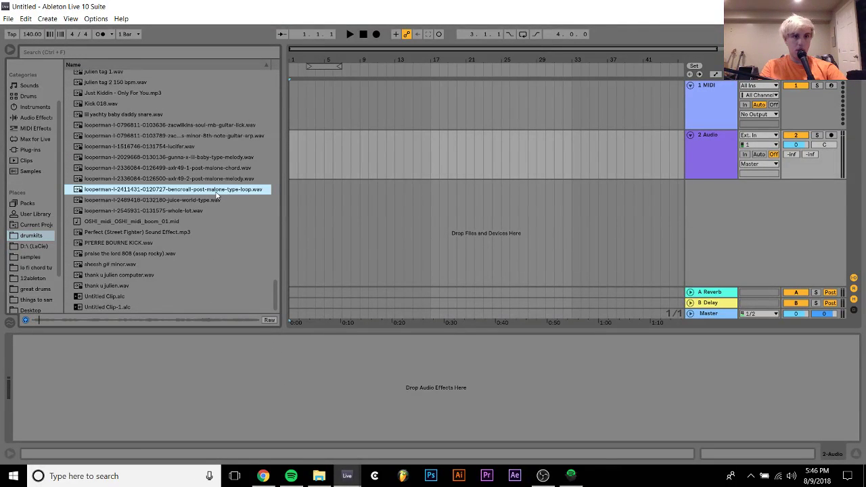
{"action": "left_click", "coordinate": [217, 199]}
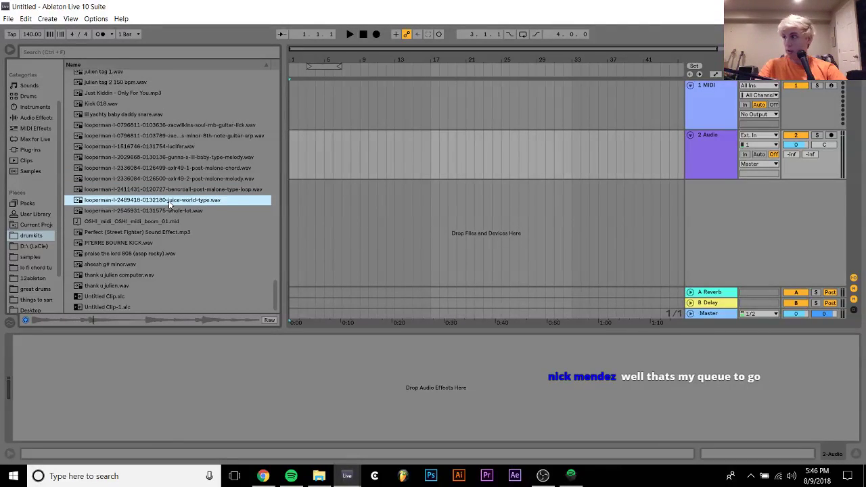
{"action": "left_click_drag", "start_coordinate": [230, 200], "coordinate": [291, 101]}
{"action": "key", "text": "ctrl+l"}
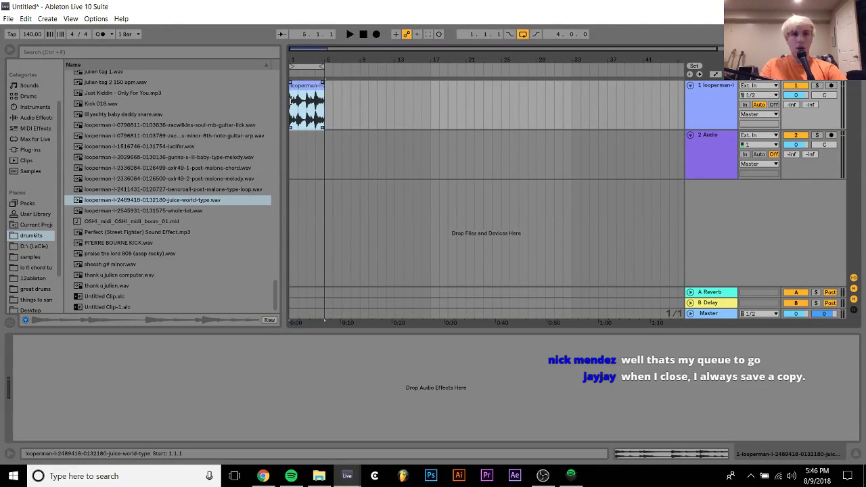
Add IL Gross Beat to the loop's track with the Momentary preset's 1/2 Speed, and lower the track volume to -7.6 during playback.
{"action": "left_click", "coordinate": [30, 149]}
{"action": "scroll", "coordinate": [153, 180], "scroll_direction": "down", "scroll_amount": 10}
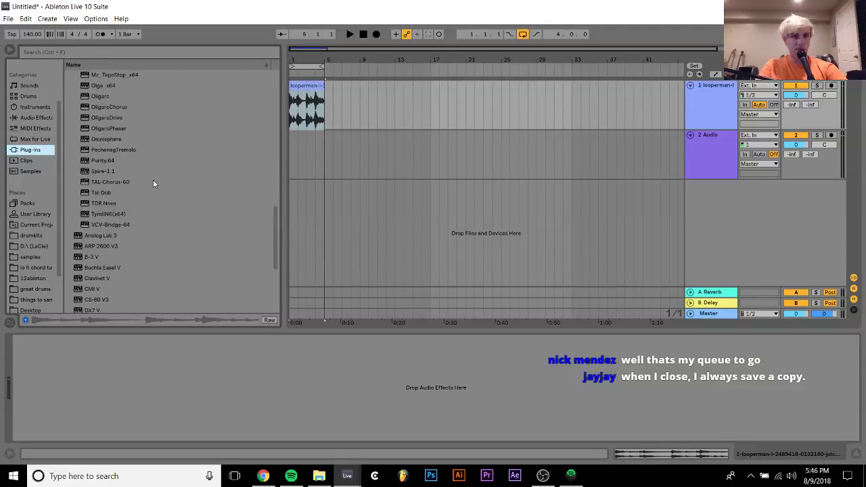
{"action": "double_click", "coordinate": [108, 96]}
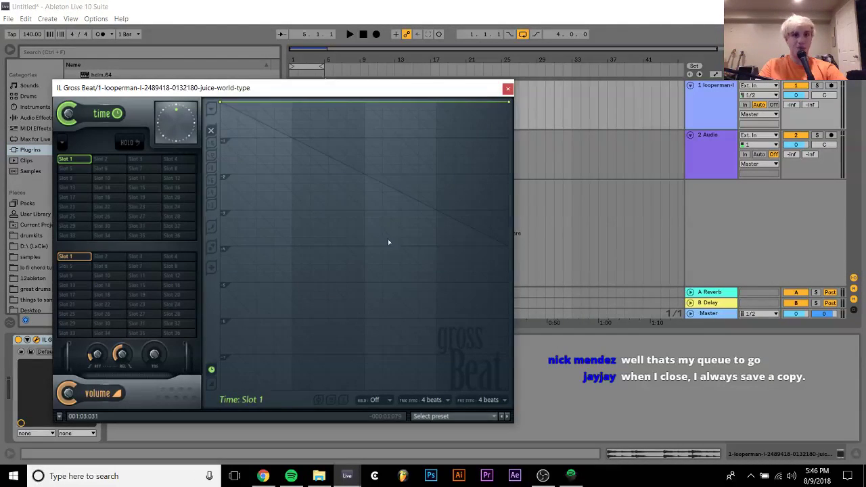
{"action": "left_click", "coordinate": [440, 417]}
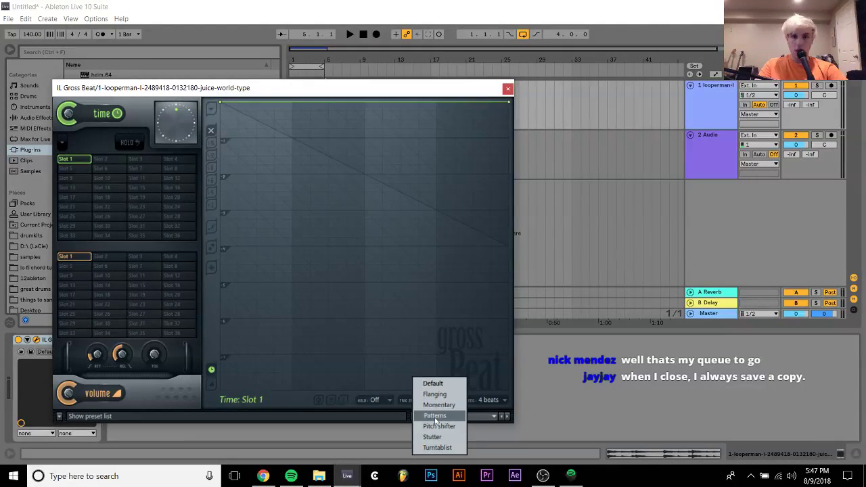
{"action": "left_click", "coordinate": [430, 408]}
{"action": "left_click", "coordinate": [140, 226]}
{"action": "key", "text": "space"}
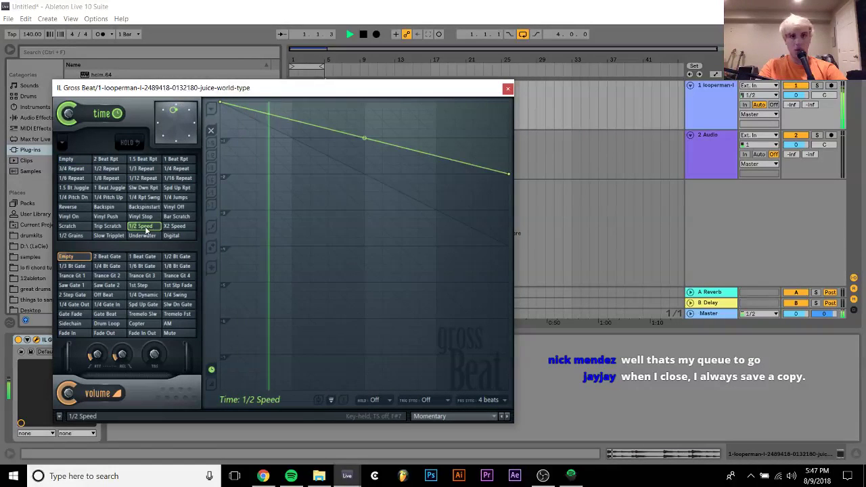
{"action": "left_click", "coordinate": [507, 90]}
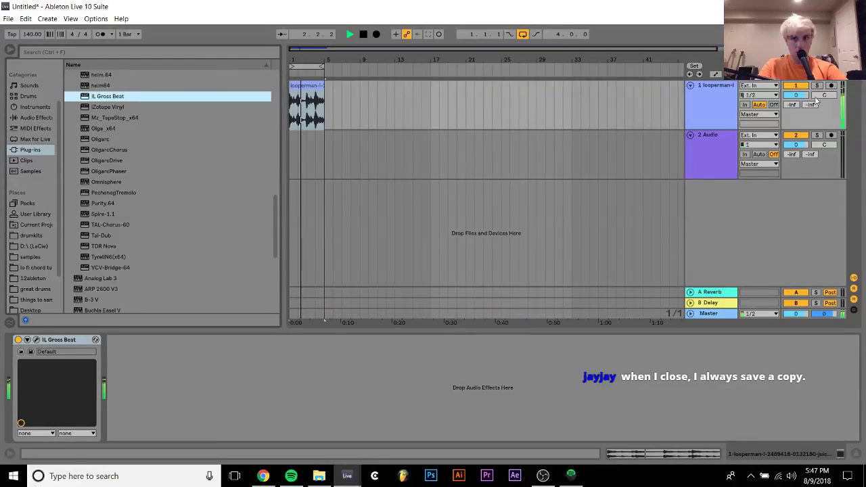
{"action": "mouse_move", "coordinate": [795, 95]}
{"action": "left_mouse_down"}
{"action": "mouse_move", "coordinate": [795, 118]}
{"action": "mouse_move", "coordinate": [806, 102]}
{"action": "left_mouse_up"}
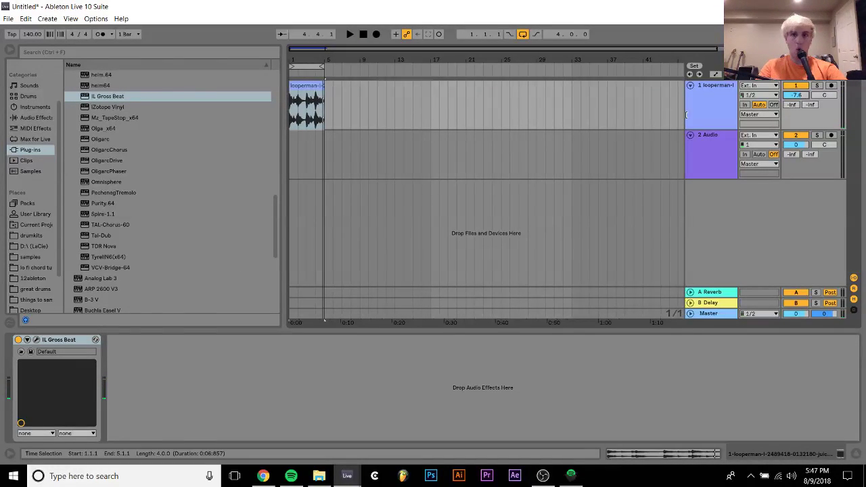
Delete the looperman loop's track.
{"action": "left_click", "coordinate": [707, 101]}
{"action": "key", "text": "Delete"}
Add Nexus.64 on a new track and load the PN Nexus Grandpiano preset from the Piano category.
{"action": "scroll", "coordinate": [133, 201], "scroll_direction": "up", "scroll_amount": 10}
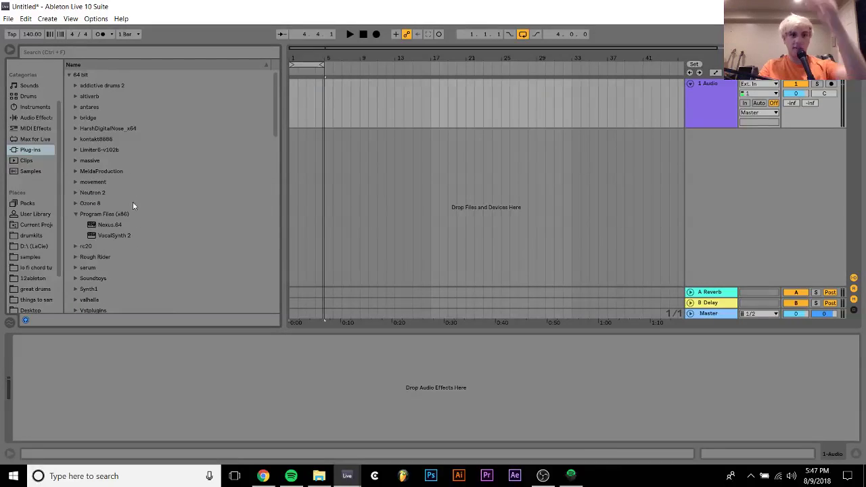
{"action": "left_click_drag", "start_coordinate": [102, 225], "coordinate": [324, 216]}
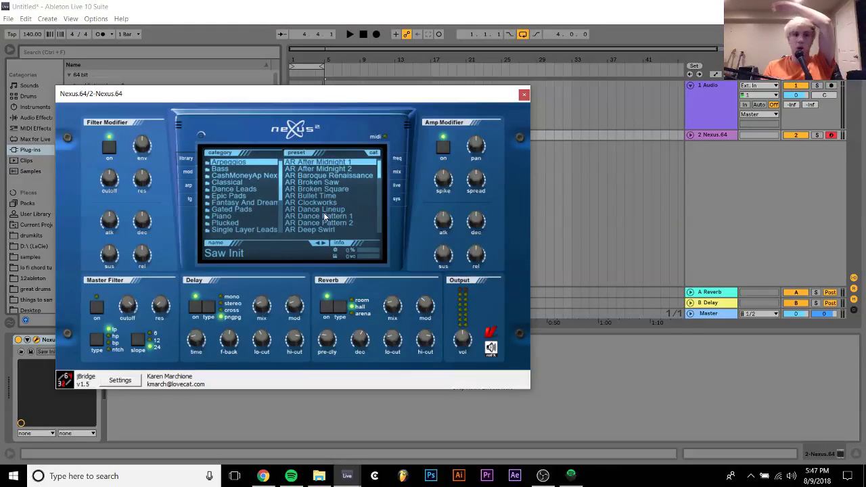
{"action": "left_click", "coordinate": [239, 221]}
{"action": "left_click", "coordinate": [238, 216]}
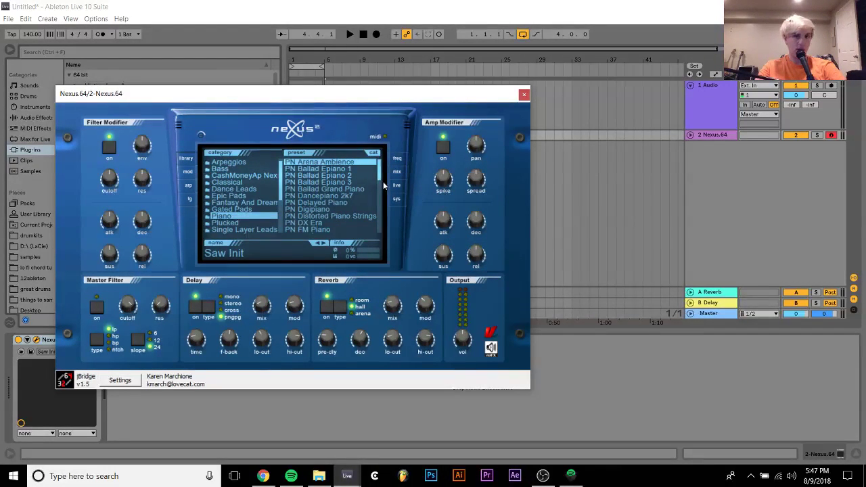
{"action": "left_click_drag", "start_coordinate": [383, 182], "coordinate": [382, 199]}
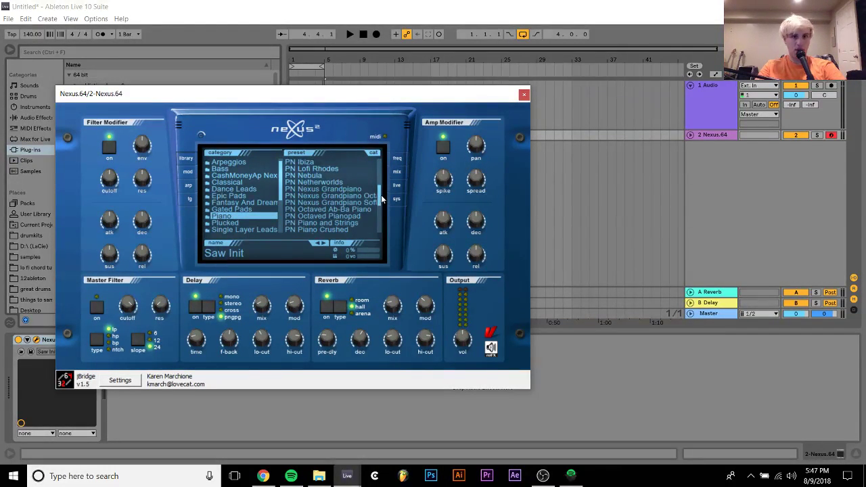
{"action": "left_click", "coordinate": [350, 189]}
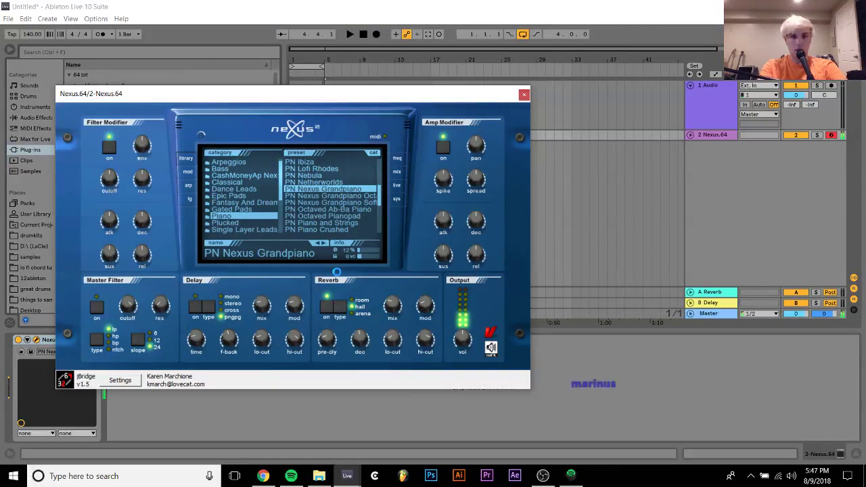
Turn off the reverb in Nexus and lower the computer keyboard's octave to C2–D3.
{"action": "left_click", "coordinate": [329, 308]}
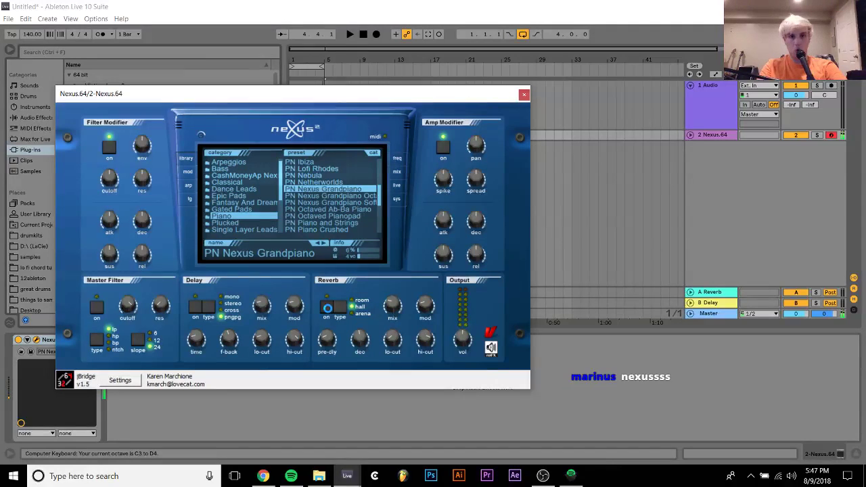
{"action": "key", "text": "z"}
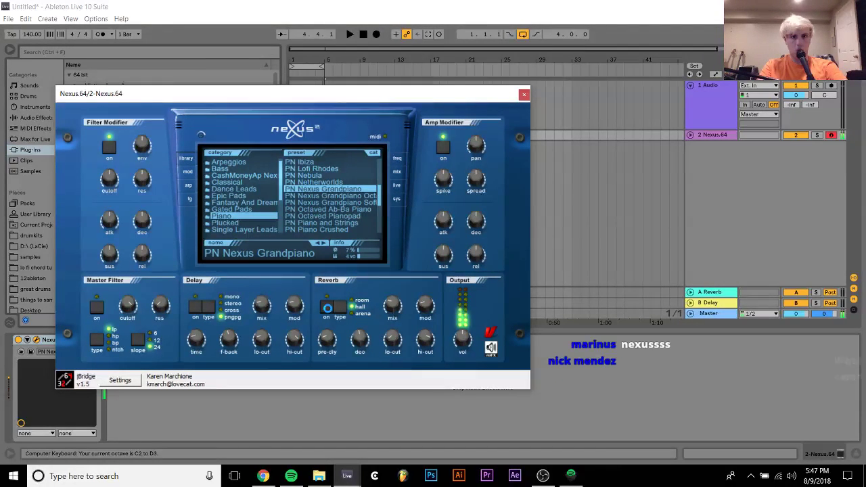
Try an Amp Modifier attack of 46 on the Nexus piano and bring it back down.
{"action": "mouse_move", "coordinate": [436, 222]}
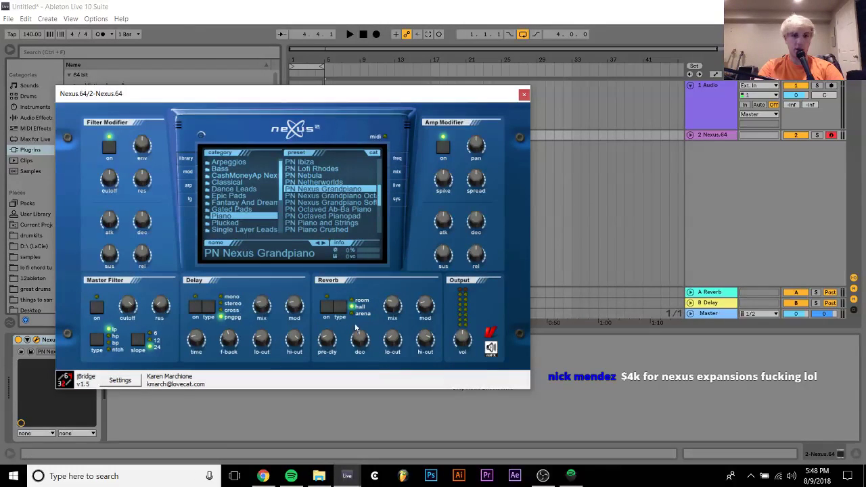
{"action": "scroll", "coordinate": [443, 224], "scroll_direction": "up", "scroll_amount": 3}
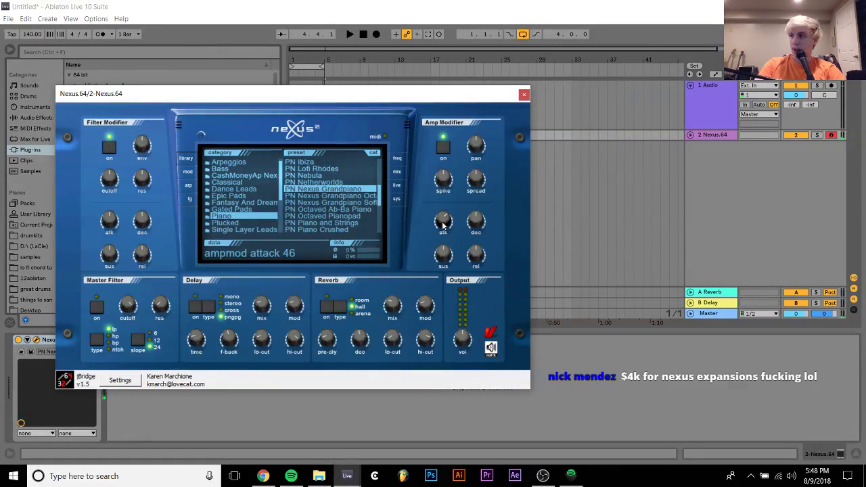
{"action": "left_click_drag", "start_coordinate": [441, 222], "coordinate": [443, 241]}
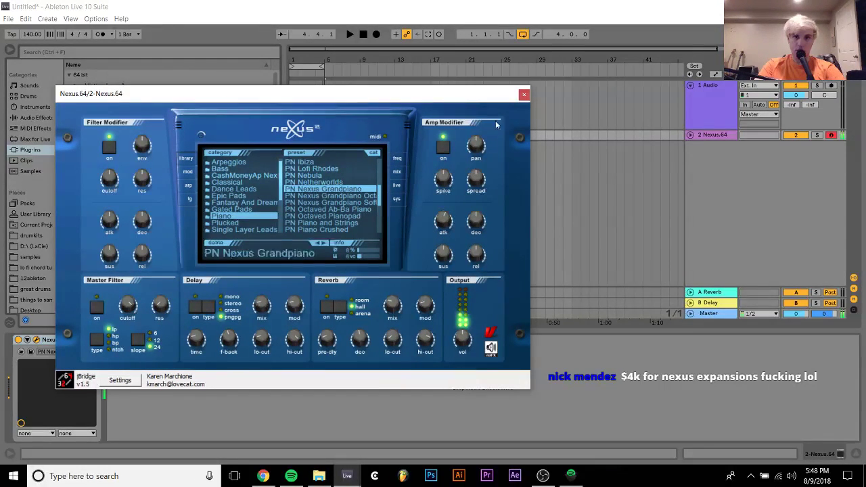
Close the Nexus window and create an empty four-bar MIDI clip at bar 1 on the Nexus.64 track.
{"action": "left_click", "coordinate": [524, 95]}
{"action": "left_click", "coordinate": [323, 136]}
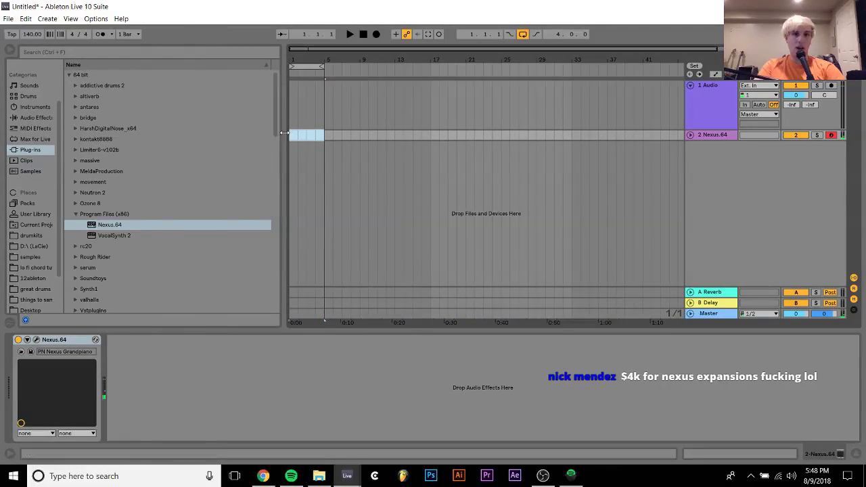
{"action": "key", "text": "ctrl+shift+m"}
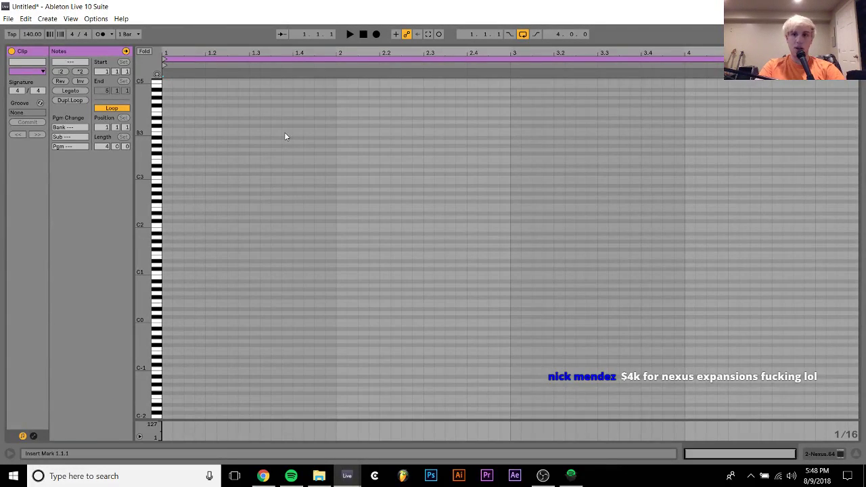
Add G#2 and D3 notes at the clip's start and lengthen both to two beats.
{"action": "double_click", "coordinate": [165, 195]}
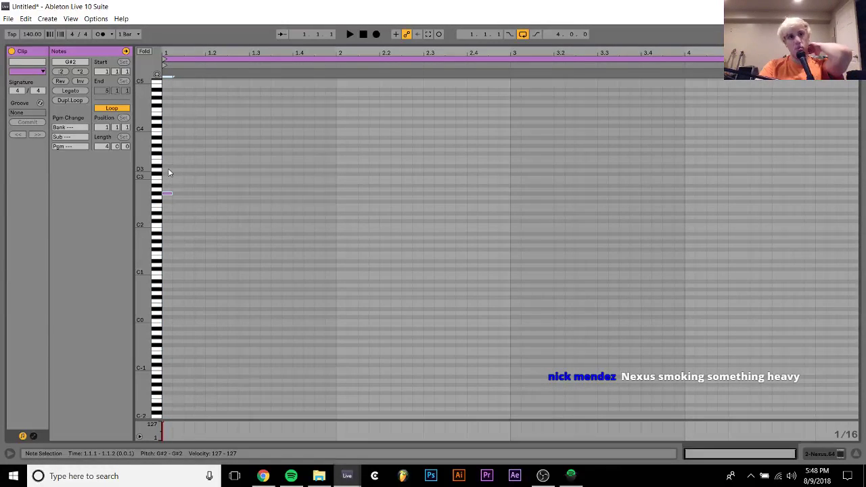
{"action": "key", "text": "ctrl+a"}
{"action": "key", "text": "shift+Right"}
{"action": "key", "text": "shift+Right"}
{"action": "key", "text": "shift+Right"}
{"action": "key", "text": "shift+Right"}
{"action": "key", "text": "shift+Right"}
{"action": "key", "text": "shift+Right"}
{"action": "key", "text": "shift+Right"}
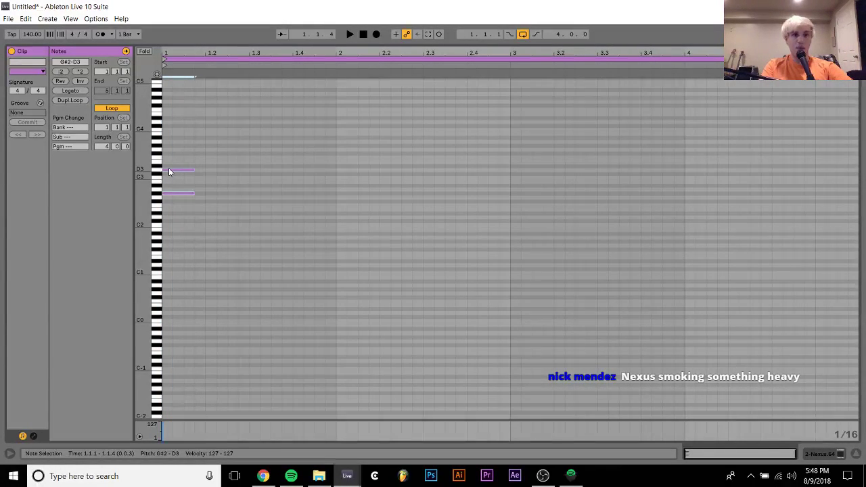
Raise the D3 note an octave to D4 and play the two-note chord.
{"action": "left_click", "coordinate": [177, 169]}
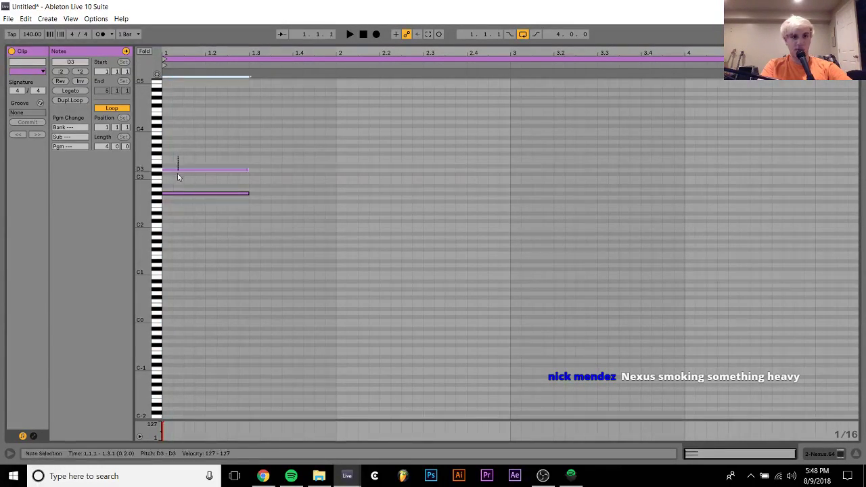
{"action": "key", "text": "shift+Up"}
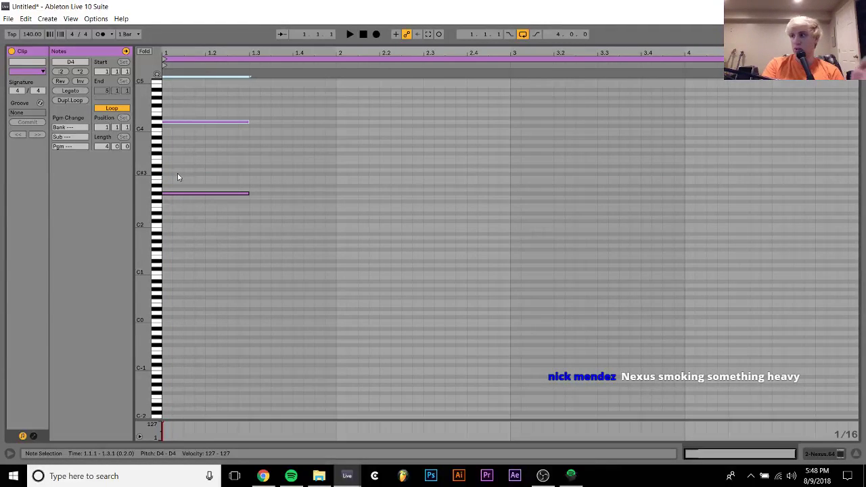
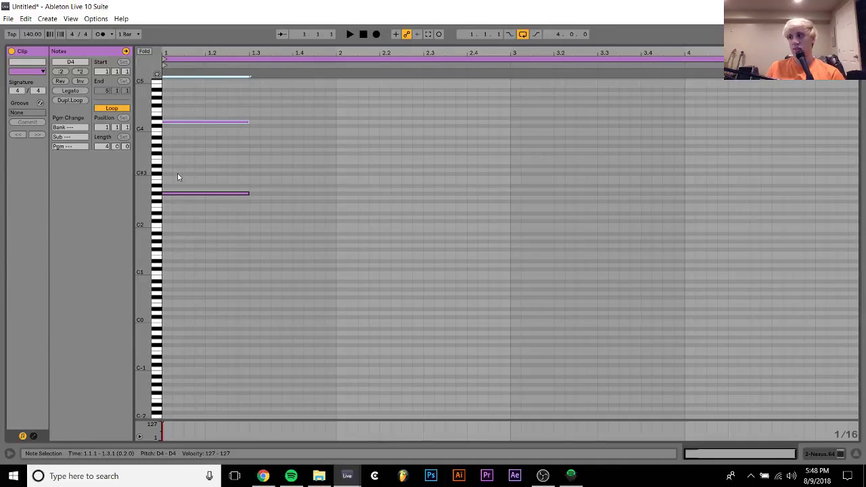
{"action": "key", "text": "space"}
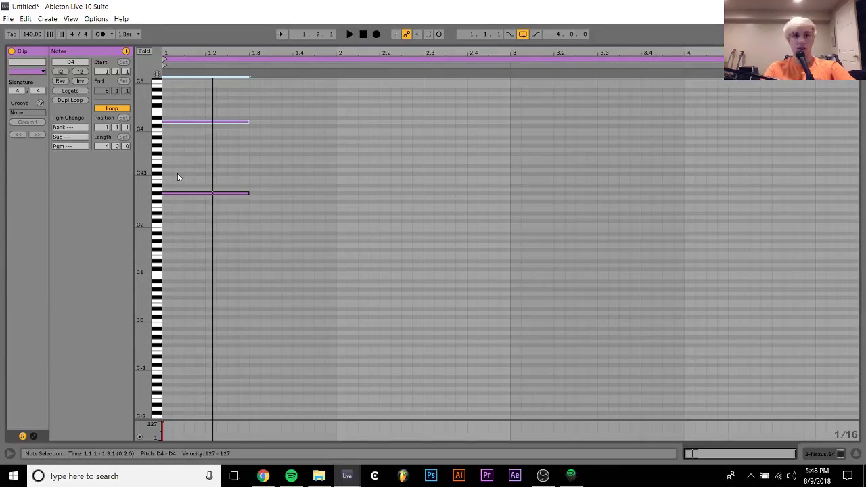
{"action": "key", "text": "space"}
Duplicate the first chord to 1.3 and lower the copy's upper note to C4, then audition it.
{"action": "key", "text": "ctrl+d"}
{"action": "left_click", "coordinate": [292, 122]}
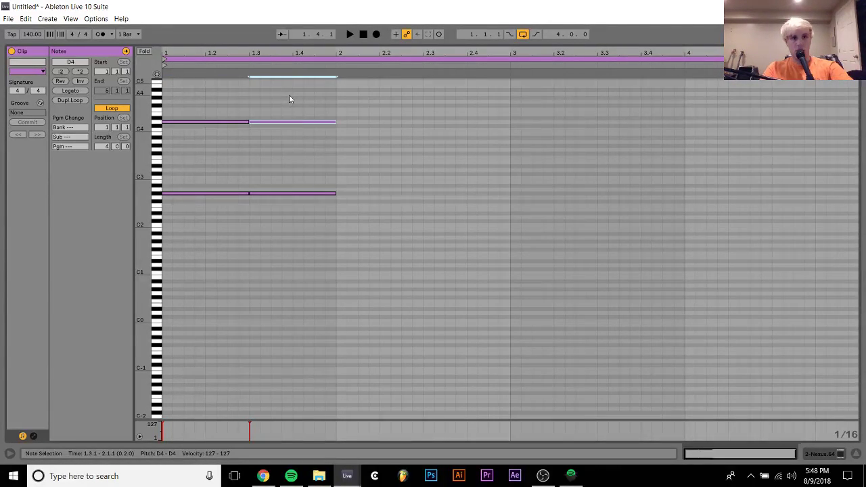
{"action": "key", "text": "Down"}
{"action": "key", "text": "Down"}
{"action": "key", "text": "space"}
{"action": "key", "text": "space"}
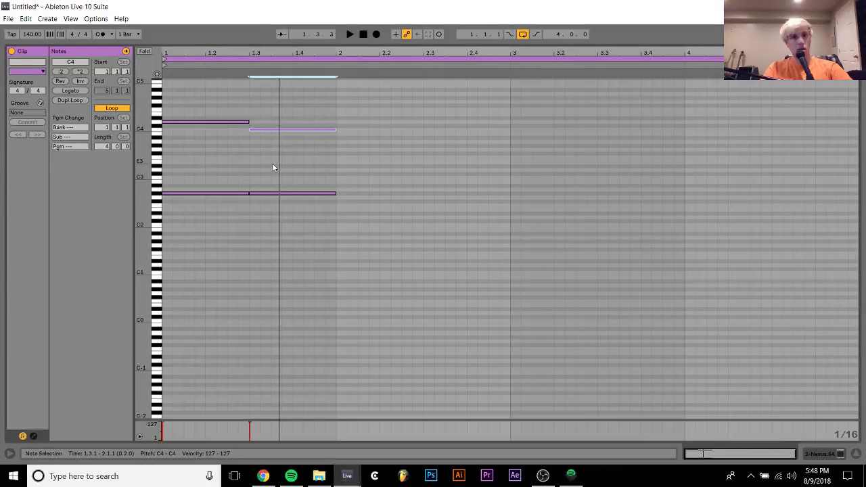
Duplicate all of bar 1's notes into bar 2 and transpose the copies down four semitones.
{"action": "key", "text": "ctrl+a"}
{"action": "key", "text": "ctrl+d"}
{"action": "key", "text": "Down"}
{"action": "key", "text": "Down"}
{"action": "key", "text": "Down"}
{"action": "key", "text": "Down"}
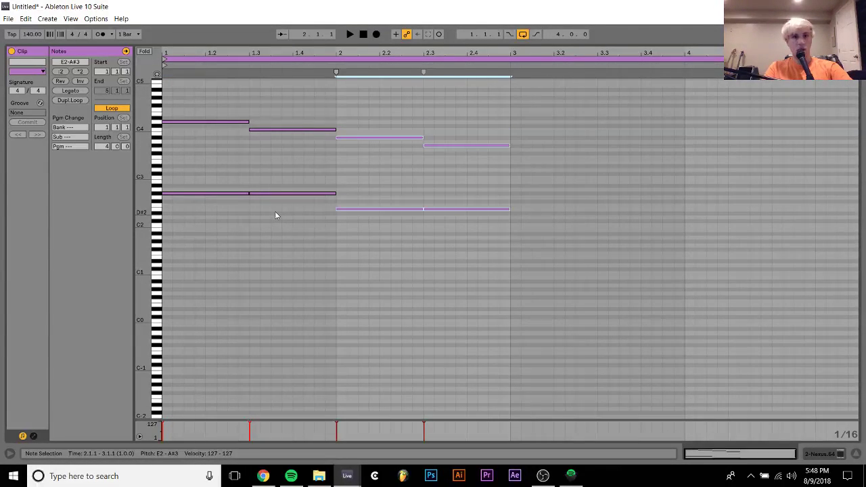
Raise the upper note at the start of bar 2 to E4, auditioning the pitches along the way.
{"action": "left_click_drag", "start_coordinate": [377, 160], "coordinate": [380, 82]}
{"action": "key", "text": "Up"}
{"action": "key", "text": "Up"}
{"action": "key", "text": "Up"}
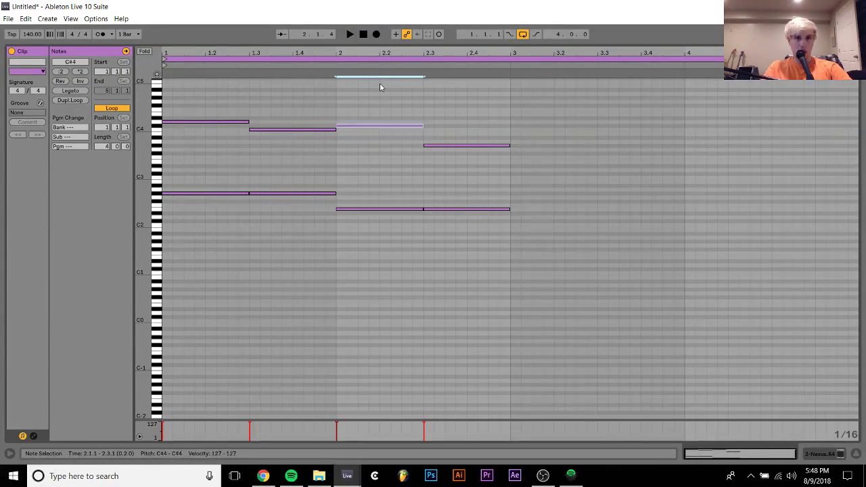
{"action": "key", "text": "space"}
{"action": "key", "text": "Up"}
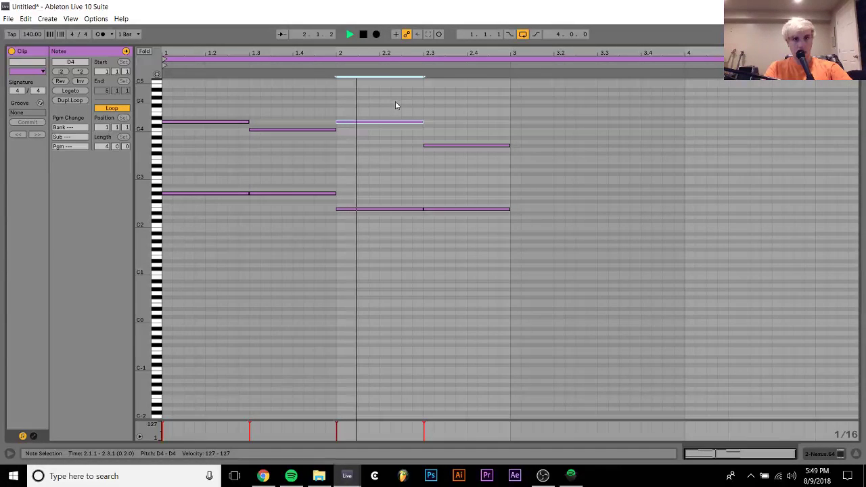
{"action": "key", "text": "space"}
{"action": "key", "text": "Up"}
{"action": "key", "text": "Up"}
{"action": "key", "text": "space"}
Raise the bass note at the start of bar 2 to F2 and listen to the chord.
{"action": "left_click", "coordinate": [389, 209]}
{"action": "key", "text": "Up"}
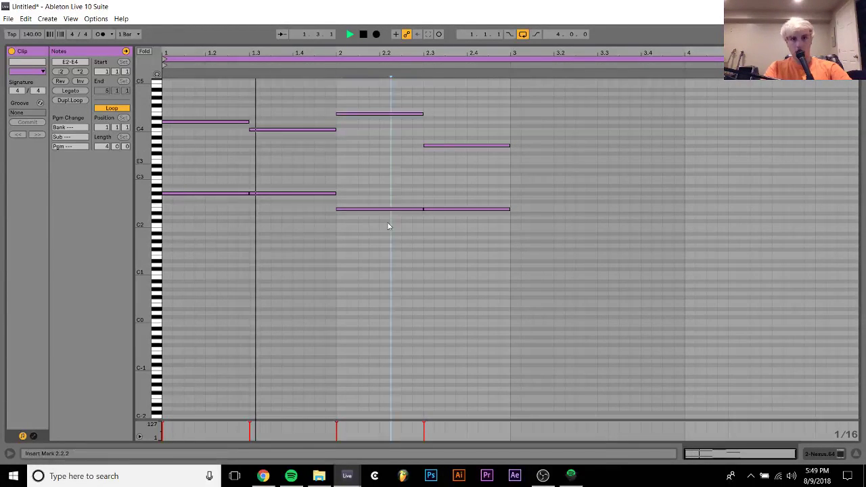
{"action": "key", "text": "space"}
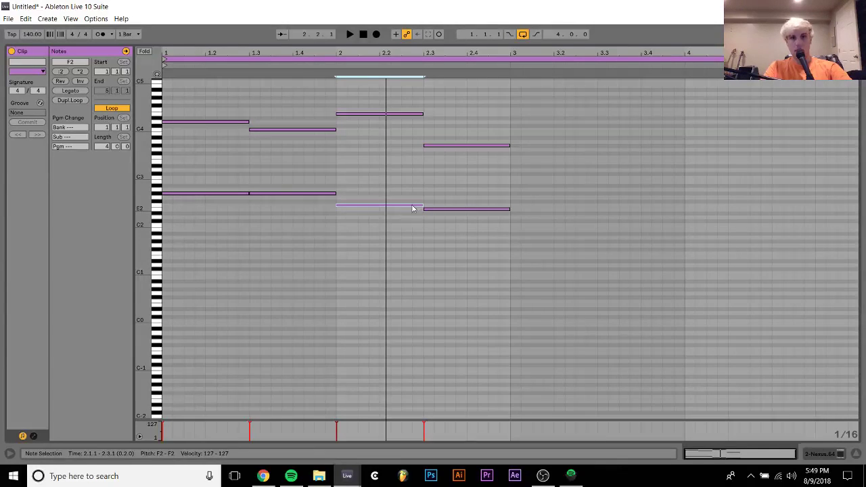
Try lowering the bass note at 2.3 to B1 and play the progression.
{"action": "left_click", "coordinate": [434, 230]}
{"action": "key", "text": "Down"}
{"action": "key", "text": "Down"}
{"action": "key", "text": "Down"}
{"action": "key", "text": "Down"}
{"action": "key", "text": "Down"}
{"action": "key", "text": "Down"}
{"action": "key", "text": "Down"}
{"action": "key", "text": "space"}
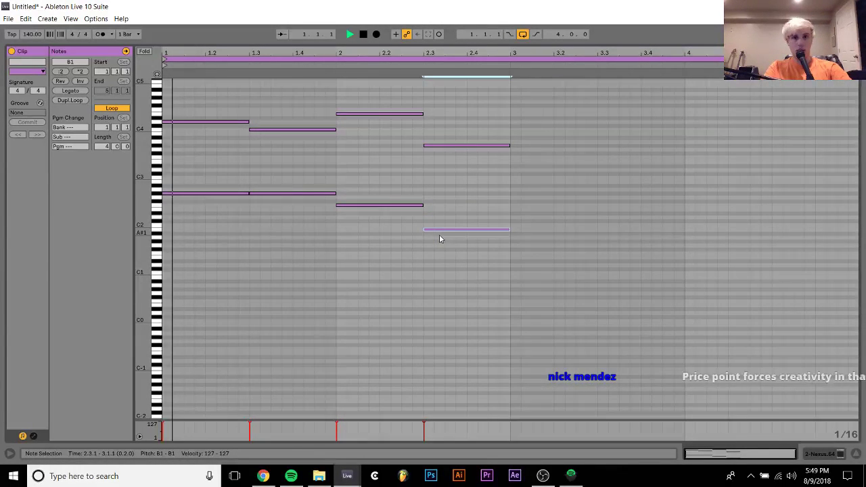
Retune the chord at 2.3 to D#2 in the bass and A#3 on top during playback.
{"action": "left_click", "coordinate": [445, 145]}
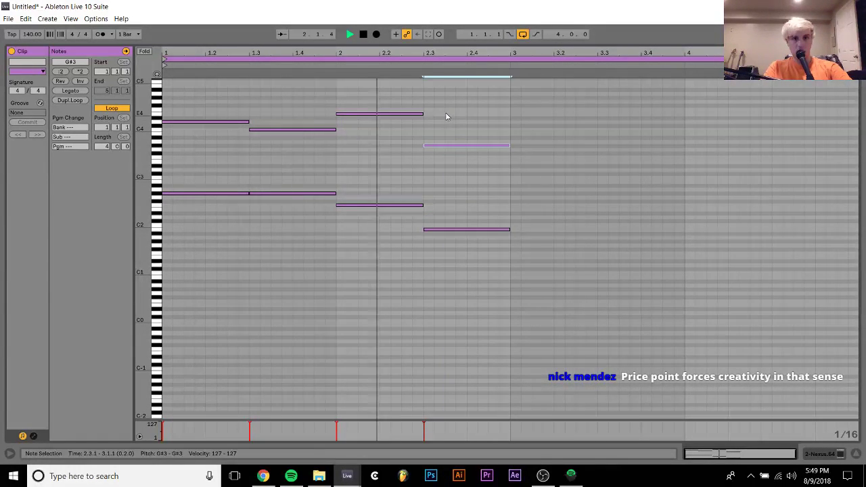
{"action": "key", "text": "Up"}
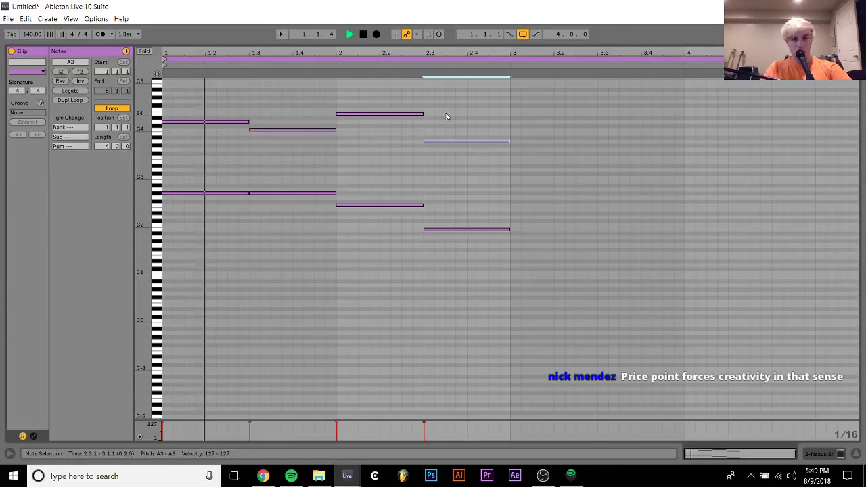
{"action": "left_click", "coordinate": [449, 230]}
{"action": "key", "text": "Up"}
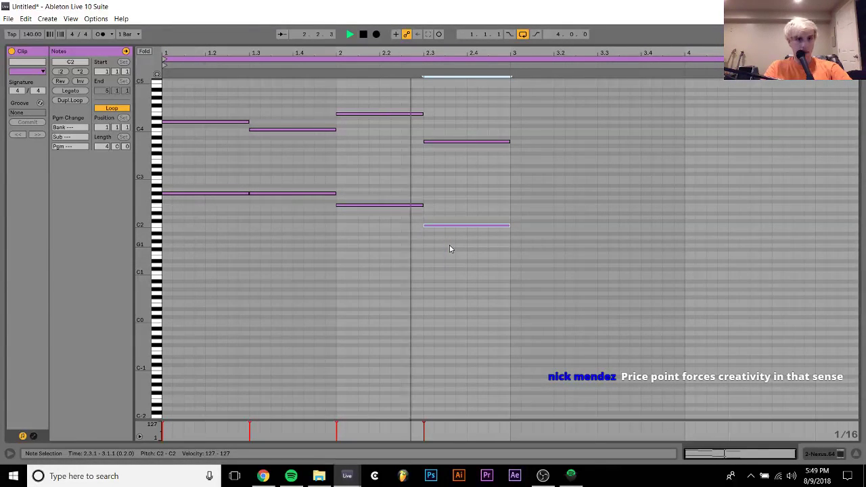
{"action": "key", "text": "Up"}
{"action": "key", "text": "Up"}
{"action": "key", "text": "Up"}
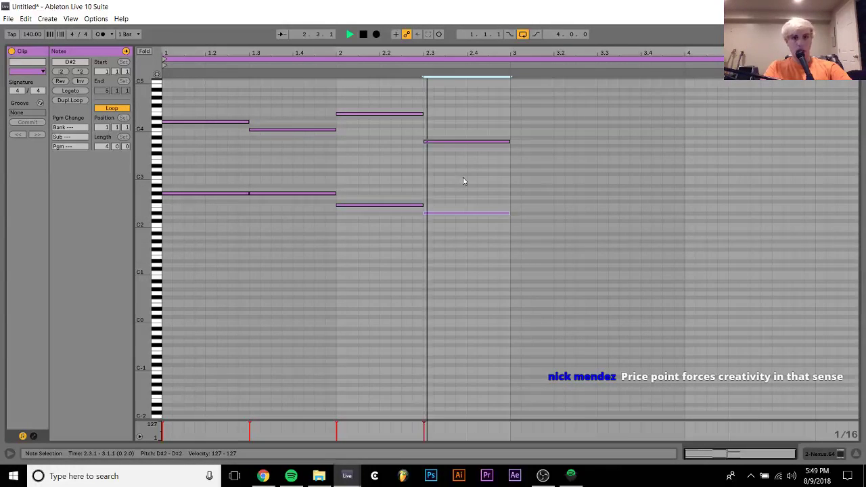
{"action": "left_click", "coordinate": [455, 141]}
{"action": "key", "text": "Up"}
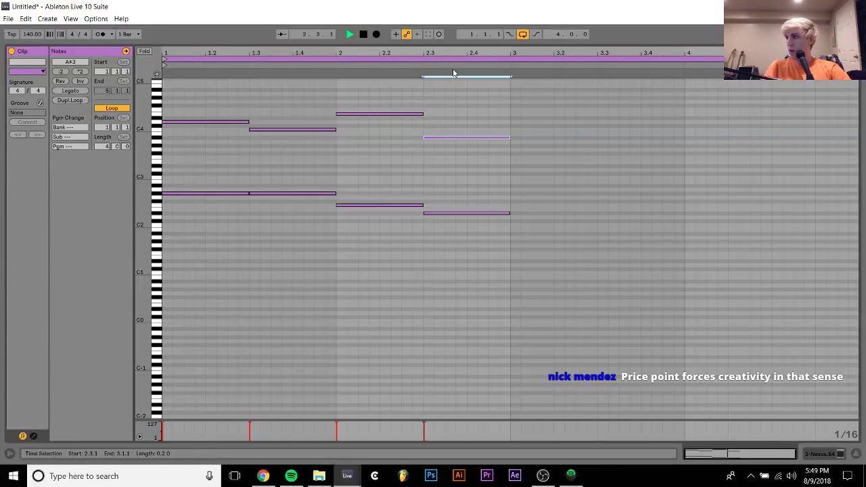
{"action": "key", "text": "space"}
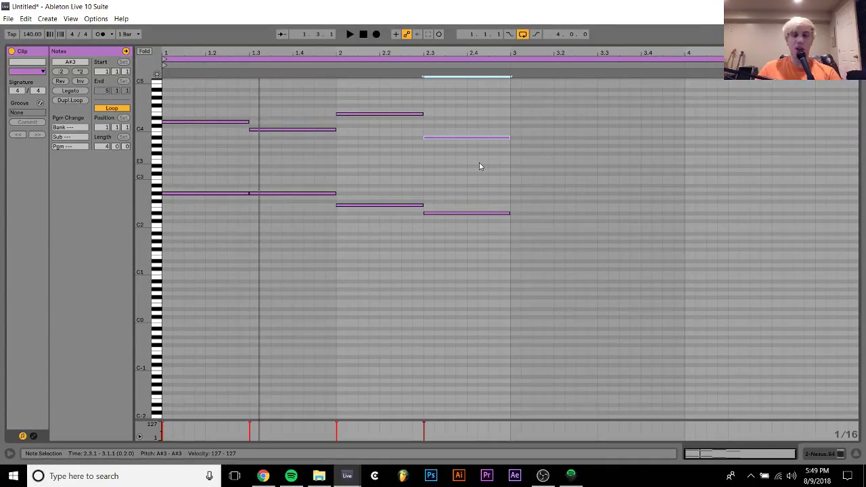
Try all four upper notes an octave lower, extended to their full two-beat lengths, and play them.
{"action": "left_click_drag", "start_coordinate": [479, 165], "coordinate": [215, 74]}
{"action": "key", "text": "shift+Down"}
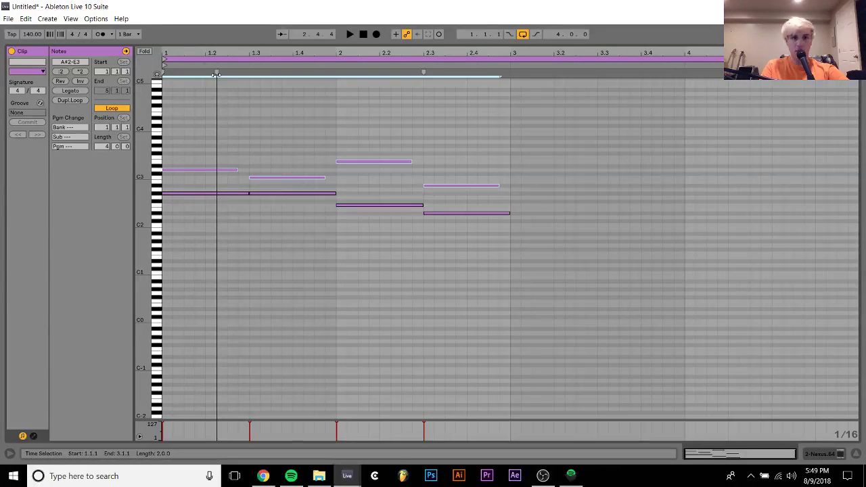
{"action": "key", "text": "shift+Right"}
{"action": "key", "text": "space"}
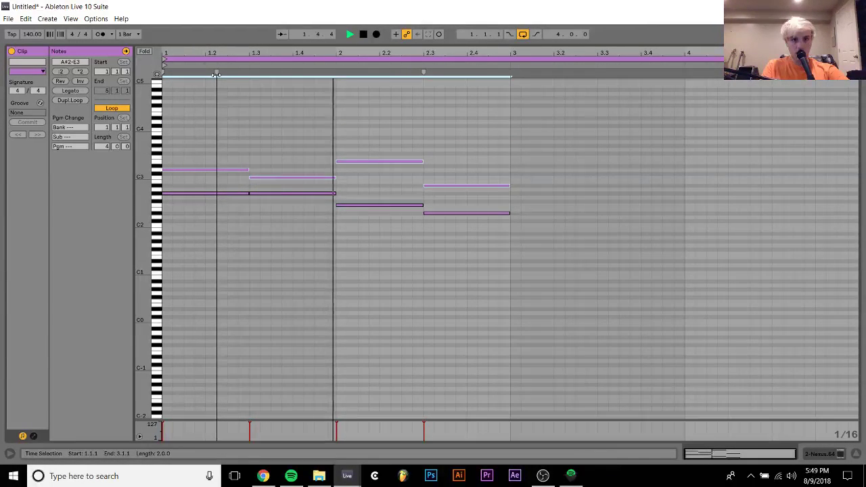
{"action": "left_click", "coordinate": [371, 161]}
{"action": "key", "text": "space"}
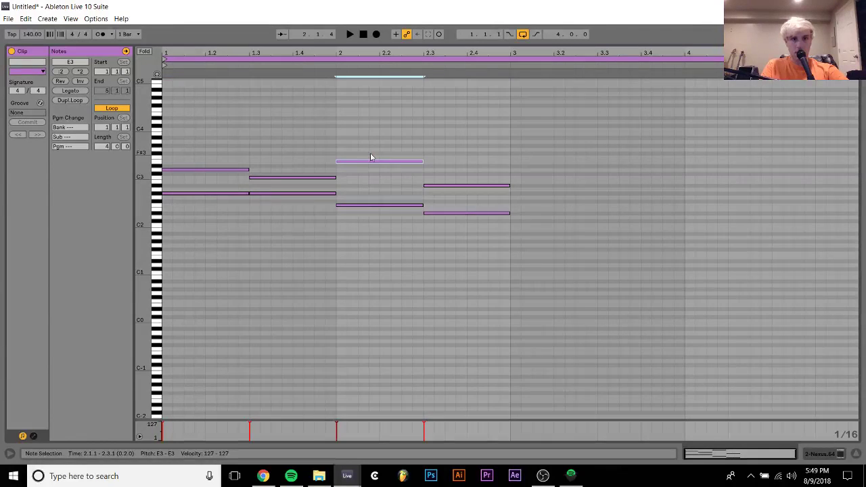
{"action": "key", "text": "space"}
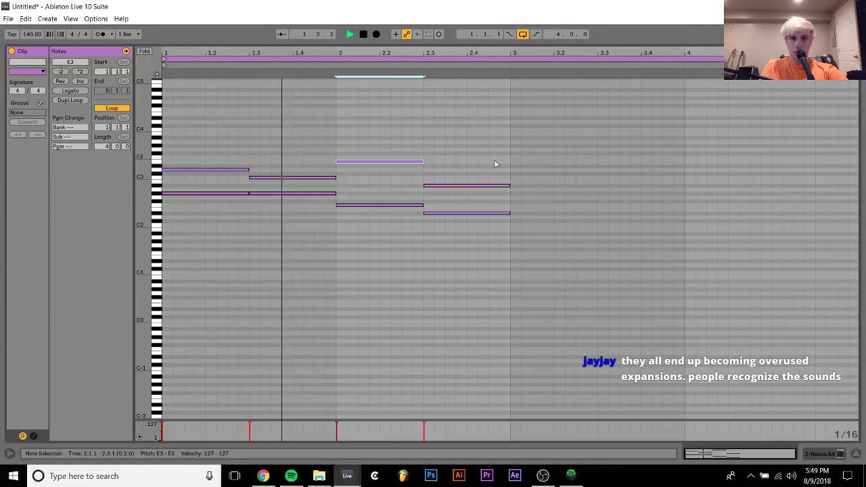
Try A2 and C3 for the upper note at 2.3 and settle on G#2, auditioning the result.
{"action": "left_click_drag", "start_coordinate": [485, 168], "coordinate": [479, 208]}
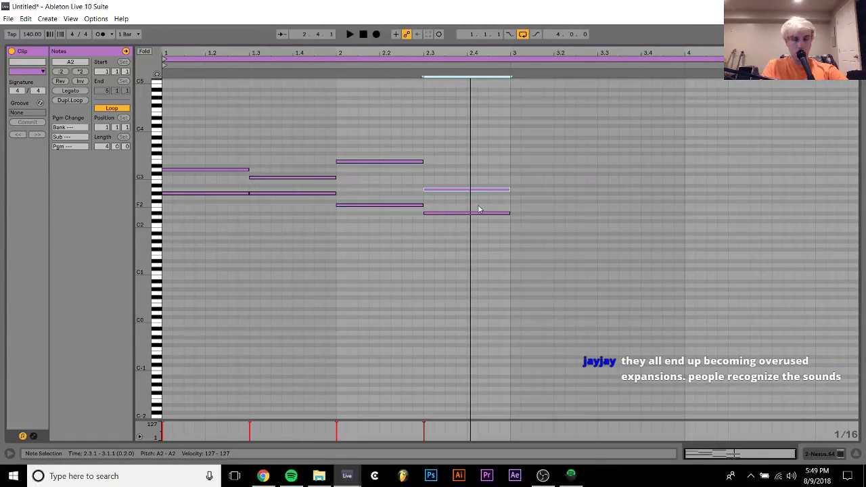
{"action": "key", "text": "Up"}
{"action": "key", "text": "Up"}
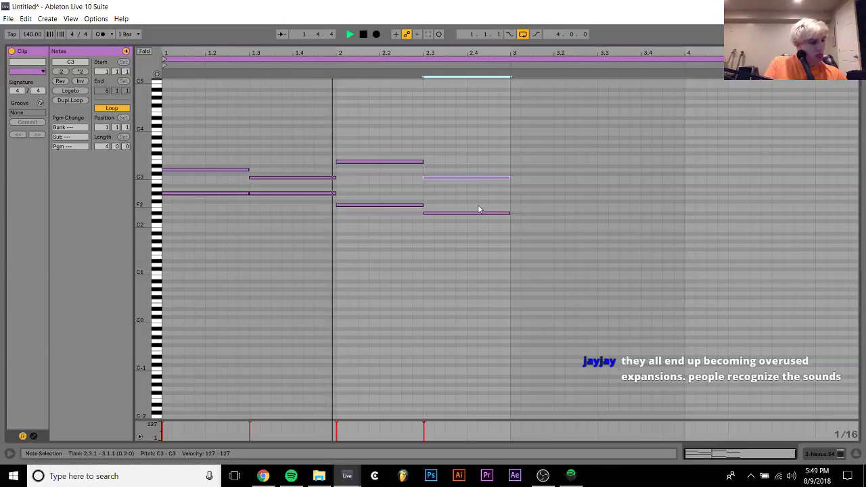
{"action": "key", "text": "space"}
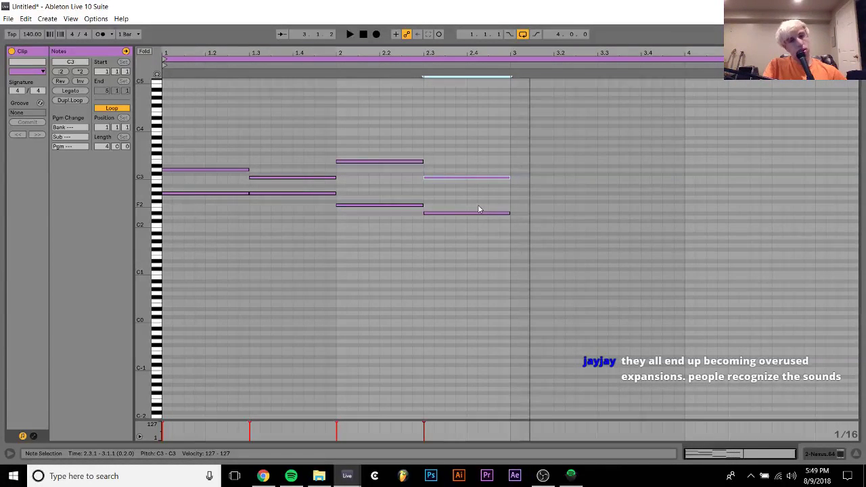
{"action": "key", "text": "Down"}
{"action": "key", "text": "Down"}
{"action": "key", "text": "Down"}
{"action": "key", "text": "Down"}
{"action": "key", "text": "space"}
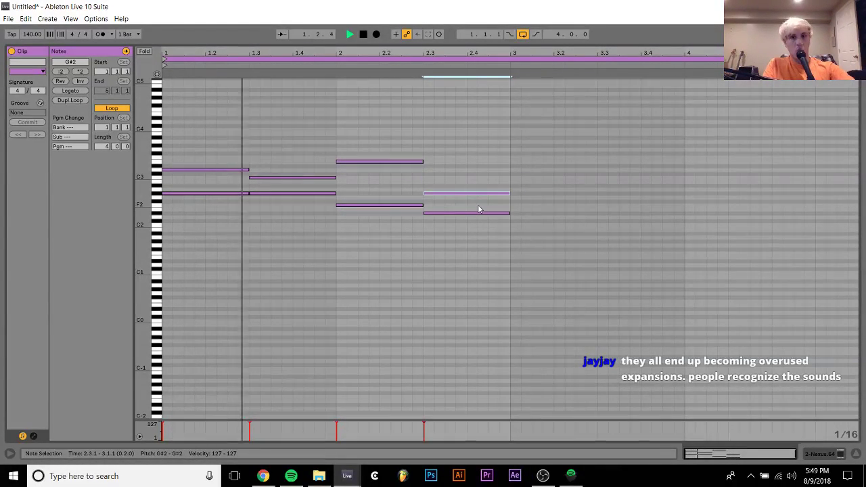
Transpose the four upper notes up one octave and play the progression.
{"action": "left_click", "coordinate": [291, 177], "text": "shift"}
{"action": "left_click", "coordinate": [373, 161], "text": "shift"}
{"action": "left_click", "coordinate": [203, 169], "text": "shift"}
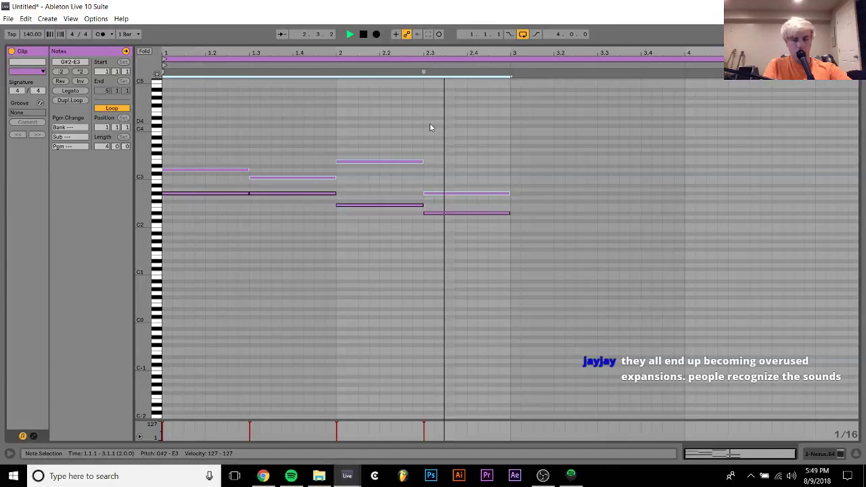
{"action": "key", "text": "shift+Up"}
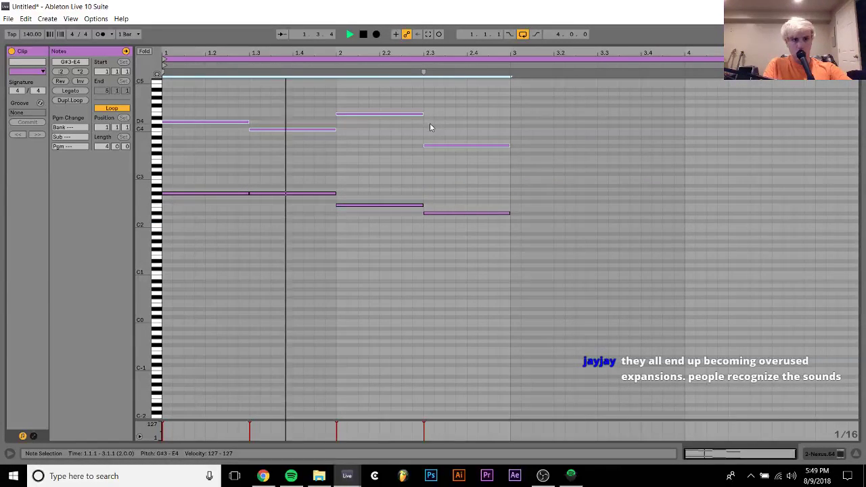
{"action": "key", "text": "space"}
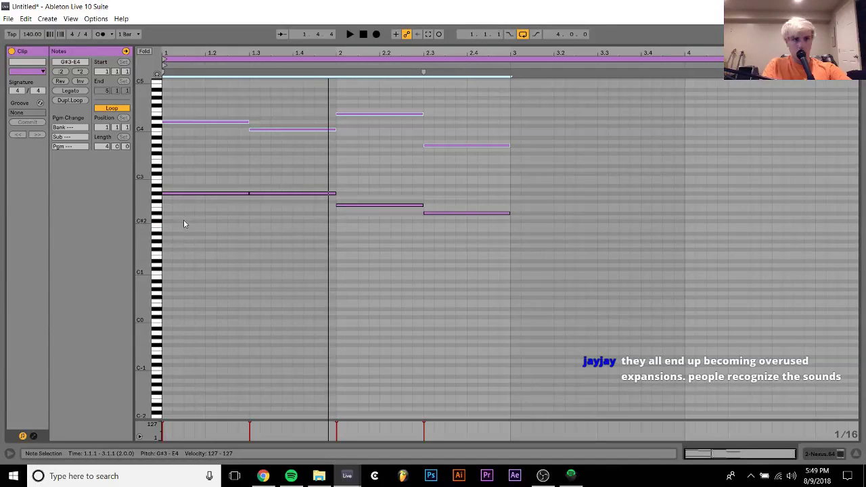
Add a one-beat C2 note at 1.2, duplicate it to 1.4 on D#2, and play the clip.
{"action": "double_click", "coordinate": [210, 226]}
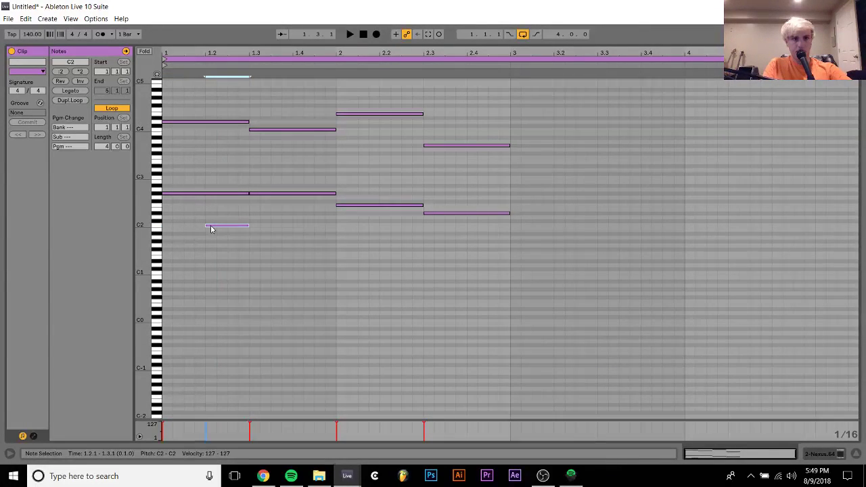
{"action": "key", "text": "space"}
{"action": "key", "text": "ctrl+d"}
{"action": "key", "text": "space"}
{"action": "key", "text": "Right"}
{"action": "key", "text": "Right"}
{"action": "key", "text": "Right"}
{"action": "key", "text": "Up"}
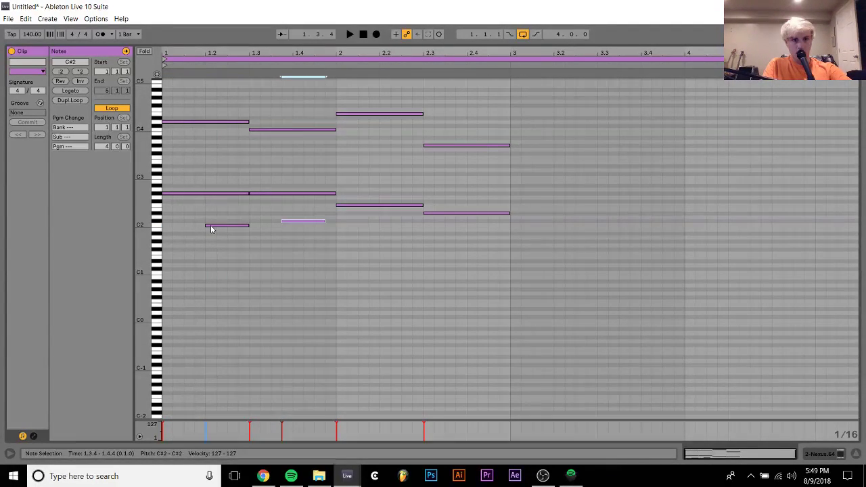
{"action": "key", "text": "Up"}
{"action": "key", "text": "Up"}
{"action": "key", "text": "Right"}
{"action": "key", "text": "space"}
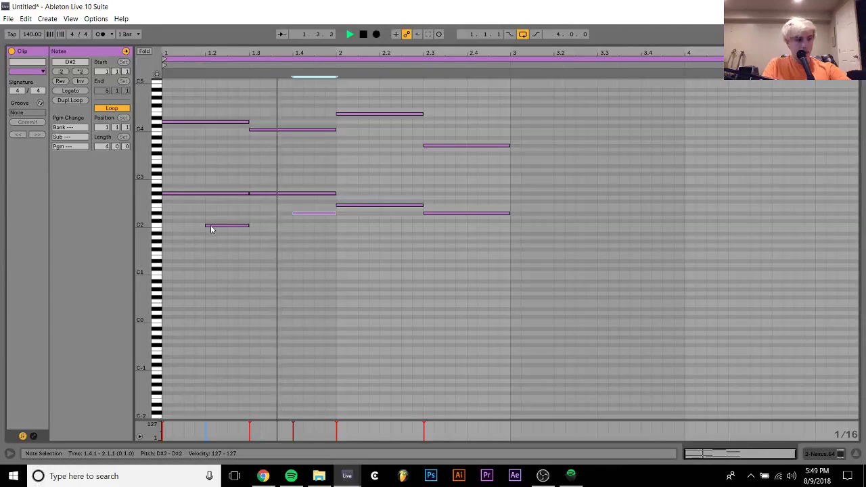
Try a one-beat copy of the D#2 note at 2.2, testing C4 and G#3 during playback, and delete it.
{"action": "key", "text": "space"}
{"action": "key", "text": "Right"}
{"action": "key", "text": "Right"}
{"action": "key", "text": "Right"}
{"action": "key", "text": "Right"}
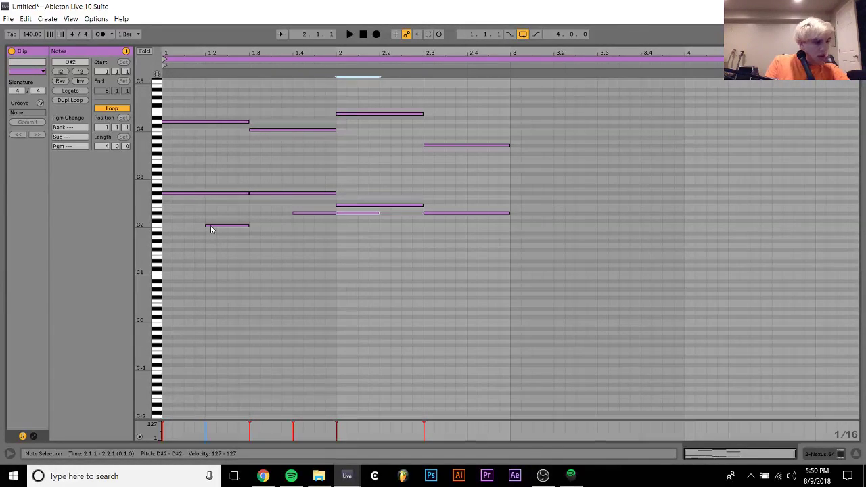
{"action": "key", "text": "Up"}
{"action": "key", "text": "Up"}
{"action": "key", "text": "Up"}
{"action": "key", "text": "Up"}
{"action": "key", "text": "Up"}
{"action": "key", "text": "Up"}
{"action": "key", "text": "Up"}
{"action": "key", "text": "Up"}
{"action": "key", "text": "Up"}
{"action": "key", "text": "Up"}
{"action": "key", "text": "Up"}
{"action": "key", "text": "Up"}
{"action": "key", "text": "Up"}
{"action": "key", "text": "Up"}
{"action": "key", "text": "Up"}
{"action": "key", "text": "Up"}
{"action": "key", "text": "Up"}
{"action": "key", "text": "Up"}
{"action": "key", "text": "Up"}
{"action": "key", "text": "Up"}
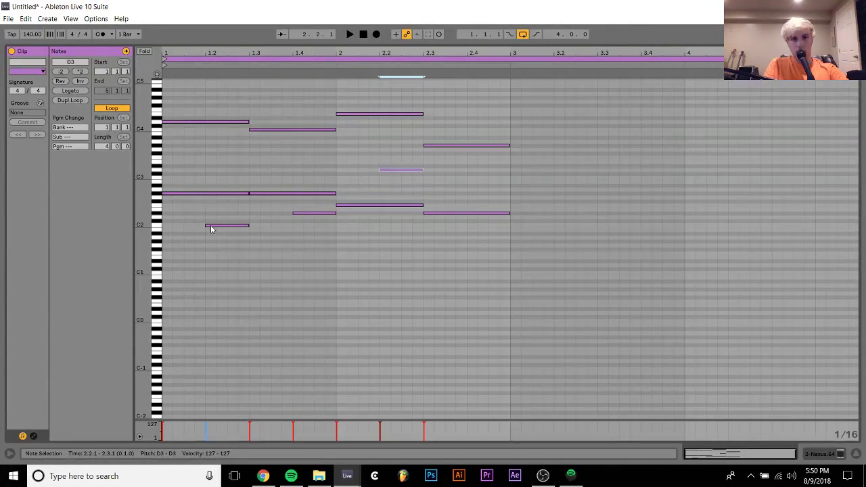
{"action": "key", "text": "space"}
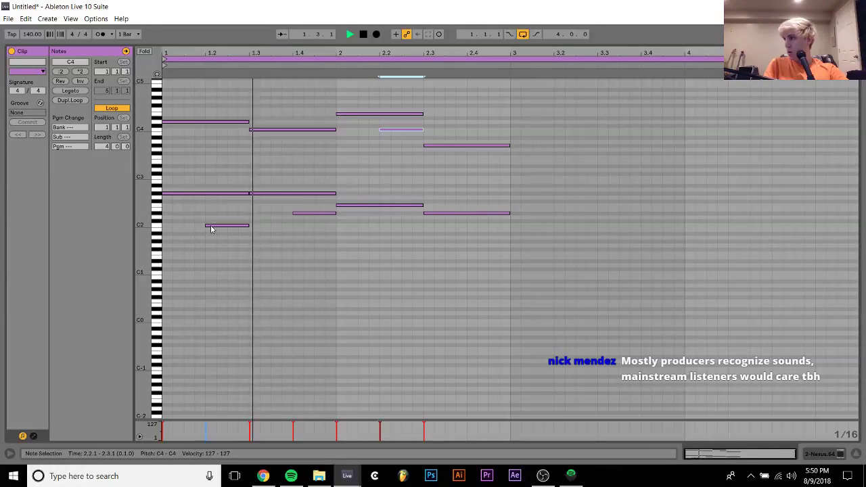
{"action": "key", "text": "Down"}
{"action": "key", "text": "Down"}
{"action": "key", "text": "Down"}
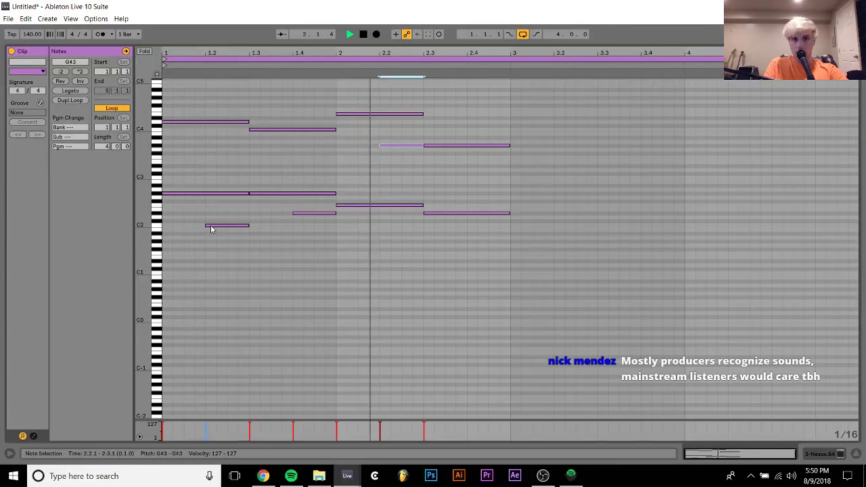
{"action": "key", "text": "Down"}
{"action": "key", "text": "Down"}
{"action": "key", "text": "space"}
{"action": "key", "text": "Delete"}
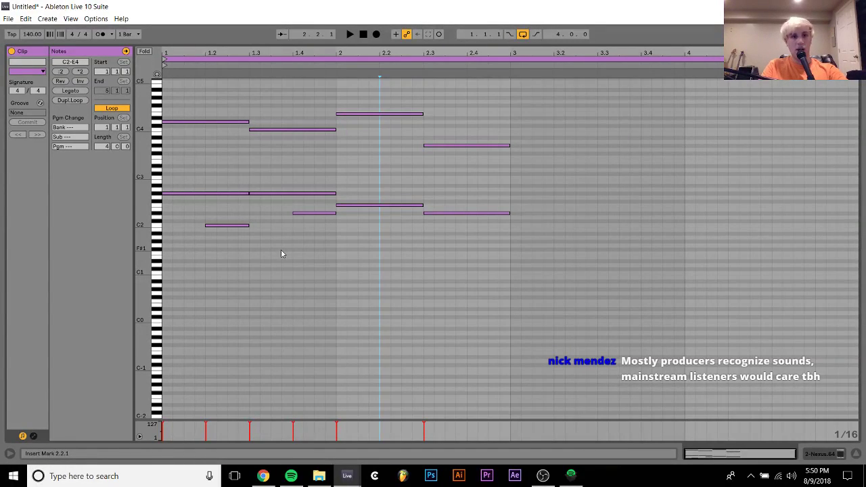
Lower the one-beat note at 1.4 to C2, trying B1 on the way, and play the clip.
{"action": "left_click", "coordinate": [305, 212]}
{"action": "key", "text": "Down"}
{"action": "key", "text": "Down"}
{"action": "key", "text": "Down"}
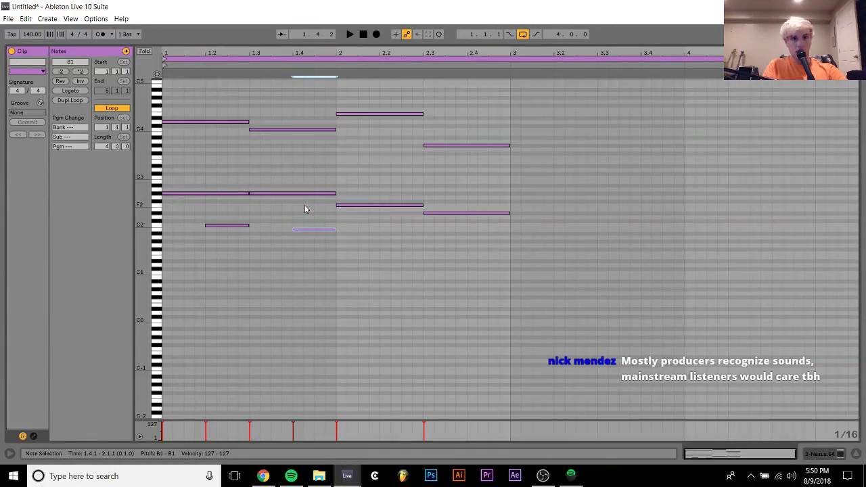
{"action": "key", "text": "space"}
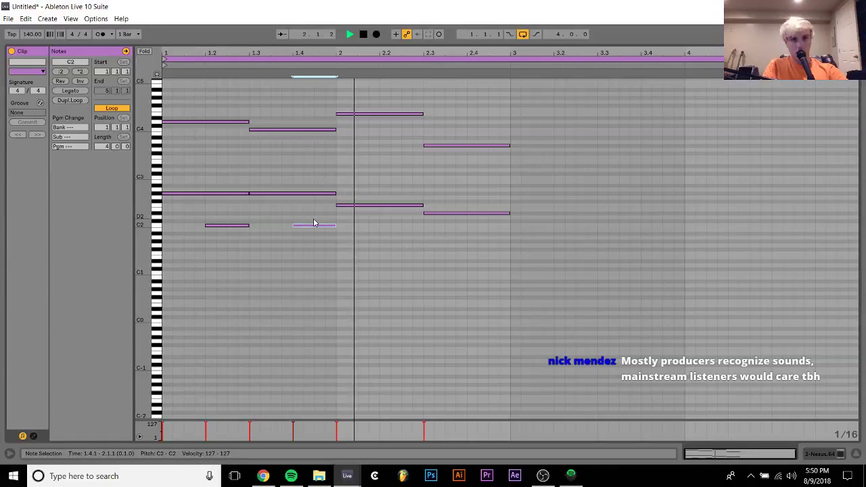
Copy the one-beat C2 note to 2.2 and to 2.4, raising the copy at 2.4 to F2 during playback.
{"action": "key", "text": "space"}
{"action": "key", "text": "ctrl+c"}
{"action": "key", "text": "ctrl+v"}
{"action": "key", "text": "space"}
{"action": "key", "text": "ctrl+v"}
{"action": "key", "text": "Up"}
{"action": "key", "text": "Up"}
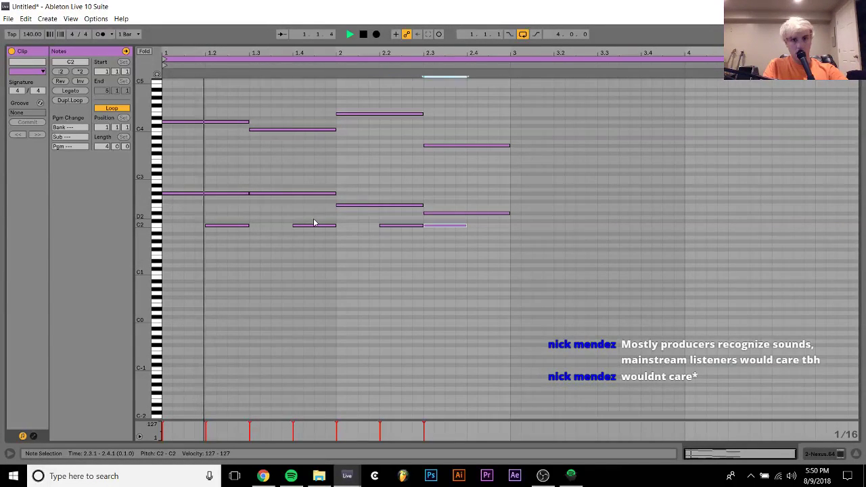
{"action": "key", "text": "Right"}
{"action": "key", "text": "Right"}
{"action": "key", "text": "Right"}
{"action": "key", "text": "Right"}
{"action": "key", "text": "Up"}
{"action": "key", "text": "Up"}
{"action": "key", "text": "Up"}
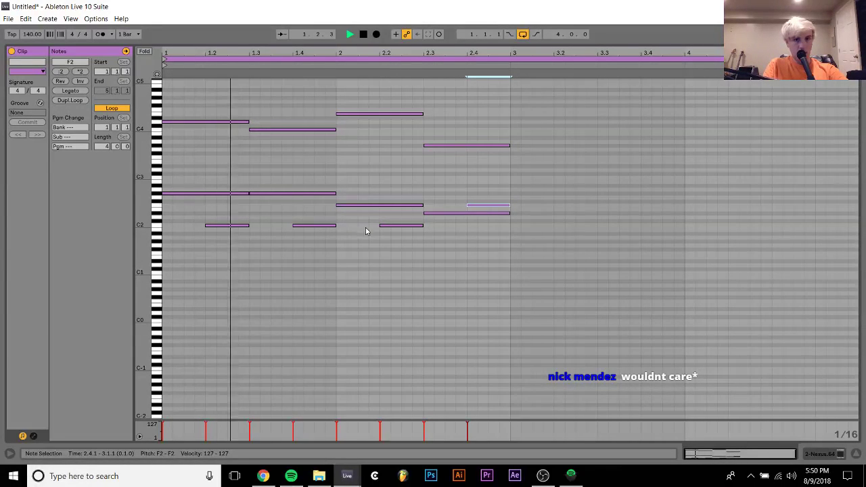
Lower the one-beat note at 2.2 to G#1 and raise the one at 2.4 to G2 during playback.
{"action": "left_click", "coordinate": [389, 225]}
{"action": "key", "text": "Down"}
{"action": "key", "text": "Down"}
{"action": "key", "text": "Down"}
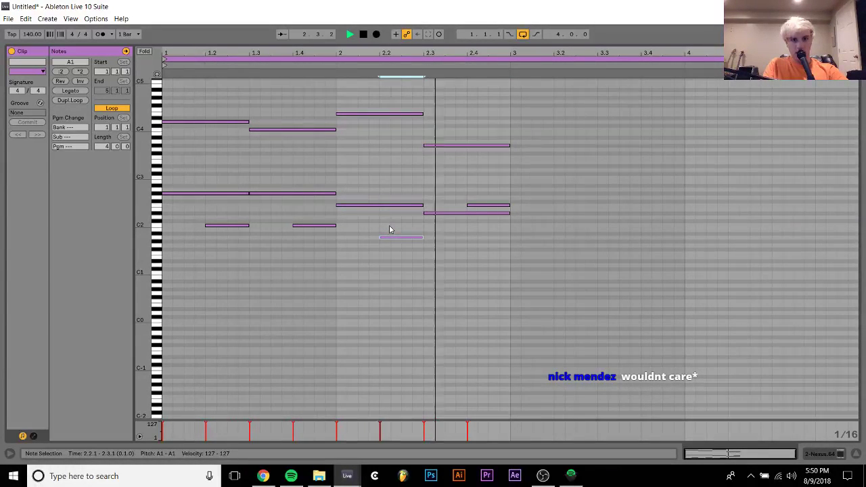
{"action": "key", "text": "Down"}
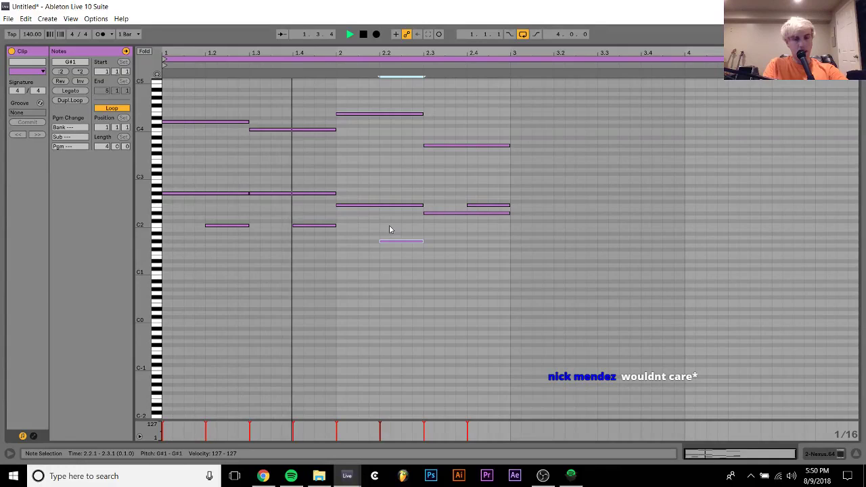
{"action": "left_click", "coordinate": [484, 205]}
{"action": "key", "text": "Up"}
{"action": "key", "text": "Up"}
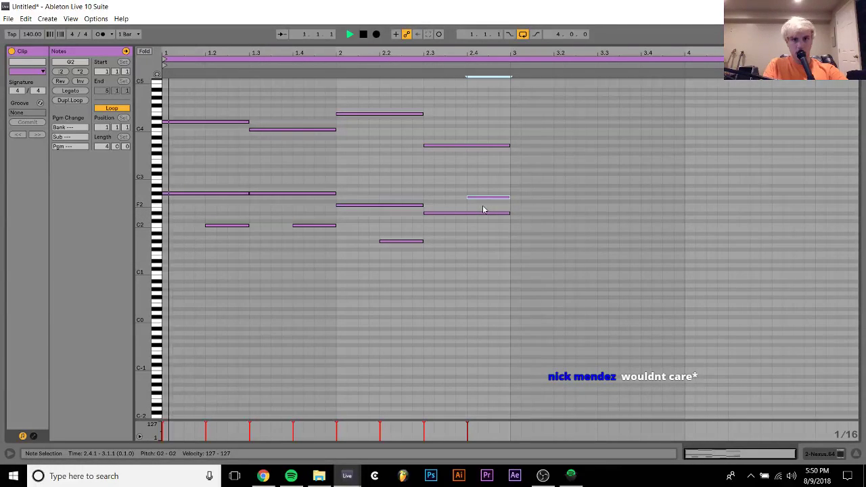
Duplicate the whole two-bar pattern into bars 3 and 4.
{"action": "key", "text": "ctrl+a"}
{"action": "key", "text": "ctrl+d"}
{"action": "key", "text": "ctrl+a"}
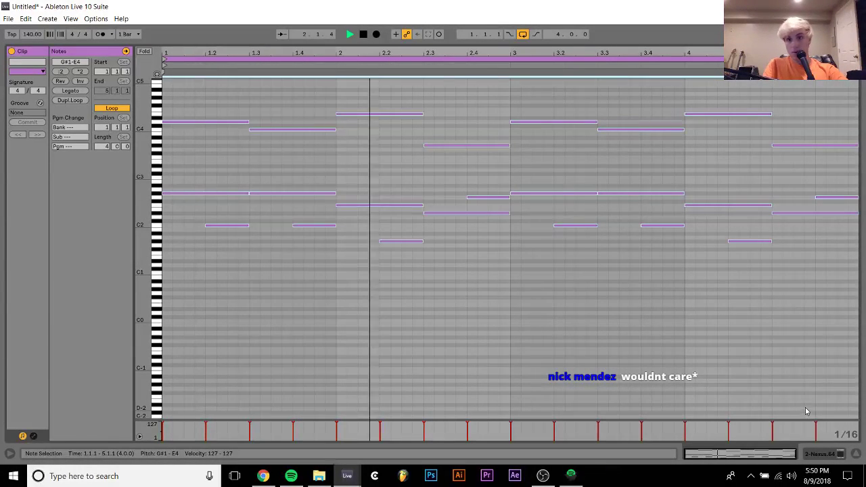
Raise the one-beat note at 2.2 to A1 and carry the change into the repeat in bars 3 and 4.
{"action": "left_click", "coordinate": [404, 241]}
{"action": "key", "text": "Up"}
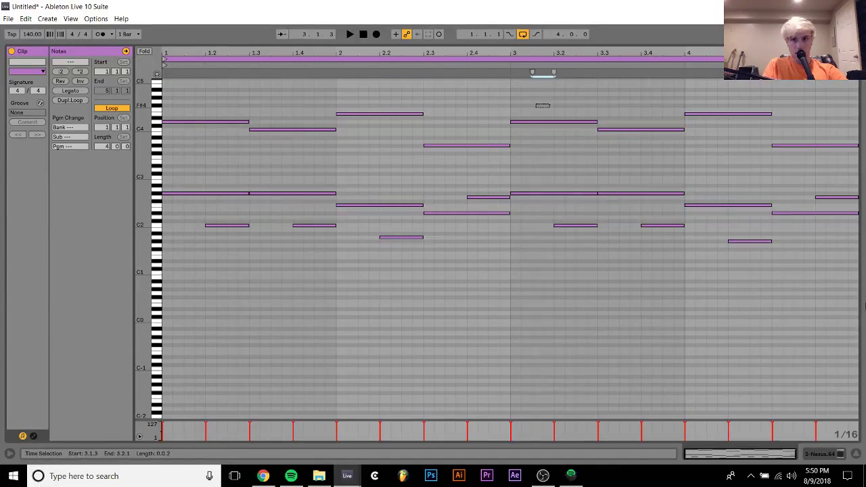
{"action": "mouse_move", "coordinate": [541, 73]}
{"action": "left_mouse_down"}
{"action": "mouse_move", "coordinate": [468, 74]}
{"action": "mouse_move", "coordinate": [862, 343]}
{"action": "left_mouse_up"}
{"action": "key", "text": "space"}
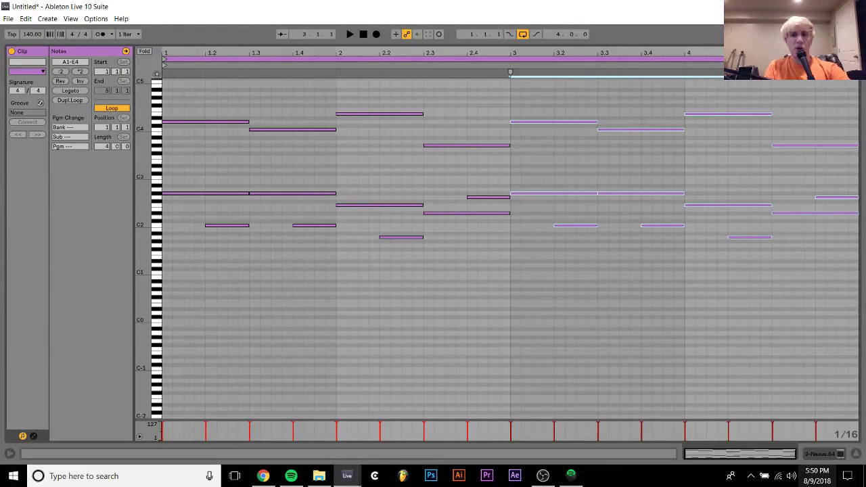
Compress all the notes to half their length and duplicate the result to fill the four bars again.
{"action": "left_click", "coordinate": [144, 295]}
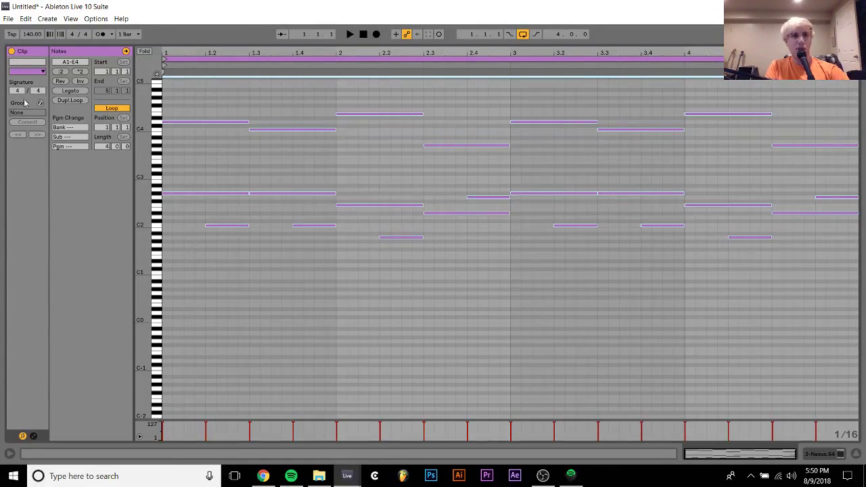
{"action": "left_click", "coordinate": [61, 71]}
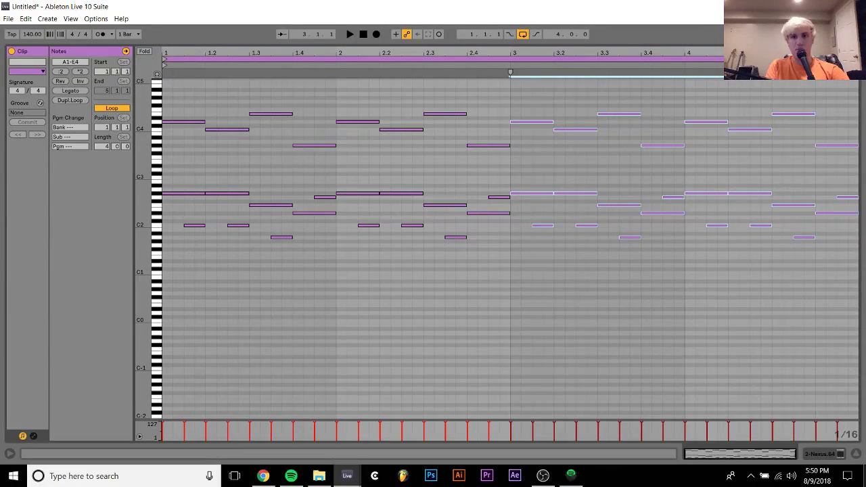
{"action": "left_click", "coordinate": [817, 476]}
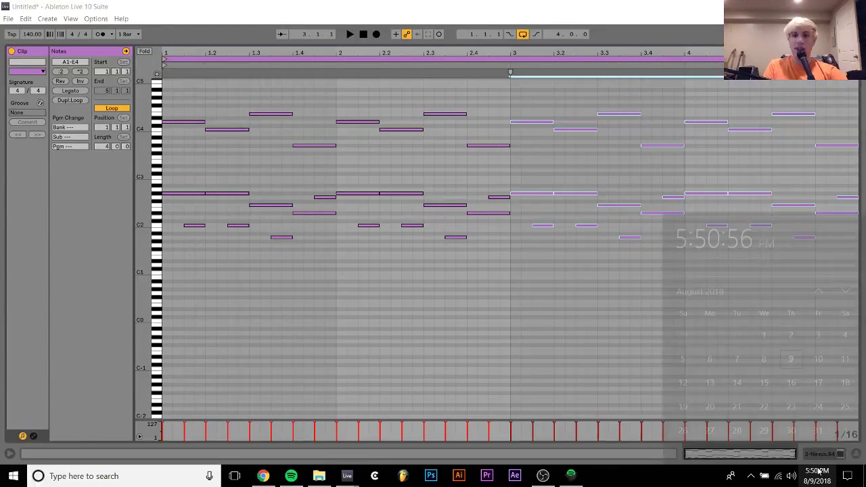
{"action": "left_click", "coordinate": [628, 450]}
Return to the arrangement and add the IL Gross Beat plug-in to the Nexus track.
{"action": "key", "text": "Tab"}
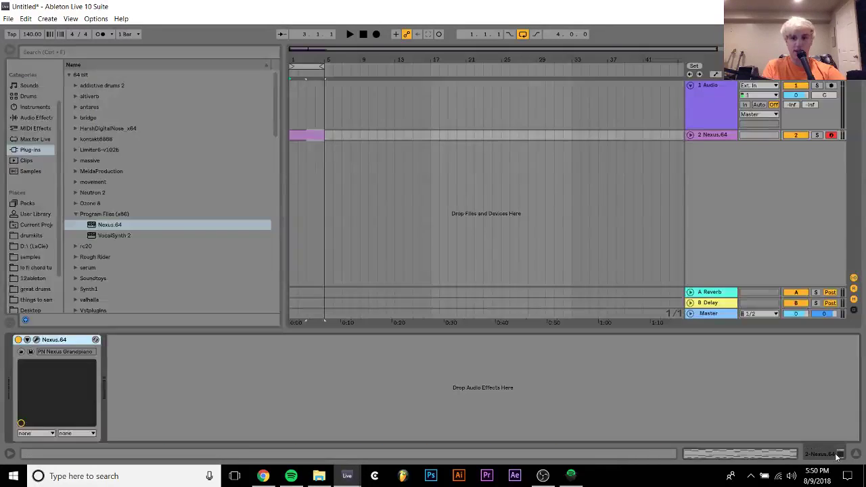
{"action": "scroll", "coordinate": [122, 247], "scroll_direction": "down", "scroll_amount": 15}
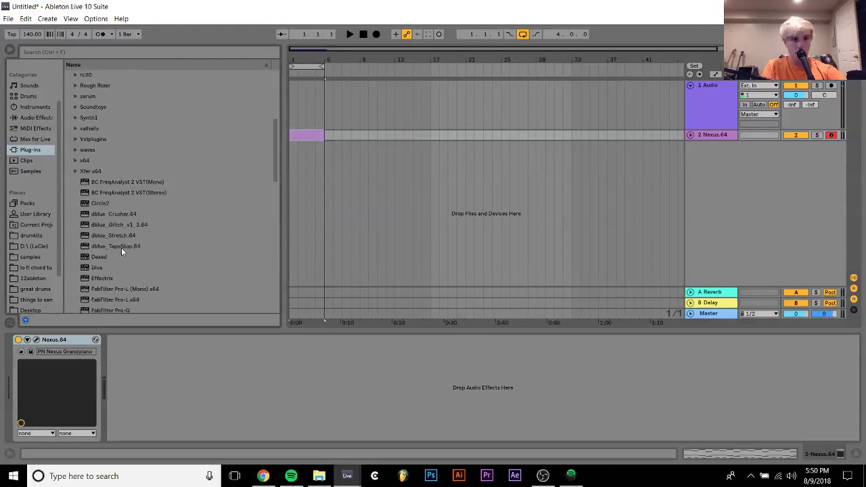
{"action": "scroll", "coordinate": [121, 248], "scroll_direction": "up", "scroll_amount": 1}
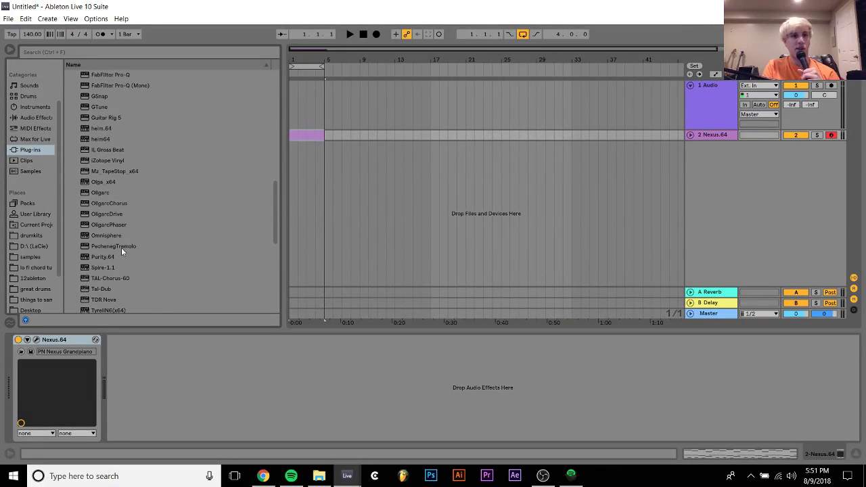
{"action": "double_click", "coordinate": [118, 150]}
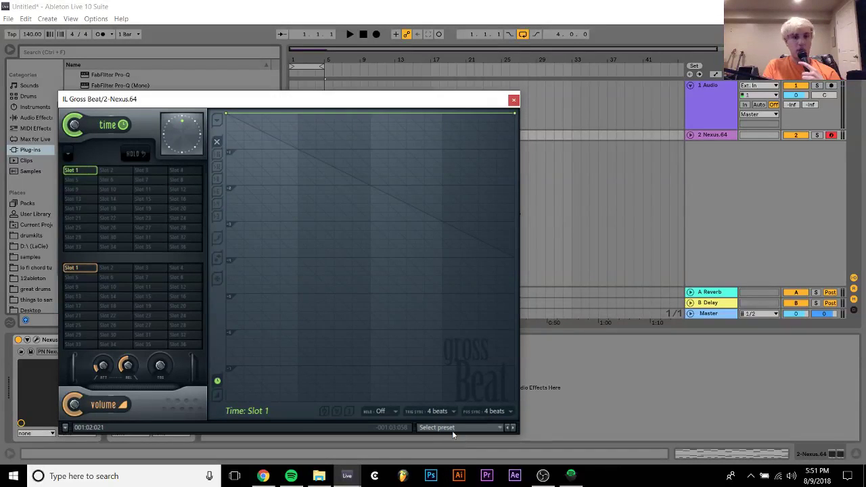
Load Gross Beat's Momentary preset, choose the 1/2 Speed time slot, and play the clip.
{"action": "left_click", "coordinate": [453, 427]}
{"action": "left_click", "coordinate": [444, 405]}
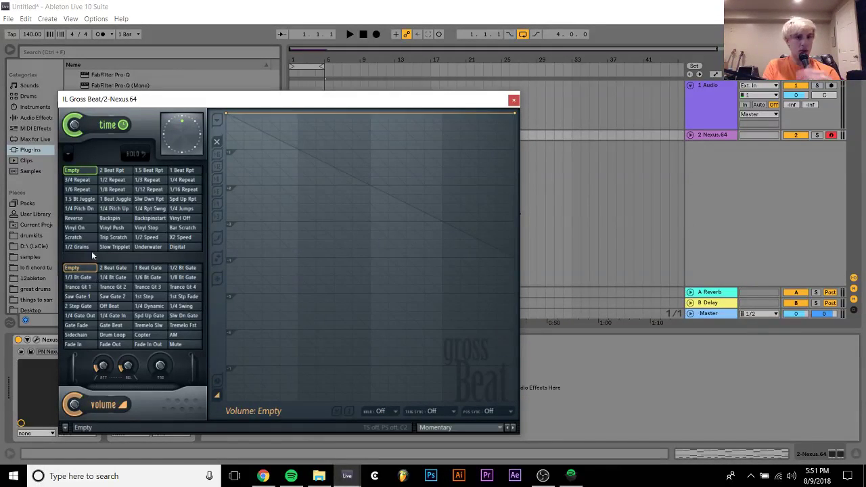
{"action": "left_click", "coordinate": [146, 238]}
{"action": "key", "text": "space"}
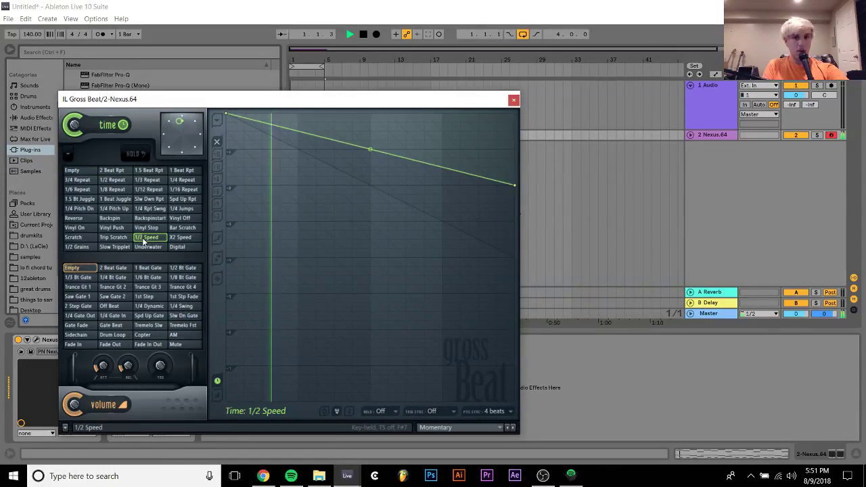
Close Gross Beat, reopen the piano clip and transpose all its notes up one octave during playback.
{"action": "left_click", "coordinate": [513, 100]}
{"action": "double_click", "coordinate": [309, 134]}
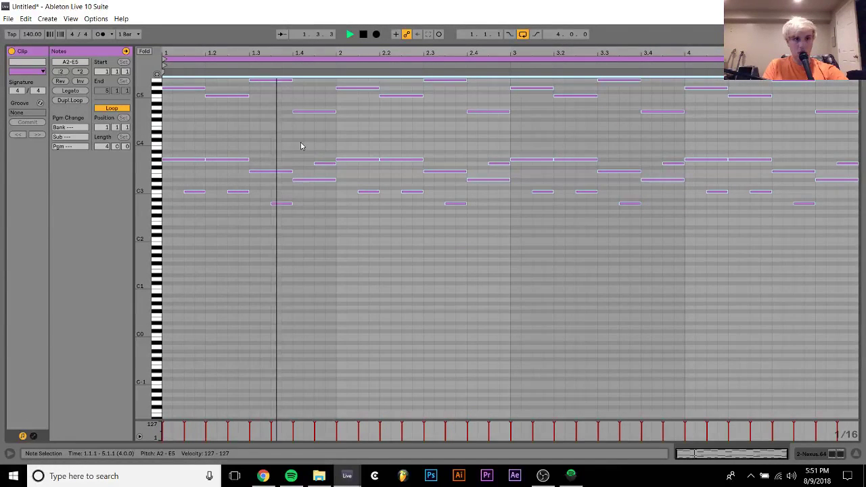
{"action": "scroll", "coordinate": [302, 146], "scroll_direction": "up", "scroll_amount": 2}
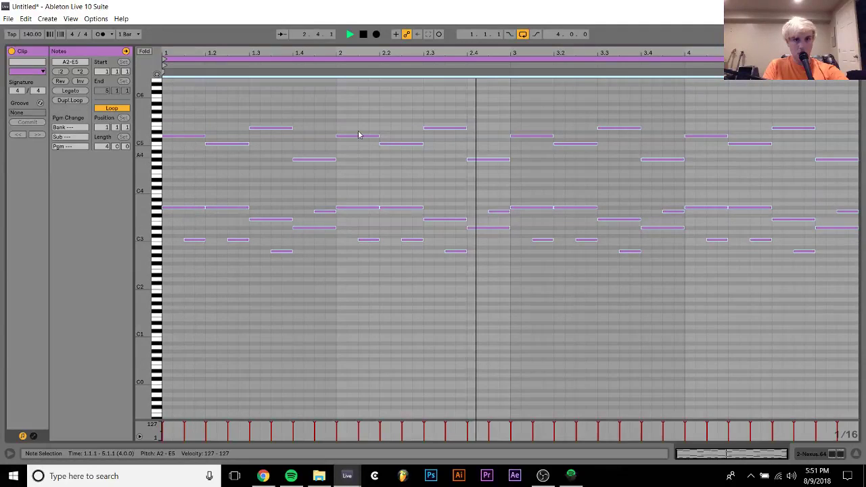
{"action": "key", "text": "space"}
Shift the notes from 1.3 onward to start at bar 2 and delete everything after 2.3.
{"action": "left_click_drag", "start_coordinate": [355, 107], "coordinate": [863, 380]}
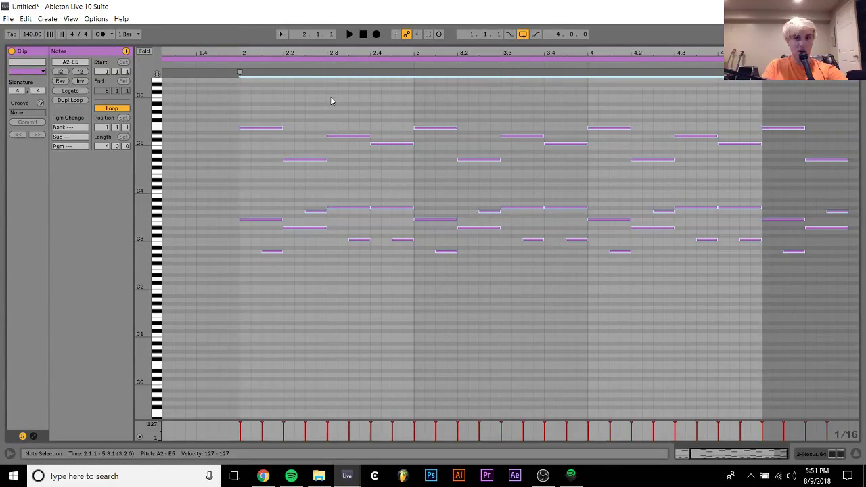
{"action": "left_click_drag", "start_coordinate": [331, 101], "coordinate": [856, 414]}
{"action": "key", "text": "Delete"}
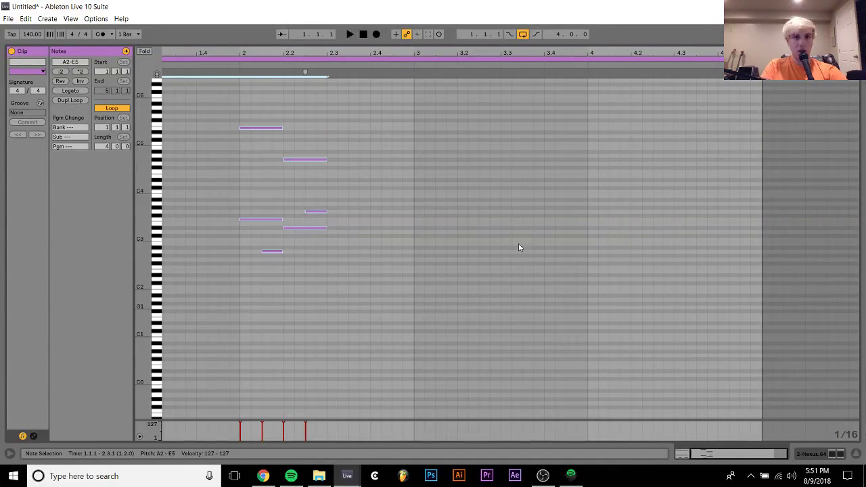
{"action": "left_click_drag", "start_coordinate": [296, 54], "coordinate": [393, 54]}
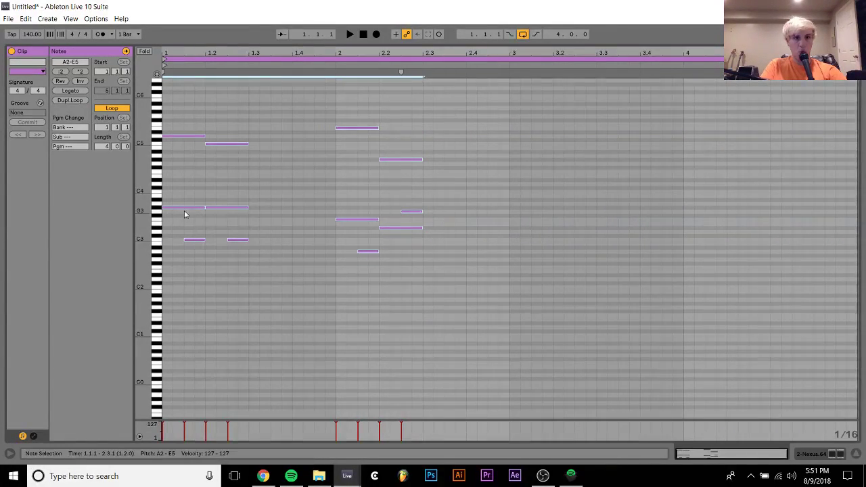
Duplicate each two-beat phrase to fill bars 1 and 2, repeat both bars into bars 3 and 4, and play the result.
{"action": "key", "text": "ctrl+d"}
{"action": "key", "text": "ctrl+d"}
{"action": "key", "text": "ctrl+a"}
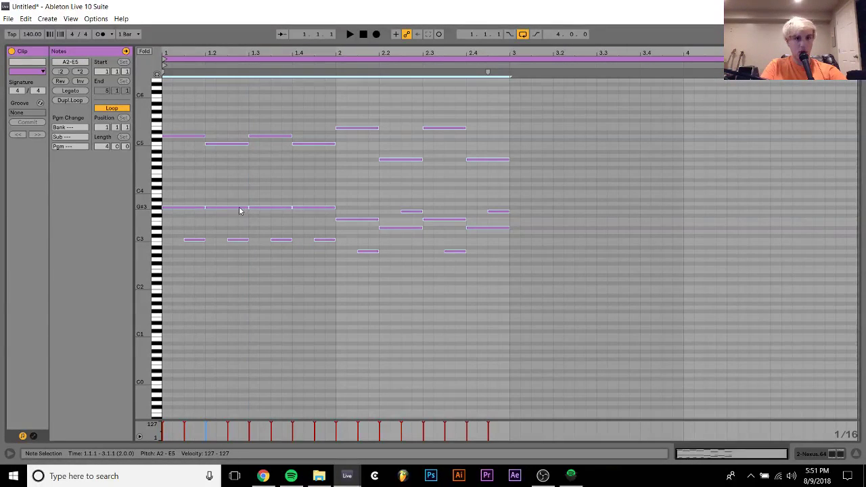
{"action": "key", "text": "ctrl+d"}
{"action": "key", "text": "space"}
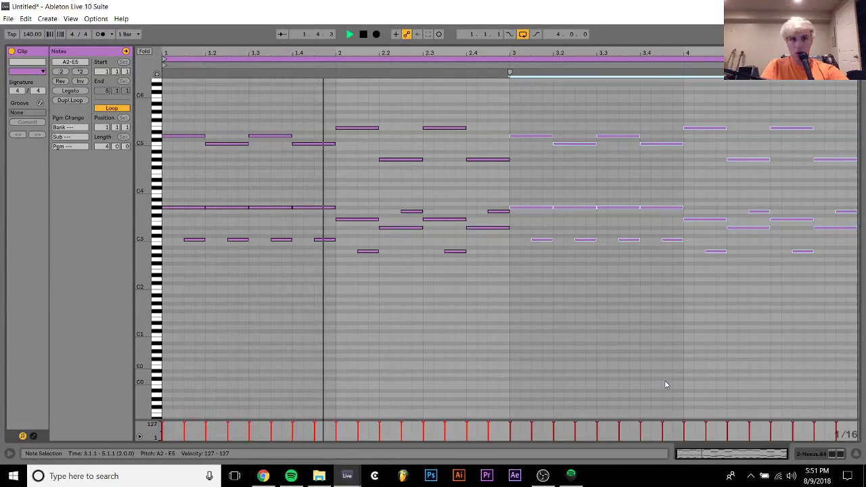
{"action": "key", "text": "space"}
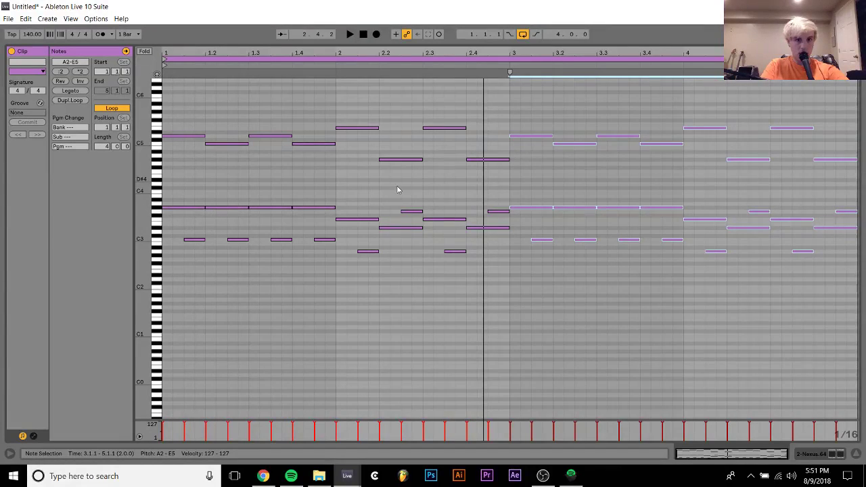
Lower the two long notes starting at 2.2, the bass note to C3 and the melody note to G4.
{"action": "left_click_drag", "start_coordinate": [355, 108], "coordinate": [361, 257]}
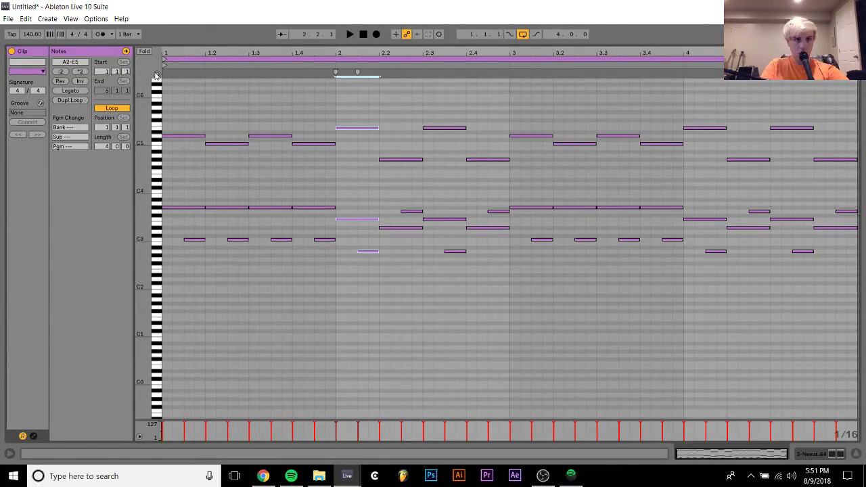
{"action": "left_click_drag", "start_coordinate": [180, 276], "coordinate": [420, 318]}
{"action": "left_click", "coordinate": [387, 236]}
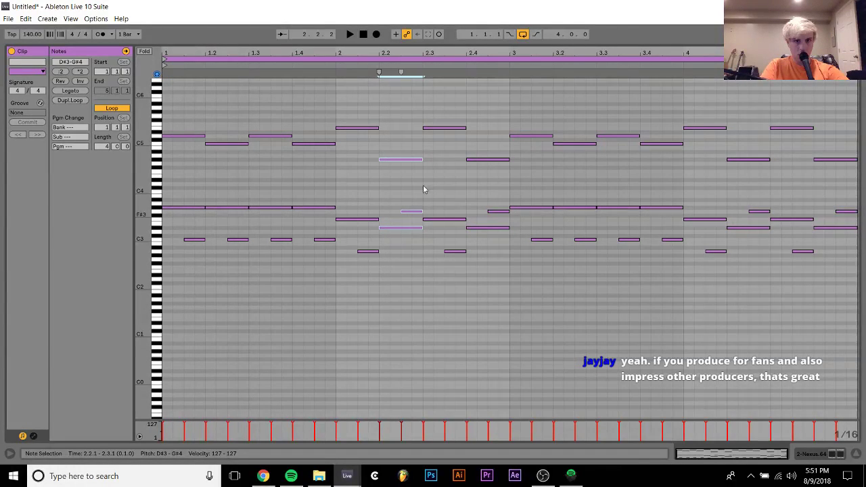
{"action": "left_click", "coordinate": [406, 158]}
{"action": "left_click", "coordinate": [391, 227]}
{"action": "key", "text": "Down"}
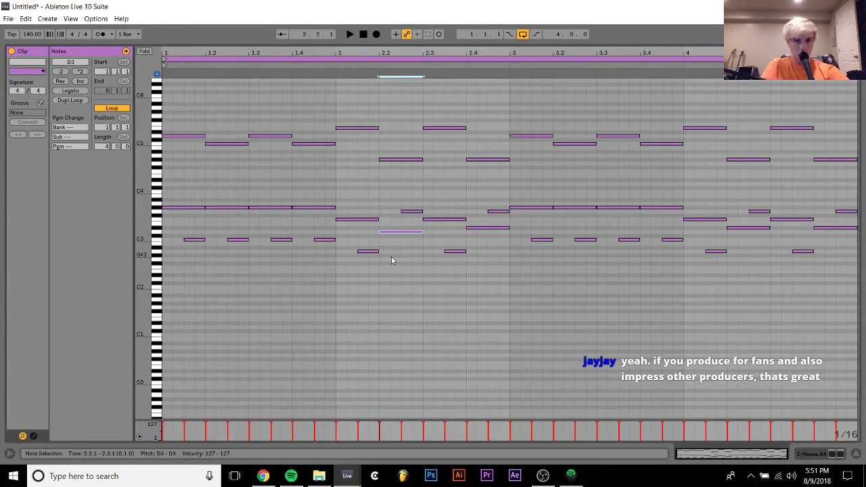
{"action": "key", "text": "Down"}
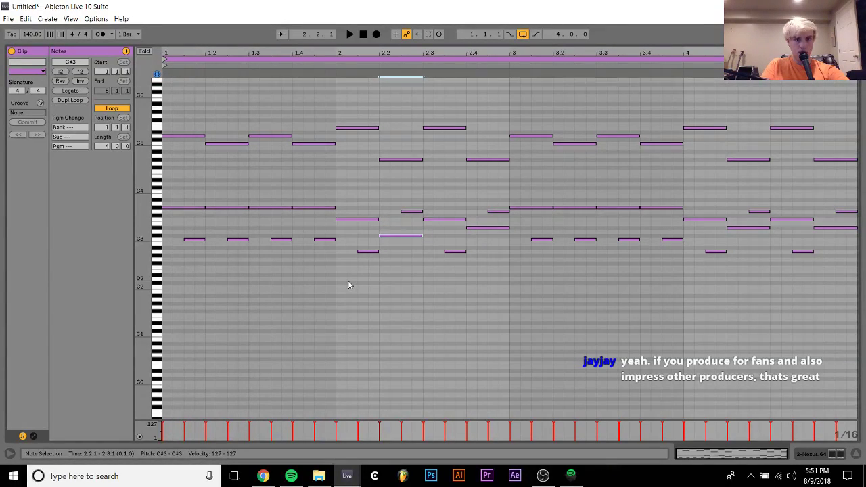
{"action": "left_click_drag", "start_coordinate": [337, 280], "coordinate": [410, 44]}
{"action": "left_click", "coordinate": [390, 159]}
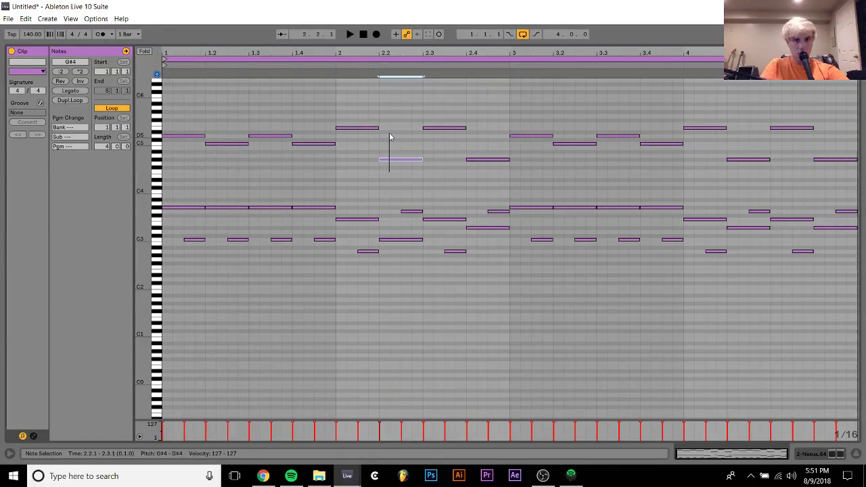
{"action": "key", "text": "Down"}
Delete the old notes in the last two beats of bar 2, from 2.3 to 3.
{"action": "left_click_drag", "start_coordinate": [348, 105], "coordinate": [422, 298]}
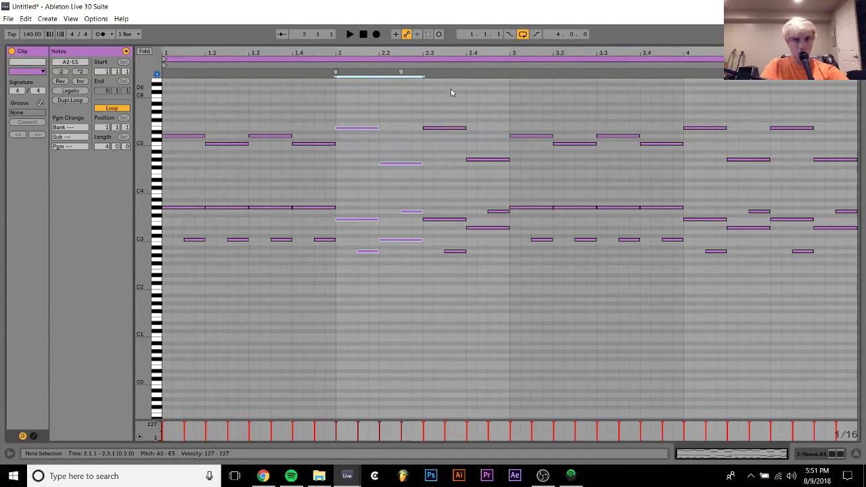
{"action": "left_click_drag", "start_coordinate": [443, 99], "coordinate": [501, 317]}
{"action": "key", "text": "Delete"}
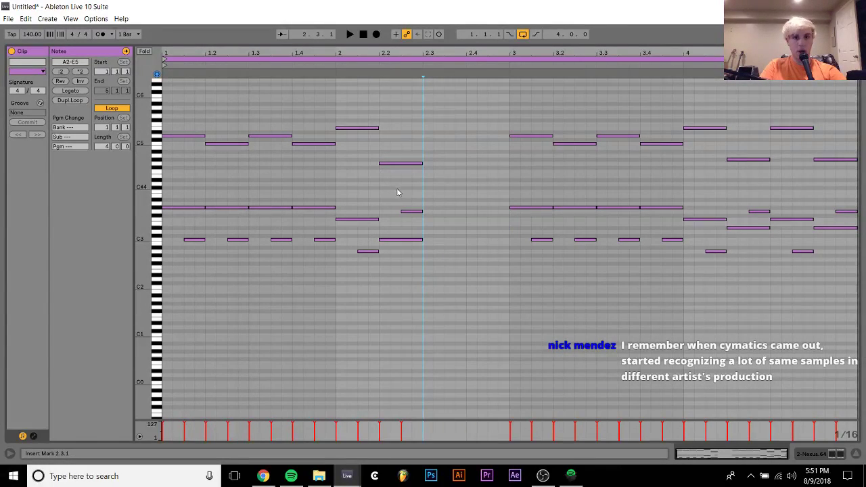
Transpose the short offbeat note at 2.2.3 down to D#3.
{"action": "left_click", "coordinate": [410, 211]}
{"action": "key", "text": "Up"}
{"action": "left_click_drag", "start_coordinate": [349, 269], "coordinate": [413, 93]}
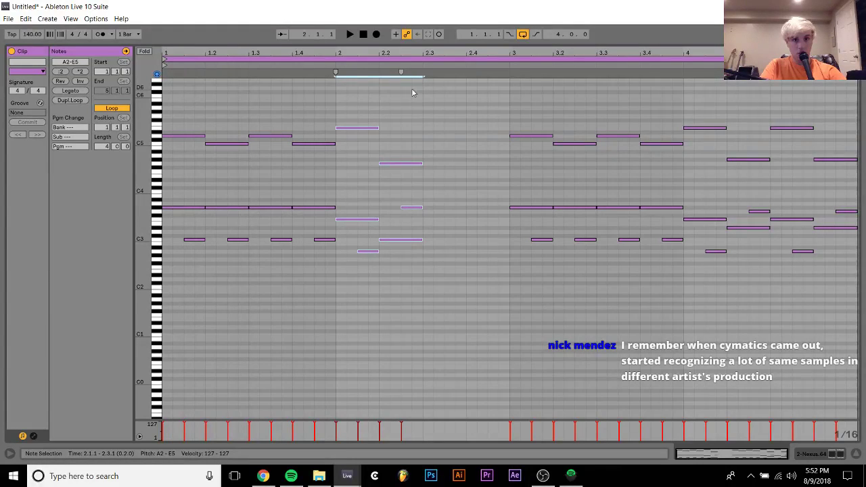
{"action": "left_click_drag", "start_coordinate": [410, 193], "coordinate": [413, 236]}
{"action": "key", "text": "Down"}
{"action": "key", "text": "Down"}
{"action": "key", "text": "Down"}
{"action": "key", "text": "Down"}
{"action": "key", "text": "Down"}
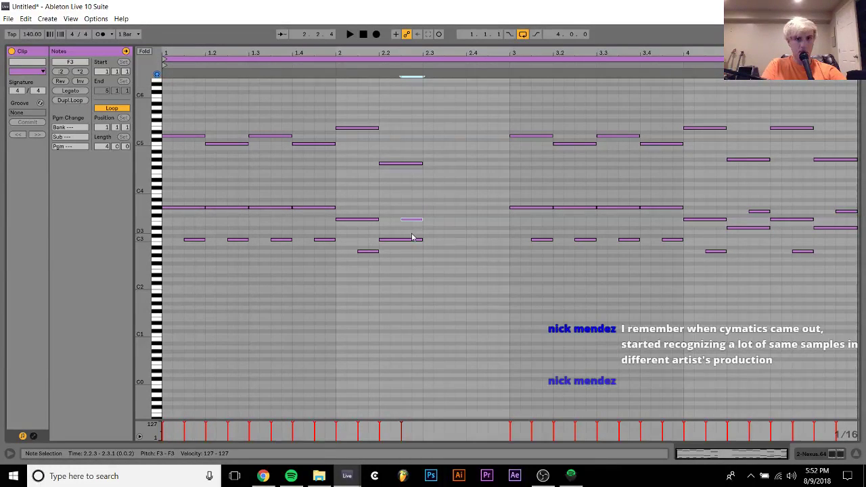
Duplicate the two-beat phrase at bar 2 into 2.3, repeat bars 1 and 2 into bars 3 and 4, and play.
{"action": "left_click_drag", "start_coordinate": [353, 92], "coordinate": [415, 288]}
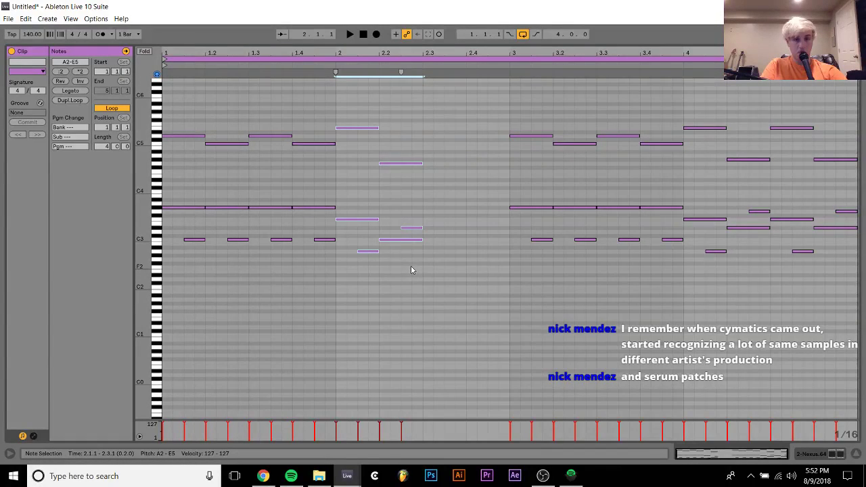
{"action": "key", "text": "ctrl+d"}
{"action": "key", "text": "space"}
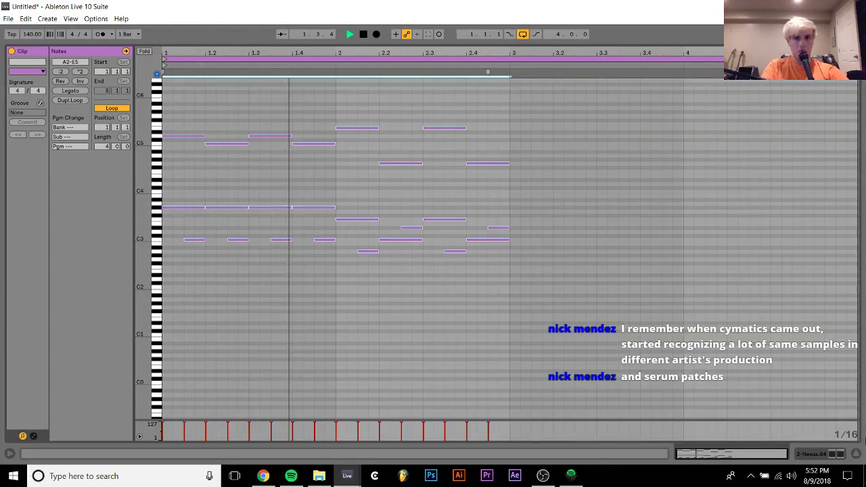
Stop playback, clear the piano part on the Nexus track, and open the empty four-bar clip.
{"action": "left_click", "coordinate": [818, 454]}
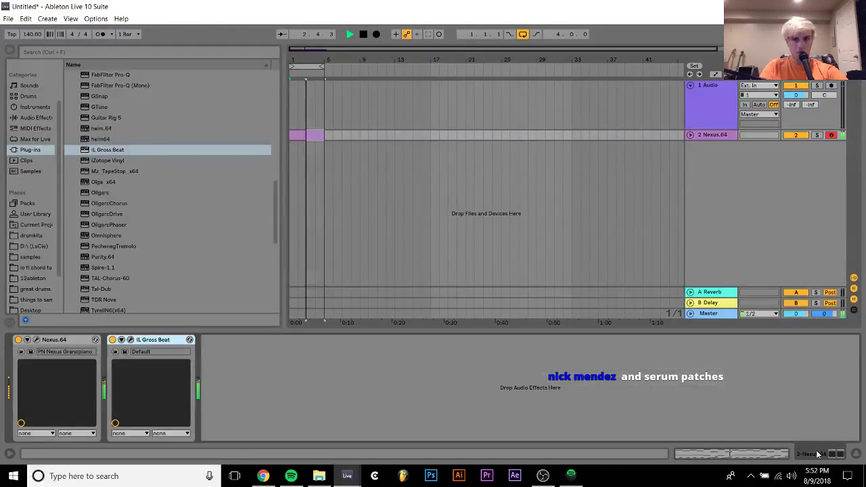
{"action": "left_click", "coordinate": [313, 137]}
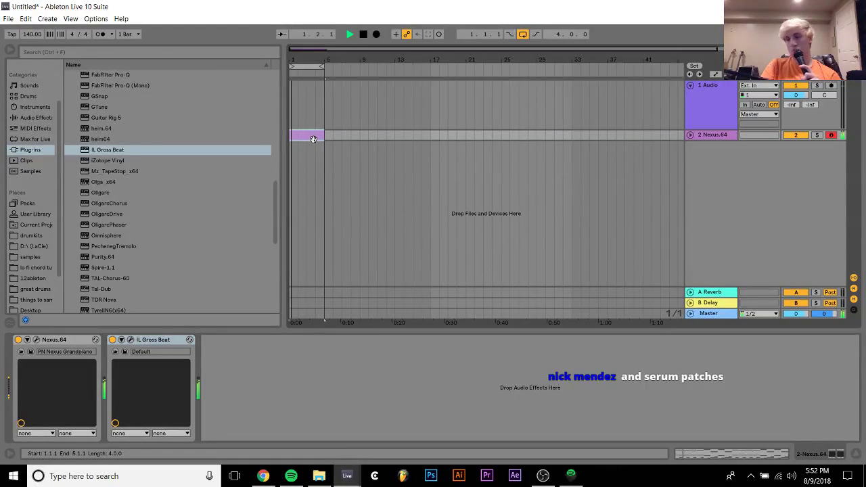
{"action": "left_click", "coordinate": [312, 139]}
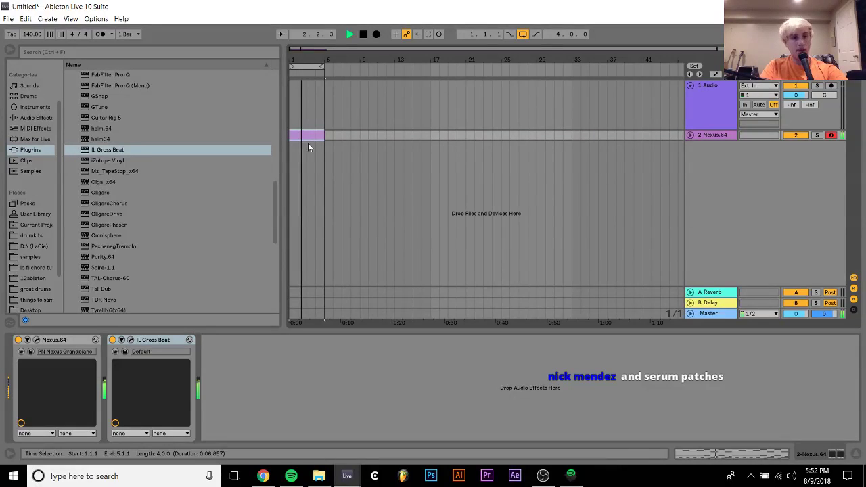
{"action": "key", "text": "space"}
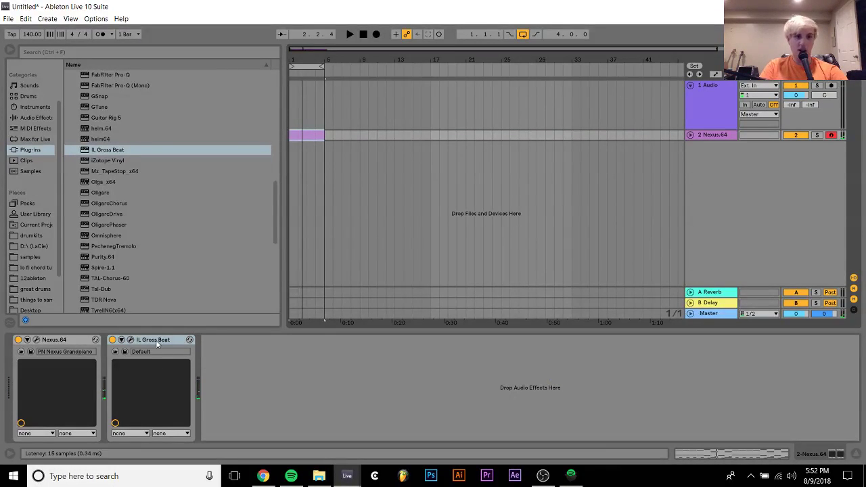
{"action": "double_click", "coordinate": [305, 138]}
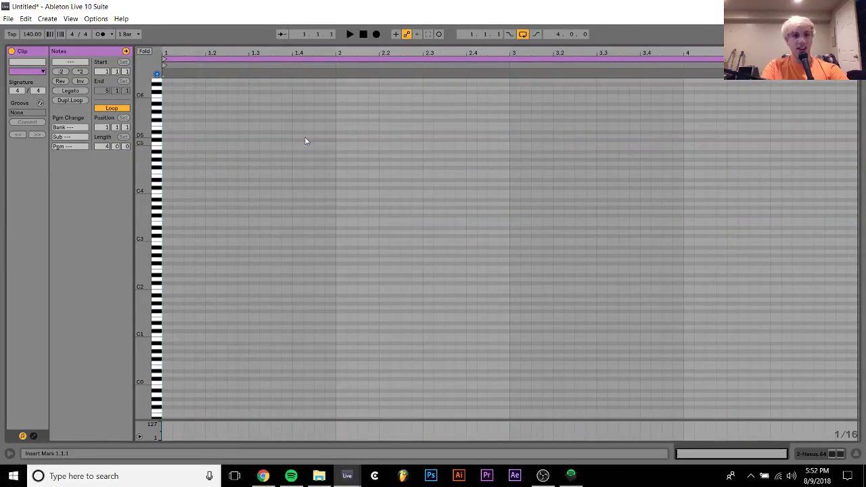
Add B2 and D#4 notes at the clip start and lengthen both to two beats.
{"action": "double_click", "coordinate": [166, 244]}
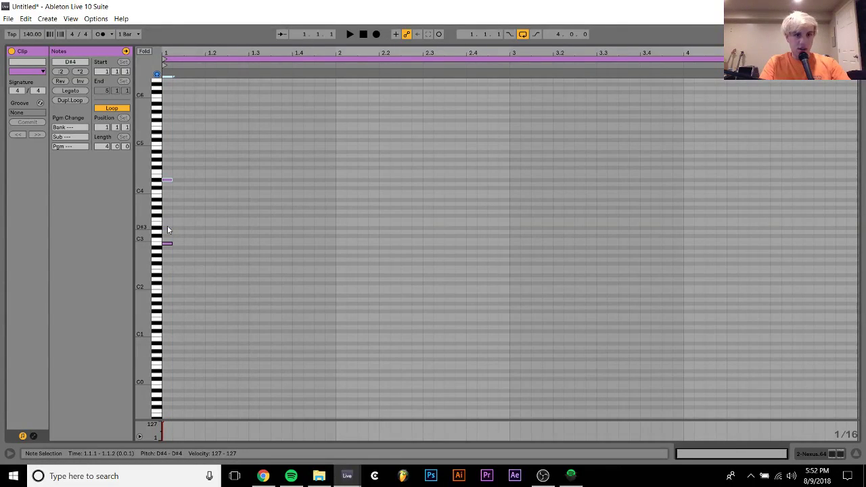
{"action": "key", "text": "ctrl+a"}
{"action": "key", "text": "shift+Right"}
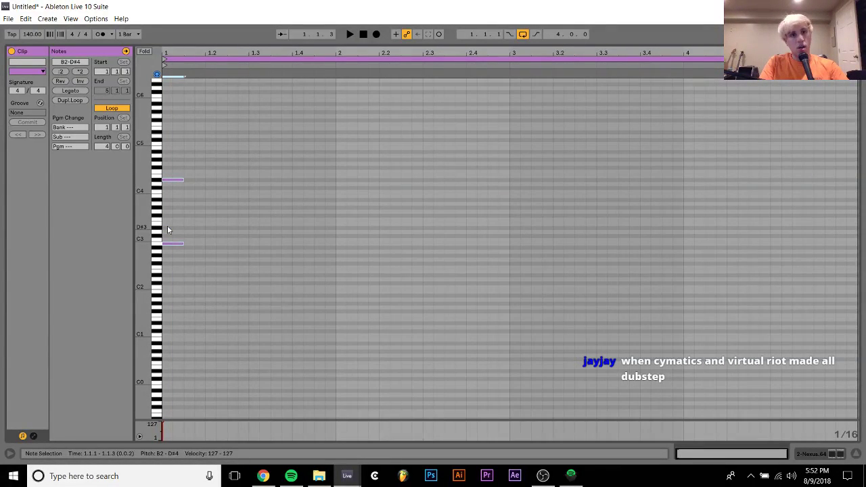
{"action": "key", "text": "shift+Right"}
{"action": "key", "text": "shift+Right"}
{"action": "key", "text": "shift+Right"}
{"action": "key", "text": "shift+Right"}
Raise the upper note at the clip start to E4 and audition the two-note chord.
{"action": "left_click_drag", "start_coordinate": [168, 230], "coordinate": [179, 145]}
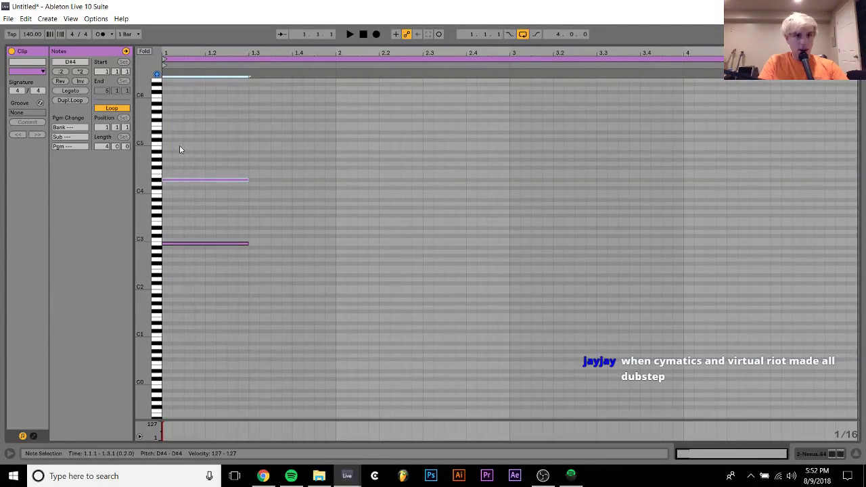
{"action": "key", "text": "Up"}
{"action": "key", "text": "Up"}
{"action": "key", "text": "Down"}
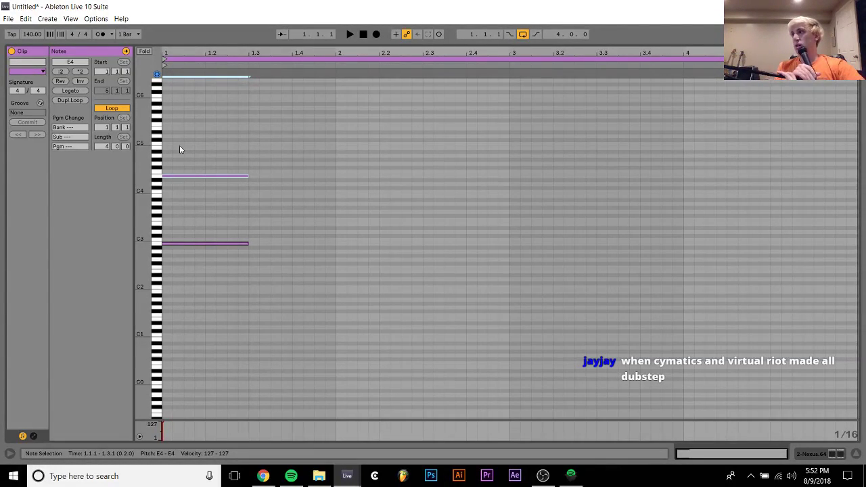
{"action": "key", "text": "space"}
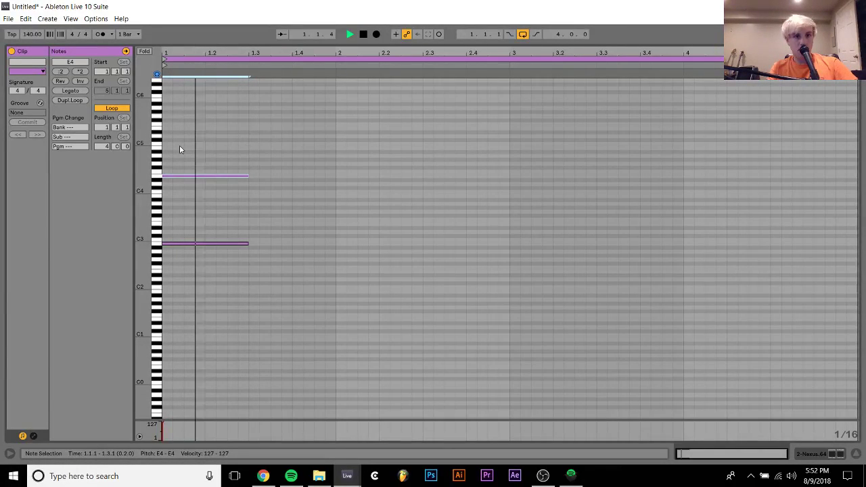
{"action": "key", "text": "space"}
Add a G4 note at 1.3 and lengthen it to two beats during playback.
{"action": "double_click", "coordinate": [255, 165]}
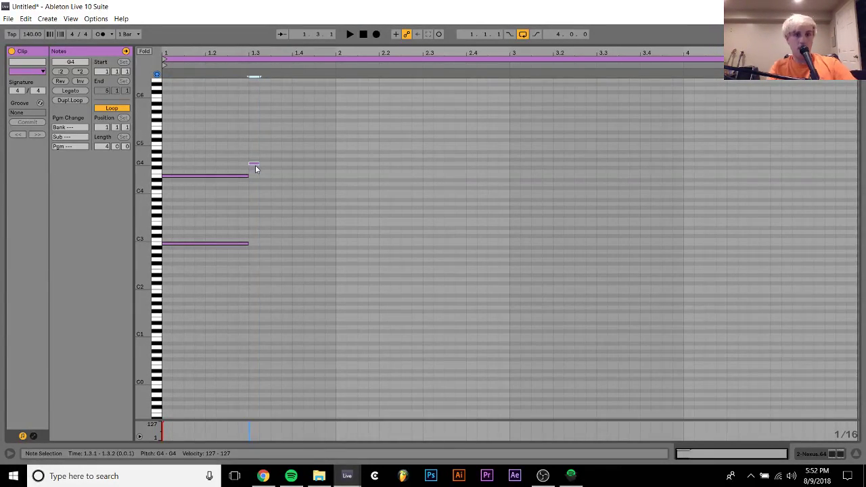
{"action": "key", "text": "space"}
{"action": "key", "text": "shift+Right"}
{"action": "key", "text": "shift+Right"}
{"action": "key", "text": "shift+Right"}
{"action": "key", "text": "shift+Right"}
{"action": "key", "text": "shift+Right"}
{"action": "key", "text": "shift+Right"}
{"action": "key", "text": "shift+Right"}
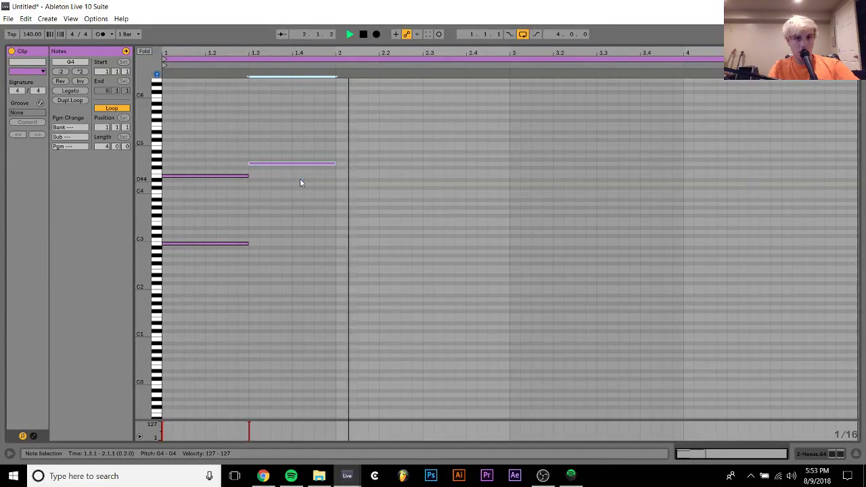
Move the G4 note back to 1.2, shorten it to one beat, and stop playback.
{"action": "key", "text": "Left"}
{"action": "key", "text": "Left"}
{"action": "key", "text": "Left"}
{"action": "key", "text": "Left"}
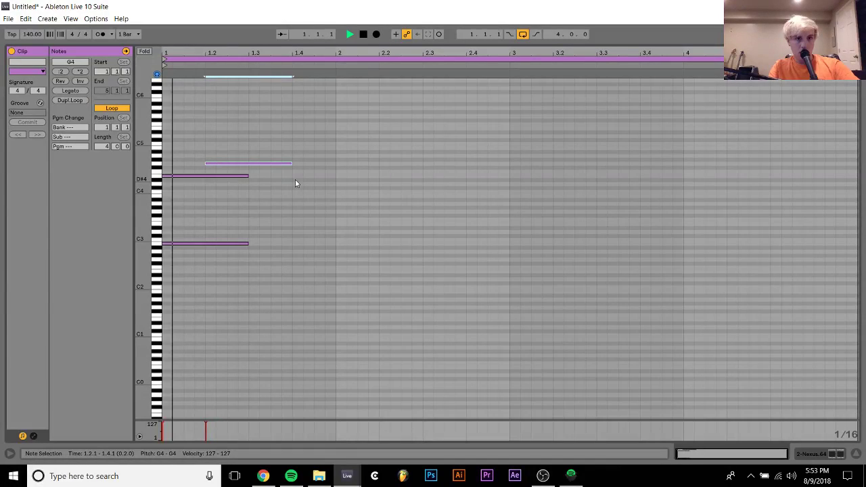
{"action": "key", "text": "shift+Left"}
{"action": "key", "text": "shift+Left"}
{"action": "key", "text": "shift+Left"}
{"action": "key", "text": "shift+Left"}
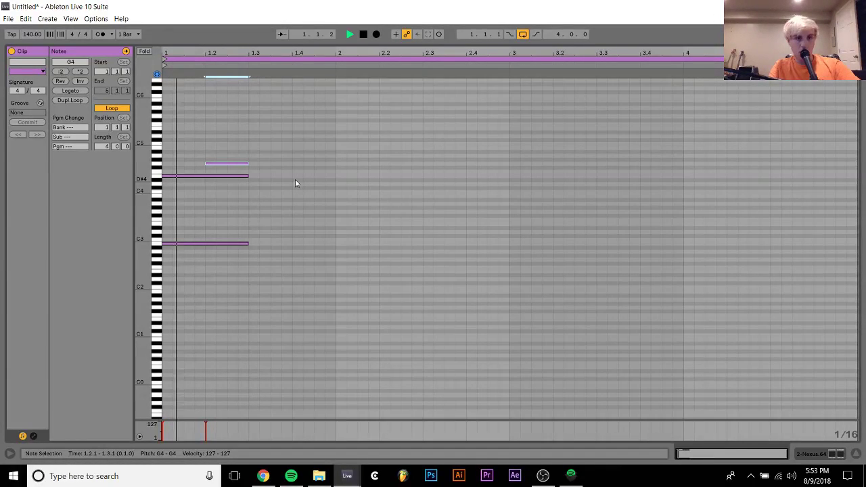
{"action": "key", "text": "space"}
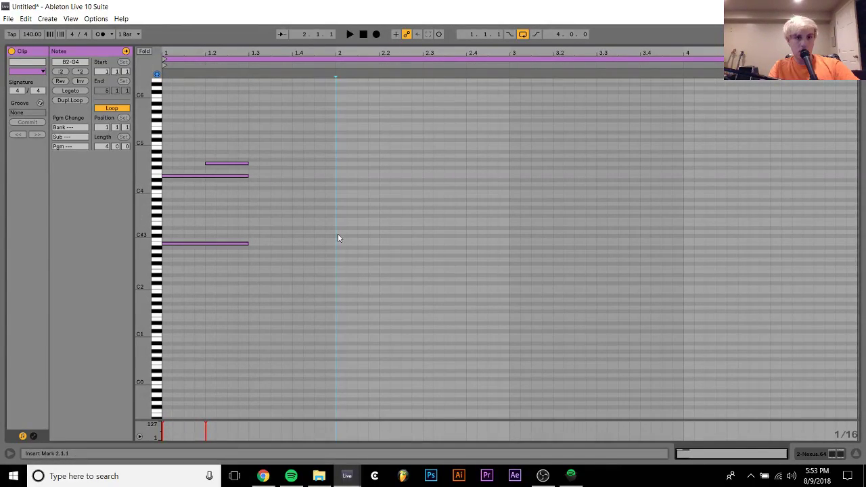
Add an E4 note and a one-beat E3 note at the start of bar 2 while playing the clip.
{"action": "double_click", "coordinate": [338, 234]}
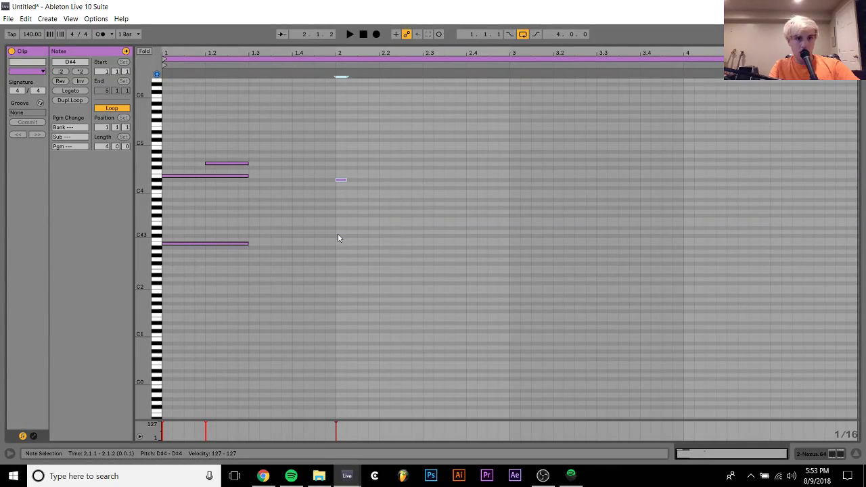
{"action": "key", "text": "Up"}
{"action": "key", "text": "space"}
{"action": "double_click", "coordinate": [339, 225]}
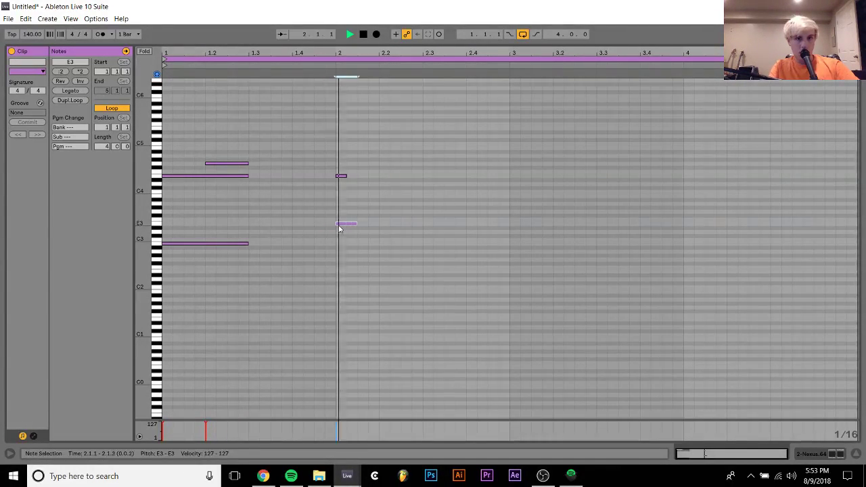
{"action": "key", "text": "shift+Right"}
{"action": "key", "text": "shift+Right"}
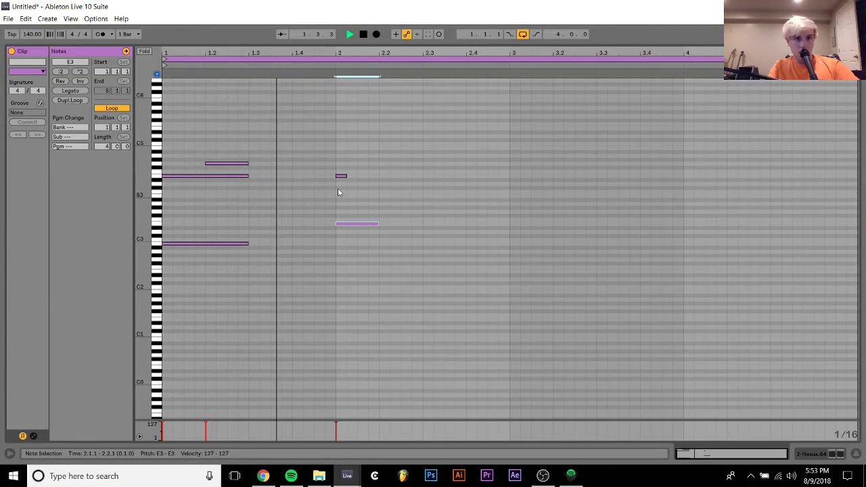
Raise the bar 2 notes, the upper one to G#4 and the lower one to F3, and audition them.
{"action": "left_click_drag", "start_coordinate": [340, 176], "coordinate": [338, 166]}
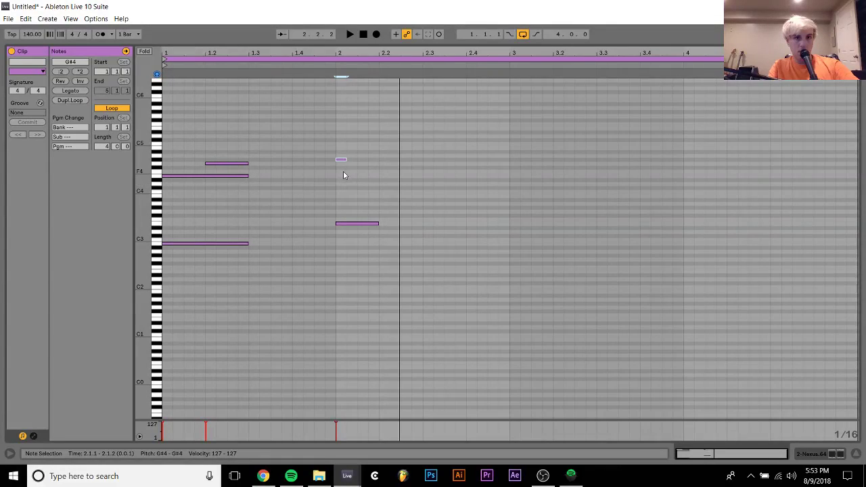
{"action": "left_click_drag", "start_coordinate": [343, 174], "coordinate": [341, 135]}
{"action": "left_click_drag", "start_coordinate": [353, 213], "coordinate": [359, 248]}
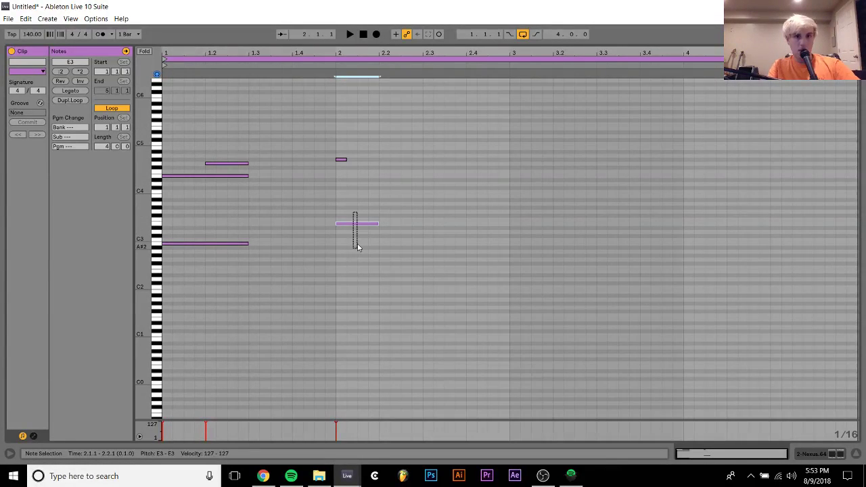
{"action": "key", "text": "space"}
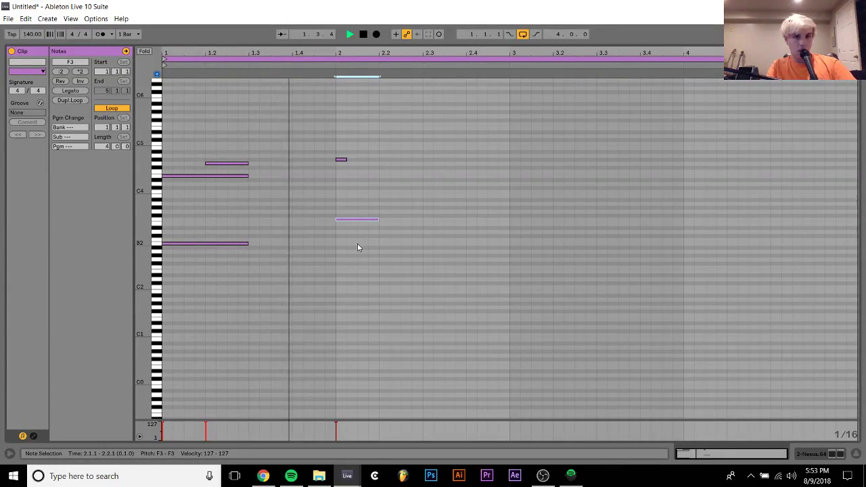
{"action": "key", "text": "space"}
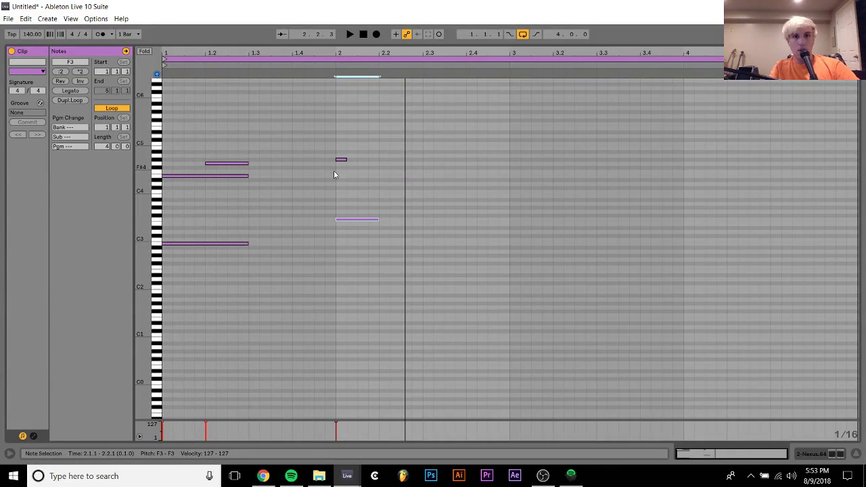
Lengthen the upper bar 2 note to one beat, lower it to G4, and play the clip.
{"action": "left_click_drag", "start_coordinate": [334, 170], "coordinate": [342, 147]}
{"action": "key", "text": "shift+Right"}
{"action": "key", "text": "shift+Right"}
{"action": "key", "text": "shift+Right"}
{"action": "key", "text": "Down"}
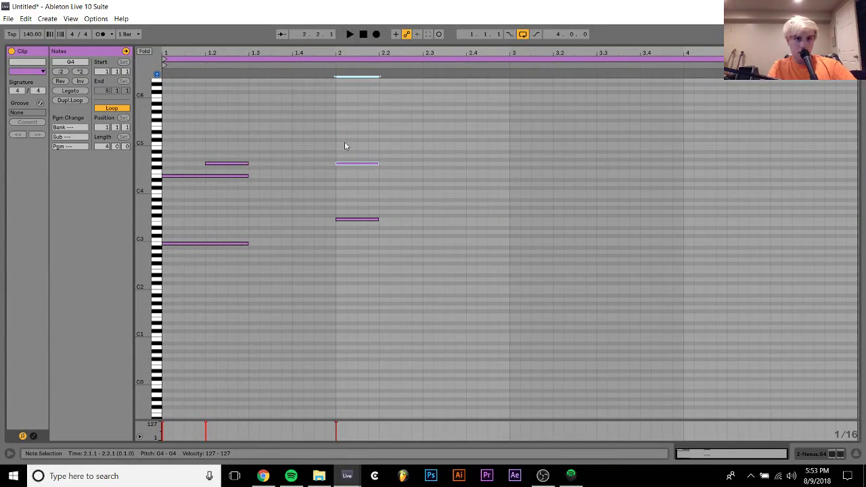
{"action": "key", "text": "space"}
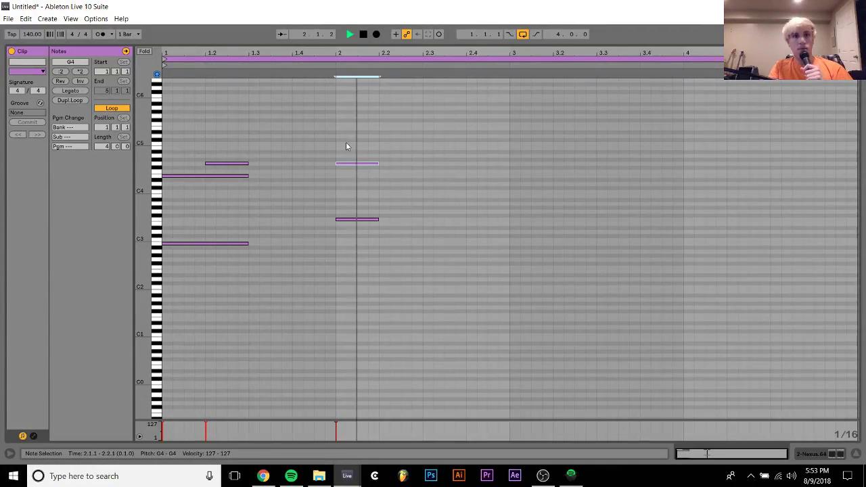
Add a one-beat G#4 note at 2.2 while the clip plays.
{"action": "key", "text": "space"}
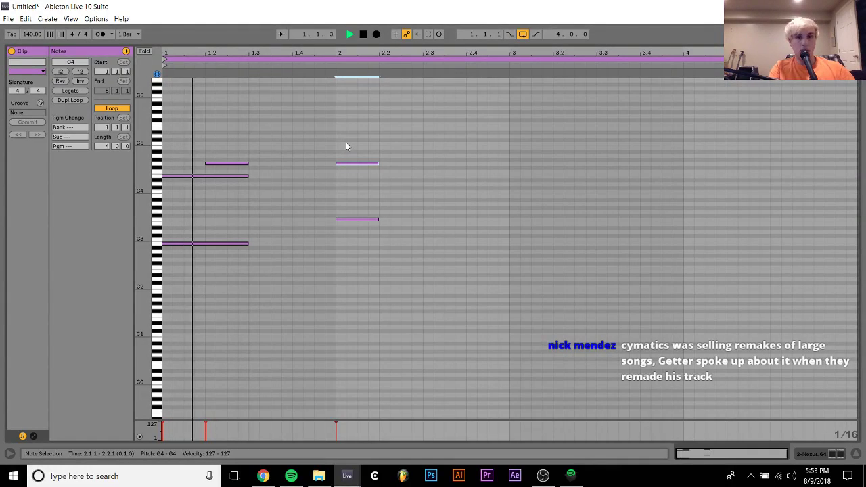
{"action": "double_click", "coordinate": [383, 161]}
{"action": "key", "text": "shift+Right"}
{"action": "key", "text": "shift+Right"}
{"action": "key", "text": "shift+Right"}
{"action": "key", "text": "Up"}
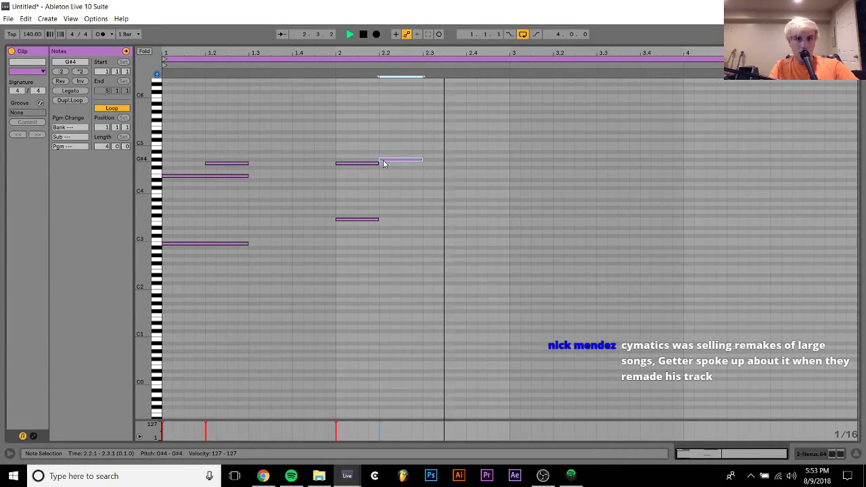
Duplicate the whole two-bar pattern into bars 3 and 4 and stop playback.
{"action": "key", "text": "ctrl+a"}
{"action": "key", "text": "ctrl+d"}
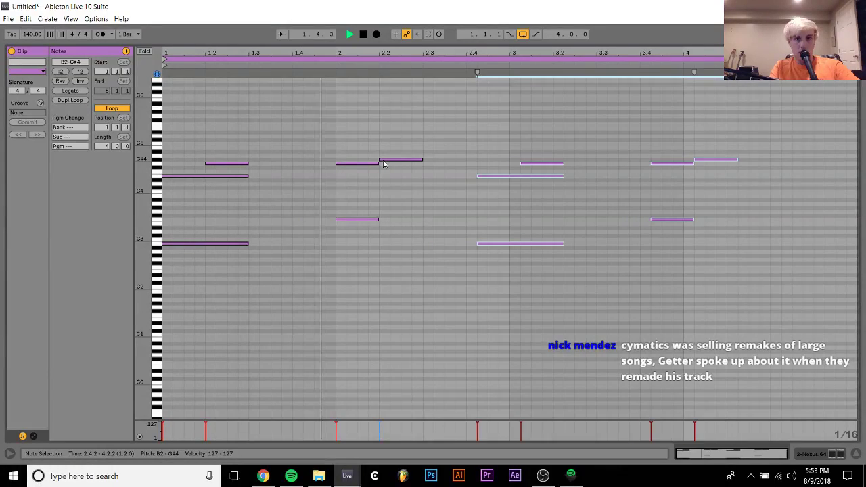
{"action": "key", "text": "space"}
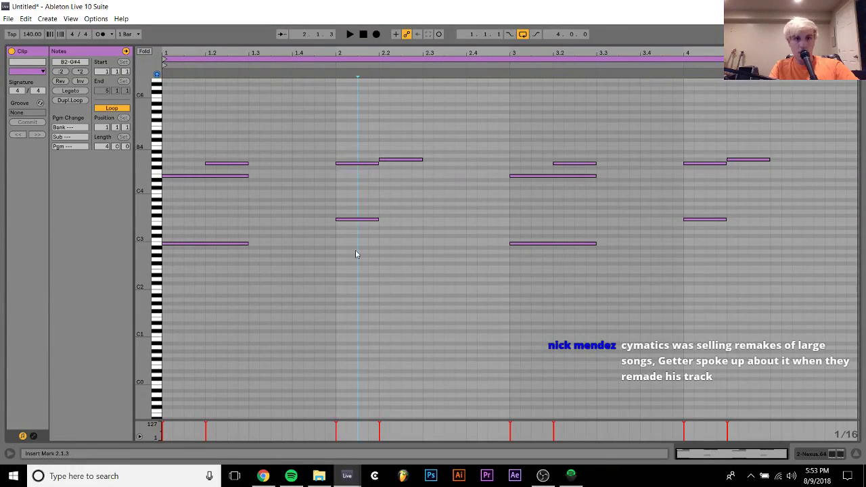
Lengthen the two notes starting bar 2 to two beats each and delete the copied notes in bars 3 and 4.
{"action": "left_click", "coordinate": [355, 250]}
{"action": "key", "text": "shift+Right"}
{"action": "key", "text": "shift+Right"}
{"action": "key", "text": "shift+Right"}
{"action": "key", "text": "shift+Right"}
{"action": "left_click_drag", "start_coordinate": [512, 115], "coordinate": [691, 294]}
{"action": "key", "text": "Delete"}
Duplicate the revised two-bar pattern so the copy starts at bar 3, and play back the clip.
{"action": "key", "text": "ctrl+a"}
{"action": "key", "text": "ctrl+d"}
{"action": "key", "text": "Right"}
{"action": "key", "text": "Right"}
{"action": "key", "text": "Right"}
{"action": "key", "text": "Right"}
{"action": "key", "text": "Right"}
{"action": "key", "text": "Right"}
{"action": "key", "text": "Right"}
{"action": "key", "text": "Right"}
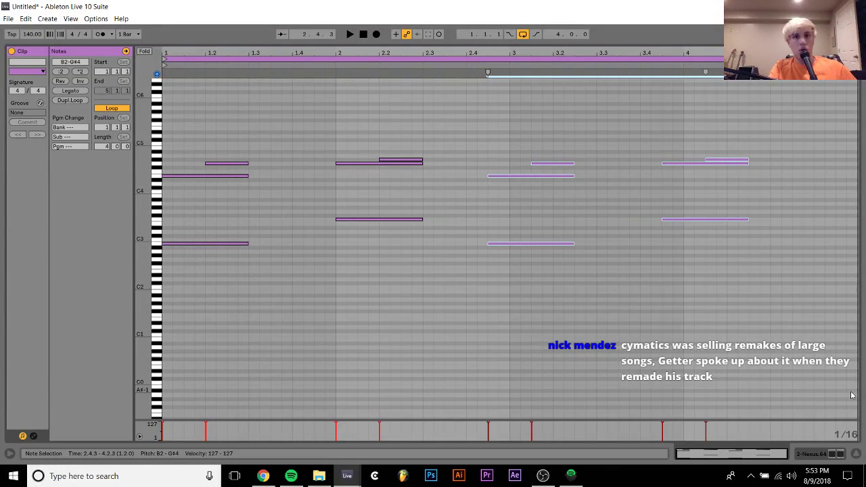
{"action": "key", "text": "space"}
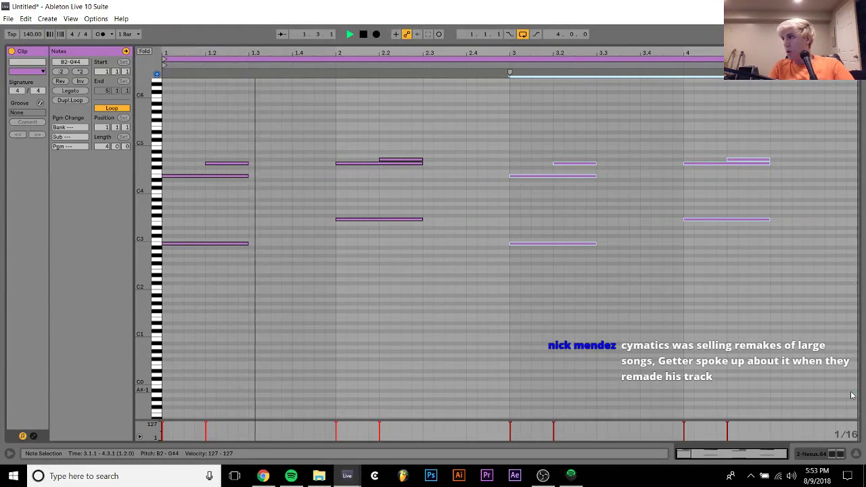
{"action": "key", "text": "space"}
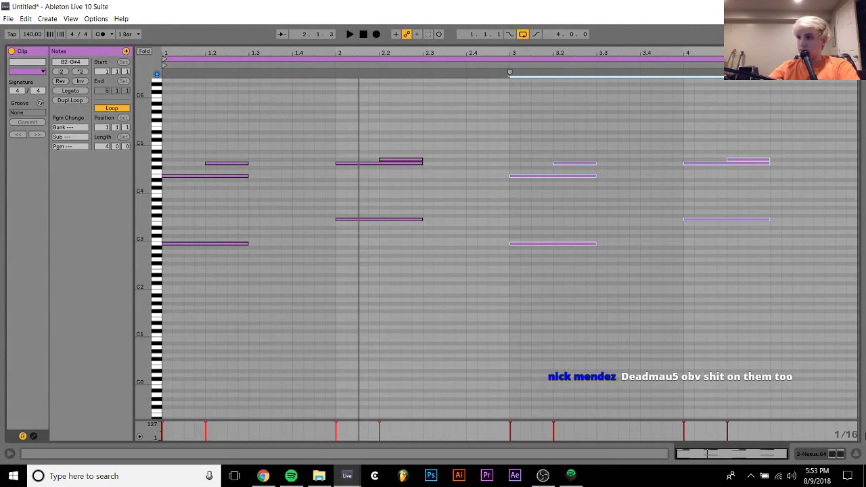
{"action": "key", "text": "space"}
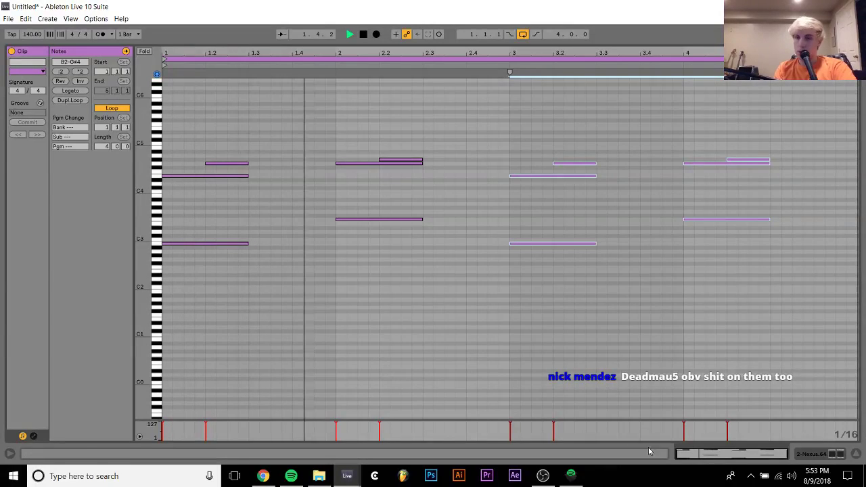
Replace Nexus with ElectraX.64 from the bridge plug-in folder, look over the synth's interface and close its window.
{"action": "key", "text": "Tab"}
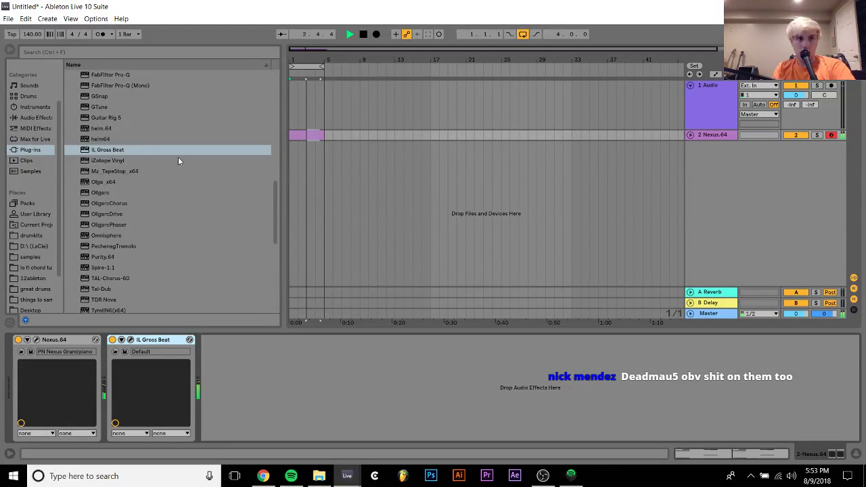
{"action": "scroll", "coordinate": [169, 151], "scroll_direction": "up", "scroll_amount": 10}
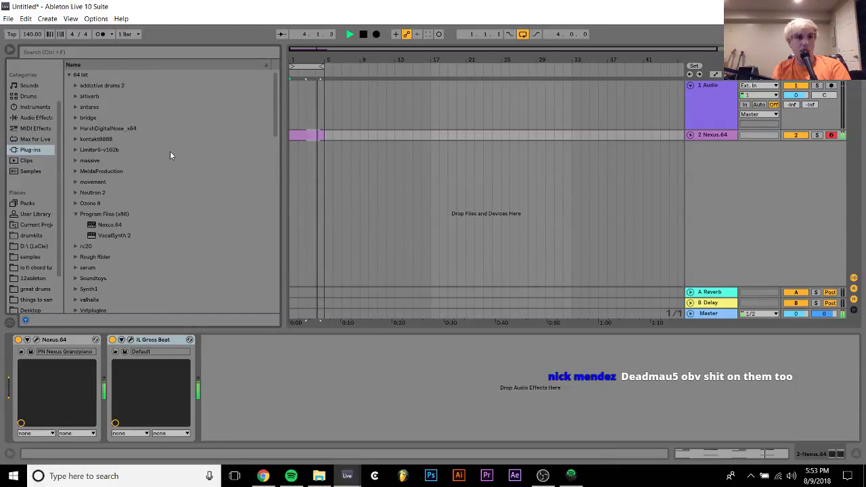
{"action": "left_click", "coordinate": [75, 118]}
{"action": "key", "text": "space"}
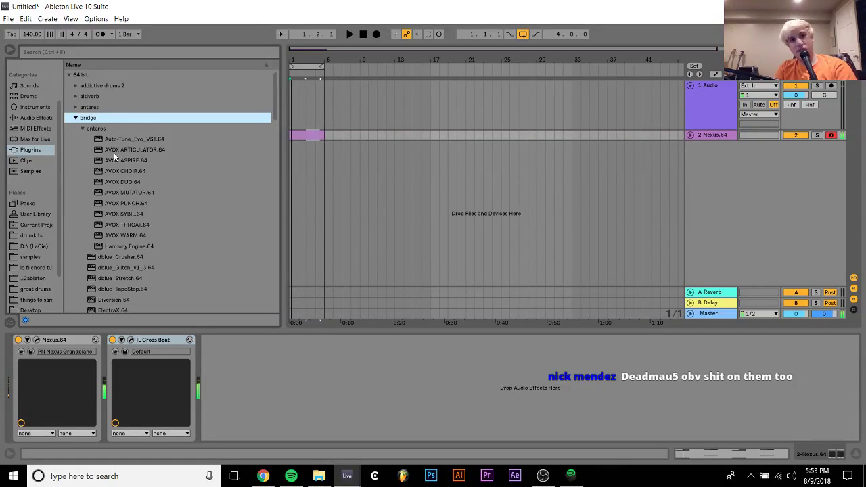
{"action": "scroll", "coordinate": [115, 157], "scroll_direction": "down", "scroll_amount": 3}
{"action": "scroll", "coordinate": [114, 157], "scroll_direction": "down", "scroll_amount": 5}
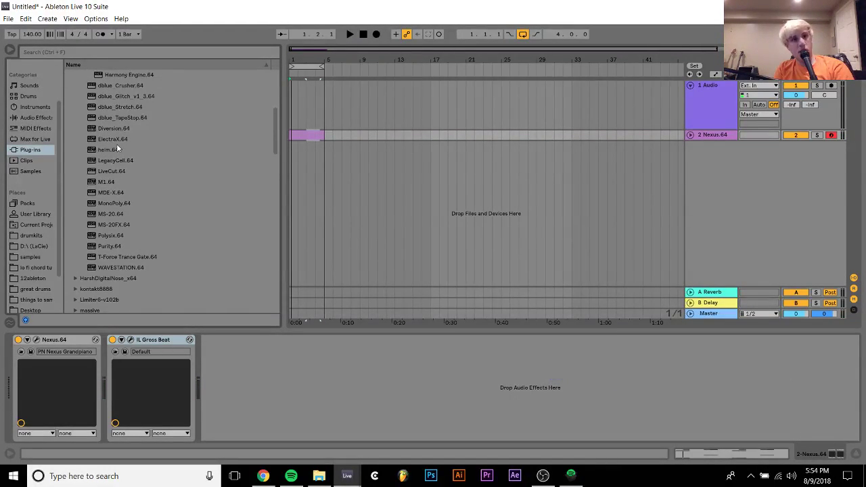
{"action": "left_click", "coordinate": [115, 140]}
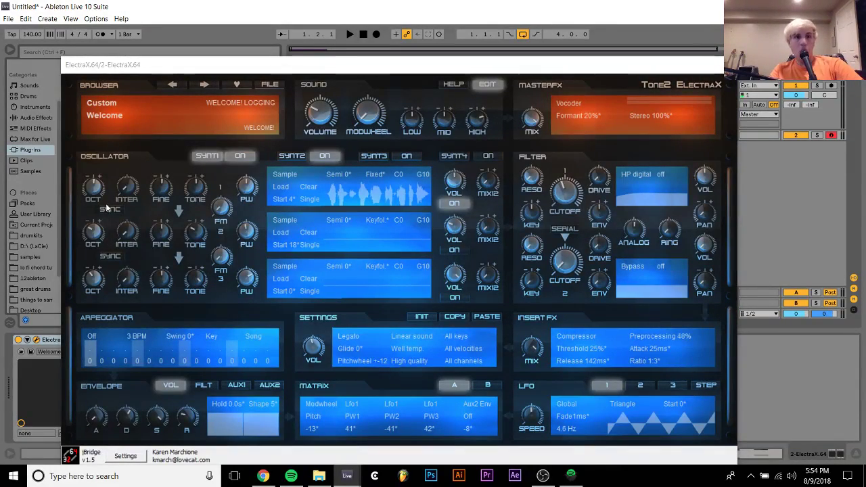
{"action": "left_click", "coordinate": [713, 83]}
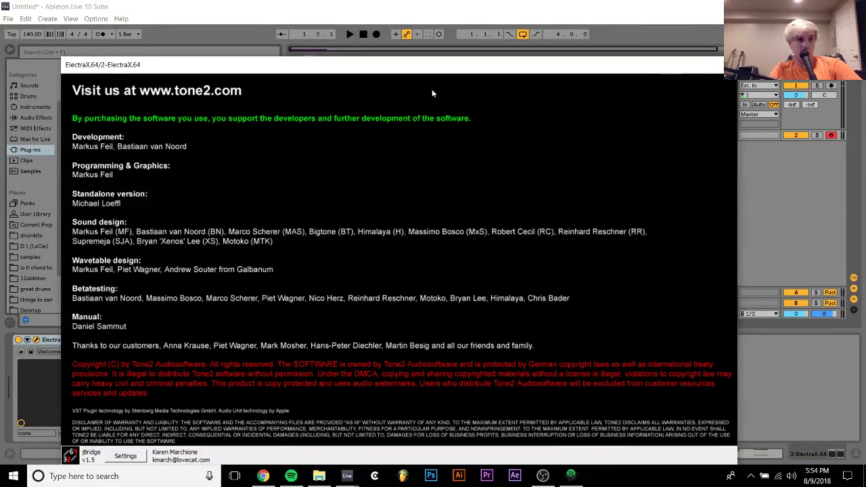
{"action": "left_click", "coordinate": [727, 64]}
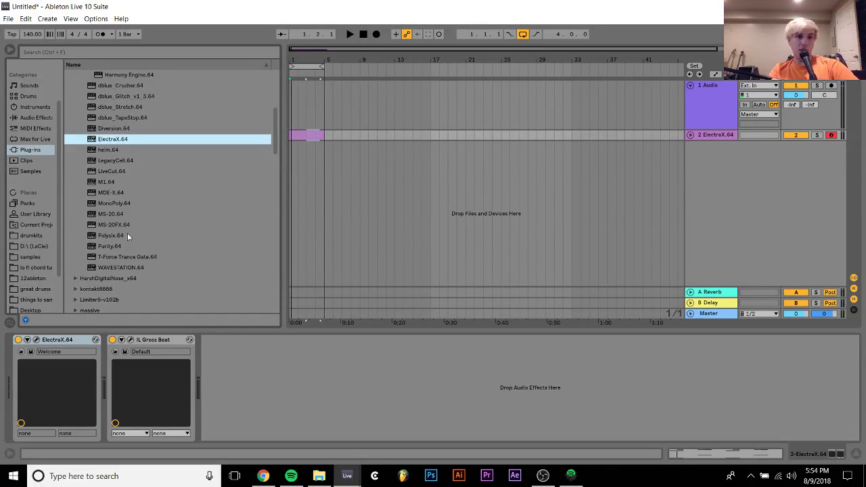
Replace ElectraX with WAVESTATION.64 from the plug-in browser and start playback.
{"action": "left_click", "coordinate": [122, 268]}
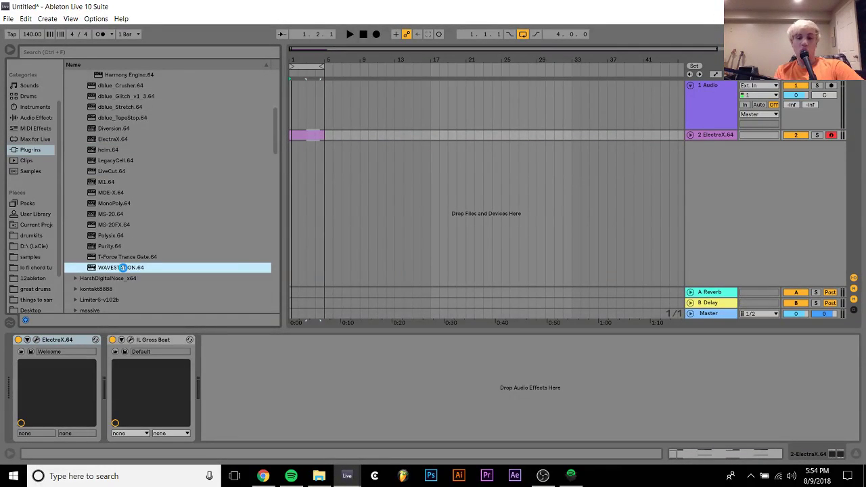
{"action": "double_click", "coordinate": [122, 268]}
{"action": "key", "text": "space"}
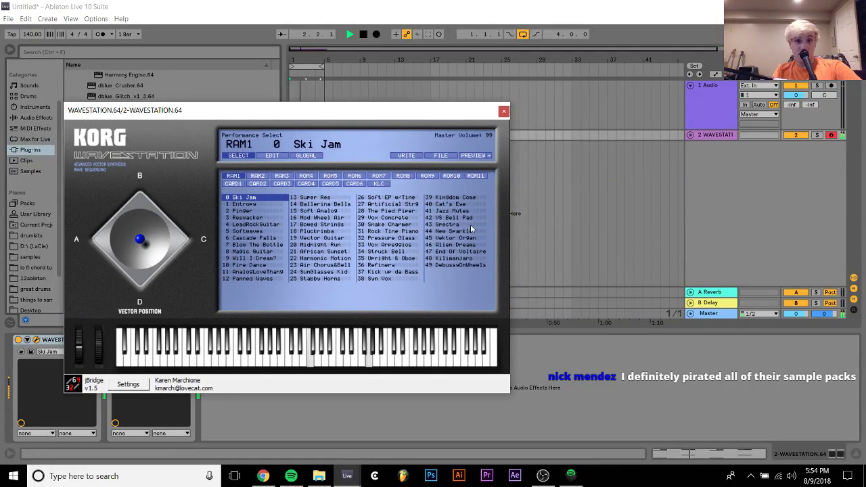
Audition the Wavestation presets Spectra, Cat's Eye and Jazz Mutes on the clip.
{"action": "left_click", "coordinate": [448, 226]}
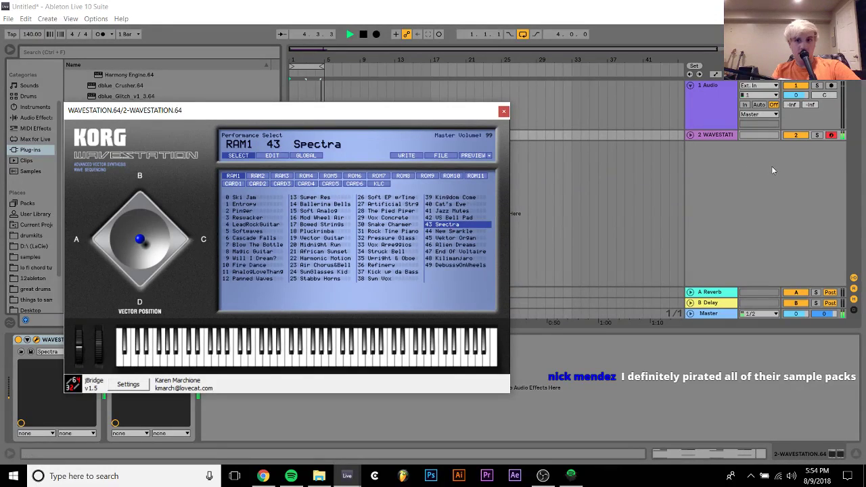
{"action": "left_click", "coordinate": [450, 204]}
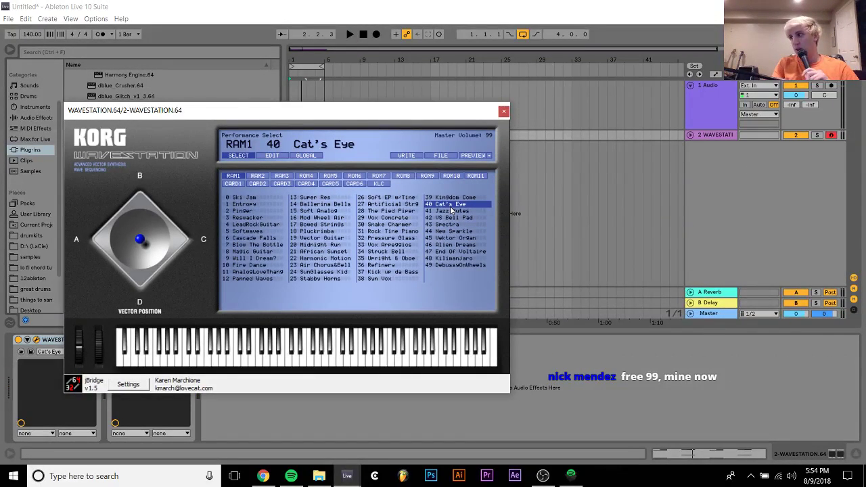
{"action": "left_click", "coordinate": [463, 211]}
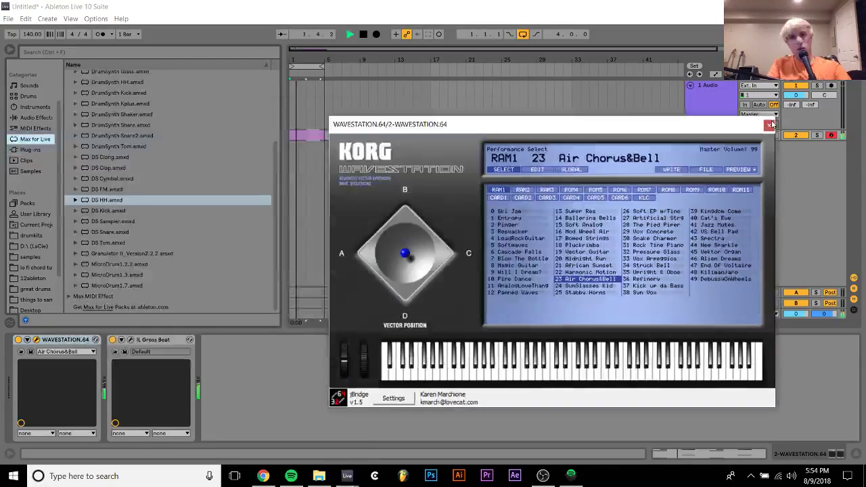
Open the Wavestation track's MIDI clip and move the lower bar 1 note up to D#3.
{"action": "double_click", "coordinate": [312, 134]}
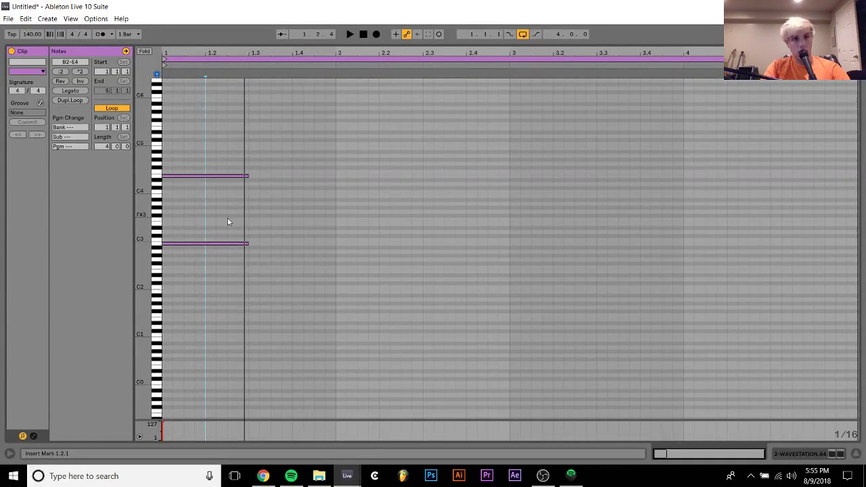
{"action": "left_click", "coordinate": [228, 243]}
{"action": "key", "text": "shift+Up"}
{"action": "key", "text": "Down"}
{"action": "key", "text": "Down"}
{"action": "key", "text": "Down"}
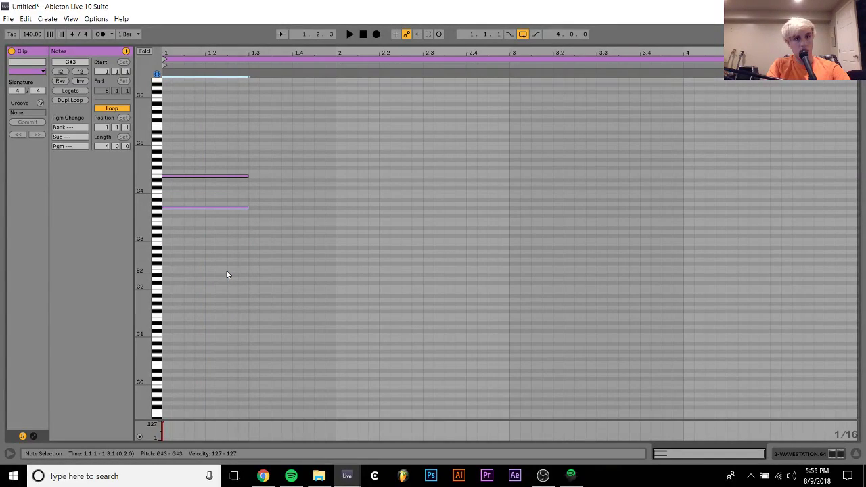
{"action": "key", "text": "Down"}
{"action": "key", "text": "Down"}
{"action": "key", "text": "Down"}
{"action": "key", "text": "Down"}
{"action": "key", "text": "Down"}
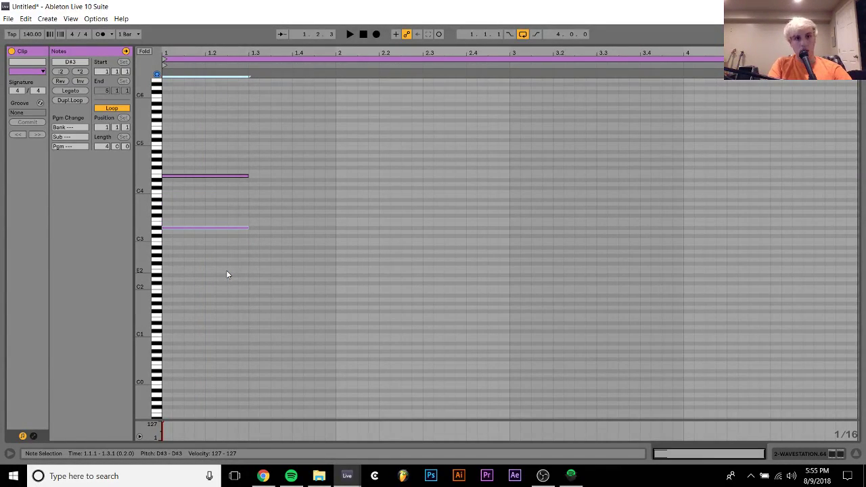
Lower the upper bar 1 note to D#4 while auditioning the clip.
{"action": "left_click", "coordinate": [185, 175]}
{"action": "key", "text": "space"}
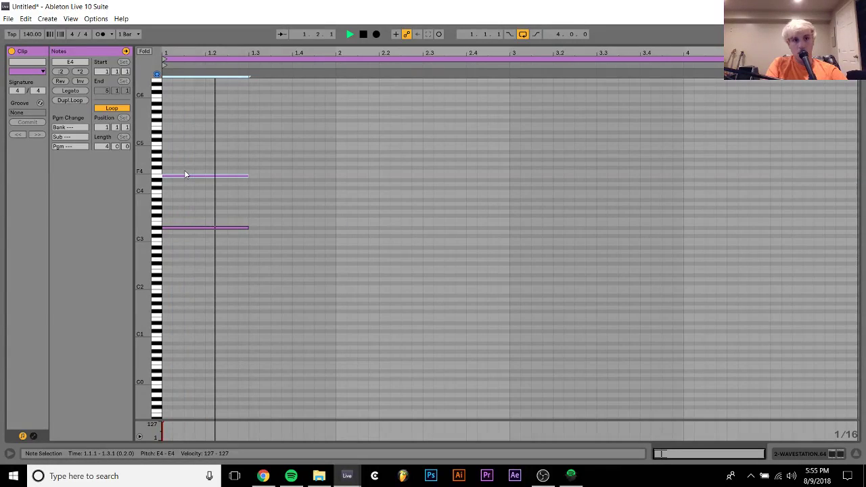
{"action": "key", "text": "Down"}
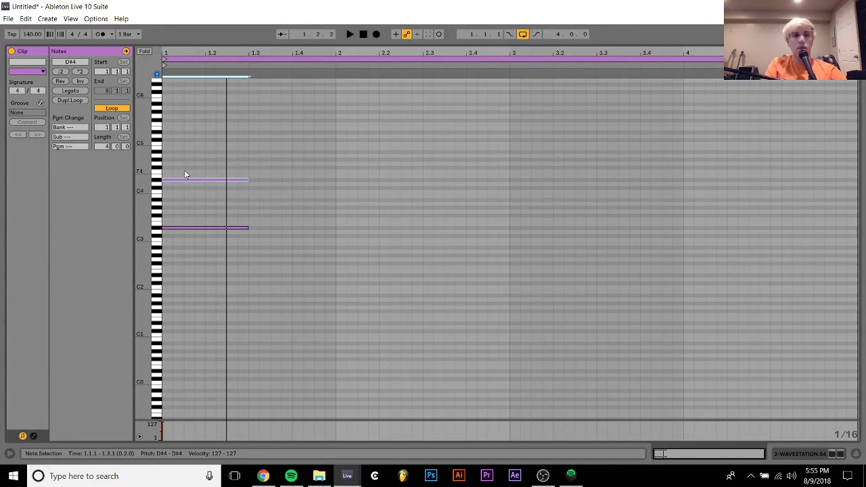
Duplicate the D#4 note to 1.3 and lower the copy to G#3.
{"action": "key", "text": "ctrl+d"}
{"action": "key", "text": "Down"}
{"action": "key", "text": "Down"}
{"action": "key", "text": "Down"}
{"action": "key", "text": "Down"}
{"action": "key", "text": "Down"}
{"action": "key", "text": "Down"}
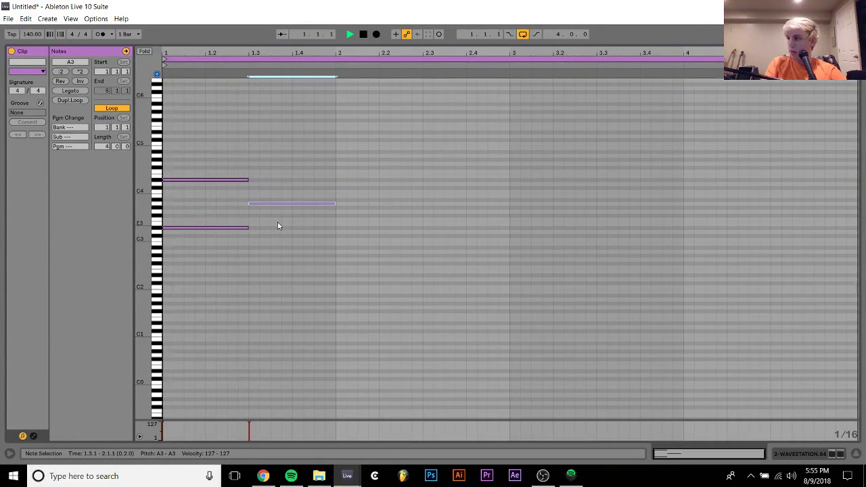
{"action": "key", "text": "Down"}
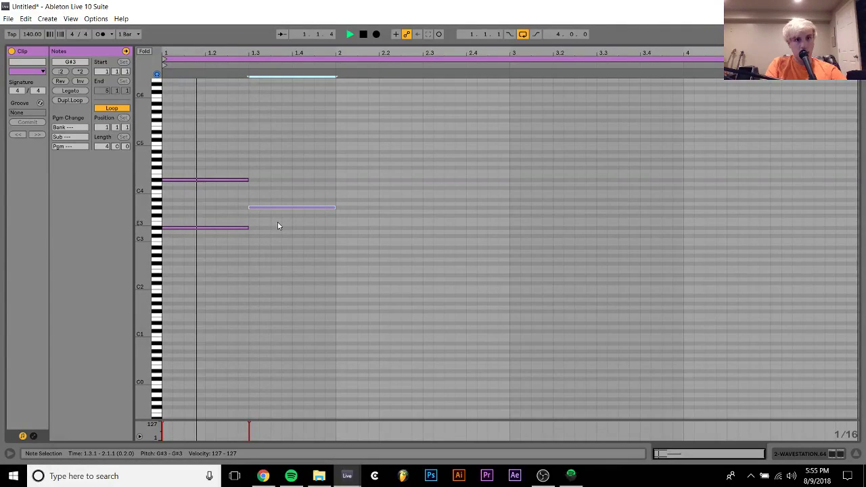
Move the G#3 note back to 1.1.3, shorten it to end at 1.3, and play the clip.
{"action": "key", "text": "space"}
{"action": "key", "text": "Left"}
{"action": "key", "text": "Left"}
{"action": "key", "text": "Left"}
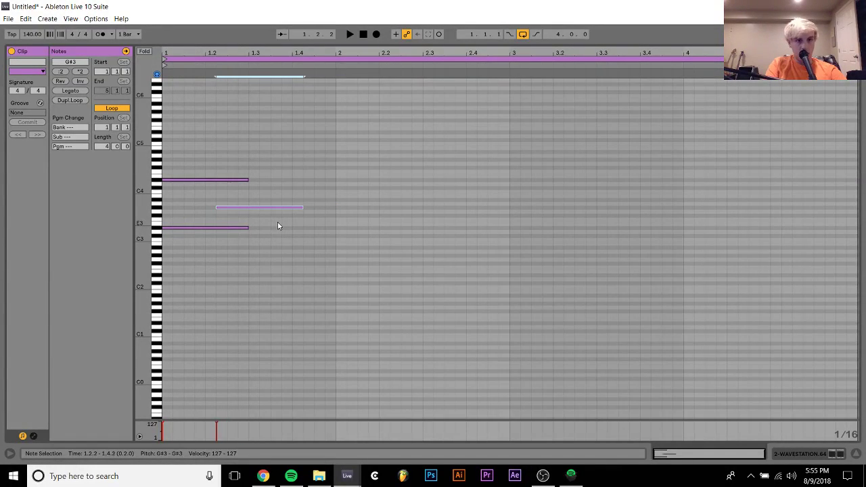
{"action": "key", "text": "Left"}
{"action": "key", "text": "Left"}
{"action": "key", "text": "Left"}
{"action": "key", "text": "shift+Left"}
{"action": "key", "text": "shift+Left"}
{"action": "key", "text": "space"}
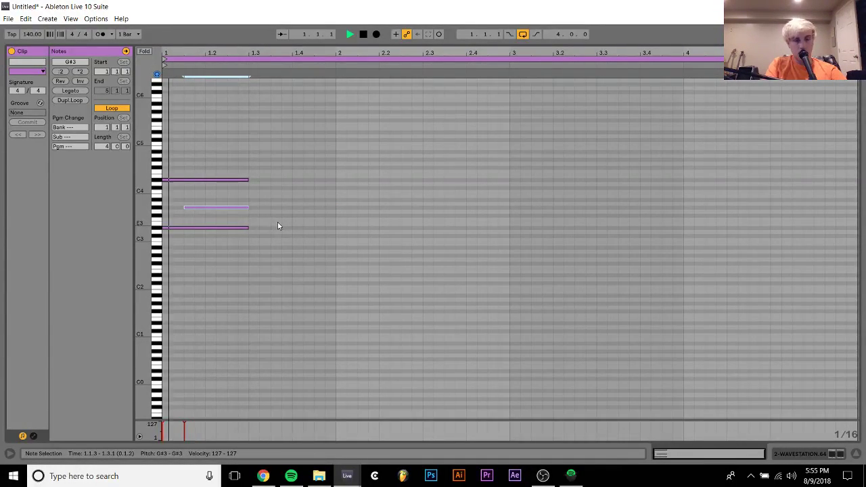
Stop playback and duplicate the three-note opening chord so the copy starts at 1.3.
{"action": "key", "text": "space"}
{"action": "left_click_drag", "start_coordinate": [225, 253], "coordinate": [212, 147]}
{"action": "key", "text": "ctrl+d"}
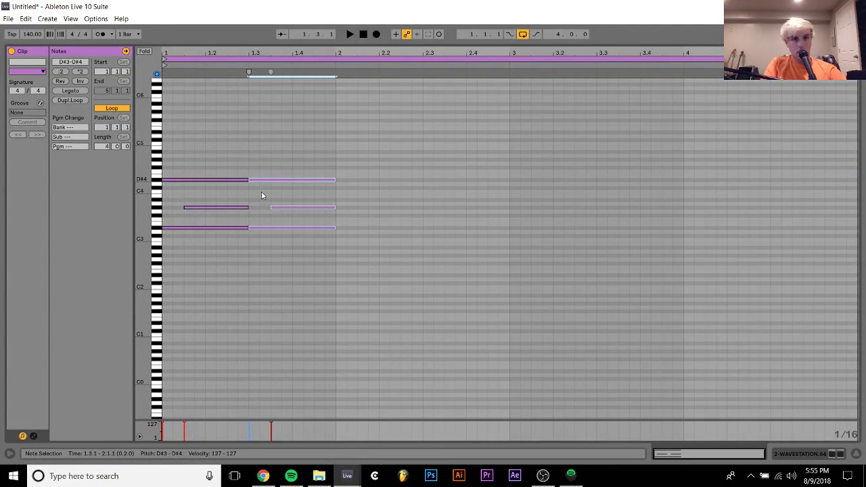
Raise the copied chord's lowest note to F3 and its highest note to E4.
{"action": "left_click", "coordinate": [269, 204]}
{"action": "left_click", "coordinate": [270, 228]}
{"action": "key", "text": "Up"}
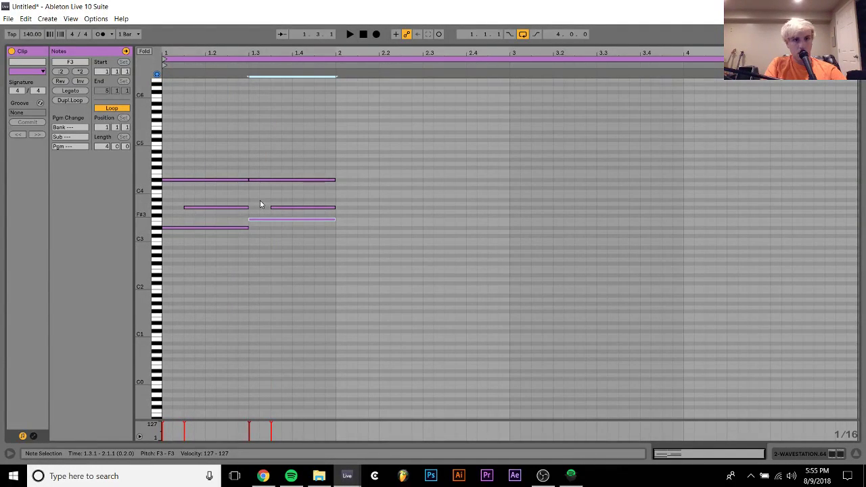
{"action": "left_click", "coordinate": [259, 180]}
{"action": "key", "text": "Up"}
Raise the second chord's middle note to A#3 while auditioning the clip.
{"action": "left_click", "coordinate": [283, 212]}
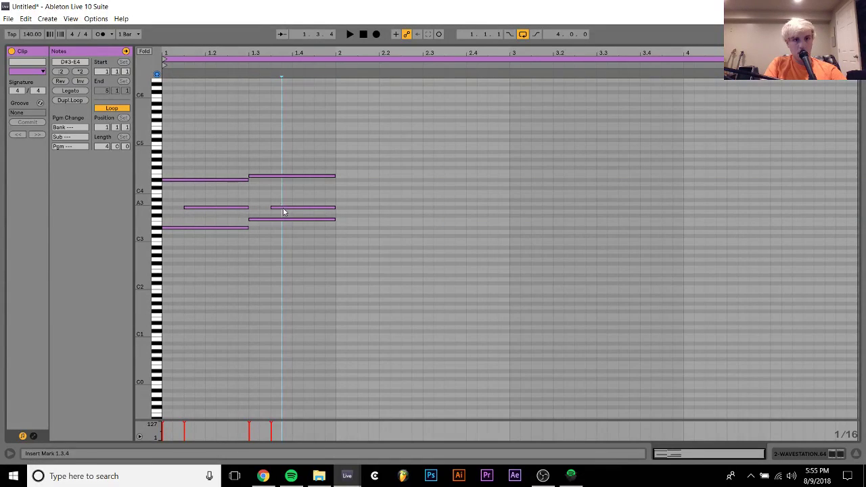
{"action": "left_click", "coordinate": [283, 208]}
{"action": "key", "text": "Up"}
{"action": "key", "text": "Up"}
{"action": "key", "text": "space"}
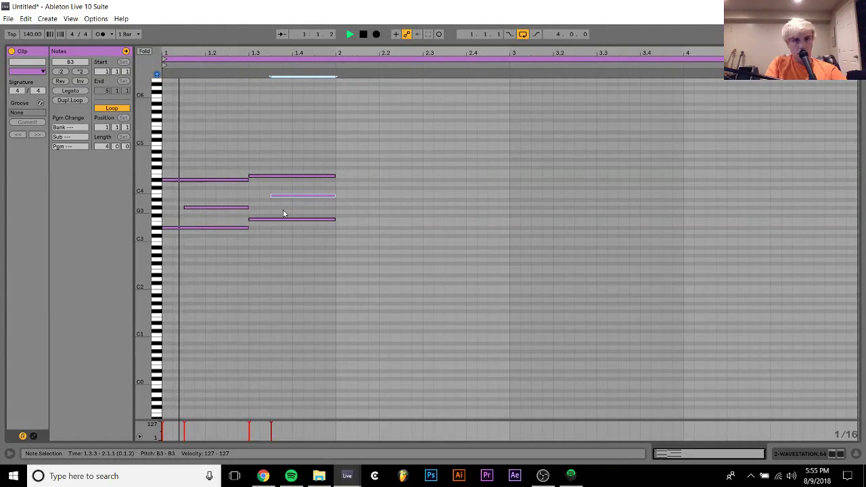
{"action": "key", "text": "Down"}
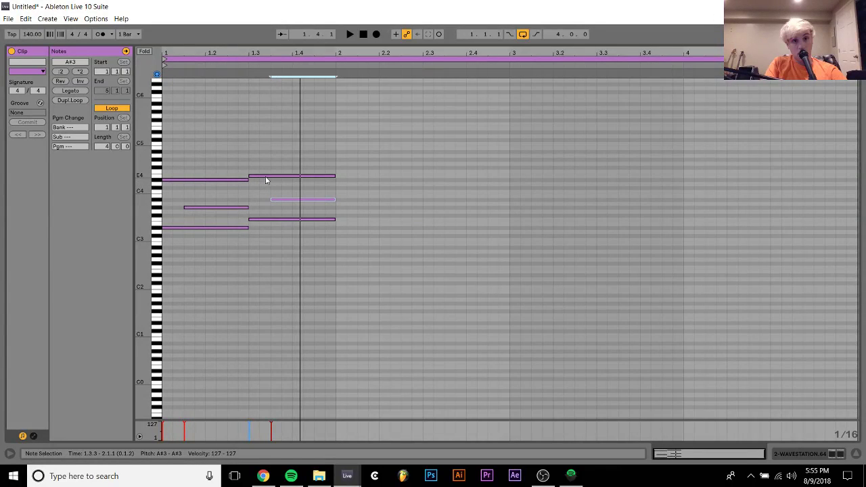
Raise the second chord's top note to G4.
{"action": "left_click", "coordinate": [266, 178]}
{"action": "key", "text": "Up"}
{"action": "key", "text": "Up"}
{"action": "key", "text": "Up"}
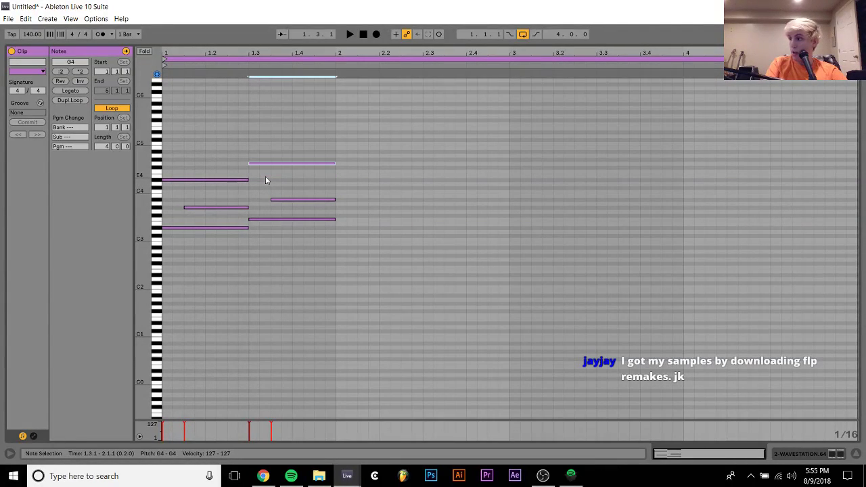
Audition the two chords and add a G3 and an A#4 note at the start of bar 2.
{"action": "key", "text": "space"}
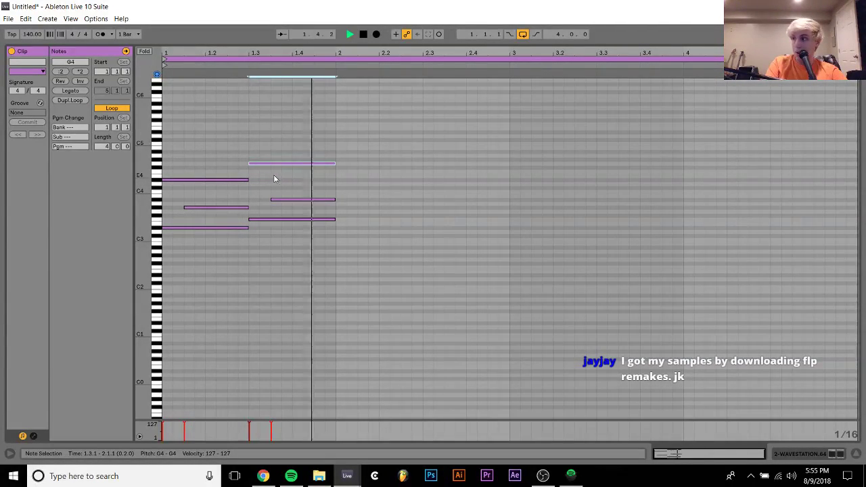
{"action": "key", "text": "space"}
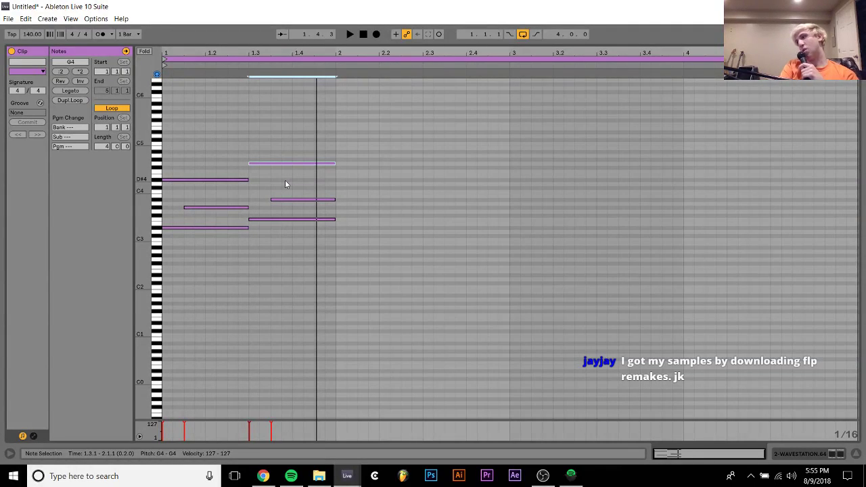
{"action": "key", "text": "space"}
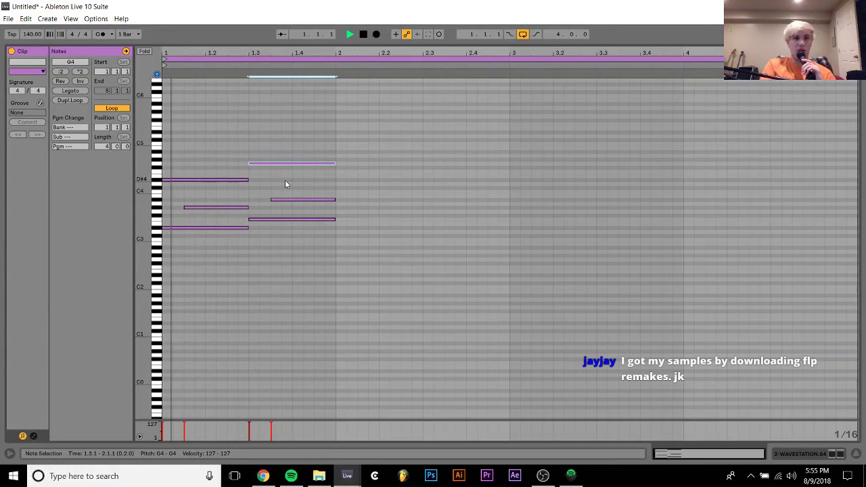
{"action": "key", "text": "space"}
{"action": "left_click", "coordinate": [343, 211]}
{"action": "double_click", "coordinate": [343, 211]}
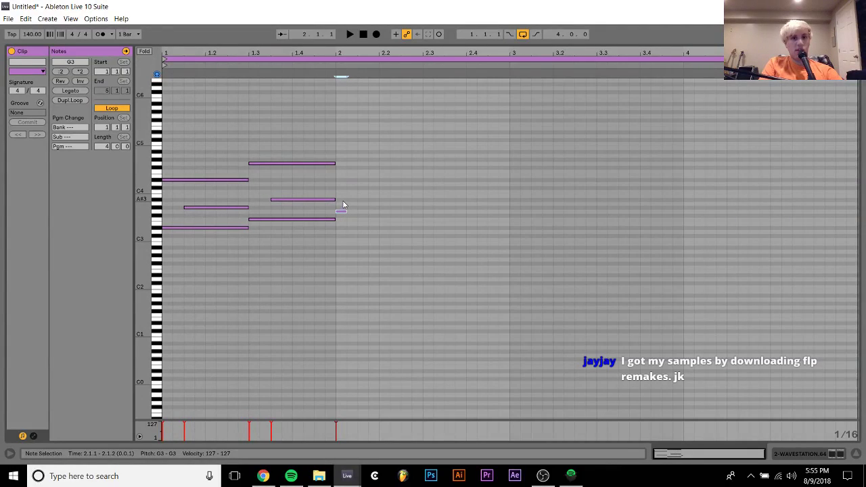
{"action": "double_click", "coordinate": [343, 201]}
{"action": "key", "text": "space"}
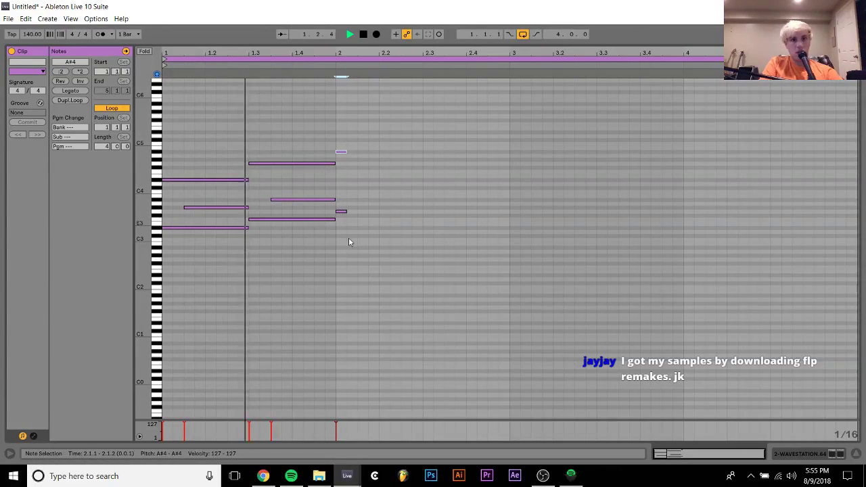
Lengthen the two bar 2 notes, G3 and A#4, so that they end at 2.3.
{"action": "mouse_move", "coordinate": [343, 232]}
{"action": "left_mouse_down"}
{"action": "mouse_move", "coordinate": [334, 115]}
{"action": "mouse_move", "coordinate": [347, 245]}
{"action": "left_mouse_up"}
{"action": "key", "text": "shift+Right"}
{"action": "key", "text": "shift+Right"}
{"action": "key", "text": "shift+Right"}
{"action": "key", "text": "shift+Right"}
{"action": "key", "text": "shift+Right"}
{"action": "key", "text": "shift+Right"}
{"action": "key", "text": "shift+Right"}
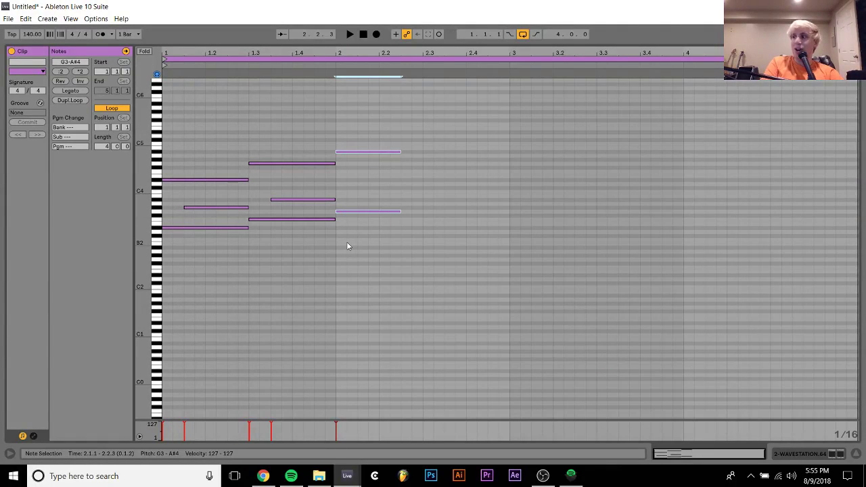
{"action": "key", "text": "shift+Right"}
{"action": "key", "text": "shift+Right"}
{"action": "key", "text": "shift+Right"}
{"action": "key", "text": "shift+Left"}
{"action": "key", "text": "shift+Left"}
{"action": "key", "text": "shift+Left"}
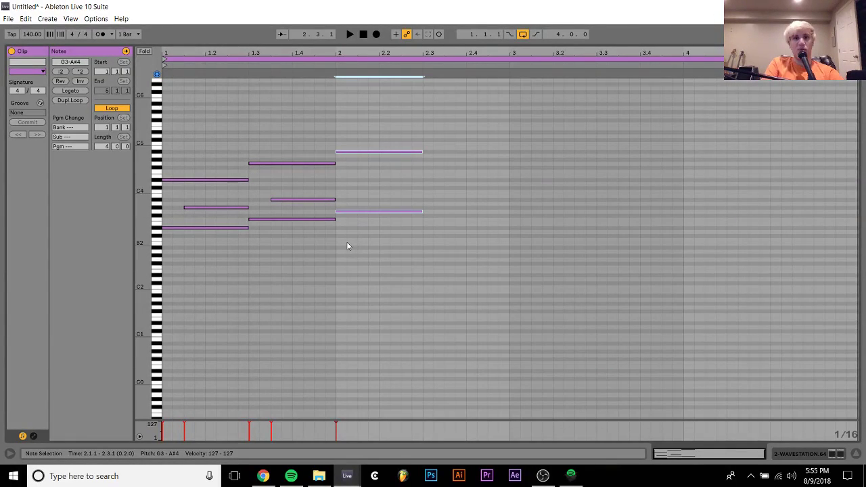
Add a middle note from 2.1.3 to 2.3, raise it to F4, and audition the progression.
{"action": "double_click", "coordinate": [362, 177]}
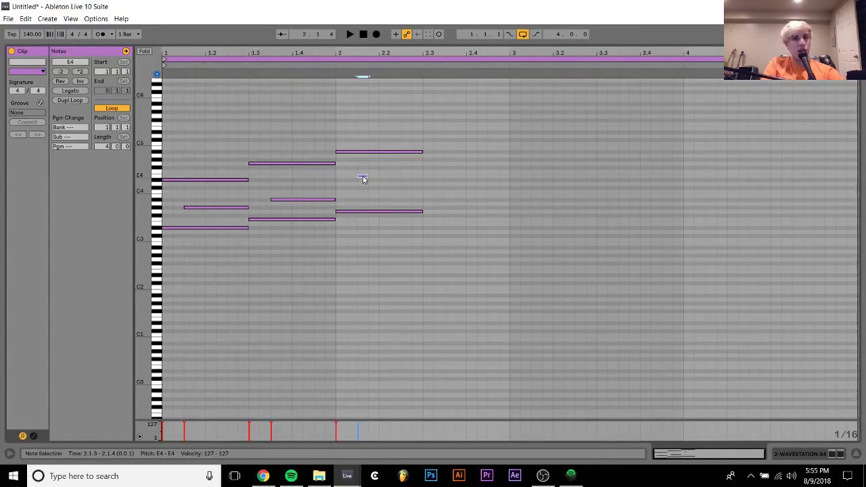
{"action": "key", "text": "space"}
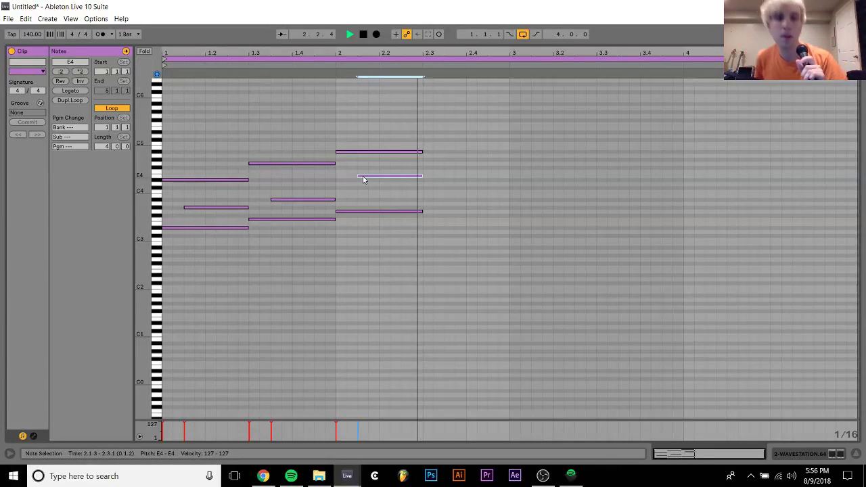
{"action": "key", "text": "space"}
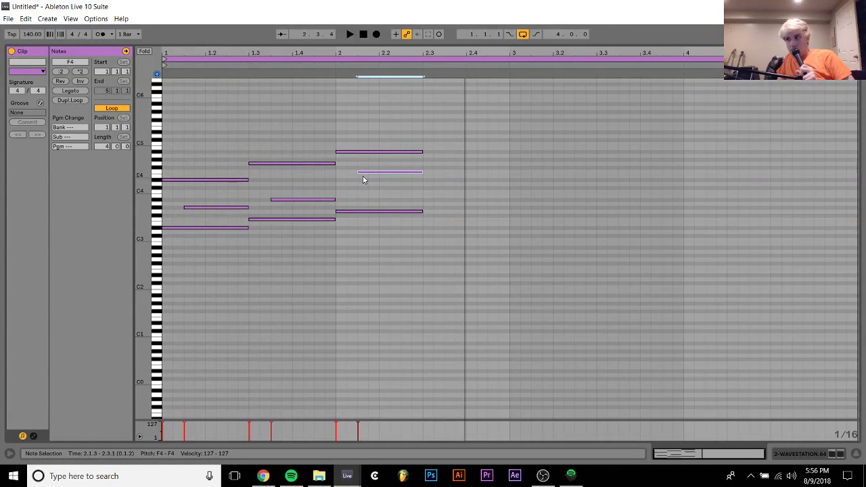
{"action": "key", "text": "space"}
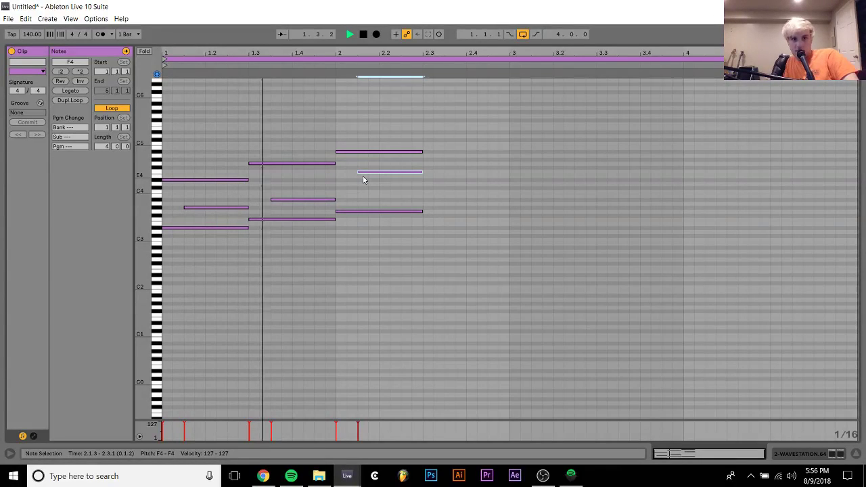
Delete all notes in the clip and start a new pattern with A4 at 1.1 followed by F#3 at 1.1.3.
{"action": "key", "text": "ctrl+a"}
{"action": "key", "text": "Delete"}
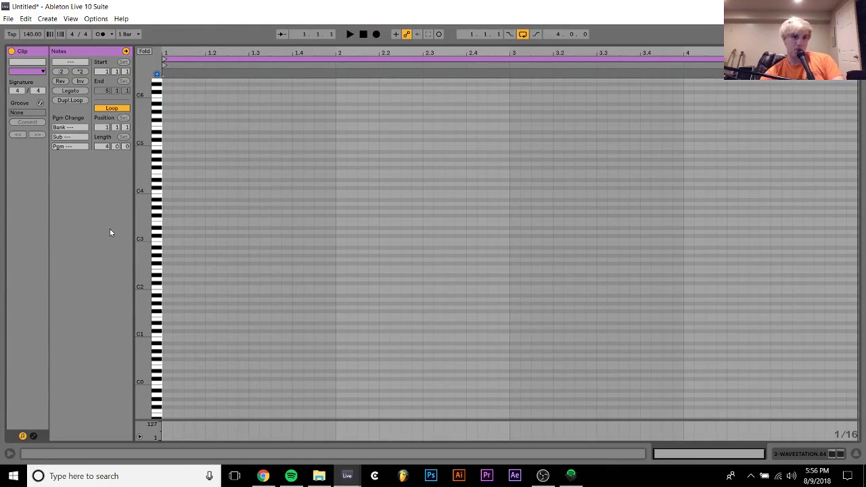
{"action": "double_click", "coordinate": [165, 158]}
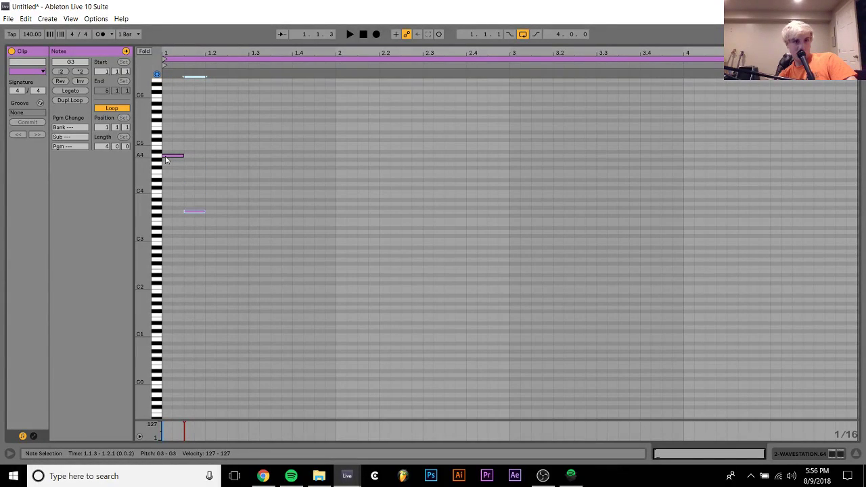
{"action": "key", "text": "Down"}
{"action": "key", "text": "space"}
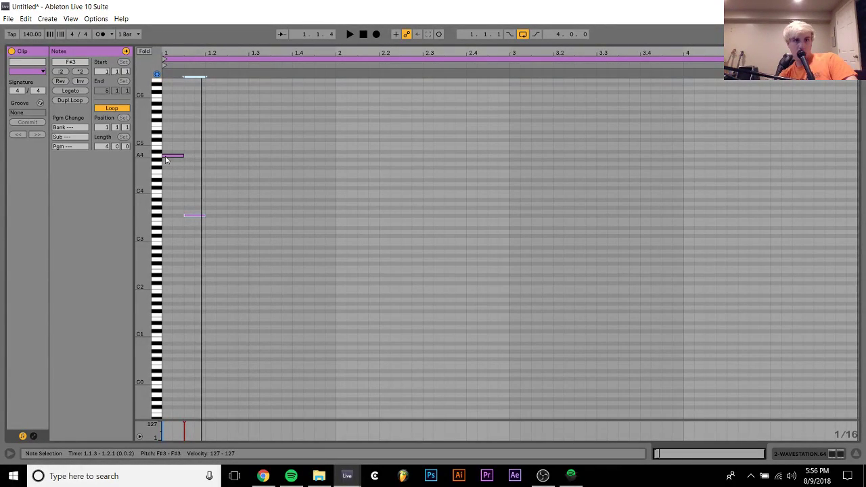
Extend the pattern with duplicated notes set to C#4 at 1.2 and G#4 at 1.2.3.
{"action": "key", "text": "ctrl+d"}
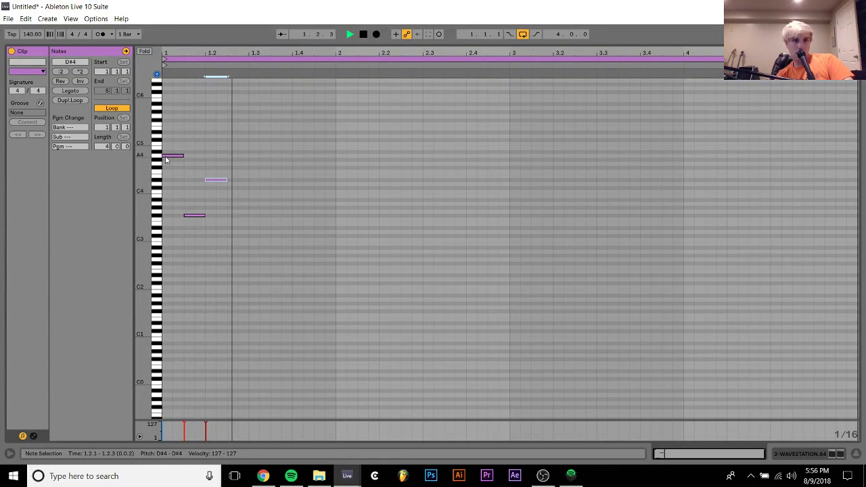
{"action": "key", "text": "Down"}
{"action": "key", "text": "Down"}
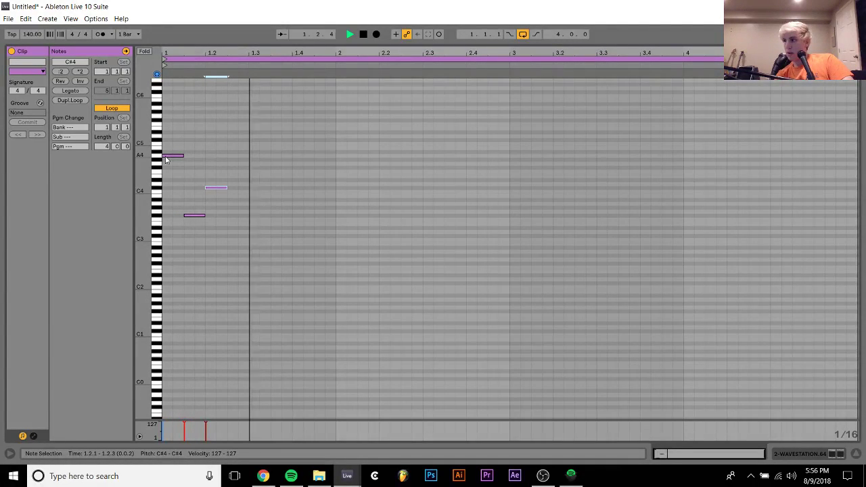
{"action": "key", "text": "space"}
{"action": "key", "text": "ctrl+d"}
{"action": "key", "text": "Up"}
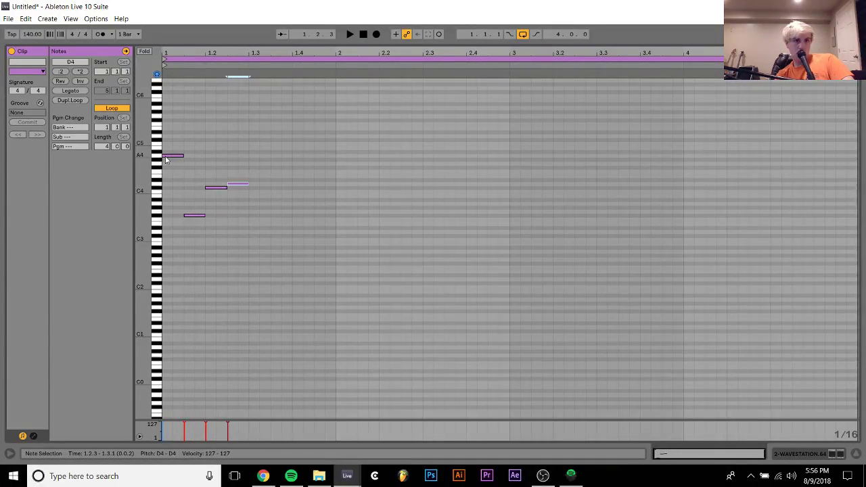
{"action": "key", "text": "space"}
{"action": "key", "text": "Up"}
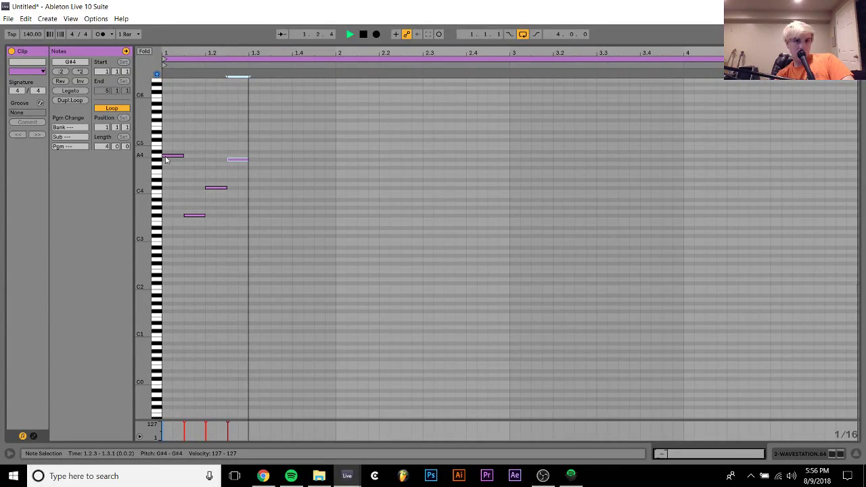
Duplicate the four-note pattern repeatedly until it fills all four bars of the clip.
{"action": "key", "text": "ctrl+a"}
{"action": "key", "text": "ctrl+d"}
{"action": "key", "text": "ctrl+a"}
{"action": "key", "text": "ctrl+d"}
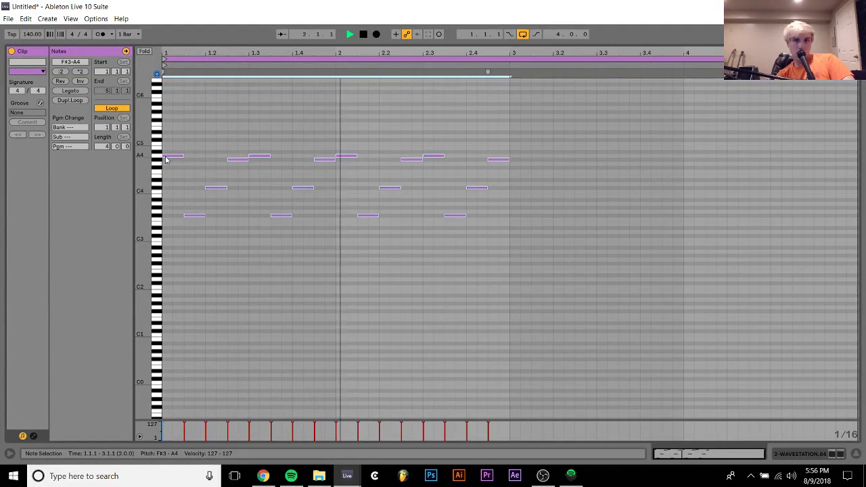
{"action": "key", "text": "ctrl+a"}
{"action": "key", "text": "ctrl+d"}
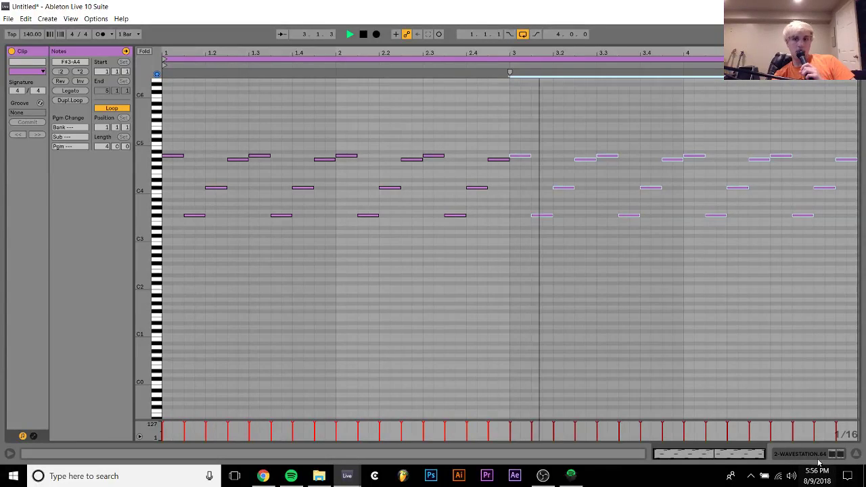
Show the Wavestation track's devices and turn on Gross Beat during playback.
{"action": "key", "text": "Tab"}
{"action": "left_click", "coordinate": [112, 339]}
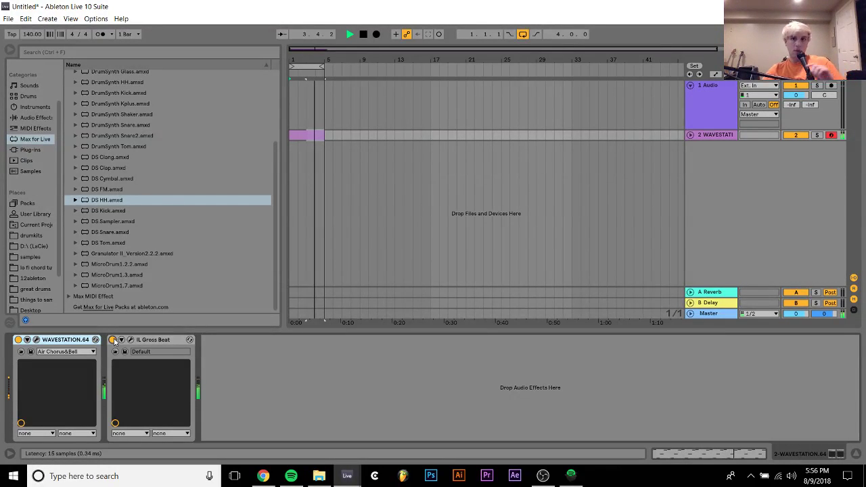
Add a new MIDI track below the Wavestation track, stop playback, and open the drumkits folder.
{"action": "key", "text": "ctrl+shift+t"}
{"action": "key", "text": "space"}
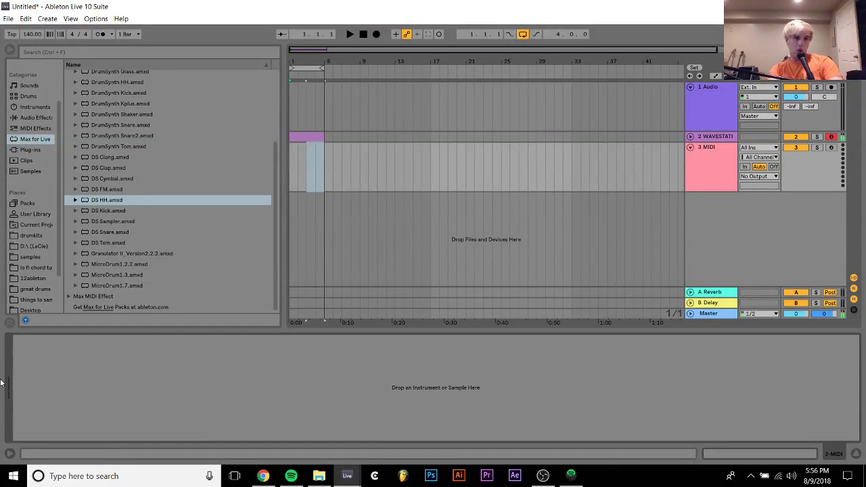
{"action": "left_click", "coordinate": [30, 236]}
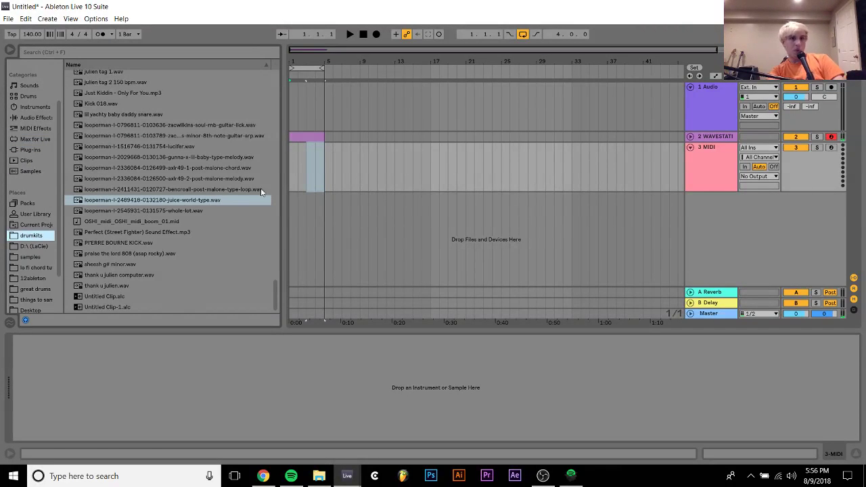
Turn off Gross Beat on the Wavestation track and play the melody without it.
{"action": "key", "text": "Up"}
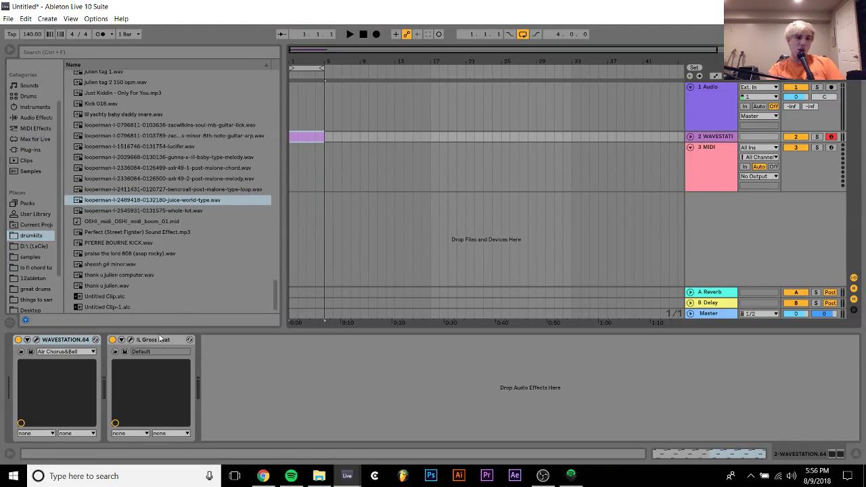
{"action": "left_click", "coordinate": [111, 340]}
{"action": "key", "text": "space"}
Try the Pressure Glass performance in Wavestation, load The Pied Piper instead, and close the plugin window.
{"action": "left_click", "coordinate": [27, 340]}
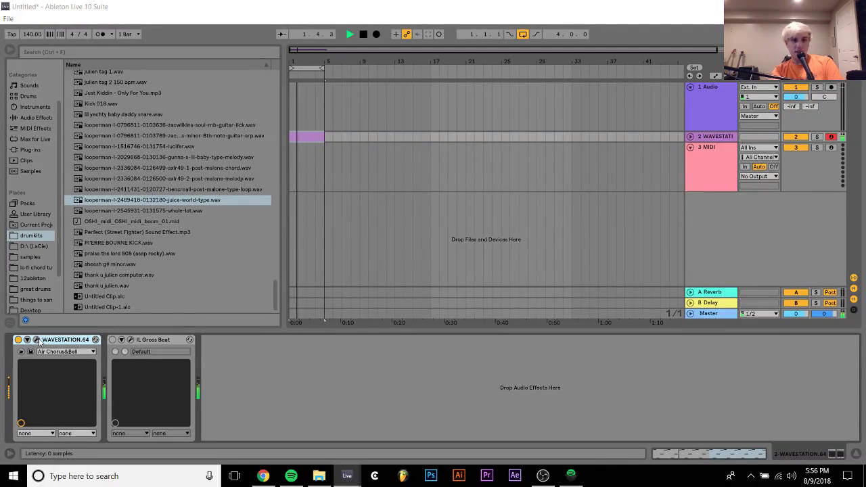
{"action": "left_click", "coordinate": [653, 252]}
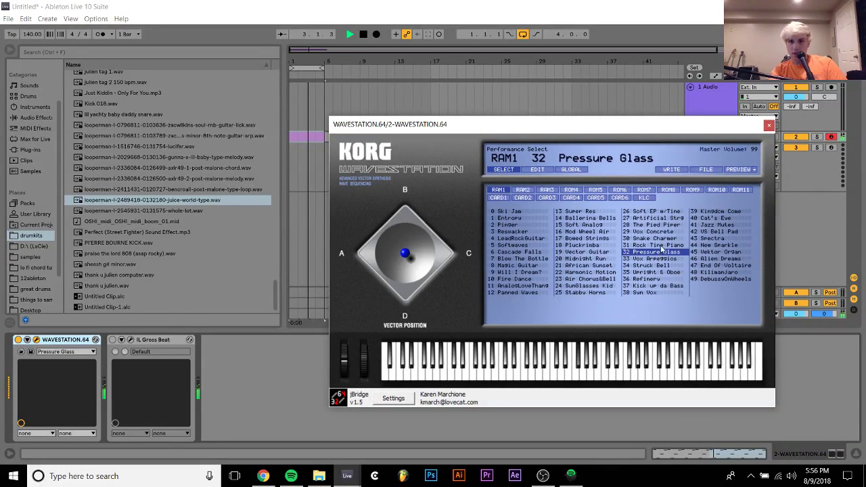
{"action": "left_click", "coordinate": [655, 225]}
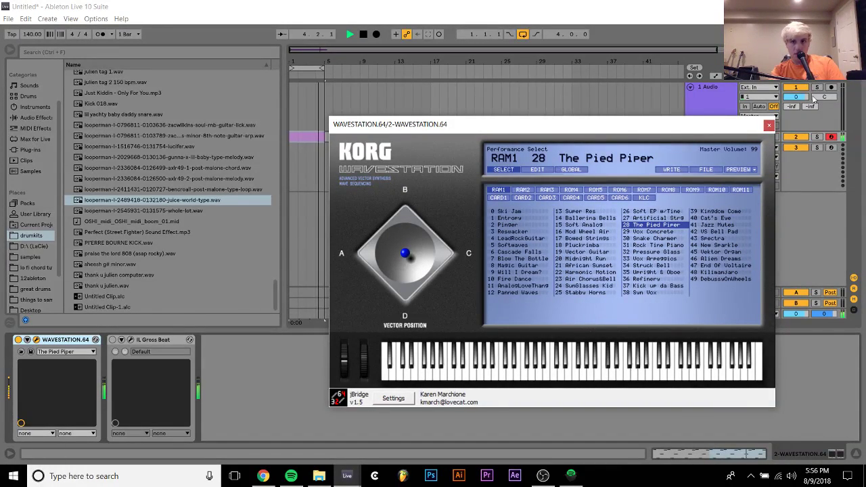
{"action": "left_click", "coordinate": [769, 125]}
Select the empty MIDI track and expand the 808s folder of the (2018) Full Pierre Kit.
{"action": "left_click", "coordinate": [720, 153]}
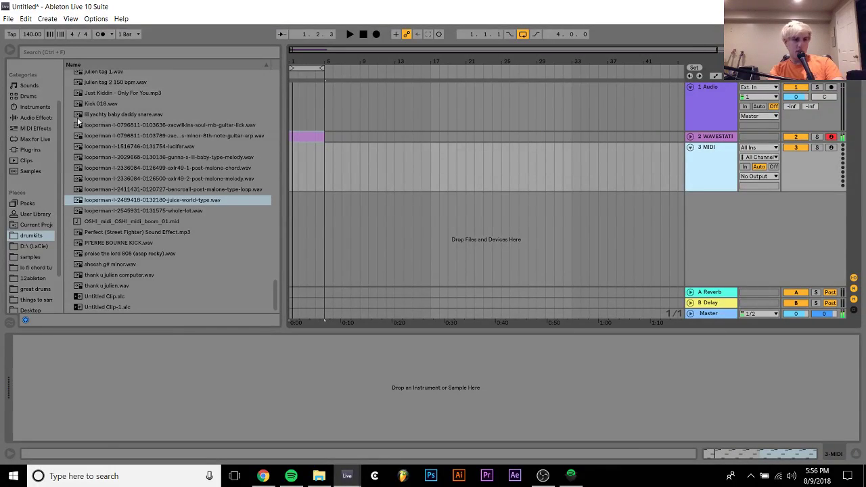
{"action": "scroll", "coordinate": [167, 224], "scroll_direction": "up", "scroll_amount": 15}
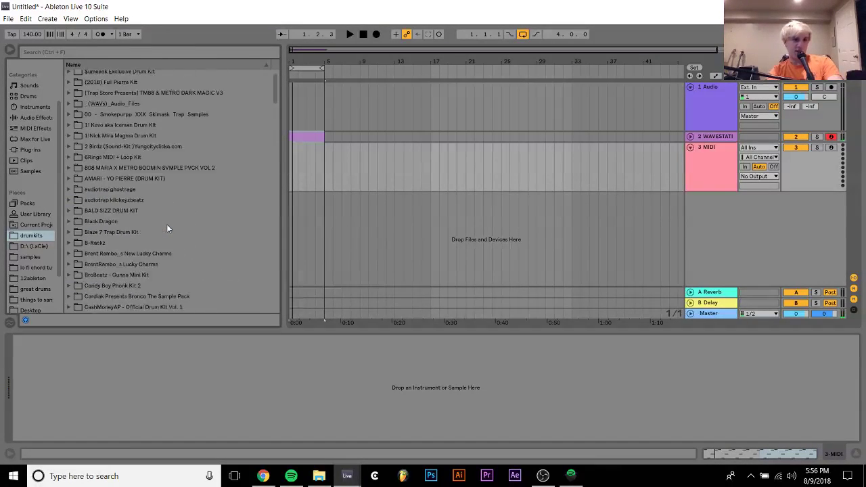
{"action": "left_click", "coordinate": [126, 107]}
{"action": "left_click", "coordinate": [125, 117]}
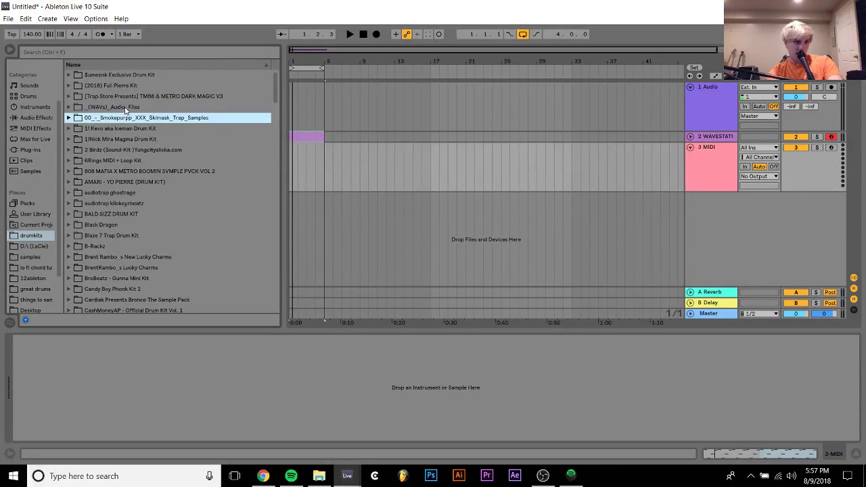
{"action": "left_click", "coordinate": [125, 109]}
{"action": "key", "text": "Up"}
{"action": "key", "text": "Up"}
{"action": "key", "text": "Right"}
{"action": "key", "text": "Down"}
{"action": "key", "text": "Right"}
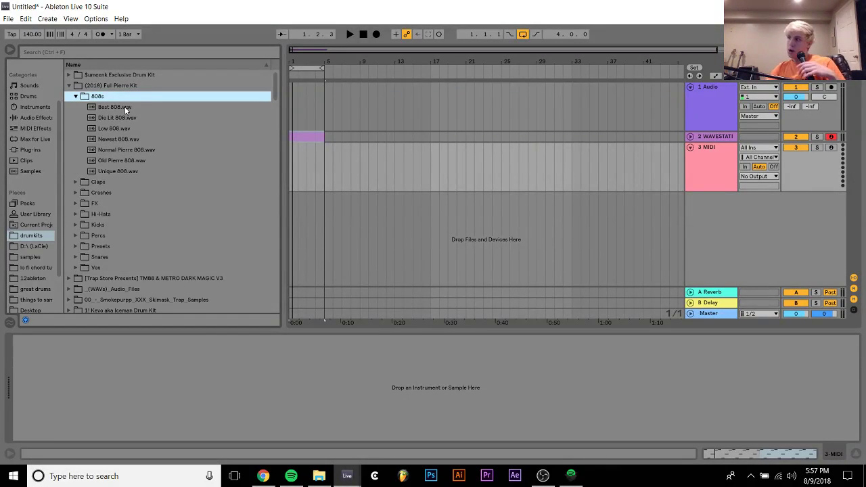
Preview the kit's 808 samples, load Newest 808.wav onto the empty MIDI track, and start playback.
{"action": "left_click", "coordinate": [125, 108]}
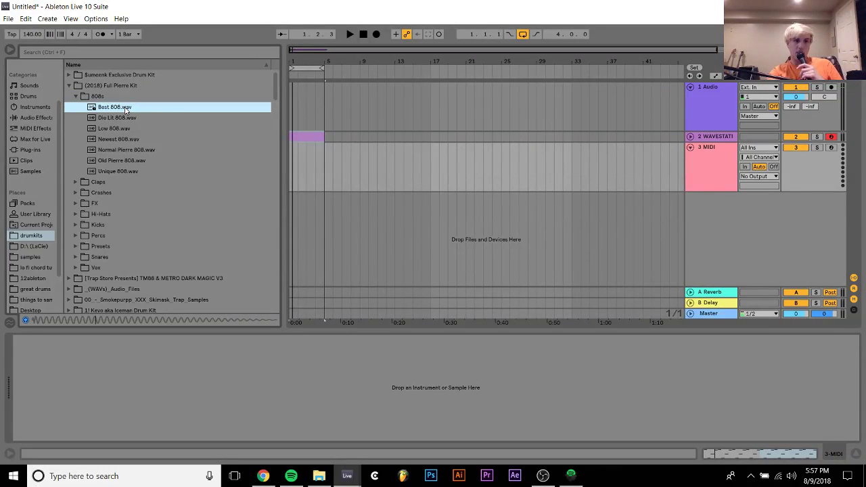
{"action": "key", "text": "Down"}
{"action": "key", "text": "Down"}
{"action": "key", "text": "Down"}
{"action": "key", "text": "Down"}
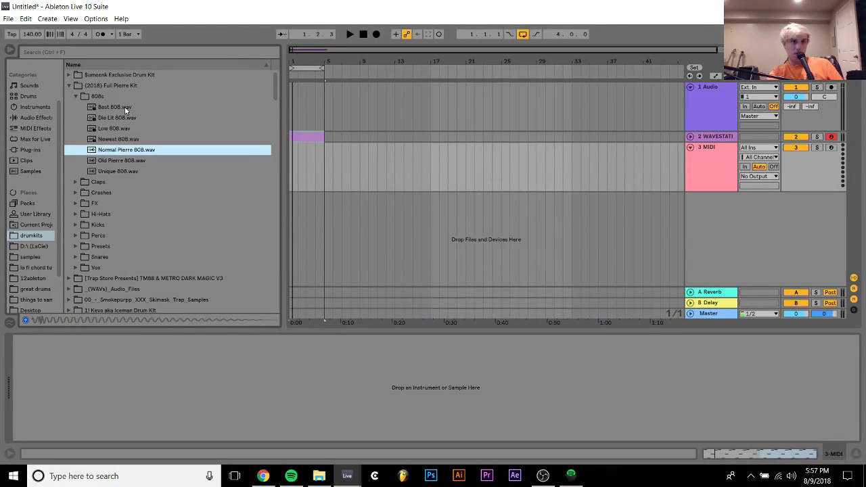
{"action": "key", "text": "Up"}
{"action": "key", "text": "Return"}
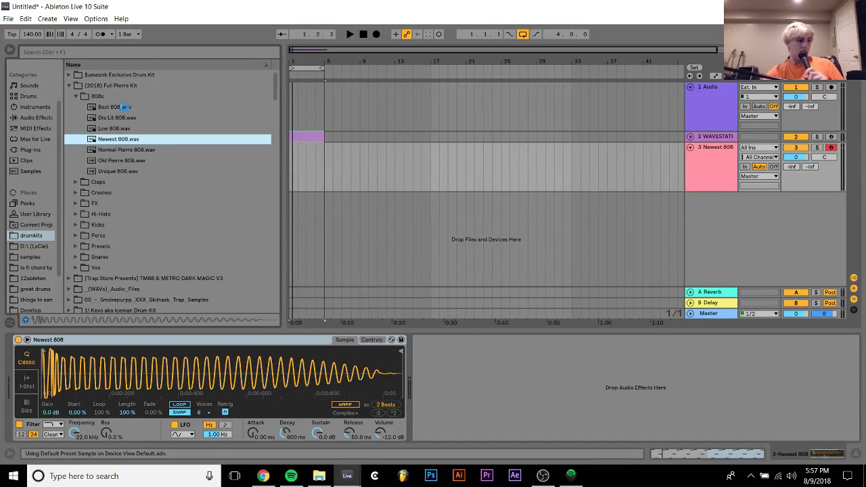
{"action": "key", "text": "space"}
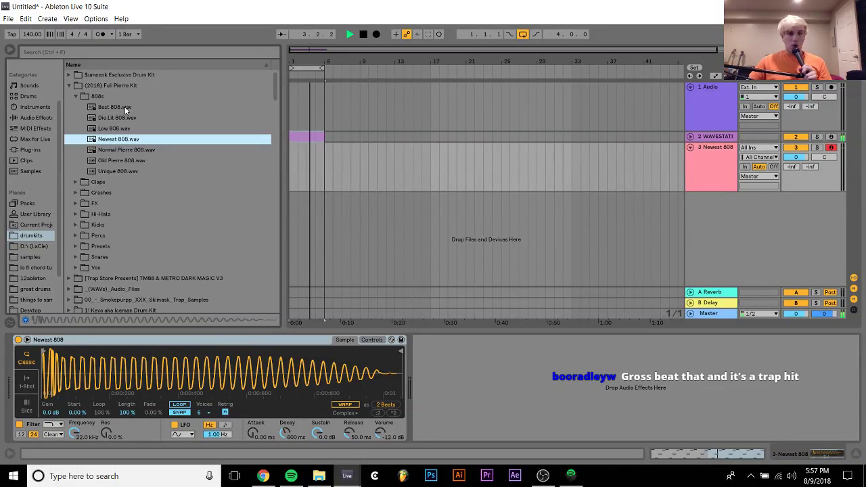
Turn Gross Beat back on for the Wavestation track.
{"action": "left_click", "coordinate": [307, 136]}
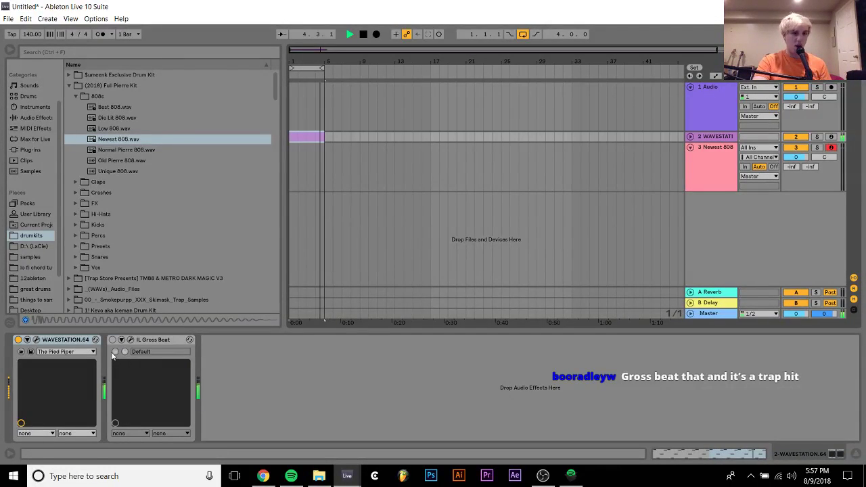
{"action": "left_click", "coordinate": [113, 340]}
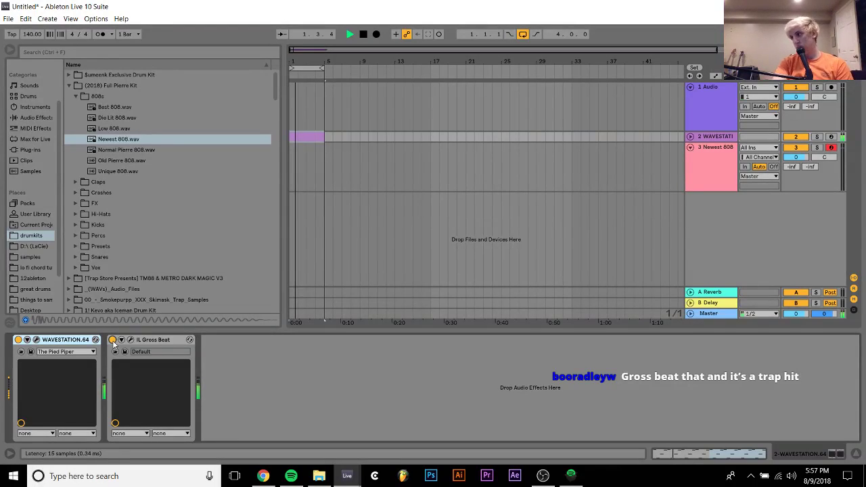
Open the Wavestation clip and raise the first note of bar 3 to C#5.
{"action": "double_click", "coordinate": [306, 136]}
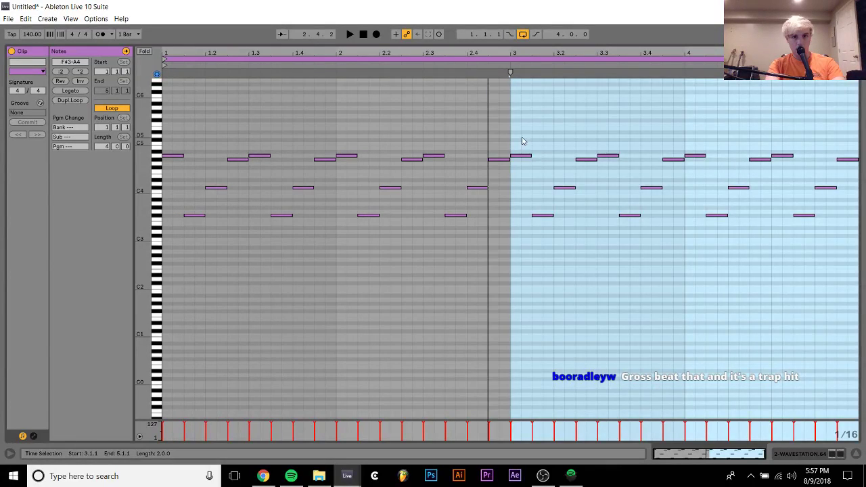
{"action": "key", "text": "space"}
{"action": "left_click_drag", "start_coordinate": [521, 139], "coordinate": [523, 176]}
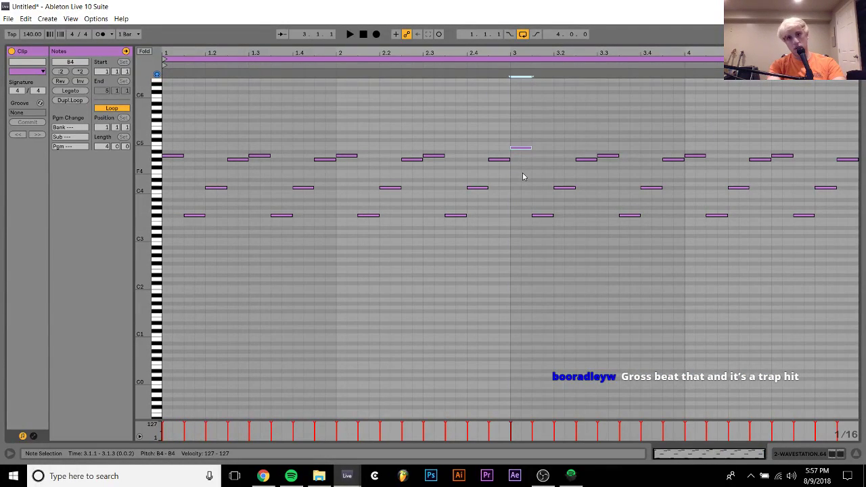
{"action": "key", "text": "Up"}
{"action": "key", "text": "Up"}
{"action": "key", "text": "space"}
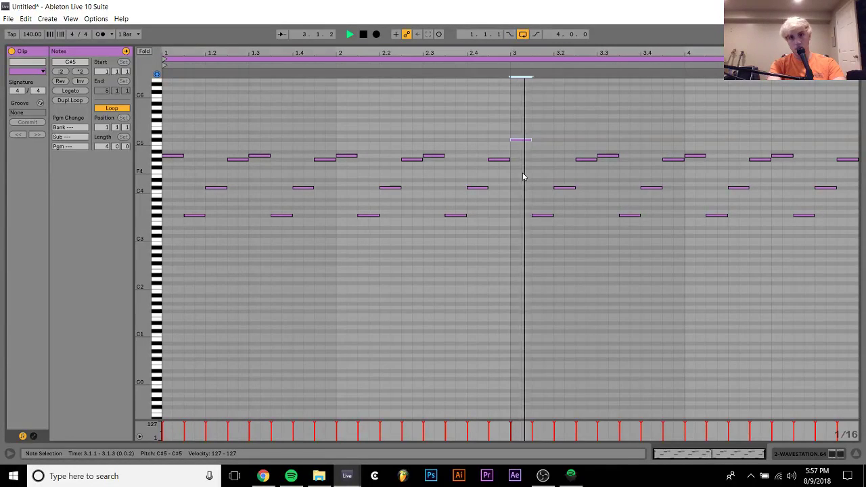
{"action": "key", "text": "space"}
Raise the first note of bar 4 in the Wavestation melody to E5, play it back, and leave the note editor.
{"action": "left_click", "coordinate": [705, 145]}
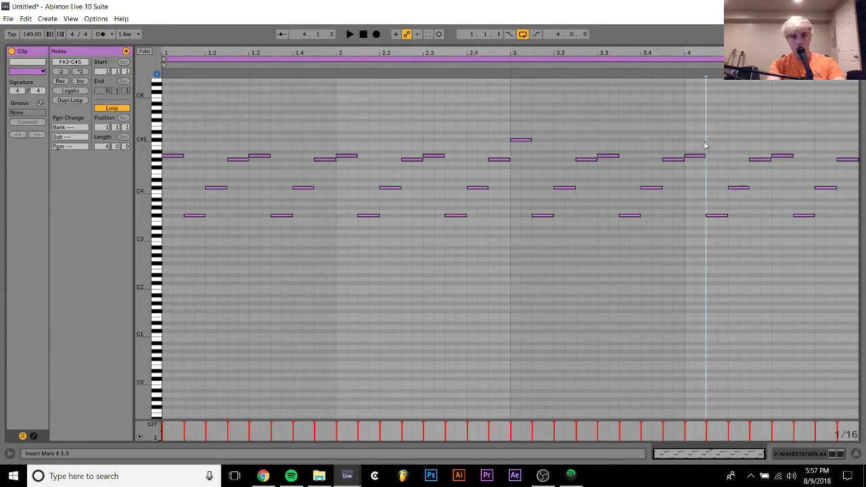
{"action": "left_click", "coordinate": [703, 156]}
{"action": "key", "text": "space"}
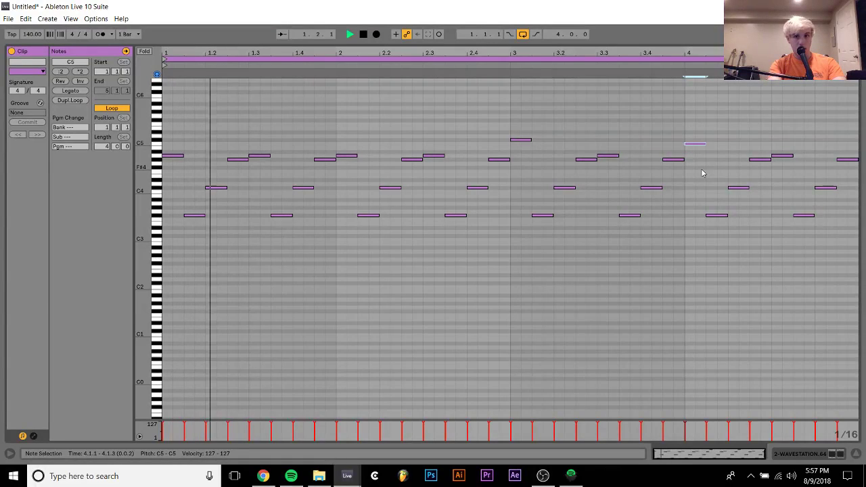
{"action": "key", "text": "Up"}
{"action": "key", "text": "Up"}
{"action": "key", "text": "Up"}
{"action": "key", "text": "Up"}
{"action": "key", "text": "Up"}
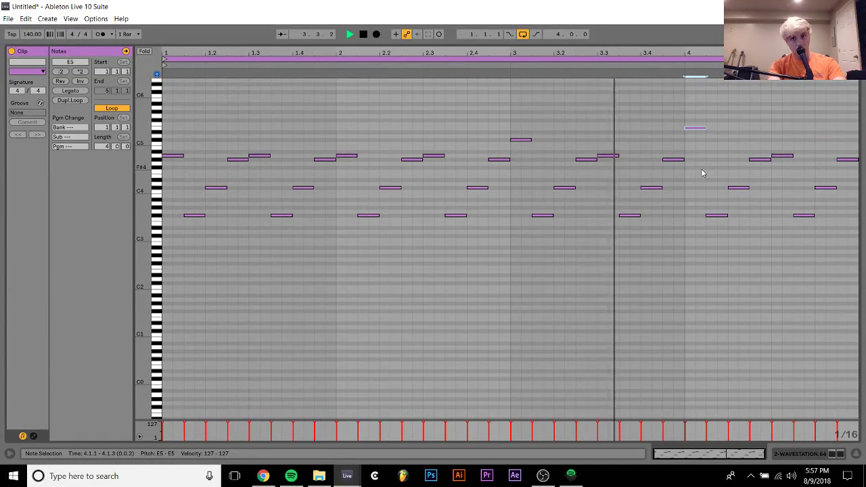
{"action": "key", "text": "shift+Tab"}
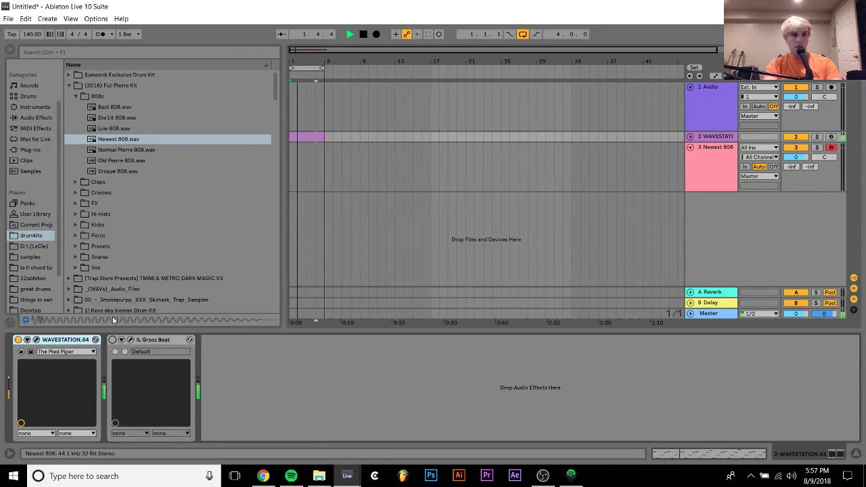
Collapse the (2018) Full Pierre Kit, stop playback, and expand the 808s folder of the AMARI - YO PIERRE (DRUM KIT).
{"action": "left_click", "coordinate": [70, 86]}
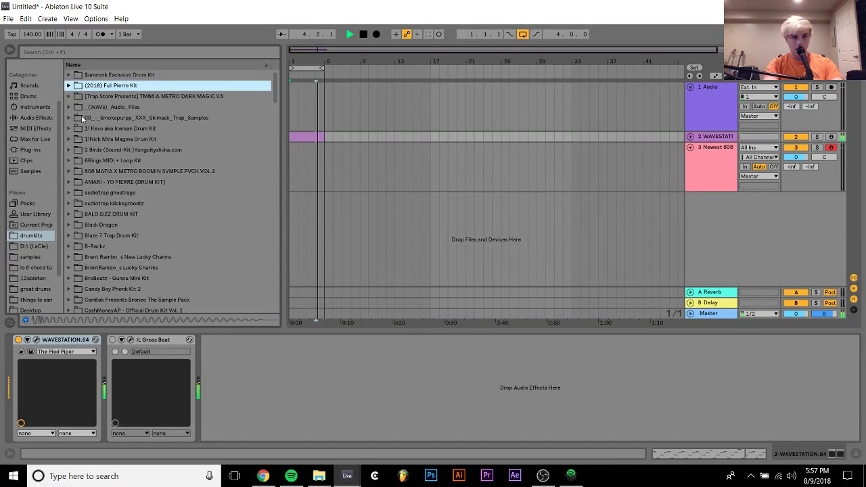
{"action": "left_click", "coordinate": [115, 194]}
{"action": "key", "text": "space"}
{"action": "key", "text": "Up"}
{"action": "key", "text": "Right"}
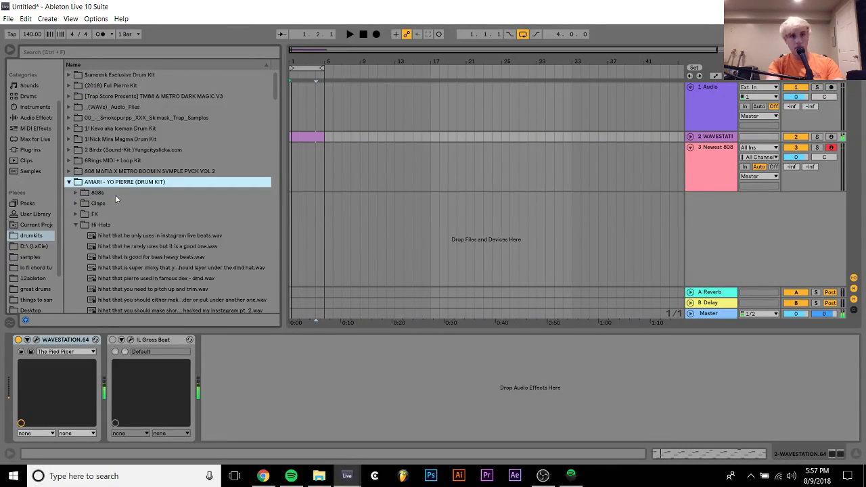
{"action": "key", "text": "Down"}
{"action": "key", "text": "Right"}
Preview the kit's 808 samples and replace Newest 808 on its track with 808 from his collab with 808 mafia.wav.
{"action": "key", "text": "Down"}
{"action": "left_click", "coordinate": [157, 215]}
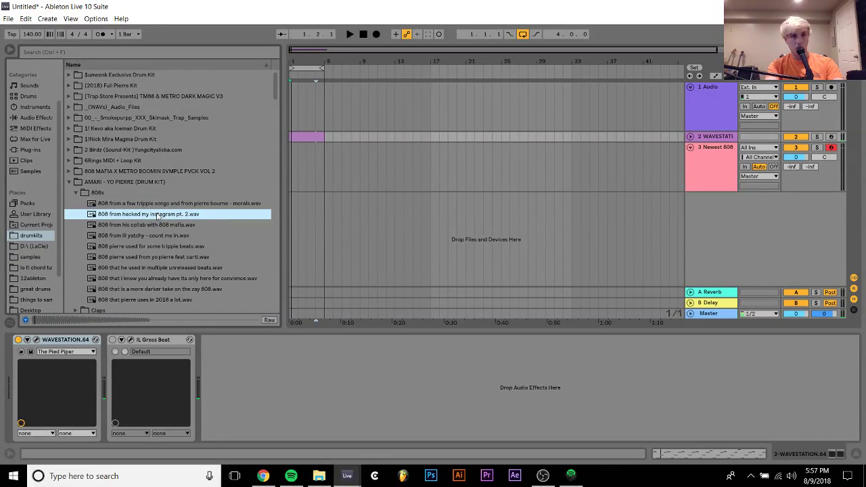
{"action": "left_click", "coordinate": [184, 248]}
{"action": "left_click", "coordinate": [168, 235]}
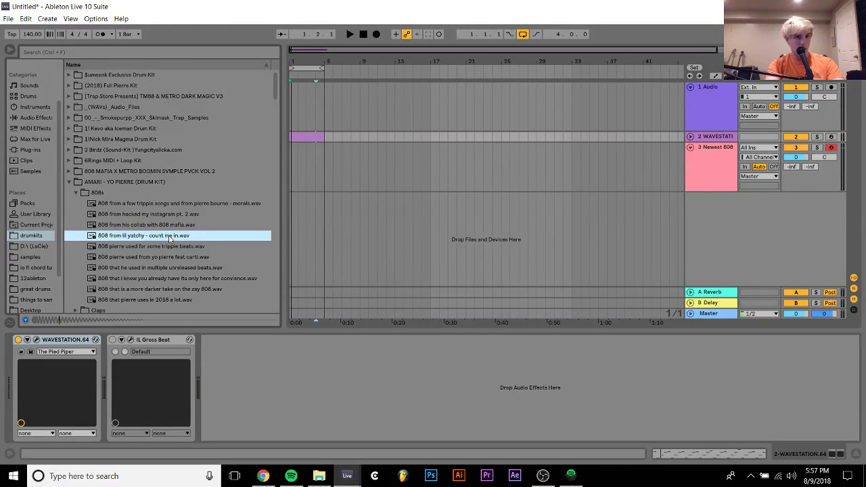
{"action": "left_click", "coordinate": [168, 224]}
{"action": "left_click", "coordinate": [714, 164]}
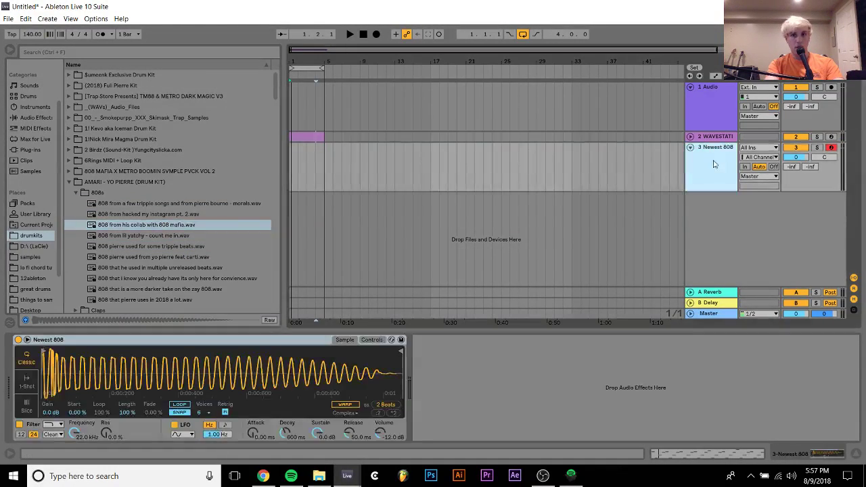
{"action": "double_click", "coordinate": [136, 225]}
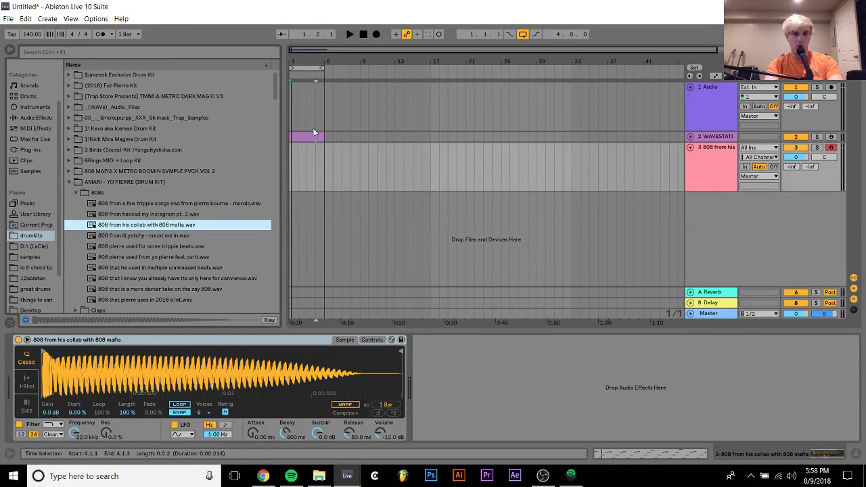
Transpose all notes of the Wavestation clip down ten semitones and play the result.
{"action": "double_click", "coordinate": [313, 131]}
{"action": "key", "text": "ctrl+a"}
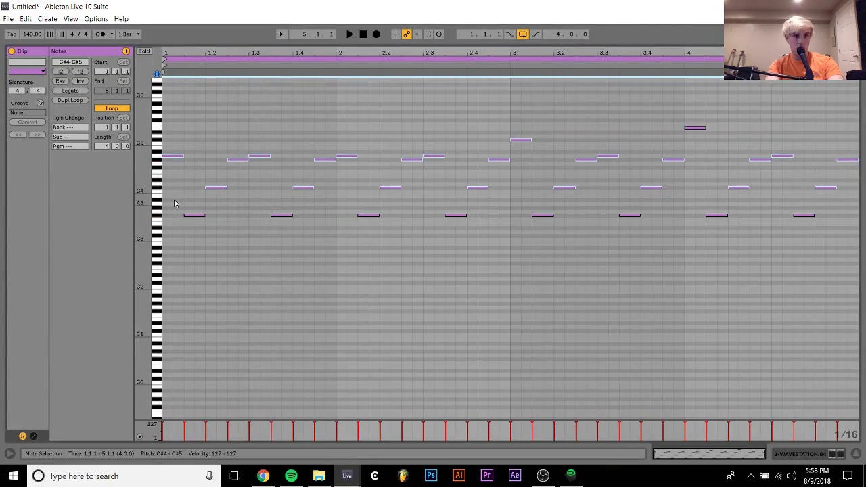
{"action": "left_click_drag", "start_coordinate": [175, 186], "coordinate": [178, 163]}
{"action": "key", "text": "ctrl+a"}
{"action": "key", "text": "Down"}
{"action": "key", "text": "Down"}
{"action": "key", "text": "Down"}
{"action": "key", "text": "Down"}
{"action": "key", "text": "Down"}
{"action": "key", "text": "Down"}
{"action": "key", "text": "Down"}
{"action": "key", "text": "Down"}
{"action": "key", "text": "Down"}
{"action": "key", "text": "Down"}
{"action": "key", "text": "space"}
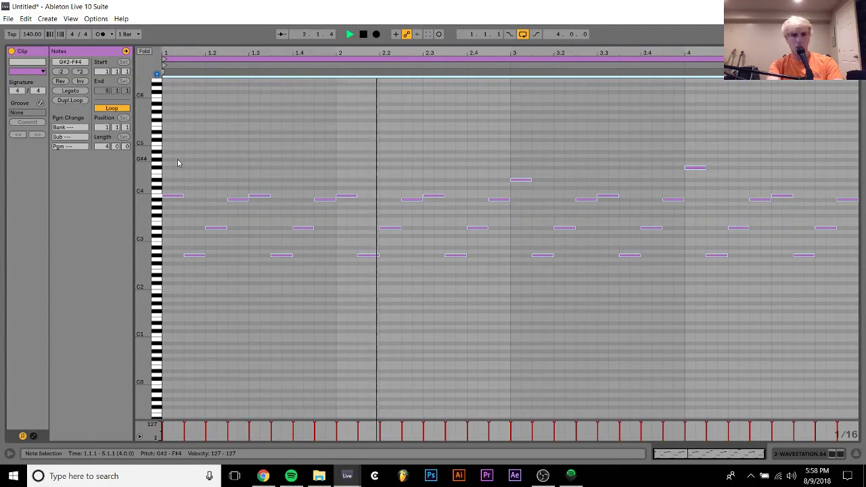
Insert an empty four-bar MIDI clip at the start of the 808 track and open it for note editing.
{"action": "key", "text": "Tab"}
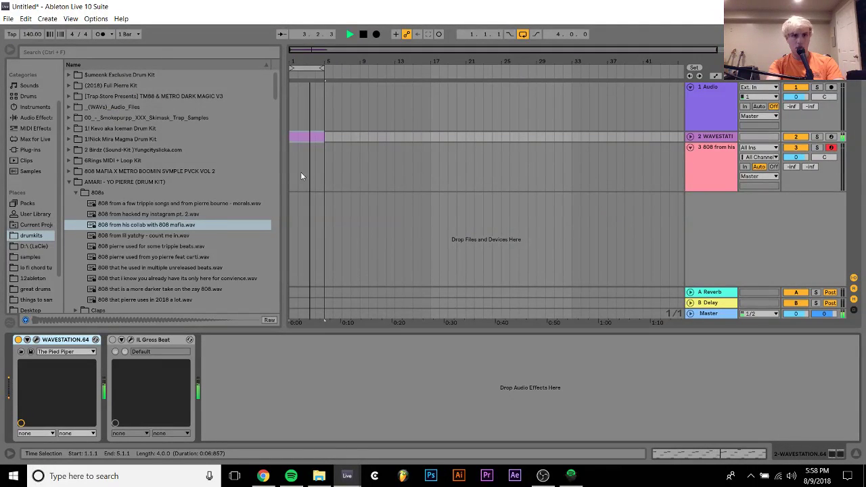
{"action": "left_click_drag", "start_coordinate": [327, 169], "coordinate": [292, 172]}
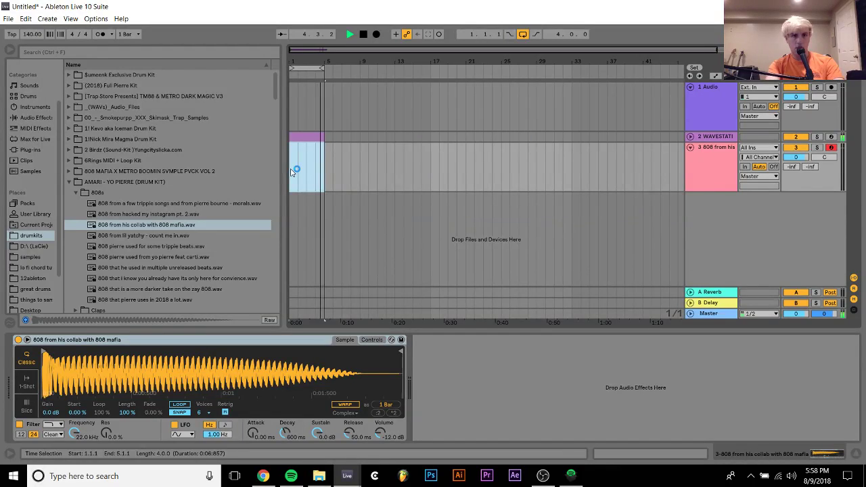
{"action": "key", "text": "ctrl+shift+m"}
{"action": "key", "text": "Tab"}
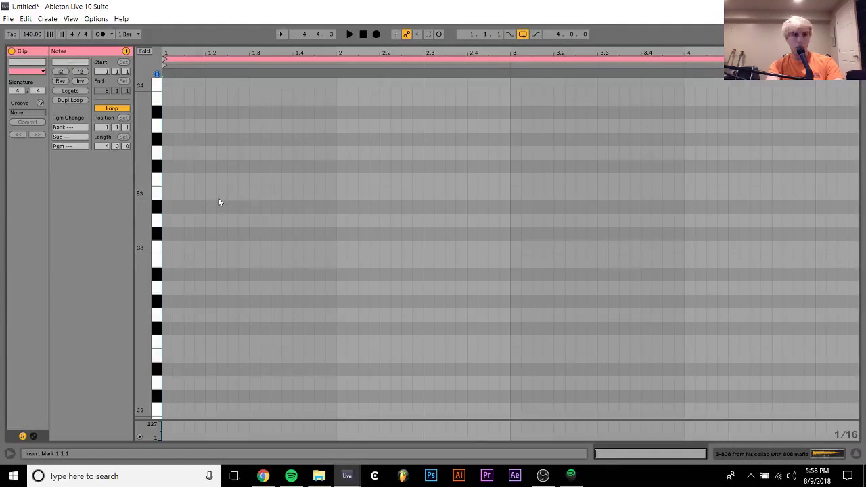
Draw a B2 note at the start of the 808 clip, size it to 1.5 beats, and duplicate it twice.
{"action": "double_click", "coordinate": [167, 261]}
{"action": "key", "text": "shift+Right"}
{"action": "key", "text": "shift+Right"}
{"action": "key", "text": "shift+Right"}
{"action": "key", "text": "shift+Right"}
{"action": "key", "text": "shift+Right"}
{"action": "key", "text": "shift+Right"}
{"action": "key", "text": "shift+Right"}
{"action": "key", "text": "shift+Right"}
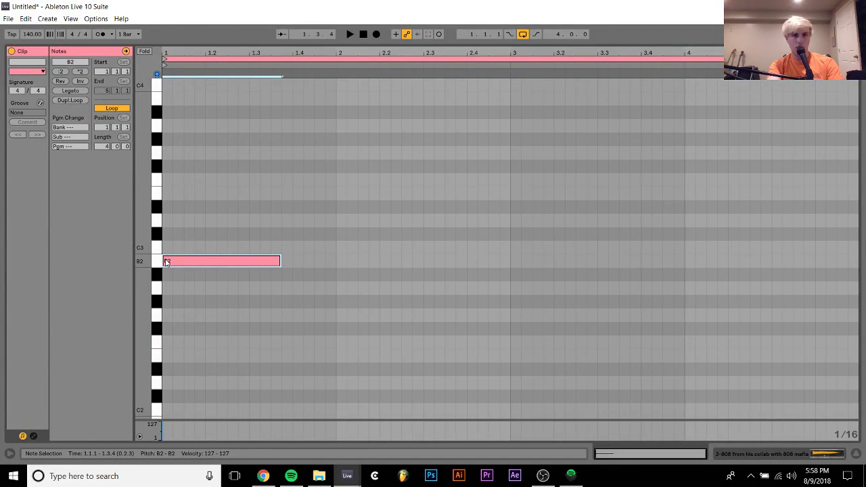
{"action": "key", "text": "ctrl+d"}
{"action": "key", "text": "ctrl+d"}
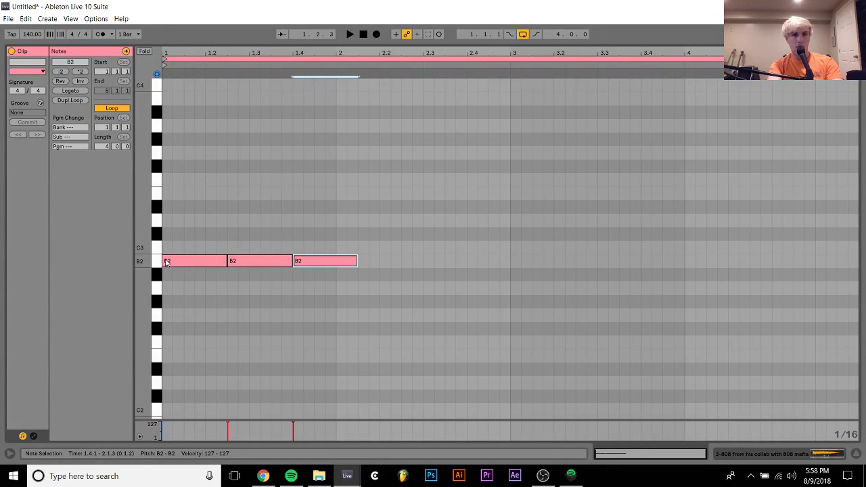
Lengthen the third B2 note to two beats and add two 1.5-beat B2 notes after it.
{"action": "key", "text": "space"}
{"action": "key", "text": "shift+Right"}
{"action": "key", "text": "shift+Right"}
{"action": "key", "text": "ctrl+d"}
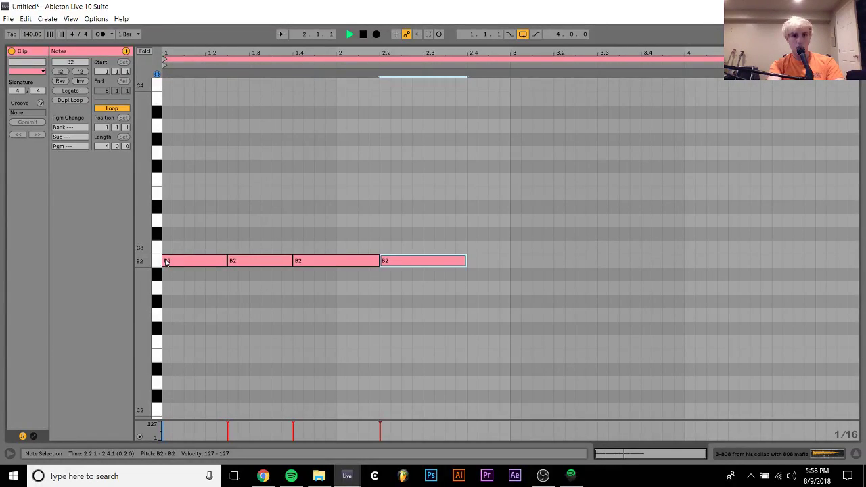
{"action": "key", "text": "shift+Left"}
{"action": "key", "text": "shift+Left"}
{"action": "key", "text": "ctrl+d"}
Duplicate the two-bar 808 pattern into bars 3 and 4, and set the 808 track's volume to -2.8 dB.
{"action": "key", "text": "ctrl+a"}
{"action": "key", "text": "ctrl+d"}
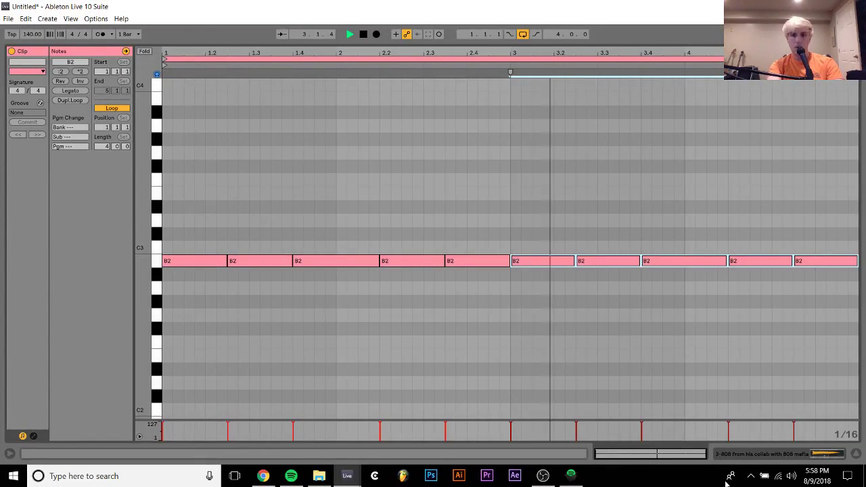
{"action": "key", "text": "Tab"}
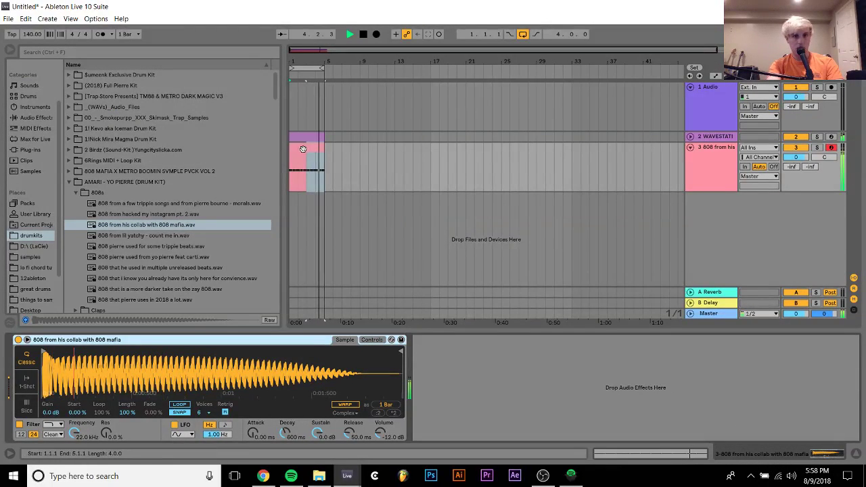
{"action": "left_click_drag", "start_coordinate": [795, 157], "coordinate": [796, 162]}
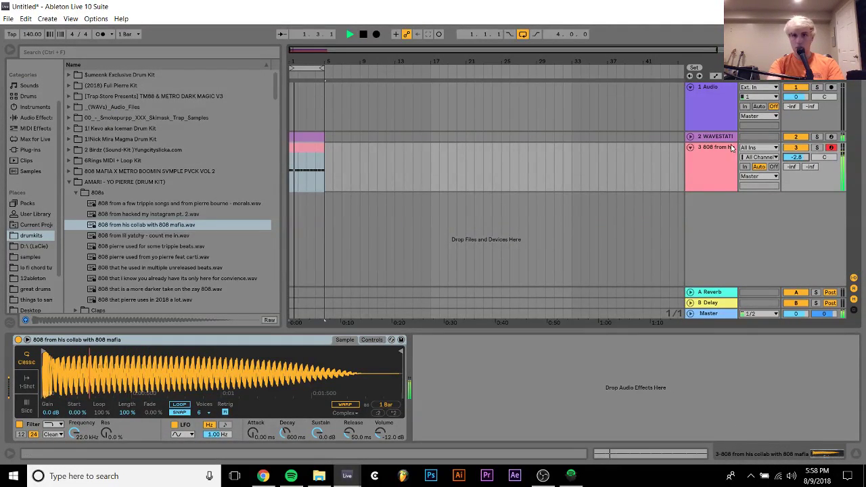
Select the Wavestation track, find Effectrix among the plug-ins, and load it after Gross Beat.
{"action": "key", "text": "Up"}
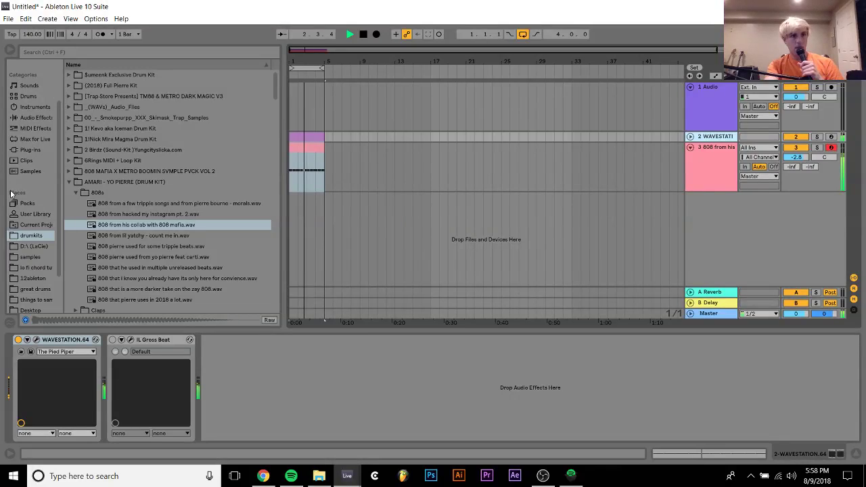
{"action": "left_click", "coordinate": [31, 149]}
{"action": "scroll", "coordinate": [155, 213], "scroll_direction": "down", "scroll_amount": 3}
{"action": "scroll", "coordinate": [156, 216], "scroll_direction": "down", "scroll_amount": 6}
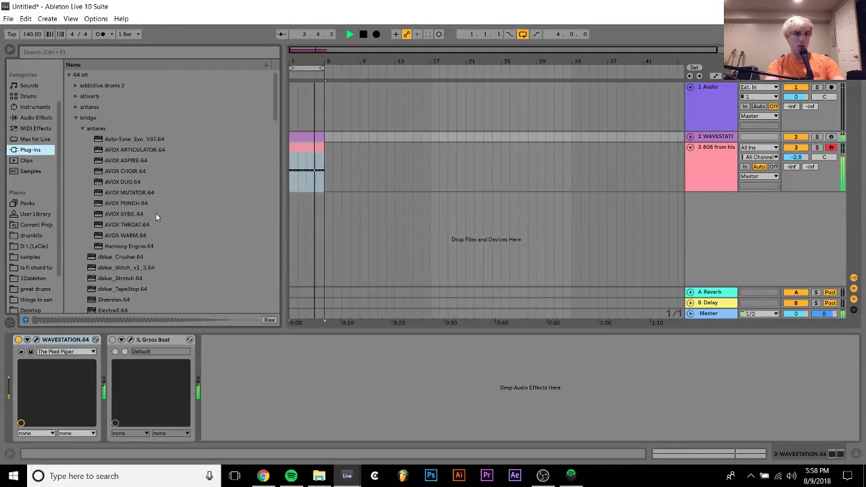
{"action": "scroll", "coordinate": [75, 115], "scroll_direction": "down", "scroll_amount": 3}
{"action": "key", "text": "space"}
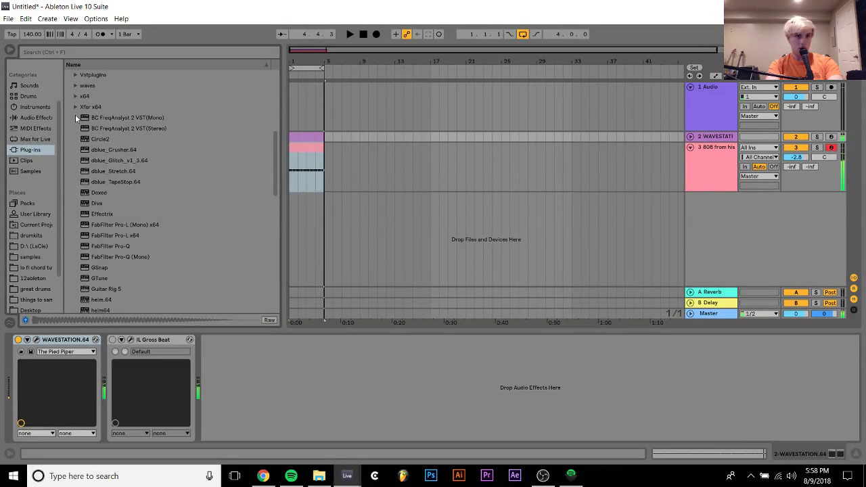
{"action": "double_click", "coordinate": [105, 212]}
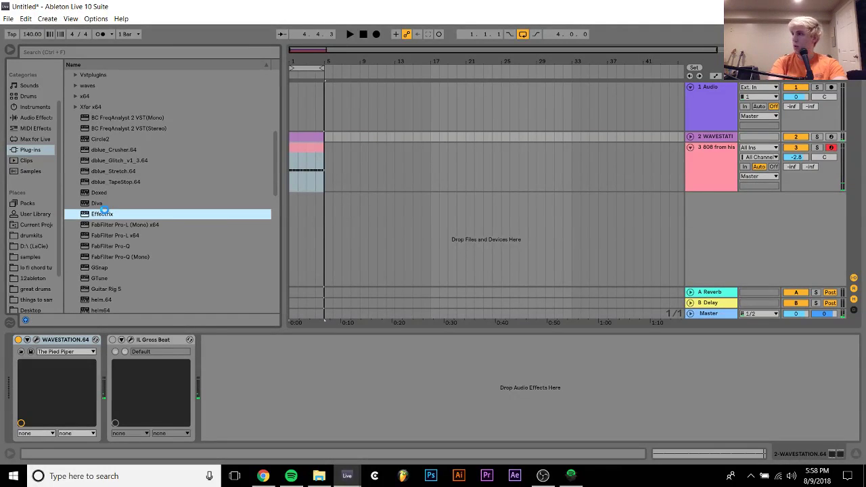
Fill Effectrix's Reverse row with two-step blocks across all 32 steps and audition the result.
{"action": "key", "text": "space"}
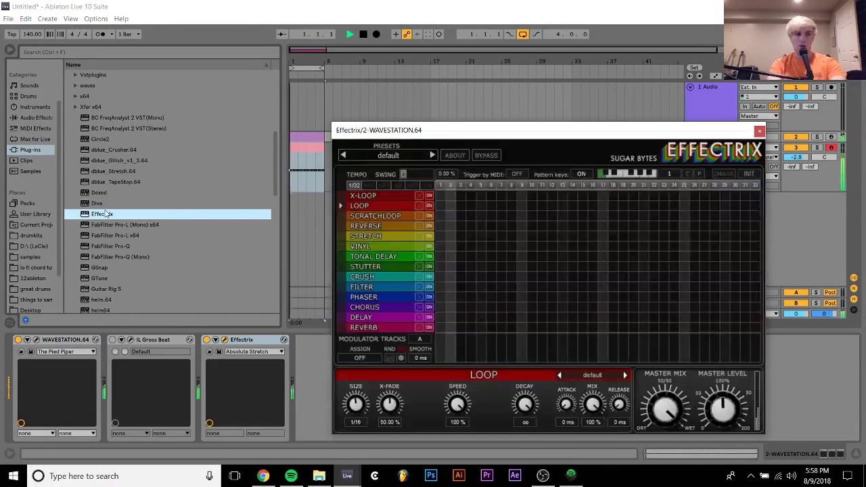
{"action": "left_click", "coordinate": [442, 226]}
{"action": "key", "text": "space"}
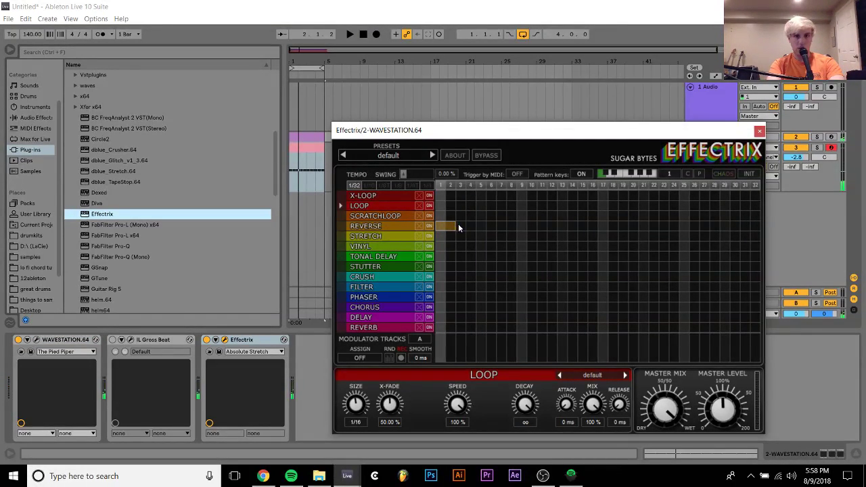
{"action": "left_click_drag", "start_coordinate": [458, 224], "coordinate": [509, 227]}
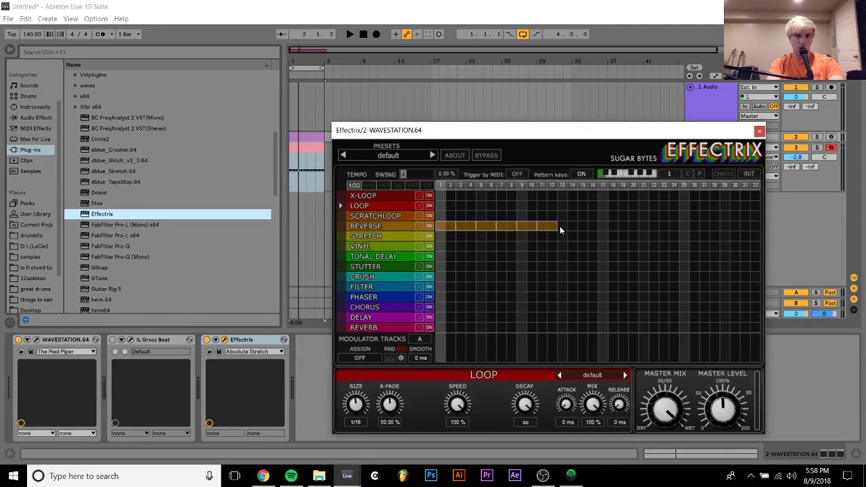
{"action": "left_click_drag", "start_coordinate": [566, 226], "coordinate": [591, 225]}
{"action": "key", "text": "space"}
{"action": "key", "text": "space"}
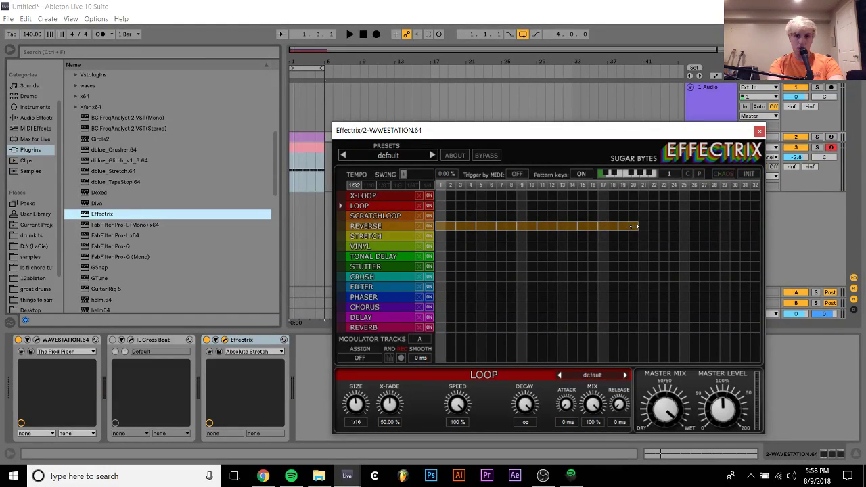
{"action": "left_click_drag", "start_coordinate": [642, 227], "coordinate": [665, 226]}
{"action": "left_click_drag", "start_coordinate": [662, 226], "coordinate": [673, 226]}
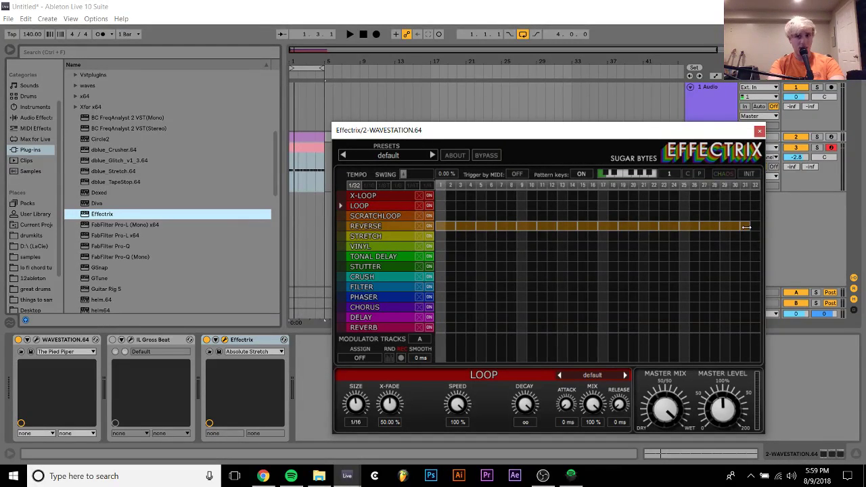
{"action": "key", "text": "space"}
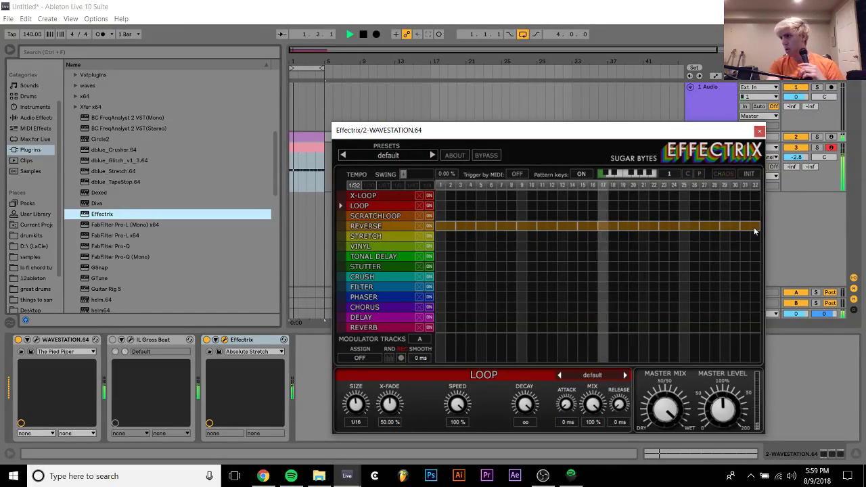
Close Effectrix, move Gross Beat after it in the device chain, and unfold the Wavestation track.
{"action": "left_click", "coordinate": [759, 130]}
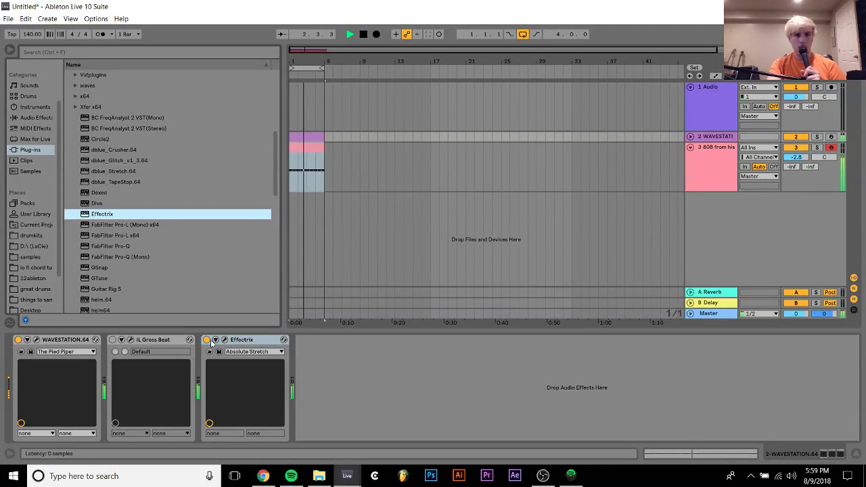
{"action": "left_click_drag", "start_coordinate": [177, 339], "coordinate": [324, 368]}
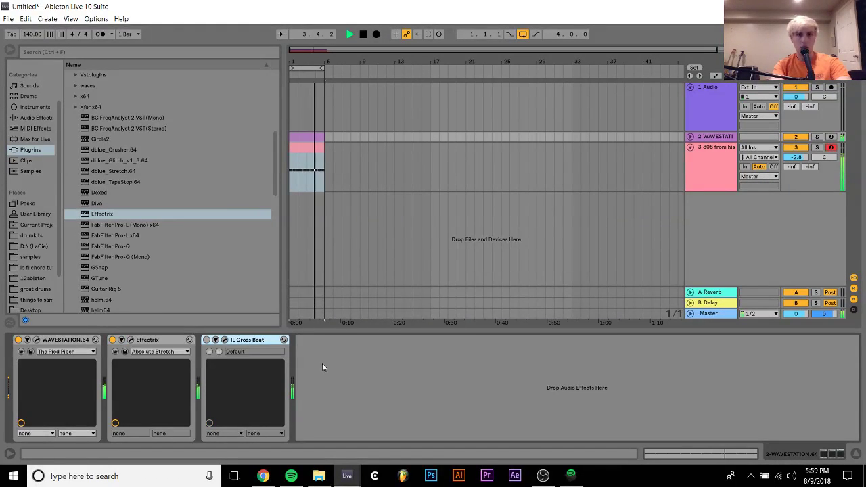
{"action": "left_click", "coordinate": [690, 137]}
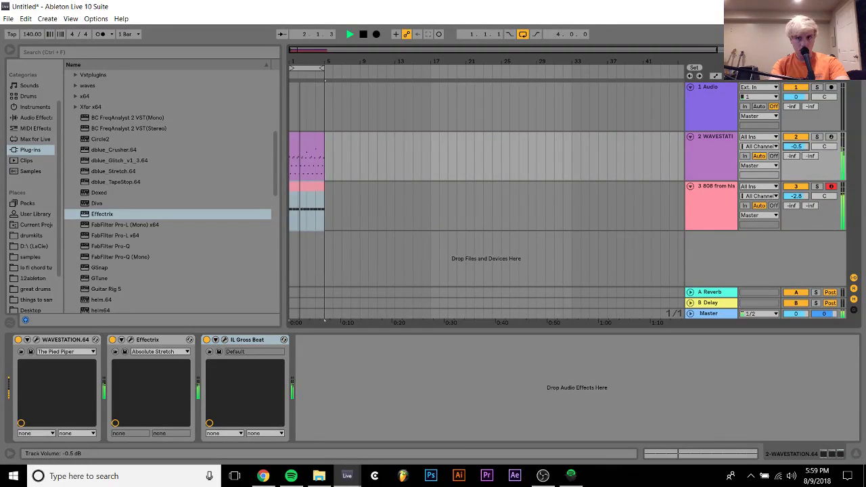
Add a second Gross Beat to the Wavestation track and try the +12 slot of its Pitch shifter preset.
{"action": "scroll", "coordinate": [147, 254], "scroll_direction": "down", "scroll_amount": 1}
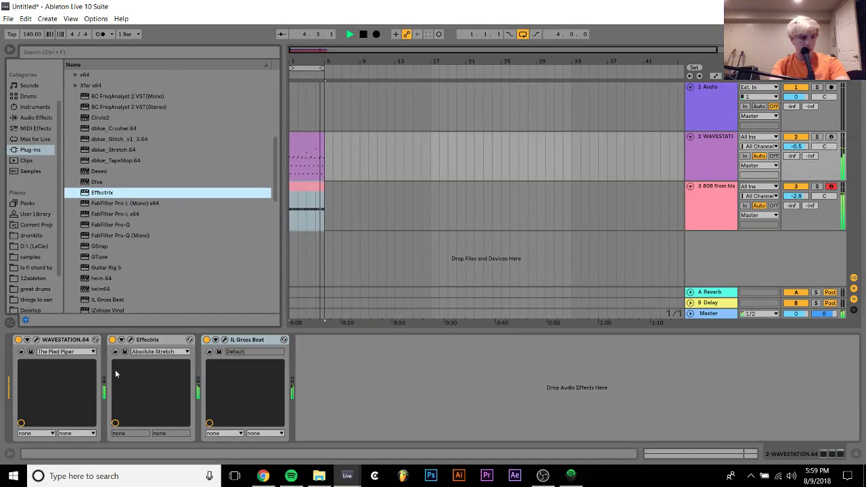
{"action": "double_click", "coordinate": [103, 302]}
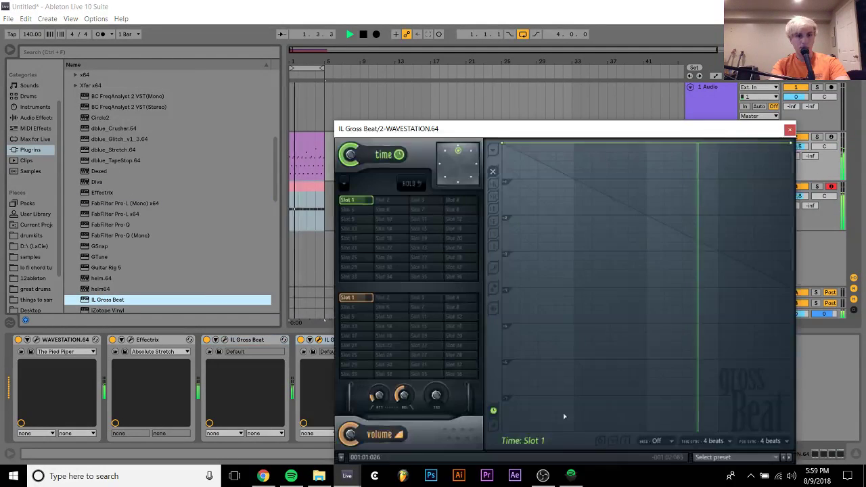
{"action": "left_click", "coordinate": [704, 457]}
{"action": "left_click", "coordinate": [721, 426]}
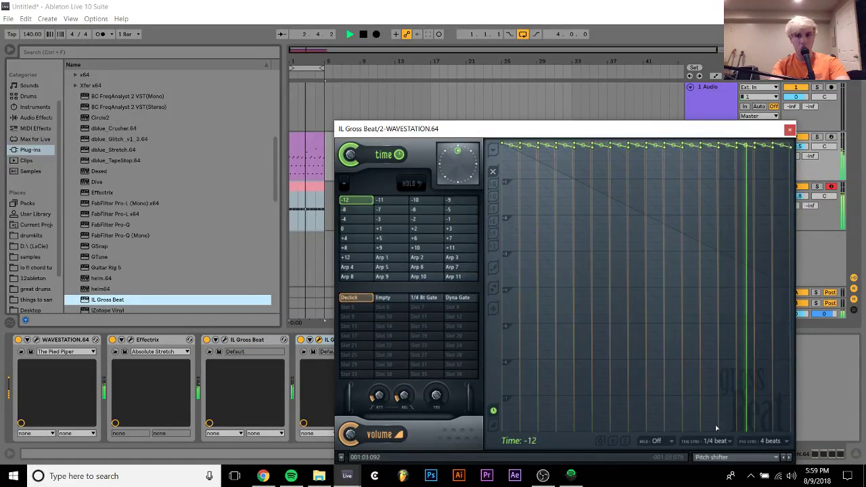
{"action": "left_click", "coordinate": [346, 257]}
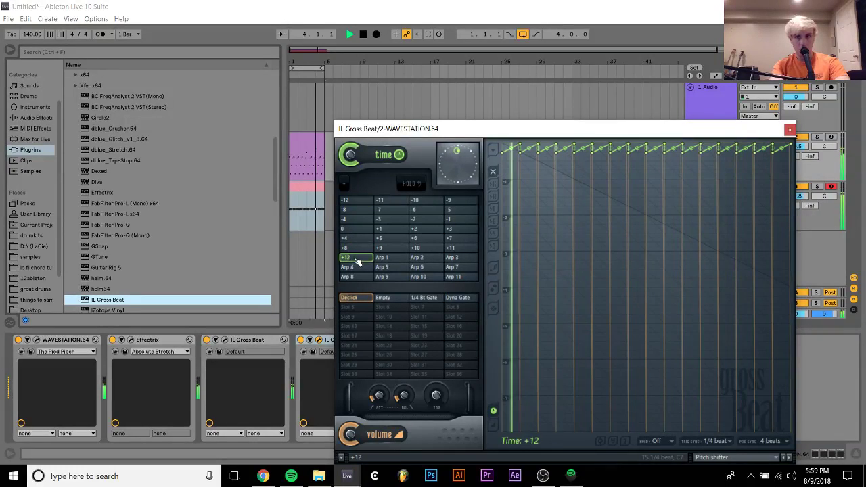
Switch the second Gross Beat to the Turntablist preset and audition time slots Scrt Patt 3, Scrt Patt 2 and Scrt Patt 7.
{"action": "left_click", "coordinate": [751, 457]}
{"action": "left_click", "coordinate": [717, 437]}
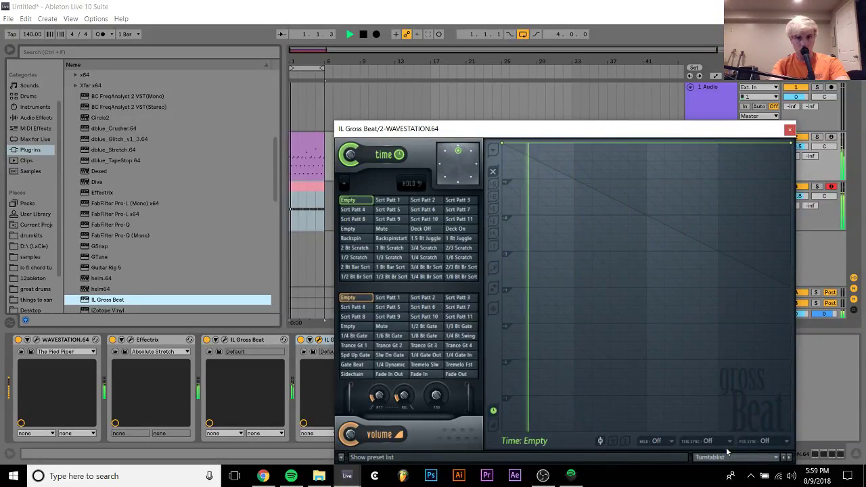
{"action": "left_click", "coordinate": [458, 201]}
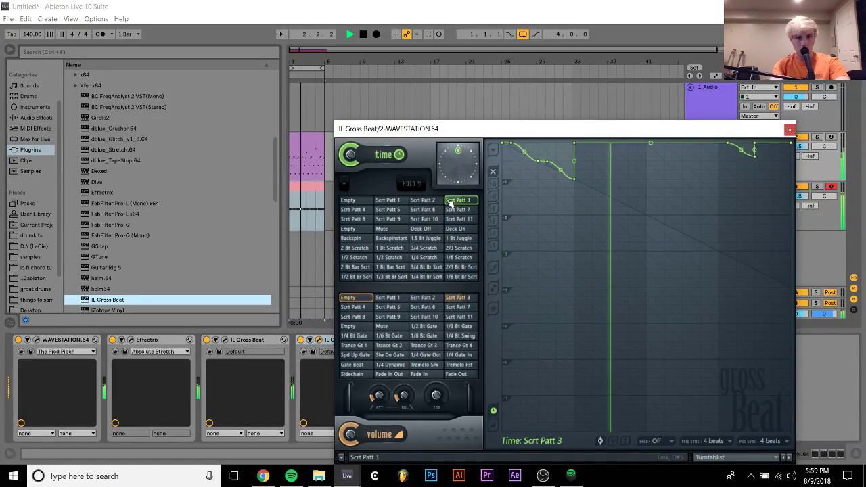
{"action": "left_click", "coordinate": [429, 201]}
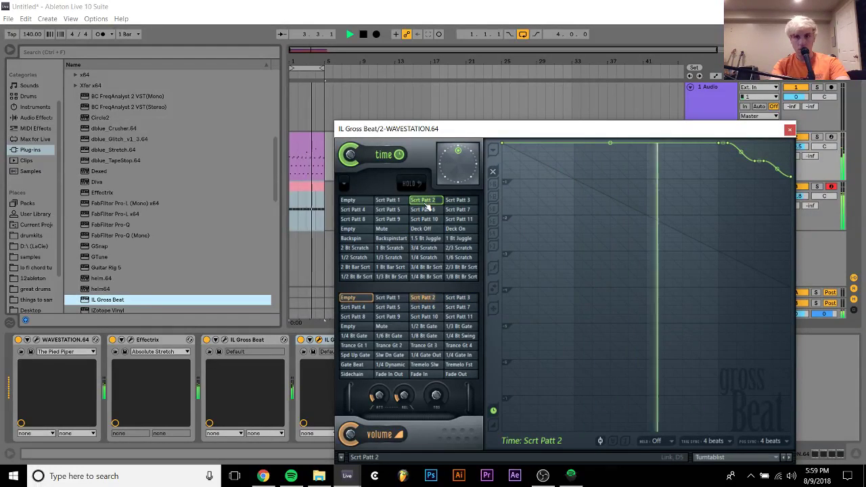
{"action": "left_click", "coordinate": [456, 210]}
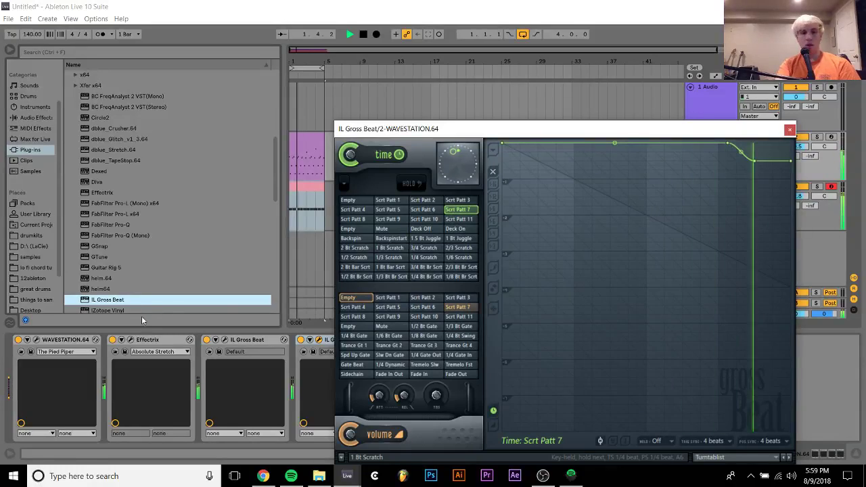
Check the first Gross Beat's settings and delete the second Gross Beat from the Wavestation track.
{"action": "left_click", "coordinate": [249, 341]}
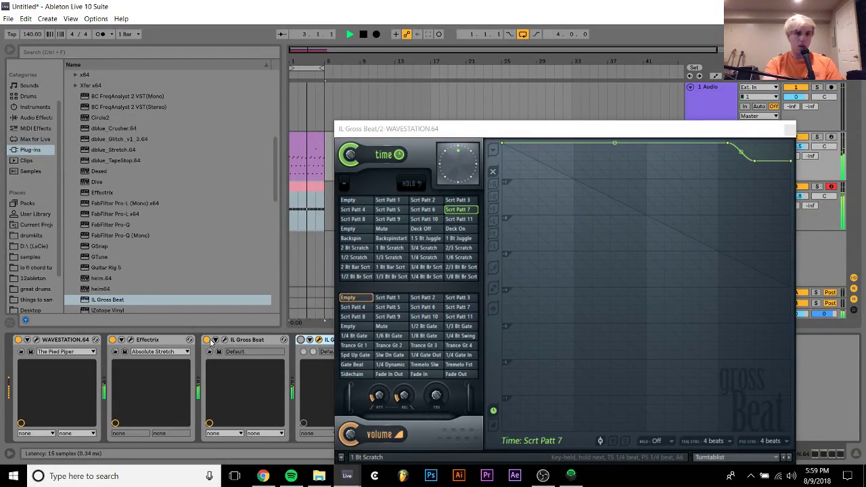
{"action": "left_click", "coordinate": [224, 340]}
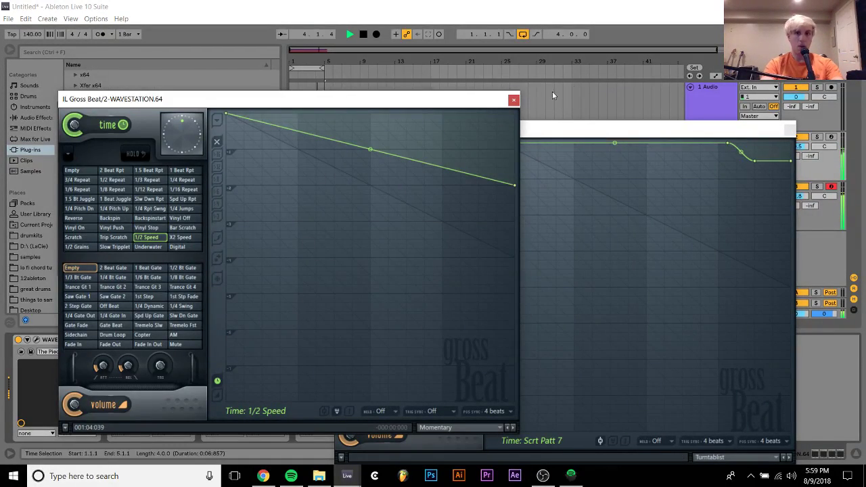
{"action": "left_click", "coordinate": [514, 99]}
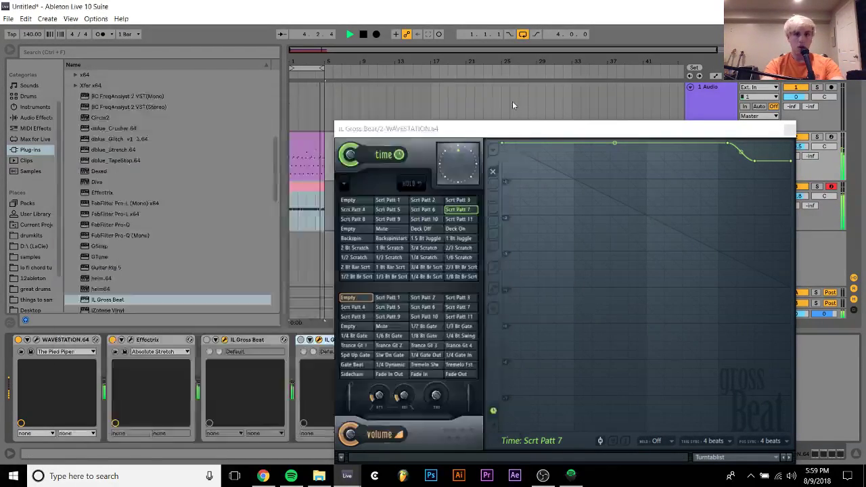
{"action": "left_click", "coordinate": [328, 340]}
{"action": "key", "text": "Delete"}
Turn Effectrix off and compare the melody's playback with Gross Beat on and off.
{"action": "left_click", "coordinate": [112, 339]}
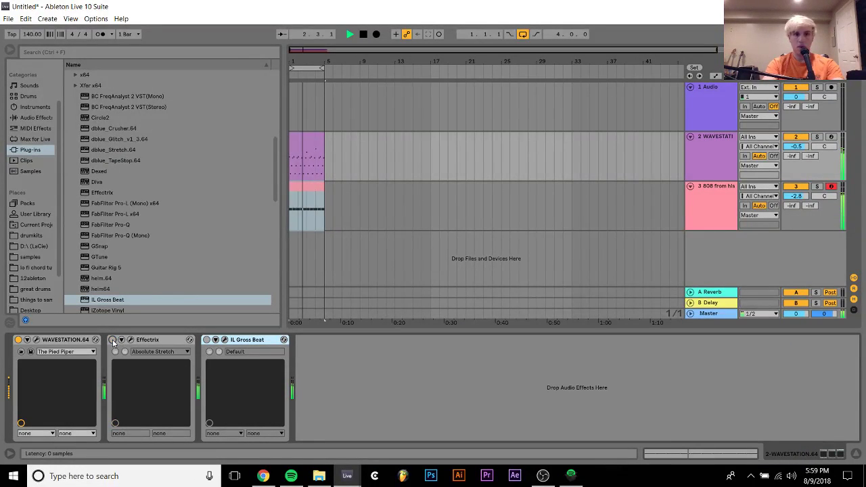
{"action": "left_click", "coordinate": [207, 340]}
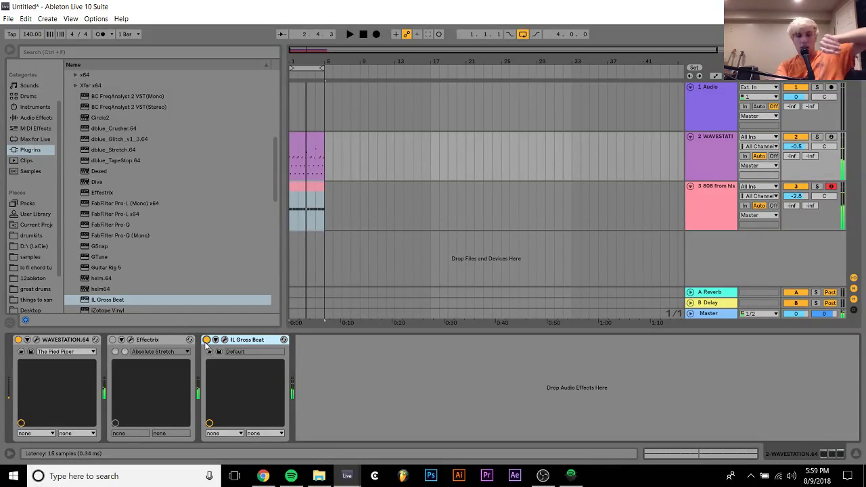
{"action": "key", "text": "space"}
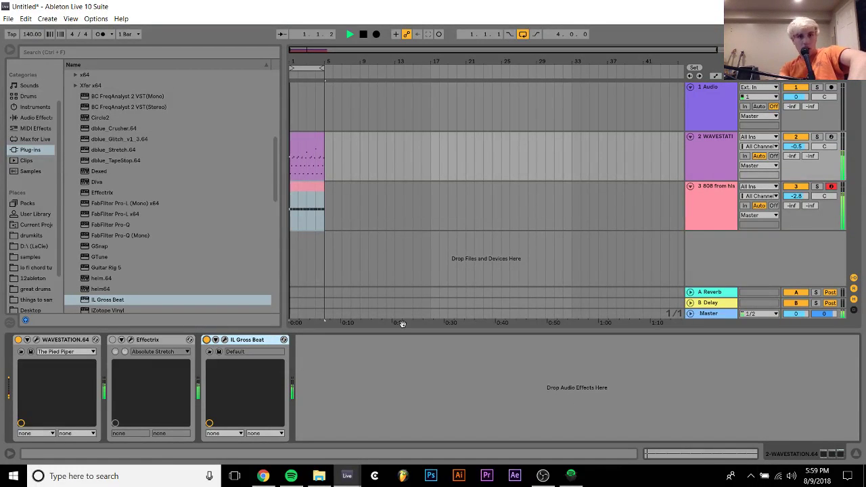
{"action": "left_click", "coordinate": [206, 339]}
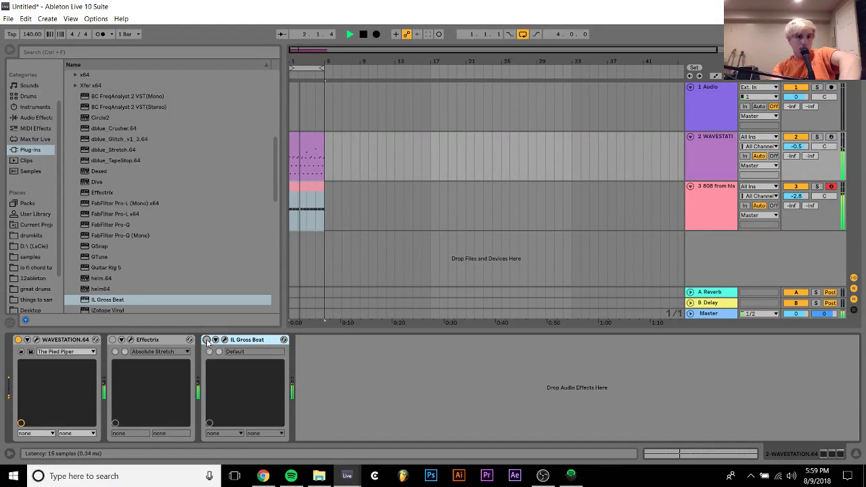
Audition other Wavestation sounds, choose Fire Dance from RAM1, and turn Gross Beat back on.
{"action": "left_click", "coordinate": [35, 340]}
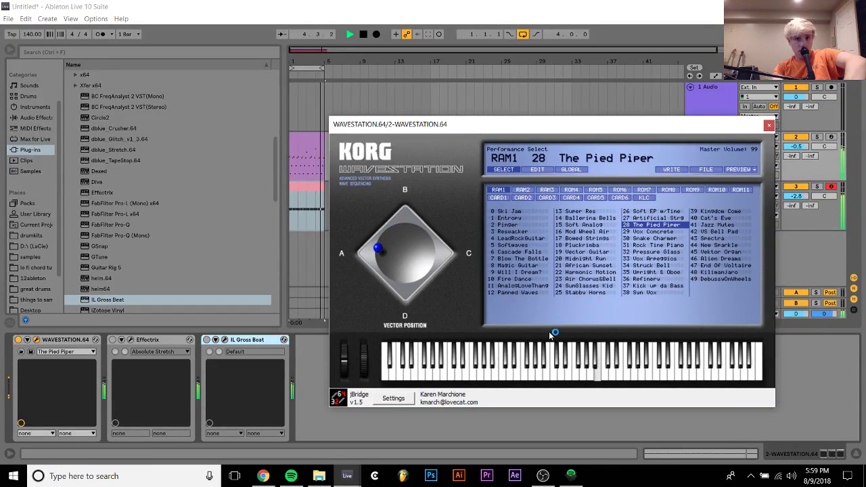
{"action": "left_click", "coordinate": [515, 291]}
{"action": "left_click", "coordinate": [516, 278]}
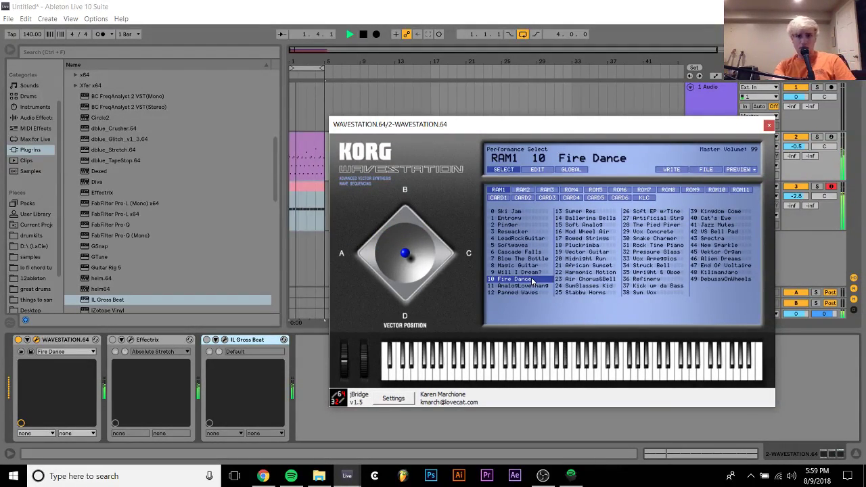
{"action": "left_click", "coordinate": [531, 266]}
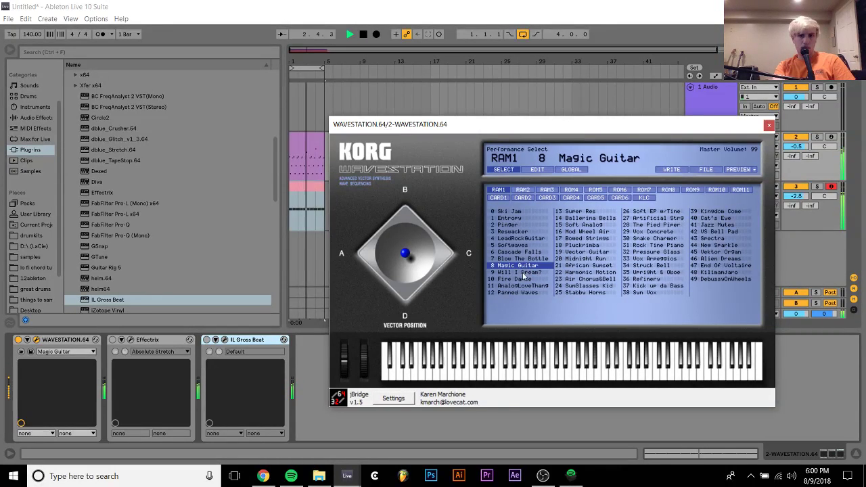
{"action": "left_click", "coordinate": [516, 279]}
{"action": "left_click", "coordinate": [206, 339]}
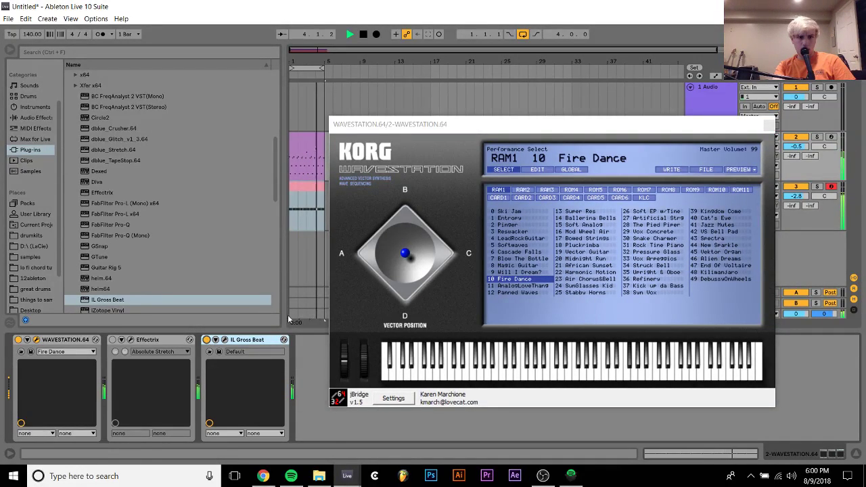
{"action": "left_click", "coordinate": [768, 124]}
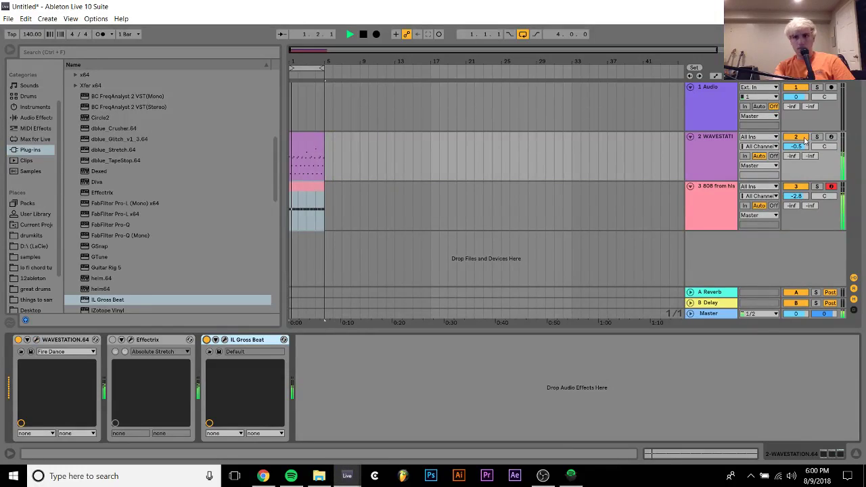
Solo the Wavestation track, load the +12 Pitch MIDI effect before the instrument, check the sound, and end the solo.
{"action": "left_click", "coordinate": [730, 138]}
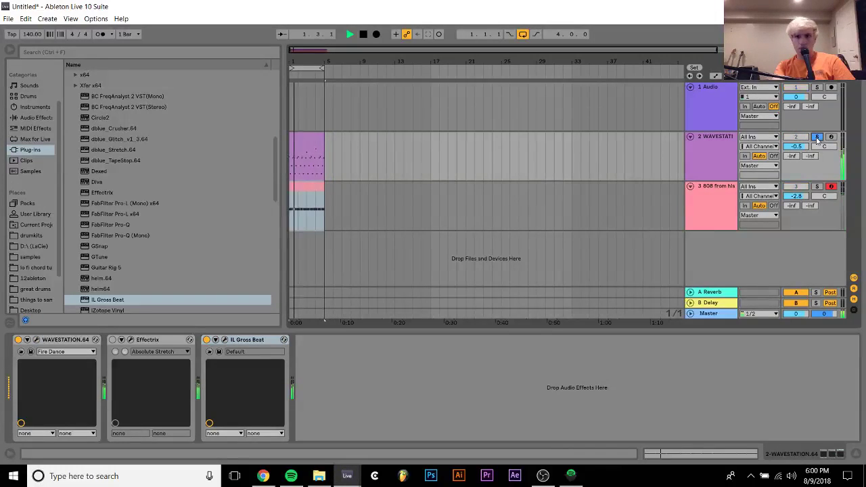
{"action": "left_click", "coordinate": [38, 128]}
{"action": "left_click", "coordinate": [99, 141]}
{"action": "double_click", "coordinate": [100, 141]}
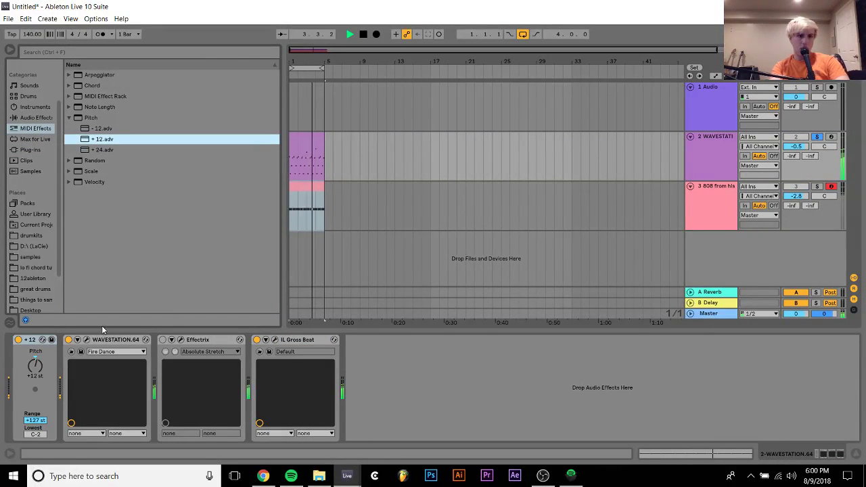
{"action": "left_click", "coordinate": [71, 351]}
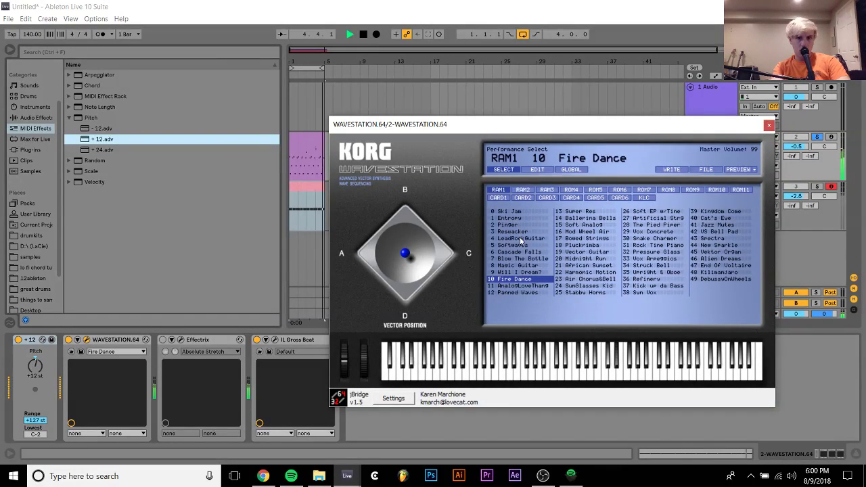
{"action": "left_click", "coordinate": [768, 124]}
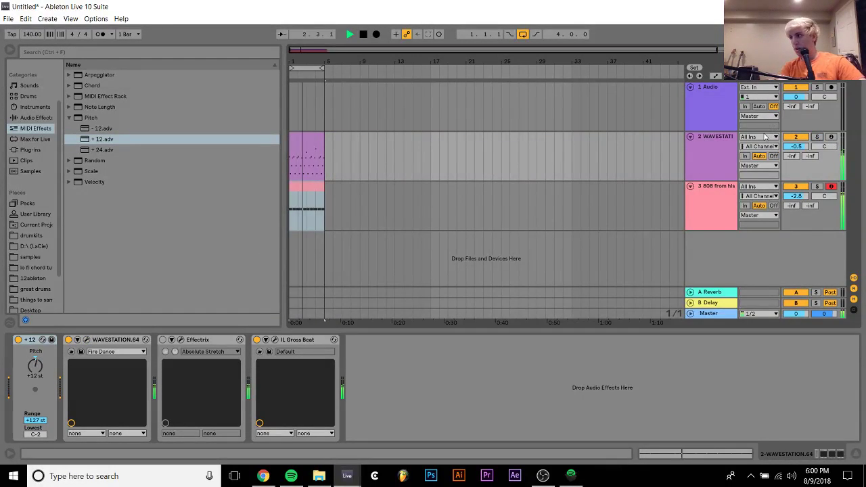
Load the Saturator preset A Bit Warmer onto the 808 track.
{"action": "left_click", "coordinate": [710, 207]}
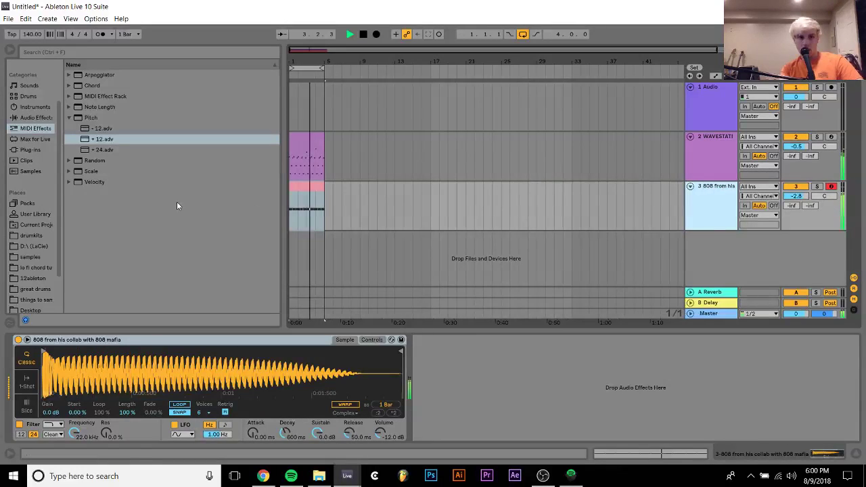
{"action": "left_click", "coordinate": [34, 117]}
{"action": "scroll", "coordinate": [83, 191], "scroll_direction": "down", "scroll_amount": 5}
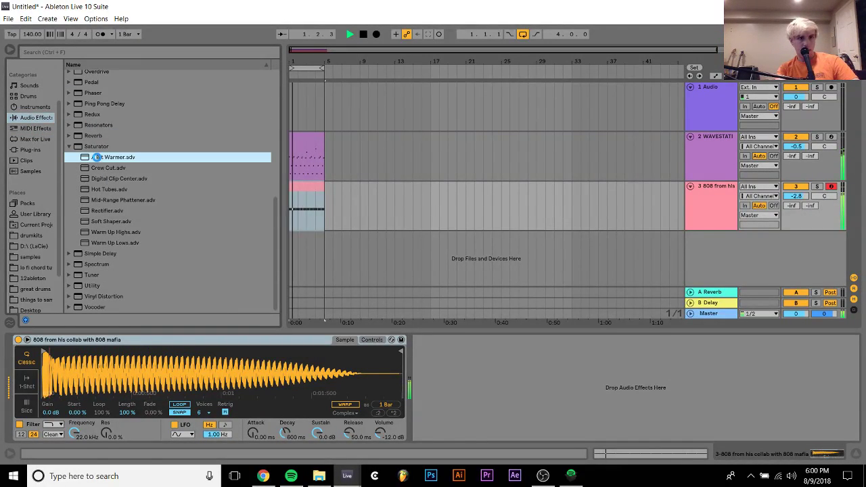
{"action": "double_click", "coordinate": [105, 157]}
Add an EQ Eight after Gross Beat on the Wavestation track and stop playback.
{"action": "left_click", "coordinate": [719, 154]}
{"action": "scroll", "coordinate": [34, 136], "scroll_direction": "up", "scroll_amount": 3}
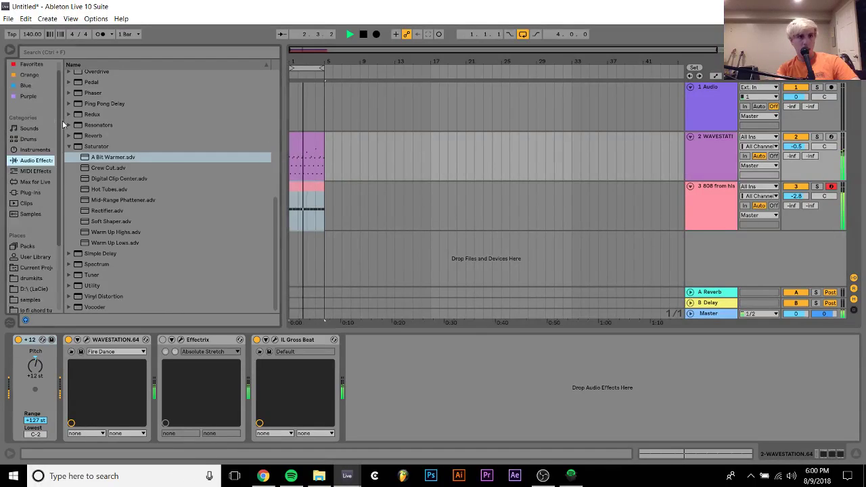
{"action": "scroll", "coordinate": [123, 115], "scroll_direction": "up", "scroll_amount": 10}
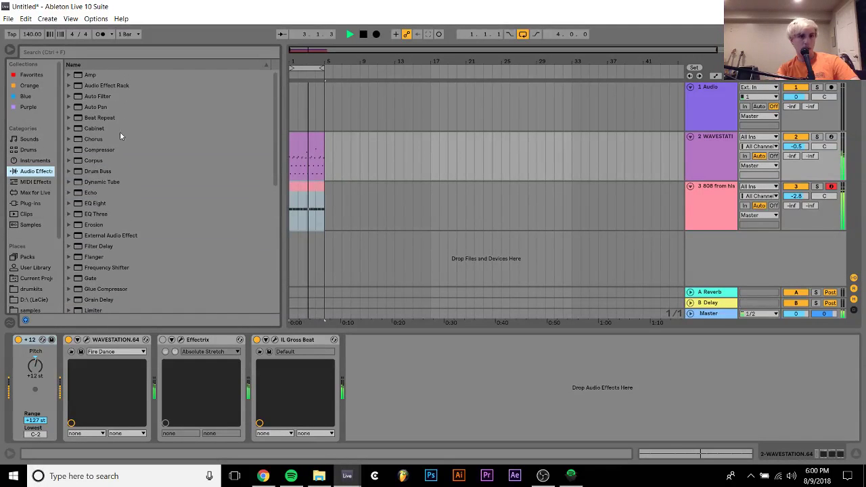
{"action": "double_click", "coordinate": [99, 203]}
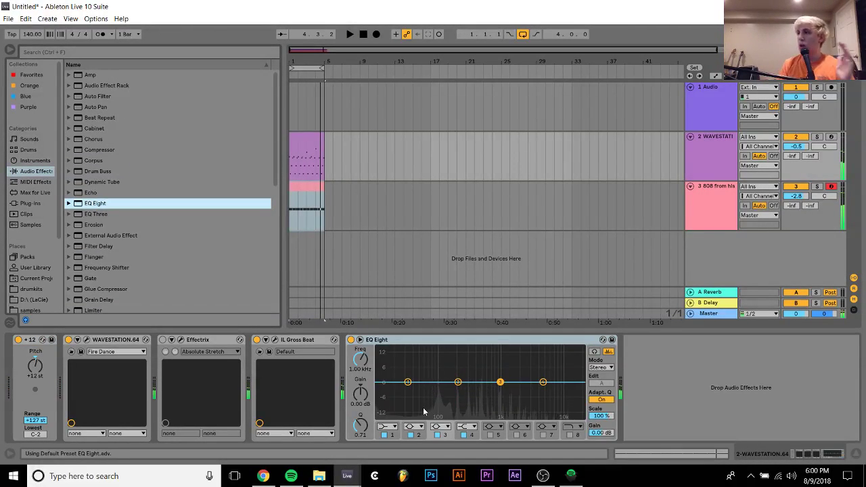
{"action": "key", "text": "space"}
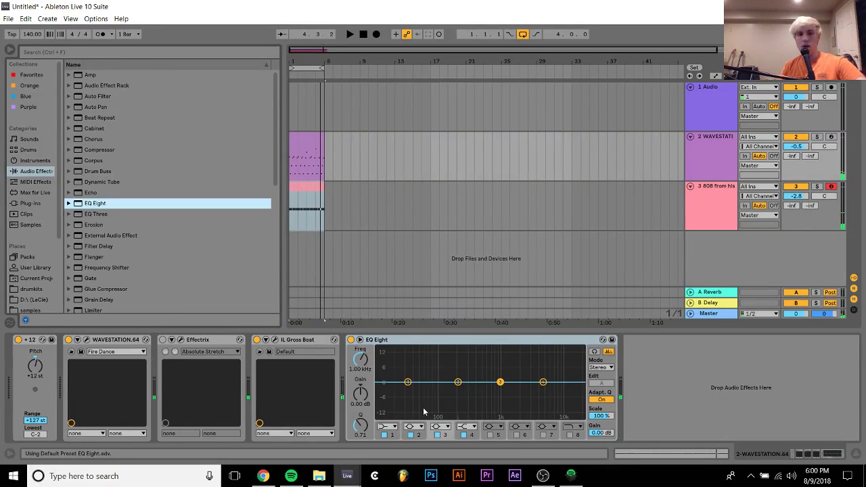
Check the system clock and turn Gross Beat off on the Wavestation track.
{"action": "left_click", "coordinate": [817, 475]}
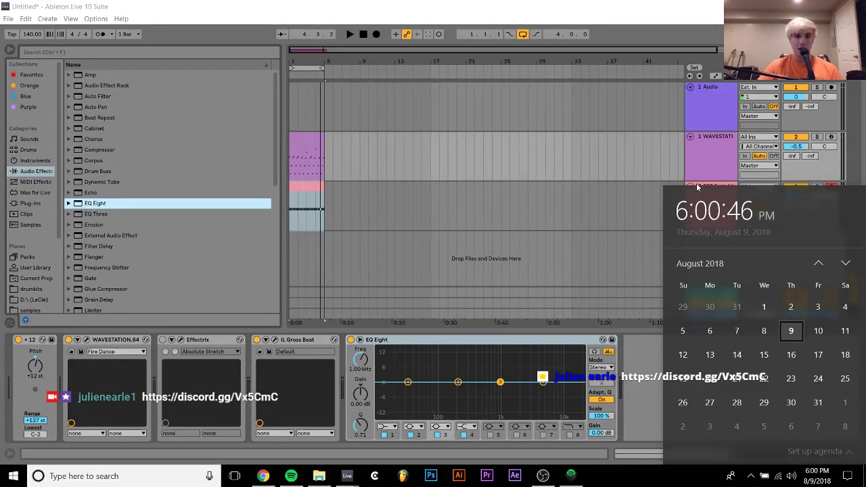
{"action": "left_click", "coordinate": [705, 163]}
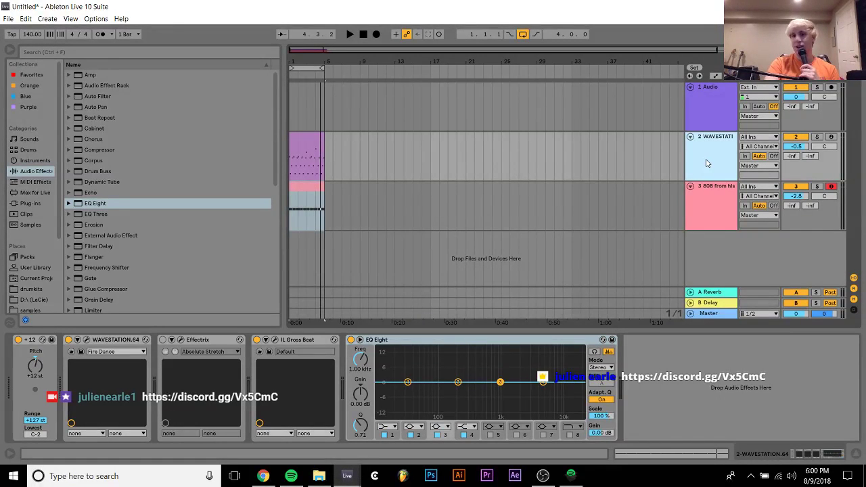
{"action": "left_click", "coordinate": [257, 341]}
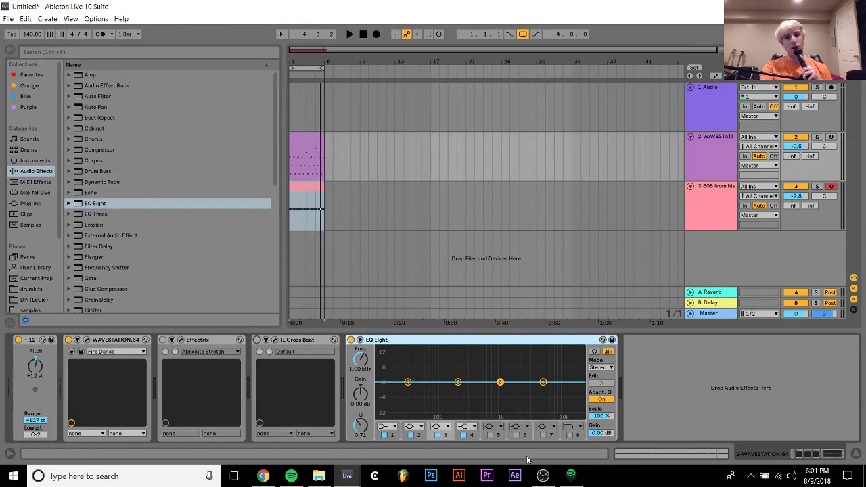
{"action": "mouse_move", "coordinate": [543, 477]}
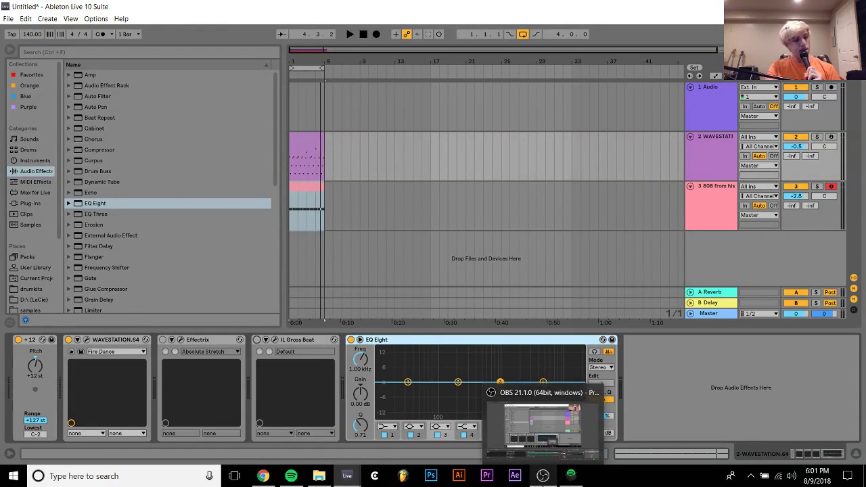